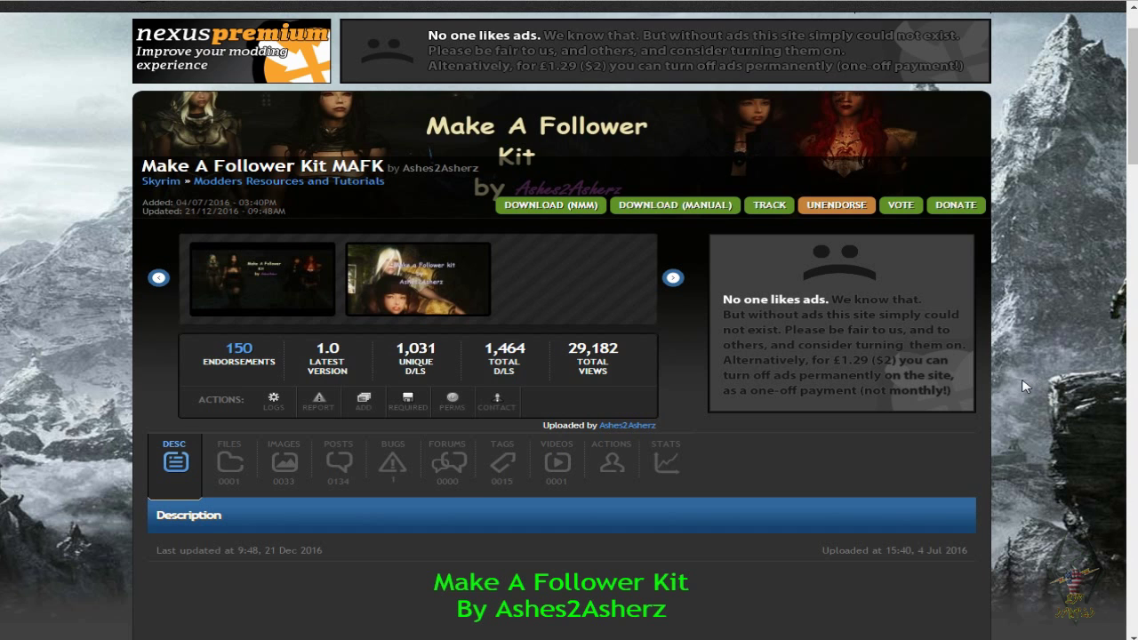
- Examine the Make A Follower Kit mod page's description, including its videos, online guide link and permissions
{"action": "scroll", "coordinate": [1027, 383], "scroll_direction": "down", "scroll_amount": 5}
{"action": "scroll", "coordinate": [1022, 385], "scroll_direction": "down", "scroll_amount": 4}
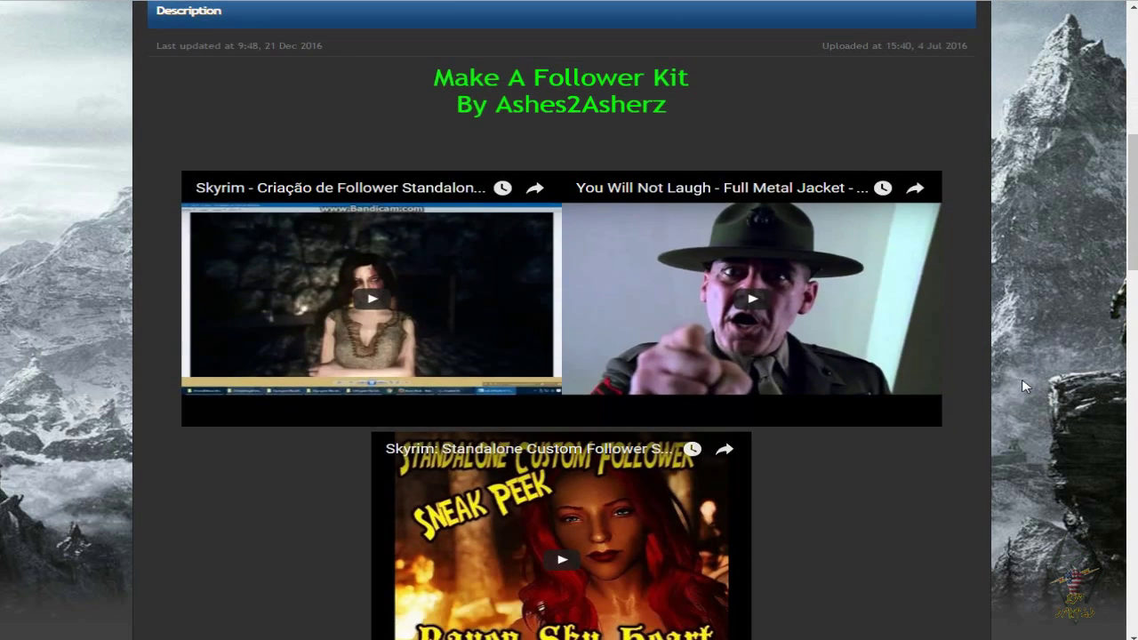
{"action": "scroll", "coordinate": [1022, 385], "scroll_direction": "down", "scroll_amount": 5}
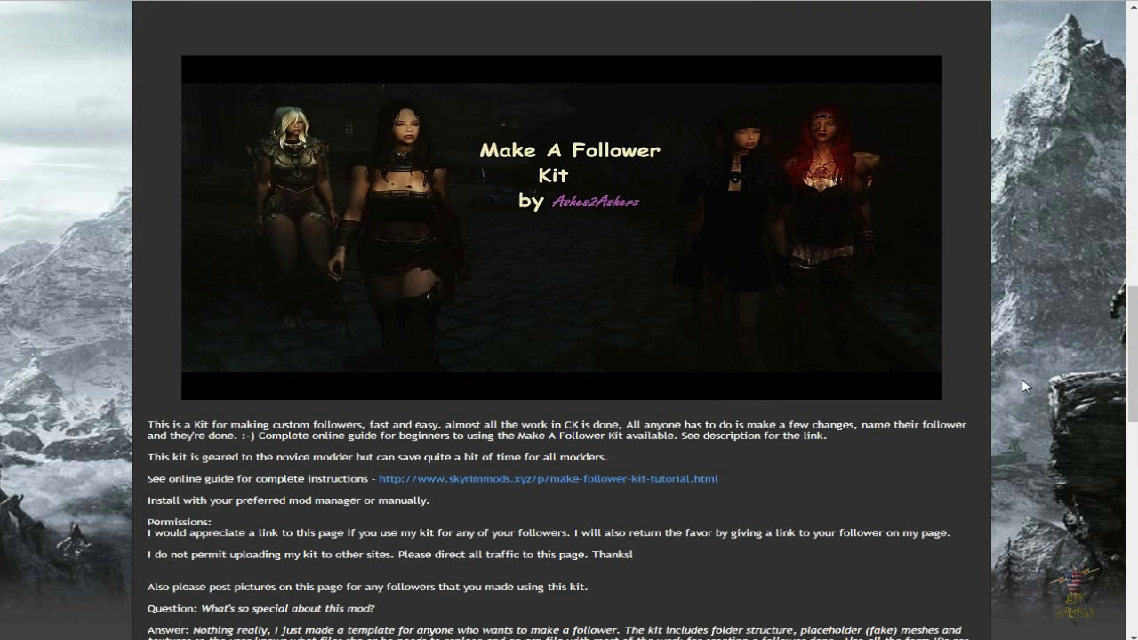
{"action": "scroll", "coordinate": [1022, 386], "scroll_direction": "down", "scroll_amount": 1}
{"action": "scroll", "coordinate": [1022, 386], "scroll_direction": "up", "scroll_amount": 7}
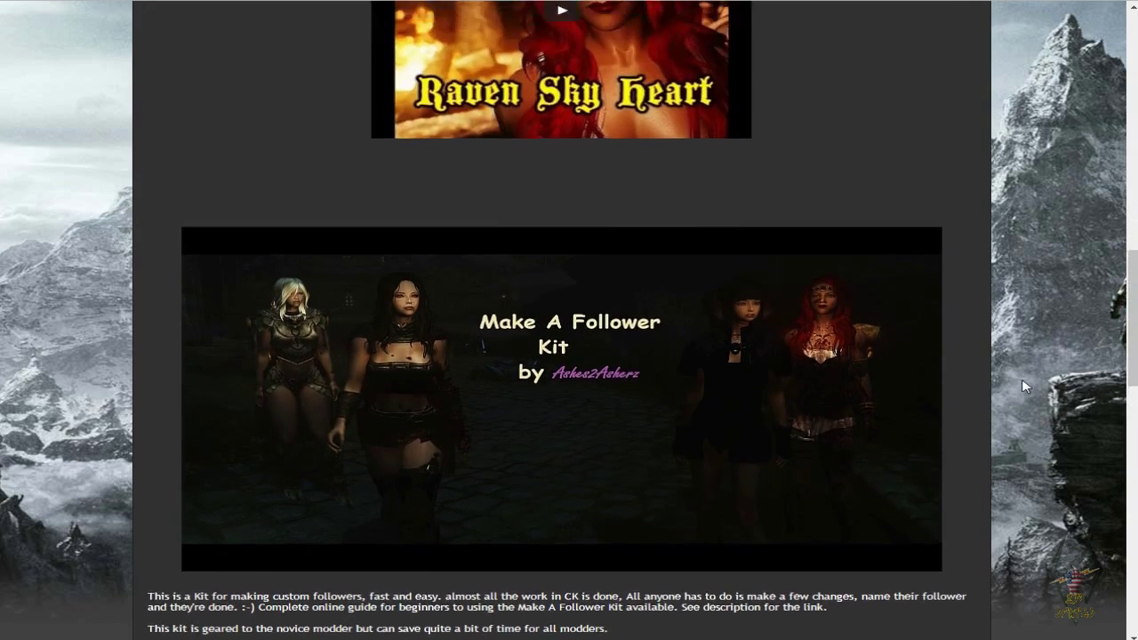
{"action": "scroll", "coordinate": [1022, 386], "scroll_direction": "down", "scroll_amount": 2}
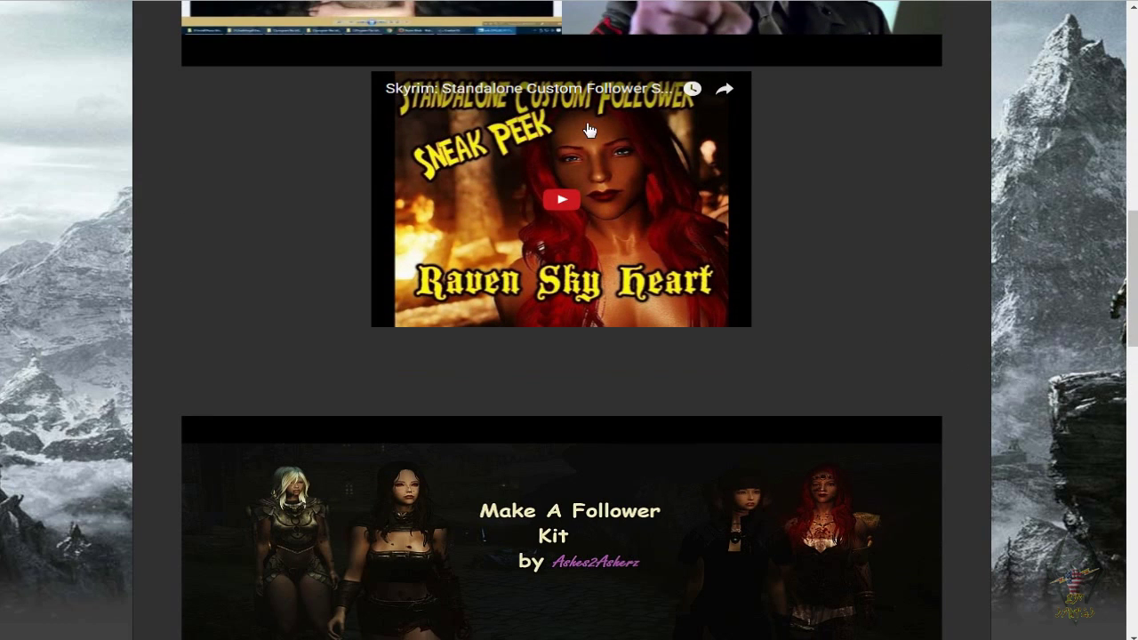
{"action": "scroll", "coordinate": [1009, 212], "scroll_direction": "down", "scroll_amount": 4}
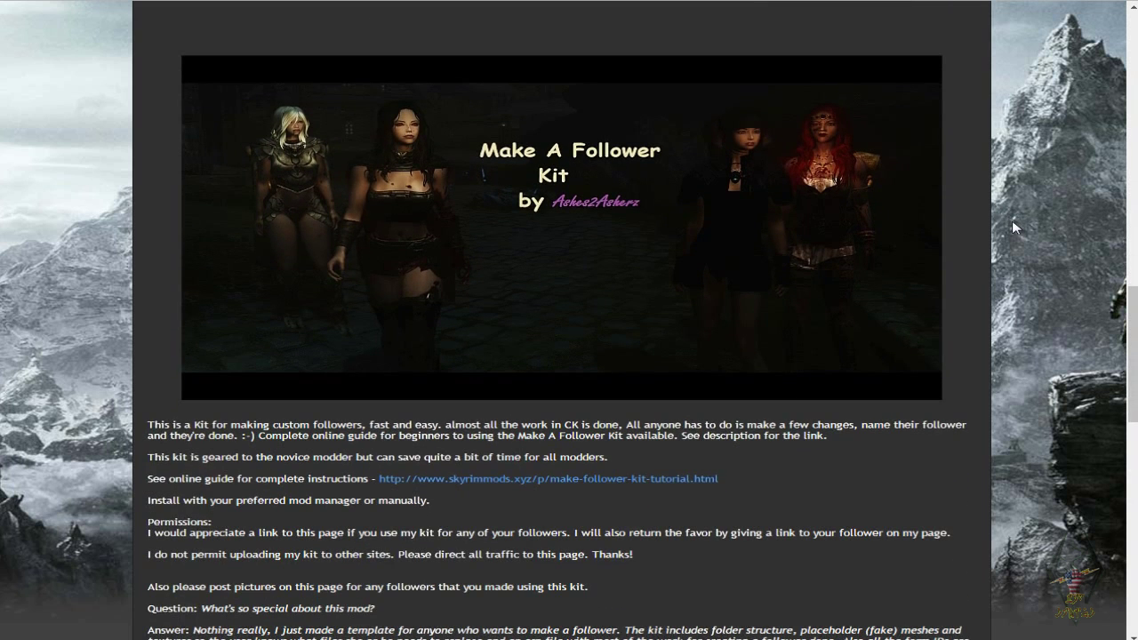
{"action": "scroll", "coordinate": [1013, 227], "scroll_direction": "down", "scroll_amount": 1}
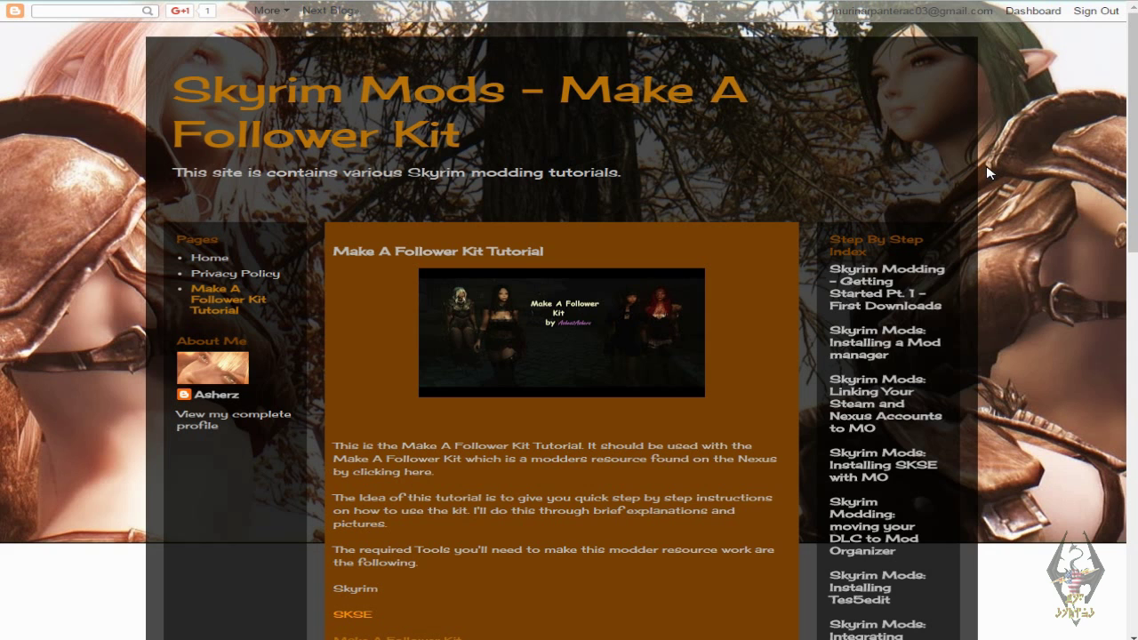
- Read the tutorial's required tools, body meshes and skin textures, and go on to the next page about Racemenu
{"action": "scroll", "coordinate": [988, 171], "scroll_direction": "down", "scroll_amount": 3}
{"action": "scroll", "coordinate": [985, 165], "scroll_direction": "down", "scroll_amount": 3}
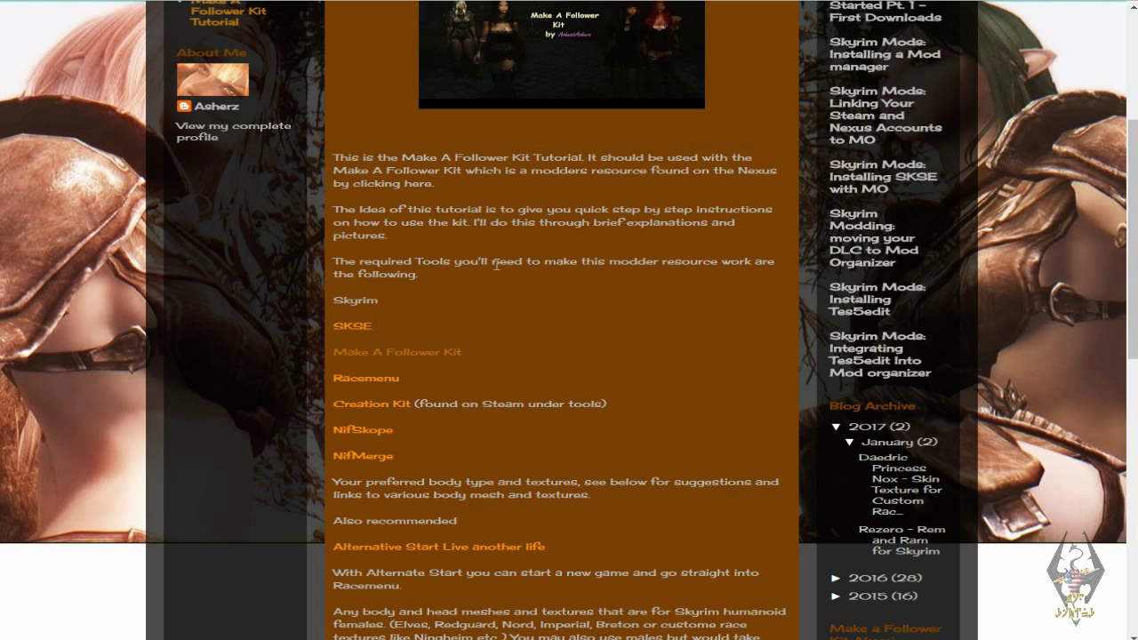
{"action": "scroll", "coordinate": [460, 297], "scroll_direction": "down", "scroll_amount": 1}
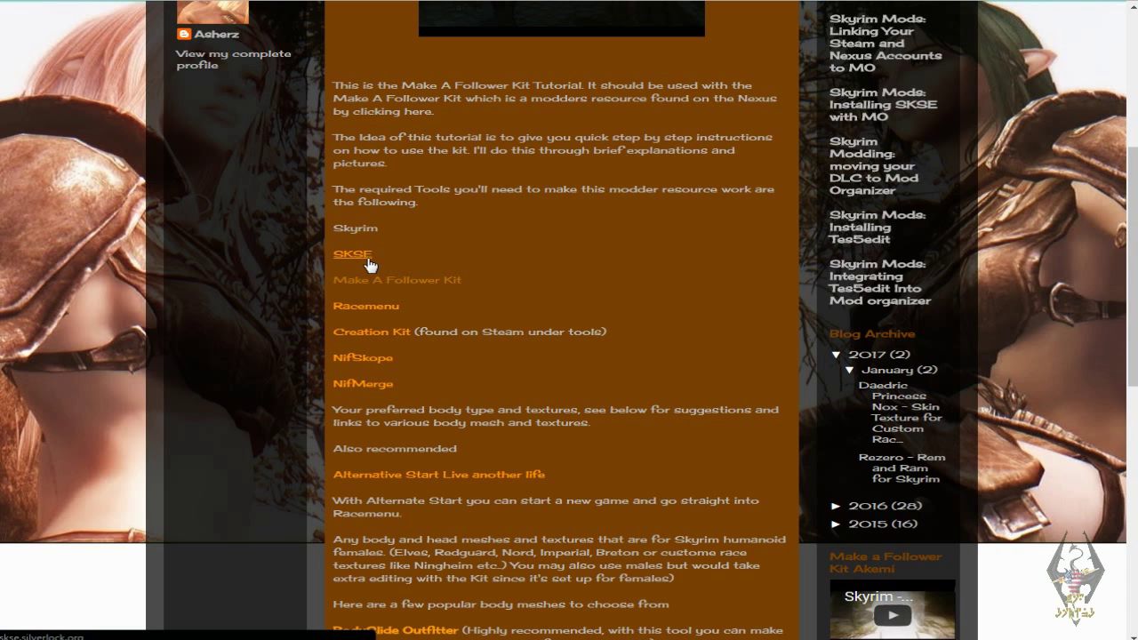
{"action": "middle_click", "coordinate": [436, 283]}
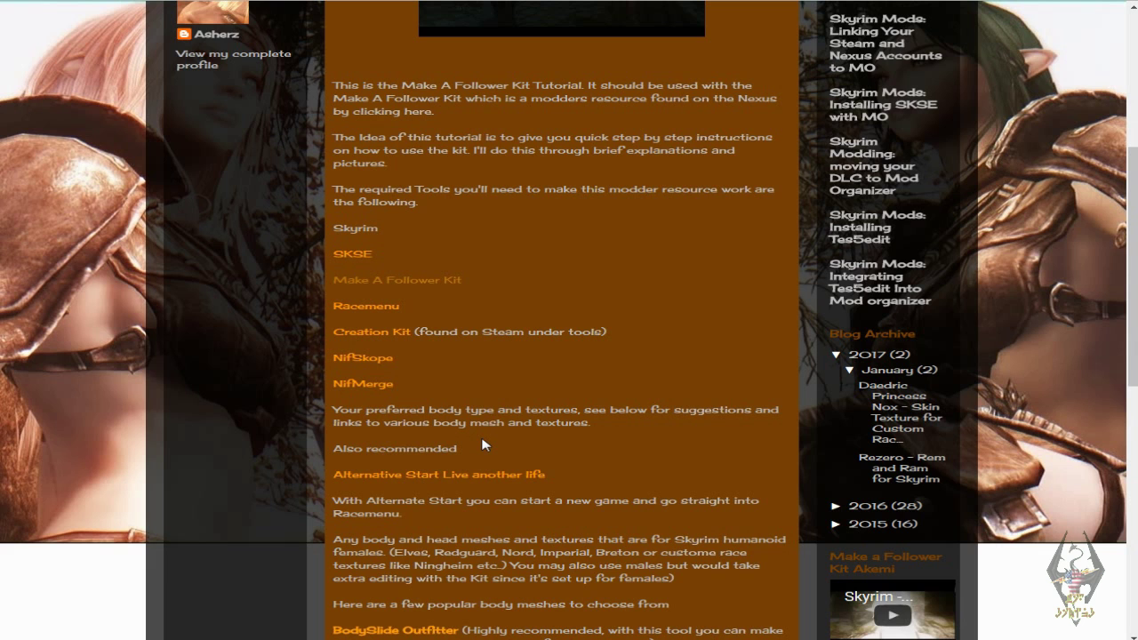
{"action": "scroll", "coordinate": [484, 445], "scroll_direction": "down", "scroll_amount": 1}
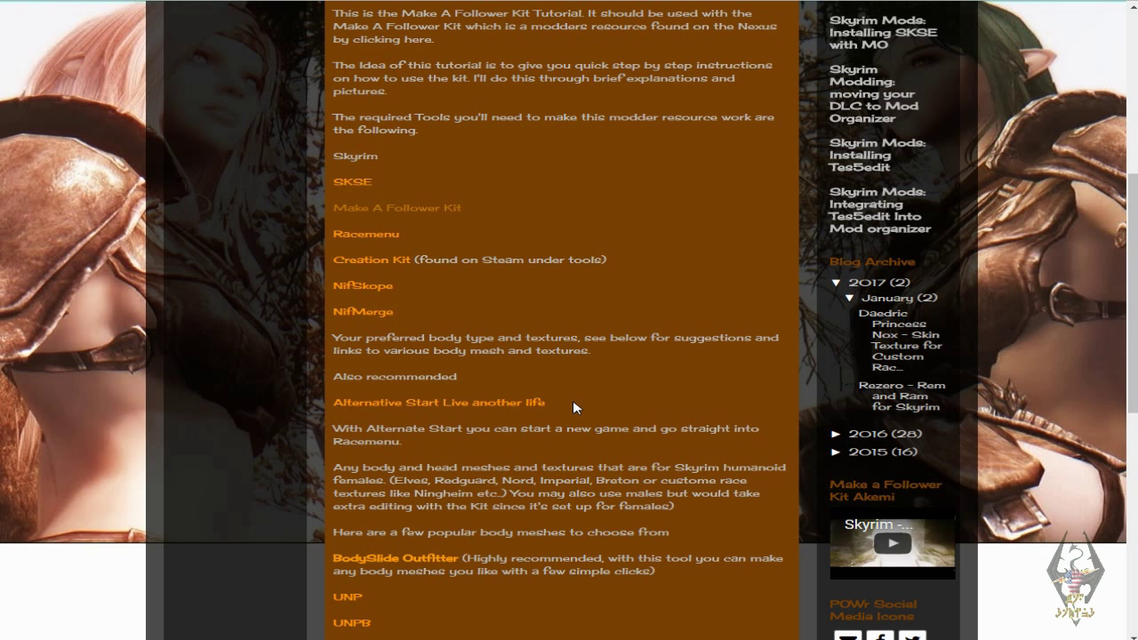
{"action": "scroll", "coordinate": [583, 401], "scroll_direction": "down", "scroll_amount": 3}
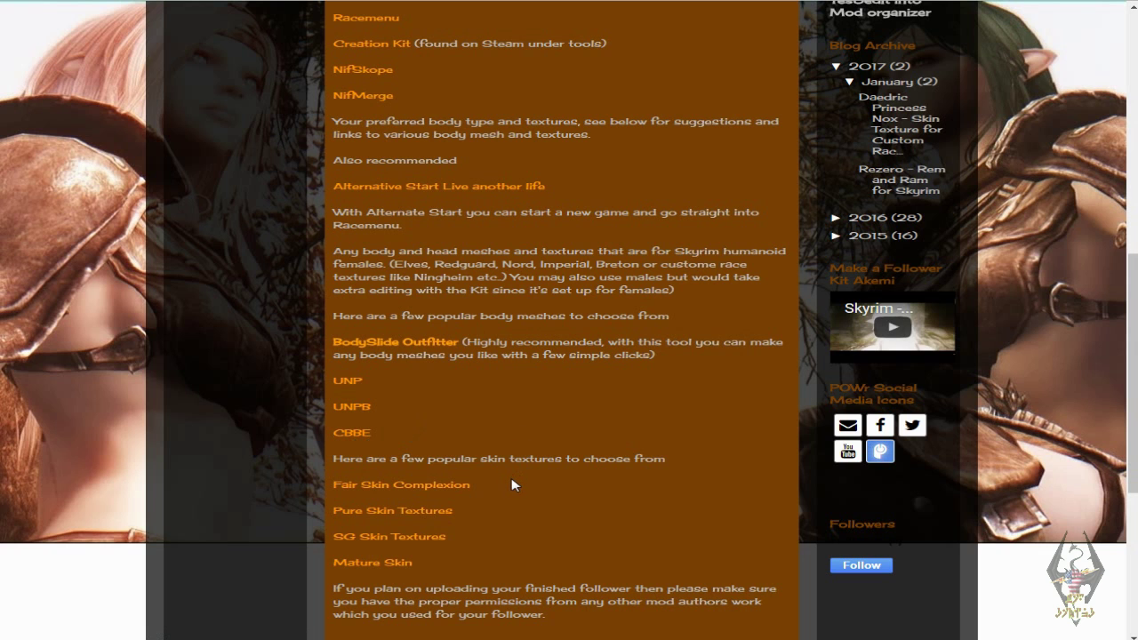
{"action": "scroll", "coordinate": [512, 482], "scroll_direction": "down", "scroll_amount": 1}
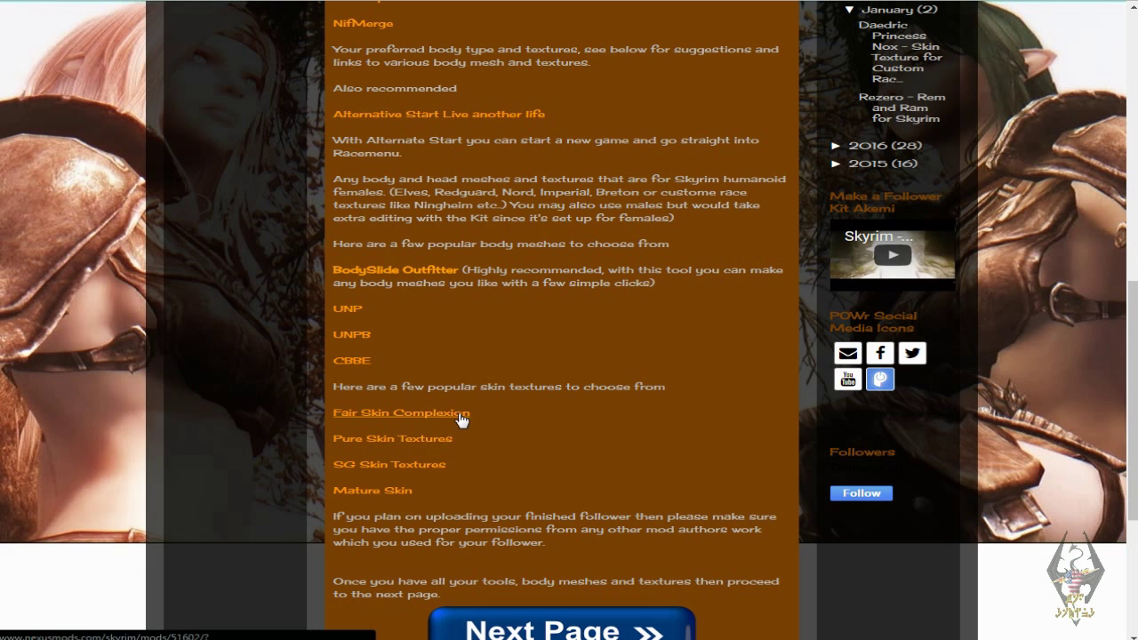
{"action": "scroll", "coordinate": [573, 427], "scroll_direction": "down", "scroll_amount": 2}
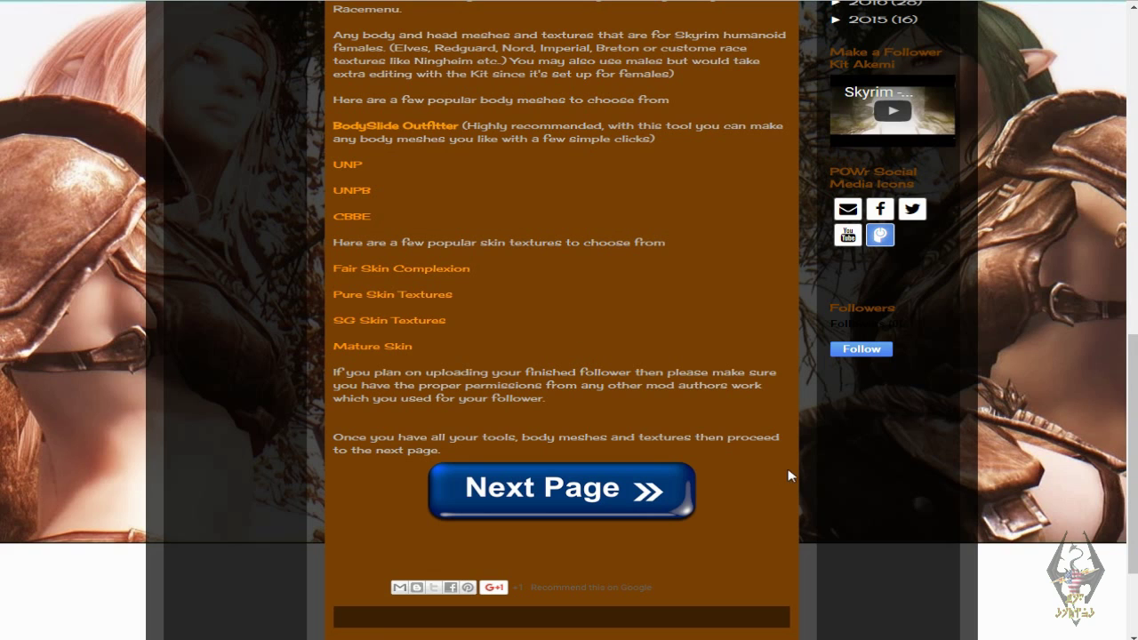
{"action": "left_click", "coordinate": [649, 500]}
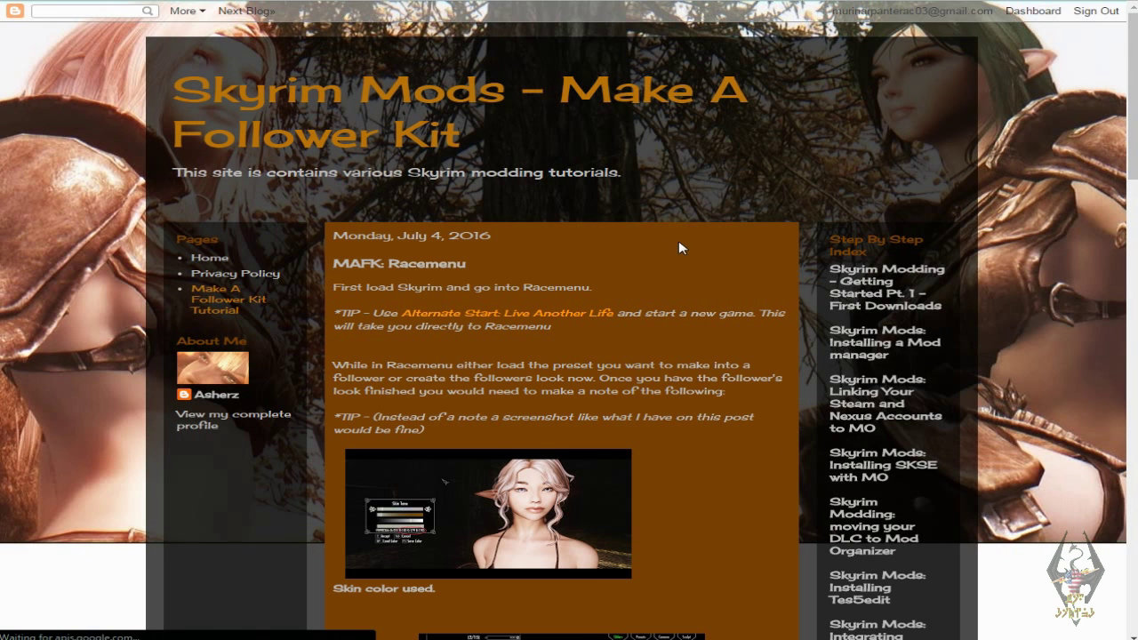
{"action": "scroll", "coordinate": [678, 240], "scroll_direction": "down", "scroll_amount": 2}
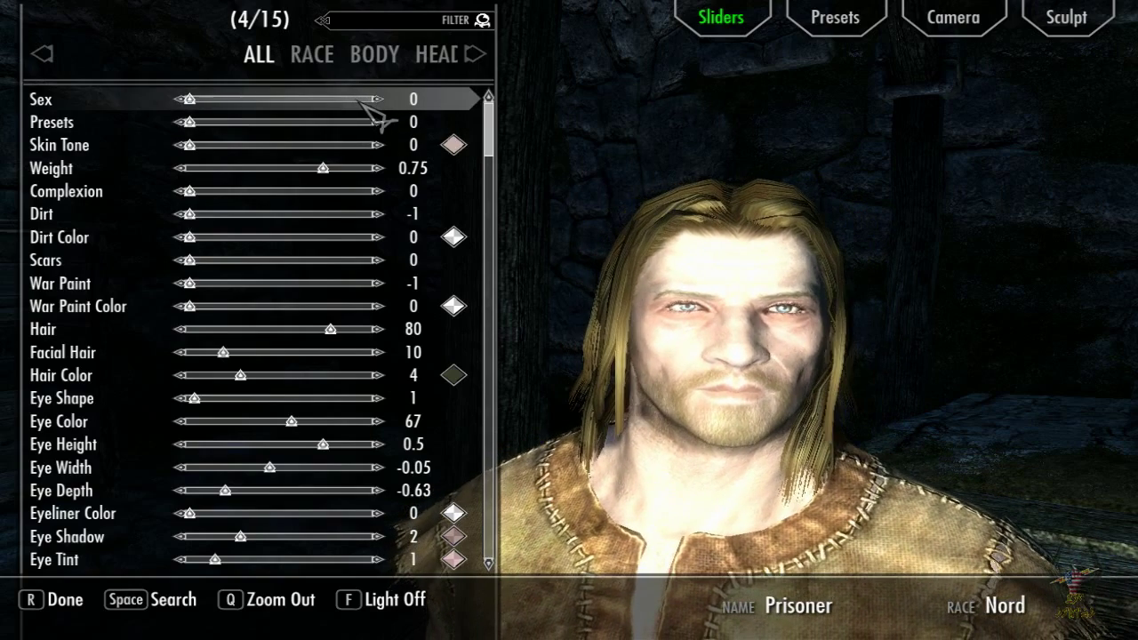
- In Skyrim's RaceMenu, set the character's Sex to 1 and turn the light off
{"action": "left_click", "coordinate": [367, 100]}
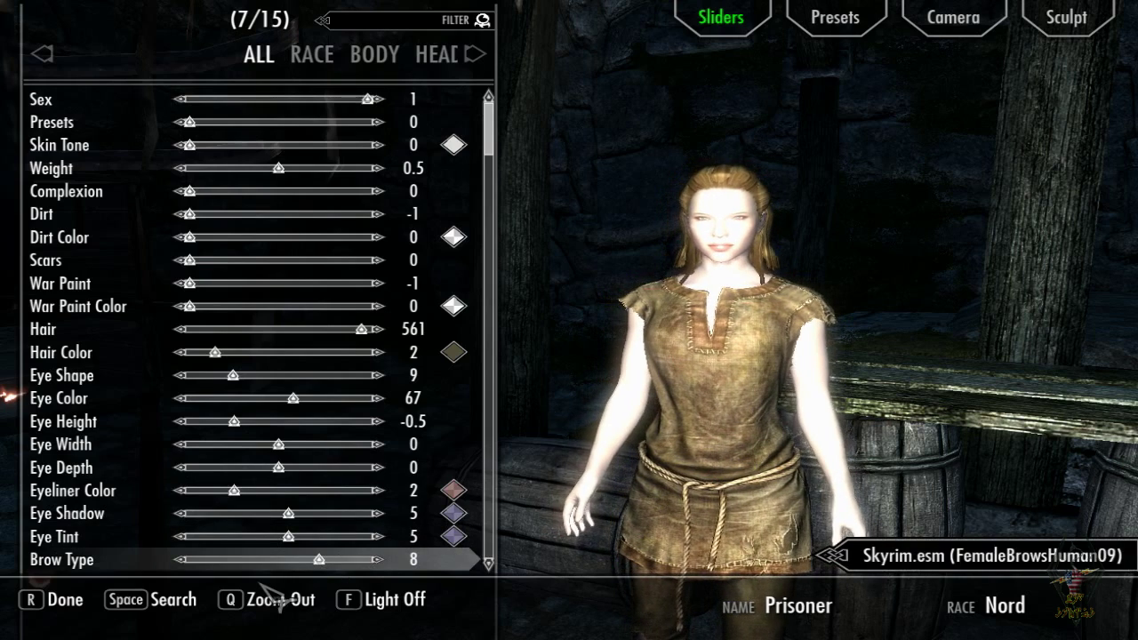
{"action": "left_click", "coordinate": [391, 595]}
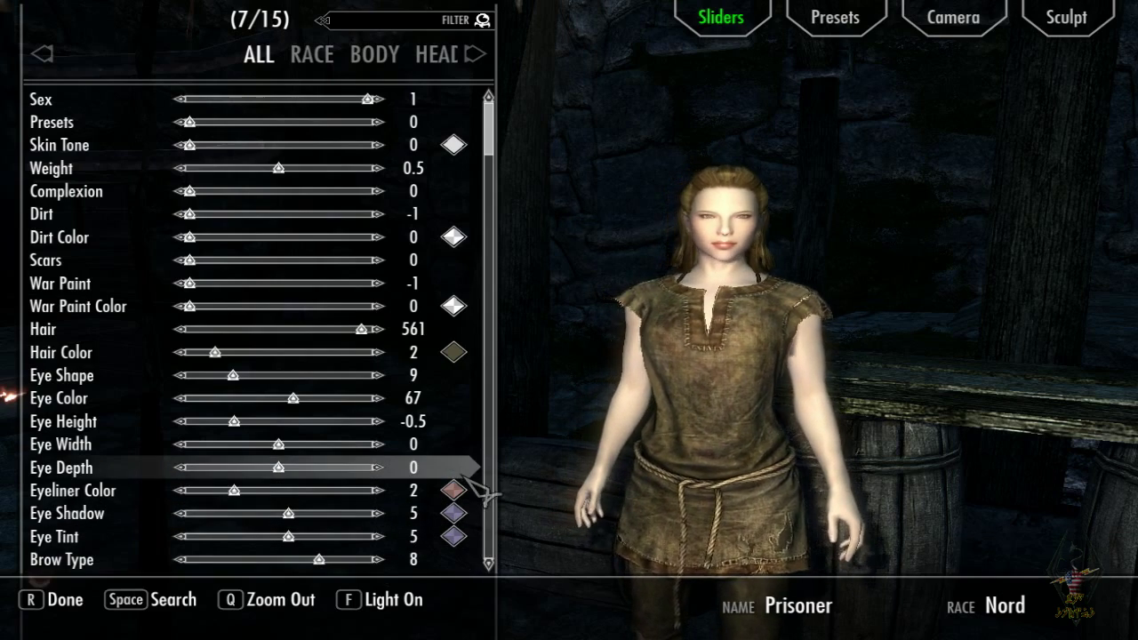
{"action": "key", "text": "q"}
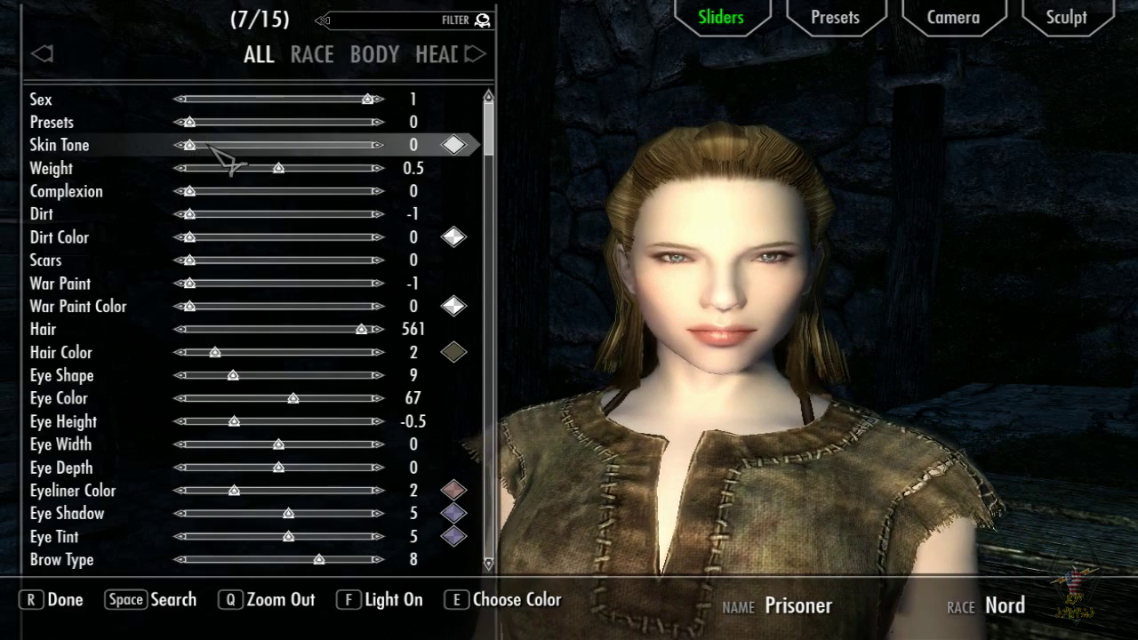
- Set the character's Skin Tone to 3
{"action": "left_click_drag", "start_coordinate": [211, 147], "coordinate": [230, 148]}
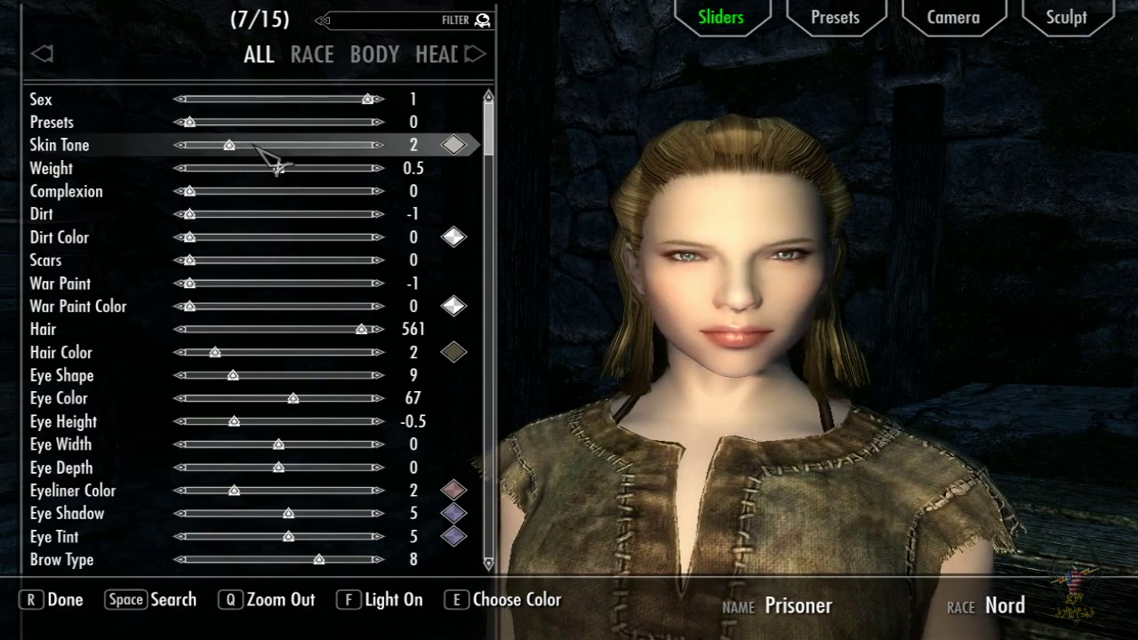
{"action": "left_click", "coordinate": [259, 149]}
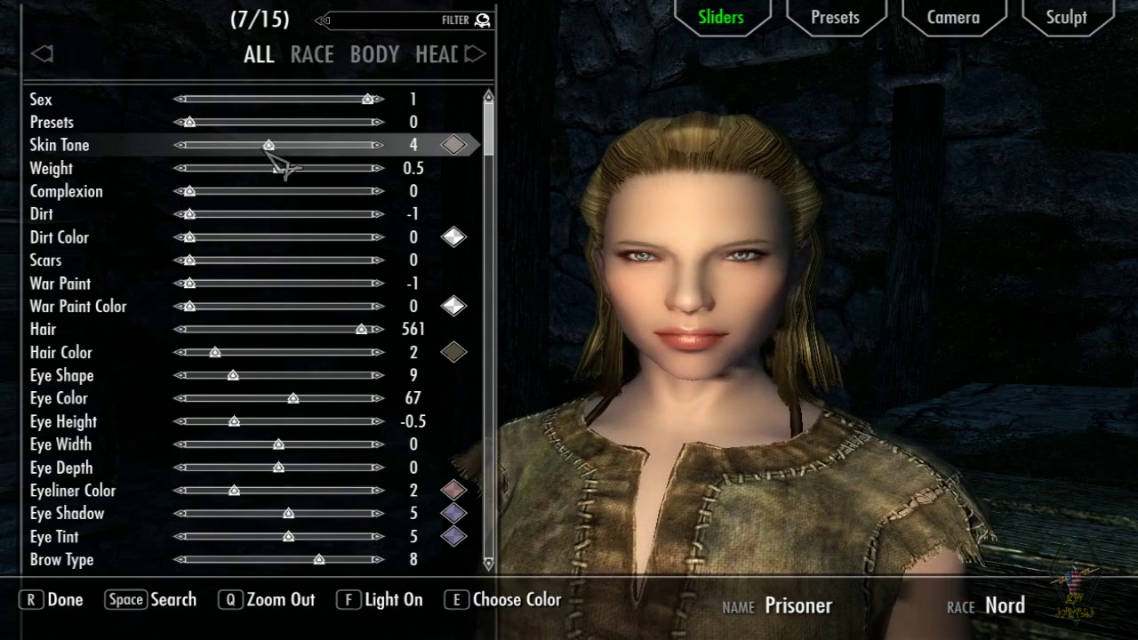
{"action": "left_click", "coordinate": [254, 155]}
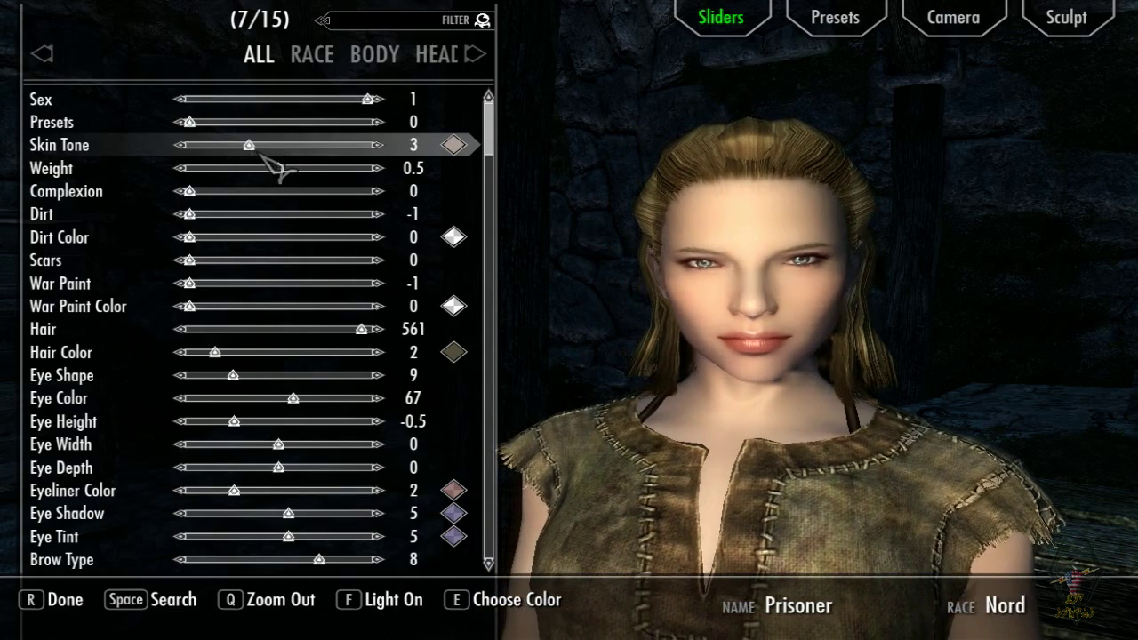
- Open the Skin Tone colour values, take a screenshot of them and accept the colour
{"action": "left_click", "coordinate": [464, 152]}
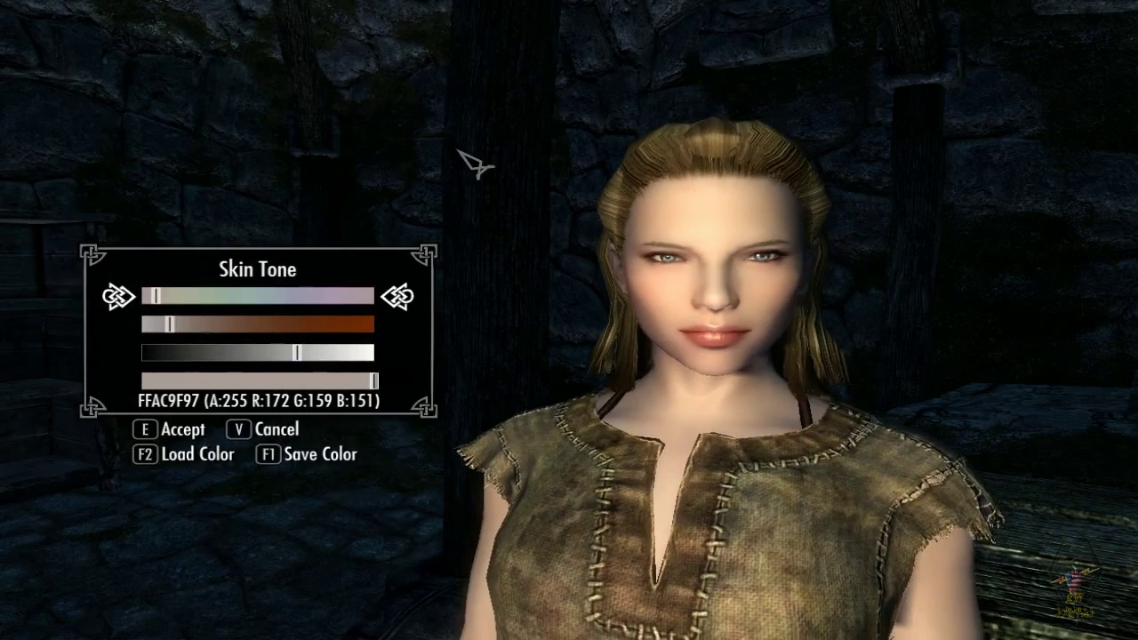
{"action": "left_click", "coordinate": [285, 428]}
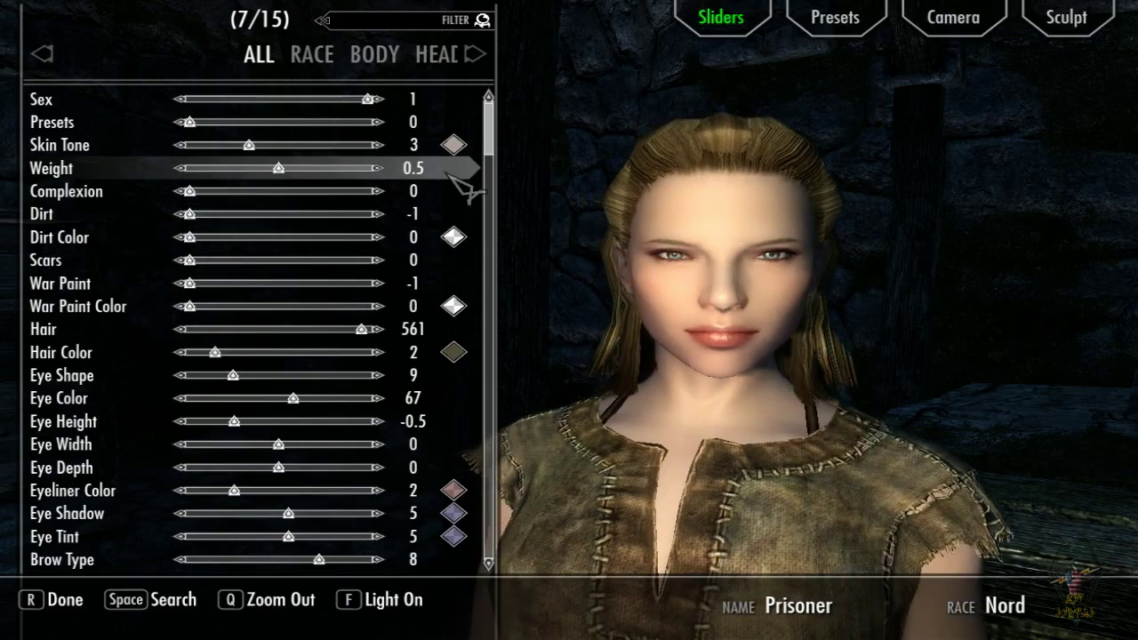
{"action": "left_click", "coordinate": [455, 148]}
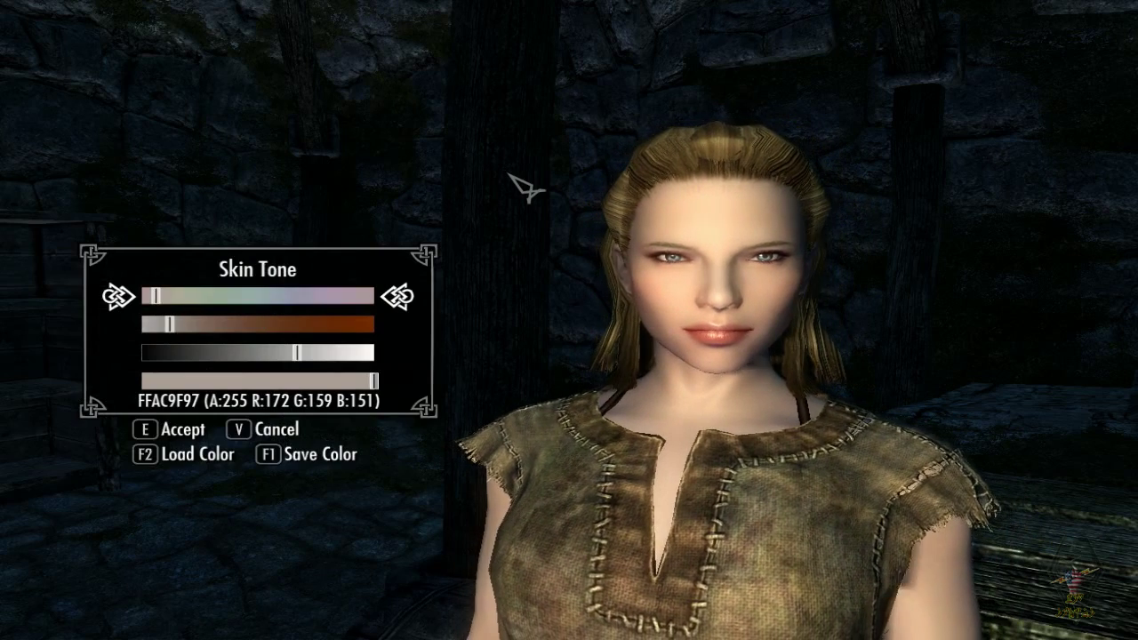
{"action": "key", "text": "F12"}
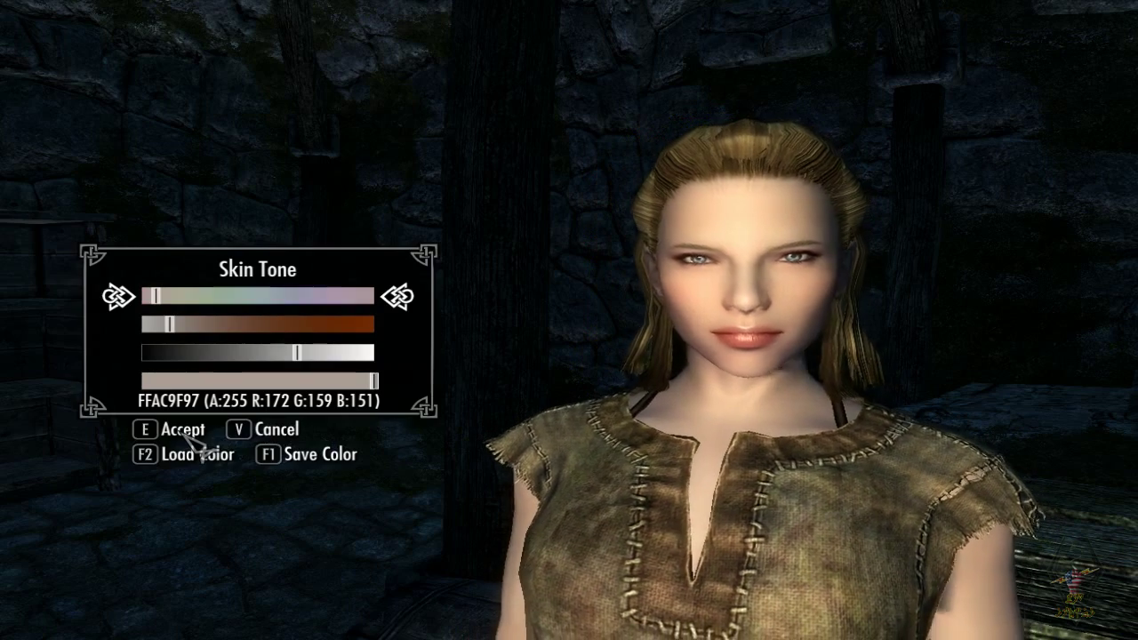
{"action": "left_click", "coordinate": [184, 429]}
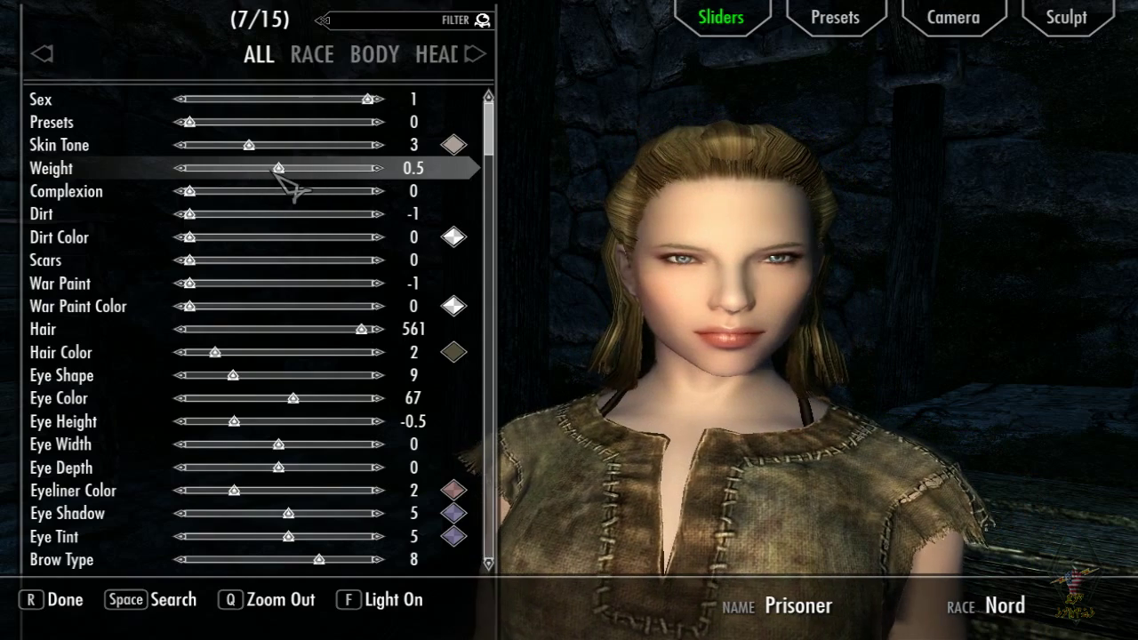
- Set the character's Weight to 1 and War Paint to 12
{"action": "left_click_drag", "start_coordinate": [282, 170], "coordinate": [400, 176]}
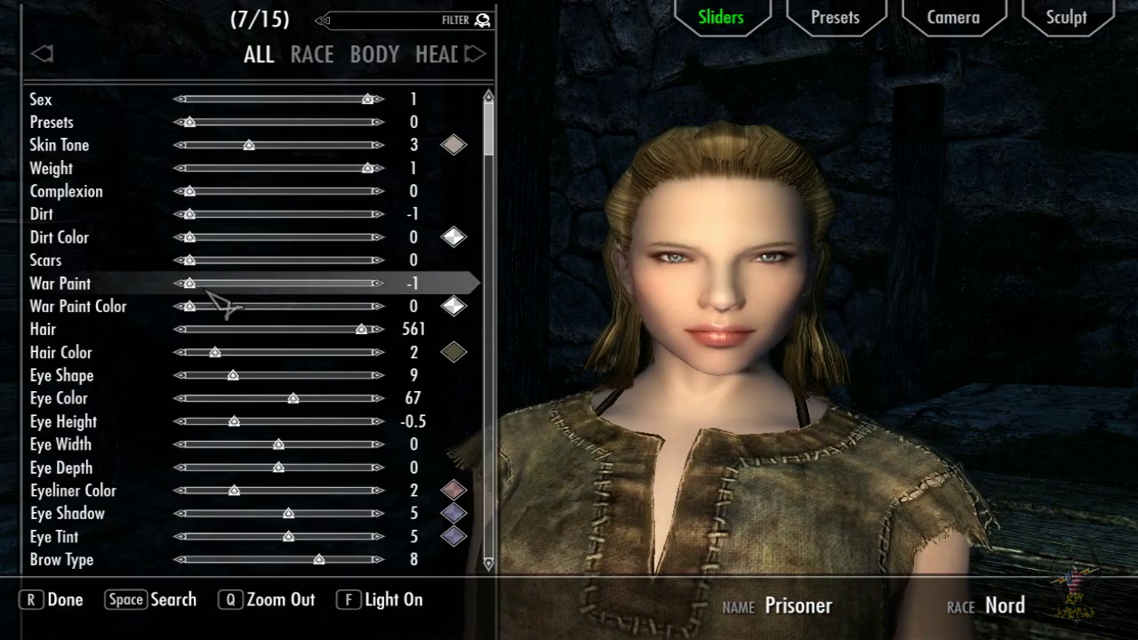
{"action": "left_click", "coordinate": [224, 283]}
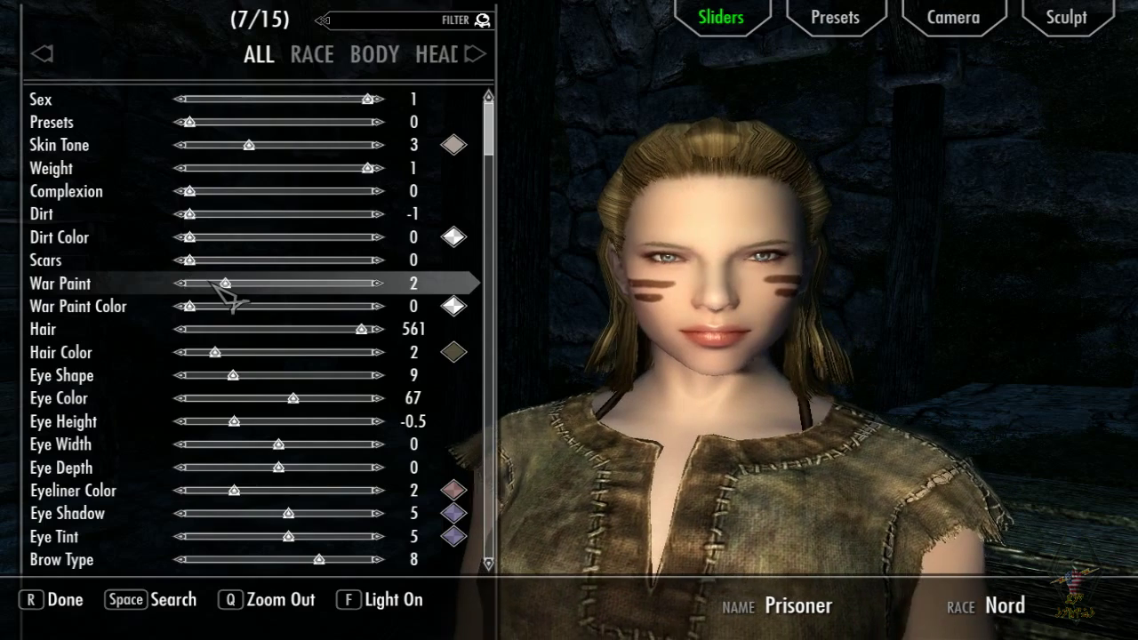
{"action": "left_click_drag", "start_coordinate": [236, 288], "coordinate": [306, 286]}
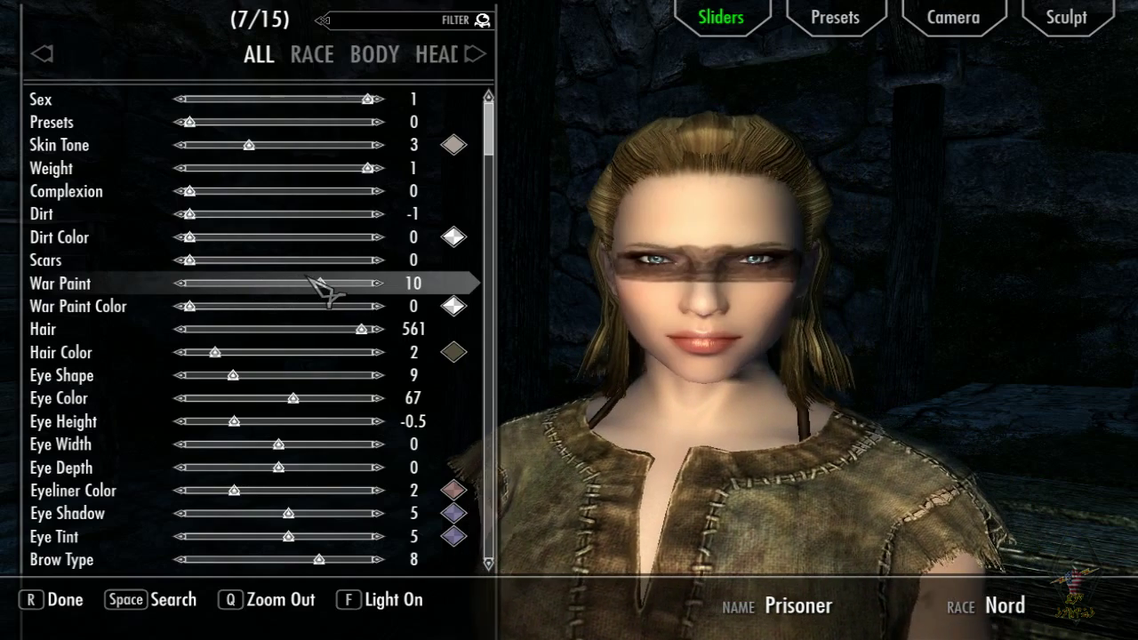
{"action": "left_click_drag", "start_coordinate": [322, 279], "coordinate": [335, 279]}
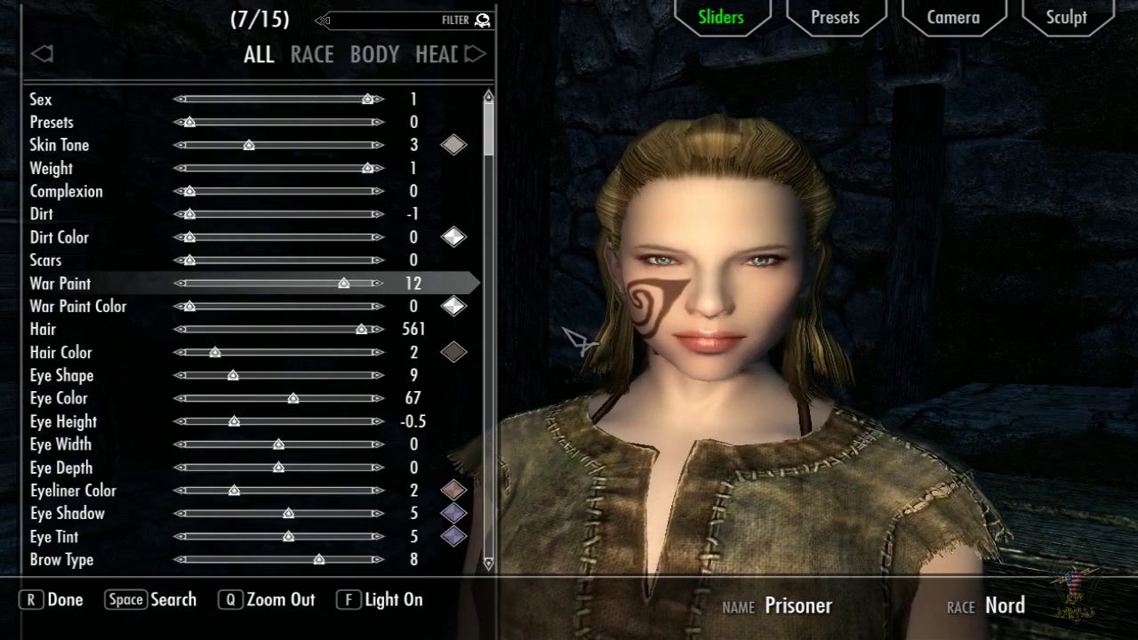
{"action": "left_click", "coordinate": [238, 306]}
{"action": "mouse_move", "coordinate": [247, 310]}
{"action": "left_mouse_down"}
{"action": "mouse_move", "coordinate": [211, 314]}
{"action": "mouse_move", "coordinate": [379, 307]}
{"action": "mouse_move", "coordinate": [218, 315]}
{"action": "left_mouse_up"}
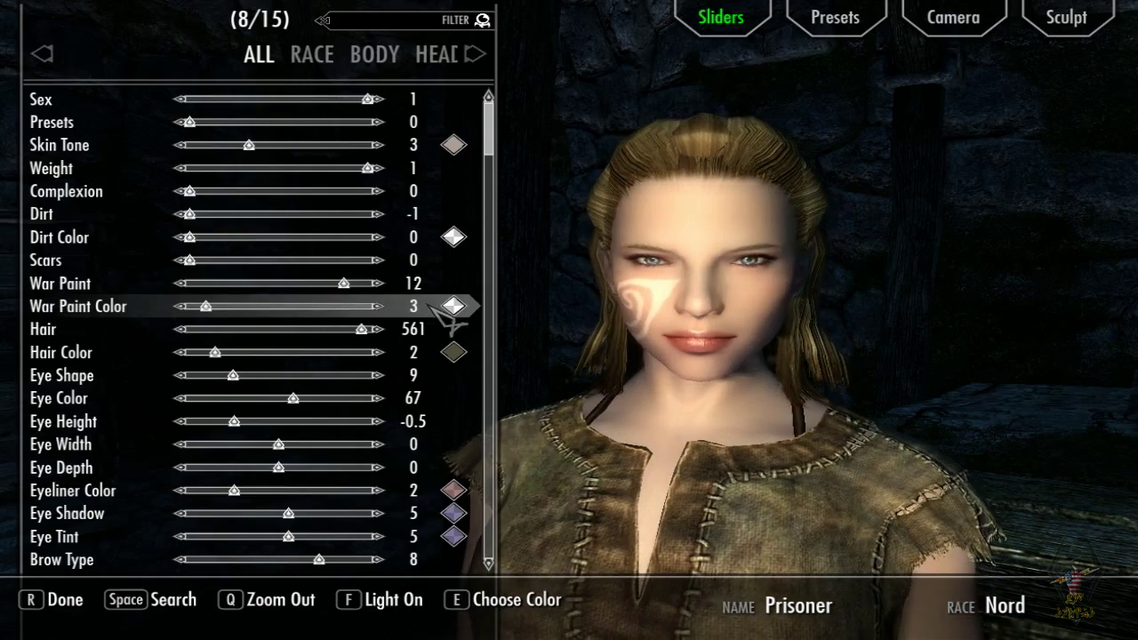
{"action": "left_click", "coordinate": [458, 308]}
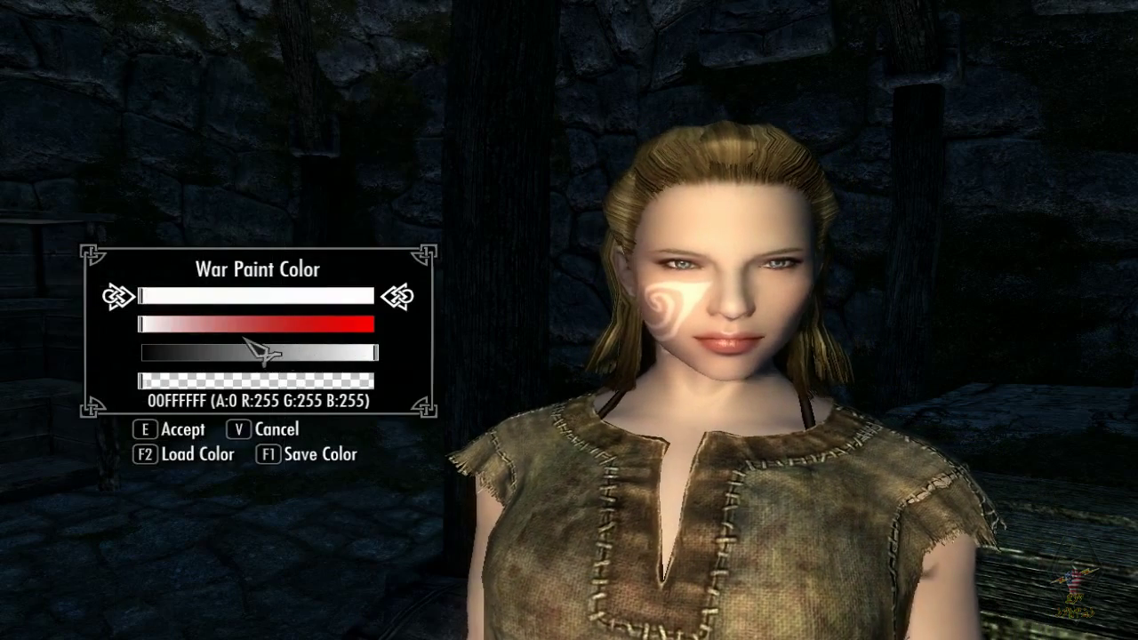
{"action": "left_click", "coordinate": [263, 428]}
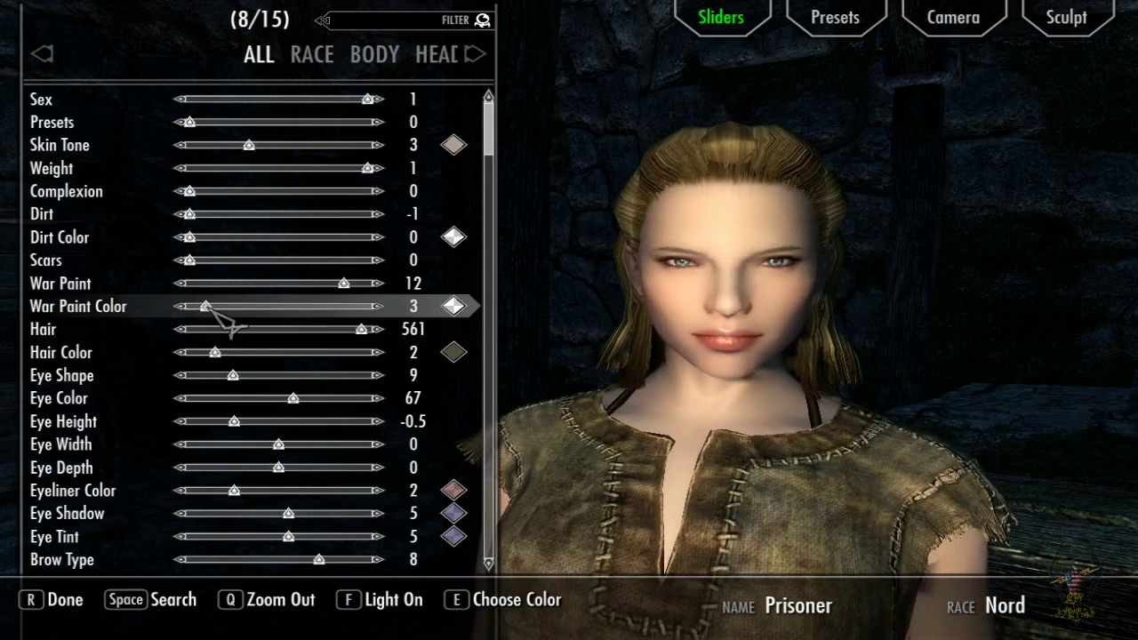
- Set War Paint Color to 1 and accept a custom dark green of FF004418 (A:255 R:0 G:68 B:24) for it
{"action": "mouse_move", "coordinate": [213, 309]}
{"action": "left_mouse_down"}
{"action": "mouse_move", "coordinate": [224, 310]}
{"action": "mouse_move", "coordinate": [203, 322]}
{"action": "left_mouse_up"}
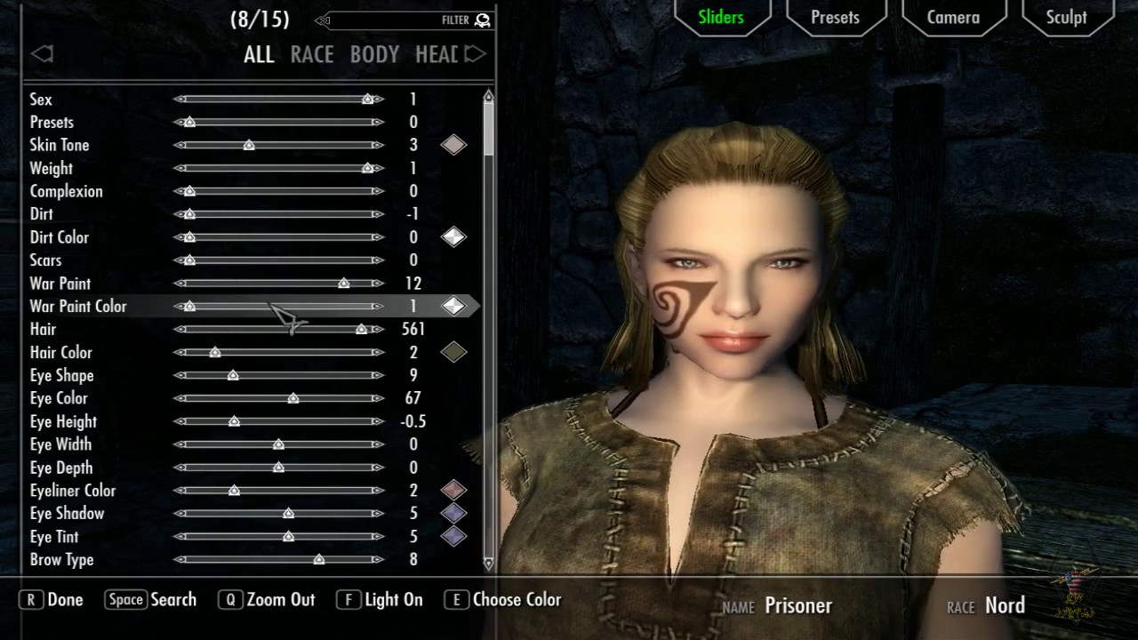
{"action": "left_click", "coordinate": [453, 307]}
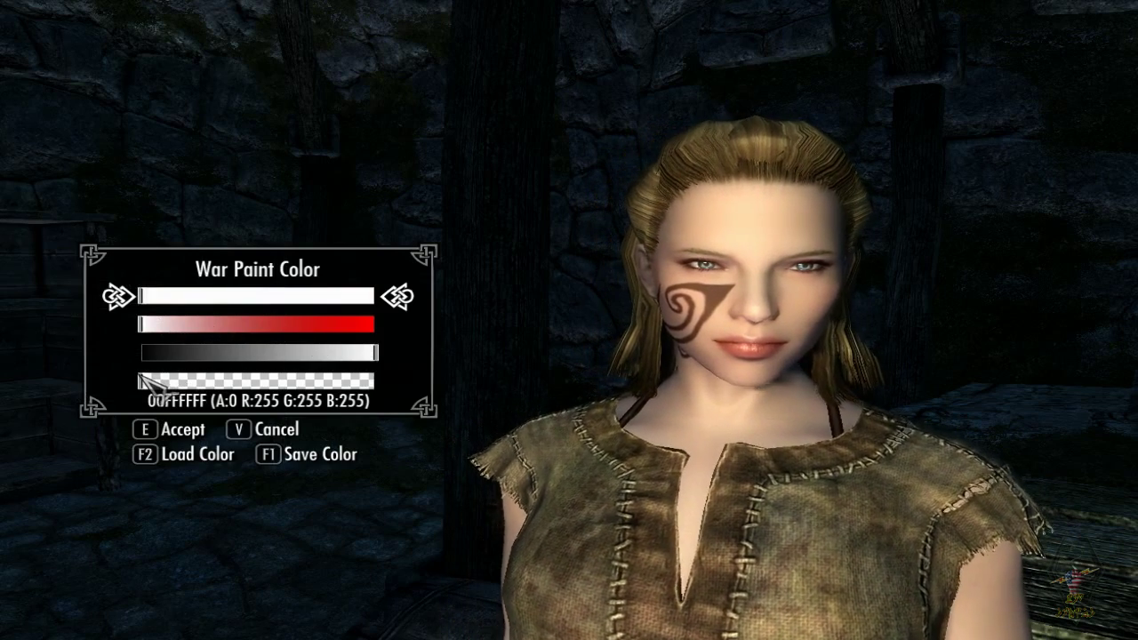
{"action": "mouse_move", "coordinate": [254, 382]}
{"action": "left_mouse_down"}
{"action": "mouse_move", "coordinate": [375, 376]}
{"action": "mouse_move", "coordinate": [359, 352]}
{"action": "mouse_move", "coordinate": [245, 353]}
{"action": "left_mouse_up"}
{"action": "left_click_drag", "start_coordinate": [142, 326], "coordinate": [402, 327]}
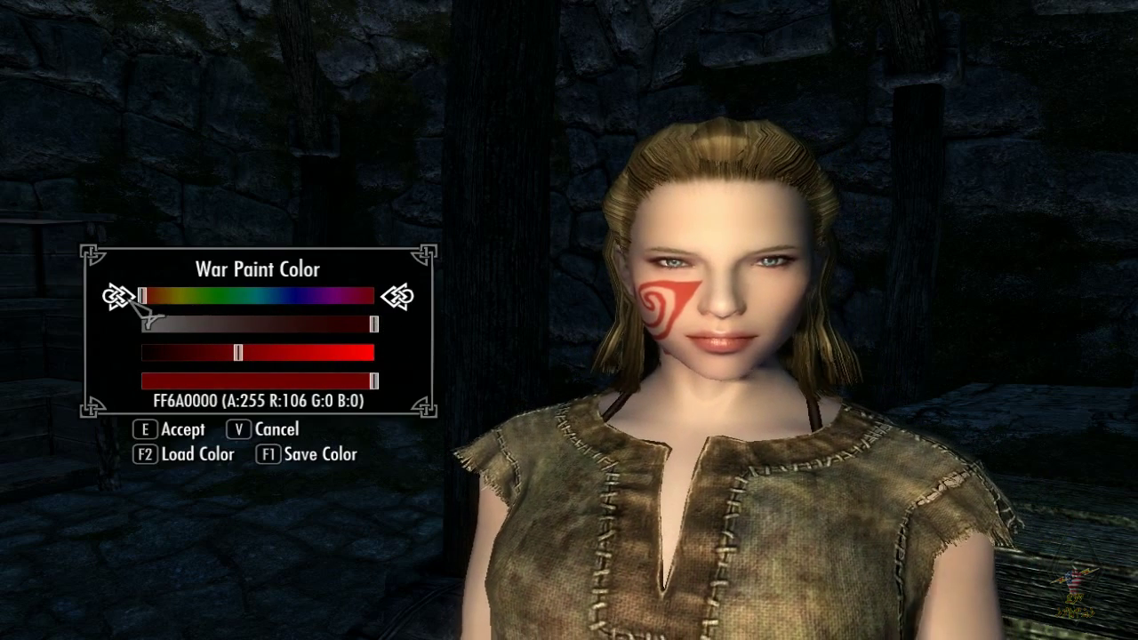
{"action": "mouse_move", "coordinate": [145, 299]}
{"action": "left_mouse_down"}
{"action": "mouse_move", "coordinate": [260, 300]}
{"action": "mouse_move", "coordinate": [235, 305]}
{"action": "left_mouse_up"}
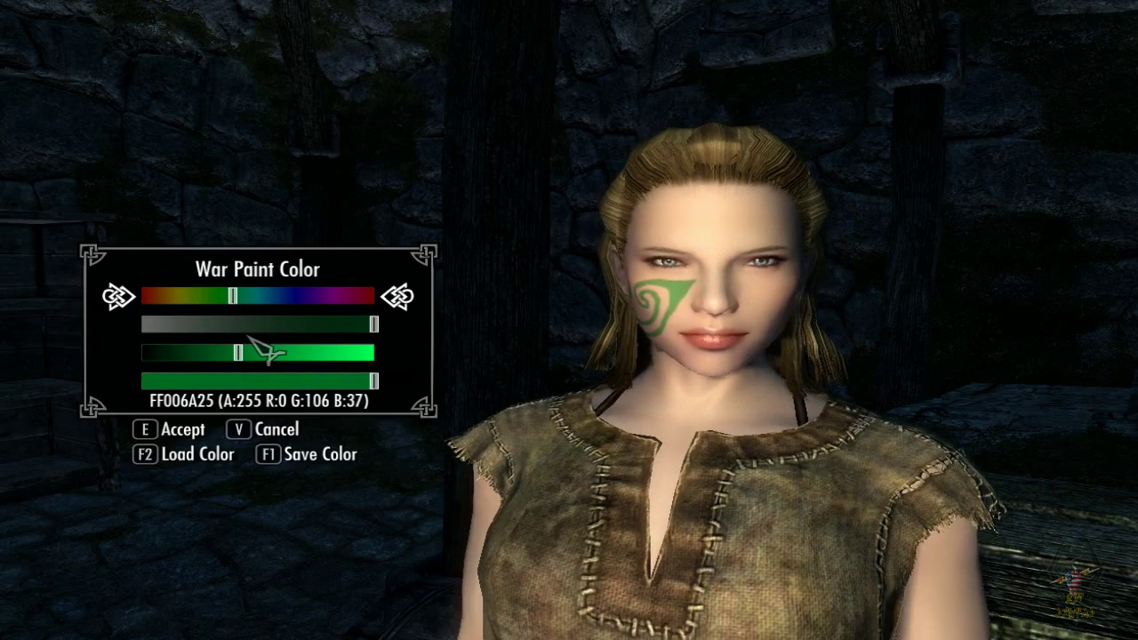
{"action": "mouse_move", "coordinate": [239, 353]}
{"action": "left_mouse_down"}
{"action": "mouse_move", "coordinate": [170, 353]}
{"action": "mouse_move", "coordinate": [204, 354]}
{"action": "left_mouse_up"}
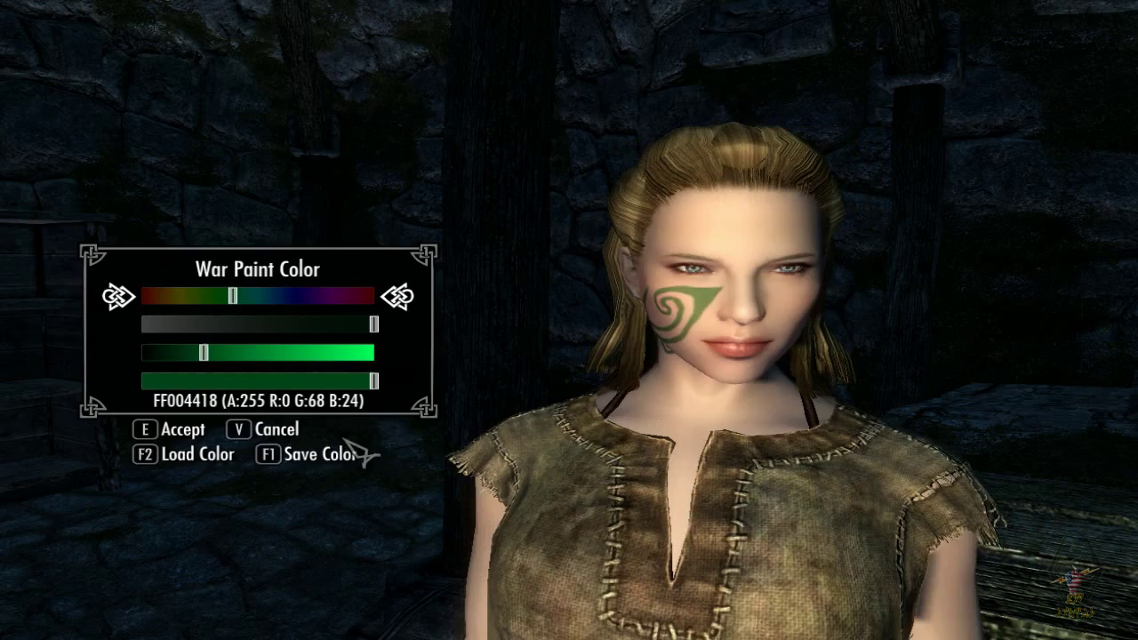
{"action": "left_click", "coordinate": [193, 436]}
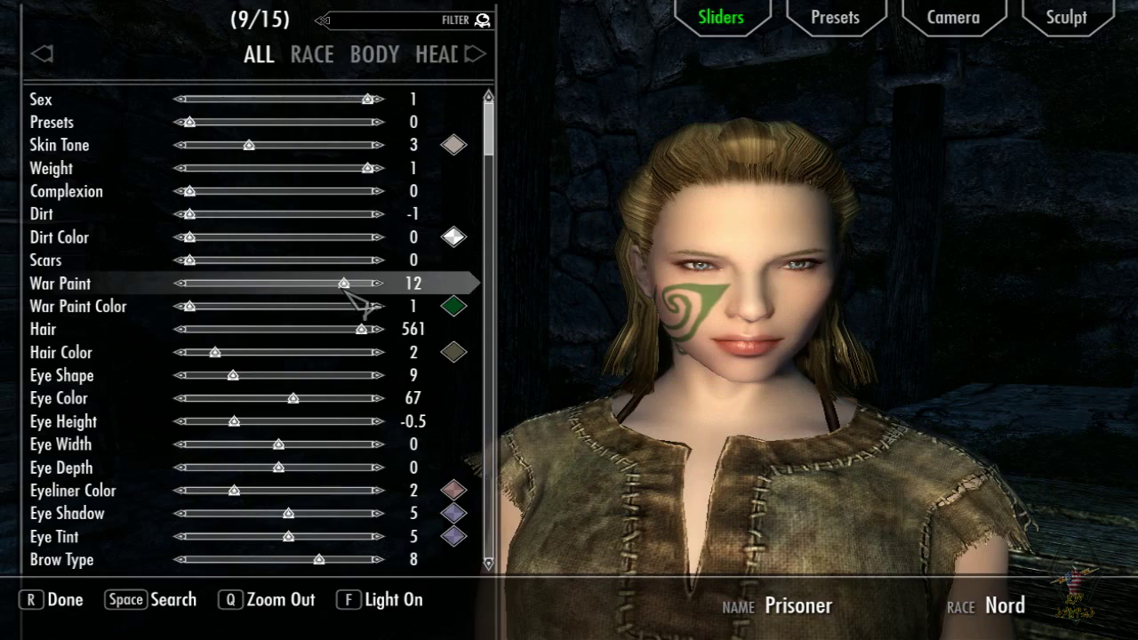
- Reopen the War Paint Color values and accept the green FF004418 again so it is reapplied to the face
{"action": "key", "text": "Left"}
{"action": "mouse_move", "coordinate": [338, 291]}
{"action": "left_mouse_down"}
{"action": "mouse_move", "coordinate": [349, 291]}
{"action": "mouse_move", "coordinate": [338, 291]}
{"action": "left_mouse_up"}
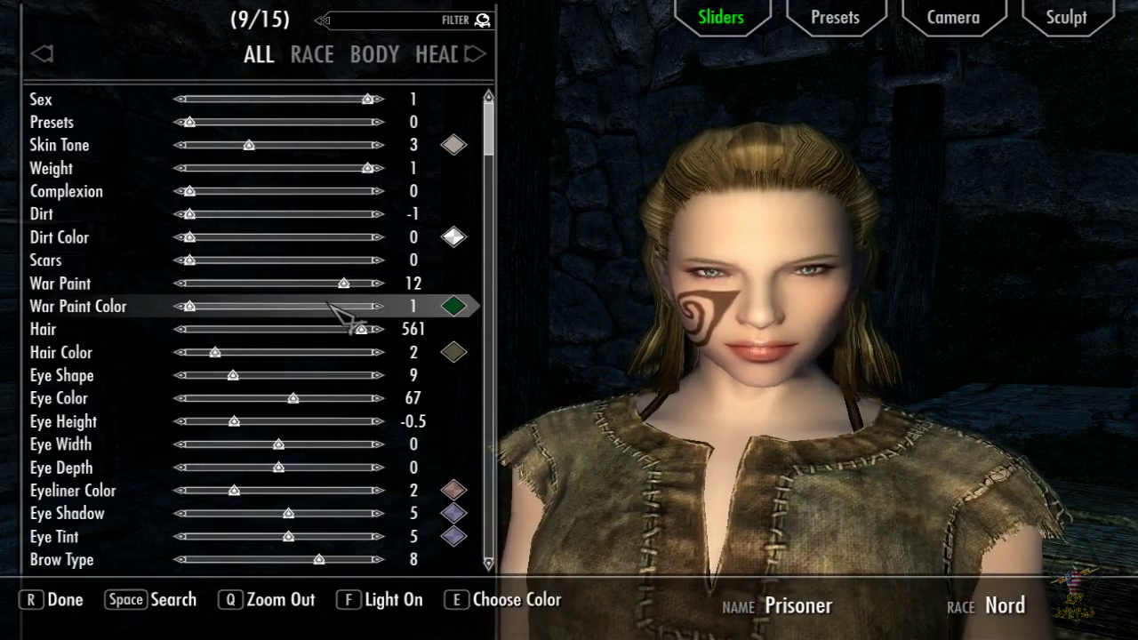
{"action": "key", "text": "e"}
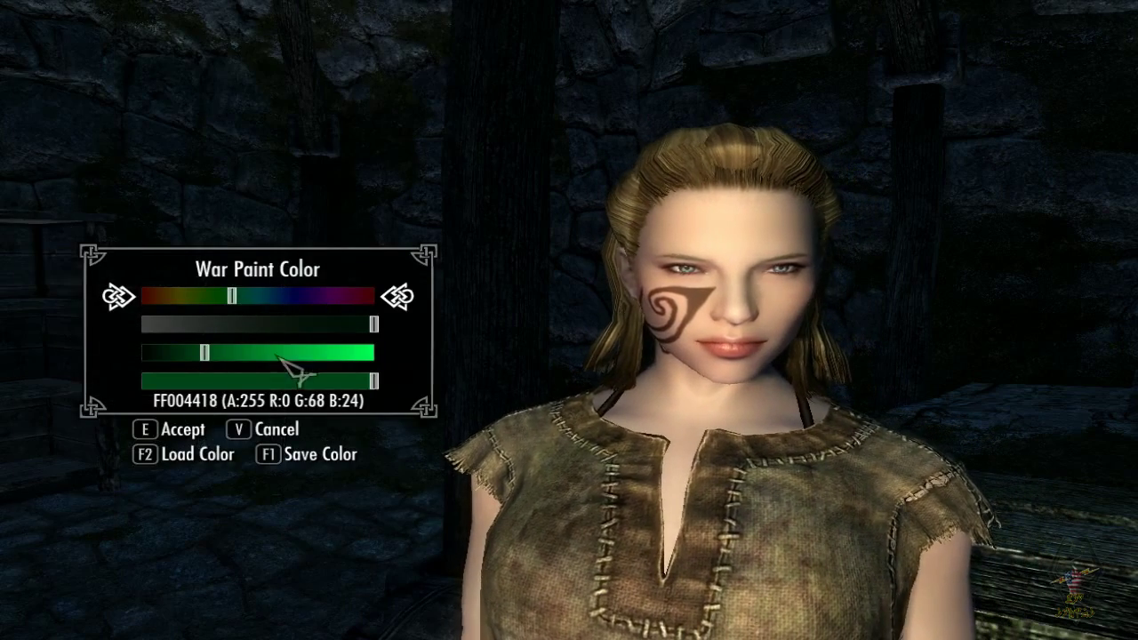
{"action": "left_click", "coordinate": [182, 430]}
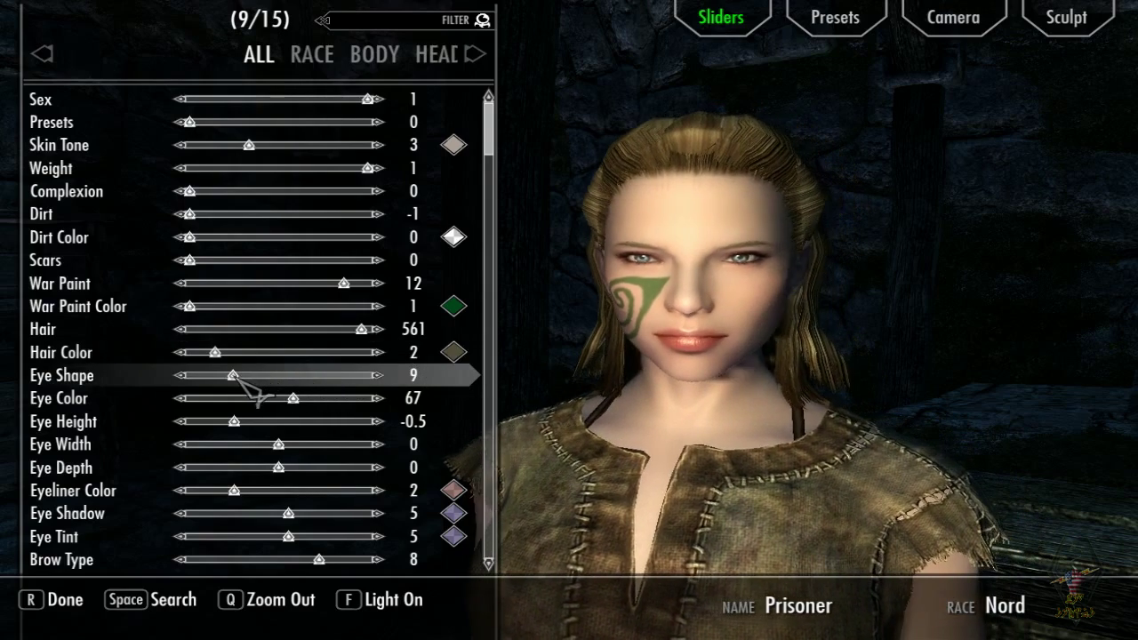
- Set the character's Eye Shape to 16 and Eye Color to 0
{"action": "left_click_drag", "start_coordinate": [237, 378], "coordinate": [274, 381]}
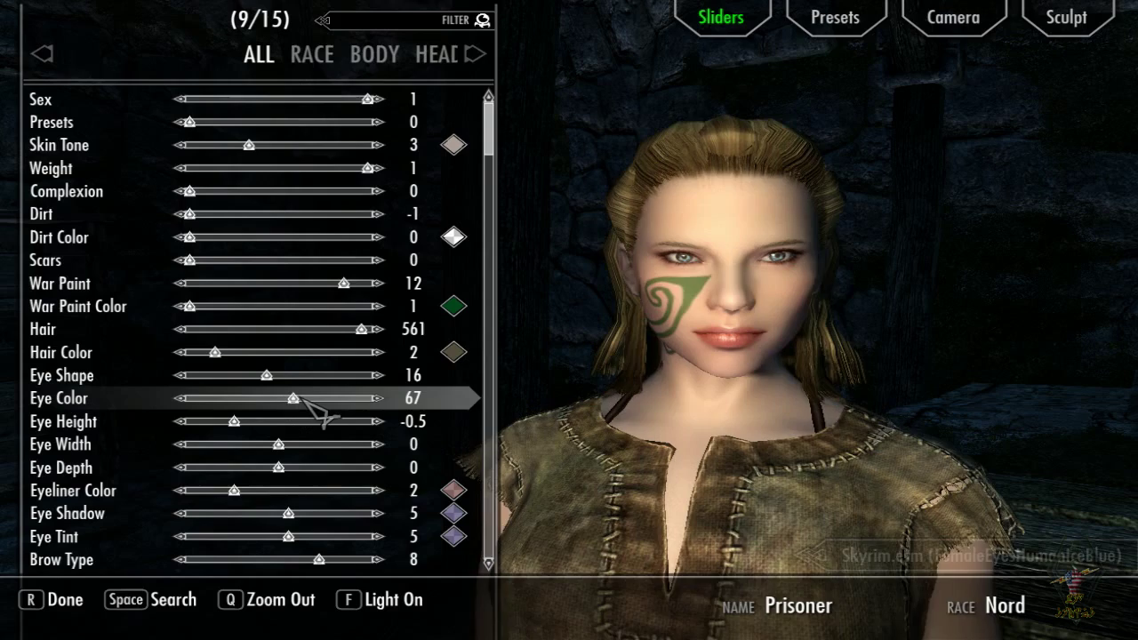
{"action": "key", "text": "Left"}
{"action": "key", "text": "Left"}
{"action": "key", "text": "Left"}
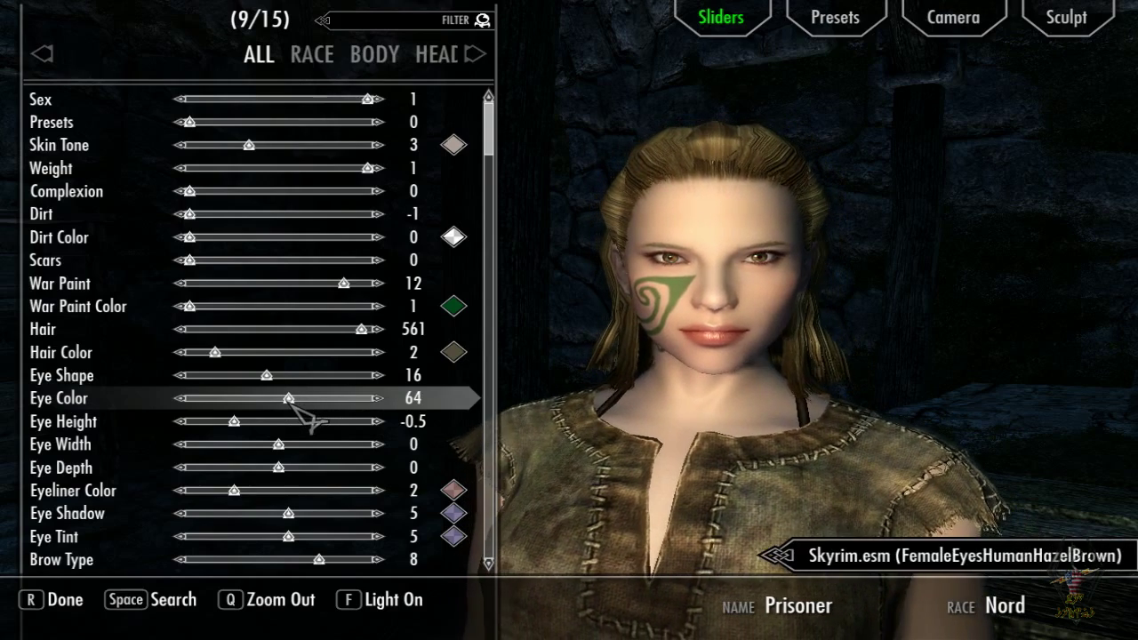
{"action": "key", "text": "Left"}
{"action": "key", "text": "Left"}
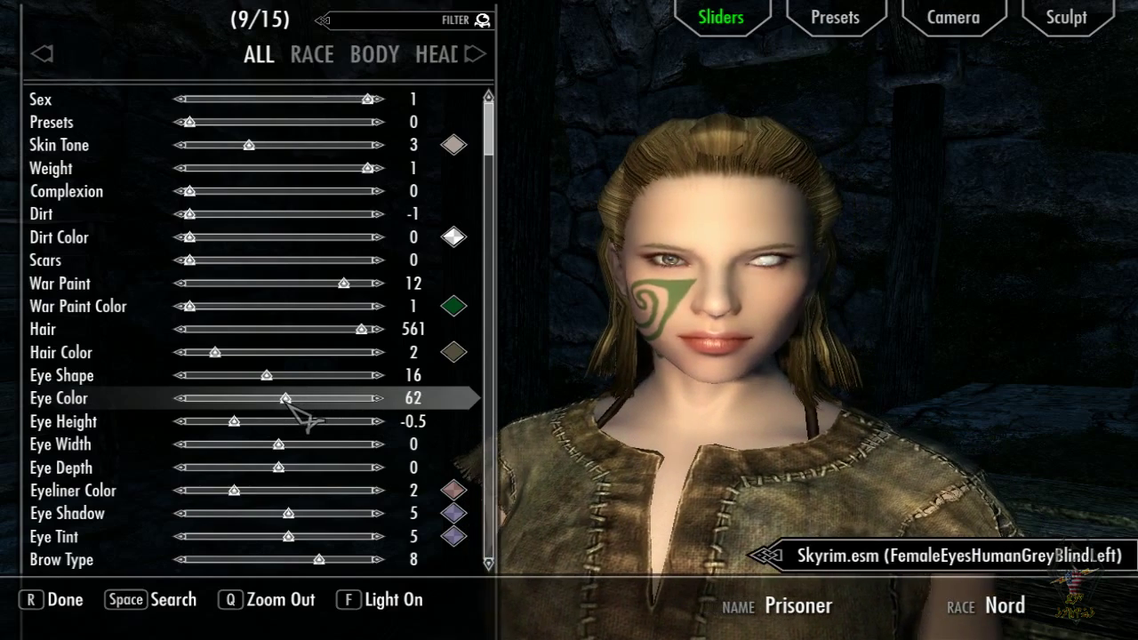
{"action": "left_click_drag", "start_coordinate": [286, 400], "coordinate": [189, 399]}
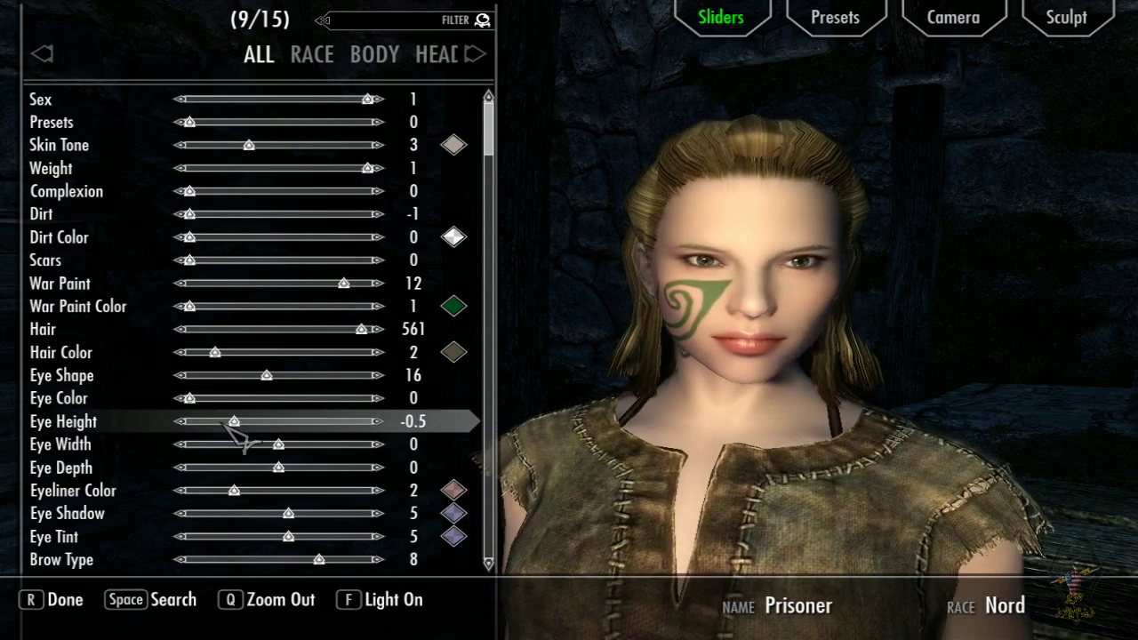
- Take a screenshot of the slider values and set Eye Height to -0.9
{"action": "key", "text": "F12"}
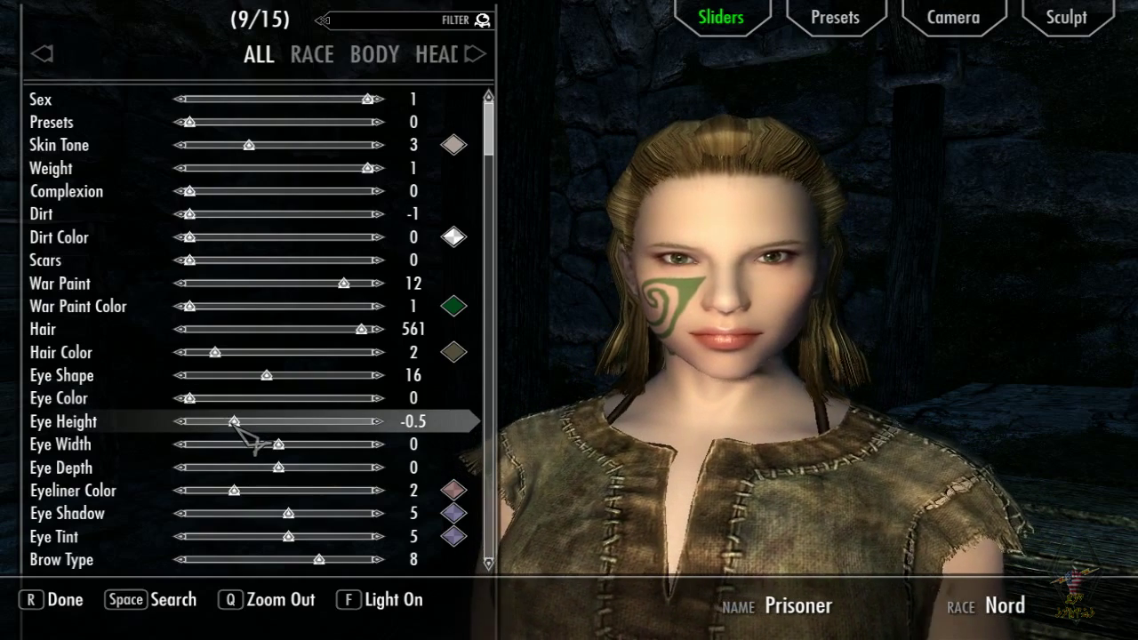
{"action": "left_click_drag", "start_coordinate": [233, 422], "coordinate": [207, 423]}
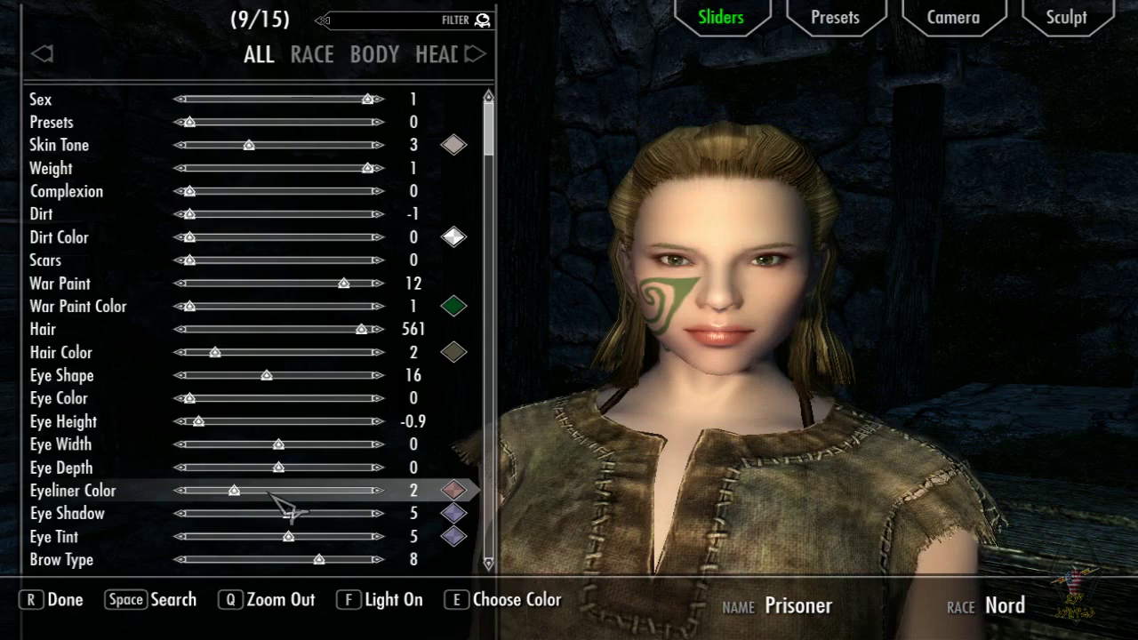
- Change the Eye Shadow colour to dark green CC00350C (A:204 R:0 G:53 B:12) and accept it
{"action": "scroll", "coordinate": [286, 508], "scroll_direction": "down", "scroll_amount": 2}
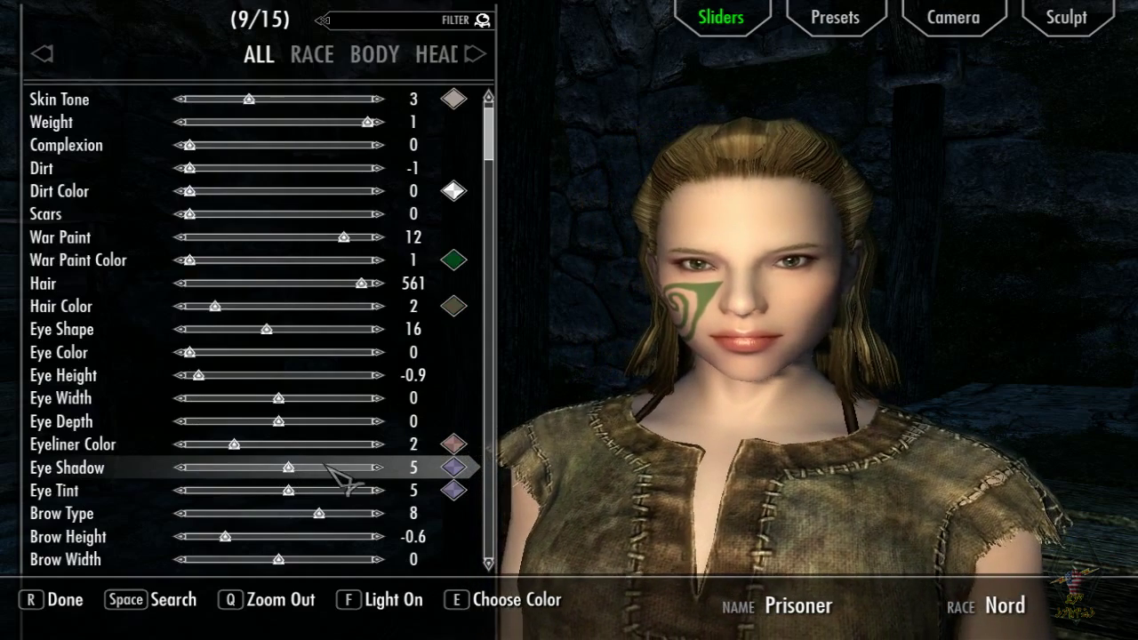
{"action": "left_click", "coordinate": [453, 468]}
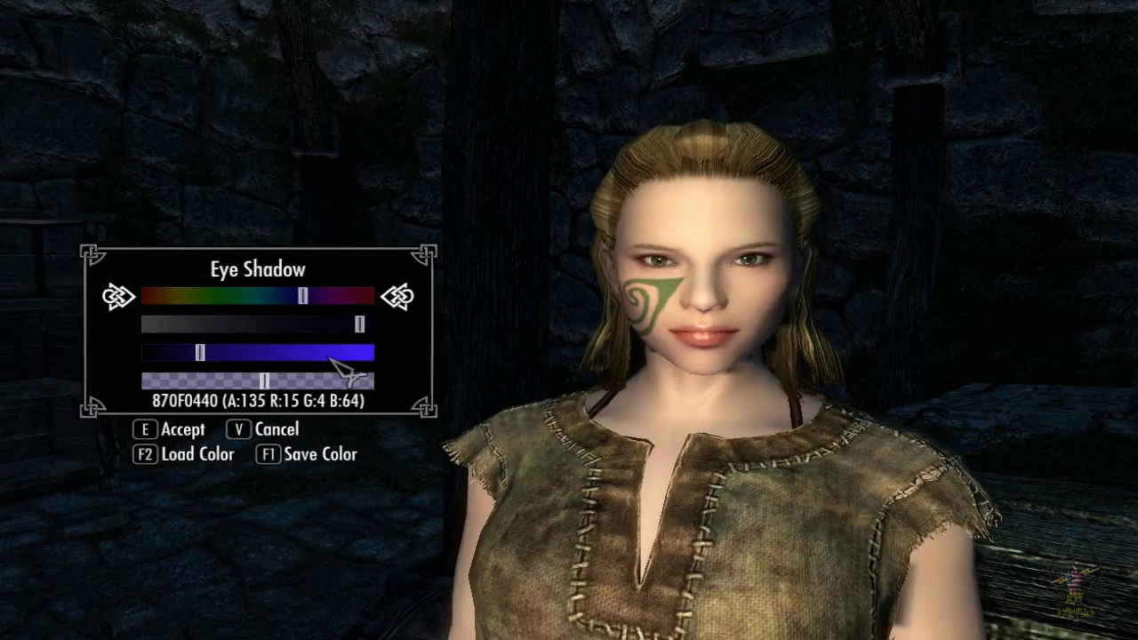
{"action": "left_click_drag", "start_coordinate": [304, 298], "coordinate": [229, 300]}
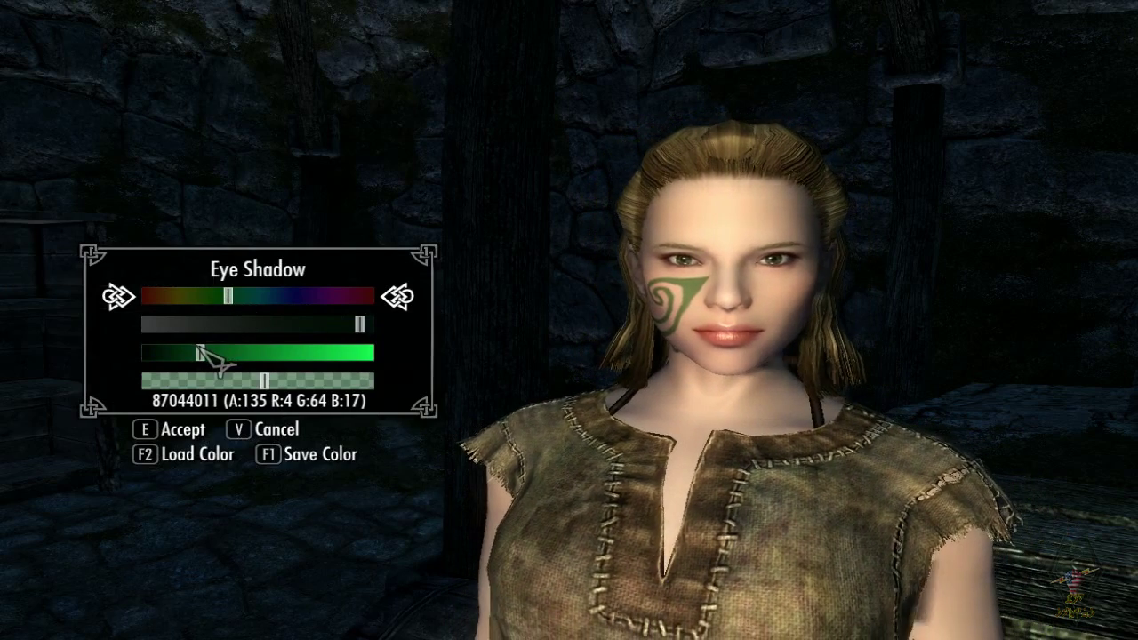
{"action": "left_click_drag", "start_coordinate": [200, 353], "coordinate": [191, 352]}
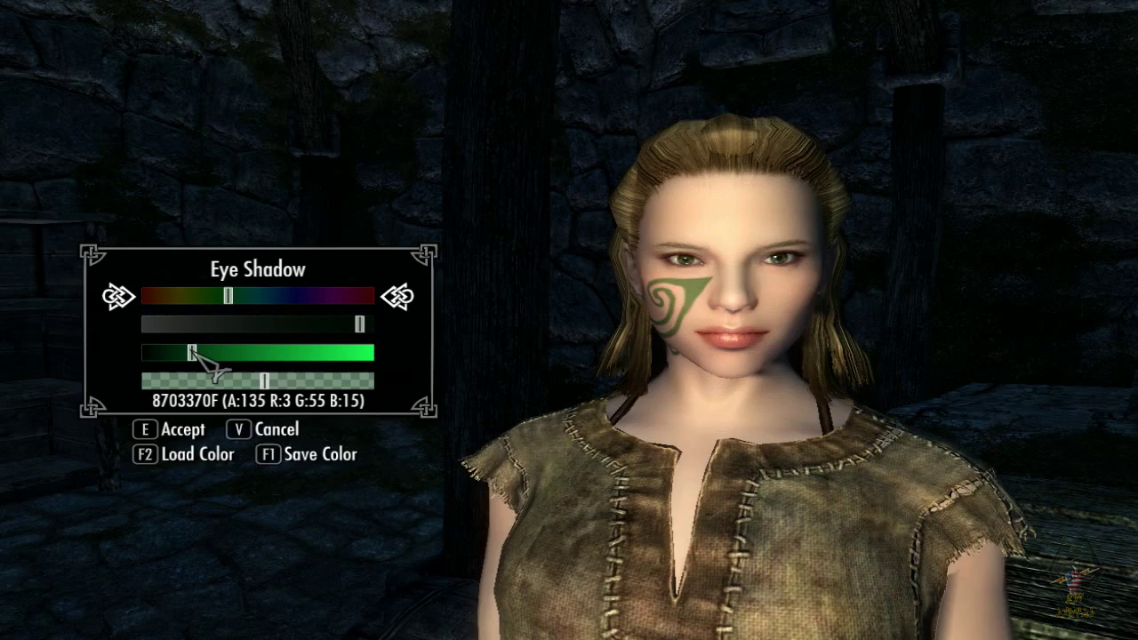
{"action": "left_click_drag", "start_coordinate": [292, 386], "coordinate": [338, 386]}
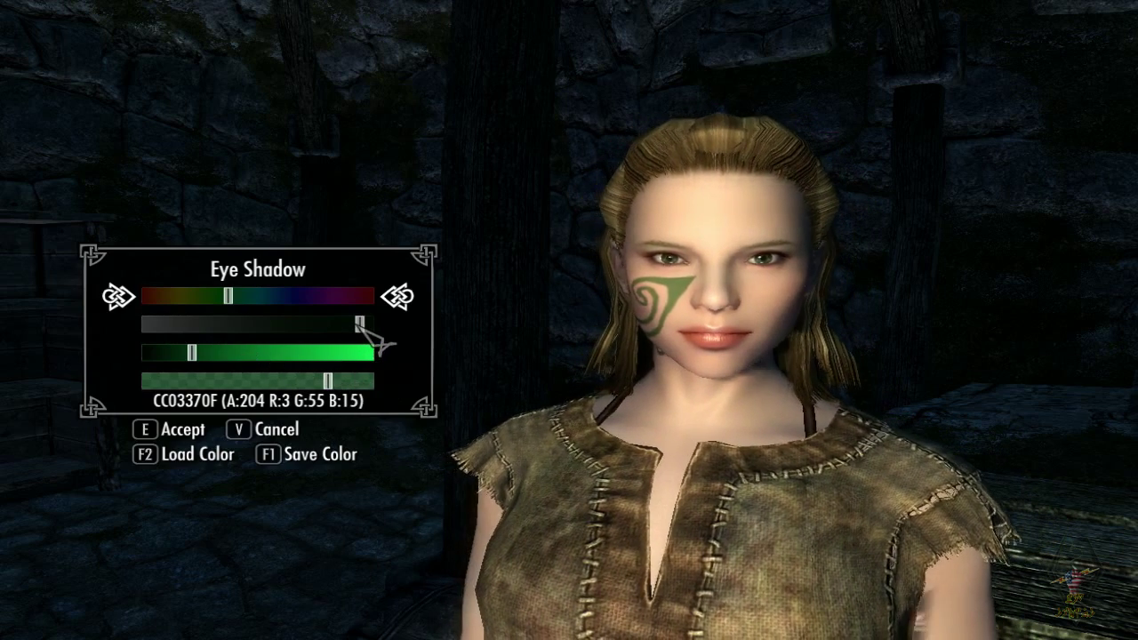
{"action": "left_click_drag", "start_coordinate": [360, 325], "coordinate": [393, 331]}
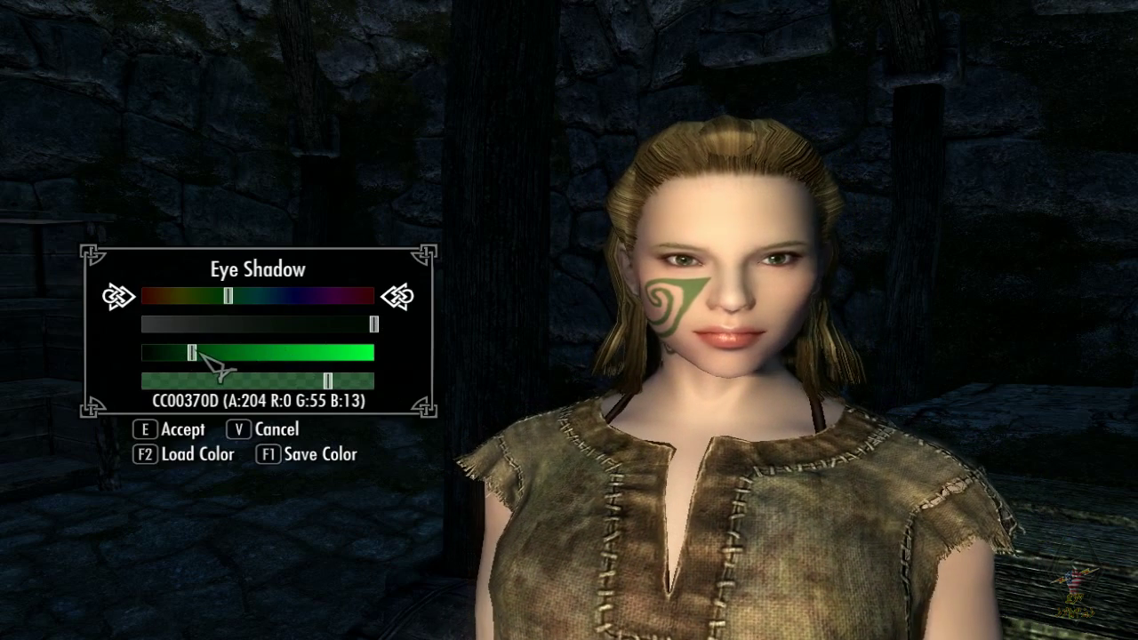
{"action": "left_click_drag", "start_coordinate": [201, 354], "coordinate": [199, 352]}
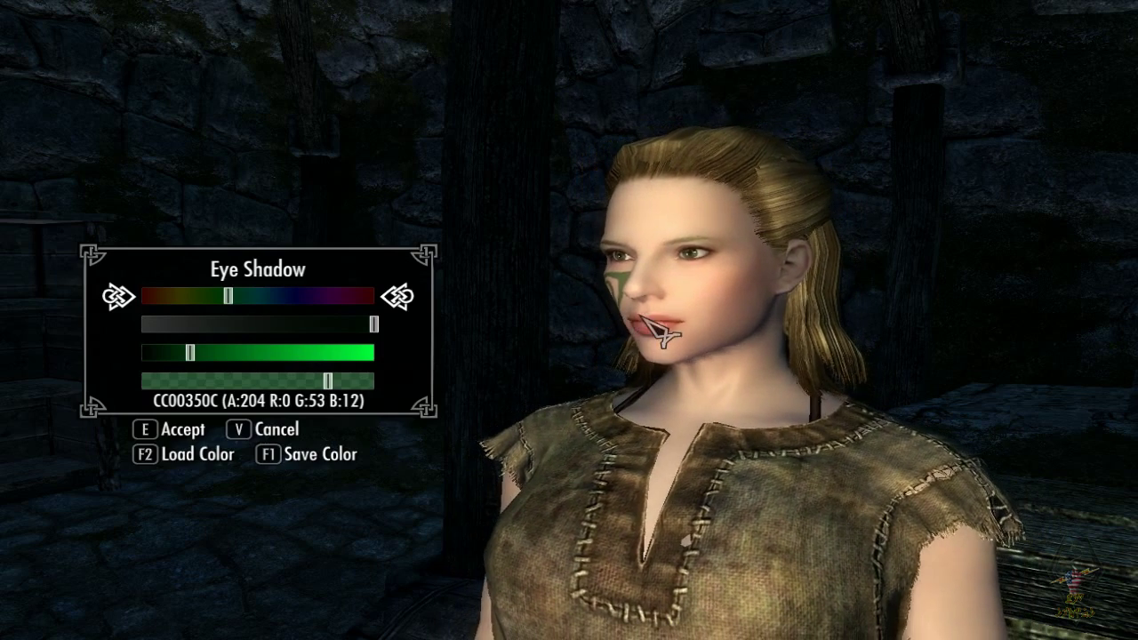
{"action": "left_click", "coordinate": [178, 428]}
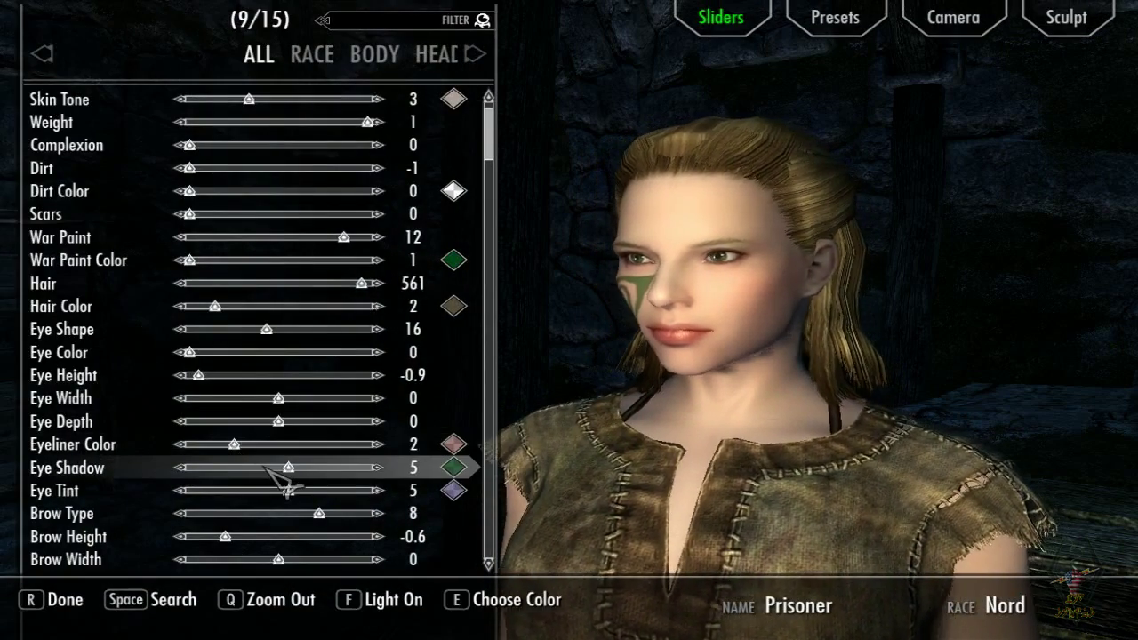
- Set the character's Nose Type to 5
{"action": "scroll", "coordinate": [283, 480], "scroll_direction": "down", "scroll_amount": 2}
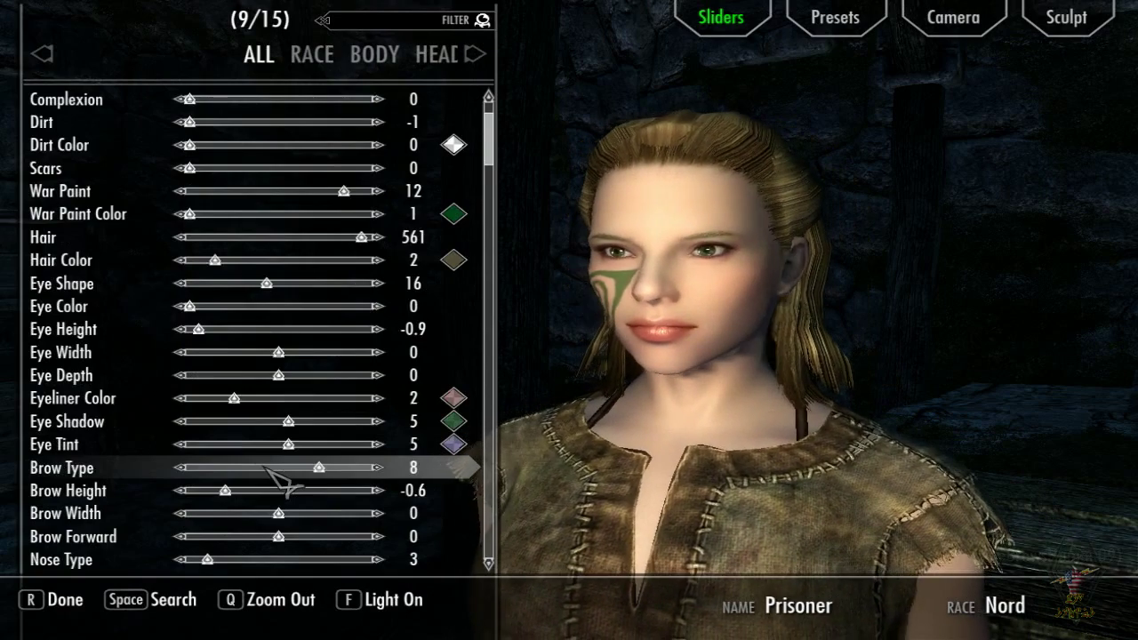
{"action": "scroll", "coordinate": [280, 478], "scroll_direction": "down", "scroll_amount": 3}
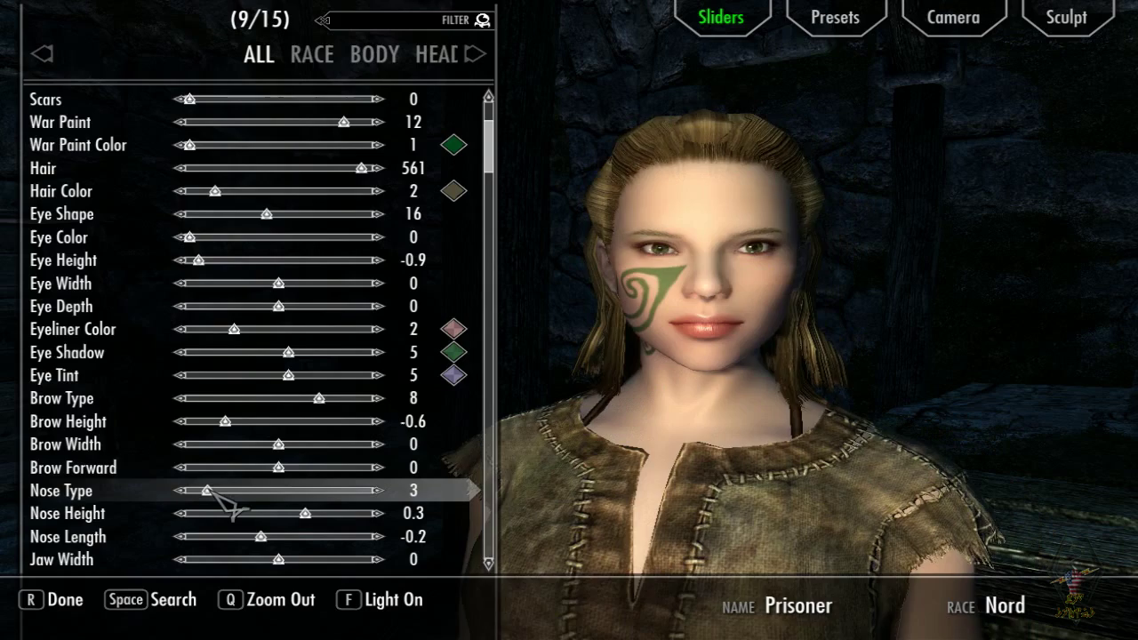
{"action": "left_click", "coordinate": [213, 489]}
{"action": "left_click_drag", "start_coordinate": [213, 489], "coordinate": [220, 490]}
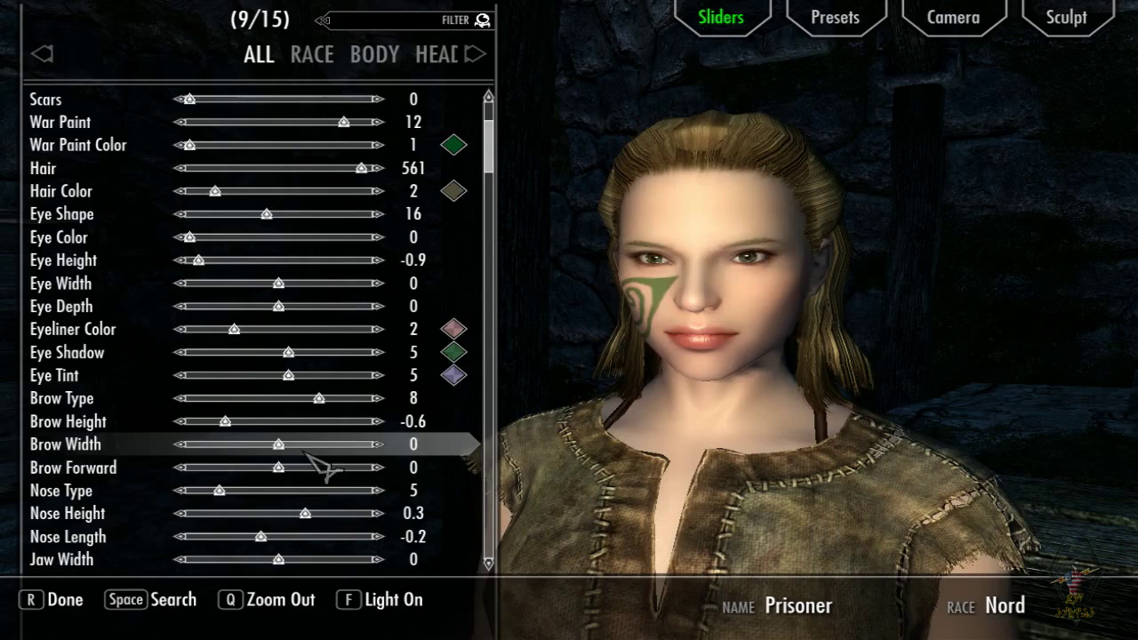
- Set the character's Brow Type to 6 and take a screenshot of the slider values
{"action": "scroll", "coordinate": [326, 466], "scroll_direction": "down", "scroll_amount": 1}
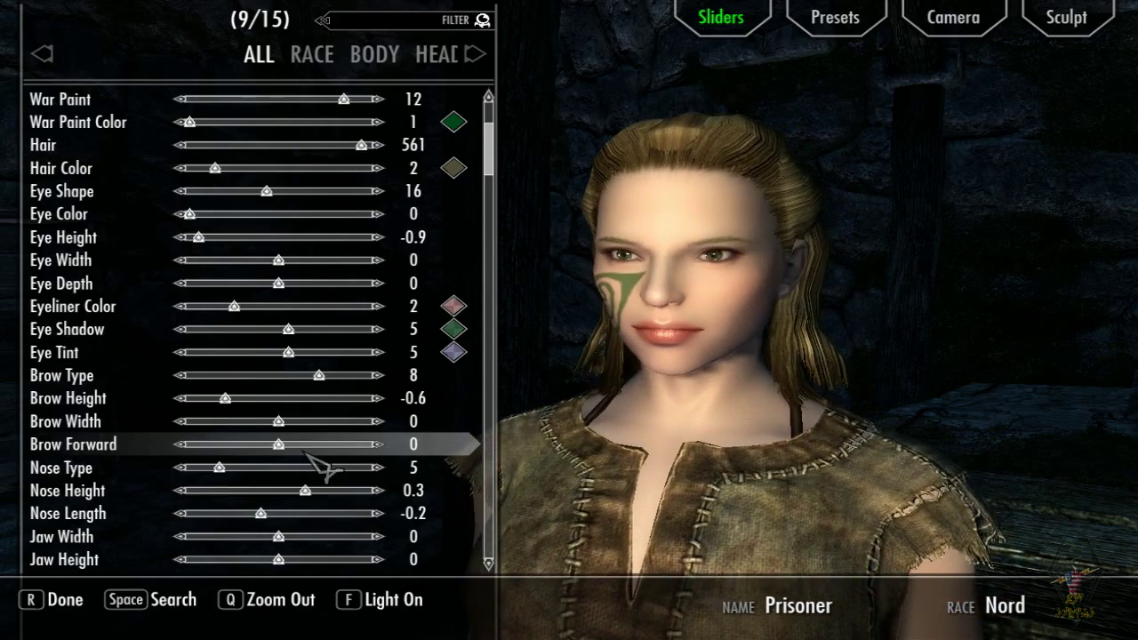
{"action": "scroll", "coordinate": [325, 466], "scroll_direction": "down", "scroll_amount": 1}
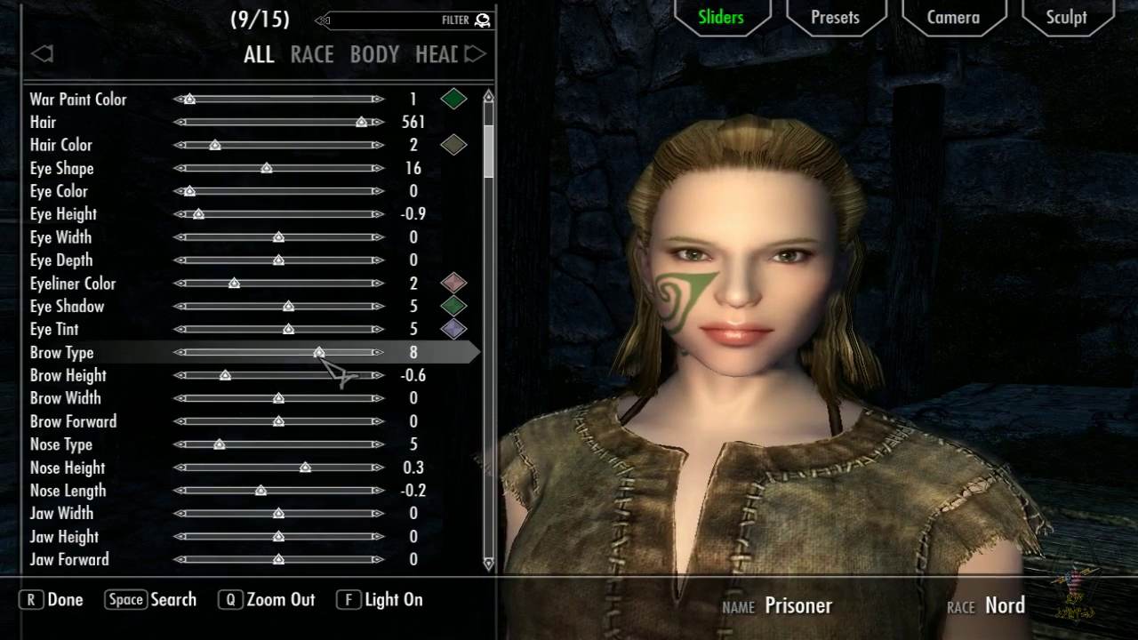
{"action": "left_click_drag", "start_coordinate": [330, 363], "coordinate": [298, 364]}
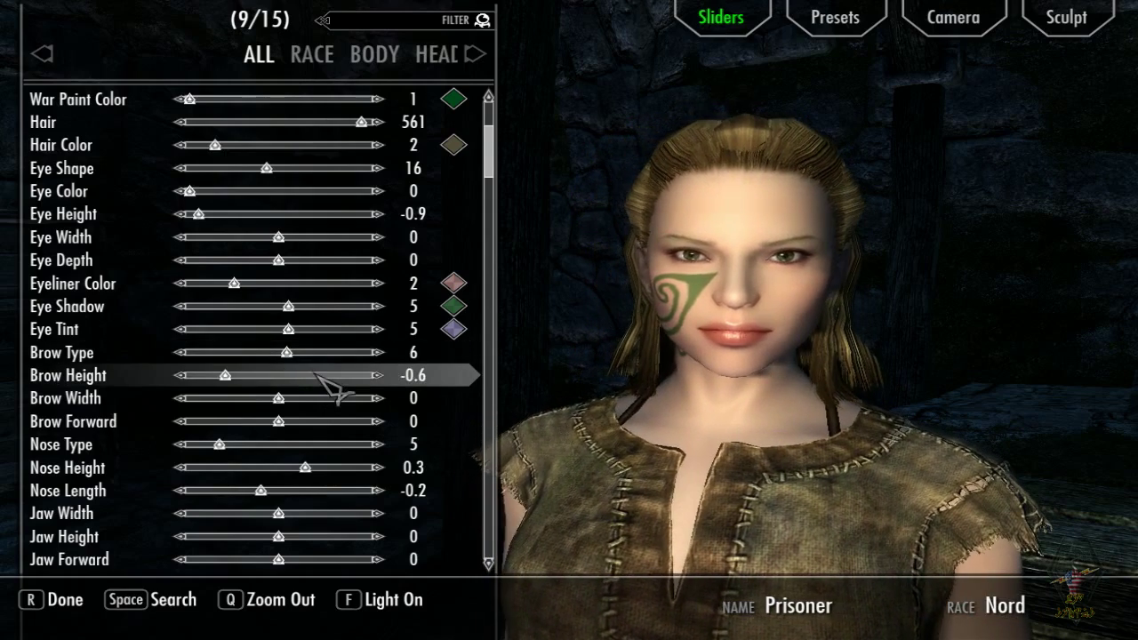
{"action": "key", "text": "F12"}
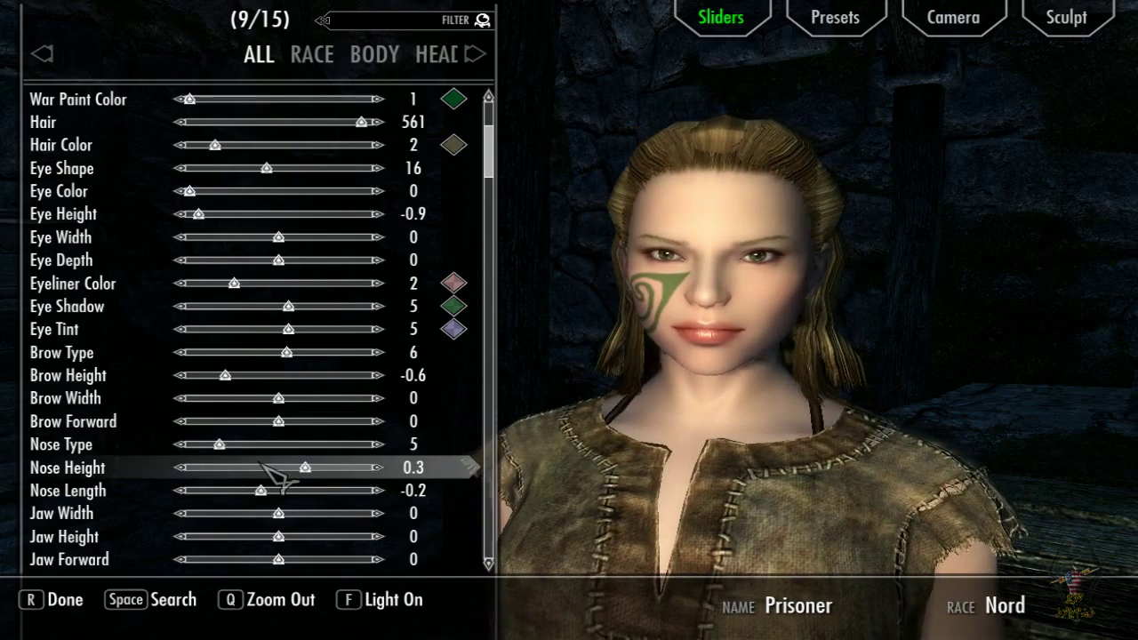
- Review the character's remaining eye, brow, nose, jaw, cheek, mouth and chin slider values
{"action": "scroll", "coordinate": [289, 503], "scroll_direction": "down", "scroll_amount": 4}
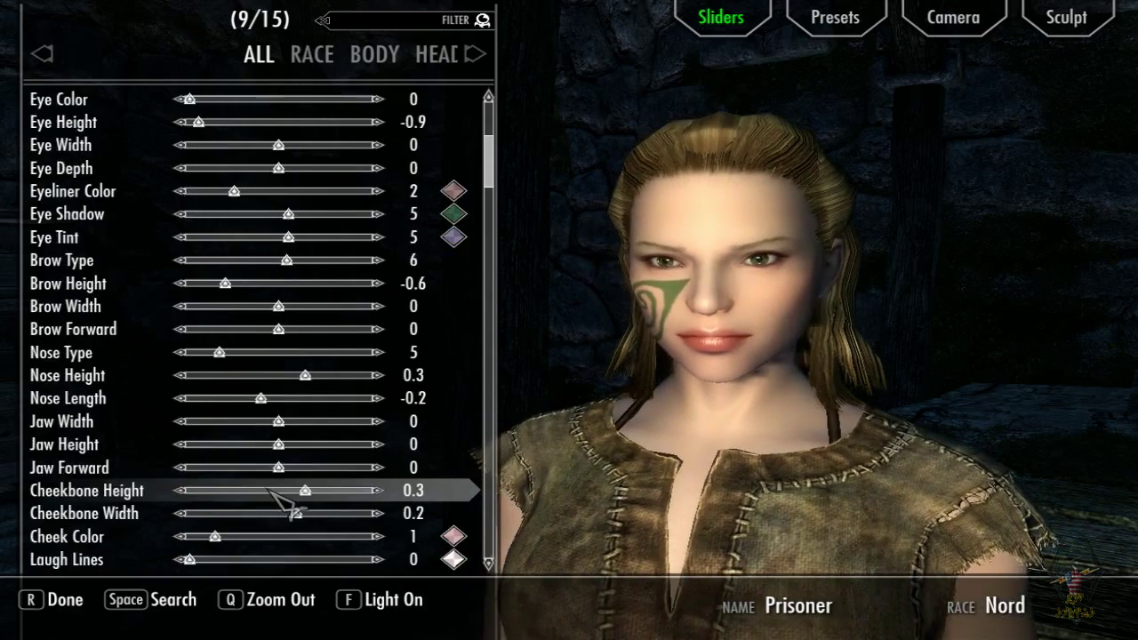
{"action": "scroll", "coordinate": [287, 505], "scroll_direction": "down", "scroll_amount": 3}
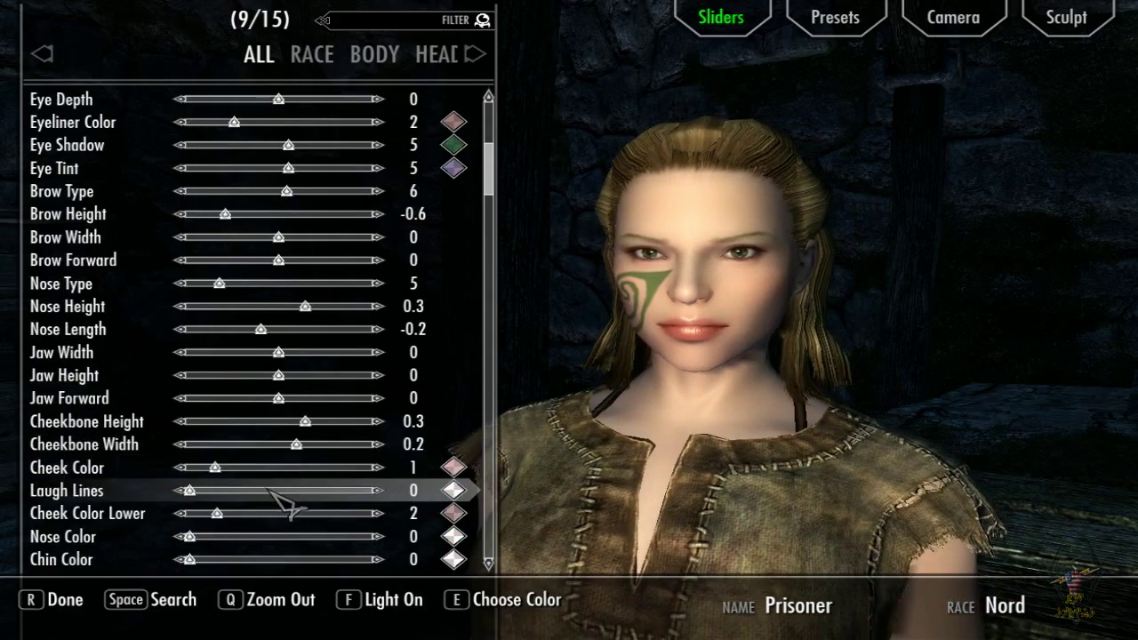
{"action": "scroll", "coordinate": [289, 505], "scroll_direction": "down", "scroll_amount": 2}
{"action": "scroll", "coordinate": [289, 504], "scroll_direction": "down", "scroll_amount": 4}
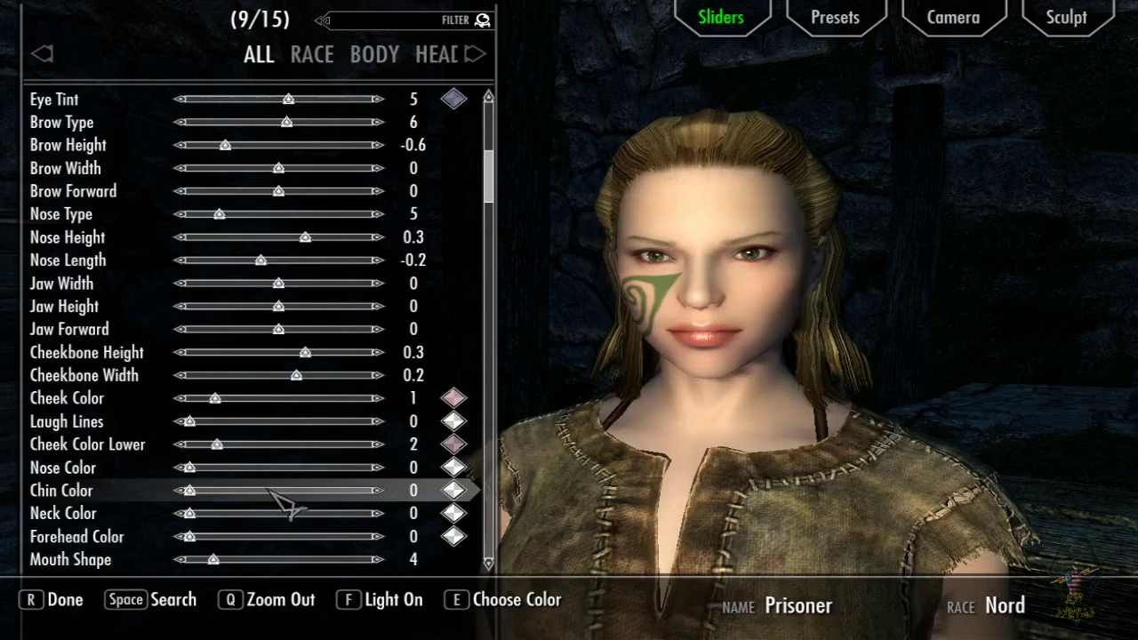
{"action": "scroll", "coordinate": [289, 505], "scroll_direction": "down", "scroll_amount": 5}
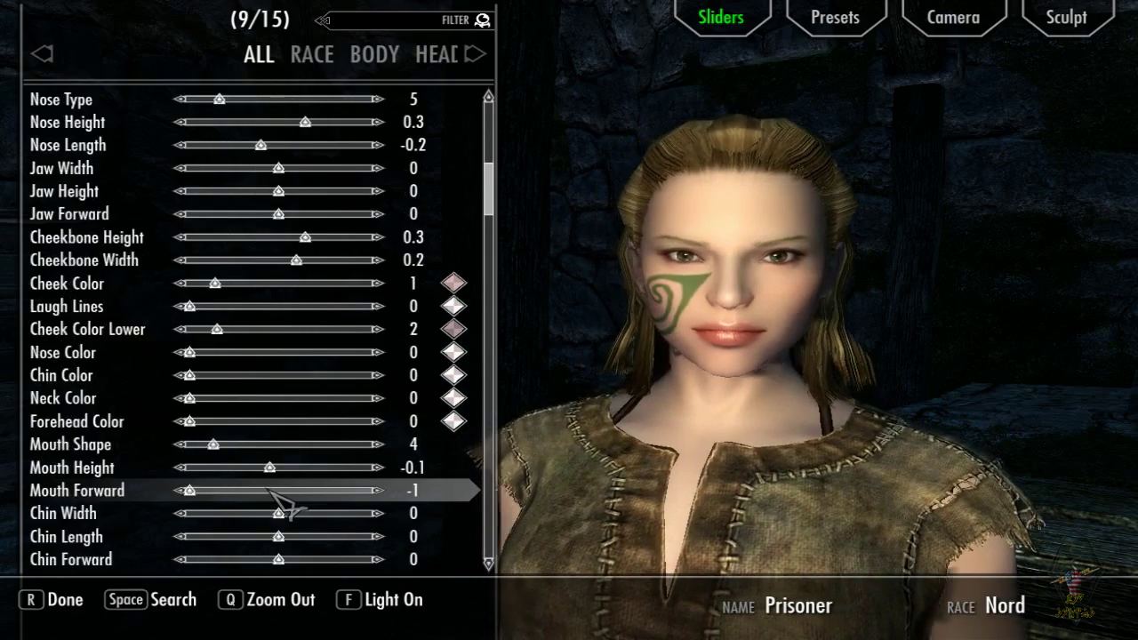
{"action": "scroll", "coordinate": [283, 504], "scroll_direction": "down", "scroll_amount": 5}
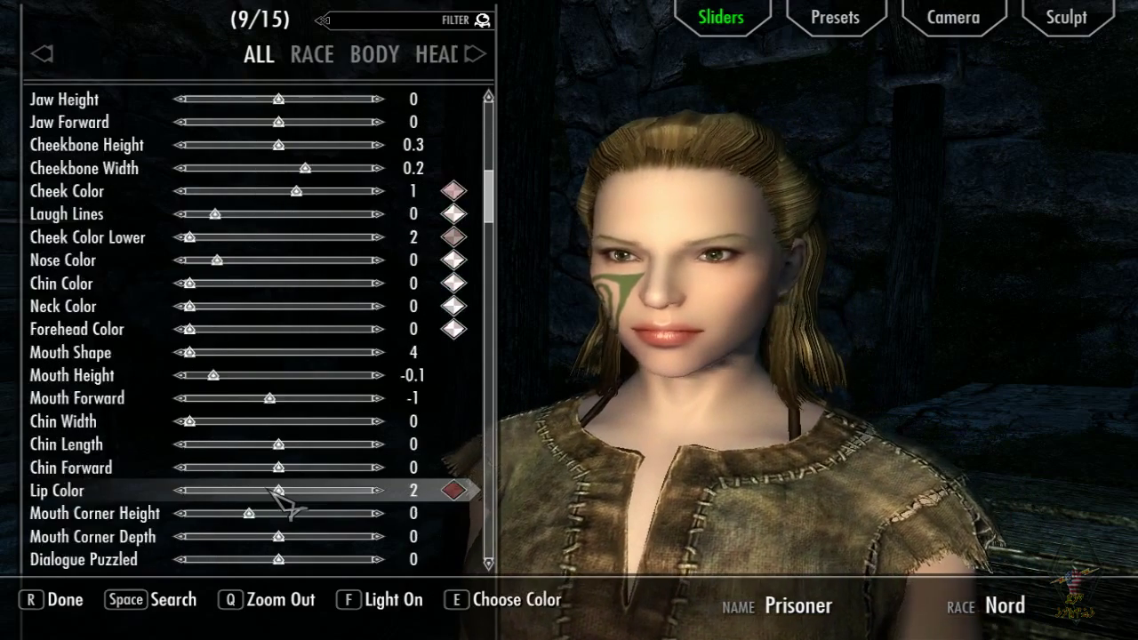
{"action": "scroll", "coordinate": [283, 504], "scroll_direction": "down", "scroll_amount": 1}
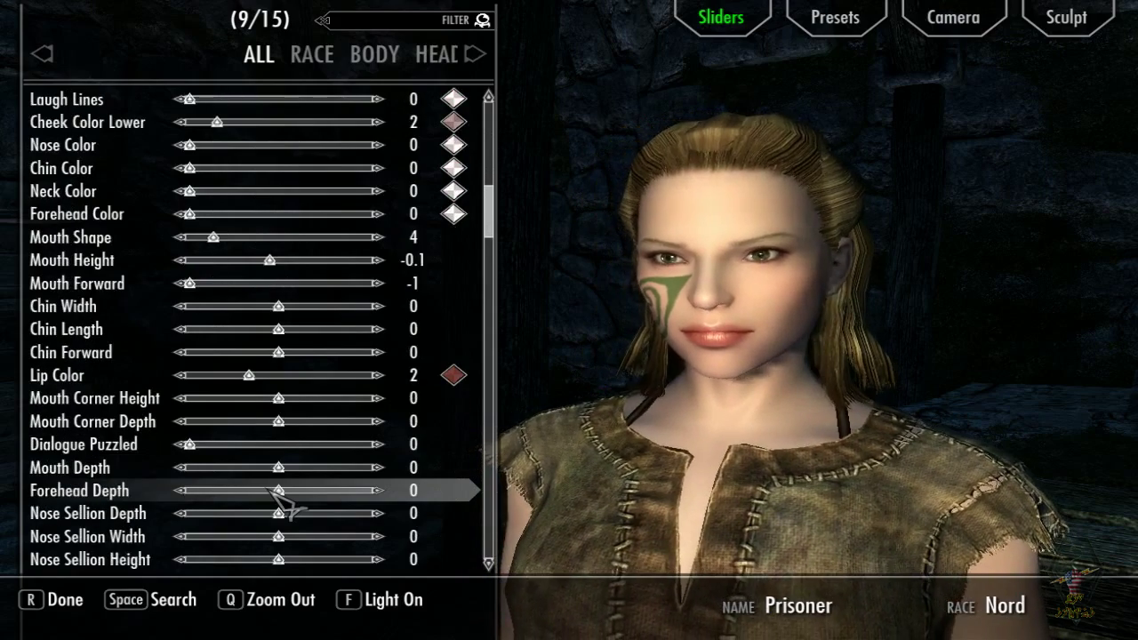
{"action": "scroll", "coordinate": [282, 504], "scroll_direction": "down", "scroll_amount": 3}
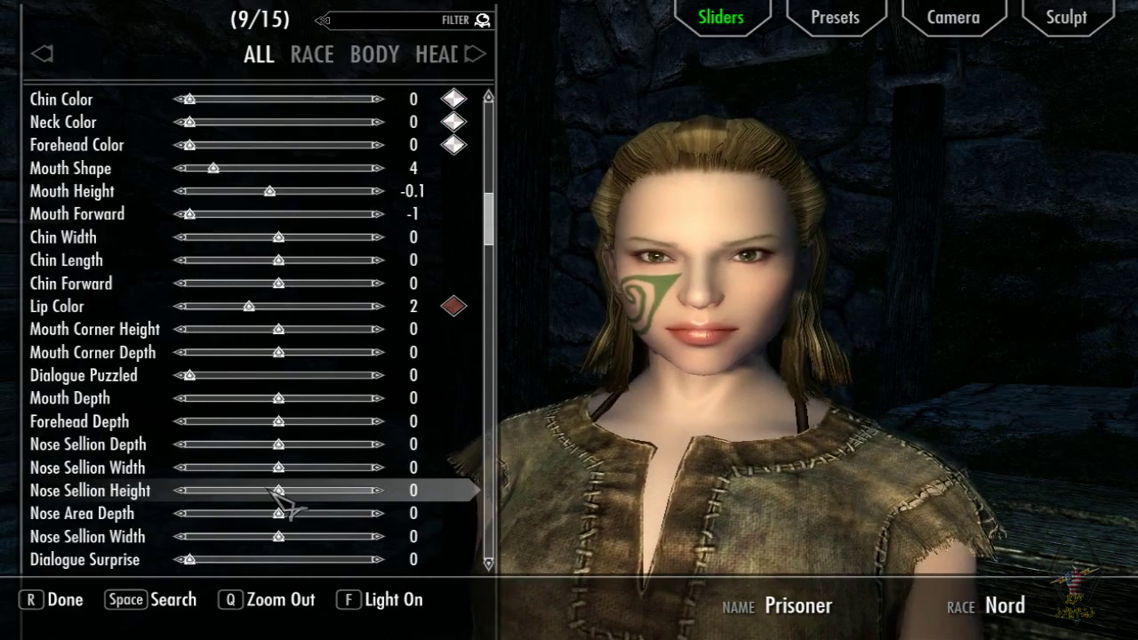
{"action": "scroll", "coordinate": [283, 507], "scroll_direction": "down", "scroll_amount": 1}
{"action": "scroll", "coordinate": [271, 508], "scroll_direction": "up", "scroll_amount": 4}
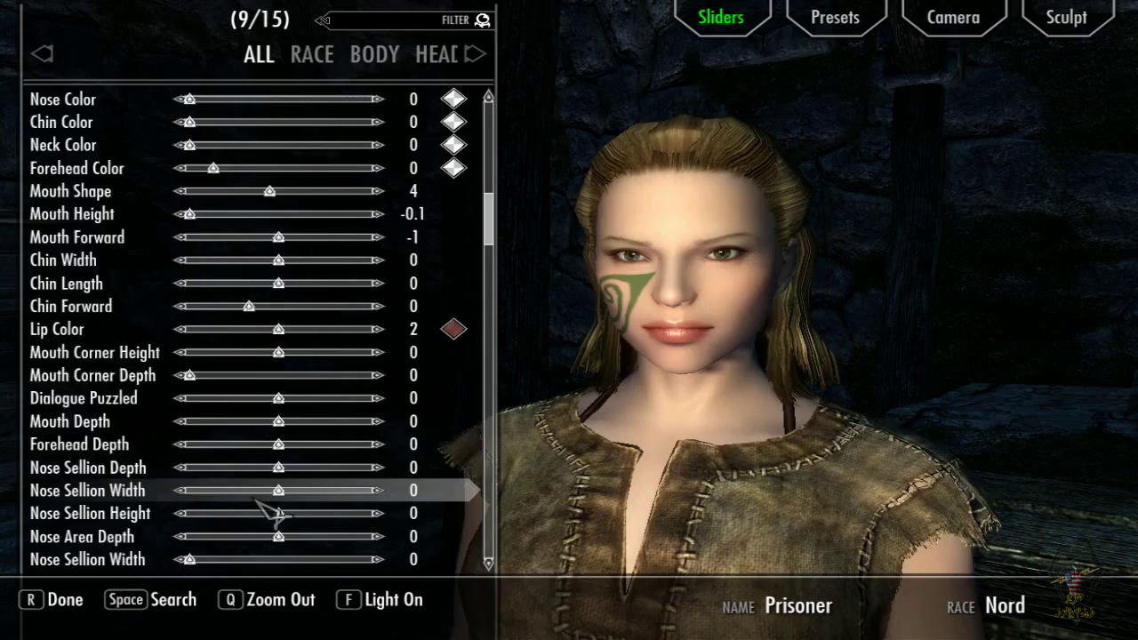
{"action": "scroll", "coordinate": [266, 508], "scroll_direction": "up", "scroll_amount": 12}
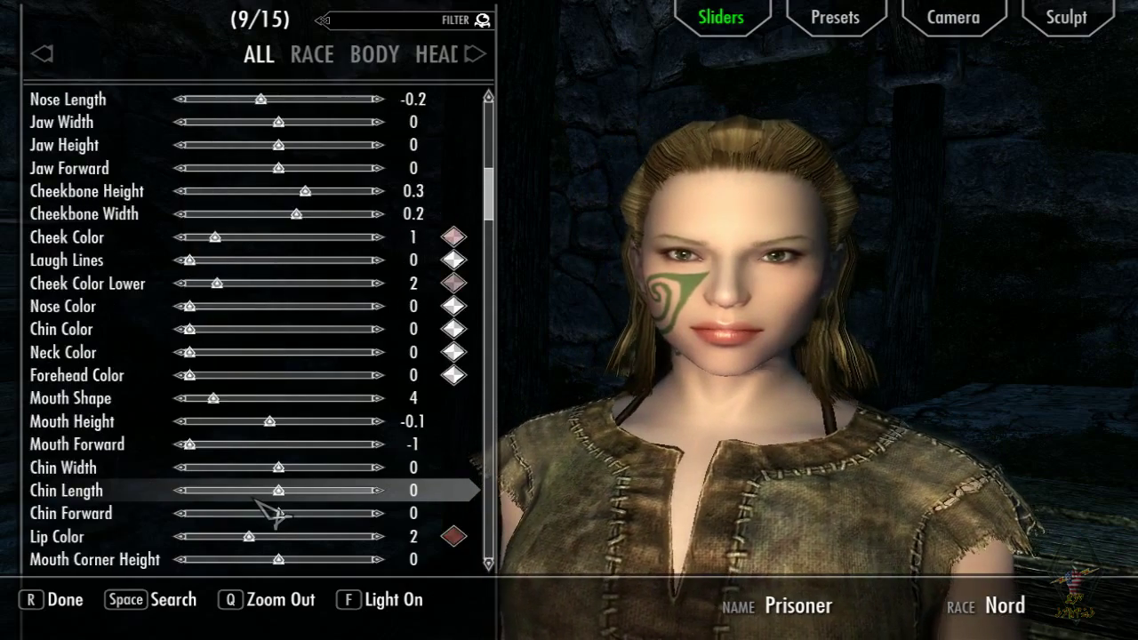
{"action": "scroll", "coordinate": [267, 511], "scroll_direction": "up", "scroll_amount": 8}
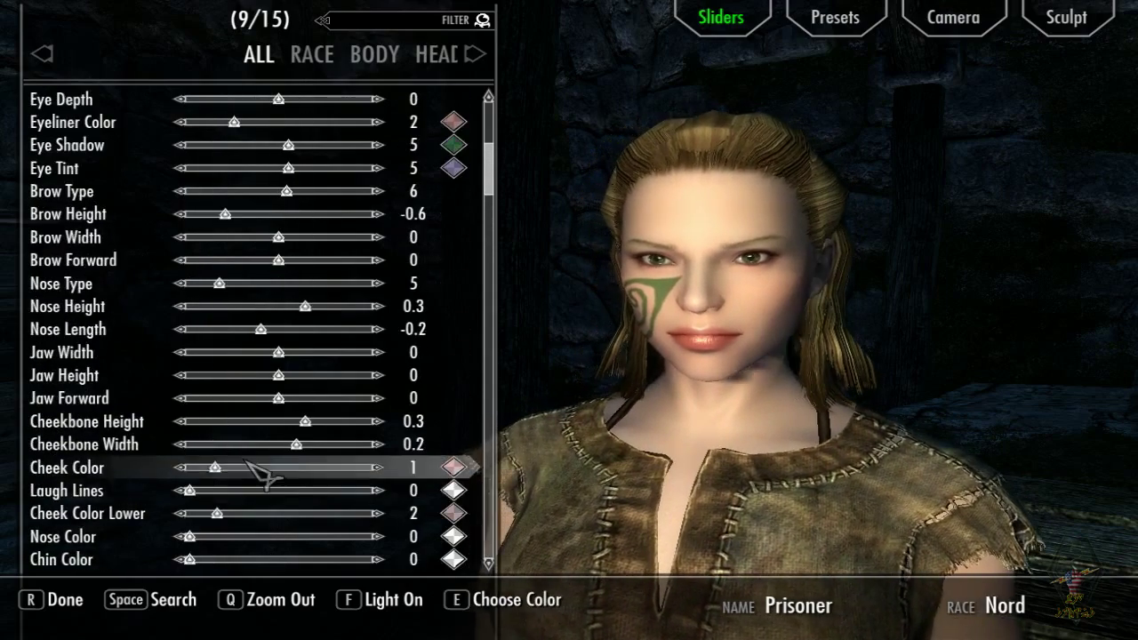
{"action": "scroll", "coordinate": [267, 242], "scroll_direction": "up", "scroll_amount": 3}
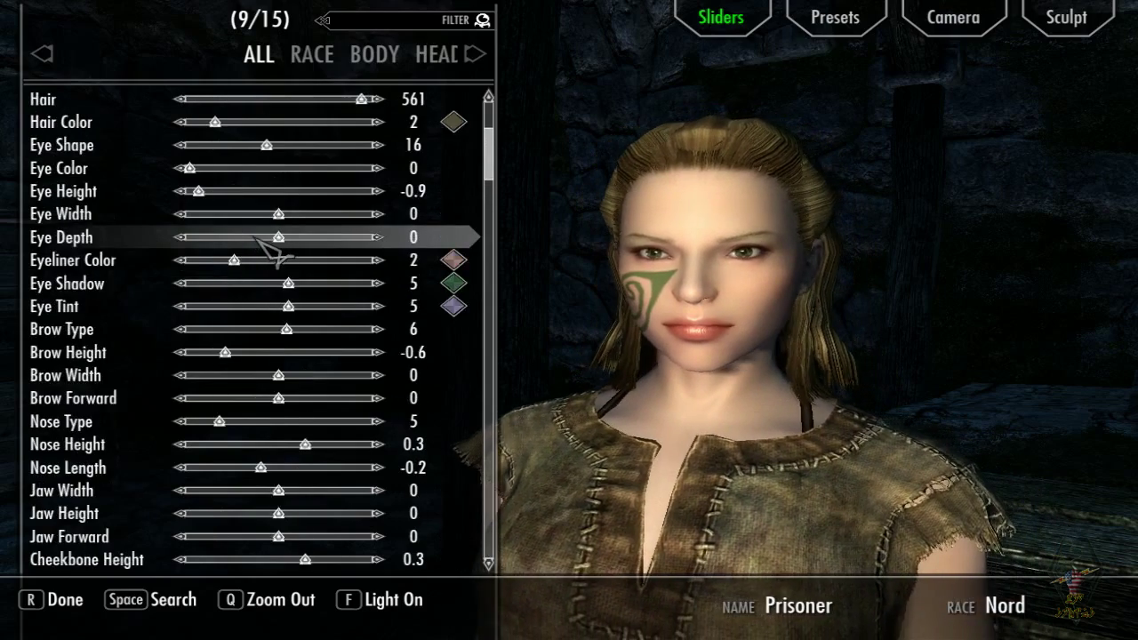
- Try out different hairstyles, set the character's Hair to 415 and take a screenshot of the slider values
{"action": "scroll", "coordinate": [275, 249], "scroll_direction": "up", "scroll_amount": 2}
{"action": "scroll", "coordinate": [276, 249], "scroll_direction": "up", "scroll_amount": 3}
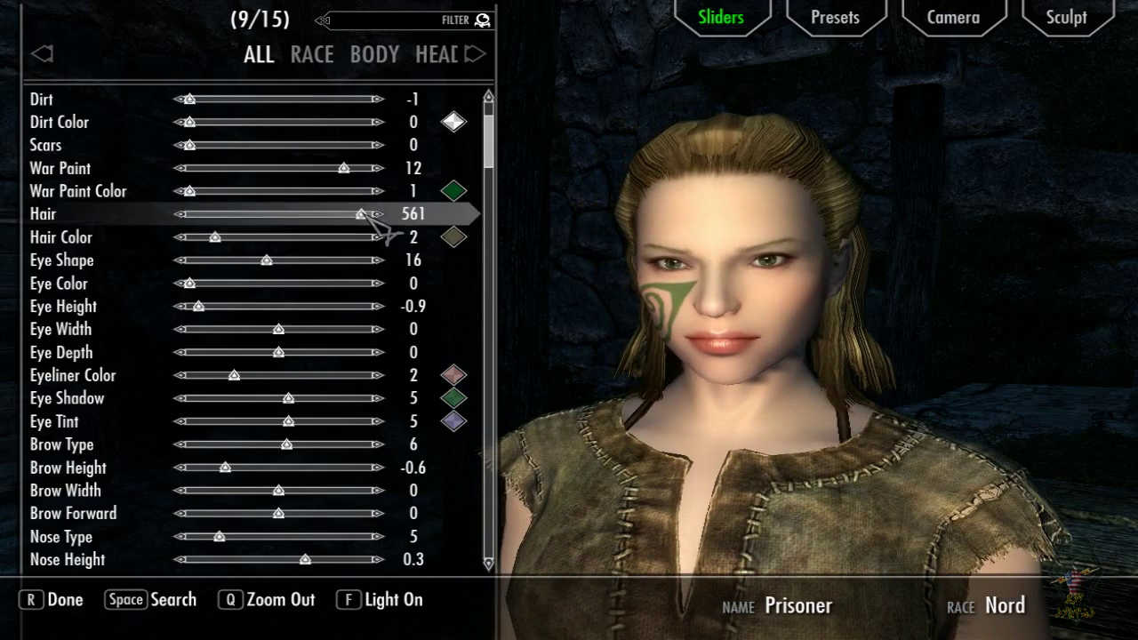
{"action": "key", "text": "Left"}
{"action": "key", "text": "Left"}
{"action": "key", "text": "Left"}
{"action": "key", "text": "Left"}
{"action": "key", "text": "Left"}
{"action": "key", "text": "Left"}
{"action": "key", "text": "Left"}
{"action": "key", "text": "Left"}
{"action": "key", "text": "Left"}
{"action": "key", "text": "Left"}
{"action": "key", "text": "Left"}
{"action": "key", "text": "Left"}
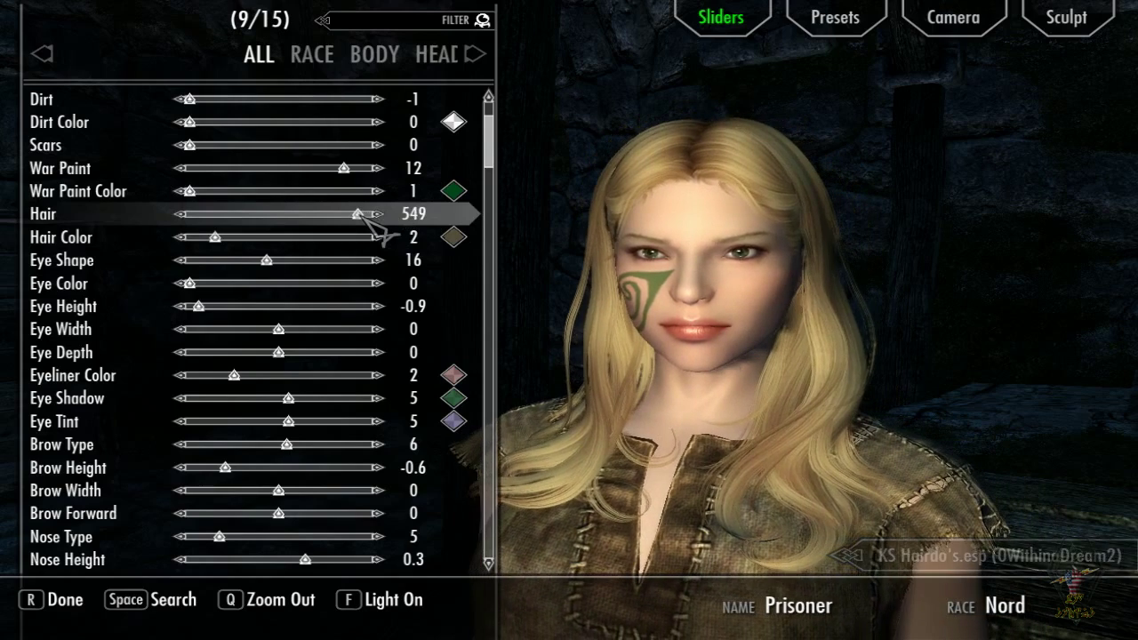
{"action": "key", "text": "Left"}
{"action": "key", "text": "Left"}
{"action": "key", "text": "Left"}
{"action": "key", "text": "Left"}
{"action": "key", "text": "Left"}
{"action": "key", "text": "Left"}
{"action": "key", "text": "Left"}
{"action": "key", "text": "Left"}
{"action": "key", "text": "Left"}
{"action": "key", "text": "Left"}
{"action": "key", "text": "Left"}
{"action": "key", "text": "Left"}
{"action": "key", "text": "Left"}
{"action": "key", "text": "Left"}
{"action": "key", "text": "Left"}
{"action": "key", "text": "Left"}
{"action": "key", "text": "Left"}
{"action": "key", "text": "Left"}
{"action": "key", "text": "Left"}
{"action": "key", "text": "Left"}
{"action": "key", "text": "Left"}
{"action": "key", "text": "Left"}
{"action": "key", "text": "Left"}
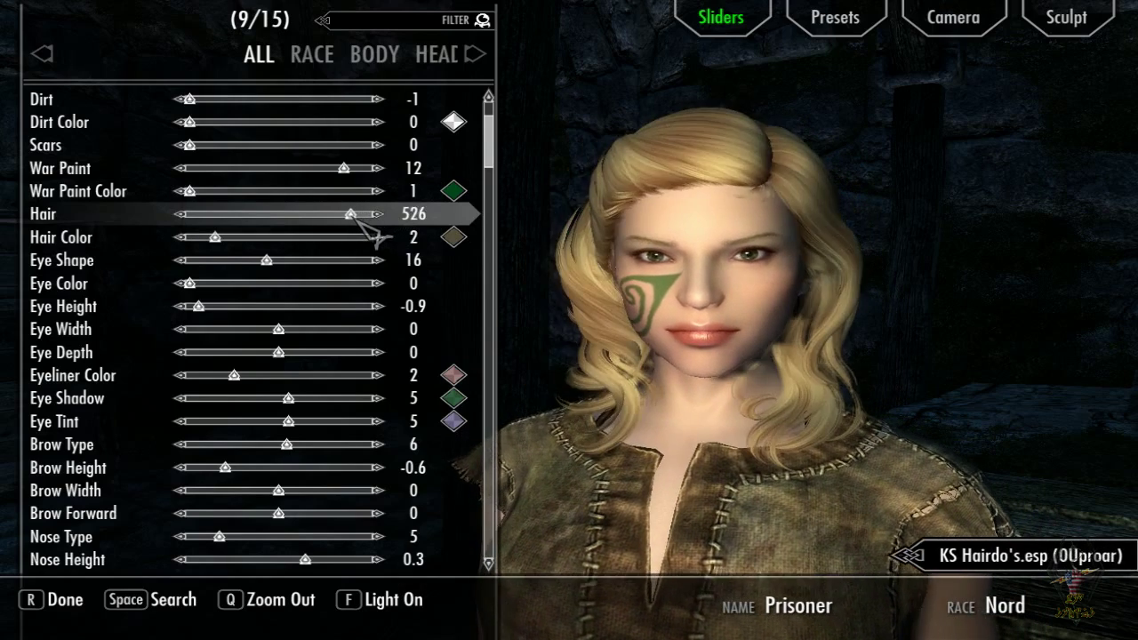
{"action": "left_click_drag", "start_coordinate": [360, 223], "coordinate": [343, 224]}
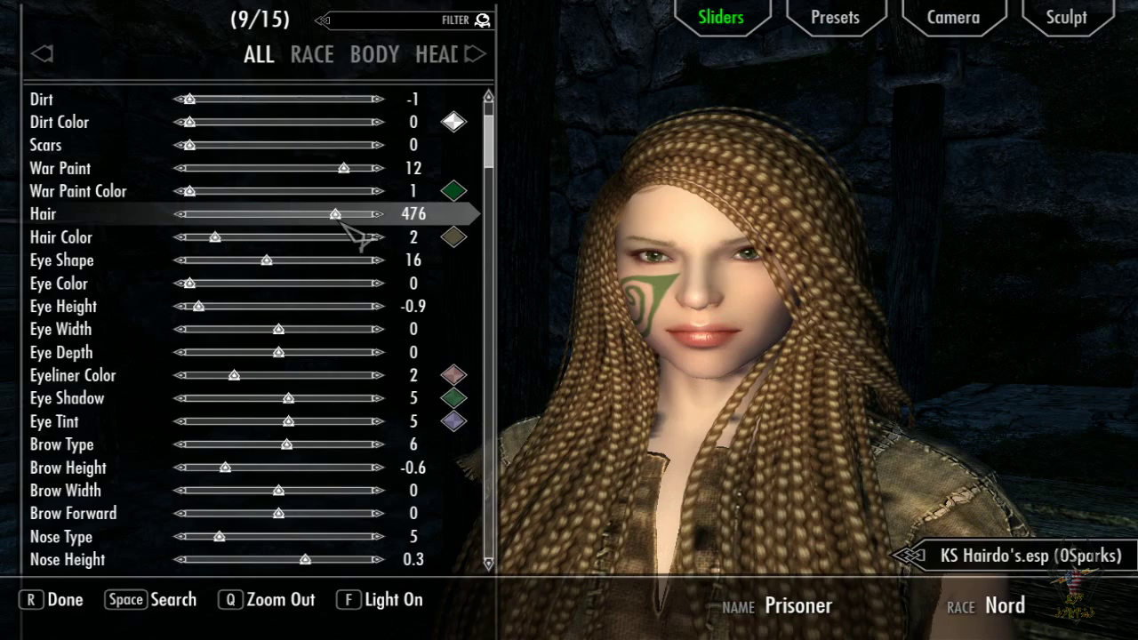
{"action": "left_click_drag", "start_coordinate": [343, 224], "coordinate": [329, 228]}
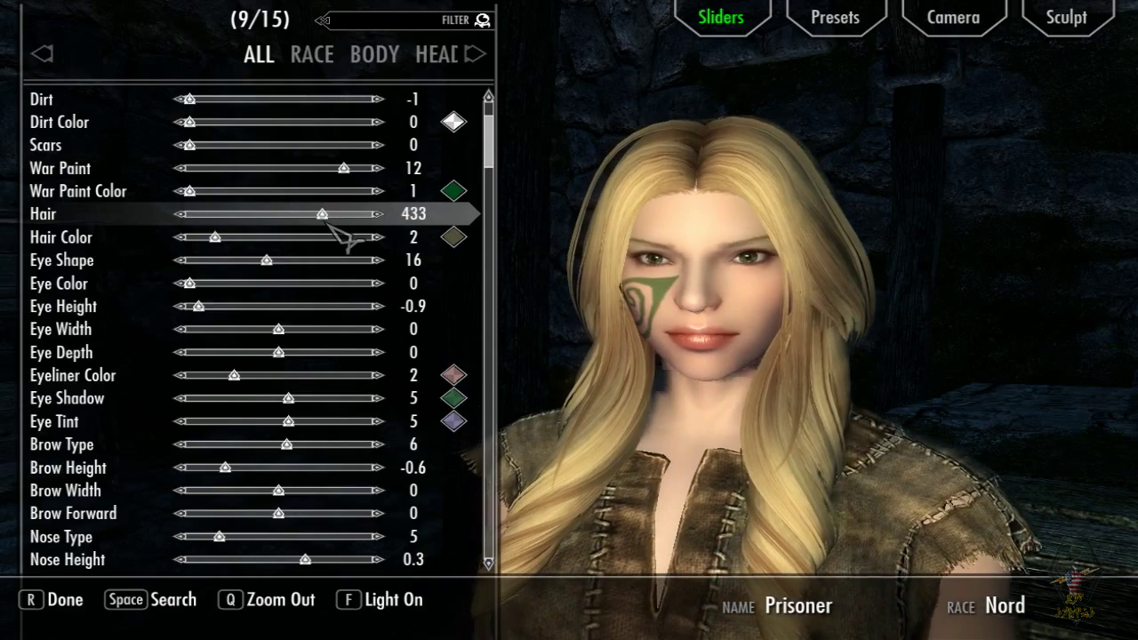
{"action": "key", "text": "q"}
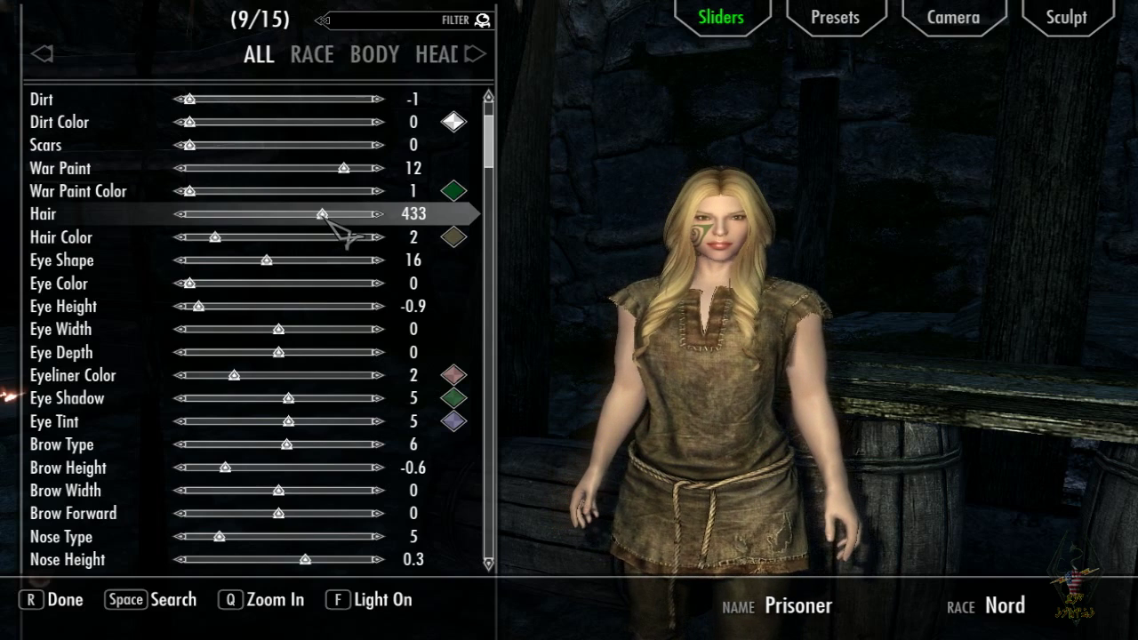
{"action": "left_click_drag", "start_coordinate": [327, 220], "coordinate": [321, 220]}
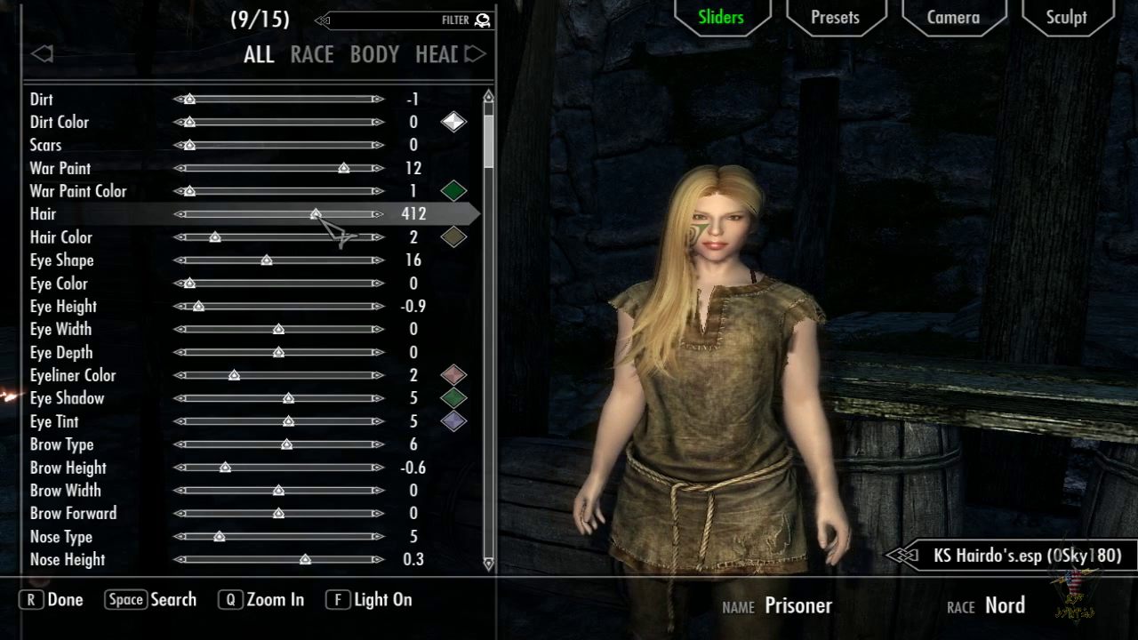
{"action": "left_click_drag", "start_coordinate": [321, 220], "coordinate": [321, 223]}
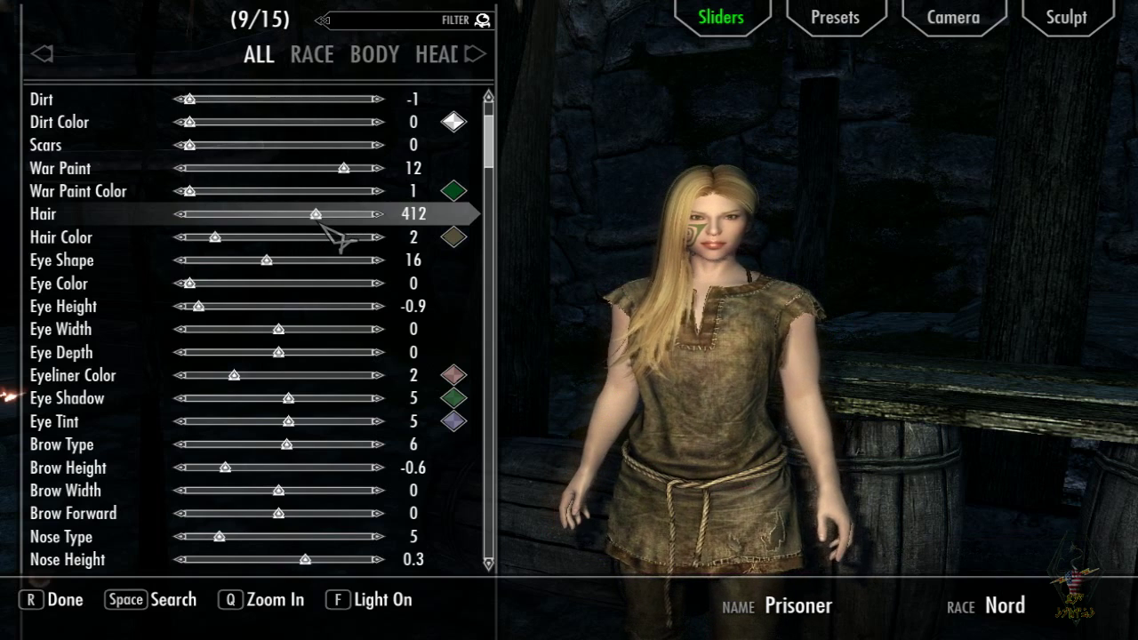
{"action": "left_click_drag", "start_coordinate": [321, 223], "coordinate": [323, 224]}
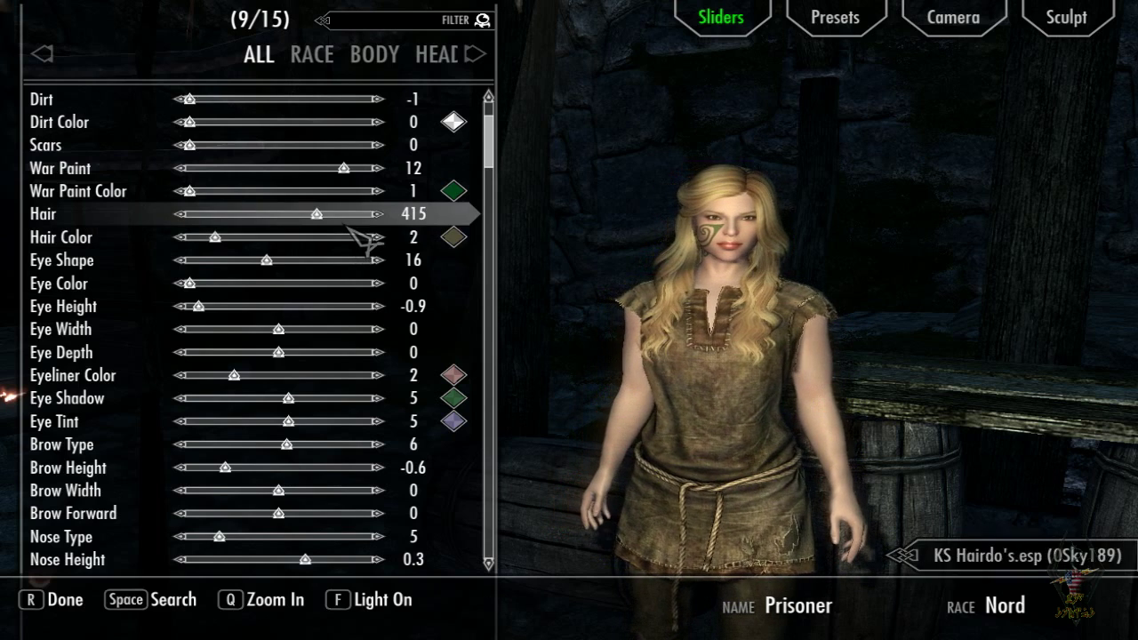
{"action": "key", "text": "F12"}
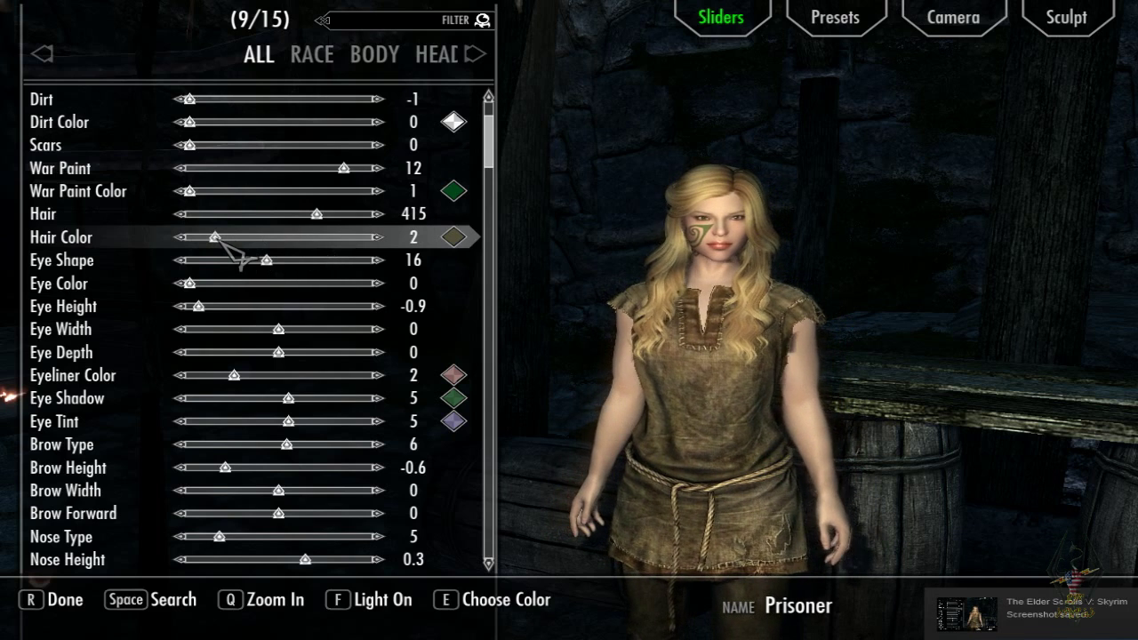
- Check the hair's current colour values, compare the Hair Color presets and set Hair Color to 5
{"action": "left_click", "coordinate": [464, 242]}
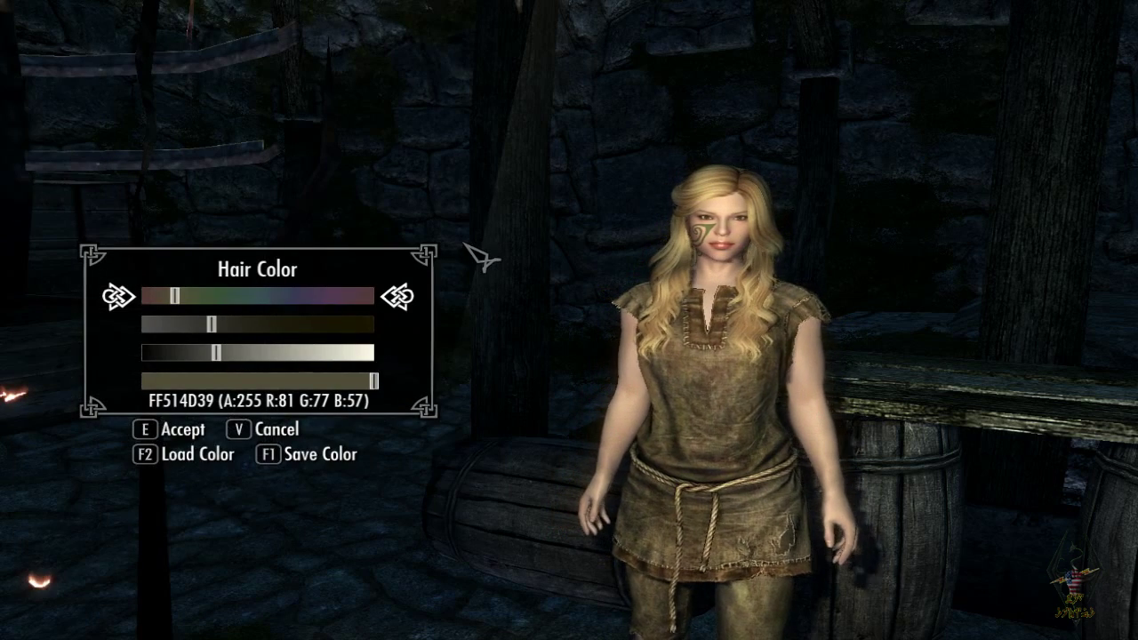
{"action": "left_click", "coordinate": [182, 429]}
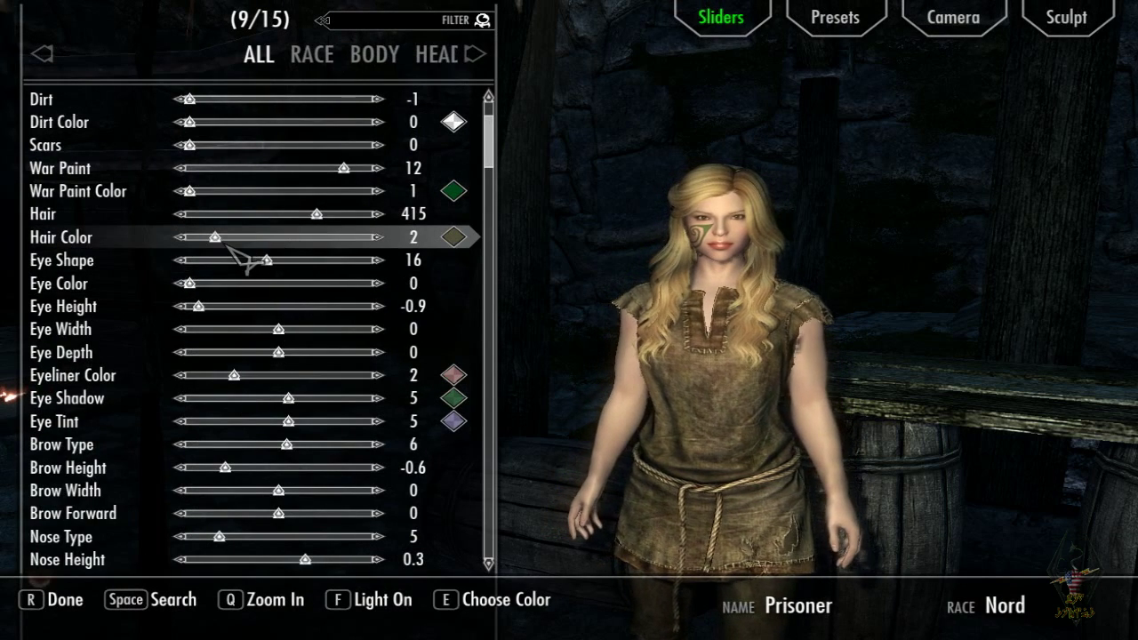
{"action": "key", "text": "Left"}
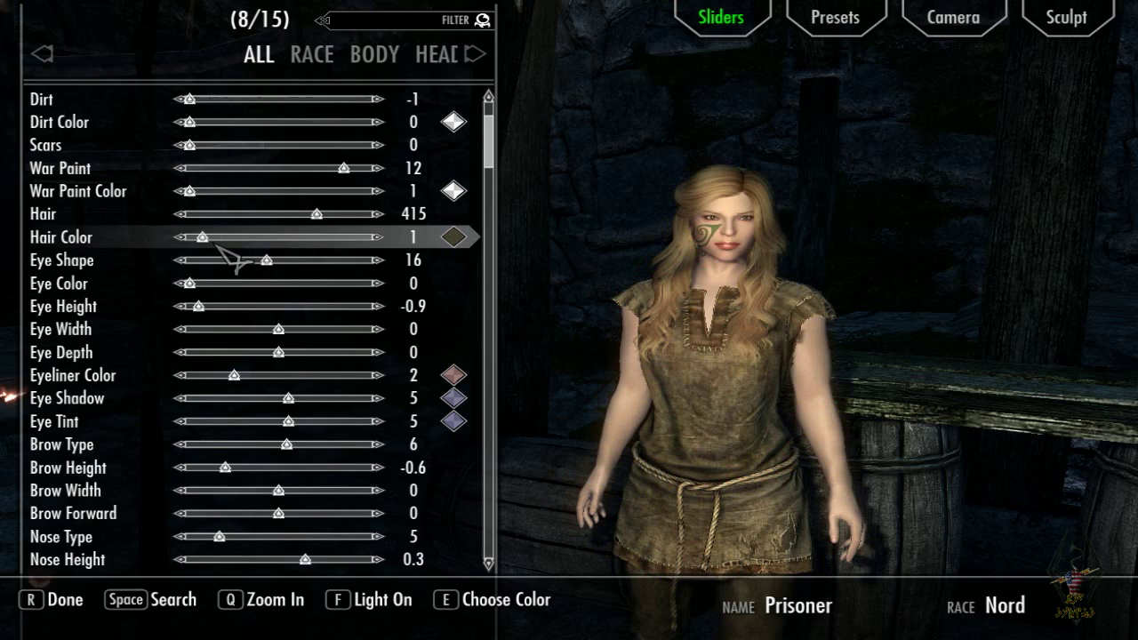
{"action": "key", "text": "Left"}
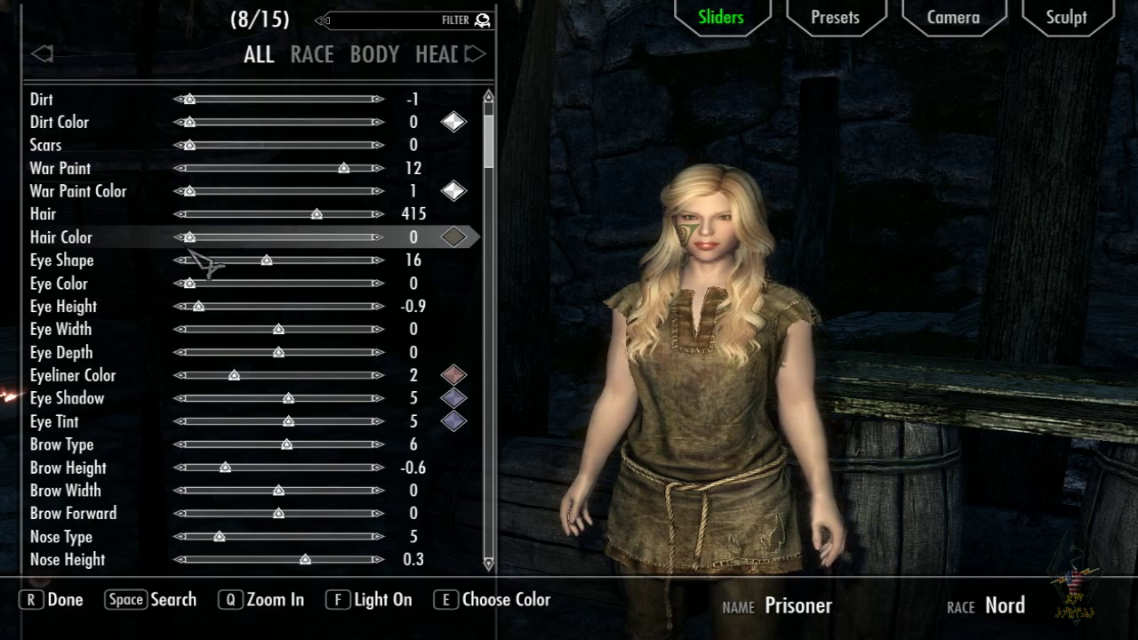
{"action": "key", "text": "Right"}
{"action": "key", "text": "Right"}
{"action": "key", "text": "Right"}
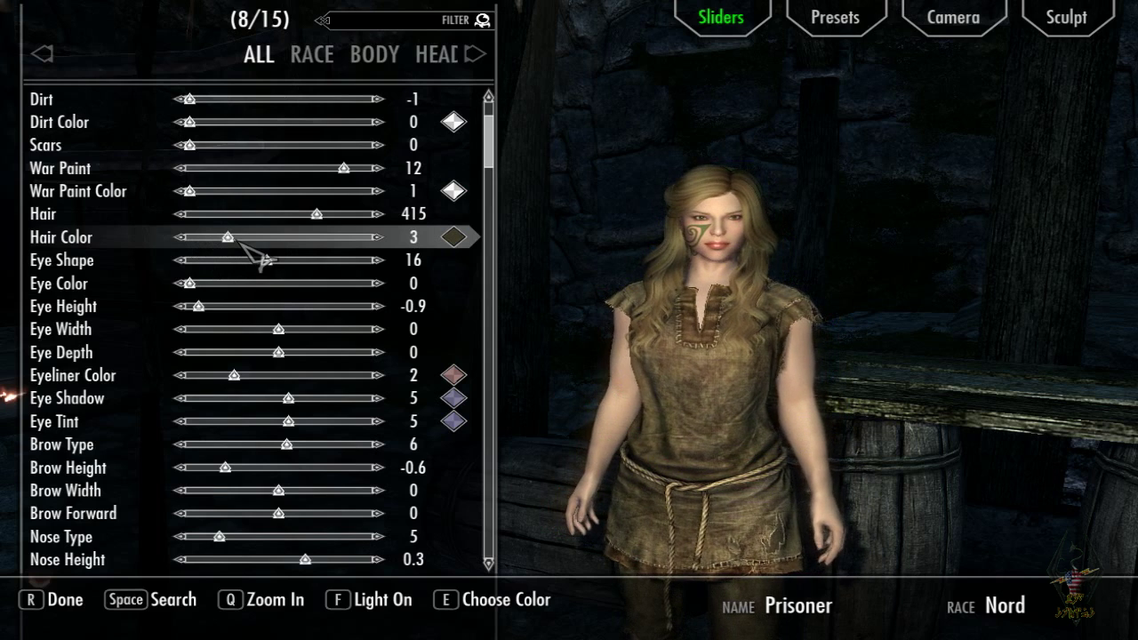
{"action": "key", "text": "Right"}
{"action": "key", "text": "Right"}
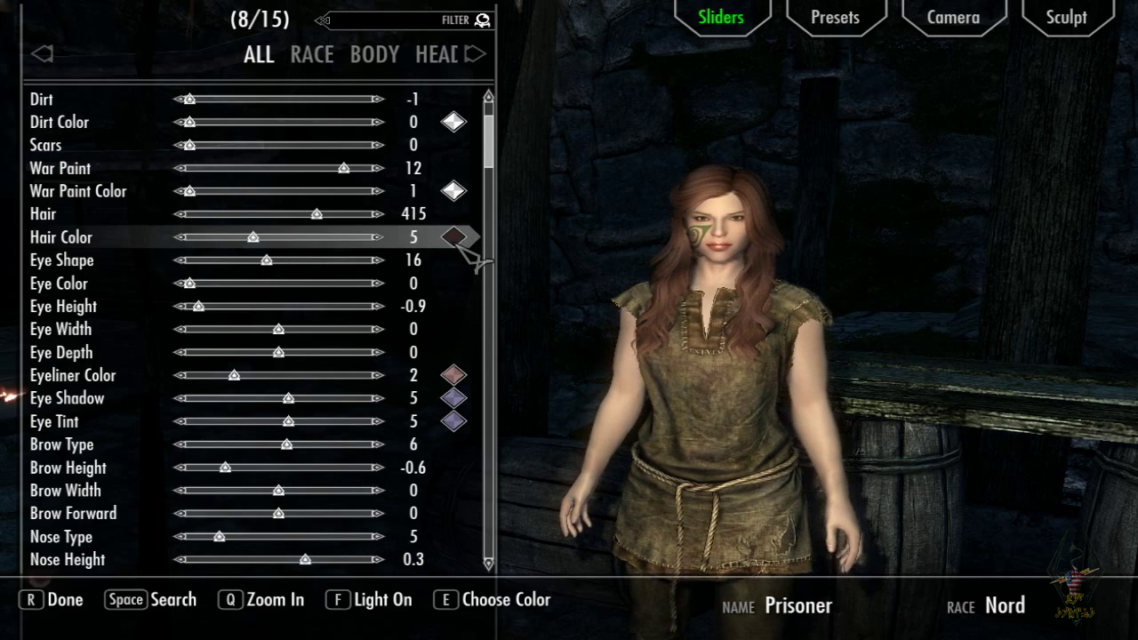
- Darken the hair colour to FF1E1211 (A:255 R:30 G:18 B:17), take a screenshot of the values and accept it
{"action": "left_click", "coordinate": [464, 250]}
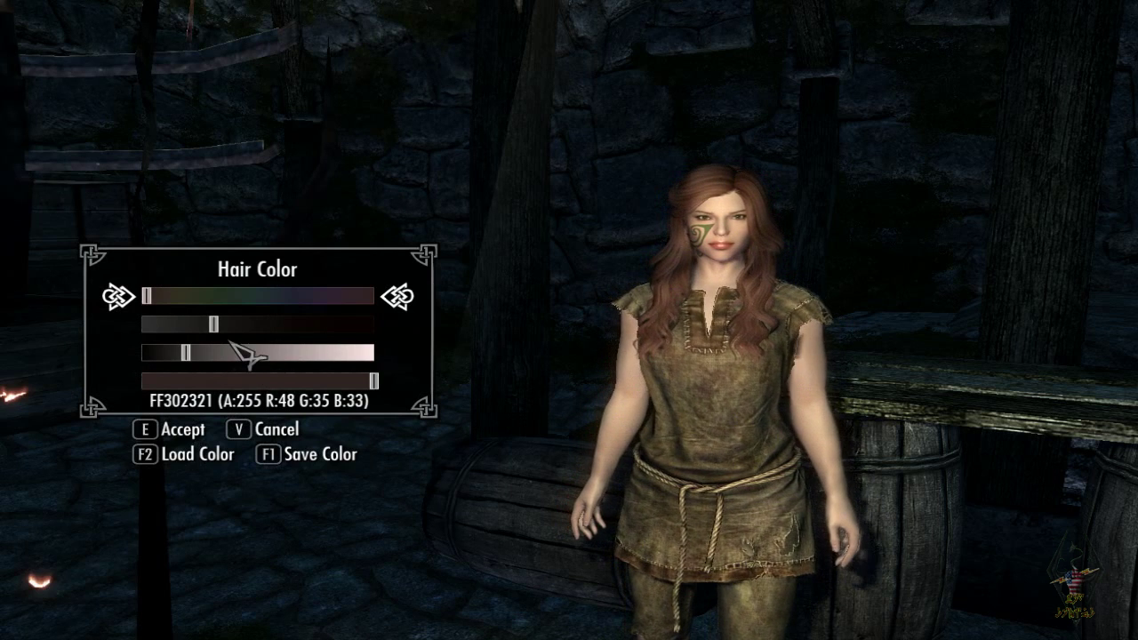
{"action": "left_click_drag", "start_coordinate": [189, 350], "coordinate": [180, 352]}
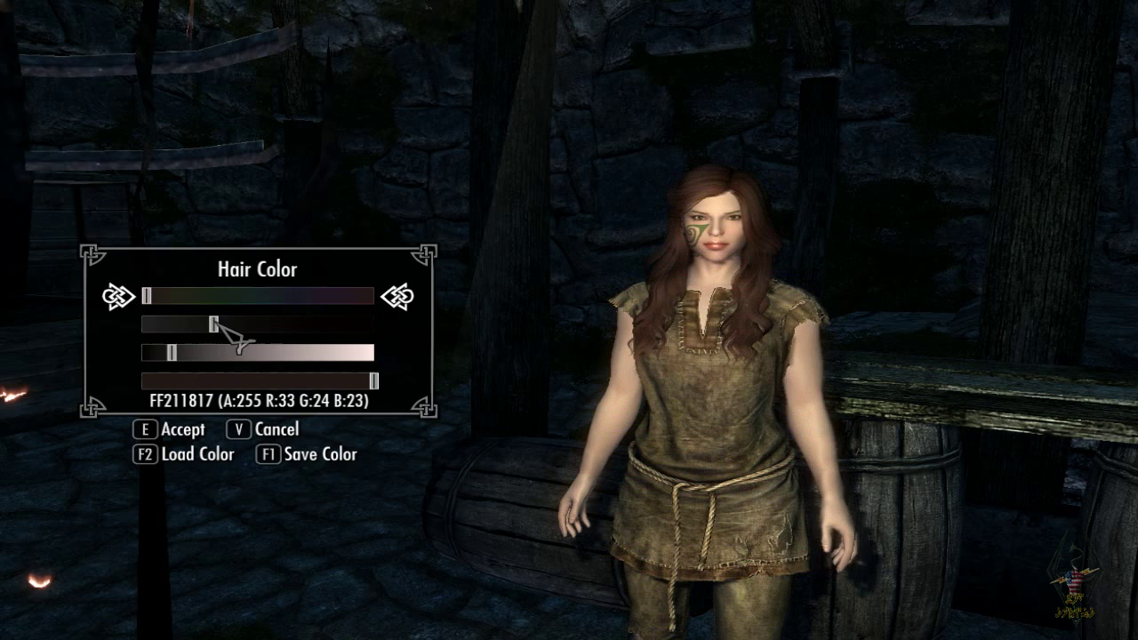
{"action": "left_click_drag", "start_coordinate": [218, 325], "coordinate": [241, 326]}
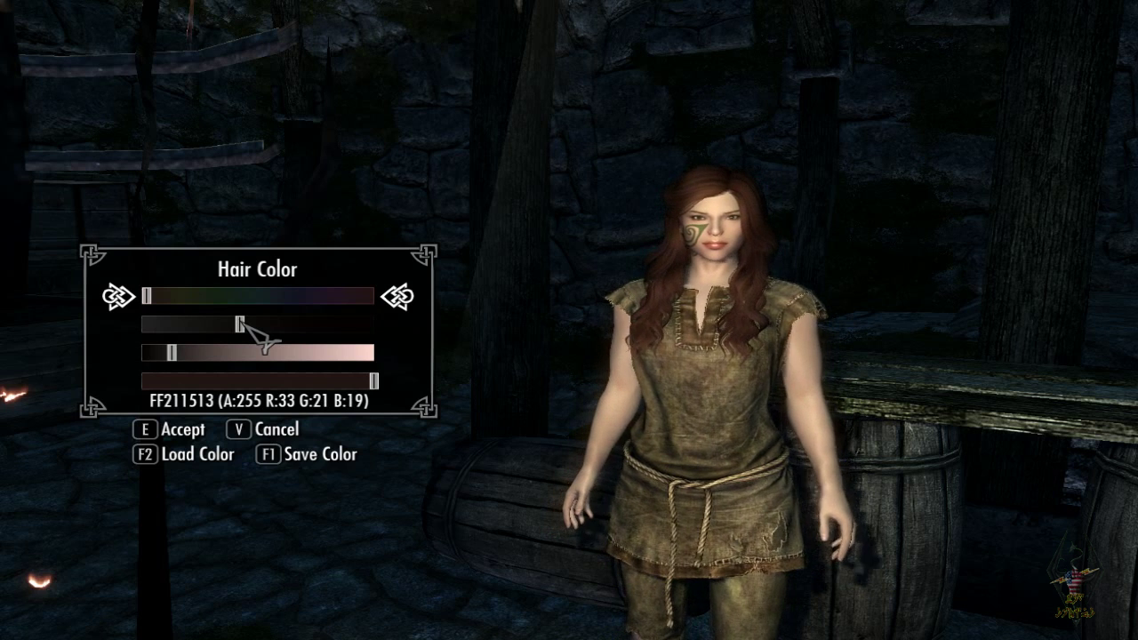
{"action": "left_click_drag", "start_coordinate": [244, 325], "coordinate": [248, 326]}
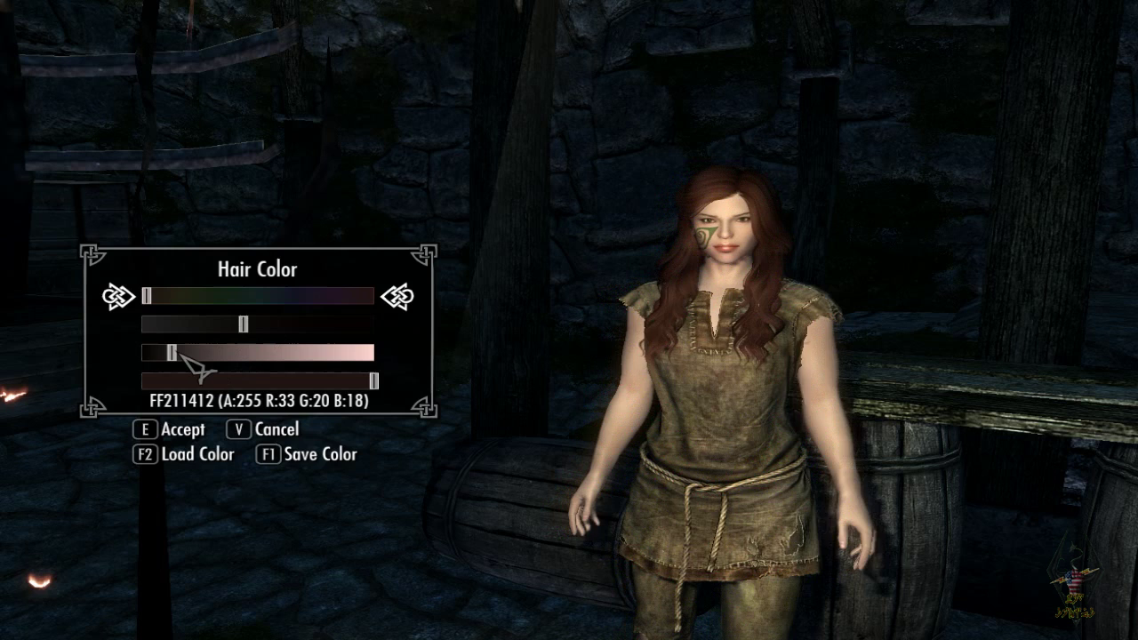
{"action": "left_click_drag", "start_coordinate": [181, 354], "coordinate": [179, 354]}
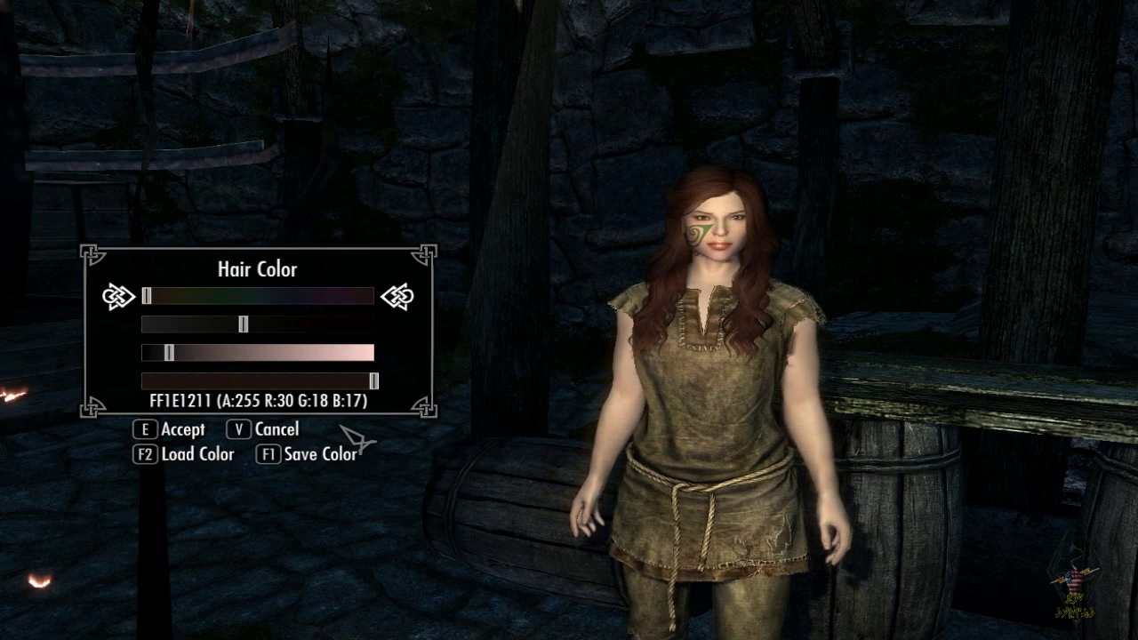
{"action": "key", "text": "F12"}
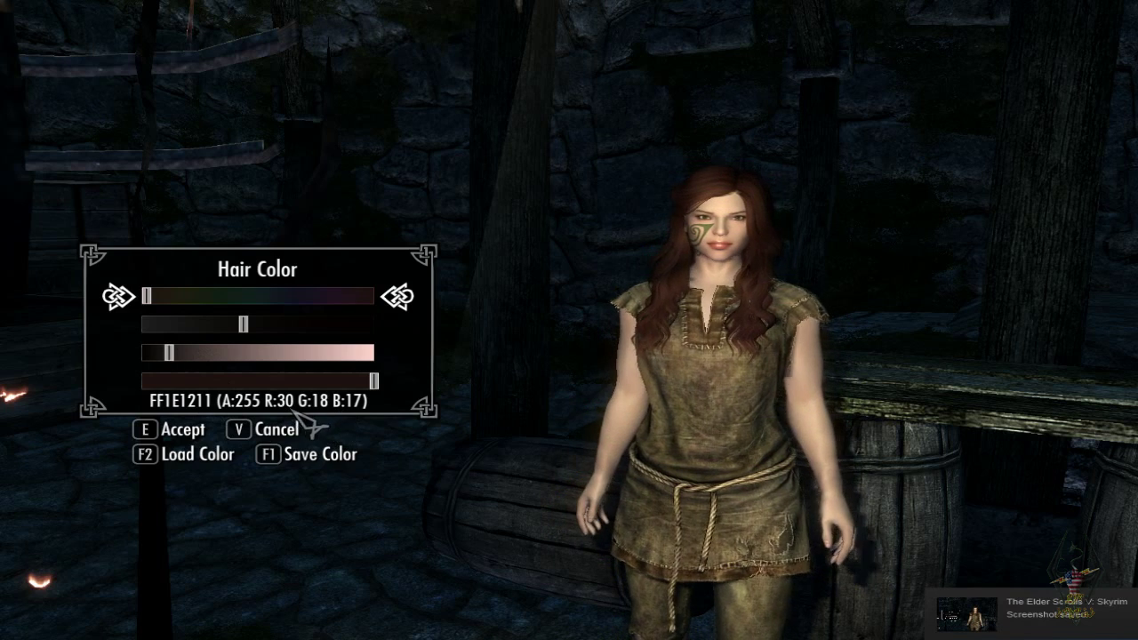
{"action": "left_click", "coordinate": [172, 429]}
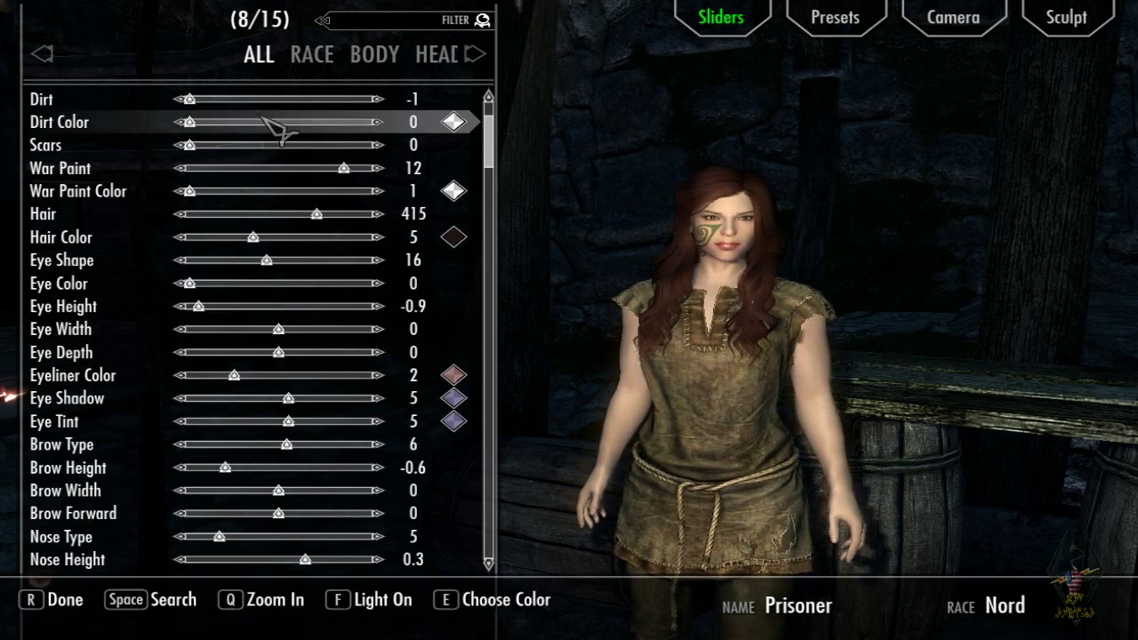
- Review the race list and the character's body, head, eye and brow slider values
{"action": "left_click", "coordinate": [307, 58]}
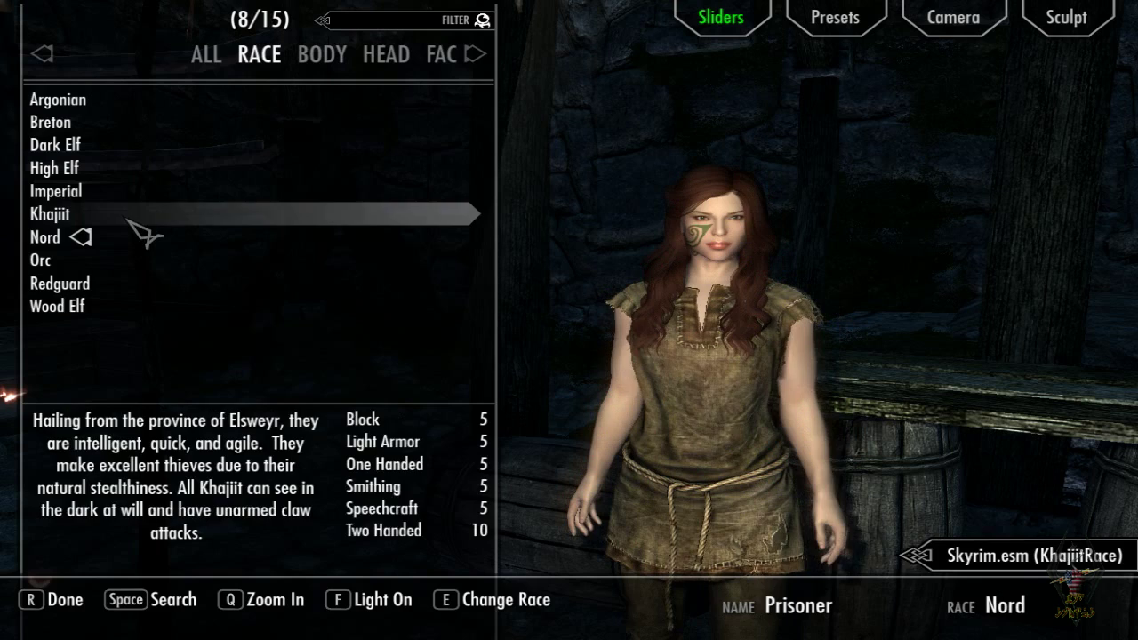
{"action": "left_click", "coordinate": [319, 59]}
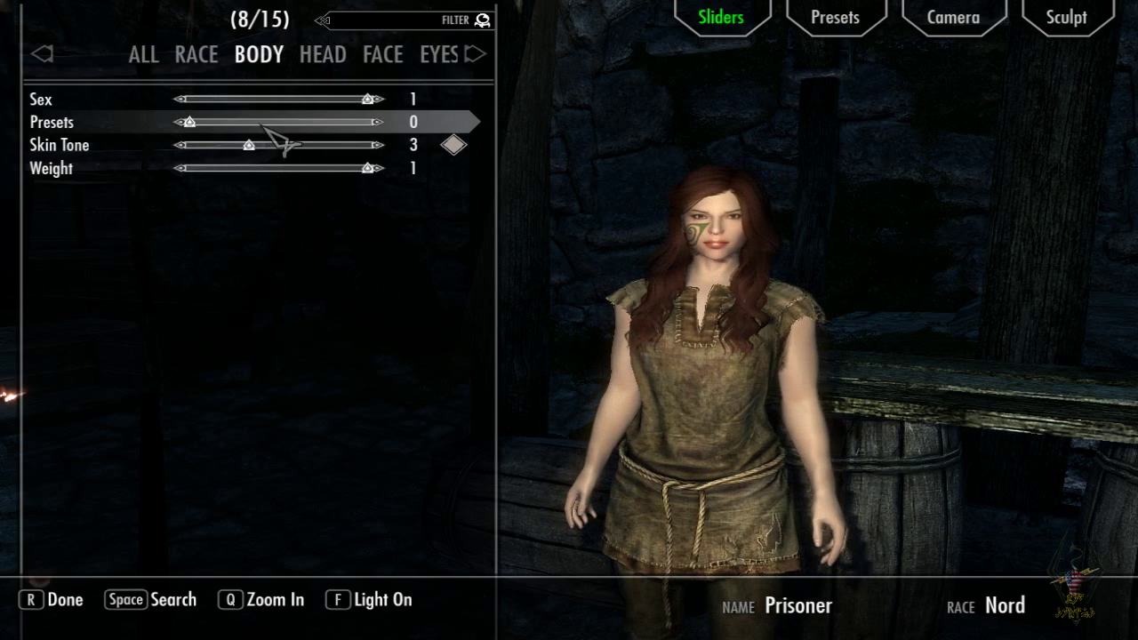
{"action": "left_click", "coordinate": [336, 71]}
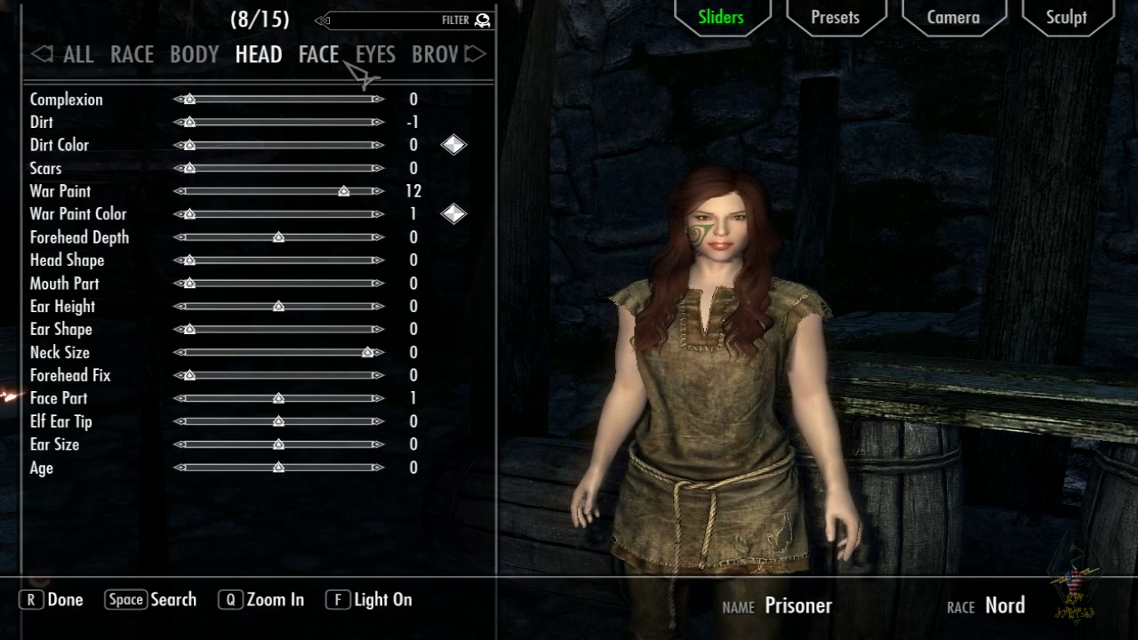
{"action": "left_click", "coordinate": [380, 66]}
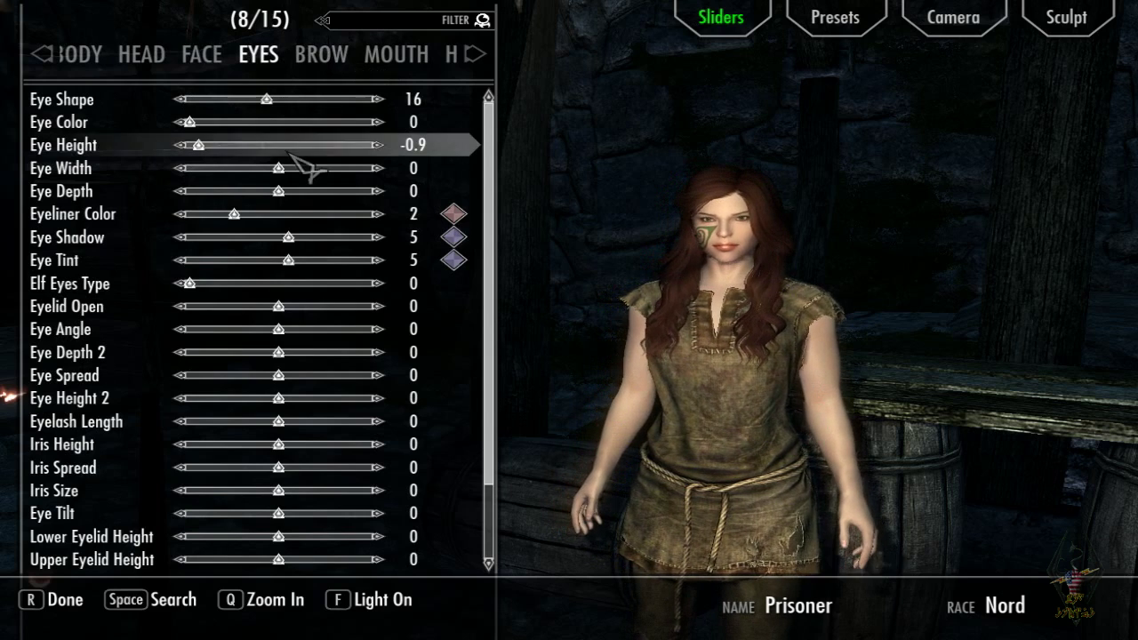
{"action": "scroll", "coordinate": [264, 255], "scroll_direction": "down", "scroll_amount": 3}
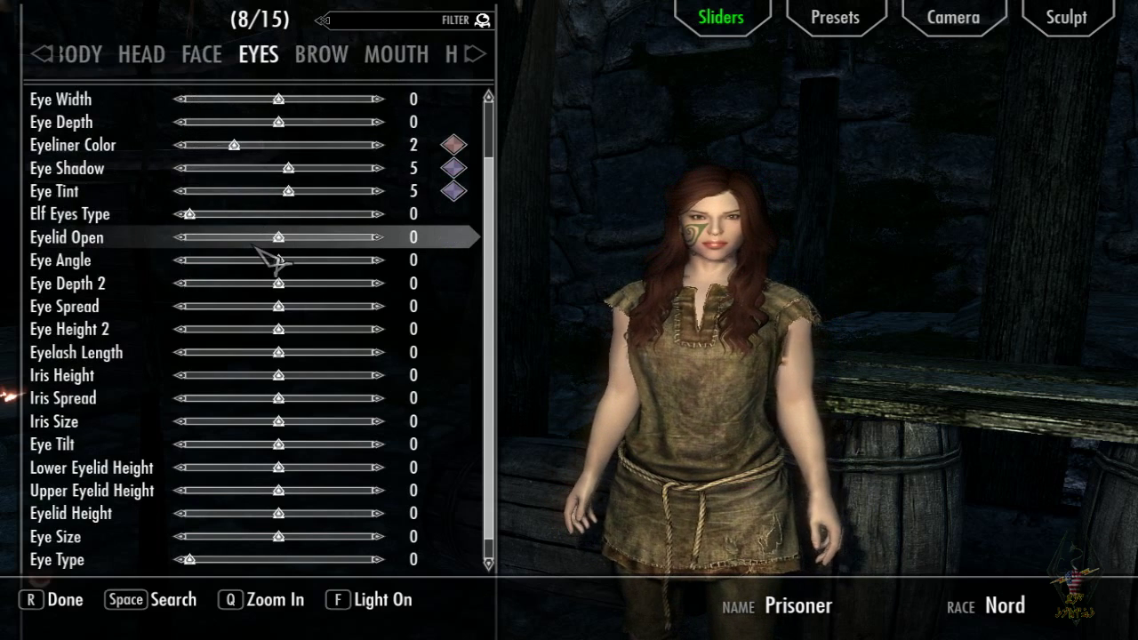
{"action": "scroll", "coordinate": [271, 258], "scroll_direction": "down", "scroll_amount": 1}
{"action": "scroll", "coordinate": [267, 254], "scroll_direction": "up", "scroll_amount": 4}
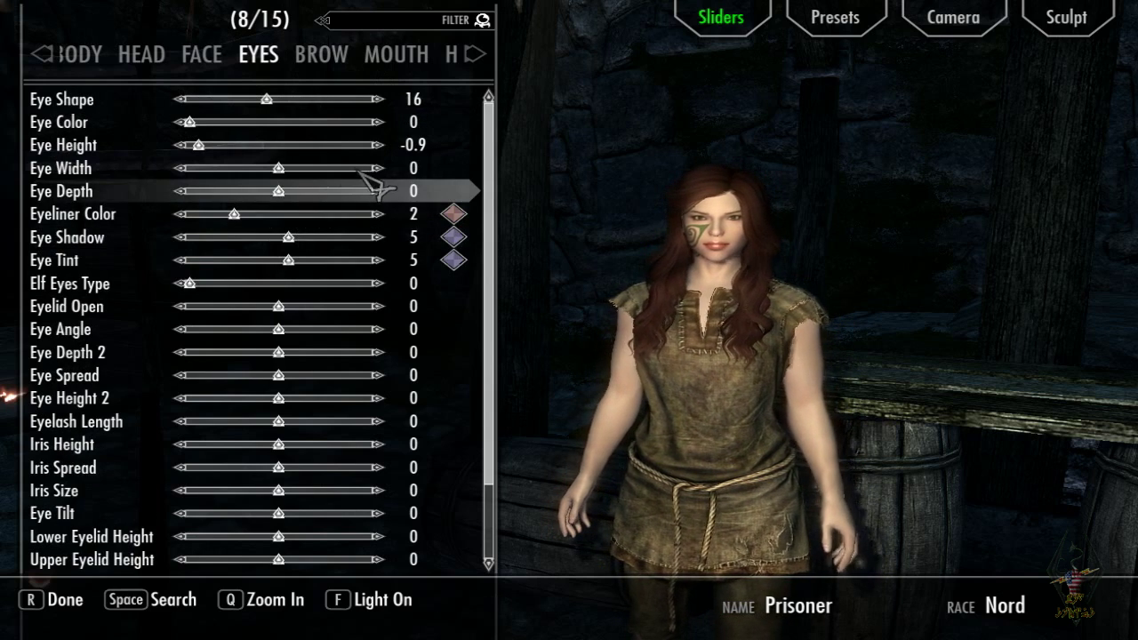
{"action": "left_click", "coordinate": [319, 68]}
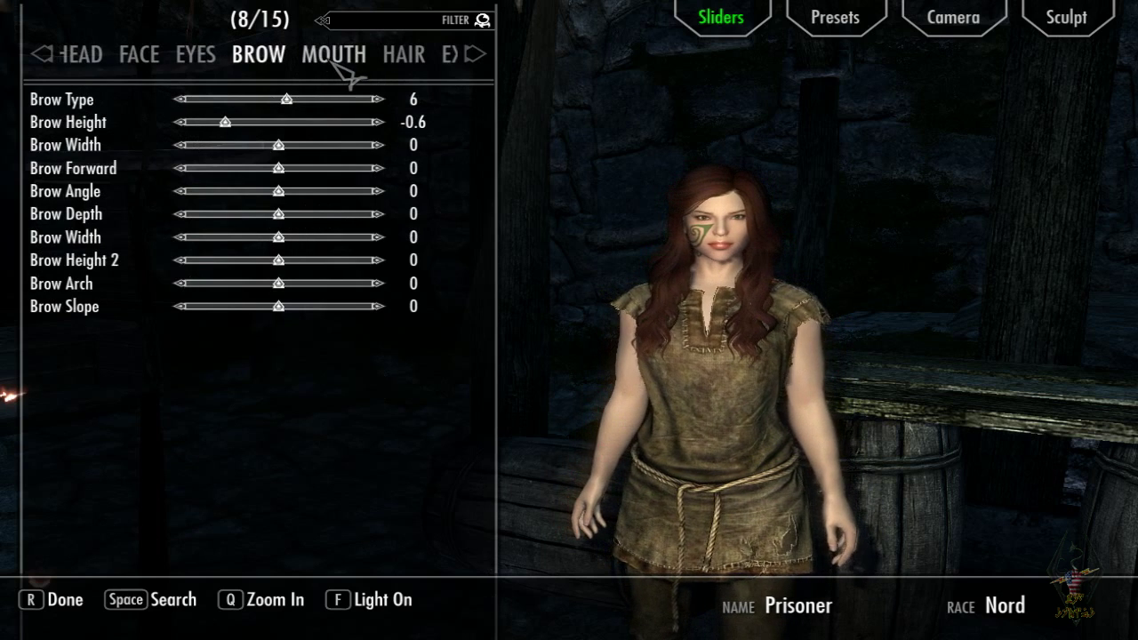
- Zoom in on the character's face and set Mouth Shape to 15
{"action": "left_click", "coordinate": [334, 66]}
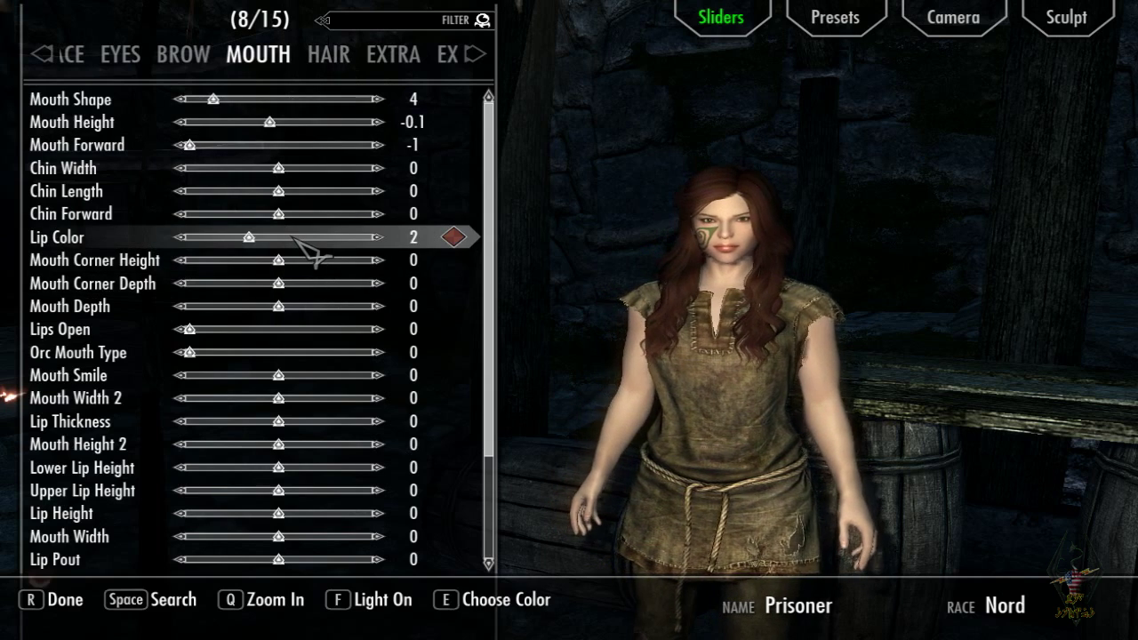
{"action": "key", "text": "q"}
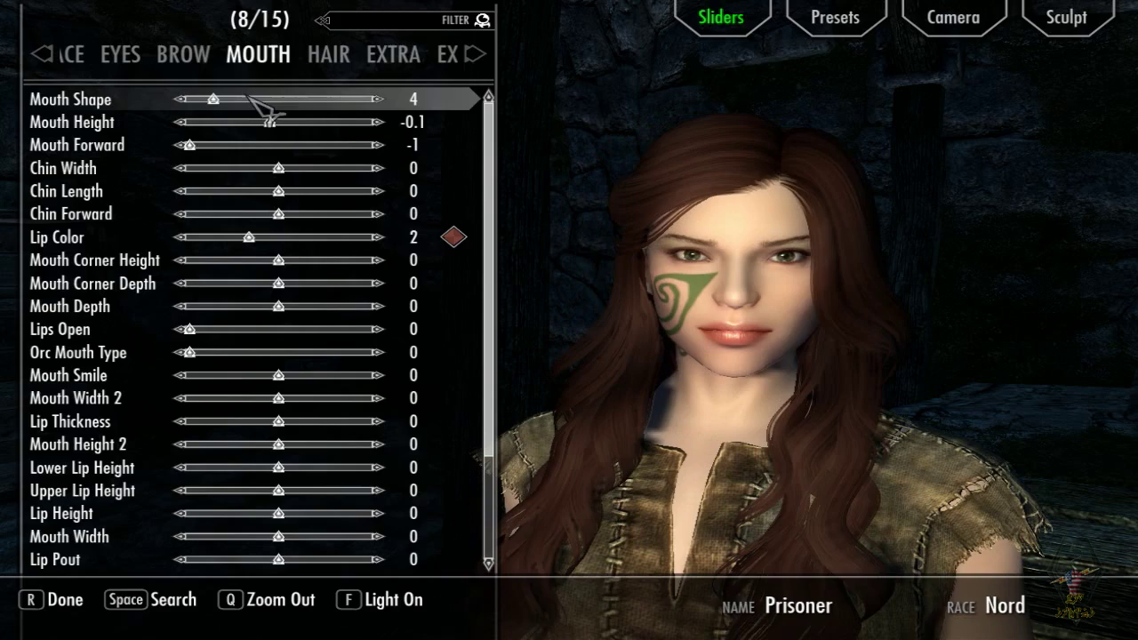
{"action": "left_click_drag", "start_coordinate": [226, 103], "coordinate": [290, 100]}
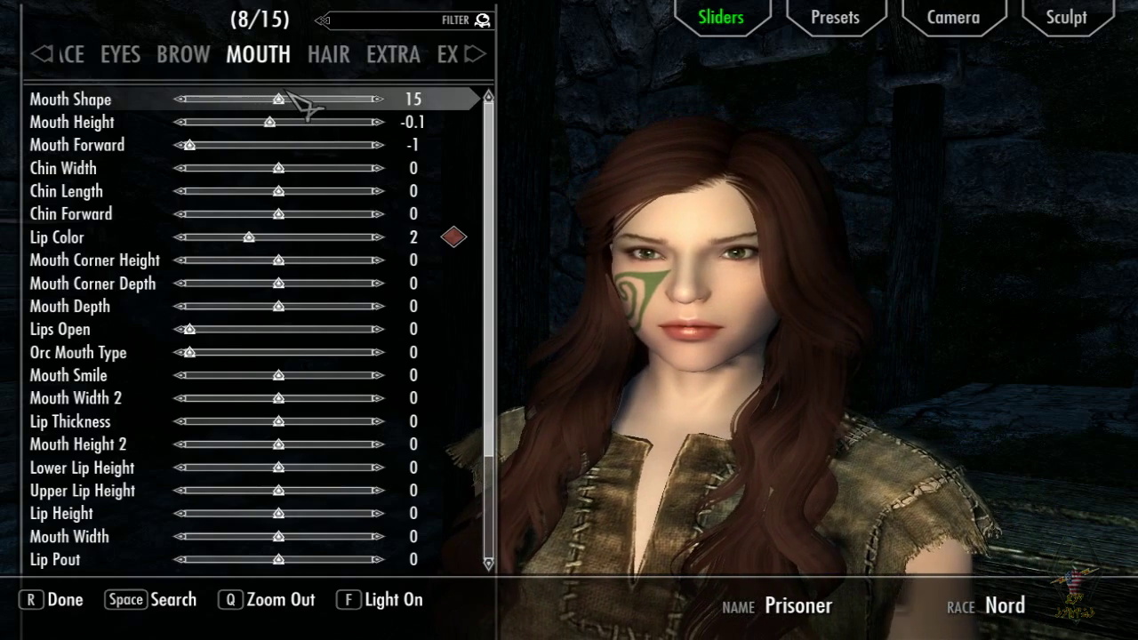
{"action": "mouse_move", "coordinate": [291, 96]}
{"action": "left_mouse_down"}
{"action": "mouse_move", "coordinate": [372, 96]}
{"action": "mouse_move", "coordinate": [287, 99]}
{"action": "left_mouse_up"}
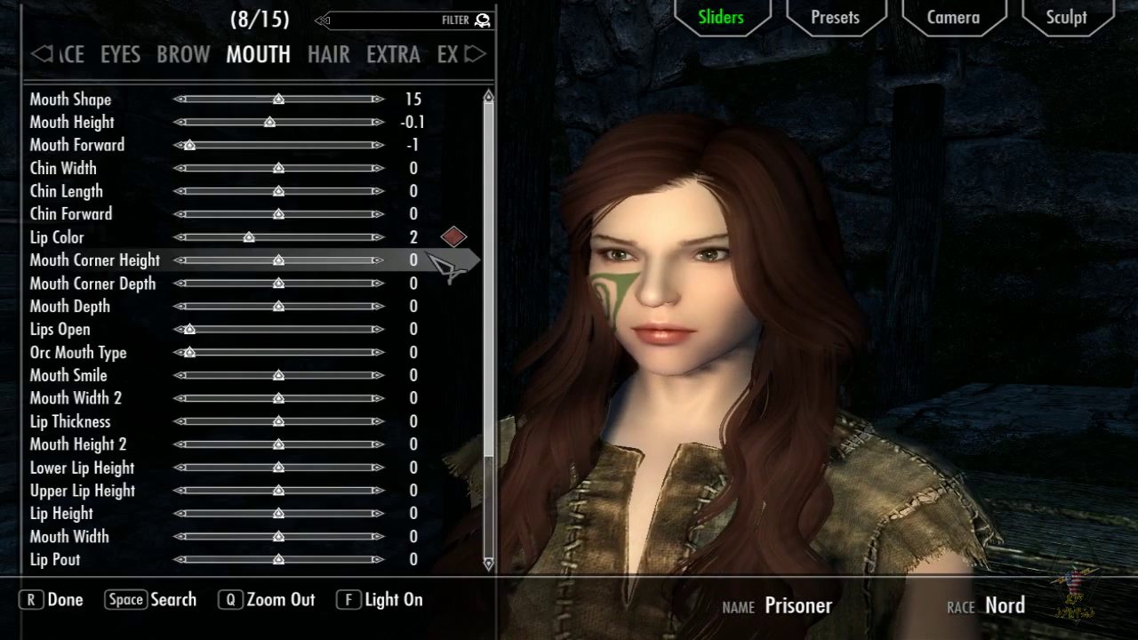
- Change the Lip Color to a brighter red, FC850101 (A:252 R:133 G:1 B:1), and accept it
{"action": "left_click", "coordinate": [452, 238]}
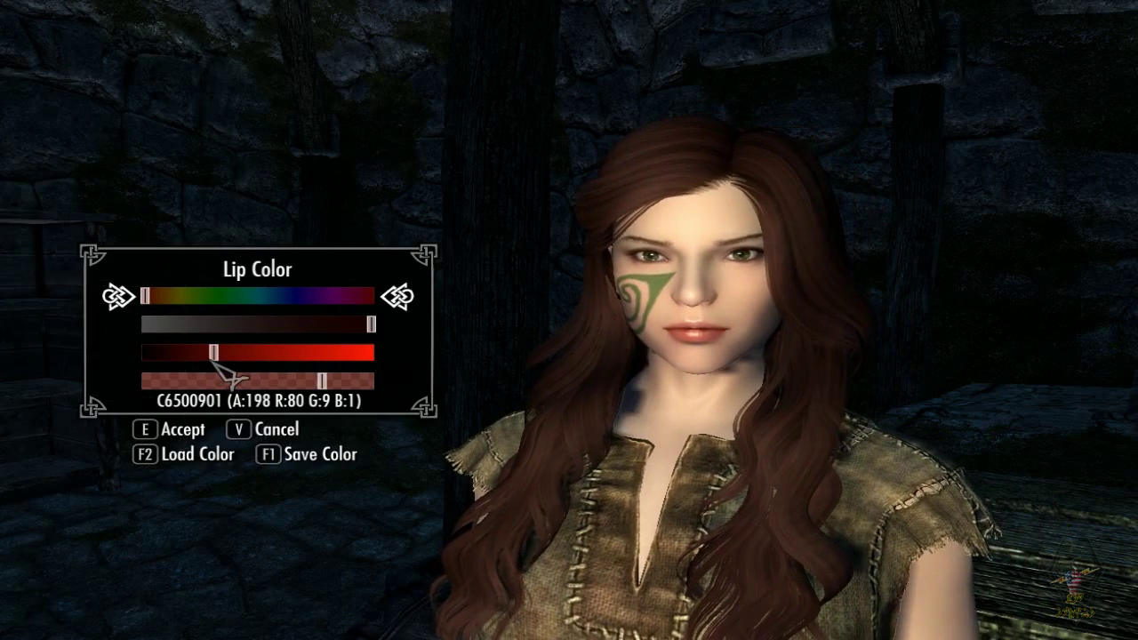
{"action": "mouse_move", "coordinate": [220, 362]}
{"action": "left_mouse_down"}
{"action": "mouse_move", "coordinate": [211, 378]}
{"action": "mouse_move", "coordinate": [199, 368]}
{"action": "left_mouse_up"}
{"action": "left_click_drag", "start_coordinate": [336, 391], "coordinate": [375, 382]}
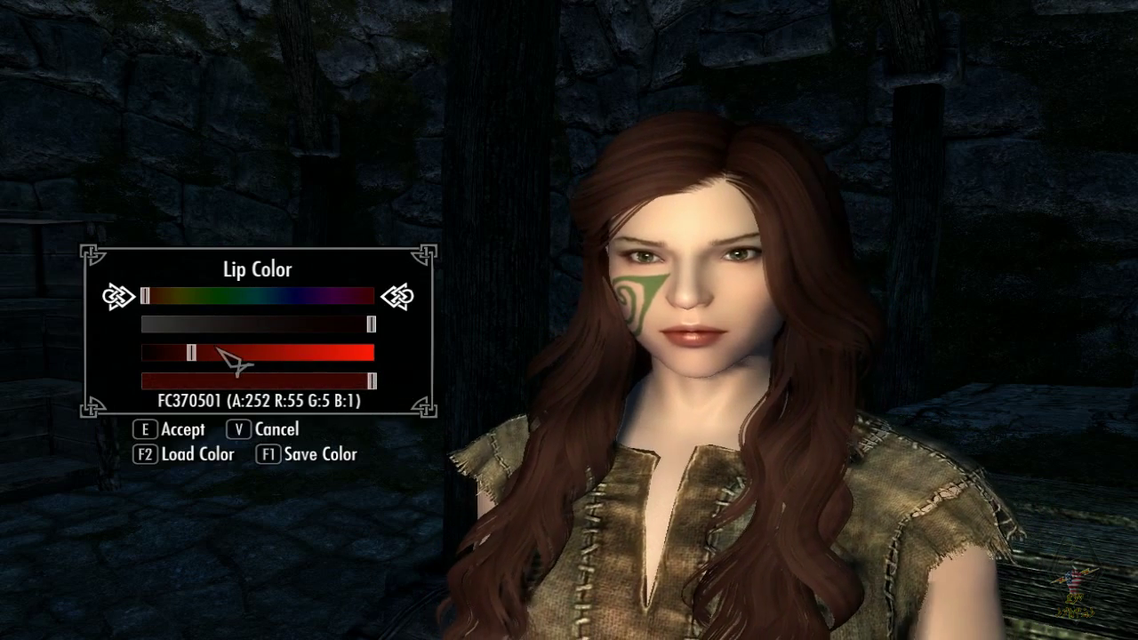
{"action": "left_click_drag", "start_coordinate": [202, 354], "coordinate": [242, 358]}
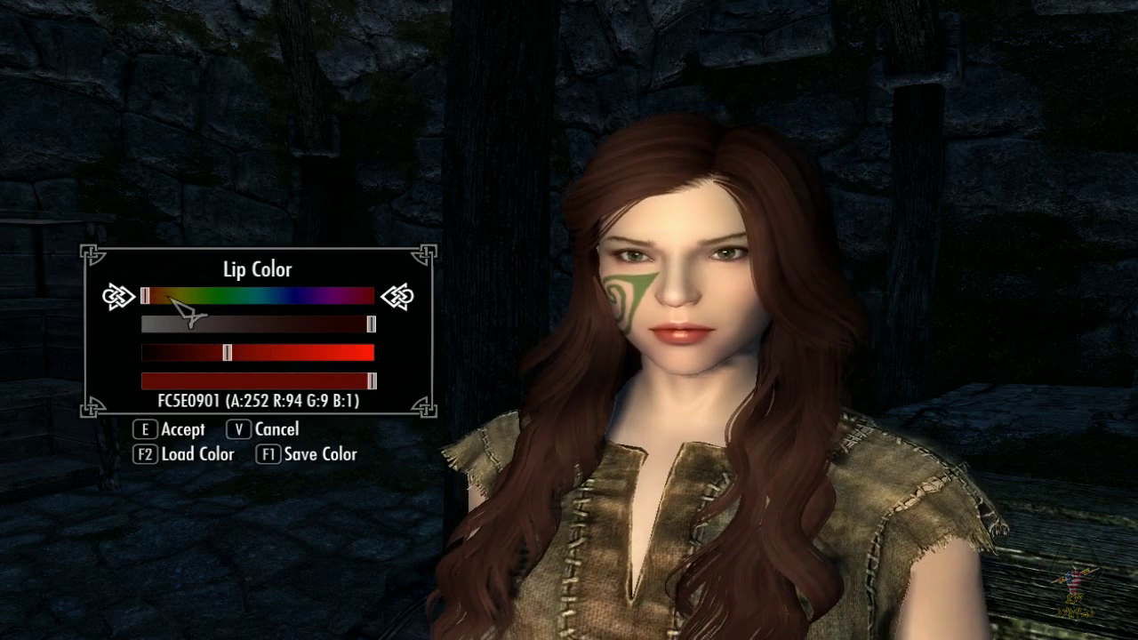
{"action": "left_click_drag", "start_coordinate": [149, 296], "coordinate": [425, 313]}
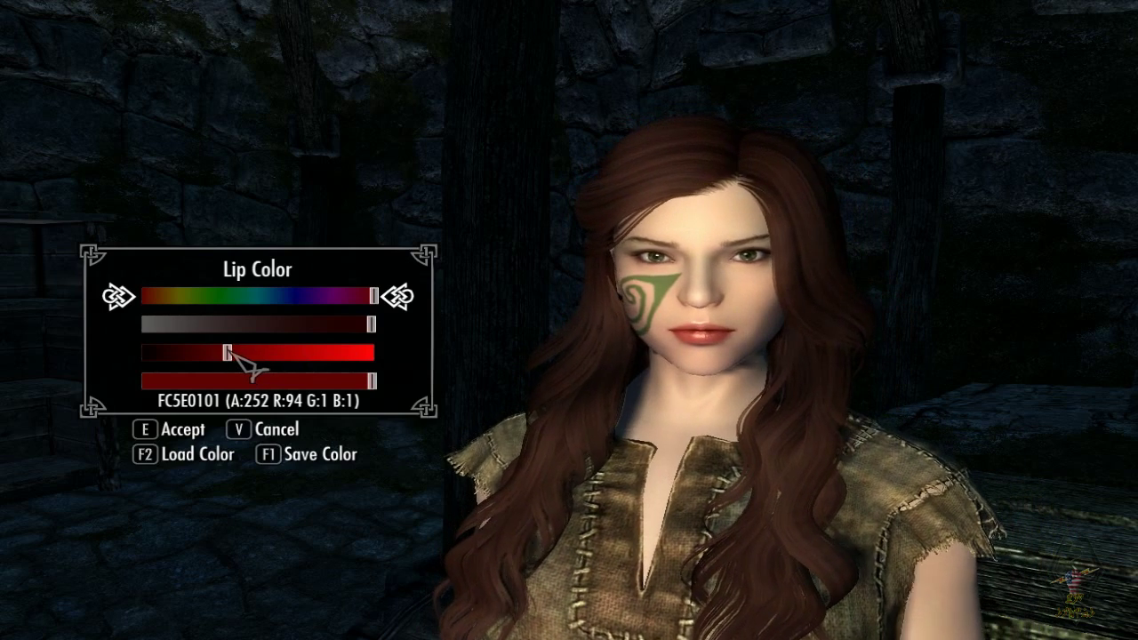
{"action": "left_click_drag", "start_coordinate": [234, 356], "coordinate": [269, 354]}
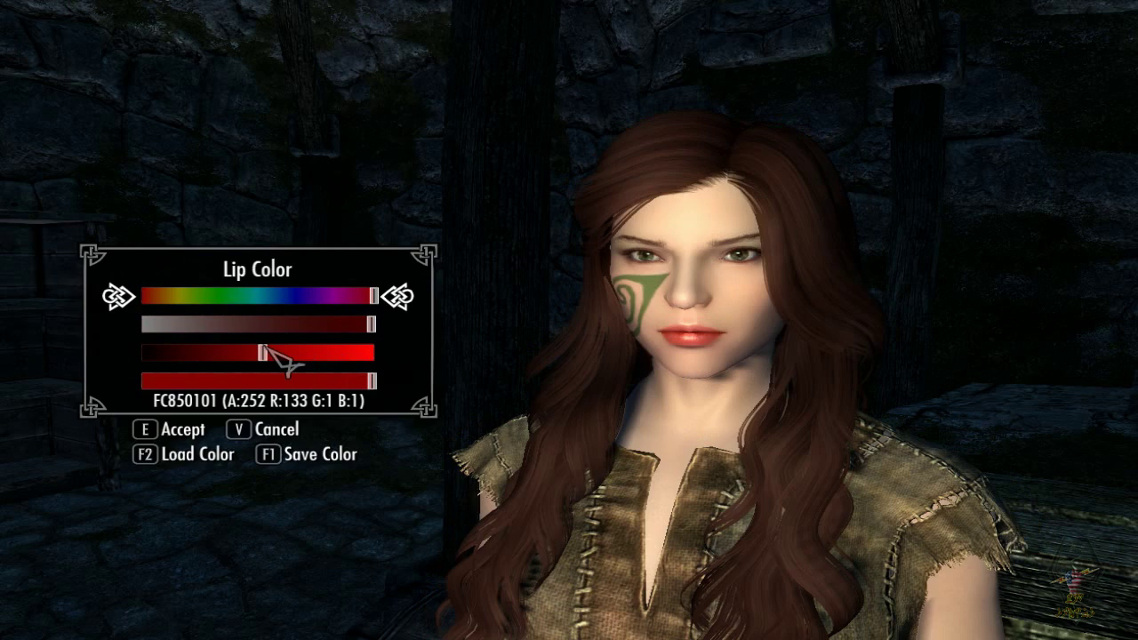
{"action": "left_click", "coordinate": [194, 434]}
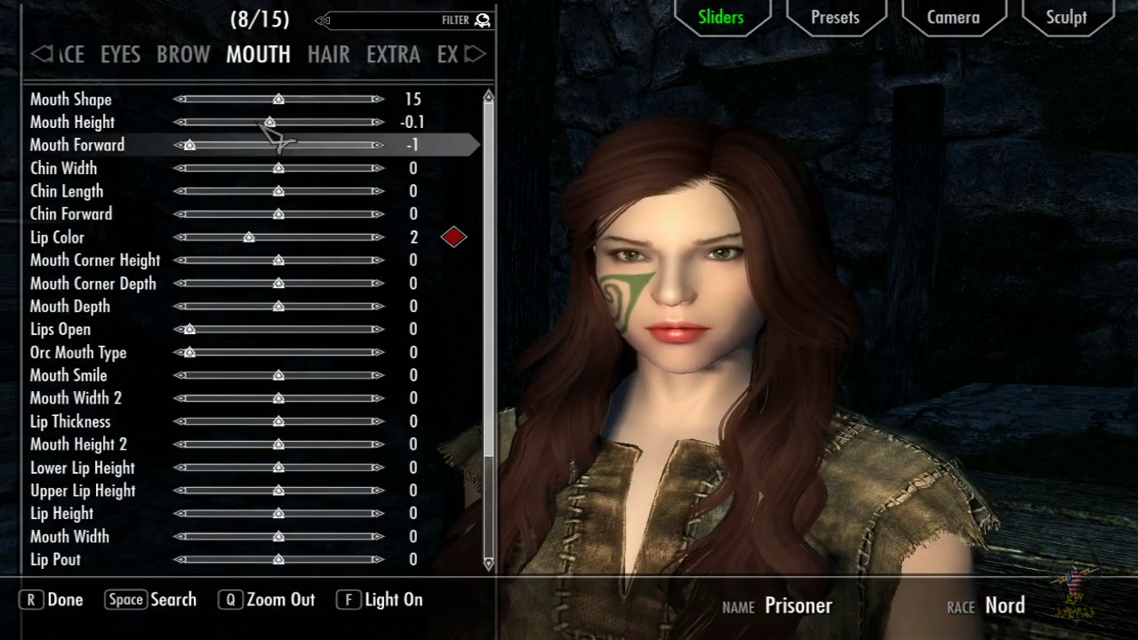
- Review the hair, extra, expression, colour, makeup, body, hand and foot paint, and body scale settings
{"action": "left_click", "coordinate": [327, 55]}
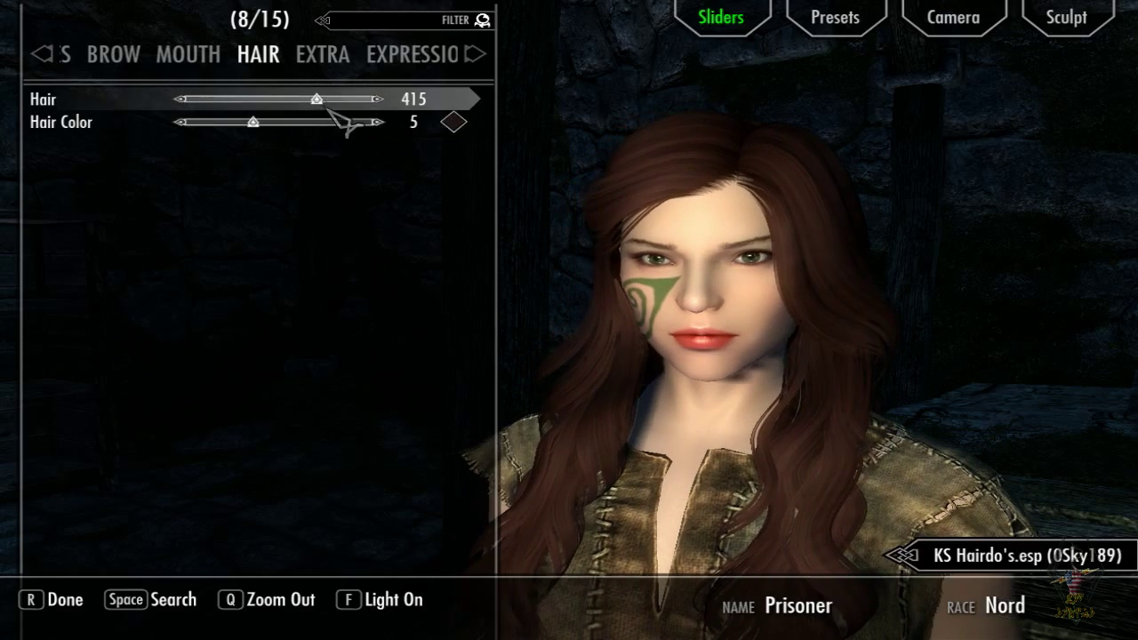
{"action": "left_click", "coordinate": [329, 57]}
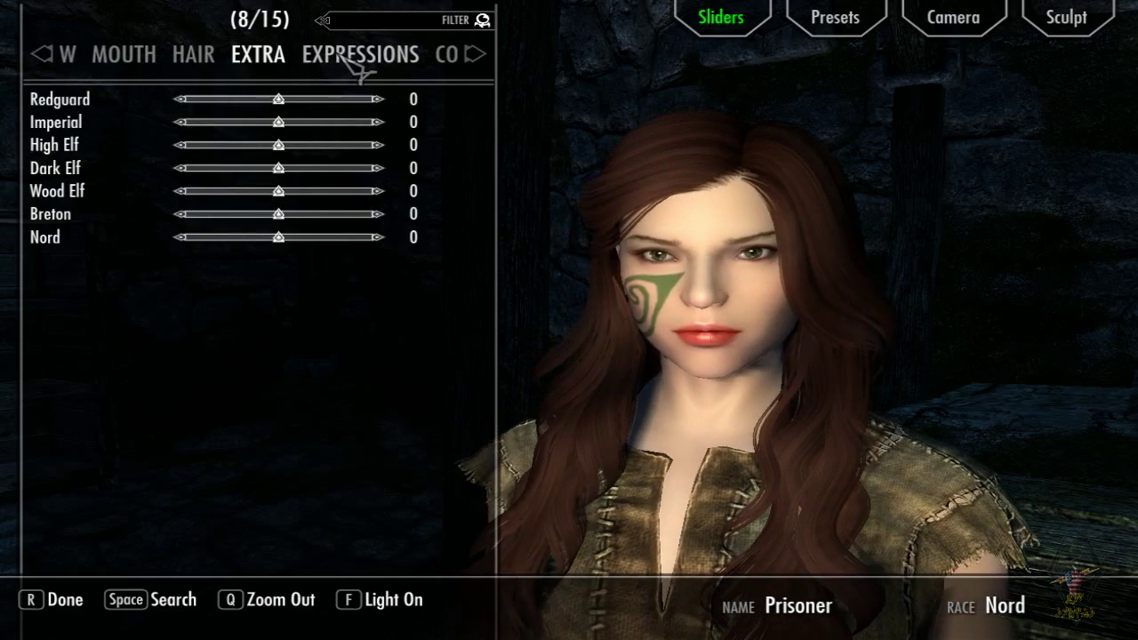
{"action": "left_click", "coordinate": [340, 54]}
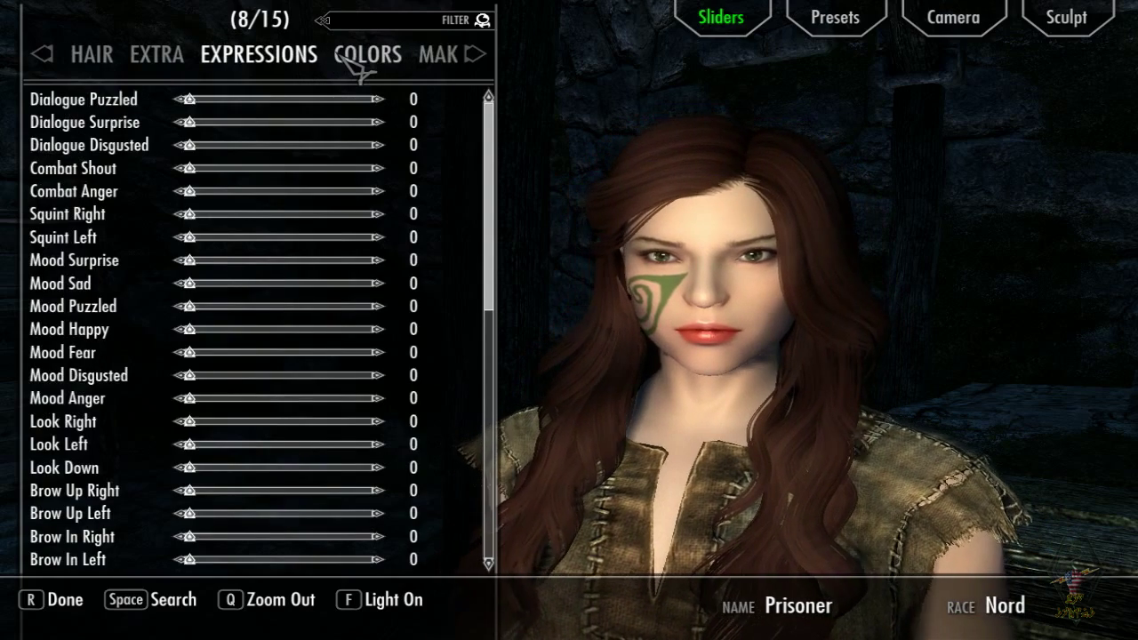
{"action": "left_click", "coordinate": [358, 54]}
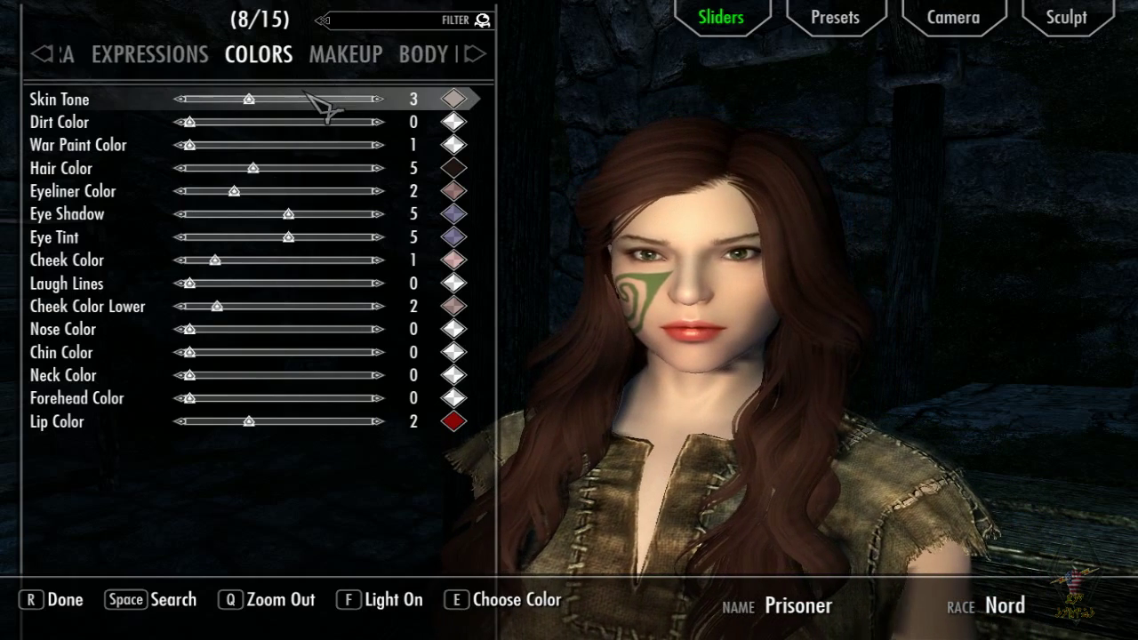
{"action": "left_click", "coordinate": [368, 59]}
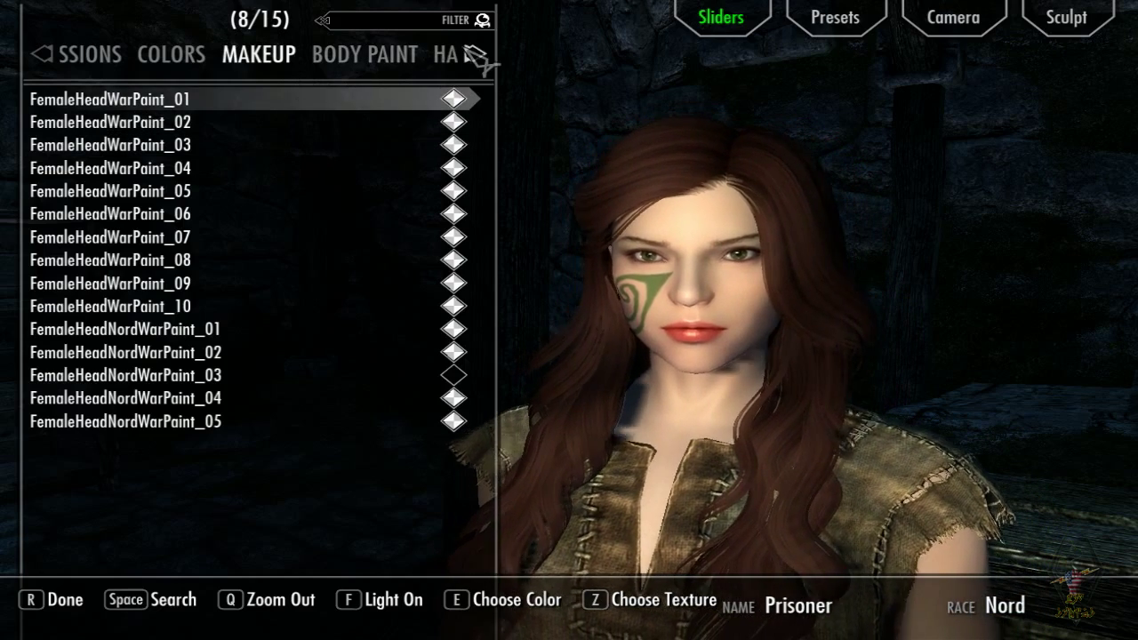
{"action": "left_click", "coordinate": [464, 54]}
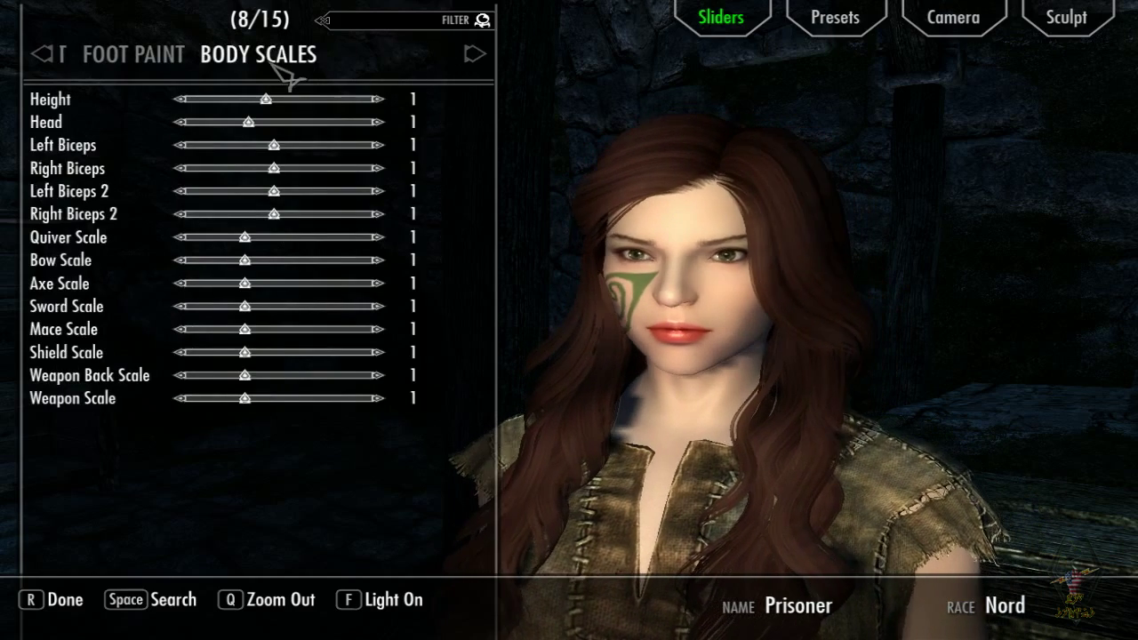
{"action": "left_click", "coordinate": [170, 70]}
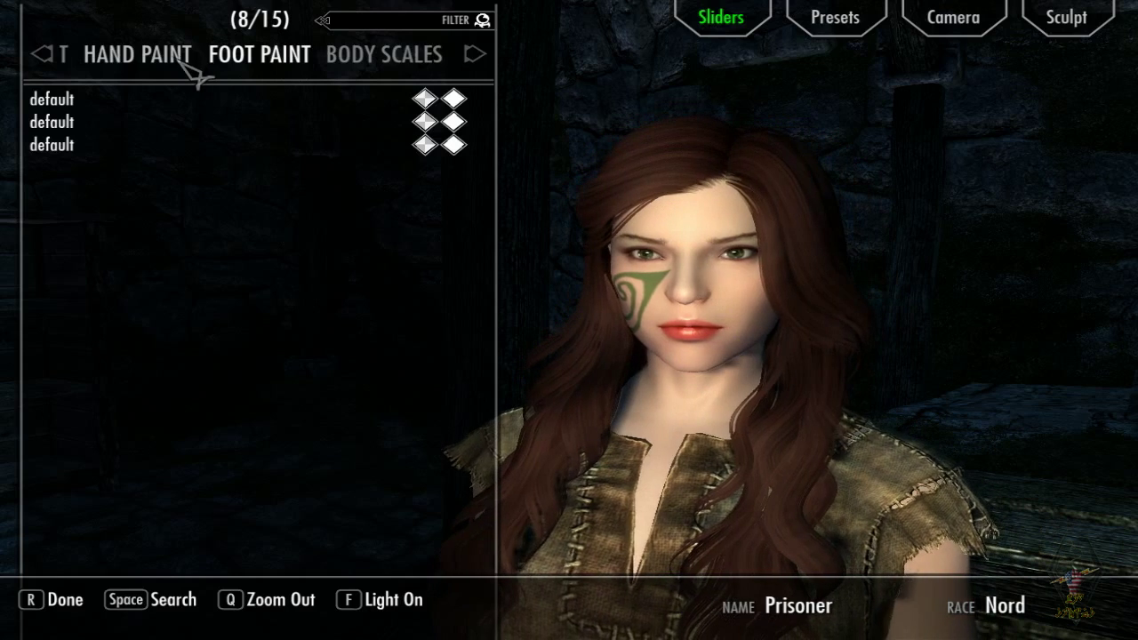
{"action": "left_click", "coordinate": [187, 66]}
{"action": "left_click", "coordinate": [189, 69]}
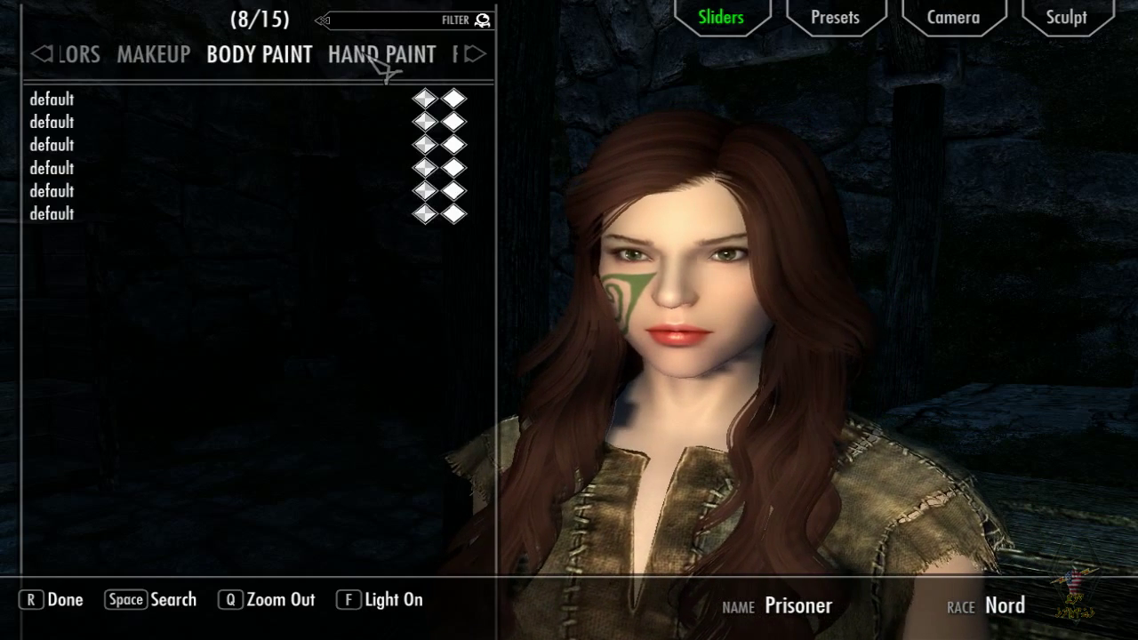
{"action": "left_click", "coordinate": [472, 56]}
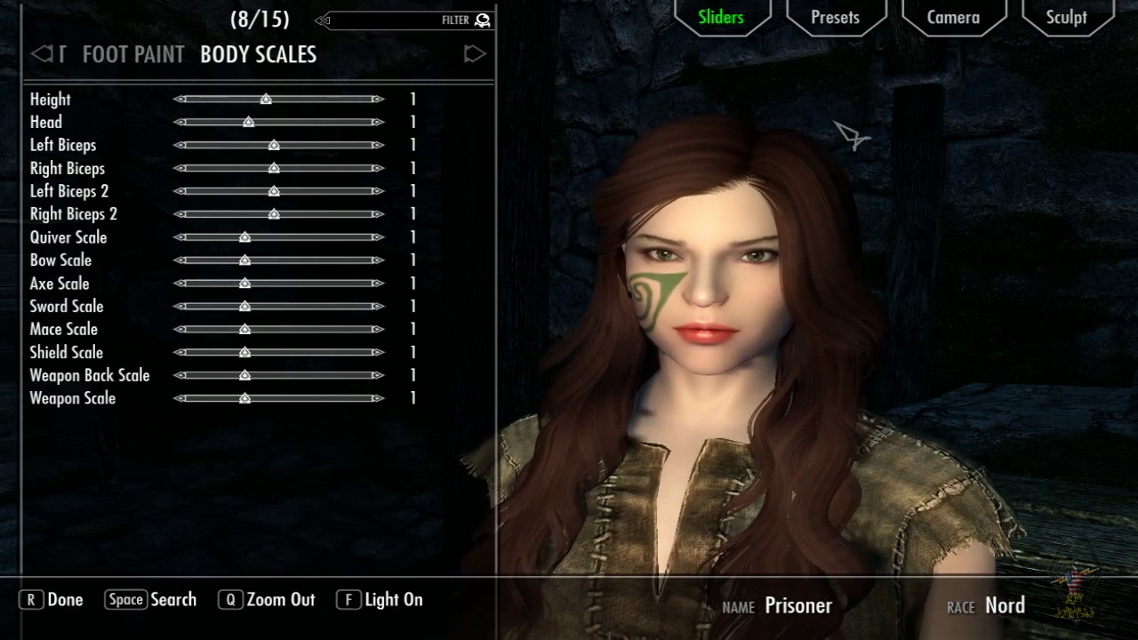
- Export the sculpted head to the CharGen folder under the file name Katrina
{"action": "left_click", "coordinate": [1065, 34]}
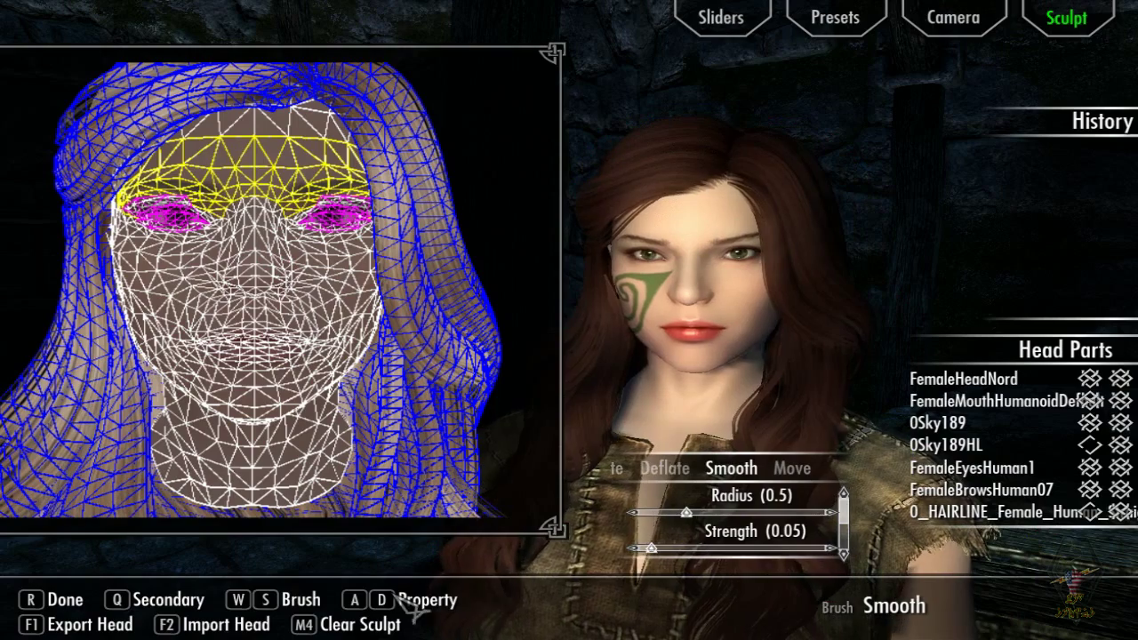
{"action": "left_click", "coordinate": [99, 624]}
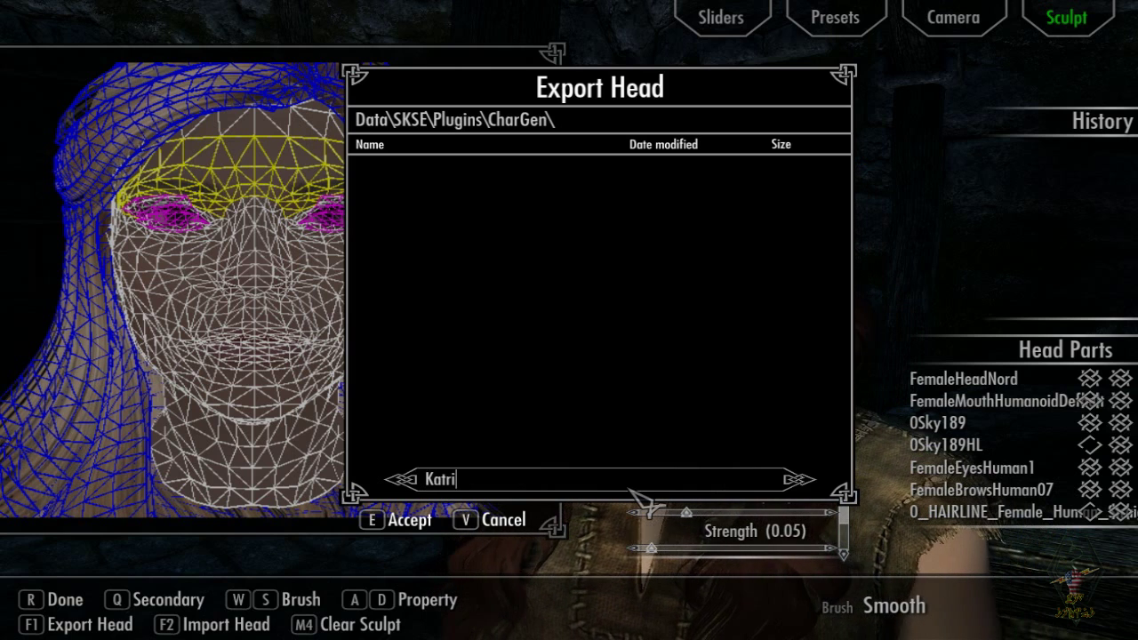
{"action": "type", "text": "a"}
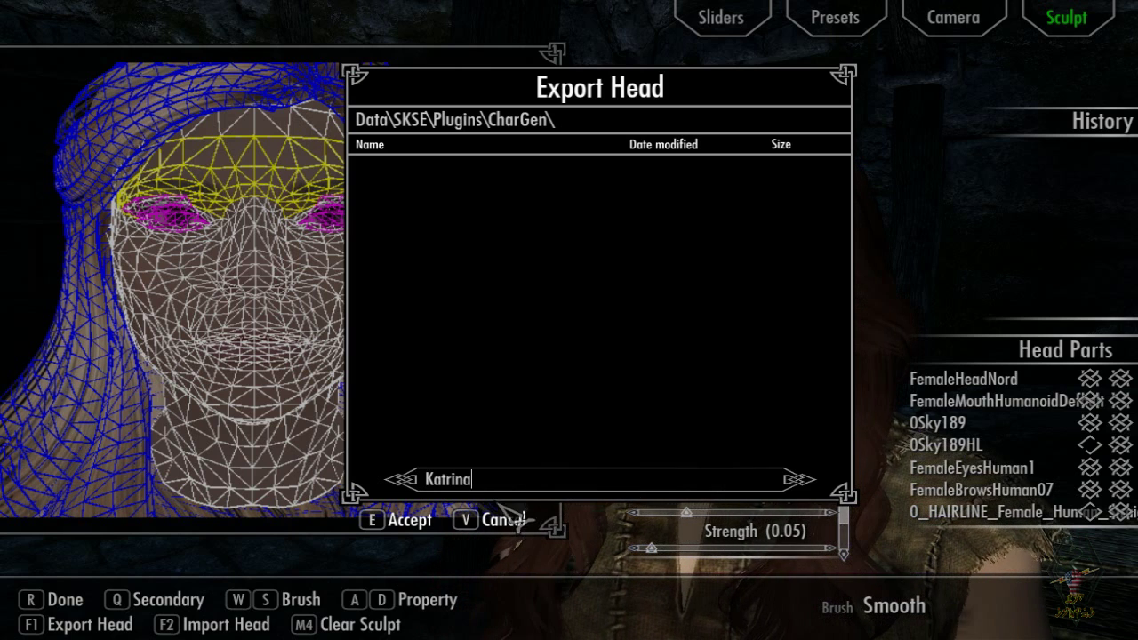
{"action": "left_click", "coordinate": [416, 521]}
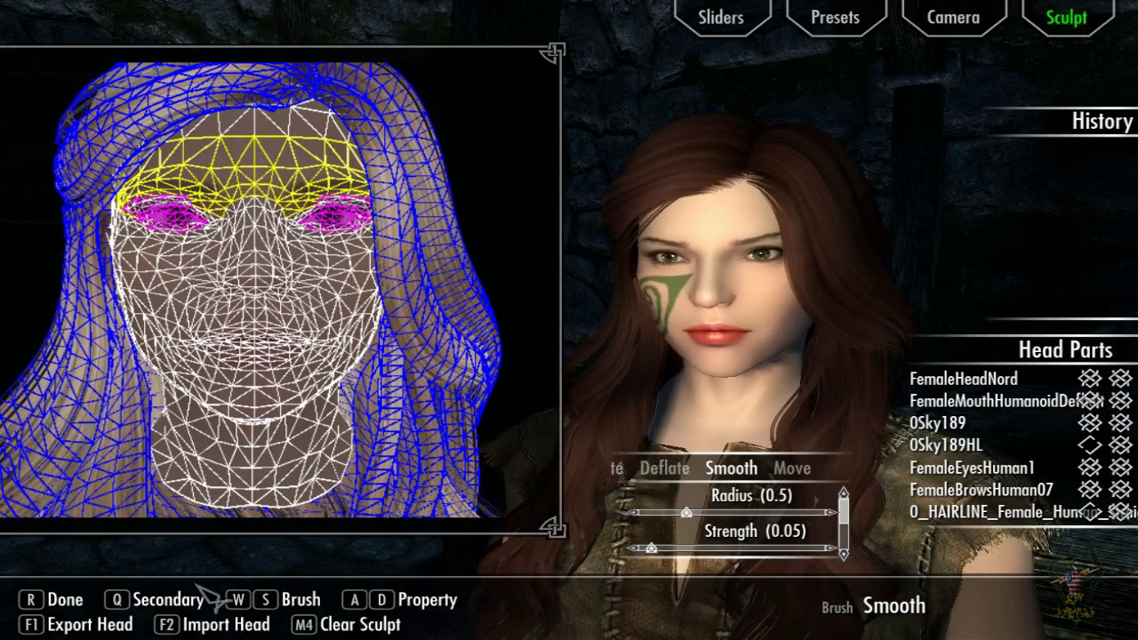
- Finish the character creation and name the character Katrina in place of the default name
{"action": "left_click", "coordinate": [64, 601]}
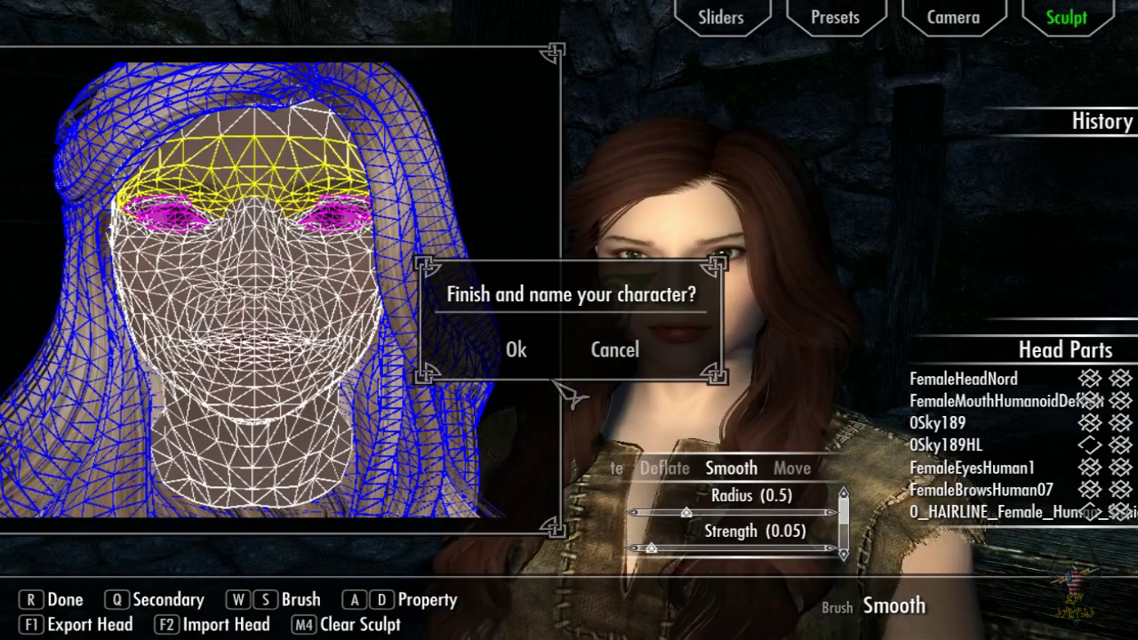
{"action": "left_click", "coordinate": [524, 352]}
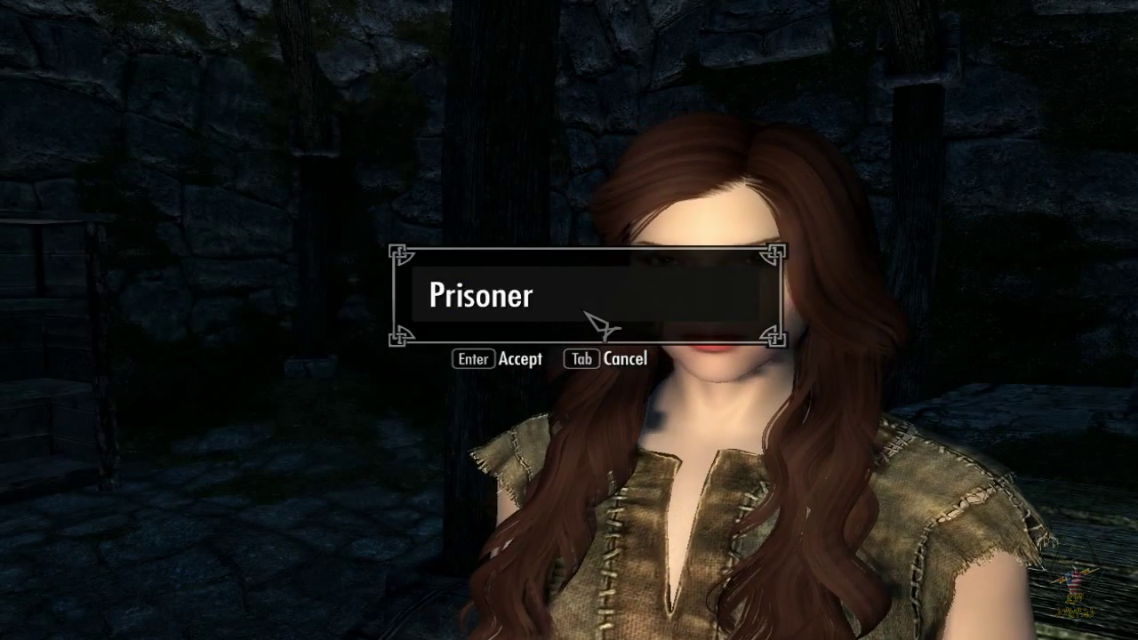
{"action": "key", "text": "BackSpace"}
{"action": "key", "text": "BackSpace"}
{"action": "key", "text": "BackSpace"}
{"action": "key", "text": "BackSpace"}
{"action": "key", "text": "BackSpace"}
{"action": "key", "text": "BackSpace"}
{"action": "key", "text": "BackSpace"}
{"action": "key", "text": "BackSpace"}
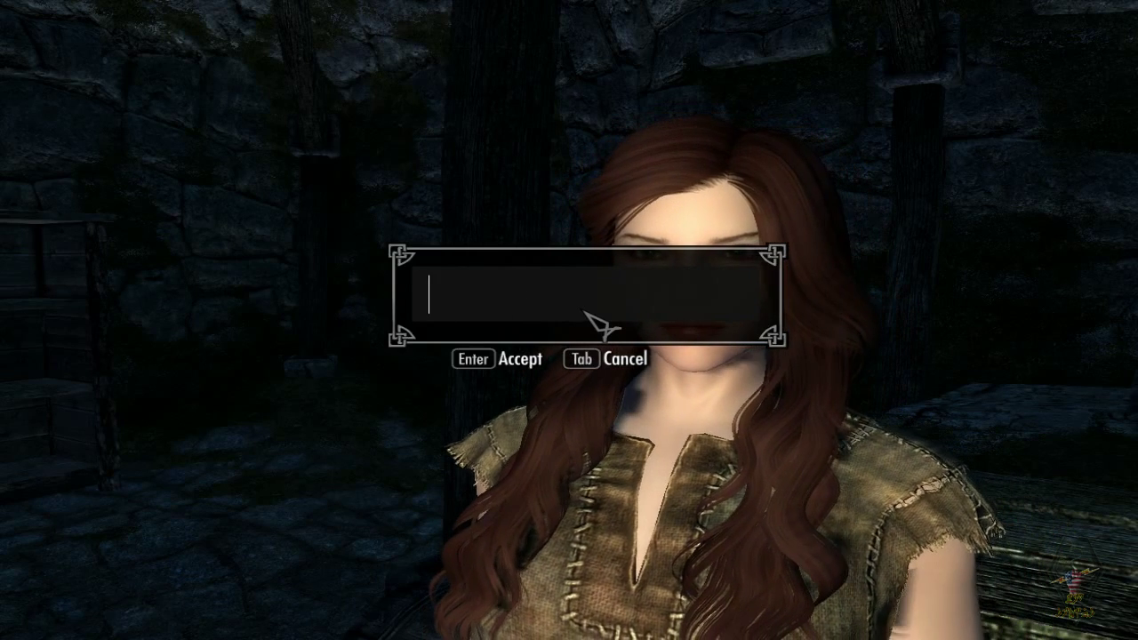
{"action": "type", "text": "Katr"}
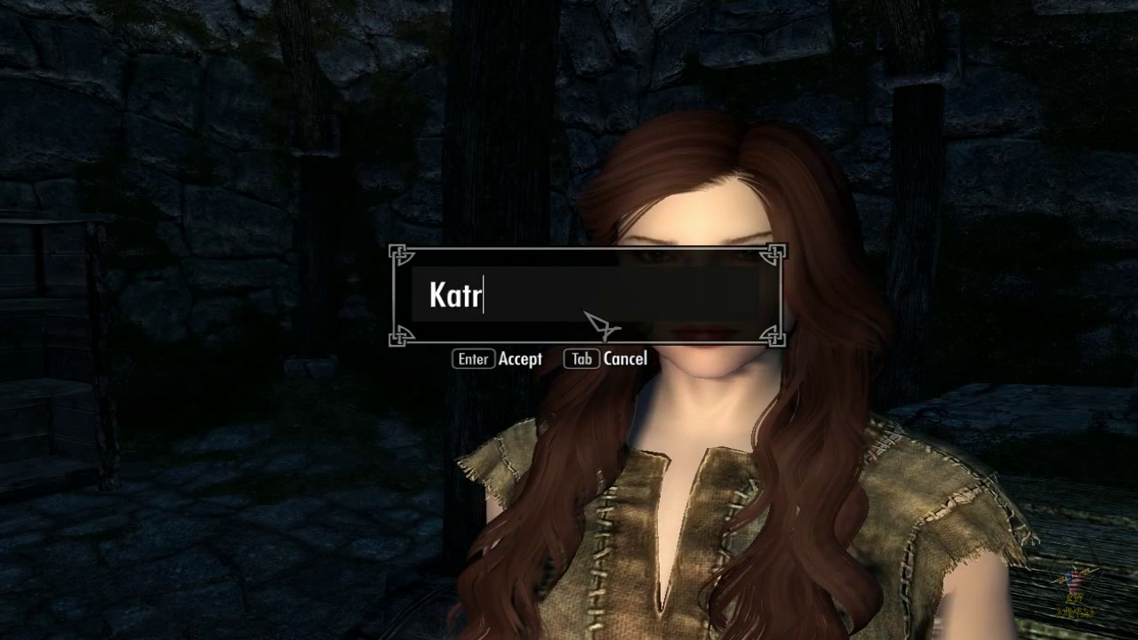
{"action": "type", "text": "ina"}
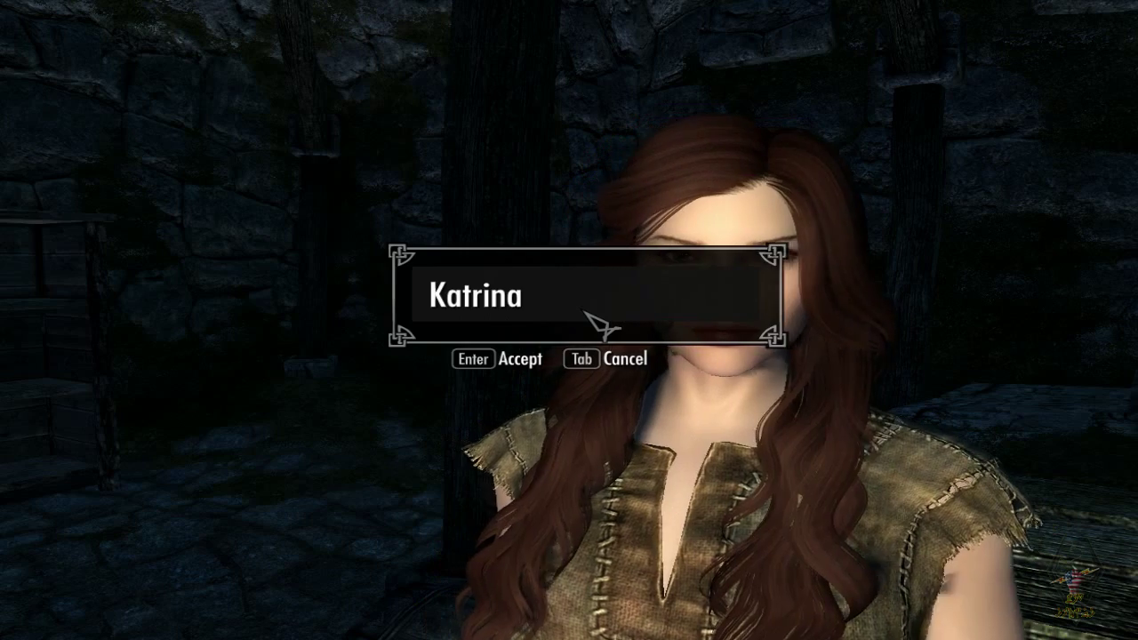
{"action": "left_click", "coordinate": [503, 358]}
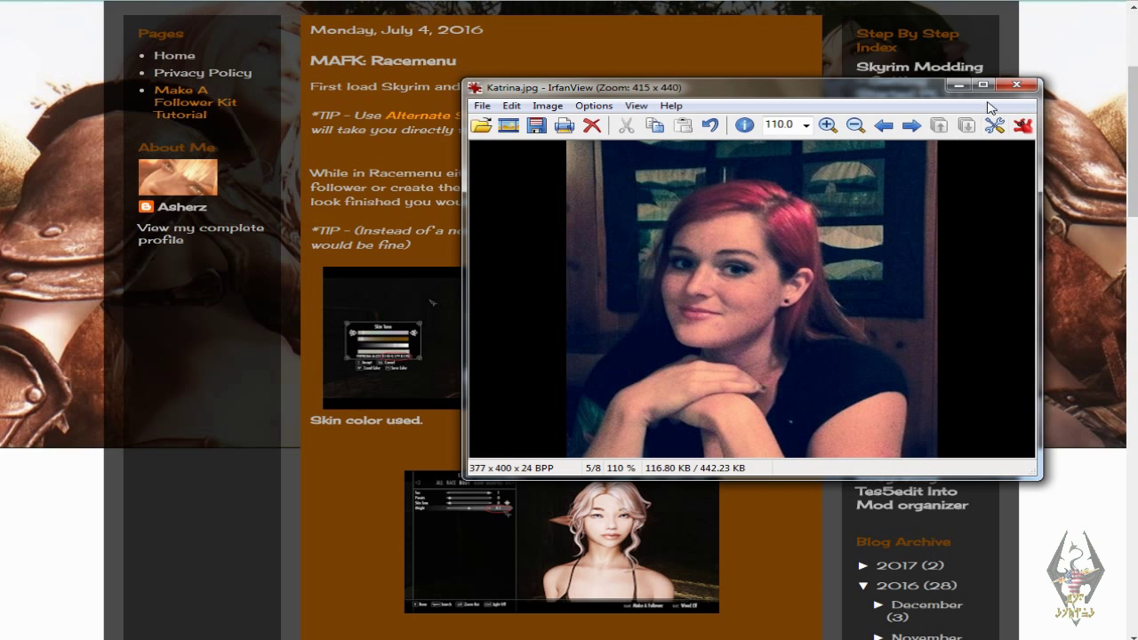
- Close the reference photo, read through the MAFK: Racemenu tutorial and go on to its Renaming Folders page
{"action": "left_click", "coordinate": [1015, 86]}
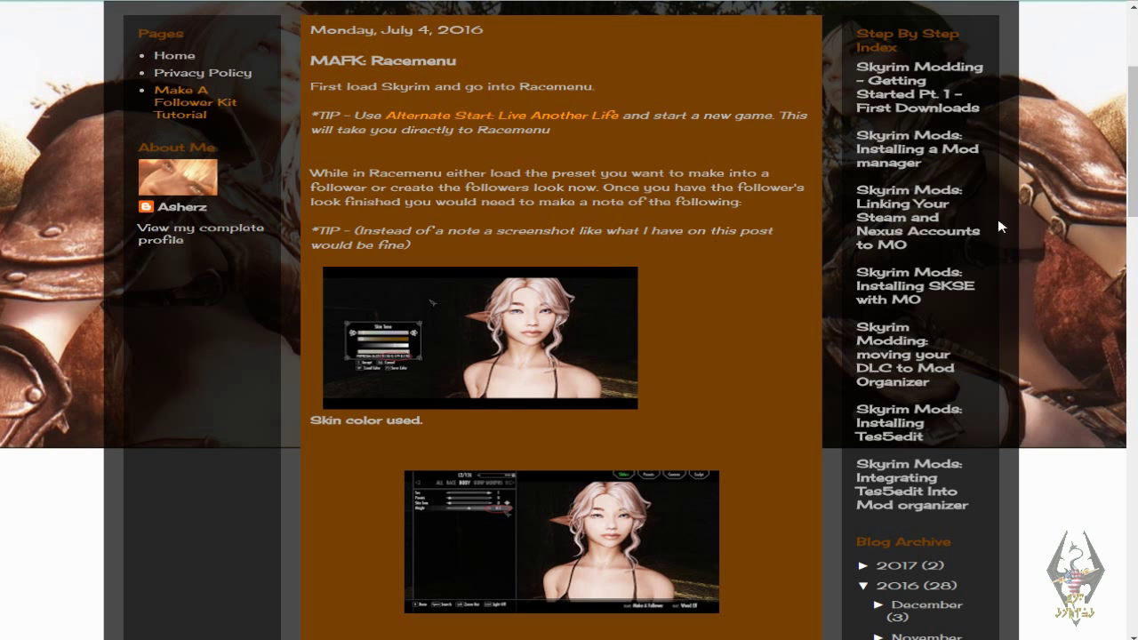
{"action": "scroll", "coordinate": [736, 347], "scroll_direction": "down", "scroll_amount": 6}
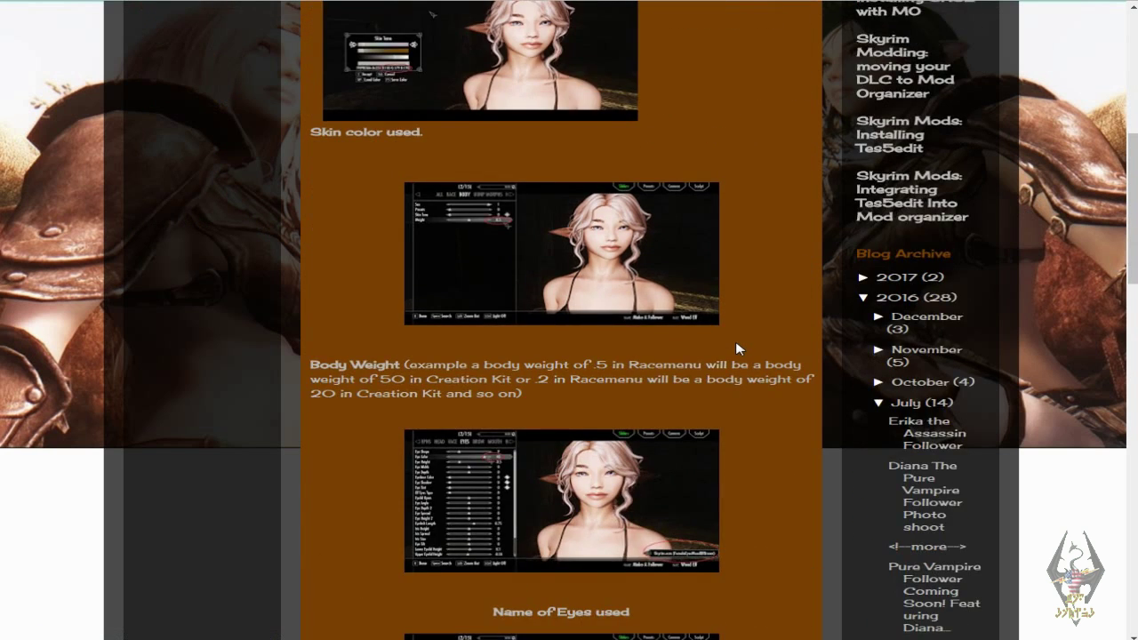
{"action": "scroll", "coordinate": [736, 368], "scroll_direction": "down", "scroll_amount": 7}
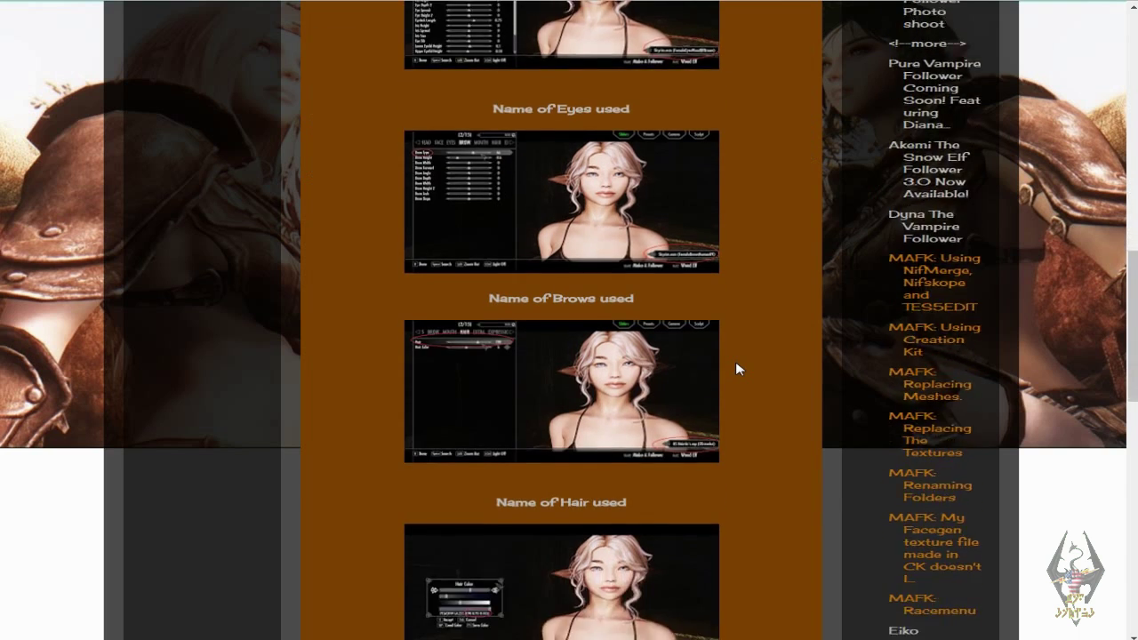
{"action": "scroll", "coordinate": [736, 368], "scroll_direction": "down", "scroll_amount": 4}
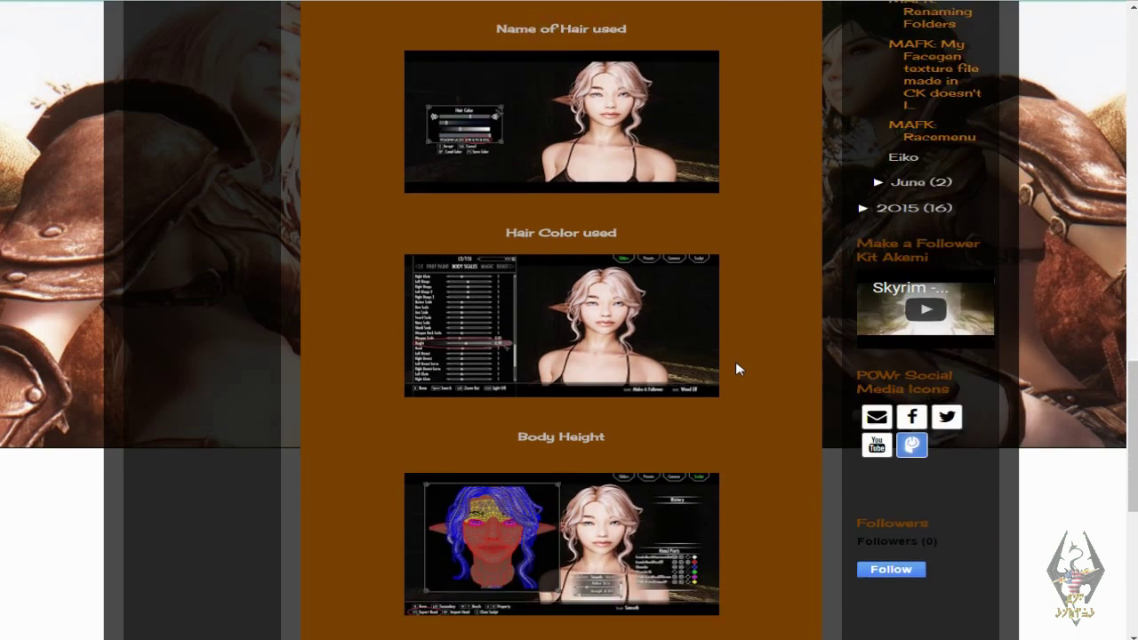
{"action": "scroll", "coordinate": [736, 368], "scroll_direction": "down", "scroll_amount": 1}
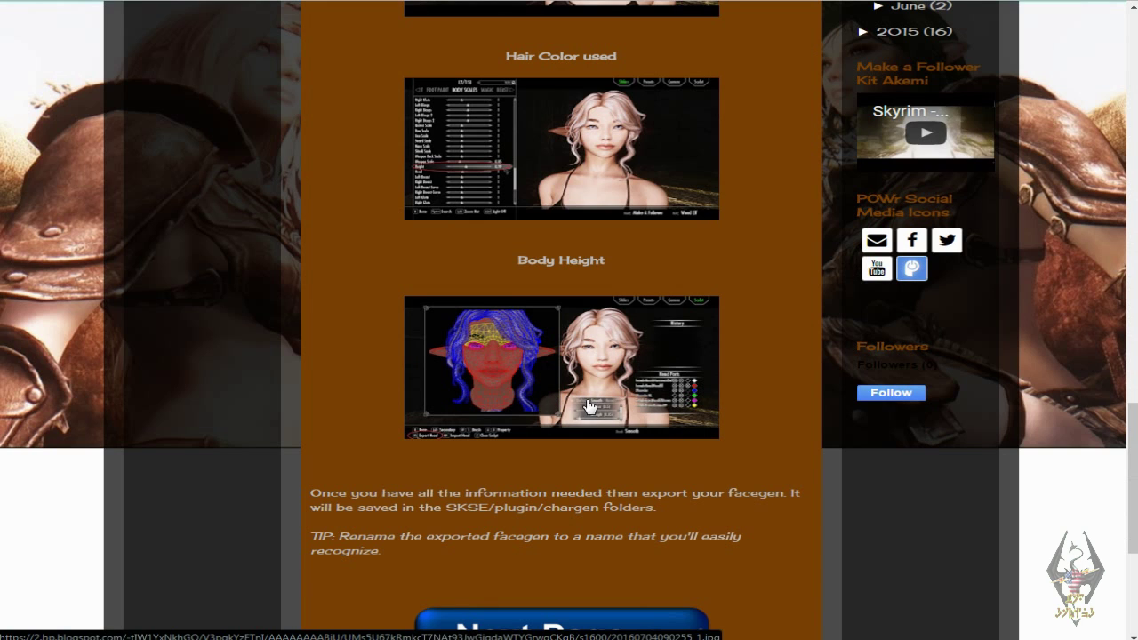
{"action": "scroll", "coordinate": [743, 274], "scroll_direction": "up", "scroll_amount": 1}
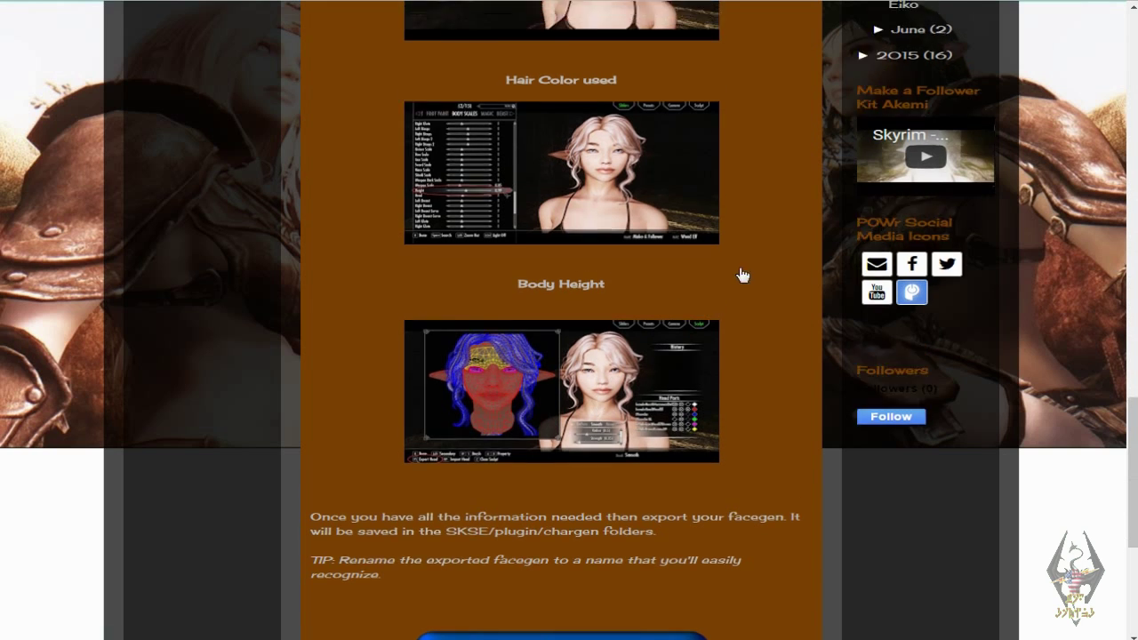
{"action": "scroll", "coordinate": [743, 275], "scroll_direction": "up", "scroll_amount": 3}
{"action": "scroll", "coordinate": [744, 262], "scroll_direction": "down", "scroll_amount": 8}
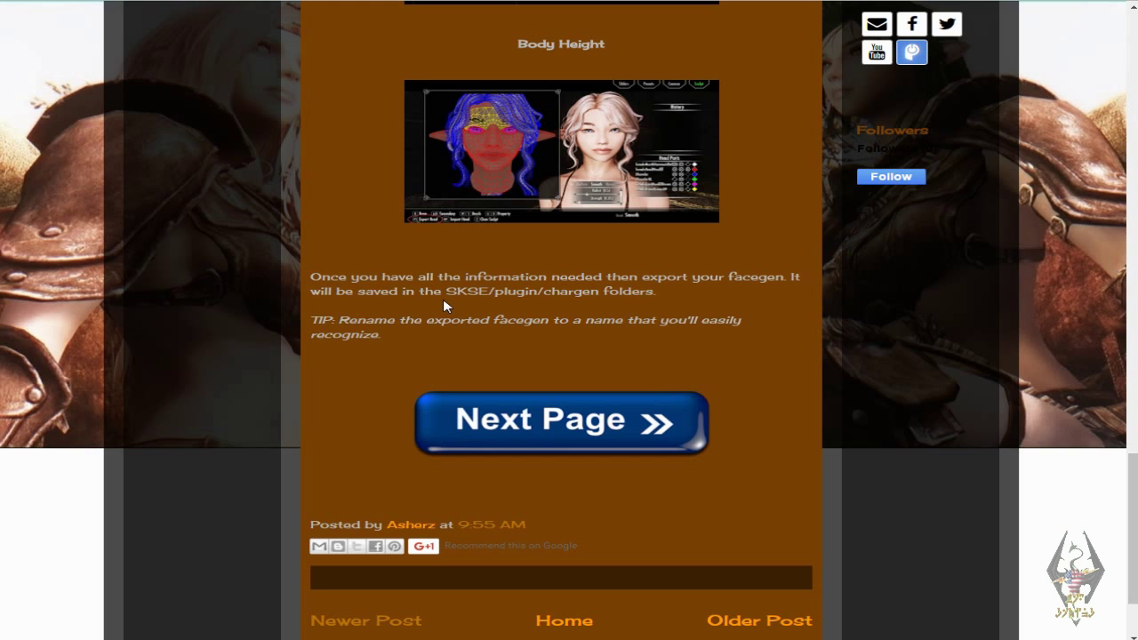
{"action": "left_click", "coordinate": [589, 424]}
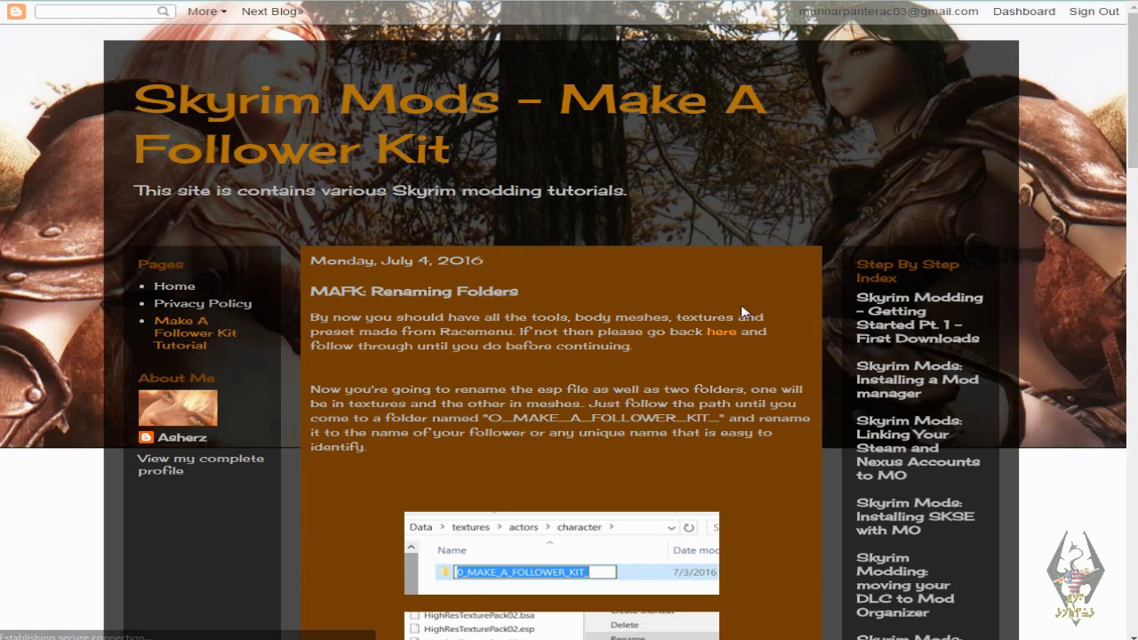
{"action": "scroll", "coordinate": [630, 331], "scroll_direction": "down", "scroll_amount": 2}
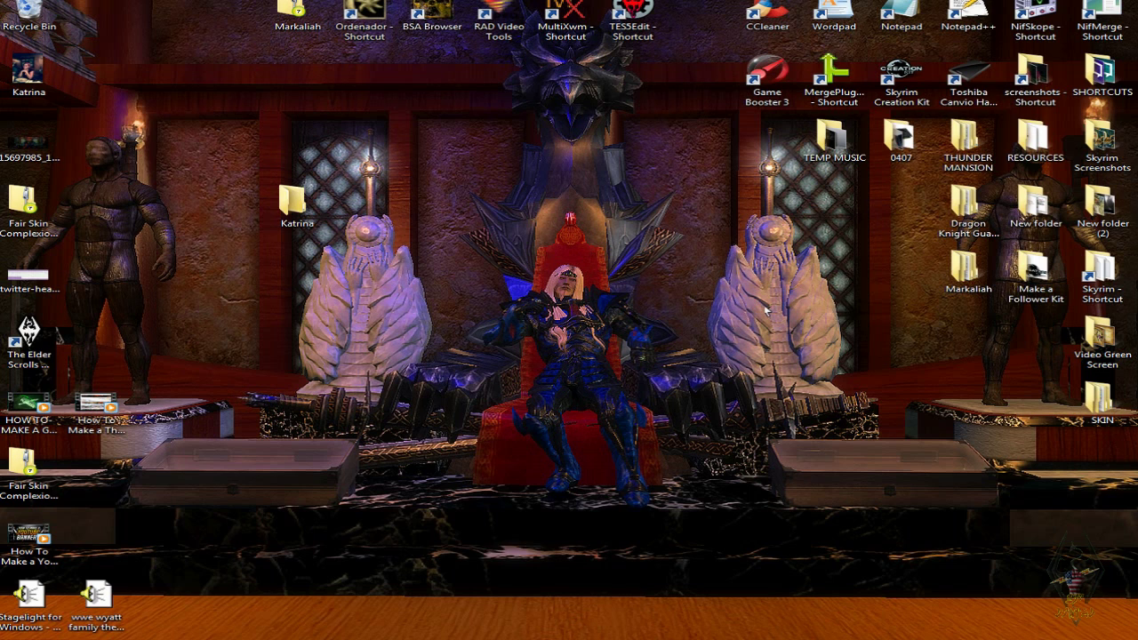
- Copy the meshes and textures folders and the MAKE_A_FOLLOWER_KIT plugin from the desktop's Make a Follower Kit folder
{"action": "double_click", "coordinate": [1019, 288]}
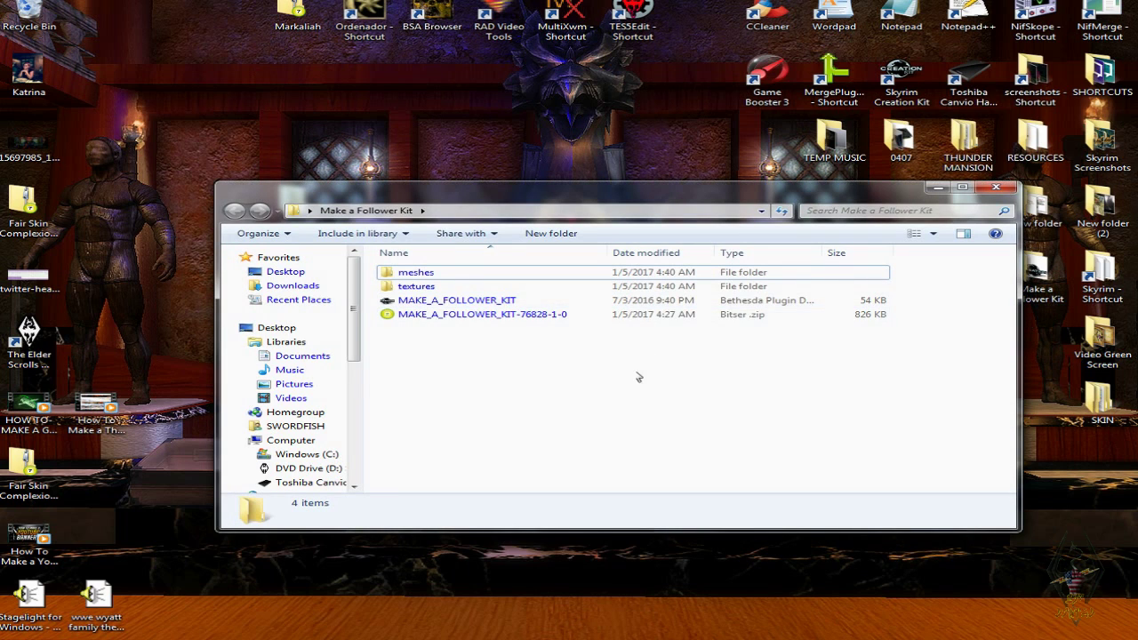
{"action": "left_click", "coordinate": [484, 302]}
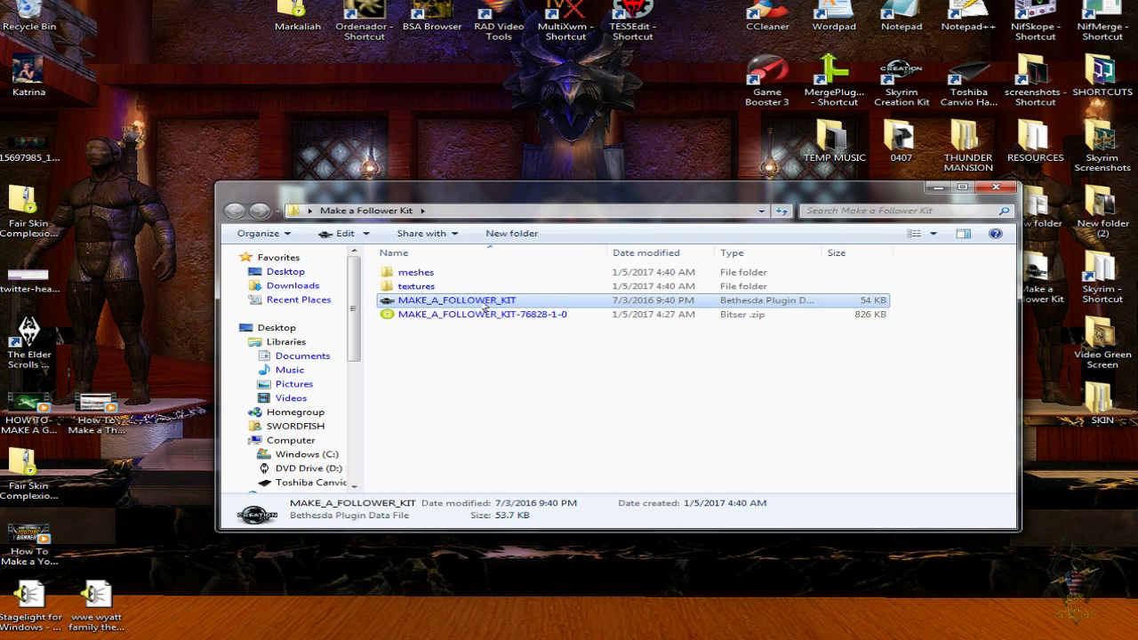
{"action": "left_click", "coordinate": [464, 273]}
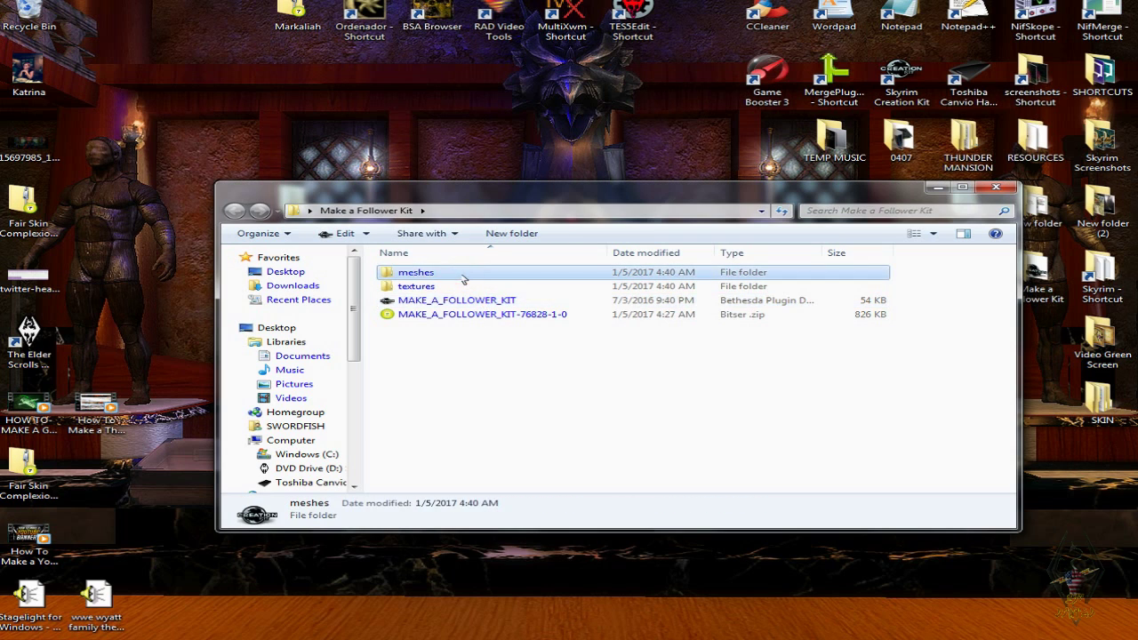
{"action": "left_click", "coordinate": [465, 286], "text": "ctrl"}
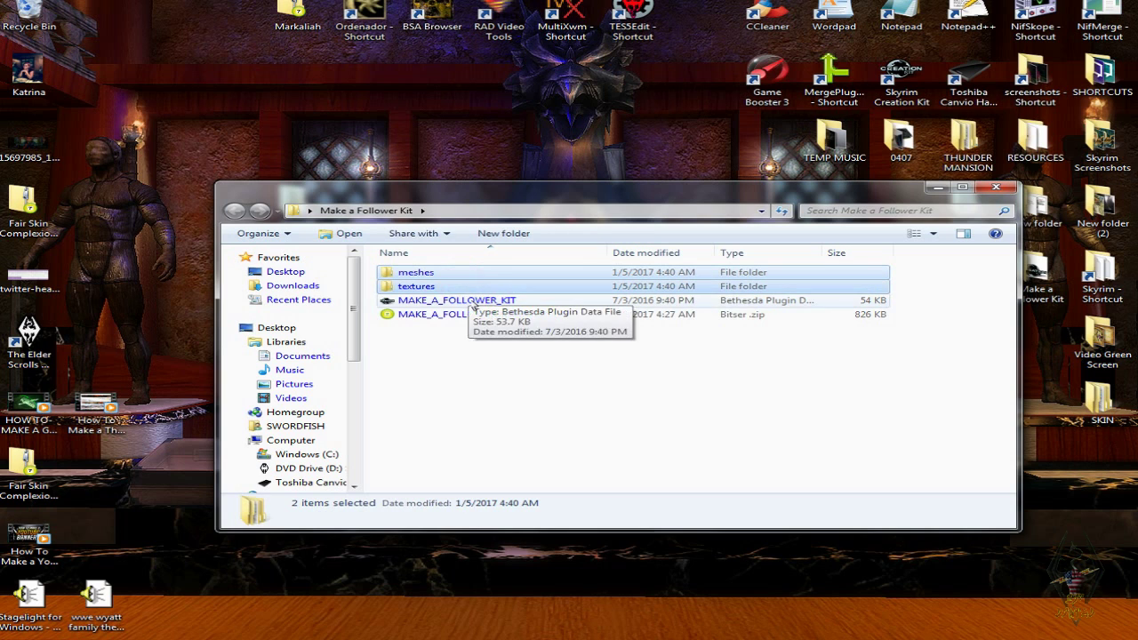
{"action": "left_click", "coordinate": [504, 300], "text": "ctrl"}
{"action": "right_click", "coordinate": [507, 293]}
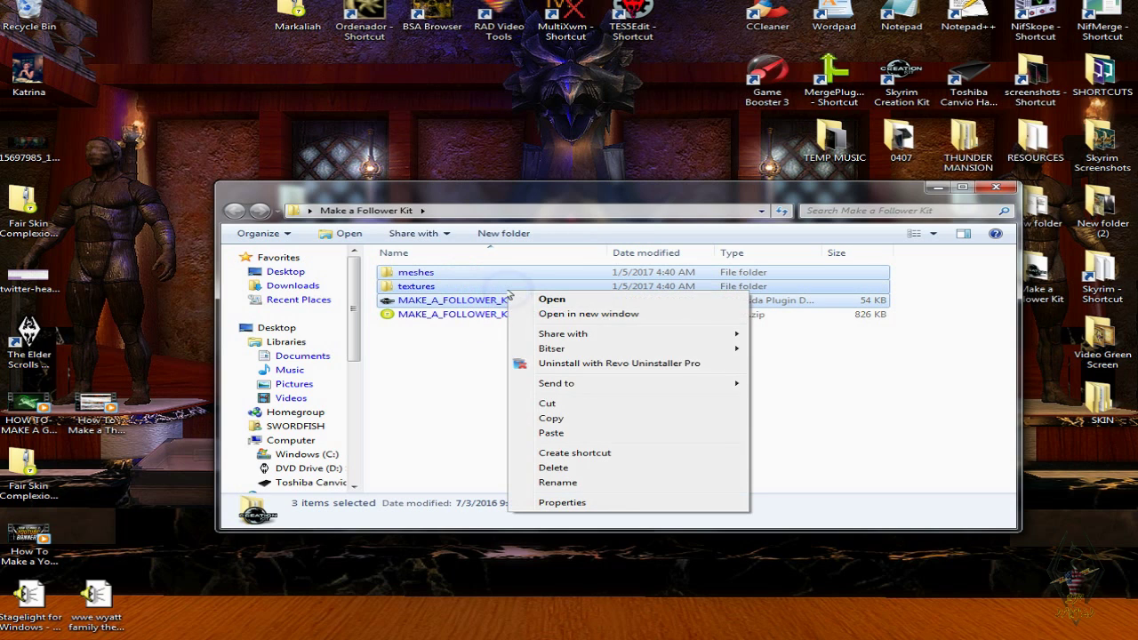
{"action": "left_click", "coordinate": [554, 419]}
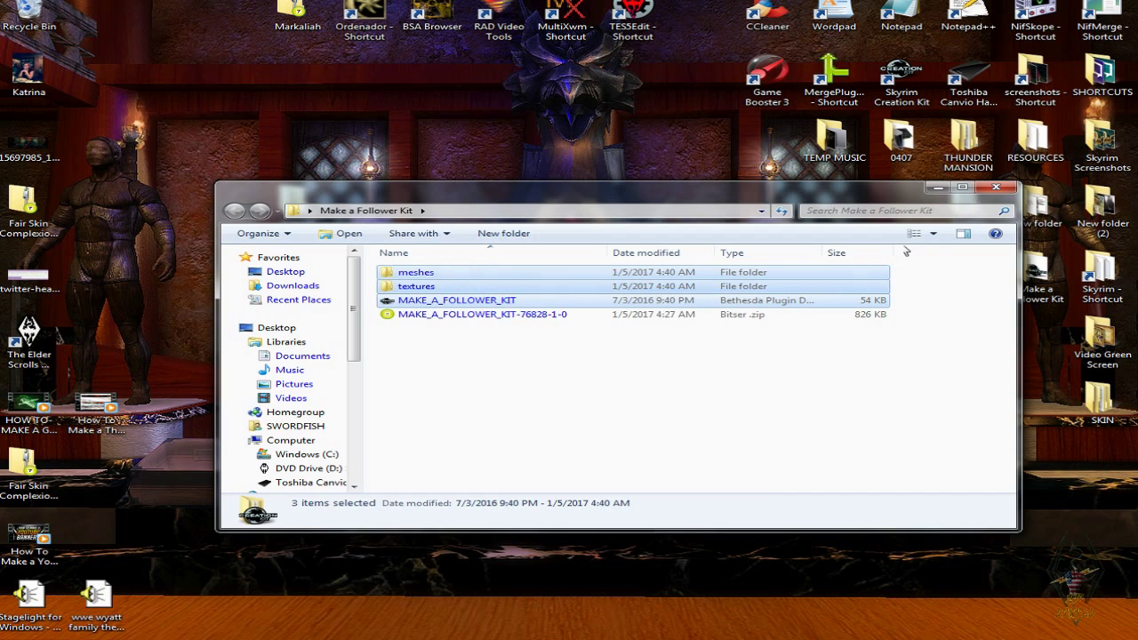
{"action": "left_click", "coordinate": [936, 190]}
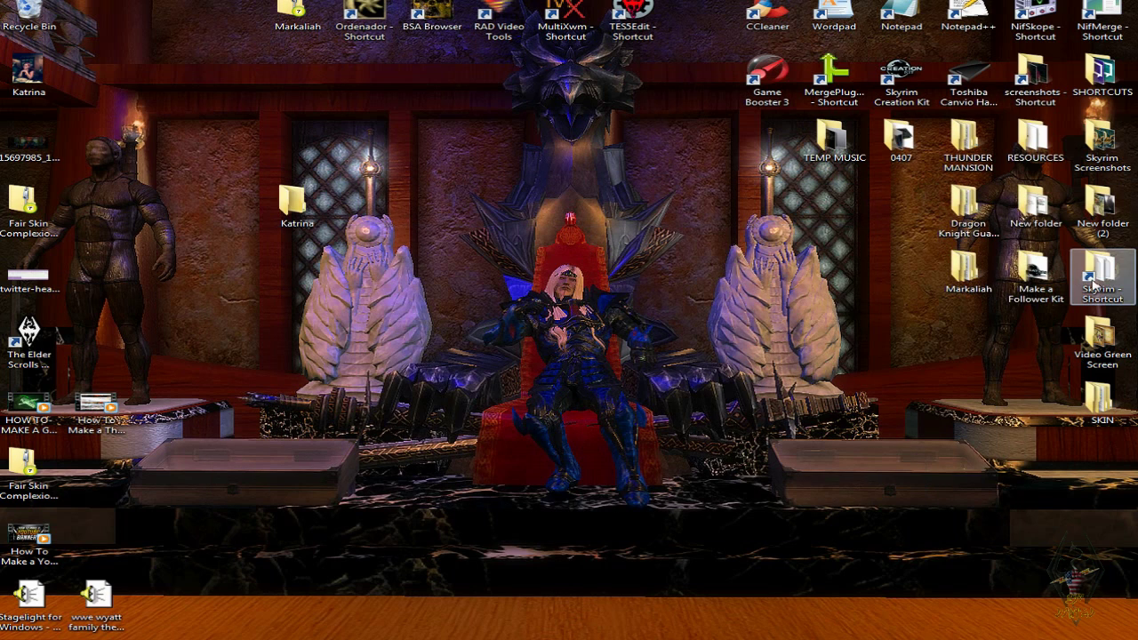
- Paste the copied kit files into Skyrim's Data folder, merging them with the existing folders for all items
{"action": "key", "text": "alt+Tab"}
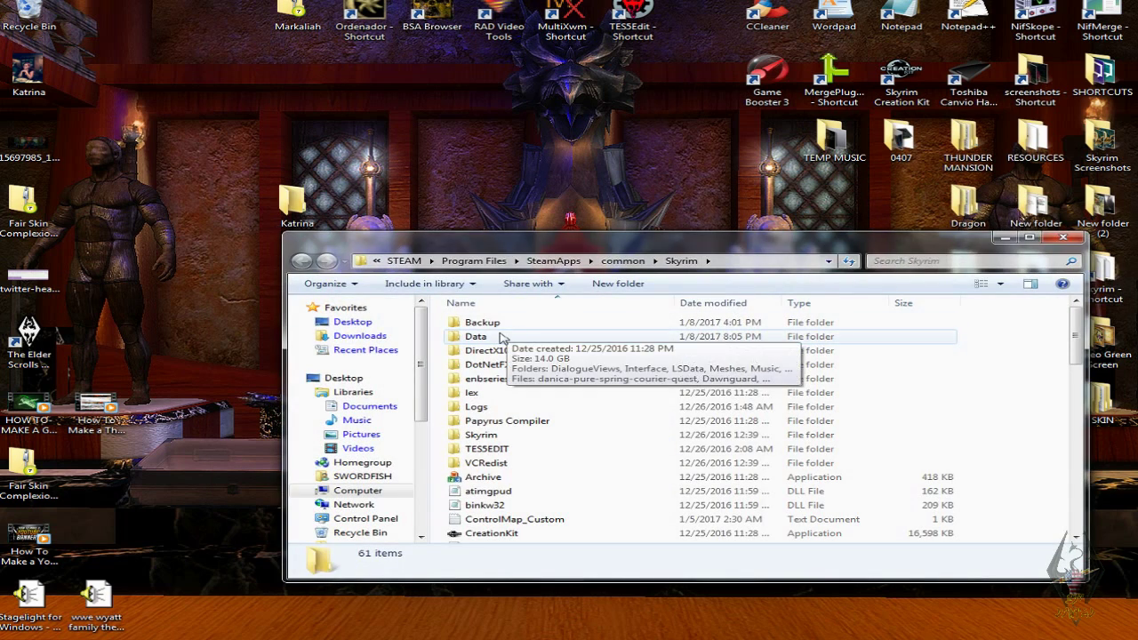
{"action": "left_click_drag", "start_coordinate": [633, 240], "coordinate": [540, 170]}
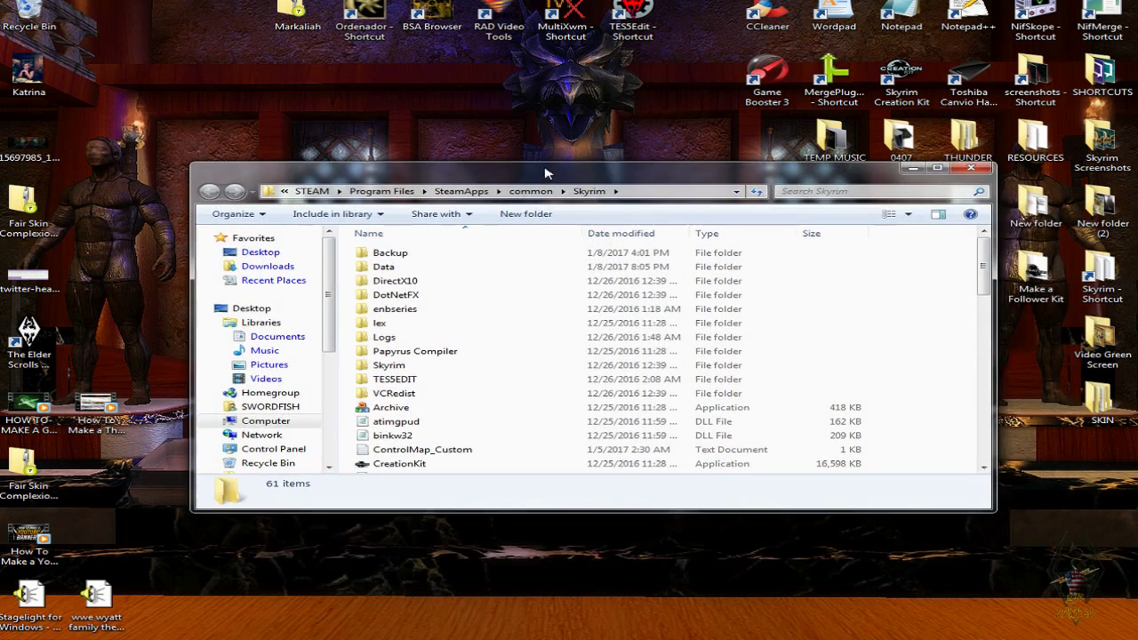
{"action": "double_click", "coordinate": [428, 267]}
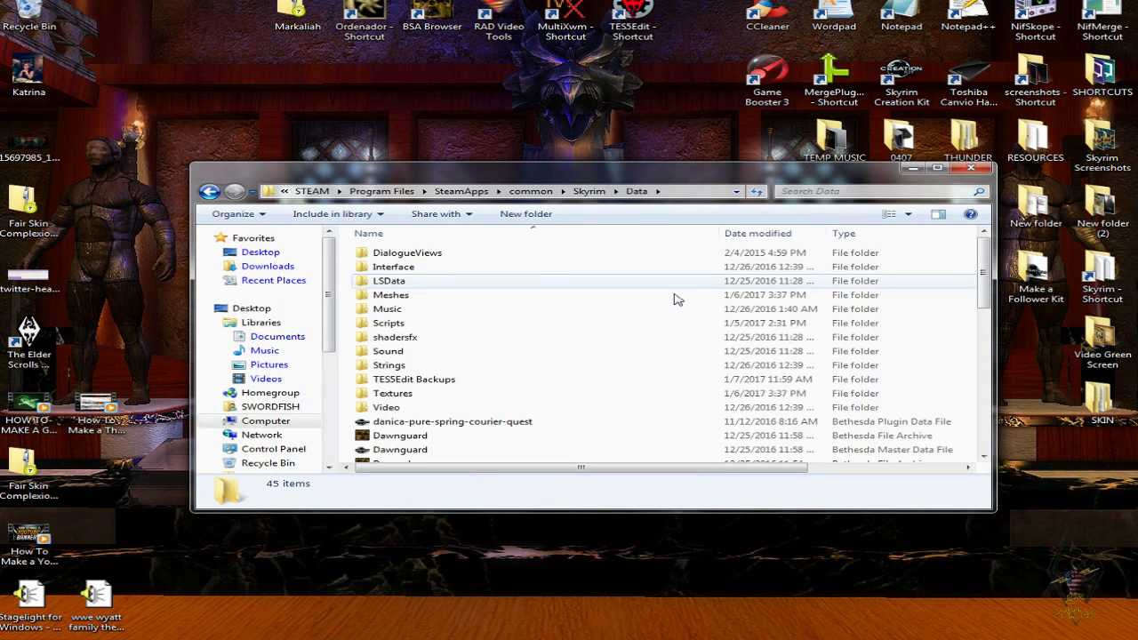
{"action": "scroll", "coordinate": [915, 356], "scroll_direction": "down", "scroll_amount": 2}
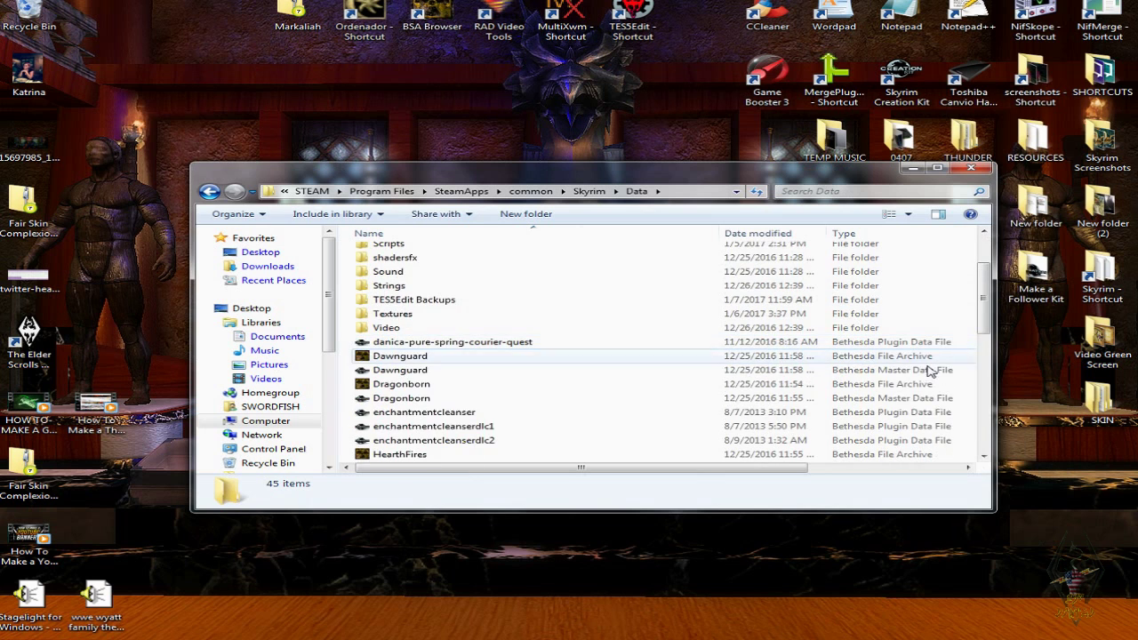
{"action": "right_click", "coordinate": [966, 434]}
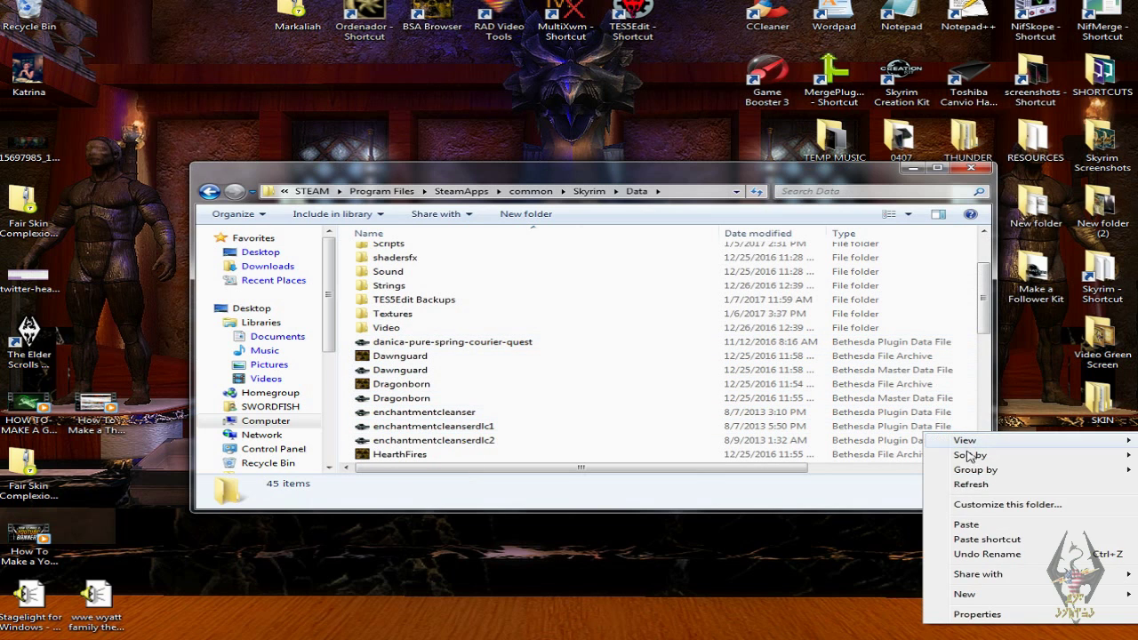
{"action": "left_click", "coordinate": [966, 525]}
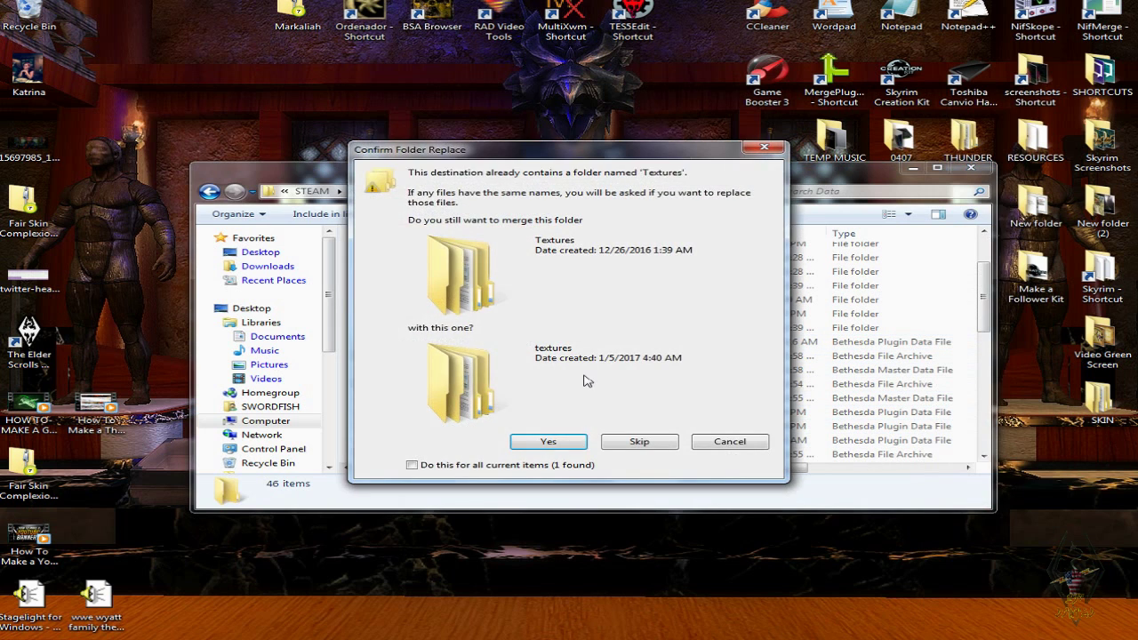
{"action": "left_click", "coordinate": [412, 465]}
{"action": "left_click", "coordinate": [544, 442]}
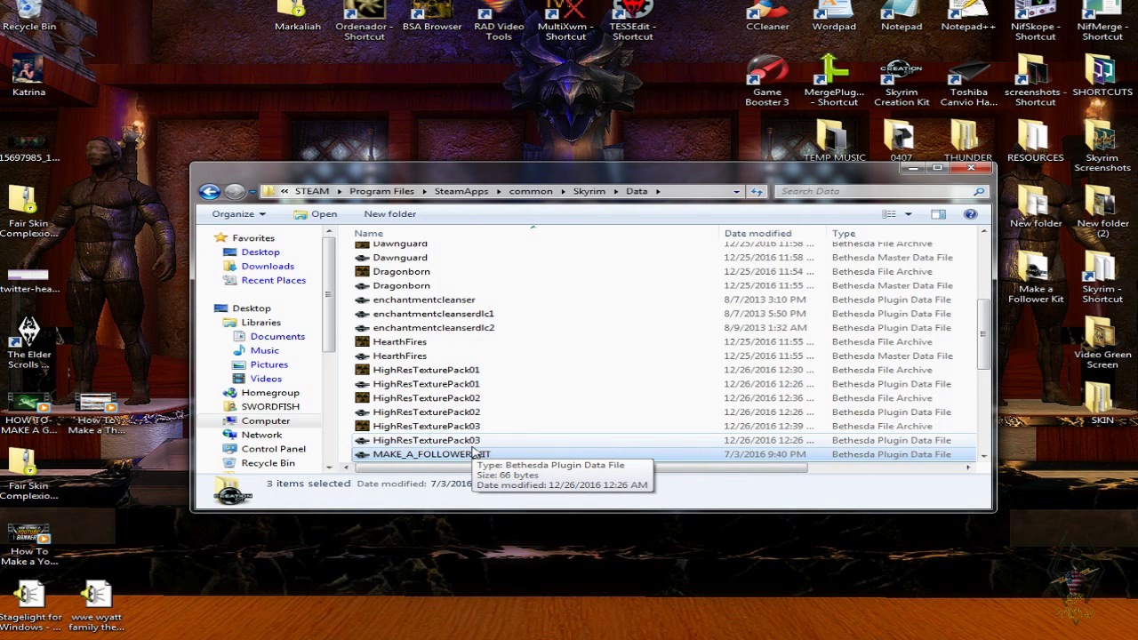
- Enlarge the Data folder window and go to the Character folder inside Meshes\Actors
{"action": "left_click", "coordinate": [936, 167]}
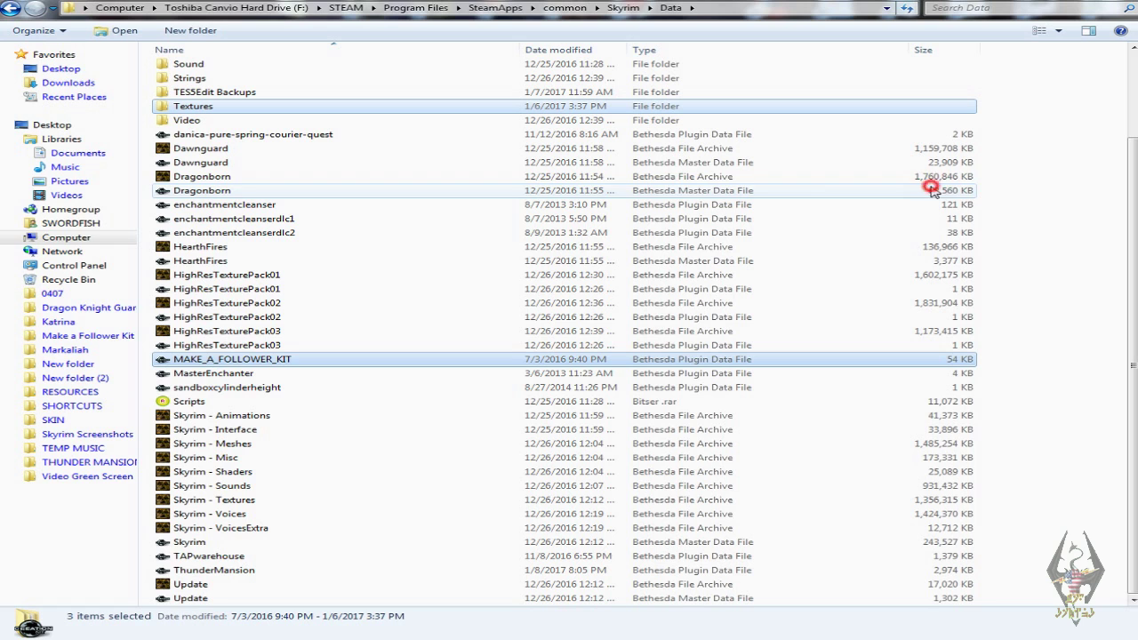
{"action": "scroll", "coordinate": [574, 204], "scroll_direction": "up", "scroll_amount": 3}
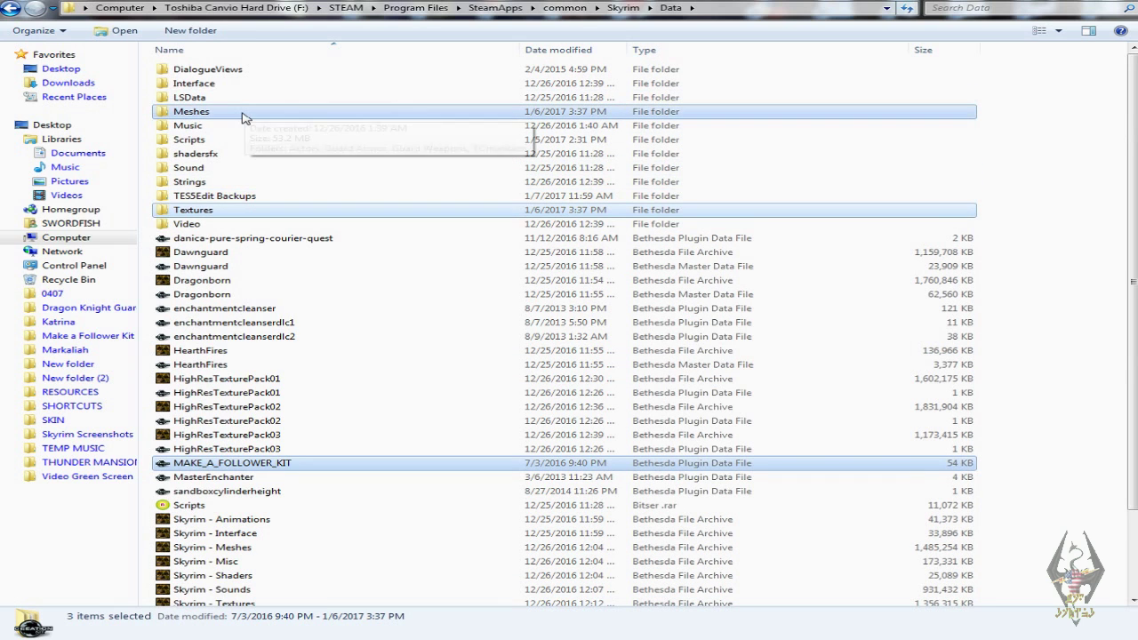
{"action": "mouse_move", "coordinate": [242, 116]}
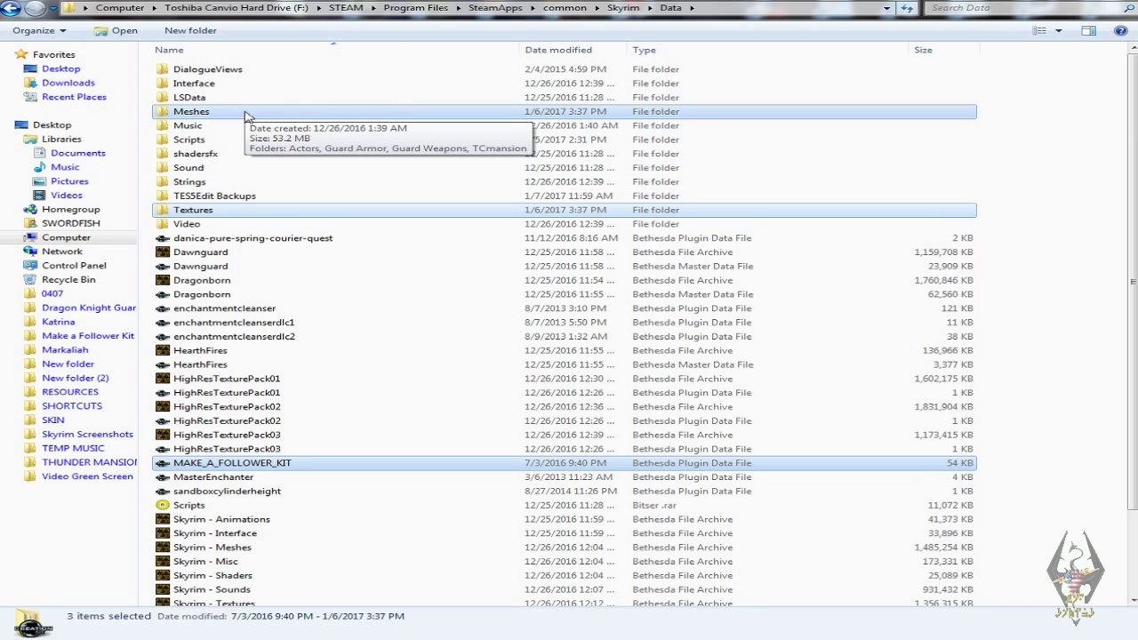
{"action": "double_click", "coordinate": [244, 114]}
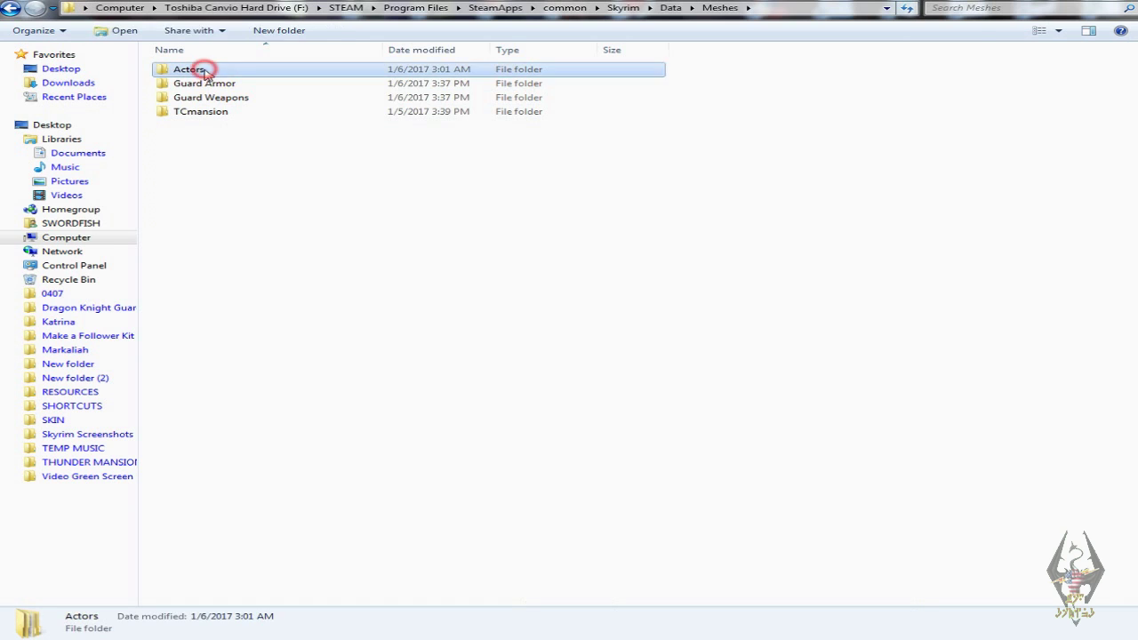
{"action": "double_click", "coordinate": [204, 71]}
{"action": "double_click", "coordinate": [229, 70]}
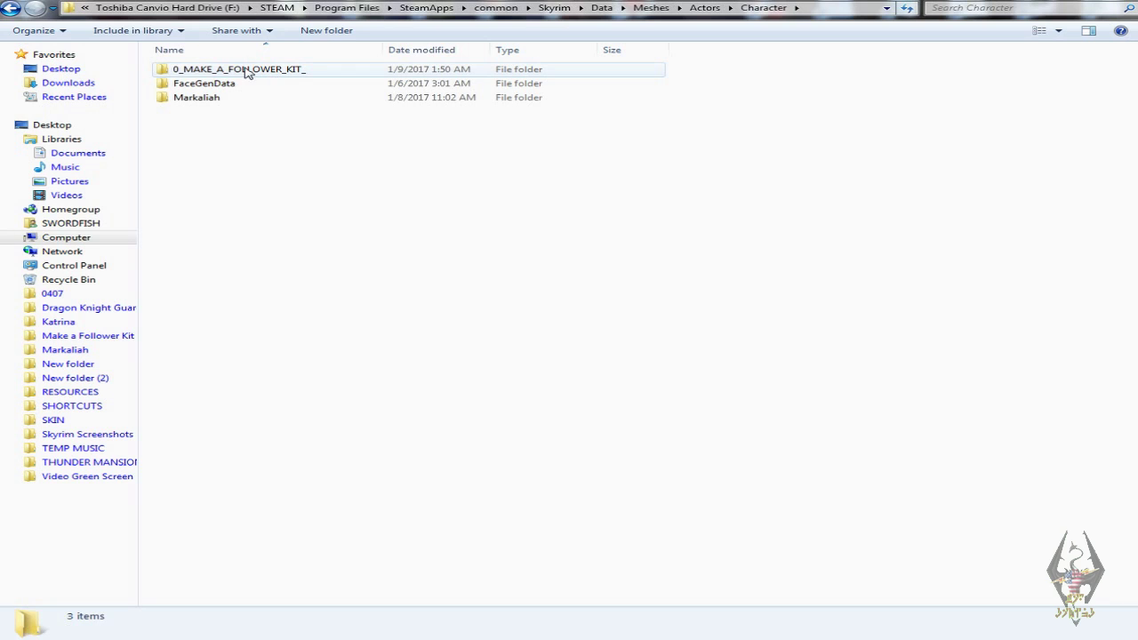
- Rename the meshes folder 0_MAKE_A_FOLLOWER_KIT_ to Katrina and open it to view its contents
{"action": "left_click", "coordinate": [248, 73]}
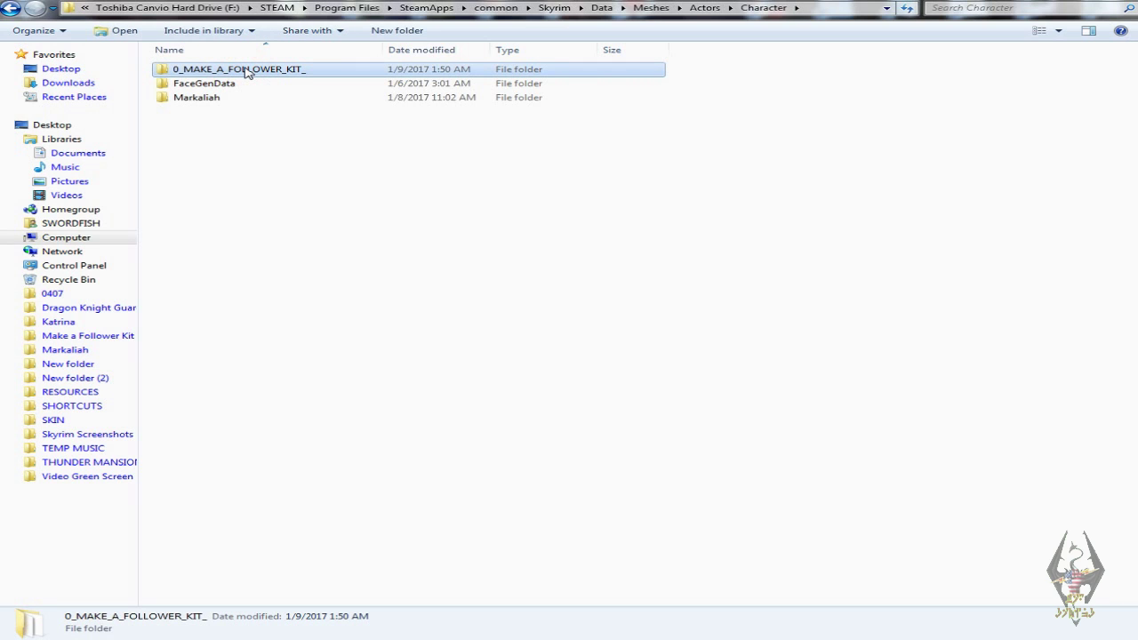
{"action": "left_click", "coordinate": [245, 71]}
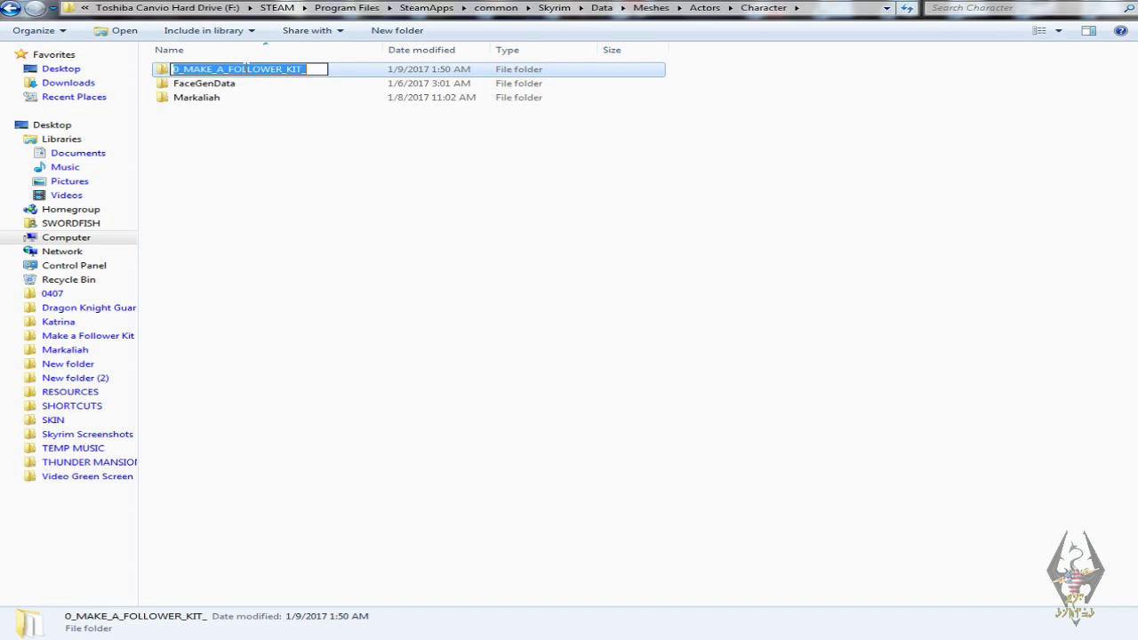
{"action": "type", "text": "Ka"}
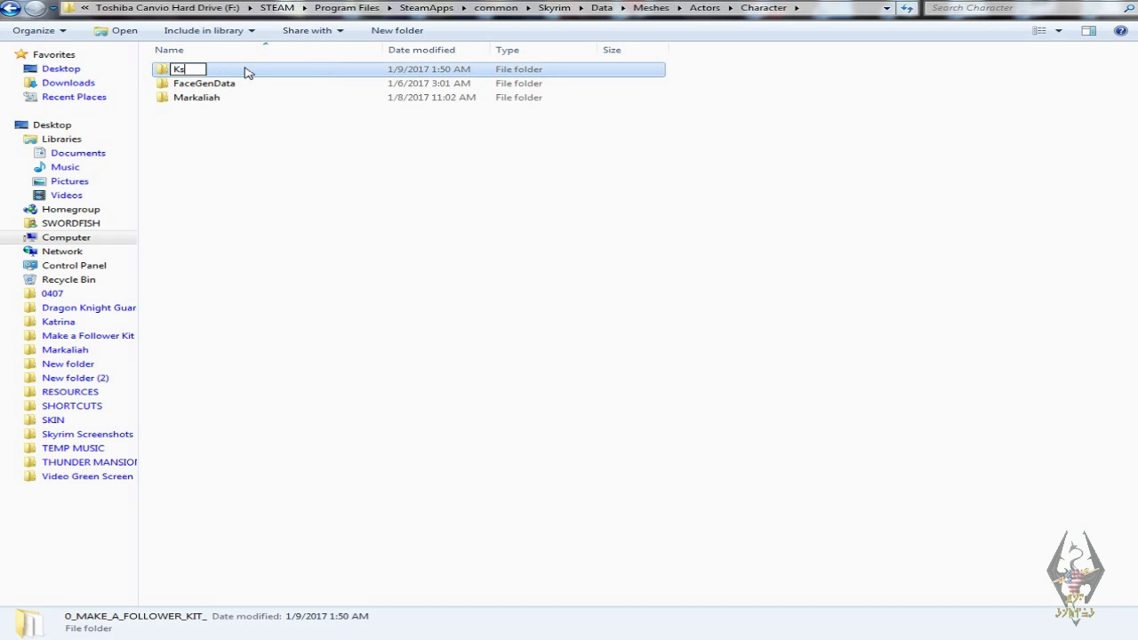
{"action": "type", "text": "trin"}
{"action": "type", "text": "ia"}
{"action": "left_click", "coordinate": [298, 141]}
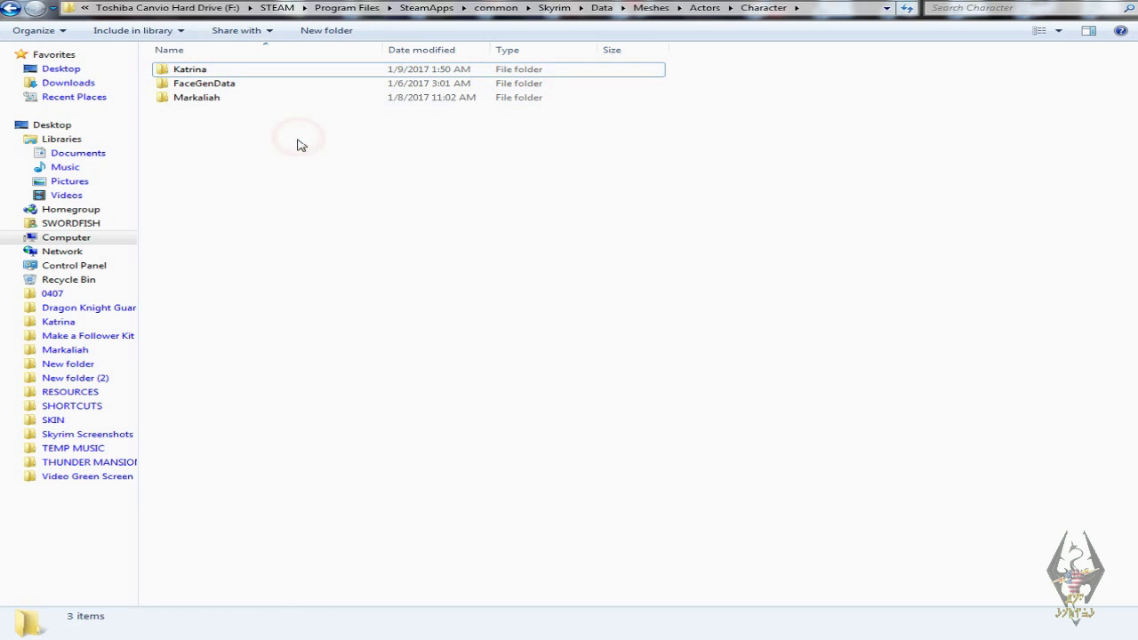
{"action": "left_click", "coordinate": [262, 85]}
{"action": "double_click", "coordinate": [262, 85]}
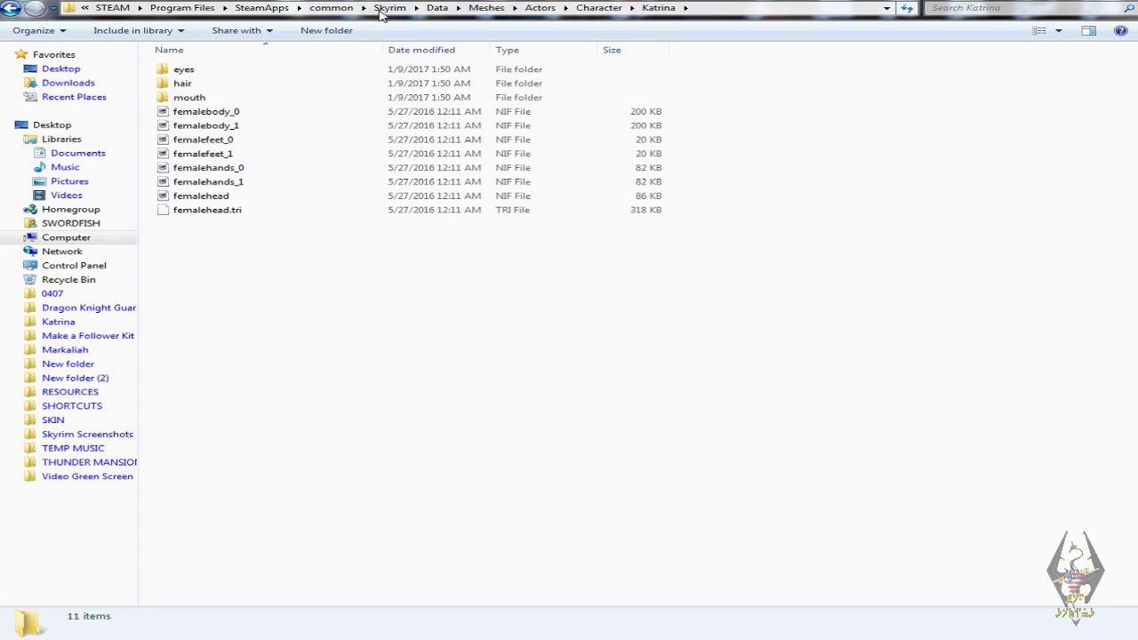
- In Data\Textures\Actors\Character, rename the 0_MAKE_A_FOLLOWER_KIT_ folder to Katrina
{"action": "left_click", "coordinate": [438, 8]}
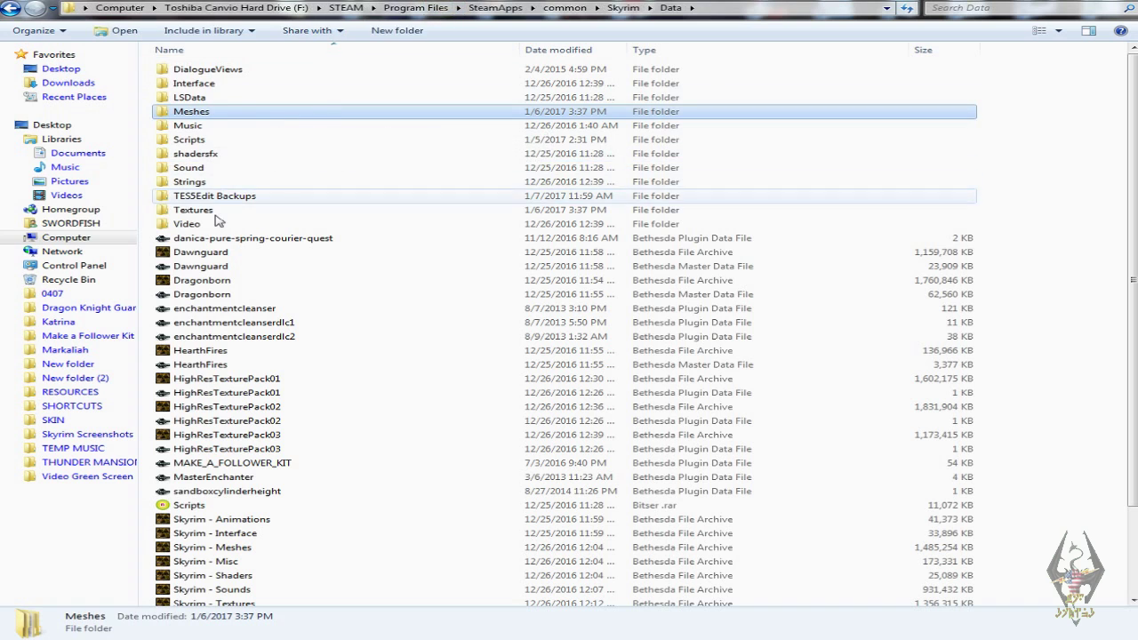
{"action": "double_click", "coordinate": [216, 211]}
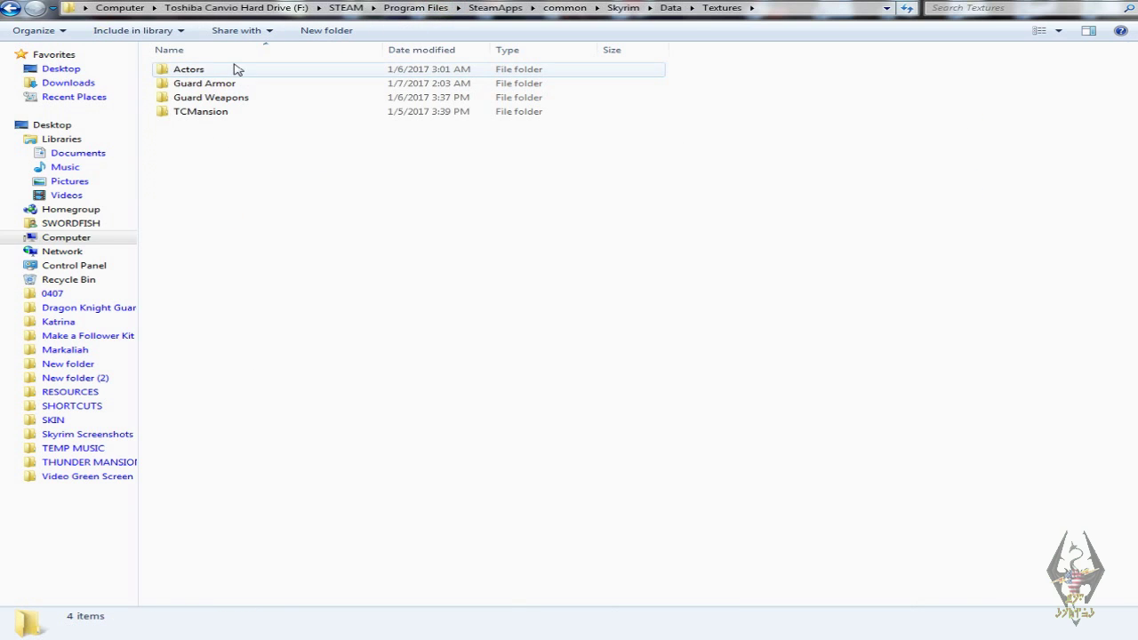
{"action": "double_click", "coordinate": [234, 70]}
{"action": "double_click", "coordinate": [234, 70]}
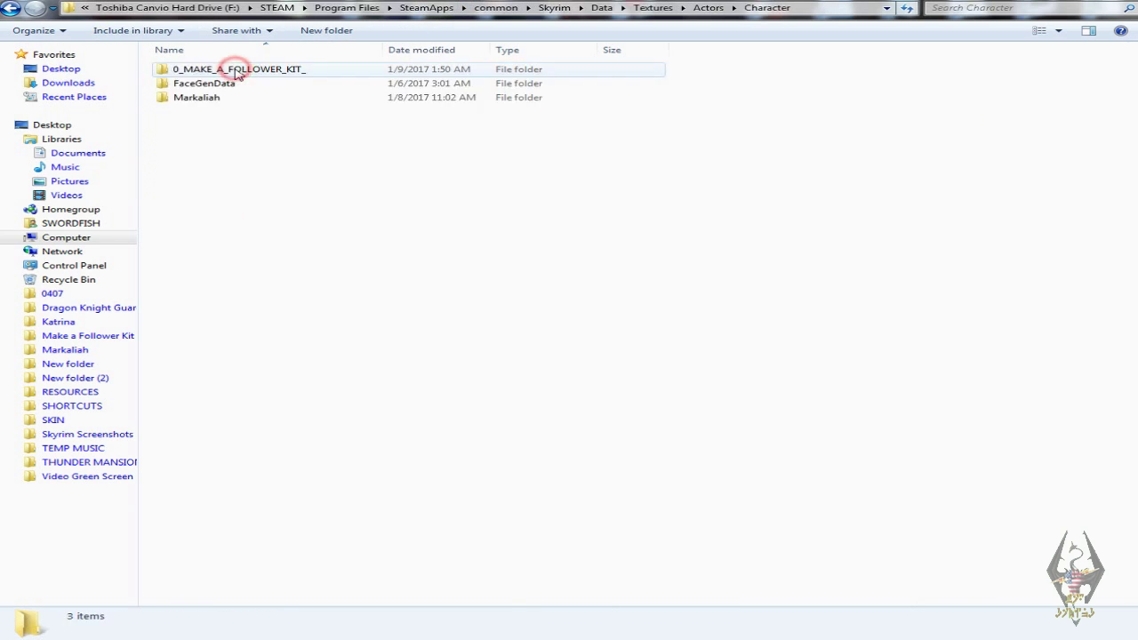
{"action": "left_click", "coordinate": [236, 70]}
{"action": "left_click", "coordinate": [236, 72]}
{"action": "type", "text": "K"}
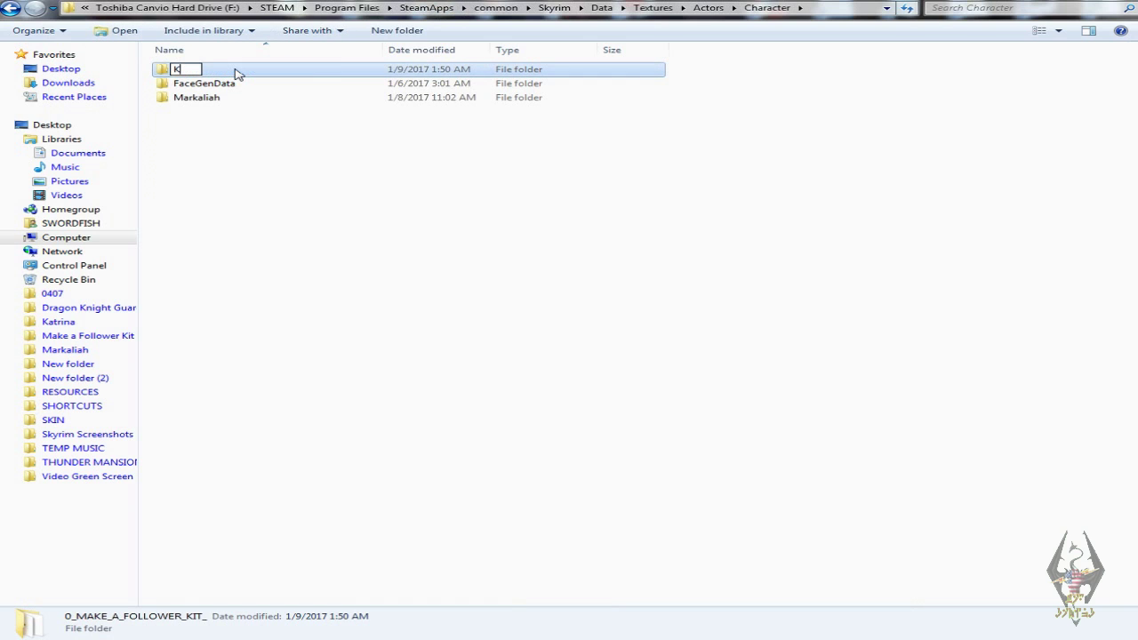
{"action": "type", "text": "atrin"}
{"action": "left_click", "coordinate": [287, 162]}
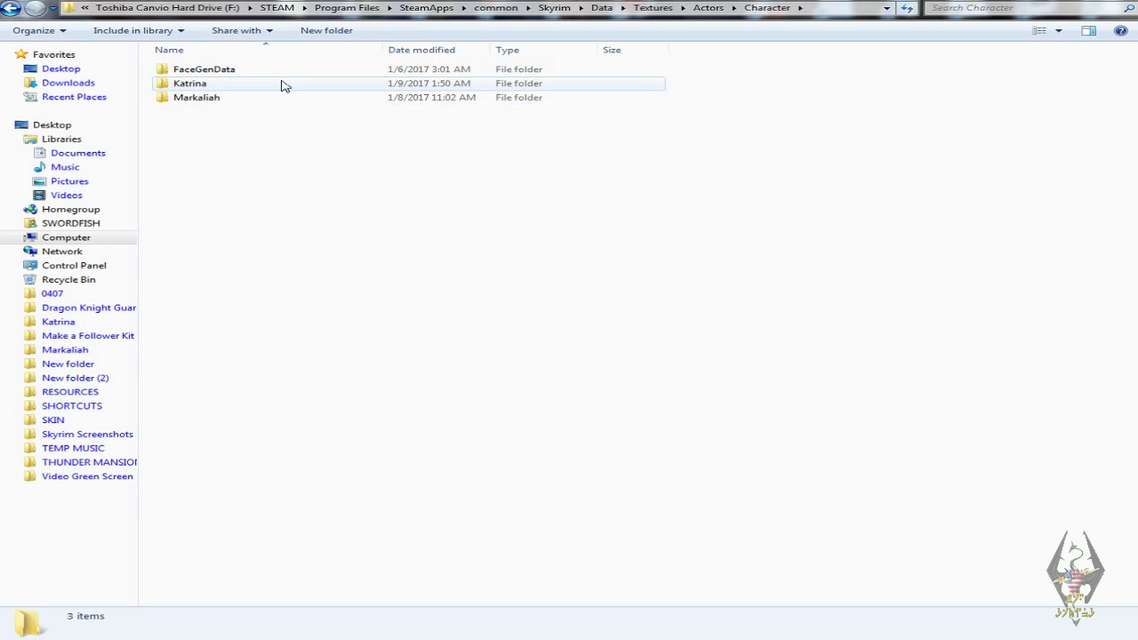
- Shrink the folder window back from full screen and go to Data\Meshes\Actors\Character\Katrina
{"action": "key", "text": "super+Down"}
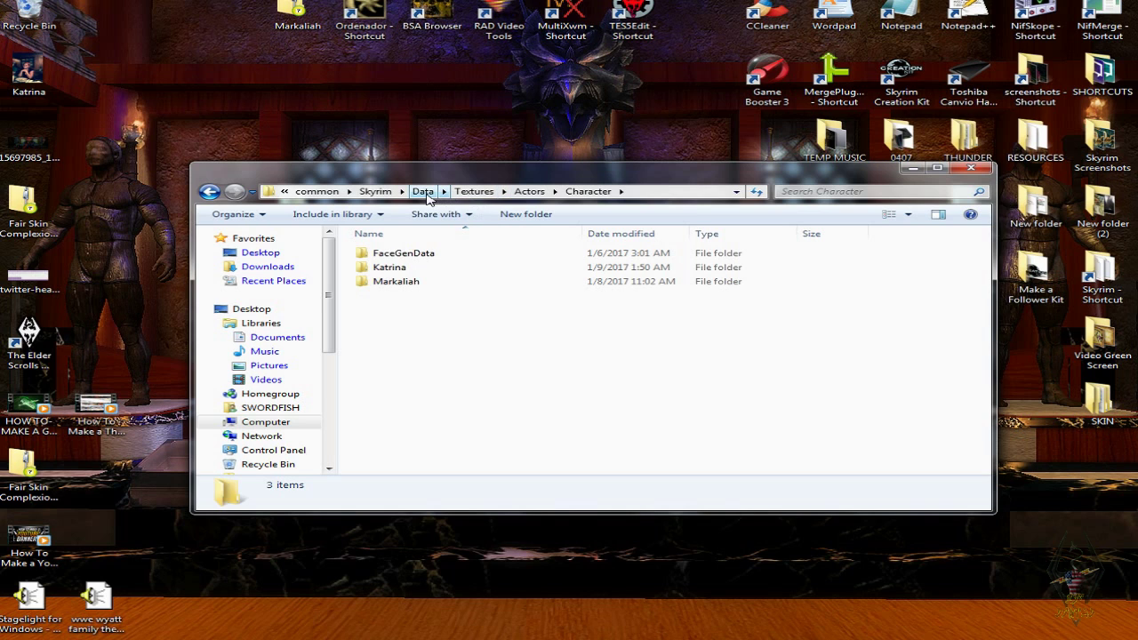
{"action": "left_click", "coordinate": [427, 193]}
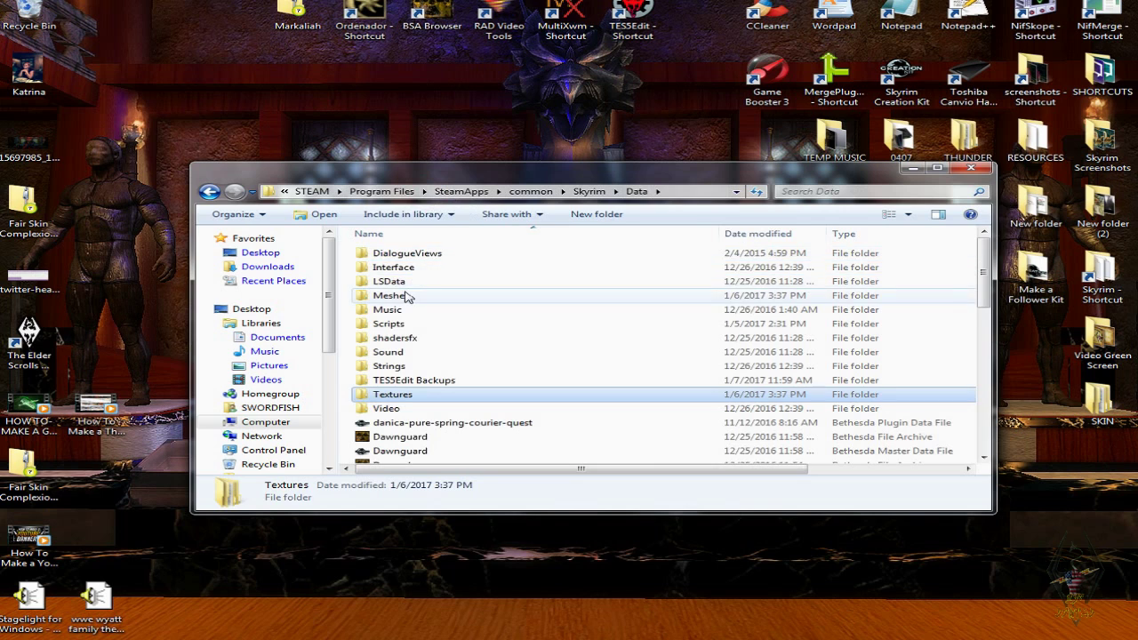
{"action": "double_click", "coordinate": [406, 296]}
{"action": "double_click", "coordinate": [424, 255]}
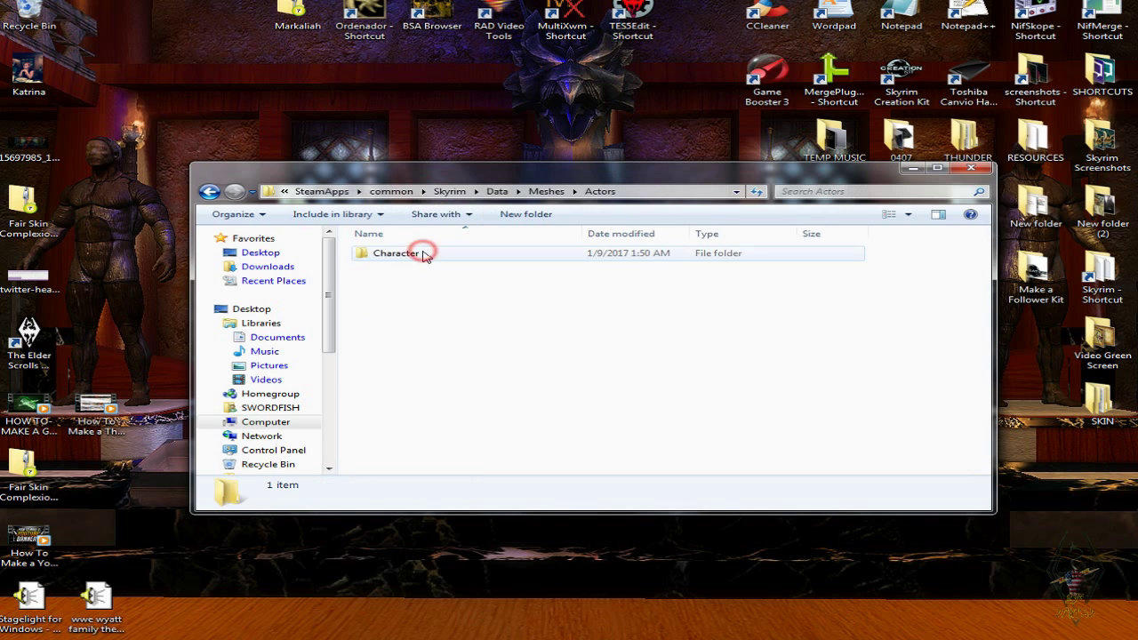
{"action": "double_click", "coordinate": [424, 254]}
{"action": "double_click", "coordinate": [421, 272]}
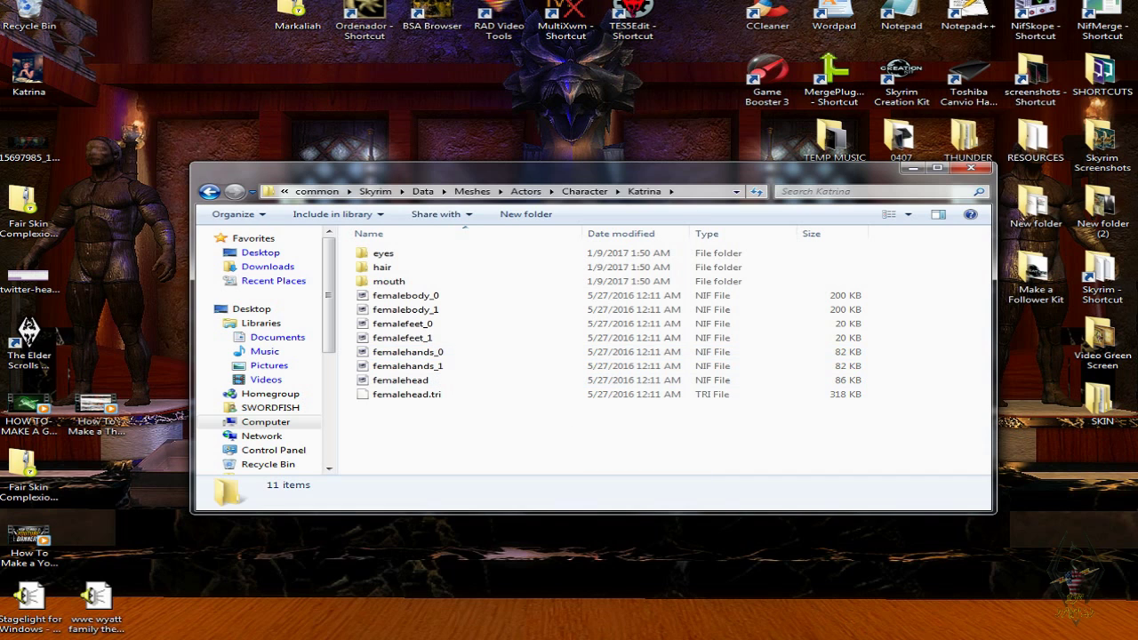
- Bring up the UNP BASE Main body V1dot2 mod folder and arrange it so the Katrina meshes folder stays accessible
{"action": "mouse_move", "coordinate": [734, 639]}
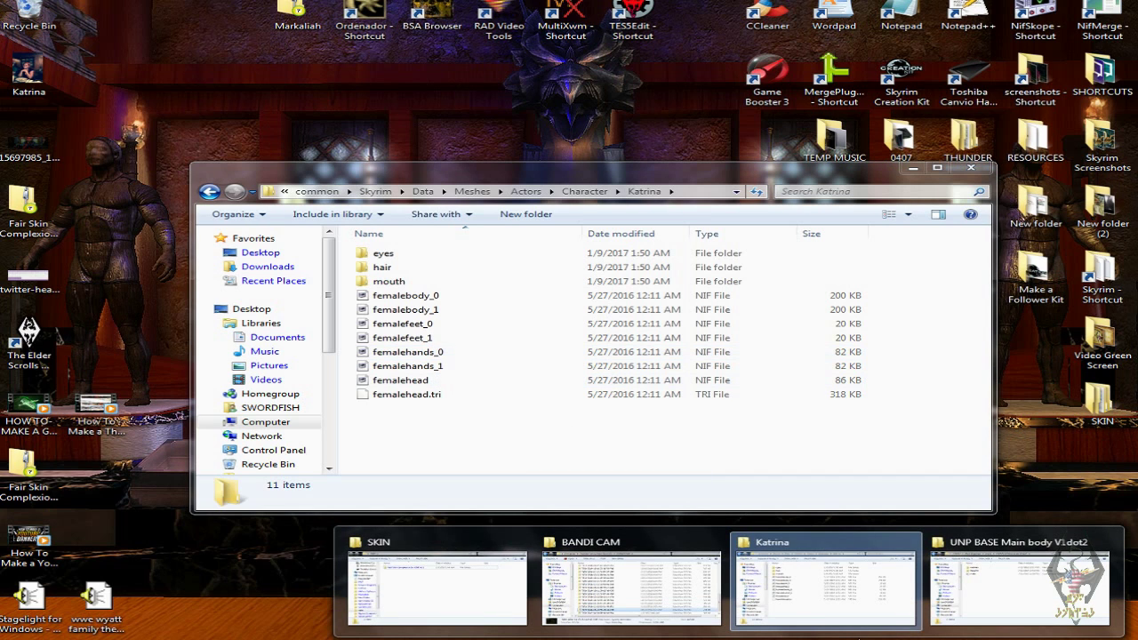
{"action": "left_click", "coordinate": [1017, 582]}
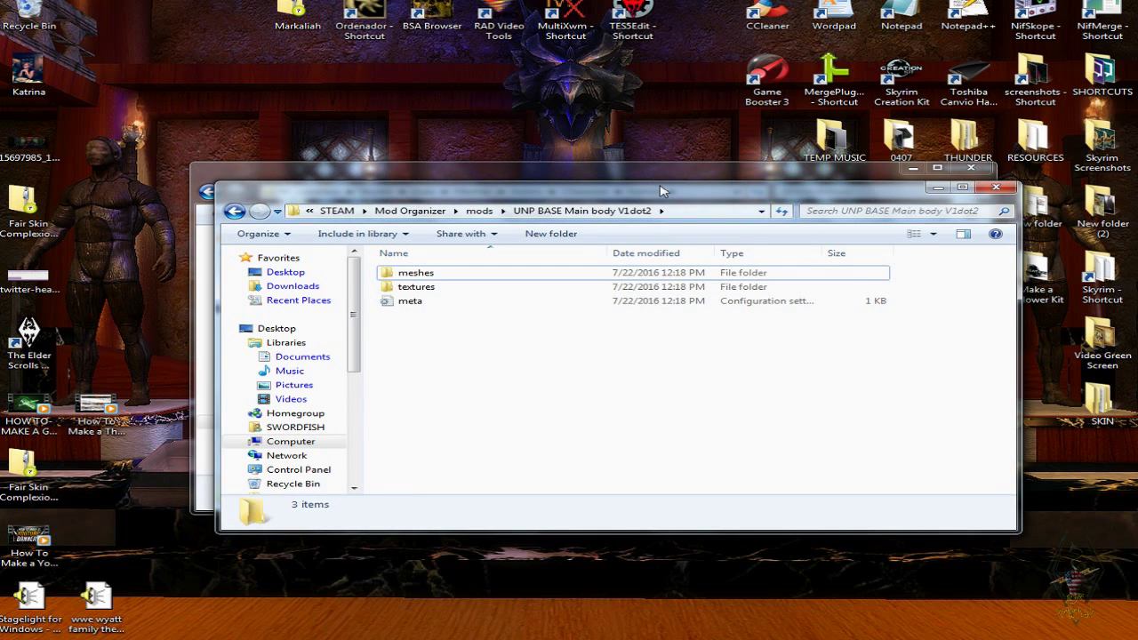
{"action": "left_click_drag", "start_coordinate": [661, 190], "coordinate": [751, 165]}
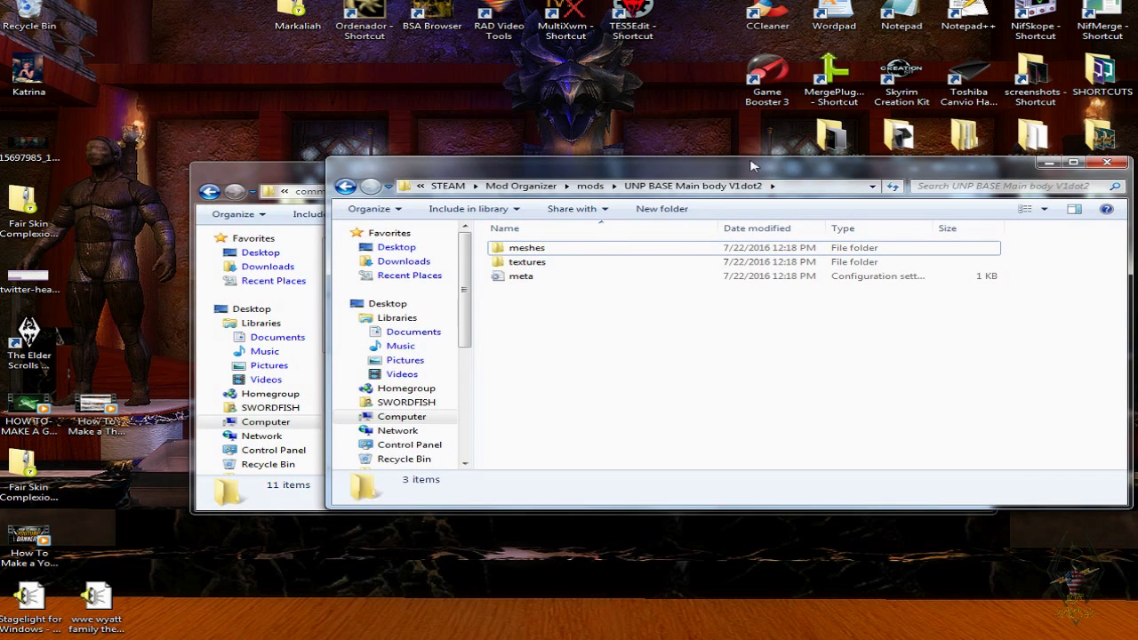
{"action": "left_click_drag", "start_coordinate": [286, 174], "coordinate": [173, 98]}
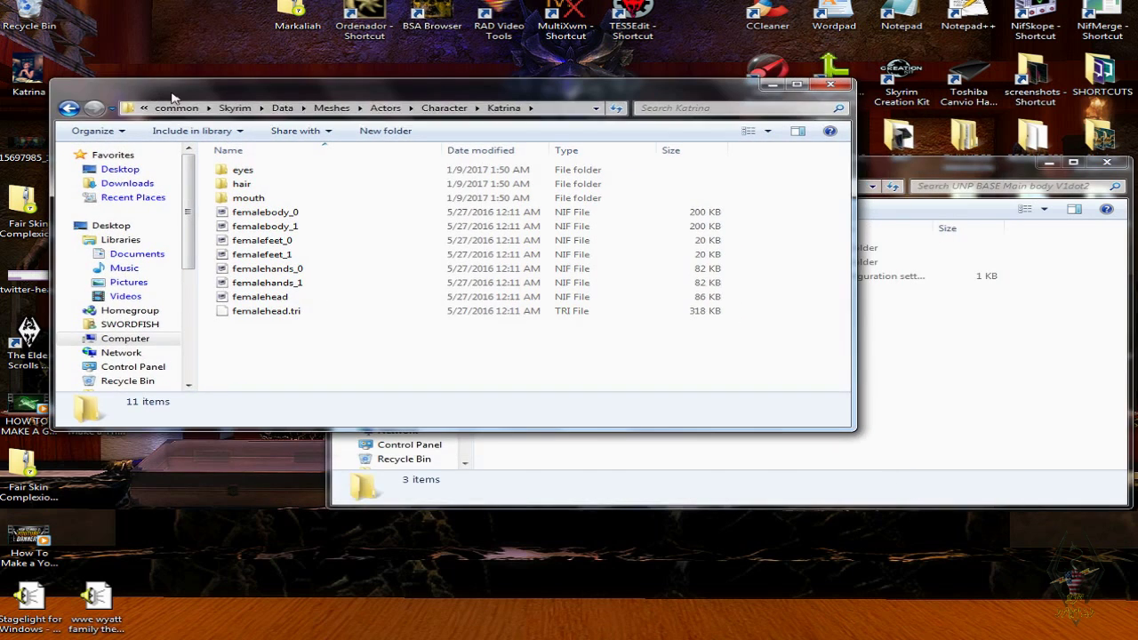
- In the UNP BASE Main body V1dot2 mod, go to the meshes\actors\character\character assets folder
{"action": "left_click", "coordinate": [924, 178]}
{"action": "double_click", "coordinate": [582, 253]}
{"action": "double_click", "coordinate": [584, 251]}
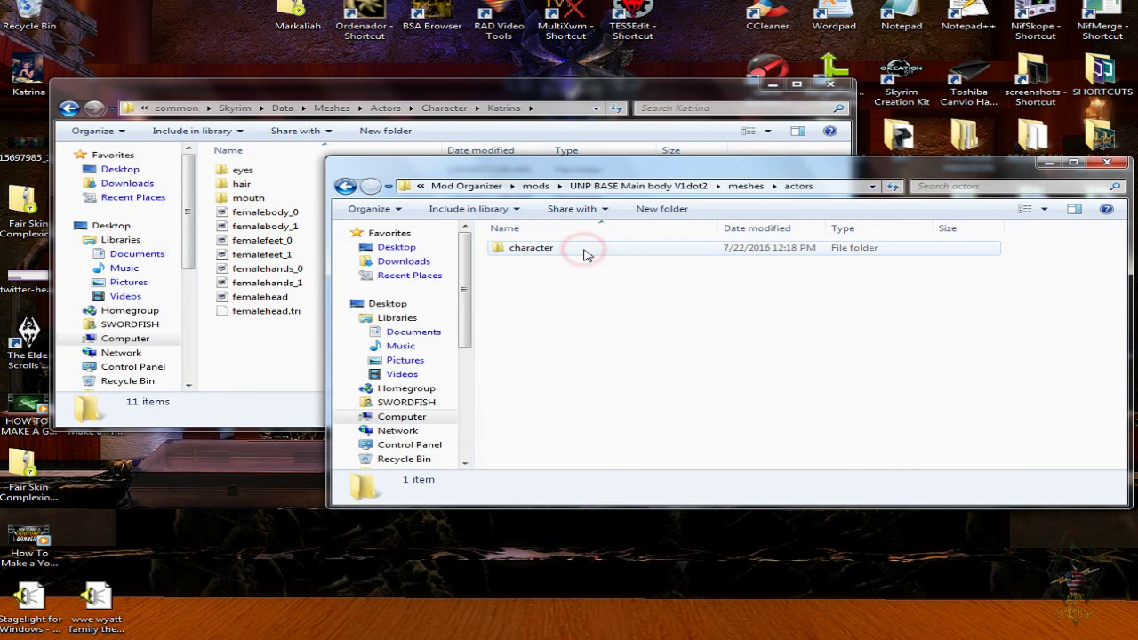
{"action": "left_click", "coordinate": [586, 252]}
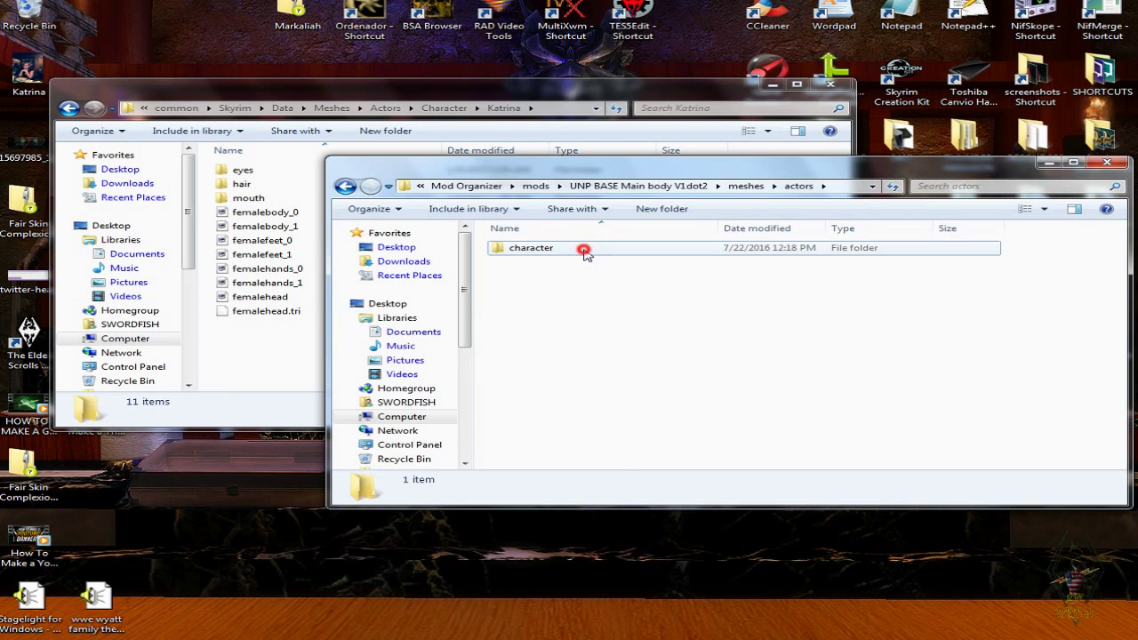
{"action": "double_click", "coordinate": [584, 252]}
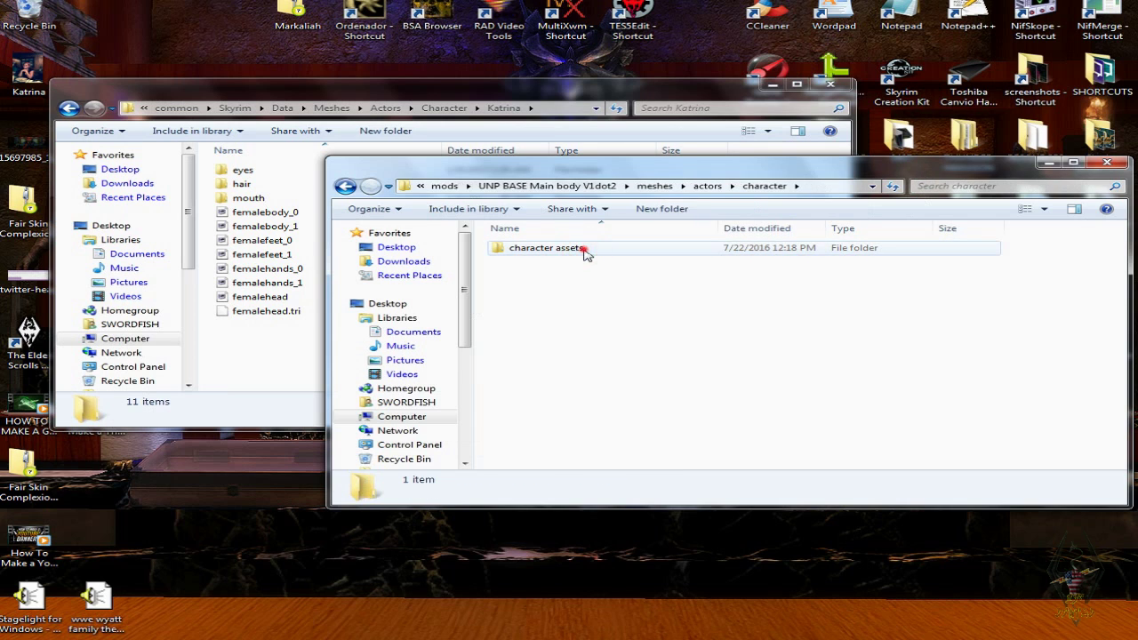
{"action": "double_click", "coordinate": [584, 250]}
- Copy all six UNP body, feet and hands meshes, from femalebody_0 to femalehands_1
{"action": "left_click", "coordinate": [568, 249]}
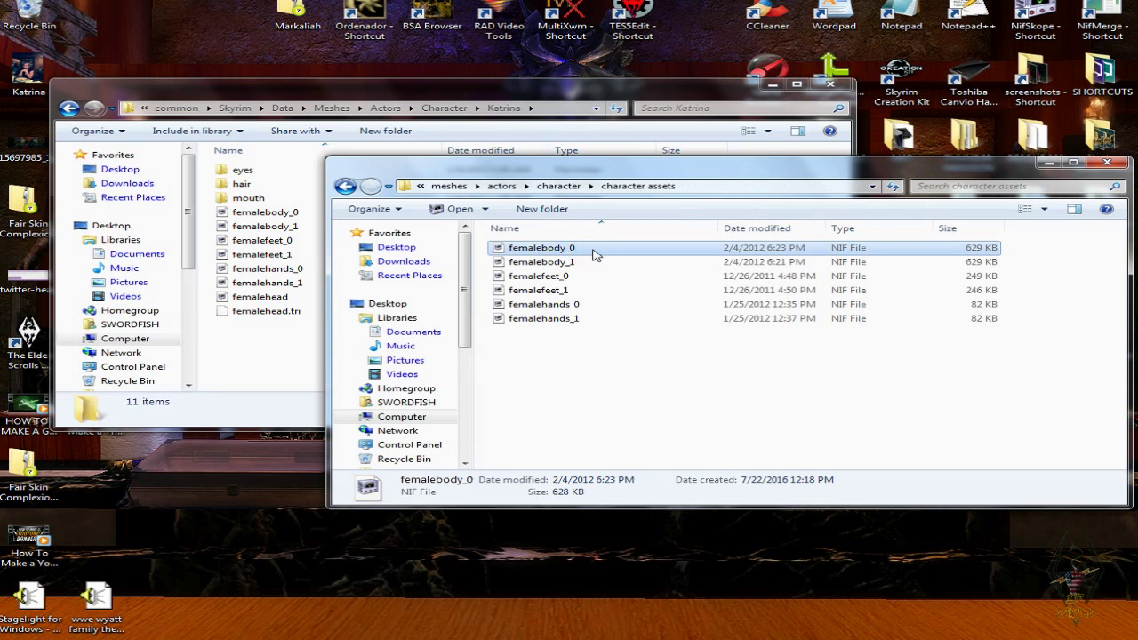
{"action": "key", "text": "shift+Down"}
{"action": "key", "text": "shift+Down"}
{"action": "key", "text": "shift+Down"}
{"action": "key", "text": "shift+Down"}
{"action": "key", "text": "shift+Down"}
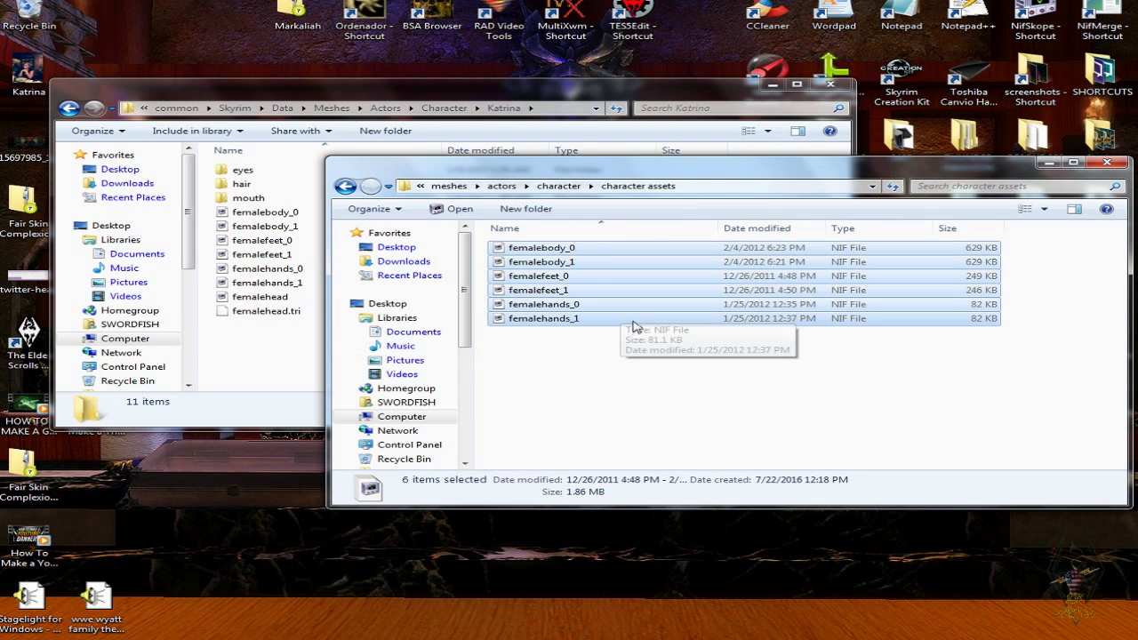
{"action": "right_click", "coordinate": [623, 296]}
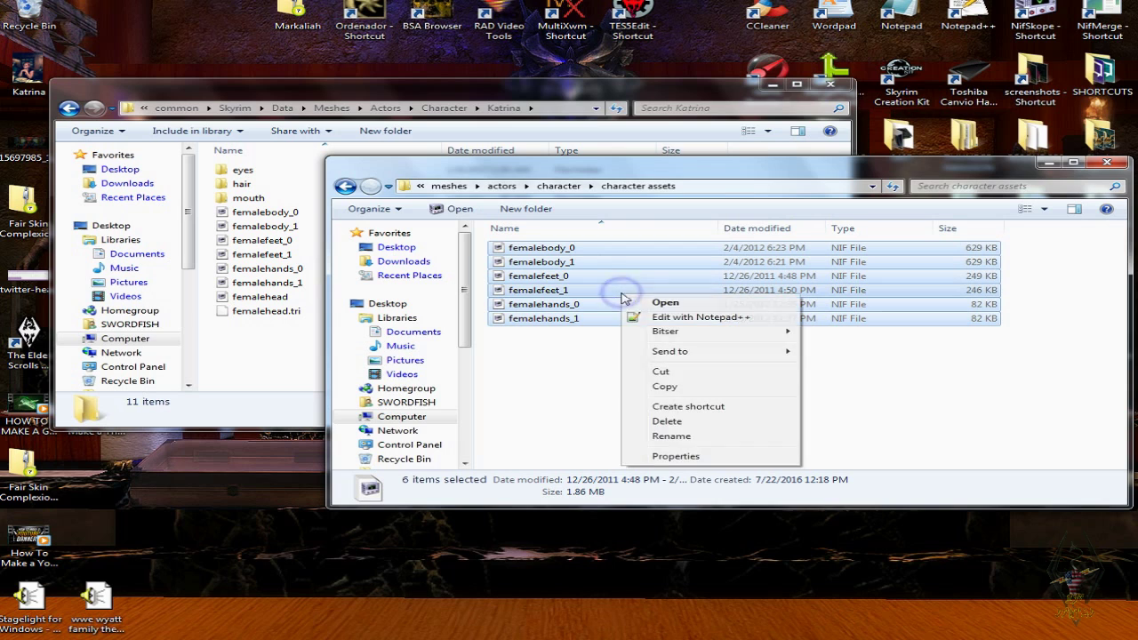
{"action": "left_click", "coordinate": [681, 386]}
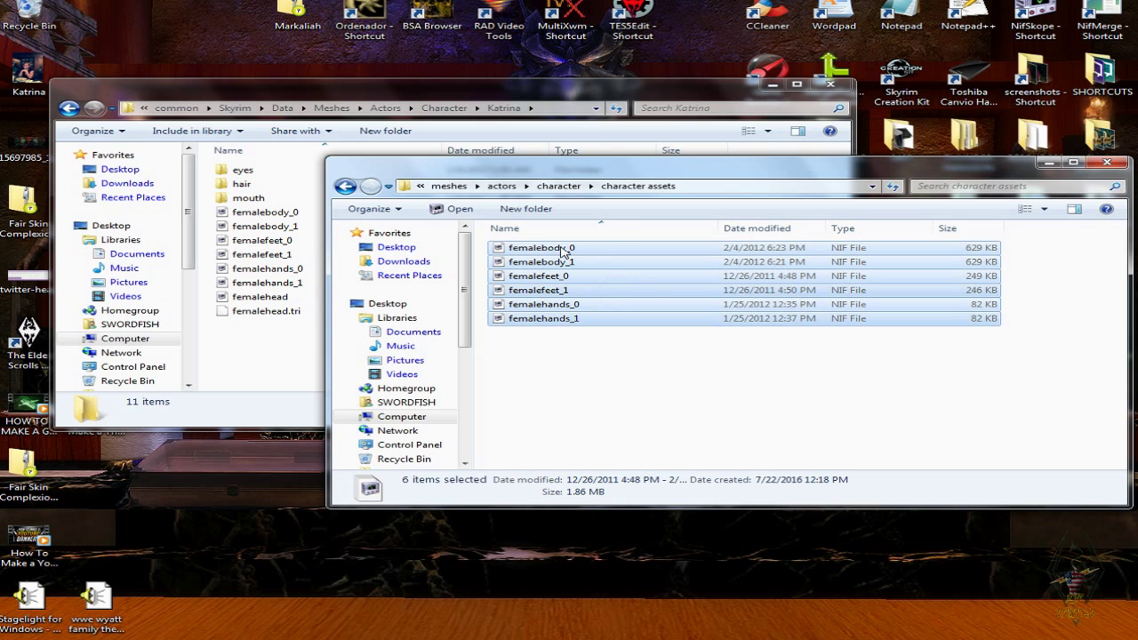
- Paste the UNP meshes into the Katrina meshes folder, replacing the existing files for all conflicts
{"action": "left_click", "coordinate": [415, 379]}
{"action": "right_click", "coordinate": [421, 361]}
{"action": "left_click", "coordinate": [483, 454]}
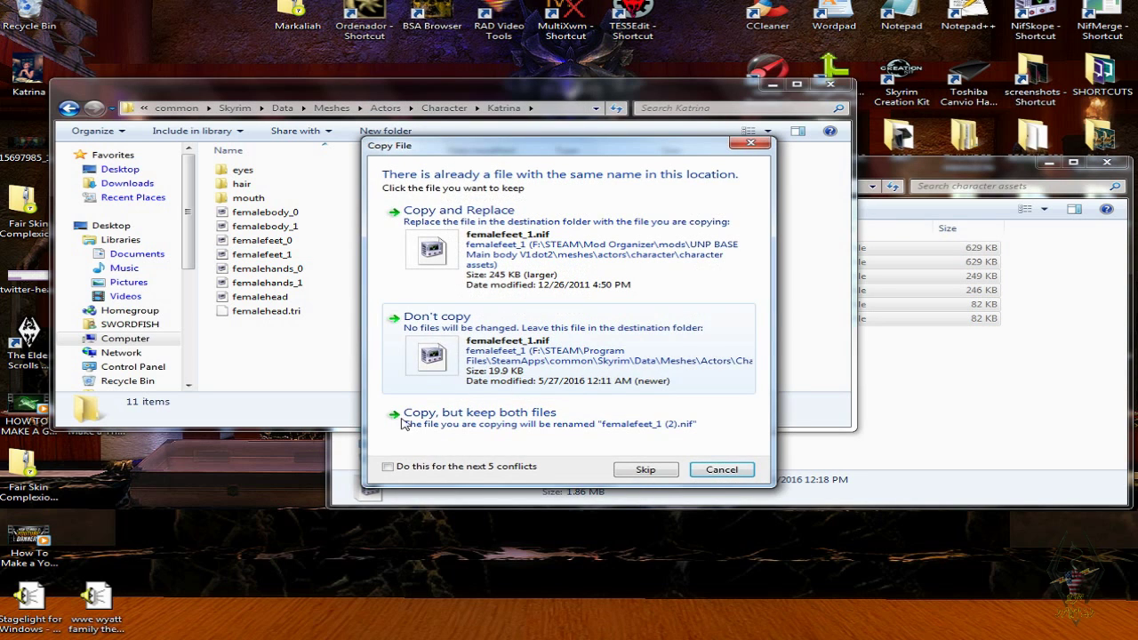
{"action": "left_click", "coordinate": [388, 466]}
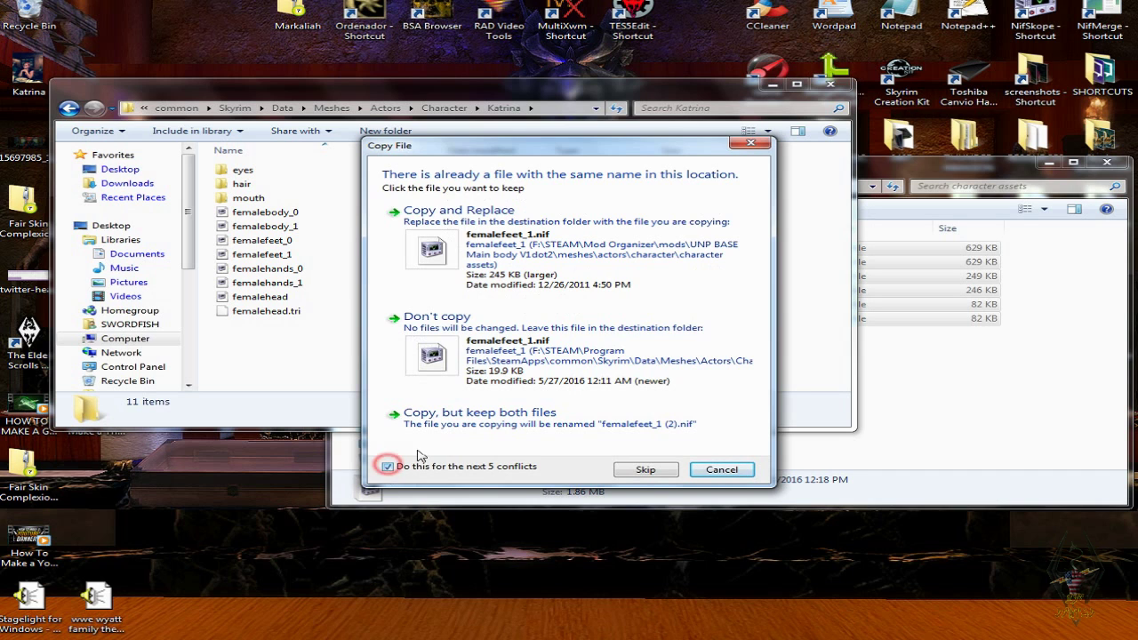
{"action": "left_click", "coordinate": [499, 240]}
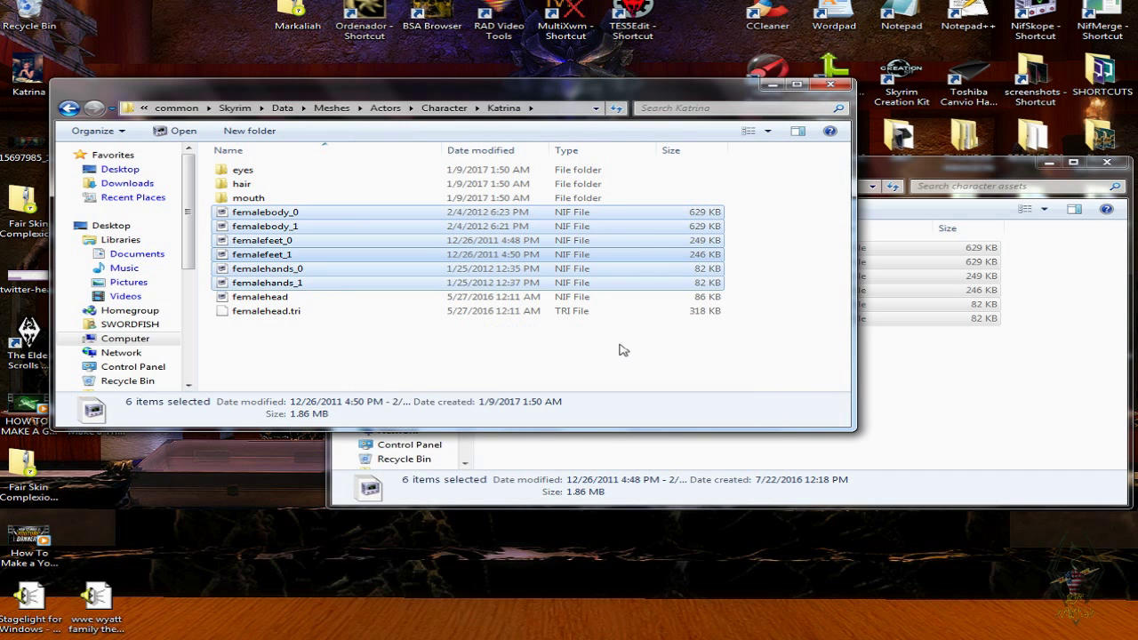
- Inspect the eyesfemale NIF from Katrina's eyes folder in NifSkope, then close it
{"action": "double_click", "coordinate": [332, 170]}
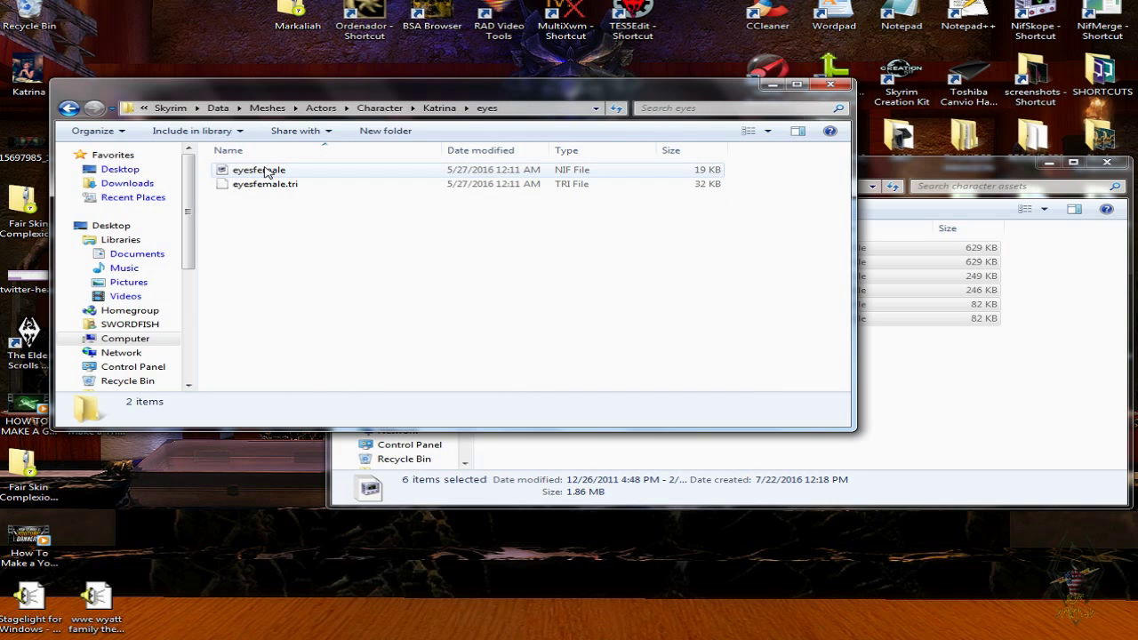
{"action": "double_click", "coordinate": [265, 171]}
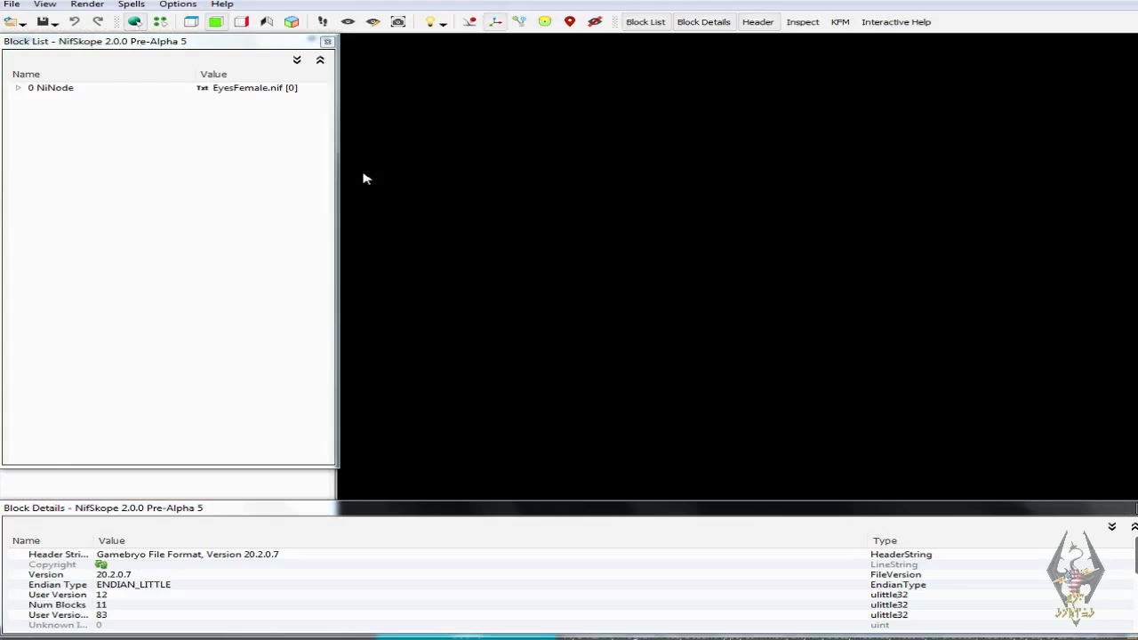
{"action": "left_click_drag", "start_coordinate": [542, 233], "coordinate": [576, 260]}
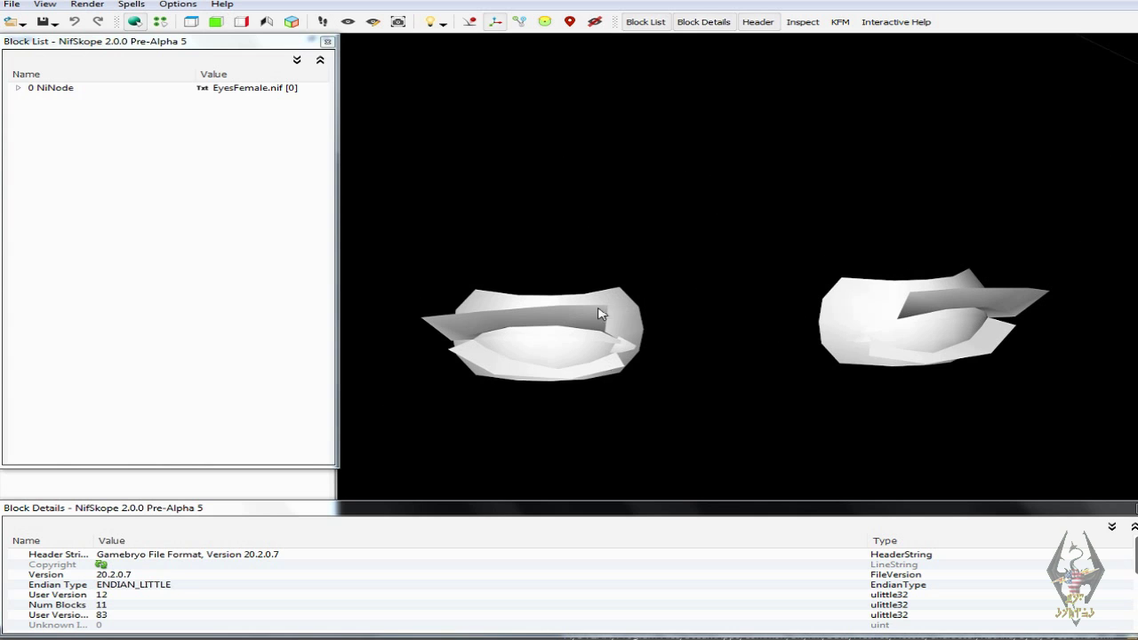
{"action": "right_click", "coordinate": [913, 633]}
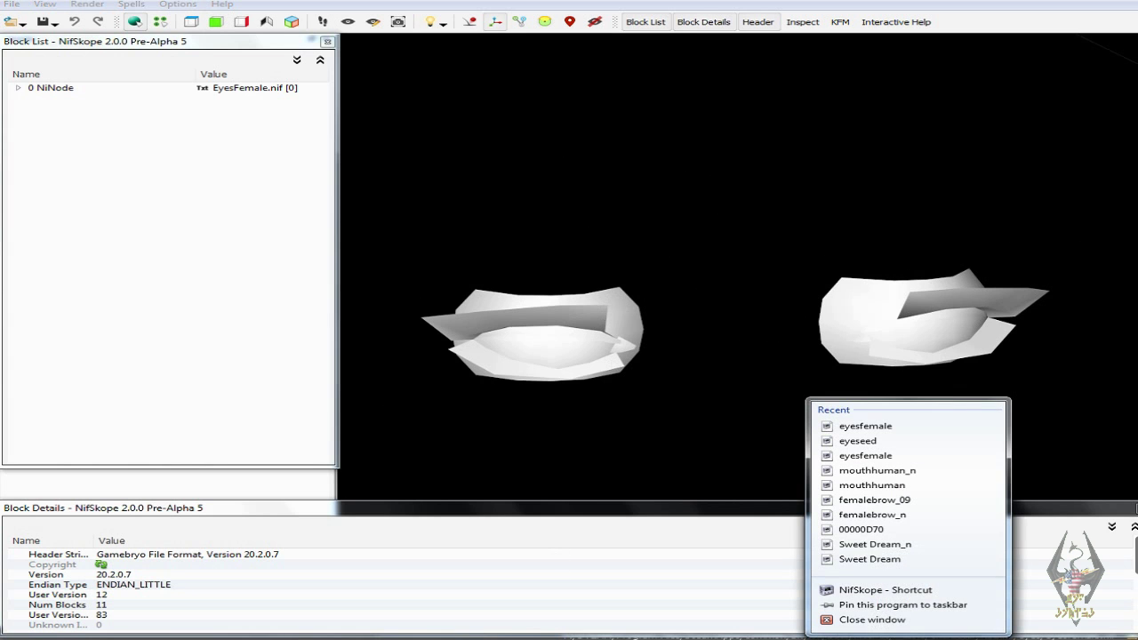
{"action": "left_click", "coordinate": [888, 616]}
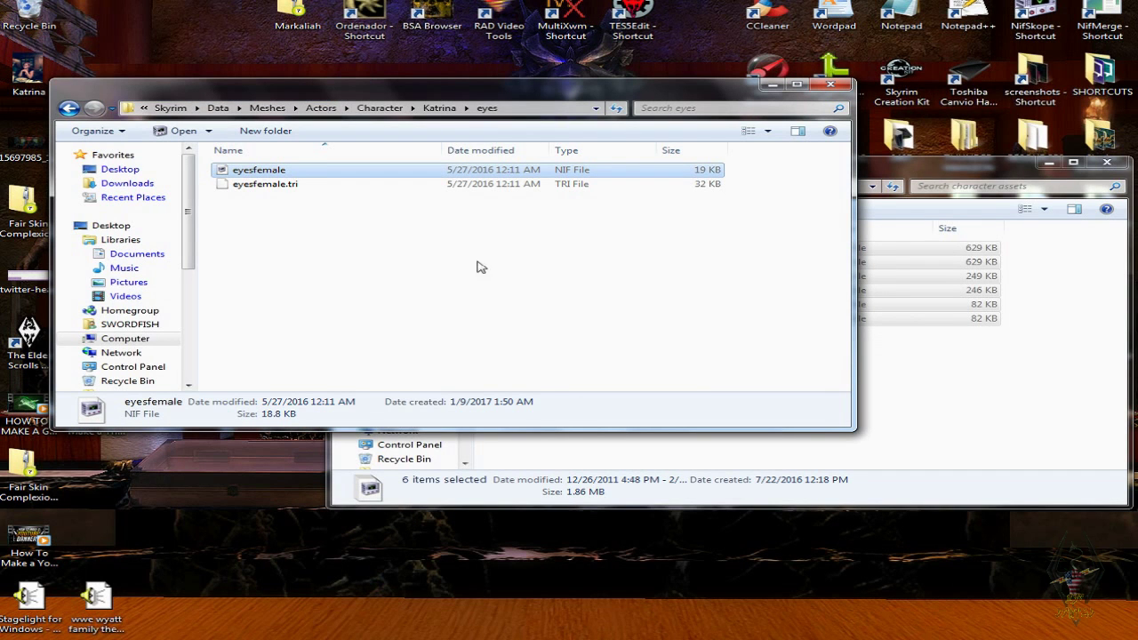
- Return to the Katrina meshes folder and select its hair folder
{"action": "left_click", "coordinate": [878, 450]}
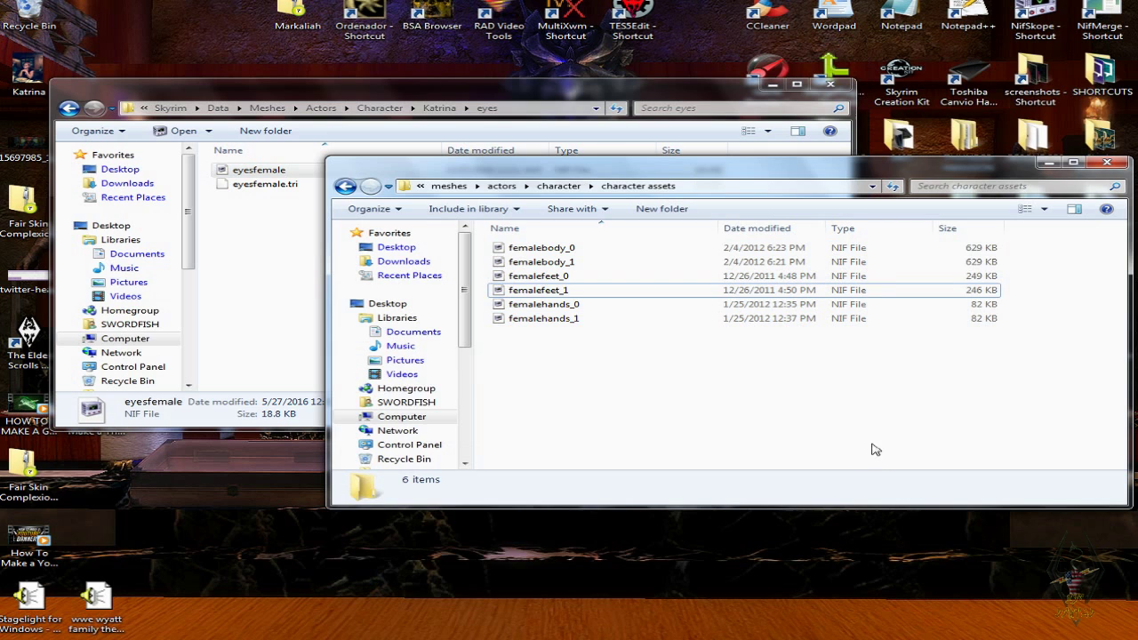
{"action": "left_click", "coordinate": [336, 93]}
{"action": "left_click", "coordinate": [438, 108]}
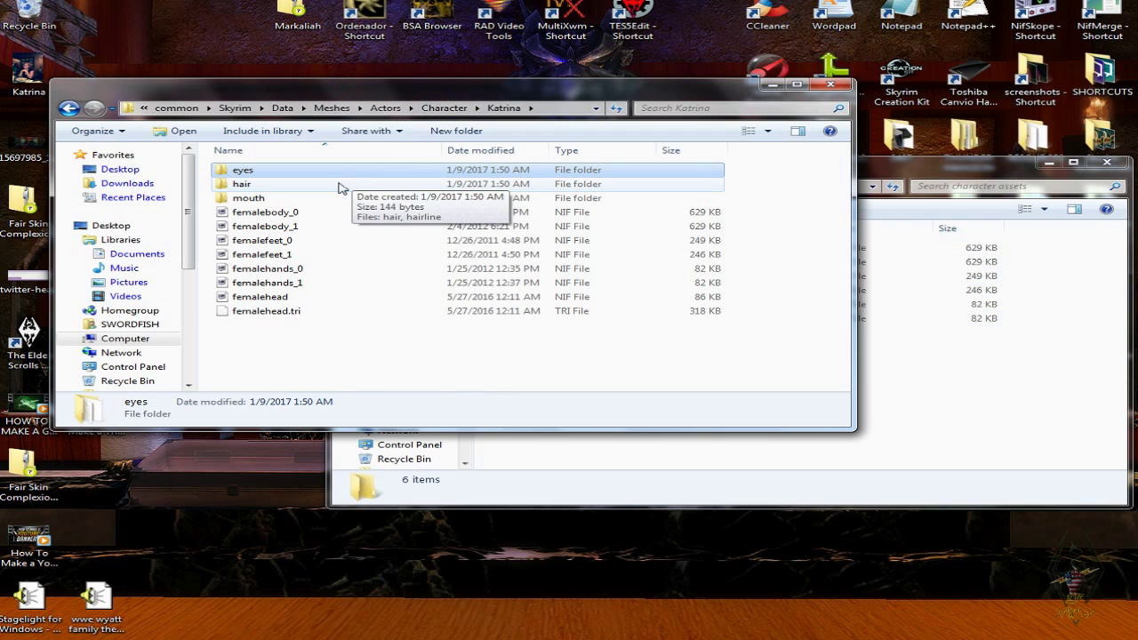
{"action": "left_click", "coordinate": [338, 184]}
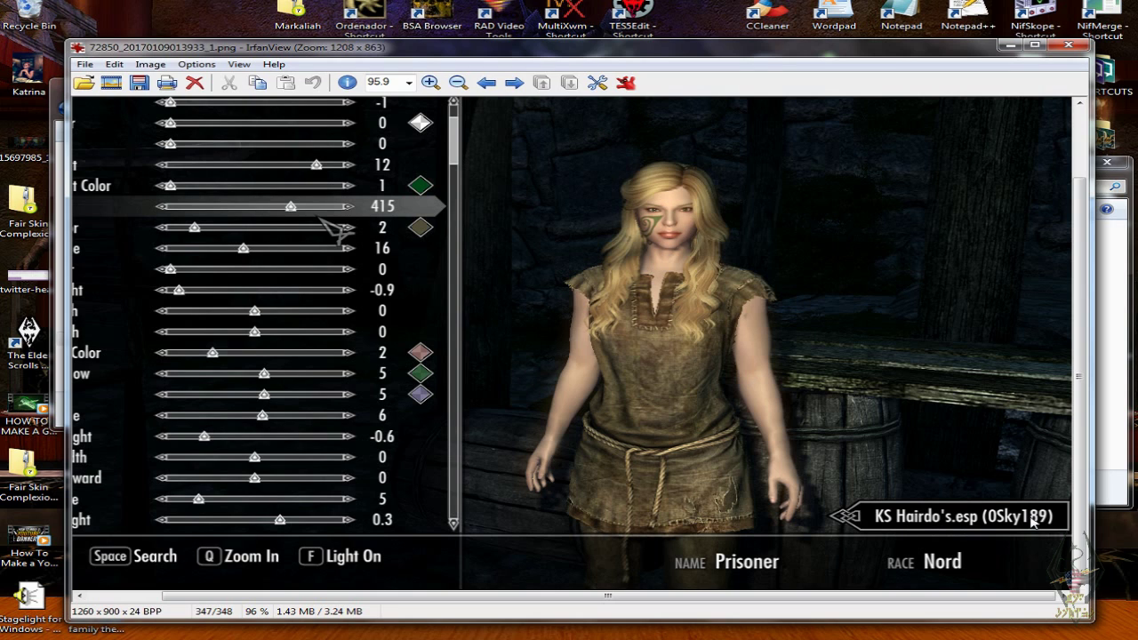
- In the KS Hairdos - Renewal mod, go to the Meshes\KS Hairdo's folder, keeping the hairstyle name in the screenshot readable
{"action": "key", "text": "alt+Tab"}
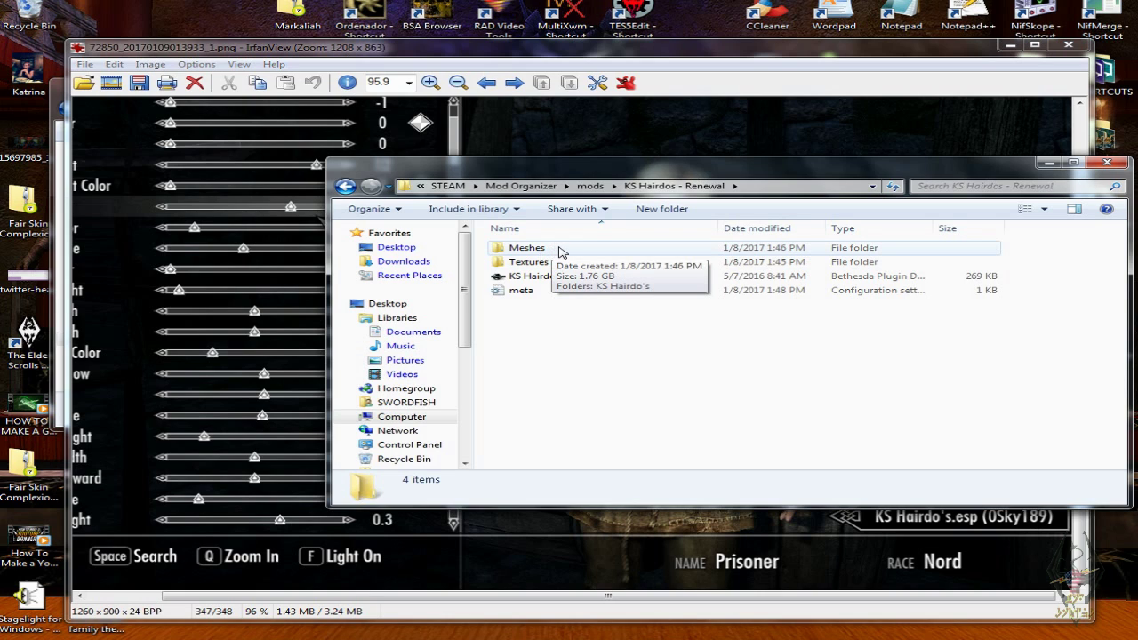
{"action": "double_click", "coordinate": [560, 249]}
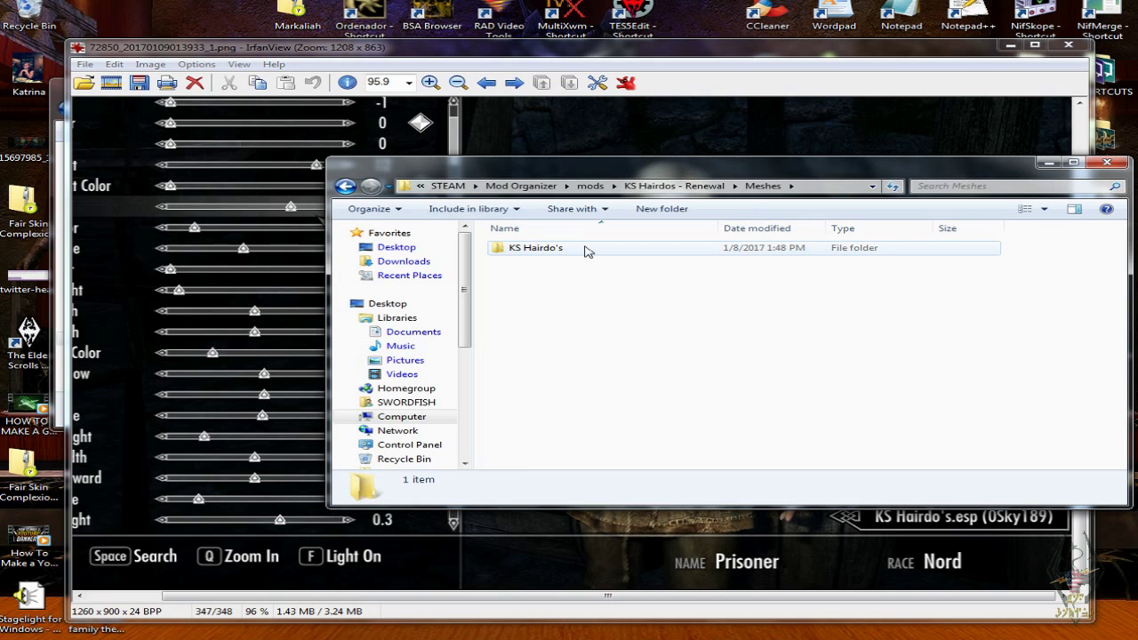
{"action": "double_click", "coordinate": [585, 249]}
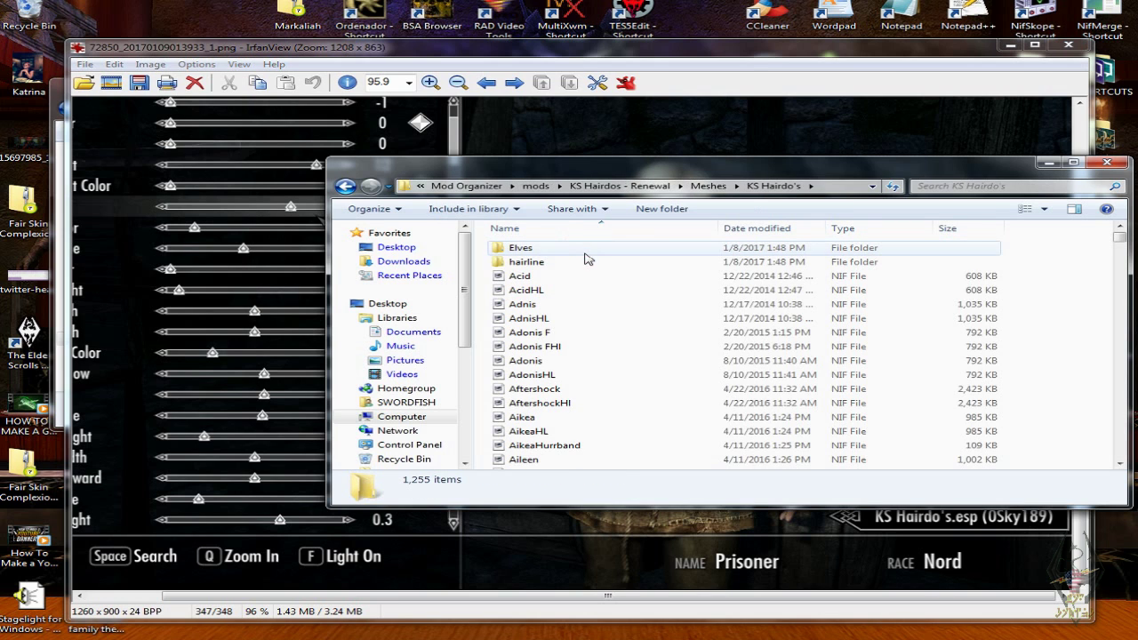
{"action": "scroll", "coordinate": [586, 286], "scroll_direction": "down", "scroll_amount": 2}
{"action": "left_click_drag", "start_coordinate": [675, 162], "coordinate": [609, 145]}
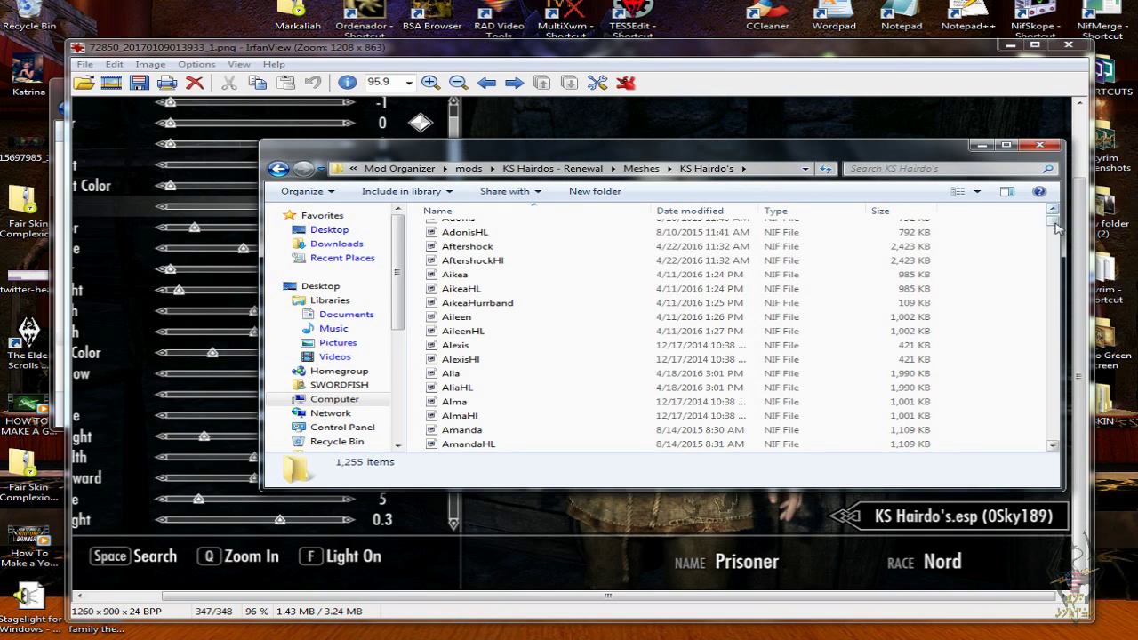
- Copy the Sky189 and Sky189HL hair meshes from the KS Hairdo's folder
{"action": "left_click_drag", "start_coordinate": [1056, 227], "coordinate": [1056, 391]}
{"action": "left_click", "coordinate": [477, 303]}
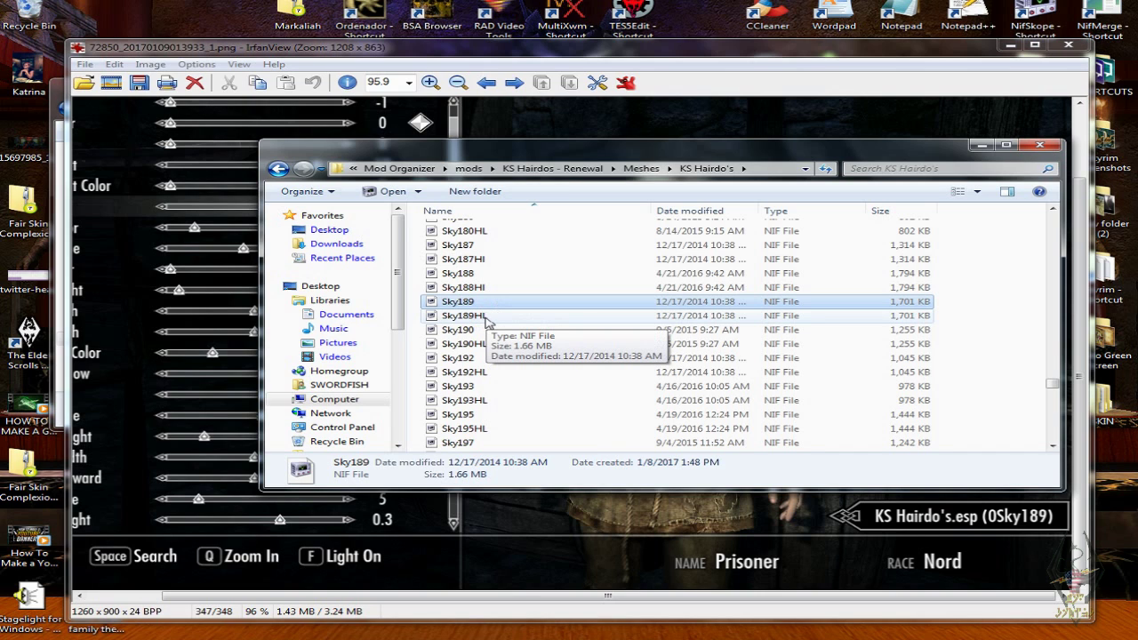
{"action": "left_click", "coordinate": [485, 317], "text": "shift"}
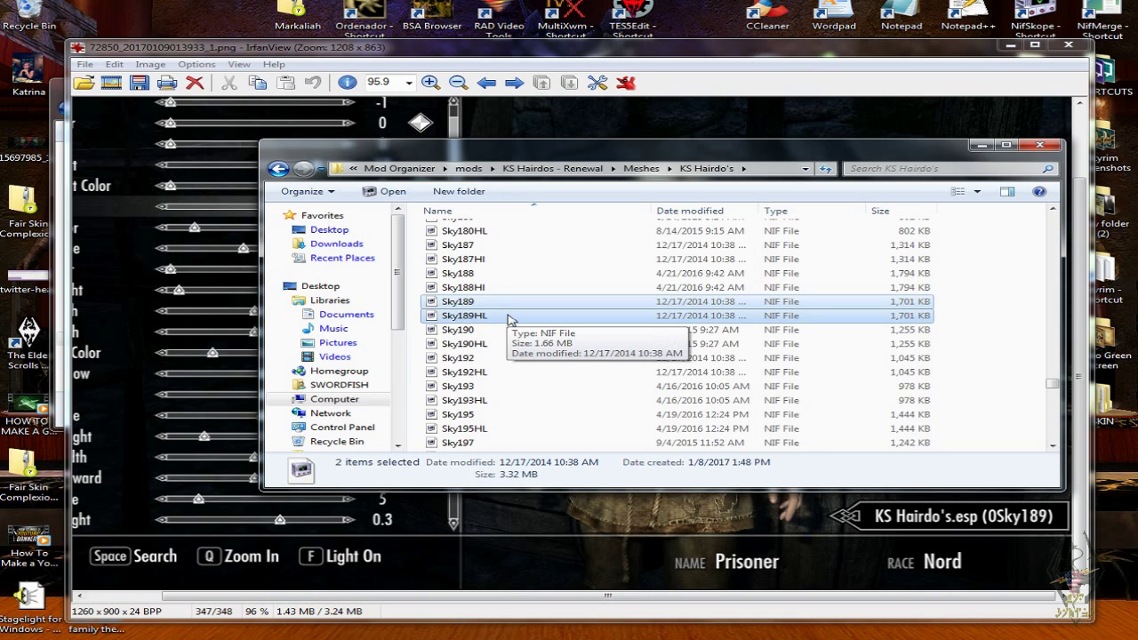
{"action": "right_click", "coordinate": [510, 319]}
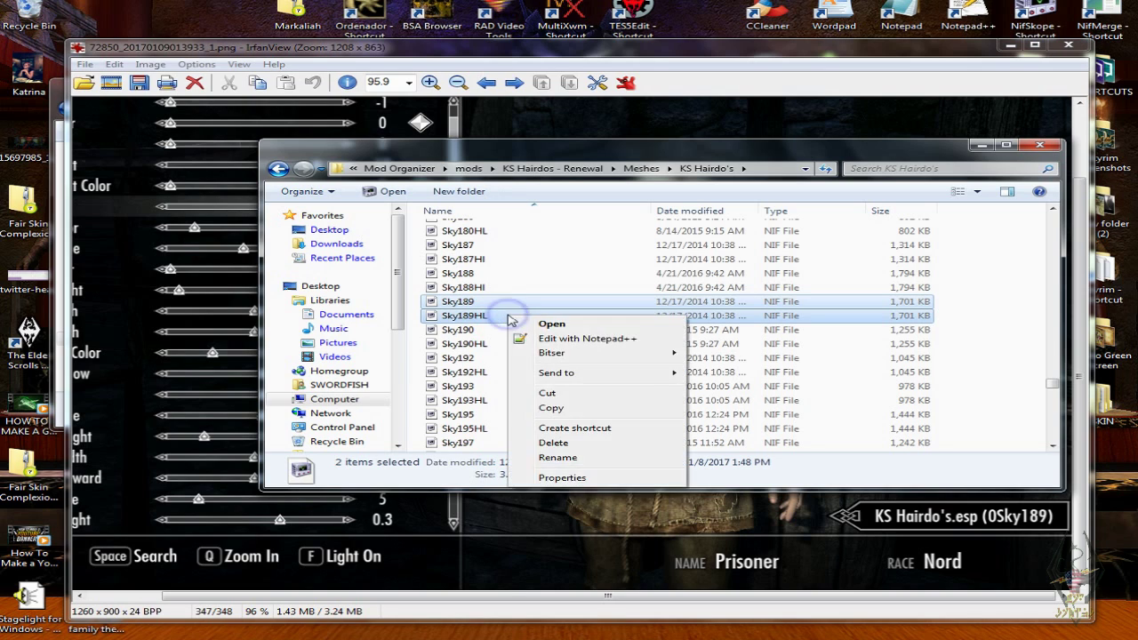
{"action": "left_click", "coordinate": [551, 408]}
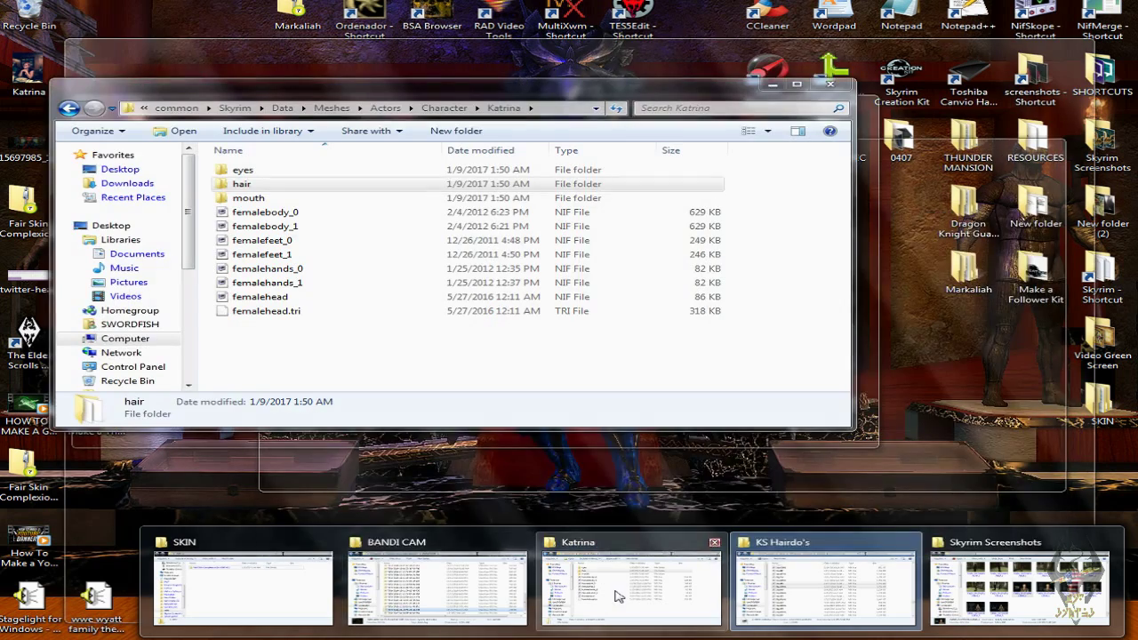
- Paste the two Sky189 hair meshes into the hair folder inside the Katrina meshes folder
{"action": "left_click", "coordinate": [617, 592]}
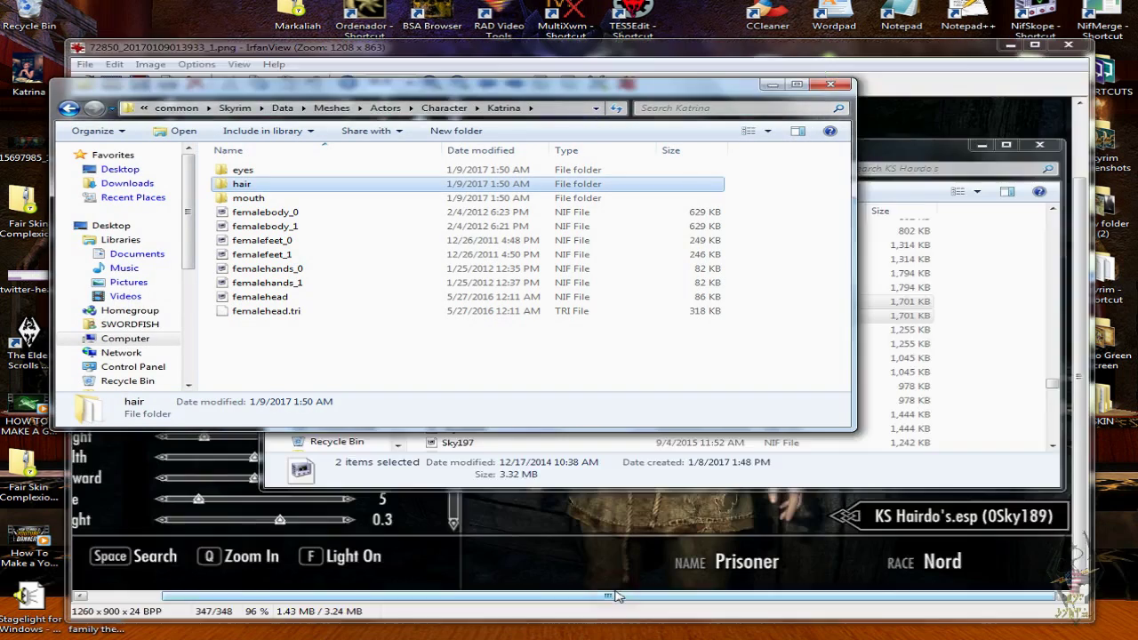
{"action": "double_click", "coordinate": [325, 184]}
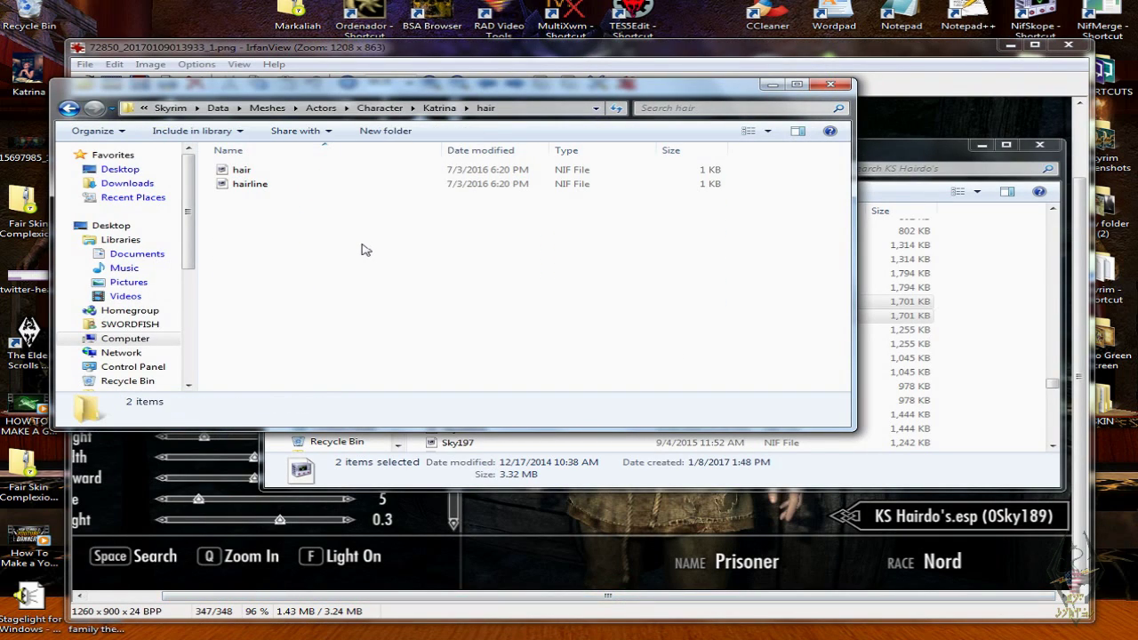
{"action": "right_click", "coordinate": [361, 246]}
{"action": "left_click", "coordinate": [418, 336]}
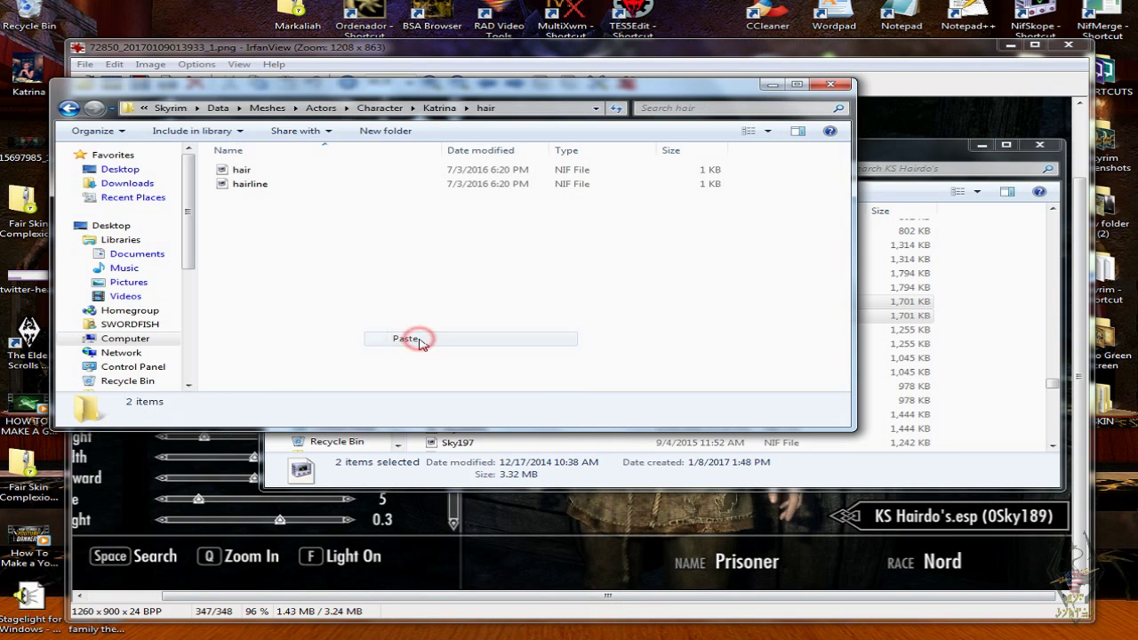
- Delete the placeholder hair and hairline NIF files from Katrina's hair folder
{"action": "left_click", "coordinate": [258, 183]}
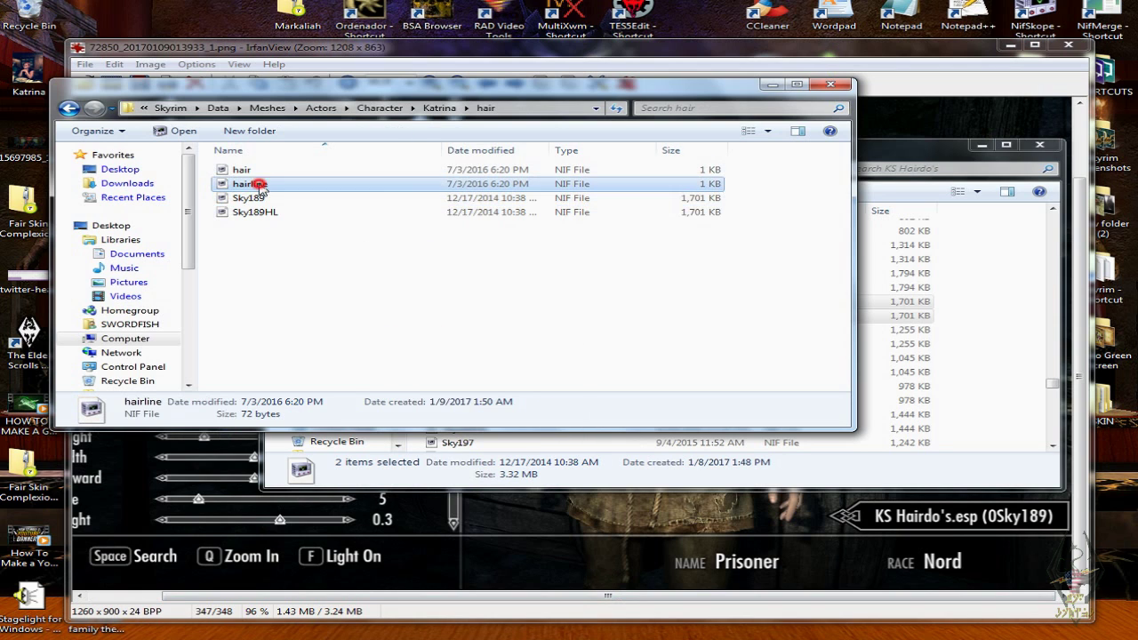
{"action": "left_click", "coordinate": [253, 172]}
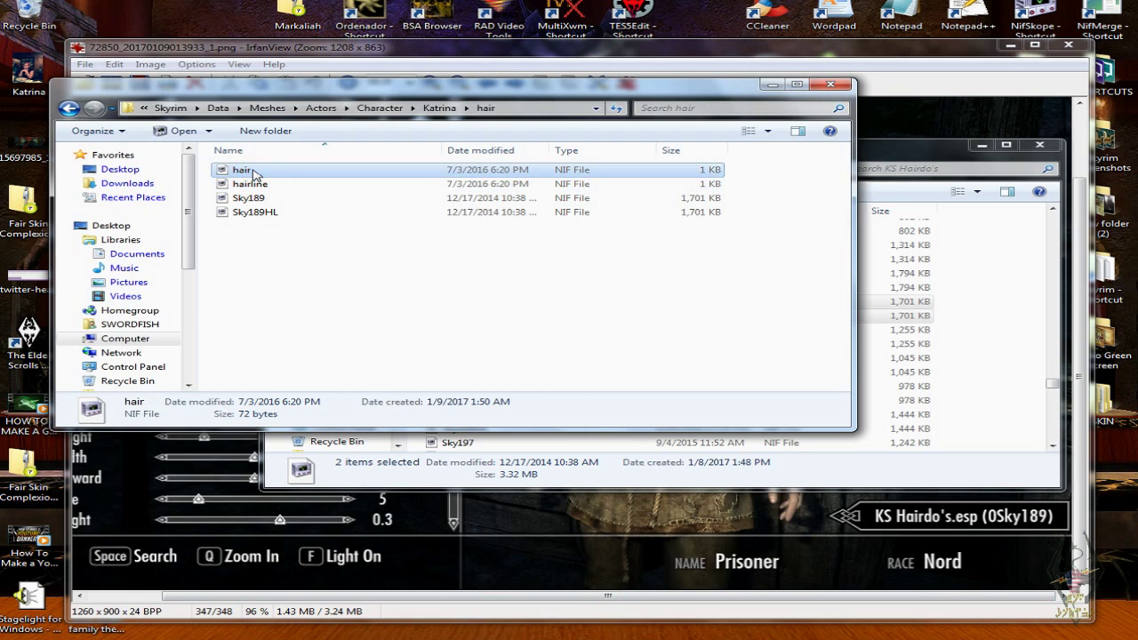
{"action": "left_click", "coordinate": [256, 183], "text": "ctrl"}
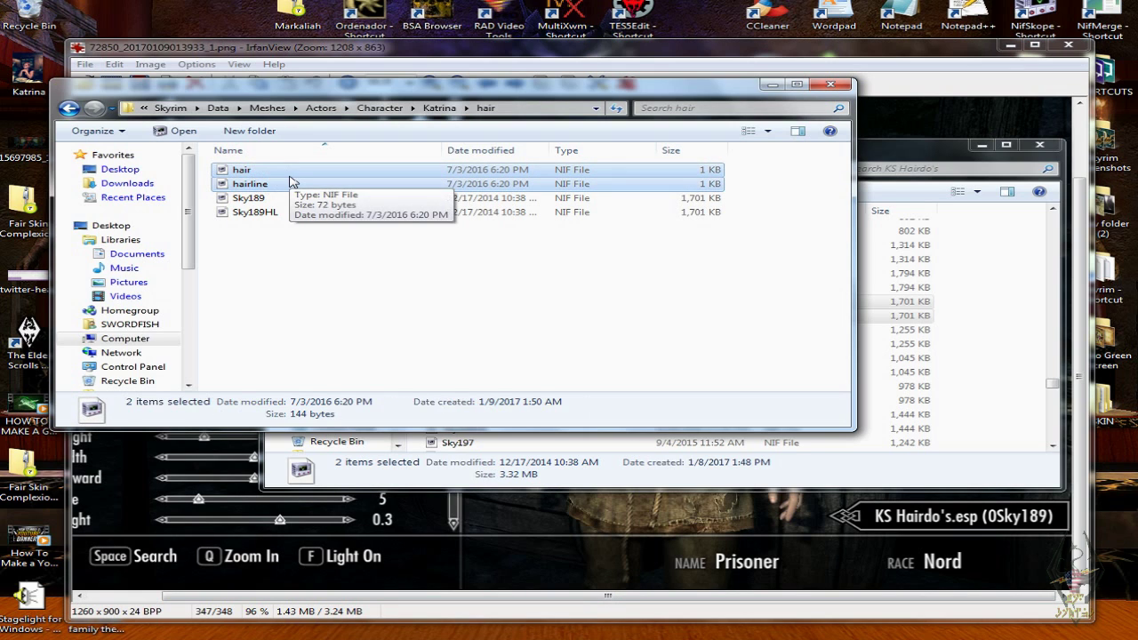
{"action": "key", "text": "Delete"}
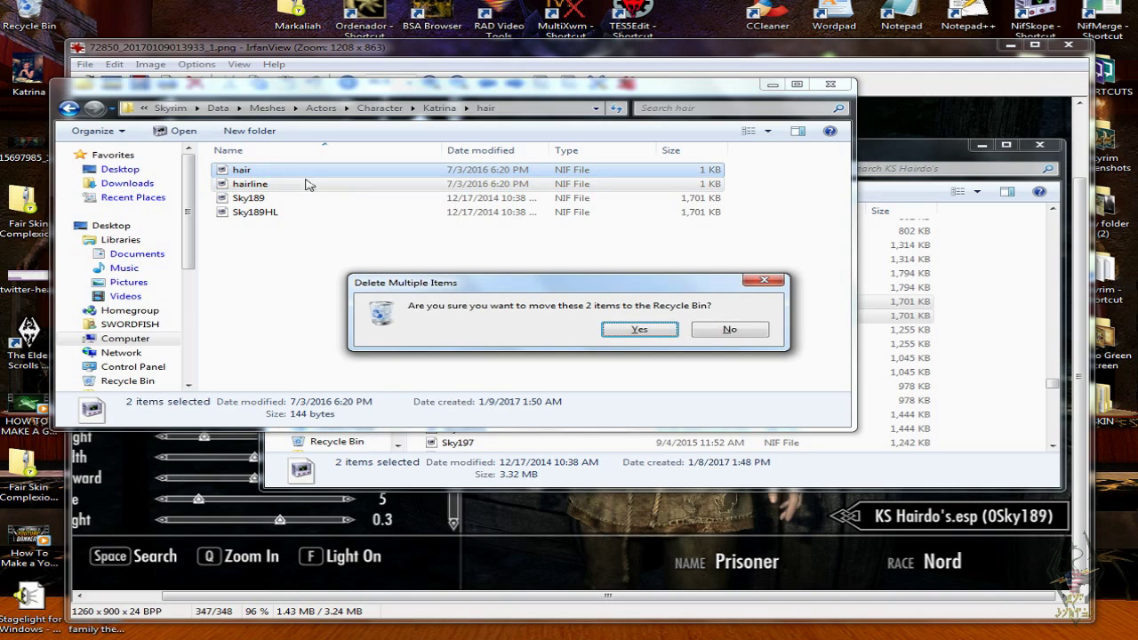
{"action": "left_click", "coordinate": [623, 331]}
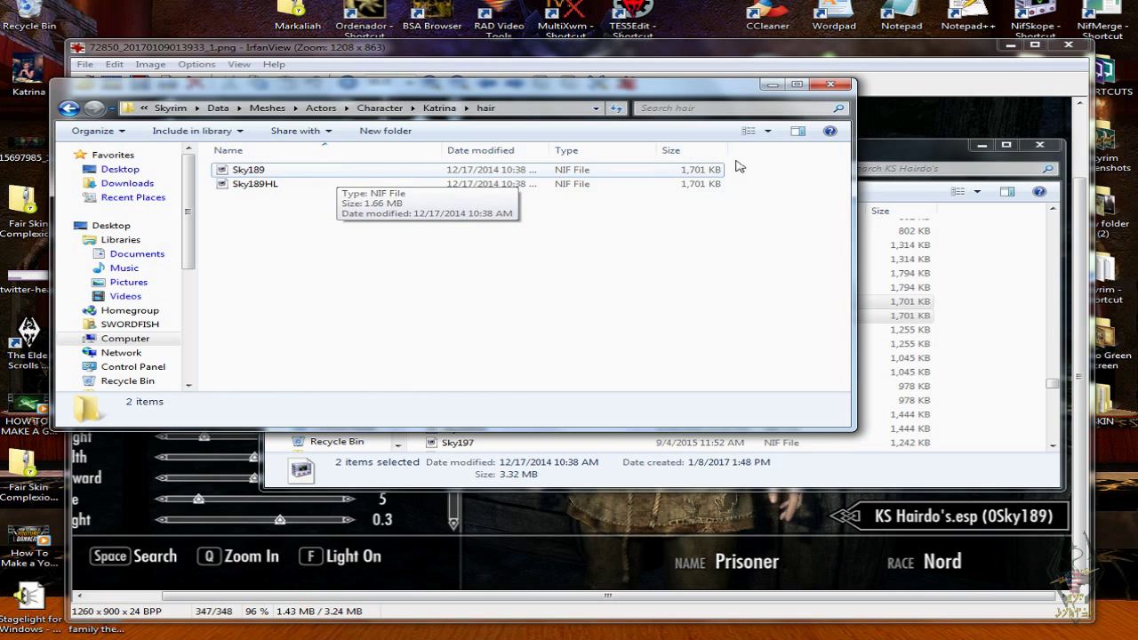
- In the KS Hairdos - Renewal mod, switch from the meshes to the Textures\KS Hairdo's folder
{"action": "left_click", "coordinate": [891, 152]}
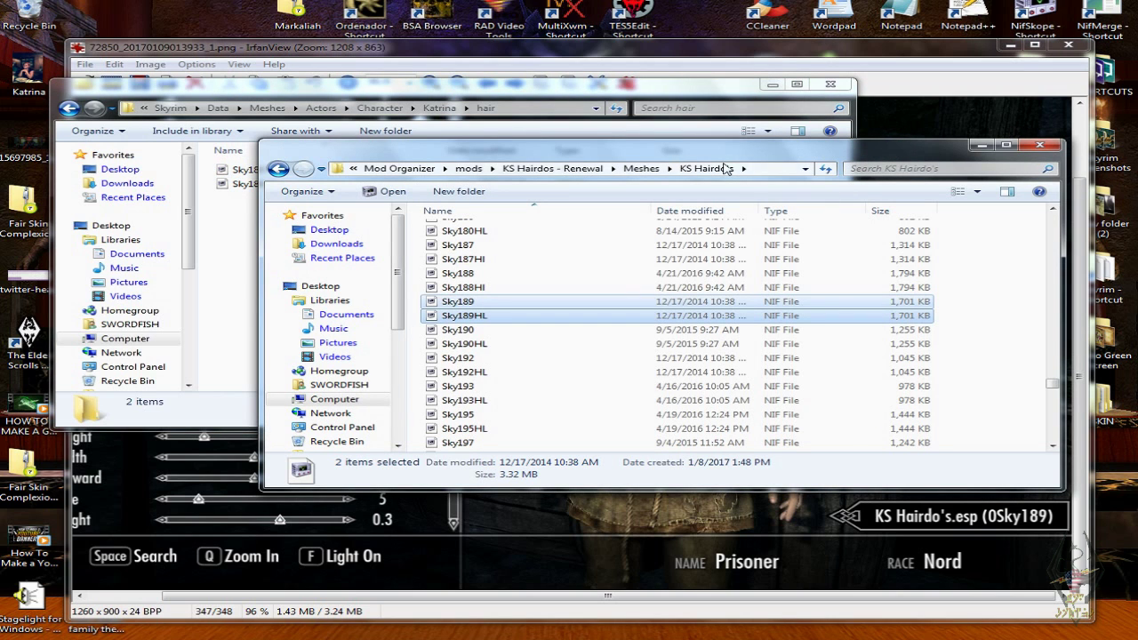
{"action": "left_click", "coordinate": [641, 168]}
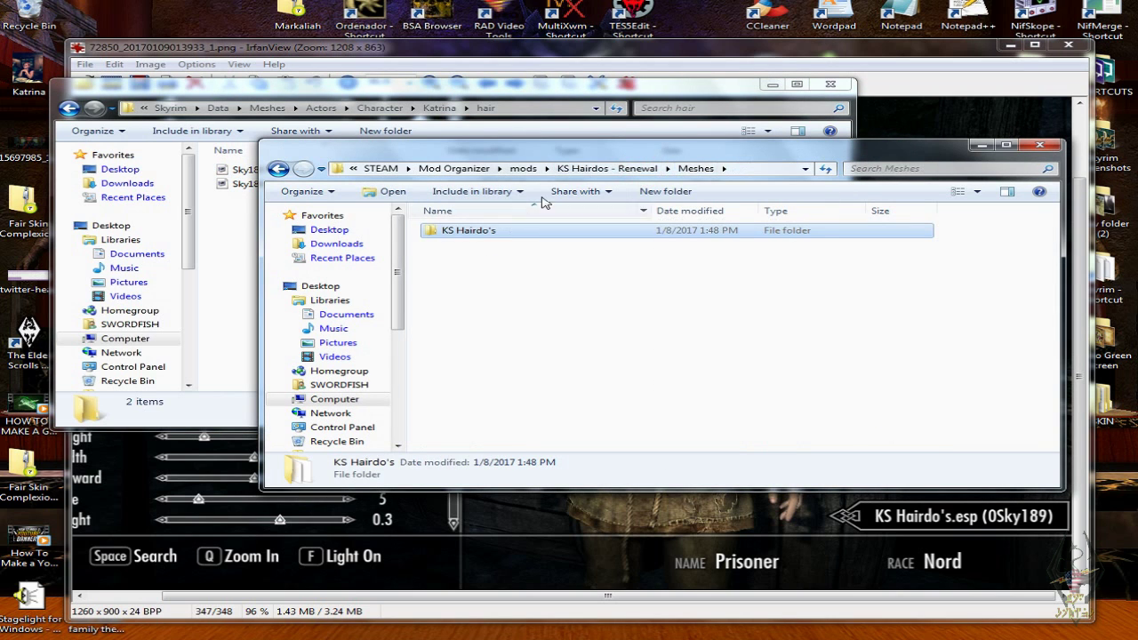
{"action": "left_click", "coordinate": [585, 169]}
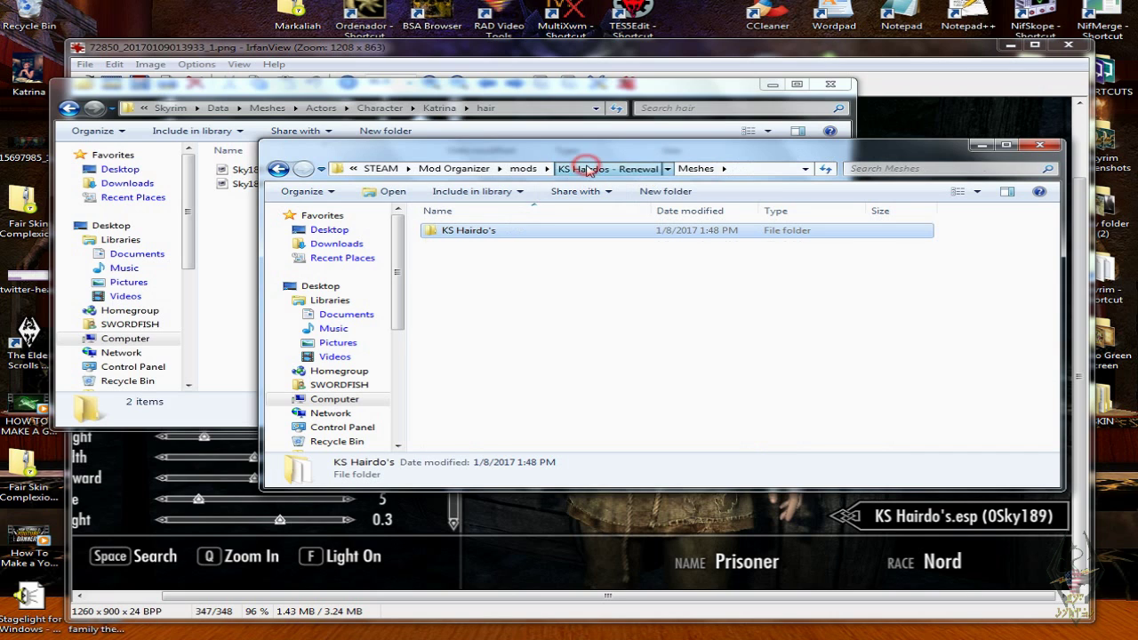
{"action": "double_click", "coordinate": [502, 245]}
{"action": "double_click", "coordinate": [501, 236]}
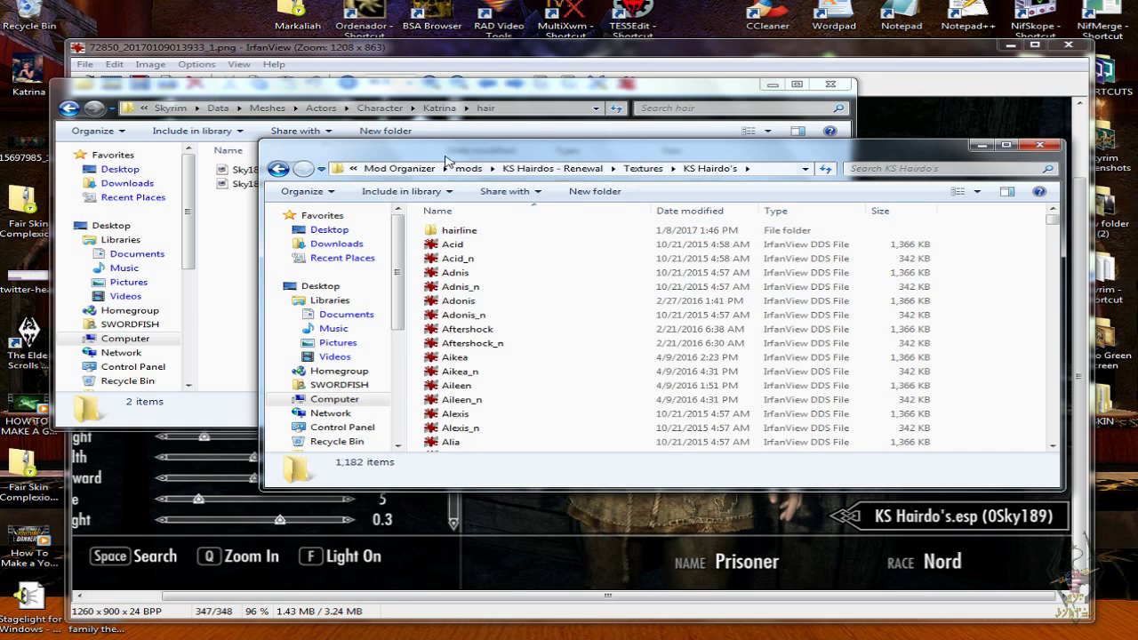
- Open the Sky189 mesh from Katrina's hair meshes folder in NifSkope and examine the texture paths in its BSShaderTextureSet
{"action": "left_click", "coordinate": [401, 91]}
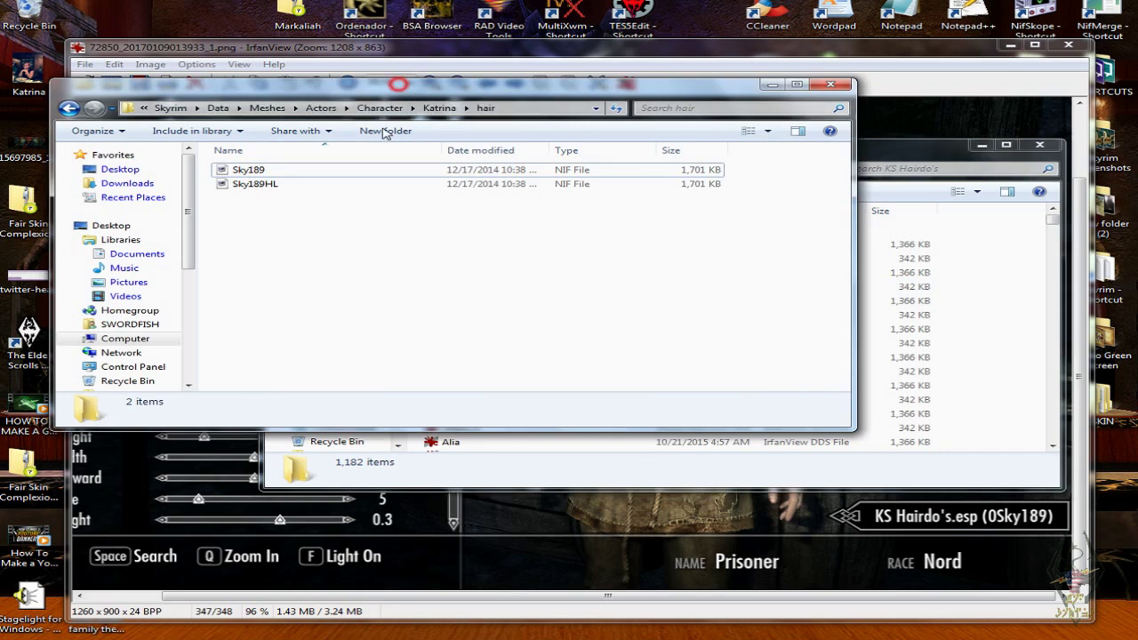
{"action": "double_click", "coordinate": [285, 171]}
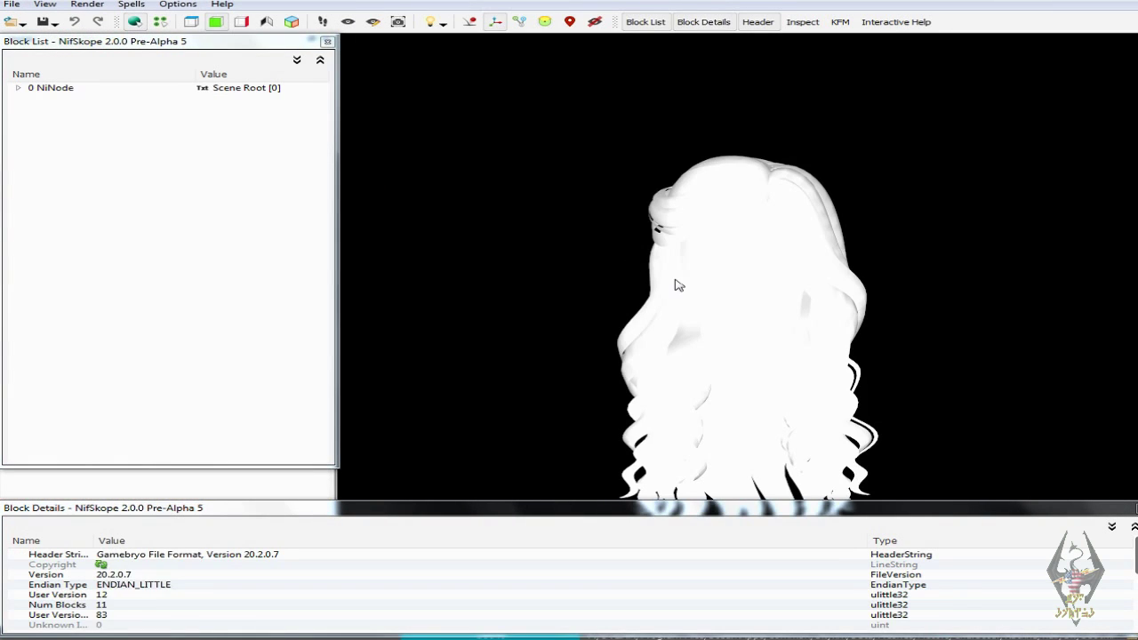
{"action": "left_click", "coordinate": [668, 284]}
{"action": "left_click_drag", "start_coordinate": [531, 301], "coordinate": [599, 313]}
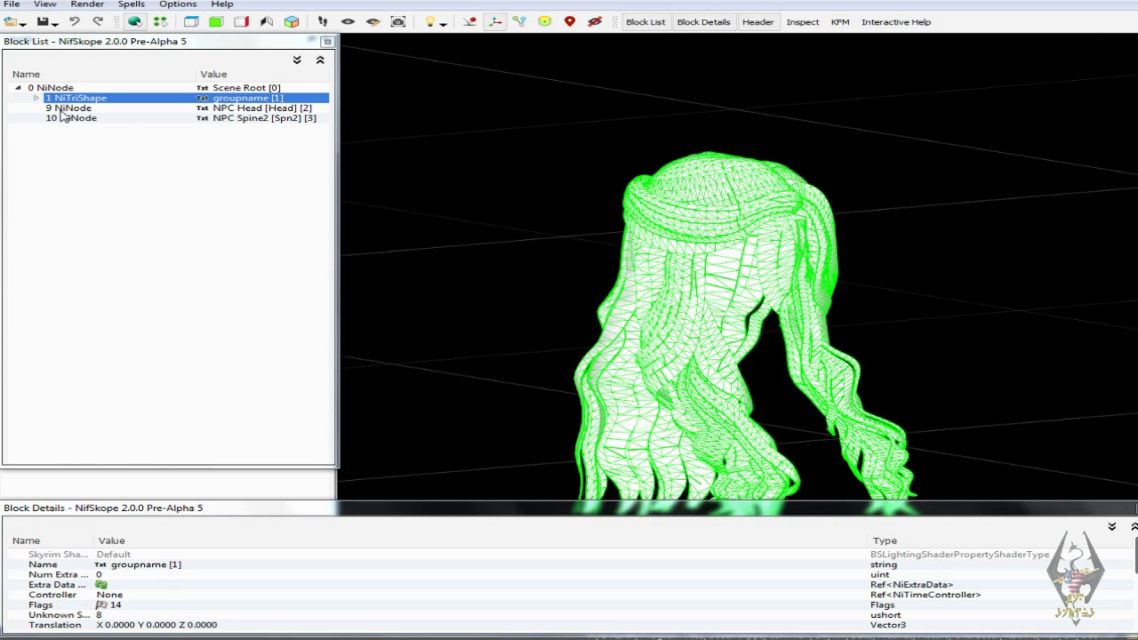
{"action": "left_click", "coordinate": [36, 98]}
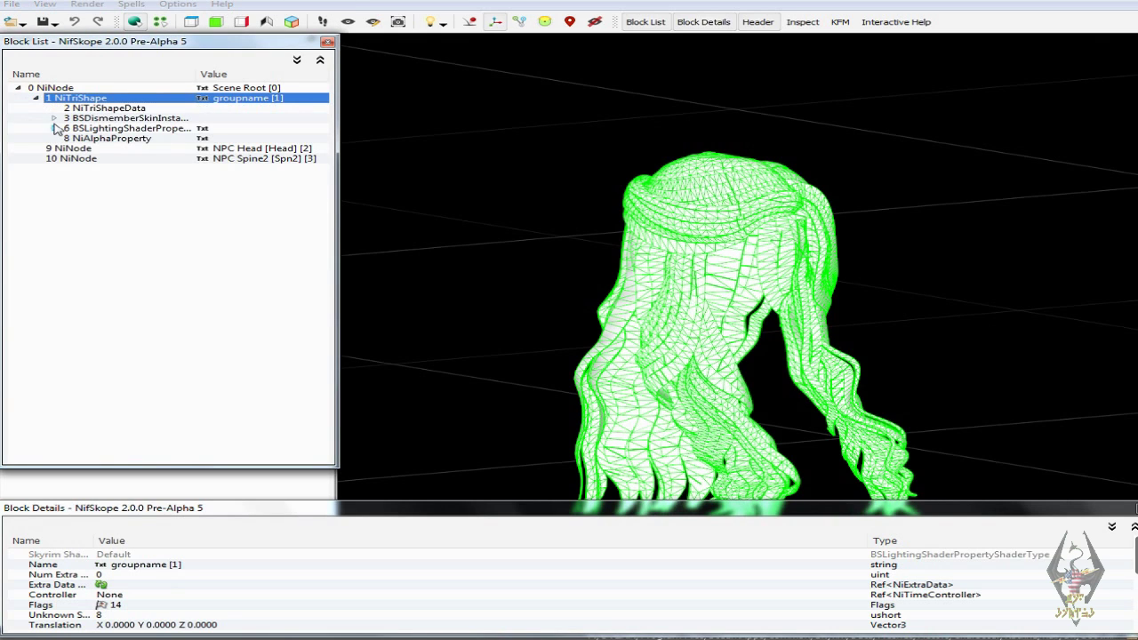
{"action": "left_click", "coordinate": [54, 128]}
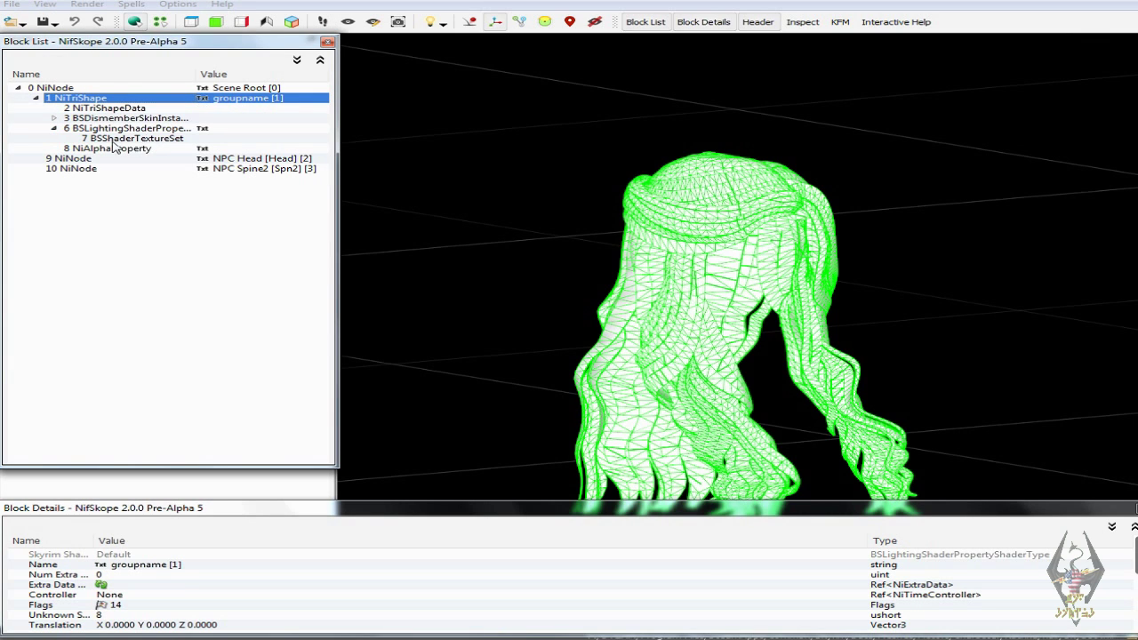
{"action": "left_click", "coordinate": [151, 140]}
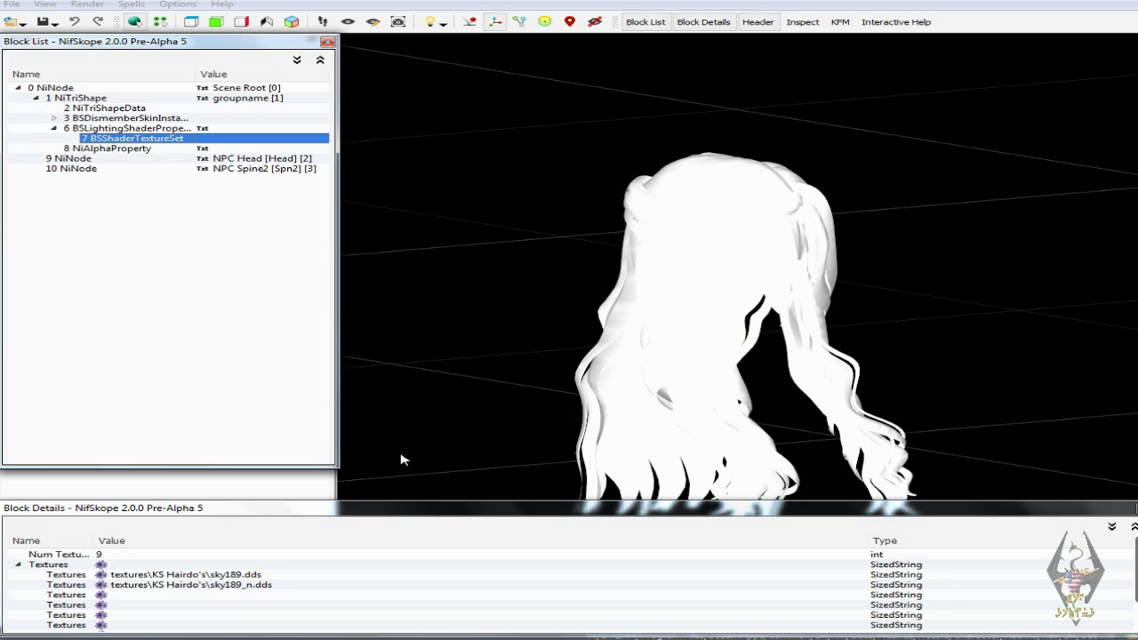
{"action": "right_click", "coordinate": [908, 639]}
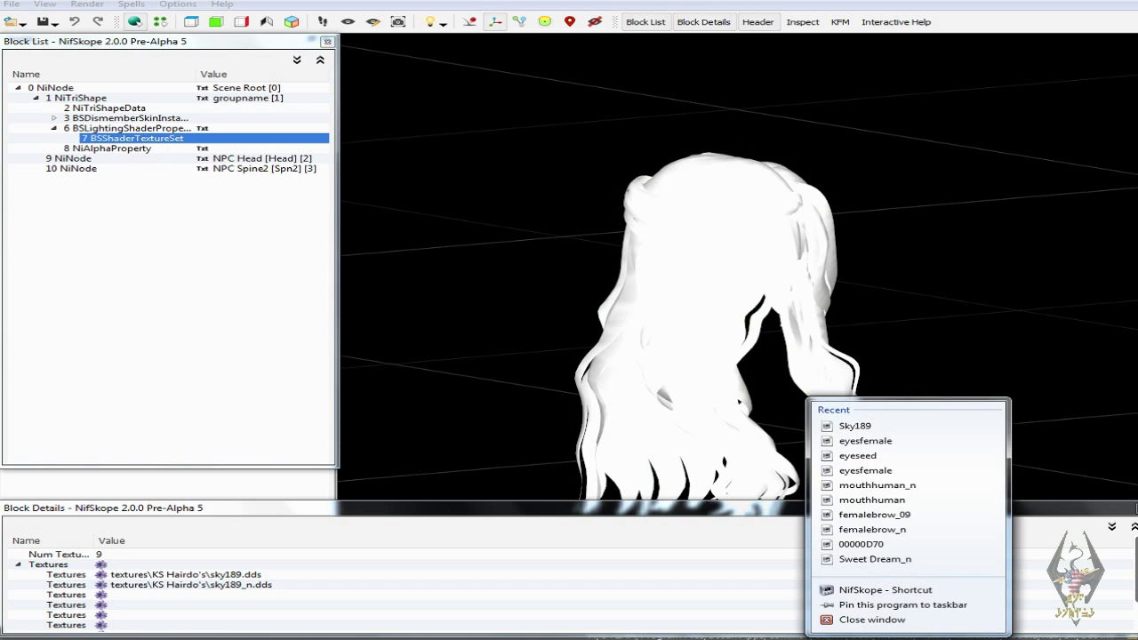
{"action": "left_click", "coordinate": [911, 619]}
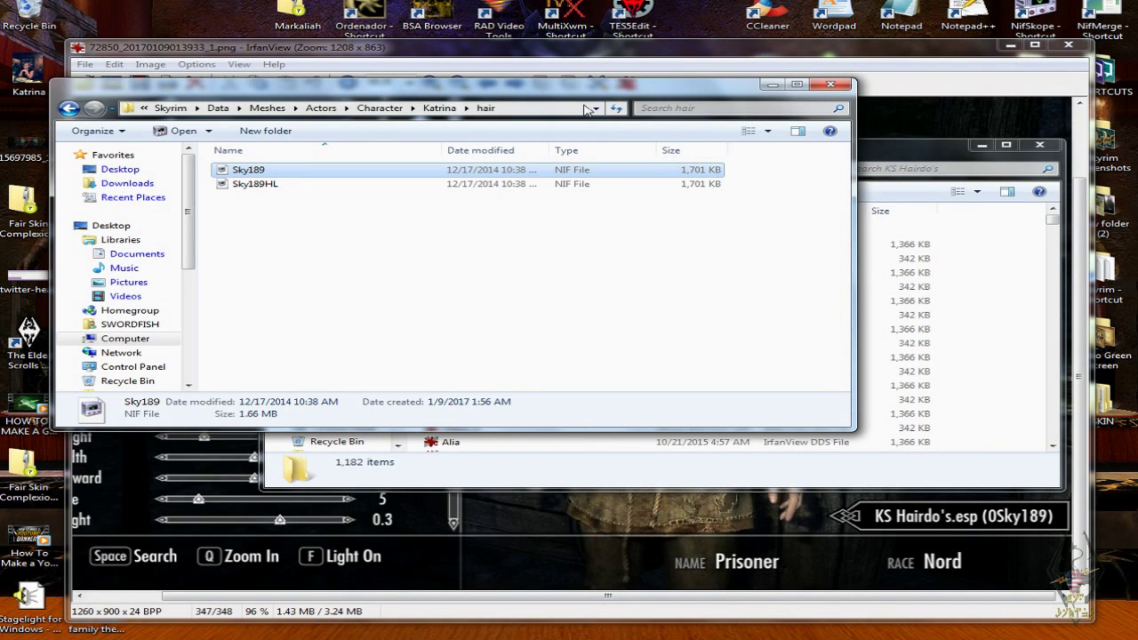
- Copy the Sky189 and Sky189_n textures from the KS Hairdos - Renewal Textures\KS Hairdo's folder
{"action": "left_click", "coordinate": [903, 160]}
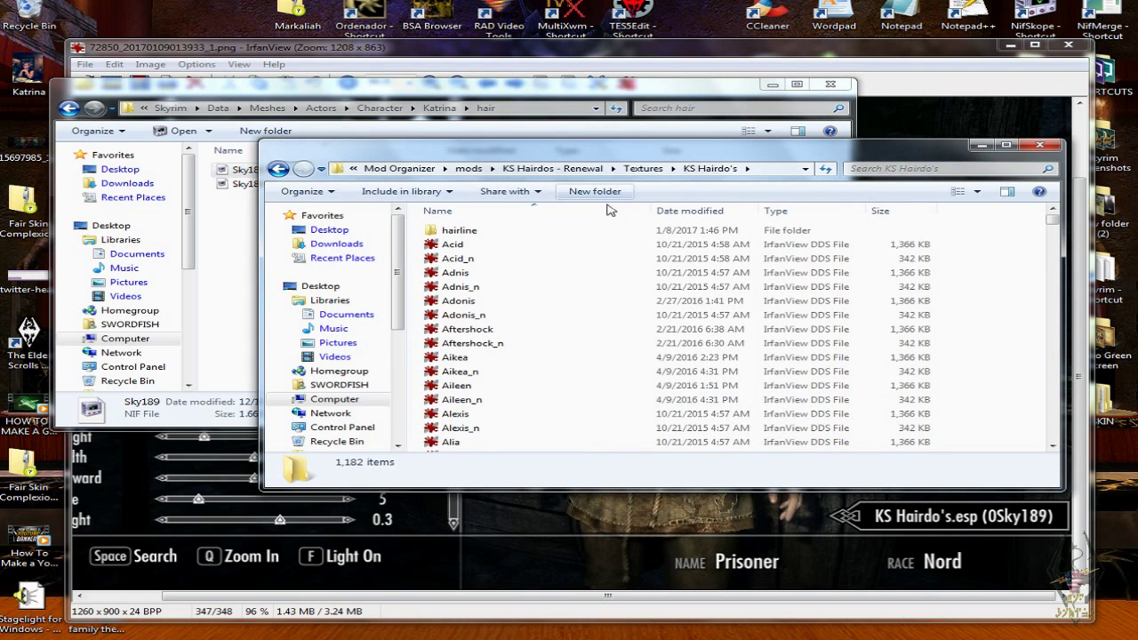
{"action": "left_click_drag", "start_coordinate": [1053, 222], "coordinate": [1052, 391]}
{"action": "scroll", "coordinate": [513, 317], "scroll_direction": "up", "scroll_amount": 1}
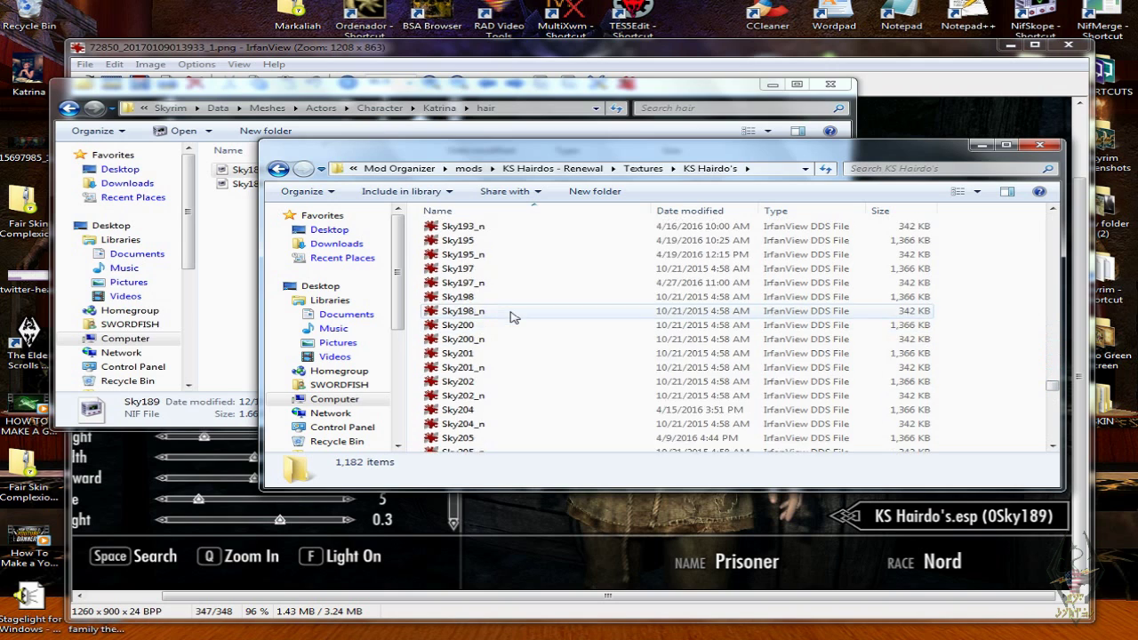
{"action": "scroll", "coordinate": [511, 302], "scroll_direction": "up", "scroll_amount": 3}
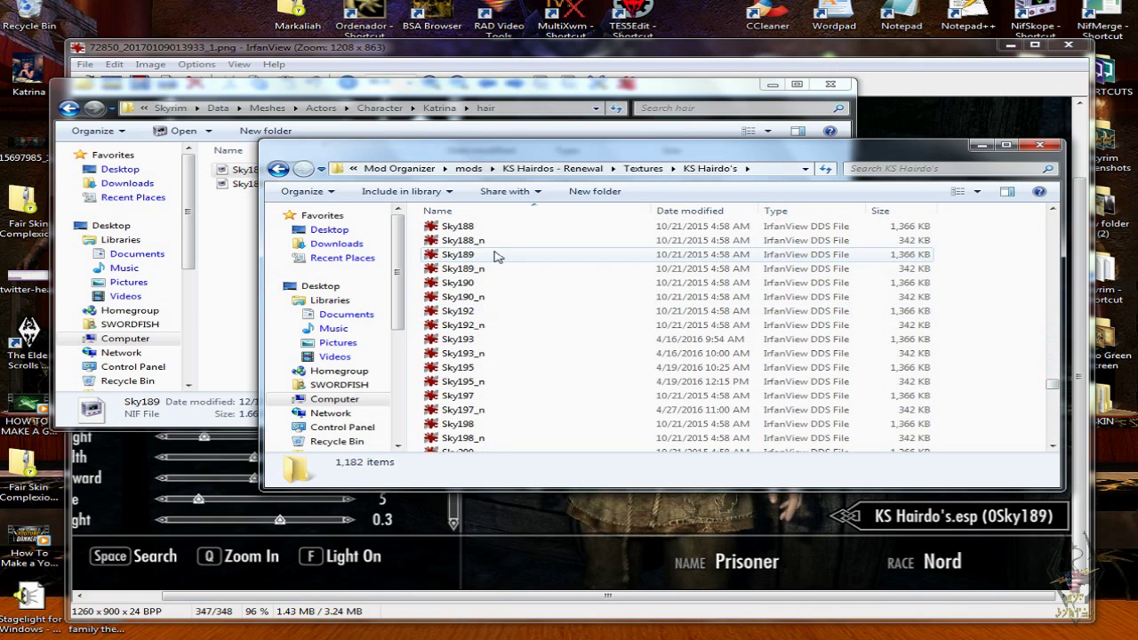
{"action": "left_click", "coordinate": [496, 256]}
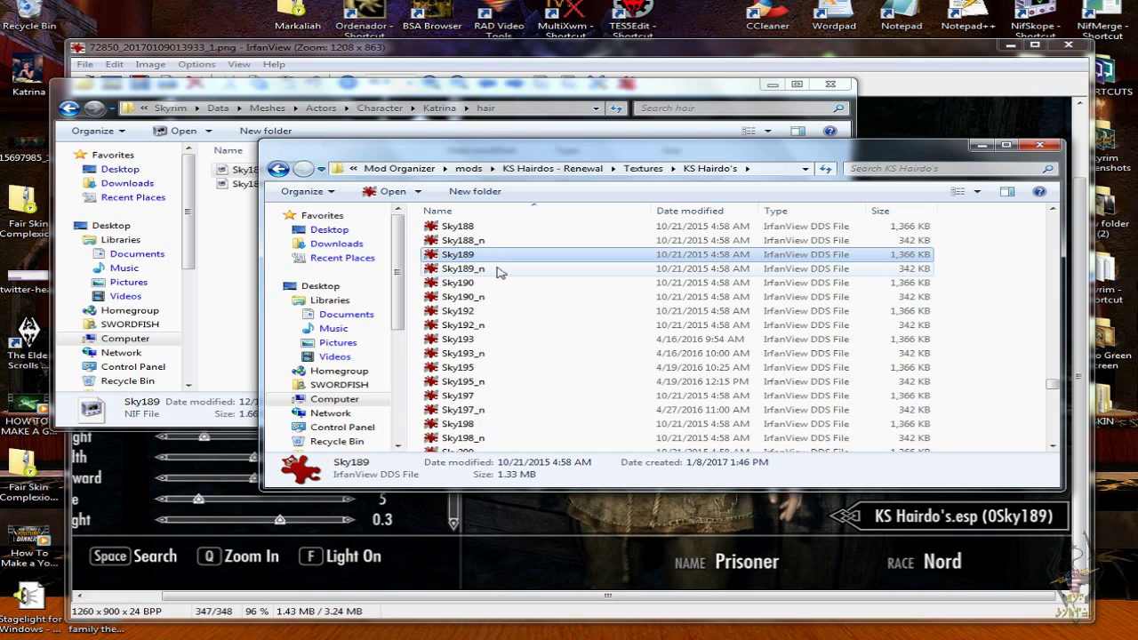
{"action": "left_click", "coordinate": [498, 268], "text": "ctrl"}
{"action": "right_click", "coordinate": [498, 271]}
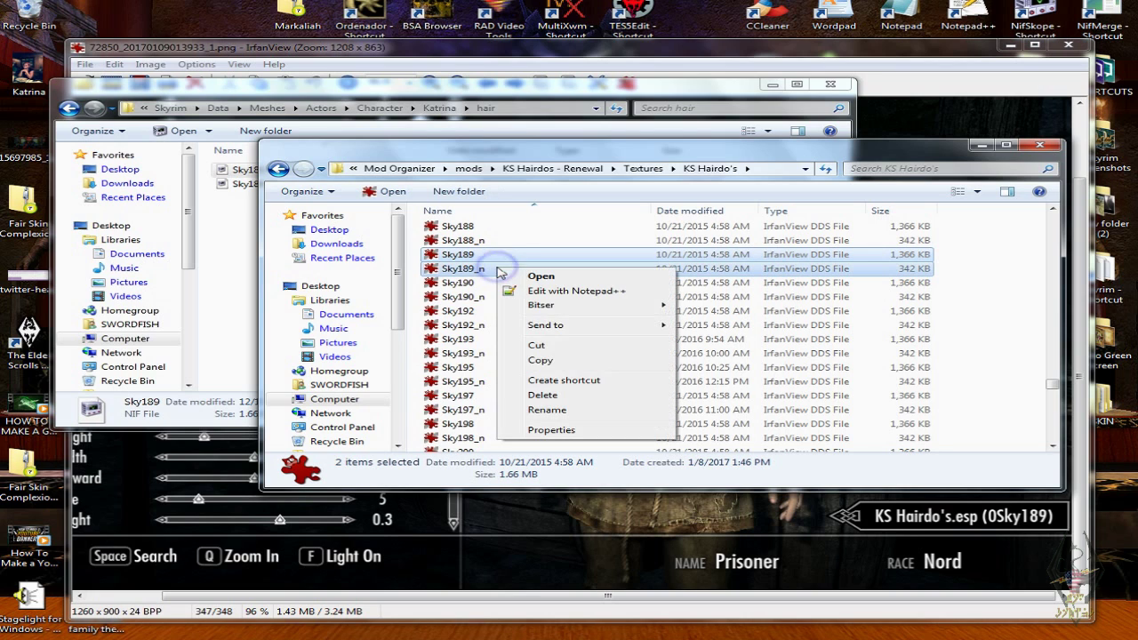
{"action": "left_click", "coordinate": [541, 360]}
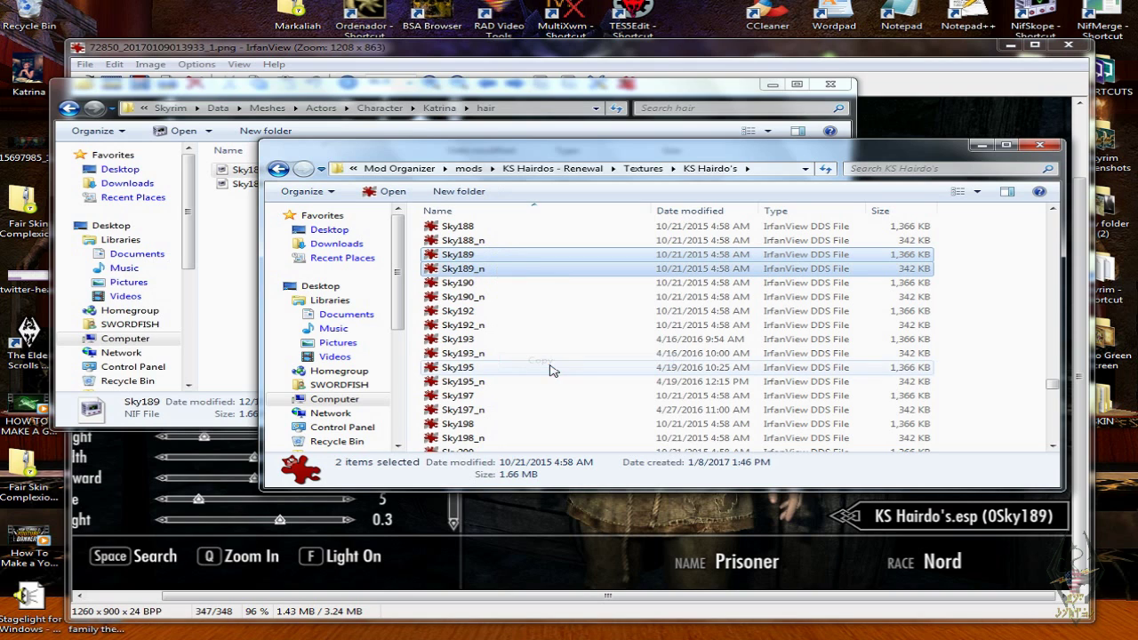
- Paste the two Sky189 textures into the Data\Textures\Actors\Character\Katrina\hair folder
{"action": "left_click", "coordinate": [407, 89]}
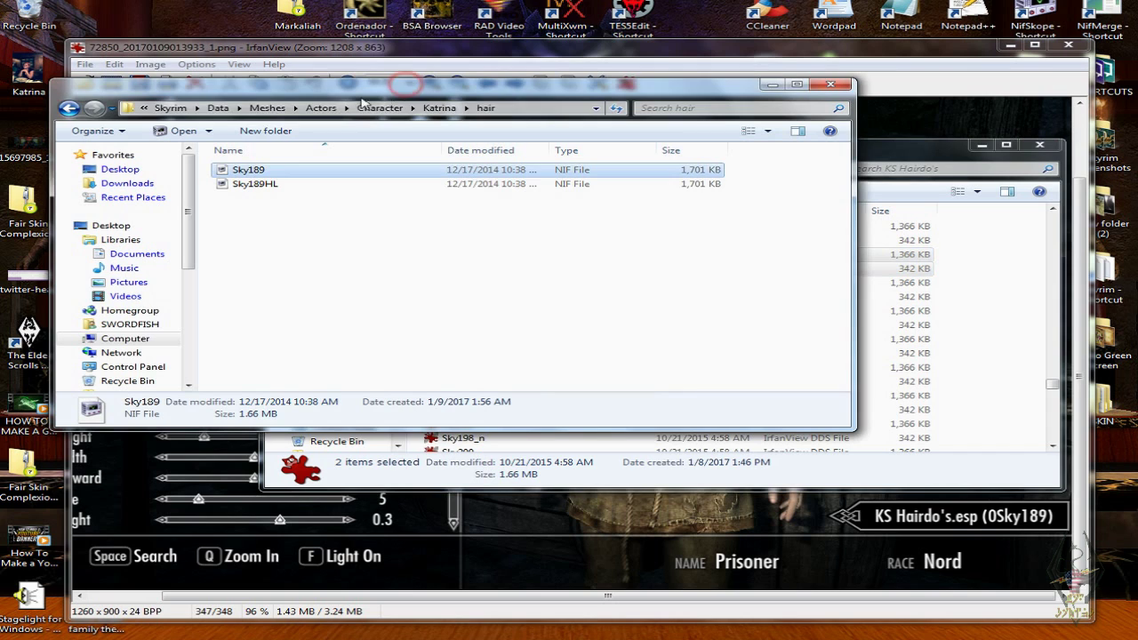
{"action": "left_click", "coordinate": [215, 107]}
{"action": "left_click", "coordinate": [284, 316]}
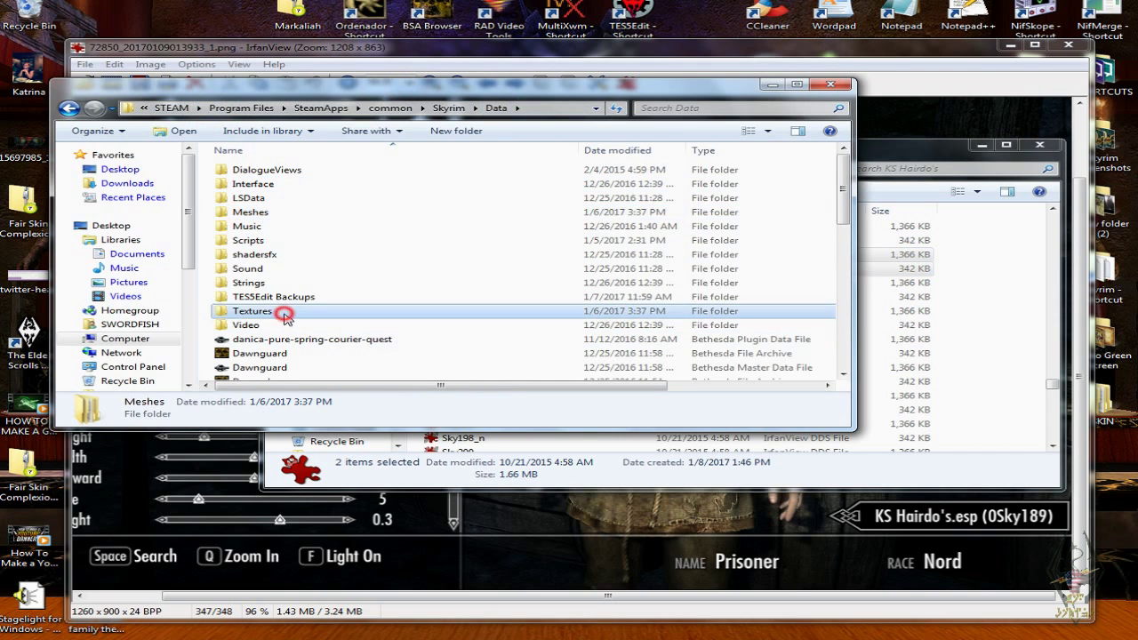
{"action": "double_click", "coordinate": [284, 315]}
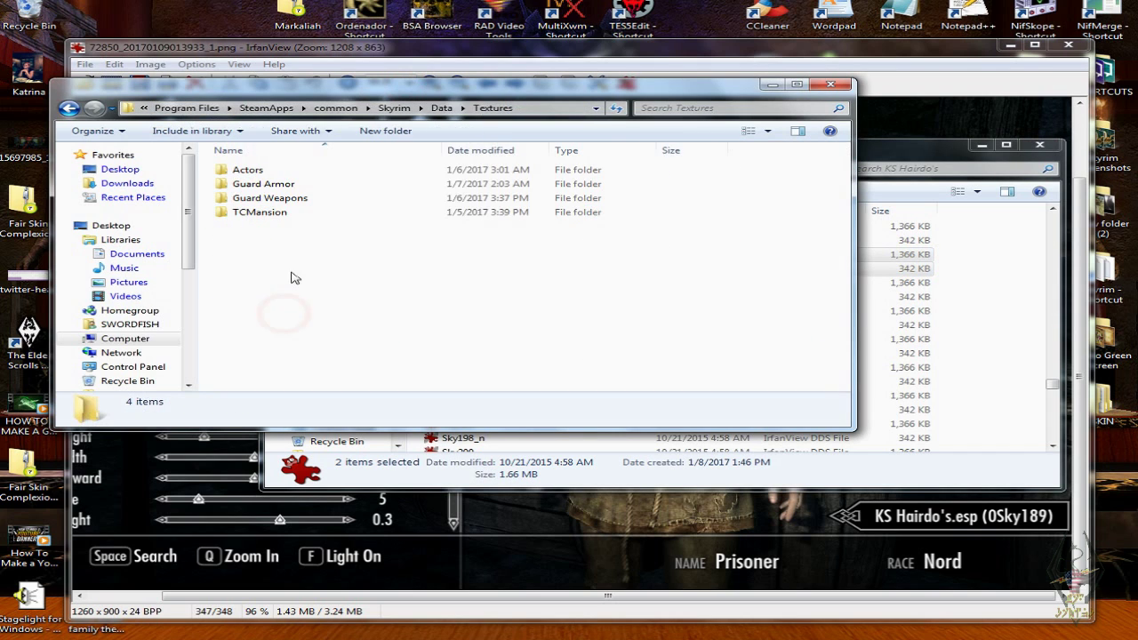
{"action": "double_click", "coordinate": [249, 170]}
{"action": "double_click", "coordinate": [254, 171]}
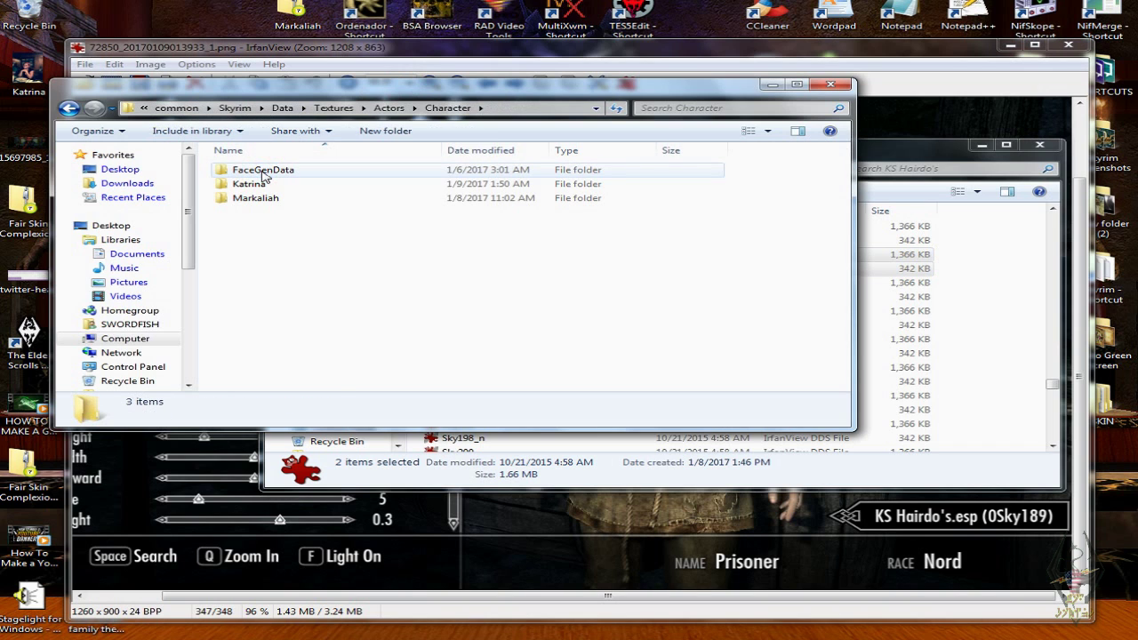
{"action": "double_click", "coordinate": [257, 186]}
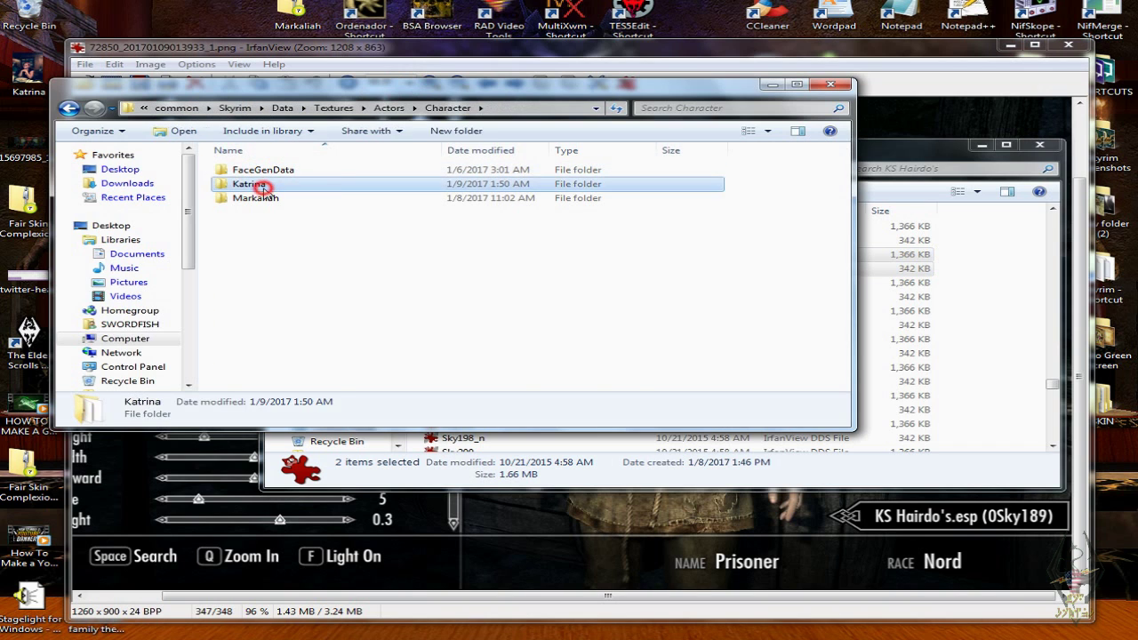
{"action": "left_click", "coordinate": [260, 198]}
{"action": "double_click", "coordinate": [259, 198]}
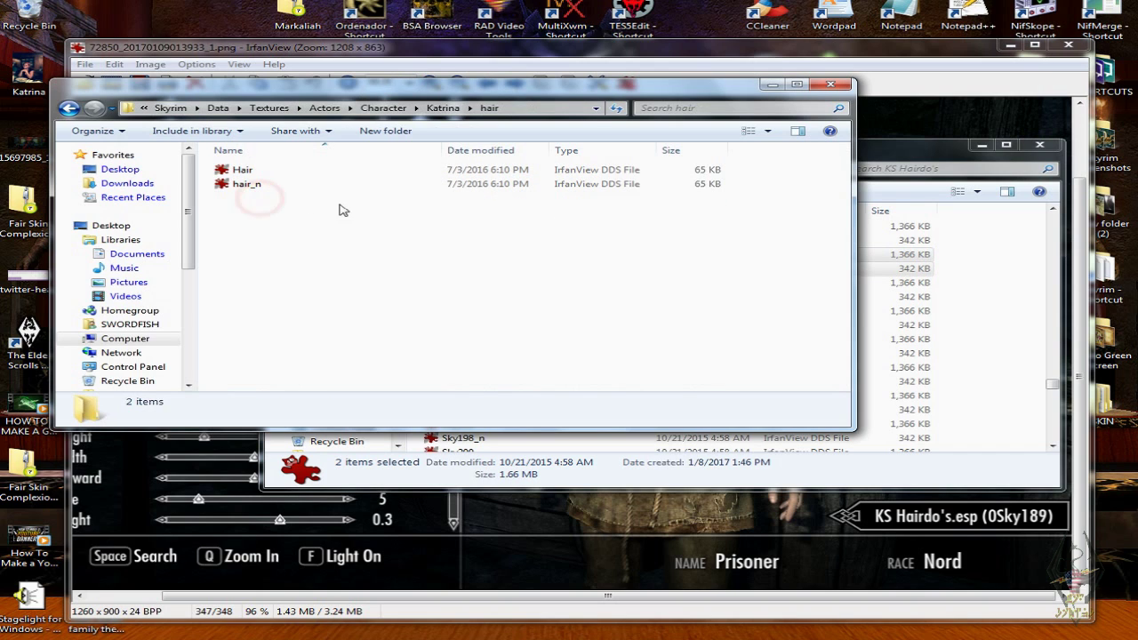
{"action": "right_click", "coordinate": [332, 241]}
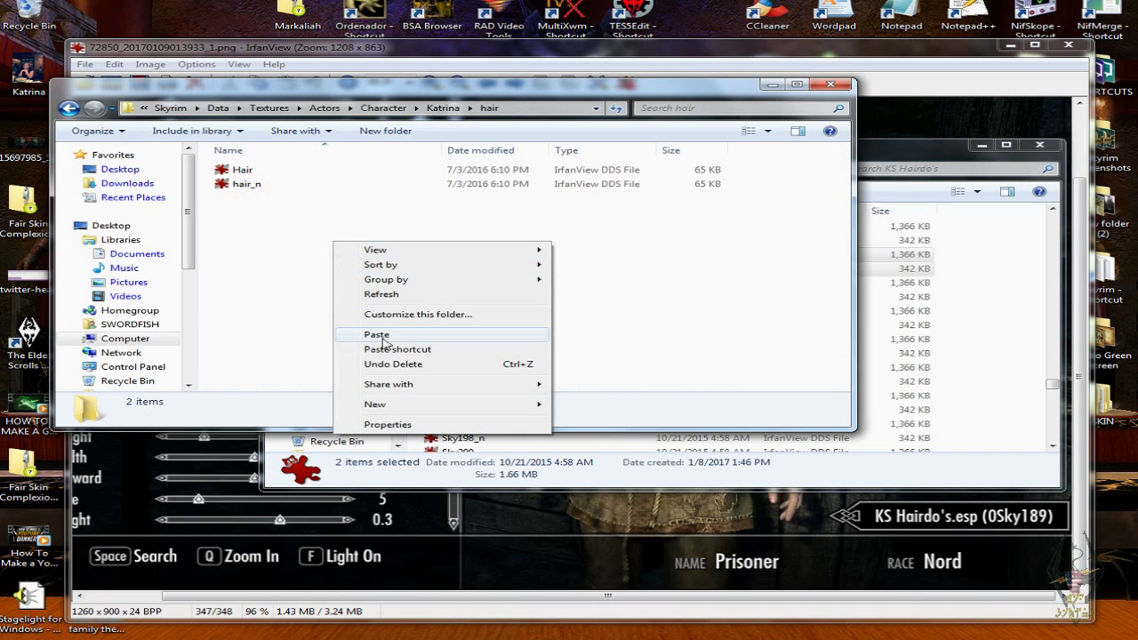
{"action": "left_click", "coordinate": [377, 334]}
- Delete the placeholder Hair and hair_n textures from Katrina's hair textures folder
{"action": "left_click", "coordinate": [260, 185]}
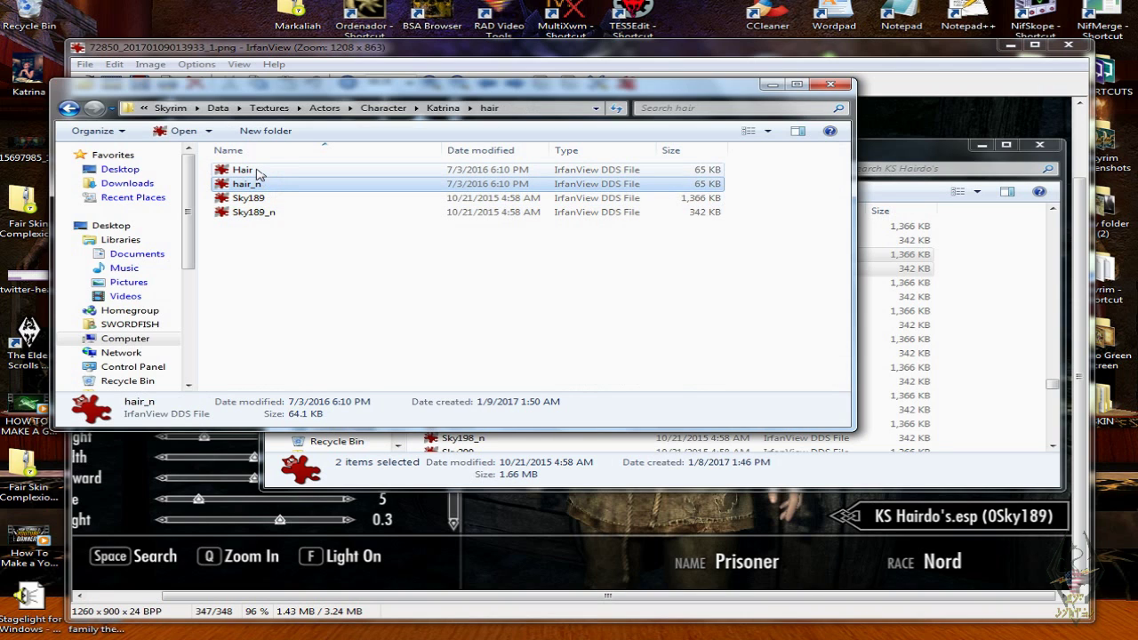
{"action": "left_click", "coordinate": [258, 171], "text": "shift"}
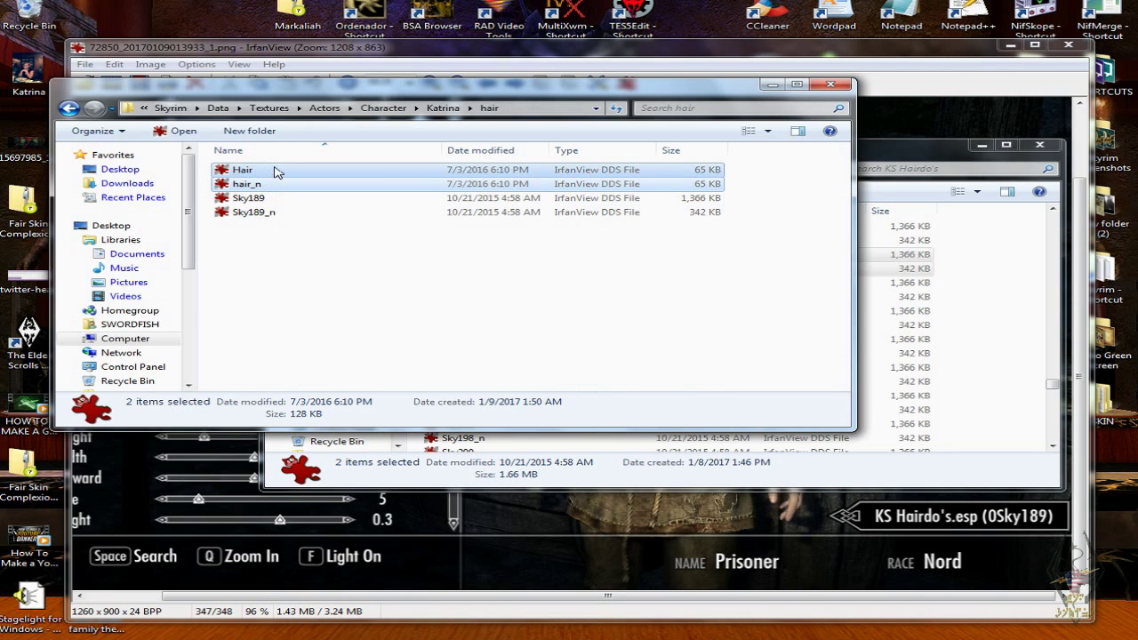
{"action": "key", "text": "Delete"}
{"action": "left_click", "coordinate": [664, 330]}
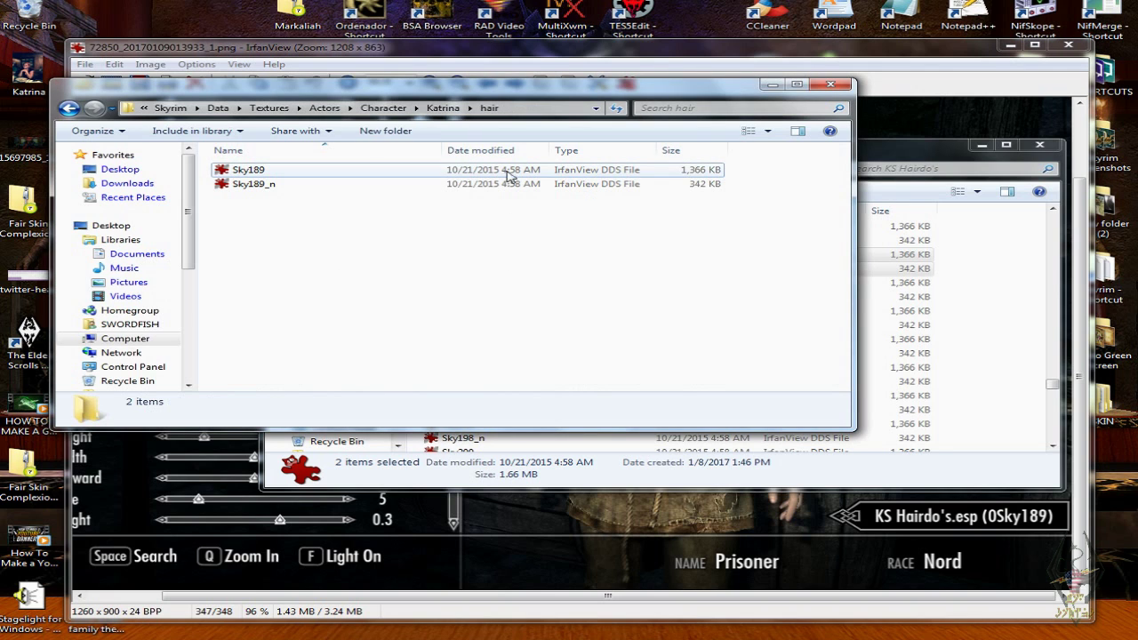
- View the mouthhumanf mesh from Katrina's mouth meshes folder in NifSkope, close it, and return to the Katrina meshes folder
{"action": "left_click", "coordinate": [218, 107]}
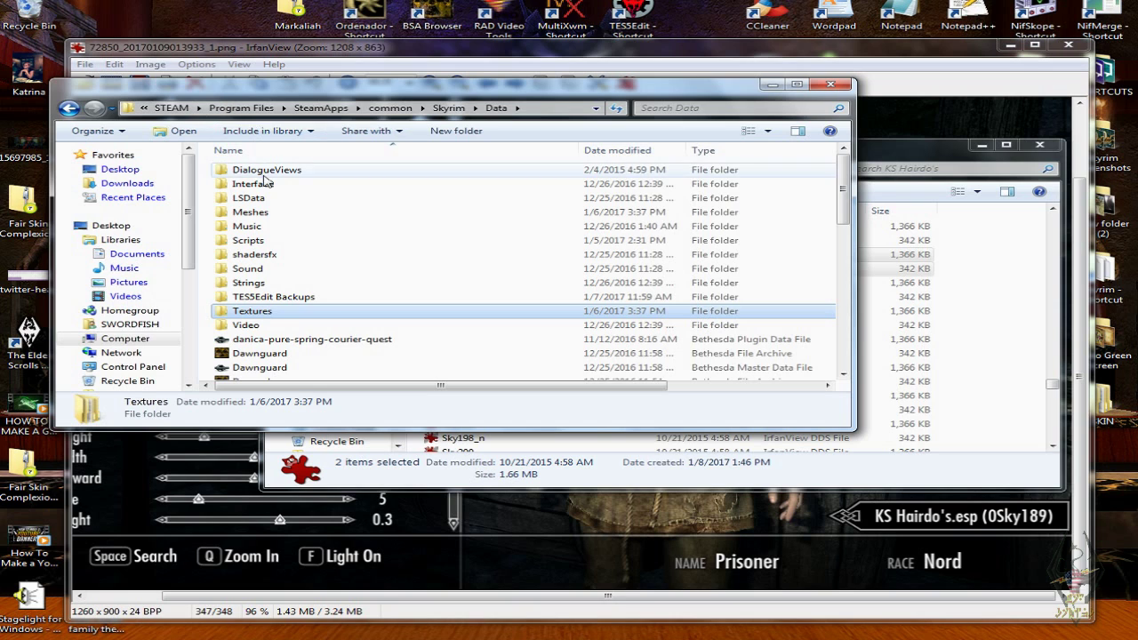
{"action": "double_click", "coordinate": [258, 212]}
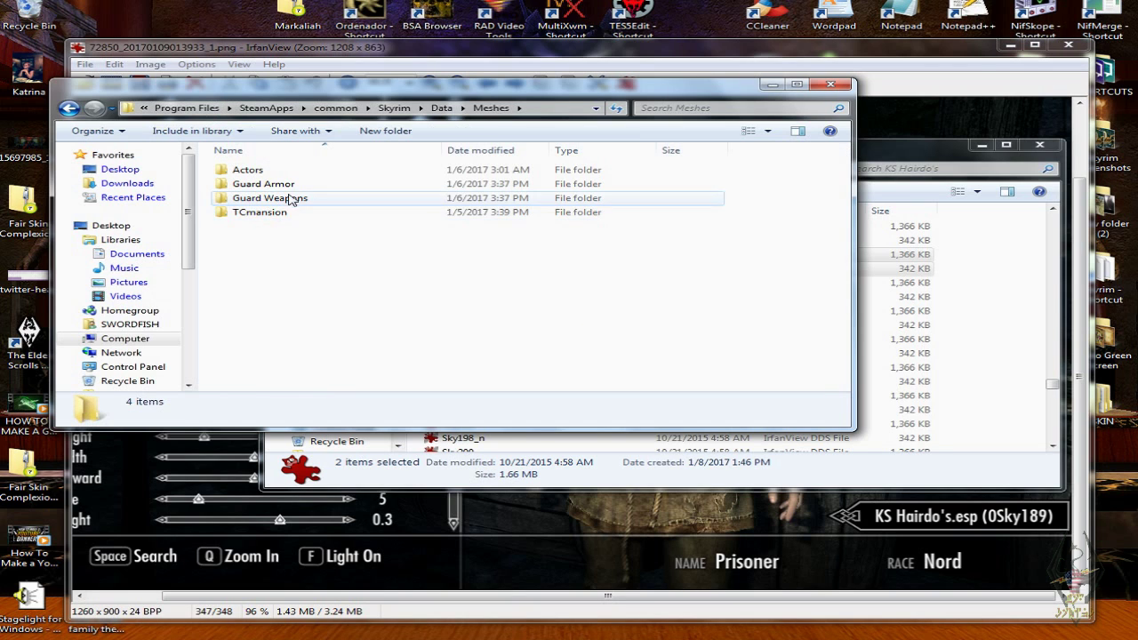
{"action": "double_click", "coordinate": [280, 171]}
{"action": "double_click", "coordinate": [278, 173]}
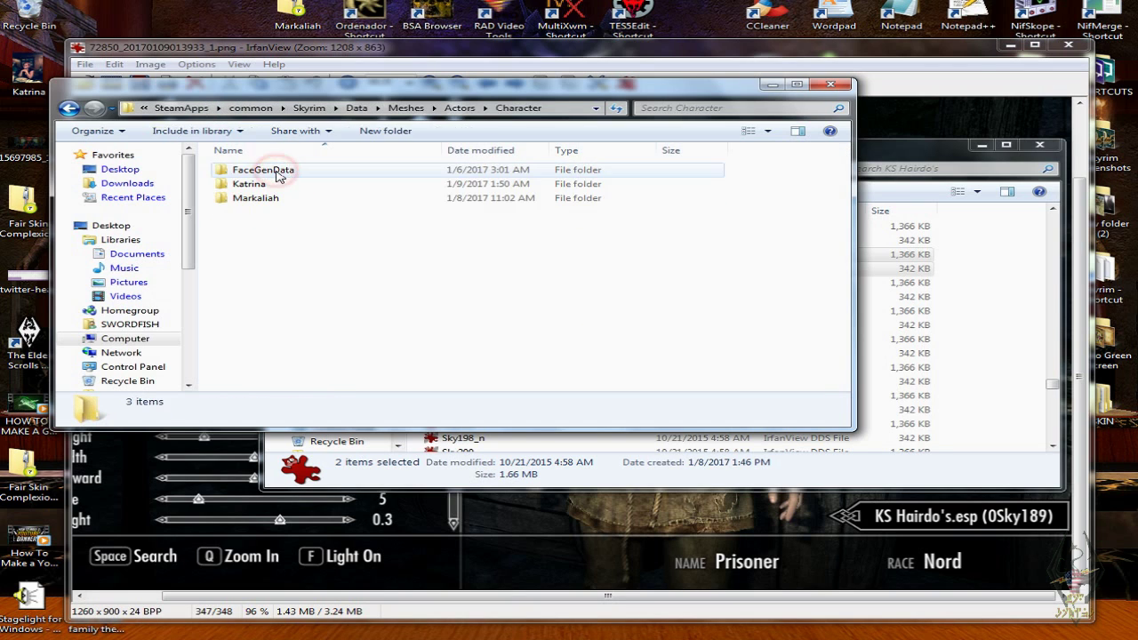
{"action": "double_click", "coordinate": [276, 184]}
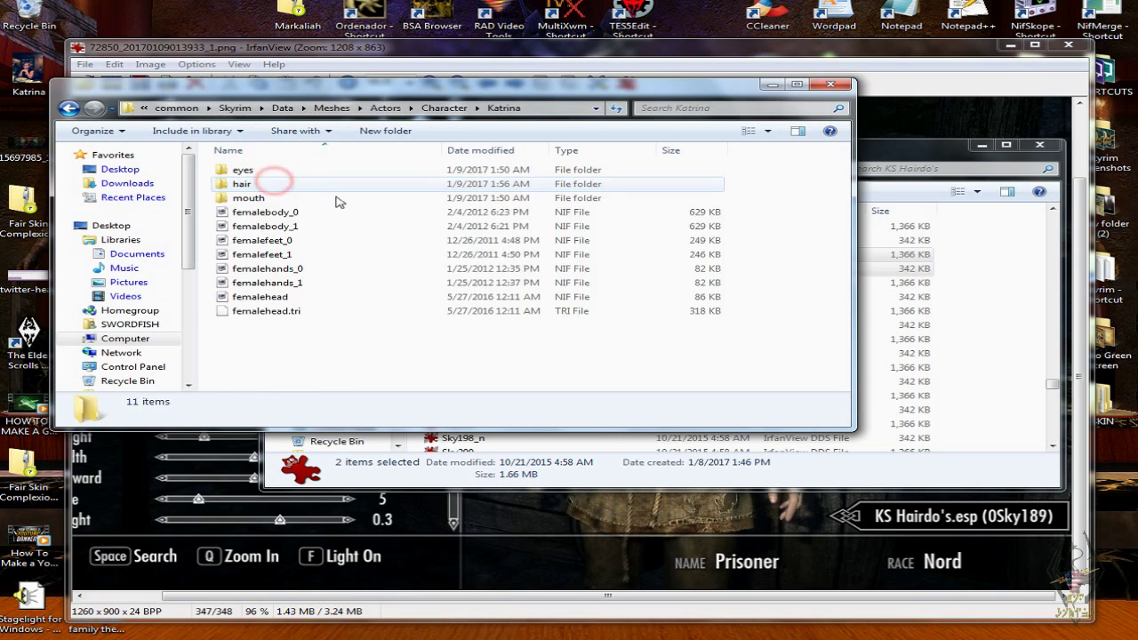
{"action": "double_click", "coordinate": [286, 200]}
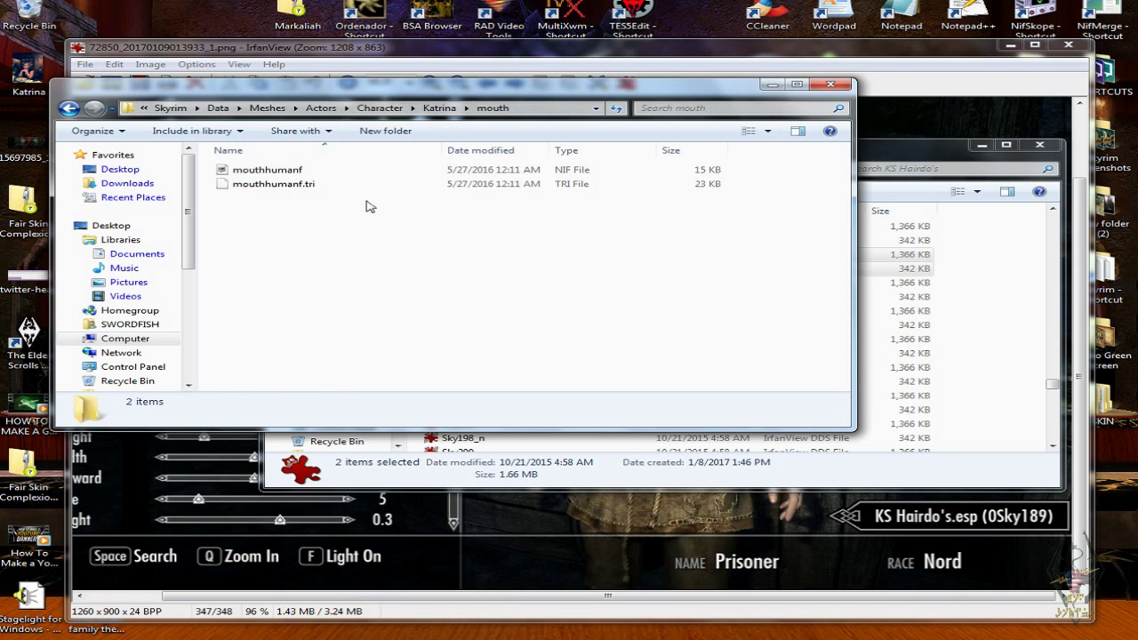
{"action": "double_click", "coordinate": [298, 173]}
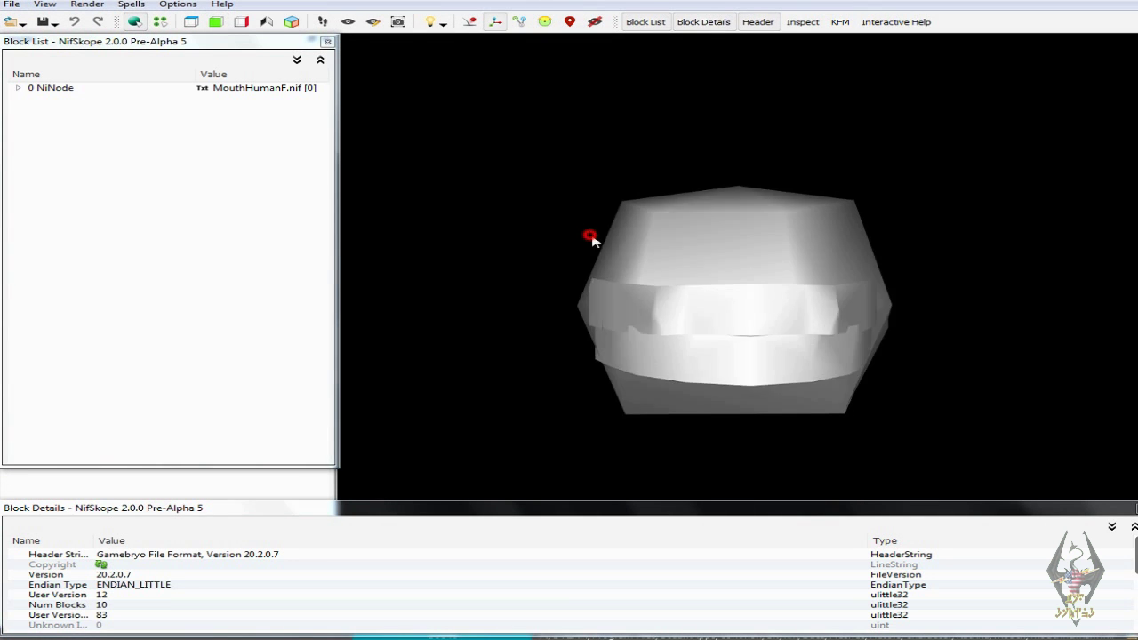
{"action": "mouse_move", "coordinate": [590, 238]}
{"action": "left_mouse_down"}
{"action": "mouse_move", "coordinate": [703, 257]}
{"action": "mouse_move", "coordinate": [645, 237]}
{"action": "mouse_move", "coordinate": [587, 235]}
{"action": "left_mouse_up"}
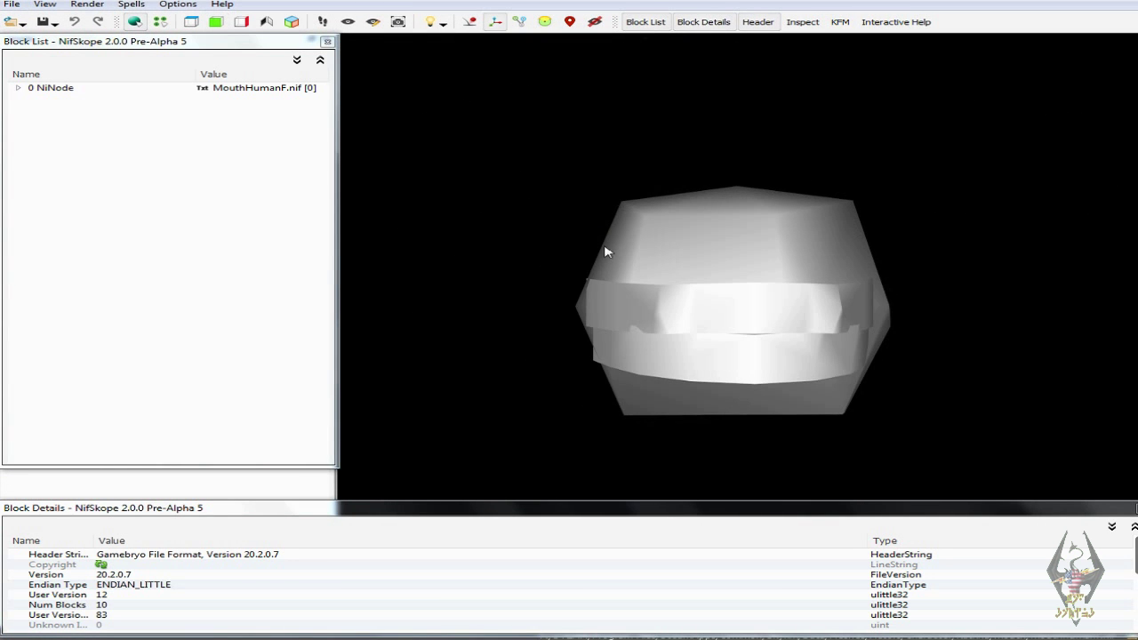
{"action": "right_click", "coordinate": [891, 637]}
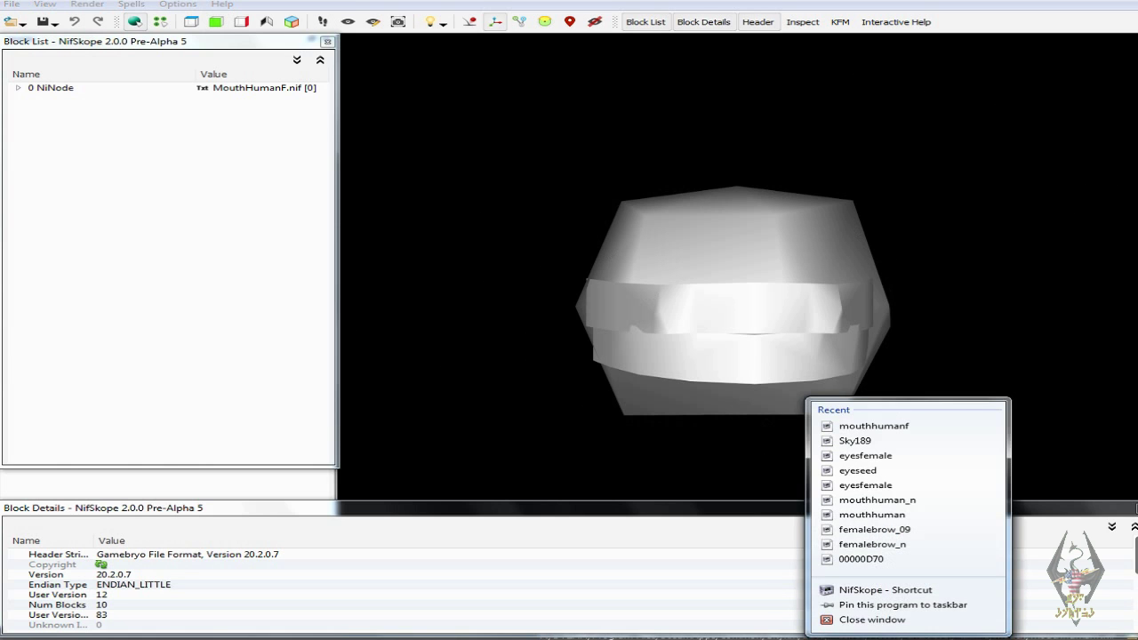
{"action": "left_click", "coordinate": [871, 620]}
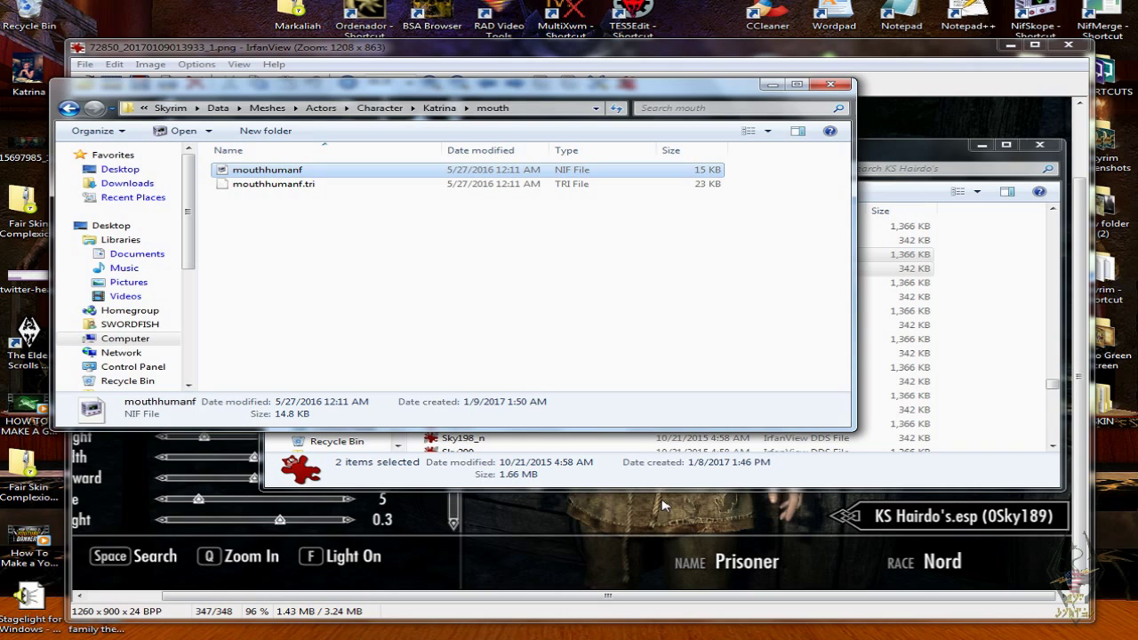
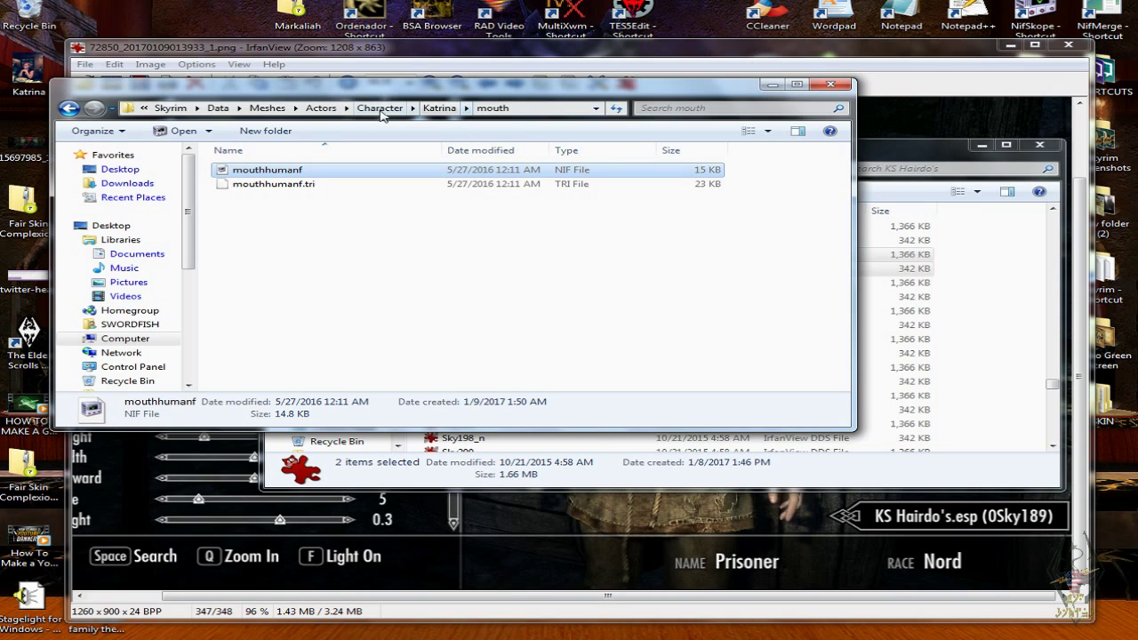
{"action": "left_click", "coordinate": [437, 109]}
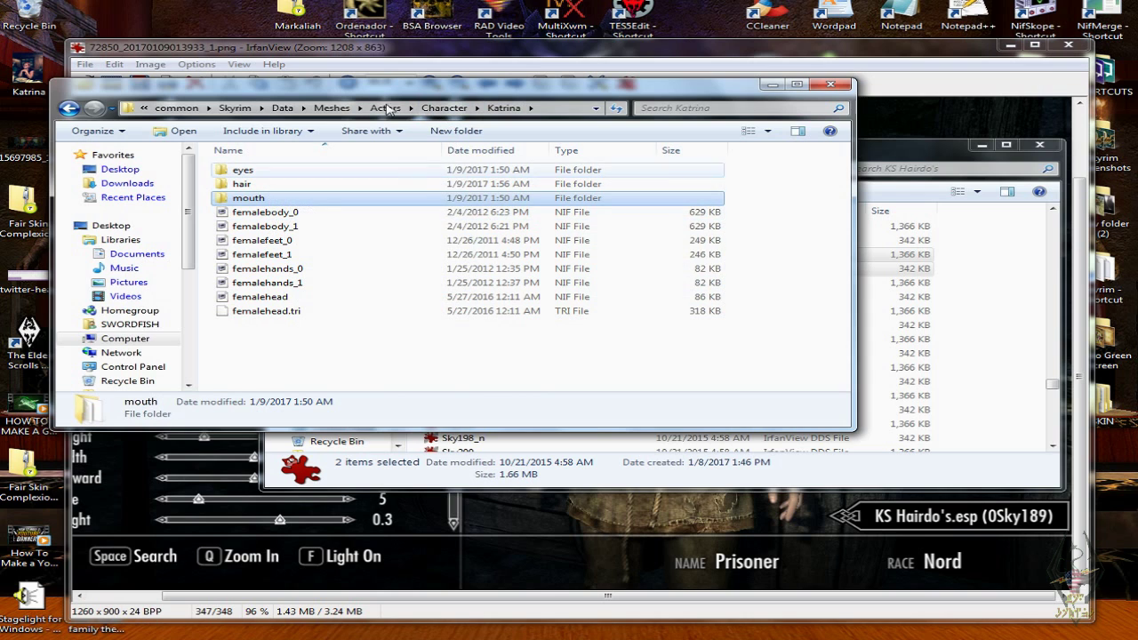
- Open Katrina's textures folder at Data\Textures\Actors\Character\Katrina and look through its body, hands and head textures
{"action": "left_click", "coordinate": [283, 107]}
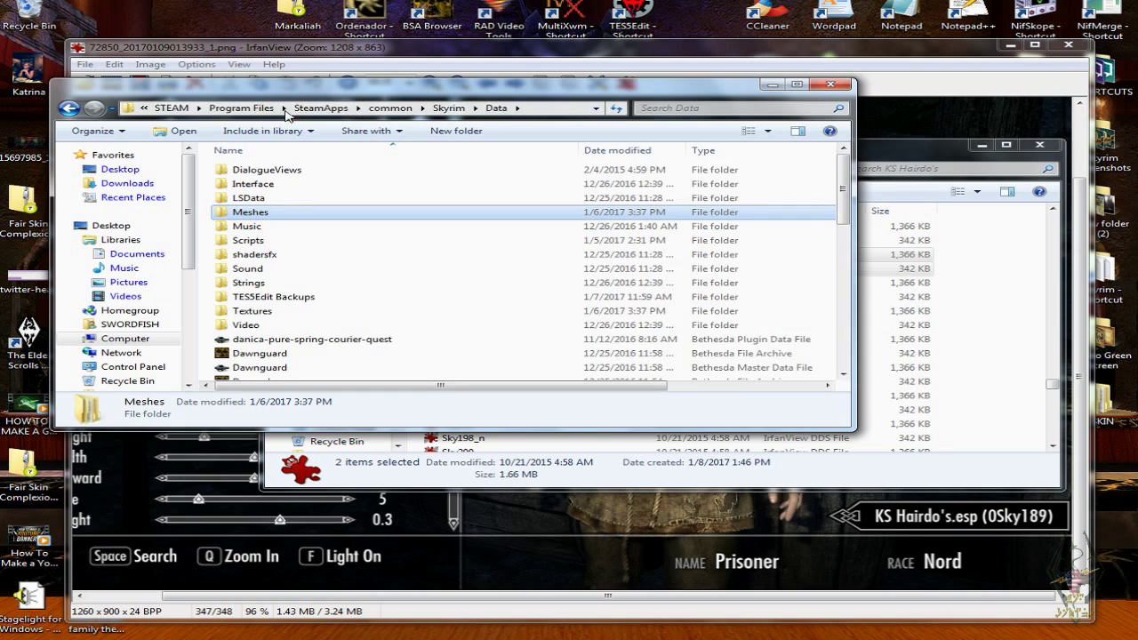
{"action": "double_click", "coordinate": [292, 315]}
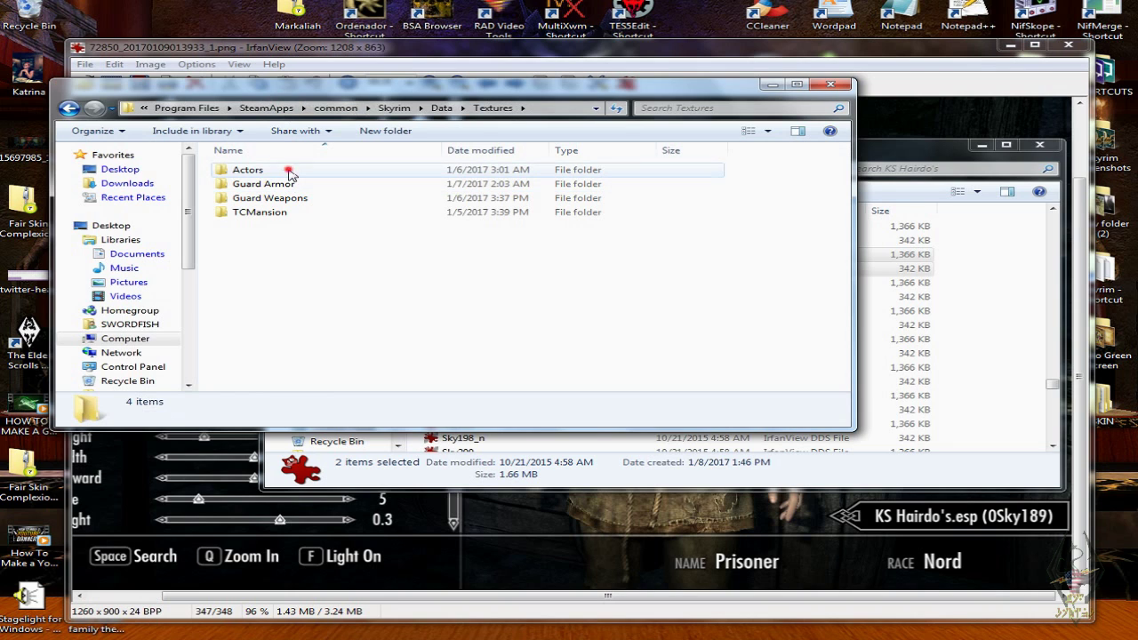
{"action": "double_click", "coordinate": [288, 170]}
{"action": "double_click", "coordinate": [287, 171]}
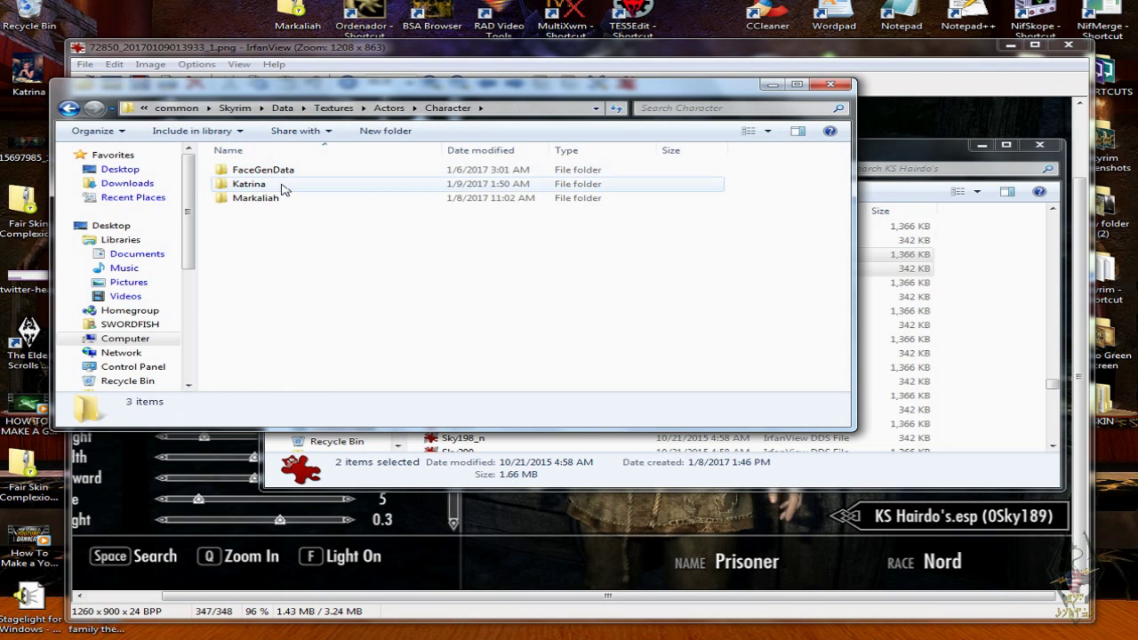
{"action": "double_click", "coordinate": [281, 185]}
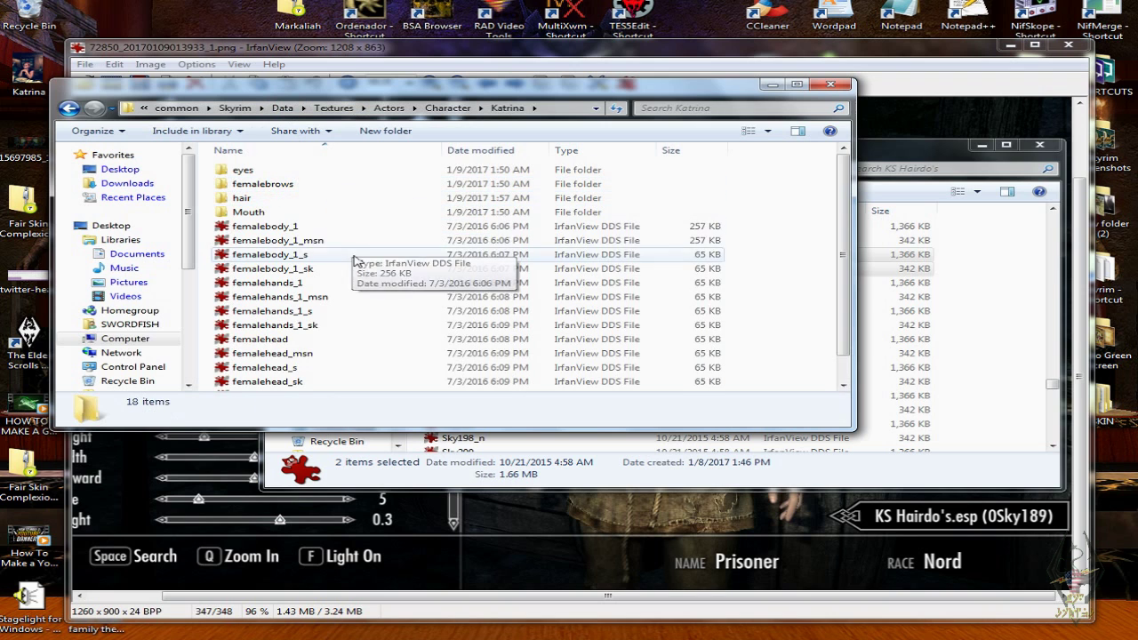
{"action": "scroll", "coordinate": [431, 307], "scroll_direction": "down", "scroll_amount": 1}
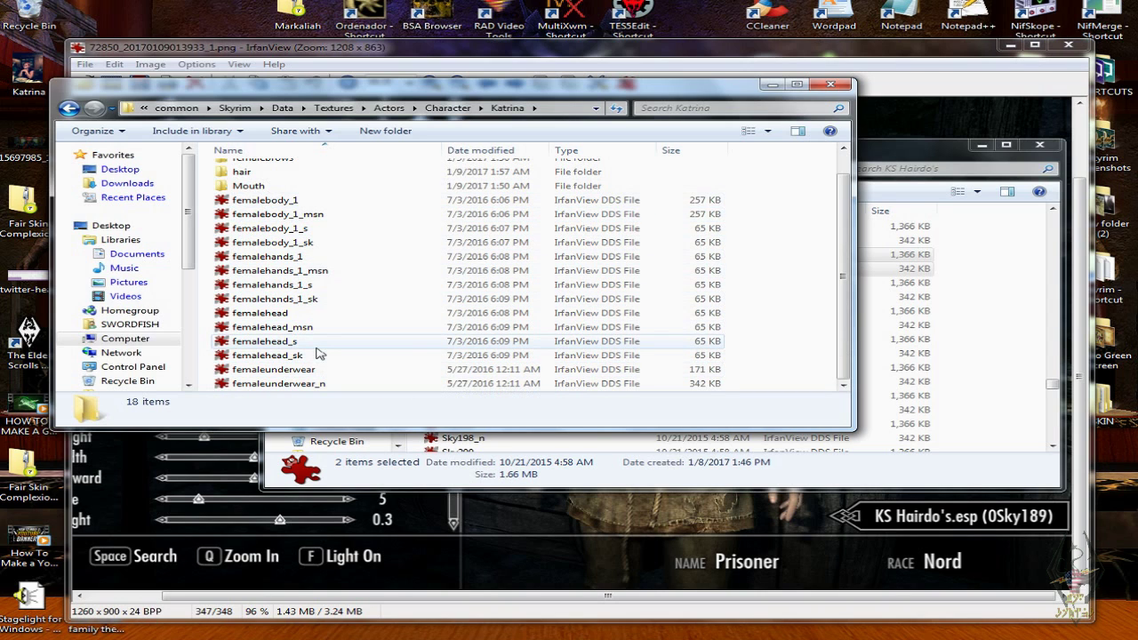
- Minimize the character screenshot and close the KS Hairdo's textures folder window
{"action": "left_click", "coordinate": [1010, 44]}
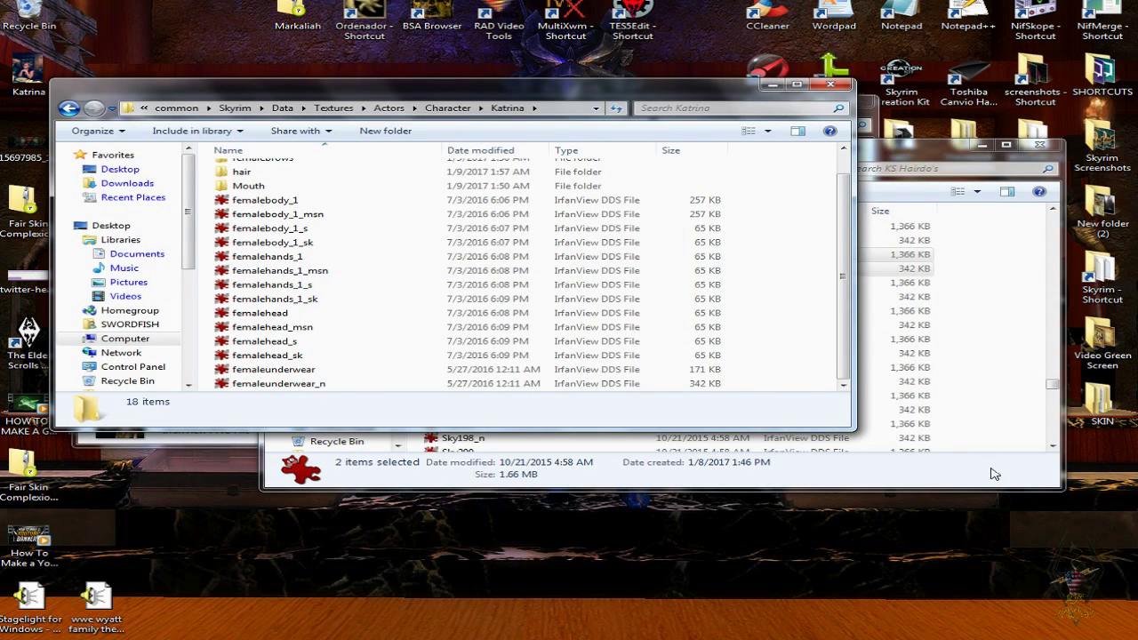
{"action": "left_click", "coordinate": [994, 474]}
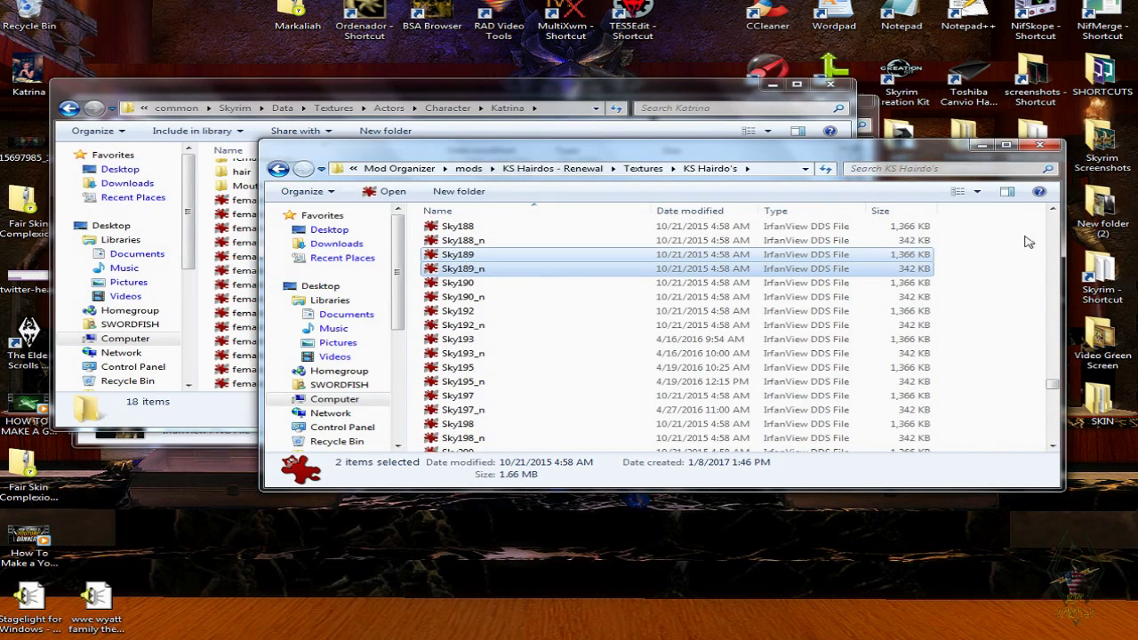
{"action": "left_click", "coordinate": [1044, 145]}
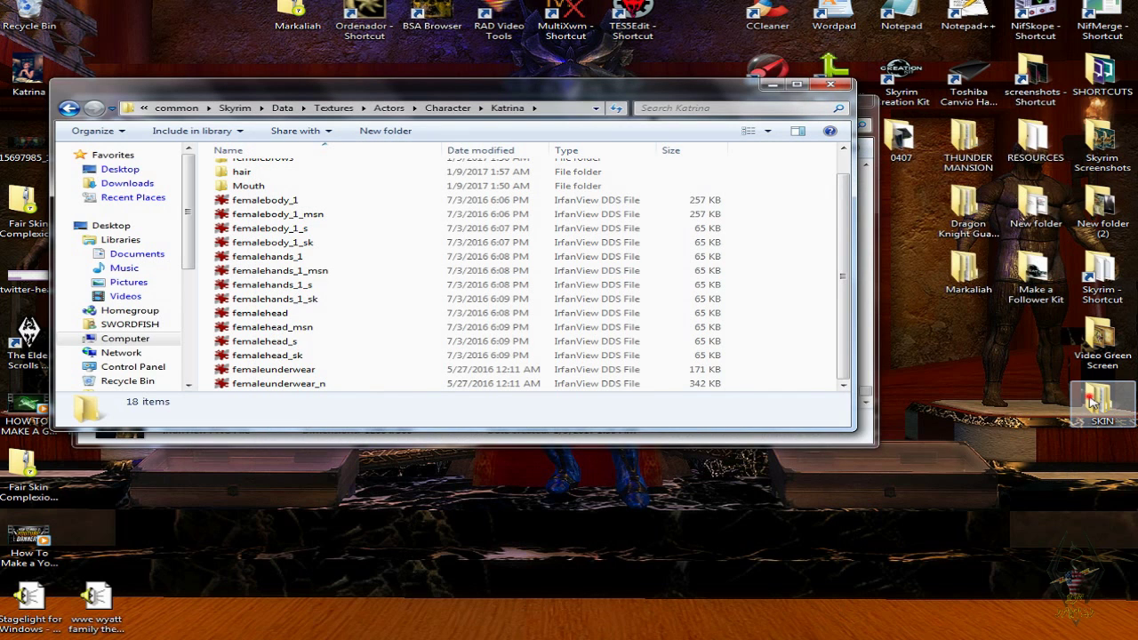
- Look through the Fair Skin Complexion for UNP v8.1 folder inside the desktop SKIN folder, and close it
{"action": "double_click", "coordinate": [1094, 404]}
{"action": "left_click_drag", "start_coordinate": [625, 152], "coordinate": [829, 145]}
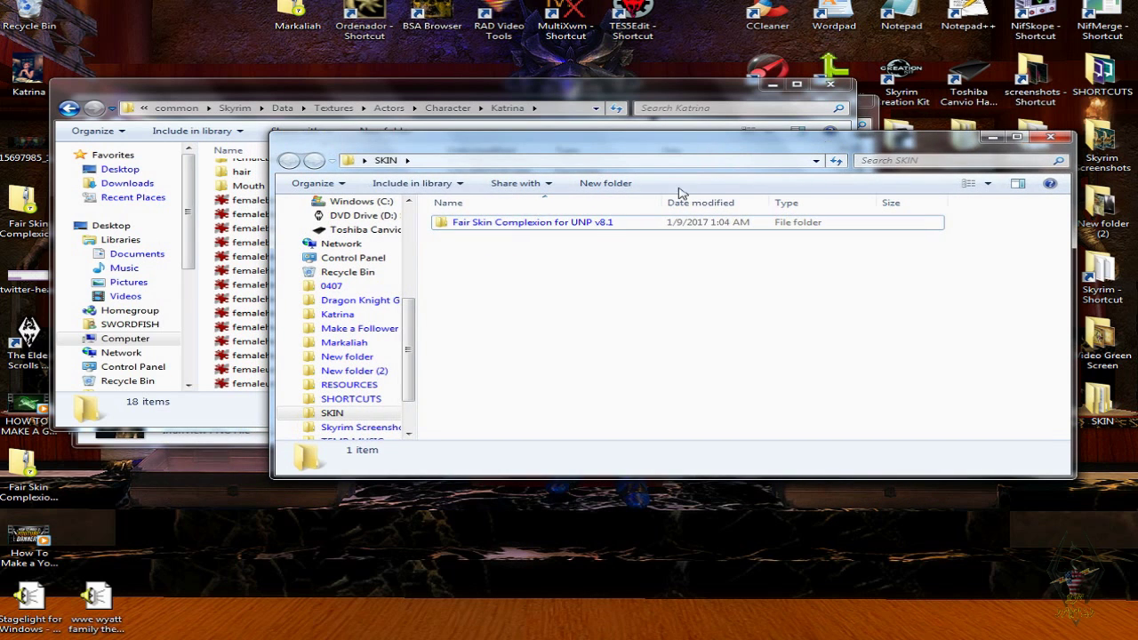
{"action": "double_click", "coordinate": [609, 223]}
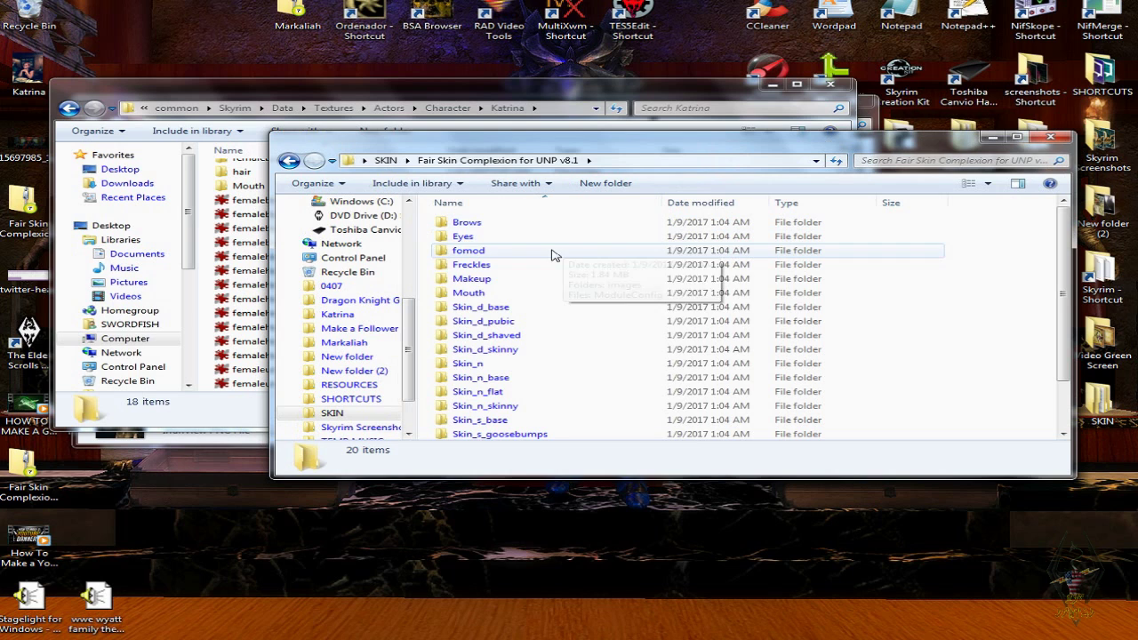
{"action": "scroll", "coordinate": [555, 320], "scroll_direction": "down", "scroll_amount": 2}
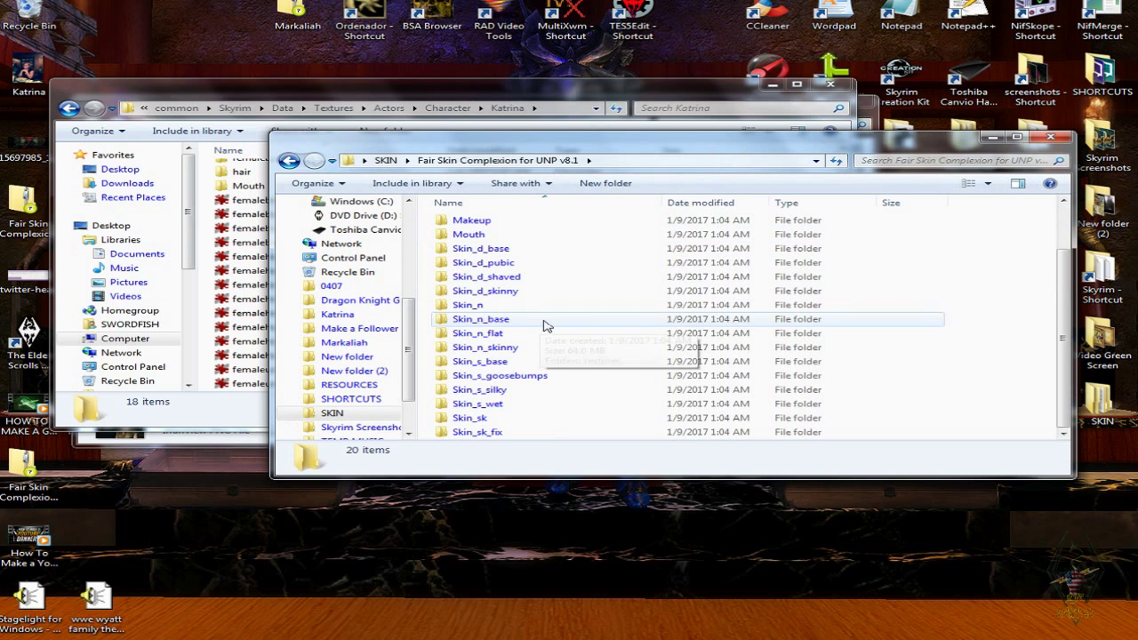
{"action": "scroll", "coordinate": [558, 324], "scroll_direction": "up", "scroll_amount": 2}
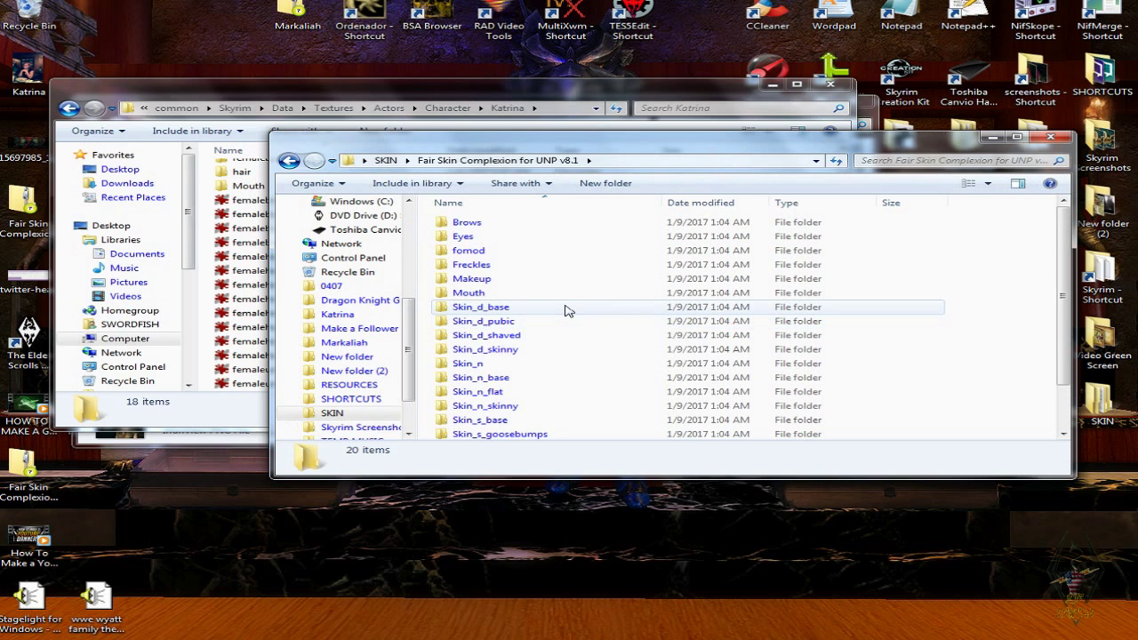
{"action": "scroll", "coordinate": [569, 310], "scroll_direction": "down", "scroll_amount": 2}
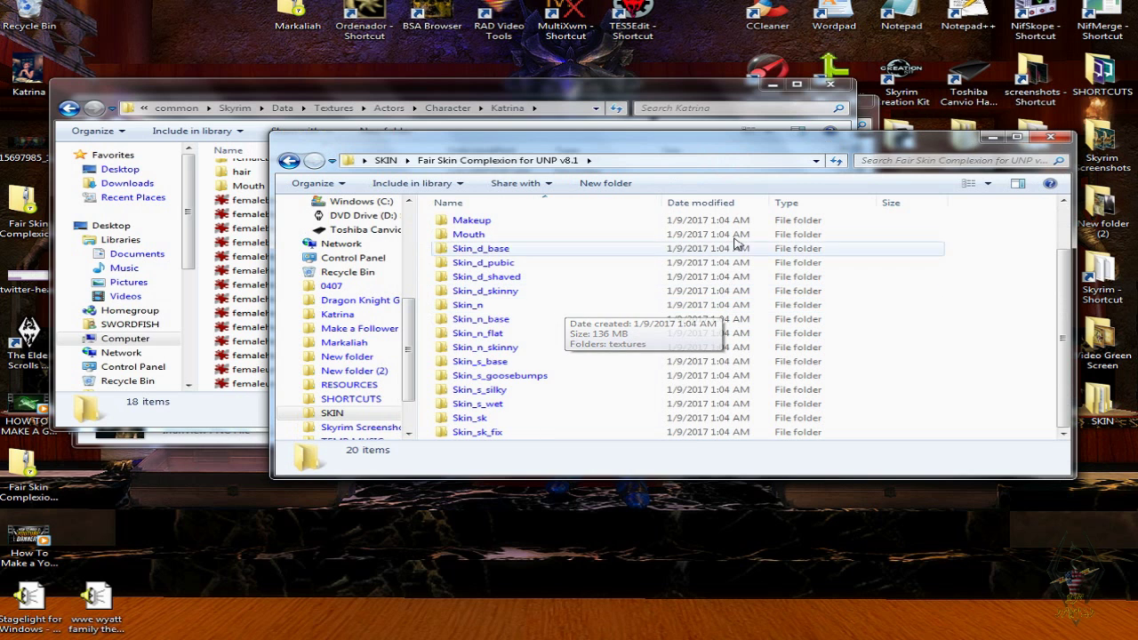
{"action": "left_click", "coordinate": [1050, 138]}
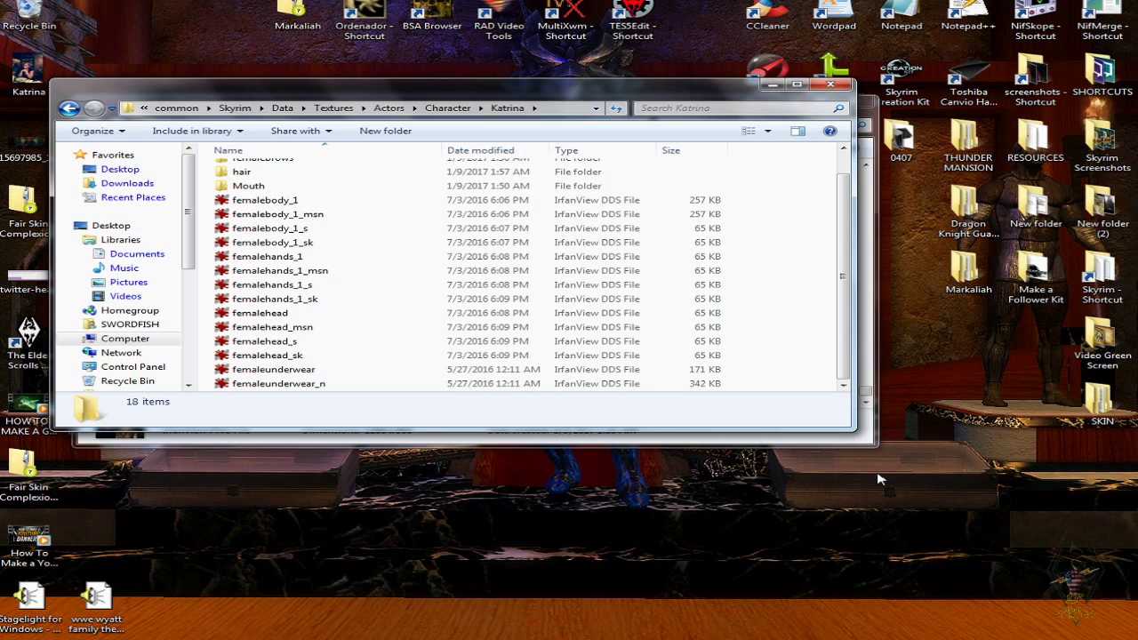
- Open the Fair mod folder under STEAM\Mod Organizer\mods on the Toshiba Canvio hard drive
{"action": "mouse_move", "coordinate": [826, 638]}
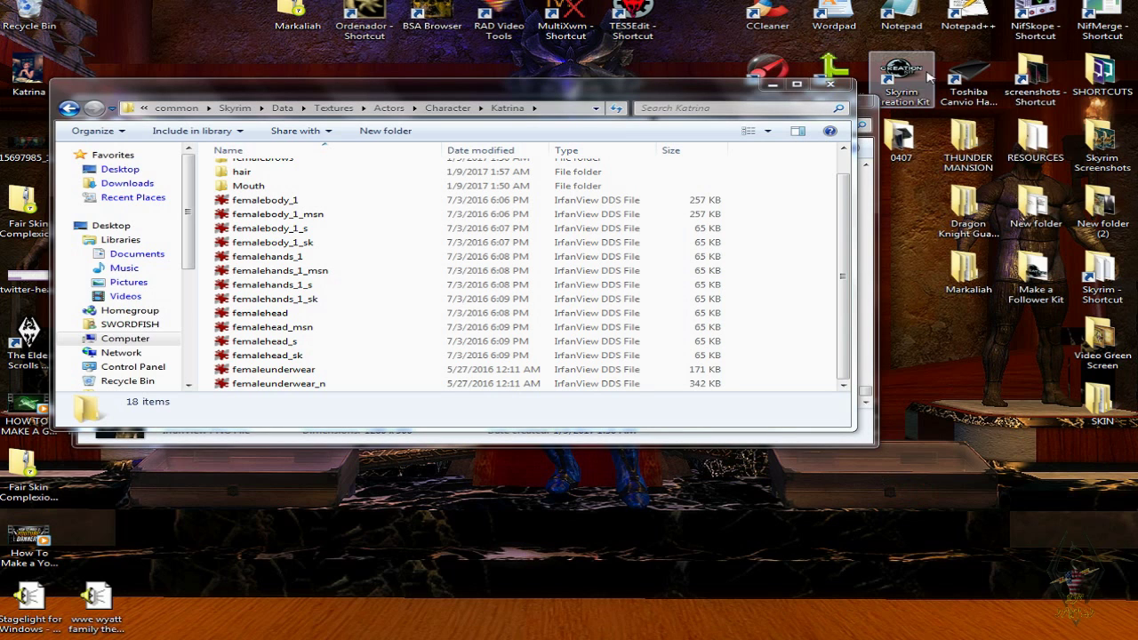
{"action": "double_click", "coordinate": [967, 79]}
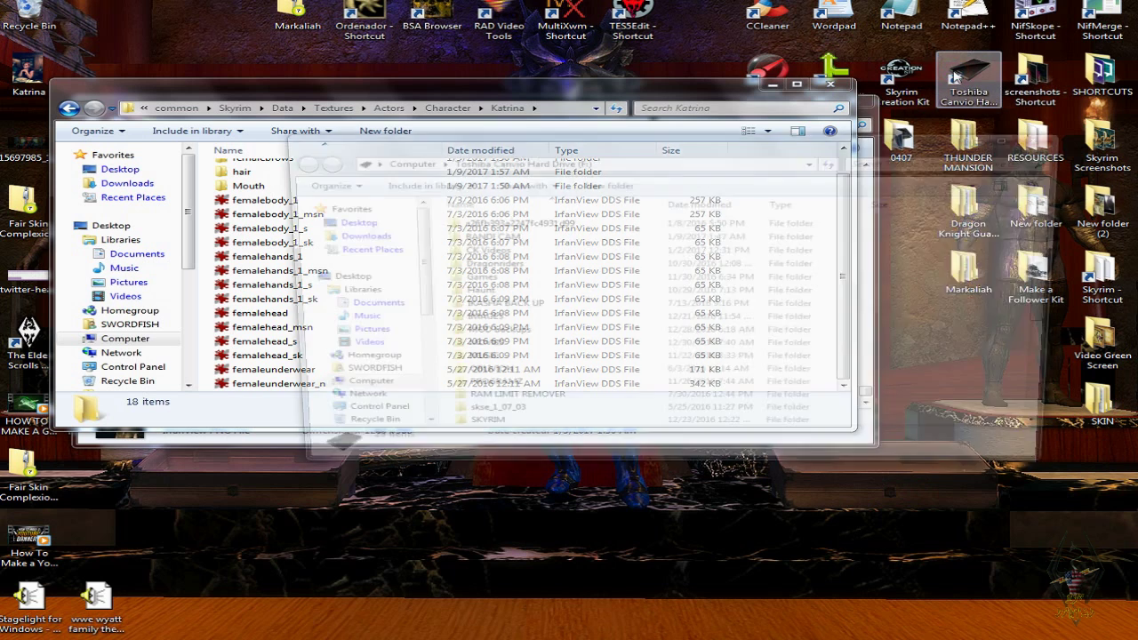
{"action": "scroll", "coordinate": [499, 404], "scroll_direction": "down", "scroll_amount": 2}
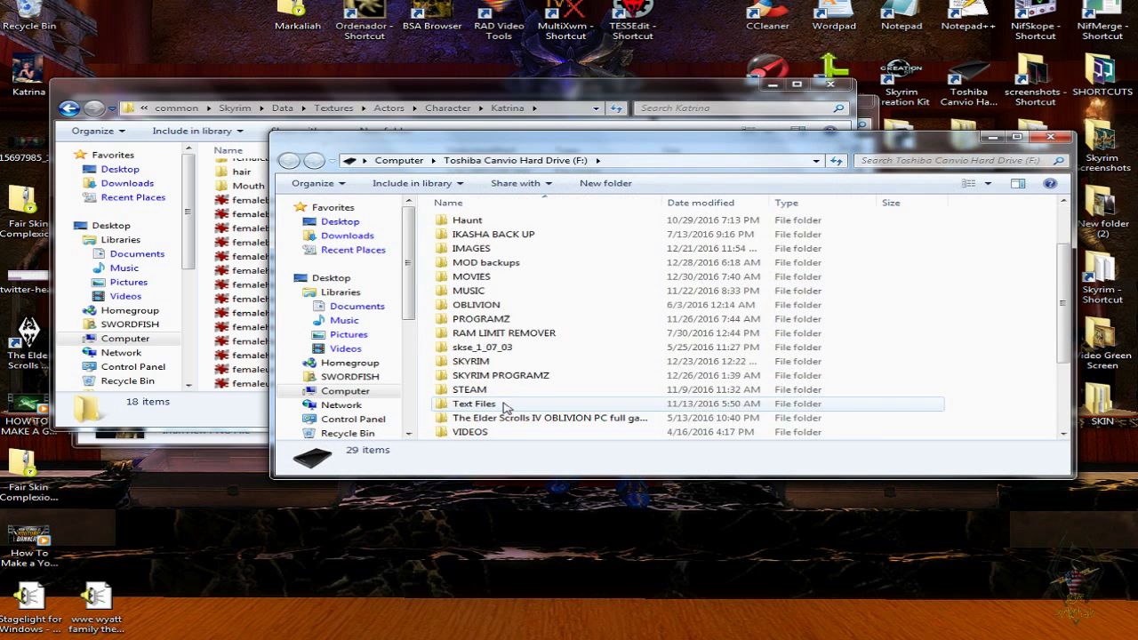
{"action": "double_click", "coordinate": [480, 388]}
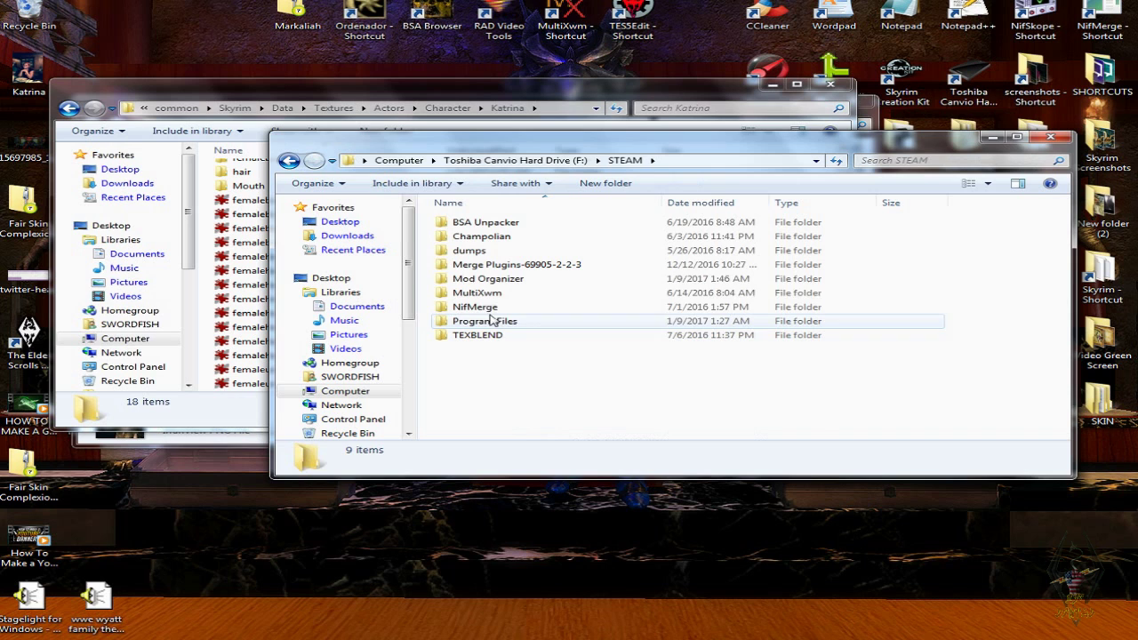
{"action": "double_click", "coordinate": [503, 280]}
{"action": "left_click", "coordinate": [489, 293]}
{"action": "double_click", "coordinate": [489, 294]}
{"action": "scroll", "coordinate": [525, 307], "scroll_direction": "down", "scroll_amount": 4}
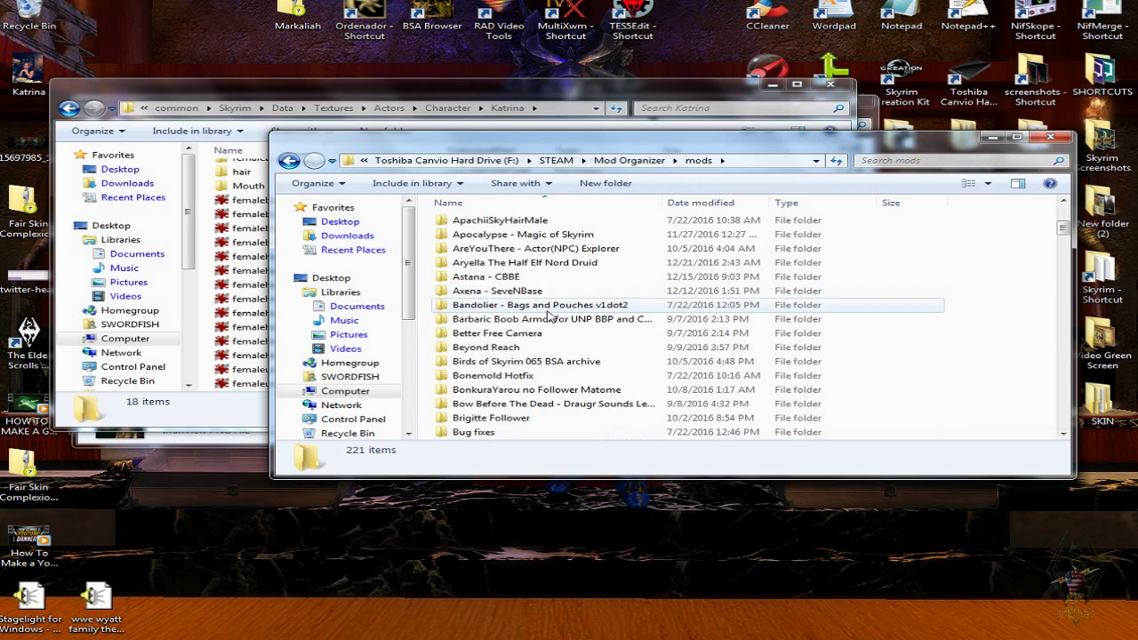
{"action": "scroll", "coordinate": [548, 313], "scroll_direction": "down", "scroll_amount": 7}
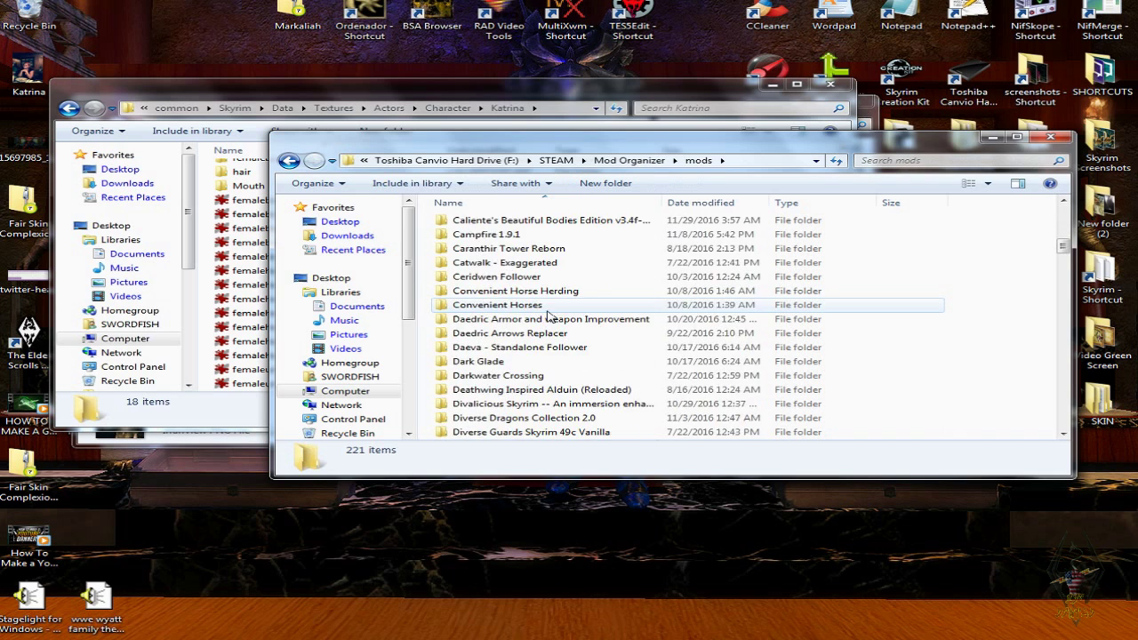
{"action": "scroll", "coordinate": [549, 316], "scroll_direction": "down", "scroll_amount": 3}
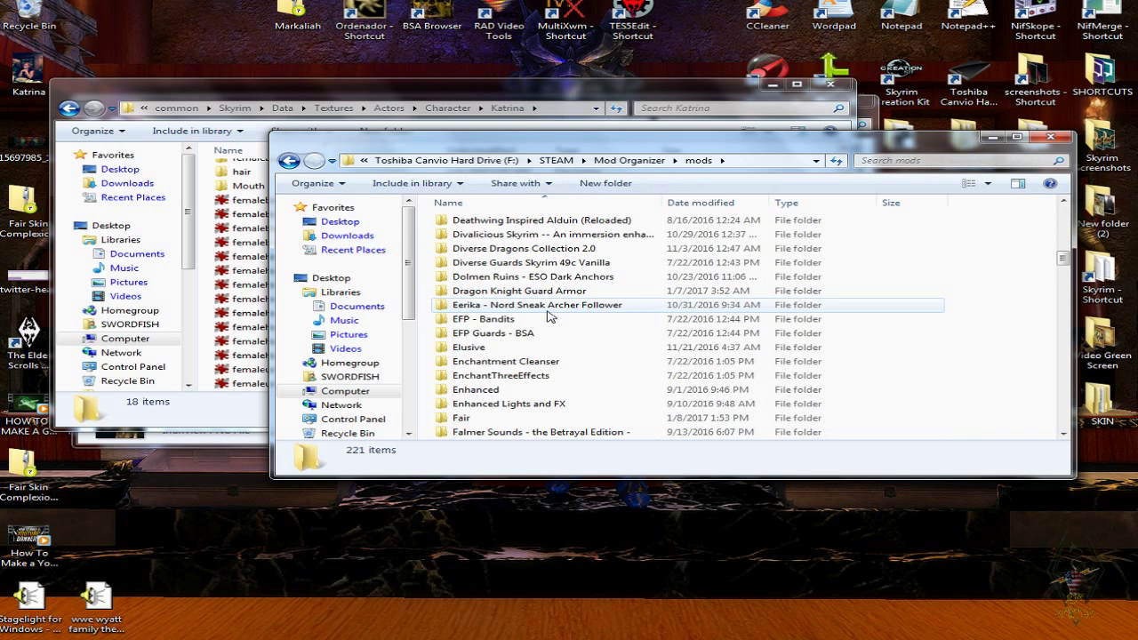
{"action": "scroll", "coordinate": [549, 316], "scroll_direction": "down", "scroll_amount": 2}
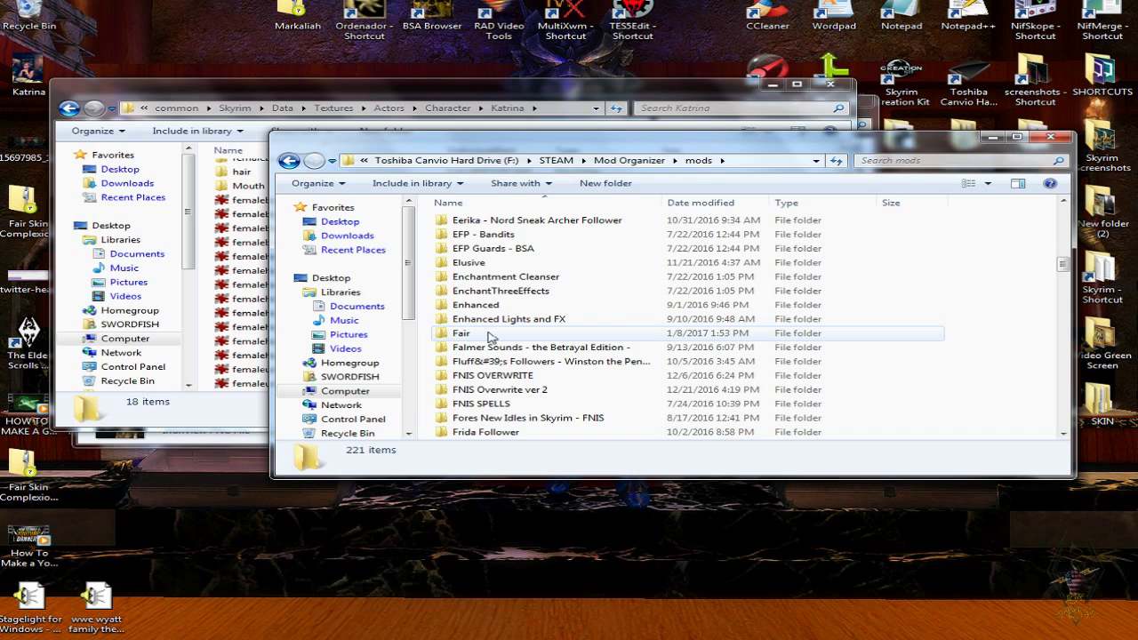
{"action": "mouse_move", "coordinate": [489, 336]}
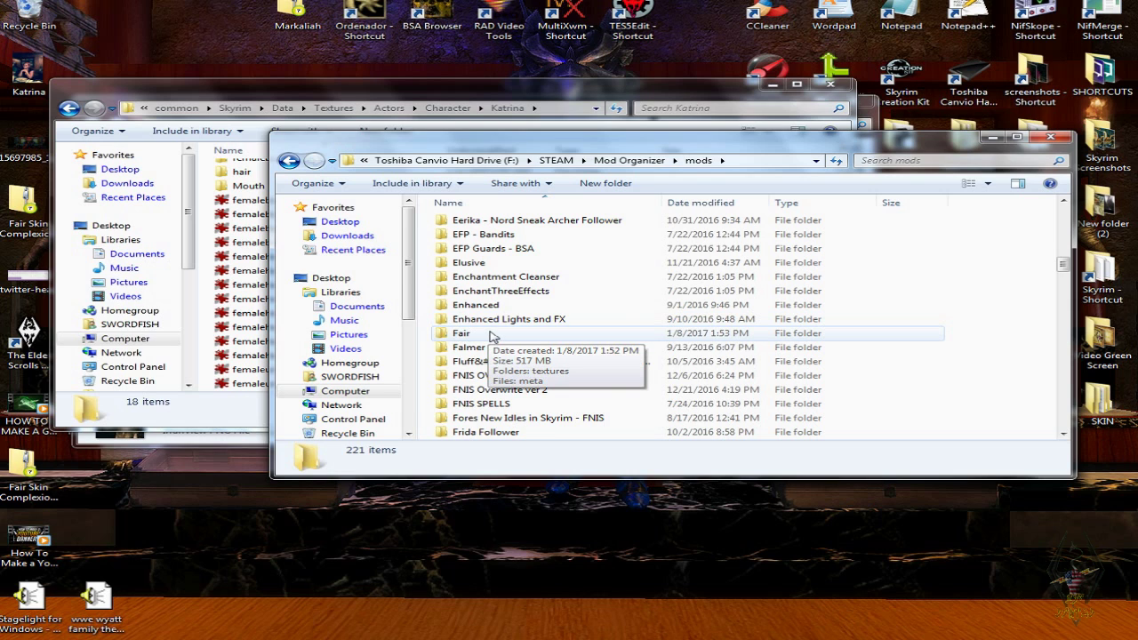
{"action": "double_click", "coordinate": [491, 334]}
- Open the textures\actors\character\female folder of the Fair mod
{"action": "left_click", "coordinate": [477, 223]}
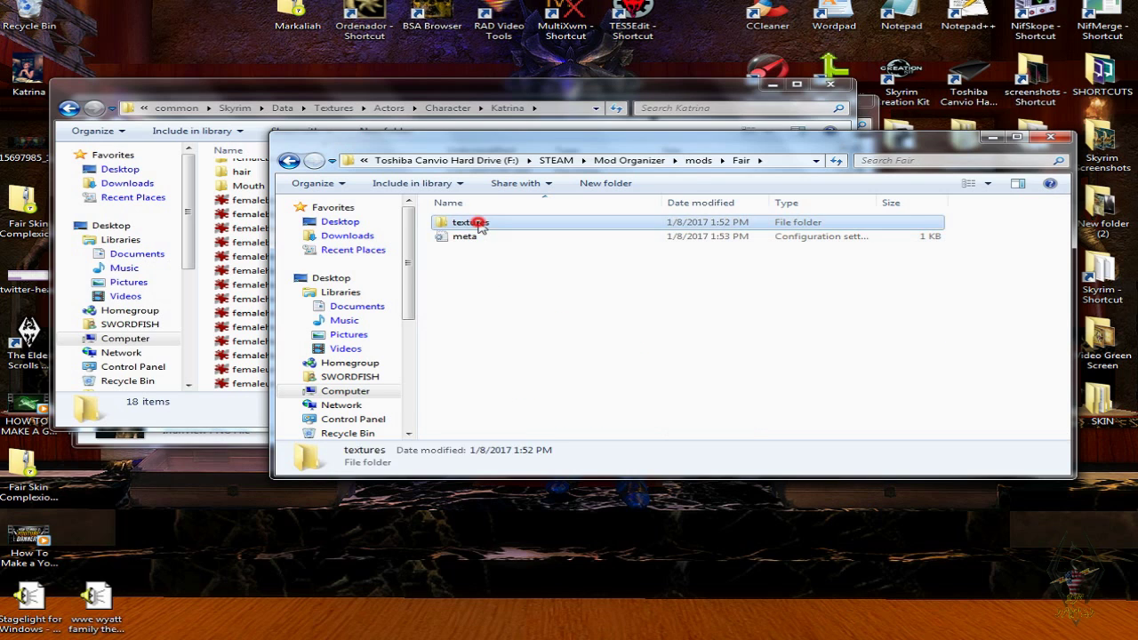
{"action": "double_click", "coordinate": [477, 223]}
{"action": "double_click", "coordinate": [483, 224]}
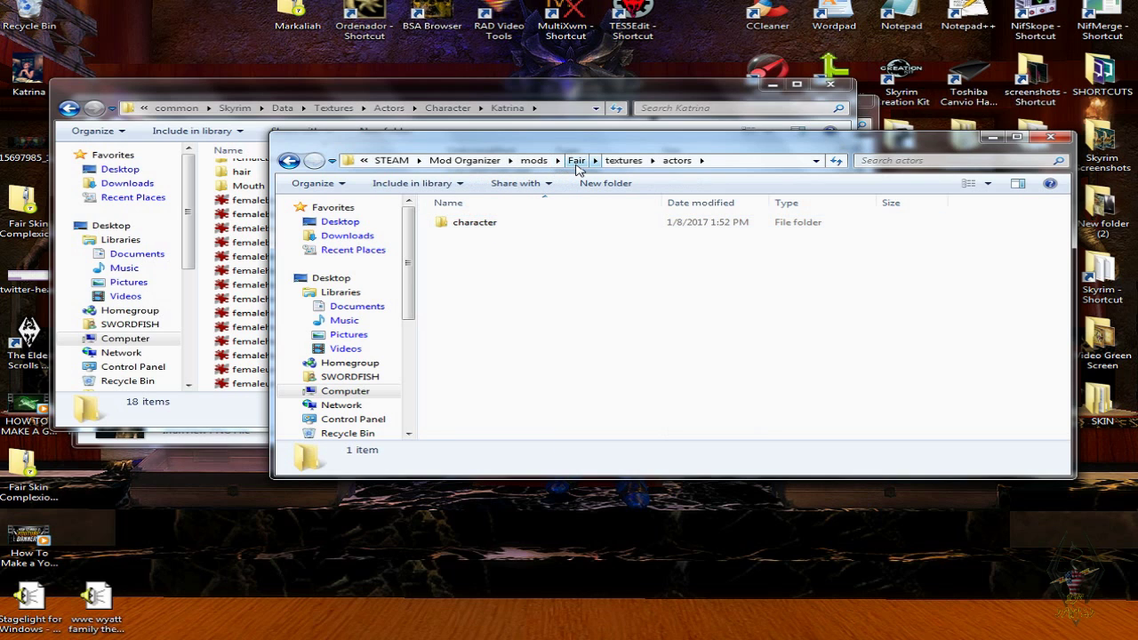
{"action": "left_click", "coordinate": [613, 162]}
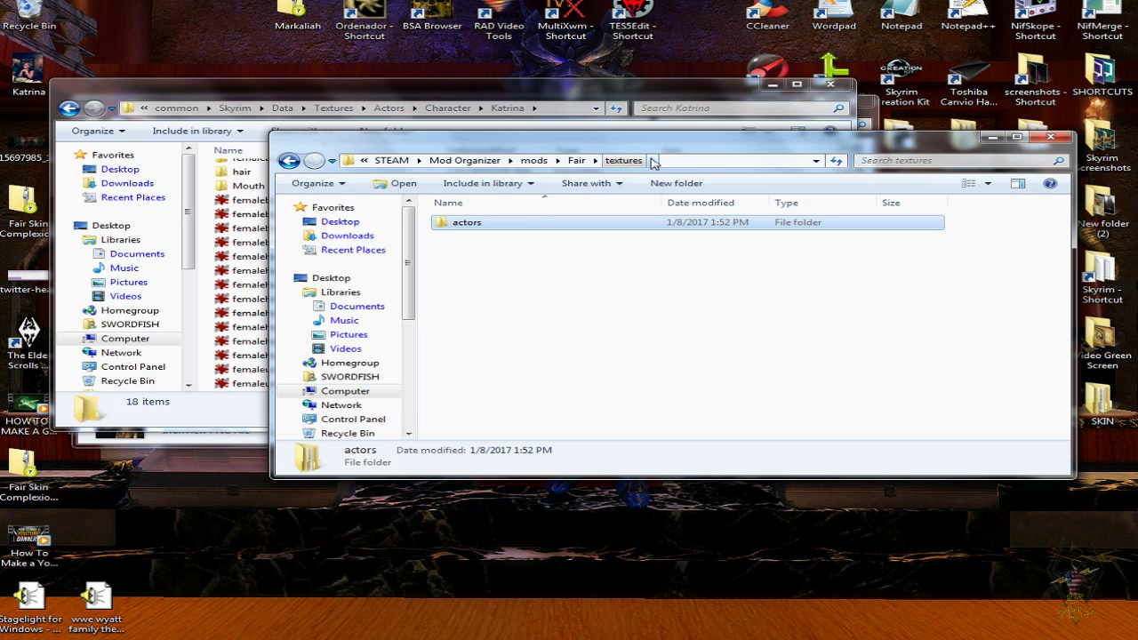
{"action": "double_click", "coordinate": [515, 221]}
{"action": "double_click", "coordinate": [500, 224]}
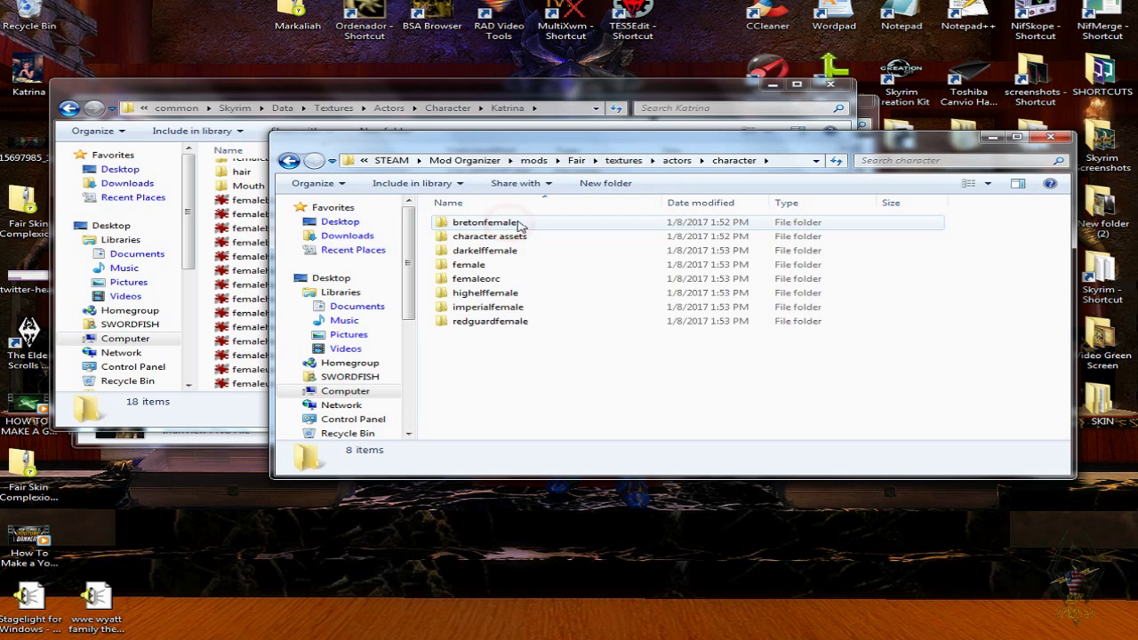
{"action": "double_click", "coordinate": [478, 268]}
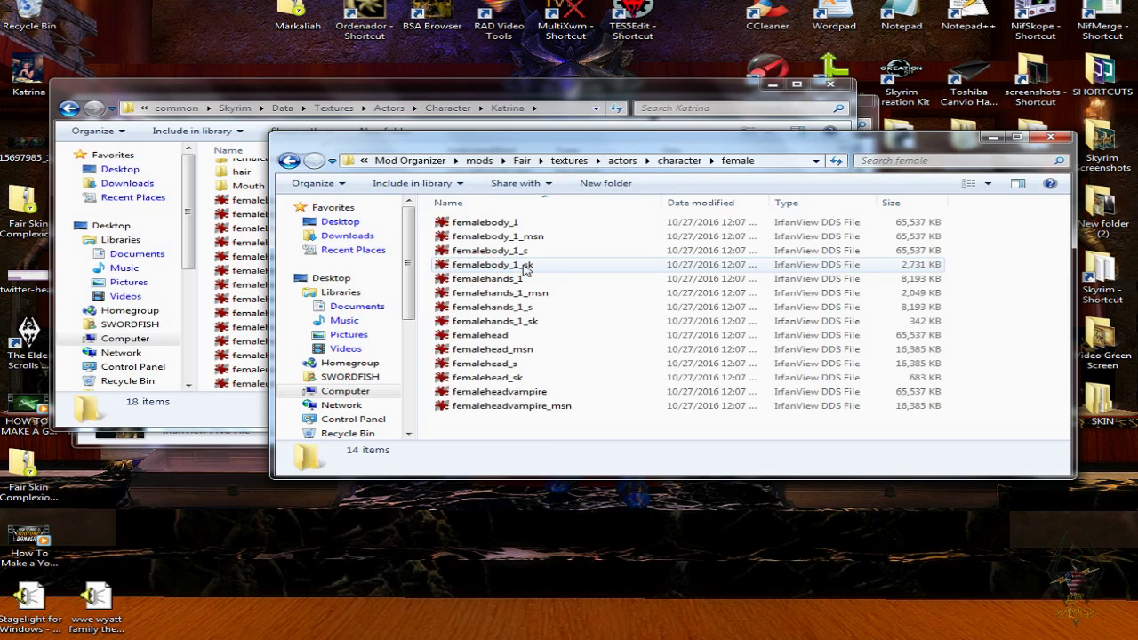
{"action": "left_click", "coordinate": [288, 161]}
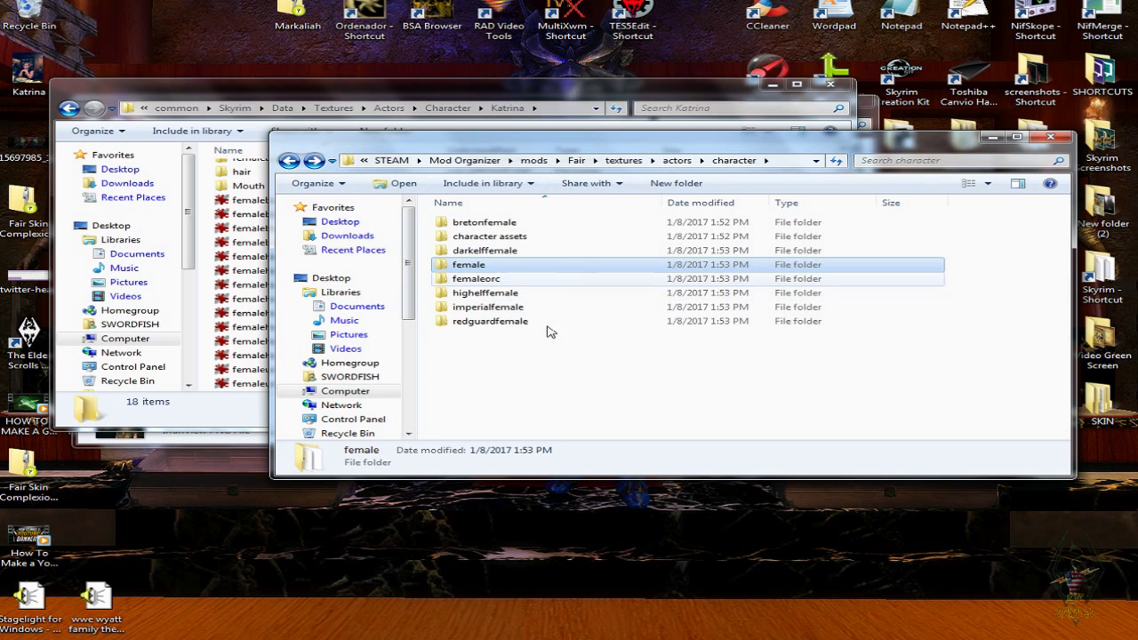
{"action": "double_click", "coordinate": [515, 264]}
- Copy the femalebody_1, femalehands_1 and femalehead textures with their _msn, _s and _sk maps, leaving out the vampire ones, and return to Katrina's textures folder
{"action": "left_click", "coordinate": [514, 227]}
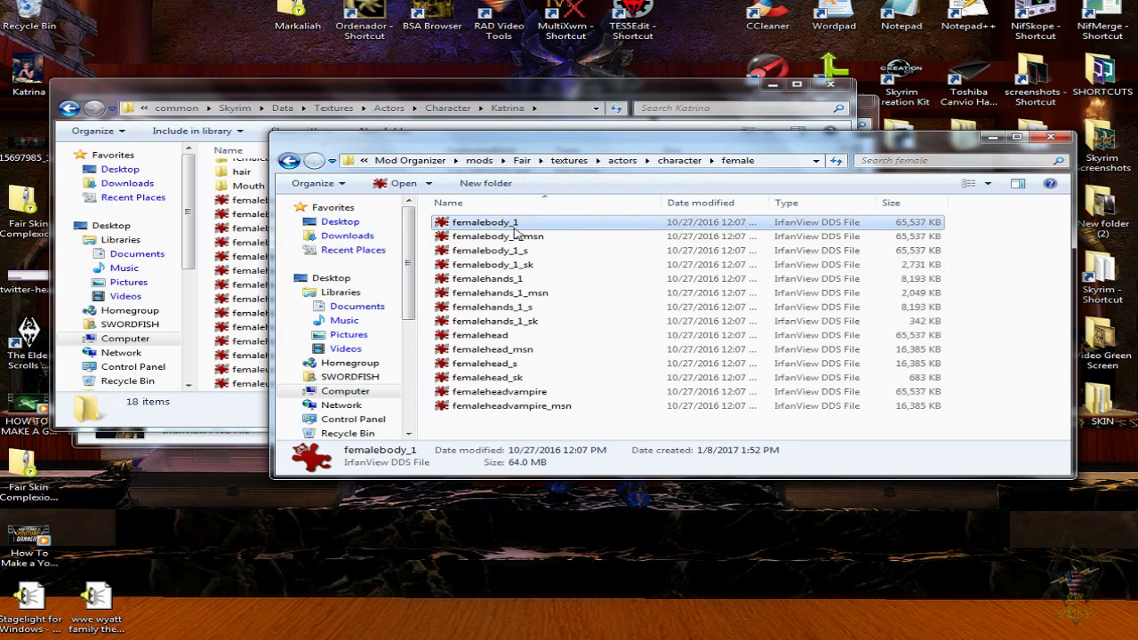
{"action": "key", "text": "shift+Down"}
{"action": "key", "text": "shift+Down"}
{"action": "key", "text": "shift+Down"}
{"action": "key", "text": "shift+Down"}
{"action": "key", "text": "shift+Down"}
{"action": "key", "text": "shift+Down"}
{"action": "key", "text": "shift+Down"}
{"action": "key", "text": "shift+Down"}
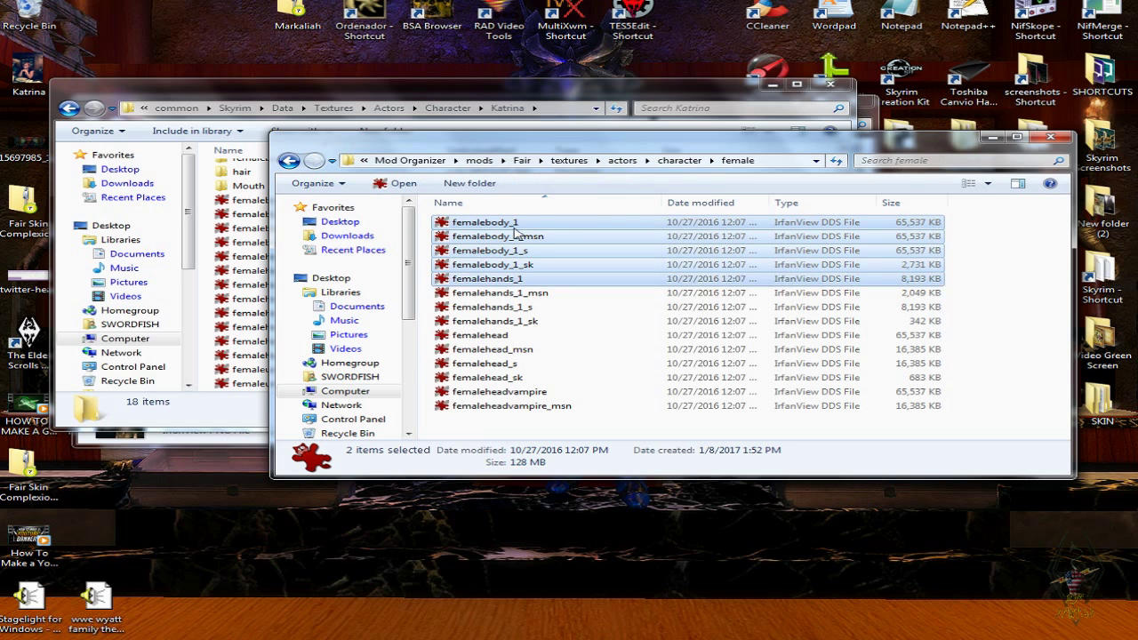
{"action": "key", "text": "shift+Down"}
{"action": "key", "text": "shift+Down"}
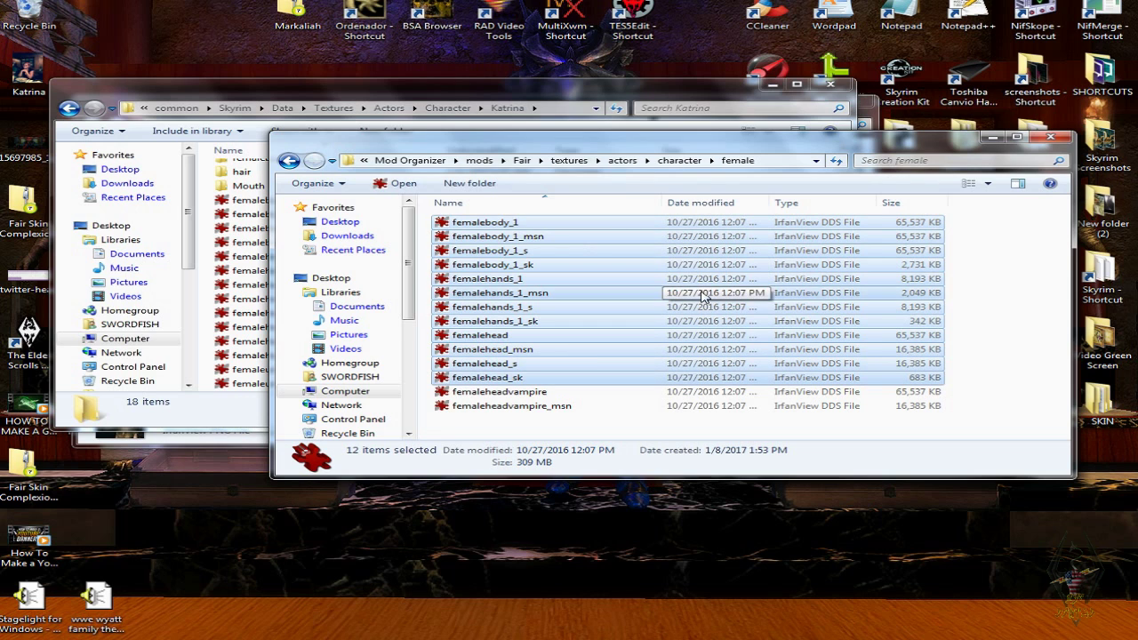
{"action": "right_click", "coordinate": [597, 297]}
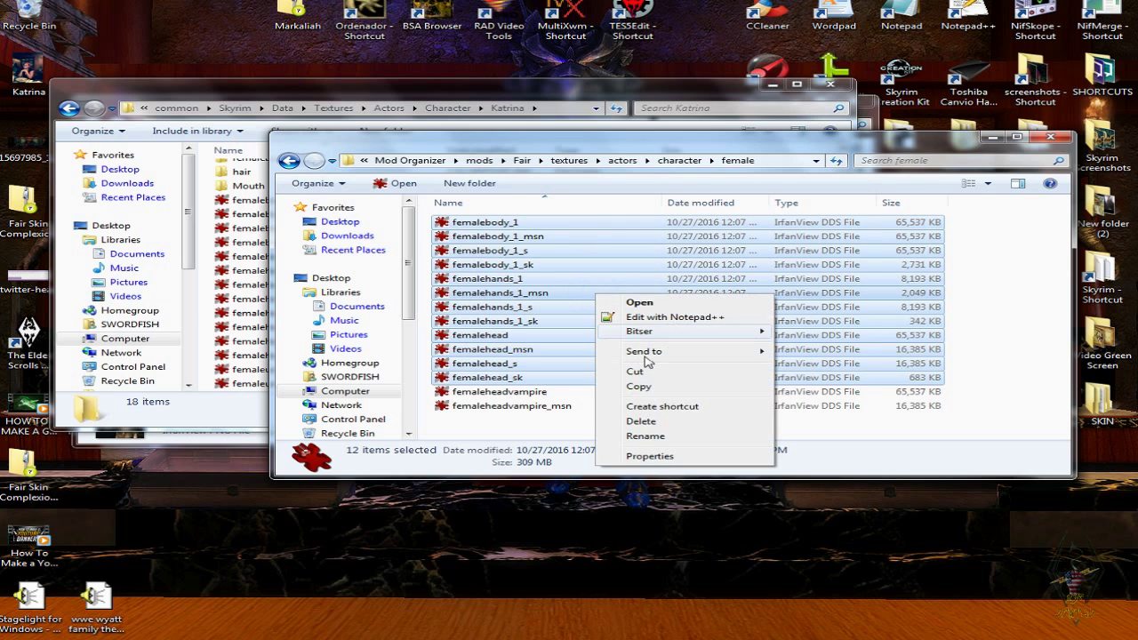
{"action": "left_click", "coordinate": [639, 388]}
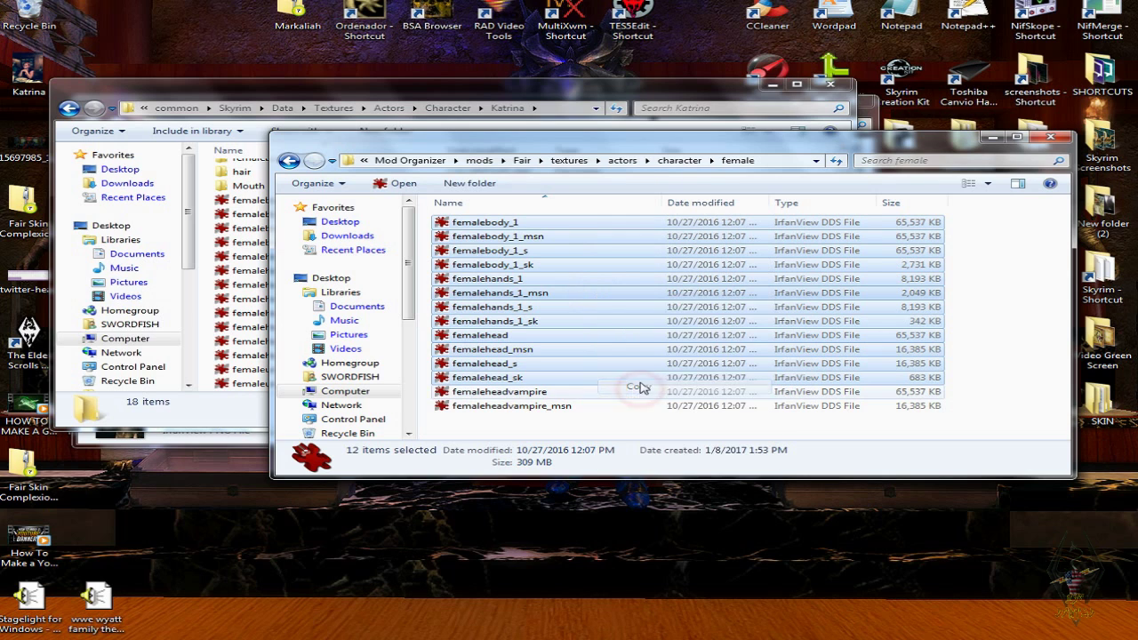
{"action": "left_click", "coordinate": [583, 89]}
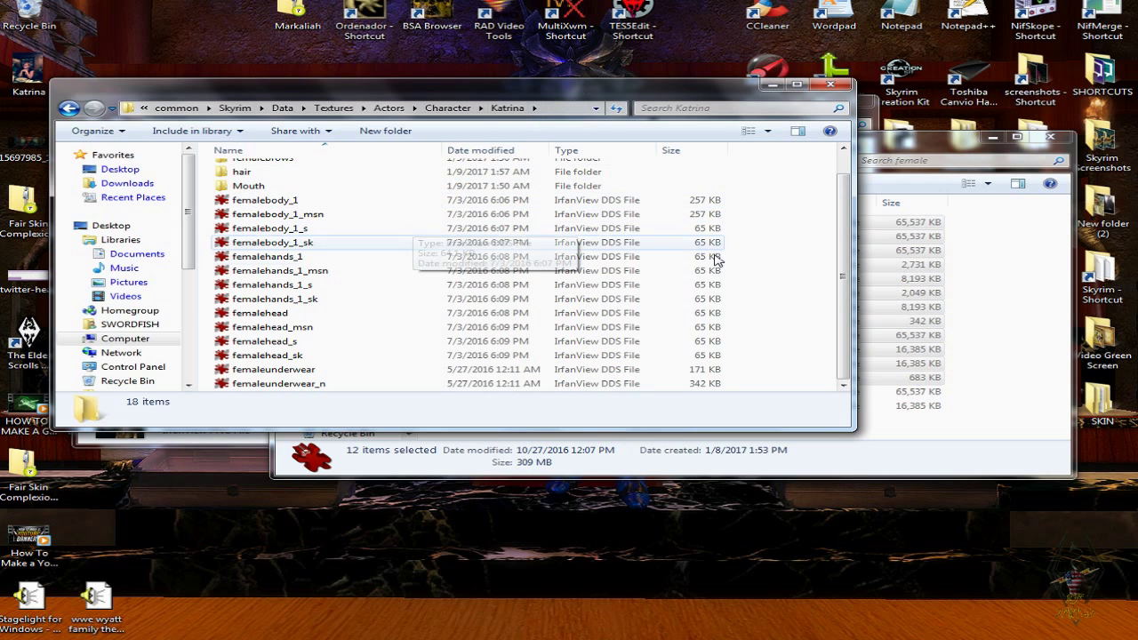
- Paste the copied Fair body, hands and head textures into Katrina's textures folder, replacing all the existing files of the same name
{"action": "right_click", "coordinate": [790, 299]}
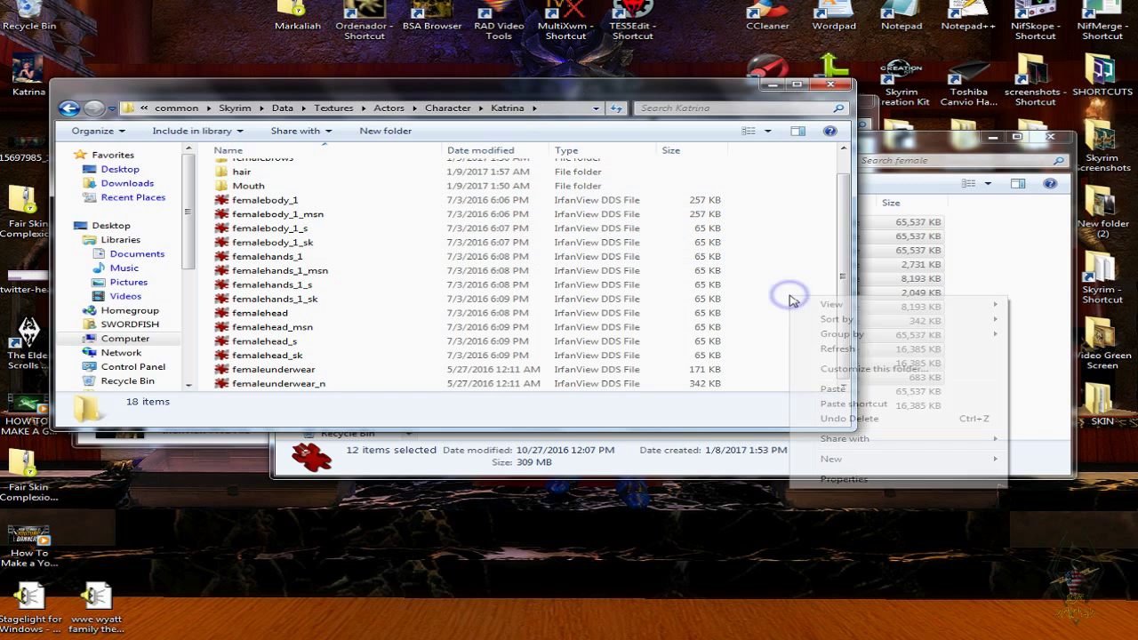
{"action": "left_click", "coordinate": [836, 389]}
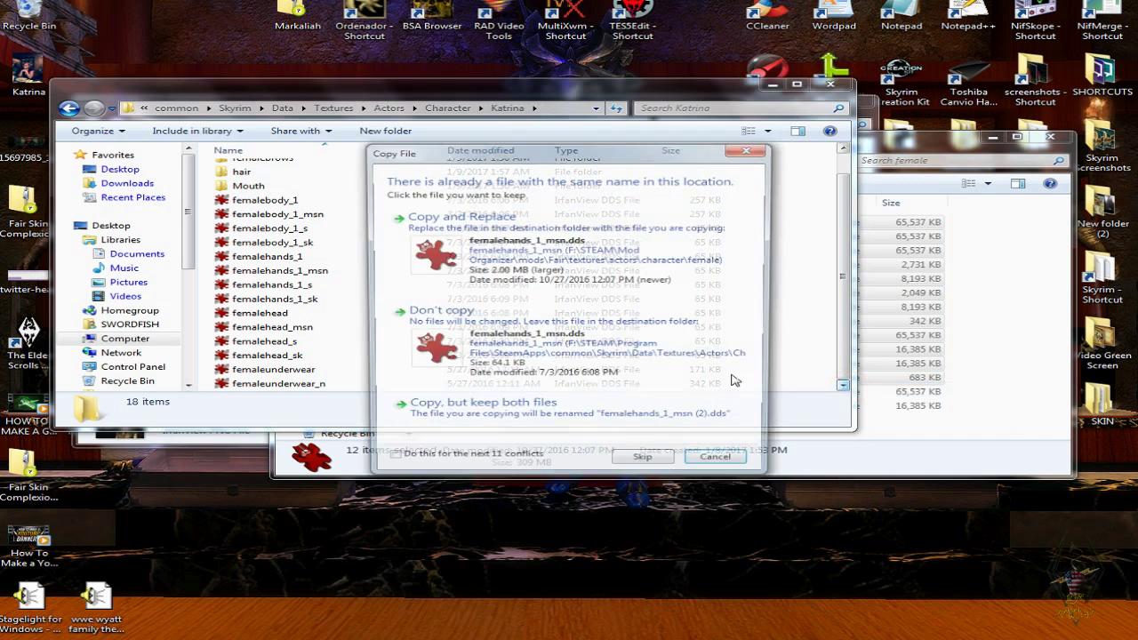
{"action": "left_click", "coordinate": [390, 463]}
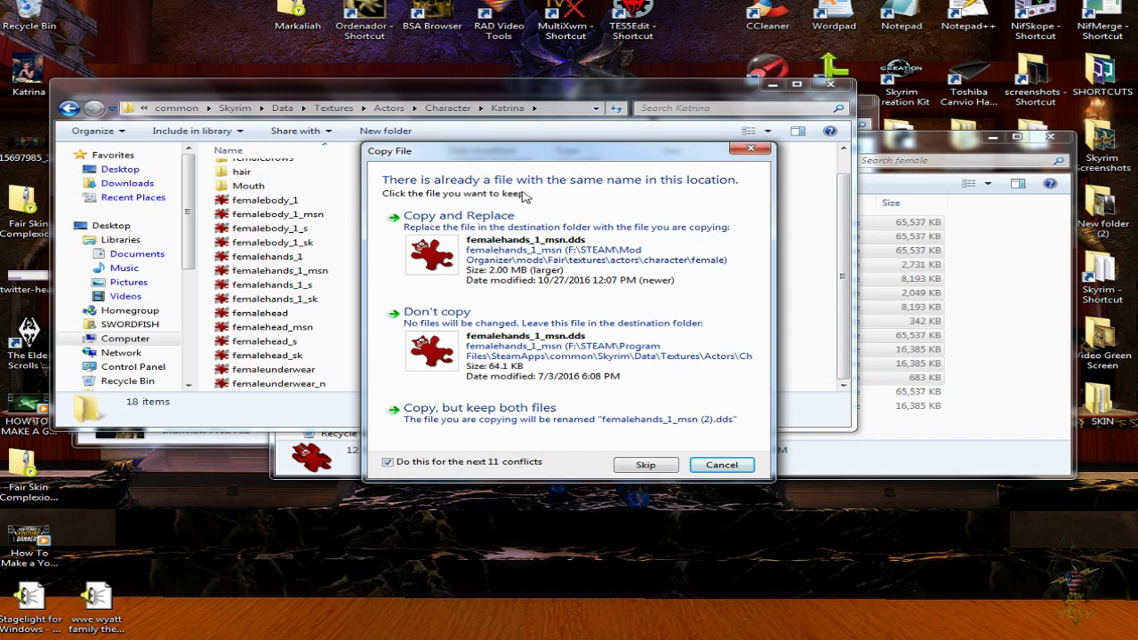
{"action": "left_click", "coordinate": [532, 274]}
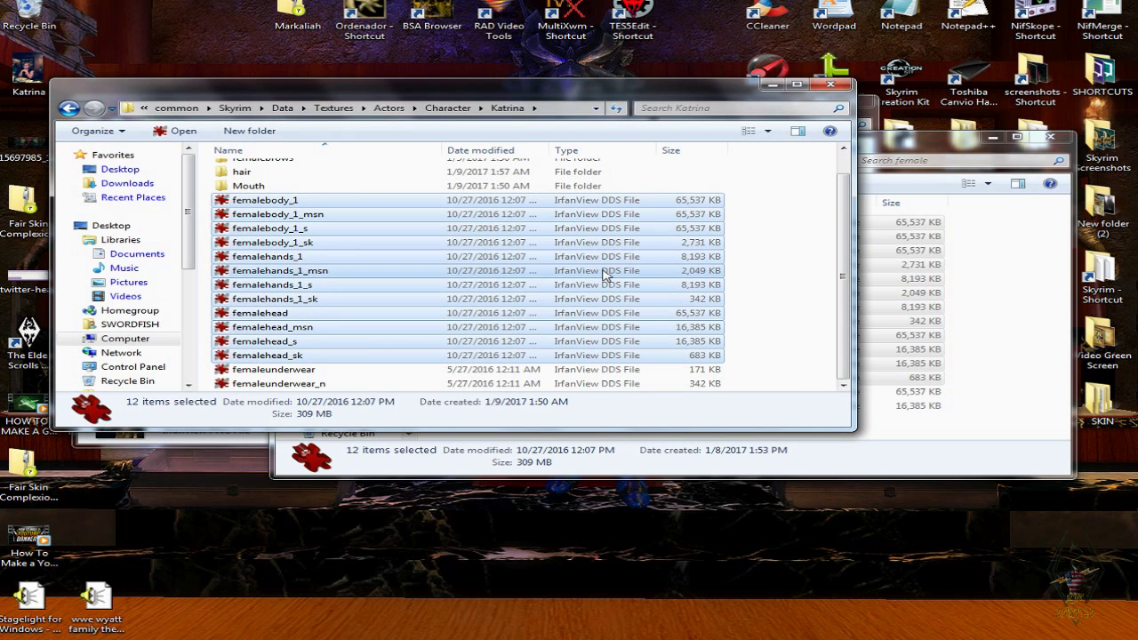
- Delete the femaleunderwear and femaleunderwear_n textures from Katrina's textures folder
{"action": "left_click", "coordinate": [336, 368]}
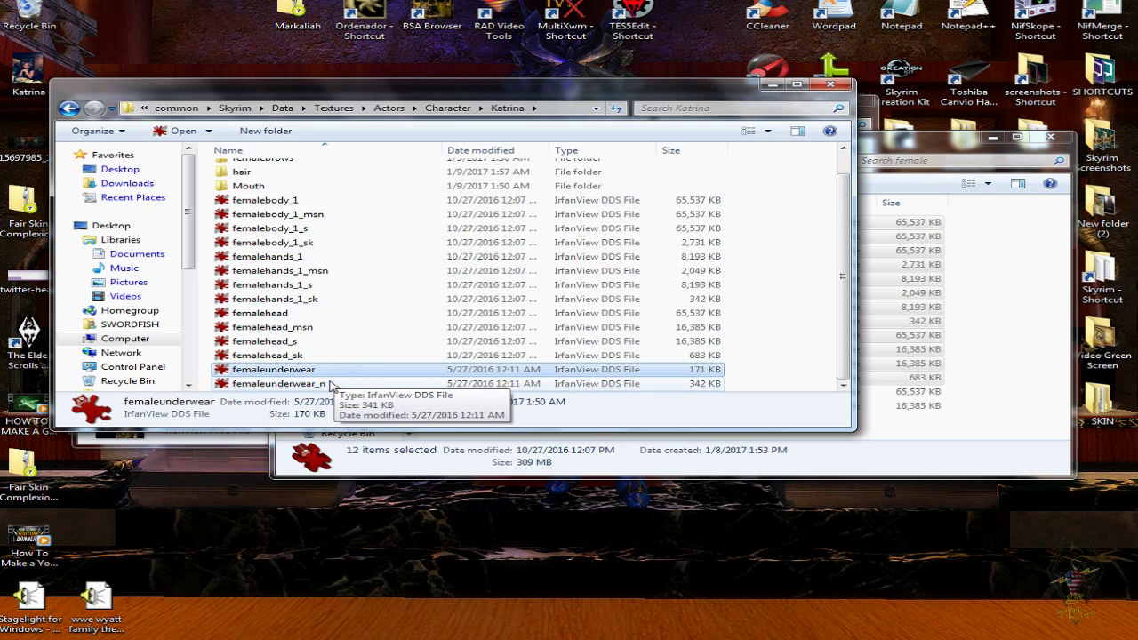
{"action": "left_click", "coordinate": [331, 383], "text": "shift"}
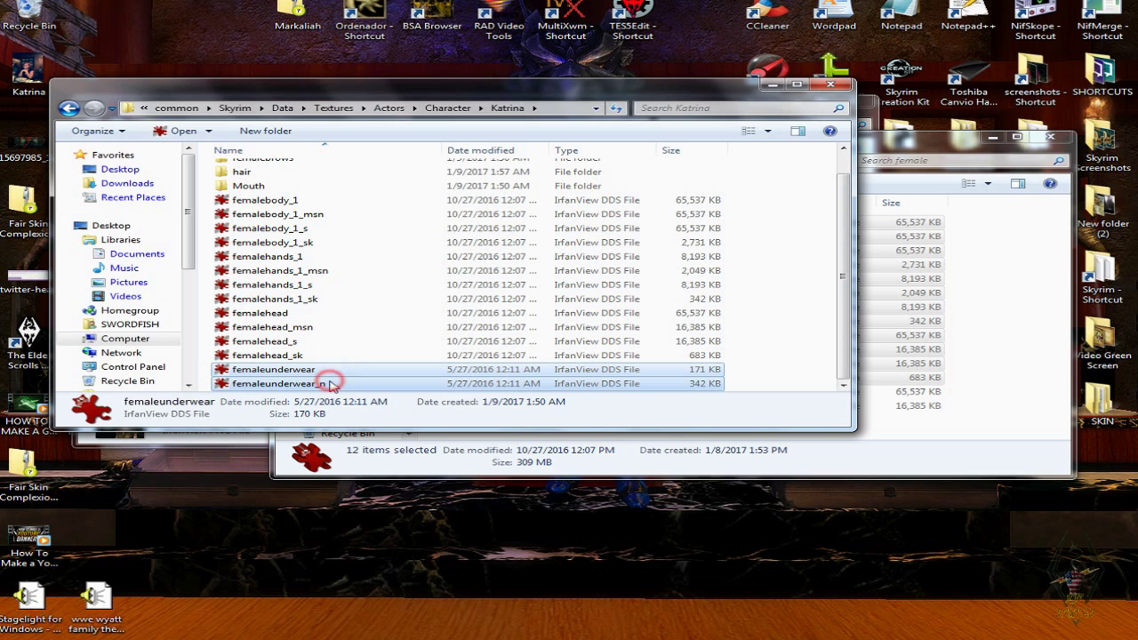
{"action": "key", "text": "Delete"}
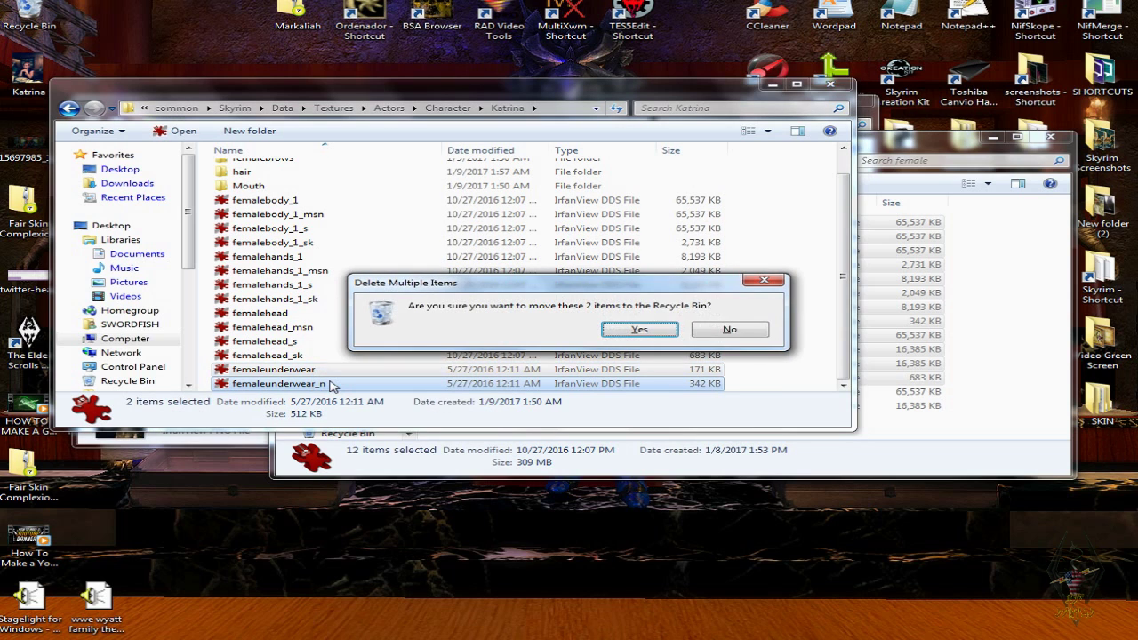
{"action": "left_click", "coordinate": [639, 330]}
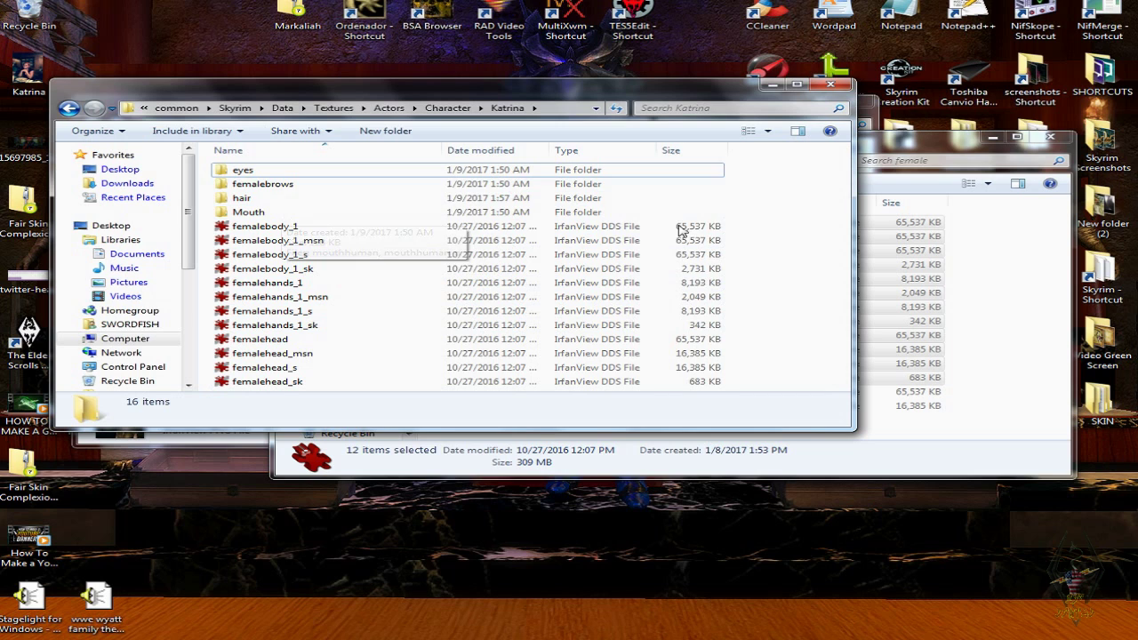
{"action": "left_click", "coordinate": [280, 185]}
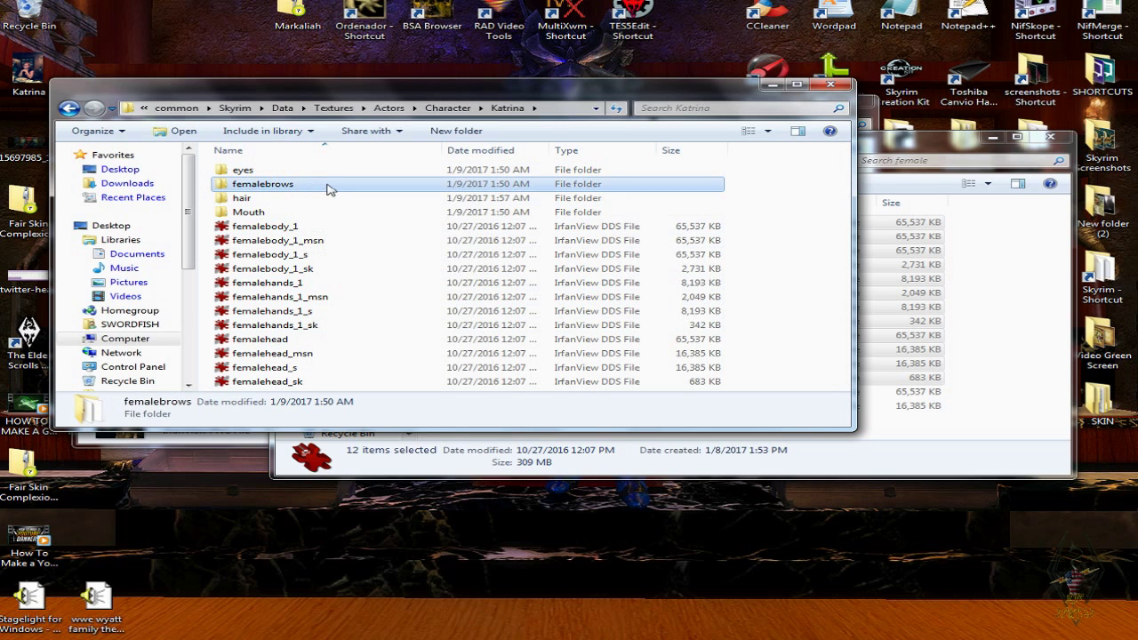
{"action": "double_click", "coordinate": [327, 187]}
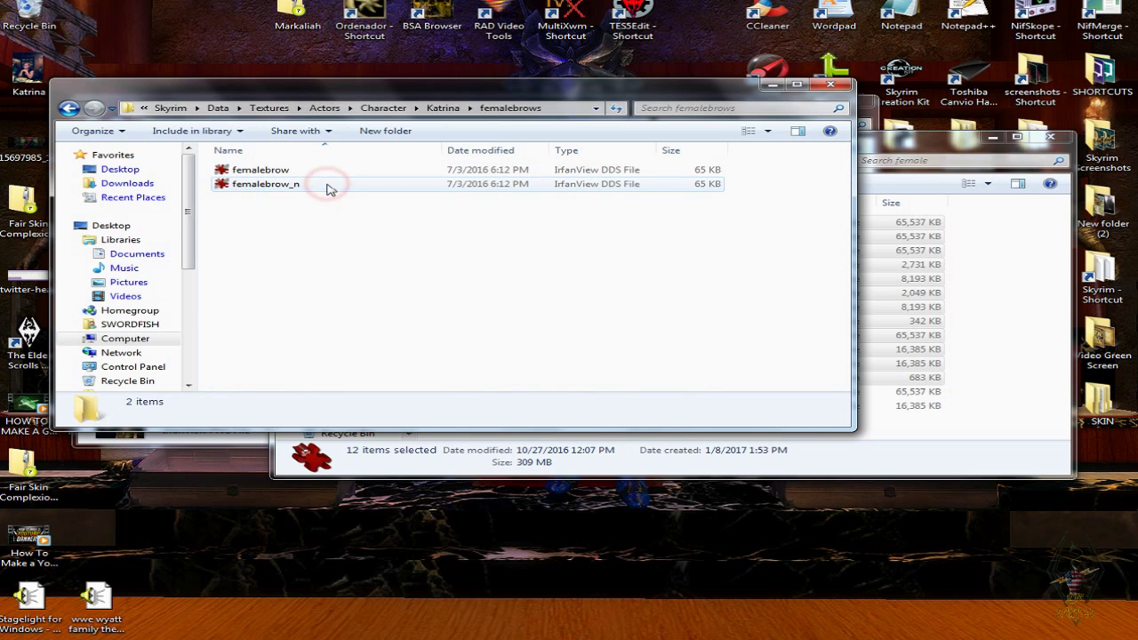
{"action": "left_click", "coordinate": [69, 108]}
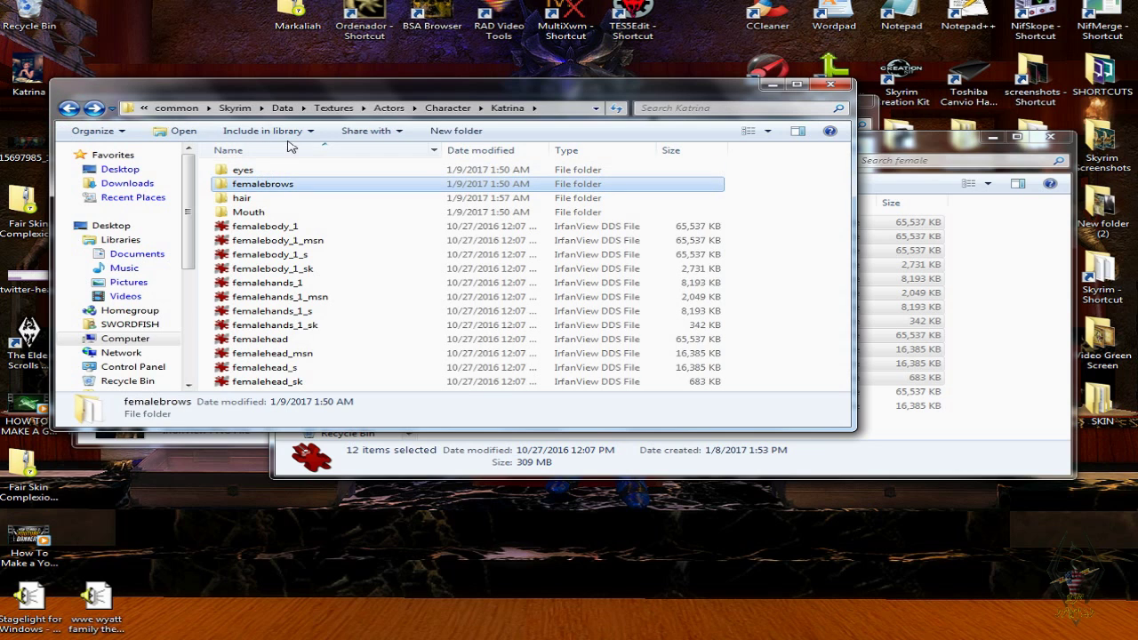
{"action": "left_click", "coordinate": [284, 111]}
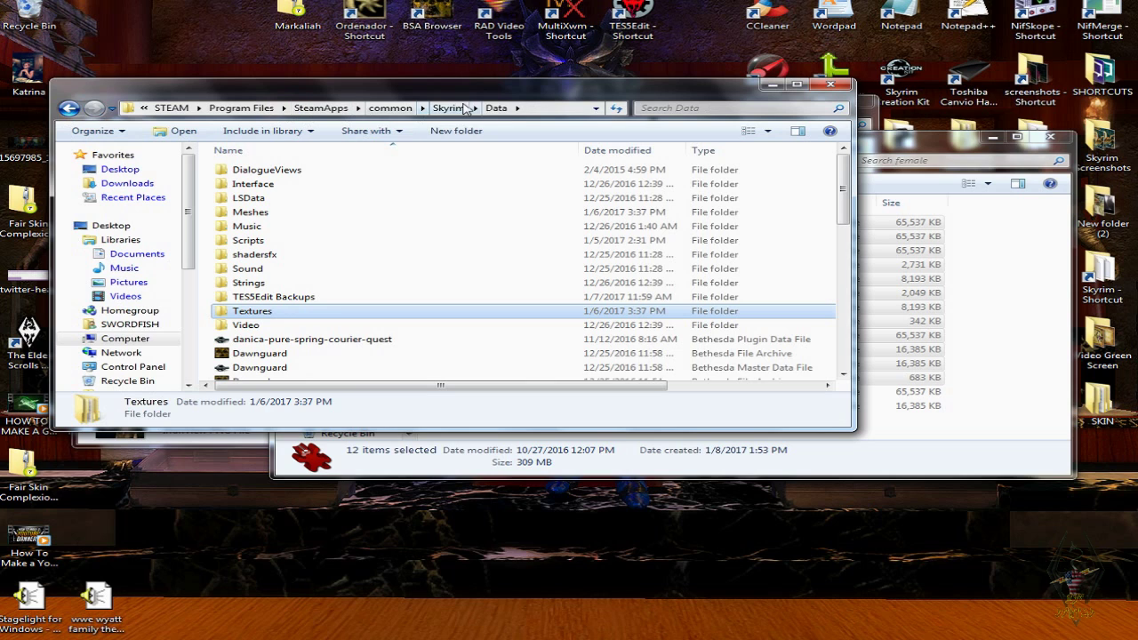
{"action": "left_click", "coordinate": [499, 107]}
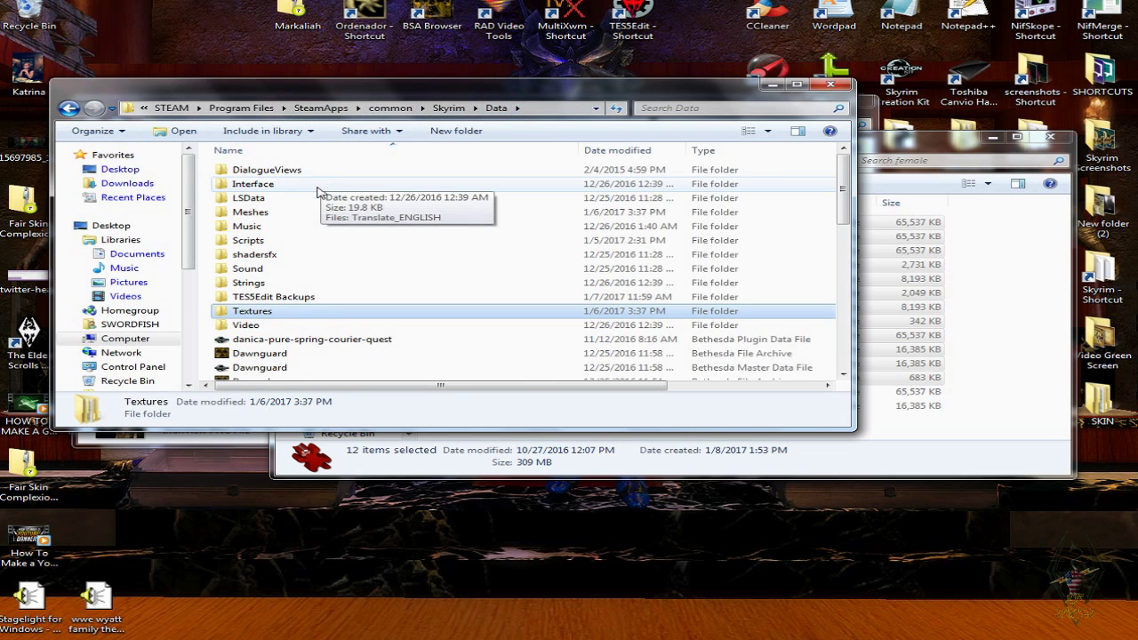
- Open the Textures\Actors\Character\Katrina\femalebrows folder from Skyrim's Data folder
{"action": "left_click", "coordinate": [321, 311]}
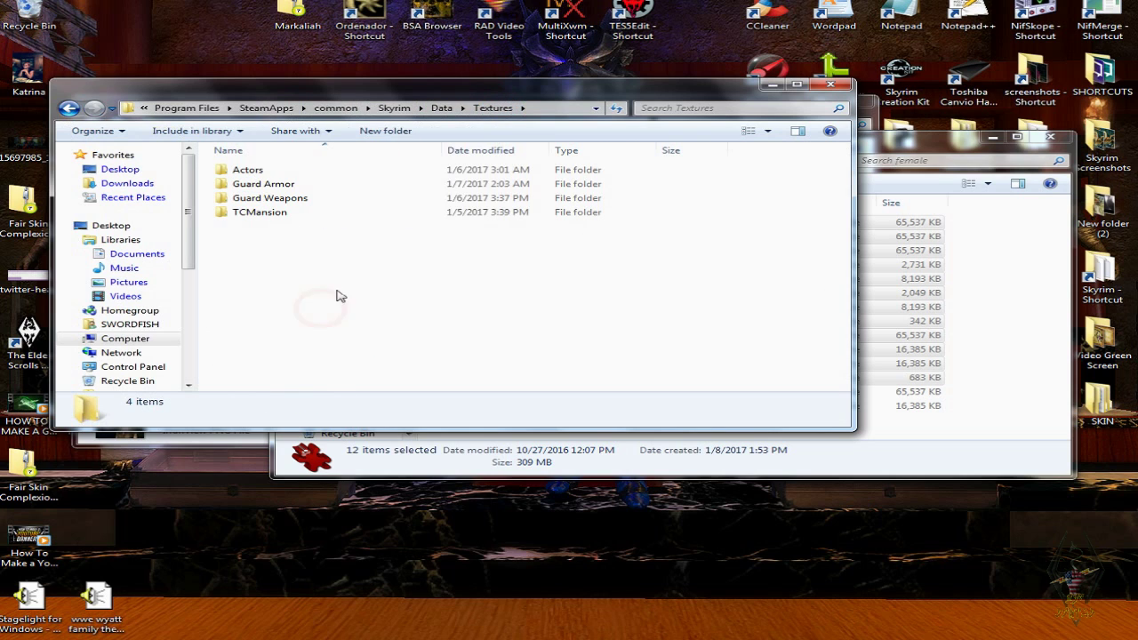
{"action": "double_click", "coordinate": [286, 172]}
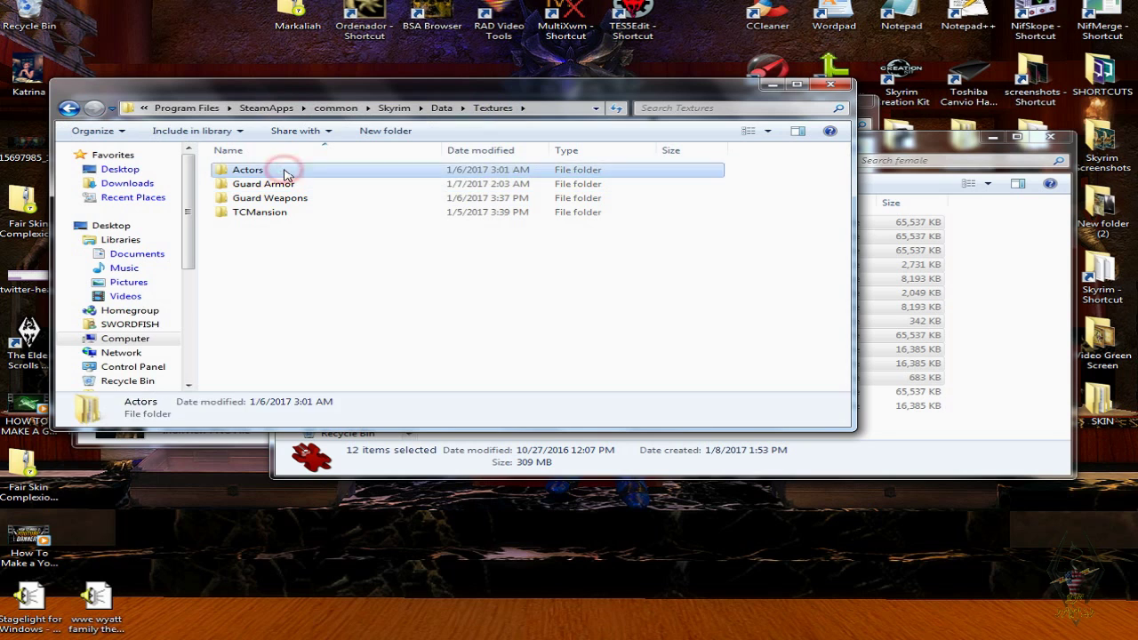
{"action": "double_click", "coordinate": [285, 172]}
{"action": "double_click", "coordinate": [286, 184]}
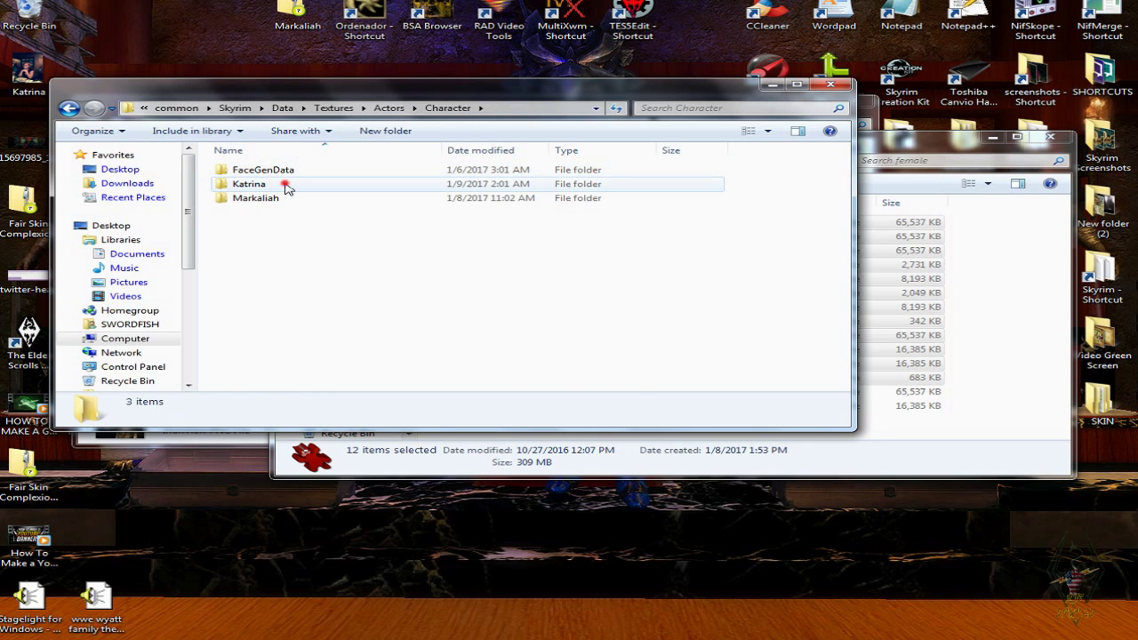
{"action": "left_click", "coordinate": [296, 186]}
{"action": "double_click", "coordinate": [296, 186]}
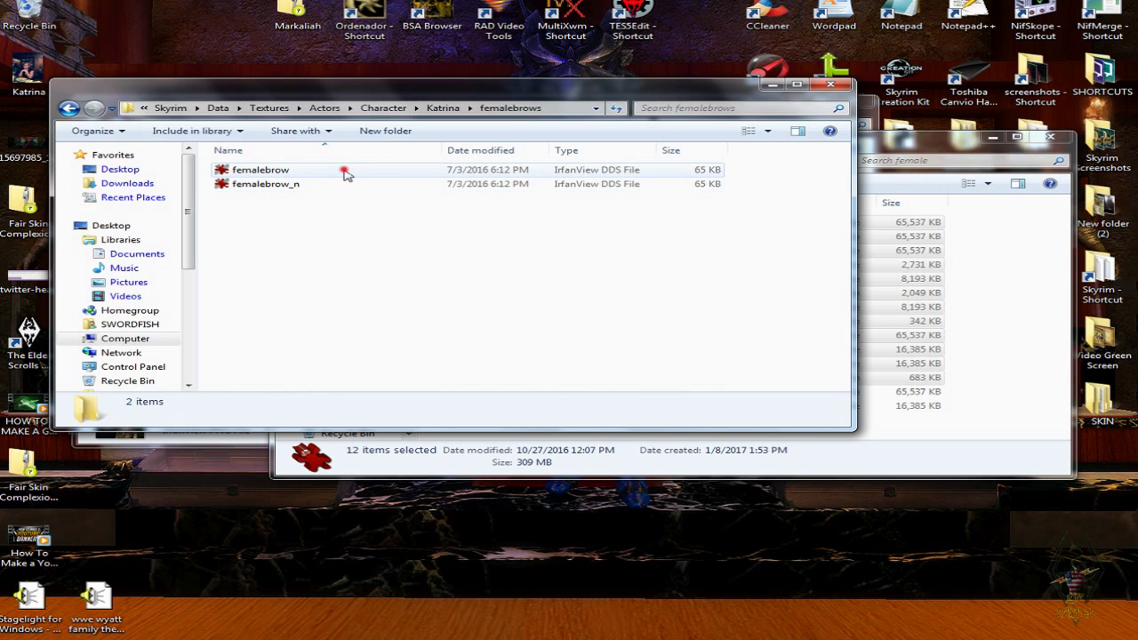
- Preview the femalebrow texture from Katrina's femalebrows folder in IrfanView and close it
{"action": "left_click", "coordinate": [345, 171]}
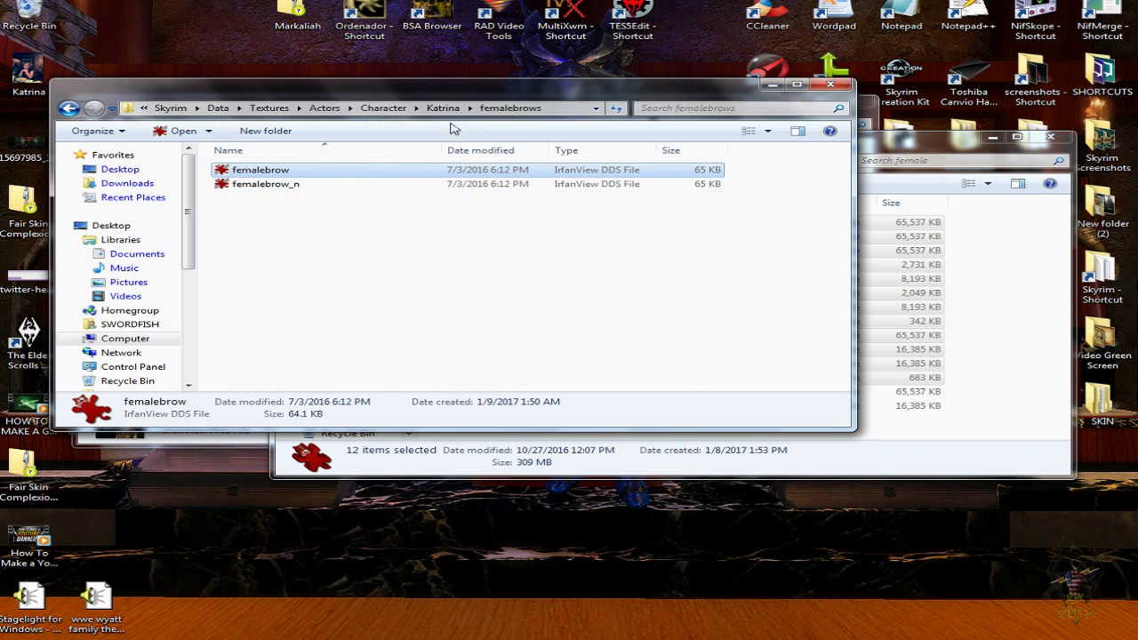
{"action": "left_click", "coordinate": [915, 151]}
{"action": "left_click_drag", "start_coordinate": [899, 151], "coordinate": [754, 218]}
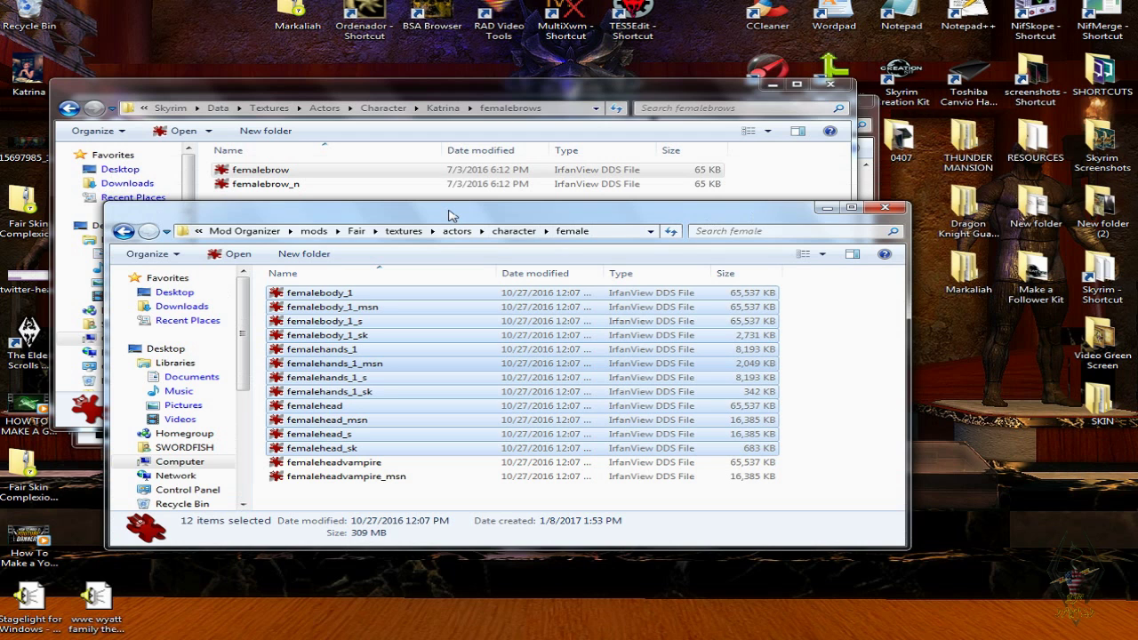
{"action": "double_click", "coordinate": [271, 169]}
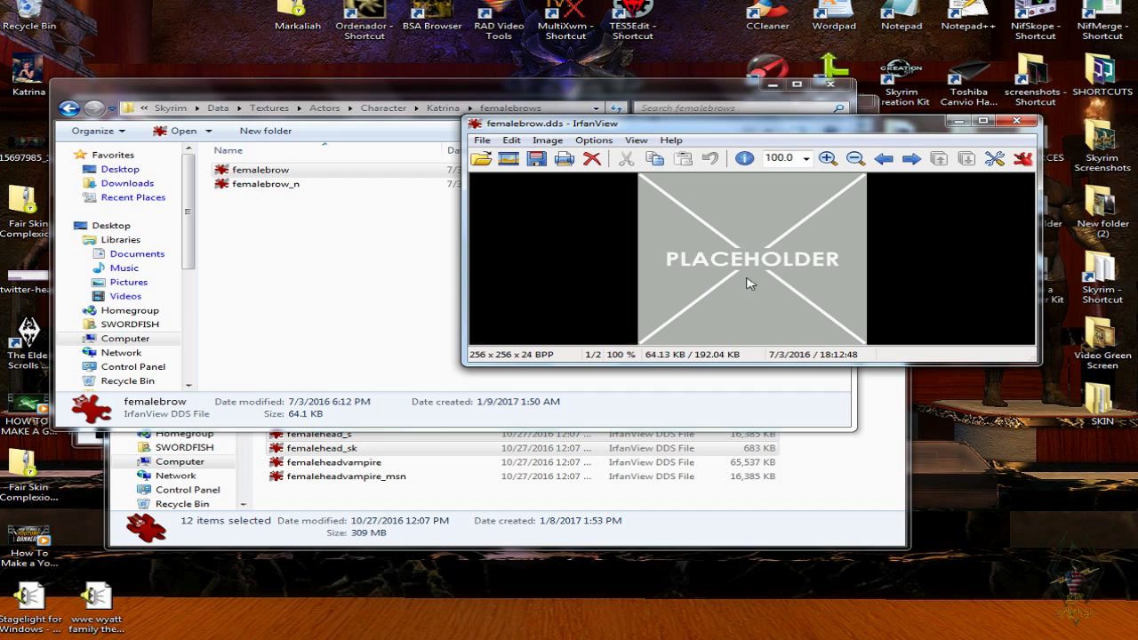
{"action": "left_click", "coordinate": [1016, 121]}
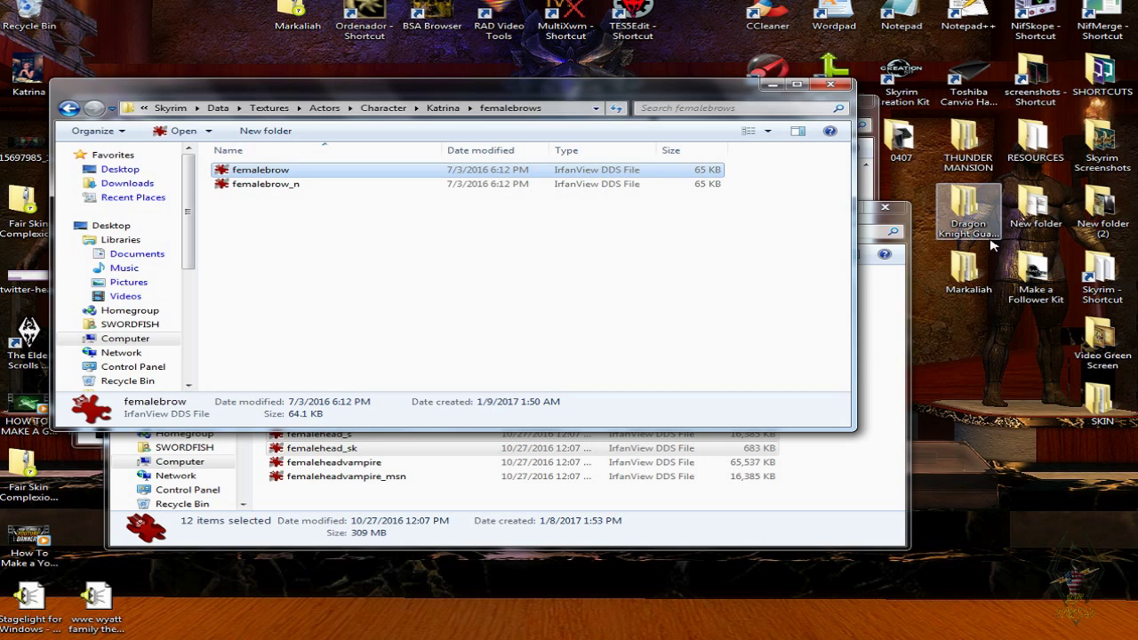
- Open the ASSETS\Skyrim Vanilla\Textures\textures folder inside the desktop folder 0407
{"action": "double_click", "coordinate": [924, 156]}
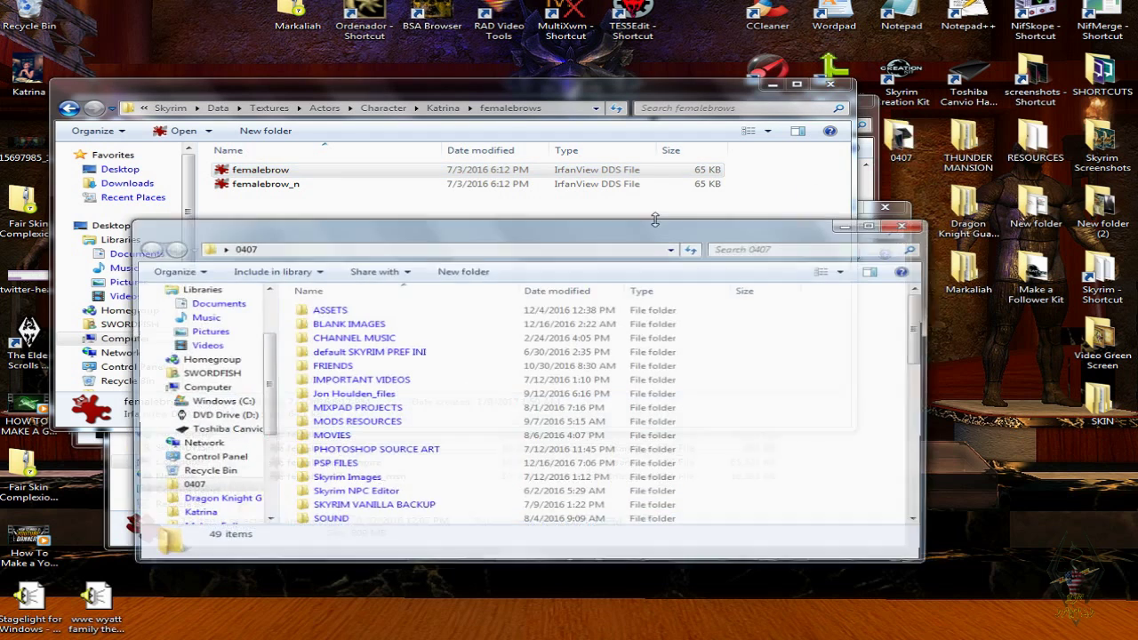
{"action": "double_click", "coordinate": [336, 311]}
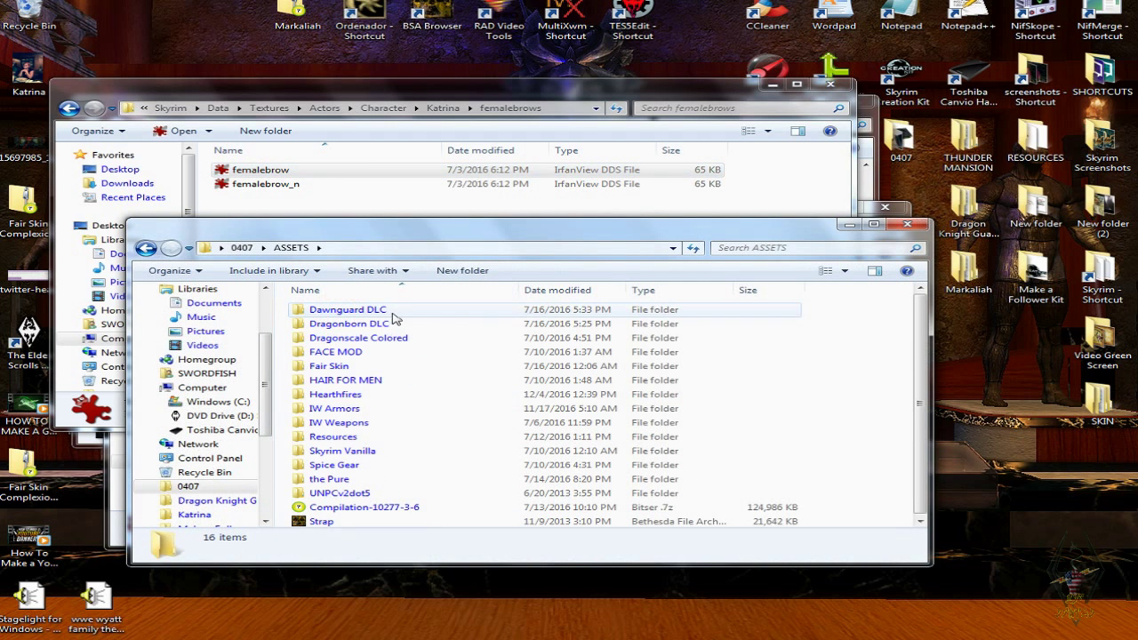
{"action": "double_click", "coordinate": [369, 452]}
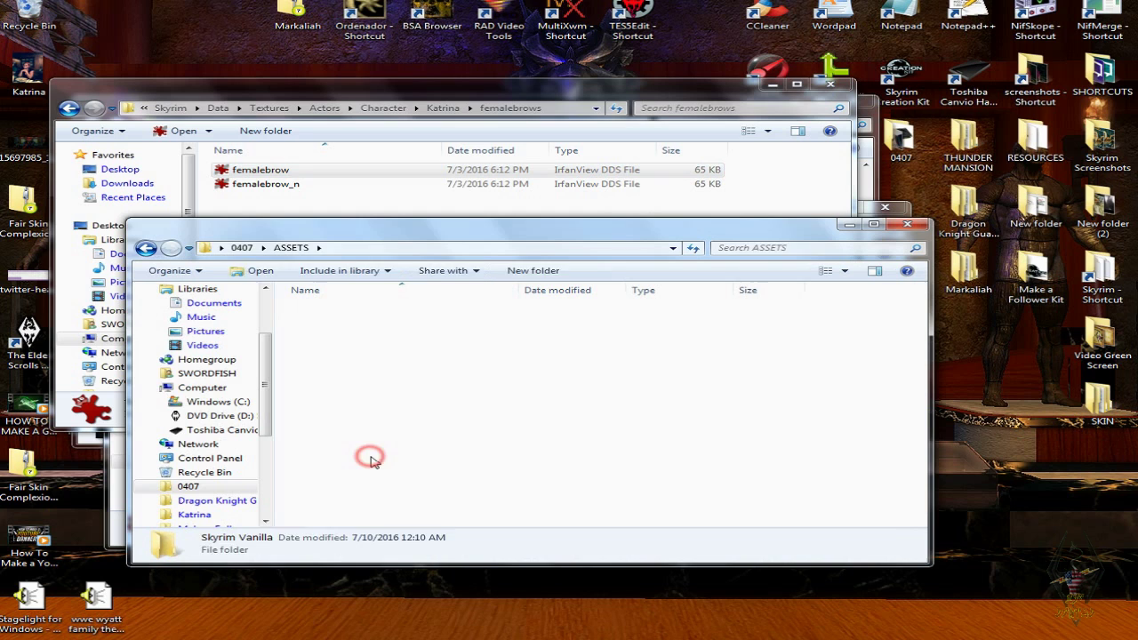
{"action": "double_click", "coordinate": [356, 325]}
{"action": "left_click", "coordinate": [363, 311]}
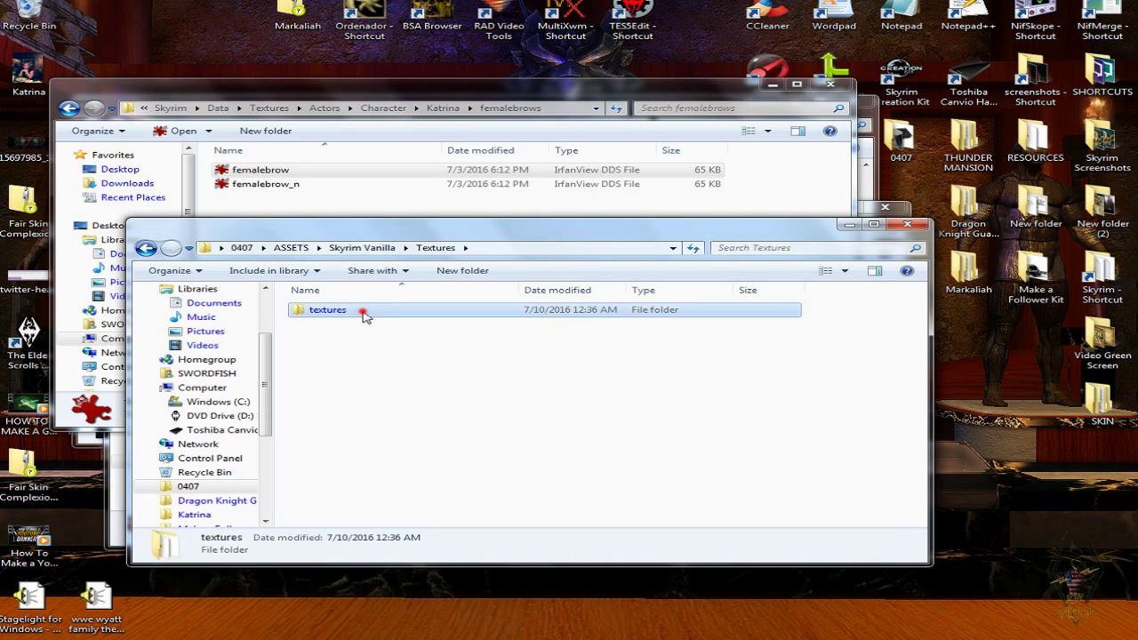
{"action": "double_click", "coordinate": [362, 311]}
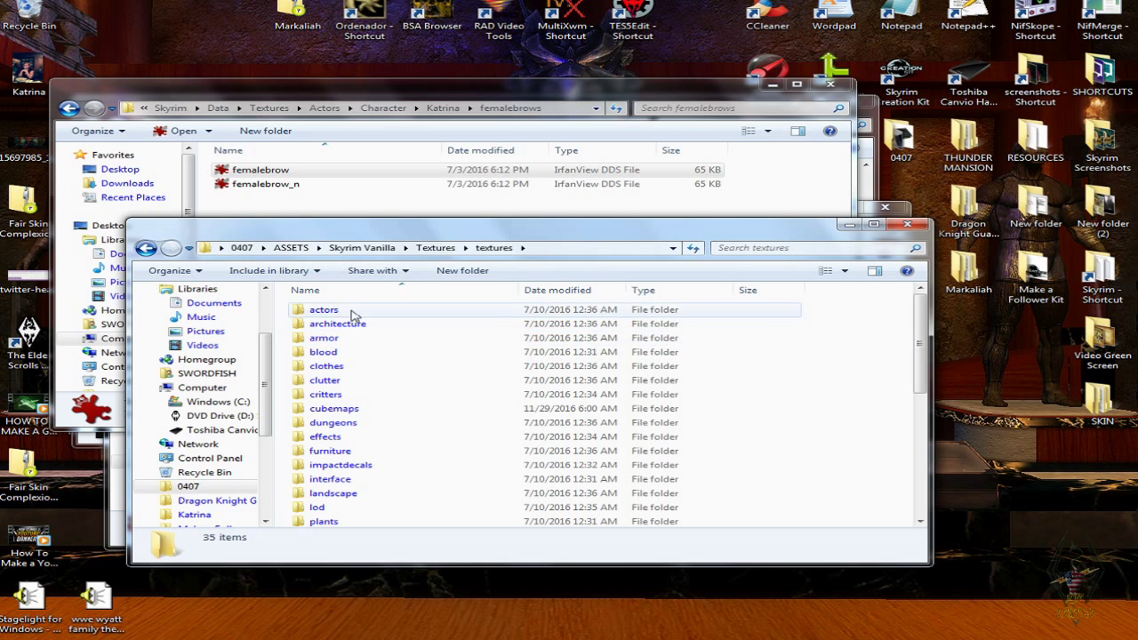
- Open the vanilla actors\character\femalebrows folder and check the brow type on the character creation screenshot before closing that image
{"action": "left_click", "coordinate": [358, 311]}
{"action": "double_click", "coordinate": [355, 310]}
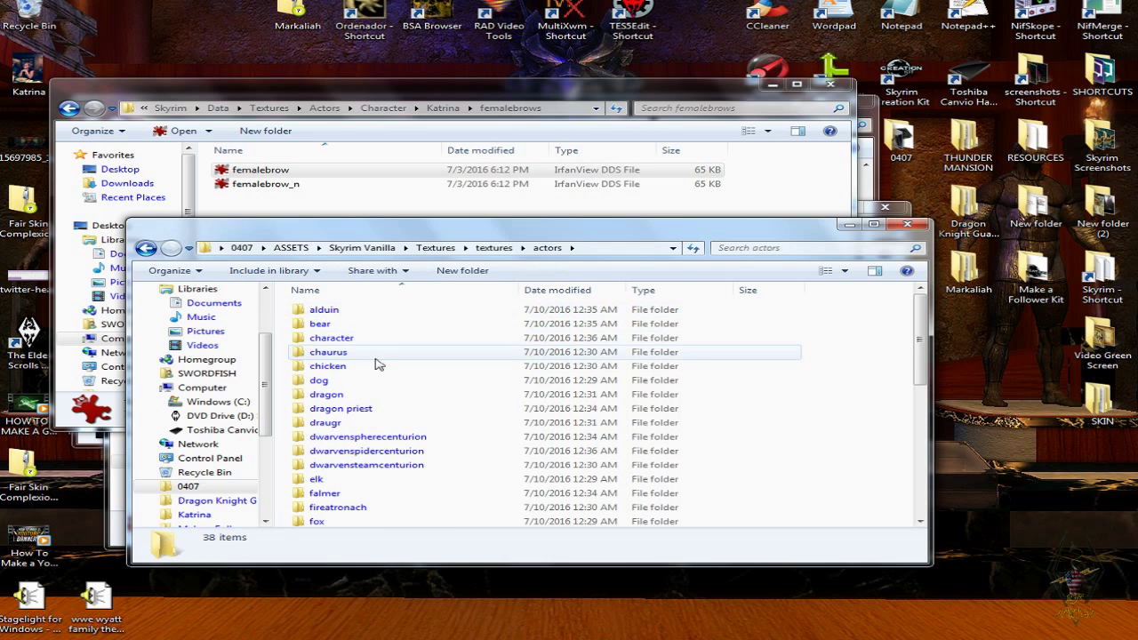
{"action": "double_click", "coordinate": [376, 338]}
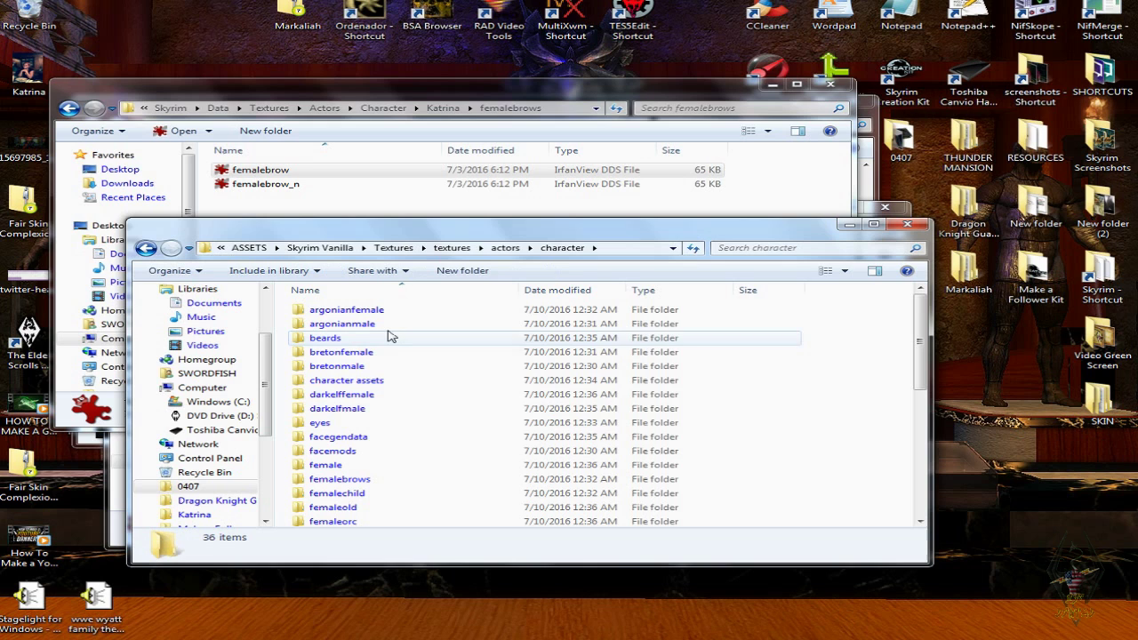
{"action": "double_click", "coordinate": [366, 480]}
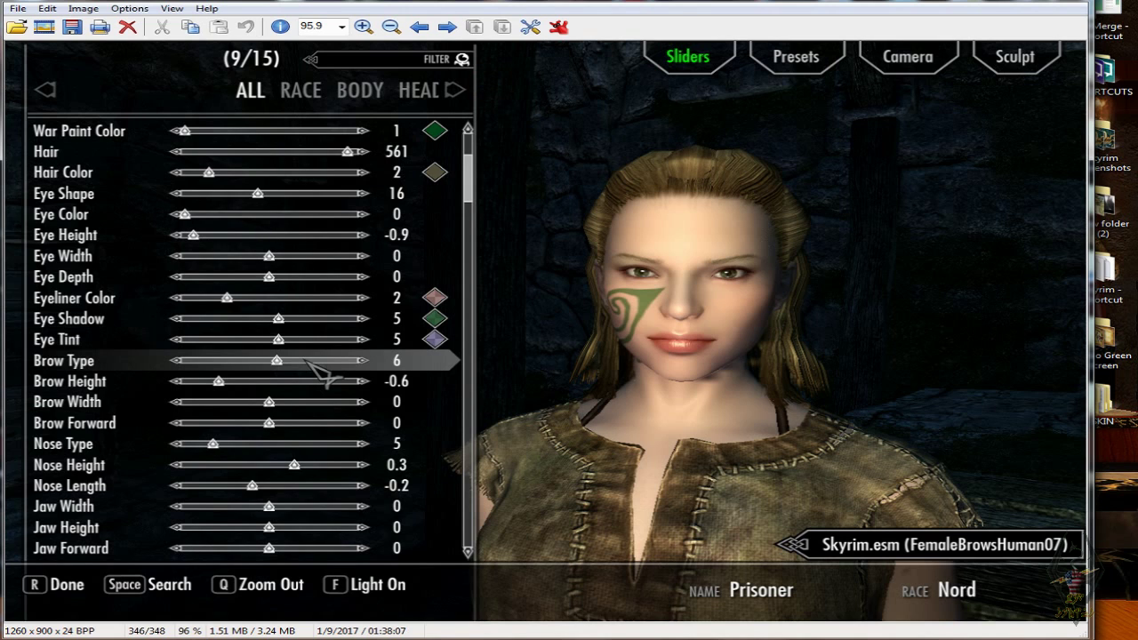
{"action": "right_click", "coordinate": [409, 636]}
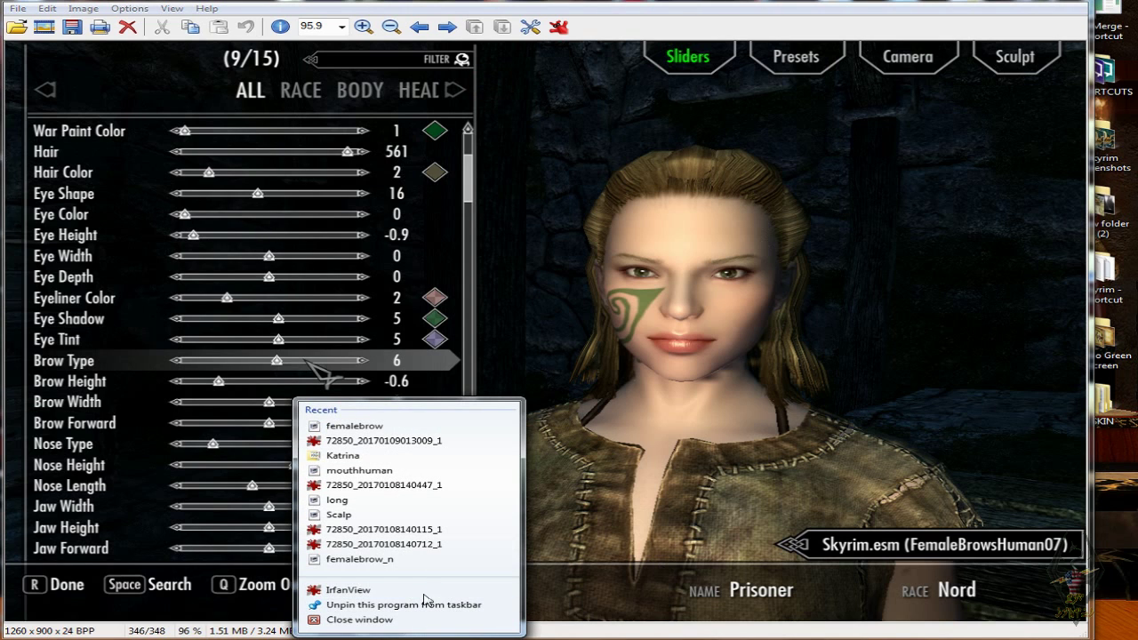
{"action": "left_click", "coordinate": [359, 620]}
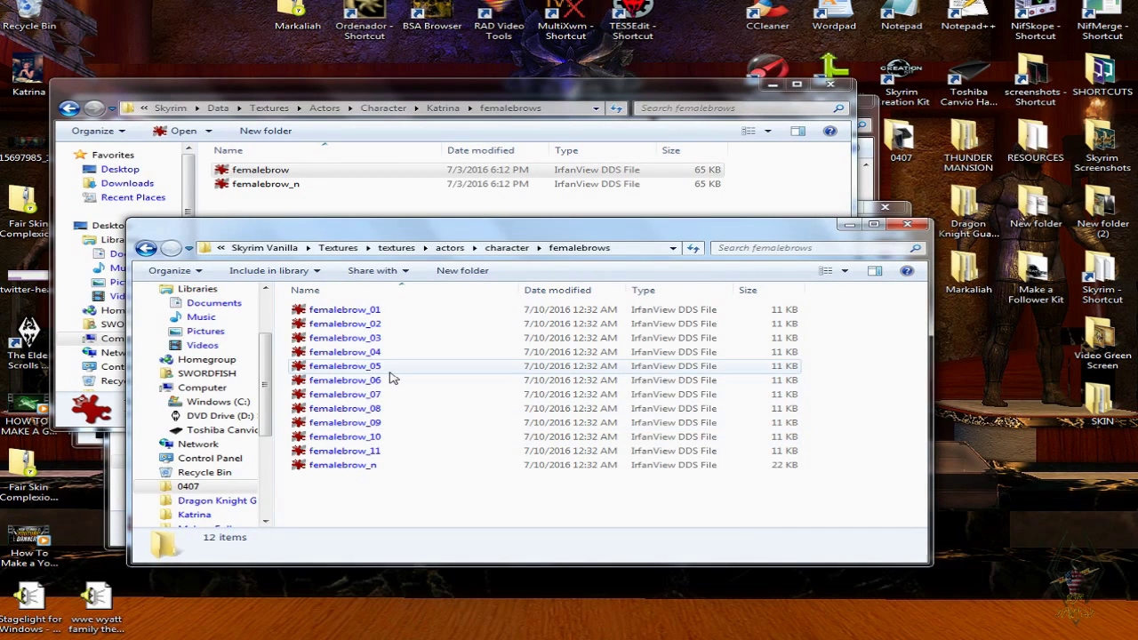
- Copy the vanilla femalebrow_07 and femalebrow_n textures into Katrina's femalebrows folder, replacing the file of the same name for all conflicts
{"action": "left_click", "coordinate": [397, 396]}
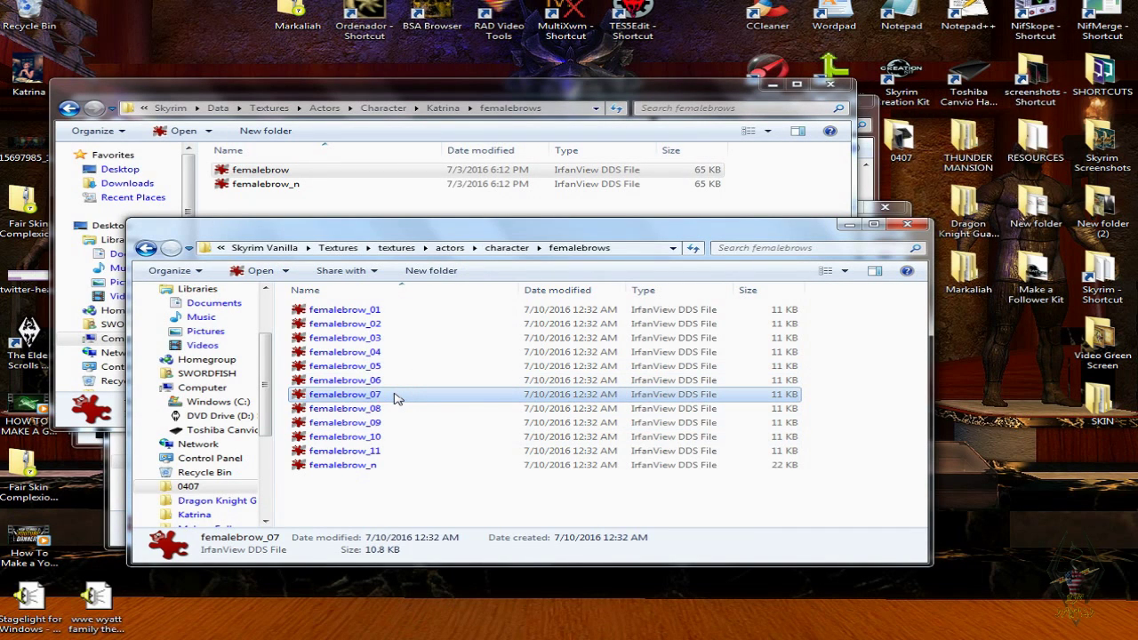
{"action": "left_click", "coordinate": [375, 465], "text": "ctrl"}
{"action": "right_click", "coordinate": [375, 465]}
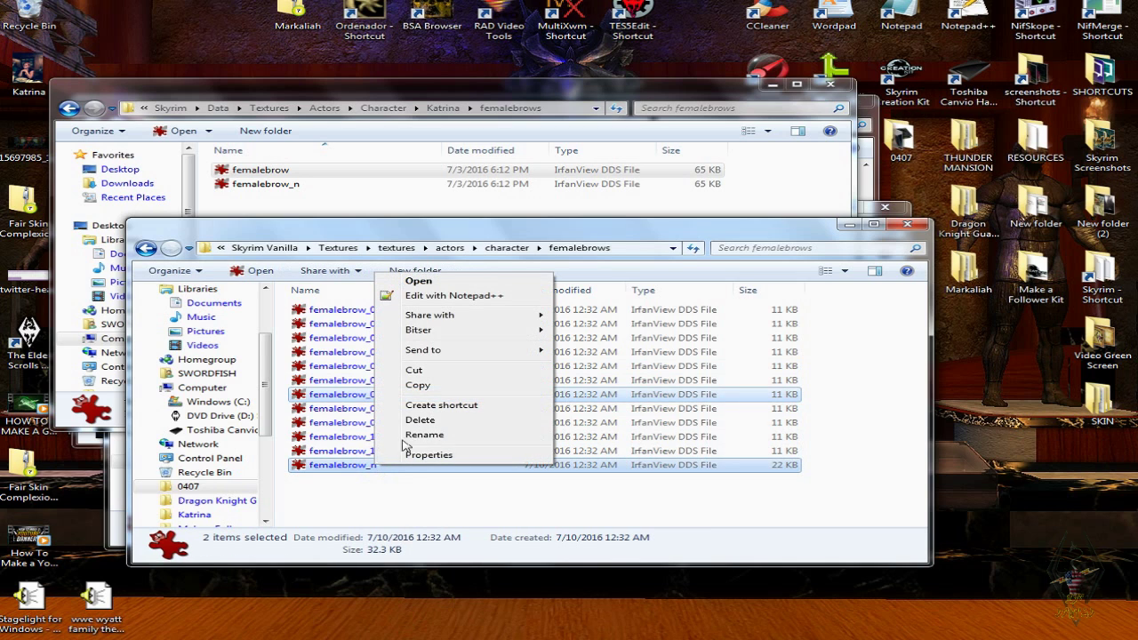
{"action": "left_click", "coordinate": [425, 386]}
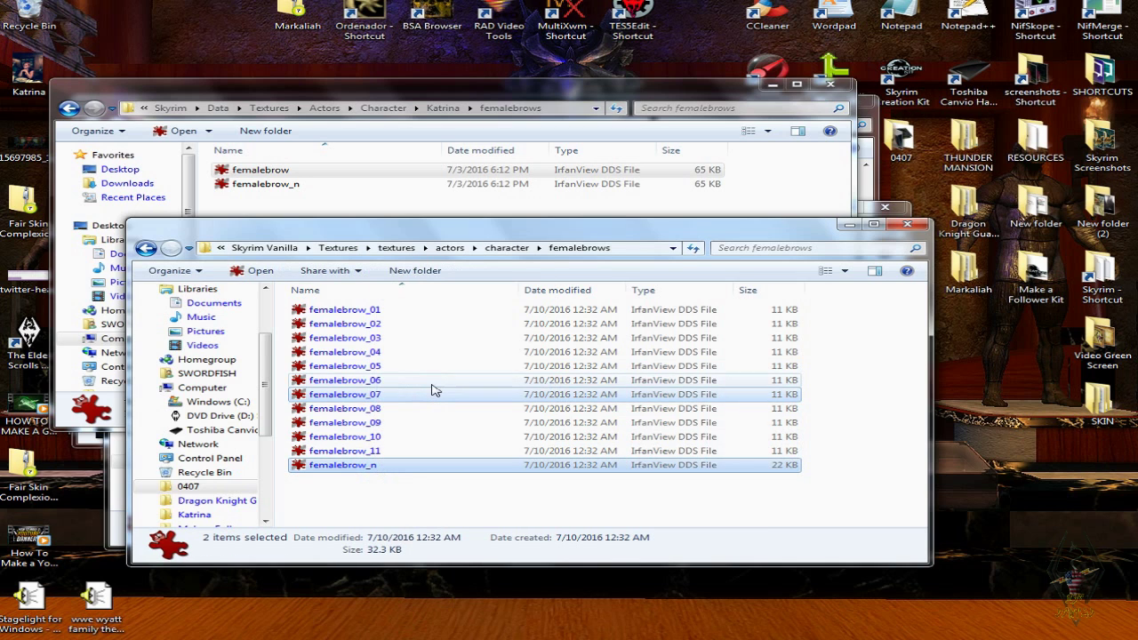
{"action": "left_click", "coordinate": [419, 203]}
{"action": "left_click", "coordinate": [419, 248]}
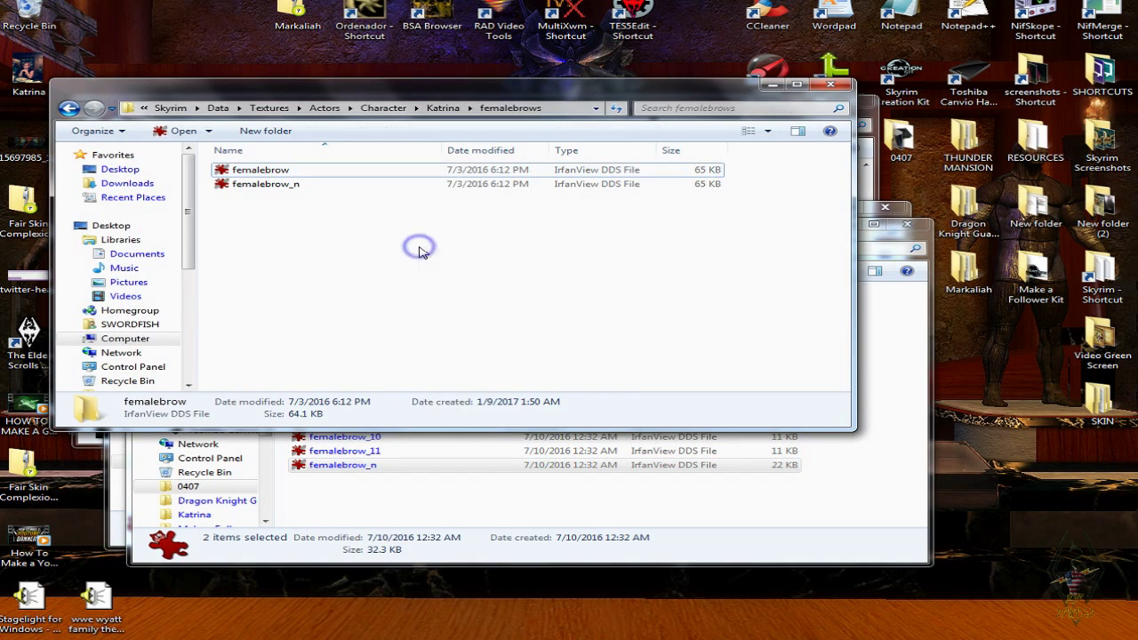
{"action": "right_click", "coordinate": [419, 248]}
{"action": "left_click", "coordinate": [464, 334]}
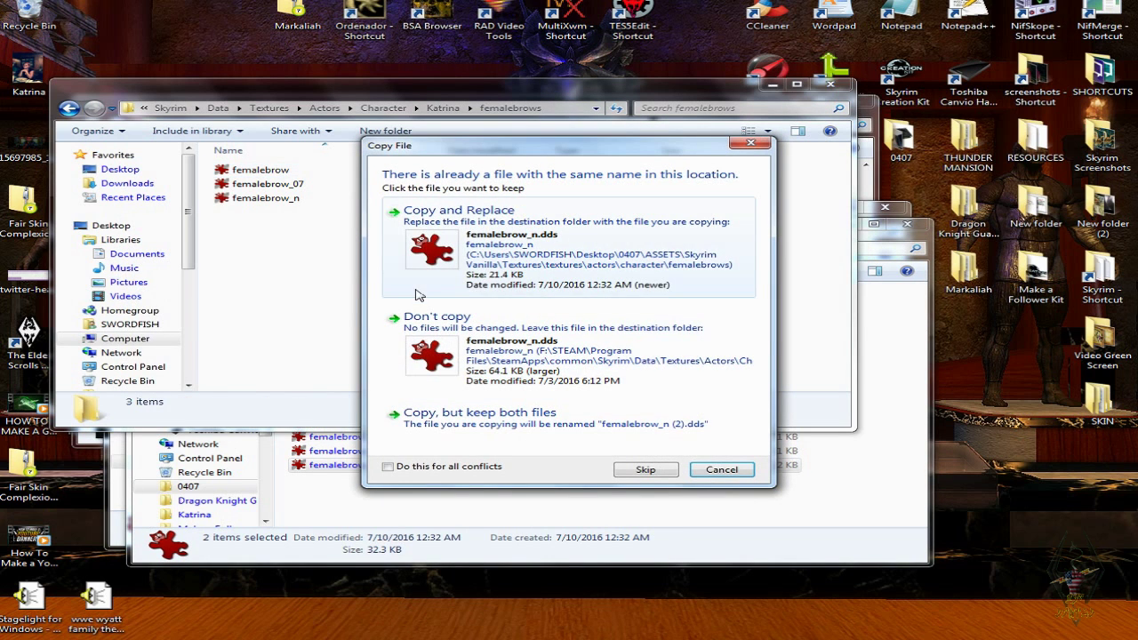
{"action": "left_click", "coordinate": [388, 467]}
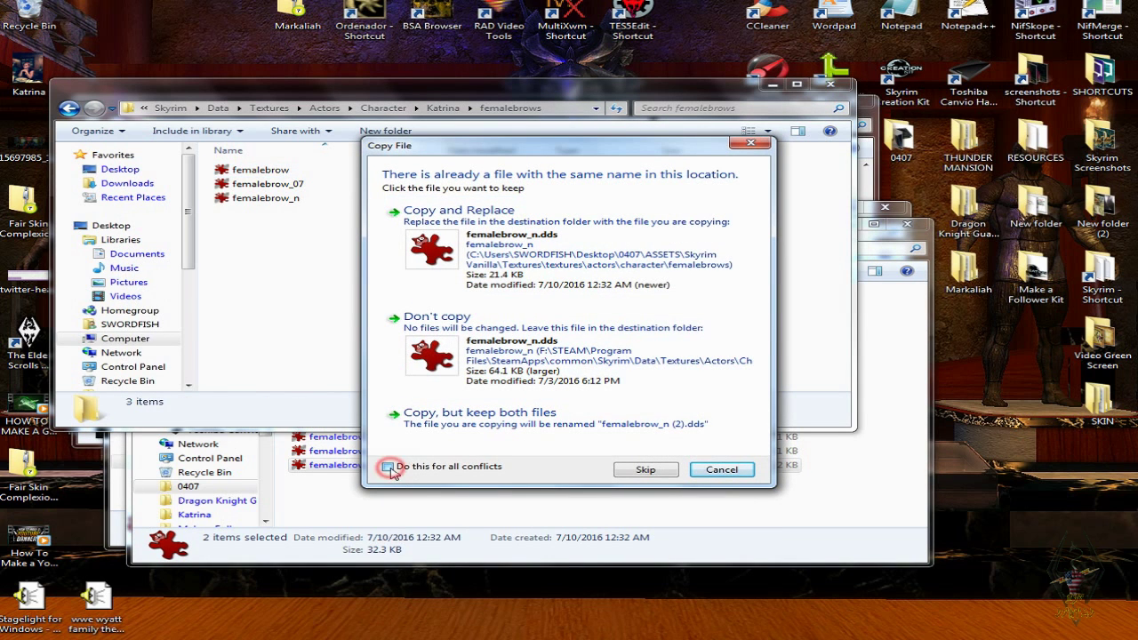
{"action": "left_click", "coordinate": [576, 252]}
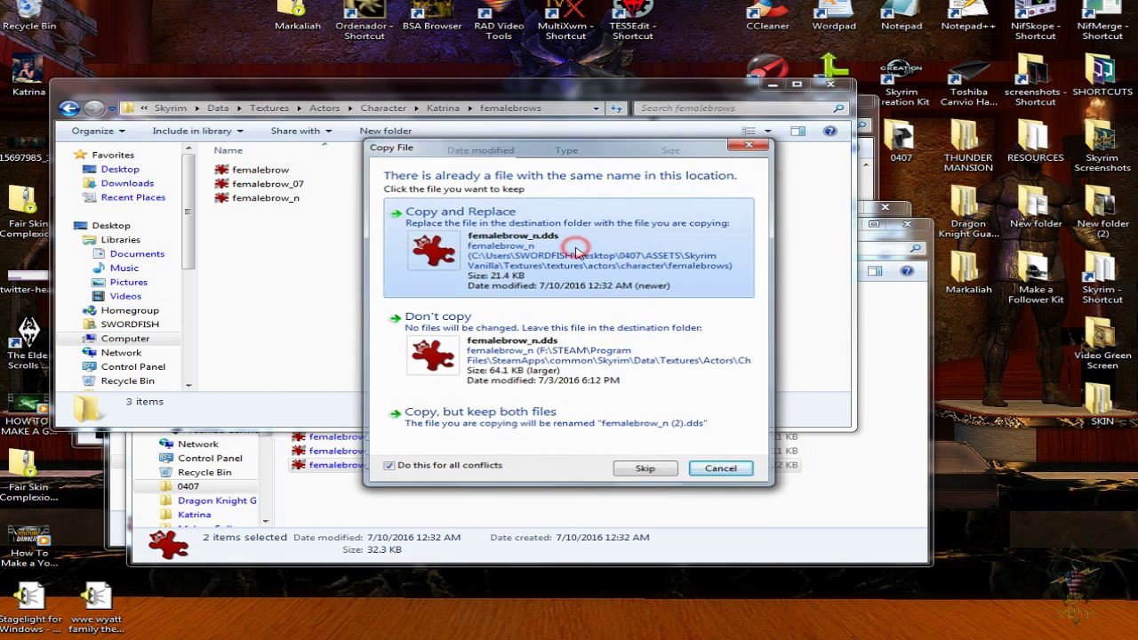
- Delete the old femalebrow texture from Katrina's femalebrows folder
{"action": "left_click", "coordinate": [276, 170]}
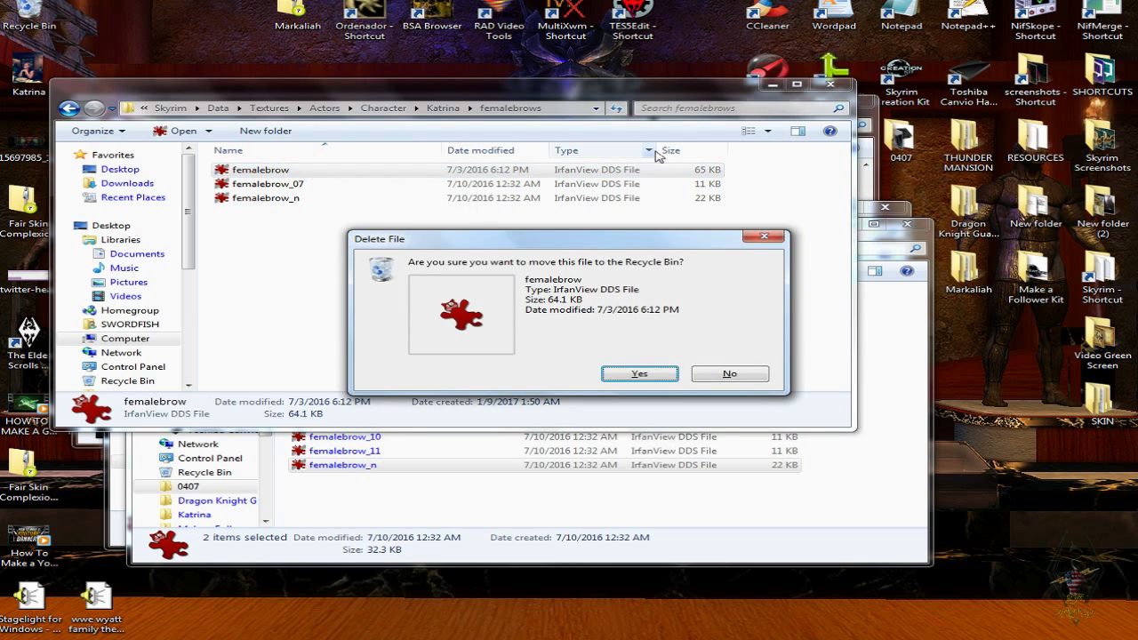
{"action": "left_click", "coordinate": [629, 373]}
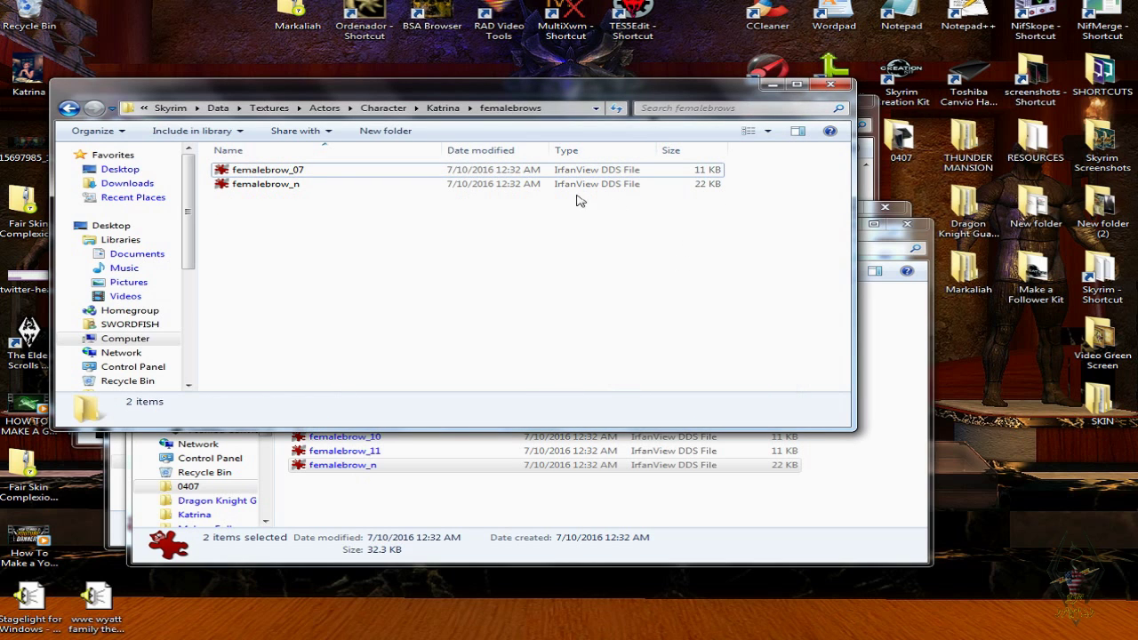
- Open Katrina's eyes texture folder and check the eye color on the character creation screenshot before closing that image
{"action": "left_click", "coordinate": [443, 108]}
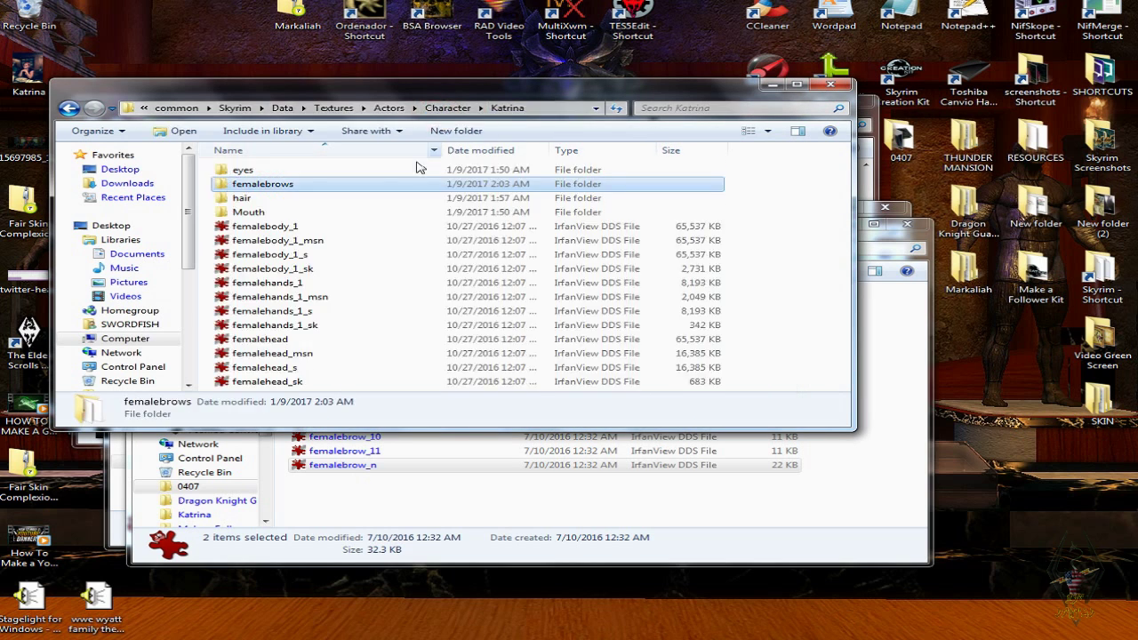
{"action": "double_click", "coordinate": [267, 169]}
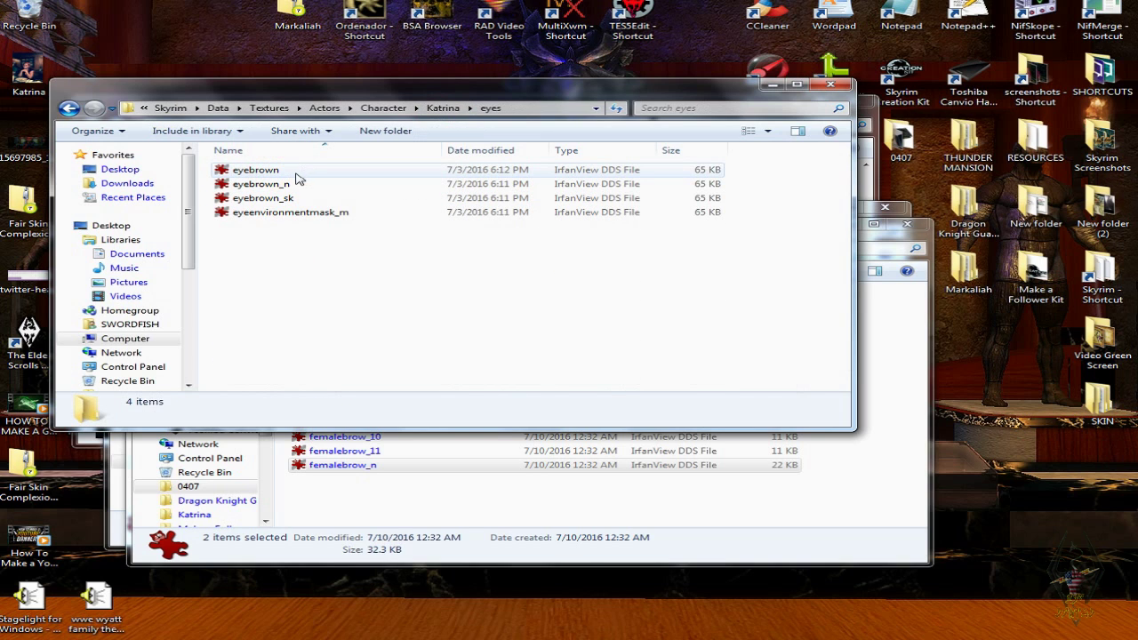
{"action": "left_click", "coordinate": [301, 176]}
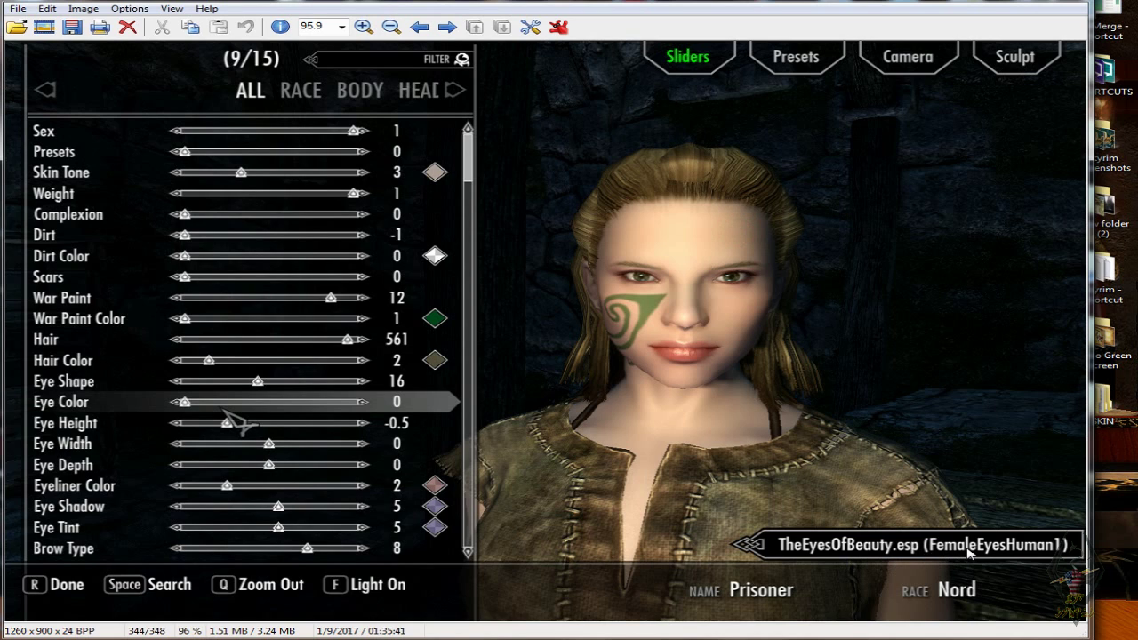
{"action": "key", "text": "Escape"}
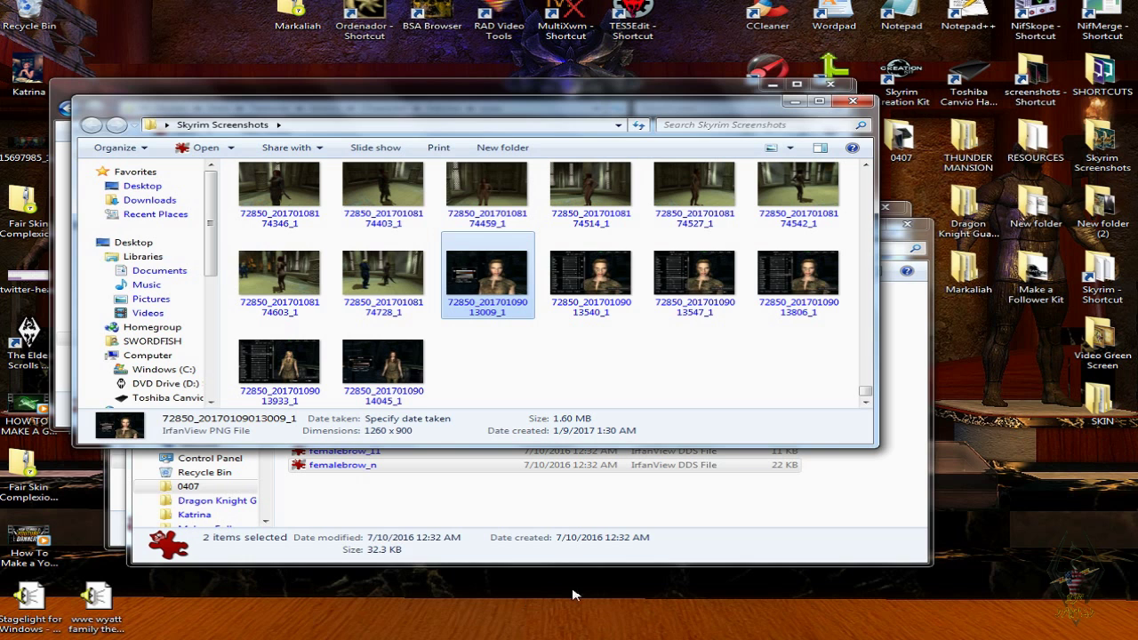
- Switch to the Mod Organizer female folder window and open The Eyes Of Beauty folder within mods
{"action": "mouse_move", "coordinate": [862, 637]}
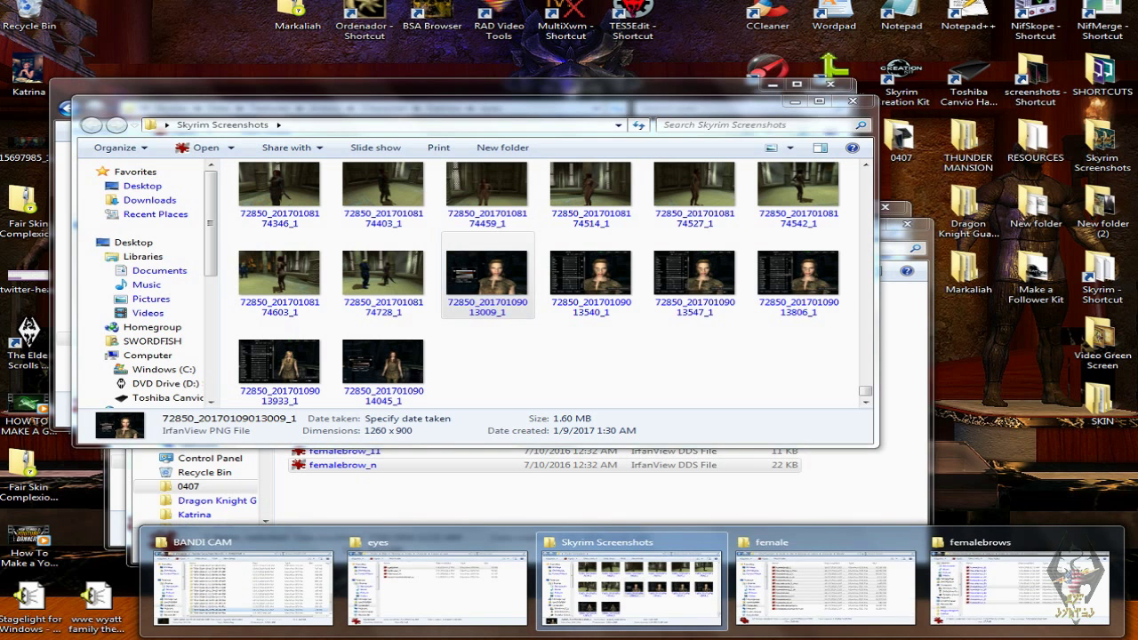
{"action": "mouse_move", "coordinate": [852, 617]}
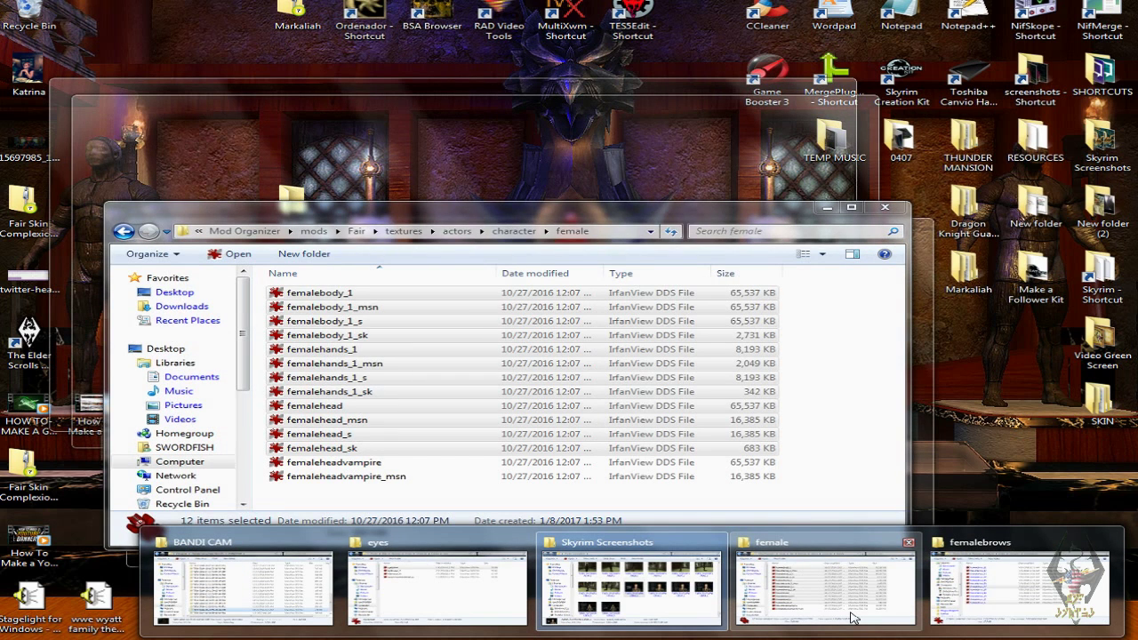
{"action": "left_click", "coordinate": [851, 617]}
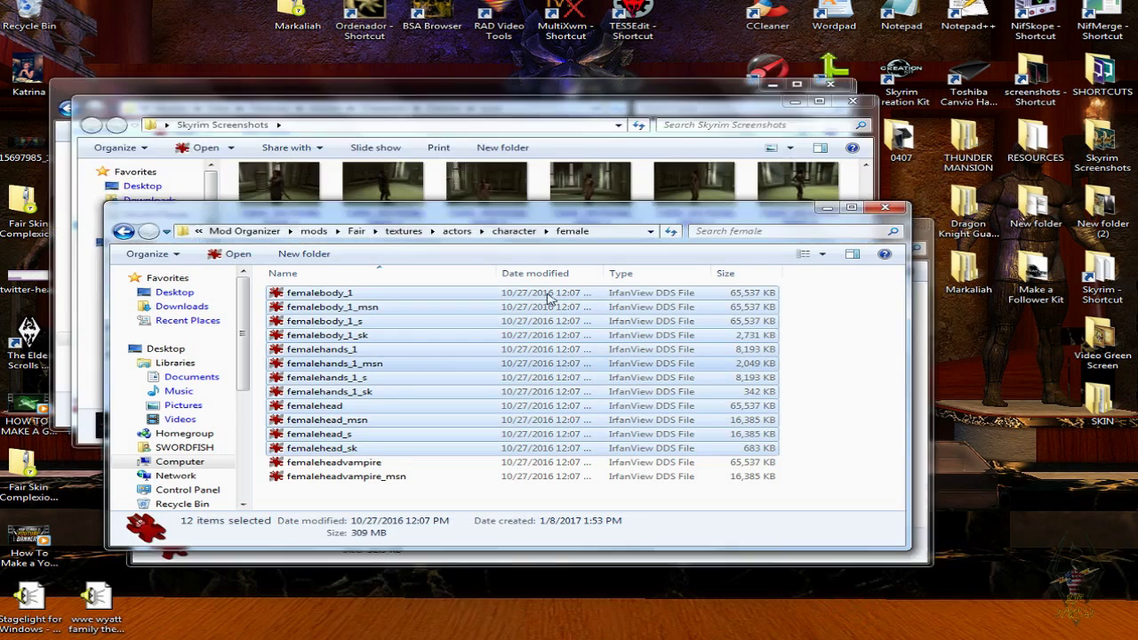
{"action": "left_click", "coordinate": [313, 231]}
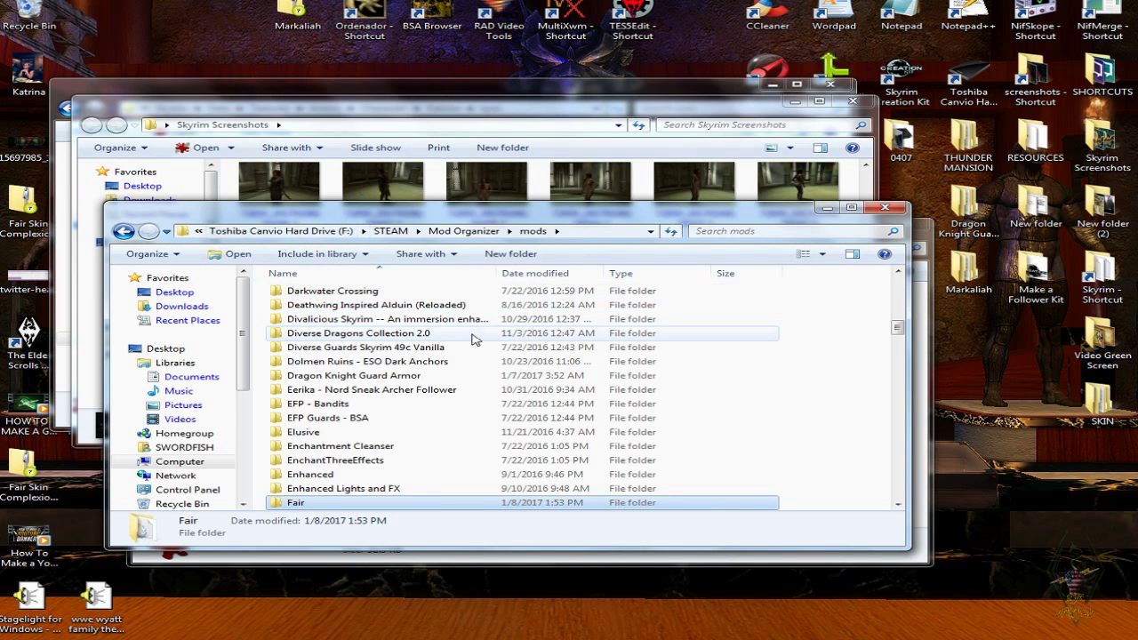
{"action": "scroll", "coordinate": [480, 341], "scroll_direction": "down", "scroll_amount": 1}
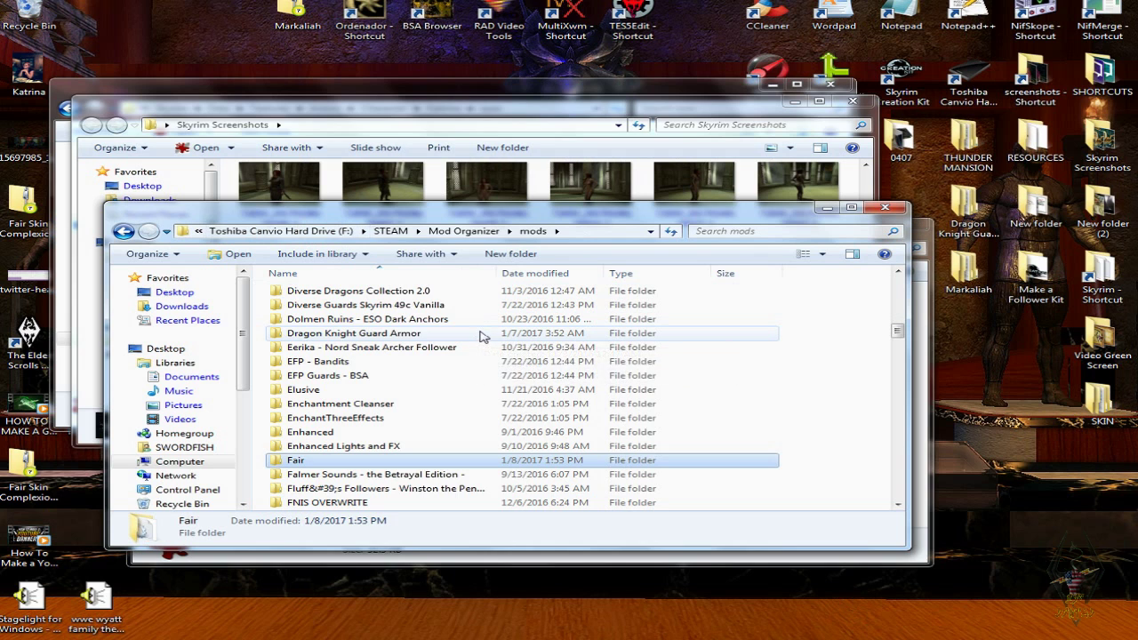
{"action": "scroll", "coordinate": [480, 334], "scroll_direction": "down", "scroll_amount": 14}
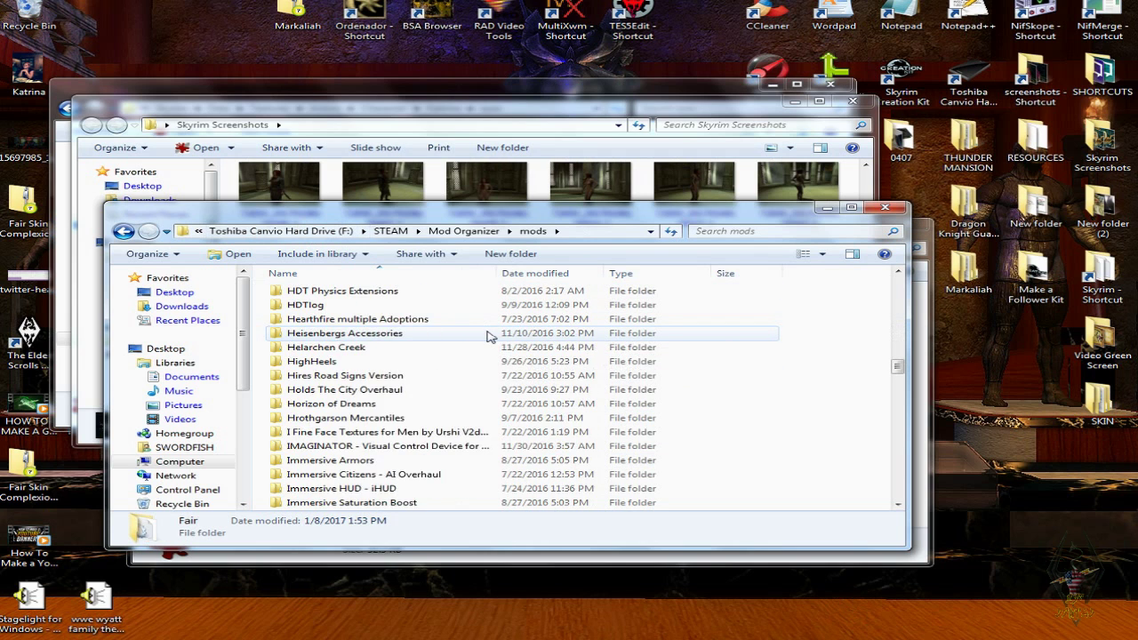
{"action": "scroll", "coordinate": [491, 351], "scroll_direction": "down", "scroll_amount": 20}
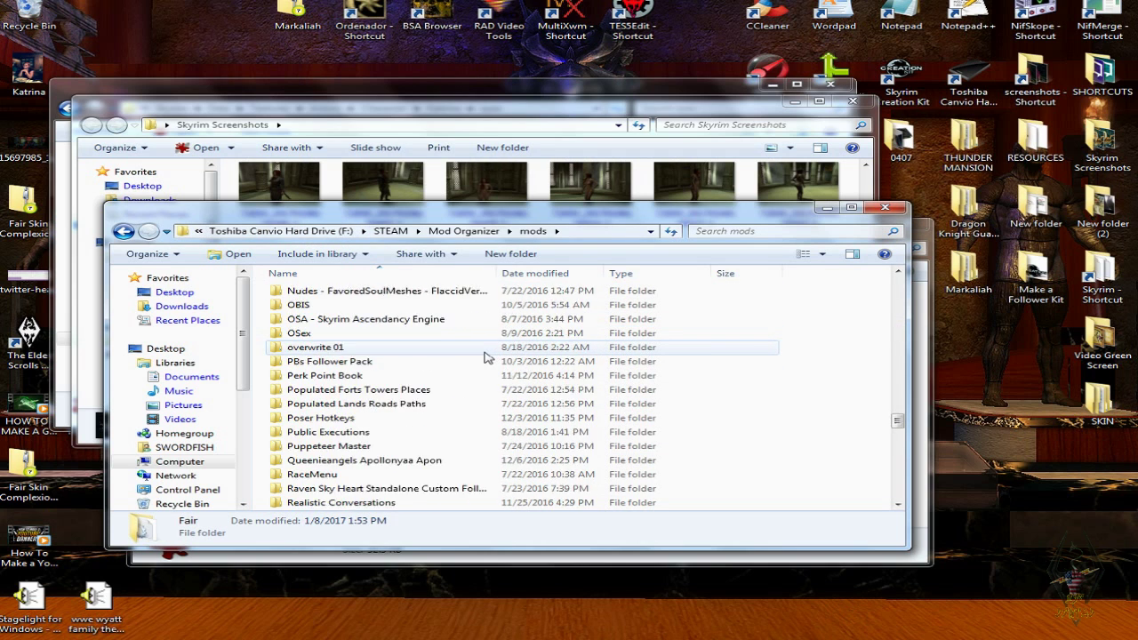
{"action": "scroll", "coordinate": [487, 357], "scroll_direction": "down", "scroll_amount": 9}
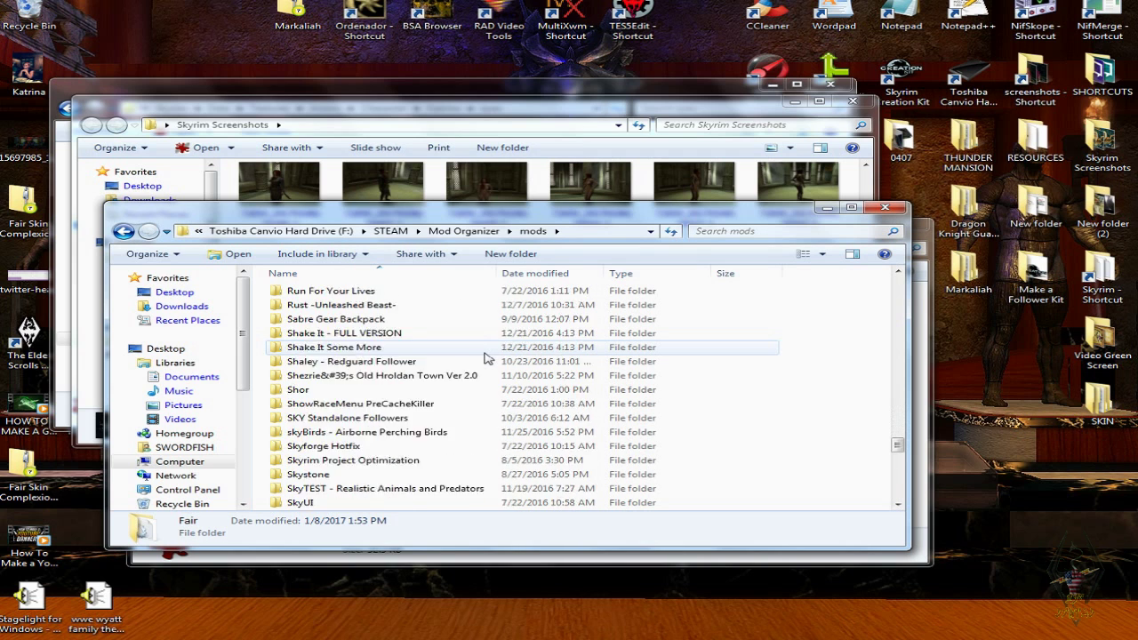
{"action": "double_click", "coordinate": [379, 445]}
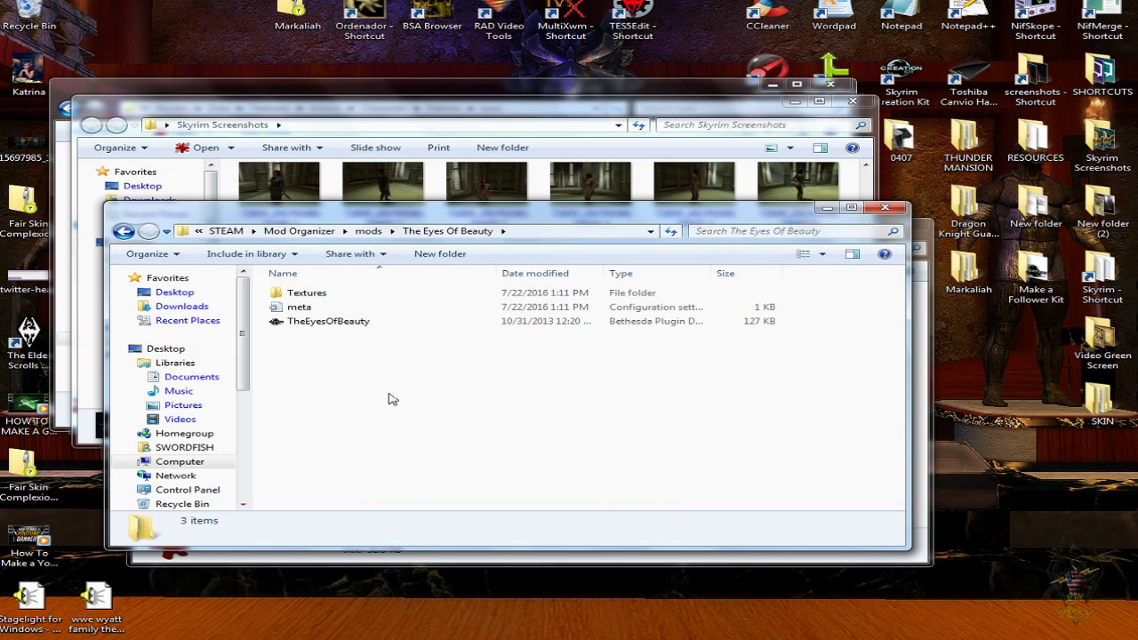
- Open the Textures\Actors\Character\eyes folder of The Eyes Of Beauty mod
{"action": "double_click", "coordinate": [336, 296]}
{"action": "double_click", "coordinate": [339, 297]}
{"action": "left_click", "coordinate": [340, 296]}
{"action": "double_click", "coordinate": [341, 294]}
{"action": "left_click", "coordinate": [339, 296]}
{"action": "double_click", "coordinate": [339, 296]}
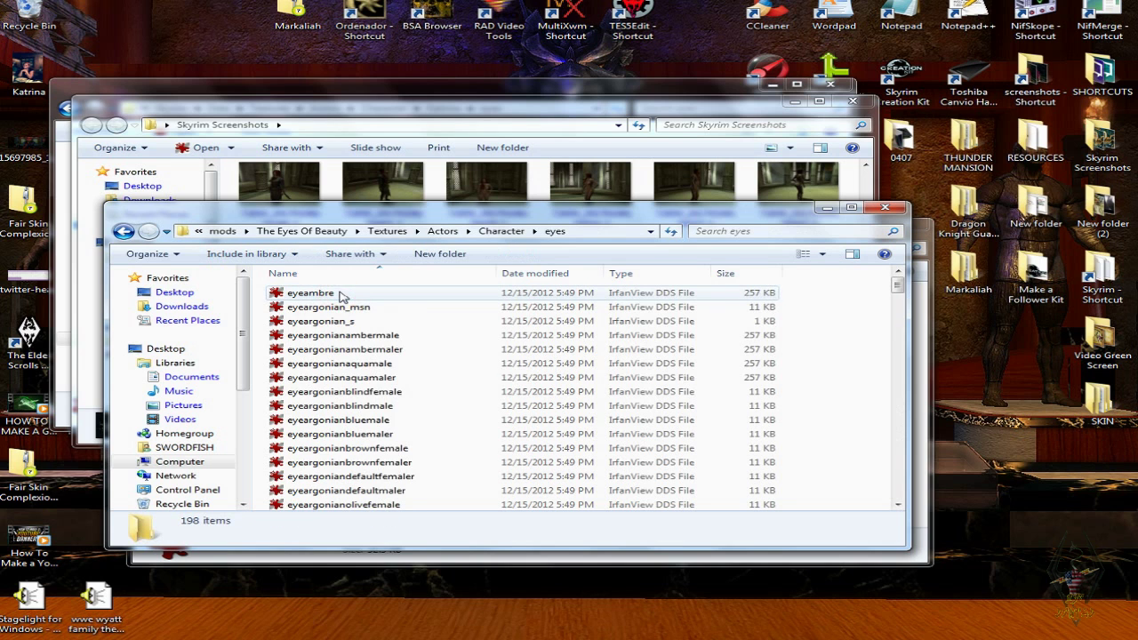
- Find the HumanEyes1 texture in The Eyes Of Beauty's eyes folder, preview it in IrfanView and close the preview
{"action": "scroll", "coordinate": [610, 343], "scroll_direction": "down", "scroll_amount": 15}
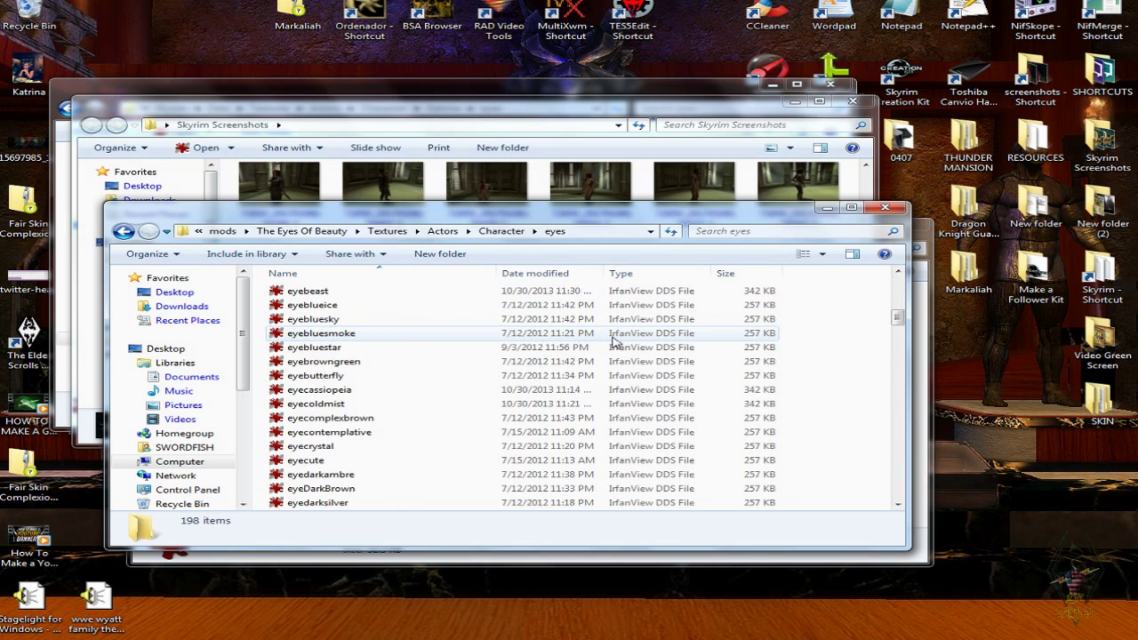
{"action": "scroll", "coordinate": [613, 342], "scroll_direction": "down", "scroll_amount": 10}
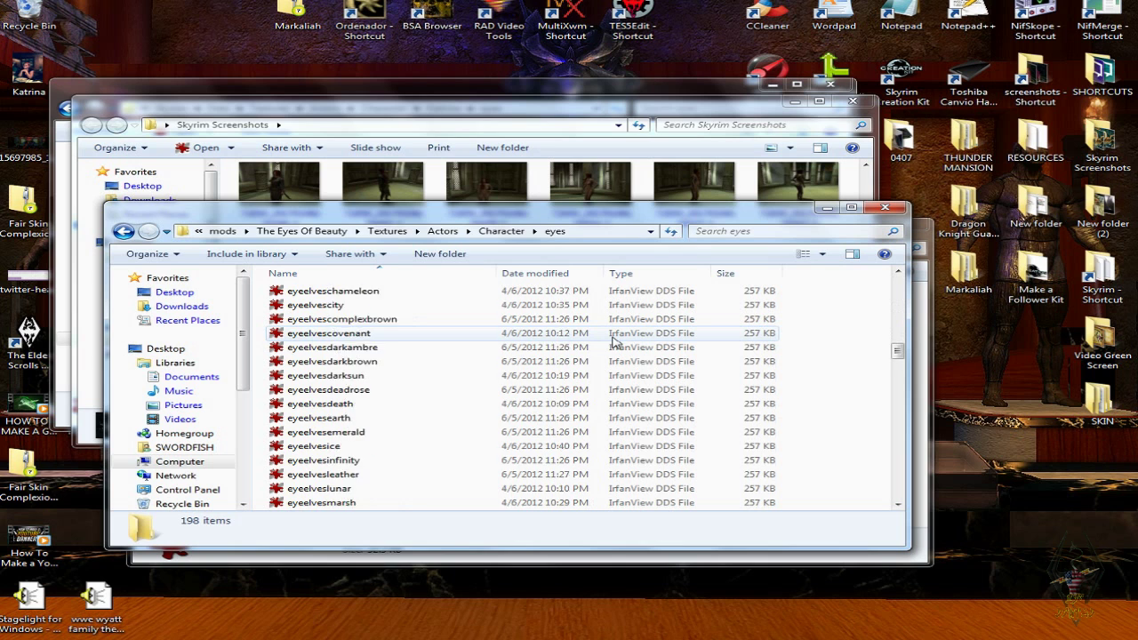
{"action": "scroll", "coordinate": [613, 342], "scroll_direction": "down", "scroll_amount": 15}
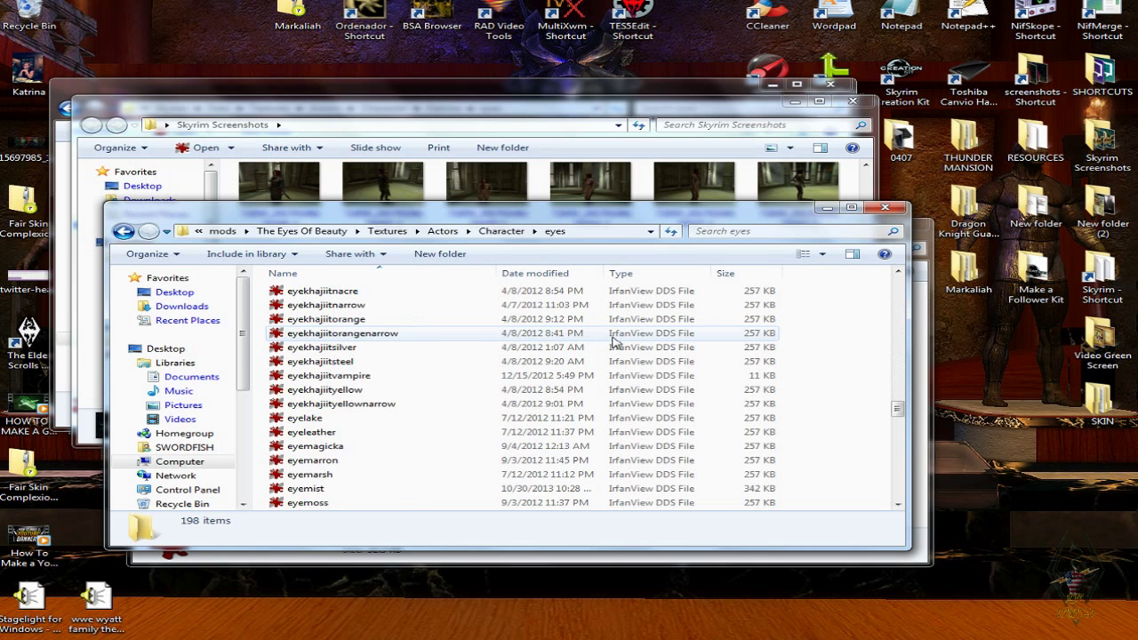
{"action": "scroll", "coordinate": [613, 342], "scroll_direction": "down", "scroll_amount": 15}
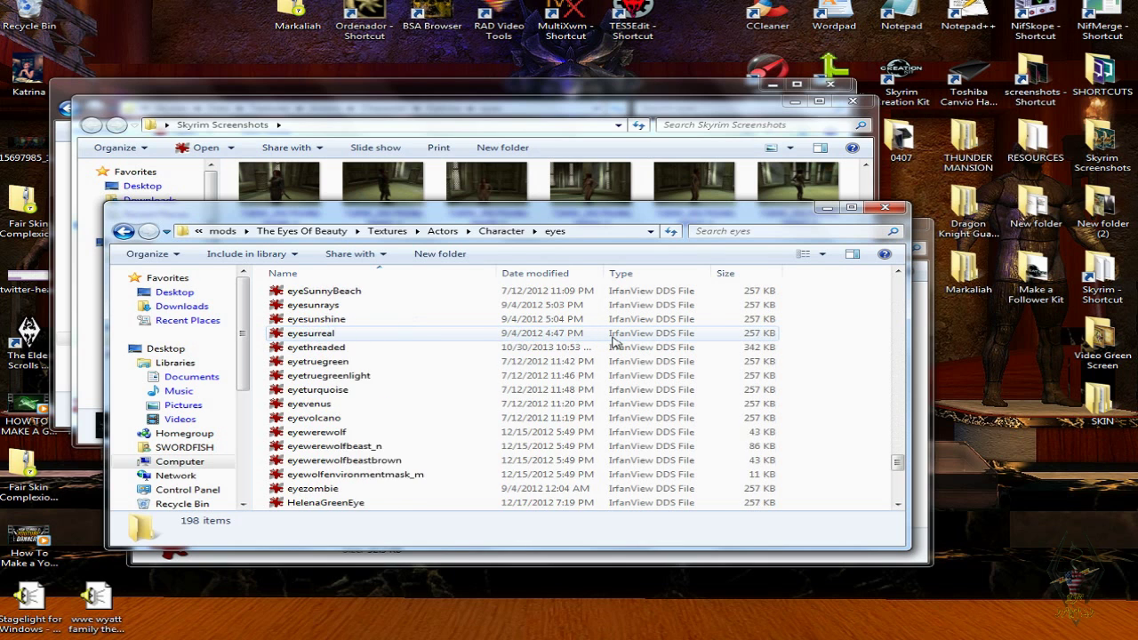
{"action": "scroll", "coordinate": [613, 342], "scroll_direction": "up", "scroll_amount": 1}
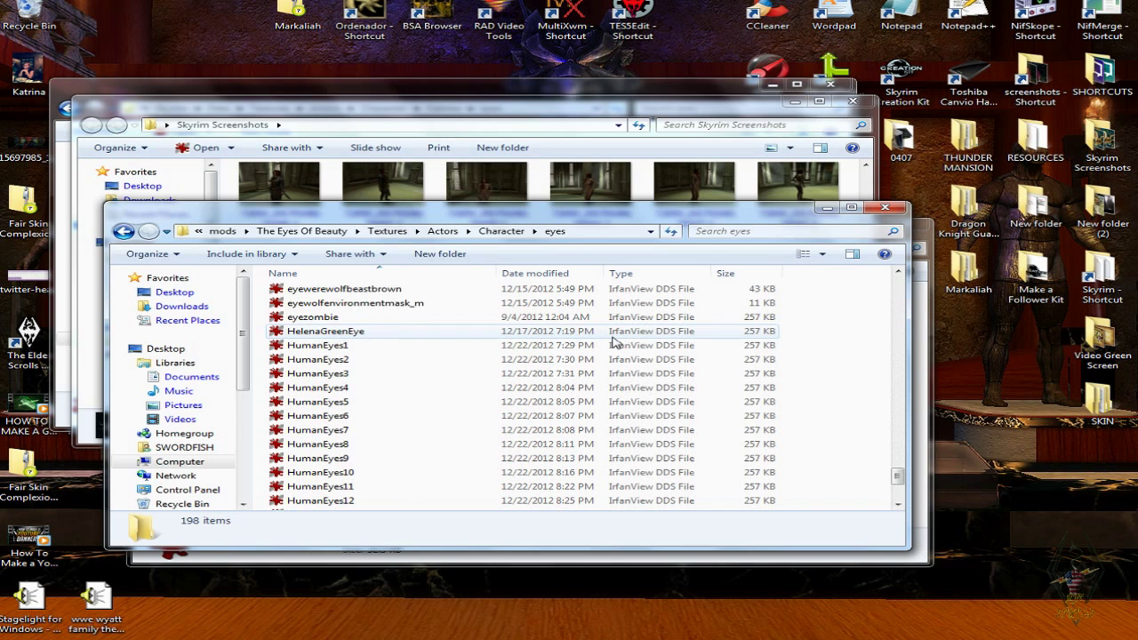
{"action": "left_click", "coordinate": [373, 347]}
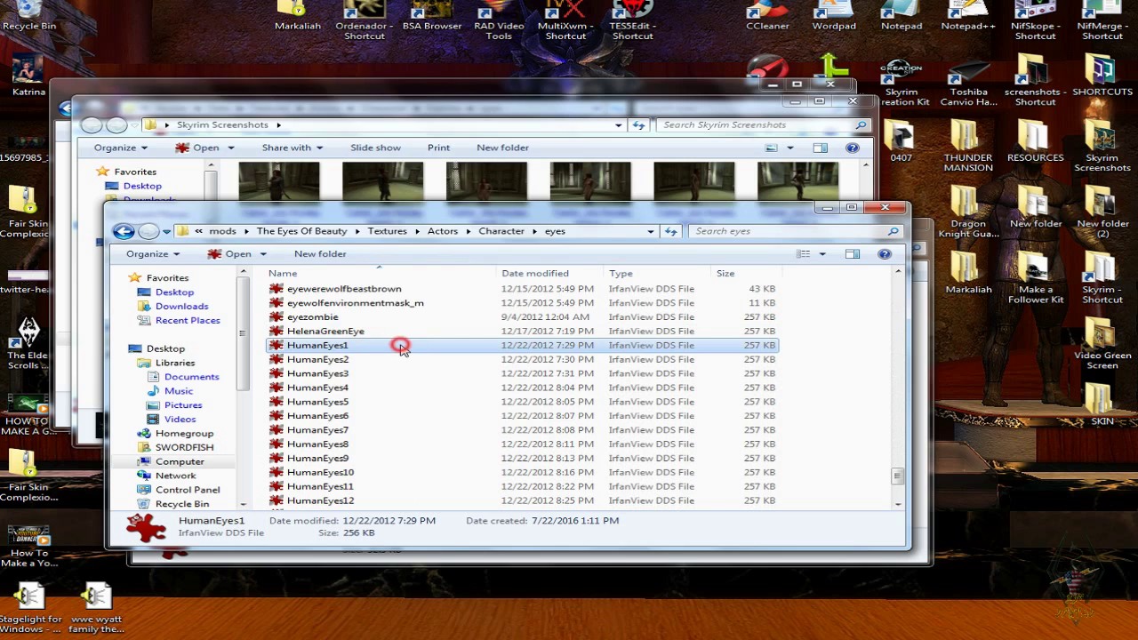
{"action": "double_click", "coordinate": [400, 347]}
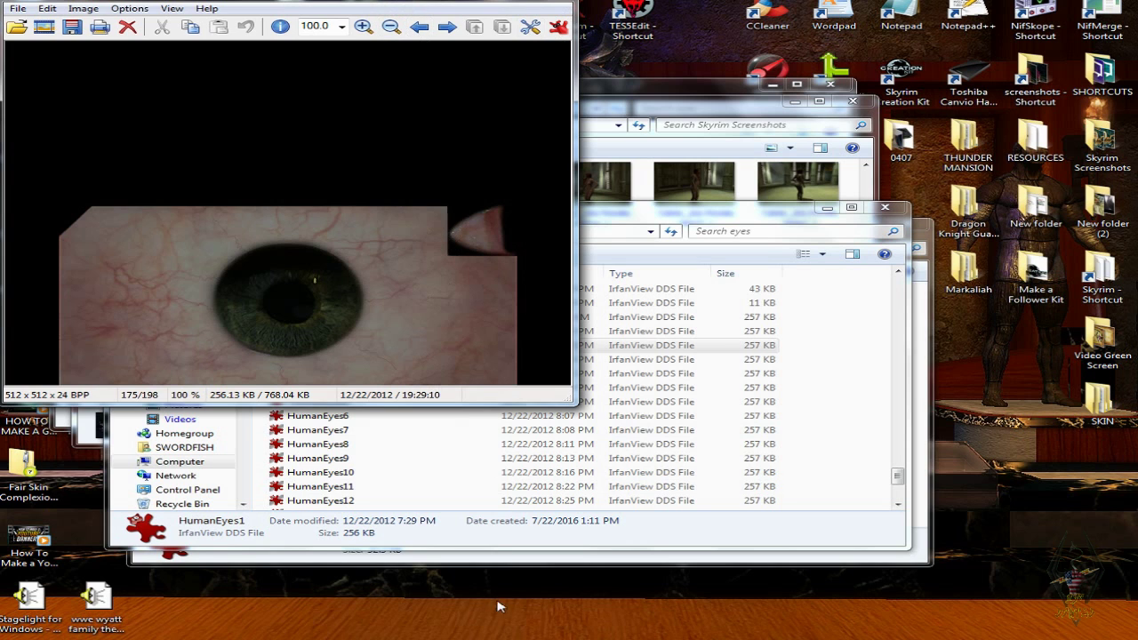
{"action": "right_click", "coordinate": [442, 634]}
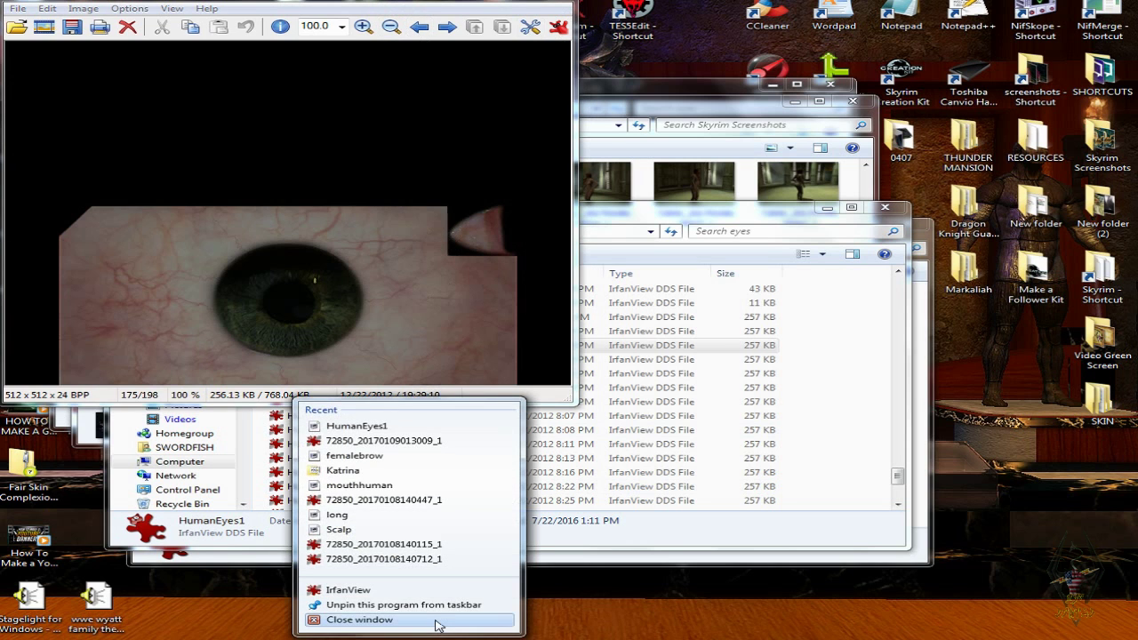
{"action": "left_click", "coordinate": [436, 619]}
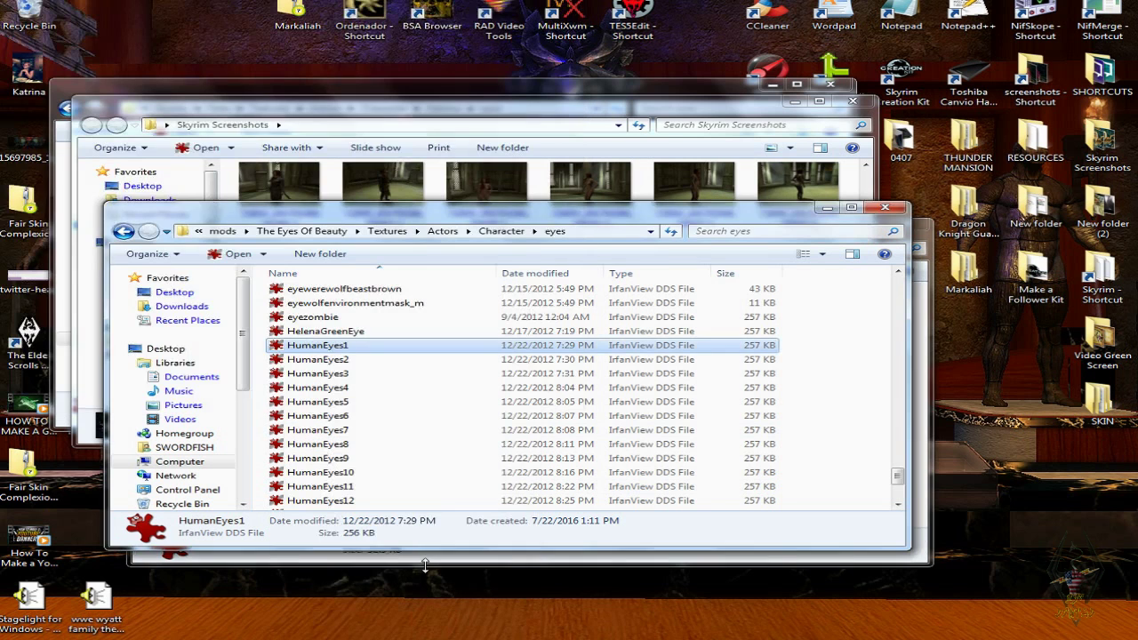
- Copy HumanEyes1 from The Eyes Of Beauty's eyes folder into Katrina's eyes folder, clearing away the female brows and screenshots windows
{"action": "right_click", "coordinate": [378, 347]}
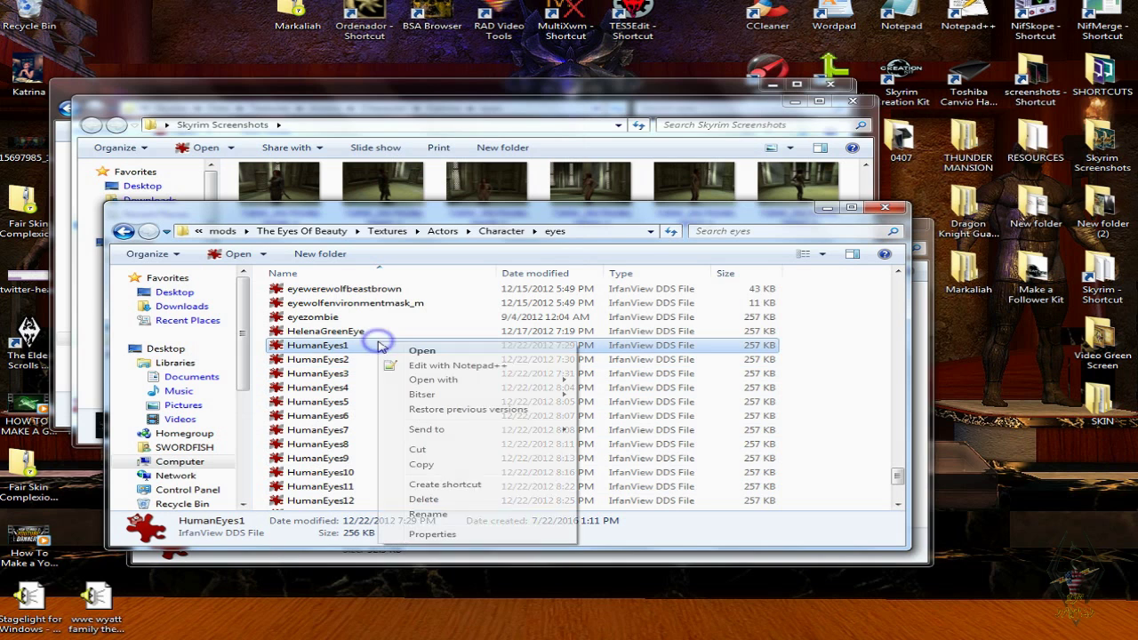
{"action": "left_click", "coordinate": [423, 464]}
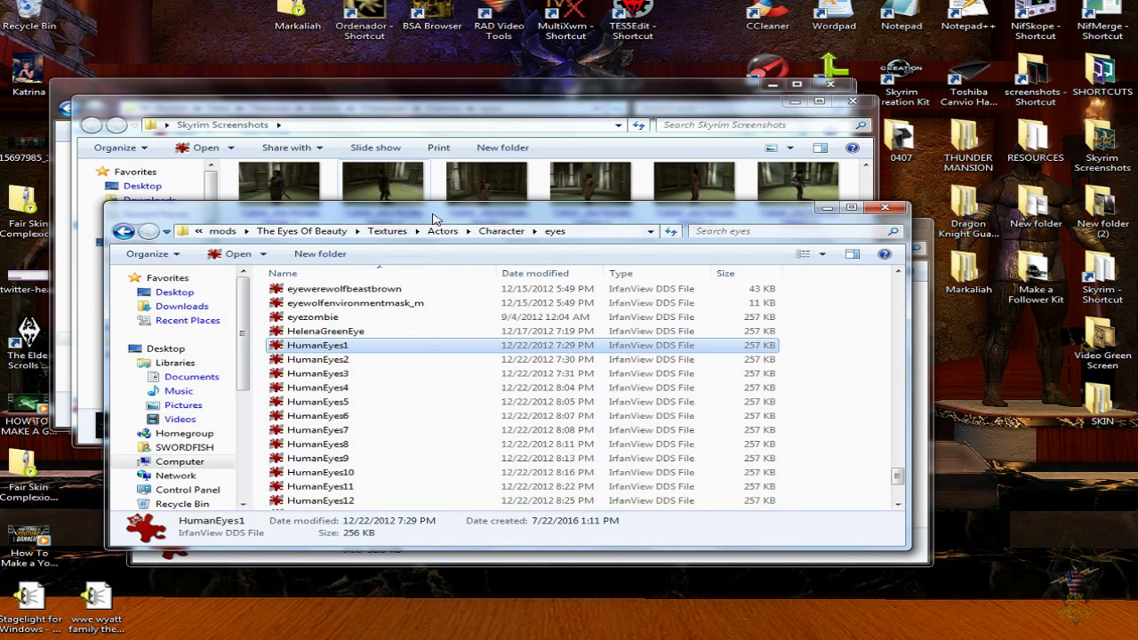
{"action": "left_click", "coordinate": [826, 208]}
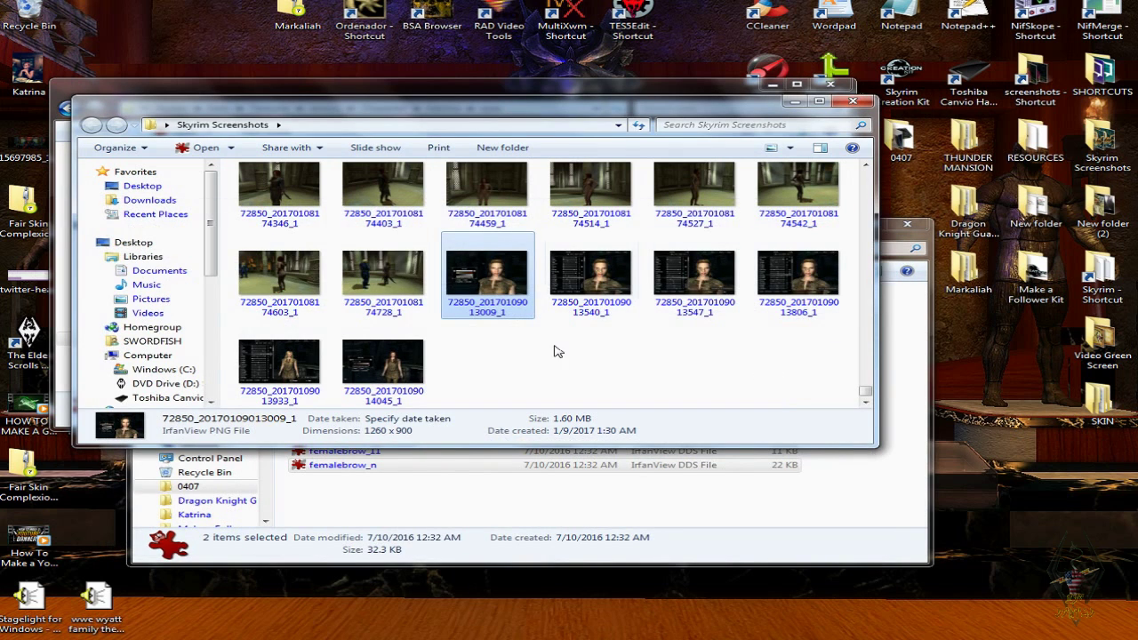
{"action": "left_click", "coordinate": [709, 515]}
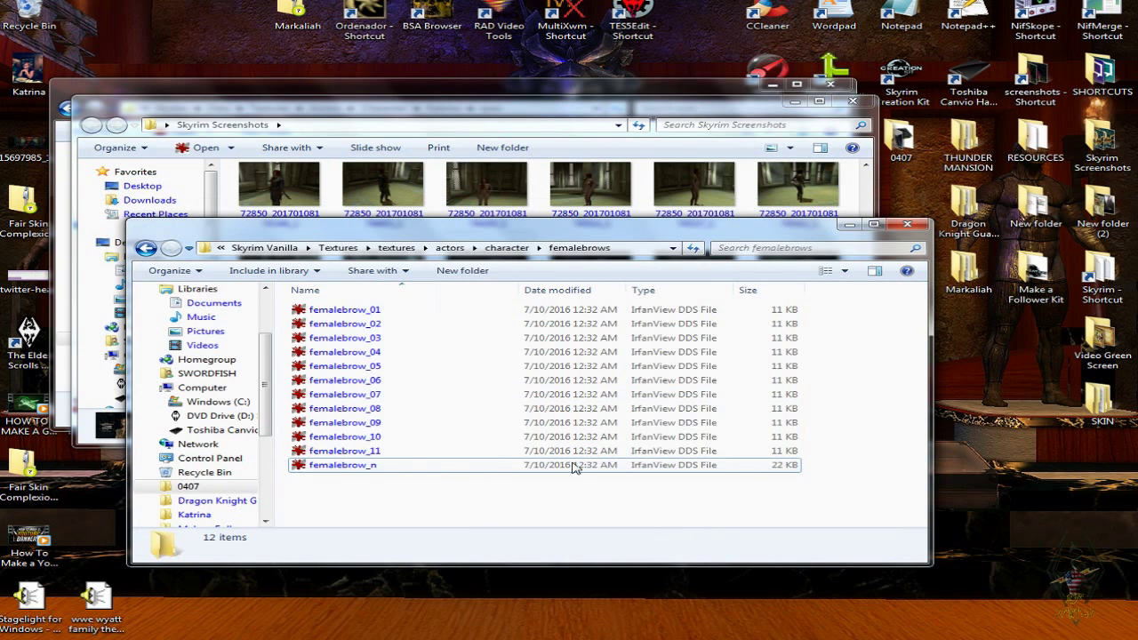
{"action": "left_click", "coordinate": [903, 225]}
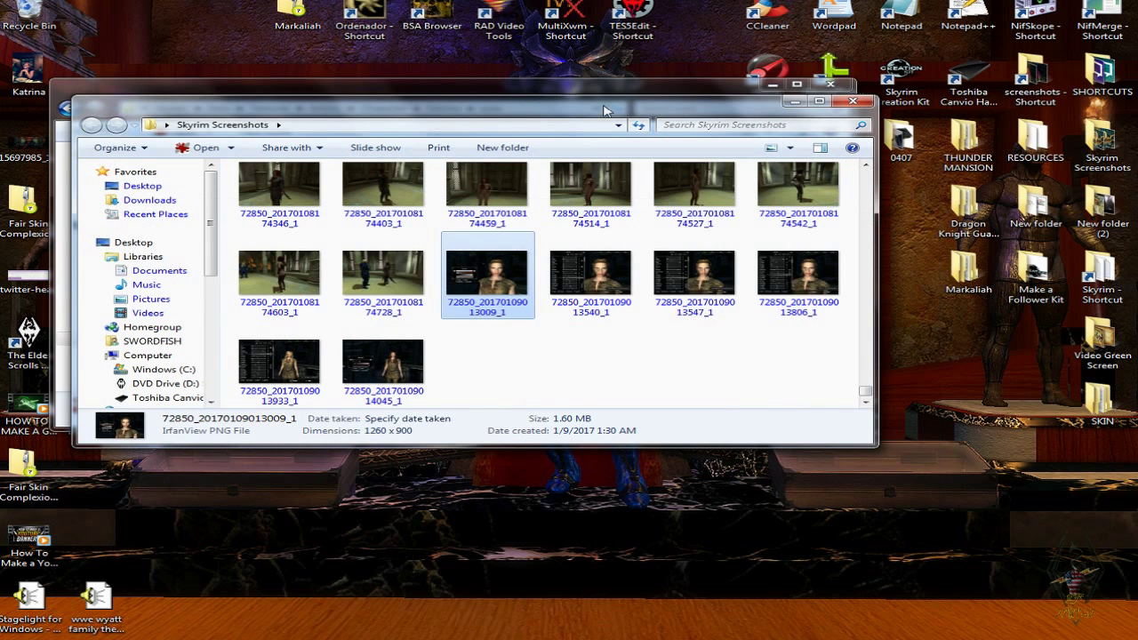
{"action": "left_click", "coordinate": [792, 101]}
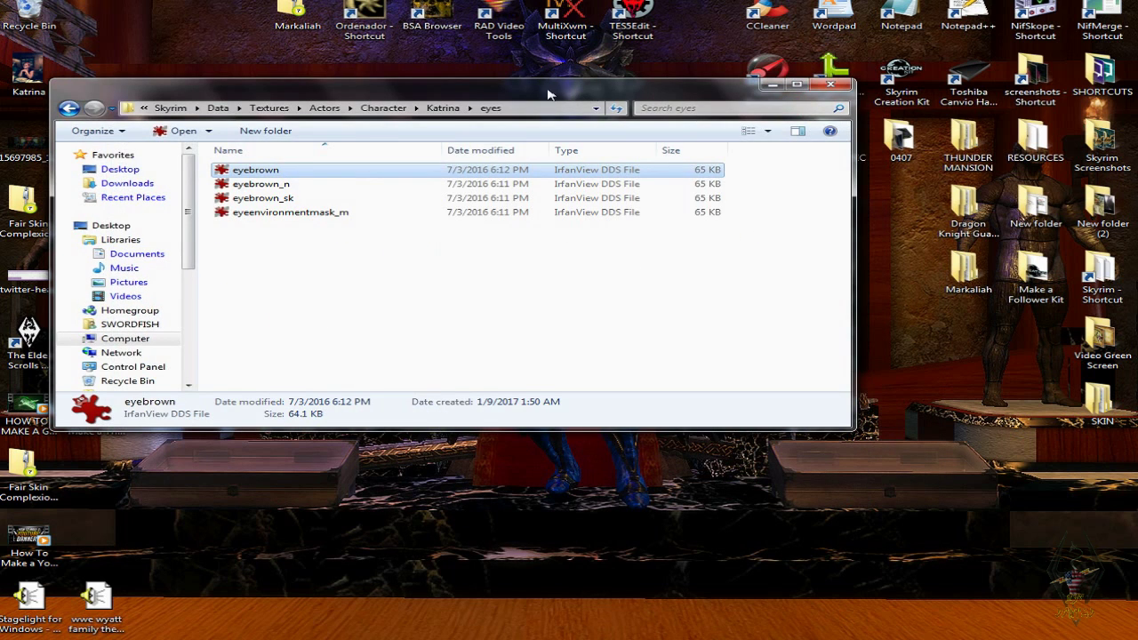
{"action": "right_click", "coordinate": [428, 323]}
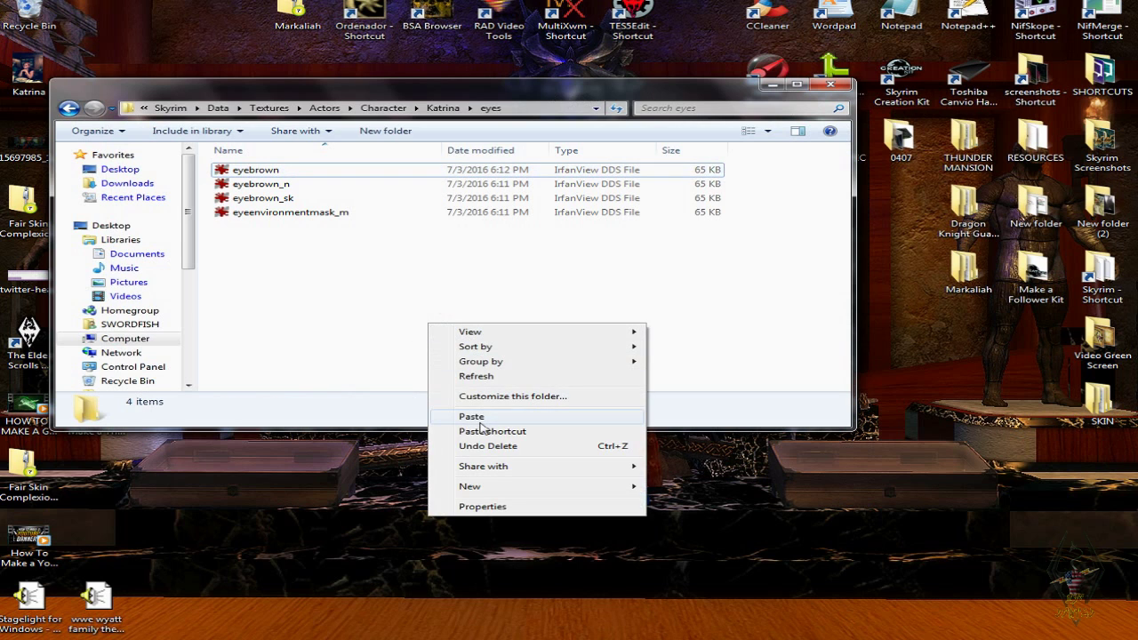
{"action": "left_click", "coordinate": [480, 418]}
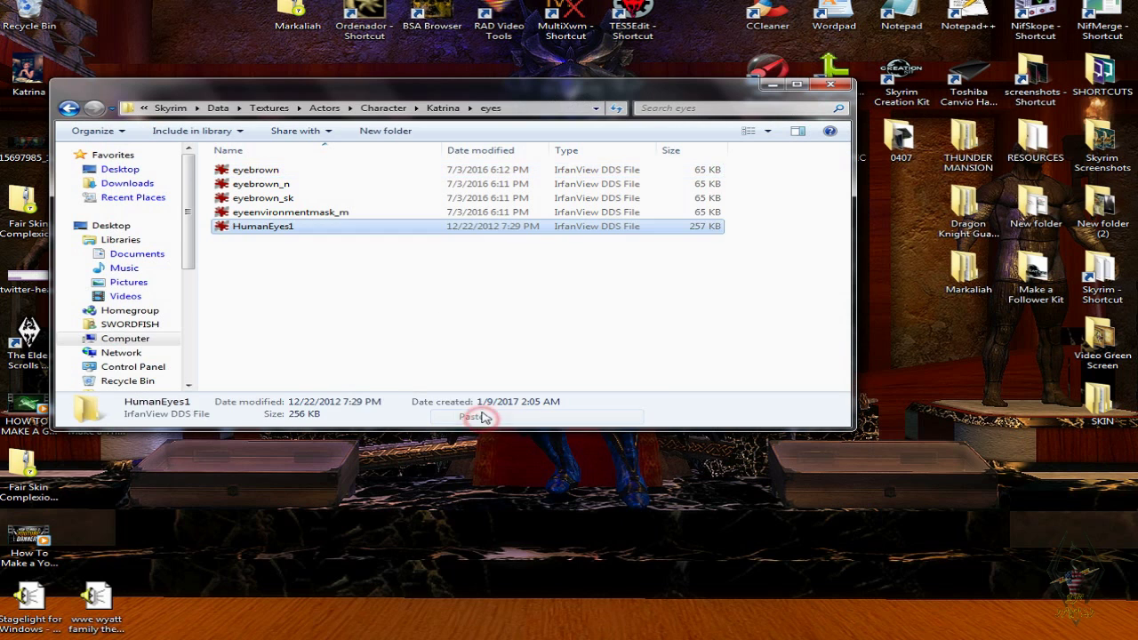
- Delete the eyebrown file from Katrina's eyes folder
{"action": "left_click", "coordinate": [269, 171]}
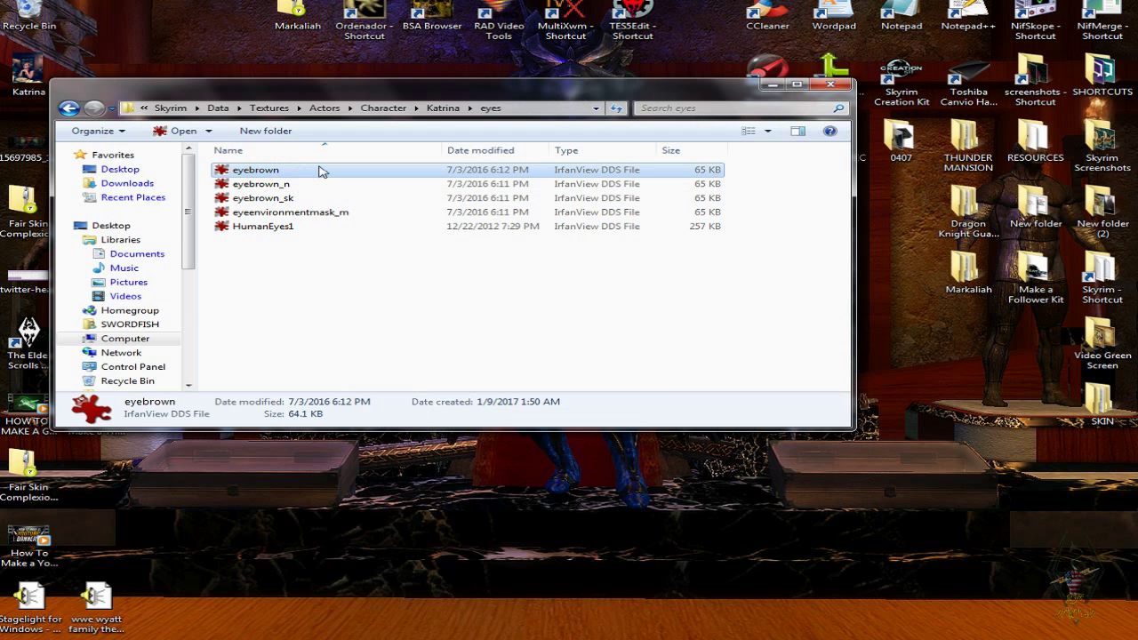
{"action": "key", "text": "Delete"}
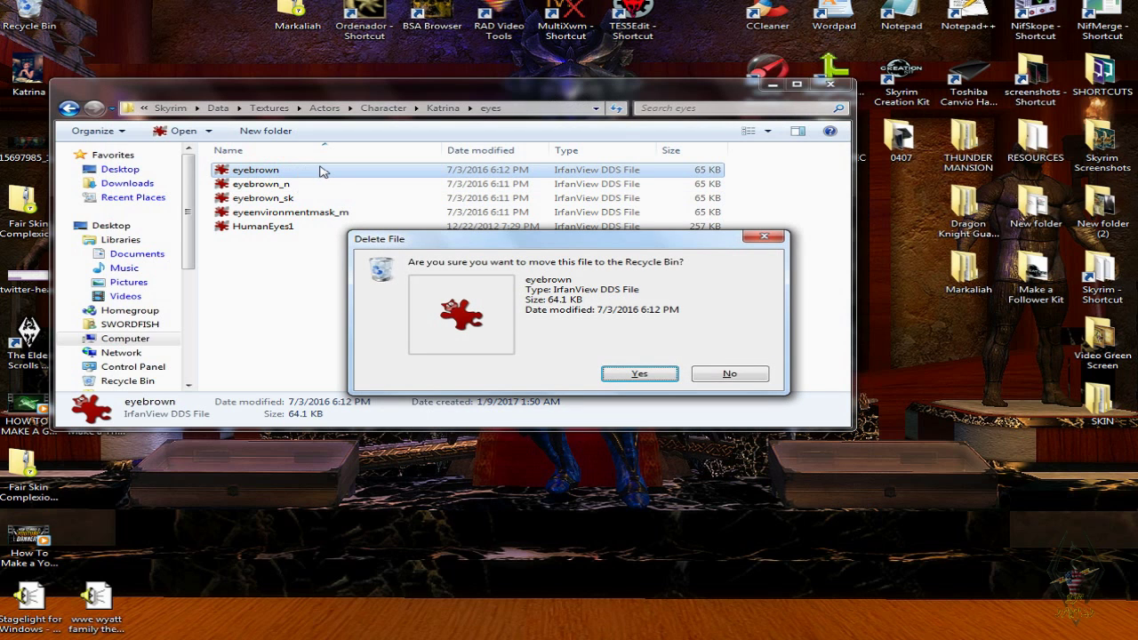
{"action": "left_click", "coordinate": [647, 373]}
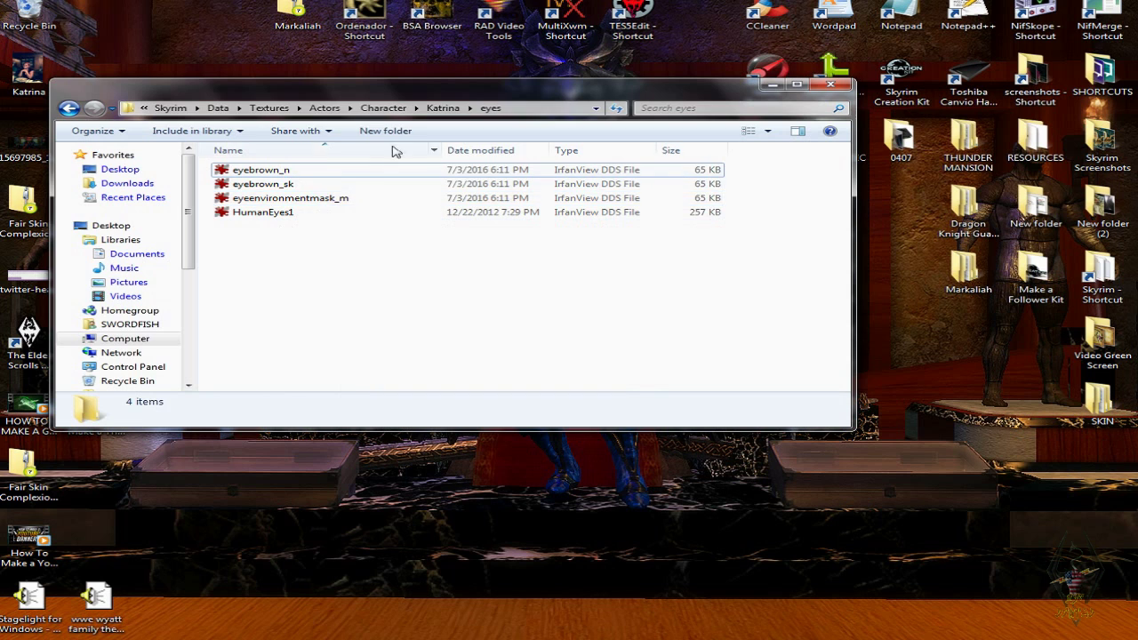
- Check the contents of Katrina's hair texture folder and return to the Katrina folder
{"action": "left_click_drag", "start_coordinate": [437, 91], "coordinate": [570, 129]}
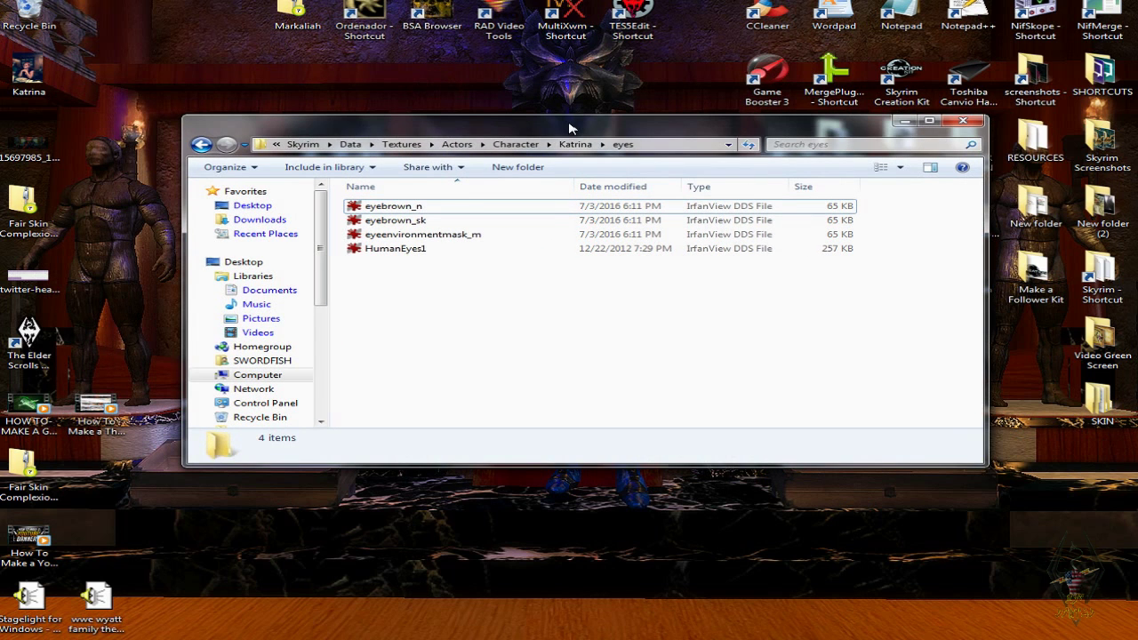
{"action": "left_click", "coordinate": [571, 145]}
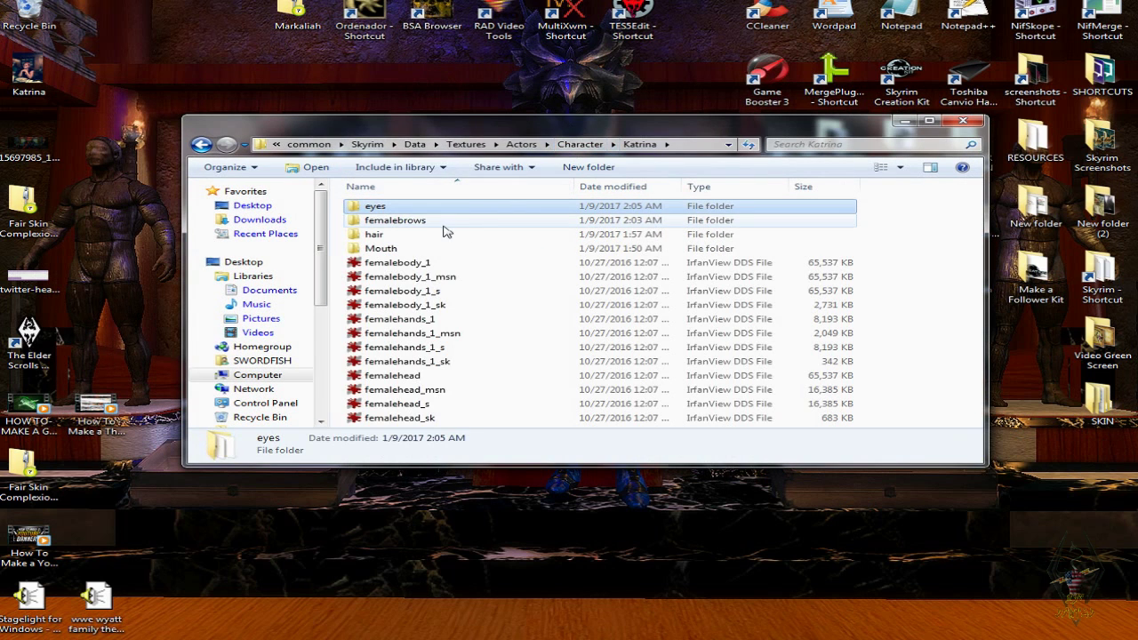
{"action": "double_click", "coordinate": [404, 236]}
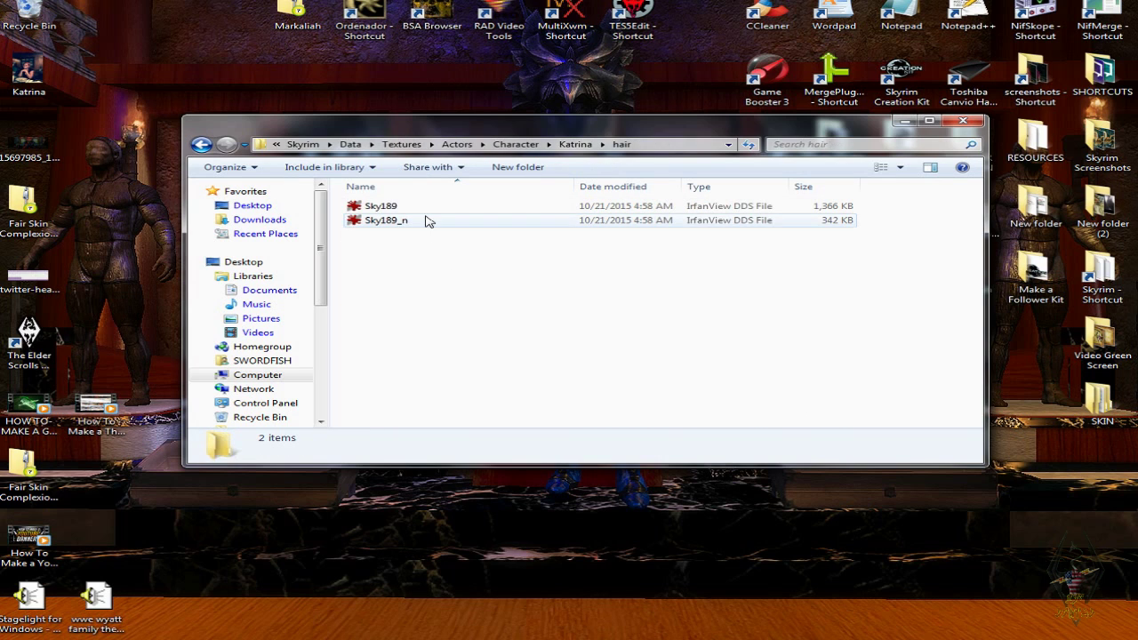
{"action": "left_click", "coordinate": [575, 144]}
- Open Katrina's Mouth folder, preview the mouthhuman texture, close the preview and select both mouth files
{"action": "double_click", "coordinate": [411, 249]}
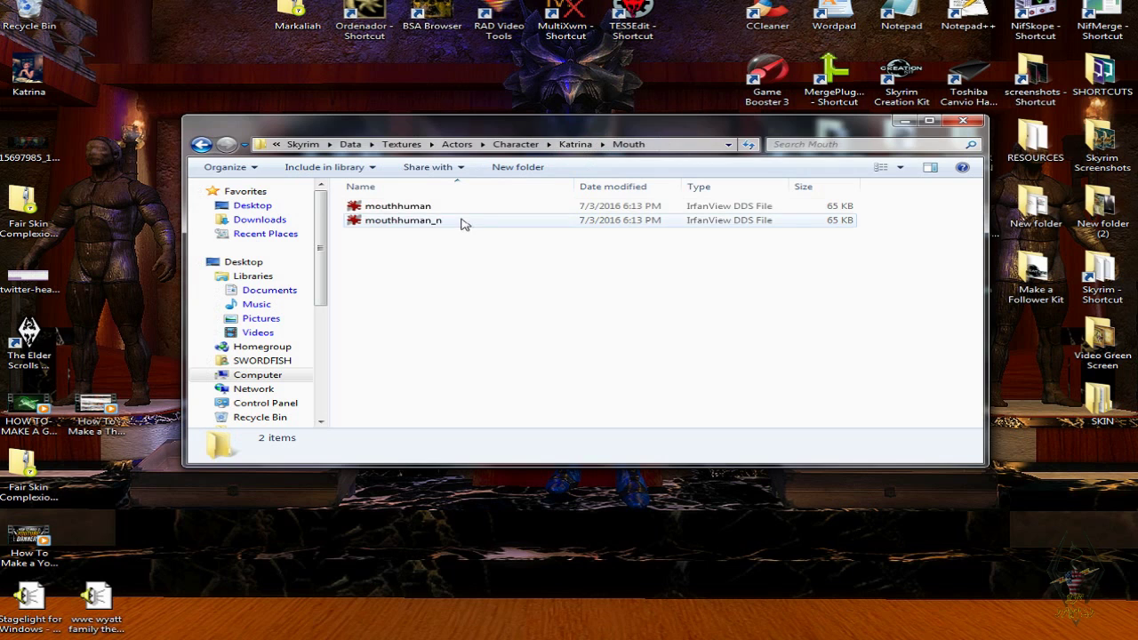
{"action": "double_click", "coordinate": [449, 208]}
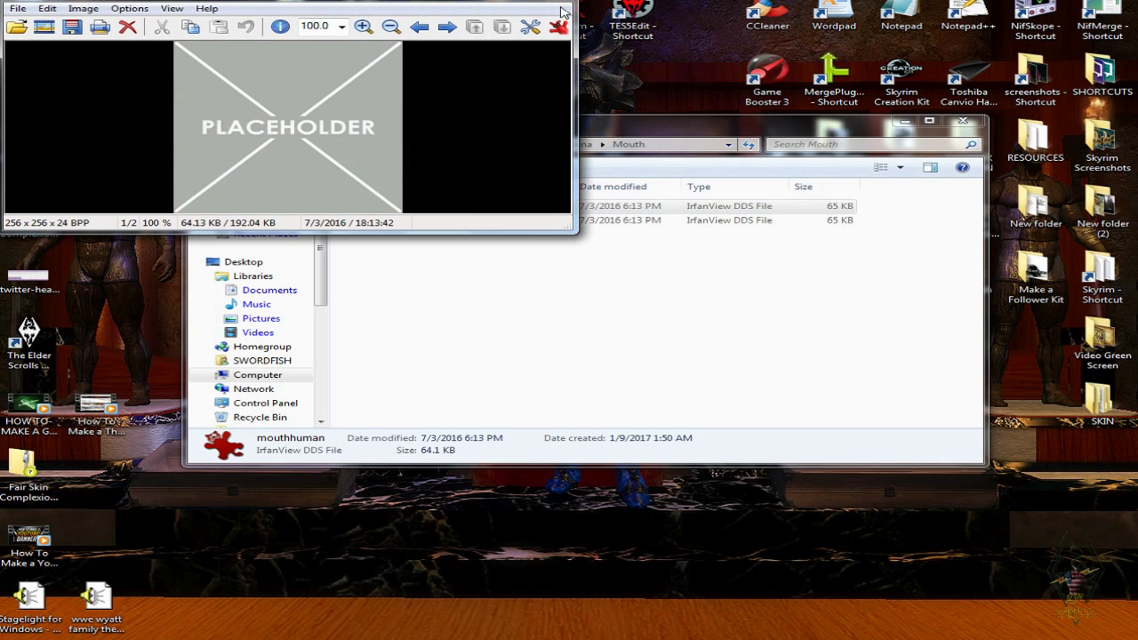
{"action": "left_click_drag", "start_coordinate": [523, 7], "coordinate": [557, 37]}
{"action": "left_click", "coordinate": [595, 19]}
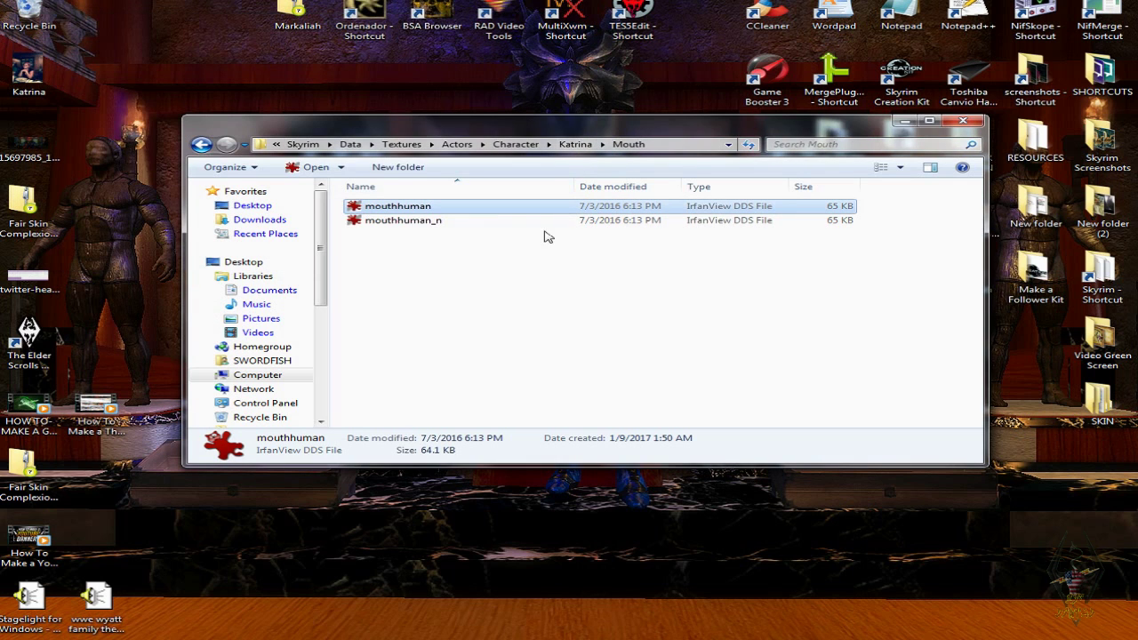
{"action": "left_click", "coordinate": [495, 222], "text": "ctrl"}
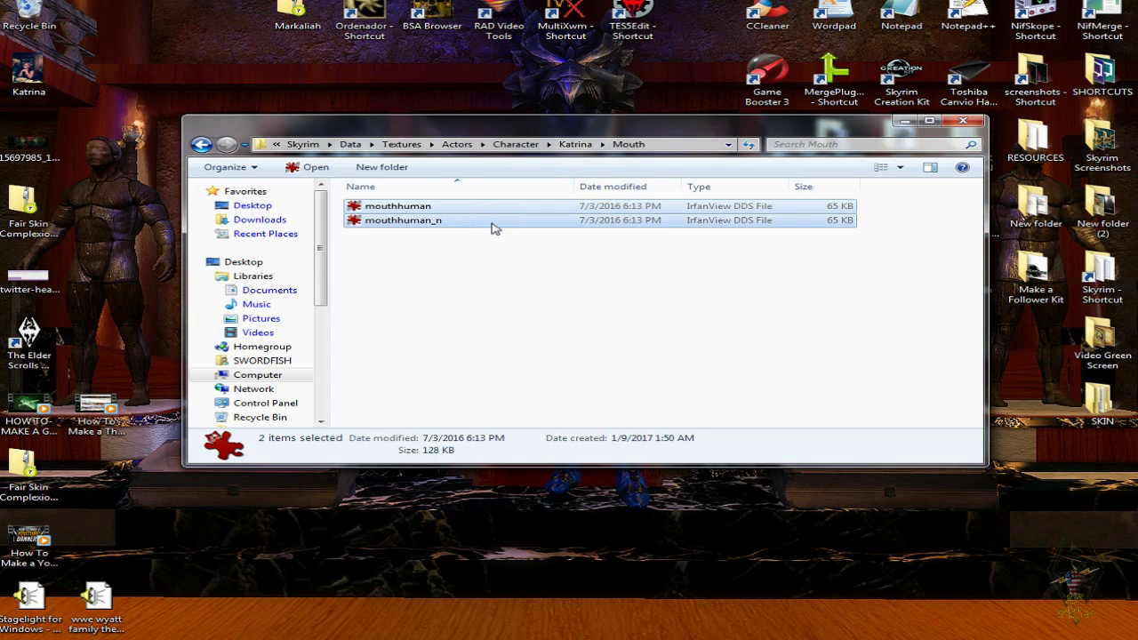
{"action": "left_click_drag", "start_coordinate": [635, 133], "coordinate": [539, 126]}
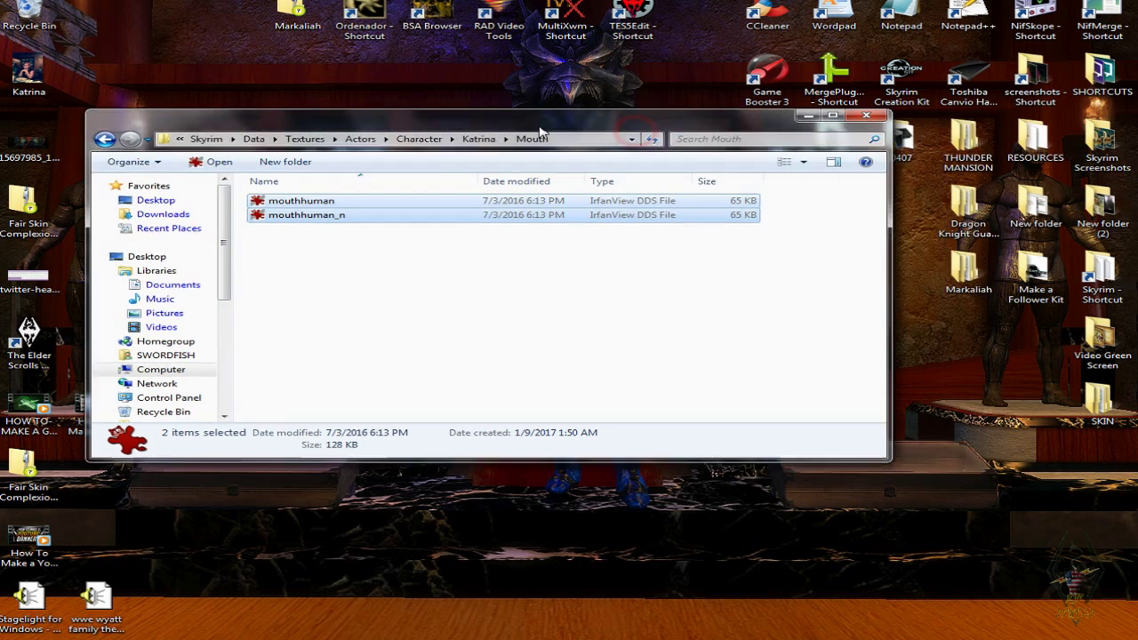
- Open the 0407 desktop folder and browse to ASSETS\Skyrim Vanilla\Textures\textures\actors\character
{"action": "double_click", "coordinate": [913, 142]}
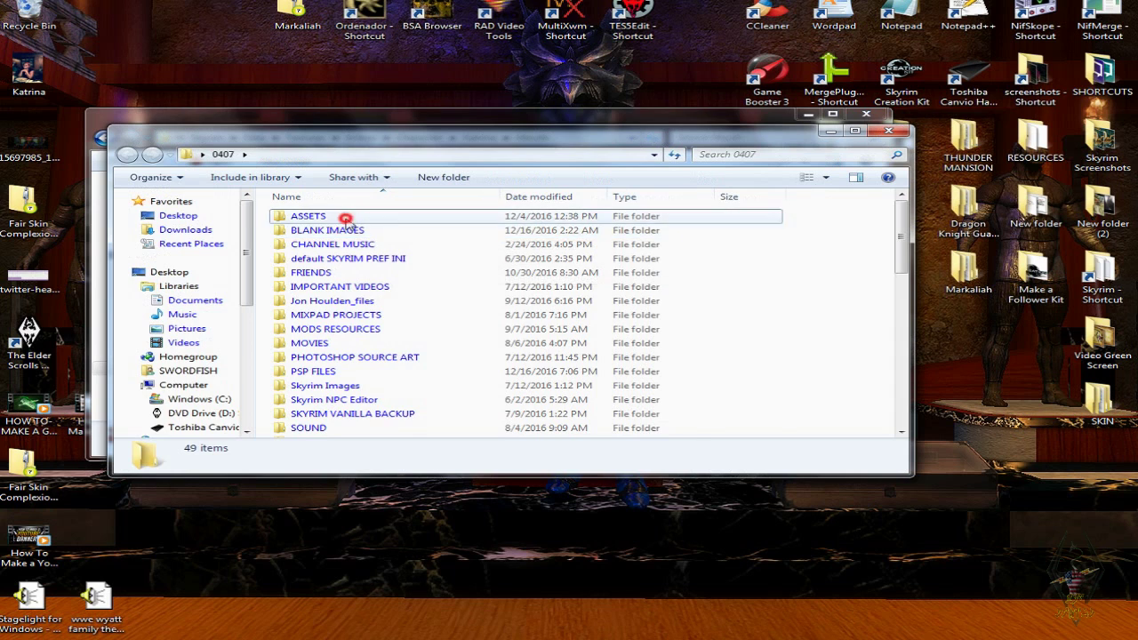
{"action": "double_click", "coordinate": [313, 216]}
{"action": "double_click", "coordinate": [343, 360]}
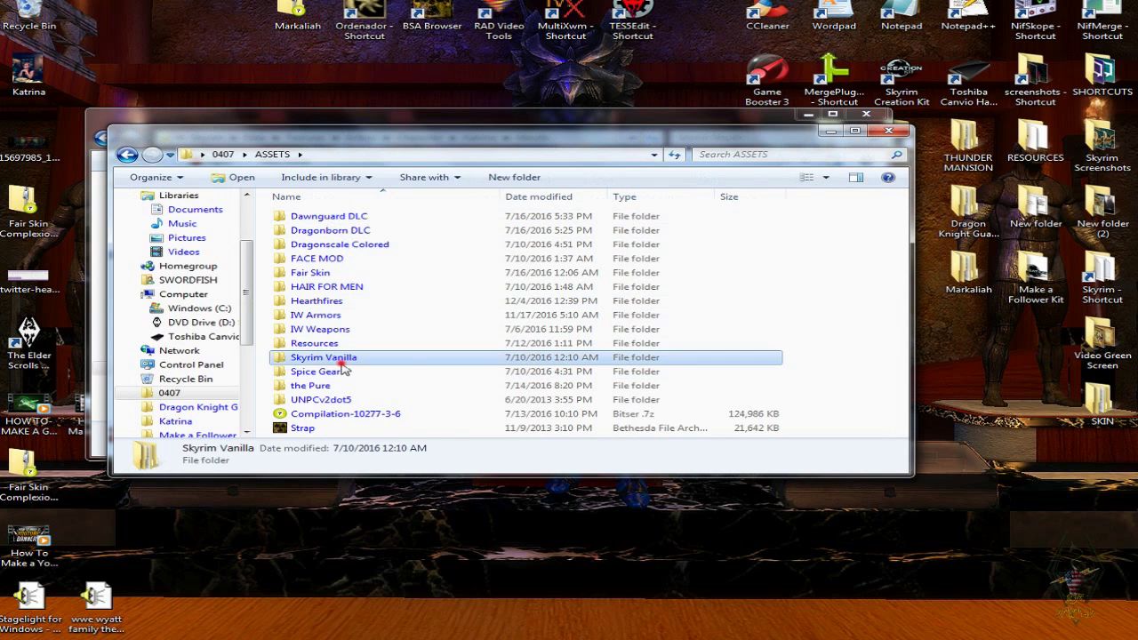
{"action": "double_click", "coordinate": [343, 231]}
{"action": "double_click", "coordinate": [331, 216]}
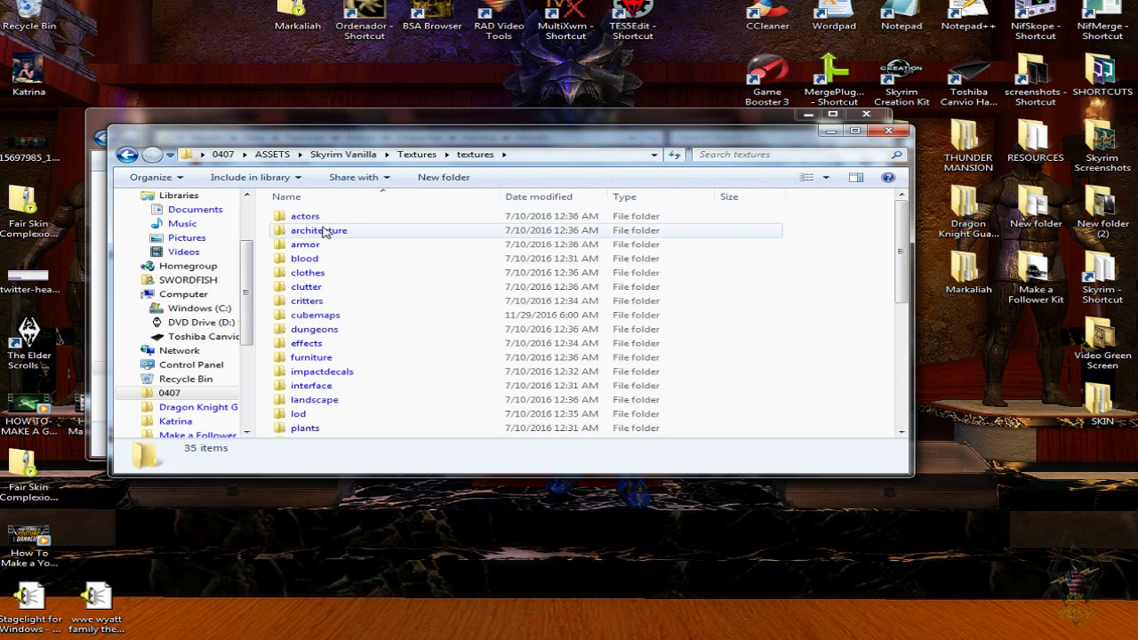
{"action": "double_click", "coordinate": [307, 217]}
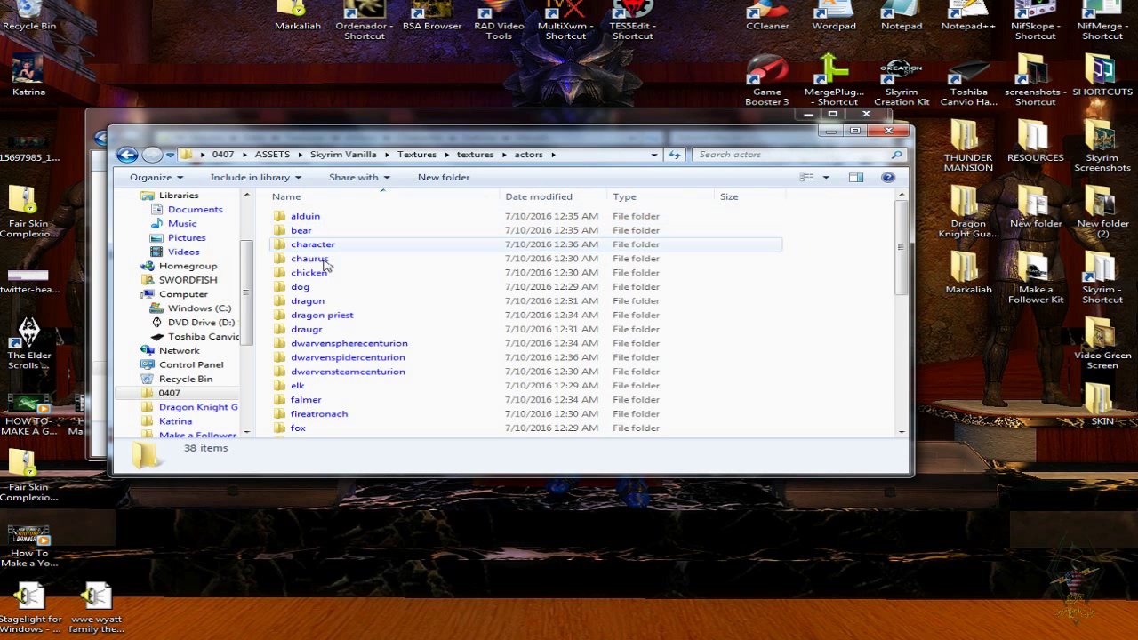
{"action": "double_click", "coordinate": [327, 245]}
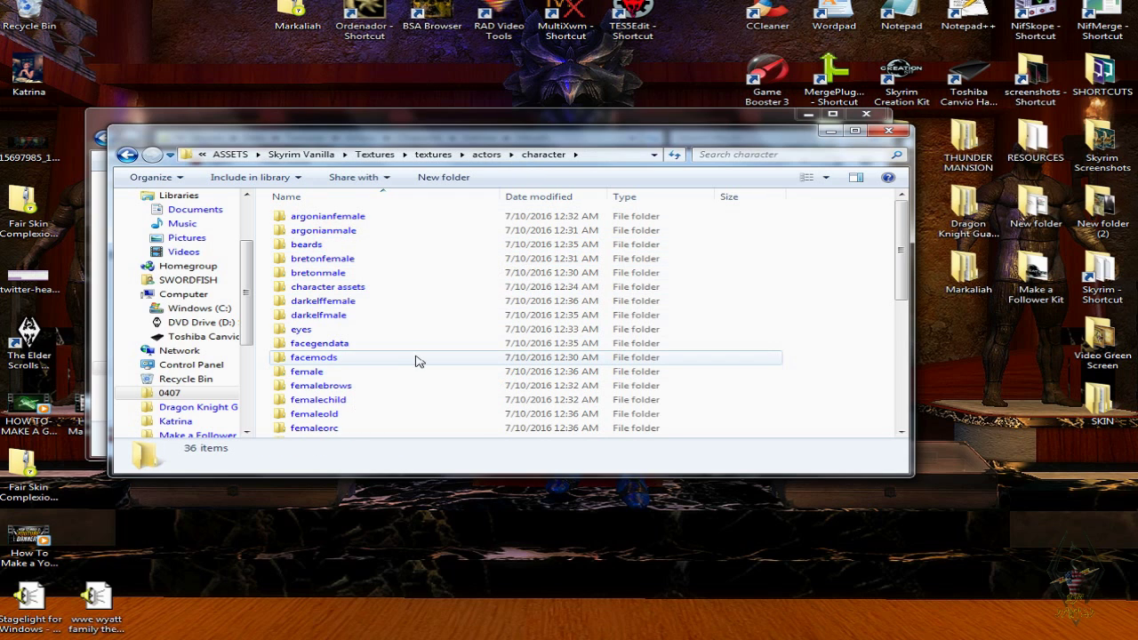
- Find and open the mouth folder among the vanilla character texture folders
{"action": "double_click", "coordinate": [373, 286]}
{"action": "left_click", "coordinate": [127, 155]}
{"action": "scroll", "coordinate": [429, 297], "scroll_direction": "down", "scroll_amount": 2}
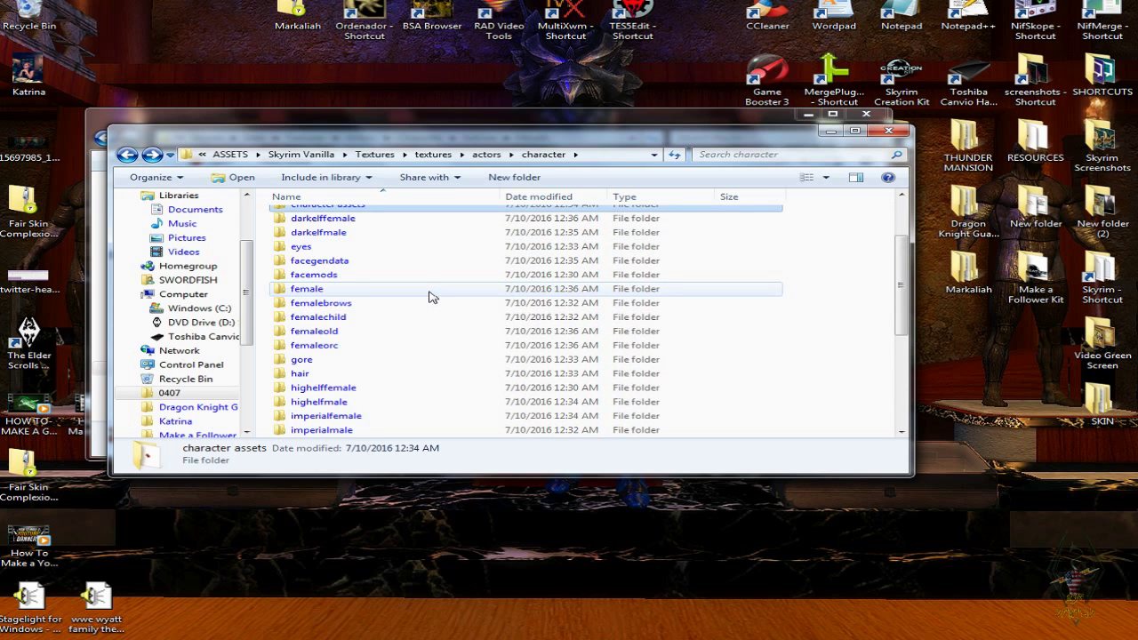
{"action": "scroll", "coordinate": [428, 302], "scroll_direction": "down", "scroll_amount": 2}
{"action": "scroll", "coordinate": [429, 304], "scroll_direction": "down", "scroll_amount": 1}
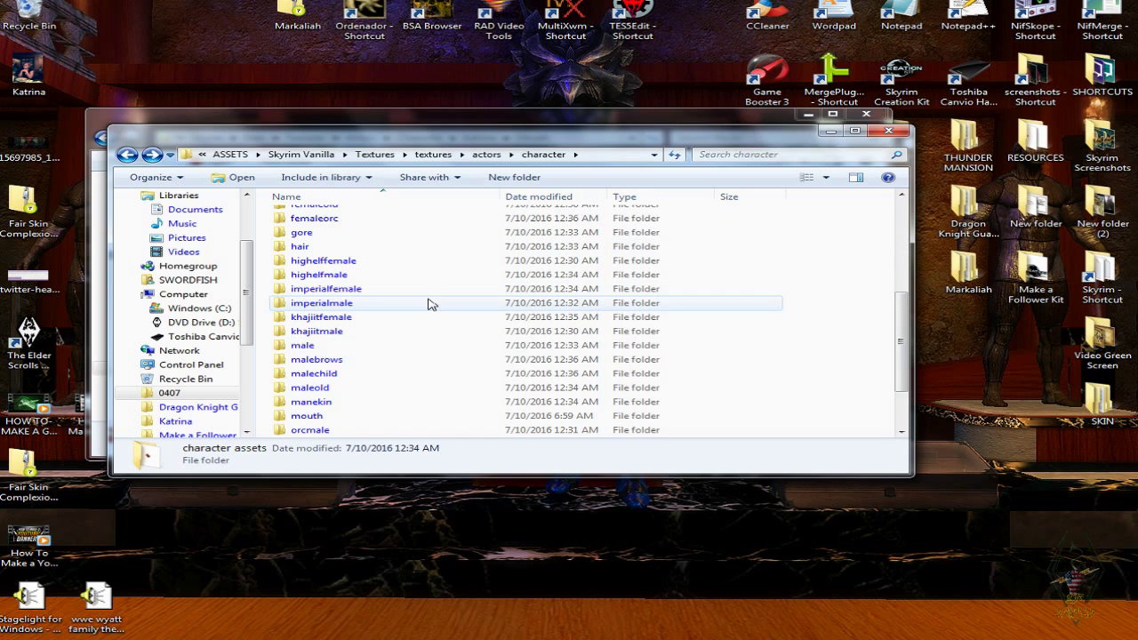
{"action": "scroll", "coordinate": [354, 402], "scroll_direction": "down", "scroll_amount": 1}
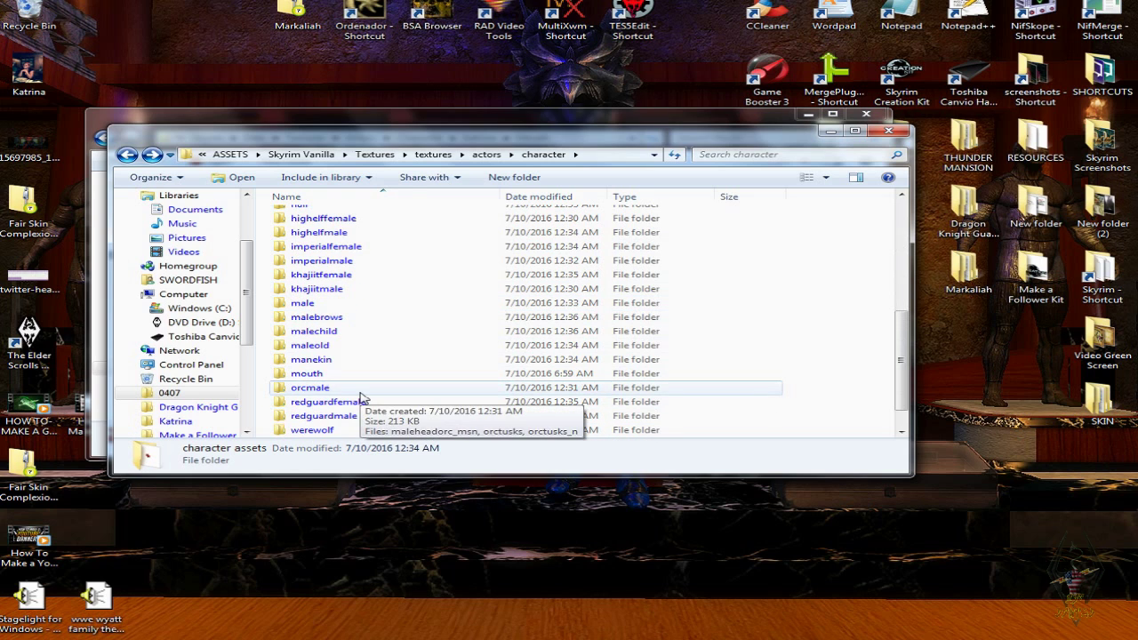
{"action": "double_click", "coordinate": [307, 372]}
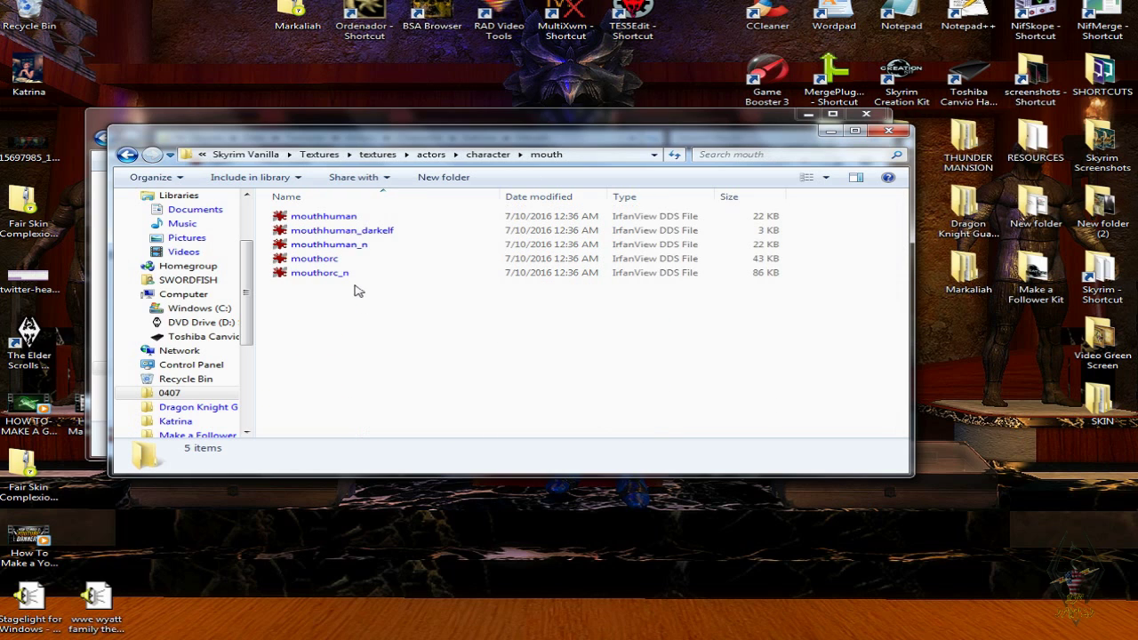
- Copy the vanilla mouthhuman and mouthhuman_n textures into Katrina's Mouth folder, replacing the existing files, and close the vanilla folder window
{"action": "left_click_drag", "start_coordinate": [421, 144], "coordinate": [636, 136]}
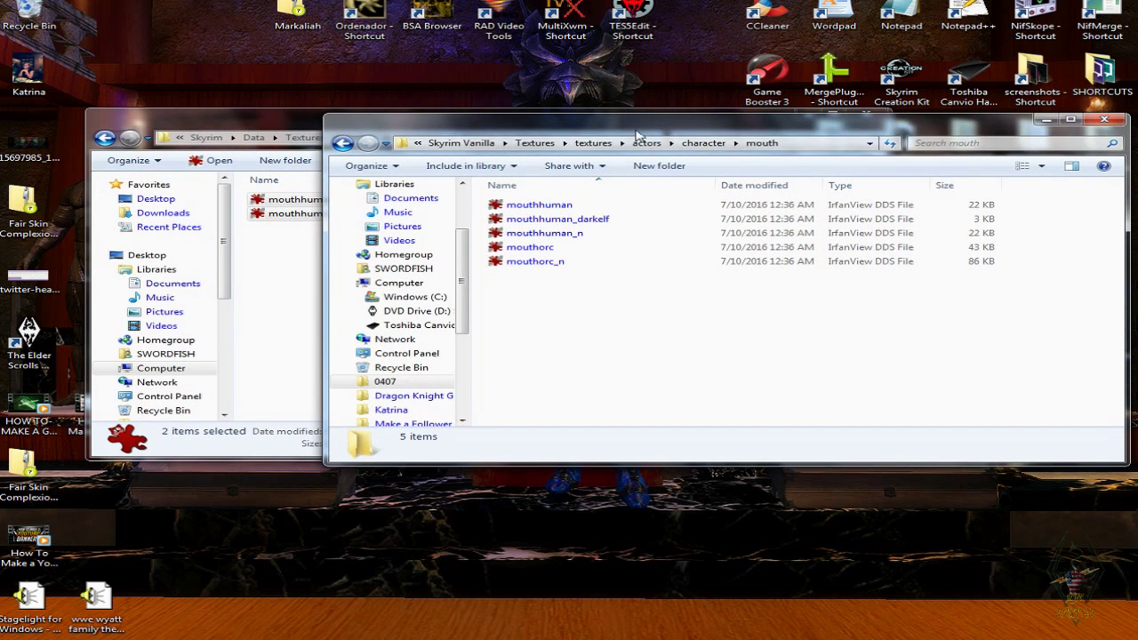
{"action": "left_click", "coordinate": [569, 205]}
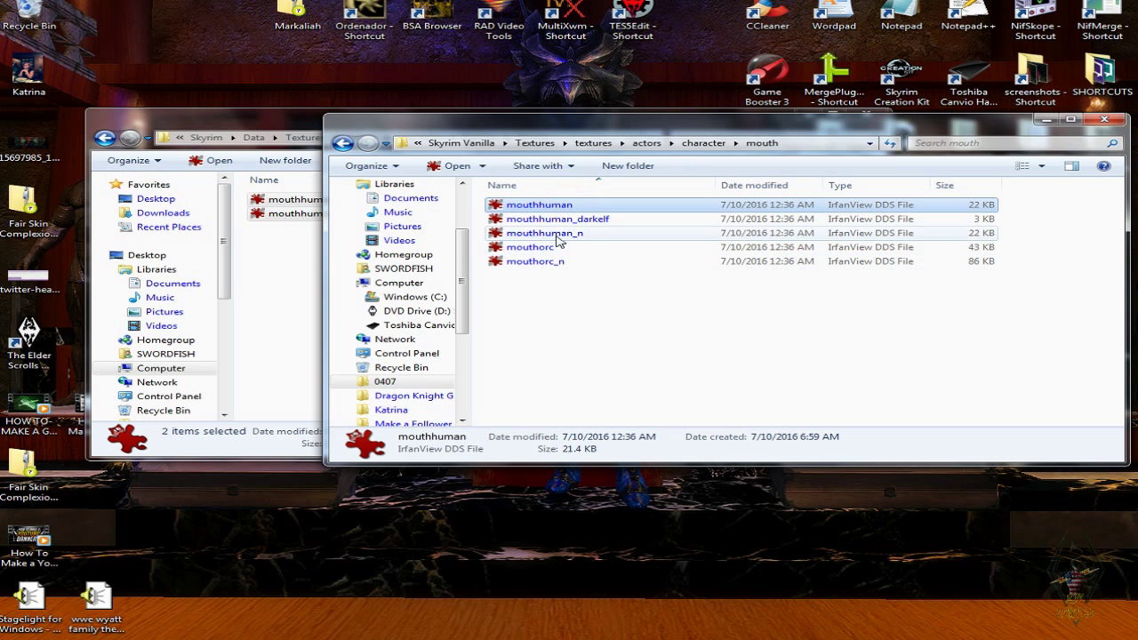
{"action": "left_click", "coordinate": [559, 235], "text": "ctrl"}
{"action": "right_click", "coordinate": [560, 235]}
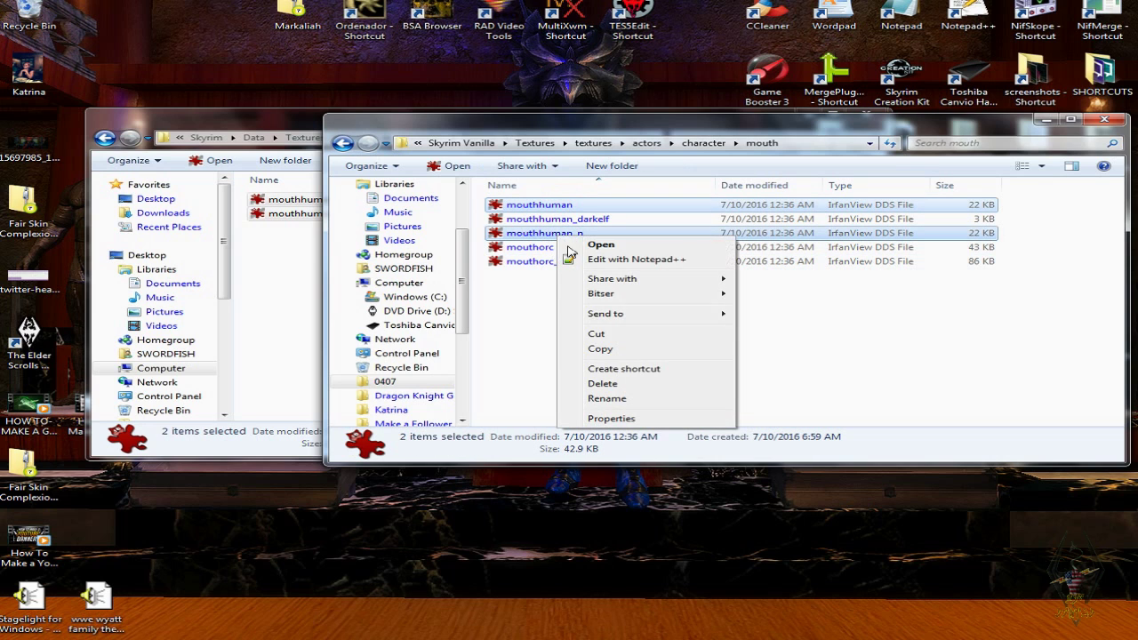
{"action": "left_click", "coordinate": [600, 349]}
{"action": "left_click", "coordinate": [279, 341]}
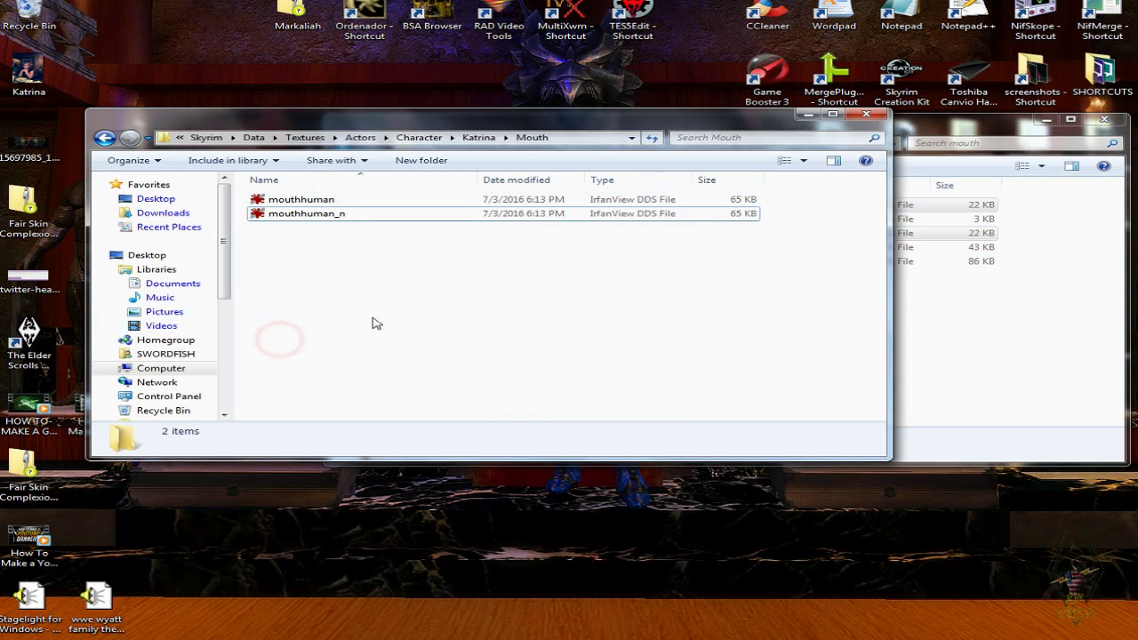
{"action": "right_click", "coordinate": [388, 328]}
{"action": "left_click", "coordinate": [453, 416]}
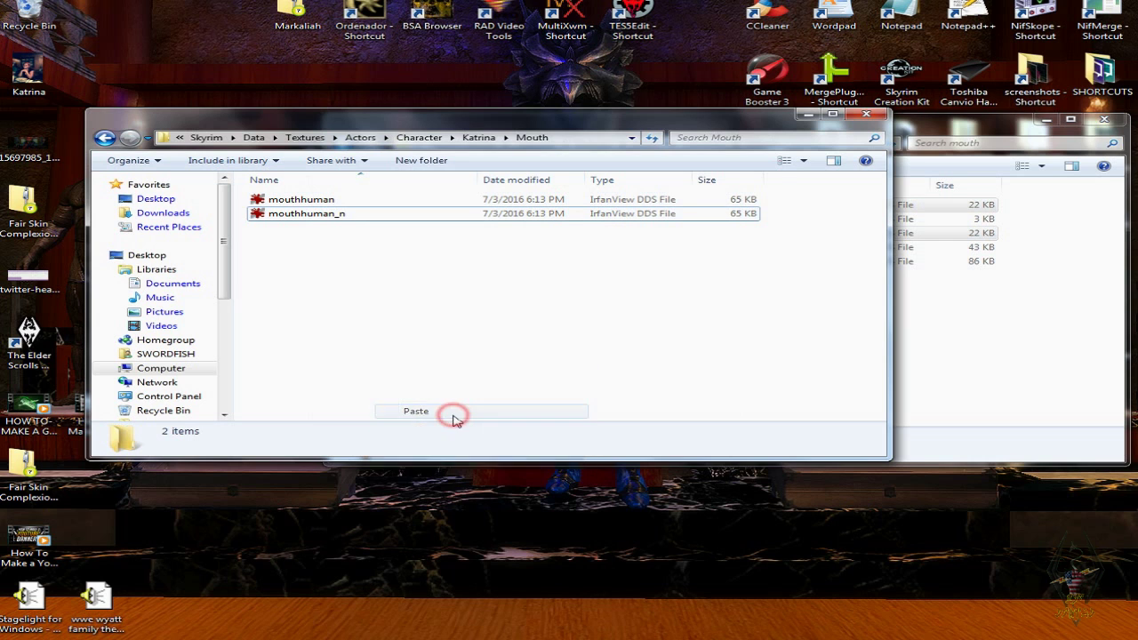
{"action": "left_click", "coordinate": [393, 469]}
{"action": "left_click", "coordinate": [528, 243]}
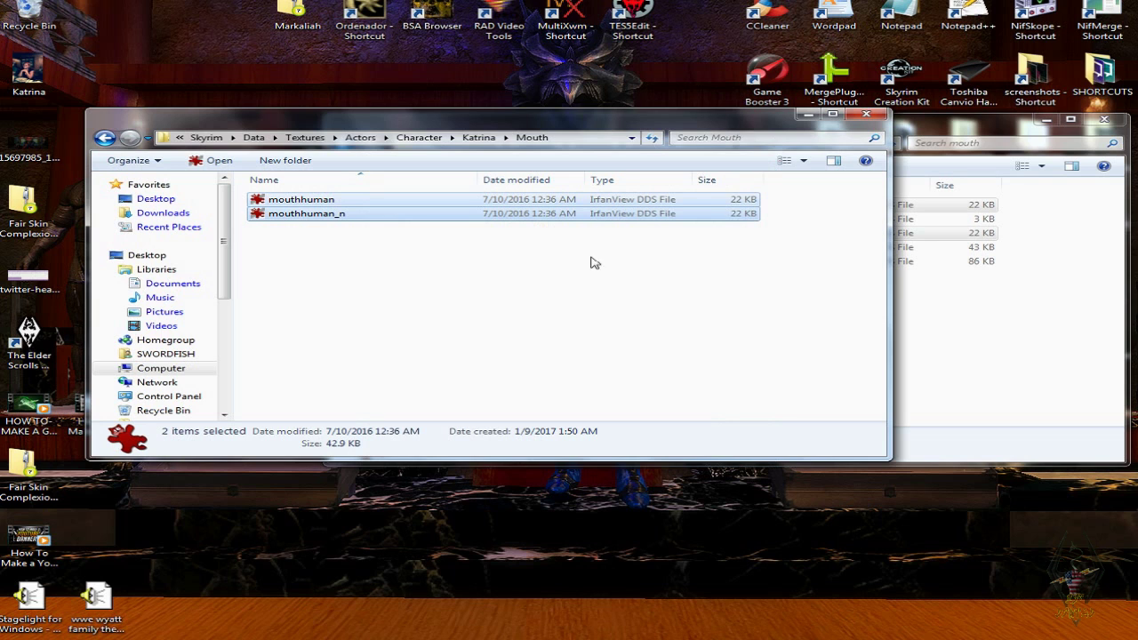
{"action": "left_click", "coordinate": [1000, 129]}
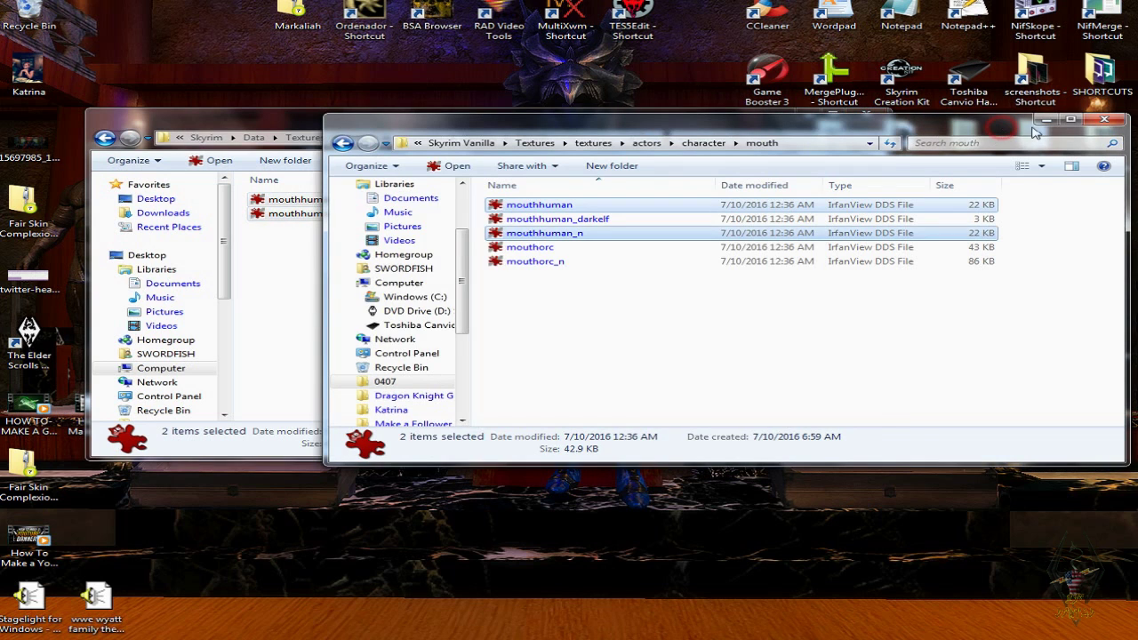
{"action": "left_click", "coordinate": [1104, 119]}
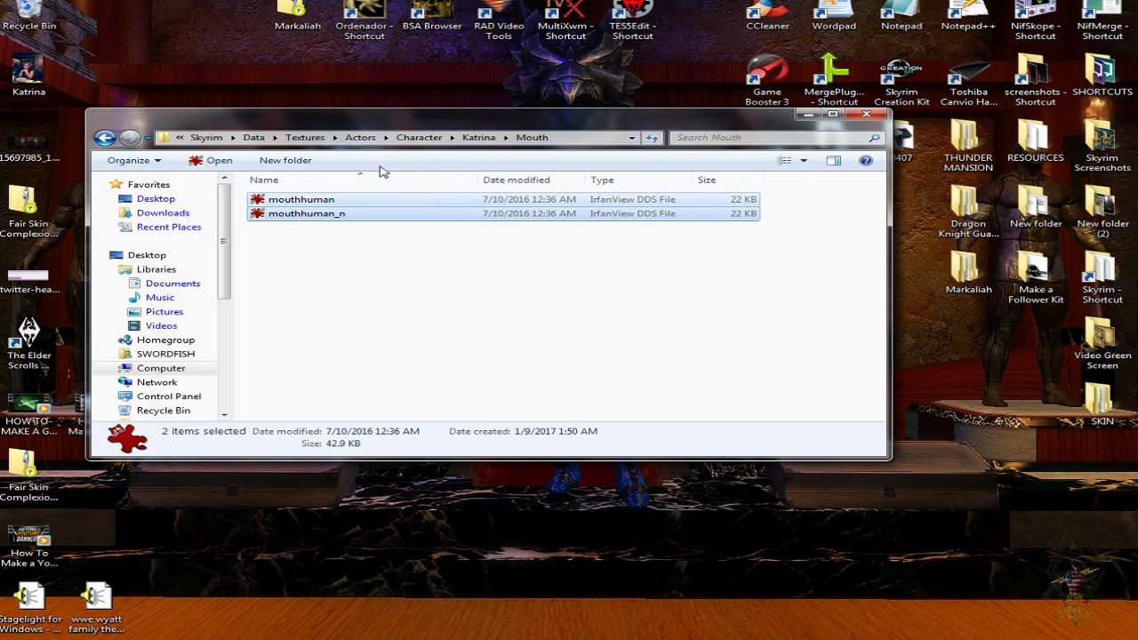
- Go back up to Skyrim's Data folder and open its Meshes folder
{"action": "left_click", "coordinate": [471, 140]}
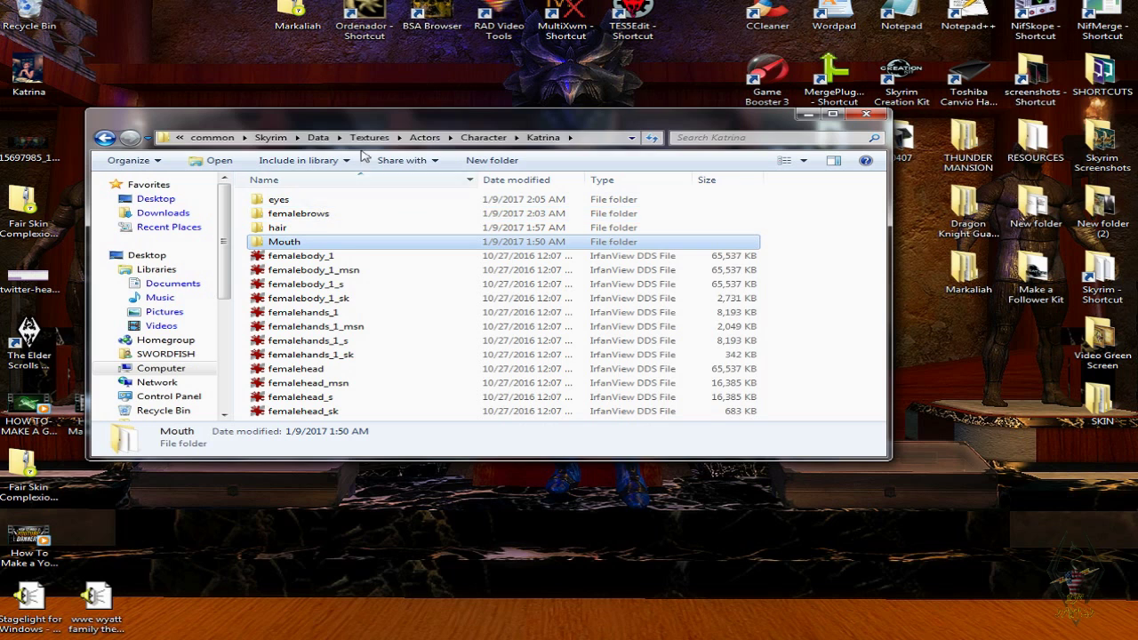
{"action": "left_click", "coordinate": [318, 138]}
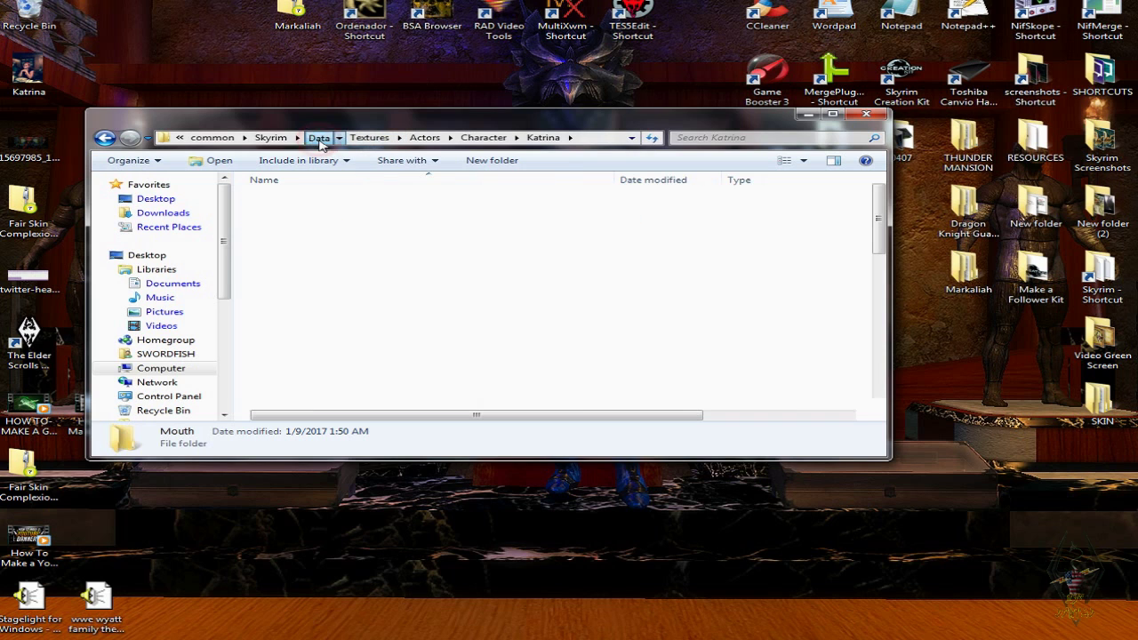
{"action": "double_click", "coordinate": [320, 243]}
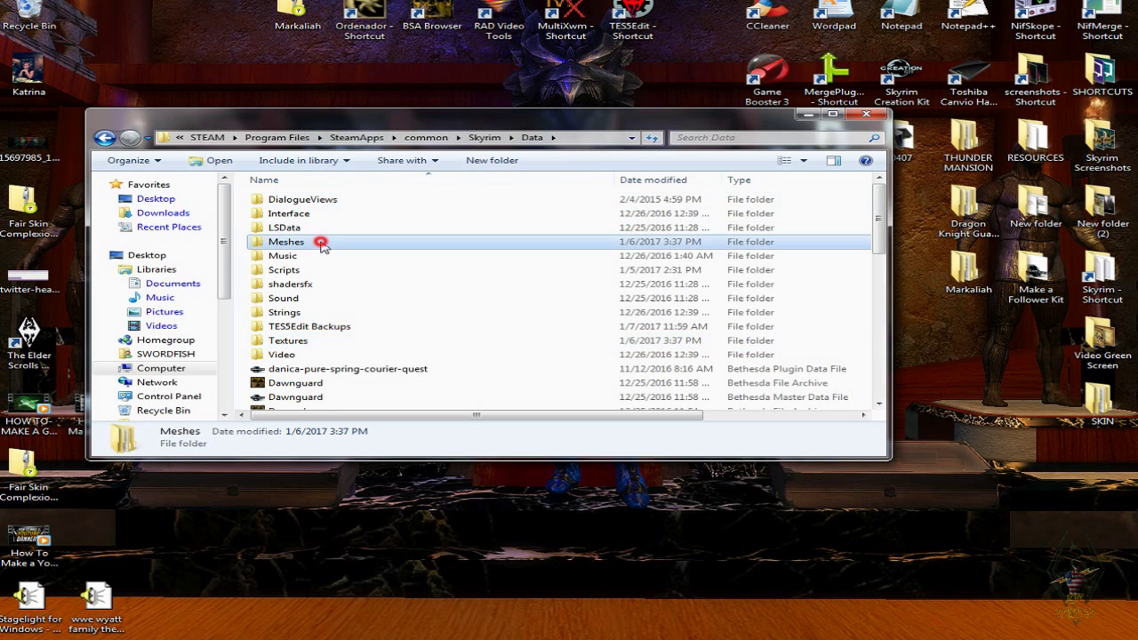
- Open the eyesfemale NIF file from Meshes\Actors\Character\Katrina\eyes in NifSkope
{"action": "left_click", "coordinate": [316, 201]}
{"action": "double_click", "coordinate": [315, 201]}
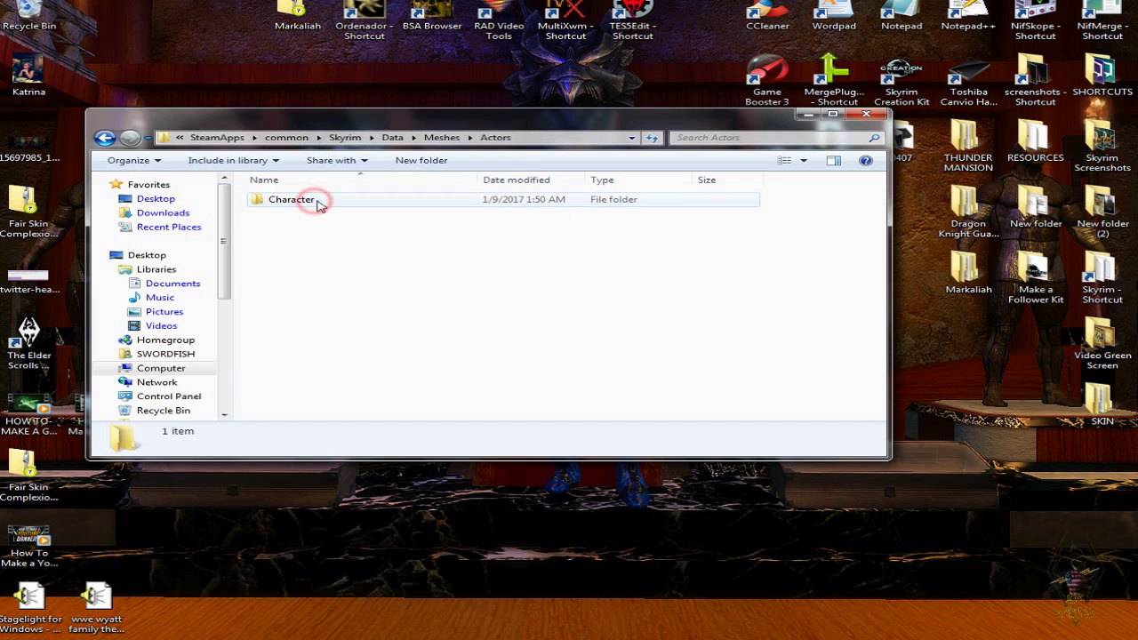
{"action": "double_click", "coordinate": [329, 201]}
{"action": "double_click", "coordinate": [325, 214]}
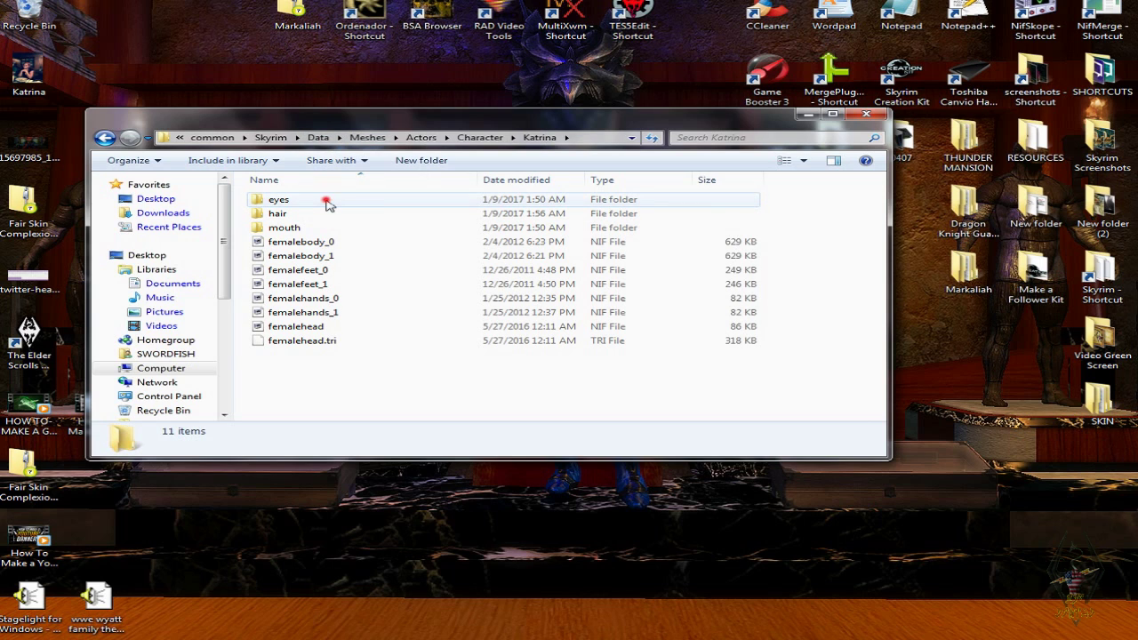
{"action": "double_click", "coordinate": [325, 201]}
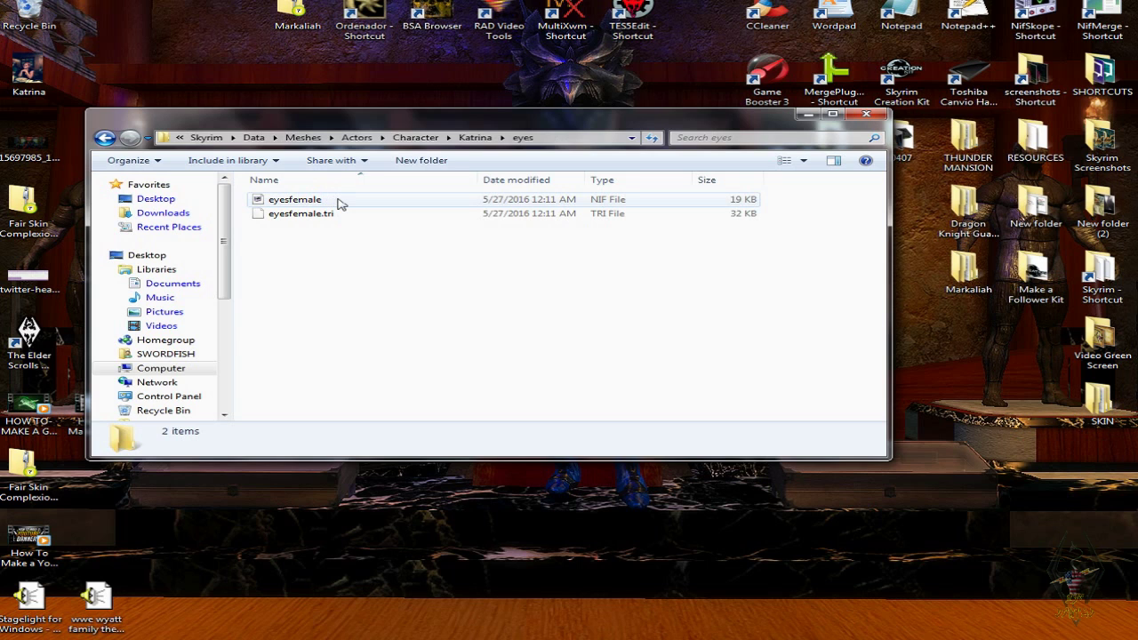
{"action": "left_click", "coordinate": [338, 203]}
{"action": "left_click", "coordinate": [338, 204]}
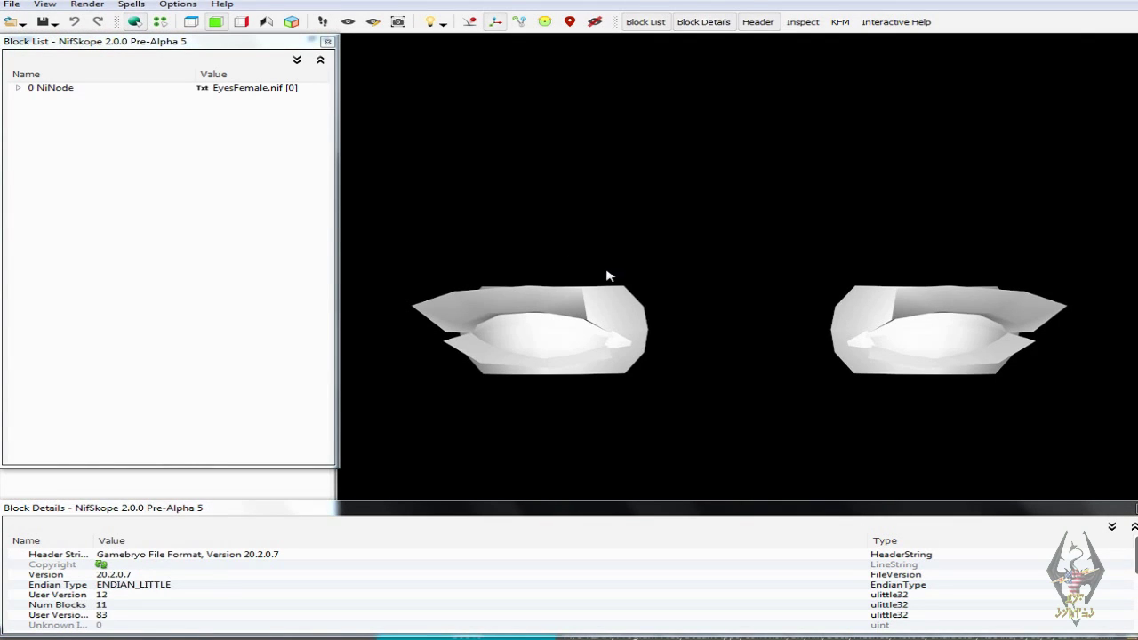
- Select the eye mesh and display the texture list of its BSShaderTextureSet block under BSLightingShaderProperty
{"action": "left_click_drag", "start_coordinate": [583, 320], "coordinate": [615, 331]}
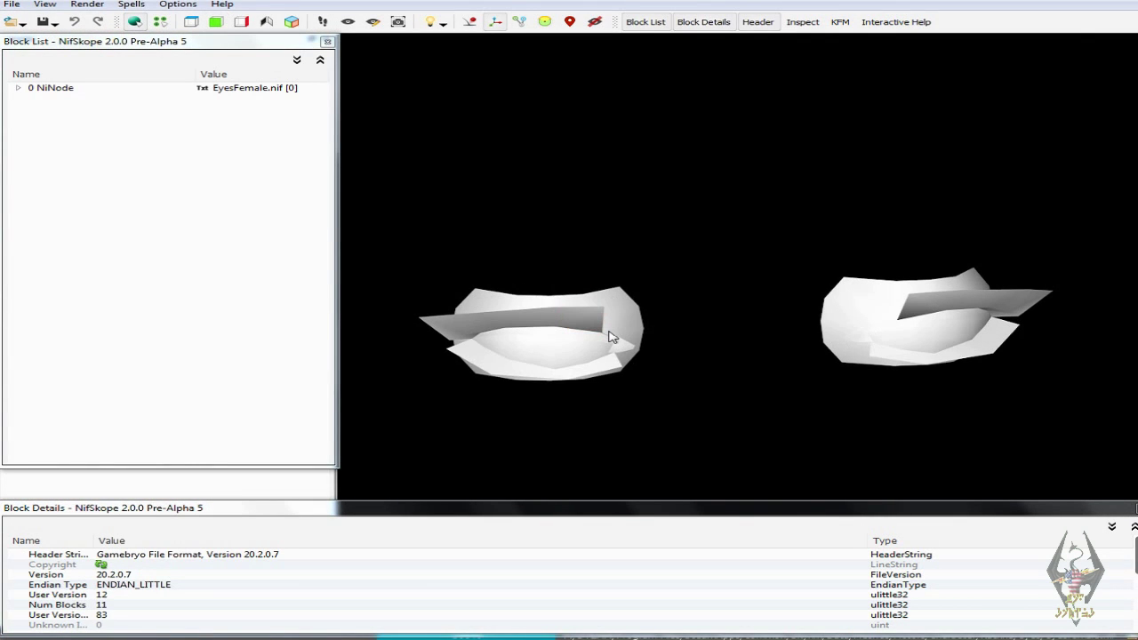
{"action": "left_click", "coordinate": [561, 348]}
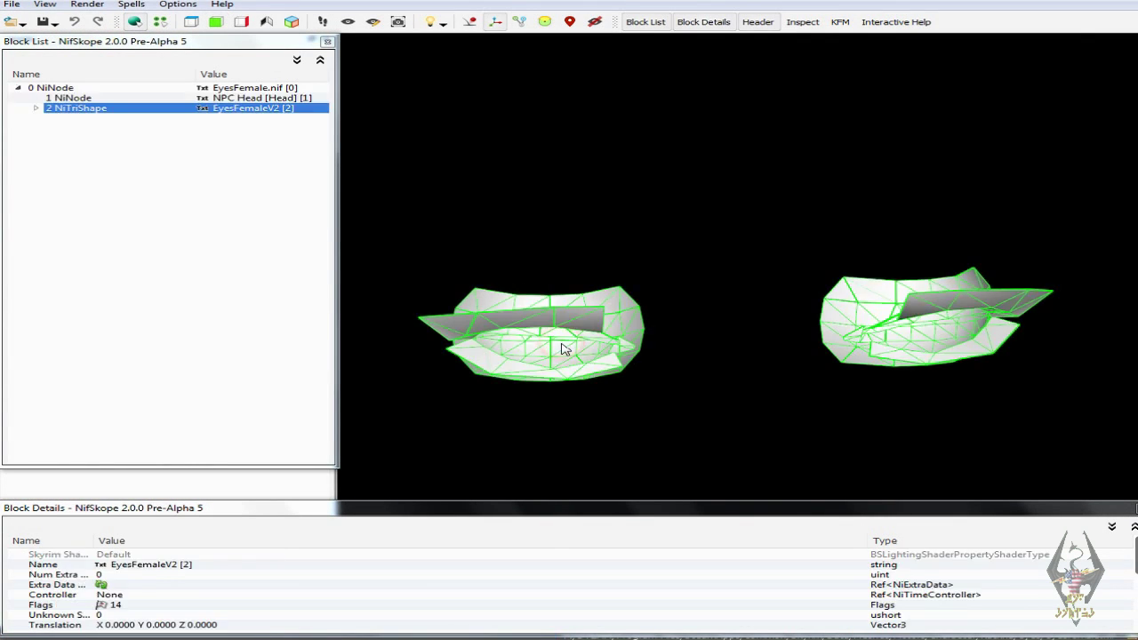
{"action": "left_click", "coordinate": [35, 109]}
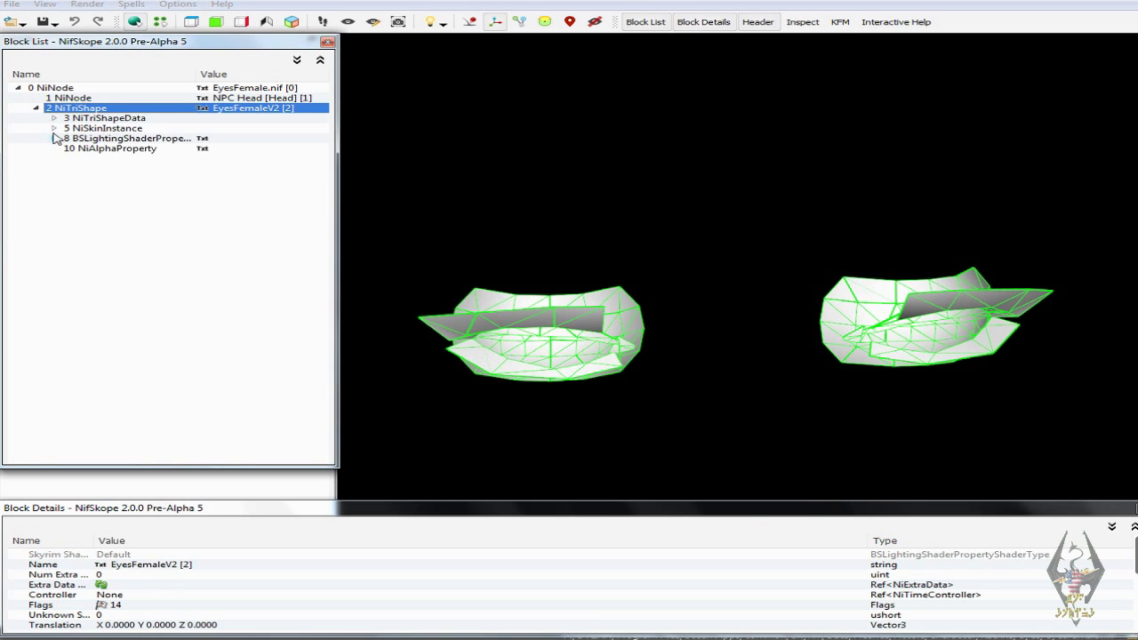
{"action": "left_click", "coordinate": [55, 139]}
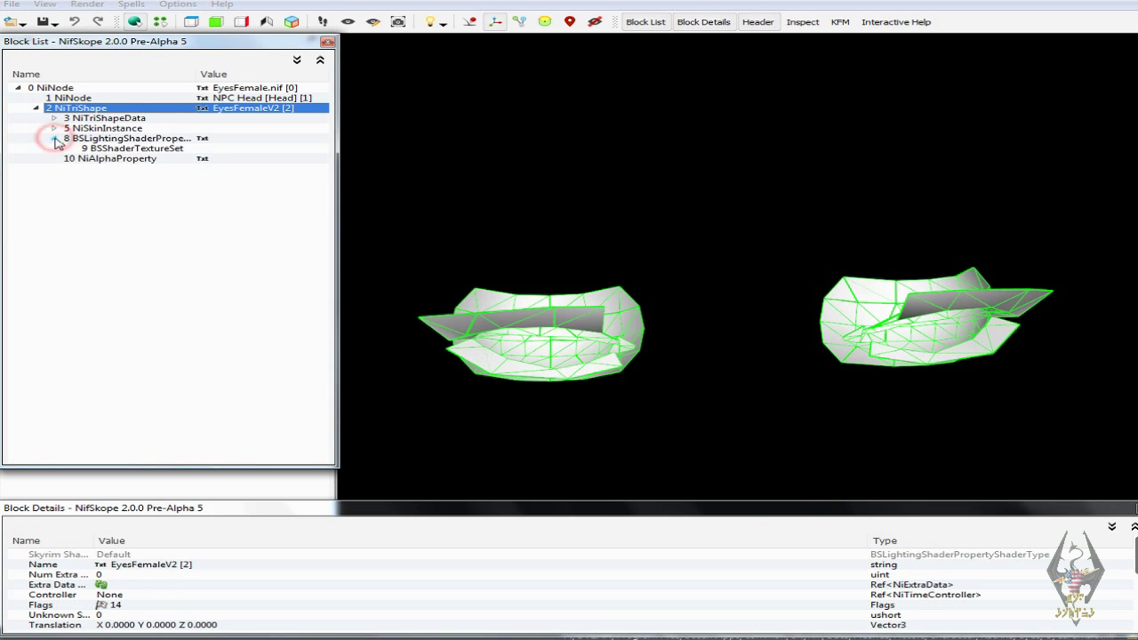
{"action": "left_click", "coordinate": [116, 148]}
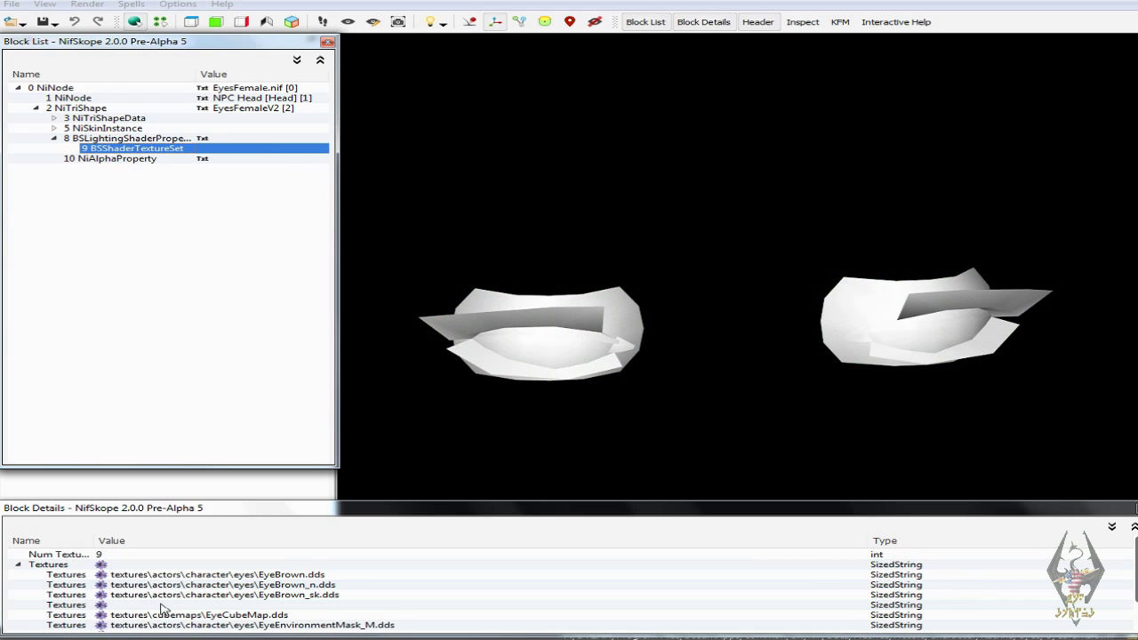
{"action": "scroll", "coordinate": [420, 594], "scroll_direction": "down", "scroll_amount": 1}
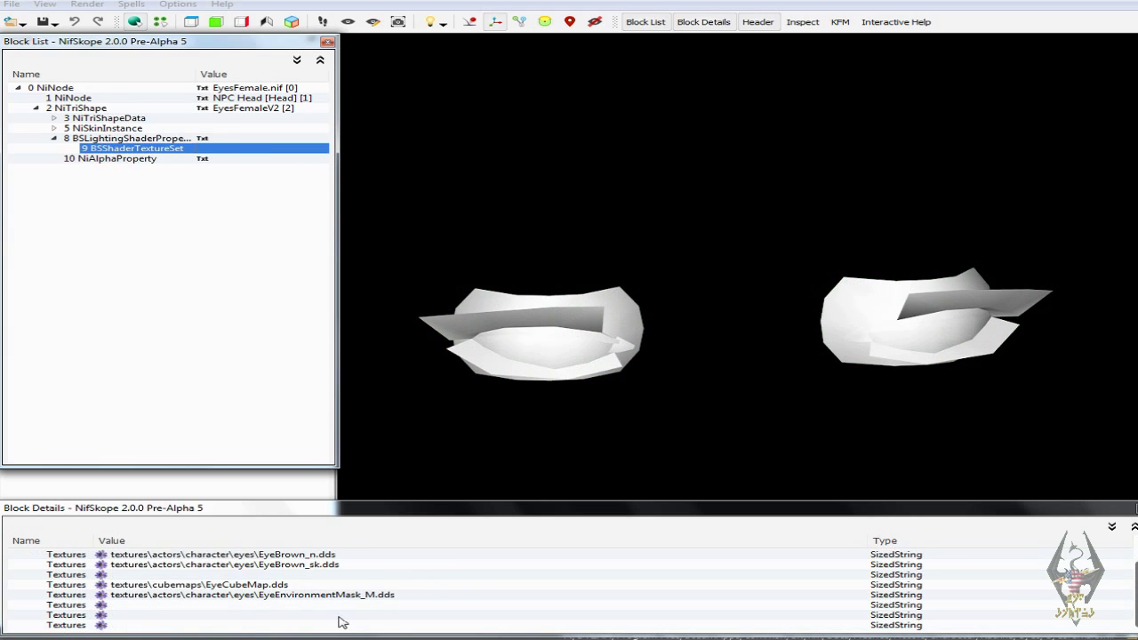
{"action": "scroll", "coordinate": [342, 622], "scroll_direction": "up", "scroll_amount": 1}
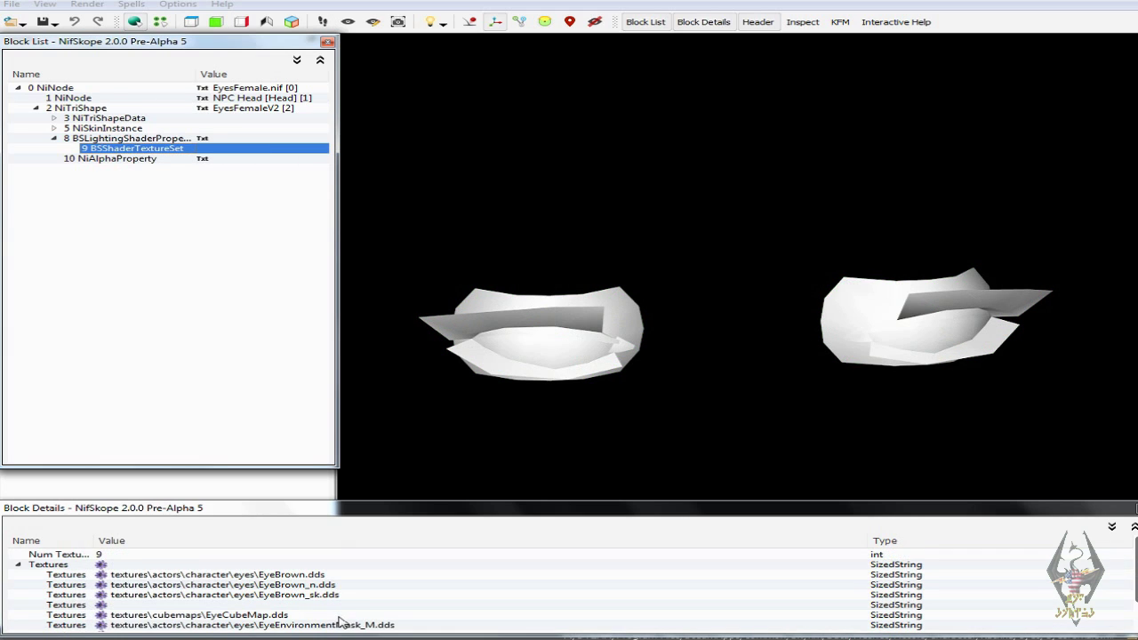
- Replace the EyeBrown.dds entry in the texture set with HumanEyes1 from the Textures\Actors\Character\Katrina\eyes folder
{"action": "left_click", "coordinate": [99, 580]}
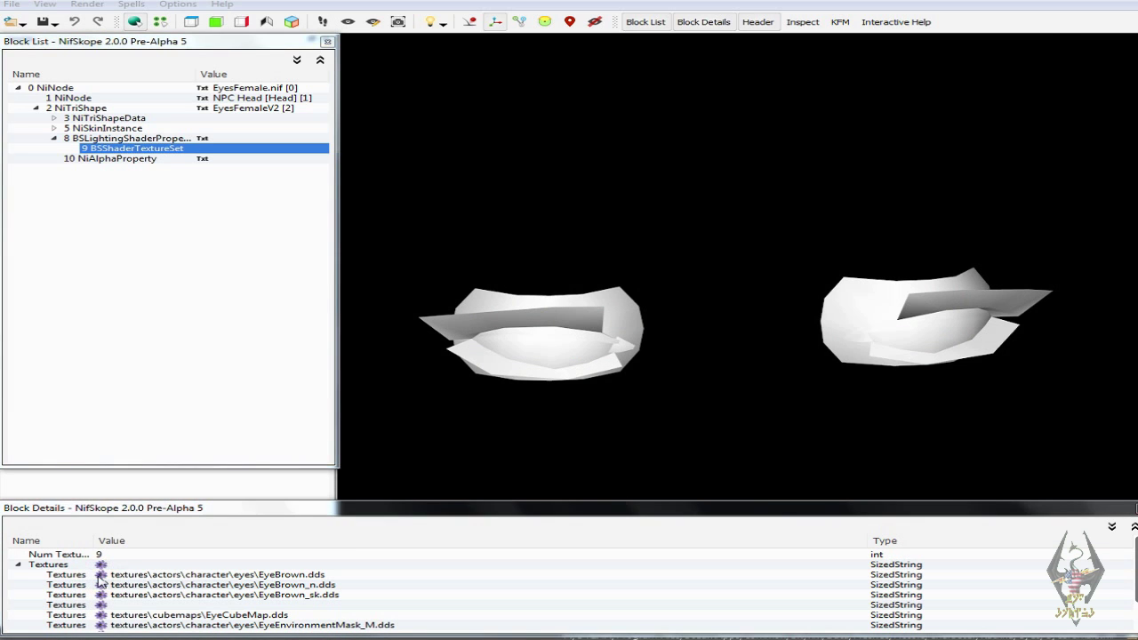
{"action": "left_click", "coordinate": [100, 580]}
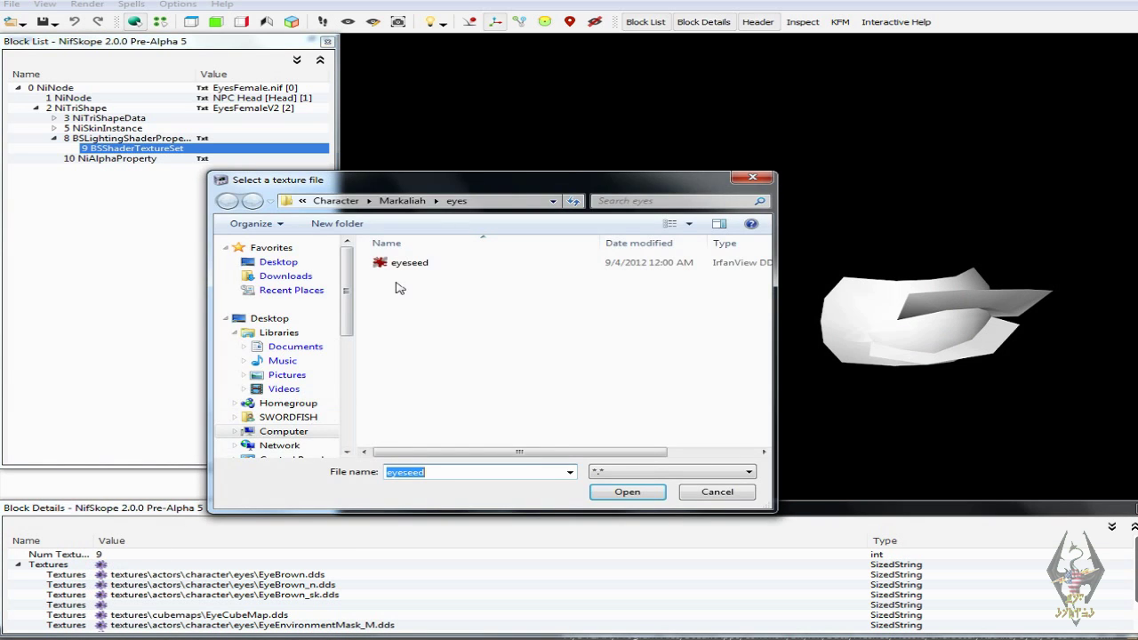
{"action": "left_click", "coordinate": [336, 201]}
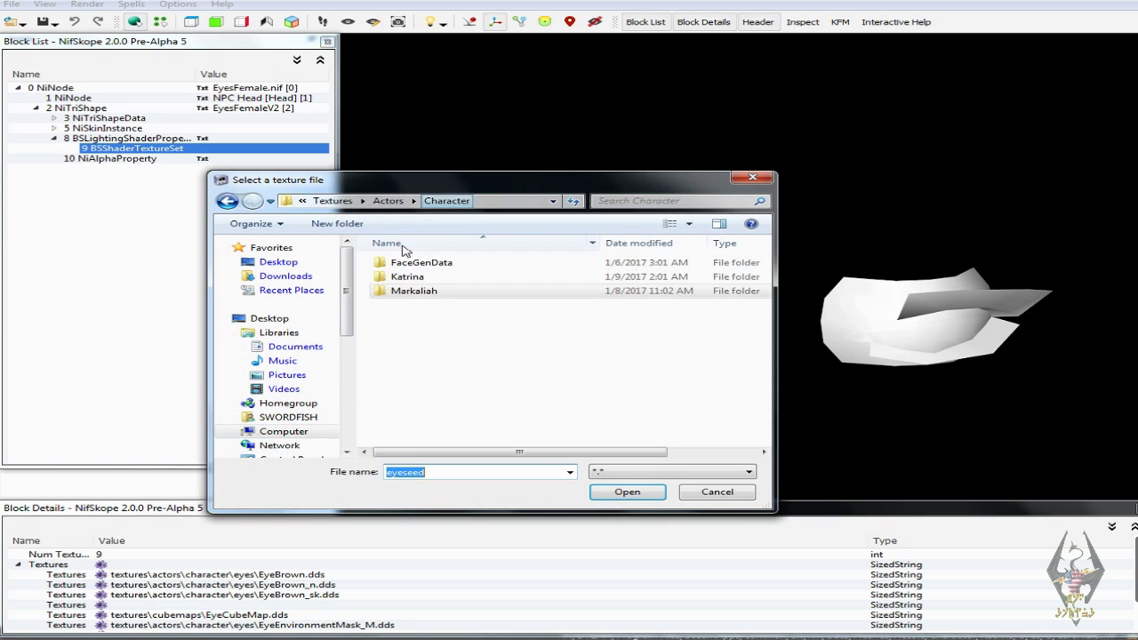
{"action": "double_click", "coordinate": [420, 278]}
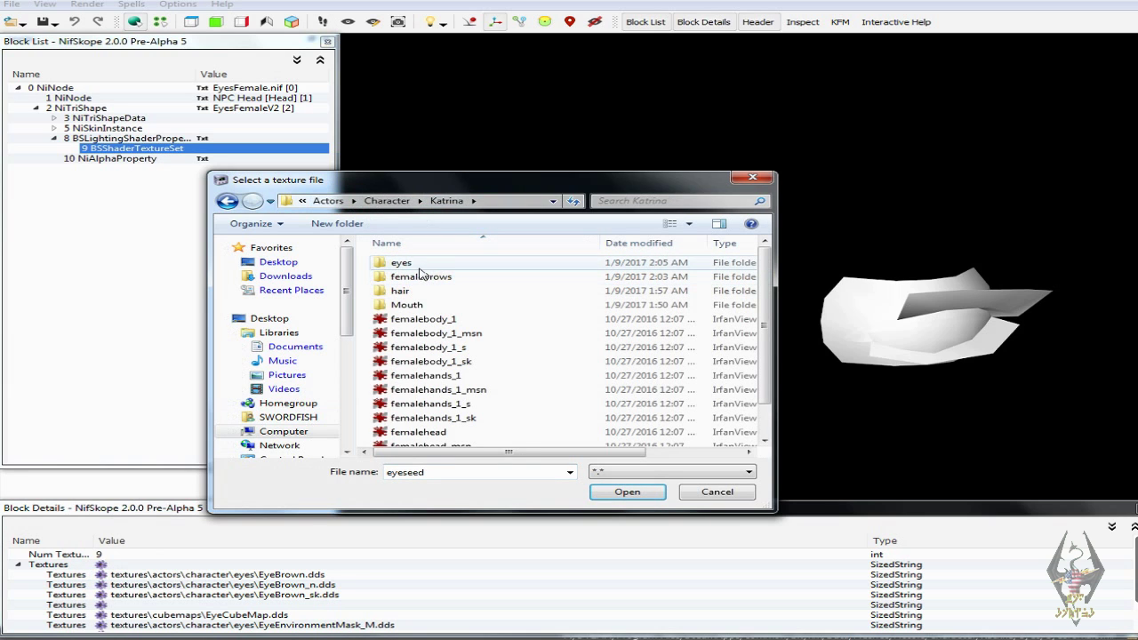
{"action": "double_click", "coordinate": [421, 263]}
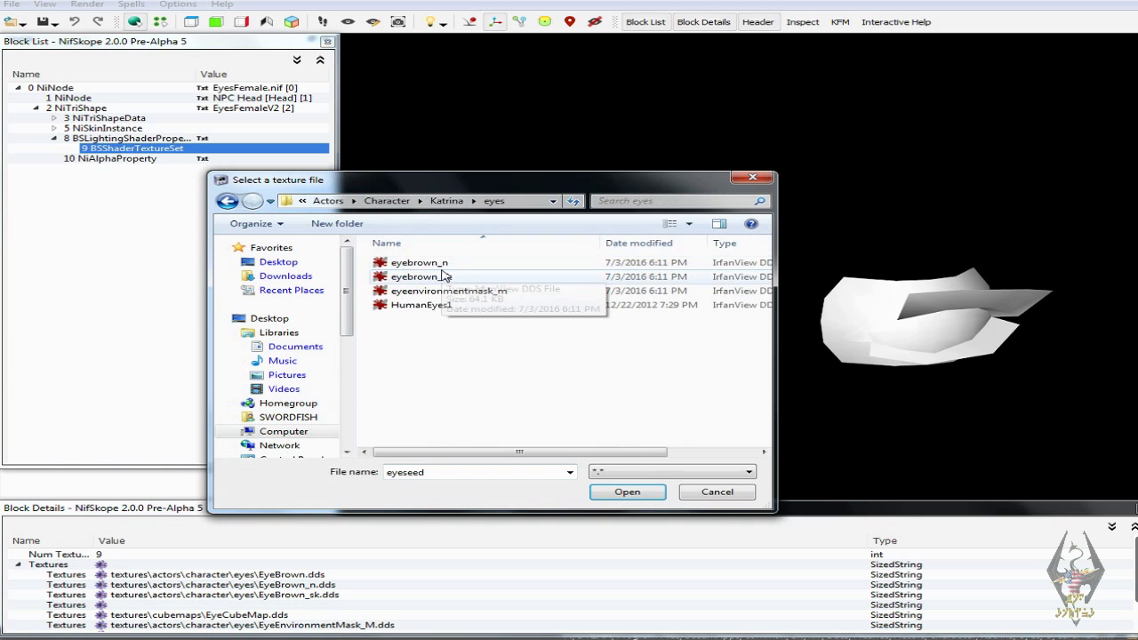
{"action": "left_click", "coordinate": [449, 306]}
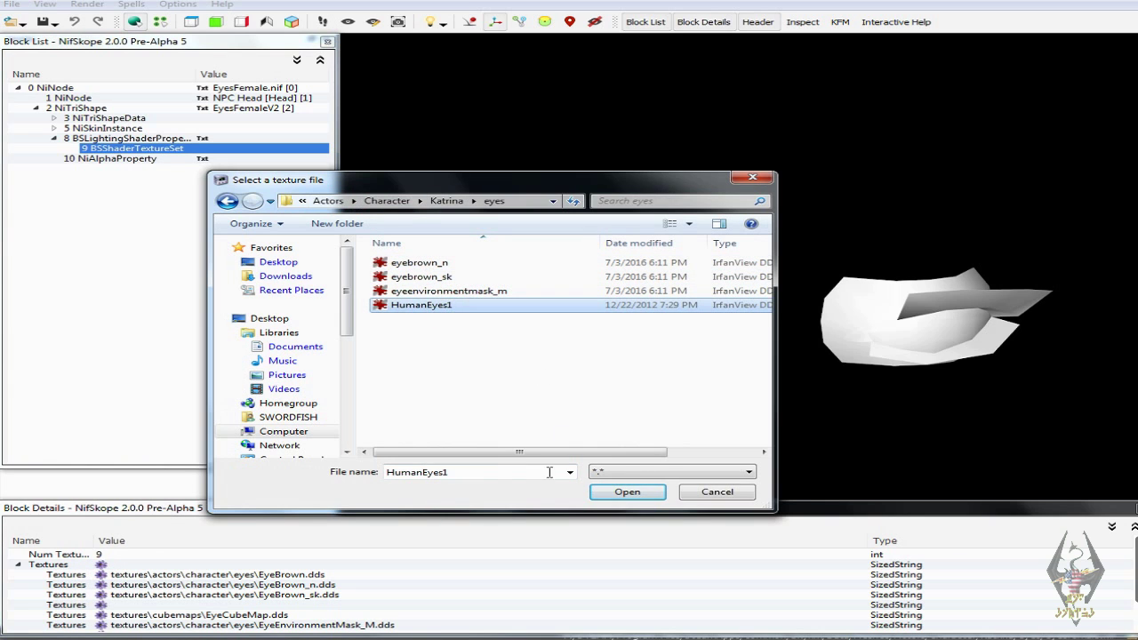
{"action": "left_click", "coordinate": [612, 494]}
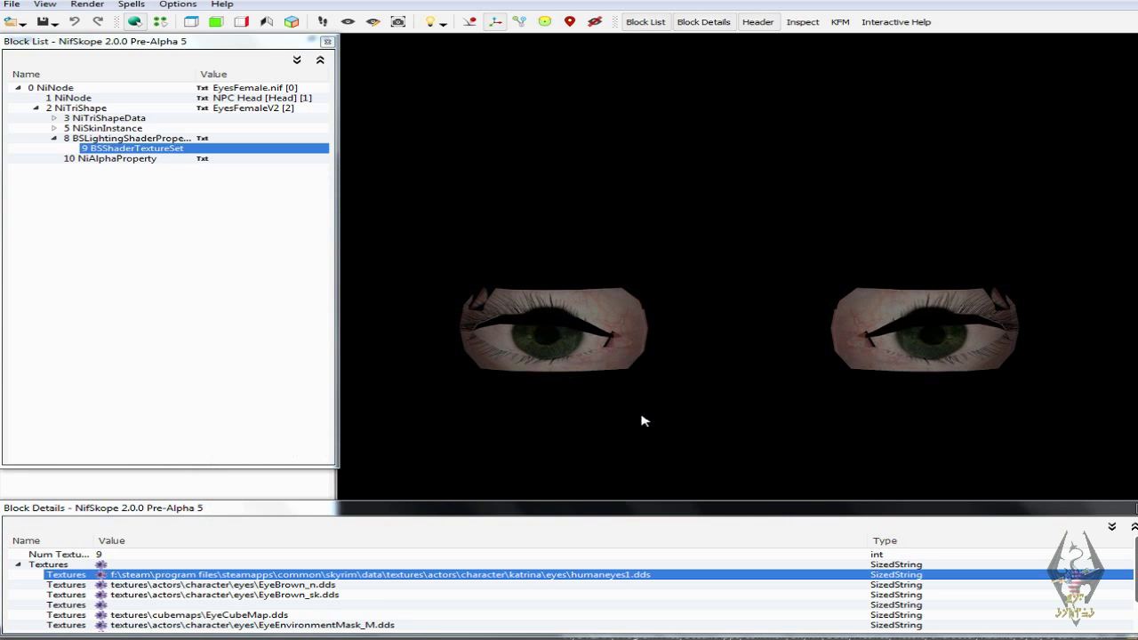
- Delete everything before "textures" in the first texture path, leaving textures\actors\character\katrina\eyes\humaneyes1.dds
{"action": "double_click", "coordinate": [330, 576]}
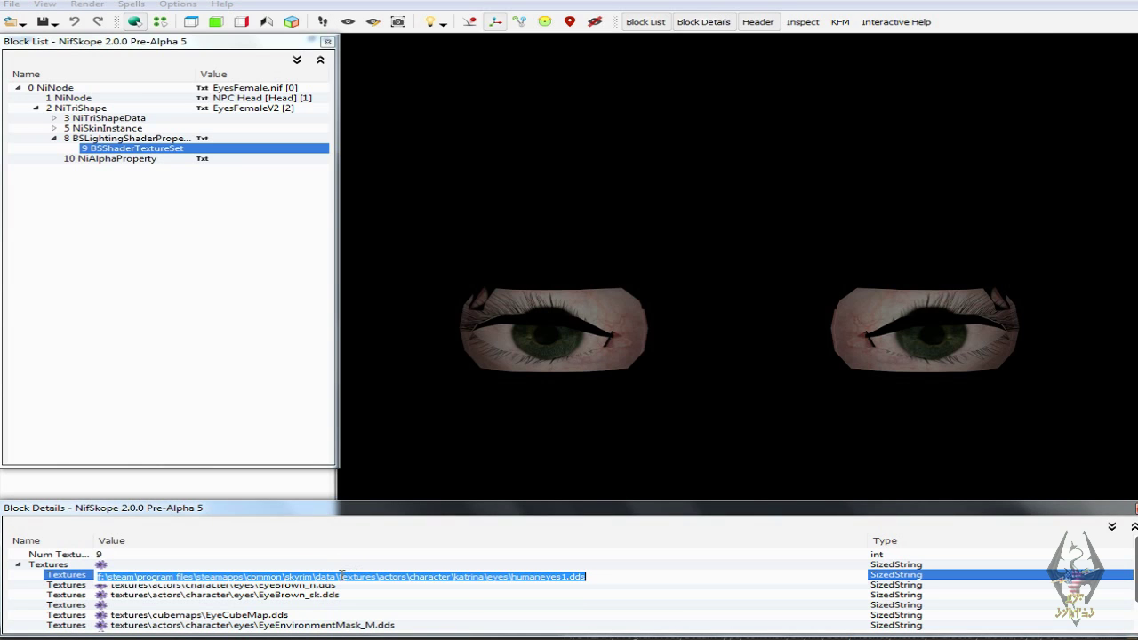
{"action": "left_click", "coordinate": [340, 576]}
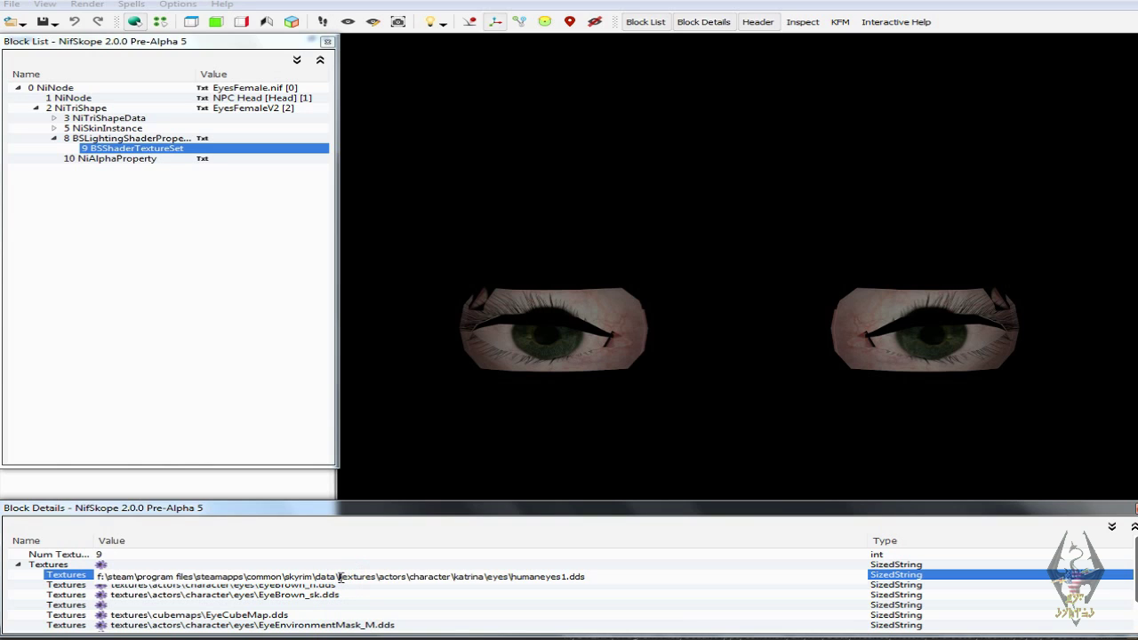
{"action": "left_click_drag", "start_coordinate": [340, 576], "coordinate": [584, 576]}
{"action": "key", "text": "shift+Home"}
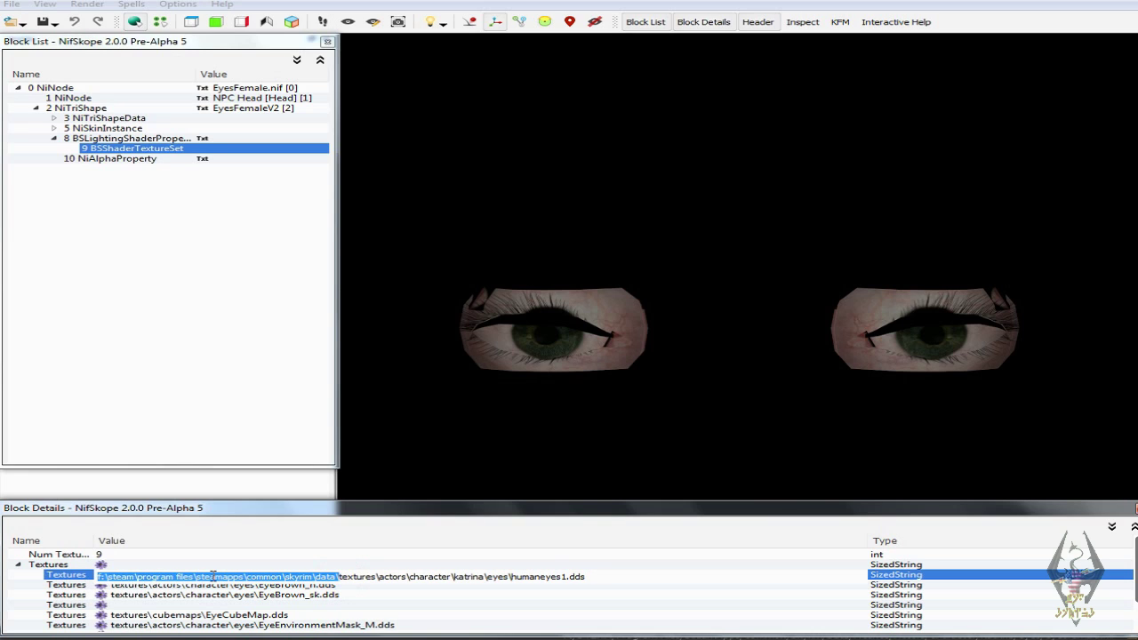
{"action": "right_click", "coordinate": [212, 576]}
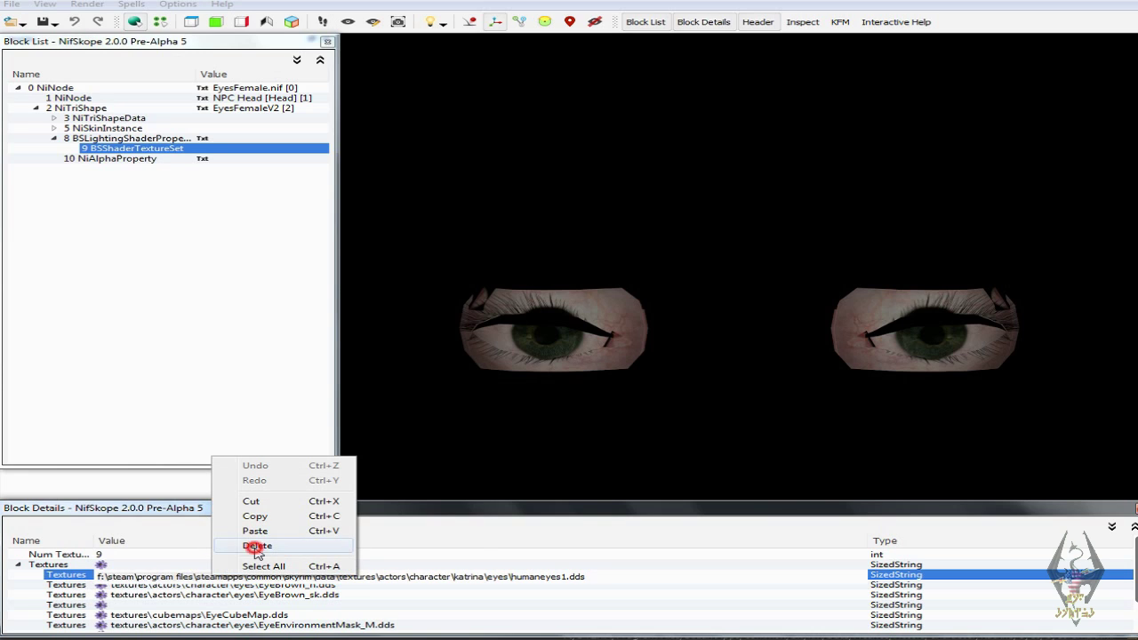
{"action": "left_click", "coordinate": [256, 546]}
{"action": "left_click", "coordinate": [391, 602]}
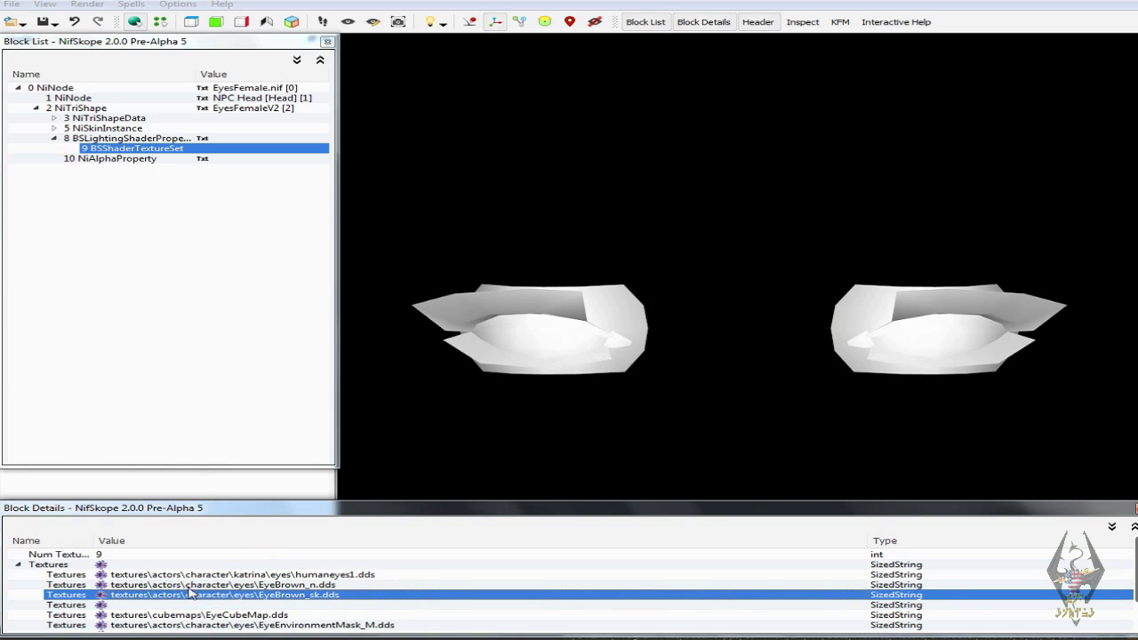
{"action": "left_click", "coordinate": [139, 580]}
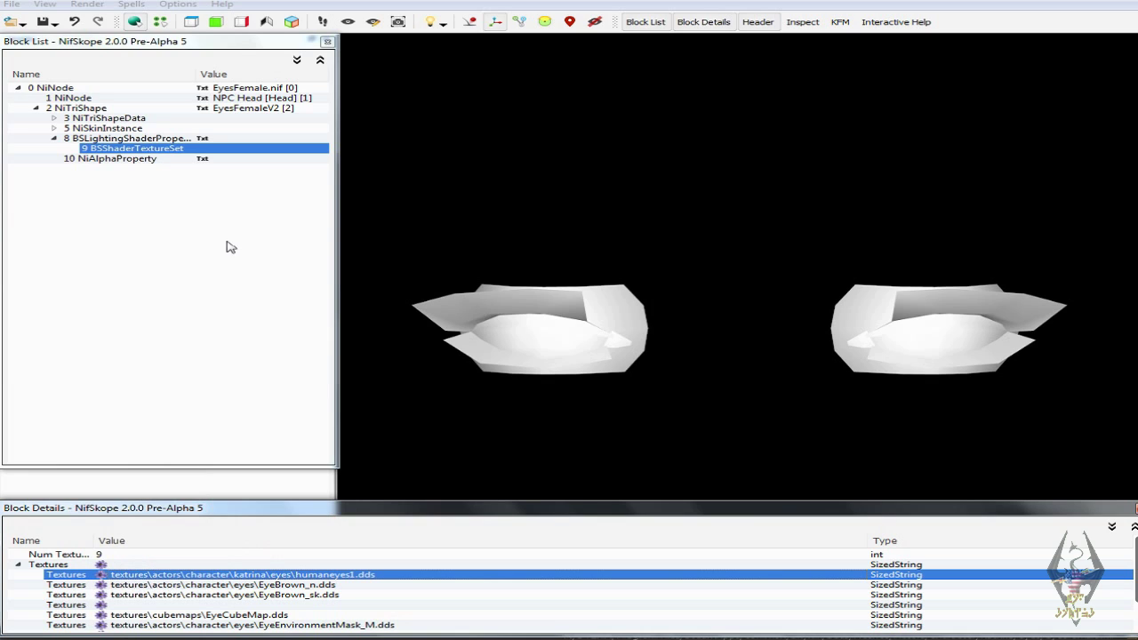
- Save the edited eye mesh file and close NifSkope
{"action": "left_click", "coordinate": [55, 26]}
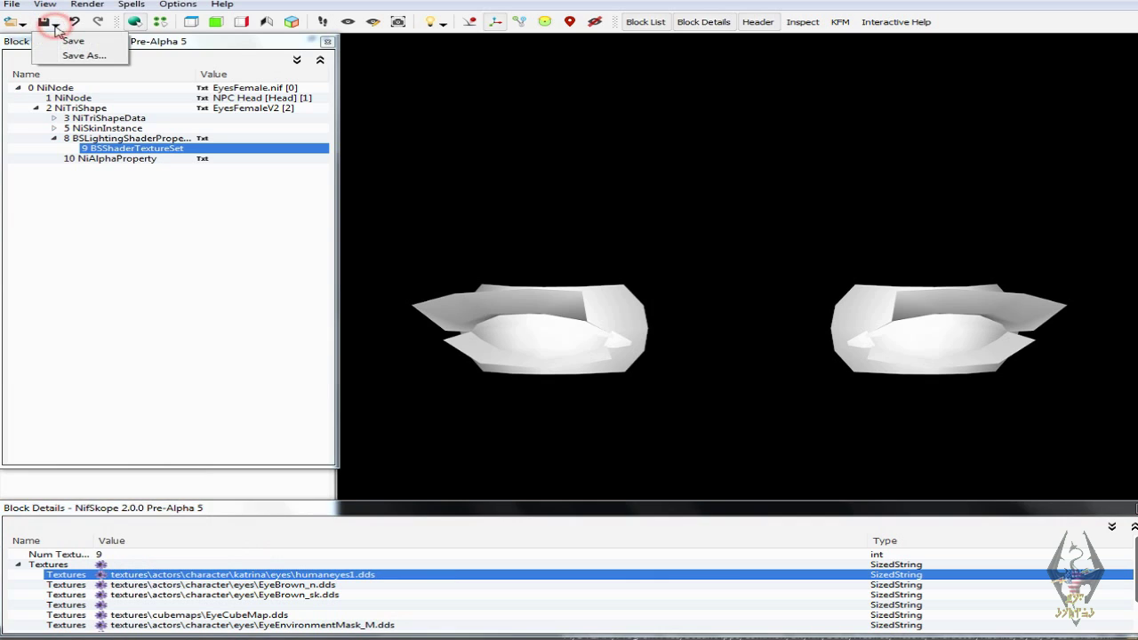
{"action": "left_click", "coordinate": [71, 39]}
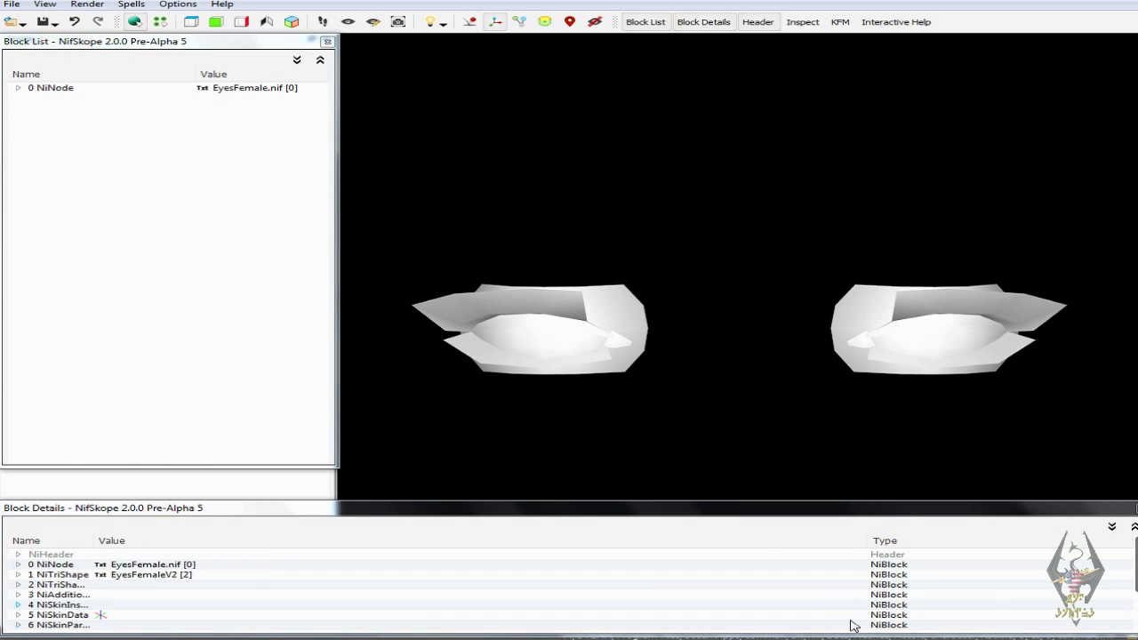
{"action": "right_click", "coordinate": [921, 634]}
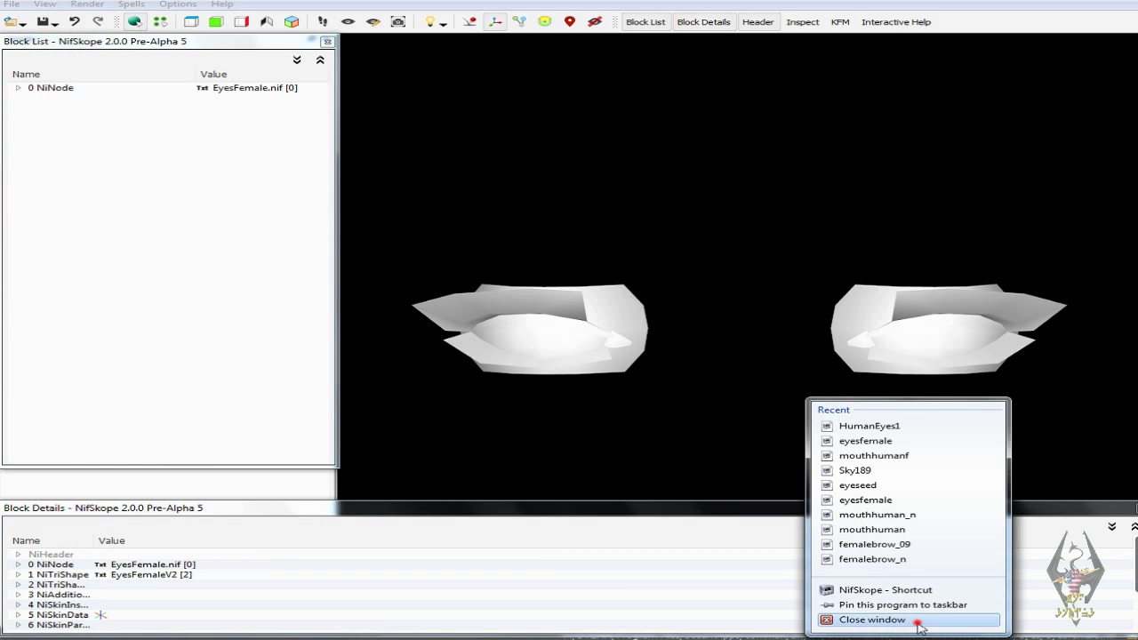
{"action": "left_click", "coordinate": [915, 619]}
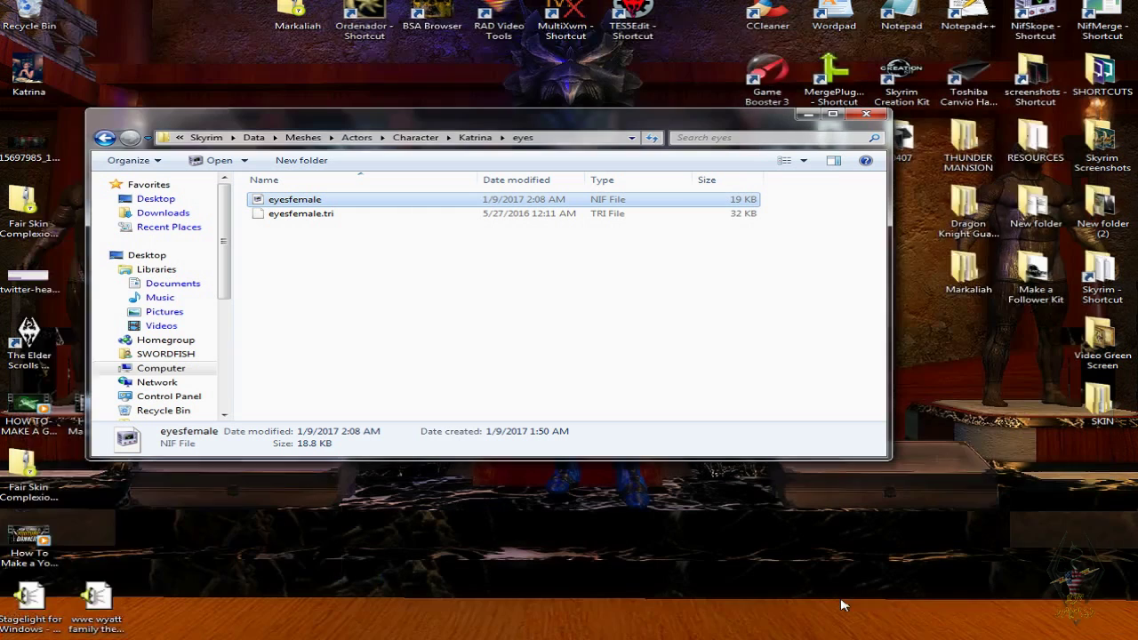
- Open the Sky189 NIF file from the Katrina hair meshes folder in NifSkope
{"action": "left_click", "coordinate": [475, 137]}
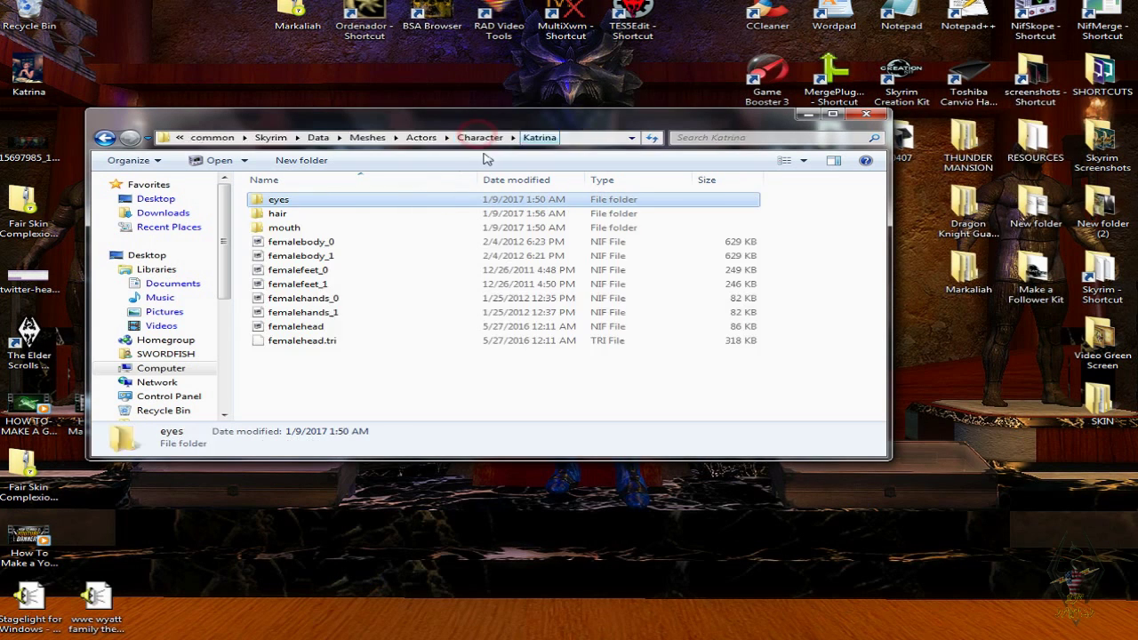
{"action": "double_click", "coordinate": [326, 222]}
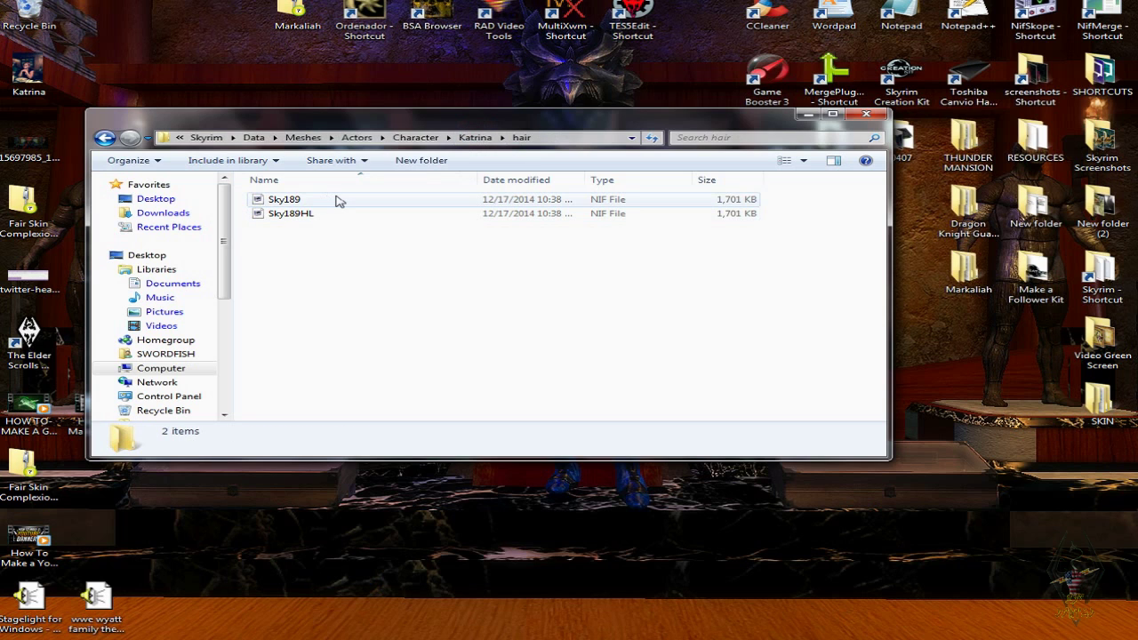
{"action": "double_click", "coordinate": [341, 200]}
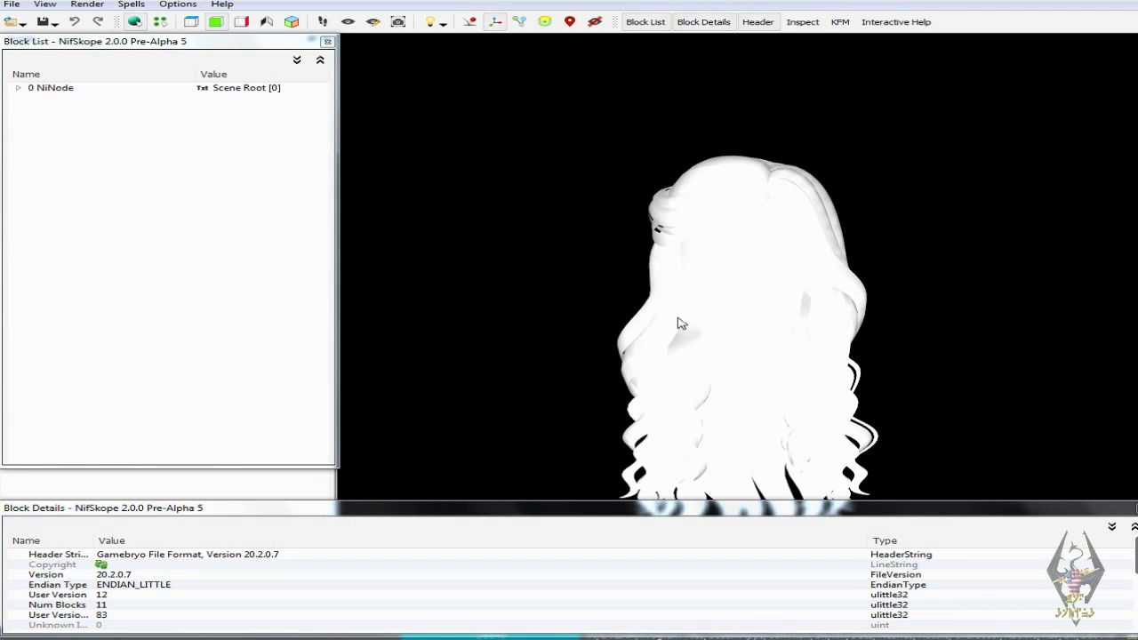
- Select the hair mesh and display the BSShaderTextureSet nested under its NiTriShape's BSLightingShaderProperty
{"action": "left_click", "coordinate": [678, 319]}
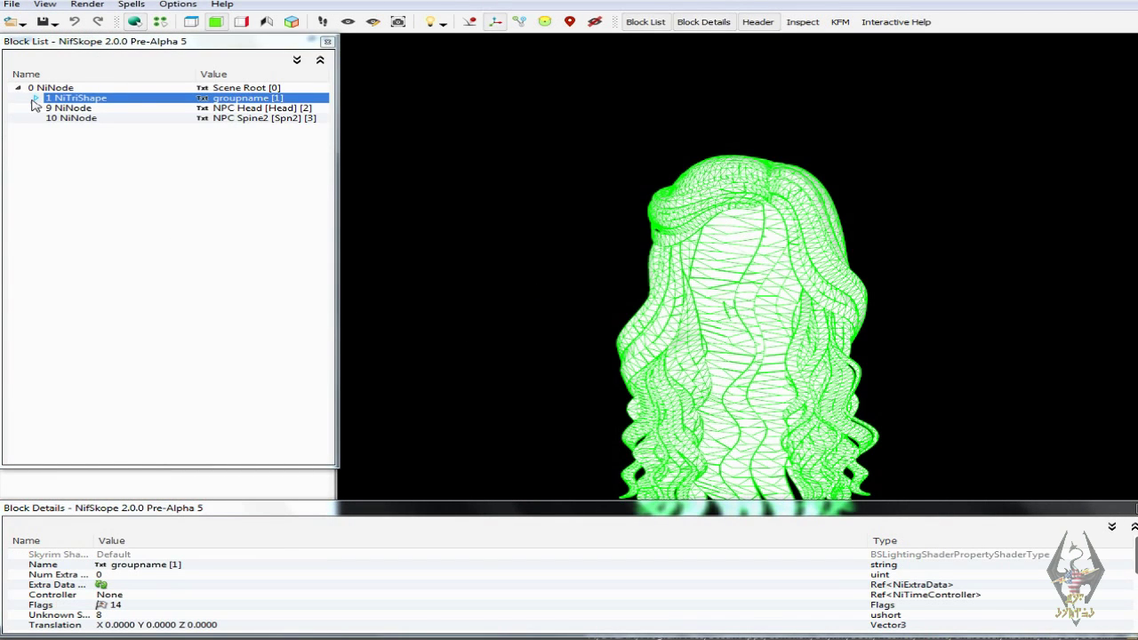
{"action": "left_click", "coordinate": [33, 98]}
{"action": "left_click", "coordinate": [50, 128]}
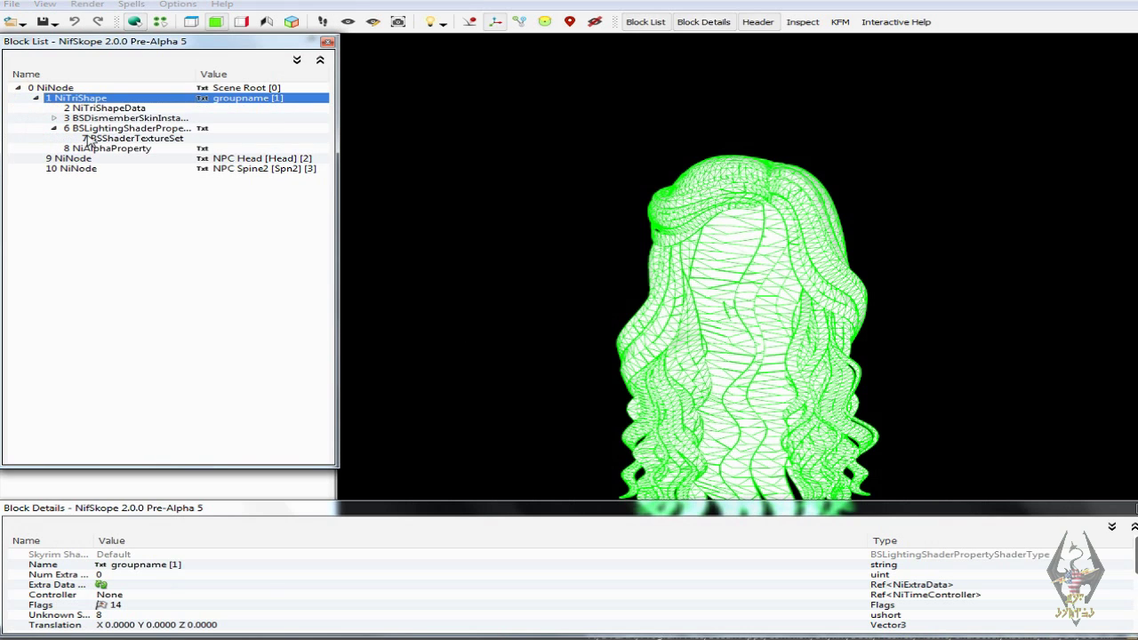
{"action": "left_click", "coordinate": [103, 139]}
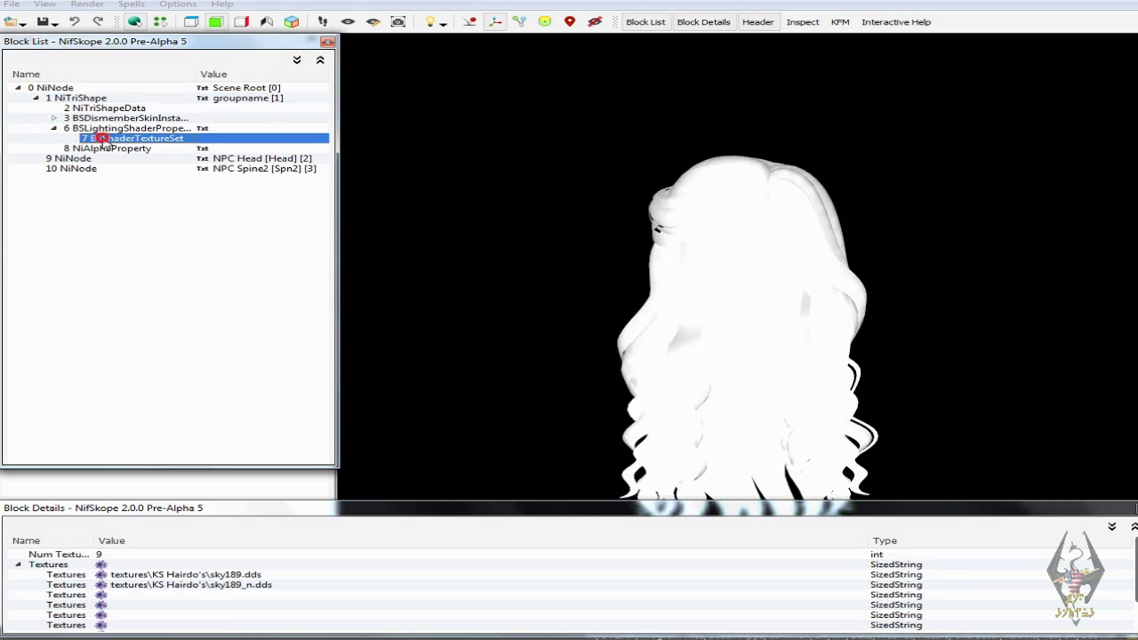
- Replace the first texture entry, KS Hairdo's\sky189.dds, with Sky189 from the Actors\Character\Katrina\hair textures folder
{"action": "left_click", "coordinate": [101, 574]}
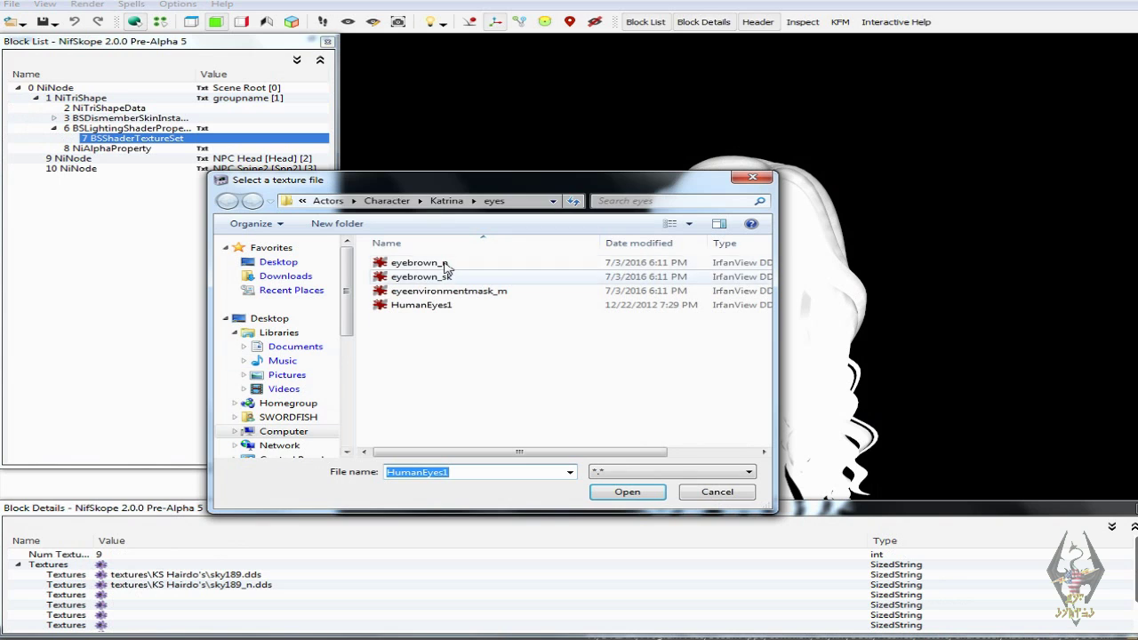
{"action": "left_click", "coordinate": [436, 201]}
{"action": "left_click", "coordinate": [417, 294]}
{"action": "double_click", "coordinate": [418, 294]}
{"action": "left_click", "coordinate": [411, 262]}
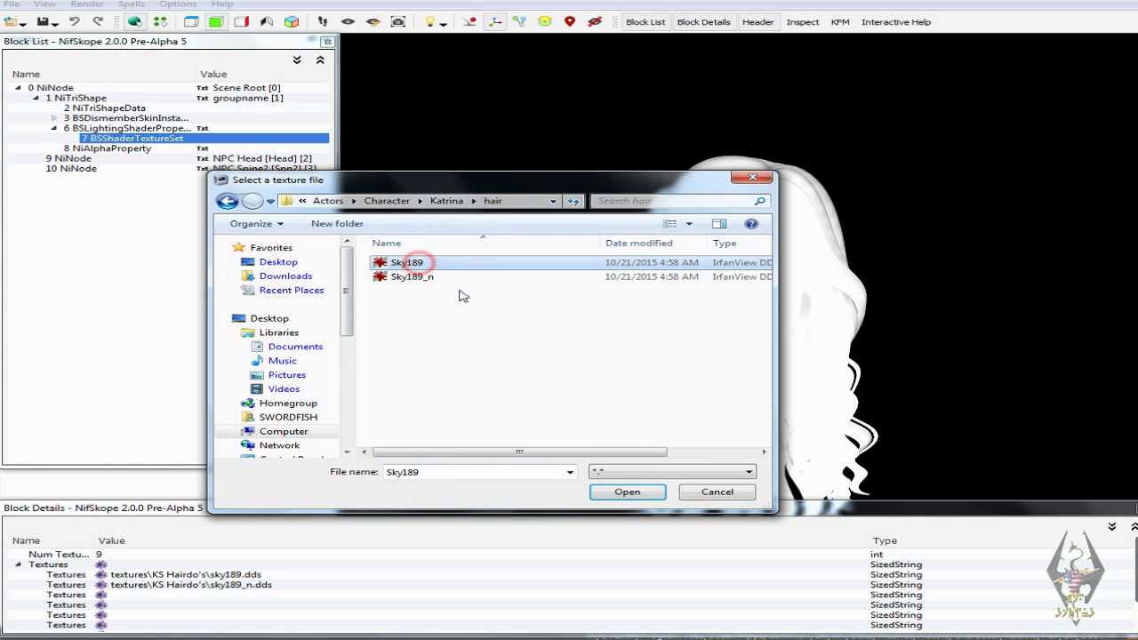
{"action": "left_click", "coordinate": [623, 493]}
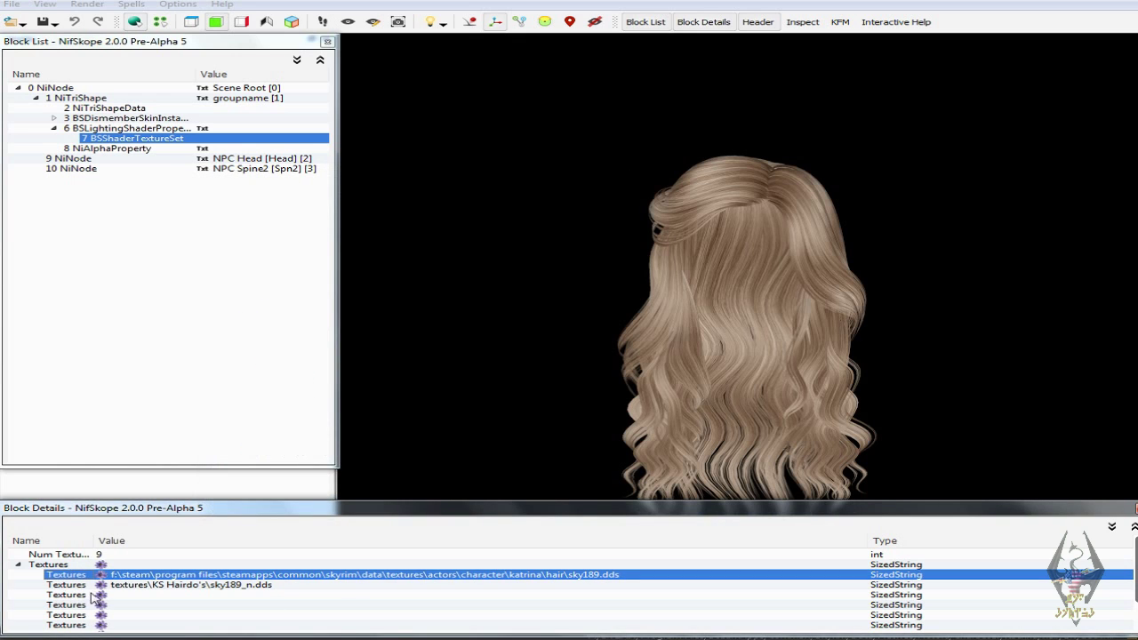
- Replace the second texture entry, KS Hairdo's\sky189_n.dds, with Sky189_n from the Katrina hair textures folder
{"action": "double_click", "coordinate": [101, 585]}
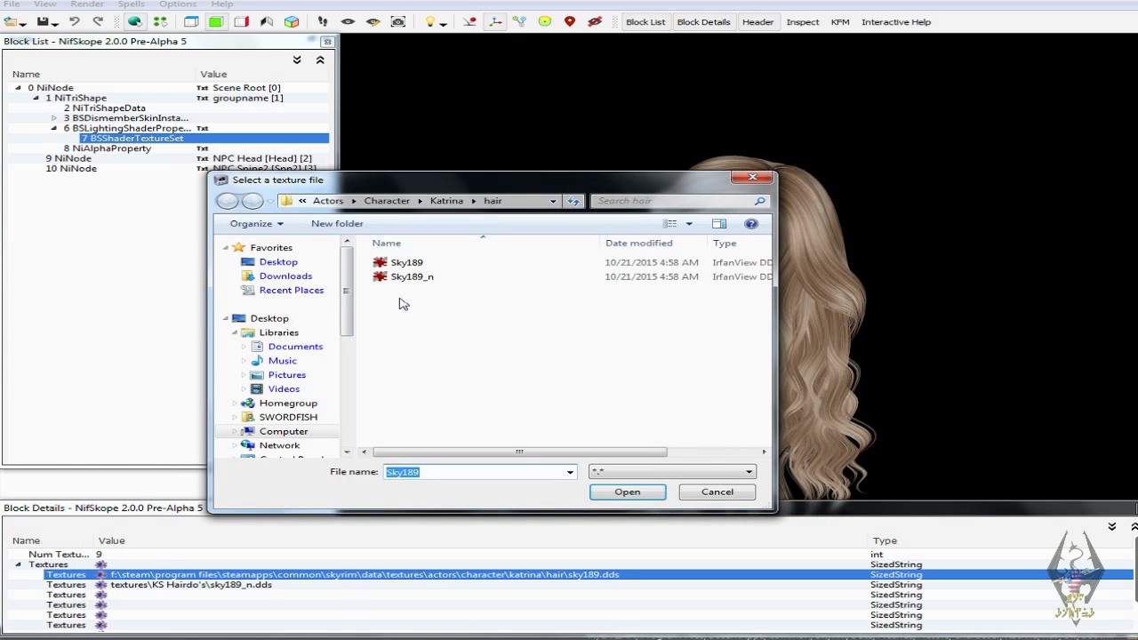
{"action": "left_click", "coordinate": [407, 277]}
{"action": "left_click", "coordinate": [627, 492]}
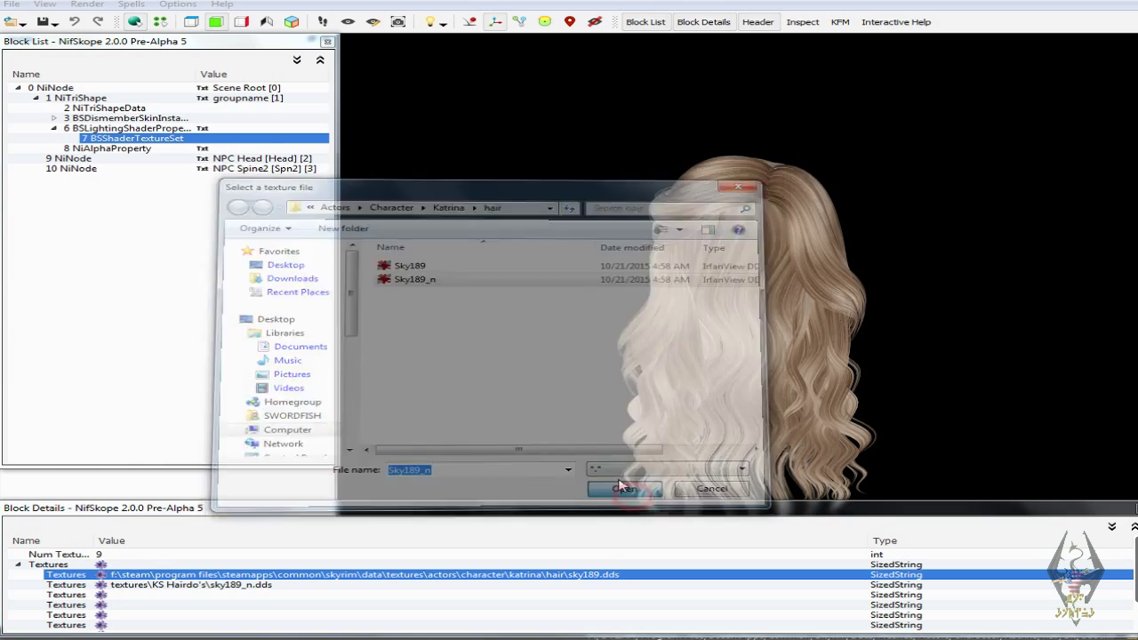
{"action": "left_click_drag", "start_coordinate": [594, 380], "coordinate": [637, 394]}
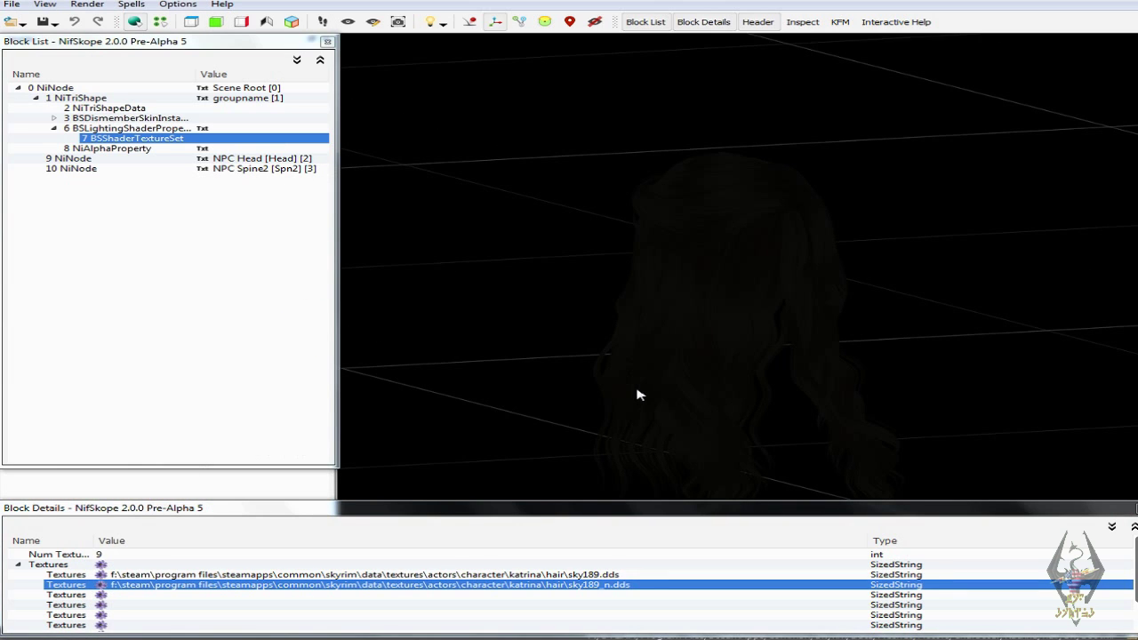
- Delete everything before "textures" in the second texture path, leaving textures\actors\character\katrina\hair\sky189_n.dds
{"action": "double_click", "coordinate": [353, 589]}
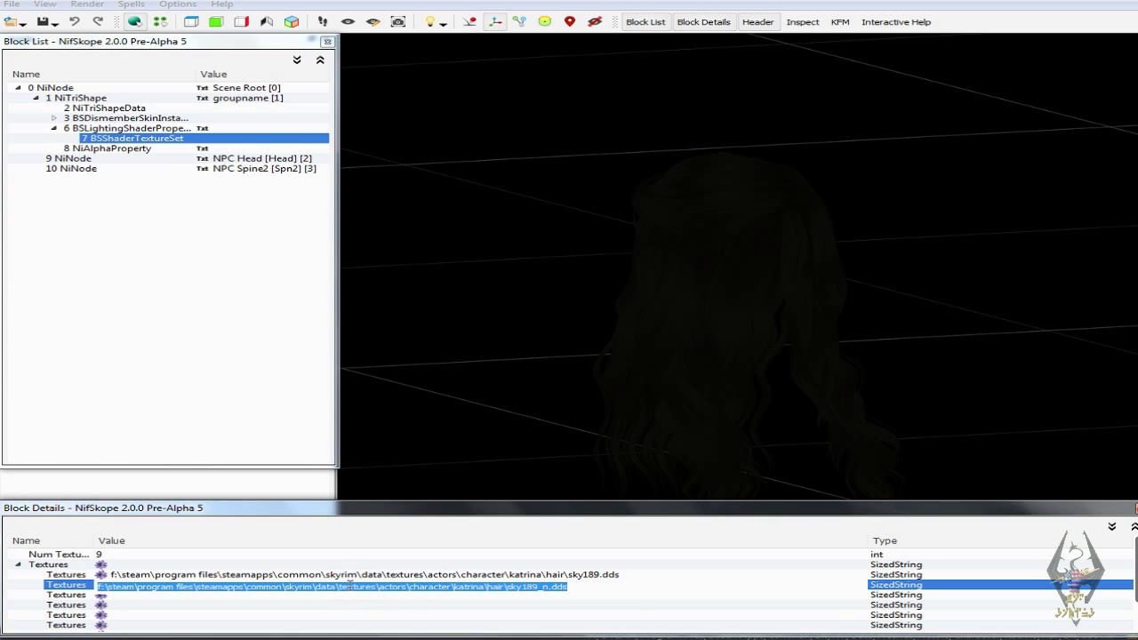
{"action": "left_click", "coordinate": [339, 586]}
{"action": "left_click_drag", "start_coordinate": [339, 587], "coordinate": [164, 576]}
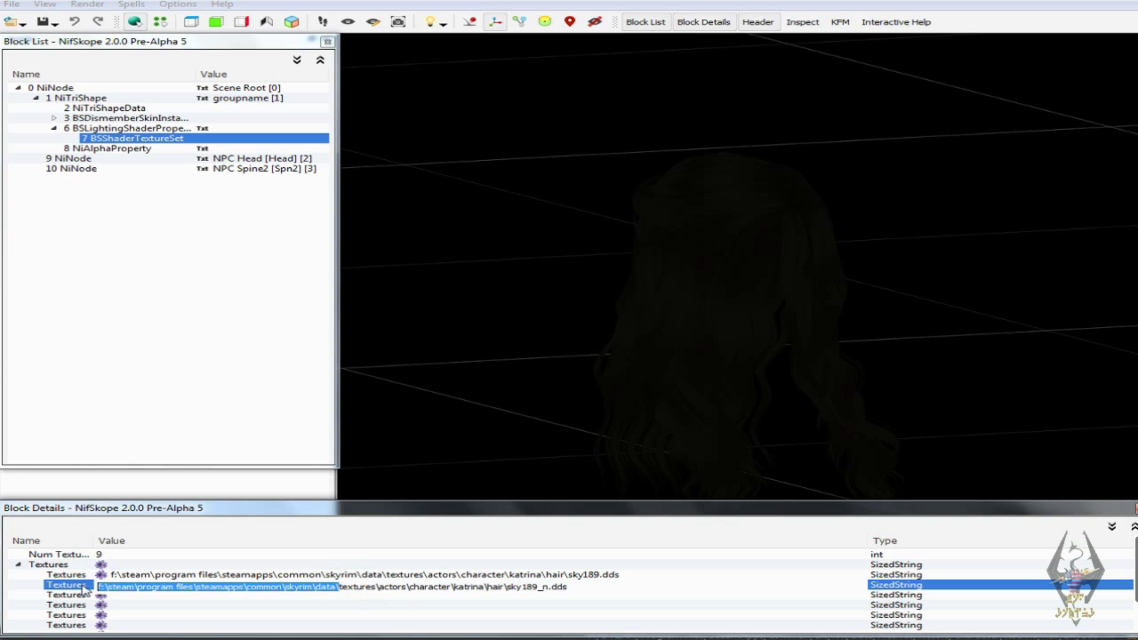
{"action": "right_click", "coordinate": [191, 585]}
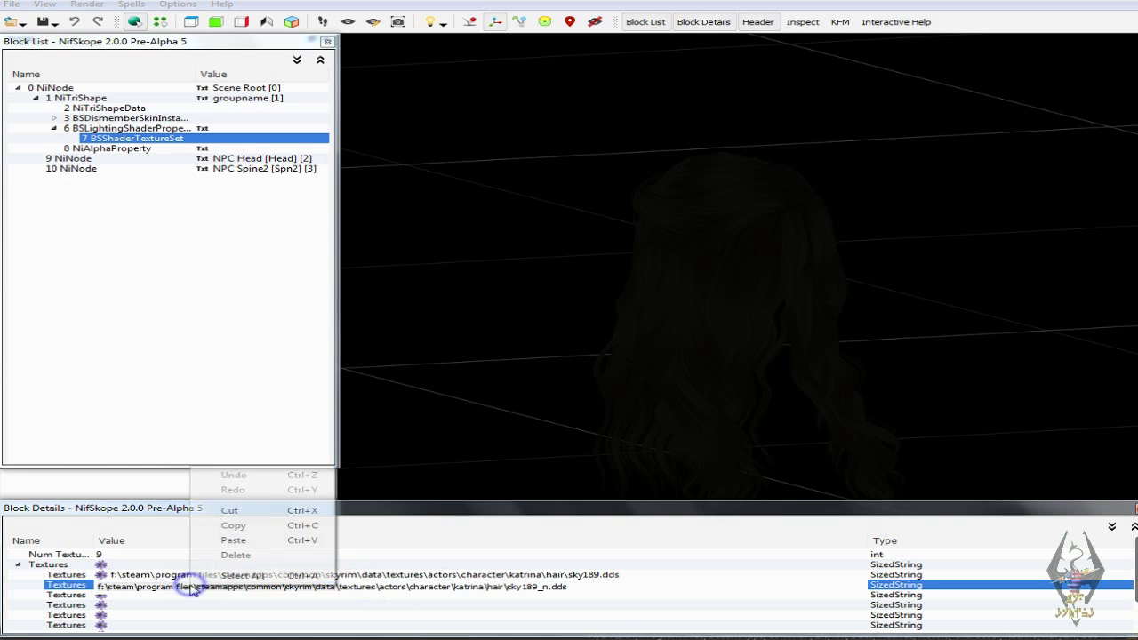
{"action": "left_click", "coordinate": [235, 555]}
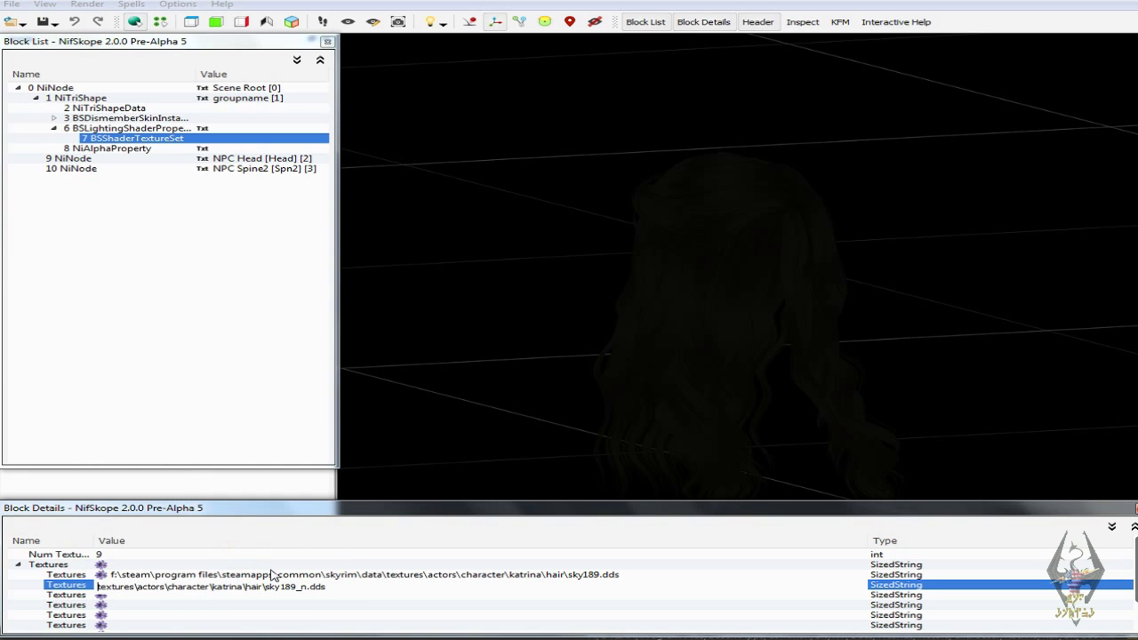
{"action": "left_click", "coordinate": [269, 575]}
- Trim the first texture path to textures\actors\character\katrina\hair\sky189.dds by deleting the part before "textures"
{"action": "double_click", "coordinate": [335, 573]}
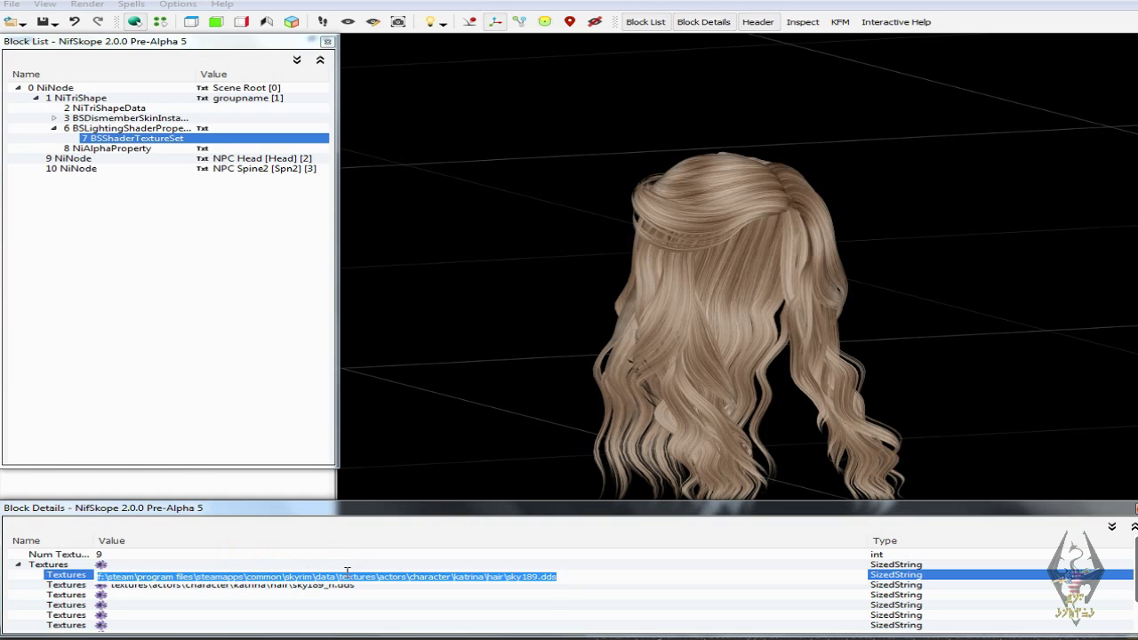
{"action": "left_click", "coordinate": [340, 576]}
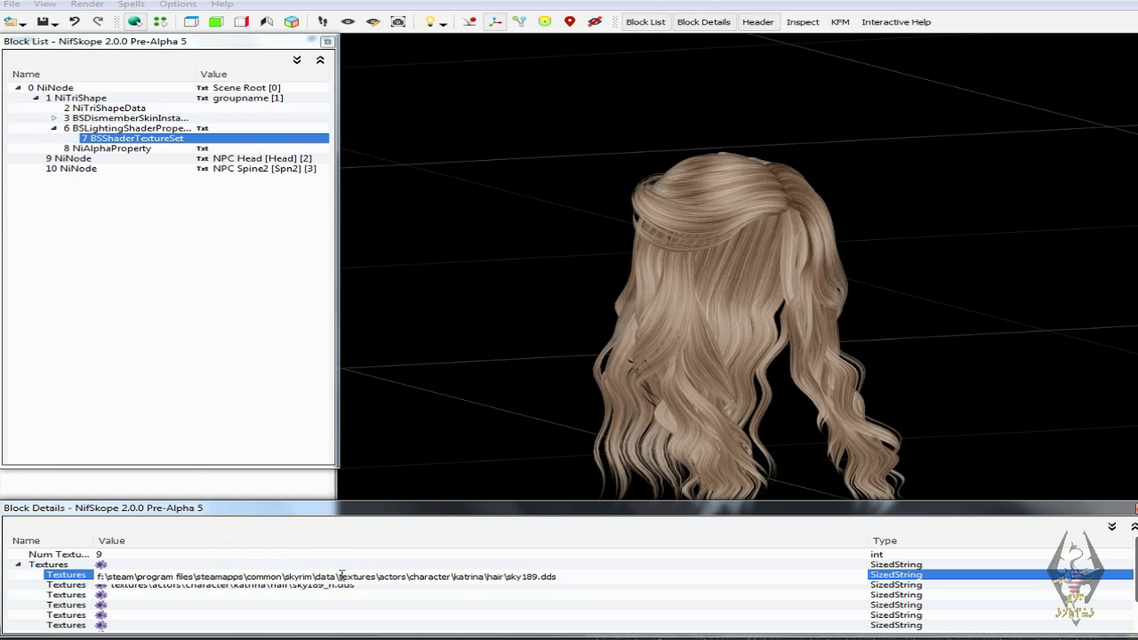
{"action": "left_click_drag", "start_coordinate": [339, 576], "coordinate": [64, 565]}
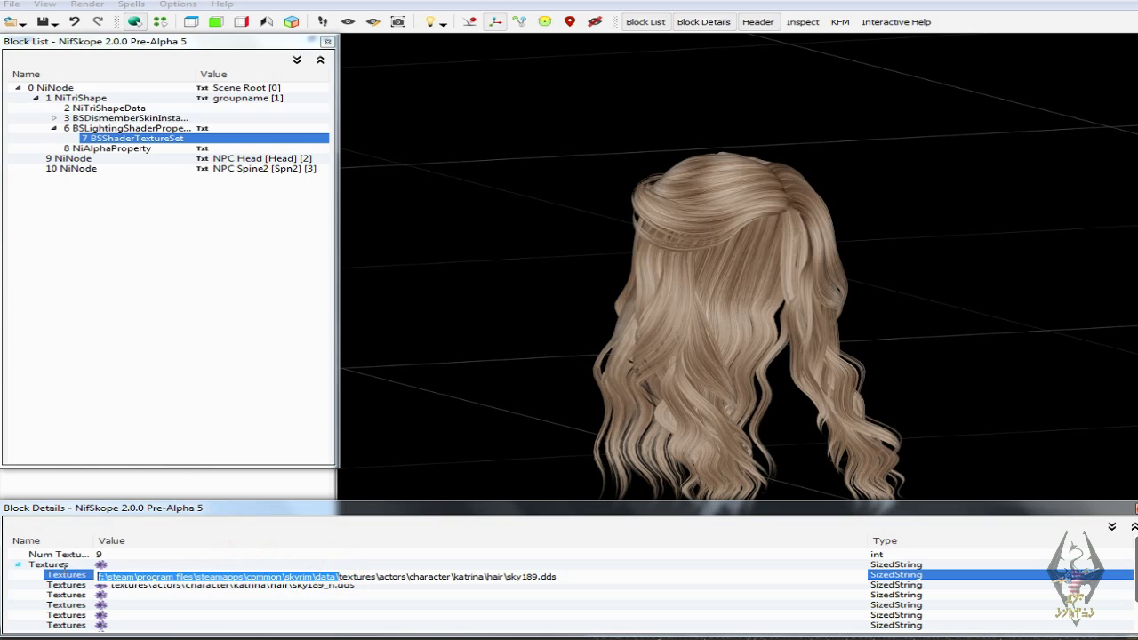
{"action": "right_click", "coordinate": [176, 574]}
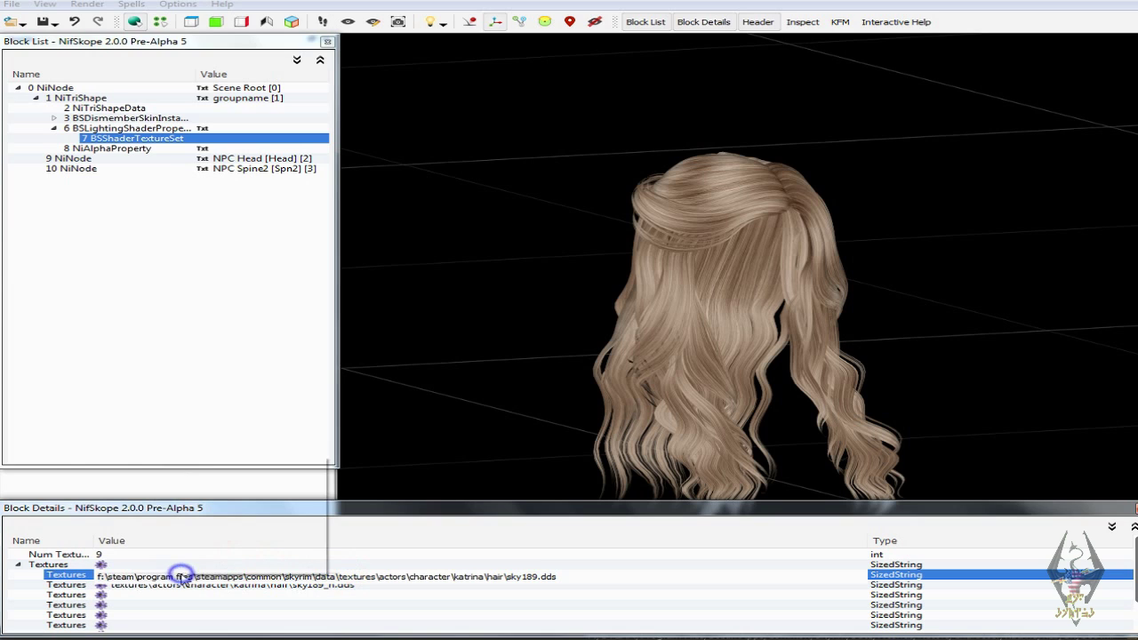
{"action": "left_click", "coordinate": [255, 543]}
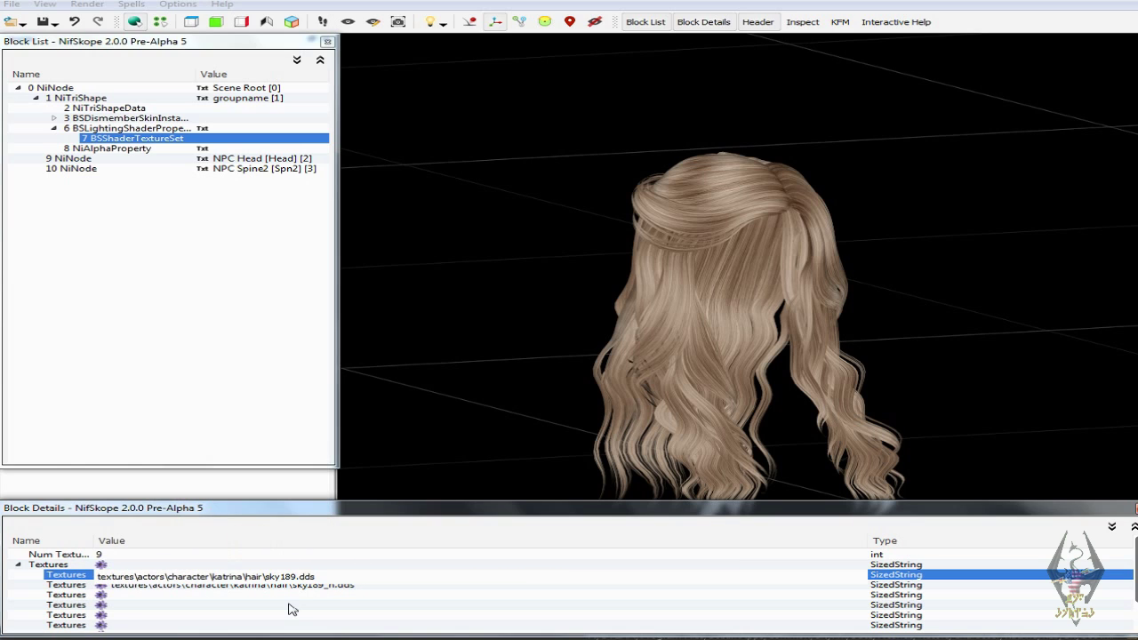
{"action": "left_click", "coordinate": [293, 607]}
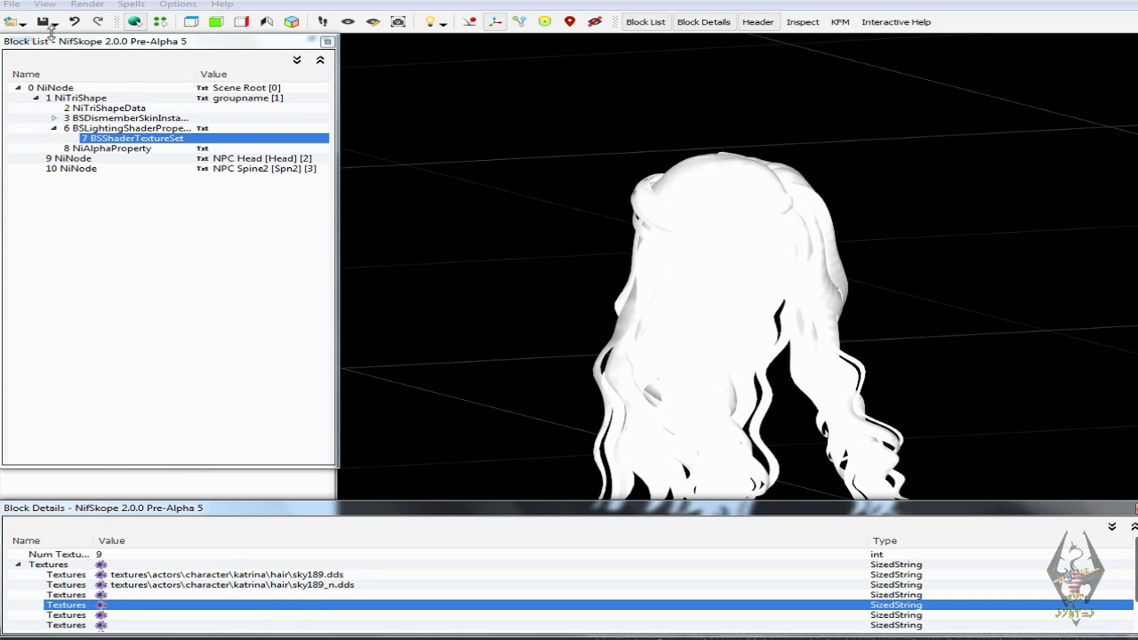
- Save the edited Sky189 hair mesh file and close NifSkope
{"action": "left_click", "coordinate": [54, 23]}
{"action": "left_click", "coordinate": [61, 41]}
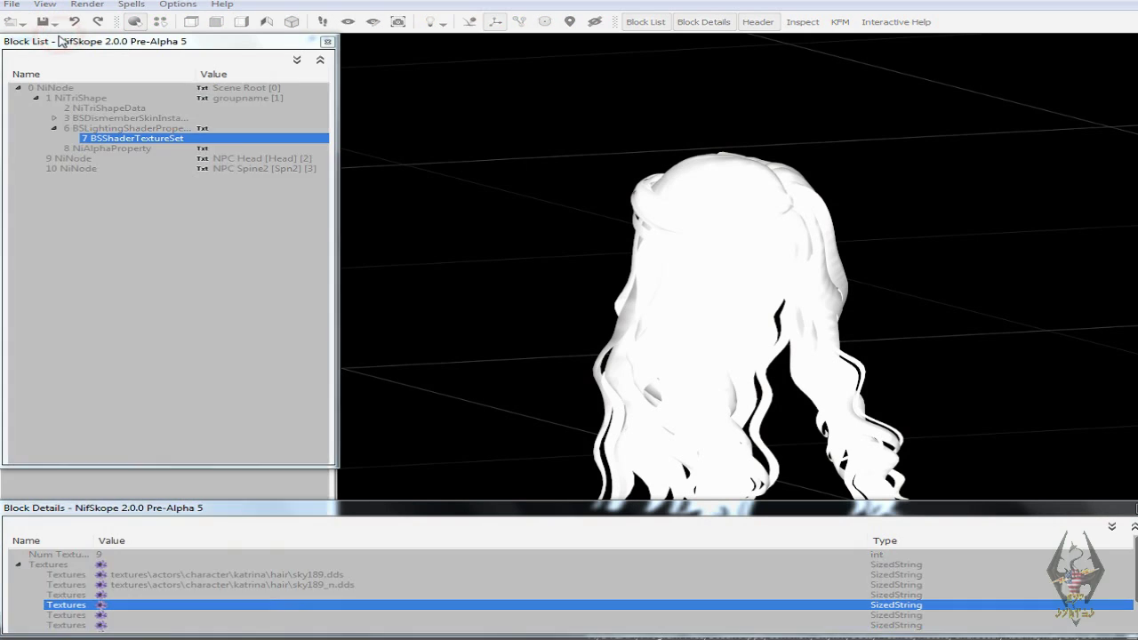
{"action": "right_click", "coordinate": [906, 636]}
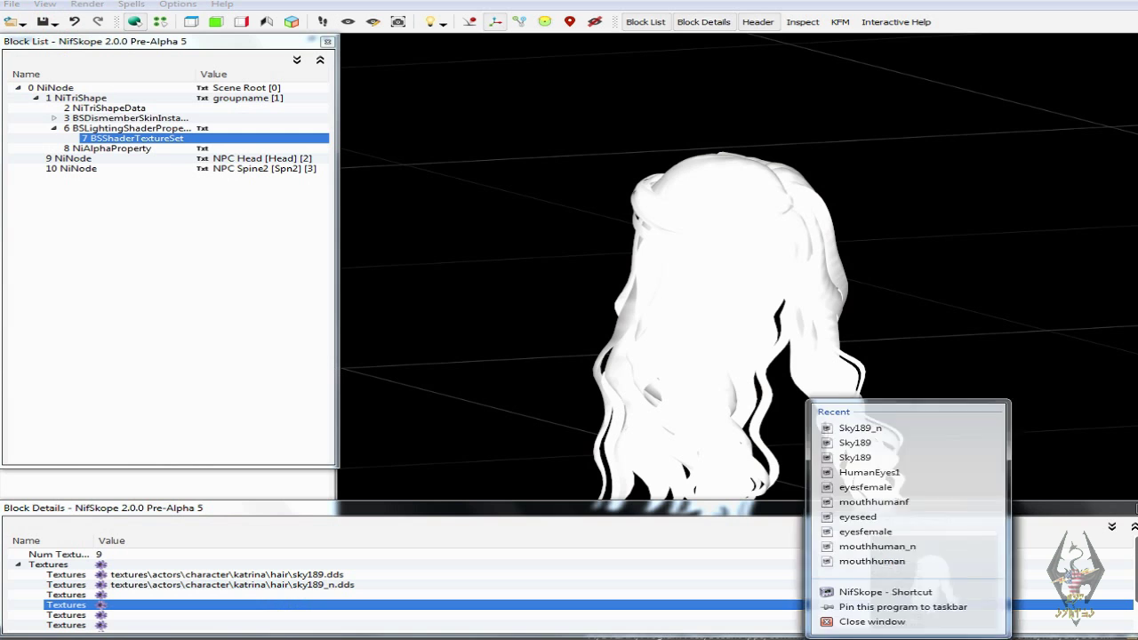
{"action": "left_click", "coordinate": [844, 620]}
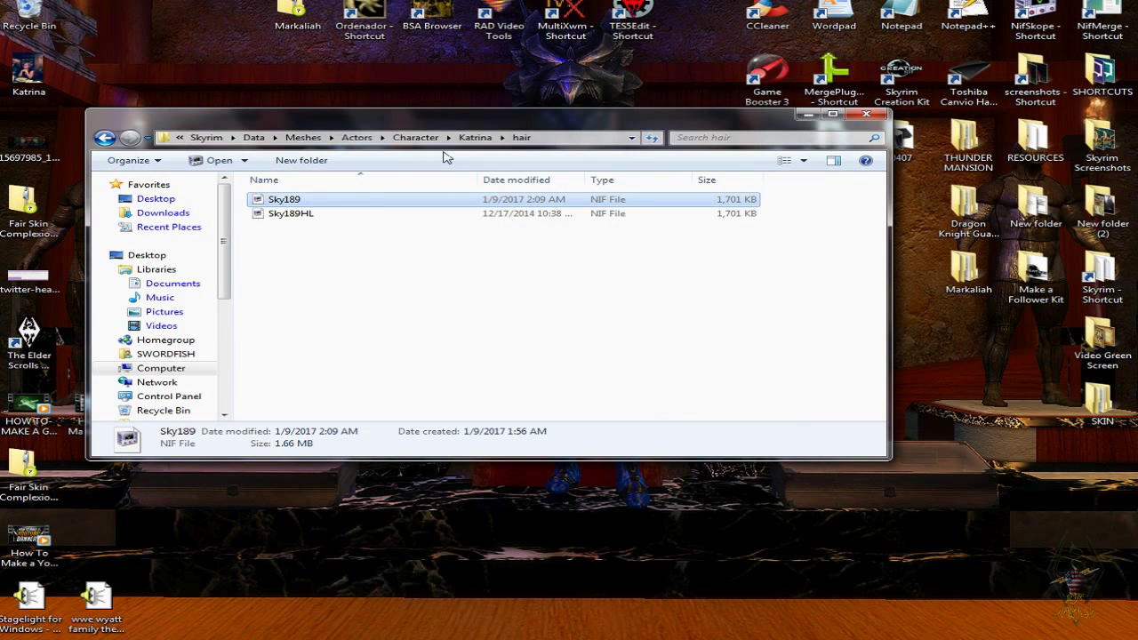
- Open the Sky189HL NIF file from the Katrina hair meshes folder in NifSkope and display its hair mesh's BSShaderTextureSet
{"action": "double_click", "coordinate": [368, 218]}
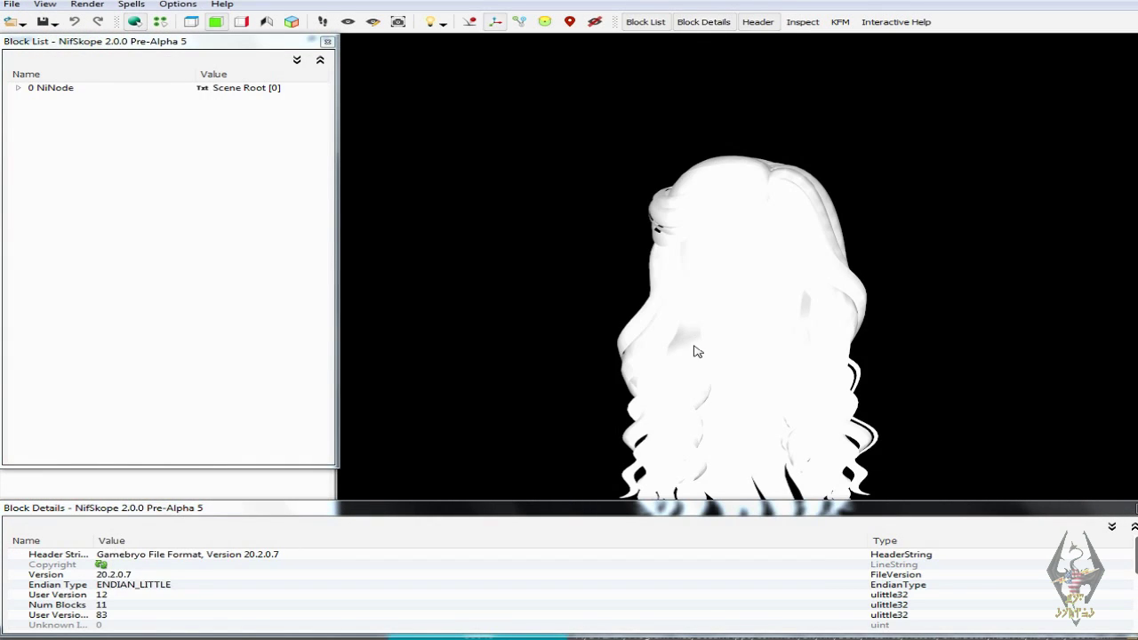
{"action": "left_click", "coordinate": [691, 345]}
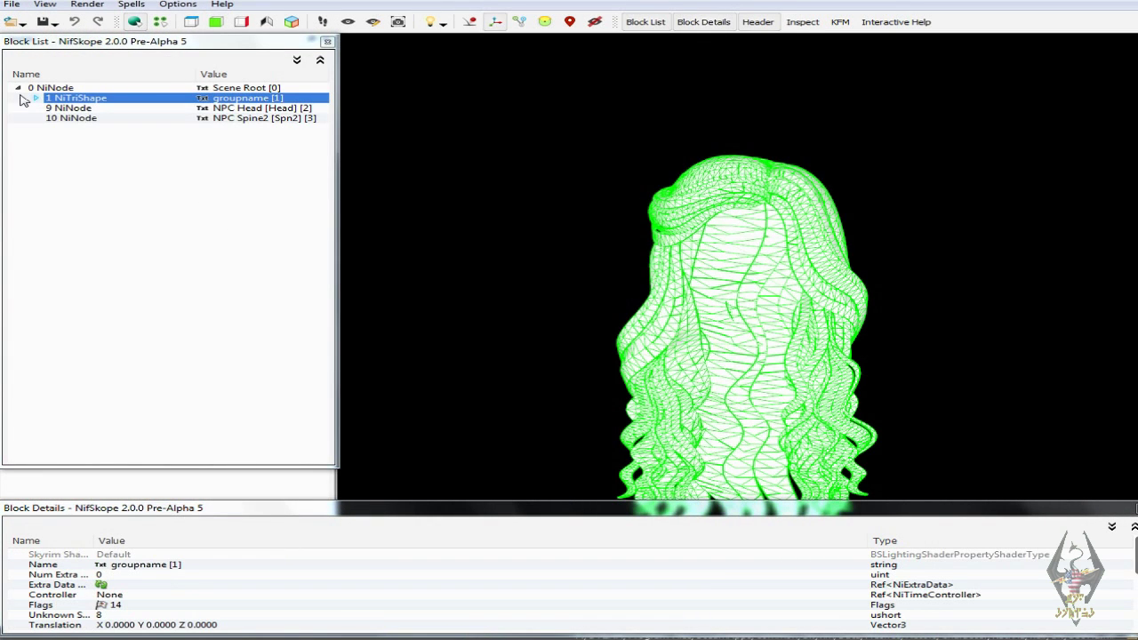
{"action": "left_click", "coordinate": [37, 97]}
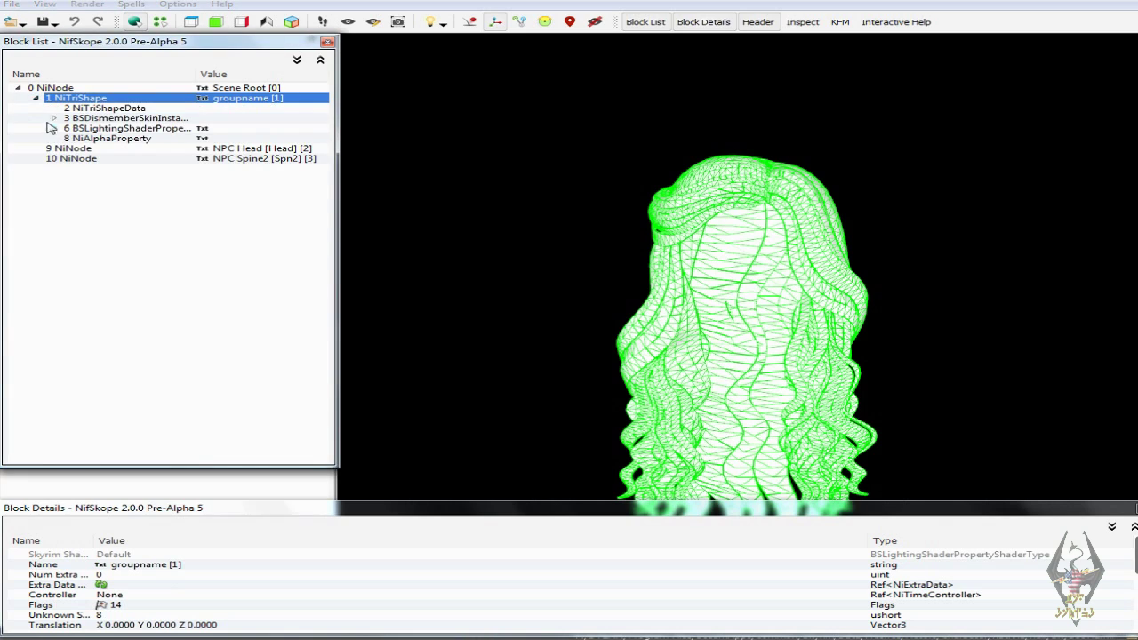
{"action": "left_click", "coordinate": [53, 128]}
{"action": "left_click", "coordinate": [89, 139]}
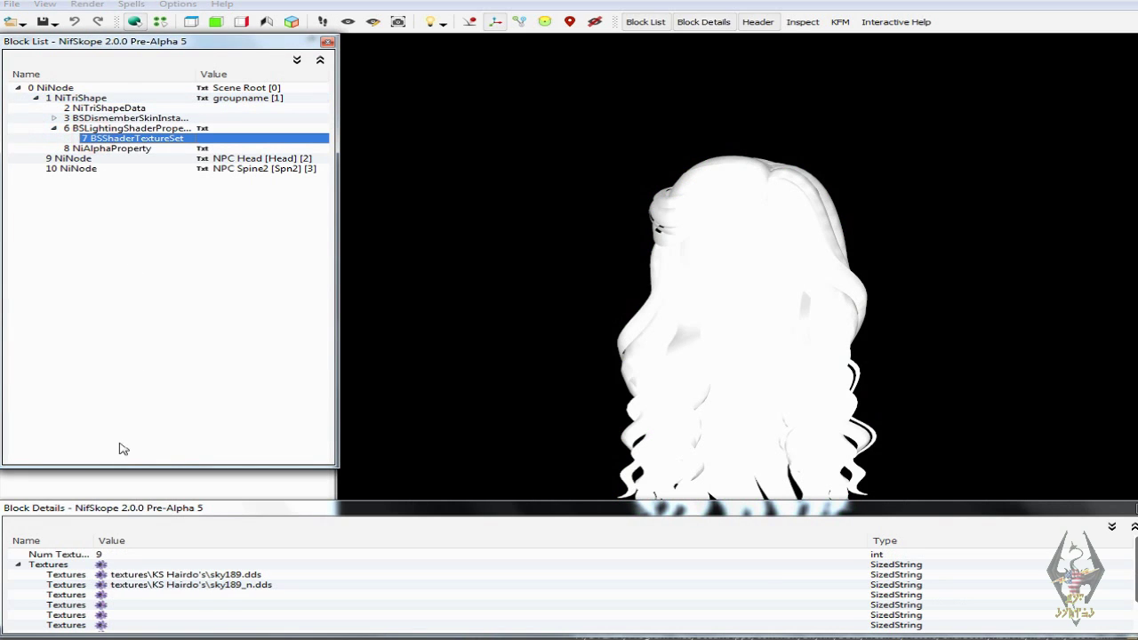
- Replace the two KS Hairdo's texture entries of Sky189HL with Sky189 and Sky189_n from the Katrina hair textures folder
{"action": "left_click", "coordinate": [101, 583]}
{"action": "left_click", "coordinate": [431, 264]}
{"action": "left_click", "coordinate": [628, 492]}
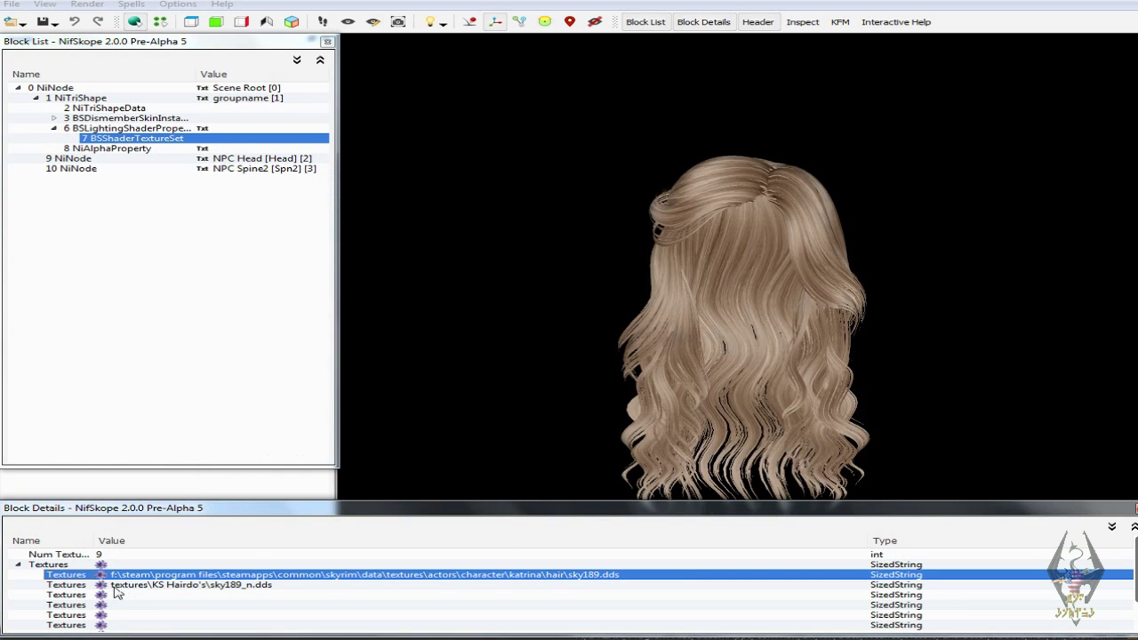
{"action": "left_click", "coordinate": [101, 584]}
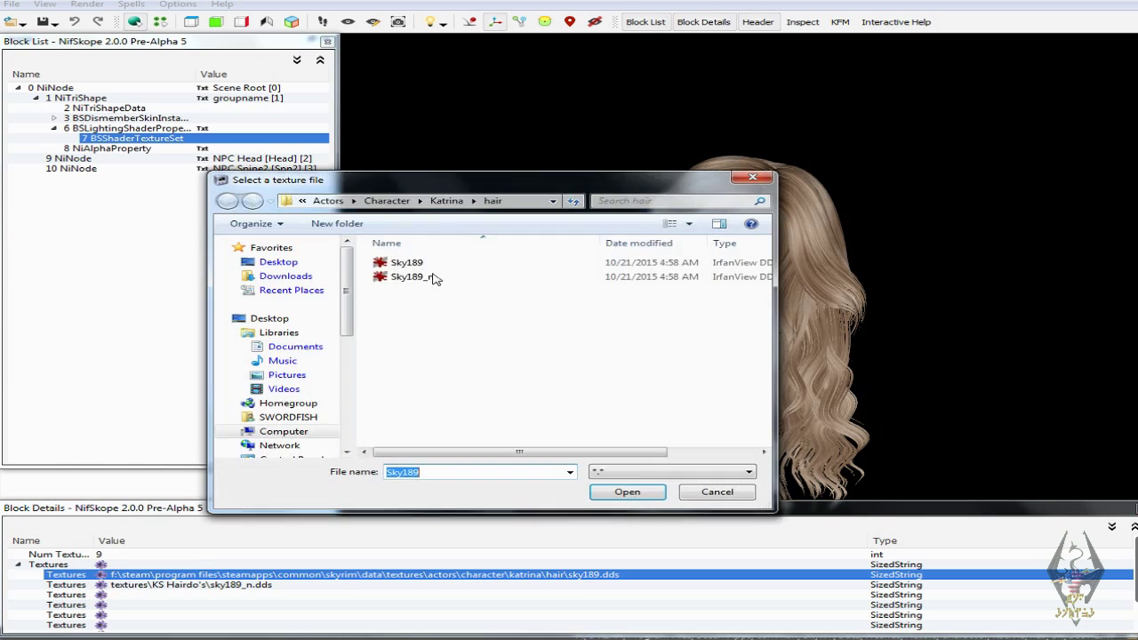
{"action": "left_click", "coordinate": [435, 279]}
{"action": "left_click", "coordinate": [627, 492]}
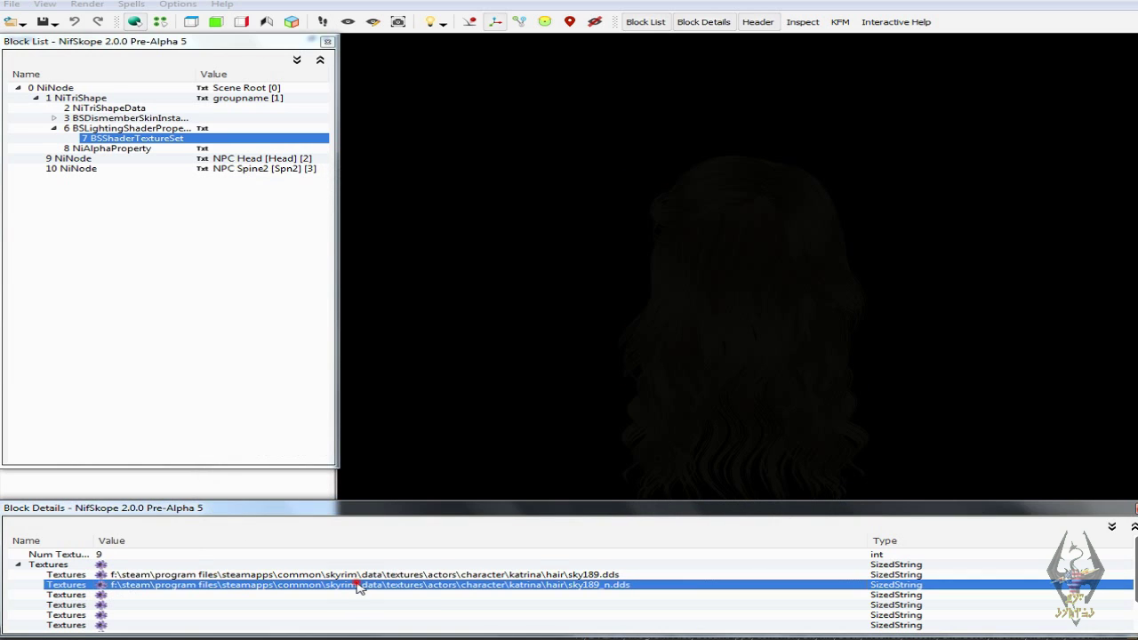
- Shorten the Sky189HL mesh's second texture path to textures\actors\character\katrina\hair\sky189_n.dds by deleting its drive and Skyrim data folder prefix
{"action": "double_click", "coordinate": [356, 587]}
{"action": "left_click", "coordinate": [340, 587]}
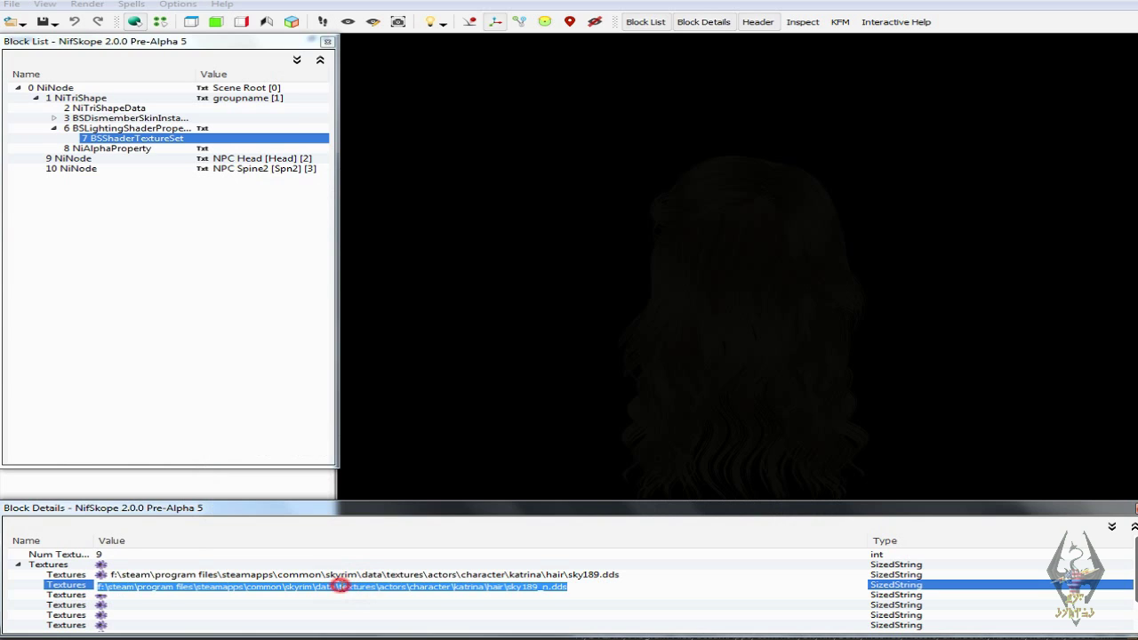
{"action": "left_click_drag", "start_coordinate": [340, 587], "coordinate": [138, 577]}
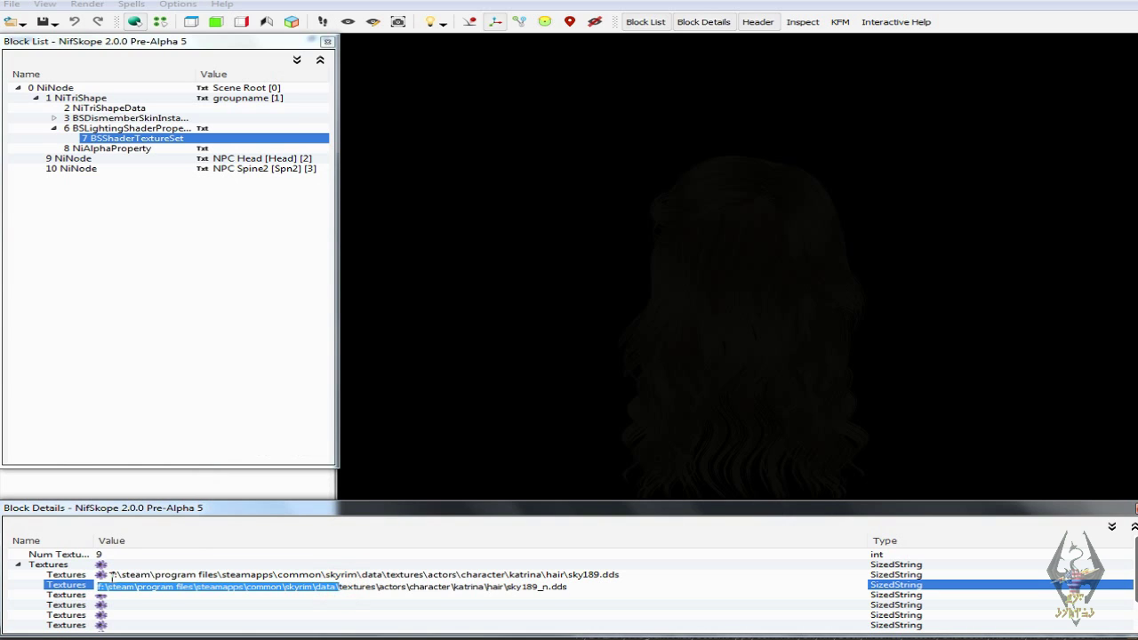
{"action": "right_click", "coordinate": [187, 583]}
{"action": "left_click", "coordinate": [238, 555]}
{"action": "left_click", "coordinate": [267, 575]}
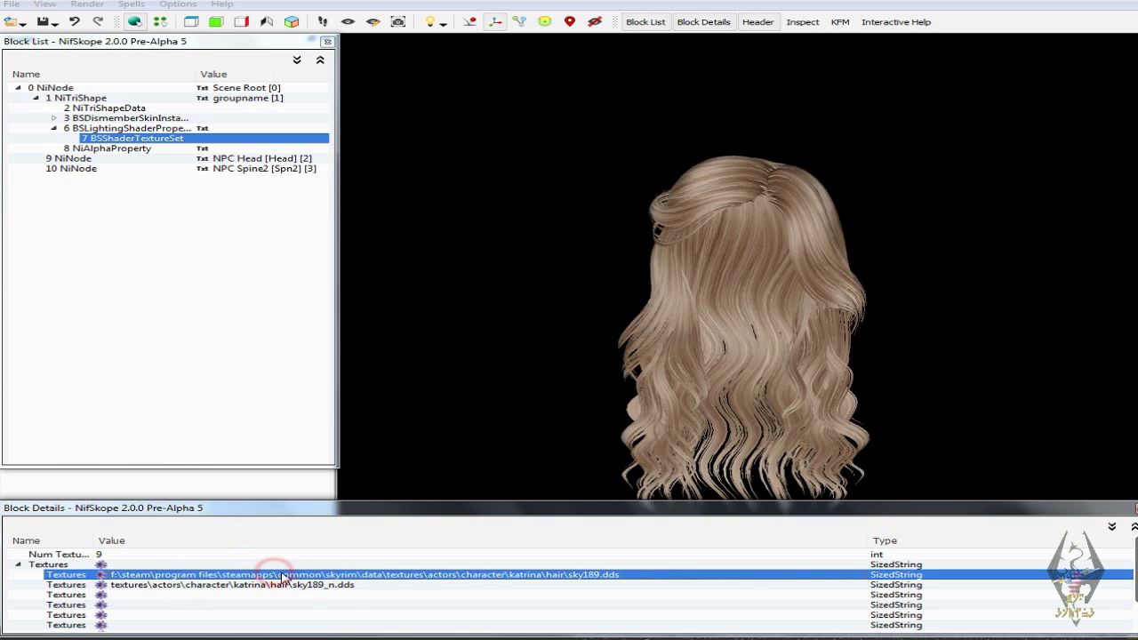
- Shorten the Sky189HL mesh's first texture path to textures\actors\character\katrina\hair\sky189.dds by deleting its drive and Skyrim data folder prefix
{"action": "double_click", "coordinate": [305, 575]}
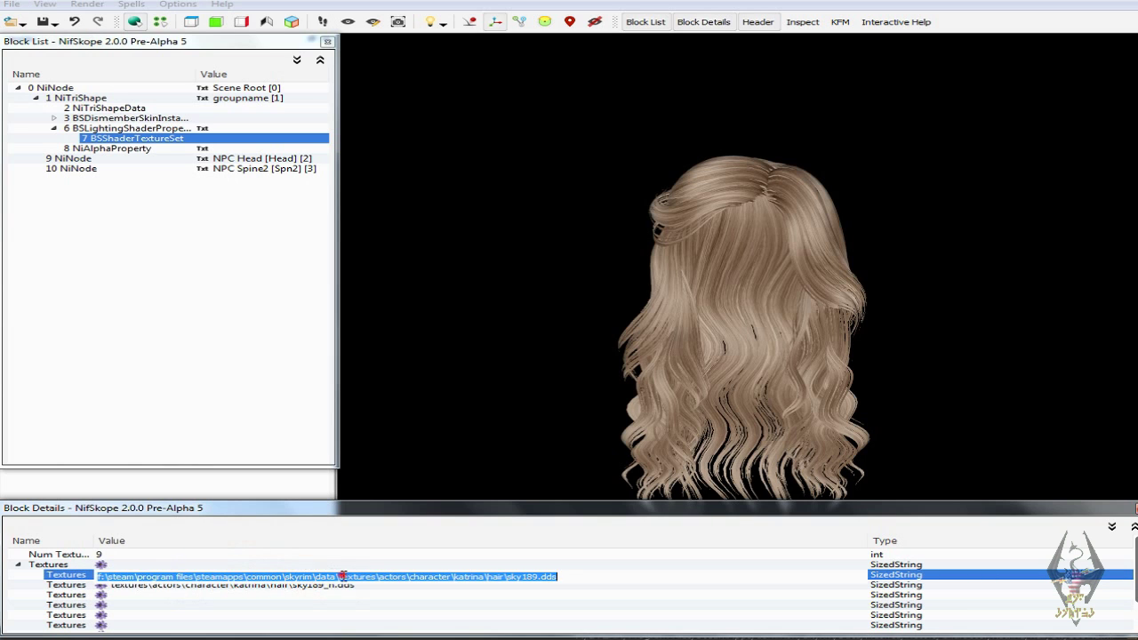
{"action": "left_click", "coordinate": [342, 576]}
{"action": "left_click", "coordinate": [340, 576]}
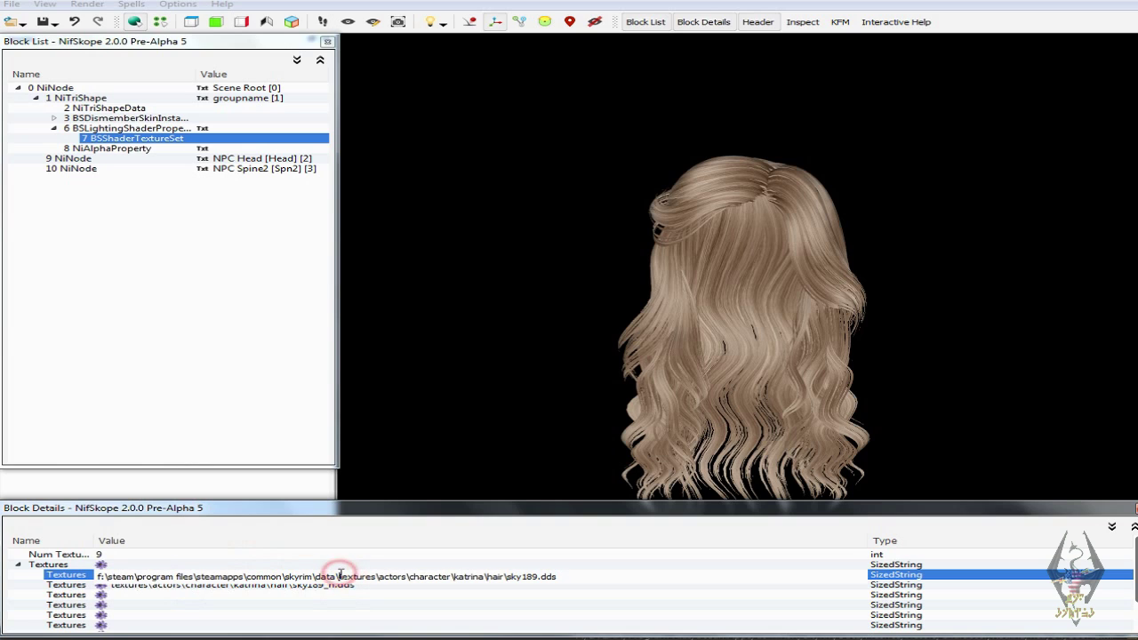
{"action": "left_click_drag", "start_coordinate": [340, 576], "coordinate": [99, 576]}
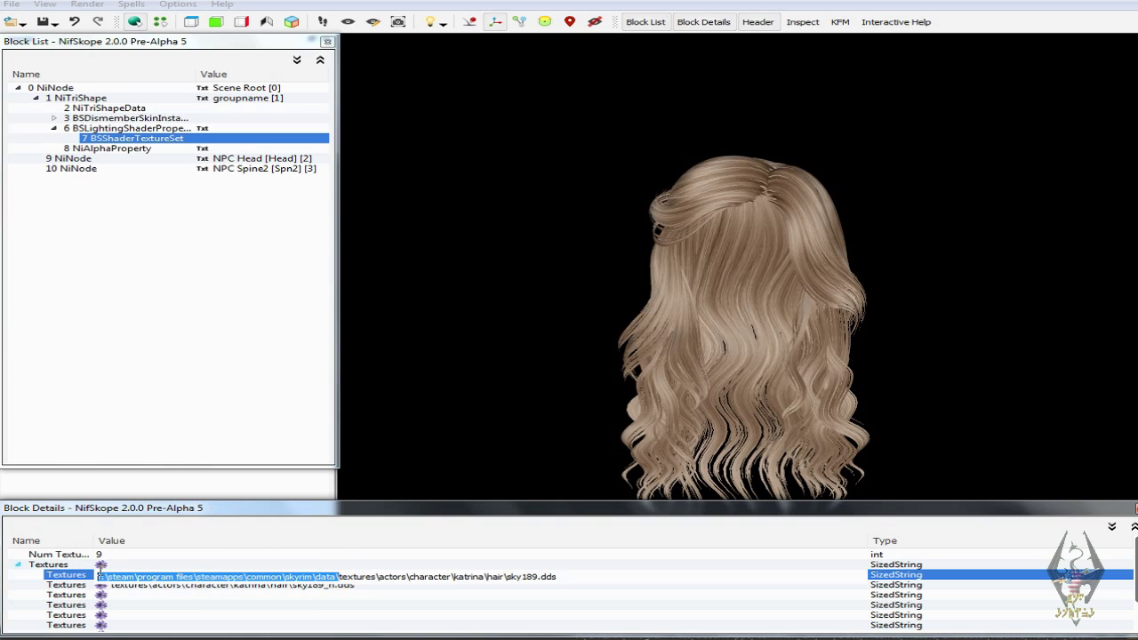
{"action": "right_click", "coordinate": [207, 576]}
{"action": "left_click", "coordinate": [256, 544]}
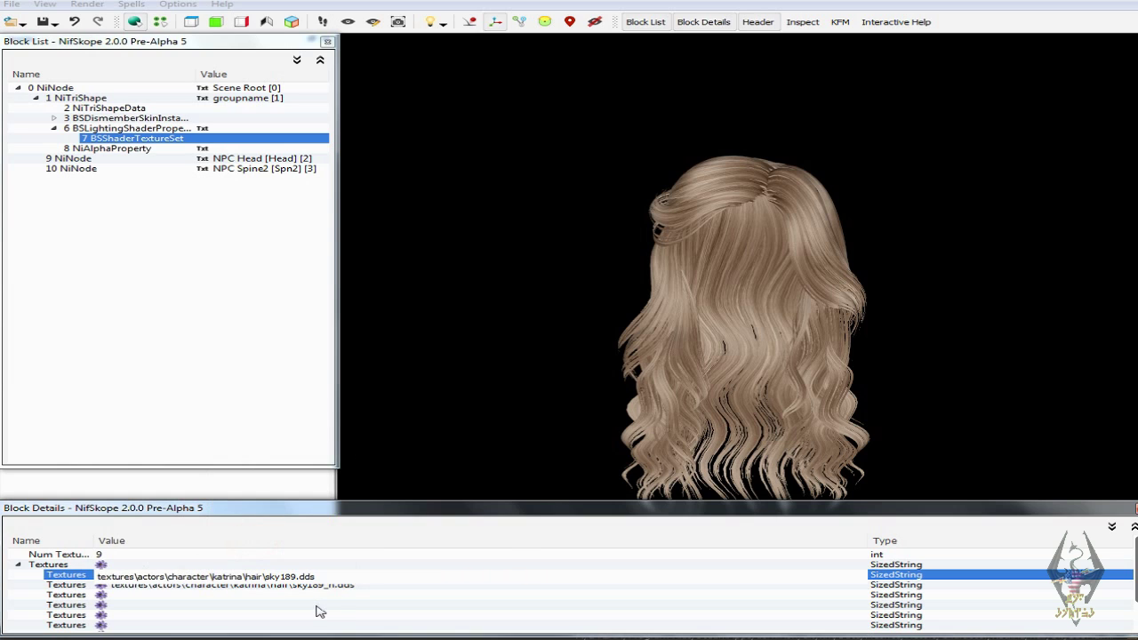
{"action": "left_click", "coordinate": [318, 605]}
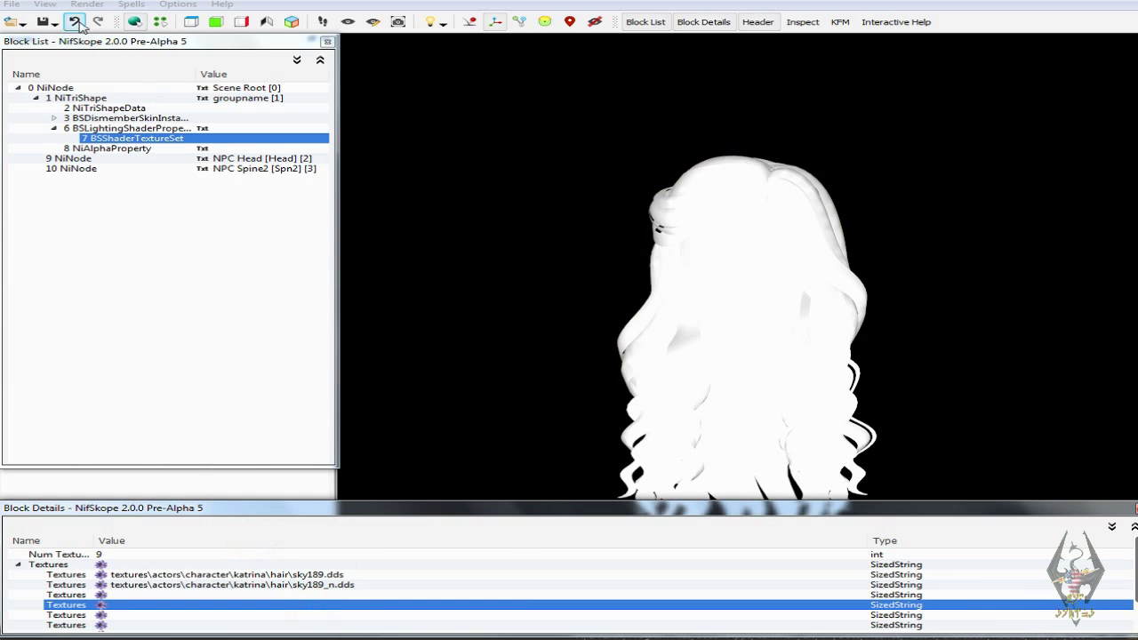
- Save the edited Sky189HL hair mesh file and close NifSkope
{"action": "left_click", "coordinate": [54, 22]}
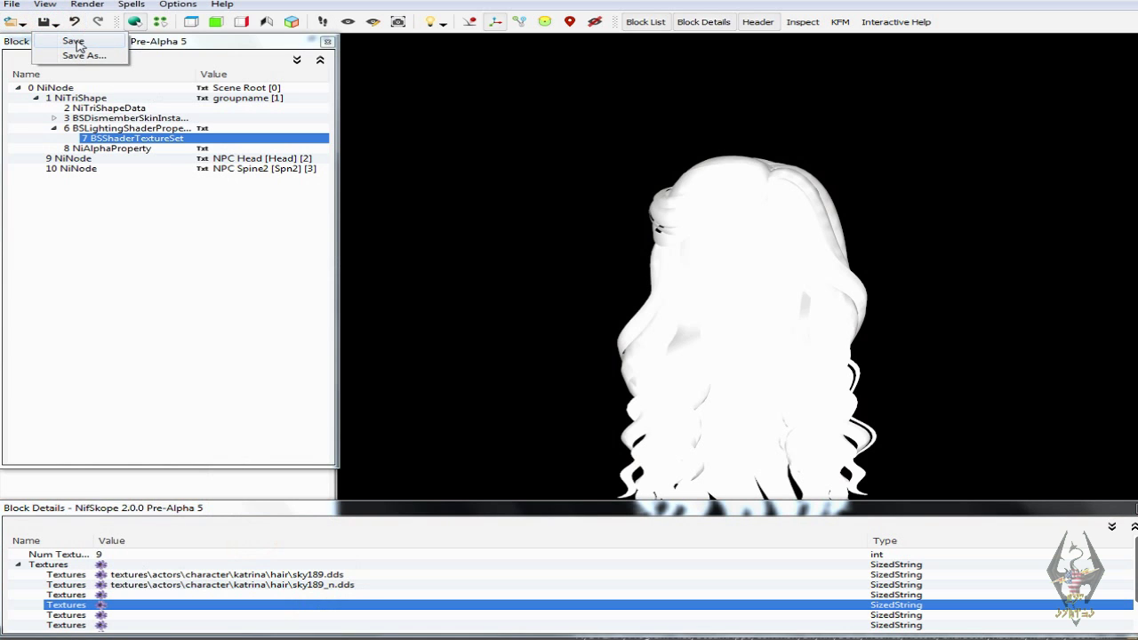
{"action": "left_click", "coordinate": [75, 42]}
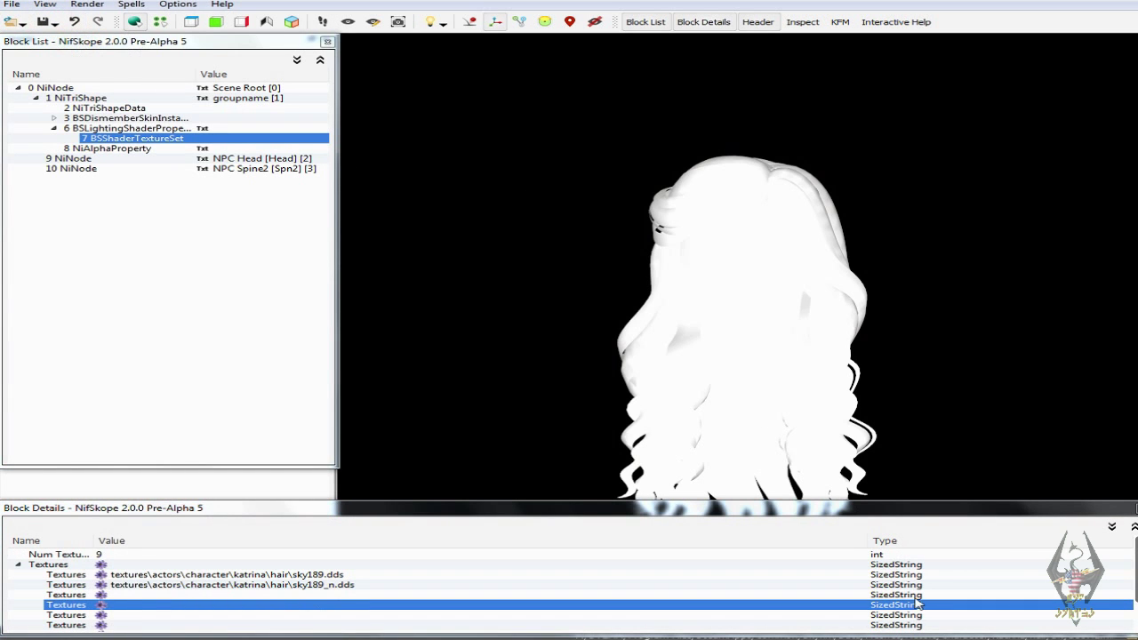
{"action": "right_click", "coordinate": [907, 639]}
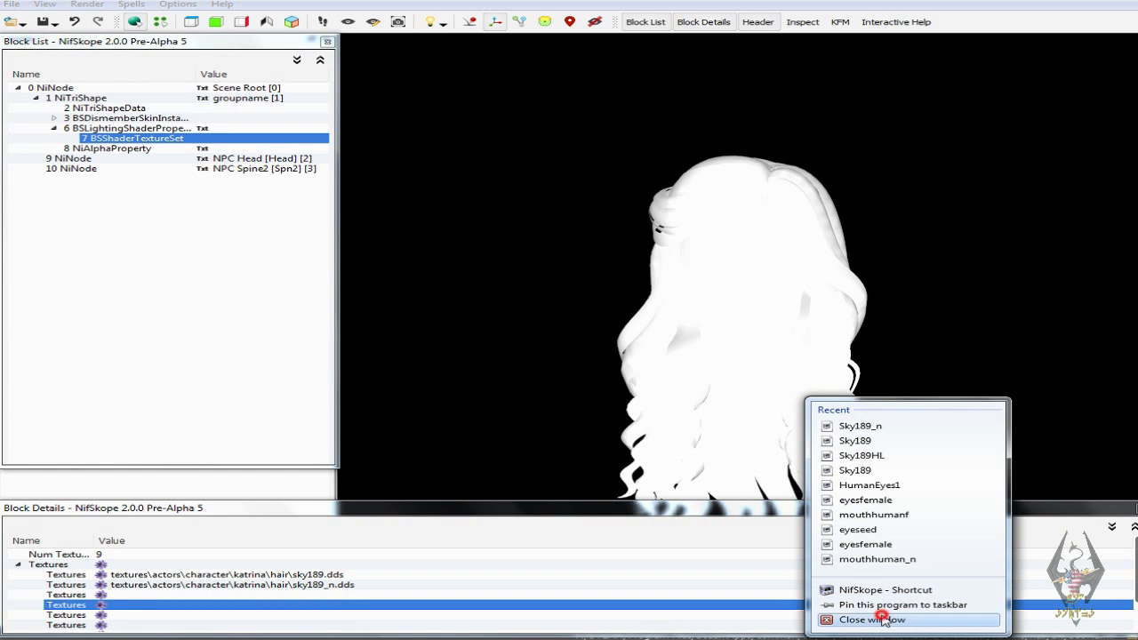
{"action": "left_click", "coordinate": [880, 619]}
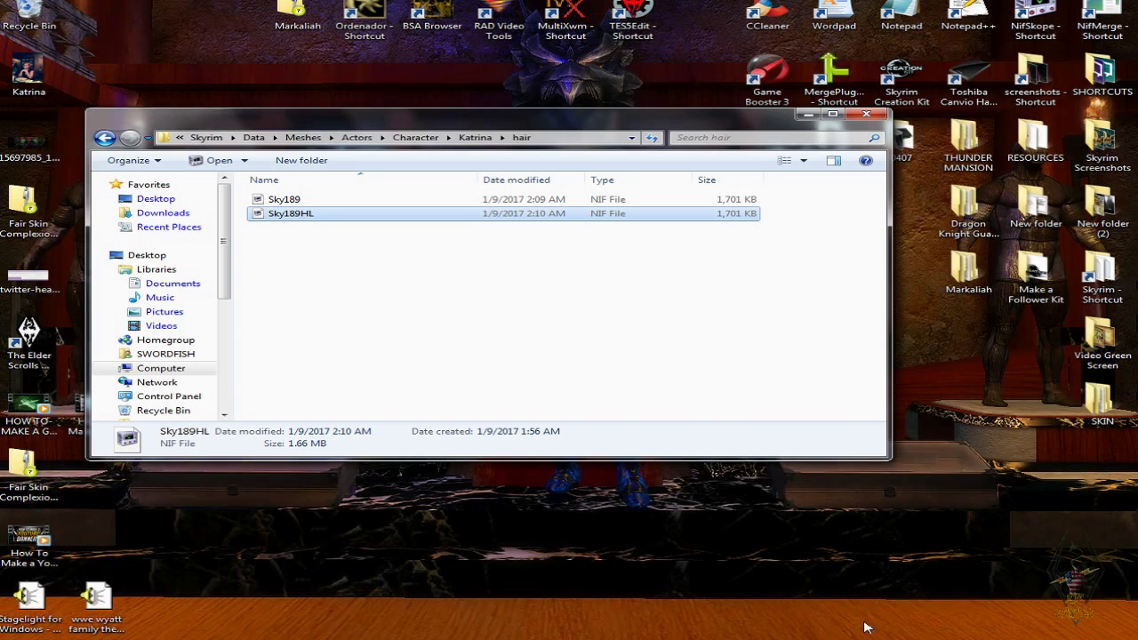
- Open the mouthhumanf NIF file from the Katrina mouth meshes folder in NifSkope and display its mouth mesh's BSShaderTextureSet
{"action": "left_click", "coordinate": [473, 139]}
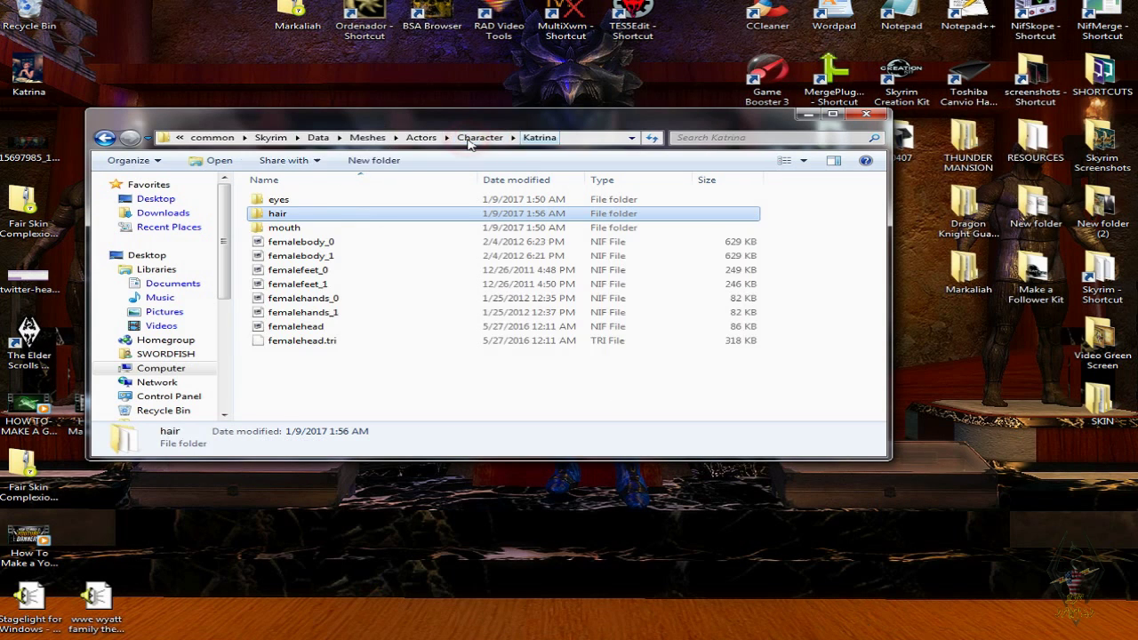
{"action": "double_click", "coordinate": [368, 230]}
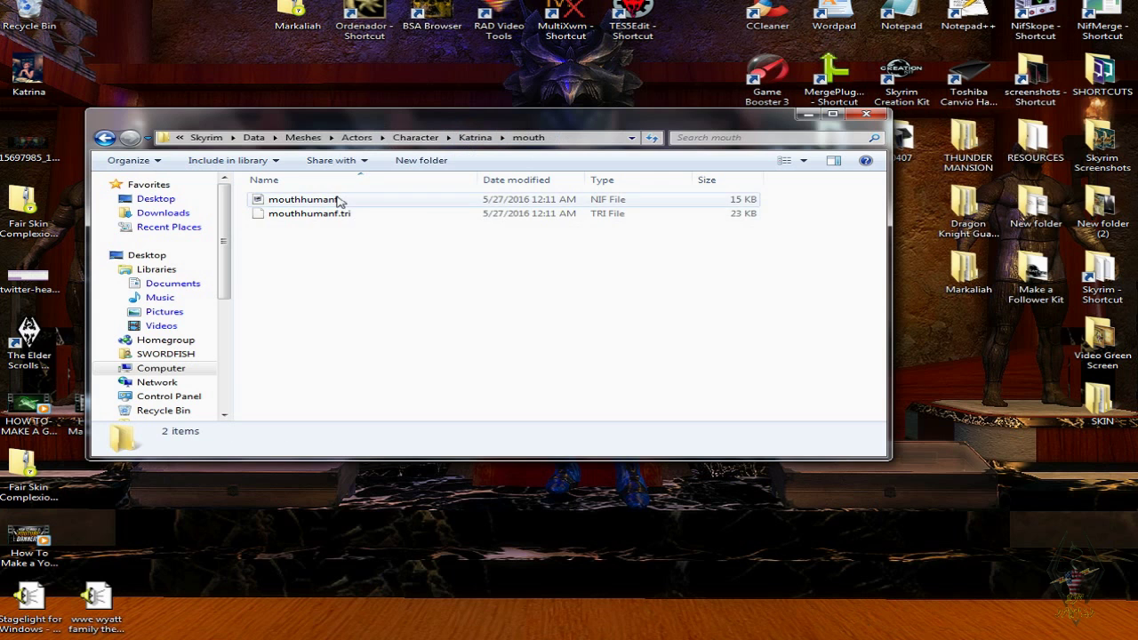
{"action": "left_click", "coordinate": [338, 199]}
{"action": "double_click", "coordinate": [338, 199]}
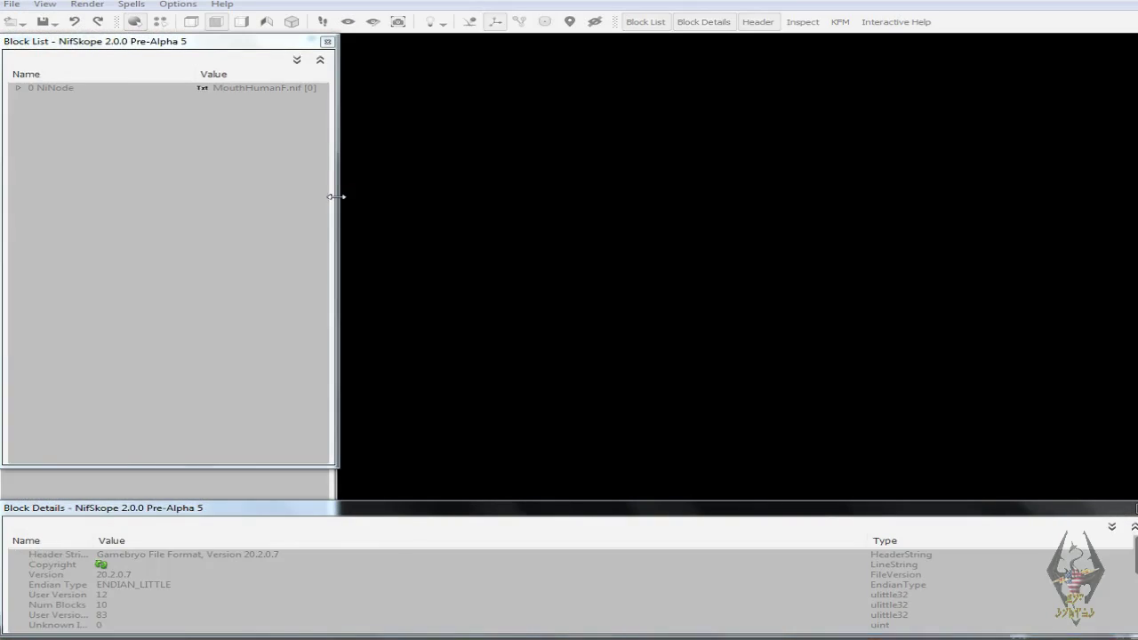
{"action": "left_click", "coordinate": [588, 329]}
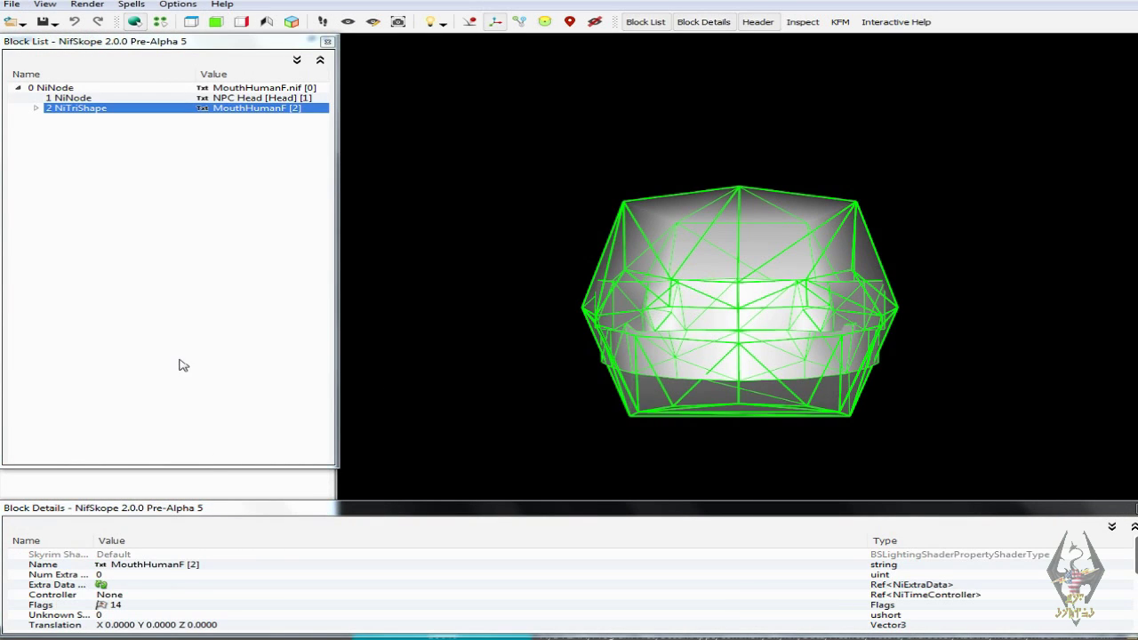
{"action": "left_click", "coordinate": [36, 107]}
{"action": "left_click", "coordinate": [53, 138]}
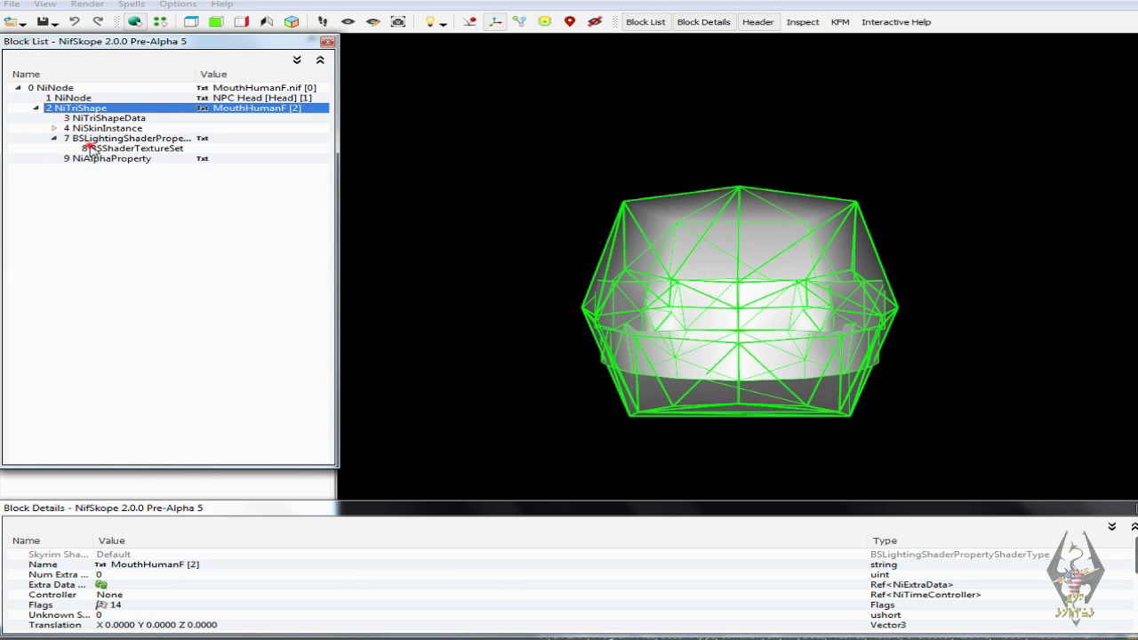
{"action": "left_click", "coordinate": [91, 148]}
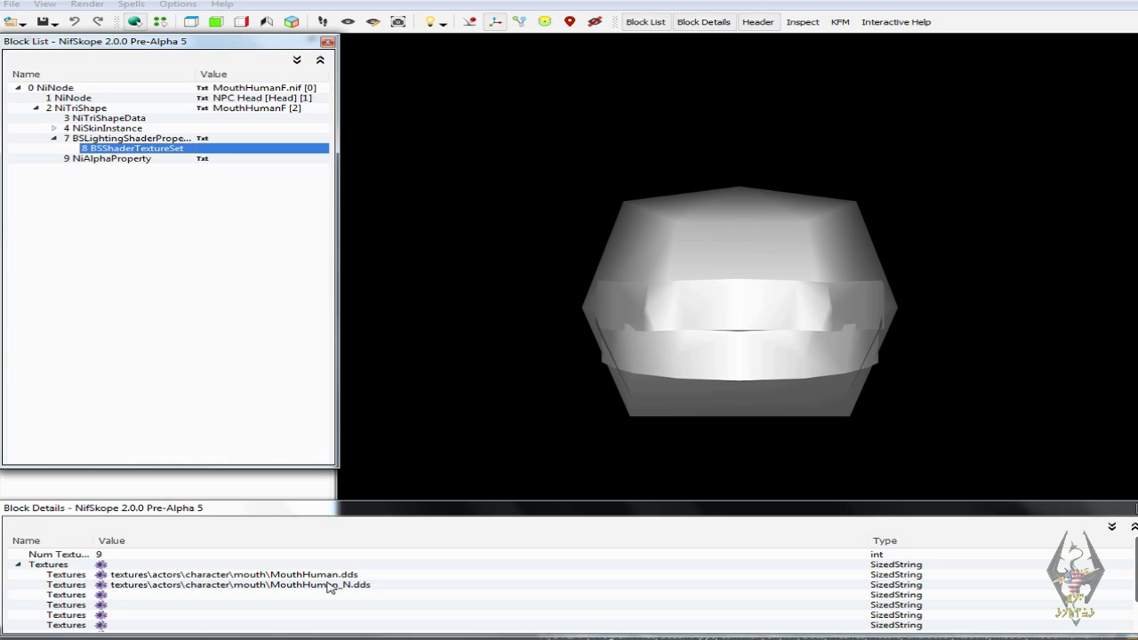
- Replace the two MouthHuman texture entries with mouthhuman and mouthhuman_n from the Katrina Mouth textures folder
{"action": "left_click", "coordinate": [100, 575]}
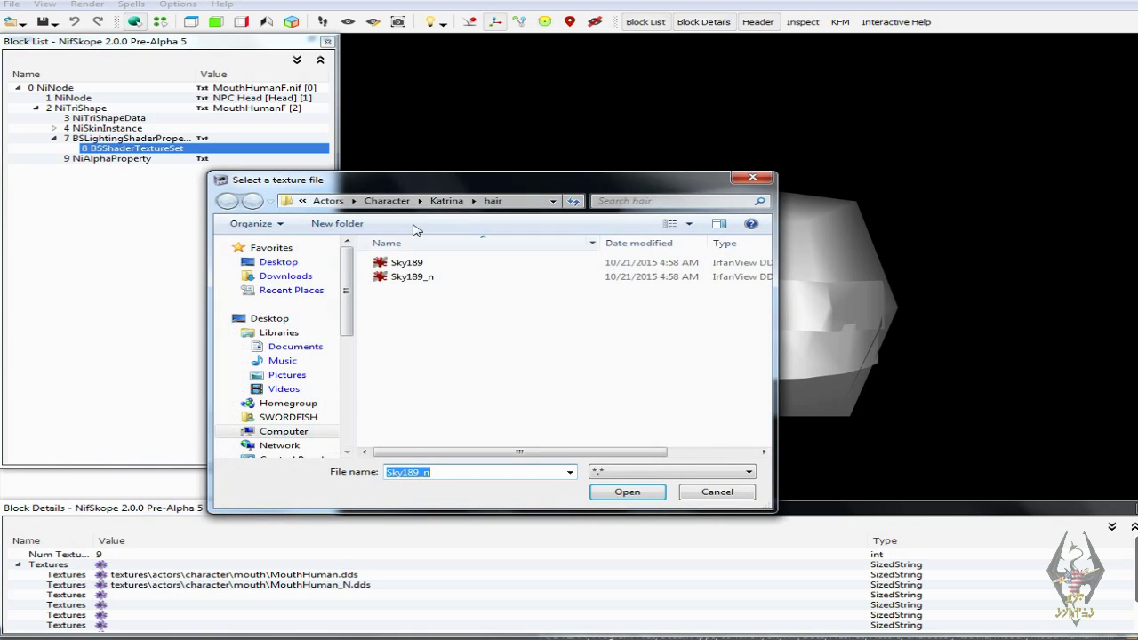
{"action": "left_click", "coordinate": [446, 200]}
{"action": "double_click", "coordinate": [420, 306]}
{"action": "left_click", "coordinate": [428, 264]}
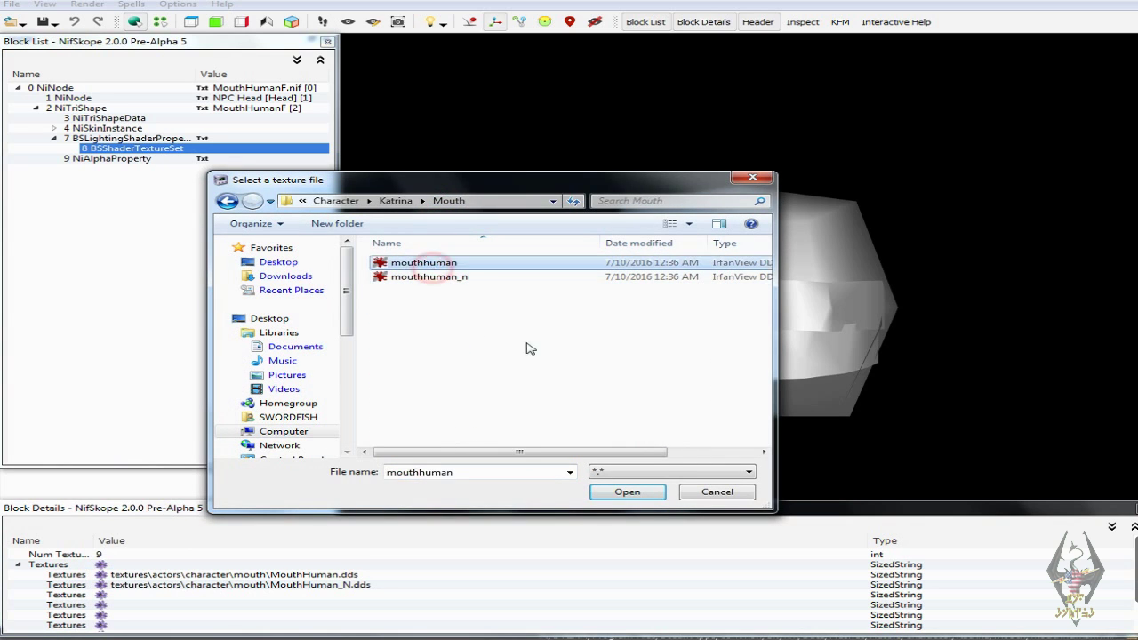
{"action": "left_click", "coordinate": [625, 491]}
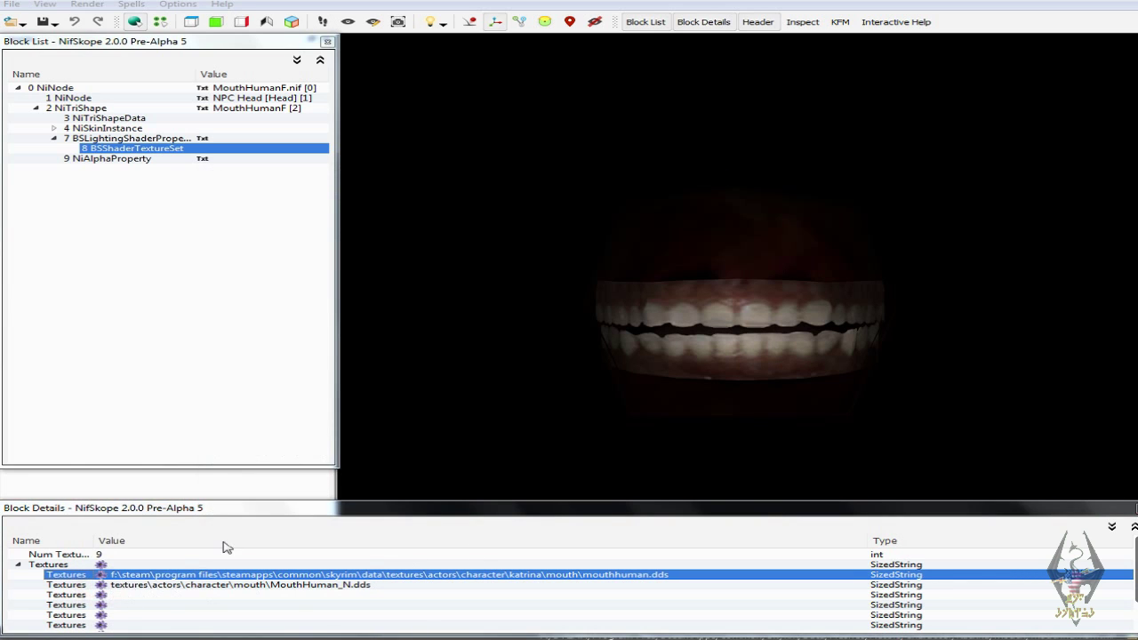
{"action": "left_click", "coordinate": [472, 277]}
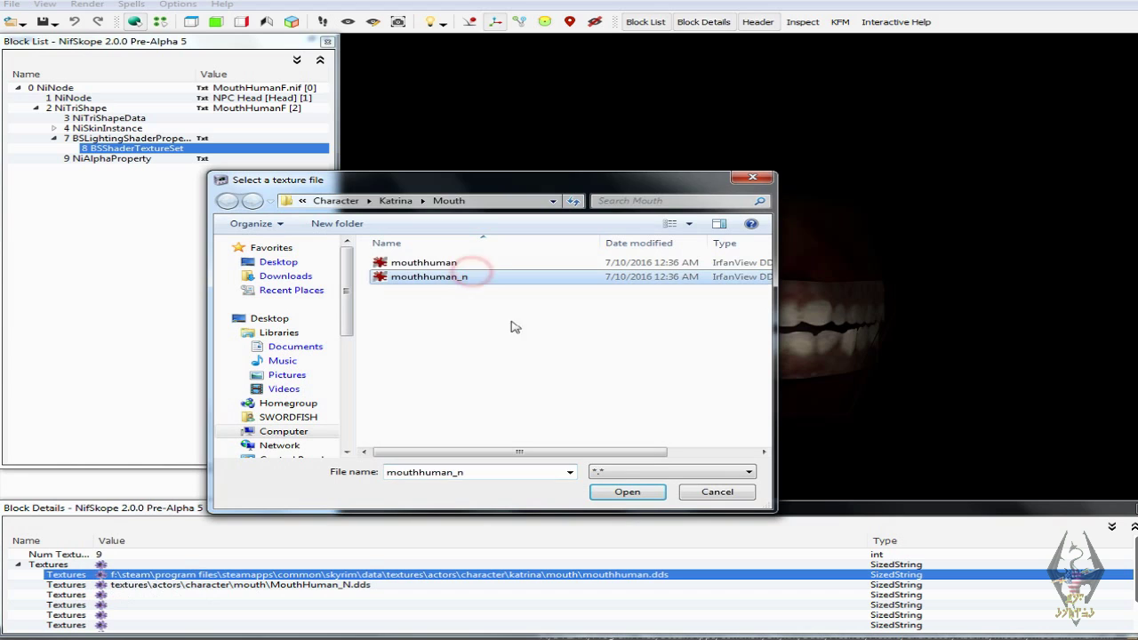
{"action": "left_click", "coordinate": [627, 492]}
- Shorten the mouth mesh's second texture path to textures\actors\character\katrina\mouth\mouthhuman_n.dds by deleting its drive and Skyrim data folder prefix
{"action": "double_click", "coordinate": [341, 587]}
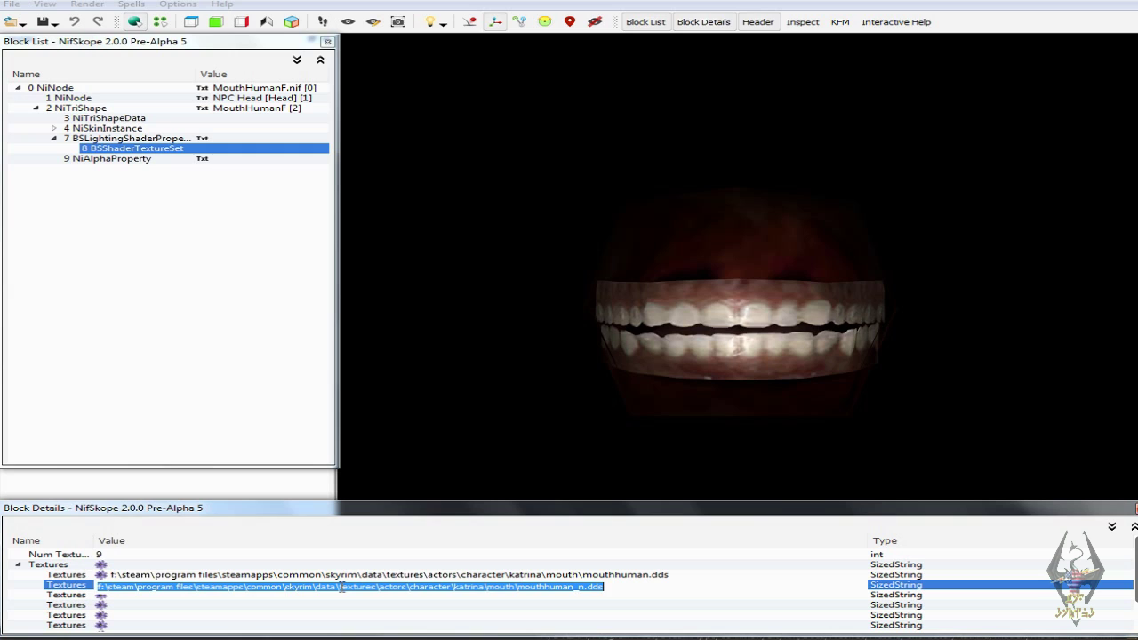
{"action": "left_click", "coordinate": [338, 586]}
{"action": "left_click_drag", "start_coordinate": [339, 586], "coordinate": [84, 591]}
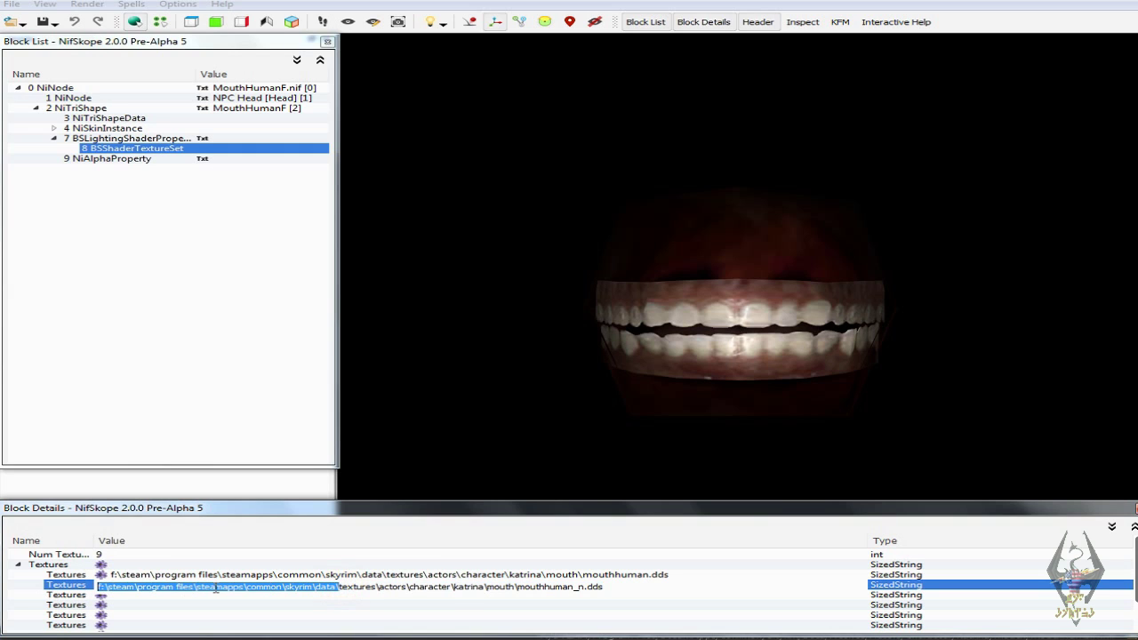
{"action": "right_click", "coordinate": [216, 589]}
{"action": "left_click", "coordinate": [266, 556]}
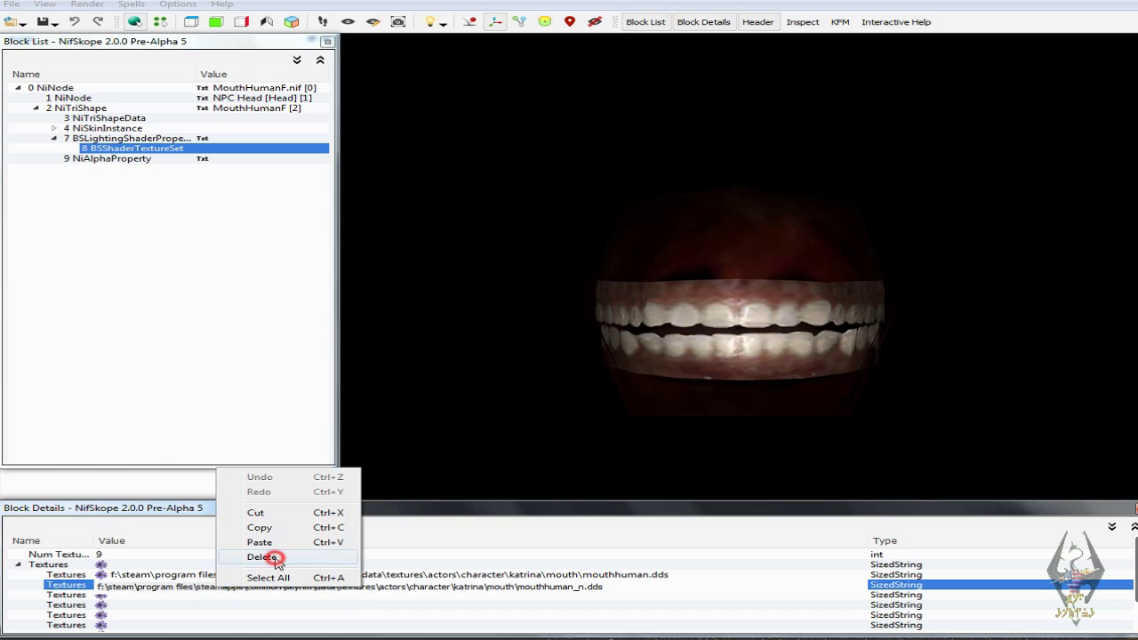
{"action": "left_click", "coordinate": [287, 574]}
- Shorten the mouth mesh's first texture path to textures\actors\character\katrina\mouth\mouthhuman.dds by deleting its drive and Skyrim data folder prefix
{"action": "double_click", "coordinate": [325, 574]}
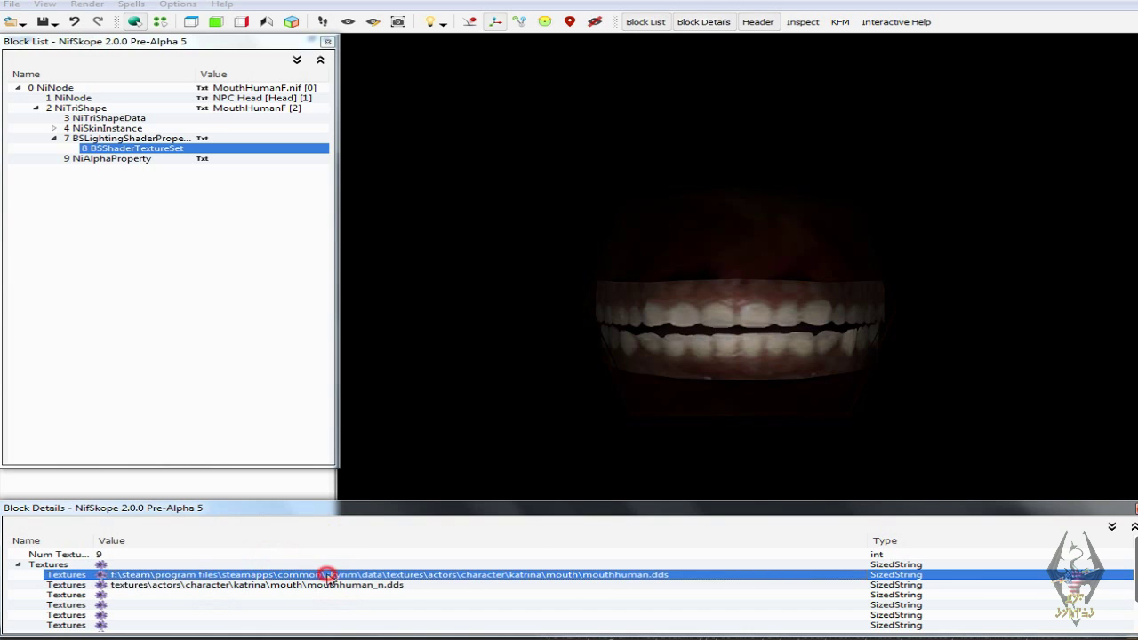
{"action": "left_click", "coordinate": [340, 576]}
{"action": "left_click_drag", "start_coordinate": [340, 575], "coordinate": [52, 578]}
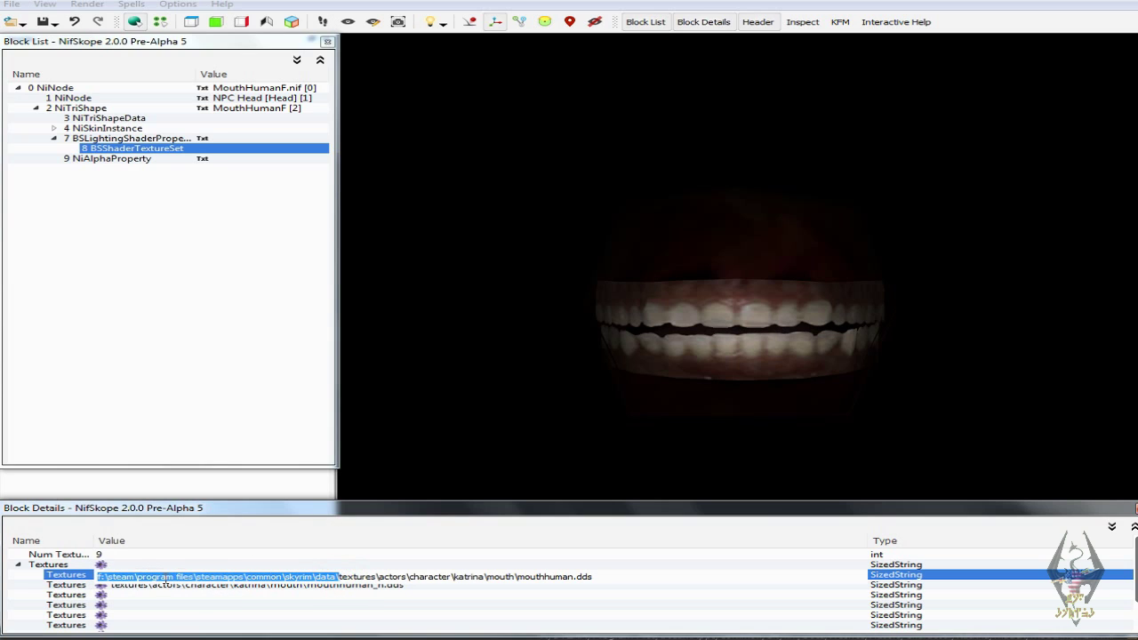
{"action": "right_click", "coordinate": [230, 575]}
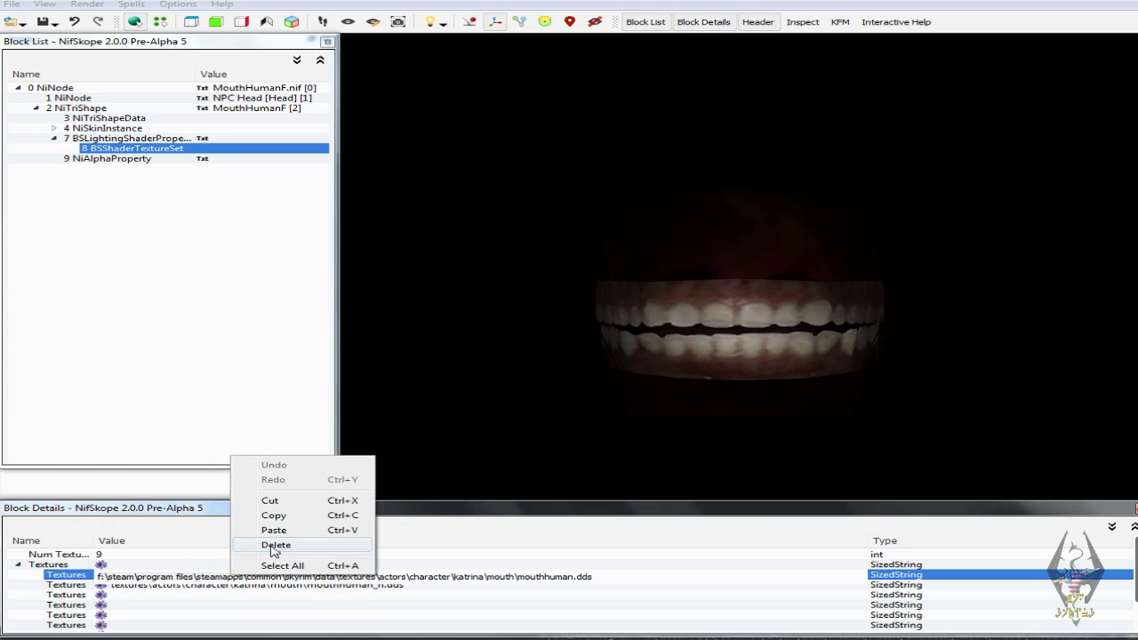
{"action": "left_click", "coordinate": [271, 544]}
{"action": "left_click", "coordinate": [204, 604]}
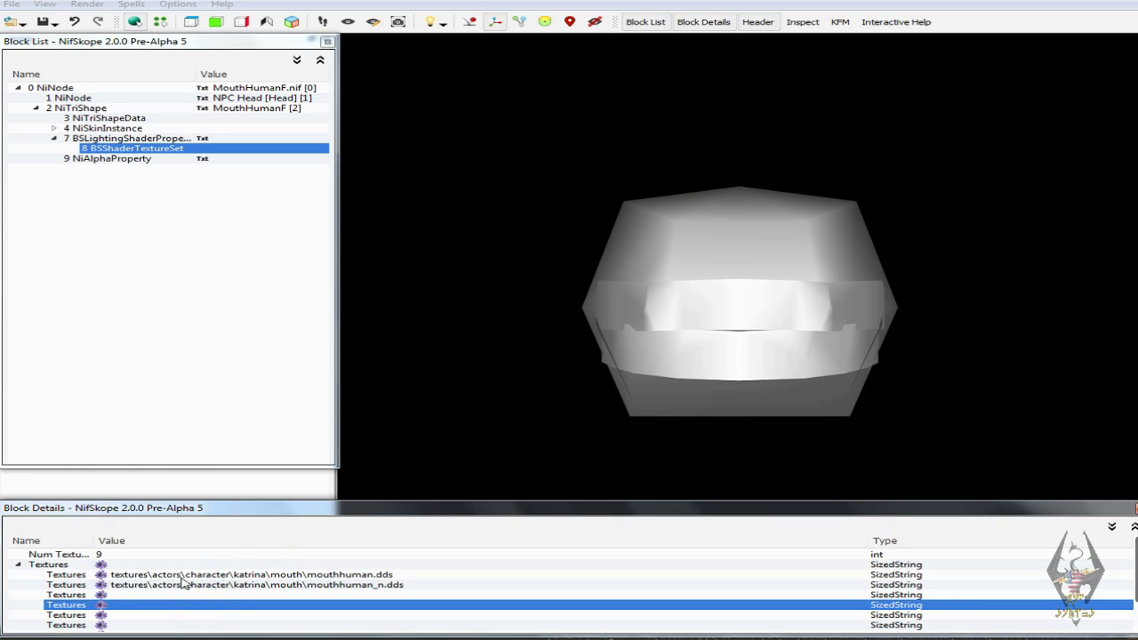
- Save the edited mouthhumanf mesh file and close NifSkope
{"action": "left_click", "coordinate": [50, 23]}
{"action": "left_click", "coordinate": [67, 41]}
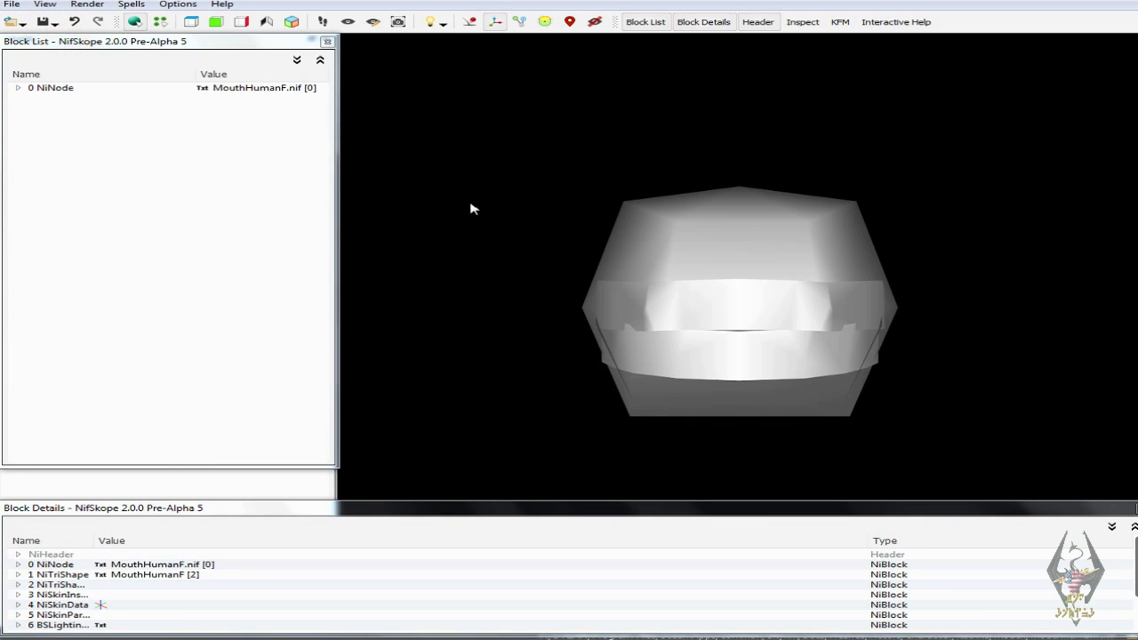
{"action": "right_click", "coordinate": [924, 638]}
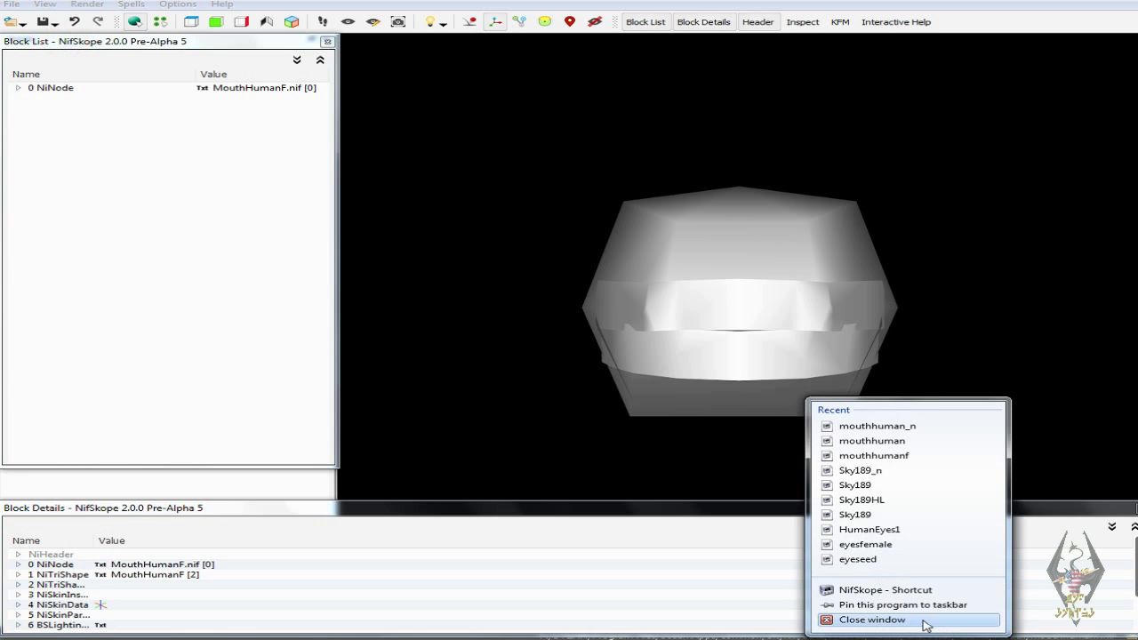
{"action": "left_click", "coordinate": [919, 627]}
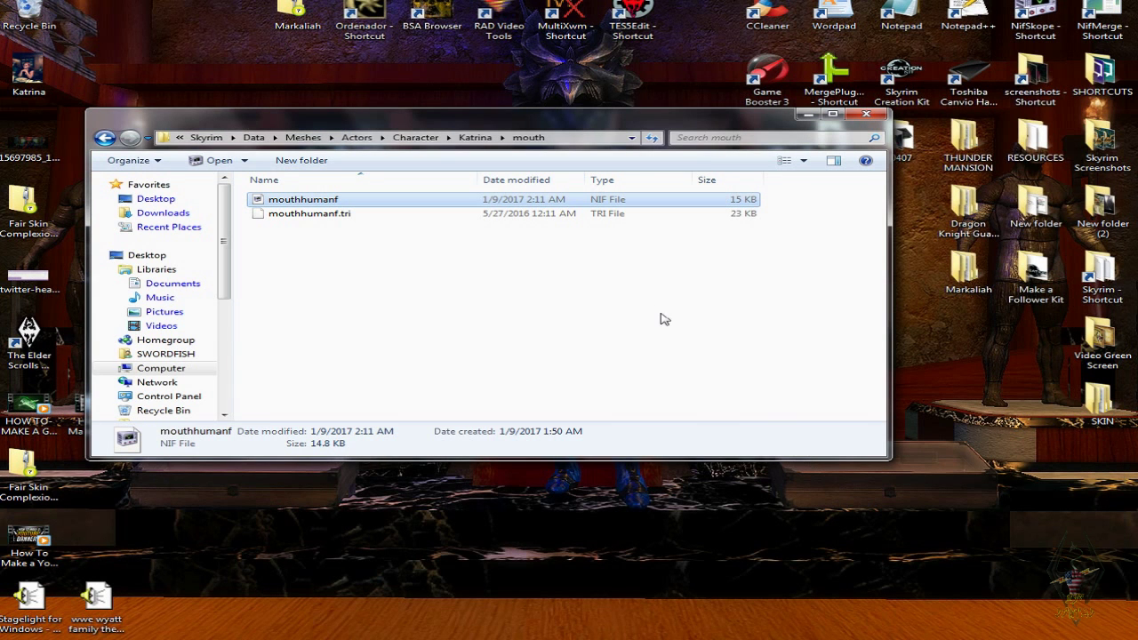
- Open the femalebody_0 NIF file from the Katrina meshes folder in NifSkope and display its body mesh's BSShaderTextureSet
{"action": "left_click", "coordinate": [474, 137]}
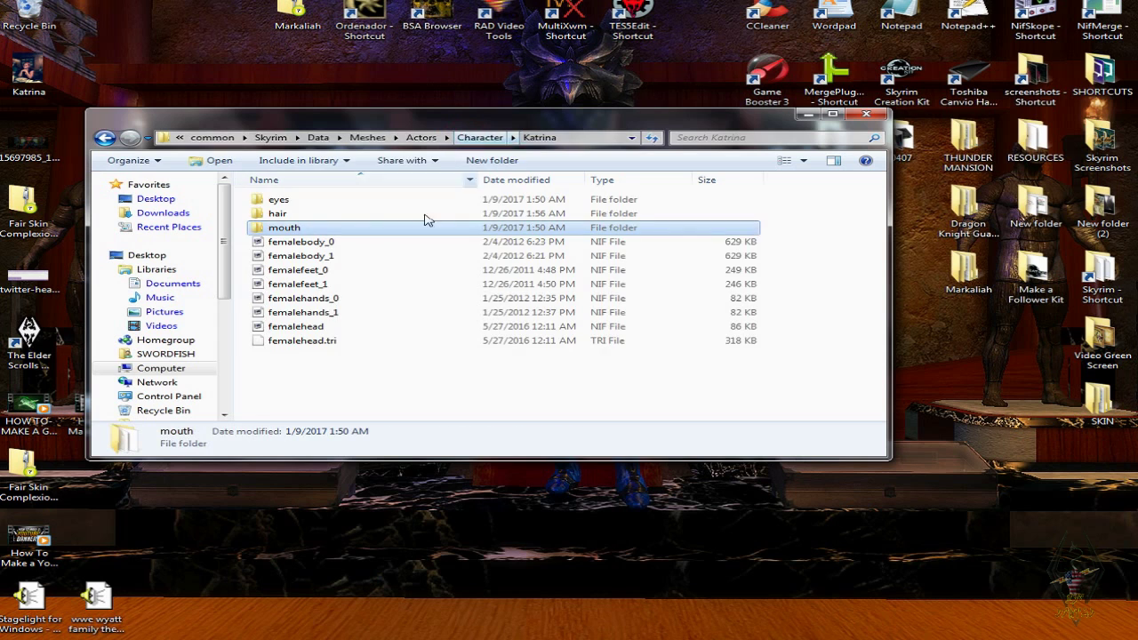
{"action": "double_click", "coordinate": [368, 242]}
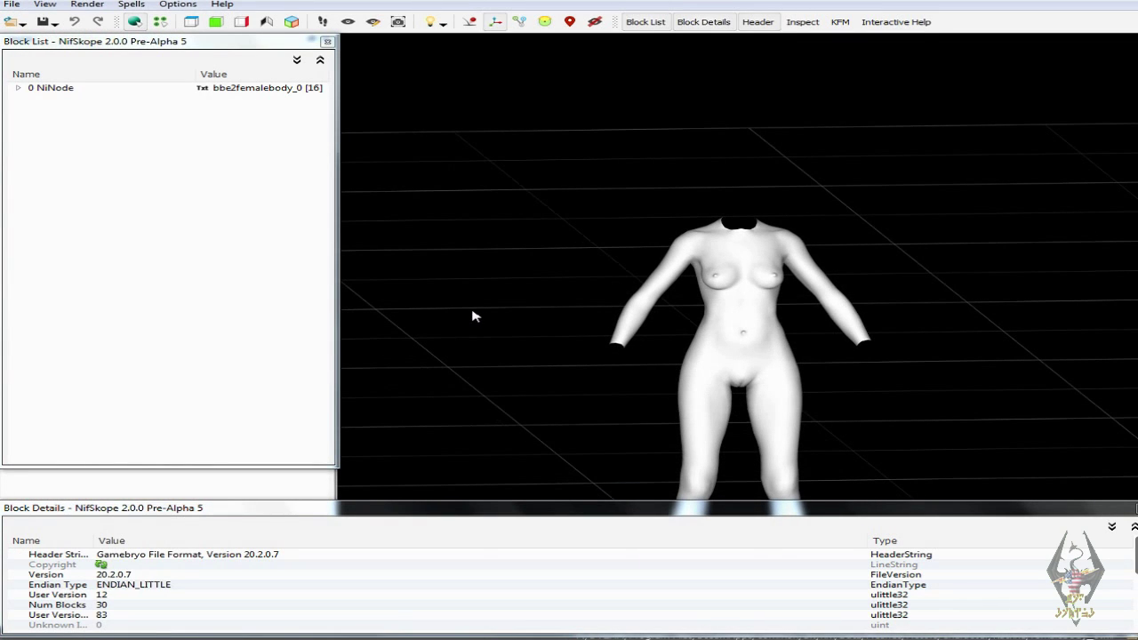
{"action": "left_click", "coordinate": [714, 331]}
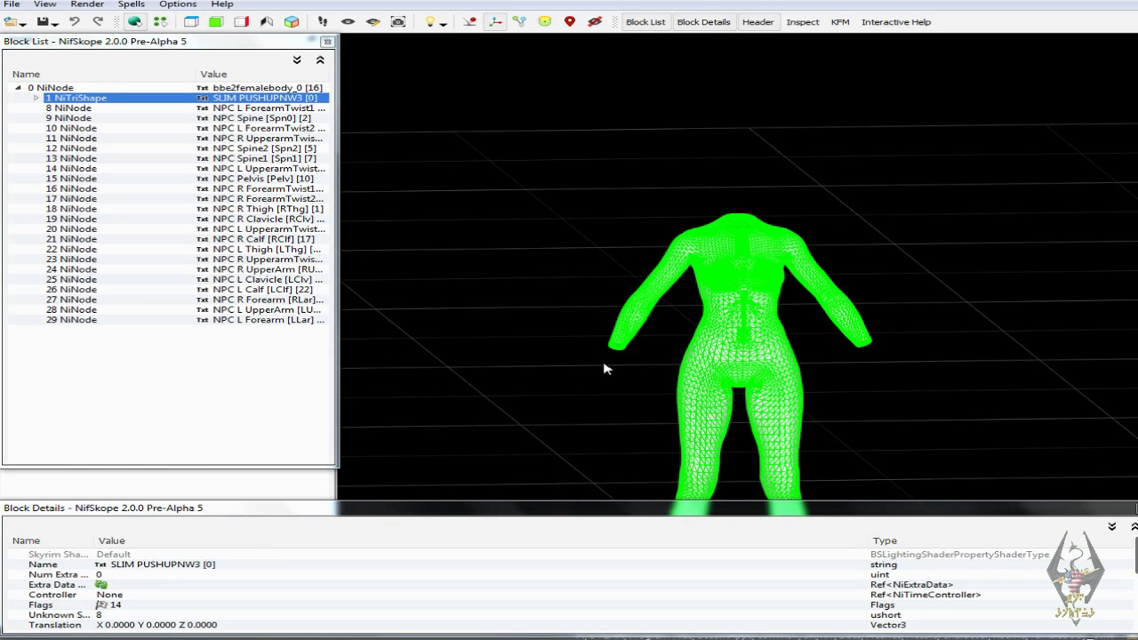
{"action": "left_click", "coordinate": [36, 98]}
{"action": "left_click", "coordinate": [54, 128]}
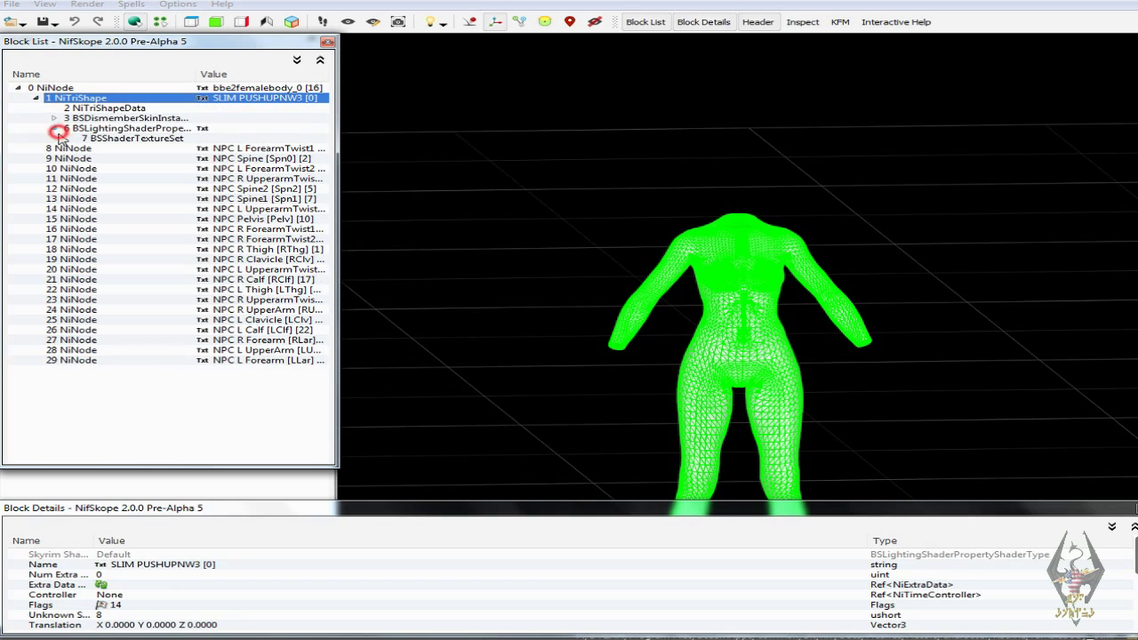
{"action": "left_click", "coordinate": [107, 139]}
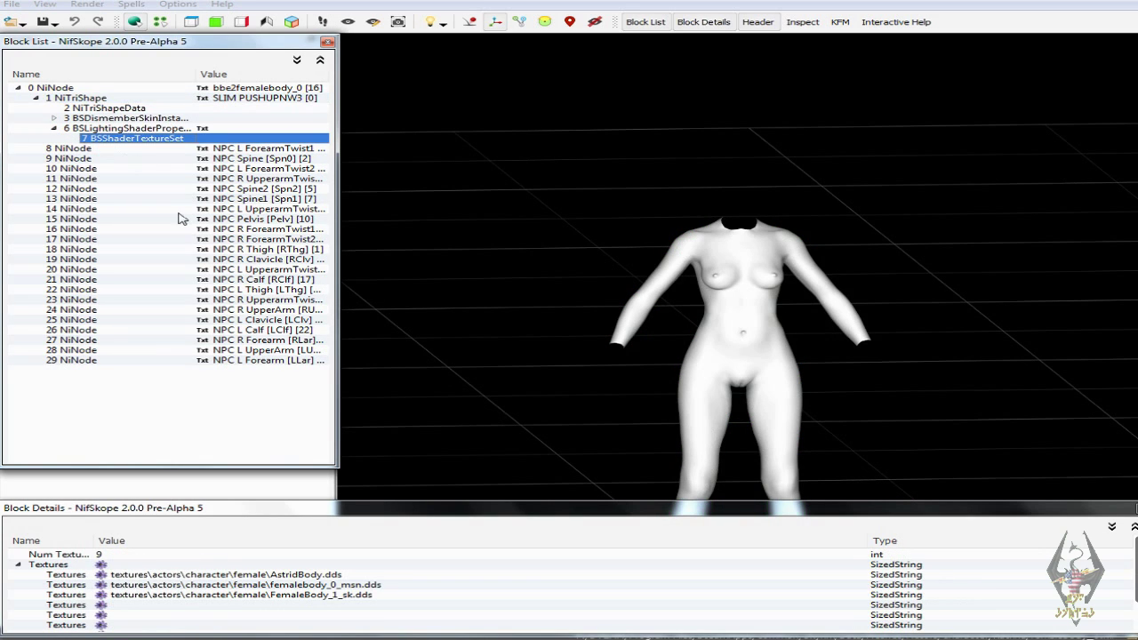
- Set the body mesh's first texture to femalebody_1 from the Katrina textures folder
{"action": "left_click", "coordinate": [101, 575]}
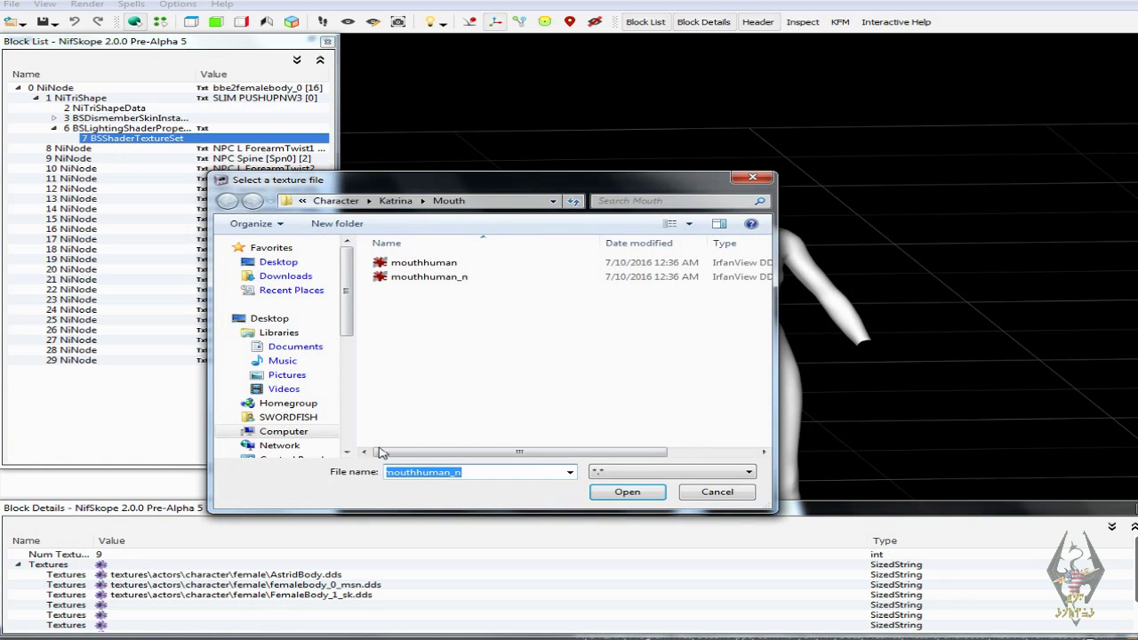
{"action": "left_click", "coordinate": [395, 200]}
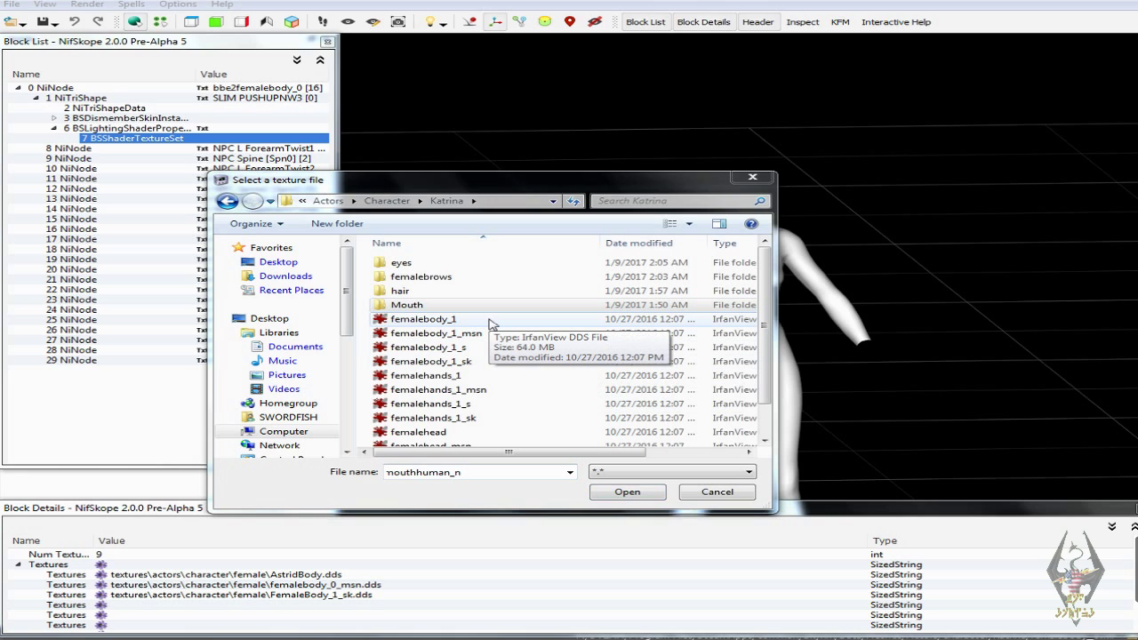
{"action": "left_click", "coordinate": [489, 320]}
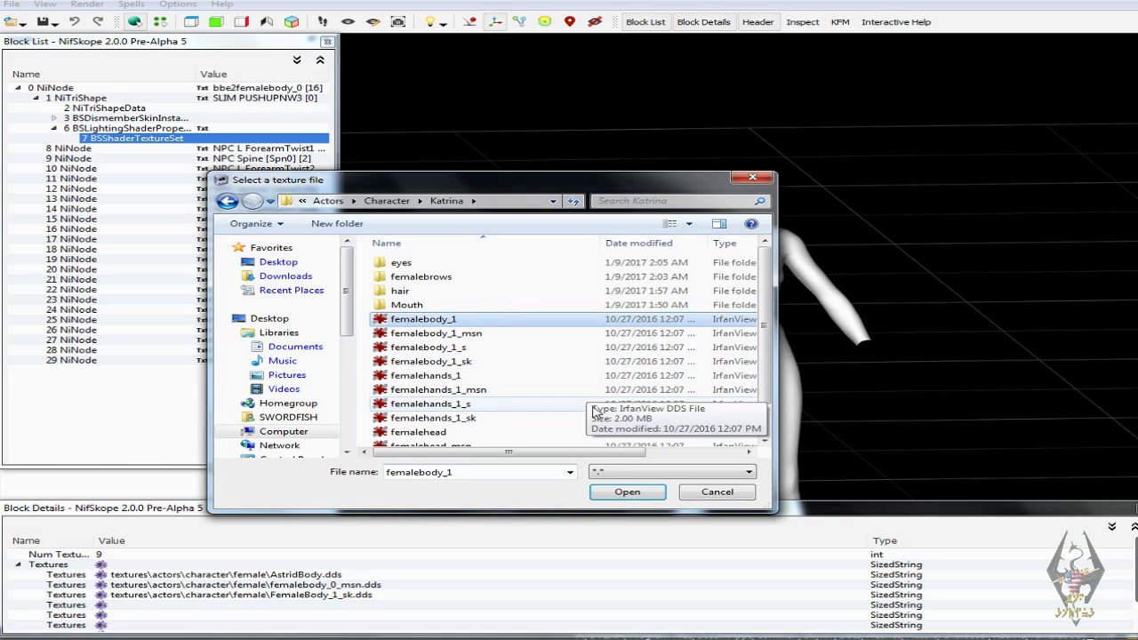
{"action": "left_click", "coordinate": [627, 494]}
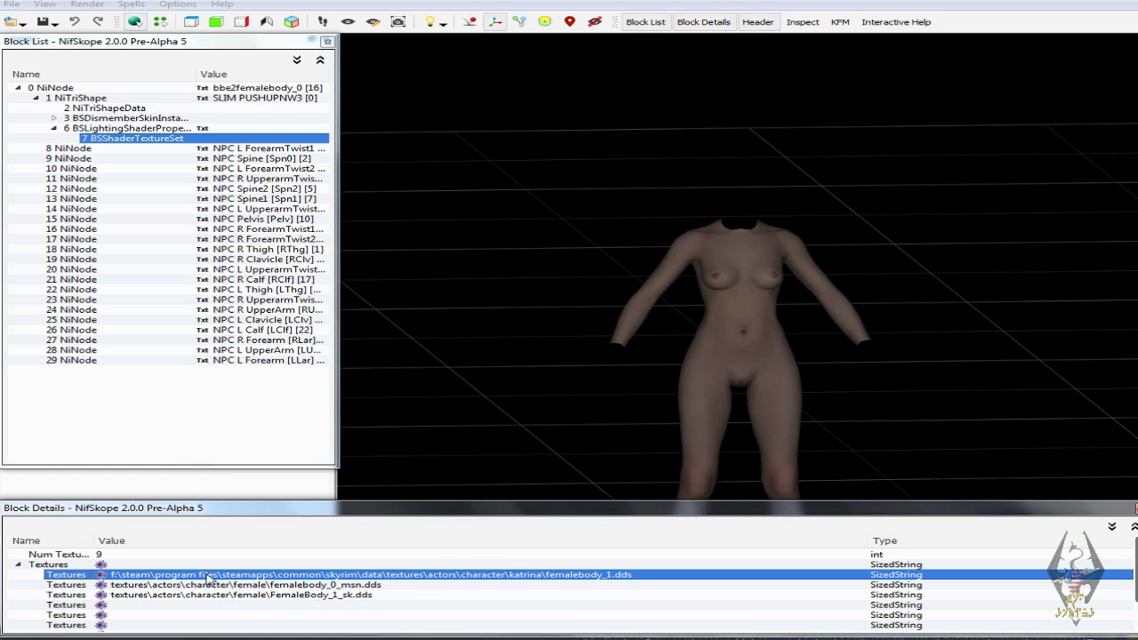
- Set the body mesh's second texture to femalebody_1_msn and its third to femalebody_1_sk from the Katrina textures folder
{"action": "left_click", "coordinate": [102, 585]}
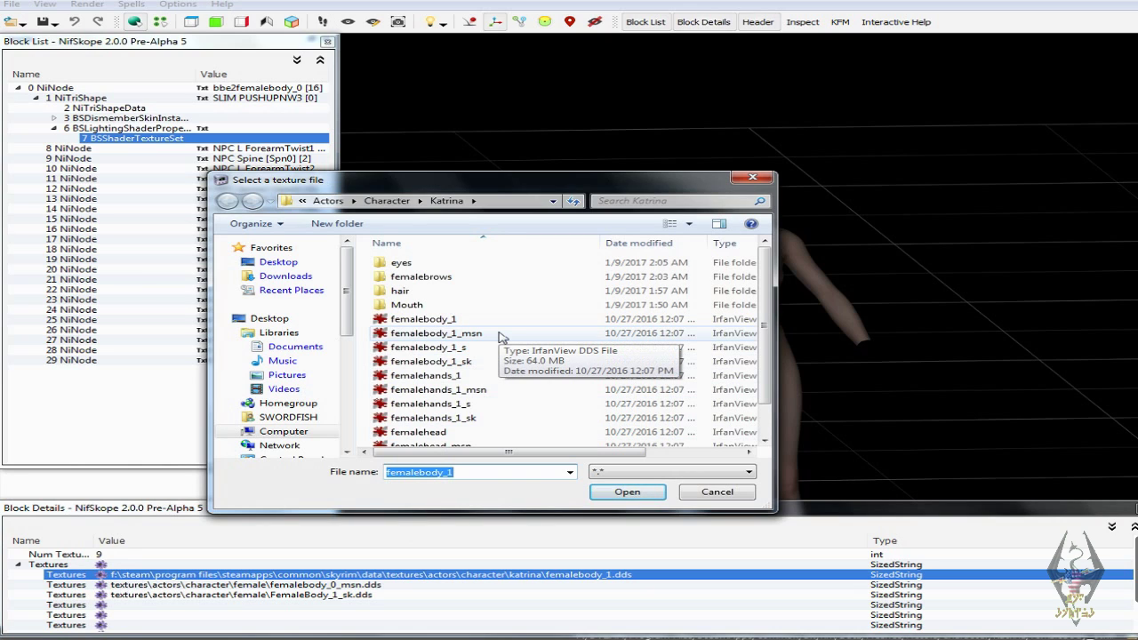
{"action": "left_click", "coordinate": [499, 335]}
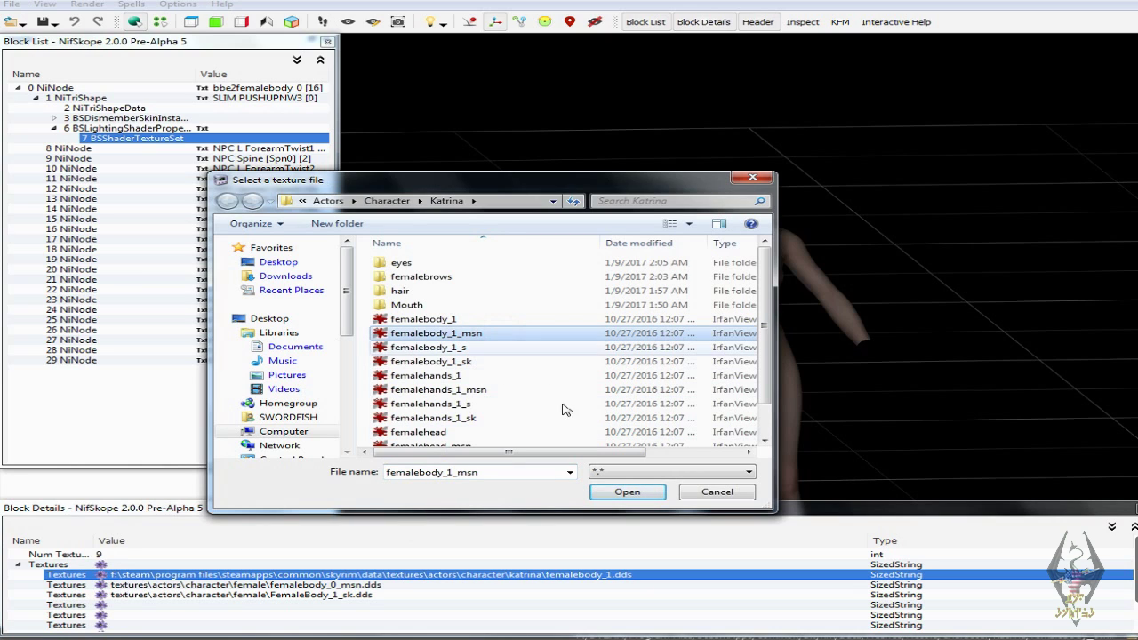
{"action": "left_click", "coordinate": [626, 491]}
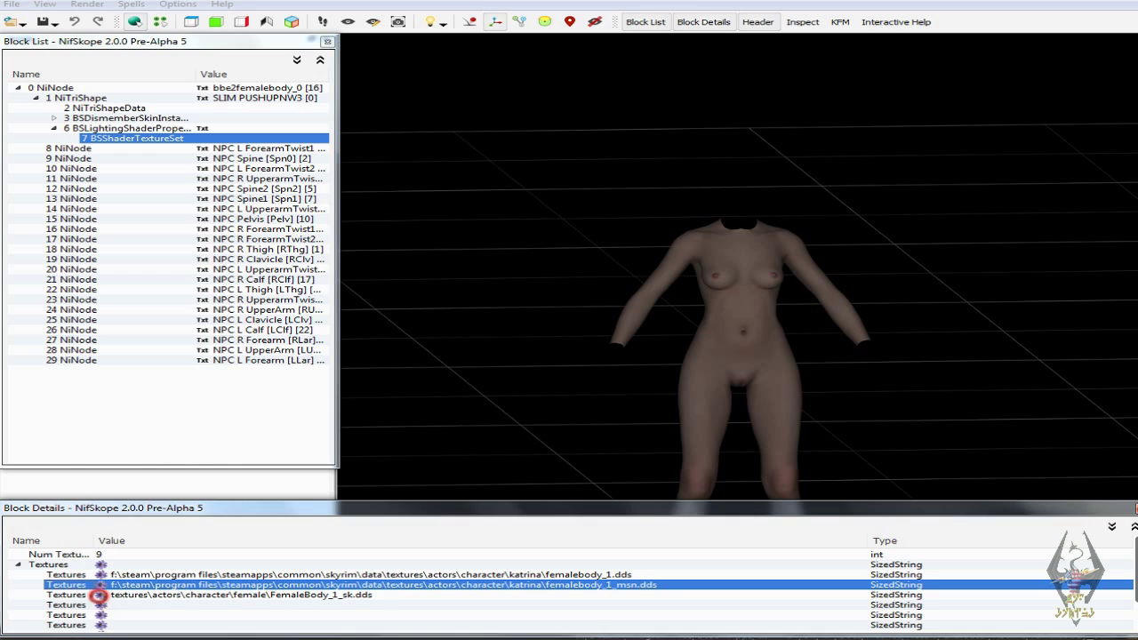
{"action": "double_click", "coordinate": [100, 585]}
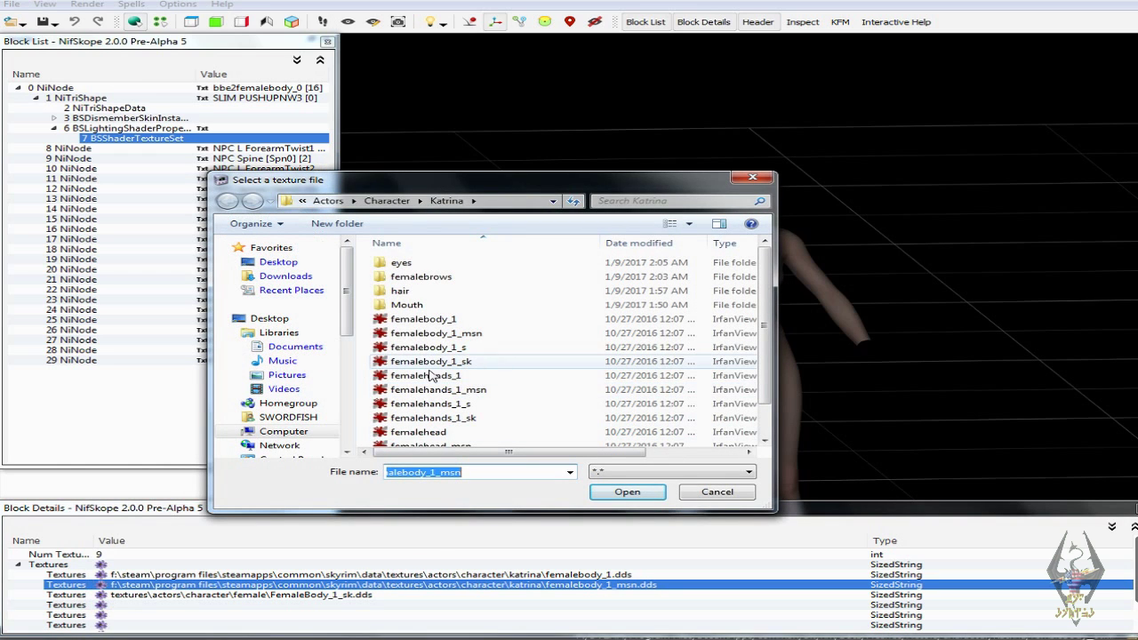
{"action": "left_click", "coordinate": [471, 362]}
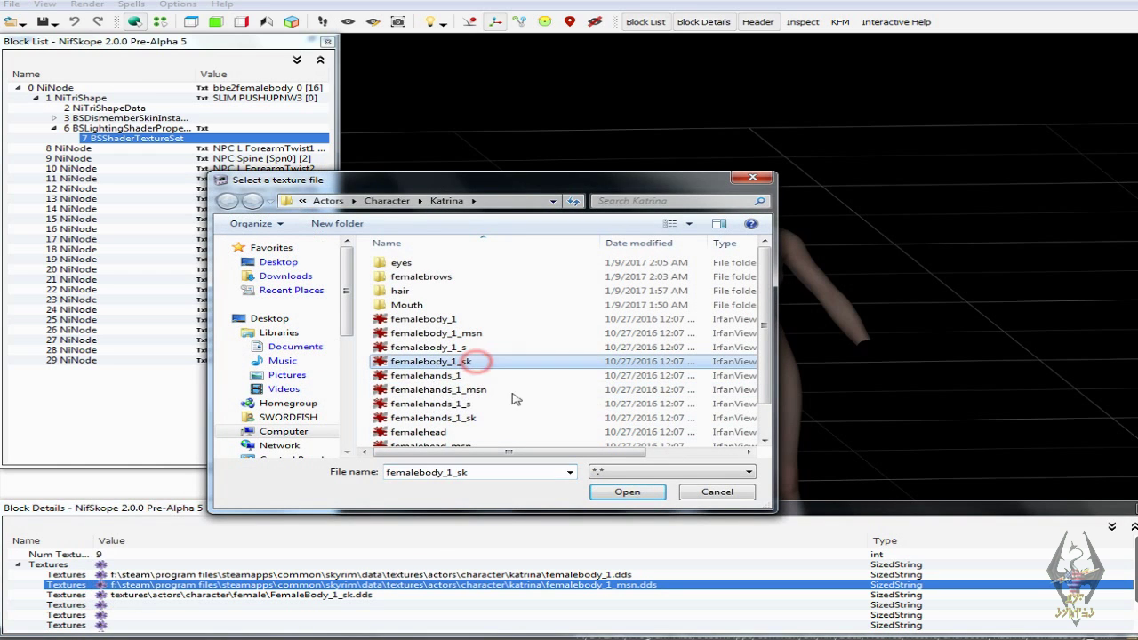
{"action": "left_click", "coordinate": [646, 491]}
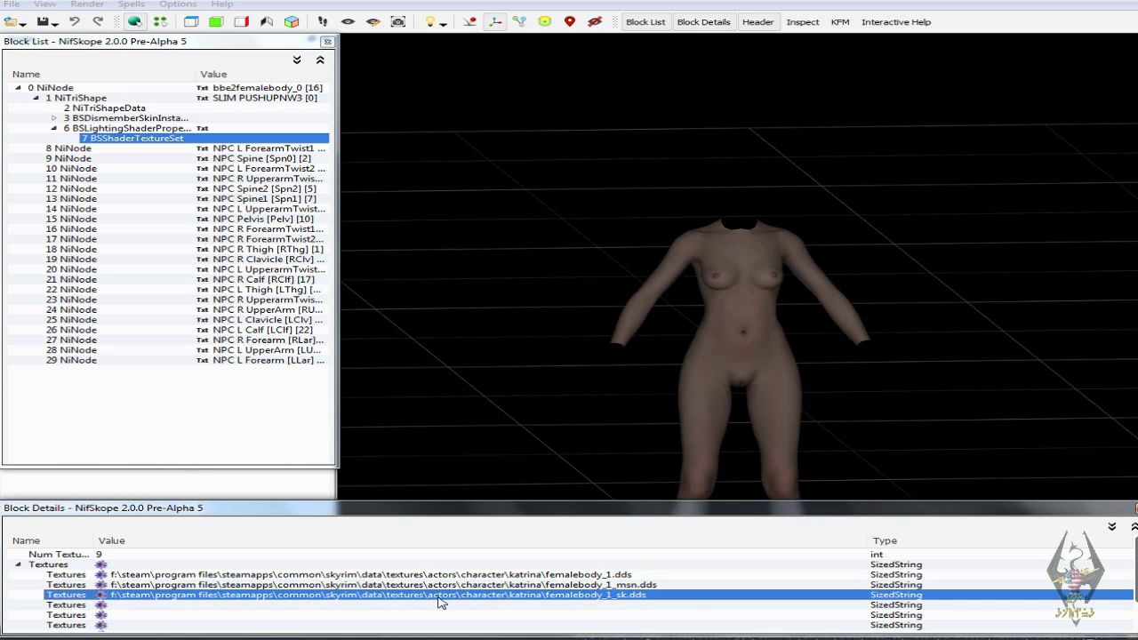
- Shorten the body mesh's third texture path to textures\actors\character\katrina\femalebody_1_sk.dds by deleting its drive and Skyrim data folder prefix
{"action": "double_click", "coordinate": [483, 594]}
{"action": "left_click_drag", "start_coordinate": [338, 593], "coordinate": [112, 602]}
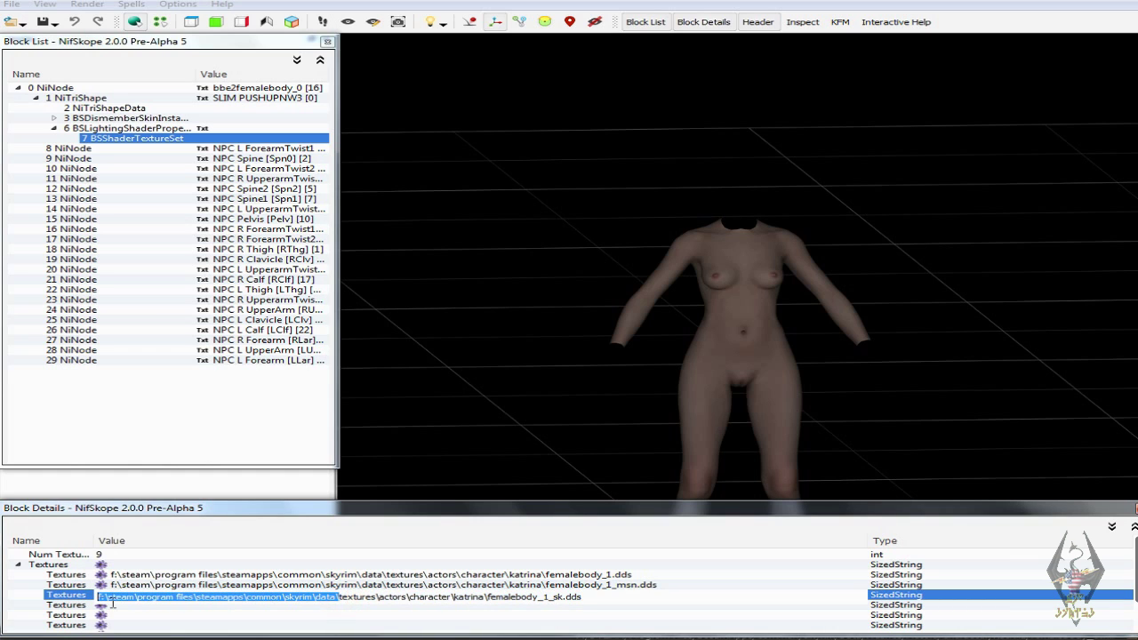
{"action": "right_click", "coordinate": [194, 599]}
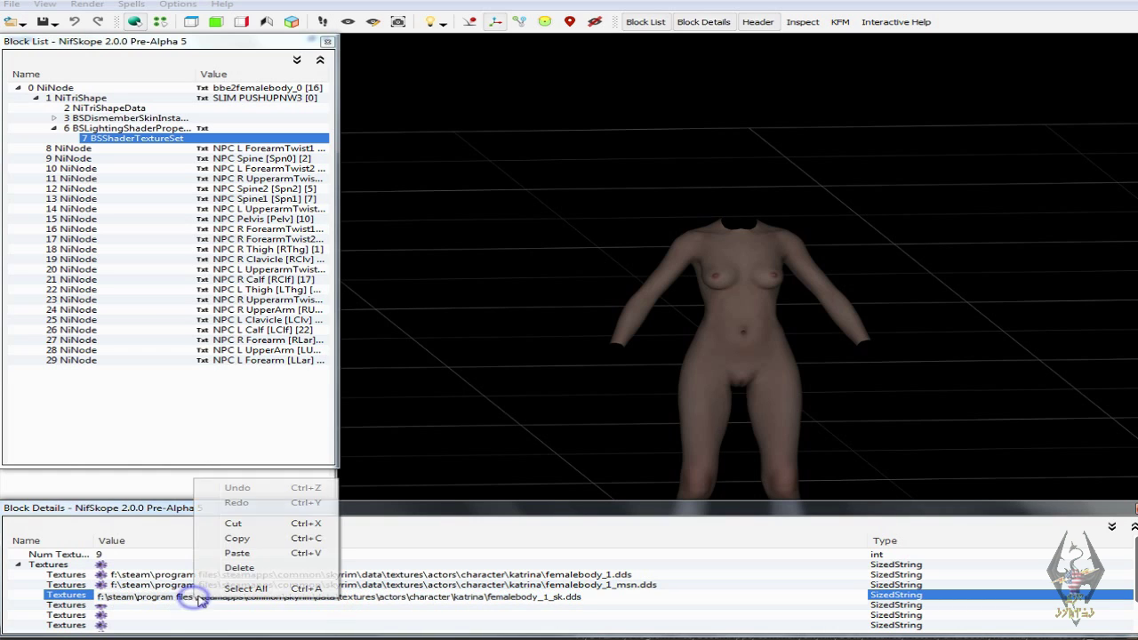
{"action": "left_click", "coordinate": [236, 567]}
- Shorten the body mesh's second texture path to textures\actors\character\katrina\femalebody_1_msn.dds by deleting its drive and Skyrim data folder prefix
{"action": "left_click", "coordinate": [311, 586]}
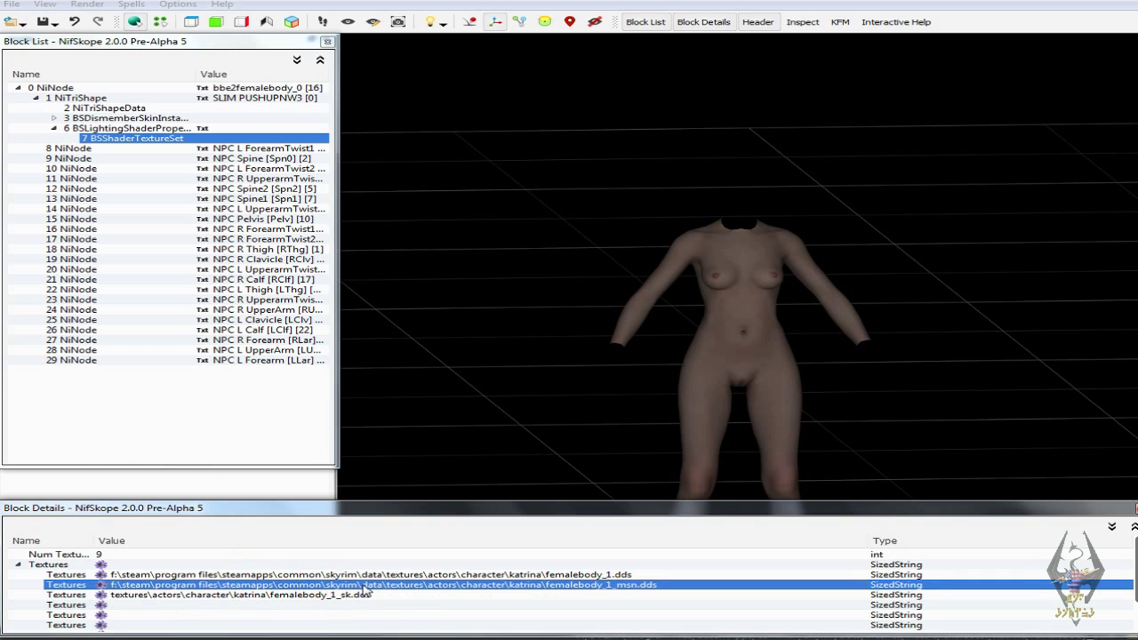
{"action": "double_click", "coordinate": [365, 584]}
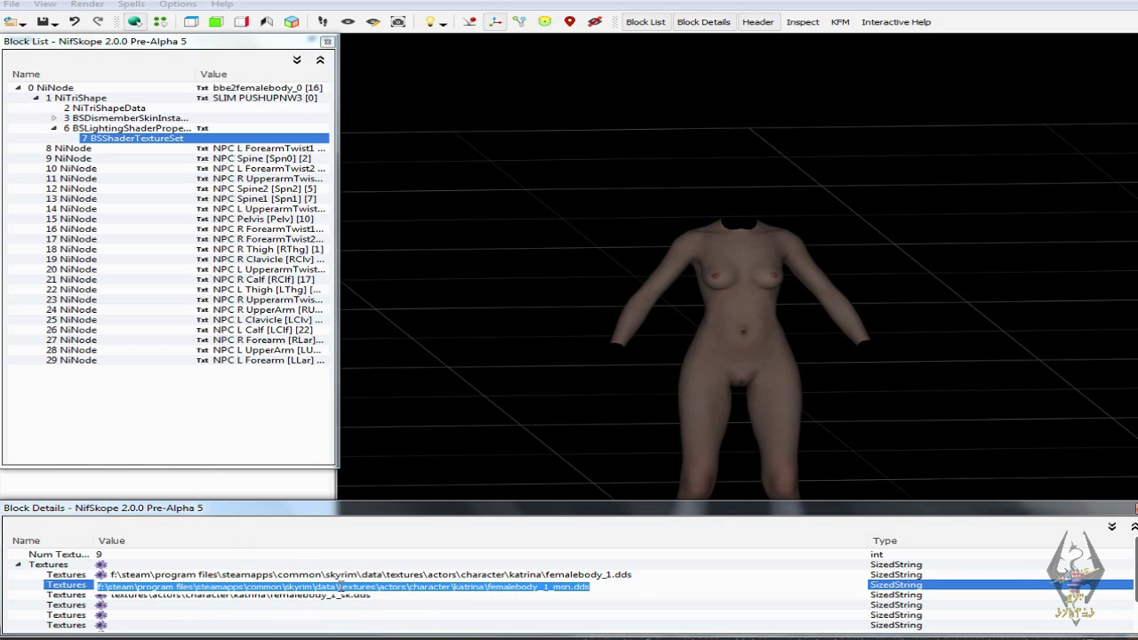
{"action": "left_click", "coordinate": [339, 587]}
{"action": "left_click_drag", "start_coordinate": [339, 587], "coordinate": [98, 586]}
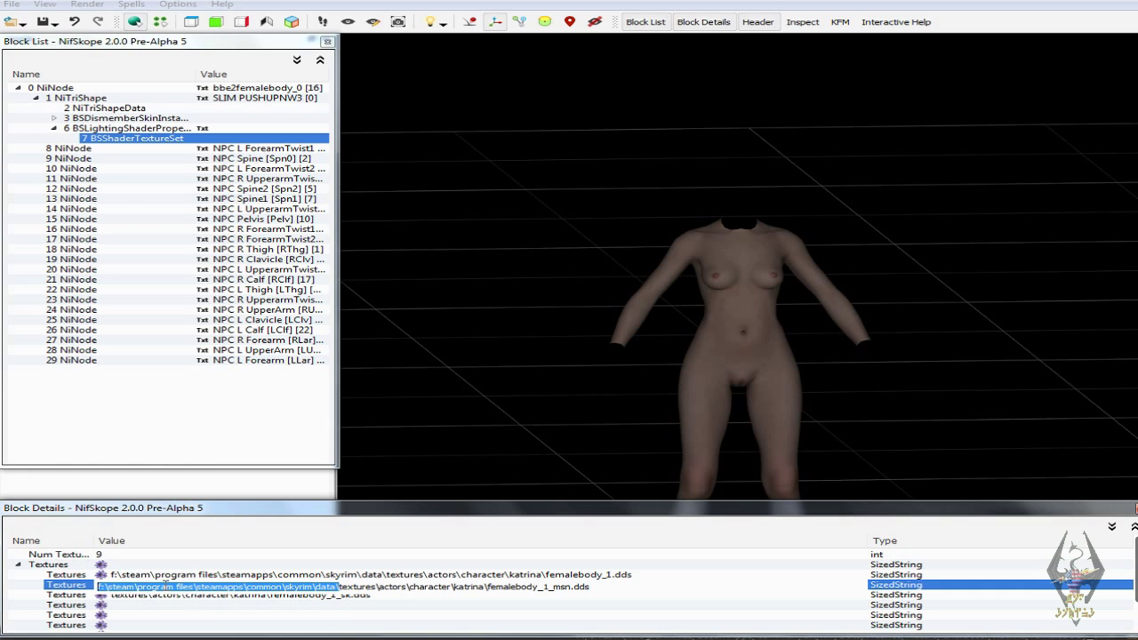
{"action": "right_click", "coordinate": [218, 586]}
{"action": "left_click", "coordinate": [236, 556]}
- Shorten the body mesh's first texture path to textures\actors\character\katrina\femalebody_1.dds by deleting its drive and Skyrim data folder prefix
{"action": "left_click", "coordinate": [318, 576]}
{"action": "left_click", "coordinate": [350, 574]}
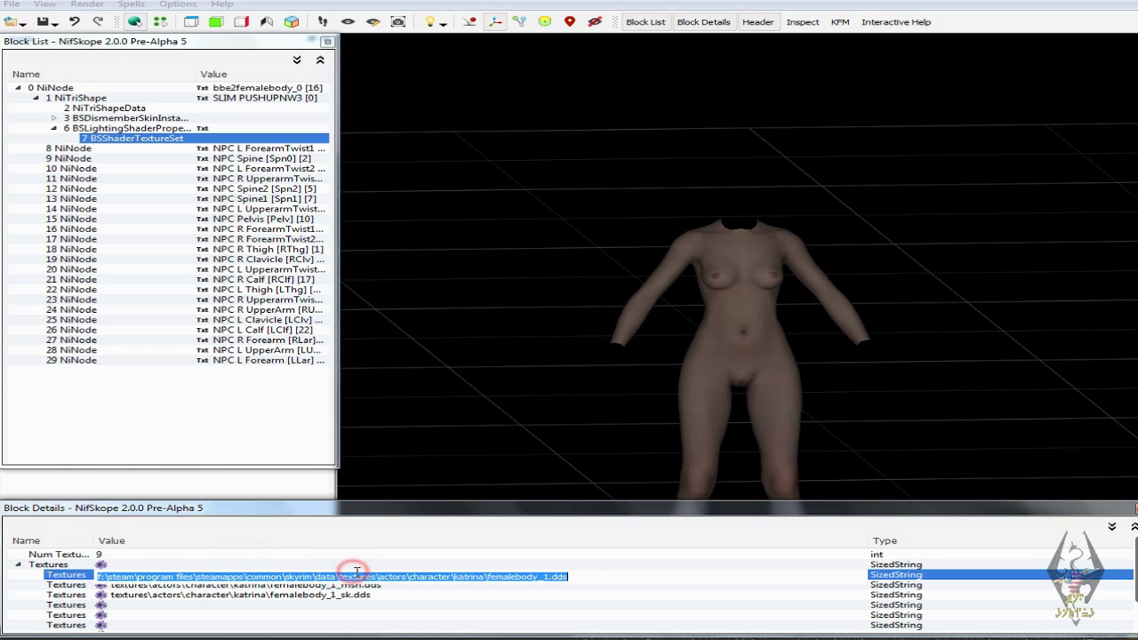
{"action": "left_click_drag", "start_coordinate": [340, 576], "coordinate": [96, 576]}
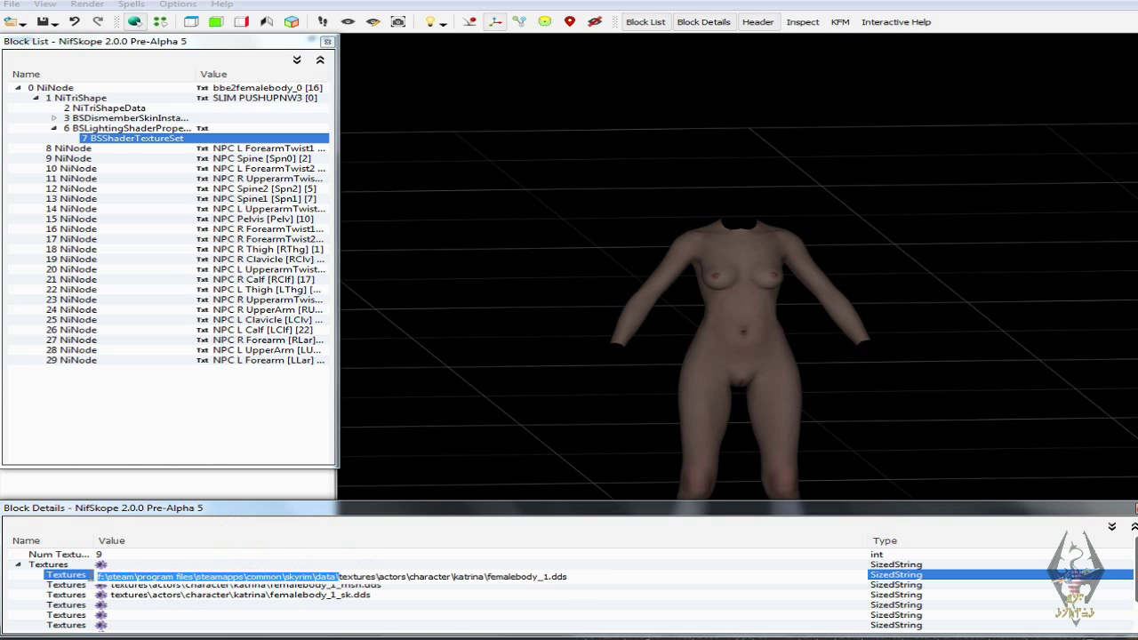
{"action": "right_click", "coordinate": [205, 573]}
{"action": "left_click", "coordinate": [264, 543]}
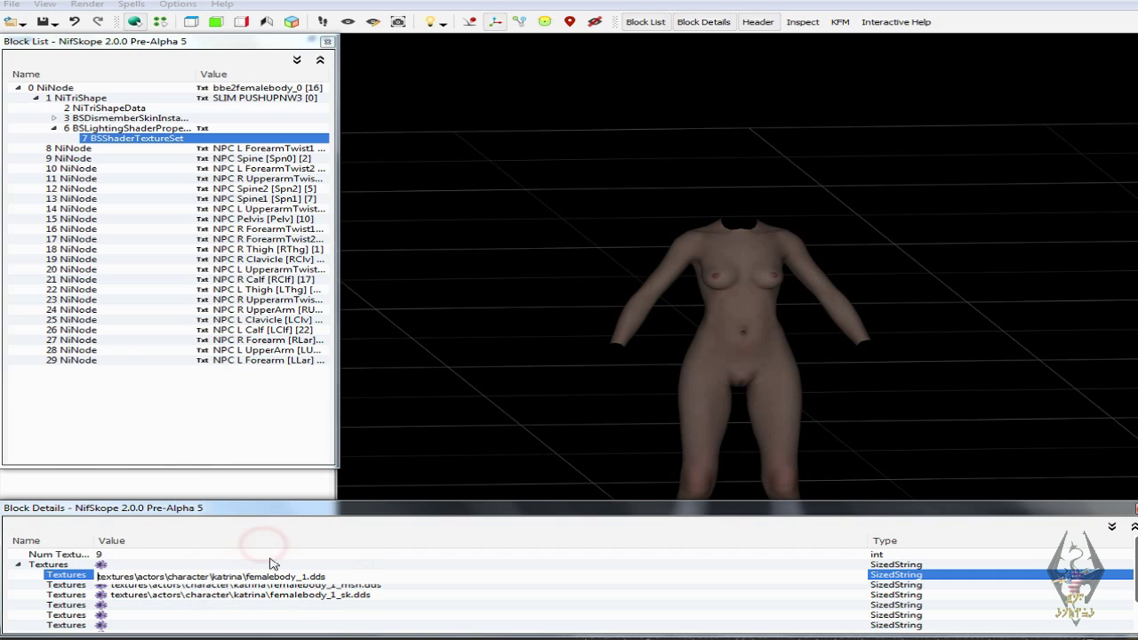
{"action": "left_click", "coordinate": [290, 615]}
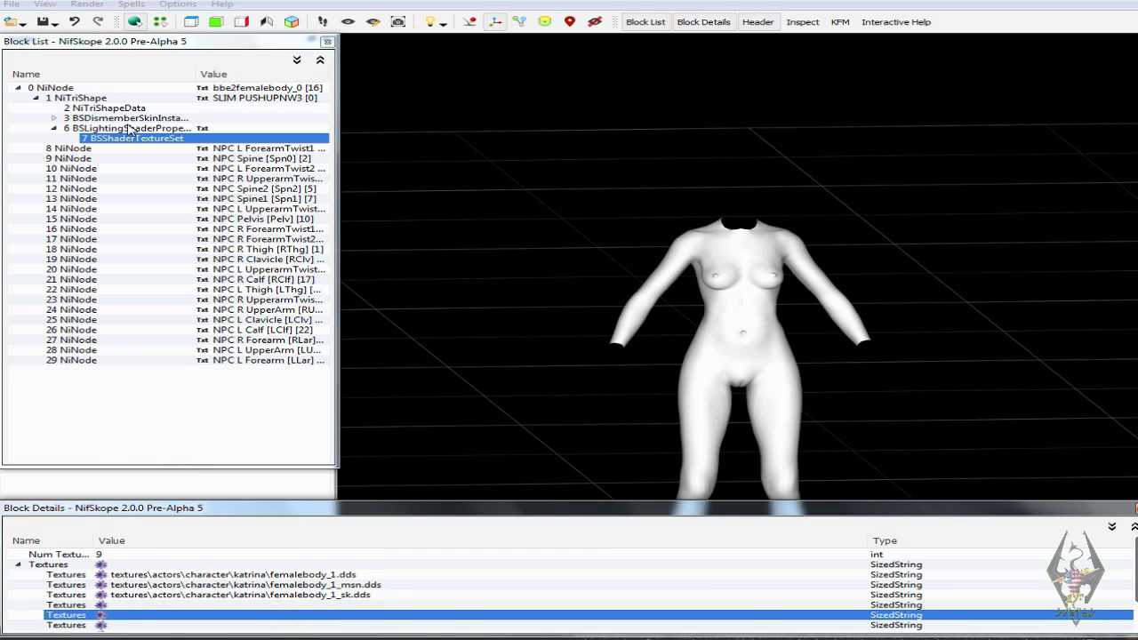
- Save the edited femalebody_0 mesh file
{"action": "left_click", "coordinate": [54, 21]}
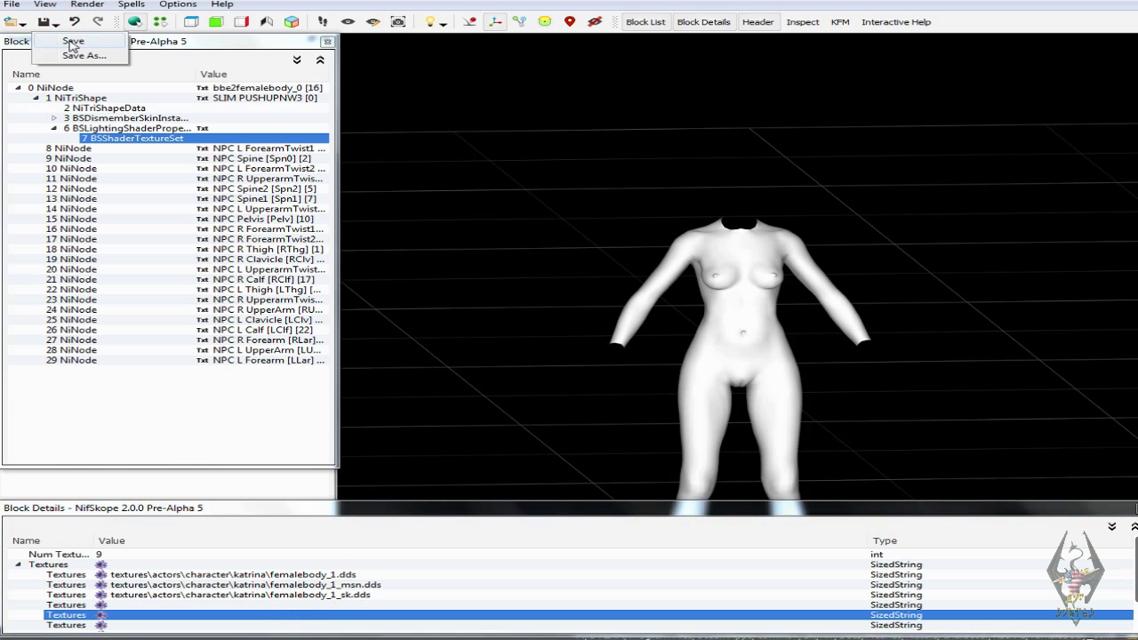
{"action": "left_click", "coordinate": [72, 42]}
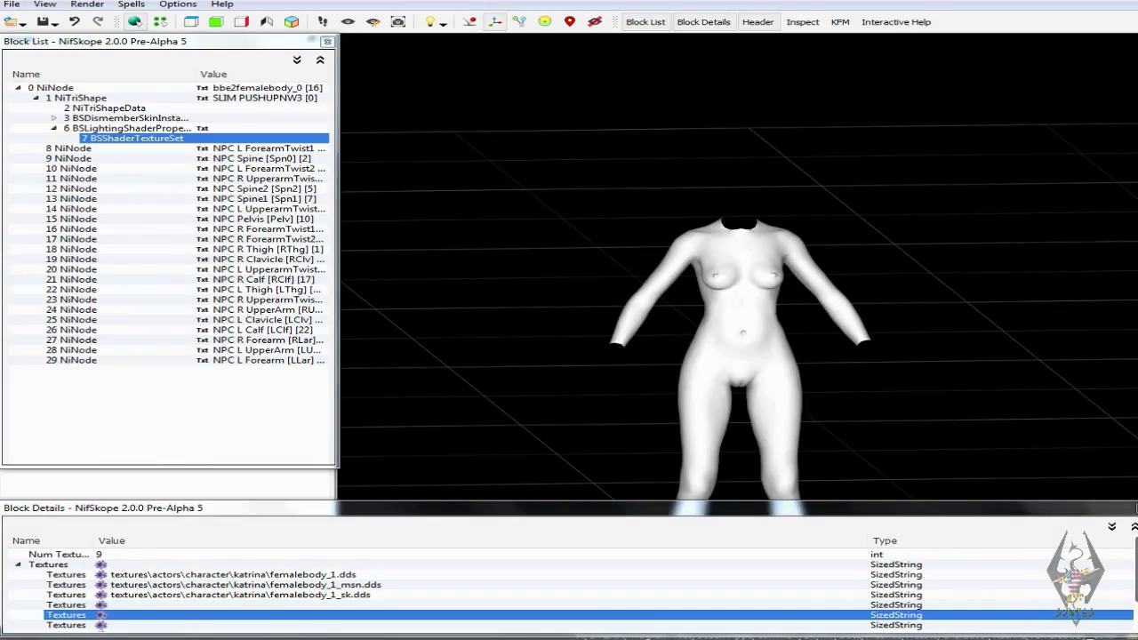
{"action": "right_click", "coordinate": [906, 632]}
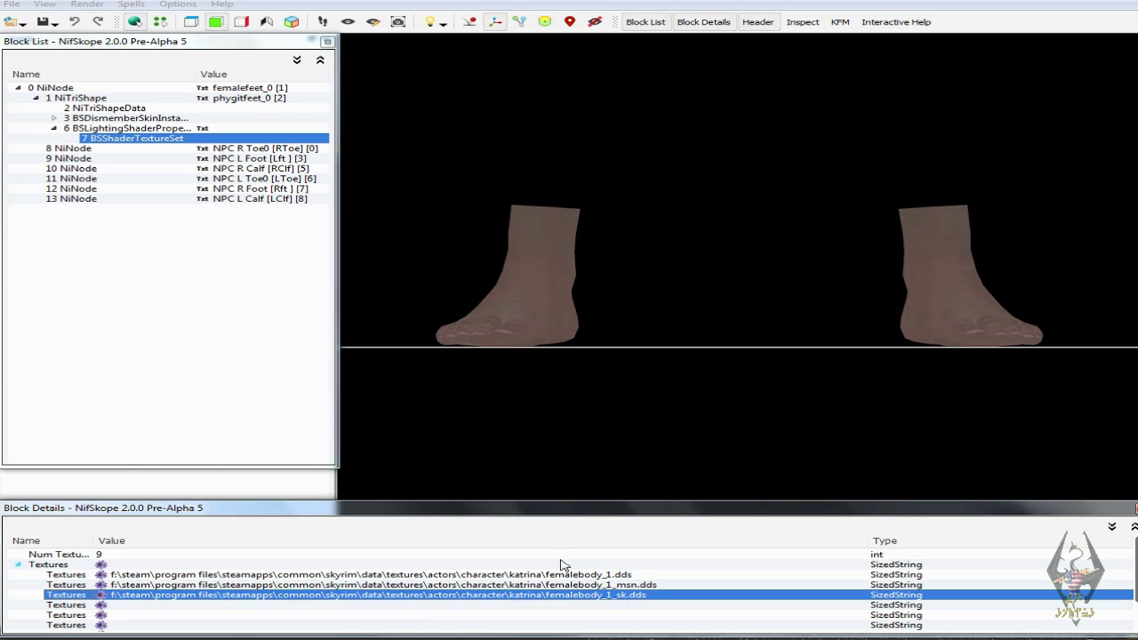
- Shorten the feet mesh's third texture path to textures\actors\character\katrina\femalebody_1_sk.dds by deleting its drive and Skyrim data folder prefix
{"action": "double_click", "coordinate": [425, 598]}
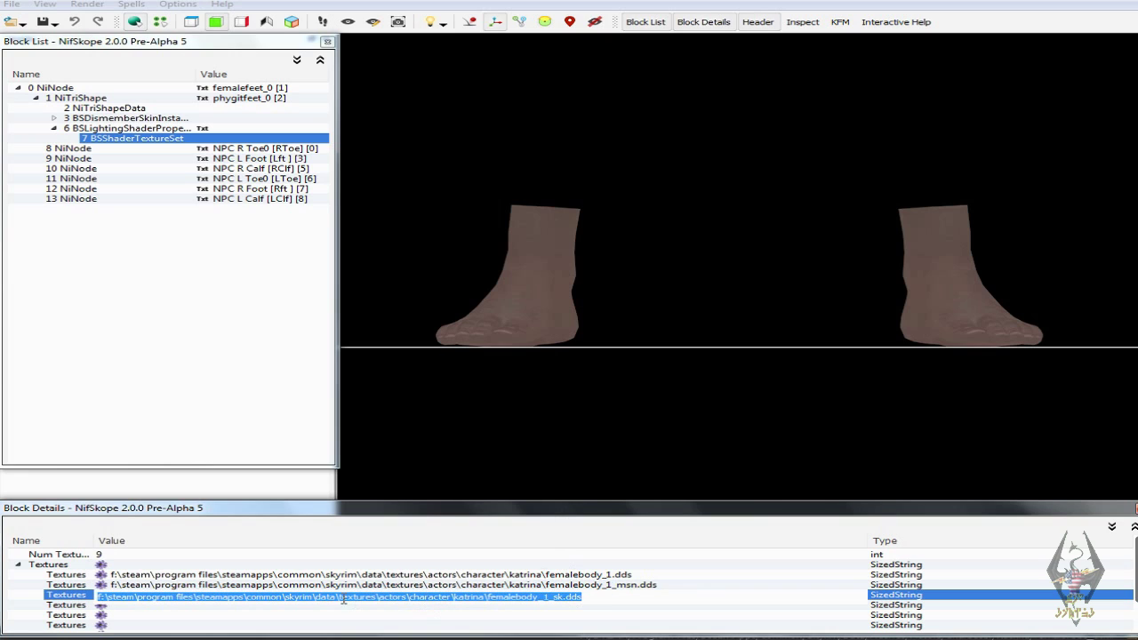
{"action": "left_click", "coordinate": [340, 598]}
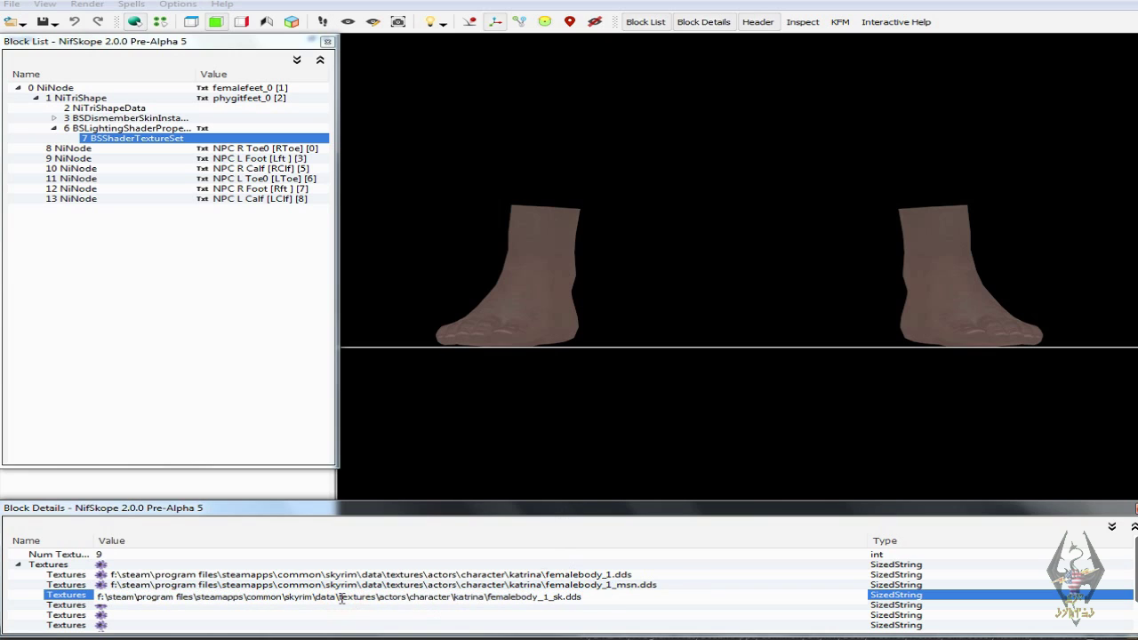
{"action": "key", "text": "shift+End"}
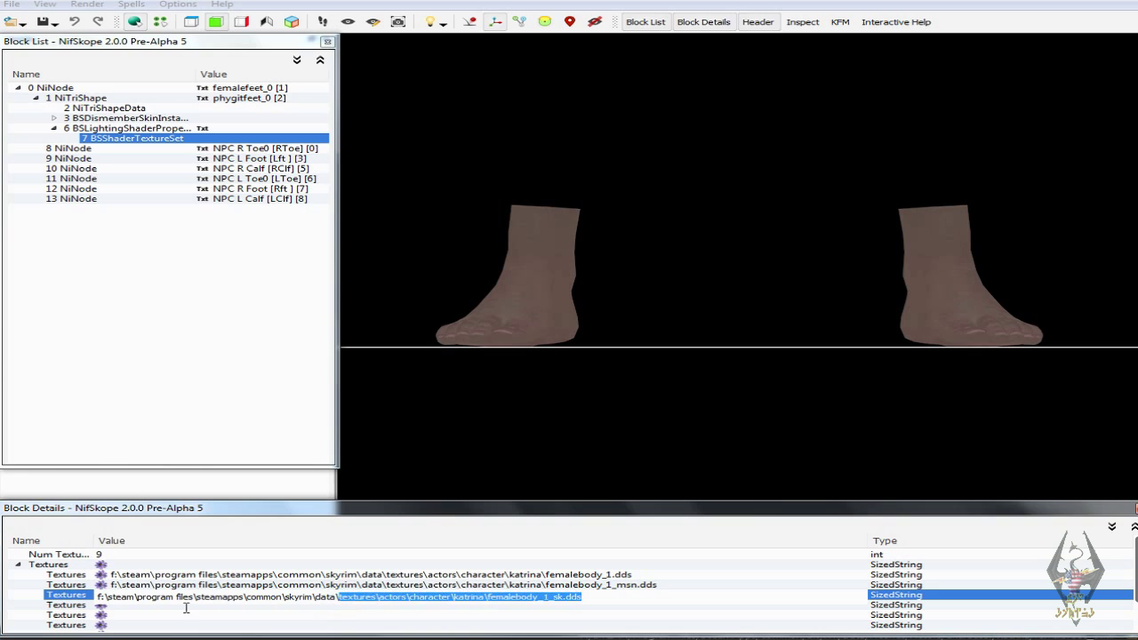
{"action": "key", "text": "shift+Home"}
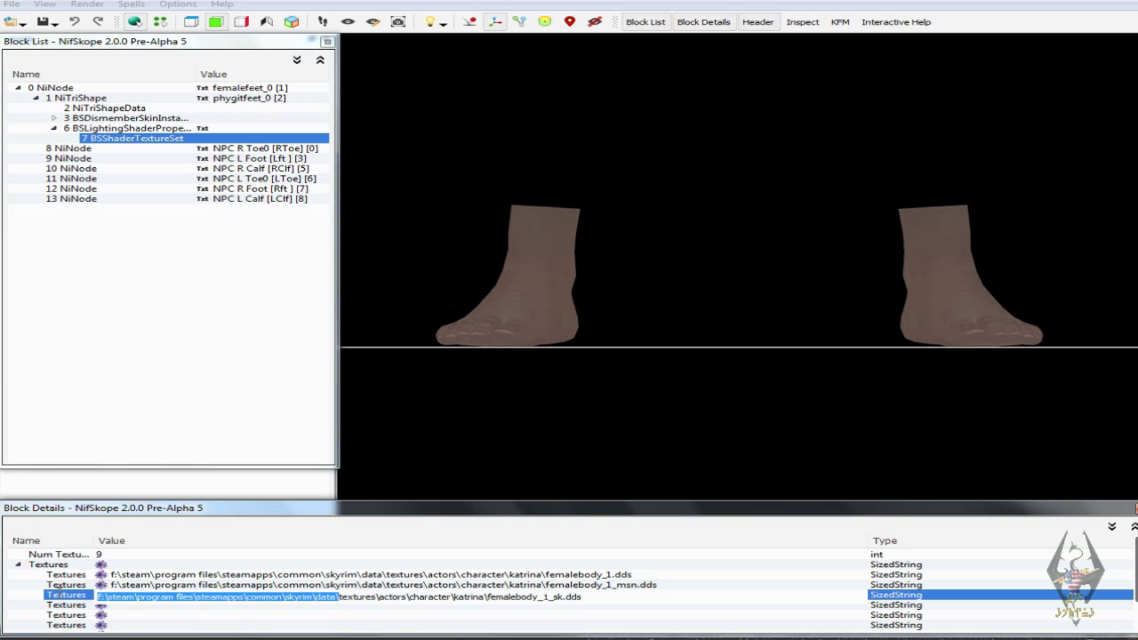
{"action": "right_click", "coordinate": [177, 594]}
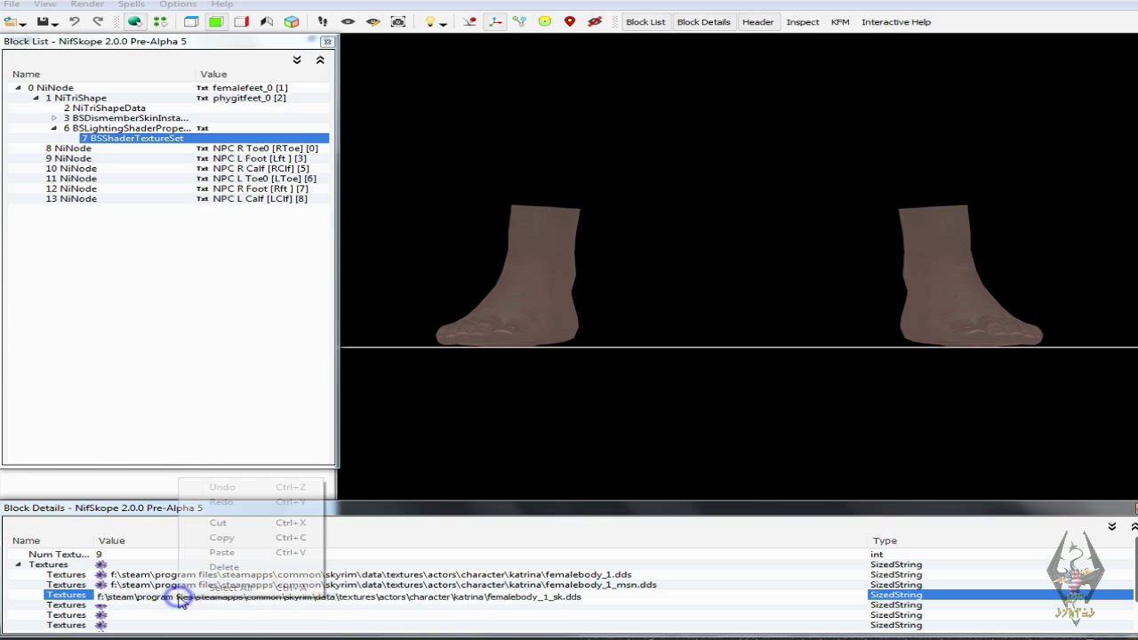
{"action": "left_click", "coordinate": [224, 567]}
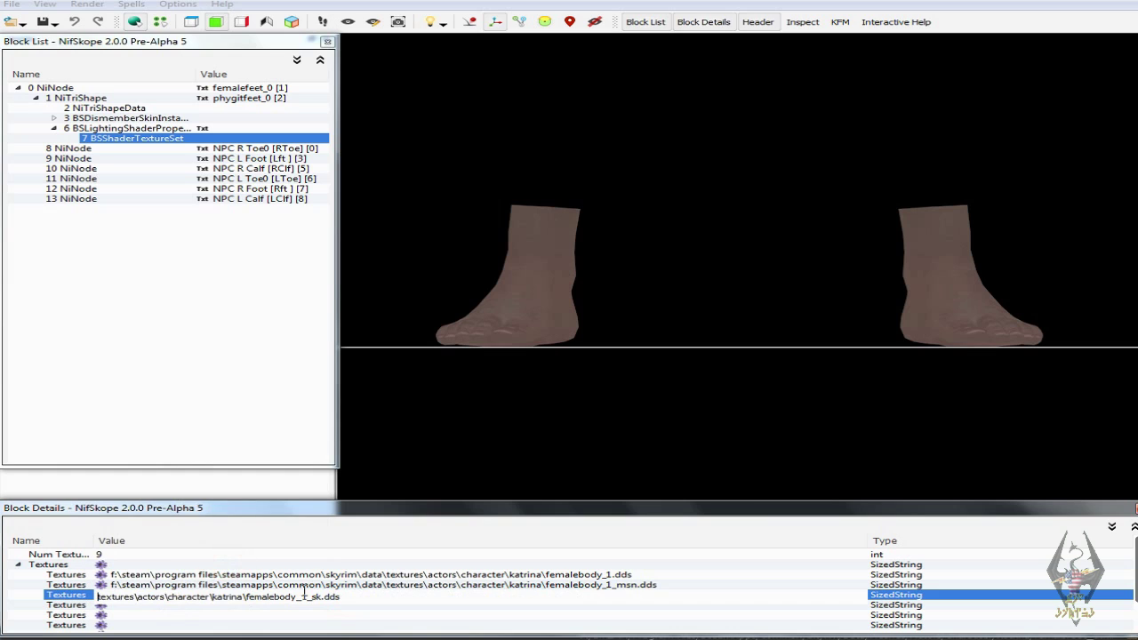
- Shorten the feet mesh's second texture path to textures\actors\character\katrina\femalebody_1_msn.dds by deleting its drive and Skyrim data folder prefix
{"action": "double_click", "coordinate": [351, 585]}
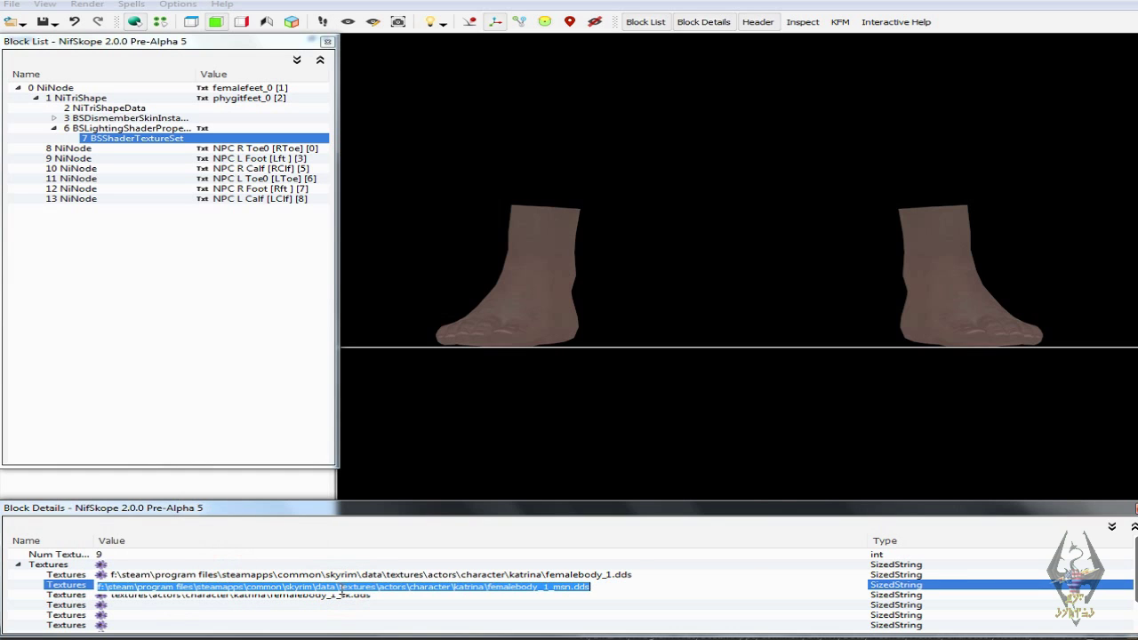
{"action": "left_click", "coordinate": [339, 587]}
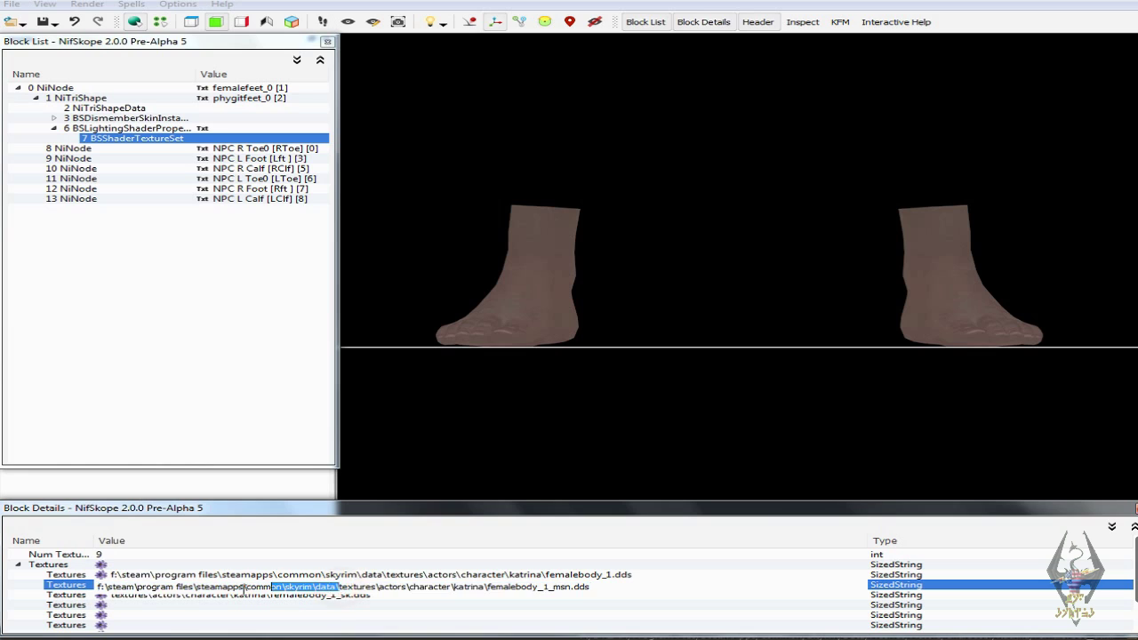
{"action": "key", "text": "shift+End"}
{"action": "key", "text": "shift+Home"}
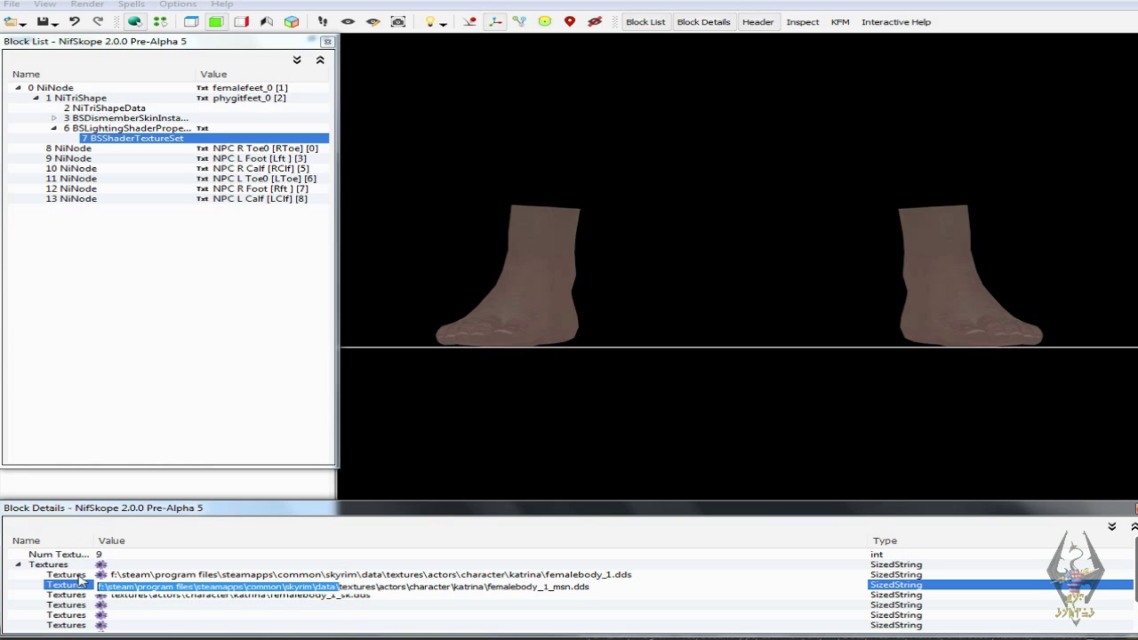
{"action": "right_click", "coordinate": [148, 586]}
{"action": "left_click", "coordinate": [212, 574]}
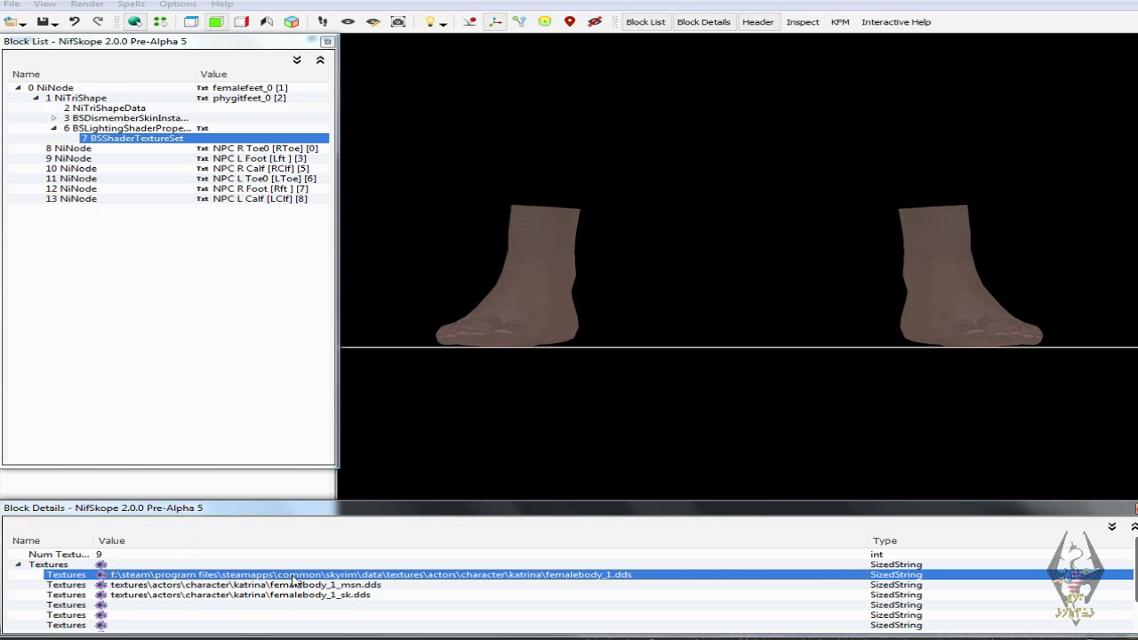
- Shorten the feet mesh's first texture path to textures\actors\character\katrina\femalebody_1.dds by deleting its drive and Skyrim data folder prefix
{"action": "double_click", "coordinate": [292, 576]}
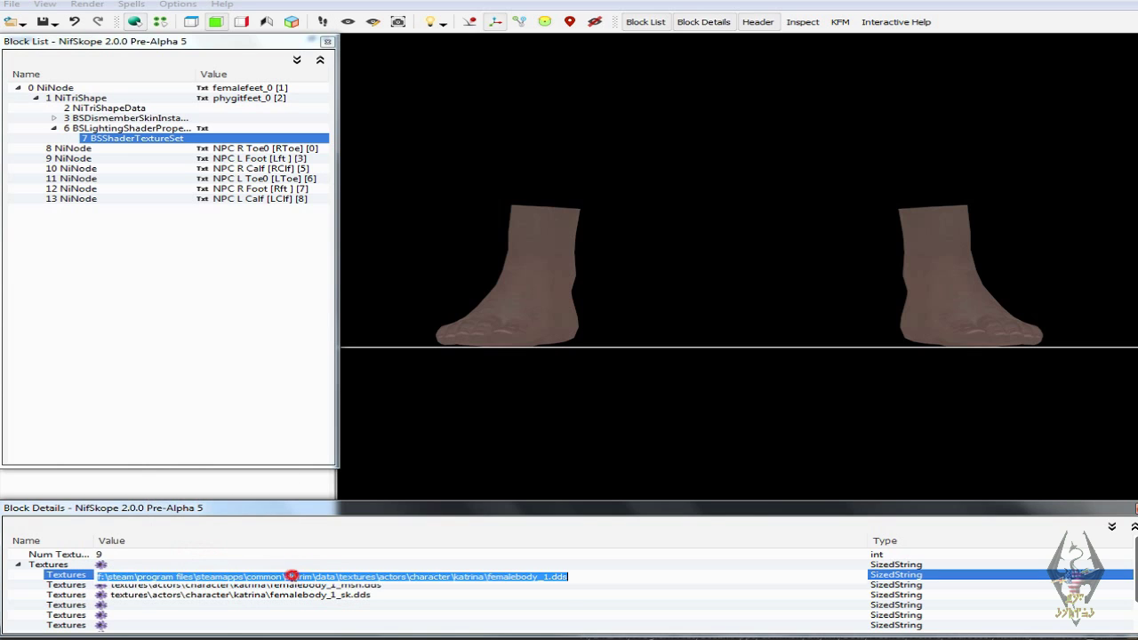
{"action": "left_click", "coordinate": [339, 578]}
{"action": "left_click_drag", "start_coordinate": [338, 577], "coordinate": [77, 566]}
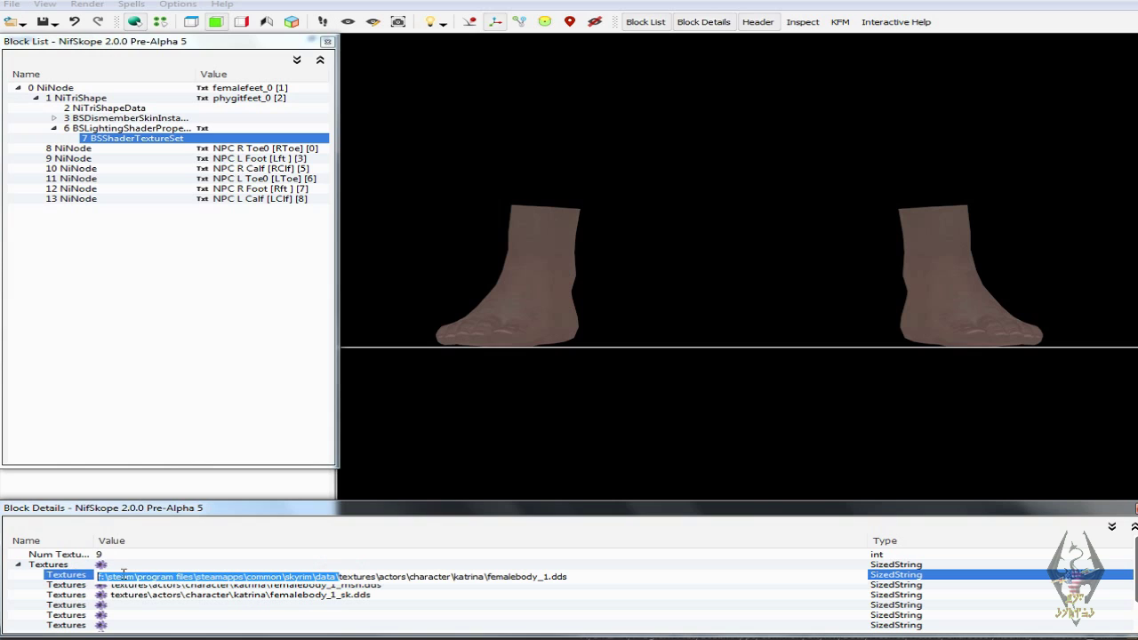
{"action": "right_click", "coordinate": [255, 578]}
{"action": "left_click", "coordinate": [301, 548]}
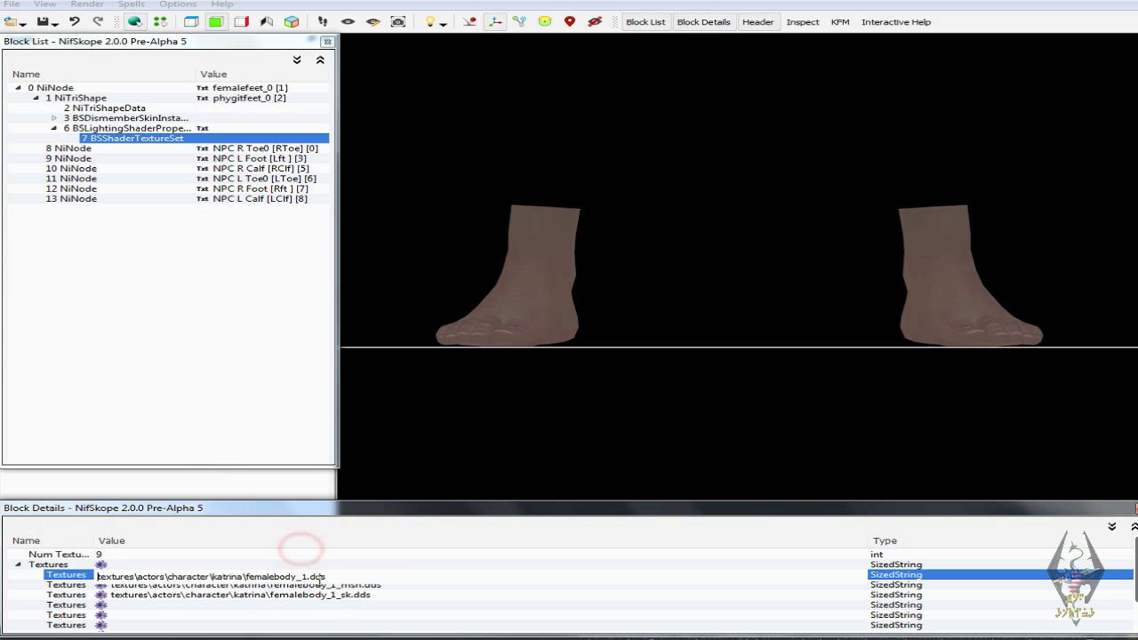
- Confirm the shortened first texture path and save the edited femalefeet_0 mesh file
{"action": "left_click", "coordinate": [329, 614]}
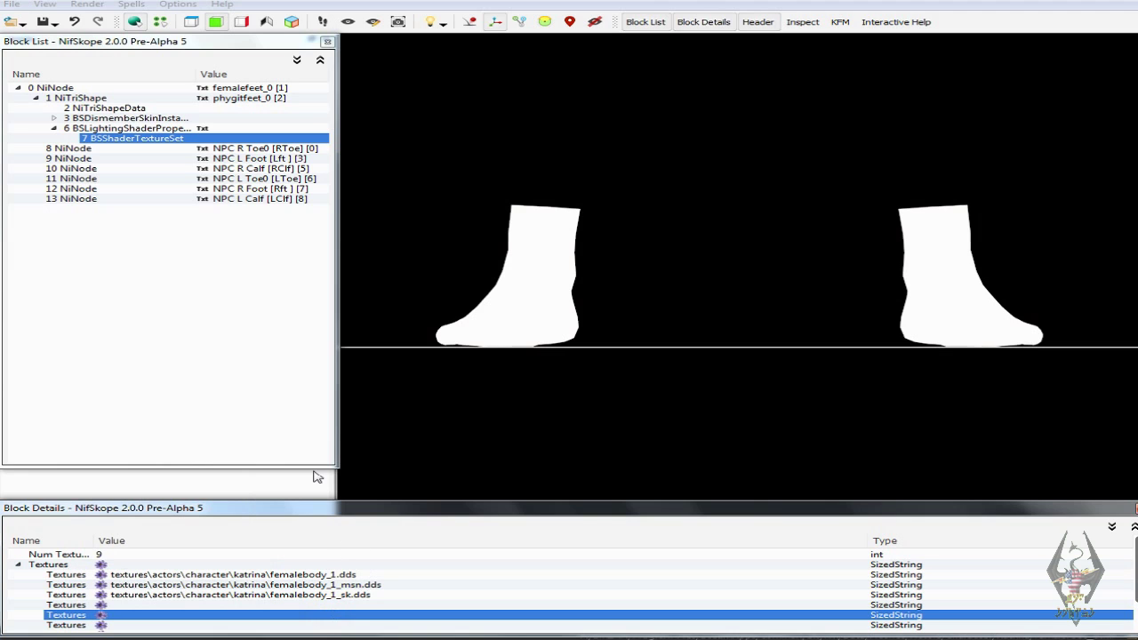
{"action": "left_click", "coordinate": [55, 20]}
{"action": "left_click", "coordinate": [72, 42]}
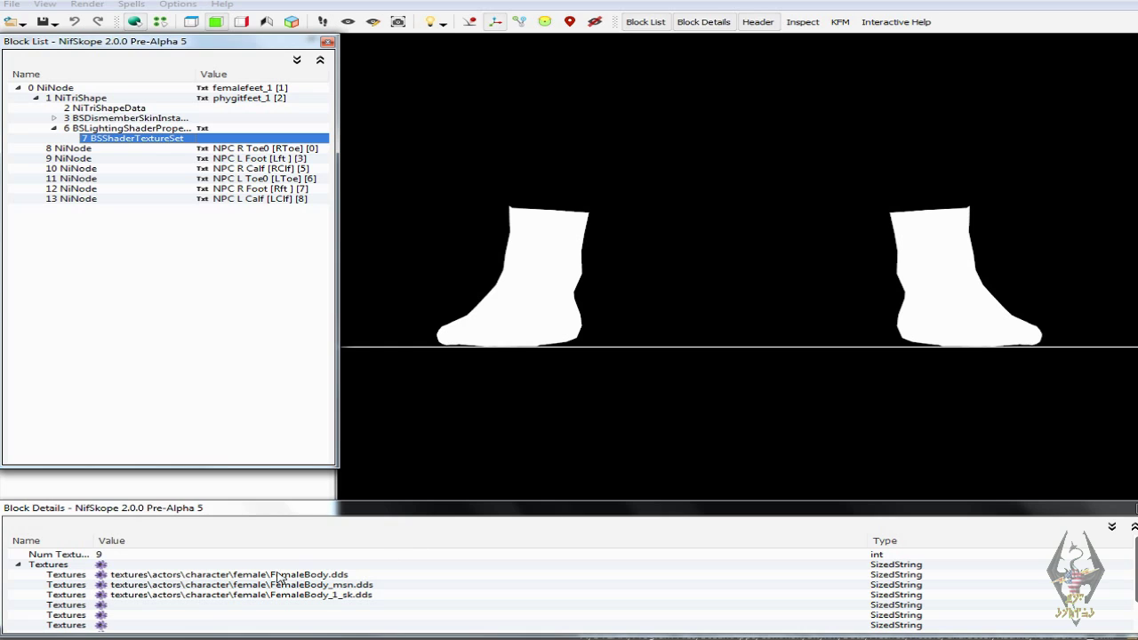
- Set the femalefeet_1 mesh's first texture to femalebody_1 from the Katrina texture folder
{"action": "left_click", "coordinate": [102, 576]}
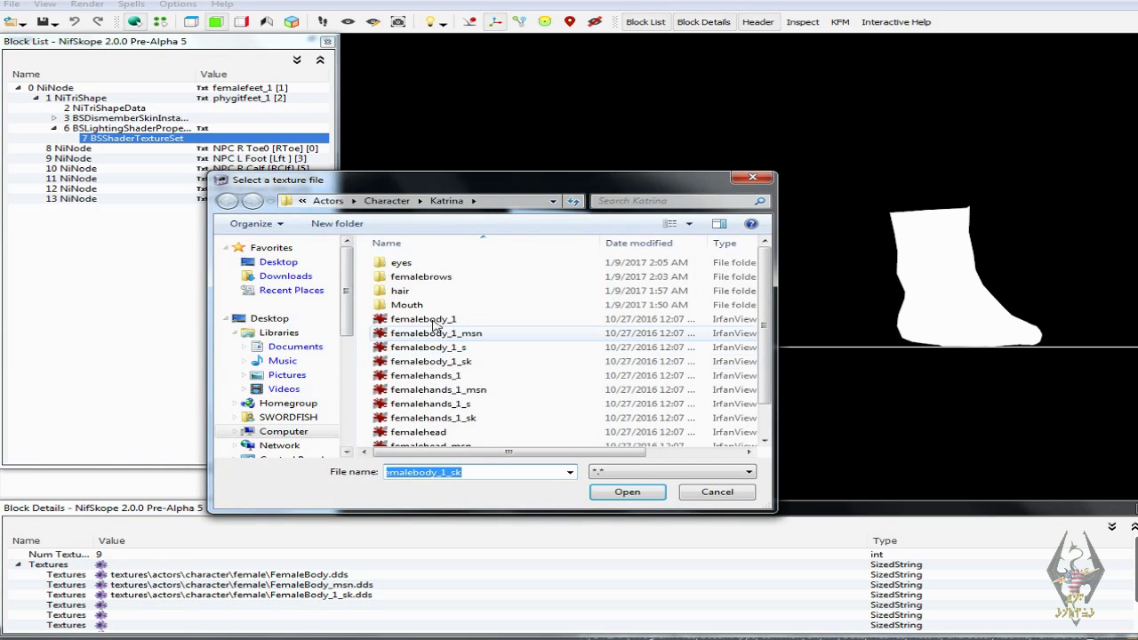
{"action": "left_click", "coordinate": [419, 320]}
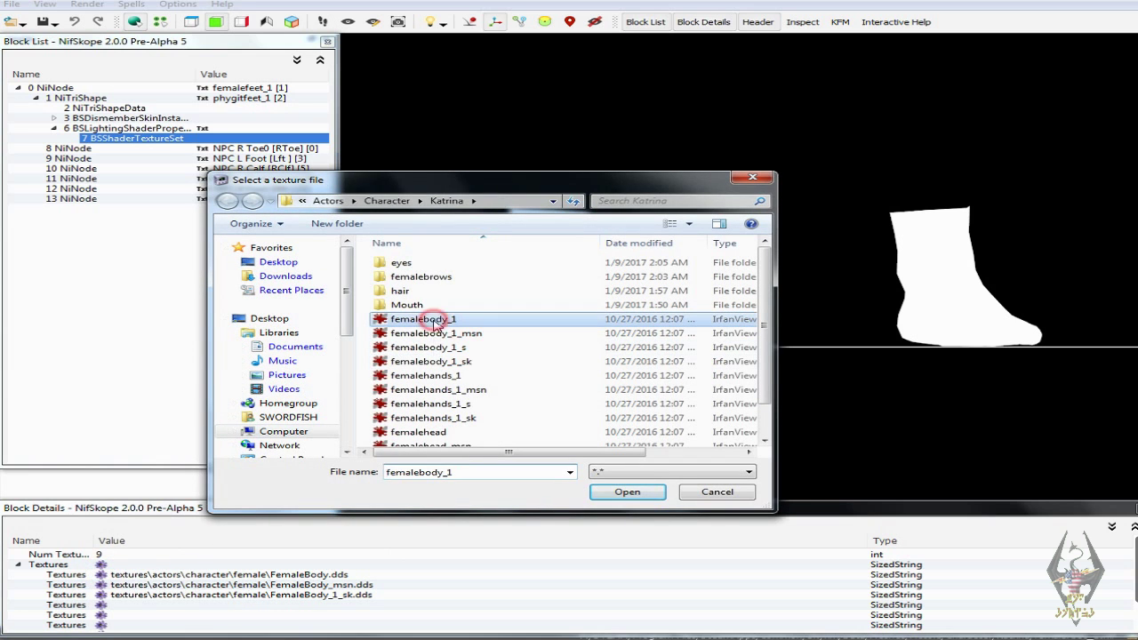
{"action": "left_click", "coordinate": [627, 493]}
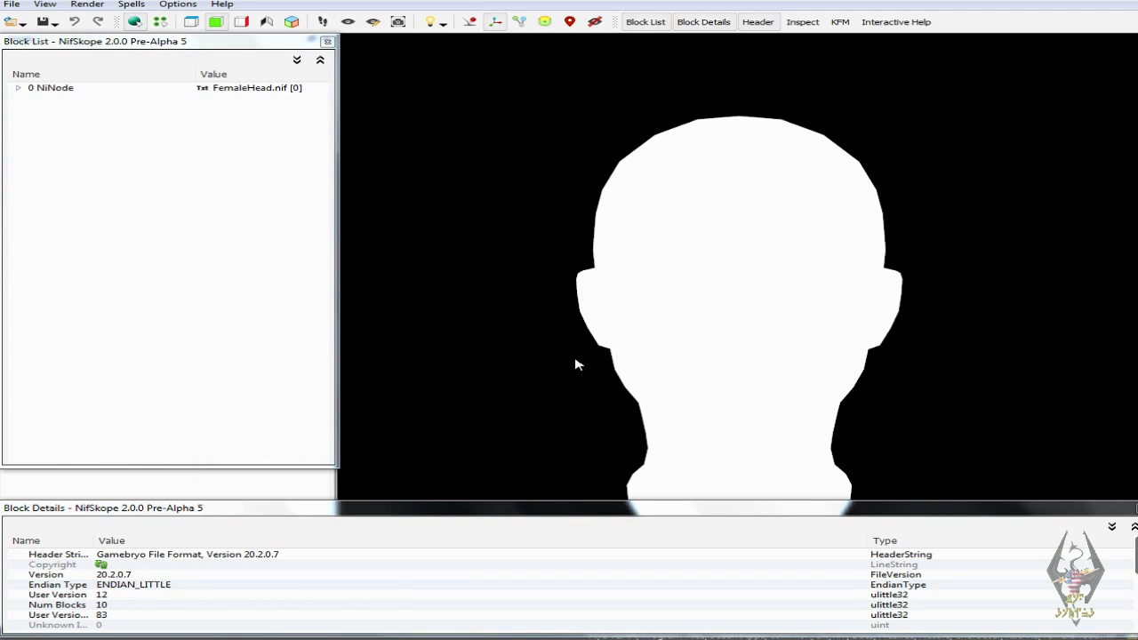
- In the FemaleHead shape's BSShaderTextureSet, set the first texture to femalehead from the Katrina texture folder
{"action": "left_click_drag", "start_coordinate": [664, 330], "coordinate": [693, 347]}
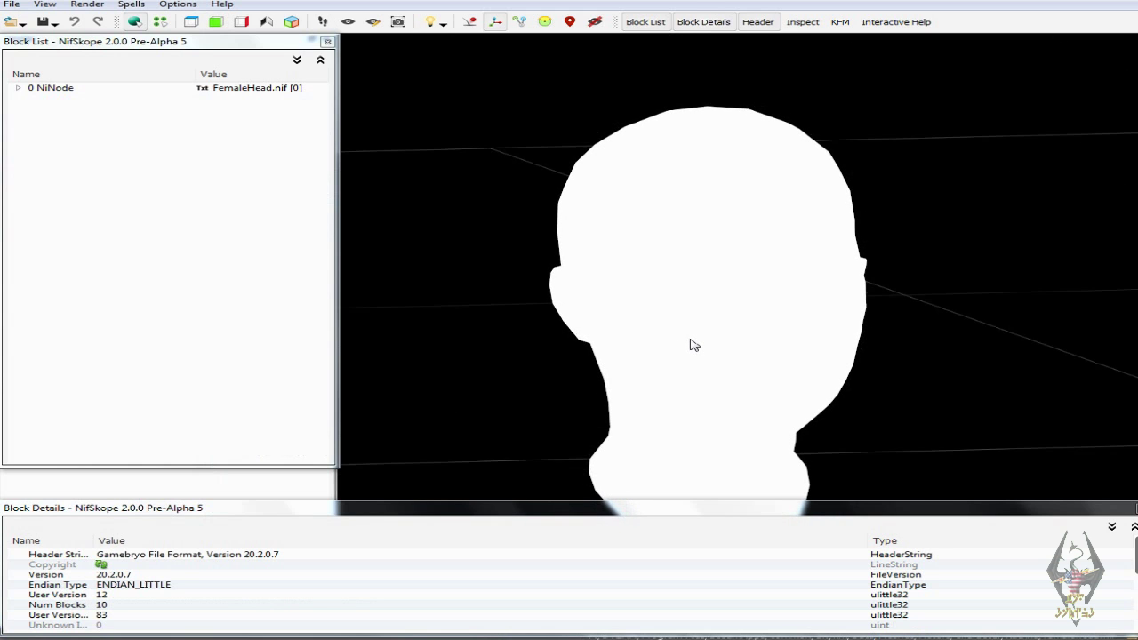
{"action": "left_click", "coordinate": [722, 336]}
{"action": "left_click_drag", "start_coordinate": [569, 393], "coordinate": [547, 401]}
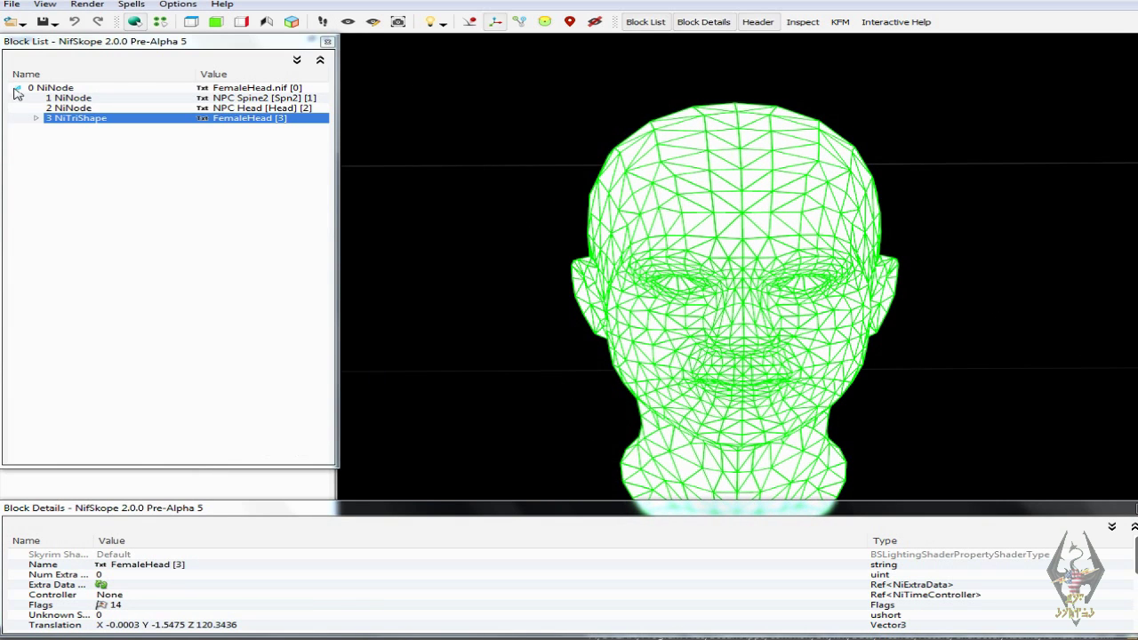
{"action": "left_click", "coordinate": [35, 117]}
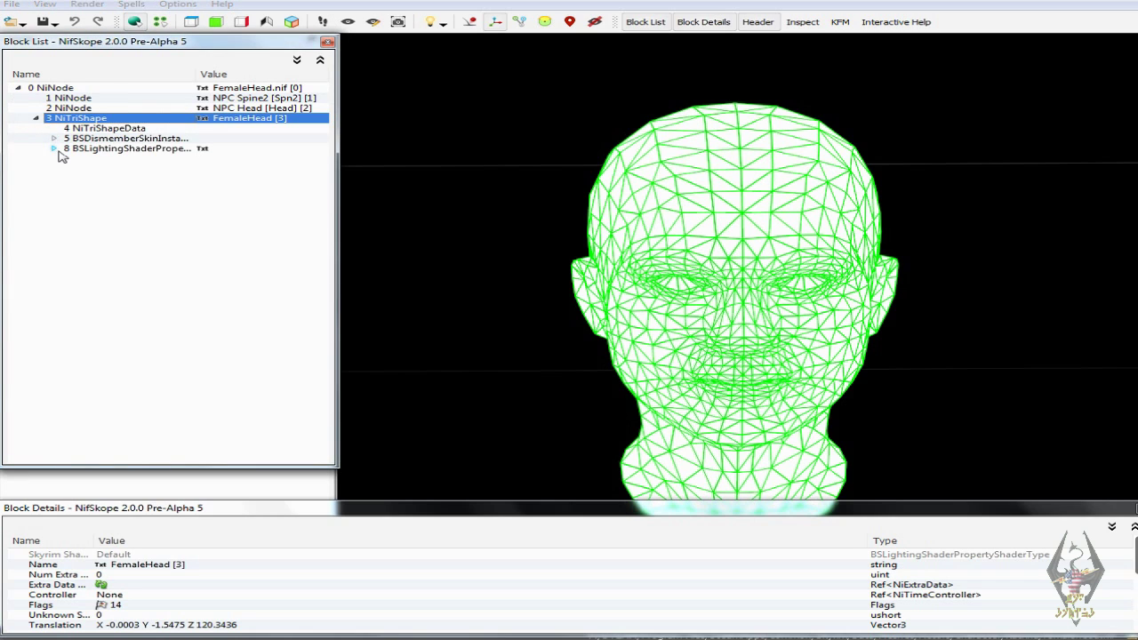
{"action": "left_click", "coordinate": [53, 149]}
{"action": "left_click", "coordinate": [100, 160]}
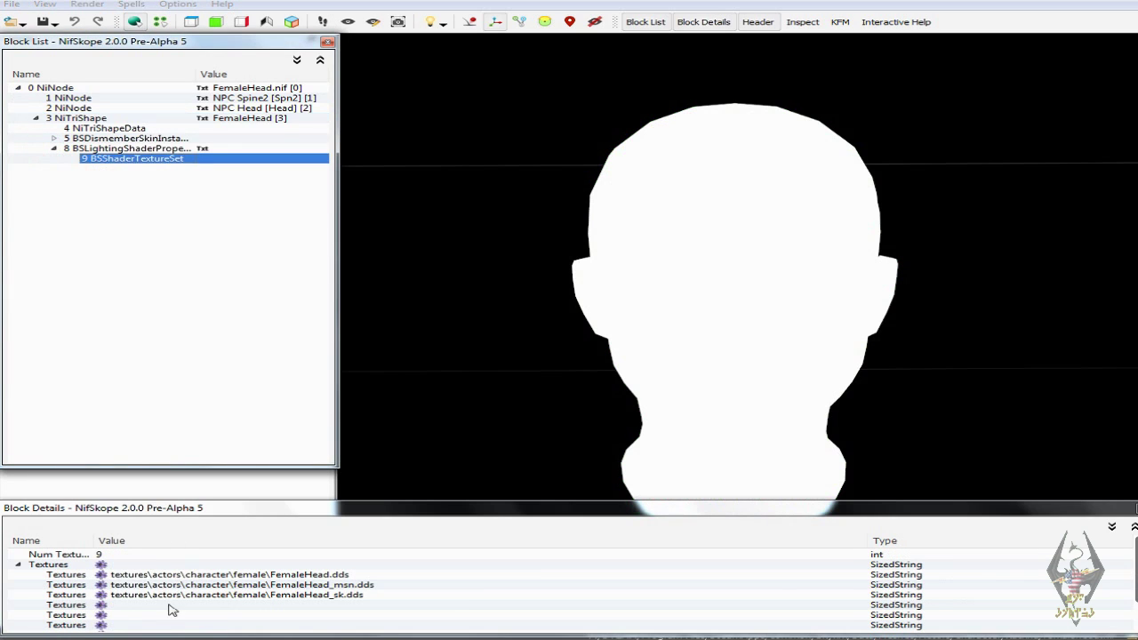
{"action": "left_click", "coordinate": [100, 575]}
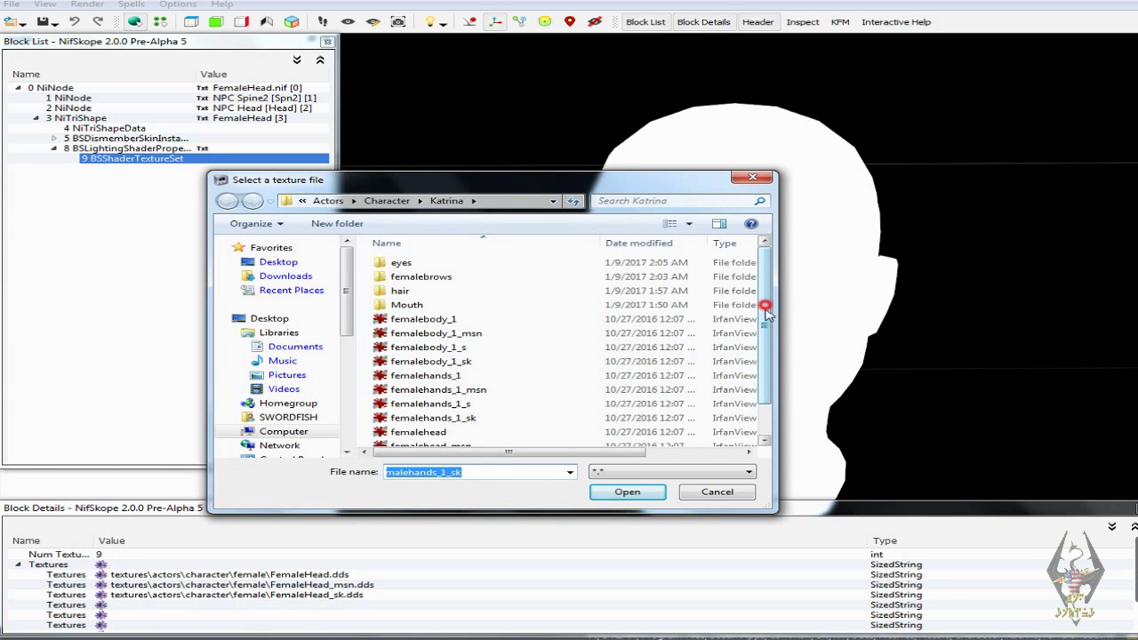
{"action": "scroll", "coordinate": [770, 304], "scroll_direction": "down", "scroll_amount": 1}
{"action": "left_click", "coordinate": [469, 396]}
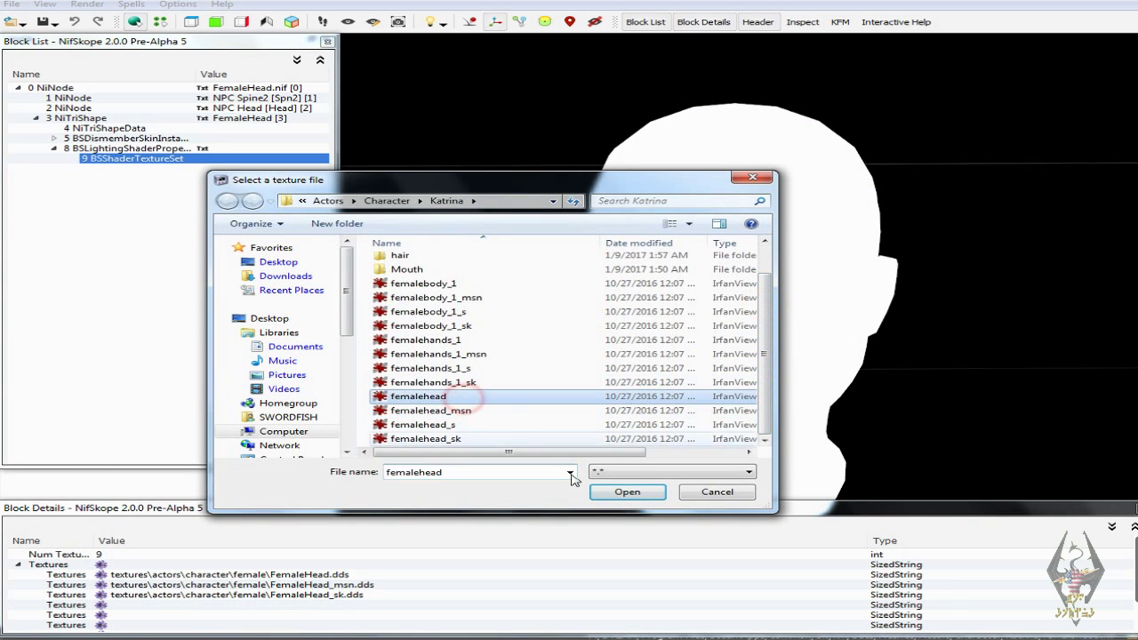
{"action": "left_click", "coordinate": [632, 496]}
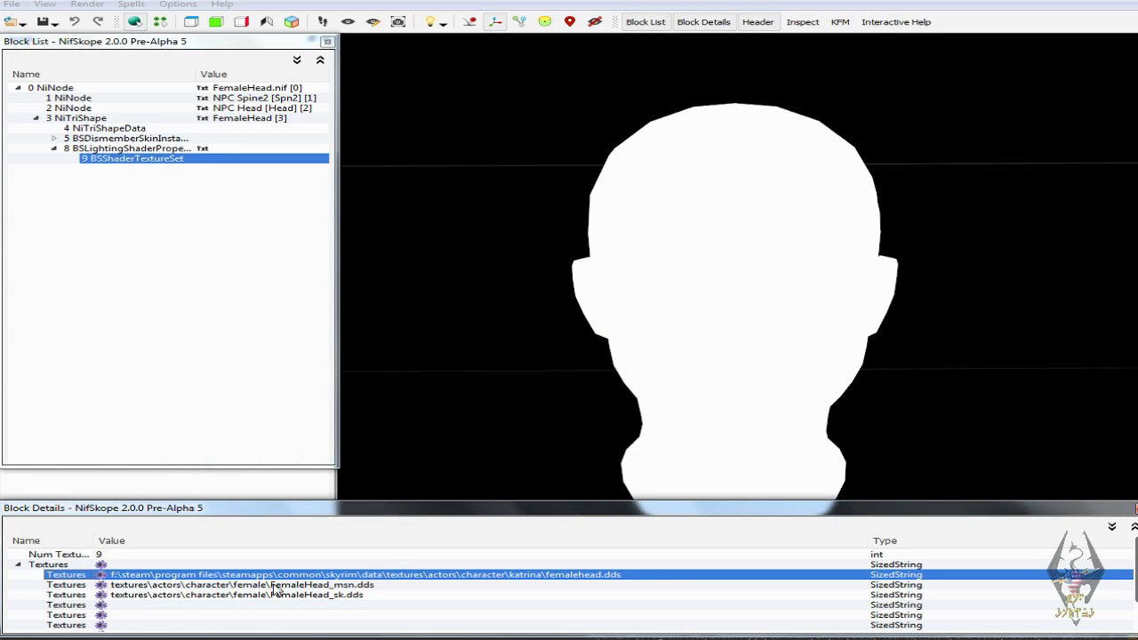
- Set the head mesh's second texture to femalehead_msn and its third texture to femalehead_sk from the Katrina folder
{"action": "left_click", "coordinate": [100, 575]}
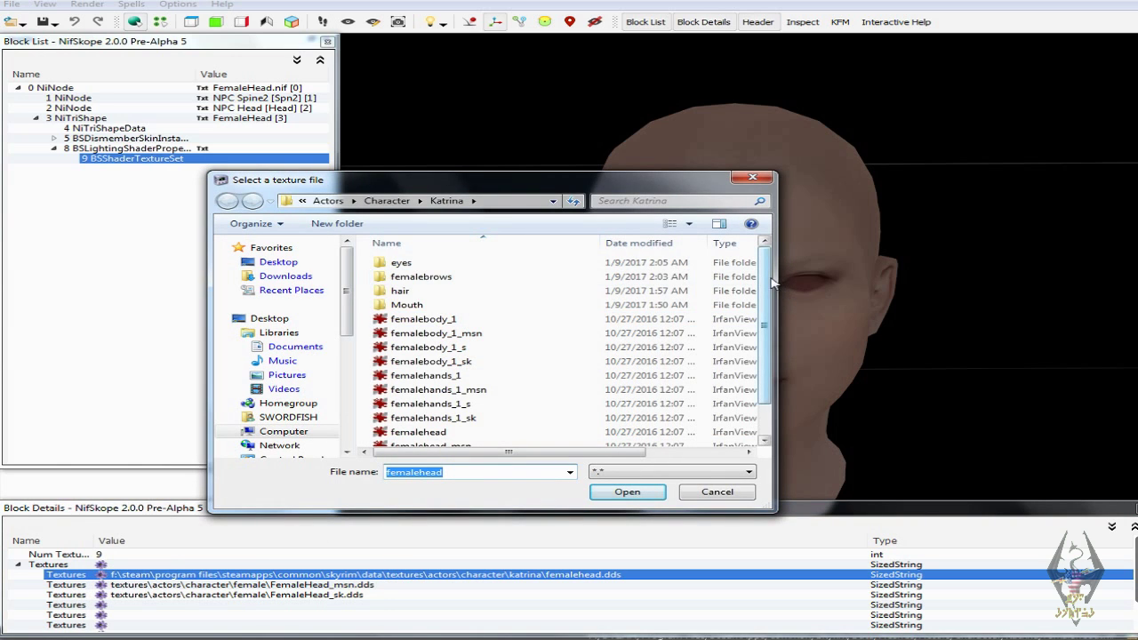
{"action": "scroll", "coordinate": [622, 355], "scroll_direction": "down", "scroll_amount": 1}
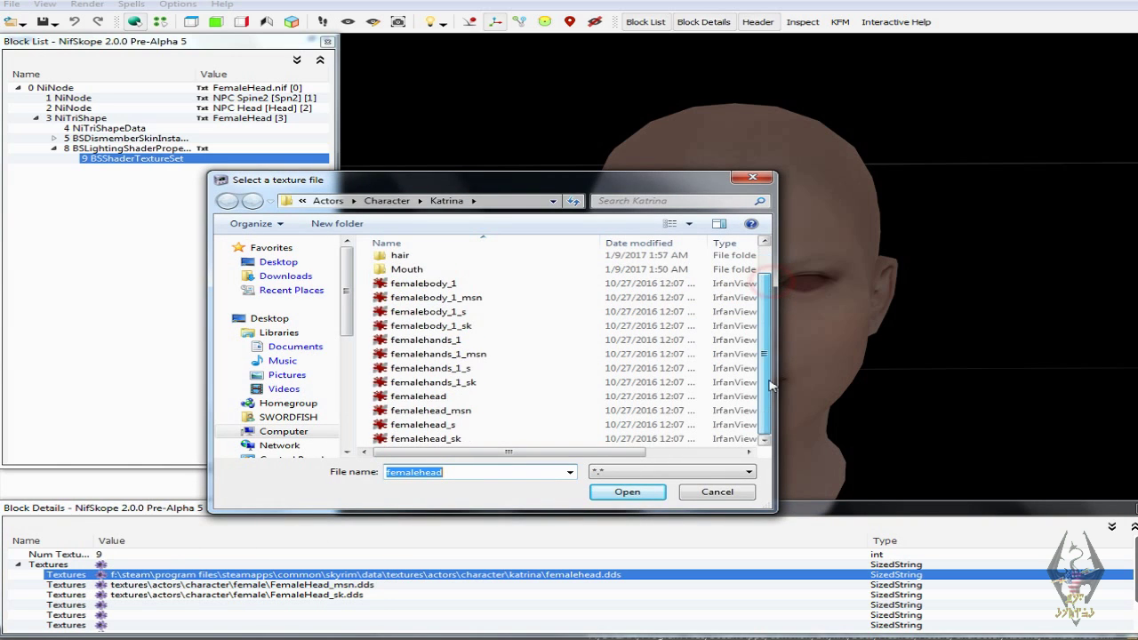
{"action": "left_click", "coordinate": [456, 412]}
{"action": "left_click", "coordinate": [626, 493]}
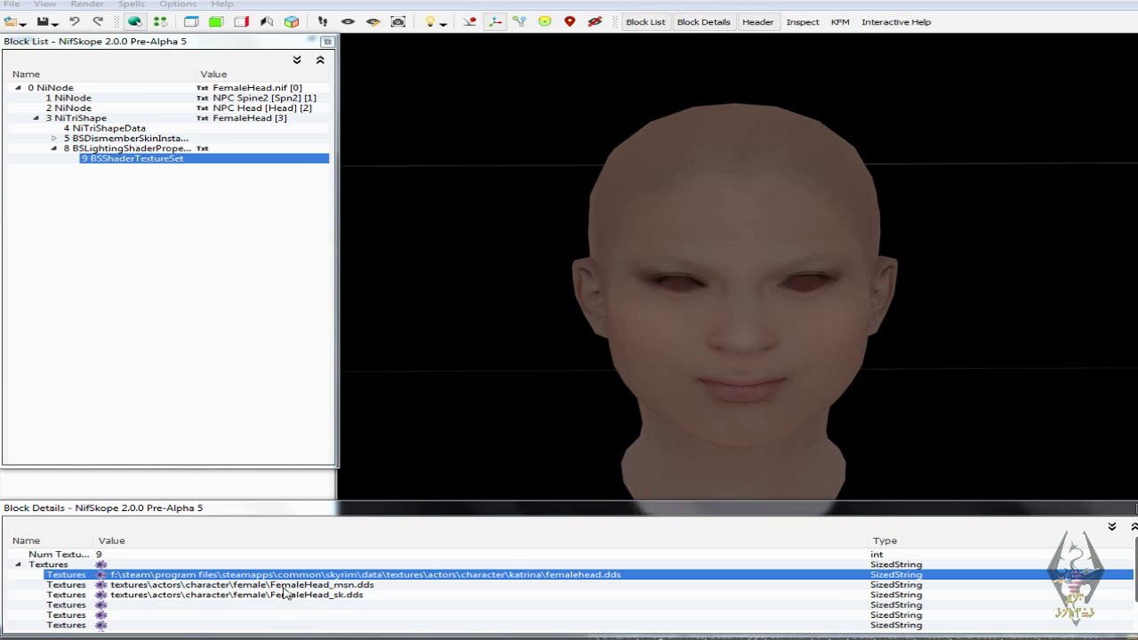
{"action": "left_click", "coordinate": [102, 594]}
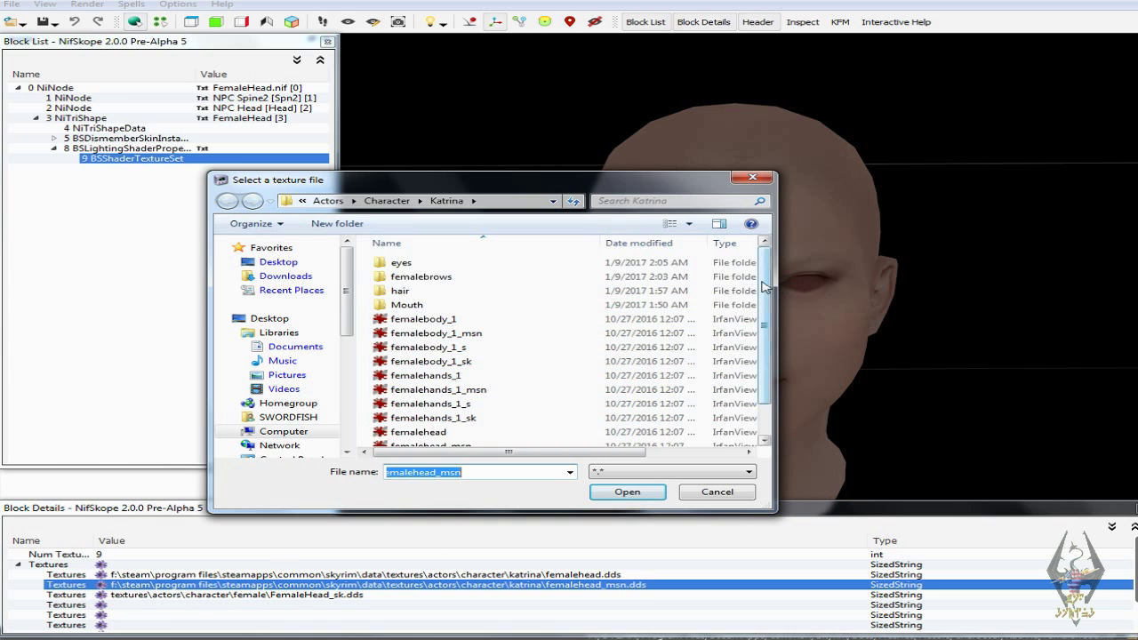
{"action": "scroll", "coordinate": [769, 288], "scroll_direction": "down", "scroll_amount": 1}
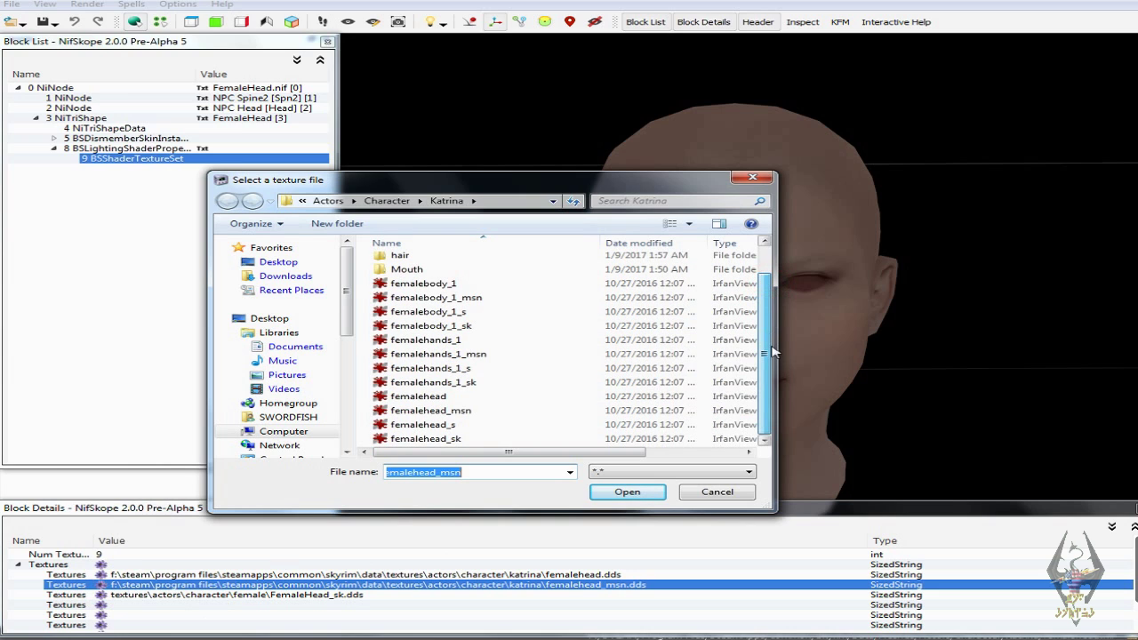
{"action": "left_click", "coordinate": [449, 439]}
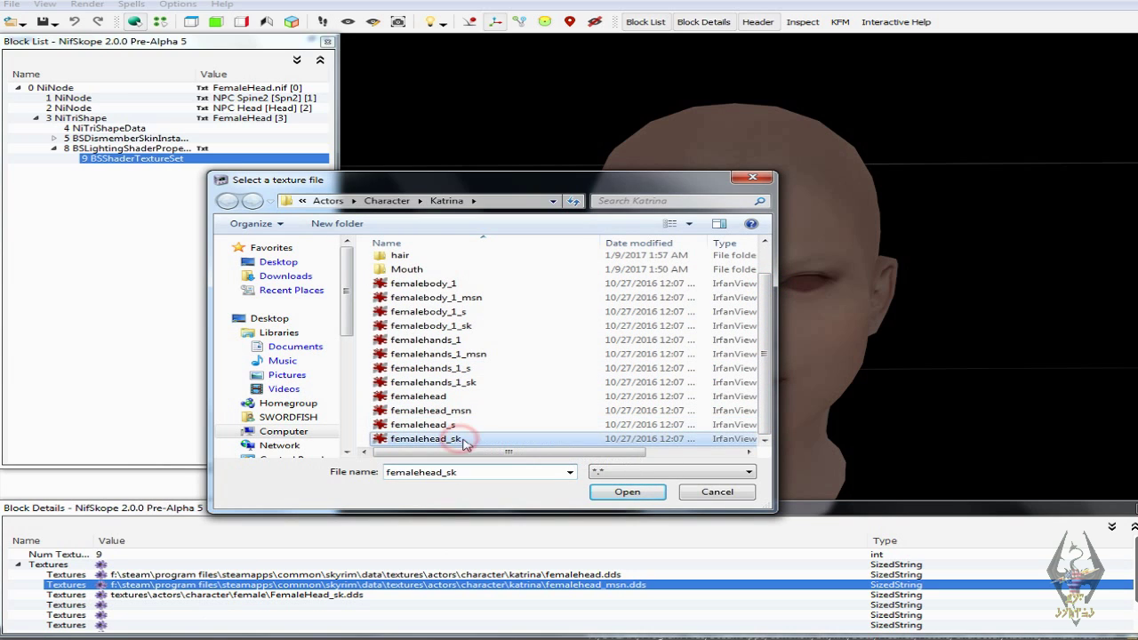
{"action": "left_click", "coordinate": [627, 492]}
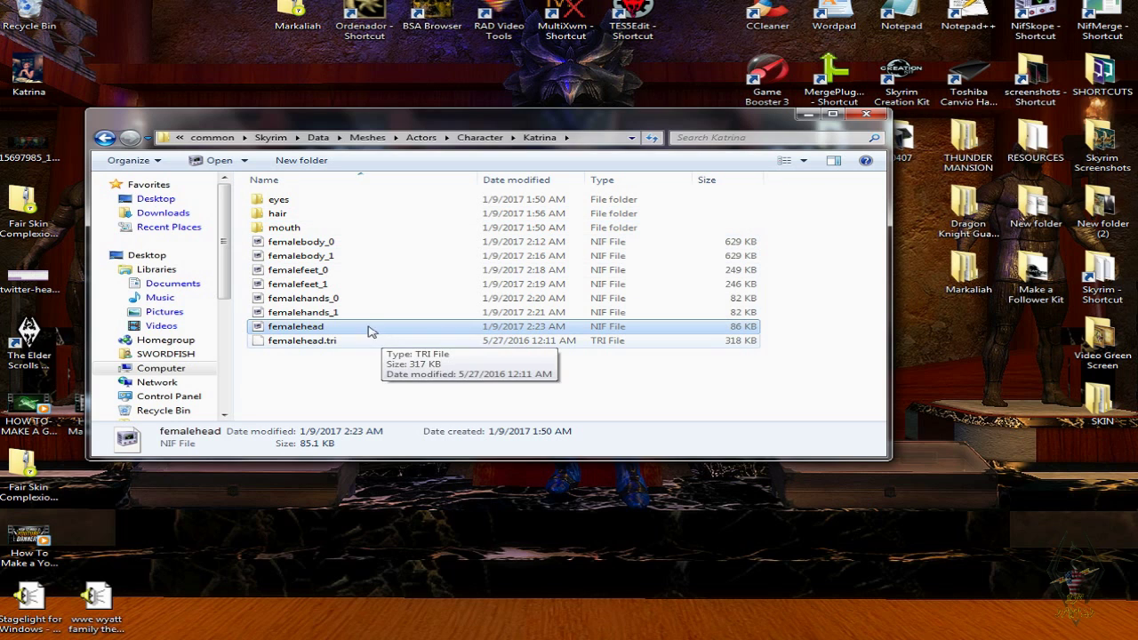
{"action": "left_click", "coordinate": [471, 138]}
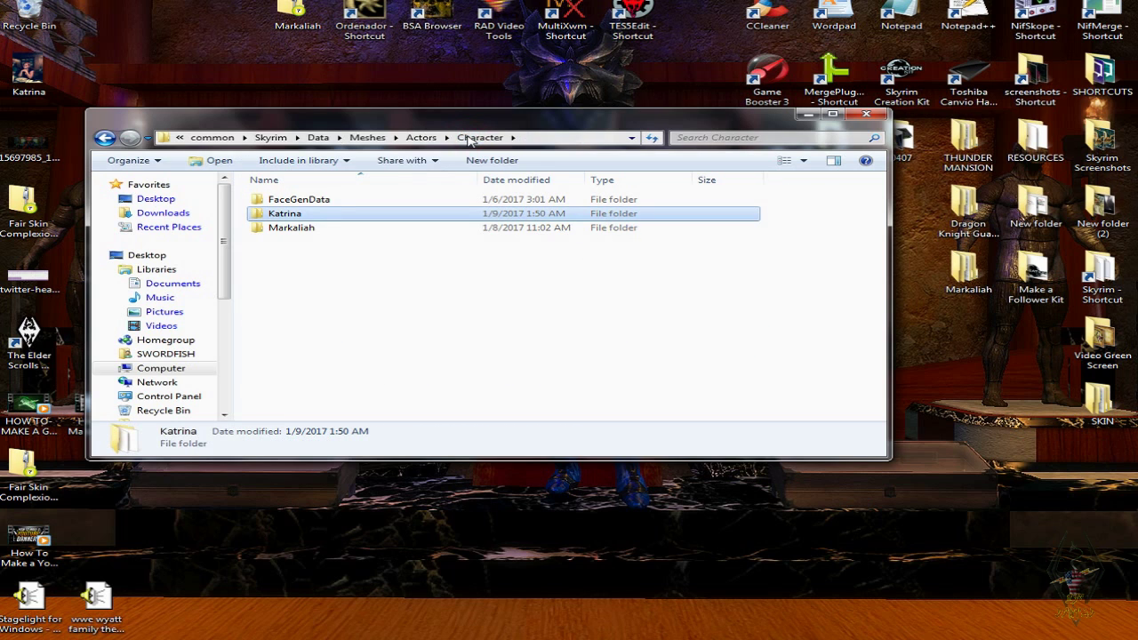
{"action": "double_click", "coordinate": [391, 212]}
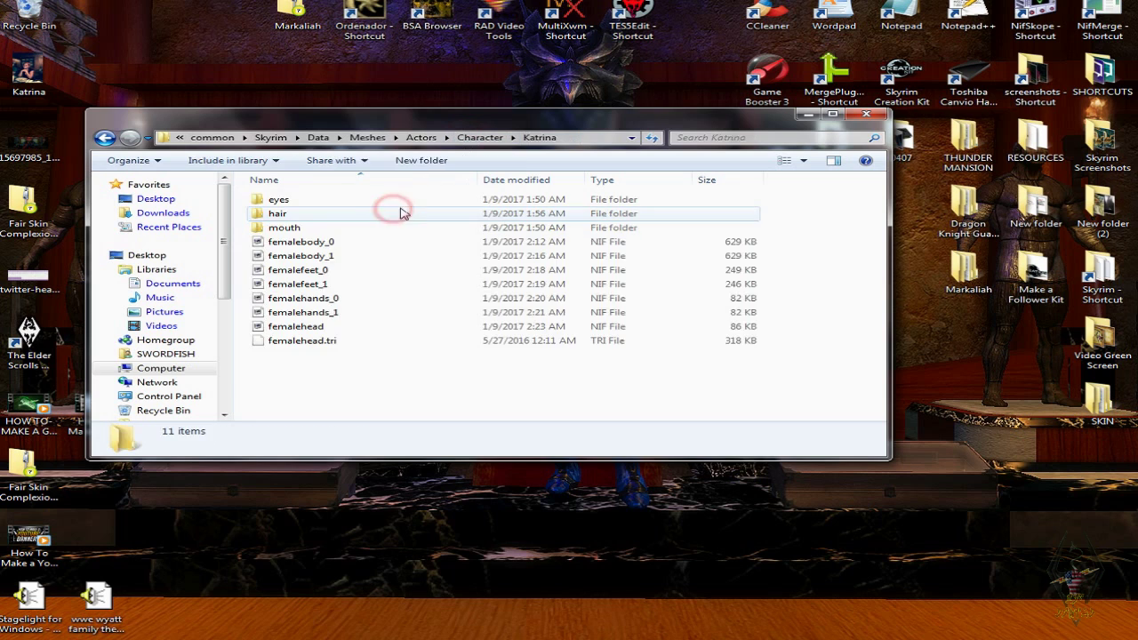
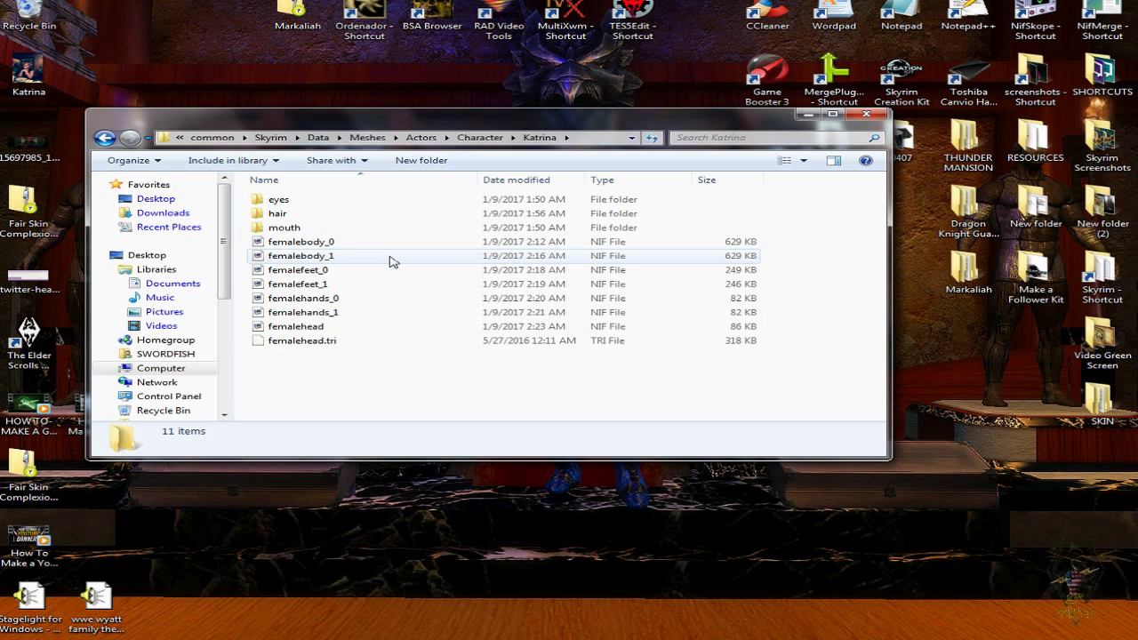
- Rename the MAKE_A_FOLLOWER_KIT plugin file in the Skyrim Data folder as Katrina
{"action": "left_click", "coordinate": [319, 138]}
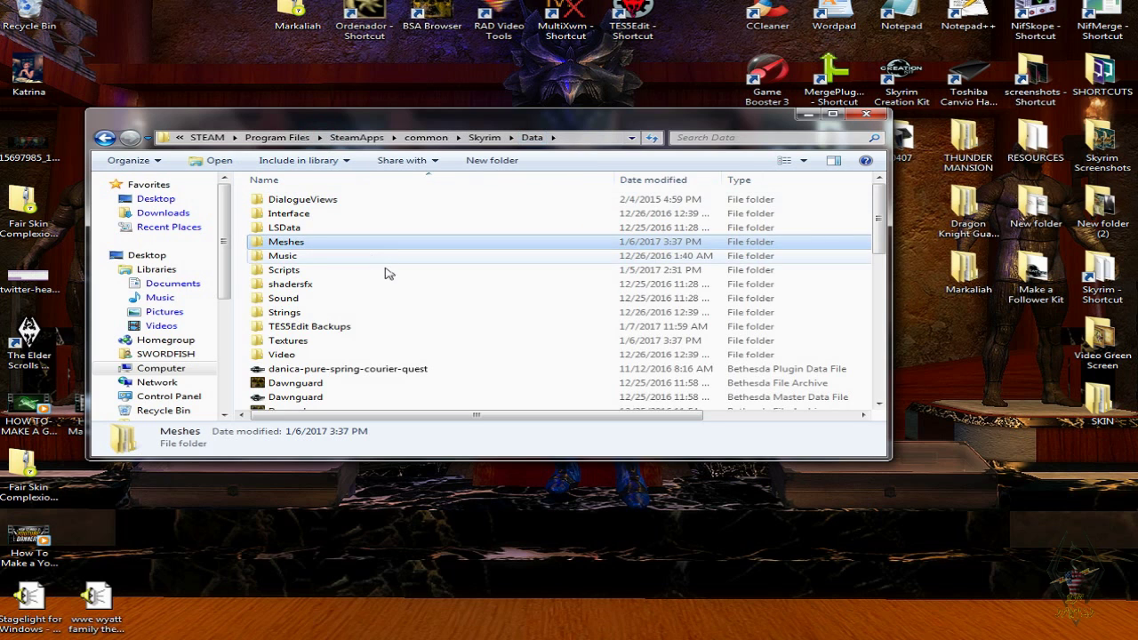
{"action": "scroll", "coordinate": [435, 297], "scroll_direction": "down", "scroll_amount": 5}
{"action": "scroll", "coordinate": [435, 297], "scroll_direction": "down", "scroll_amount": 2}
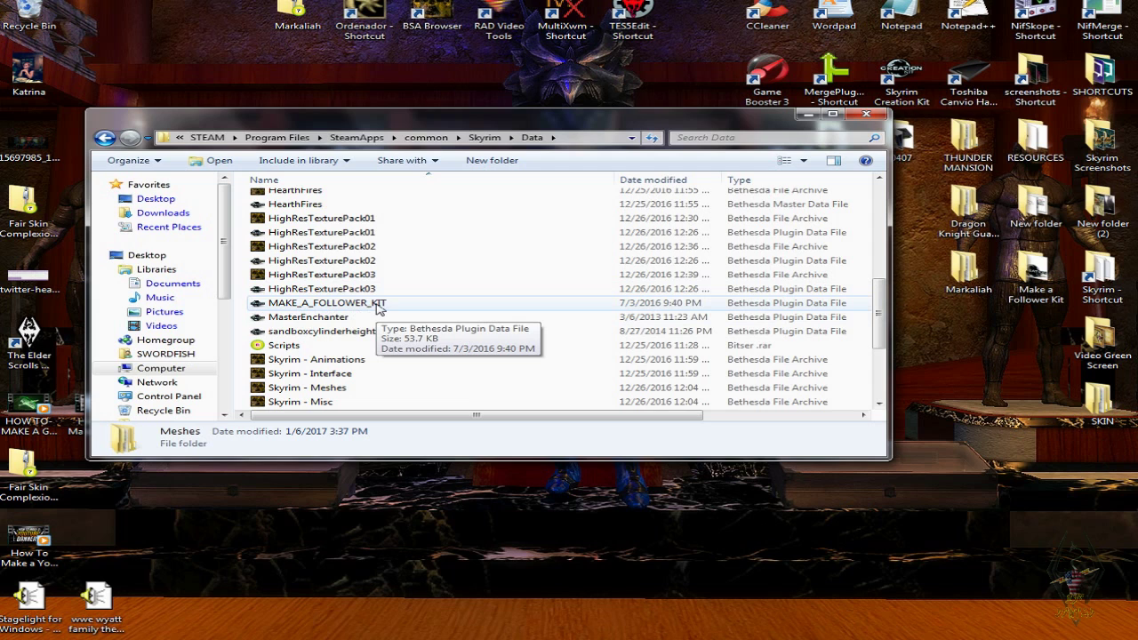
{"action": "left_click", "coordinate": [294, 307]}
{"action": "right_click", "coordinate": [322, 307]}
{"action": "left_click", "coordinate": [386, 478]}
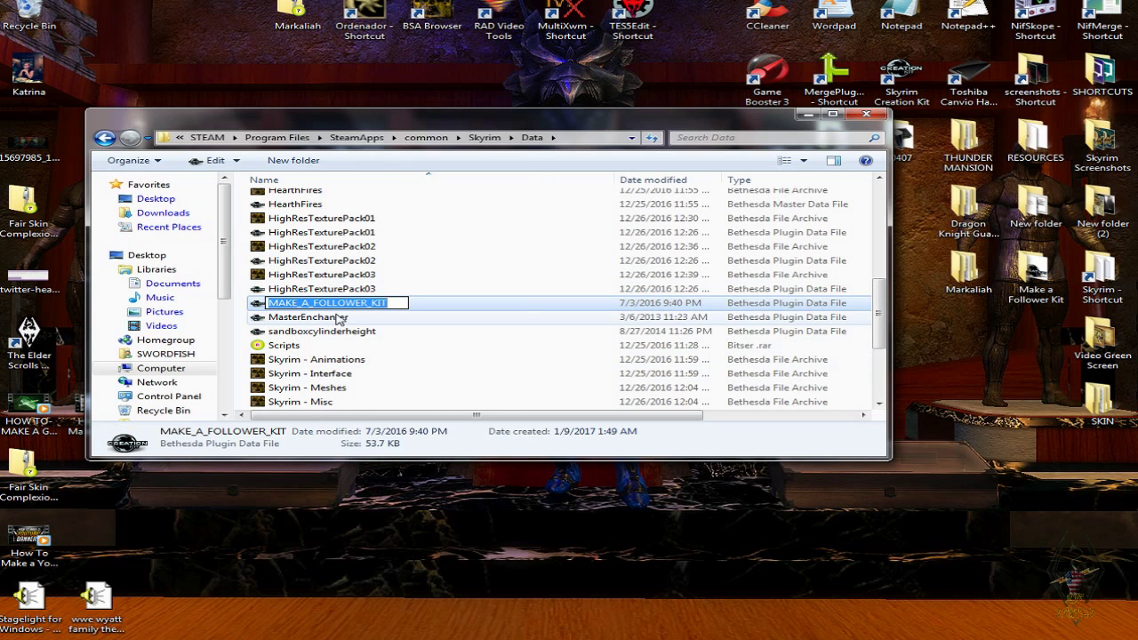
{"action": "type", "text": "Ka"}
{"action": "type", "text": "trnia"}
{"action": "key", "text": "BackSpace"}
{"action": "key", "text": "BackSpace"}
{"action": "key", "text": "BackSpace"}
{"action": "type", "text": "ina"}
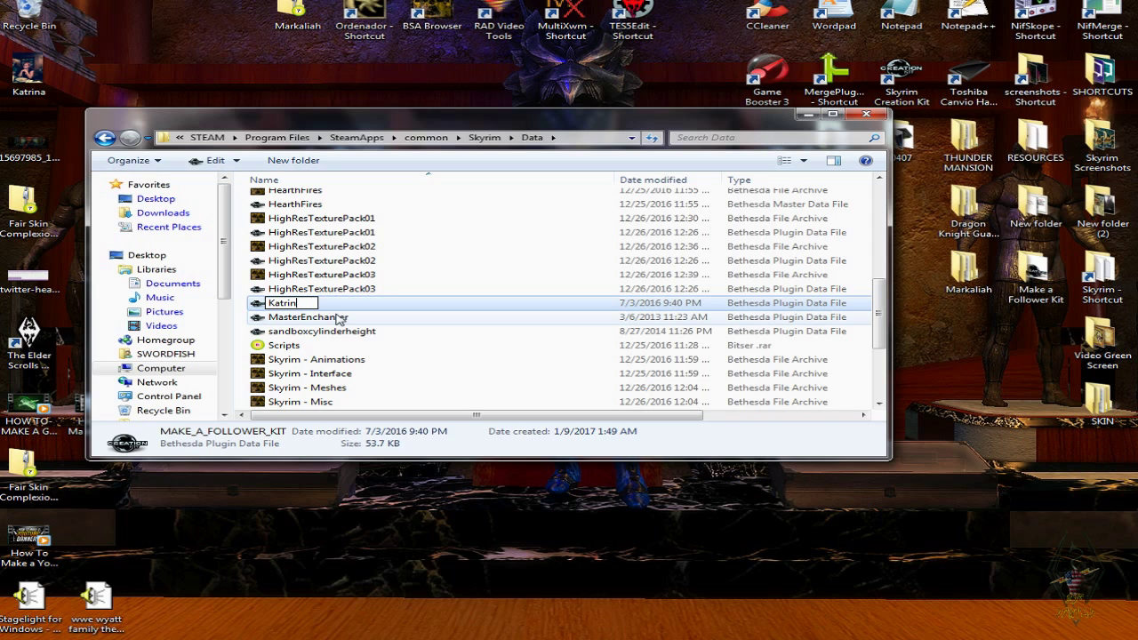
{"action": "left_click", "coordinate": [470, 373]}
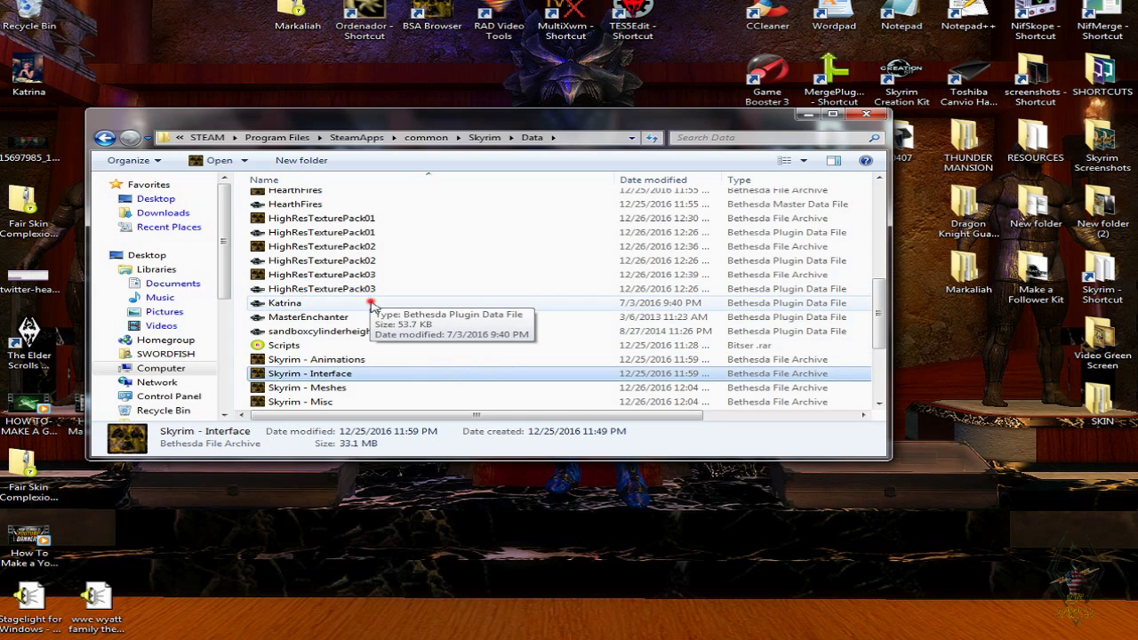
{"action": "left_click", "coordinate": [409, 306]}
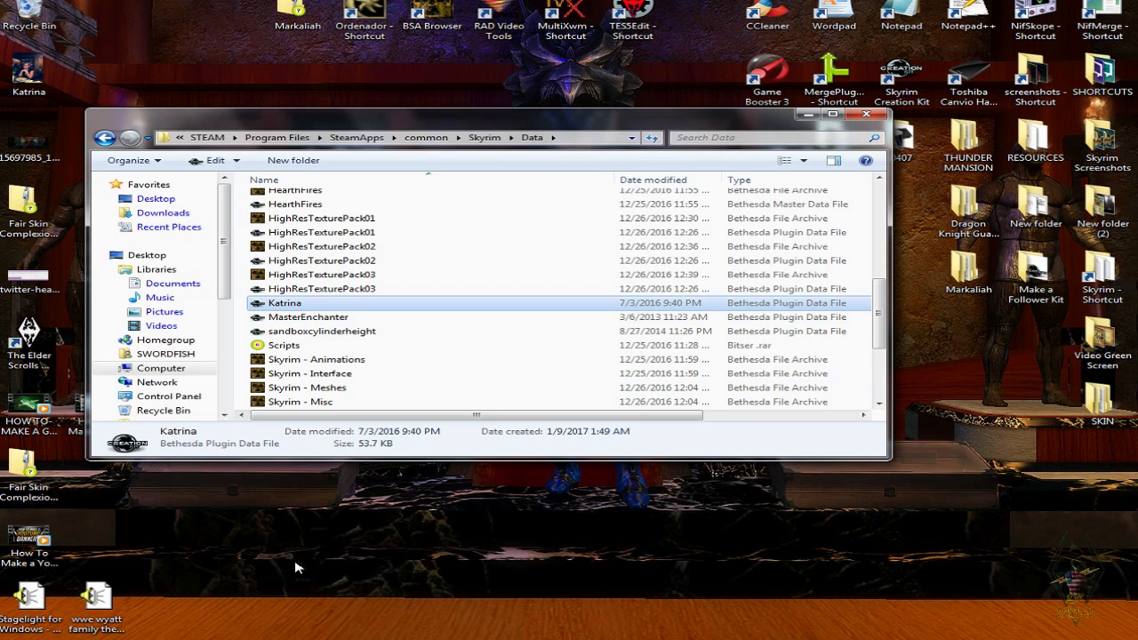
- Switch to the Follower Kit tutorial in the browser, review the Renaming Folders page and go on to Replacing The Textures
{"action": "left_click", "coordinate": [806, 115]}
{"action": "key", "text": "alt+Tab"}
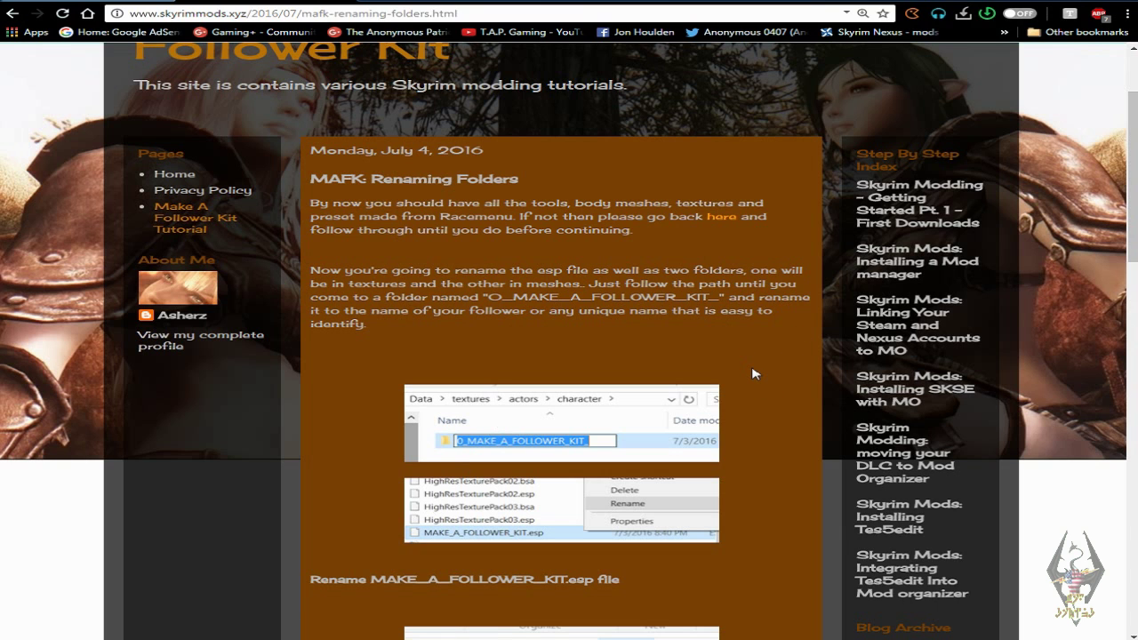
{"action": "scroll", "coordinate": [537, 402], "scroll_direction": "down", "scroll_amount": 3}
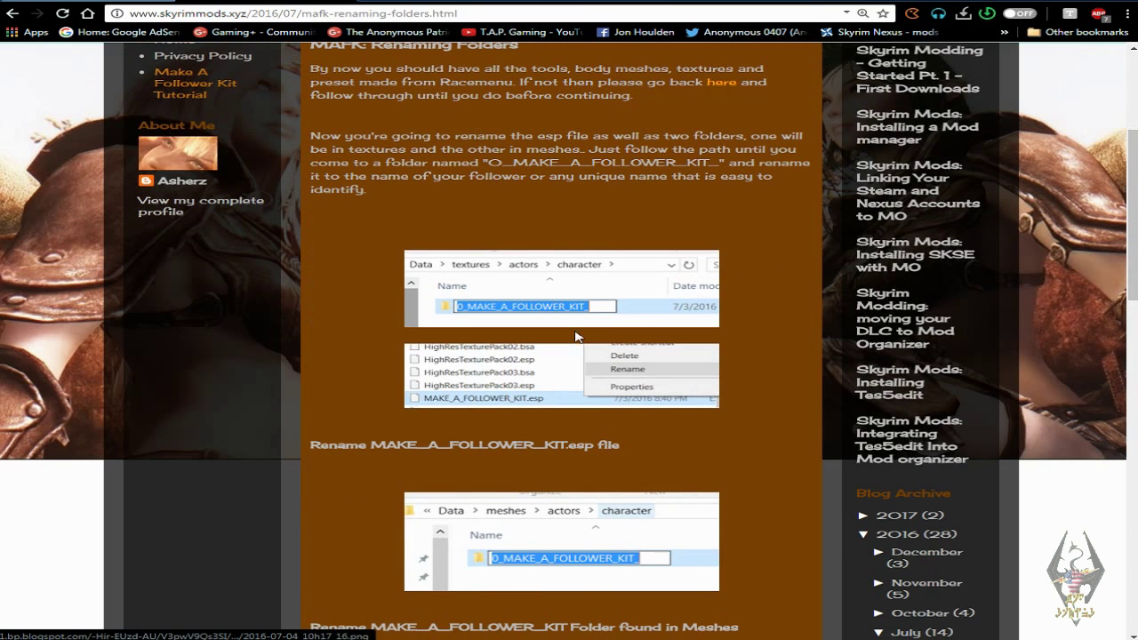
{"action": "scroll", "coordinate": [696, 421], "scroll_direction": "down", "scroll_amount": 2}
{"action": "scroll", "coordinate": [696, 421], "scroll_direction": "down", "scroll_amount": 8}
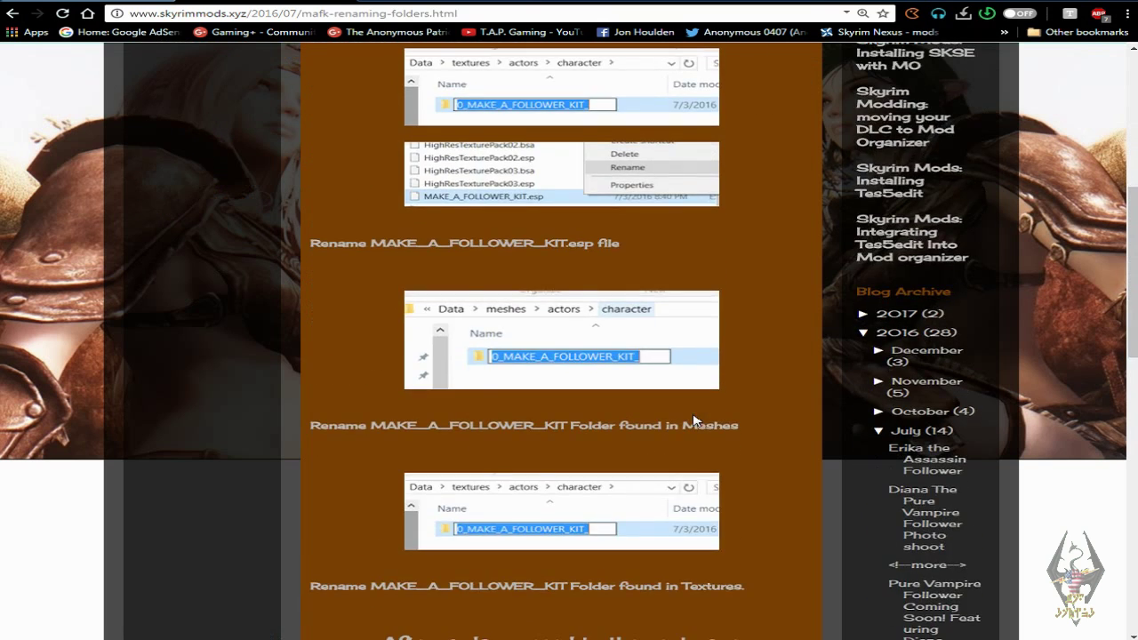
{"action": "left_click", "coordinate": [611, 368]}
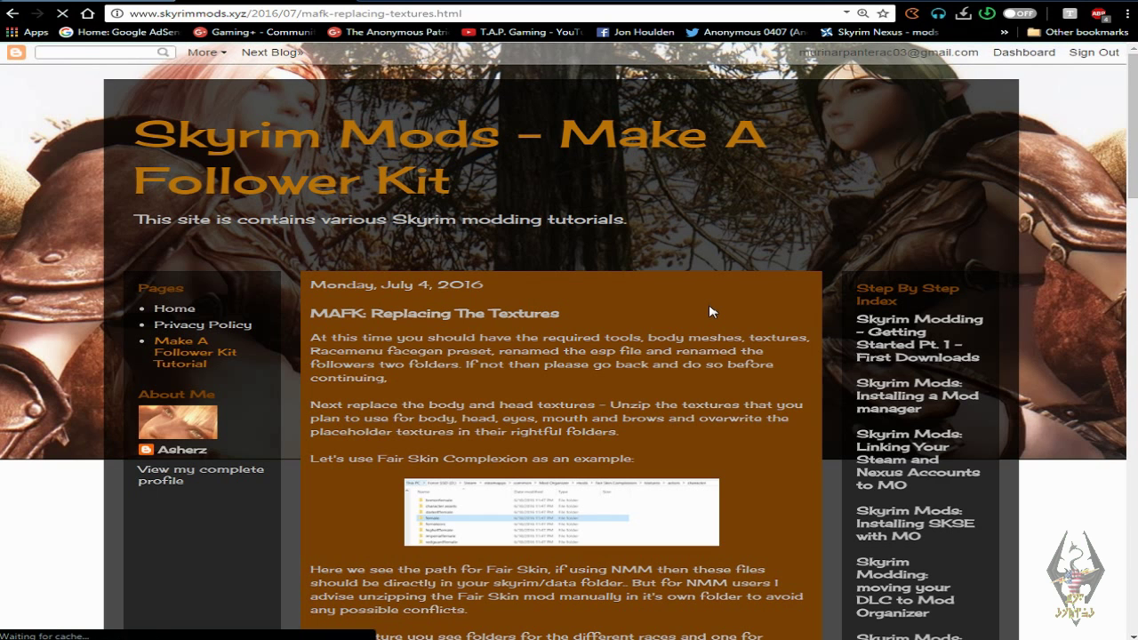
- Look through the Replacing The Textures page down to its link to the following page
{"action": "scroll", "coordinate": [710, 311], "scroll_direction": "down", "scroll_amount": 2}
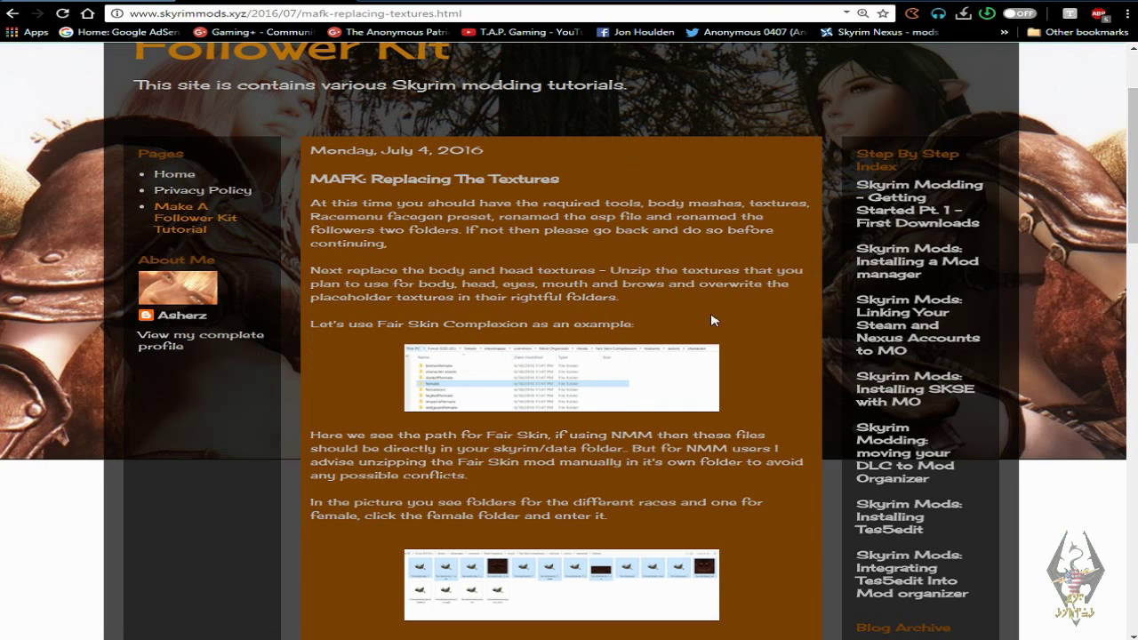
{"action": "scroll", "coordinate": [711, 325], "scroll_direction": "down", "scroll_amount": 4}
{"action": "scroll", "coordinate": [711, 335], "scroll_direction": "down", "scroll_amount": 10}
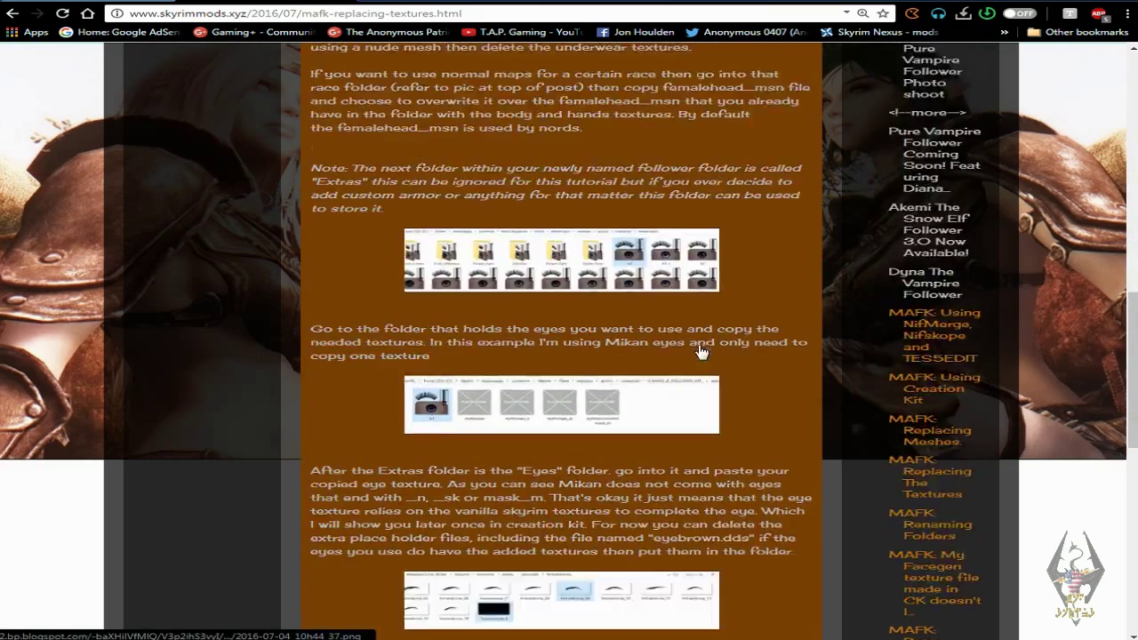
{"action": "scroll", "coordinate": [692, 355], "scroll_direction": "down", "scroll_amount": 2}
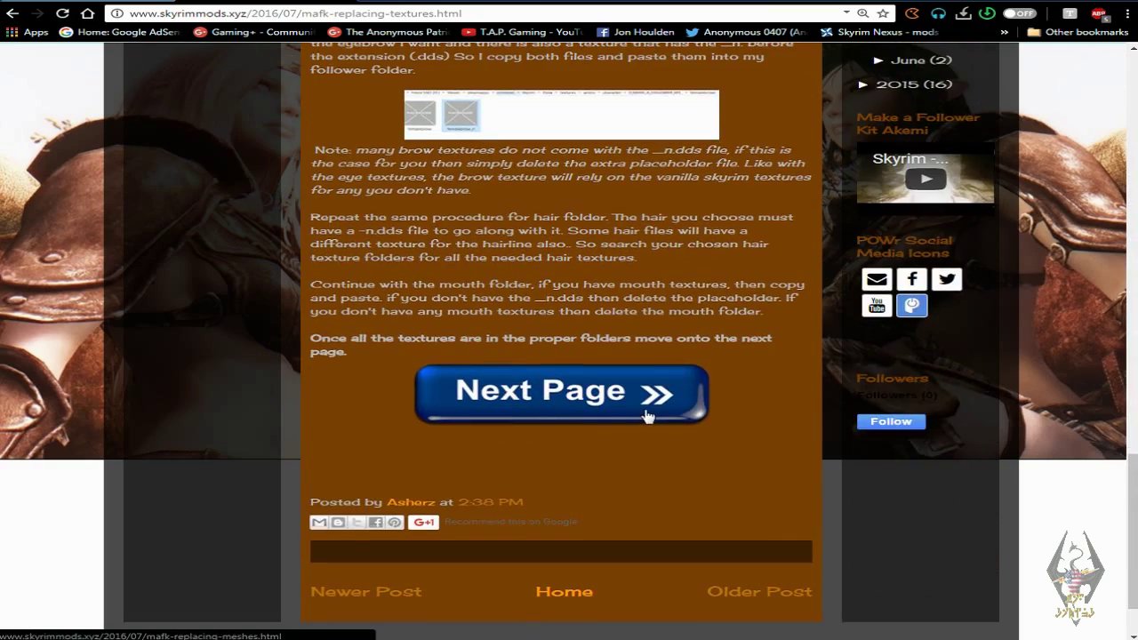
- Page through the tutorial's Replacing Meshes page and go on to the start of the Using Creation Kit page
{"action": "left_click", "coordinate": [640, 407]}
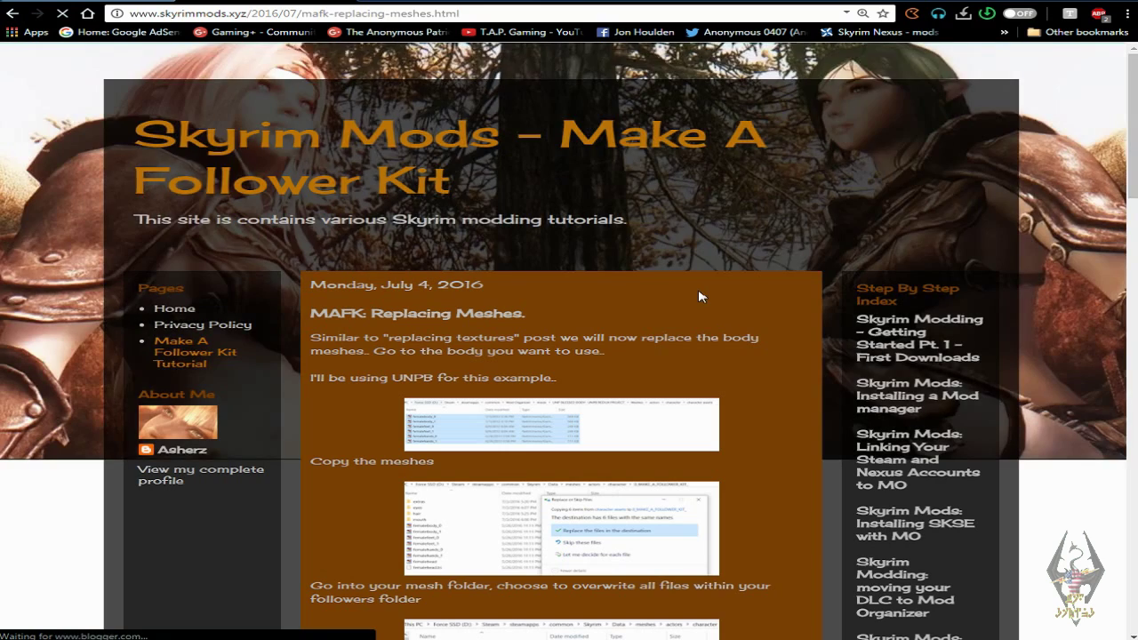
{"action": "scroll", "coordinate": [698, 298], "scroll_direction": "down", "scroll_amount": 9}
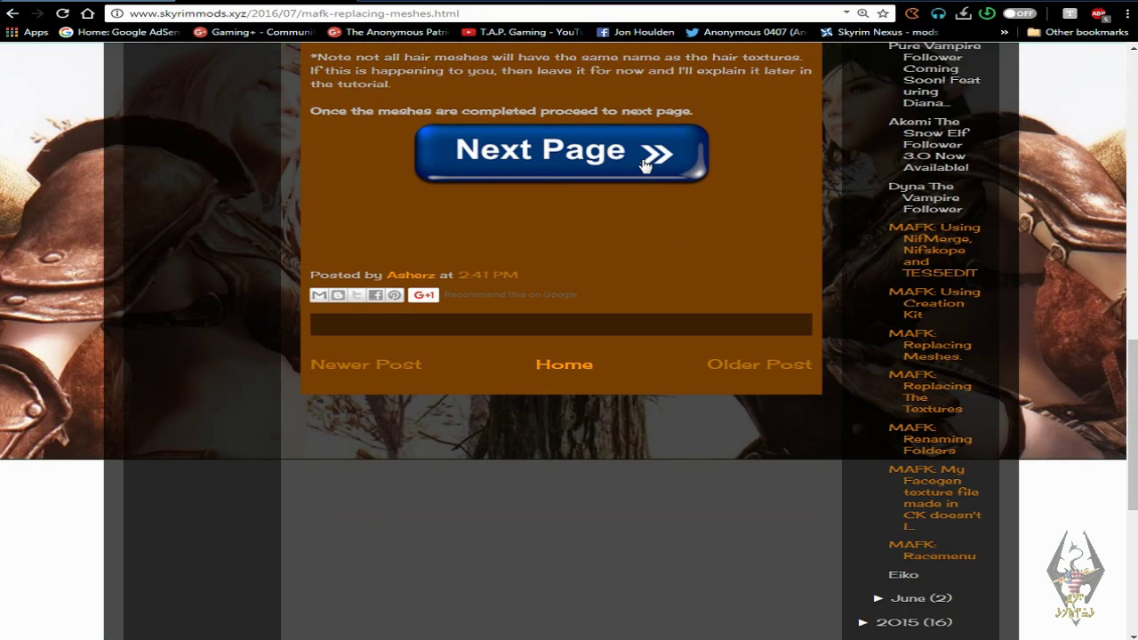
{"action": "left_click", "coordinate": [704, 170]}
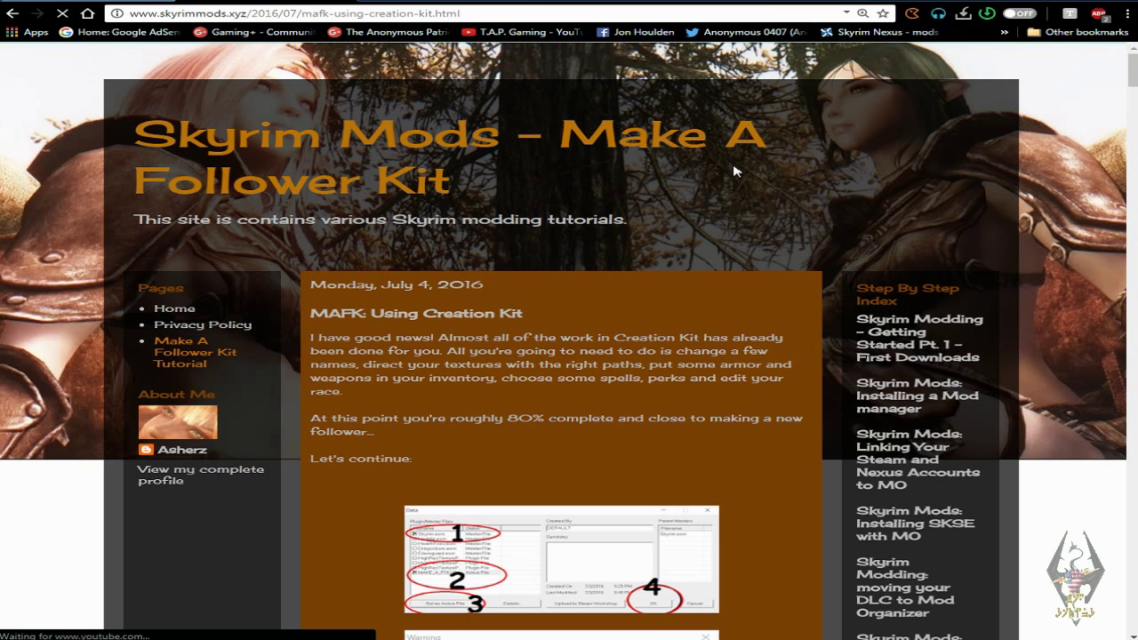
{"action": "scroll", "coordinate": [693, 260], "scroll_direction": "down", "scroll_amount": 1}
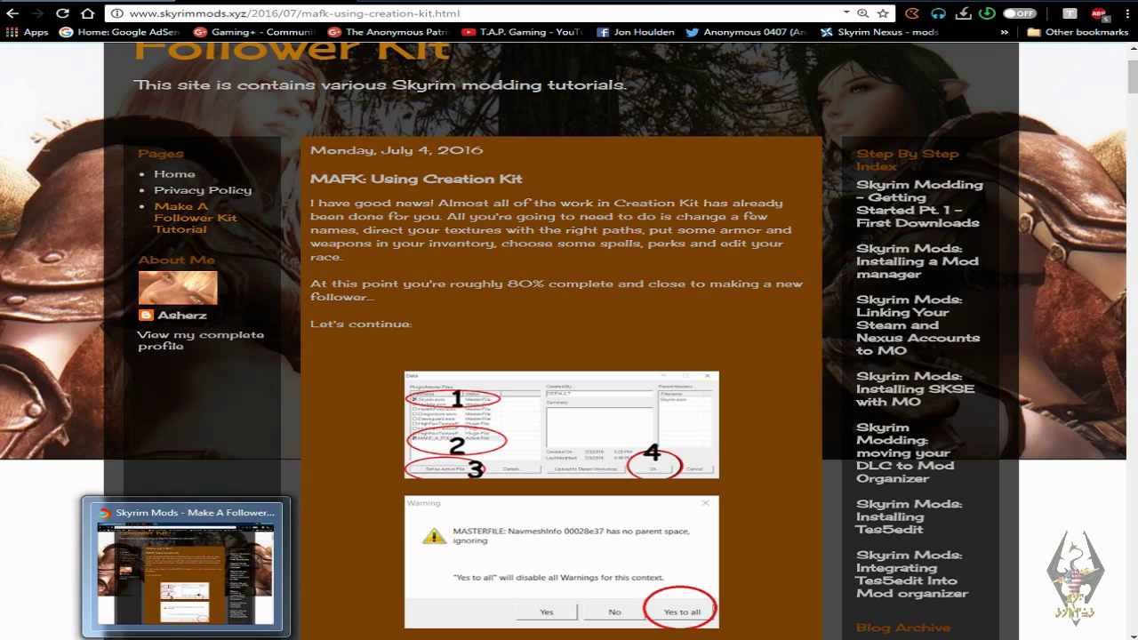
- Switch to the desktop, open the empty Katrina folder and create a folder named data in it
{"action": "key", "text": "super+d"}
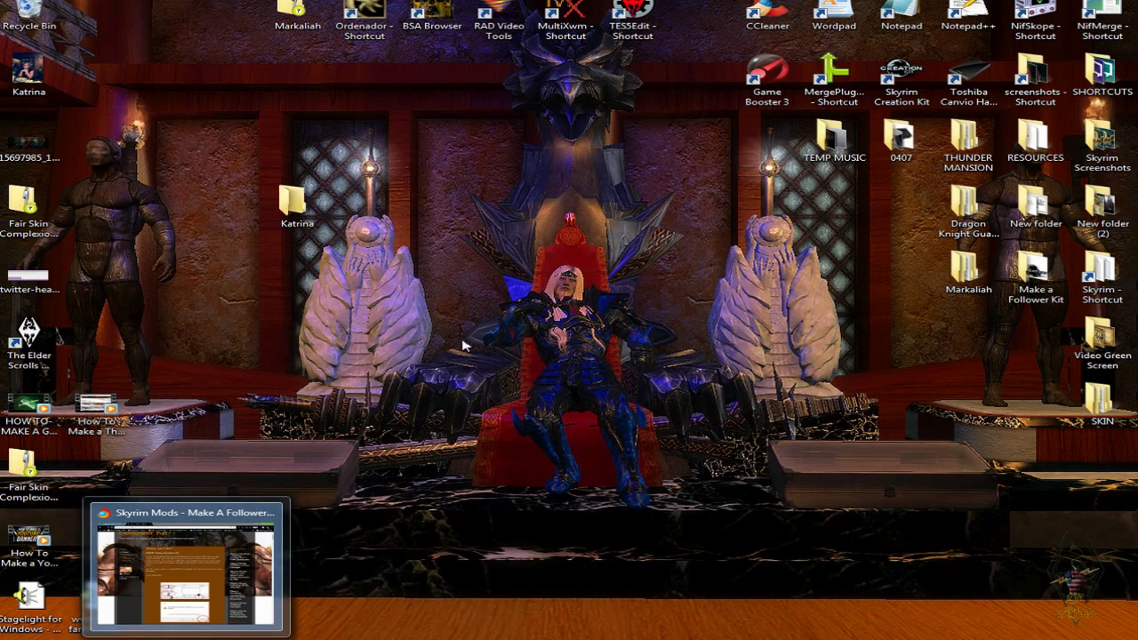
{"action": "double_click", "coordinate": [313, 220]}
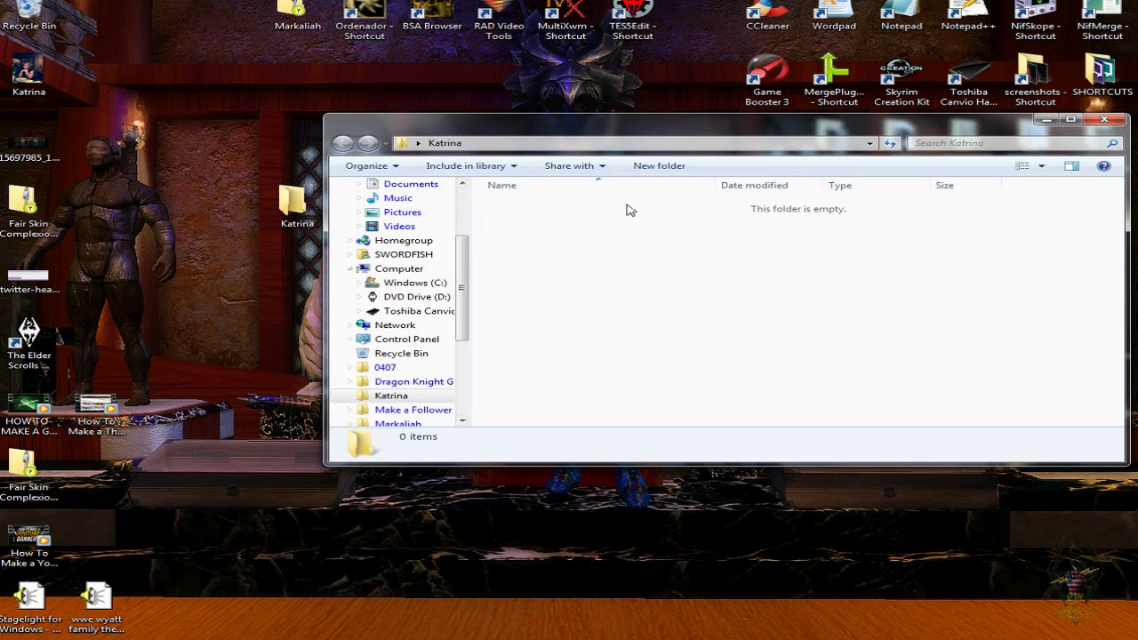
{"action": "left_click", "coordinate": [668, 169]}
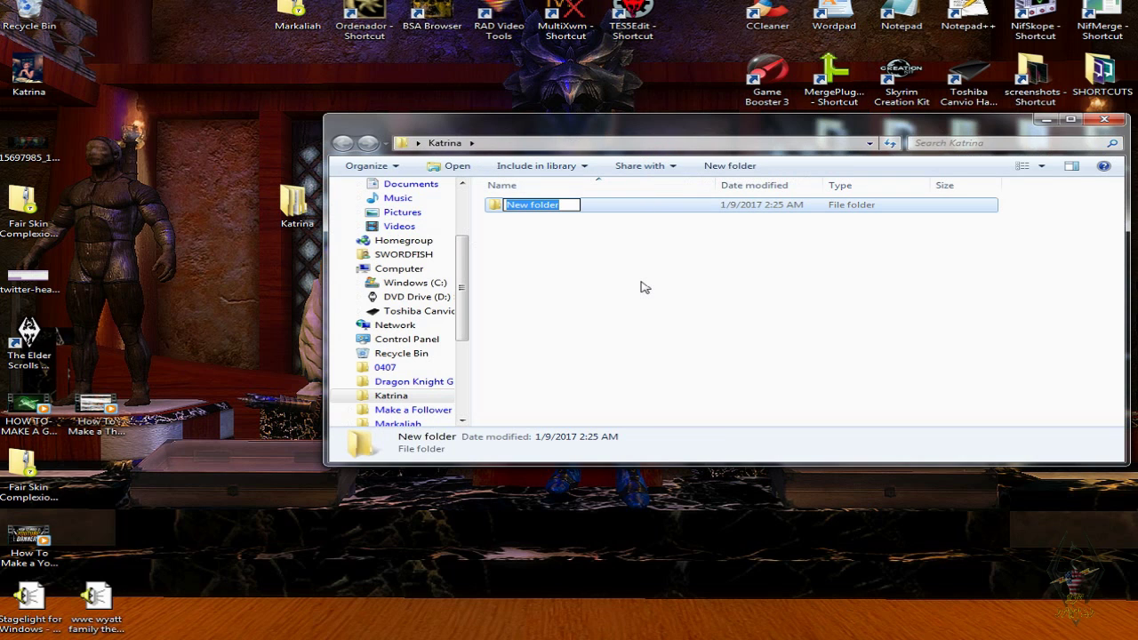
{"action": "type", "text": "me"}
{"action": "key", "text": "BackSpace"}
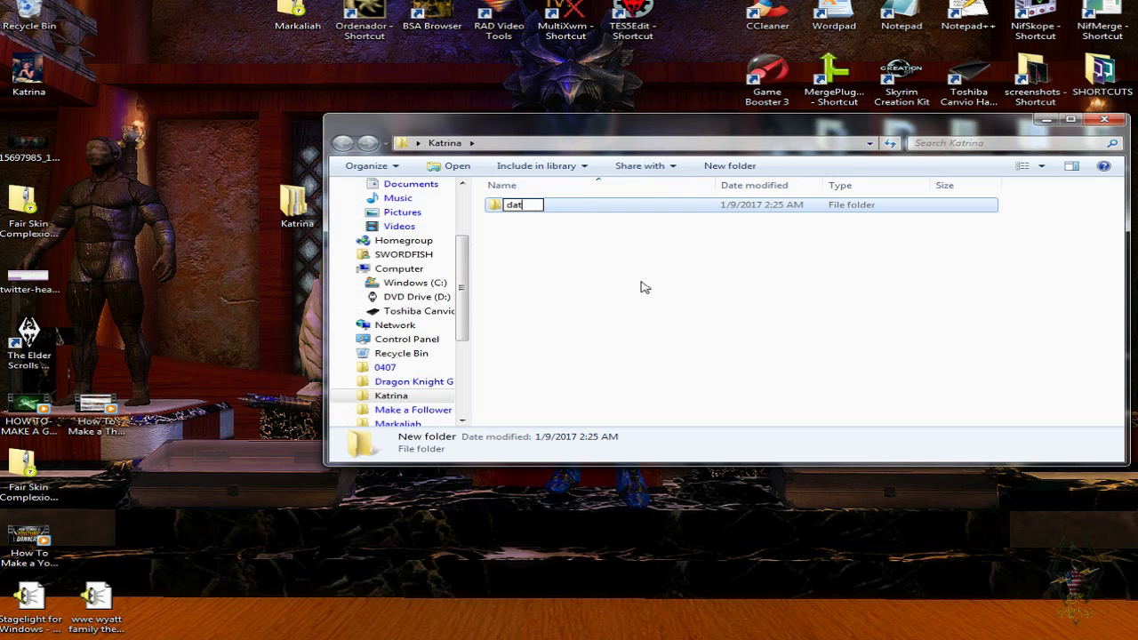
{"action": "type", "text": "data"}
{"action": "left_click", "coordinate": [642, 284]}
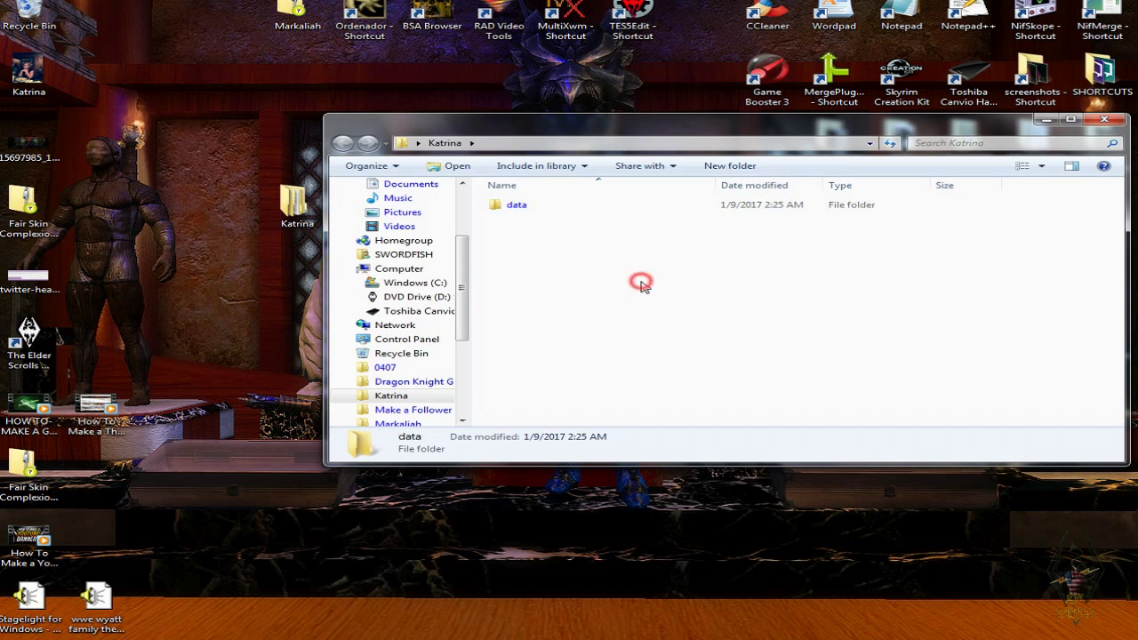
- Create two folders named meshes and textures inside the Katrina data folder
{"action": "double_click", "coordinate": [558, 206]}
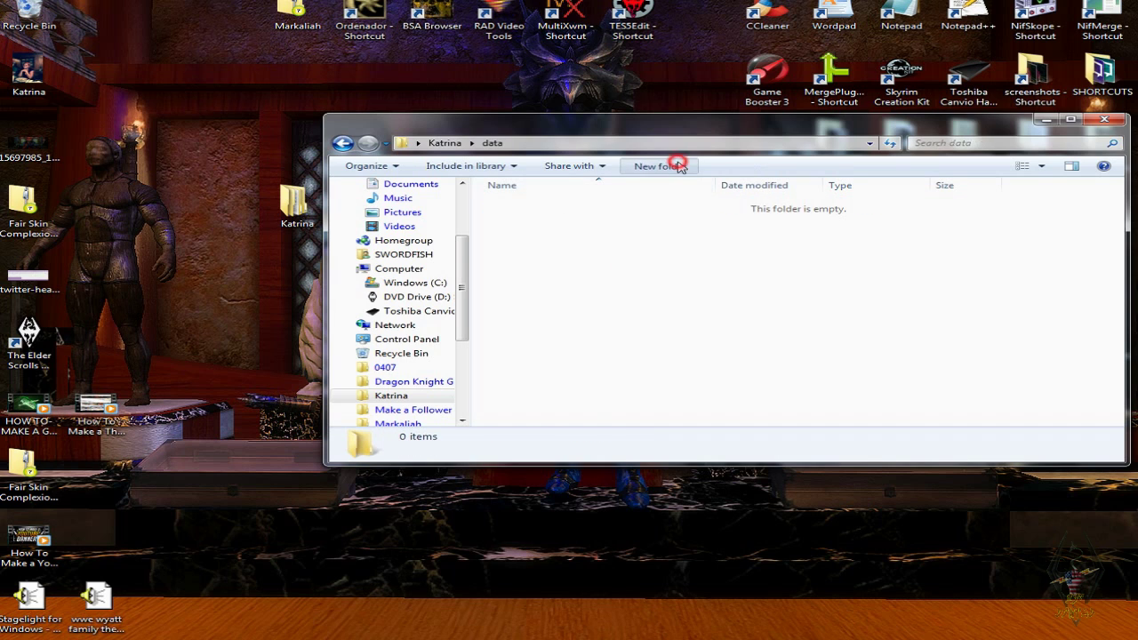
{"action": "left_click", "coordinate": [667, 165]}
{"action": "type", "text": "meshe"}
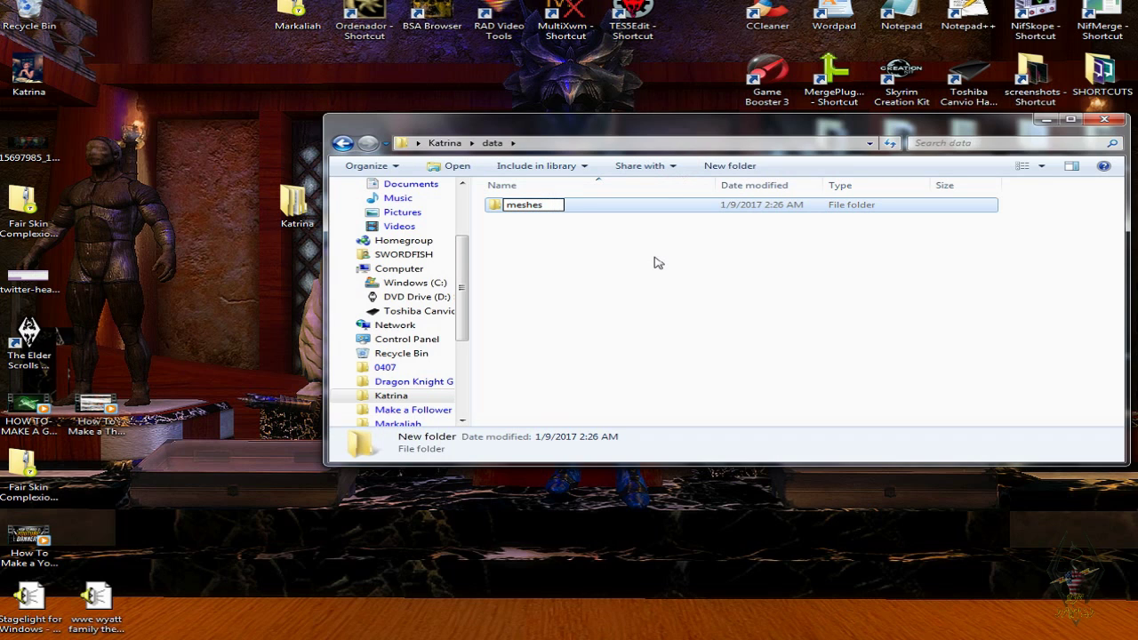
{"action": "type", "text": "s"}
{"action": "left_click", "coordinate": [654, 259]}
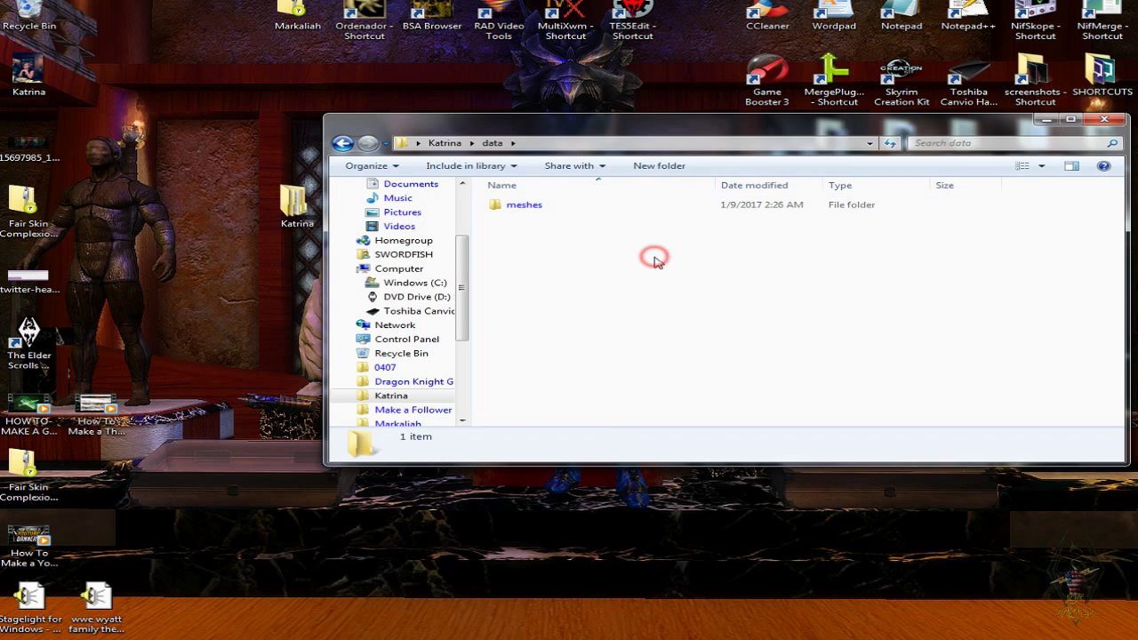
{"action": "left_click", "coordinate": [682, 166]}
{"action": "type", "text": "textures"}
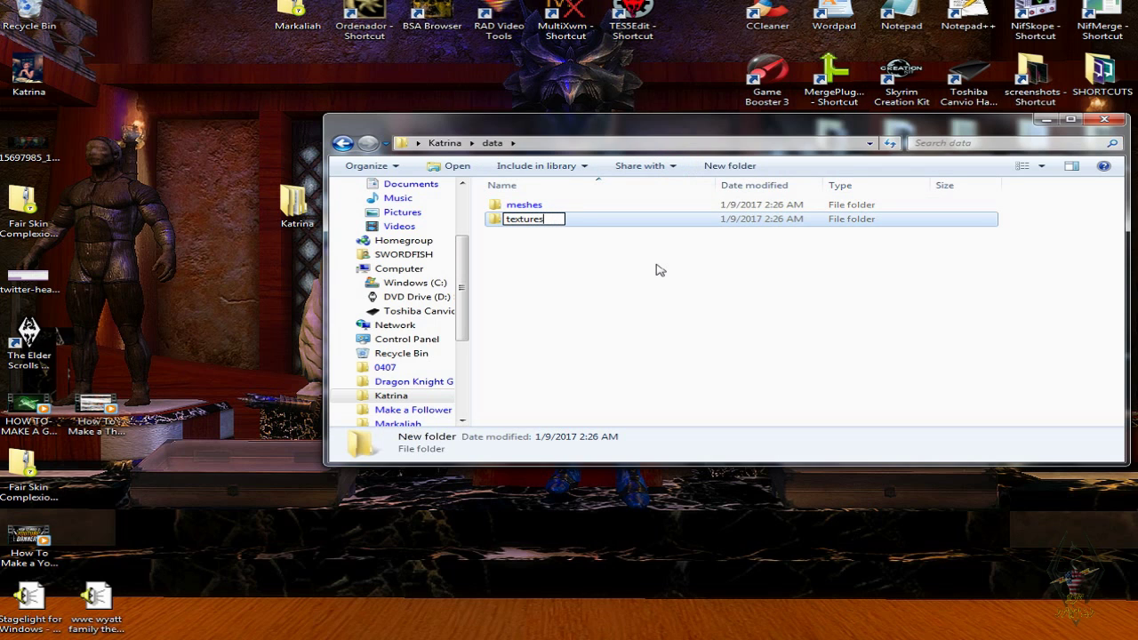
{"action": "left_click", "coordinate": [658, 269]}
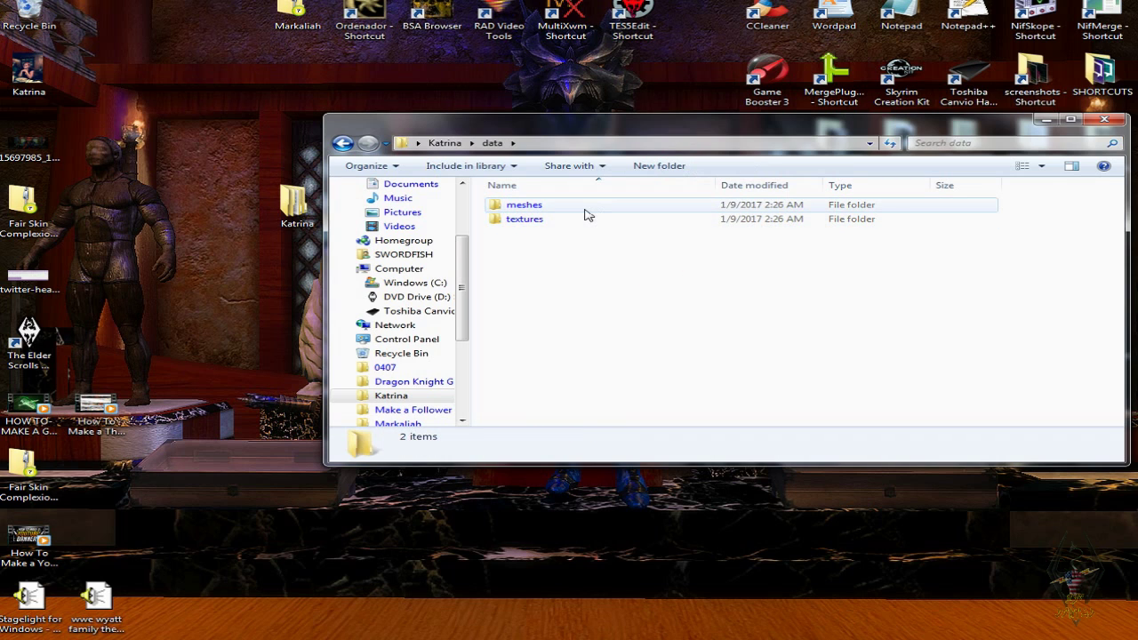
- Copy the Actors folder from Skyrim's Data\Meshes folder into the meshes folder of the desktop Katrina package
{"action": "double_click", "coordinate": [585, 212]}
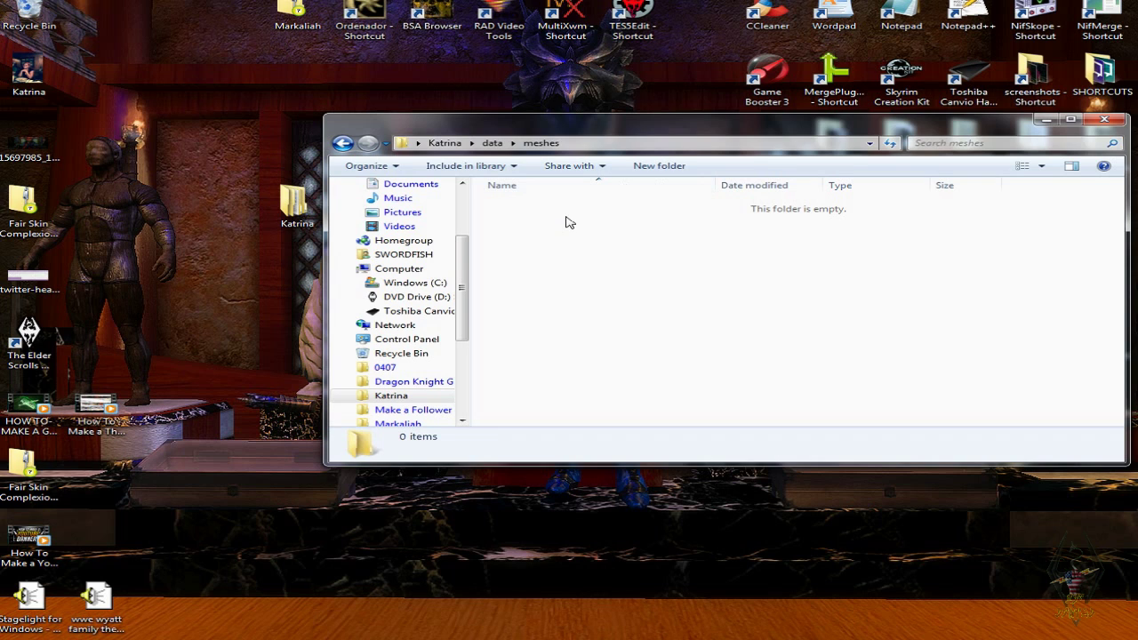
{"action": "left_click_drag", "start_coordinate": [672, 134], "coordinate": [504, 137]}
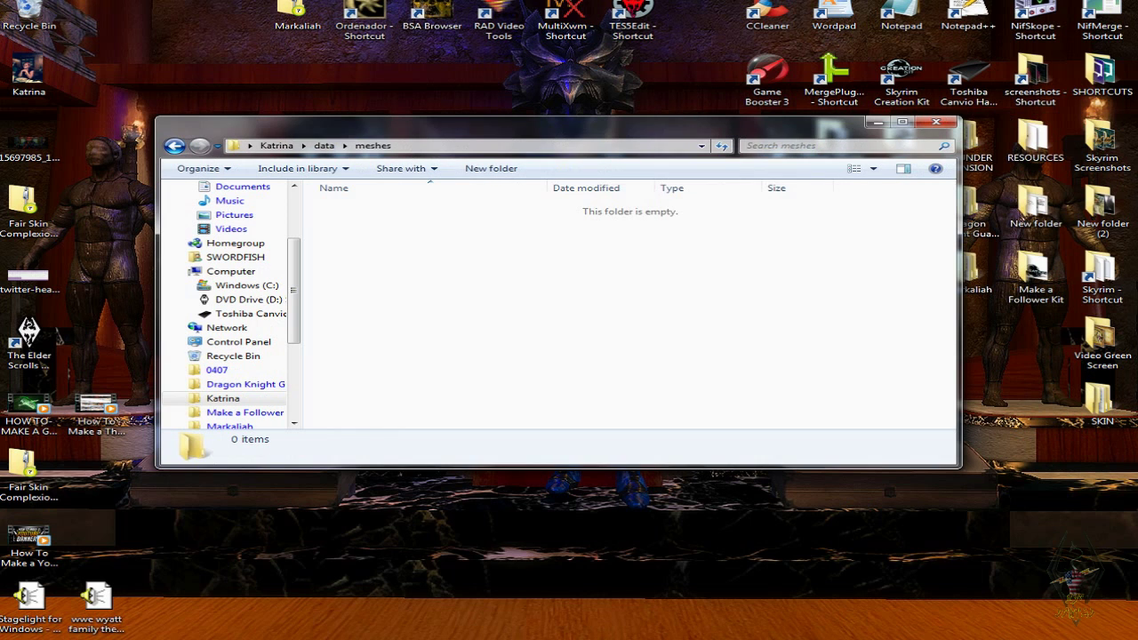
{"action": "mouse_move", "coordinate": [953, 624]}
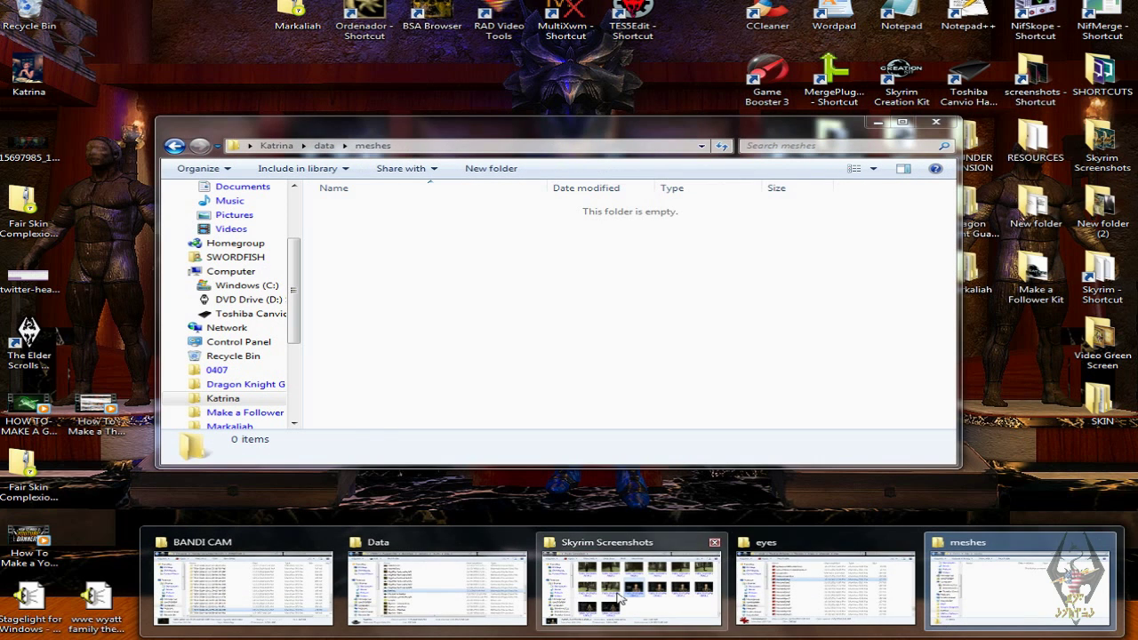
{"action": "left_click", "coordinate": [482, 590]}
{"action": "scroll", "coordinate": [483, 223], "scroll_direction": "up", "scroll_amount": 1}
{"action": "double_click", "coordinate": [325, 192]}
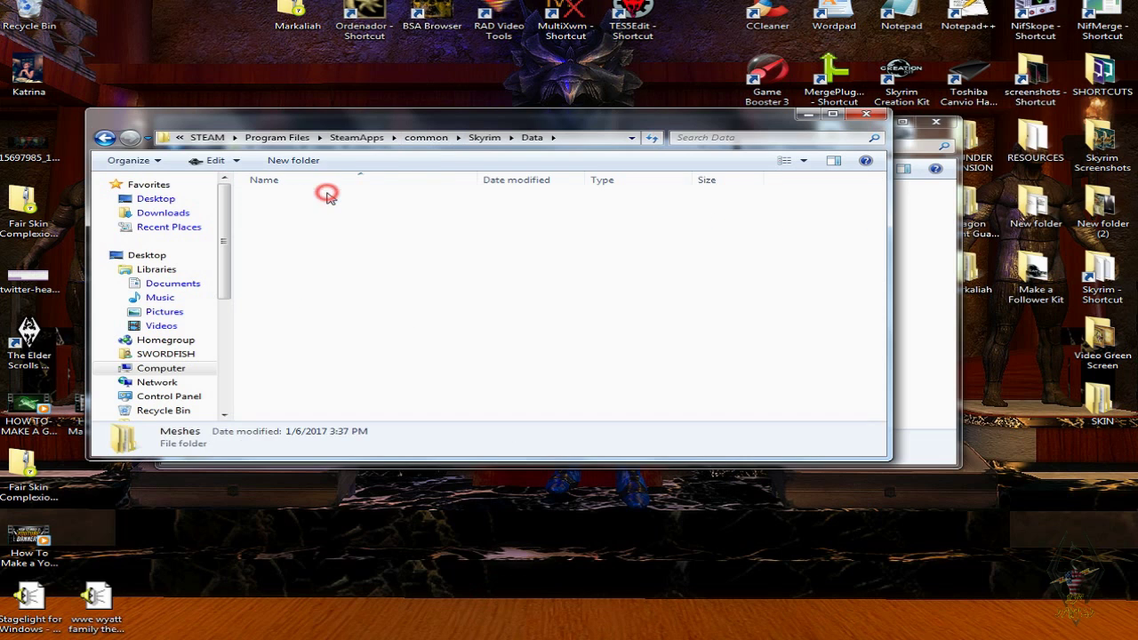
{"action": "left_click", "coordinate": [325, 203]}
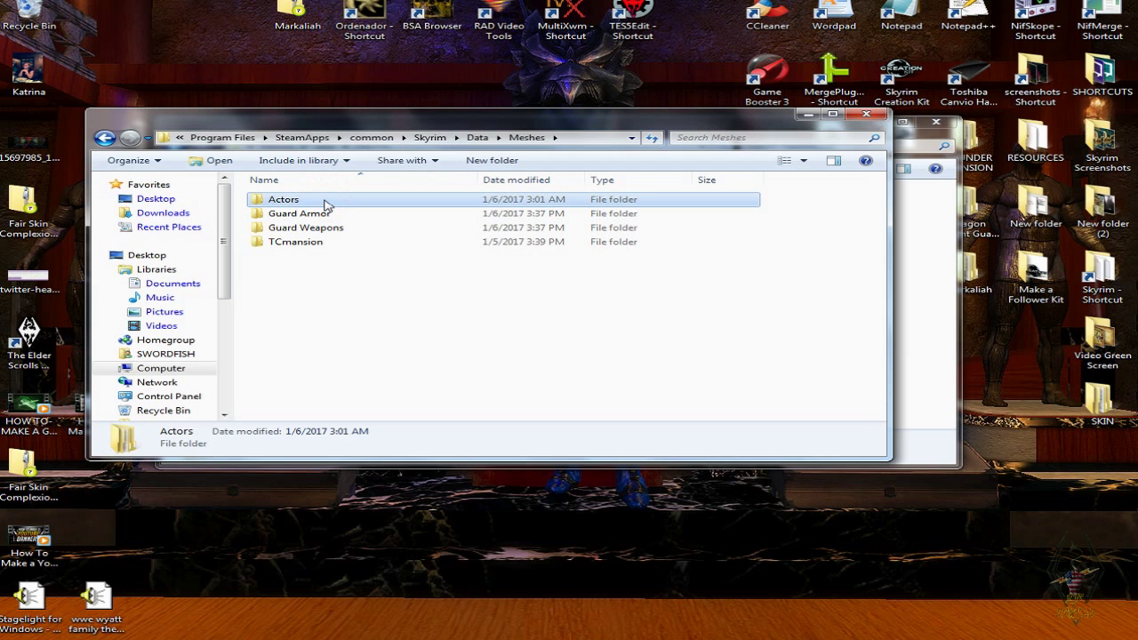
{"action": "right_click", "coordinate": [324, 203]}
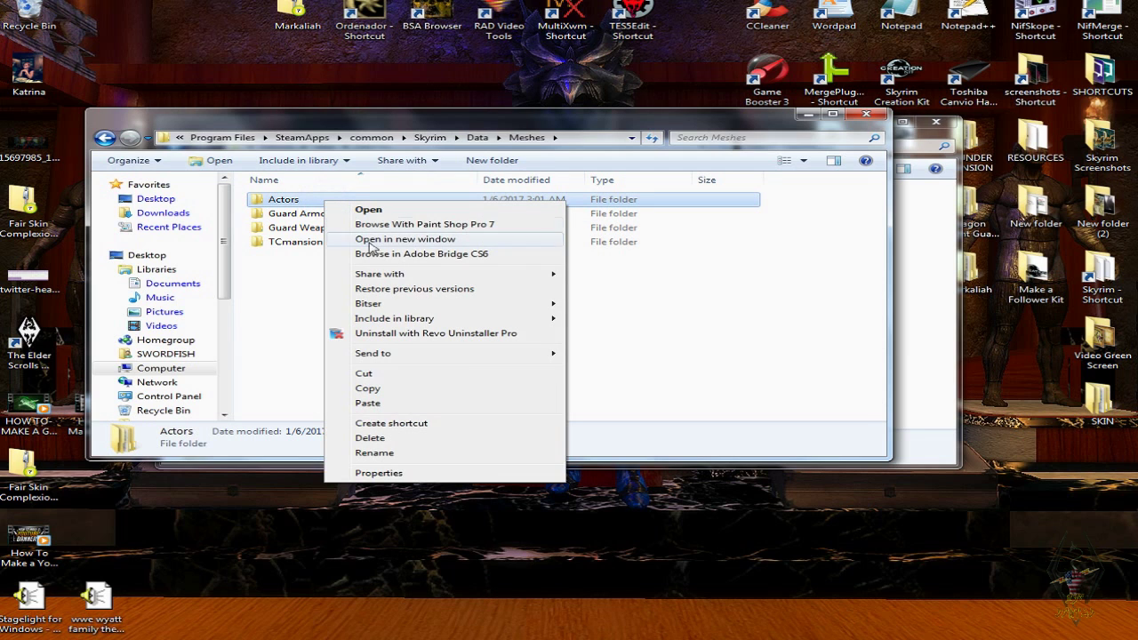
{"action": "left_click", "coordinate": [381, 389]}
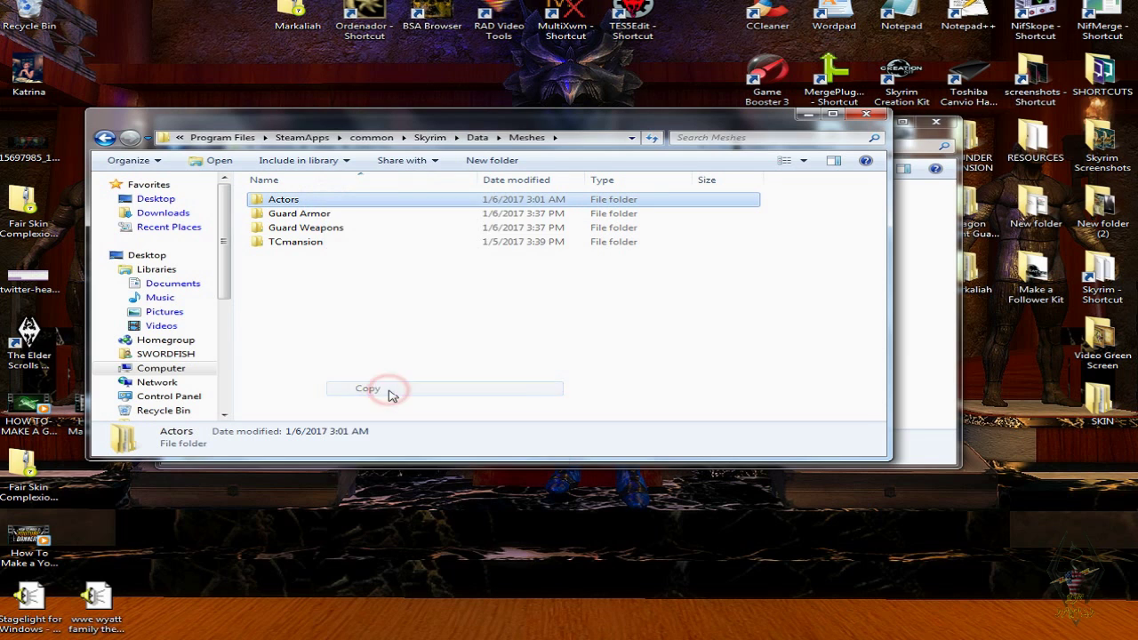
{"action": "left_click", "coordinate": [926, 374]}
{"action": "right_click", "coordinate": [553, 288]}
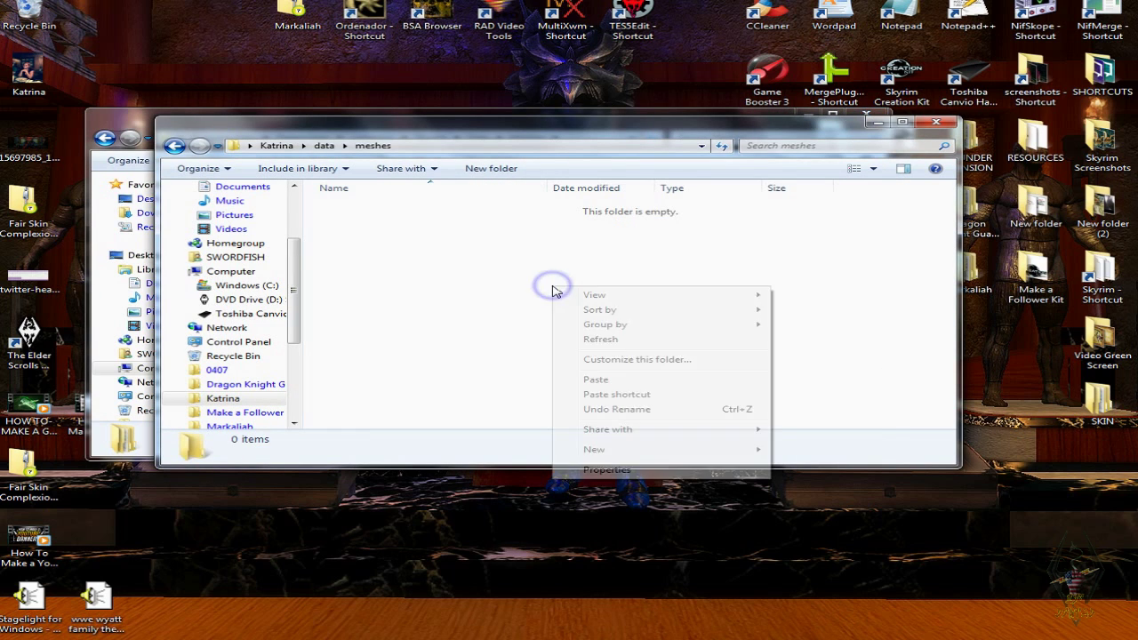
{"action": "left_click", "coordinate": [595, 380]}
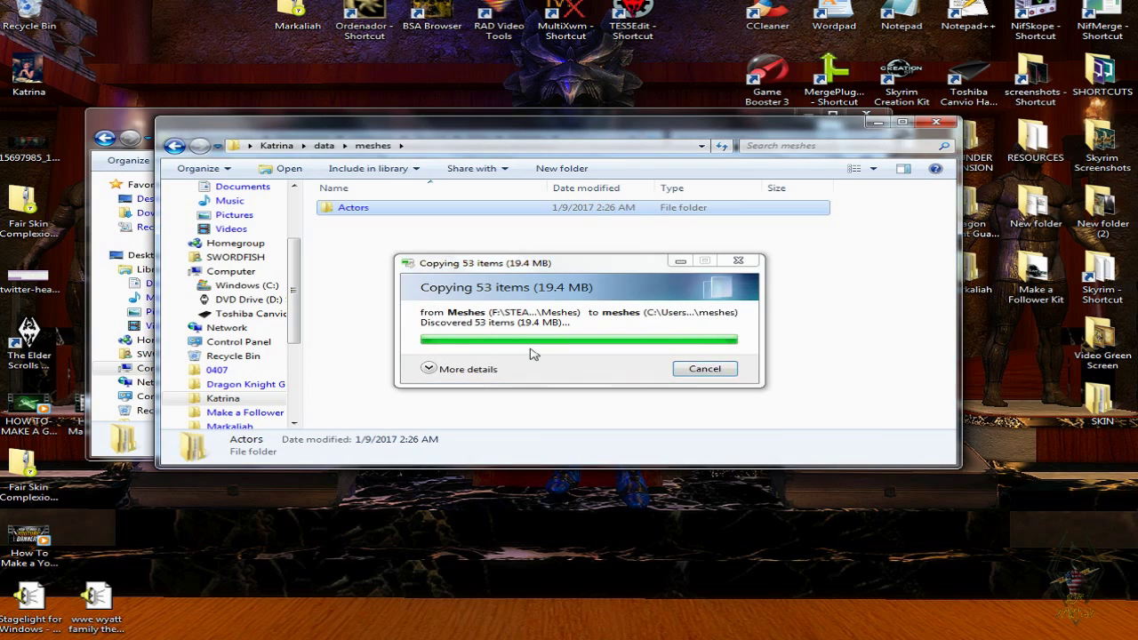
- Check the FaceGeom subfolders in the copied Actors\Character folder and delete the FaceGenData folder
{"action": "double_click", "coordinate": [383, 211]}
{"action": "double_click", "coordinate": [378, 208]}
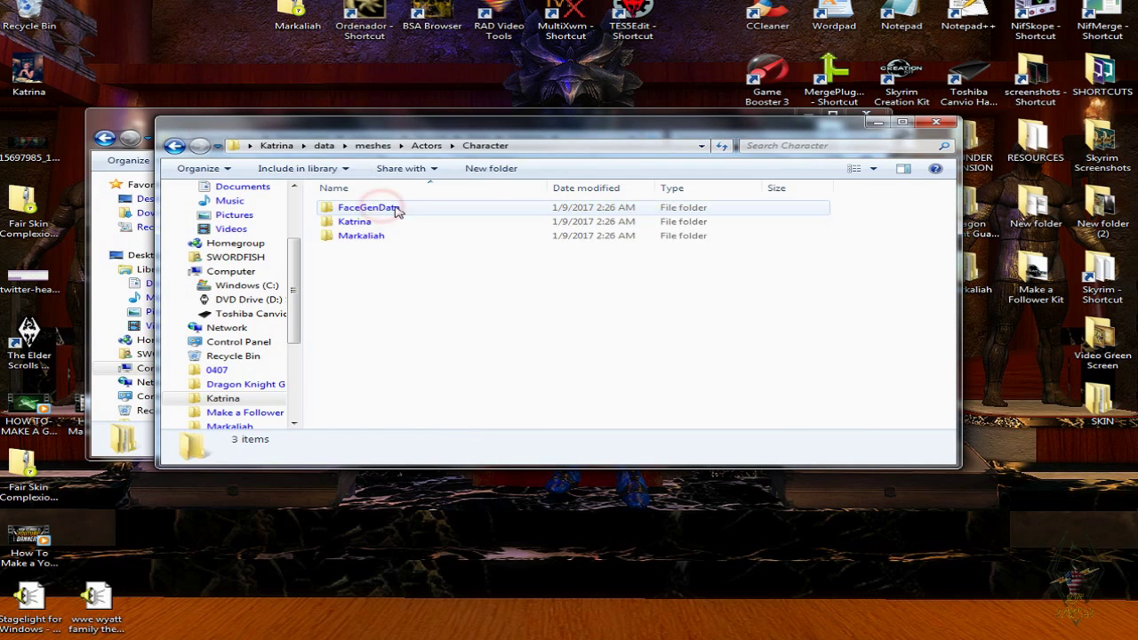
{"action": "double_click", "coordinate": [403, 207]}
{"action": "left_click", "coordinate": [427, 212]}
{"action": "double_click", "coordinate": [427, 211]}
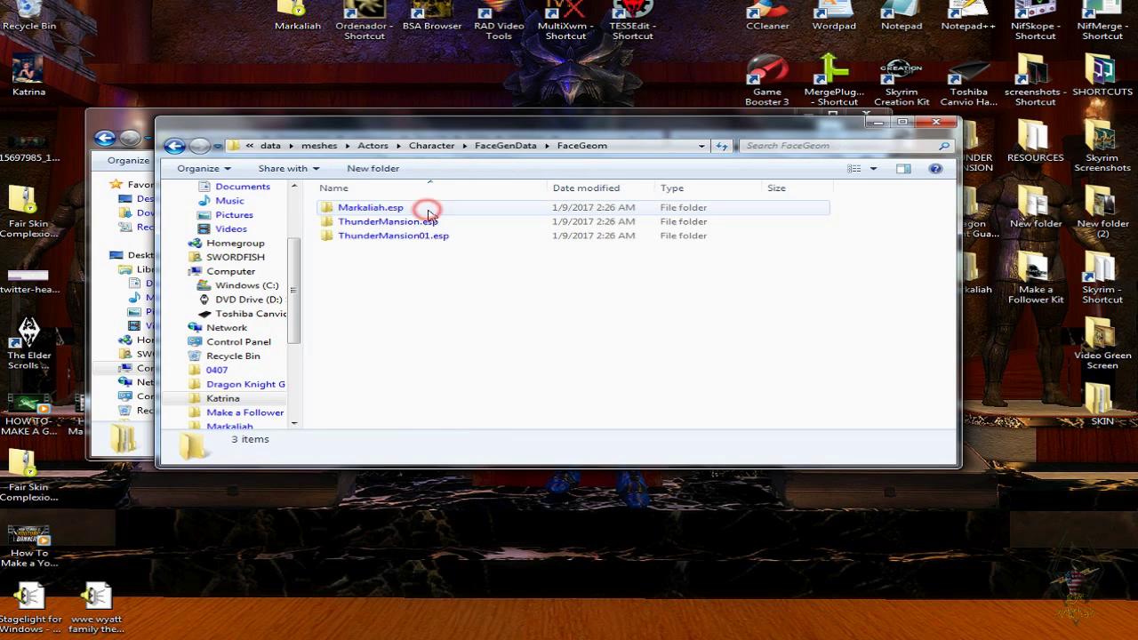
{"action": "left_click", "coordinate": [174, 147]}
{"action": "left_click", "coordinate": [174, 147]}
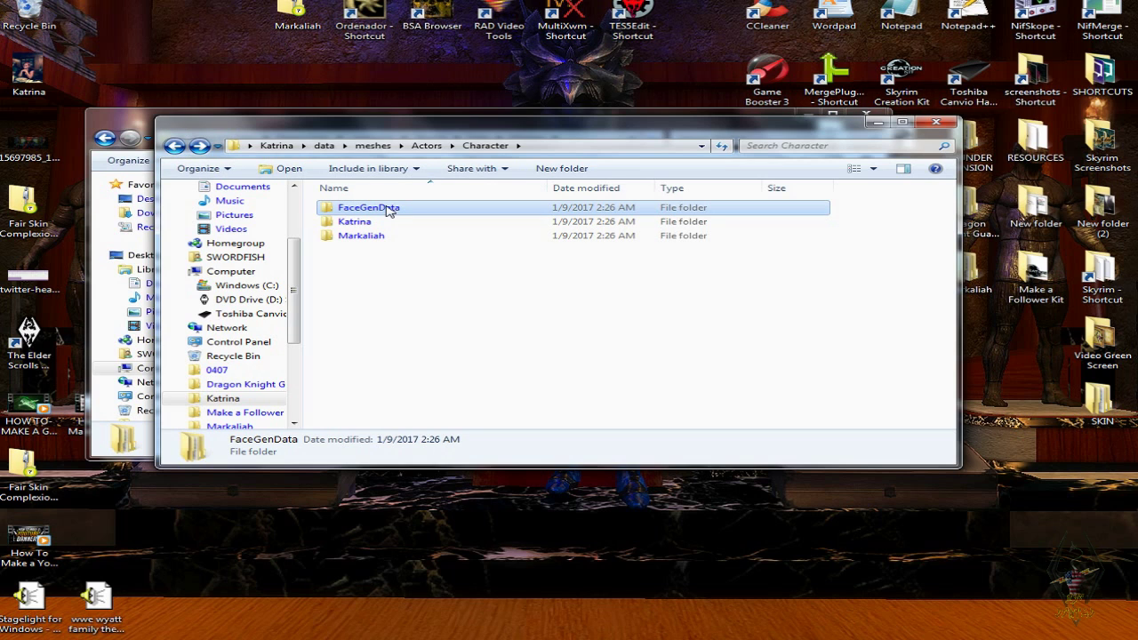
{"action": "key", "text": "Delete"}
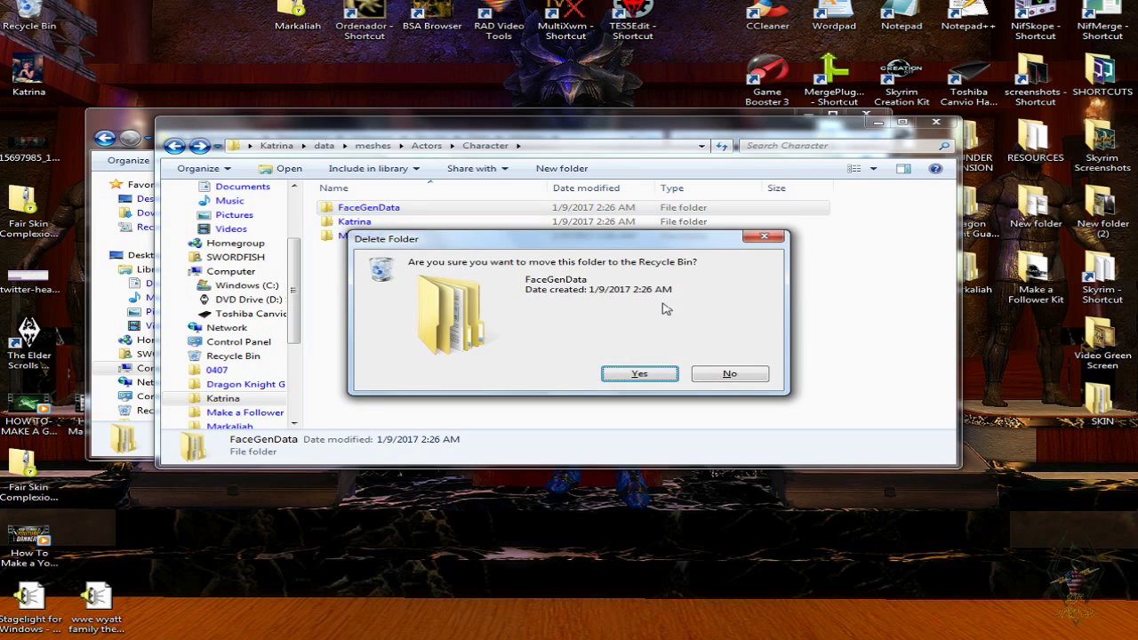
{"action": "left_click", "coordinate": [639, 374]}
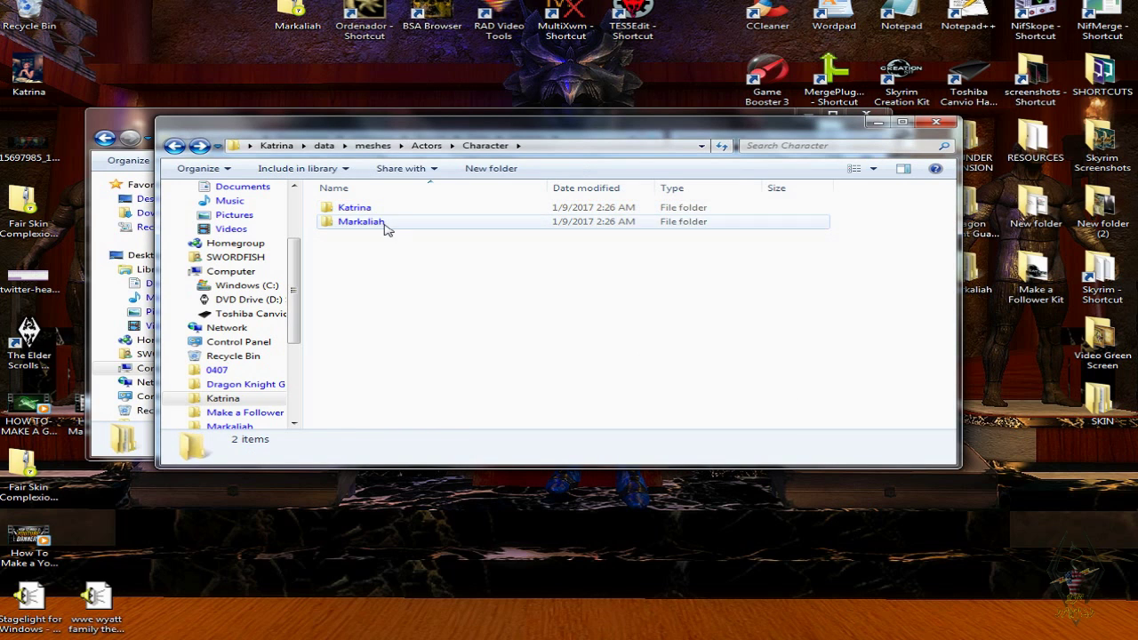
- Delete the Markaliah folder from the copied Character folder and open the remaining Katrina folder to check its files
{"action": "left_click", "coordinate": [384, 222]}
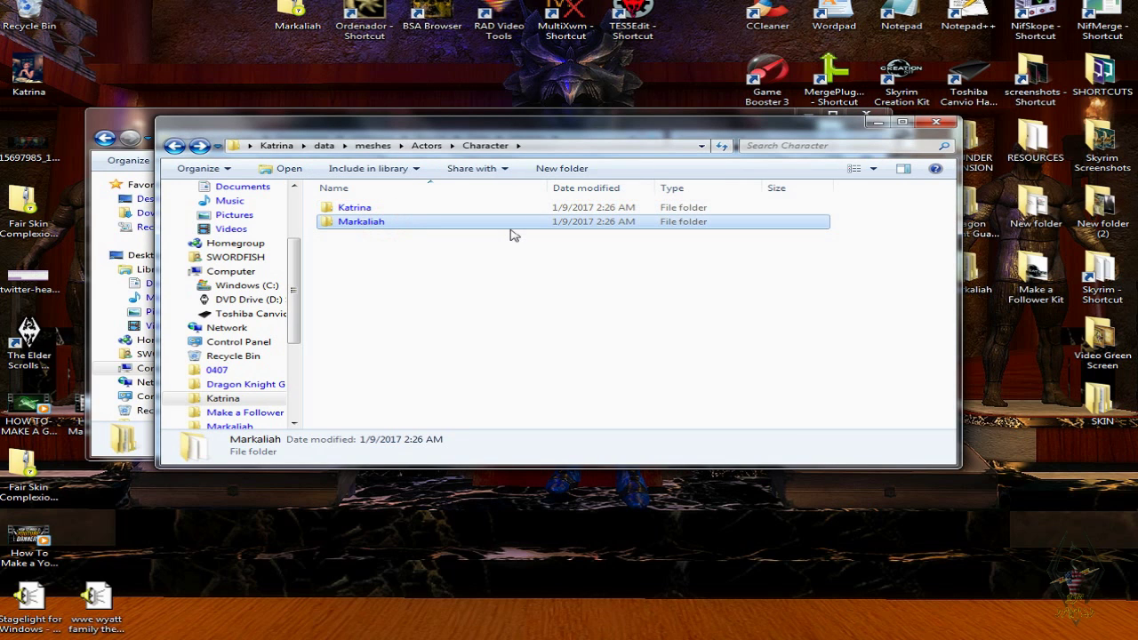
{"action": "key", "text": "Delete"}
{"action": "left_click", "coordinate": [639, 373]}
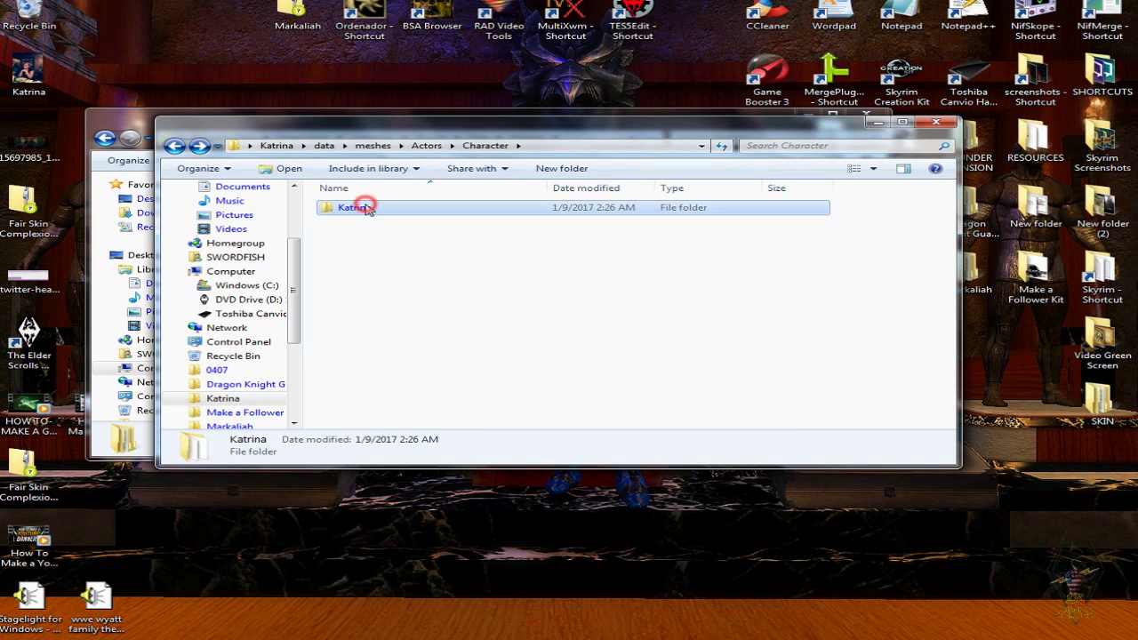
{"action": "double_click", "coordinate": [367, 208]}
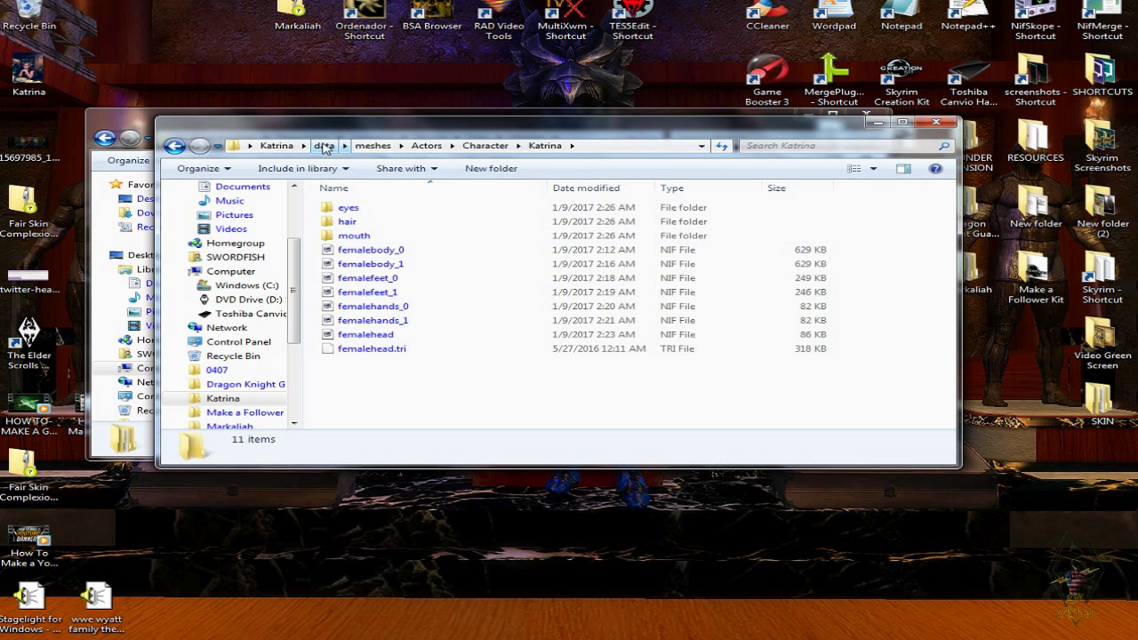
- Create a folder named armor in the meshes folder of the desktop Katrina package
{"action": "left_click", "coordinate": [372, 145]}
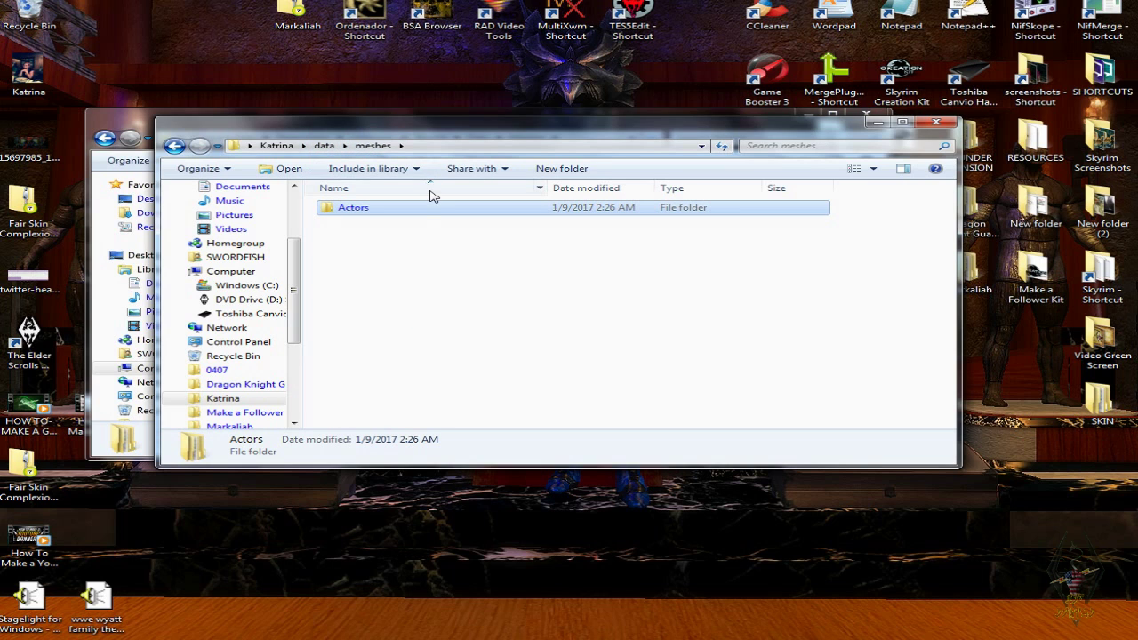
{"action": "left_click_drag", "start_coordinate": [409, 136], "coordinate": [539, 185]}
{"action": "left_click", "coordinate": [487, 116]}
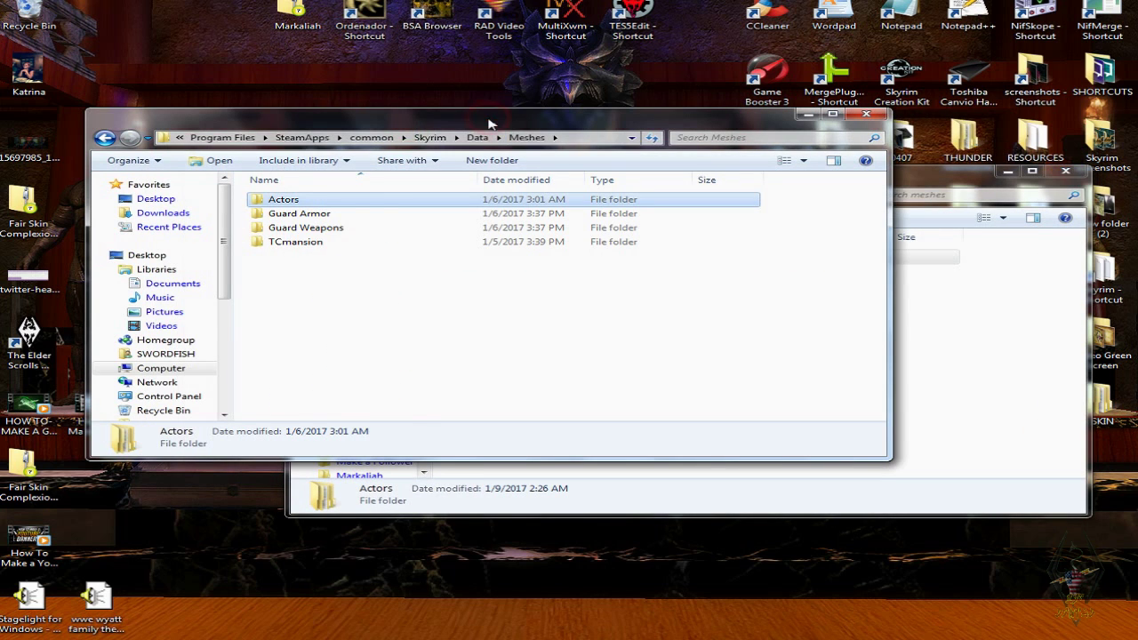
{"action": "left_click", "coordinate": [314, 215]}
{"action": "left_click", "coordinate": [1036, 378]}
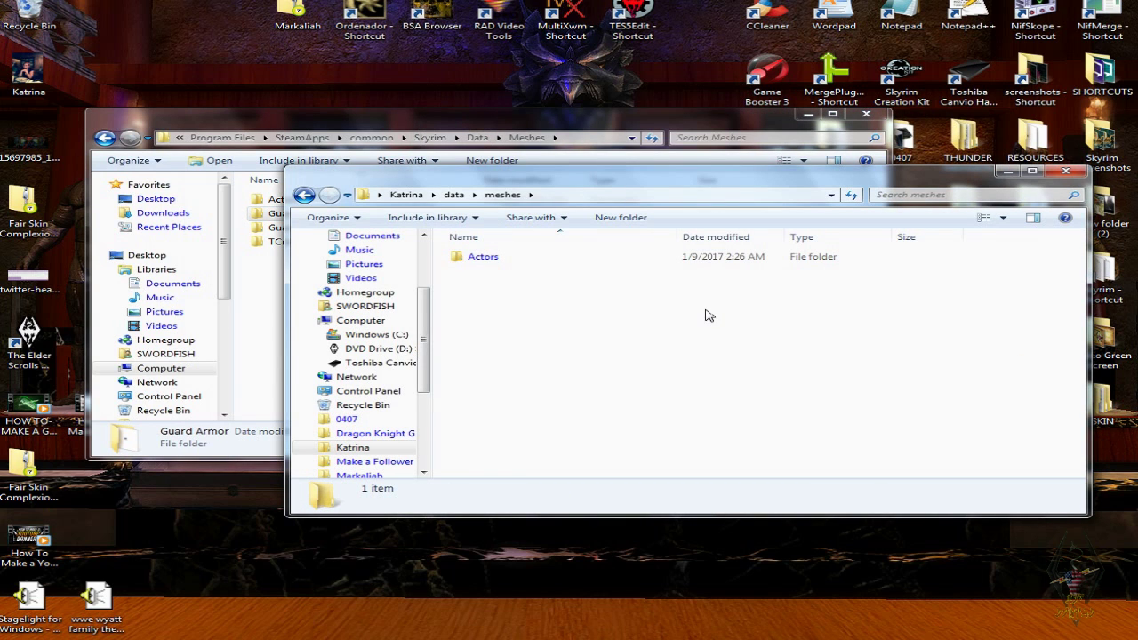
{"action": "left_click", "coordinate": [629, 219]}
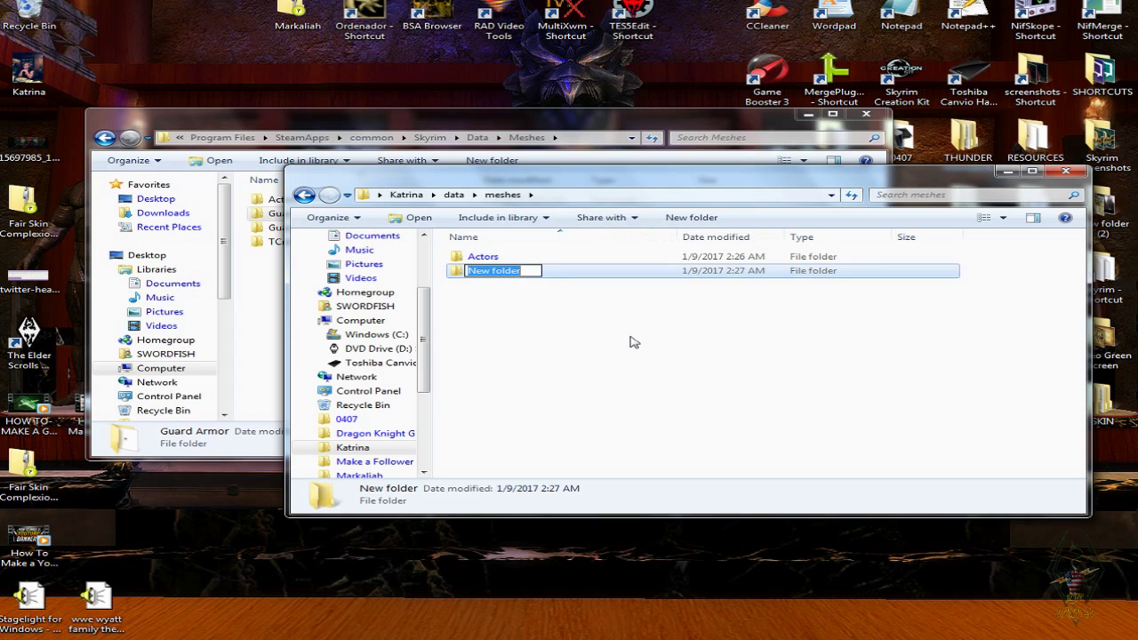
{"action": "type", "text": "armor"}
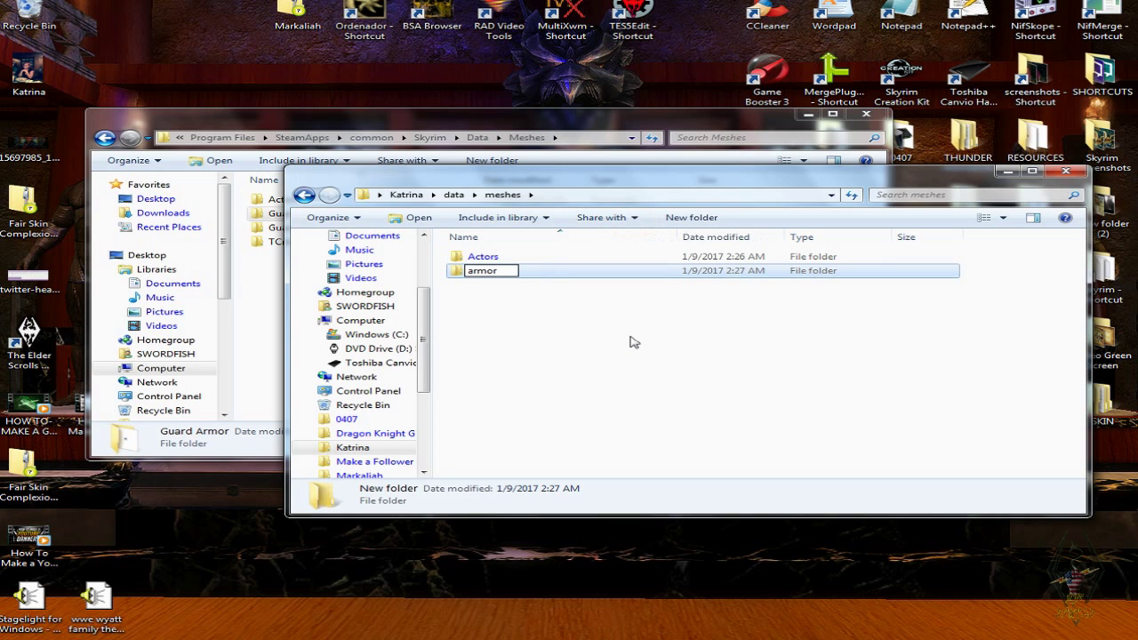
{"action": "left_click", "coordinate": [631, 337]}
- Add a folder named weapons beside the armor folder in the package's meshes folder
{"action": "left_click", "coordinate": [638, 219]}
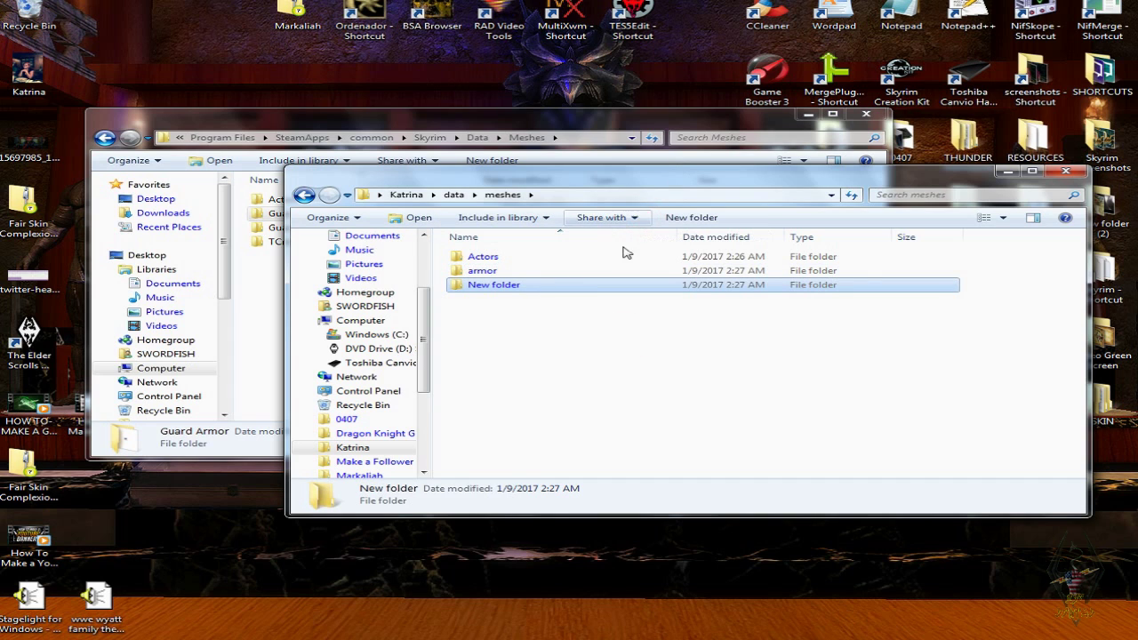
{"action": "left_click", "coordinate": [564, 287]}
{"action": "left_click", "coordinate": [564, 287]}
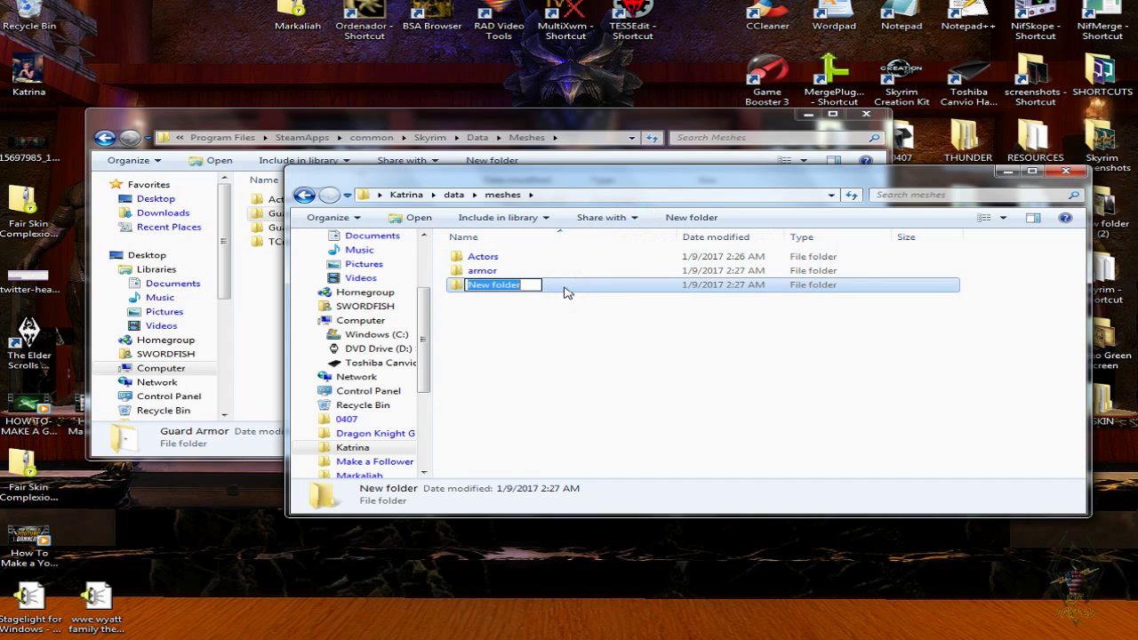
{"action": "type", "text": "weap"}
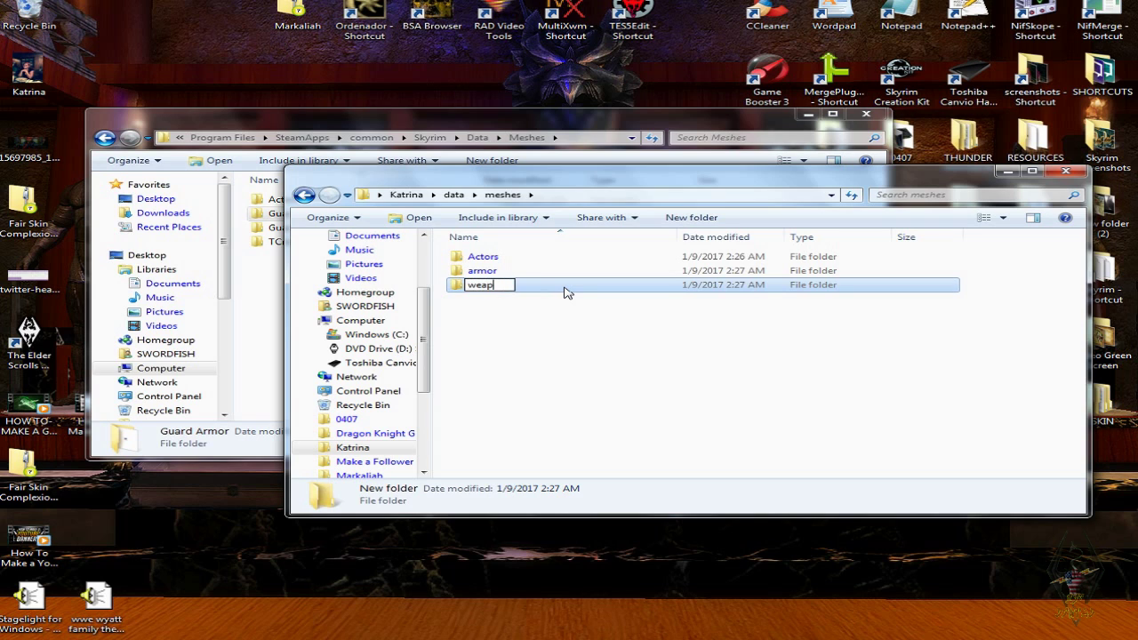
{"action": "type", "text": "ons"}
{"action": "left_click", "coordinate": [582, 356]}
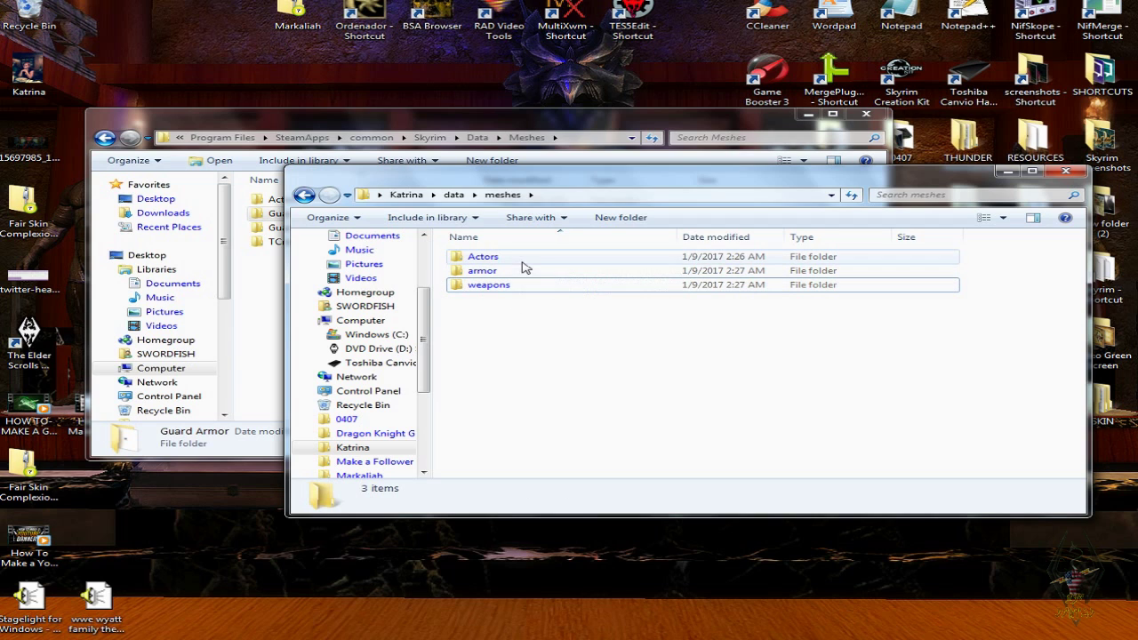
- Open the textures folder inside the Katrina package's data folder
{"action": "left_click", "coordinate": [454, 195]}
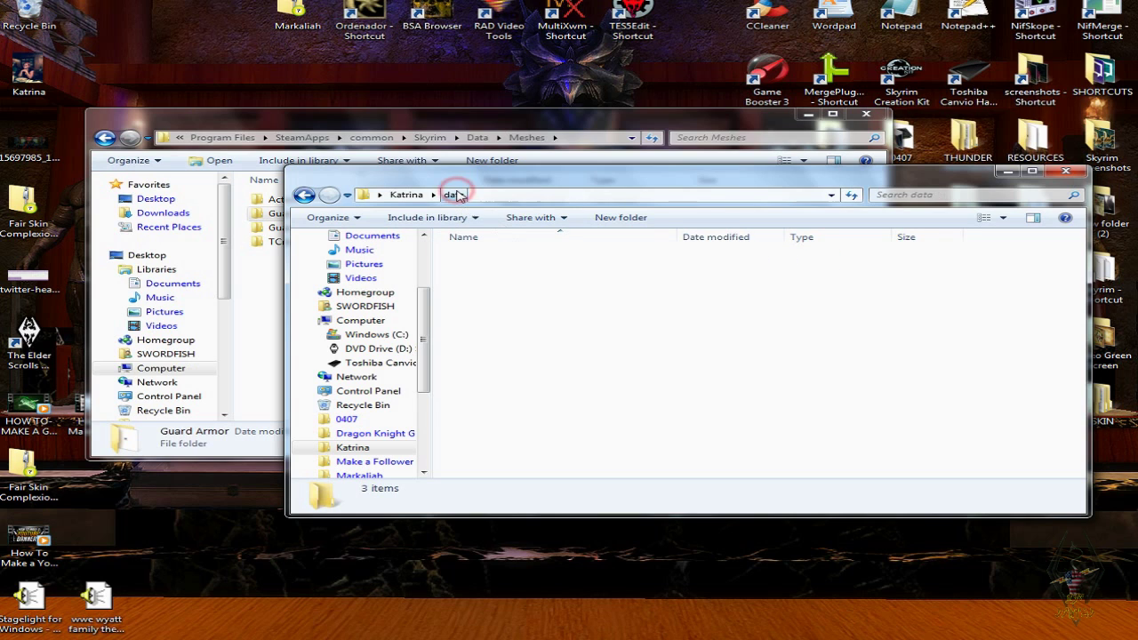
{"action": "double_click", "coordinate": [522, 272]}
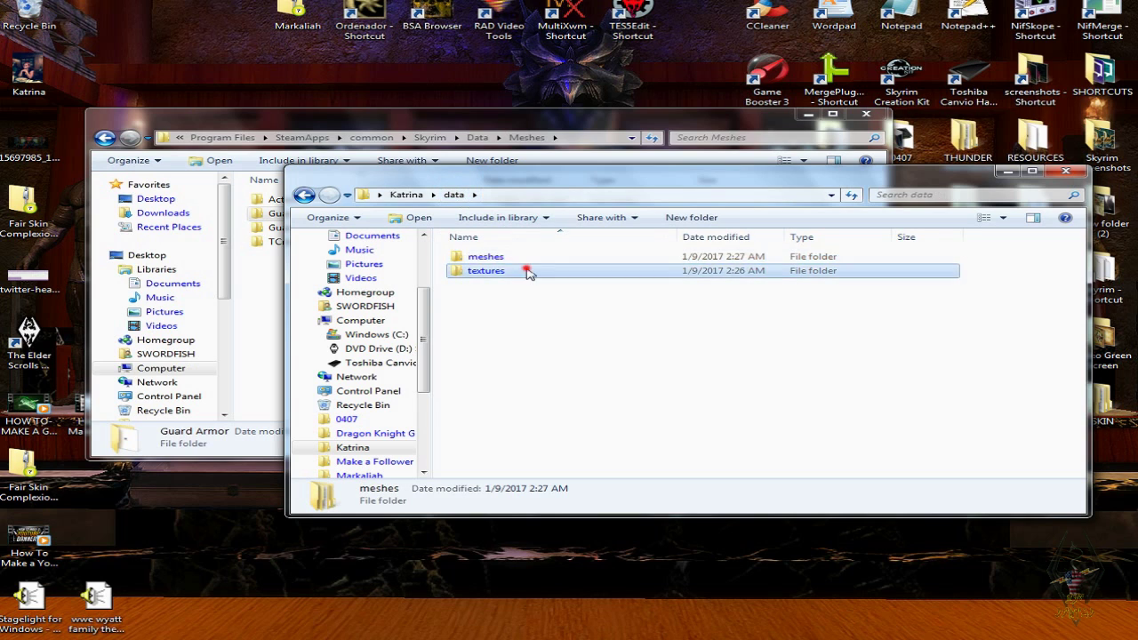
{"action": "left_click", "coordinate": [632, 221]}
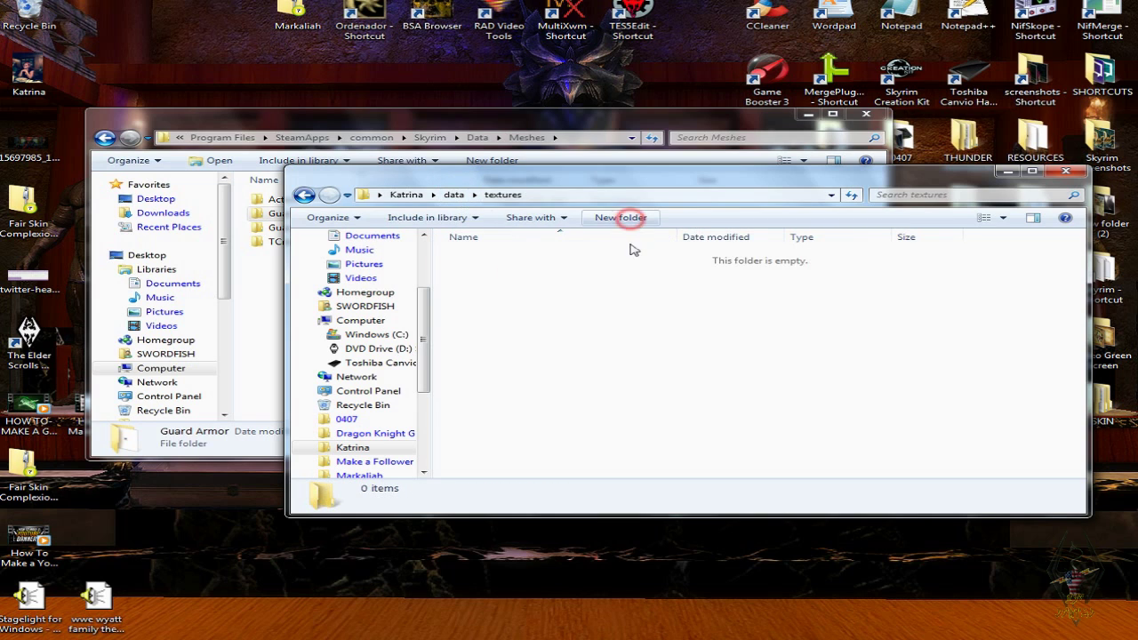
{"action": "key", "text": "BackSpace"}
{"action": "left_click", "coordinate": [598, 286]}
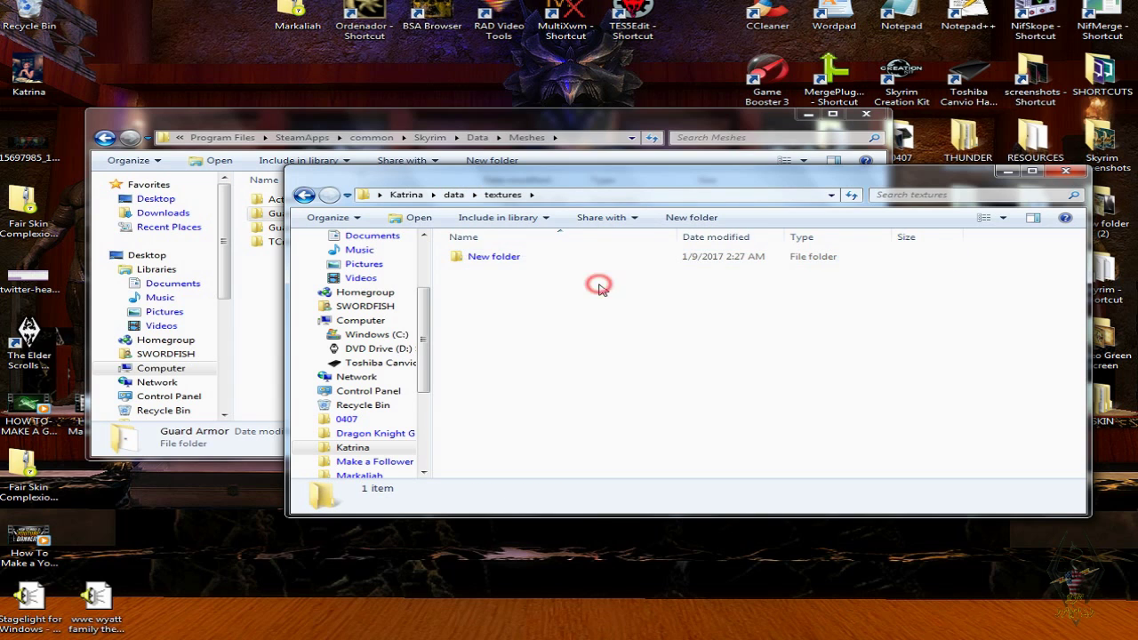
{"action": "right_click", "coordinate": [594, 260]}
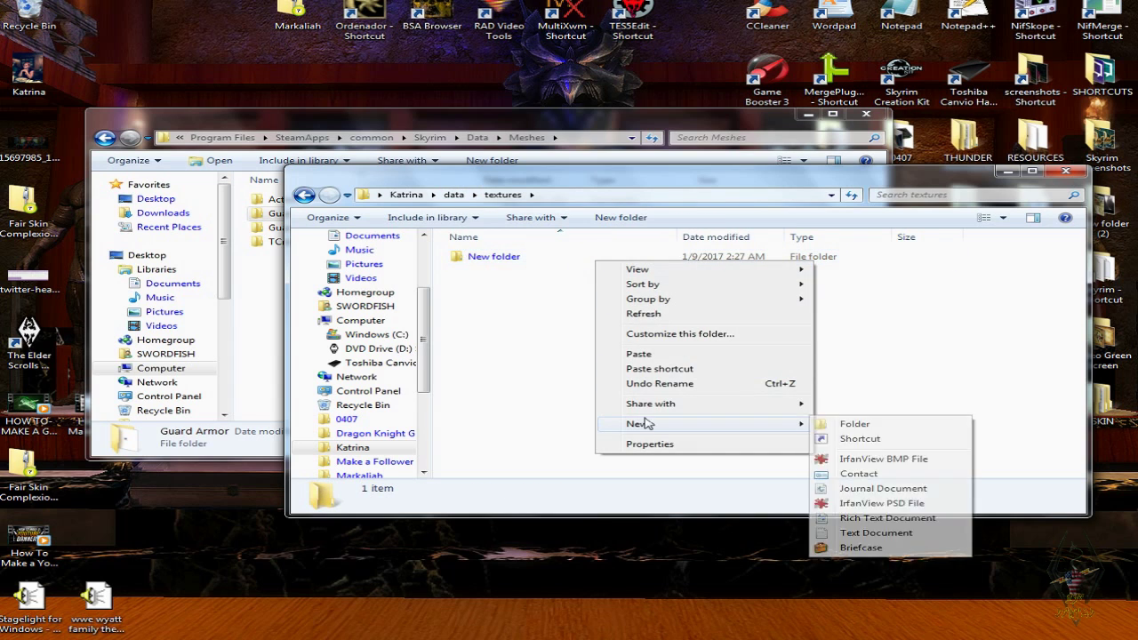
{"action": "mouse_move", "coordinate": [655, 410]}
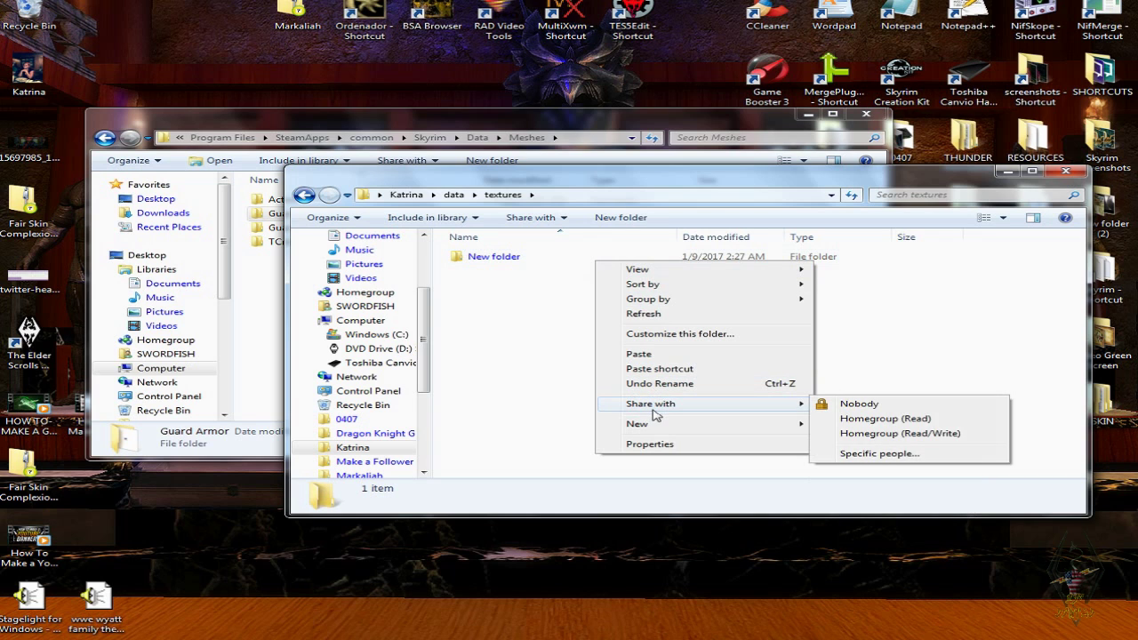
{"action": "left_click", "coordinate": [526, 262]}
{"action": "right_click", "coordinate": [524, 259]}
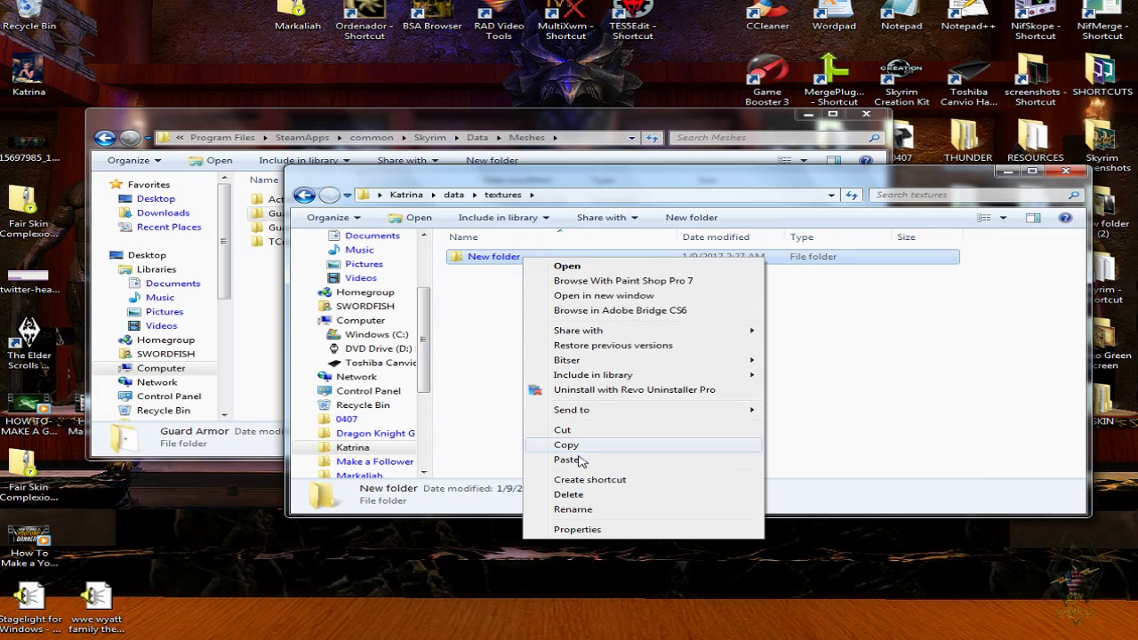
{"action": "left_click", "coordinate": [576, 494]}
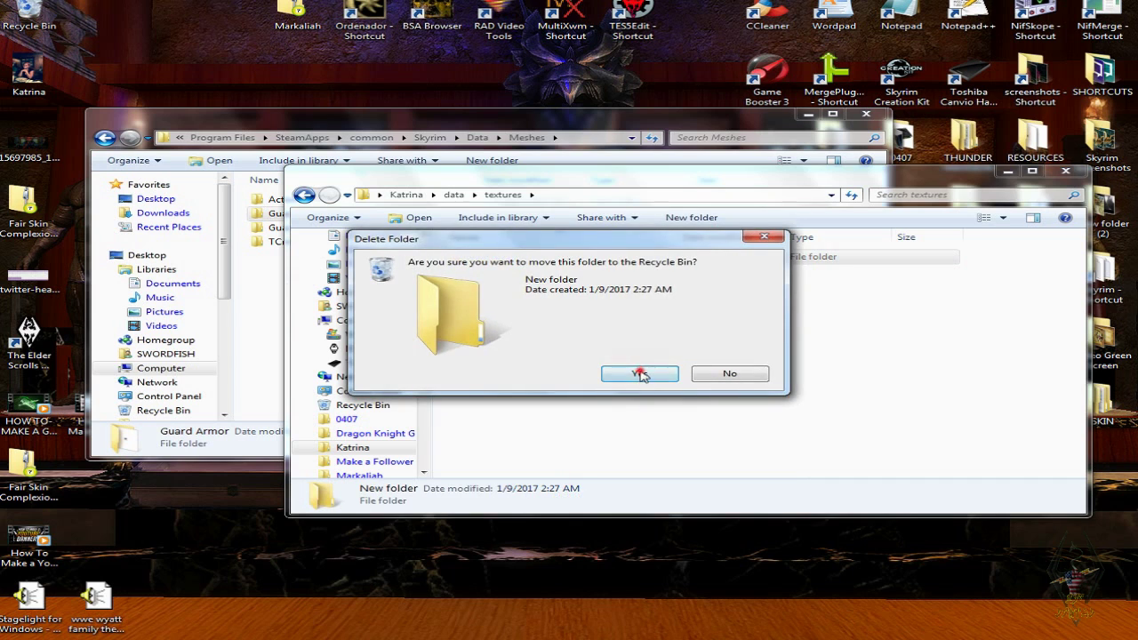
{"action": "left_click", "coordinate": [639, 373]}
- Copy the Actors folder from Skyrim's Data\Textures folder into the textures folder of the desktop Katrina package
{"action": "left_click", "coordinate": [472, 119]}
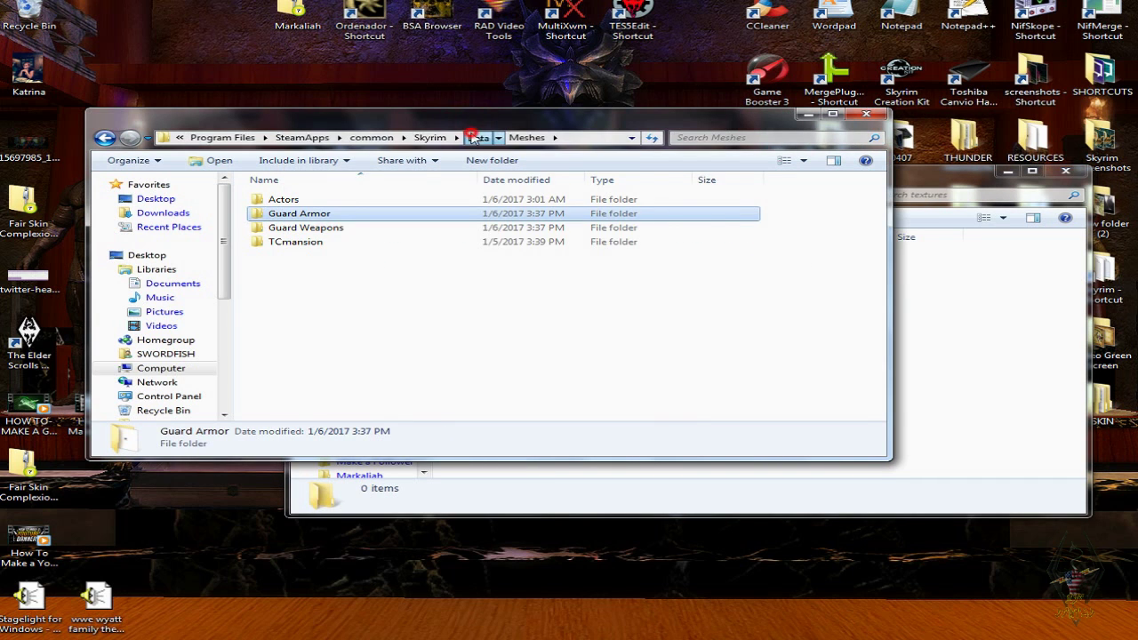
{"action": "left_click", "coordinate": [477, 137]}
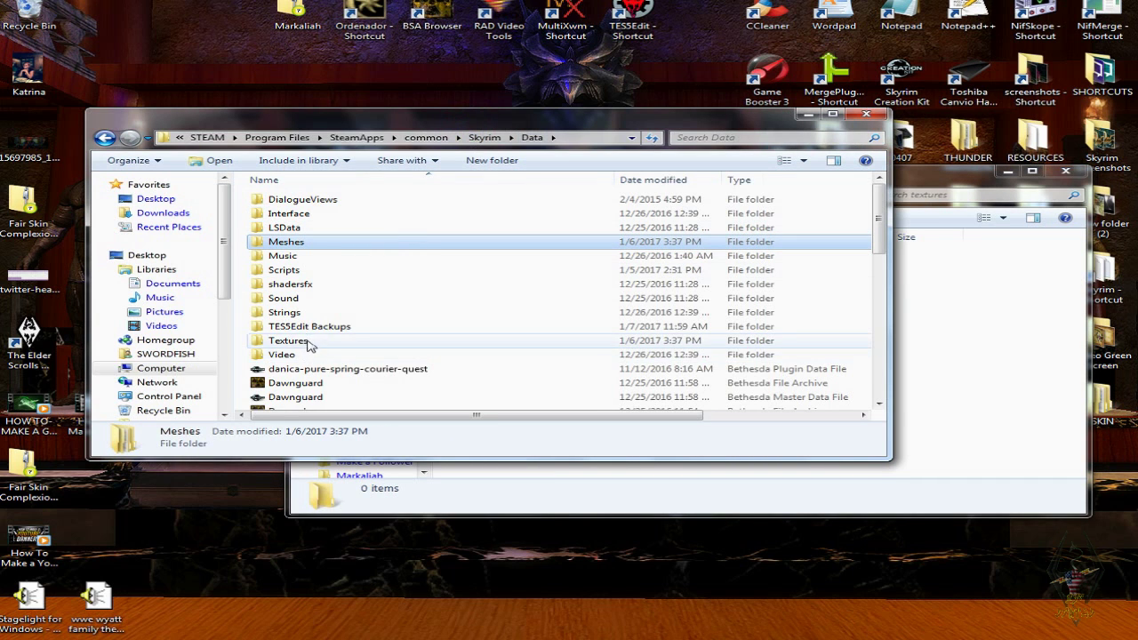
{"action": "double_click", "coordinate": [302, 340]}
{"action": "right_click", "coordinate": [317, 199]}
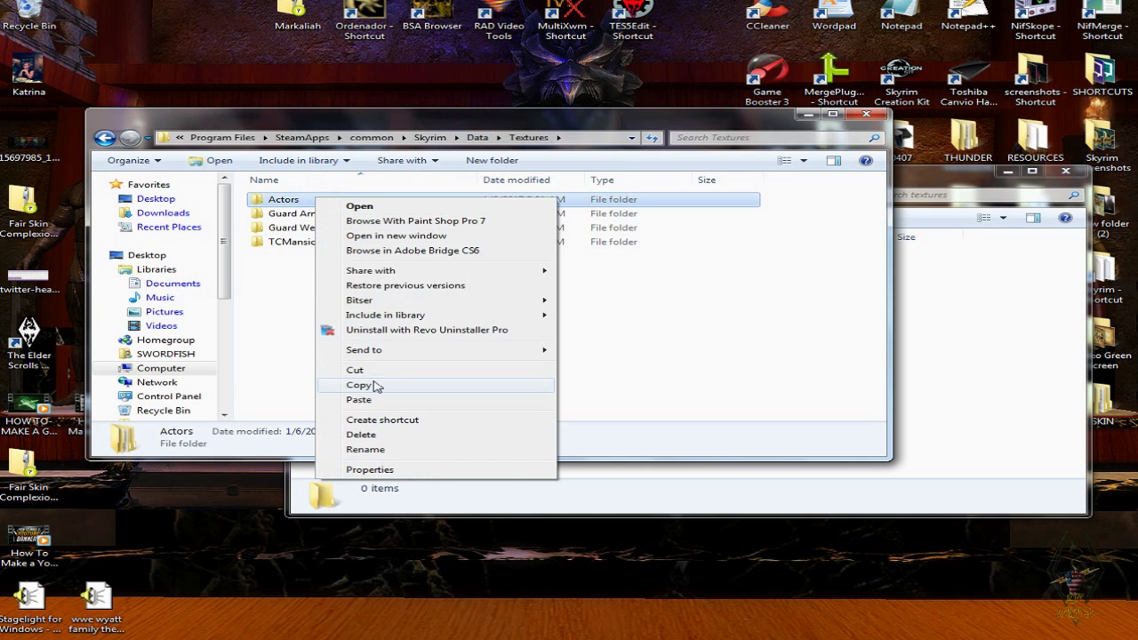
{"action": "left_click", "coordinate": [373, 384]}
{"action": "left_click", "coordinate": [940, 416]}
{"action": "right_click", "coordinate": [677, 355]}
{"action": "left_click", "coordinate": [722, 448]}
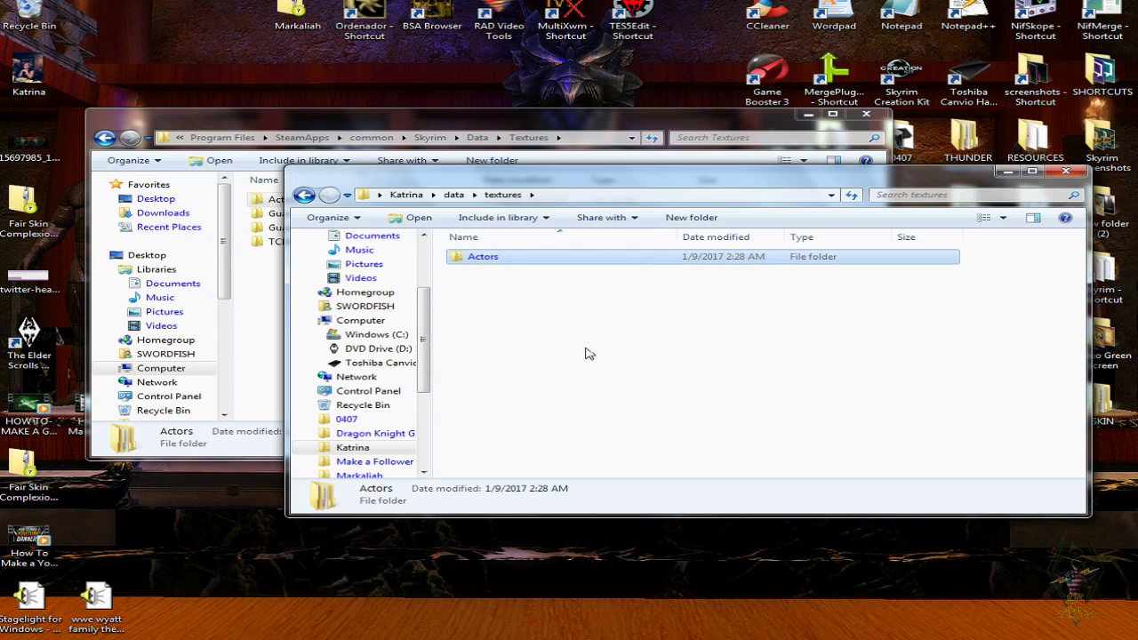
- Delete the FaceGenData folder from the copied Actors\Character folder in the package's textures
{"action": "double_click", "coordinate": [510, 258]}
{"action": "double_click", "coordinate": [509, 258]}
{"action": "left_click", "coordinate": [520, 260]}
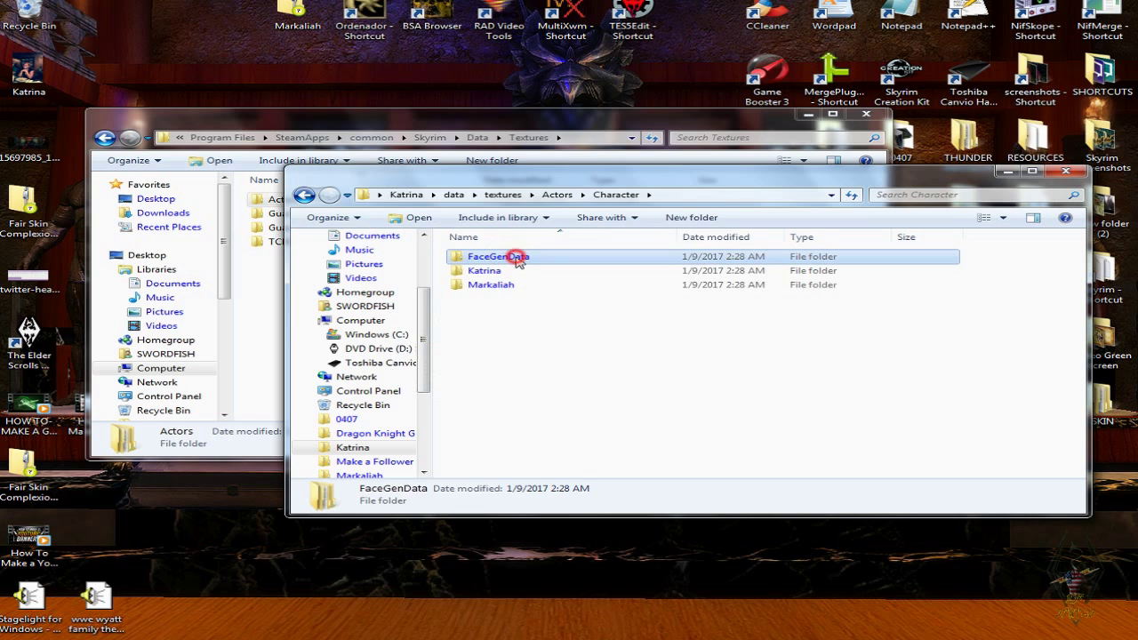
{"action": "key", "text": "Delete"}
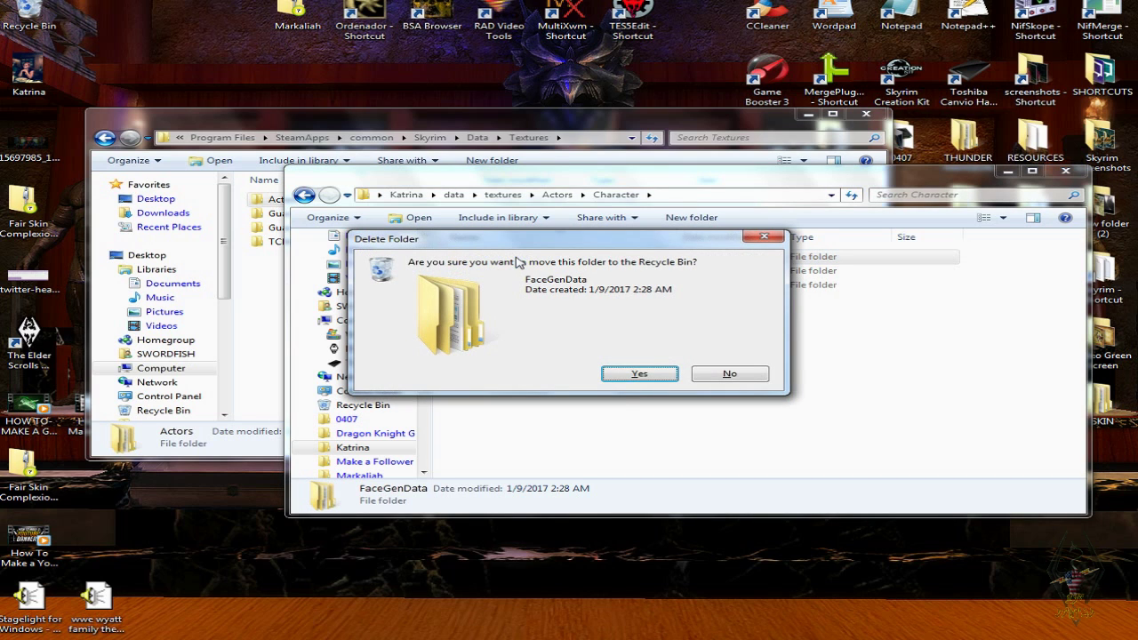
{"action": "left_click", "coordinate": [639, 373]}
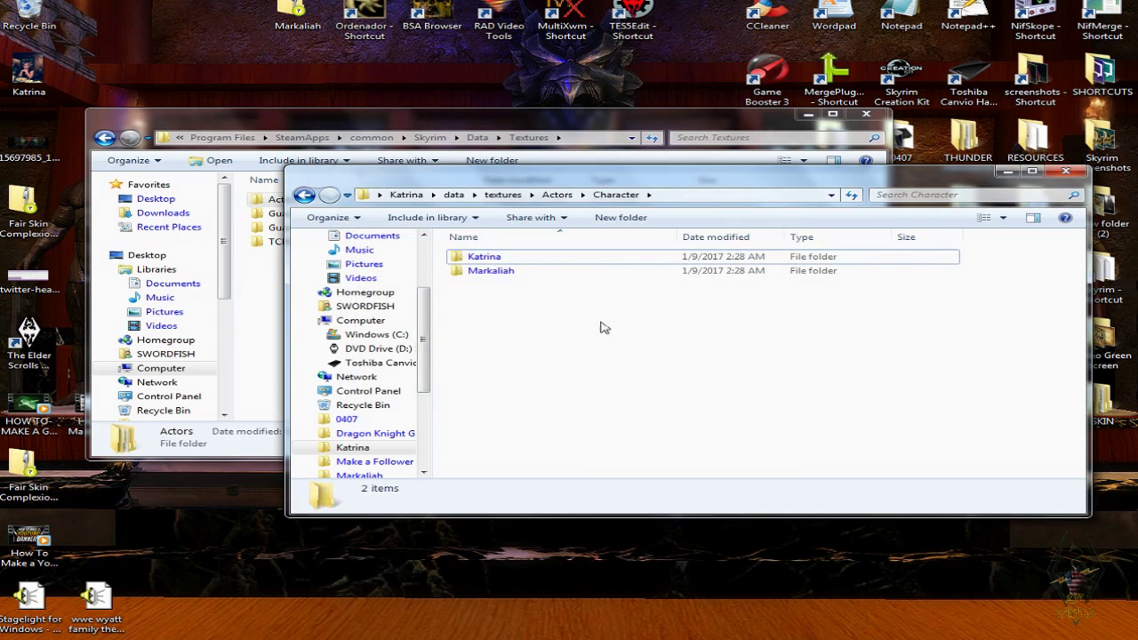
- Delete the Markaliah folder from the textures' Character folder and open the remaining Katrina folder to check its texture files
{"action": "left_click", "coordinate": [503, 277]}
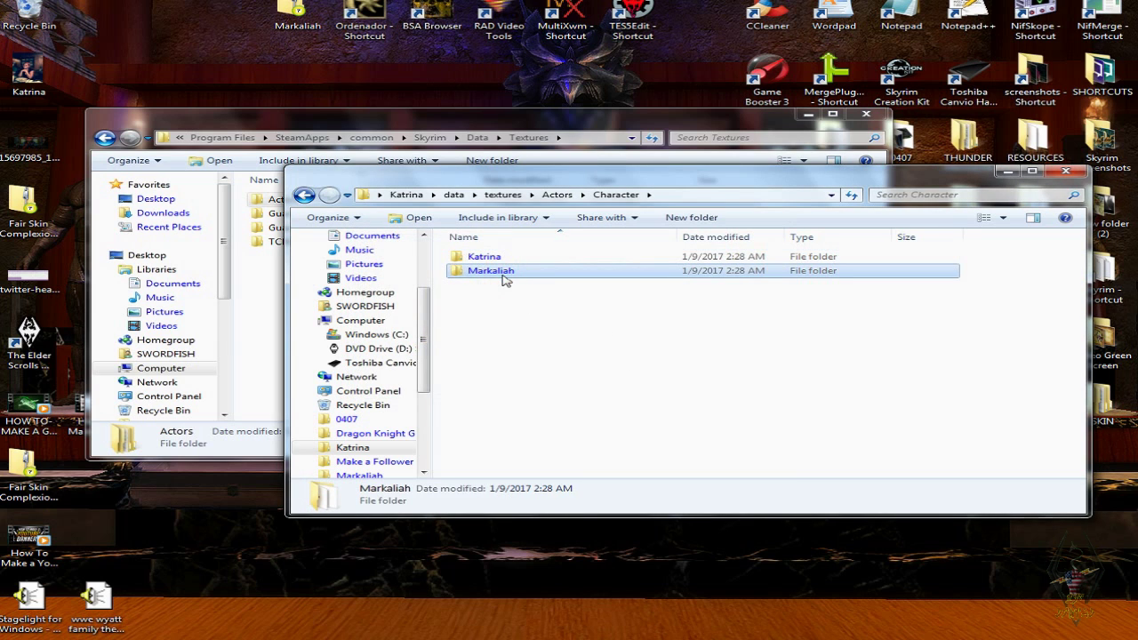
{"action": "key", "text": "Delete"}
{"action": "left_click", "coordinate": [622, 376]}
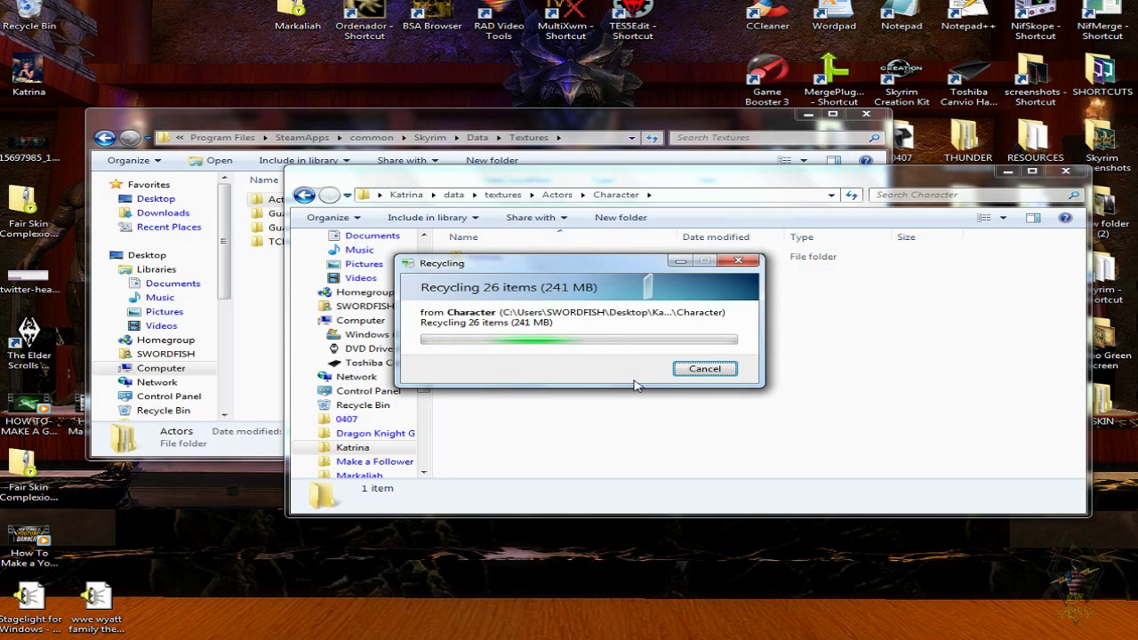
{"action": "double_click", "coordinate": [518, 257]}
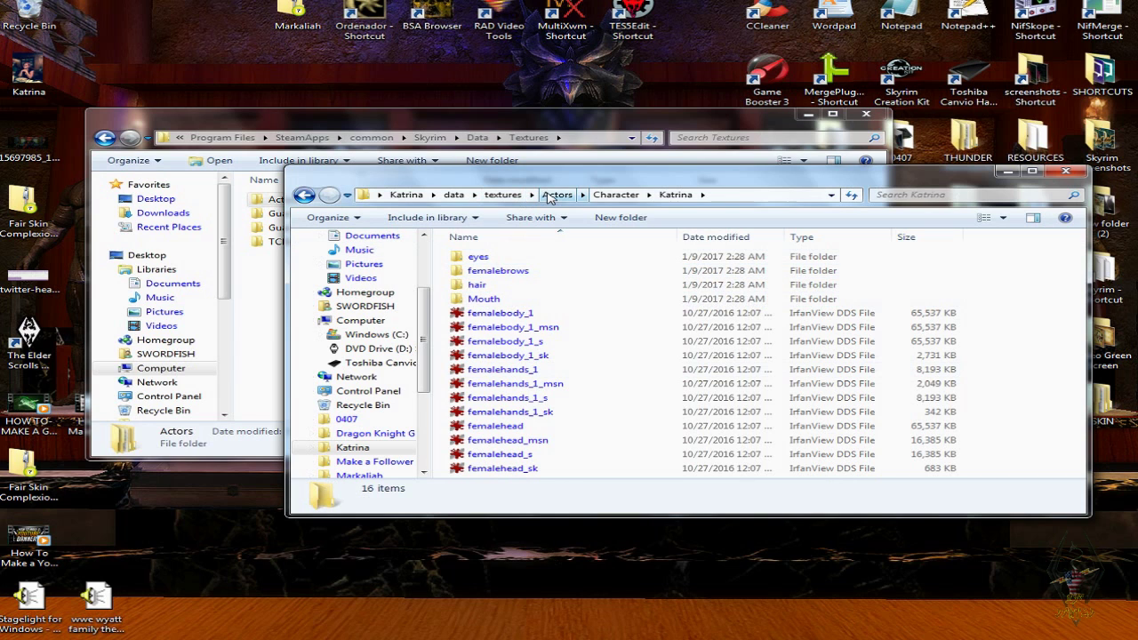
- Delete the armor and weapons folders from the Katrina package's meshes folder
{"action": "left_click", "coordinate": [453, 194]}
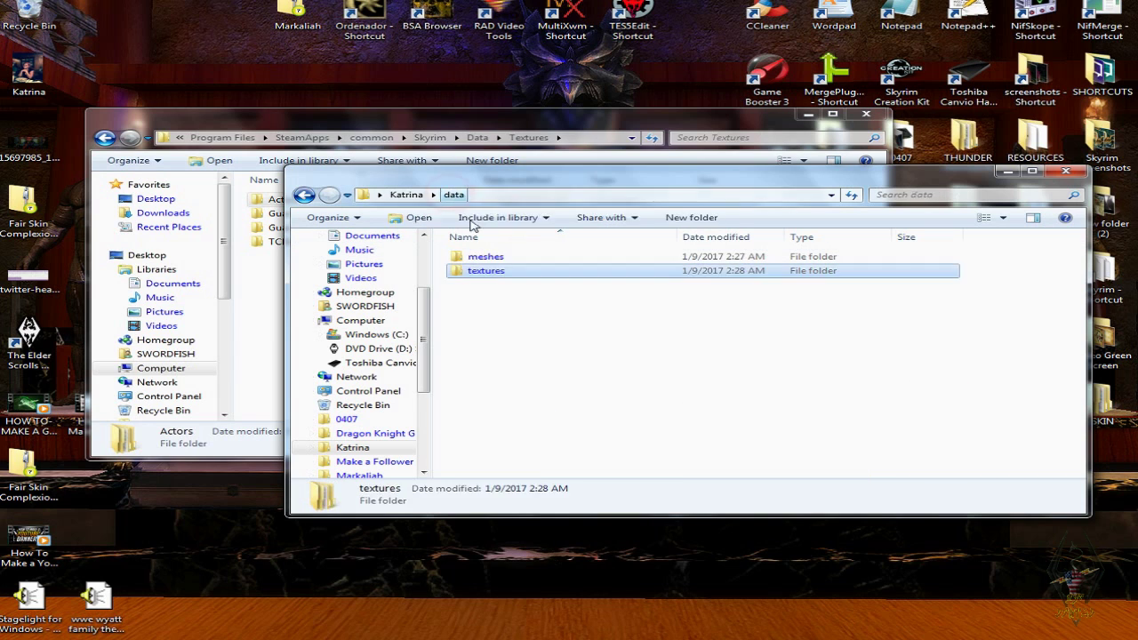
{"action": "double_click", "coordinate": [488, 258]}
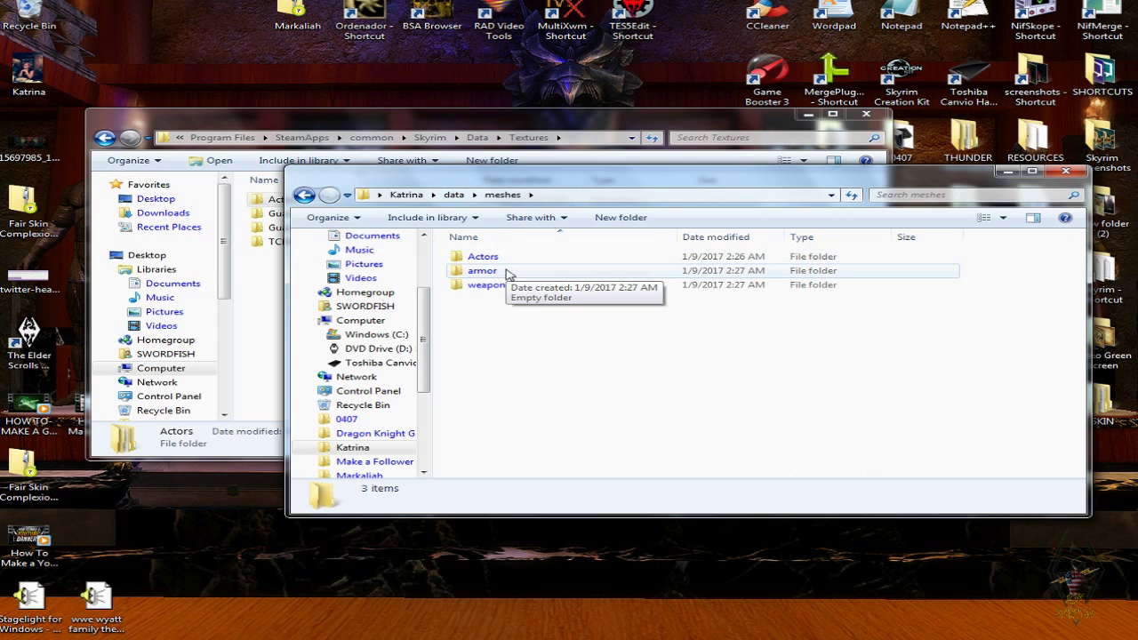
{"action": "left_click", "coordinate": [508, 272]}
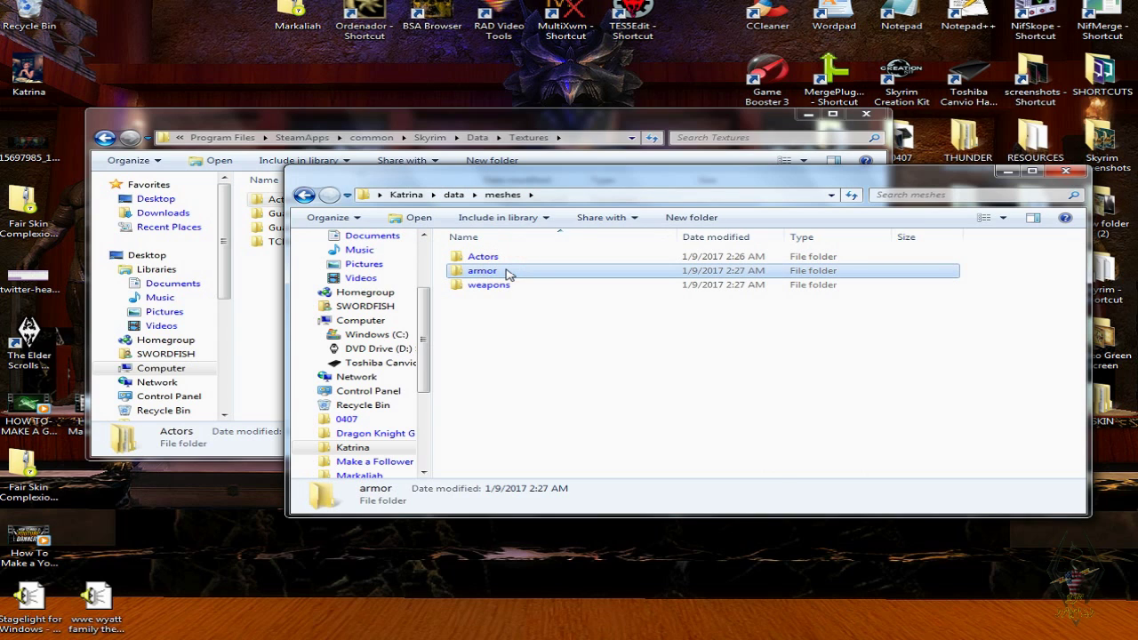
{"action": "left_click", "coordinate": [516, 286], "text": "ctrl"}
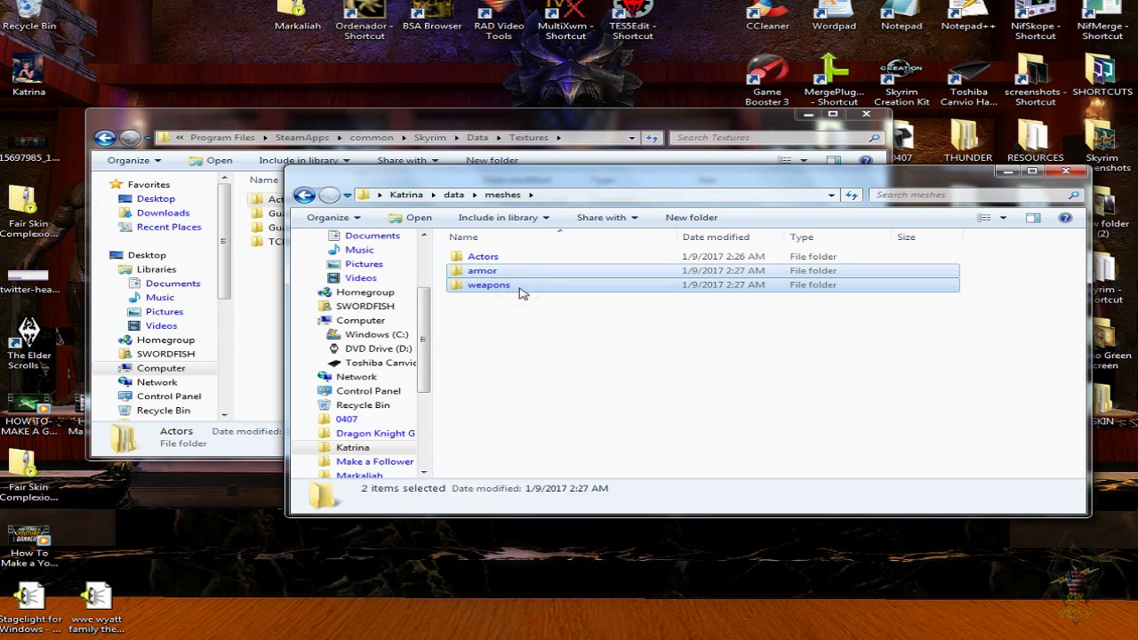
{"action": "key", "text": "Delete"}
{"action": "left_click", "coordinate": [611, 331]}
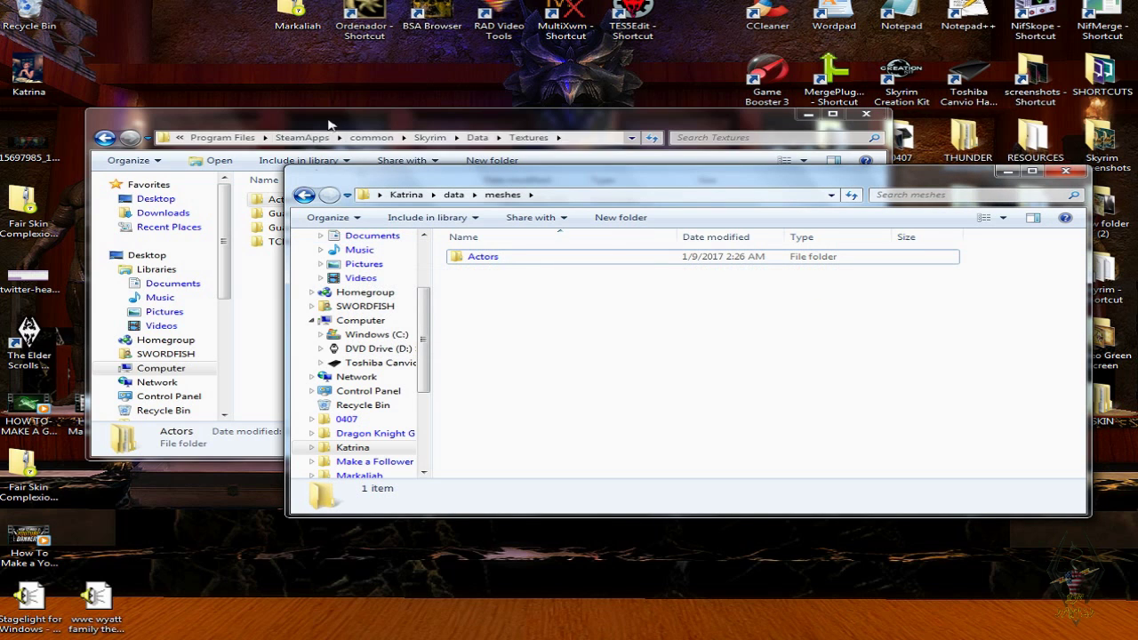
- Copy the Guard Armor and Guard Weapons folders from Skyrim's Data\Meshes folder into the Katrina package's meshes folder
{"action": "left_click", "coordinate": [336, 124]}
{"action": "left_click", "coordinate": [304, 219]}
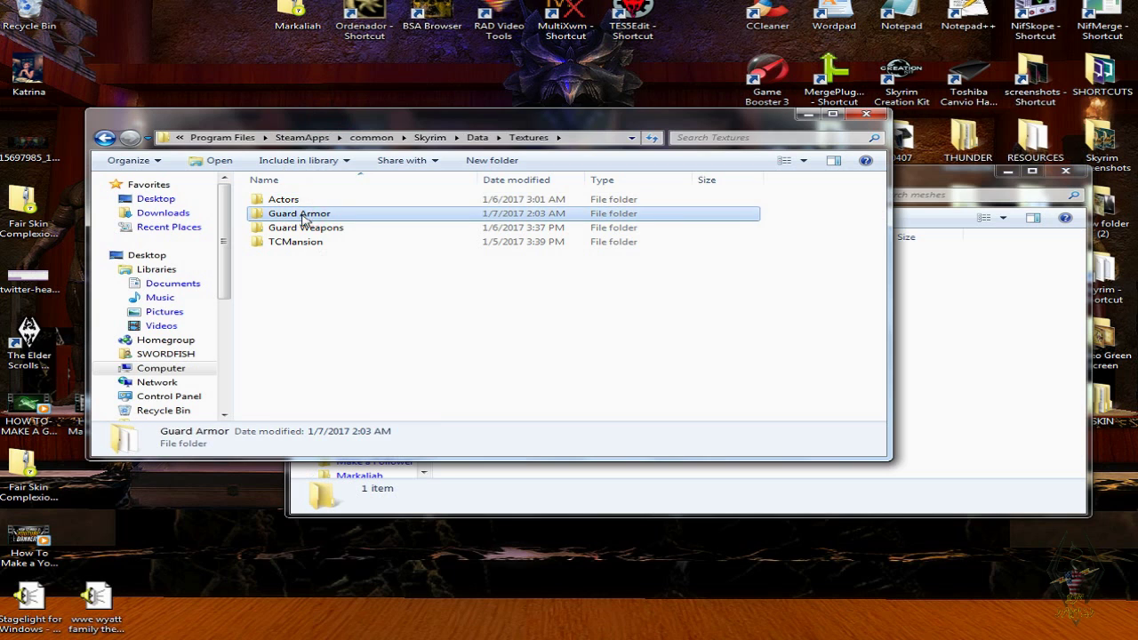
{"action": "left_click", "coordinate": [478, 137]}
{"action": "double_click", "coordinate": [302, 242]}
{"action": "left_click", "coordinate": [318, 214]}
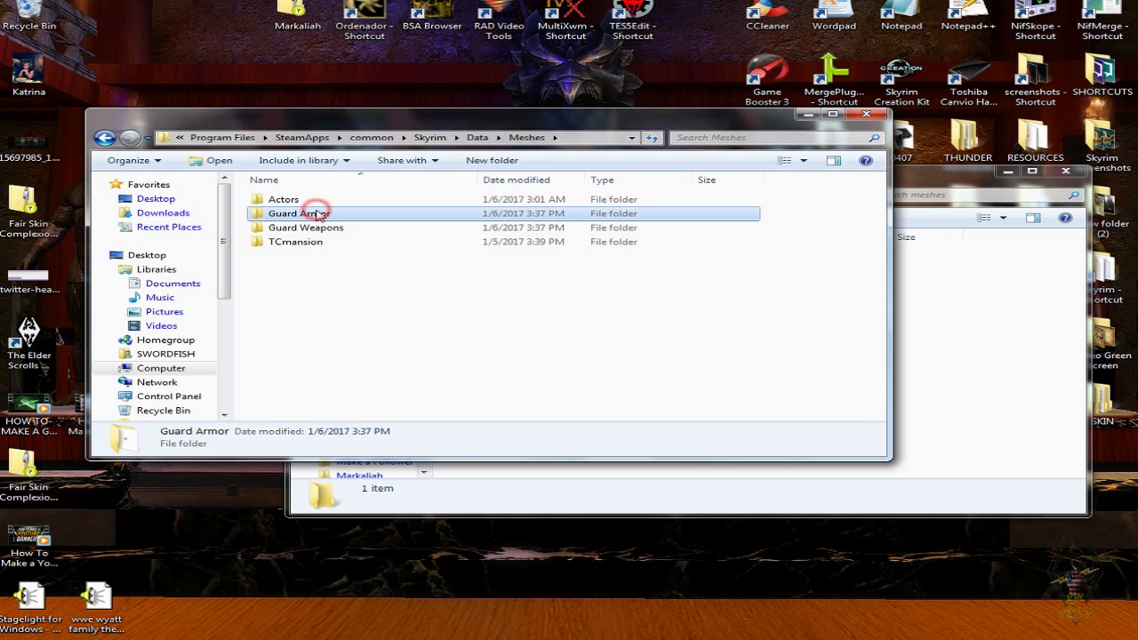
{"action": "left_click", "coordinate": [325, 226], "text": "ctrl"}
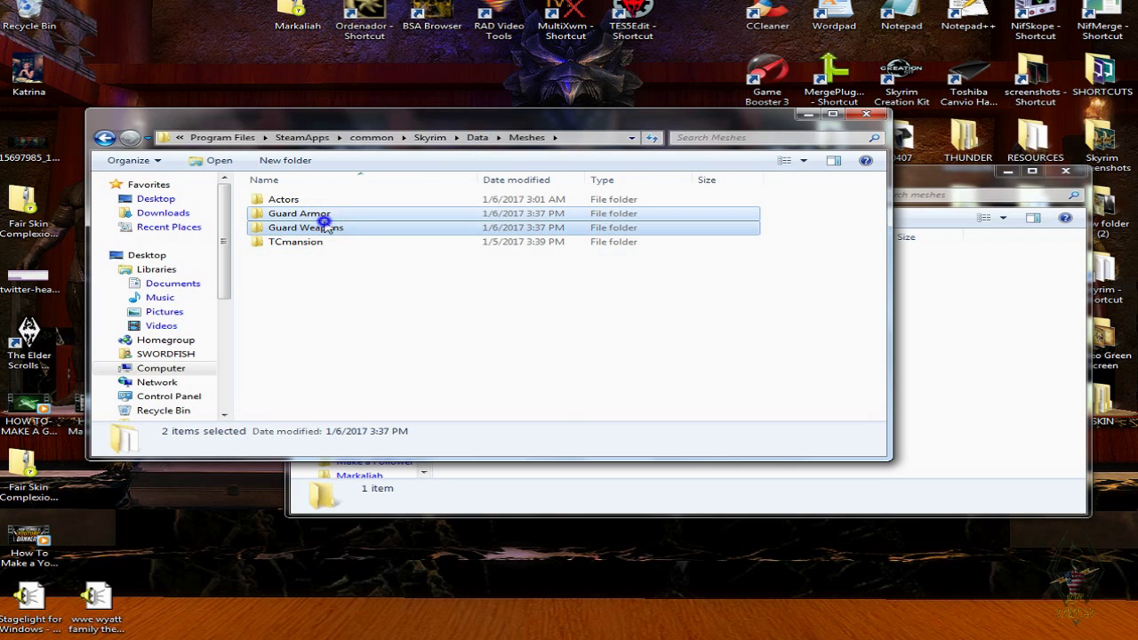
{"action": "right_click", "coordinate": [325, 226]}
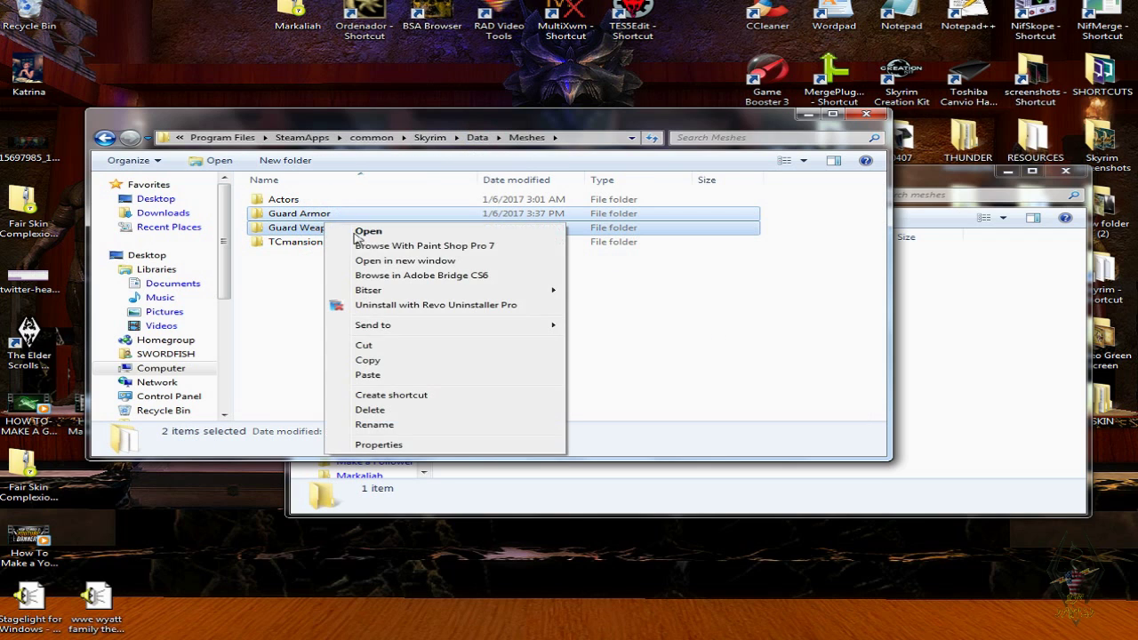
{"action": "left_click", "coordinate": [372, 360]}
{"action": "left_click", "coordinate": [1010, 388]}
{"action": "left_click", "coordinate": [649, 358]}
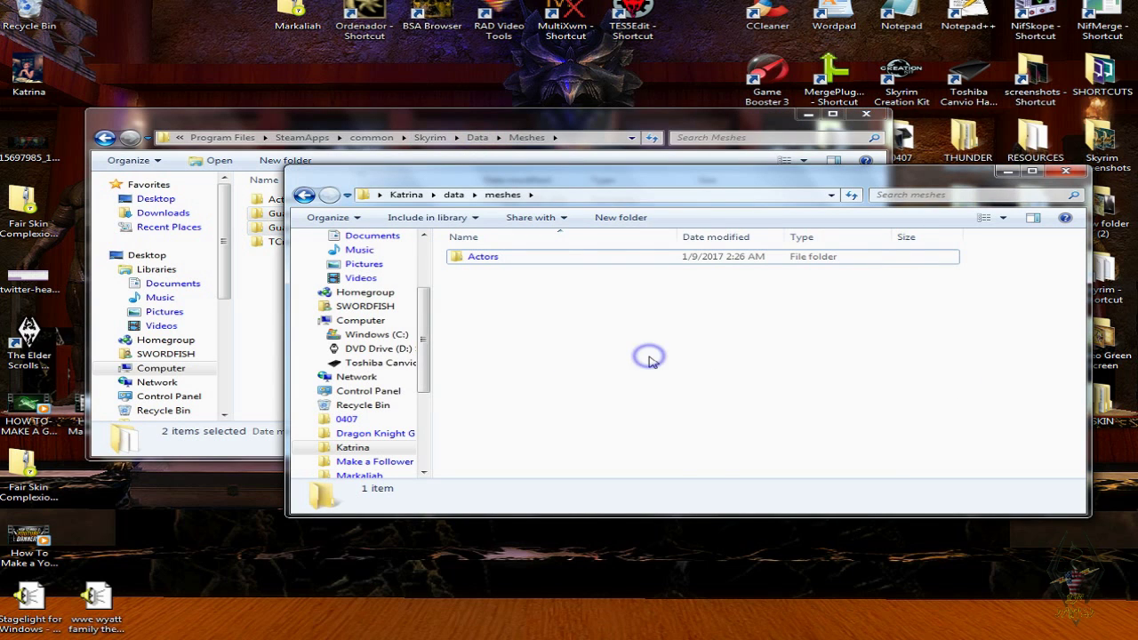
{"action": "right_click", "coordinate": [649, 358]}
{"action": "left_click", "coordinate": [711, 451]}
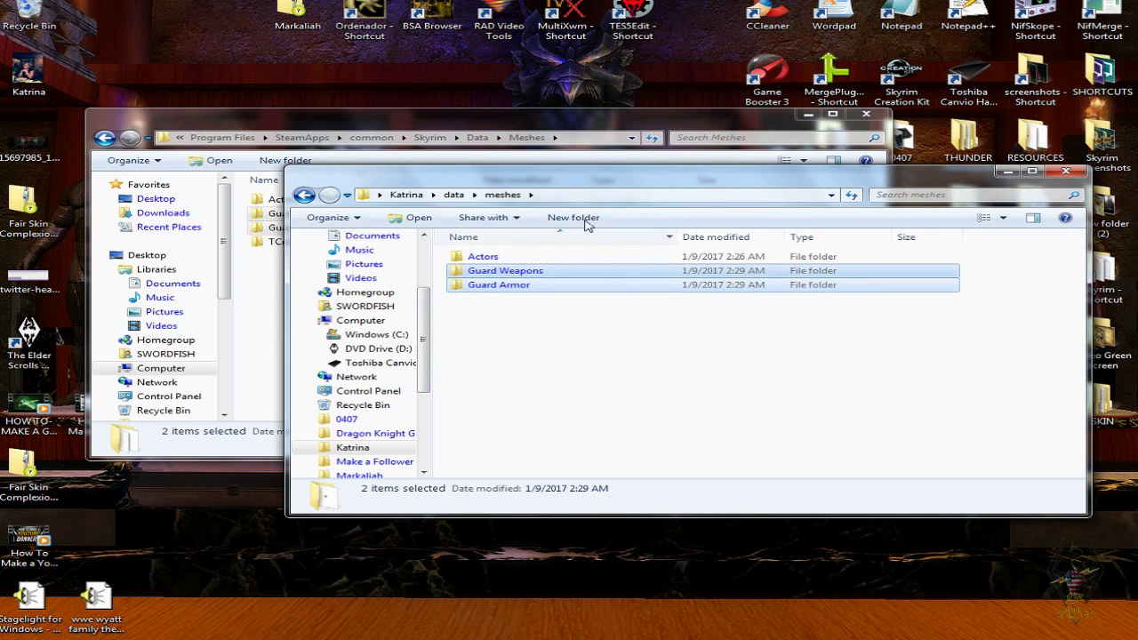
- Copy the Guard Armor and Guard Weapons folders from Skyrim's Data\Textures folder into the Katrina package's textures folder
{"action": "left_click", "coordinate": [451, 194]}
{"action": "double_click", "coordinate": [489, 272]}
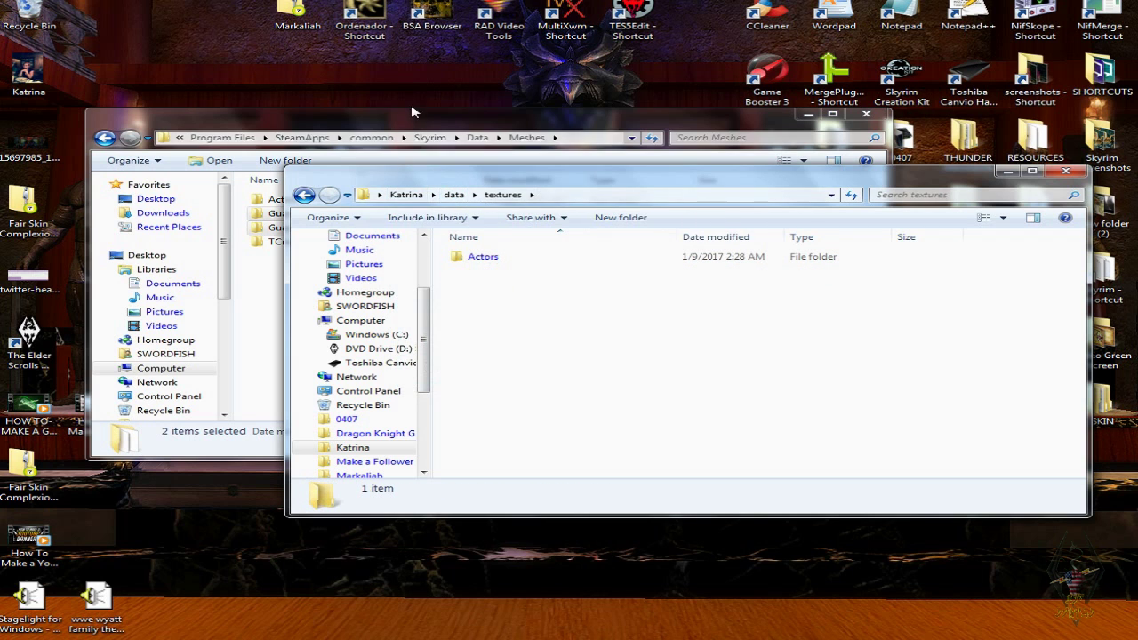
{"action": "left_click", "coordinate": [418, 118]}
{"action": "left_click", "coordinate": [478, 138]}
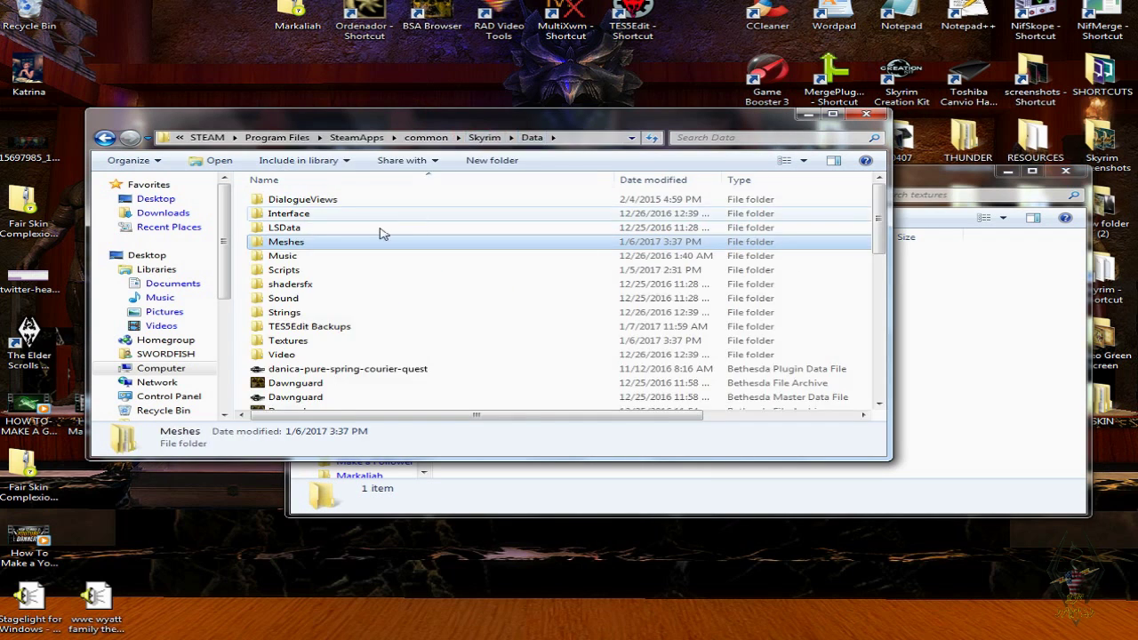
{"action": "double_click", "coordinate": [306, 336]}
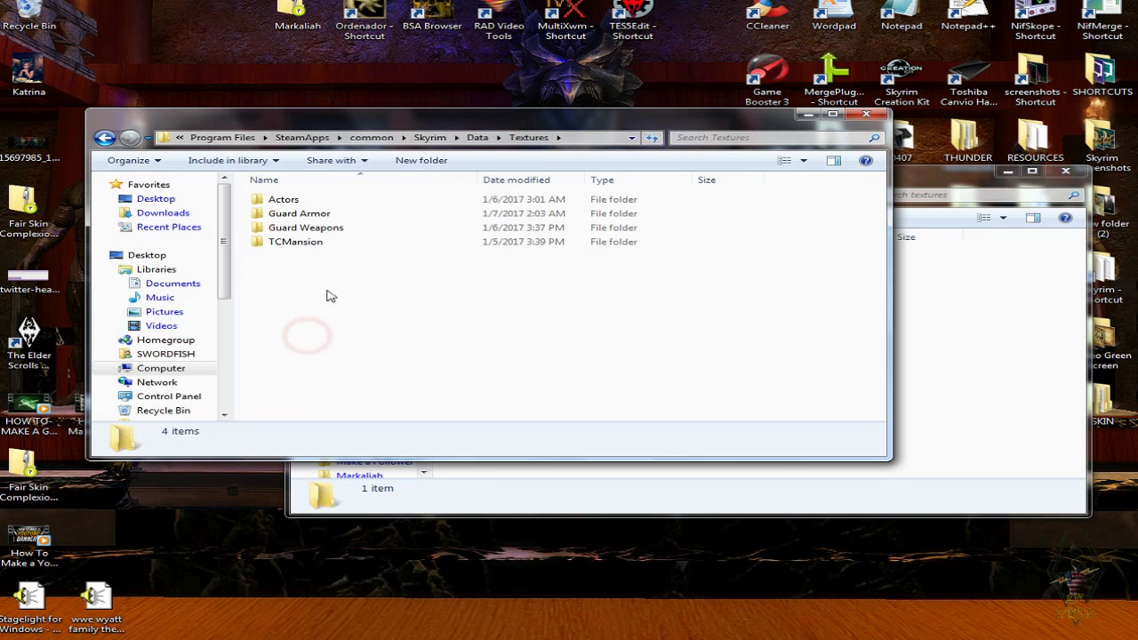
{"action": "left_click", "coordinate": [321, 214]}
{"action": "left_click", "coordinate": [333, 229]}
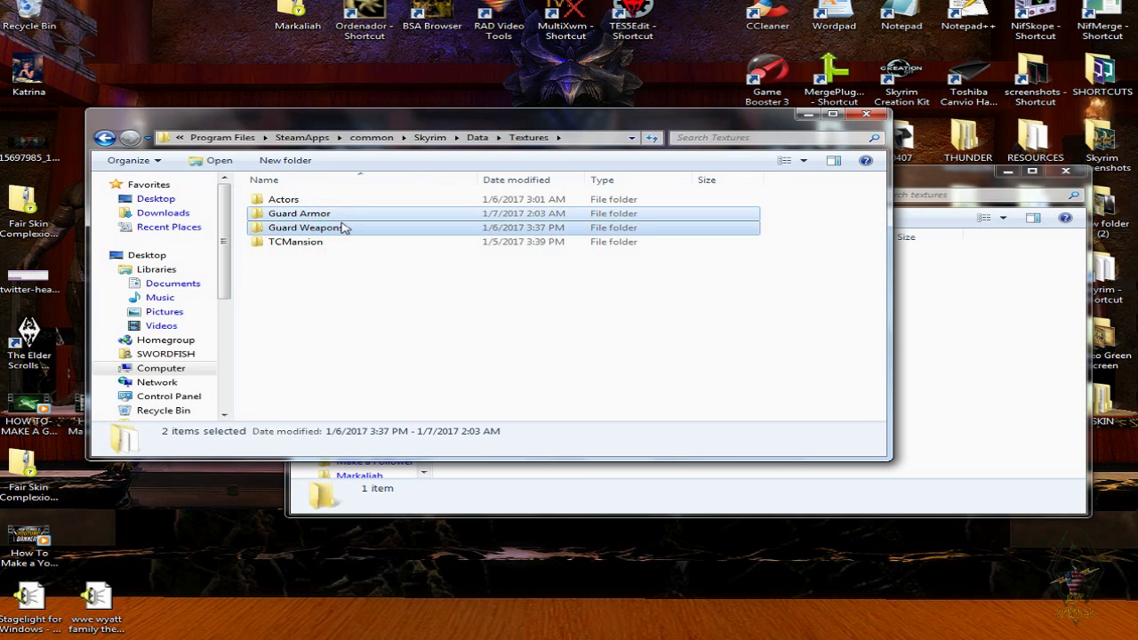
{"action": "right_click", "coordinate": [337, 227]}
{"action": "left_click", "coordinate": [396, 362]}
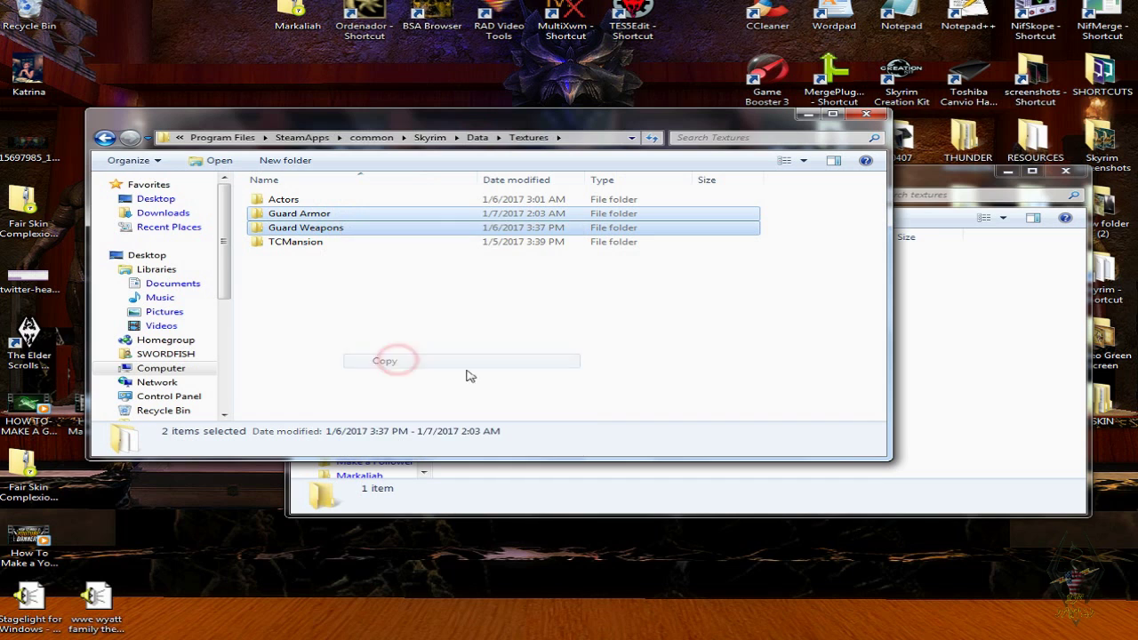
{"action": "left_click", "coordinate": [959, 410]}
{"action": "right_click", "coordinate": [717, 394]}
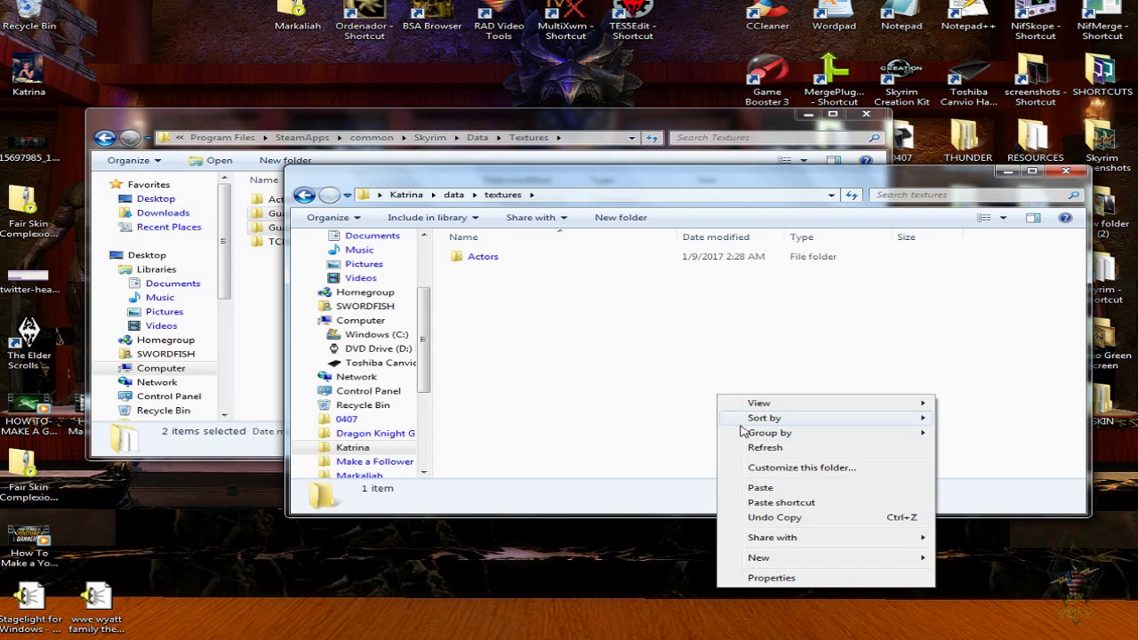
{"action": "left_click", "coordinate": [757, 483]}
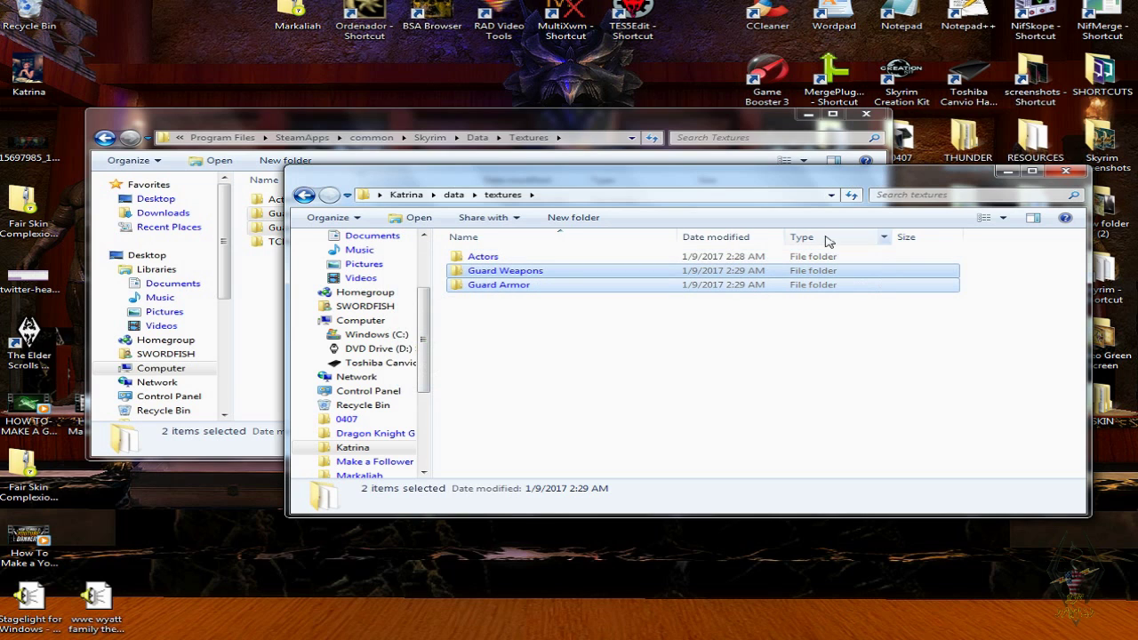
- Return to the data folder in both the package and Skyrim, and locate the Katrina plugin file in Skyrim's Data folder
{"action": "left_click", "coordinate": [646, 117]}
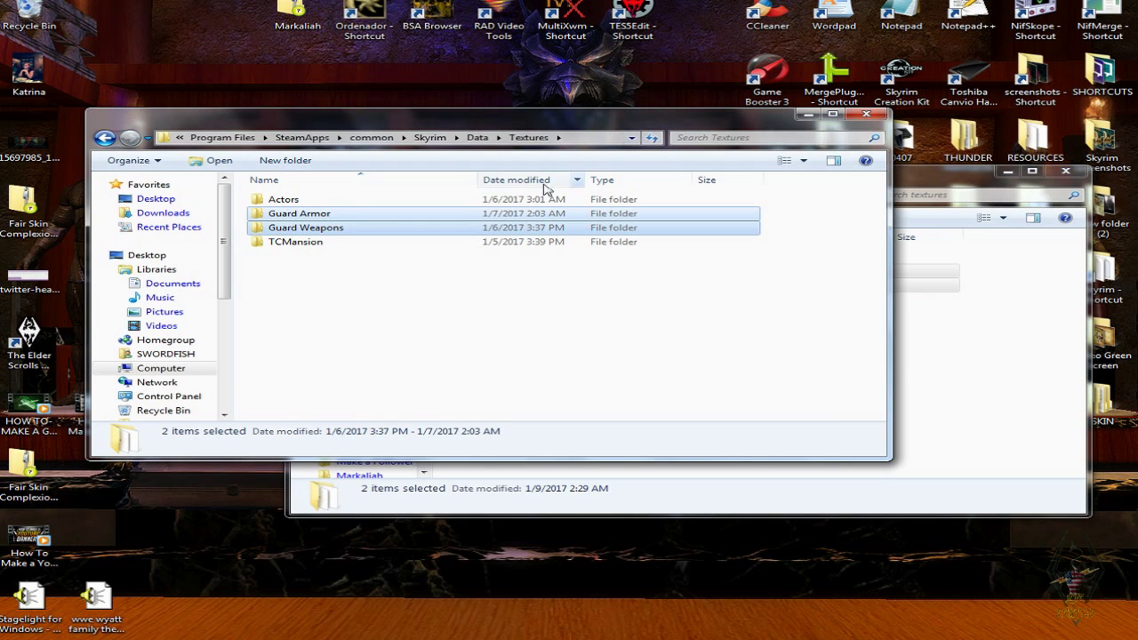
{"action": "left_click", "coordinate": [478, 138]}
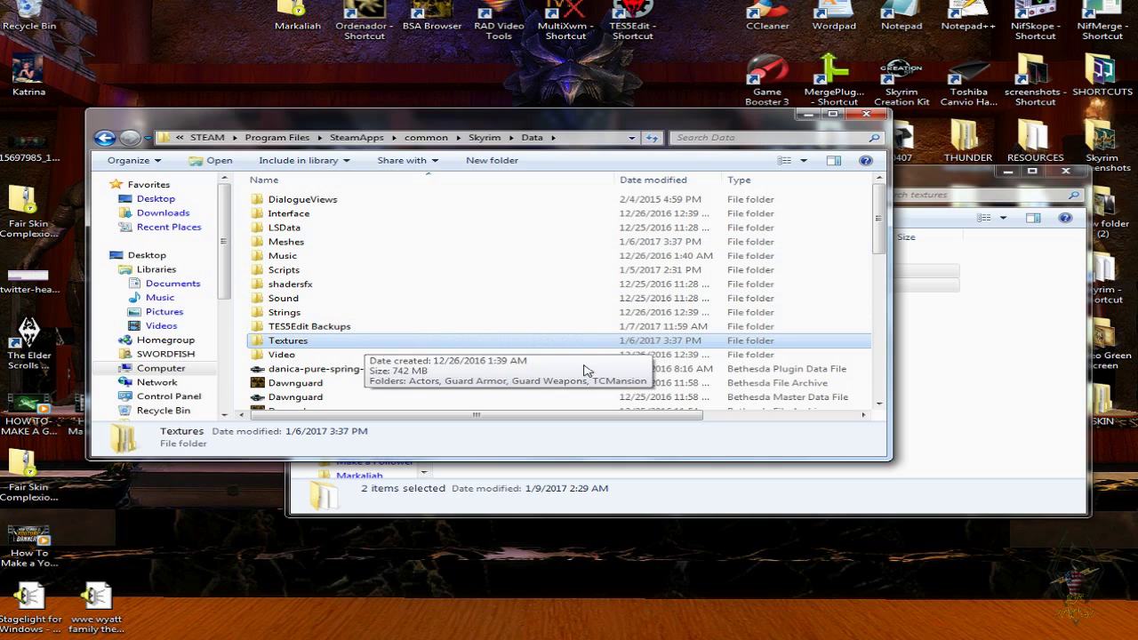
{"action": "left_click", "coordinate": [962, 411]}
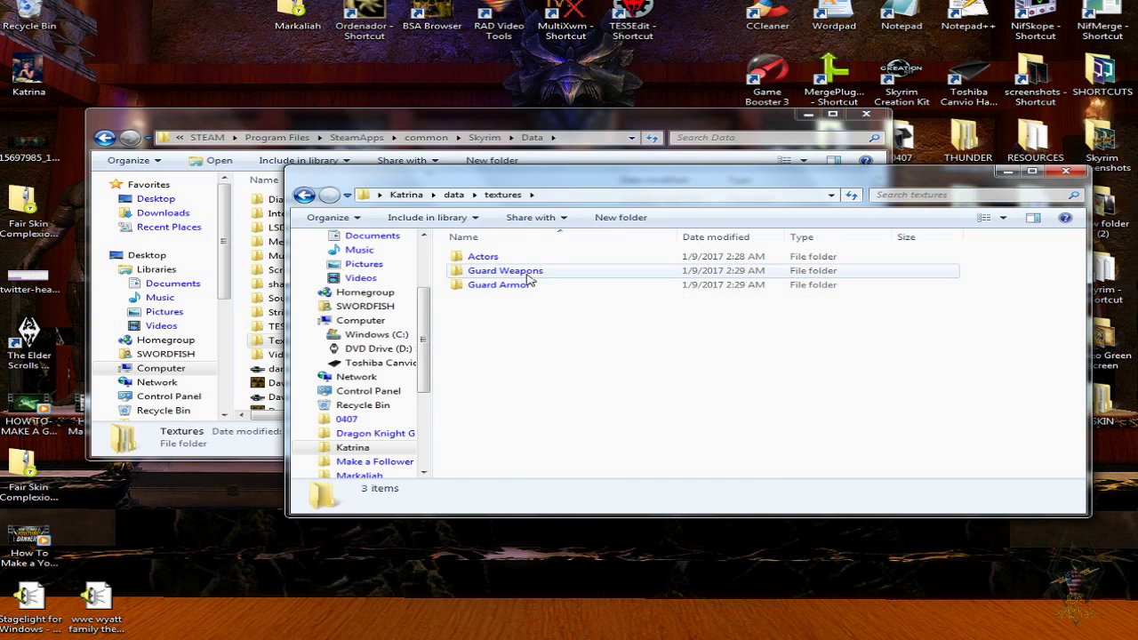
{"action": "left_click", "coordinate": [452, 195]}
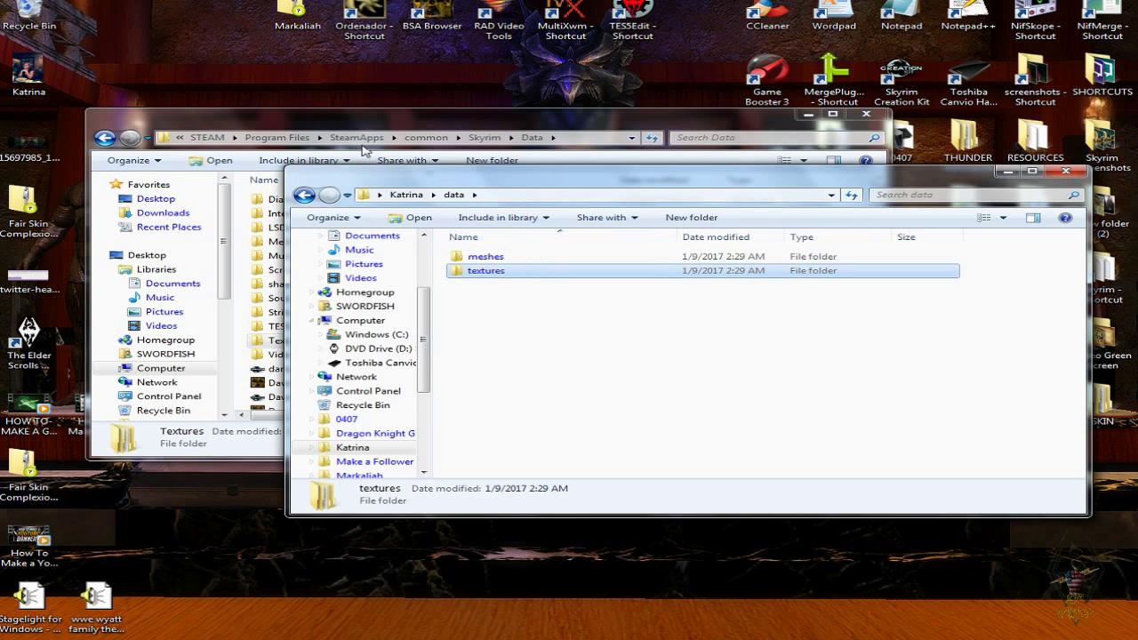
{"action": "left_click", "coordinate": [395, 151]}
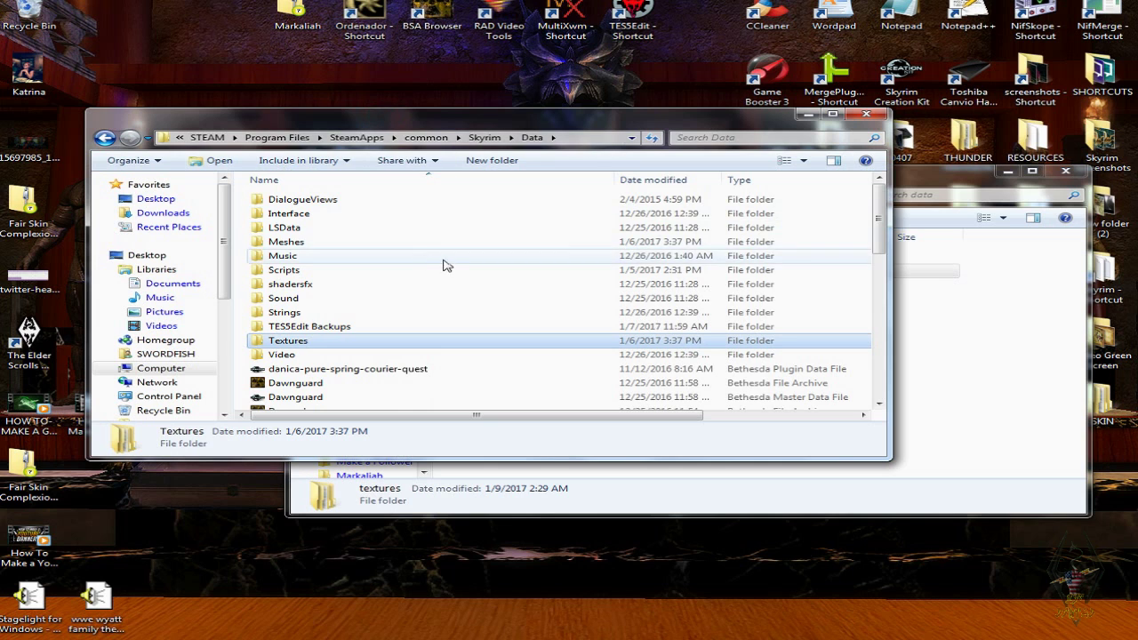
{"action": "scroll", "coordinate": [444, 261], "scroll_direction": "down", "scroll_amount": 4}
{"action": "scroll", "coordinate": [465, 297], "scroll_direction": "down", "scroll_amount": 4}
{"action": "scroll", "coordinate": [484, 309], "scroll_direction": "down", "scroll_amount": 3}
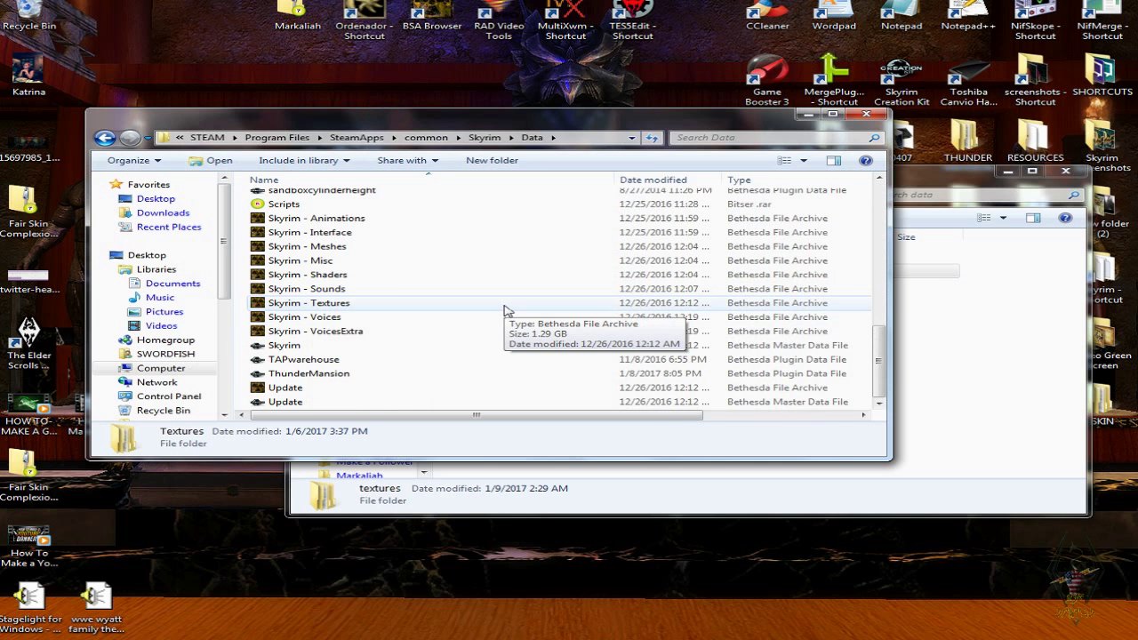
{"action": "scroll", "coordinate": [504, 309], "scroll_direction": "up", "scroll_amount": 2}
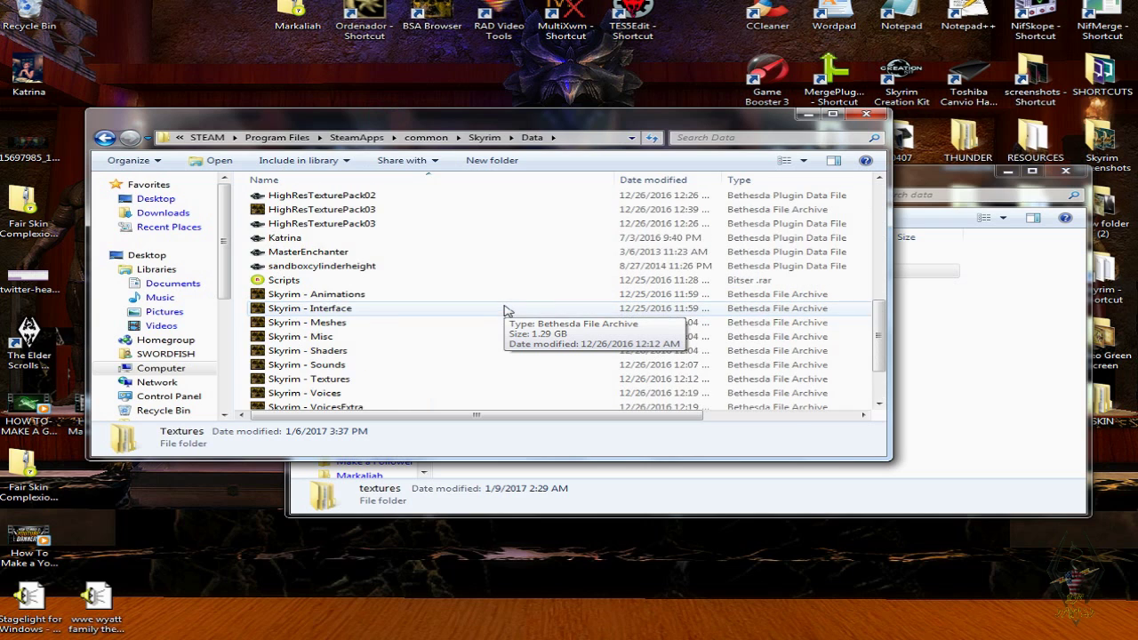
{"action": "left_click", "coordinate": [327, 239]}
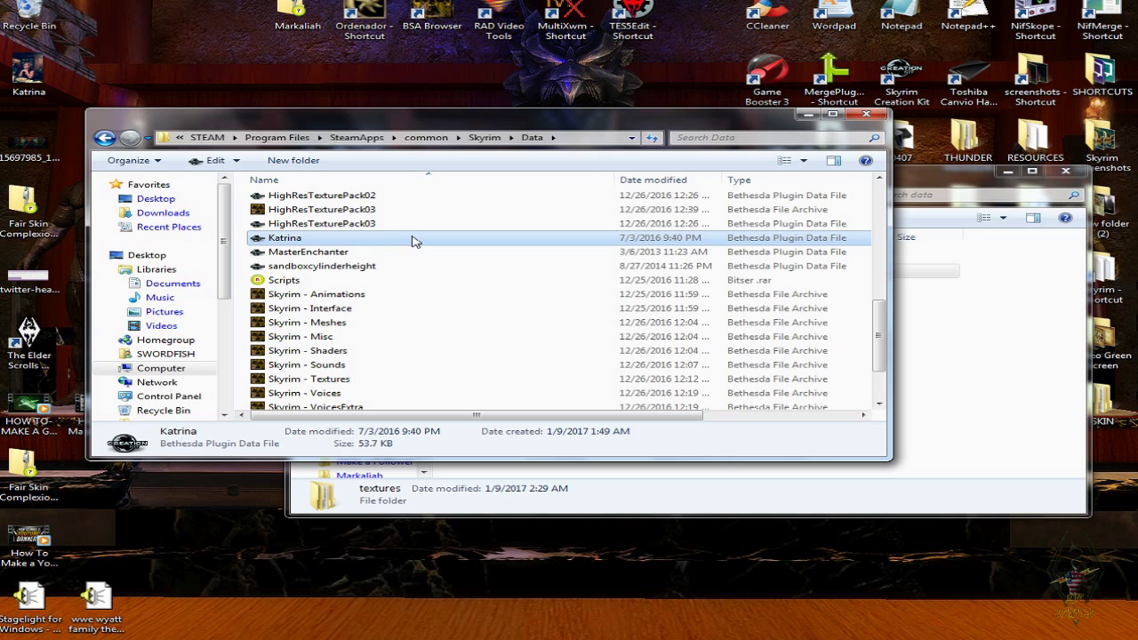
- Close the Katrina package's folder window and minimize the Skyrim Data folder window
{"action": "left_click", "coordinate": [986, 327]}
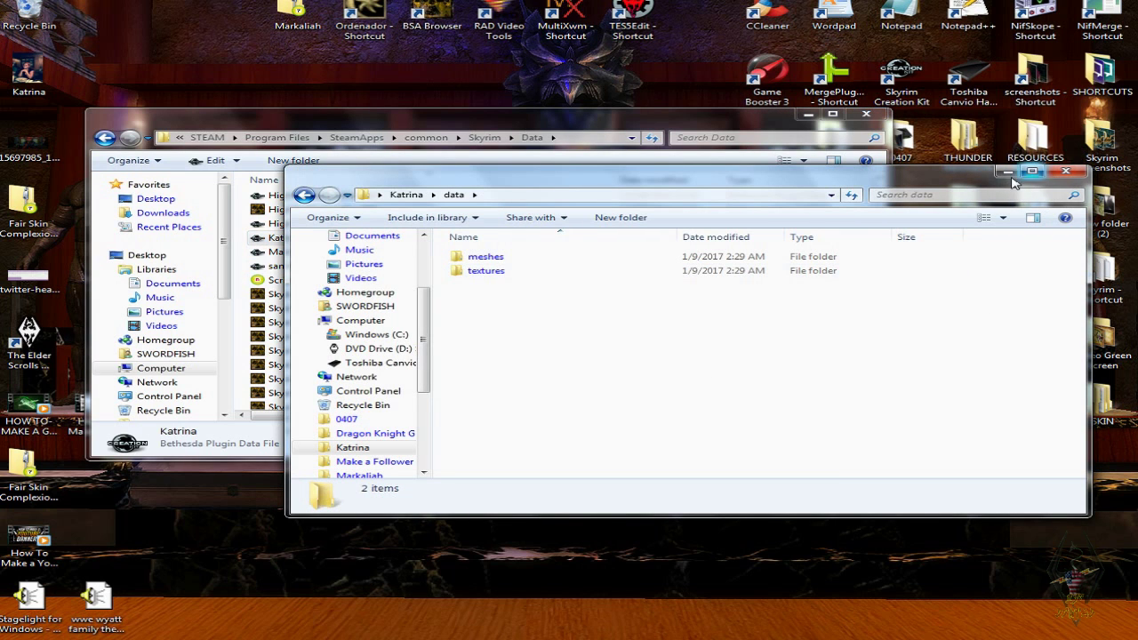
{"action": "left_click", "coordinate": [1064, 171]}
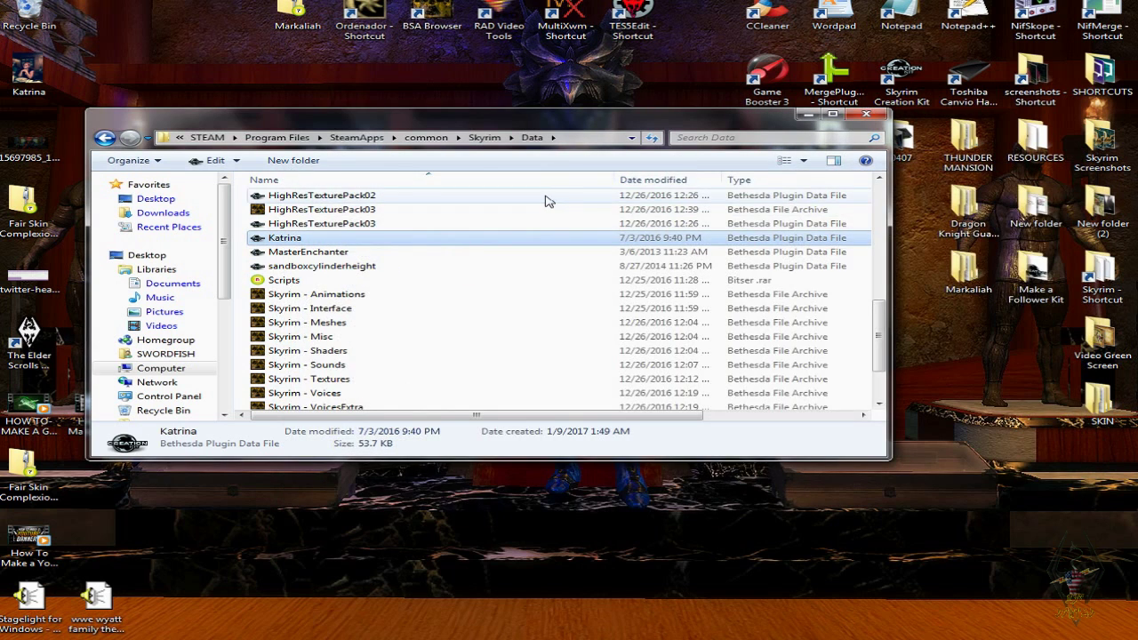
{"action": "left_click", "coordinate": [799, 117]}
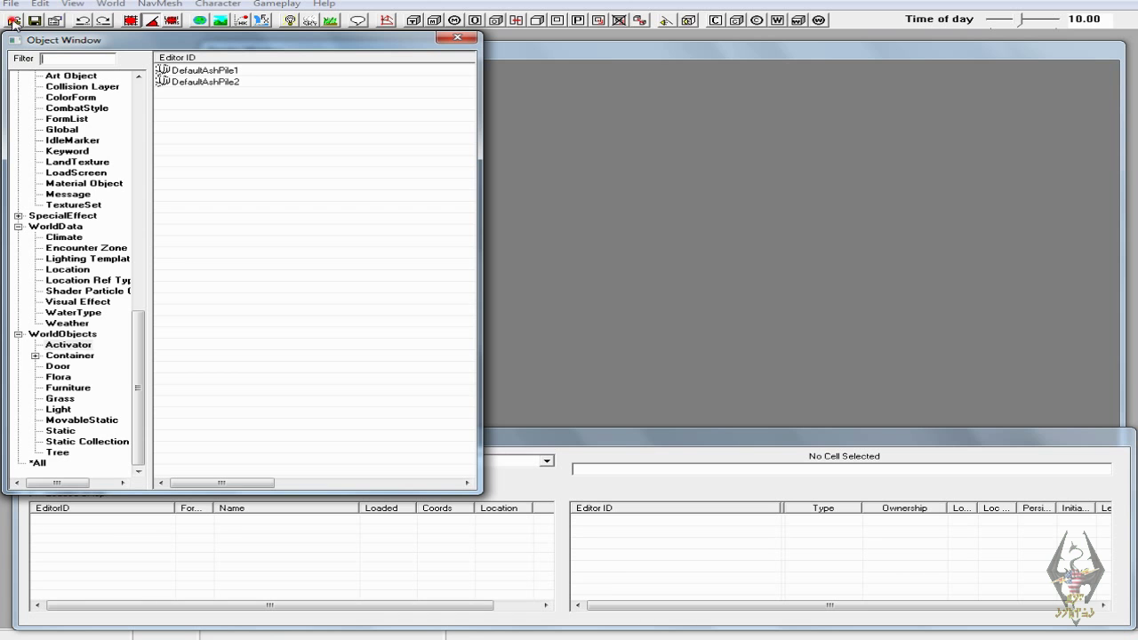
- Switch to the Creation Kit, bring up the plugin and master file list, and mark Katrina.esp for loading
{"action": "left_click", "coordinate": [12, 20]}
{"action": "left_click_drag", "start_coordinate": [525, 271], "coordinate": [525, 291]}
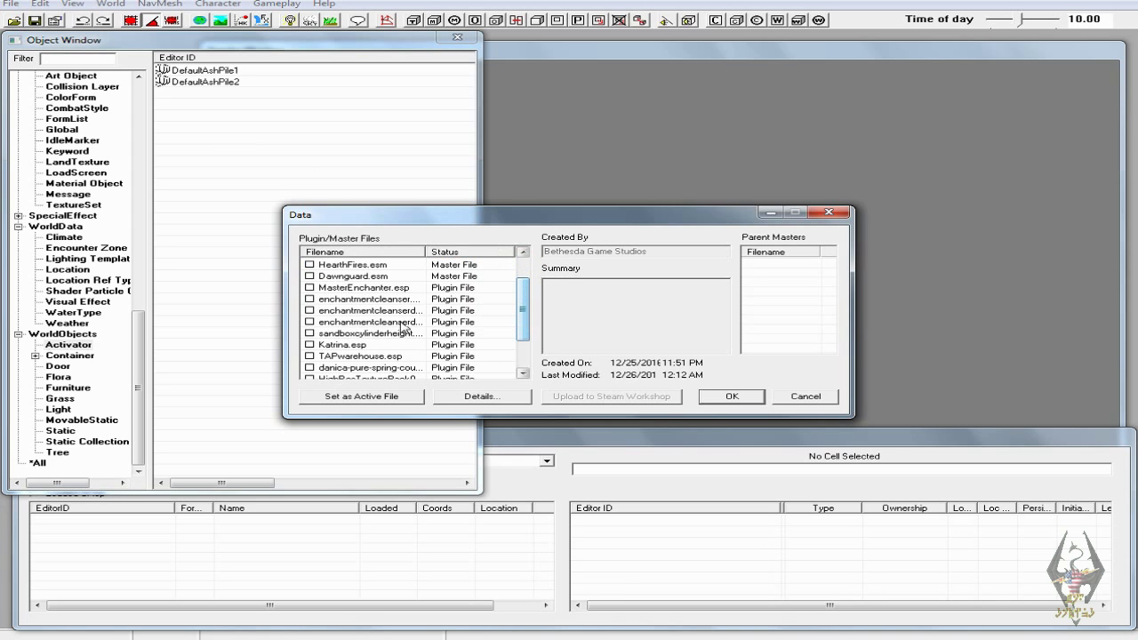
{"action": "double_click", "coordinate": [311, 345]}
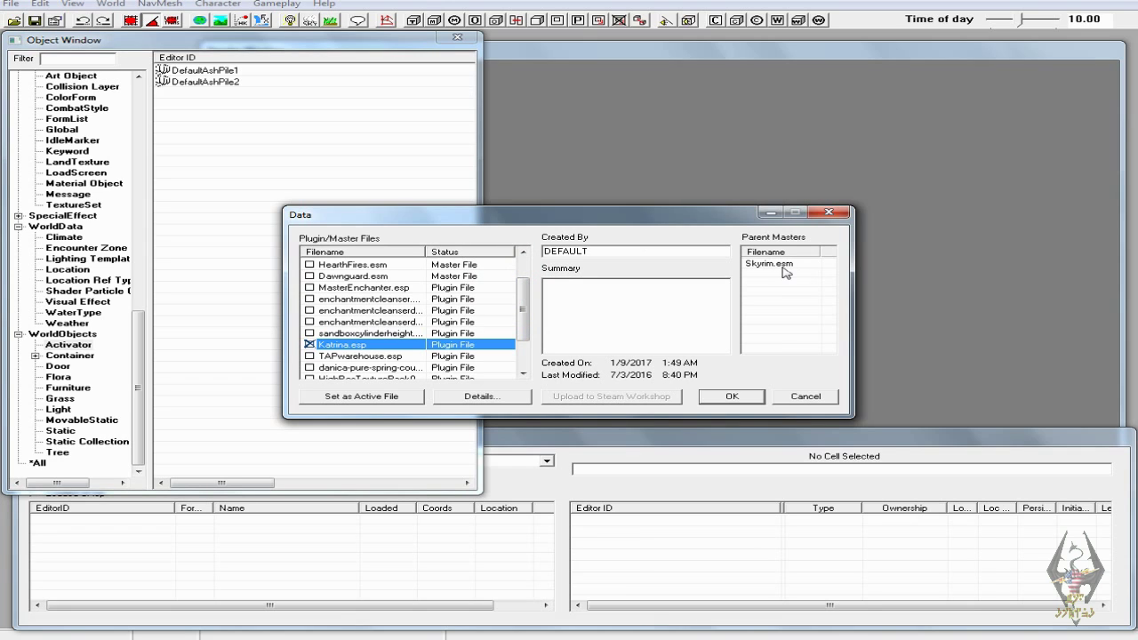
- Set the creator of Katrina.esp to The Mighty Nine, make it the active file and load it
{"action": "left_click", "coordinate": [595, 252]}
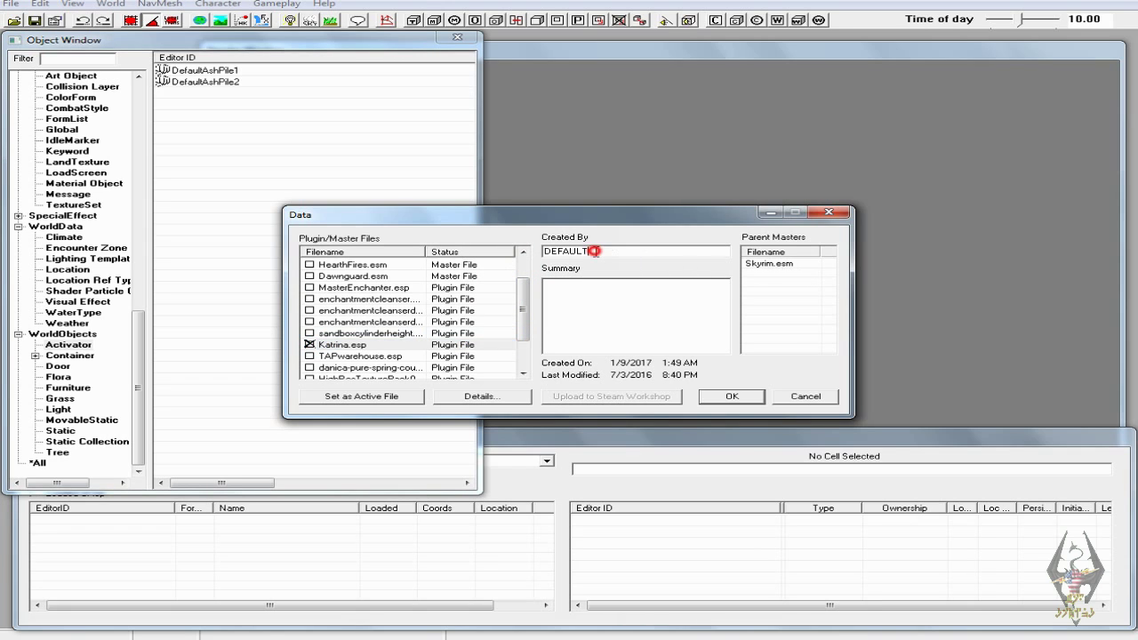
{"action": "left_click_drag", "start_coordinate": [596, 251], "coordinate": [533, 250]}
{"action": "type", "text": "The Mighty Nine"}
{"action": "left_click", "coordinate": [376, 397]}
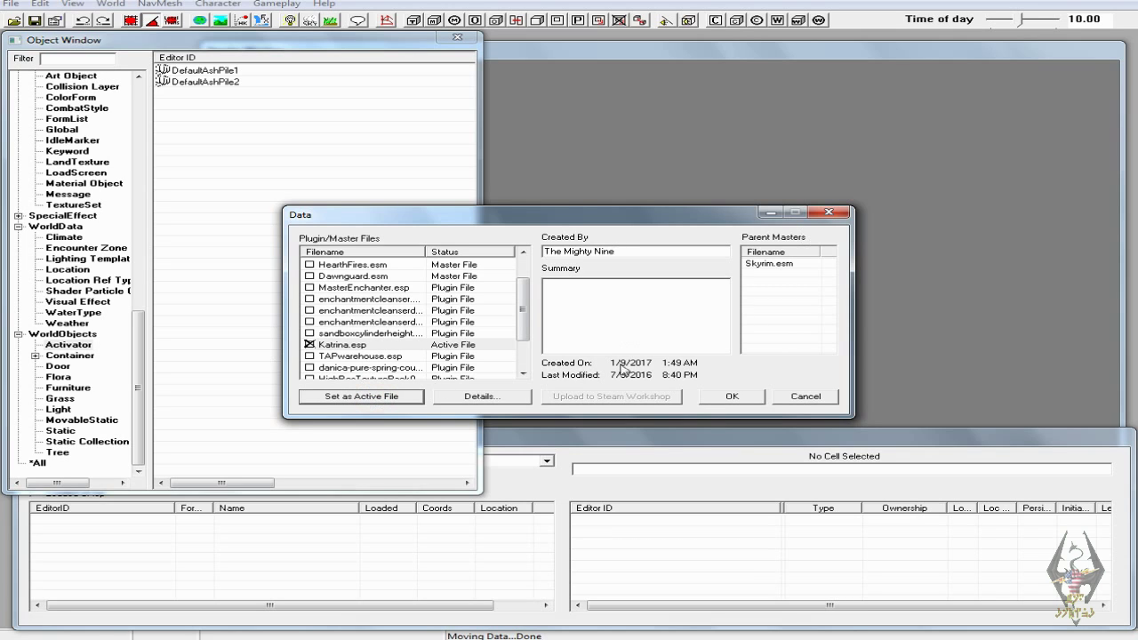
{"action": "left_click", "coordinate": [743, 401]}
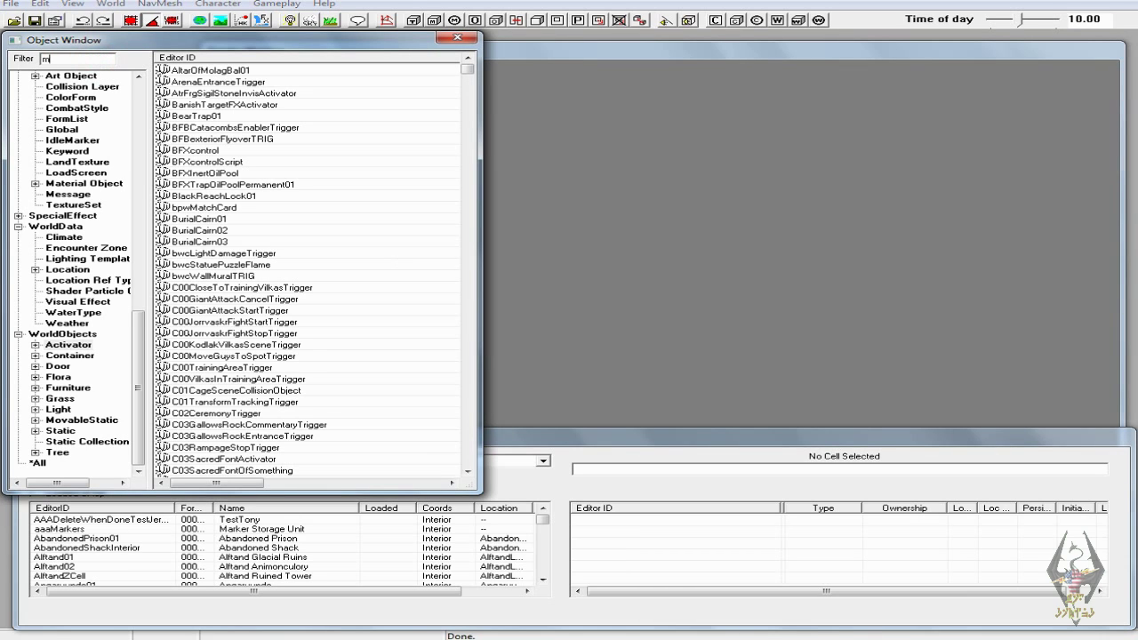
- Filter all objects by make_a and replace MAKE_A_FOLLOWER_KIT_ in the first texture set's editor ID with Katrina
{"action": "type", "text": "make_a"}
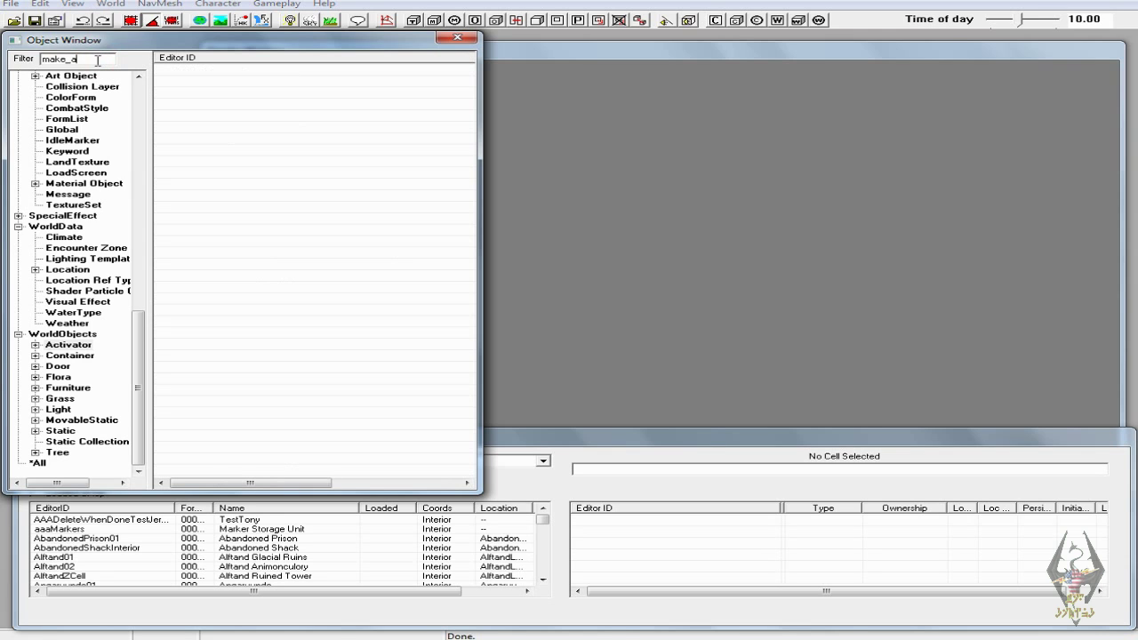
{"action": "left_click", "coordinate": [38, 463]}
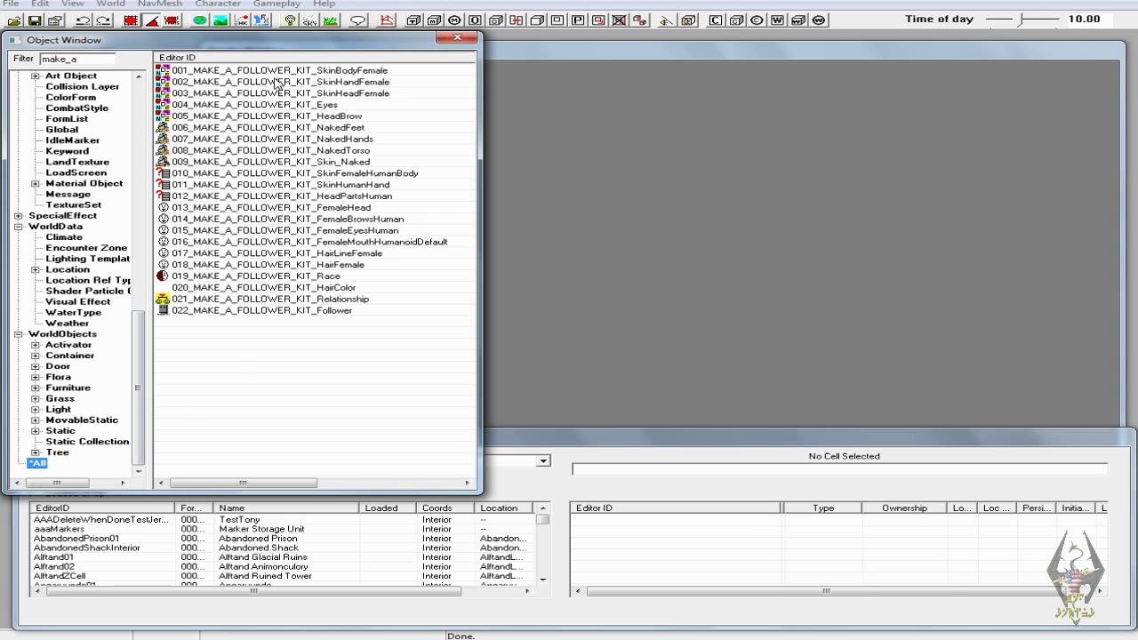
{"action": "left_click", "coordinate": [214, 76]}
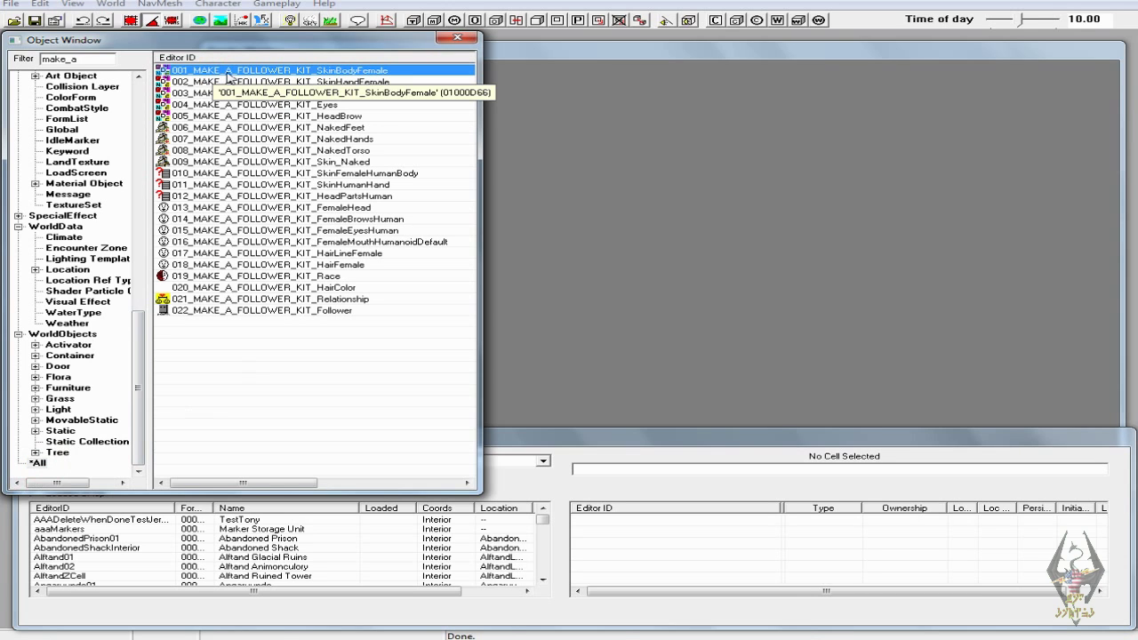
{"action": "left_click", "coordinate": [210, 78]}
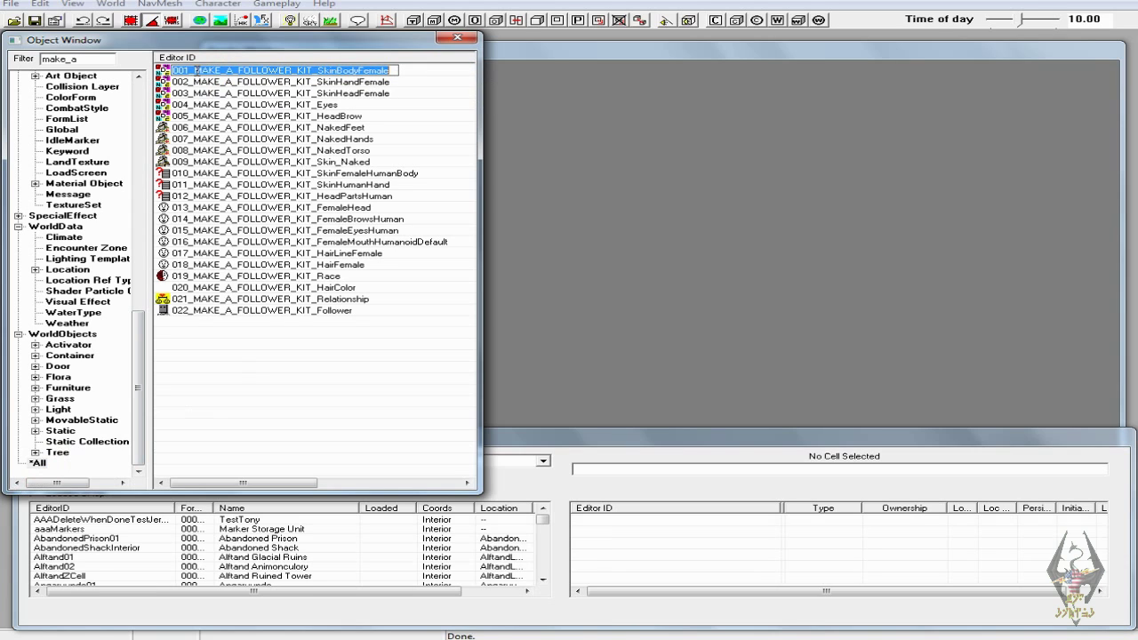
{"action": "left_click_drag", "start_coordinate": [195, 70], "coordinate": [298, 77]}
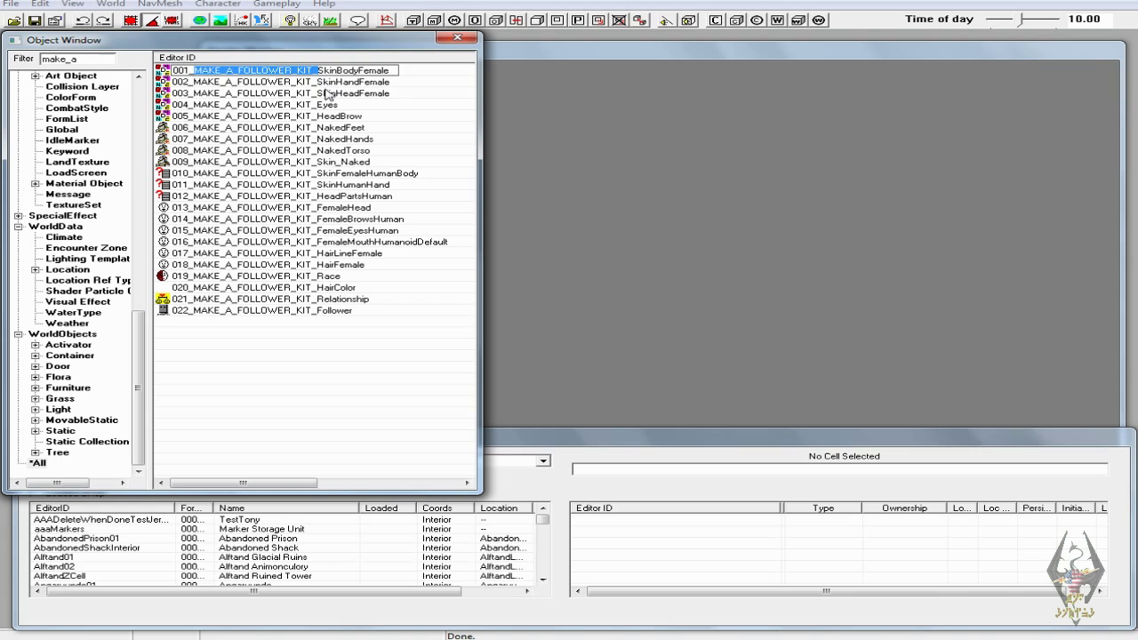
{"action": "type", "text": "Kat"}
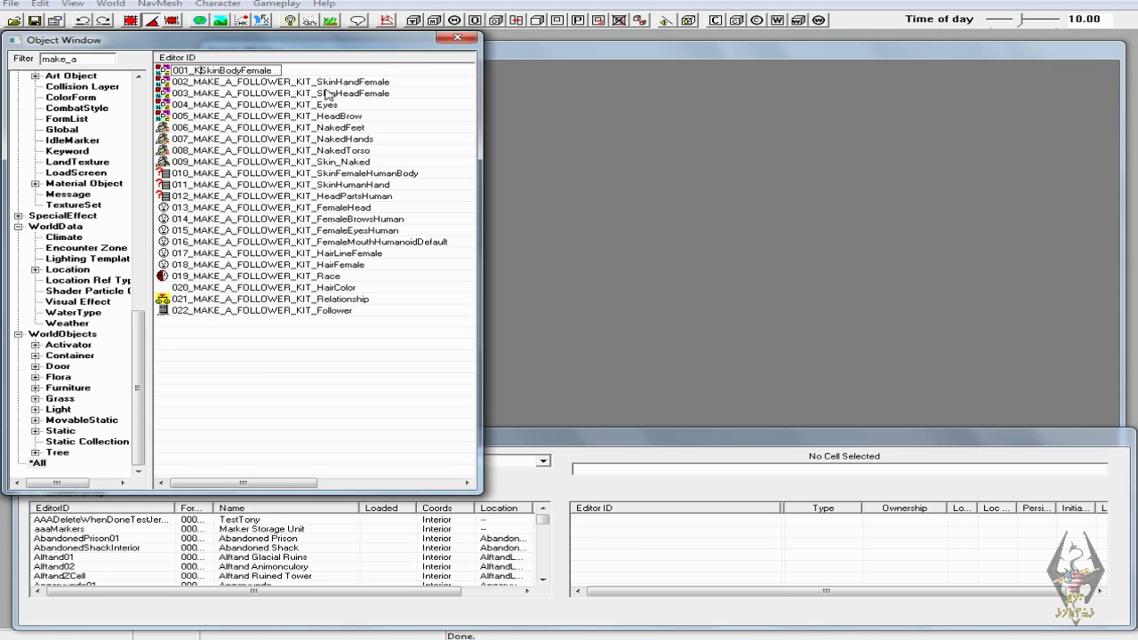
{"action": "type", "text": "rina"}
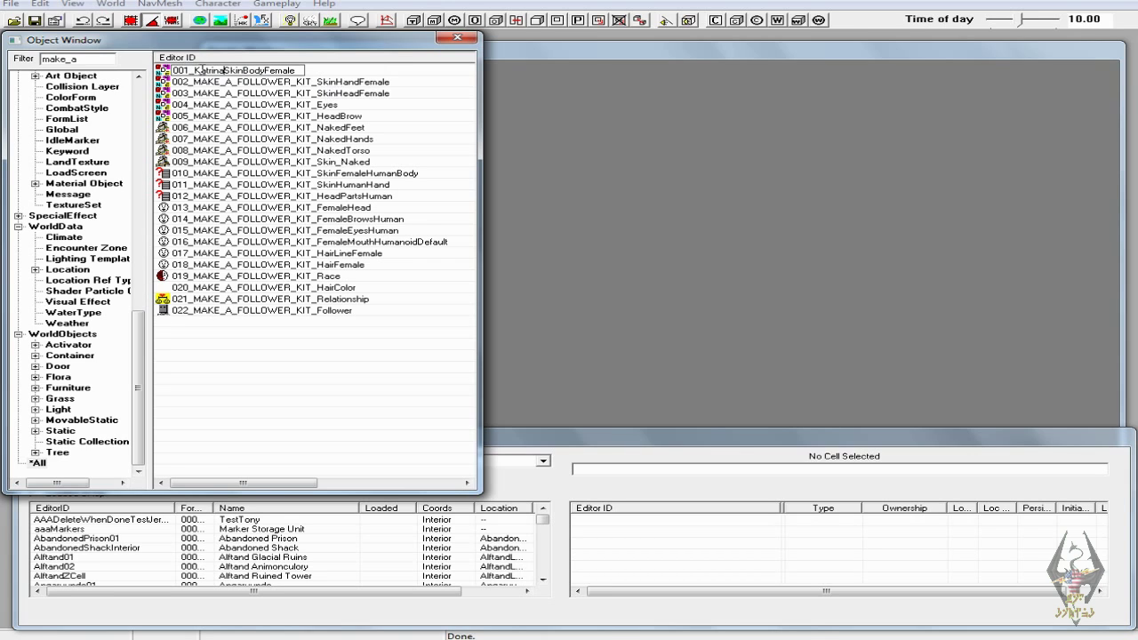
- Copy the word Katrina from the edited ID and commit 001_KatrinaSkinBodyFemale as a rename instead of a new object
{"action": "left_click_drag", "start_coordinate": [194, 69], "coordinate": [221, 70]}
{"action": "key", "text": "super+c"}
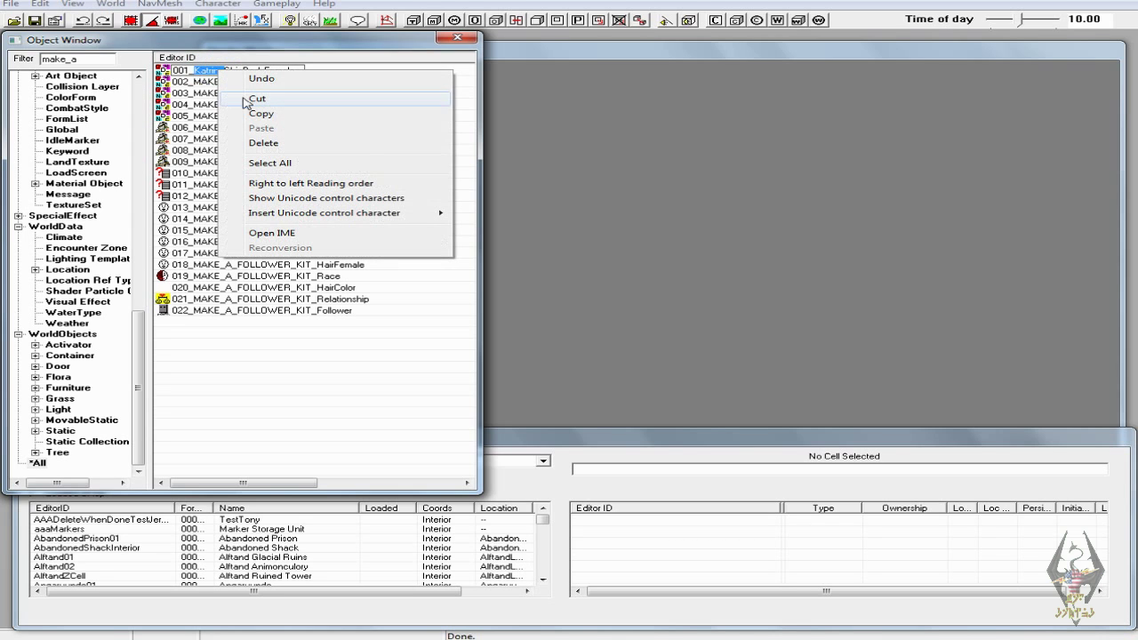
{"action": "left_click", "coordinate": [253, 114]}
{"action": "key", "text": "Return"}
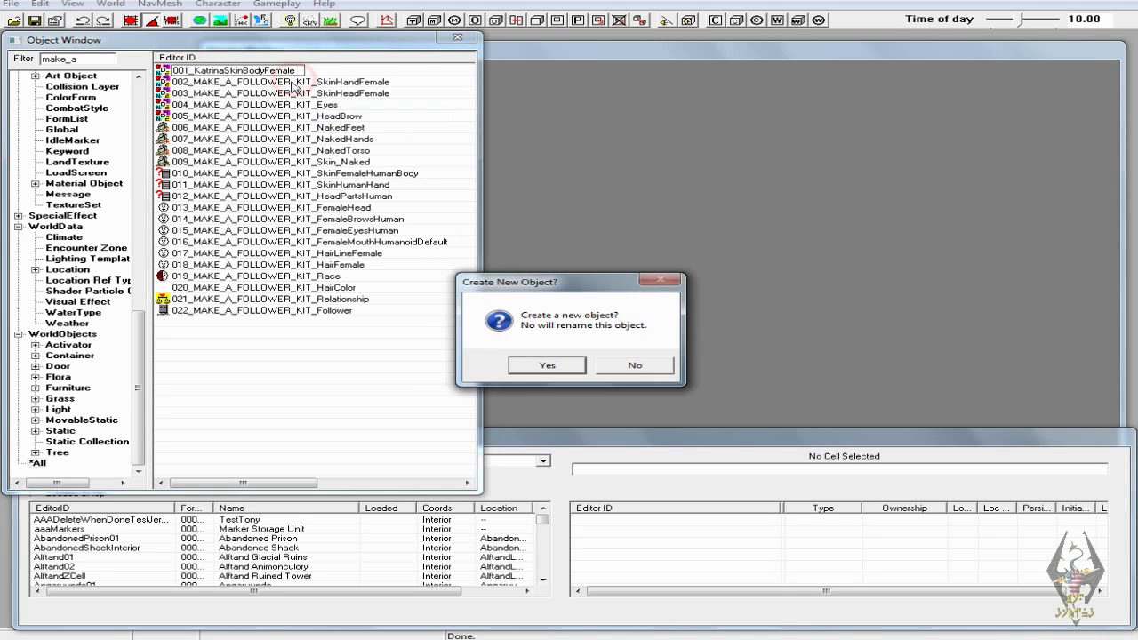
{"action": "left_click", "coordinate": [653, 367]}
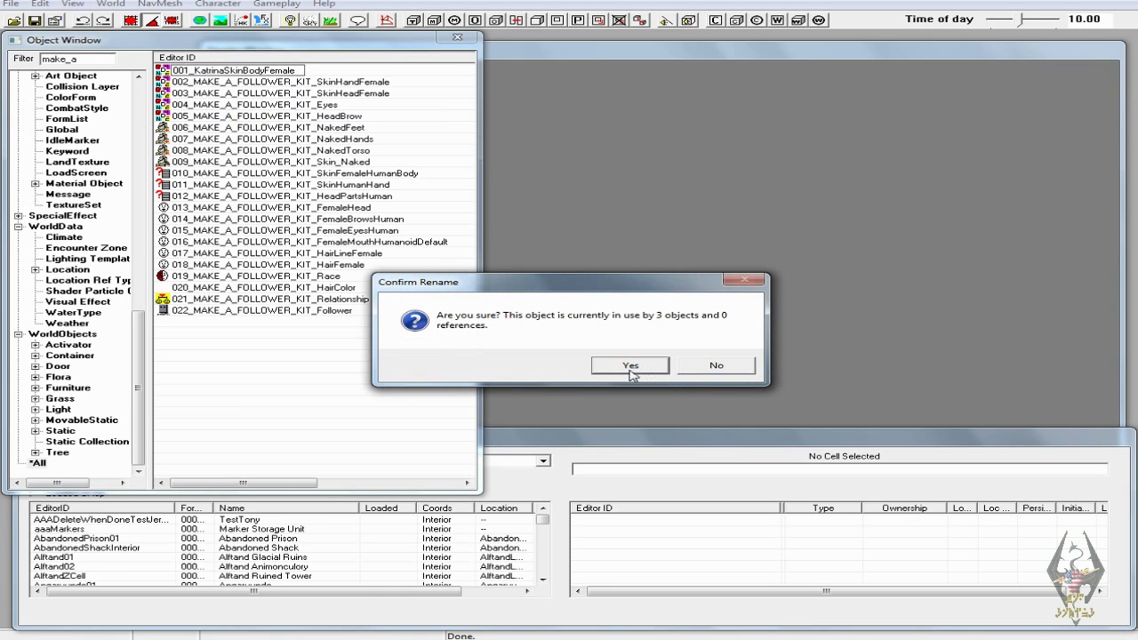
{"action": "left_click", "coordinate": [630, 367]}
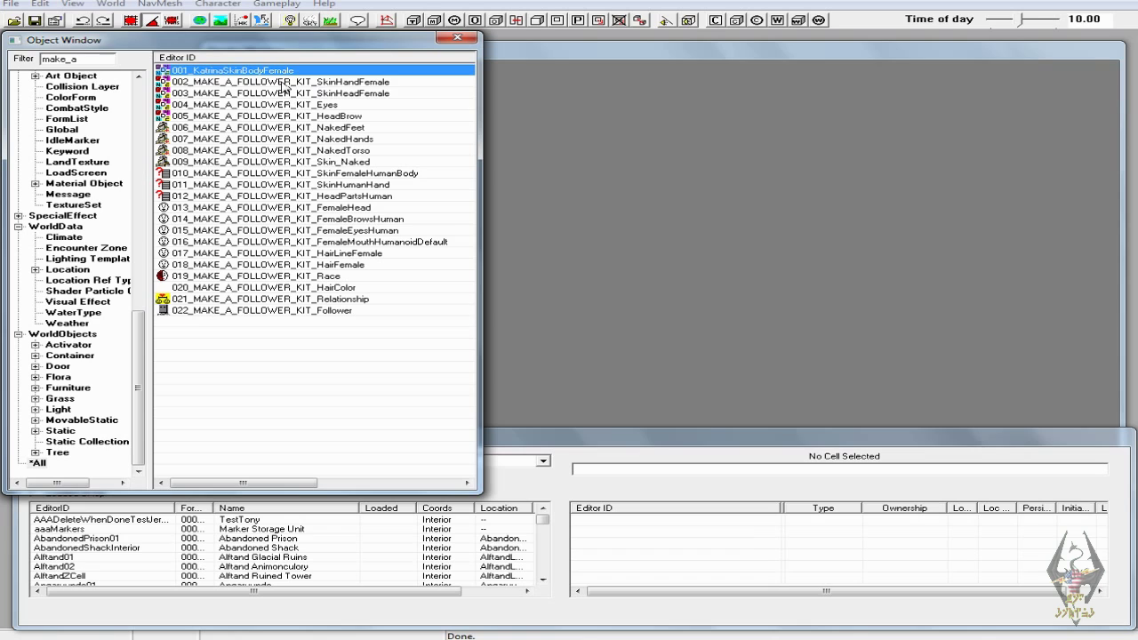
- Rename the 002 hand skin texture set to 002_KatrinaSkinHandFemale using the copied name, without creating a new object
{"action": "left_click", "coordinate": [283, 82]}
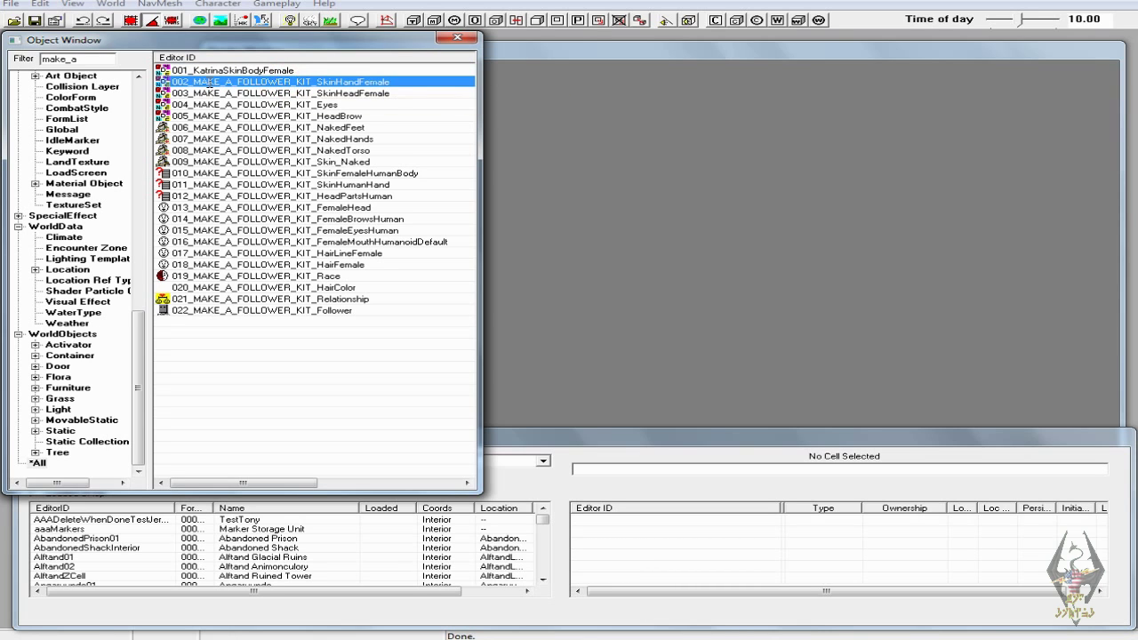
{"action": "left_click", "coordinate": [212, 82]}
{"action": "left_click_drag", "start_coordinate": [192, 83], "coordinate": [318, 83]}
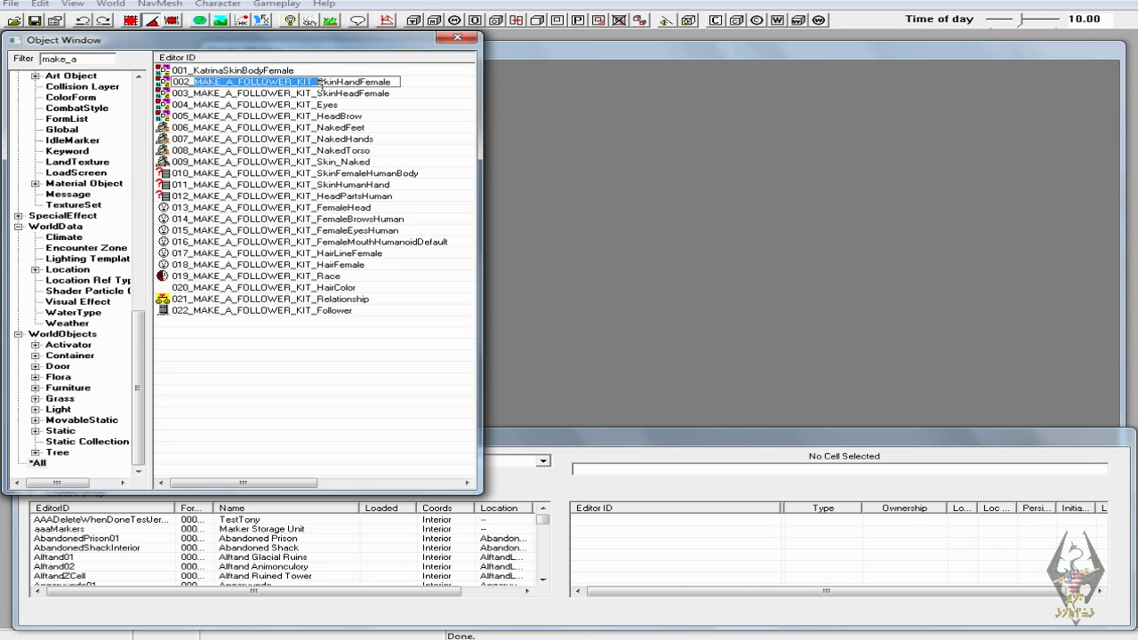
{"action": "right_click", "coordinate": [266, 81]}
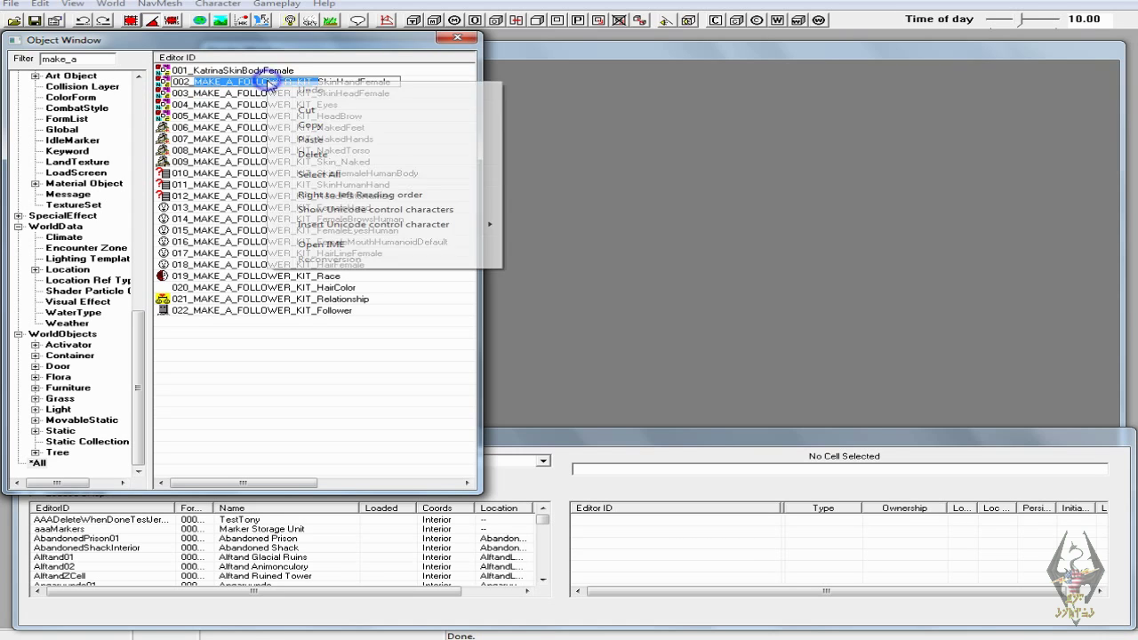
{"action": "left_click", "coordinate": [311, 139]}
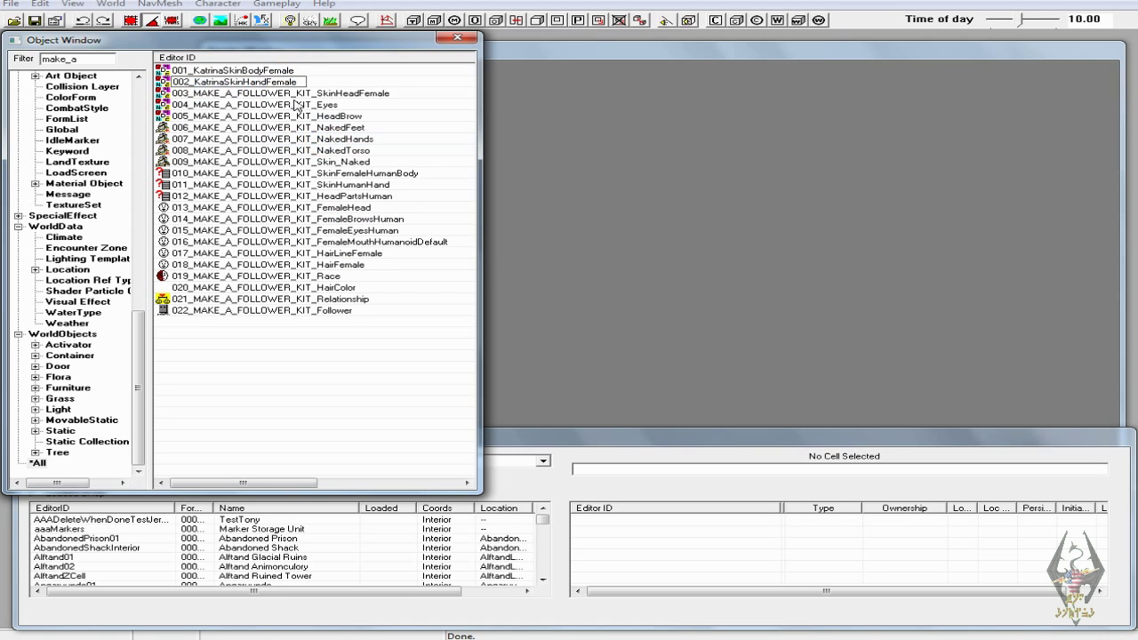
{"action": "key", "text": "Return"}
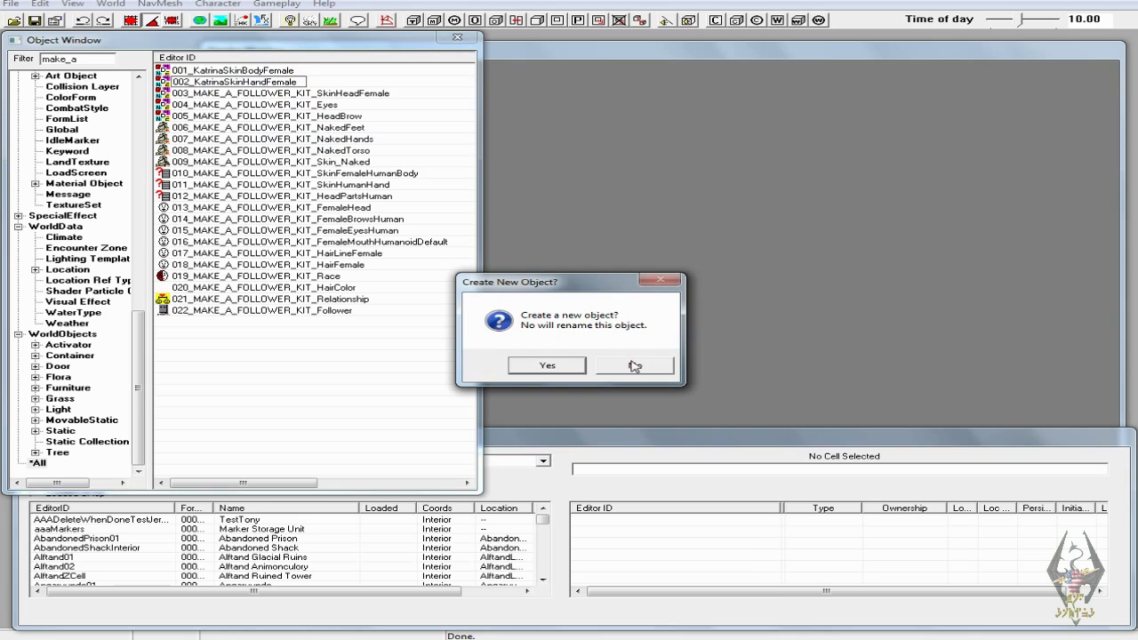
{"action": "left_click", "coordinate": [631, 364]}
{"action": "left_click", "coordinate": [629, 364]}
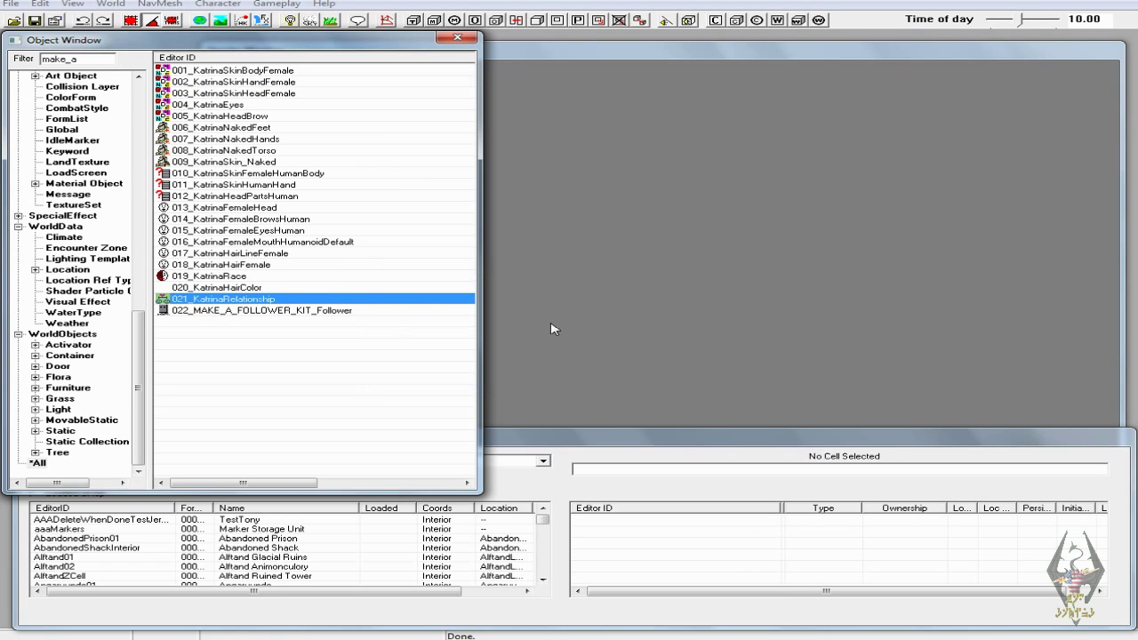
- Rename the 022 follower entry to 022_Katrina using the copied name, without creating a new object
{"action": "left_click", "coordinate": [247, 312]}
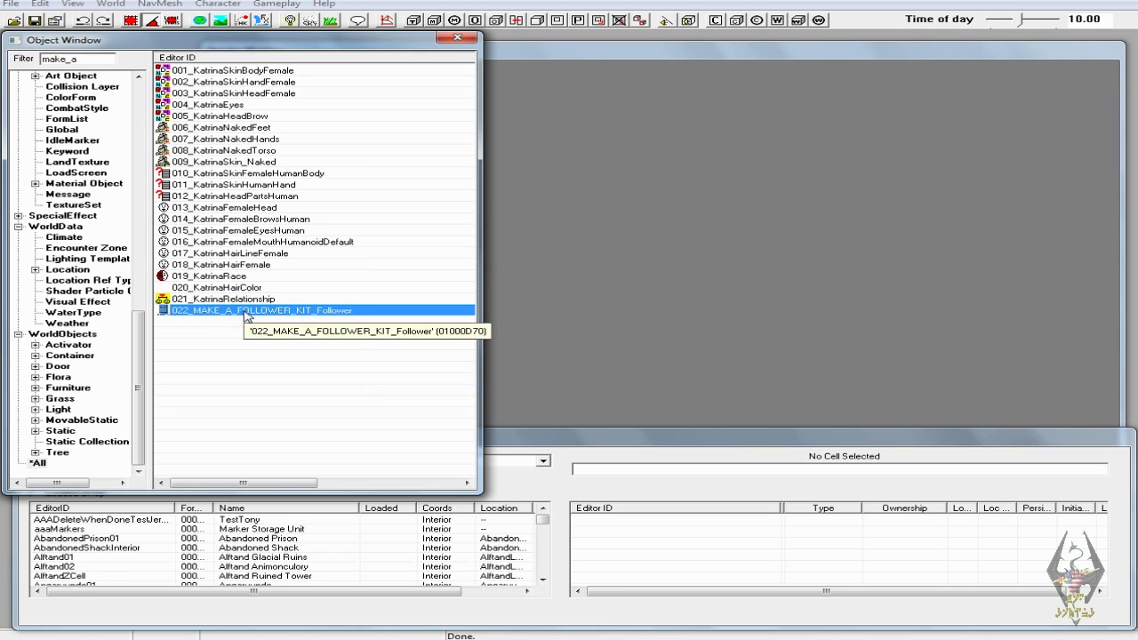
{"action": "left_click", "coordinate": [198, 311]}
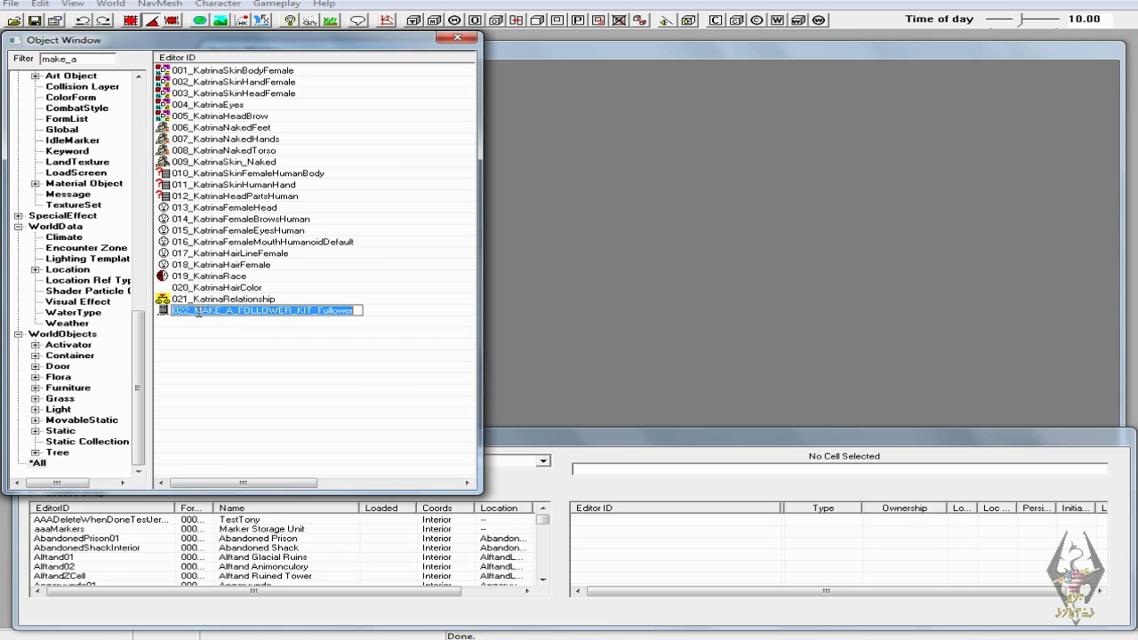
{"action": "left_click_drag", "start_coordinate": [195, 313], "coordinate": [371, 321]}
{"action": "right_click", "coordinate": [329, 310]}
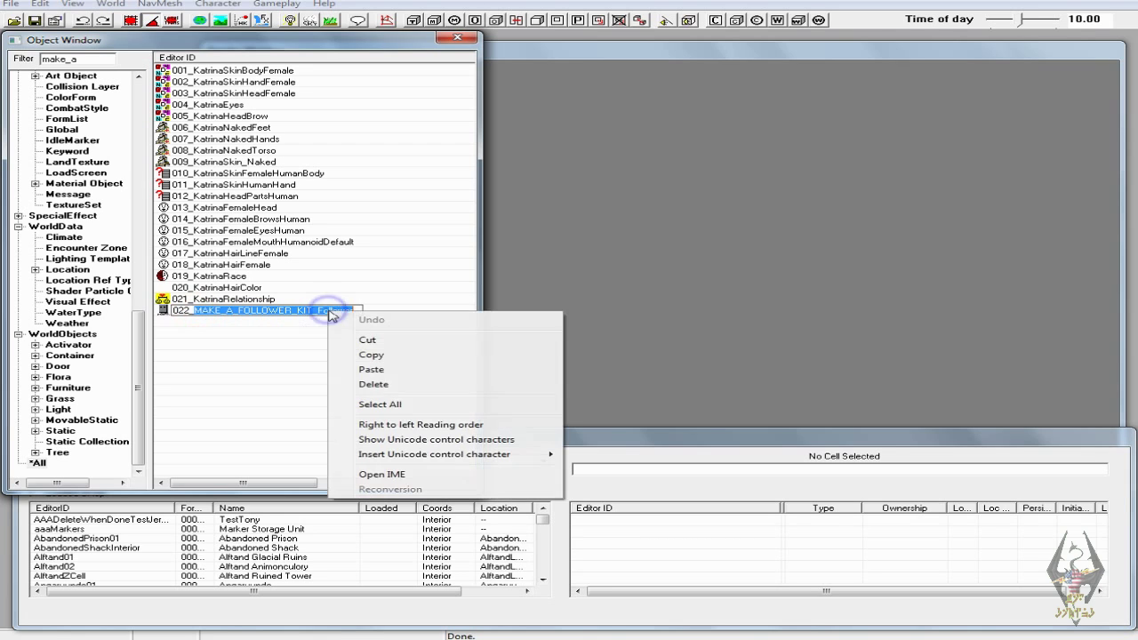
{"action": "left_click", "coordinate": [354, 368]}
{"action": "left_click", "coordinate": [272, 328]}
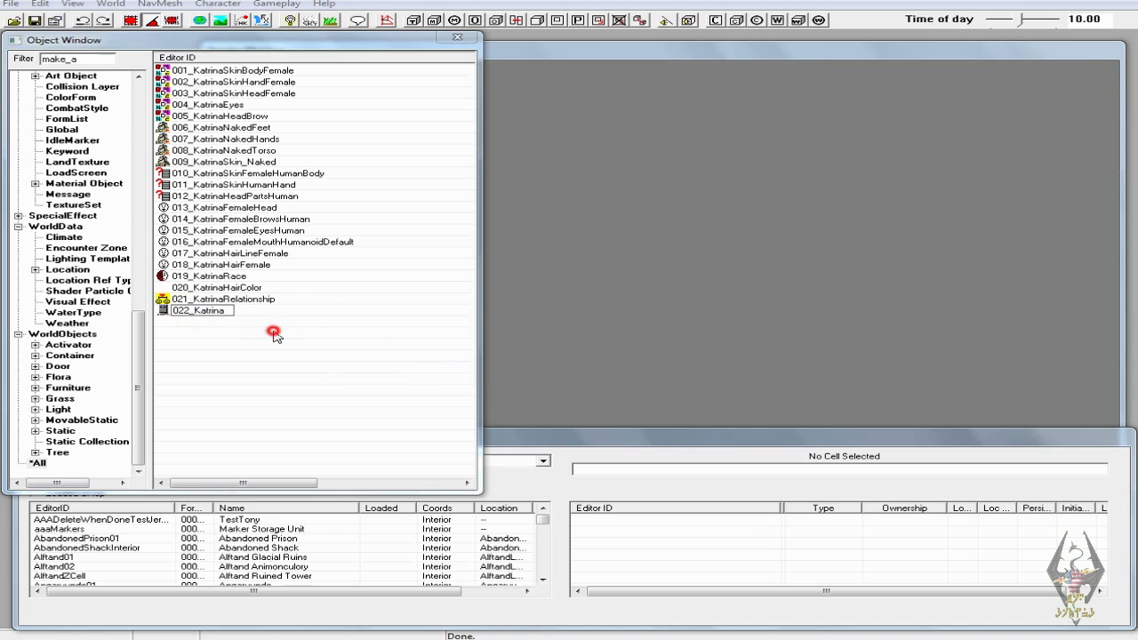
{"action": "left_click", "coordinate": [636, 364]}
{"action": "left_click", "coordinate": [613, 368]}
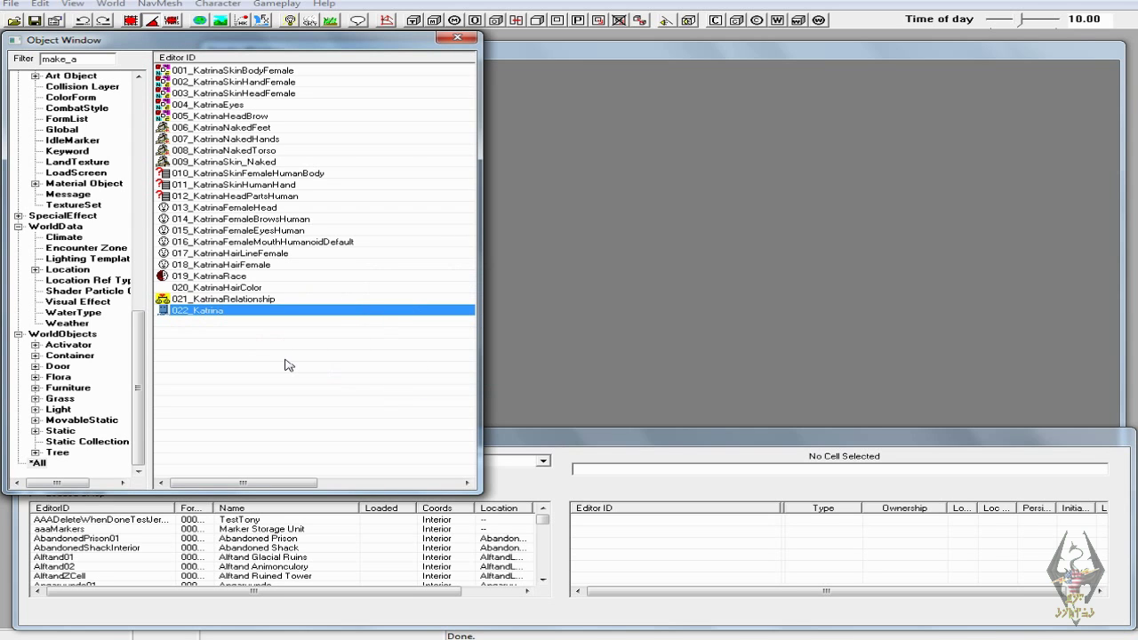
- Open the 001_KatrinaSkinBodyFemale texture set and check the full texture path of its Diffuse map
{"action": "left_click", "coordinate": [263, 72]}
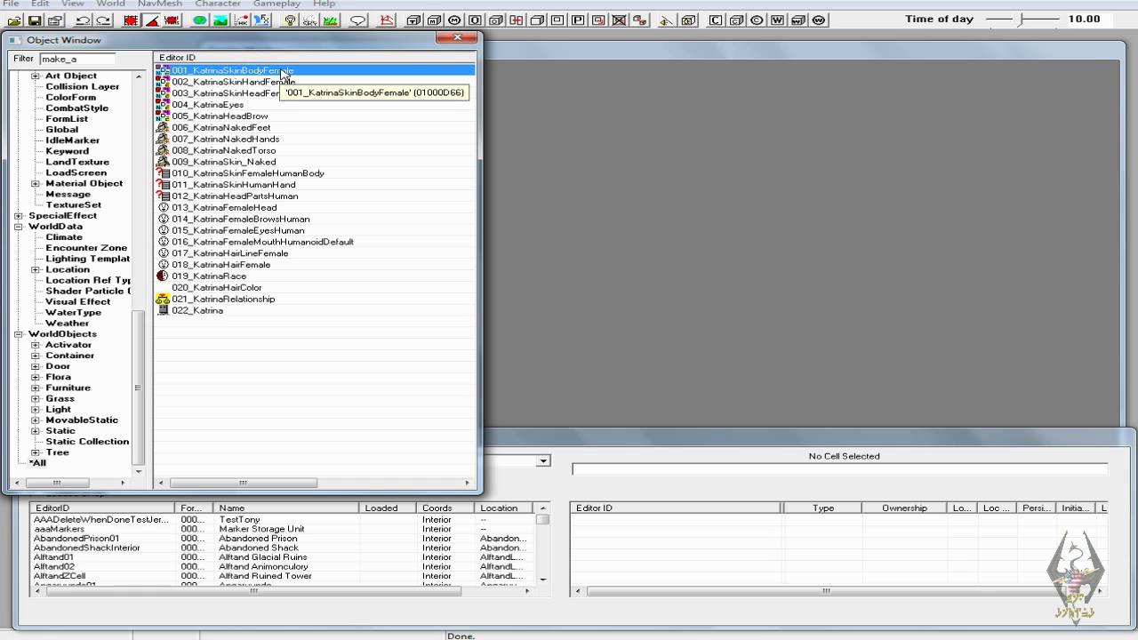
{"action": "double_click", "coordinate": [300, 74]}
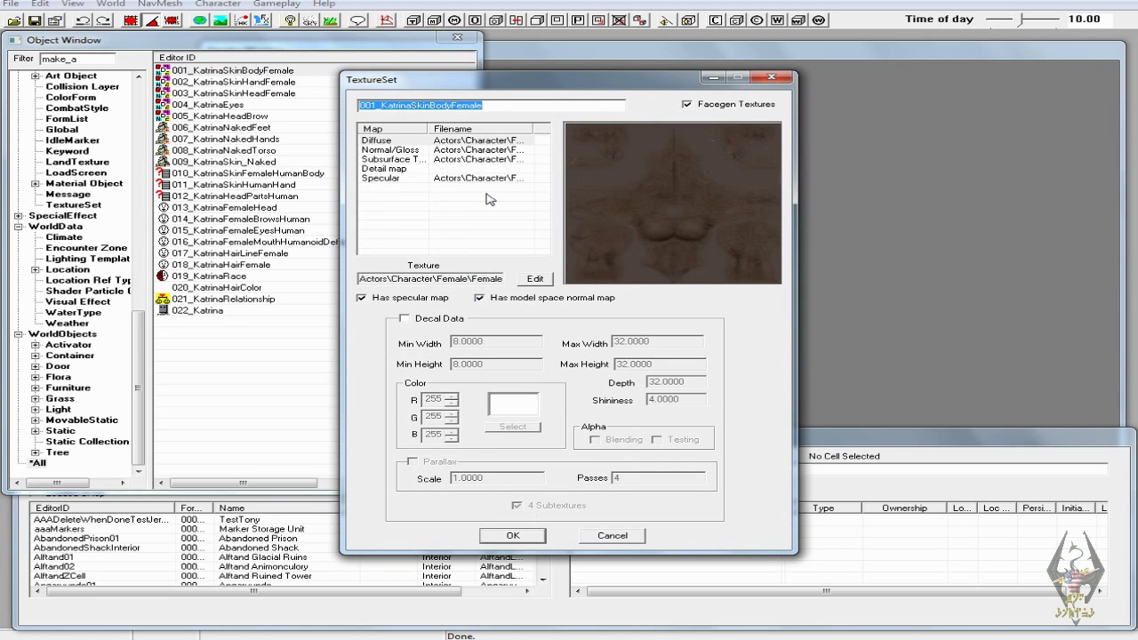
{"action": "left_click", "coordinate": [382, 139]}
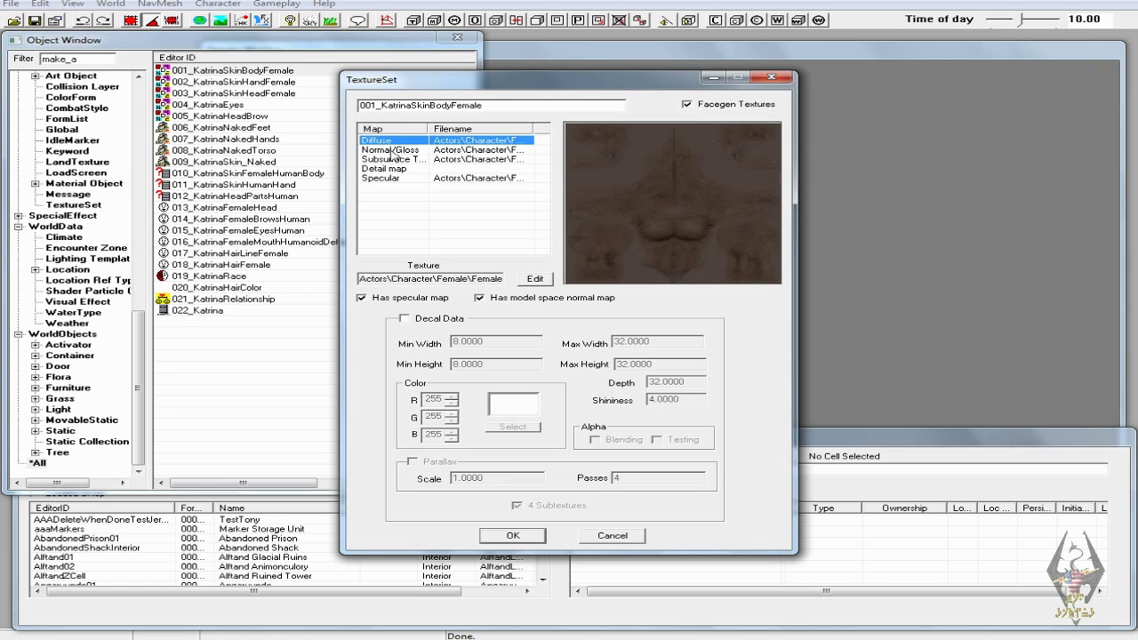
{"action": "left_click", "coordinate": [463, 278]}
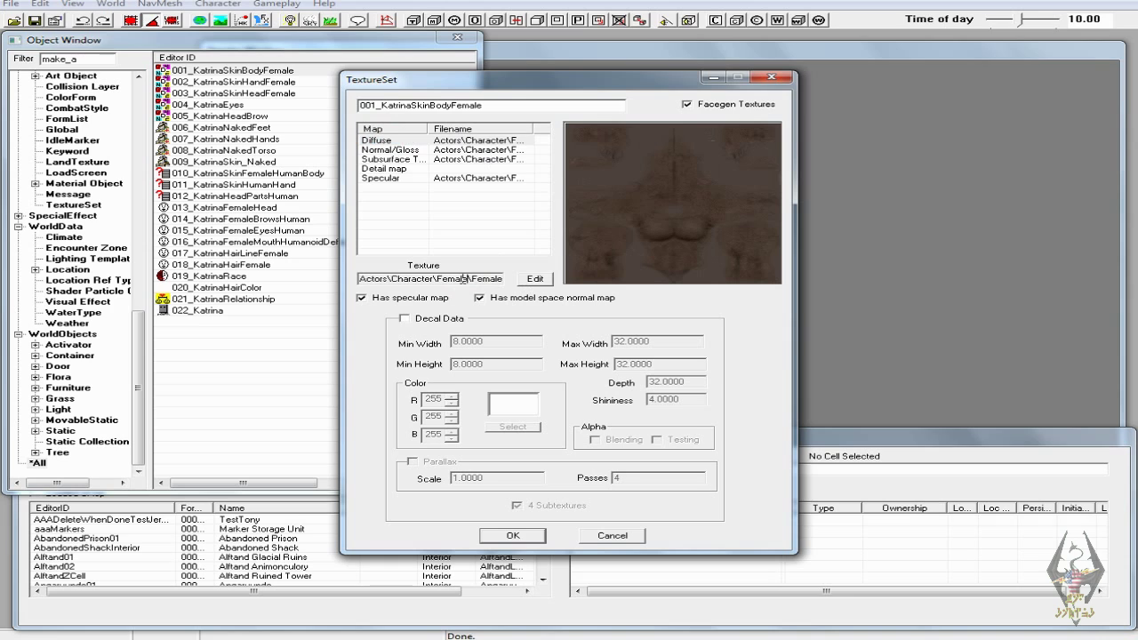
{"action": "key", "text": "End"}
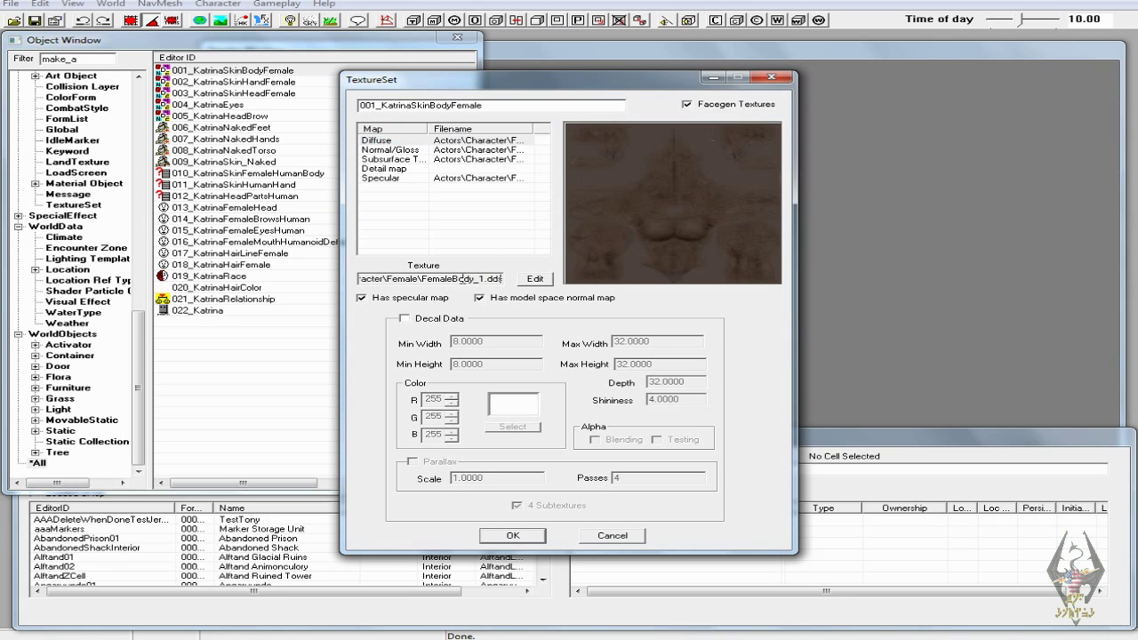
- Replace the Diffuse map's texture with femalebody_1 from the Textures\Actors\Character\Katrina folder
{"action": "left_click", "coordinate": [532, 282]}
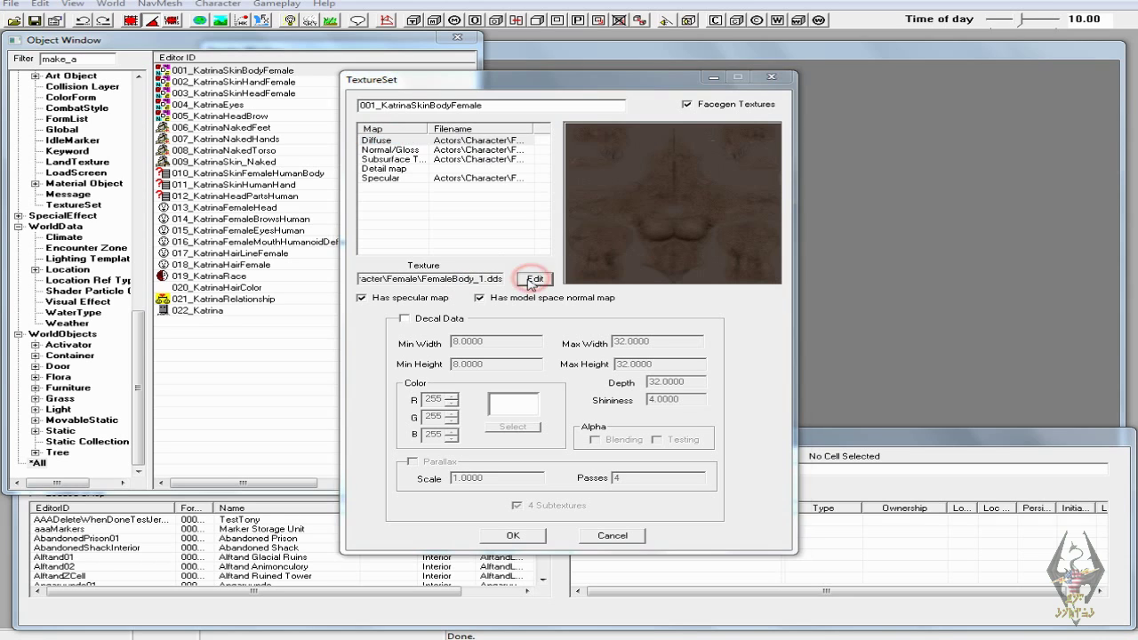
{"action": "left_click", "coordinate": [555, 185]}
{"action": "double_click", "coordinate": [556, 185]}
{"action": "double_click", "coordinate": [551, 183]}
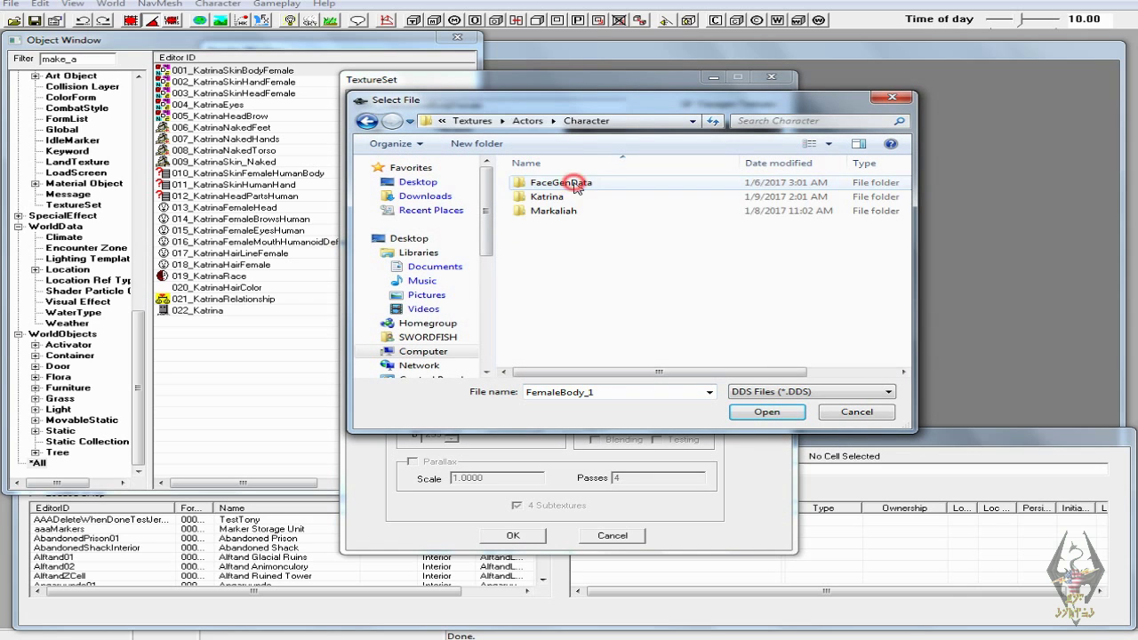
{"action": "double_click", "coordinate": [575, 199]}
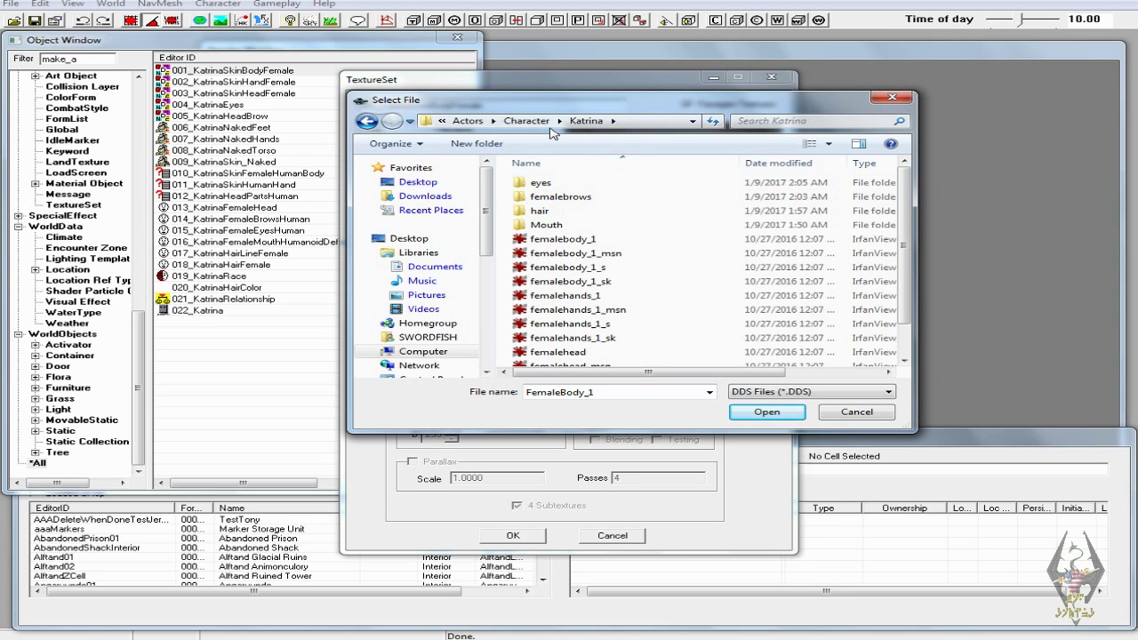
{"action": "left_click", "coordinate": [581, 240]}
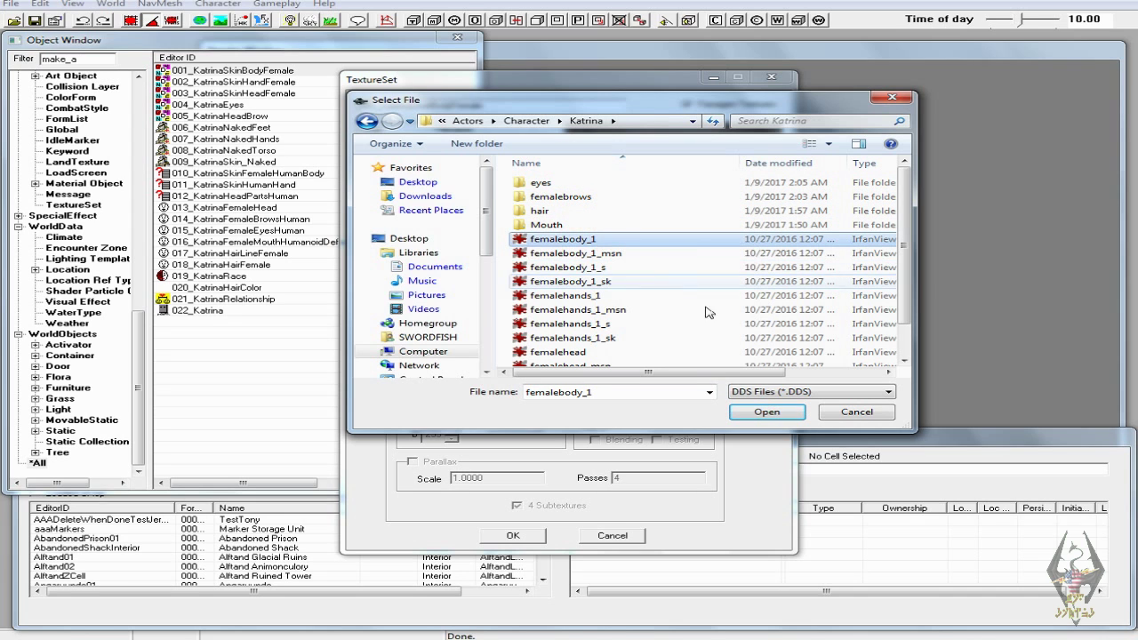
{"action": "left_click", "coordinate": [788, 415]}
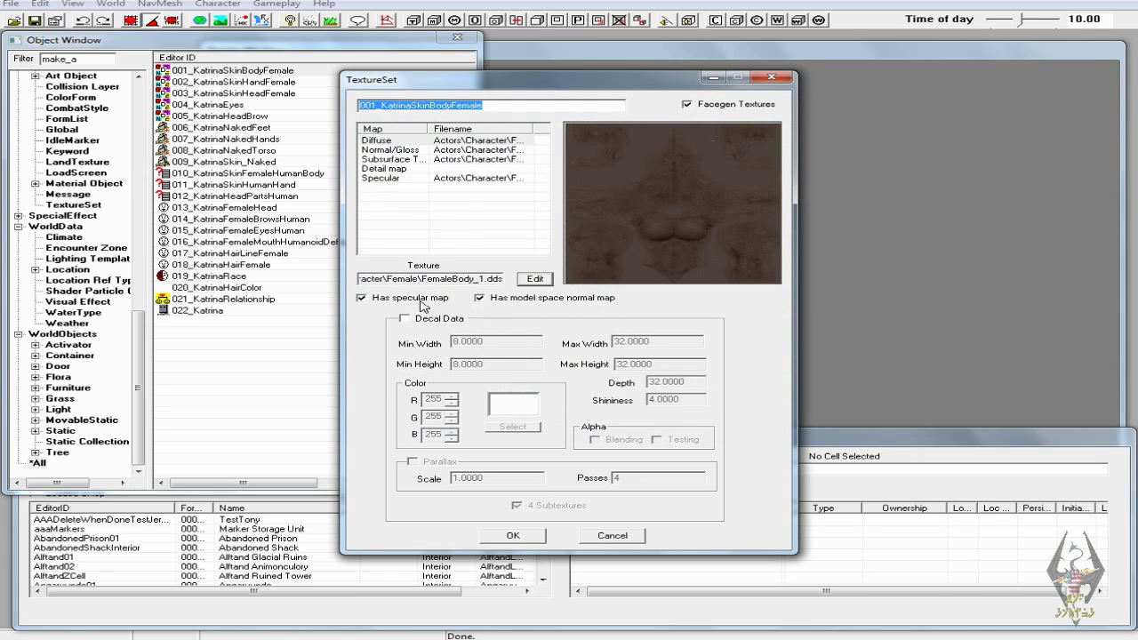
- Replace the Normal/Gloss map's texture in 001_KatrinaSkinBodyFemale with femalebody_1_msn from the Textures\Actors\Character\Katrina folder
{"action": "left_click", "coordinate": [390, 150]}
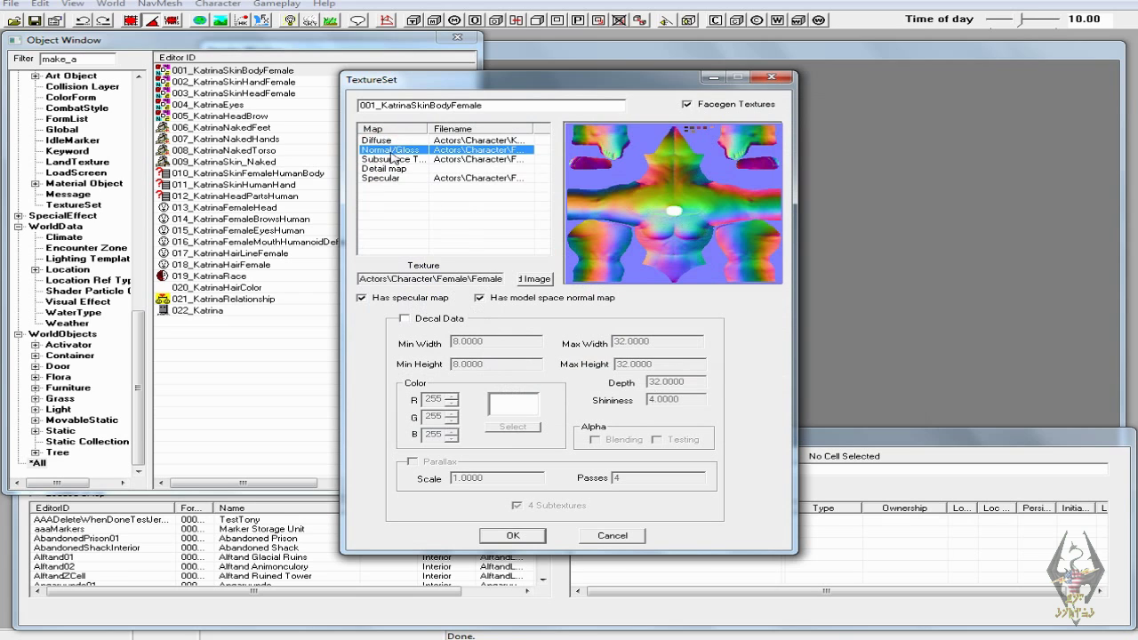
{"action": "left_click", "coordinate": [549, 281]}
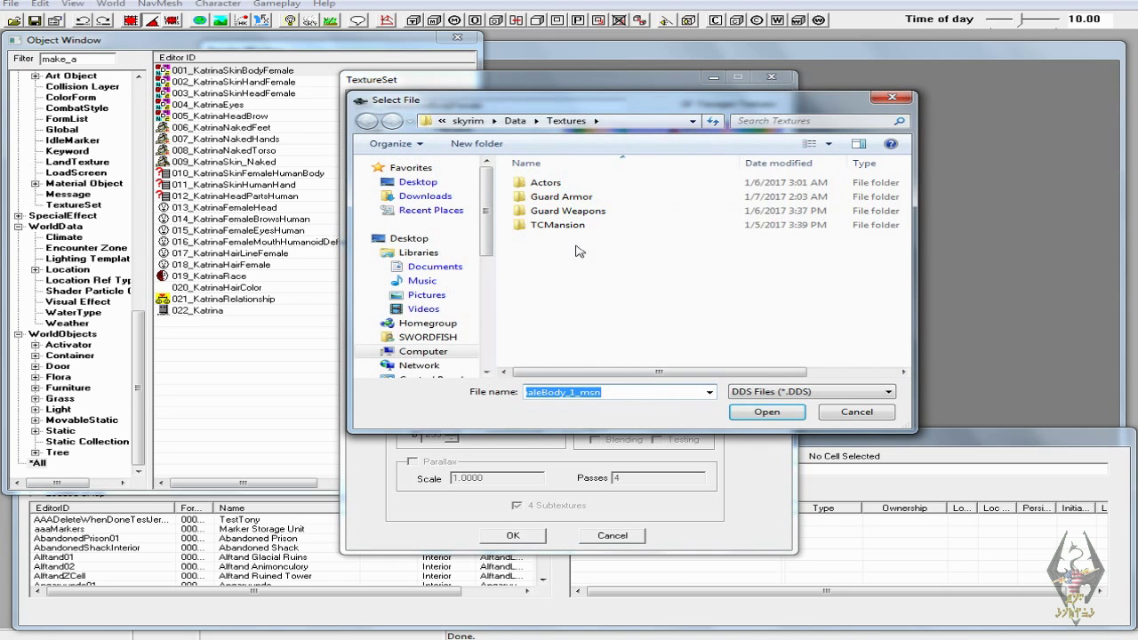
{"action": "double_click", "coordinate": [555, 184]}
{"action": "double_click", "coordinate": [561, 189]}
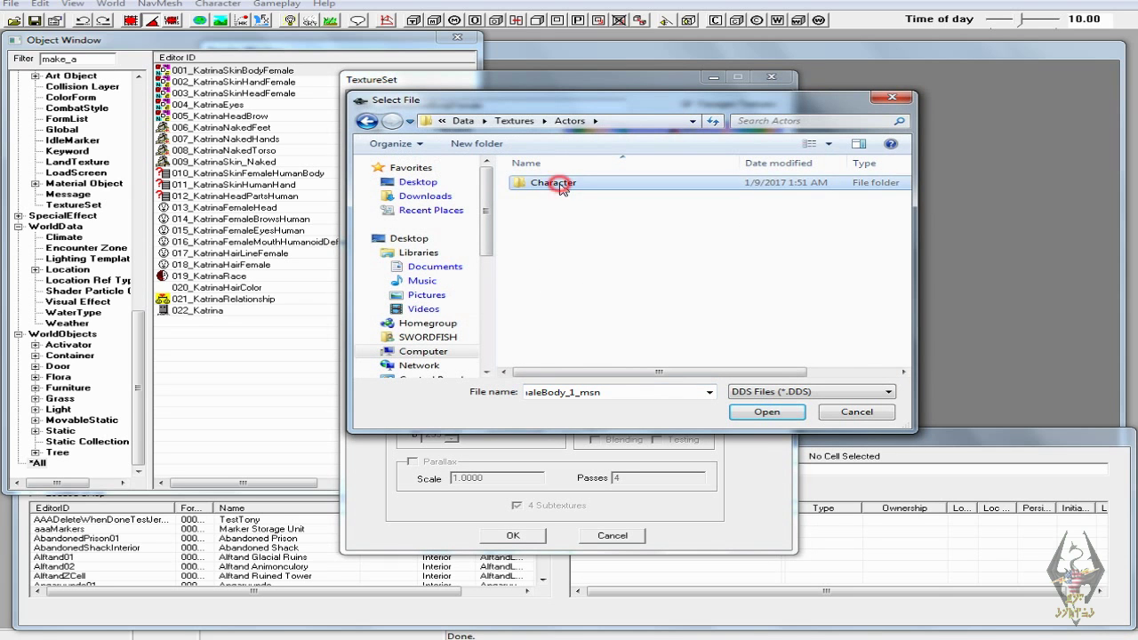
{"action": "double_click", "coordinate": [569, 199]}
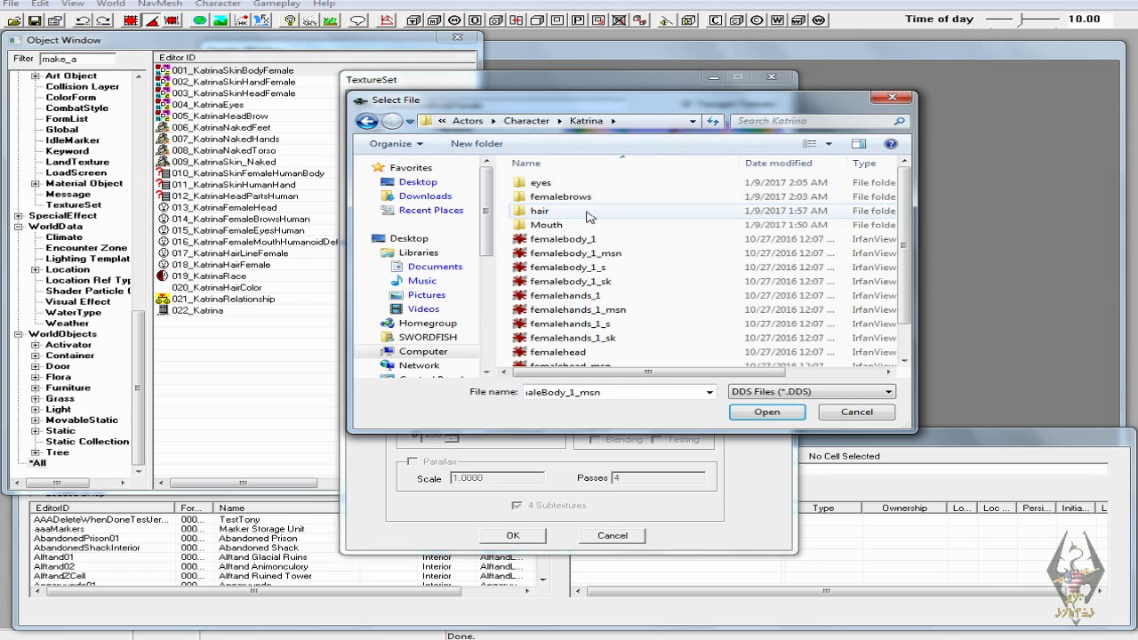
{"action": "left_click", "coordinate": [573, 253]}
{"action": "left_click", "coordinate": [763, 413]}
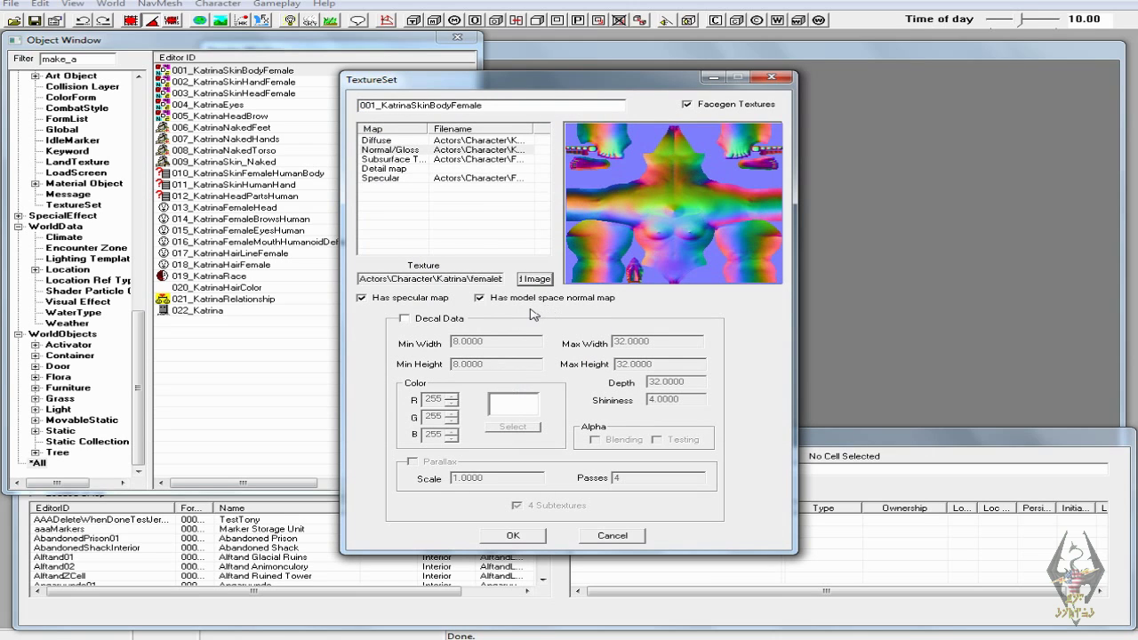
{"action": "left_click", "coordinate": [391, 160]}
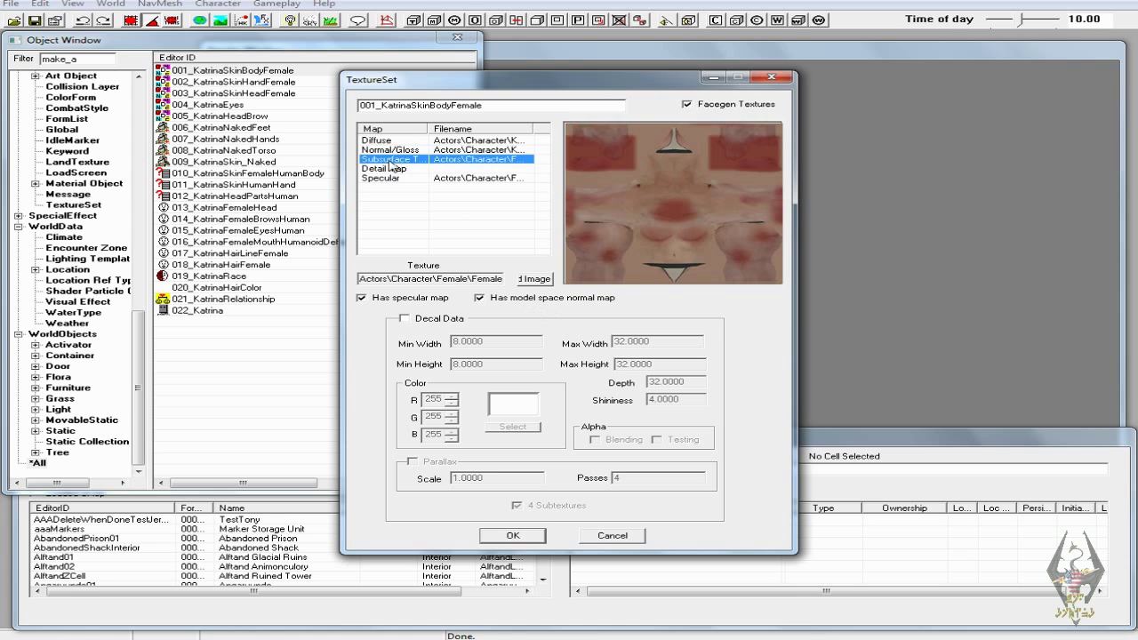
{"action": "left_click", "coordinate": [538, 279]}
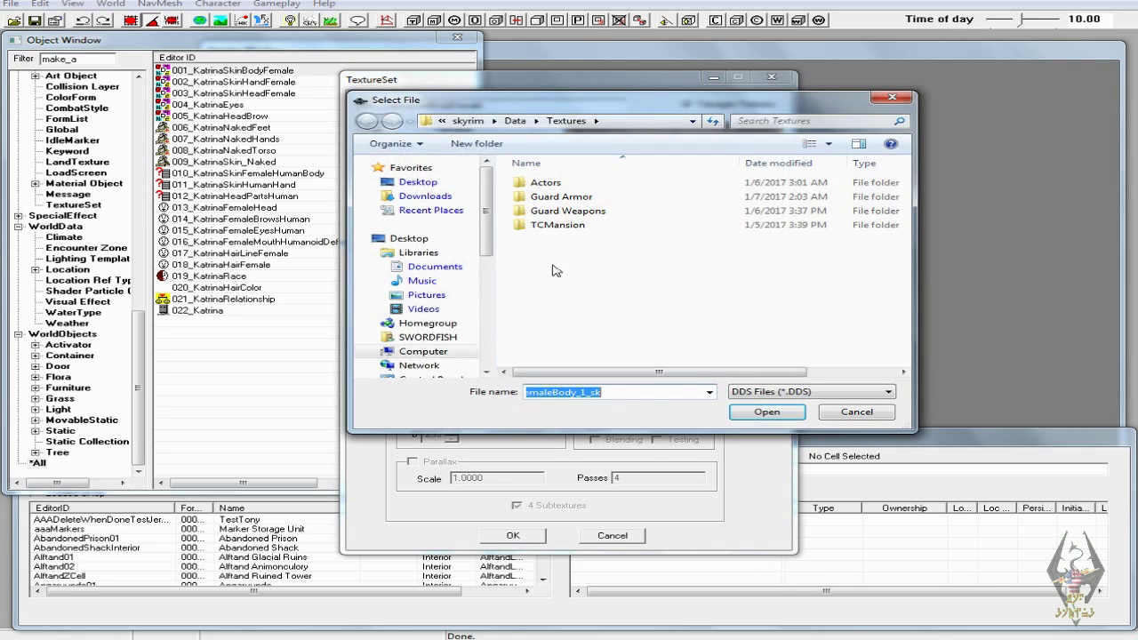
{"action": "left_click", "coordinate": [577, 183]}
{"action": "double_click", "coordinate": [578, 183]}
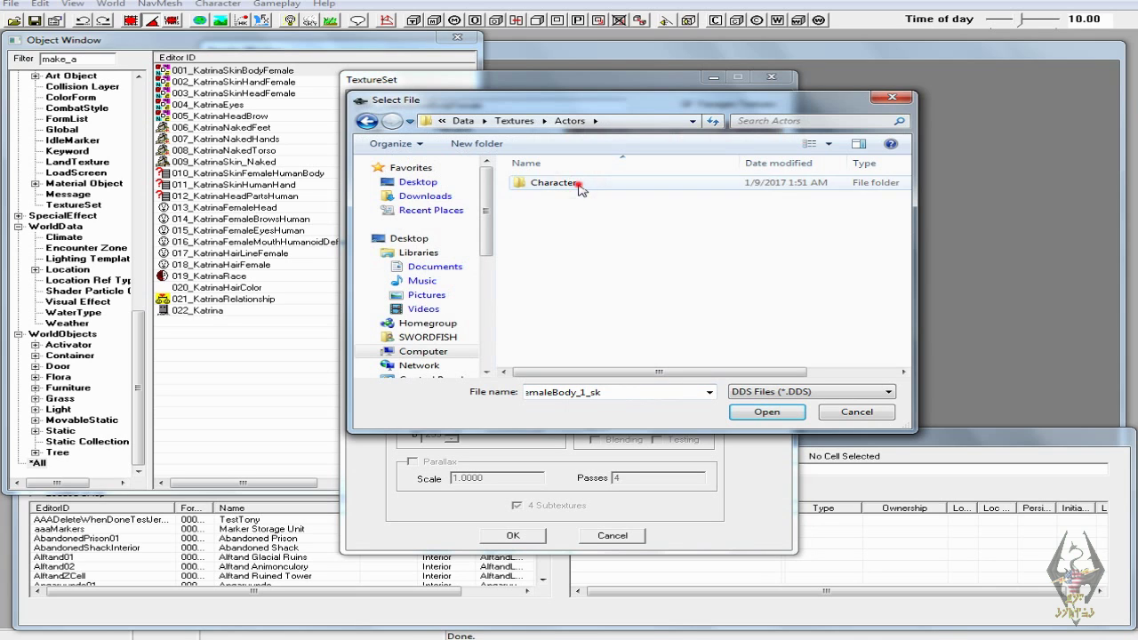
{"action": "double_click", "coordinate": [578, 183]}
{"action": "double_click", "coordinate": [580, 203]}
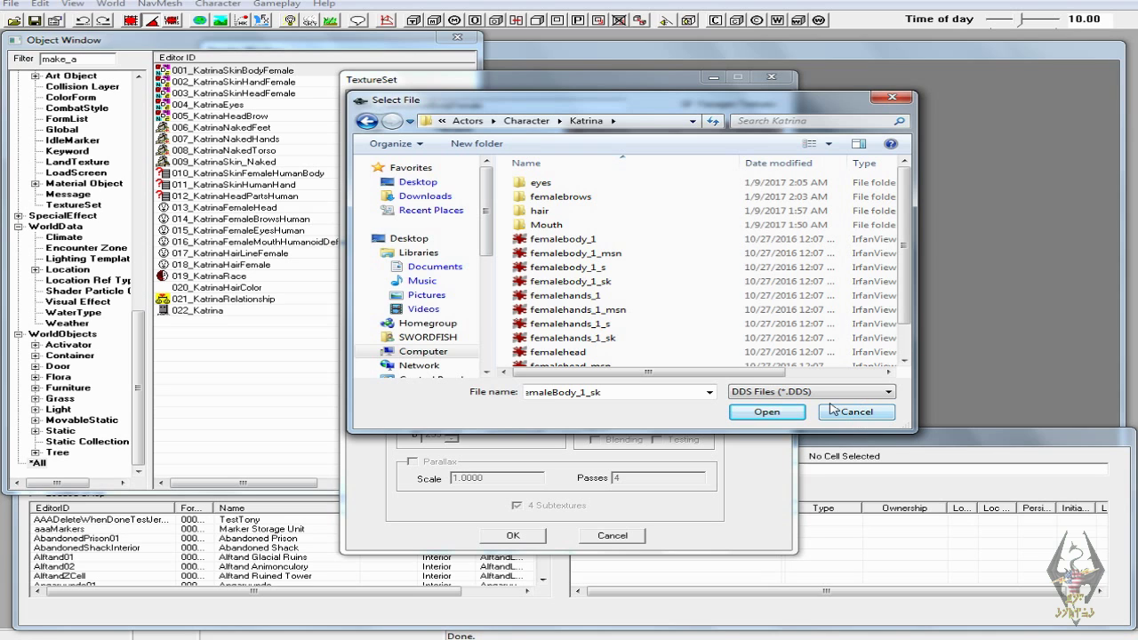
{"action": "left_click", "coordinate": [591, 271]}
{"action": "left_click", "coordinate": [766, 411]}
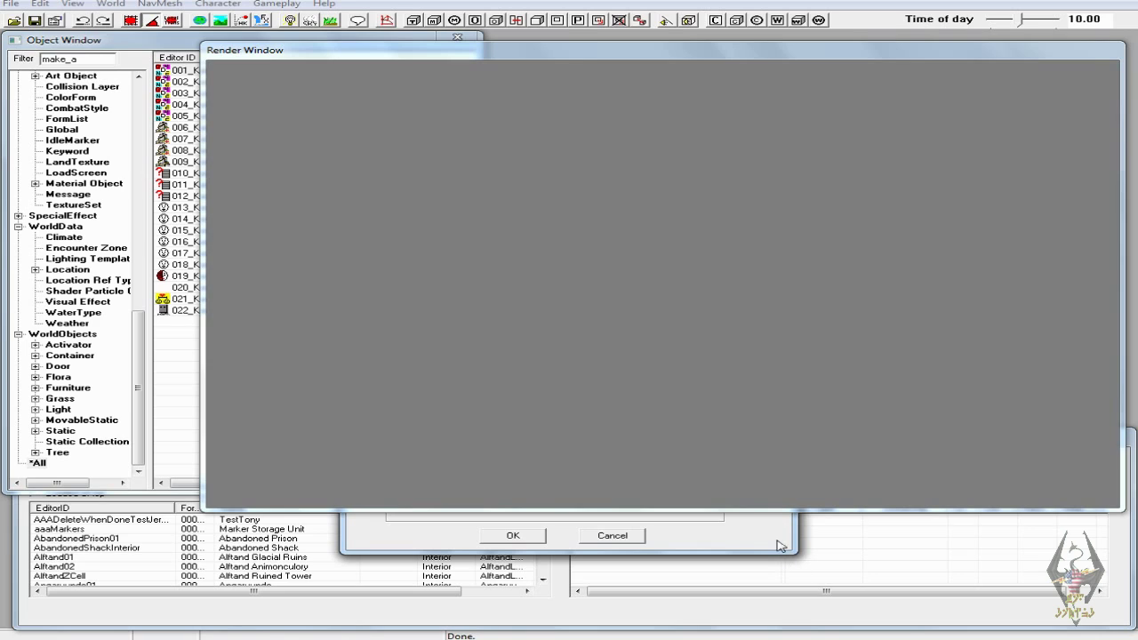
{"action": "left_click", "coordinate": [757, 536]}
{"action": "left_click", "coordinate": [755, 533]}
{"action": "left_click", "coordinate": [669, 534]}
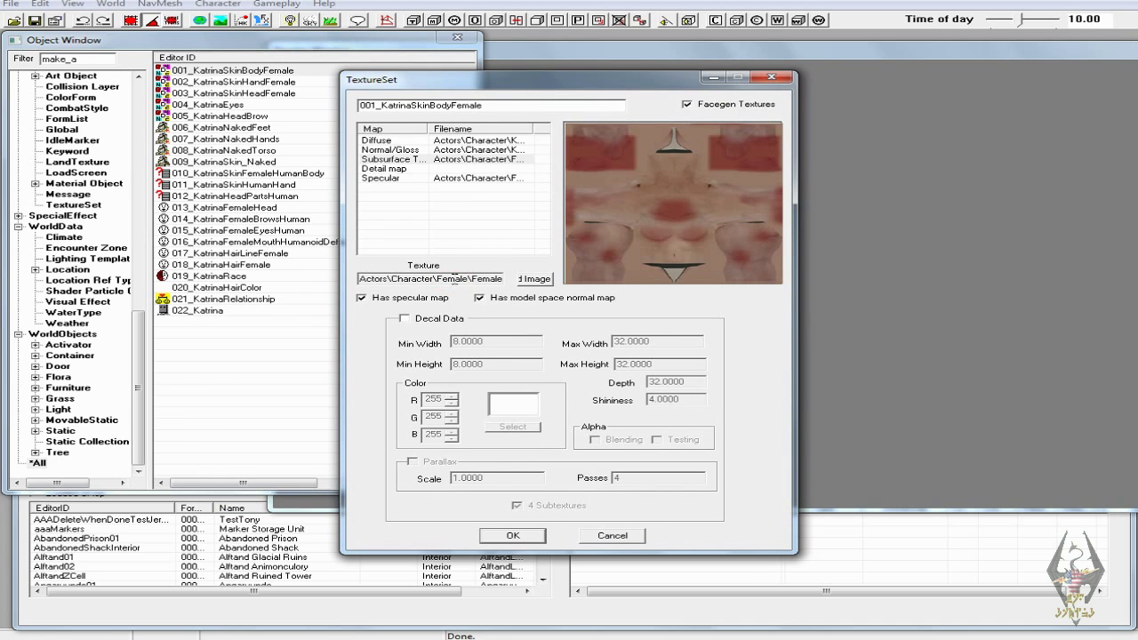
- Check the Subsurface map's full texture path and replace its texture with femalebody_1_sk from the Textures\Actors\Character\Katrina folder
{"action": "left_click", "coordinate": [455, 278]}
{"action": "key", "text": "End"}
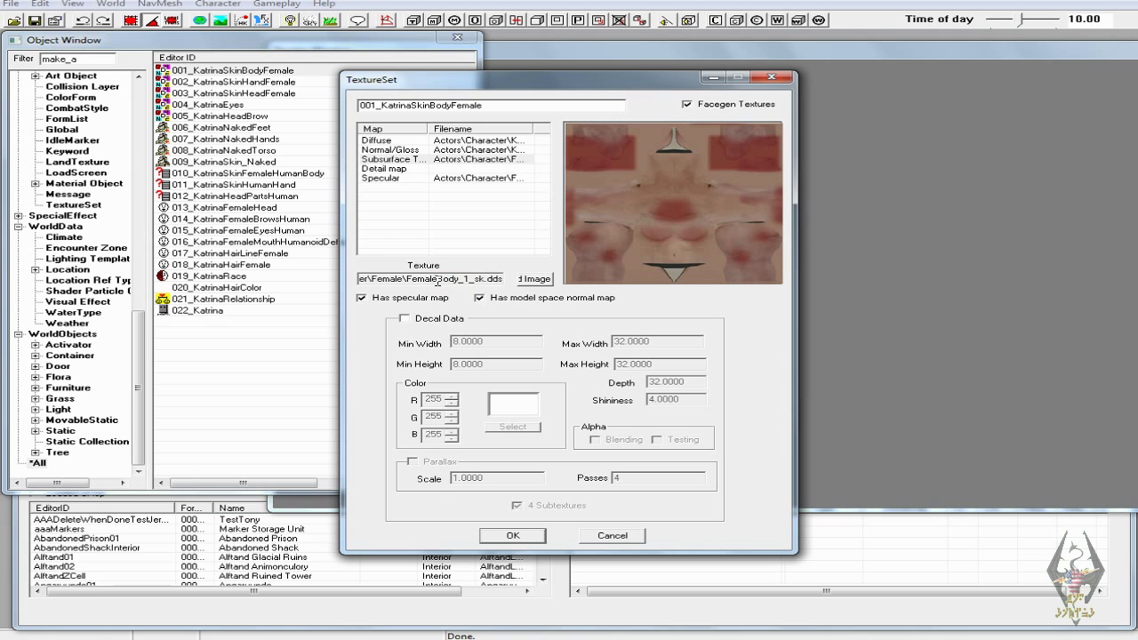
{"action": "left_click", "coordinate": [530, 279]}
{"action": "left_click", "coordinate": [558, 183]}
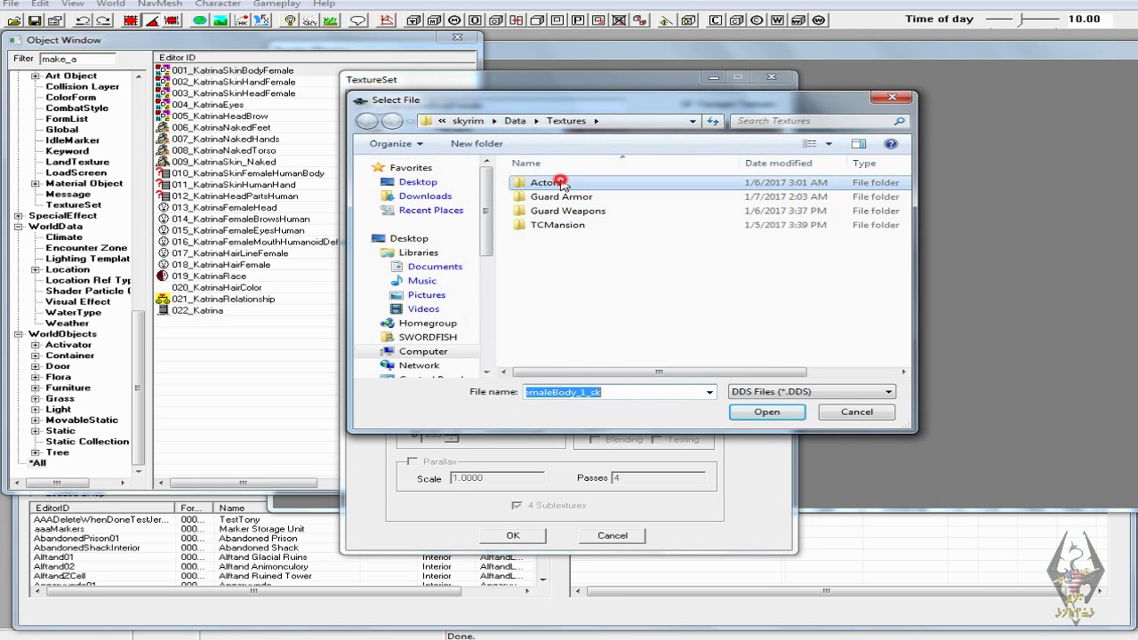
{"action": "double_click", "coordinate": [558, 184]}
{"action": "double_click", "coordinate": [557, 183]}
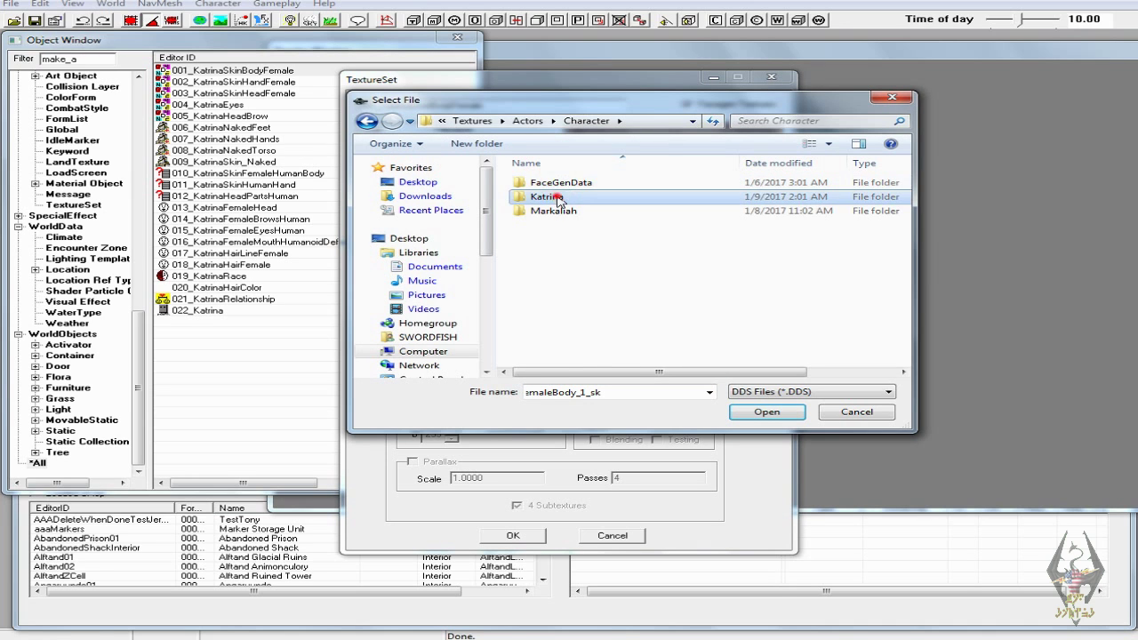
{"action": "double_click", "coordinate": [559, 198]}
{"action": "left_click", "coordinate": [571, 282]}
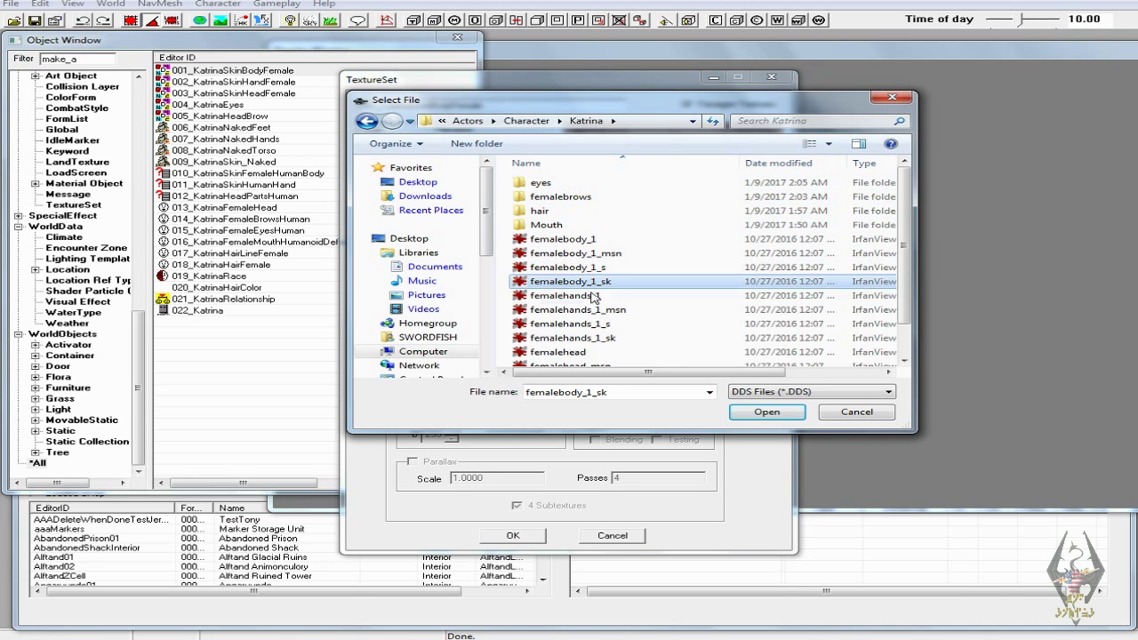
{"action": "left_click", "coordinate": [766, 411]}
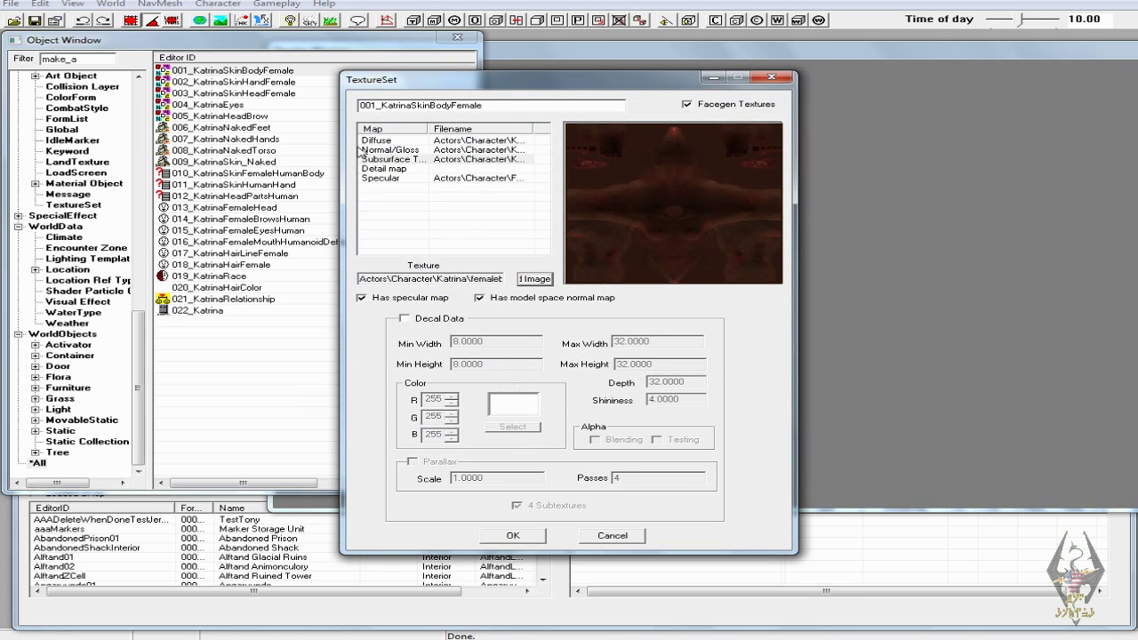
- Replace the Specular map's texture with femalebody_1_s from the Textures\Actors\Character\Katrina folder and accept the body texture set
{"action": "left_click", "coordinate": [387, 181]}
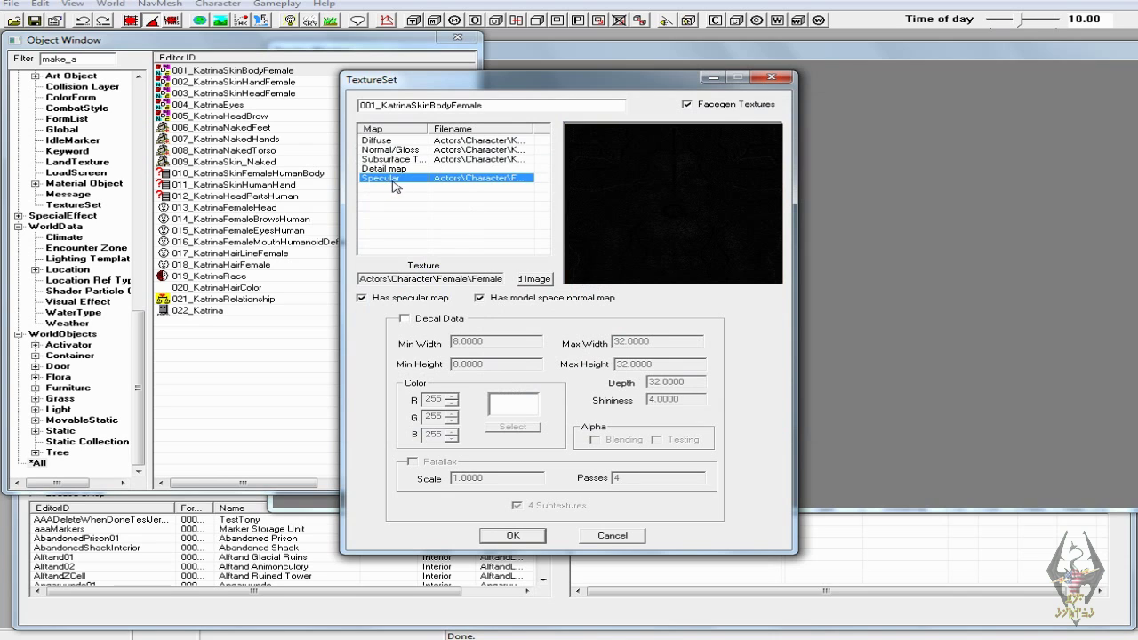
{"action": "left_click", "coordinate": [442, 279]}
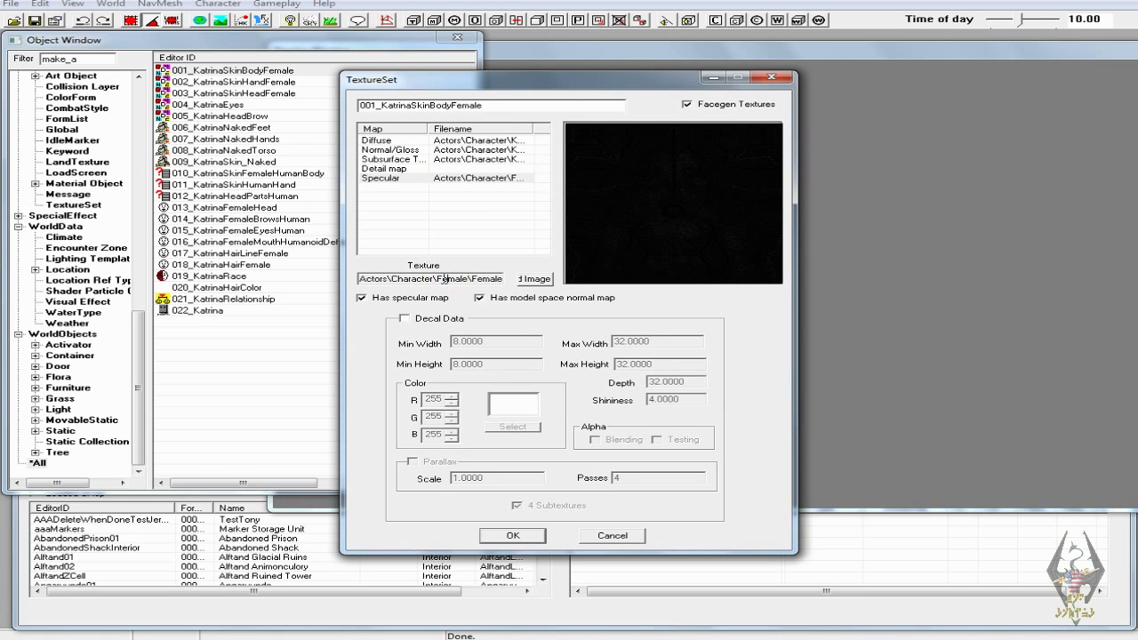
{"action": "key", "text": "End"}
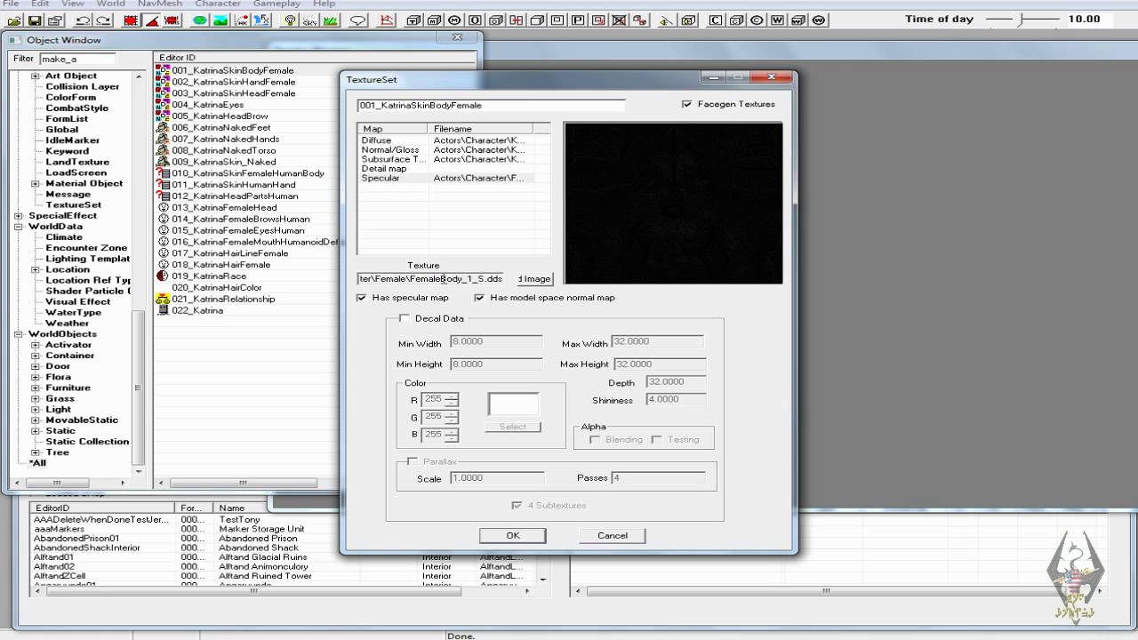
{"action": "left_click", "coordinate": [537, 279]}
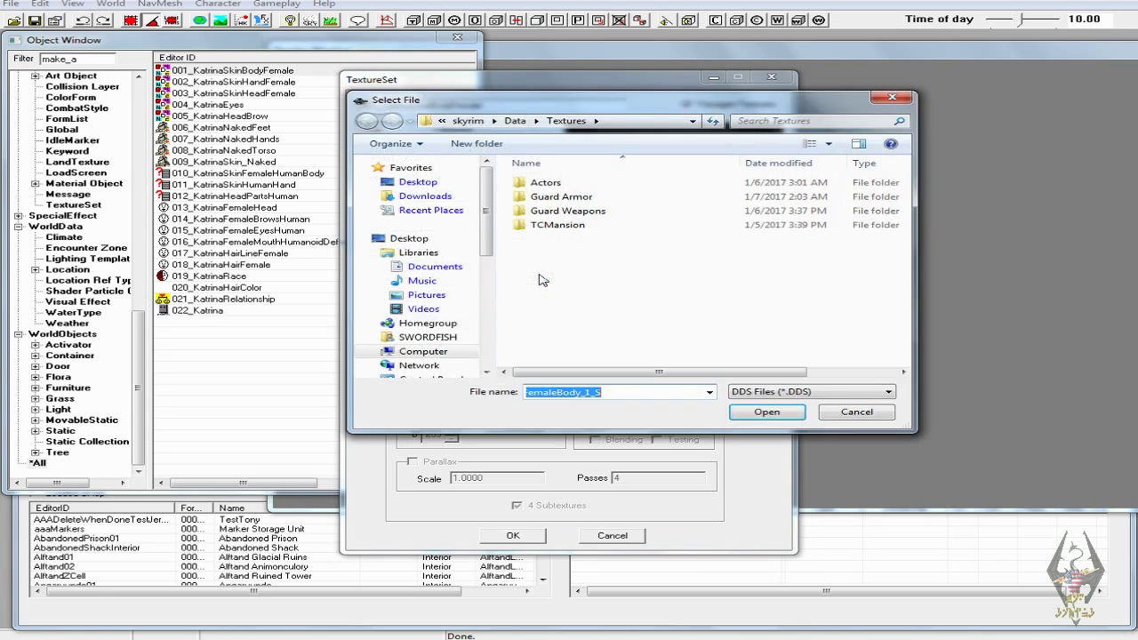
{"action": "double_click", "coordinate": [553, 182]}
{"action": "double_click", "coordinate": [560, 183]}
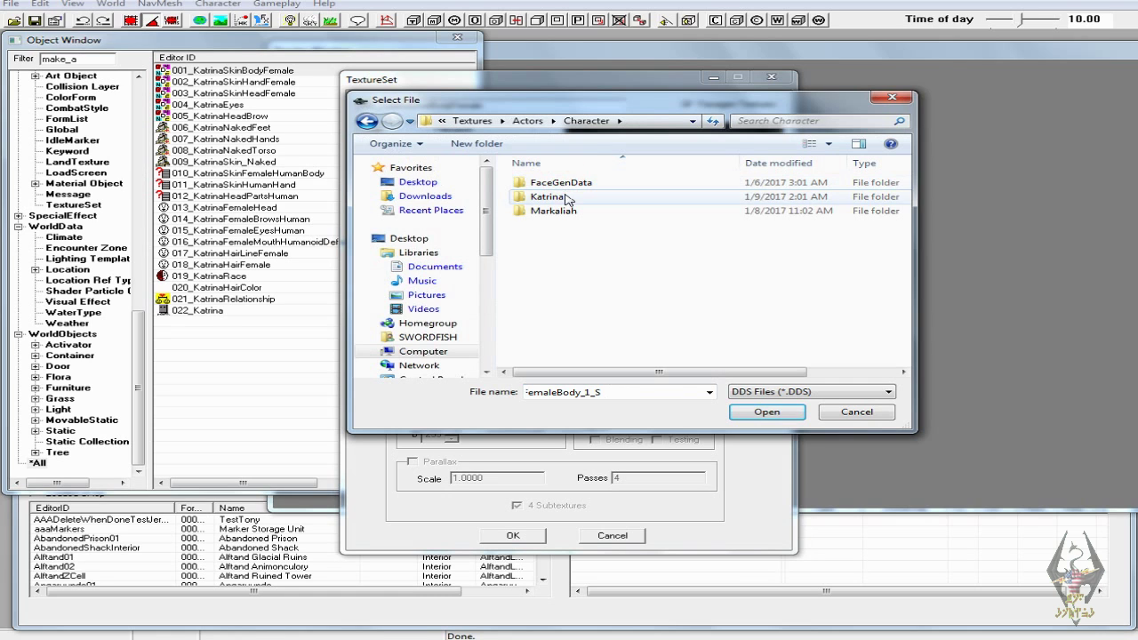
{"action": "double_click", "coordinate": [565, 197]}
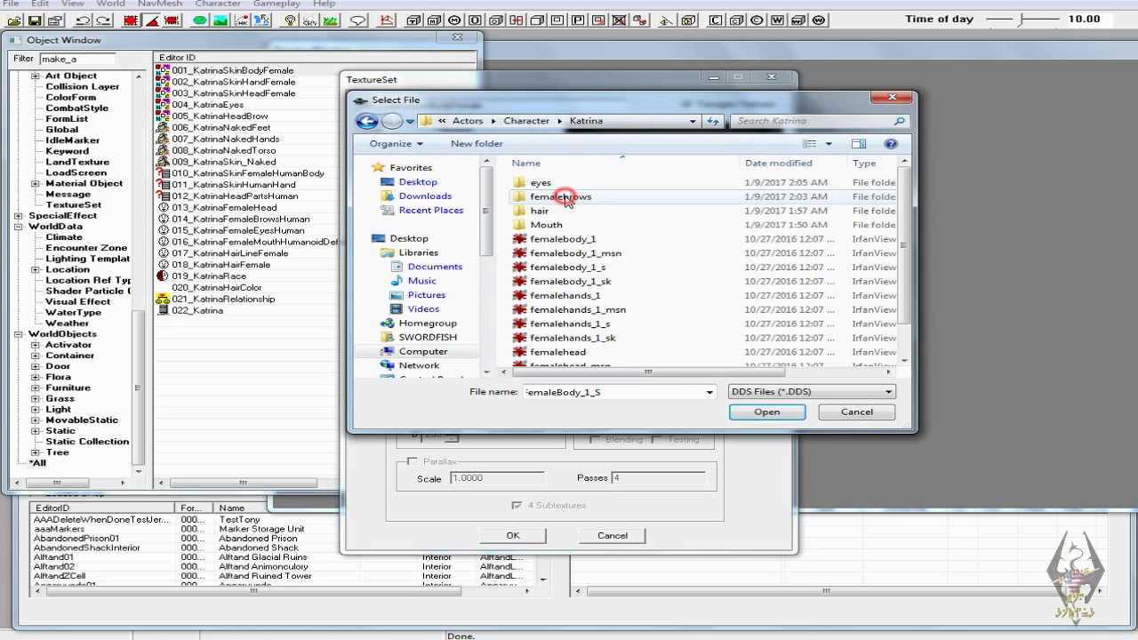
{"action": "left_click", "coordinate": [588, 267]}
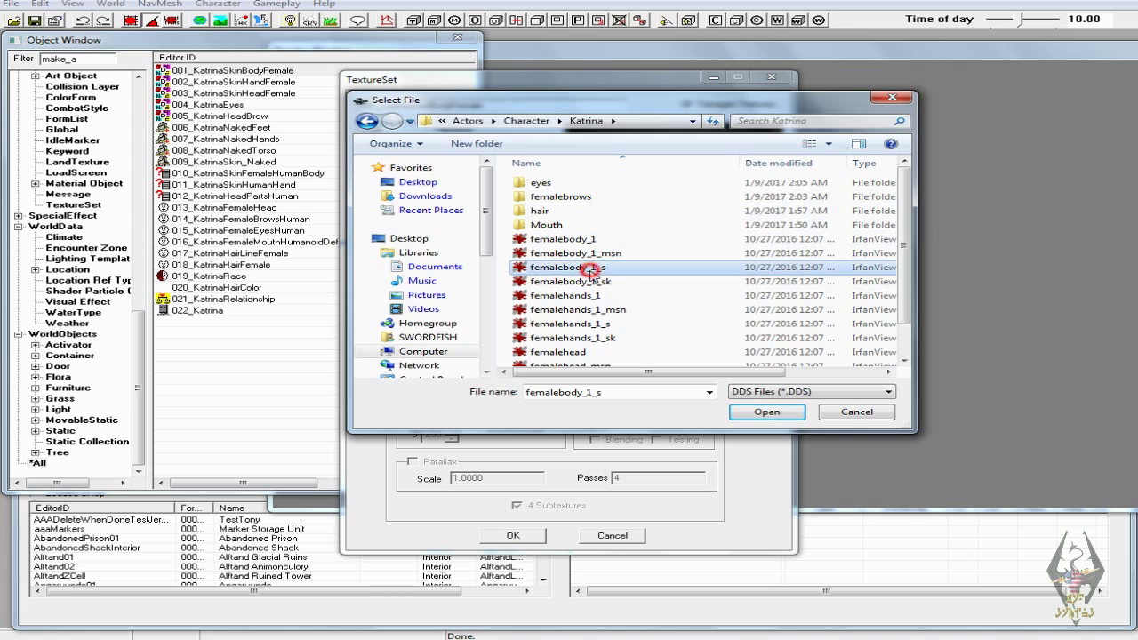
{"action": "left_click", "coordinate": [766, 411]}
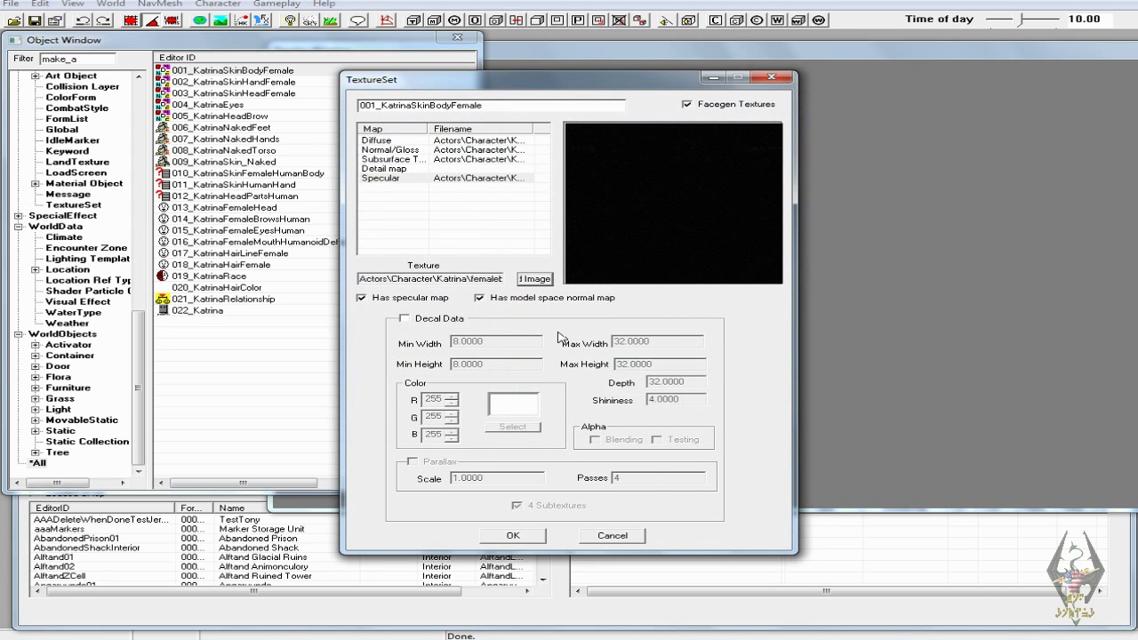
{"action": "left_click", "coordinate": [516, 534]}
- Open the 002_KatrinaSkinHandFemale texture set and replace its Diffuse texture with femalehands_1 from the Textures\Actors\Character\Katrina folder
{"action": "double_click", "coordinate": [243, 82]}
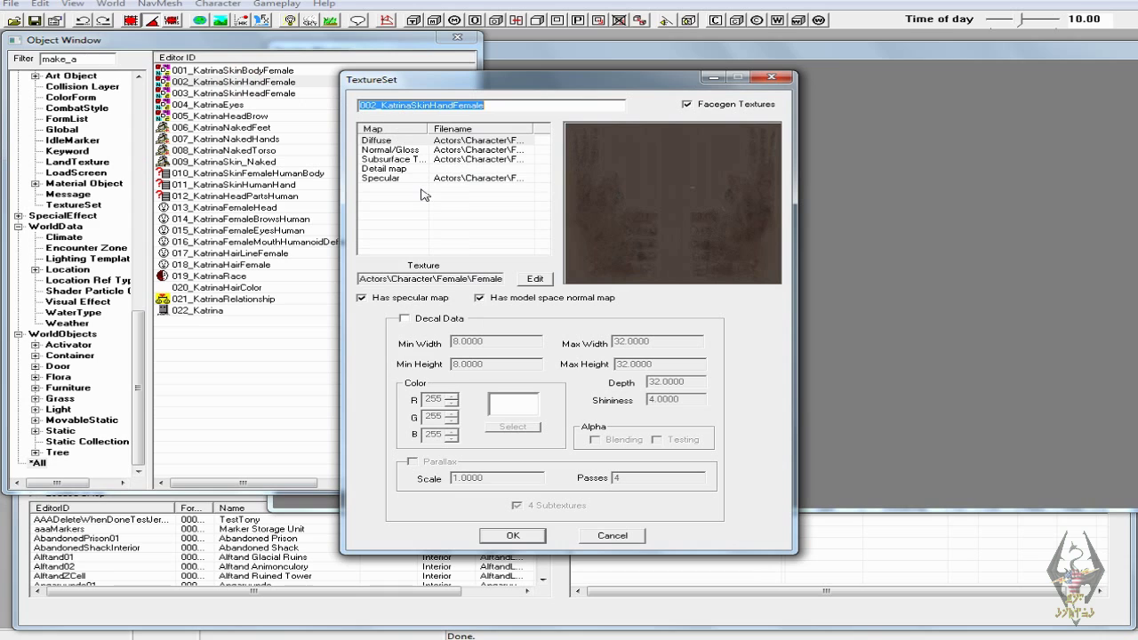
{"action": "left_click", "coordinate": [376, 140]}
{"action": "left_click", "coordinate": [532, 279]}
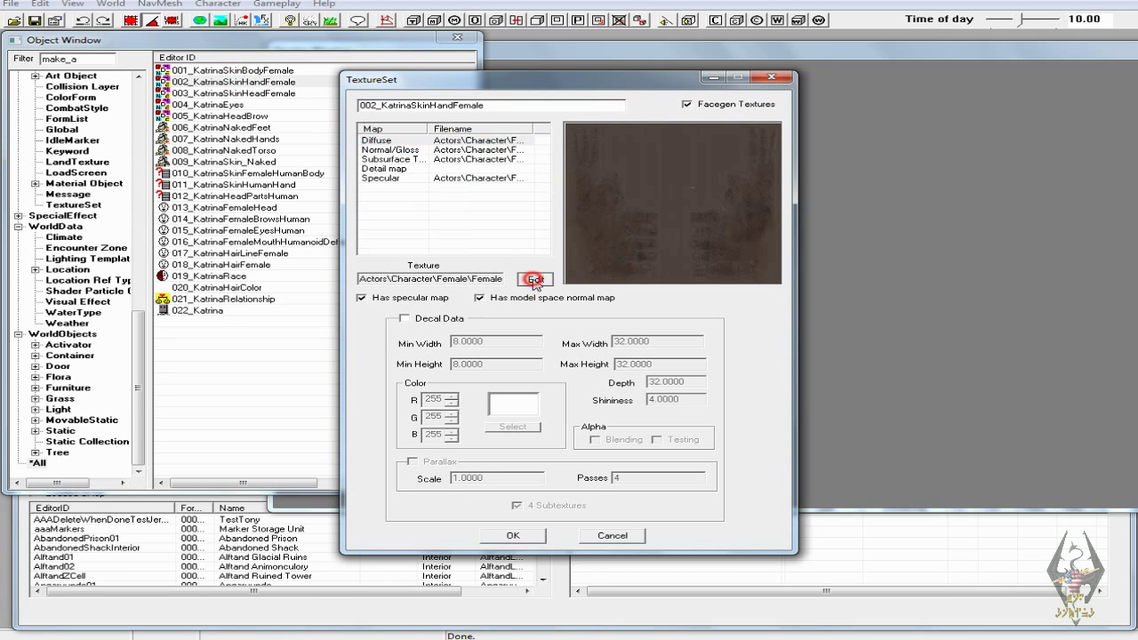
{"action": "left_click", "coordinate": [569, 182]}
{"action": "double_click", "coordinate": [569, 182]}
{"action": "double_click", "coordinate": [572, 182]}
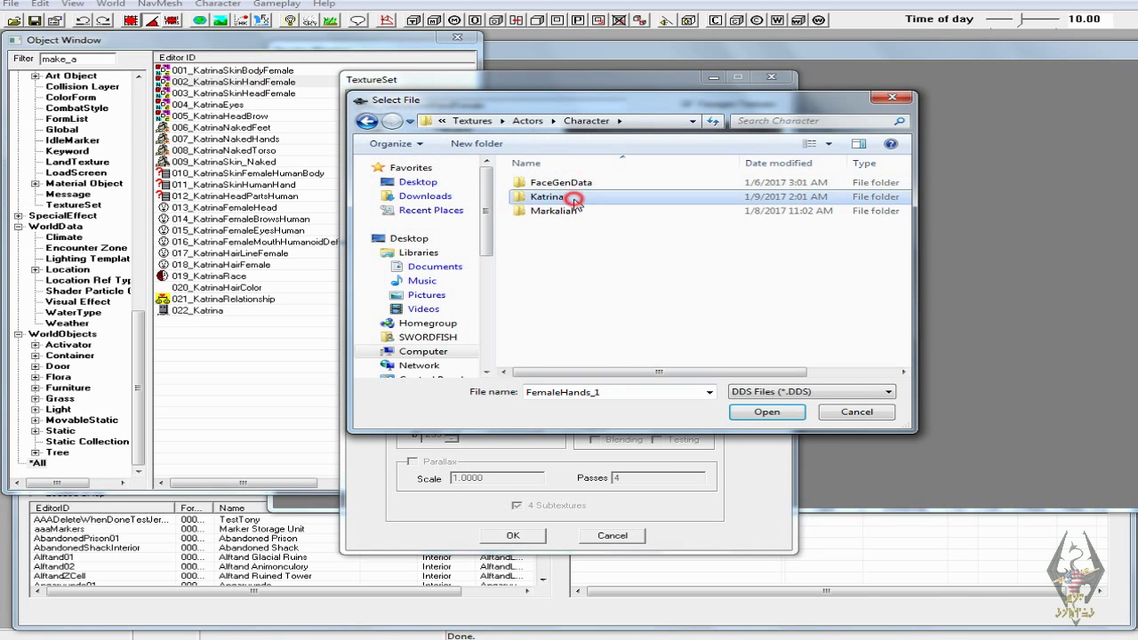
{"action": "double_click", "coordinate": [574, 200]}
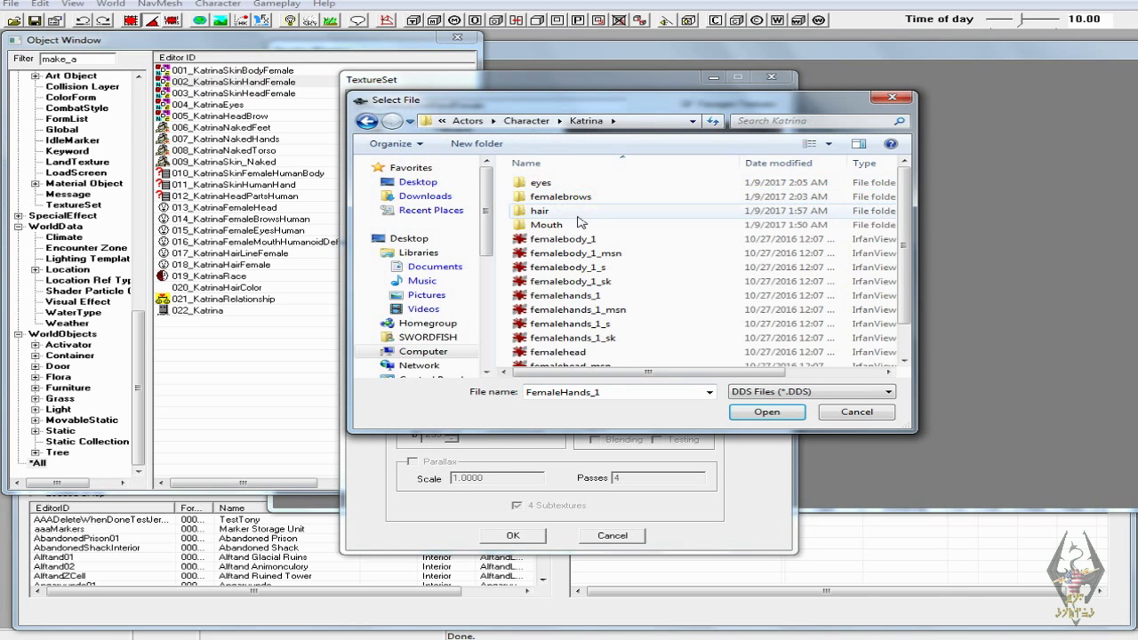
{"action": "left_click", "coordinate": [583, 295]}
{"action": "left_click", "coordinate": [778, 411]}
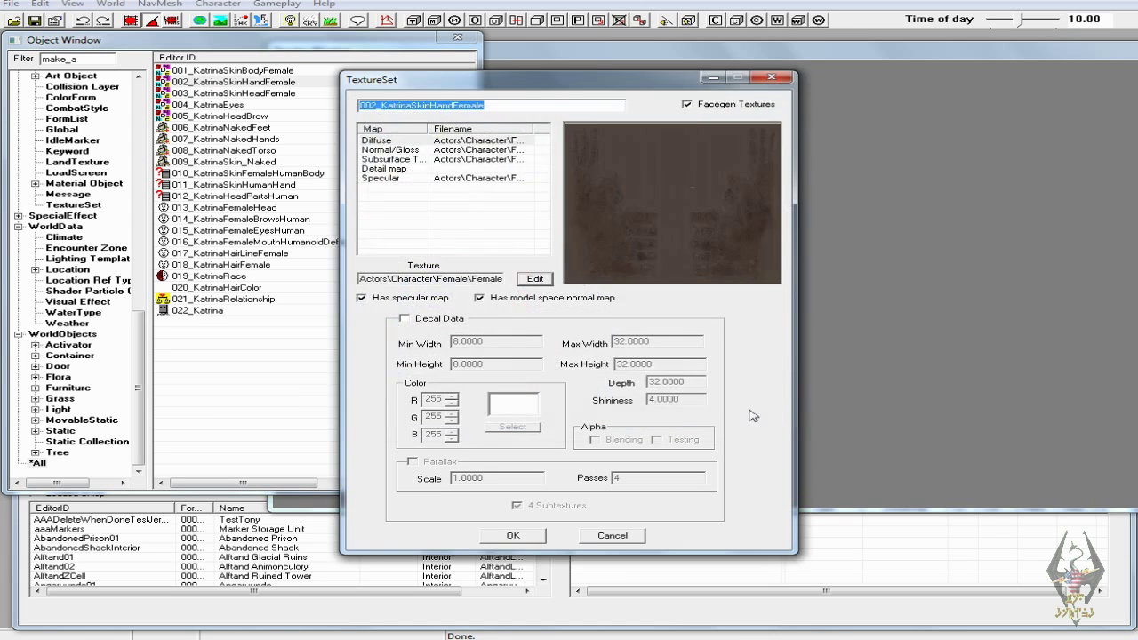
- Replace the hand texture set's Normal/Gloss texture with femalehands_1_msn from the Textures\Actors\Character\Katrina folder
{"action": "left_click", "coordinate": [393, 149]}
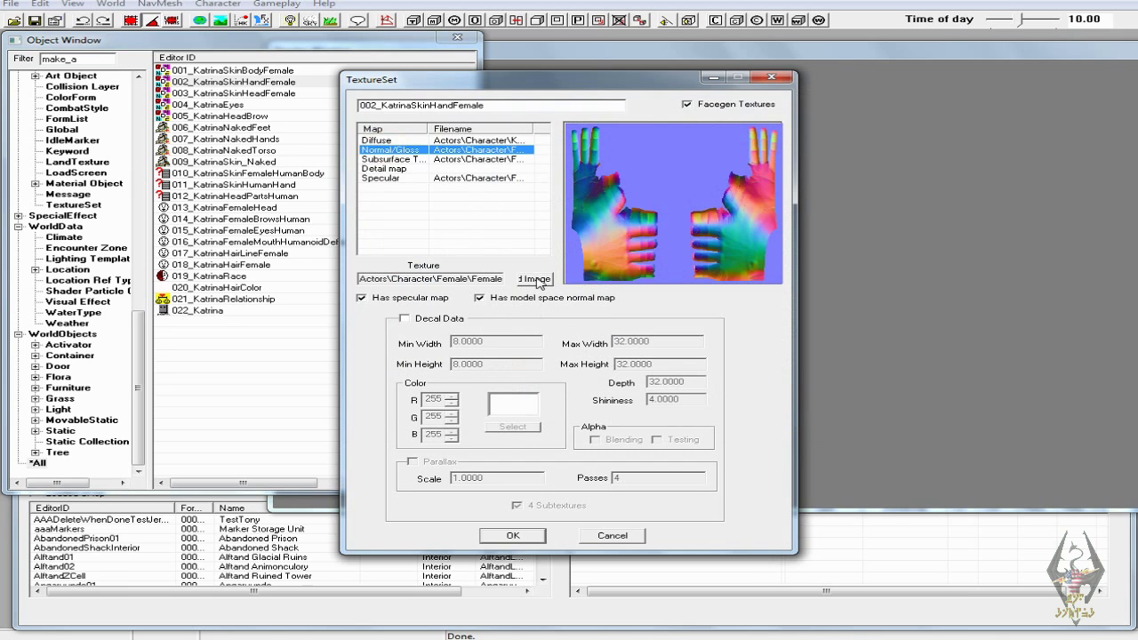
{"action": "left_click", "coordinate": [536, 279]}
{"action": "double_click", "coordinate": [555, 182]}
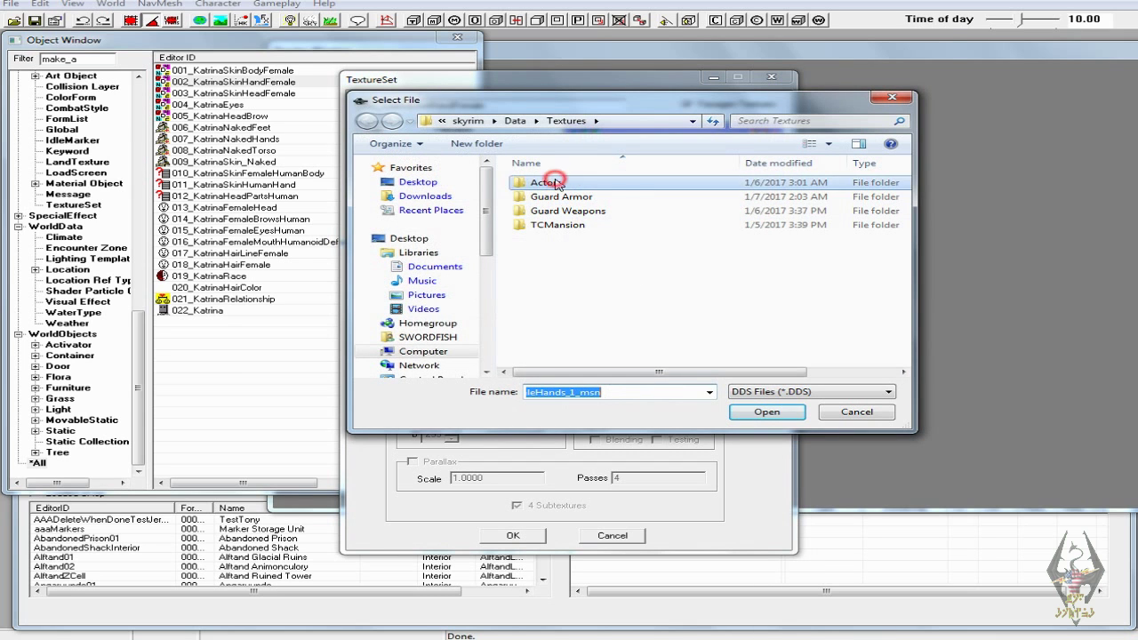
{"action": "double_click", "coordinate": [556, 183]}
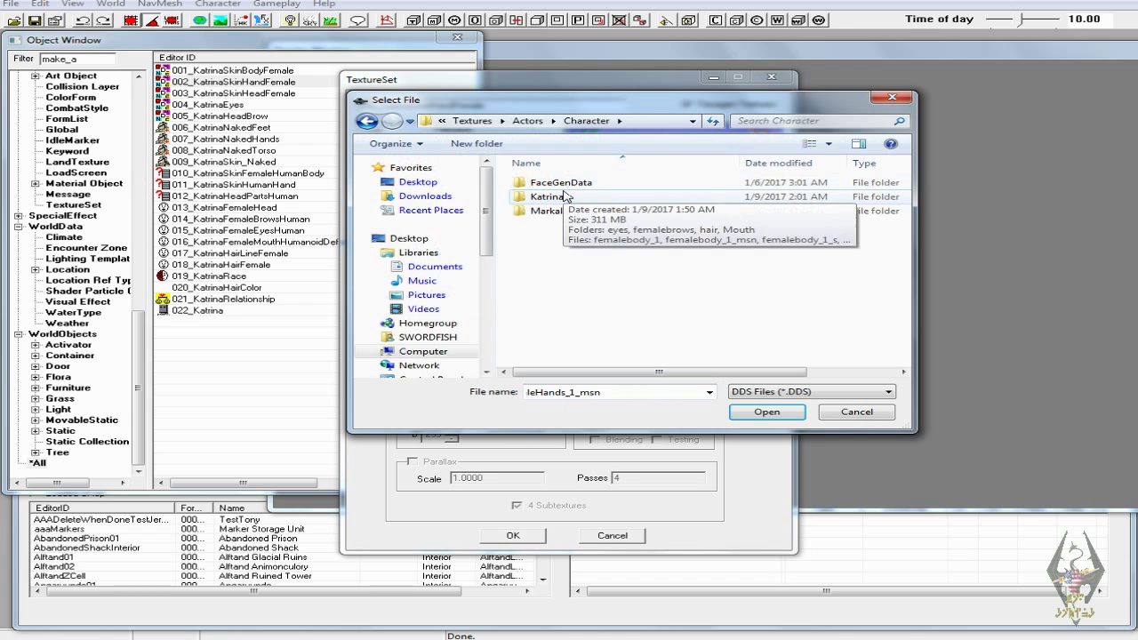
{"action": "double_click", "coordinate": [549, 197]}
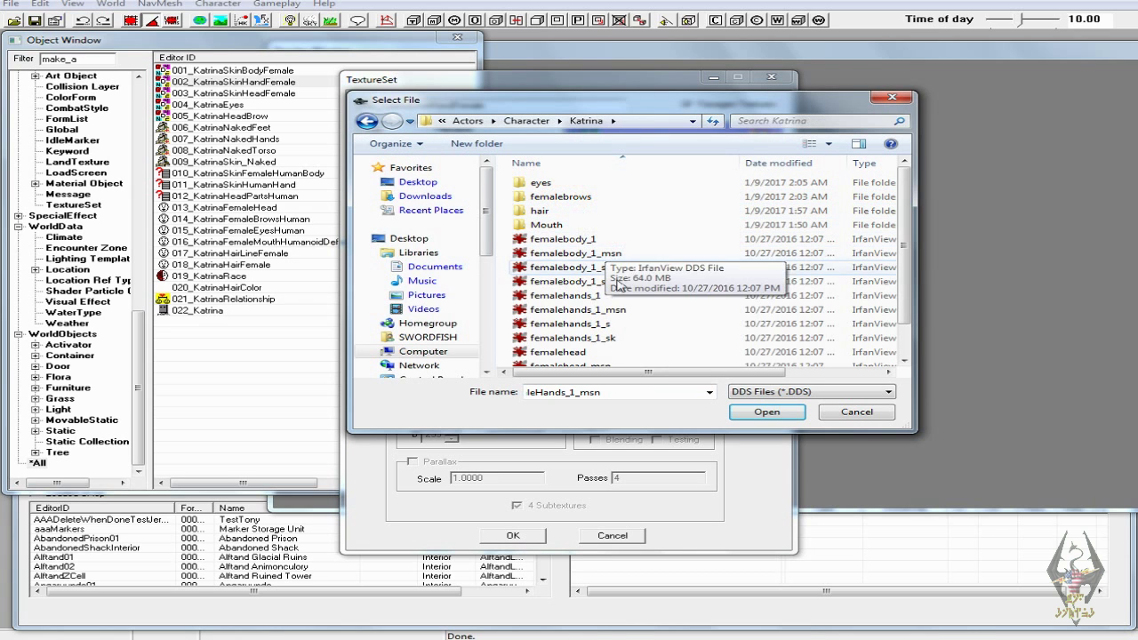
{"action": "left_click", "coordinate": [629, 310]}
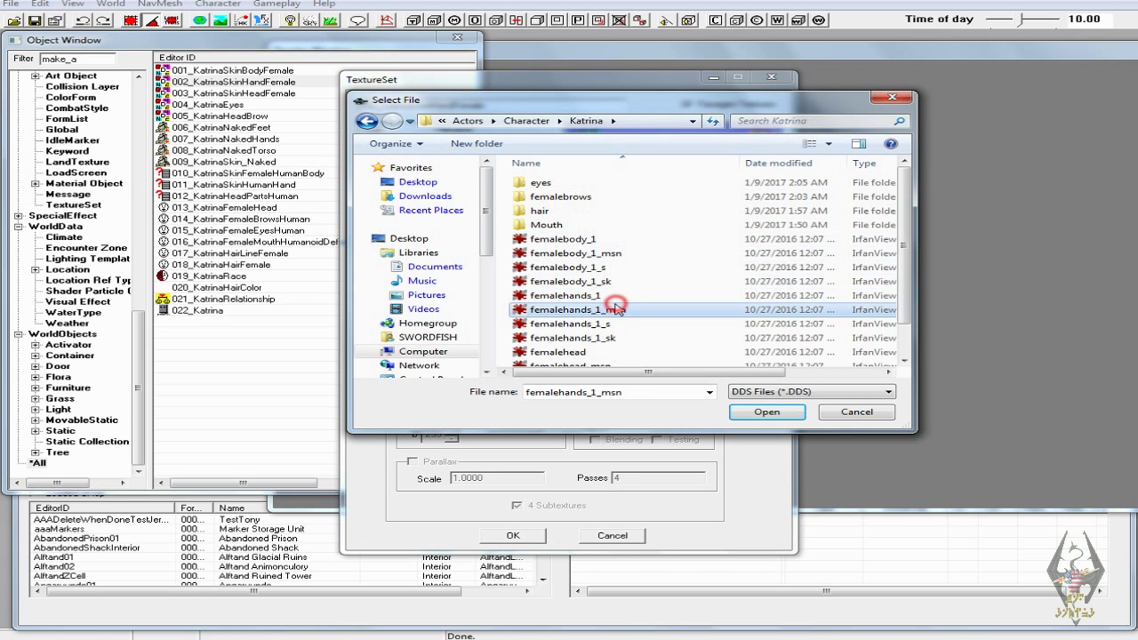
{"action": "left_click", "coordinate": [756, 414]}
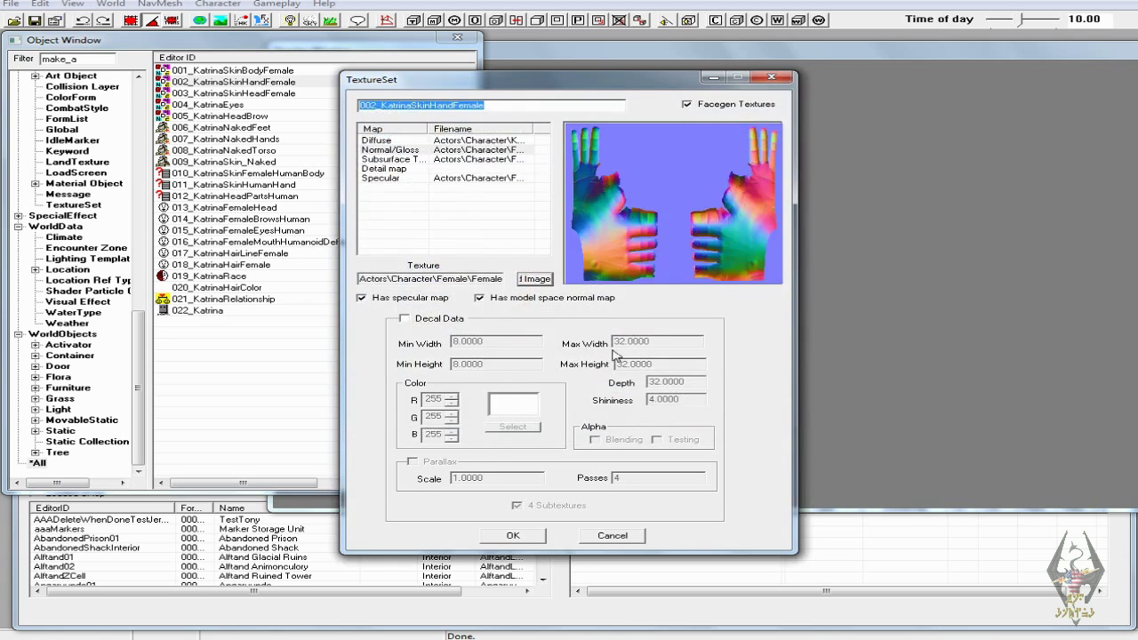
- Replace the hand texture set's Subsurface map texture with femalehands_1_sk from the Textures\Actors\Character\Katrina folder
{"action": "left_click", "coordinate": [391, 159]}
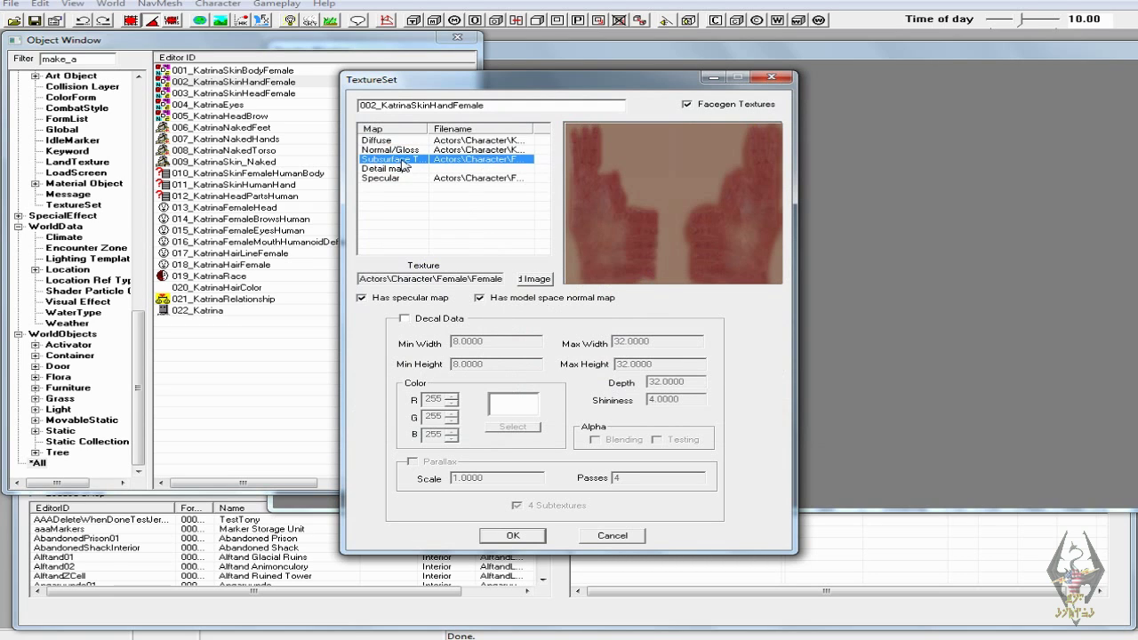
{"action": "left_click", "coordinate": [537, 281]}
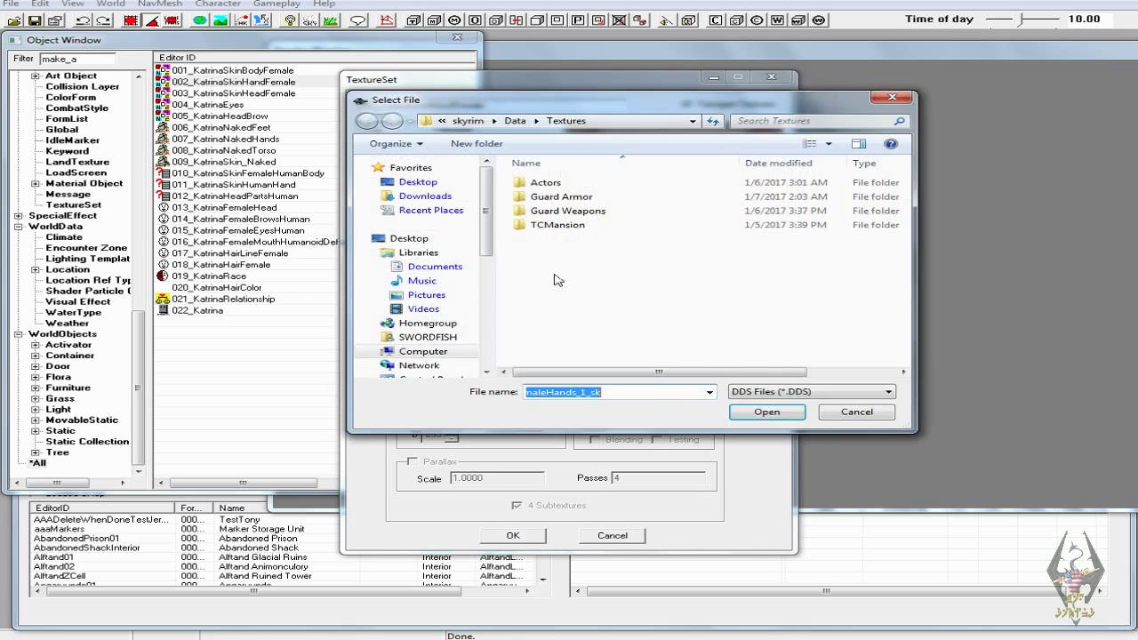
{"action": "left_click", "coordinate": [578, 185]}
{"action": "double_click", "coordinate": [578, 185]}
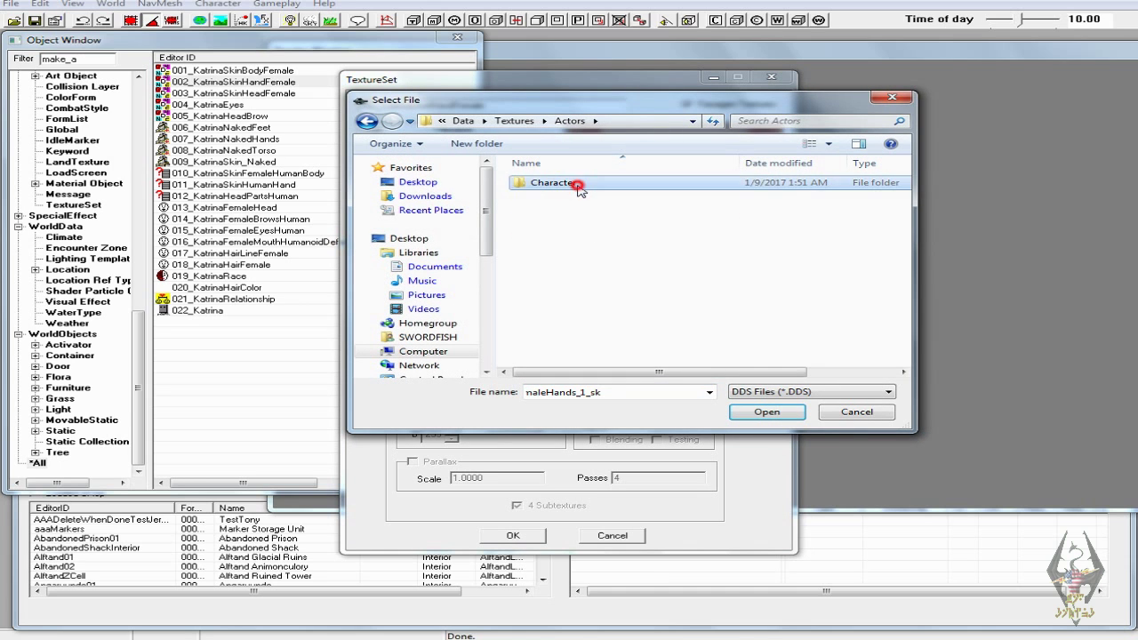
{"action": "double_click", "coordinate": [576, 185]}
{"action": "double_click", "coordinate": [567, 198]}
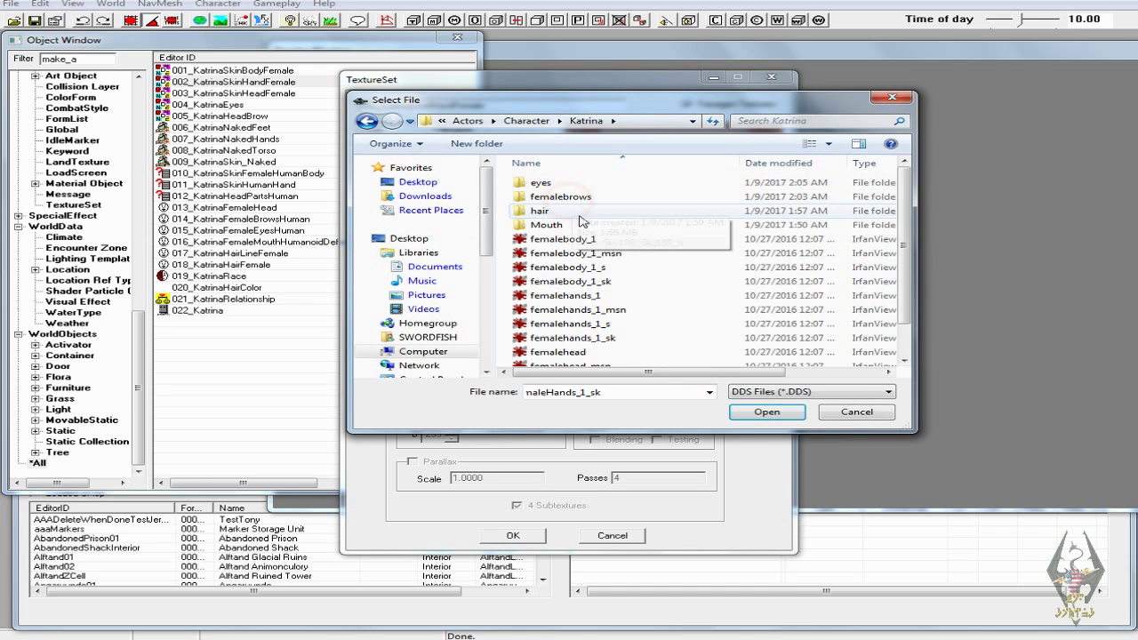
{"action": "left_click", "coordinate": [622, 337]}
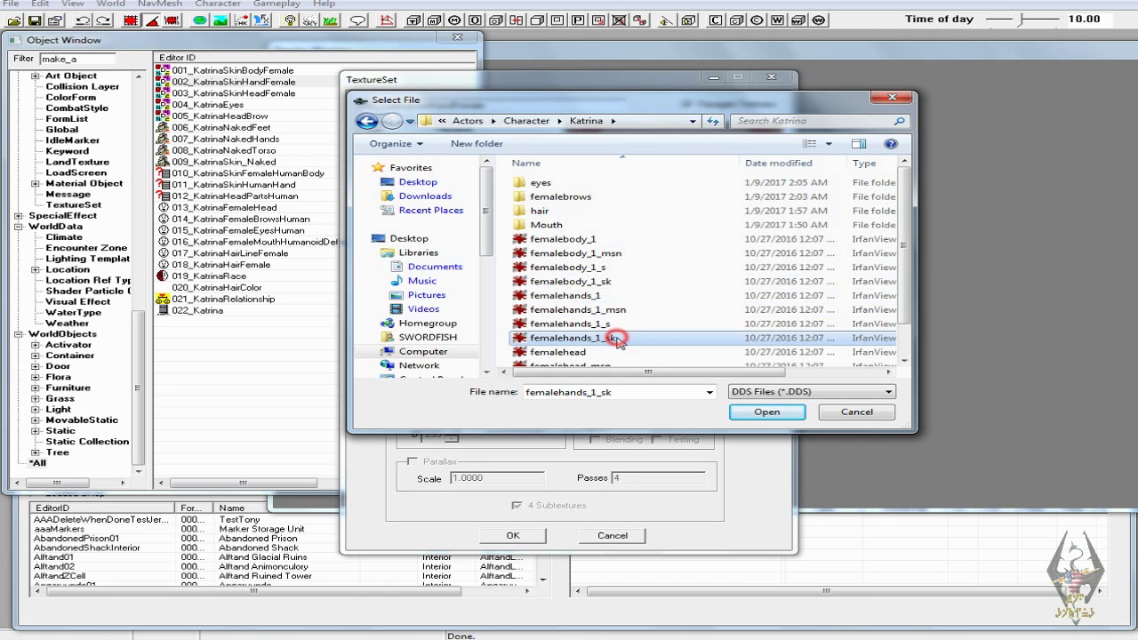
{"action": "left_click", "coordinate": [766, 411]}
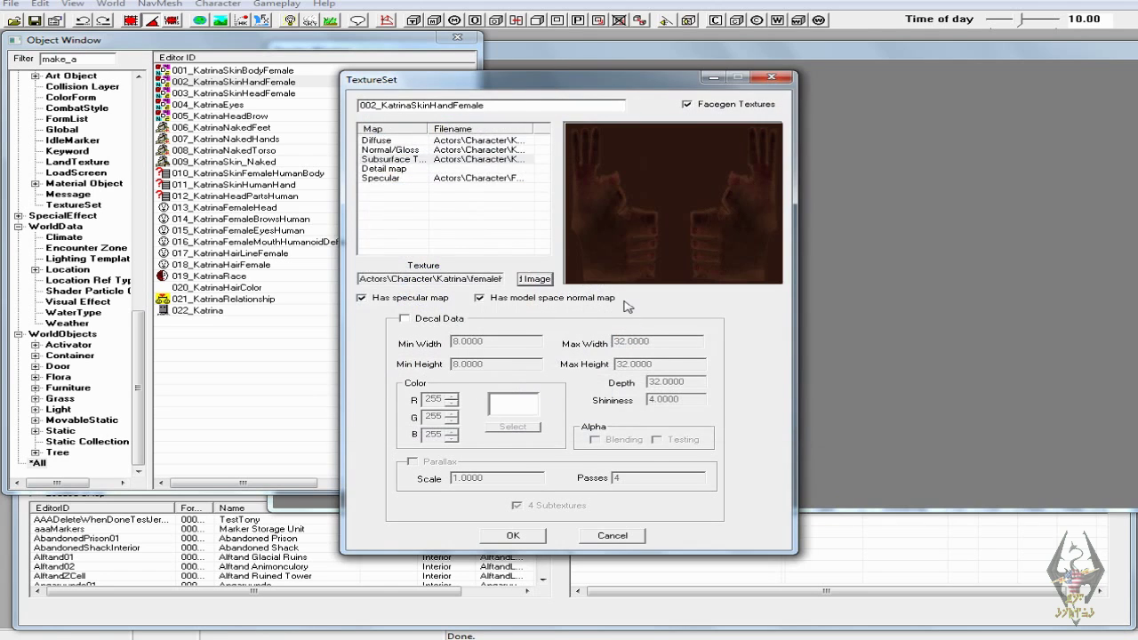
- Replace the hand texture set's Specular texture with femalehands_1_s from the Textures\Actors\Character\Katrina folder and accept the texture set
{"action": "left_click", "coordinate": [379, 179]}
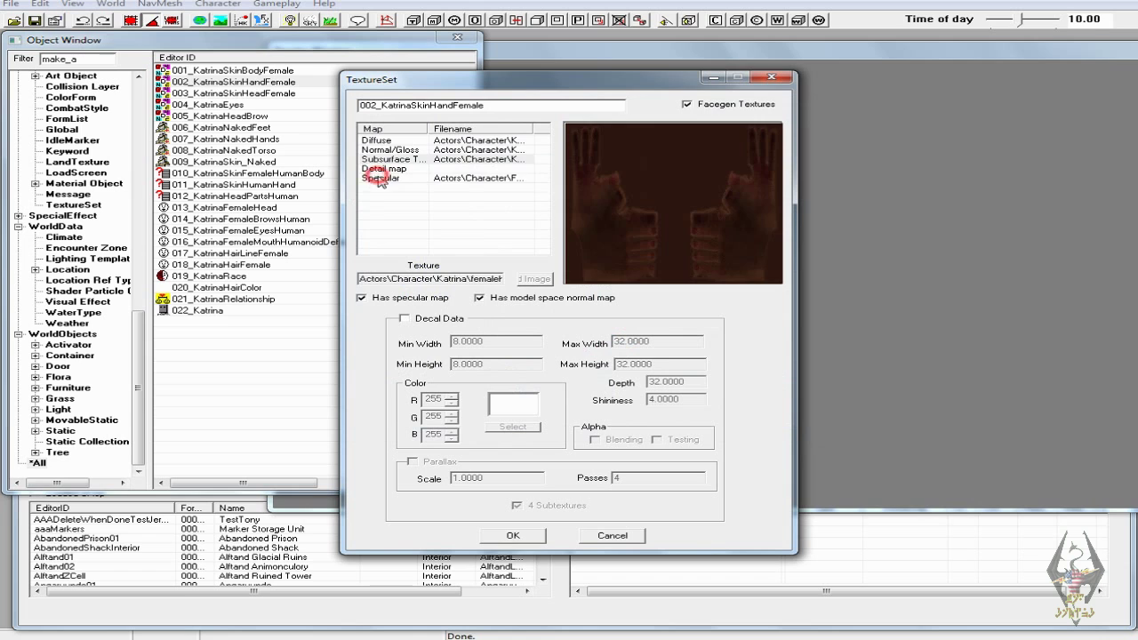
{"action": "left_click", "coordinate": [531, 279]}
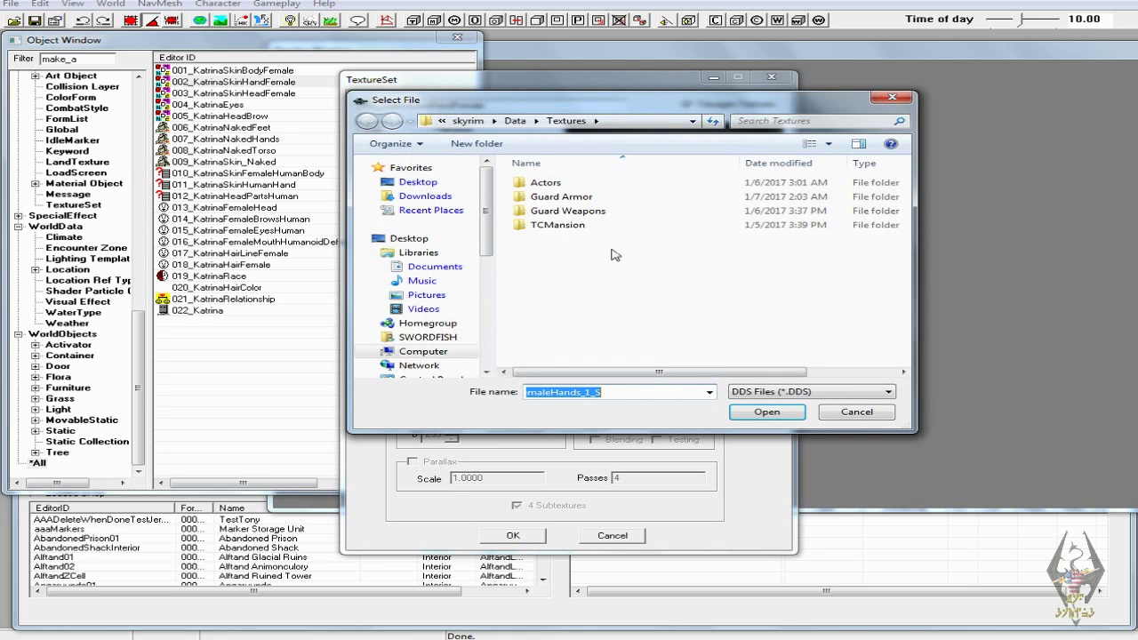
{"action": "left_click", "coordinate": [566, 182]}
{"action": "double_click", "coordinate": [566, 182]}
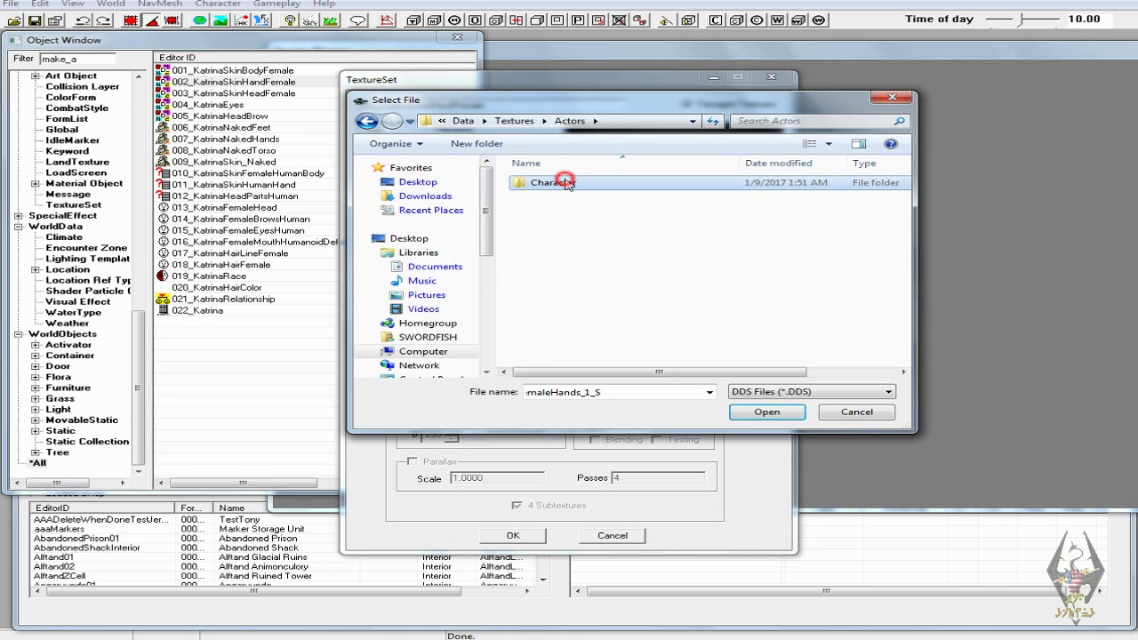
{"action": "double_click", "coordinate": [565, 182]}
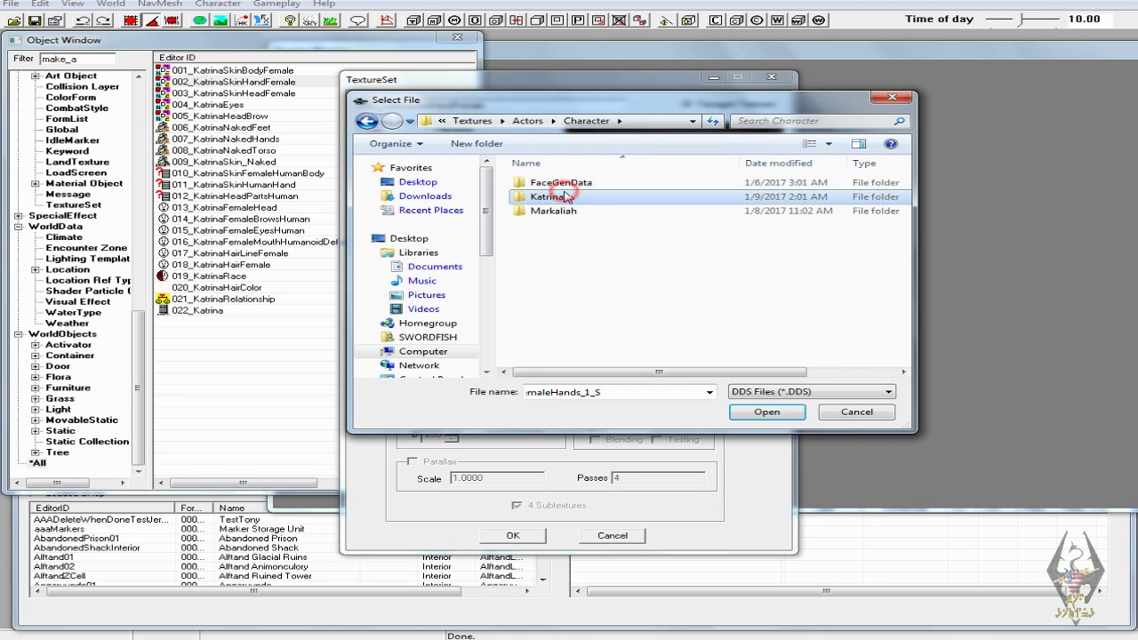
{"action": "double_click", "coordinate": [563, 197]}
{"action": "left_click", "coordinate": [569, 324]}
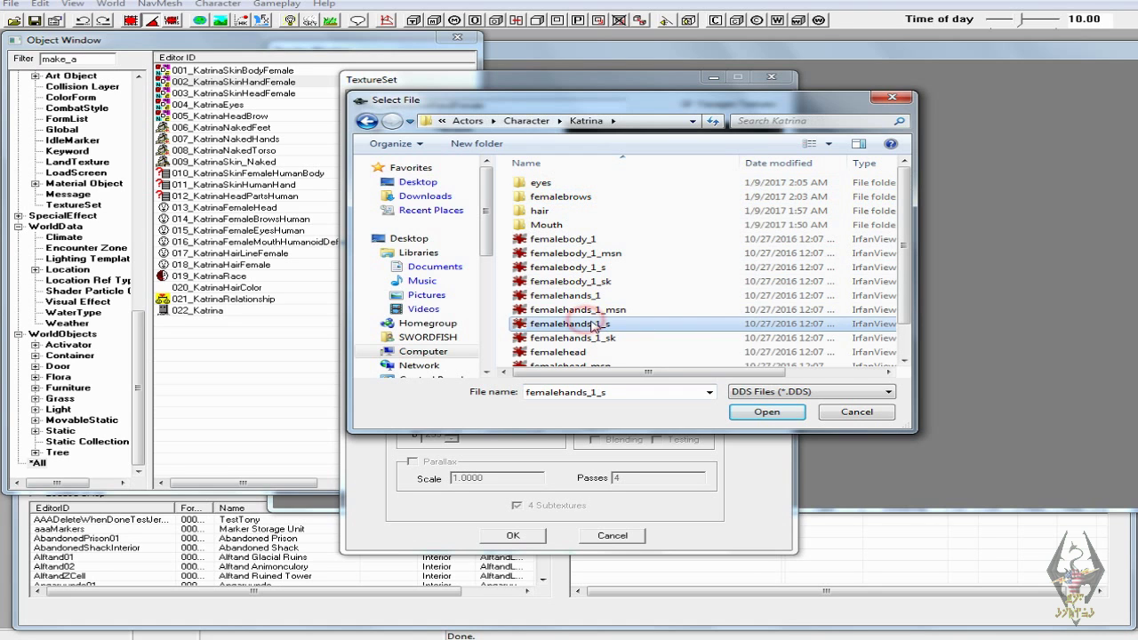
{"action": "left_click", "coordinate": [772, 415]}
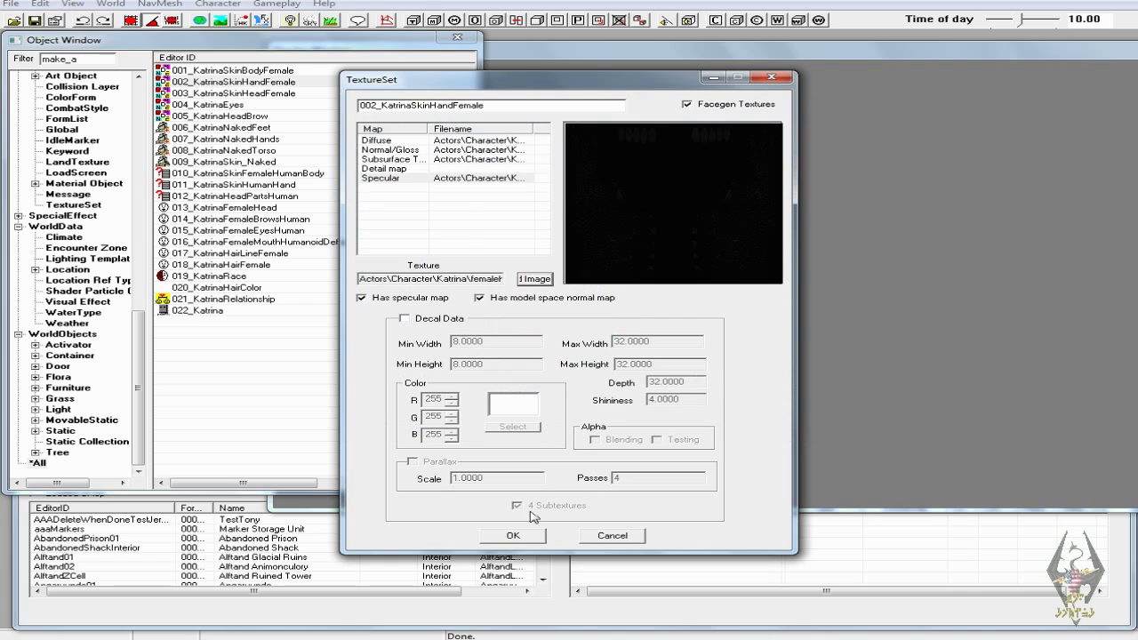
{"action": "left_click", "coordinate": [531, 533]}
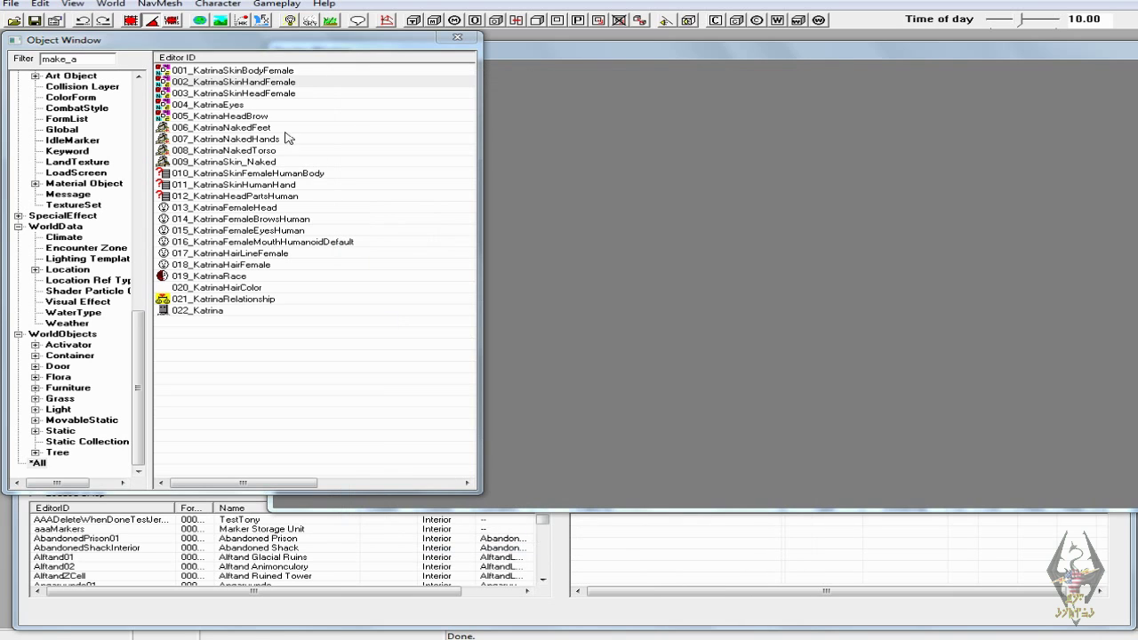
- Open the 003_KatrinaSkinHeadFemale texture set and replace its Diffuse texture with femalehead from the Textures\Actors\Character\Katrina folder
{"action": "left_click", "coordinate": [249, 92]}
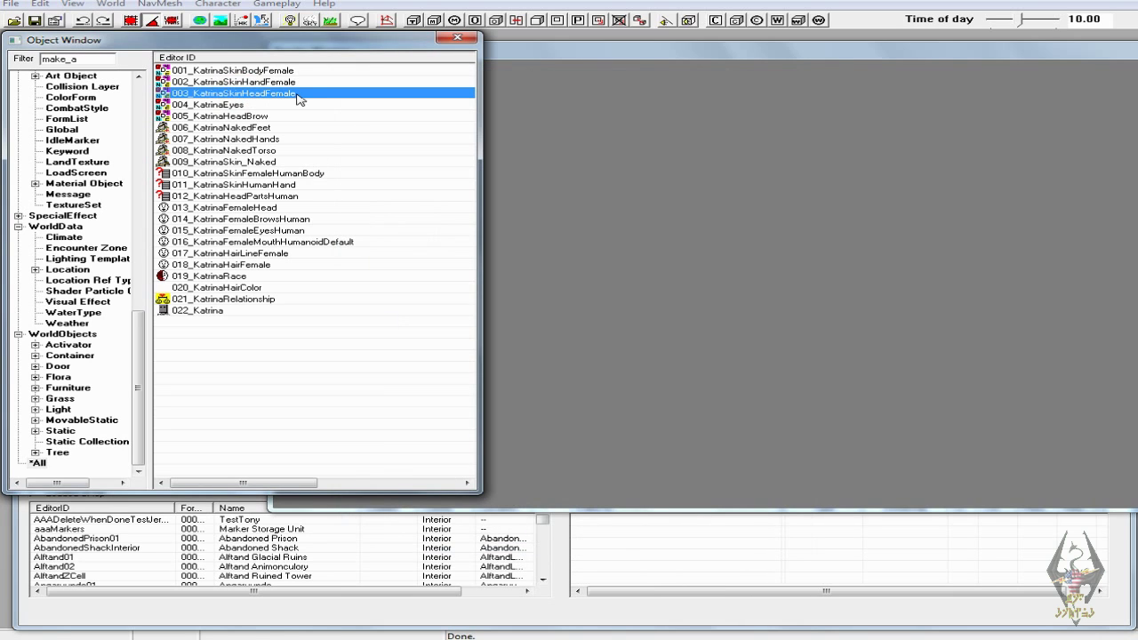
{"action": "double_click", "coordinate": [266, 92]}
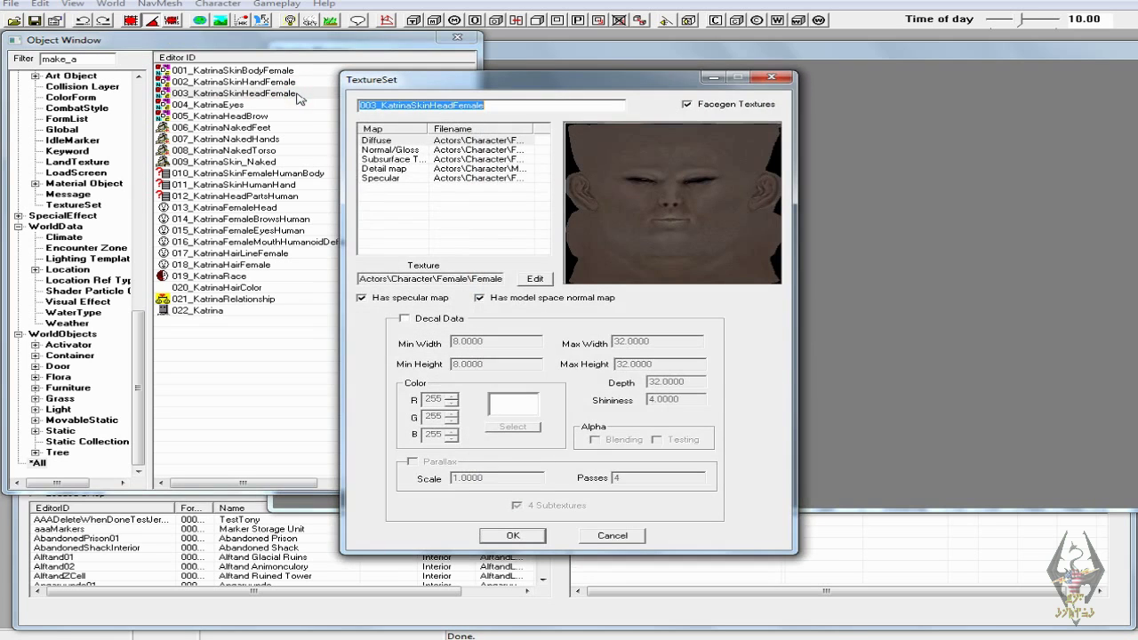
{"action": "left_click", "coordinate": [373, 140]}
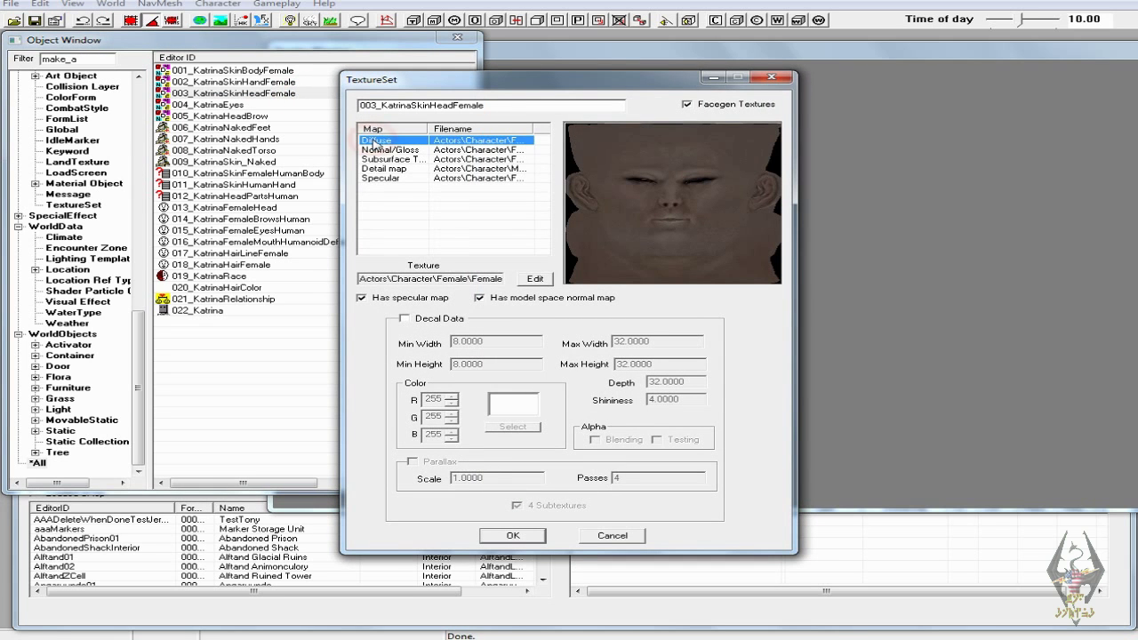
{"action": "left_click", "coordinate": [549, 282]}
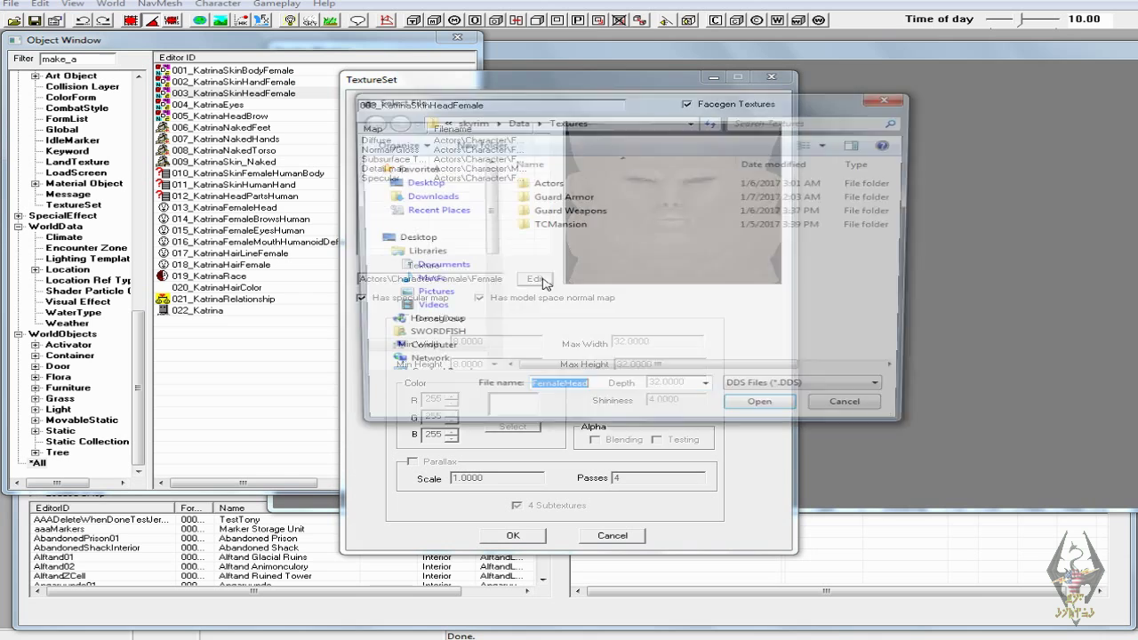
{"action": "left_click", "coordinate": [553, 182]}
{"action": "double_click", "coordinate": [553, 182]}
{"action": "double_click", "coordinate": [553, 183]}
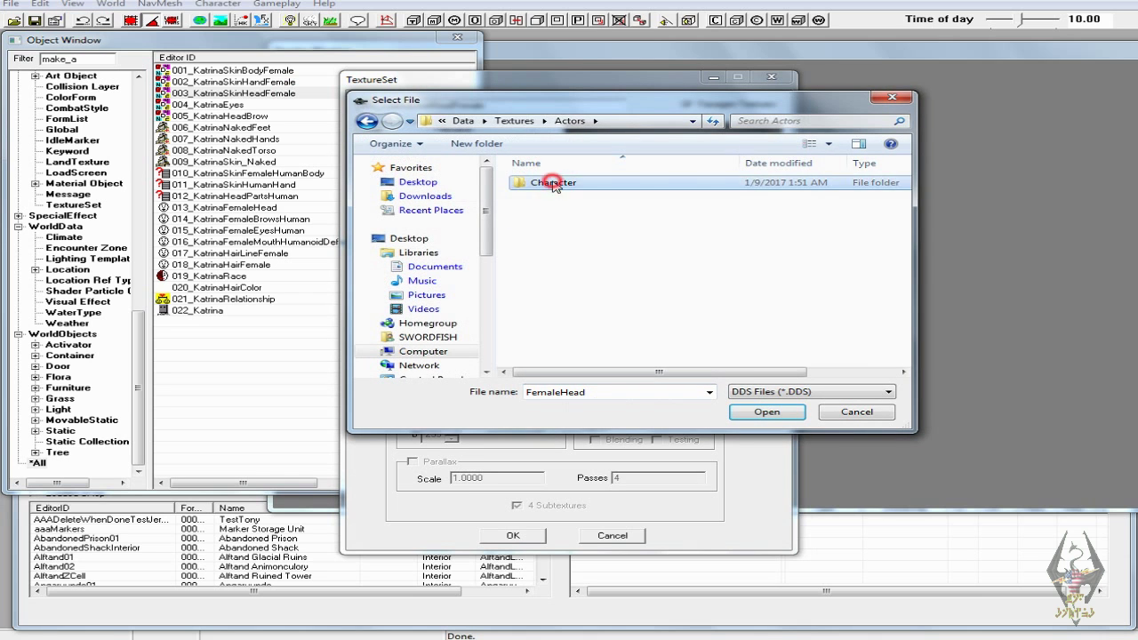
{"action": "left_click", "coordinate": [556, 196]}
{"action": "double_click", "coordinate": [556, 197]}
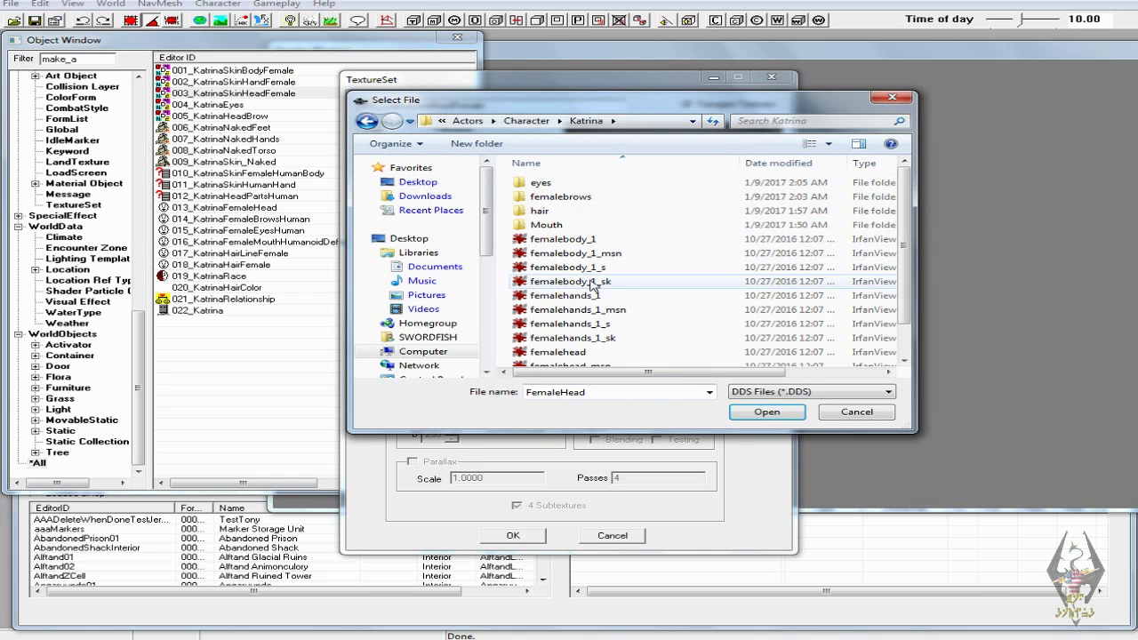
{"action": "left_click", "coordinate": [587, 351]}
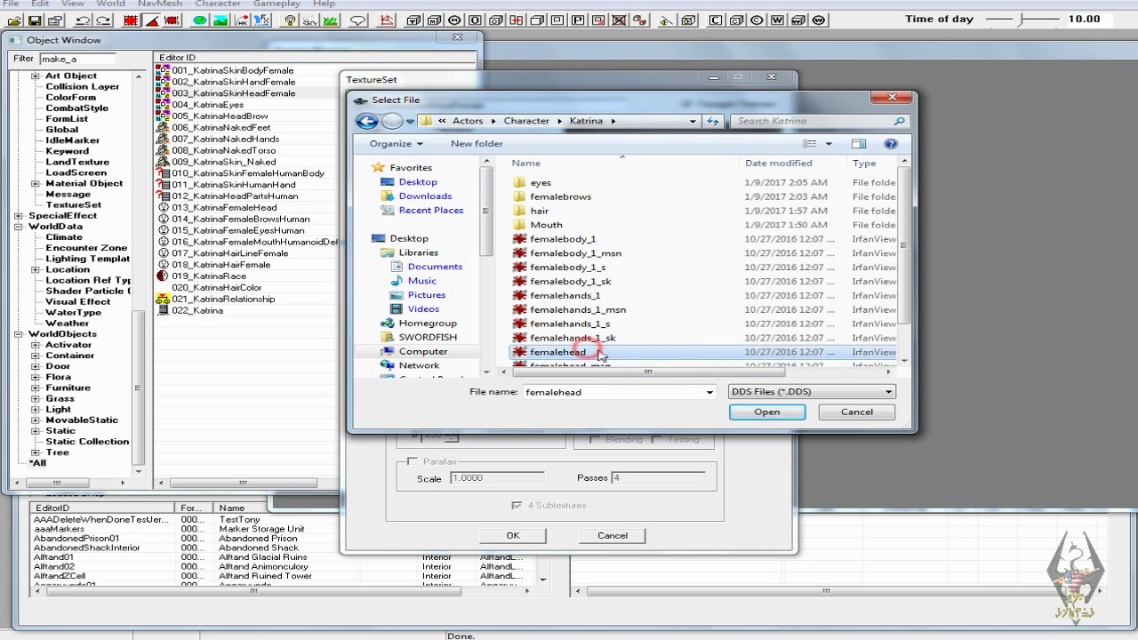
{"action": "left_click", "coordinate": [752, 411]}
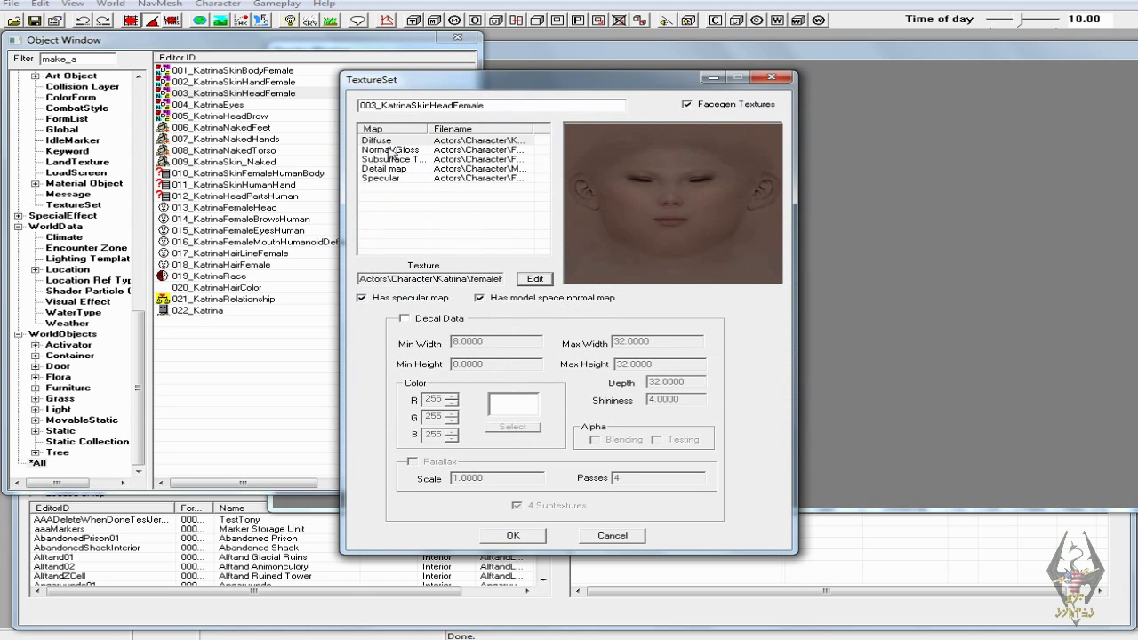
- Replace the head texture set's Normal/Gloss texture with femalehead_msn from the Textures\Actors\Character\Katrina folder
{"action": "left_click", "coordinate": [389, 150]}
{"action": "left_click", "coordinate": [536, 279]}
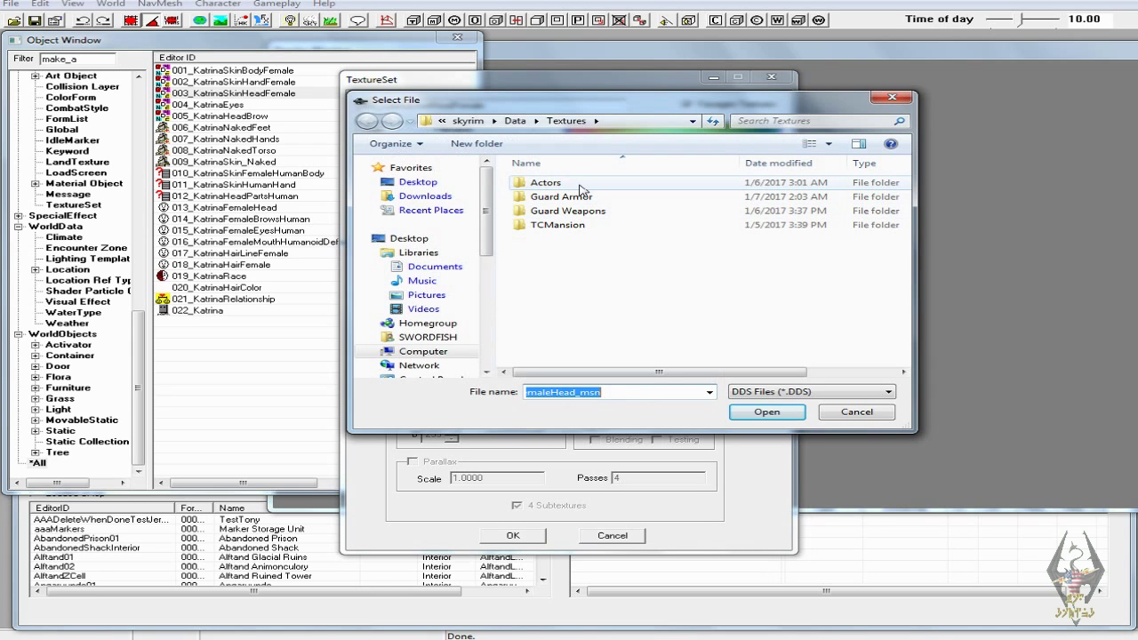
{"action": "double_click", "coordinate": [582, 184]}
{"action": "double_click", "coordinate": [567, 183]}
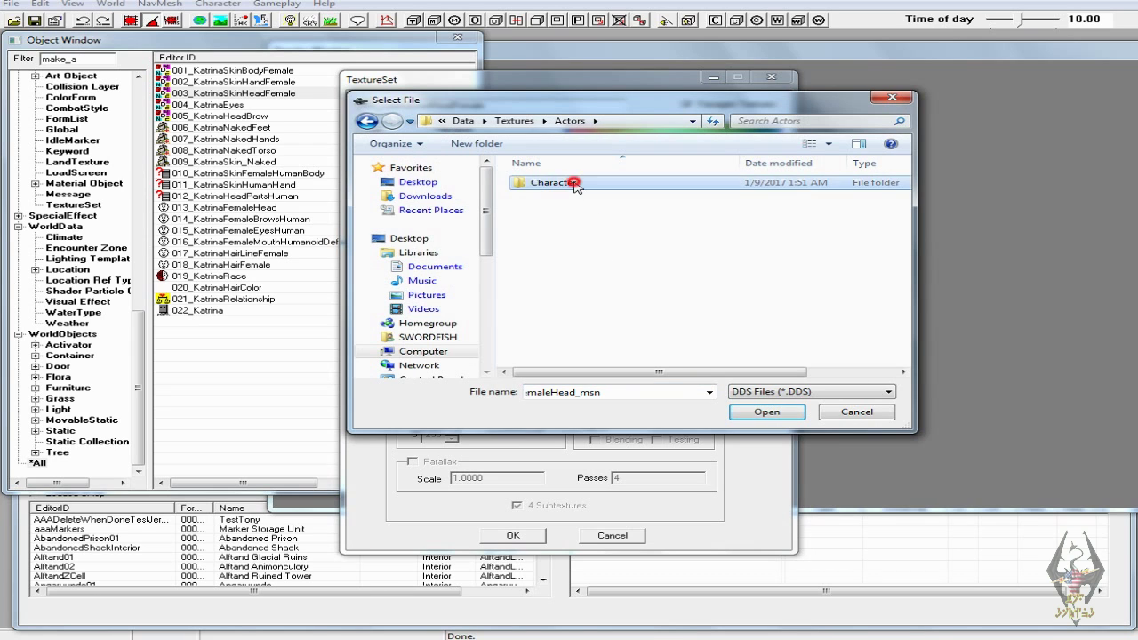
{"action": "double_click", "coordinate": [573, 197]}
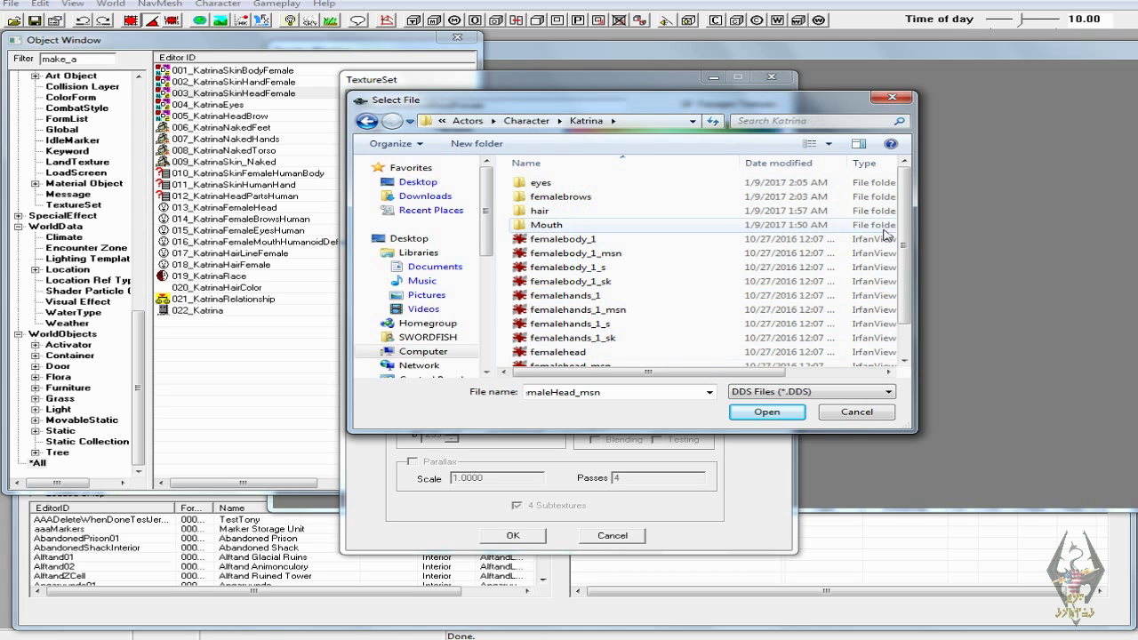
{"action": "left_click_drag", "start_coordinate": [905, 232], "coordinate": [905, 258]}
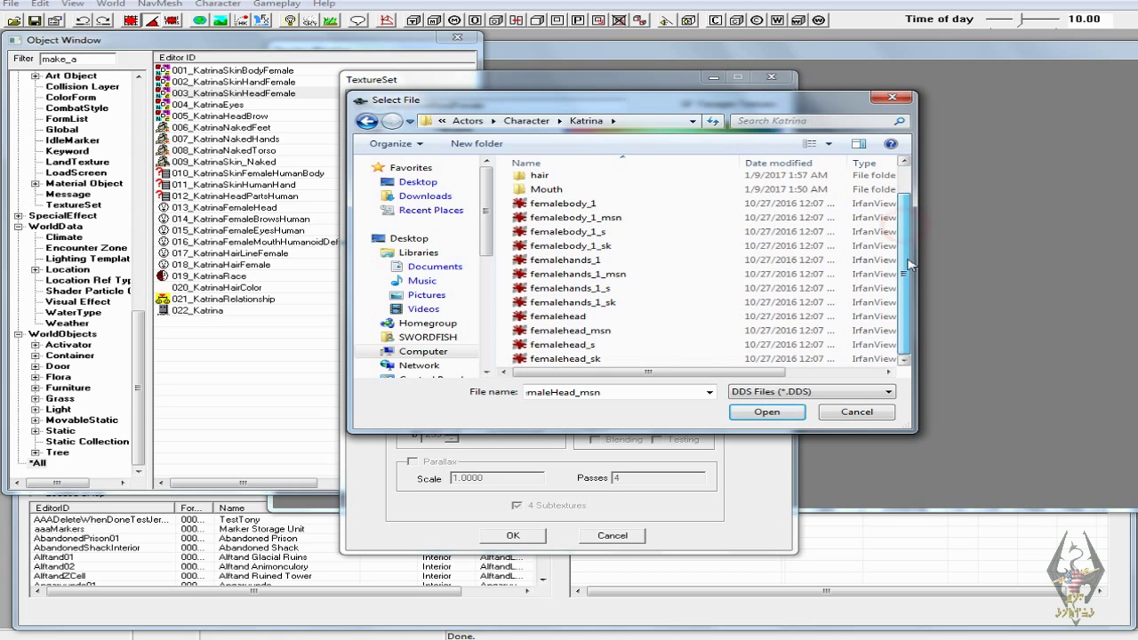
{"action": "left_click", "coordinate": [587, 330]}
{"action": "left_click", "coordinate": [766, 418]}
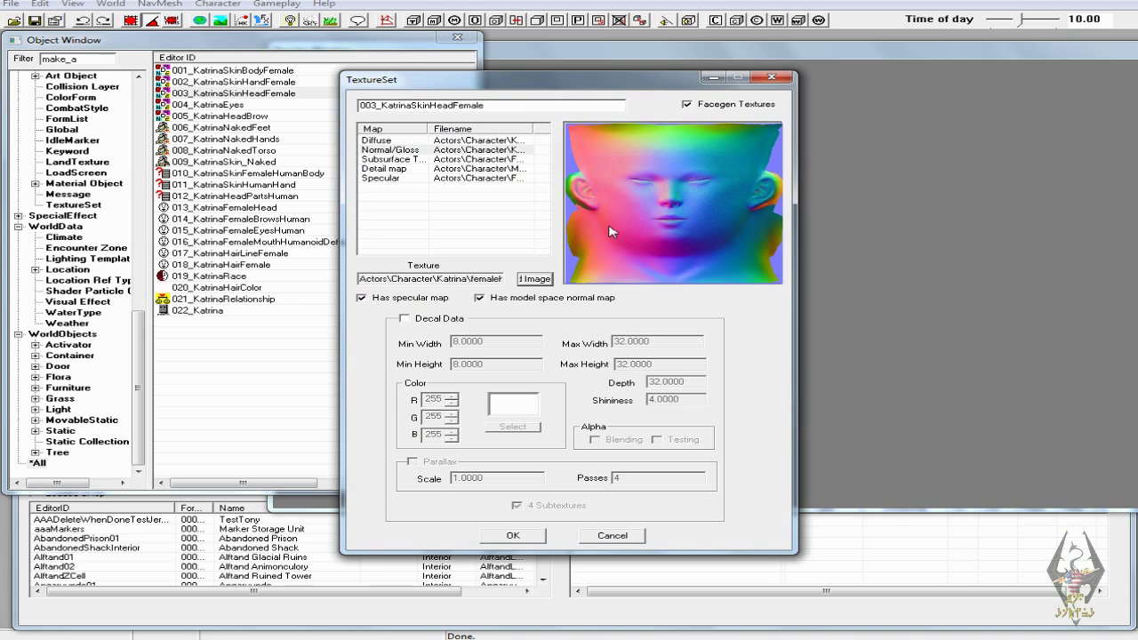
- Check the head Subsurface map's full texture path and replace its texture with femalehead_sk from the Textures\Actors\Character\Katrina folder
{"action": "left_click", "coordinate": [391, 159]}
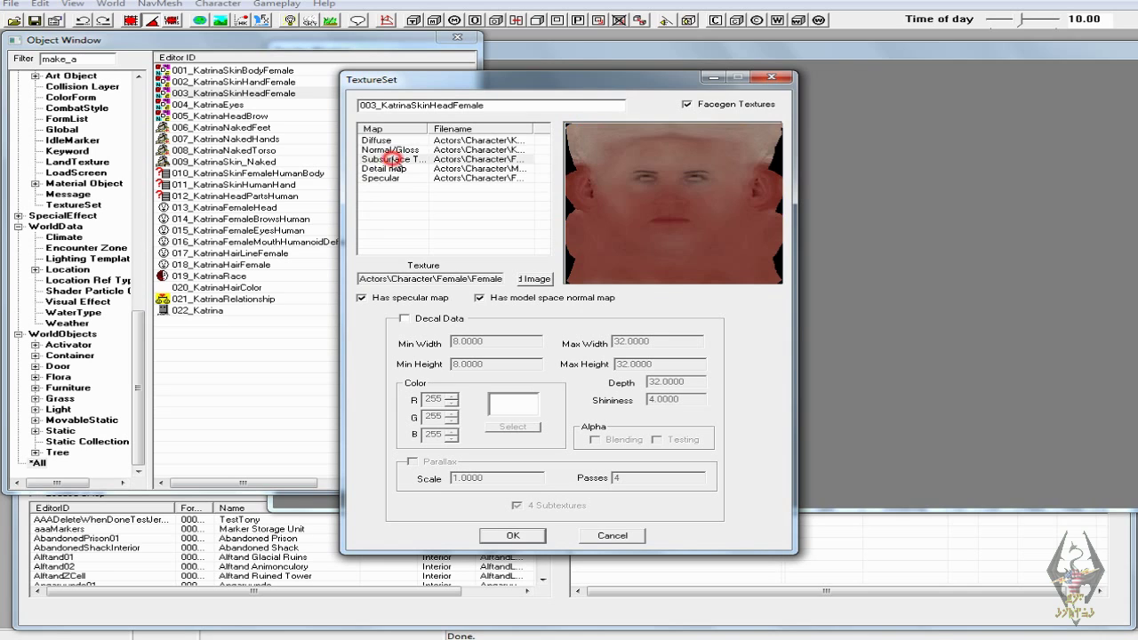
{"action": "left_click", "coordinate": [470, 280]}
{"action": "key", "text": "Right"}
{"action": "key", "text": "Right"}
{"action": "key", "text": "Right"}
{"action": "key", "text": "Right"}
{"action": "key", "text": "Right"}
{"action": "key", "text": "Right"}
{"action": "key", "text": "Right"}
{"action": "key", "text": "Right"}
{"action": "key", "text": "Right"}
{"action": "key", "text": "Right"}
{"action": "key", "text": "Right"}
{"action": "key", "text": "Right"}
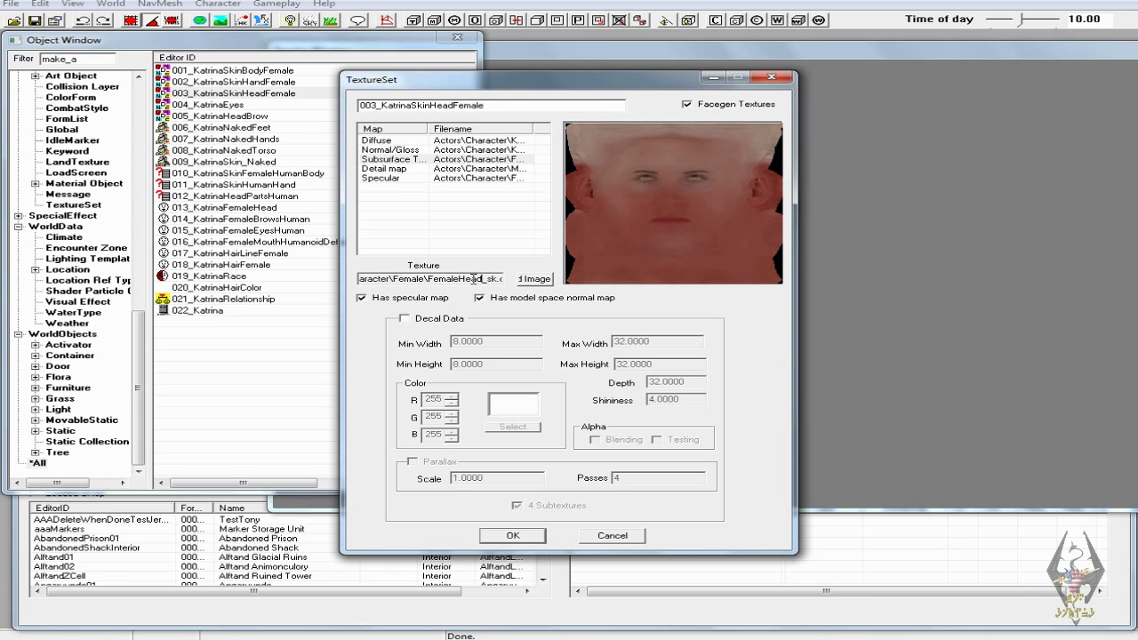
{"action": "left_click", "coordinate": [539, 280]}
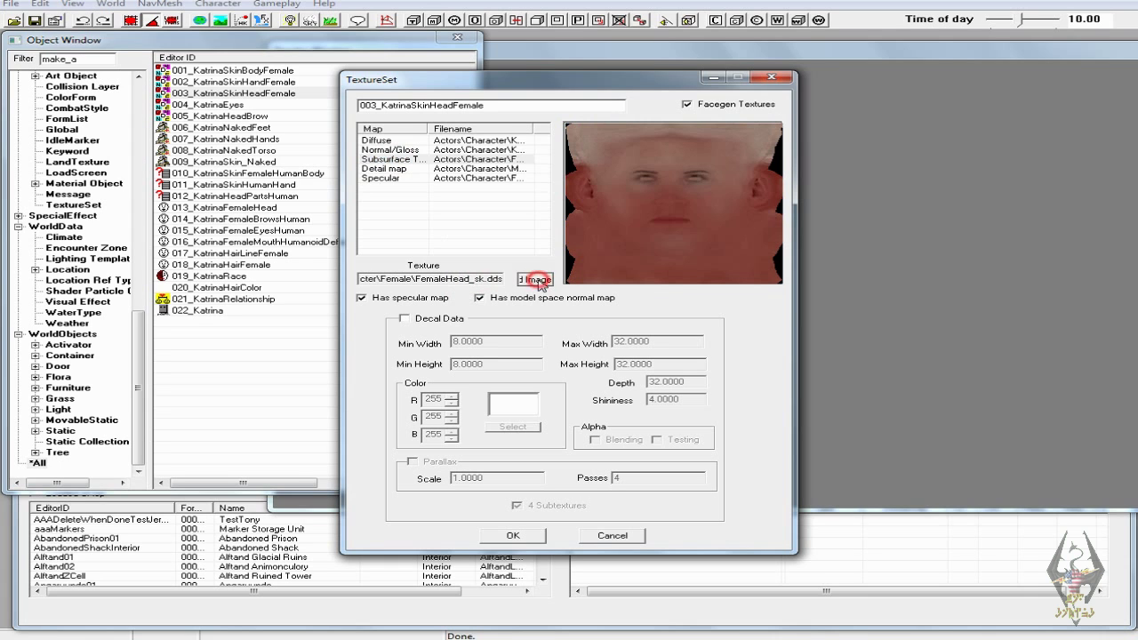
{"action": "double_click", "coordinate": [571, 183]}
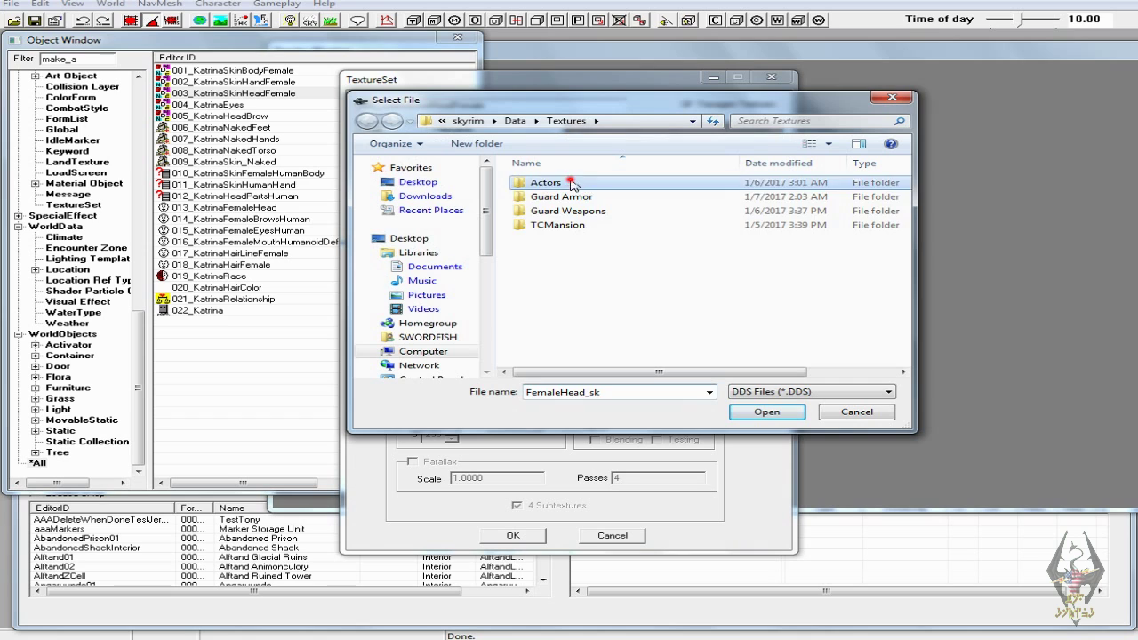
{"action": "double_click", "coordinate": [569, 183]}
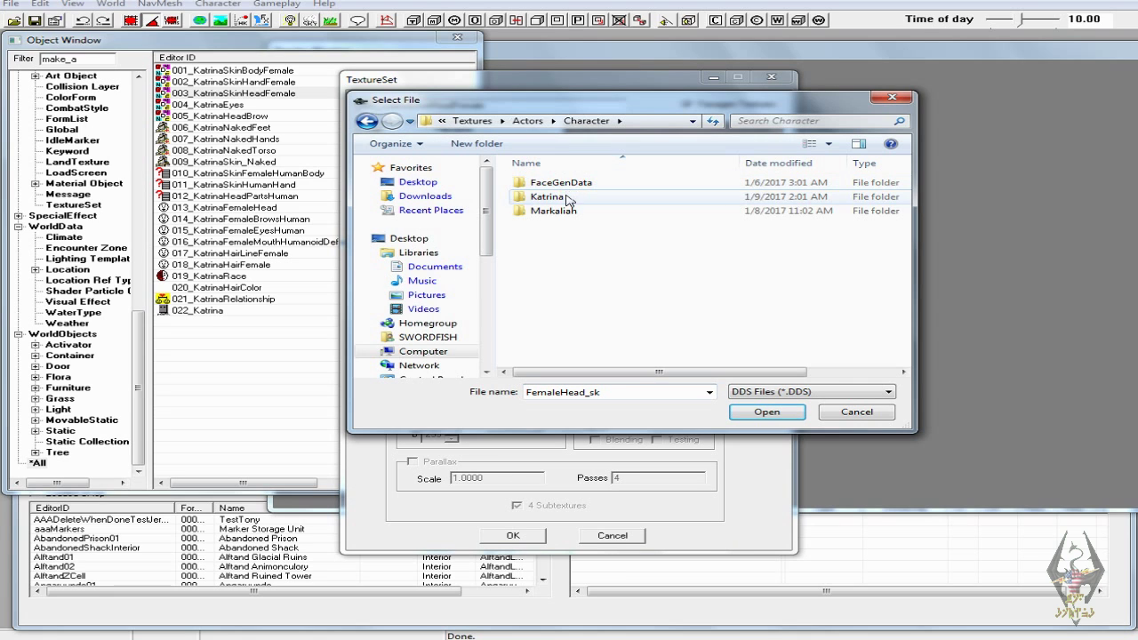
{"action": "double_click", "coordinate": [569, 196]}
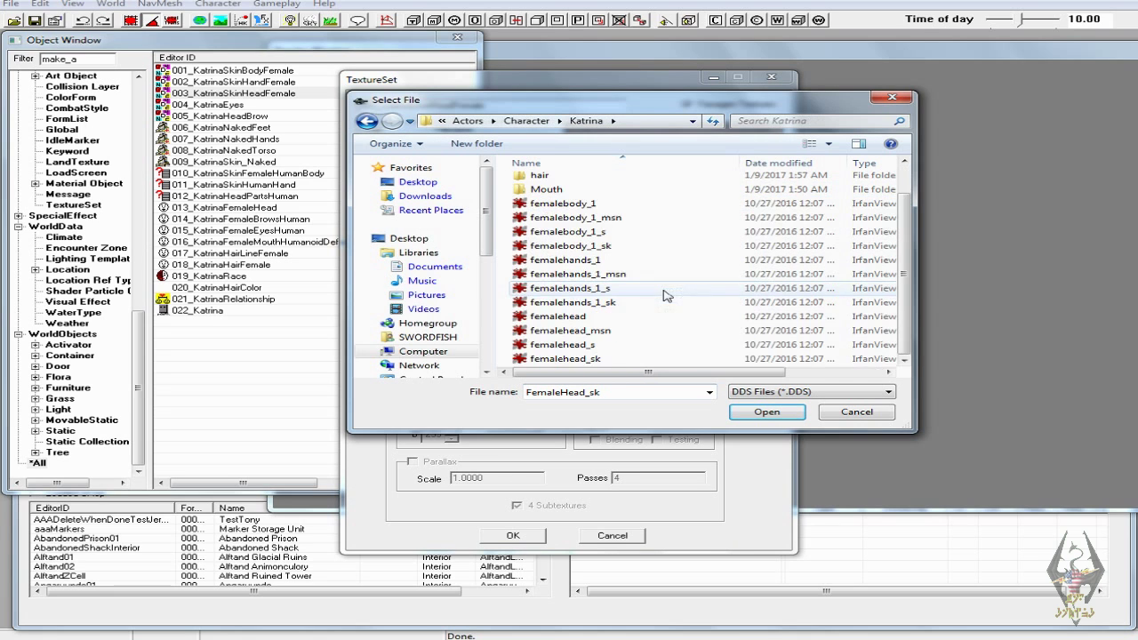
{"action": "left_click", "coordinate": [604, 359]}
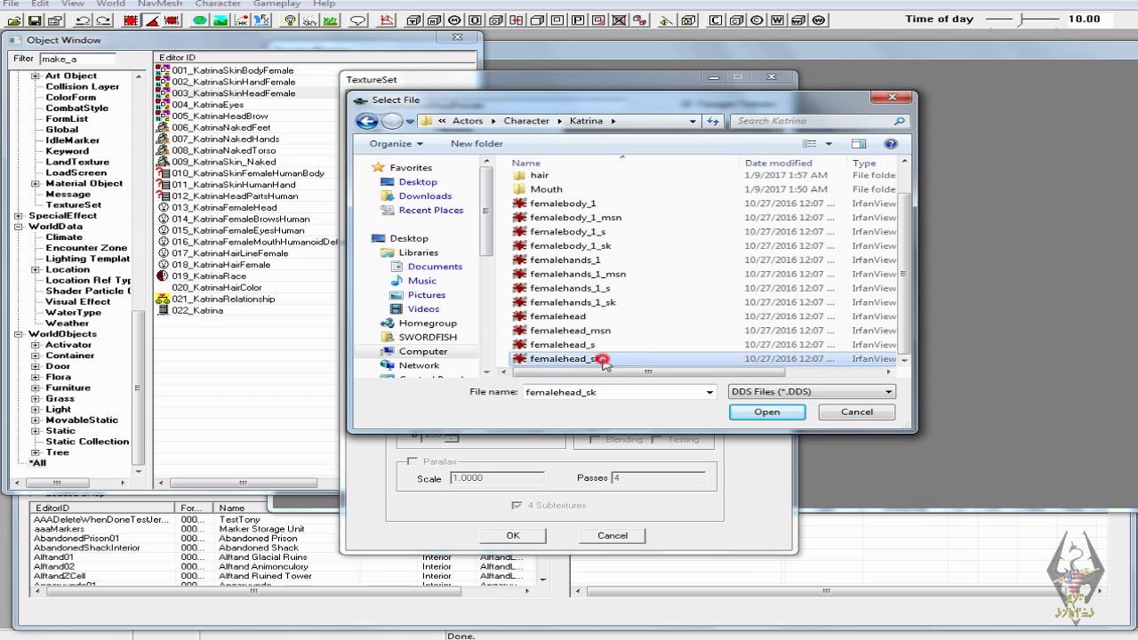
{"action": "left_click", "coordinate": [767, 412]}
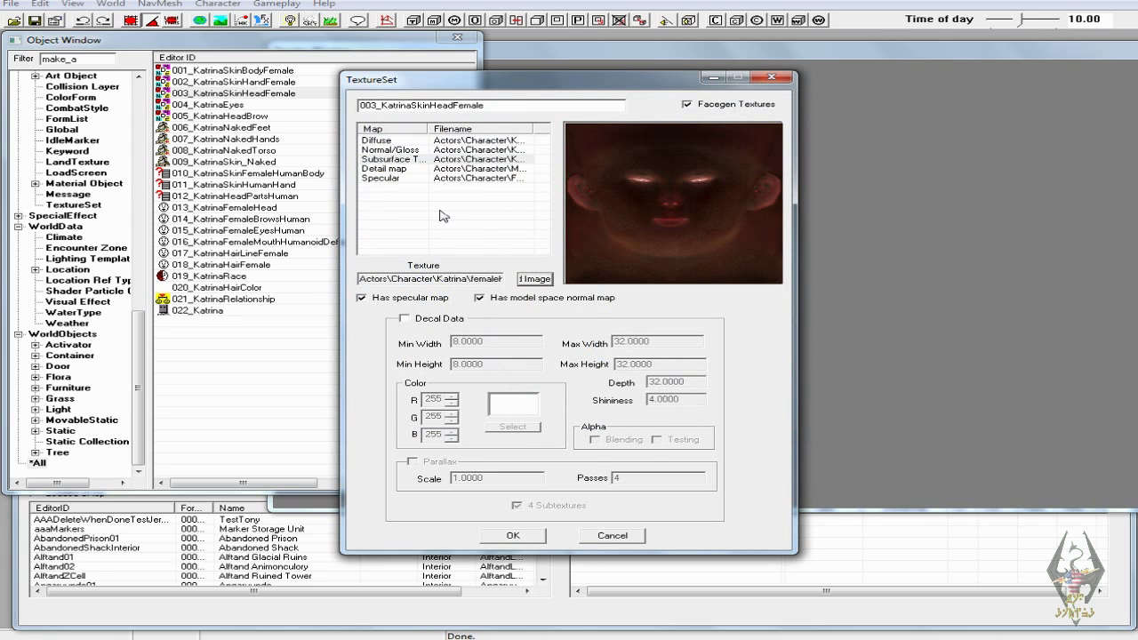
- Replace the head texture set's Specular texture with femalehead_s from the Textures\Actors\Character\Katrina folder and accept the texture set
{"action": "left_click", "coordinate": [391, 169]}
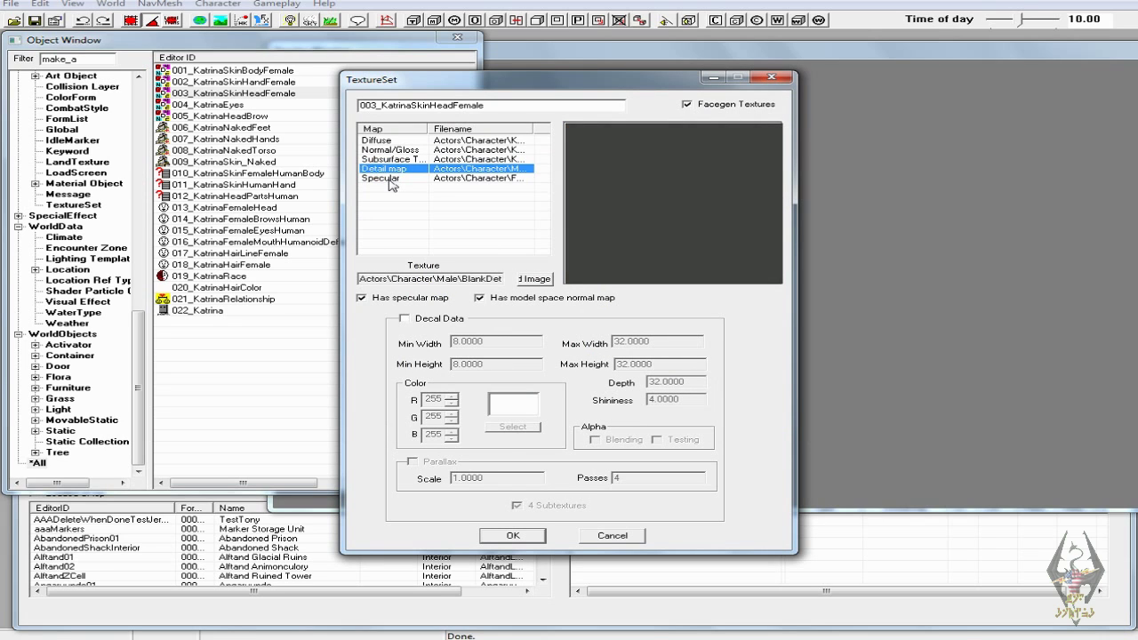
{"action": "left_click", "coordinate": [382, 179]}
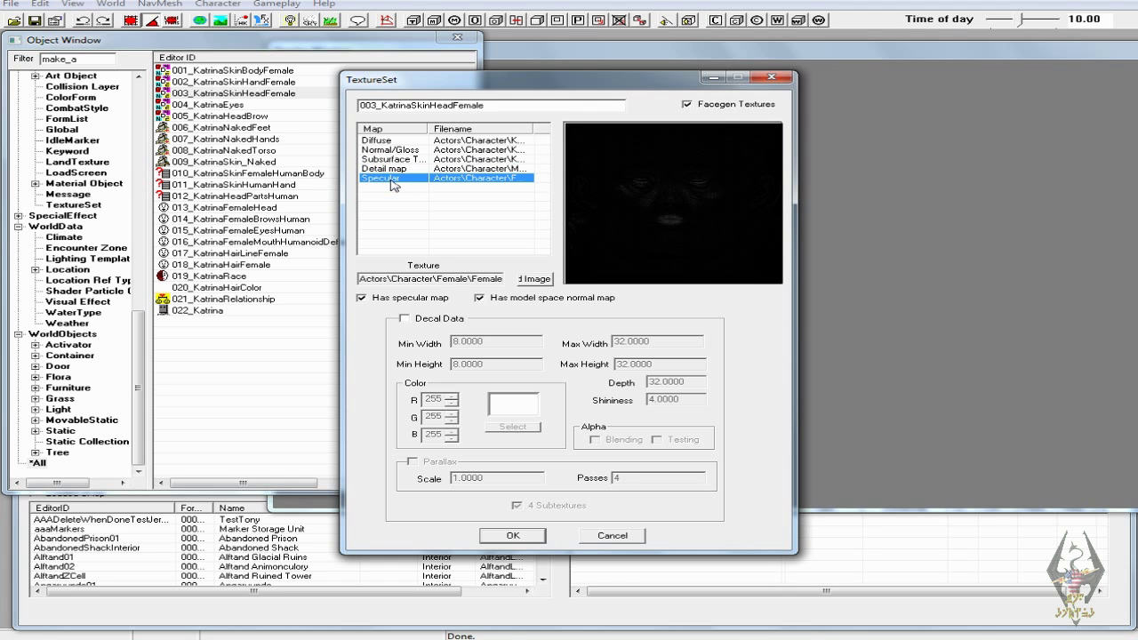
{"action": "left_click", "coordinate": [537, 279]}
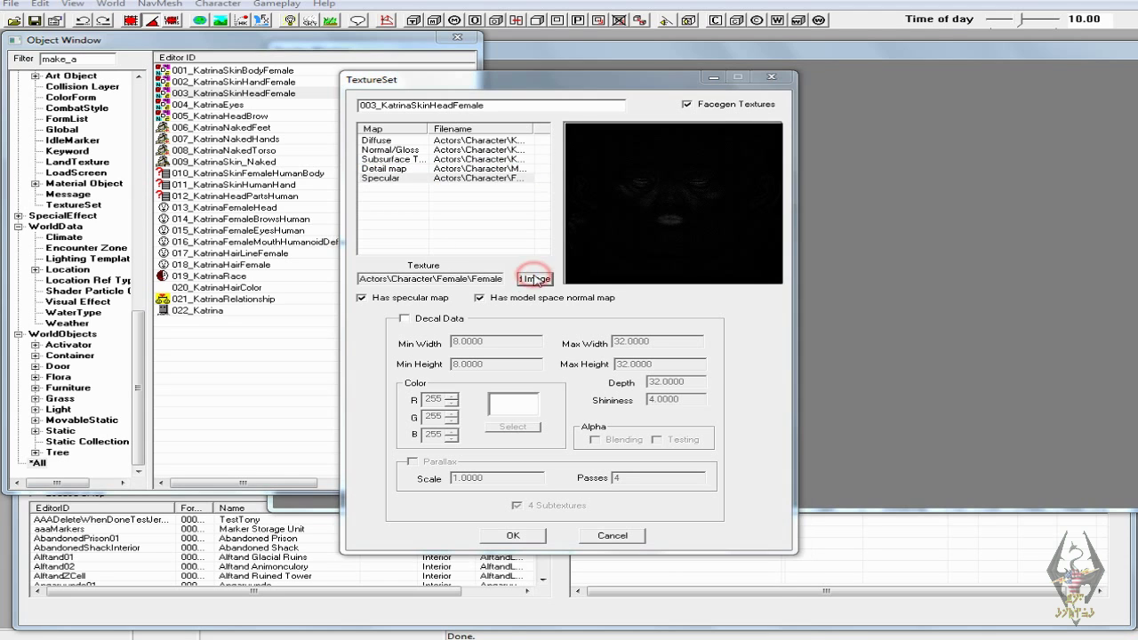
{"action": "double_click", "coordinate": [545, 182]}
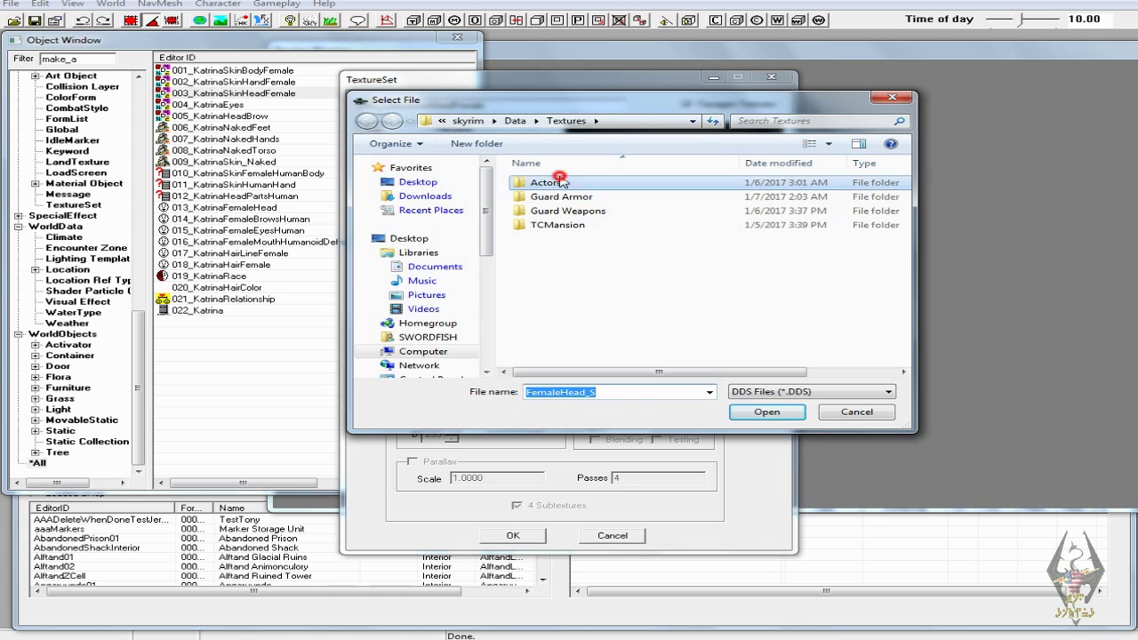
{"action": "double_click", "coordinate": [547, 182]}
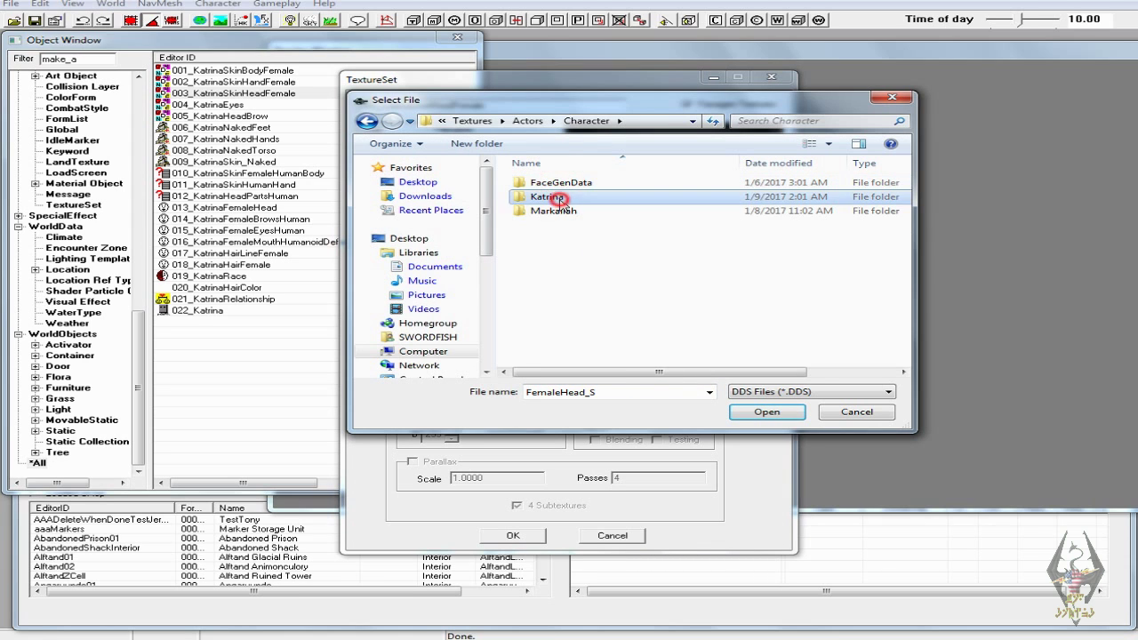
{"action": "double_click", "coordinate": [547, 196]}
{"action": "left_click_drag", "start_coordinate": [902, 222], "coordinate": [911, 287]}
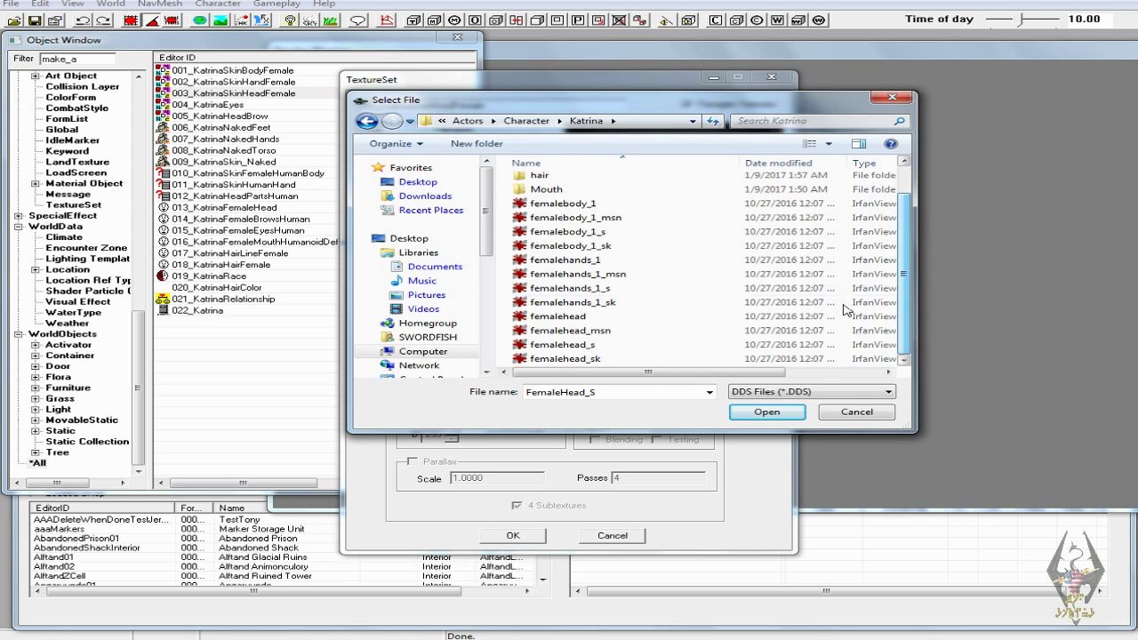
{"action": "left_click", "coordinate": [626, 345]}
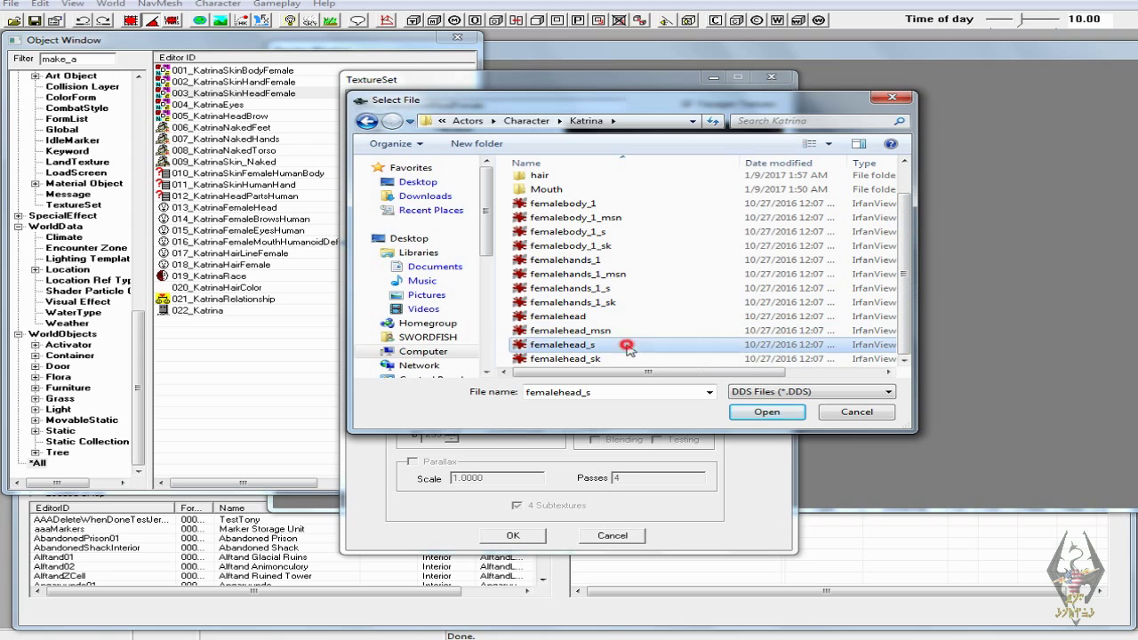
{"action": "left_click", "coordinate": [745, 413]}
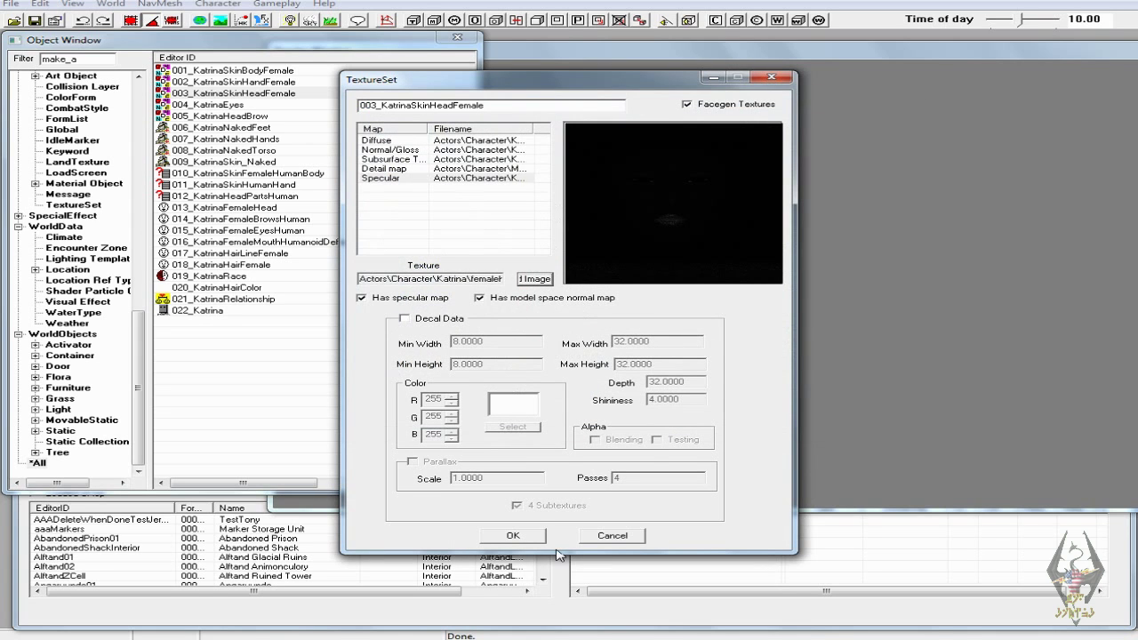
{"action": "left_click", "coordinate": [516, 536]}
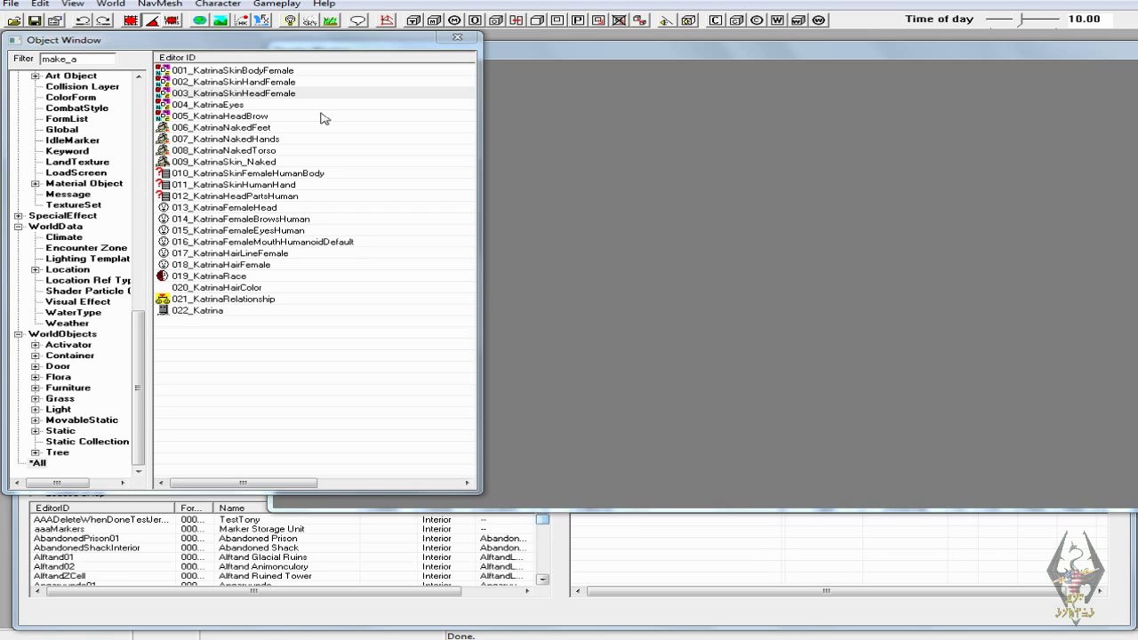
- Open the 004_KatrinaEyes texture set, replace its Diffuse texture with HumanEyes1 from the Textures\Actors\Character\Katrina\eyes folder, and accept it
{"action": "left_click", "coordinate": [238, 105]}
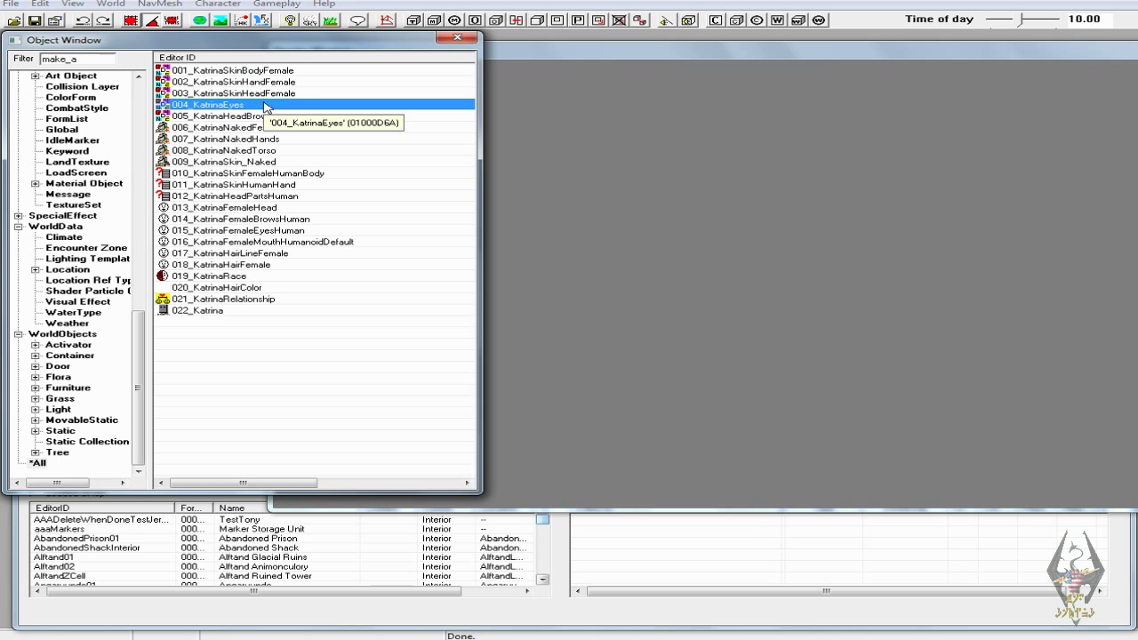
{"action": "double_click", "coordinate": [265, 105]}
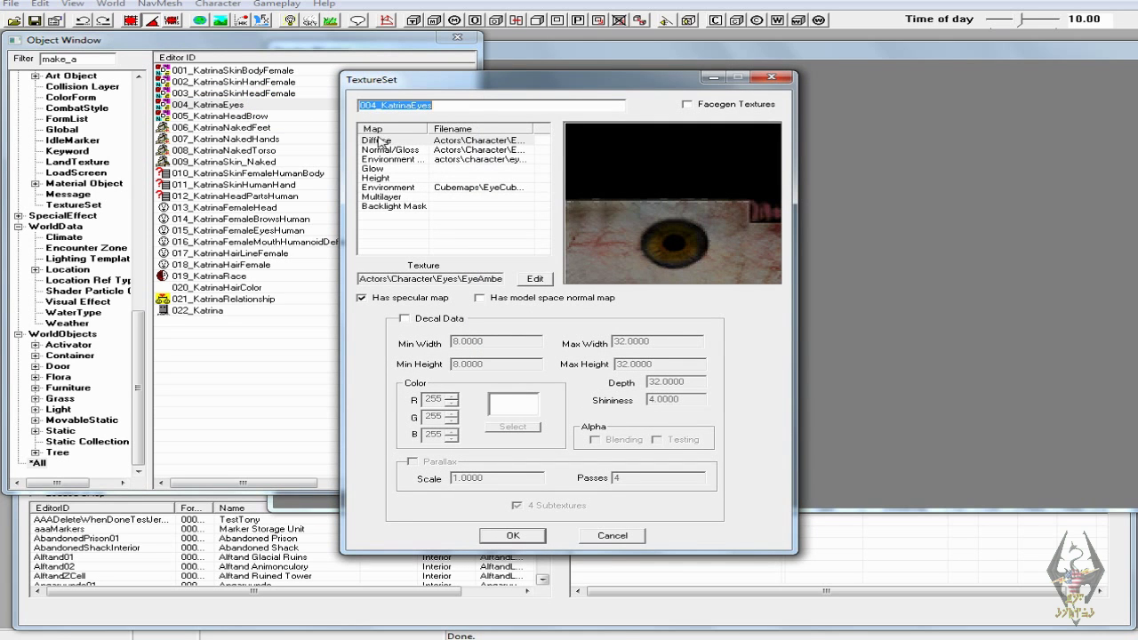
{"action": "left_click", "coordinate": [377, 140]}
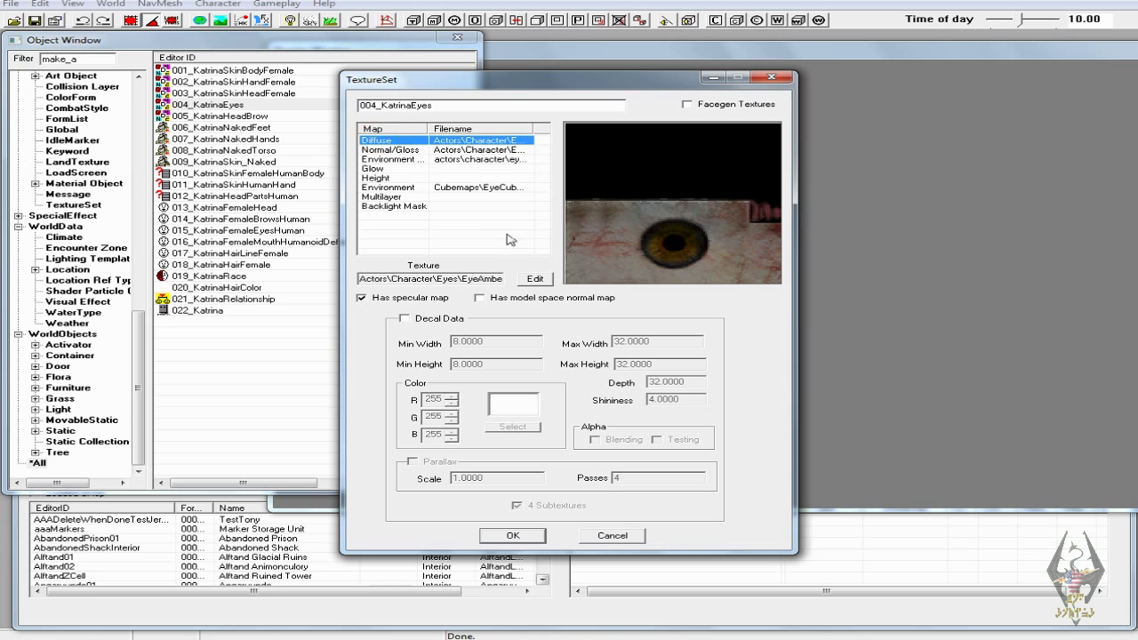
{"action": "left_click", "coordinate": [533, 279]}
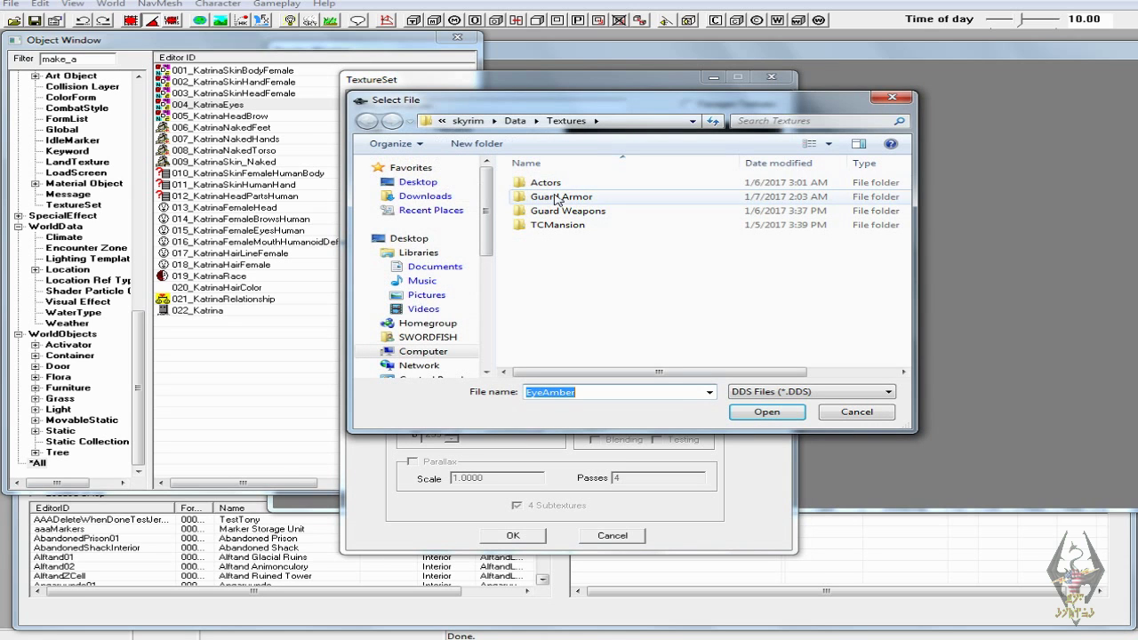
{"action": "double_click", "coordinate": [556, 182]}
{"action": "double_click", "coordinate": [559, 184]}
{"action": "double_click", "coordinate": [548, 197]}
{"action": "double_click", "coordinate": [542, 182]}
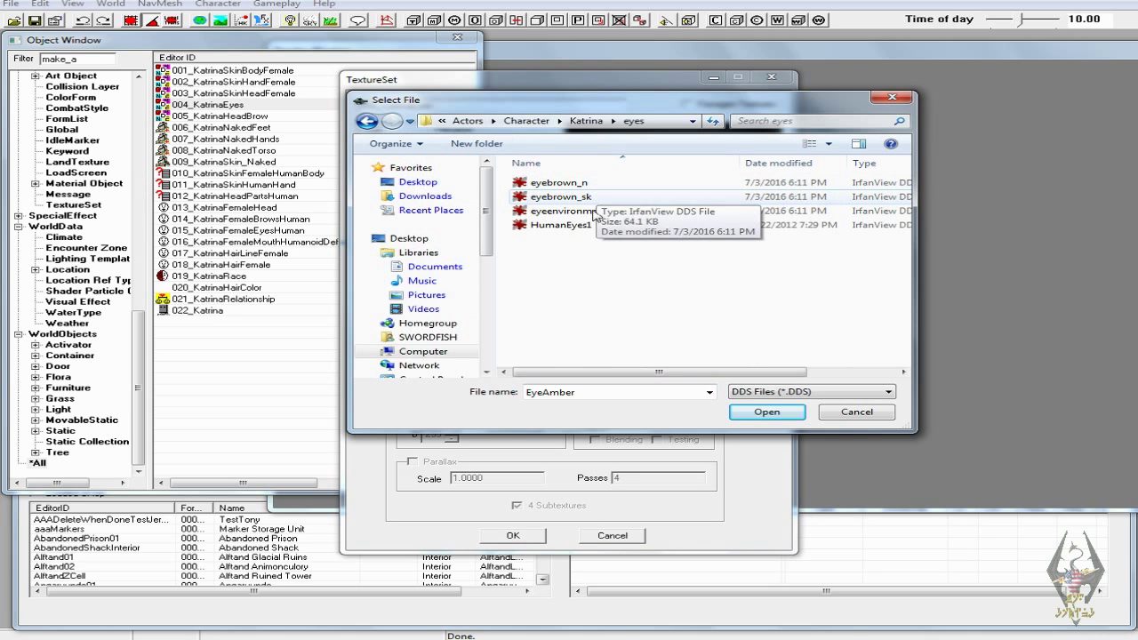
{"action": "left_click", "coordinate": [573, 225]}
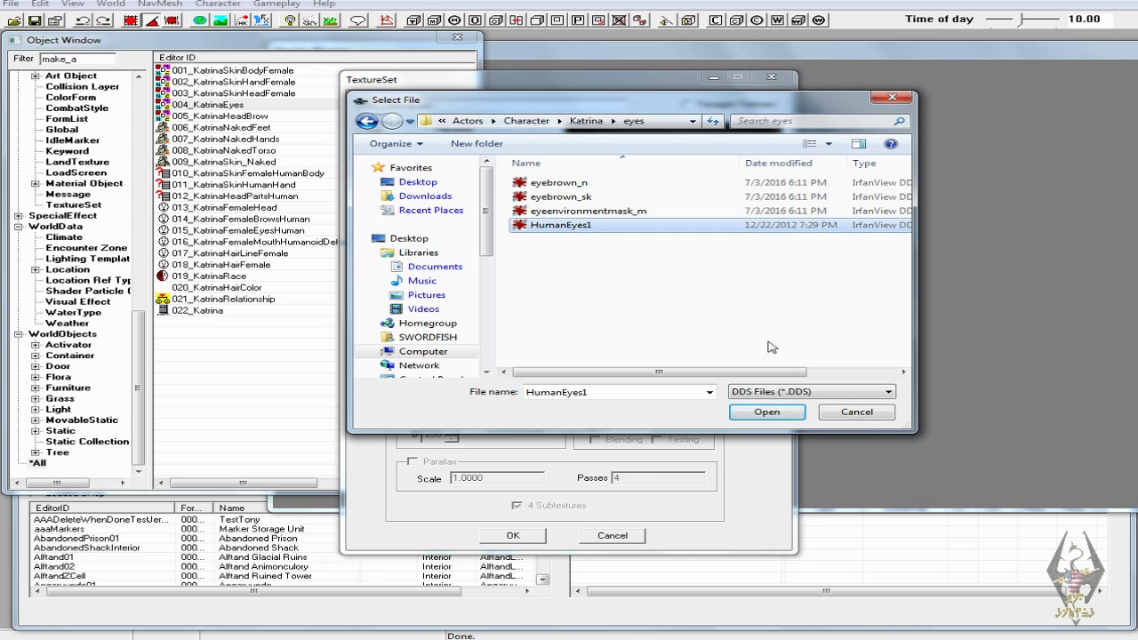
{"action": "left_click", "coordinate": [780, 411]}
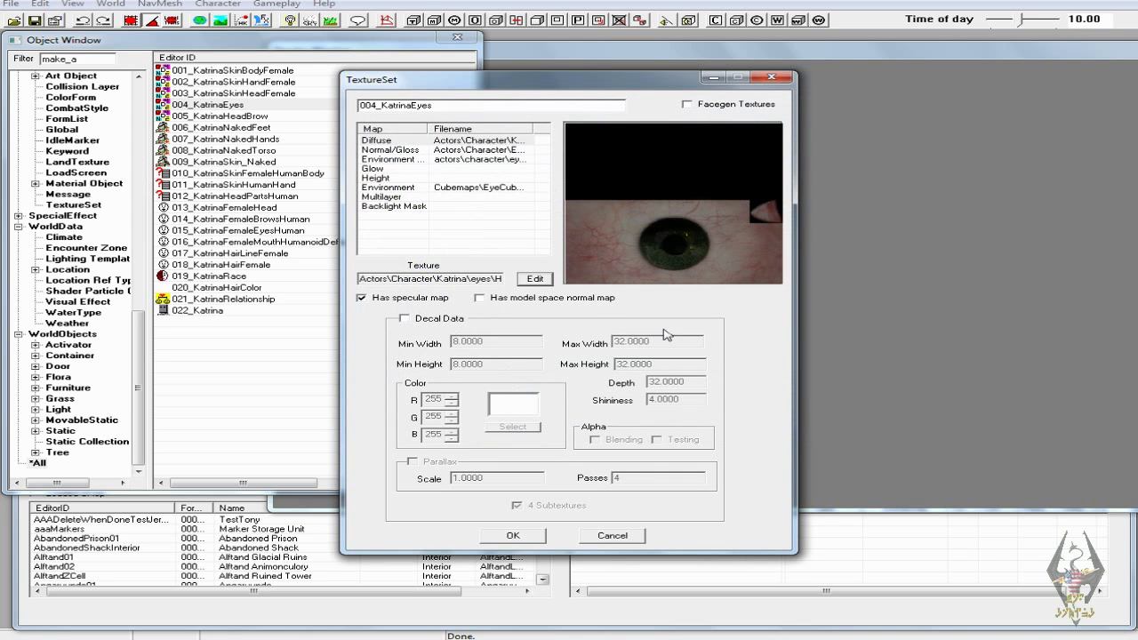
{"action": "left_click", "coordinate": [530, 535]}
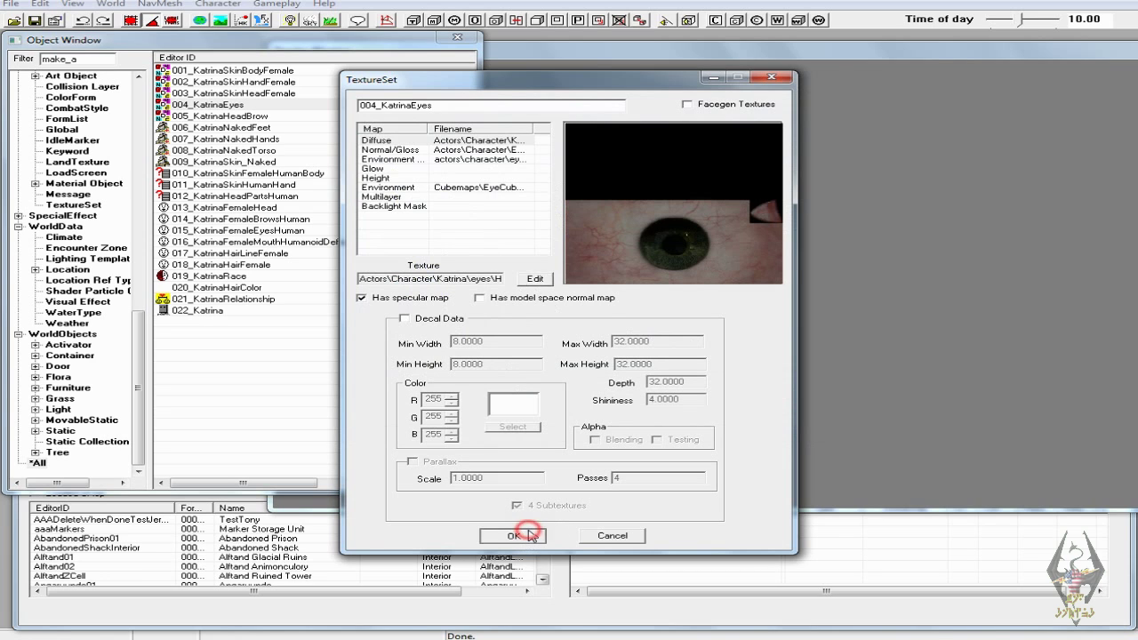
- Open the 005_KatrinaHeadBrow texture set and replace its Diffuse texture with femalebrow_07 from the Textures\Actors\Character\Katrina\femalebrows folder
{"action": "double_click", "coordinate": [227, 120]}
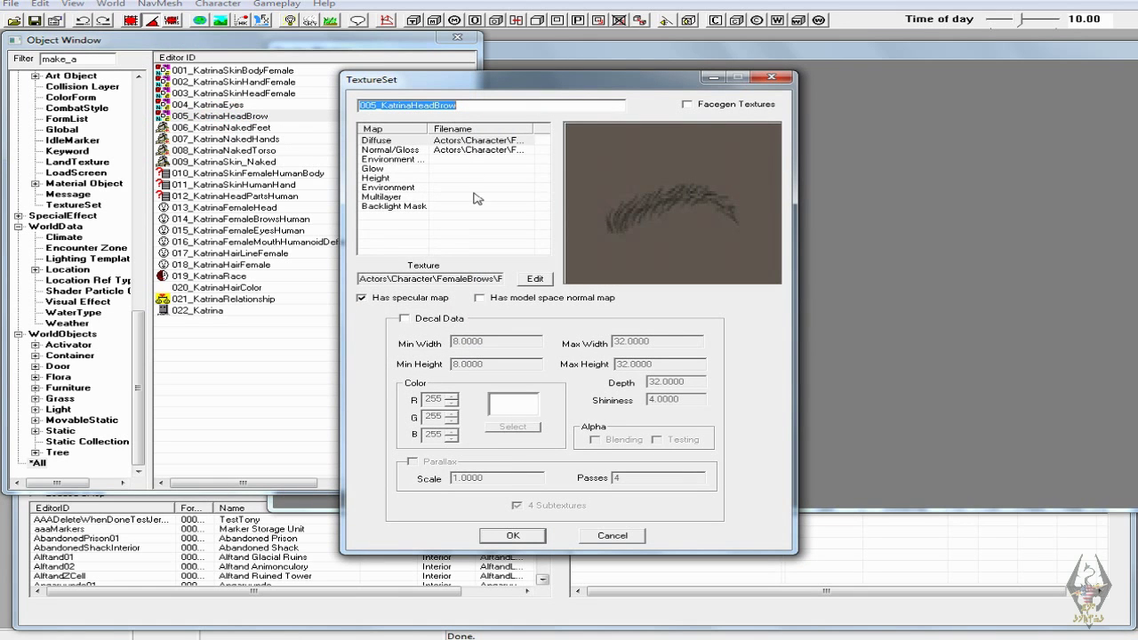
{"action": "left_click", "coordinate": [388, 144]}
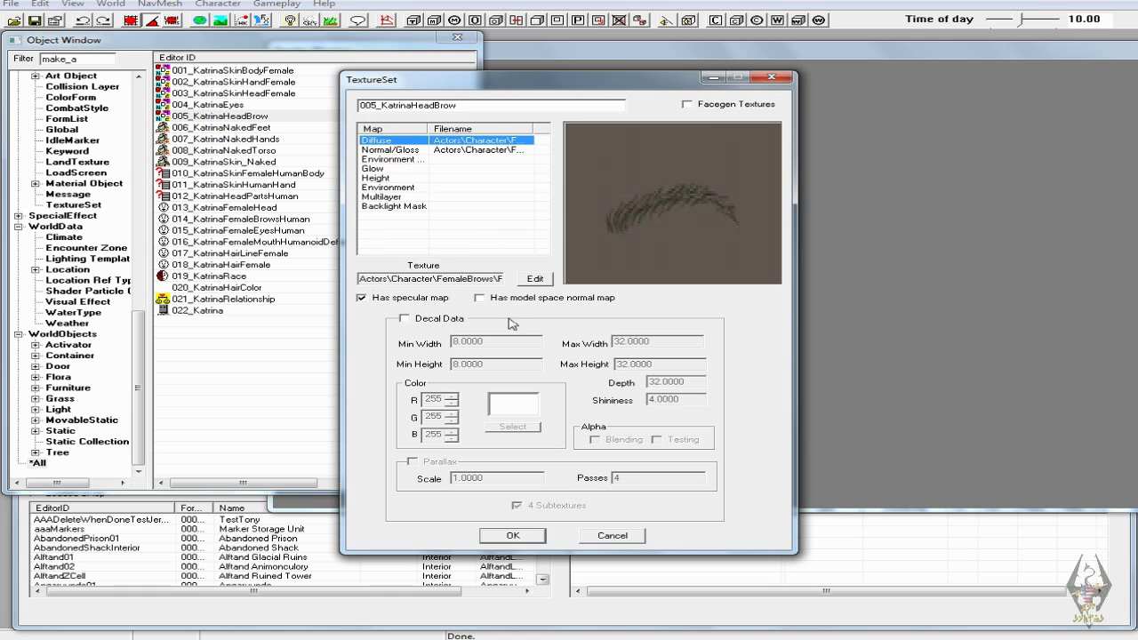
{"action": "left_click", "coordinate": [535, 279]}
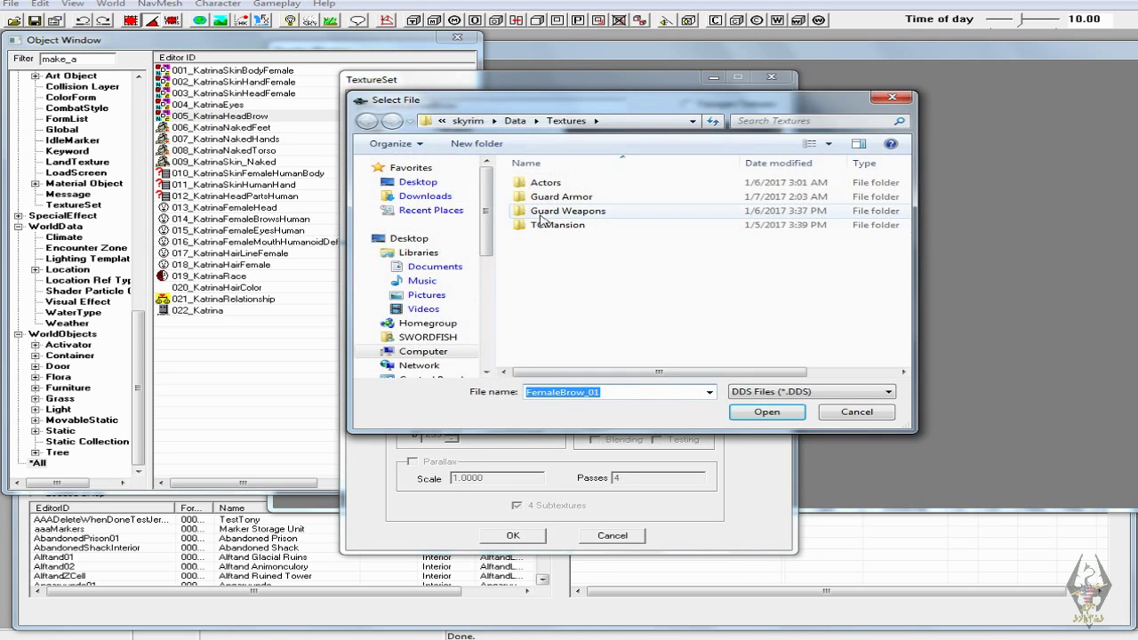
{"action": "double_click", "coordinate": [555, 186]}
{"action": "double_click", "coordinate": [553, 186]}
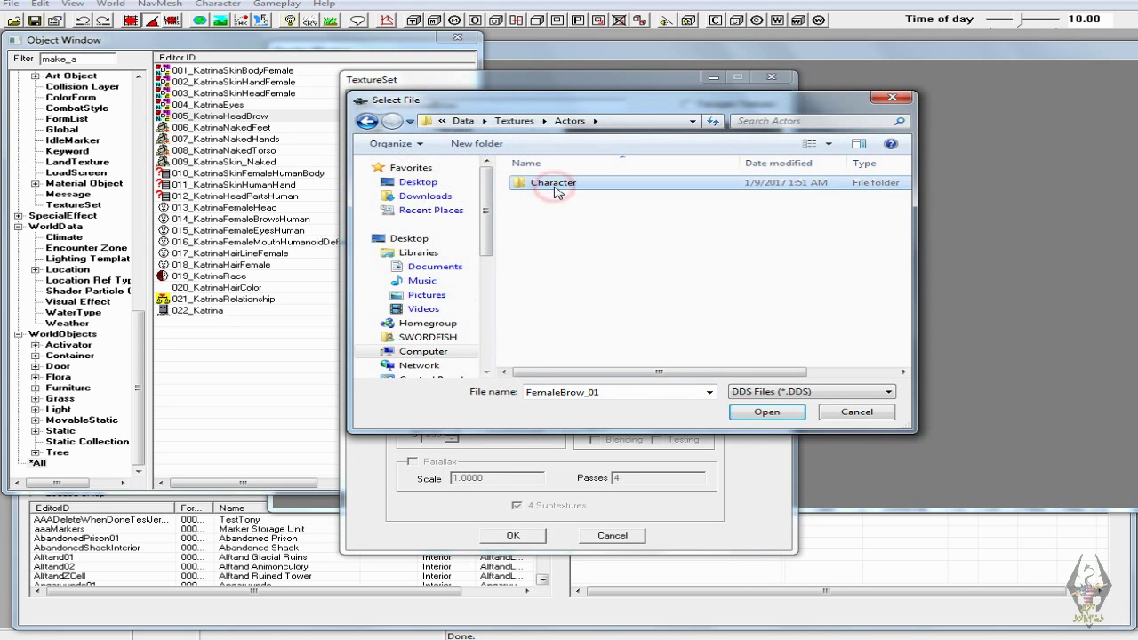
{"action": "double_click", "coordinate": [549, 197]}
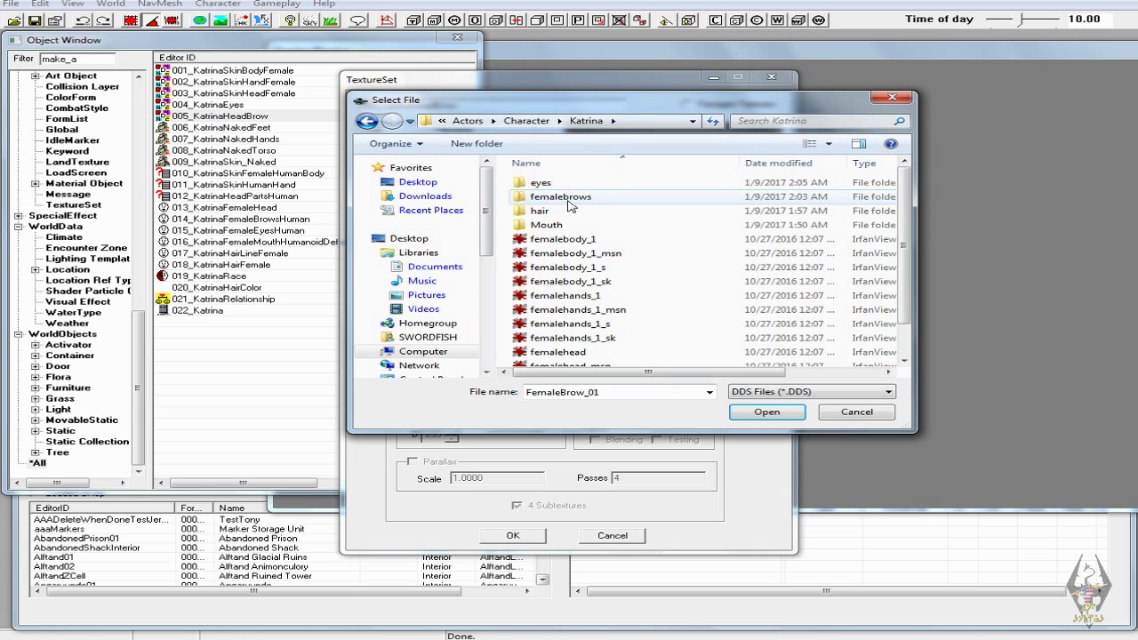
{"action": "double_click", "coordinate": [567, 197]}
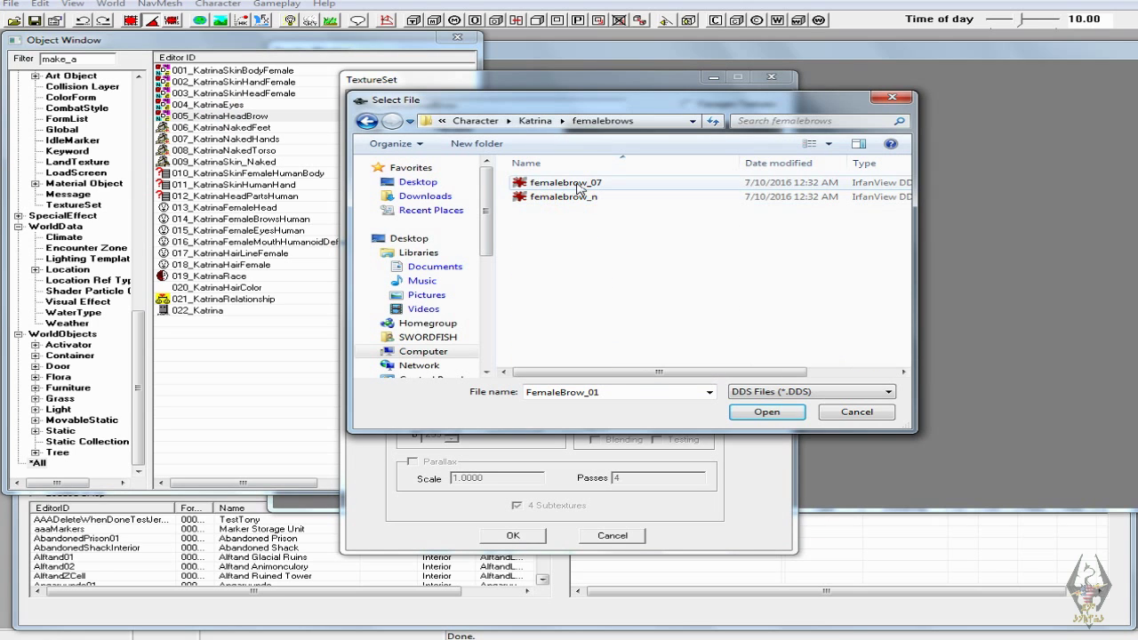
{"action": "left_click", "coordinate": [565, 182]}
{"action": "left_click", "coordinate": [766, 411]}
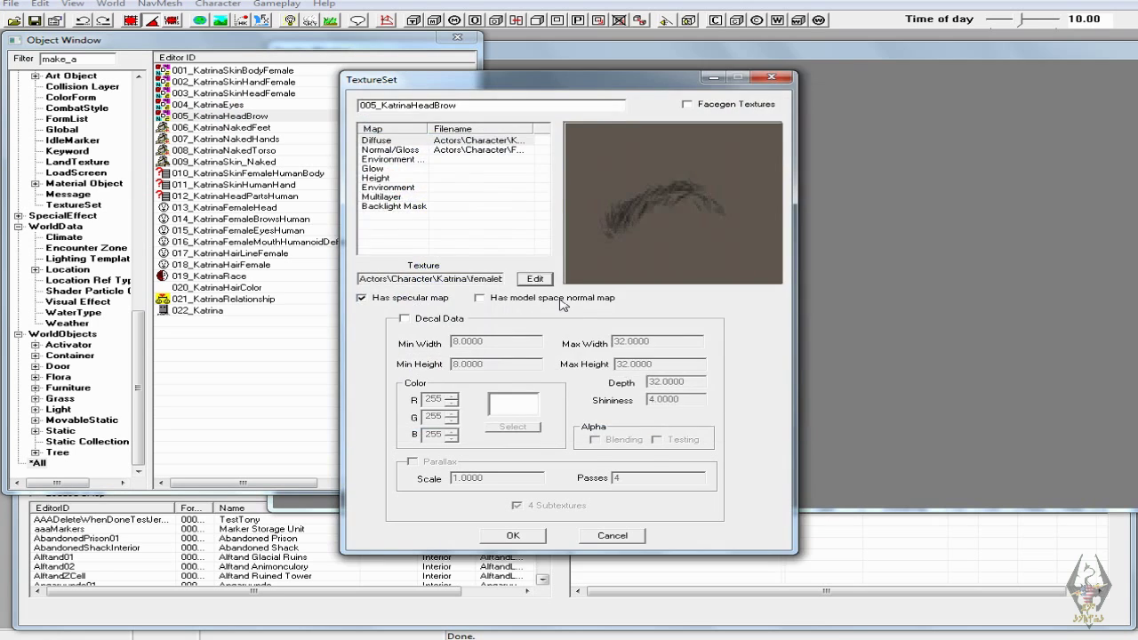
- Browse to the Textures\Actors\Character\Katrina\femalebrows folder for a replacement of the brow texture set's Normal/Gloss texture
{"action": "left_click", "coordinate": [382, 150]}
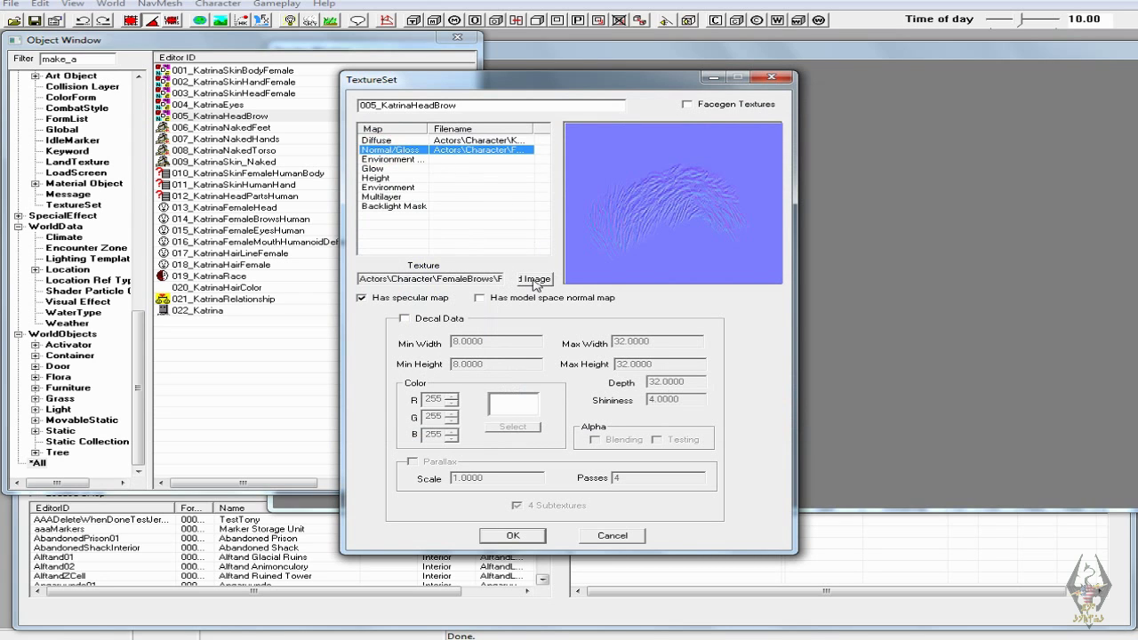
{"action": "left_click", "coordinate": [535, 279]}
{"action": "left_click", "coordinate": [558, 182]}
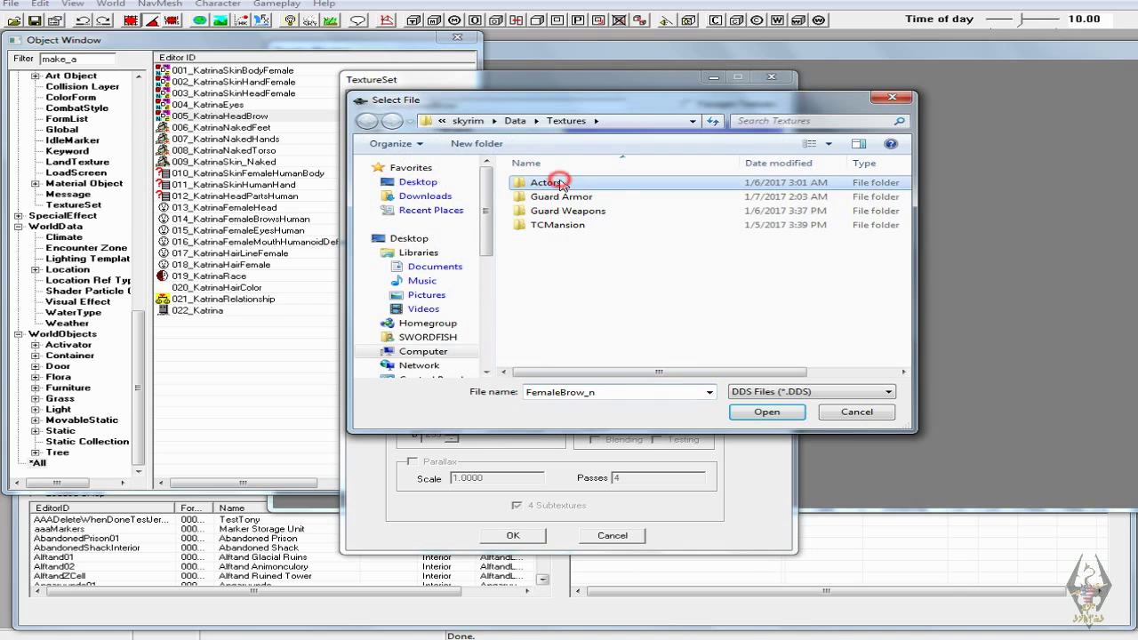
{"action": "double_click", "coordinate": [560, 182]}
{"action": "double_click", "coordinate": [558, 182]}
{"action": "left_click", "coordinate": [560, 196]}
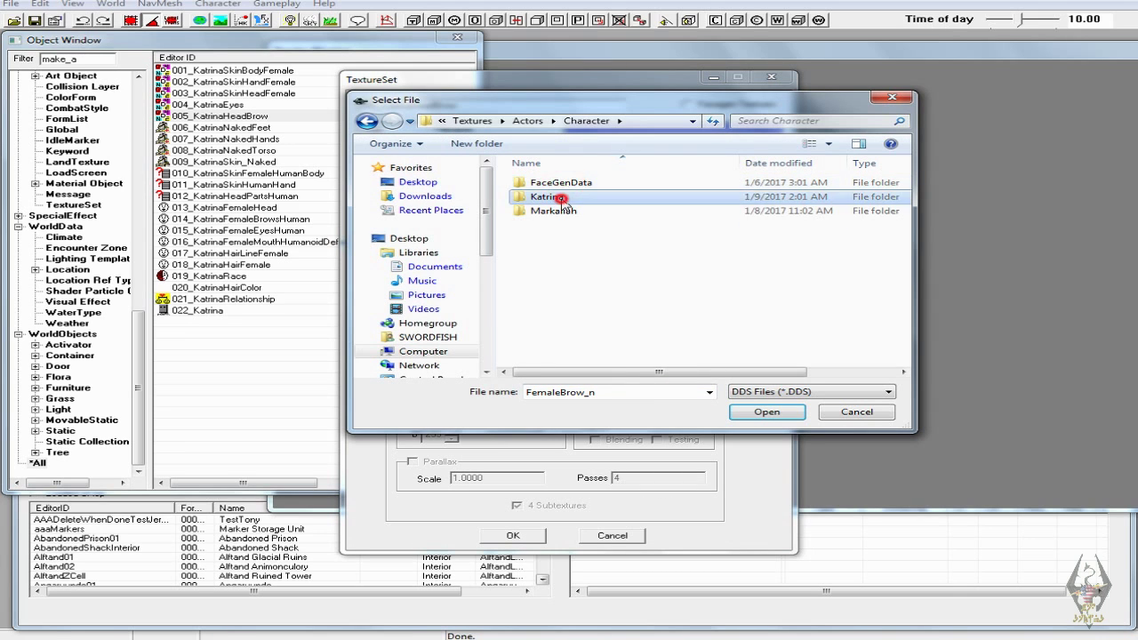
{"action": "double_click", "coordinate": [560, 196]}
{"action": "double_click", "coordinate": [558, 198]}
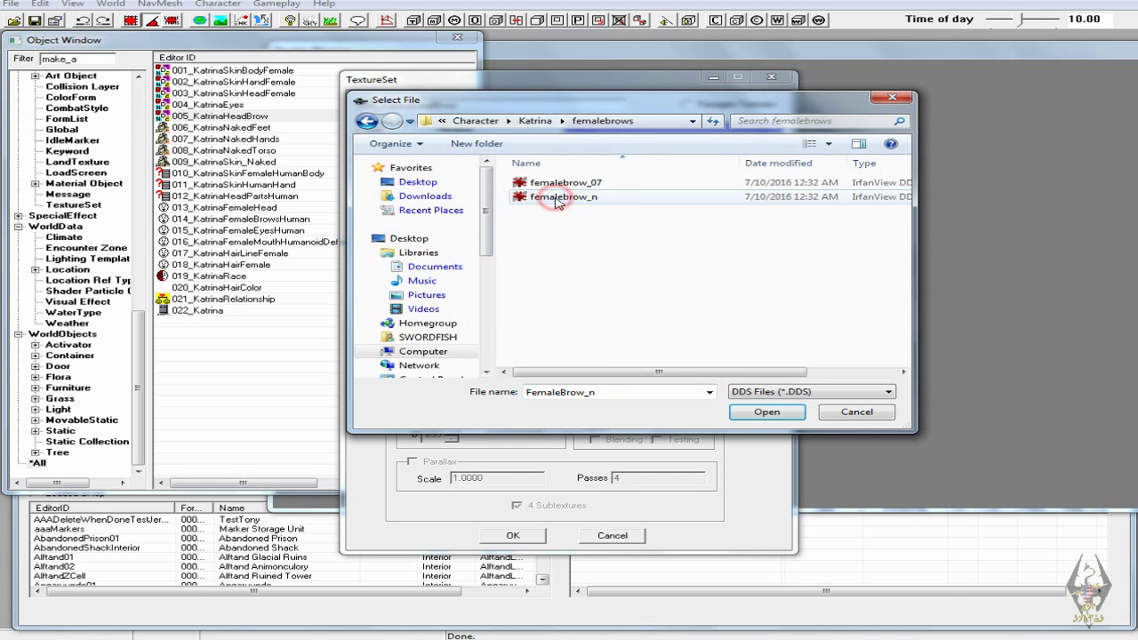
- Assign femalebrow_n as the Normal/Gloss texture of the 005_KatrinaHeadBrow texture set and save the texture set
{"action": "left_click", "coordinate": [557, 199]}
{"action": "left_click", "coordinate": [771, 411]}
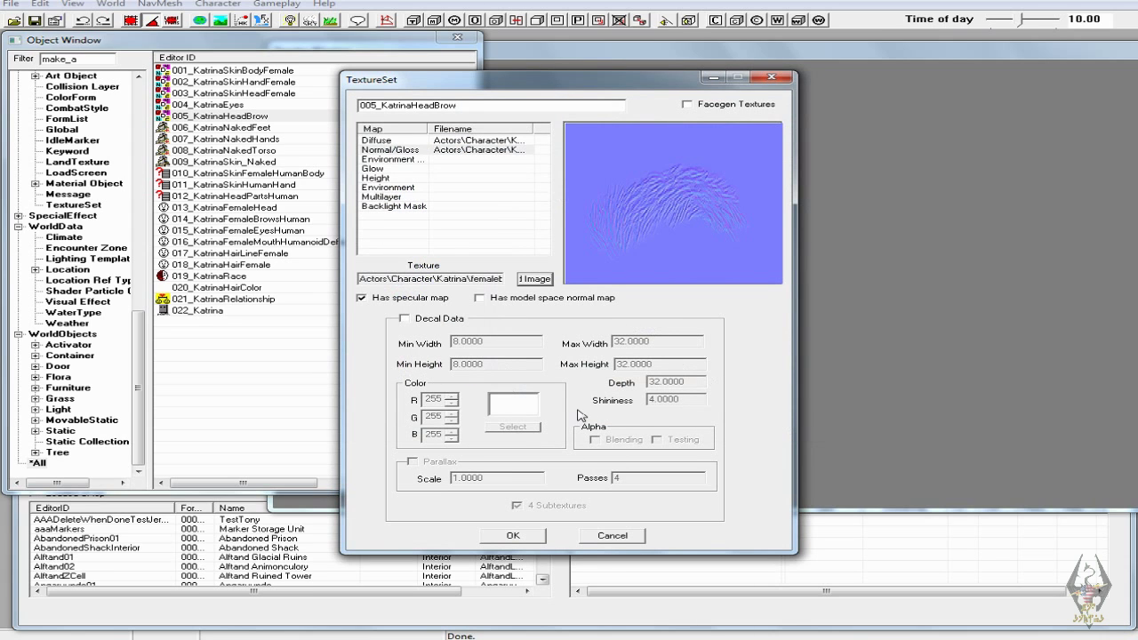
{"action": "left_click", "coordinate": [533, 536]}
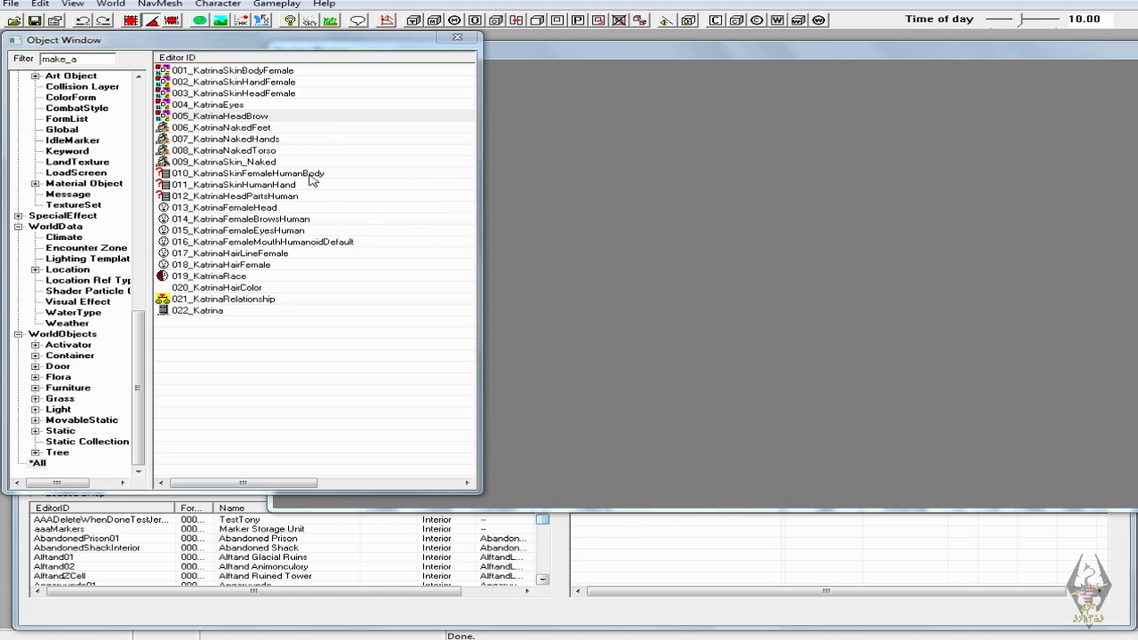
- Replace the female biped model of armor addon 006_KatrinaNakedFeet with femalefeet_1 from Actors\Character\Katrina, accepting all warnings
{"action": "double_click", "coordinate": [238, 129]}
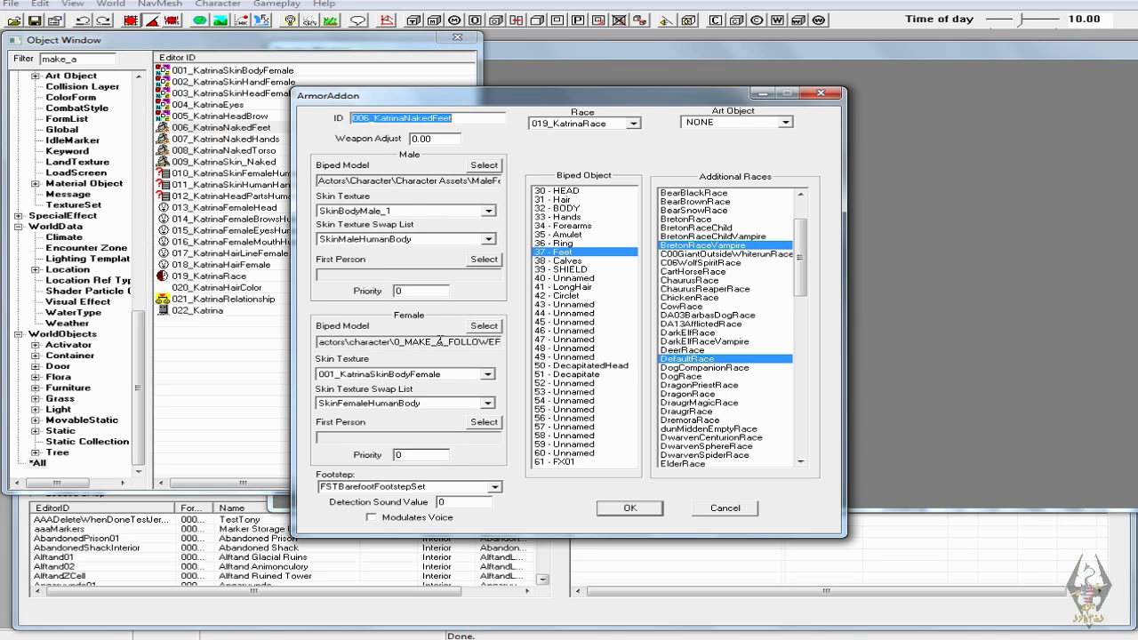
{"action": "left_click", "coordinate": [440, 339]}
{"action": "key", "text": "End"}
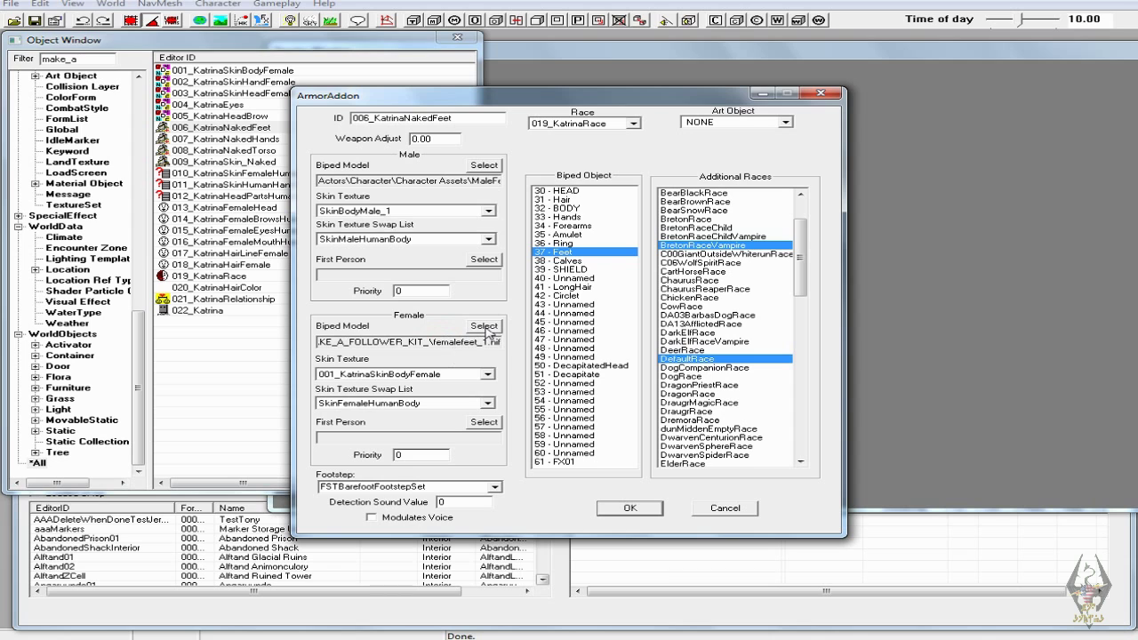
{"action": "left_click", "coordinate": [485, 326]}
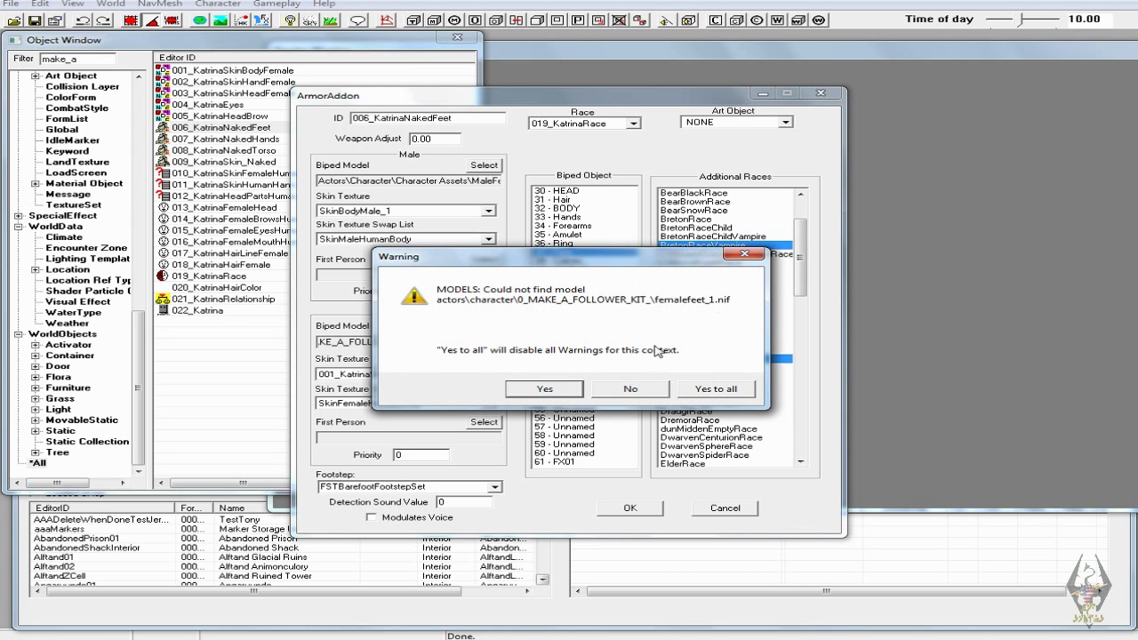
{"action": "left_click", "coordinate": [724, 391]}
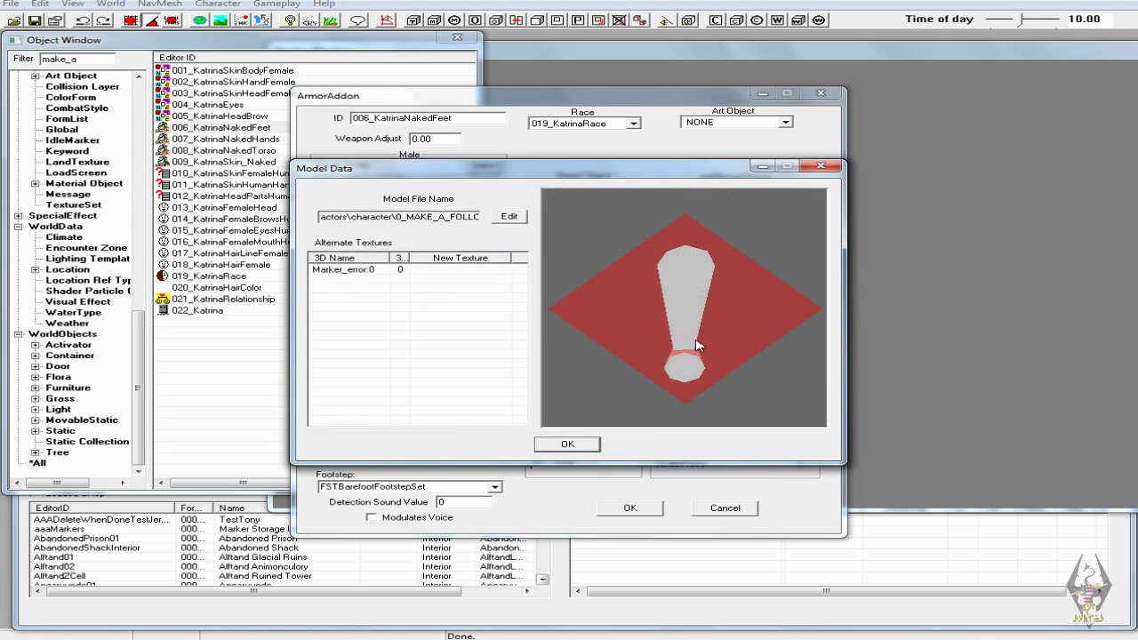
{"action": "left_click", "coordinate": [509, 217]}
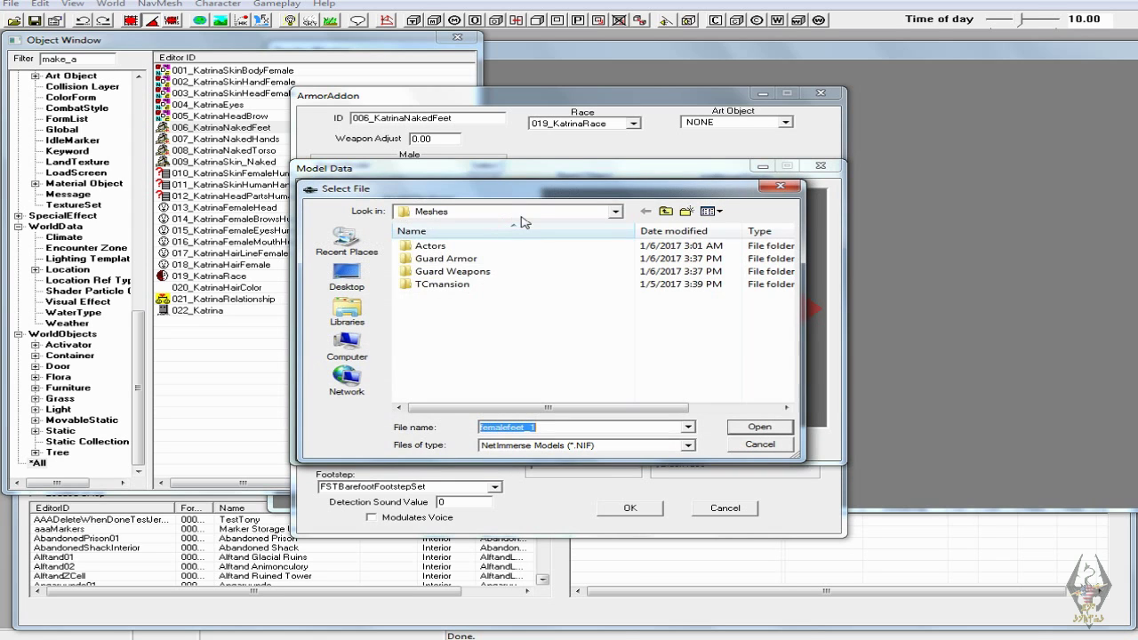
{"action": "double_click", "coordinate": [487, 247]}
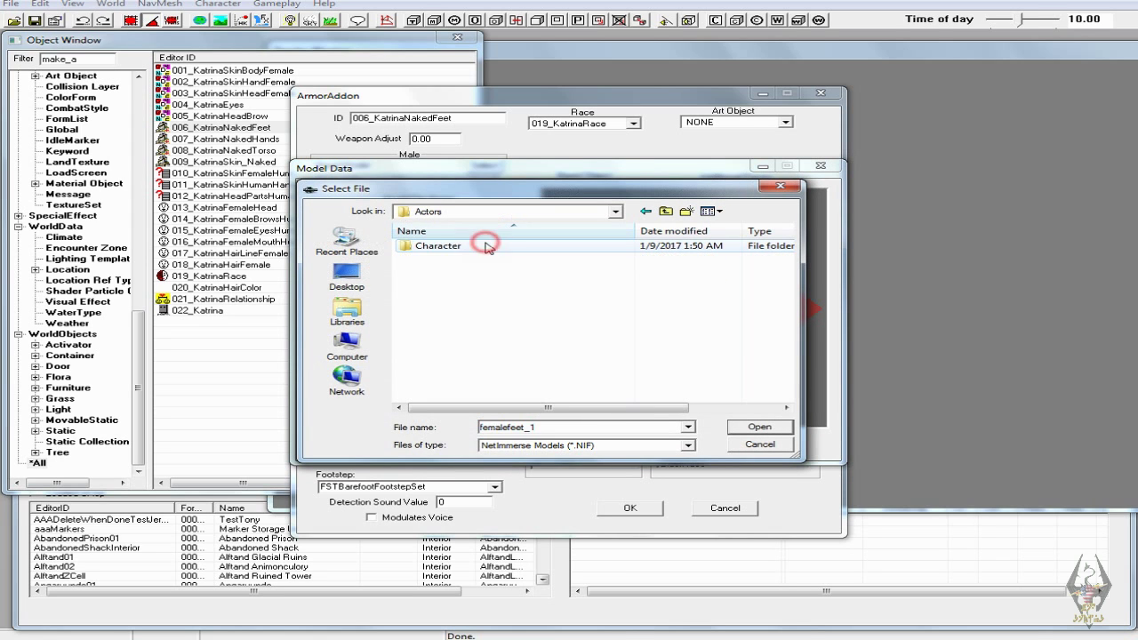
{"action": "double_click", "coordinate": [484, 245]}
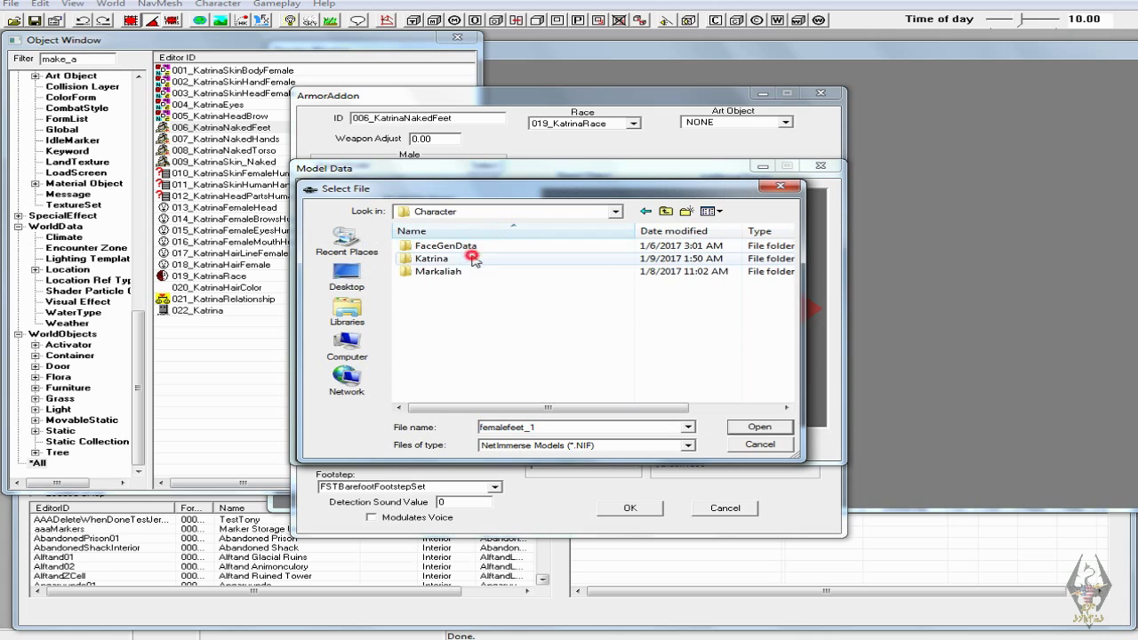
{"action": "double_click", "coordinate": [474, 258]}
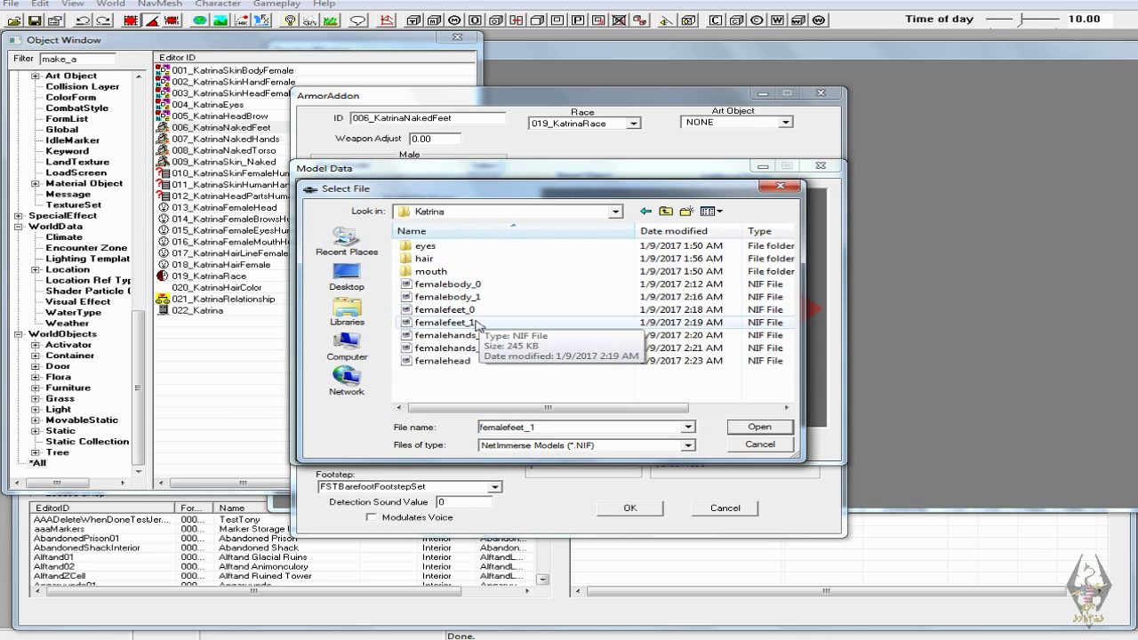
{"action": "left_click", "coordinate": [473, 325]}
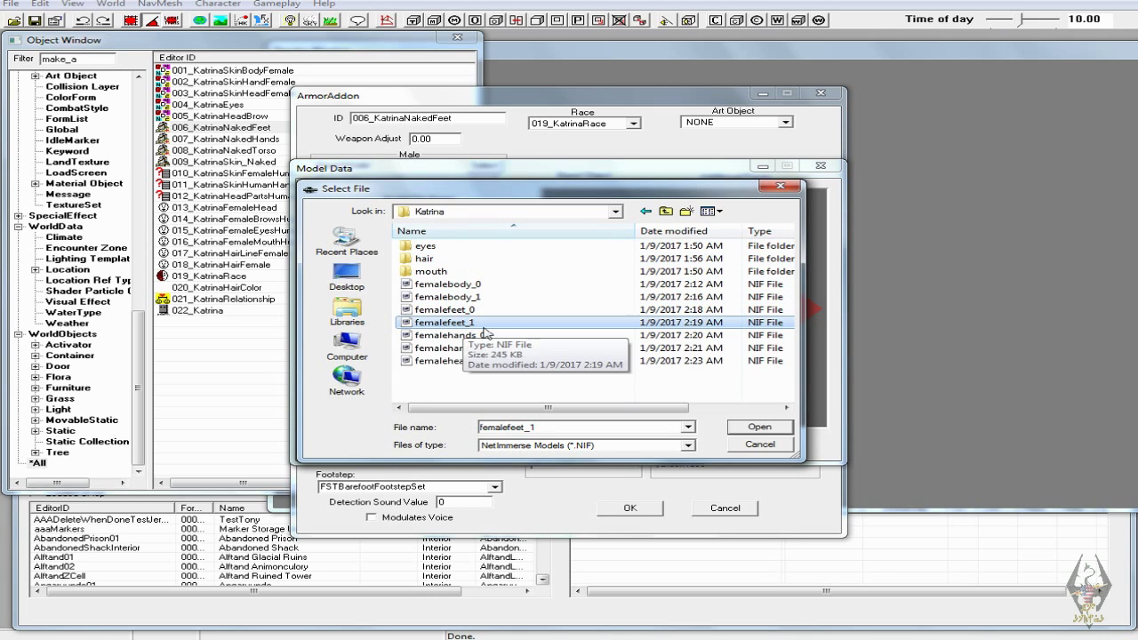
{"action": "left_click", "coordinate": [758, 428]}
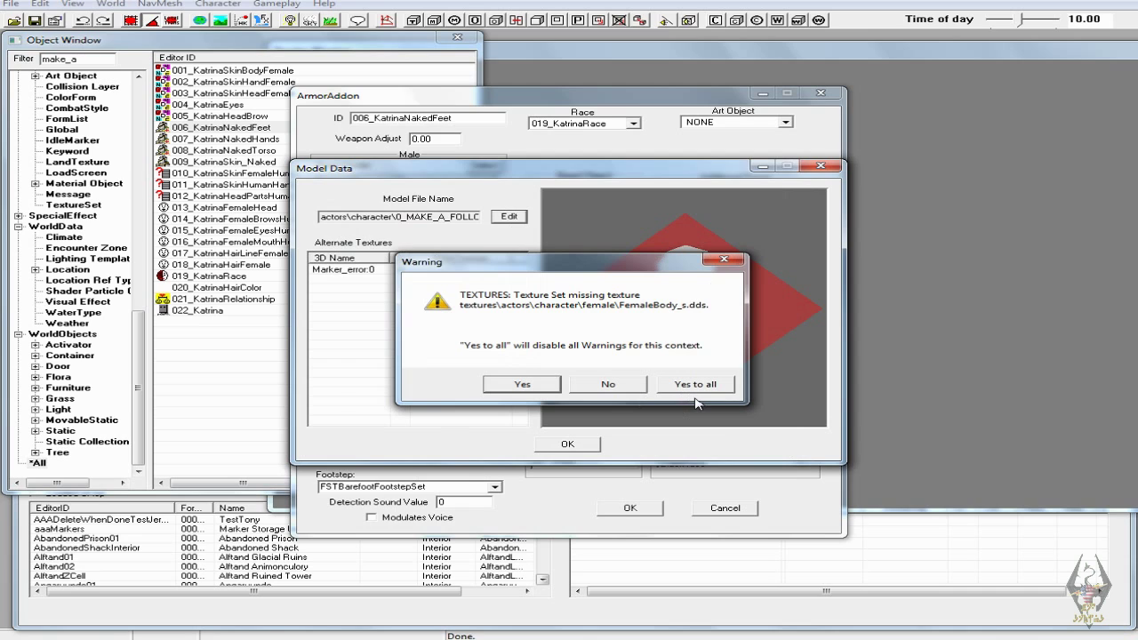
{"action": "left_click", "coordinate": [696, 384]}
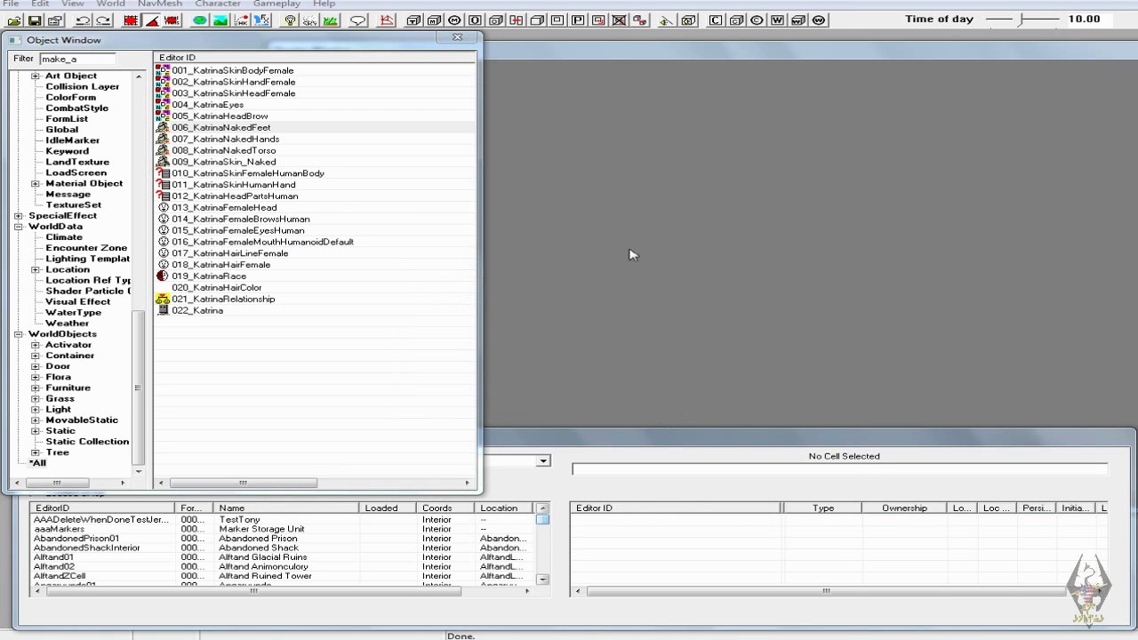
- Move the Render Window off the ArmorAddon title bar and bring the Model Data dialog back to the front
{"action": "left_click_drag", "start_coordinate": [639, 53], "coordinate": [635, 149]}
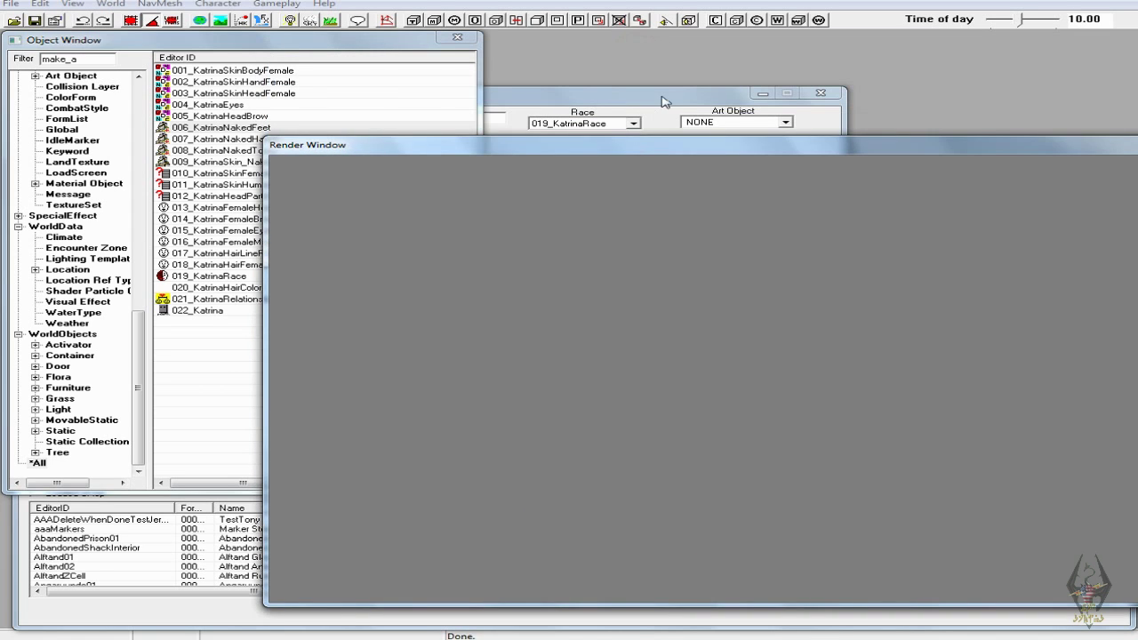
{"action": "left_click", "coordinate": [665, 98]}
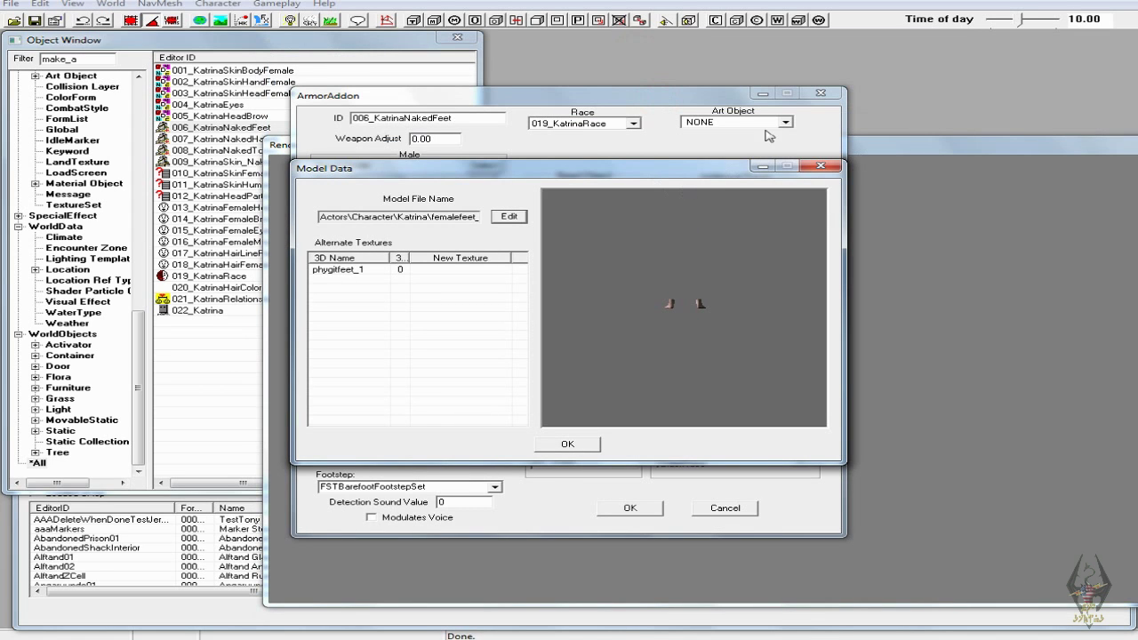
{"action": "left_click", "coordinate": [915, 149]}
{"action": "left_click_drag", "start_coordinate": [916, 149], "coordinate": [922, 114]}
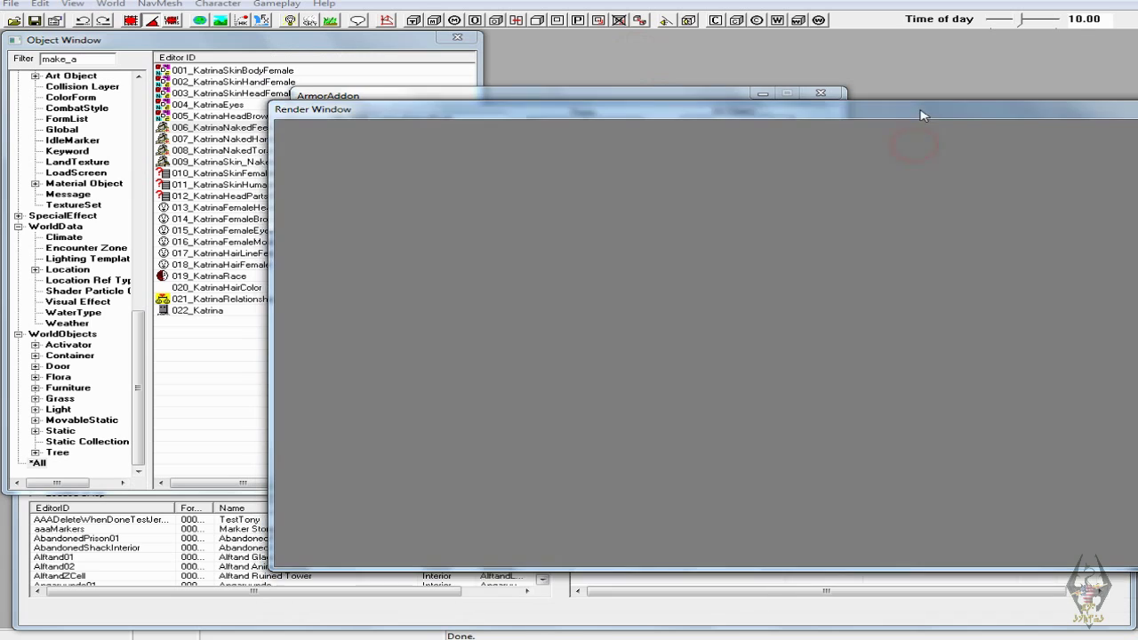
{"action": "left_click", "coordinate": [736, 92]}
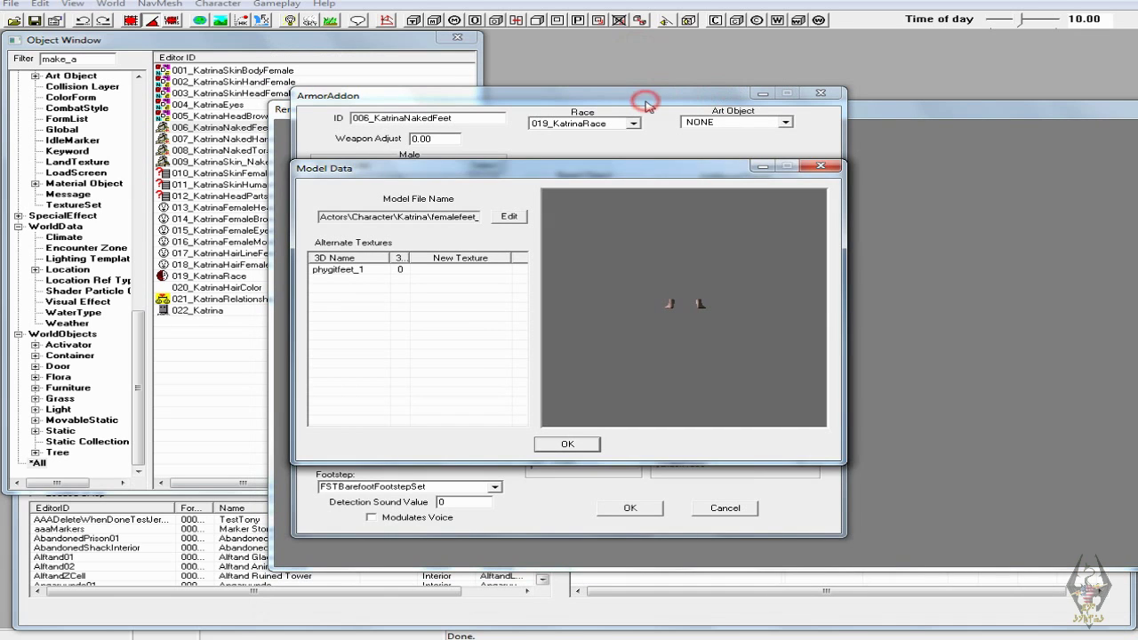
- Inspect the feet mesh up close in the model preview and save the 006_KatrinaNakedFeet armor addon
{"action": "left_click", "coordinate": [657, 199]}
{"action": "scroll", "coordinate": [673, 357], "scroll_direction": "up", "scroll_amount": 5}
{"action": "scroll", "coordinate": [673, 357], "scroll_direction": "up", "scroll_amount": 4}
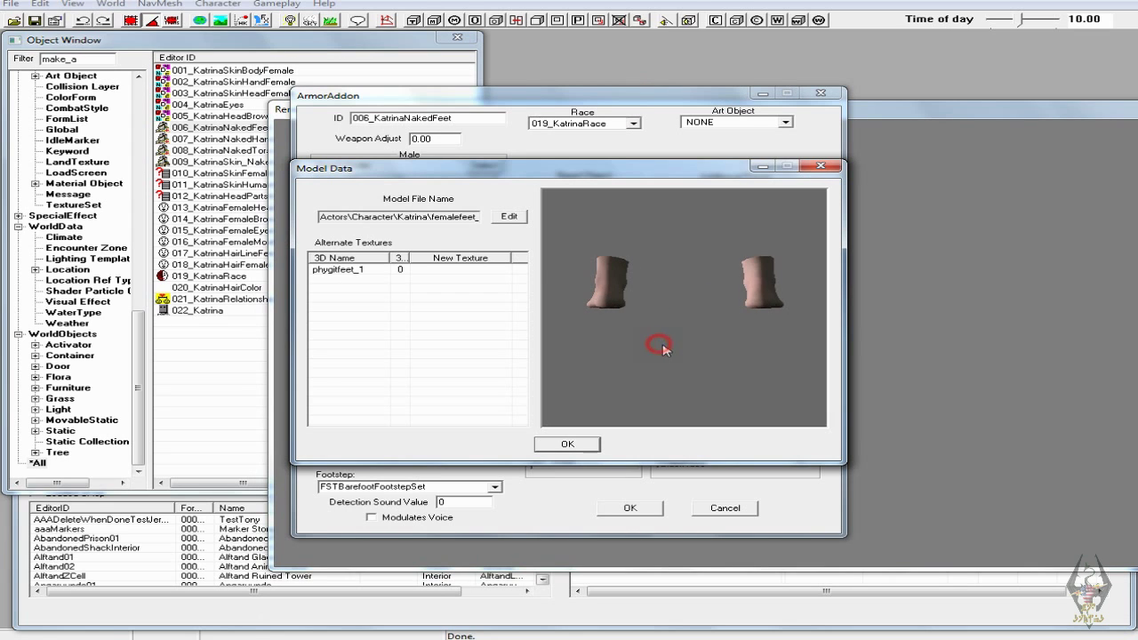
{"action": "left_click_drag", "start_coordinate": [655, 343], "coordinate": [762, 371]}
{"action": "left_click_drag", "start_coordinate": [668, 373], "coordinate": [775, 377]}
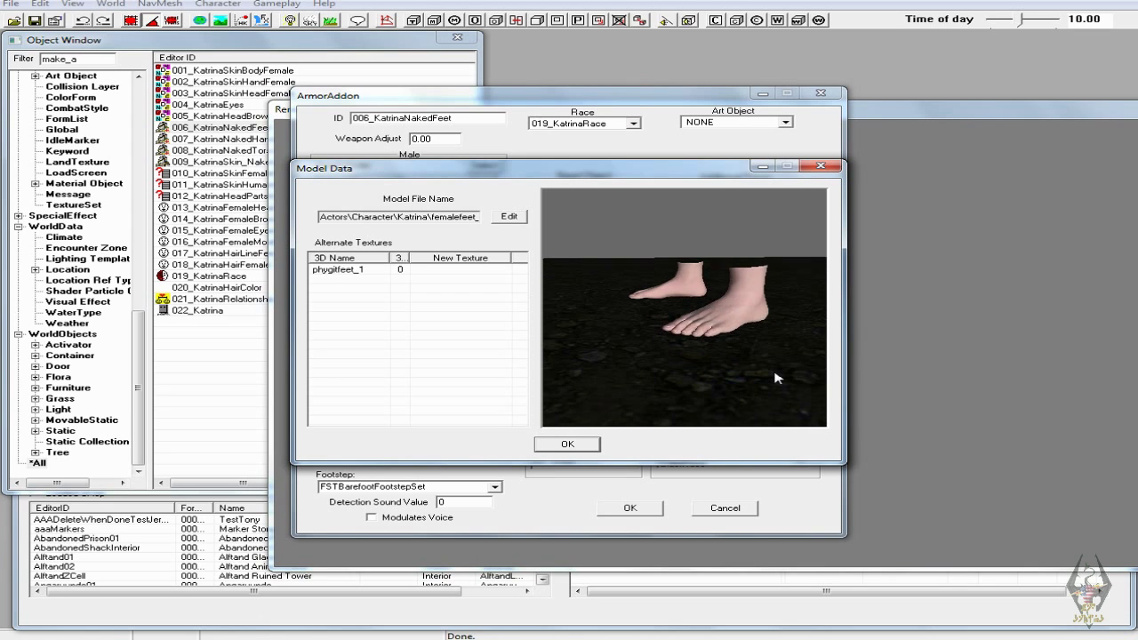
{"action": "left_click", "coordinate": [568, 443]}
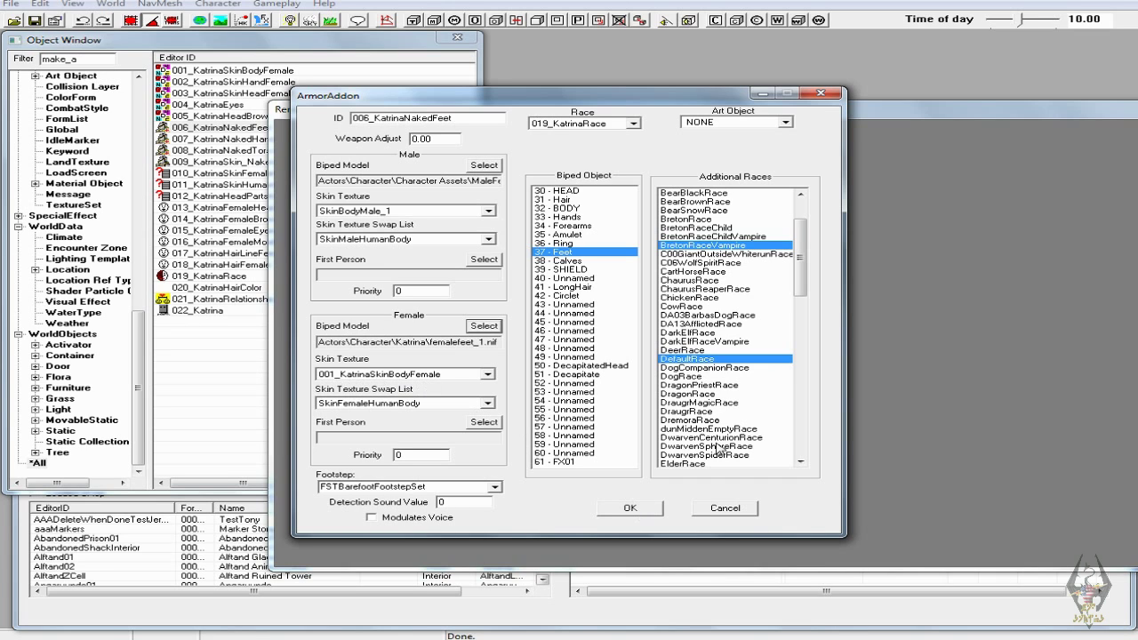
{"action": "mouse_move", "coordinate": [805, 247]}
{"action": "left_mouse_down"}
{"action": "mouse_move", "coordinate": [805, 413]}
{"action": "mouse_move", "coordinate": [805, 260]}
{"action": "left_mouse_up"}
{"action": "left_click", "coordinate": [630, 511]}
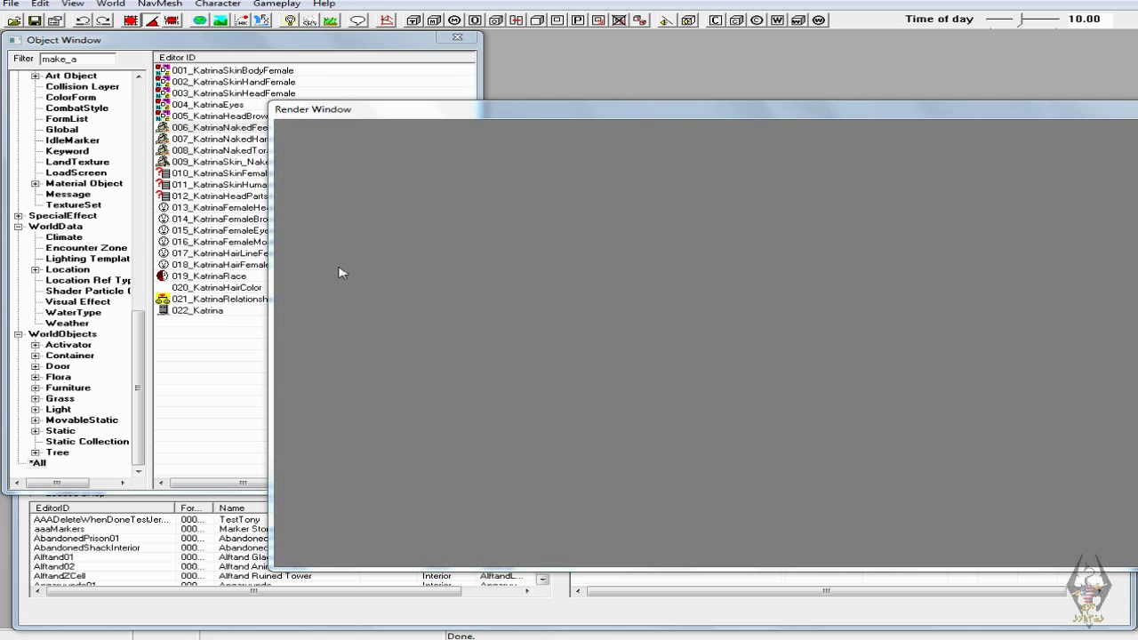
- Replace the female biped model of armor addon 007_KatrinaNakedHands with femalehands_1 from Actors\Character\Katrina, ignoring the assertion
{"action": "left_click_drag", "start_coordinate": [563, 112], "coordinate": [581, 45]}
{"action": "left_click", "coordinate": [232, 44]}
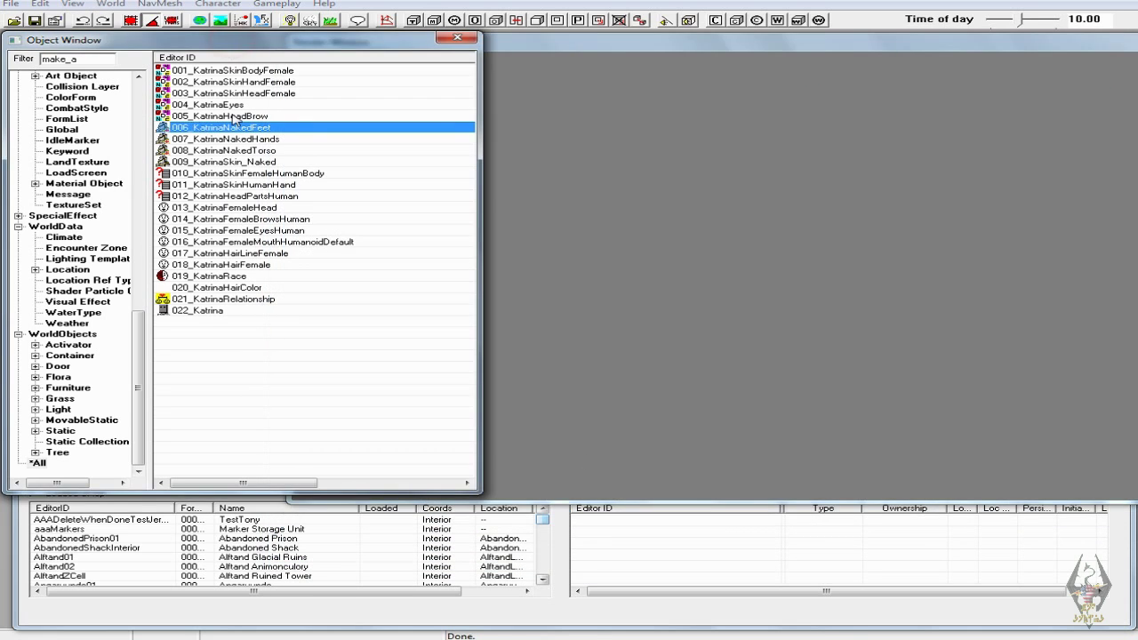
{"action": "double_click", "coordinate": [238, 140]}
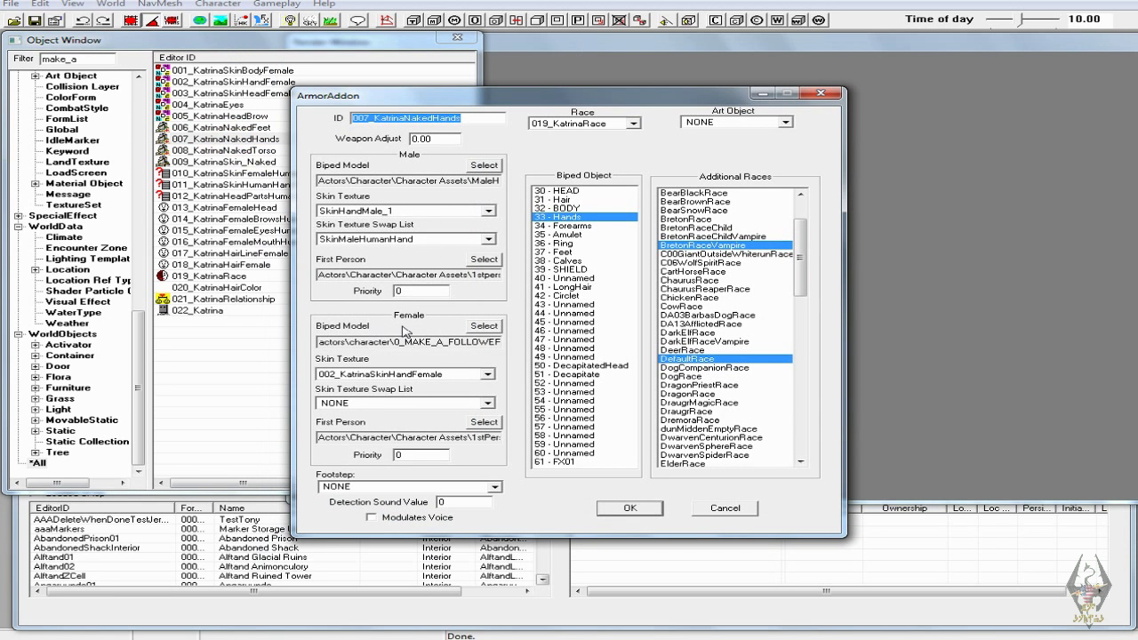
{"action": "left_click", "coordinate": [485, 326]}
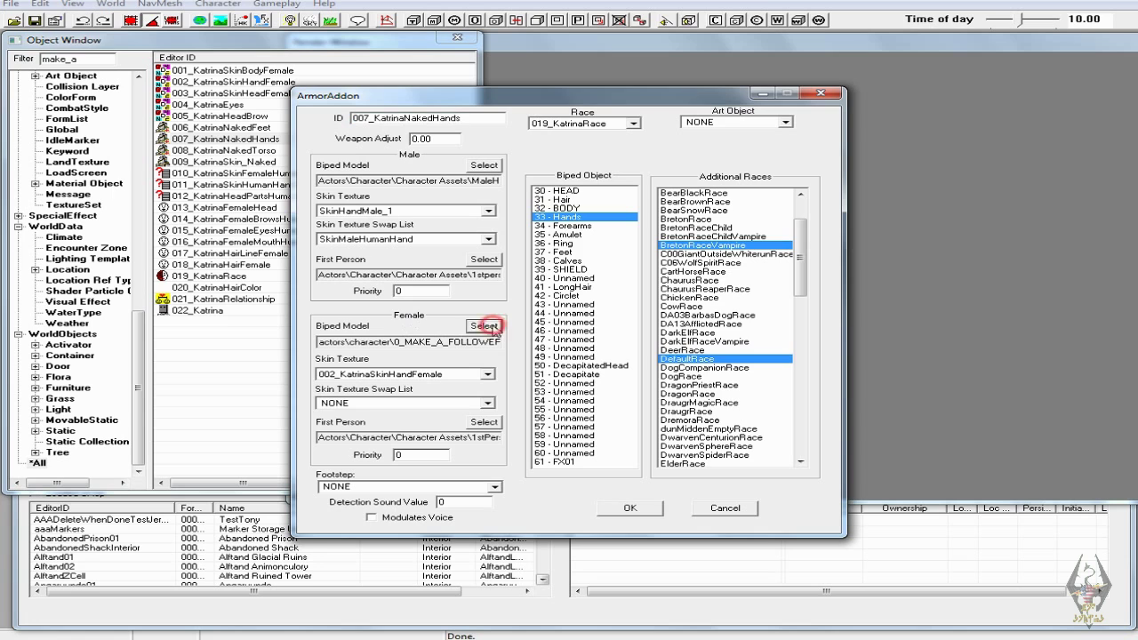
{"action": "left_click", "coordinate": [510, 215]}
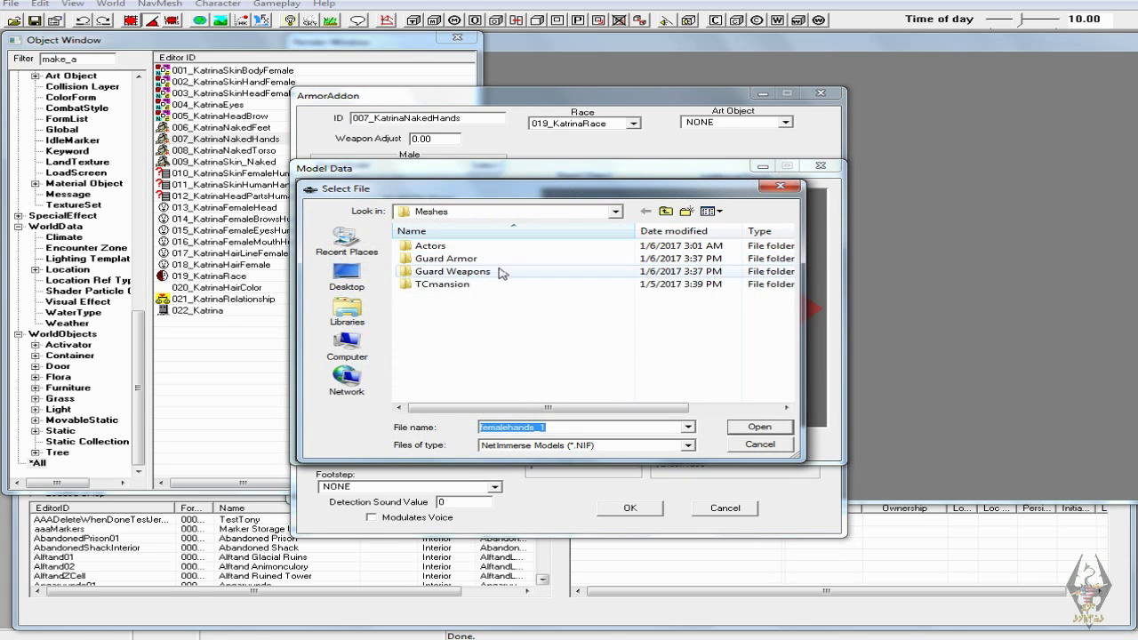
{"action": "double_click", "coordinate": [472, 247]}
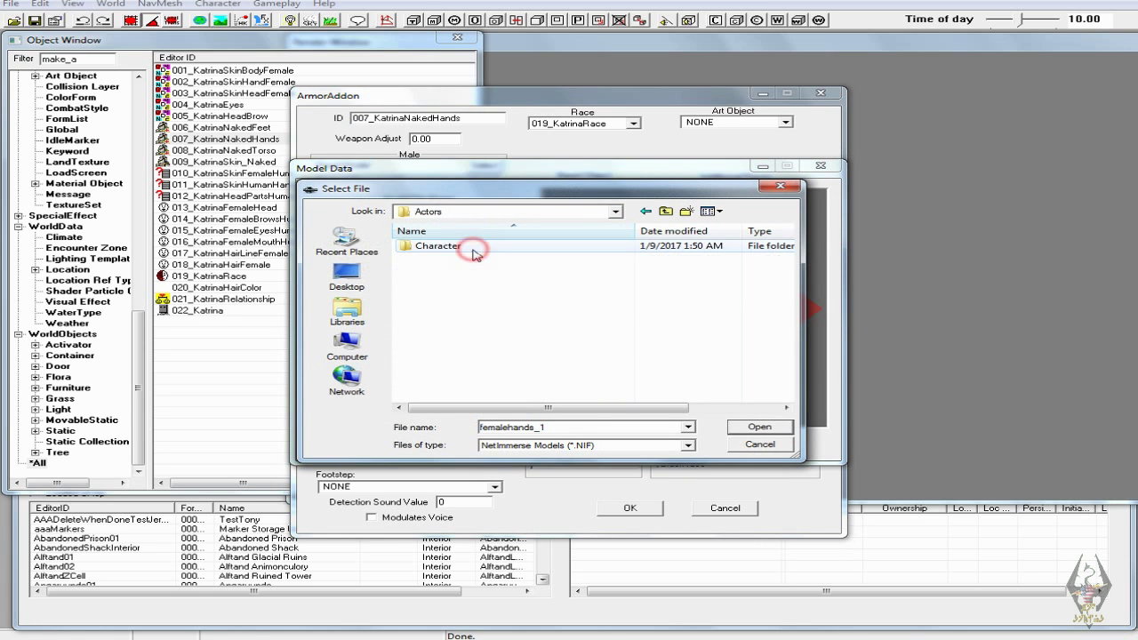
{"action": "double_click", "coordinate": [472, 246]}
{"action": "double_click", "coordinate": [470, 258]}
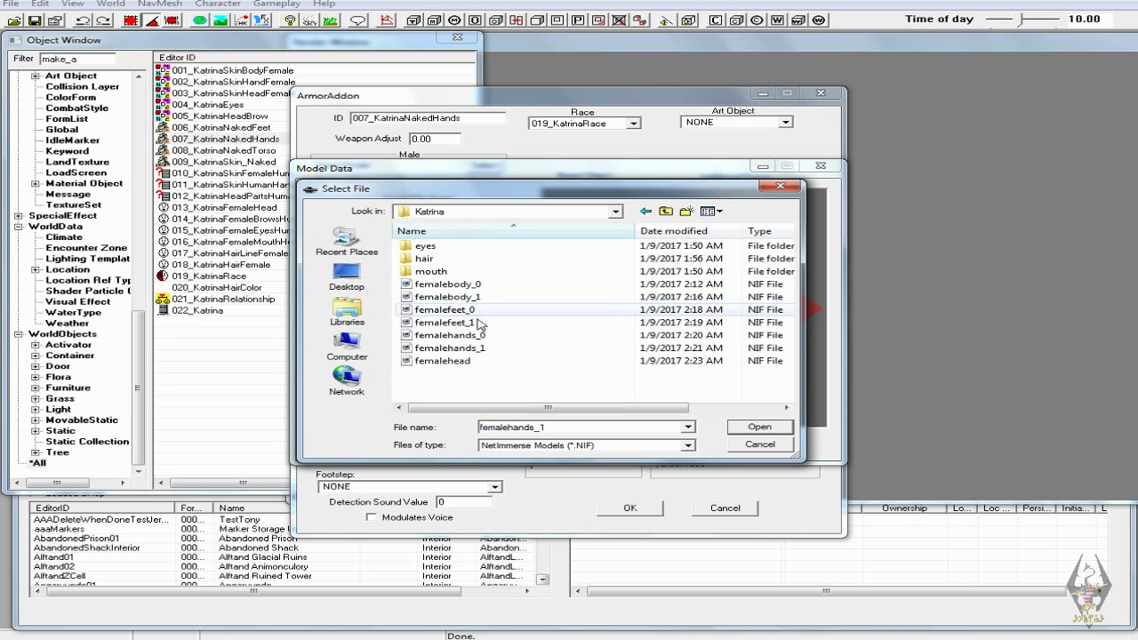
{"action": "left_click", "coordinate": [475, 348]}
{"action": "left_click", "coordinate": [735, 427]}
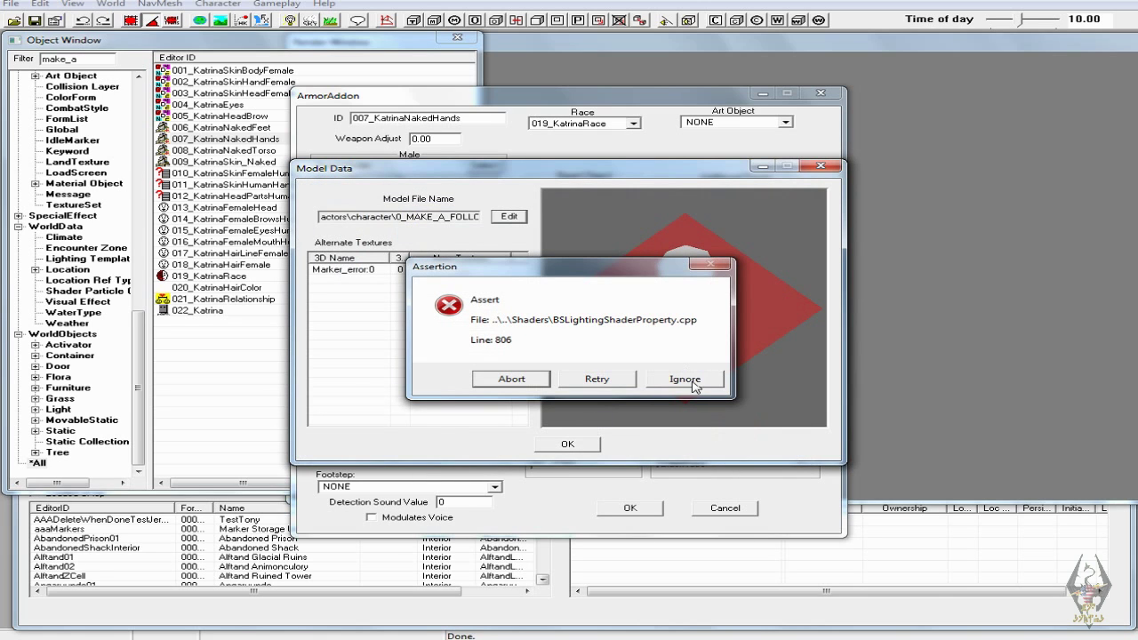
{"action": "left_click", "coordinate": [694, 381]}
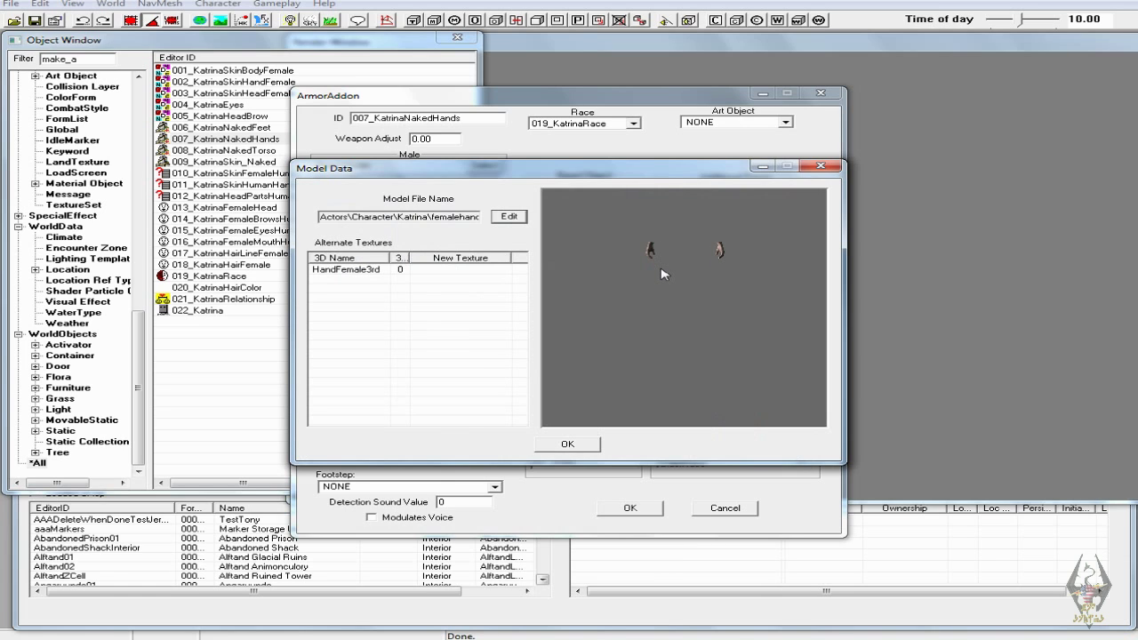
- Inspect the hands mesh in the model preview and save the 007_KatrinaNakedHands armor addon
{"action": "left_click_drag", "start_coordinate": [664, 272], "coordinate": [754, 265]}
{"action": "left_click_drag", "start_coordinate": [620, 292], "coordinate": [725, 280]}
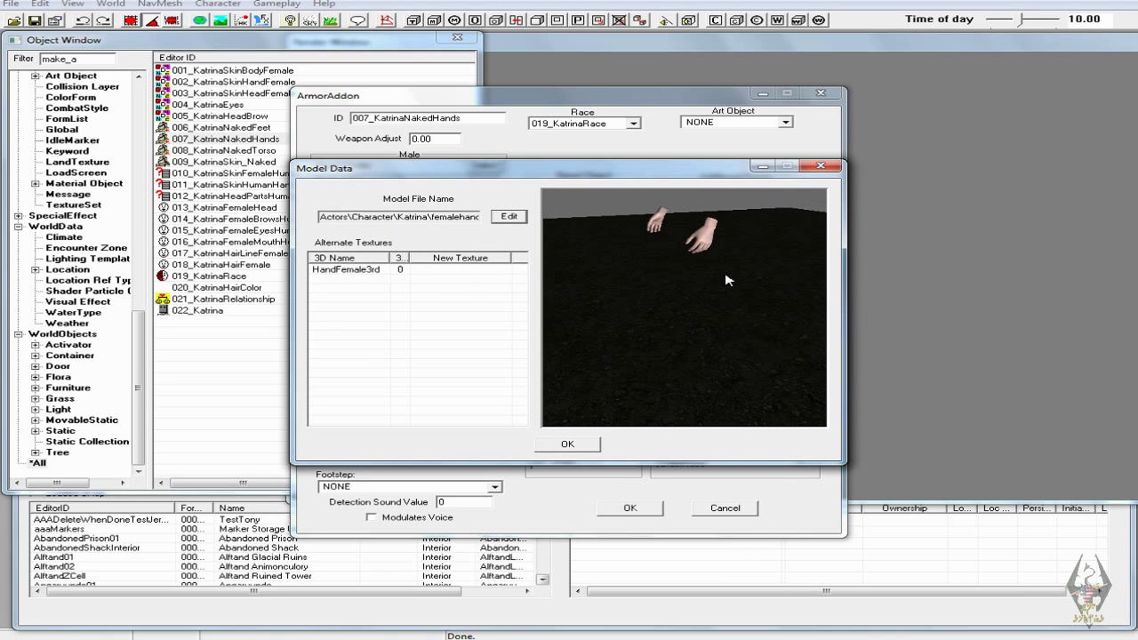
{"action": "left_click", "coordinate": [567, 444]}
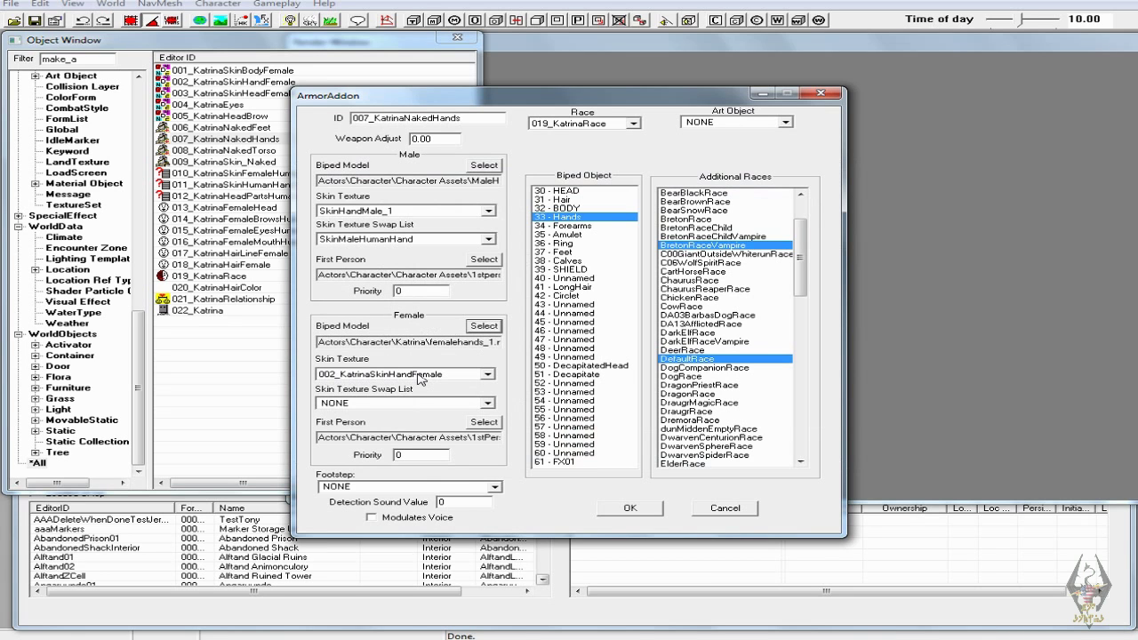
{"action": "left_click", "coordinate": [609, 508]}
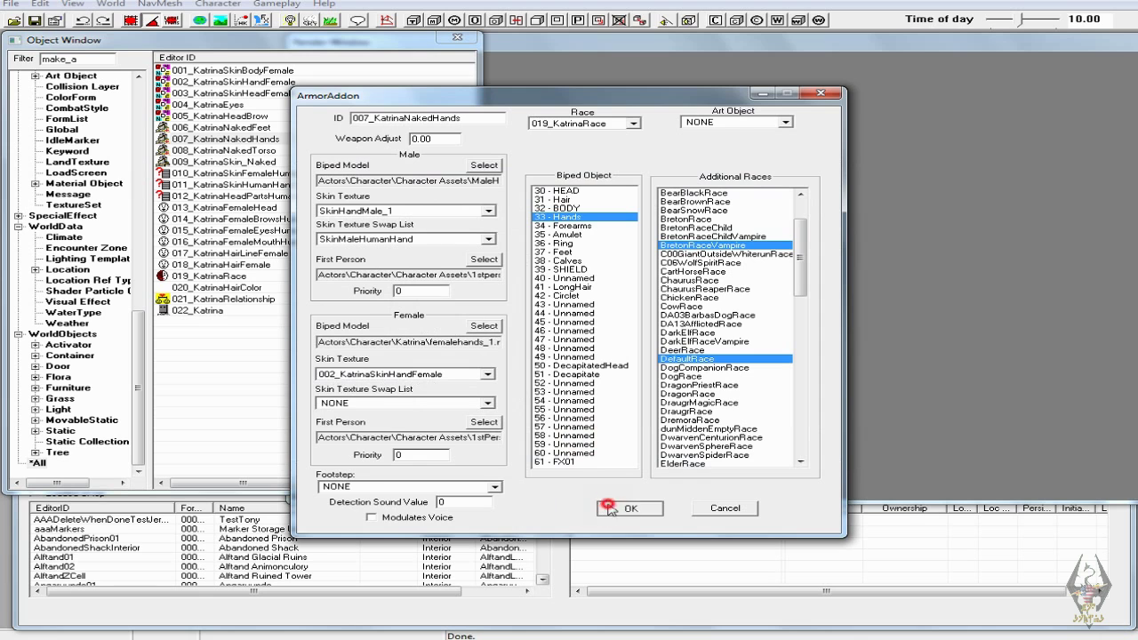
- Replace the female biped model of armor addon 008_KatrinaNakedTorso with femalebody_1 from Actors\Character\Katrina
{"action": "double_click", "coordinate": [236, 151]}
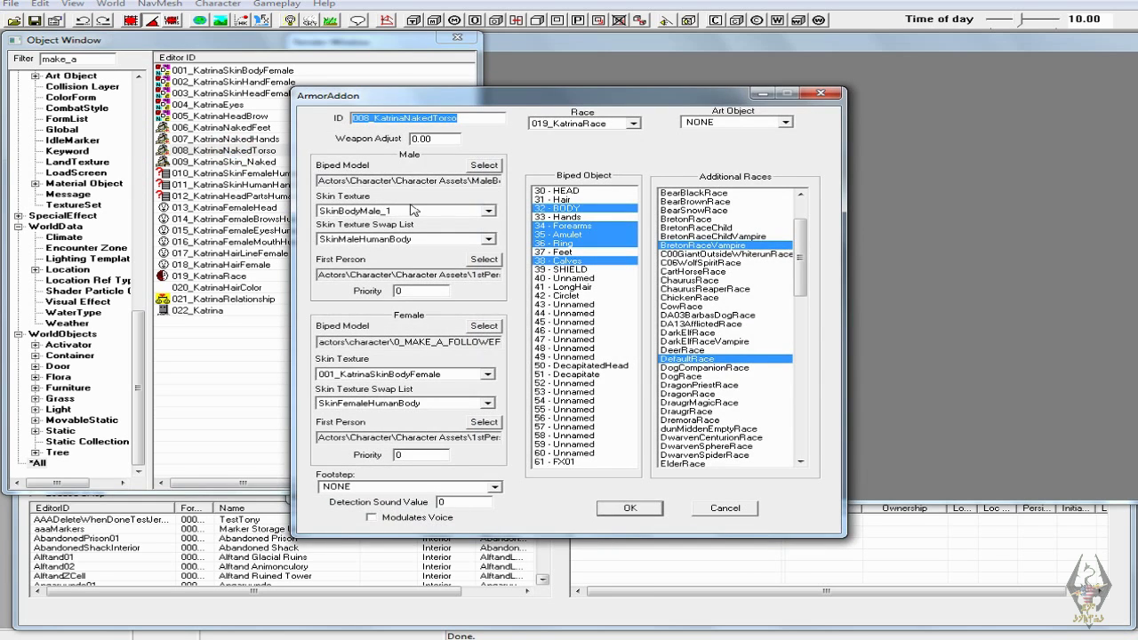
{"action": "left_click", "coordinate": [484, 325]}
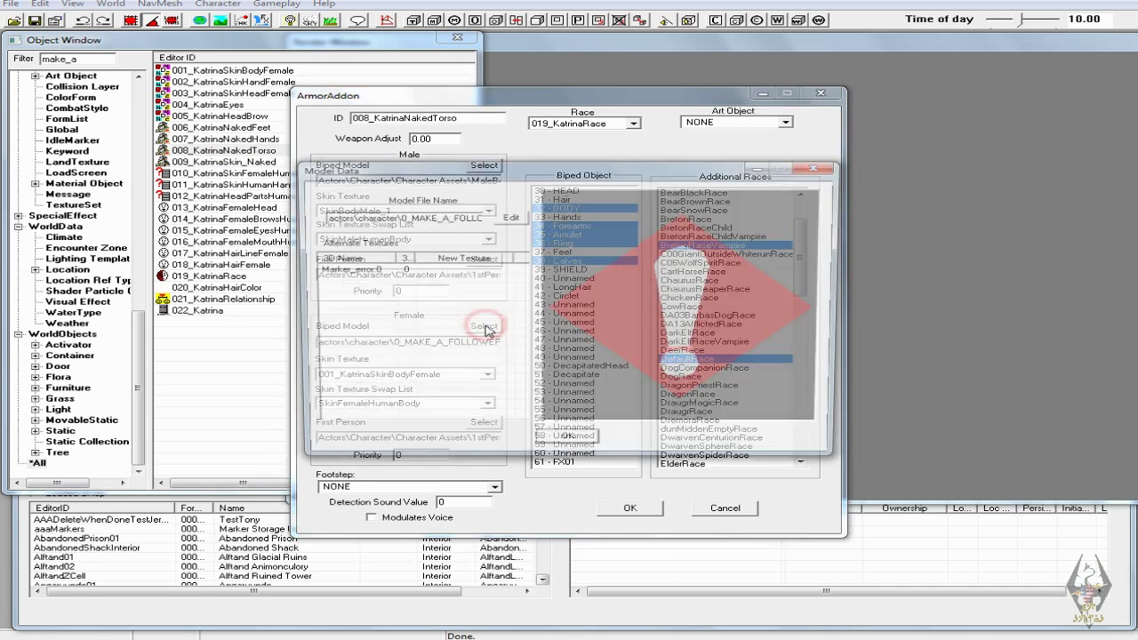
{"action": "left_click", "coordinate": [507, 219]}
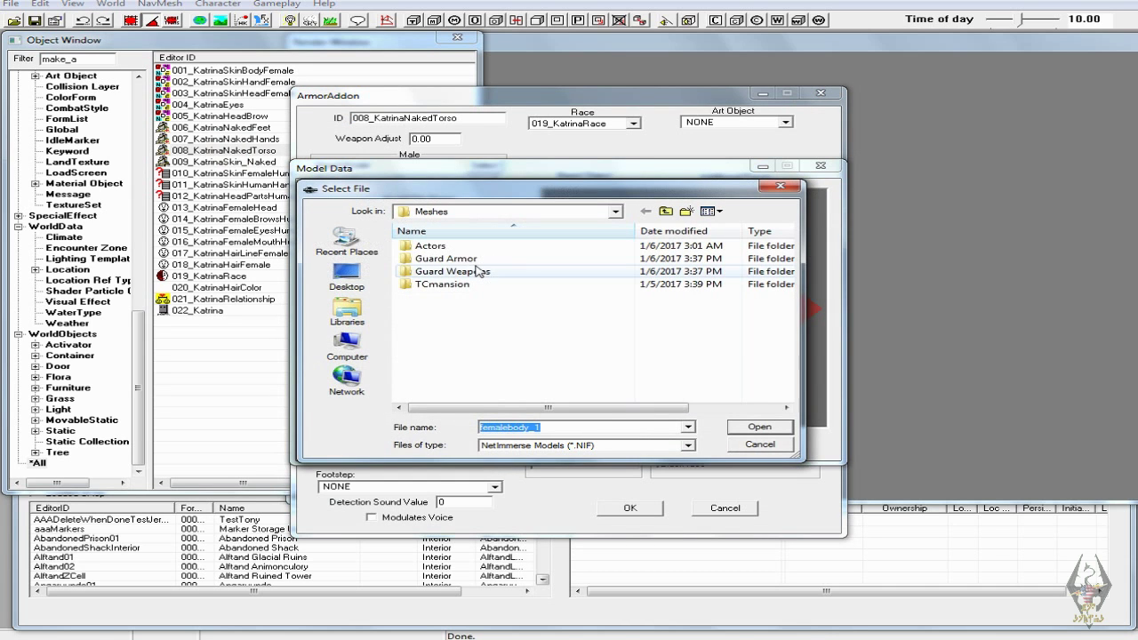
{"action": "double_click", "coordinate": [465, 247]}
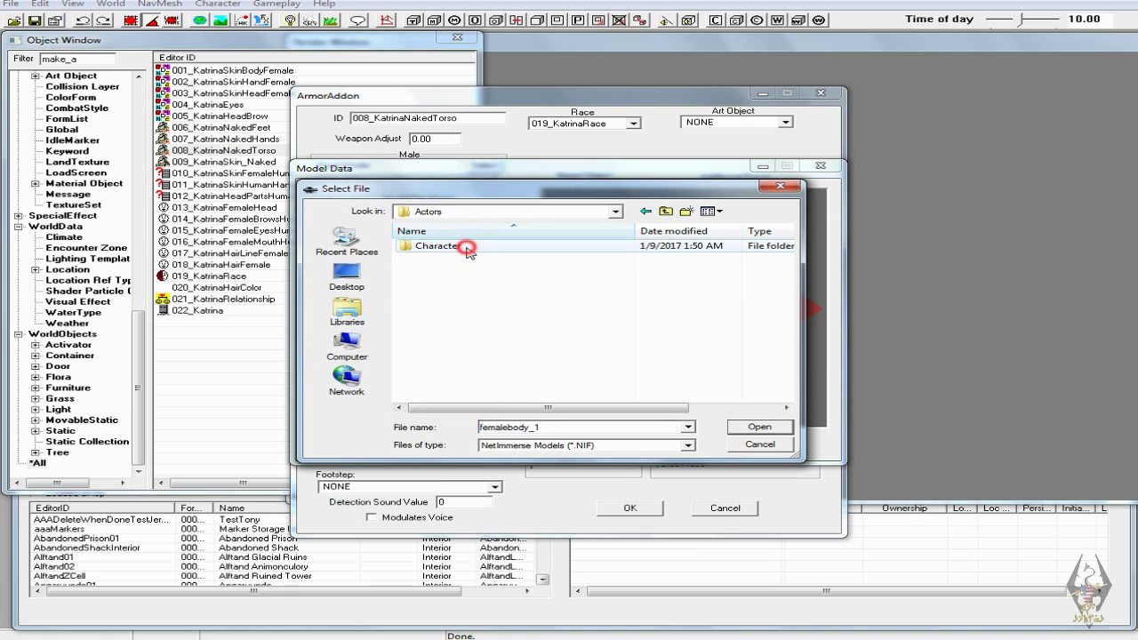
{"action": "double_click", "coordinate": [464, 246]}
{"action": "double_click", "coordinate": [455, 259]}
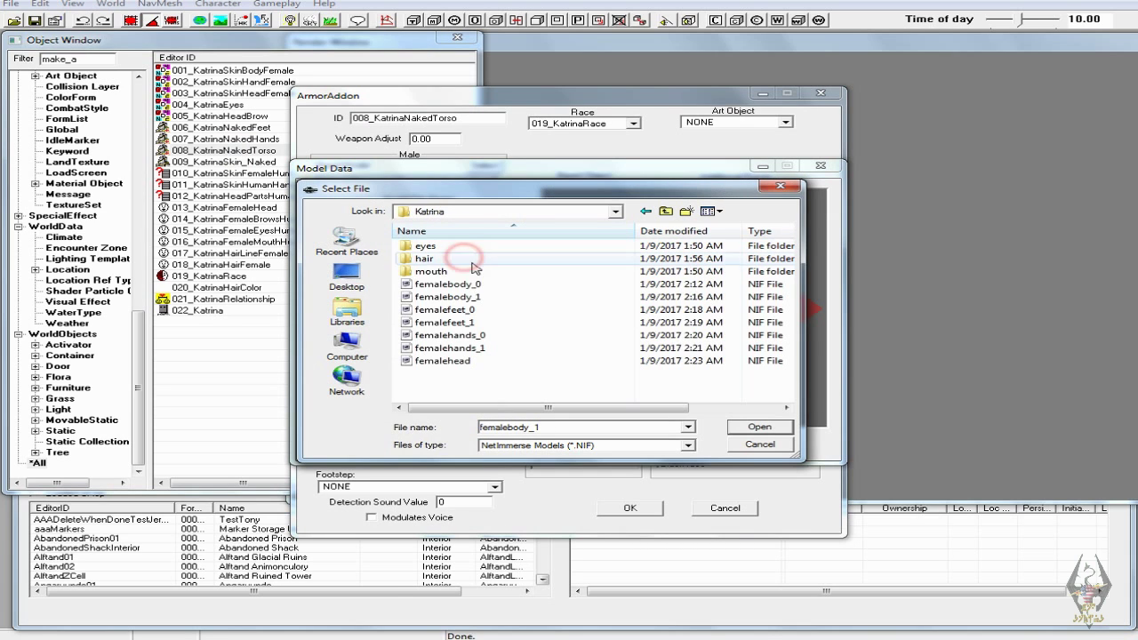
{"action": "left_click", "coordinate": [488, 297]}
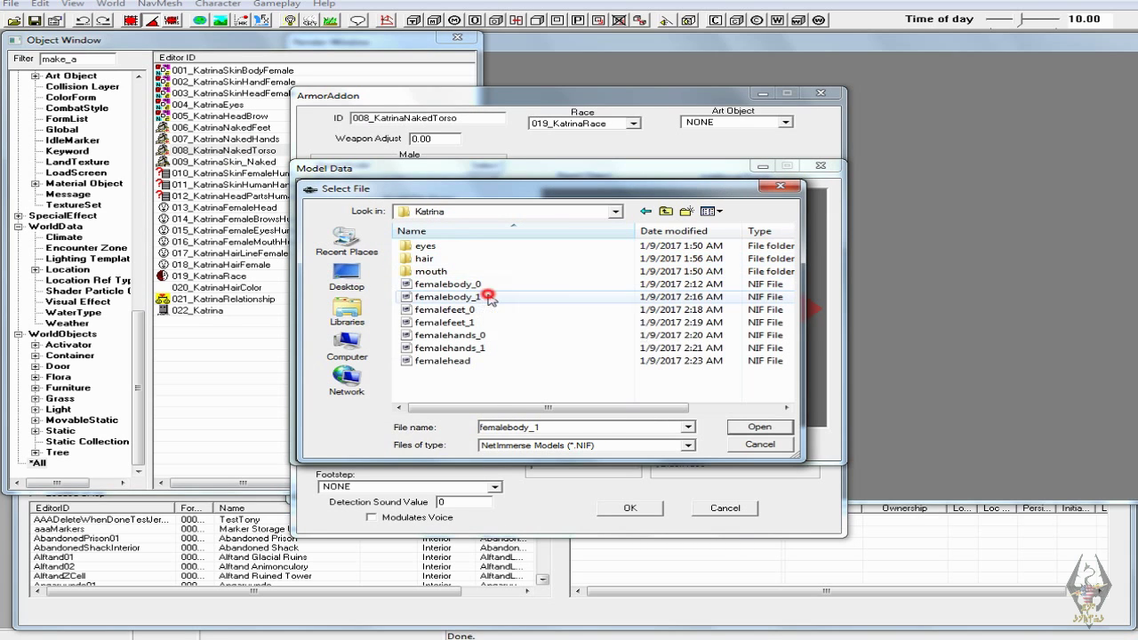
{"action": "left_click", "coordinate": [748, 428]}
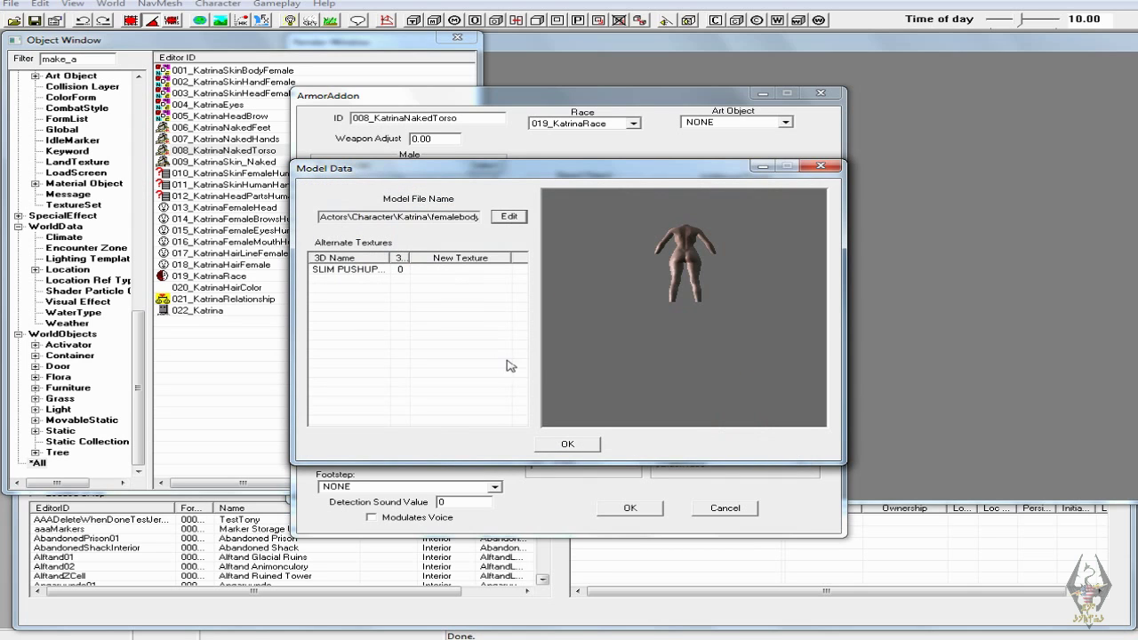
- Inspect the body mesh in the model preview and save the 008_KatrinaNakedTorso armor addon
{"action": "left_click_drag", "start_coordinate": [646, 321], "coordinate": [655, 347]}
{"action": "left_click", "coordinate": [585, 444]}
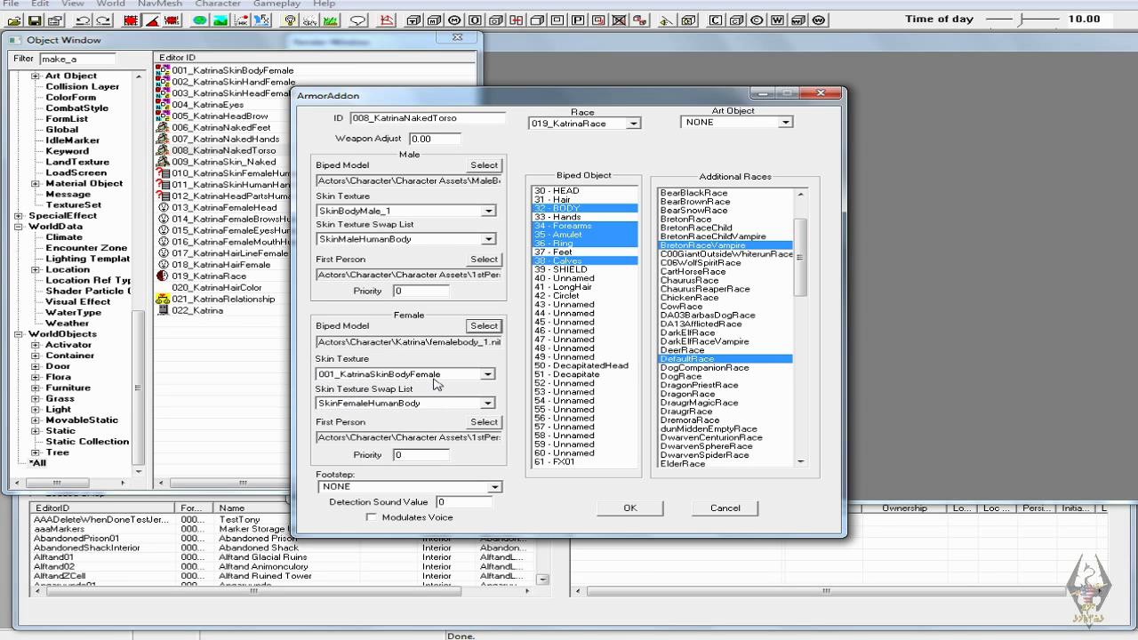
{"action": "left_click", "coordinate": [629, 508]}
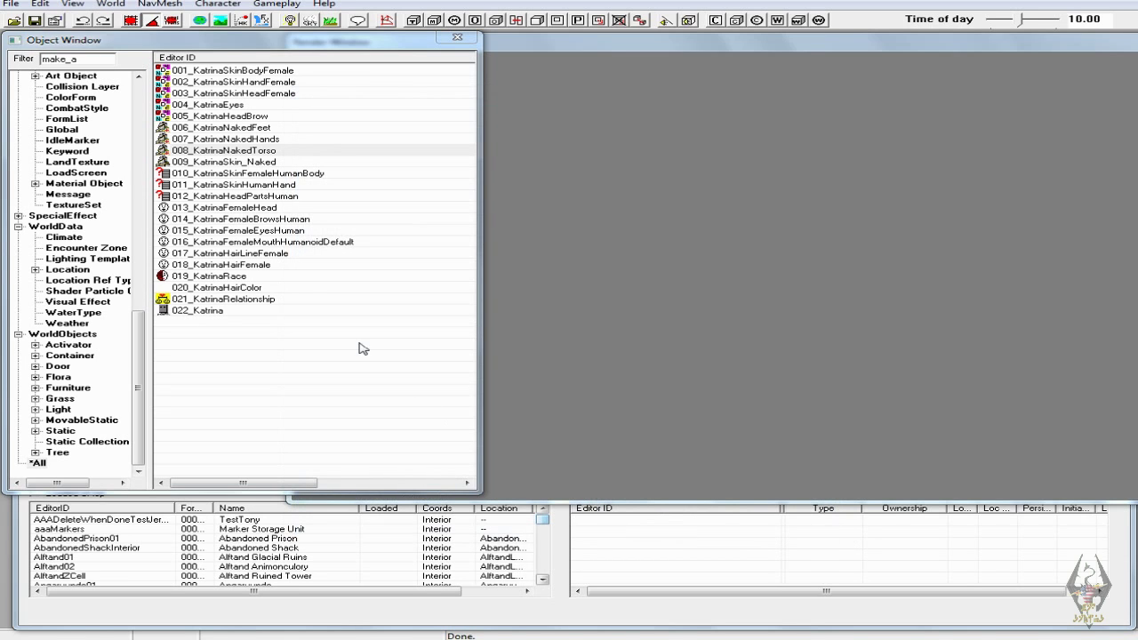
- Check the armor addons linked in armor 009_KatrinaSkin_Naked and the entries of form list 010_KatrinaSkinFemaleHumanBody, closing each record
{"action": "left_click", "coordinate": [233, 163]}
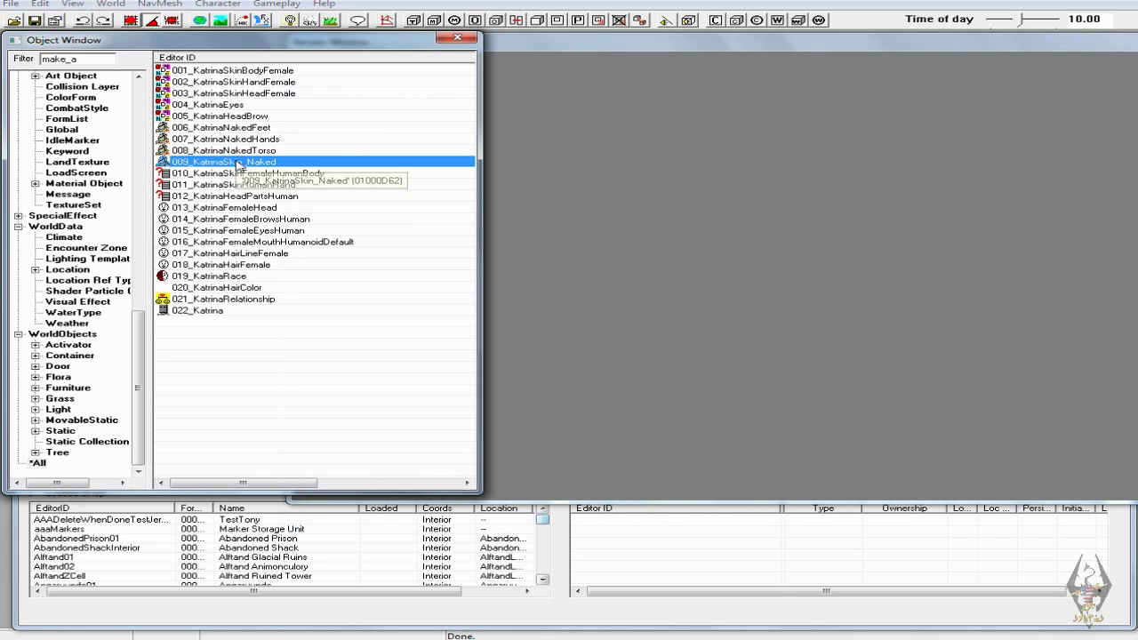
{"action": "double_click", "coordinate": [233, 163]}
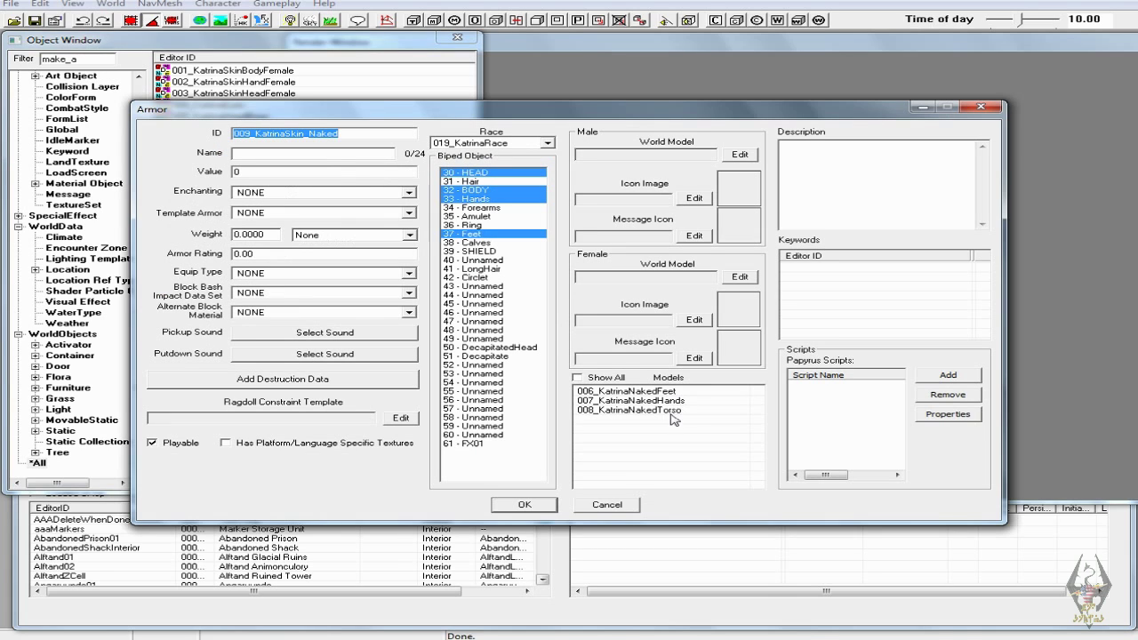
{"action": "left_click", "coordinate": [577, 378]}
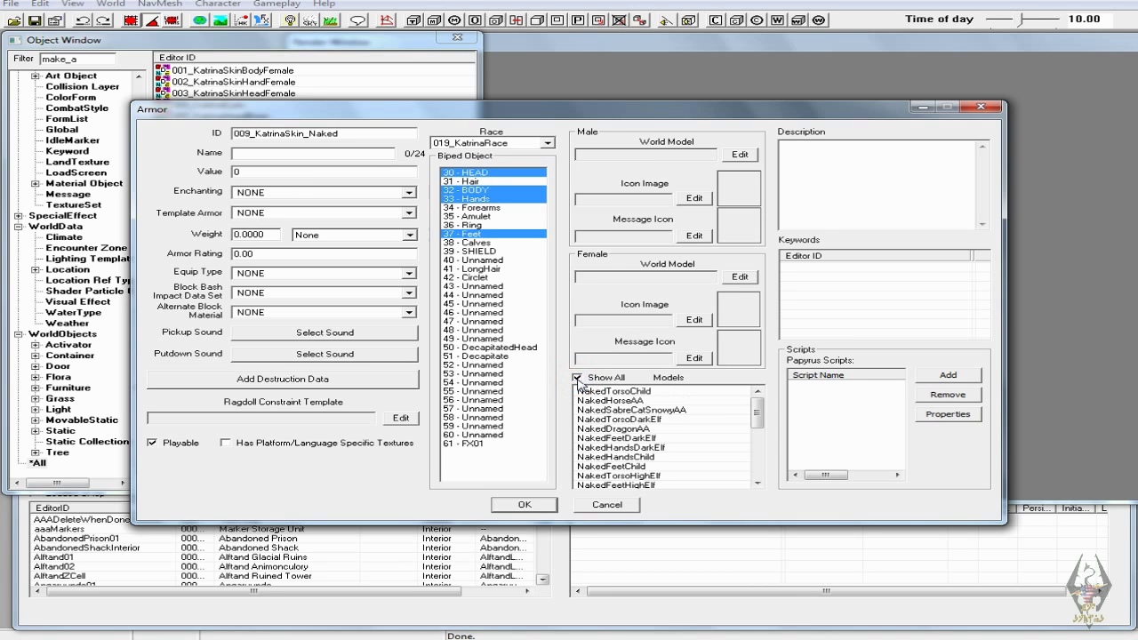
{"action": "left_click", "coordinate": [577, 378]}
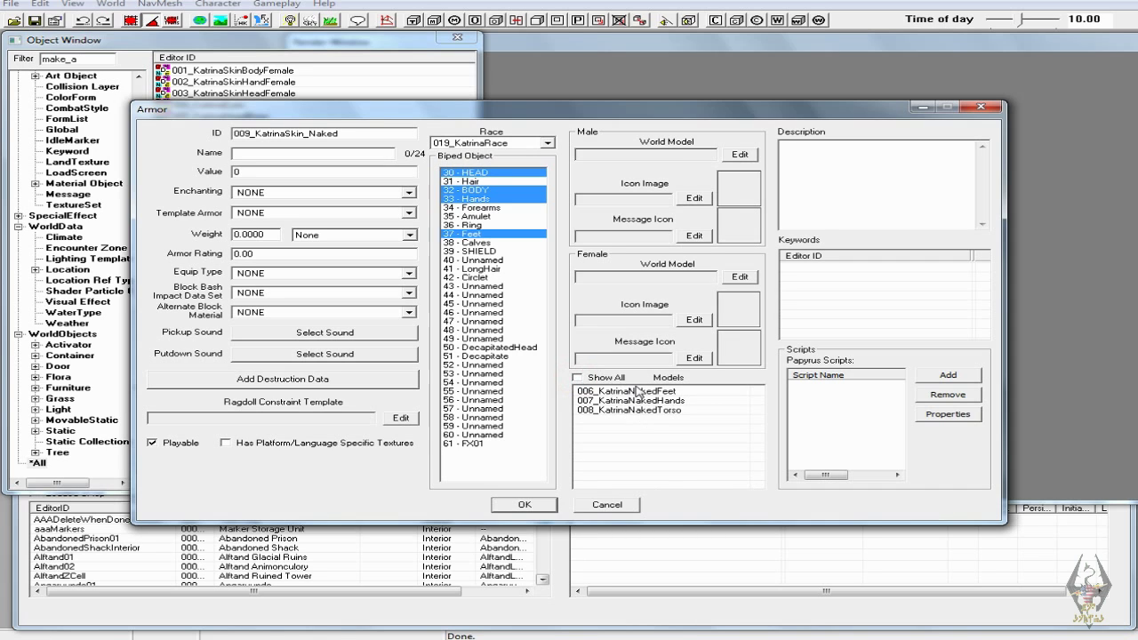
{"action": "left_click", "coordinate": [525, 504]}
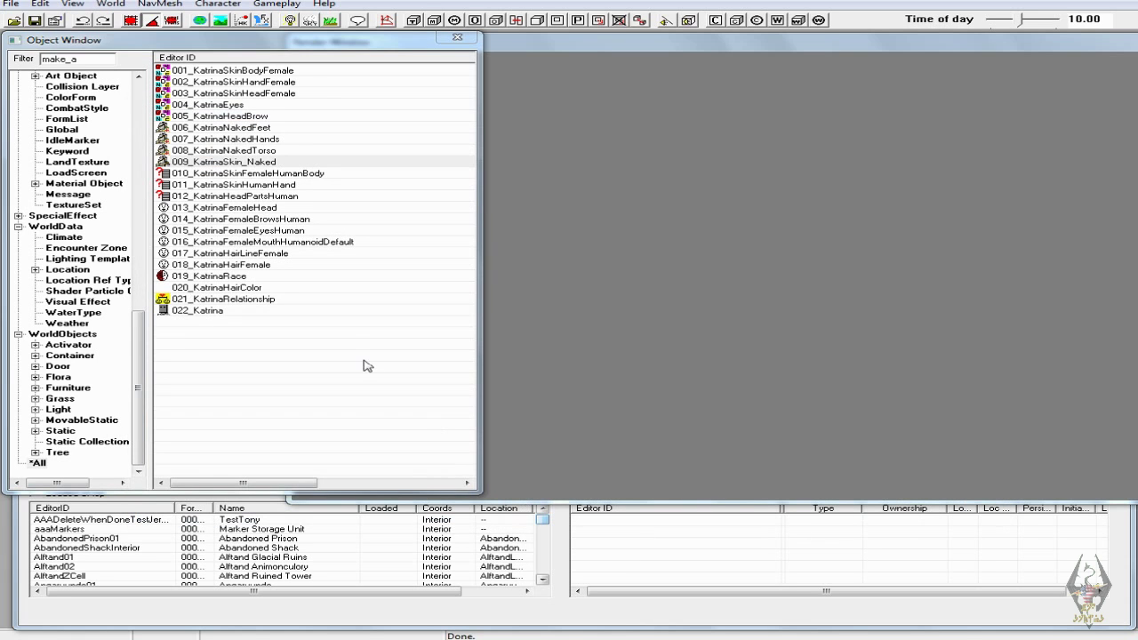
{"action": "double_click", "coordinate": [236, 174]}
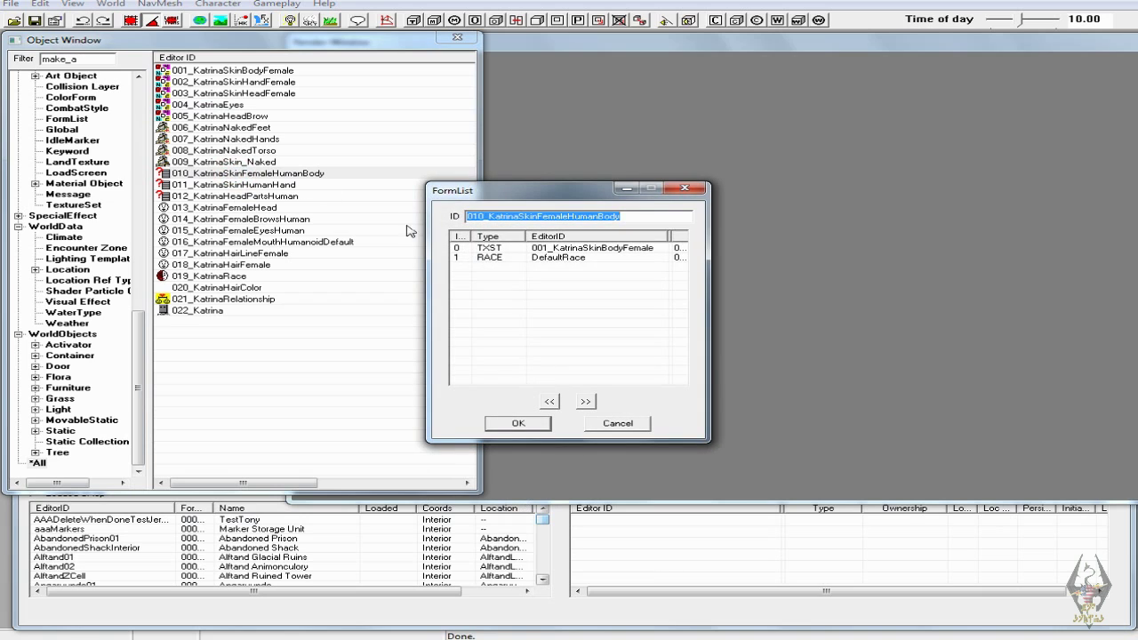
{"action": "left_click", "coordinate": [518, 424]}
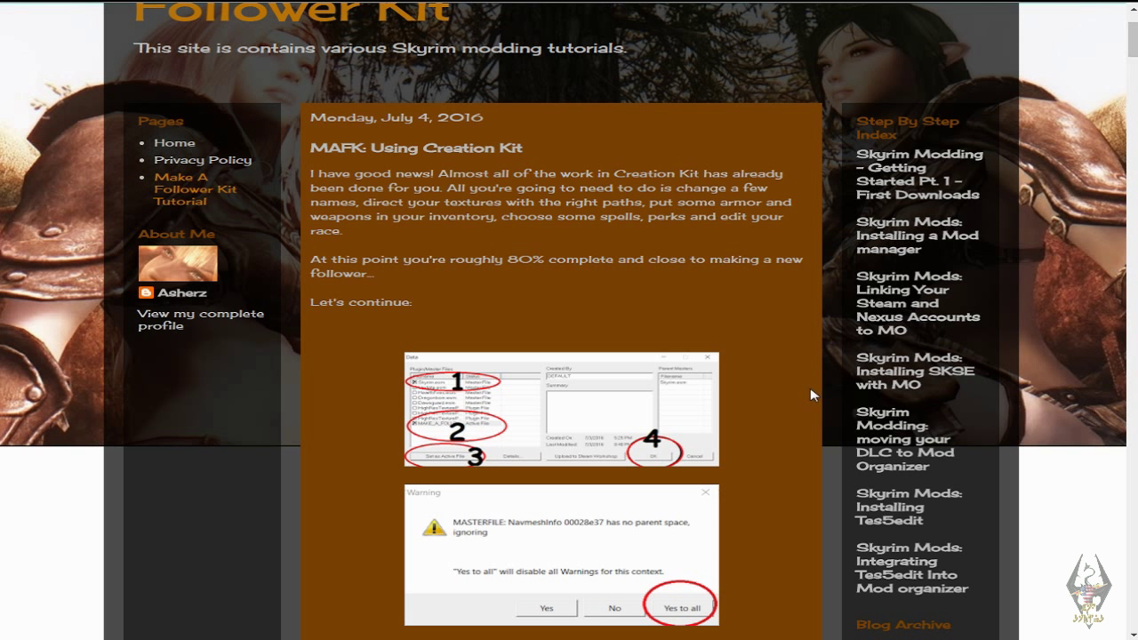
- Switch to the MAFK: Using Creation Kit web tutorial and skim its instructions from ID renaming through the facegen export
{"action": "scroll", "coordinate": [785, 392], "scroll_direction": "down", "scroll_amount": 18}
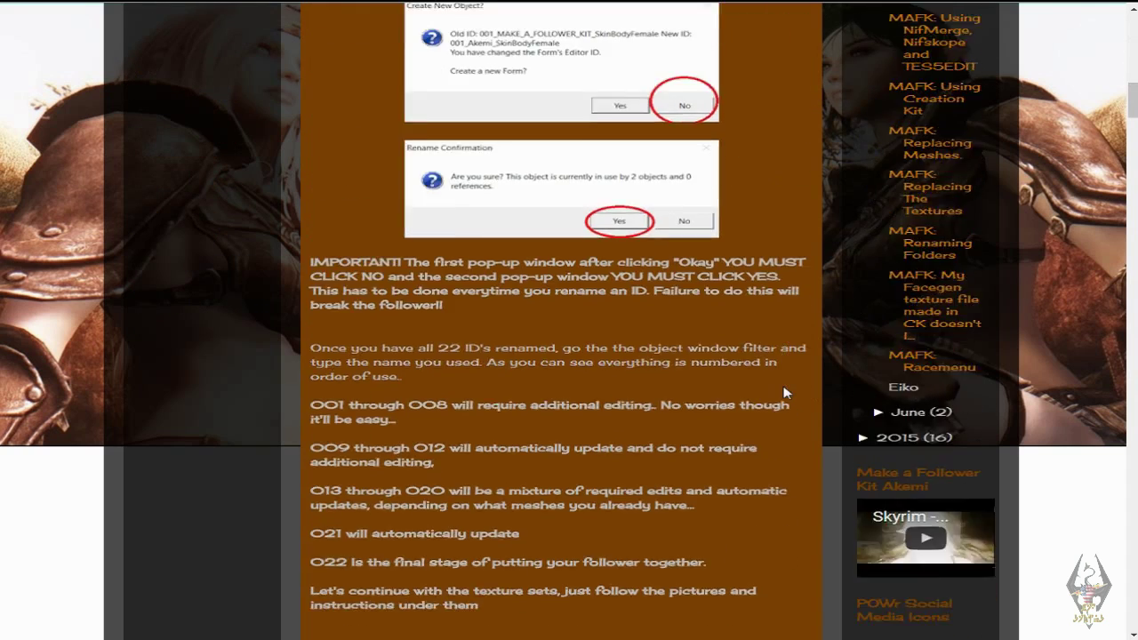
{"action": "scroll", "coordinate": [784, 392], "scroll_direction": "down", "scroll_amount": 5}
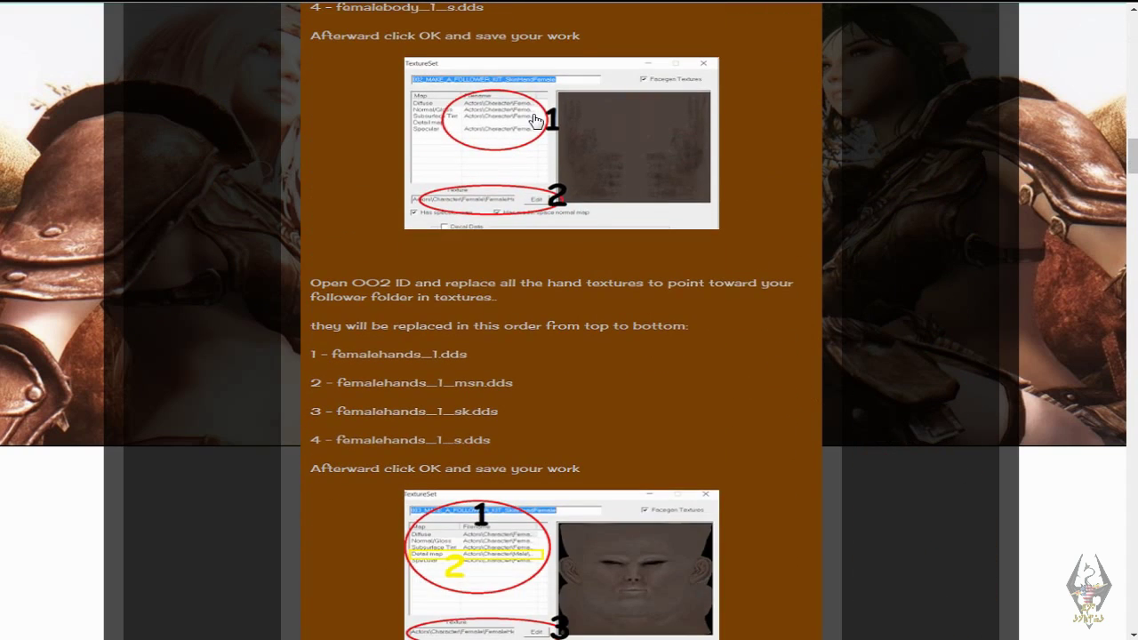
{"action": "scroll", "coordinate": [592, 338], "scroll_direction": "down", "scroll_amount": 3}
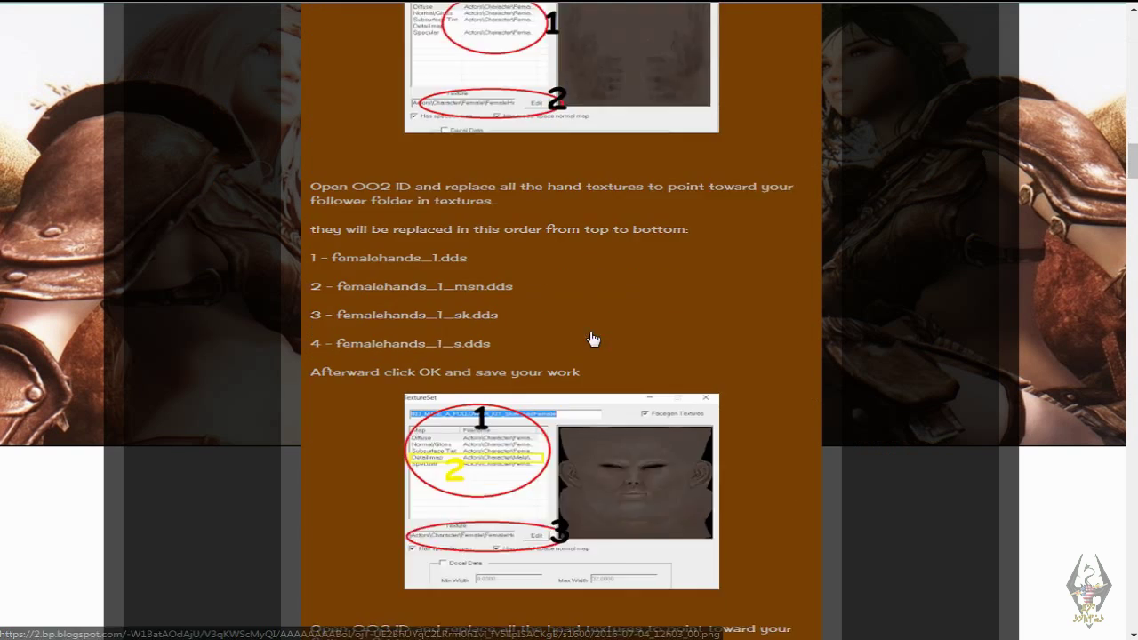
{"action": "scroll", "coordinate": [604, 317], "scroll_direction": "down", "scroll_amount": 10}
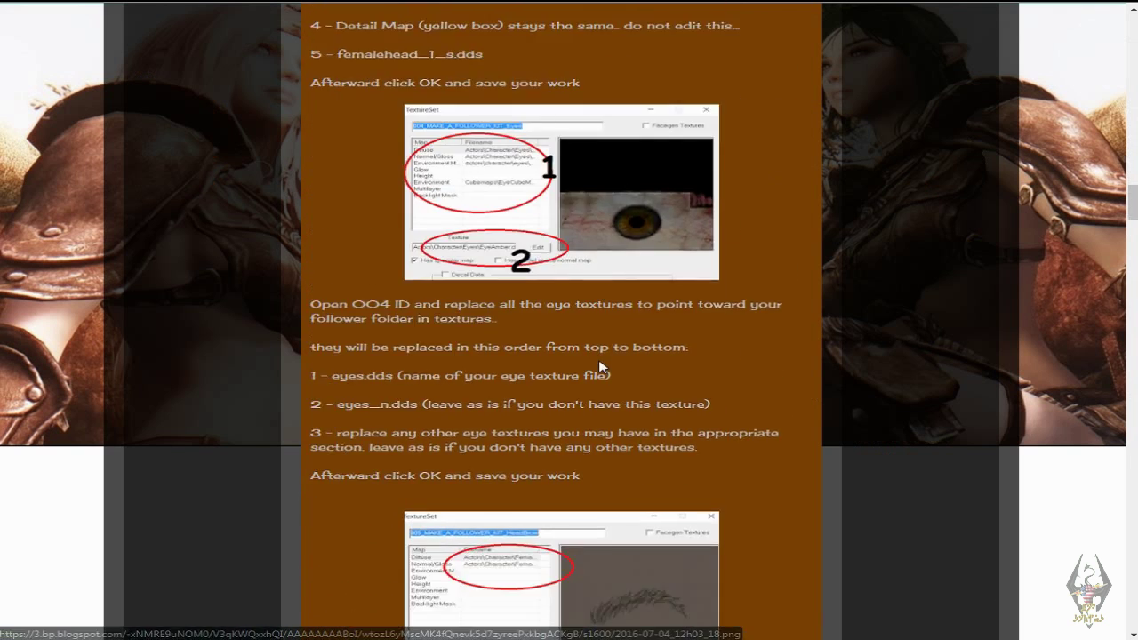
{"action": "scroll", "coordinate": [598, 369], "scroll_direction": "down", "scroll_amount": 14}
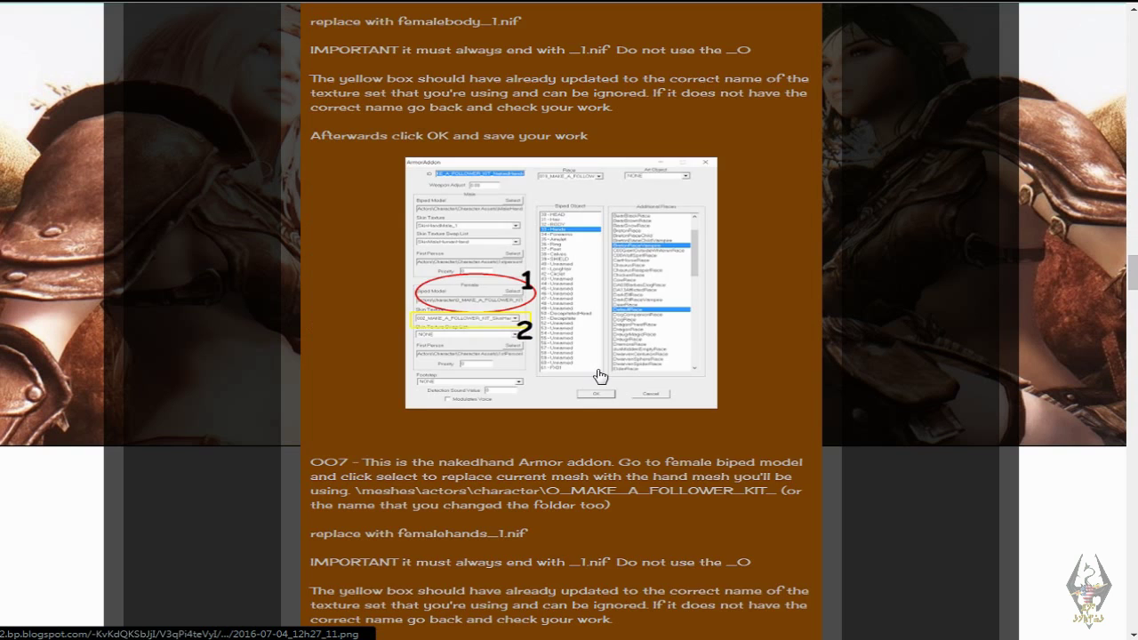
{"action": "scroll", "coordinate": [600, 376], "scroll_direction": "down", "scroll_amount": 8}
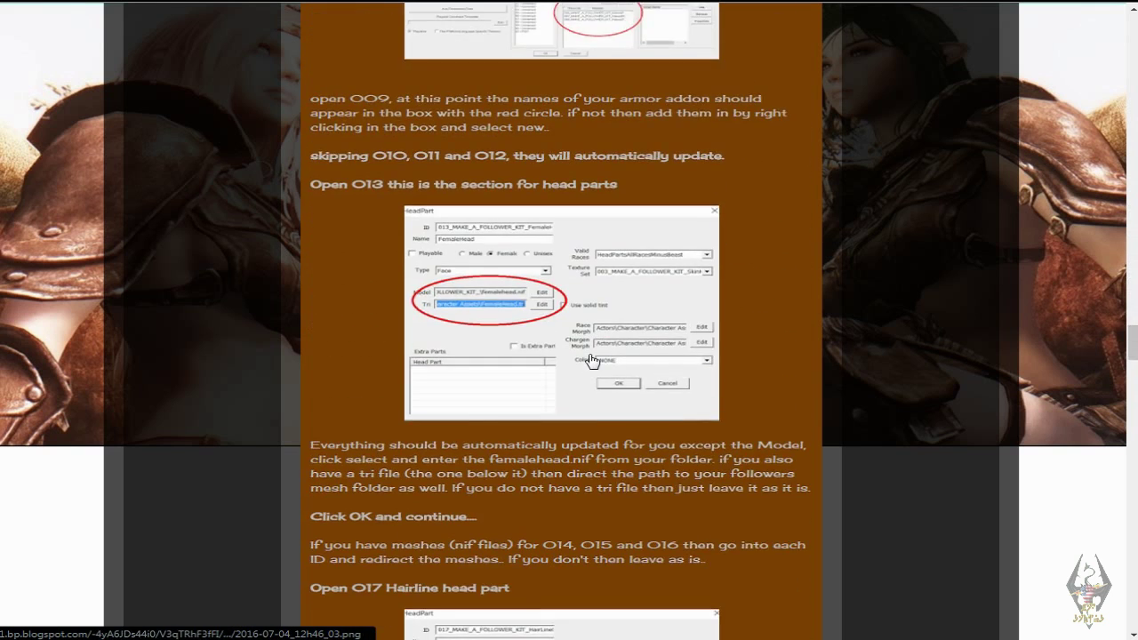
{"action": "scroll", "coordinate": [588, 356], "scroll_direction": "down", "scroll_amount": 18}
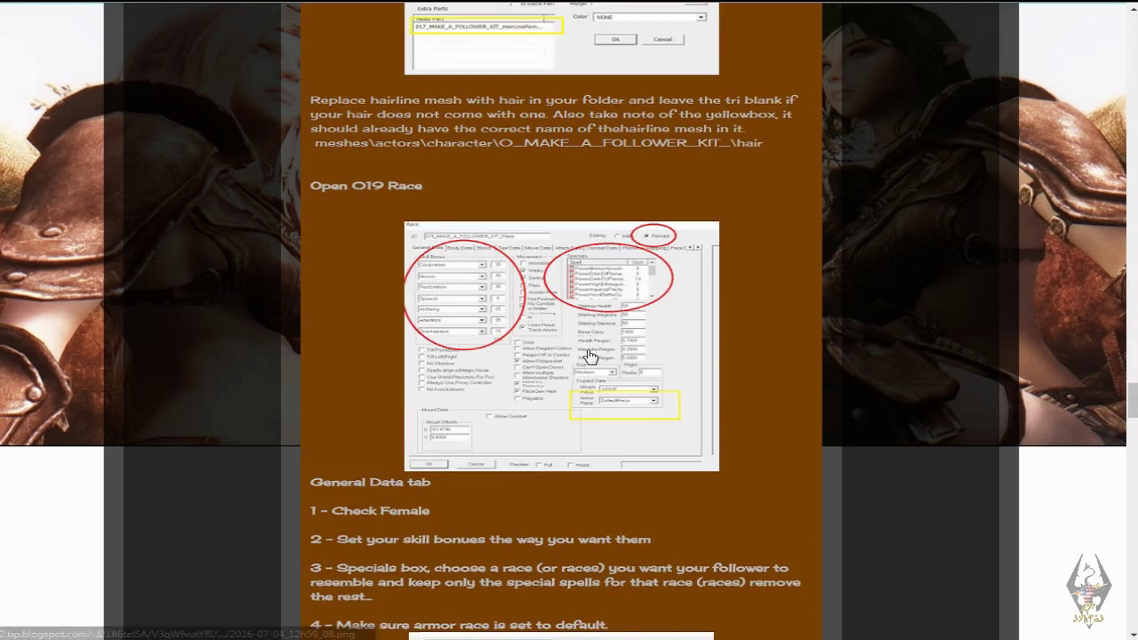
{"action": "scroll", "coordinate": [590, 356], "scroll_direction": "down", "scroll_amount": 16}
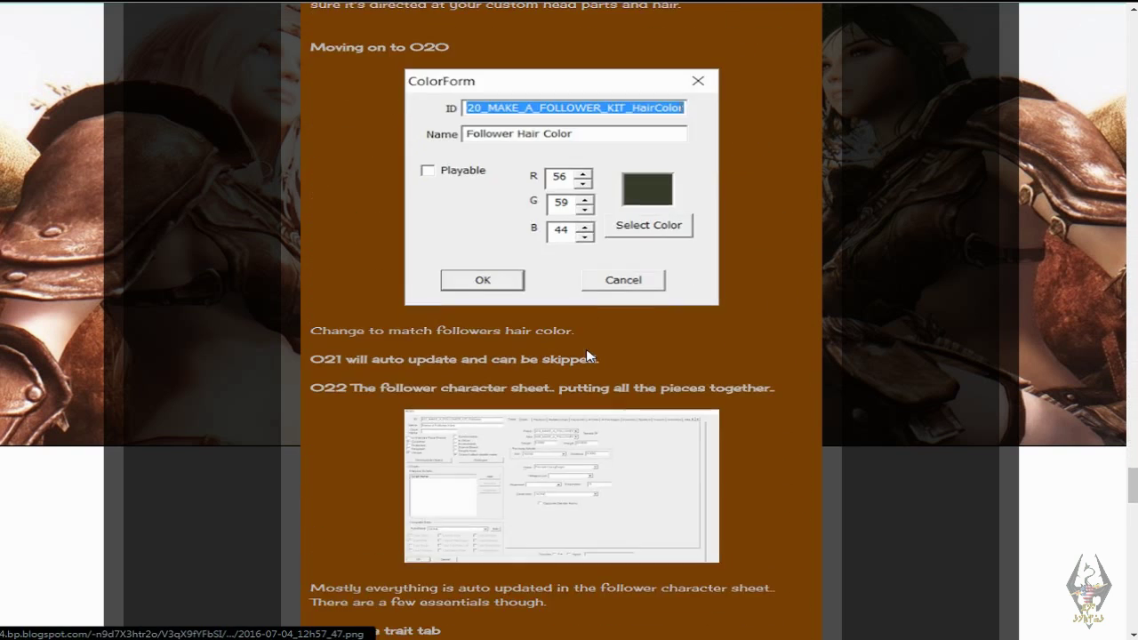
{"action": "scroll", "coordinate": [586, 349], "scroll_direction": "down", "scroll_amount": 8}
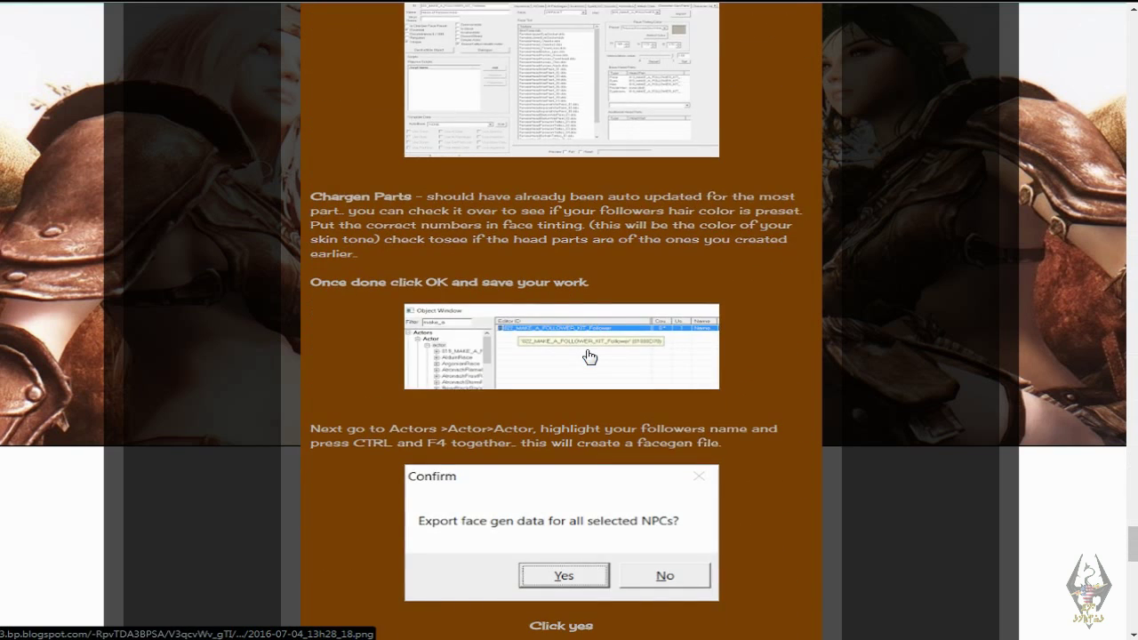
- Review the tutorial's sections on the follower character sheet, hair color 020, race 019 and hair head part 018
{"action": "scroll", "coordinate": [587, 351], "scroll_direction": "up", "scroll_amount": 4}
{"action": "scroll", "coordinate": [587, 350], "scroll_direction": "up", "scroll_amount": 3}
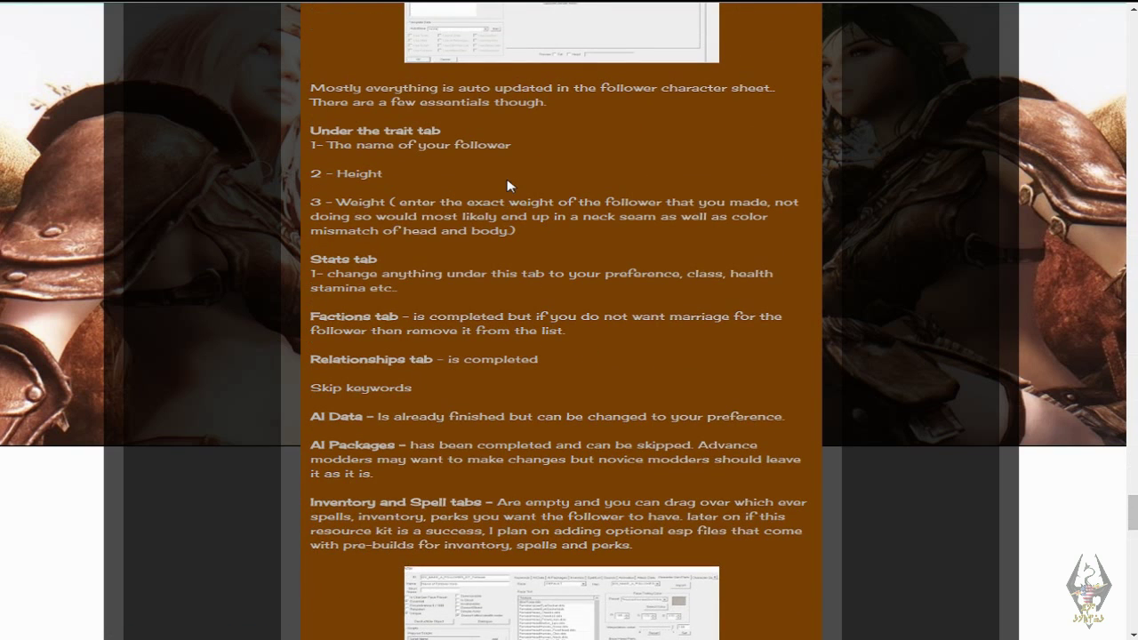
{"action": "scroll", "coordinate": [509, 185], "scroll_direction": "up", "scroll_amount": 6}
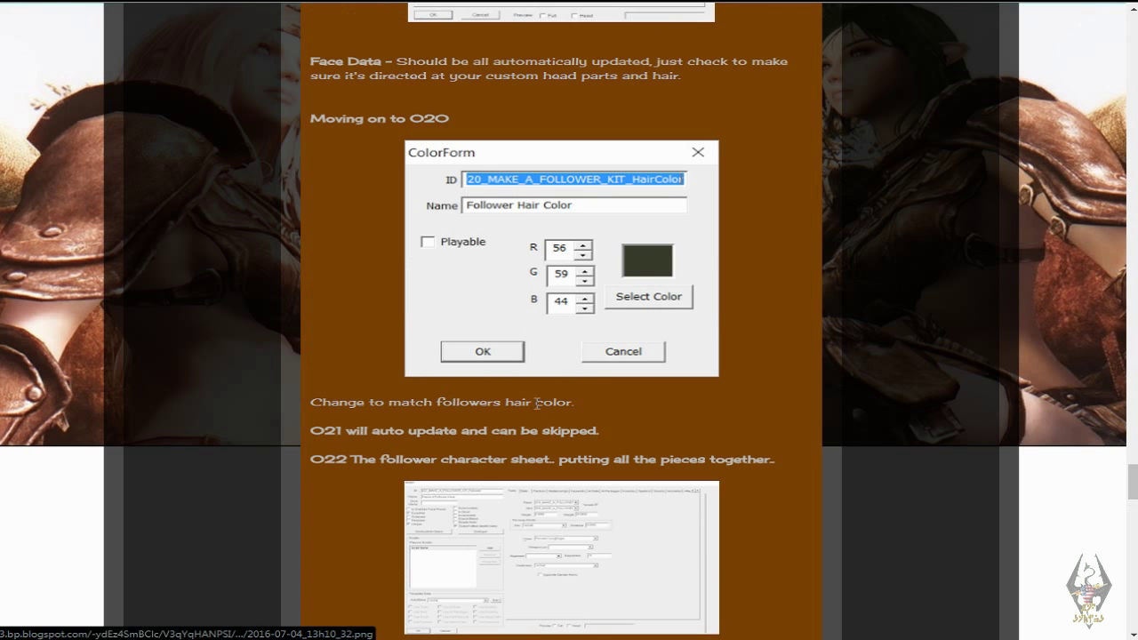
{"action": "scroll", "coordinate": [581, 426], "scroll_direction": "up", "scroll_amount": 5}
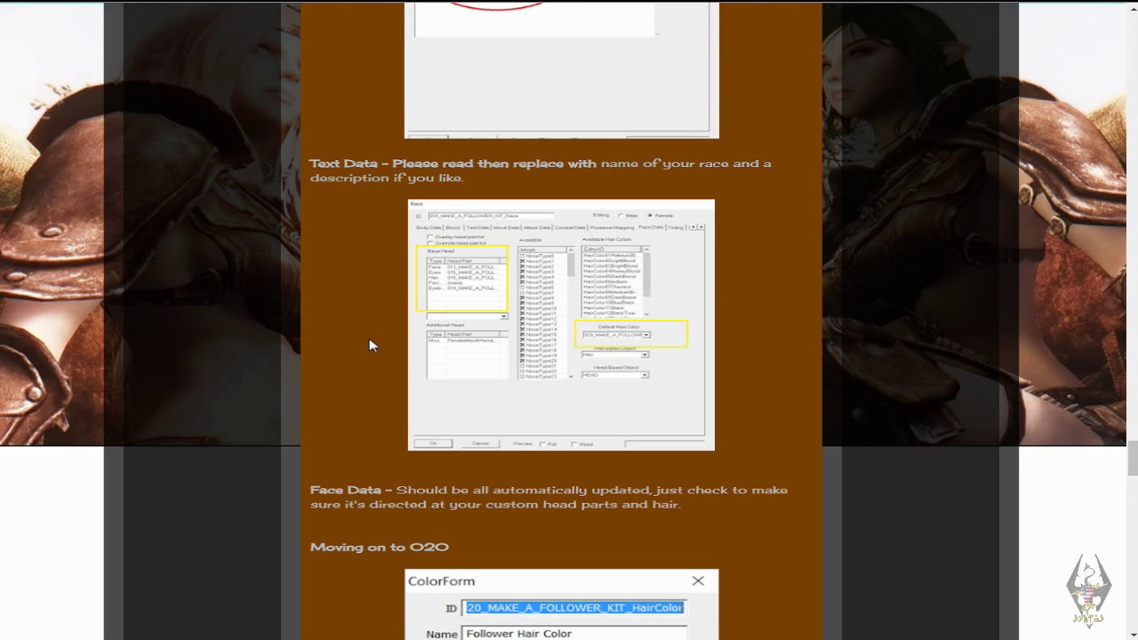
{"action": "scroll", "coordinate": [371, 346], "scroll_direction": "up", "scroll_amount": 2}
{"action": "scroll", "coordinate": [375, 325], "scroll_direction": "up", "scroll_amount": 6}
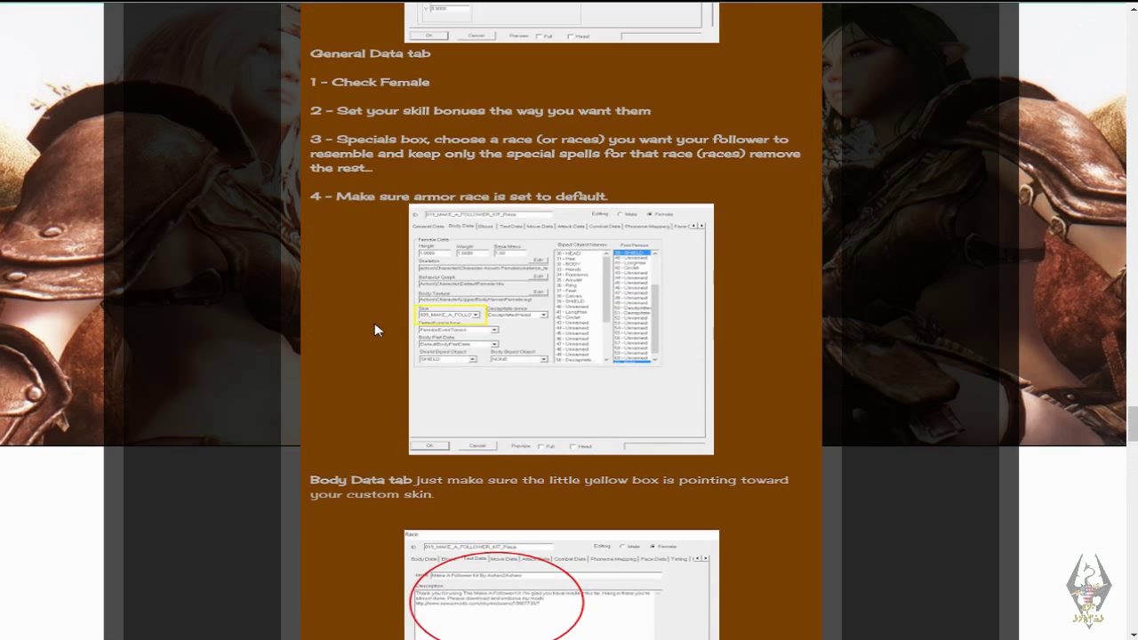
{"action": "scroll", "coordinate": [375, 331], "scroll_direction": "up", "scroll_amount": 3}
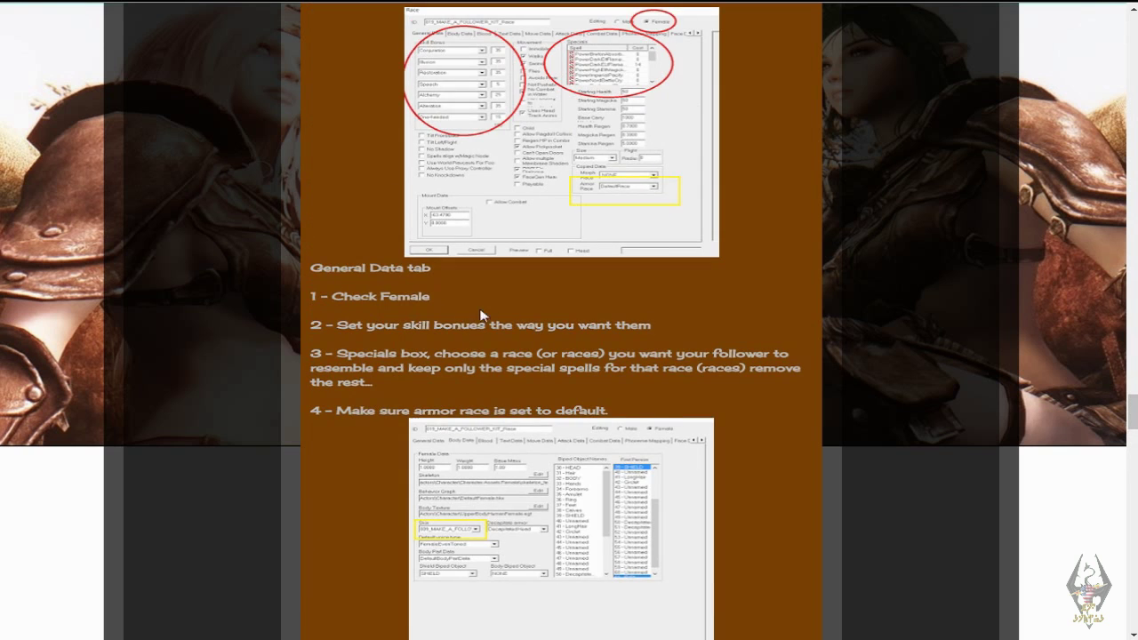
{"action": "scroll", "coordinate": [492, 312], "scroll_direction": "up", "scroll_amount": 1}
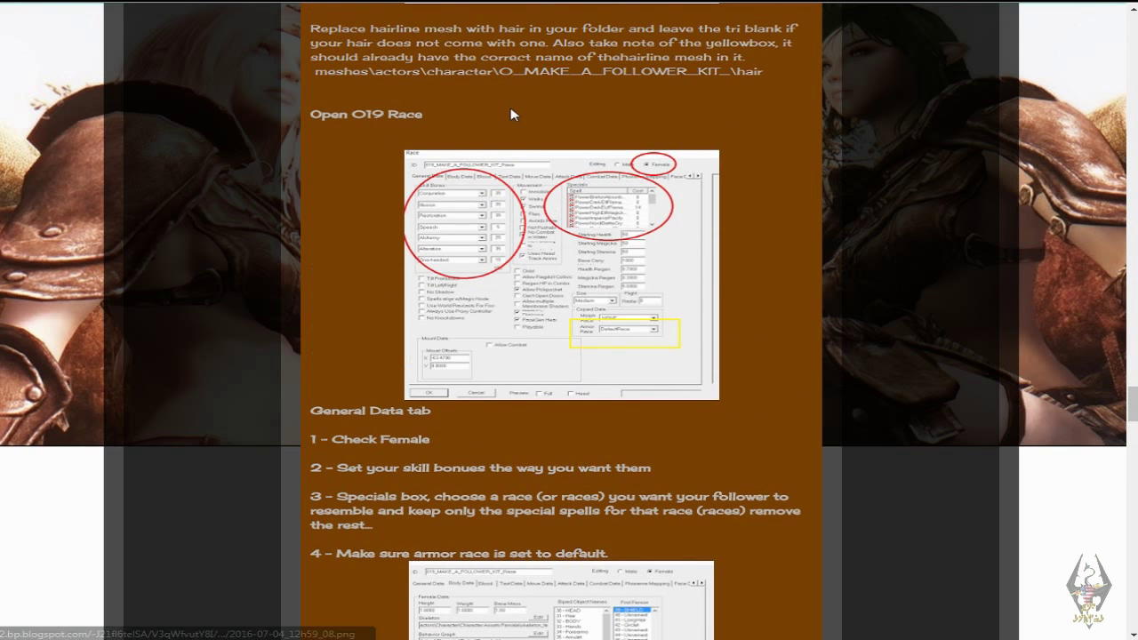
{"action": "scroll", "coordinate": [520, 134], "scroll_direction": "up", "scroll_amount": 3}
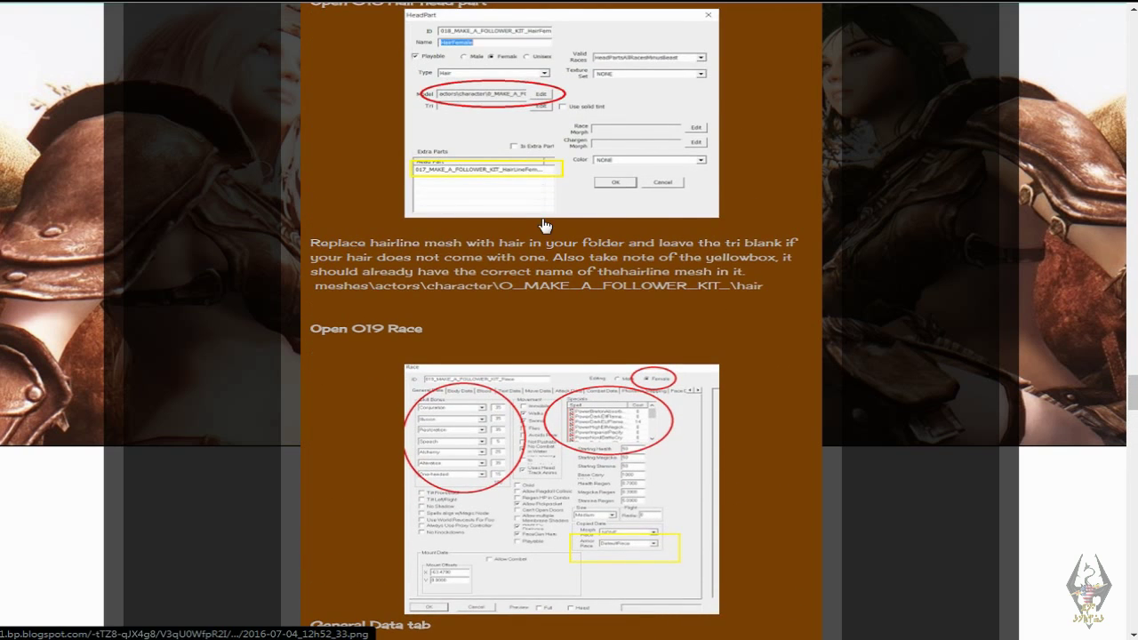
{"action": "scroll", "coordinate": [541, 218], "scroll_direction": "up", "scroll_amount": 1}
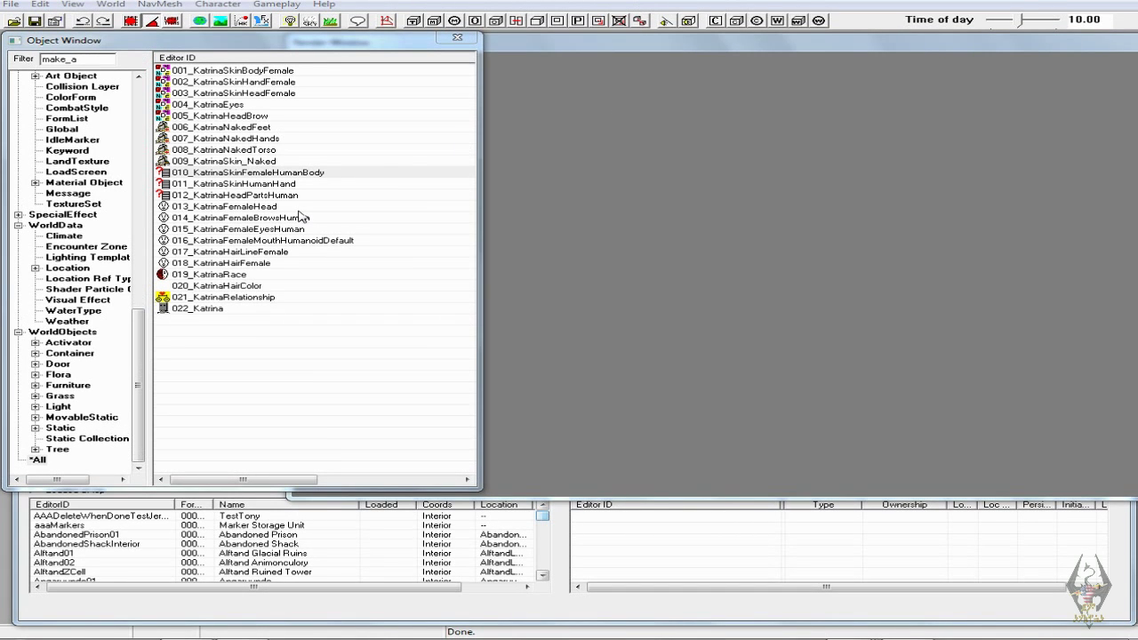
- Set the model of head part 013_KatrinaFemaleHead to femalehead from the Actors\Character\Katrina mesh folder and save the head part
{"action": "double_click", "coordinate": [229, 208]}
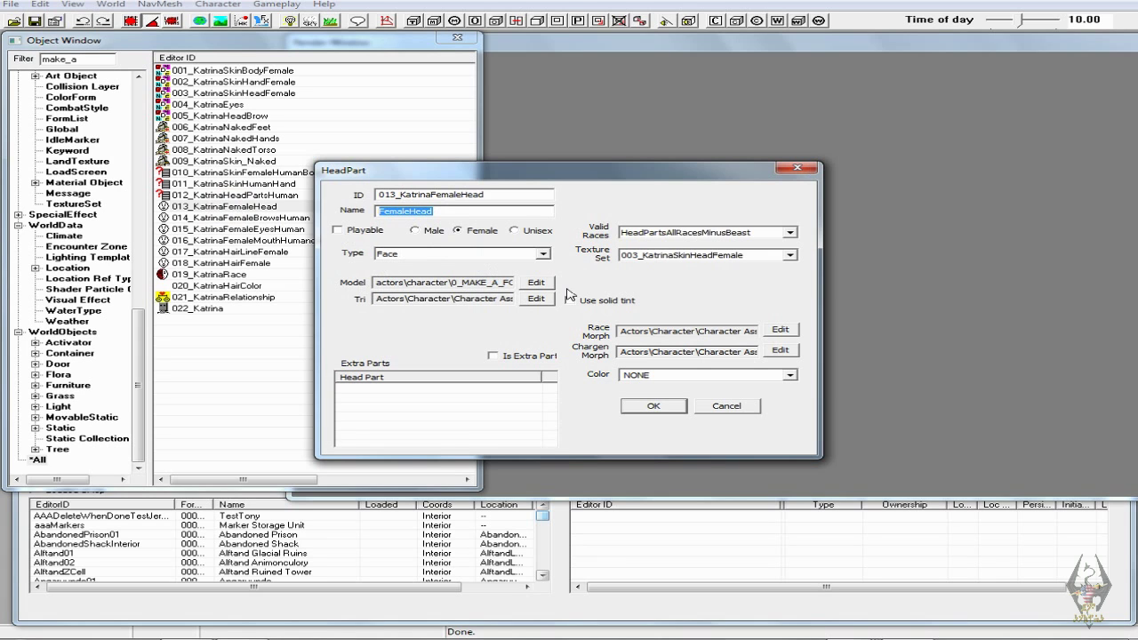
{"action": "left_click", "coordinate": [536, 282]}
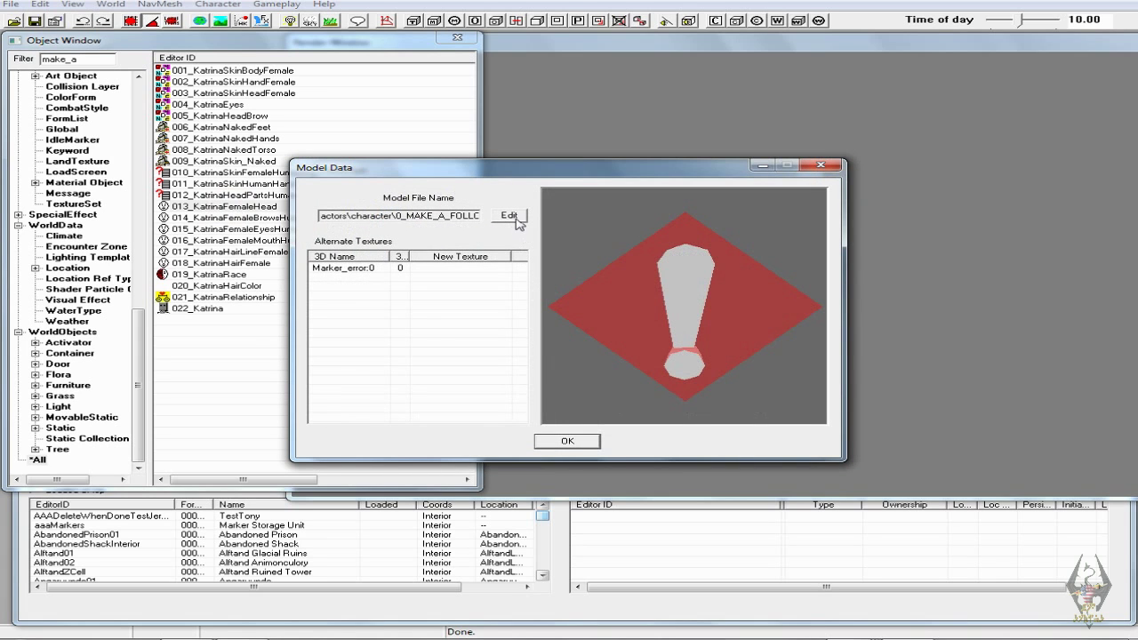
{"action": "left_click", "coordinate": [516, 219]}
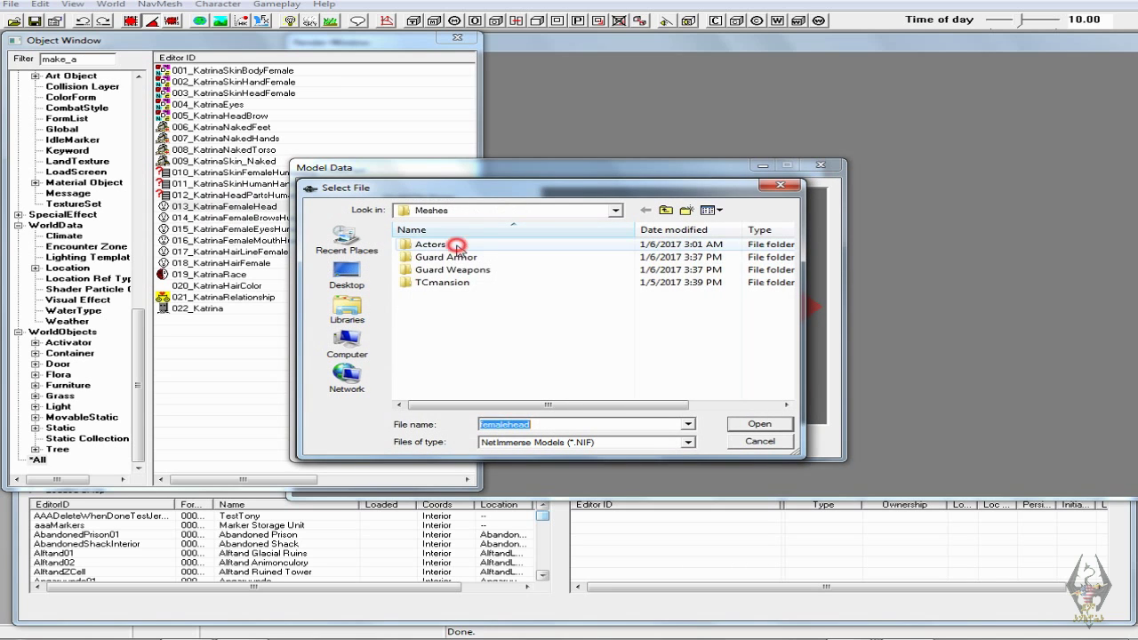
{"action": "double_click", "coordinate": [456, 244]}
{"action": "double_click", "coordinate": [457, 245]}
{"action": "left_click", "coordinate": [451, 258]}
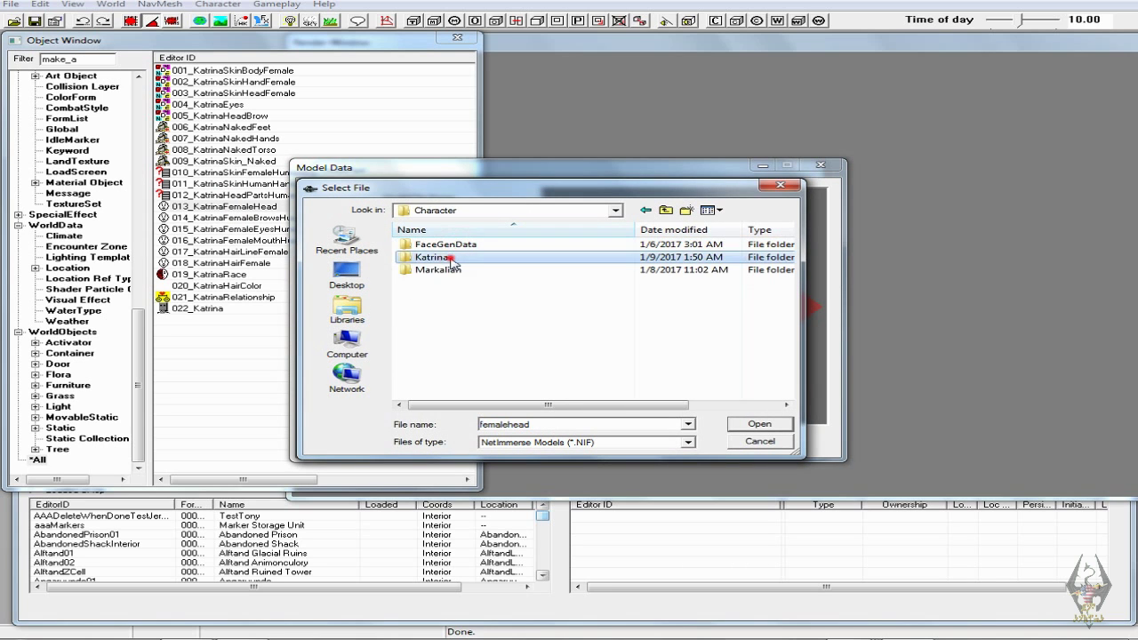
{"action": "double_click", "coordinate": [450, 257]}
{"action": "left_click", "coordinate": [457, 359]}
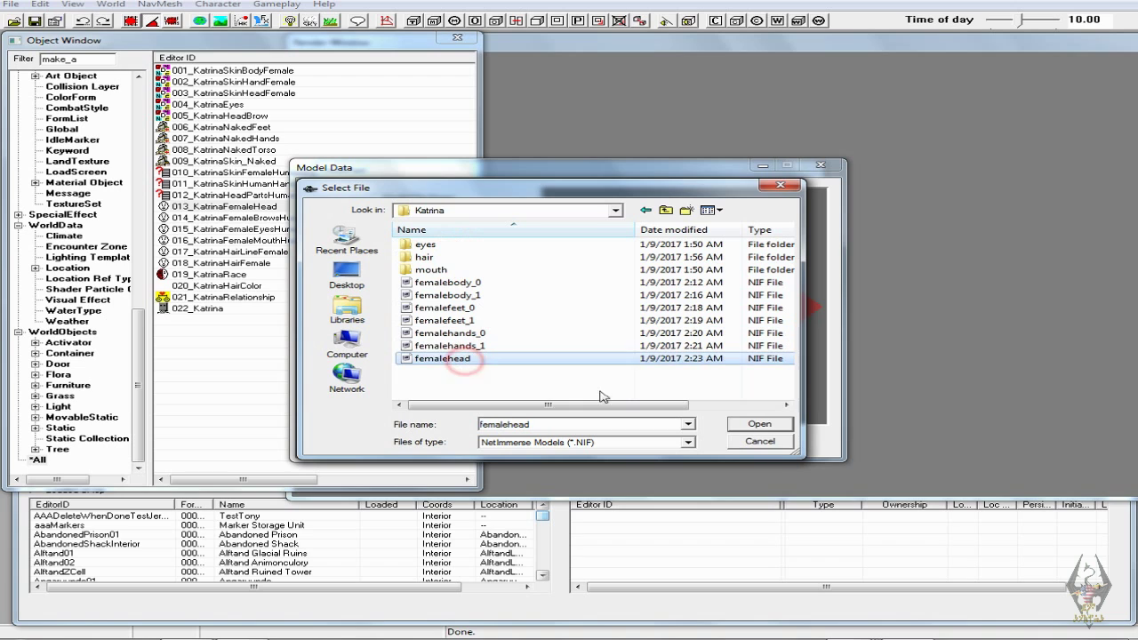
{"action": "left_click", "coordinate": [763, 424]}
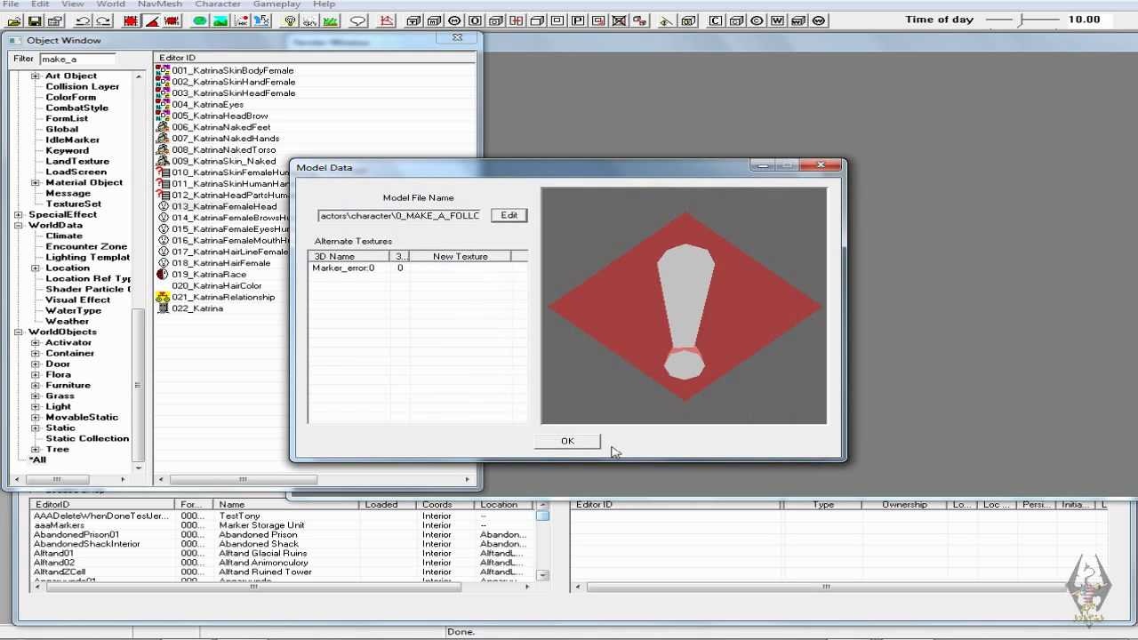
{"action": "left_click", "coordinate": [567, 441]}
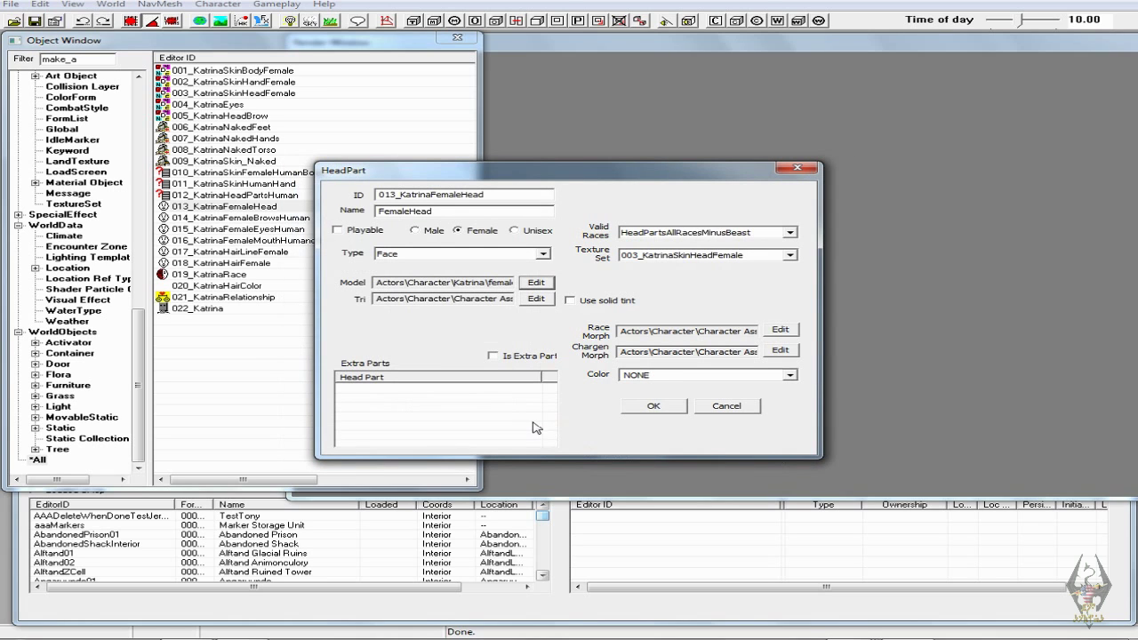
{"action": "left_click", "coordinate": [642, 409]}
- Read the full model path and check the texture set of head part 014_KatrinaFemaleBrowsHuman, closing the record
{"action": "double_click", "coordinate": [255, 218]}
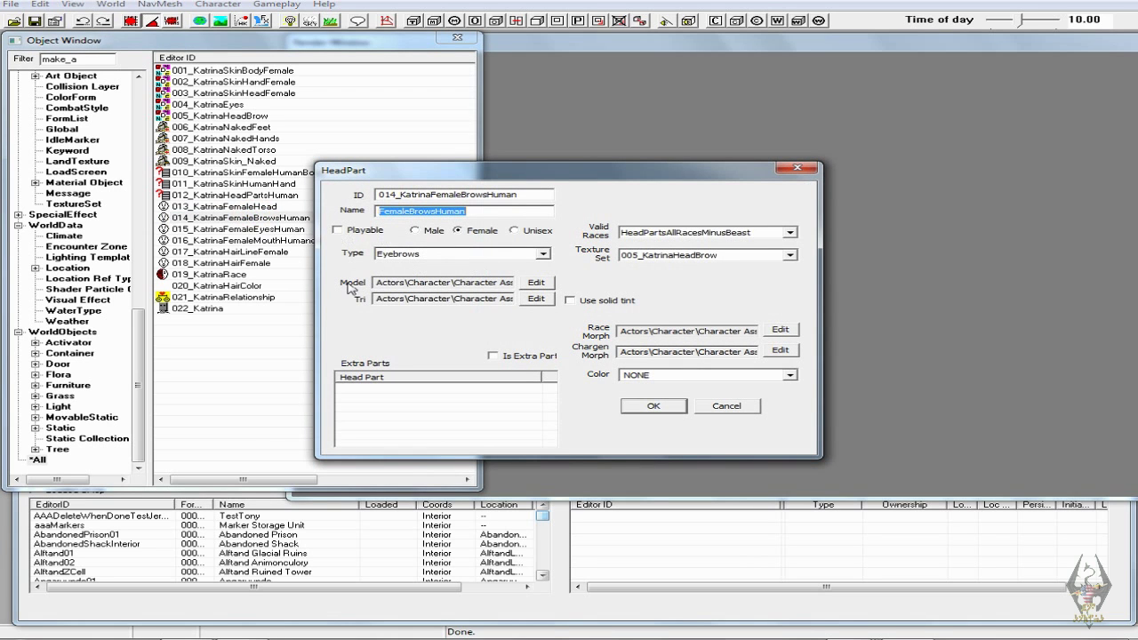
{"action": "left_click", "coordinate": [488, 282]}
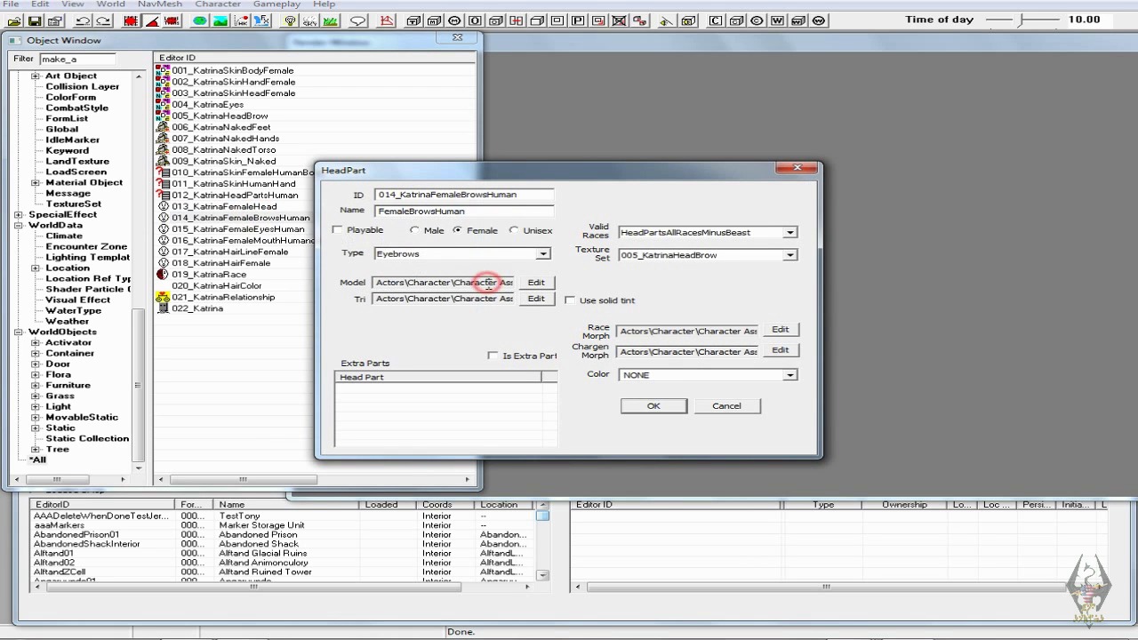
{"action": "key", "text": "Right"}
{"action": "key", "text": "Right"}
{"action": "key", "text": "Right"}
{"action": "key", "text": "Right"}
{"action": "key", "text": "Right"}
{"action": "key", "text": "Right"}
{"action": "key", "text": "Right"}
{"action": "key", "text": "Right"}
{"action": "key", "text": "Right"}
{"action": "key", "text": "Right"}
{"action": "key", "text": "Right"}
{"action": "key", "text": "Right"}
{"action": "key", "text": "Right"}
{"action": "key", "text": "Right"}
{"action": "key", "text": "Right"}
{"action": "key", "text": "Right"}
{"action": "key", "text": "Right"}
{"action": "key", "text": "Right"}
{"action": "key", "text": "Right"}
{"action": "key", "text": "Right"}
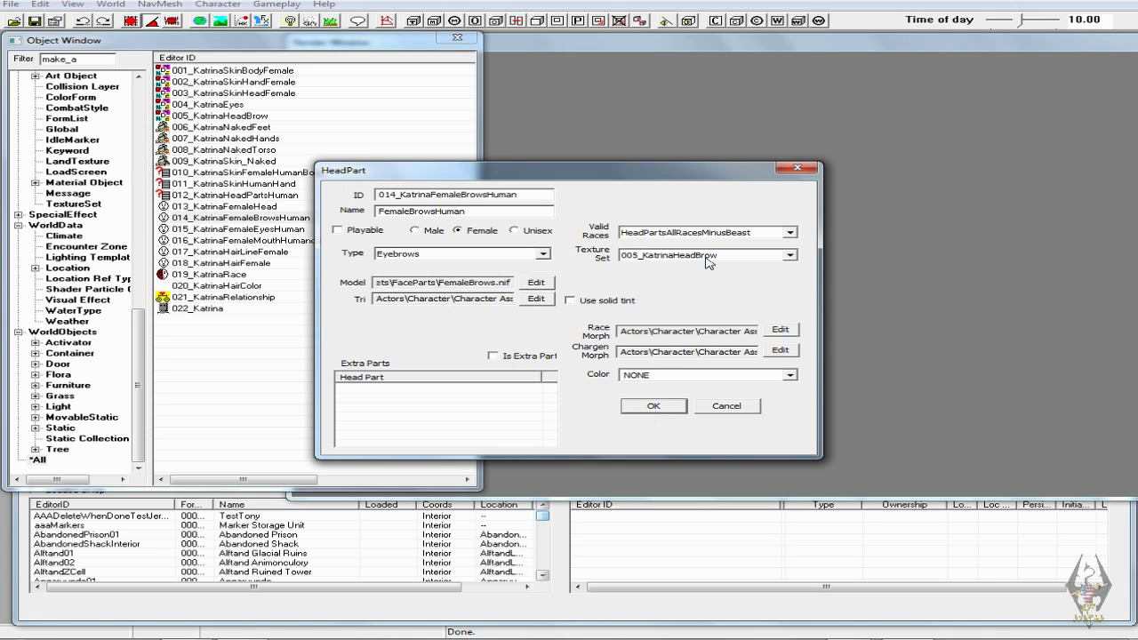
{"action": "left_click", "coordinate": [653, 405]}
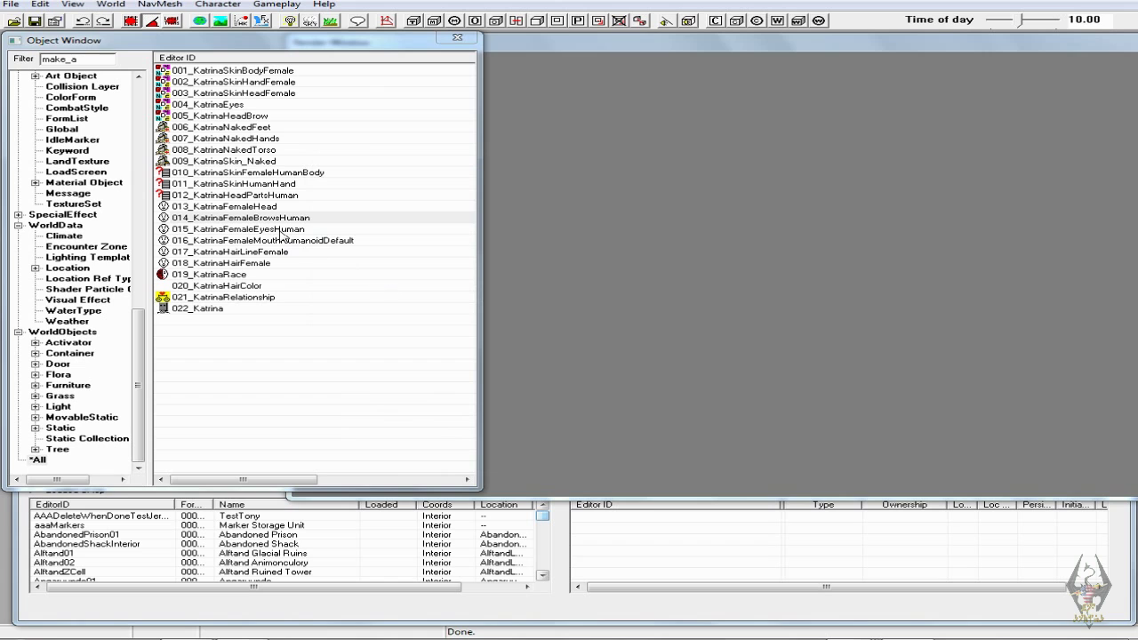
- Set the model of head part 015_KatrinaFemaleEyesHuman to eyesfemale from Katrina's eyes mesh folder and save the head part
{"action": "double_click", "coordinate": [281, 229]}
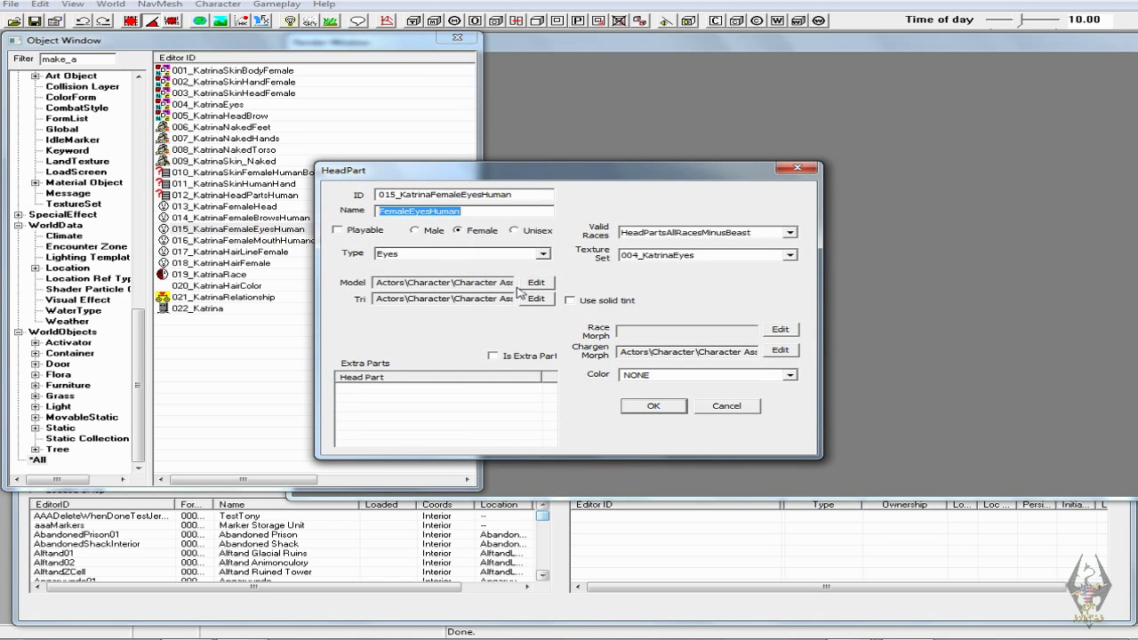
{"action": "left_click", "coordinate": [538, 282]}
{"action": "left_click", "coordinate": [519, 219]}
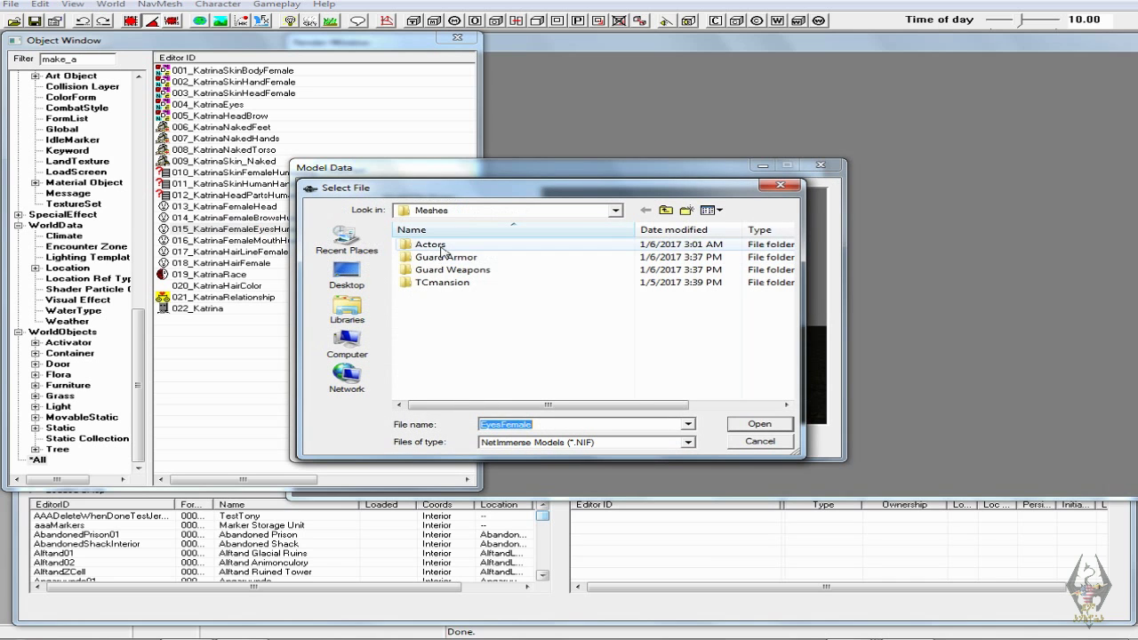
{"action": "double_click", "coordinate": [430, 245]}
{"action": "double_click", "coordinate": [442, 246]}
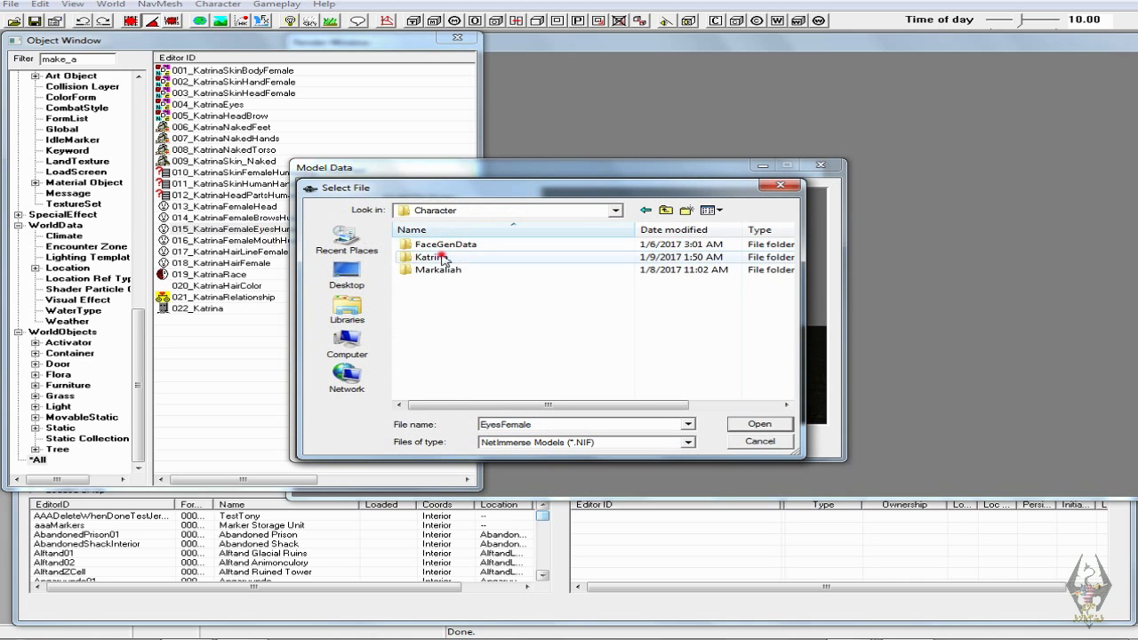
{"action": "double_click", "coordinate": [442, 257]}
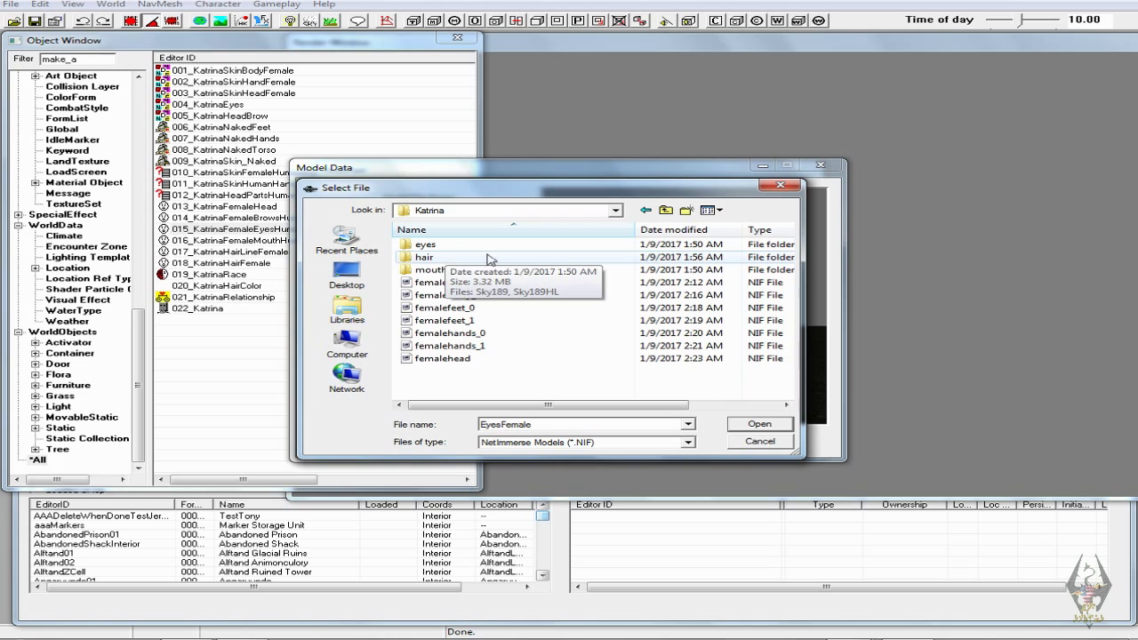
{"action": "double_click", "coordinate": [425, 244]}
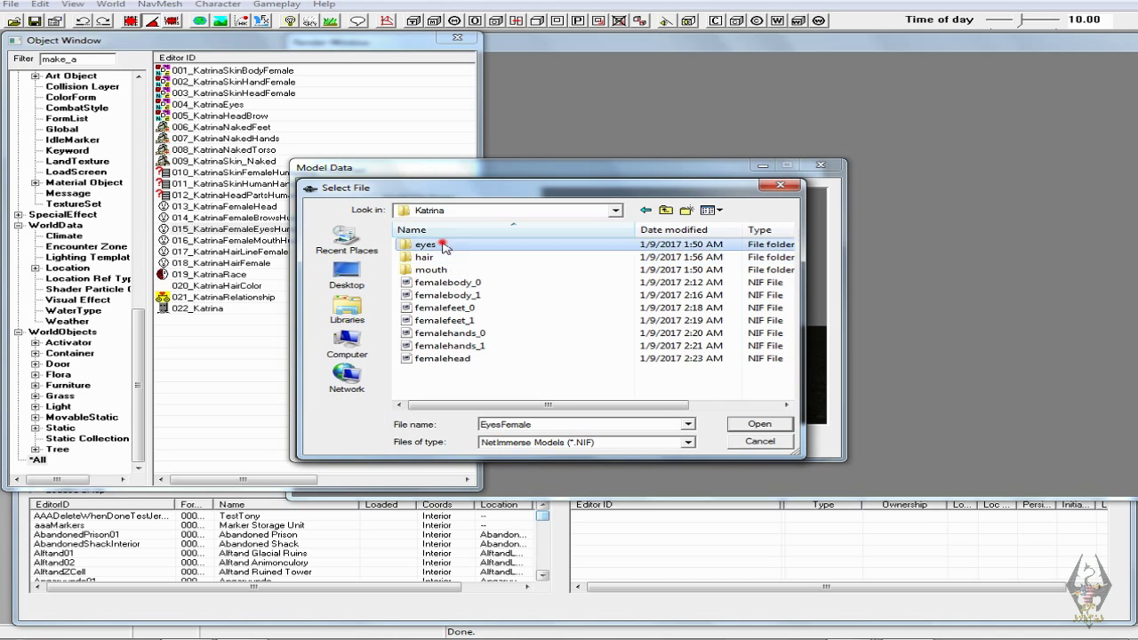
{"action": "left_click", "coordinate": [472, 245]}
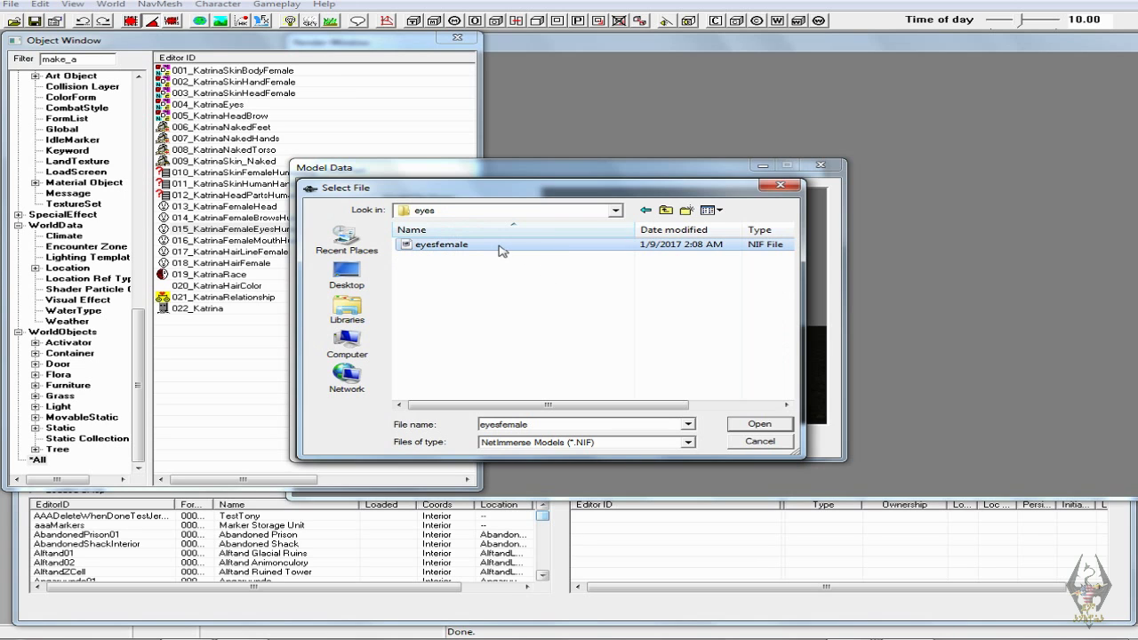
{"action": "left_click", "coordinate": [759, 424]}
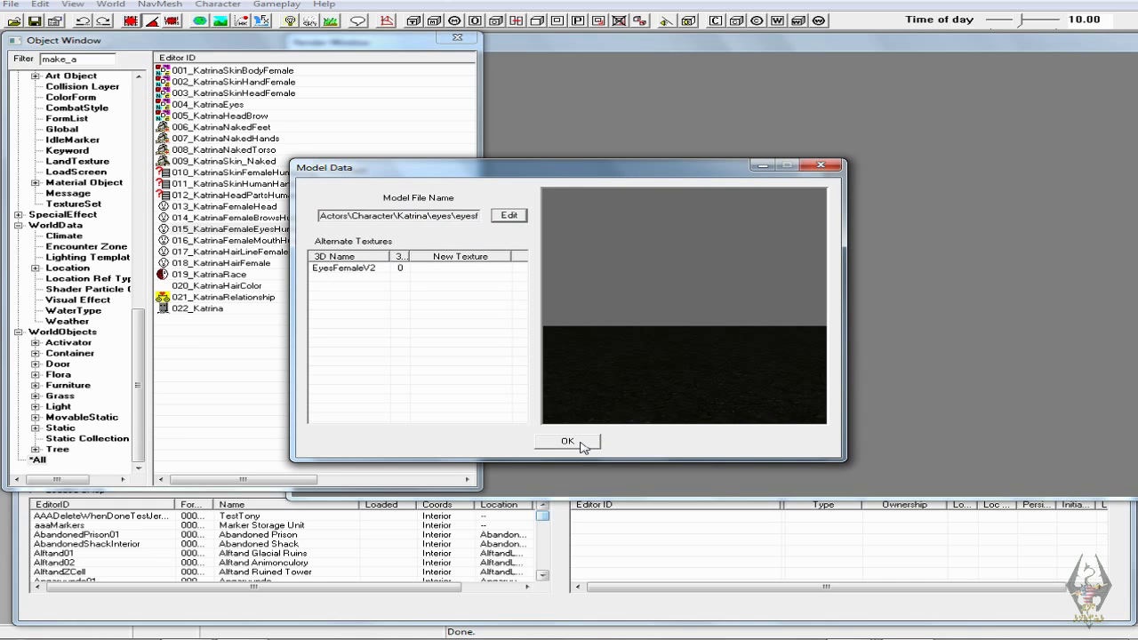
{"action": "left_click", "coordinate": [582, 443]}
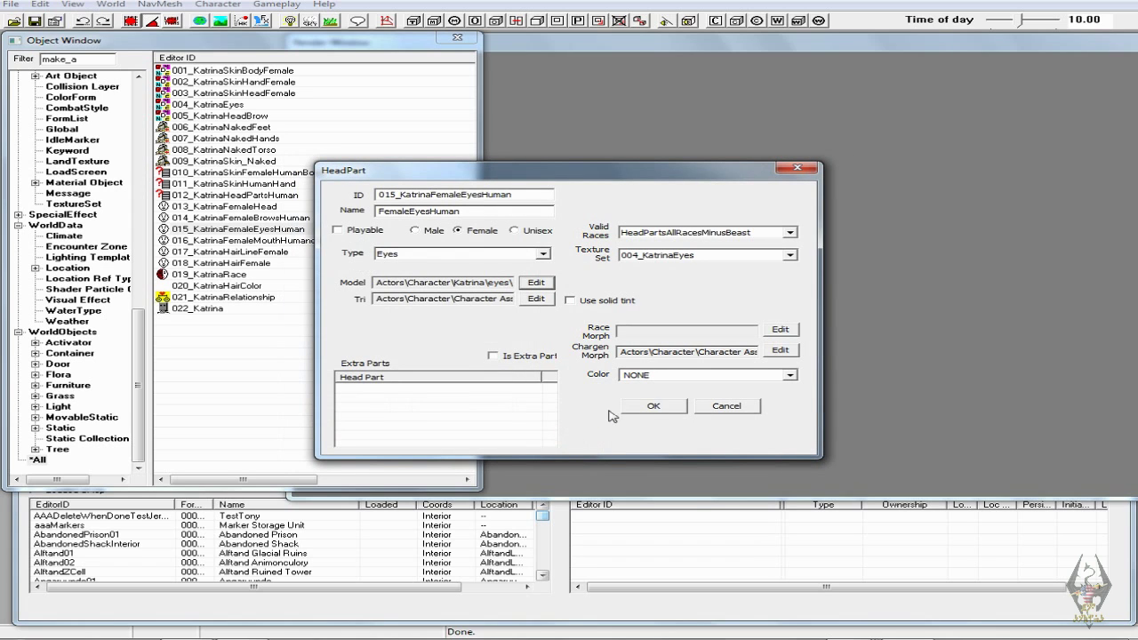
{"action": "left_click", "coordinate": [654, 406]}
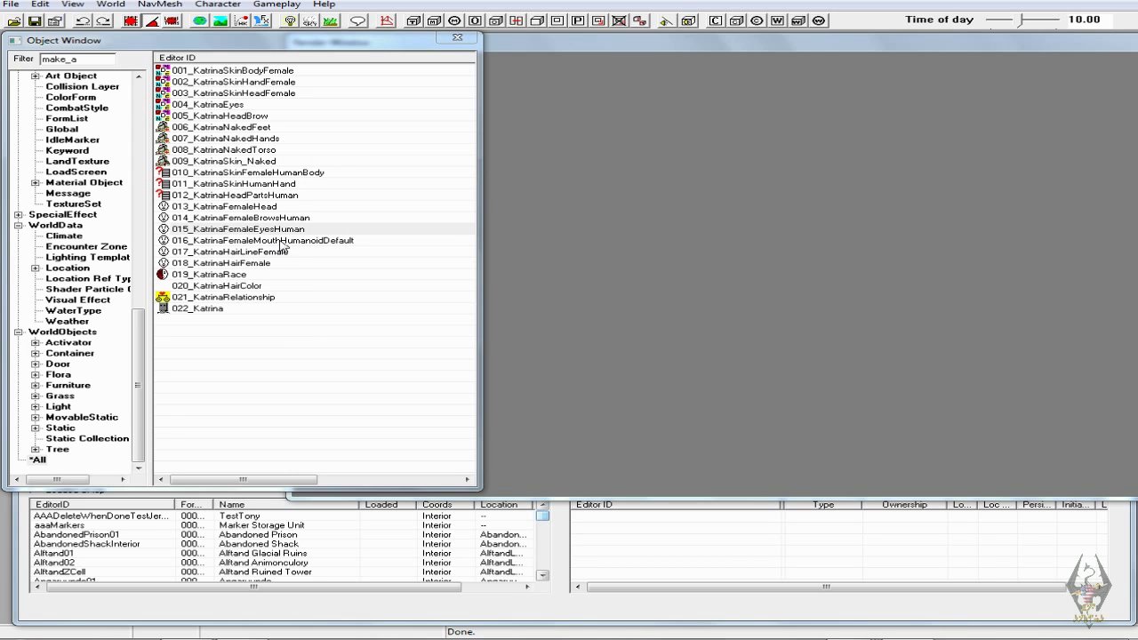
- Set the model of head part 016_KatrinaFemaleMouthHumanoidDefault to mouthhumanf from Katrina's mouth mesh folder
{"action": "double_click", "coordinate": [280, 241]}
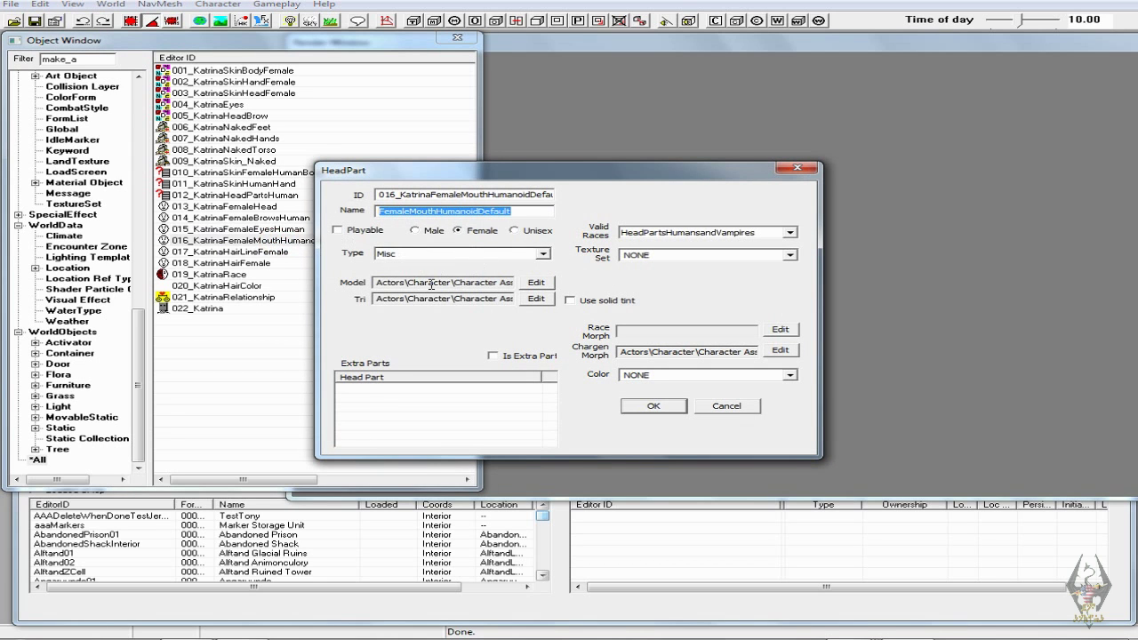
{"action": "left_click", "coordinate": [536, 284]}
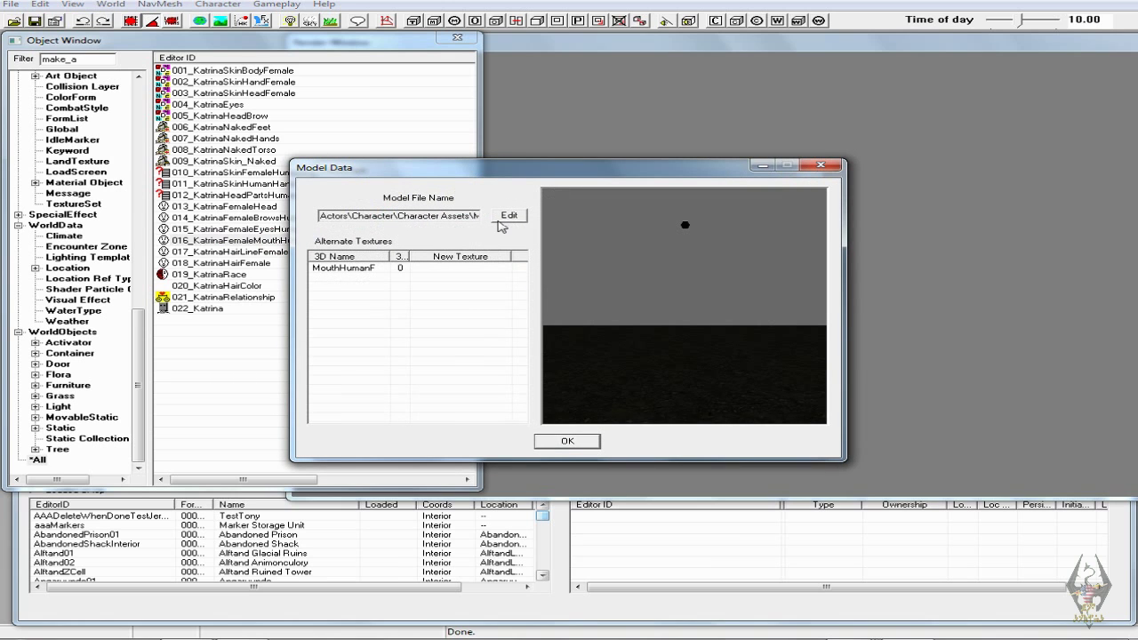
{"action": "left_click", "coordinate": [505, 216]}
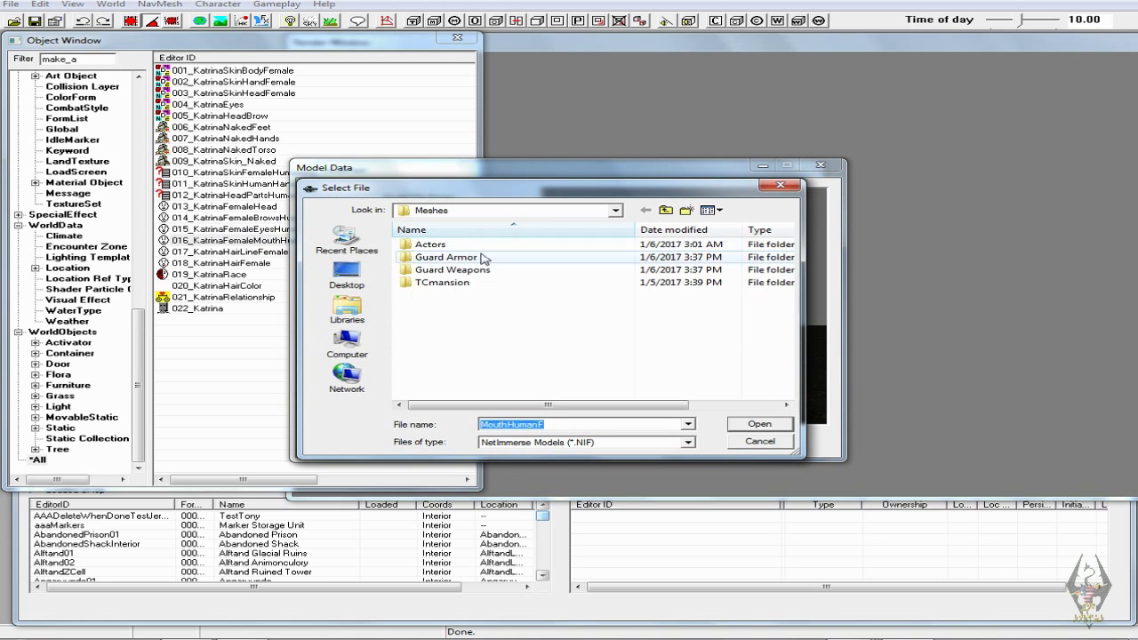
{"action": "double_click", "coordinate": [466, 244]}
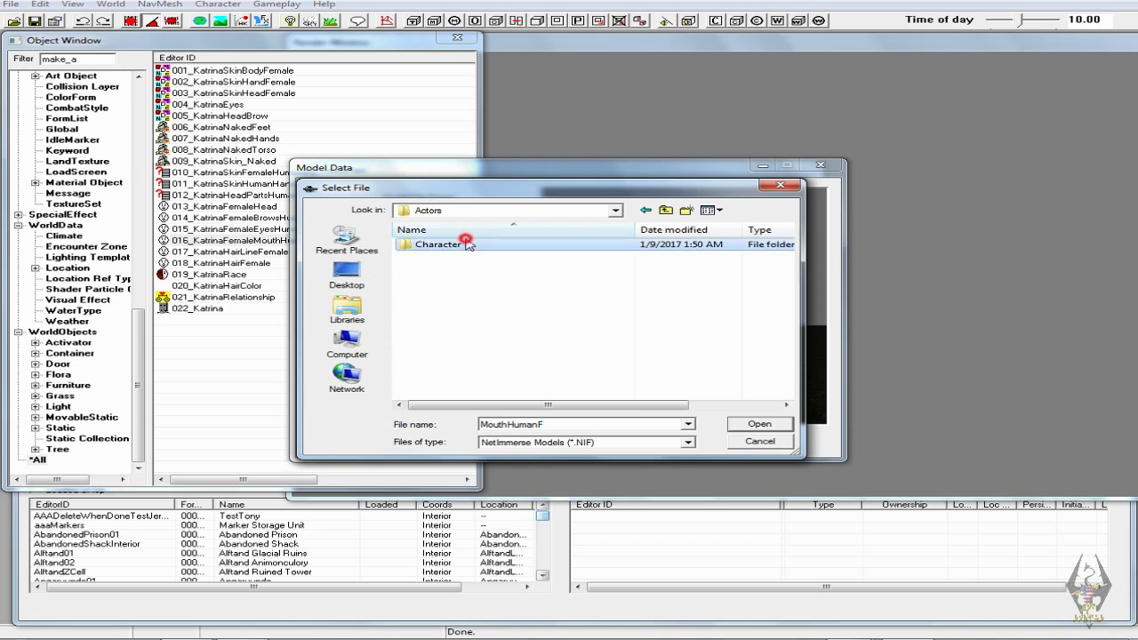
{"action": "double_click", "coordinate": [455, 244]}
{"action": "double_click", "coordinate": [456, 258]}
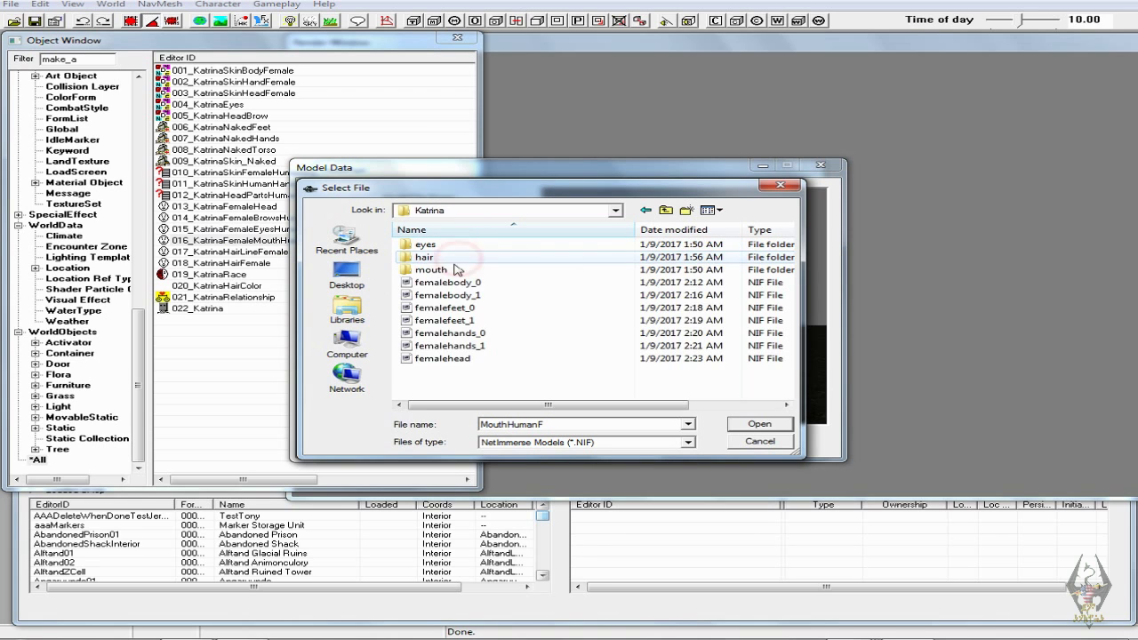
{"action": "double_click", "coordinate": [449, 269]}
{"action": "left_click", "coordinate": [444, 245]}
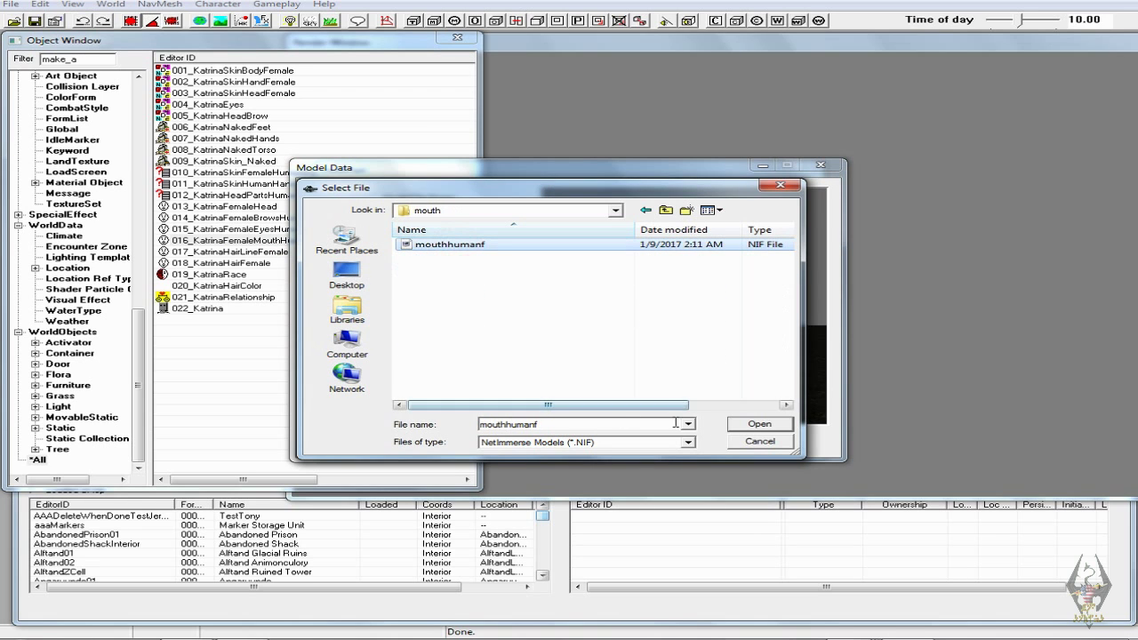
{"action": "left_click", "coordinate": [751, 423]}
- Inspect the mouth mesh in the model preview and save the 016_KatrinaFemaleMouthHumanoidDefault head part
{"action": "scroll", "coordinate": [686, 290], "scroll_direction": "up", "scroll_amount": 2}
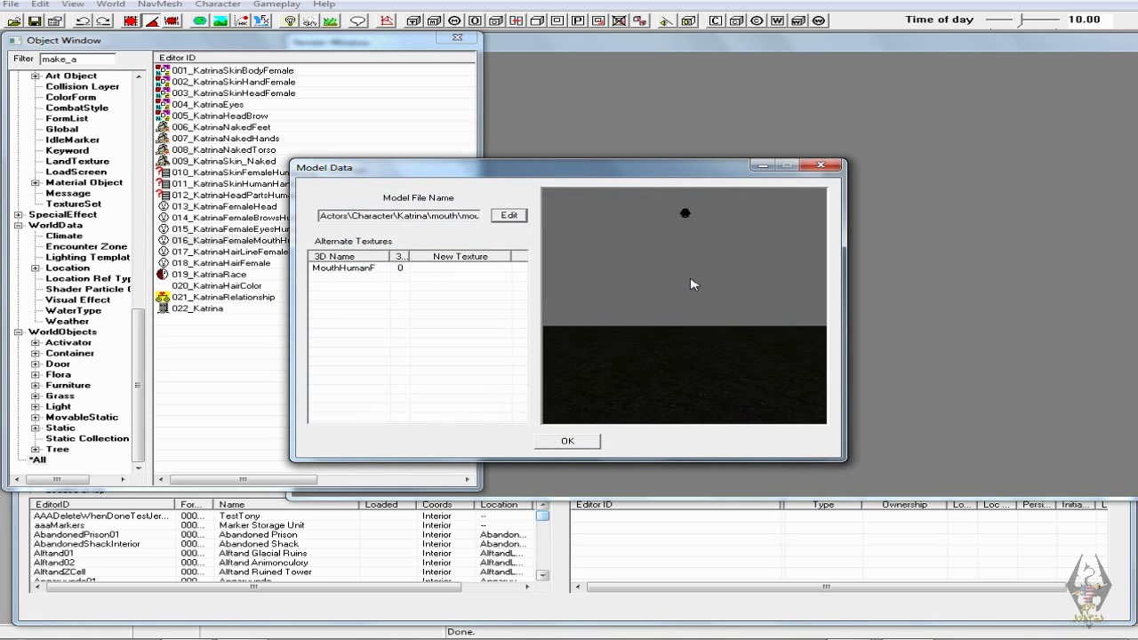
{"action": "scroll", "coordinate": [694, 285], "scroll_direction": "down", "scroll_amount": 1}
{"action": "scroll", "coordinate": [689, 285], "scroll_direction": "up", "scroll_amount": 3}
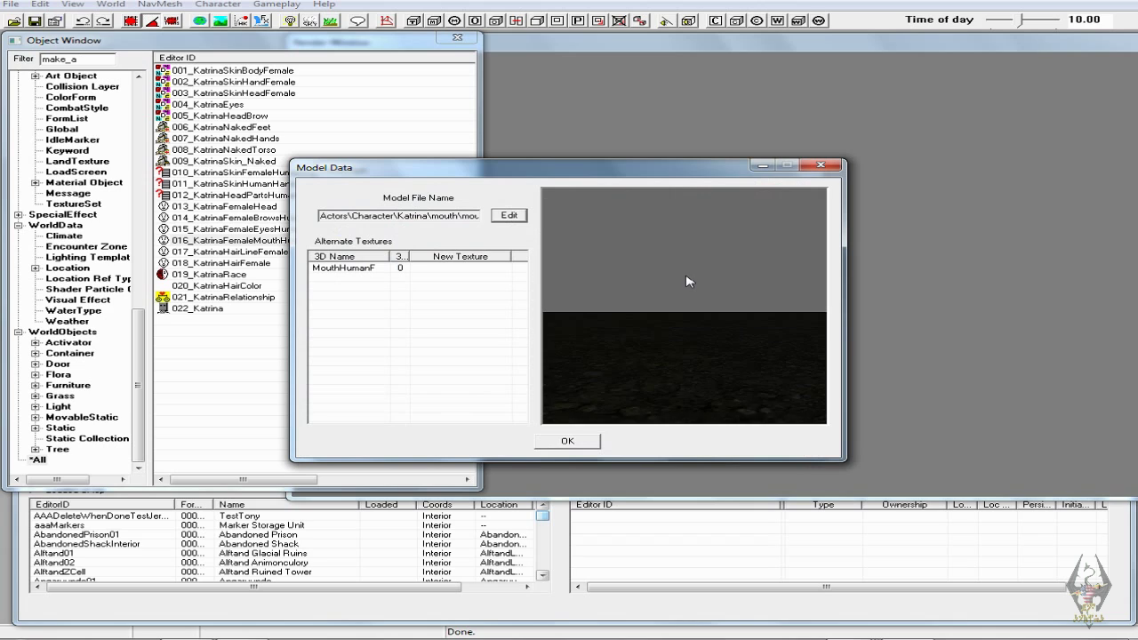
{"action": "scroll", "coordinate": [687, 289], "scroll_direction": "up", "scroll_amount": 2}
{"action": "left_click_drag", "start_coordinate": [686, 286], "coordinate": [639, 328]}
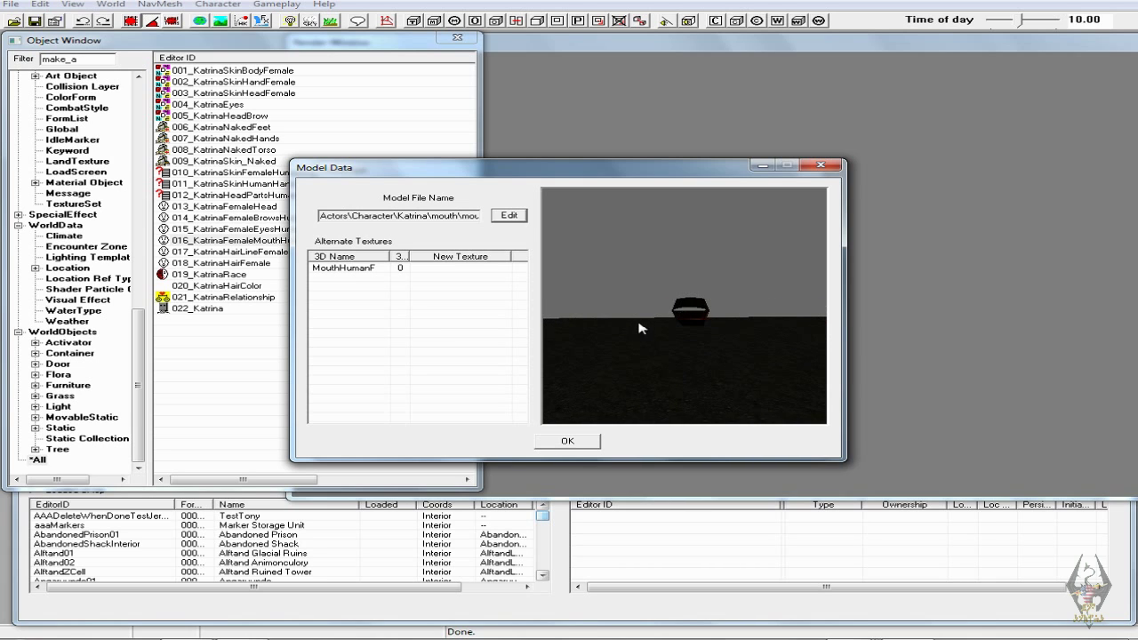
{"action": "left_click", "coordinate": [567, 442]}
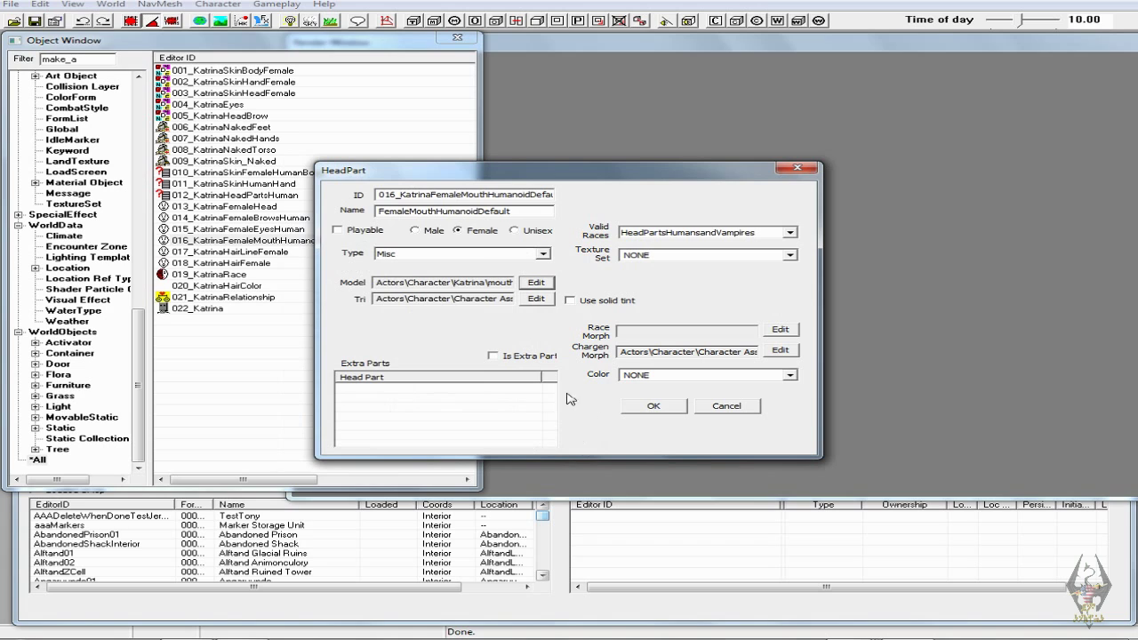
{"action": "left_click", "coordinate": [653, 407]}
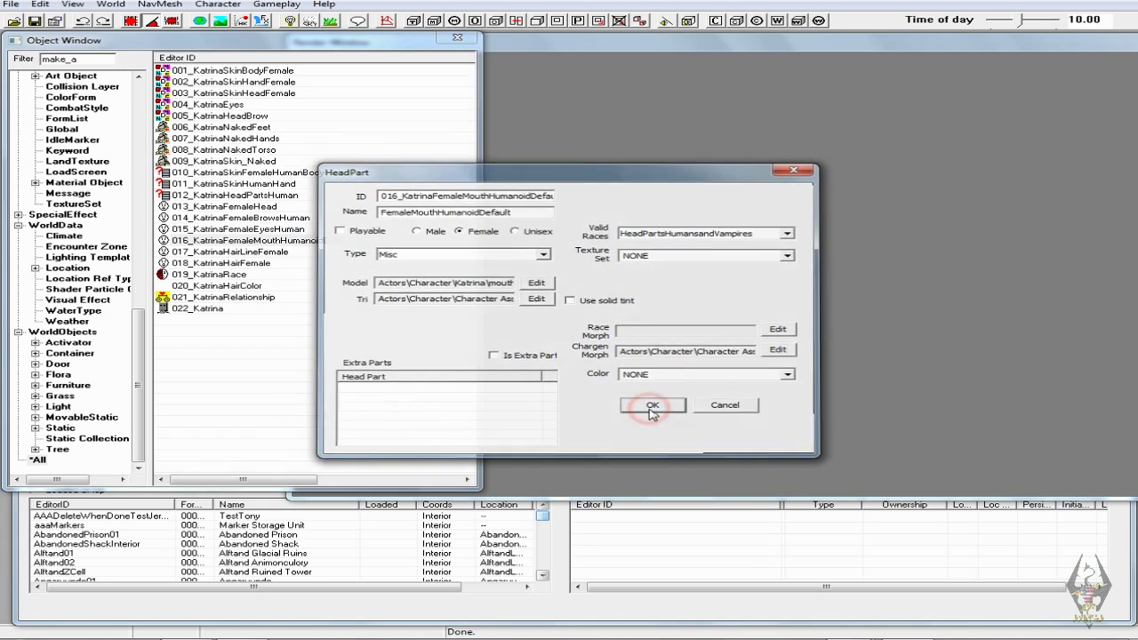
- Set the model of head part 017_KatrinaHairLineFemale to Sky189HL from Katrina's hair mesh folder
{"action": "left_click", "coordinate": [271, 254]}
{"action": "double_click", "coordinate": [290, 252]}
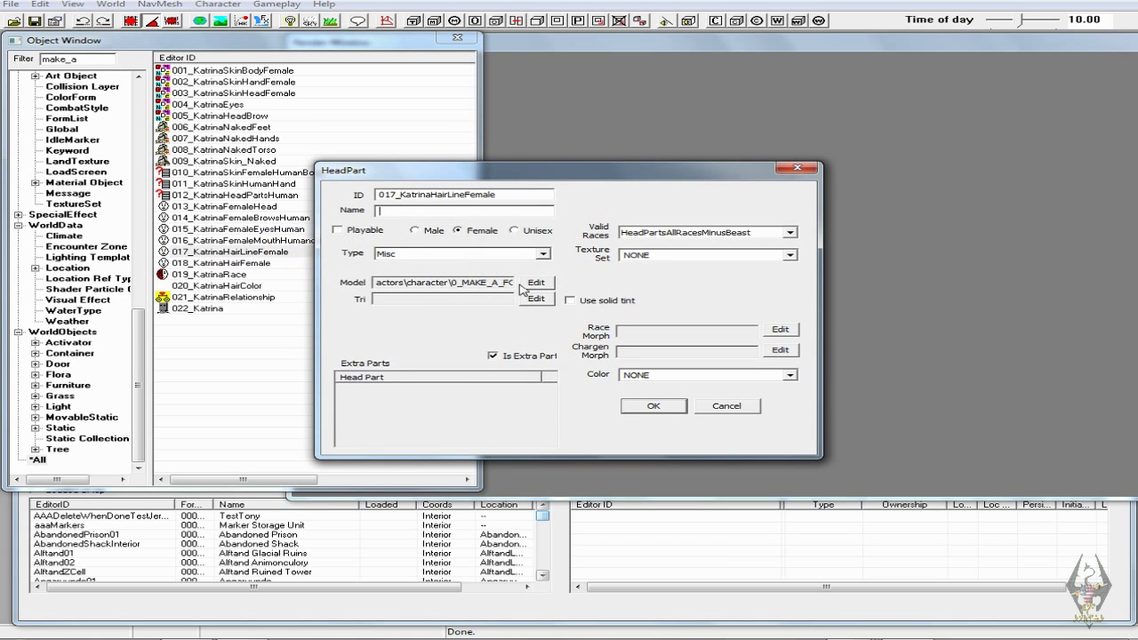
{"action": "left_click", "coordinate": [531, 282]}
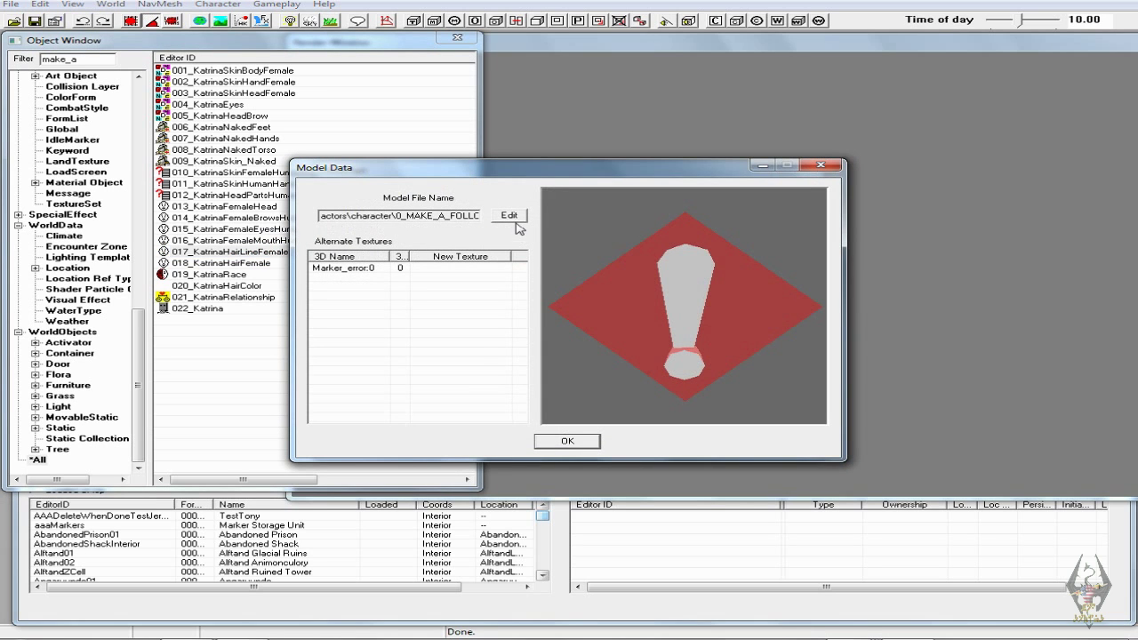
{"action": "left_click", "coordinate": [508, 216]}
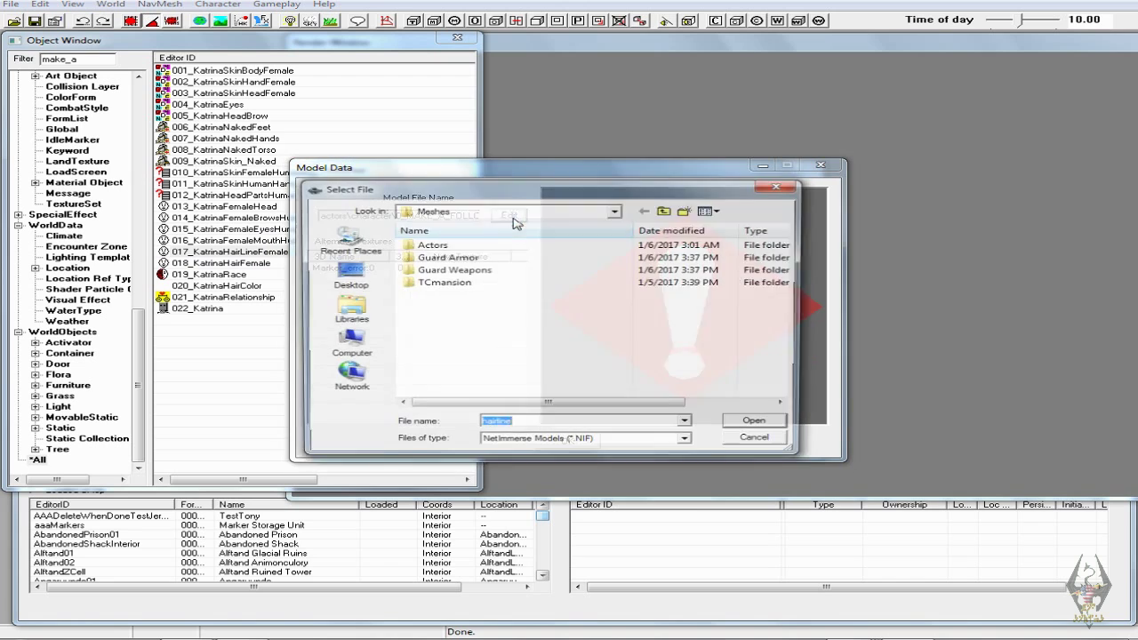
{"action": "double_click", "coordinate": [464, 245]}
{"action": "double_click", "coordinate": [467, 246]}
{"action": "double_click", "coordinate": [471, 256]}
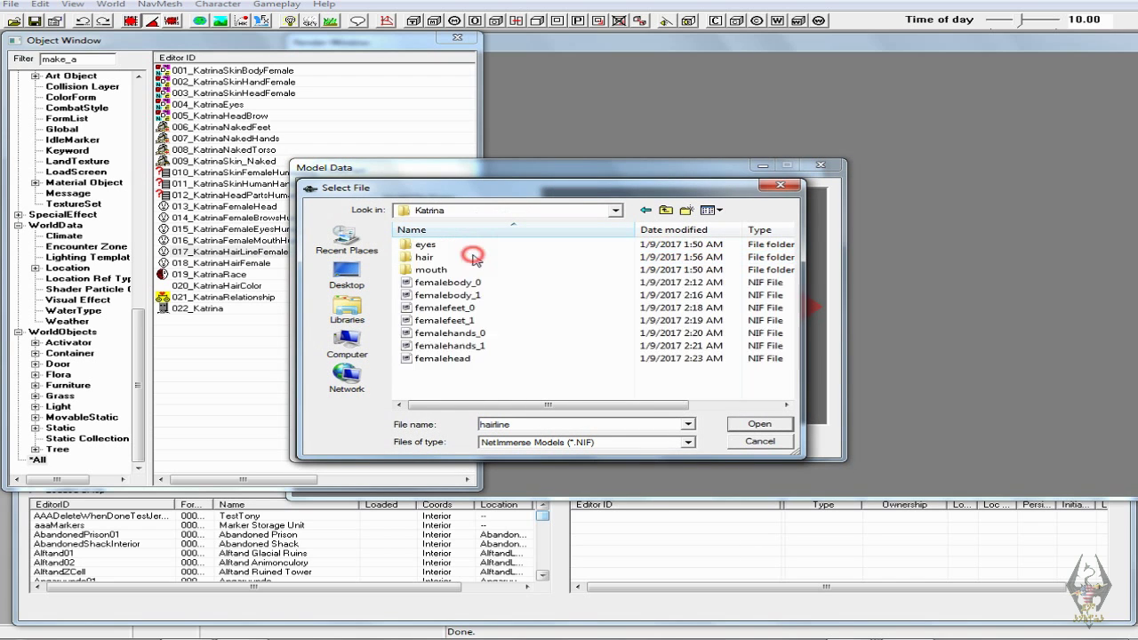
{"action": "left_click", "coordinate": [444, 256]}
{"action": "double_click", "coordinate": [444, 256]}
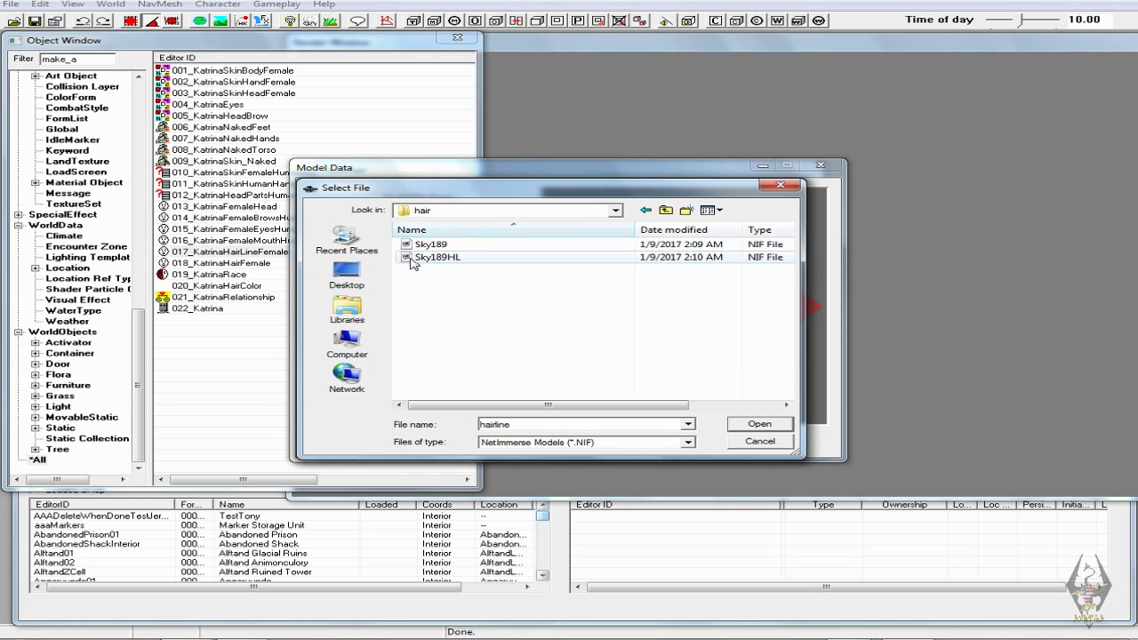
{"action": "left_click", "coordinate": [469, 257]}
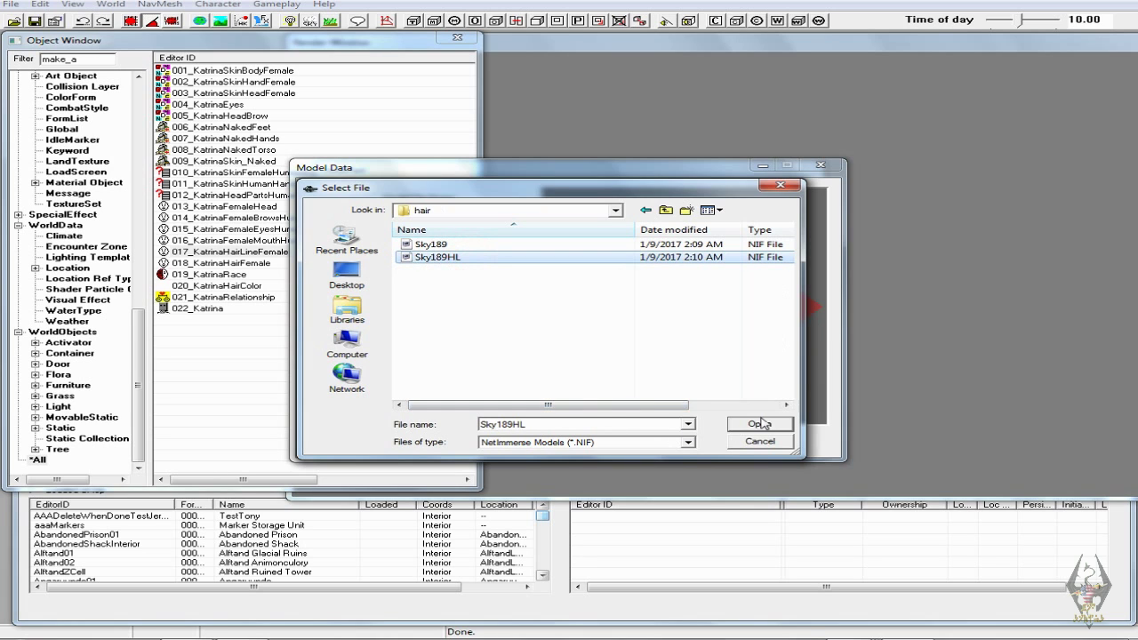
{"action": "left_click", "coordinate": [757, 423]}
- Inspect the hairline mesh in the model preview and save the 017_KatrinaHairLineFemale head part
{"action": "left_click_drag", "start_coordinate": [652, 331], "coordinate": [751, 353]}
{"action": "left_click", "coordinate": [569, 441]}
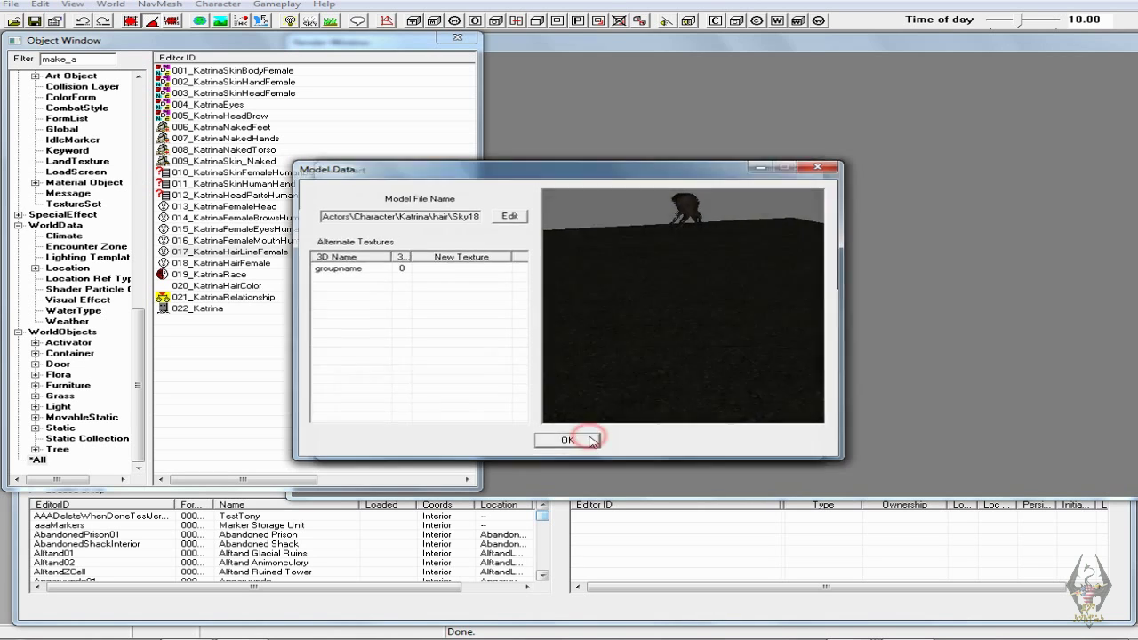
{"action": "left_click", "coordinate": [643, 405]}
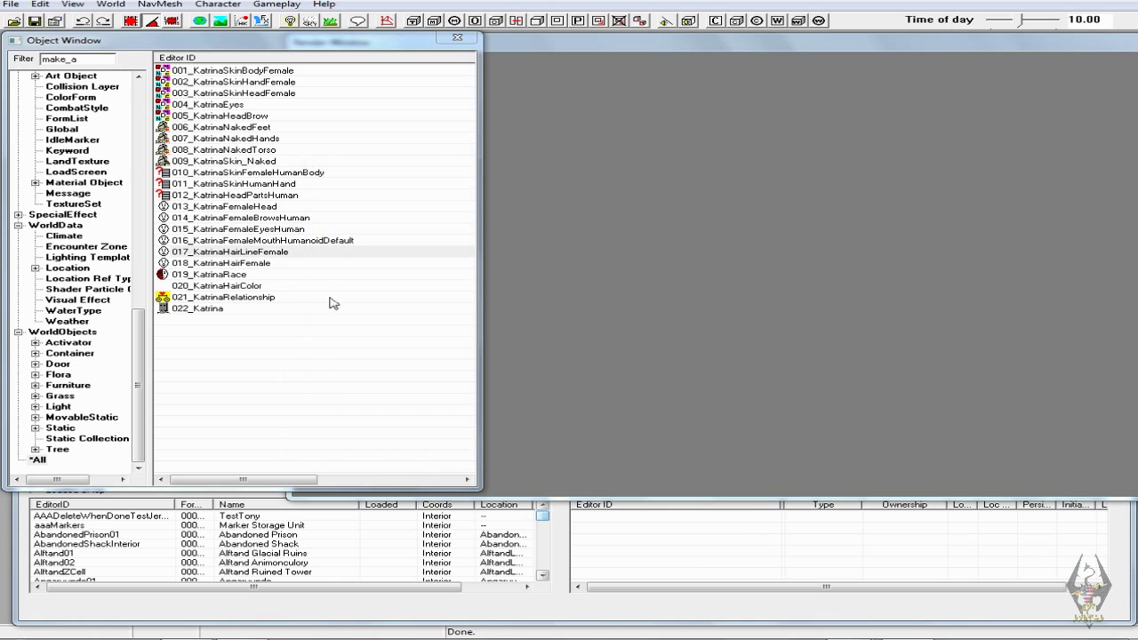
- Set the model of head part 018_KatrinaHairFemale to Sky189 from Katrina's hair mesh folder and save the head part
{"action": "double_click", "coordinate": [262, 272]}
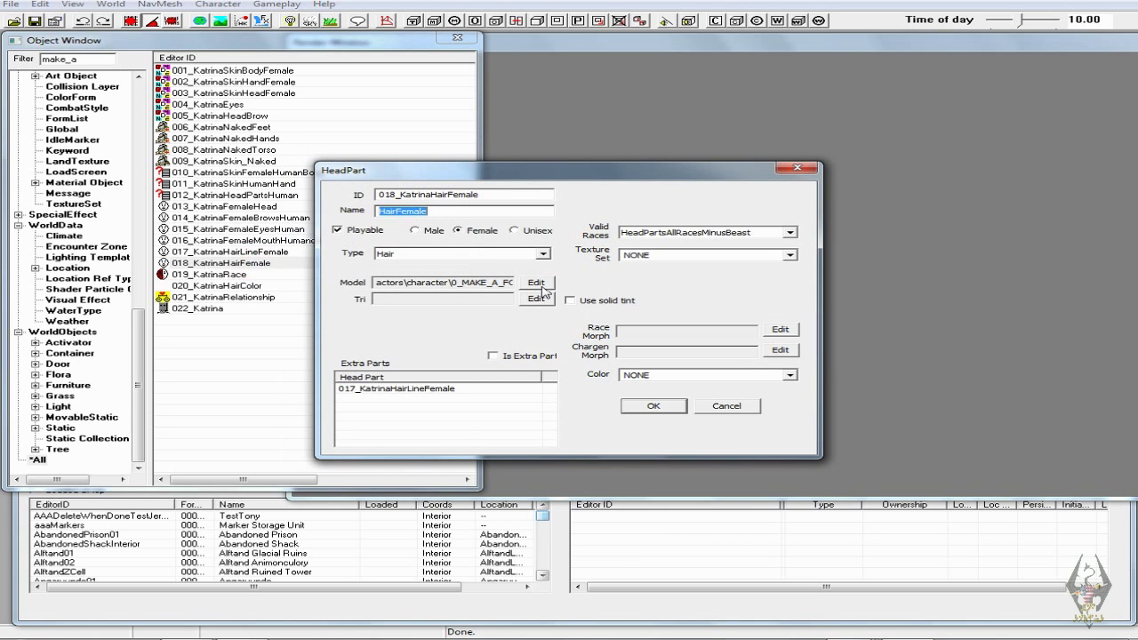
{"action": "left_click", "coordinate": [541, 285]}
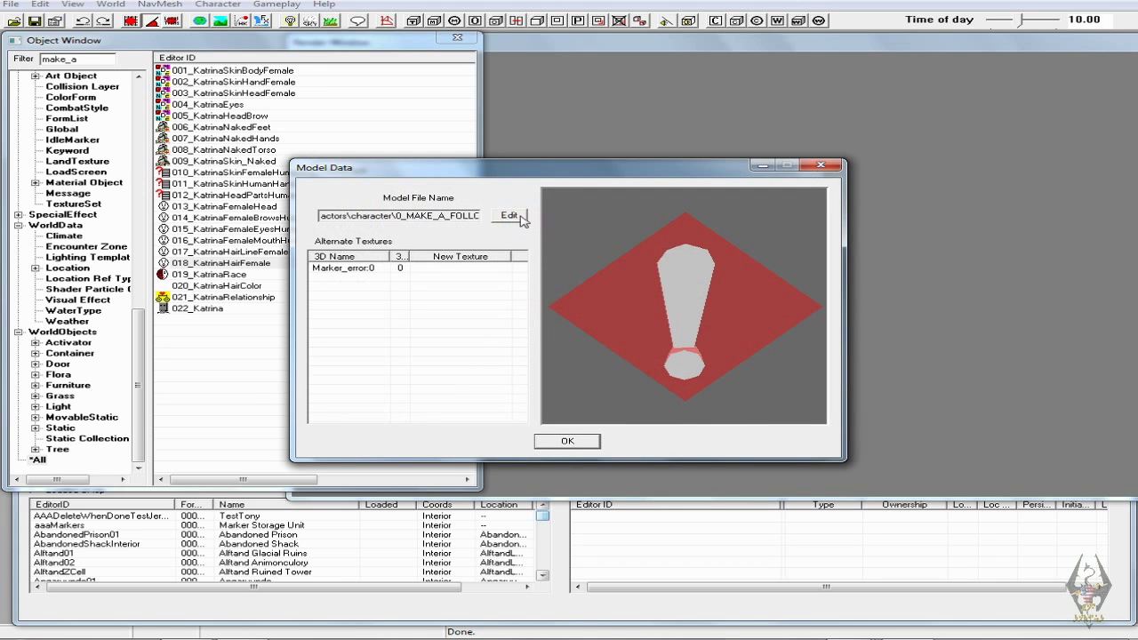
{"action": "left_click", "coordinate": [520, 218]}
{"action": "left_click", "coordinate": [451, 244]}
{"action": "double_click", "coordinate": [451, 244]}
{"action": "double_click", "coordinate": [450, 244]}
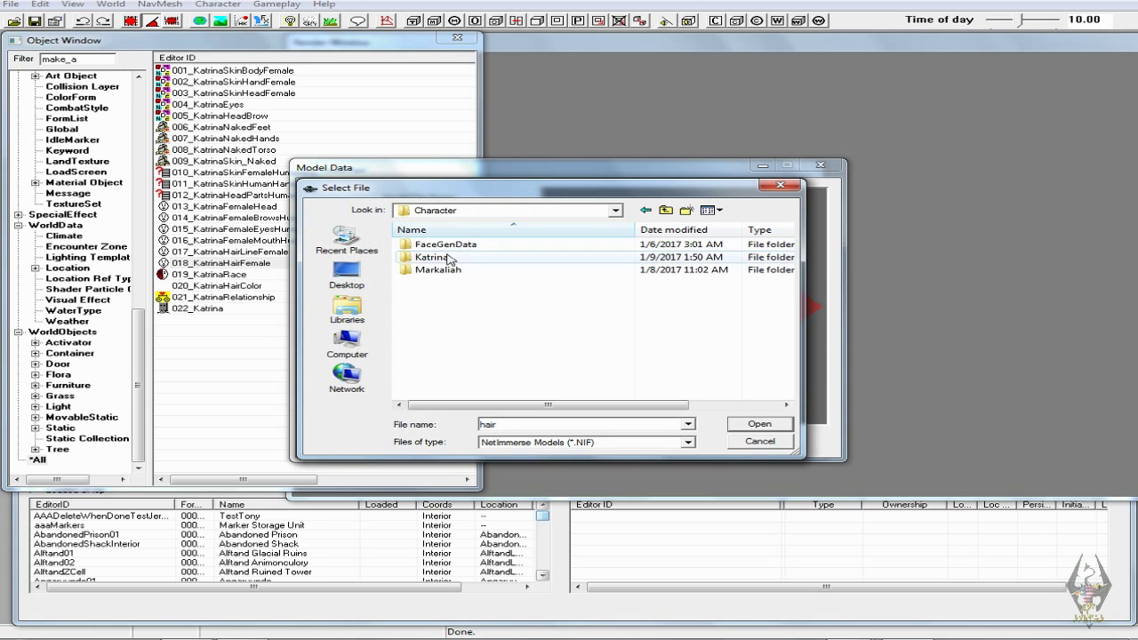
{"action": "double_click", "coordinate": [449, 257]}
{"action": "double_click", "coordinate": [449, 256]}
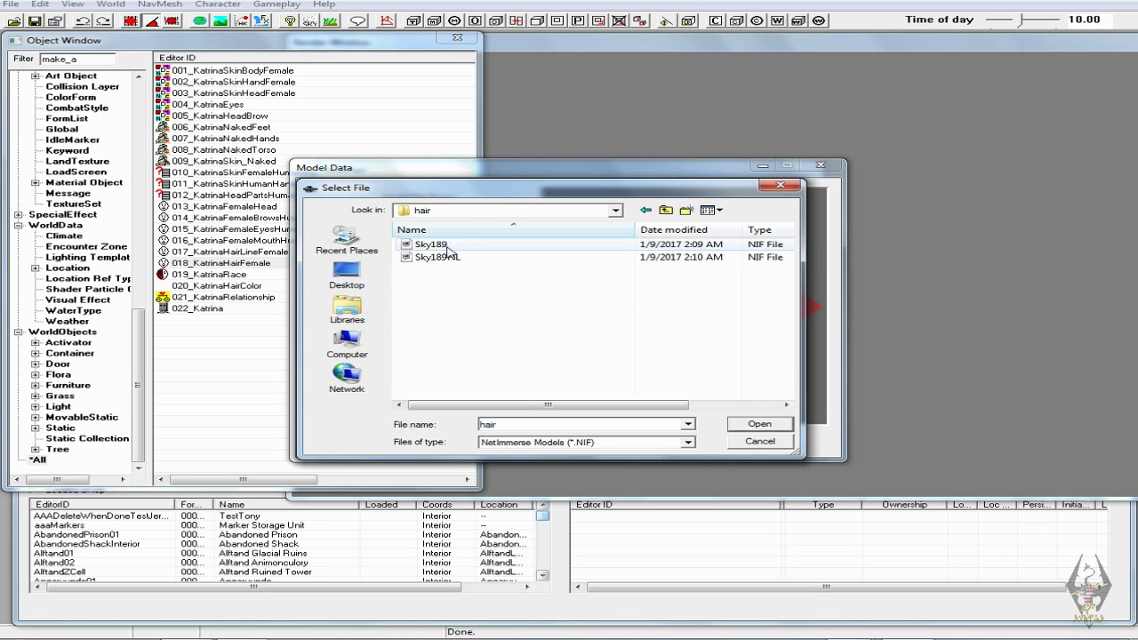
{"action": "left_click", "coordinate": [448, 245]}
{"action": "left_click", "coordinate": [758, 424]}
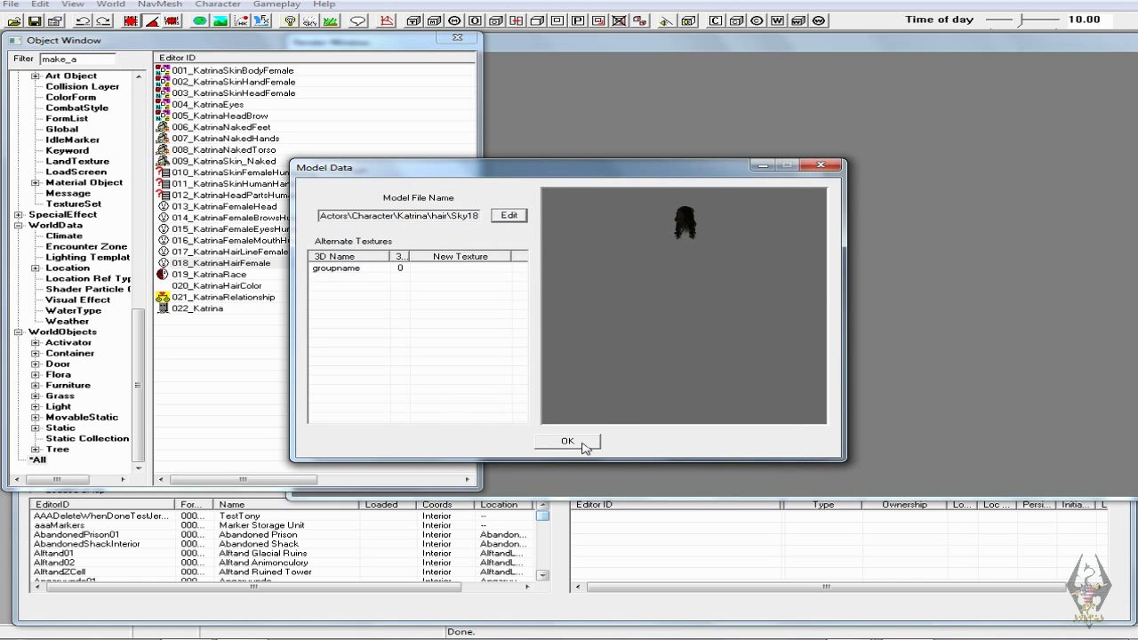
{"action": "left_click", "coordinate": [584, 445]}
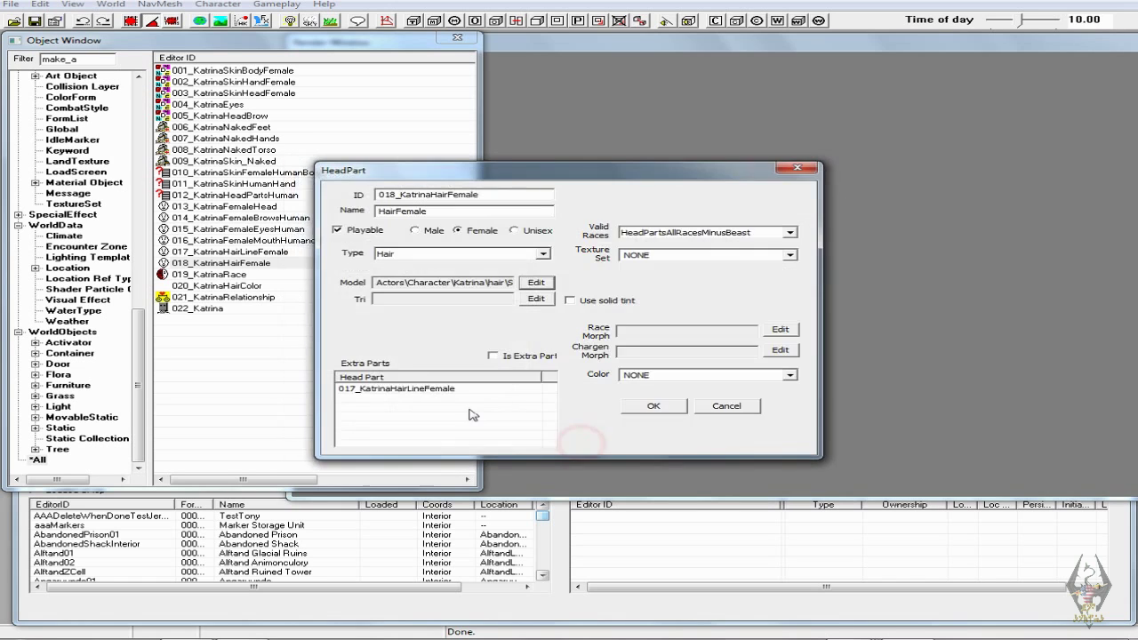
{"action": "left_click", "coordinate": [651, 406]}
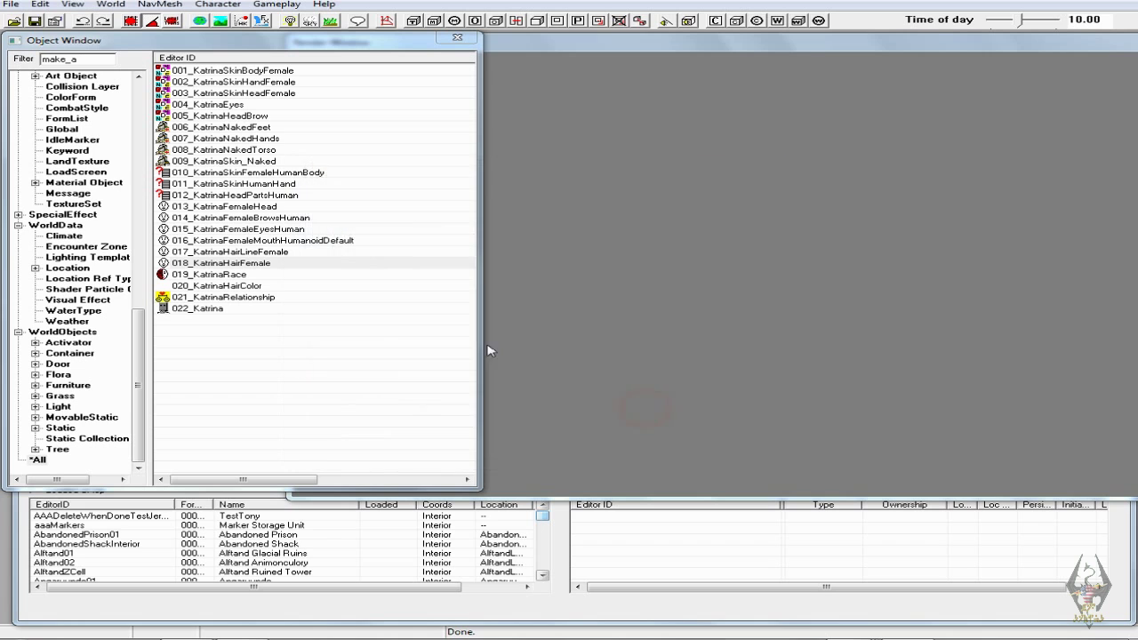
{"action": "double_click", "coordinate": [222, 274]}
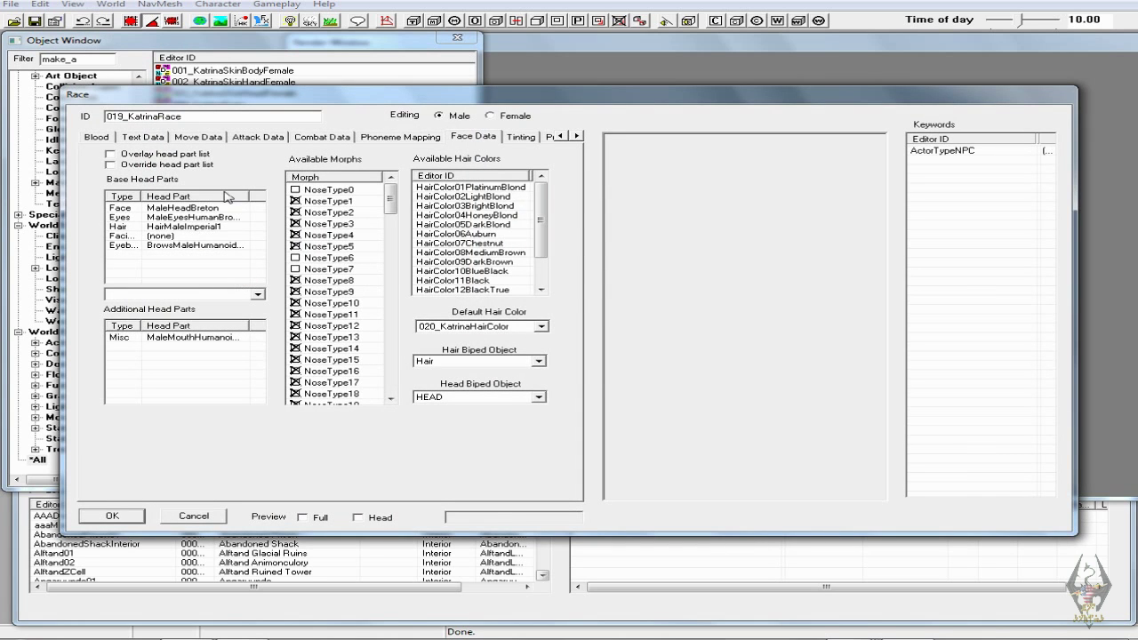
{"action": "left_click", "coordinate": [100, 139]}
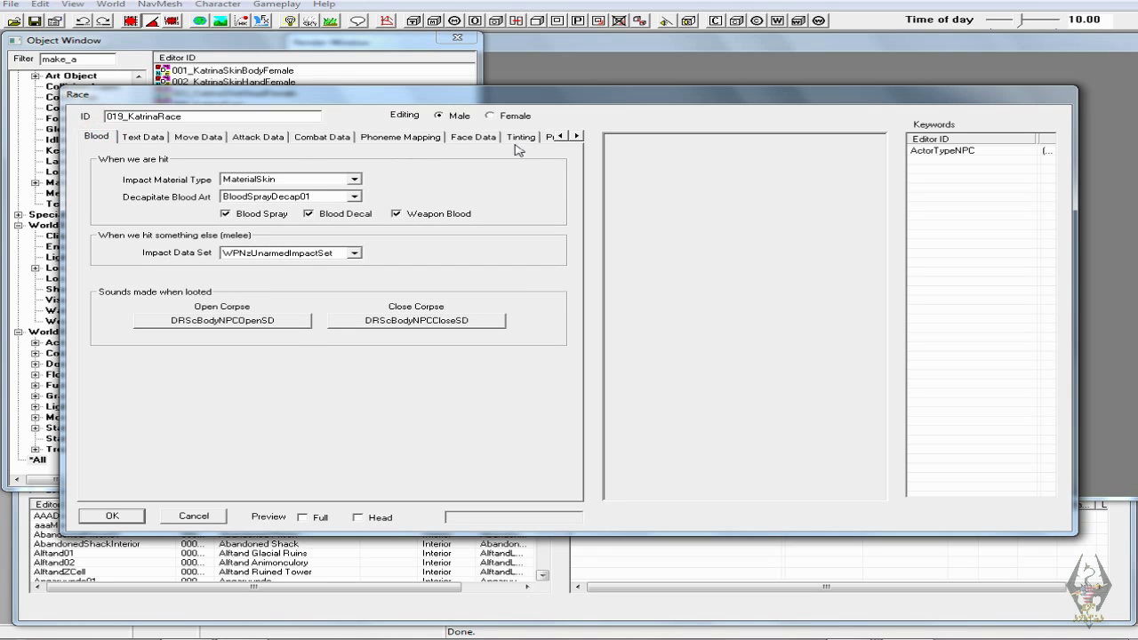
{"action": "left_click", "coordinate": [561, 136]}
{"action": "left_click", "coordinate": [561, 136]}
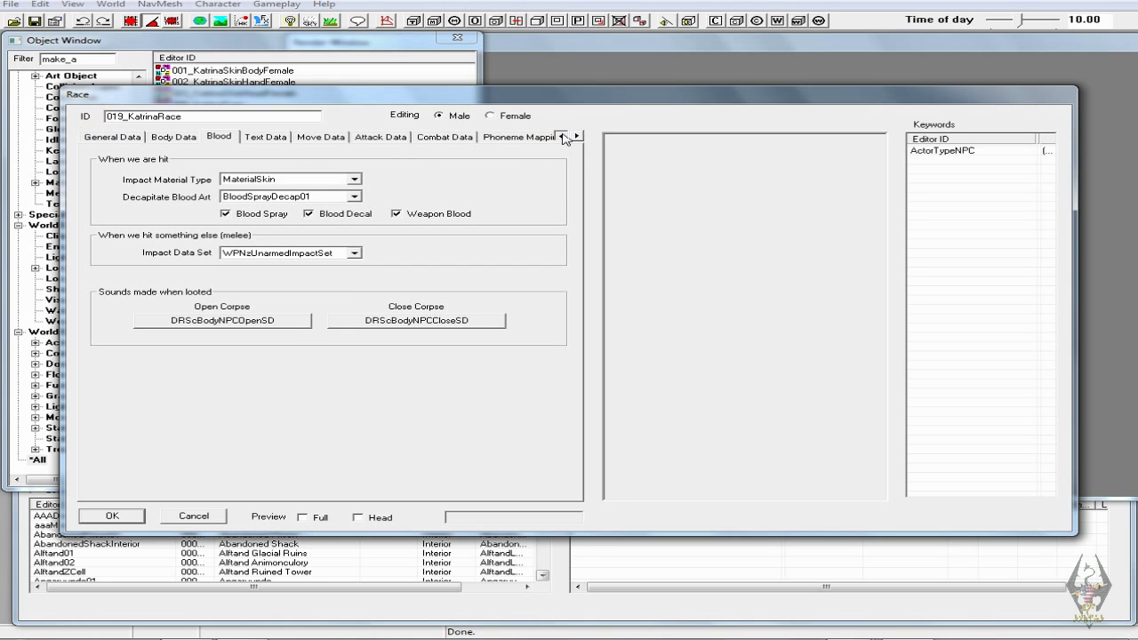
{"action": "left_click", "coordinate": [124, 139]}
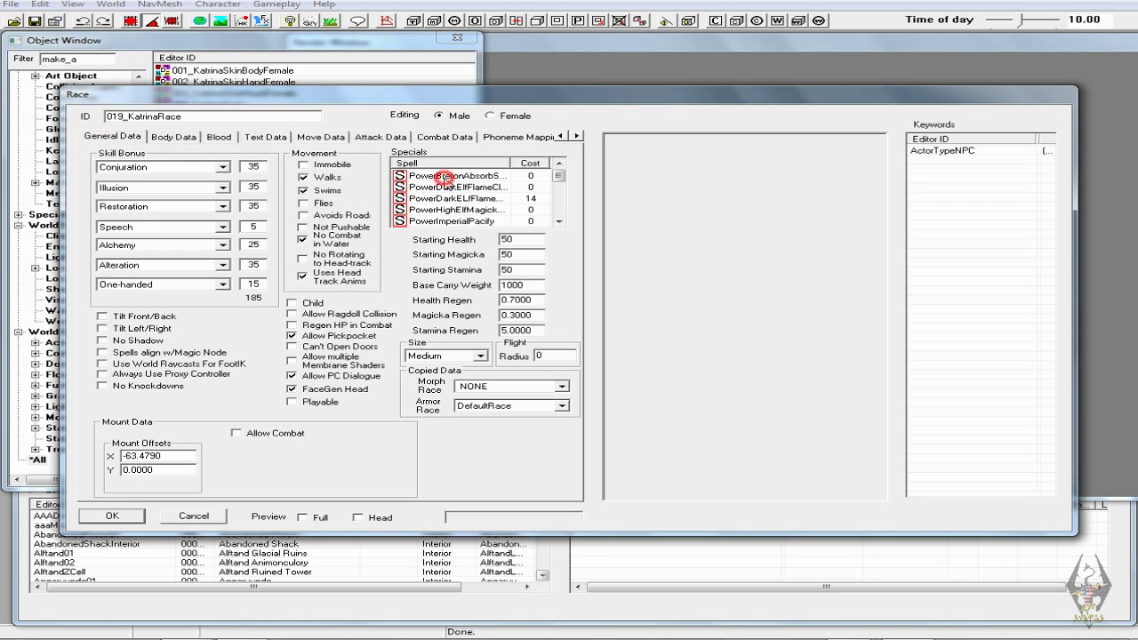
- Delete the first five racial powers, from the Breton absorb power through PowerImperialPacify, from the race's special spells
{"action": "left_click", "coordinate": [458, 177]}
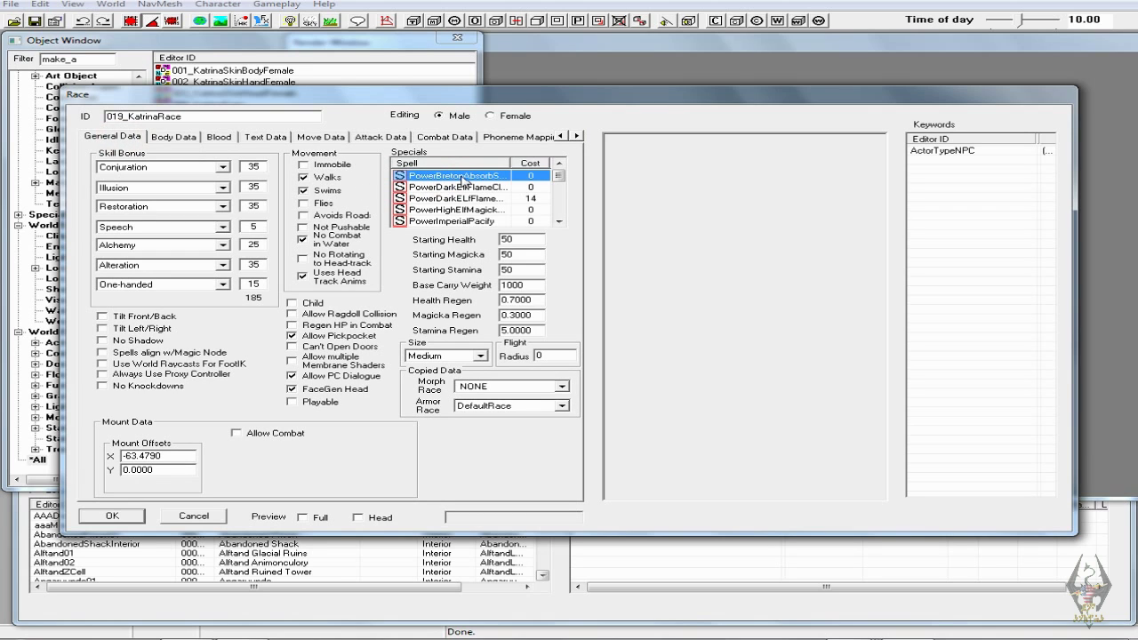
{"action": "key", "text": "shift+Down"}
{"action": "key", "text": "shift+Down"}
{"action": "key", "text": "shift+Down"}
{"action": "key", "text": "shift+Down"}
{"action": "key", "text": "shift+Down"}
{"action": "key", "text": "shift+Down"}
{"action": "key", "text": "shift+Down"}
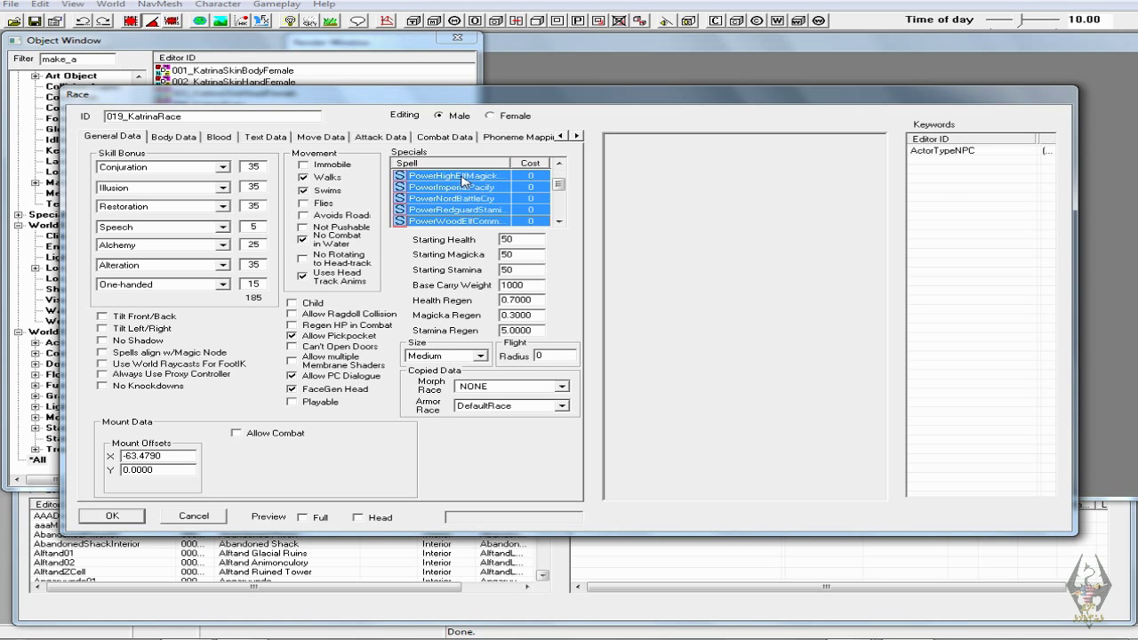
{"action": "key", "text": "shift+Up"}
{"action": "key", "text": "shift+Up"}
{"action": "key", "text": "shift+Up"}
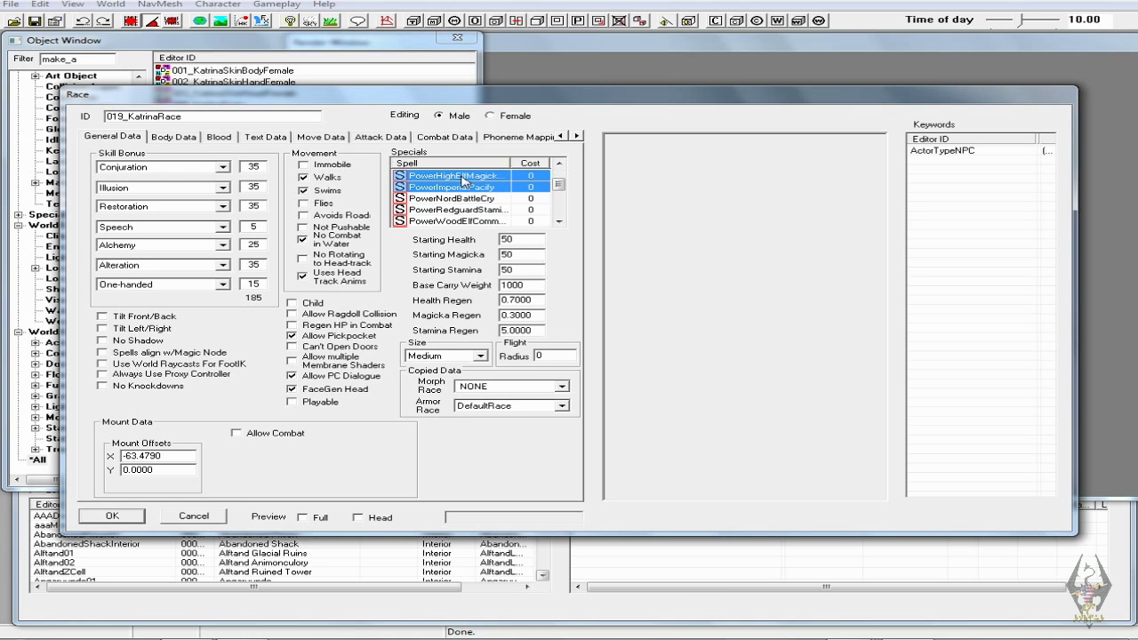
{"action": "key", "text": "Delete"}
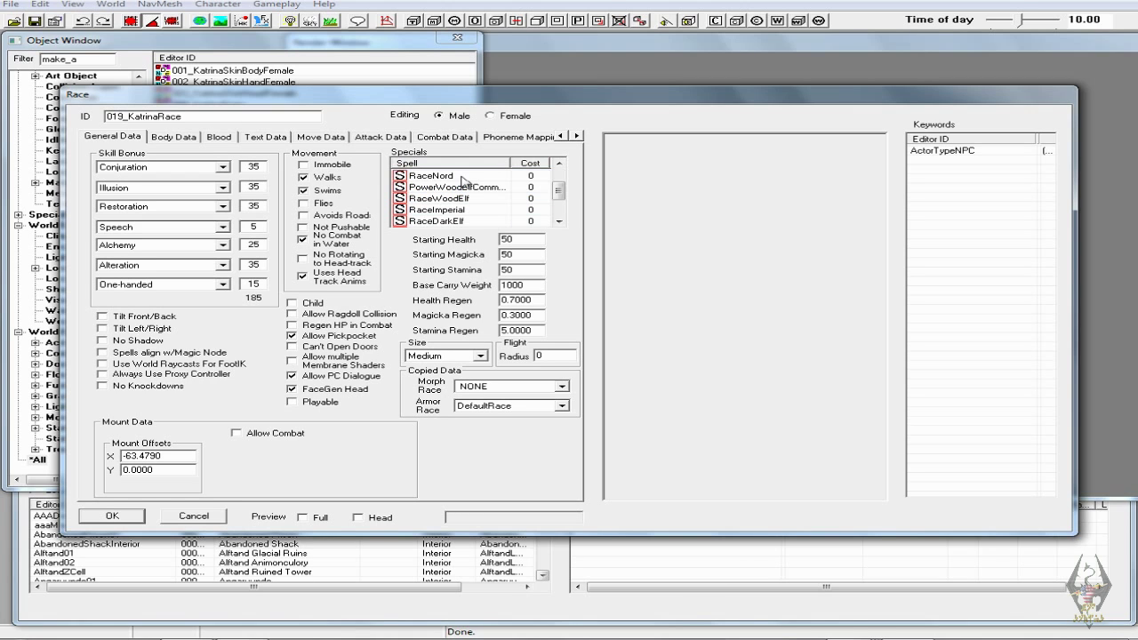
{"action": "left_click", "coordinate": [470, 187]}
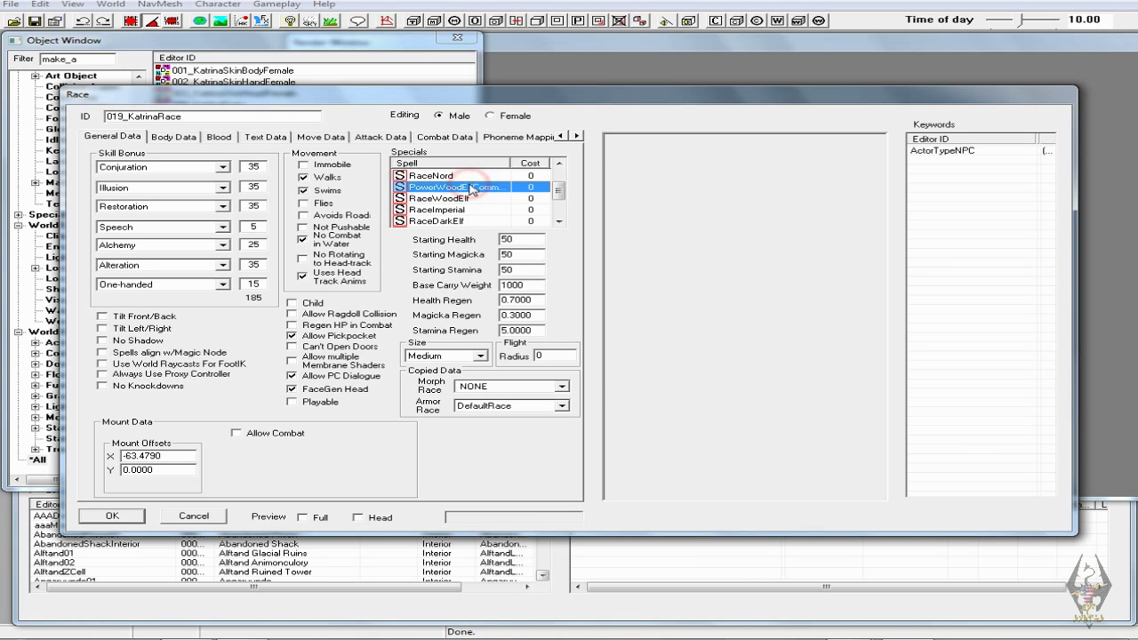
{"action": "key", "text": "shift+Down"}
{"action": "key", "text": "shift+Down"}
{"action": "key", "text": "shift+Down"}
{"action": "key", "text": "shift+Down"}
{"action": "key", "text": "shift+Down"}
{"action": "key", "text": "shift+Down"}
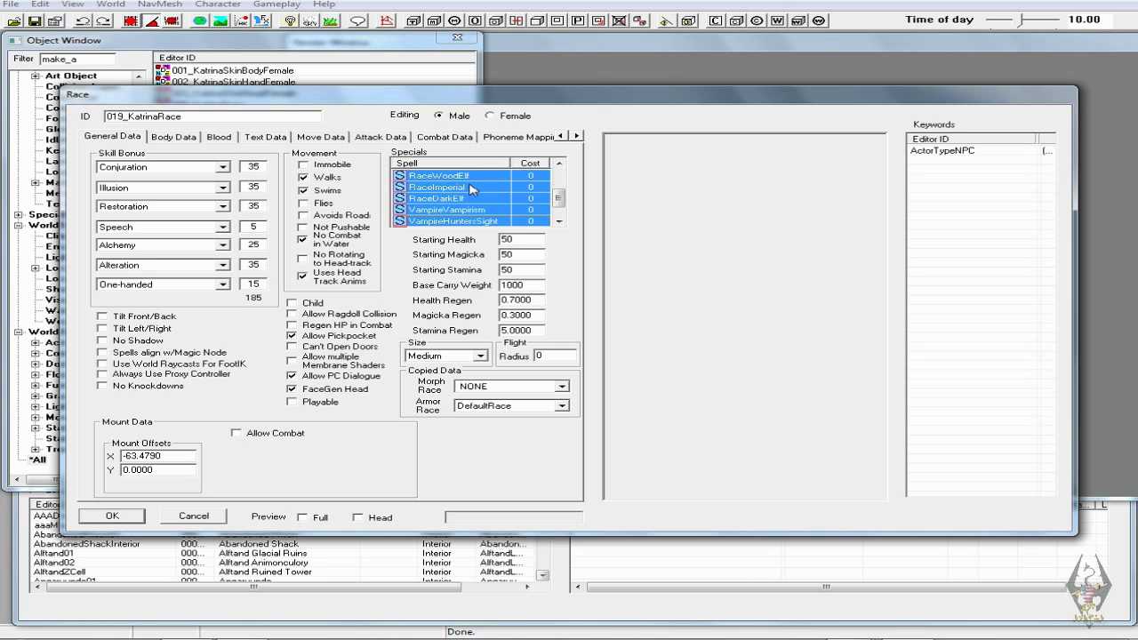
{"action": "key", "text": "shift+Down"}
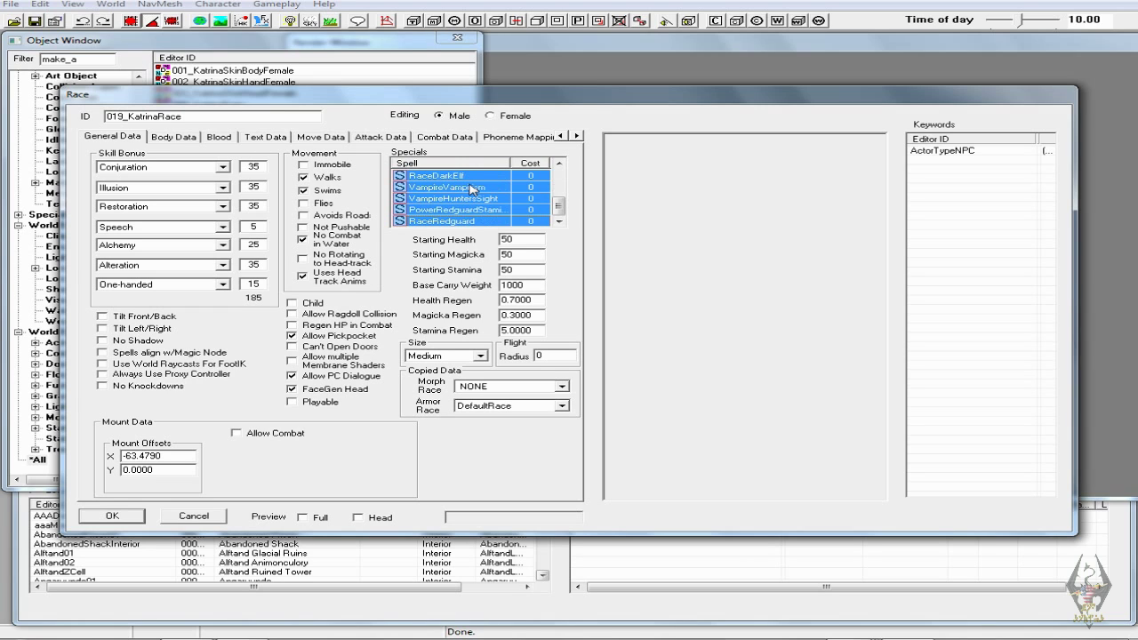
{"action": "key", "text": "shift+Up"}
{"action": "key", "text": "shift+Up"}
{"action": "key", "text": "shift+Up"}
{"action": "key", "text": "shift+Up"}
{"action": "key", "text": "shift+Up"}
{"action": "key", "text": "shift+Up"}
{"action": "key", "text": "shift+Up"}
{"action": "key", "text": "shift+Up"}
{"action": "key", "text": "shift+Up"}
{"action": "key", "text": "shift+Up"}
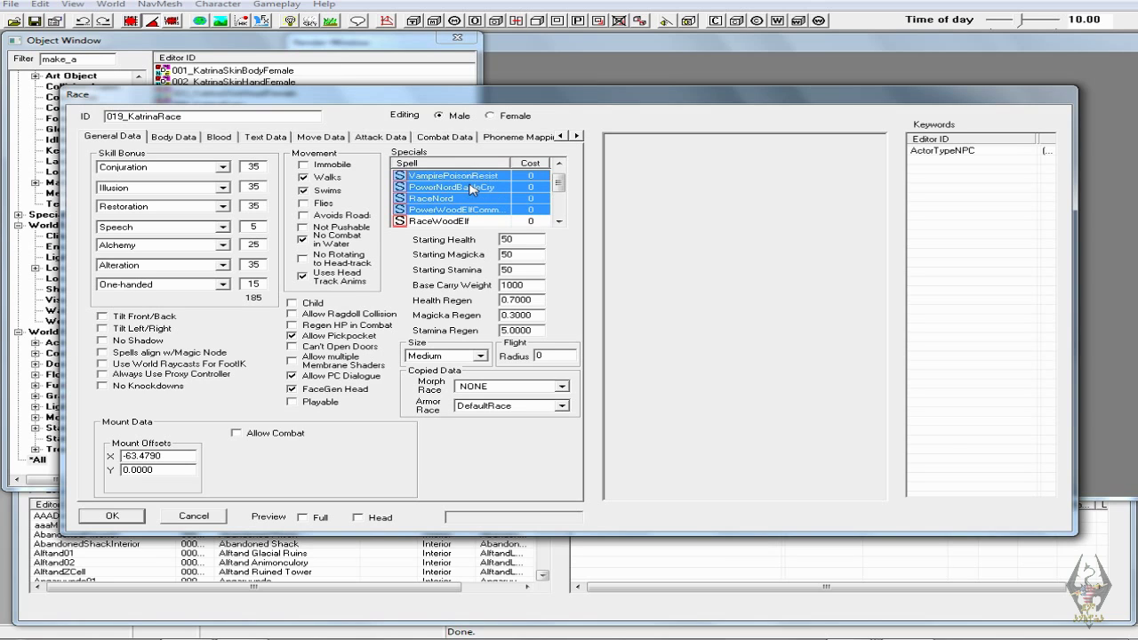
{"action": "key", "text": "shift+Up"}
- Delete RaceBreton and VampirePoisonResist from the race's special spells
{"action": "left_click", "coordinate": [471, 188]}
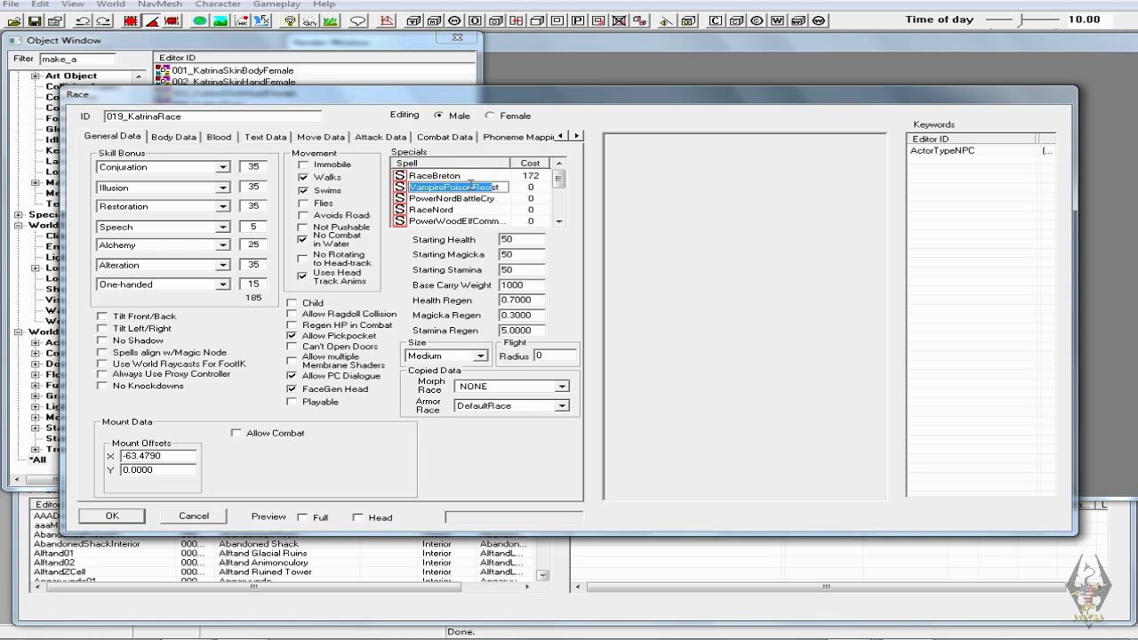
{"action": "left_click", "coordinate": [526, 189]}
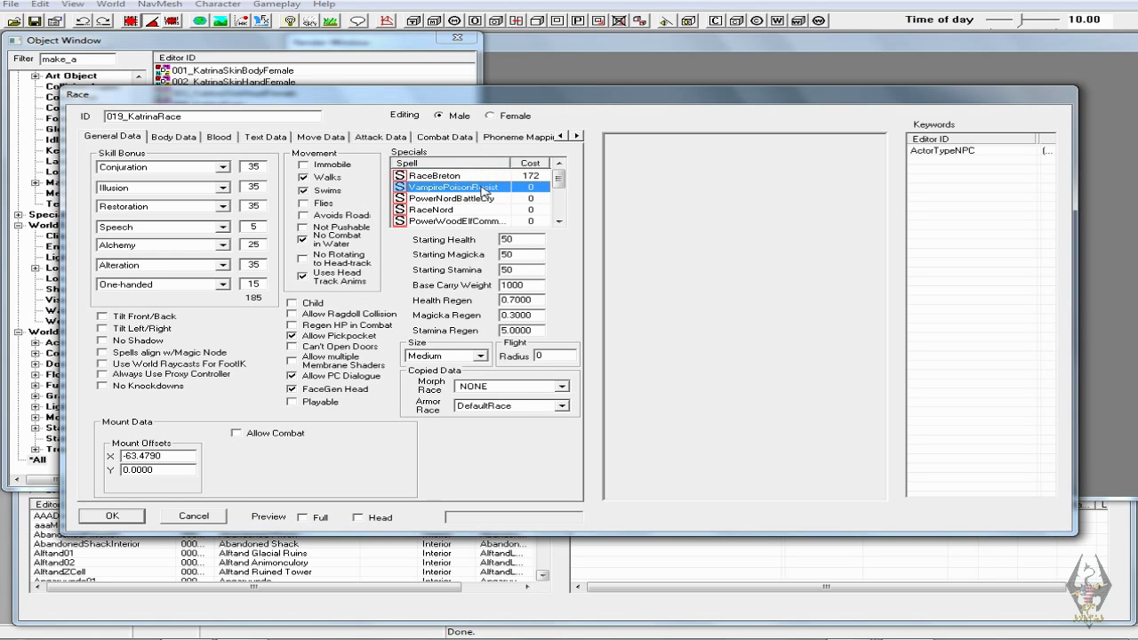
{"action": "key", "text": "shift+Up"}
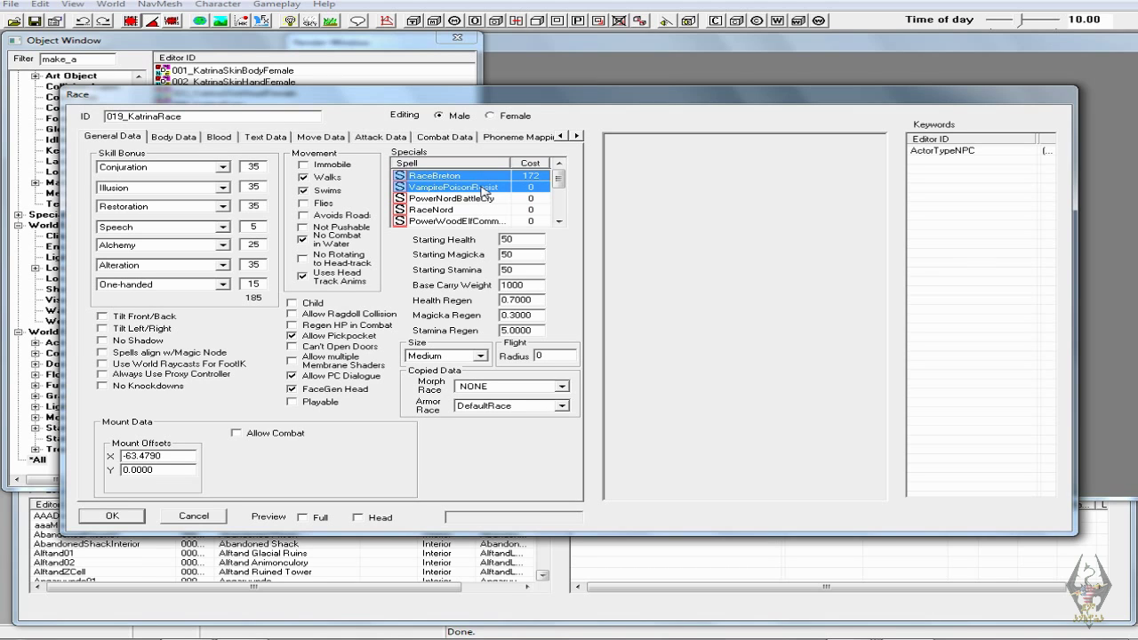
{"action": "key", "text": "Delete"}
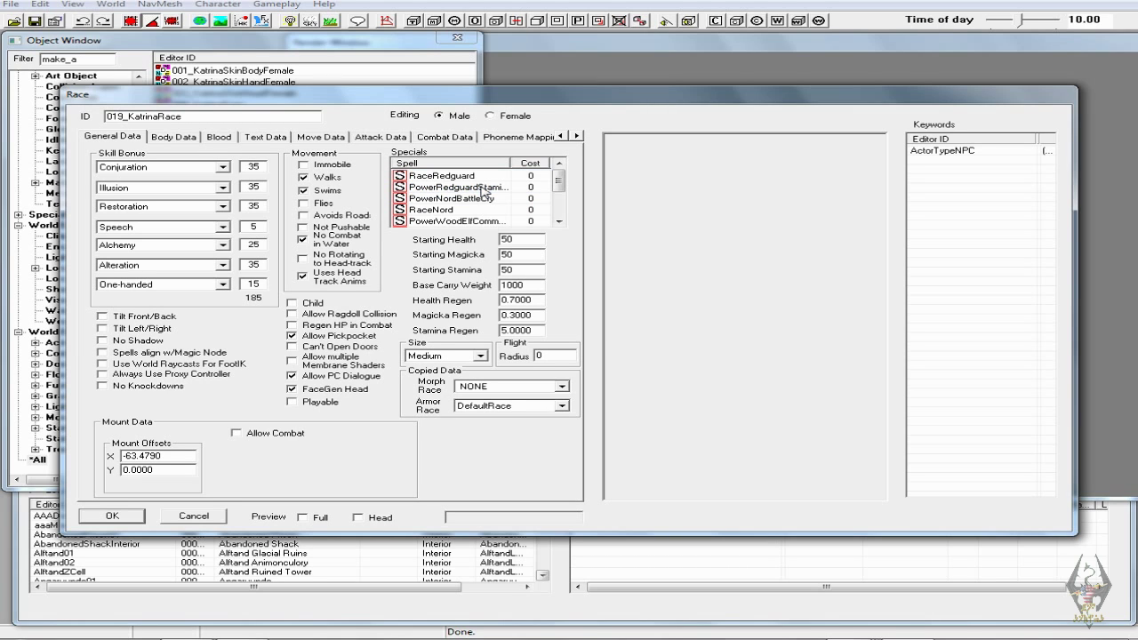
- Delete RaceRedguard and the Redguard stamina power from the race's special spells
{"action": "left_click", "coordinate": [481, 188]}
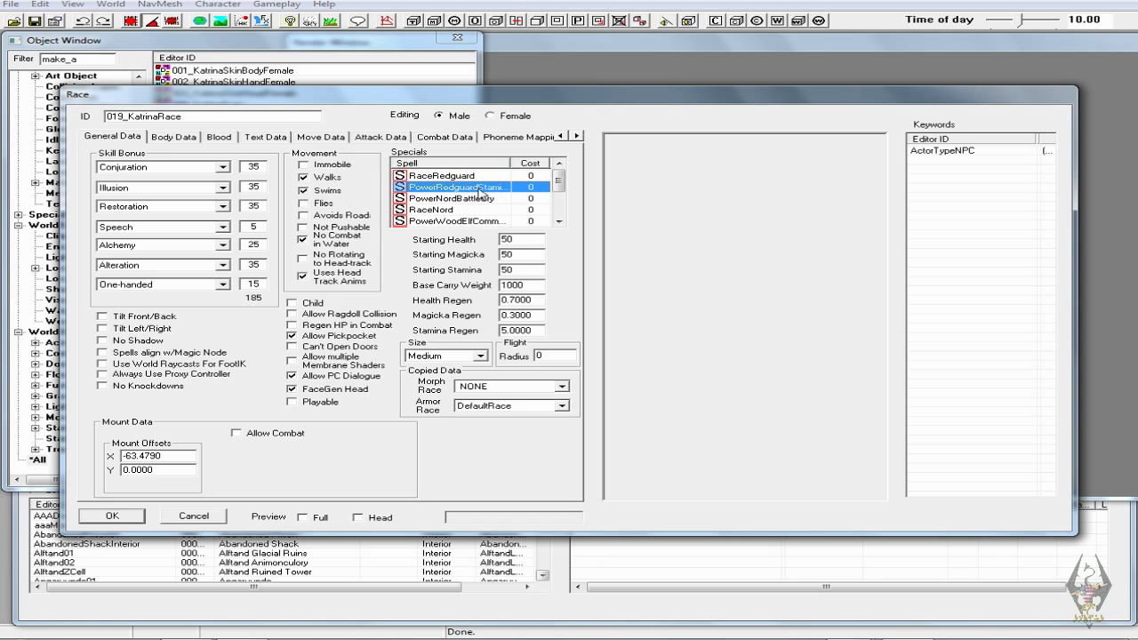
{"action": "key", "text": "shift+Up"}
{"action": "key", "text": "Delete"}
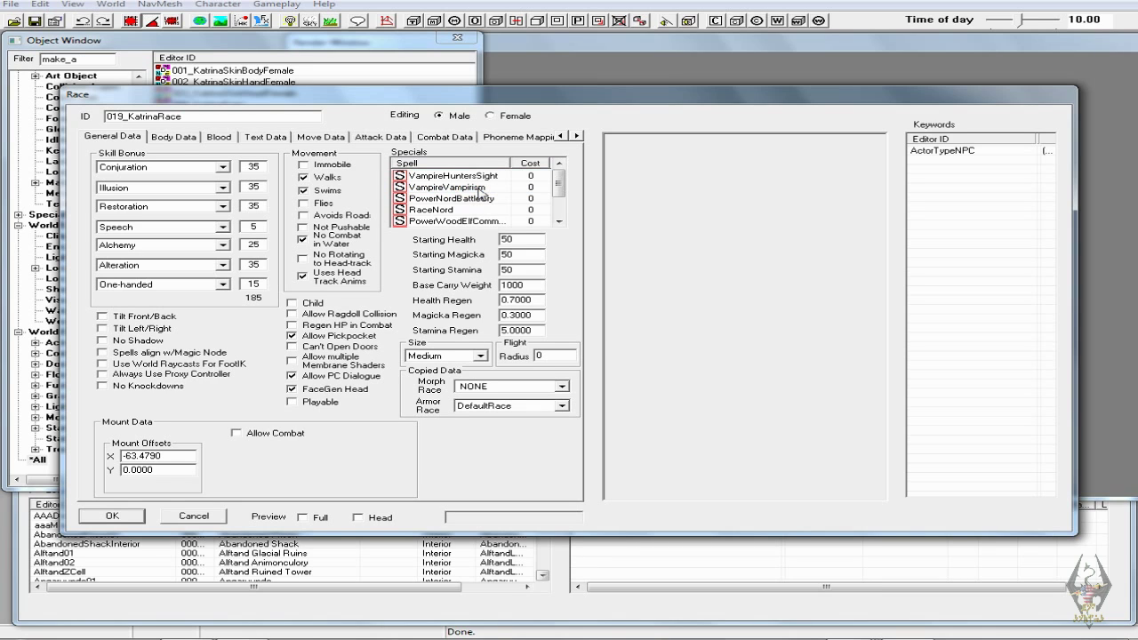
- Delete VampireHuntersSight, VampireVampirism, RaceDarkElf and RaceImperial from the race's special spells
{"action": "left_click", "coordinate": [472, 189]}
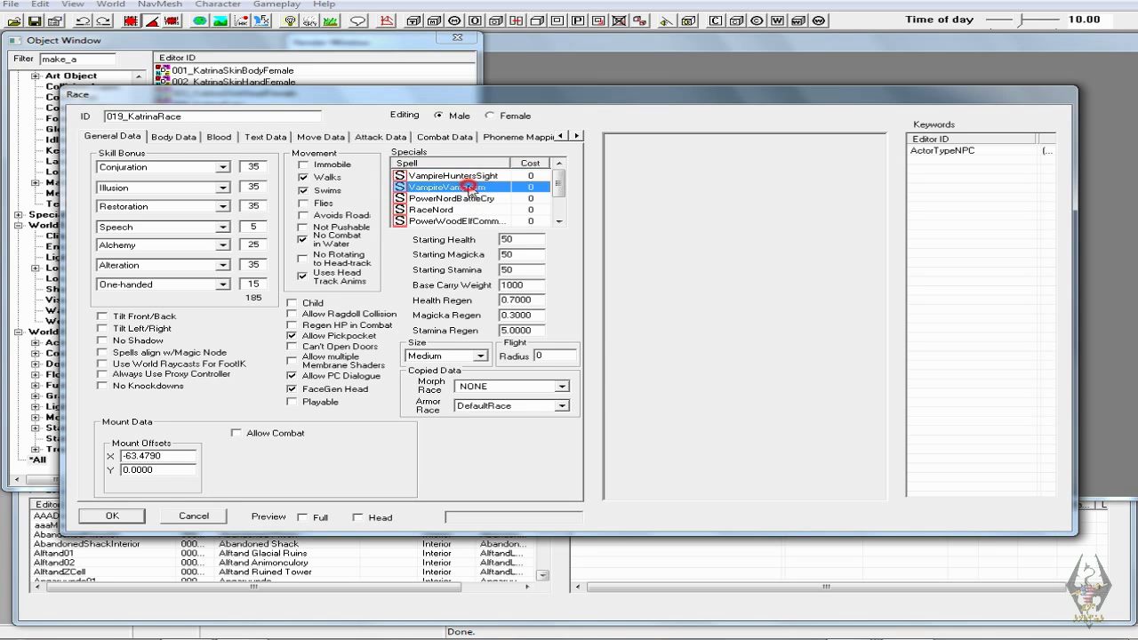
{"action": "key", "text": "shift+Up"}
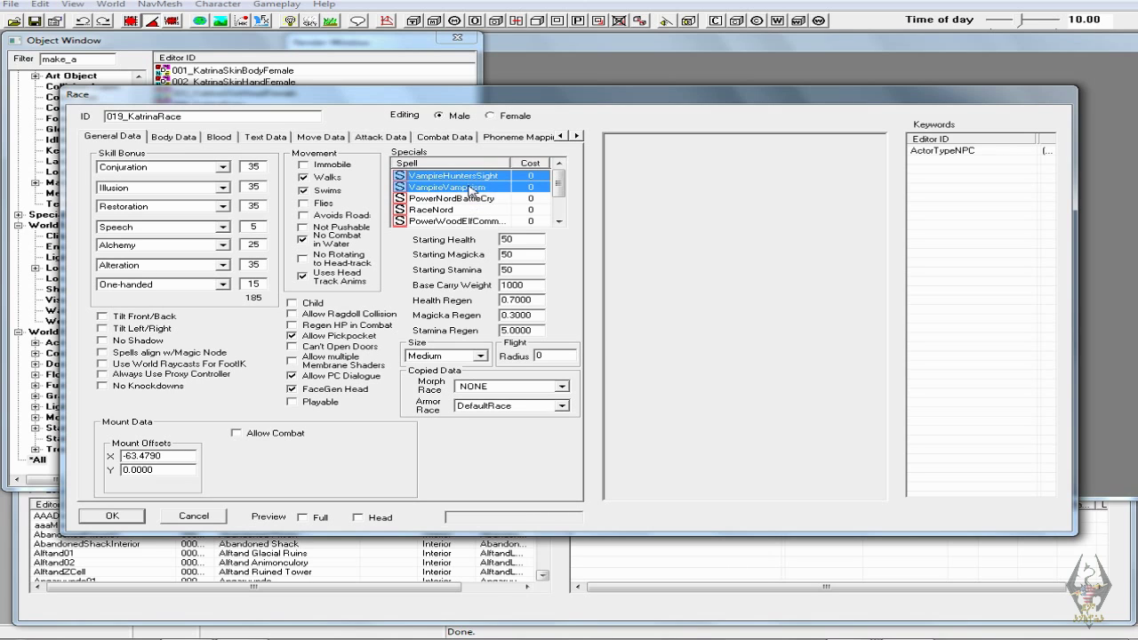
{"action": "key", "text": "Delete"}
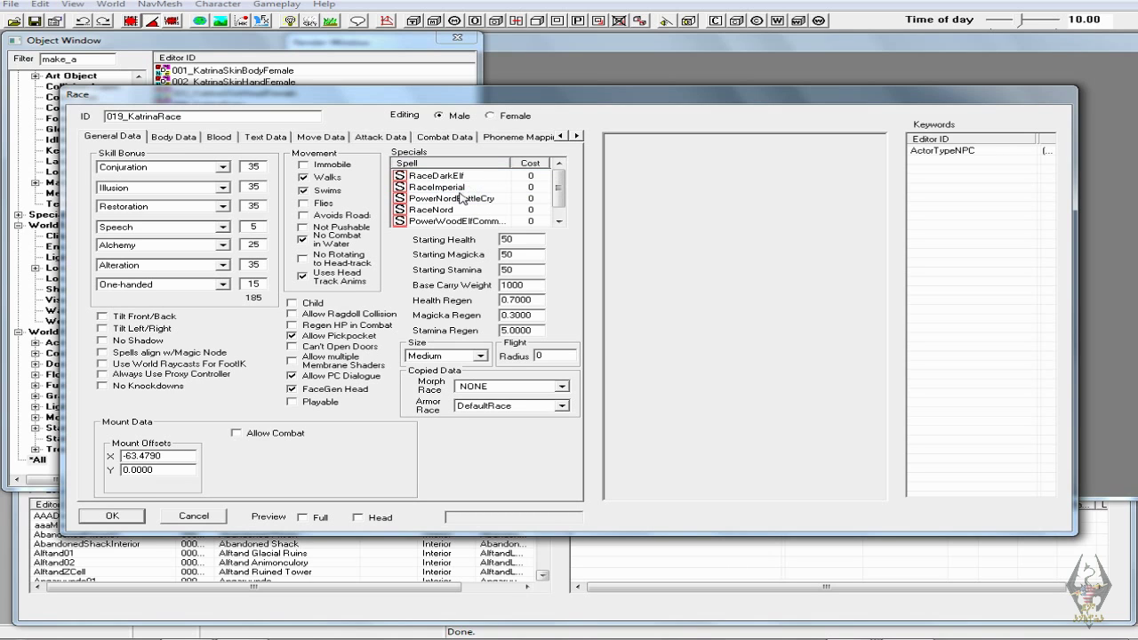
{"action": "left_click", "coordinate": [462, 189]}
{"action": "key", "text": "shift+Up"}
{"action": "key", "text": "Delete"}
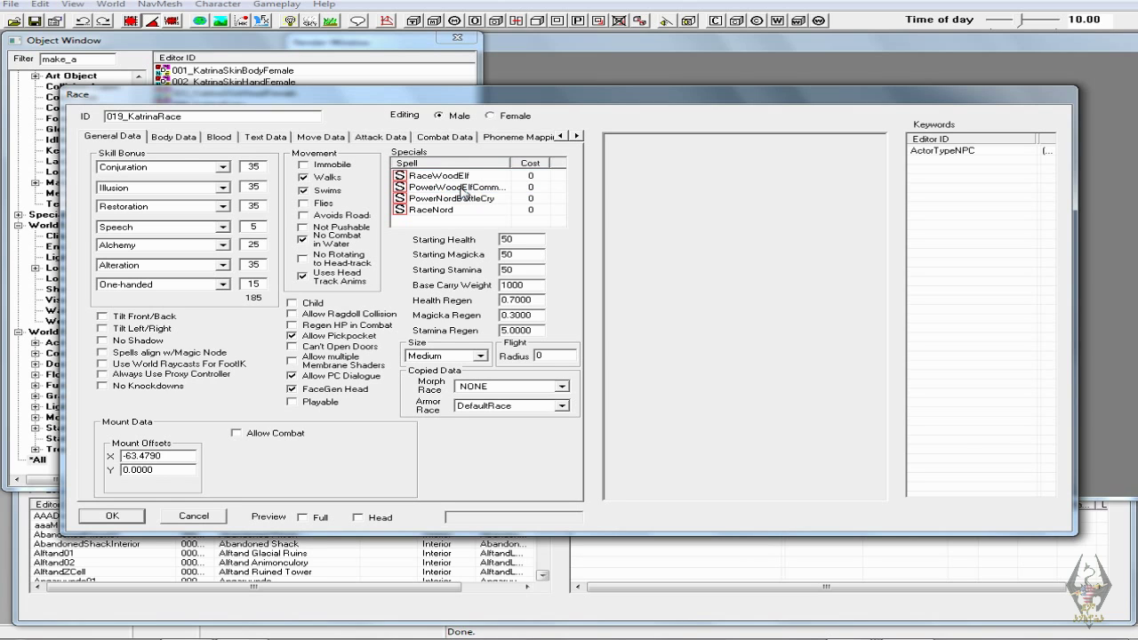
- Delete RaceWoodElf and the Wood Elf command power from the race's special spells
{"action": "left_click", "coordinate": [463, 187]}
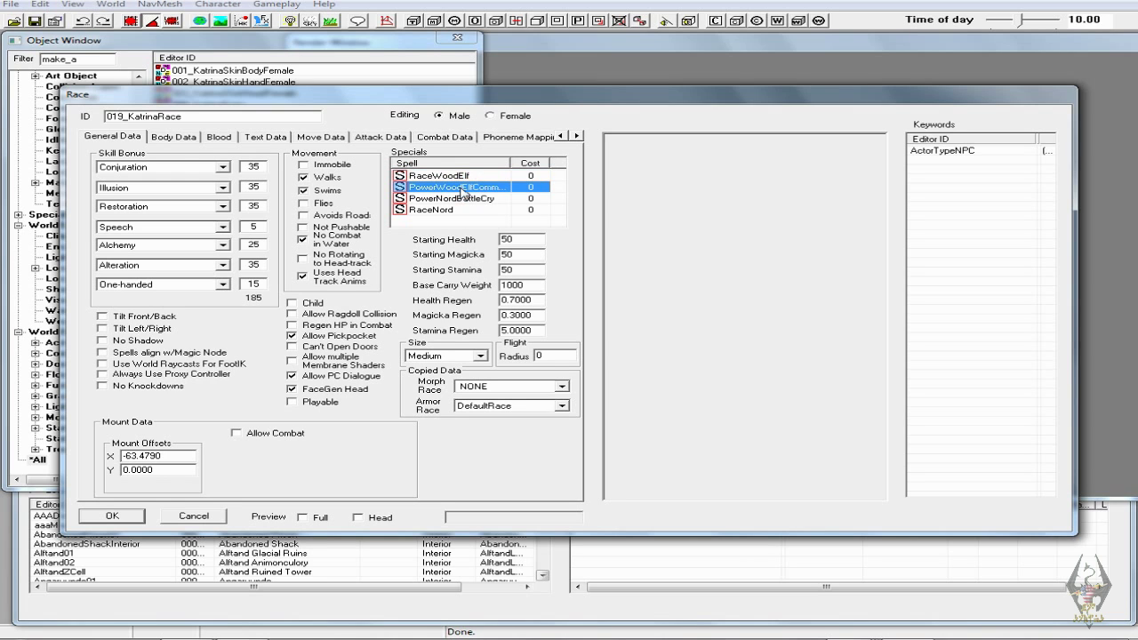
{"action": "key", "text": "shift+Up"}
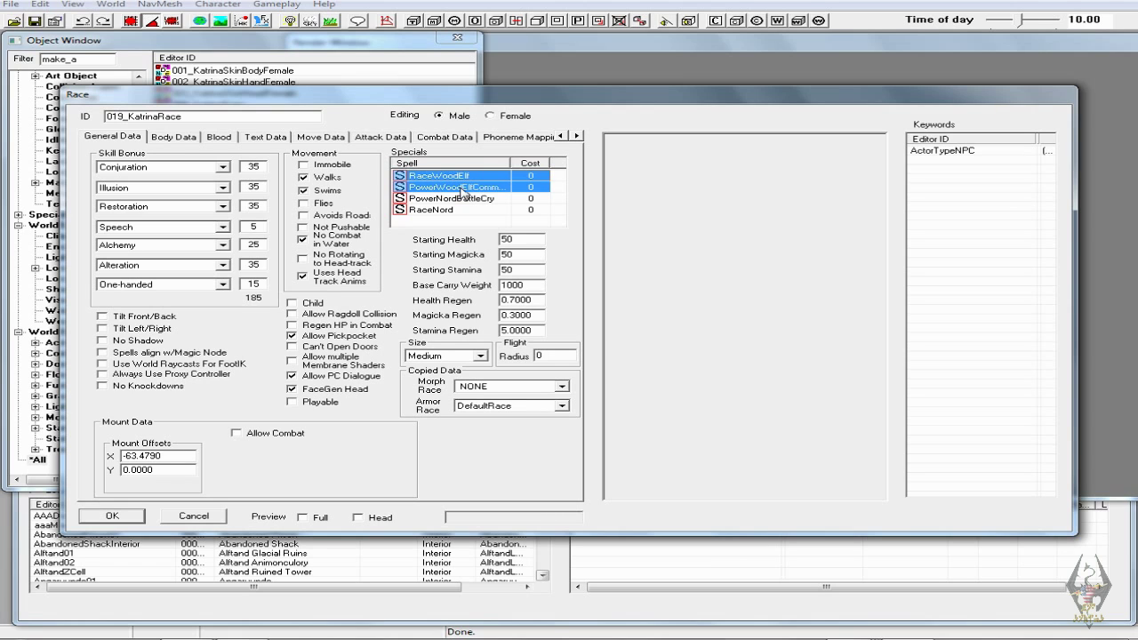
{"action": "key", "text": "Delete"}
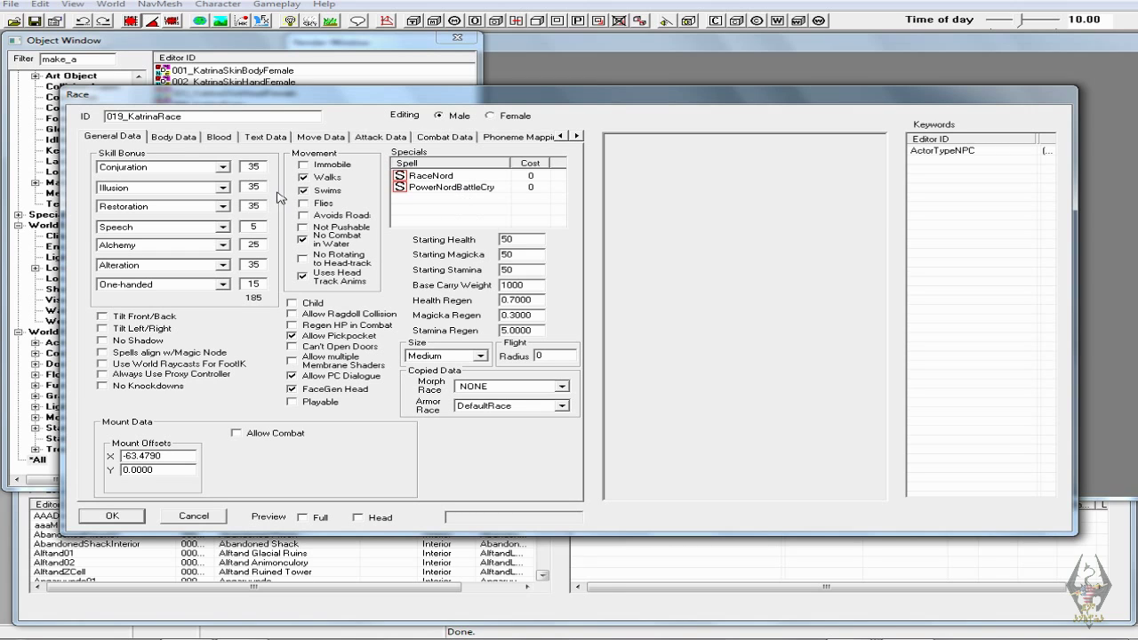
- Set the race's One-handed skill bonus to 85
{"action": "left_click", "coordinate": [222, 167]}
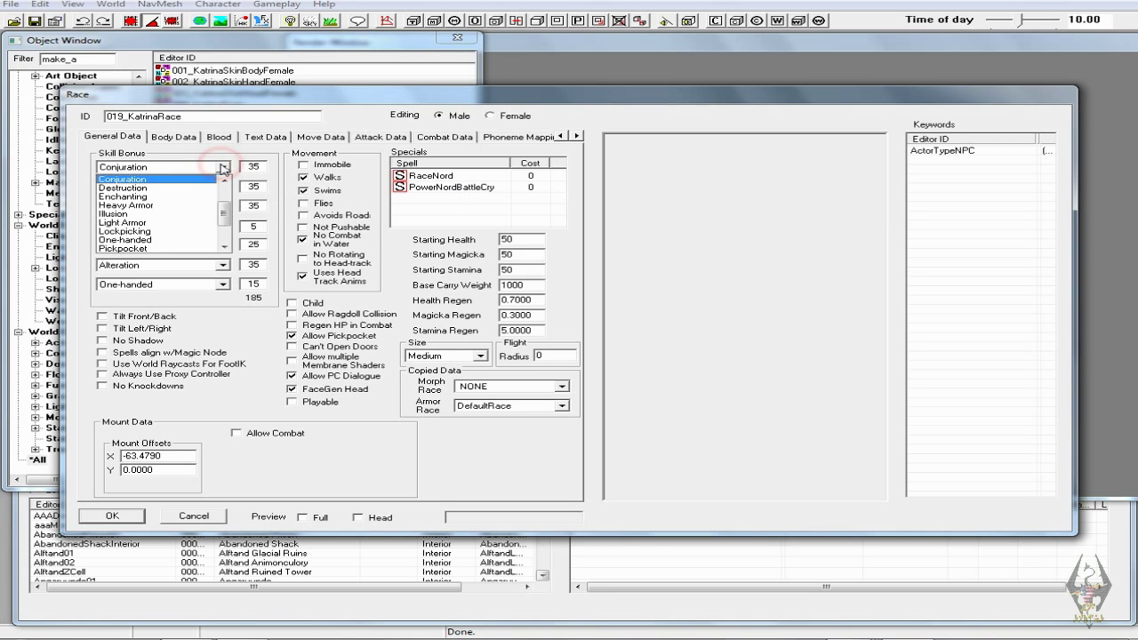
{"action": "left_click", "coordinate": [223, 168]}
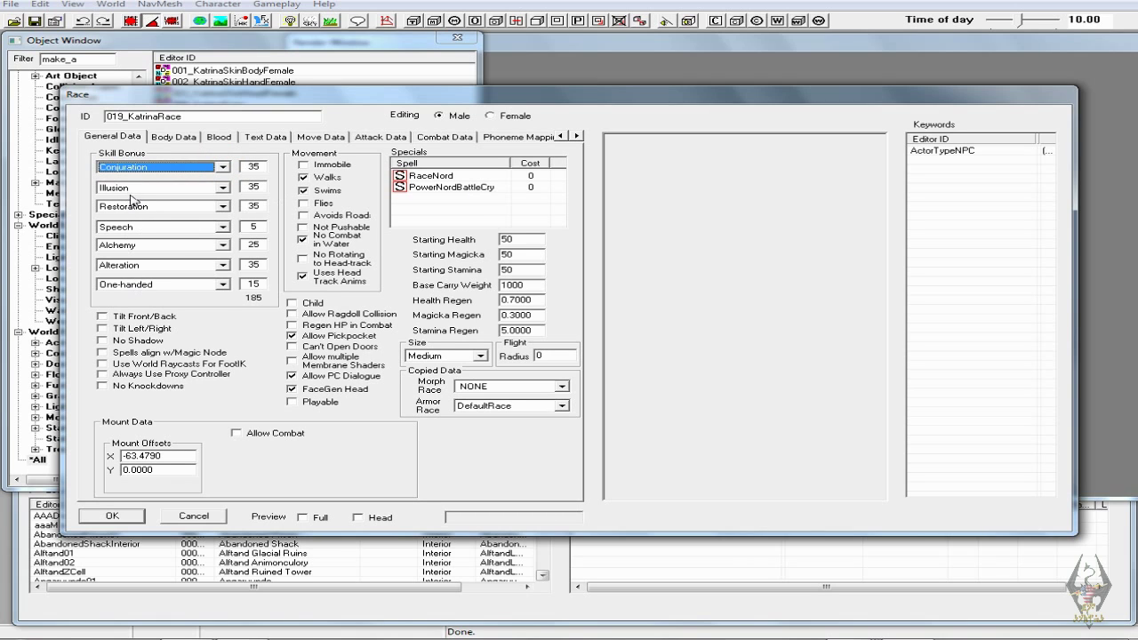
{"action": "left_click", "coordinate": [222, 285]}
{"action": "left_click", "coordinate": [223, 287]}
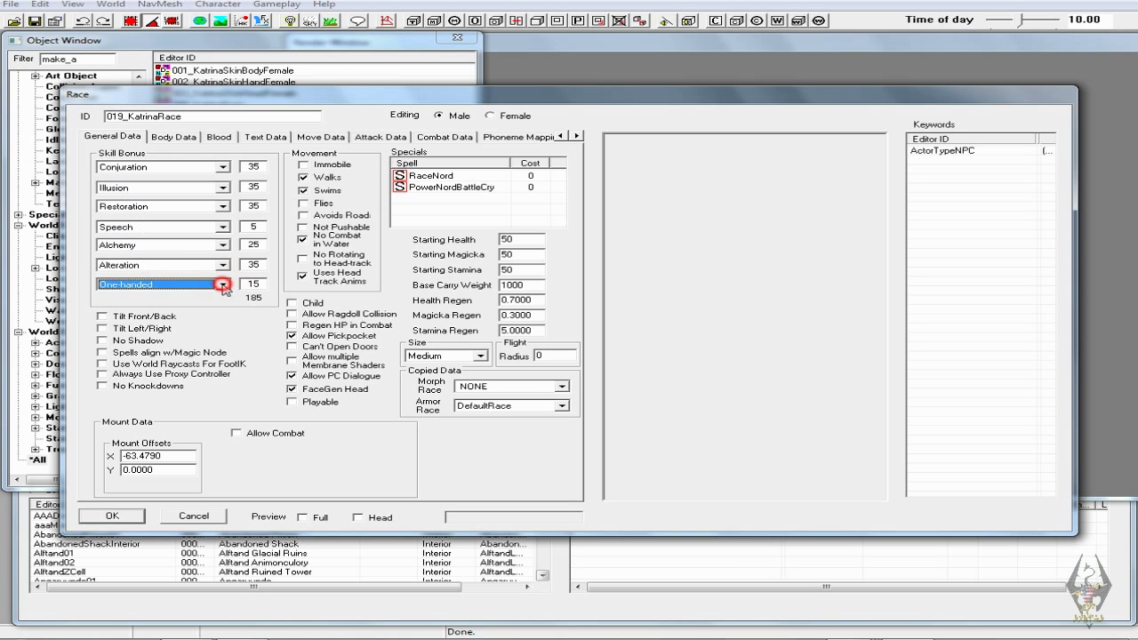
{"action": "double_click", "coordinate": [242, 285]}
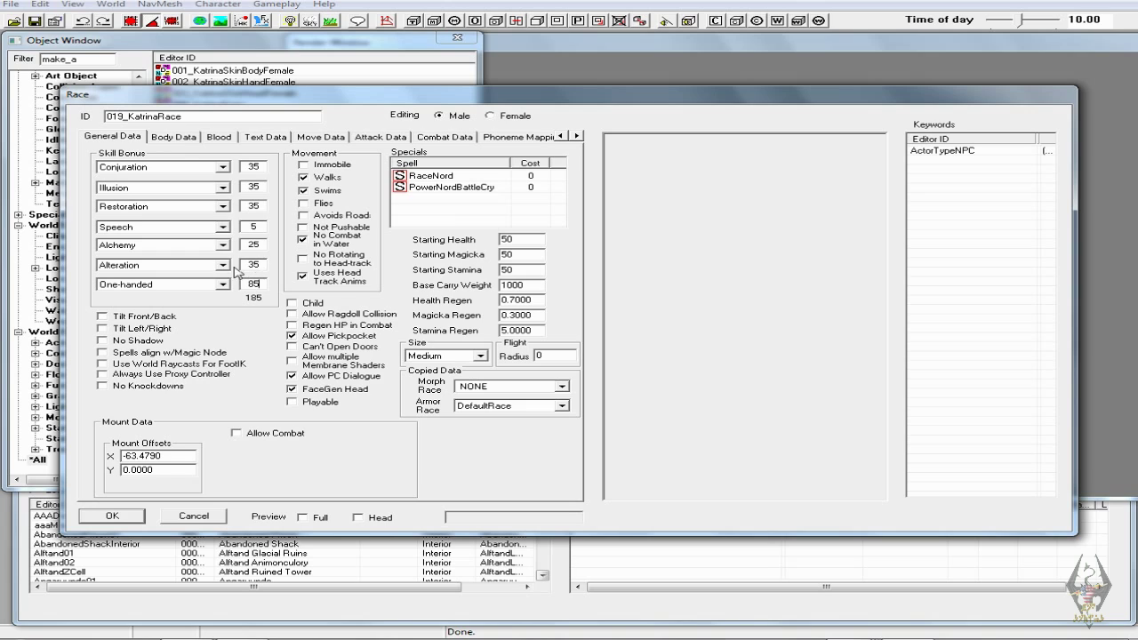
- Replace the Conjuration skill bonus with Light Armor and set it to 85
{"action": "left_click", "coordinate": [222, 167]}
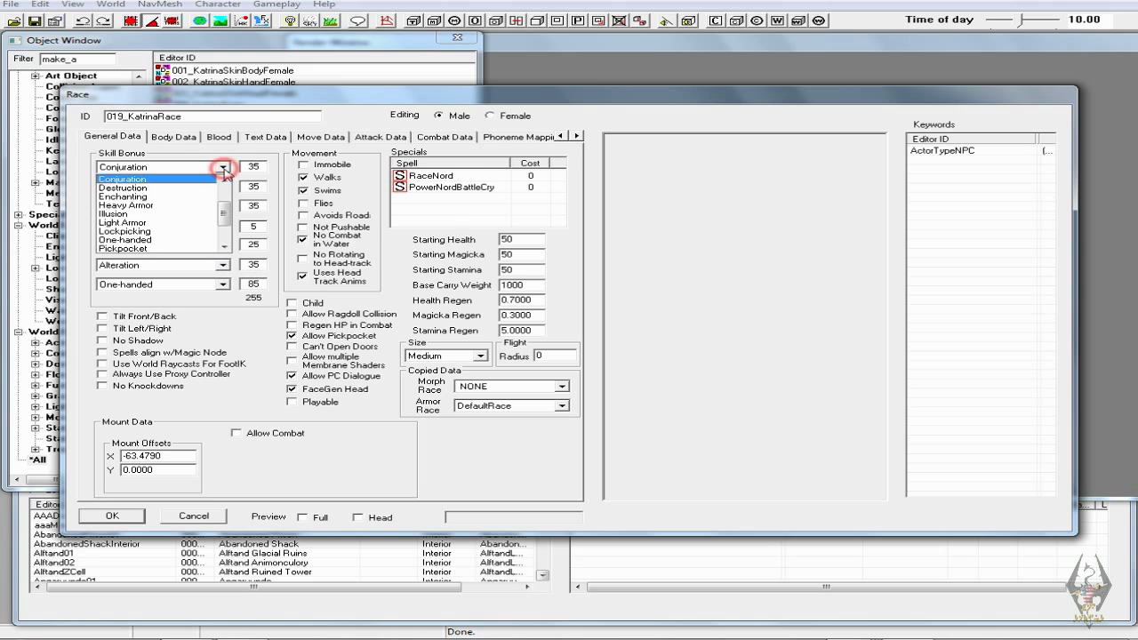
{"action": "left_click", "coordinate": [183, 225]}
{"action": "double_click", "coordinate": [262, 166]}
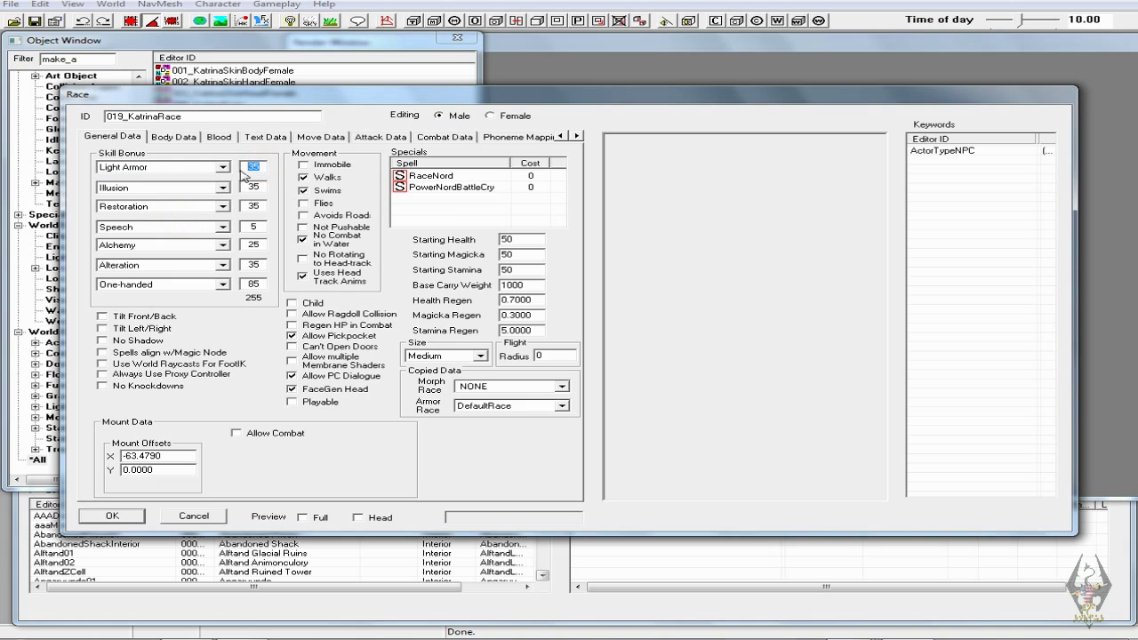
{"action": "type", "text": "8"}
- Replace the Illusion skill bonus with Sneak and set it to 85
{"action": "left_click", "coordinate": [226, 190]}
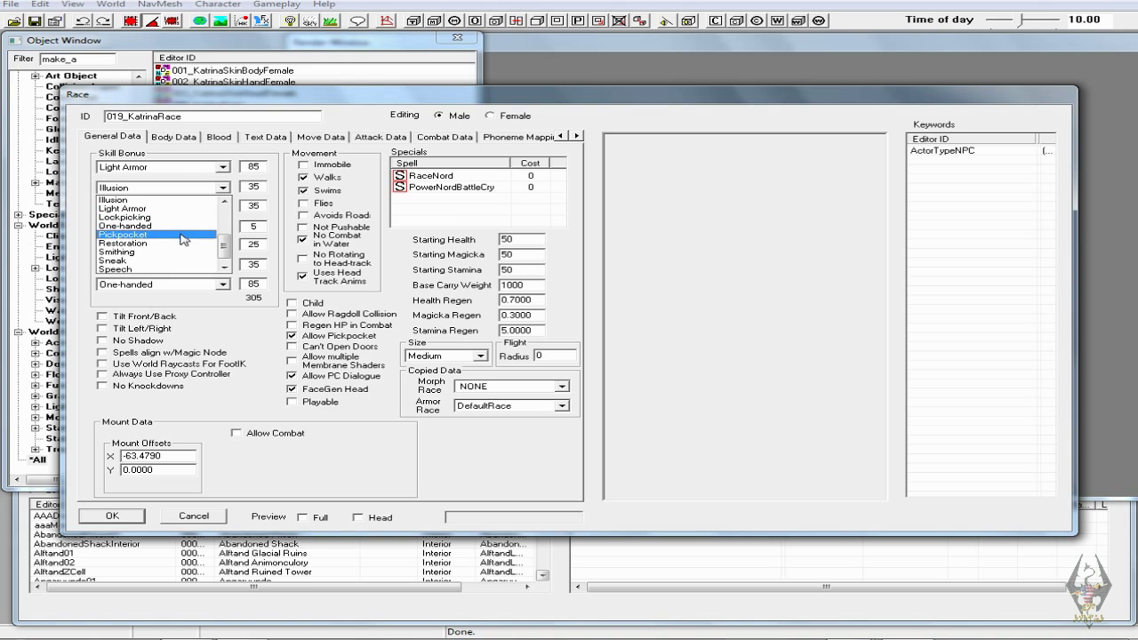
{"action": "left_click", "coordinate": [157, 260]}
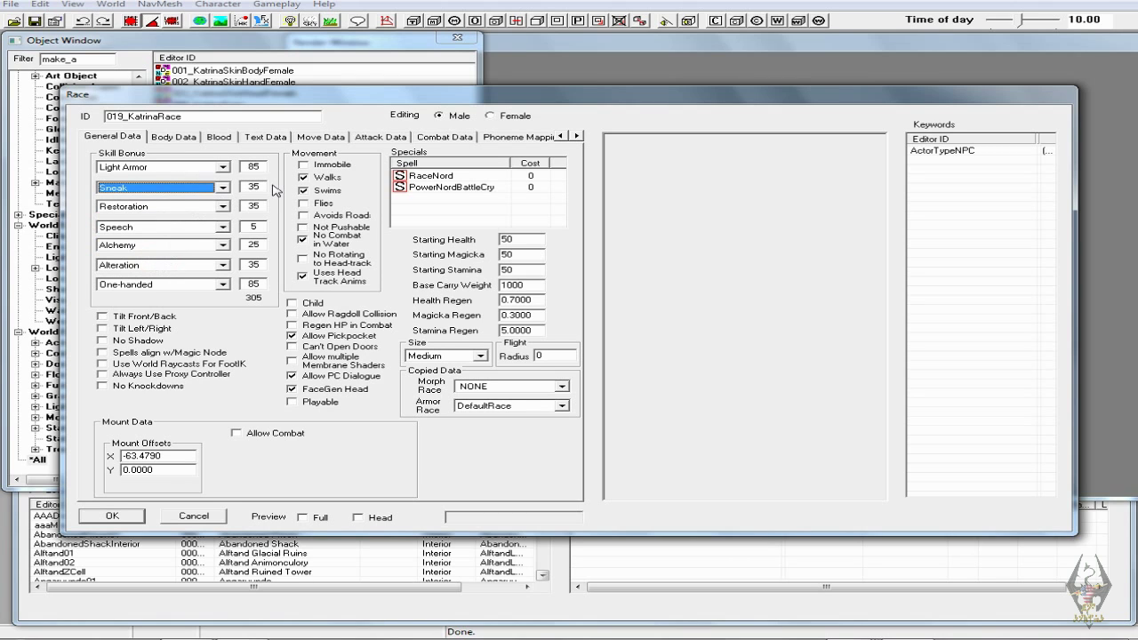
{"action": "left_click_drag", "start_coordinate": [265, 184], "coordinate": [245, 187]}
{"action": "type", "text": "85"}
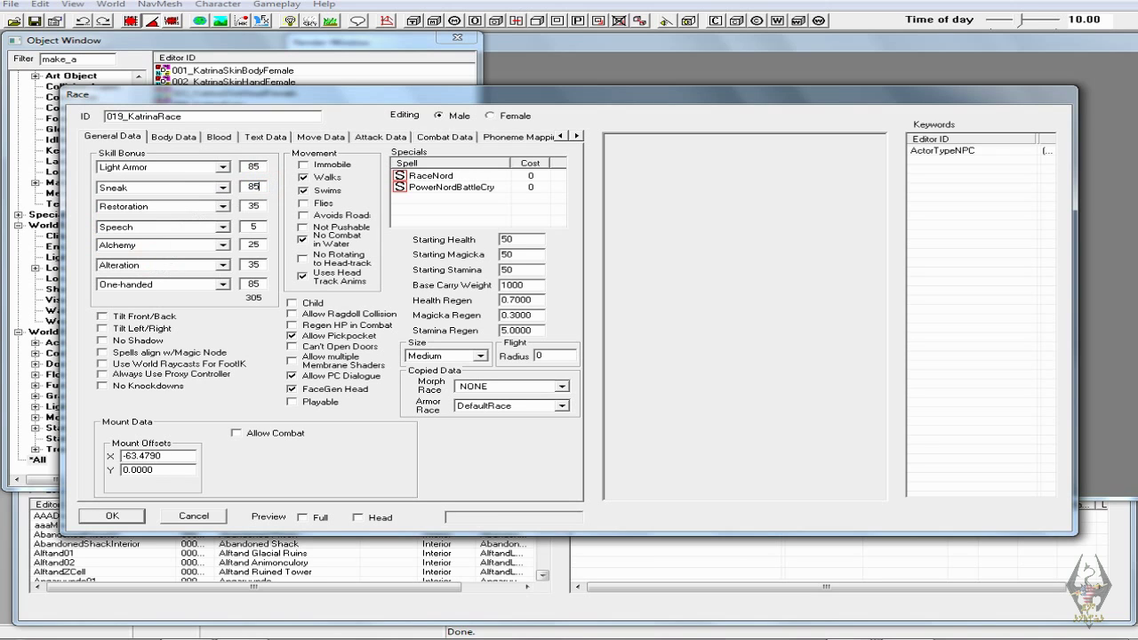
- Replace the Restoration skill bonus with Archery and set it to 85
{"action": "left_click", "coordinate": [223, 207]}
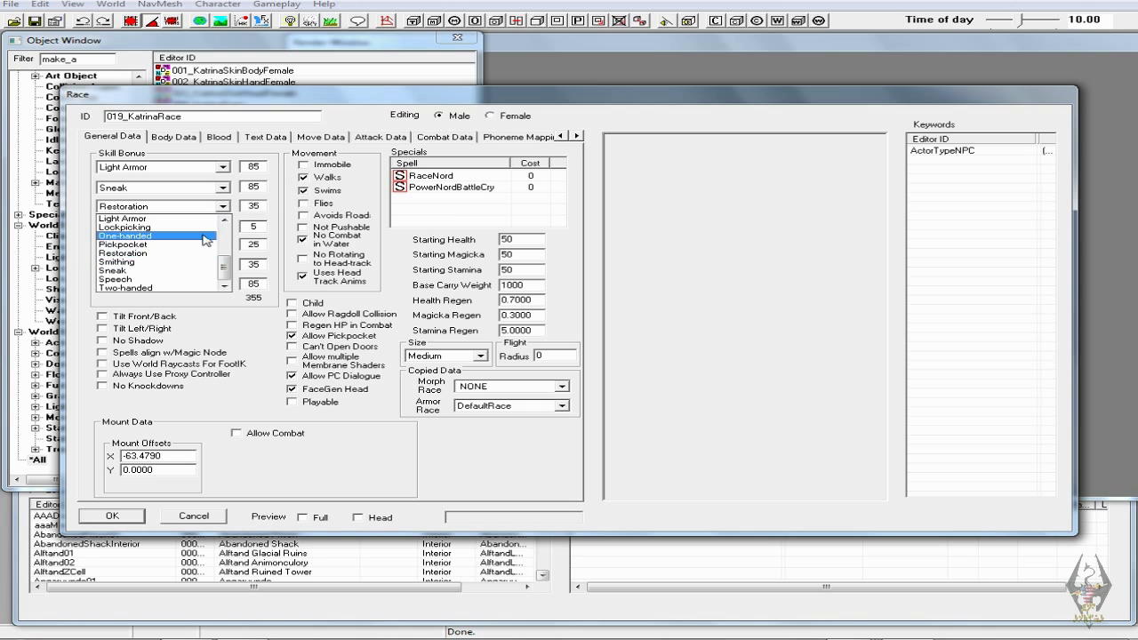
{"action": "scroll", "coordinate": [206, 239], "scroll_direction": "up", "scroll_amount": 3}
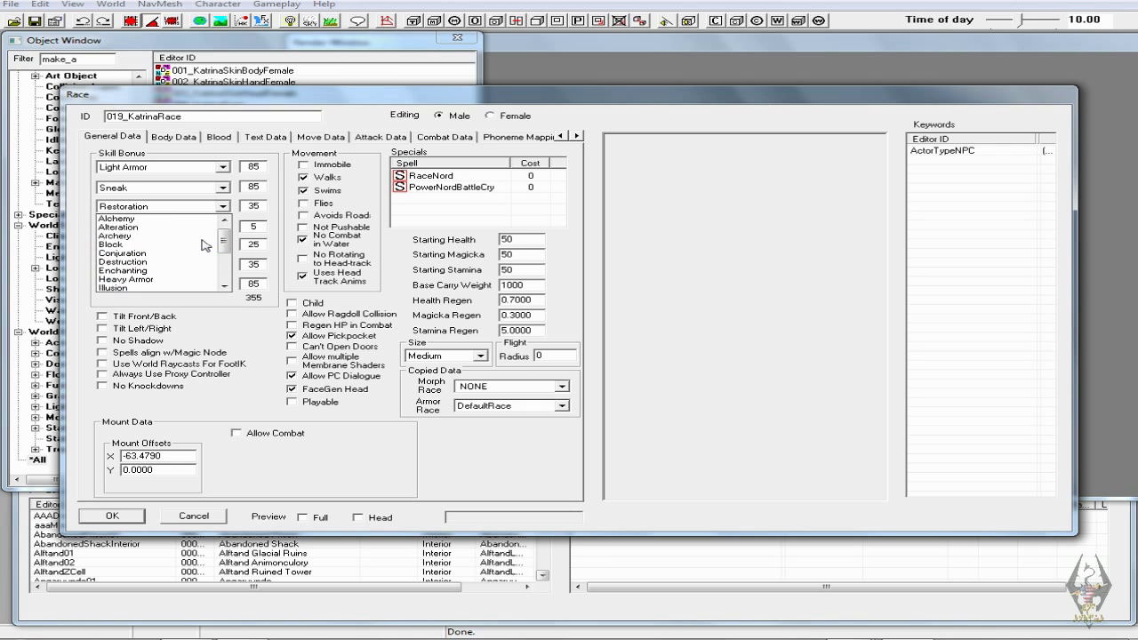
{"action": "scroll", "coordinate": [205, 244], "scroll_direction": "up", "scroll_amount": 2}
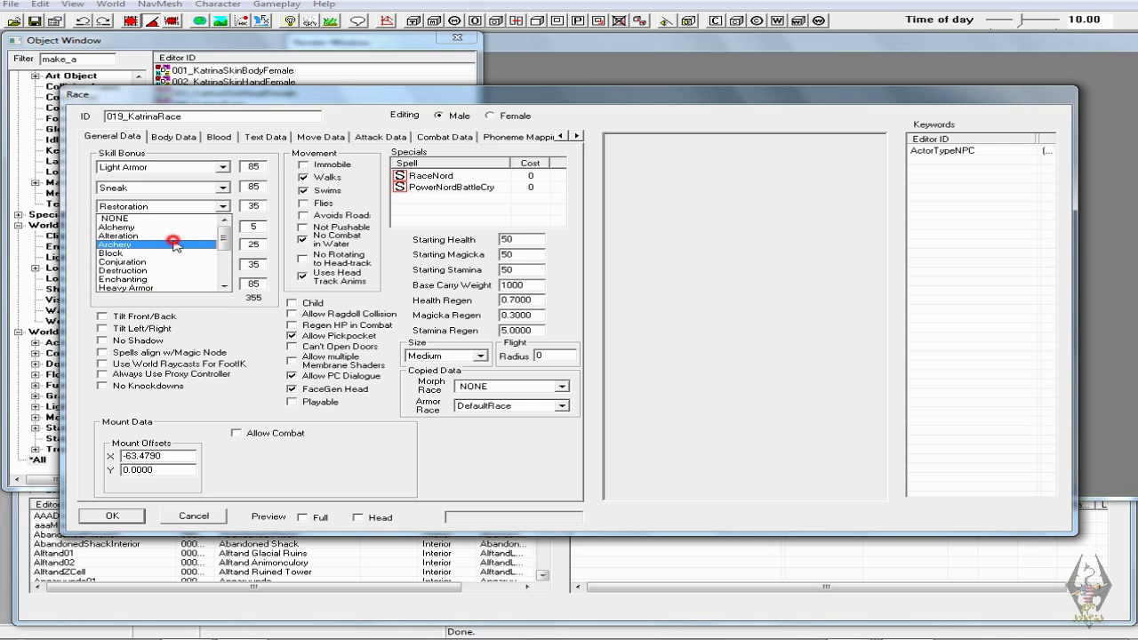
{"action": "left_click", "coordinate": [170, 244]}
{"action": "double_click", "coordinate": [254, 205]}
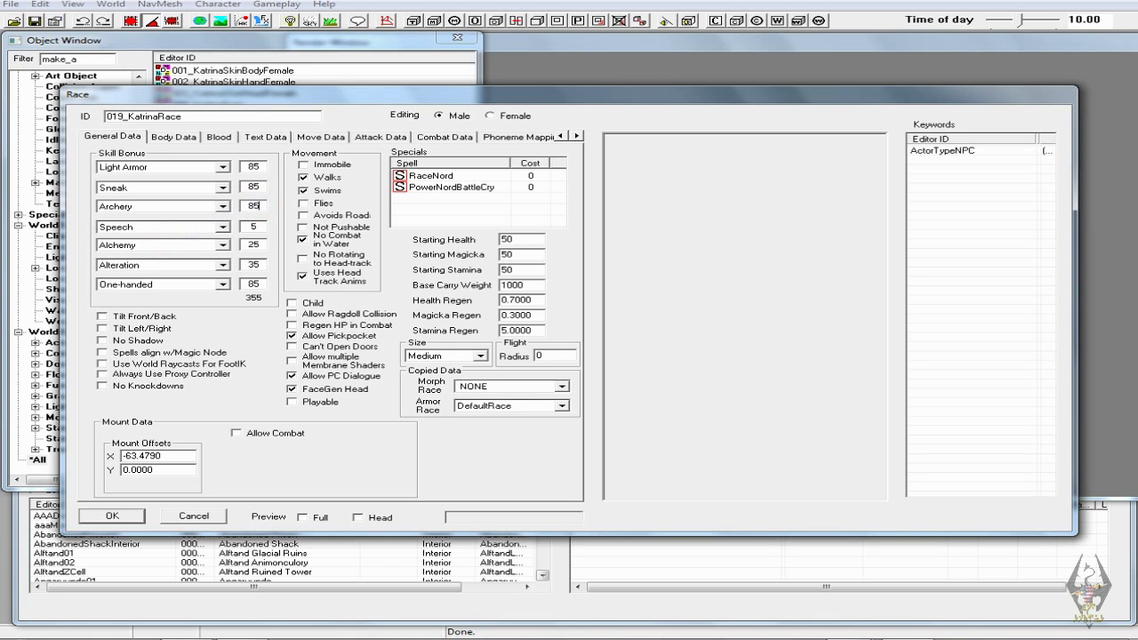
- Replace the Speech skill bonus with Two-handed and set it to 50
{"action": "left_click", "coordinate": [222, 227]}
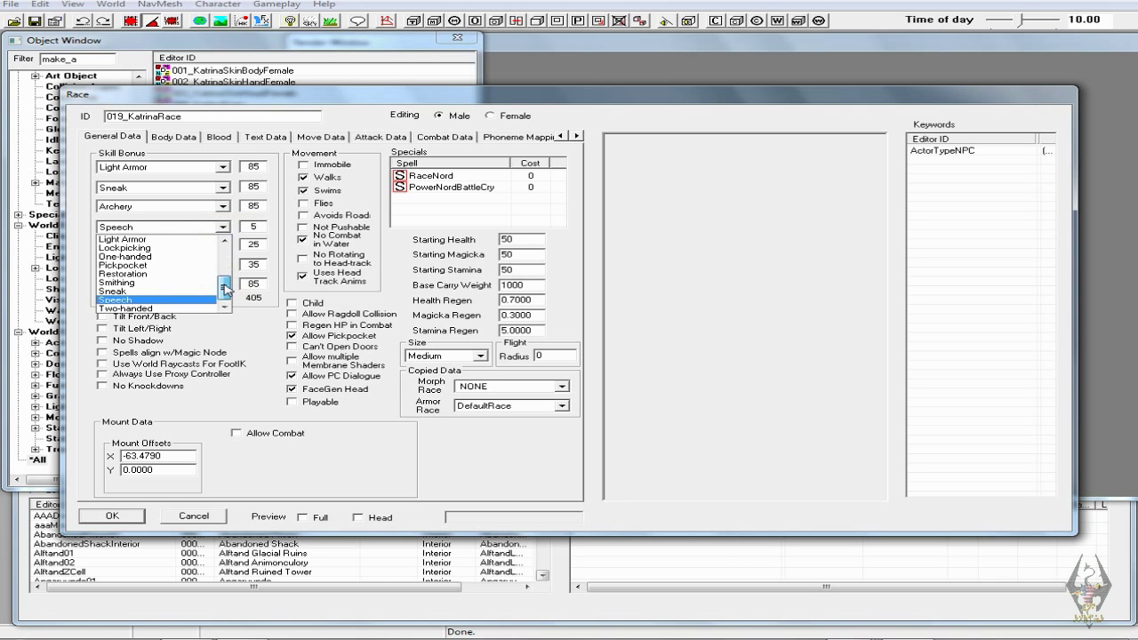
{"action": "mouse_move", "coordinate": [226, 289]}
{"action": "left_mouse_down"}
{"action": "mouse_move", "coordinate": [224, 255]}
{"action": "mouse_move", "coordinate": [236, 299]}
{"action": "left_mouse_up"}
{"action": "left_click", "coordinate": [192, 308]}
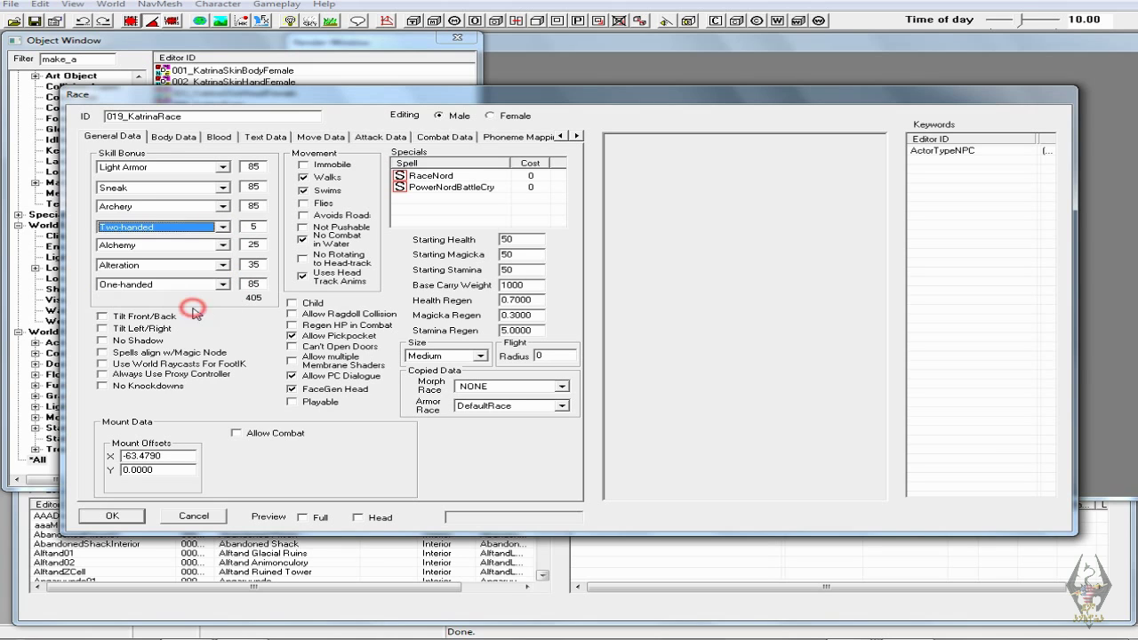
{"action": "left_click", "coordinate": [256, 226]}
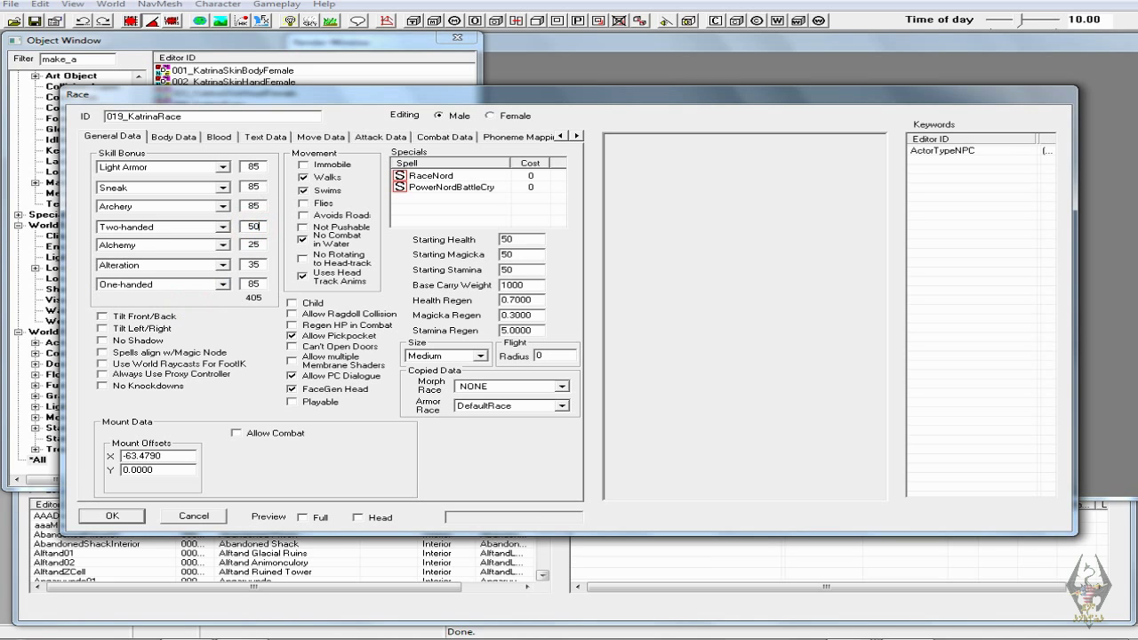
- Replace the Alchemy skill bonus with Heavy Armor and set it to 85
{"action": "left_click", "coordinate": [223, 245]}
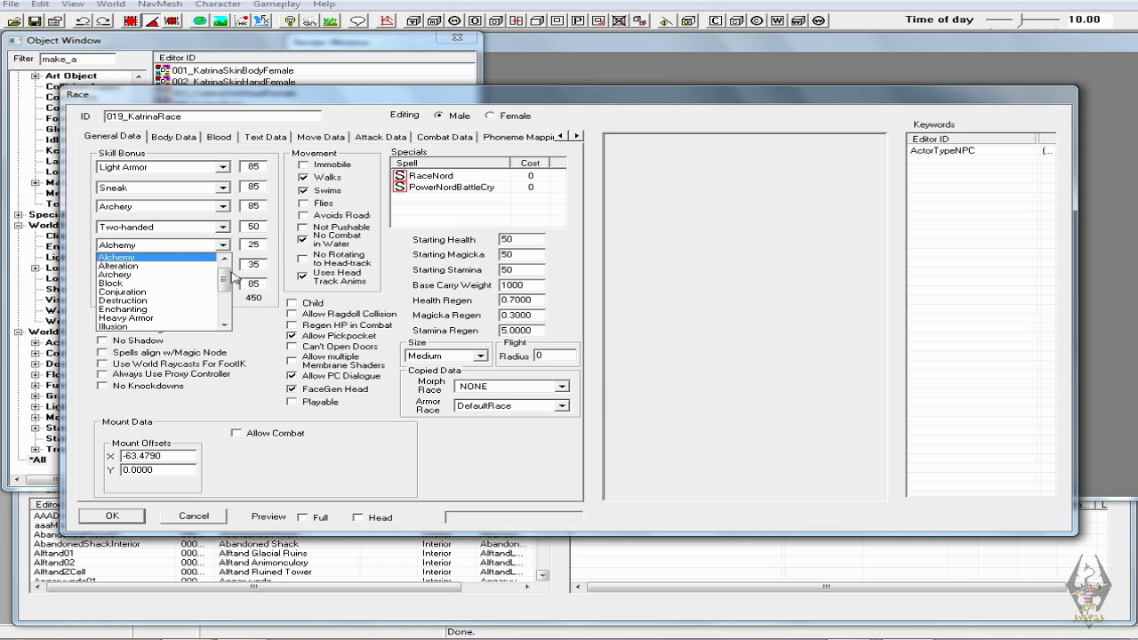
{"action": "mouse_move", "coordinate": [226, 281]}
{"action": "left_mouse_down"}
{"action": "mouse_move", "coordinate": [229, 313]}
{"action": "mouse_move", "coordinate": [224, 282]}
{"action": "left_mouse_up"}
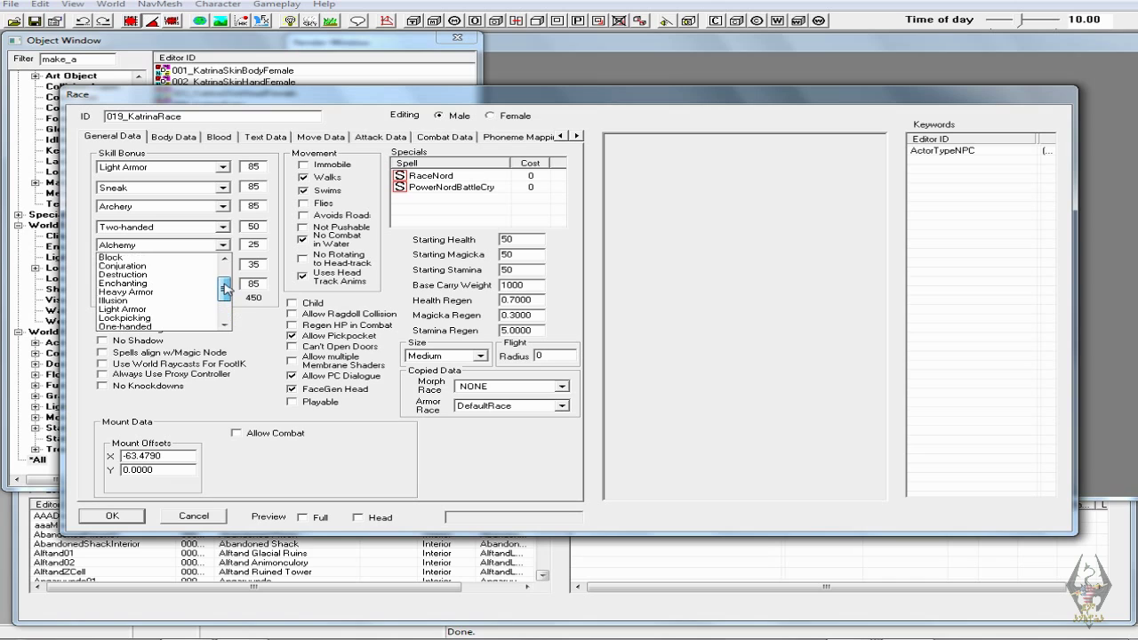
{"action": "left_click", "coordinate": [167, 291]}
{"action": "double_click", "coordinate": [254, 243]}
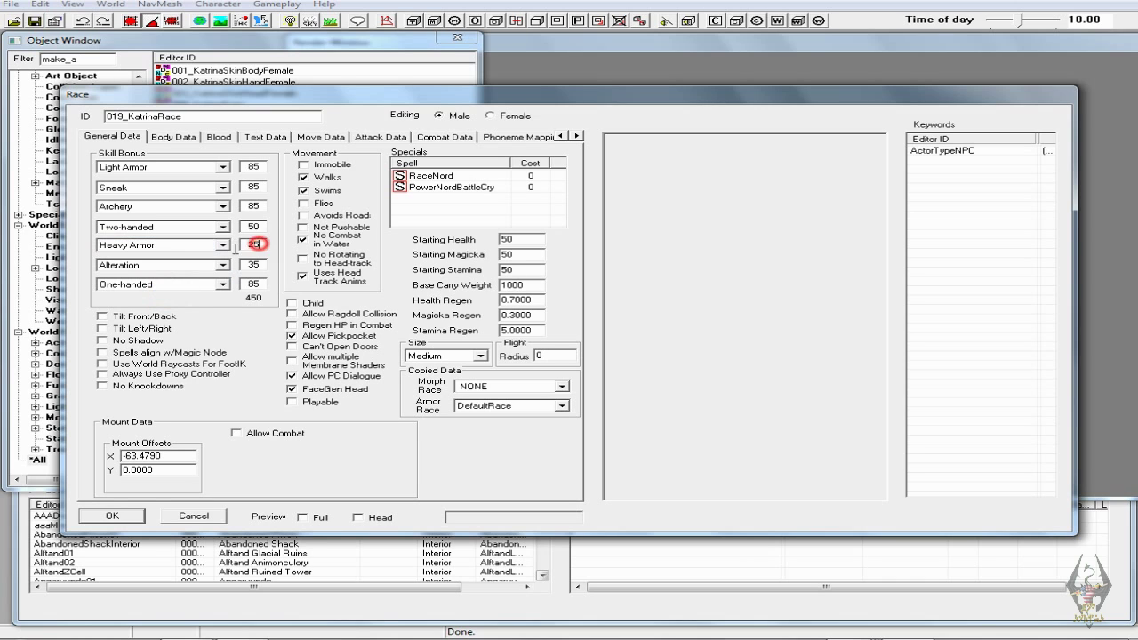
{"action": "type", "text": "85"}
- Replace the Alteration skill bonus with Block and set it to 85
{"action": "left_click", "coordinate": [222, 266]}
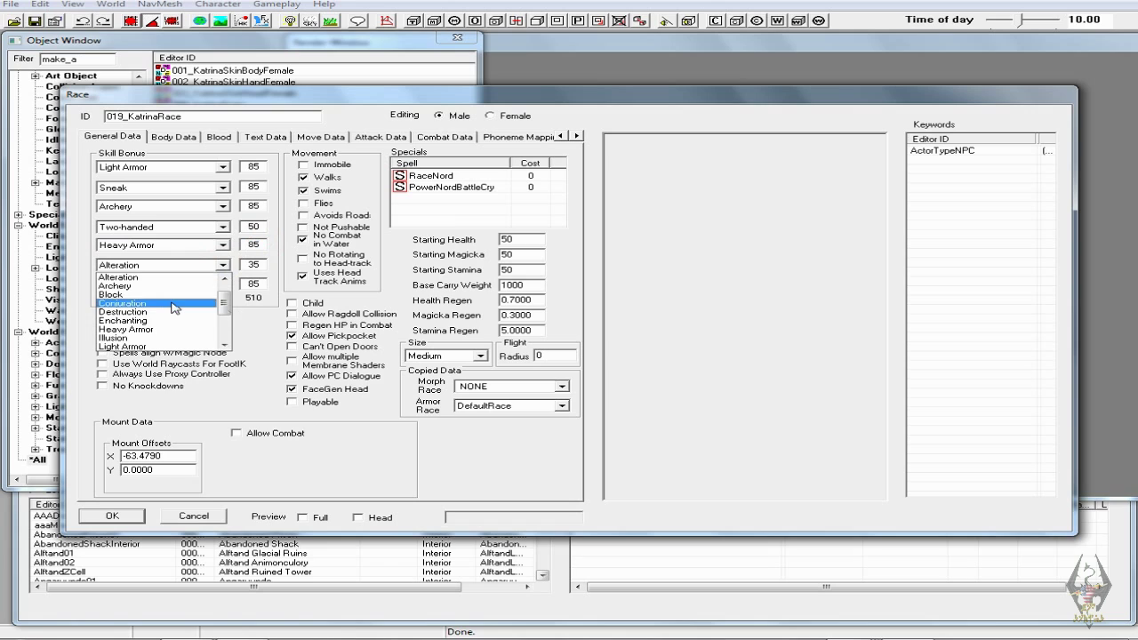
{"action": "left_click", "coordinate": [167, 299]}
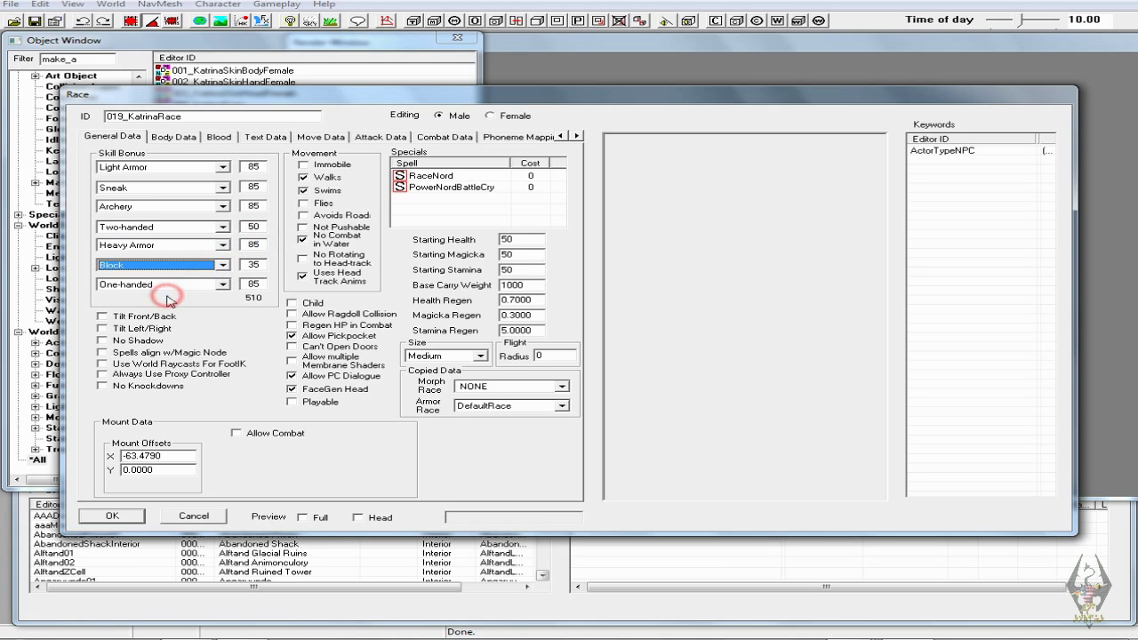
{"action": "double_click", "coordinate": [264, 266]}
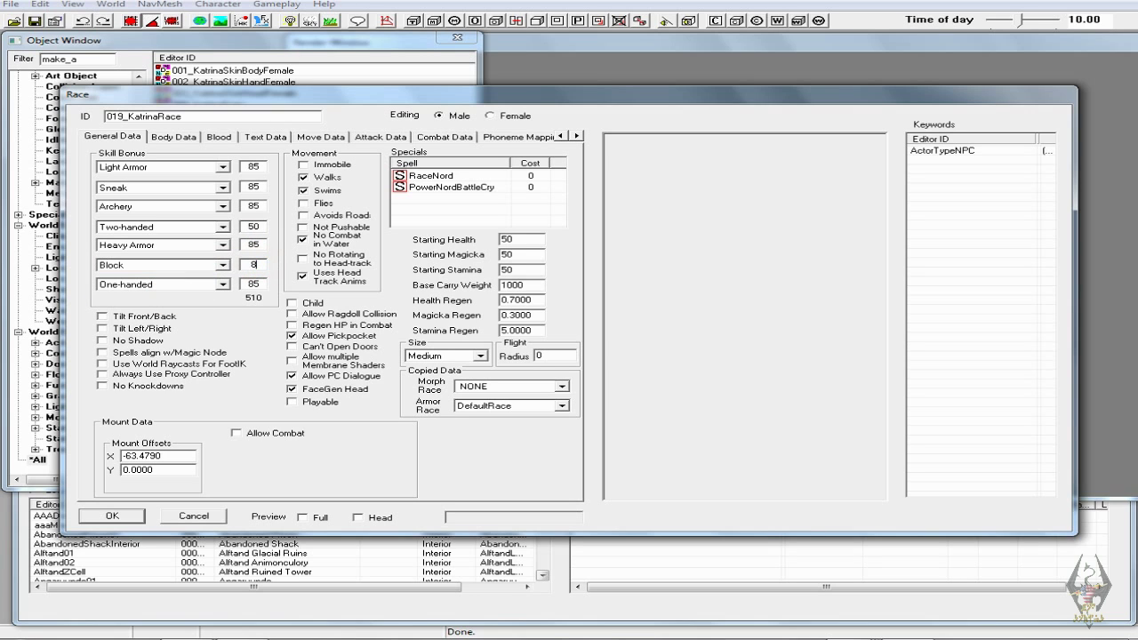
{"action": "left_click", "coordinate": [225, 312]}
- Switch the race to female editing and set the default voice type in its body data to FemaleSultry
{"action": "left_click", "coordinate": [183, 139]}
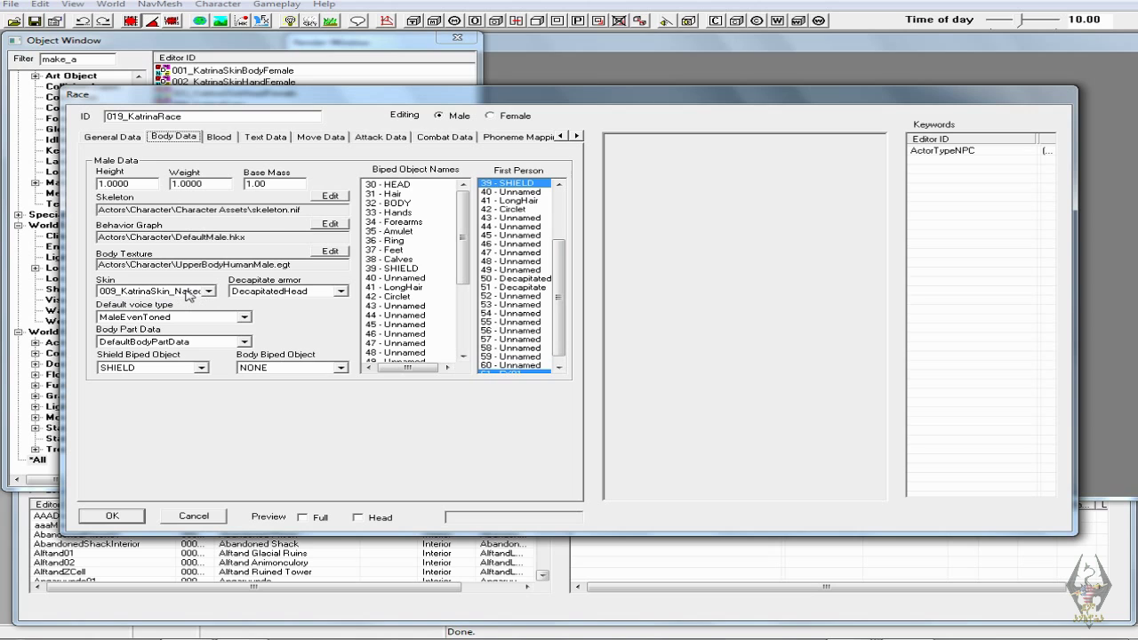
{"action": "left_click", "coordinate": [489, 116]}
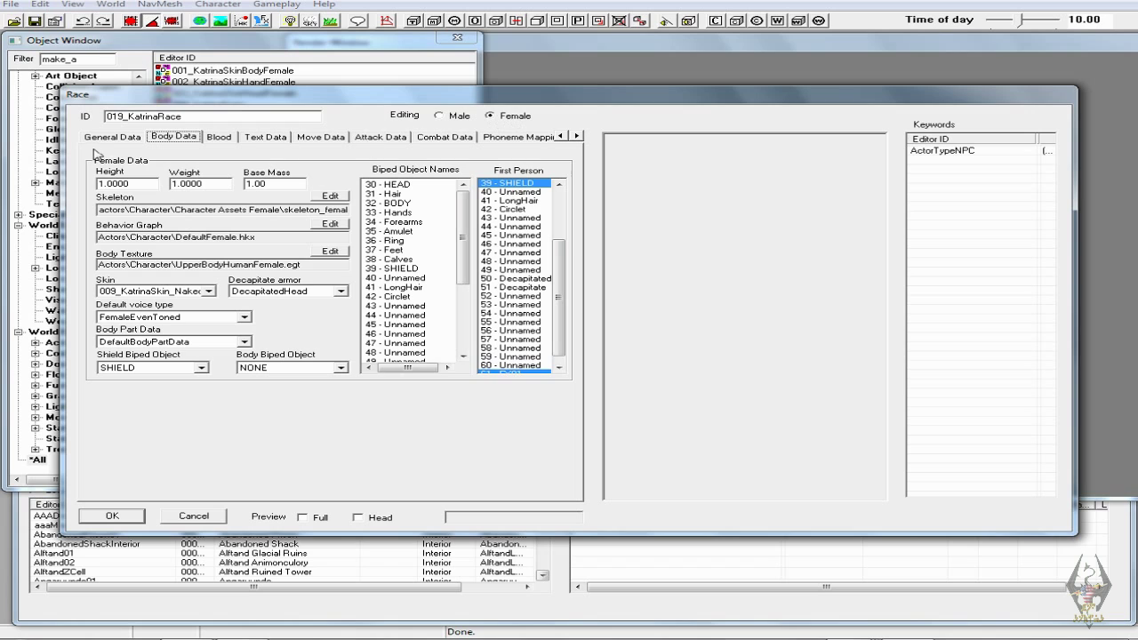
{"action": "left_click", "coordinate": [114, 139]}
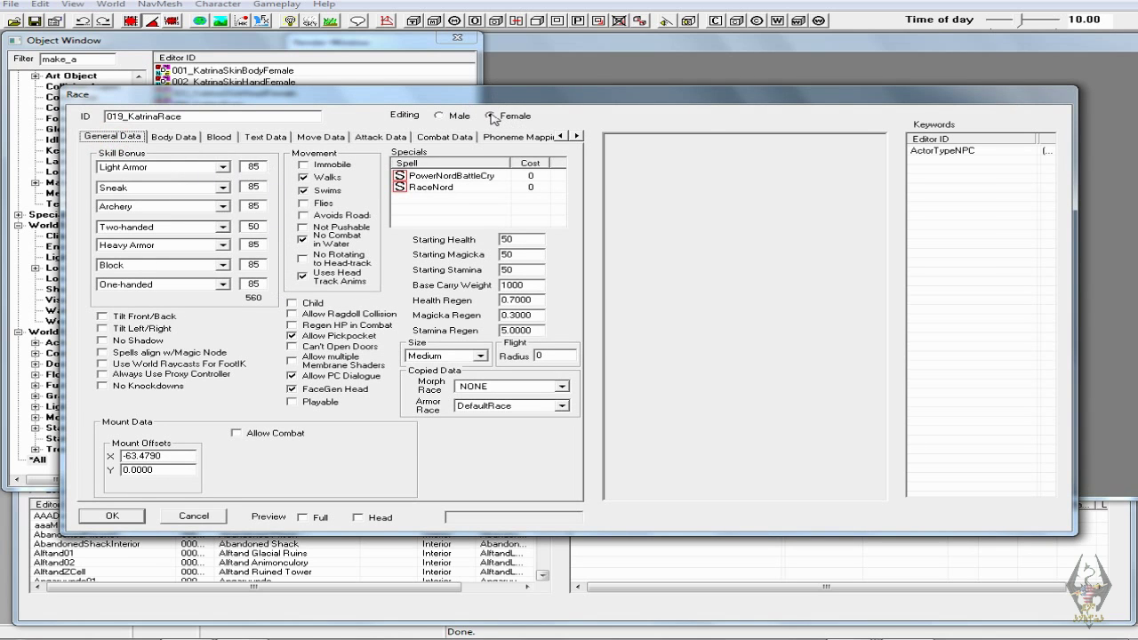
{"action": "left_click", "coordinate": [164, 139]}
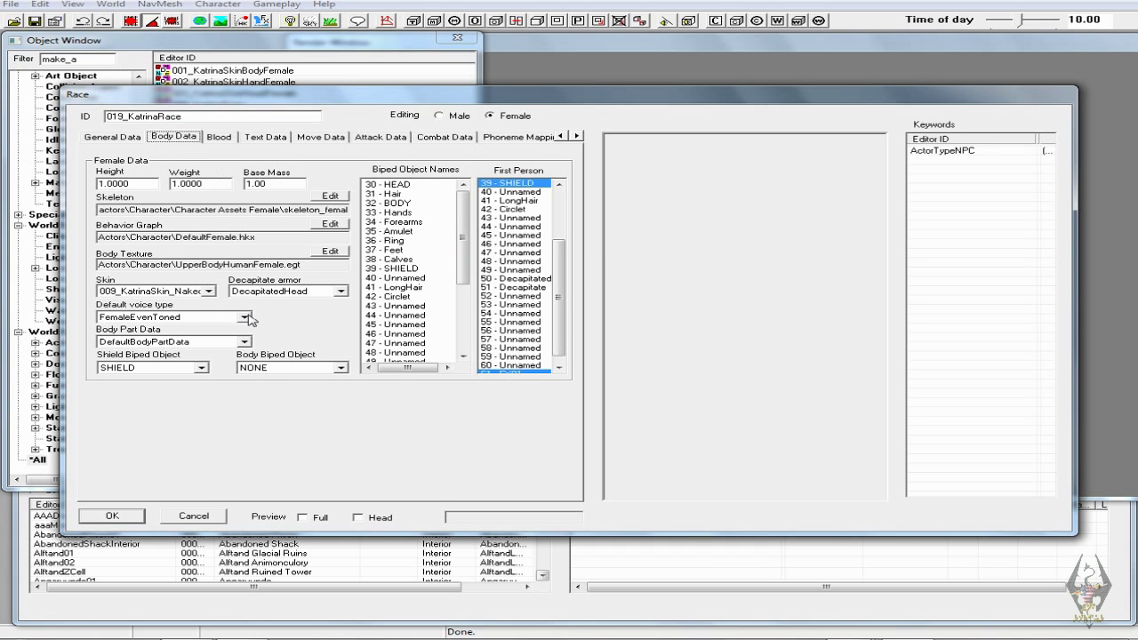
{"action": "left_click", "coordinate": [248, 318]}
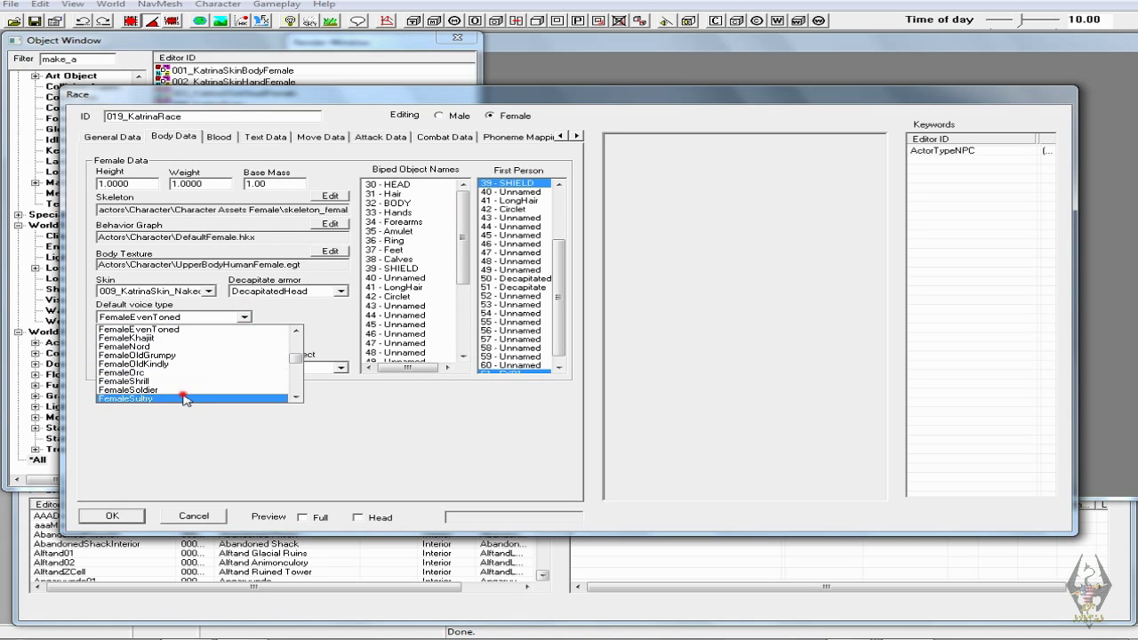
{"action": "left_click", "coordinate": [182, 397]}
{"action": "left_click", "coordinate": [283, 314]}
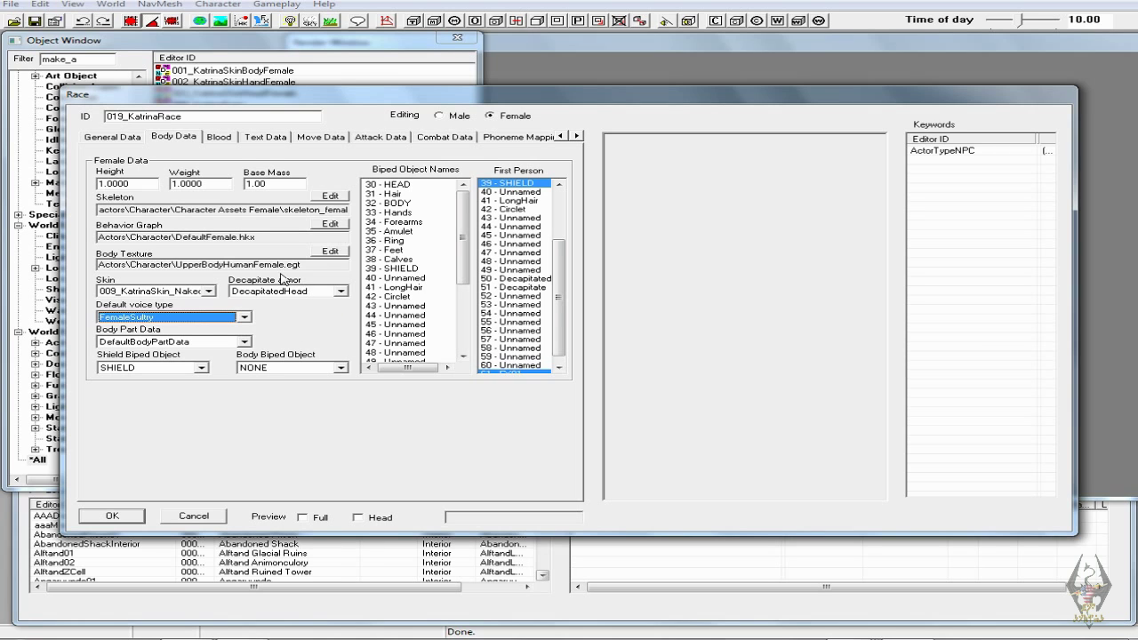
- Replace the placeholder name in the race's text data with Katrina
{"action": "left_click", "coordinate": [223, 140]}
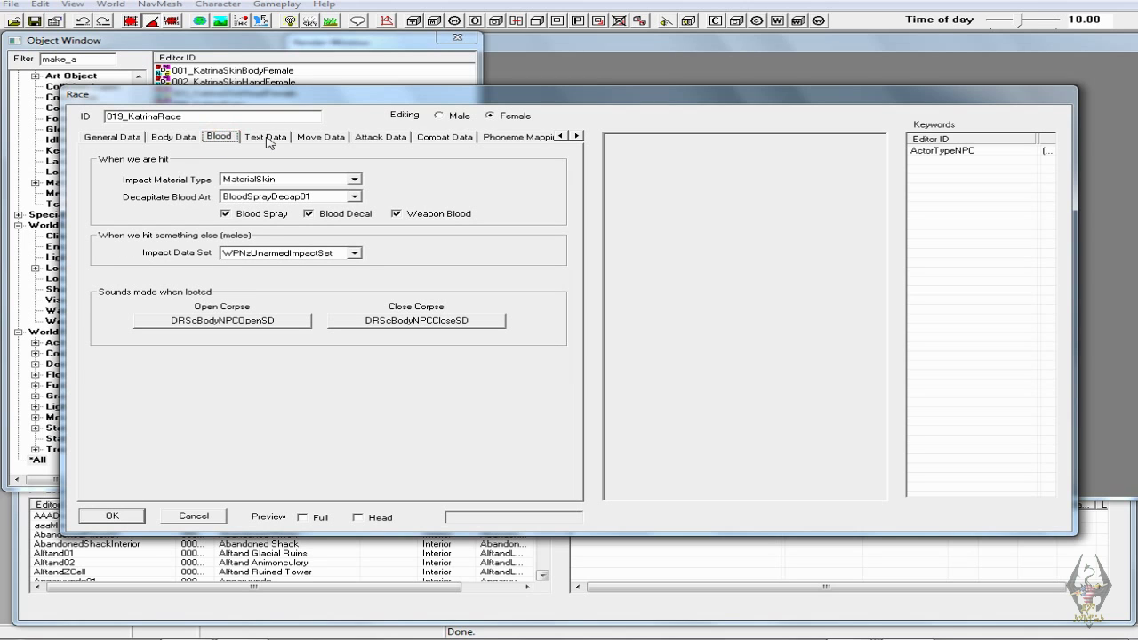
{"action": "left_click", "coordinate": [267, 138]}
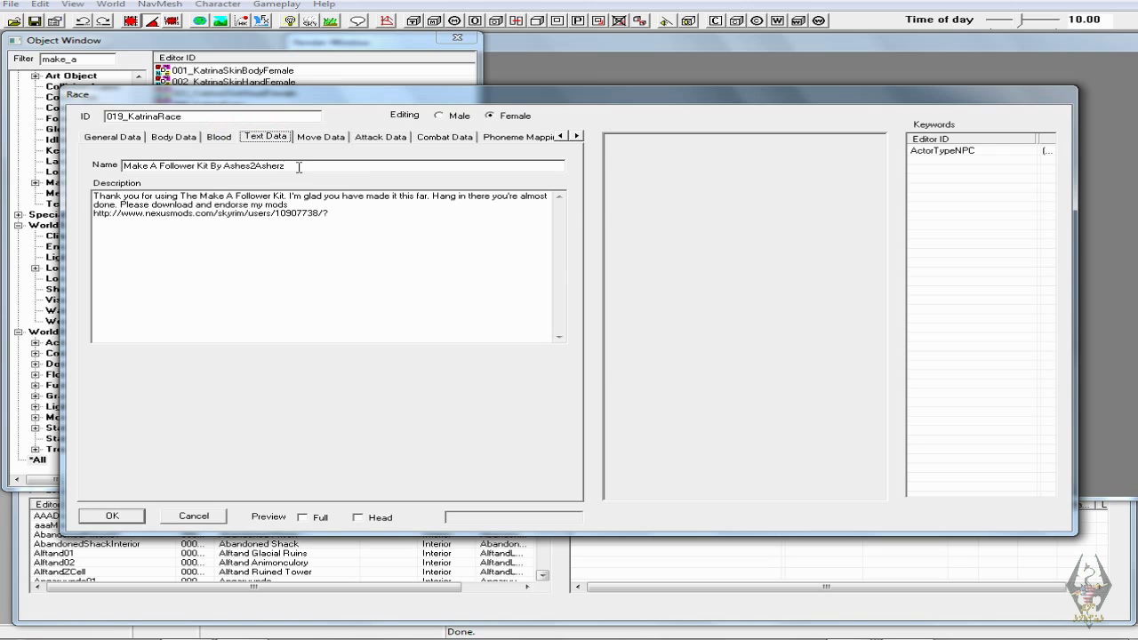
{"action": "left_click_drag", "start_coordinate": [286, 163], "coordinate": [122, 169]}
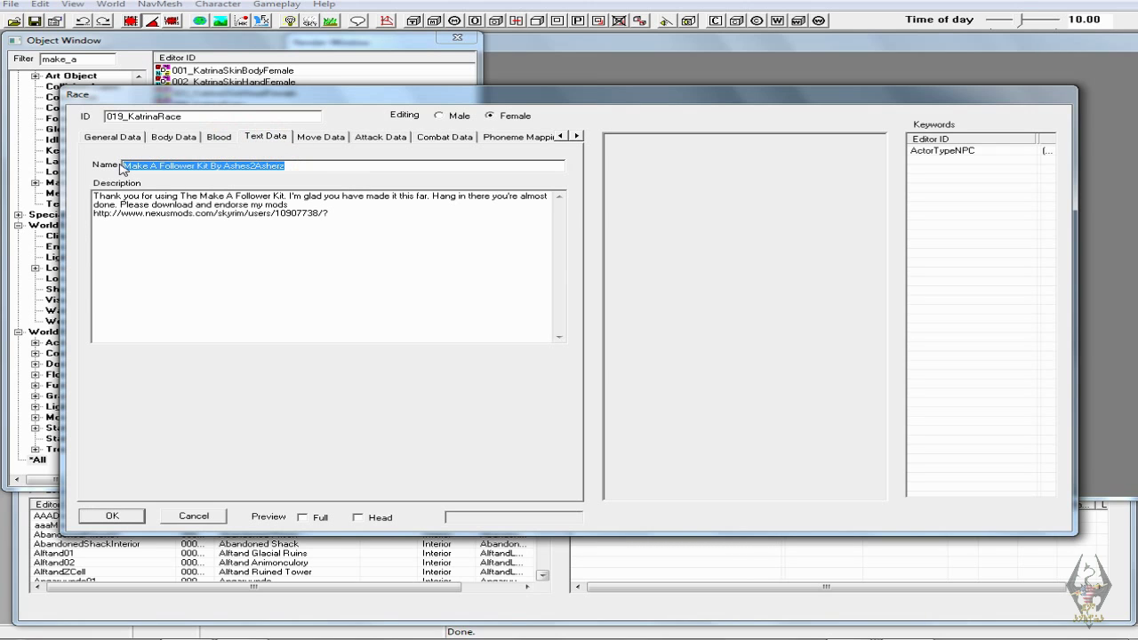
{"action": "type", "text": "Katrina"}
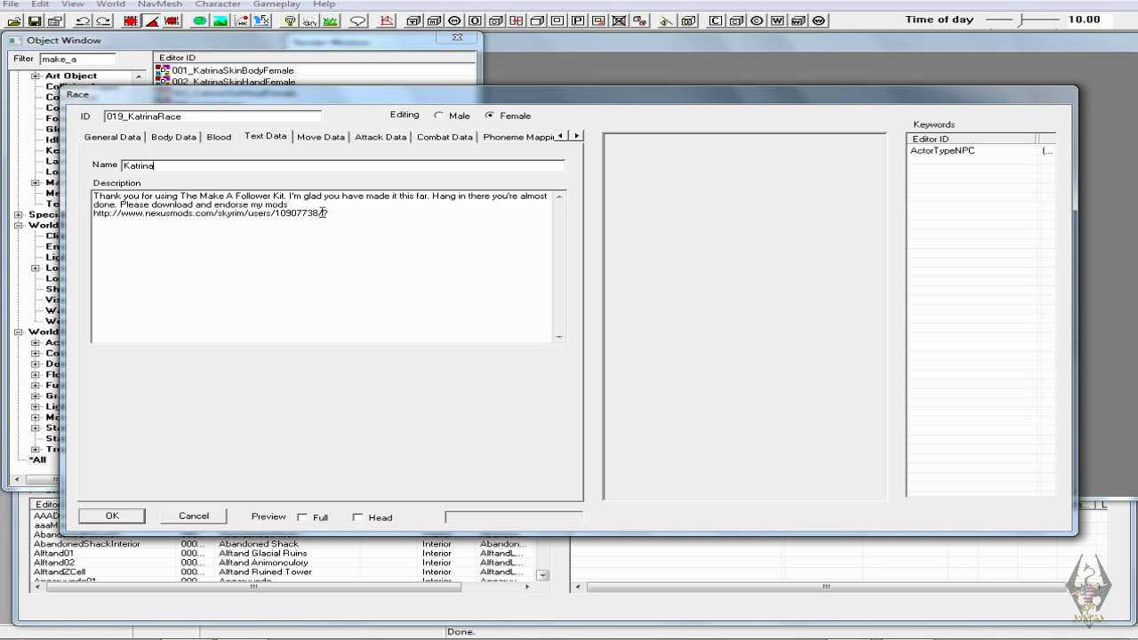
- Replace the race's description with Katrina and Housecarl on separate lines, ignoring the spelling suggestion for Housecarl
{"action": "left_click_drag", "start_coordinate": [338, 214], "coordinate": [130, 186]}
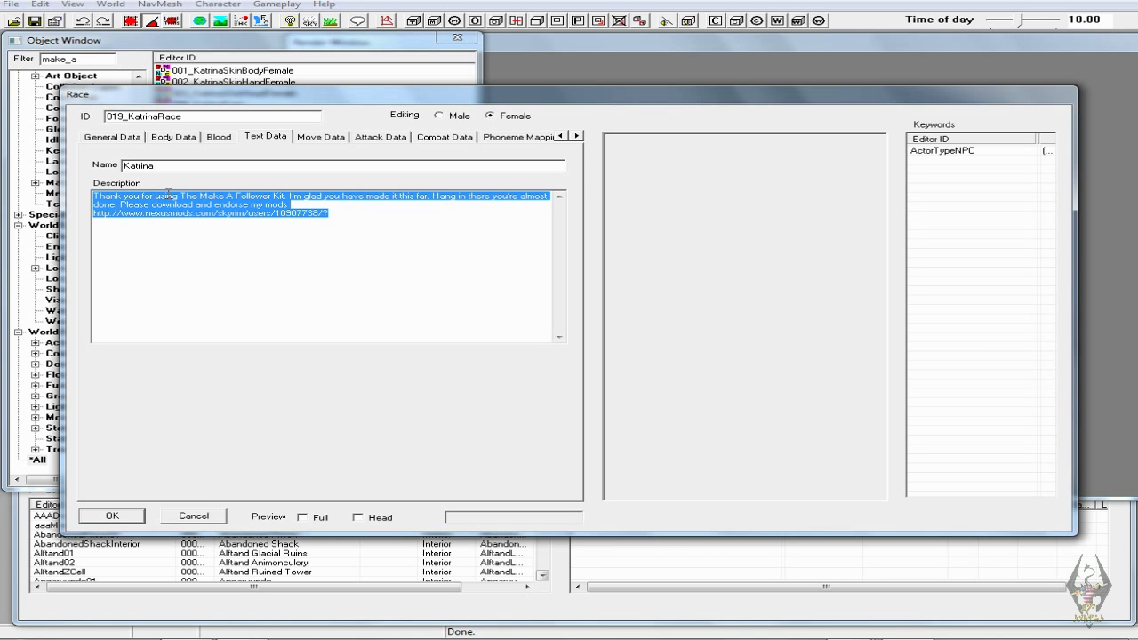
{"action": "type", "text": "Katrina"}
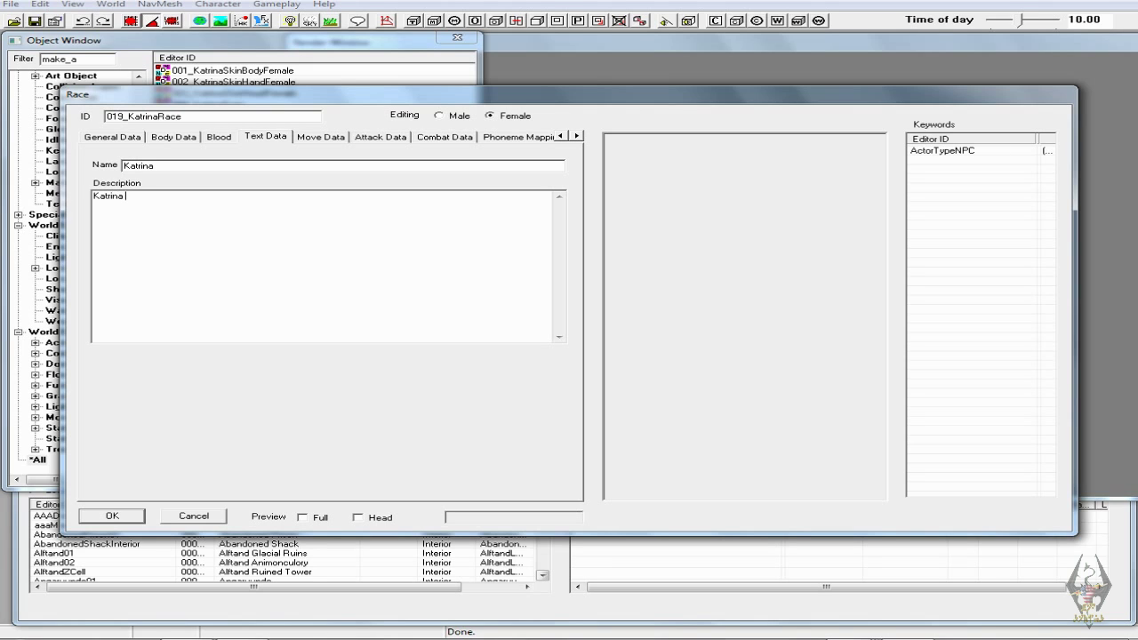
{"action": "key", "text": "Return"}
{"action": "type", "text": "Housecarl"}
{"action": "left_click", "coordinate": [319, 138]}
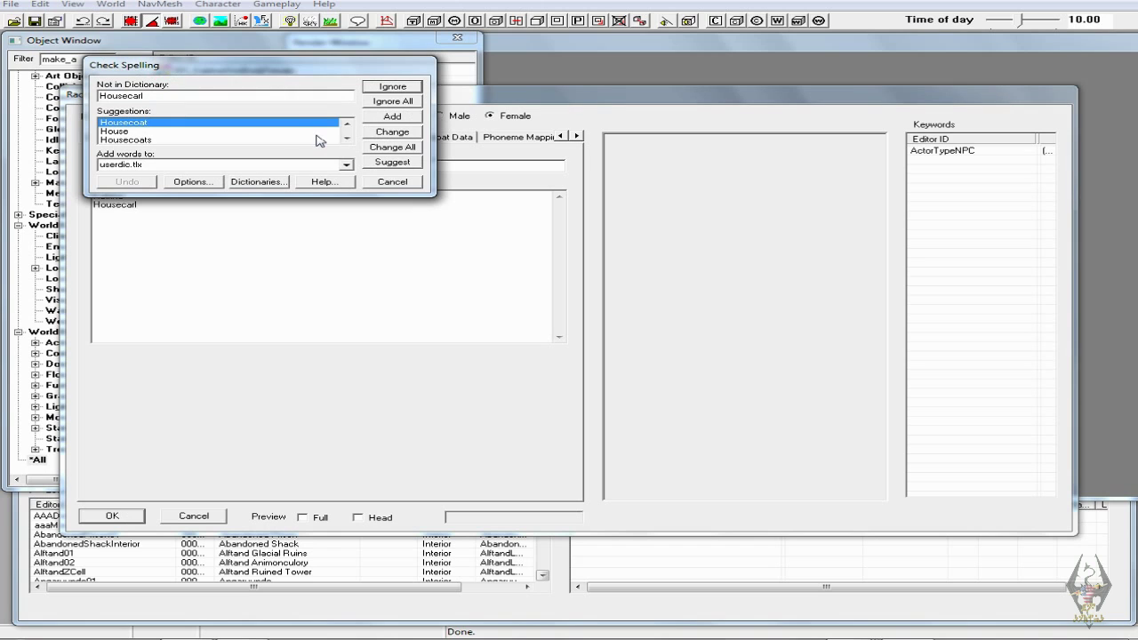
{"action": "left_click", "coordinate": [392, 88]}
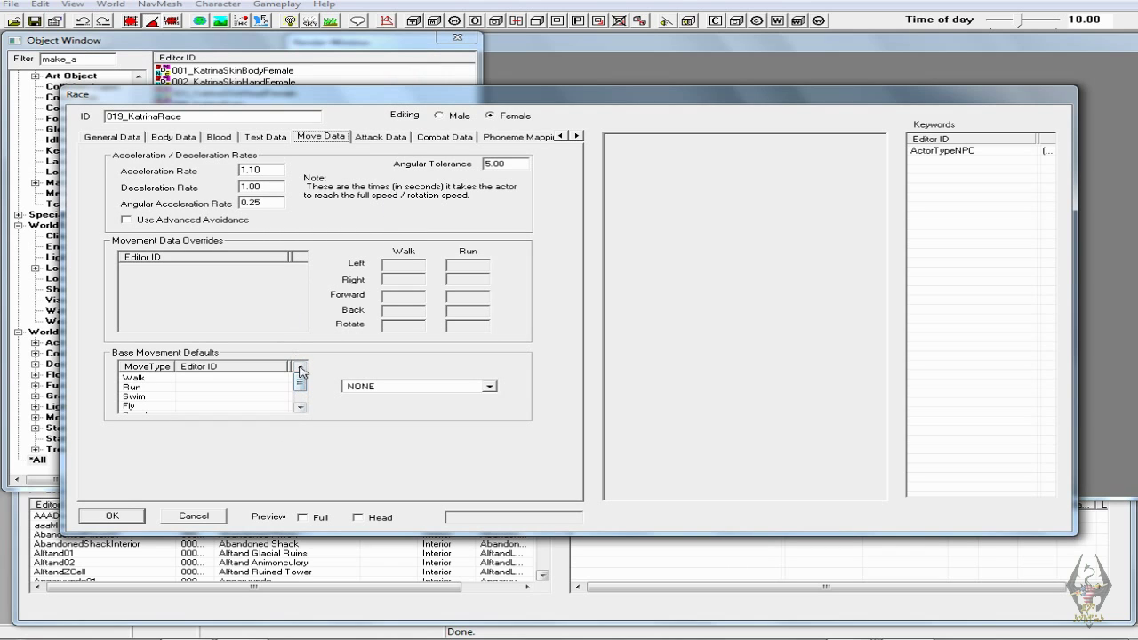
- Review the race's attack, combat, face, tinting and preset NPC data, and accept the race changes
{"action": "left_click", "coordinate": [380, 138]}
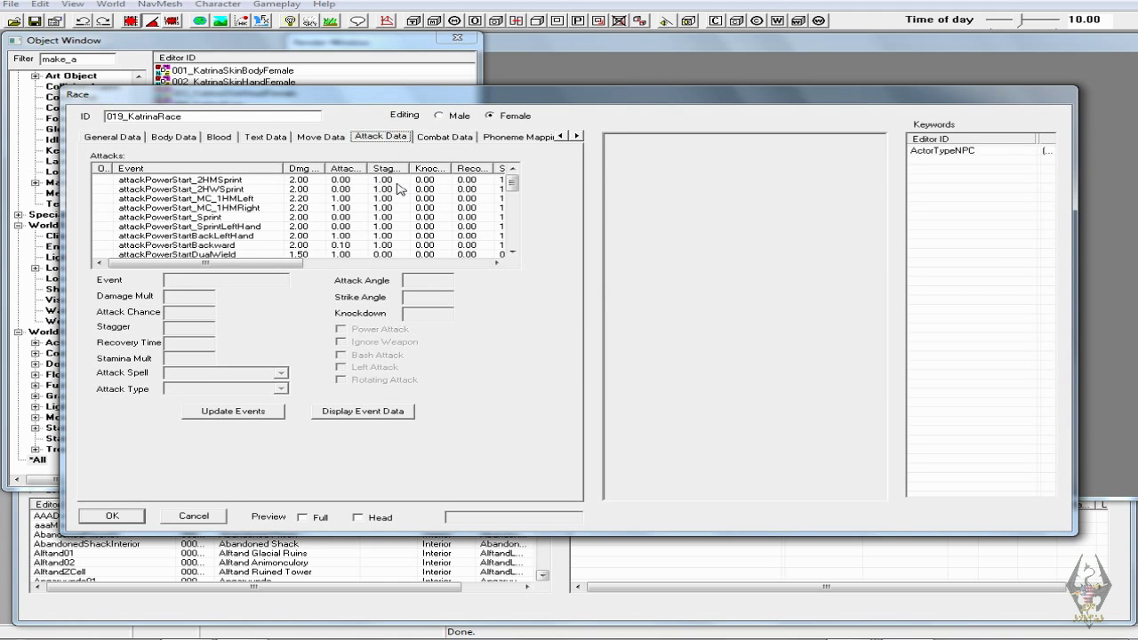
{"action": "left_click", "coordinate": [440, 138]}
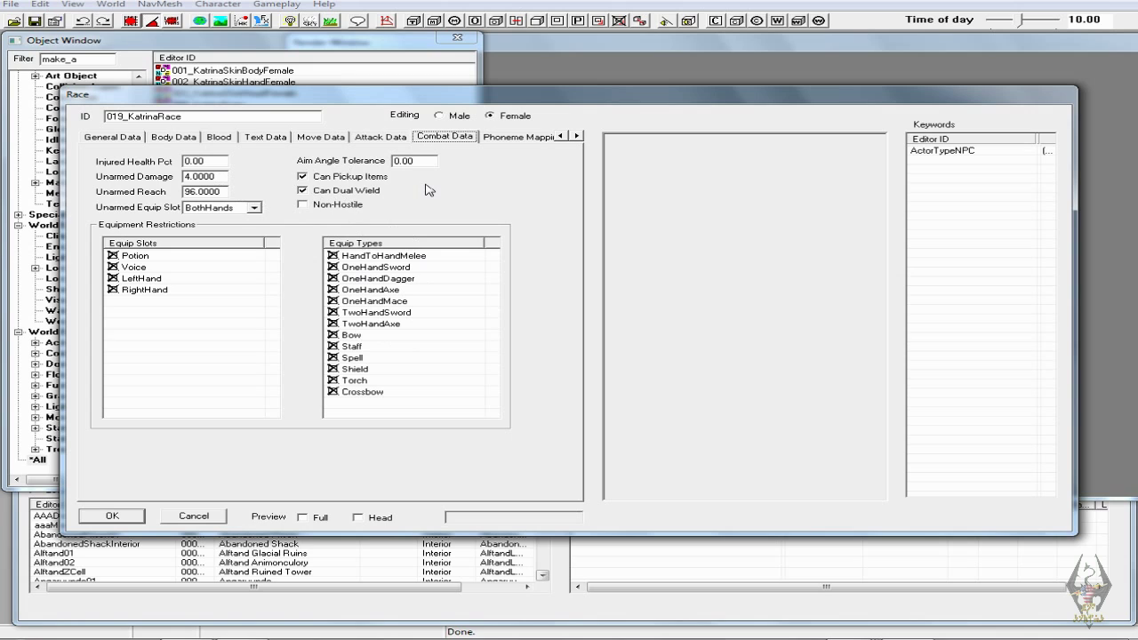
{"action": "left_click", "coordinate": [577, 135]}
{"action": "left_click", "coordinate": [577, 135]}
{"action": "left_click", "coordinate": [577, 135]}
{"action": "left_click", "coordinate": [577, 135]}
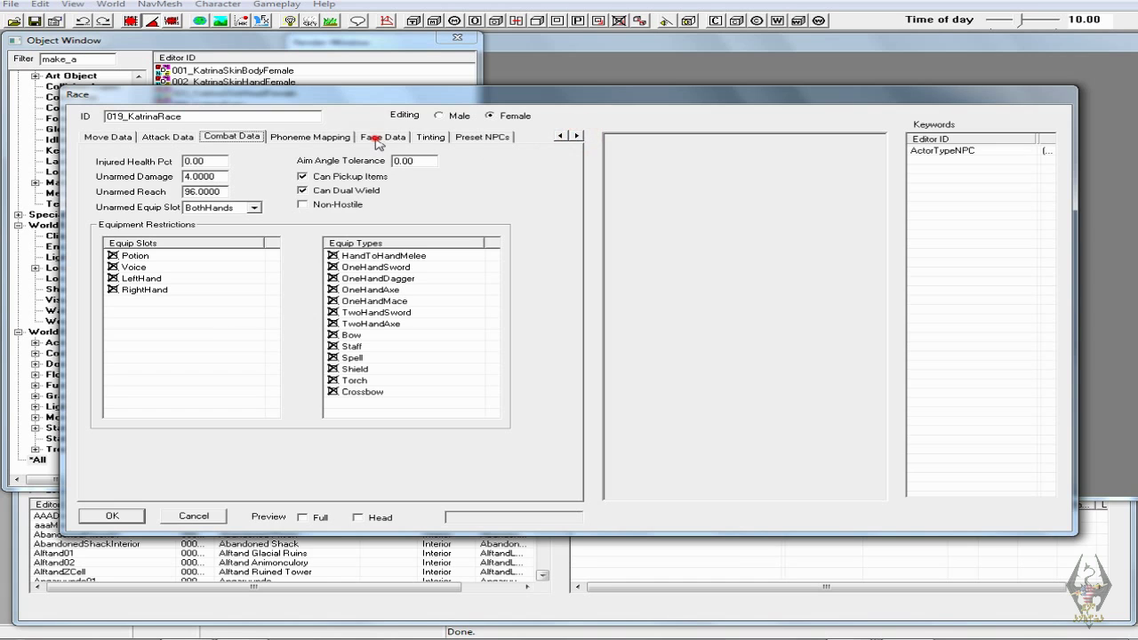
{"action": "left_click", "coordinate": [382, 139]}
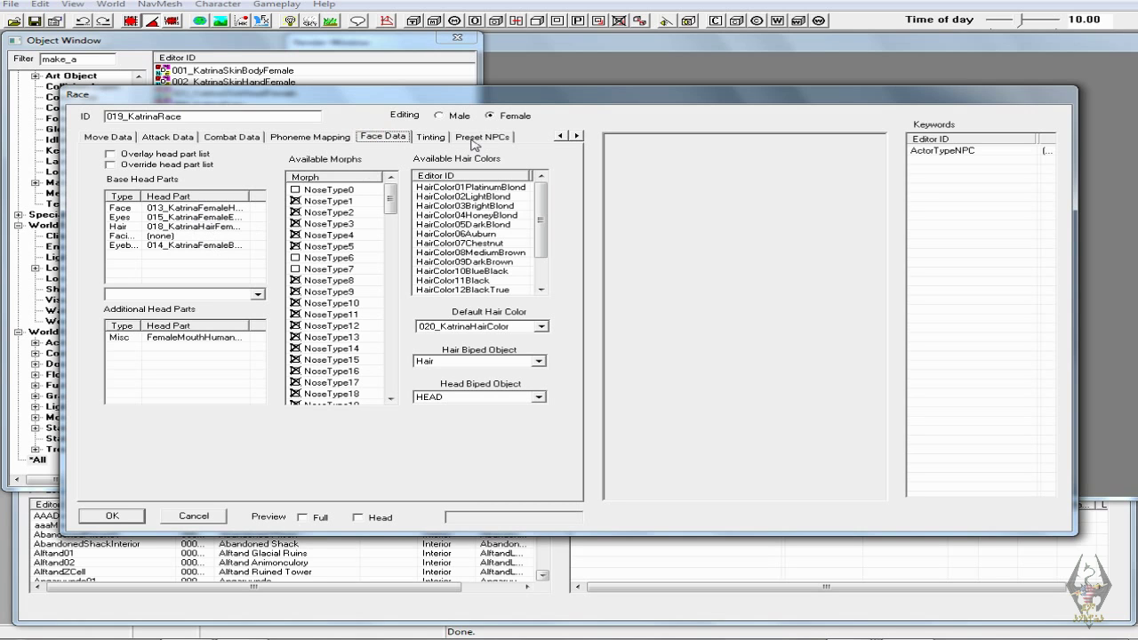
{"action": "left_click", "coordinate": [432, 137]}
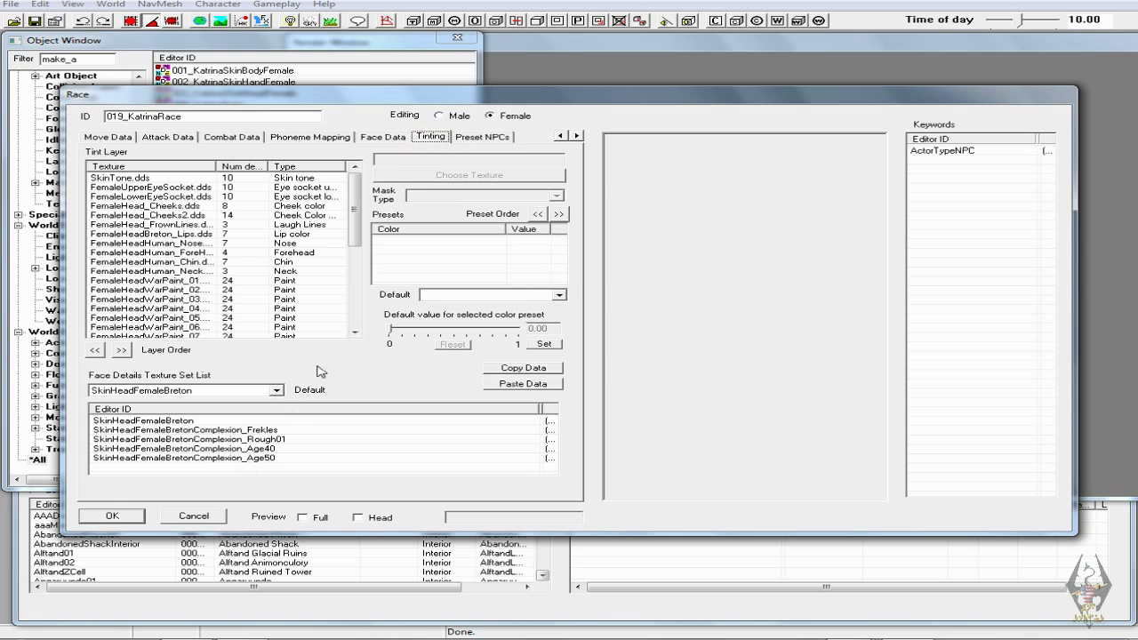
{"action": "left_click", "coordinate": [500, 139]}
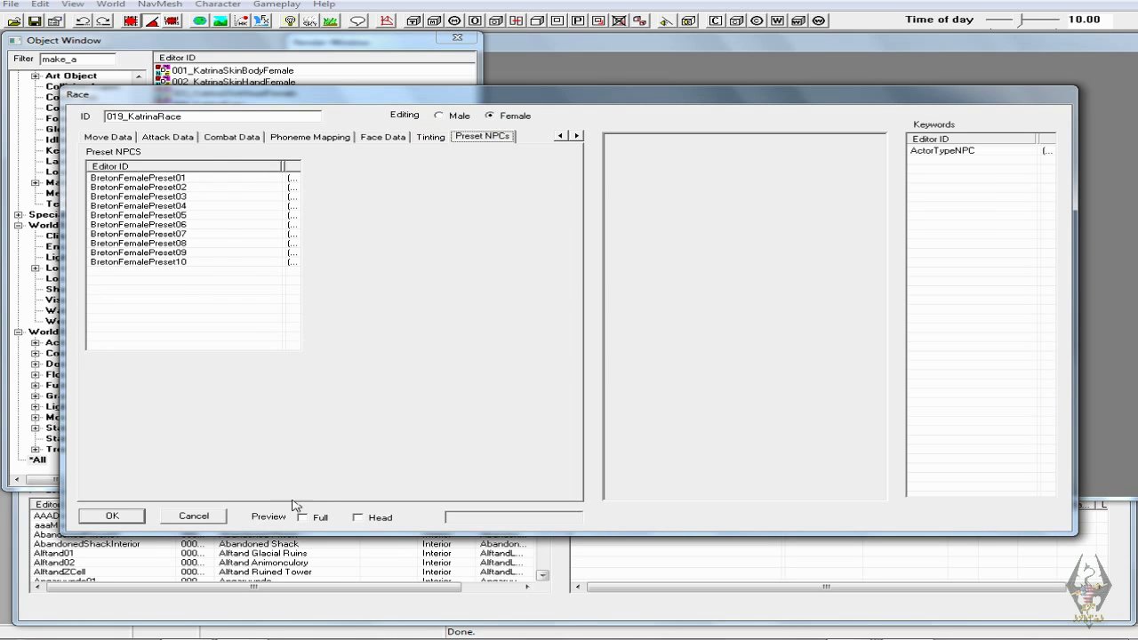
{"action": "left_click", "coordinate": [136, 517]}
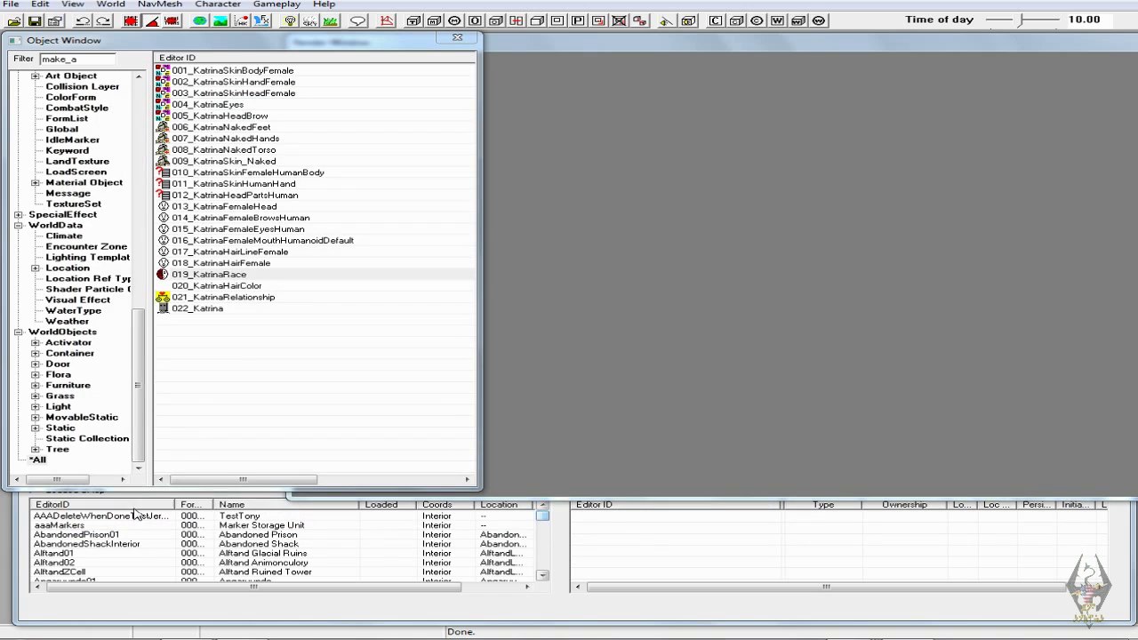
- Open 020_KatrinaHairColor, consult the hair color screenshot in the image viewer, and set the red value to 30
{"action": "double_click", "coordinate": [242, 286]}
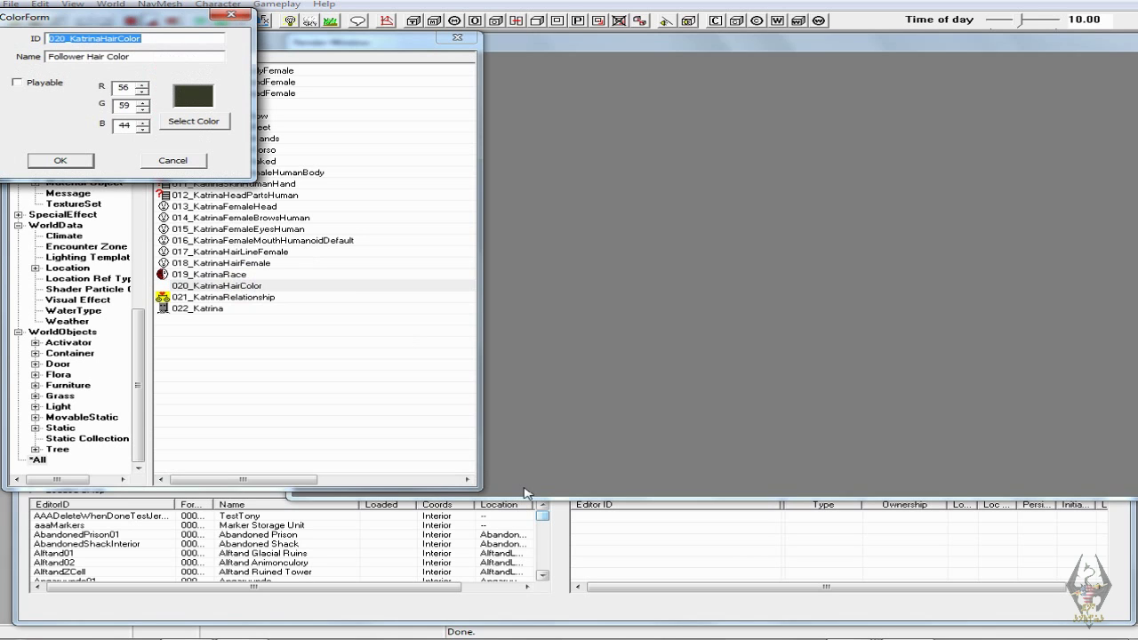
{"action": "key", "text": "alt+Tab"}
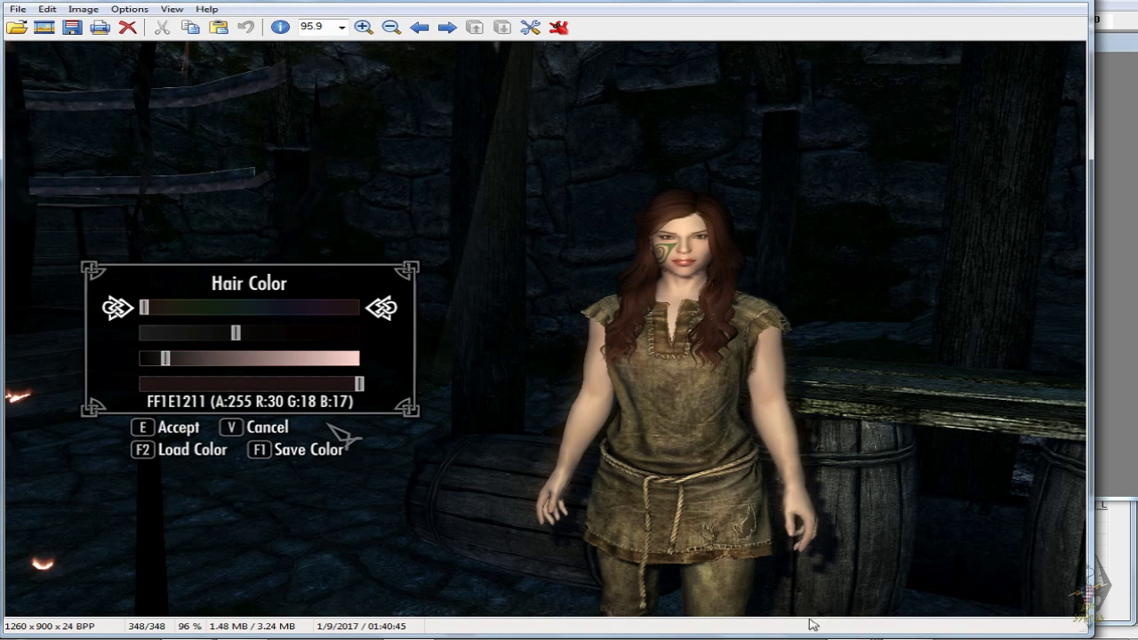
{"action": "key", "text": "alt+Tab"}
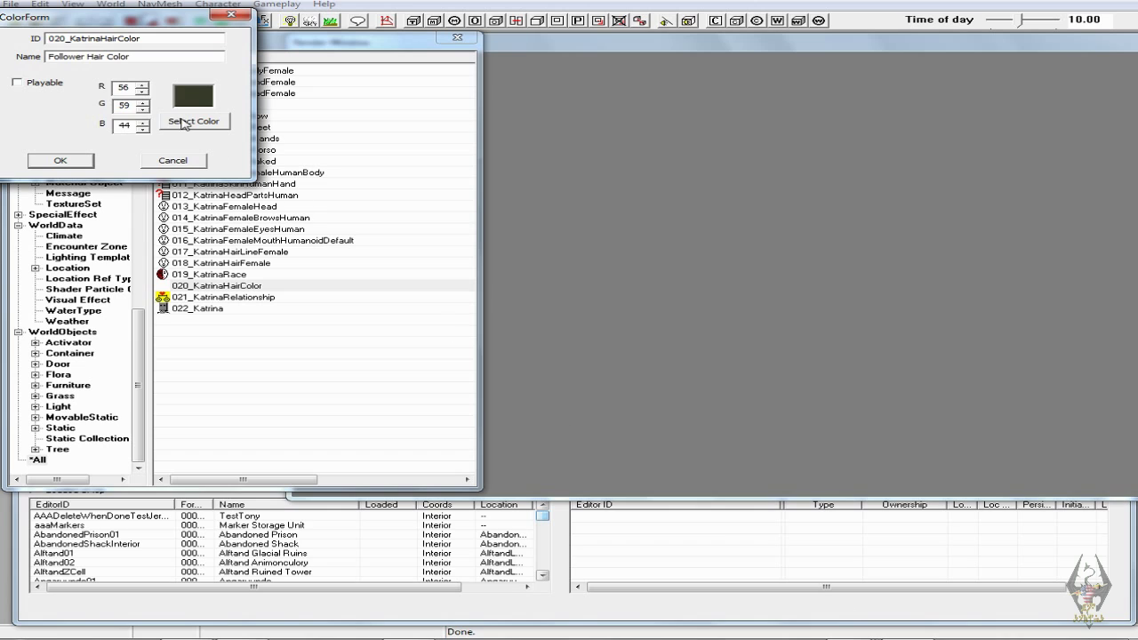
{"action": "double_click", "coordinate": [127, 87]}
{"action": "type", "text": "30"}
{"action": "key", "text": "alt+Tab"}
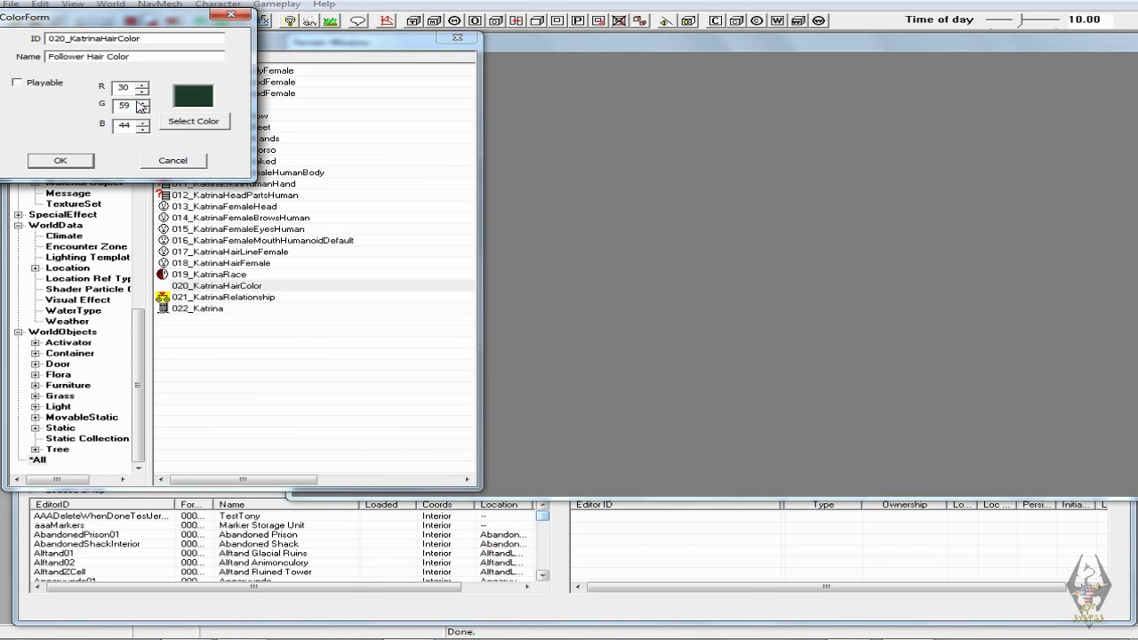
- Set the hair color's green to 18 and blue to 17 as in the reference screenshot, toggle Playable, and accept the color
{"action": "double_click", "coordinate": [124, 105]}
{"action": "type", "text": "18"}
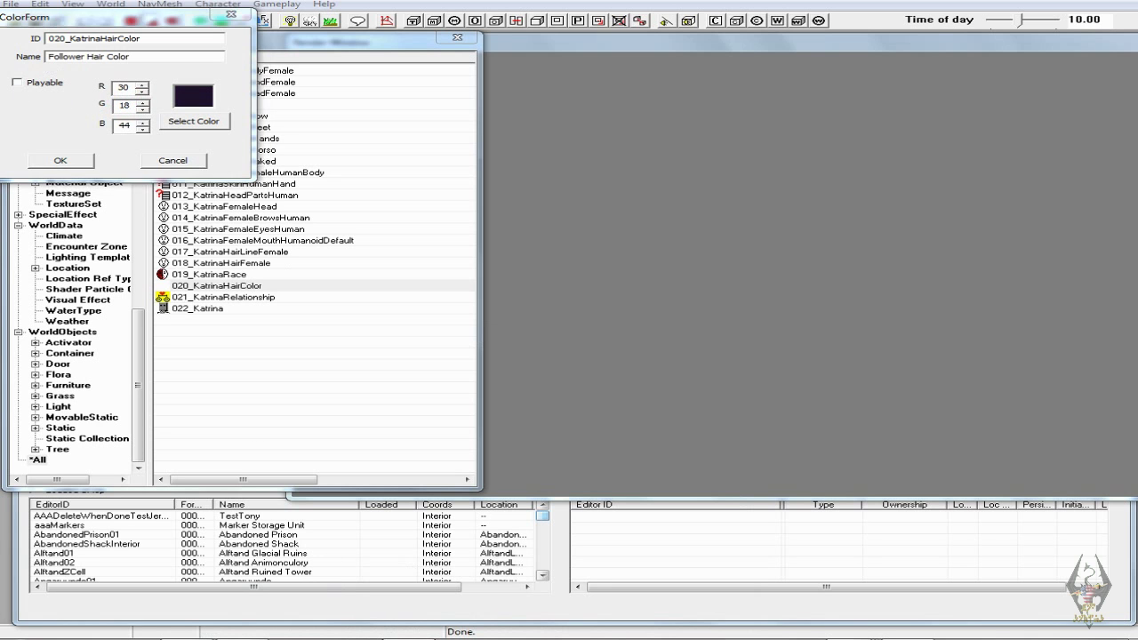
{"action": "key", "text": "alt+Tab"}
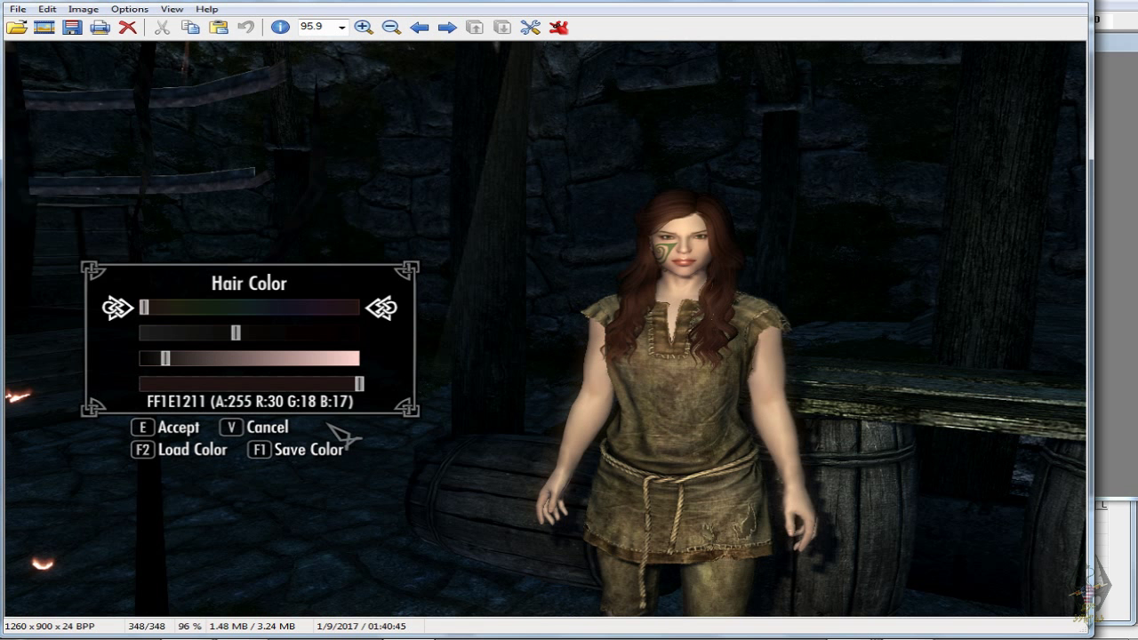
{"action": "key", "text": "alt+Tab"}
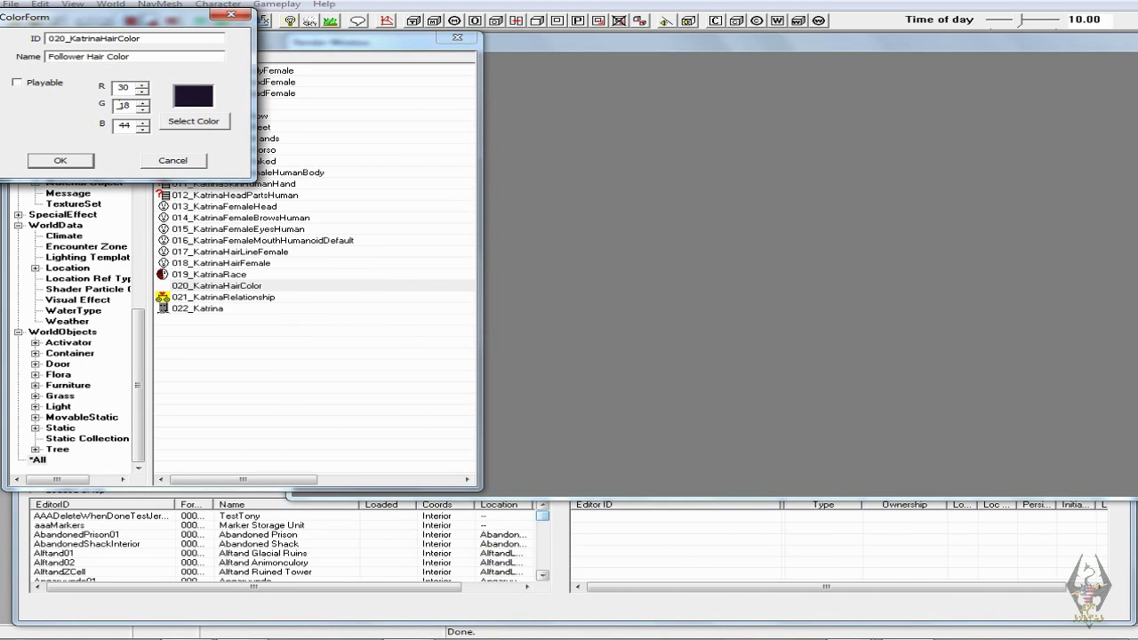
{"action": "double_click", "coordinate": [125, 125]}
{"action": "type", "text": "17"}
{"action": "left_click", "coordinate": [17, 82]}
{"action": "left_click", "coordinate": [61, 161]}
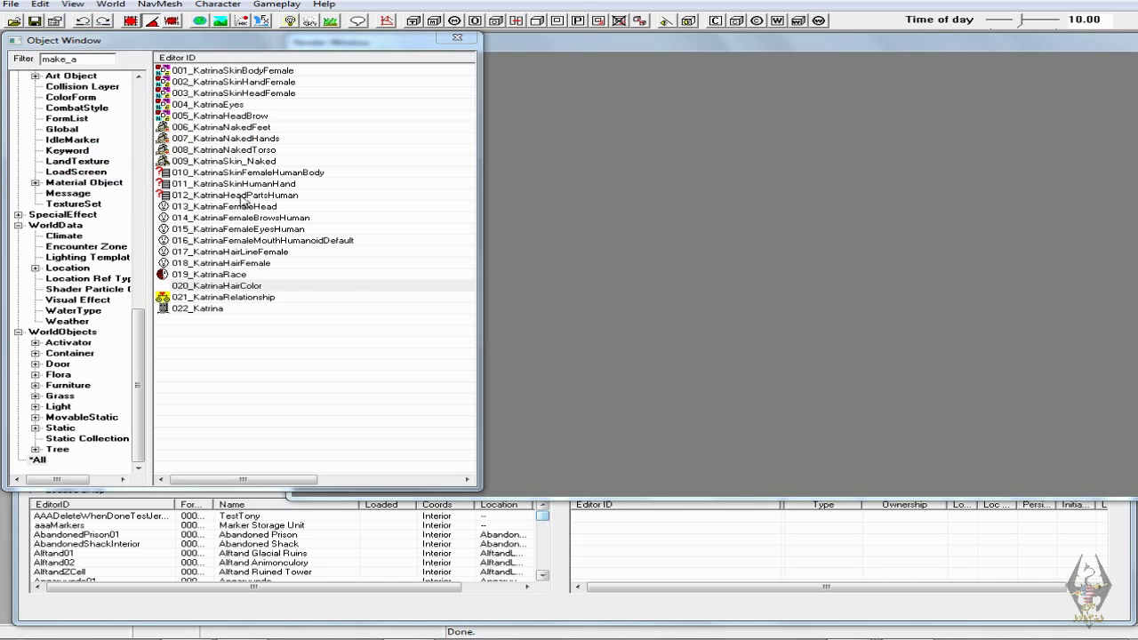
- Check and accept the 021_KatrinaRelationship record, and set the name of the 022_Katrina actor to Katrina
{"action": "double_click", "coordinate": [264, 298]}
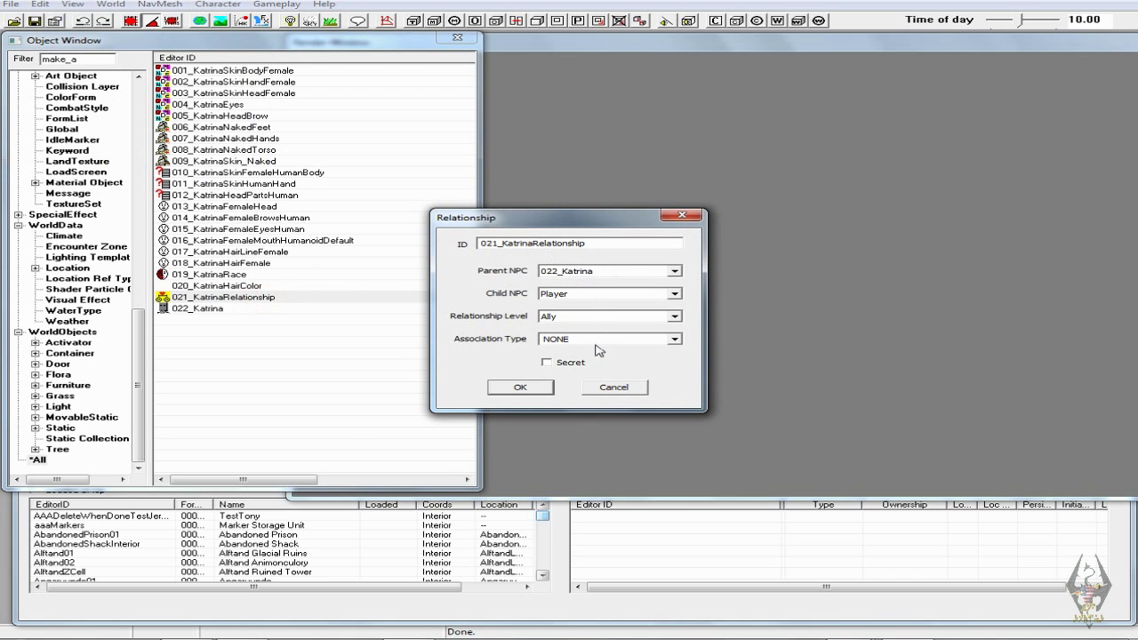
{"action": "left_click", "coordinate": [520, 388]}
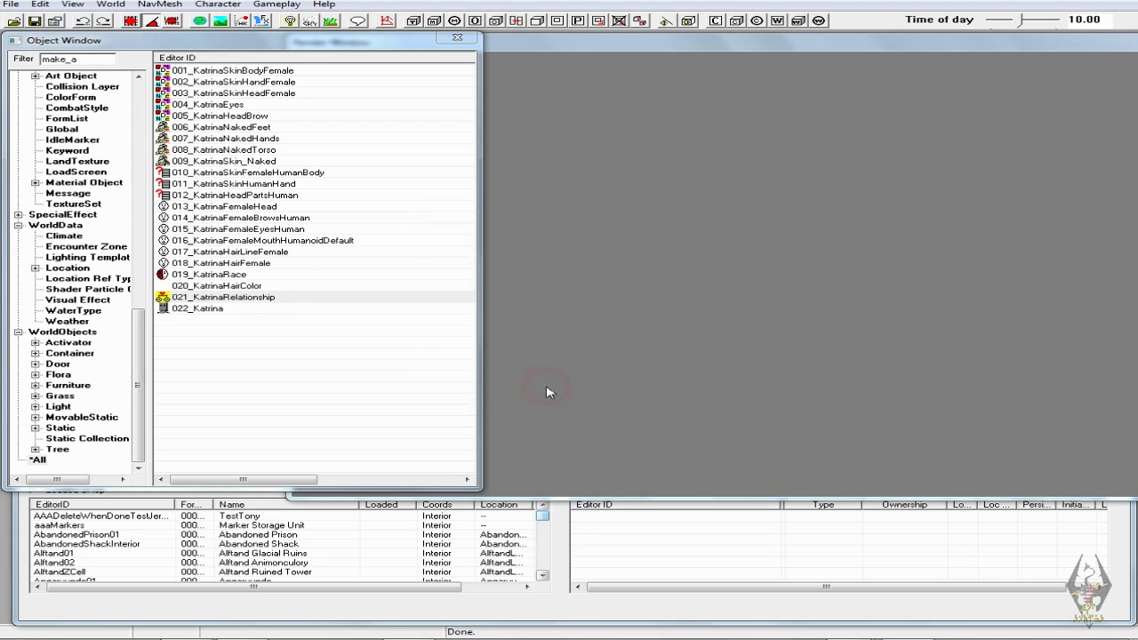
{"action": "left_click", "coordinate": [237, 309]}
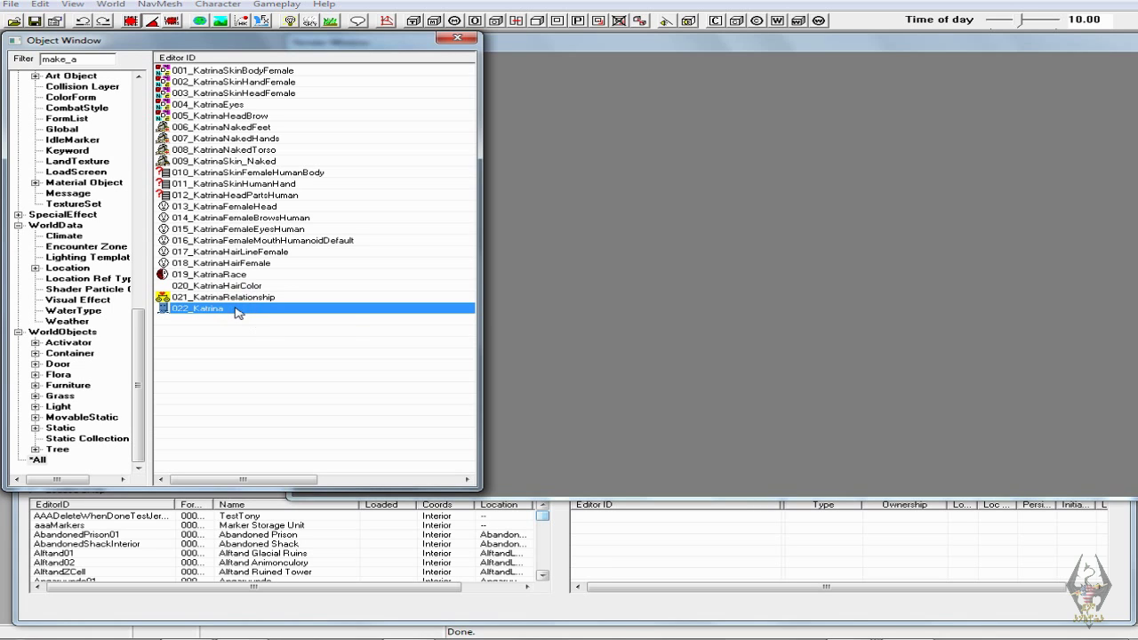
{"action": "double_click", "coordinate": [236, 311]}
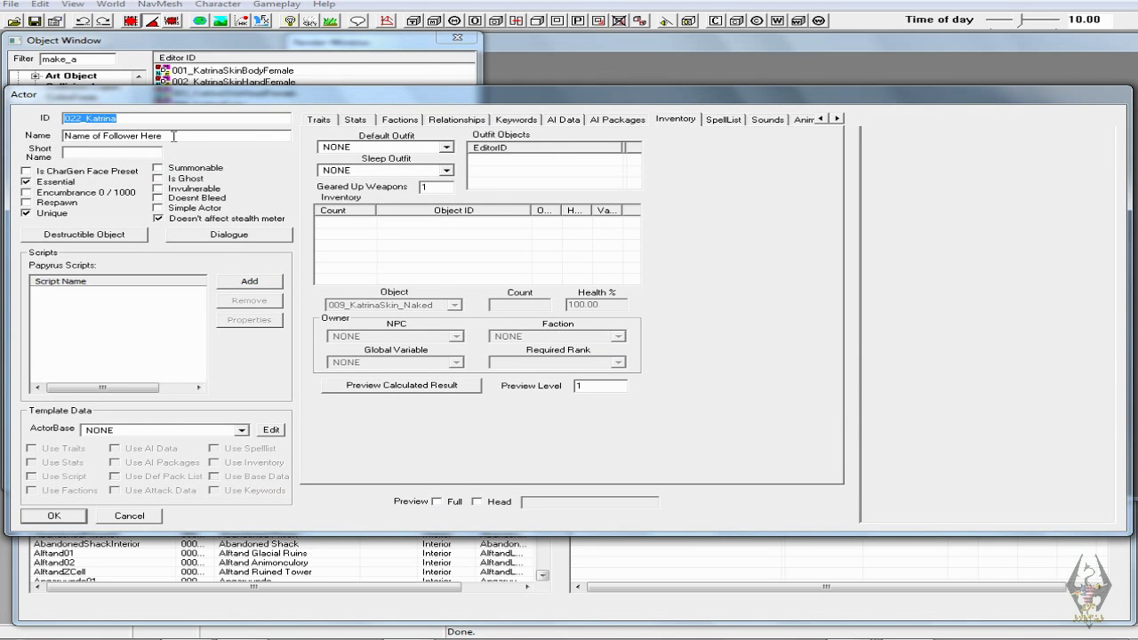
{"action": "left_click_drag", "start_coordinate": [174, 136], "coordinate": [44, 140]}
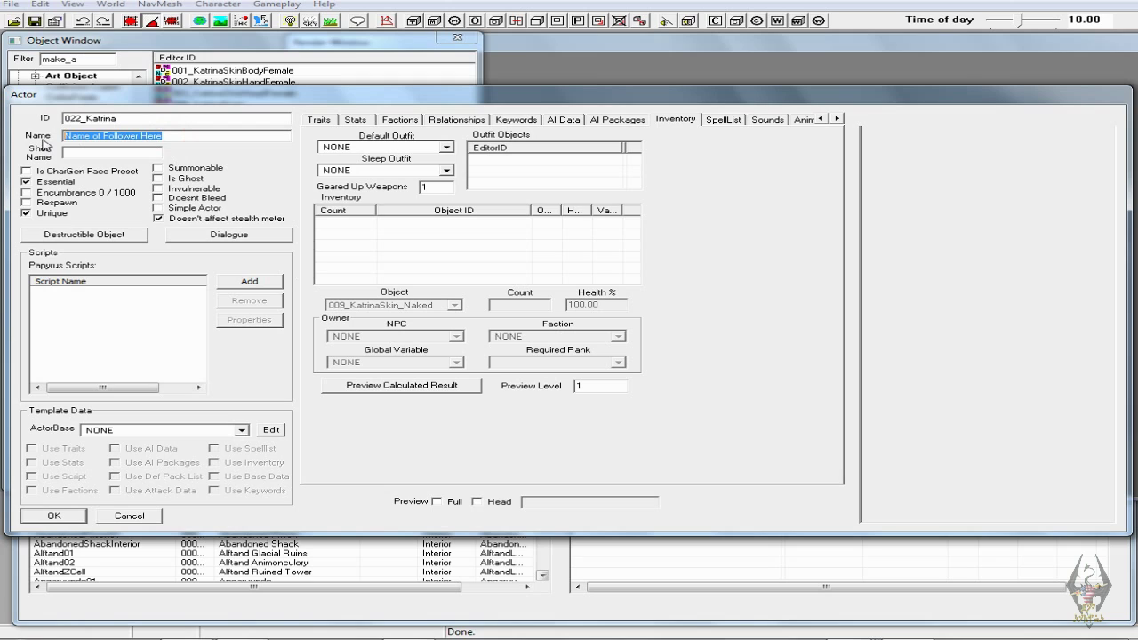
{"action": "type", "text": "Katrina"}
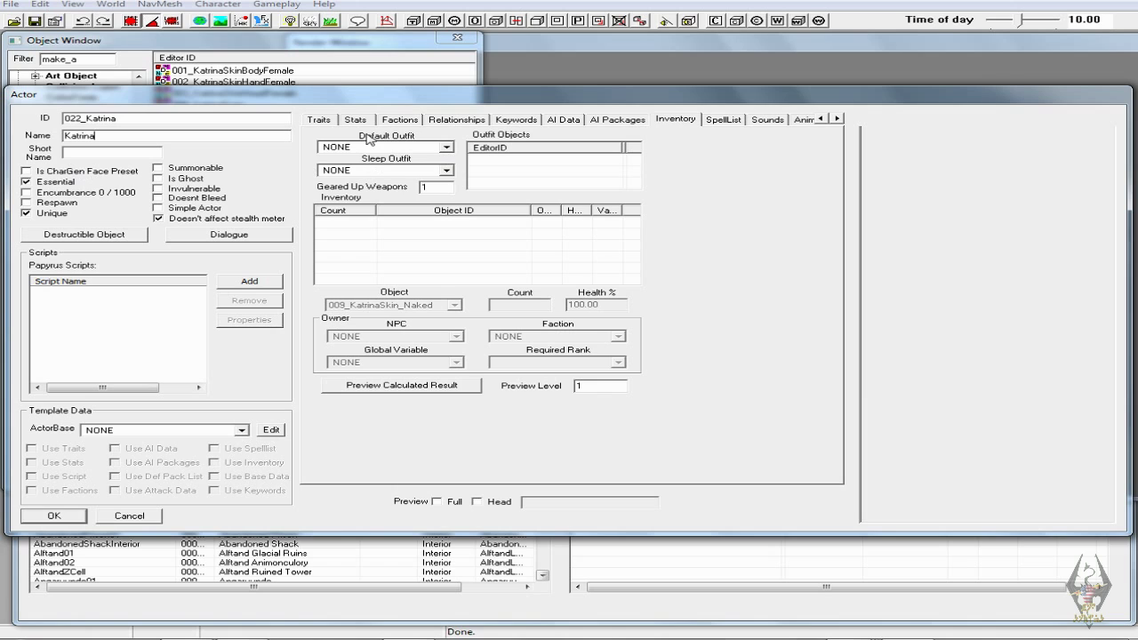
- Set the Katrina actor's weight to 100 and height to 0.95 in her traits
{"action": "left_click", "coordinate": [330, 123]}
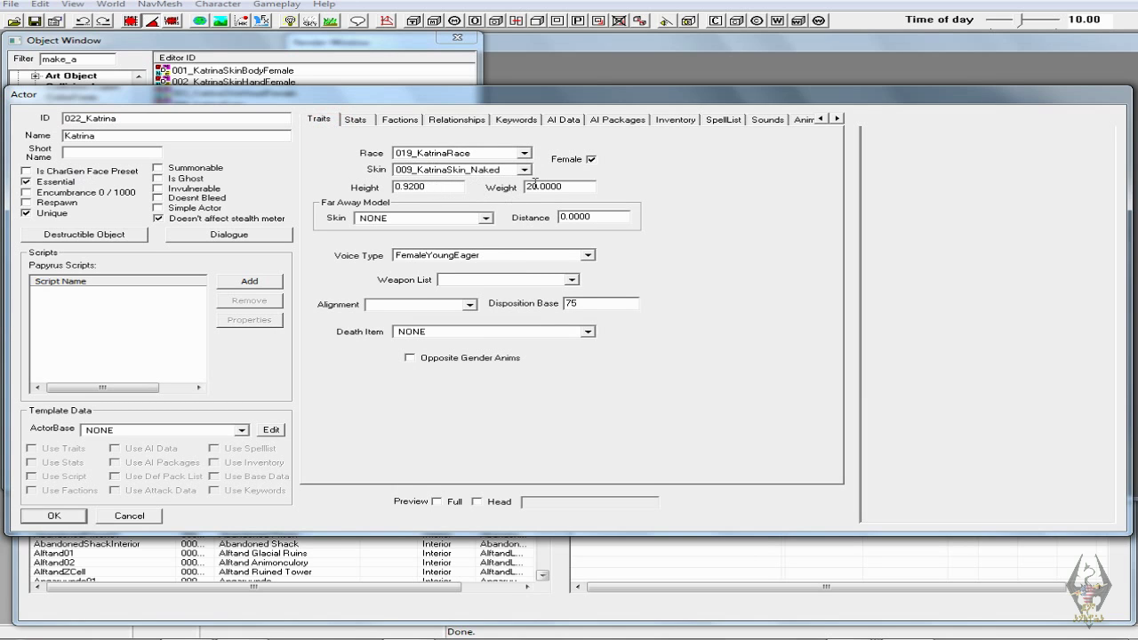
{"action": "left_click_drag", "start_coordinate": [535, 182], "coordinate": [521, 187]}
{"action": "type", "text": "1"}
{"action": "left_click_drag", "start_coordinate": [411, 186], "coordinate": [400, 188]}
{"action": "type", "text": "95"}
- Set the Katrina actor's voice type to FemaleSultry and reposition the Actor window
{"action": "left_click", "coordinate": [588, 255]}
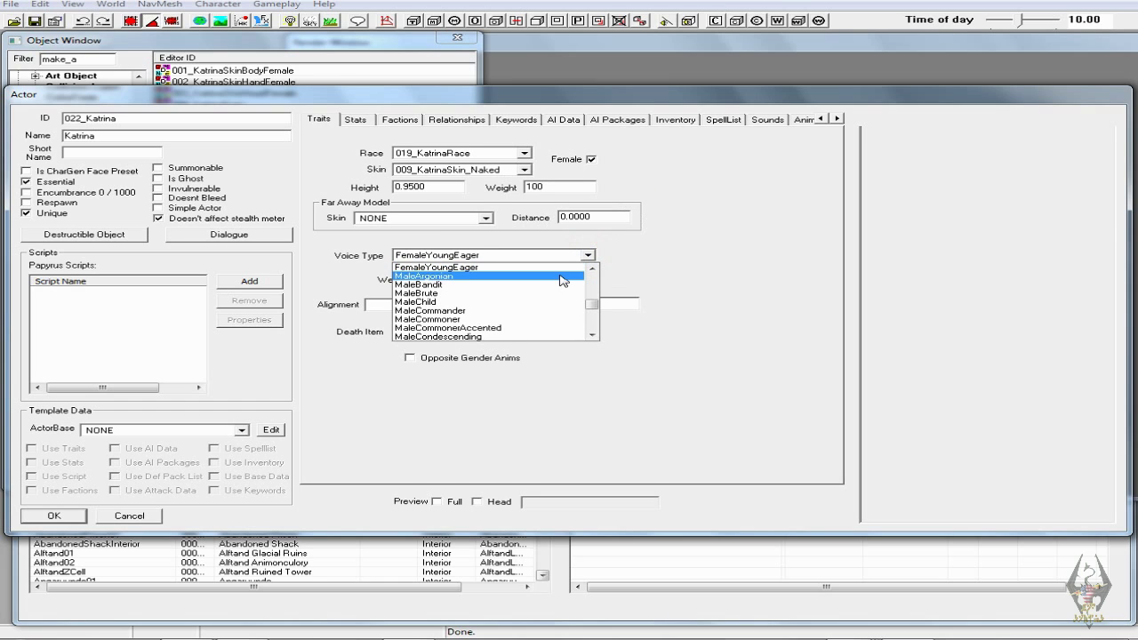
{"action": "scroll", "coordinate": [559, 281], "scroll_direction": "up", "scroll_amount": 5}
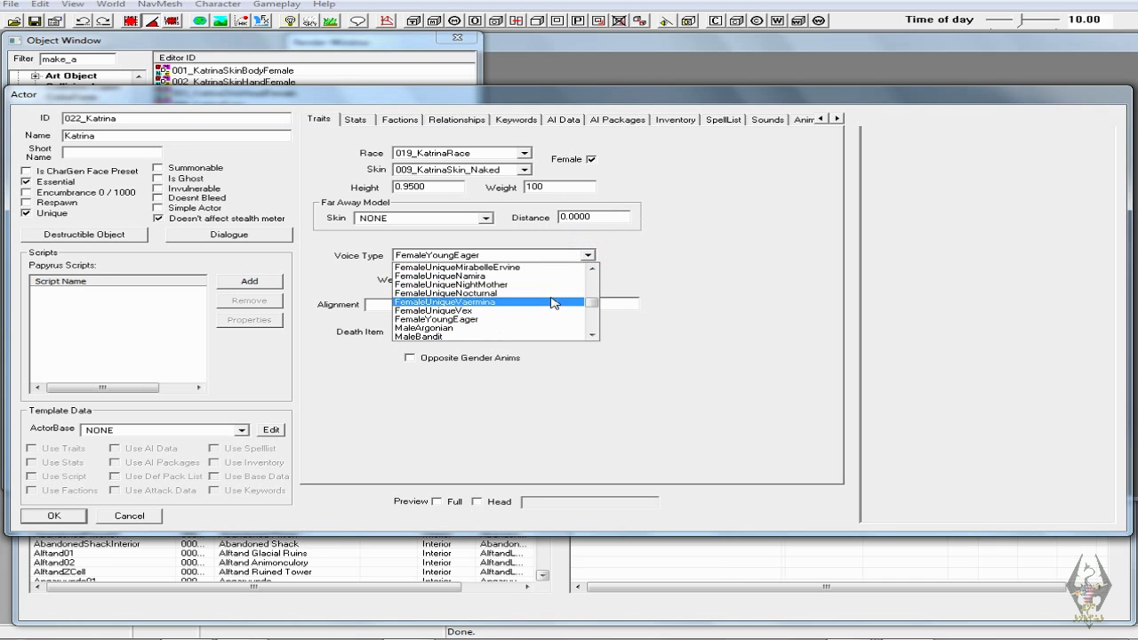
{"action": "scroll", "coordinate": [551, 303], "scroll_direction": "up", "scroll_amount": 4}
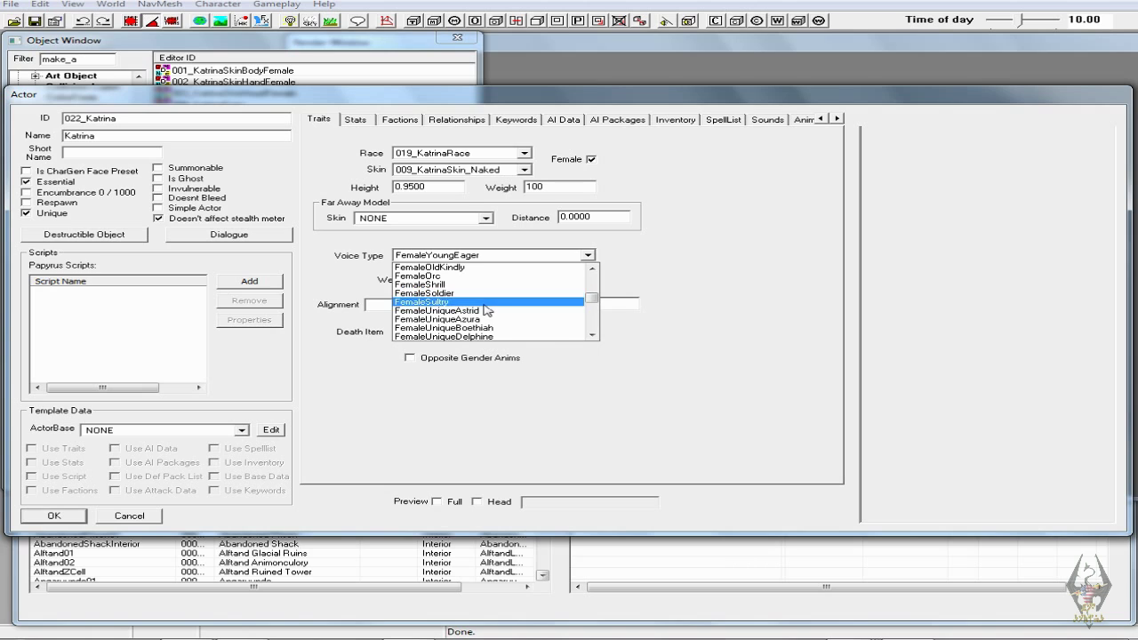
{"action": "left_click", "coordinate": [487, 301]}
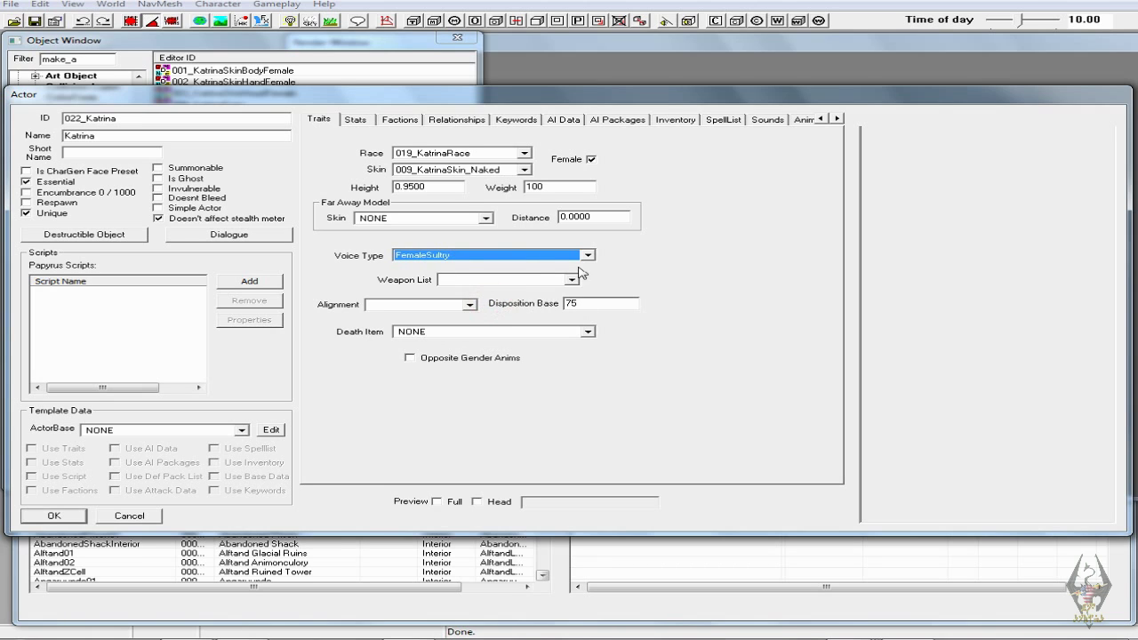
{"action": "left_click", "coordinate": [420, 258]}
{"action": "left_click", "coordinate": [469, 253]}
{"action": "left_click_drag", "start_coordinate": [499, 95], "coordinate": [541, 73]}
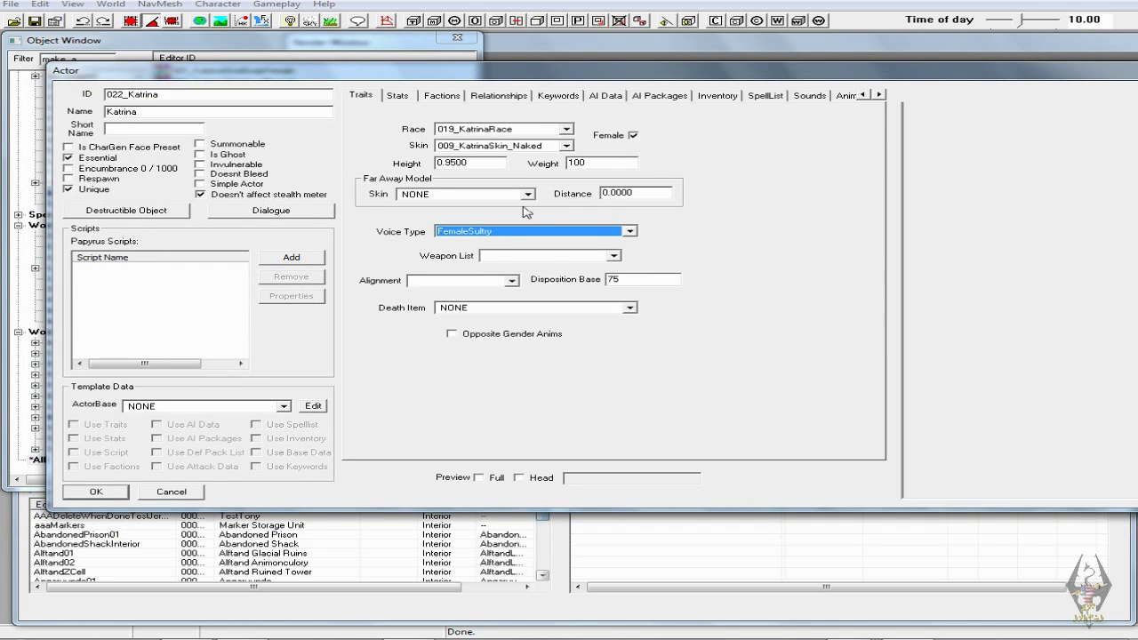
- Filter the FormList records in the Object Window by follower
{"action": "left_click", "coordinate": [182, 40]}
{"action": "left_click_drag", "start_coordinate": [140, 324], "coordinate": [150, 291]}
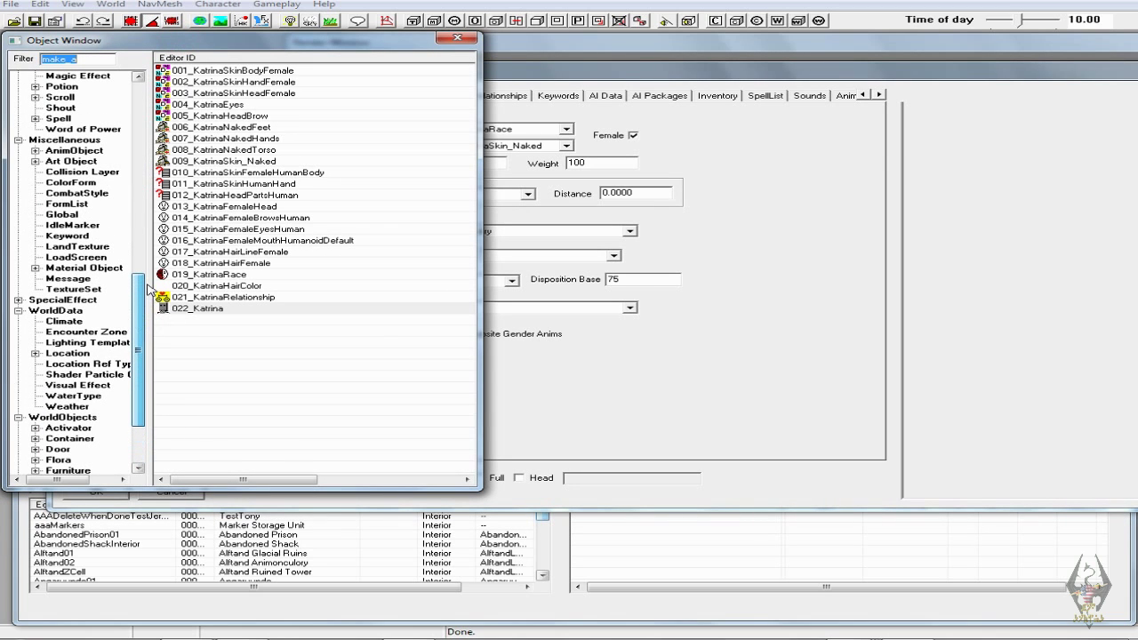
{"action": "left_click", "coordinate": [68, 204]}
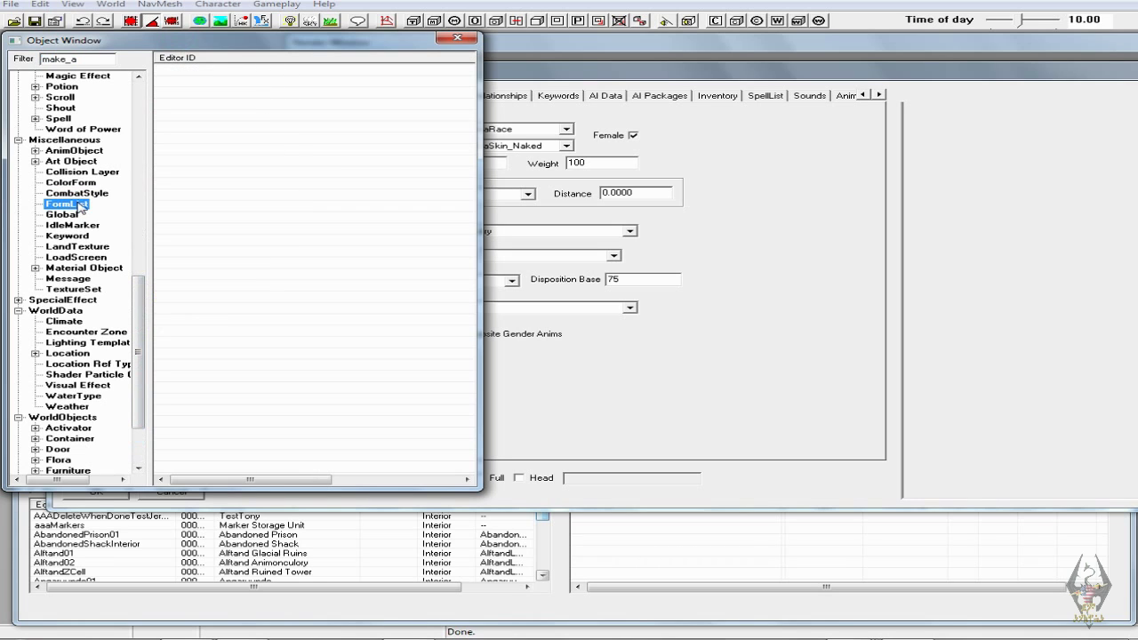
{"action": "left_click", "coordinate": [81, 55]}
{"action": "left_click_drag", "start_coordinate": [80, 54], "coordinate": [2, 57]}
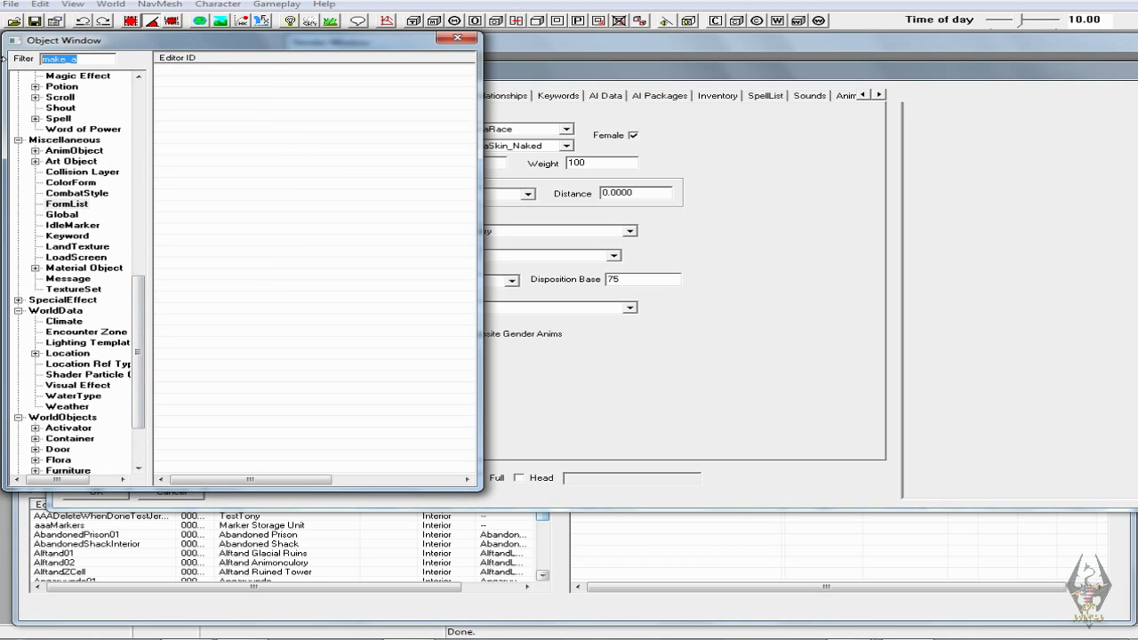
{"action": "type", "text": "follower"}
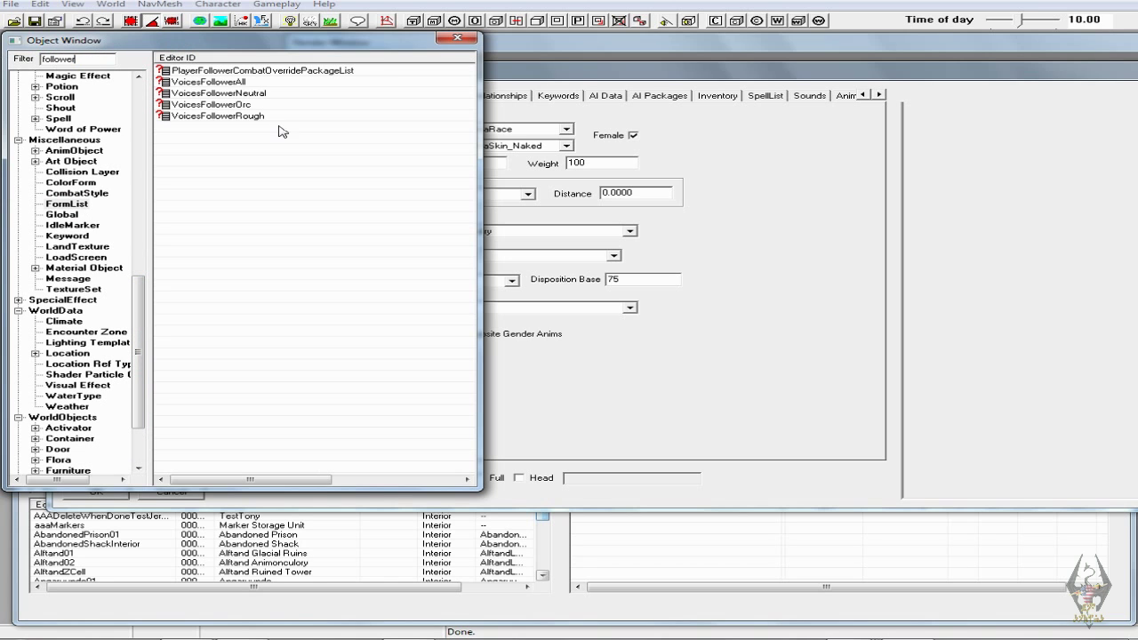
- Examine the voice types in the VoicesFollowerAll form list, close it, and return to the Katrina actor
{"action": "left_click", "coordinate": [218, 81]}
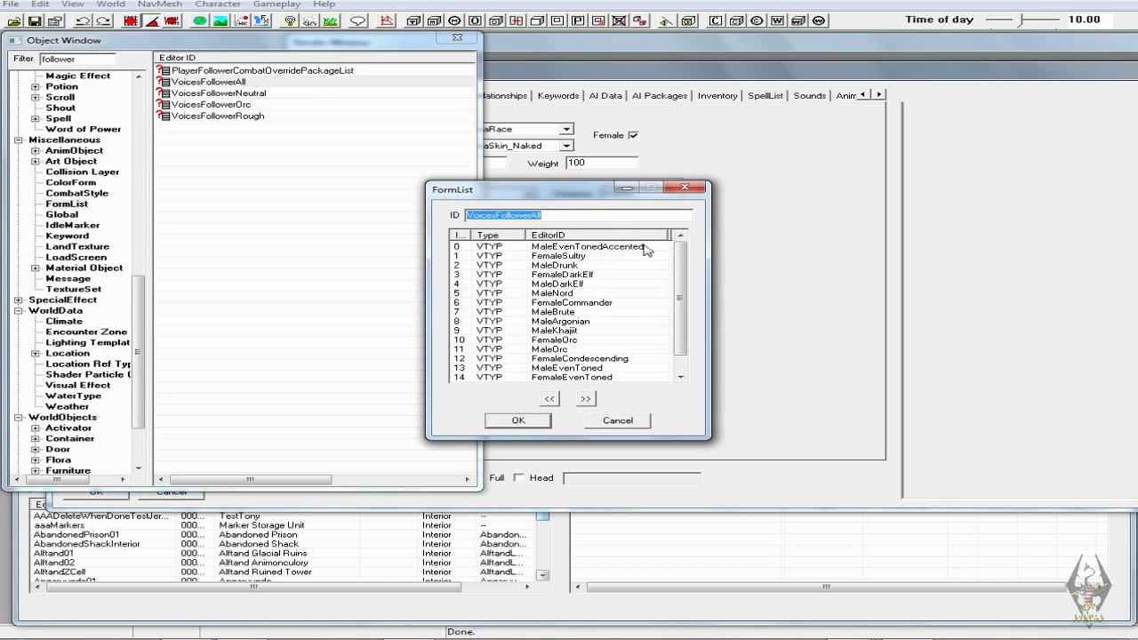
{"action": "scroll", "coordinate": [687, 283], "scroll_direction": "down", "scroll_amount": 2}
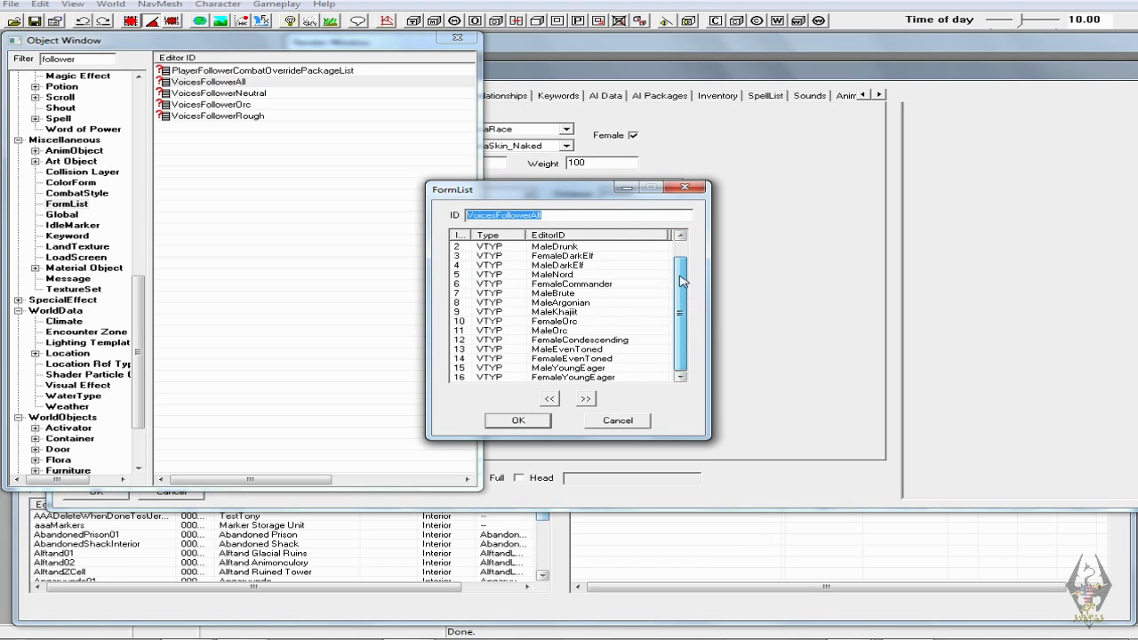
{"action": "scroll", "coordinate": [683, 278], "scroll_direction": "up", "scroll_amount": 1}
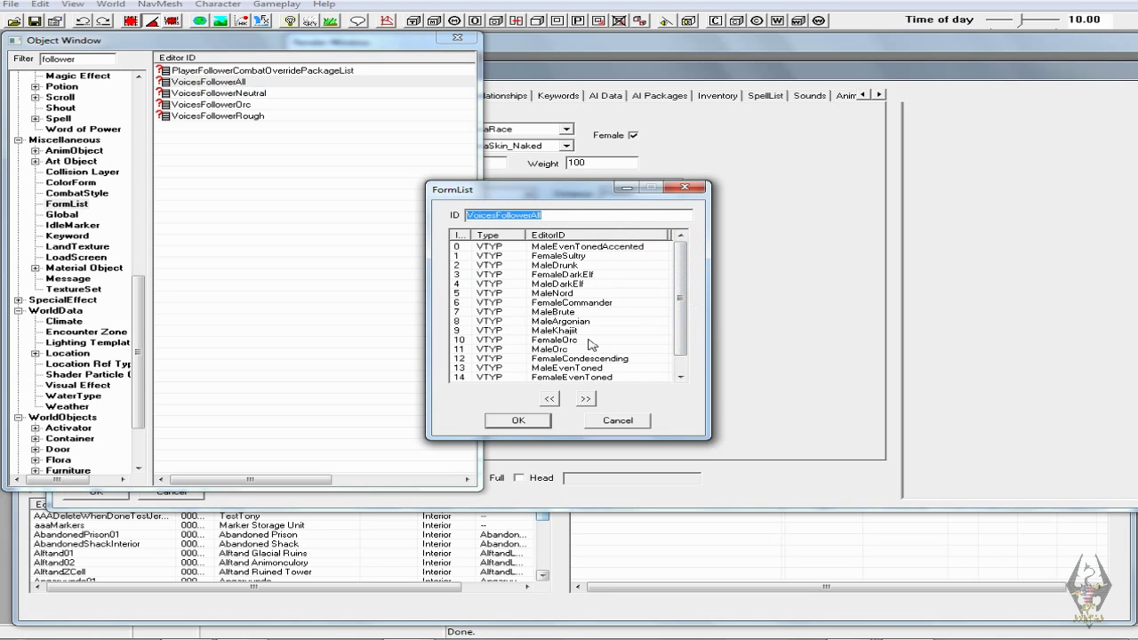
{"action": "left_click", "coordinate": [536, 421]}
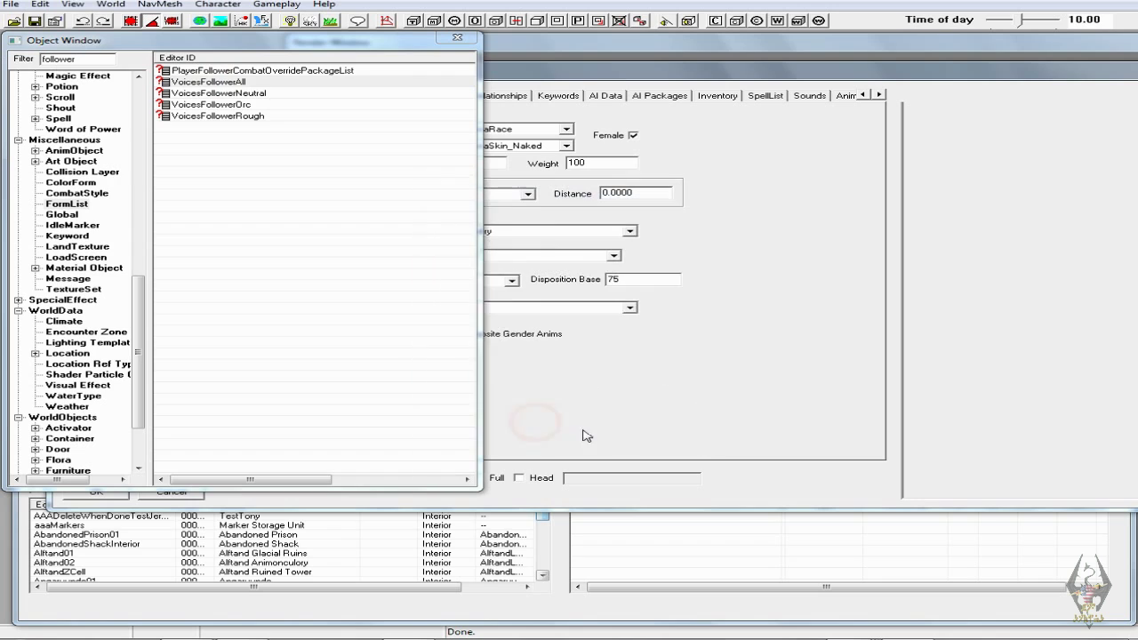
{"action": "left_click", "coordinate": [622, 430]}
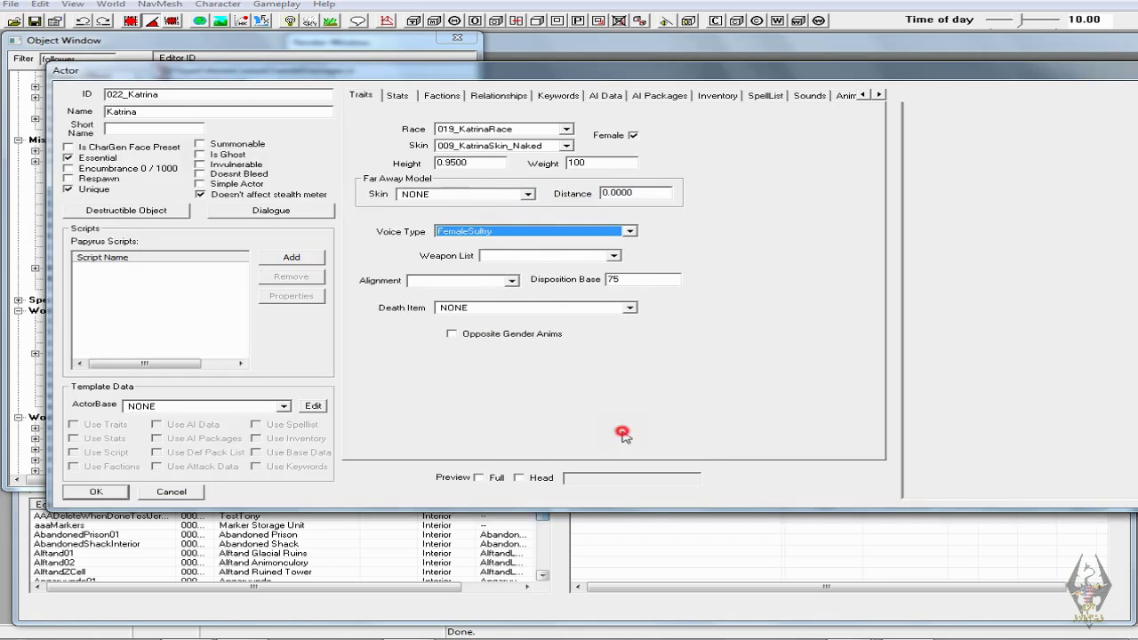
- Set the Katrina actor's disposition base to 85 and preview her full body from several angles
{"action": "double_click", "coordinate": [632, 278]}
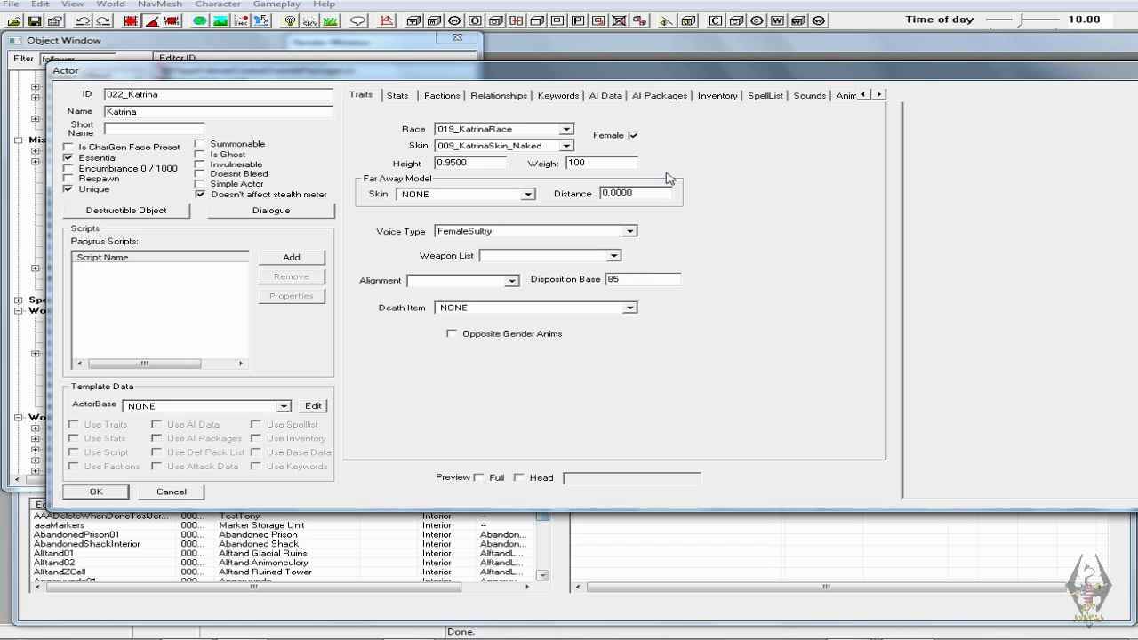
{"action": "left_click", "coordinate": [479, 477]}
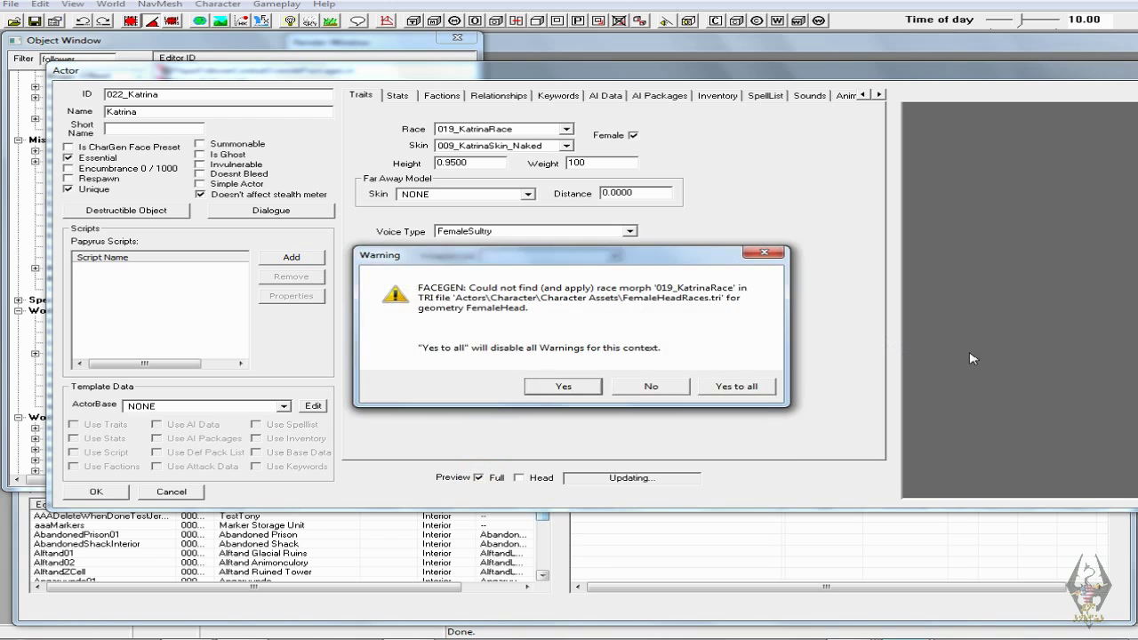
{"action": "left_click", "coordinate": [737, 387]}
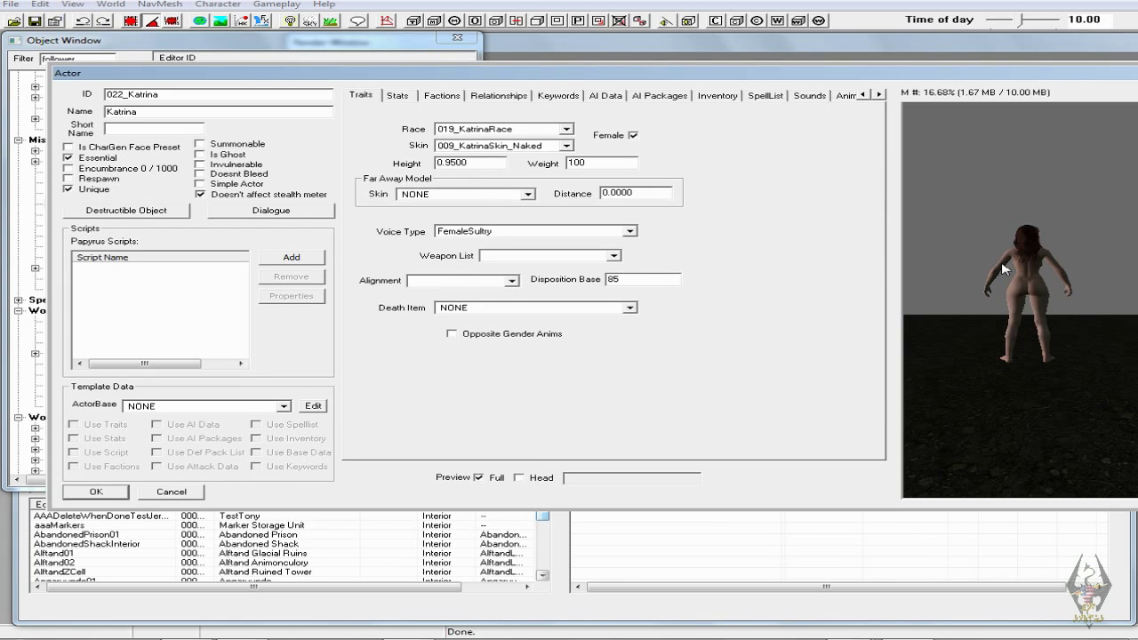
{"action": "left_click", "coordinate": [996, 275]}
{"action": "left_click_drag", "start_coordinate": [997, 274], "coordinate": [1132, 323]}
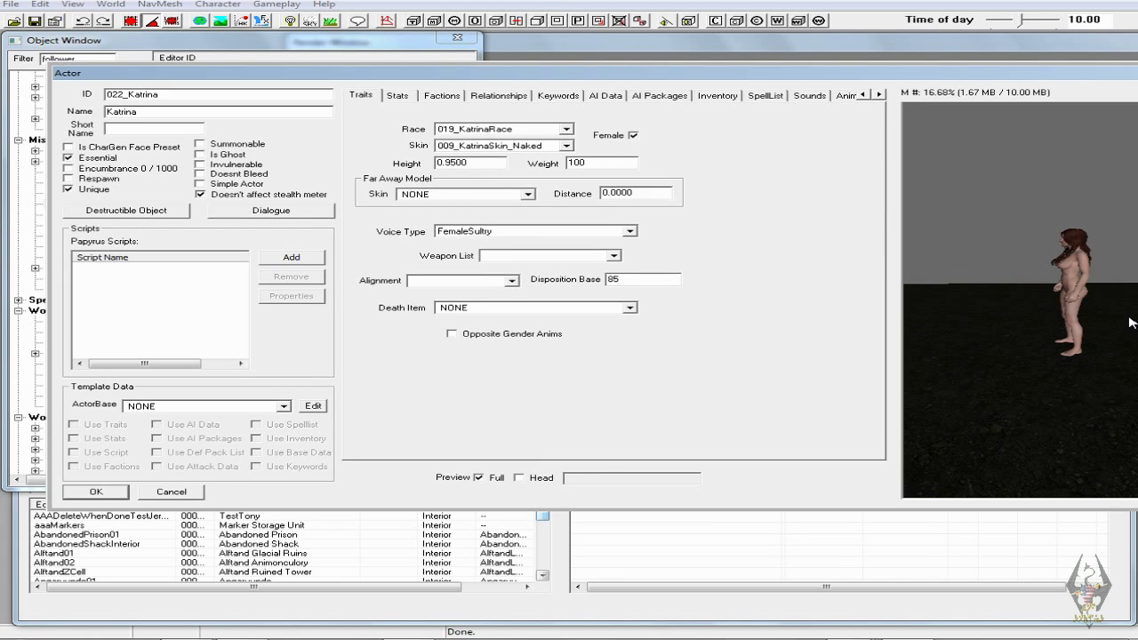
{"action": "left_click_drag", "start_coordinate": [1038, 306], "coordinate": [951, 325]}
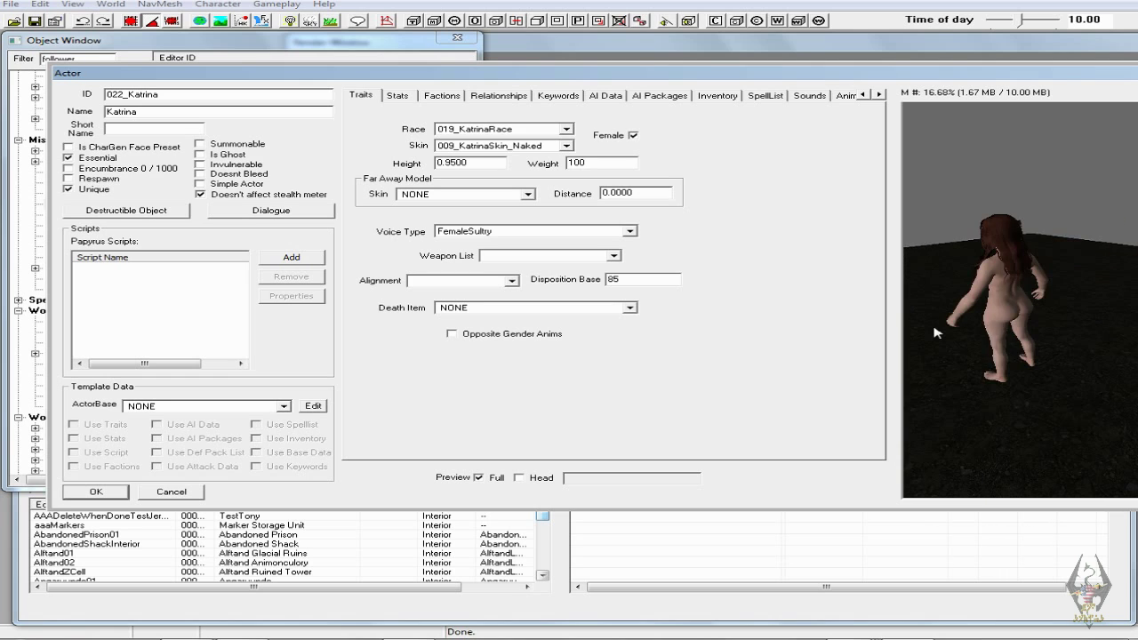
- Preview only the Katrina actor's head and accept the actor's changes
{"action": "left_click", "coordinate": [519, 477]}
{"action": "left_click_drag", "start_coordinate": [1060, 310], "coordinate": [1093, 322]}
{"action": "left_click_drag", "start_coordinate": [1024, 282], "coordinate": [1062, 276]}
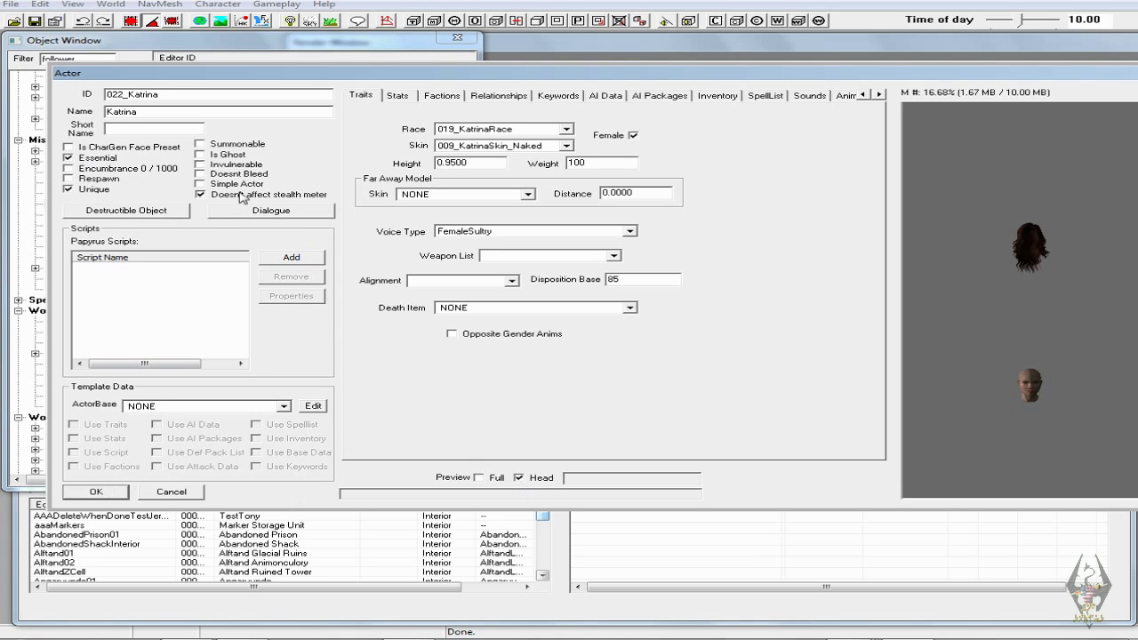
{"action": "left_click", "coordinate": [96, 493]}
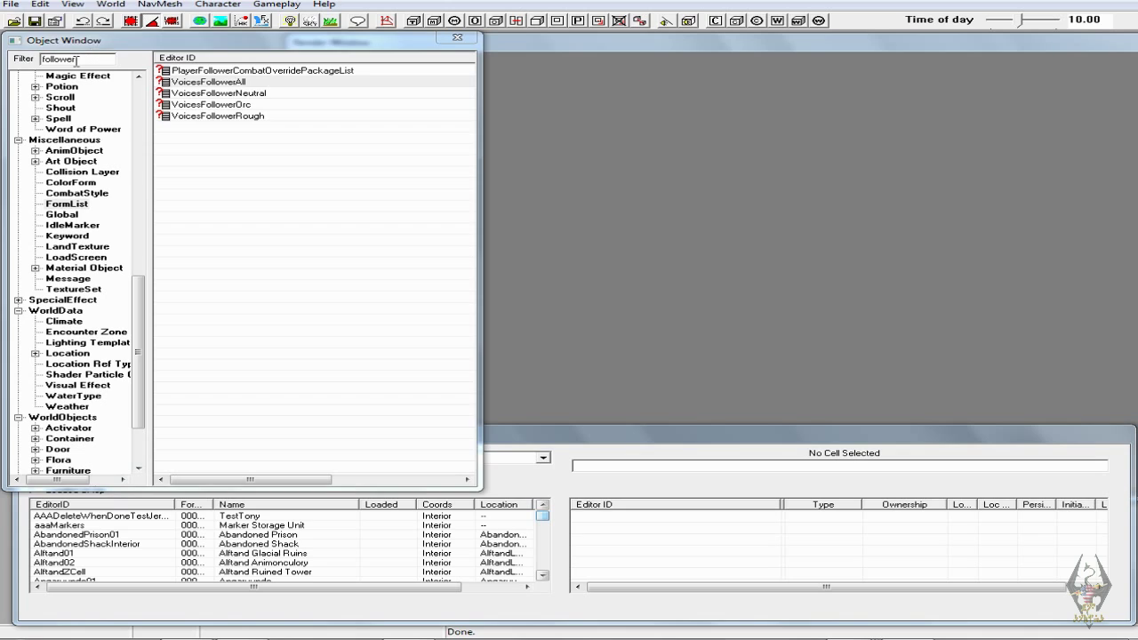
- Filter all objects by 022 and open the 022_Katrina actor
{"action": "double_click", "coordinate": [75, 60]}
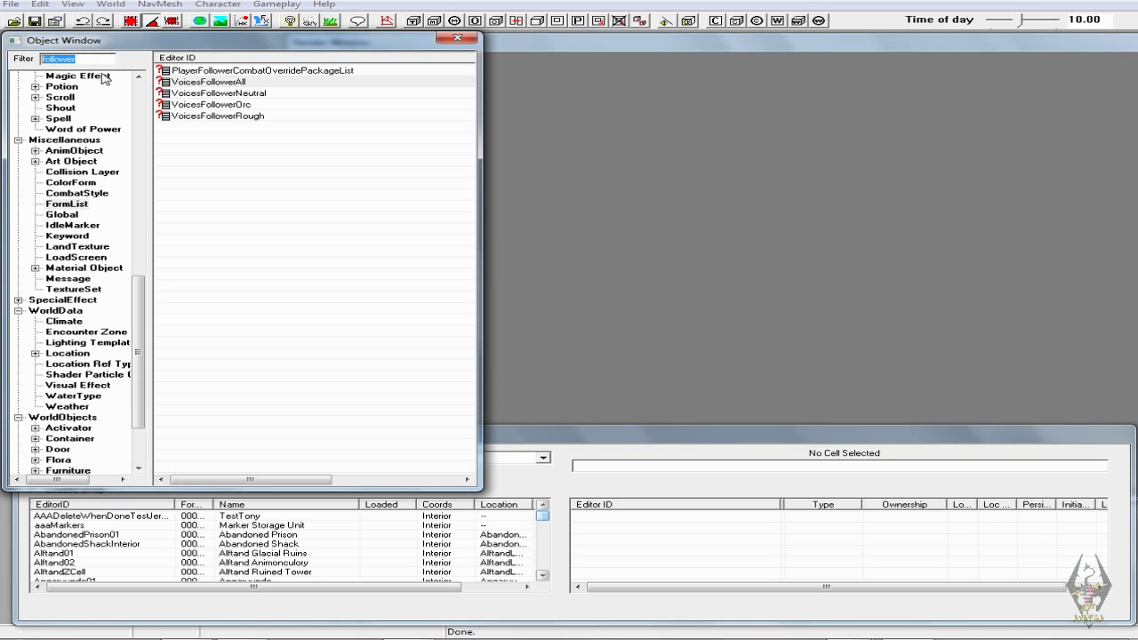
{"action": "type", "text": "00"}
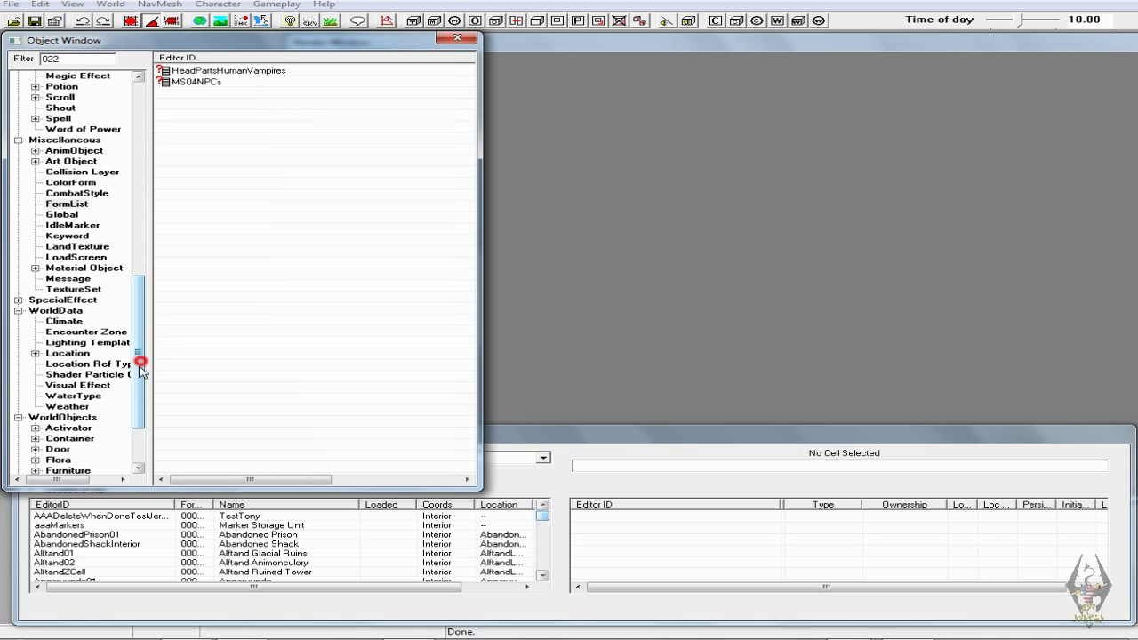
{"action": "left_click_drag", "start_coordinate": [139, 363], "coordinate": [123, 449]}
{"action": "left_click", "coordinate": [37, 459]}
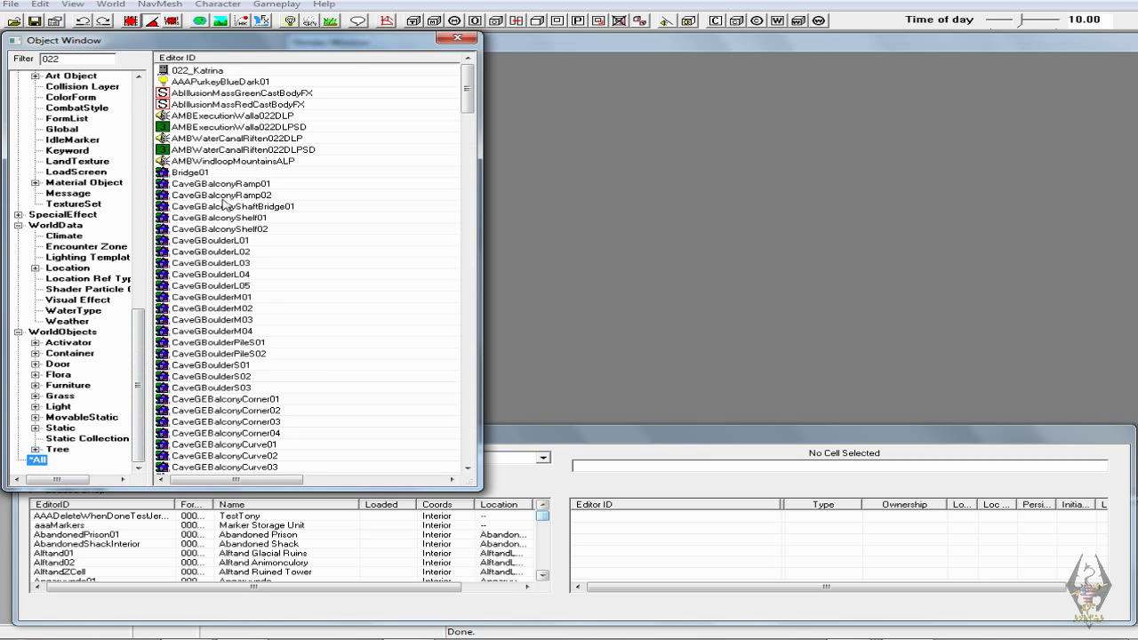
{"action": "double_click", "coordinate": [199, 71]}
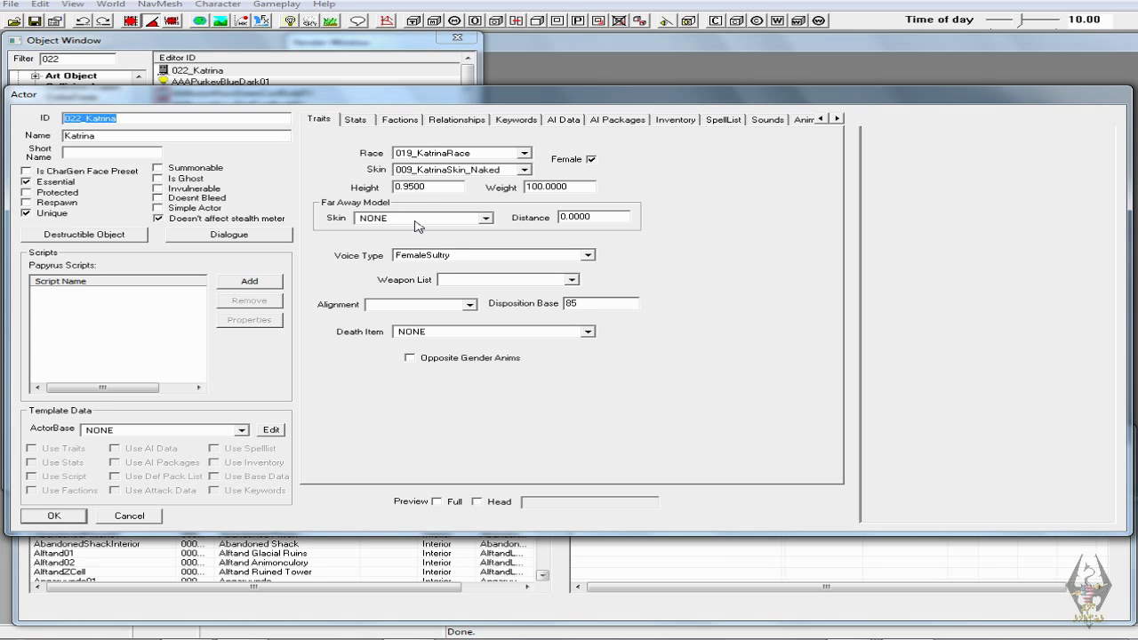
- Examine the Katrina actor's stats, switch PC Level Mult off and back on, and accept the actor
{"action": "left_click", "coordinate": [358, 123]}
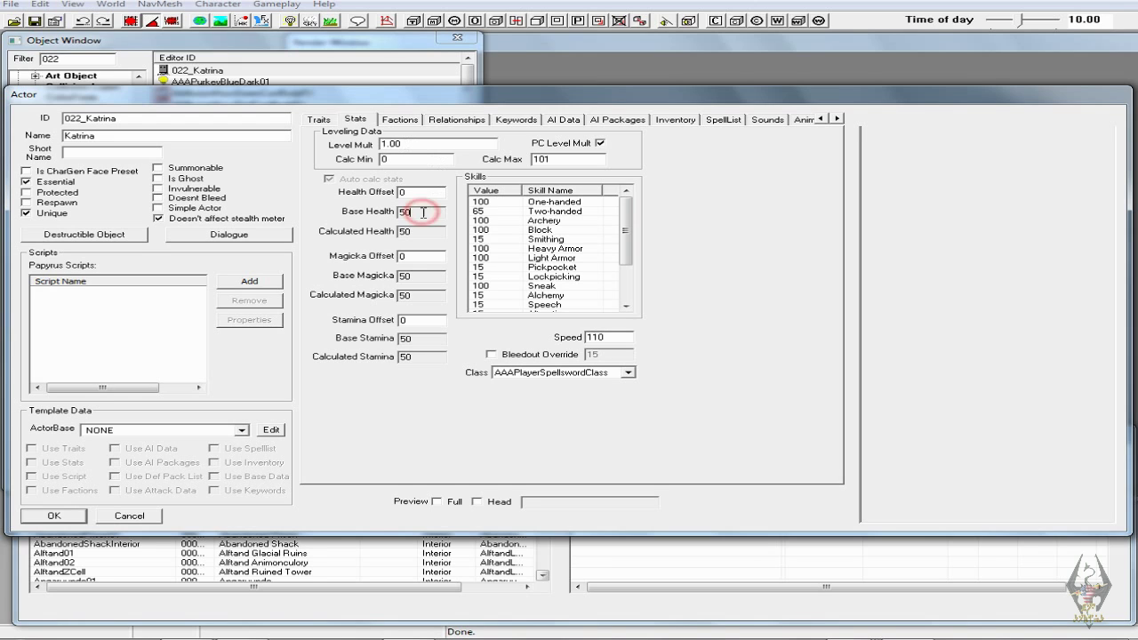
{"action": "left_click", "coordinate": [423, 191]}
{"action": "left_click", "coordinate": [599, 142]}
{"action": "left_click", "coordinate": [600, 142]}
{"action": "left_click", "coordinate": [56, 517]}
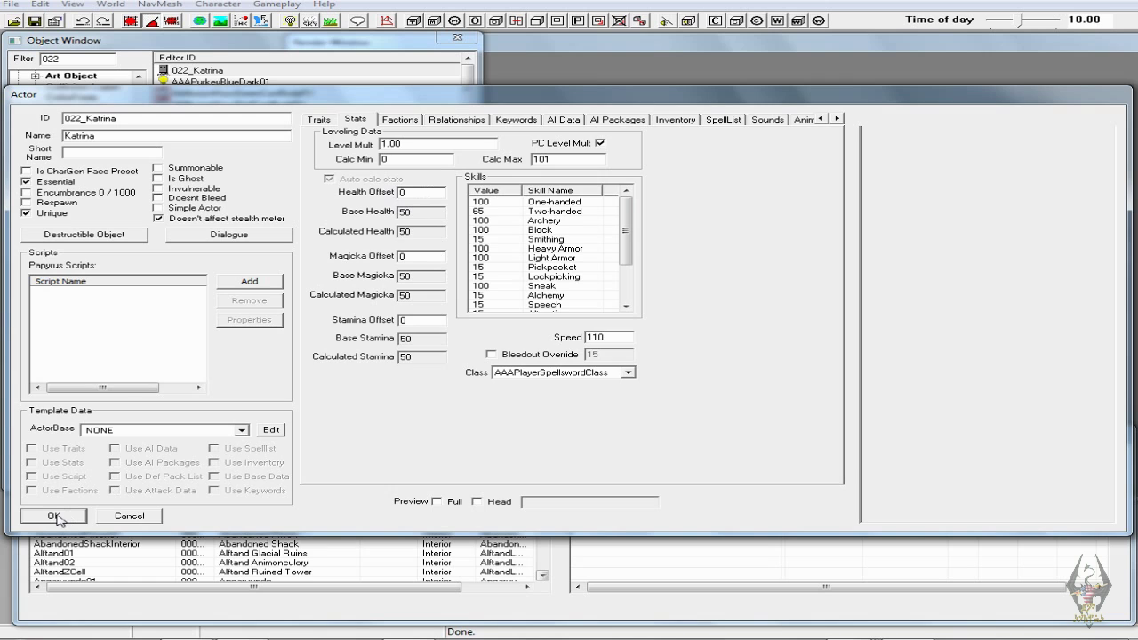
{"action": "left_click", "coordinate": [55, 515]}
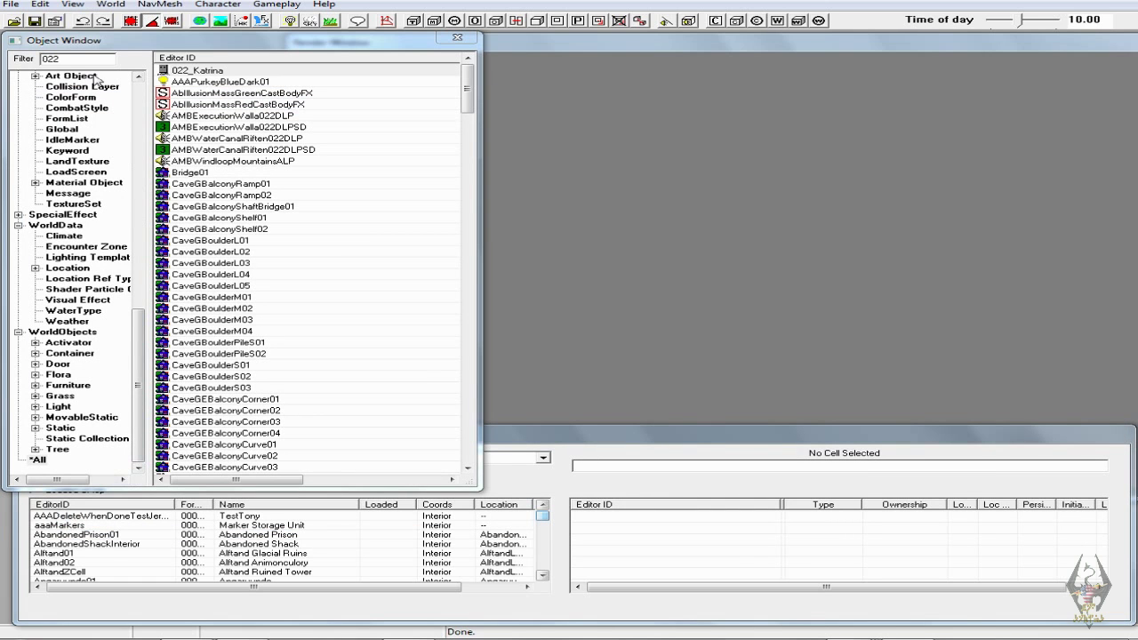
- Clear the object filter and open the 019_KatrinaRace record from the list of races
{"action": "left_click", "coordinate": [24, 59]}
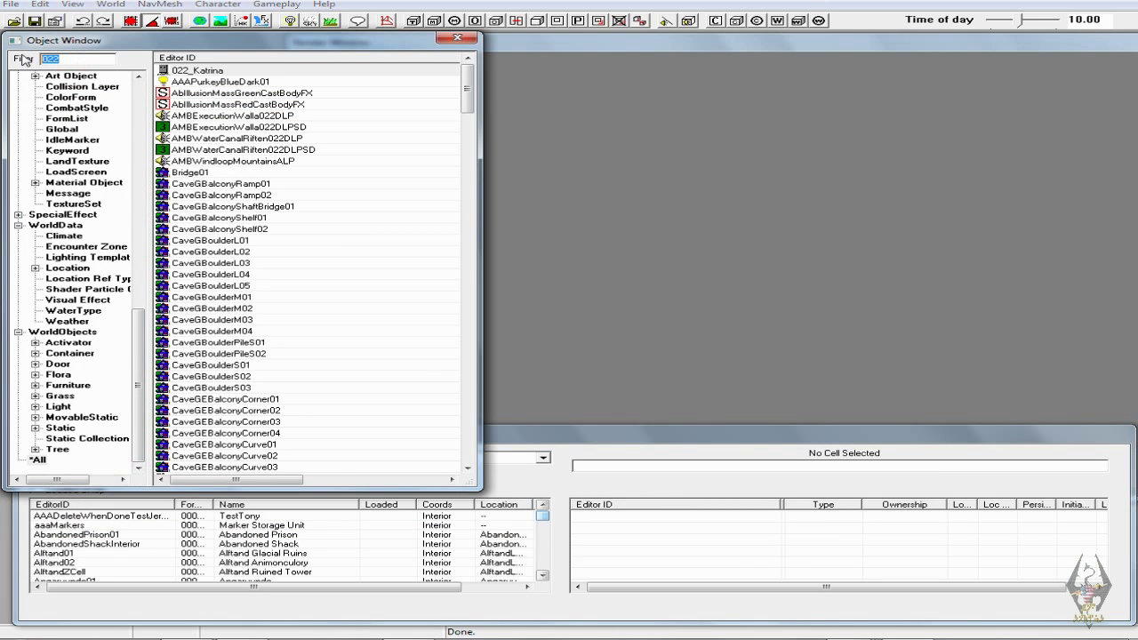
{"action": "type", "text": "00"}
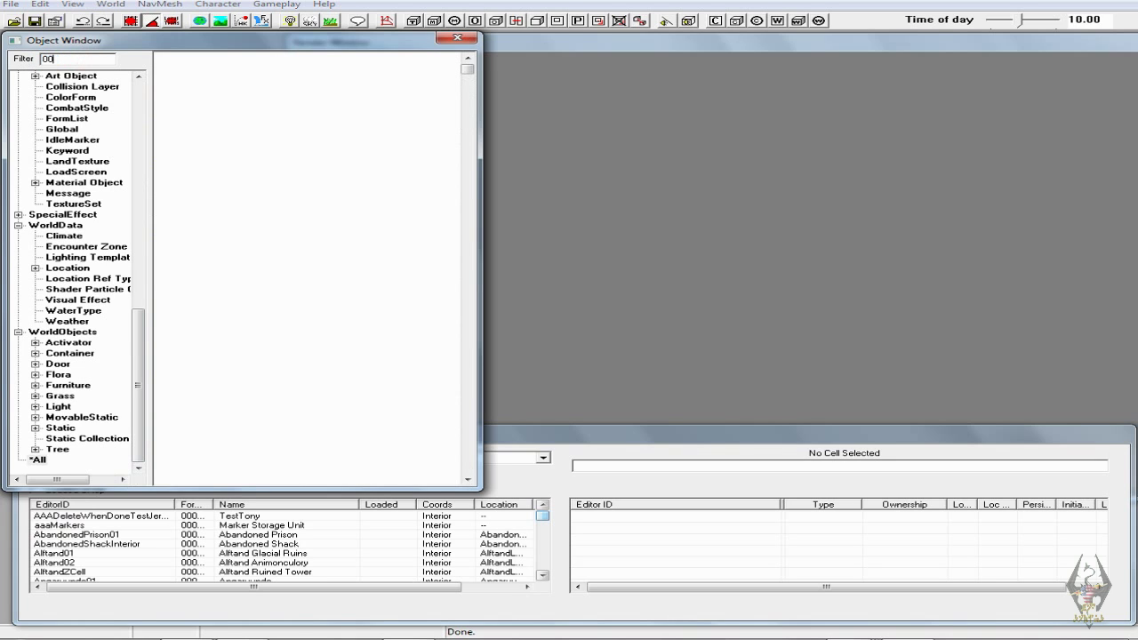
{"action": "key", "text": "BackSpace"}
{"action": "key", "text": "BackSpace"}
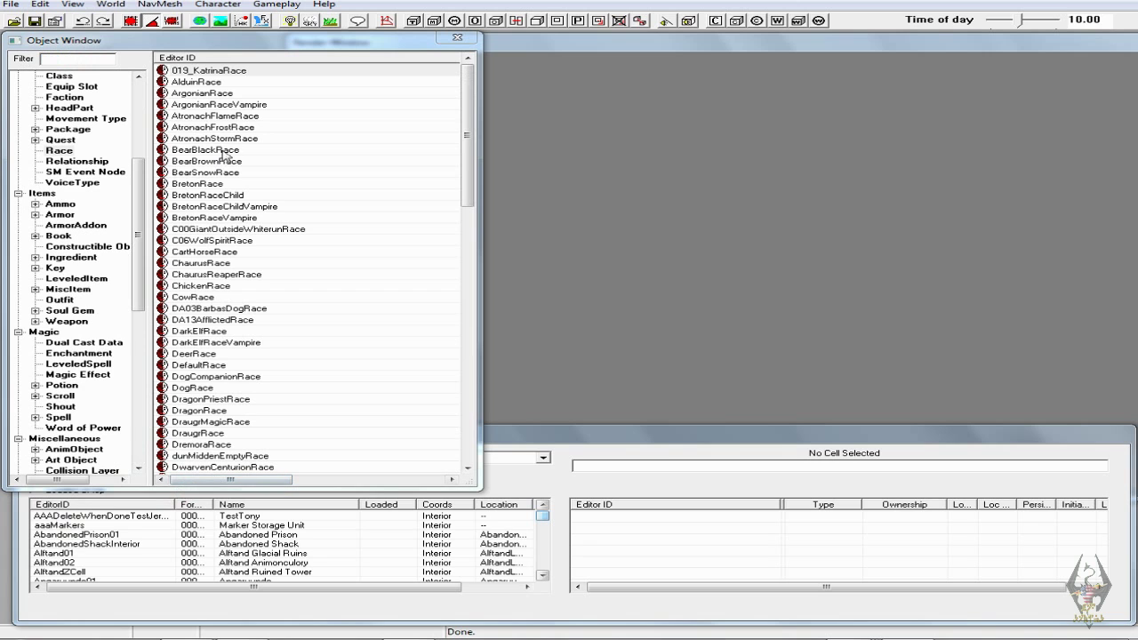
{"action": "double_click", "coordinate": [244, 71]}
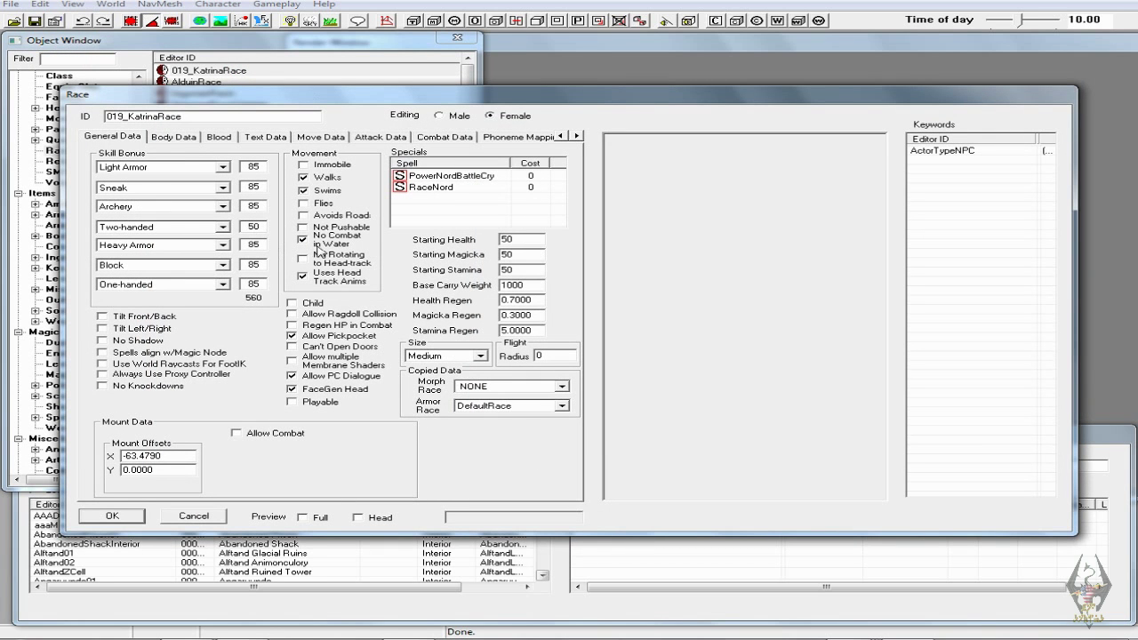
- Set the Katrina race's starting health to 500, starting magicka to 125 and starting stamina to 500
{"action": "double_click", "coordinate": [515, 238]}
{"action": "type", "text": "5"}
{"action": "left_click", "coordinate": [512, 254]}
{"action": "double_click", "coordinate": [513, 254]}
{"action": "type", "text": "125"}
{"action": "double_click", "coordinate": [522, 269]}
{"action": "type", "text": "5"}
- Change the Katrina race's health regeneration rate and accept the race
{"action": "left_click_drag", "start_coordinate": [506, 299], "coordinate": [486, 307]}
{"action": "type", "text": "2"}
{"action": "left_click", "coordinate": [512, 300]}
{"action": "key", "text": "BackSpace"}
{"action": "type", "text": "5"}
{"action": "left_click", "coordinate": [139, 517]}
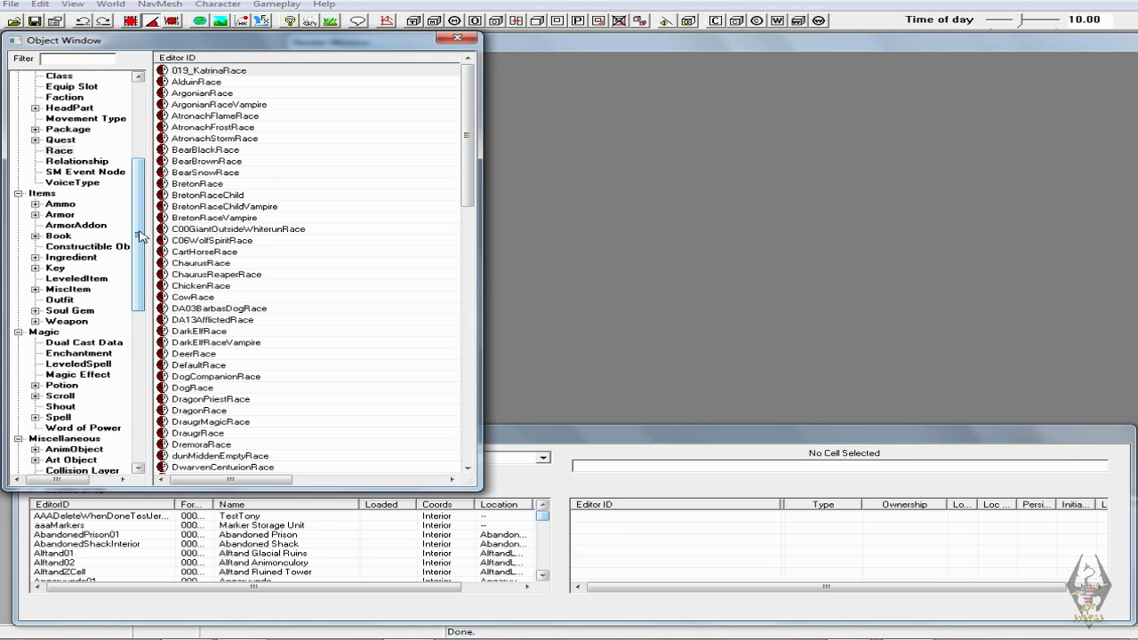
- Filter the actors by Katrina and open the 022_Katrina actor
{"action": "scroll", "coordinate": [139, 233], "scroll_direction": "up", "scroll_amount": 6}
{"action": "left_click", "coordinate": [104, 58]}
{"action": "type", "text": "Katrina"}
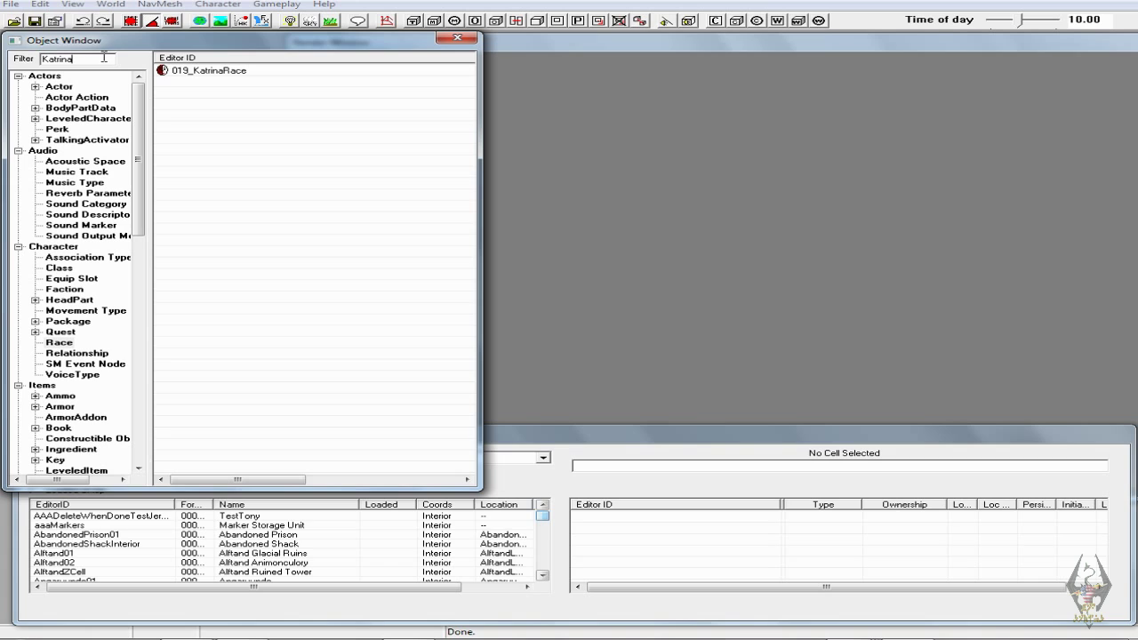
{"action": "left_click", "coordinate": [64, 87]}
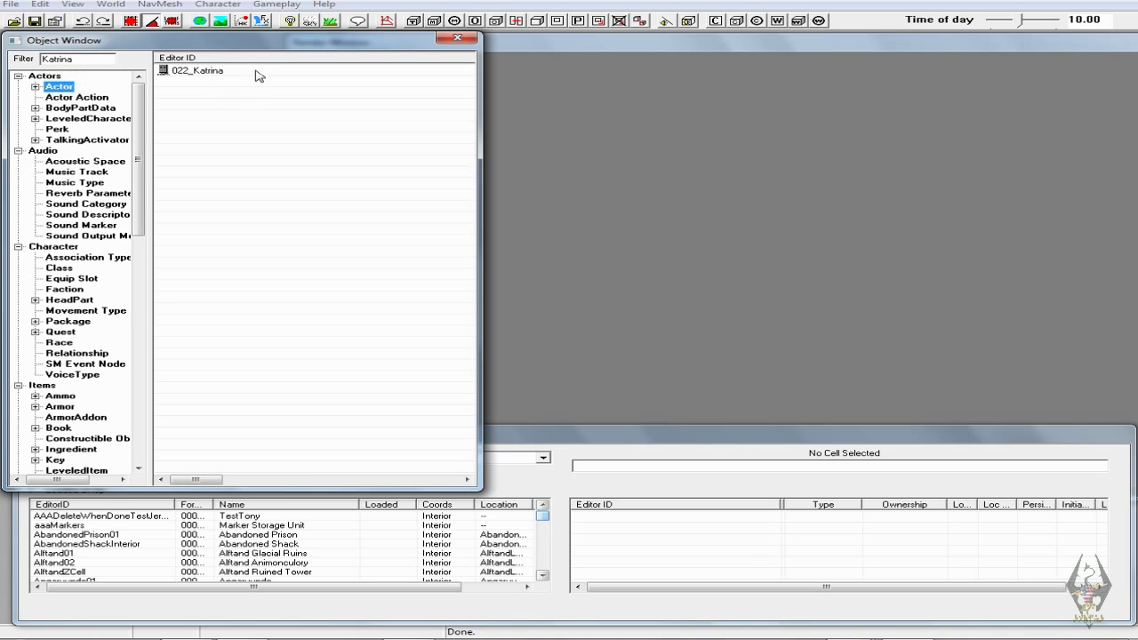
{"action": "double_click", "coordinate": [211, 70]}
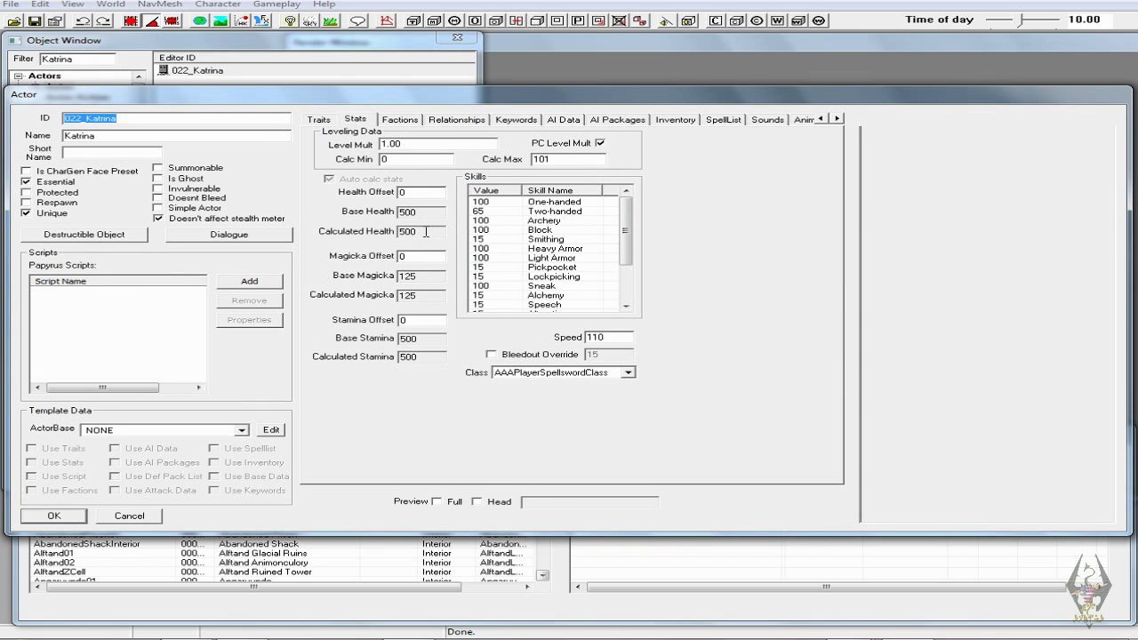
- Set the Katrina actor's health offset and stamina offset to 50
{"action": "double_click", "coordinate": [409, 192]}
{"action": "type", "text": "5"}
{"action": "double_click", "coordinate": [407, 320]}
{"action": "type", "text": "5"}
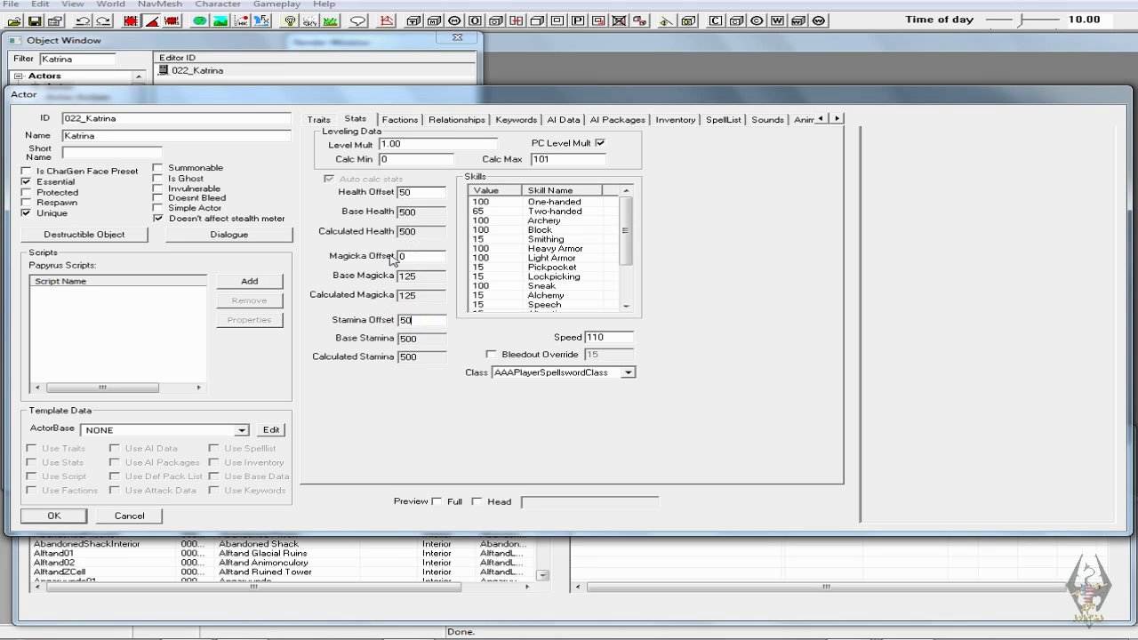
- Switch off PC Level Mult, toggle Auto calc stats off and on, and re-enable PC Level Mult
{"action": "left_click", "coordinate": [600, 142]}
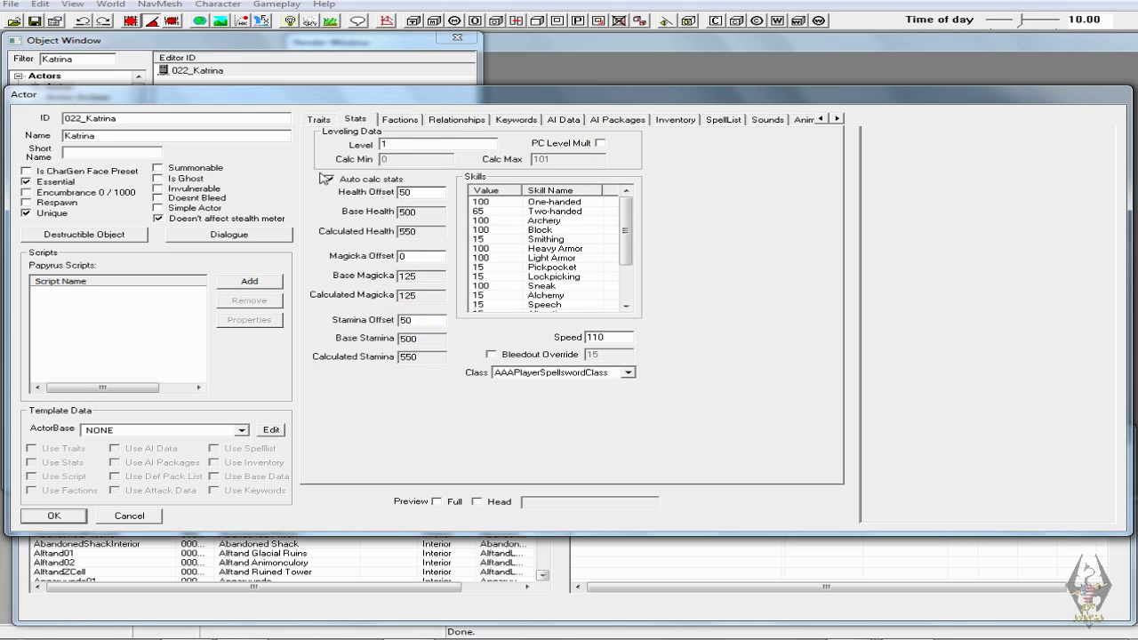
{"action": "left_click", "coordinate": [330, 180]}
{"action": "left_click", "coordinate": [330, 180]}
{"action": "left_click", "coordinate": [601, 144]}
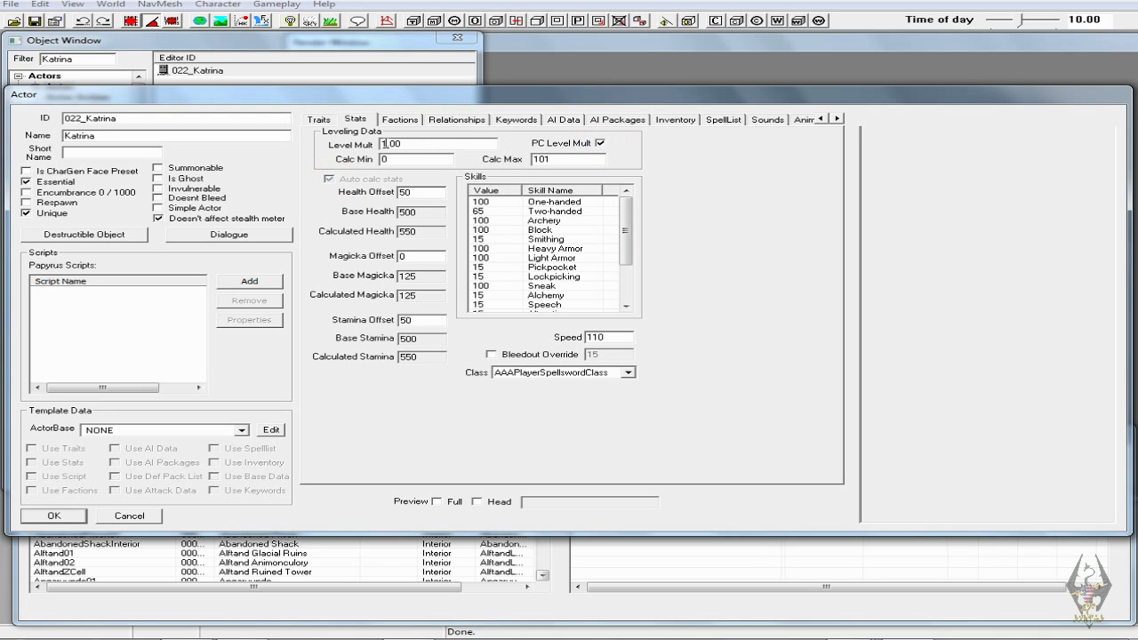
- Set the Katrina actor's level multiplier to 2.00 and assign her the CombatRanger class
{"action": "left_click_drag", "start_coordinate": [385, 144], "coordinate": [378, 147]}
{"action": "type", "text": "2"}
{"action": "left_click", "coordinate": [629, 373]}
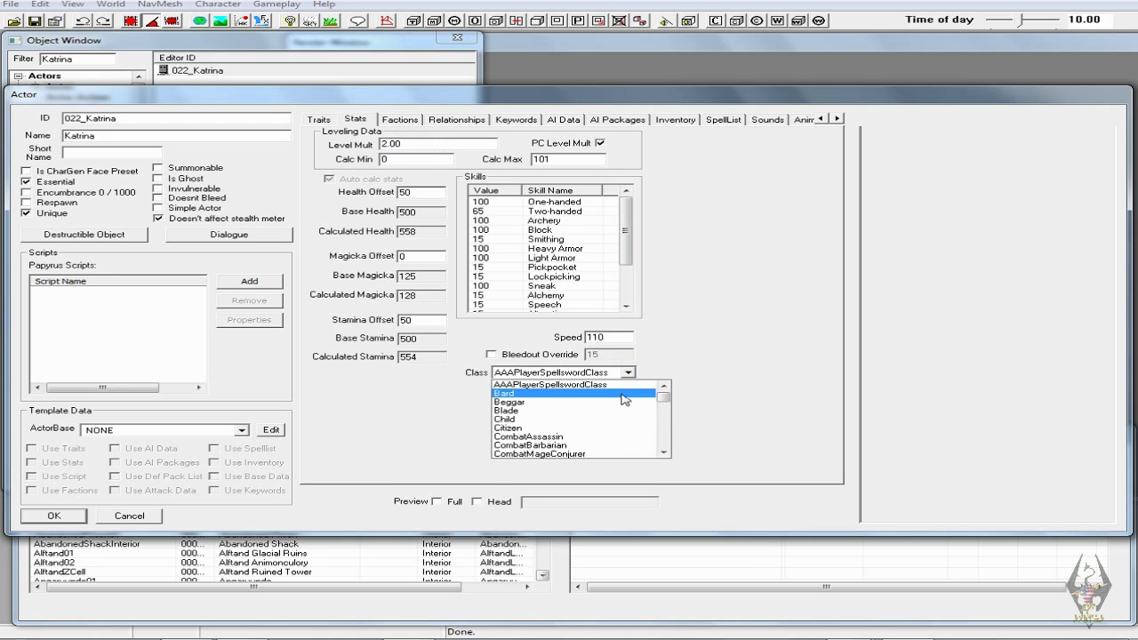
{"action": "scroll", "coordinate": [622, 417], "scroll_direction": "down", "scroll_amount": 1}
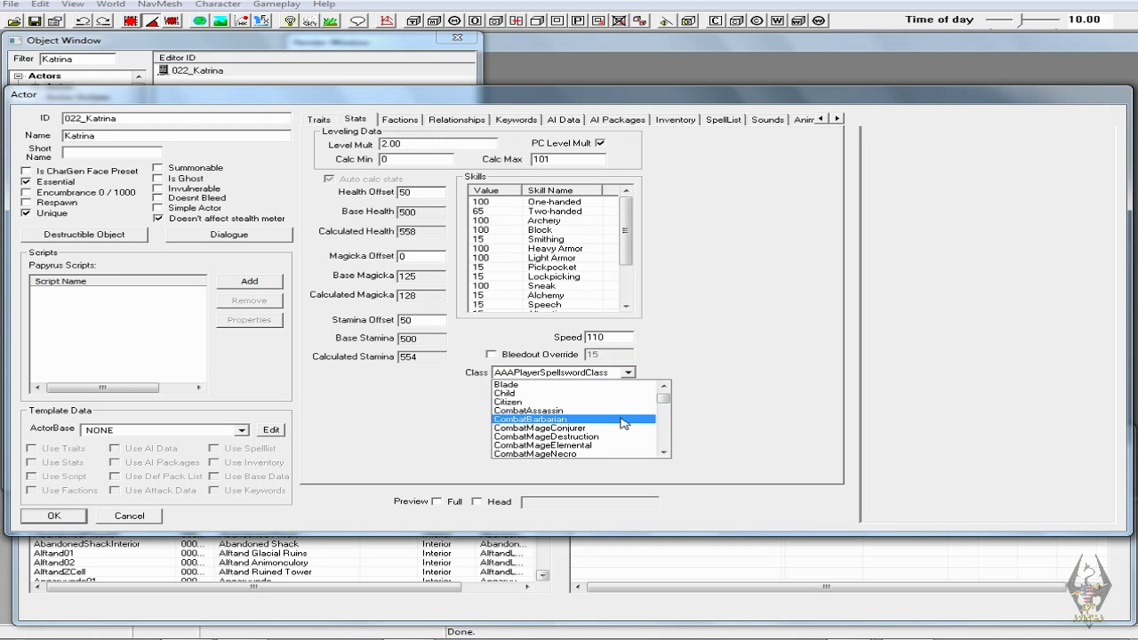
{"action": "scroll", "coordinate": [618, 426], "scroll_direction": "down", "scroll_amount": 2}
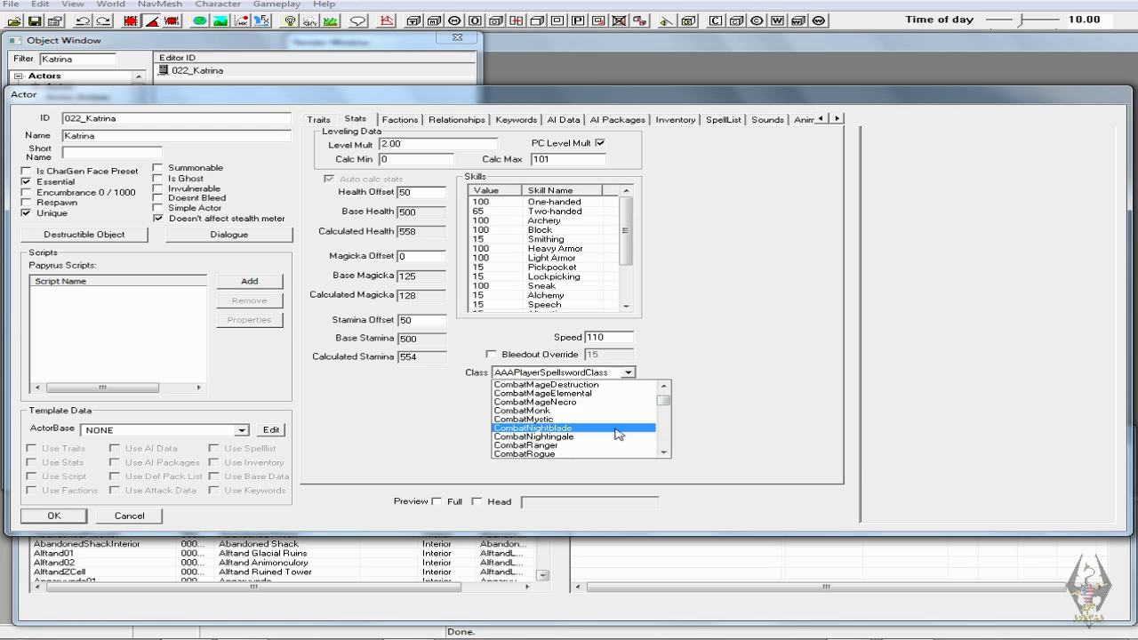
{"action": "scroll", "coordinate": [600, 426], "scroll_direction": "down", "scroll_amount": 1}
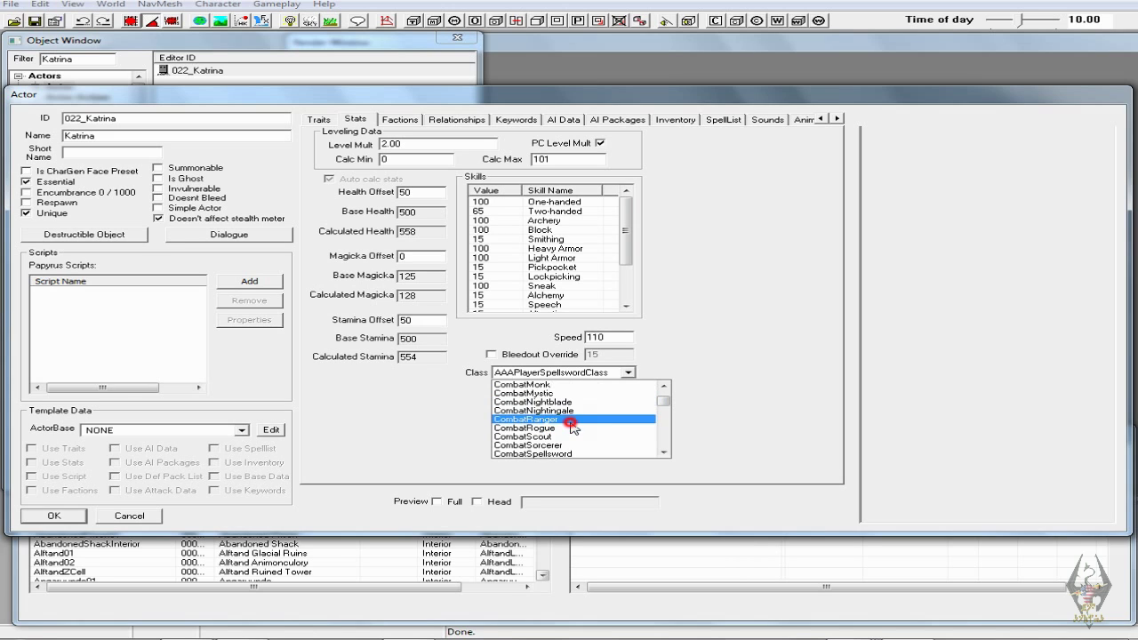
{"action": "left_click", "coordinate": [569, 419]}
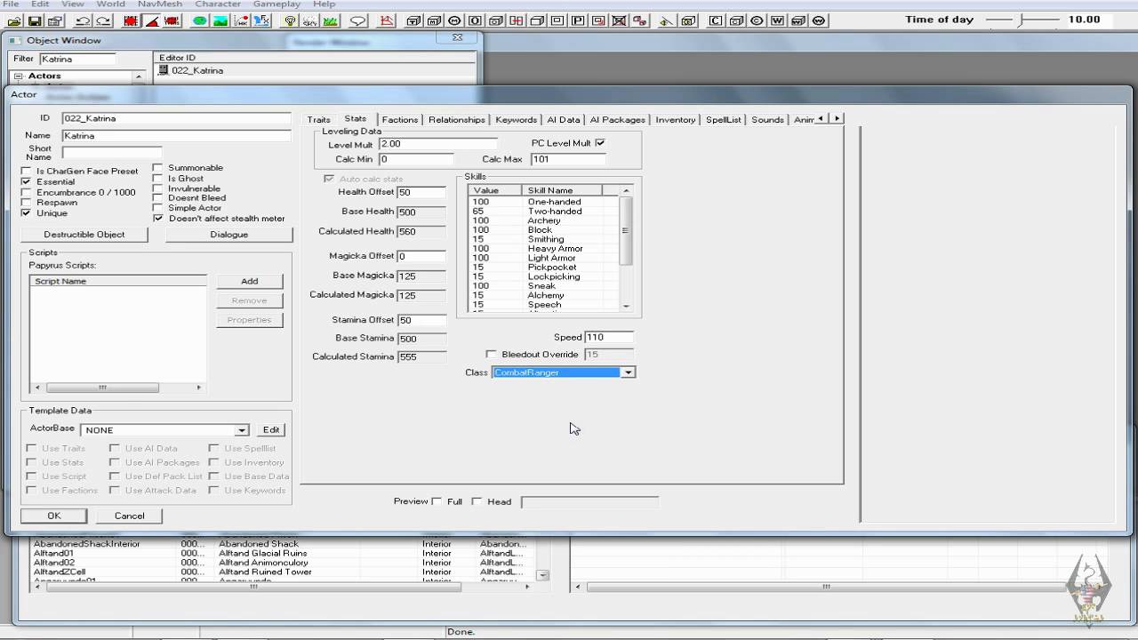
{"action": "left_click", "coordinate": [707, 321]}
- Set the actor's Calc Max level to 115
{"action": "left_click", "coordinate": [551, 159]}
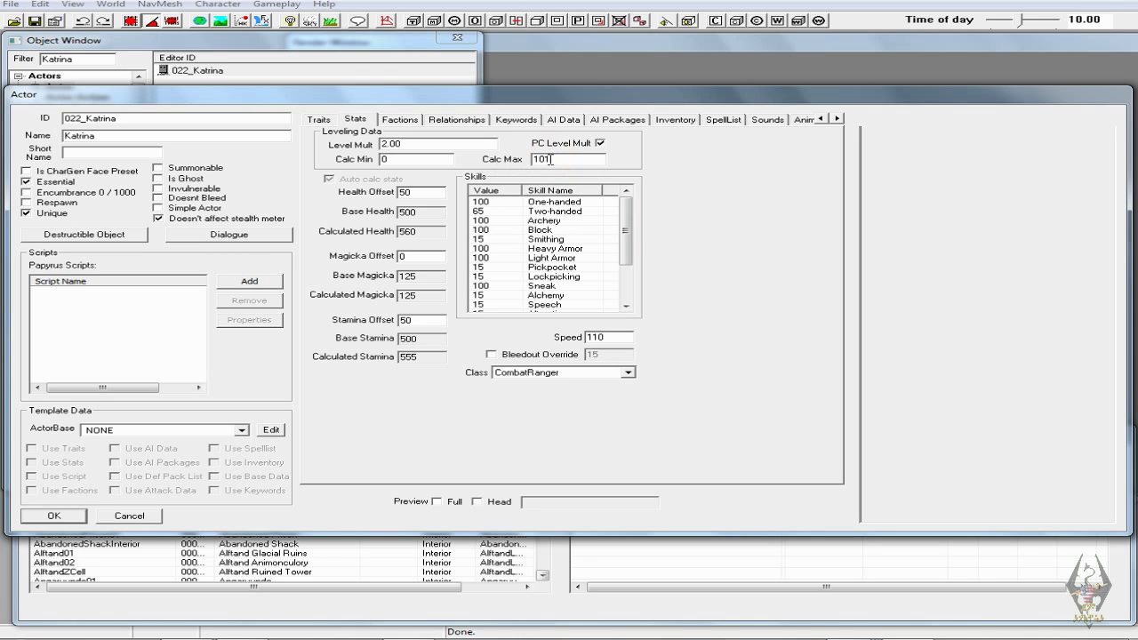
{"action": "double_click", "coordinate": [551, 159]}
{"action": "type", "text": "115"}
- Check Katrina's factions, relationships and keywords, and set her AI confidence to Foolhardy
{"action": "left_click", "coordinate": [414, 120]}
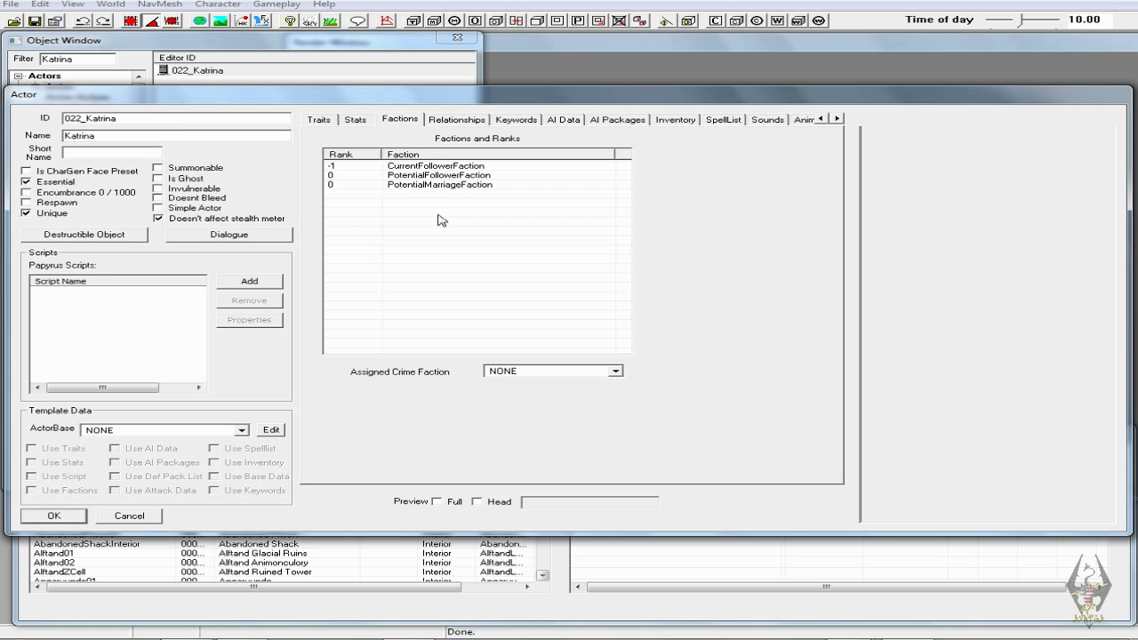
{"action": "left_click", "coordinate": [461, 120]}
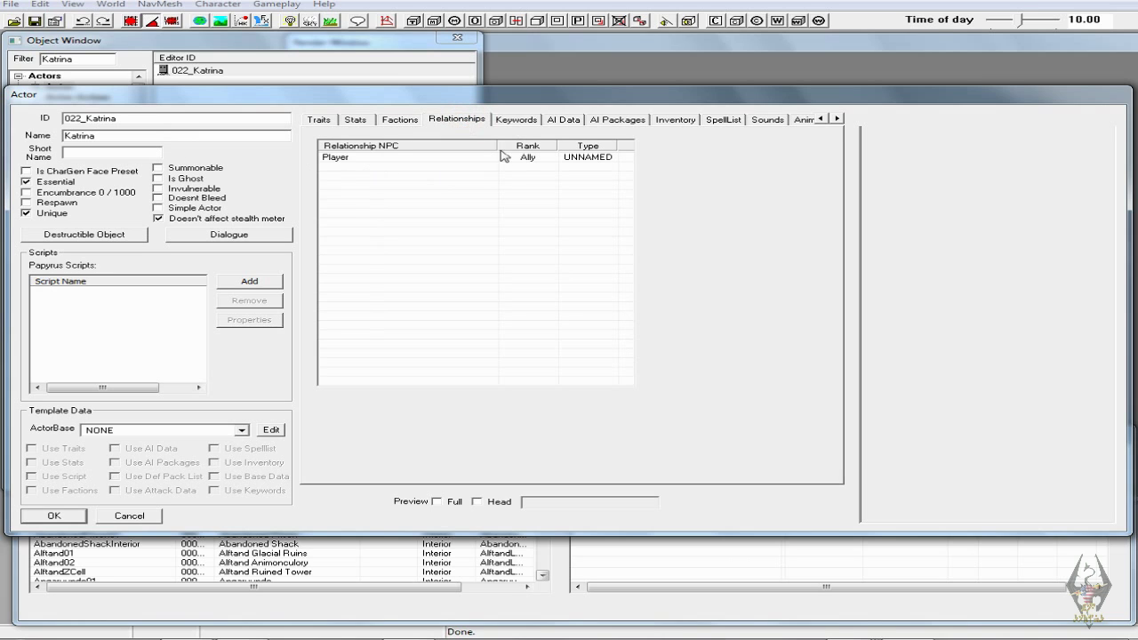
{"action": "left_click", "coordinate": [516, 120]}
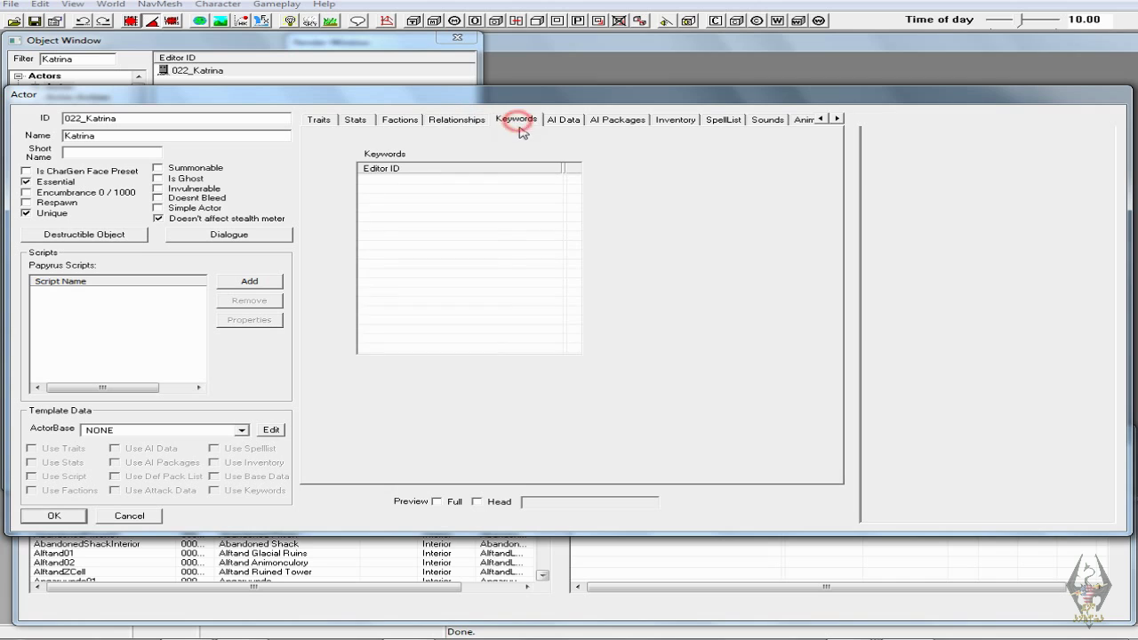
{"action": "left_click", "coordinate": [568, 119]}
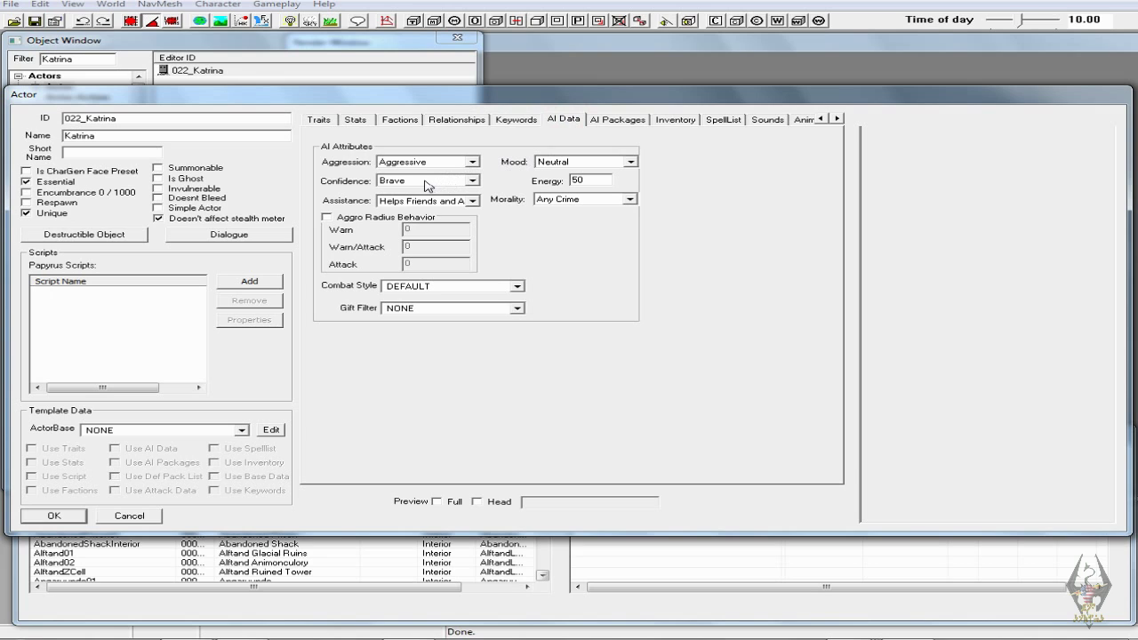
{"action": "left_click", "coordinate": [472, 181]}
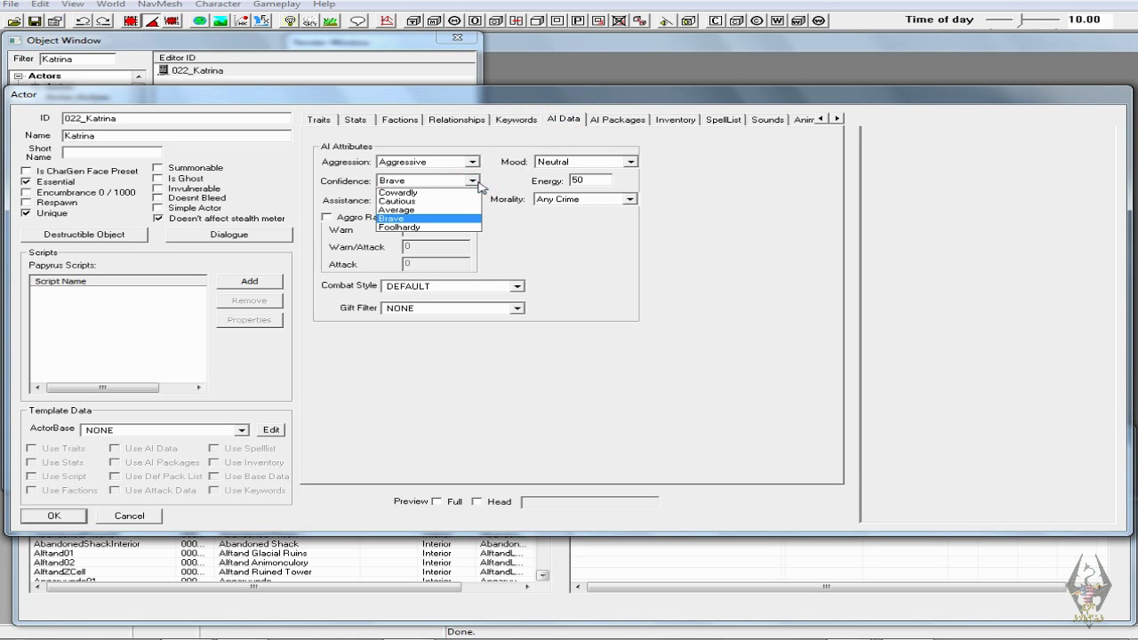
{"action": "left_click", "coordinate": [454, 227]}
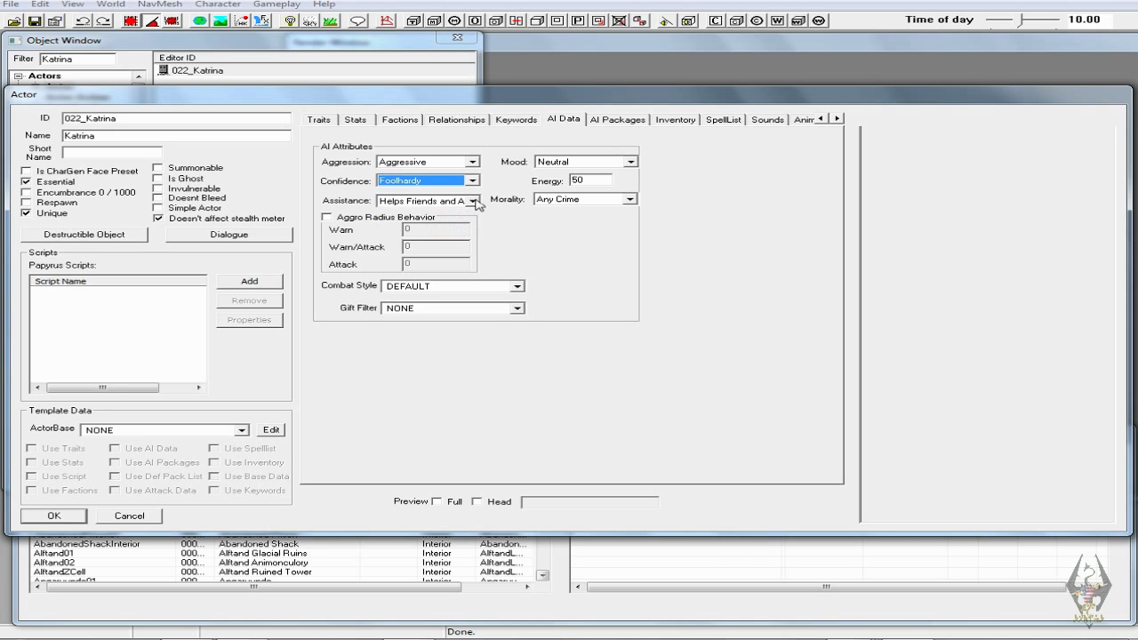
- Set Katrina's AI energy to 65 and her mood to Happy
{"action": "left_click_drag", "start_coordinate": [587, 180], "coordinate": [559, 183]}
{"action": "type", "text": "6"}
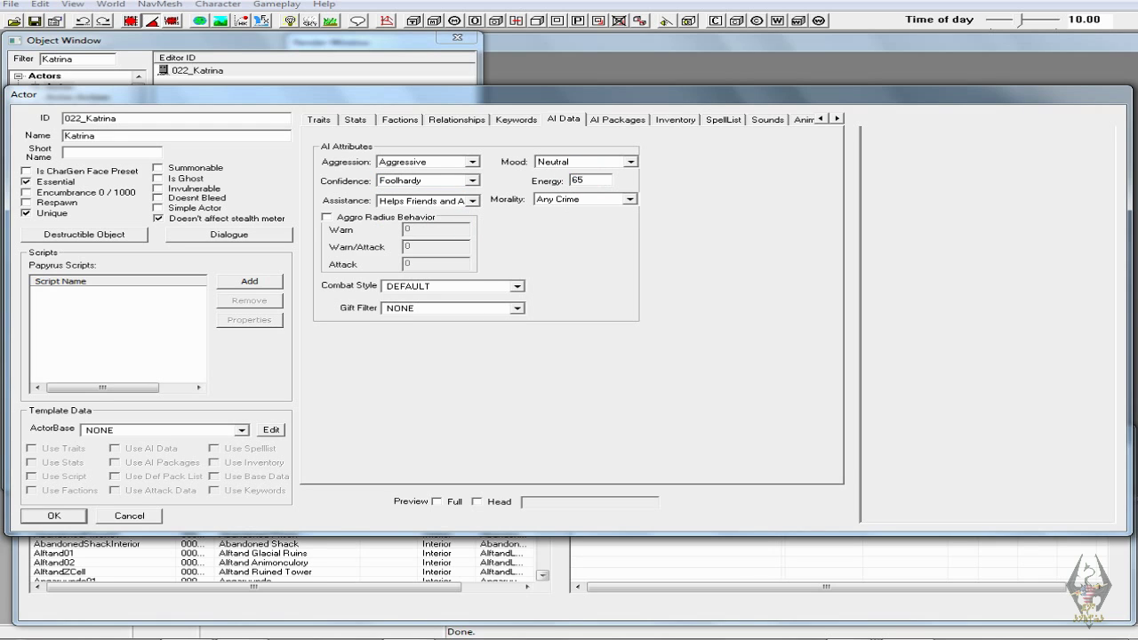
{"action": "left_click", "coordinate": [631, 161]}
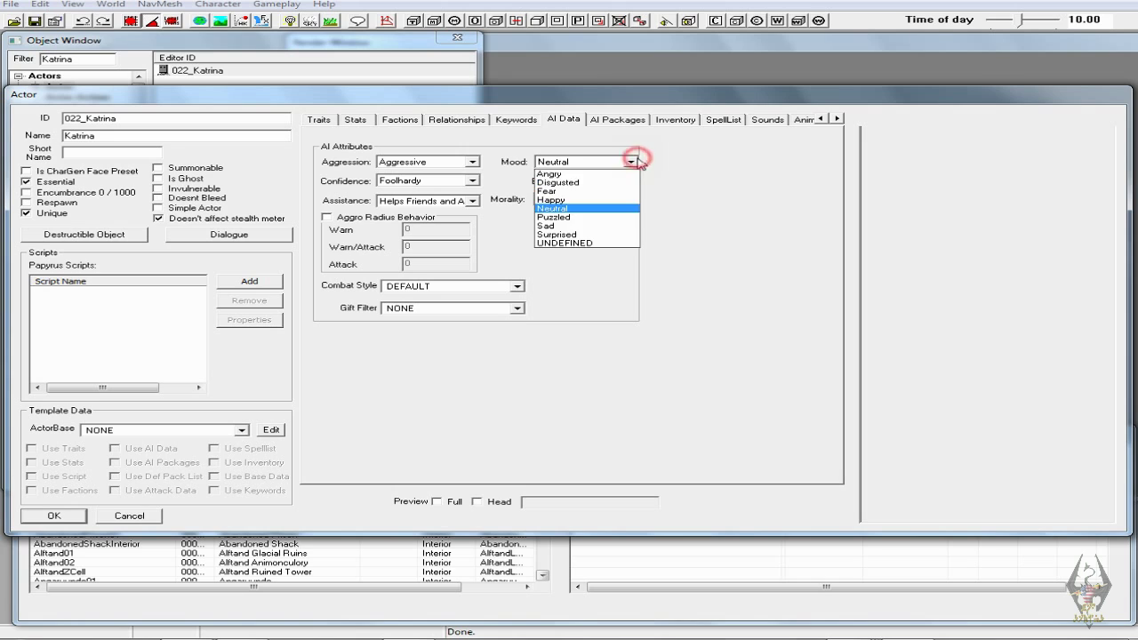
{"action": "left_click", "coordinate": [598, 199]}
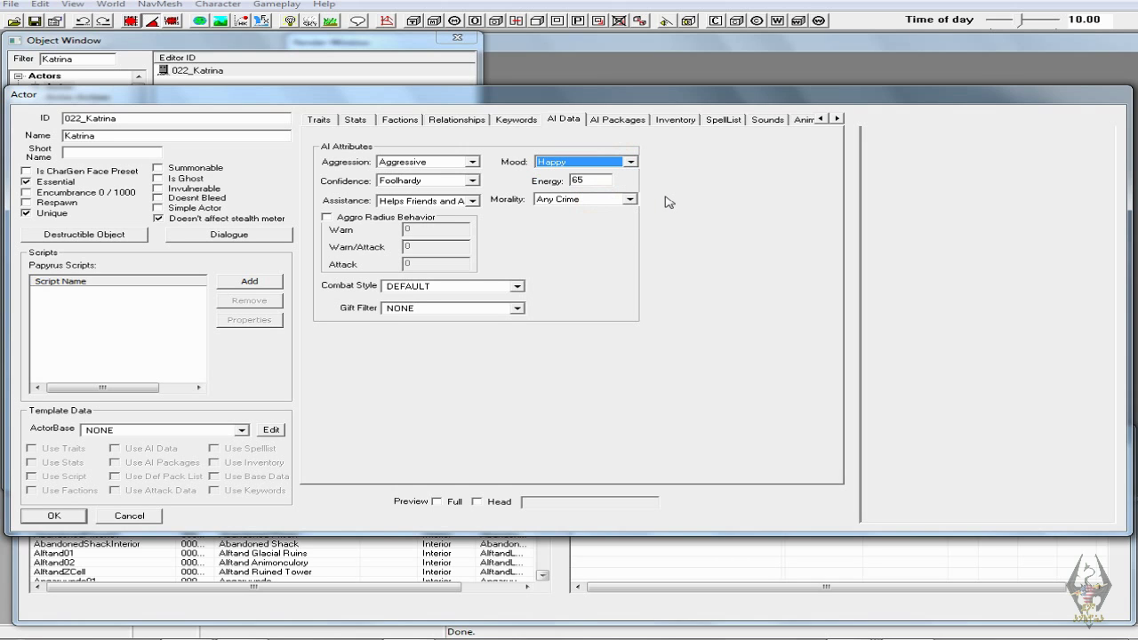
- Set Katrina's combat style to csHumanMissile
{"action": "left_click", "coordinate": [516, 286]}
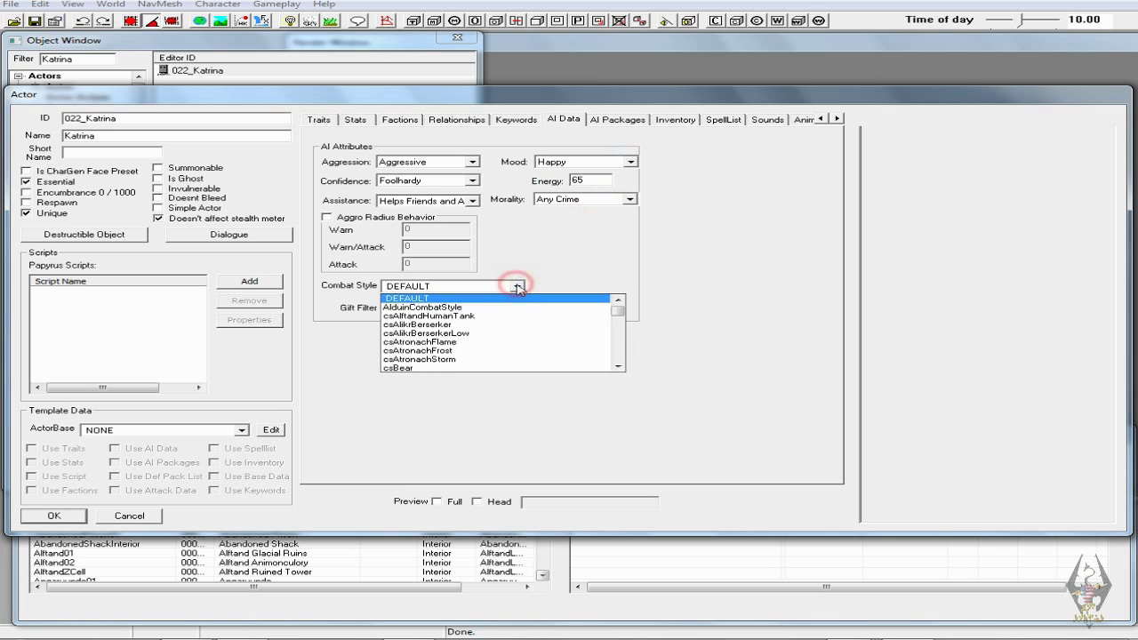
{"action": "scroll", "coordinate": [533, 318], "scroll_direction": "down", "scroll_amount": 8}
{"action": "scroll", "coordinate": [533, 318], "scroll_direction": "down", "scroll_amount": 12}
{"action": "scroll", "coordinate": [533, 318], "scroll_direction": "down", "scroll_amount": 6}
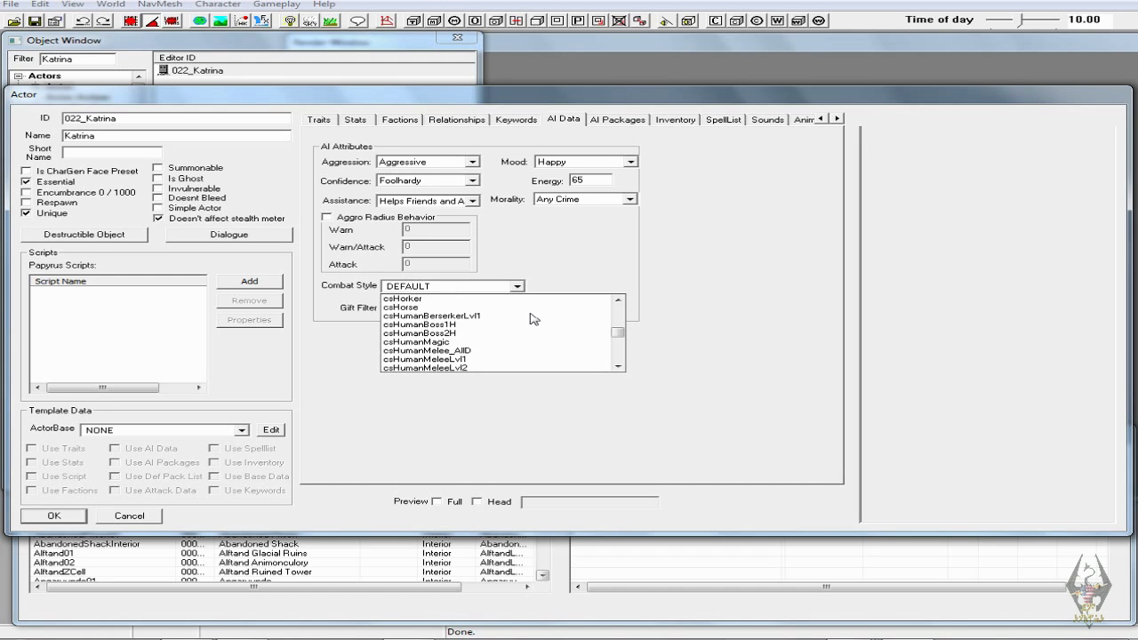
{"action": "scroll", "coordinate": [523, 324], "scroll_direction": "down", "scroll_amount": 3}
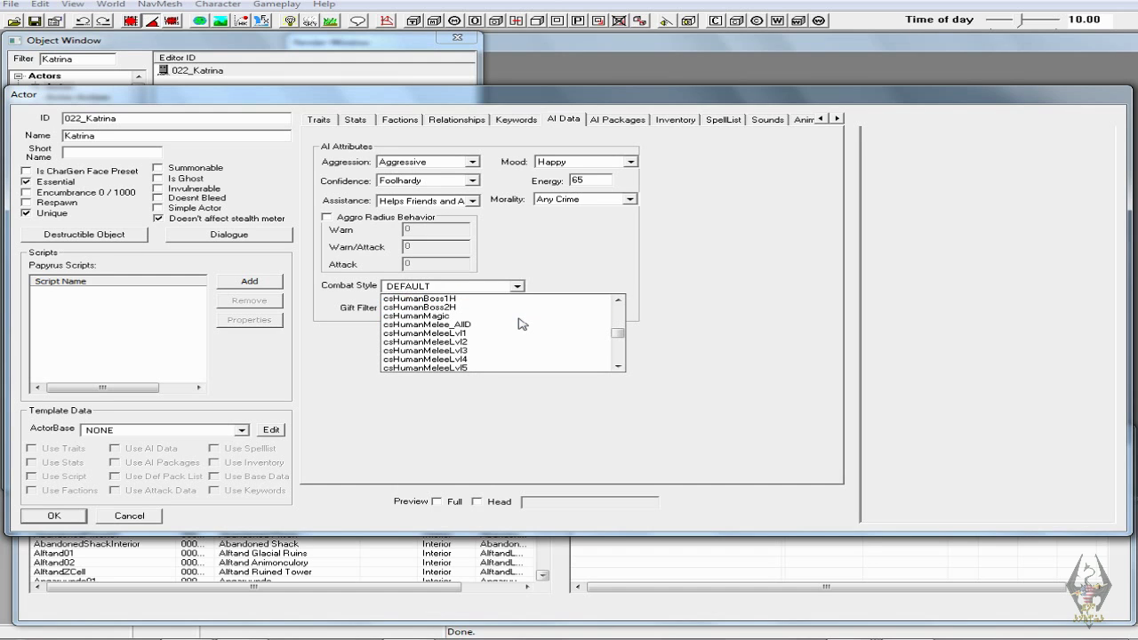
{"action": "scroll", "coordinate": [522, 323], "scroll_direction": "down", "scroll_amount": 3}
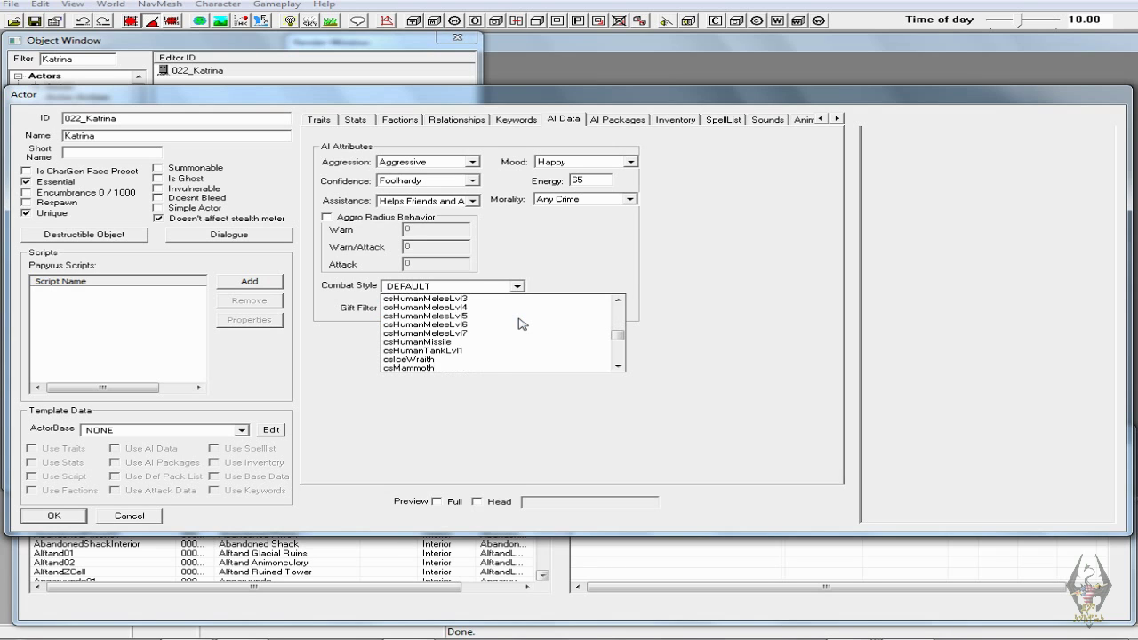
{"action": "scroll", "coordinate": [522, 323], "scroll_direction": "down", "scroll_amount": 1}
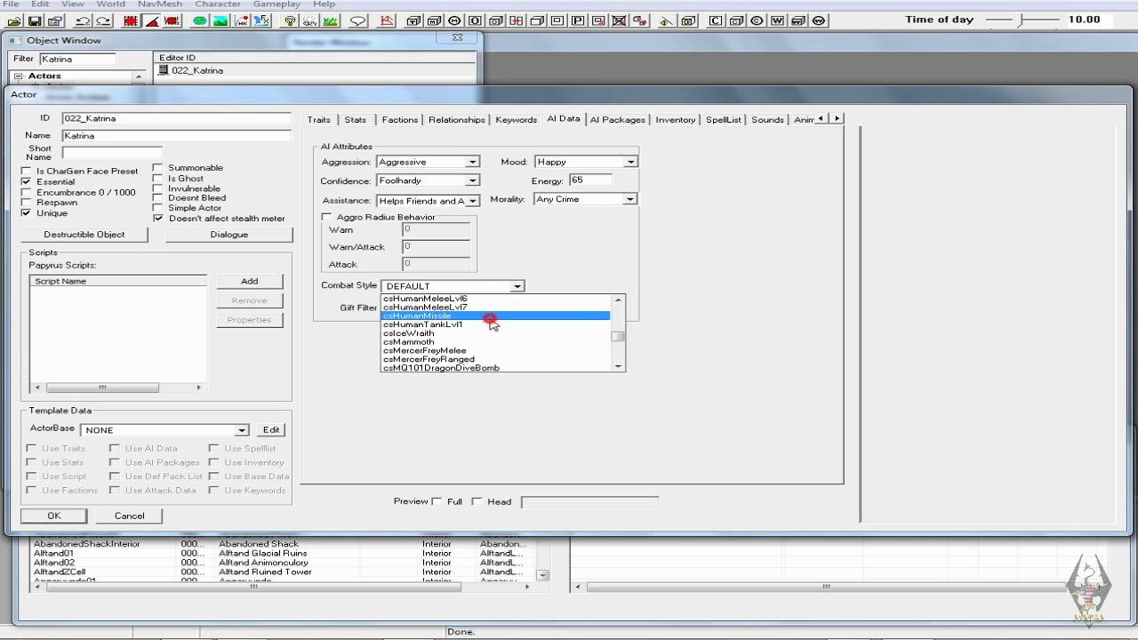
{"action": "left_click", "coordinate": [493, 316]}
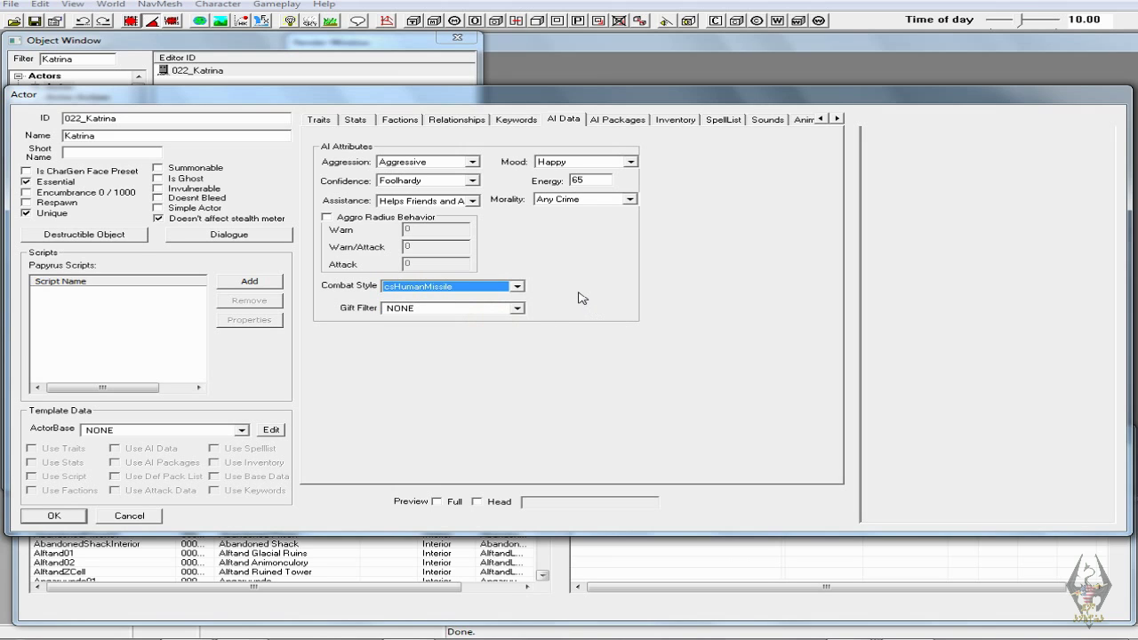
- Change Katrina's combat style to csHumanMeleeLvl7
{"action": "left_click", "coordinate": [517, 286]}
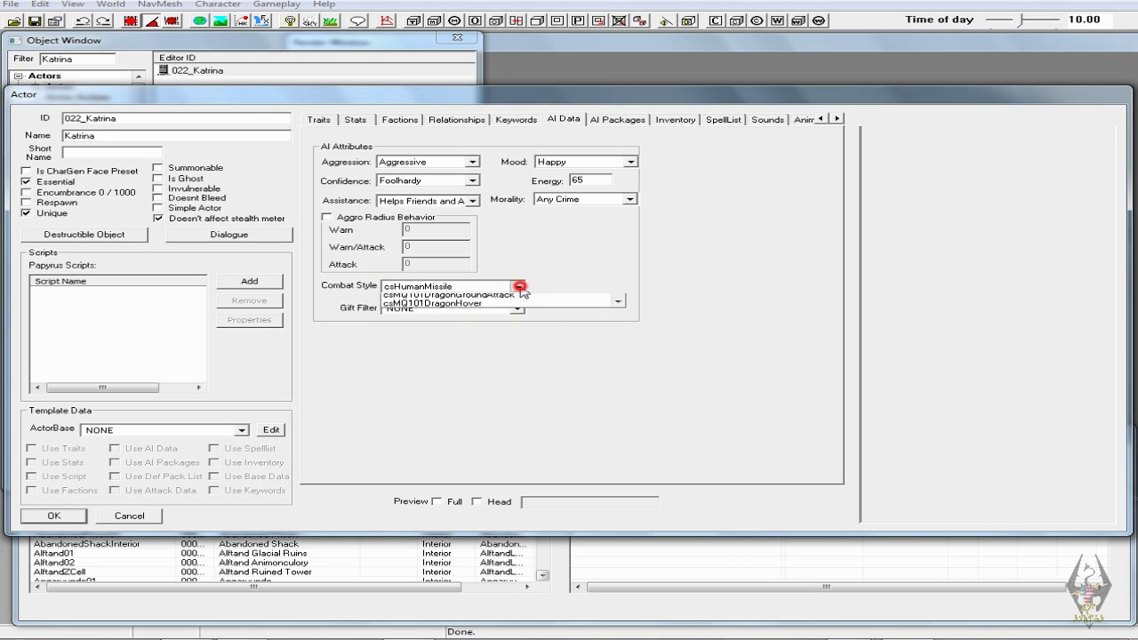
{"action": "left_click", "coordinate": [618, 300]}
{"action": "left_click", "coordinate": [618, 299]}
{"action": "left_click", "coordinate": [618, 300]}
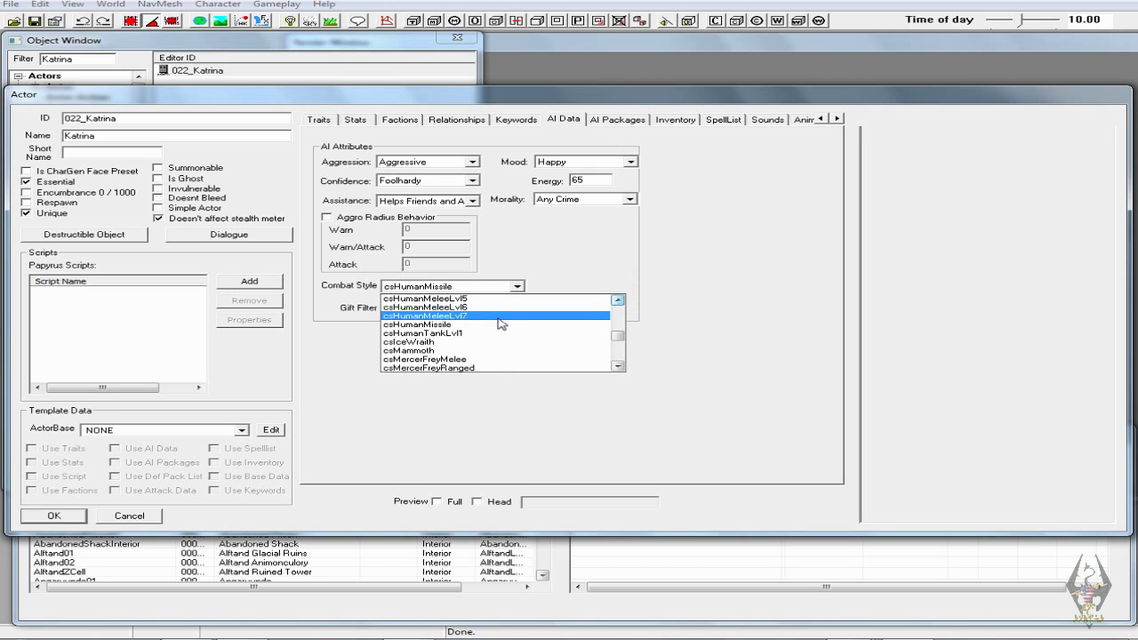
{"action": "left_click", "coordinate": [499, 316]}
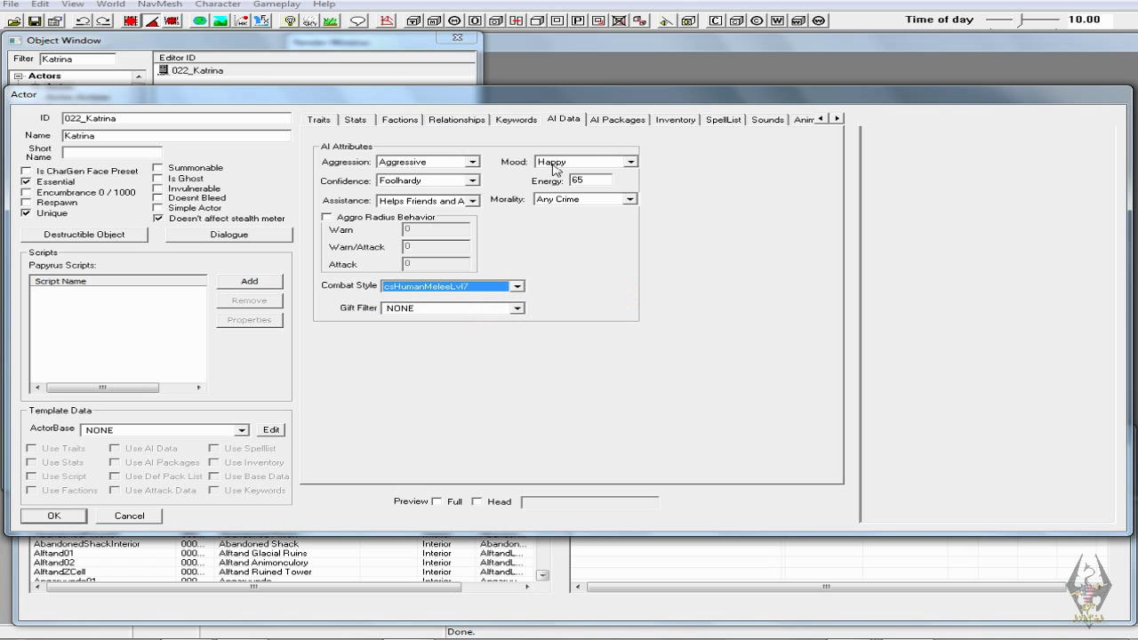
- Add the DefaultSleepEditorLocNoLock24x8 package to Katrina's AI package list, filtering the forms by DefaultSleep
{"action": "left_click", "coordinate": [626, 124]}
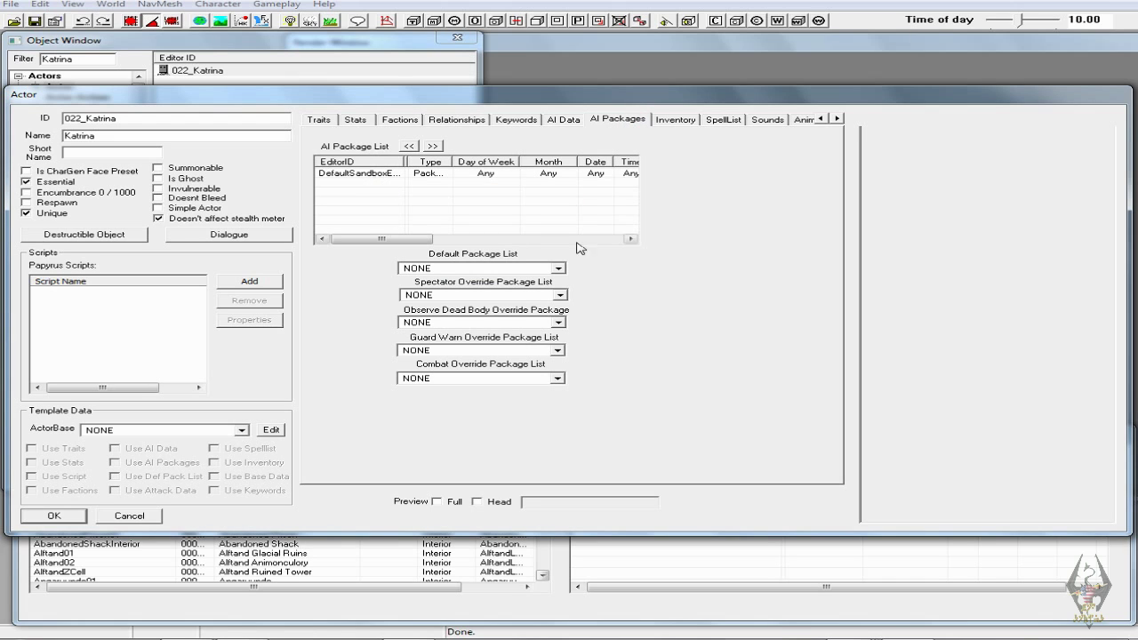
{"action": "left_click", "coordinate": [471, 204]}
{"action": "right_click", "coordinate": [471, 204]}
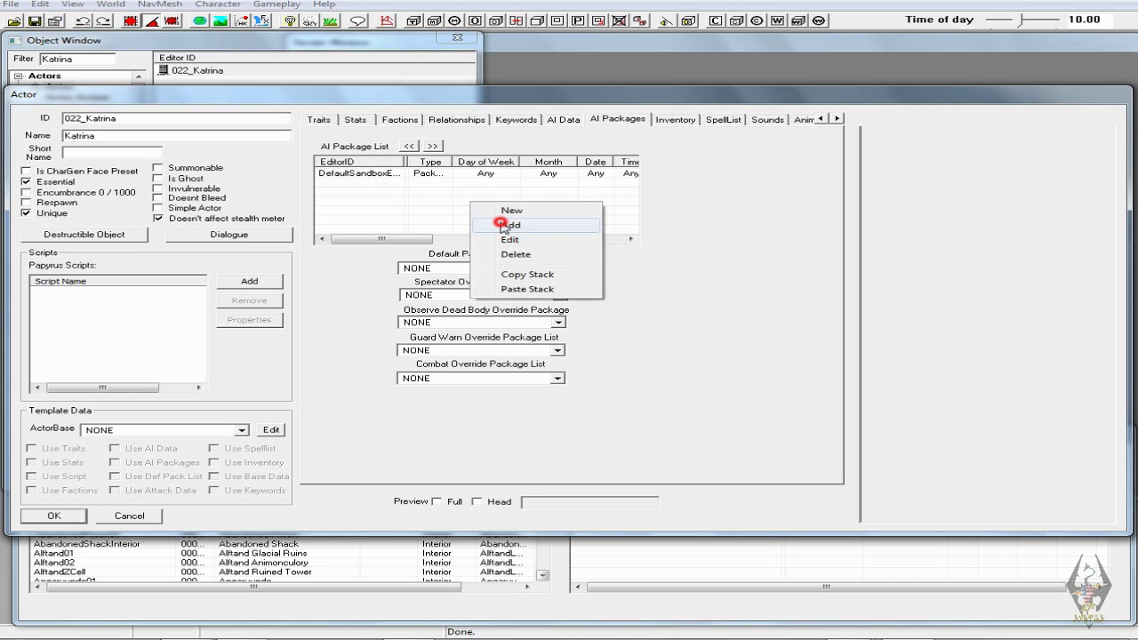
{"action": "left_click", "coordinate": [499, 222]}
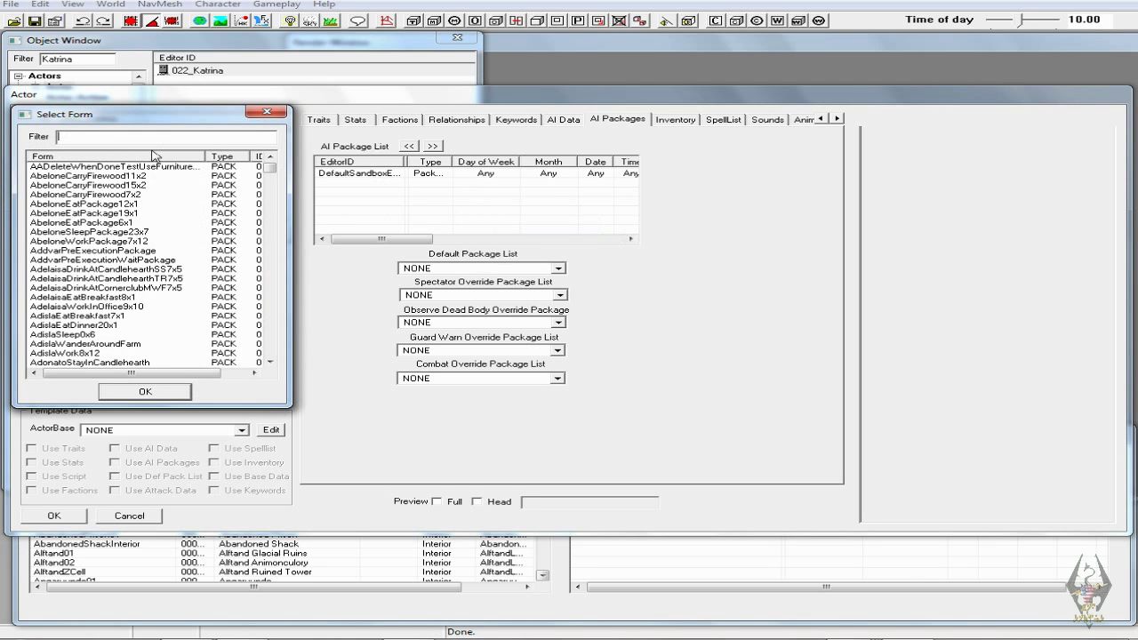
{"action": "left_click", "coordinate": [147, 140]}
{"action": "type", "text": "D"}
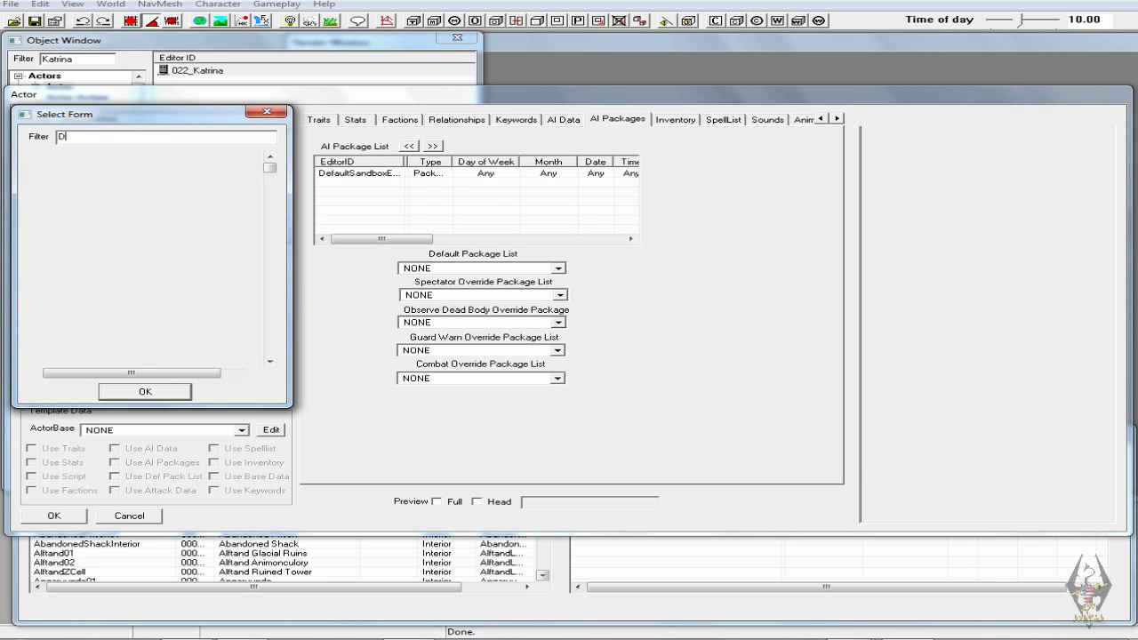
{"action": "type", "text": "efault"}
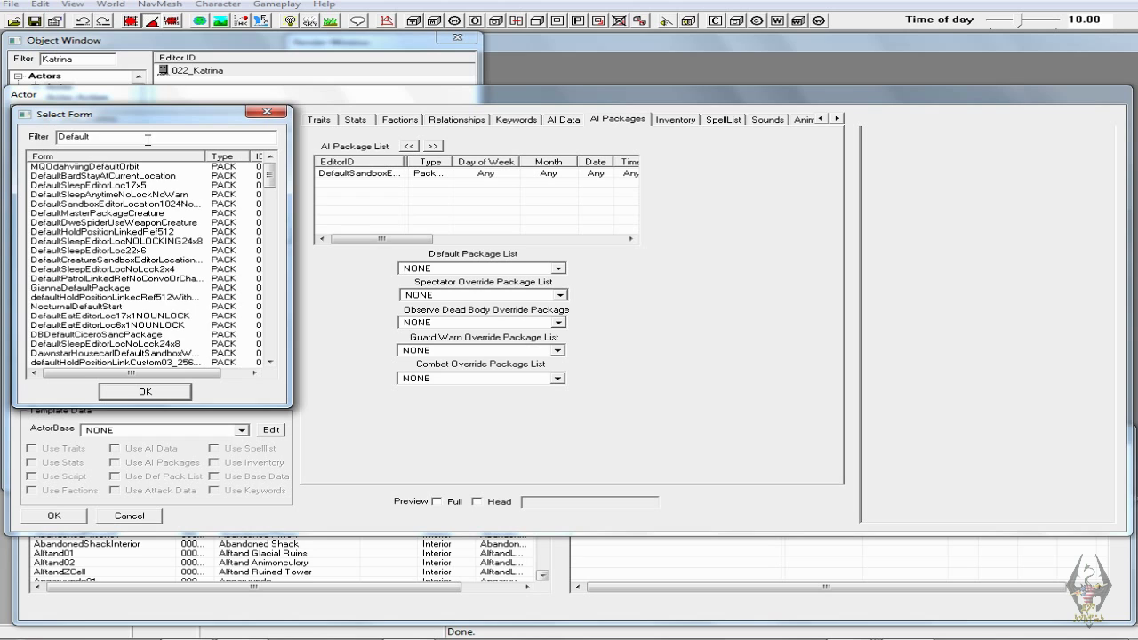
{"action": "type", "text": "Sleep"}
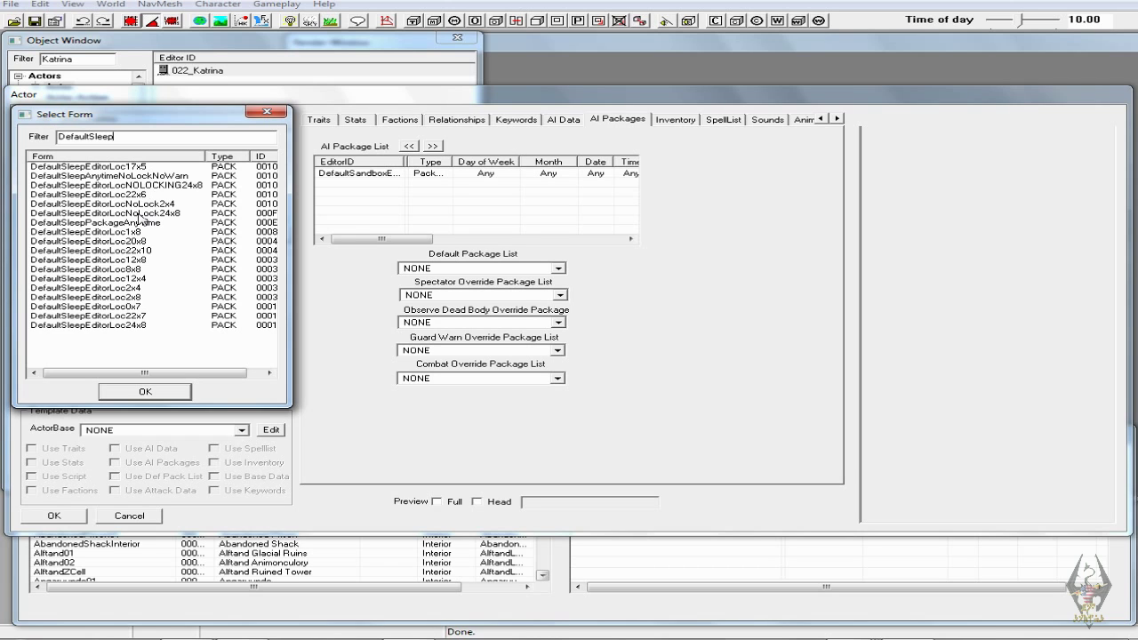
{"action": "left_click", "coordinate": [138, 214]}
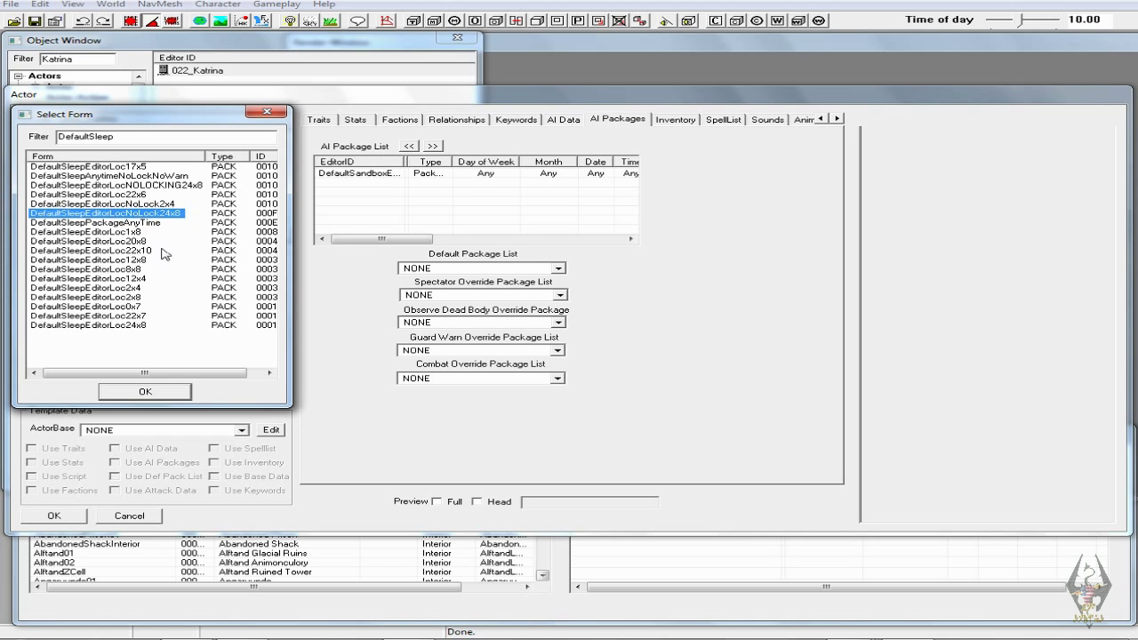
{"action": "left_click", "coordinate": [145, 392]}
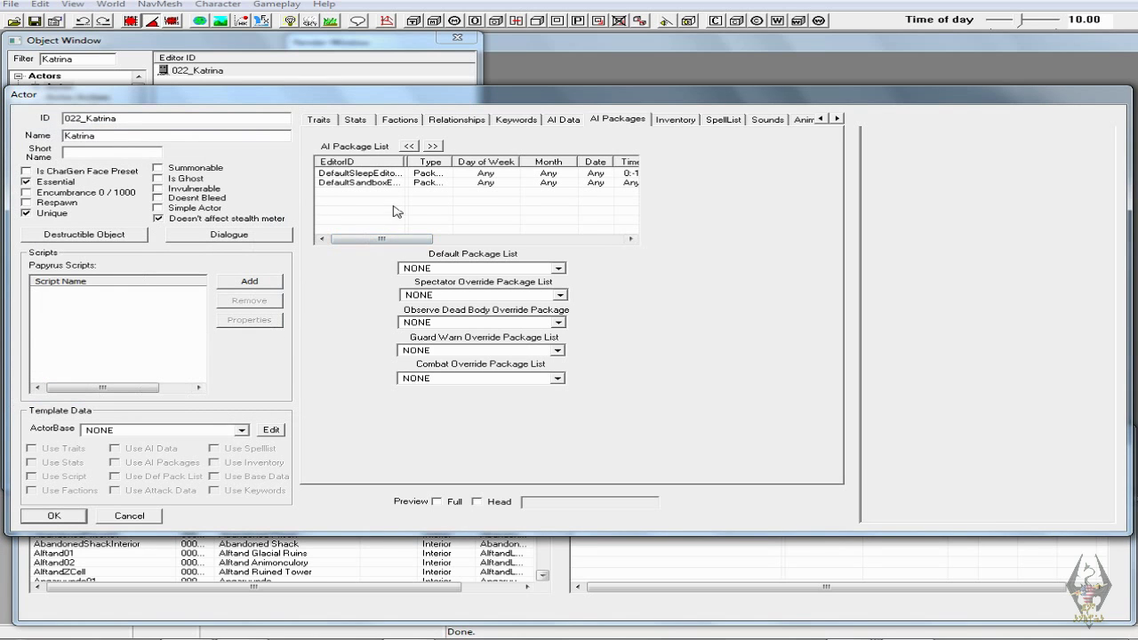
- Add the DefaultEatEditorLoc8x1 package to Katrina's AI package list, filtering the forms by defaulteat, and review the package's settings
{"action": "right_click", "coordinate": [391, 200]}
{"action": "left_click", "coordinate": [415, 225]}
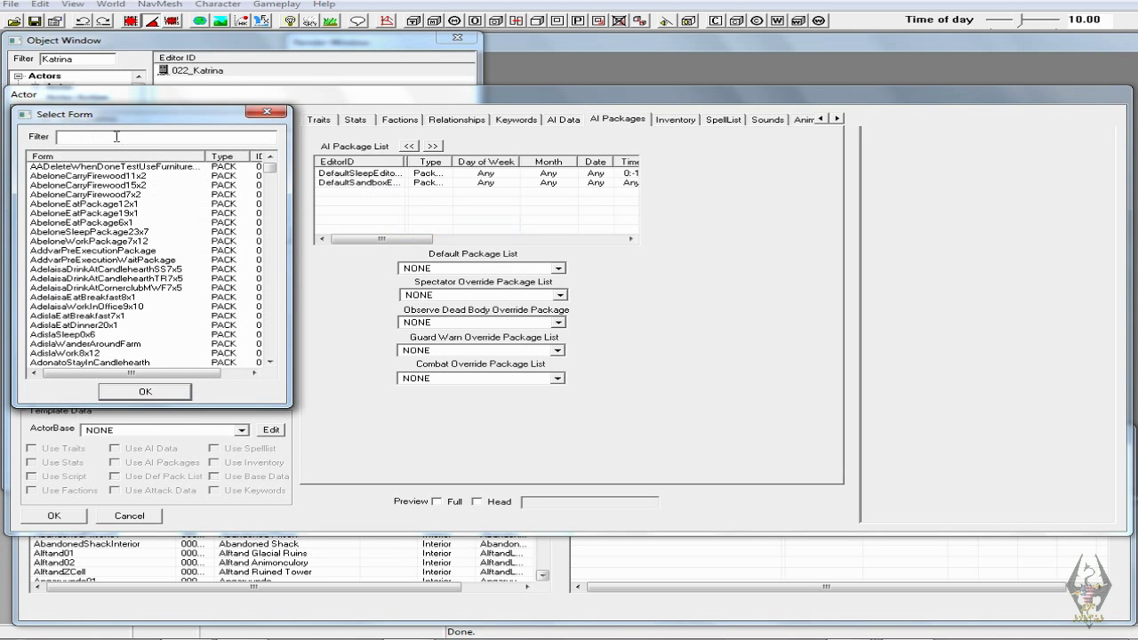
{"action": "type", "text": "defaulteat"}
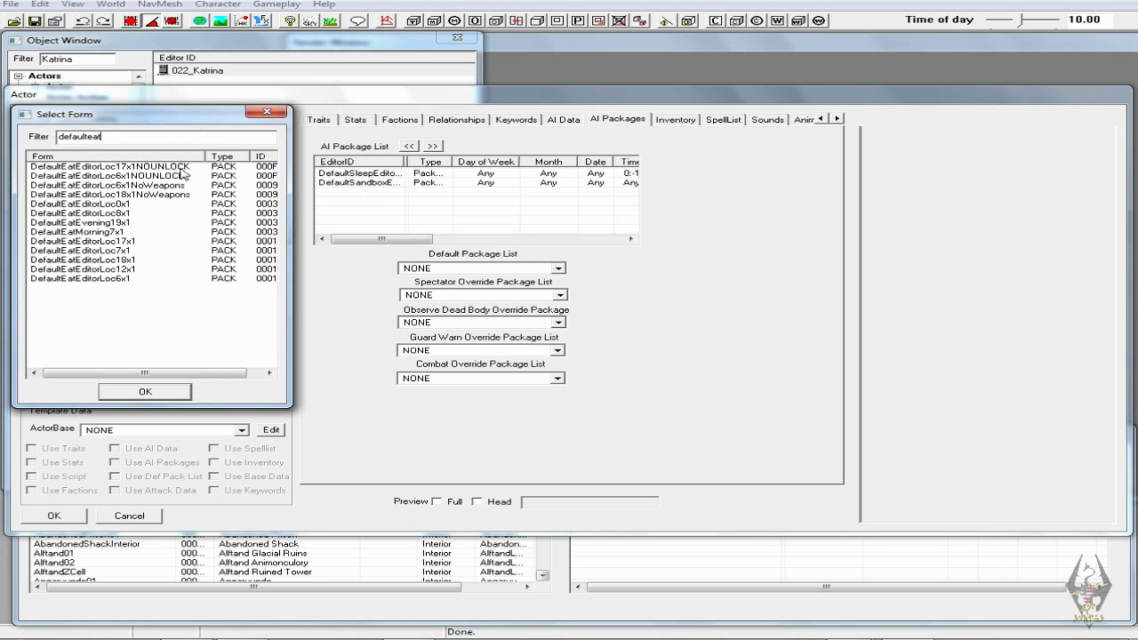
{"action": "left_click", "coordinate": [127, 214]}
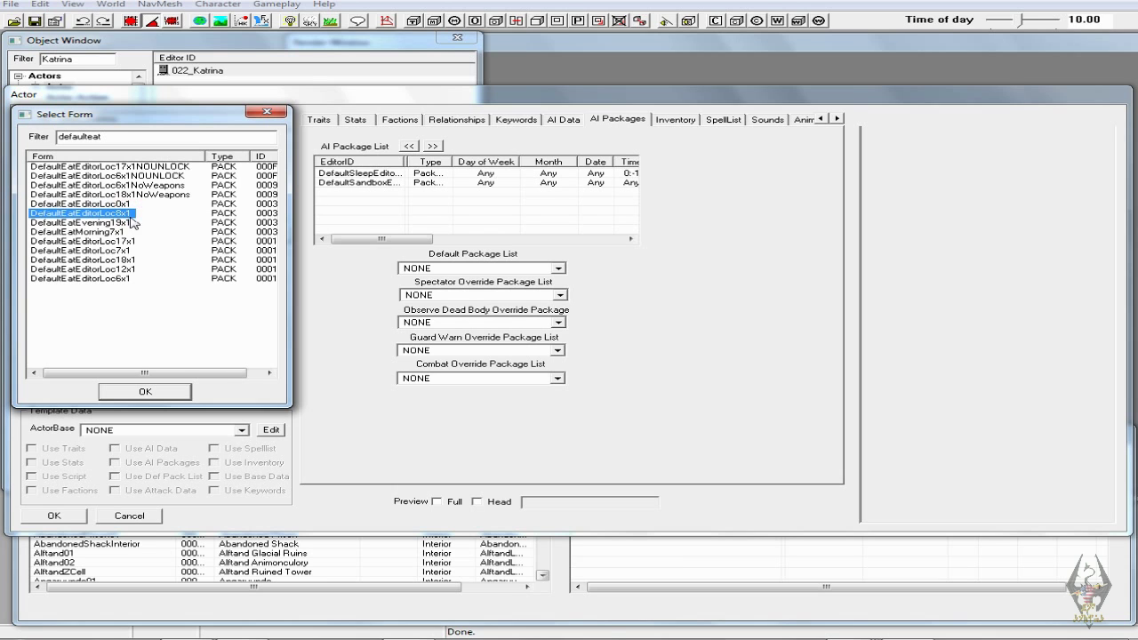
{"action": "left_click", "coordinate": [151, 390]}
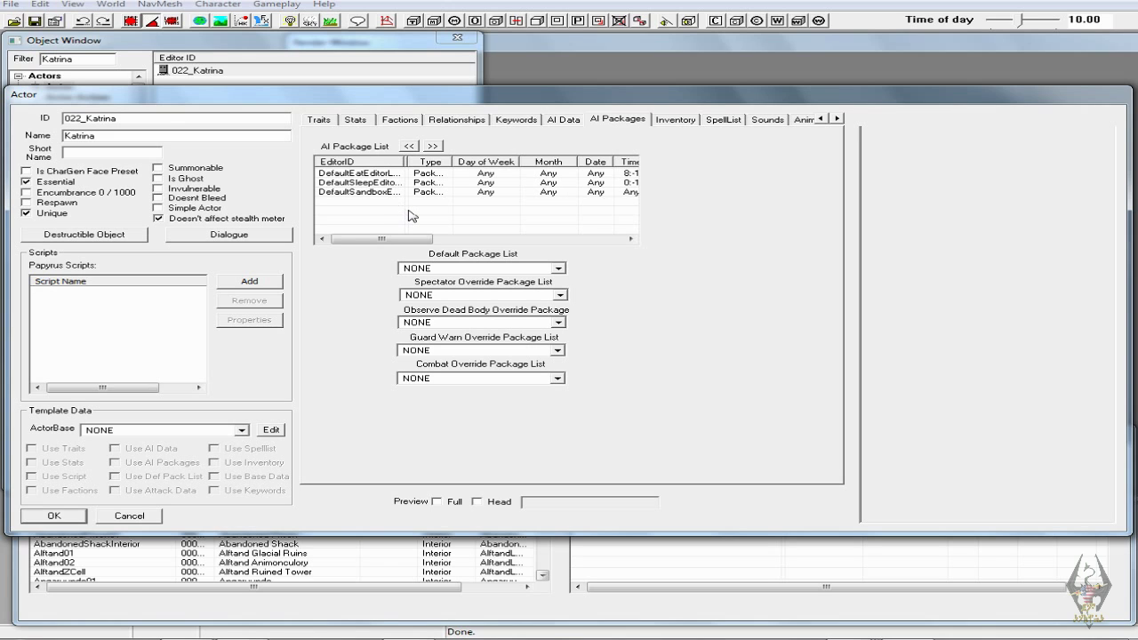
{"action": "double_click", "coordinate": [389, 174]}
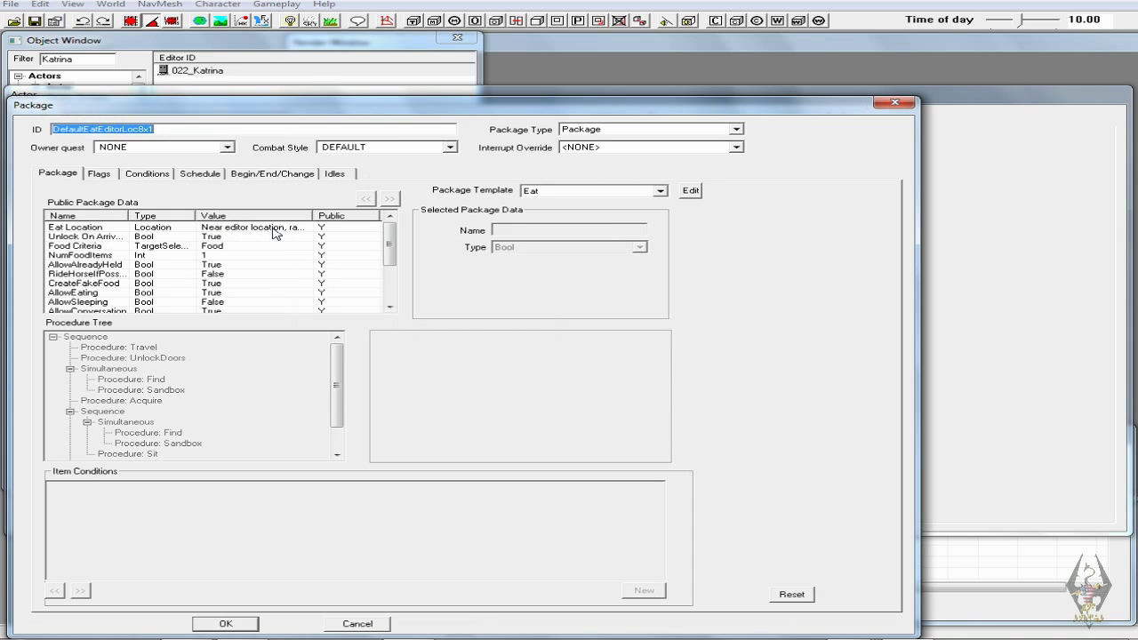
{"action": "left_click", "coordinate": [254, 626]}
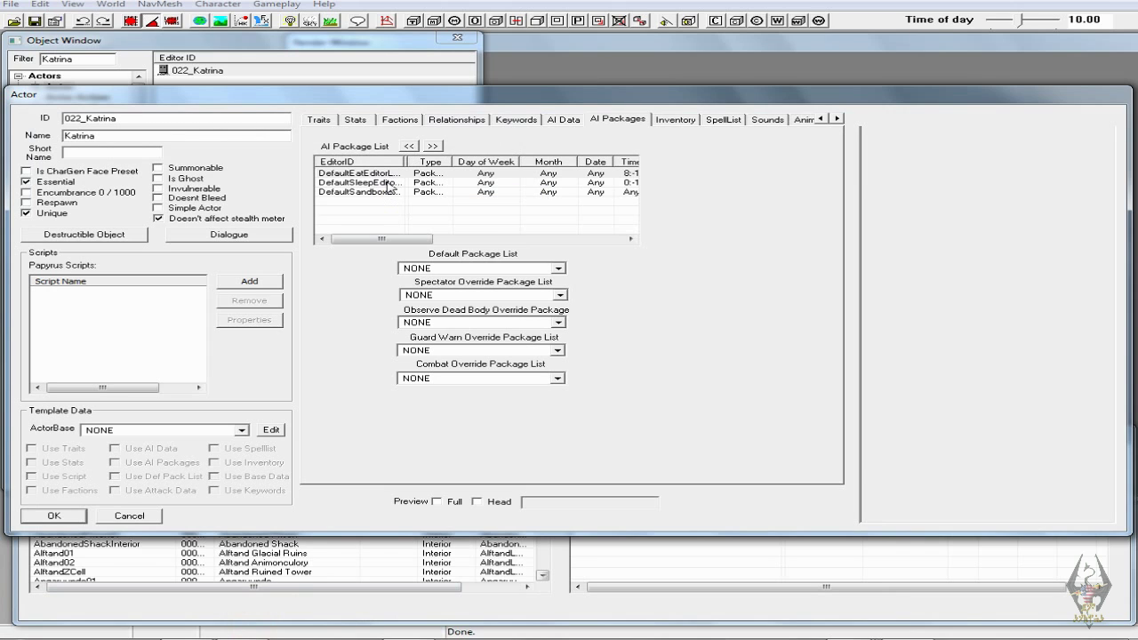
- Reorder Katrina's AI package list so the eat package comes first, the sandbox package second and the sleep package last
{"action": "left_click", "coordinate": [388, 185]}
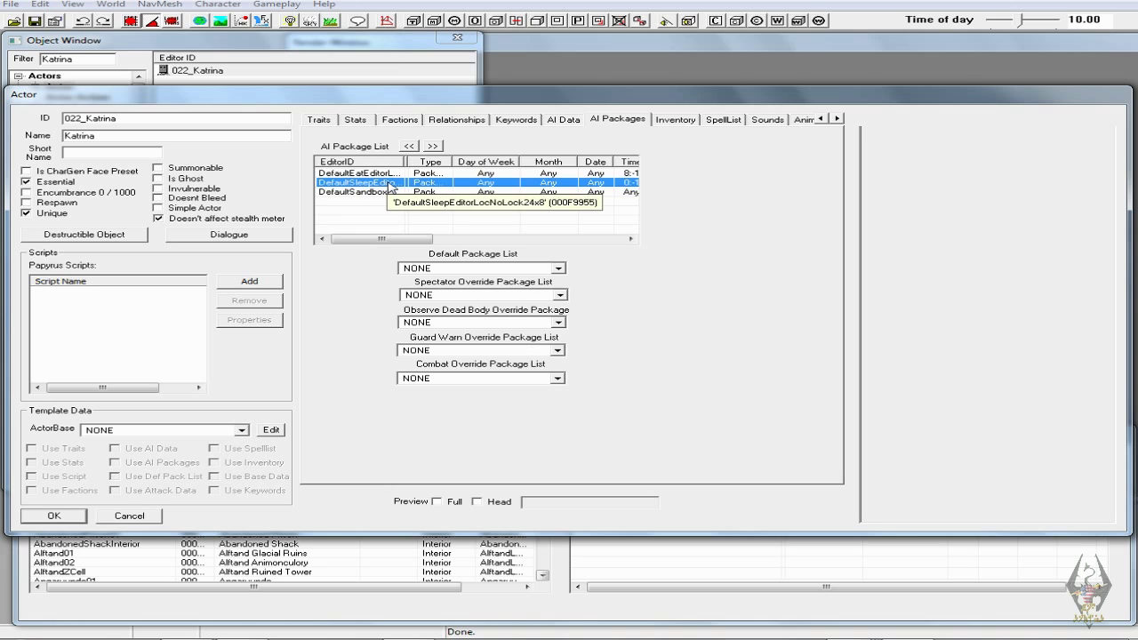
{"action": "left_click", "coordinate": [409, 146]}
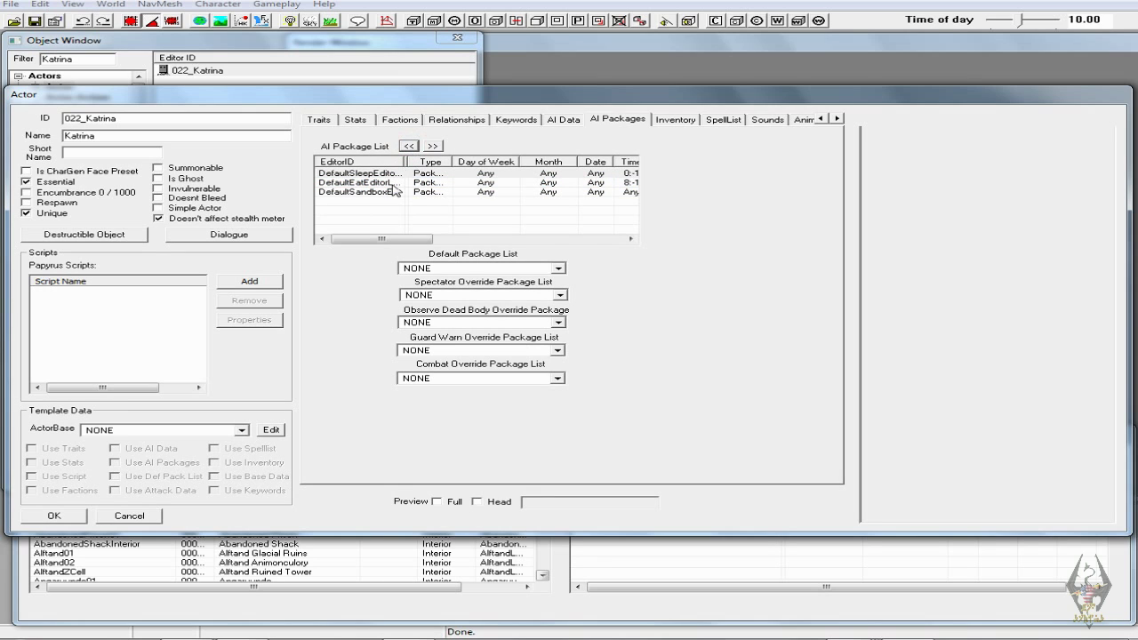
{"action": "left_click", "coordinate": [382, 182]}
{"action": "left_click", "coordinate": [431, 147]}
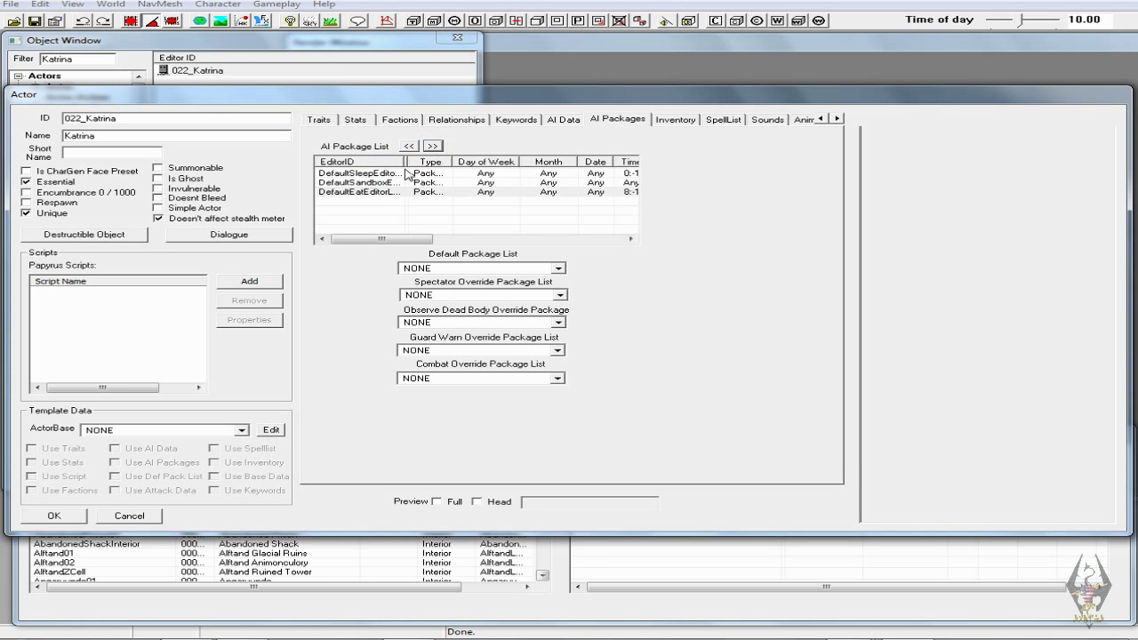
{"action": "left_click", "coordinate": [373, 192]}
{"action": "left_click", "coordinate": [435, 148]}
{"action": "left_click", "coordinate": [381, 183]}
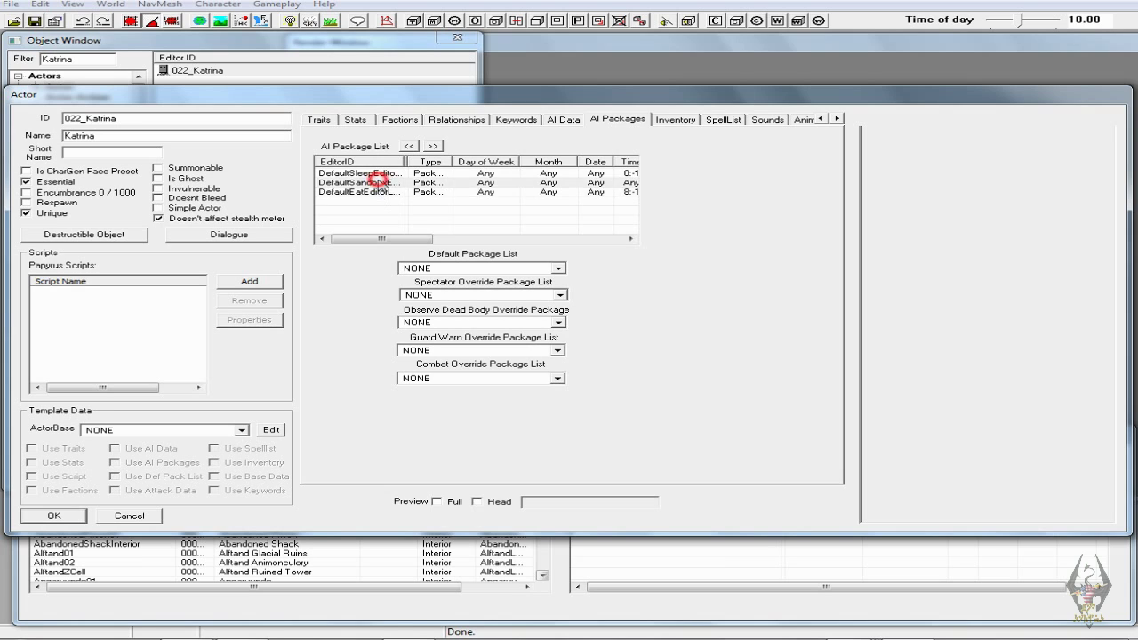
{"action": "left_click", "coordinate": [409, 146]}
{"action": "left_click", "coordinate": [381, 192]}
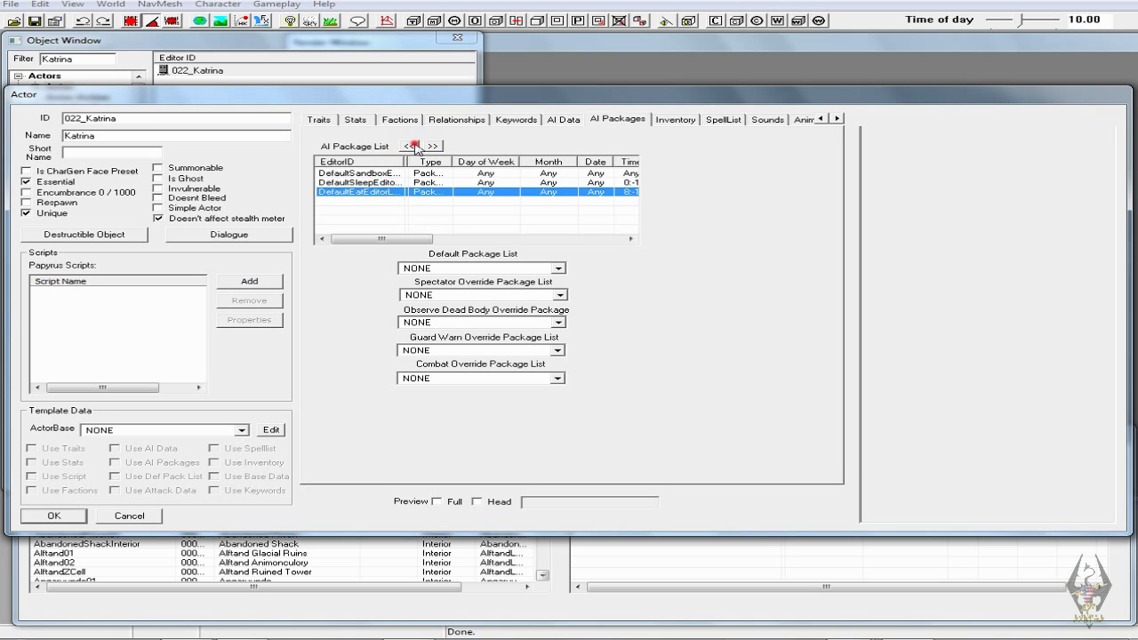
{"action": "left_click", "coordinate": [410, 147]}
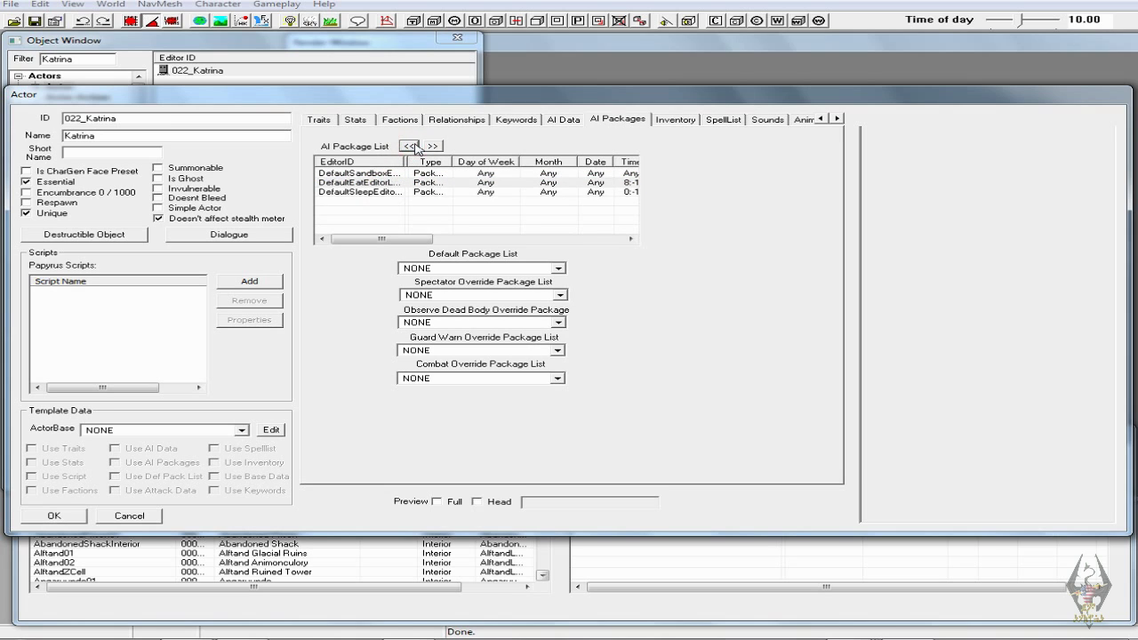
{"action": "left_click", "coordinate": [391, 182]}
{"action": "left_click", "coordinate": [409, 146]}
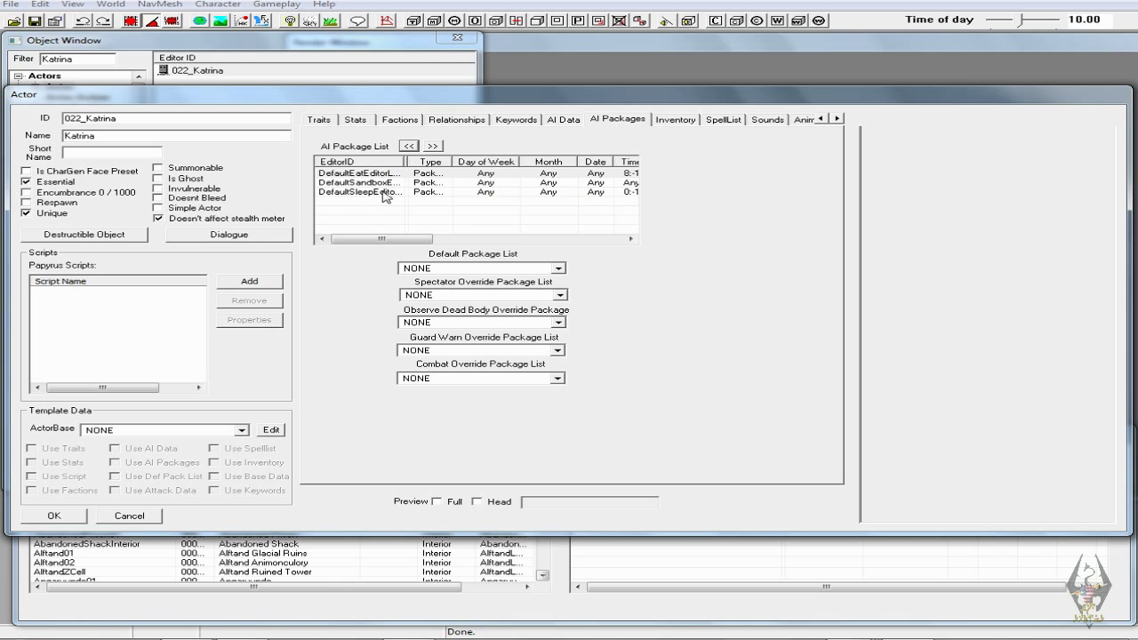
- Set Katrina's default outfit to ClothesTavernWenchOutfit in her inventory settings
{"action": "left_click", "coordinate": [671, 123]}
{"action": "left_click", "coordinate": [671, 122]}
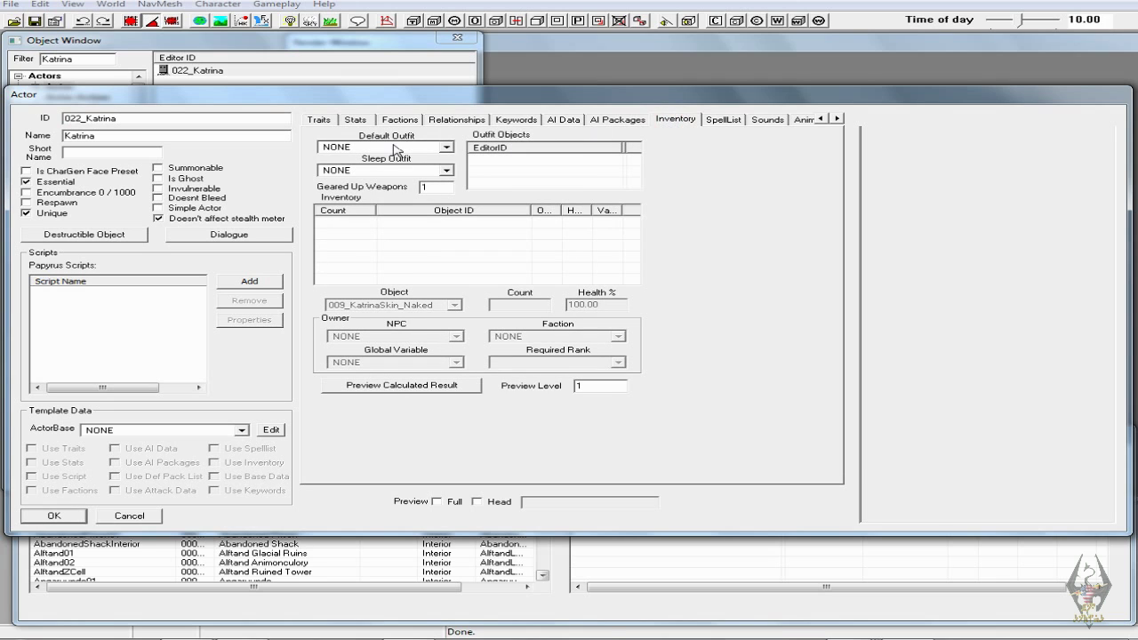
{"action": "left_click", "coordinate": [449, 147]}
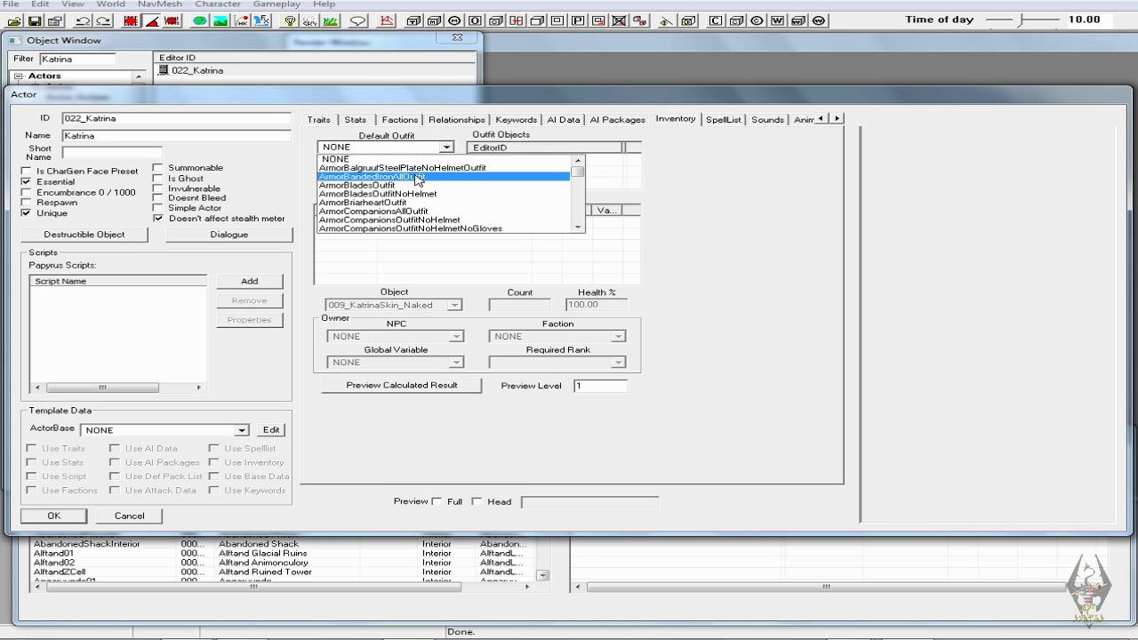
{"action": "scroll", "coordinate": [416, 187], "scroll_direction": "down", "scroll_amount": 15}
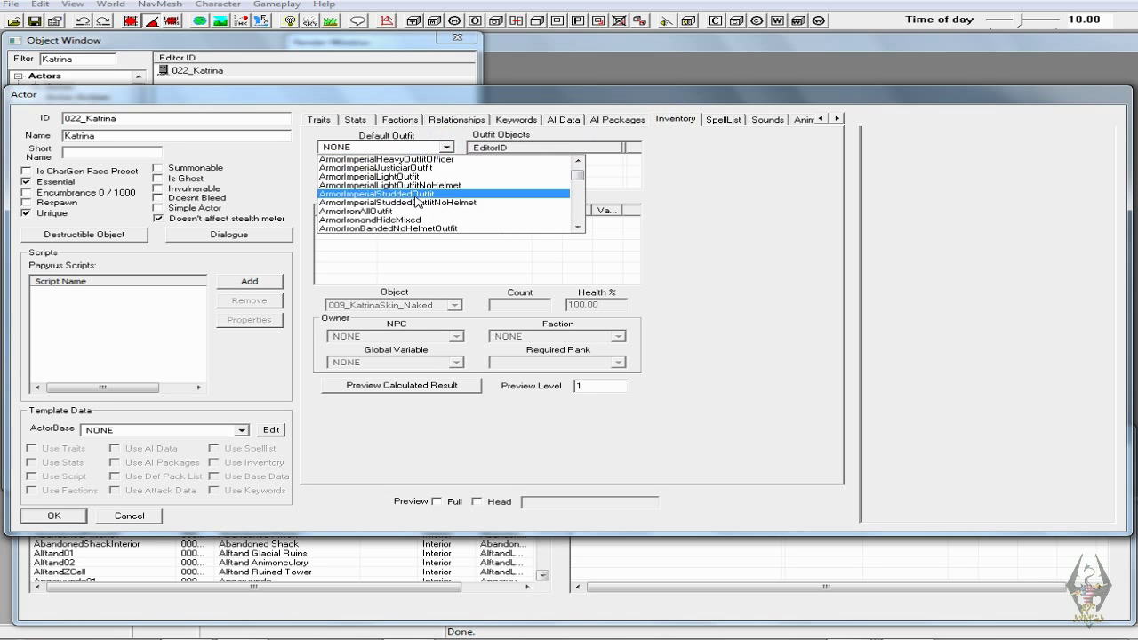
{"action": "scroll", "coordinate": [418, 201], "scroll_direction": "down", "scroll_amount": 5}
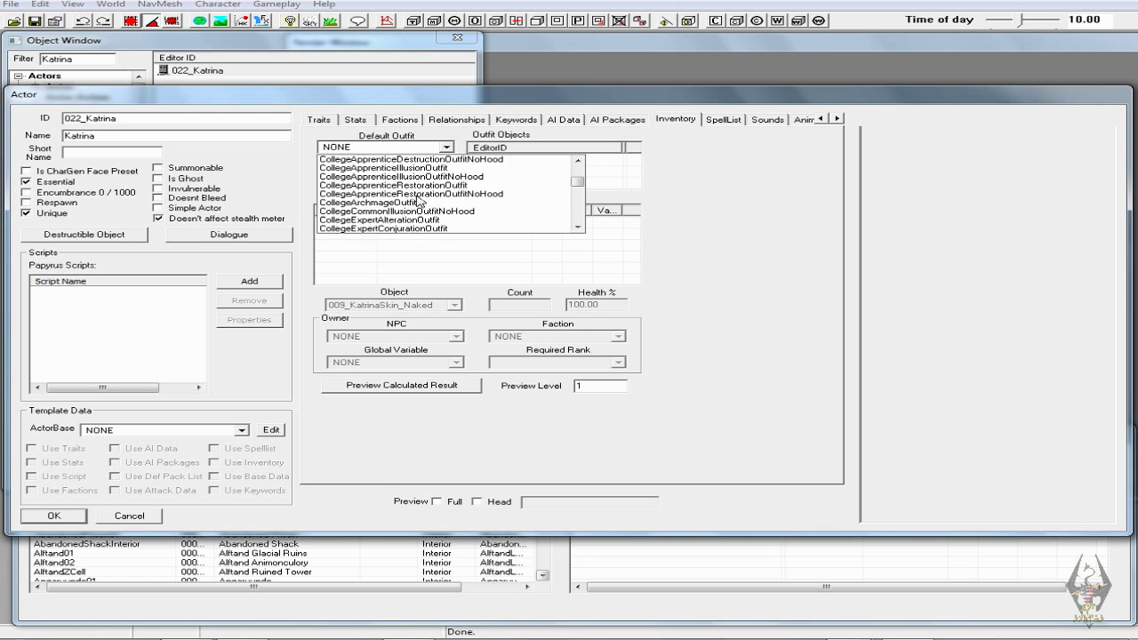
{"action": "scroll", "coordinate": [420, 200], "scroll_direction": "down", "scroll_amount": 5}
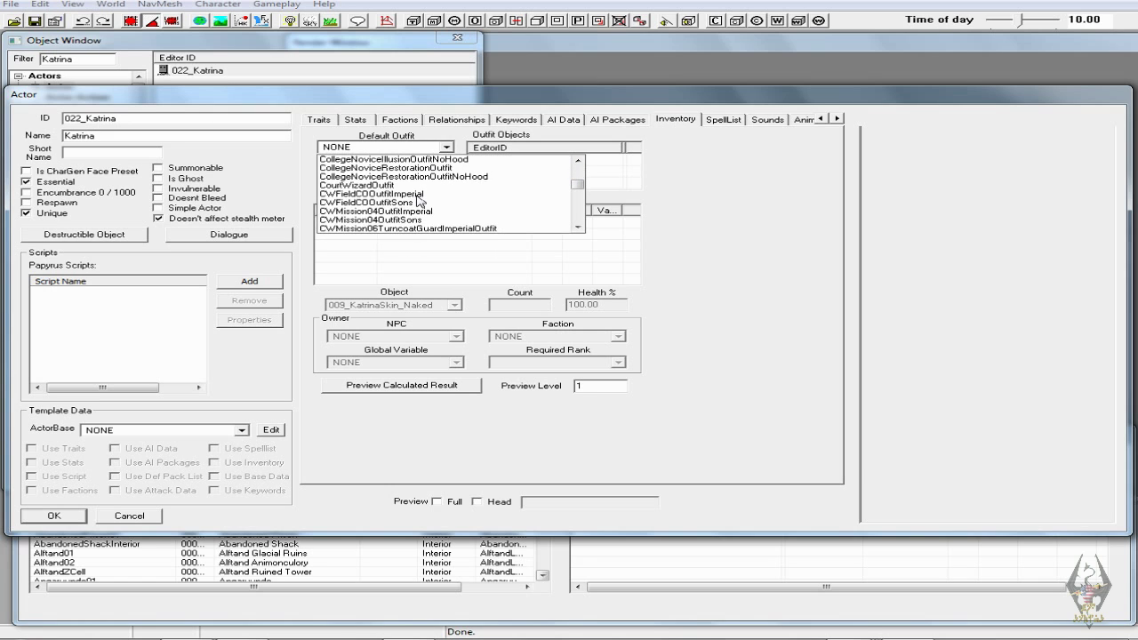
{"action": "scroll", "coordinate": [419, 200], "scroll_direction": "up", "scroll_amount": 8}
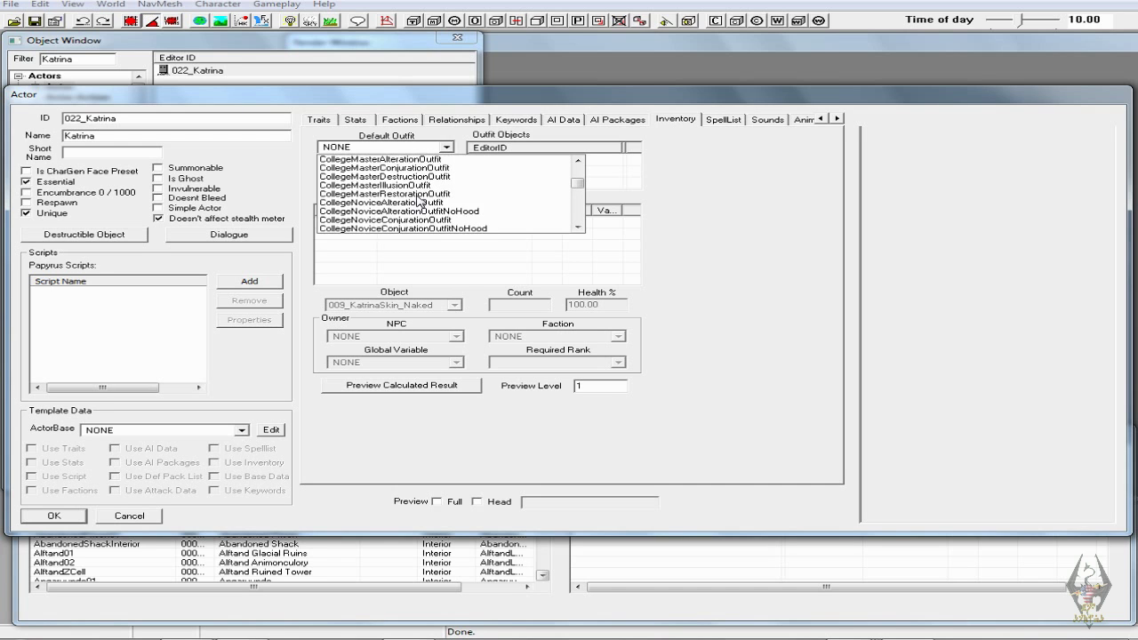
{"action": "scroll", "coordinate": [419, 201], "scroll_direction": "up", "scroll_amount": 4}
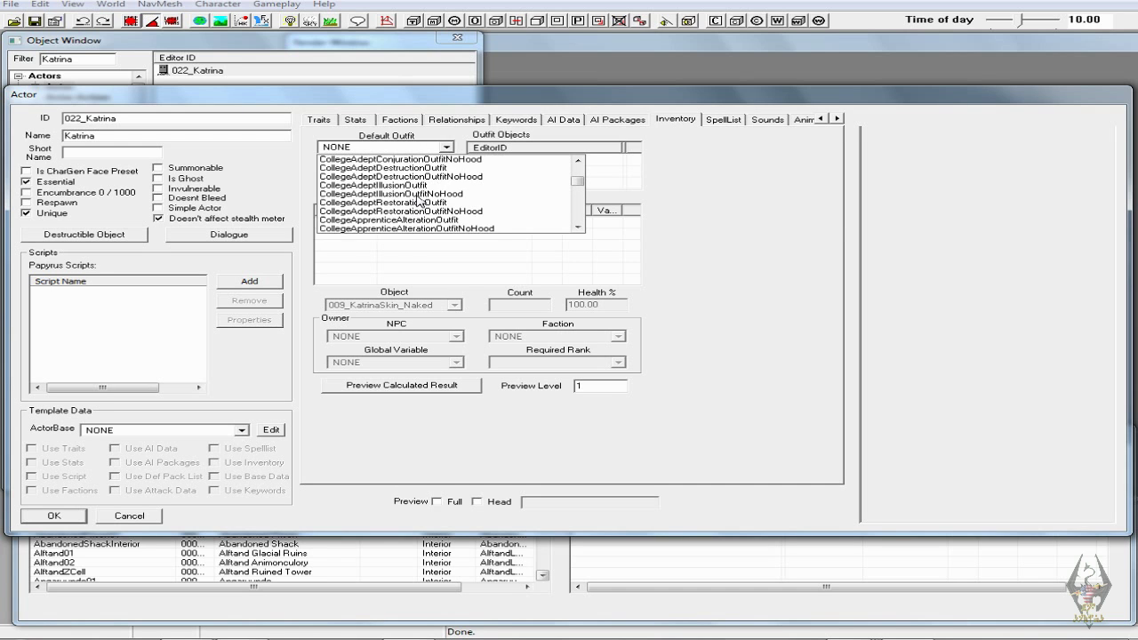
{"action": "scroll", "coordinate": [418, 201], "scroll_direction": "up", "scroll_amount": 3}
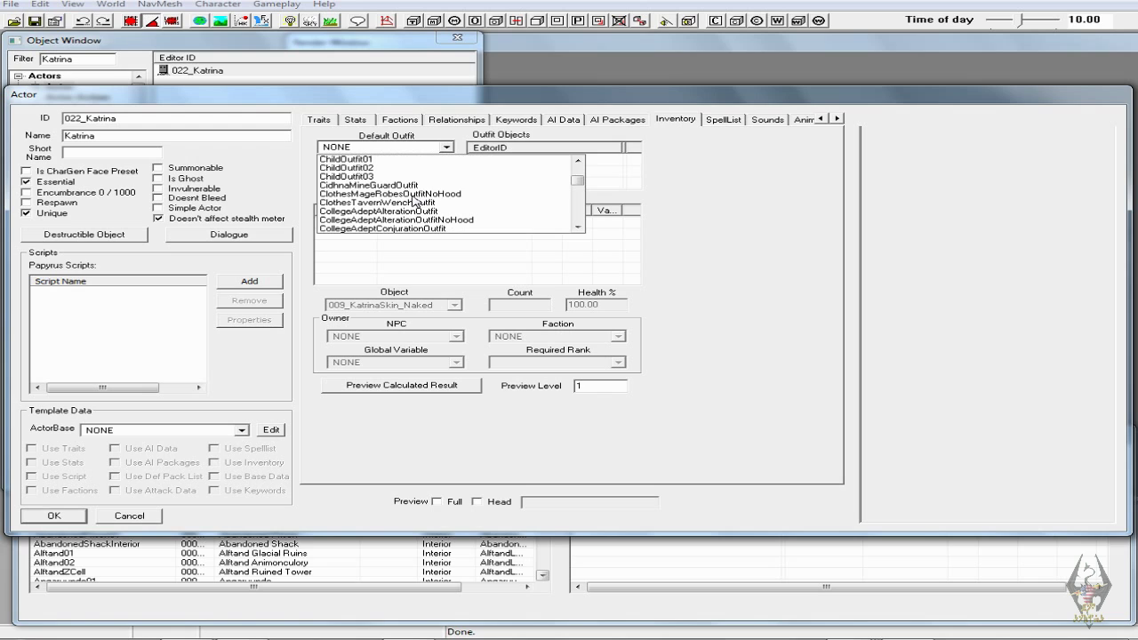
{"action": "left_click", "coordinate": [419, 203]}
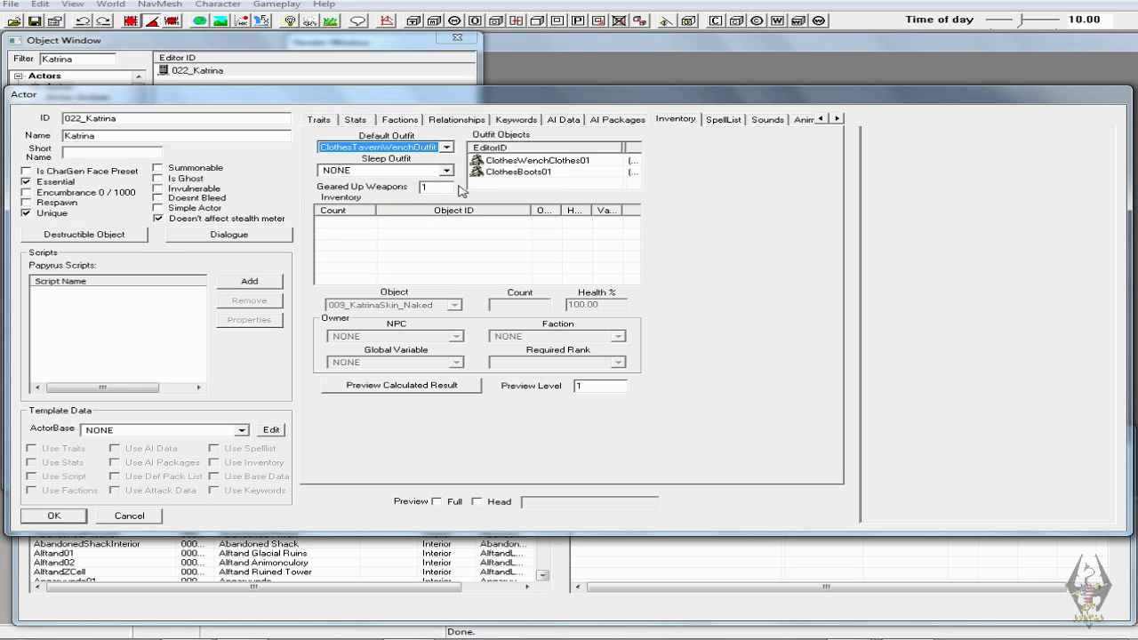
- Show the full-body preview of Katrina and inspect her outfit up close from the front
{"action": "left_click", "coordinate": [435, 502]}
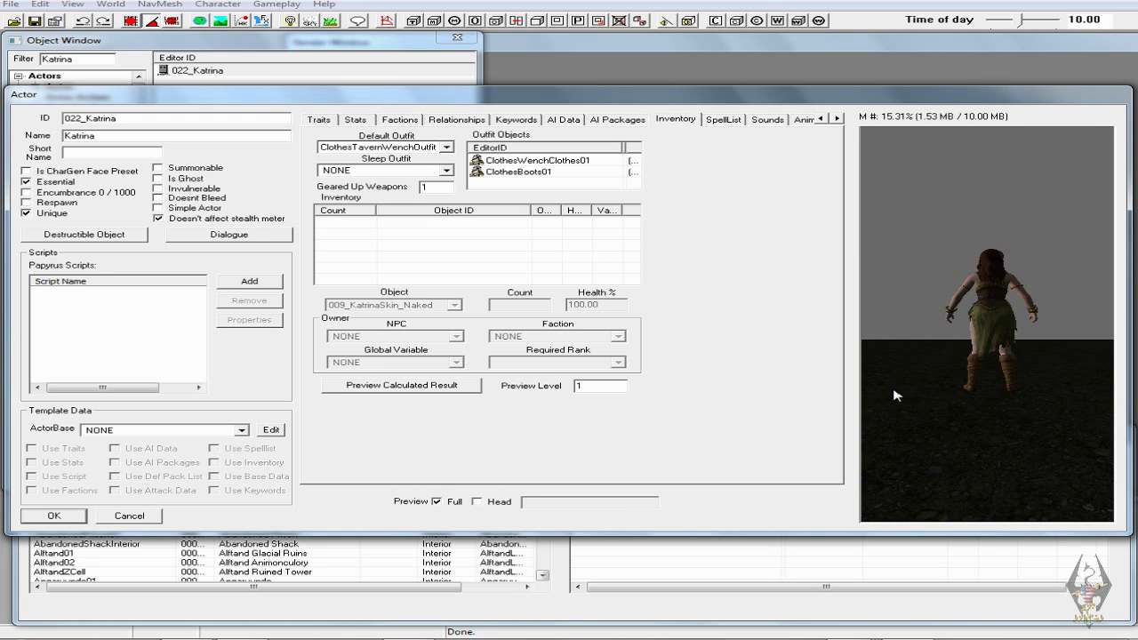
{"action": "left_click_drag", "start_coordinate": [952, 335], "coordinate": [1104, 358]}
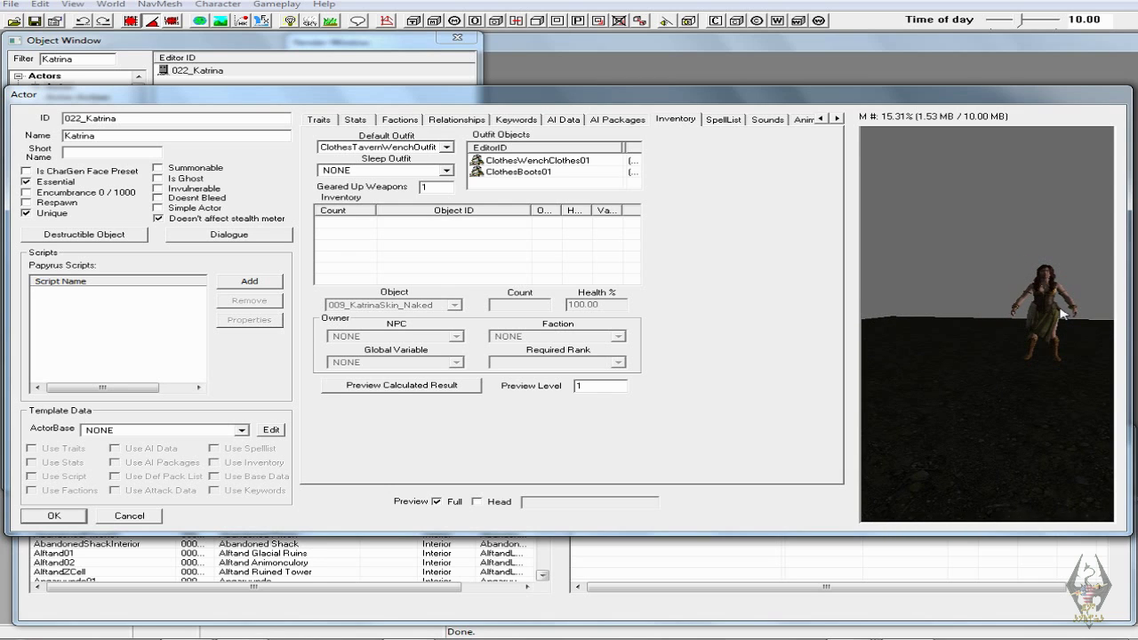
{"action": "left_click_drag", "start_coordinate": [1060, 313], "coordinate": [1056, 316]}
{"action": "scroll", "coordinate": [1056, 315], "scroll_direction": "up", "scroll_amount": 2}
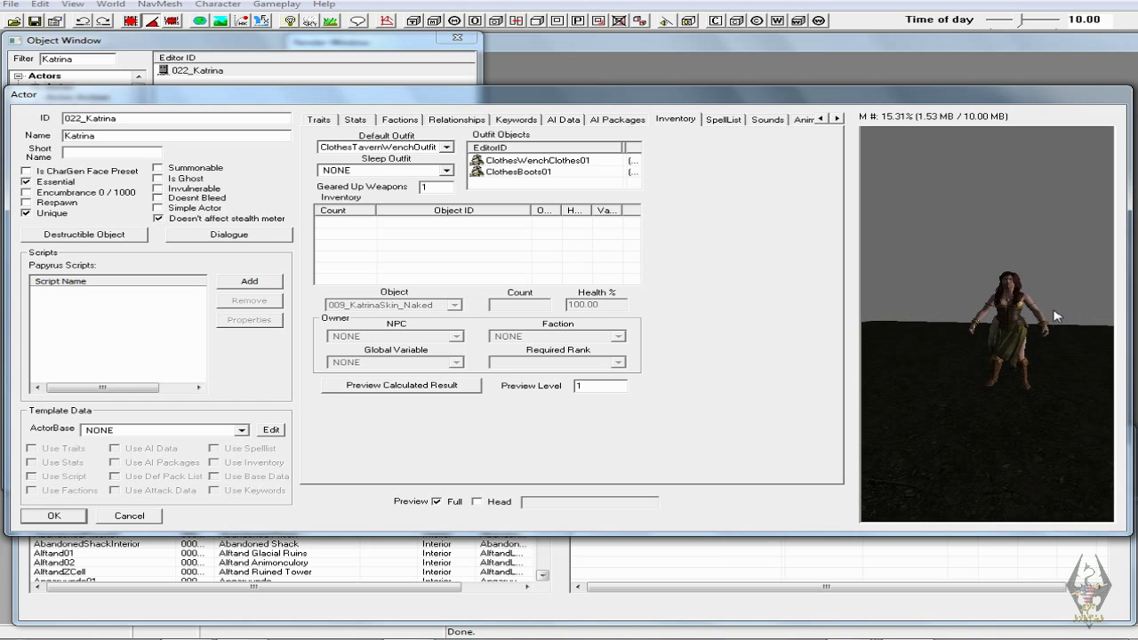
{"action": "scroll", "coordinate": [1054, 316], "scroll_direction": "up", "scroll_amount": 3}
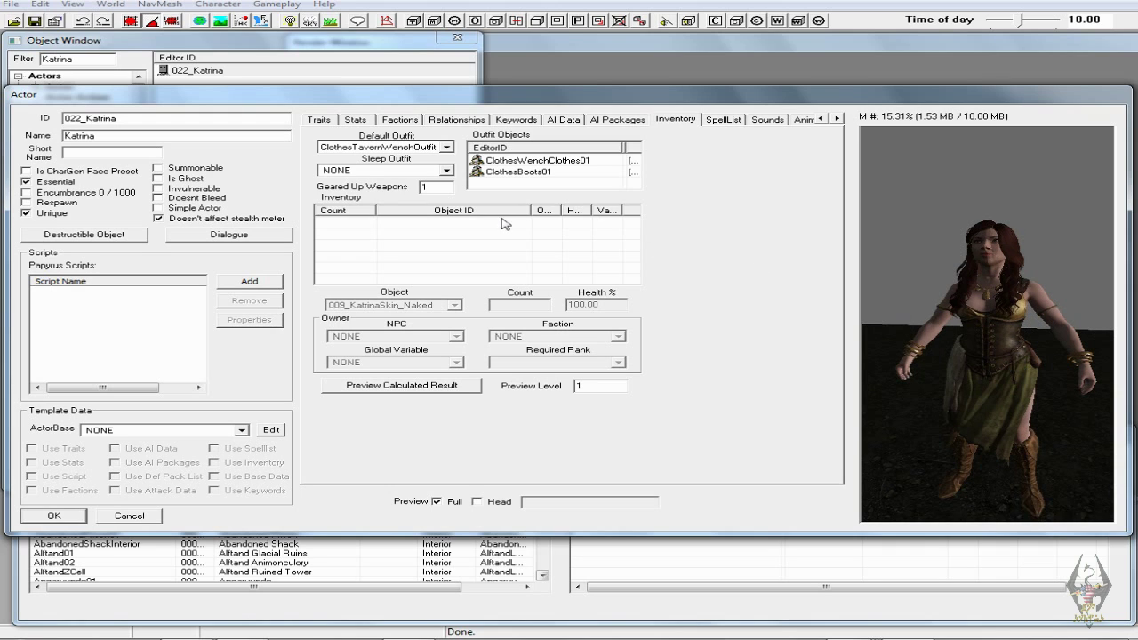
- Add Gold001 to Katrina's inventory with a count of 1500
{"action": "left_click", "coordinate": [473, 230]}
{"action": "right_click", "coordinate": [472, 240]}
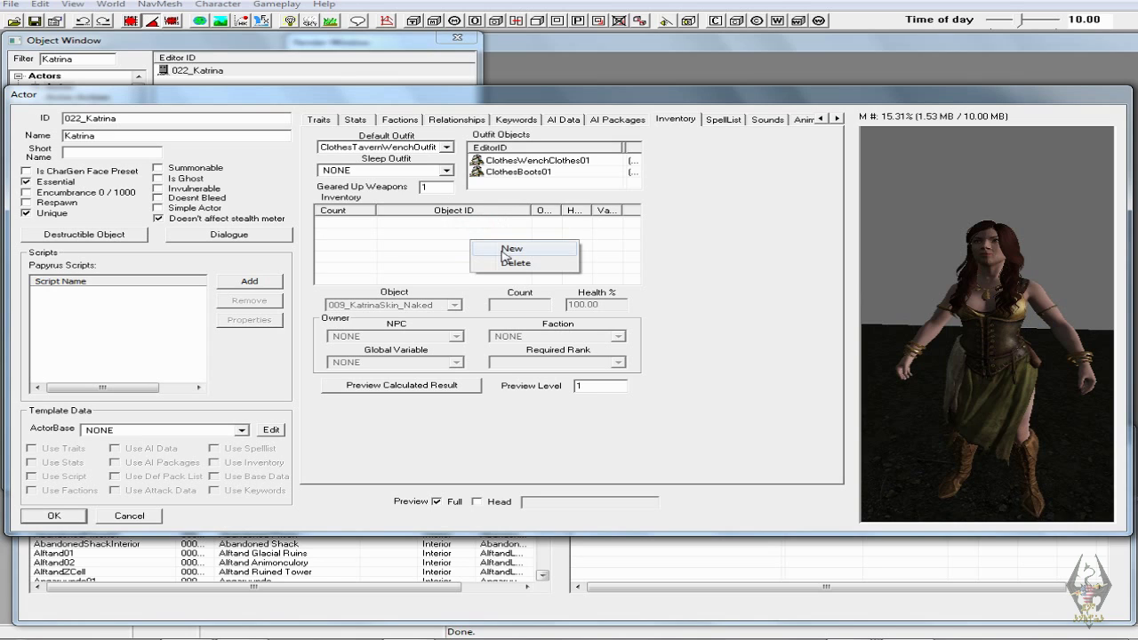
{"action": "left_click", "coordinate": [507, 250]}
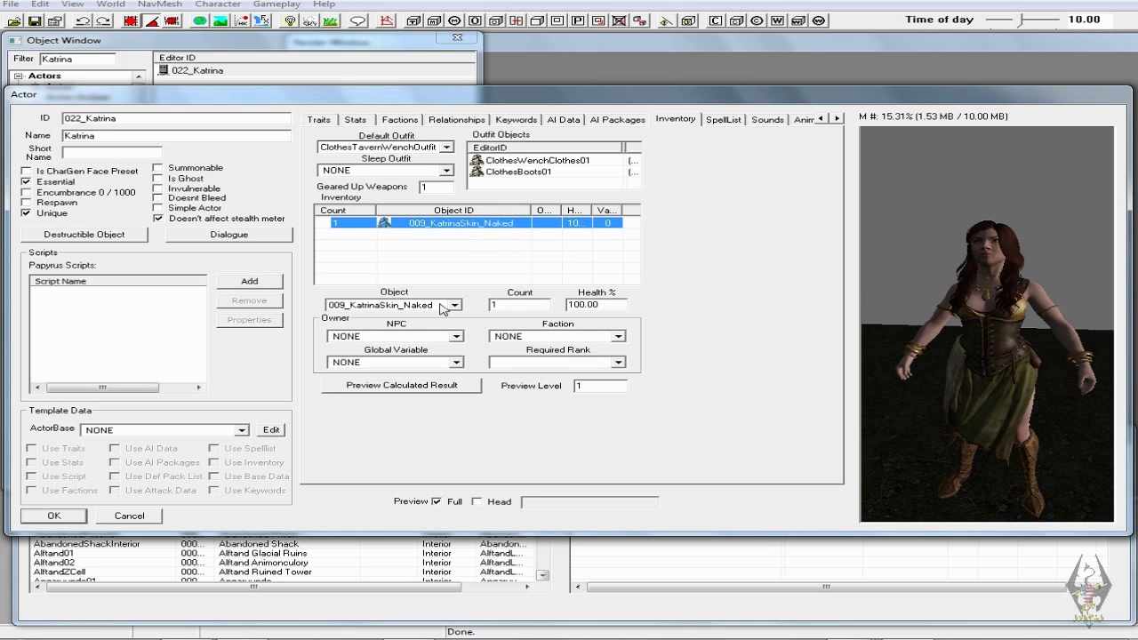
{"action": "left_click", "coordinate": [389, 305]}
{"action": "left_click", "coordinate": [392, 303]}
{"action": "type", "text": "gold"}
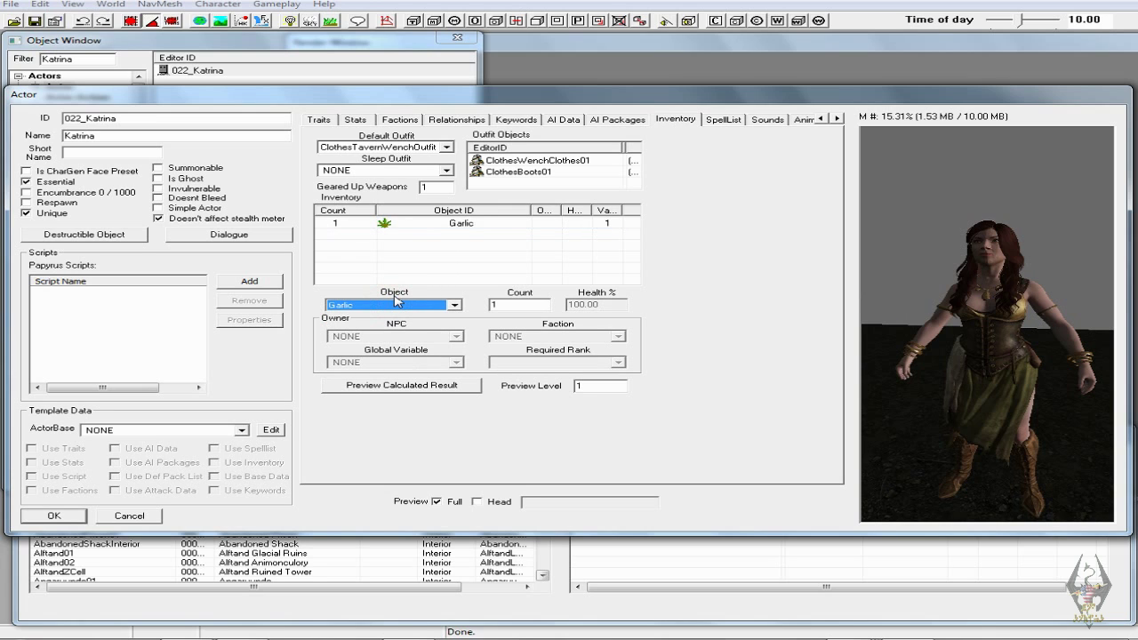
{"action": "left_click", "coordinate": [498, 304]}
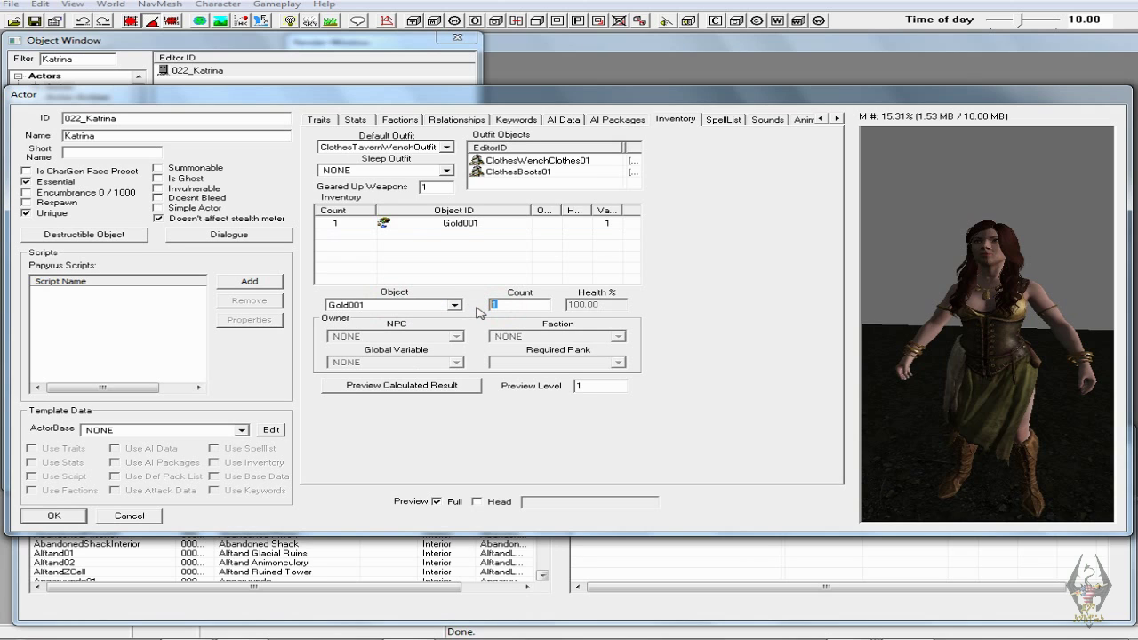
{"action": "type", "text": "1"}
{"action": "left_click", "coordinate": [520, 259]}
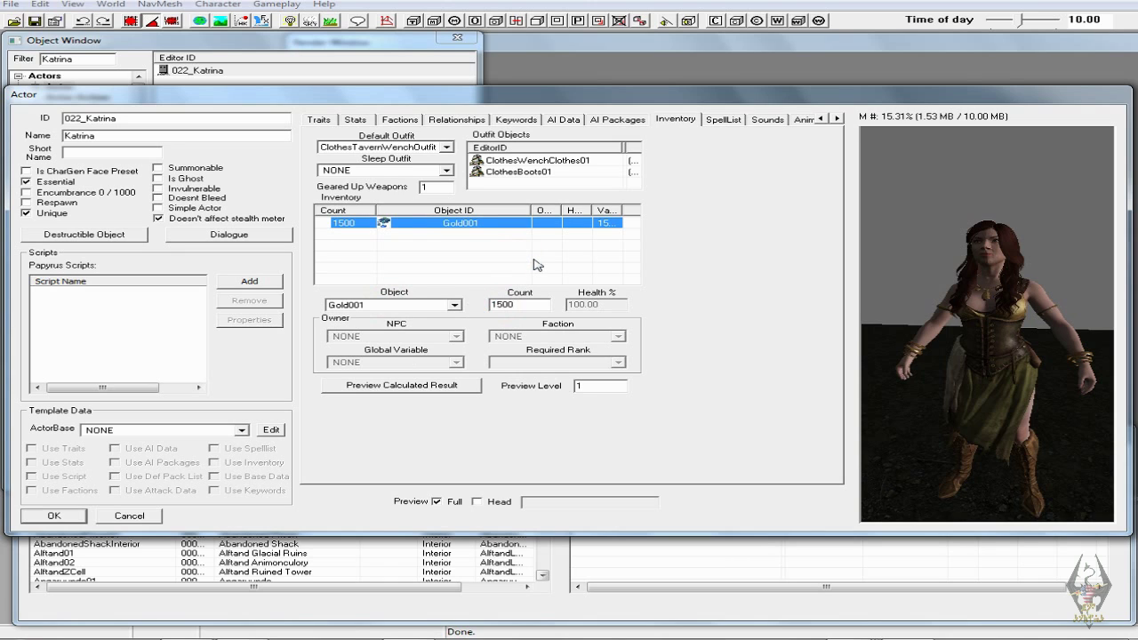
- Add a JewelryRingGoldEmerald to Katrina's inventory as a new item alongside the gold
{"action": "right_click", "coordinate": [468, 256]}
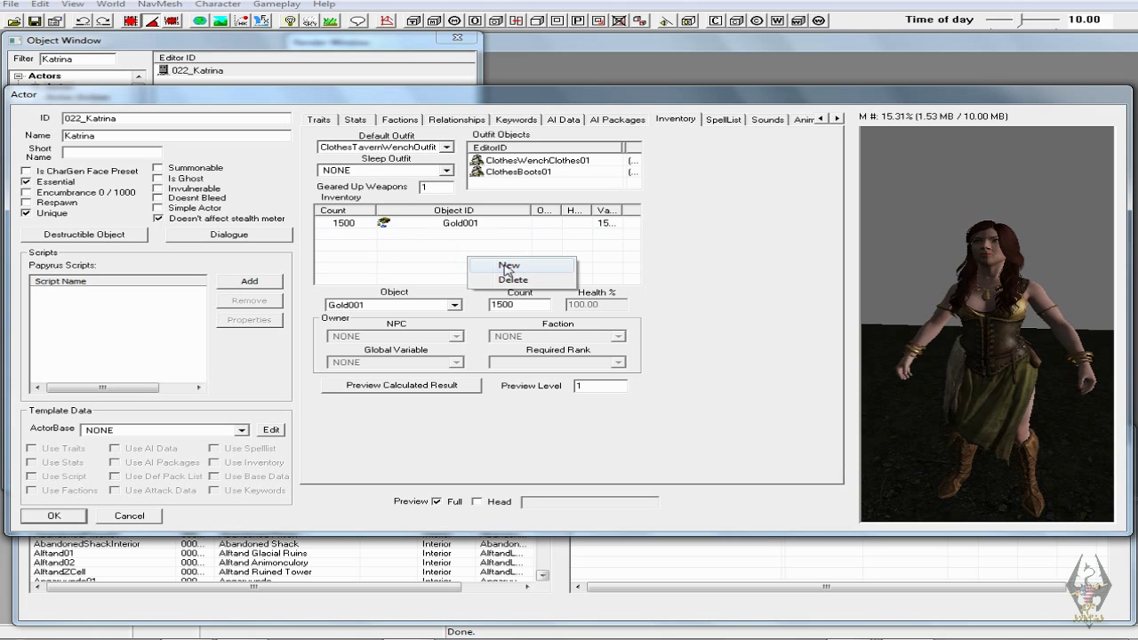
{"action": "left_click", "coordinate": [506, 268]}
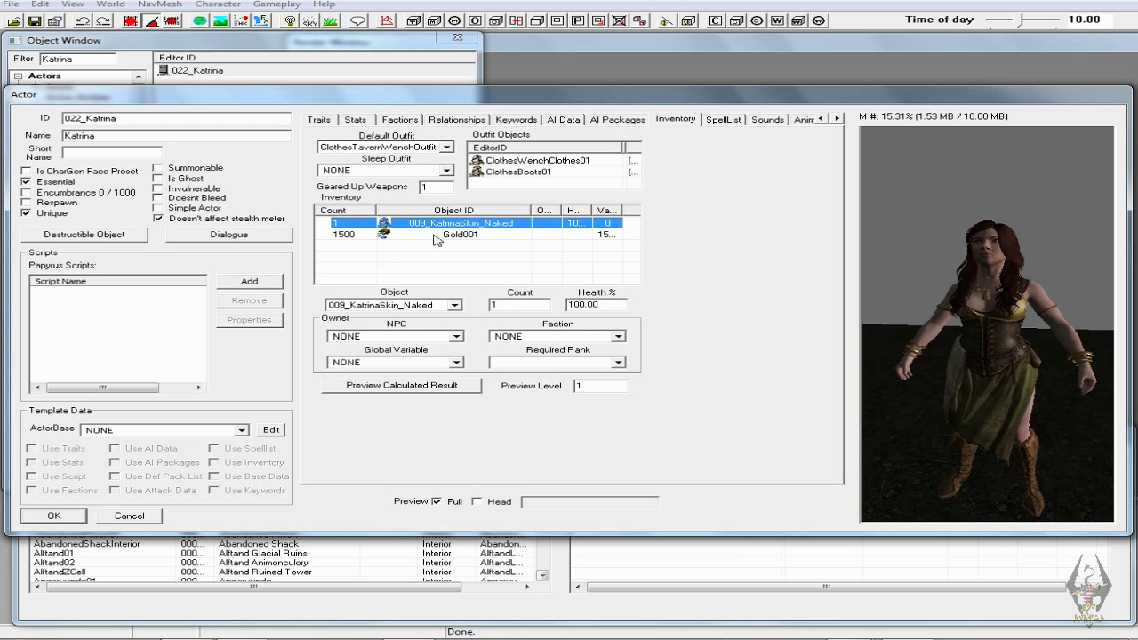
{"action": "left_click", "coordinate": [455, 305]}
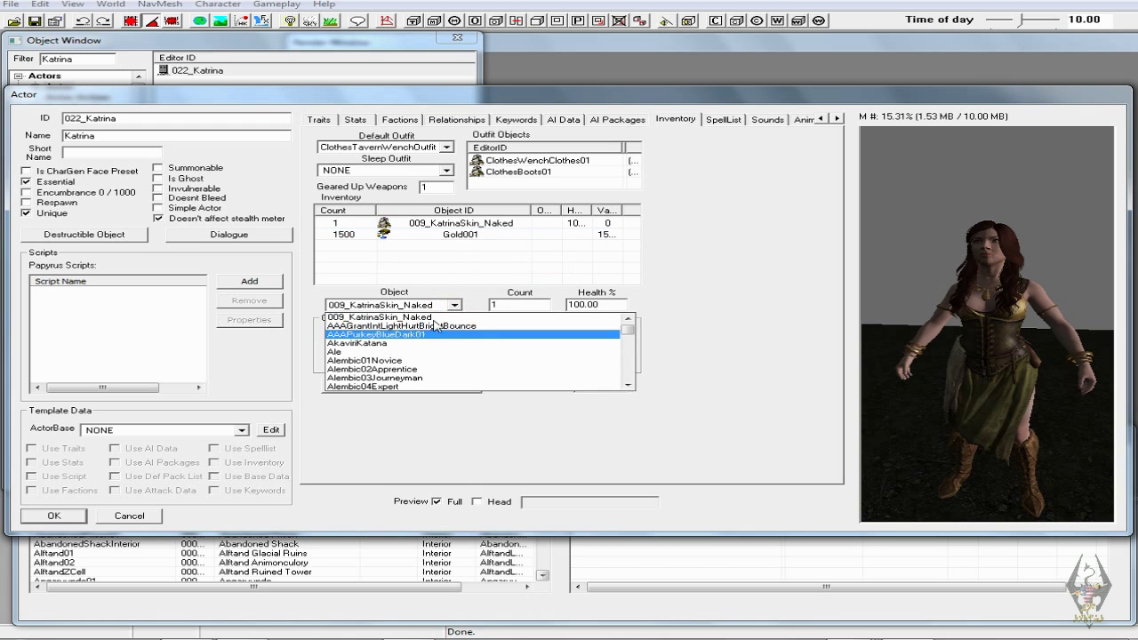
{"action": "left_click", "coordinate": [404, 316]}
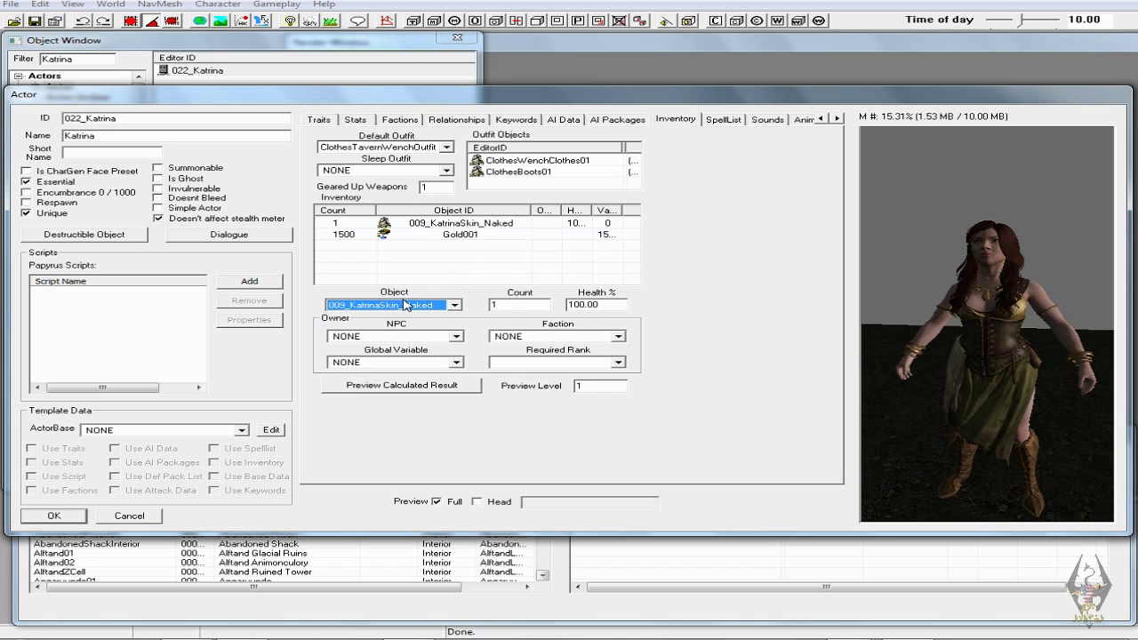
{"action": "type", "text": "JewelryNecklaceGold"}
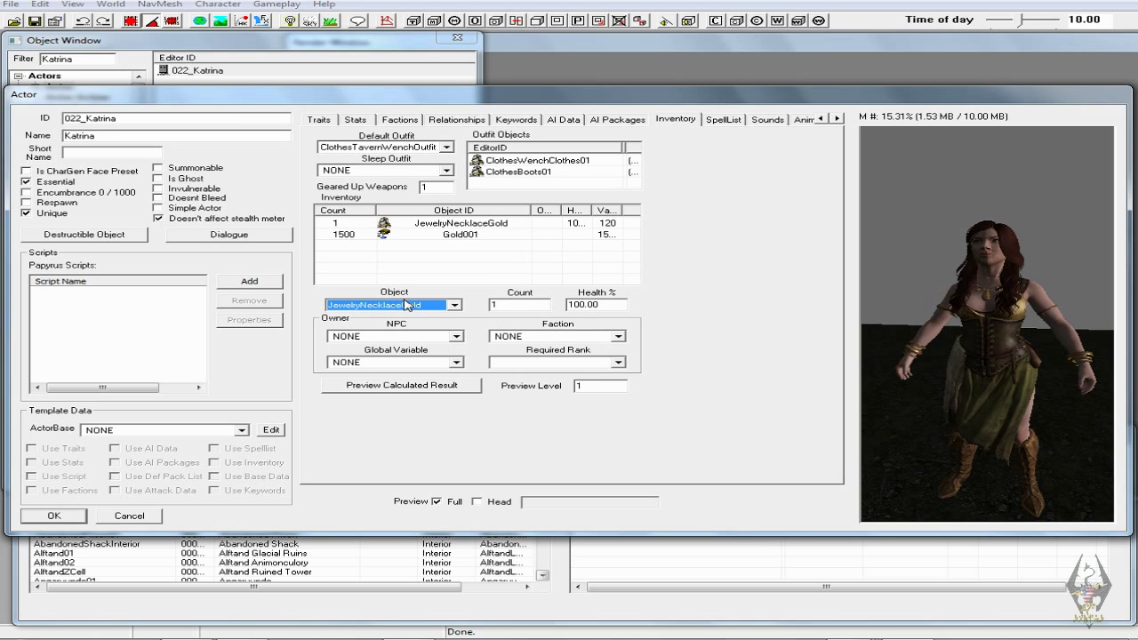
{"action": "left_click", "coordinate": [454, 305]}
{"action": "scroll", "coordinate": [445, 334], "scroll_direction": "down", "scroll_amount": 2}
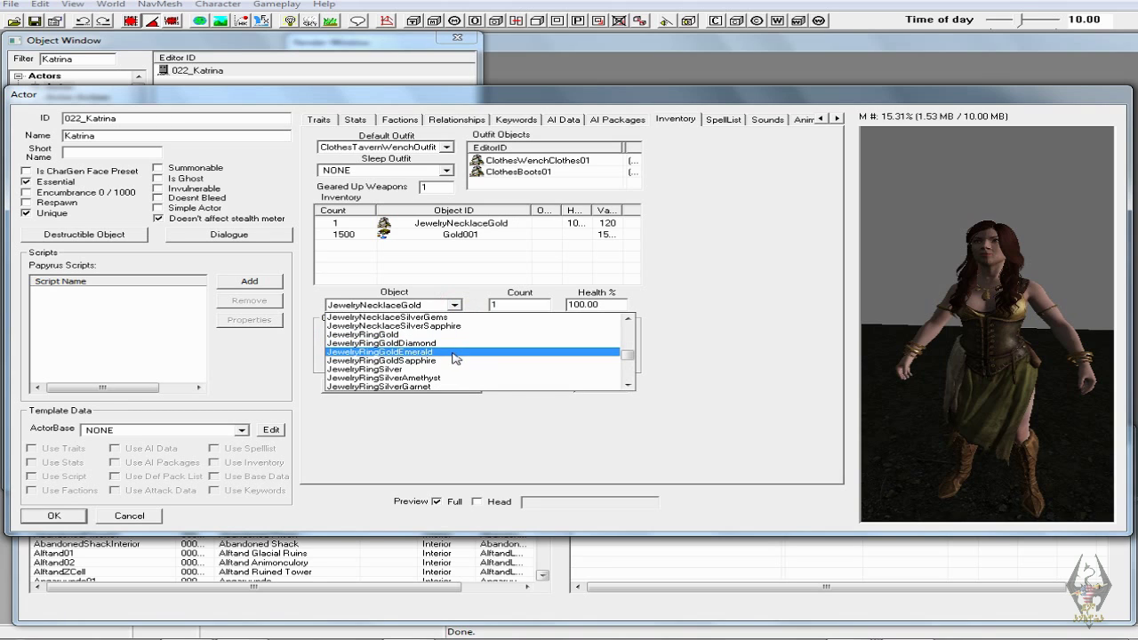
{"action": "left_click", "coordinate": [453, 352]}
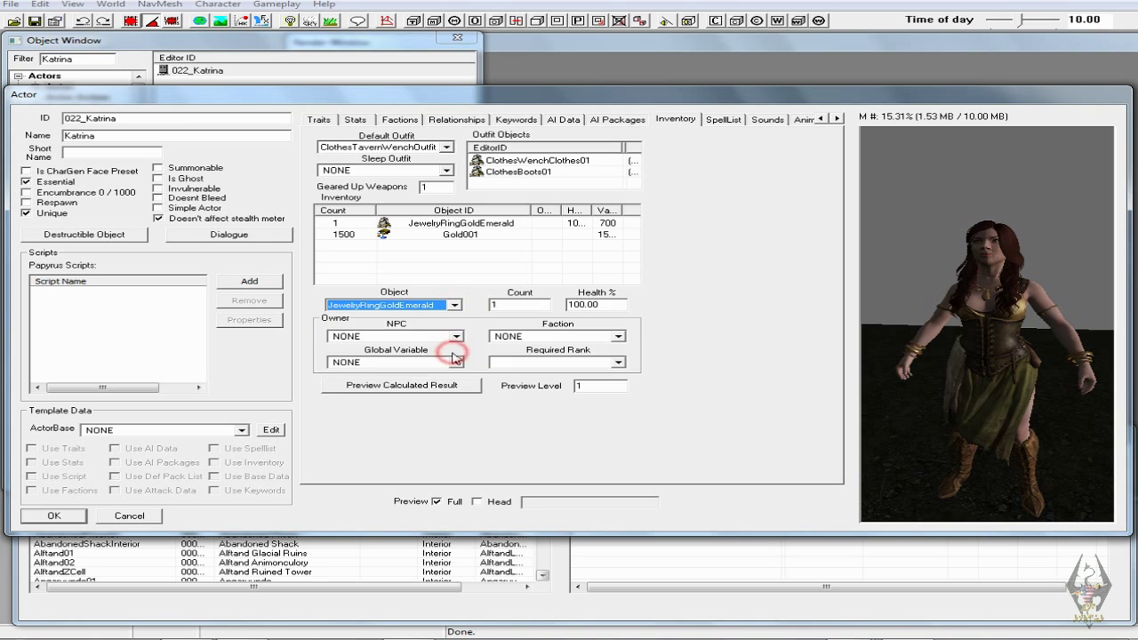
{"action": "left_click", "coordinate": [479, 267]}
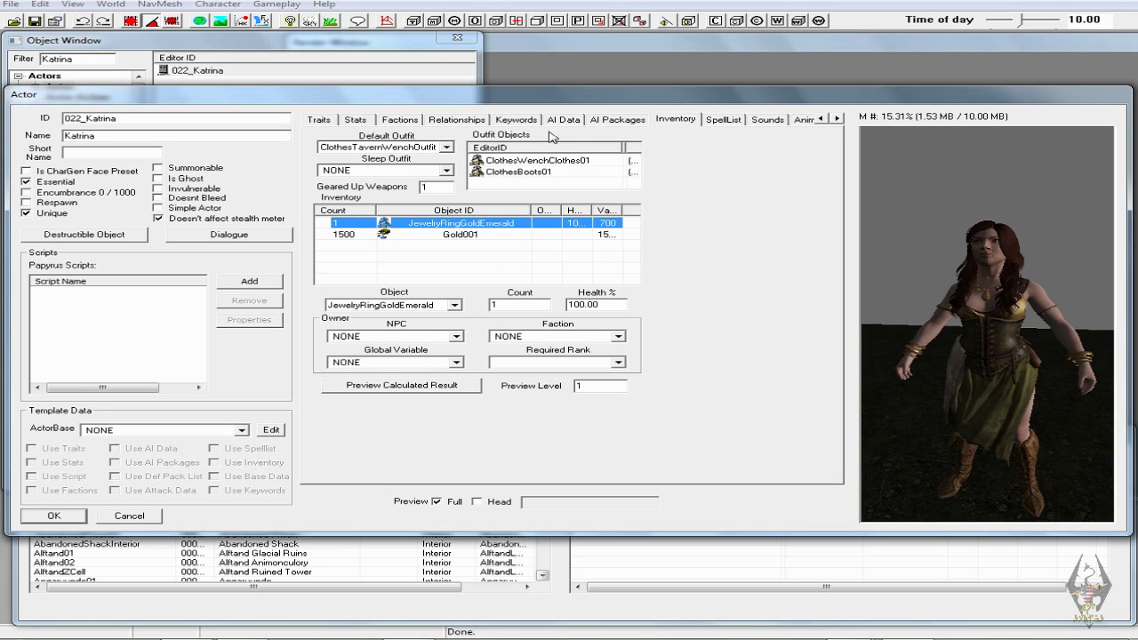
- Add the LightFoot perk to Katrina's perks in her spell list settings, filtering the available forms by "light"
{"action": "left_click", "coordinate": [723, 119]}
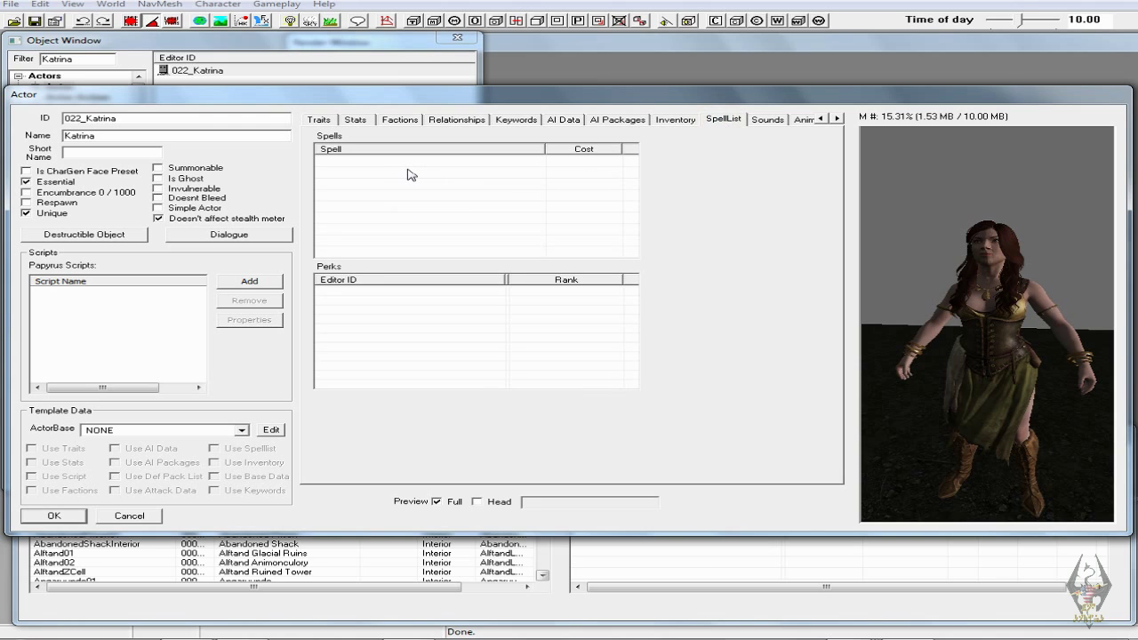
{"action": "right_click", "coordinate": [394, 325]}
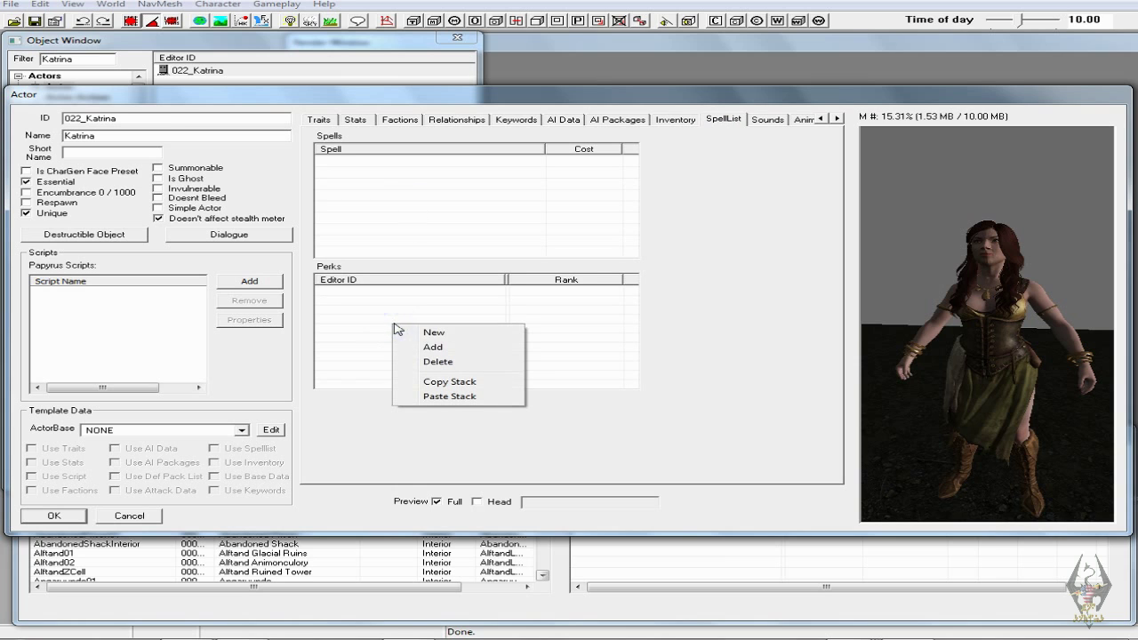
{"action": "left_click", "coordinate": [433, 346]}
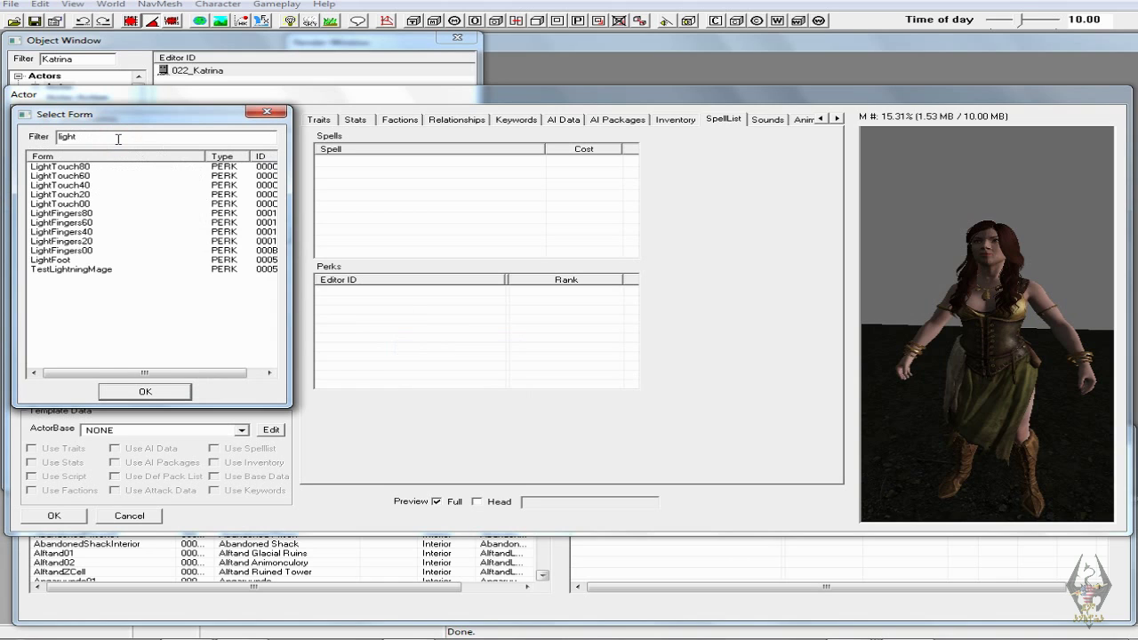
{"action": "left_click", "coordinate": [53, 259]}
{"action": "left_click", "coordinate": [159, 396]}
- Add the AgileDefender80 perk to Katrina's perk list
{"action": "right_click", "coordinate": [384, 349]}
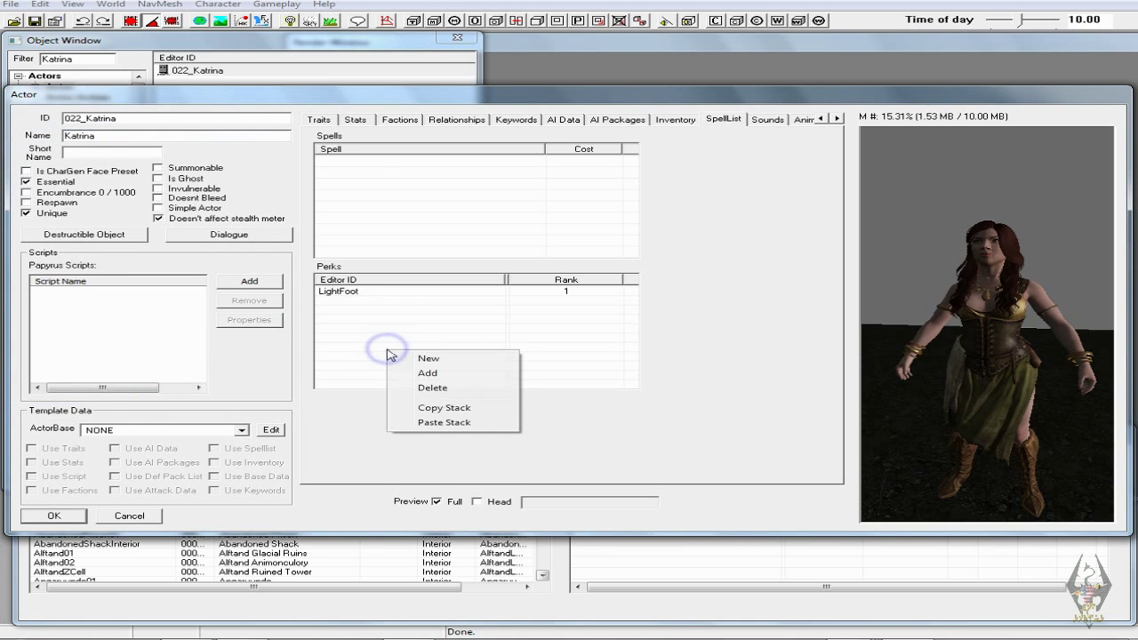
{"action": "left_click", "coordinate": [417, 374]}
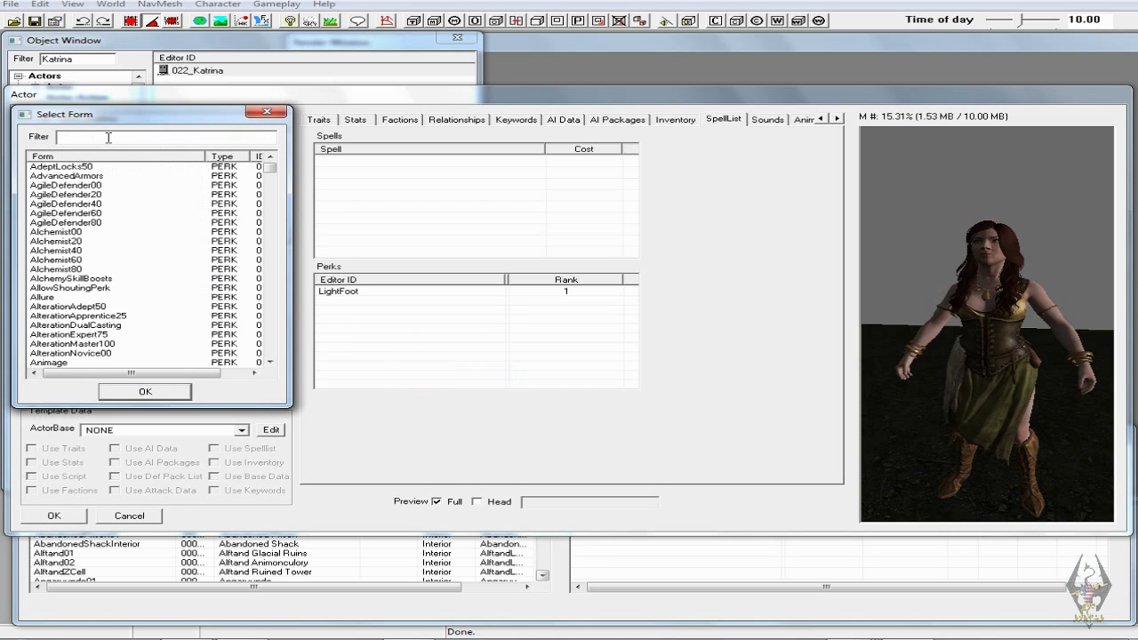
{"action": "left_click", "coordinate": [104, 223]}
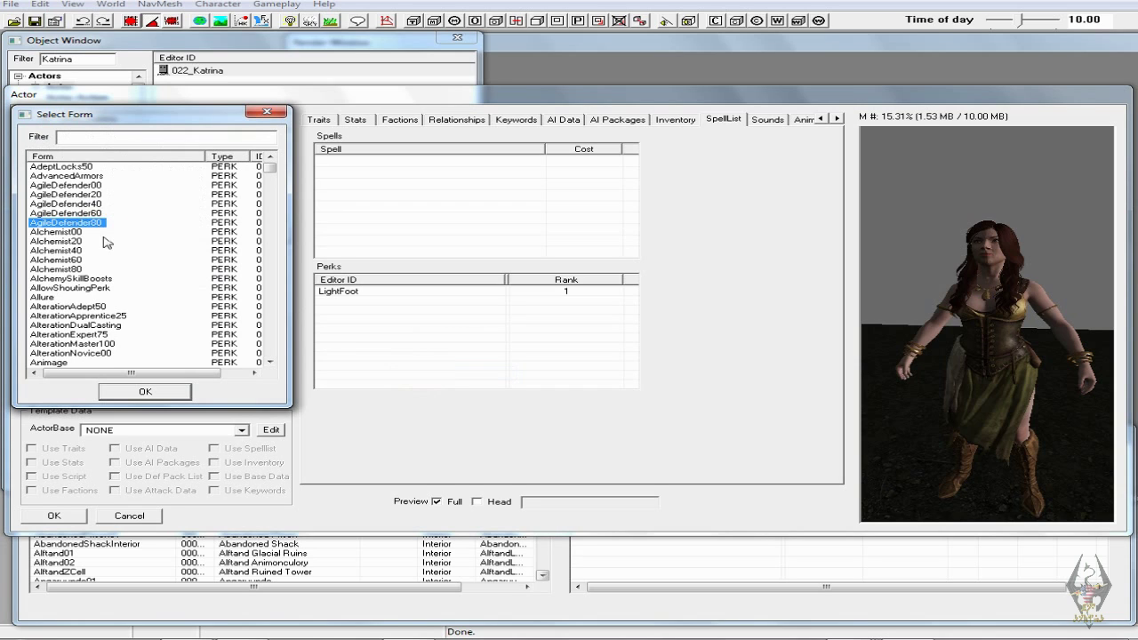
{"action": "left_click", "coordinate": [148, 391]}
- Find the Bladesman90 perk among the available forms and add it to Katrina's perk list
{"action": "right_click", "coordinate": [412, 355]}
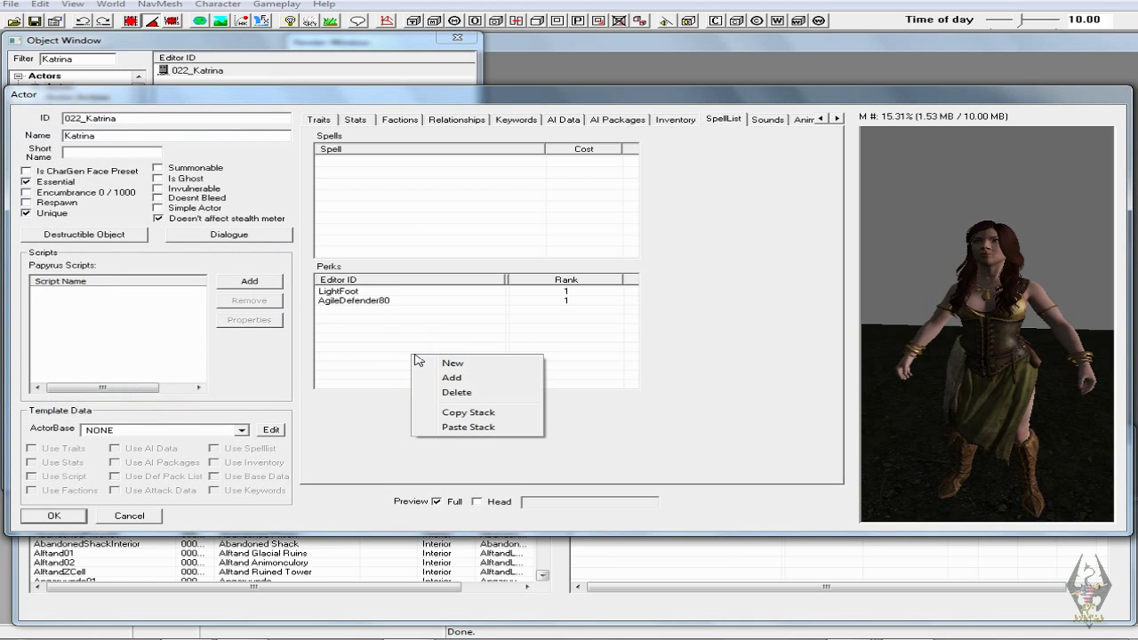
{"action": "left_click", "coordinate": [480, 379]}
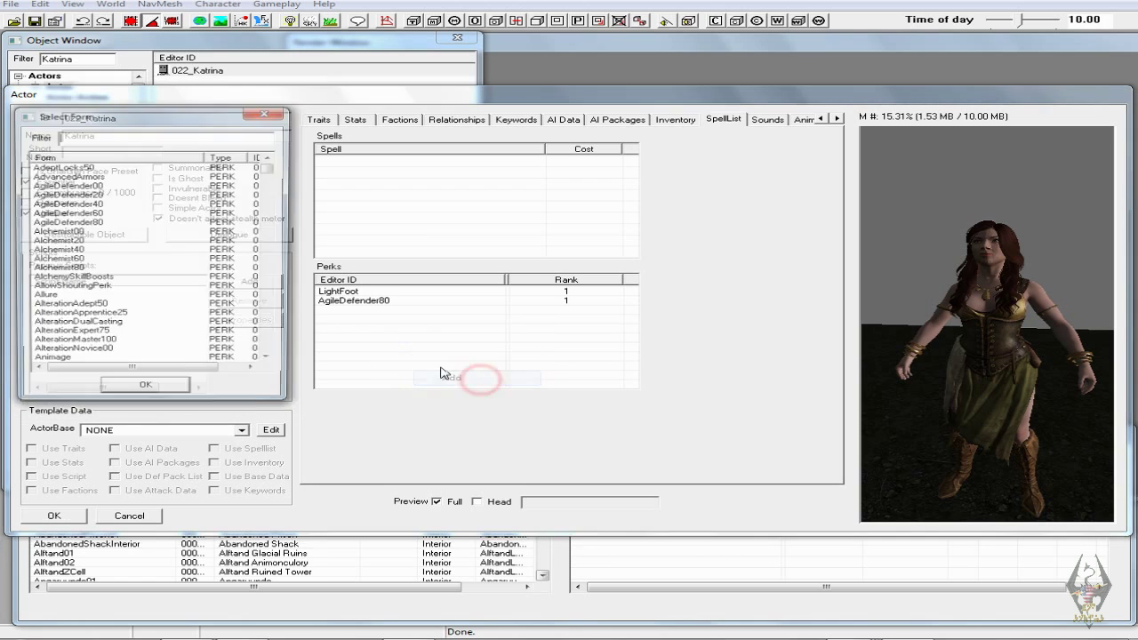
{"action": "left_click", "coordinate": [105, 288]}
{"action": "scroll", "coordinate": [195, 288], "scroll_direction": "down", "scroll_amount": 2}
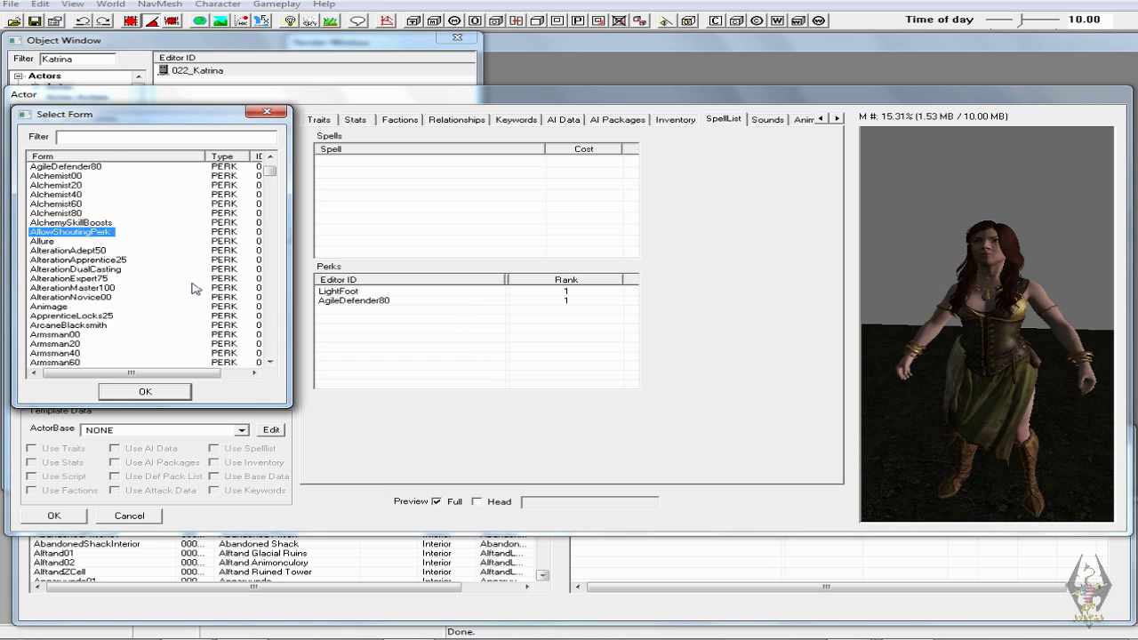
{"action": "scroll", "coordinate": [196, 288], "scroll_direction": "down", "scroll_amount": 2}
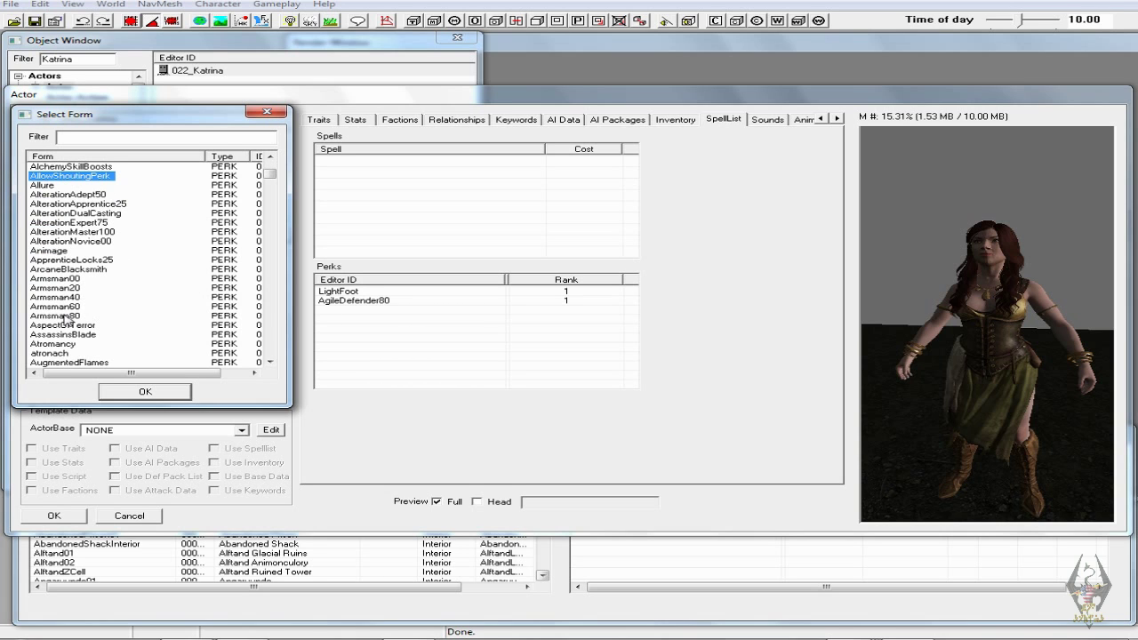
{"action": "scroll", "coordinate": [124, 306], "scroll_direction": "down", "scroll_amount": 5}
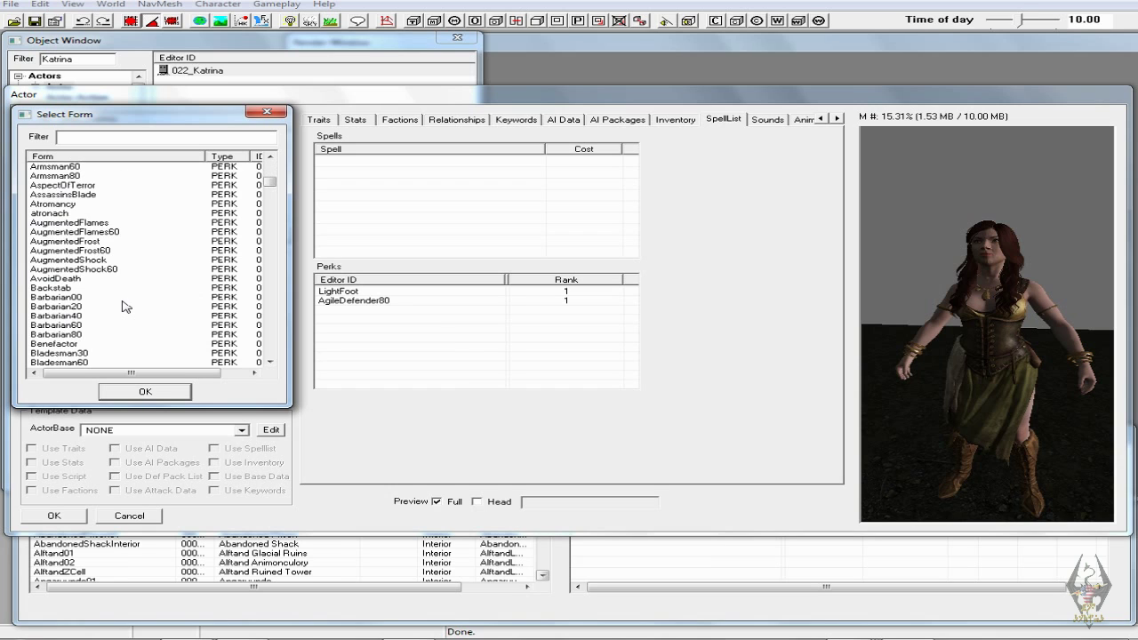
{"action": "scroll", "coordinate": [125, 306], "scroll_direction": "down", "scroll_amount": 2}
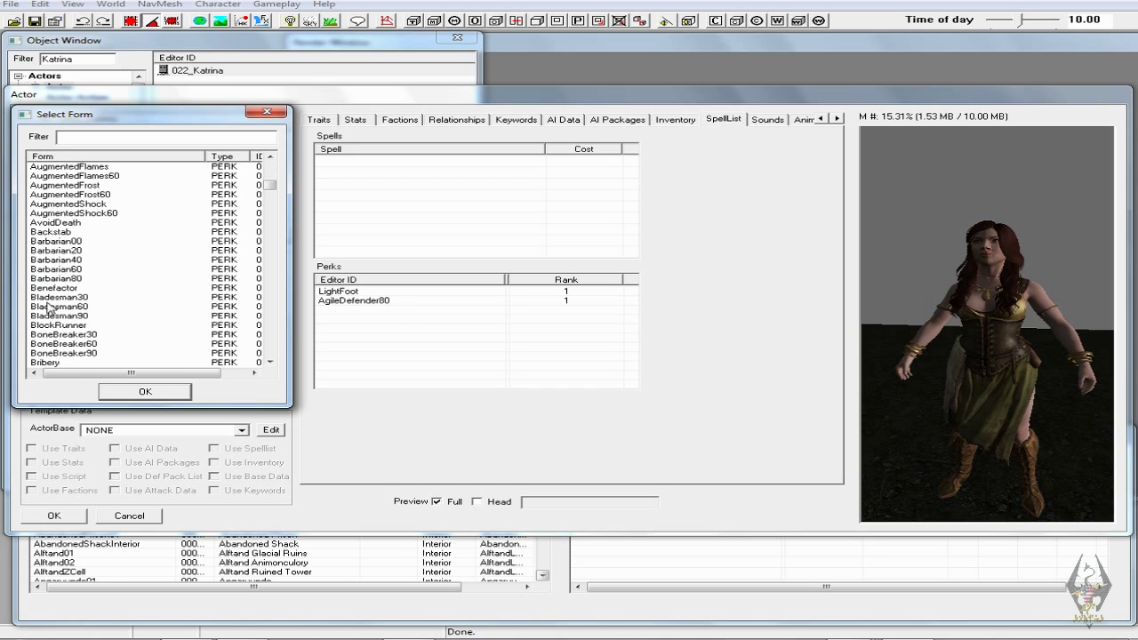
{"action": "left_click", "coordinate": [80, 316]}
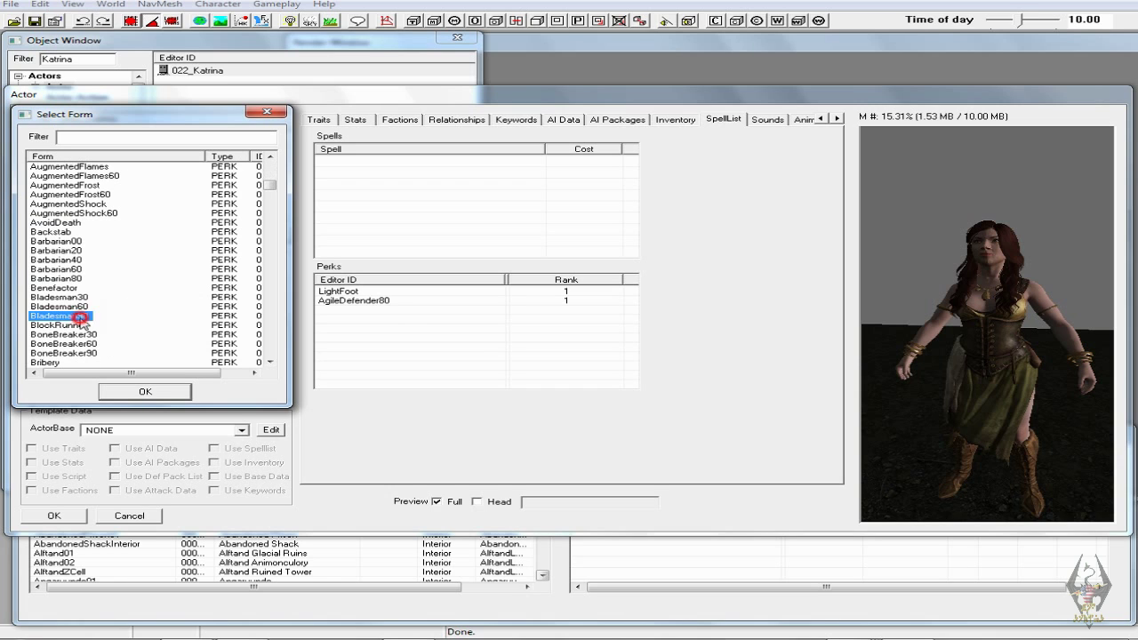
{"action": "left_click", "coordinate": [148, 391]}
- Find the Bullseye perk among the available forms and add it to Katrina's perk list
{"action": "right_click", "coordinate": [397, 331]}
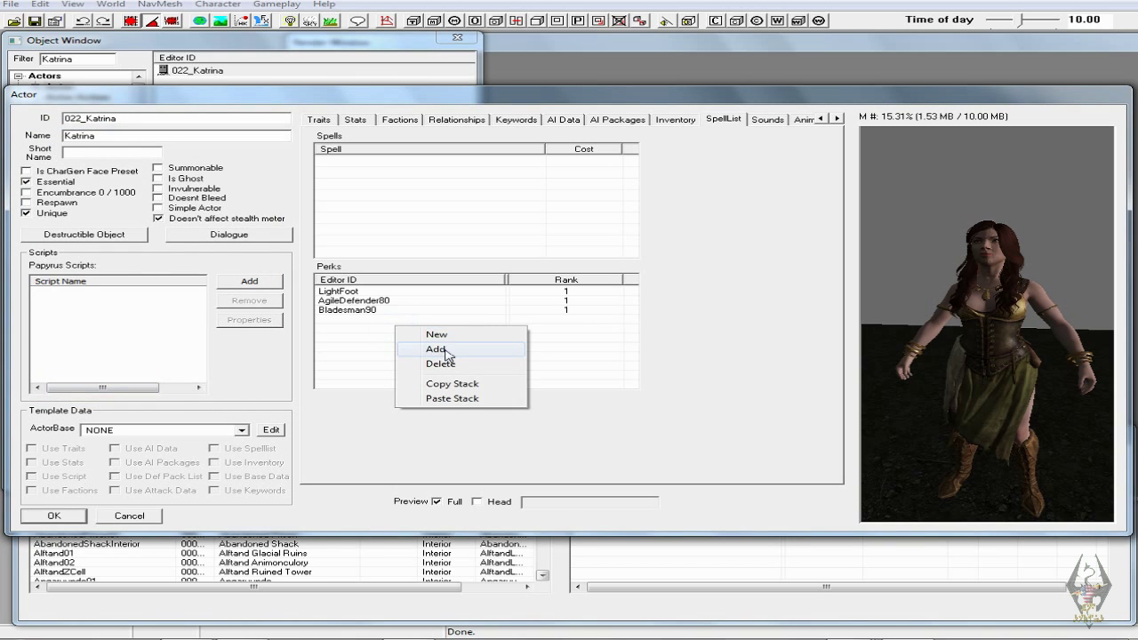
{"action": "left_click", "coordinate": [440, 338]}
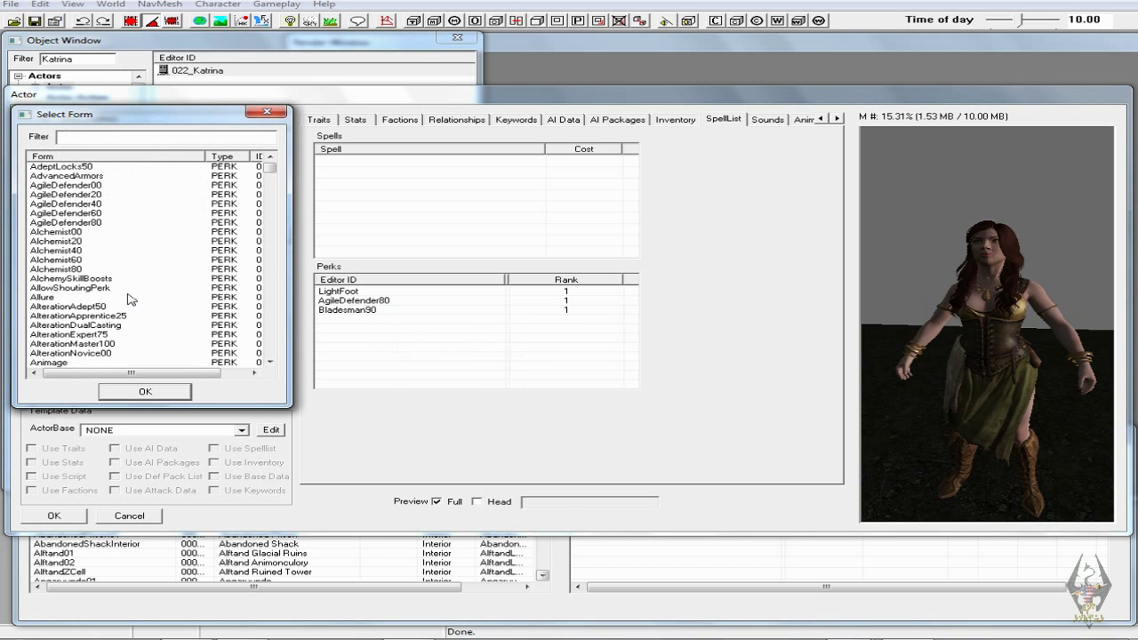
{"action": "left_click", "coordinate": [96, 325]}
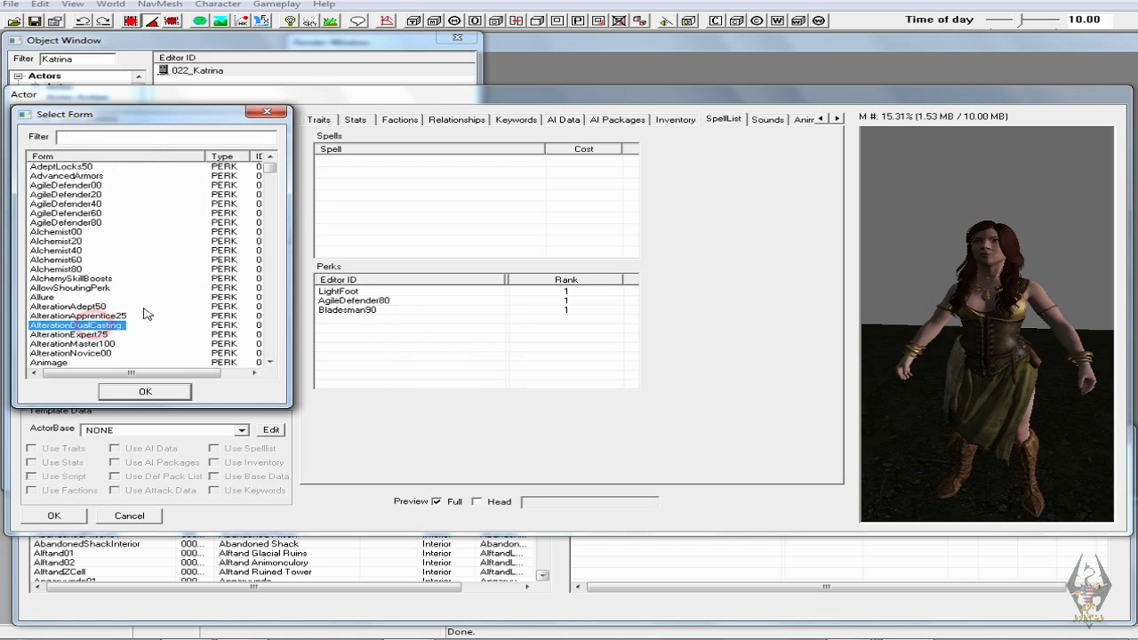
{"action": "scroll", "coordinate": [151, 312], "scroll_direction": "down", "scroll_amount": 3}
{"action": "scroll", "coordinate": [159, 310], "scroll_direction": "down", "scroll_amount": 5}
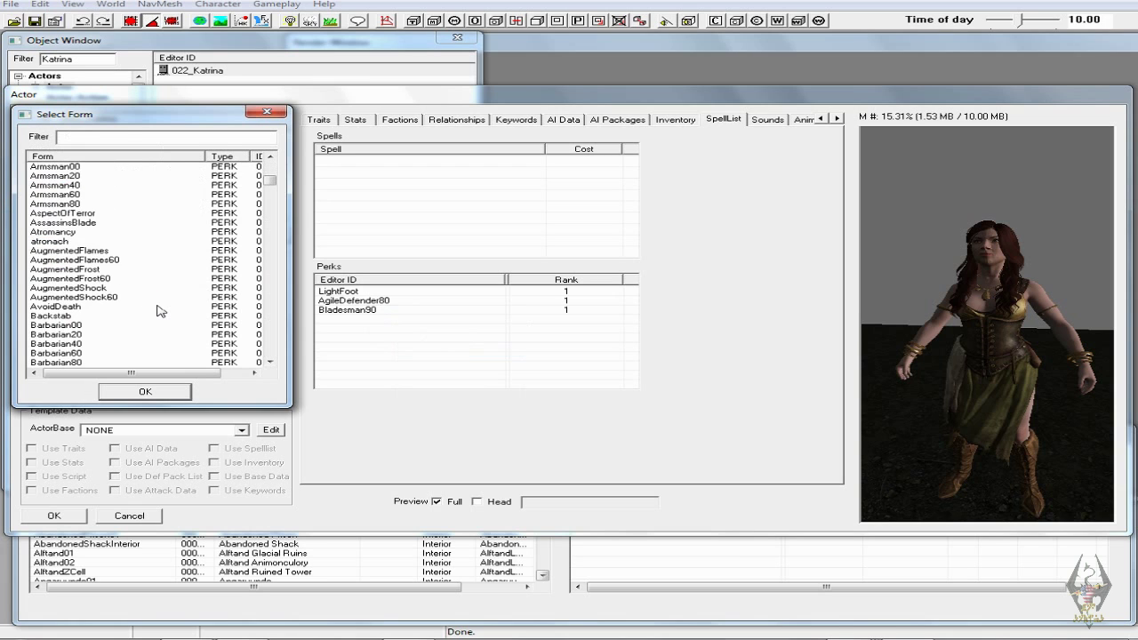
{"action": "scroll", "coordinate": [158, 310], "scroll_direction": "down", "scroll_amount": 3}
{"action": "scroll", "coordinate": [150, 311], "scroll_direction": "down", "scroll_amount": 2}
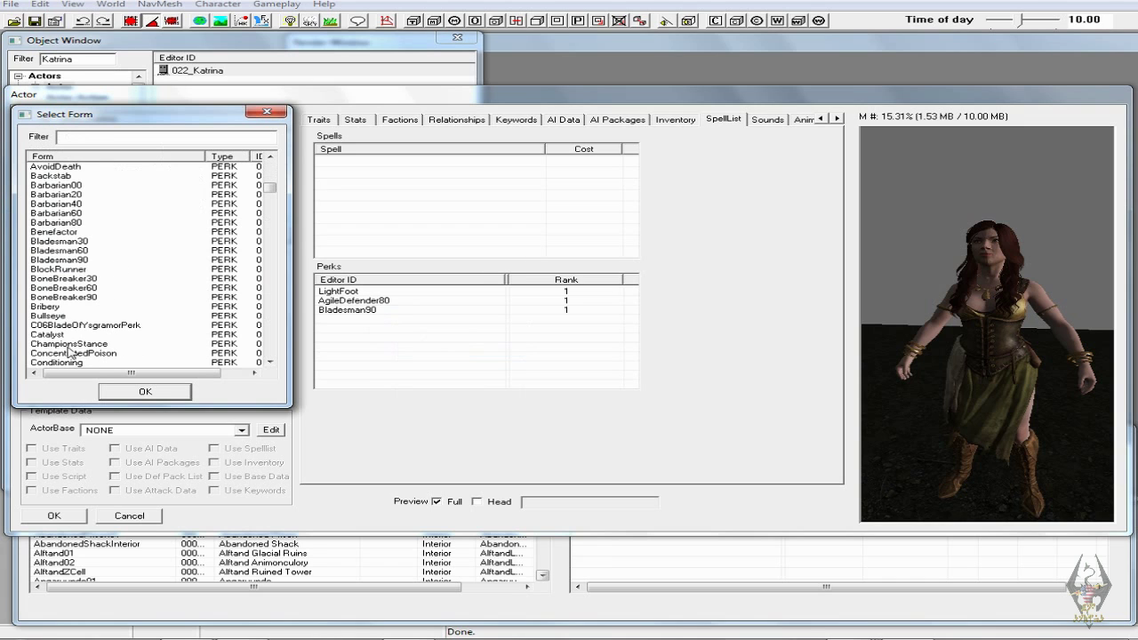
{"action": "left_click", "coordinate": [59, 317]}
{"action": "left_click", "coordinate": [151, 392]}
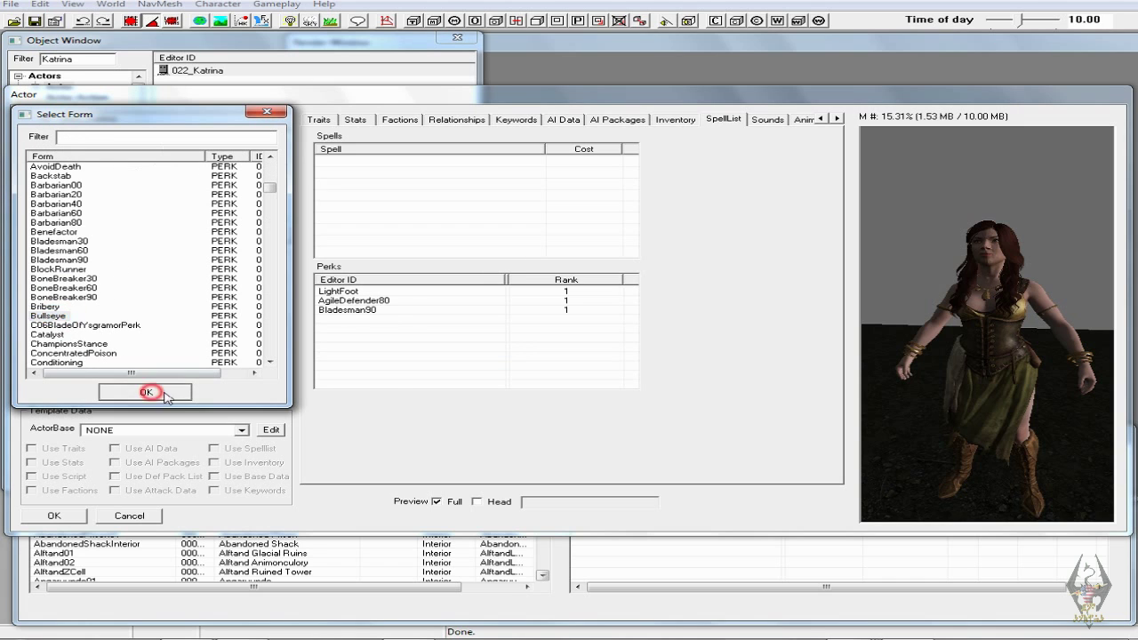
- Find the DeadlyAim perk among the available forms and add it to Katrina's perk list
{"action": "right_click", "coordinate": [370, 374]}
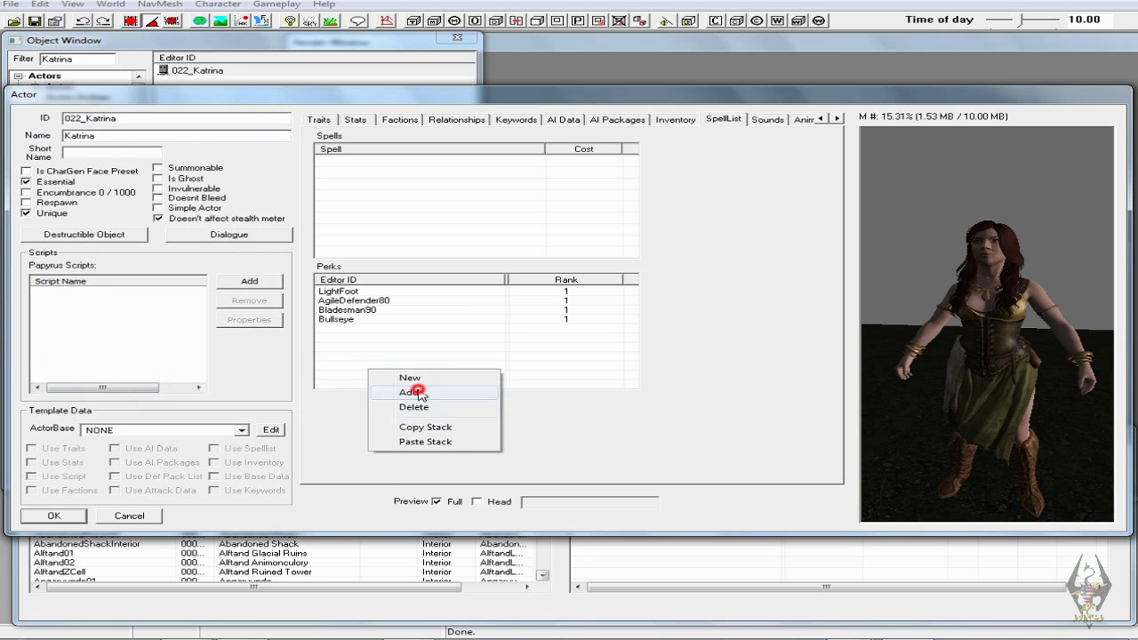
{"action": "left_click", "coordinate": [414, 381]}
{"action": "left_click", "coordinate": [111, 334]}
{"action": "scroll", "coordinate": [116, 334], "scroll_direction": "down", "scroll_amount": 2}
{"action": "scroll", "coordinate": [116, 334], "scroll_direction": "down", "scroll_amount": 14}
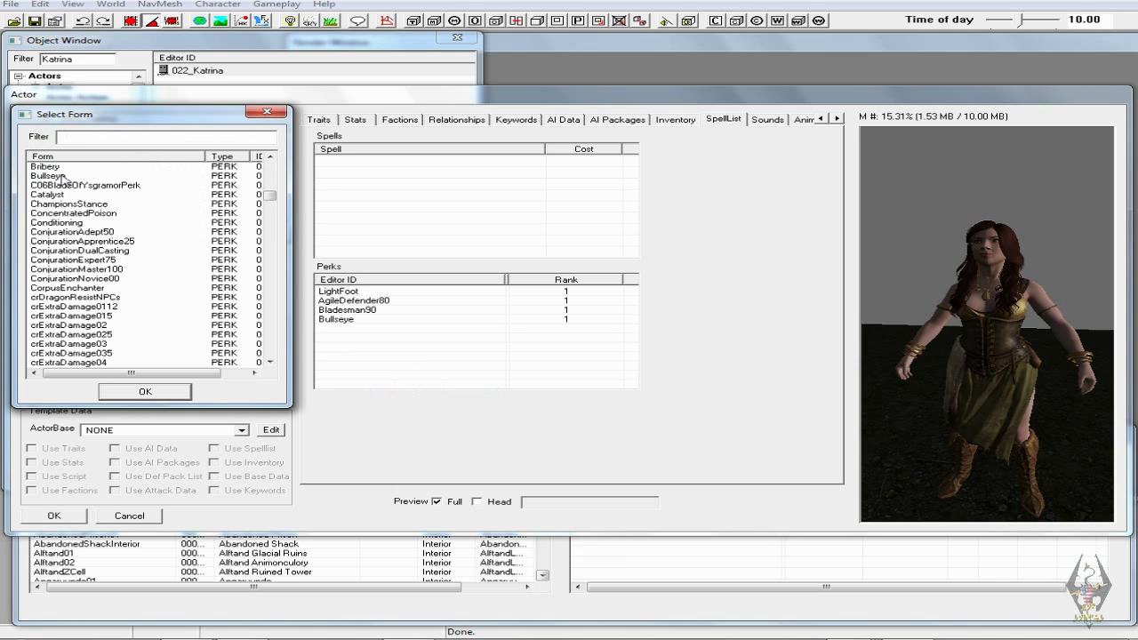
{"action": "scroll", "coordinate": [73, 255], "scroll_direction": "down", "scroll_amount": 12}
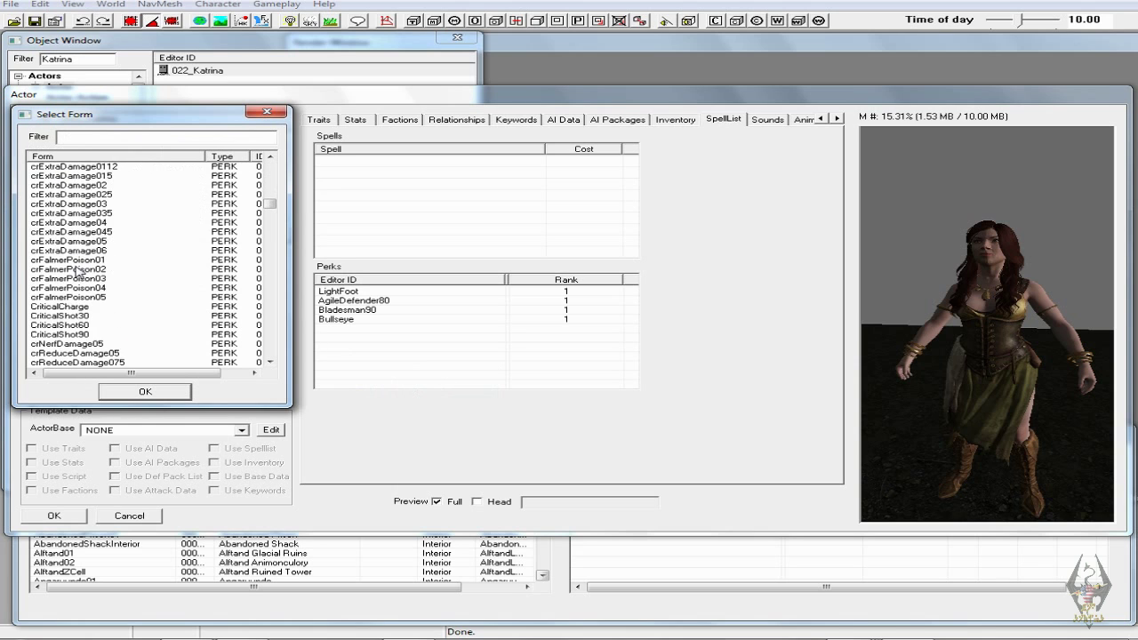
{"action": "scroll", "coordinate": [91, 283], "scroll_direction": "down", "scroll_amount": 1}
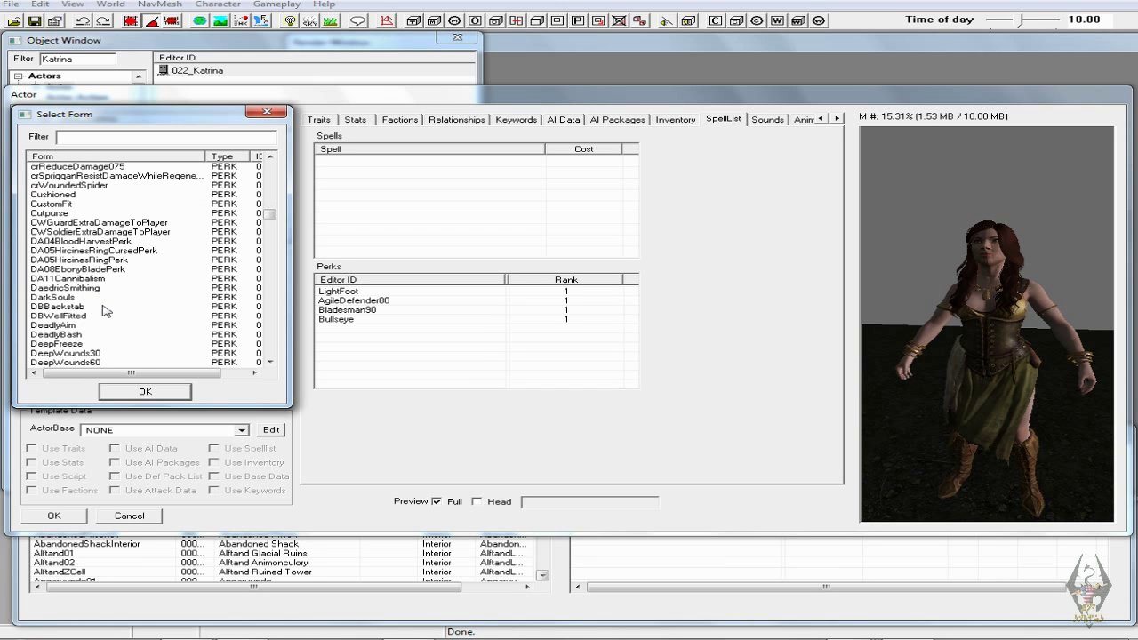
{"action": "left_click", "coordinate": [55, 325]}
{"action": "left_click", "coordinate": [114, 392]}
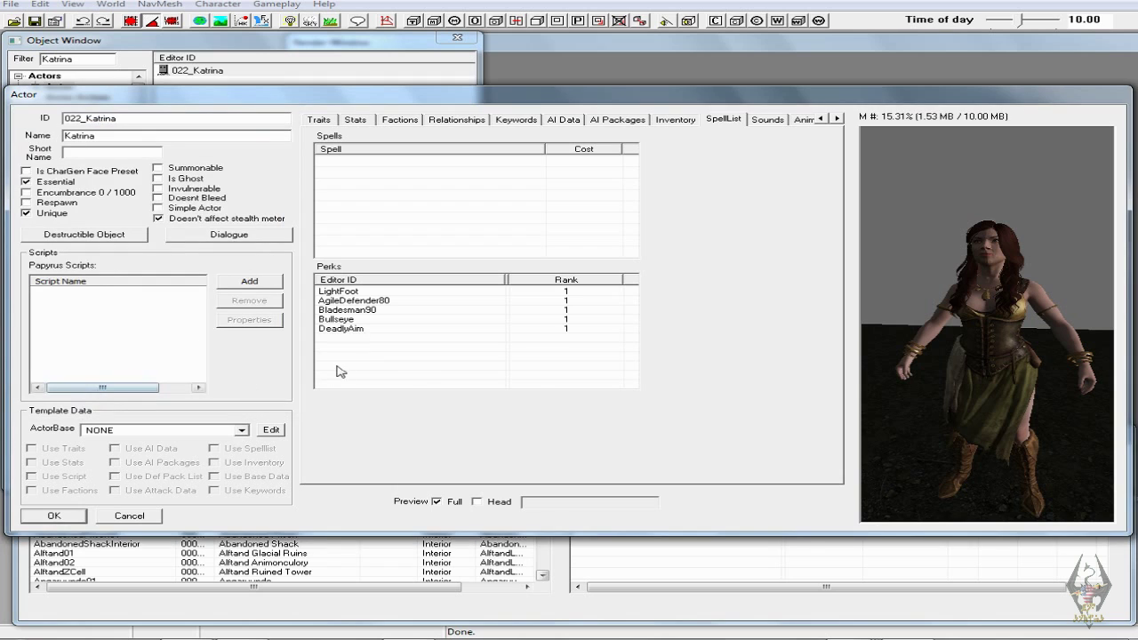
- Find the DeflectArrows perk among the available forms and add it to Katrina's perk list
{"action": "right_click", "coordinate": [406, 366]}
{"action": "left_click", "coordinate": [460, 390]}
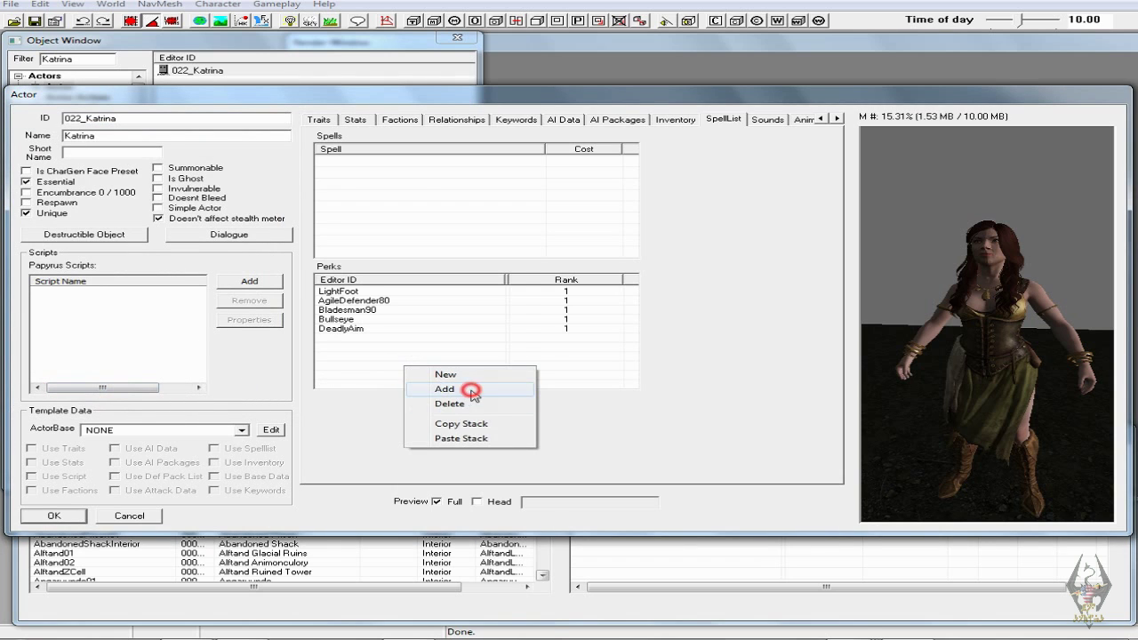
{"action": "left_click", "coordinate": [92, 321]}
{"action": "scroll", "coordinate": [106, 323], "scroll_direction": "down", "scroll_amount": 15}
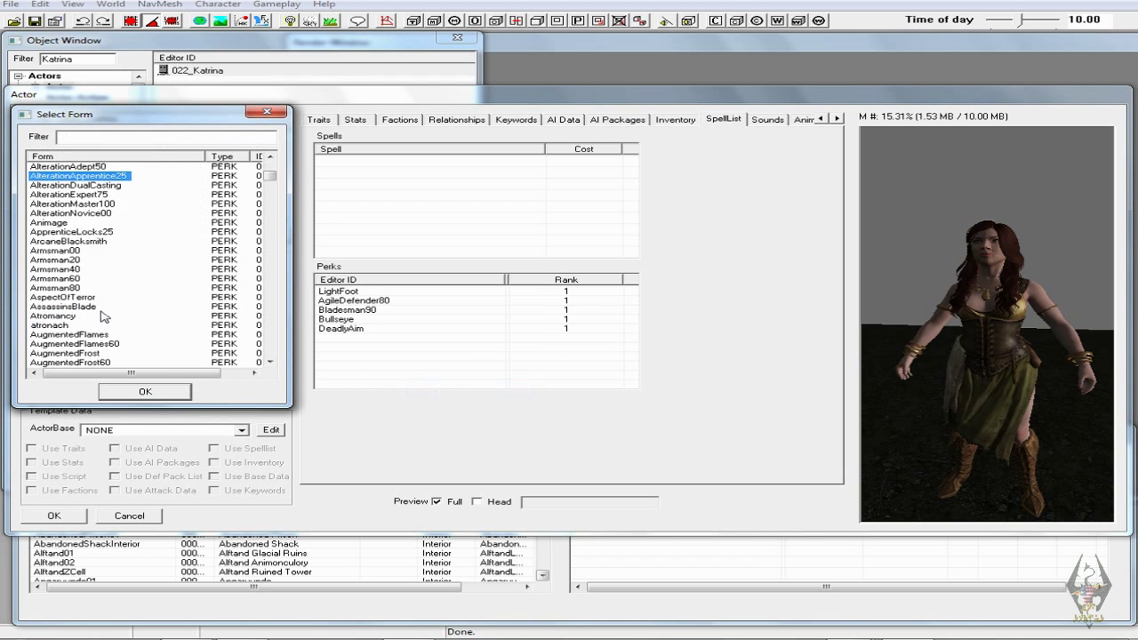
{"action": "scroll", "coordinate": [123, 325], "scroll_direction": "down", "scroll_amount": 15}
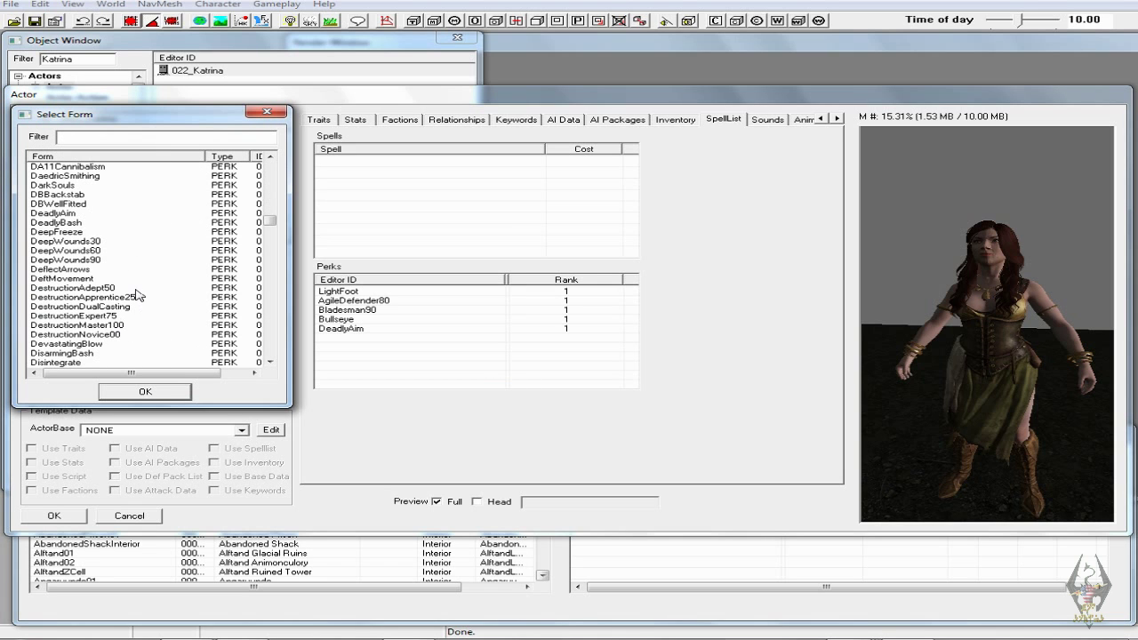
{"action": "left_click", "coordinate": [79, 274]}
{"action": "left_click", "coordinate": [145, 391]}
- Filter the available forms by "wind" and add the WindWalker perk to Katrina's perk list
{"action": "right_click", "coordinate": [426, 348]}
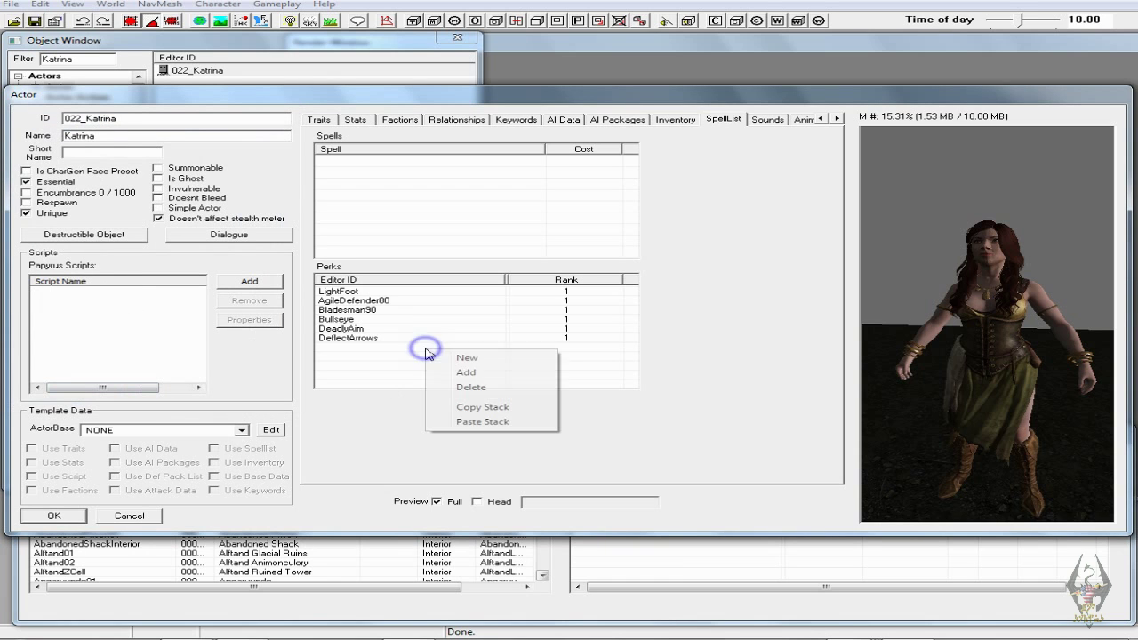
{"action": "left_click", "coordinate": [474, 372]}
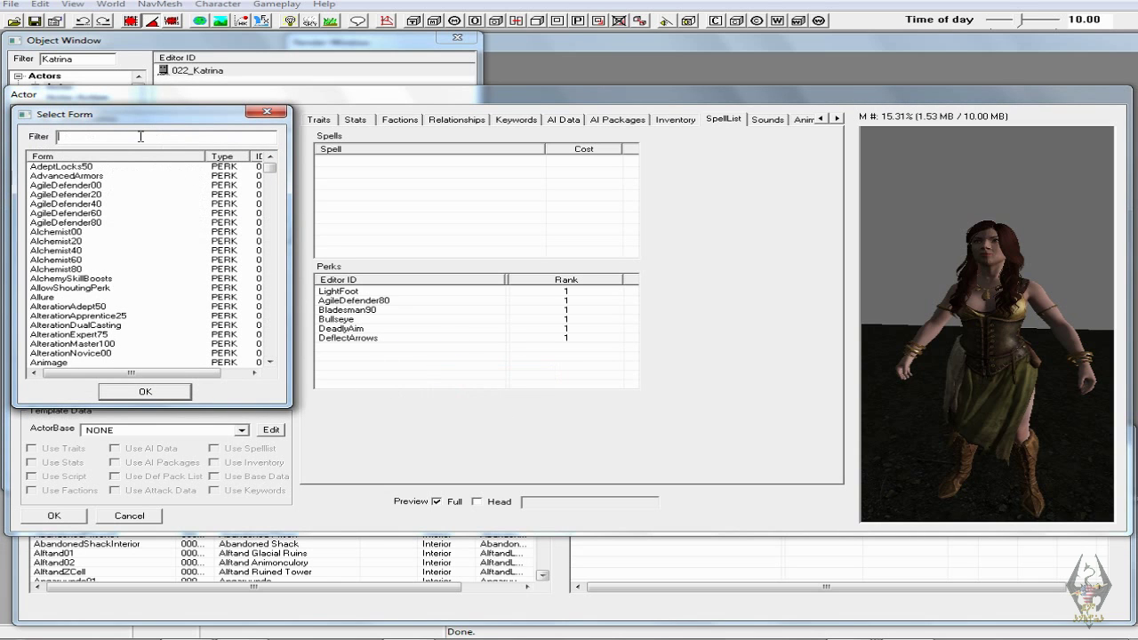
{"action": "type", "text": "wind"}
{"action": "left_click", "coordinate": [78, 171]}
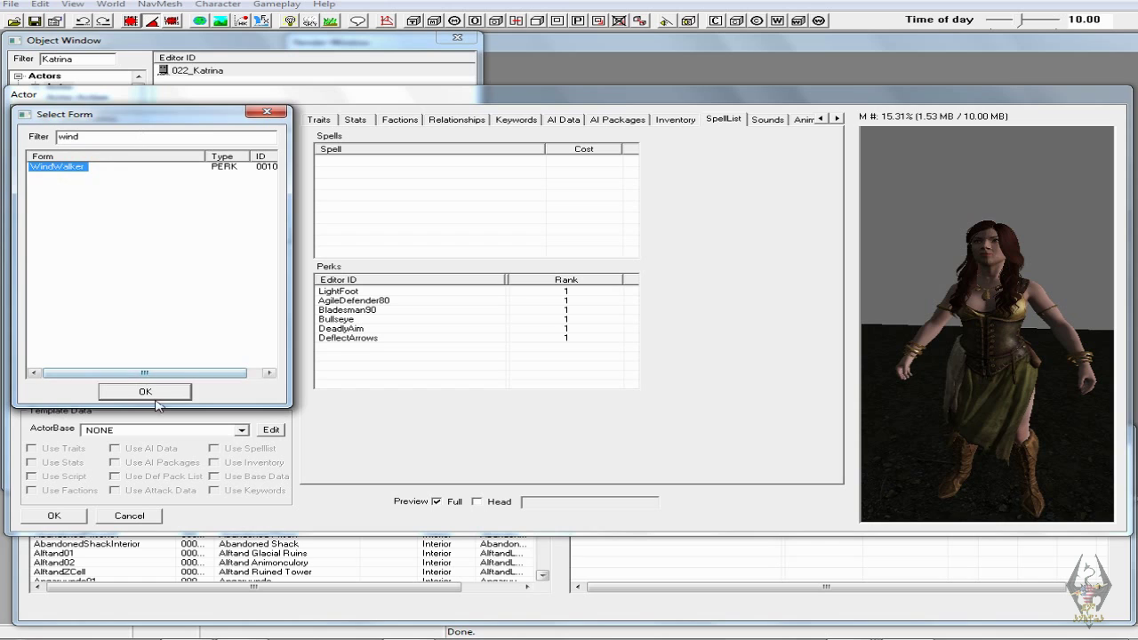
{"action": "left_click", "coordinate": [153, 392]}
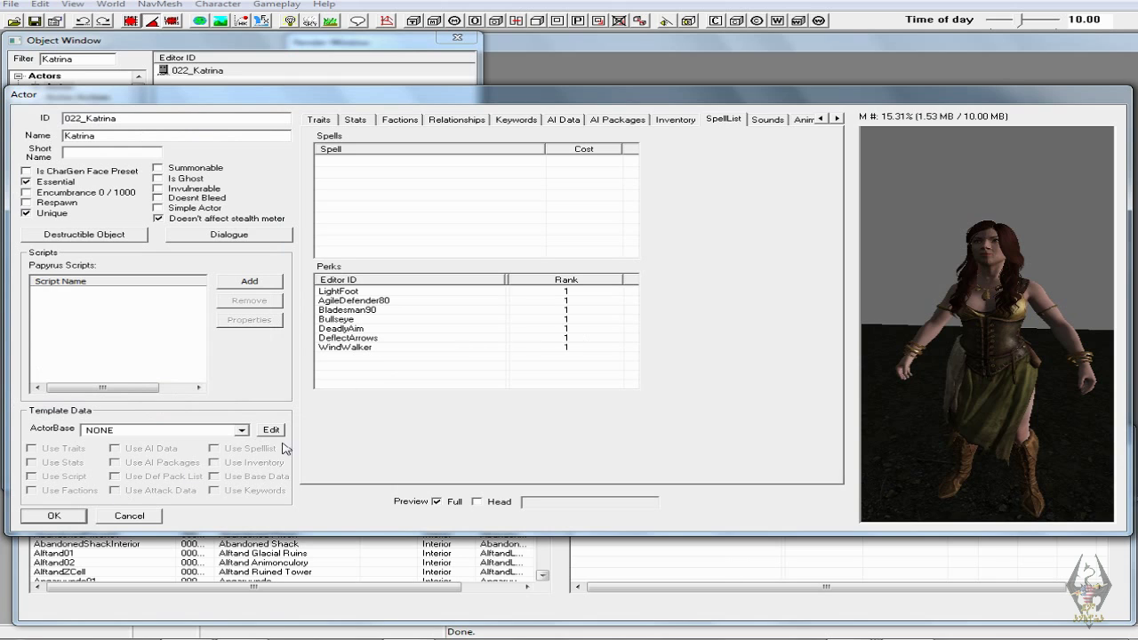
- Check which further setting categories Katrina's actor record has, and accept all changes to the record
{"action": "left_click", "coordinate": [837, 118]}
{"action": "left_click", "coordinate": [836, 118]}
{"action": "left_click", "coordinate": [836, 119]}
{"action": "left_click", "coordinate": [836, 118]}
{"action": "left_click", "coordinate": [836, 118]}
{"action": "left_click", "coordinate": [836, 119]}
{"action": "left_click", "coordinate": [836, 118]}
{"action": "left_click", "coordinate": [837, 119]}
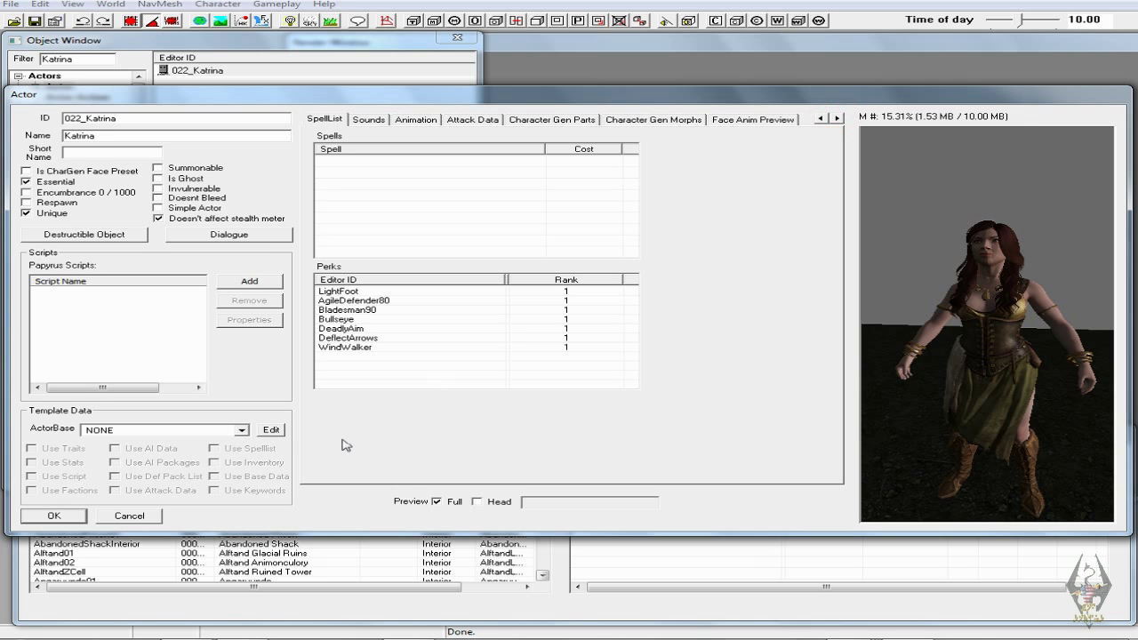
{"action": "left_click", "coordinate": [66, 518]}
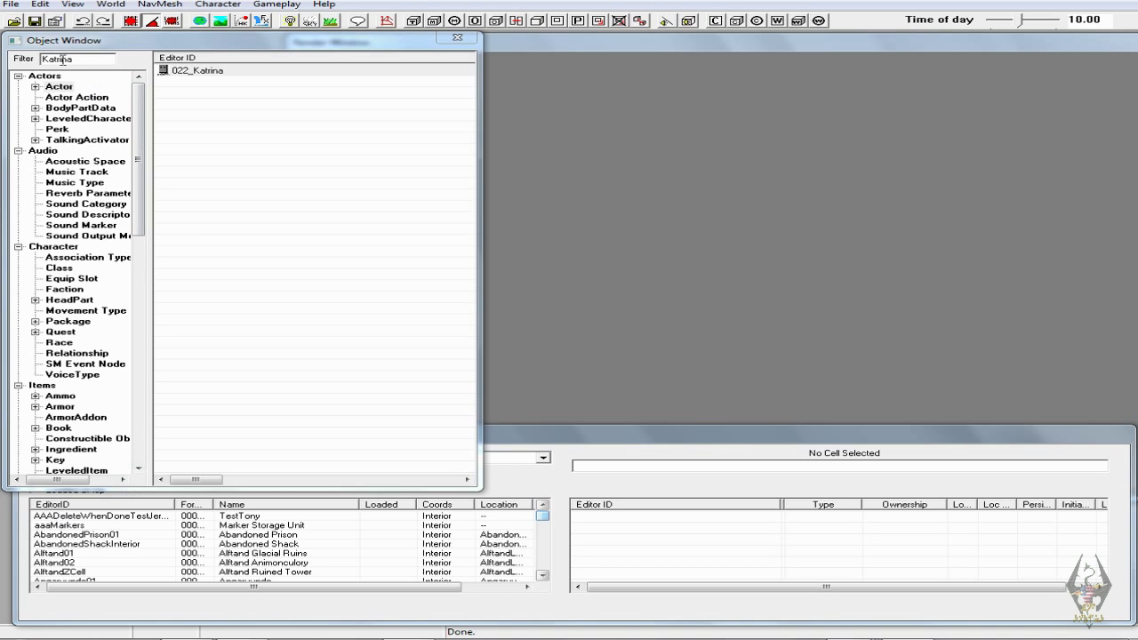
- Clear the Katrina filter from the object list and save the plugin
{"action": "left_click_drag", "start_coordinate": [74, 58], "coordinate": [29, 60]}
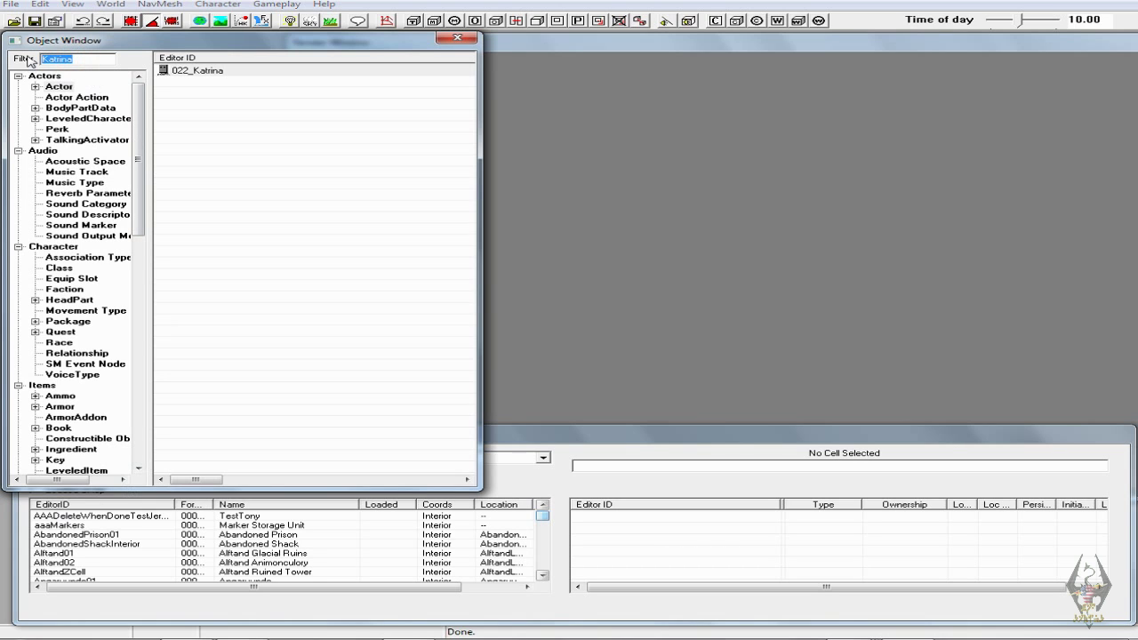
{"action": "key", "text": "BackSpace"}
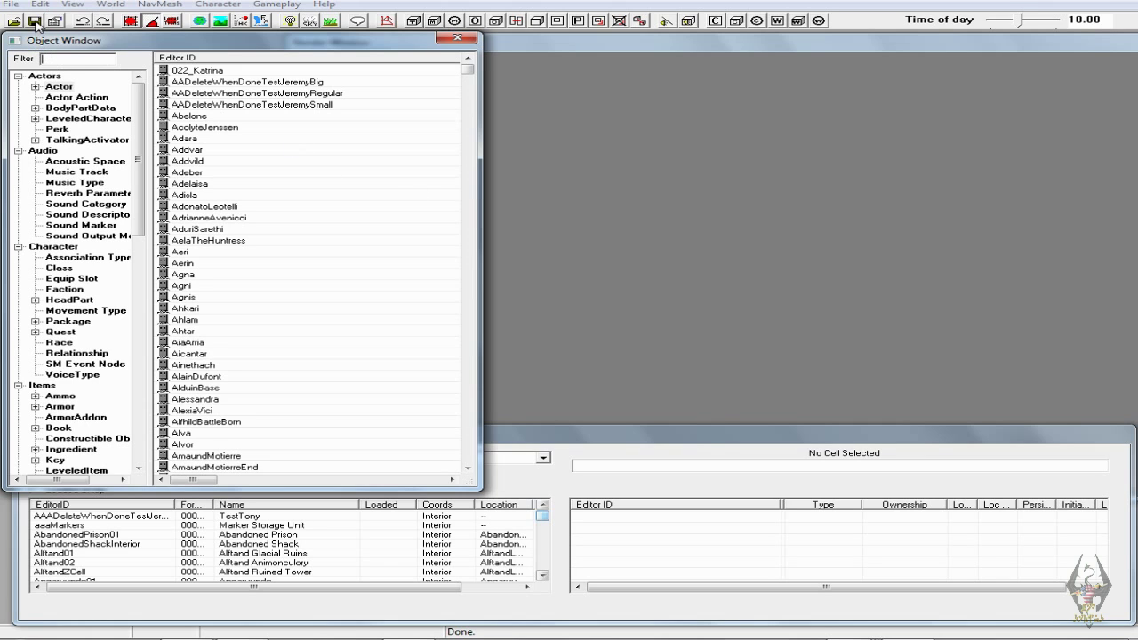
{"action": "left_click", "coordinate": [34, 21]}
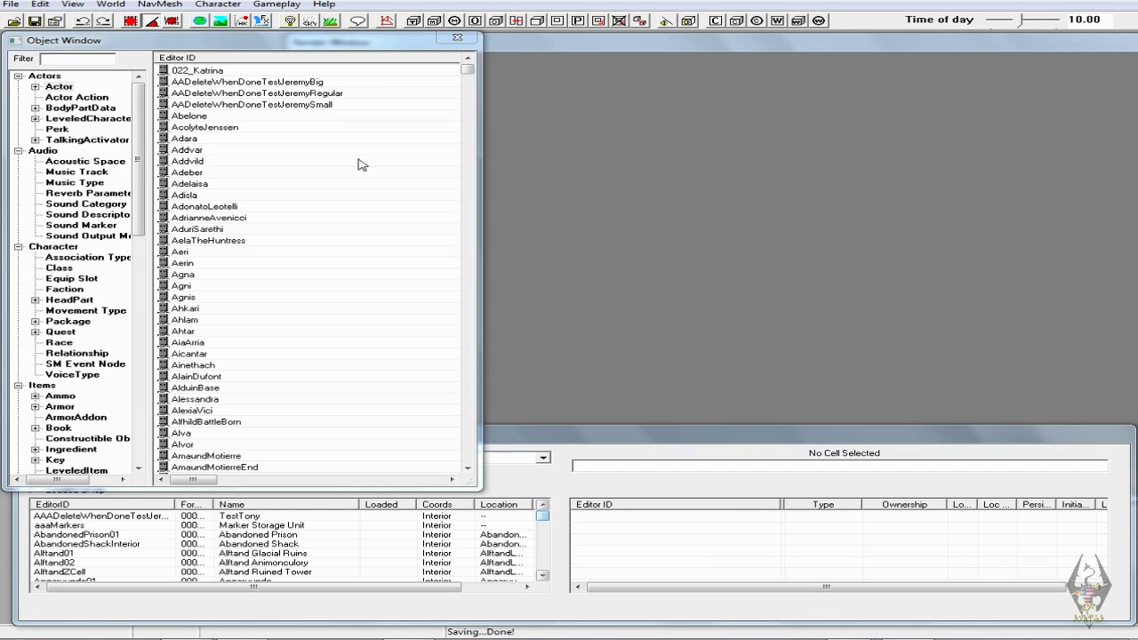
- Find the DragonscaleBoots entry among the ArmorAddon items and duplicate it
{"action": "left_click", "coordinate": [139, 164]}
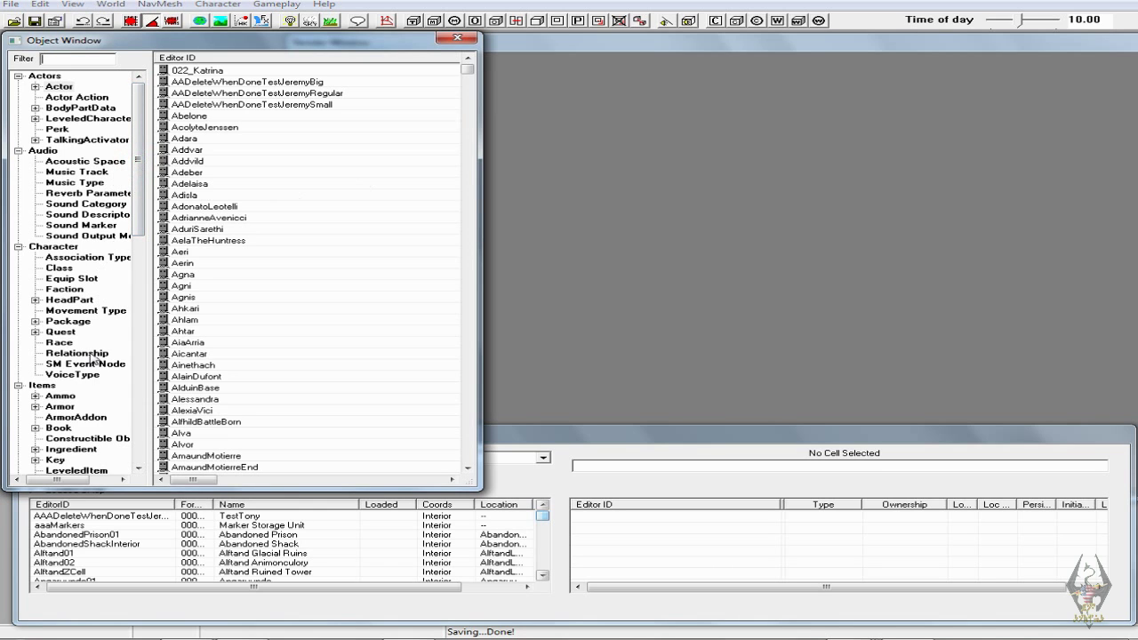
{"action": "left_click", "coordinate": [80, 417]}
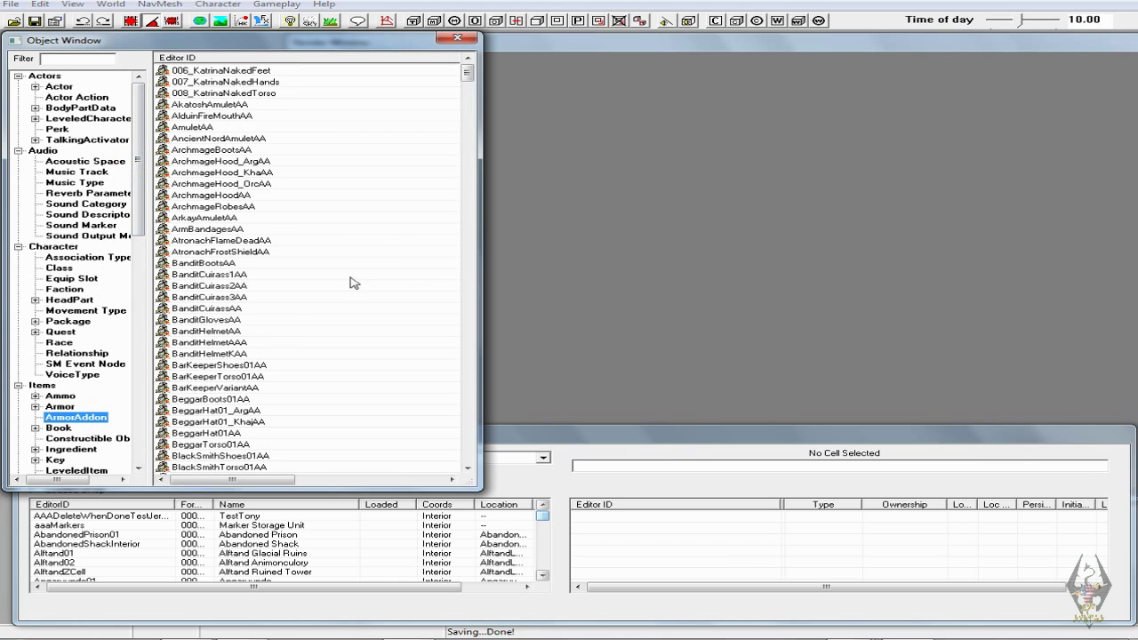
{"action": "left_click_drag", "start_coordinate": [472, 74], "coordinate": [464, 165]}
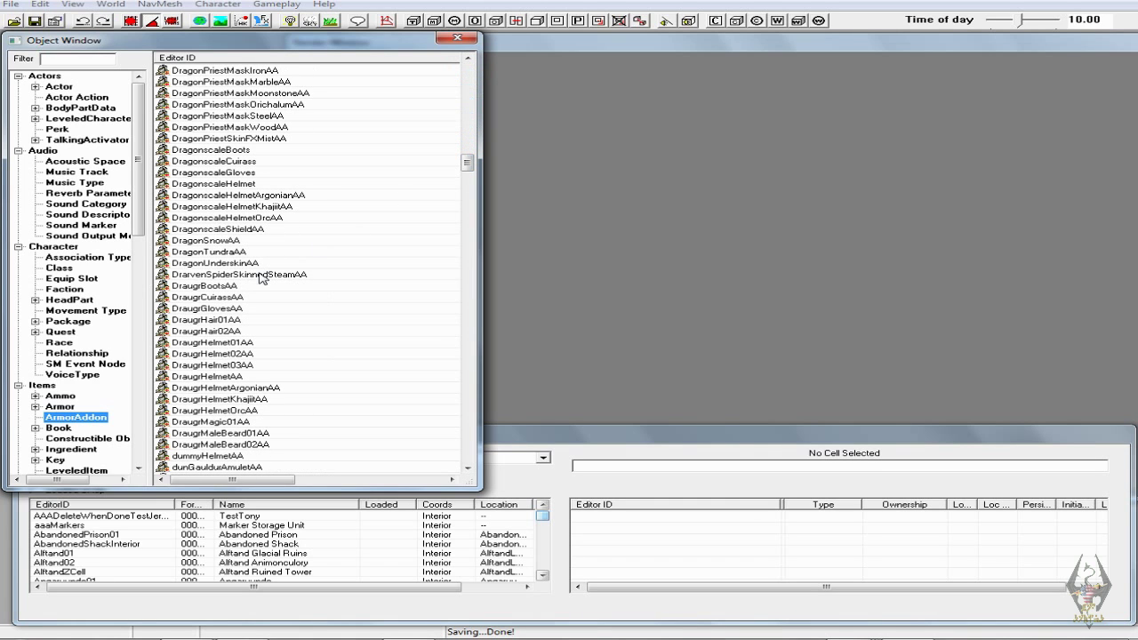
{"action": "left_click", "coordinate": [210, 151]}
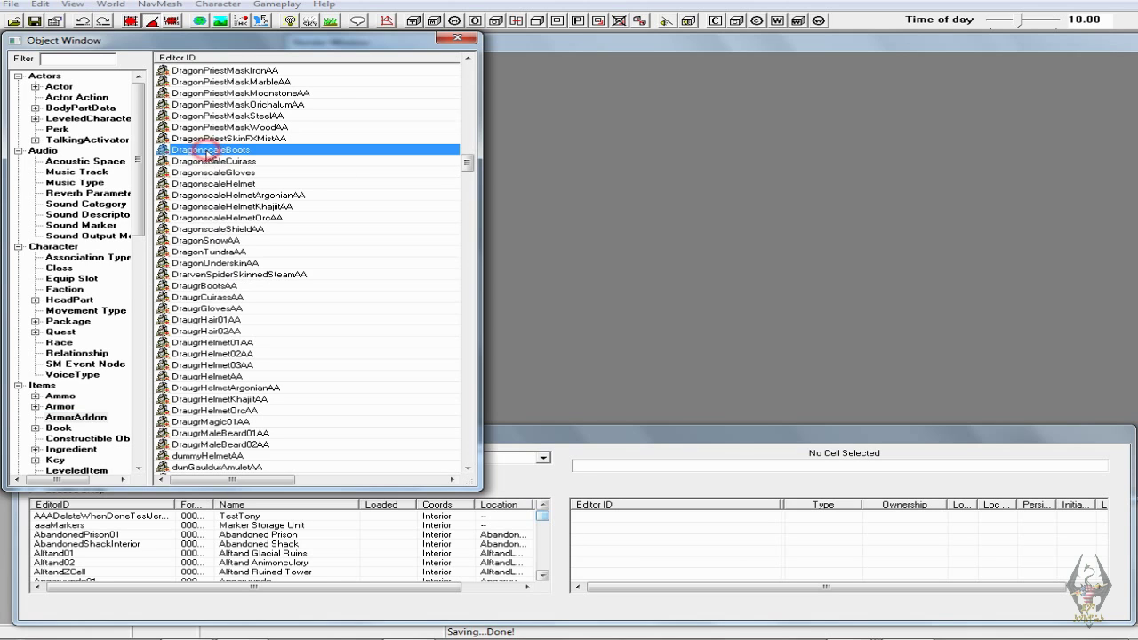
{"action": "right_click", "coordinate": [255, 151]}
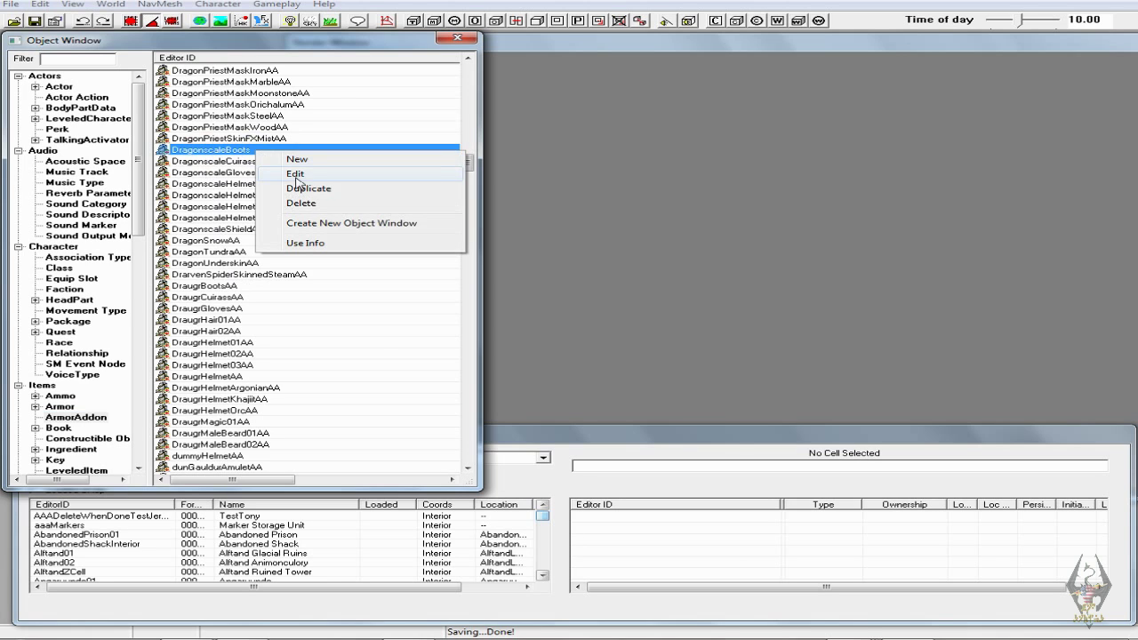
{"action": "left_click", "coordinate": [304, 187]}
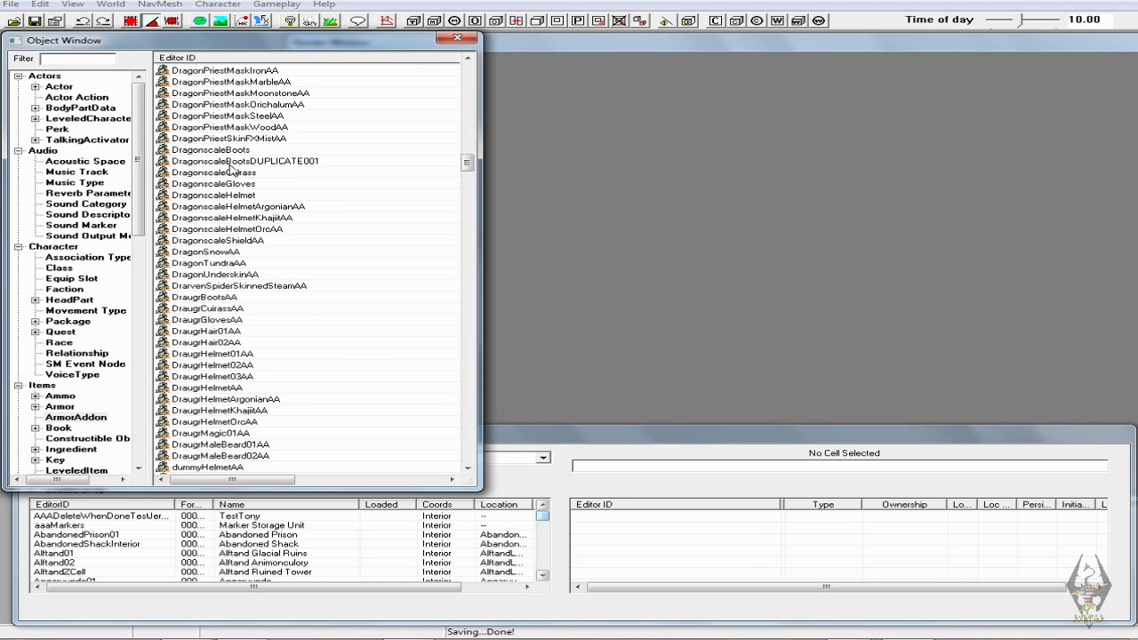
- Duplicate the DragonscaleCuirass and DragonscaleGloves armor addons
{"action": "left_click", "coordinate": [233, 173]}
{"action": "right_click", "coordinate": [243, 175]}
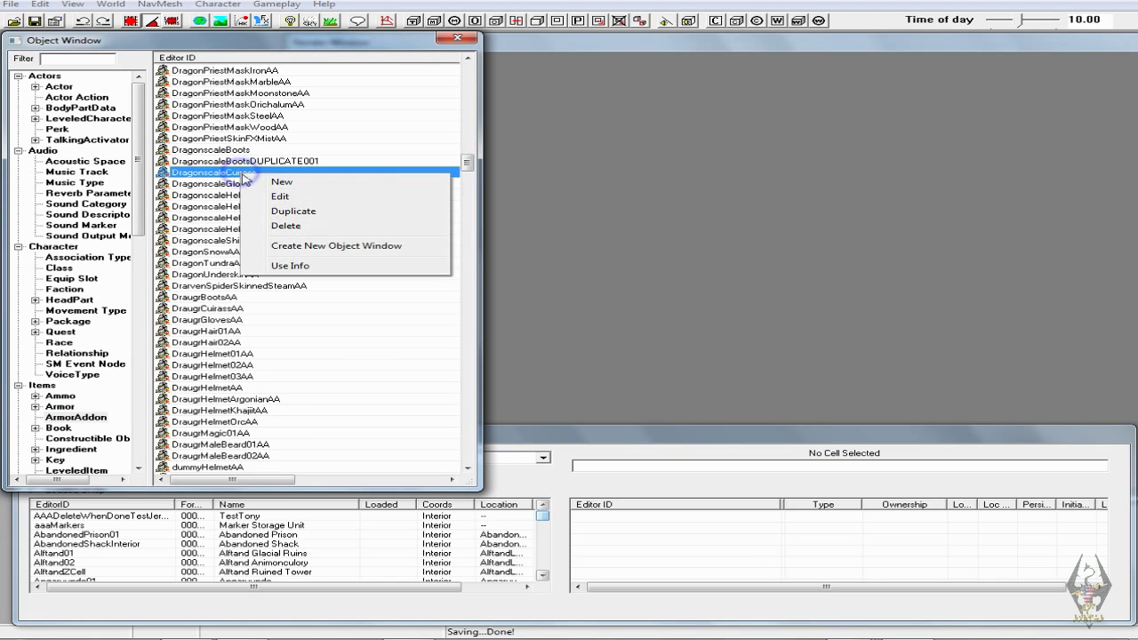
{"action": "left_click", "coordinate": [286, 211]}
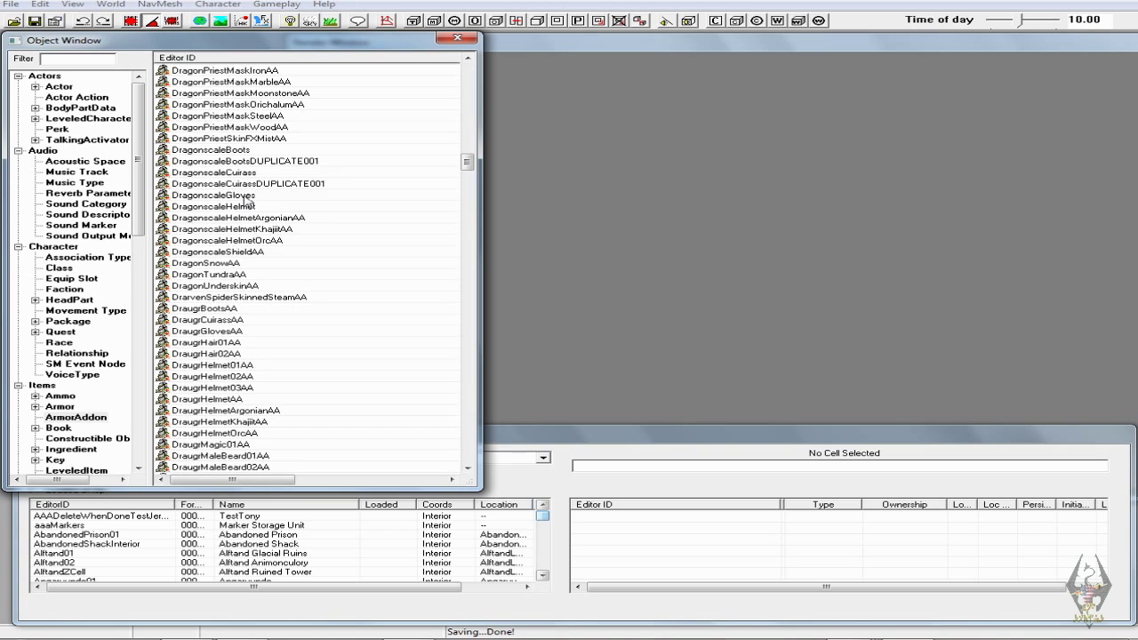
{"action": "left_click", "coordinate": [247, 196]}
{"action": "right_click", "coordinate": [243, 196]}
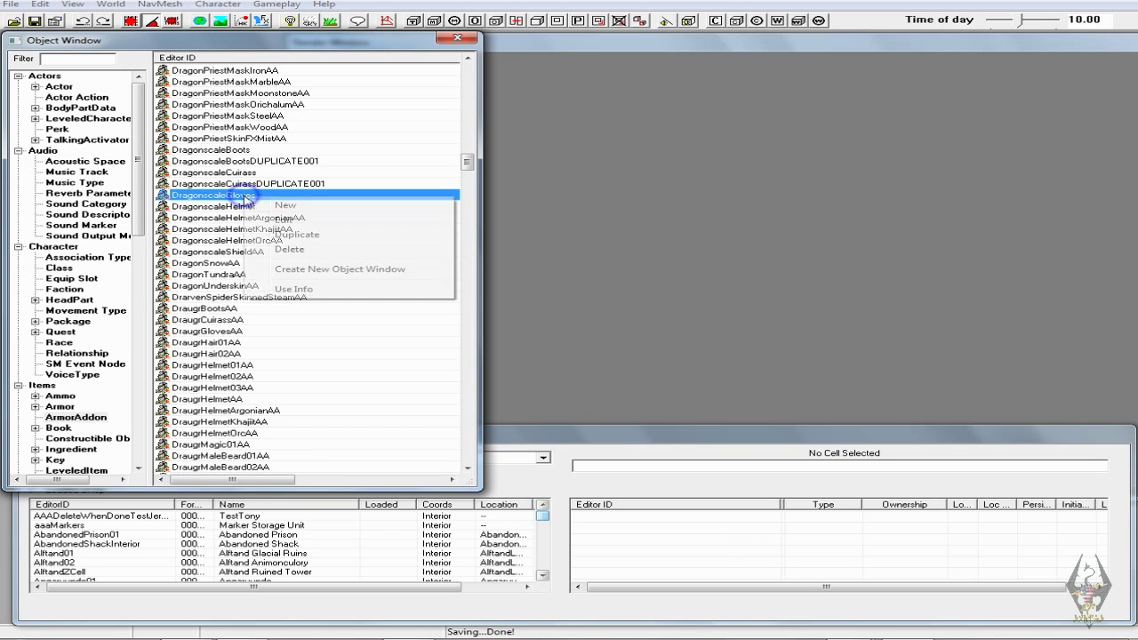
{"action": "left_click", "coordinate": [296, 235]}
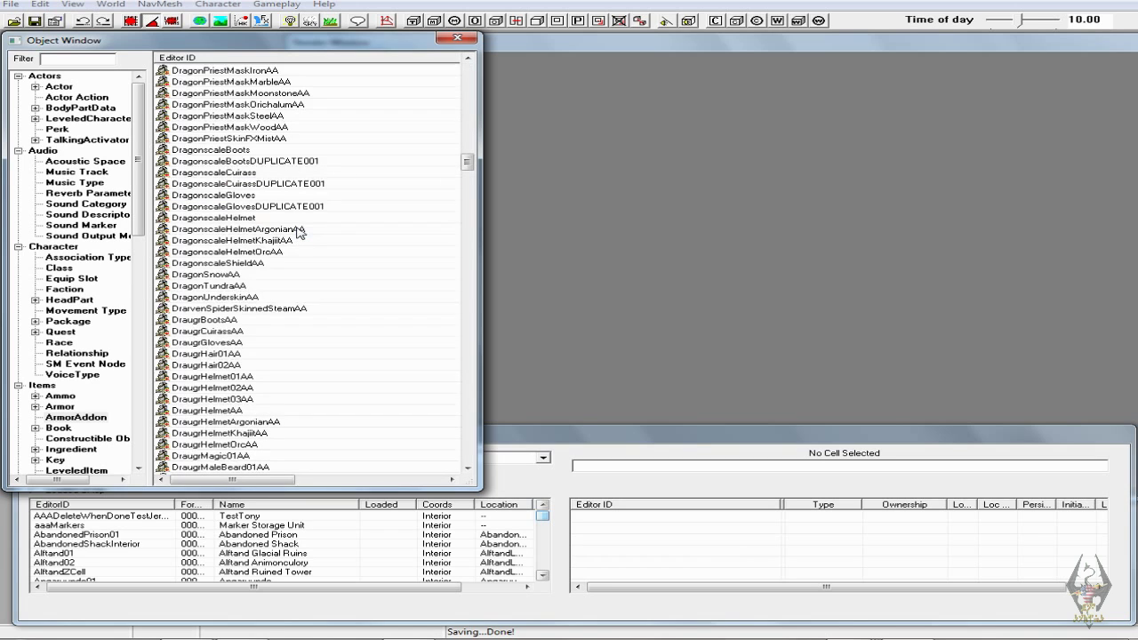
- Duplicate the DragonscaleShieldAA armor addon
{"action": "left_click", "coordinate": [260, 264]}
{"action": "right_click", "coordinate": [260, 266]}
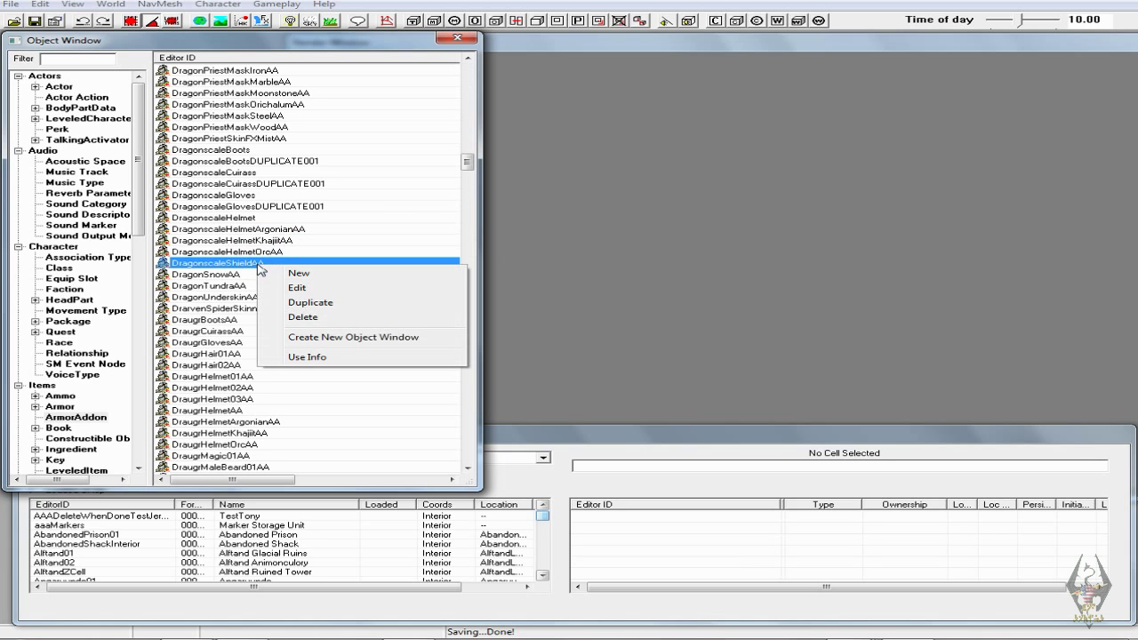
{"action": "left_click", "coordinate": [299, 300]}
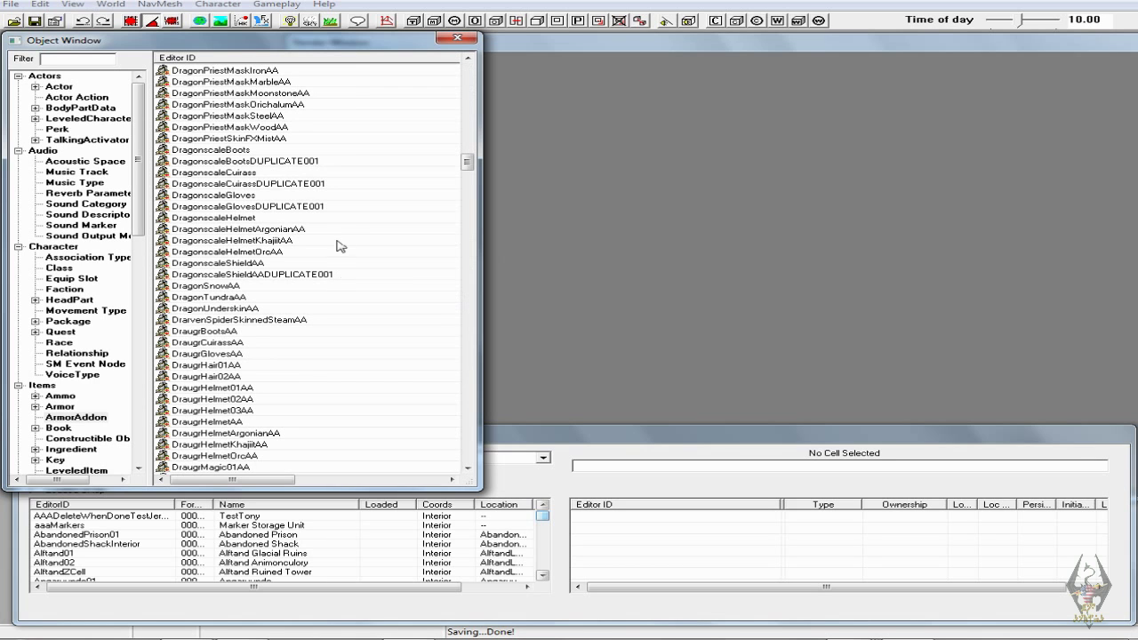
- Rename the duplicated Dragonscale boots armor addon as 000RLBDragonscaleBoots and confirm the new ID
{"action": "left_click", "coordinate": [254, 162]}
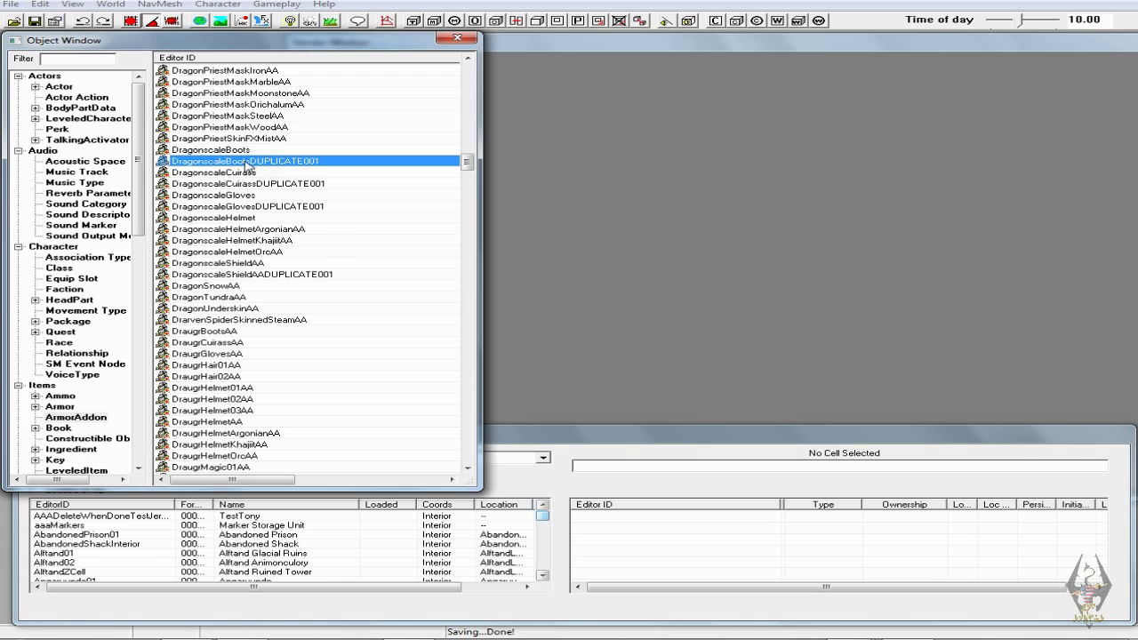
{"action": "left_click", "coordinate": [238, 161]}
{"action": "left_click", "coordinate": [173, 160]}
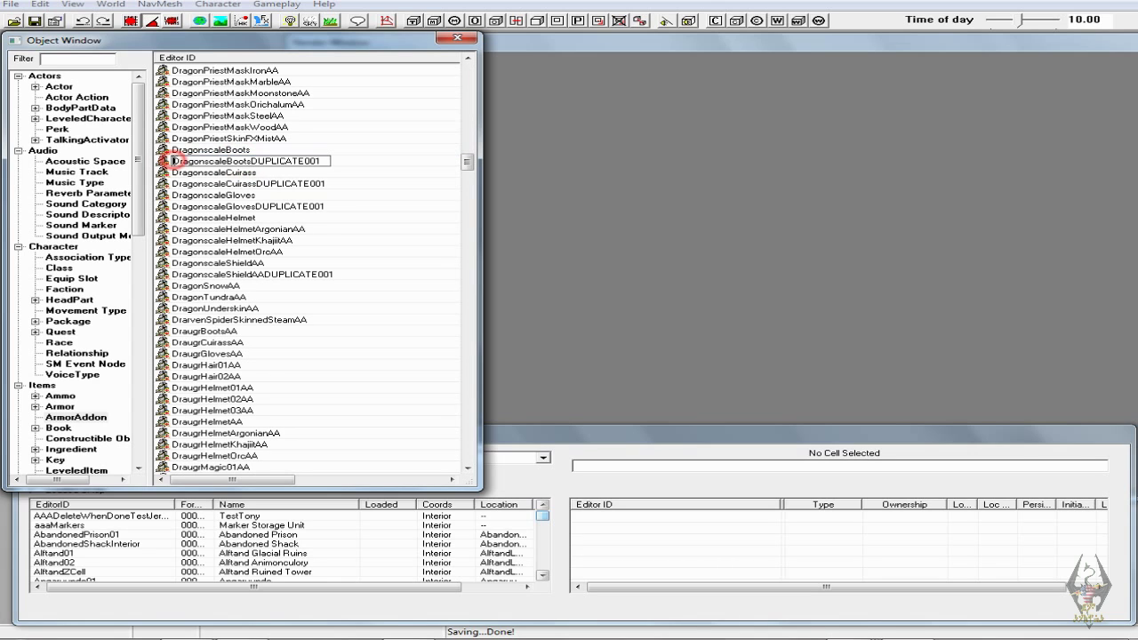
{"action": "type", "text": "000"}
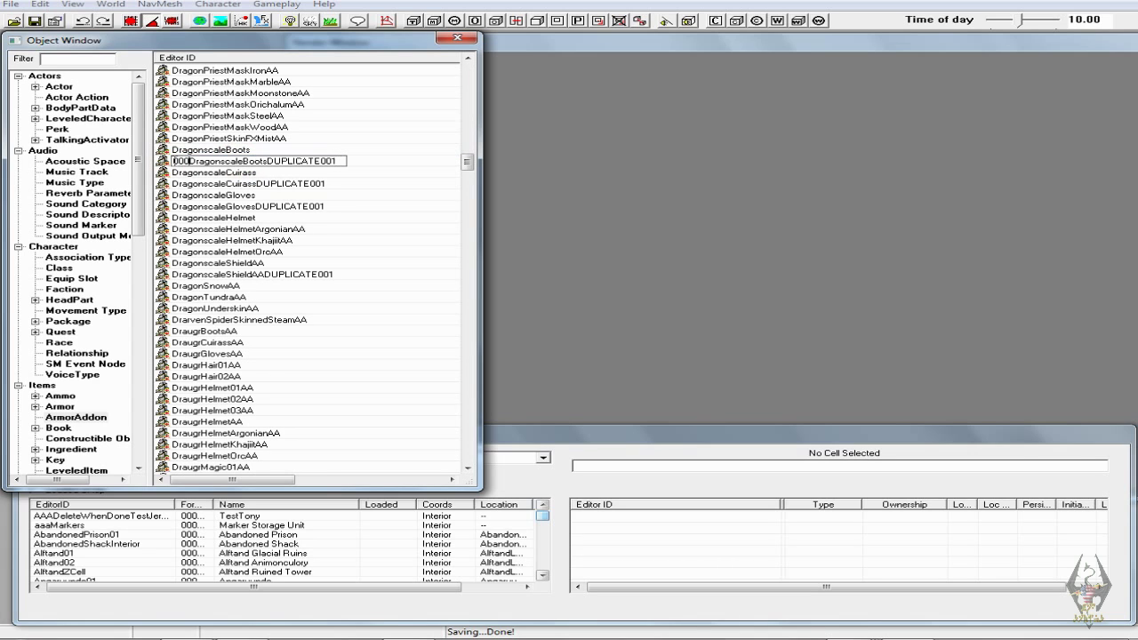
{"action": "type", "text": "RLB"}
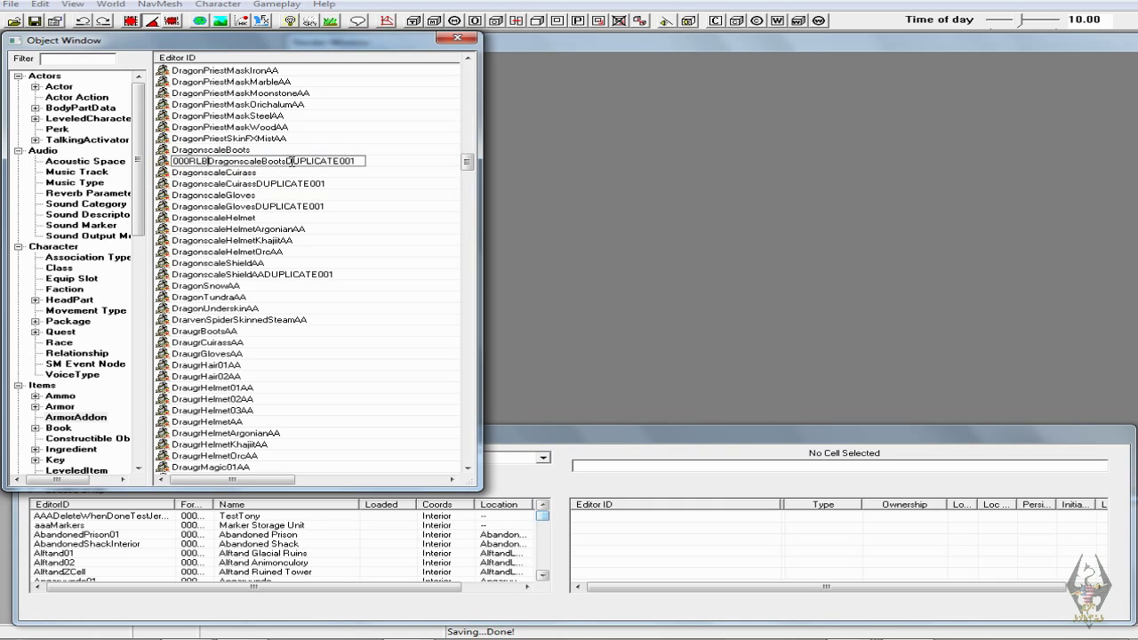
{"action": "left_click_drag", "start_coordinate": [286, 162], "coordinate": [375, 163]}
{"action": "key", "text": "Delete"}
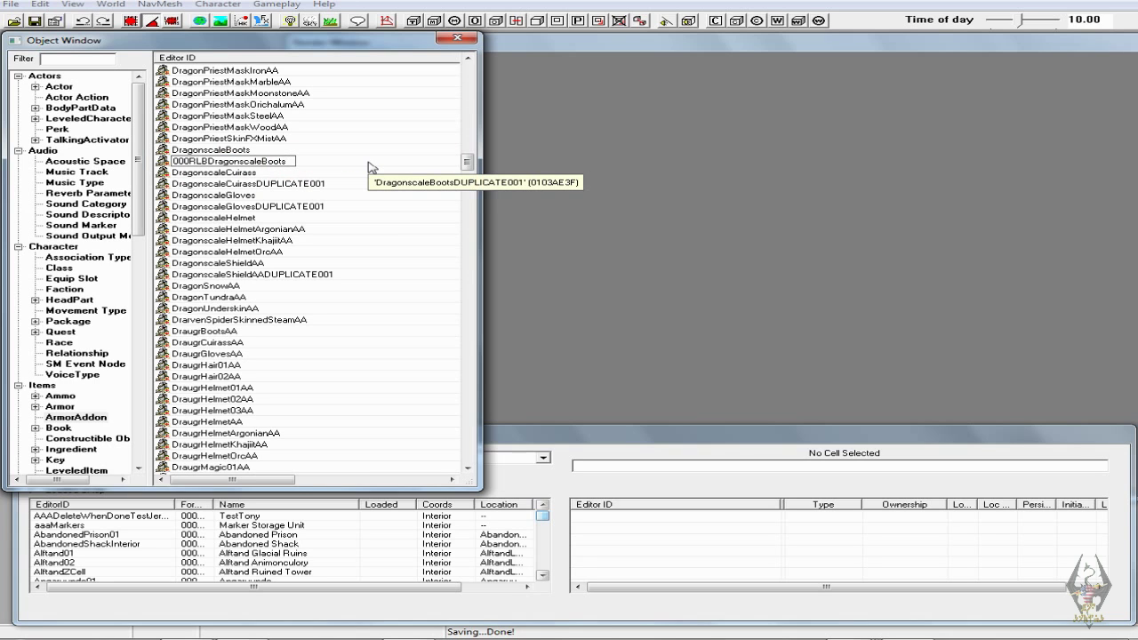
{"action": "left_click", "coordinate": [371, 167]}
{"action": "left_click", "coordinate": [640, 368]}
{"action": "left_click", "coordinate": [629, 363]}
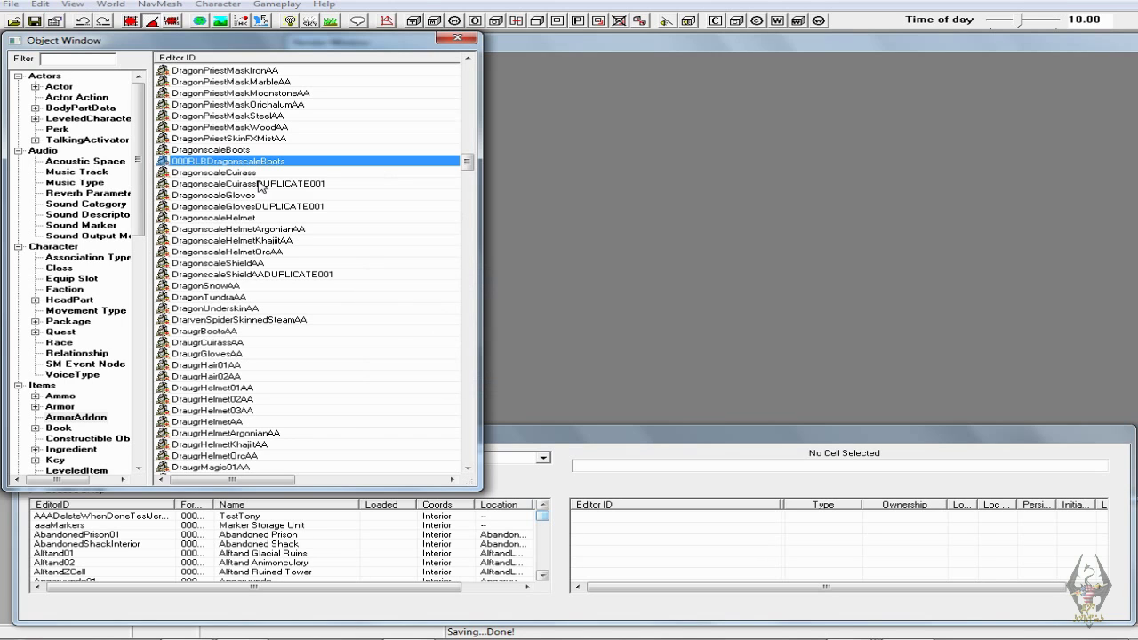
- Rename the duplicated cuirass, gloves and shield addons with the prefix 000RLB and without the DUPLICATE001 suffix
{"action": "left_click", "coordinate": [259, 184]}
{"action": "left_click", "coordinate": [259, 184]}
{"action": "left_click", "coordinate": [172, 183]}
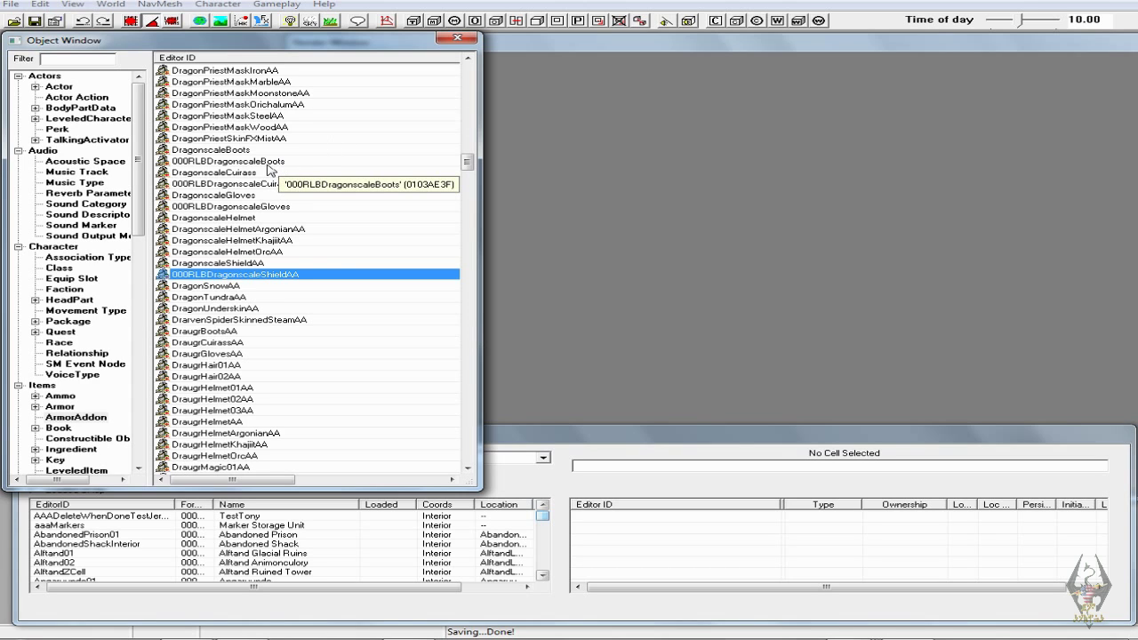
{"action": "double_click", "coordinate": [261, 162]}
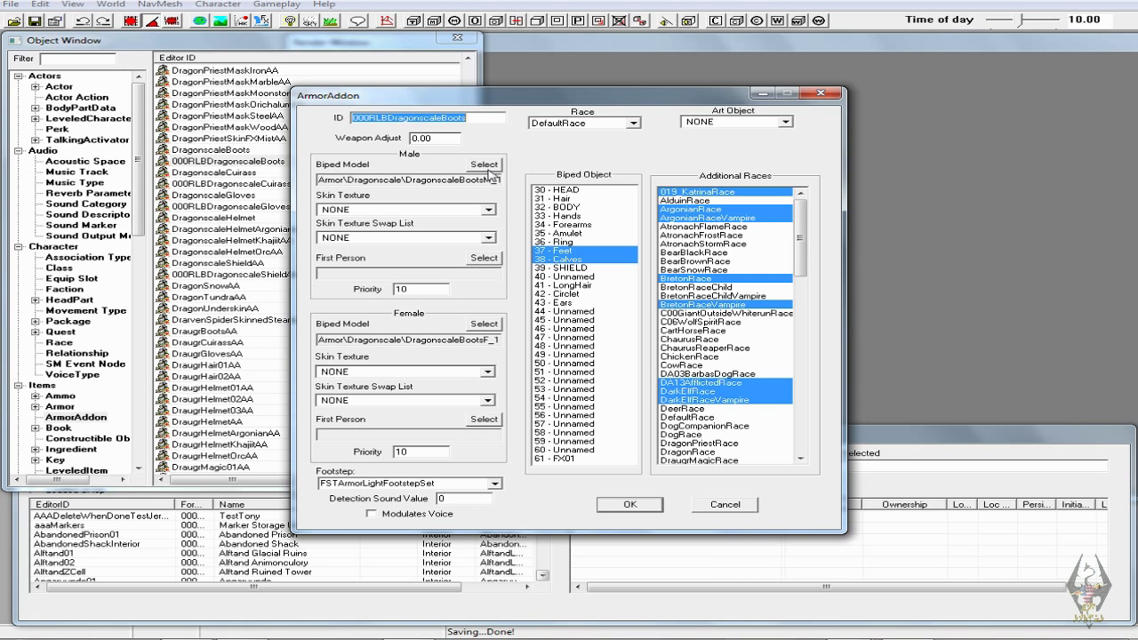
{"action": "left_click", "coordinate": [492, 165]}
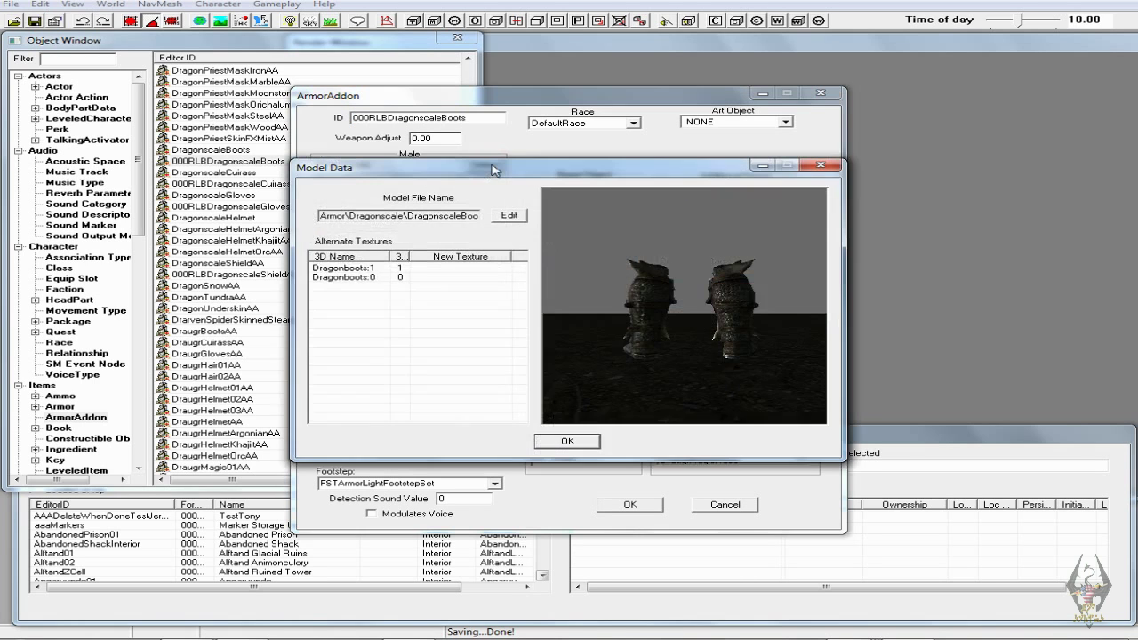
{"action": "left_click", "coordinate": [508, 215]}
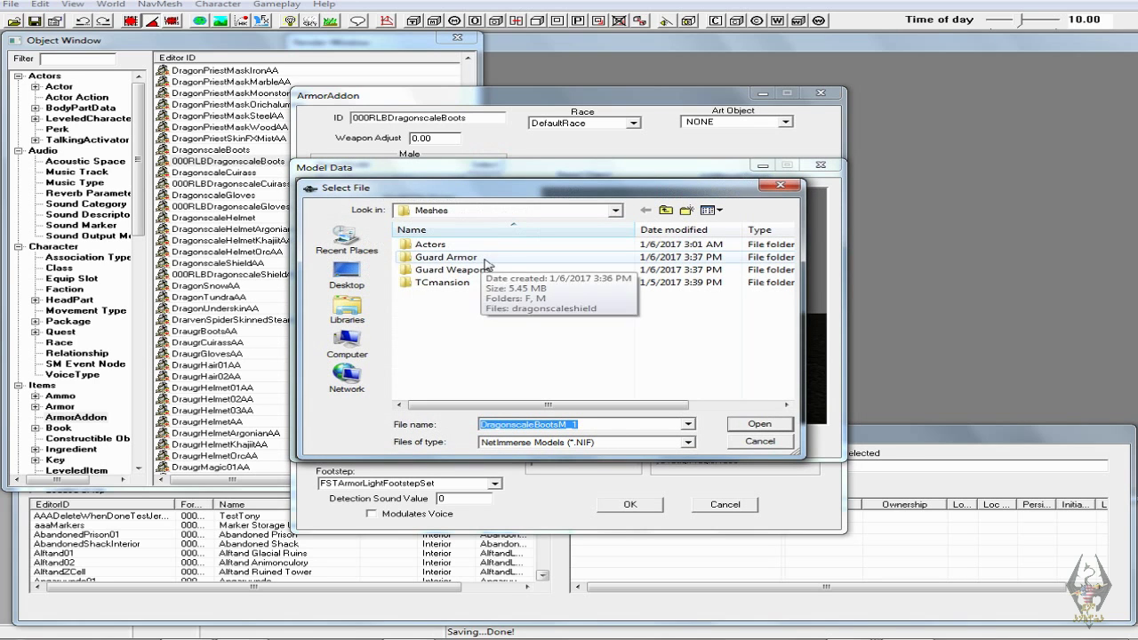
{"action": "double_click", "coordinate": [482, 257]}
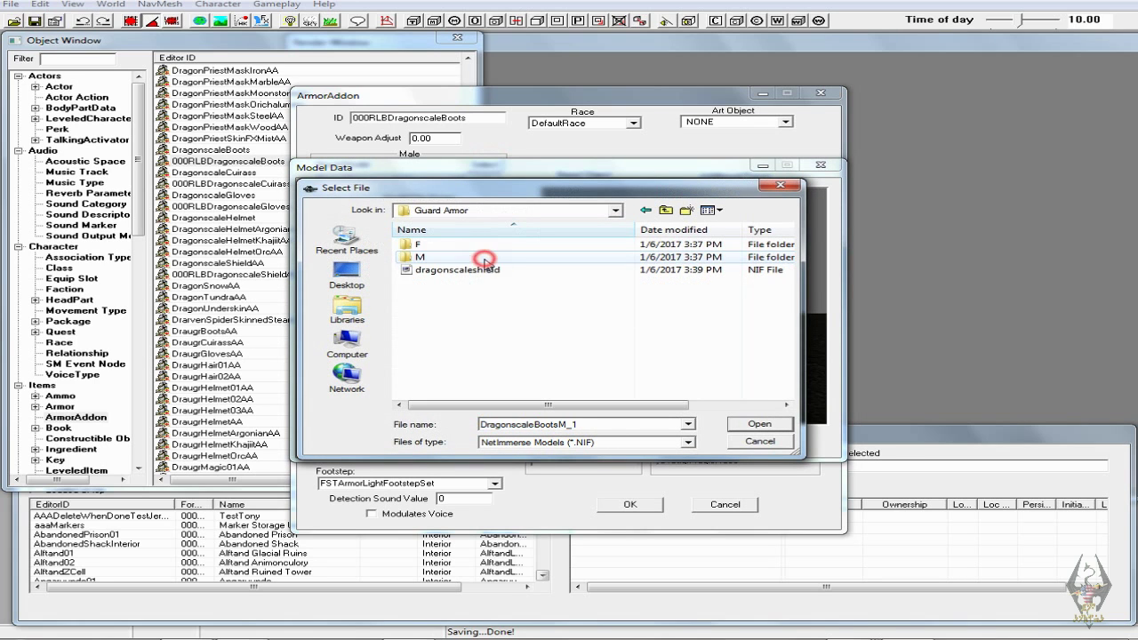
{"action": "double_click", "coordinate": [434, 257]}
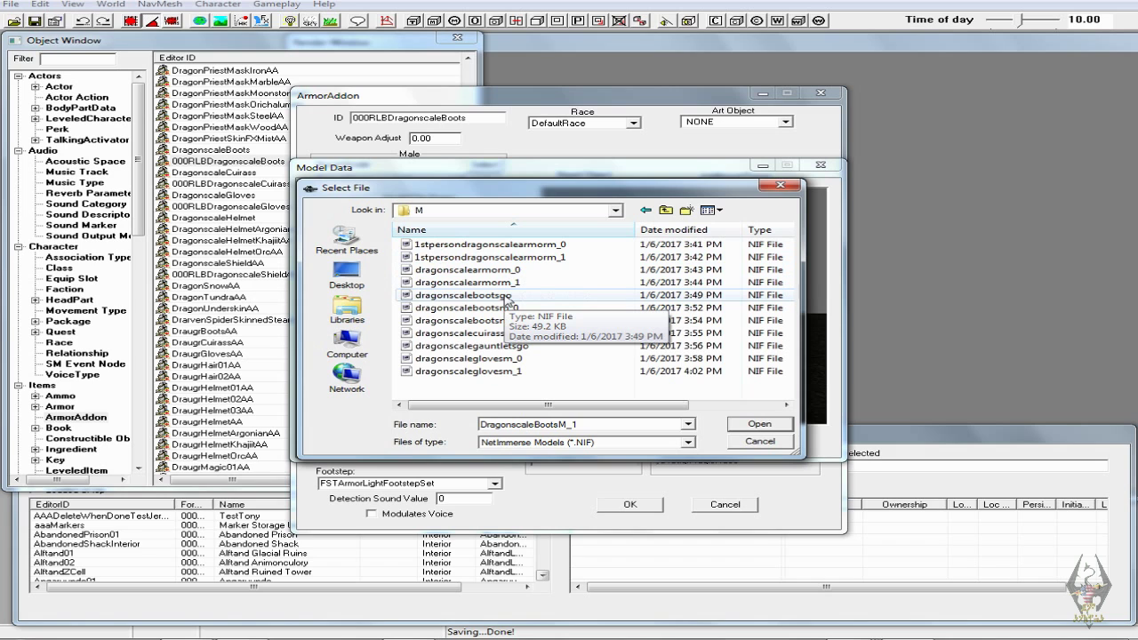
{"action": "left_click", "coordinate": [760, 442]}
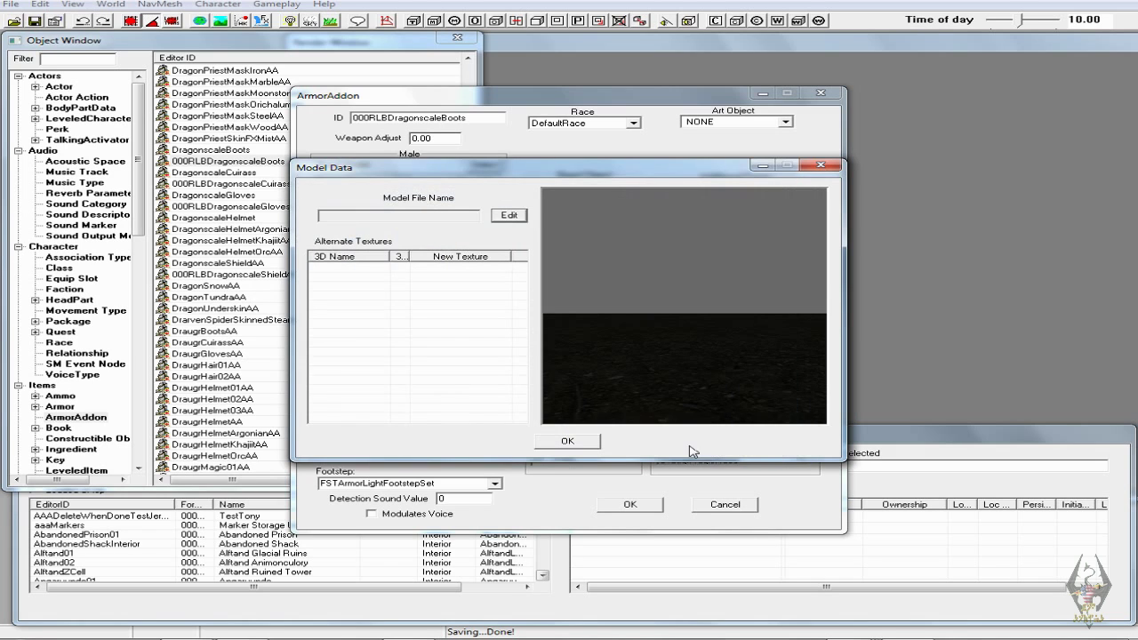
{"action": "left_click", "coordinate": [820, 166]}
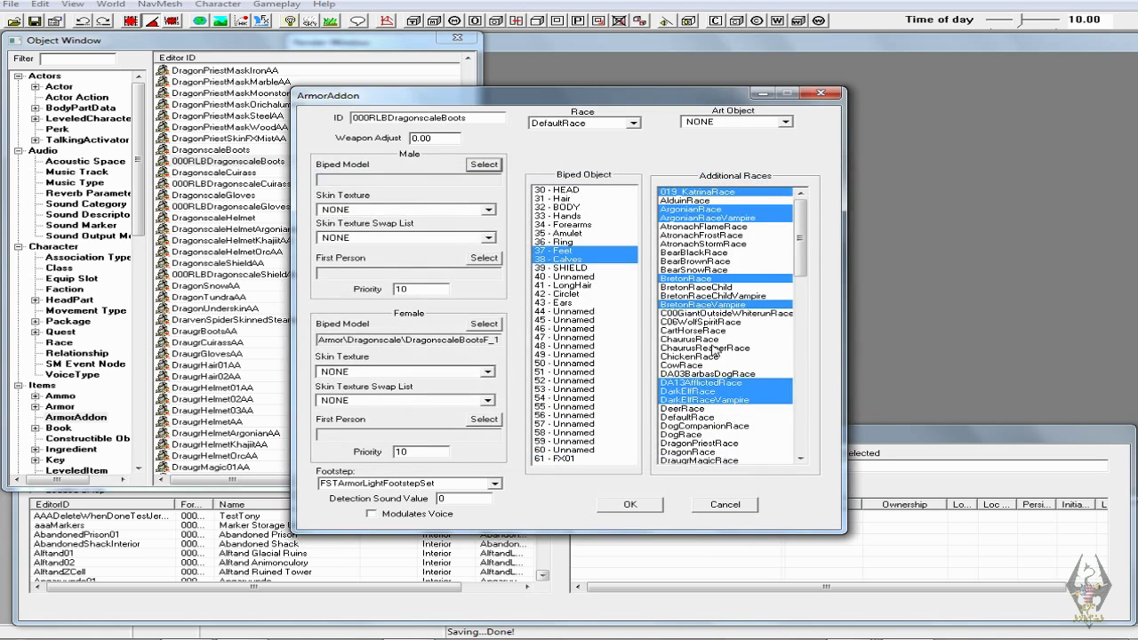
{"action": "left_click", "coordinate": [724, 504]}
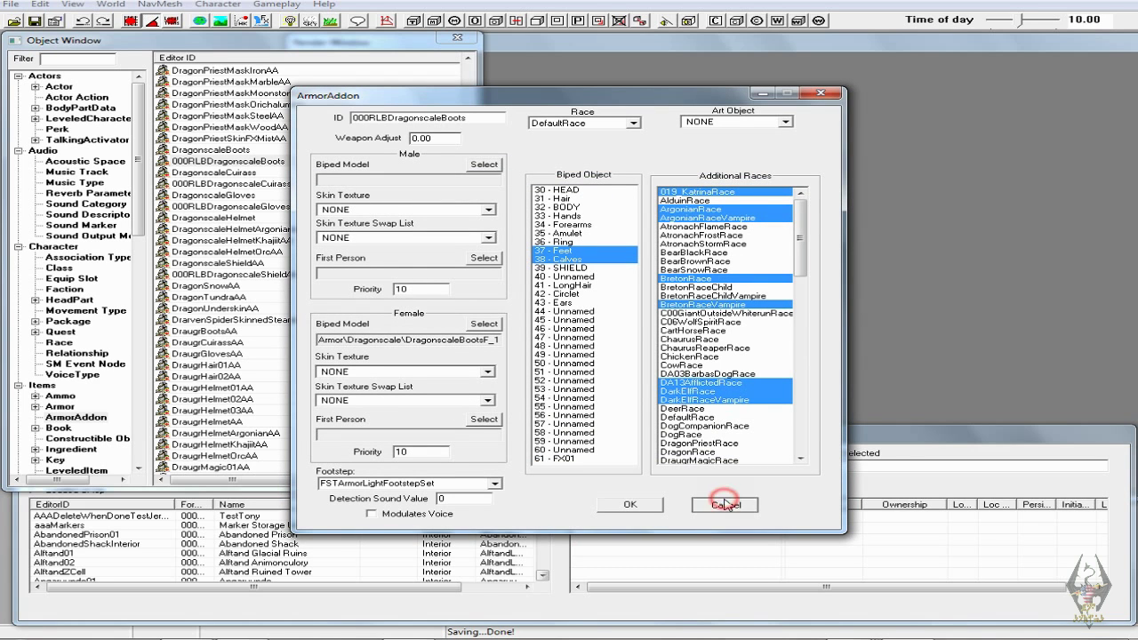
- Set the male biped model of the 000RLBDragonscaleBoots armor addon to Guard Armor\M\dragonscalebootsm_1.nif and inspect its preview
{"action": "double_click", "coordinate": [253, 162]}
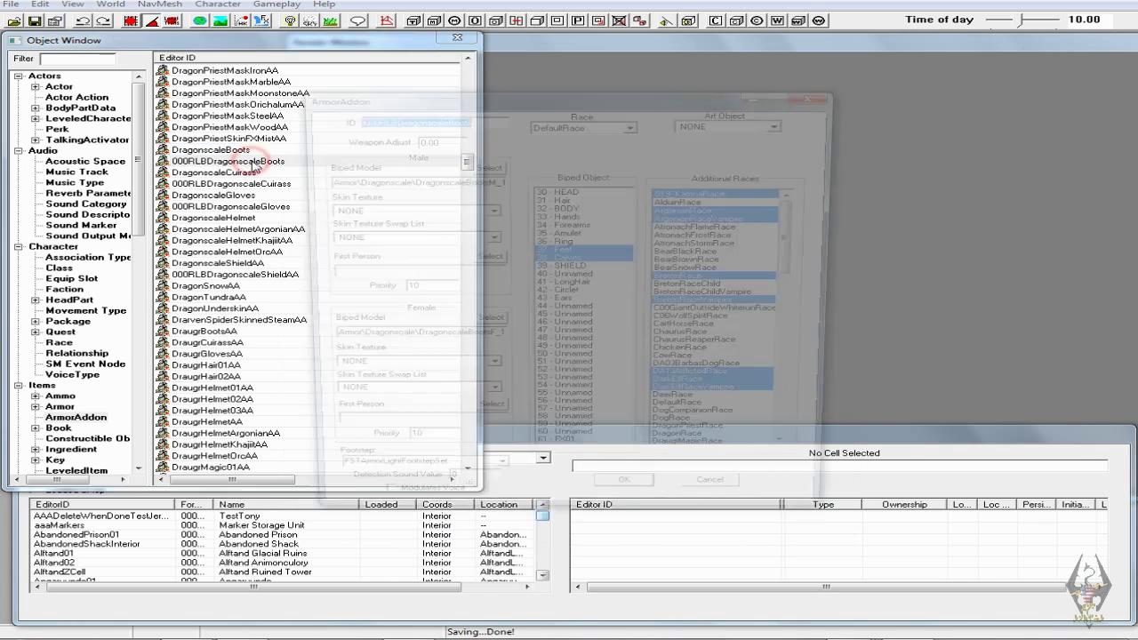
{"action": "left_click", "coordinate": [435, 180]}
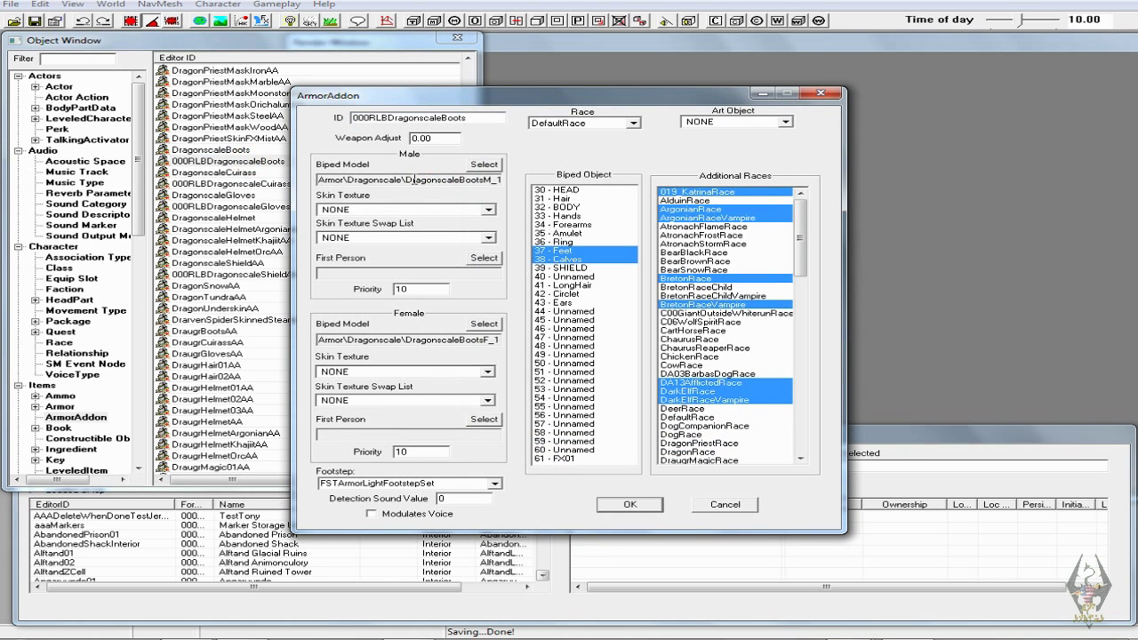
{"action": "key", "text": "End"}
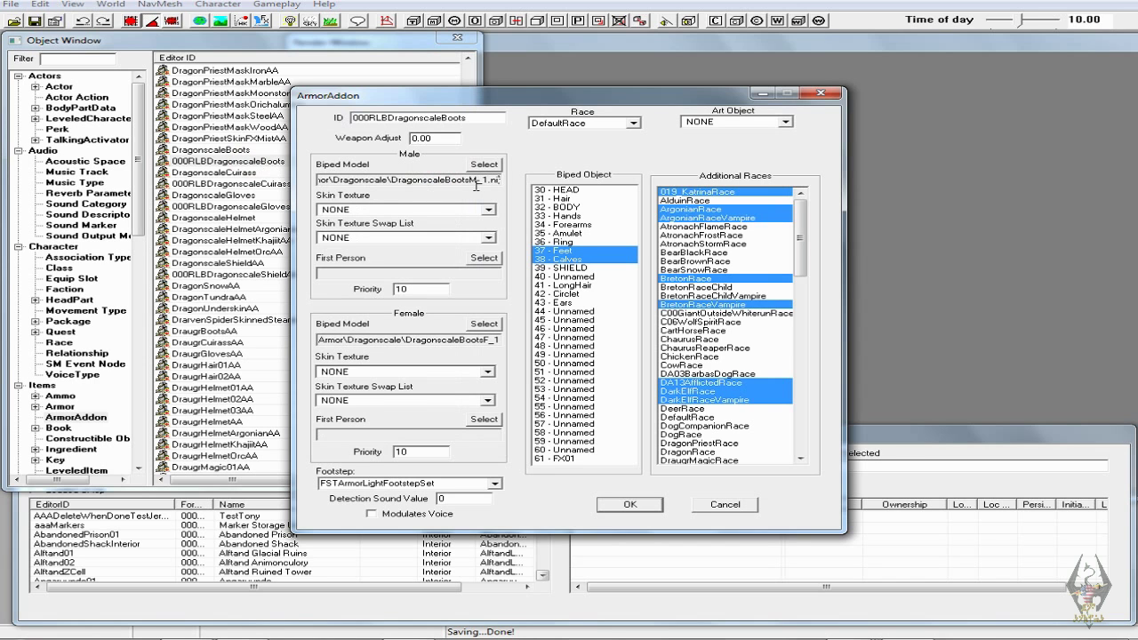
{"action": "left_click", "coordinate": [495, 165]}
{"action": "left_click", "coordinate": [515, 213]}
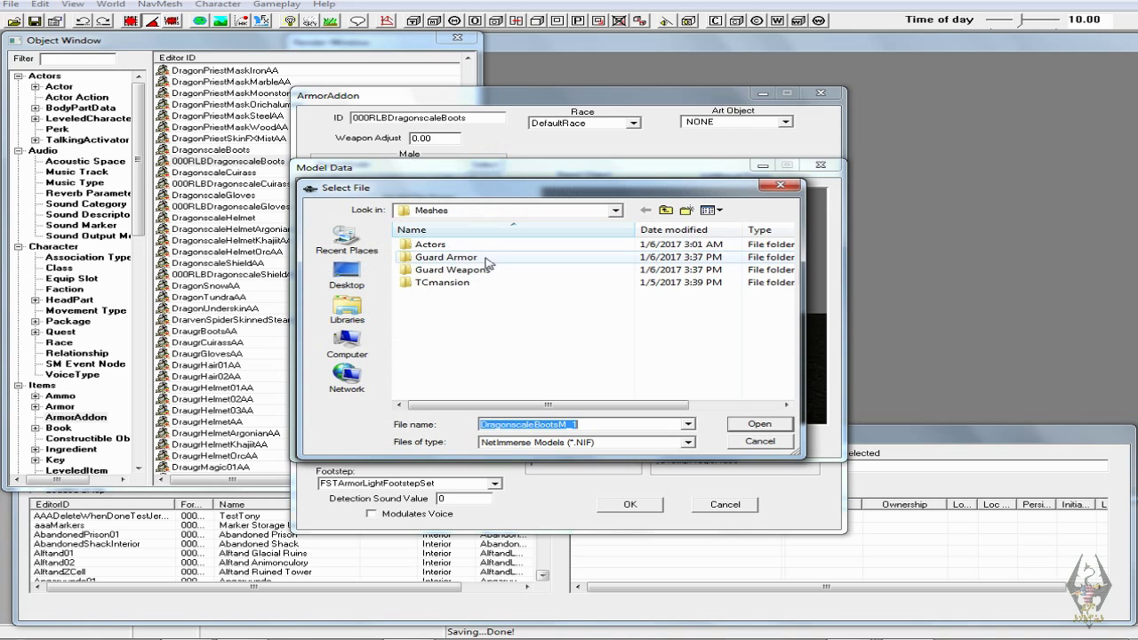
{"action": "double_click", "coordinate": [484, 257]}
{"action": "double_click", "coordinate": [449, 256]}
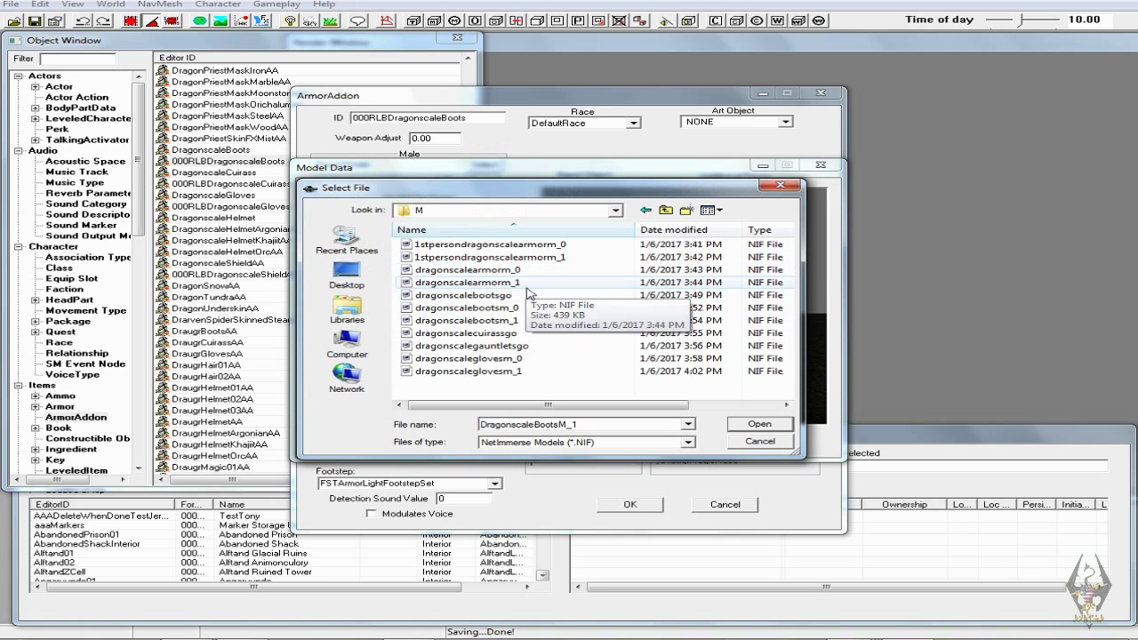
{"action": "left_click", "coordinate": [520, 320]}
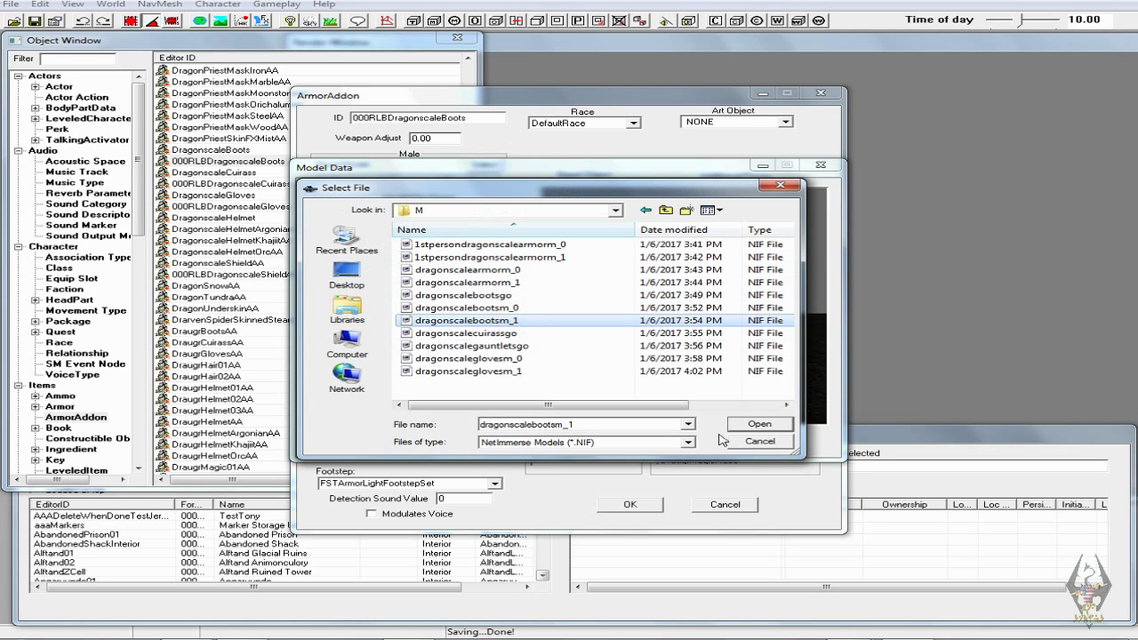
{"action": "left_click", "coordinate": [751, 424]}
{"action": "left_click_drag", "start_coordinate": [690, 387], "coordinate": [669, 370]}
{"action": "left_click_drag", "start_coordinate": [725, 373], "coordinate": [751, 371]}
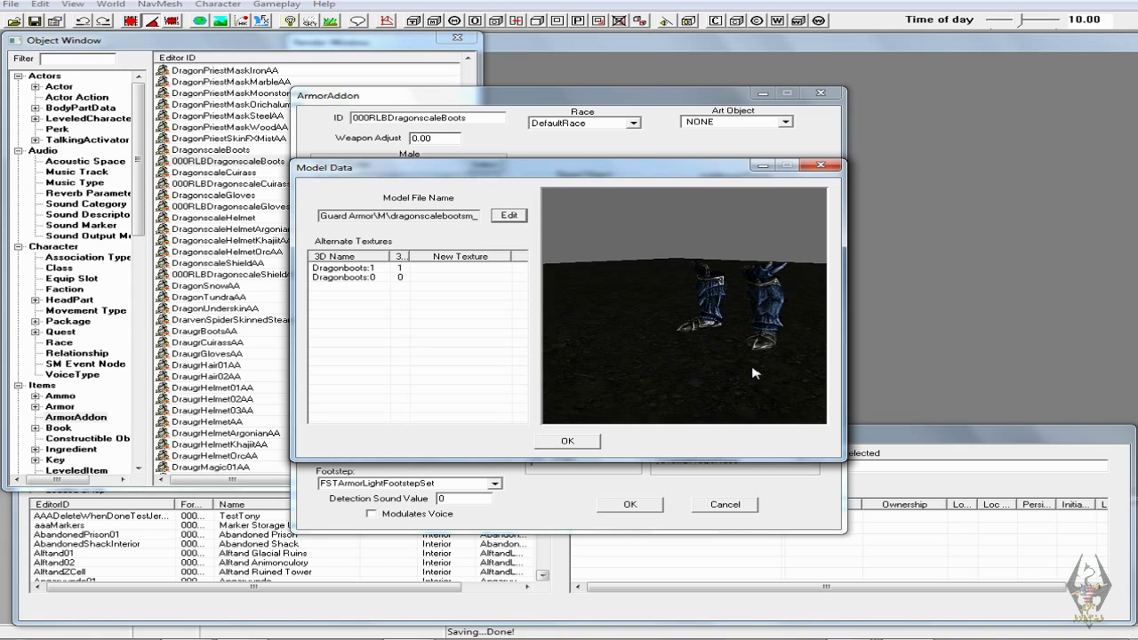
{"action": "left_click", "coordinate": [590, 442]}
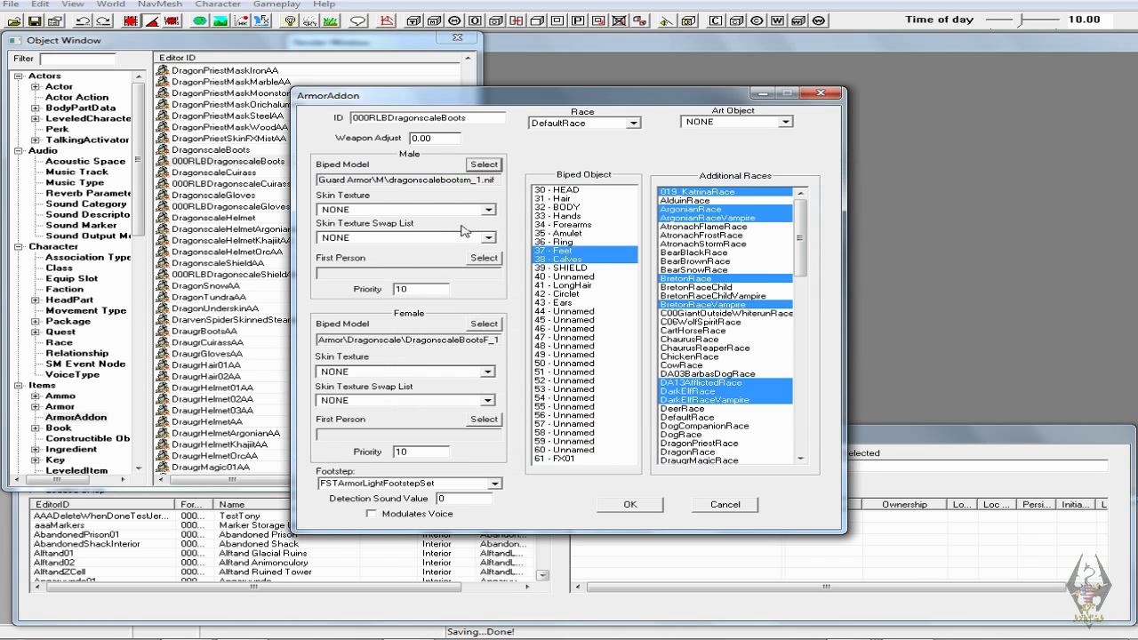
- Set the female biped model of the boots addon to Guard Armor\F\dragonscalebootsf_1, inspect its preview and save the addon
{"action": "left_click", "coordinate": [482, 325]}
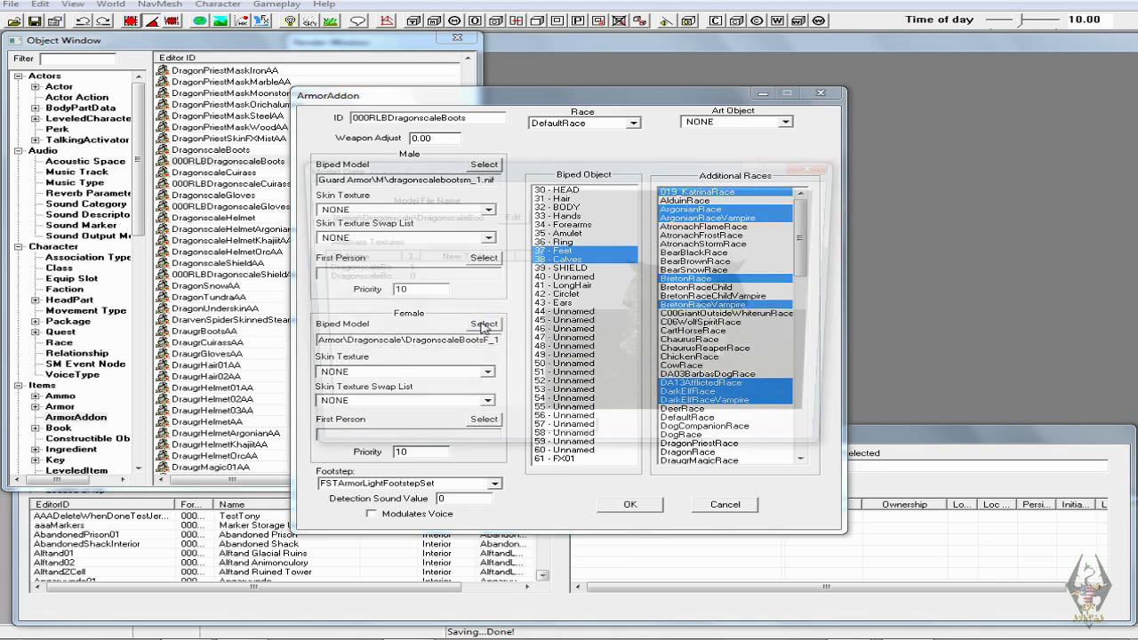
{"action": "left_click", "coordinate": [508, 216]}
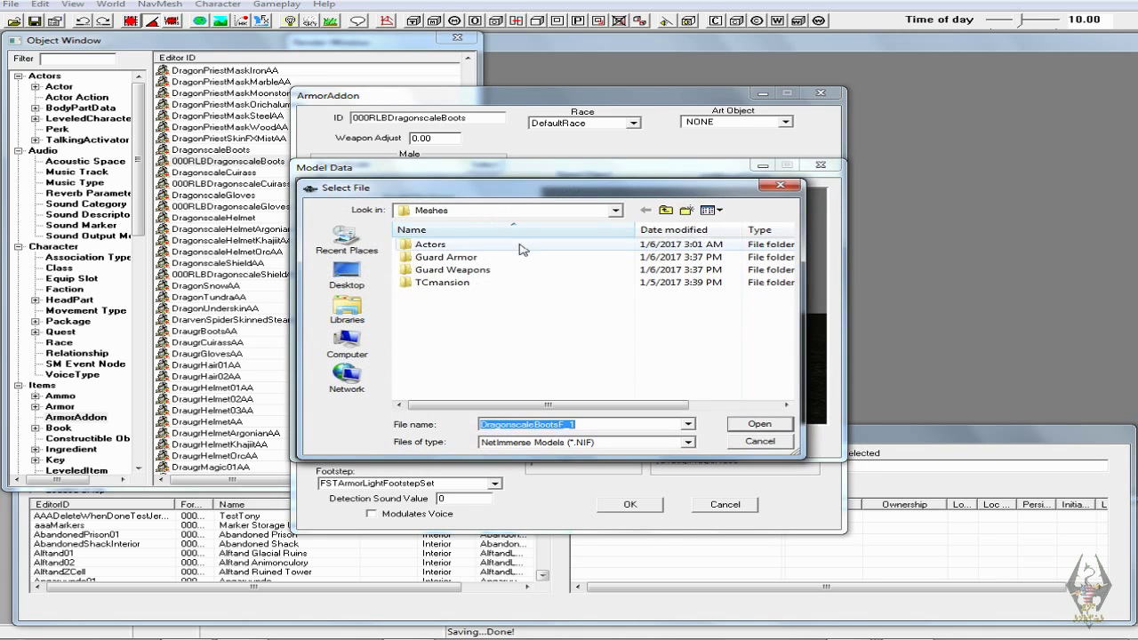
{"action": "double_click", "coordinate": [474, 257]}
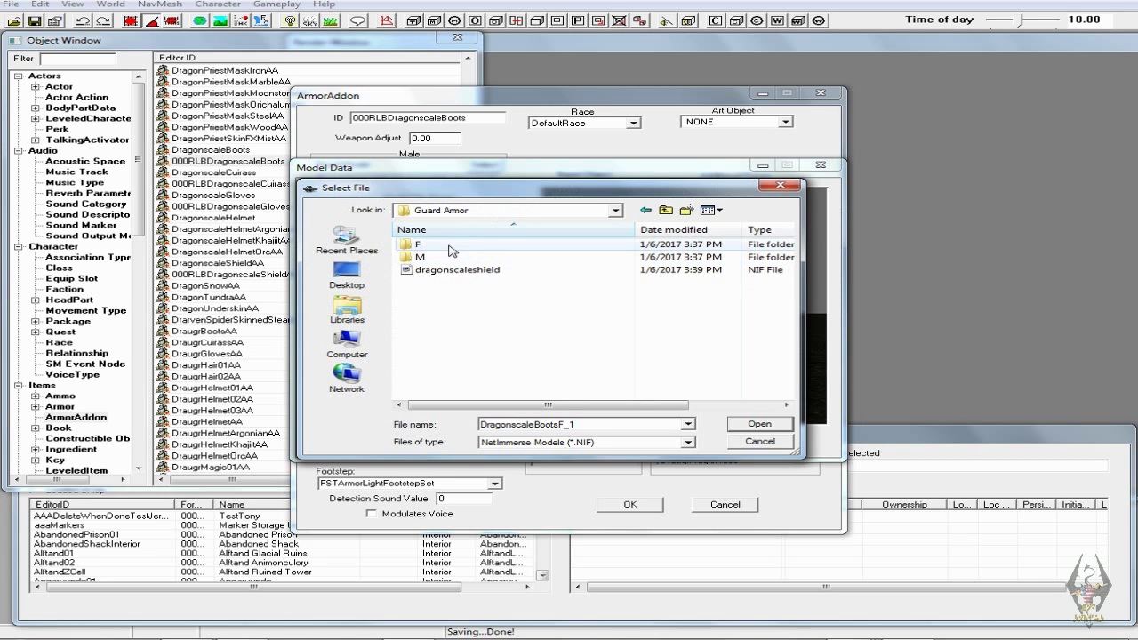
{"action": "double_click", "coordinate": [448, 246]}
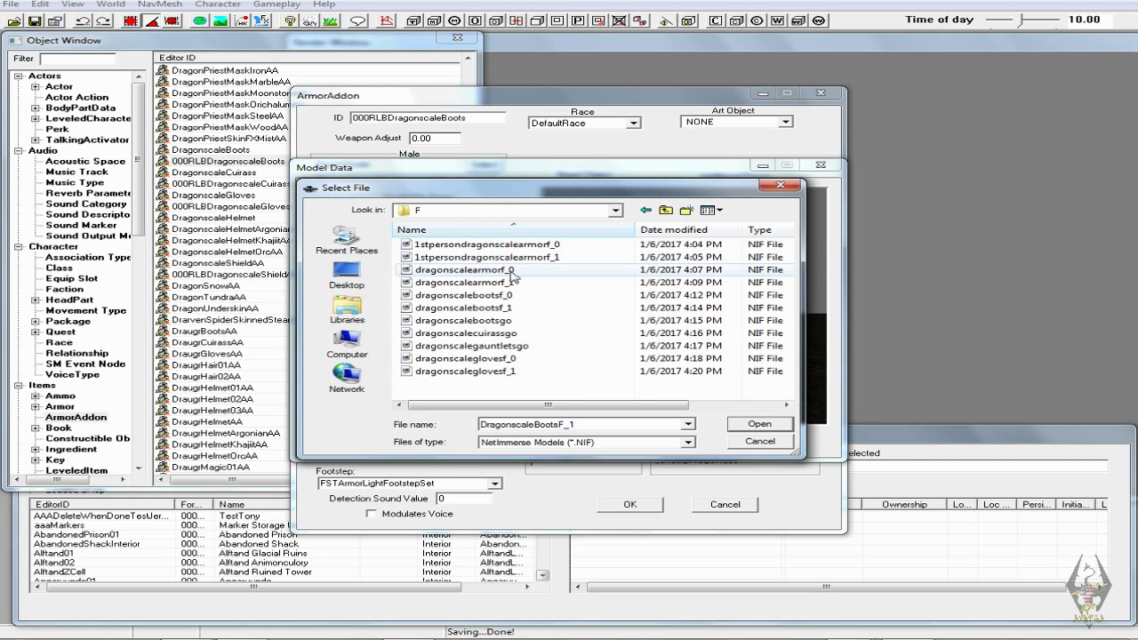
{"action": "left_click", "coordinate": [521, 305]}
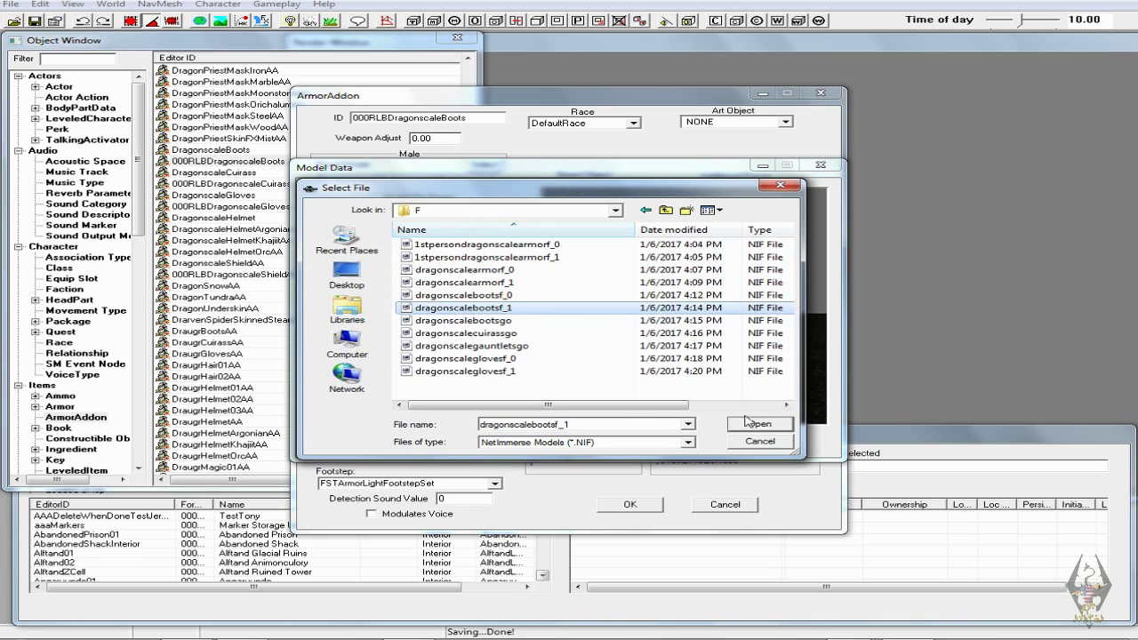
{"action": "left_click", "coordinate": [759, 424]}
{"action": "left_click_drag", "start_coordinate": [644, 384], "coordinate": [845, 411]}
{"action": "left_click", "coordinate": [567, 440]}
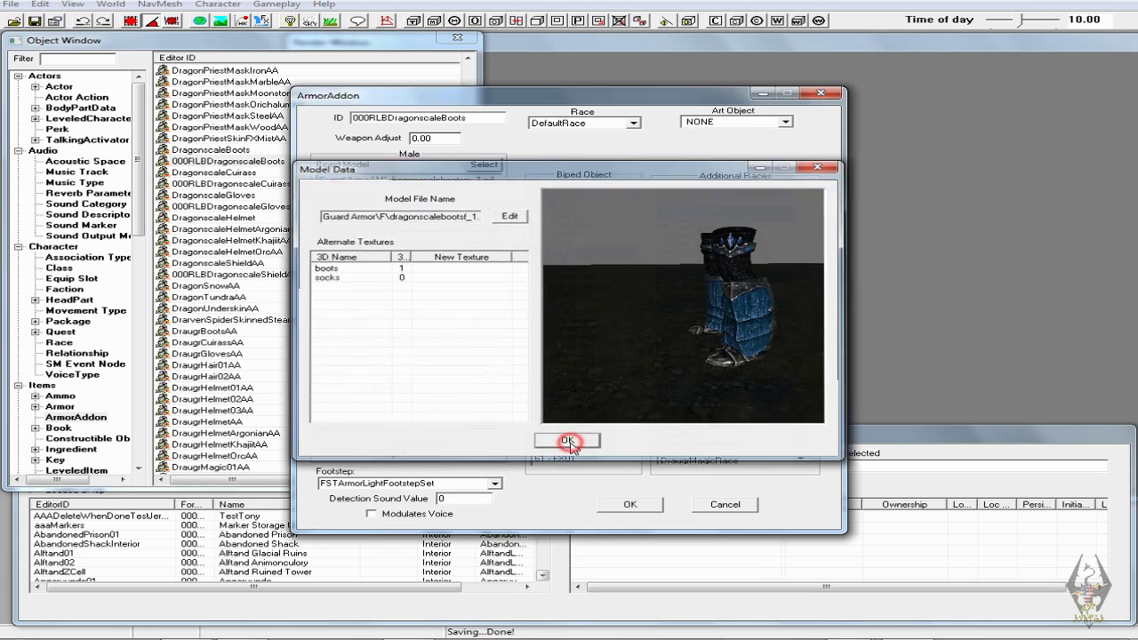
{"action": "left_click", "coordinate": [629, 505]}
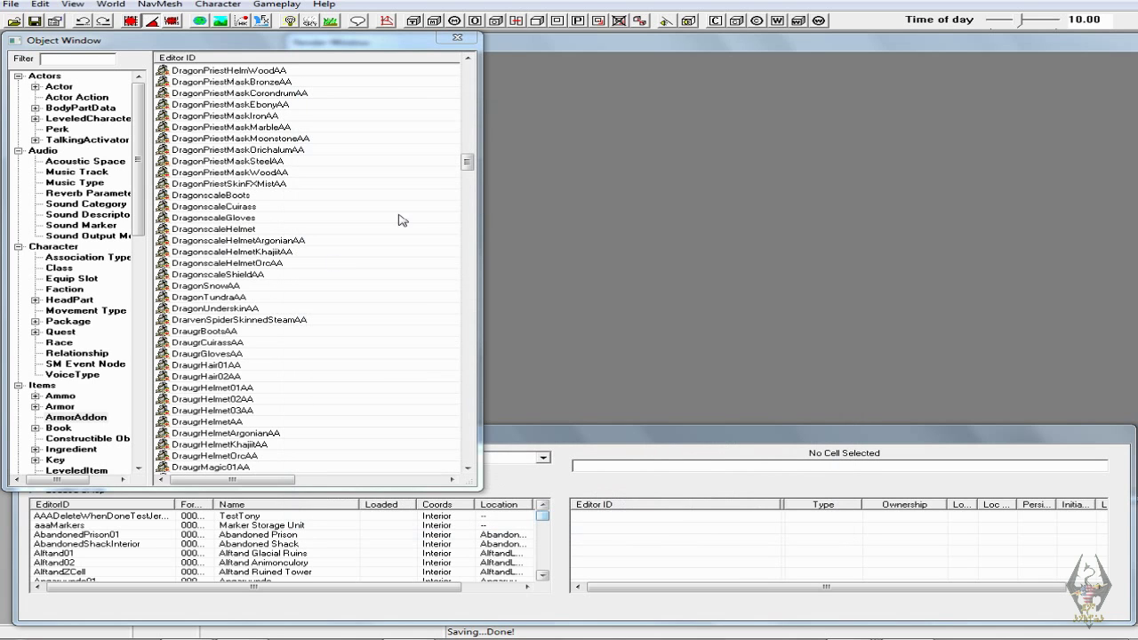
- Open the 000RLBDragonscaleCuirass armor addon and browse to the Guard Armor\M mesh folder for its male biped model
{"action": "left_click", "coordinate": [466, 165]}
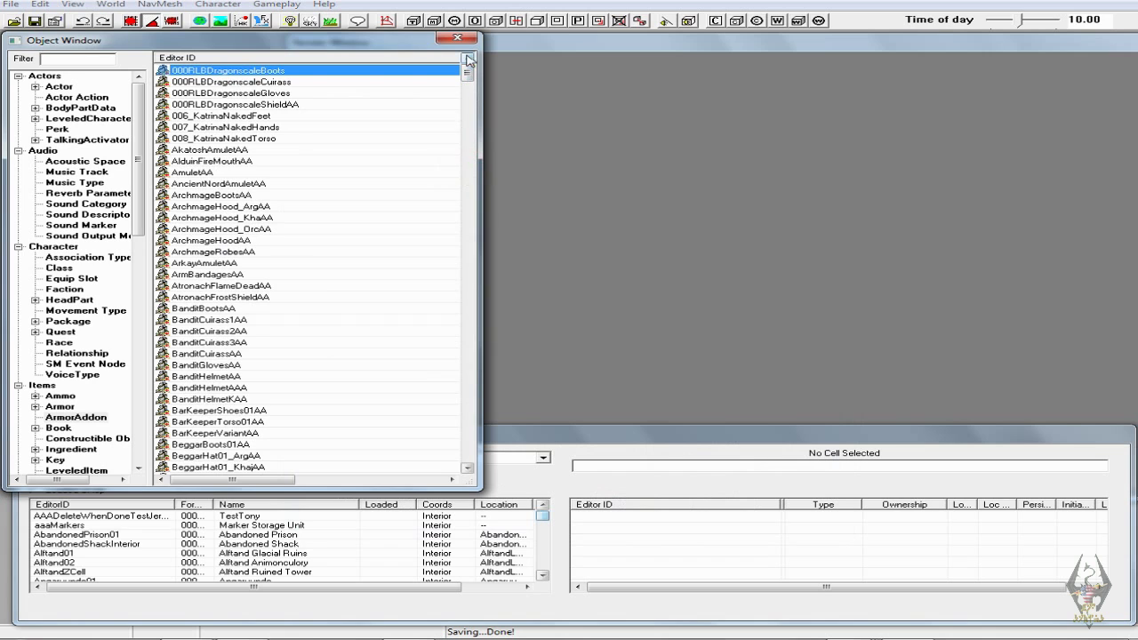
{"action": "double_click", "coordinate": [265, 81]}
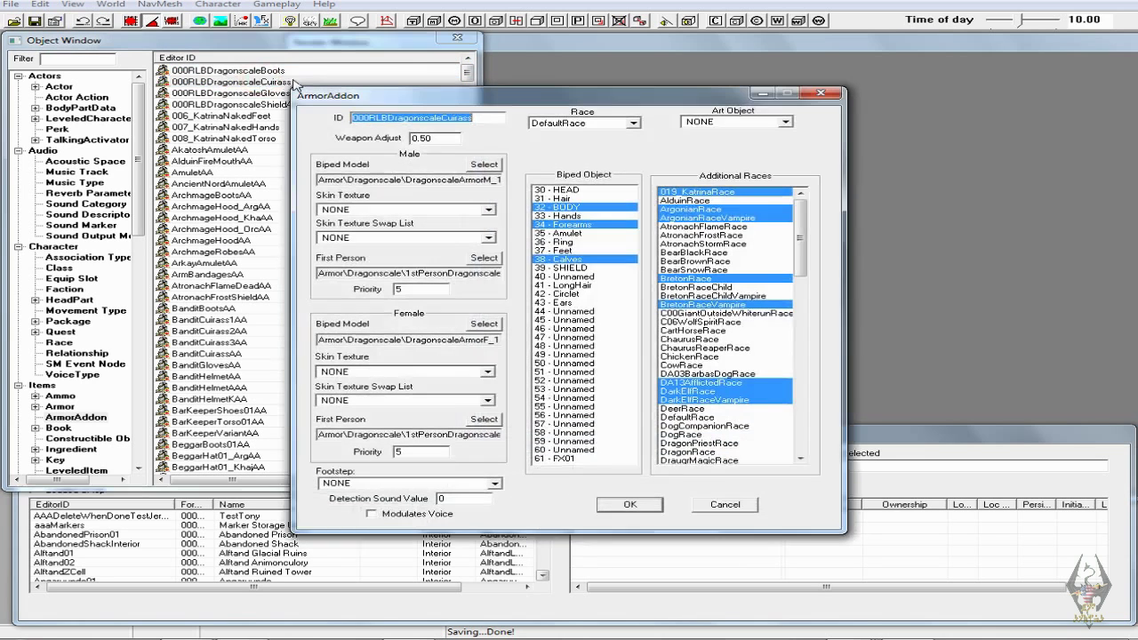
{"action": "left_click", "coordinate": [443, 178]}
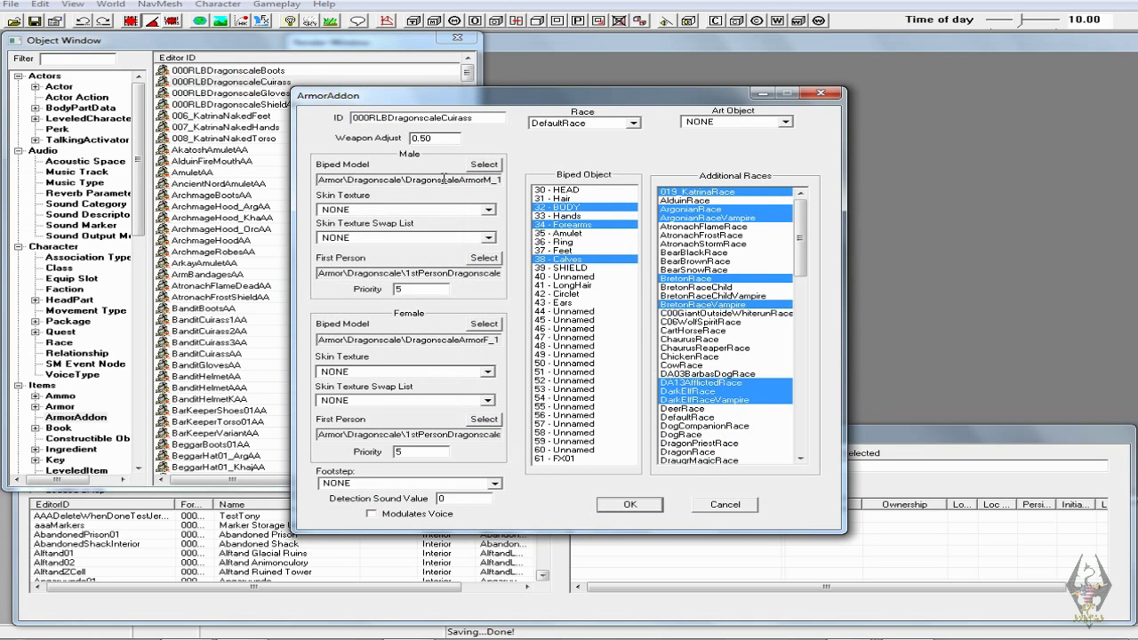
{"action": "key", "text": "End"}
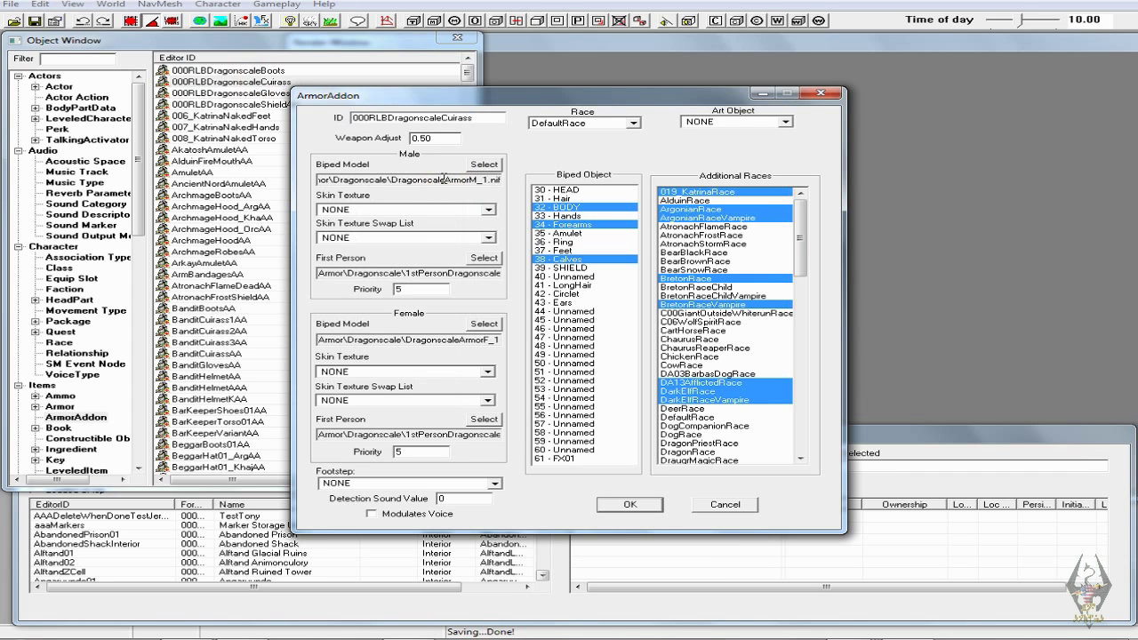
{"action": "left_click", "coordinate": [493, 165]}
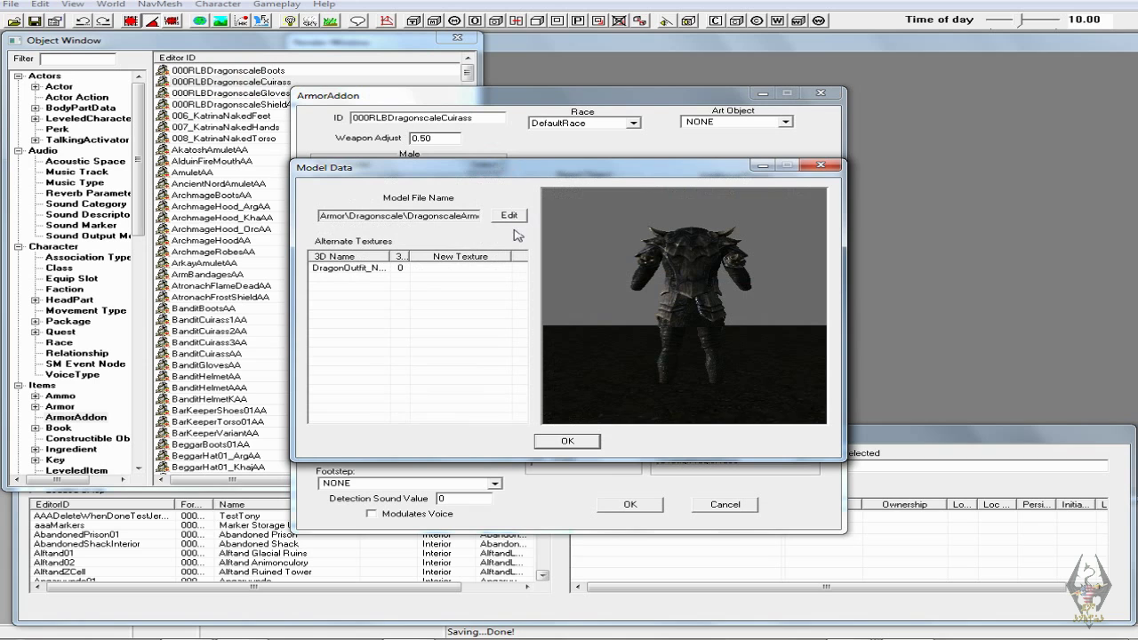
{"action": "left_click", "coordinate": [520, 215]}
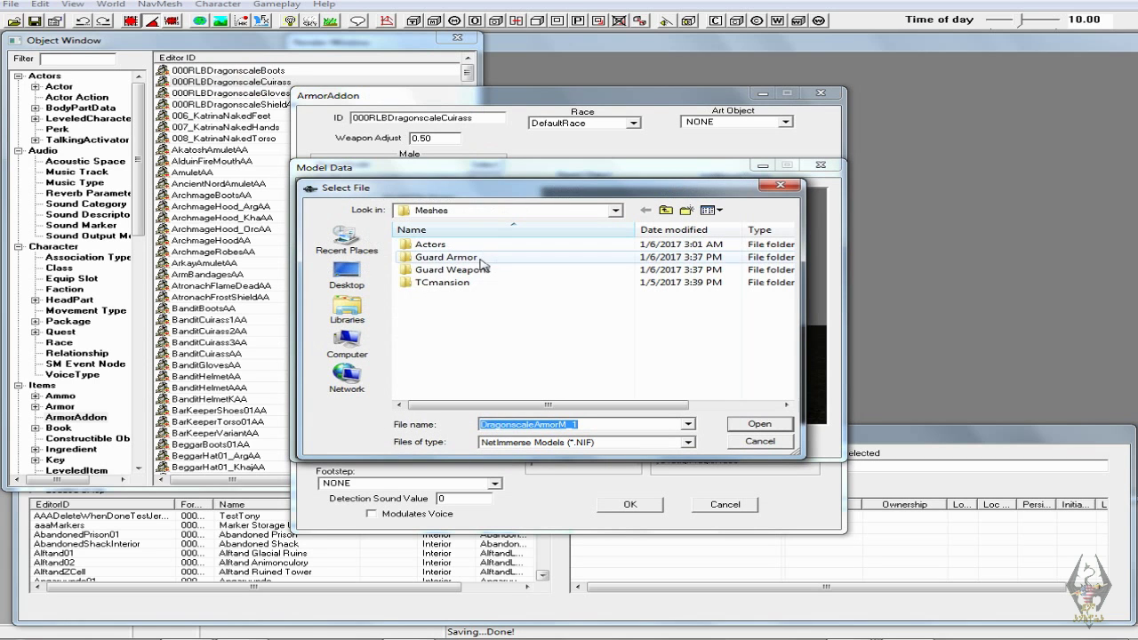
{"action": "double_click", "coordinate": [479, 257]}
{"action": "double_click", "coordinate": [437, 256]}
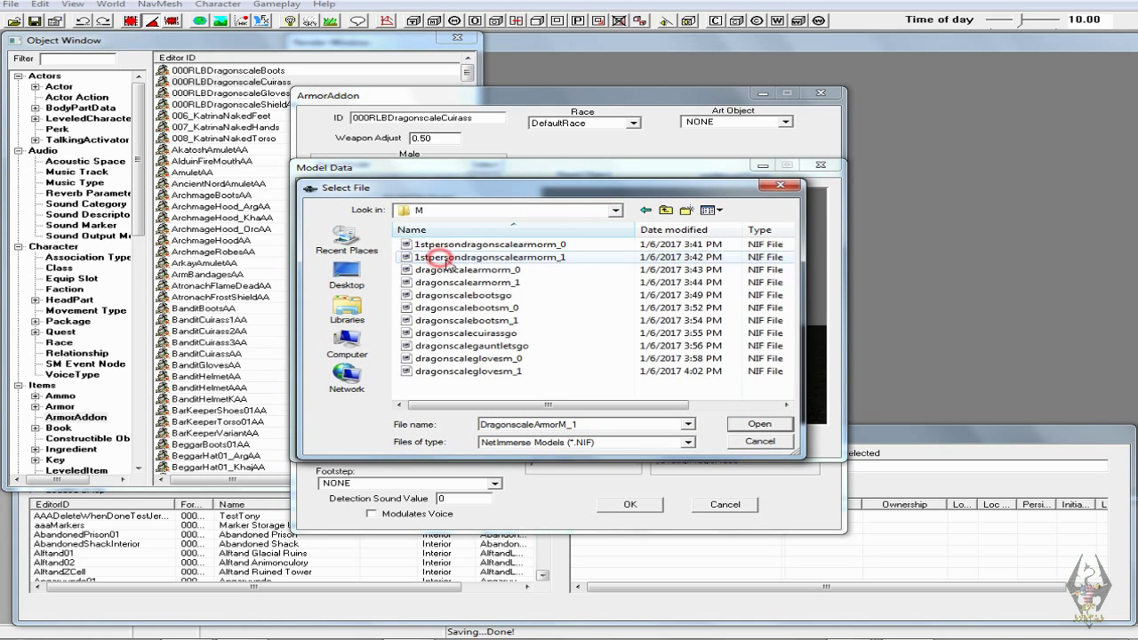
- Assign the dragonscalearmorm_1 mesh from Guard Armor\M as the cuirass's male biped model
{"action": "left_click", "coordinate": [526, 284]}
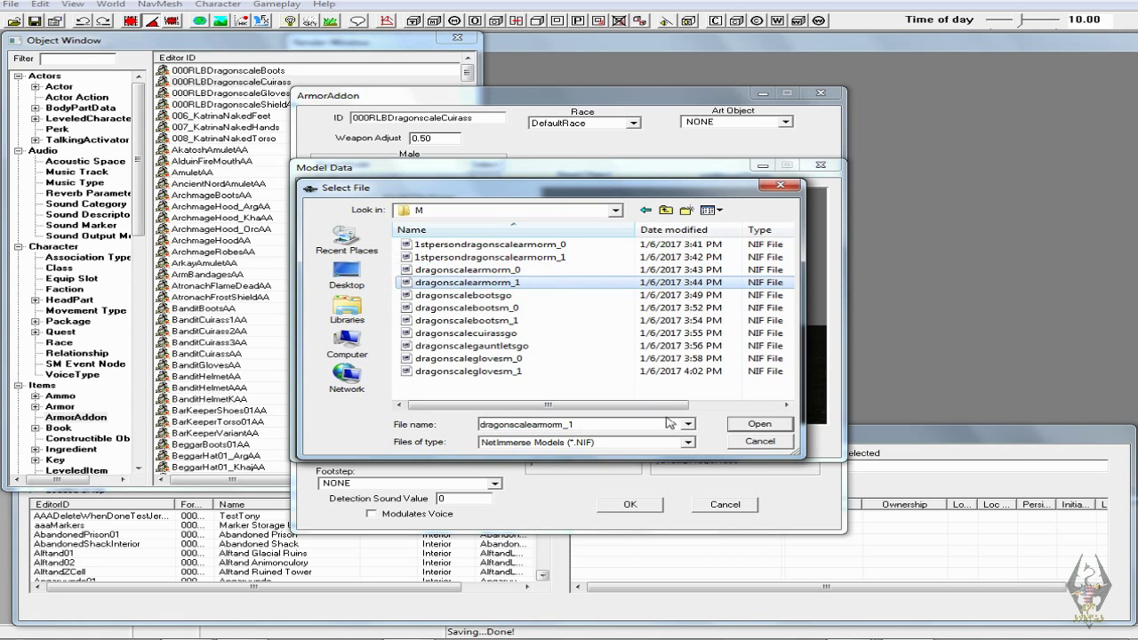
{"action": "left_click", "coordinate": [755, 424]}
{"action": "left_click_drag", "start_coordinate": [622, 354], "coordinate": [764, 378]}
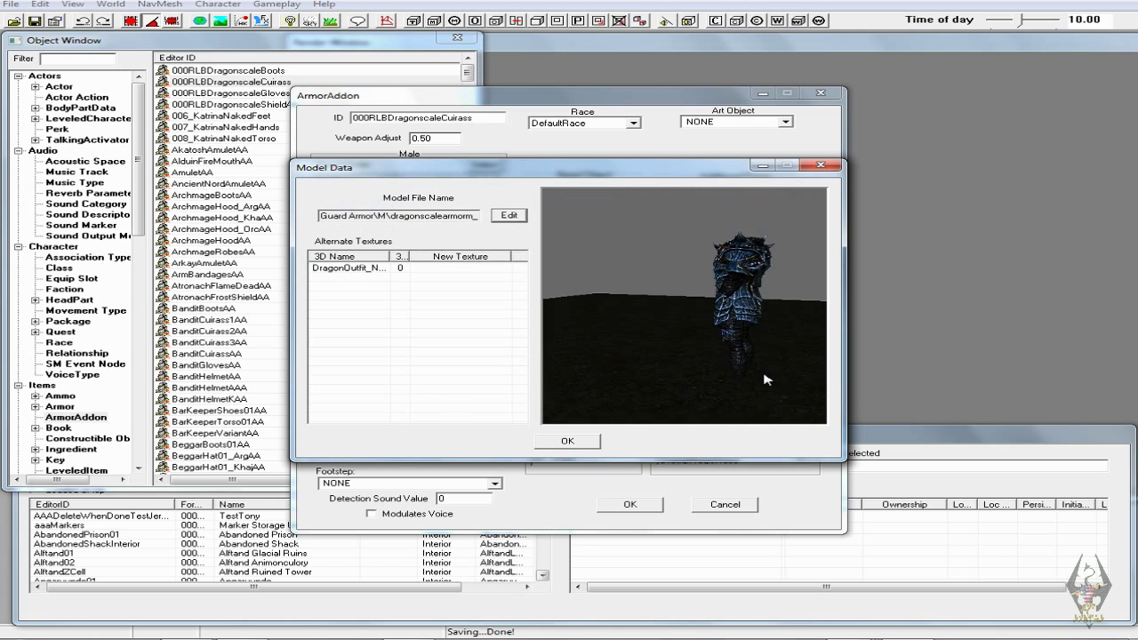
{"action": "left_click", "coordinate": [560, 441]}
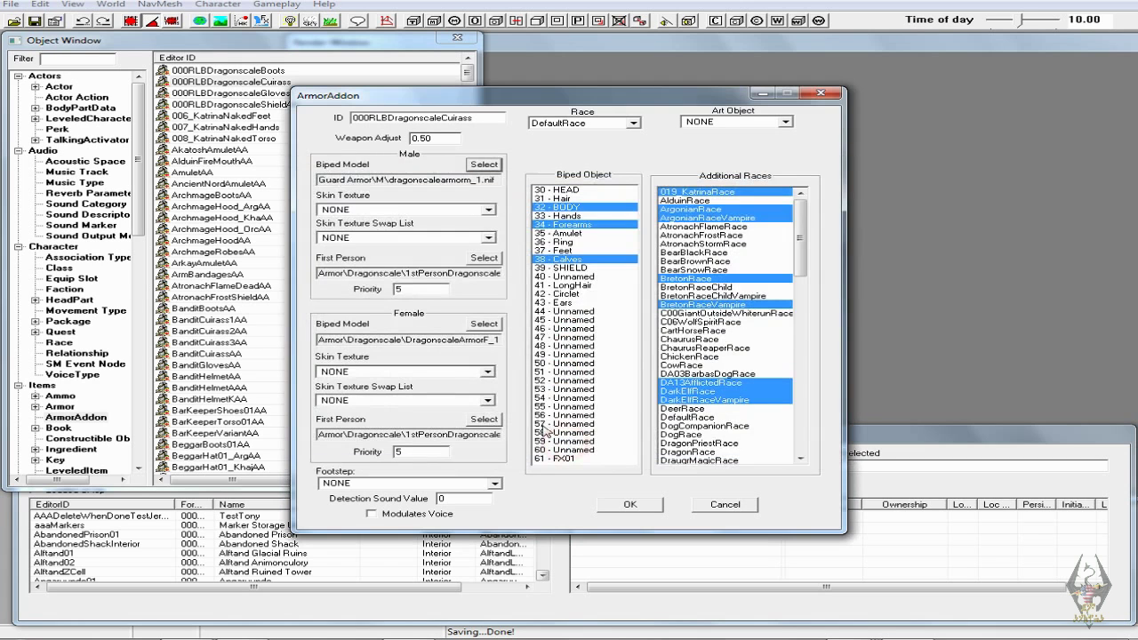
- Set the cuirass's female biped model to dragonscalearmorf_1 from the Guard Armor\F folder
{"action": "left_click", "coordinate": [484, 327]}
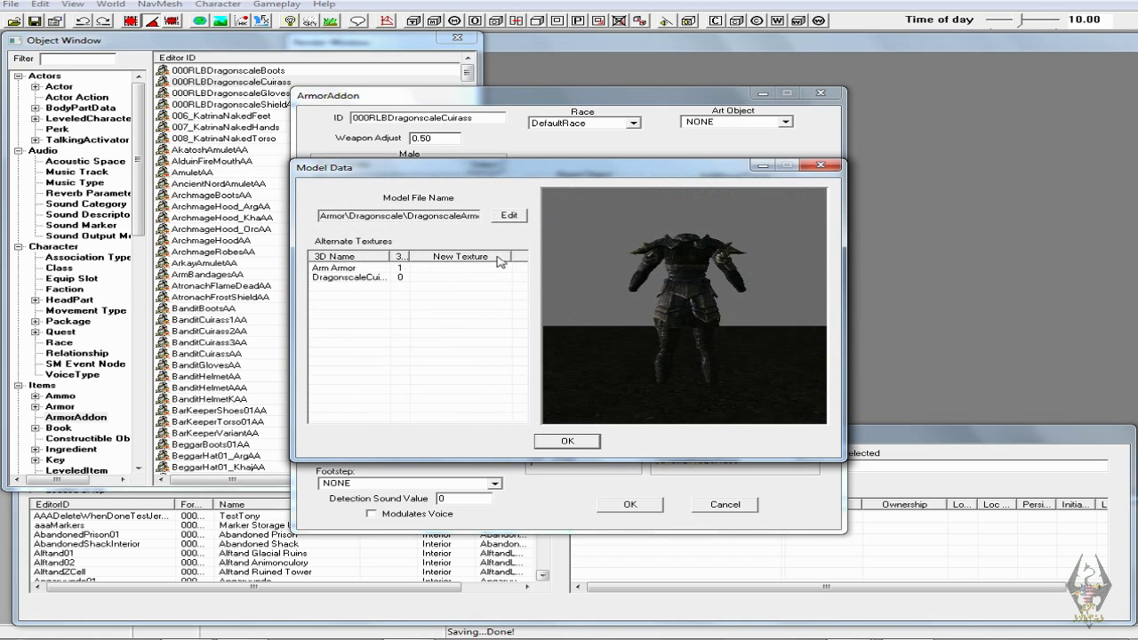
{"action": "left_click", "coordinate": [525, 218]}
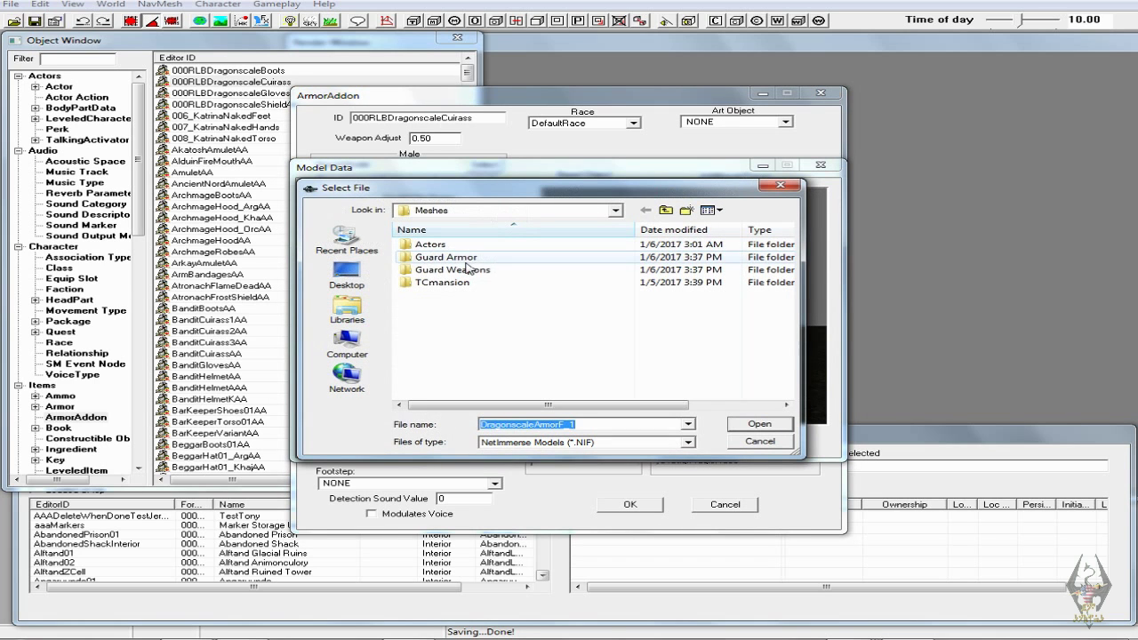
{"action": "double_click", "coordinate": [474, 258]}
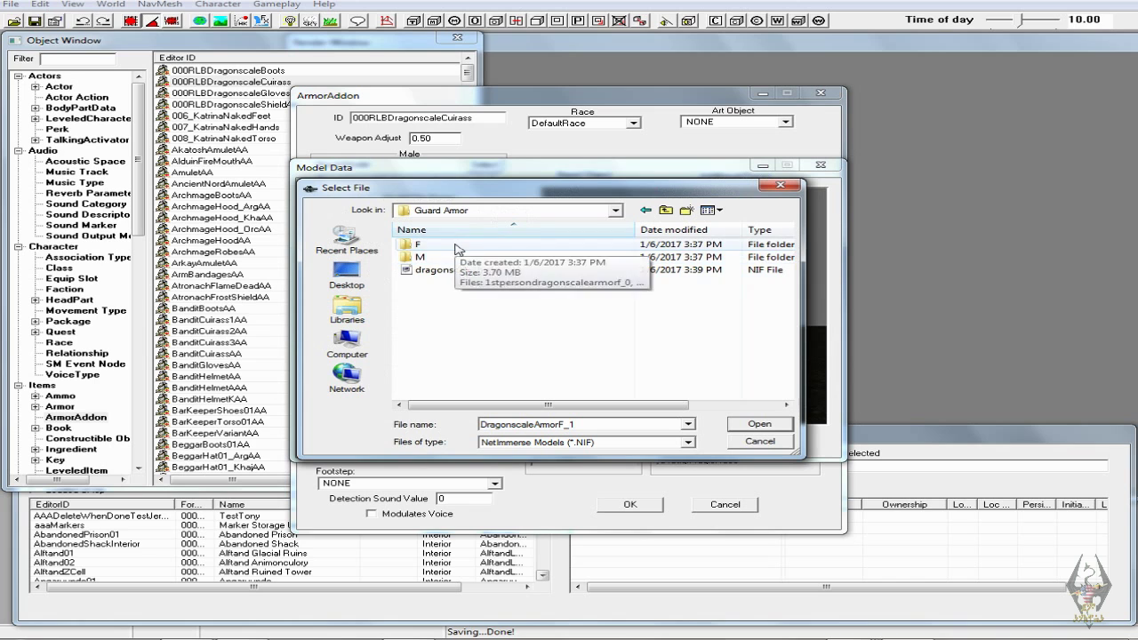
{"action": "double_click", "coordinate": [452, 244]}
{"action": "left_click", "coordinate": [520, 283]}
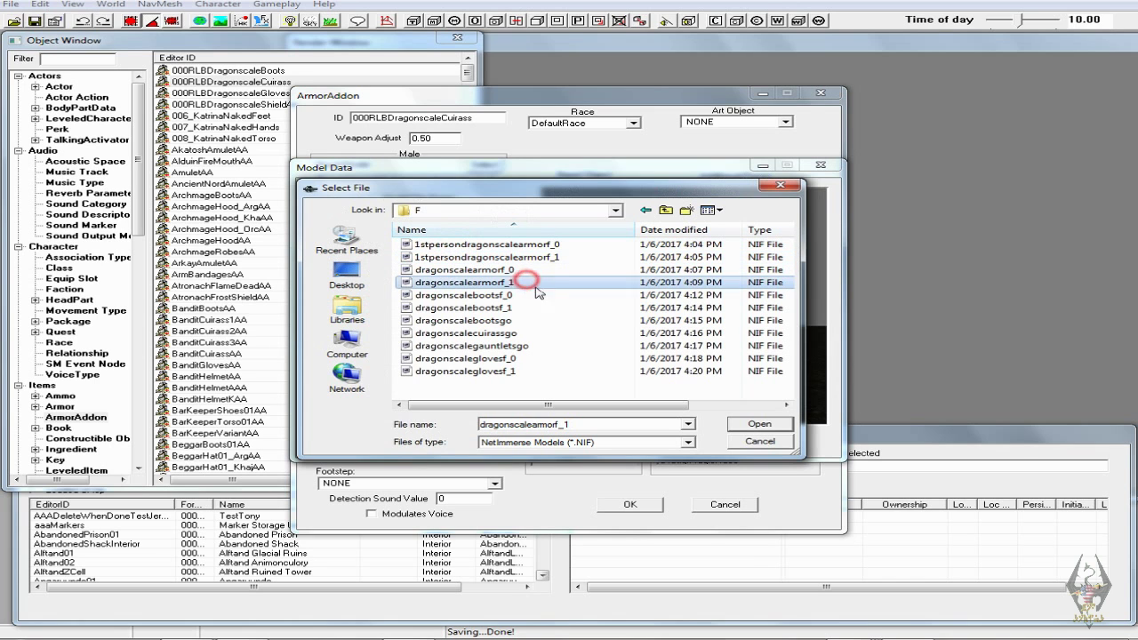
{"action": "left_click", "coordinate": [744, 427]}
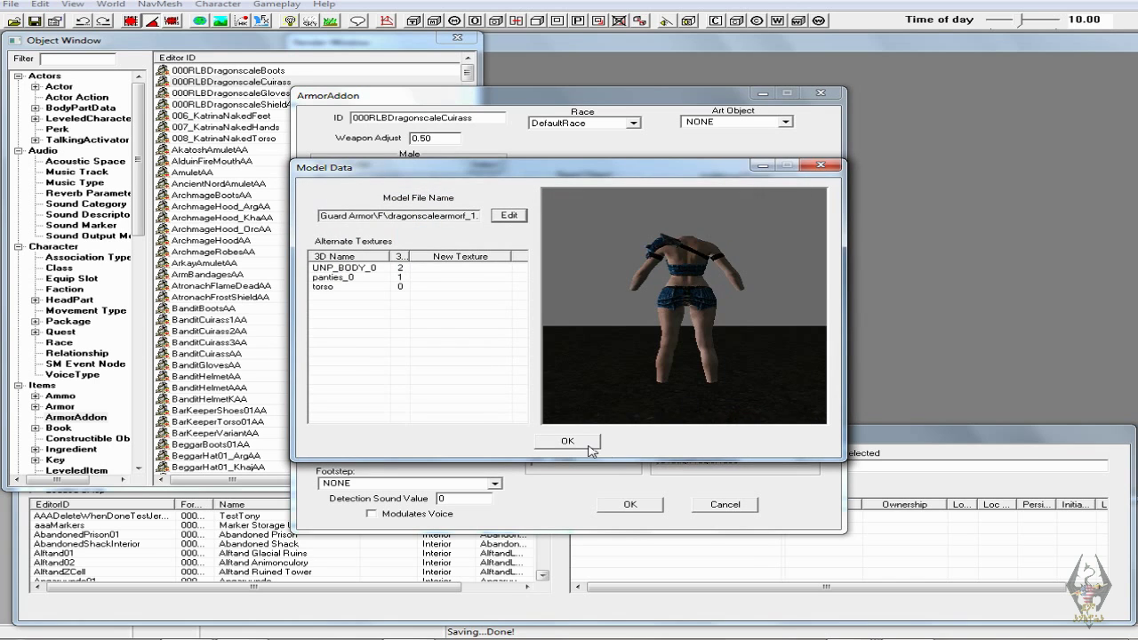
{"action": "left_click_drag", "start_coordinate": [640, 333], "coordinate": [804, 353]}
{"action": "left_click", "coordinate": [592, 443]}
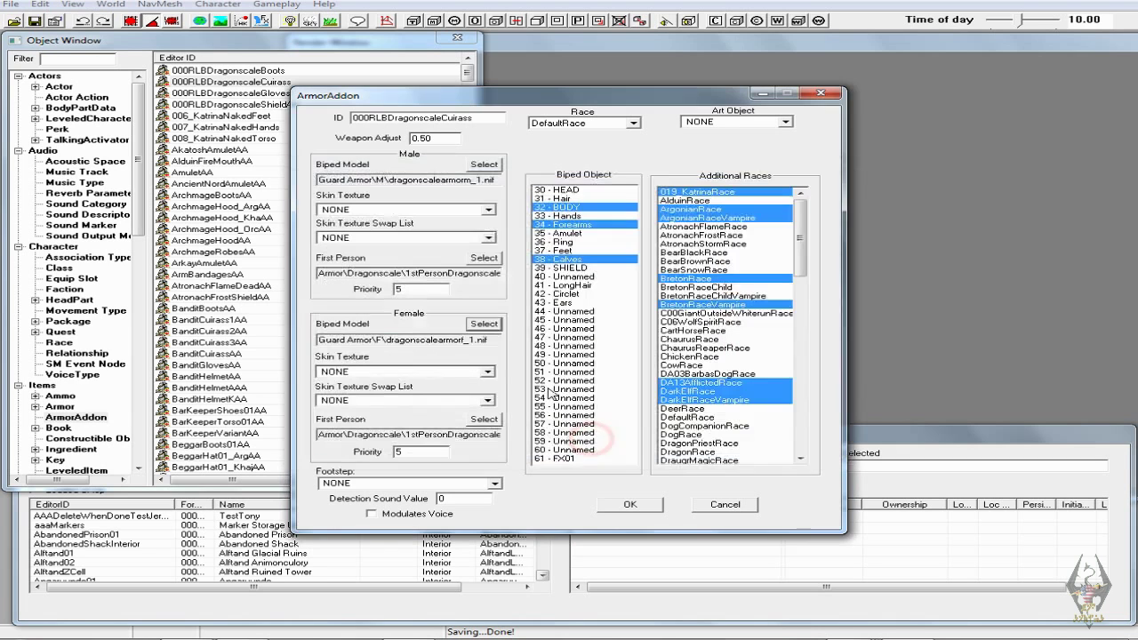
- Set the cuirass's male first-person model to 1stpersondragonscalearmorm_1 from the Guard Armor\M folder
{"action": "left_click", "coordinate": [486, 259]}
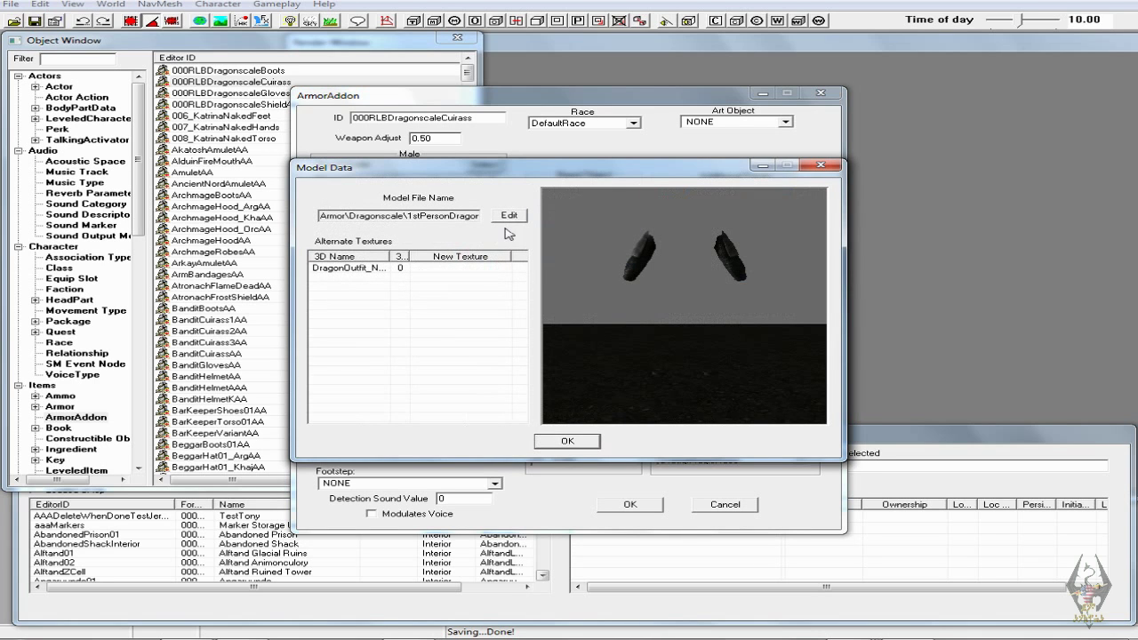
{"action": "left_click", "coordinate": [509, 215]}
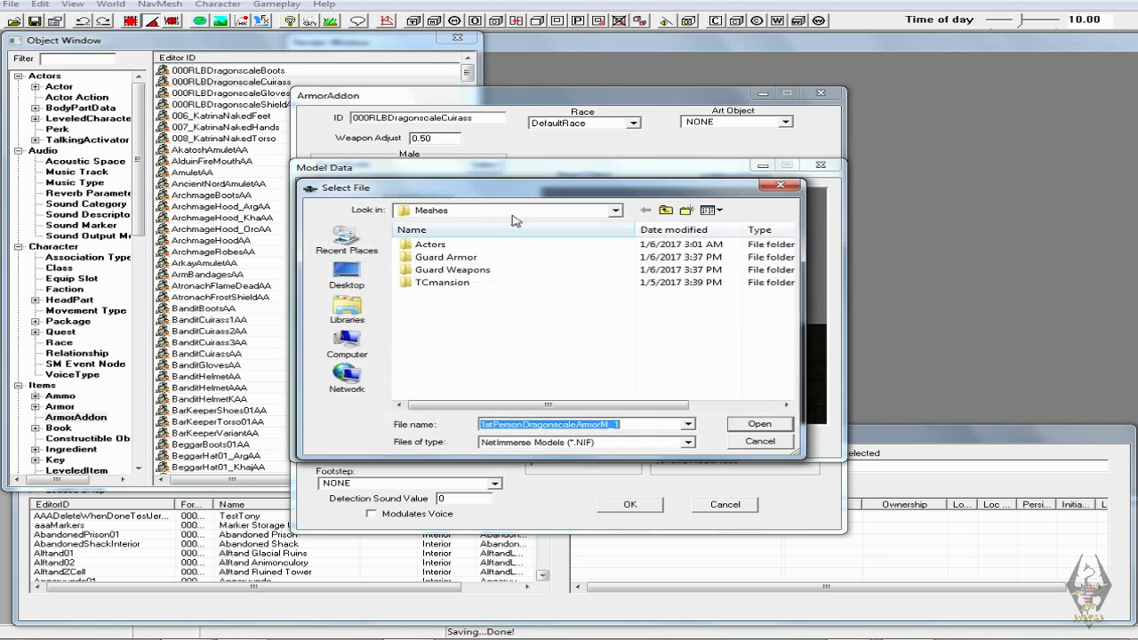
{"action": "double_click", "coordinate": [476, 257]}
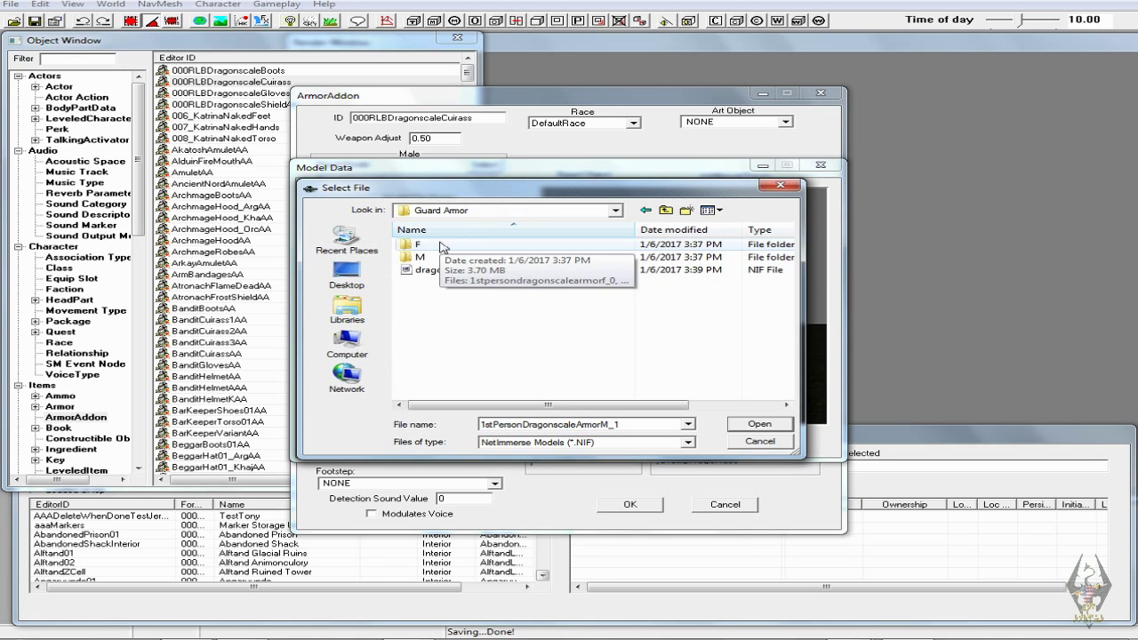
{"action": "double_click", "coordinate": [434, 257]}
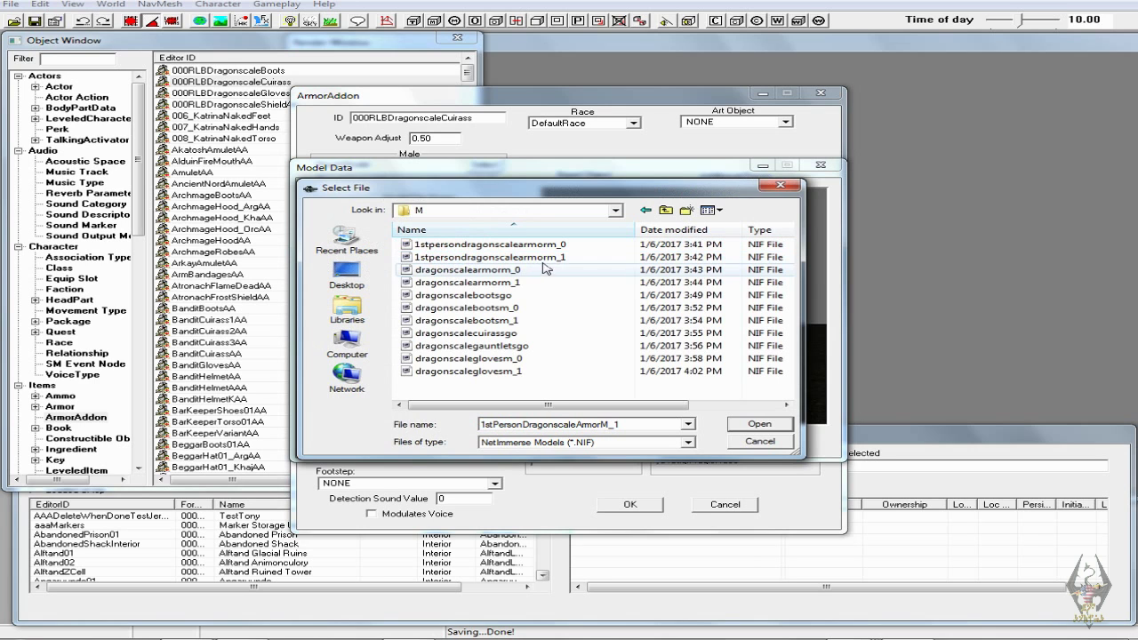
{"action": "left_click", "coordinate": [558, 257]}
{"action": "left_click", "coordinate": [755, 428]}
{"action": "left_click_drag", "start_coordinate": [649, 329], "coordinate": [696, 389]}
{"action": "left_click", "coordinate": [579, 439]}
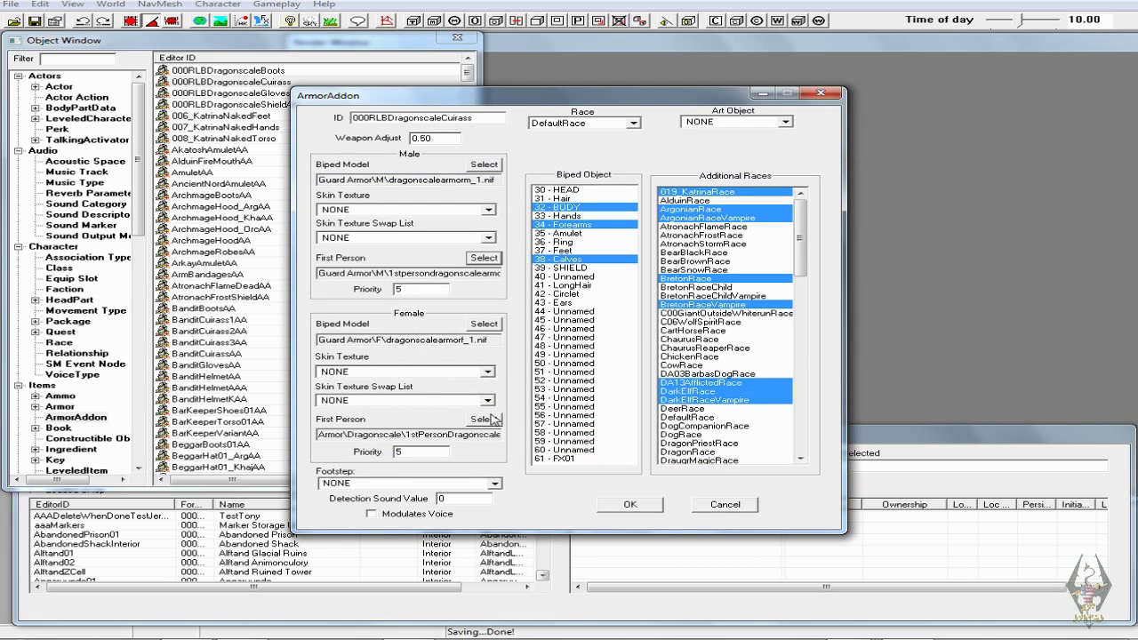
- Set the cuirass's female first-person model to 1stpersondragonscalearmorf_1 from Guard Armor\F and save the armor addon
{"action": "left_click", "coordinate": [484, 418]}
{"action": "left_click", "coordinate": [511, 214]}
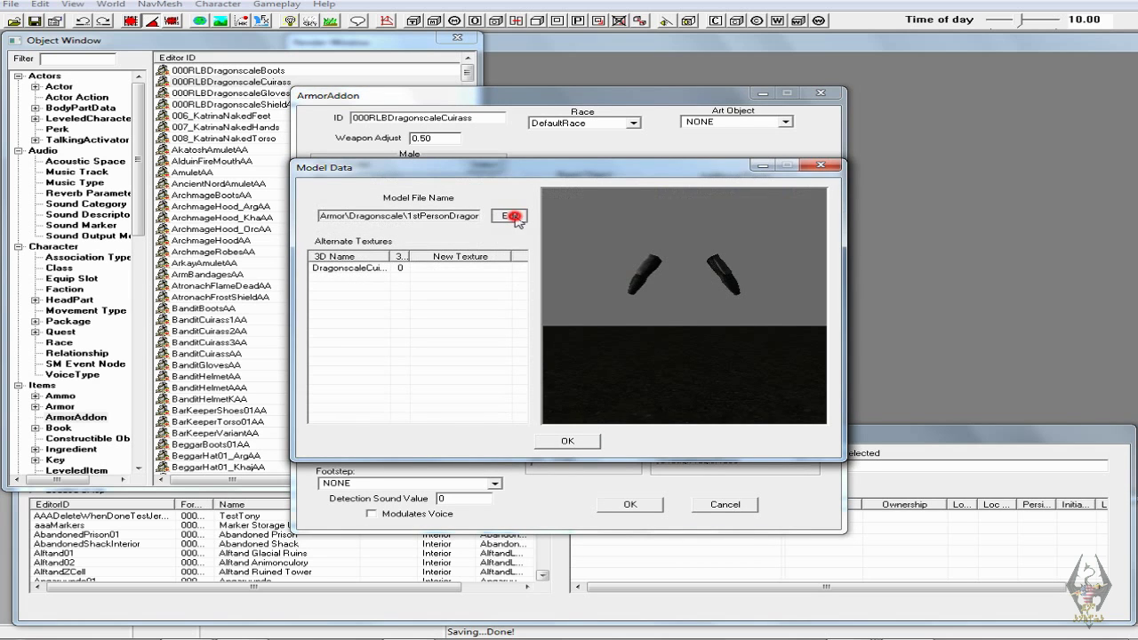
{"action": "double_click", "coordinate": [466, 258]}
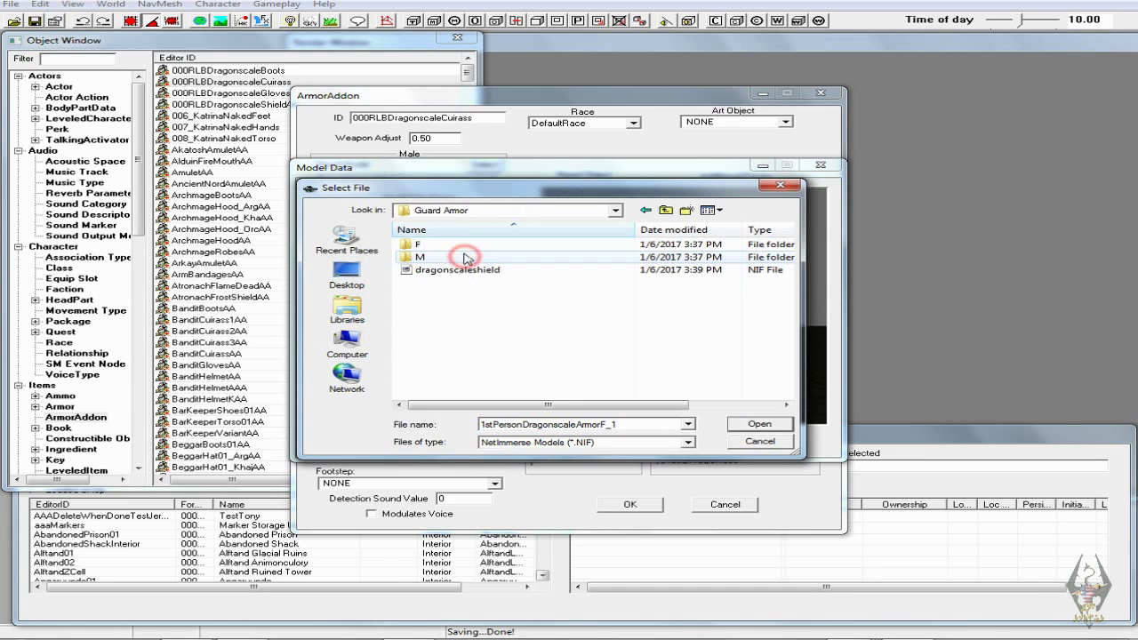
{"action": "double_click", "coordinate": [430, 244]}
{"action": "left_click", "coordinate": [468, 256]}
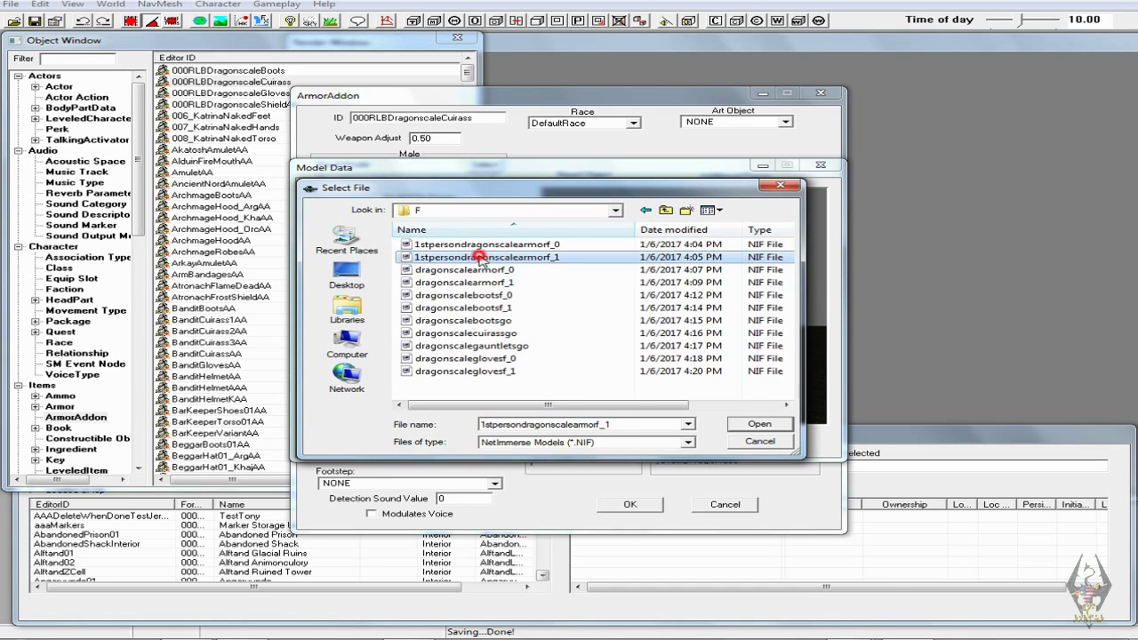
{"action": "left_click", "coordinate": [762, 422]}
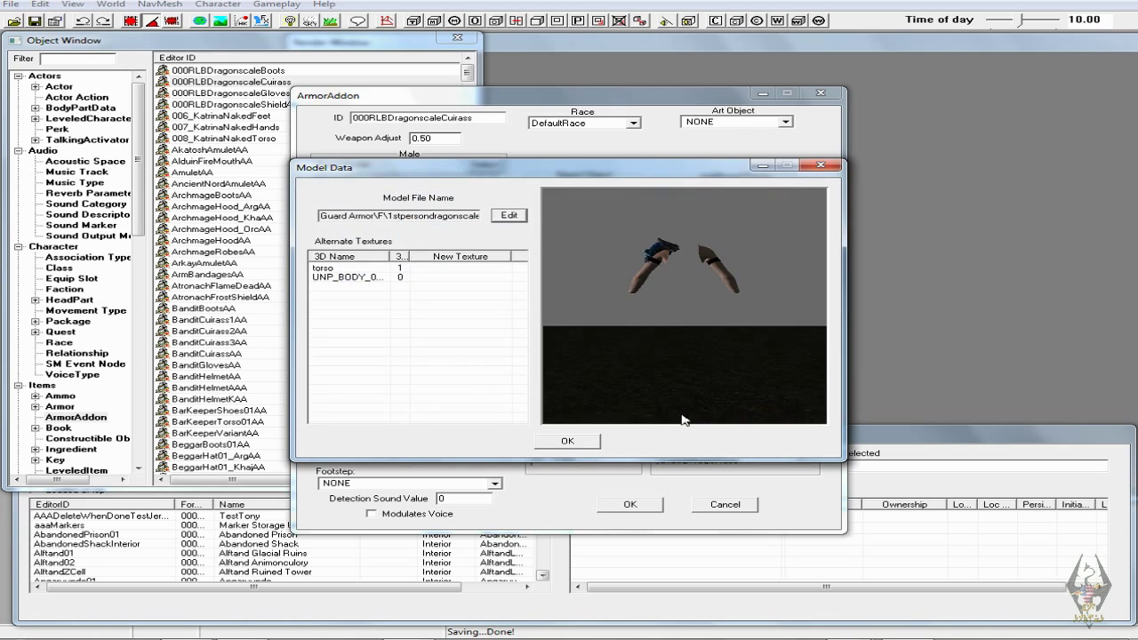
{"action": "left_click", "coordinate": [567, 442]}
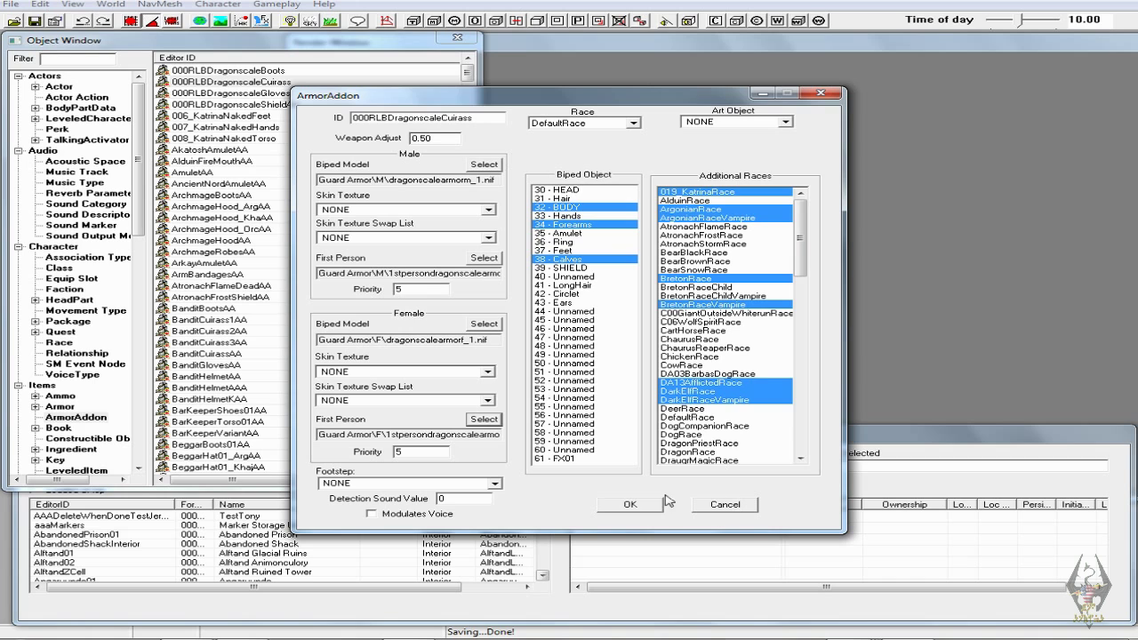
{"action": "left_click", "coordinate": [627, 504]}
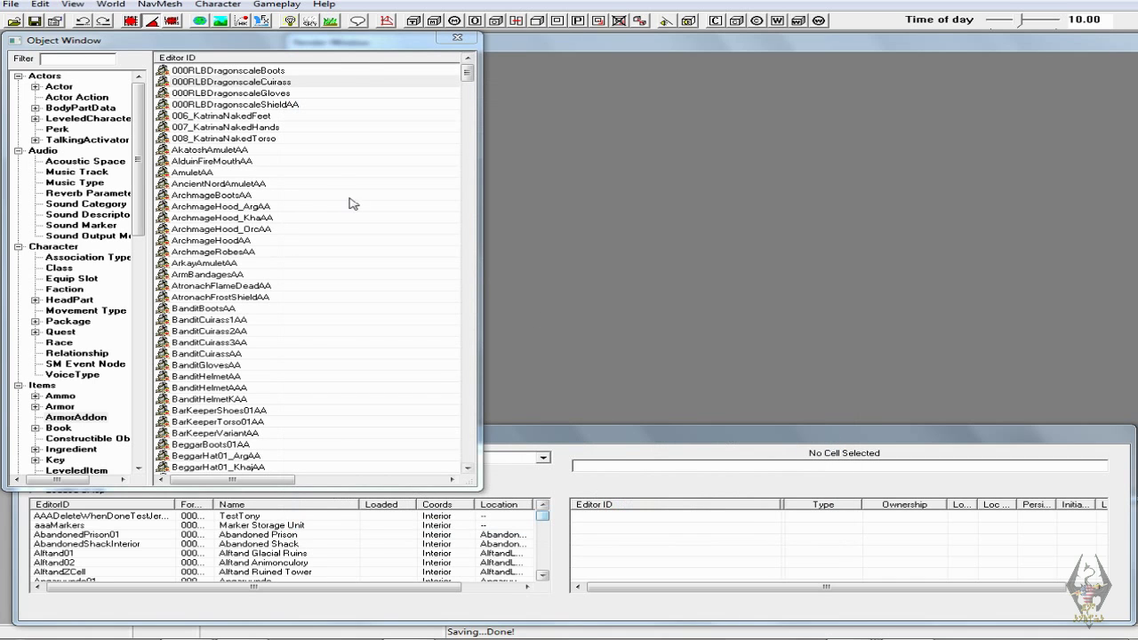
- In the 000RLBDragonscaleGloves armor addon, set the male biped model to dragonscaleglovesm_1 from Guard Armor\M
{"action": "double_click", "coordinate": [254, 93]}
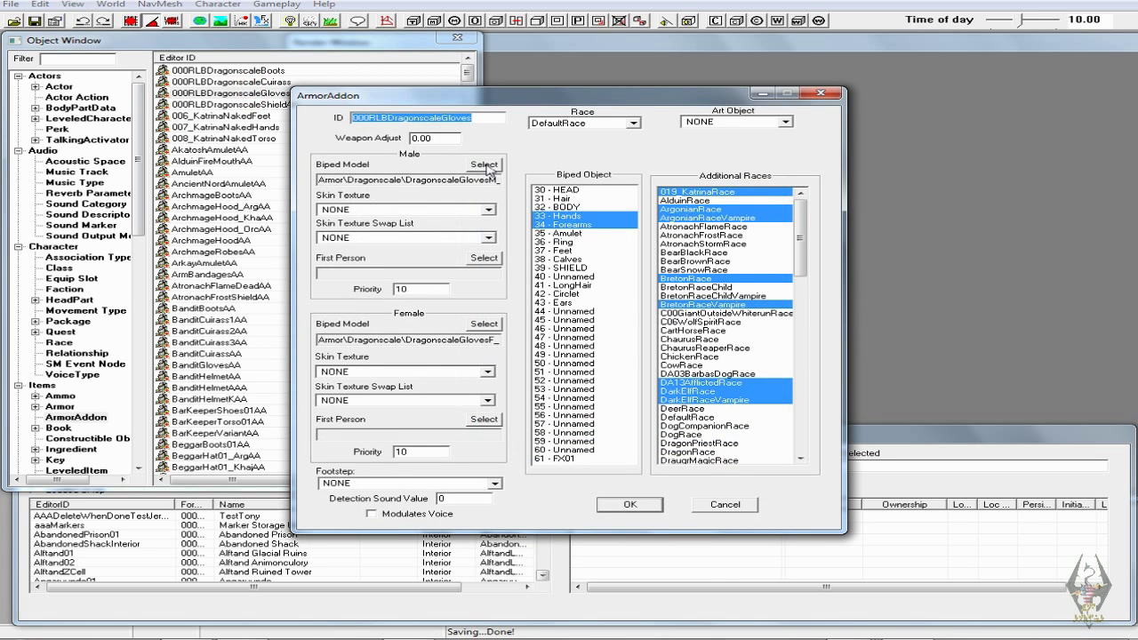
{"action": "left_click", "coordinate": [485, 165]}
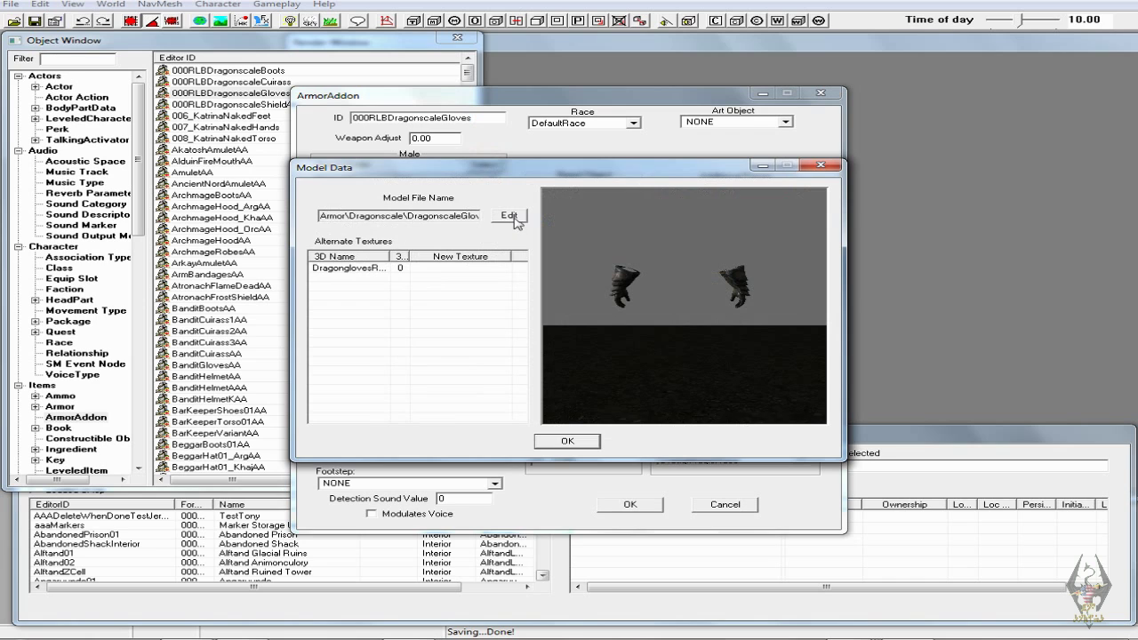
{"action": "left_click", "coordinate": [512, 216]}
{"action": "left_click", "coordinate": [480, 257]}
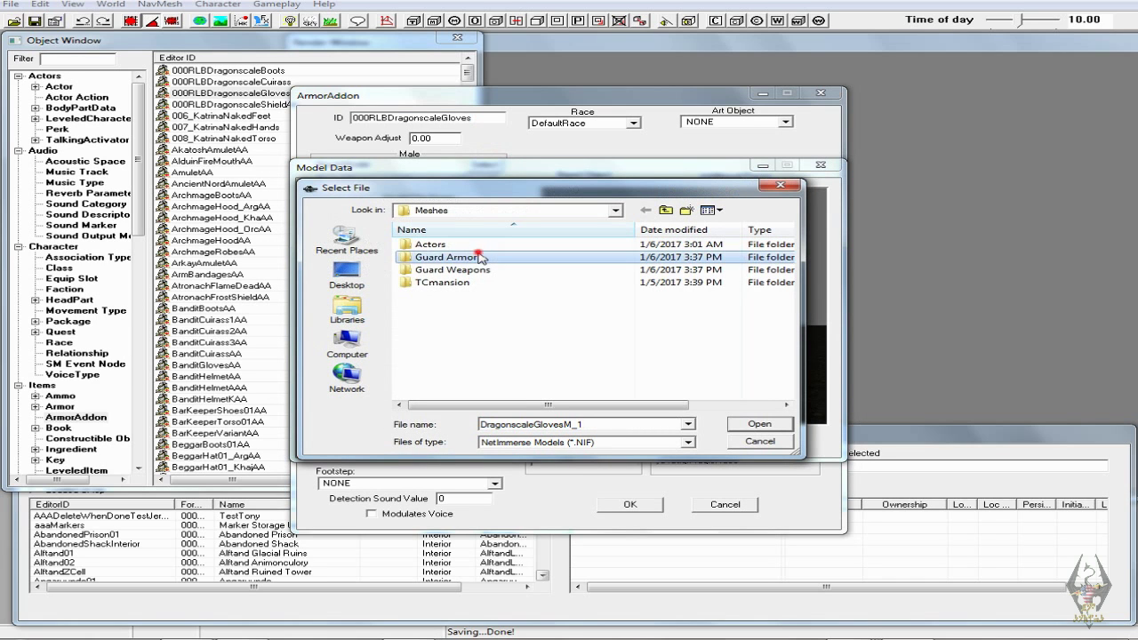
{"action": "double_click", "coordinate": [480, 257]}
{"action": "double_click", "coordinate": [472, 257]}
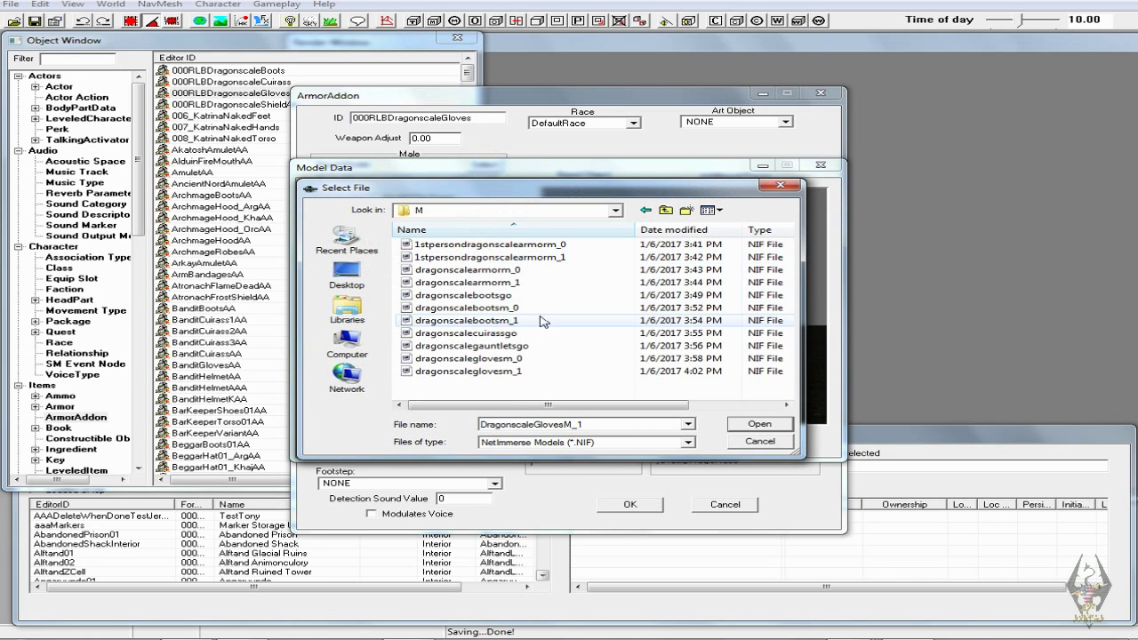
{"action": "left_click", "coordinate": [524, 371]}
{"action": "left_click", "coordinate": [775, 425]}
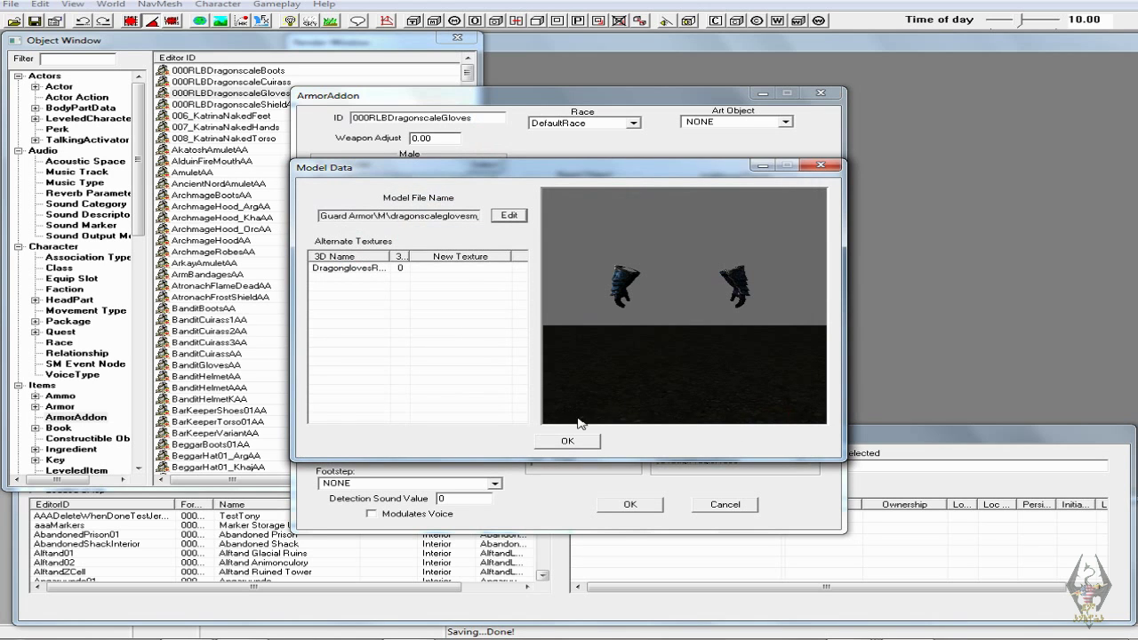
{"action": "left_click", "coordinate": [564, 441]}
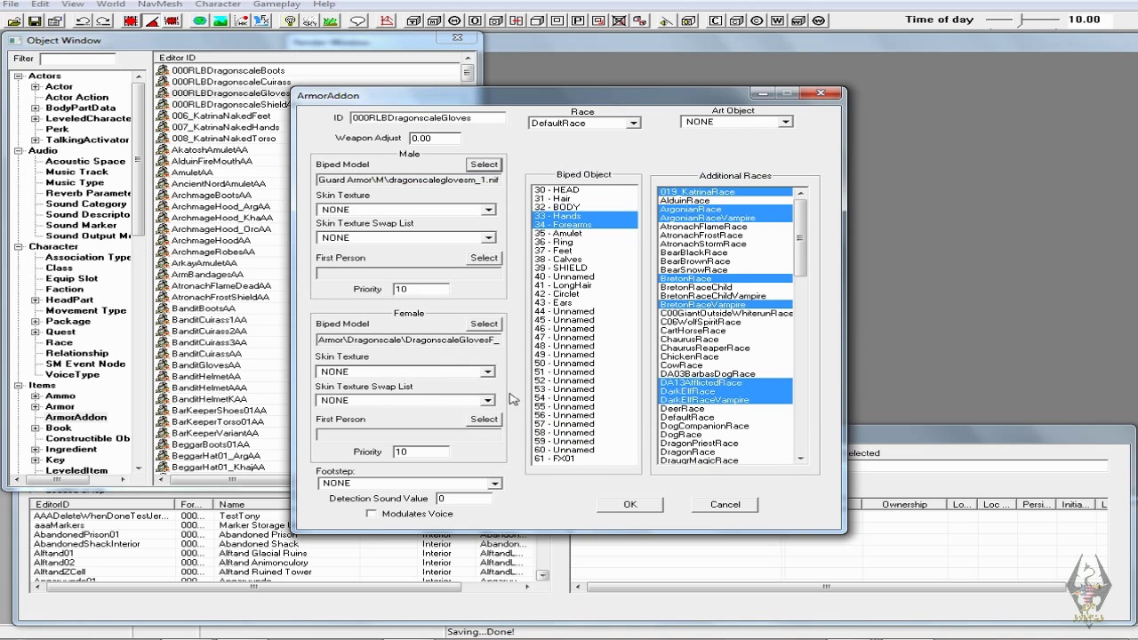
- Set the gloves' female biped model to dragonscaleglovesf_1 from Guard Armor\F and save the armor addon
{"action": "left_click", "coordinate": [482, 325]}
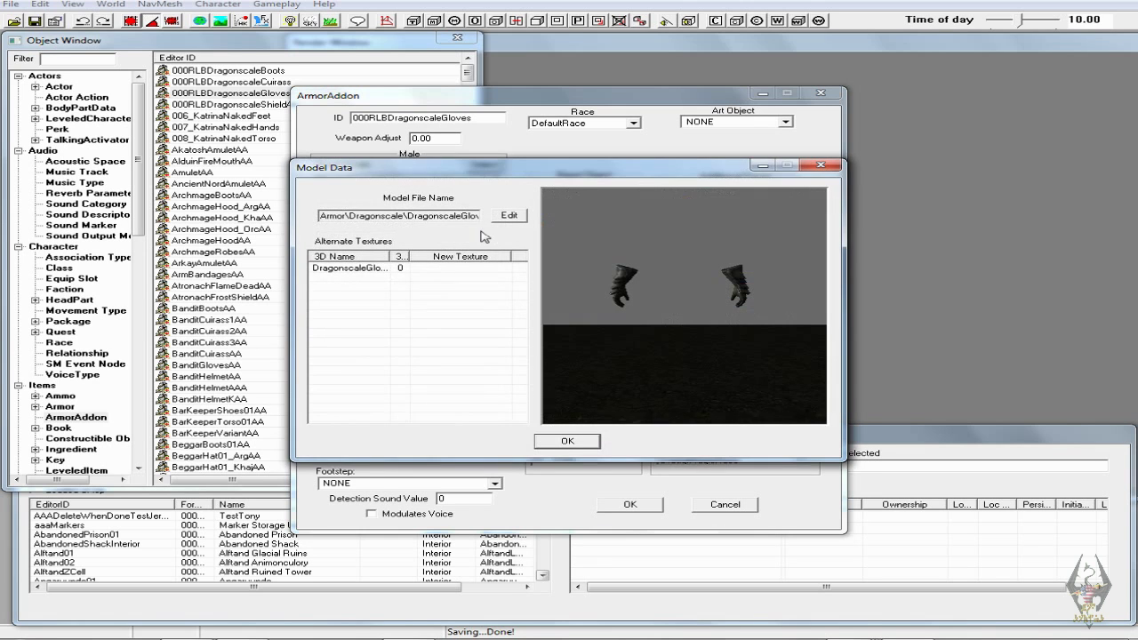
{"action": "left_click", "coordinate": [522, 215]}
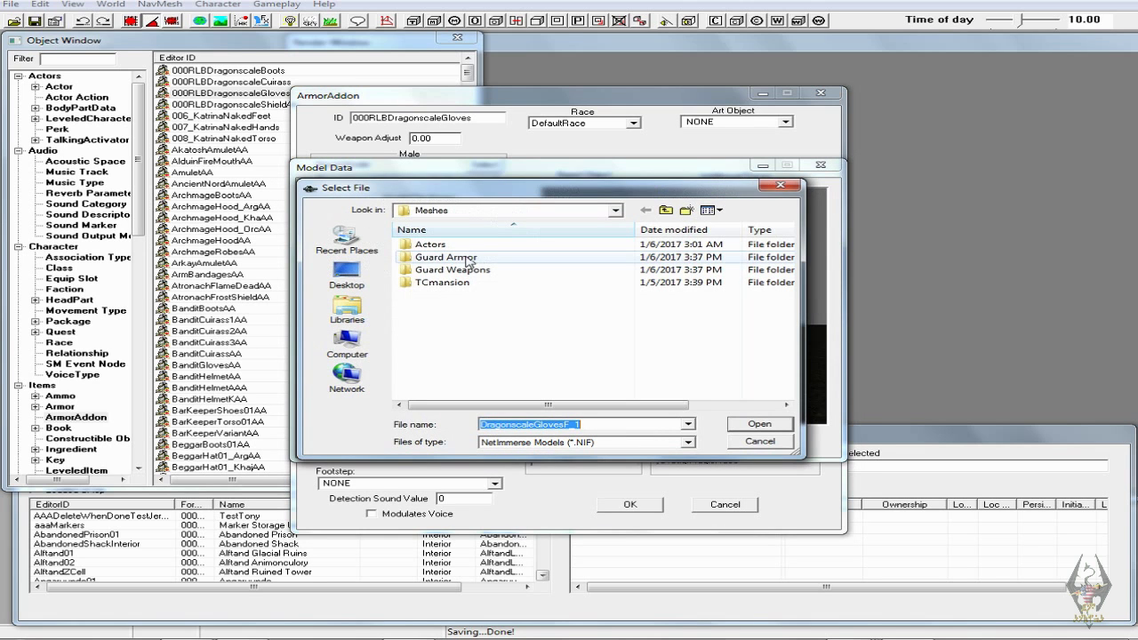
{"action": "double_click", "coordinate": [467, 258]}
{"action": "left_click", "coordinate": [450, 246]}
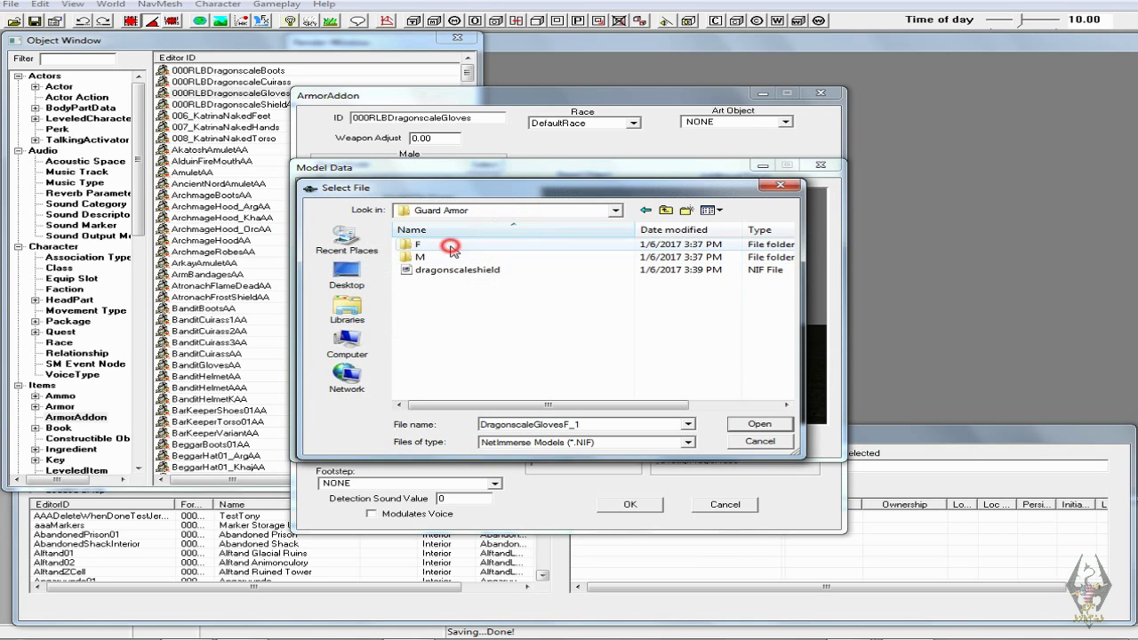
{"action": "double_click", "coordinate": [451, 246]}
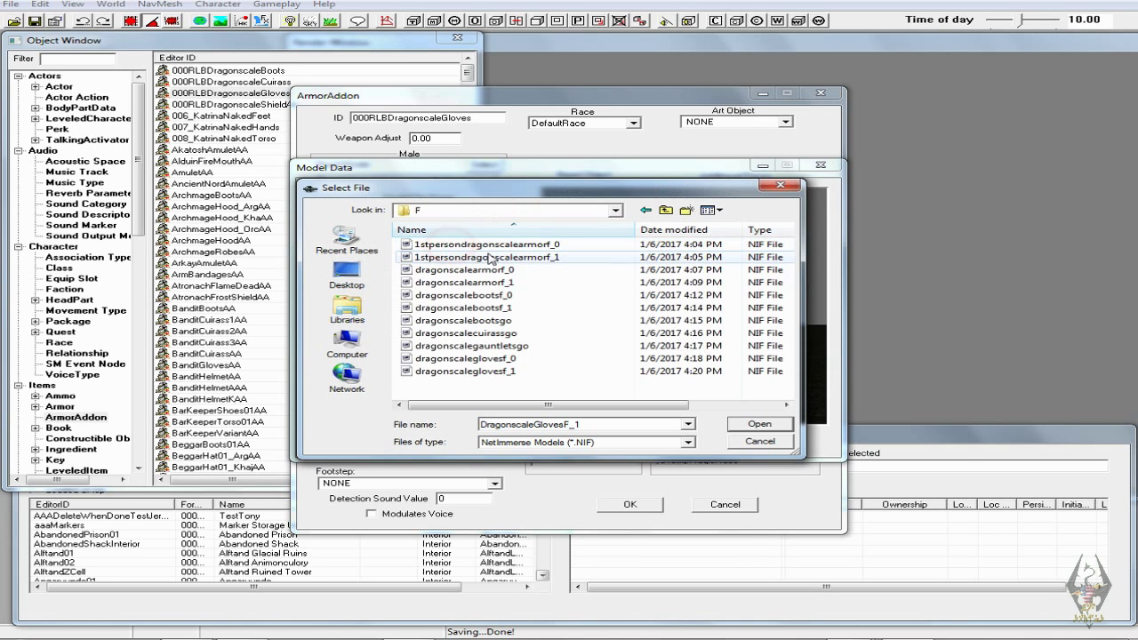
{"action": "left_click", "coordinate": [520, 372]}
{"action": "left_click", "coordinate": [758, 424]}
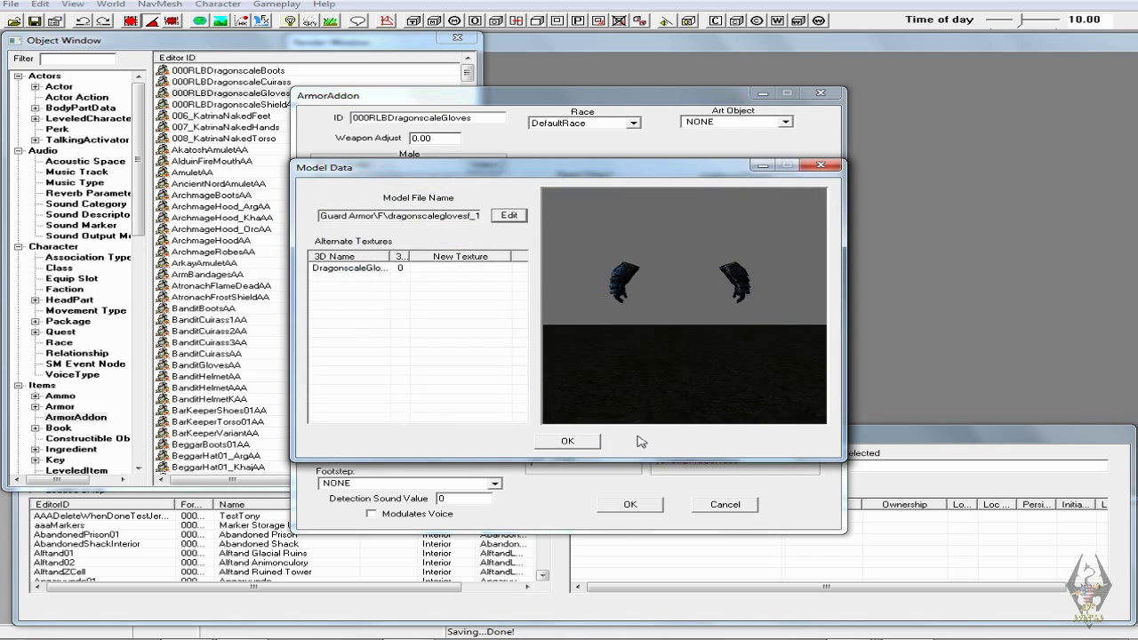
{"action": "left_click", "coordinate": [565, 442]}
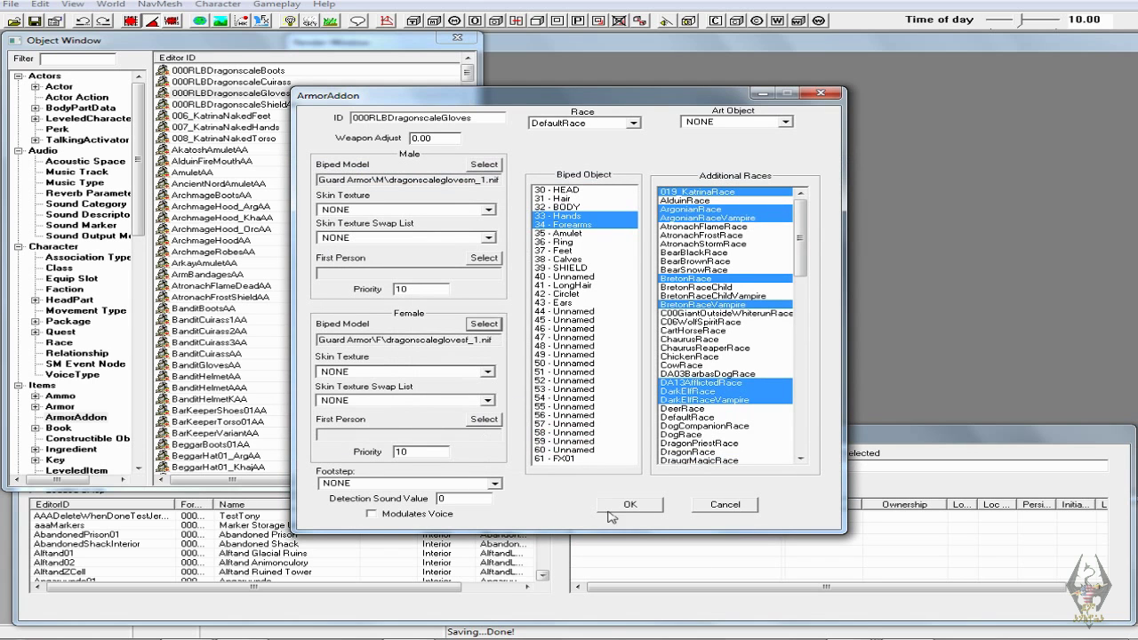
{"action": "left_click", "coordinate": [640, 510]}
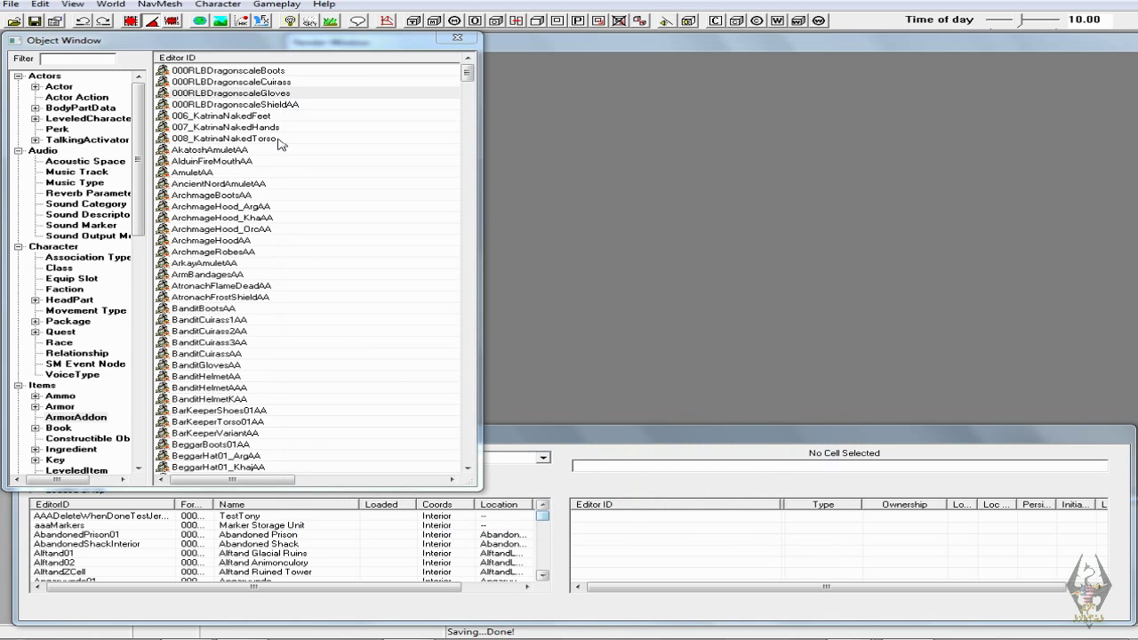
- In the 000RLBDragonscaleShieldAA armor addon, set the male biped model to dragonscaleshield from the Guard Armor folder
{"action": "double_click", "coordinate": [276, 104]}
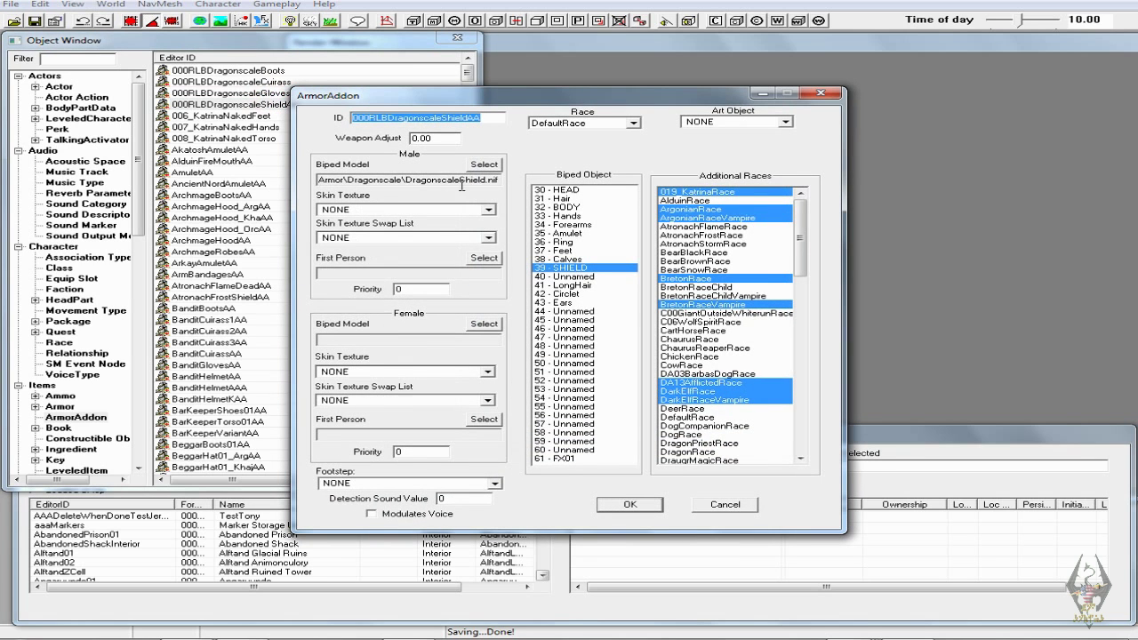
{"action": "left_click", "coordinate": [485, 165]}
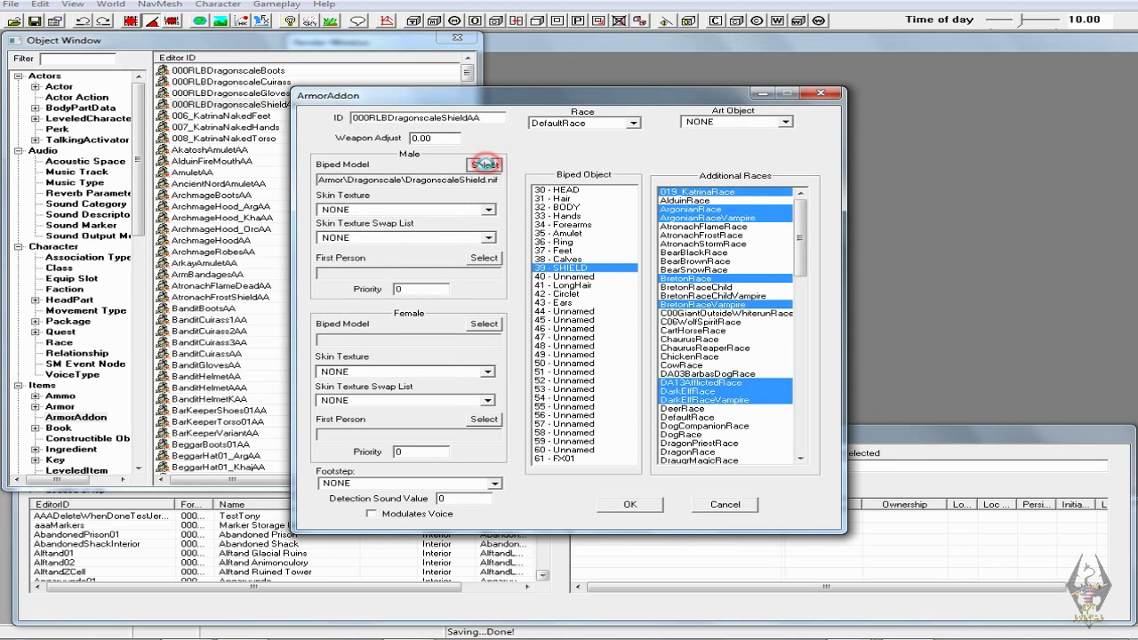
{"action": "left_click", "coordinate": [511, 216]}
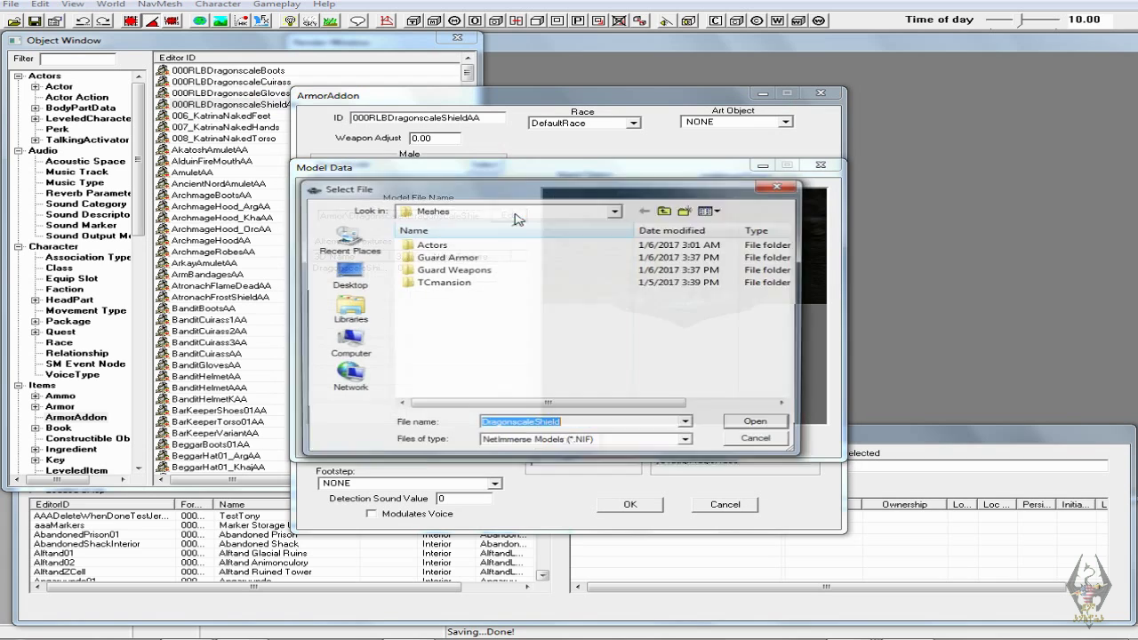
{"action": "double_click", "coordinate": [476, 256]}
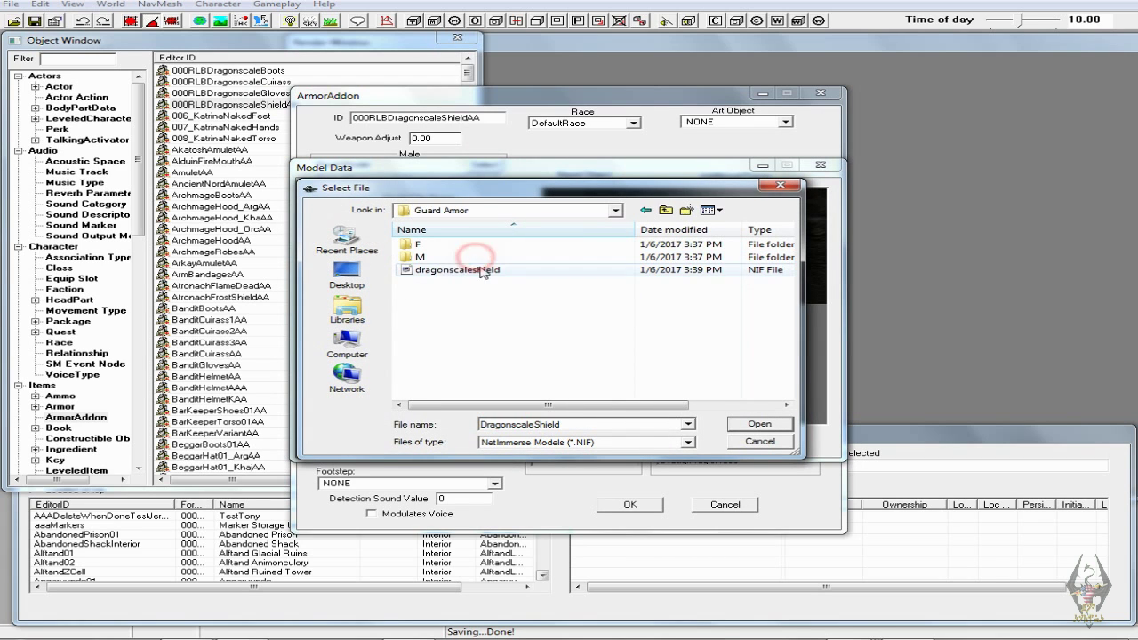
{"action": "left_click", "coordinate": [471, 269]}
{"action": "left_click", "coordinate": [780, 424]}
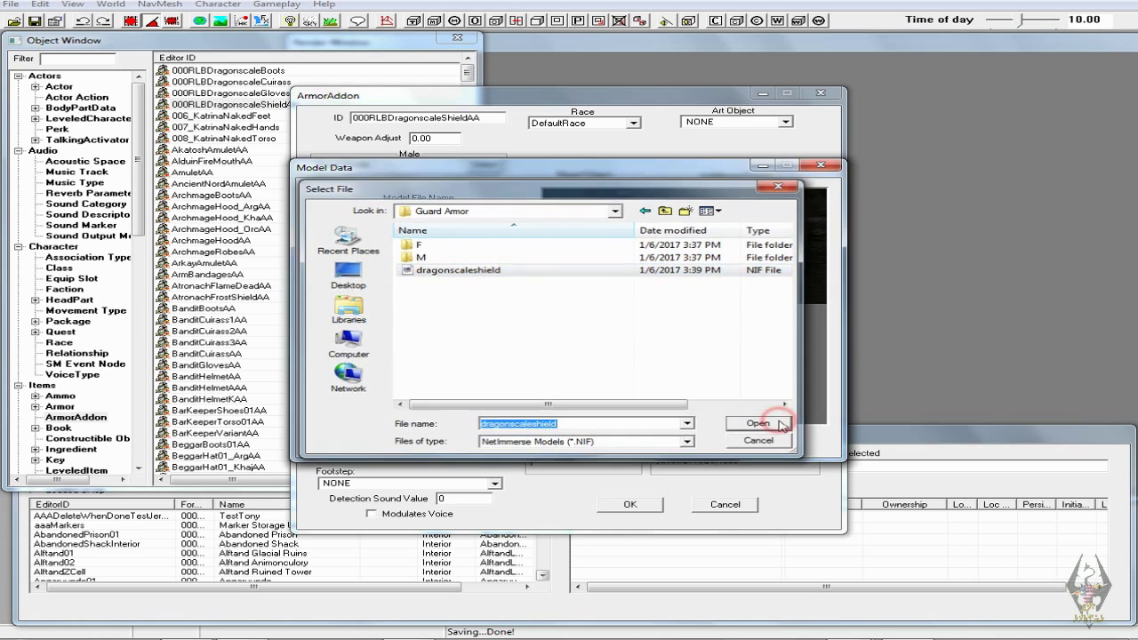
{"action": "left_click_drag", "start_coordinate": [734, 260], "coordinate": [735, 227]}
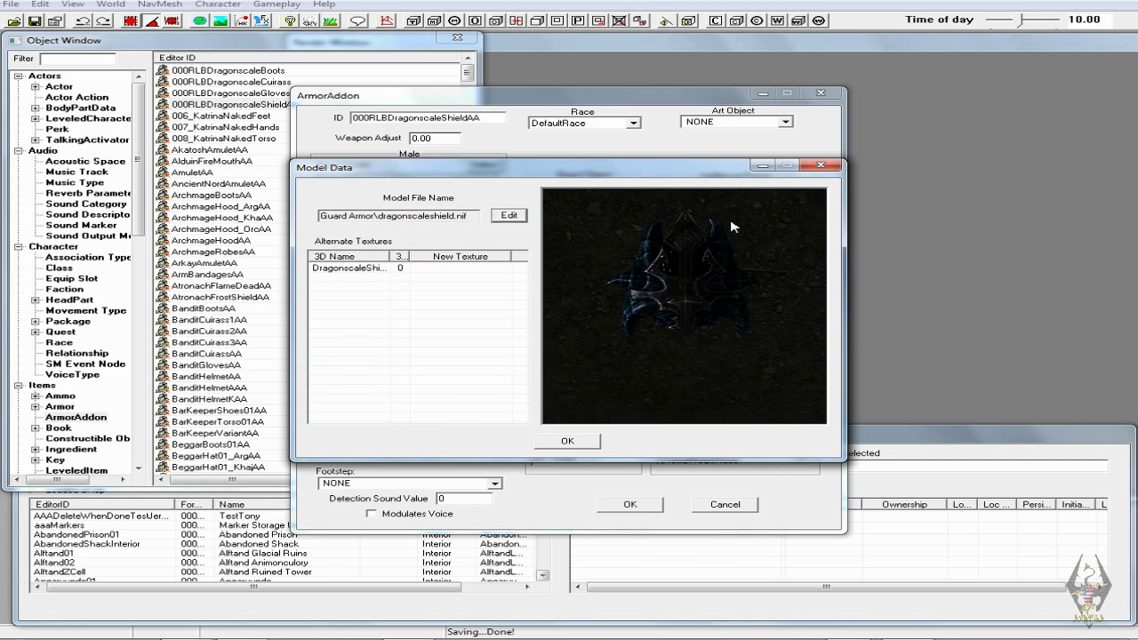
{"action": "left_click", "coordinate": [569, 440]}
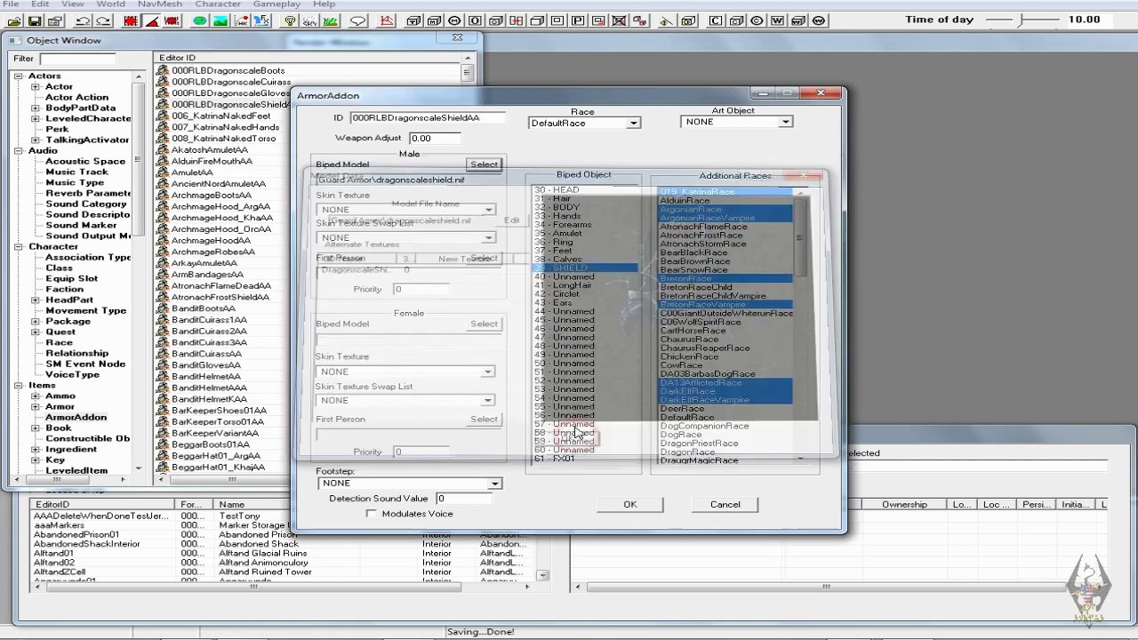
- Set the shield's female biped model to dragonscaleshield from Guard Armor and save the armor addon
{"action": "left_click", "coordinate": [484, 324]}
{"action": "left_click", "coordinate": [509, 214]}
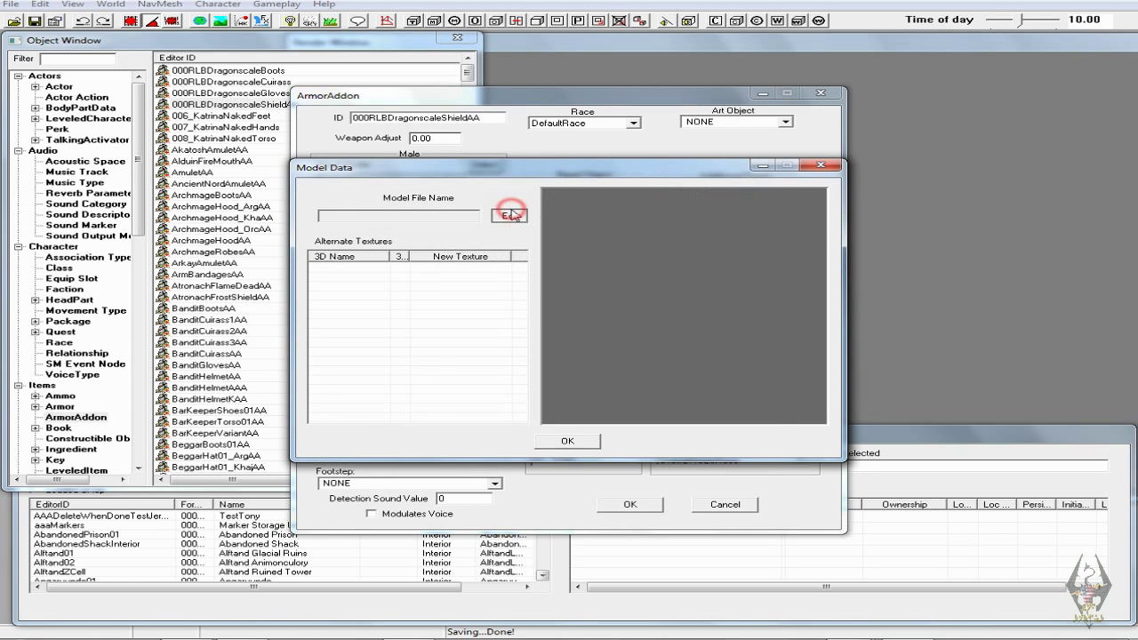
{"action": "left_click", "coordinate": [502, 268]}
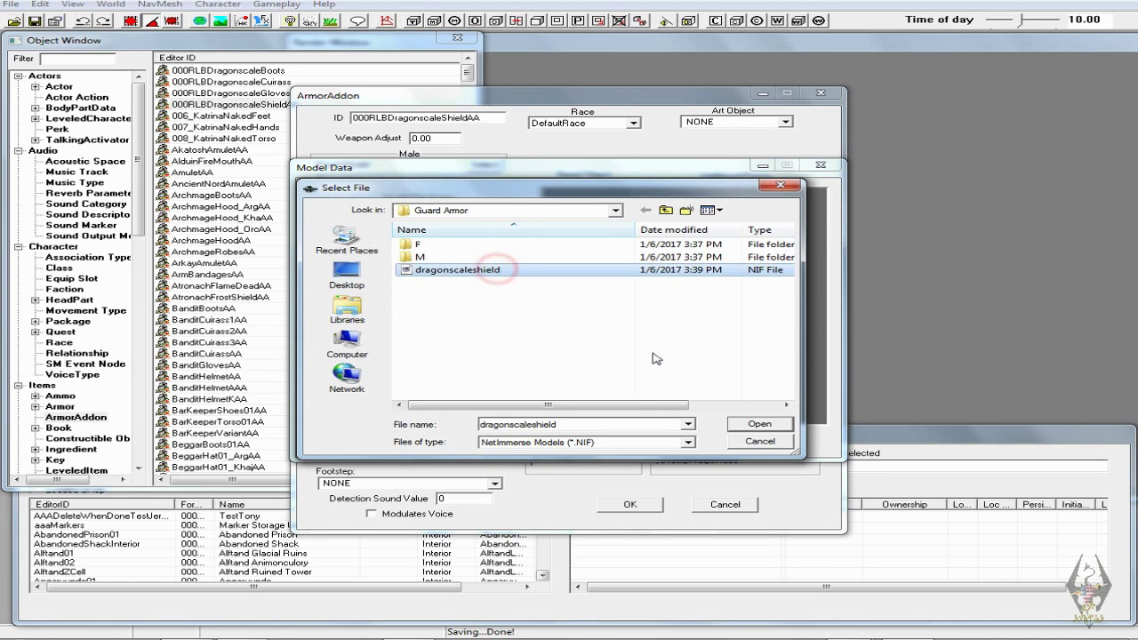
{"action": "left_click", "coordinate": [787, 431]}
{"action": "left_click", "coordinate": [561, 445]}
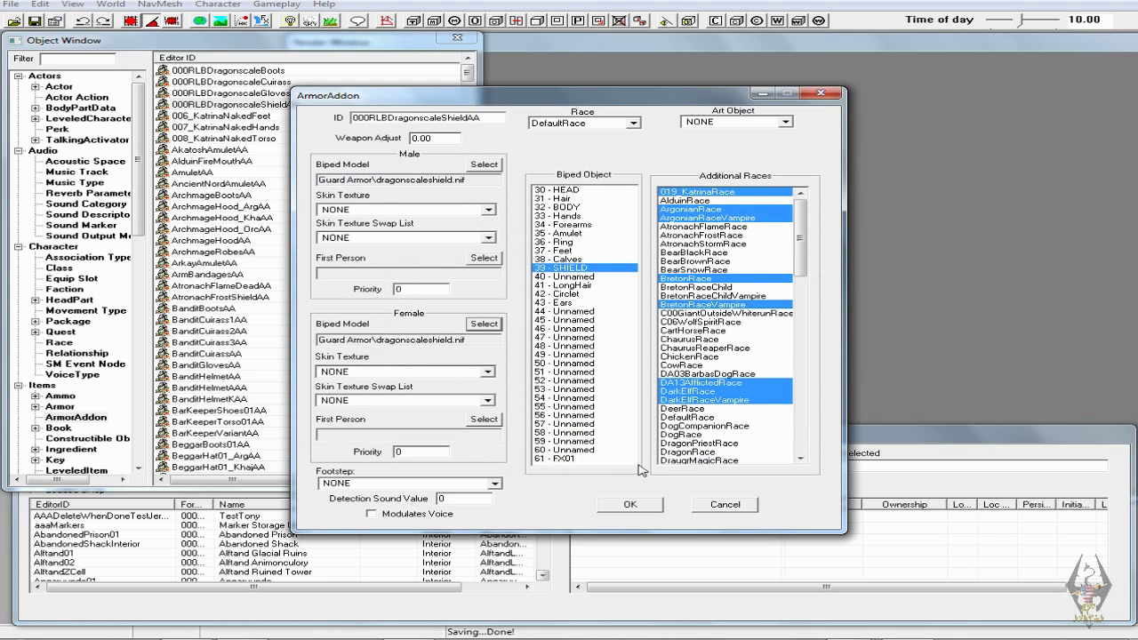
{"action": "left_click", "coordinate": [640, 505]}
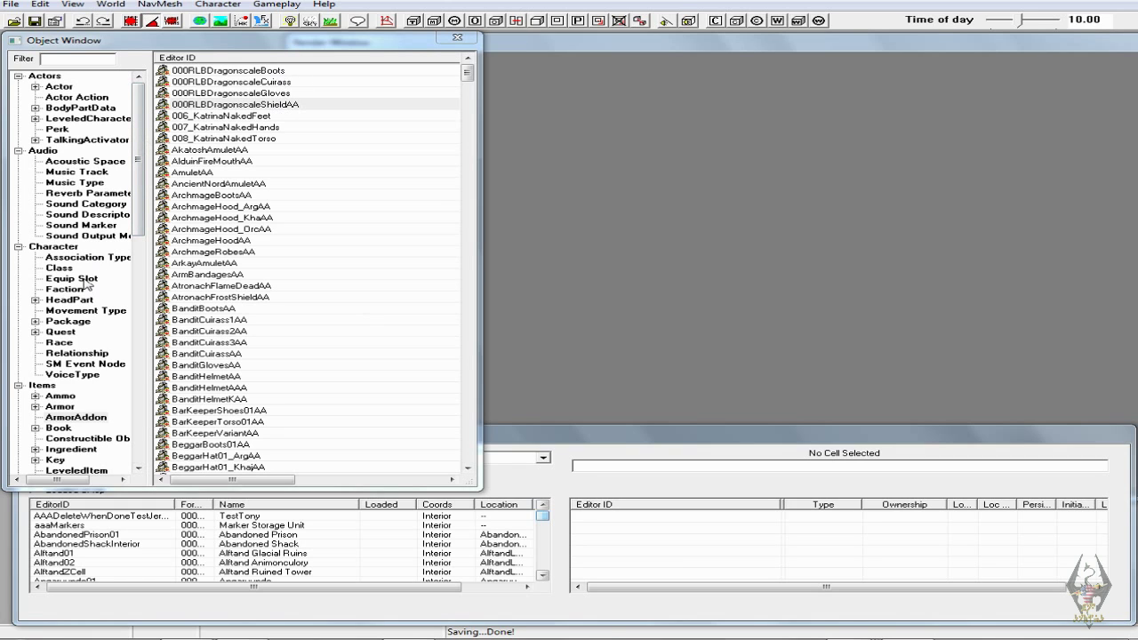
- In the Armor category, duplicate ArmorDragonscaleBoots and ArmorDragonscaleCuirass
{"action": "left_click", "coordinate": [61, 407]}
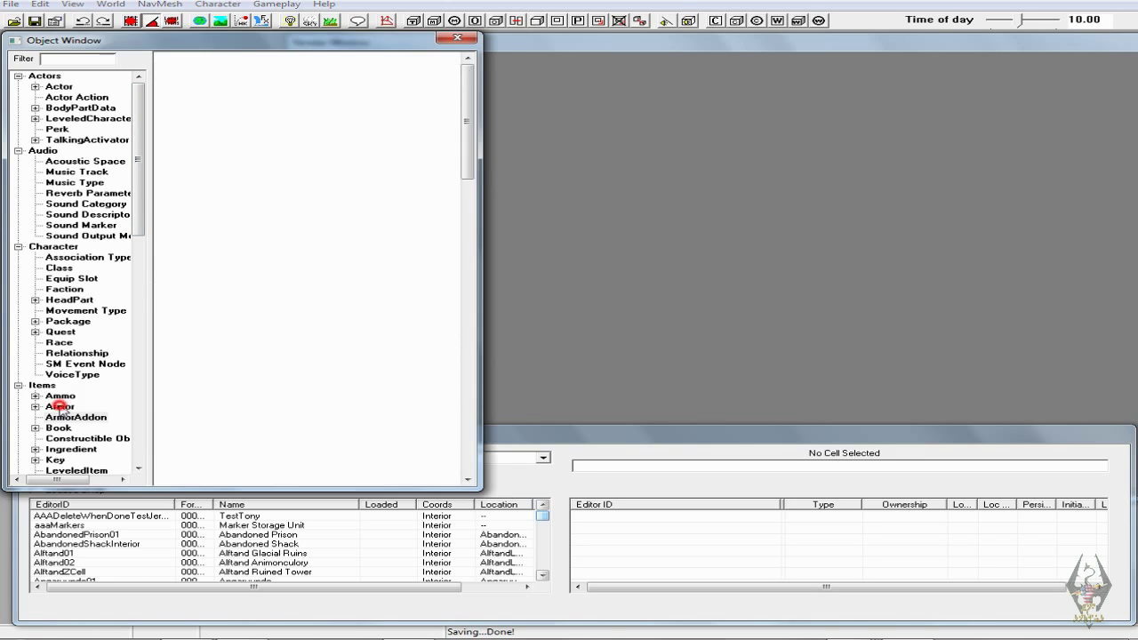
{"action": "left_click", "coordinate": [237, 223]}
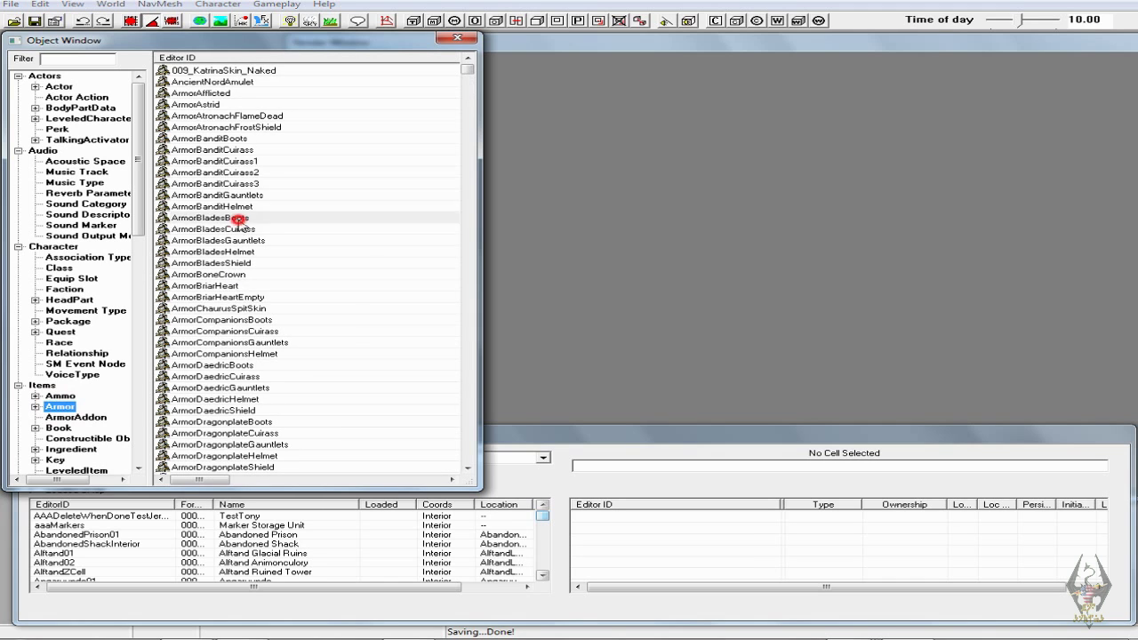
{"action": "scroll", "coordinate": [258, 236], "scroll_direction": "down", "scroll_amount": 7}
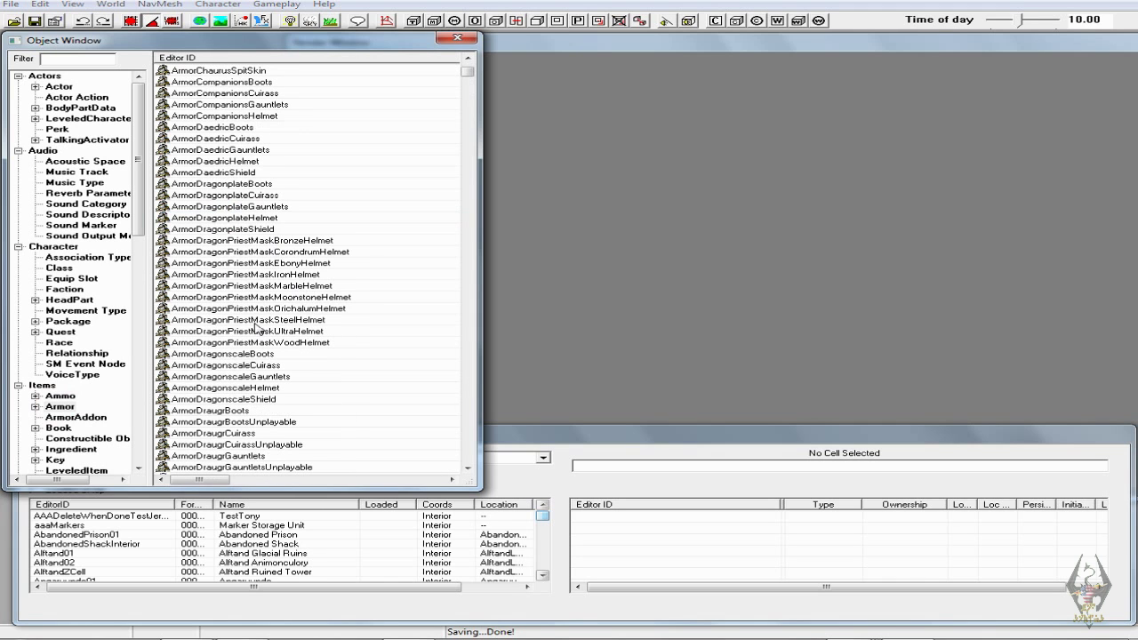
{"action": "left_click", "coordinate": [251, 353]}
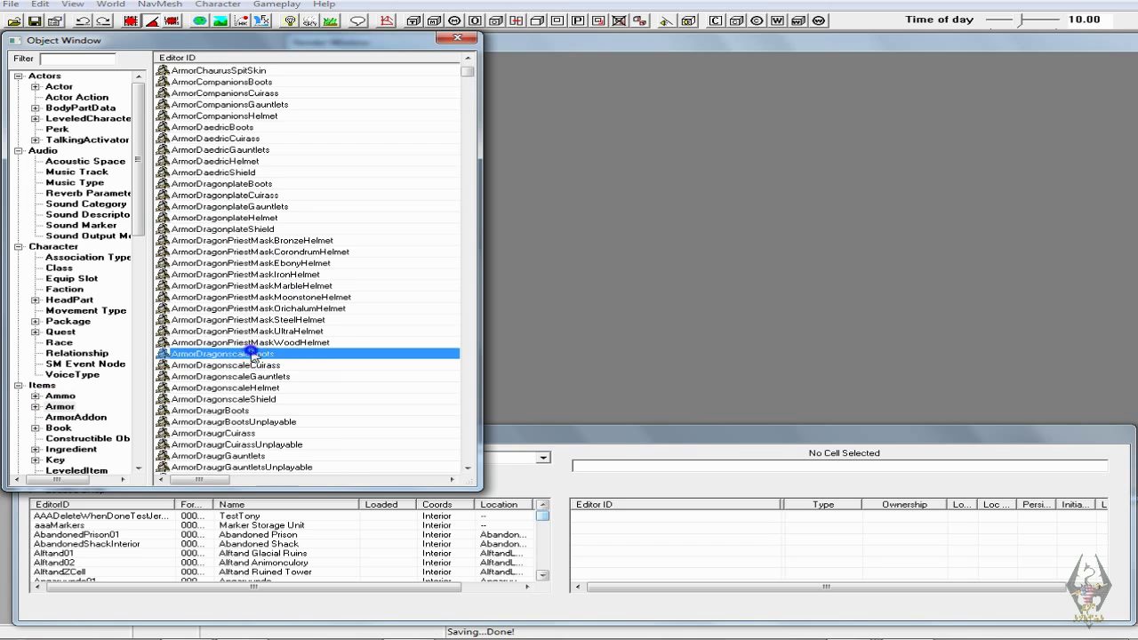
{"action": "right_click", "coordinate": [251, 354]}
{"action": "left_click", "coordinate": [307, 388]}
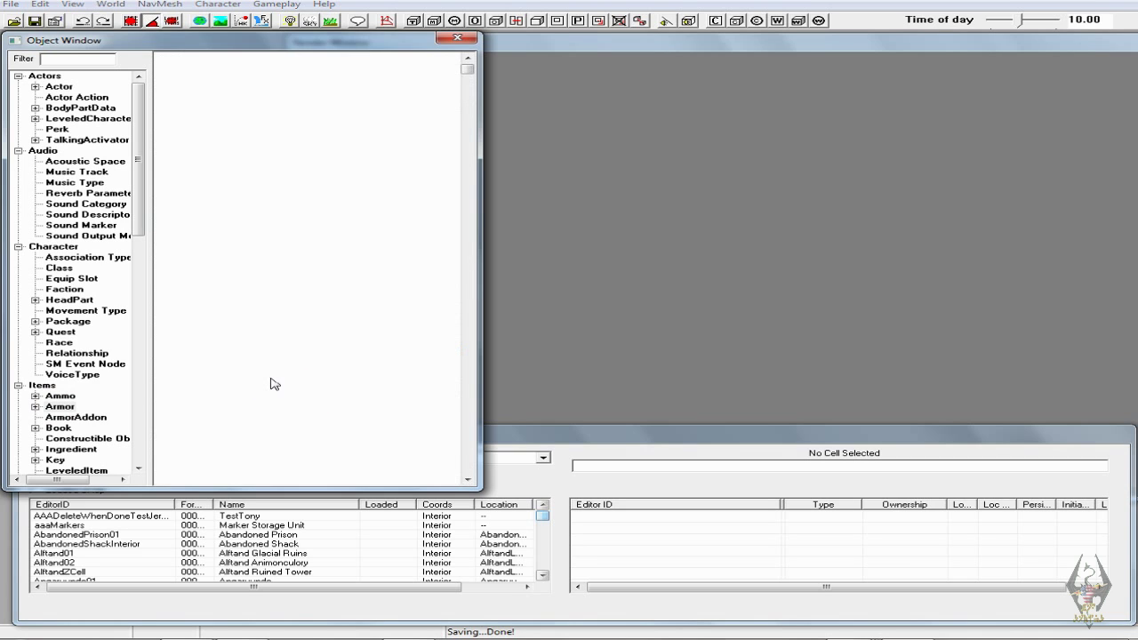
{"action": "left_click", "coordinate": [255, 377]}
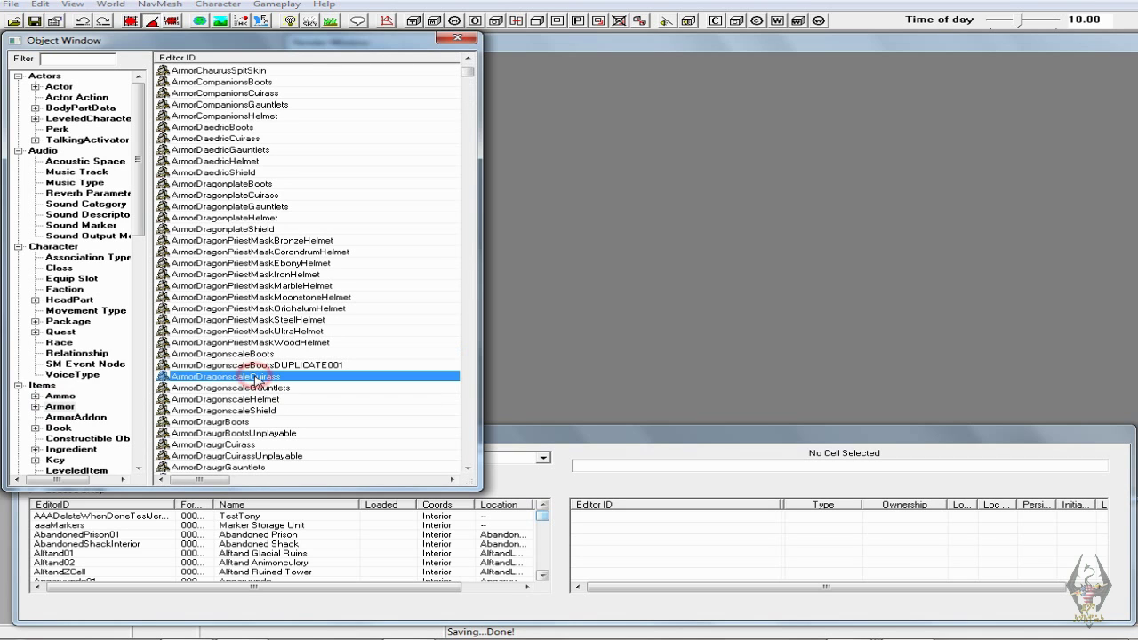
{"action": "right_click", "coordinate": [255, 377]}
{"action": "left_click", "coordinate": [317, 416]}
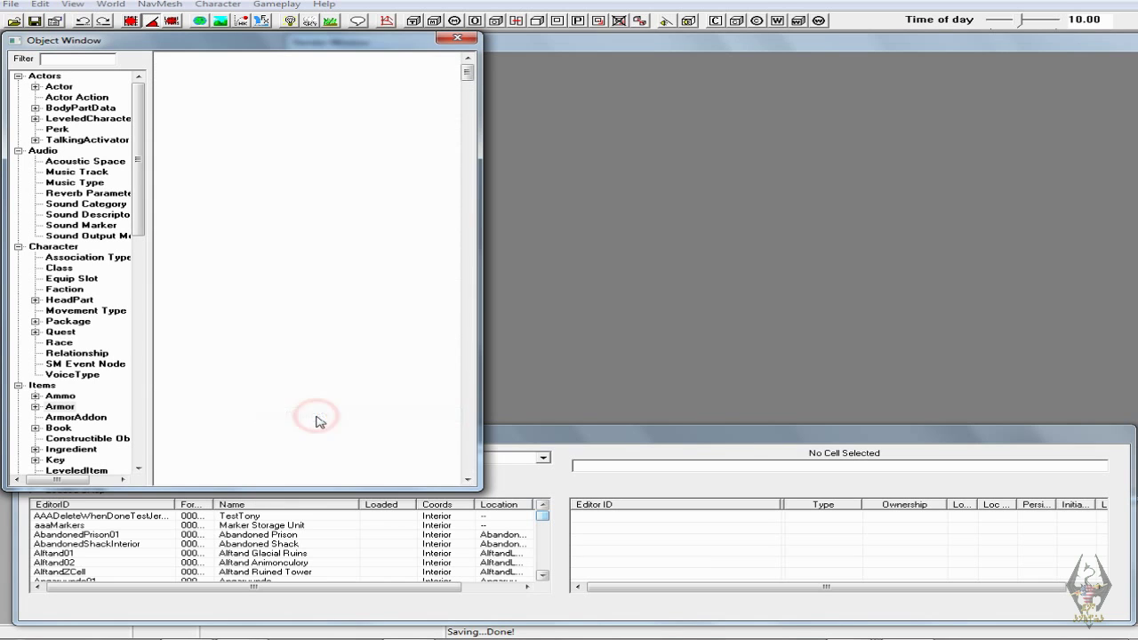
- Duplicate ArmorDragonscaleGauntlets and ArmorDragonscaleShield, and rename all four Dragonscale duplicates with a 000RLB prefix in place of the DUPLICATE001 suffix
{"action": "left_click", "coordinate": [268, 401]}
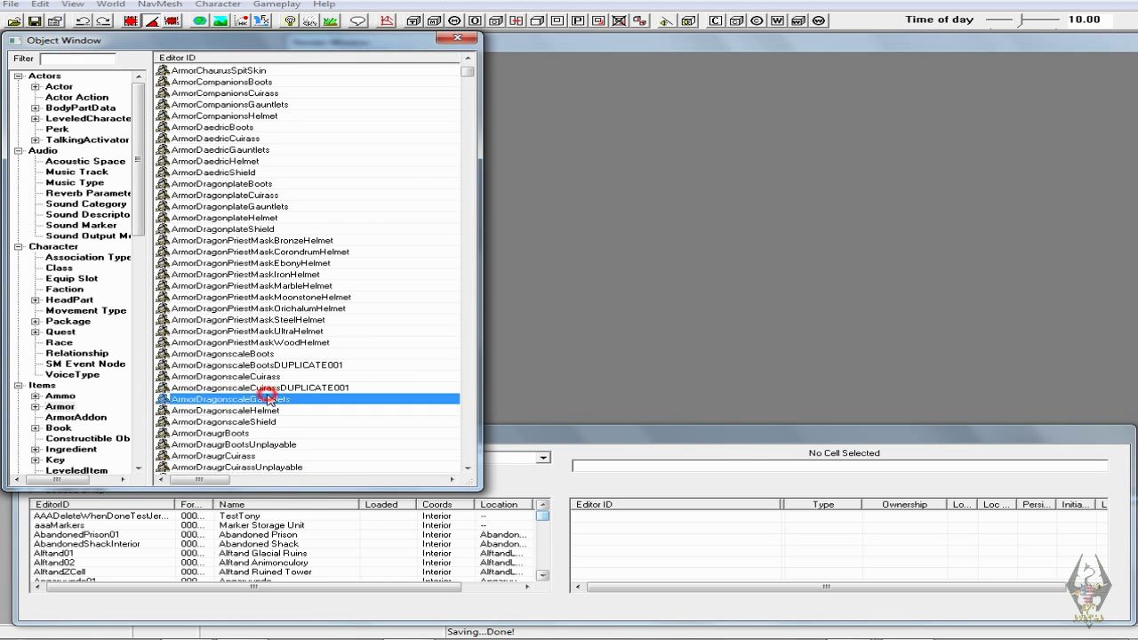
{"action": "right_click", "coordinate": [267, 399]}
{"action": "left_click", "coordinate": [354, 442]}
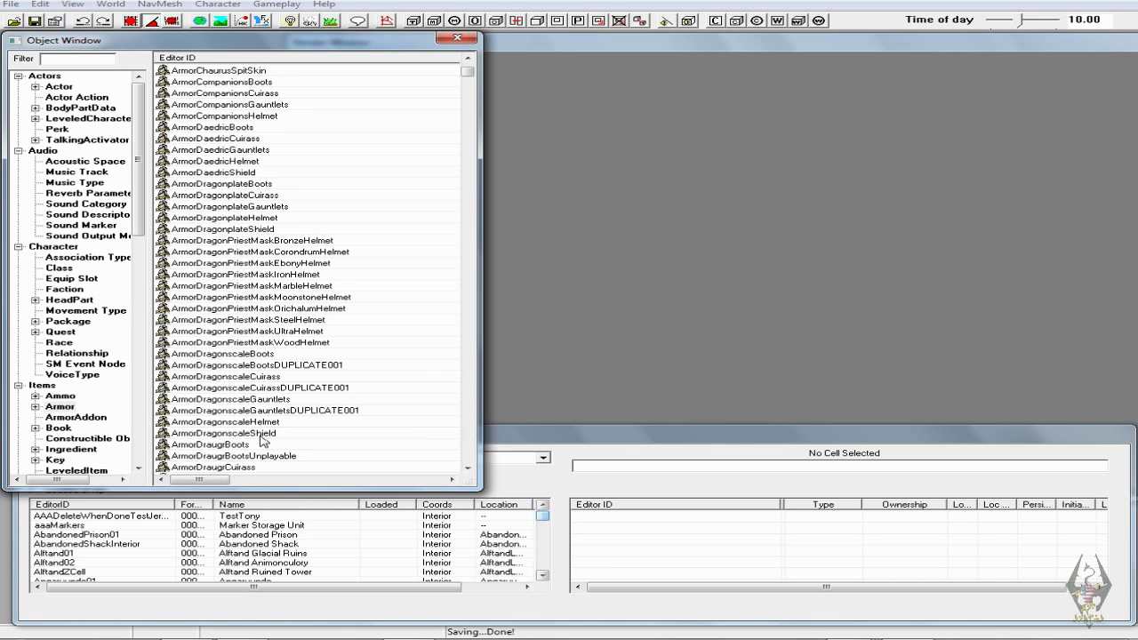
{"action": "left_click", "coordinate": [262, 435]}
{"action": "right_click", "coordinate": [262, 434]}
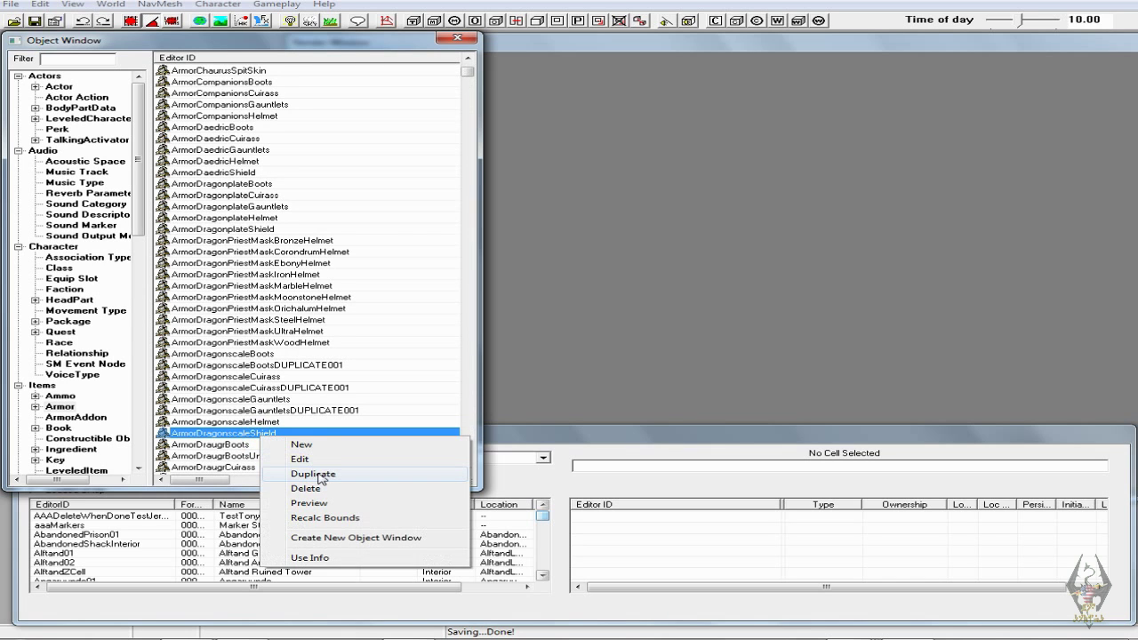
{"action": "left_click", "coordinate": [318, 475]}
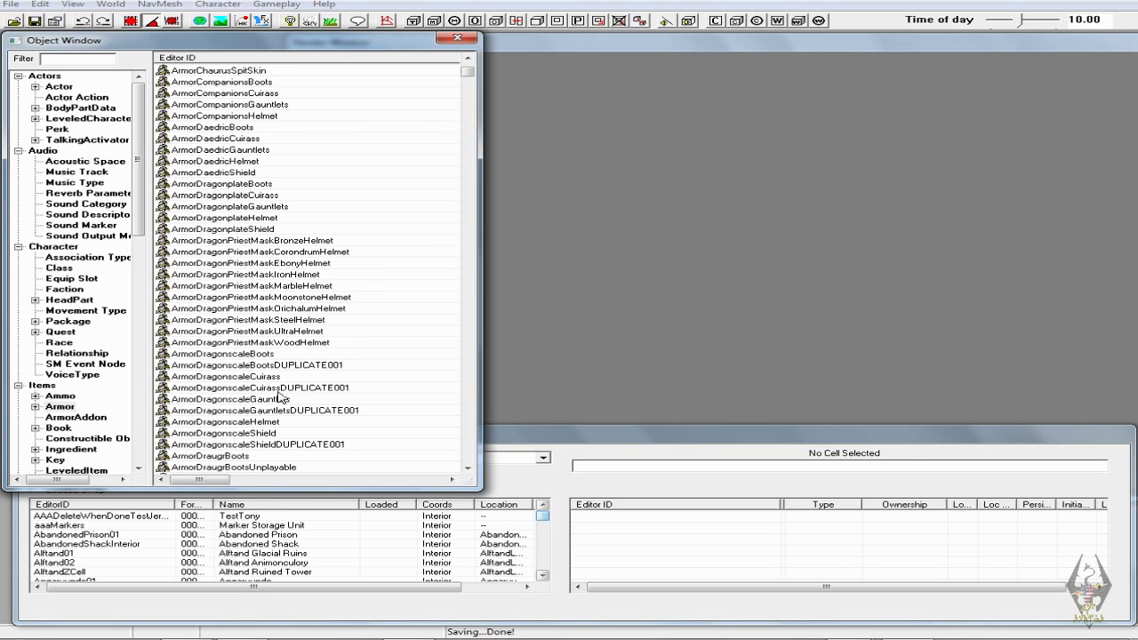
{"action": "left_click", "coordinate": [317, 443]}
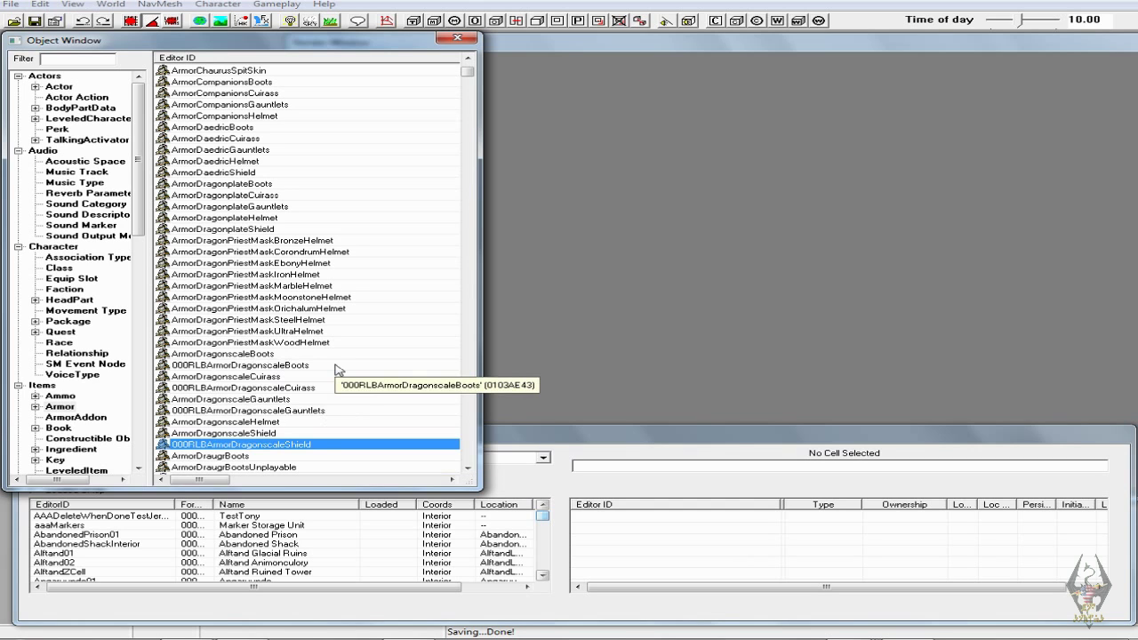
- Open the 000RLBArmorDragonscaleBoots armor and change its name to Crystal Dragonscale Boots
{"action": "double_click", "coordinate": [257, 365]}
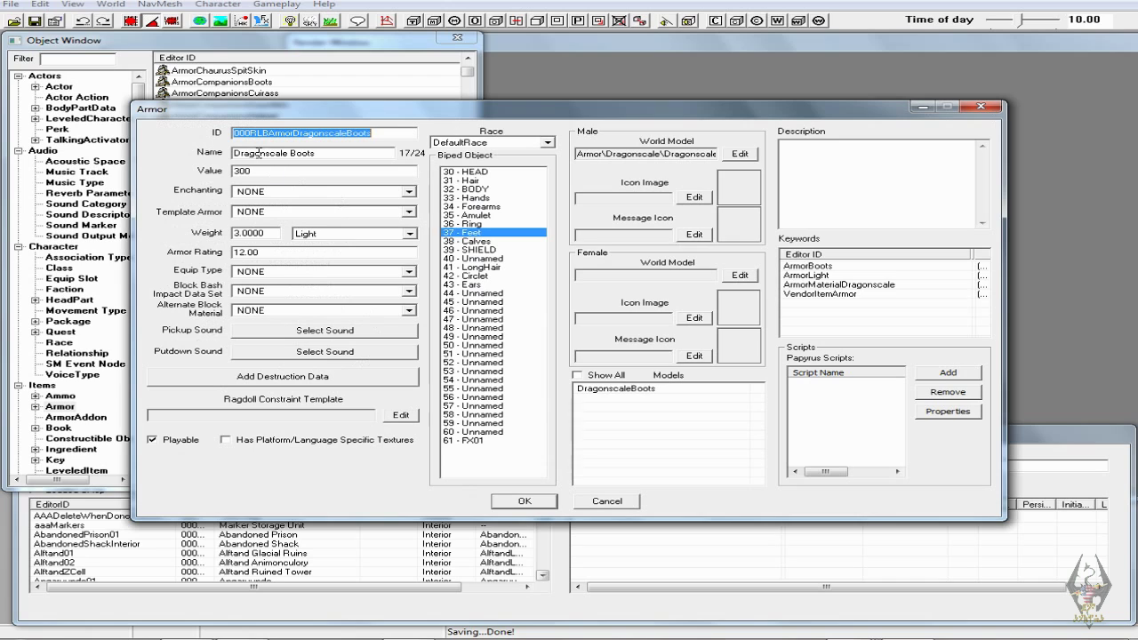
{"action": "left_click", "coordinate": [233, 153]}
{"action": "type", "text": "Crysta"}
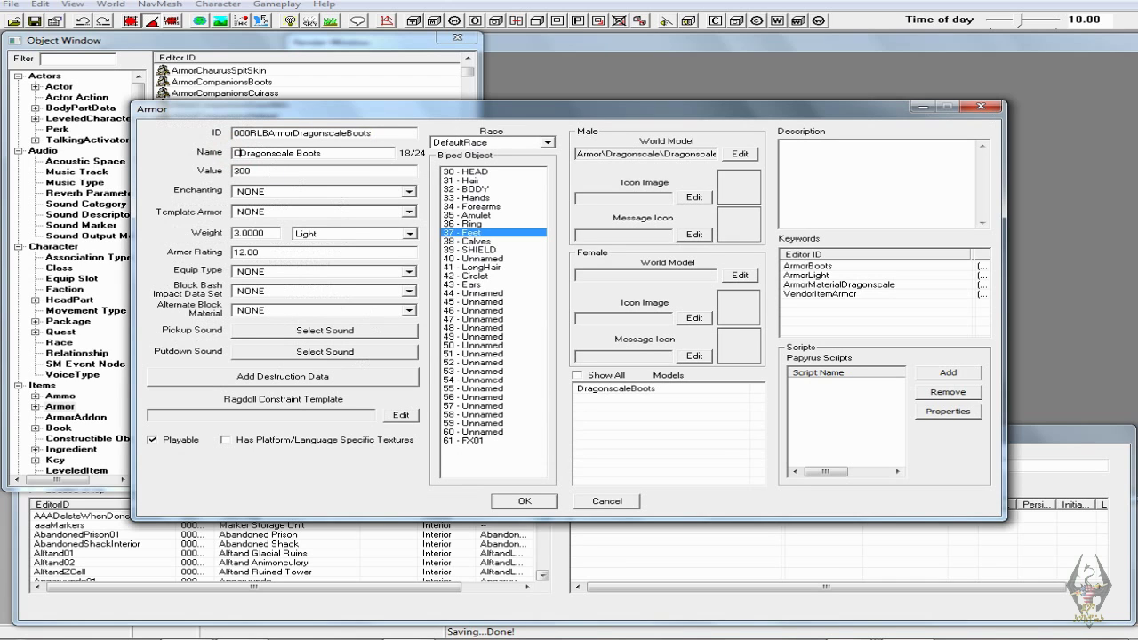
{"action": "type", "text": "l"}
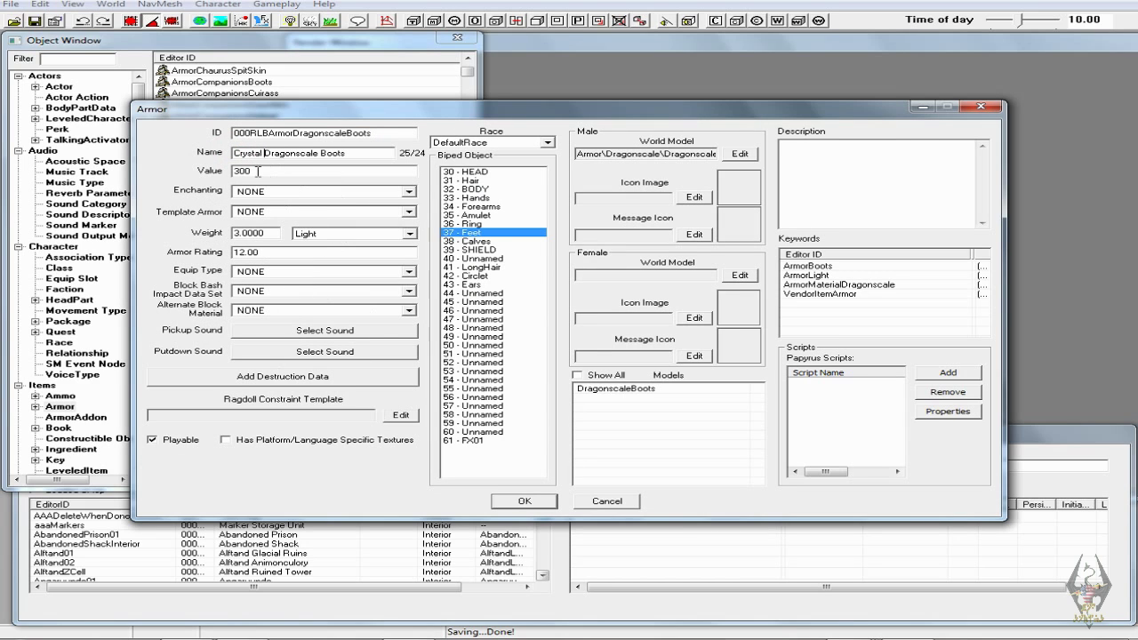
- Set the Crystal Dragonscale Boots' value to 500 and armor rating to 100
{"action": "left_click_drag", "start_coordinate": [257, 171], "coordinate": [226, 176]}
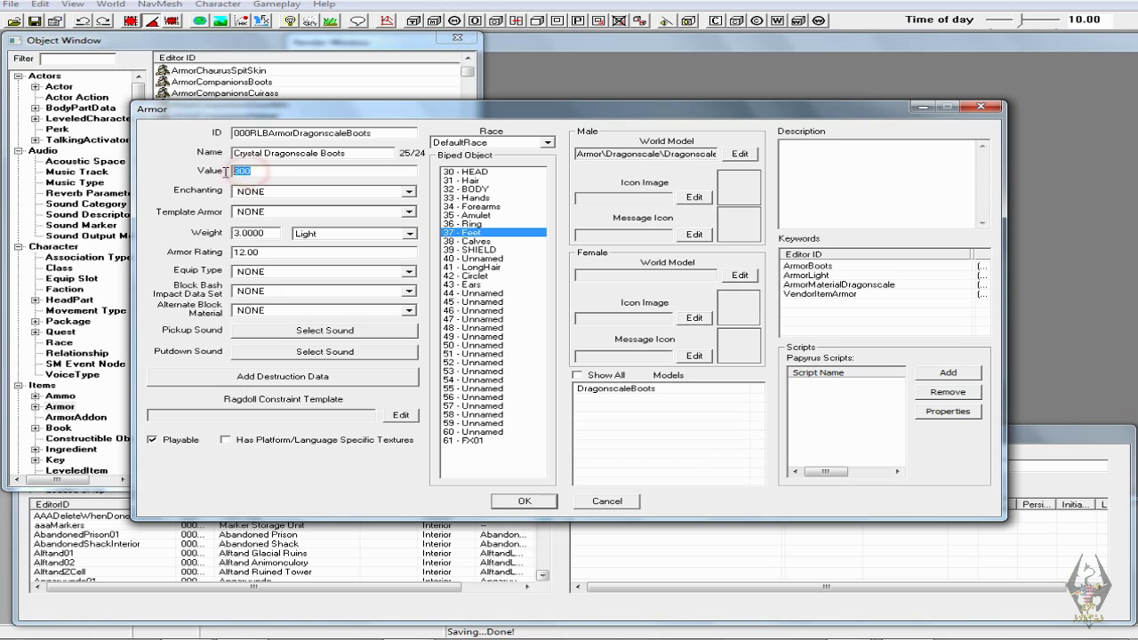
{"action": "type", "text": "50"}
{"action": "double_click", "coordinate": [243, 251]}
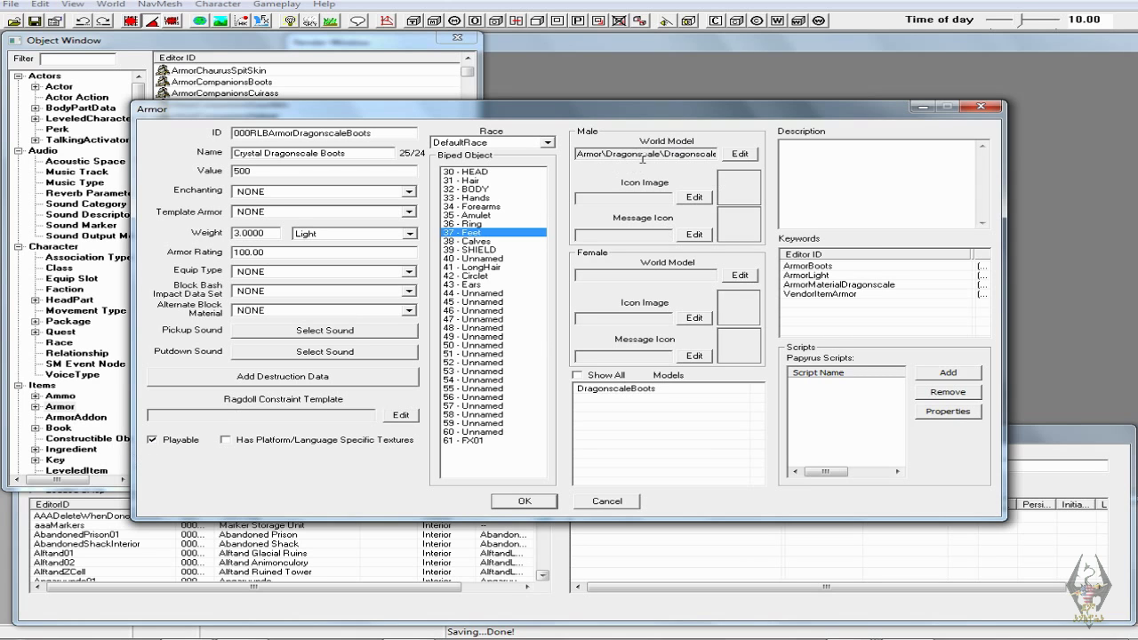
- Set the boots' male world model to dragonscalebootsgo from Guard Armor\M and the female world model to the boots model from Guard Armor\F
{"action": "left_click", "coordinate": [739, 154]}
{"action": "left_click", "coordinate": [512, 216]}
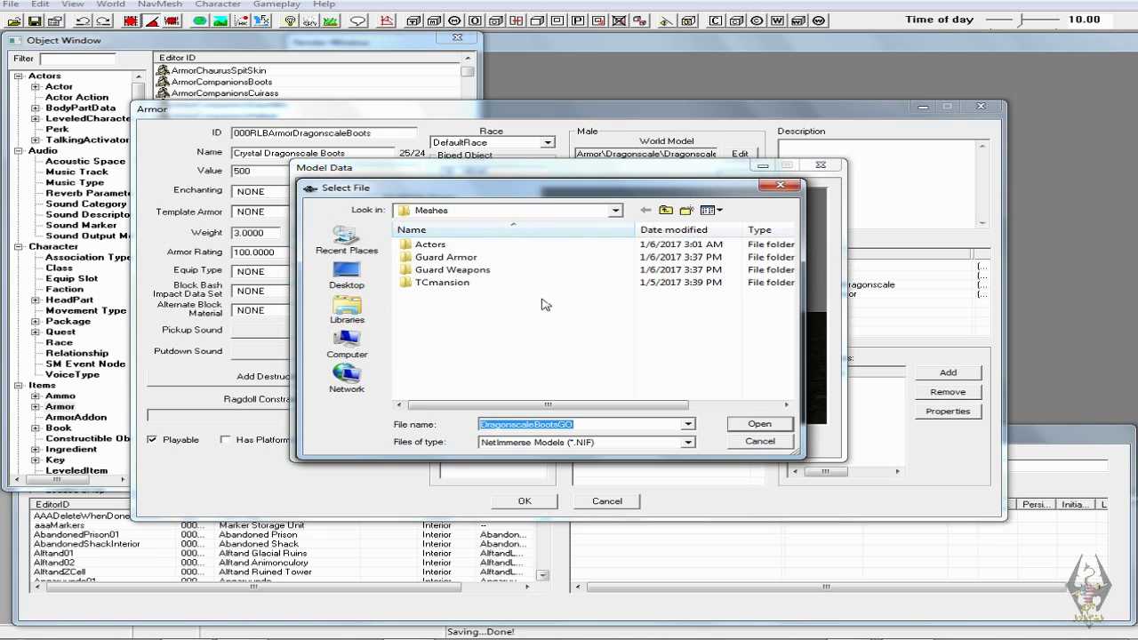
{"action": "left_click", "coordinate": [459, 258]}
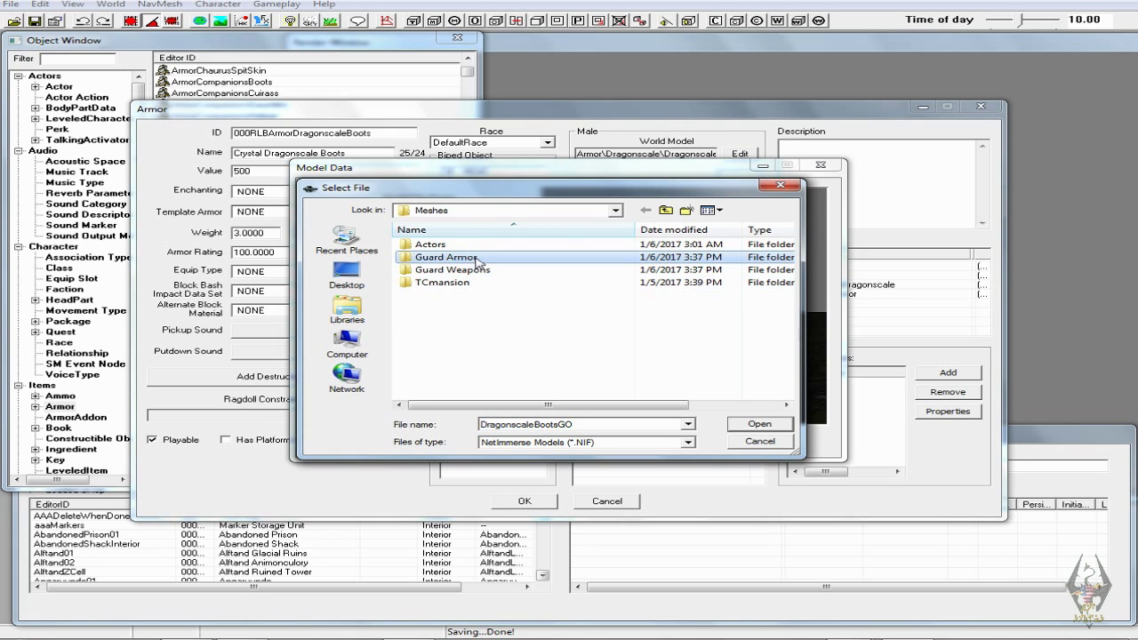
{"action": "double_click", "coordinate": [478, 258]}
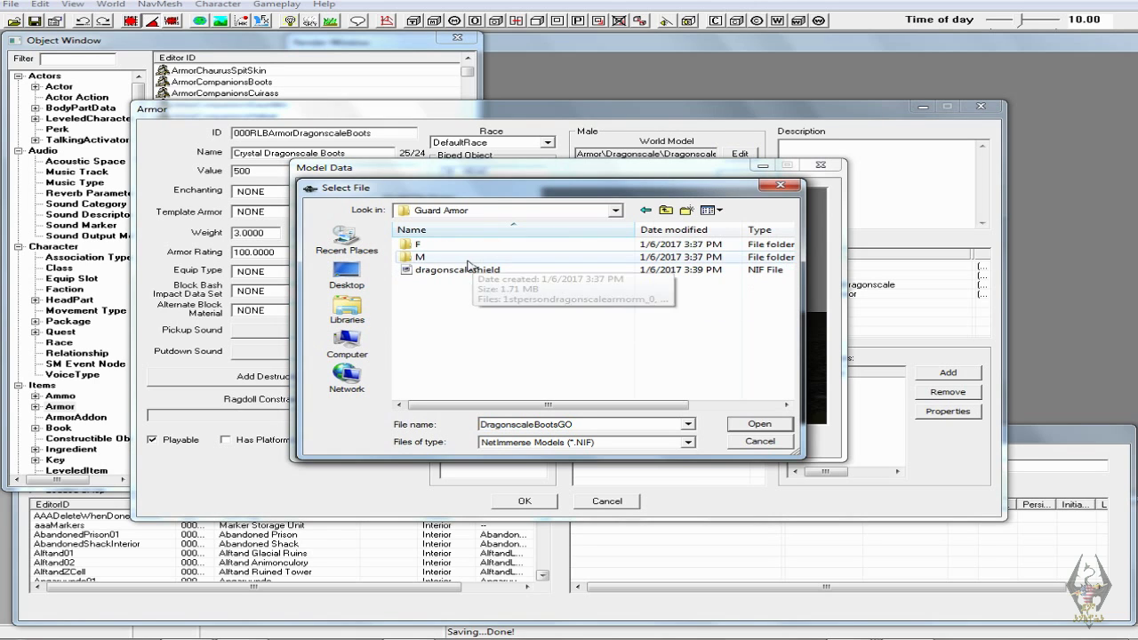
{"action": "double_click", "coordinate": [469, 257]}
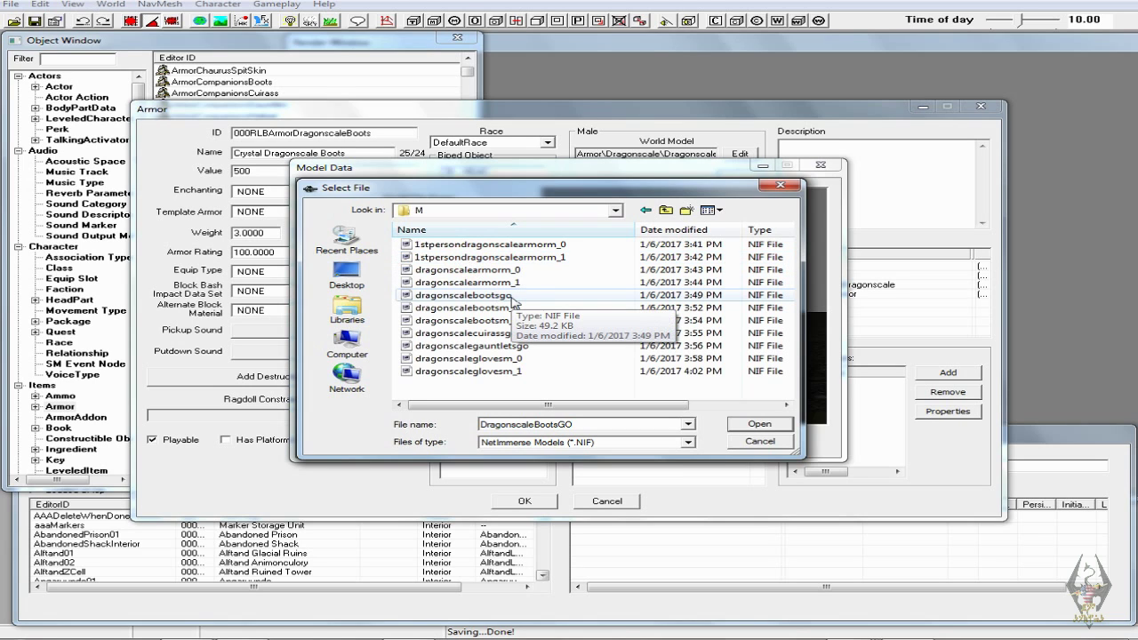
{"action": "left_click", "coordinate": [514, 299]}
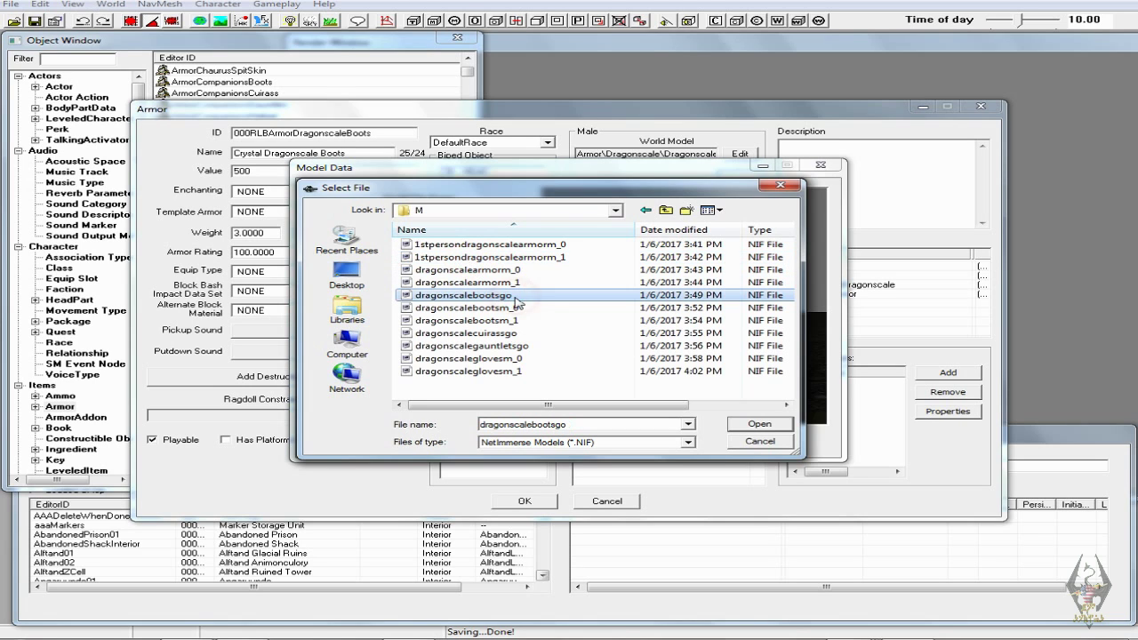
{"action": "left_click", "coordinate": [760, 425]}
{"action": "left_click_drag", "start_coordinate": [662, 340], "coordinate": [766, 389]}
{"action": "left_click", "coordinate": [571, 439]}
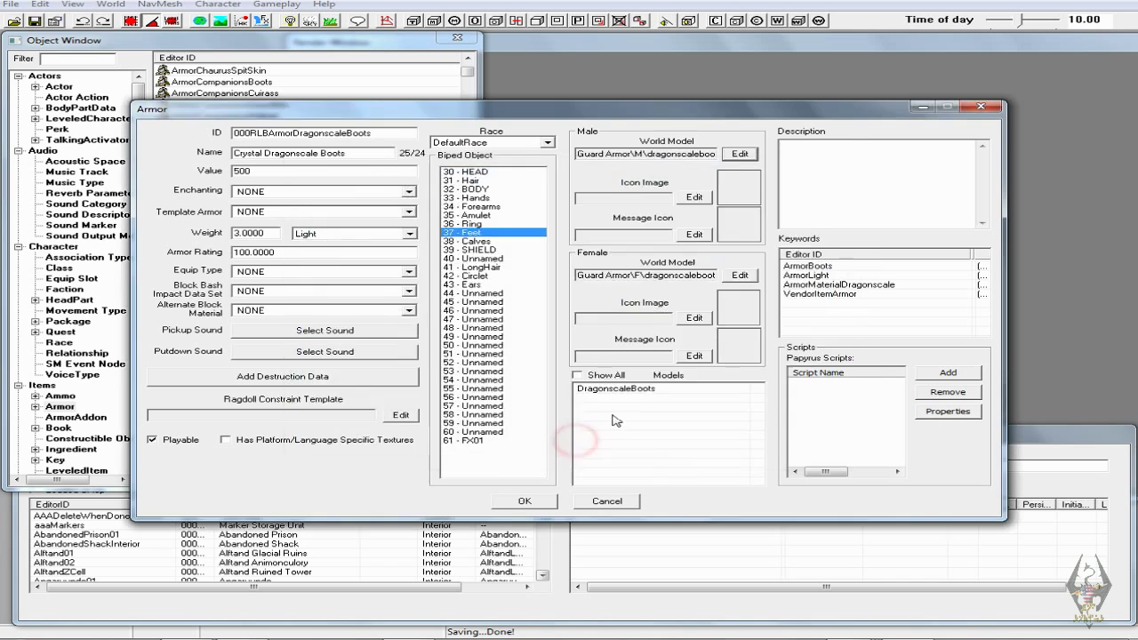
{"action": "left_click", "coordinate": [680, 276]}
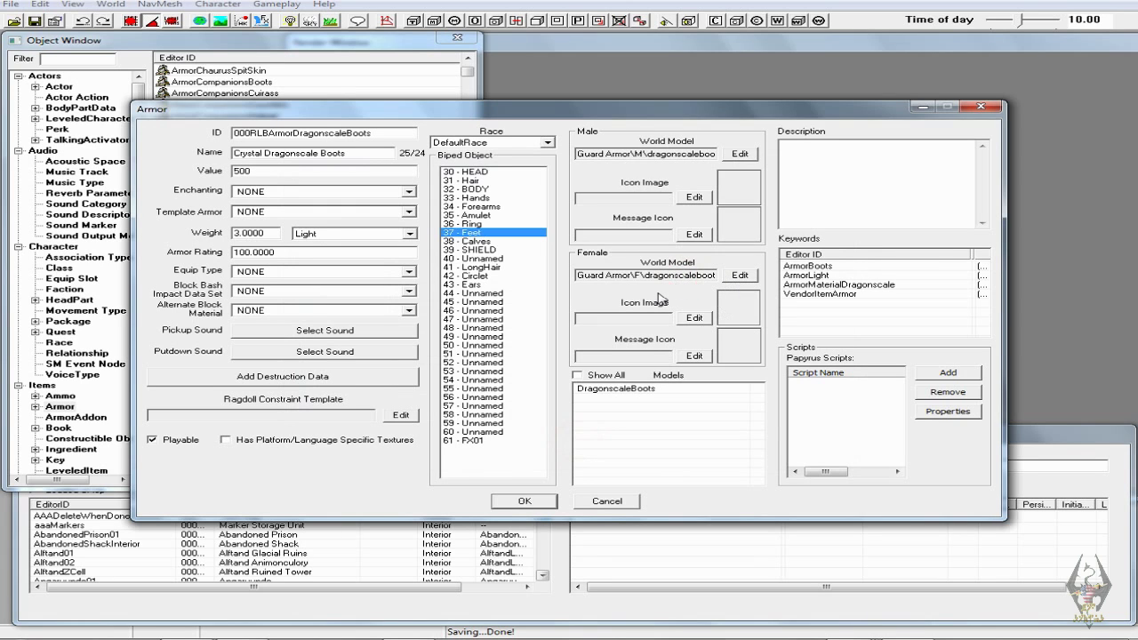
- Add the 000RLBDragonscaleBoots armor addon to the Crystal Dragonscale Boots' models, with all models shown
{"action": "key", "text": "Home"}
{"action": "key", "text": "End"}
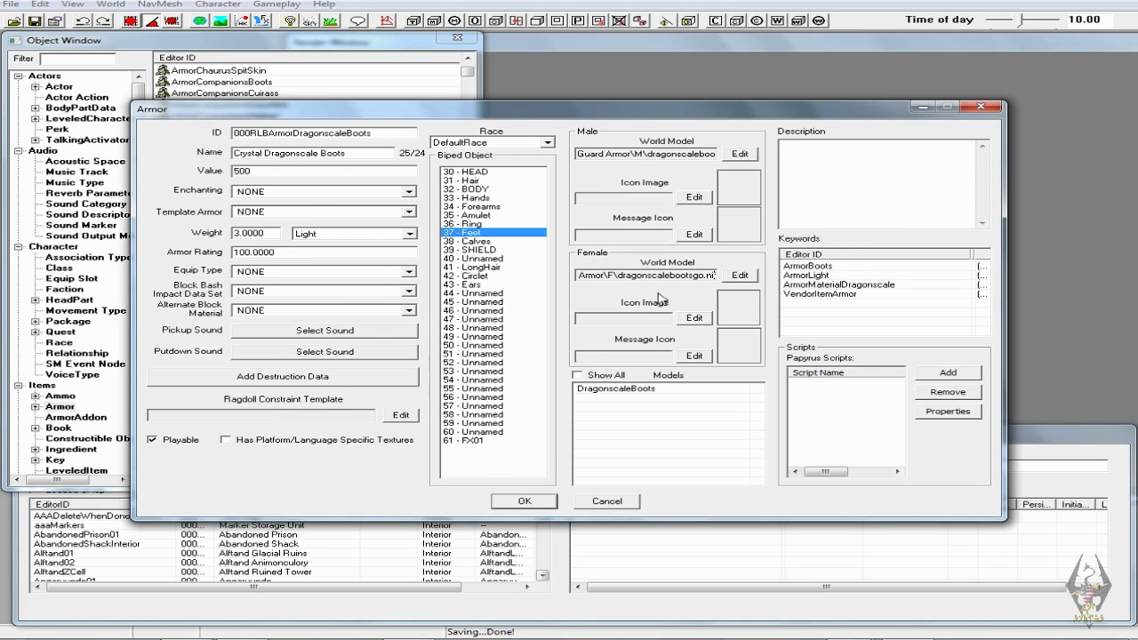
{"action": "left_click", "coordinate": [633, 401]}
{"action": "left_click", "coordinate": [579, 376]}
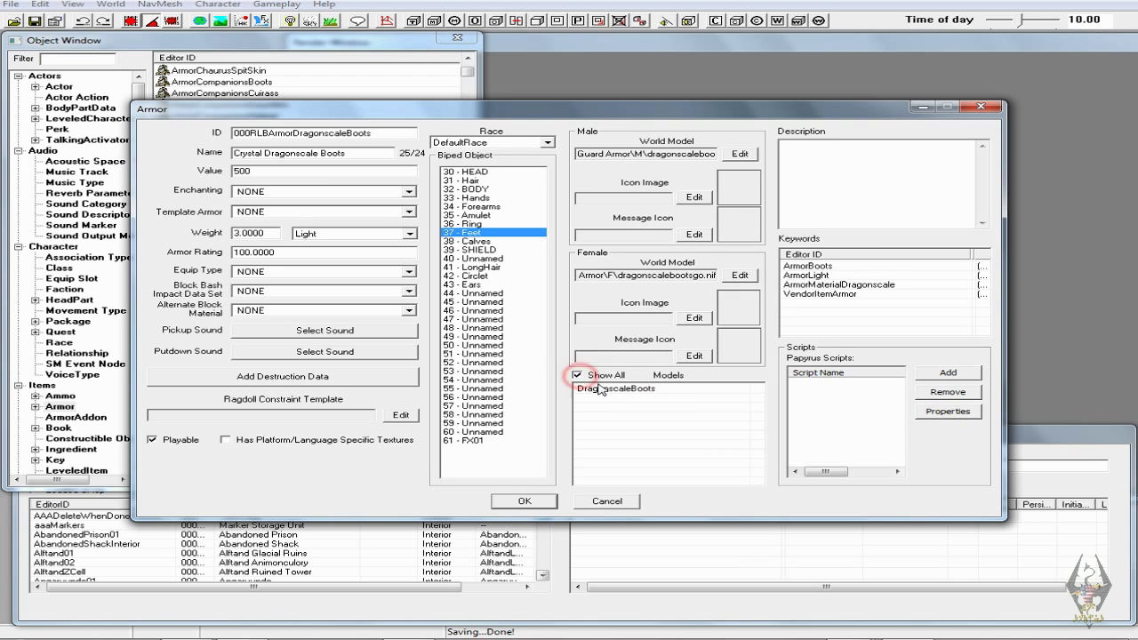
{"action": "right_click", "coordinate": [639, 408]}
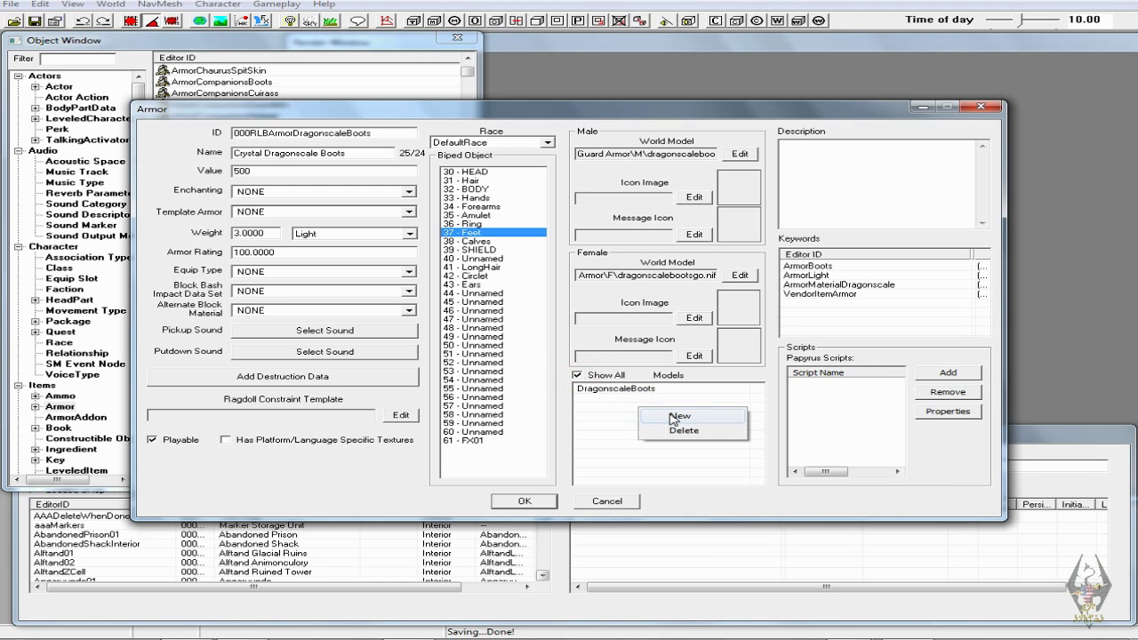
{"action": "left_click", "coordinate": [677, 416]}
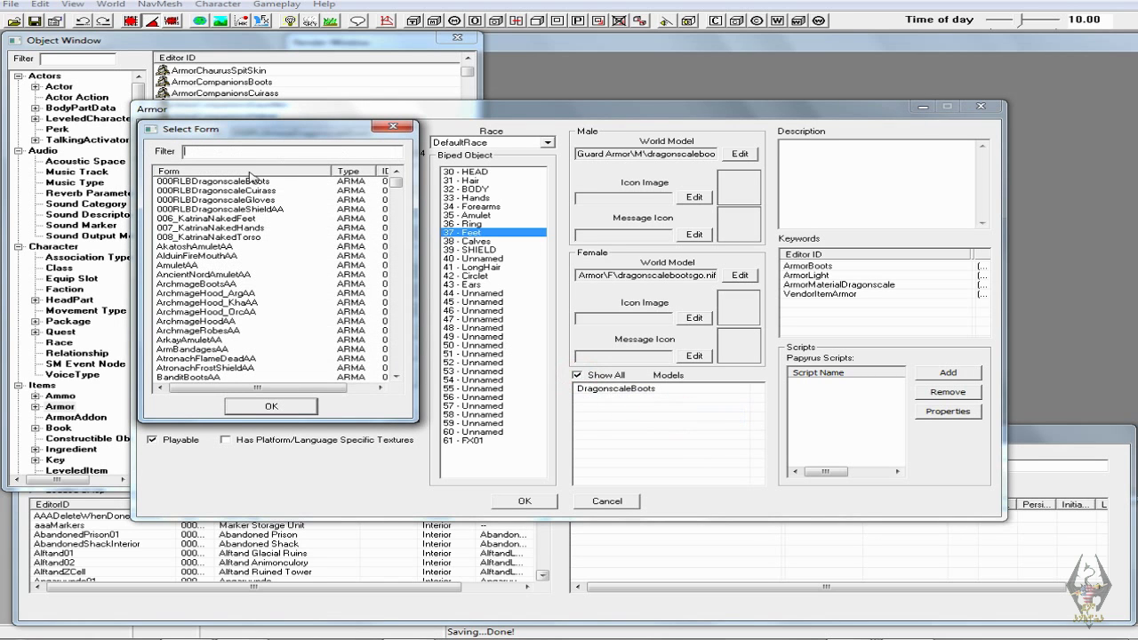
{"action": "left_click", "coordinate": [252, 182]}
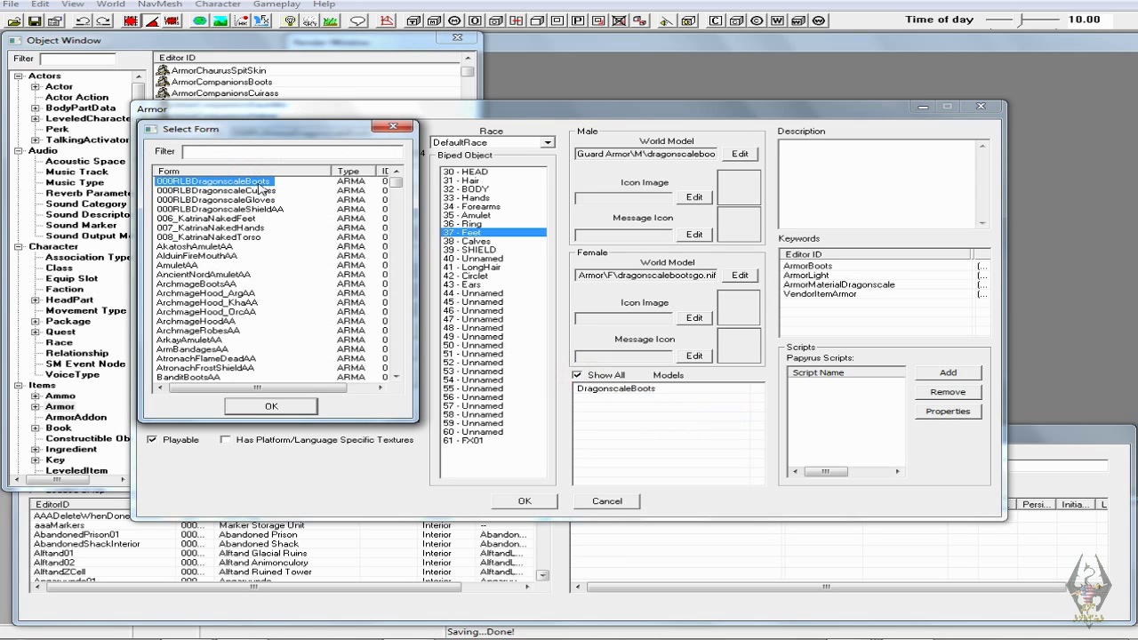
{"action": "left_click", "coordinate": [272, 406]}
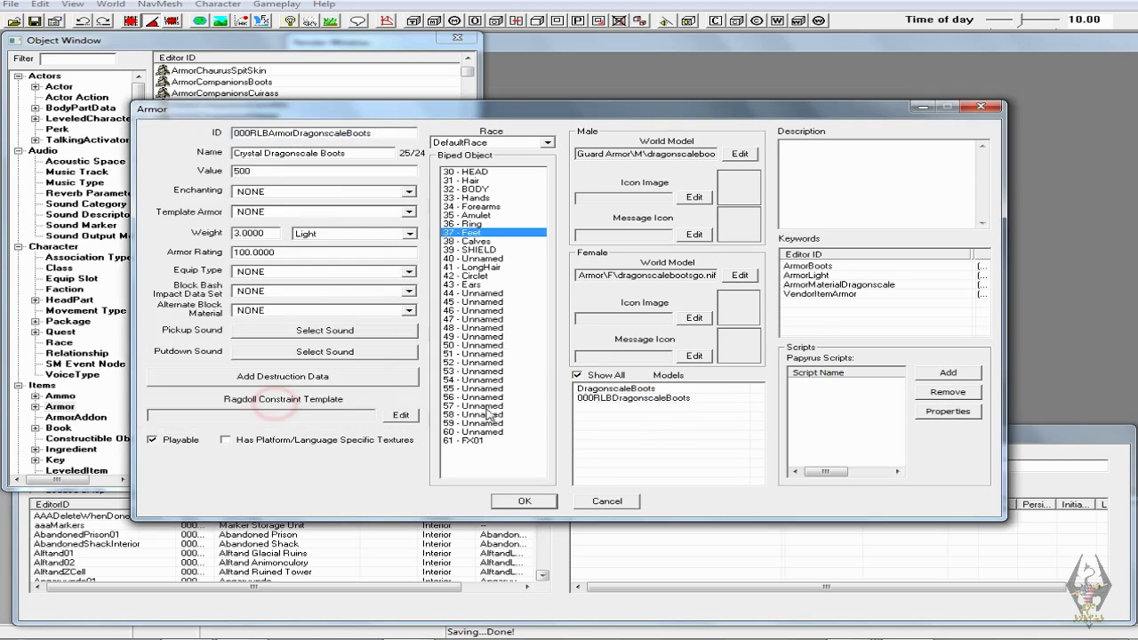
- Remove the original DragonscaleBoots addon from the boots' models and save the armor
{"action": "left_click", "coordinate": [577, 375]}
{"action": "left_click", "coordinate": [613, 388]}
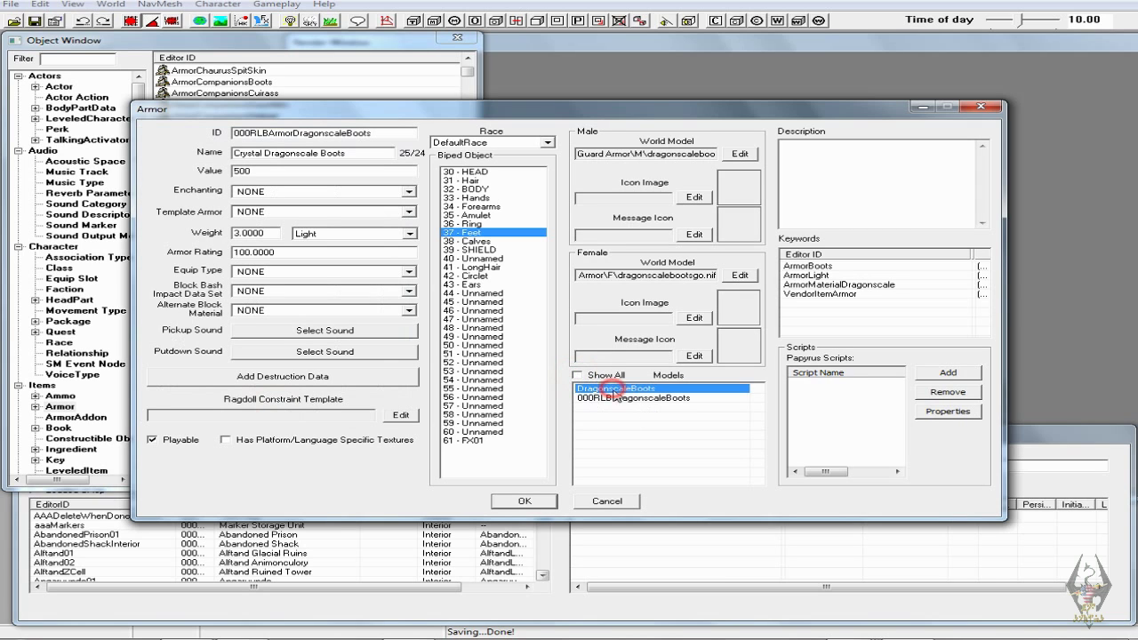
{"action": "key", "text": "Delete"}
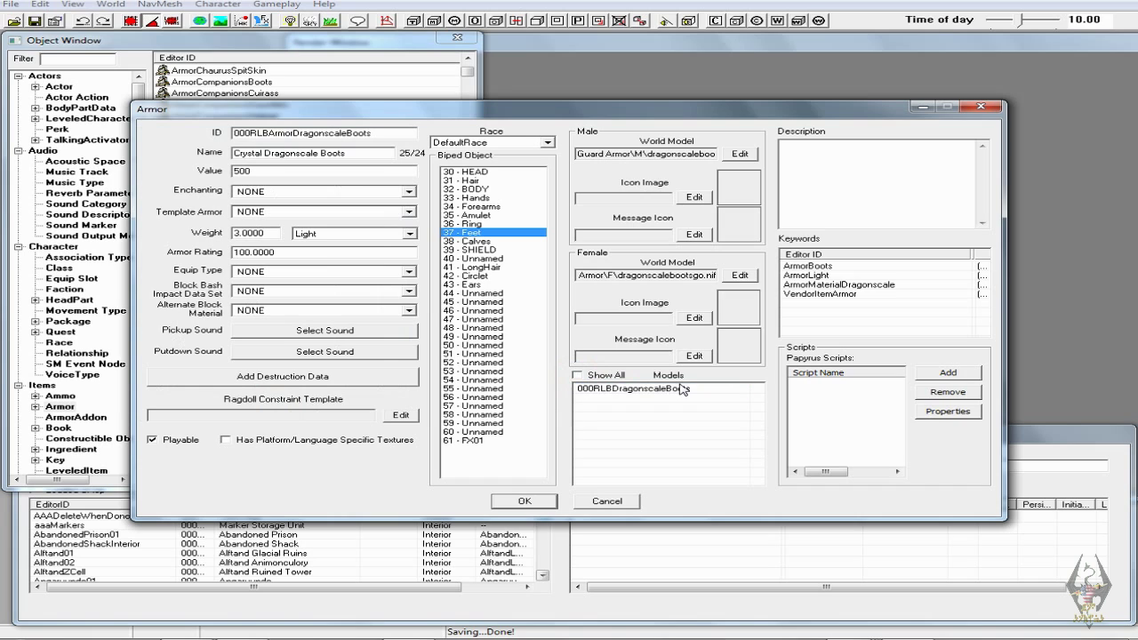
{"action": "left_click", "coordinate": [673, 411]}
{"action": "left_click", "coordinate": [525, 502]}
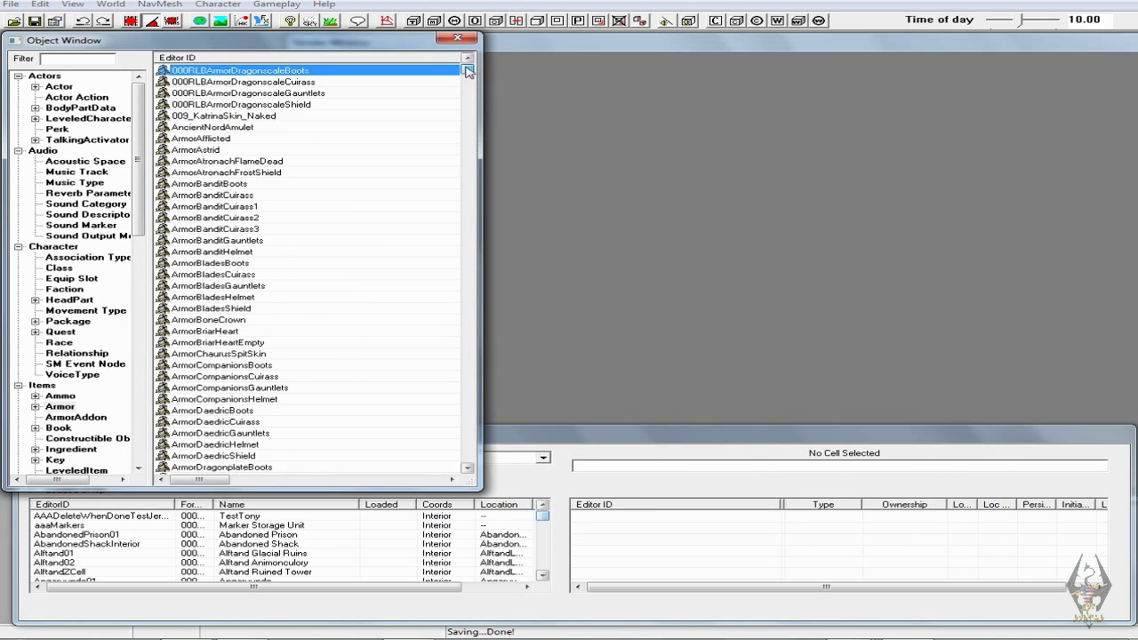
- Open the 000RLBArmorDragonscaleCuirass armor, name it Crystal Dragonscale Armor and set its armor rating to 300
{"action": "left_click", "coordinate": [304, 82]}
{"action": "double_click", "coordinate": [307, 81]}
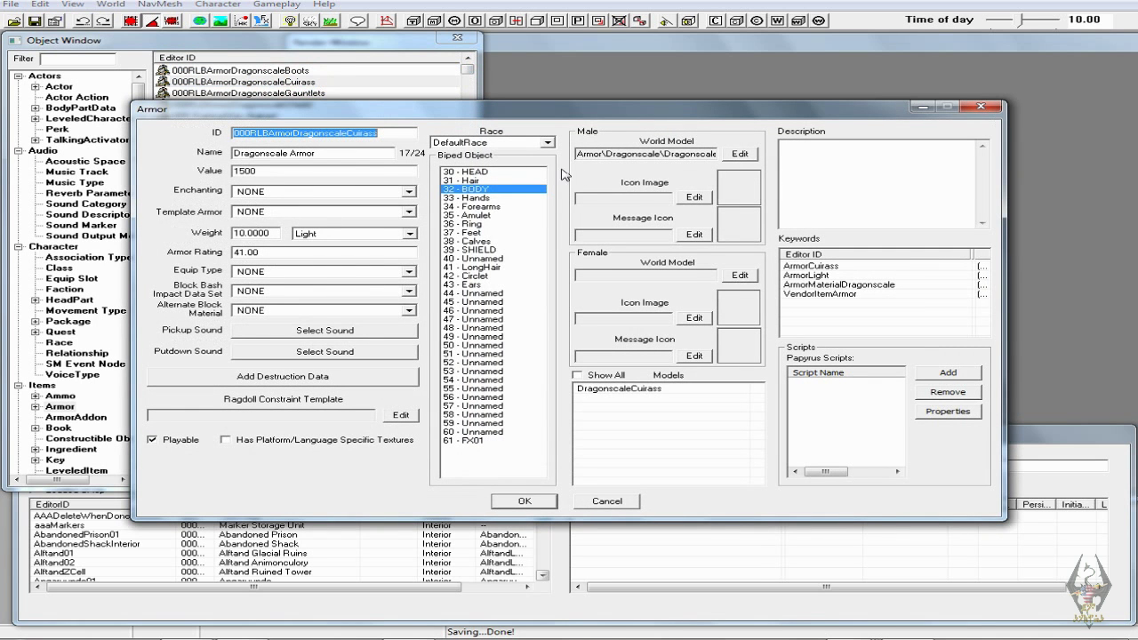
{"action": "left_click", "coordinate": [234, 153]}
{"action": "type", "text": "Crystal"}
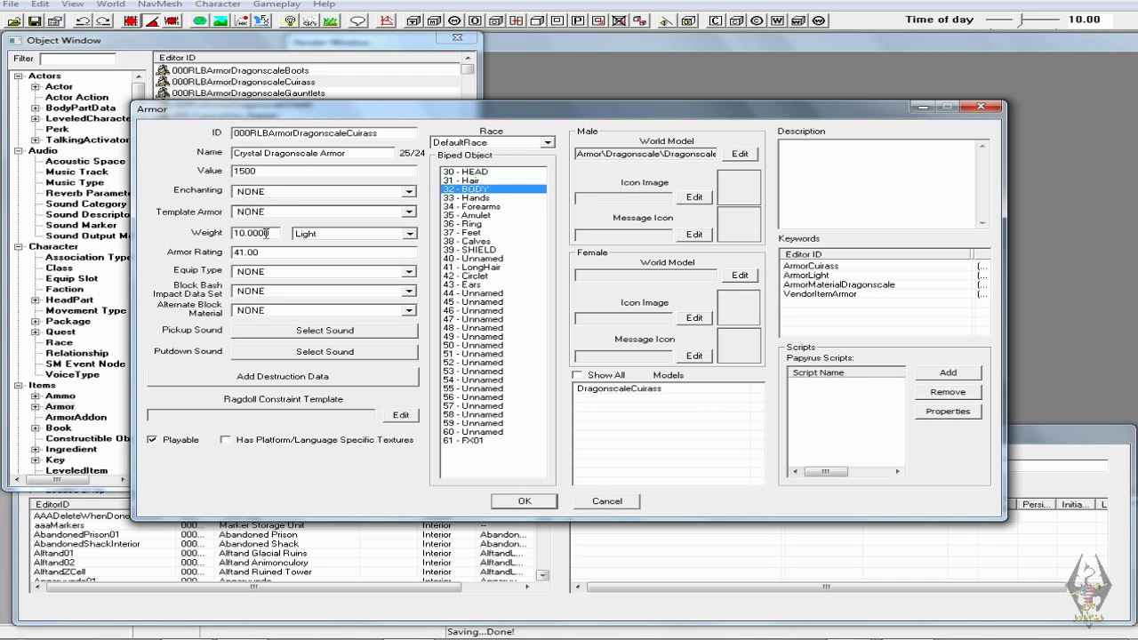
{"action": "double_click", "coordinate": [243, 254]}
{"action": "type", "text": "30000"}
- Check the mesh file name at the end of the cuirass's current male world model path
{"action": "left_click", "coordinate": [689, 157]}
{"action": "key", "text": "Right"}
{"action": "key", "text": "Right"}
{"action": "key", "text": "Right"}
{"action": "key", "text": "Right"}
{"action": "key", "text": "Right"}
{"action": "key", "text": "Right"}
{"action": "key", "text": "Right"}
{"action": "key", "text": "Right"}
{"action": "key", "text": "Right"}
{"action": "key", "text": "Right"}
{"action": "key", "text": "Right"}
{"action": "key", "text": "Right"}
{"action": "key", "text": "Right"}
{"action": "key", "text": "Right"}
{"action": "key", "text": "Right"}
{"action": "key", "text": "Right"}
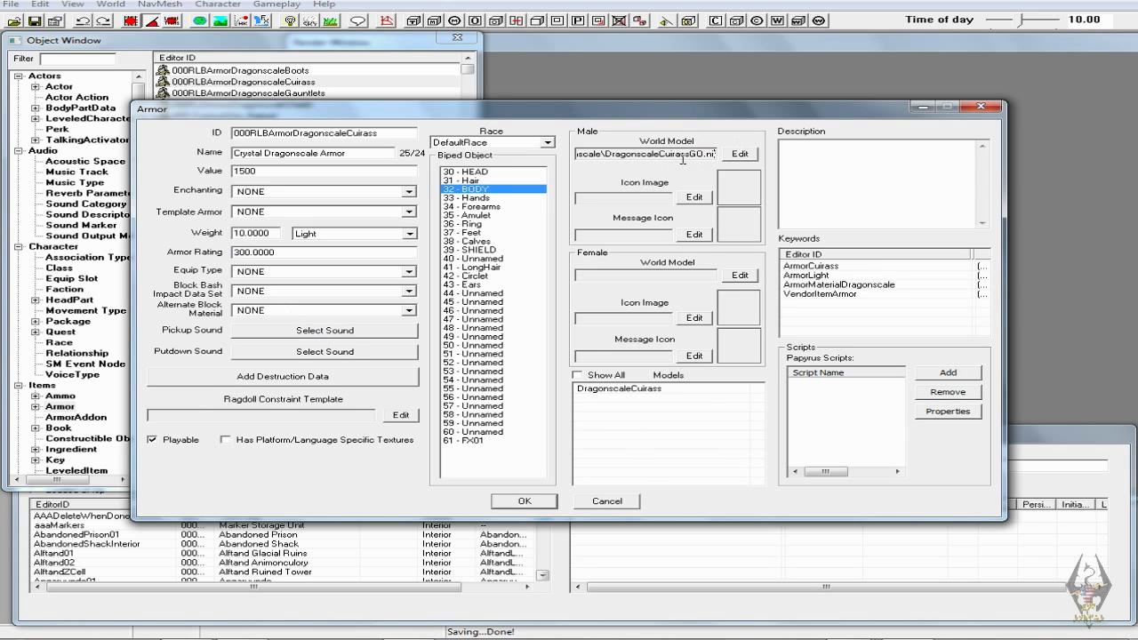
- Set the cuirass's male world model to dragonscalecuirassgo from Guard Armor\M and its female world model to dragonscalecuirassgo from Guard Armor\F
{"action": "left_click", "coordinate": [745, 155]}
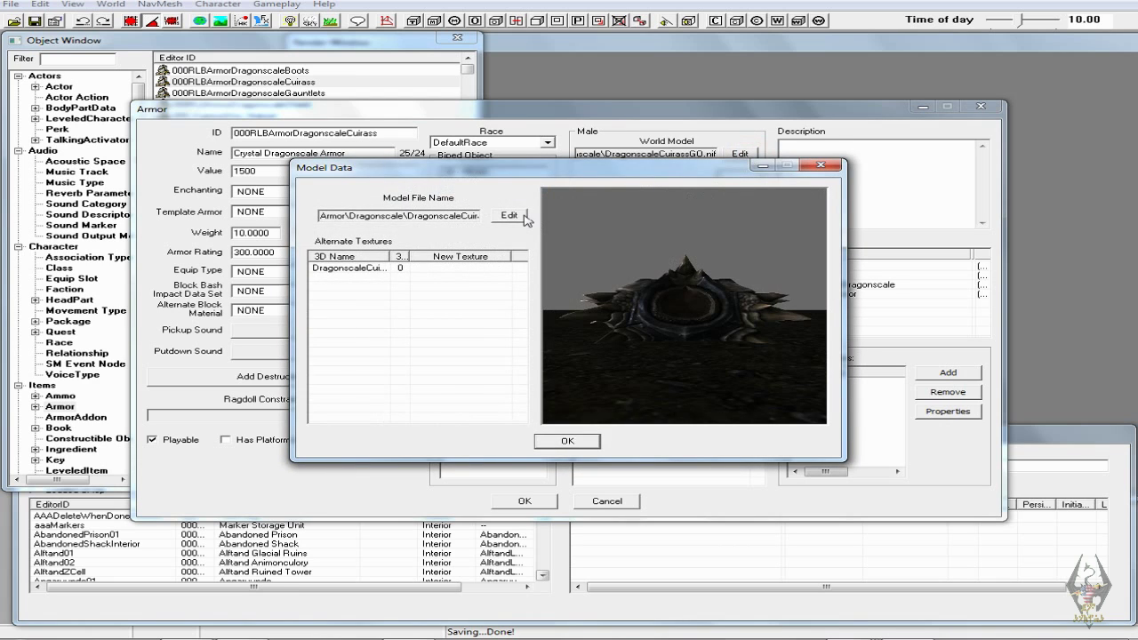
{"action": "left_click", "coordinate": [524, 218]}
{"action": "double_click", "coordinate": [501, 257]}
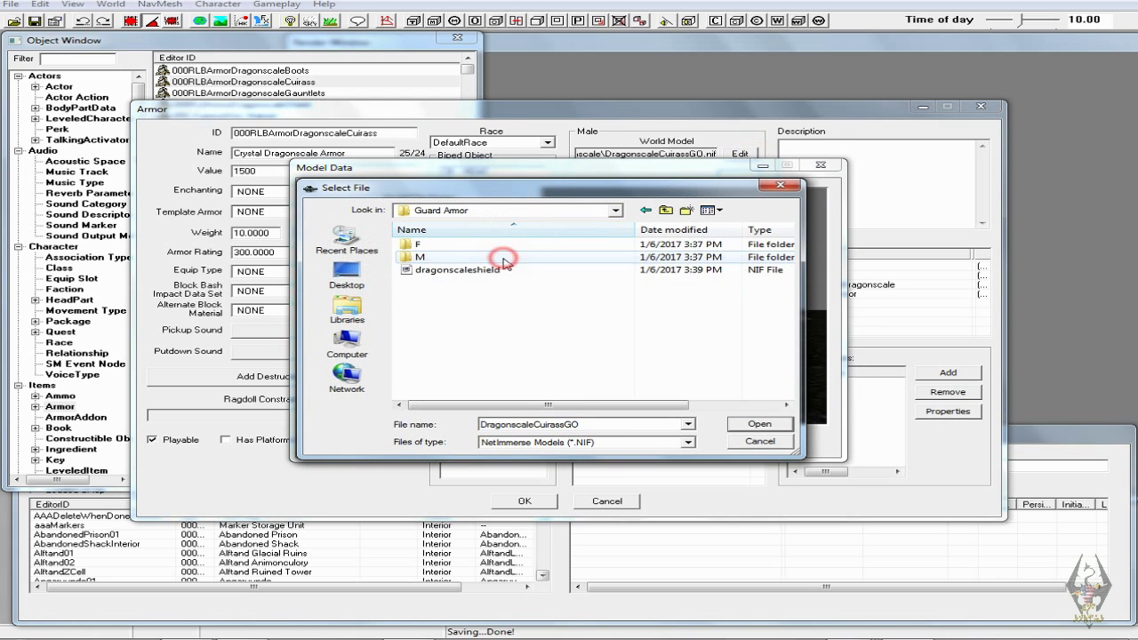
{"action": "double_click", "coordinate": [447, 257]}
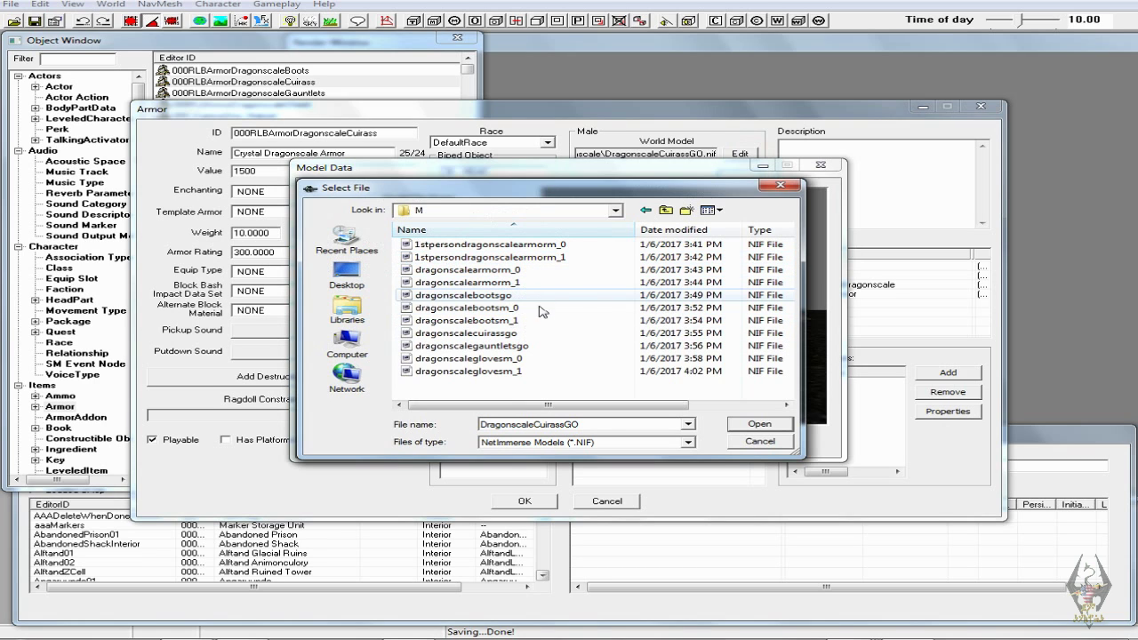
{"action": "scroll", "coordinate": [551, 312], "scroll_direction": "right", "scroll_amount": 3}
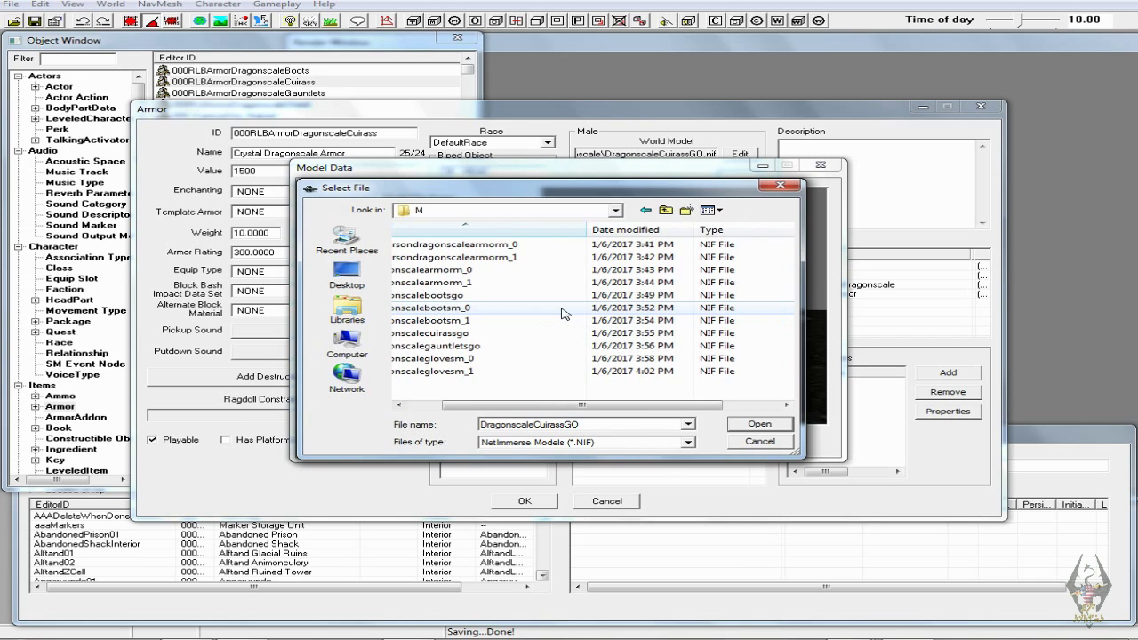
{"action": "scroll", "coordinate": [562, 313], "scroll_direction": "left", "scroll_amount": 3}
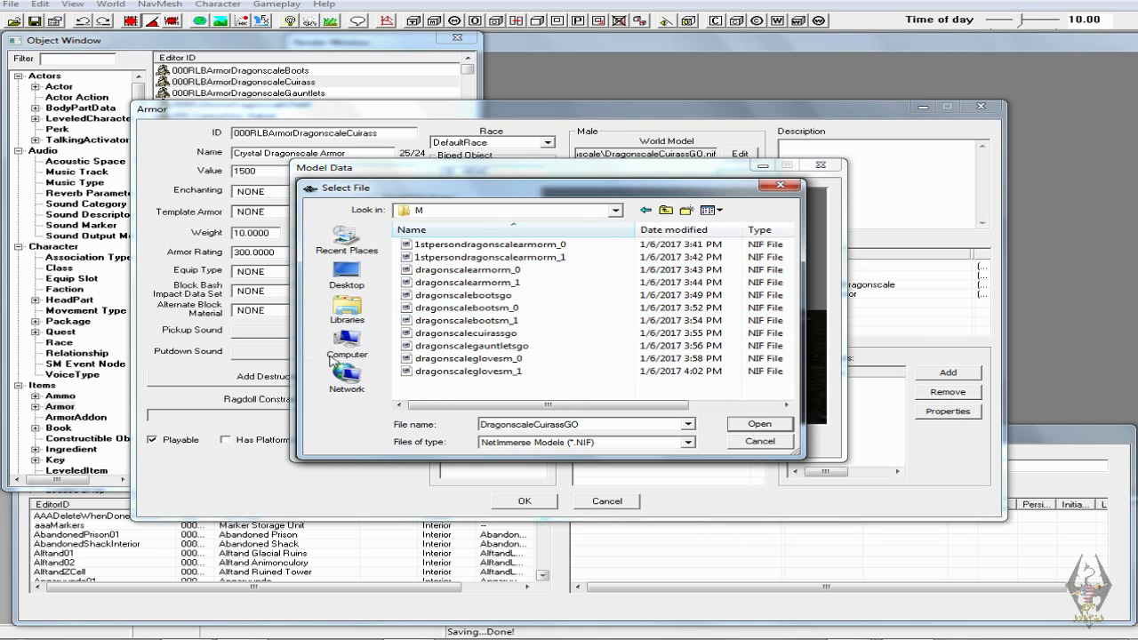
{"action": "left_click", "coordinate": [476, 332]}
{"action": "left_click", "coordinate": [759, 424]}
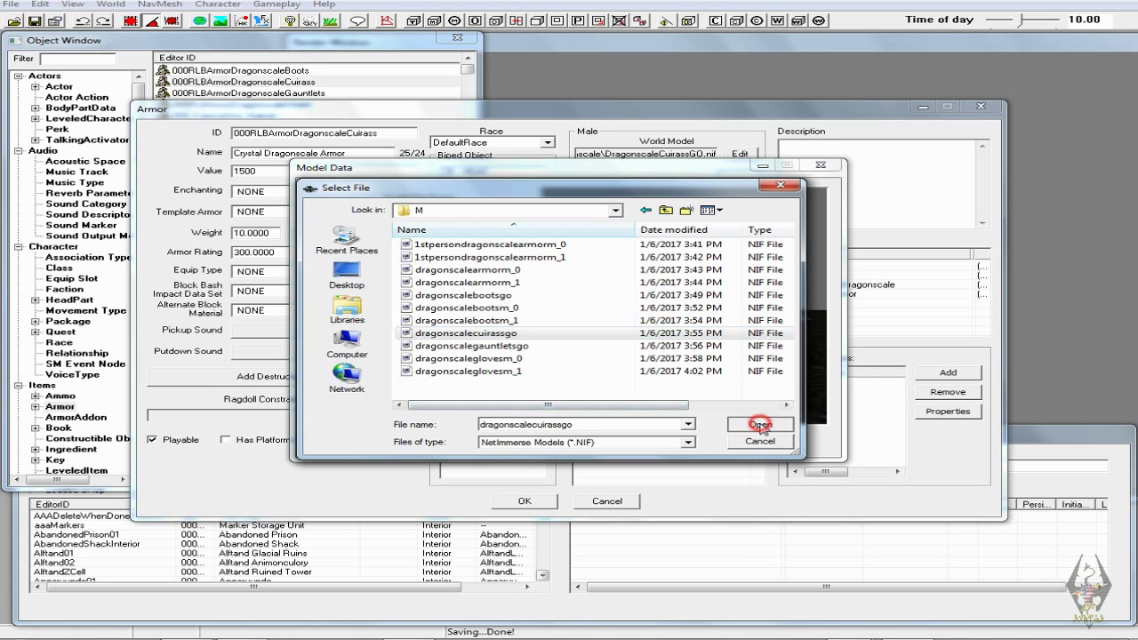
{"action": "left_click", "coordinate": [583, 439]}
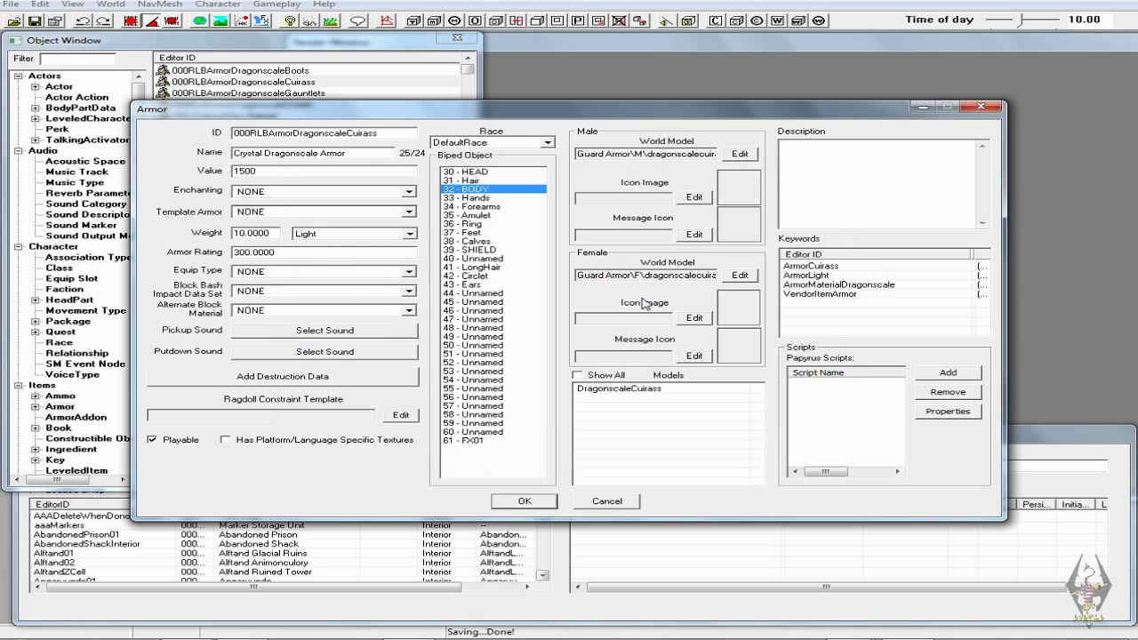
{"action": "key", "text": "End"}
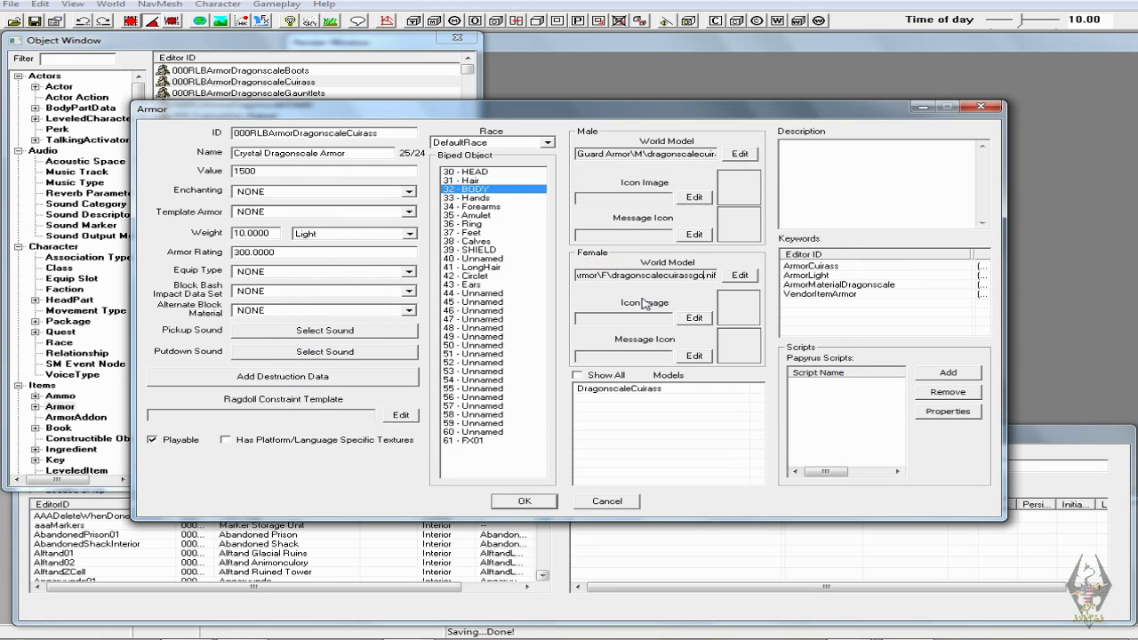
- Replace the DragonscaleCuirass addon in the cuirass's models with 000RLBDragonscaleCuirass and save the armor
{"action": "left_click", "coordinate": [578, 376]}
{"action": "right_click", "coordinate": [640, 415]}
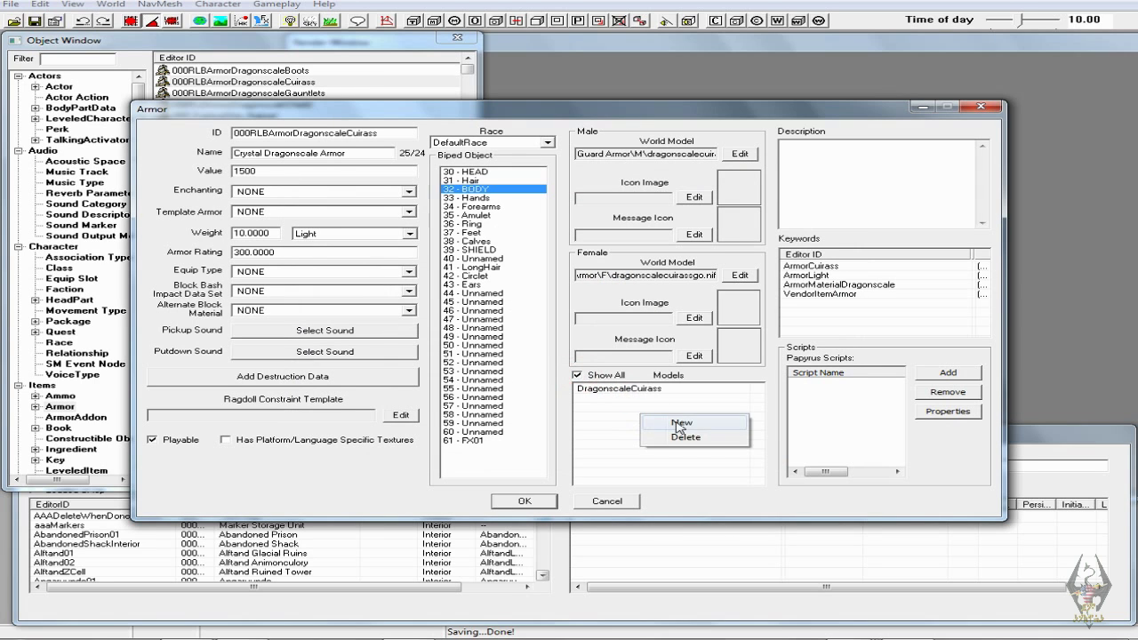
{"action": "left_click", "coordinate": [675, 423]}
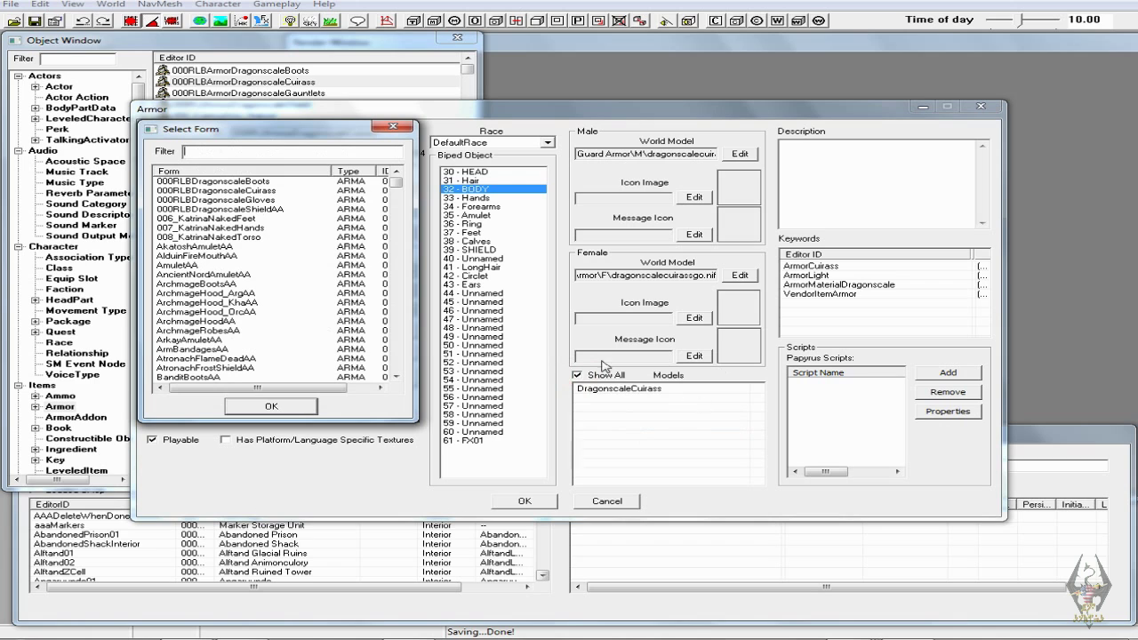
{"action": "left_click", "coordinate": [253, 192]}
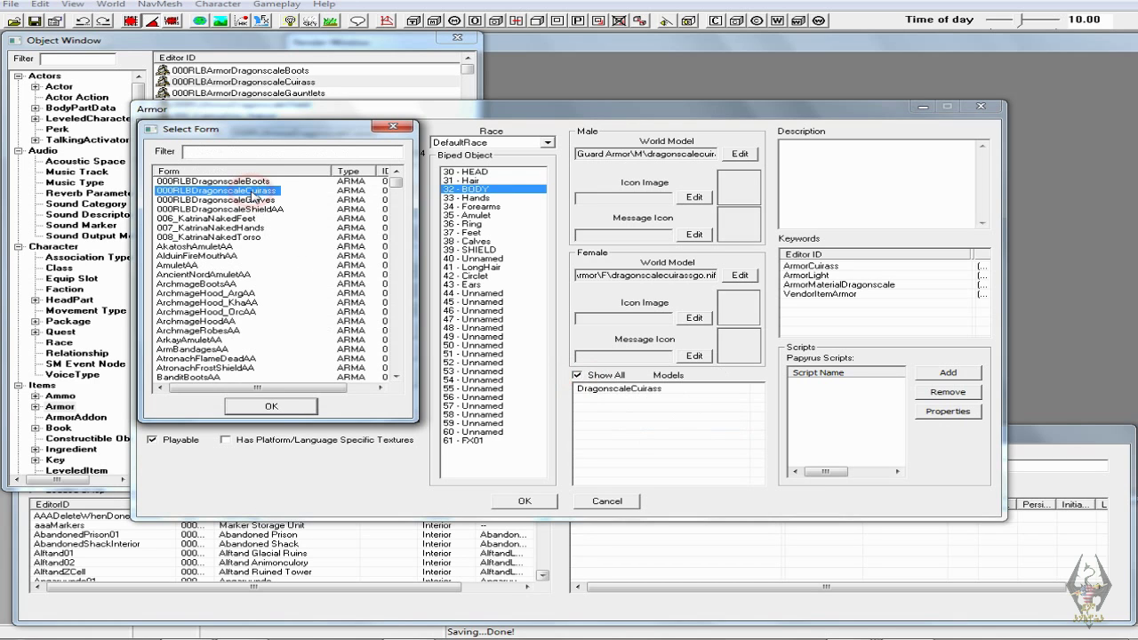
{"action": "left_click", "coordinate": [275, 407]}
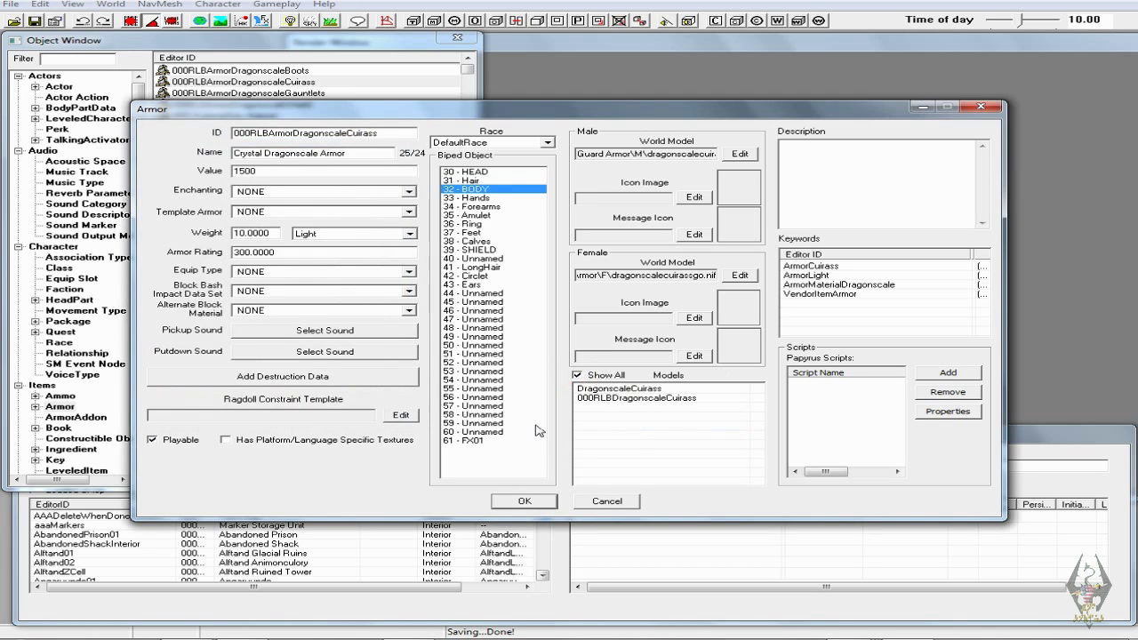
{"action": "left_click", "coordinate": [584, 389]}
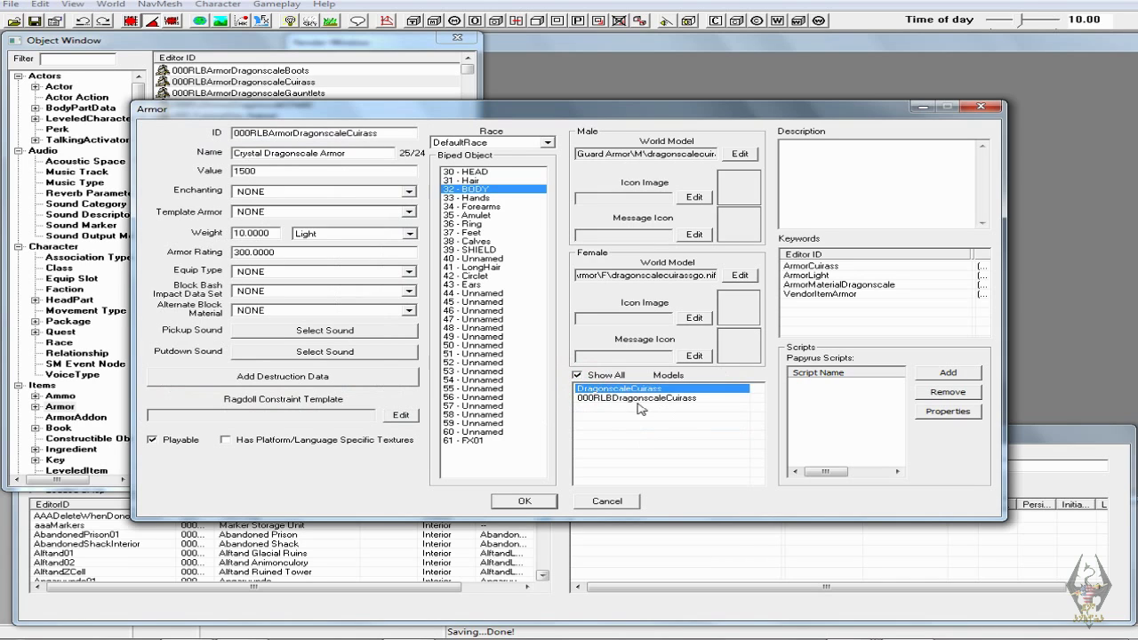
{"action": "key", "text": "Delete"}
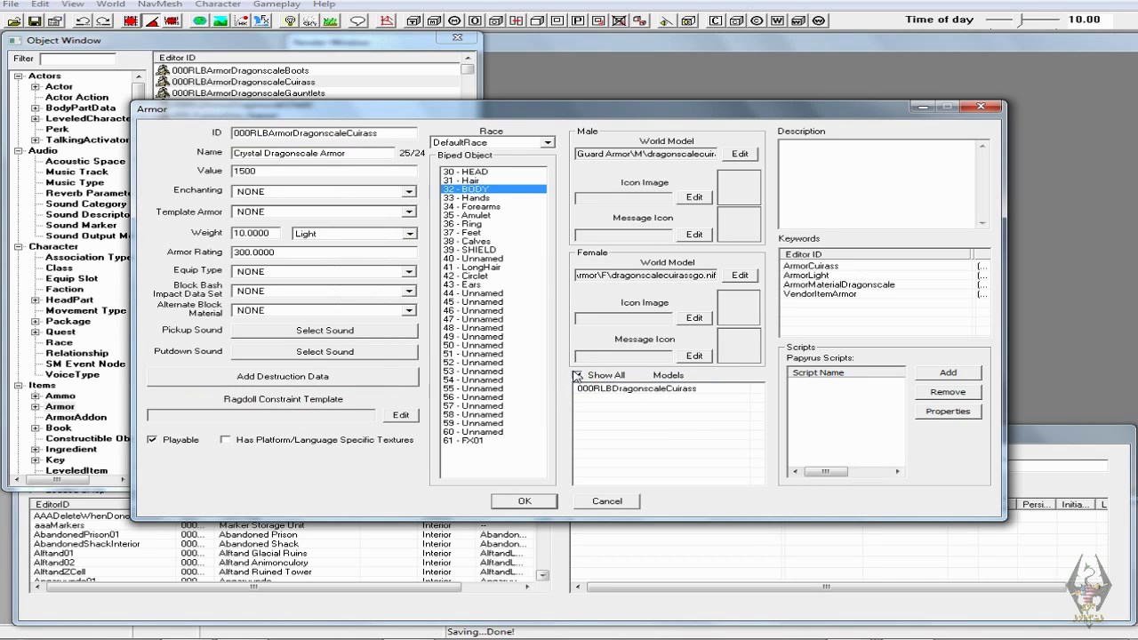
{"action": "left_click", "coordinate": [525, 501]}
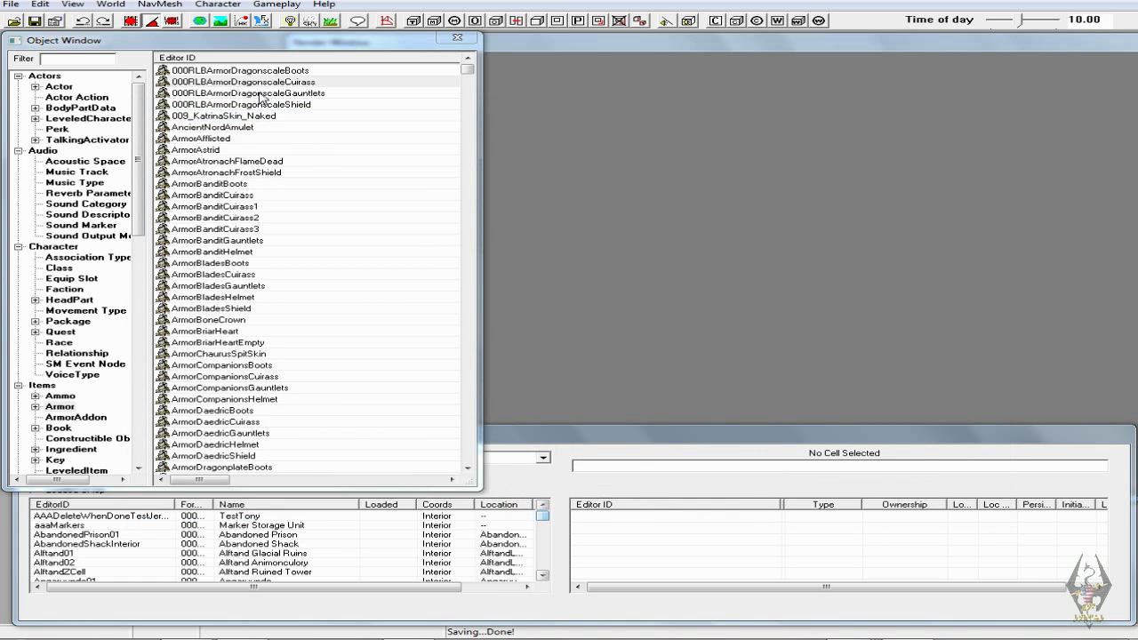
- Open the 000RLBArmorDragonscaleGauntlets armor, name it Crystal Dragonscale Gauntlets and set its armor rating to 100
{"action": "double_click", "coordinate": [262, 94]}
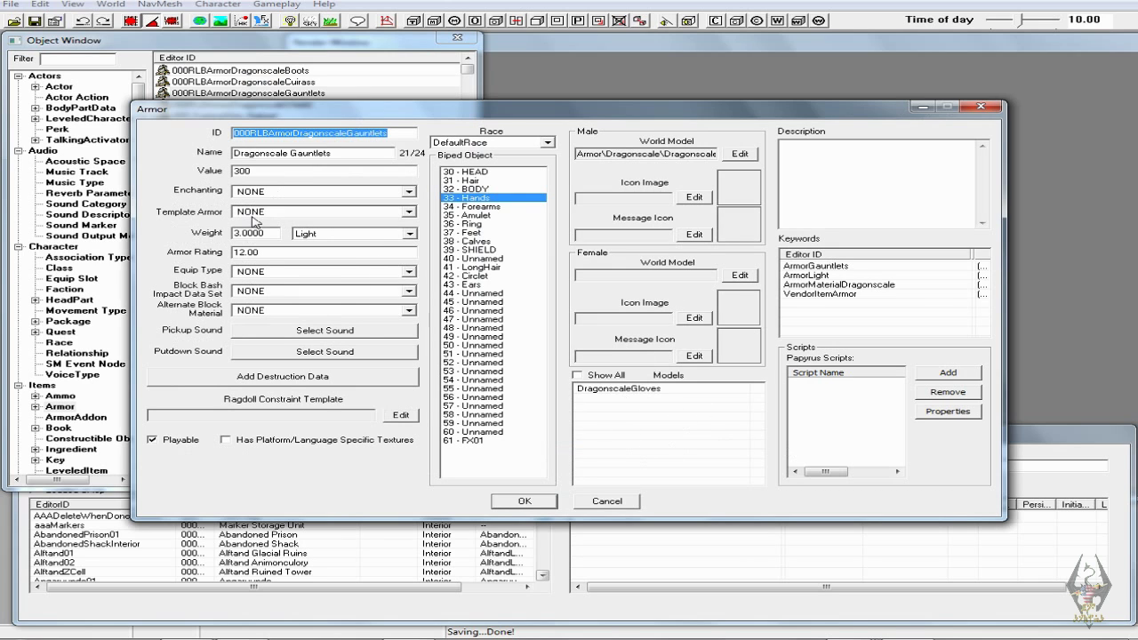
{"action": "left_click", "coordinate": [235, 153]}
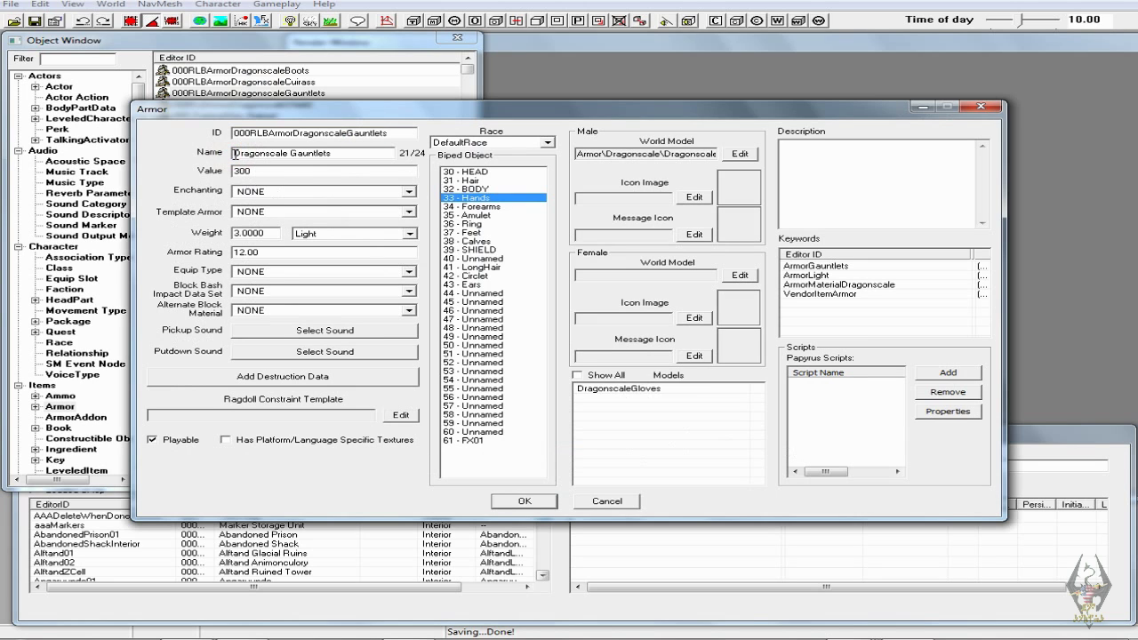
{"action": "type", "text": "Crys"}
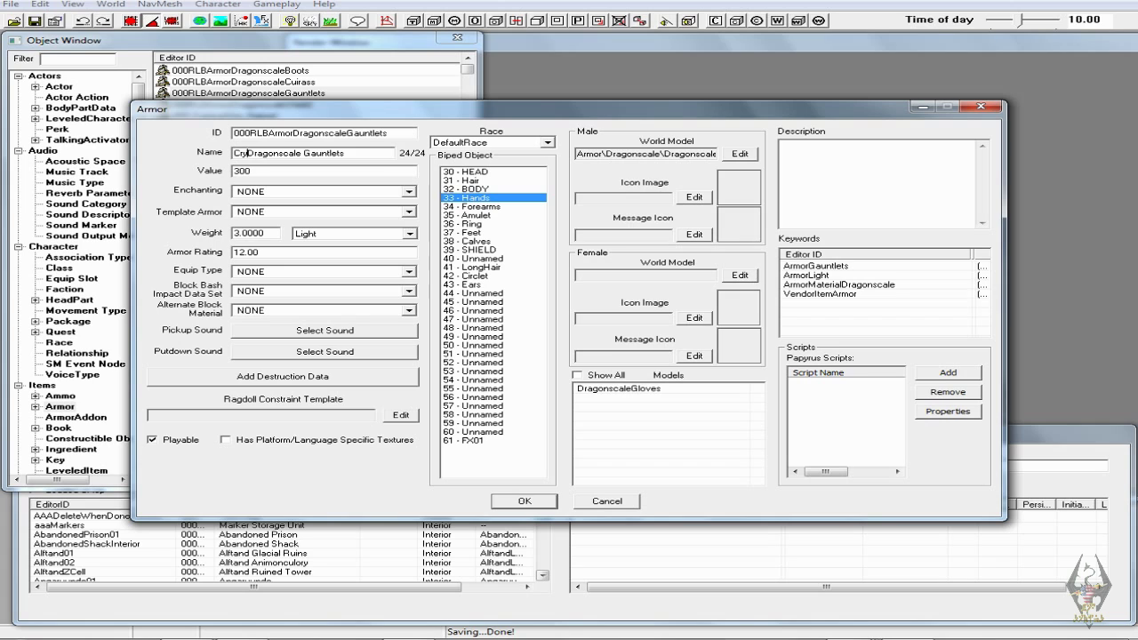
{"action": "type", "text": "tal"}
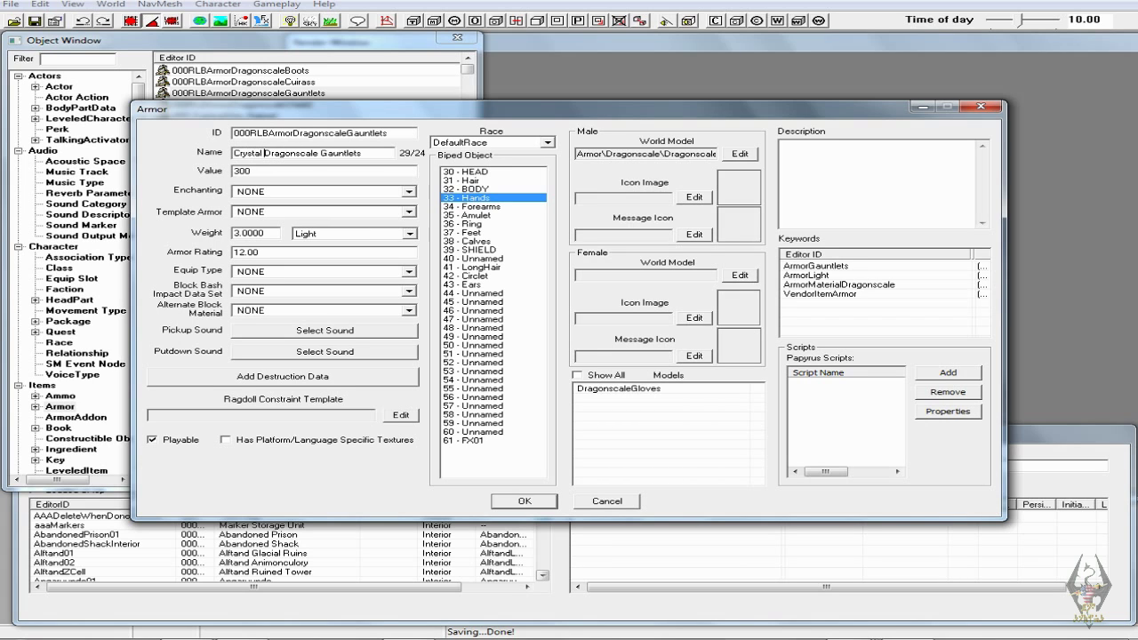
{"action": "double_click", "coordinate": [244, 252]}
{"action": "type", "text": "100"}
- Set the gauntlets' male world model to dragonscalegauntletsgo from Guard Armor\M and their female world model to dragonscalegauntletsgo from Guard Armor\F
{"action": "left_click", "coordinate": [739, 153]}
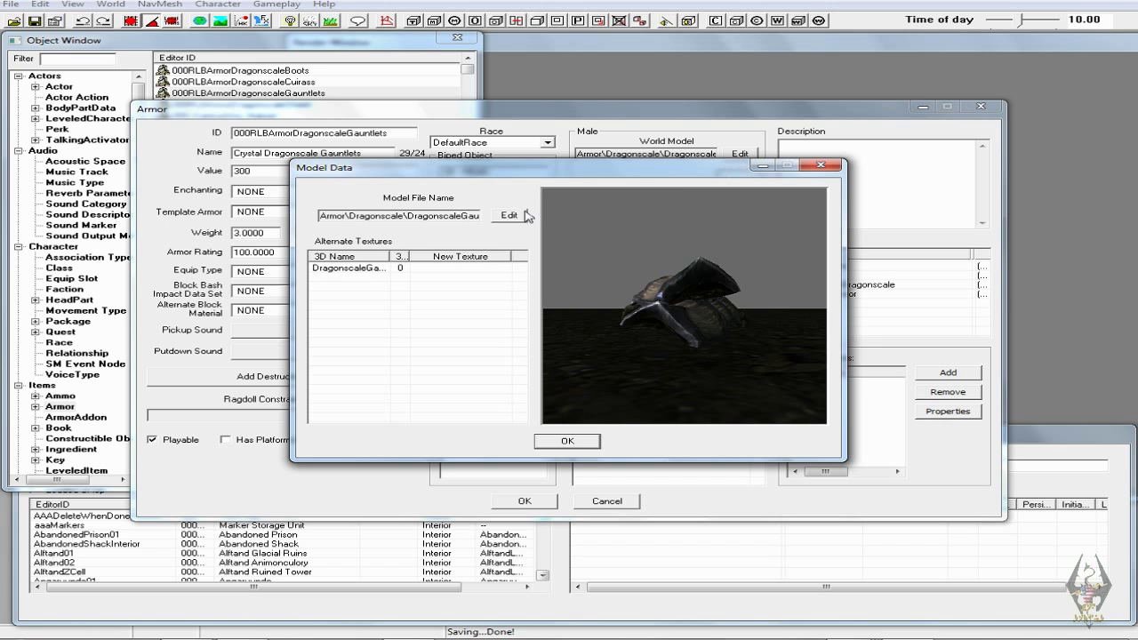
{"action": "left_click", "coordinate": [510, 216]}
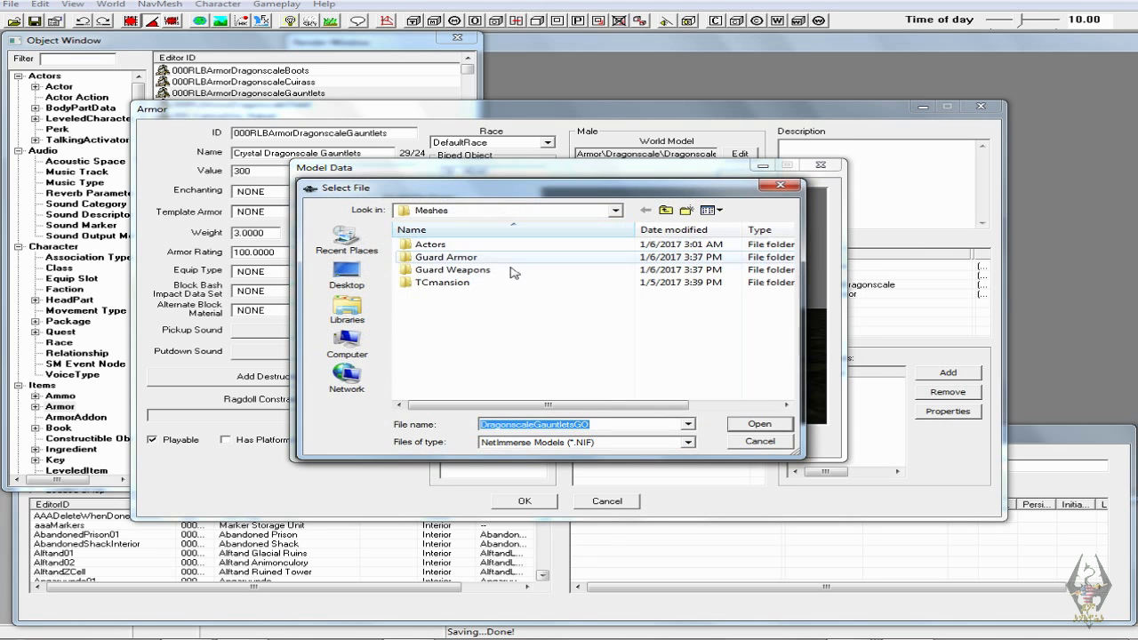
{"action": "double_click", "coordinate": [489, 258]}
{"action": "left_click", "coordinate": [468, 258]}
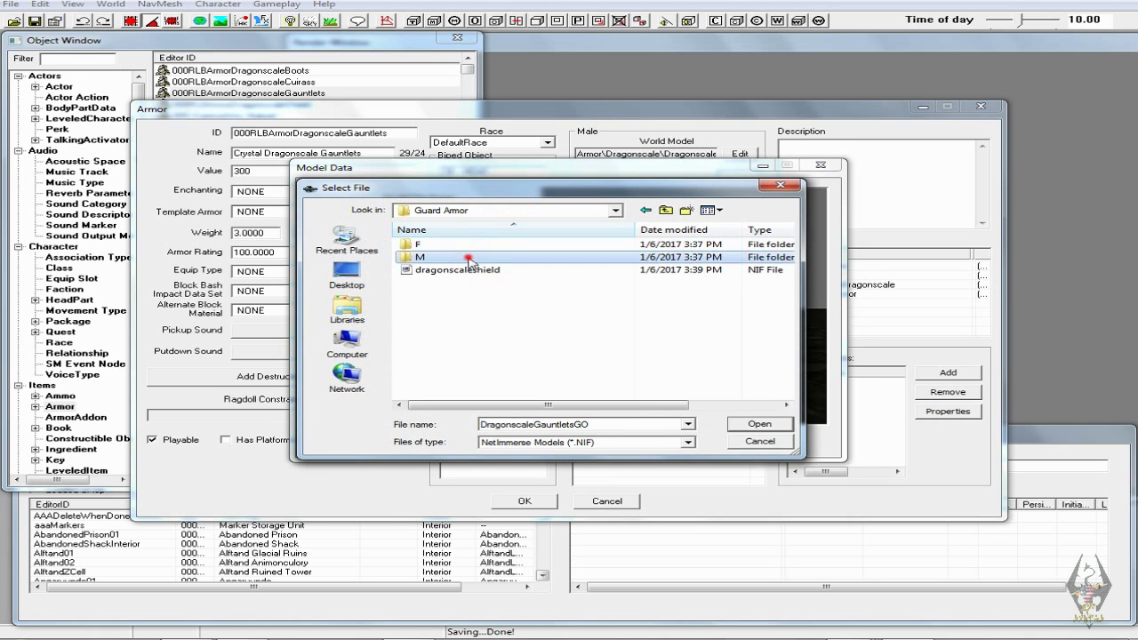
{"action": "double_click", "coordinate": [468, 258]}
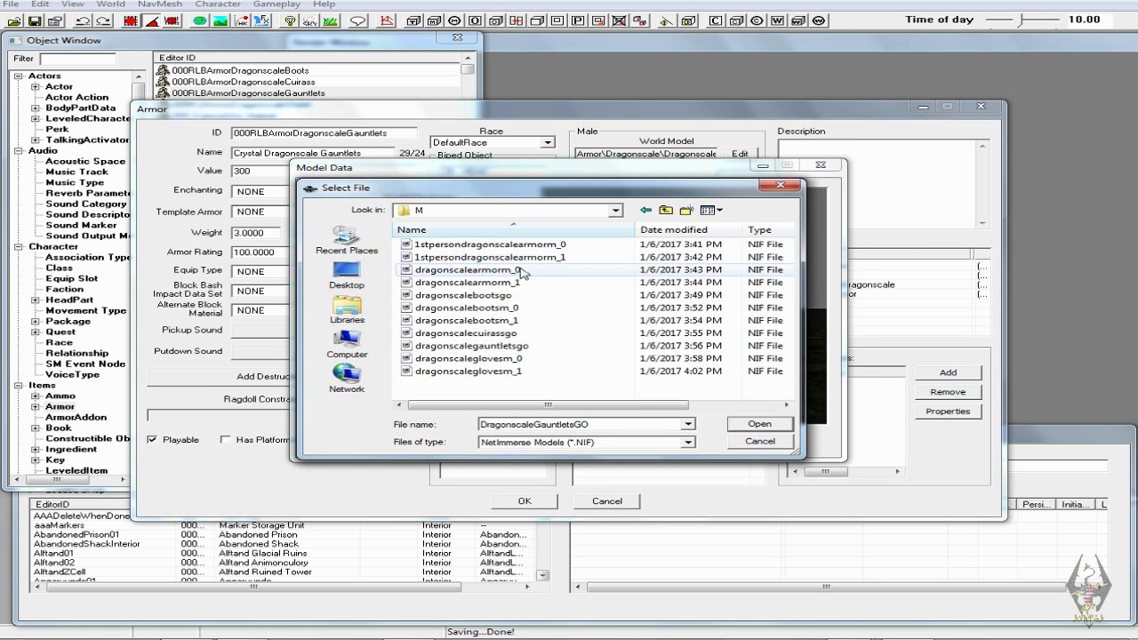
{"action": "left_click", "coordinate": [532, 345]}
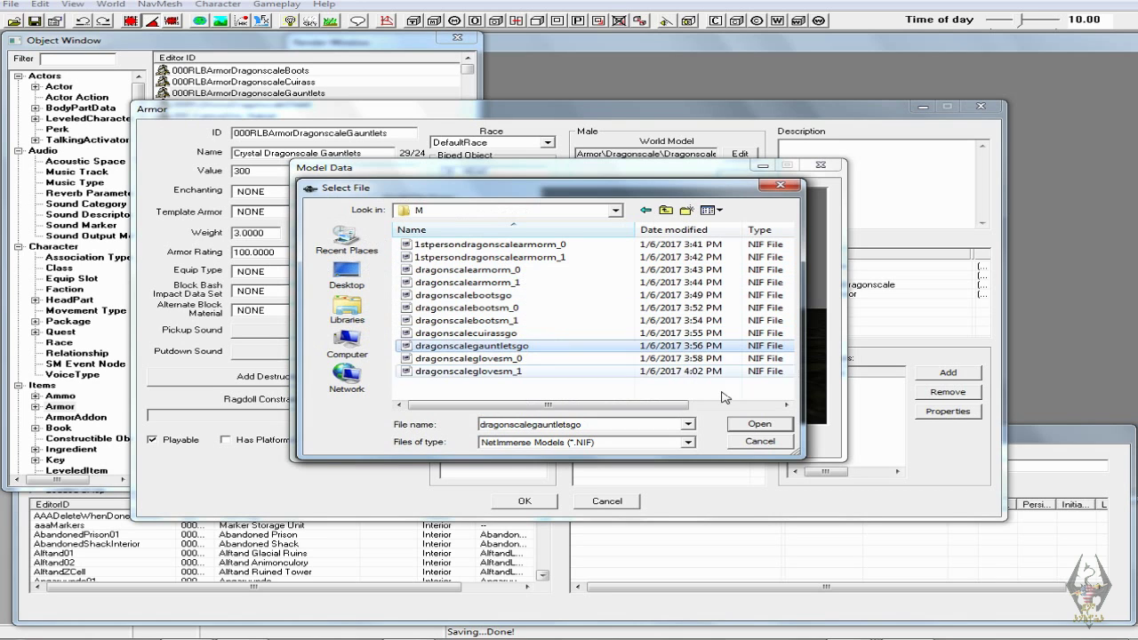
{"action": "left_click", "coordinate": [759, 423]}
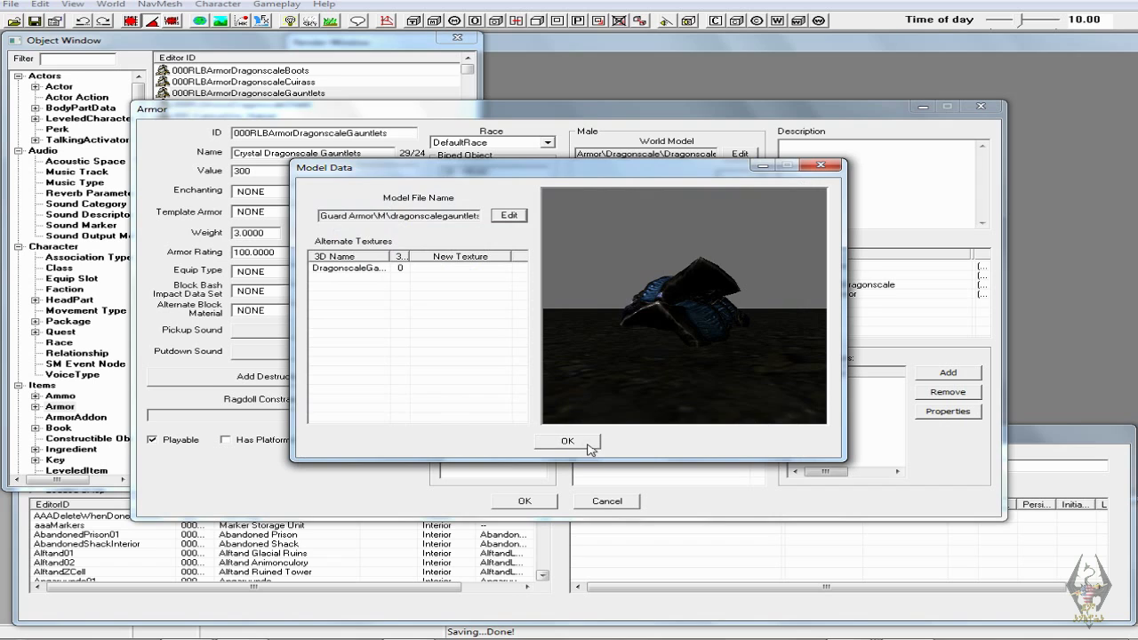
{"action": "left_click", "coordinate": [567, 441]}
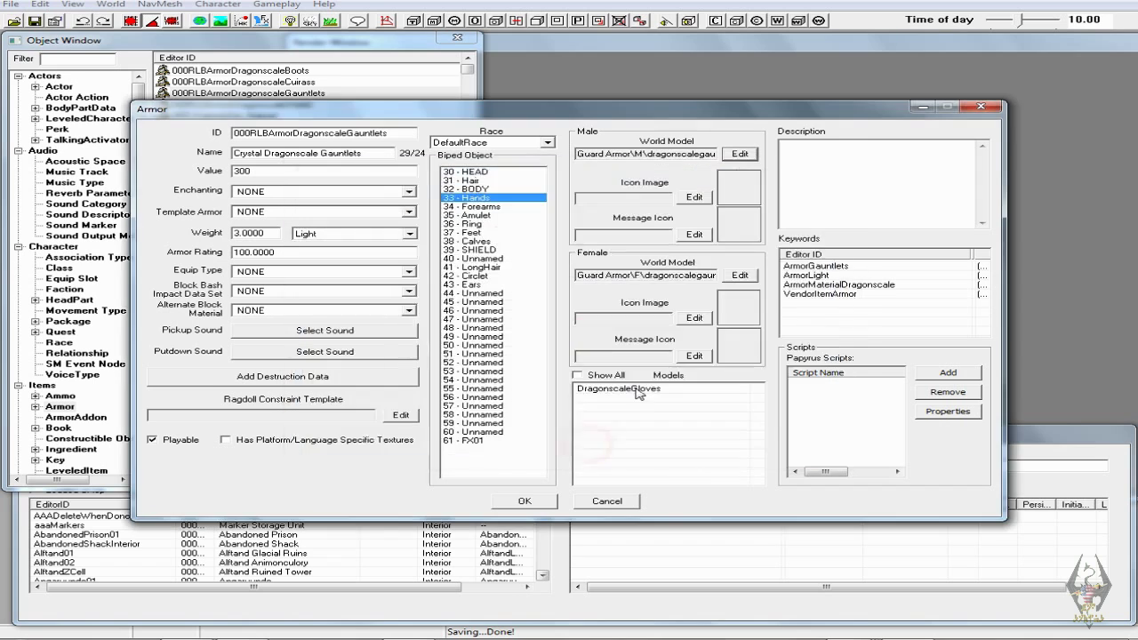
{"action": "left_click", "coordinate": [614, 274]}
{"action": "key", "text": "End"}
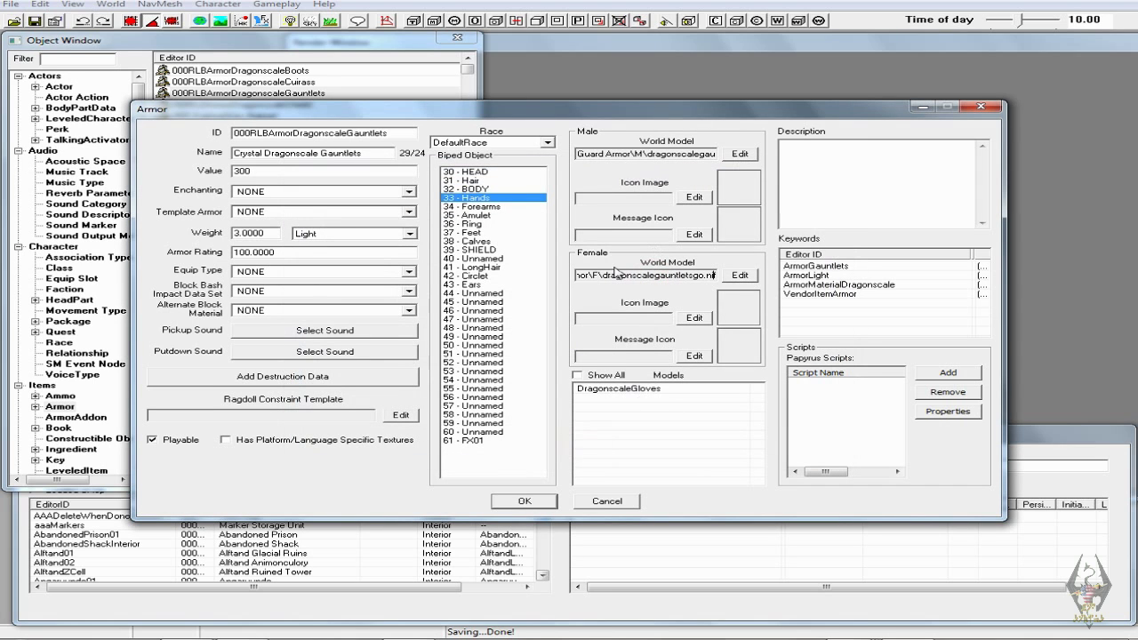
- Replace the DragonscaleGloves addon in the gauntlets' models with 000RLBDragonscaleGloves and save the armor
{"action": "right_click", "coordinate": [677, 427]}
{"action": "left_click", "coordinate": [702, 434]}
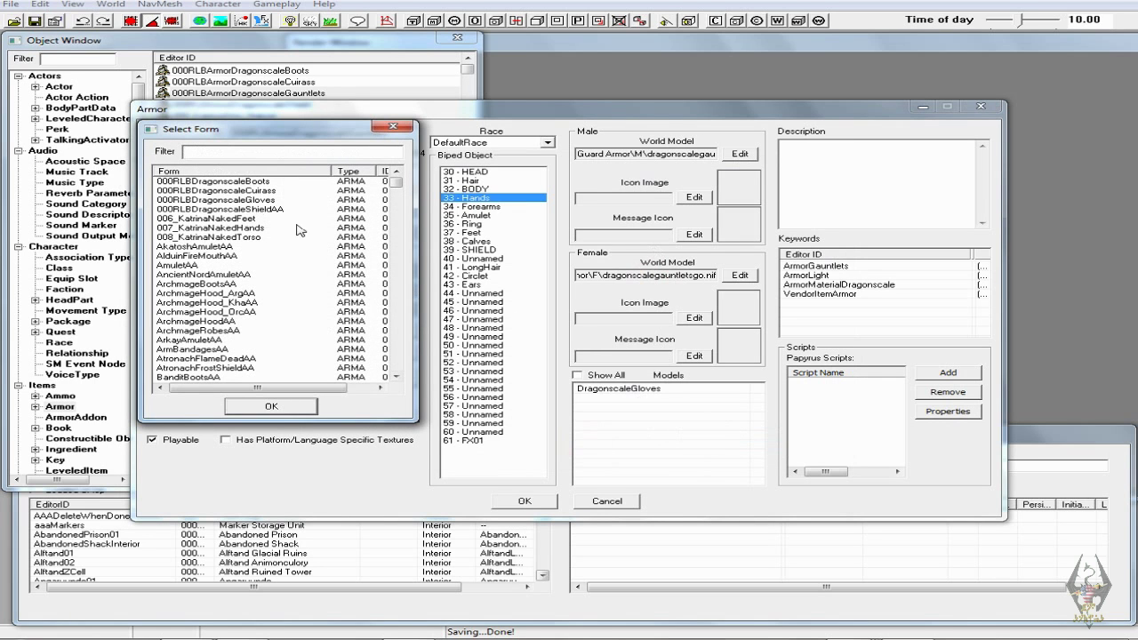
{"action": "left_click", "coordinate": [249, 200]}
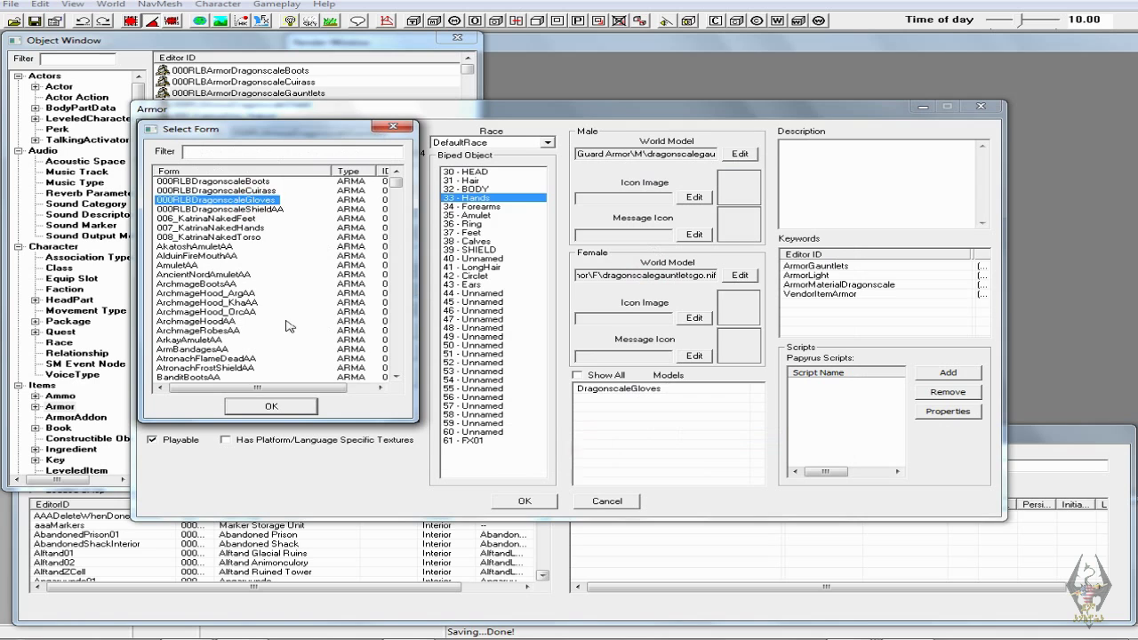
{"action": "left_click", "coordinate": [273, 407]}
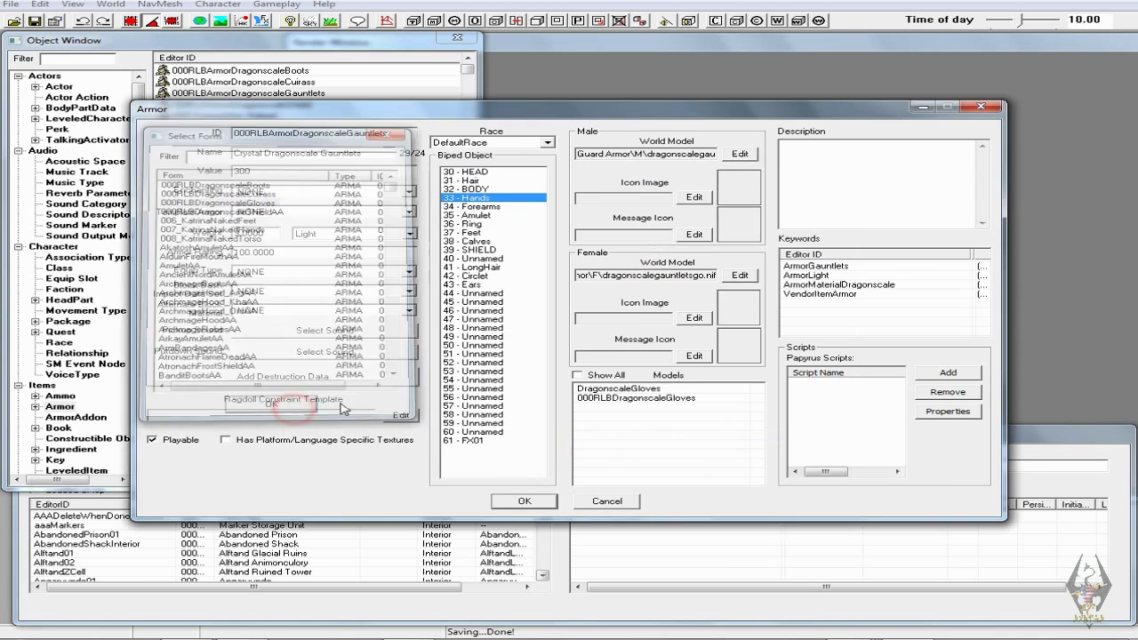
{"action": "left_click", "coordinate": [634, 389]}
{"action": "key", "text": "Delete"}
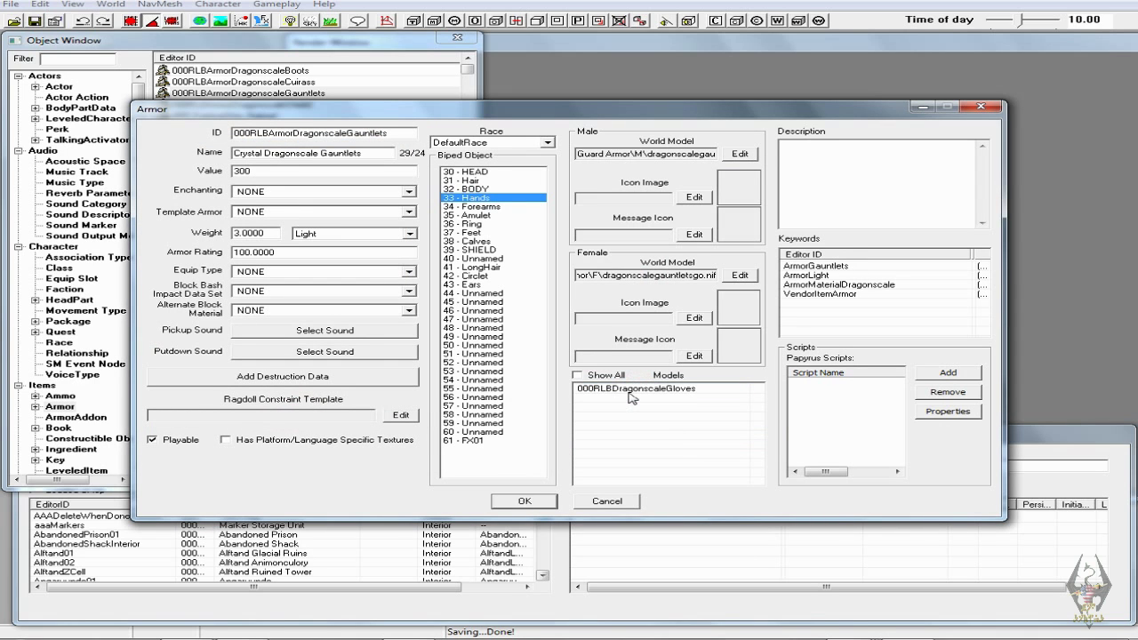
{"action": "left_click", "coordinate": [499, 502]}
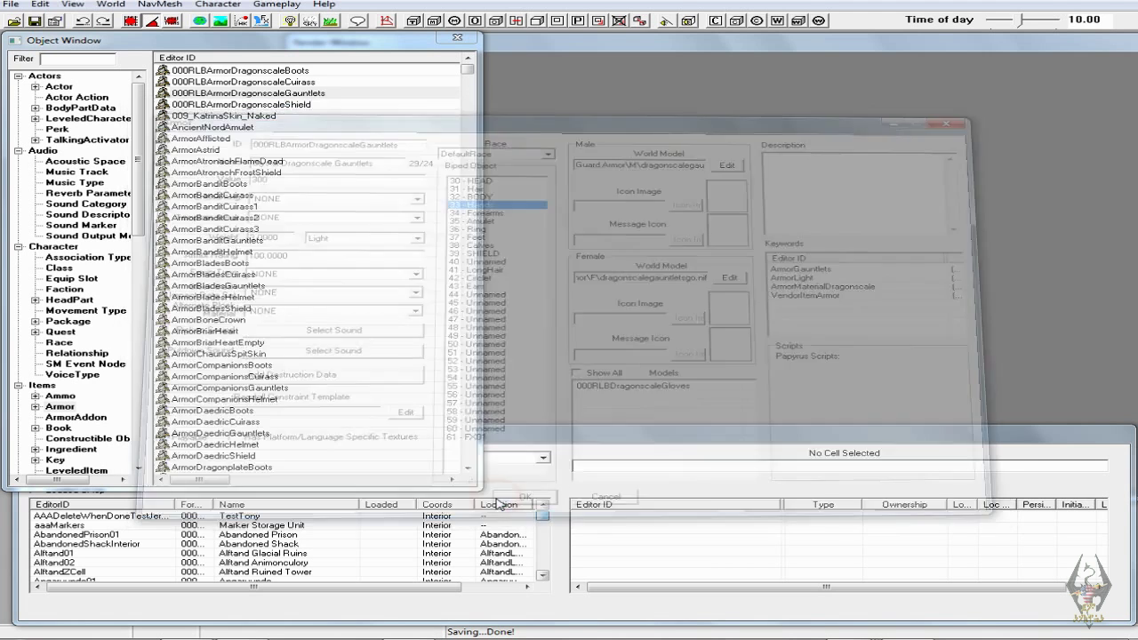
- Open the 000RLBArmorDragonscaleShield armor, name it Crystal Dragonscale Shield and set its armor rating to 300
{"action": "double_click", "coordinate": [297, 104]}
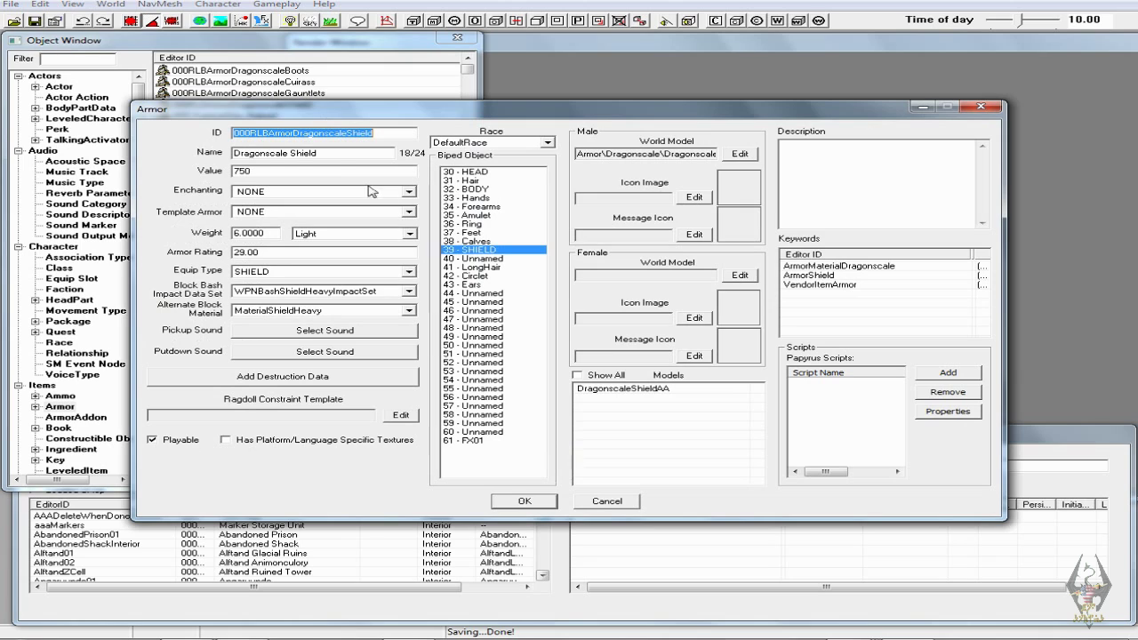
{"action": "left_click", "coordinate": [235, 153]}
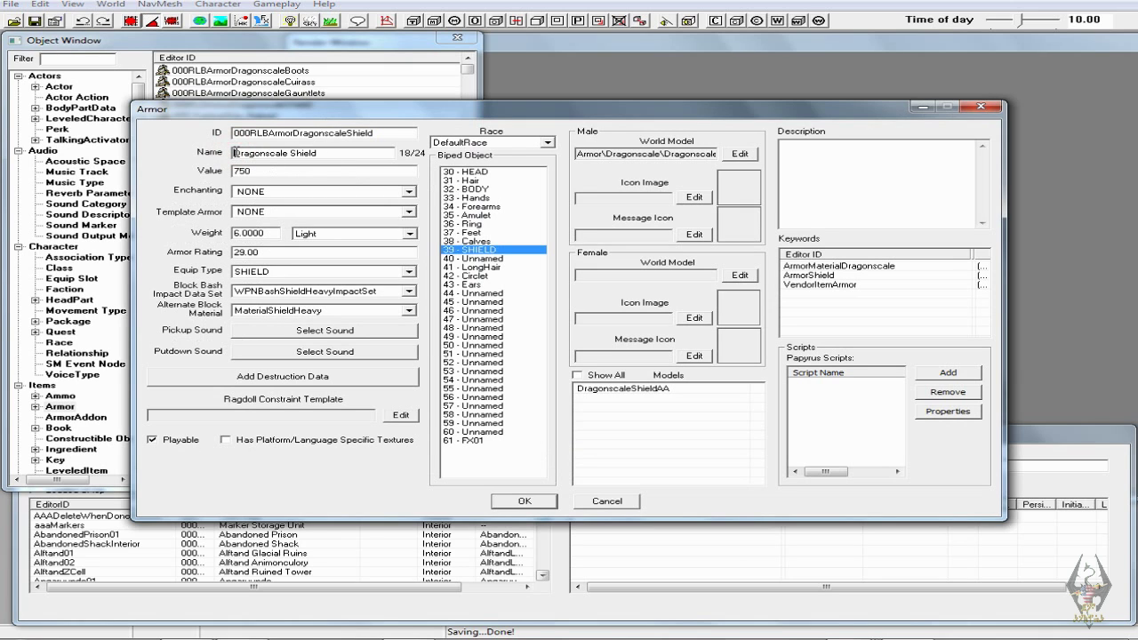
{"action": "type", "text": "Crystal"}
{"action": "double_click", "coordinate": [249, 251]}
{"action": "type", "text": "3.00"}
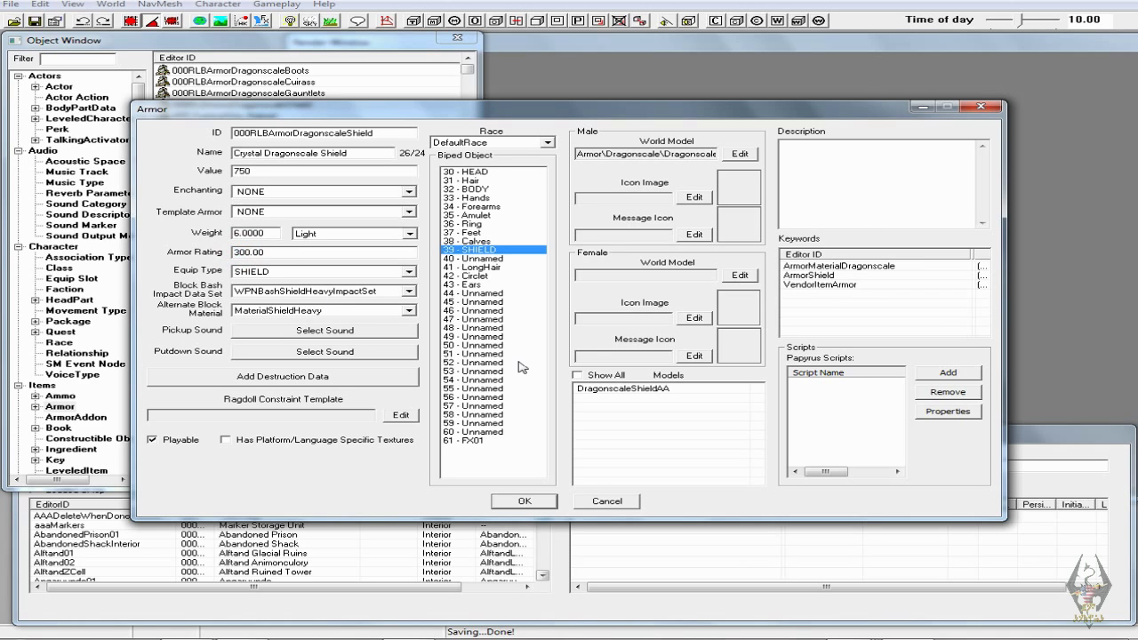
- Set the shield's male world model to dragonscaleshield from the Guard Armor folder and tilt its preview to inspect the mesh
{"action": "left_click", "coordinate": [738, 154]}
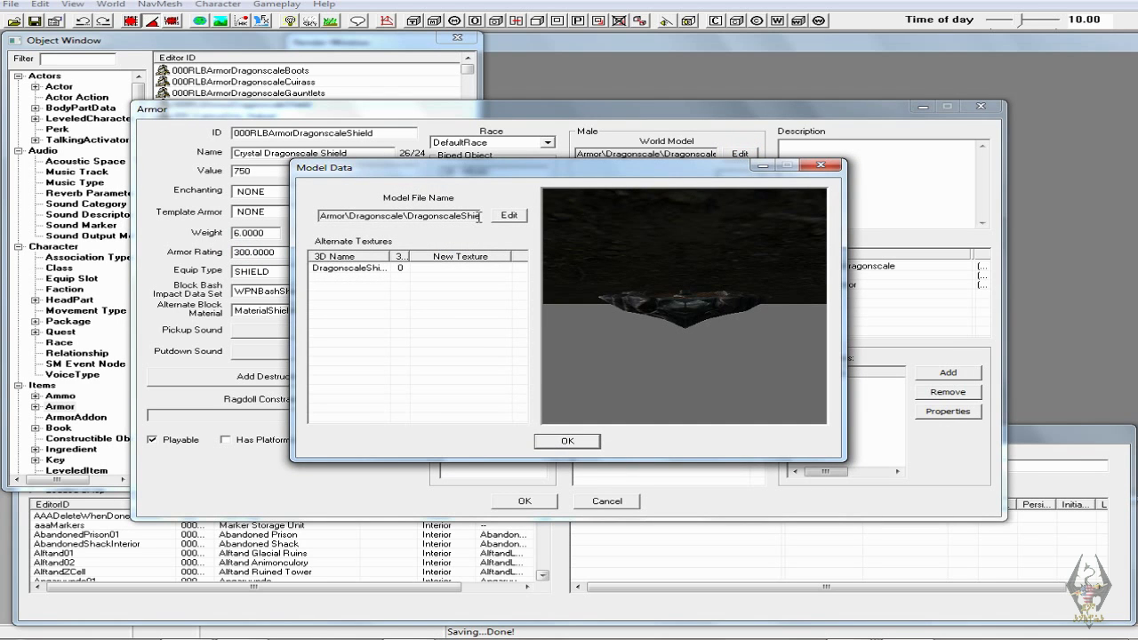
{"action": "left_click", "coordinate": [524, 219]}
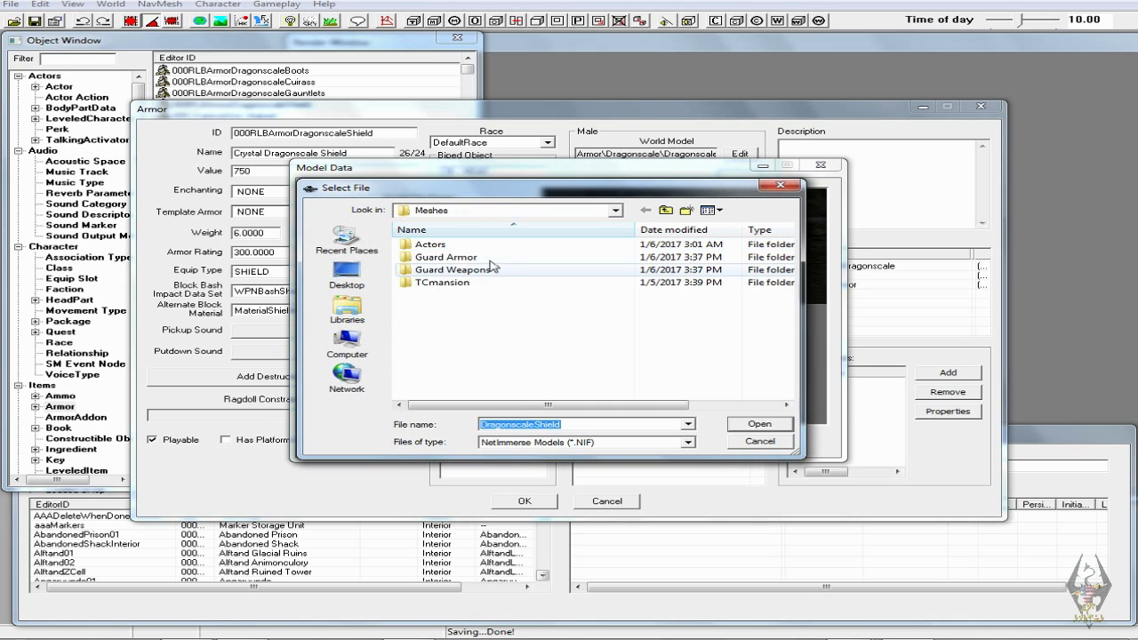
{"action": "double_click", "coordinate": [484, 258]}
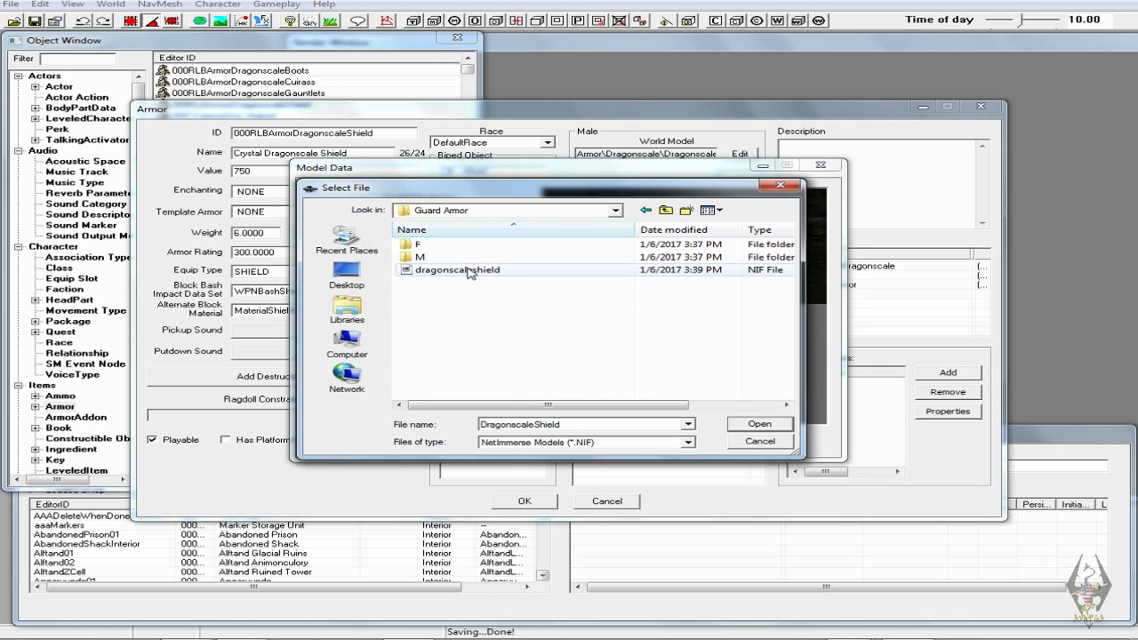
{"action": "left_click", "coordinate": [471, 271]}
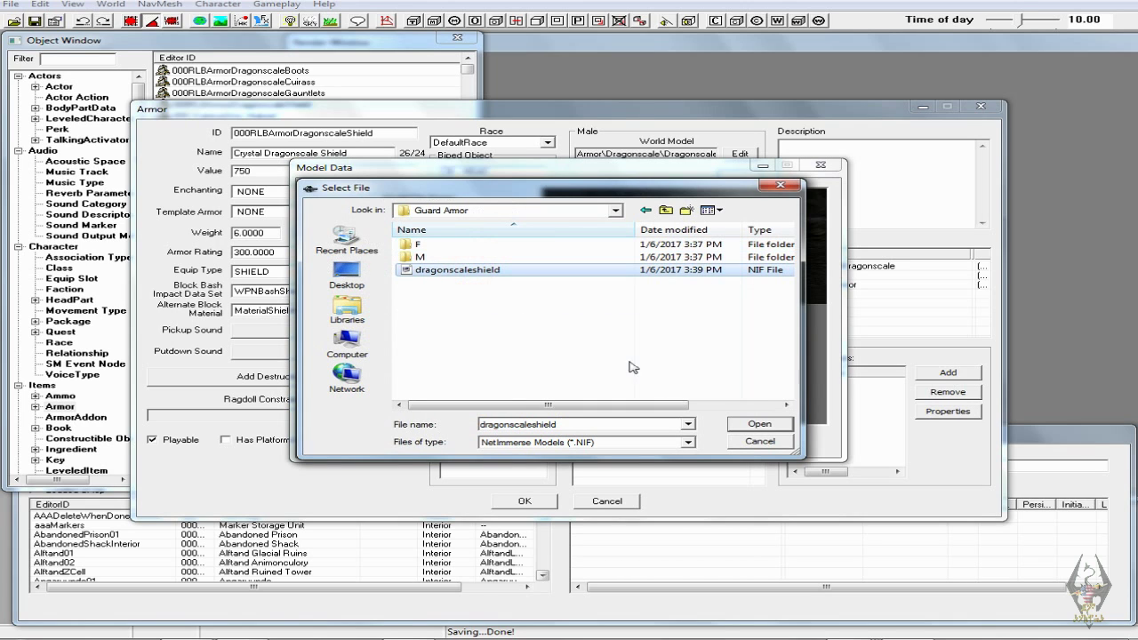
{"action": "left_click", "coordinate": [752, 425]}
{"action": "left_click_drag", "start_coordinate": [720, 381], "coordinate": [727, 296]}
{"action": "left_click", "coordinate": [582, 442]}
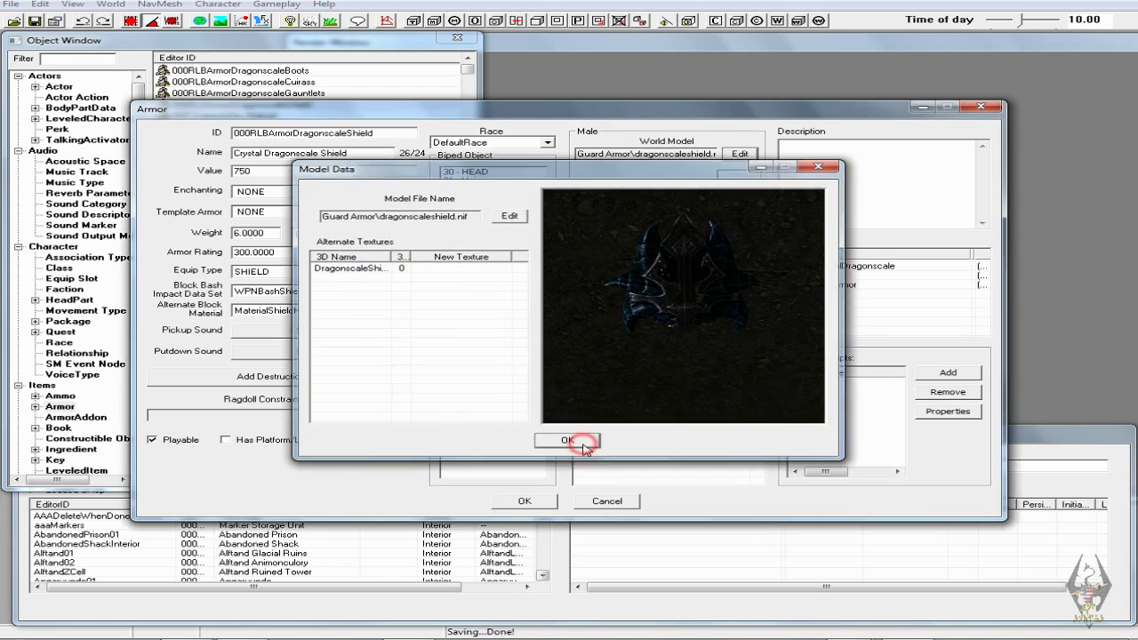
- Set the shield's female world model to dragonscaleshield from the Guard Armor folder
{"action": "left_click", "coordinate": [739, 275]}
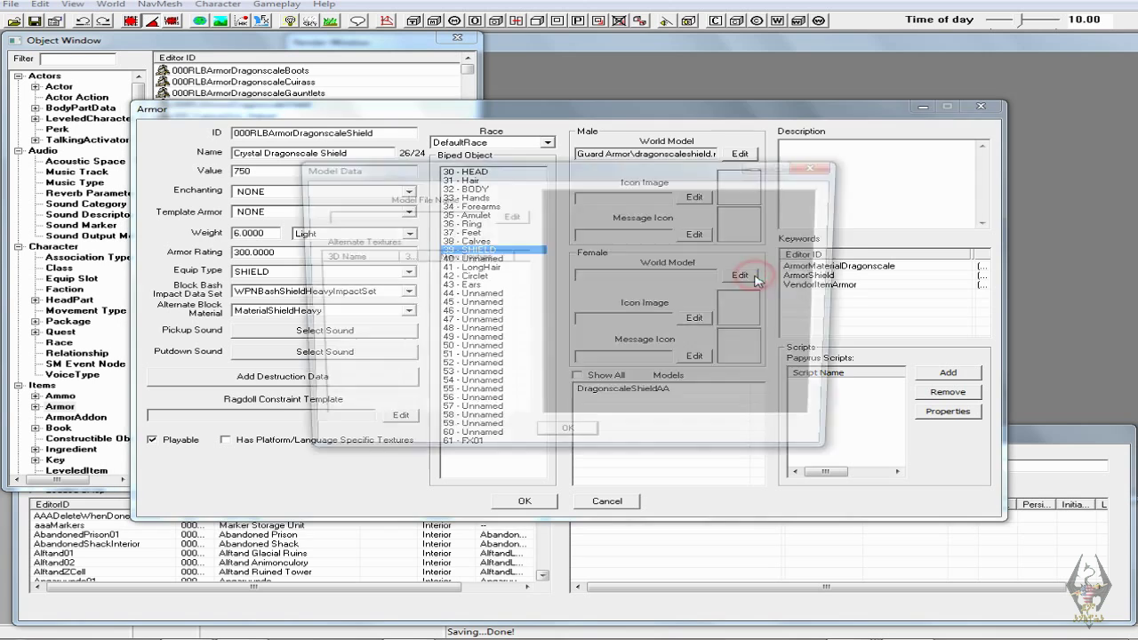
{"action": "left_click", "coordinate": [500, 216]}
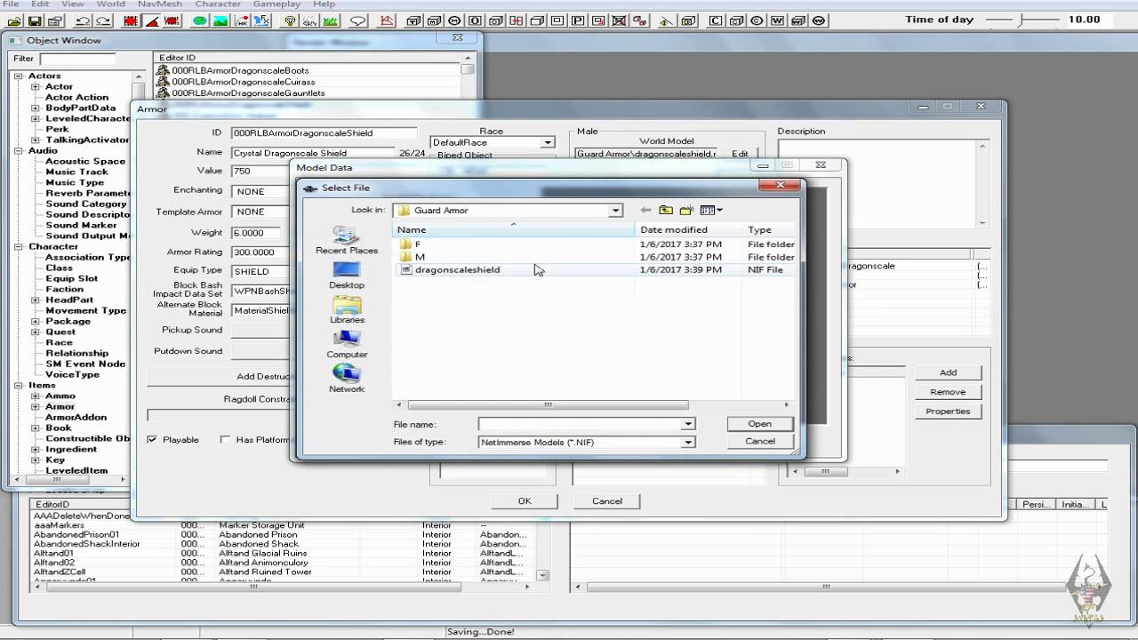
{"action": "left_click", "coordinate": [520, 269]}
{"action": "left_click", "coordinate": [739, 423]}
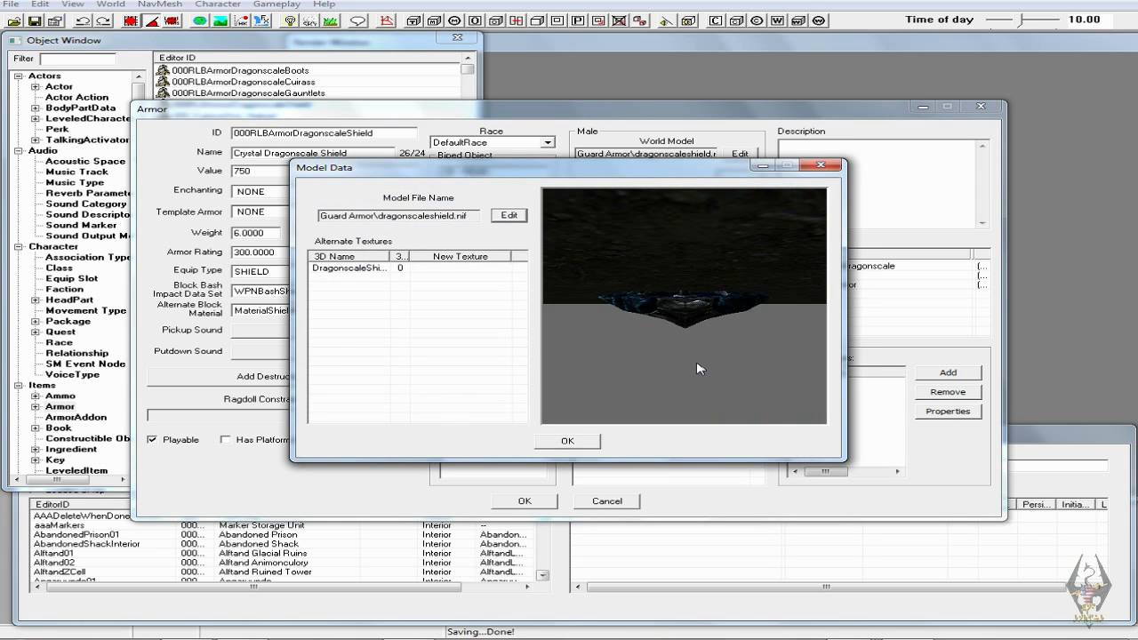
{"action": "left_click", "coordinate": [566, 443]}
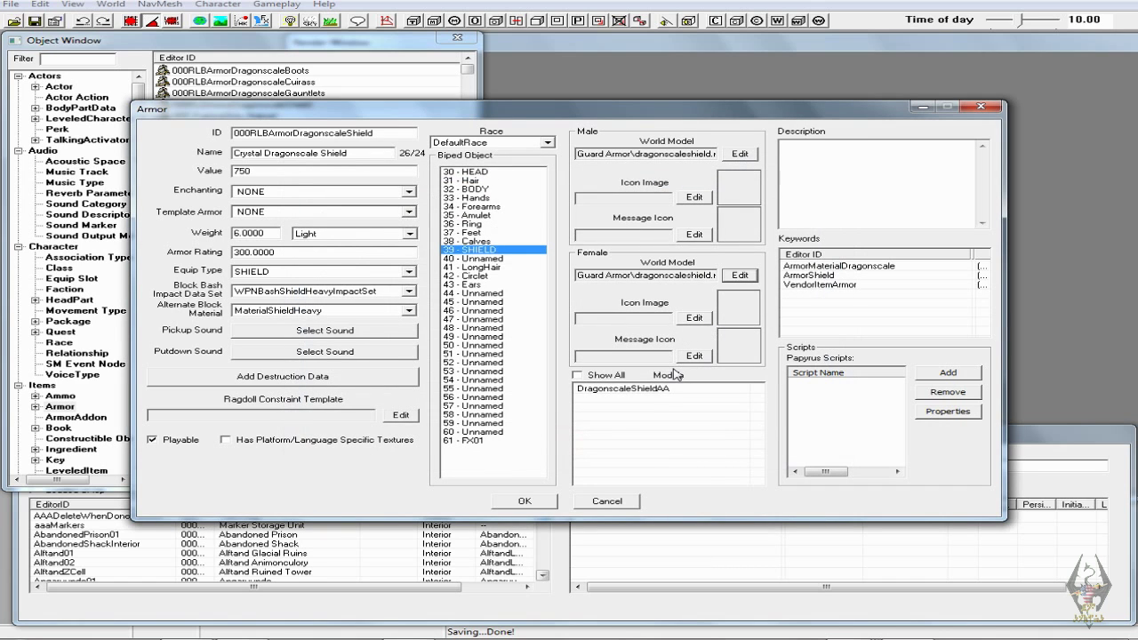
- Replace the DragonscaleShieldAA addon in the shield's models with 000RLBDragonscaleShieldAA and save the armor
{"action": "right_click", "coordinate": [658, 404]}
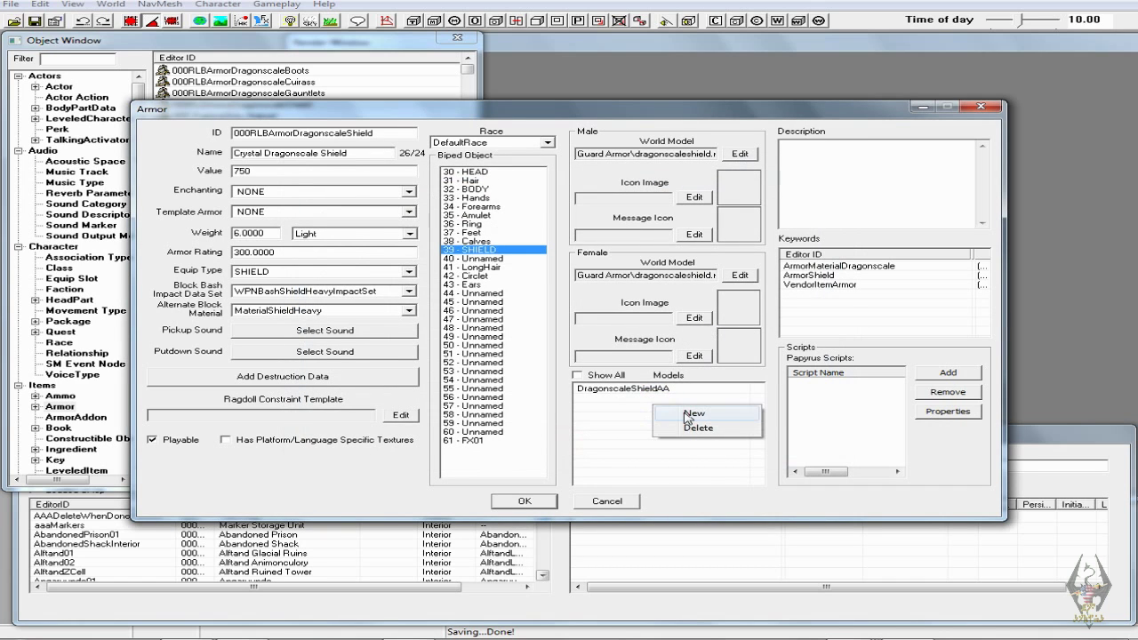
{"action": "left_click", "coordinate": [685, 413]}
{"action": "left_click", "coordinate": [241, 209]}
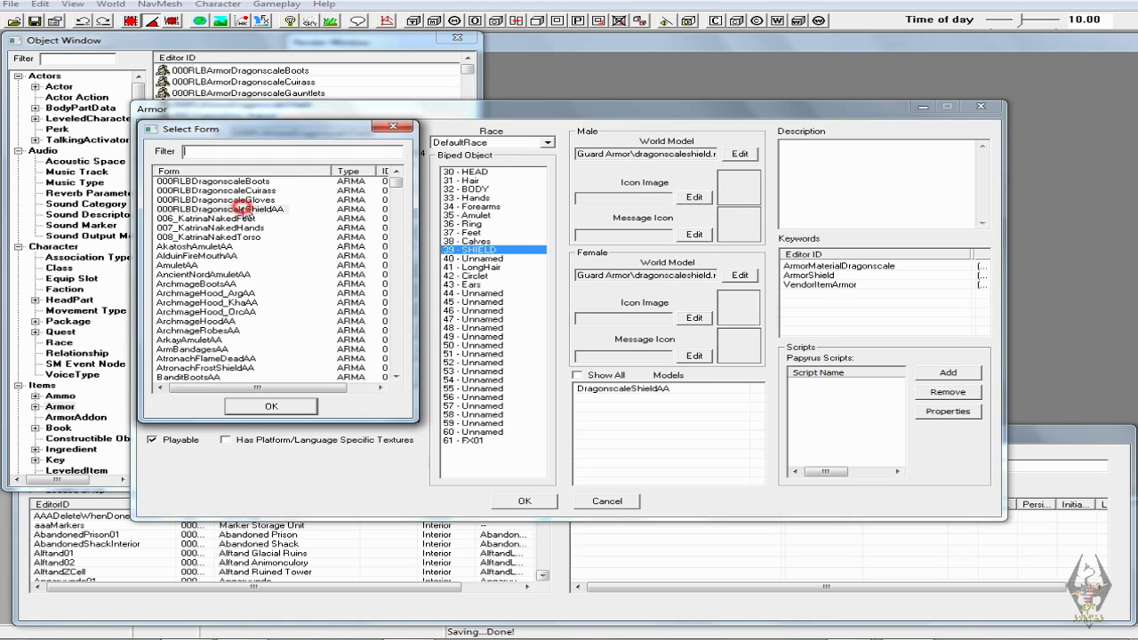
{"action": "left_click", "coordinate": [270, 406]}
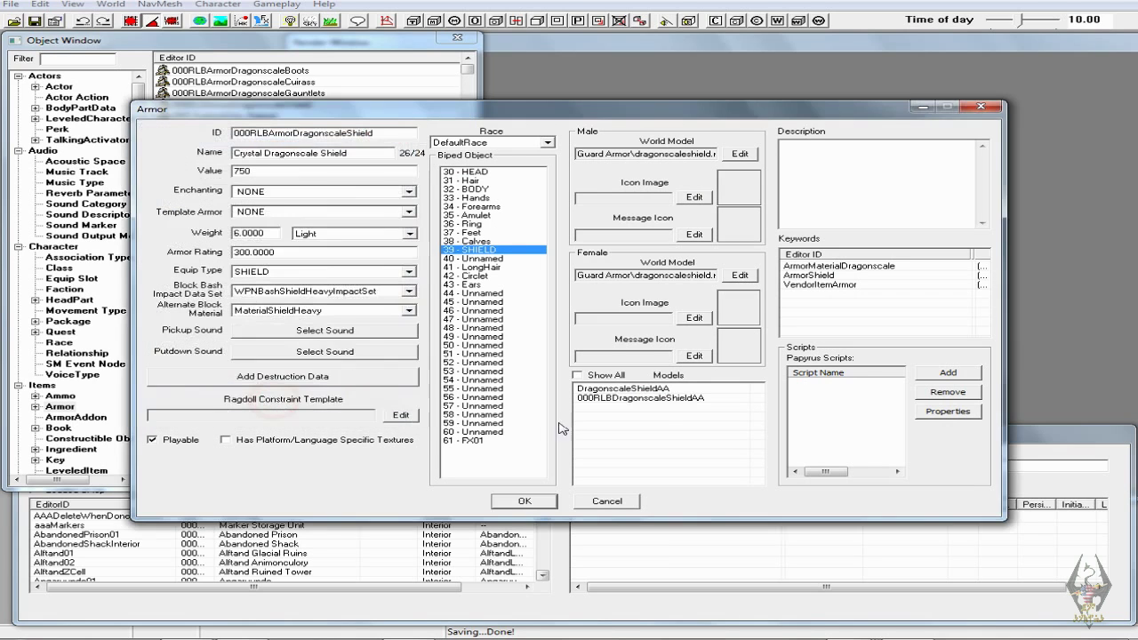
{"action": "left_click", "coordinate": [653, 390]}
{"action": "key", "text": "Delete"}
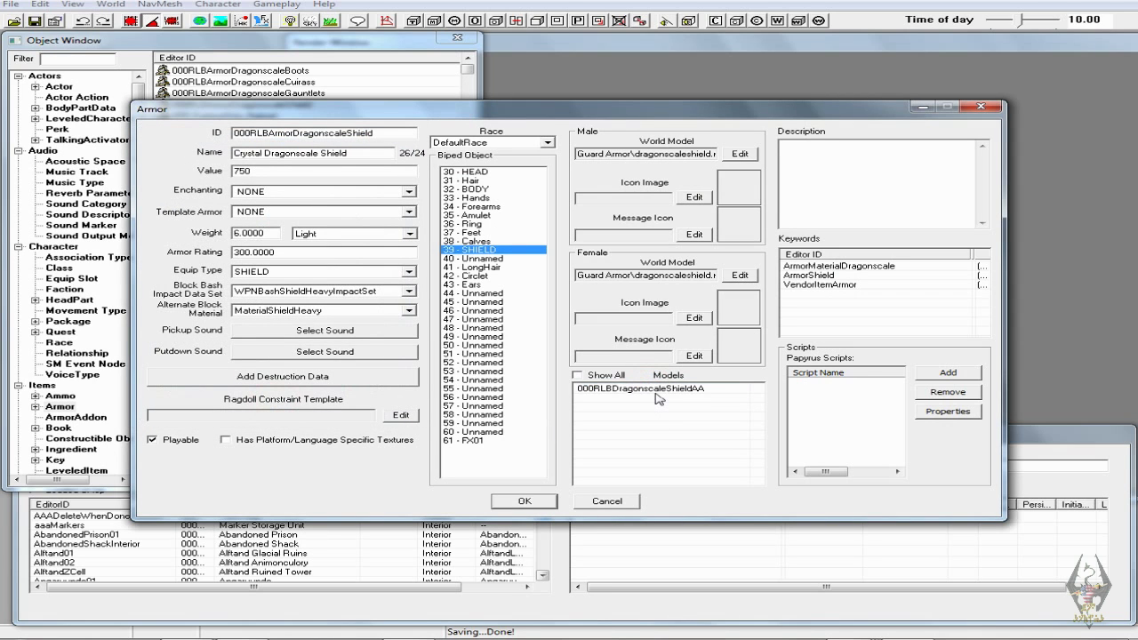
{"action": "left_click", "coordinate": [657, 396]}
{"action": "left_click", "coordinate": [514, 500]}
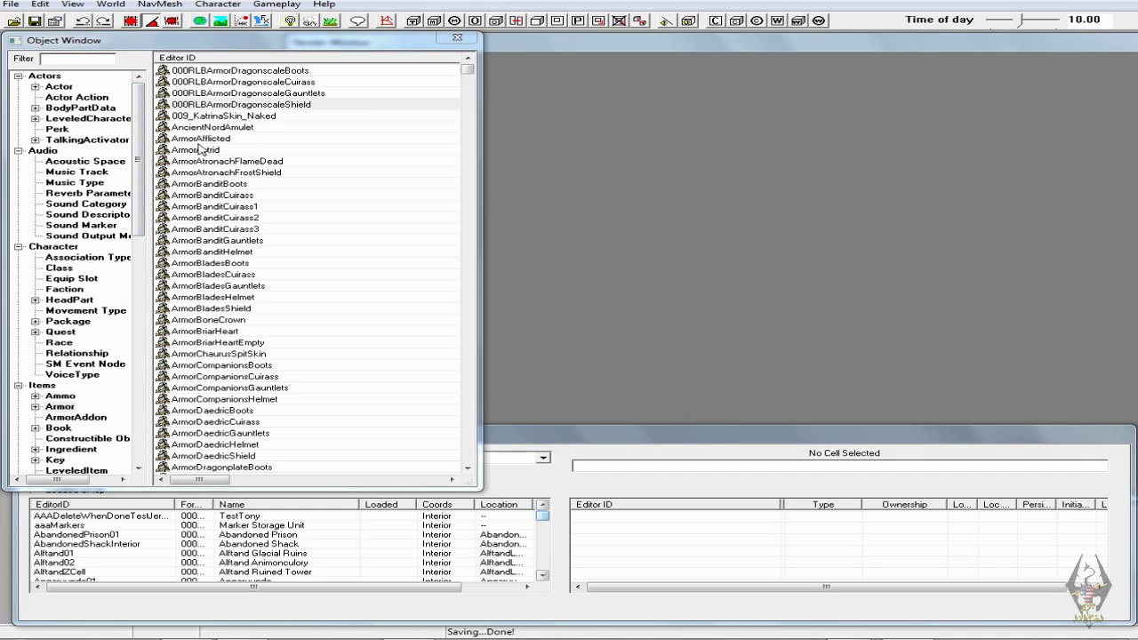
- Find the DaedricBow entry among the Weapon items and duplicate it
{"action": "left_click_drag", "start_coordinate": [145, 191], "coordinate": [147, 268]}
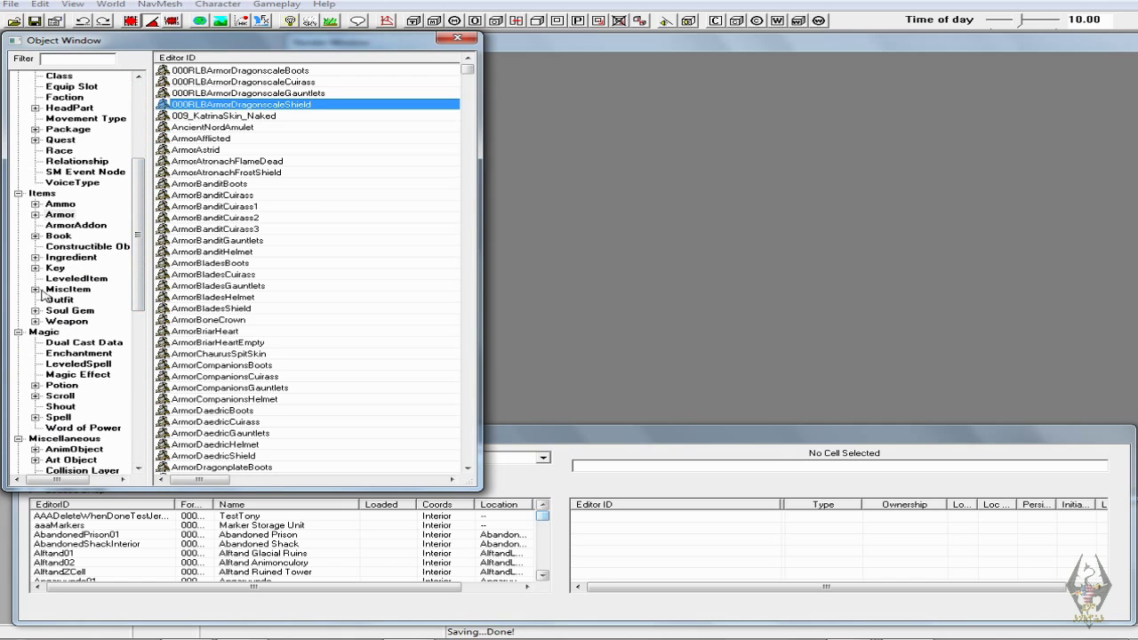
{"action": "left_click", "coordinate": [75, 324]}
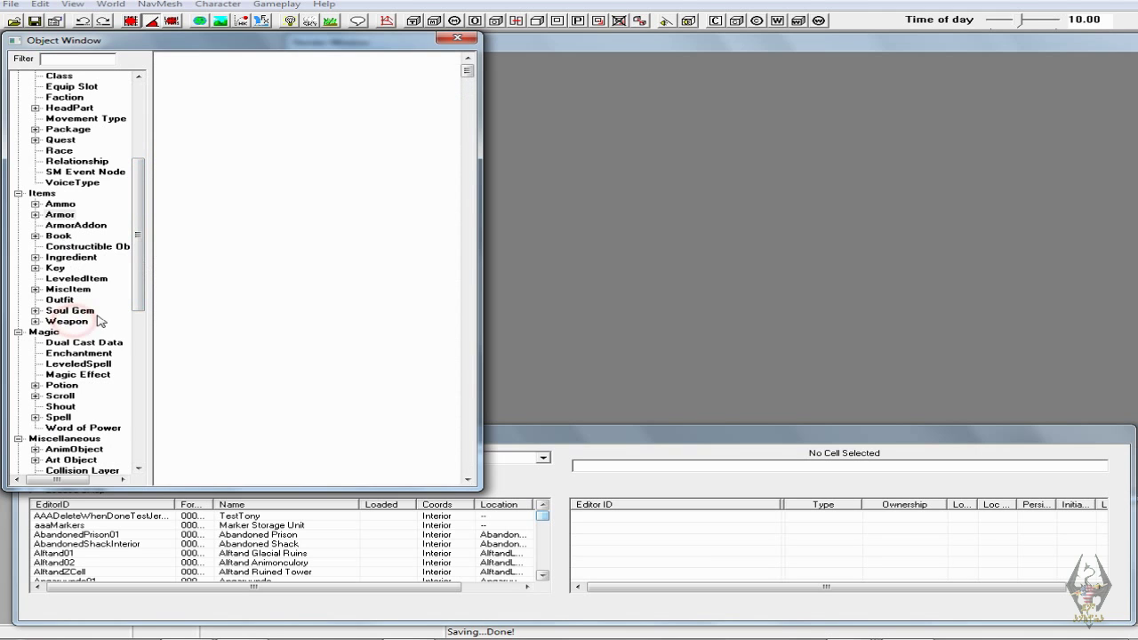
{"action": "left_click", "coordinate": [299, 184]}
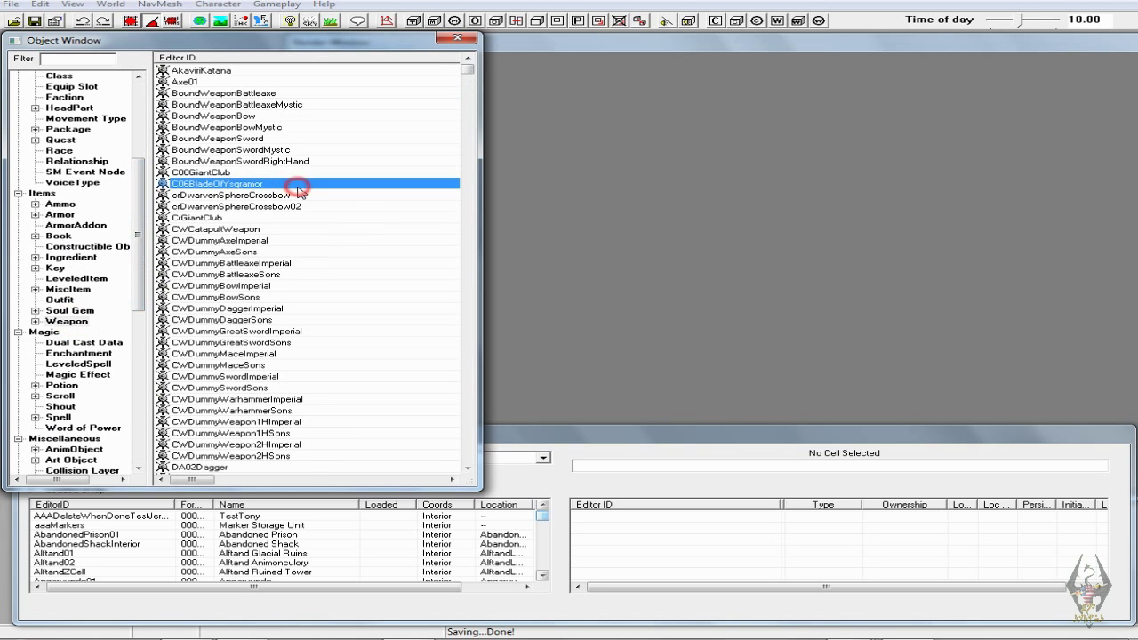
{"action": "scroll", "coordinate": [389, 231], "scroll_direction": "down", "scroll_amount": 9}
{"action": "scroll", "coordinate": [302, 268], "scroll_direction": "down", "scroll_amount": 5}
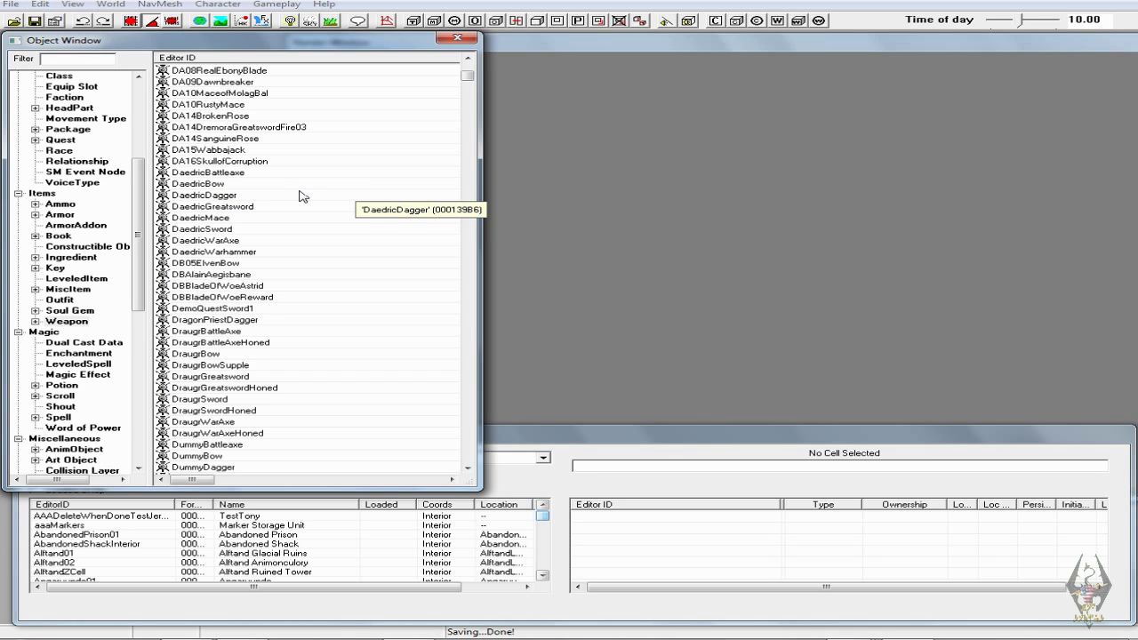
{"action": "left_click", "coordinate": [223, 185]}
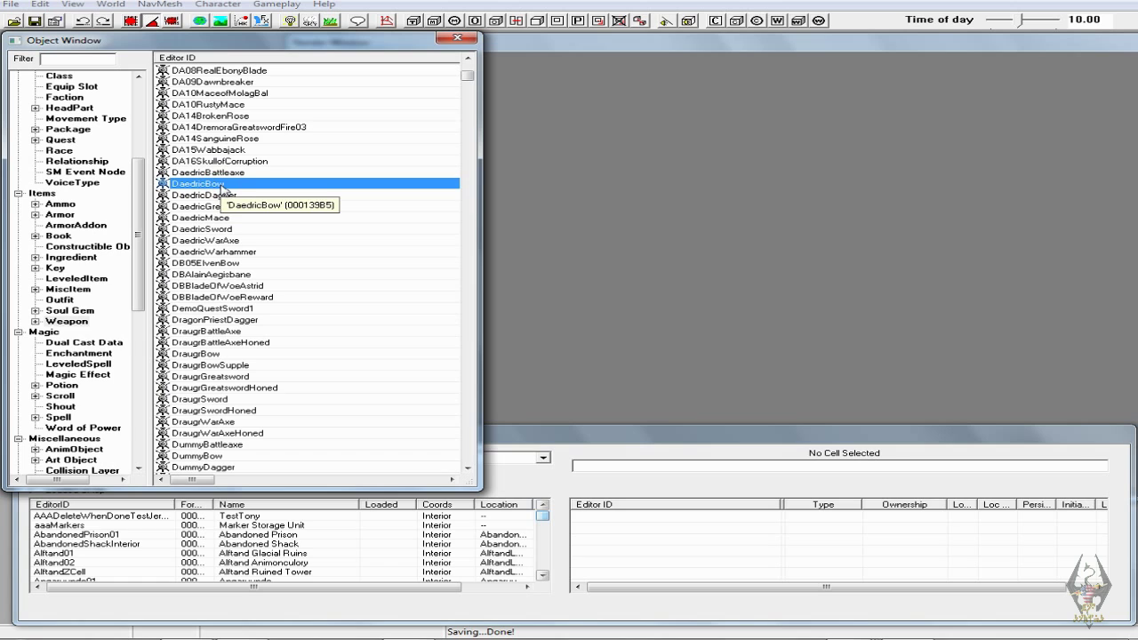
{"action": "right_click", "coordinate": [235, 184]}
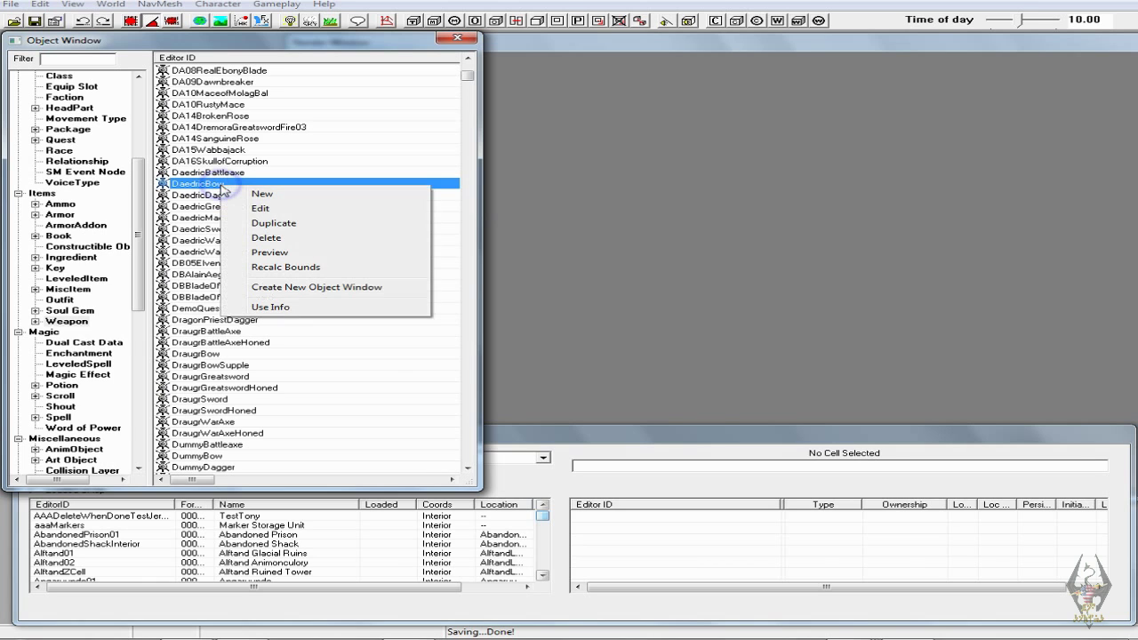
{"action": "left_click", "coordinate": [286, 222]}
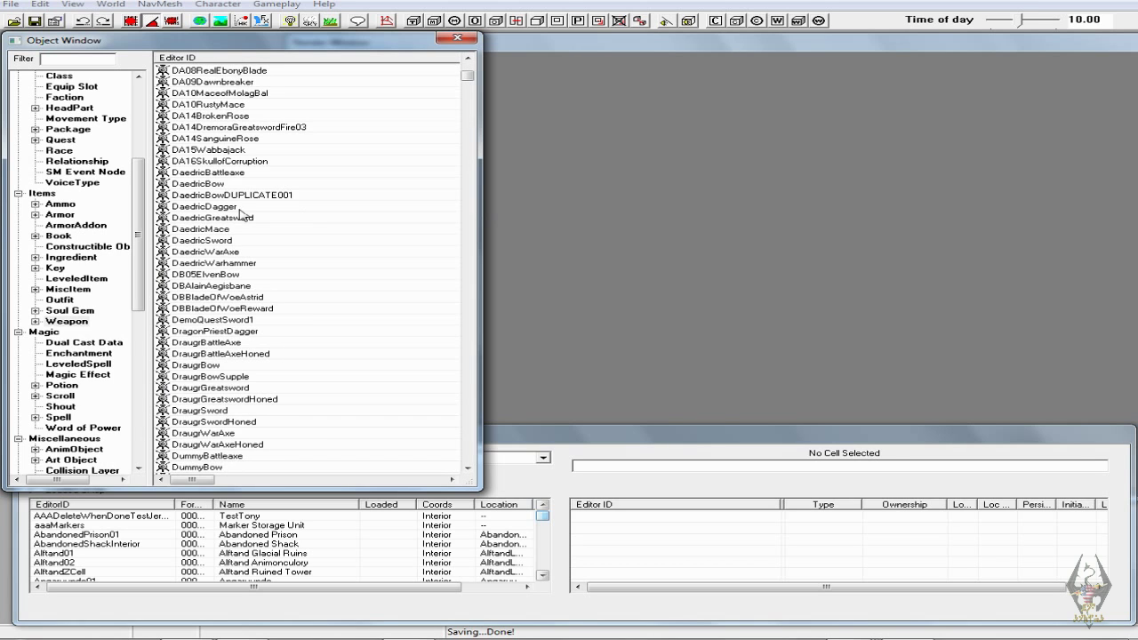
- Duplicate the DaedricGreatsword and DaedricSword weapons and rename the three weapon copies 000RLBbow, 000RLBgreatsword and 000RLBsword
{"action": "left_click", "coordinate": [221, 219]}
{"action": "right_click", "coordinate": [220, 218]}
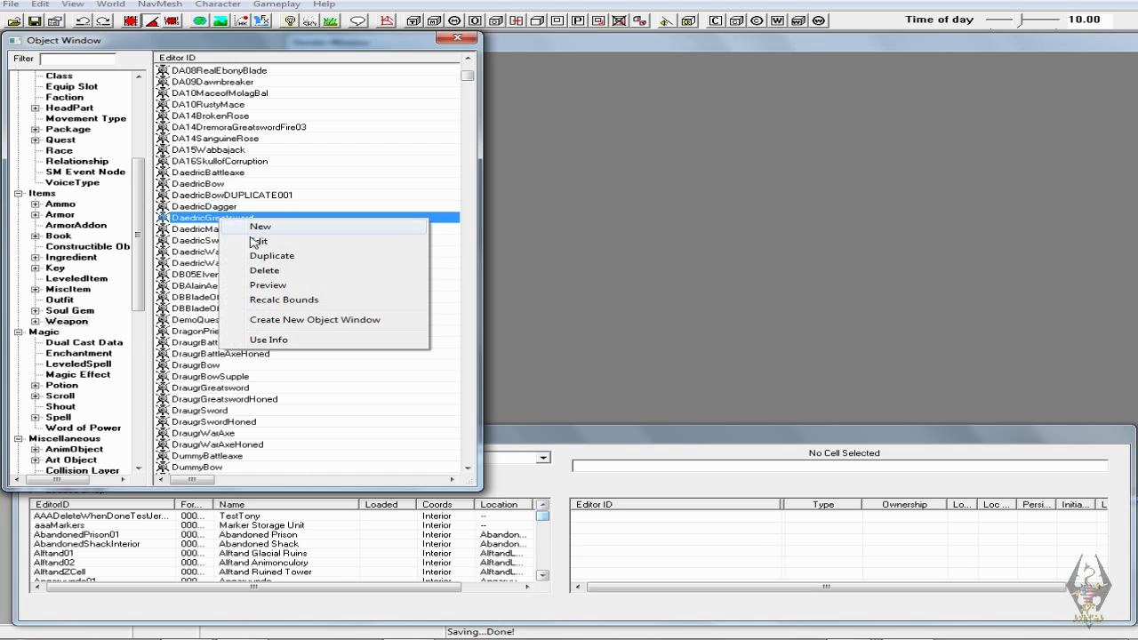
{"action": "left_click", "coordinate": [268, 256]}
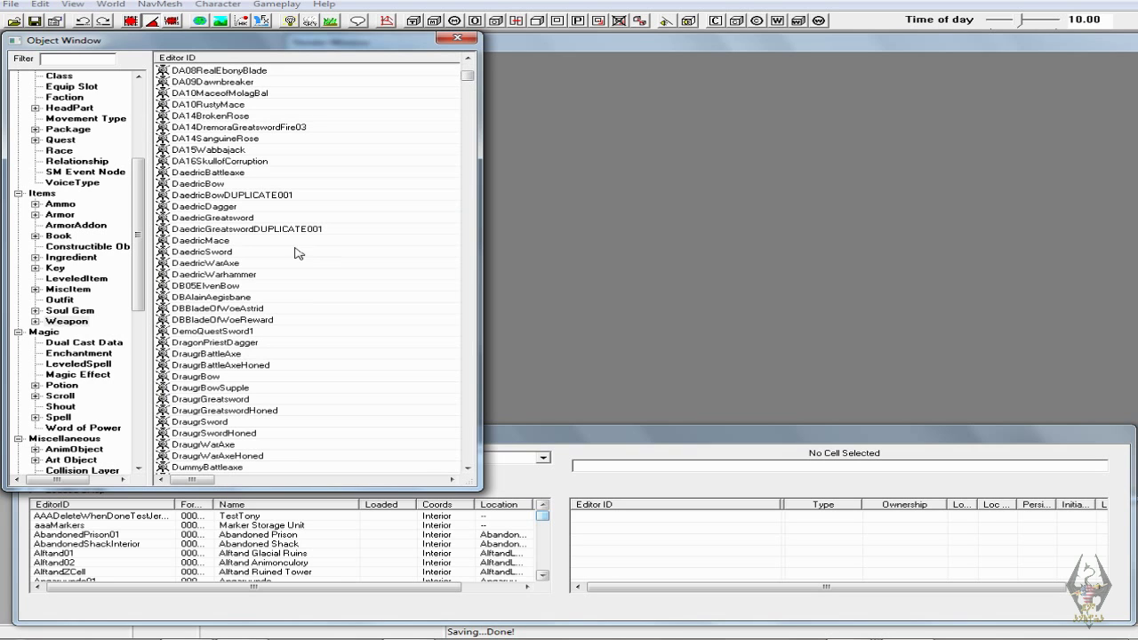
{"action": "left_click", "coordinate": [224, 255]}
{"action": "right_click", "coordinate": [220, 253]}
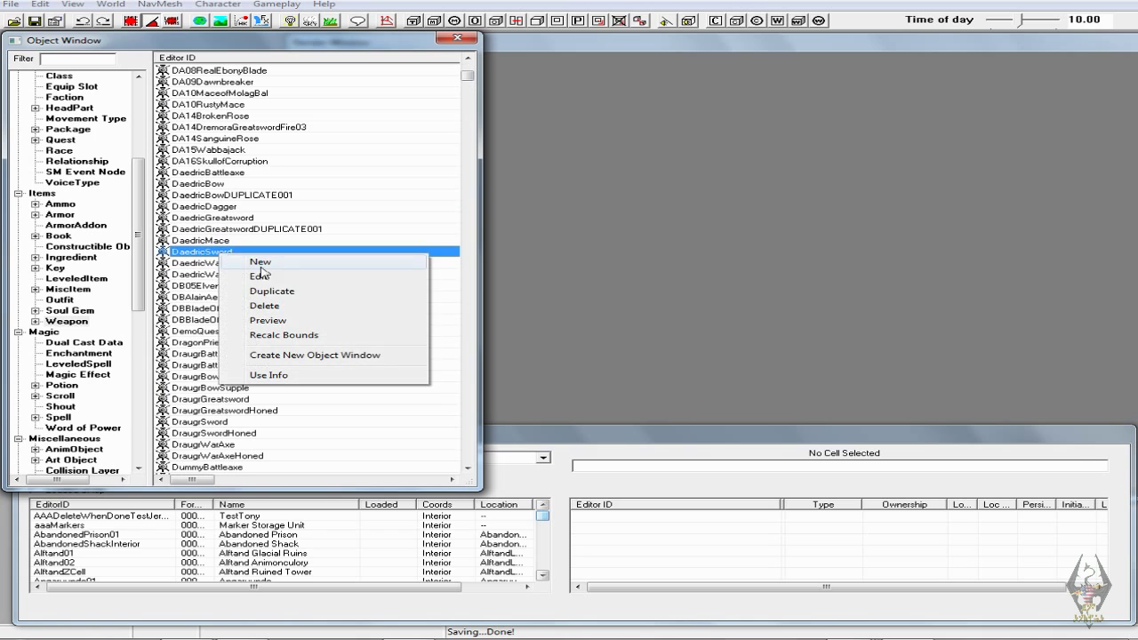
{"action": "left_click", "coordinate": [279, 292]}
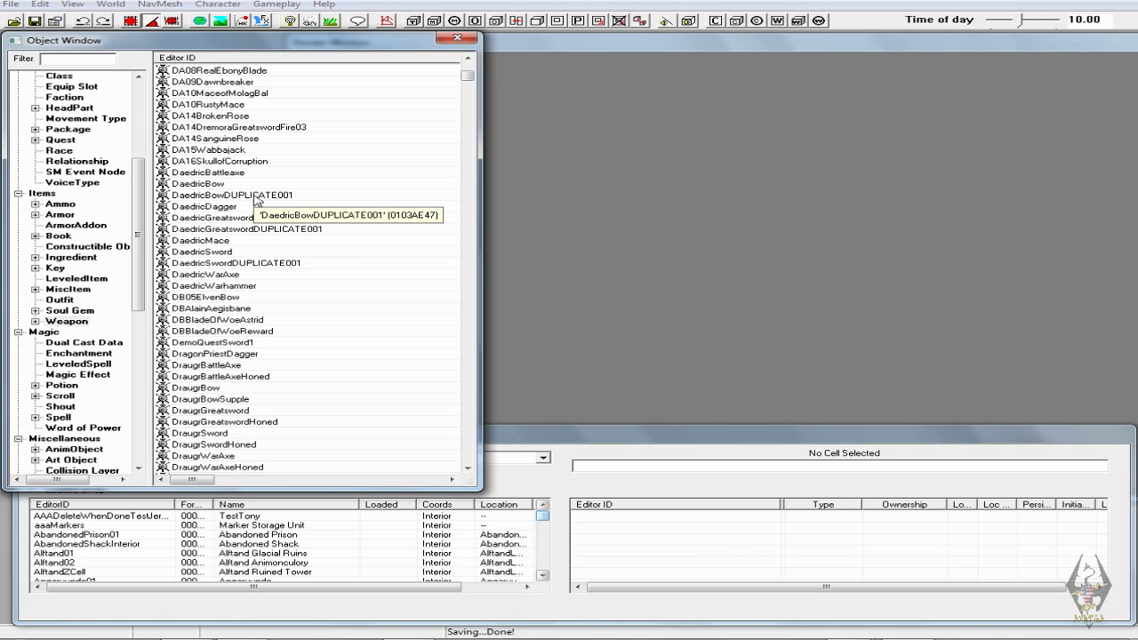
{"action": "left_click", "coordinate": [255, 195]}
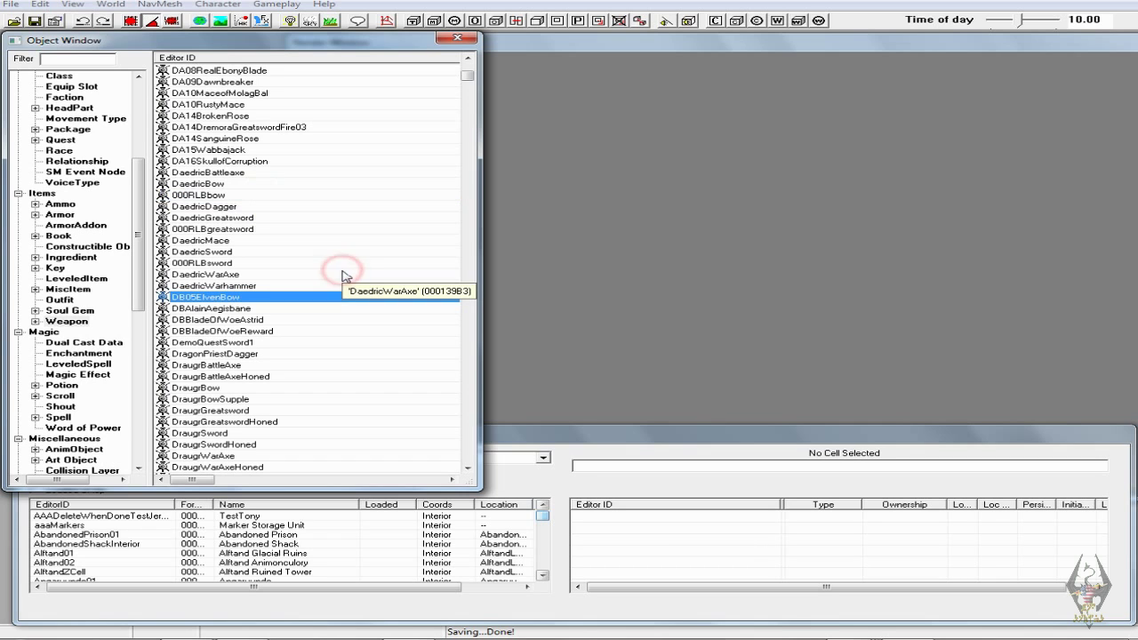
- Open the 000RLBbow weapon, name it Crystal Dragonbone Bow and set its damage to 100
{"action": "left_click", "coordinate": [233, 195]}
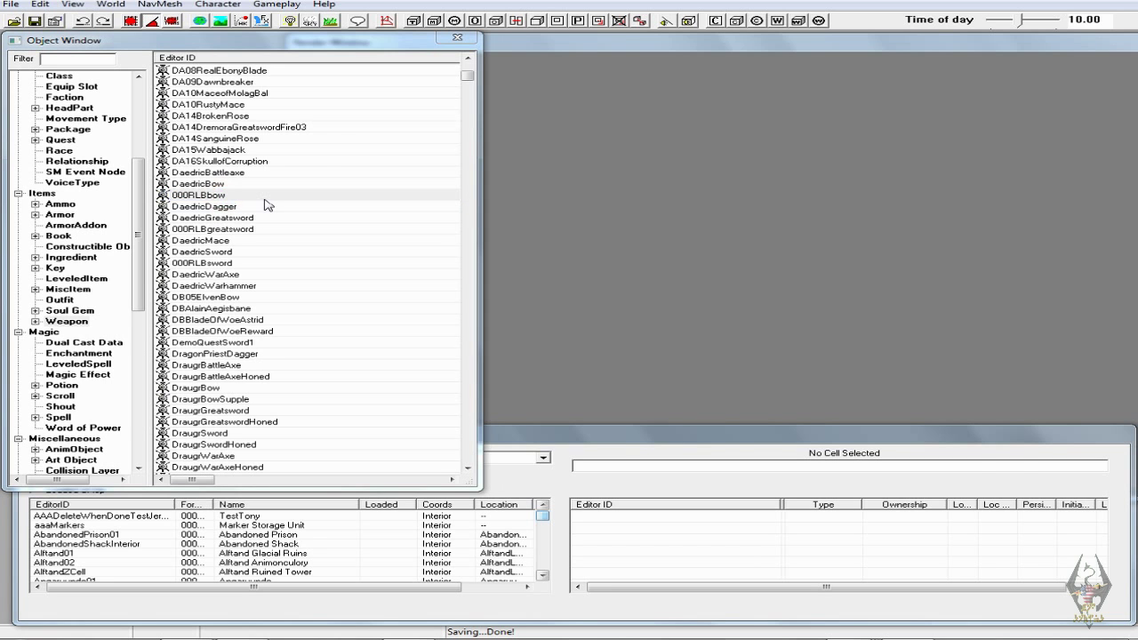
{"action": "double_click", "coordinate": [260, 196]}
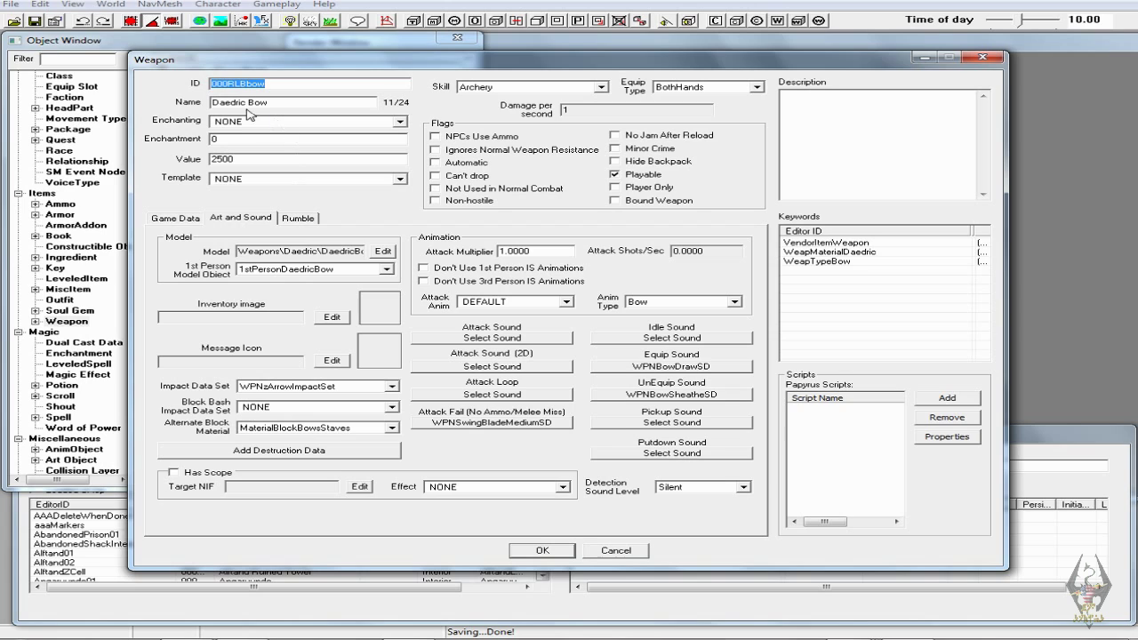
{"action": "left_click_drag", "start_coordinate": [244, 102], "coordinate": [202, 105]}
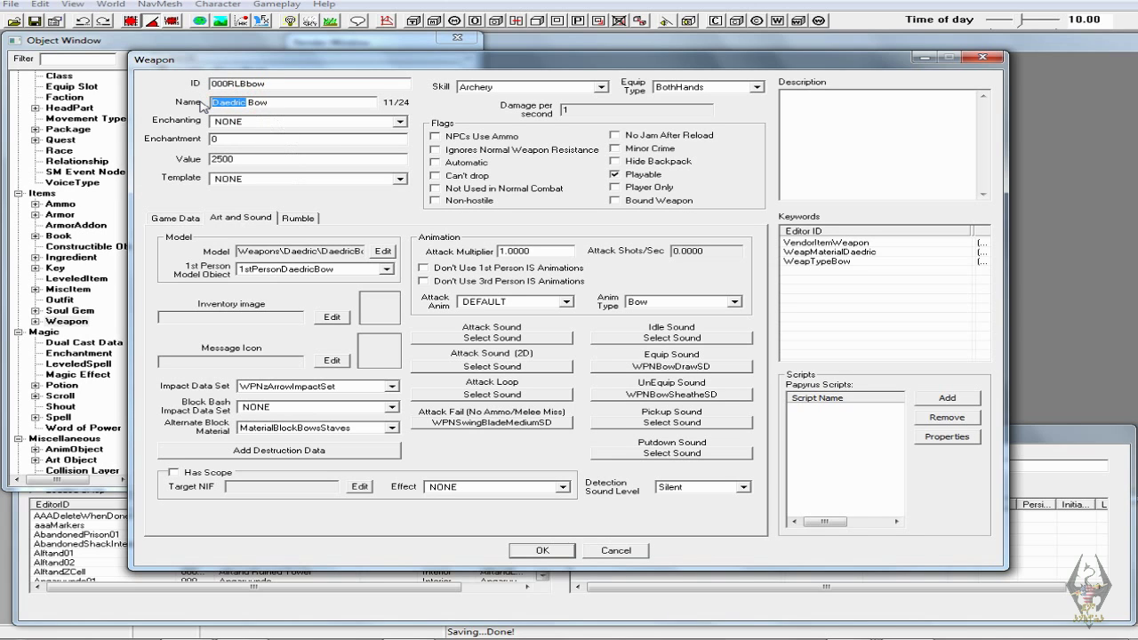
{"action": "type", "text": "Katrina's"}
{"action": "left_click_drag", "start_coordinate": [250, 102], "coordinate": [211, 110]}
{"action": "type", "text": "Crystal Dragonbone"}
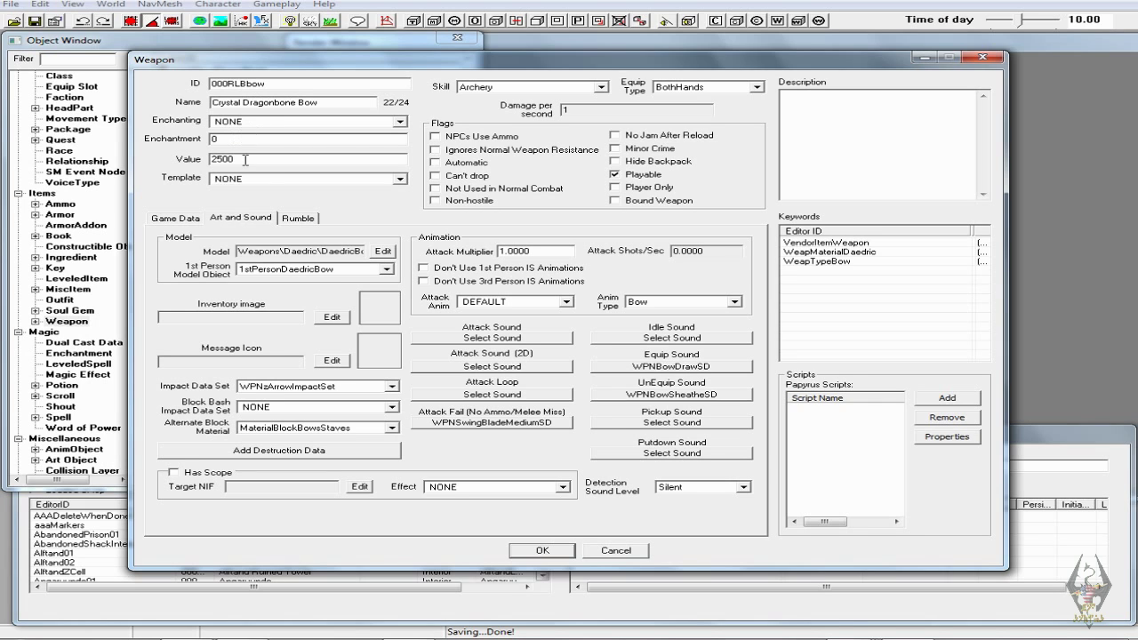
{"action": "left_click", "coordinate": [169, 219]}
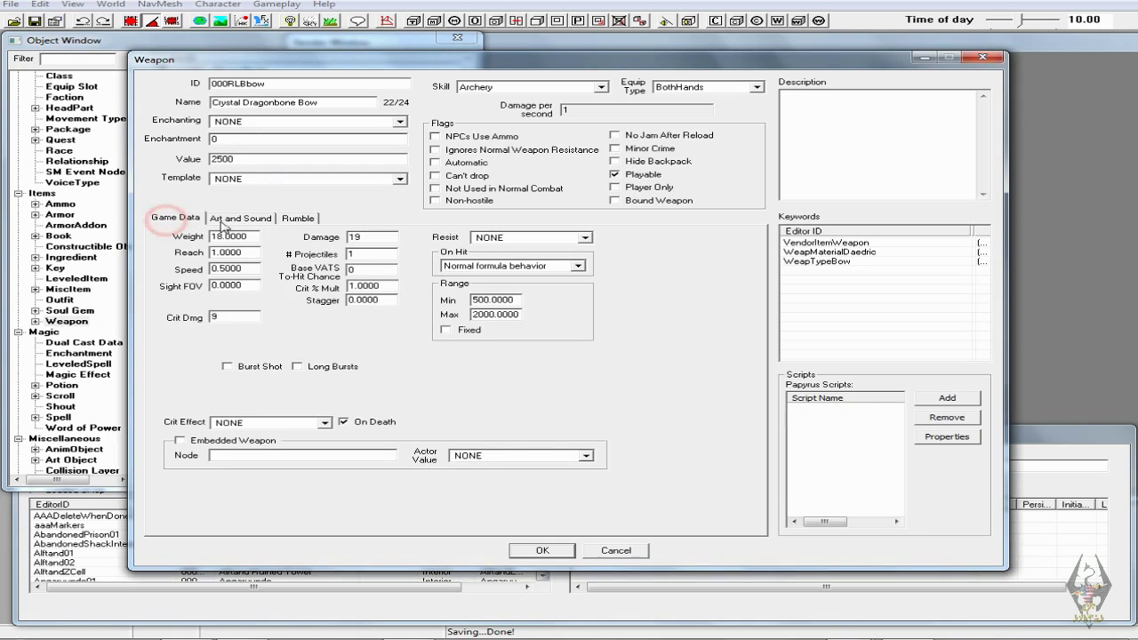
{"action": "double_click", "coordinate": [365, 236]}
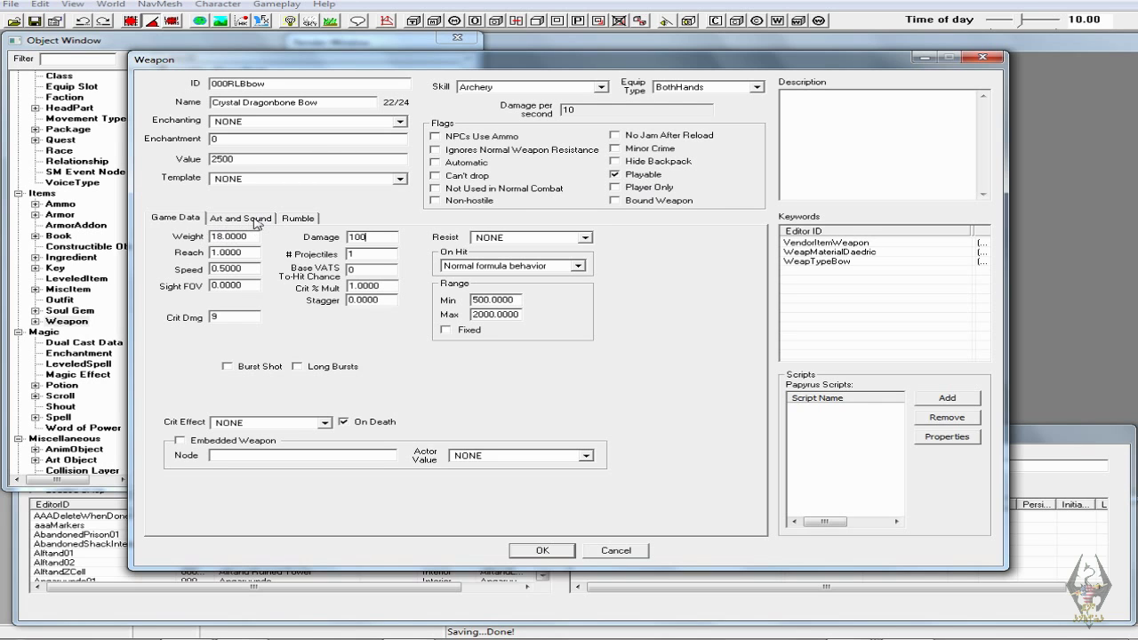
- Set the bow's model to bow from the Guard Weapons folder and save the weapon
{"action": "left_click", "coordinate": [257, 221]}
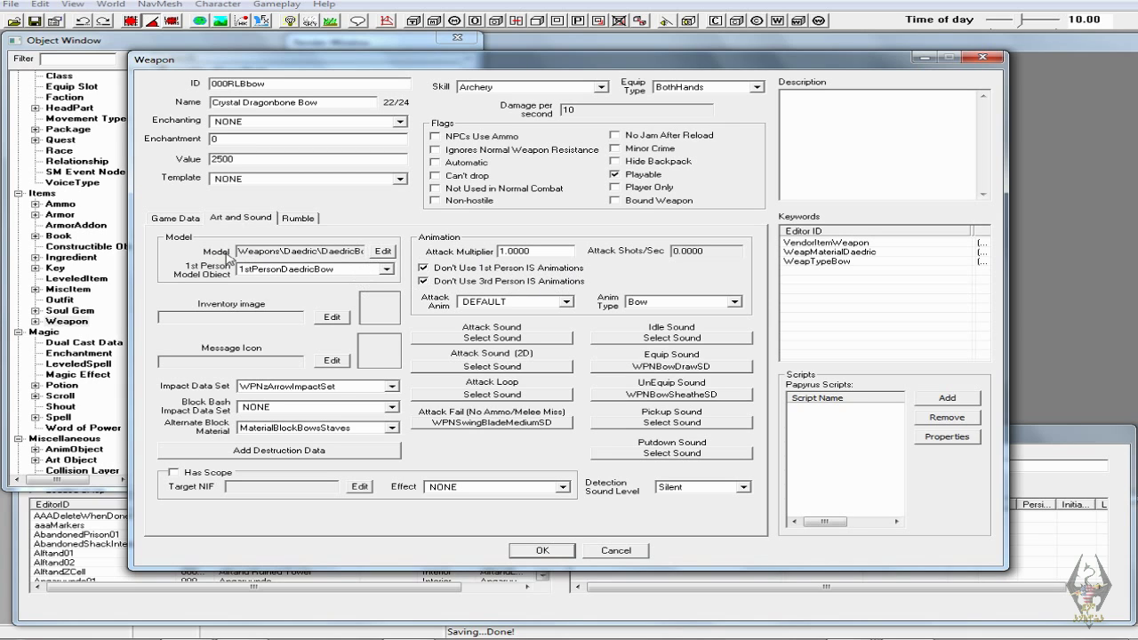
{"action": "left_click", "coordinate": [383, 251]}
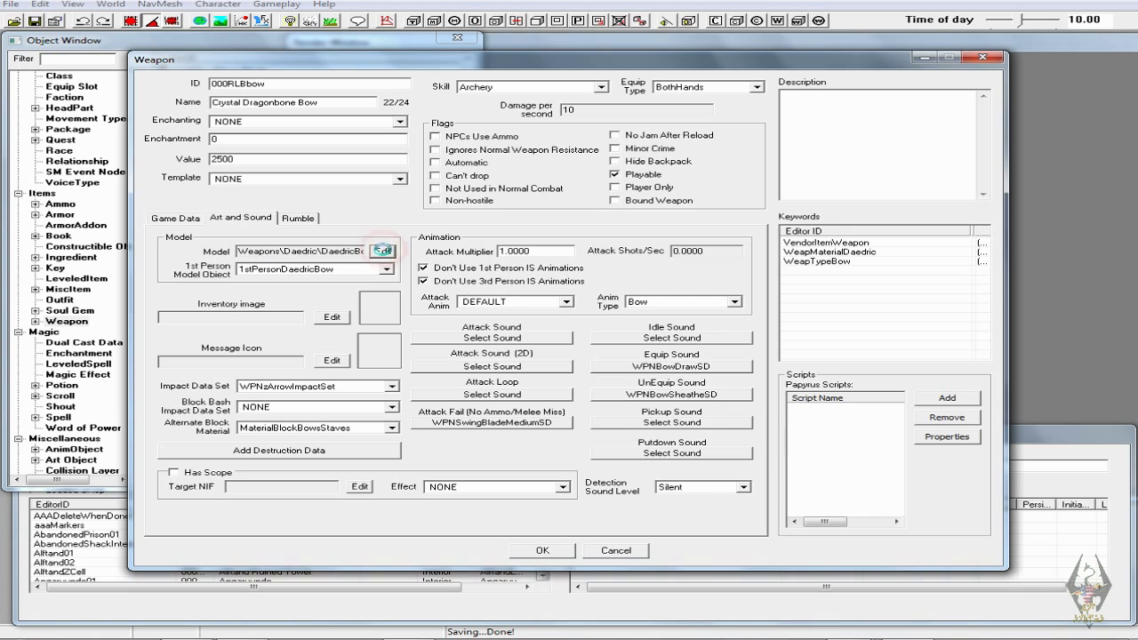
{"action": "left_click", "coordinate": [508, 216]}
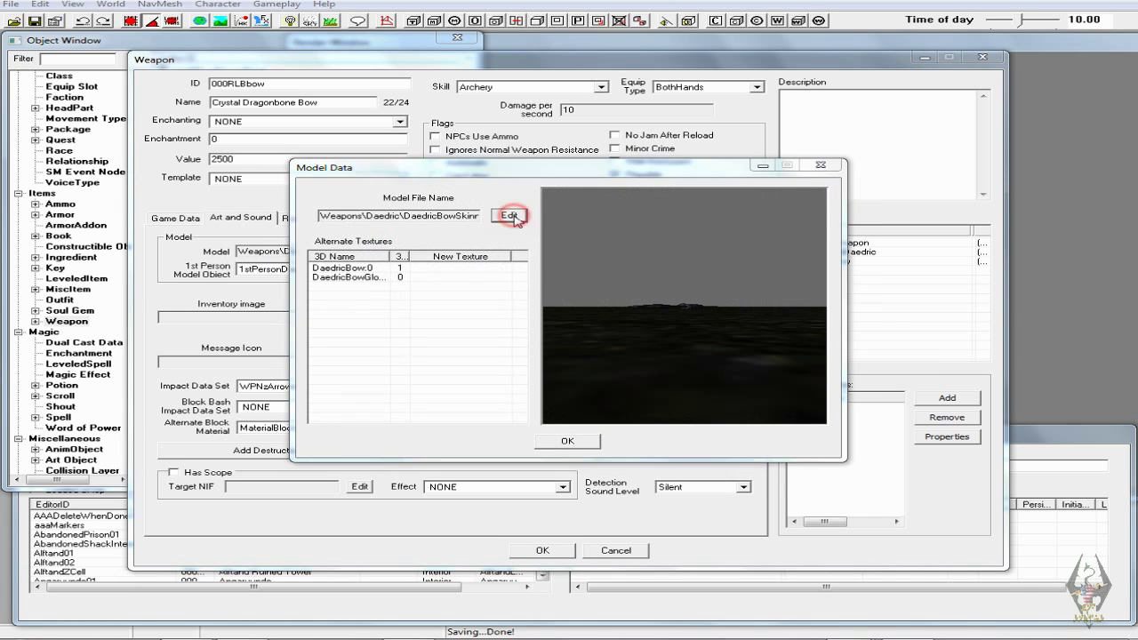
{"action": "double_click", "coordinate": [477, 270]}
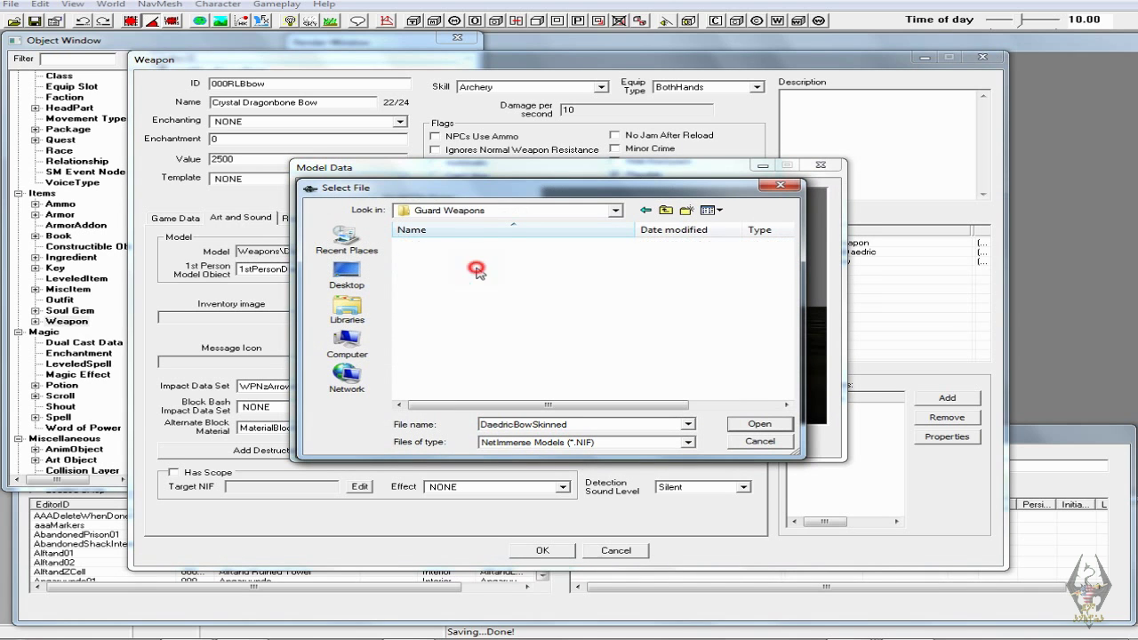
{"action": "left_click", "coordinate": [457, 269]}
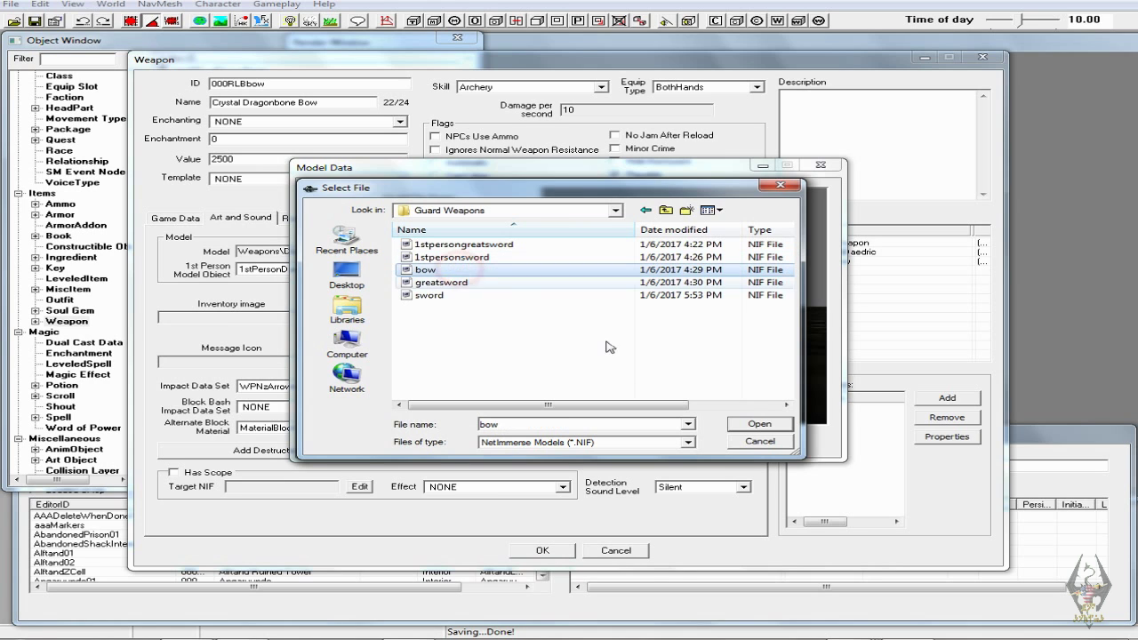
{"action": "left_click", "coordinate": [759, 424]}
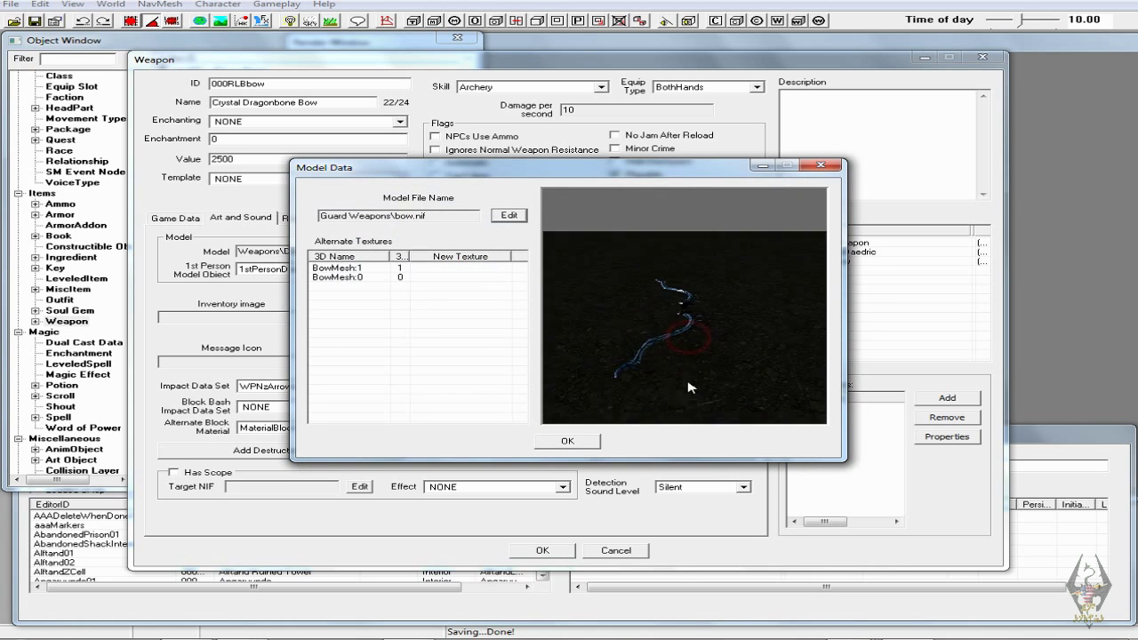
{"action": "left_click", "coordinate": [567, 442]}
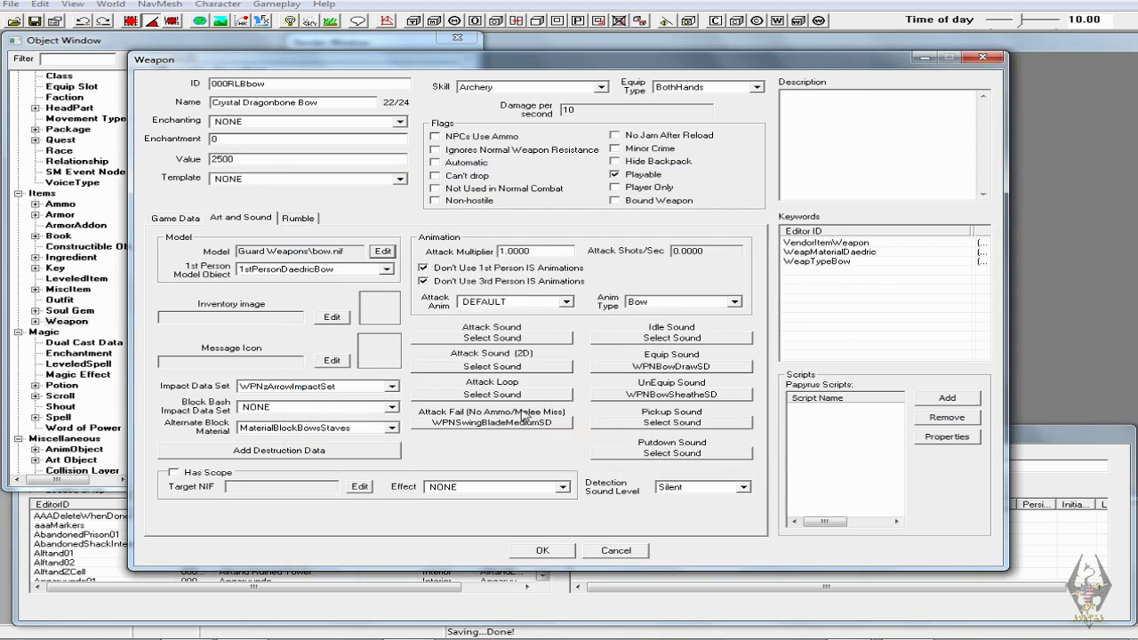
{"action": "left_click", "coordinate": [386, 271]}
{"action": "left_click", "coordinate": [386, 269]}
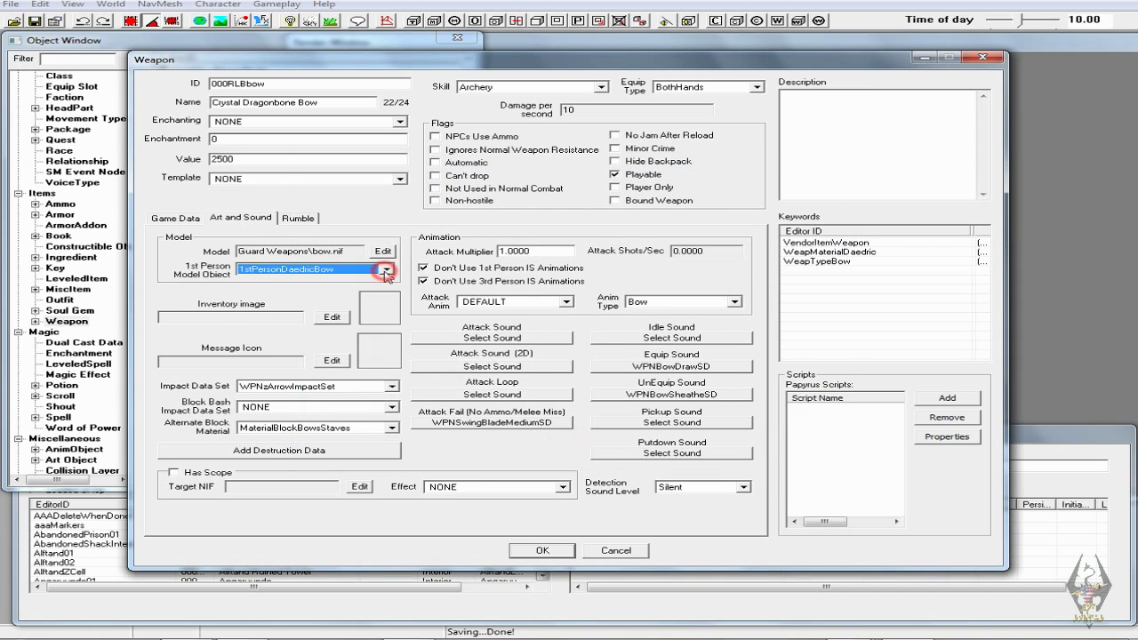
{"action": "left_click", "coordinate": [542, 551]}
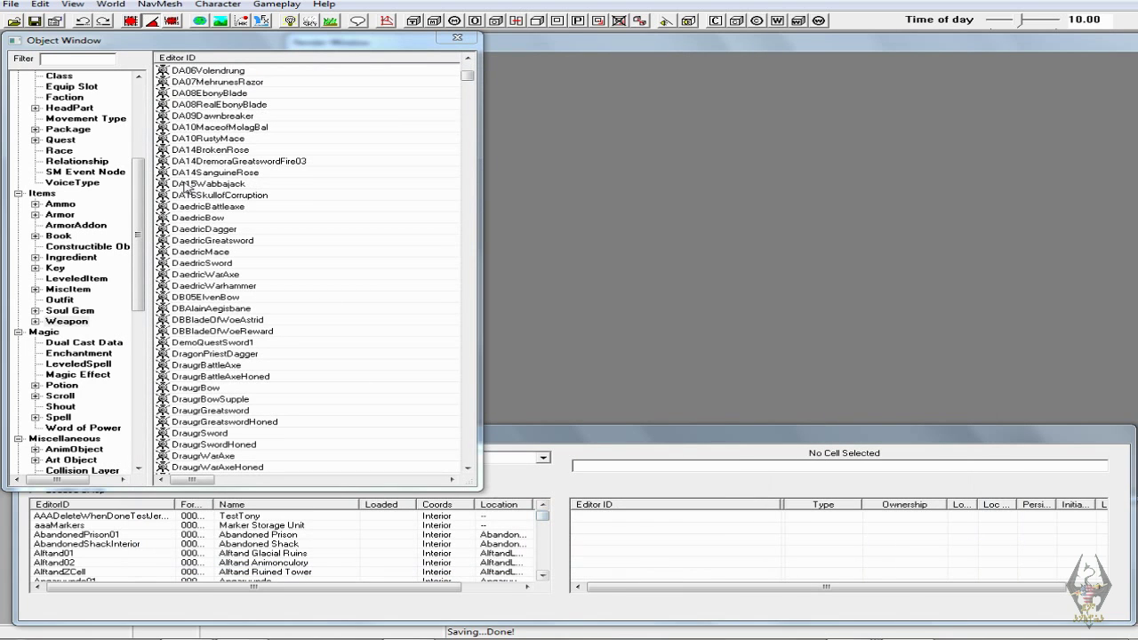
- Filter all objects by 1stperson and duplicate the 1stPersonDaedricBow static
{"action": "left_click", "coordinate": [80, 57]}
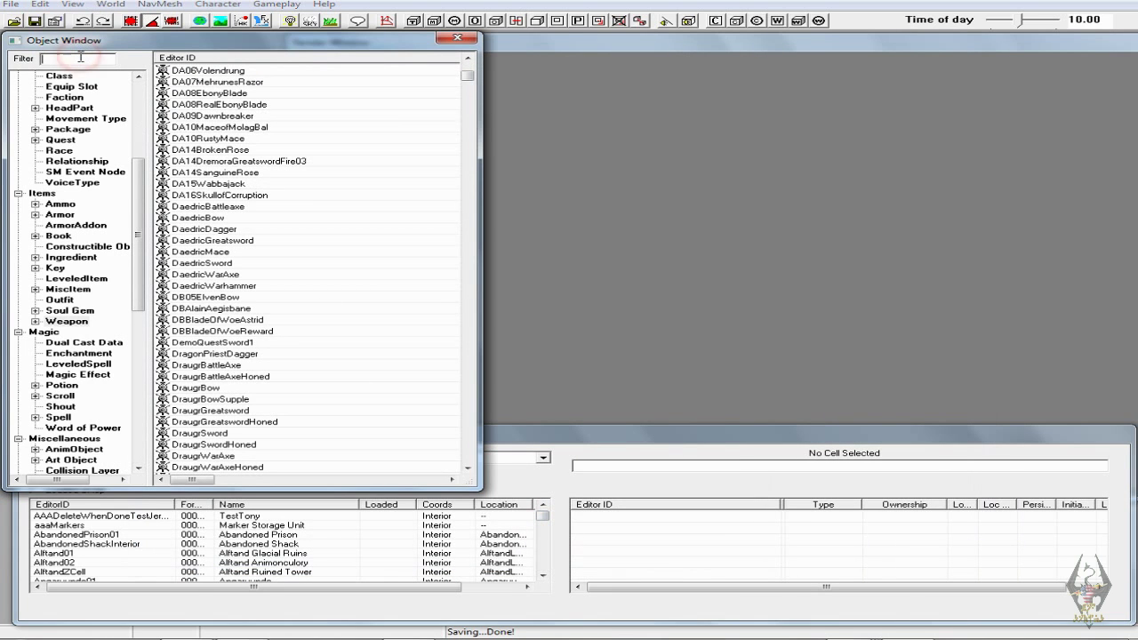
{"action": "type", "text": "1stperson"}
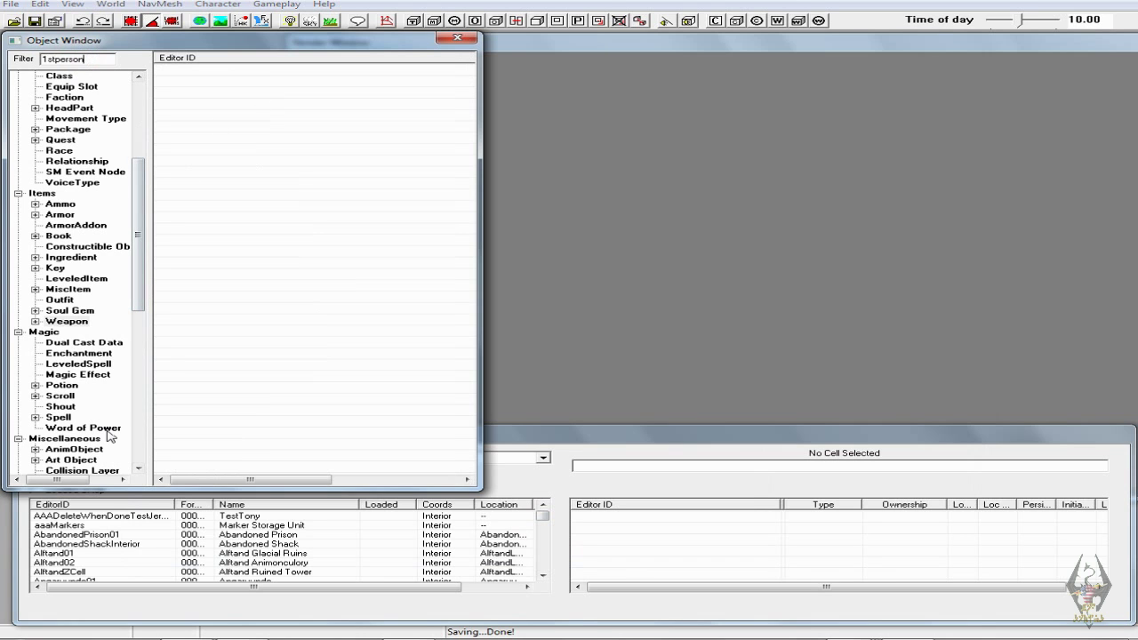
{"action": "left_click_drag", "start_coordinate": [142, 262], "coordinate": [152, 447]}
{"action": "left_click", "coordinate": [37, 459]}
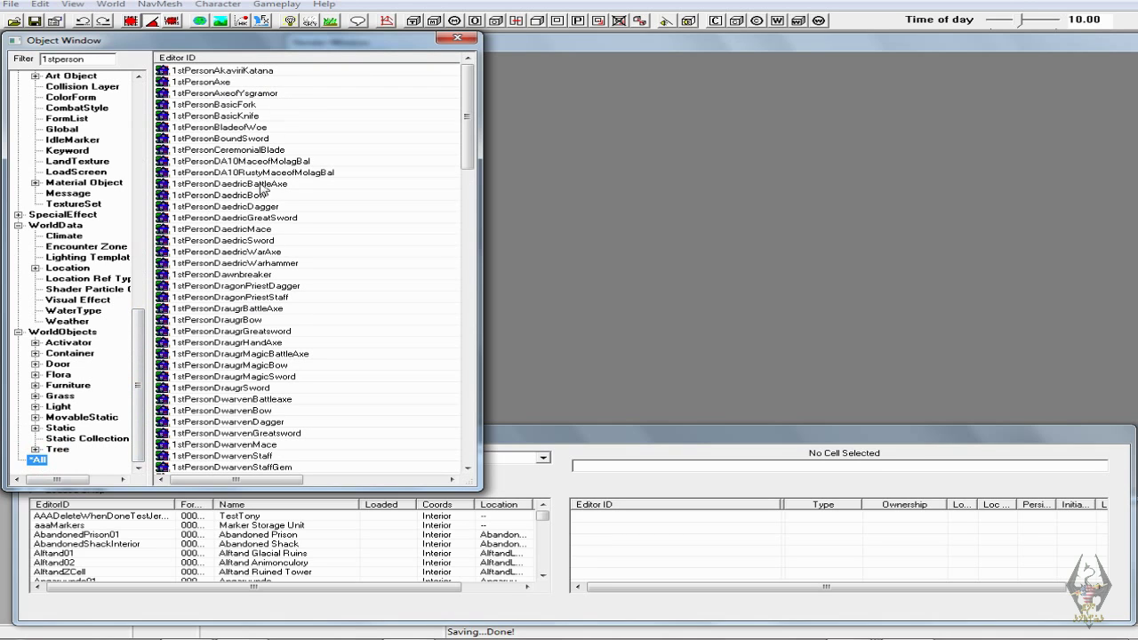
{"action": "left_click", "coordinate": [262, 196]}
{"action": "right_click", "coordinate": [284, 193]}
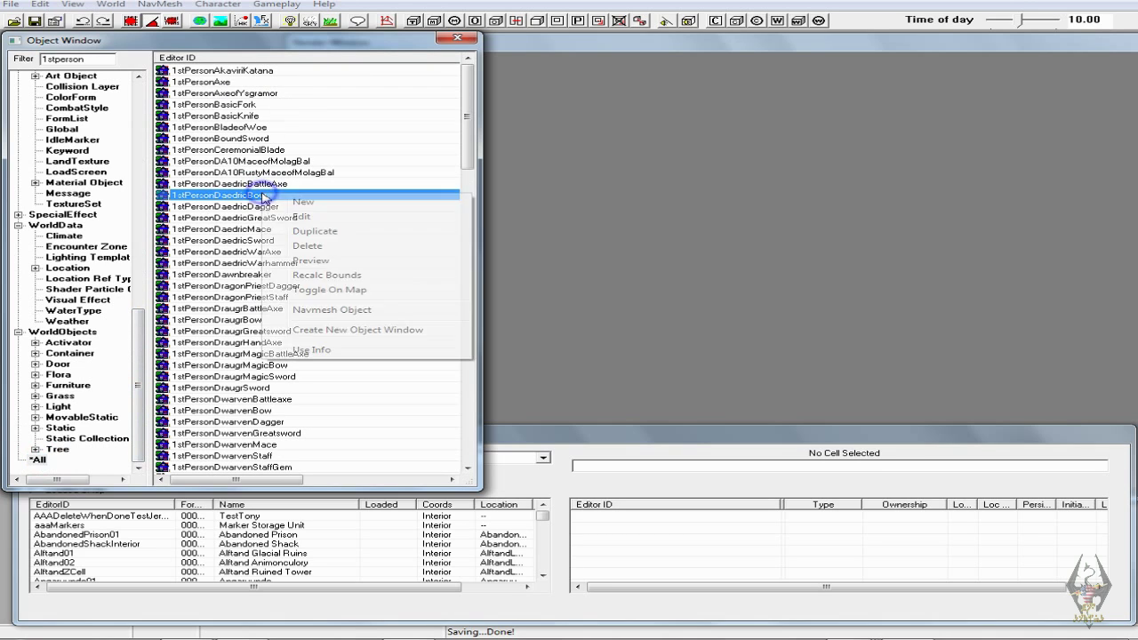
{"action": "left_click", "coordinate": [309, 231]}
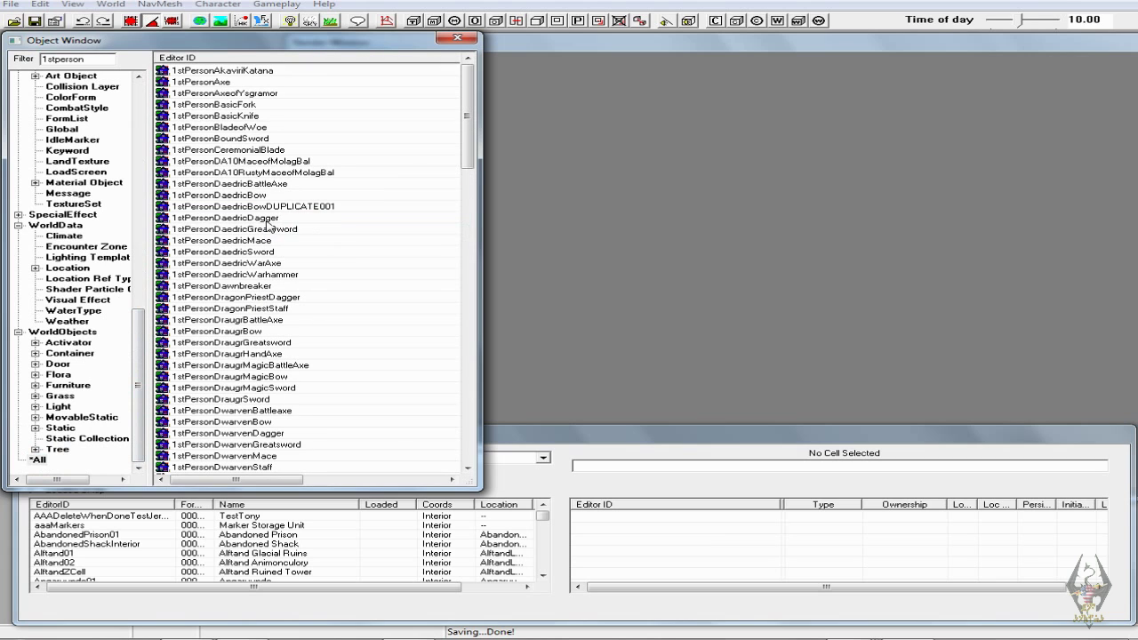
- Duplicate 1stPersonDaedricGreatSword and 1stPersonDaedricSword and rename the three first-person copies 000RLB1stPersonBow, 000RLB1stPersonGreatSword and 000RLB1stPersonSword
{"action": "left_click", "coordinate": [271, 229]}
{"action": "right_click", "coordinate": [271, 229]}
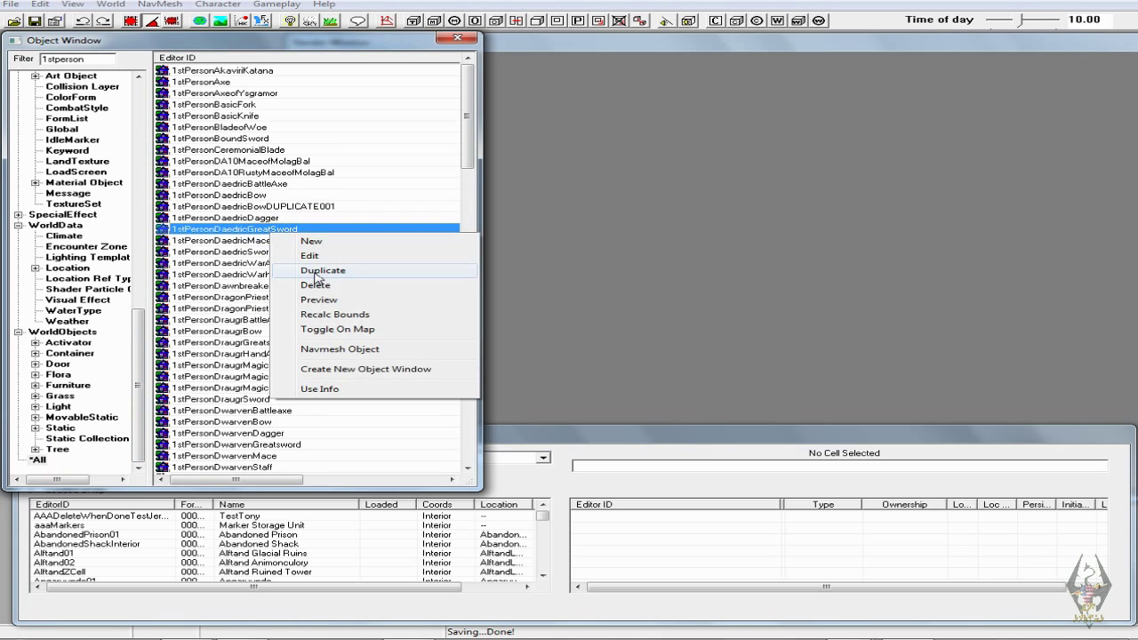
{"action": "left_click", "coordinate": [313, 269]}
{"action": "left_click", "coordinate": [265, 264]}
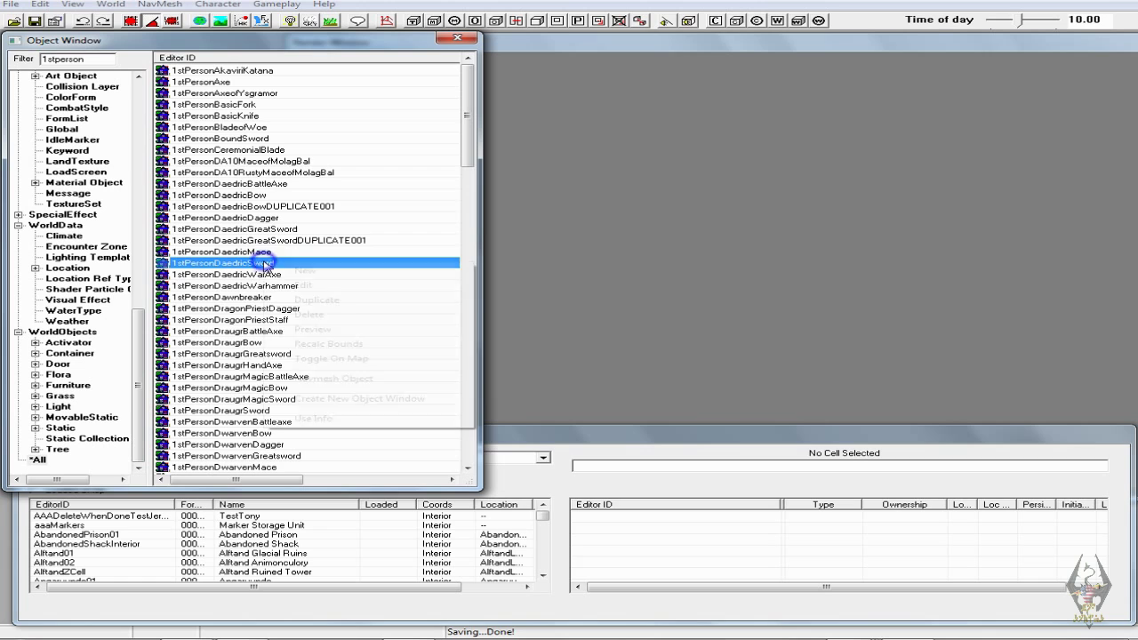
{"action": "right_click", "coordinate": [267, 263]}
{"action": "left_click", "coordinate": [325, 304]}
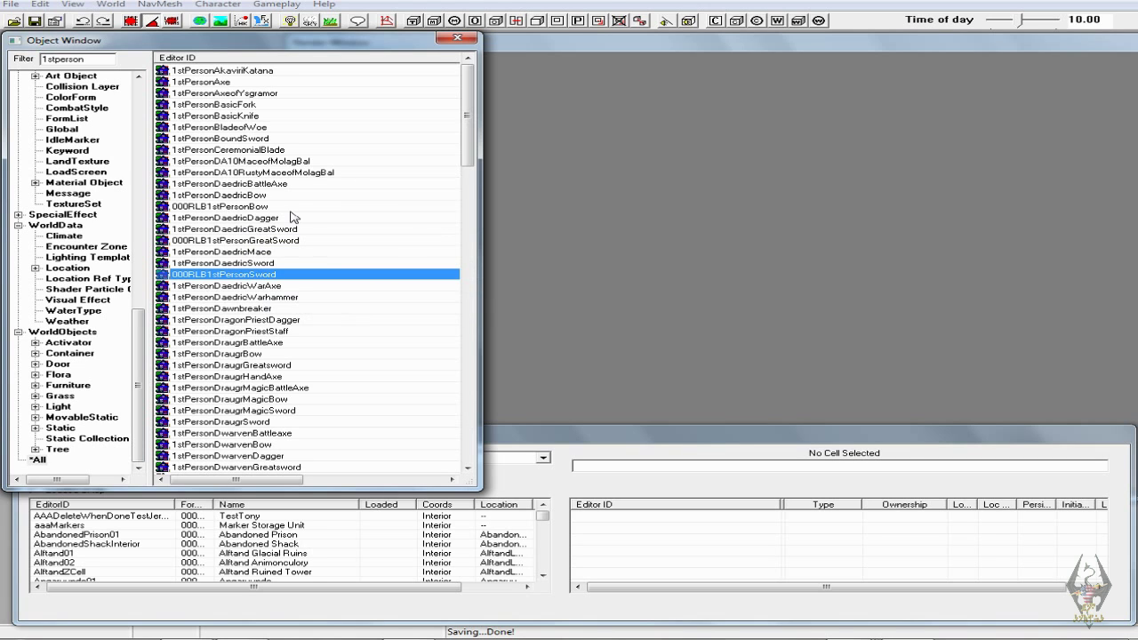
- Set the model of the 000RLB1stPersonBow static to bow from the Guard Weapons folder and save it
{"action": "left_click", "coordinate": [258, 207]}
{"action": "double_click", "coordinate": [258, 207]}
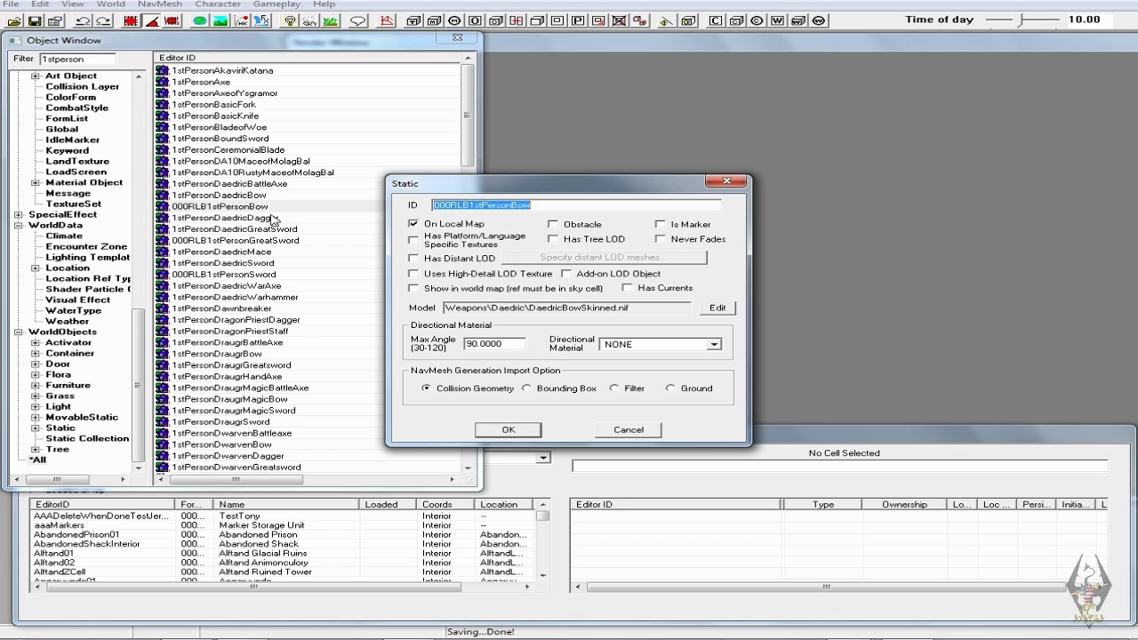
{"action": "left_click", "coordinate": [712, 309]}
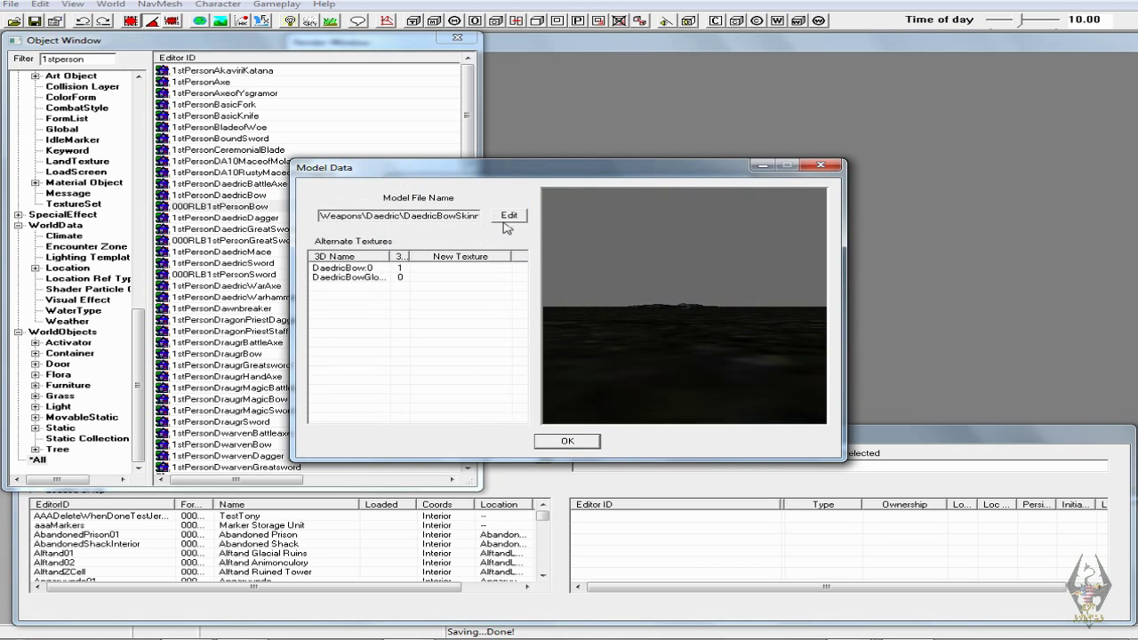
{"action": "left_click", "coordinate": [508, 216]}
{"action": "double_click", "coordinate": [469, 271]}
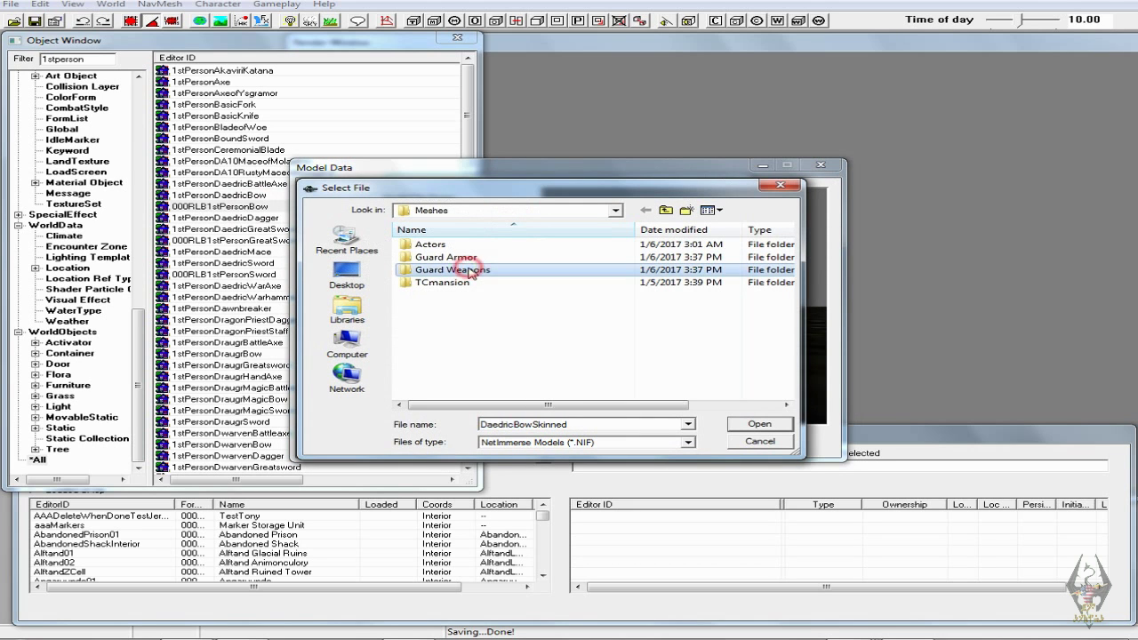
{"action": "left_click", "coordinate": [461, 271]}
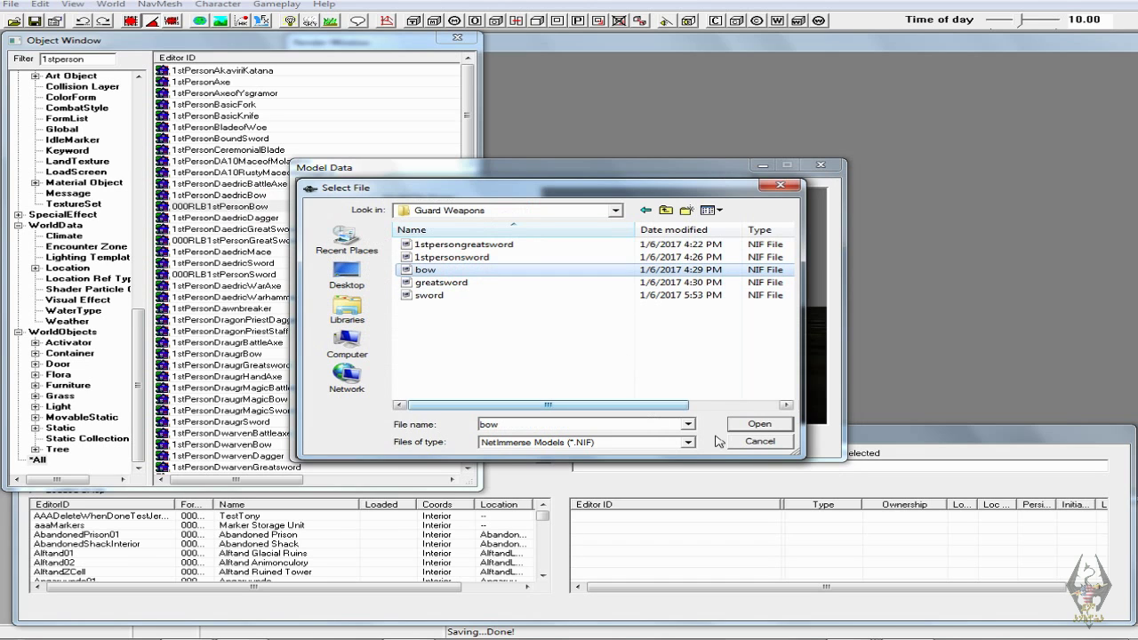
{"action": "left_click", "coordinate": [759, 425]}
{"action": "left_click_drag", "start_coordinate": [654, 353], "coordinate": [656, 379]}
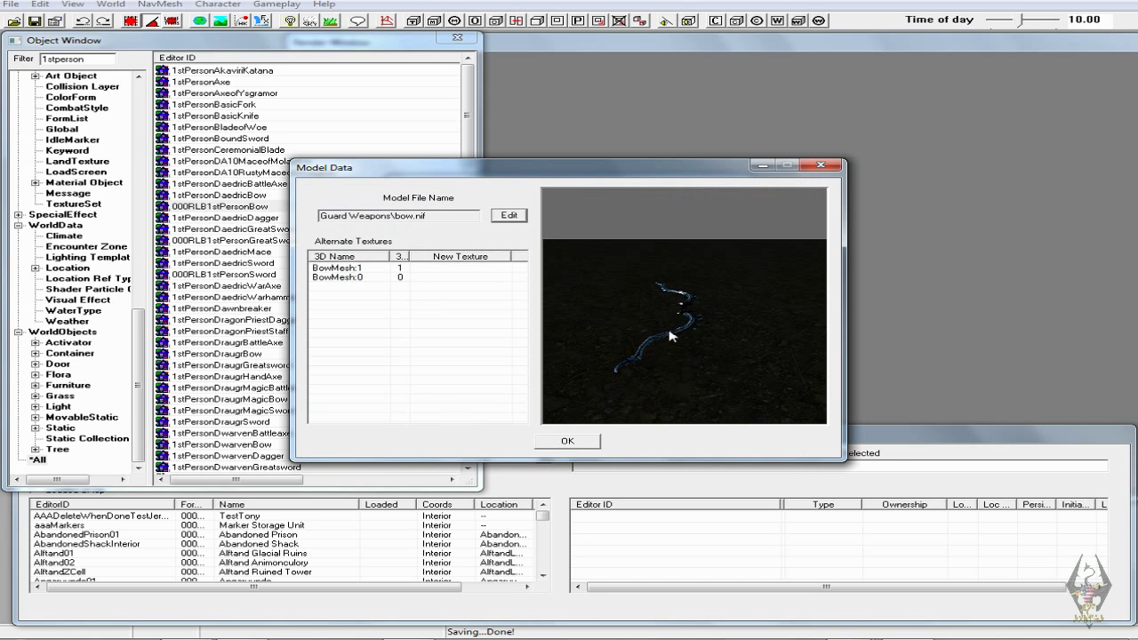
{"action": "left_click", "coordinate": [593, 443]}
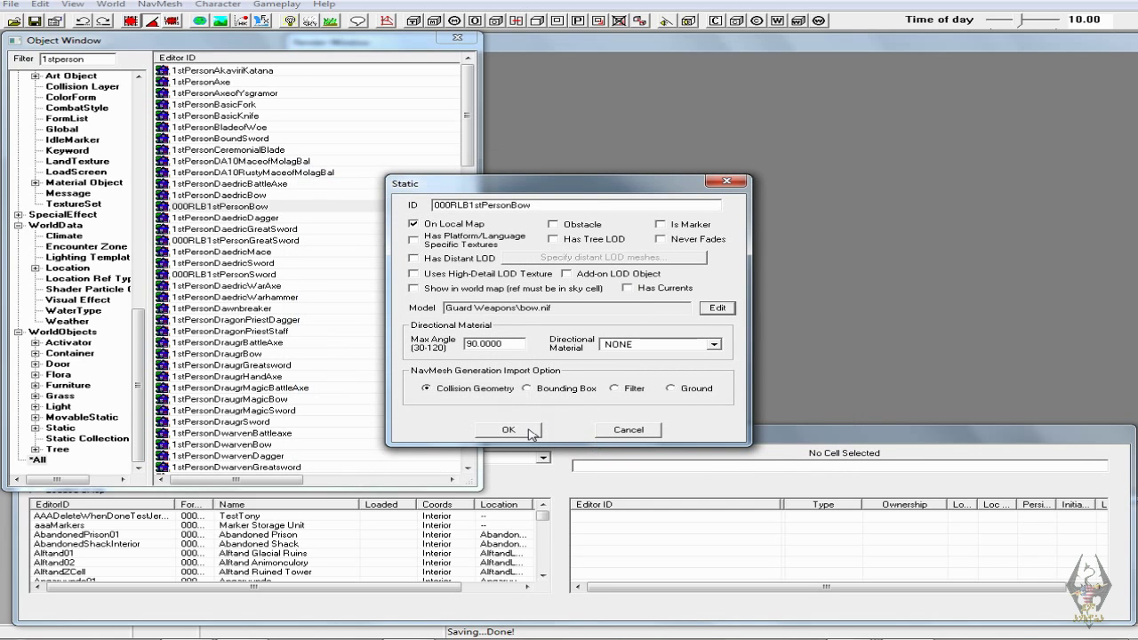
{"action": "left_click", "coordinate": [530, 432]}
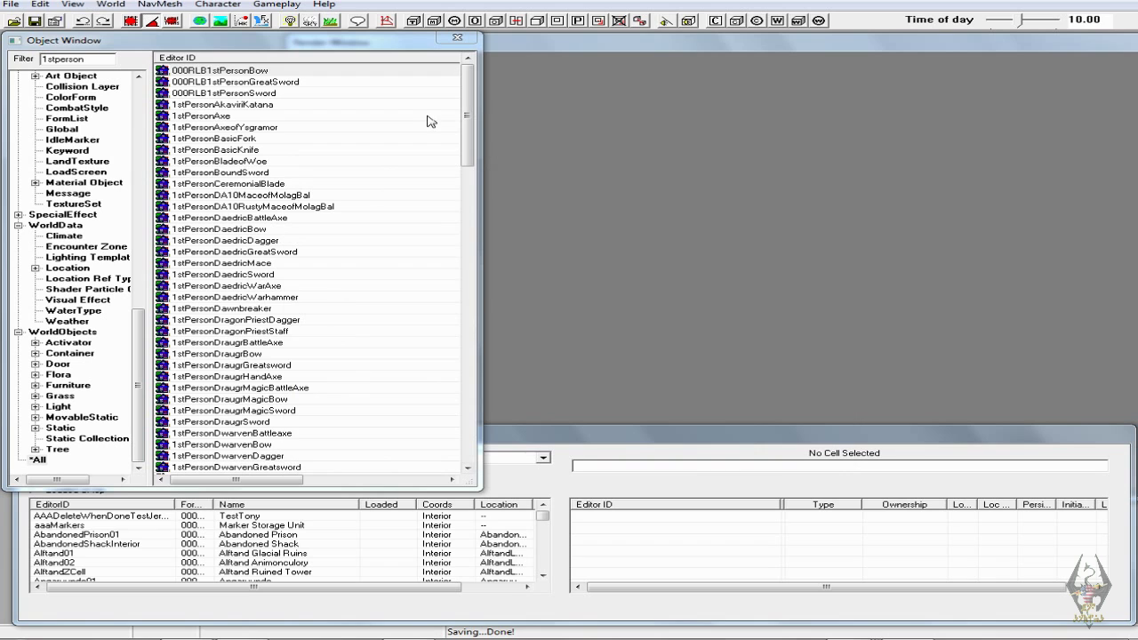
- Set the model of the 000RLB1stPersonGreatSword static to greatsword from the Guard Weapons folder and save it
{"action": "double_click", "coordinate": [264, 82]}
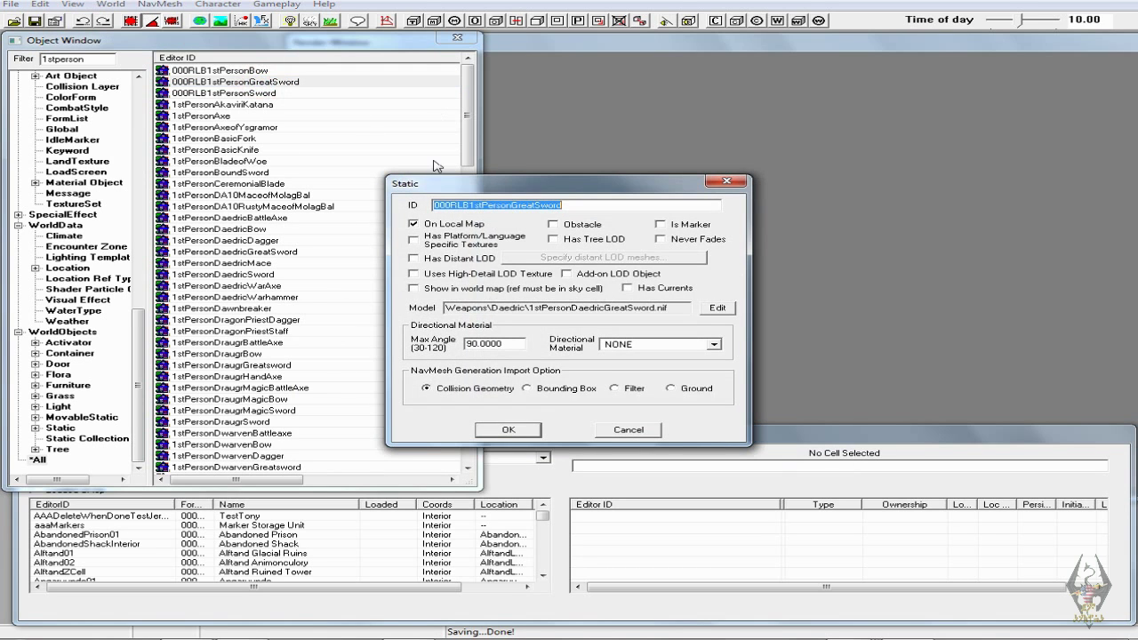
{"action": "left_click", "coordinate": [727, 309]}
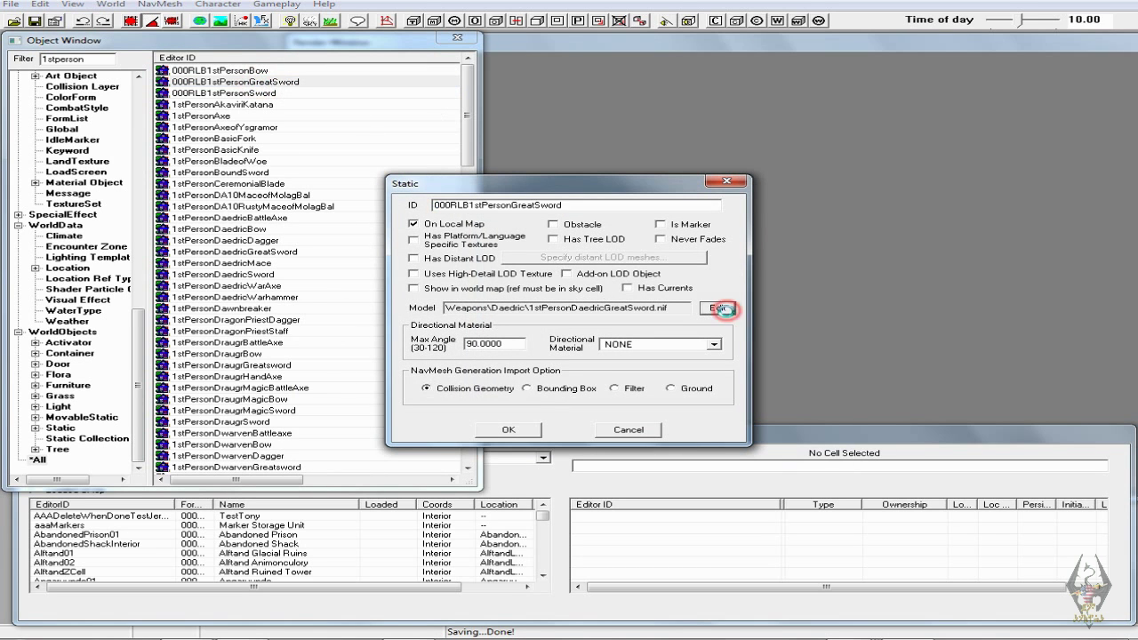
{"action": "left_click", "coordinate": [508, 216]}
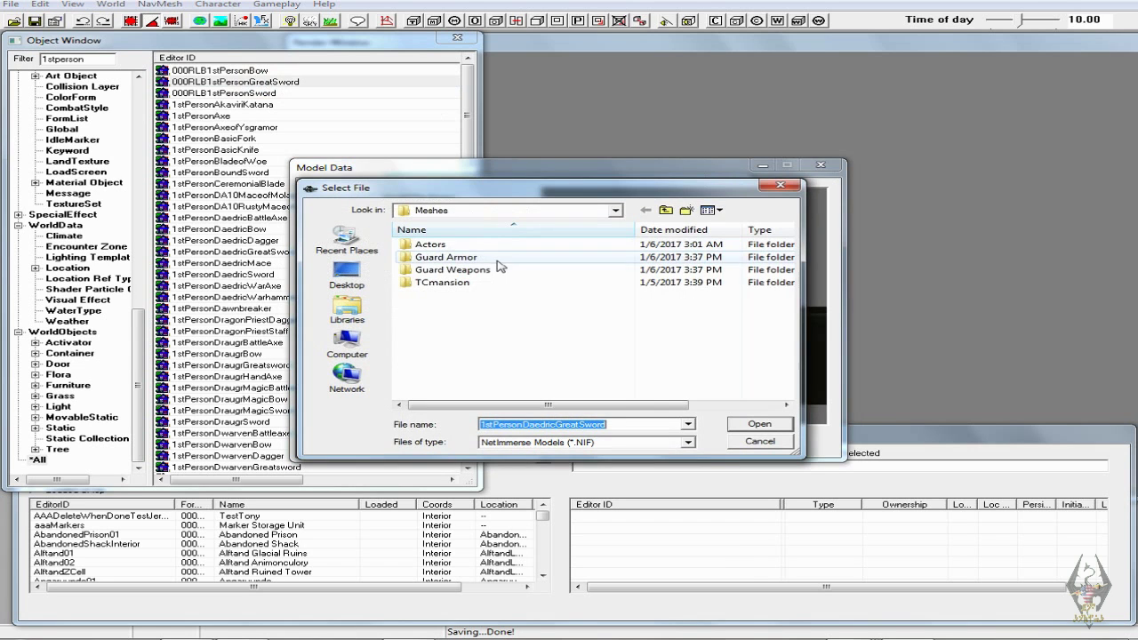
{"action": "double_click", "coordinate": [489, 269]}
{"action": "left_click", "coordinate": [466, 283]}
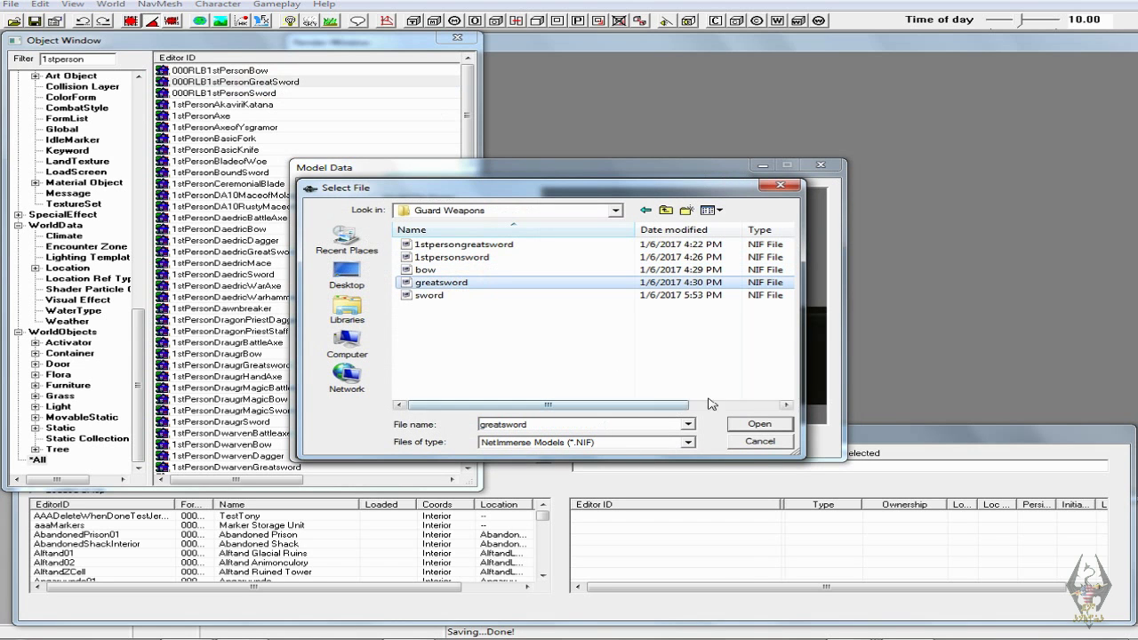
{"action": "left_click", "coordinate": [757, 424]}
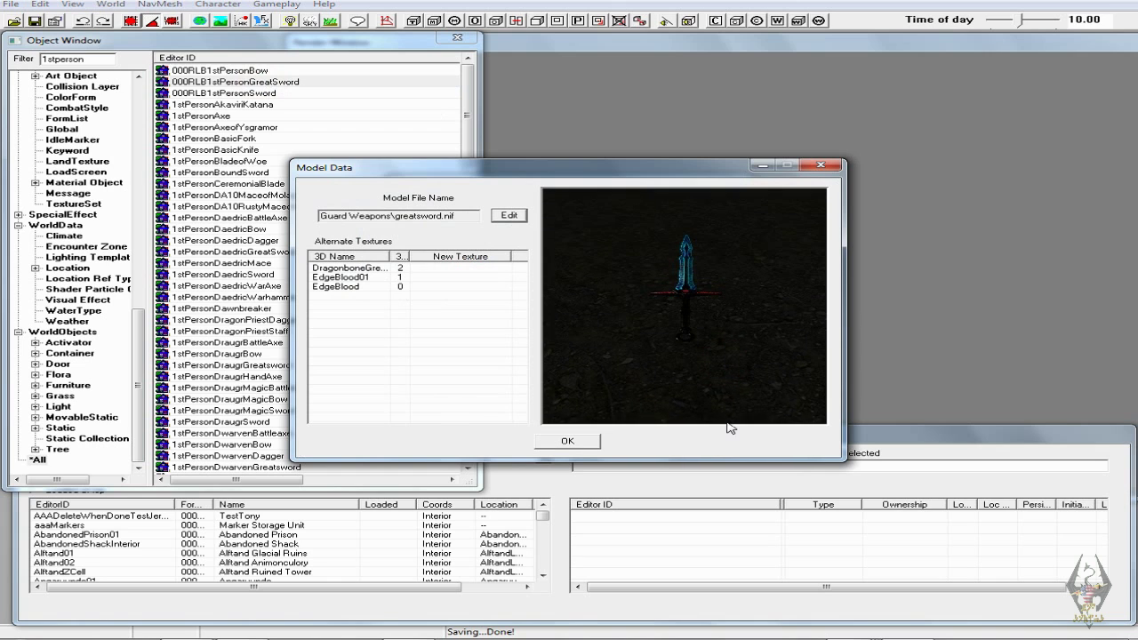
{"action": "left_click", "coordinate": [572, 443]}
{"action": "left_click", "coordinate": [503, 430]}
- Set the model of the 000RLB1stPersonSword static to sword from the Guard Weapons folder and save it
{"action": "double_click", "coordinate": [249, 93]}
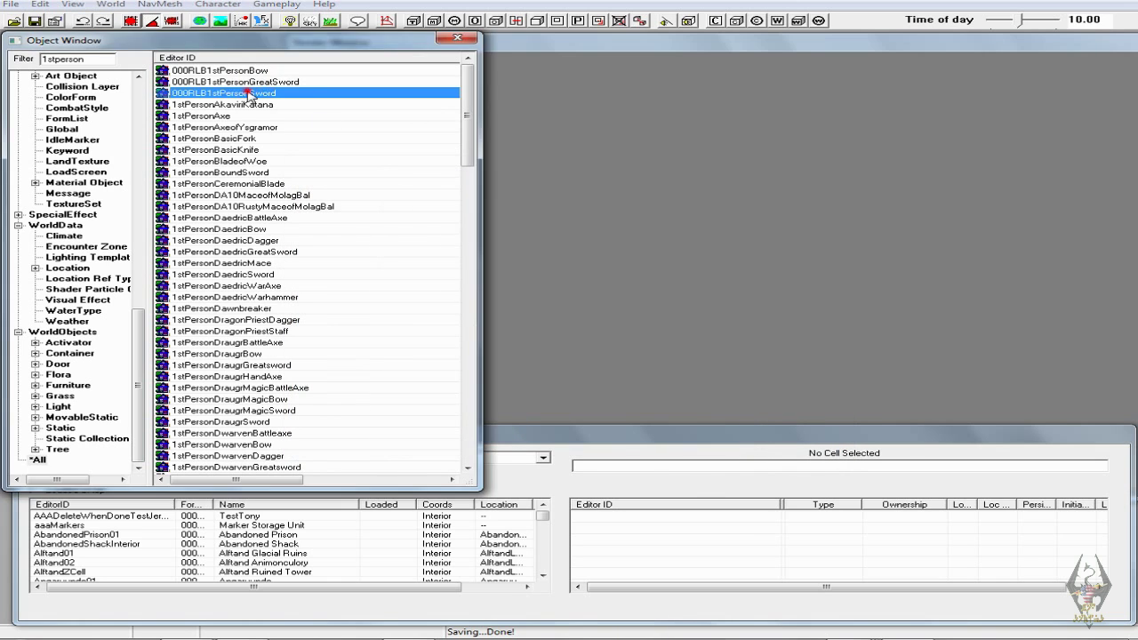
{"action": "left_click", "coordinate": [713, 308]}
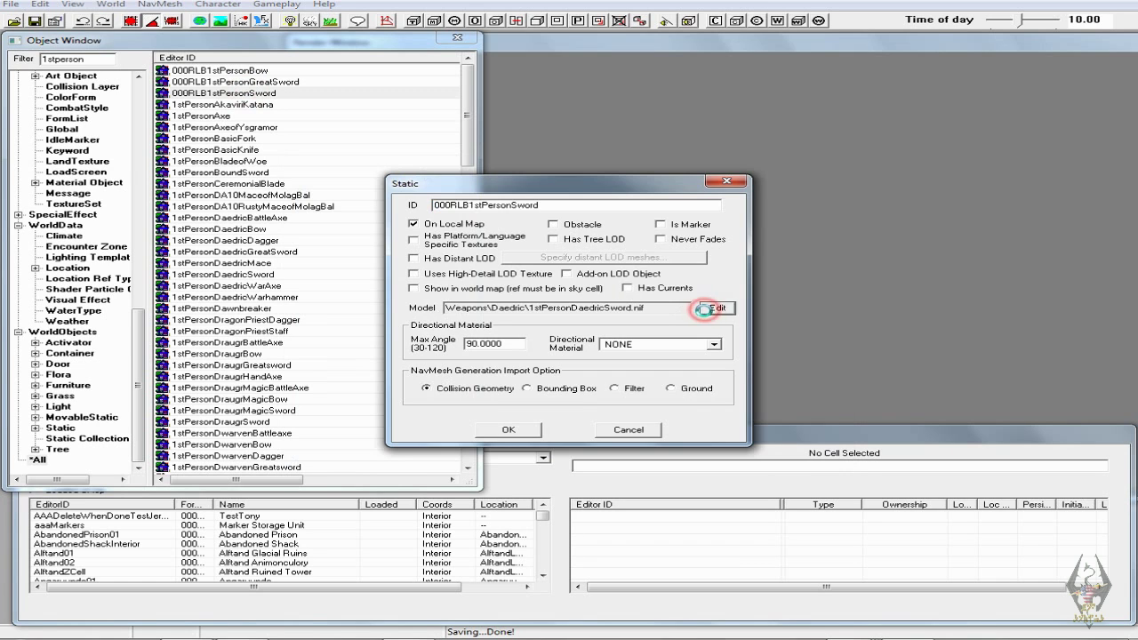
{"action": "left_click", "coordinate": [631, 261]}
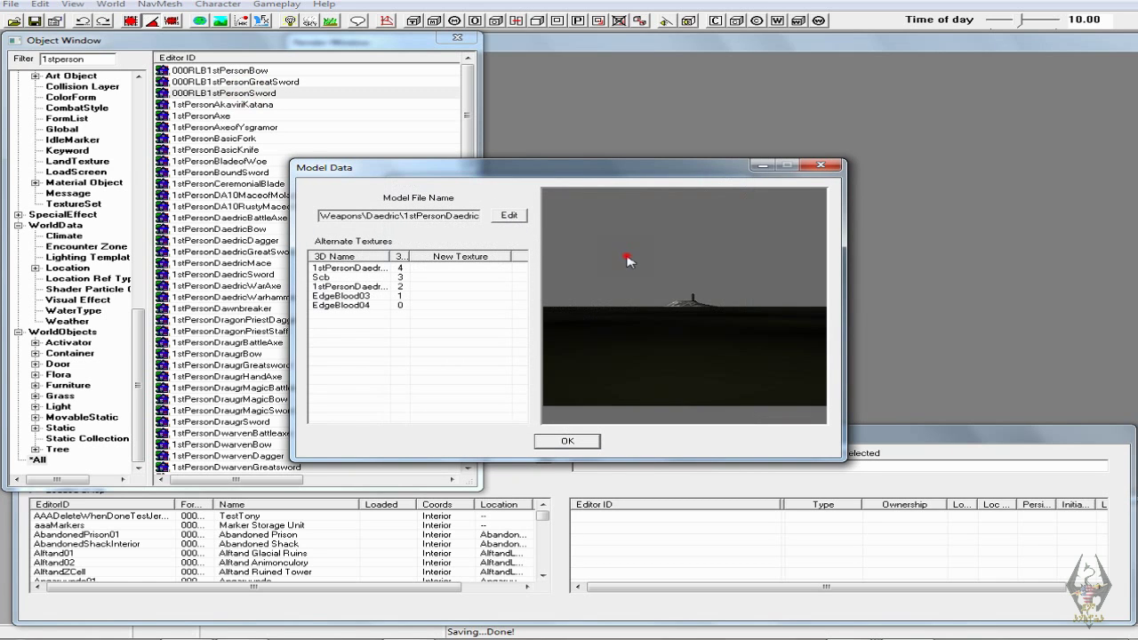
{"action": "left_click", "coordinate": [501, 215]}
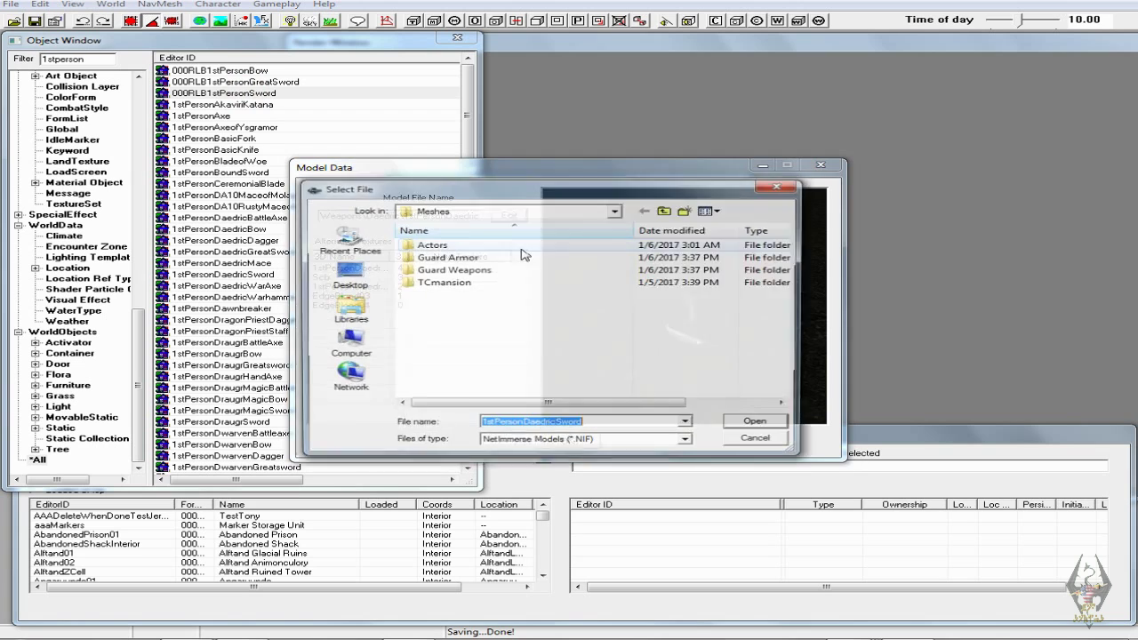
{"action": "left_click", "coordinate": [474, 274]}
{"action": "double_click", "coordinate": [474, 274]}
{"action": "left_click", "coordinate": [465, 296]}
{"action": "left_click", "coordinate": [750, 426]}
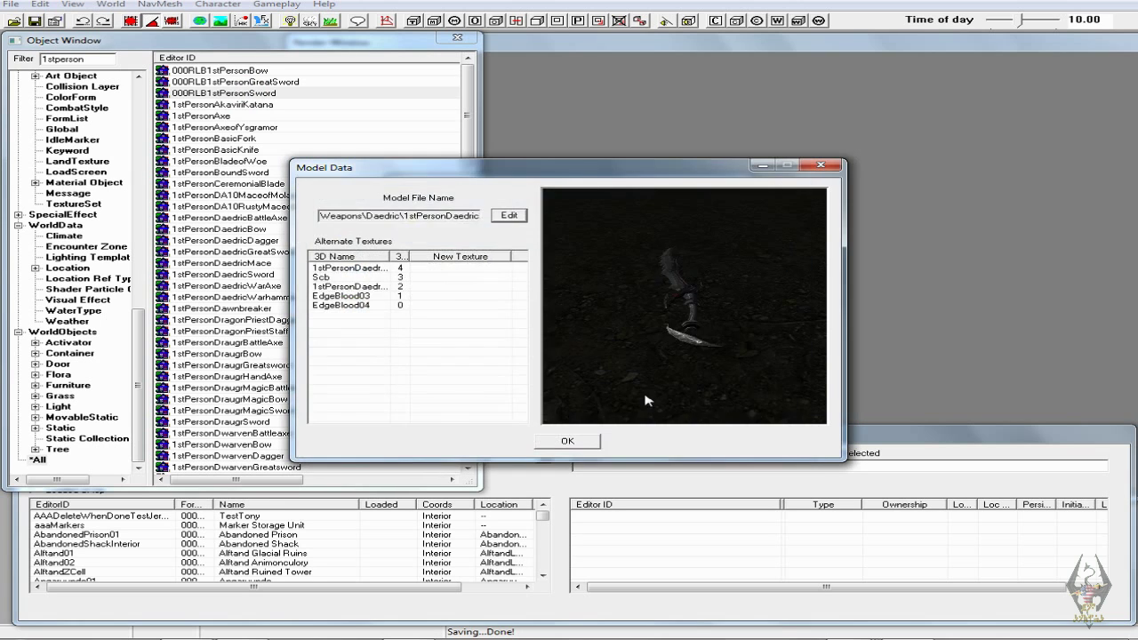
{"action": "left_click", "coordinate": [688, 348]}
{"action": "left_click_drag", "start_coordinate": [688, 348], "coordinate": [681, 408]}
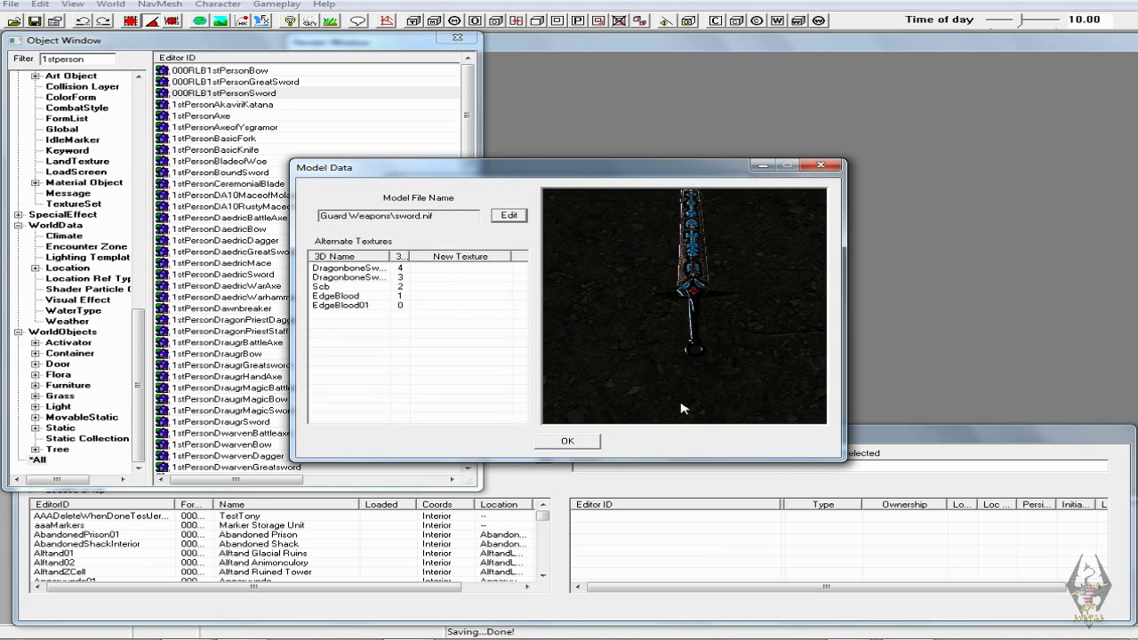
{"action": "left_click", "coordinate": [590, 437]}
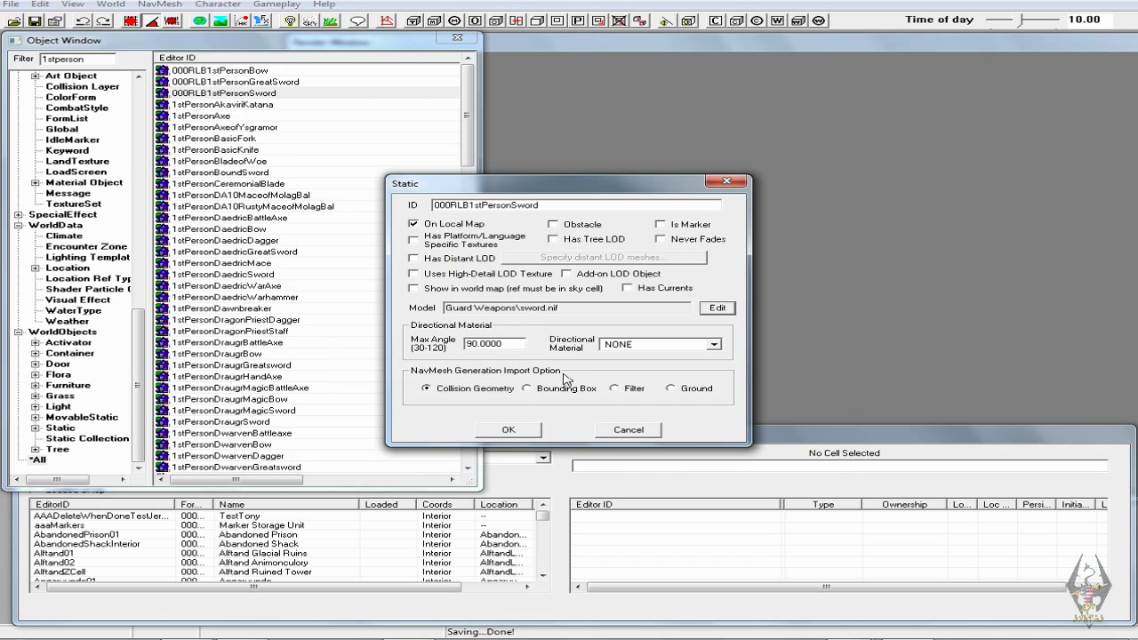
{"action": "left_click", "coordinate": [522, 432]}
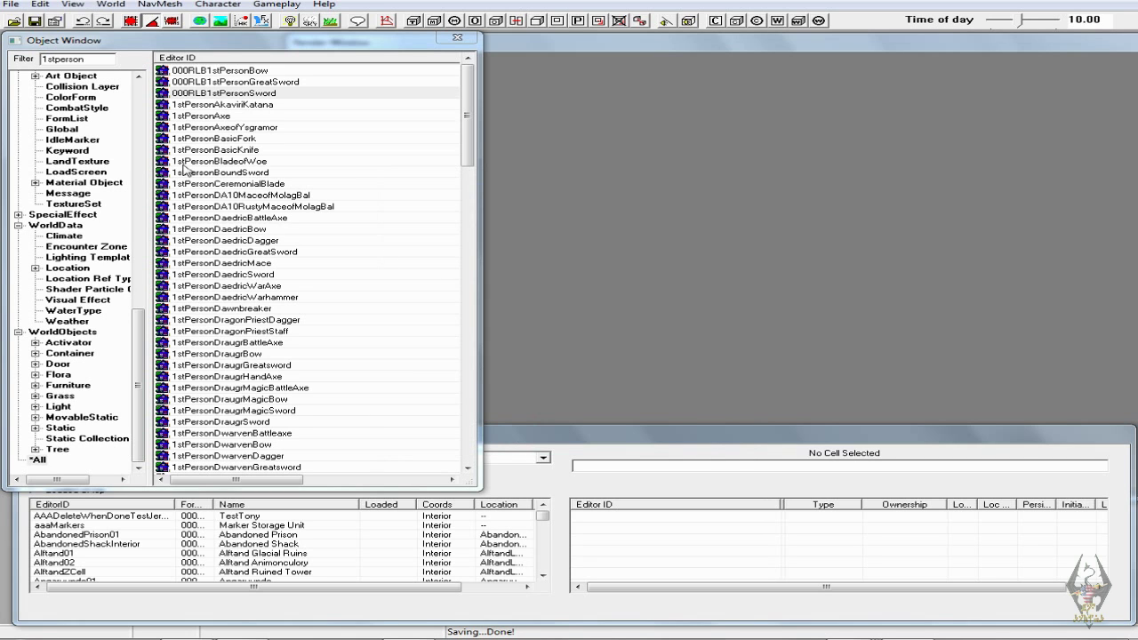
- Clear the filter in the weapon list and open the 000RLBbow weapon to review its game data
{"action": "left_click_drag", "start_coordinate": [142, 342], "coordinate": [142, 269]}
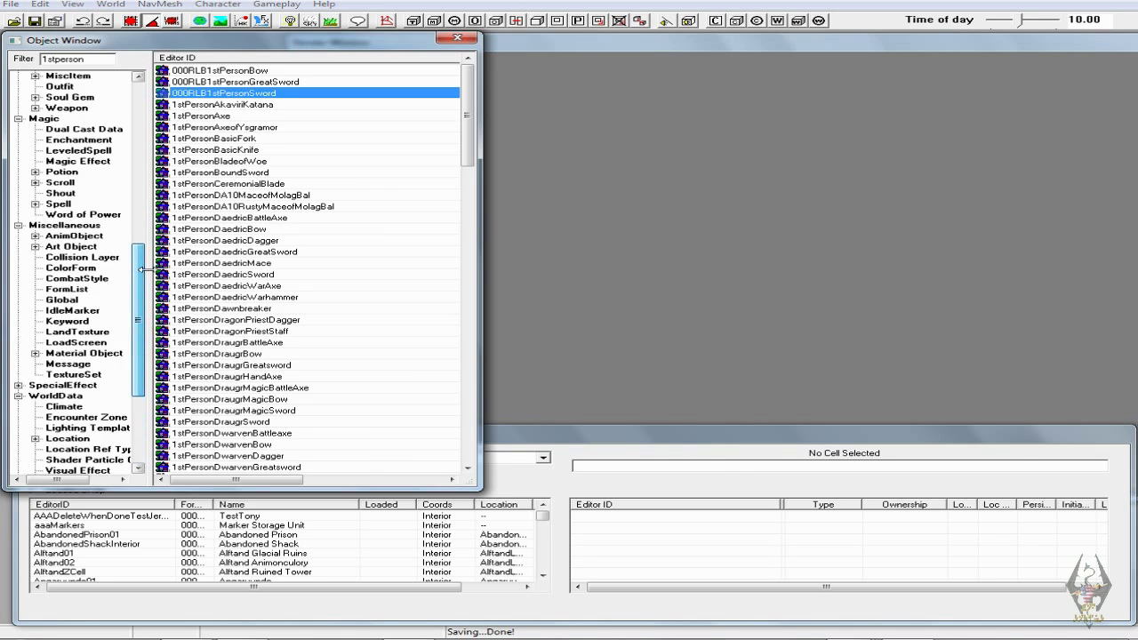
{"action": "left_click", "coordinate": [73, 108]}
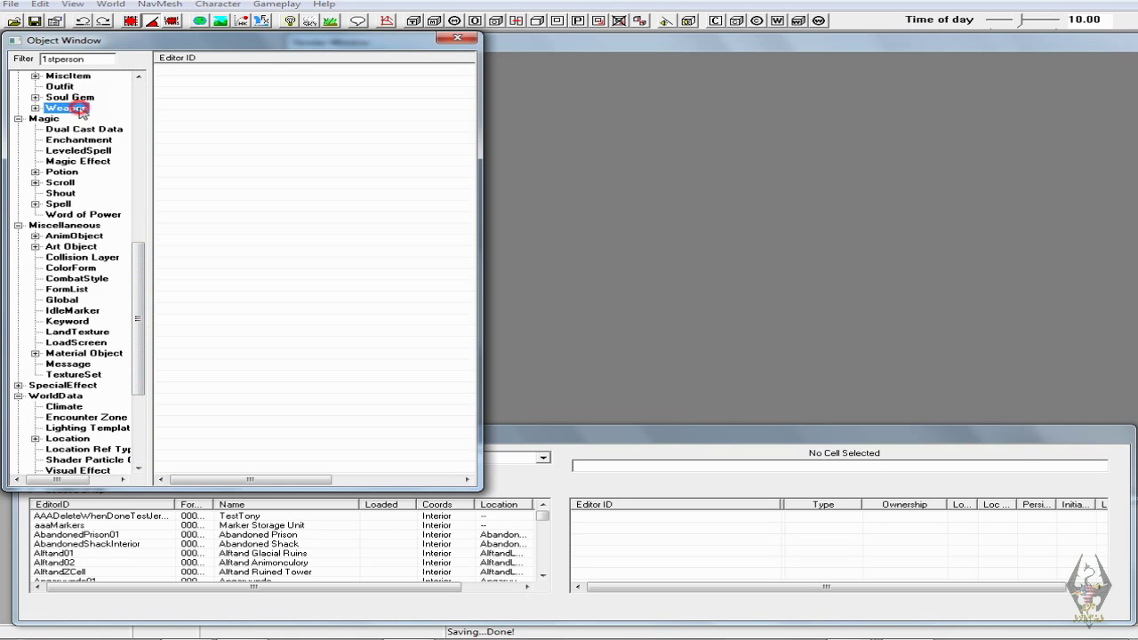
{"action": "double_click", "coordinate": [96, 59]}
{"action": "key", "text": "BackSpace"}
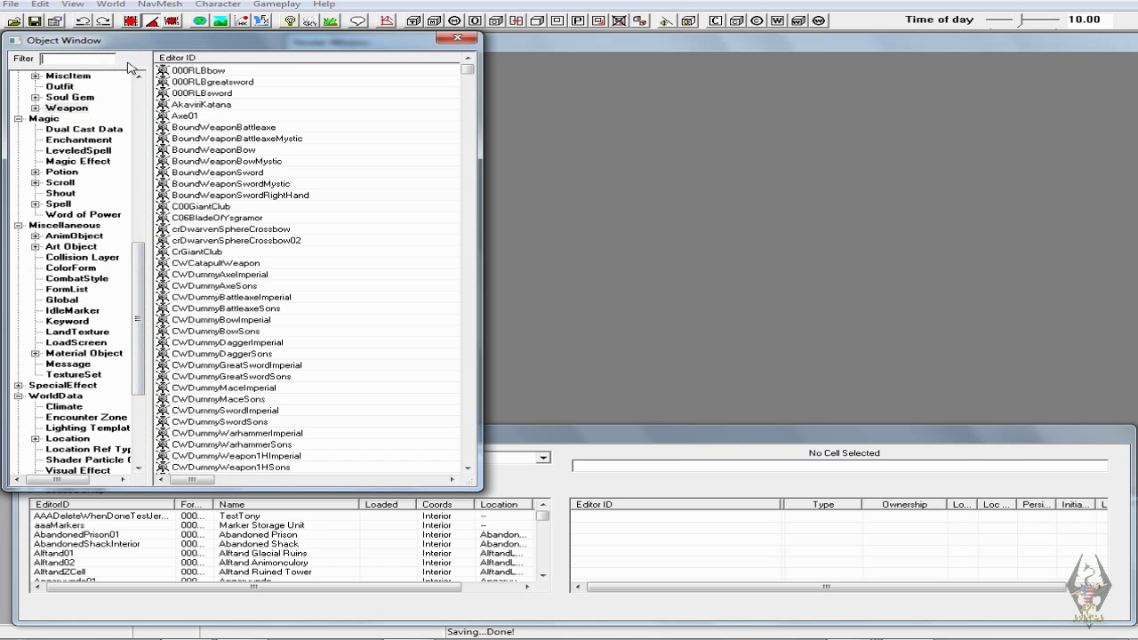
{"action": "left_click_drag", "start_coordinate": [218, 70], "coordinate": [277, 92]}
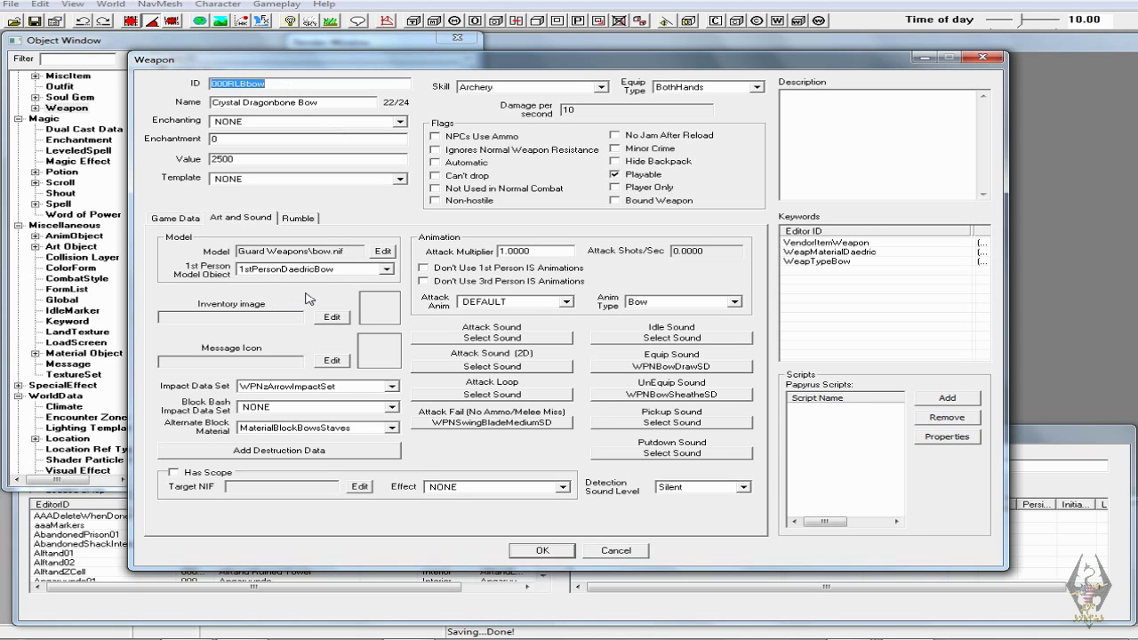
{"action": "left_click", "coordinate": [199, 220]}
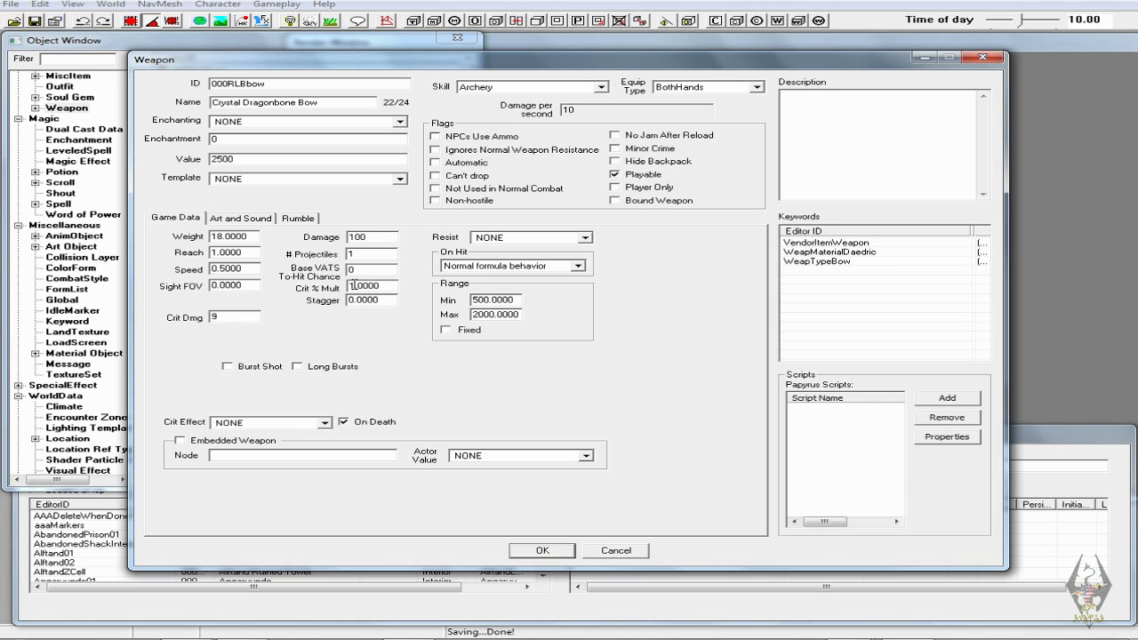
{"action": "left_click_drag", "start_coordinate": [350, 285], "coordinate": [342, 291]}
{"action": "left_click", "coordinate": [385, 320]}
{"action": "left_click", "coordinate": [250, 219]}
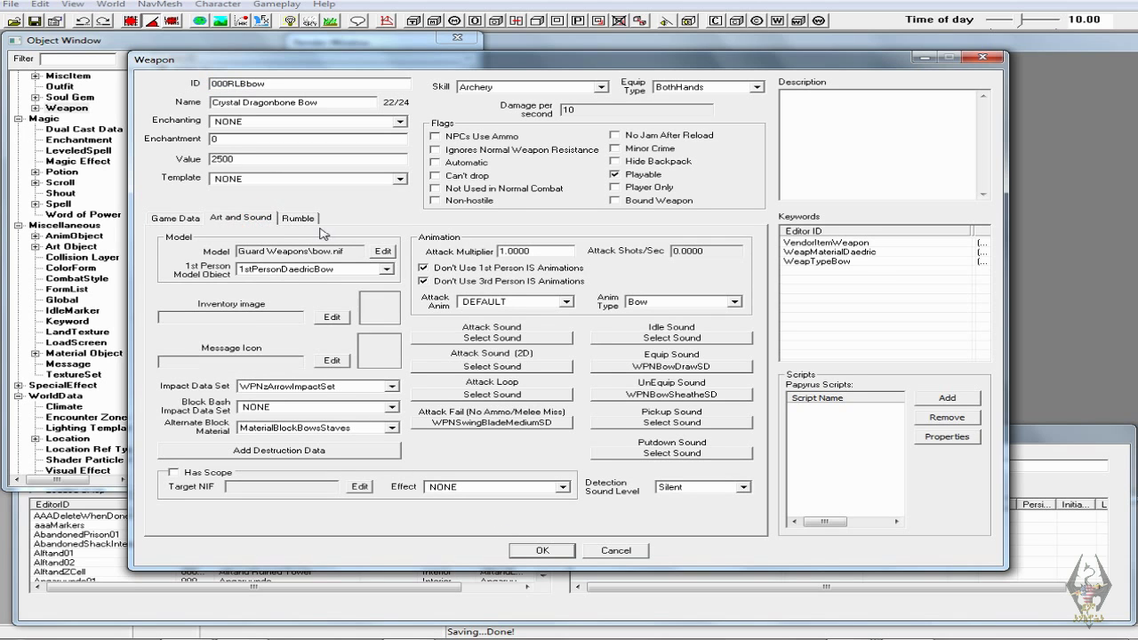
- Reselect bow from the Guard Weapons folder as the model of the Crystal Dragonbone Bow
{"action": "left_click", "coordinate": [383, 252]}
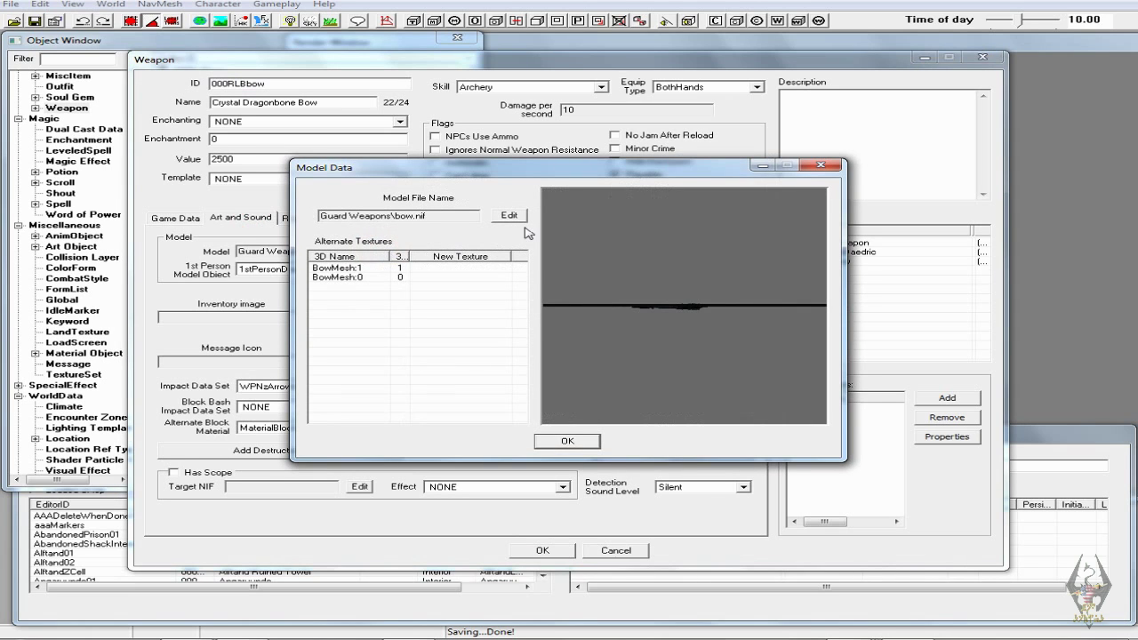
{"action": "left_click", "coordinate": [509, 217]}
{"action": "left_click", "coordinate": [450, 272]}
{"action": "left_click", "coordinate": [759, 424]}
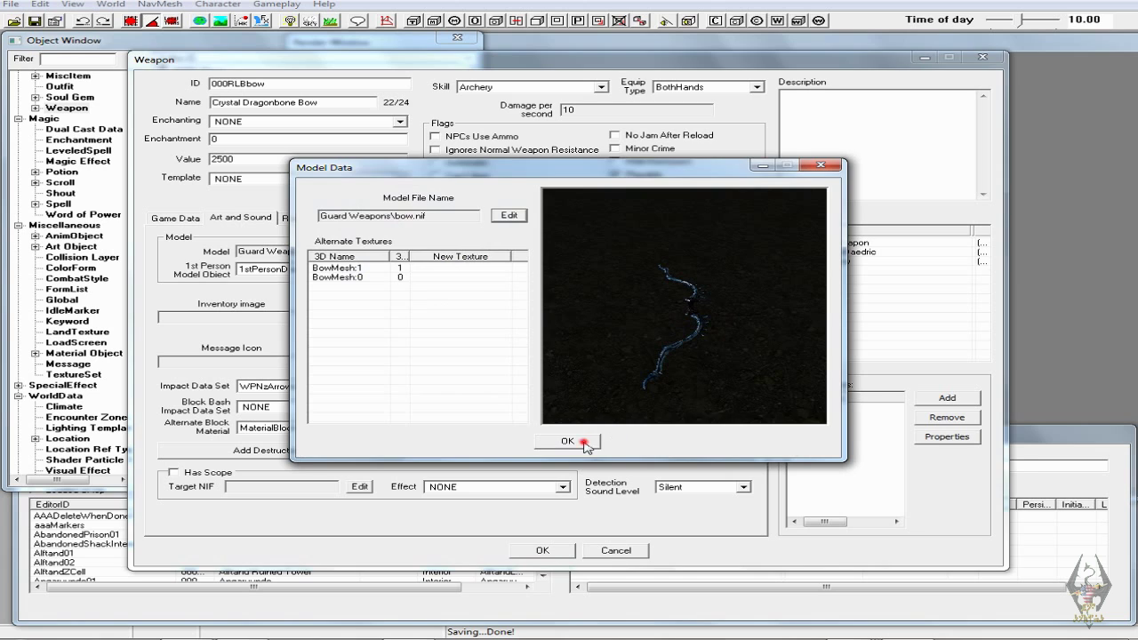
{"action": "left_click", "coordinate": [567, 440]}
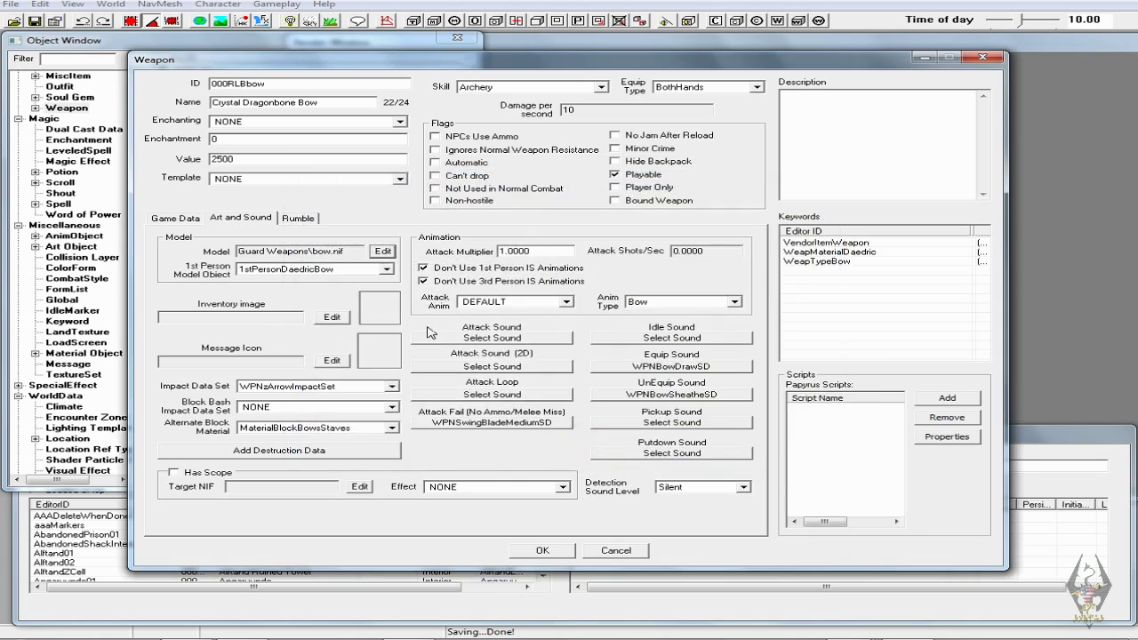
- Set the bow's first-person model object to 000RLB1stPersonBow and save the weapon
{"action": "left_click", "coordinate": [387, 271]}
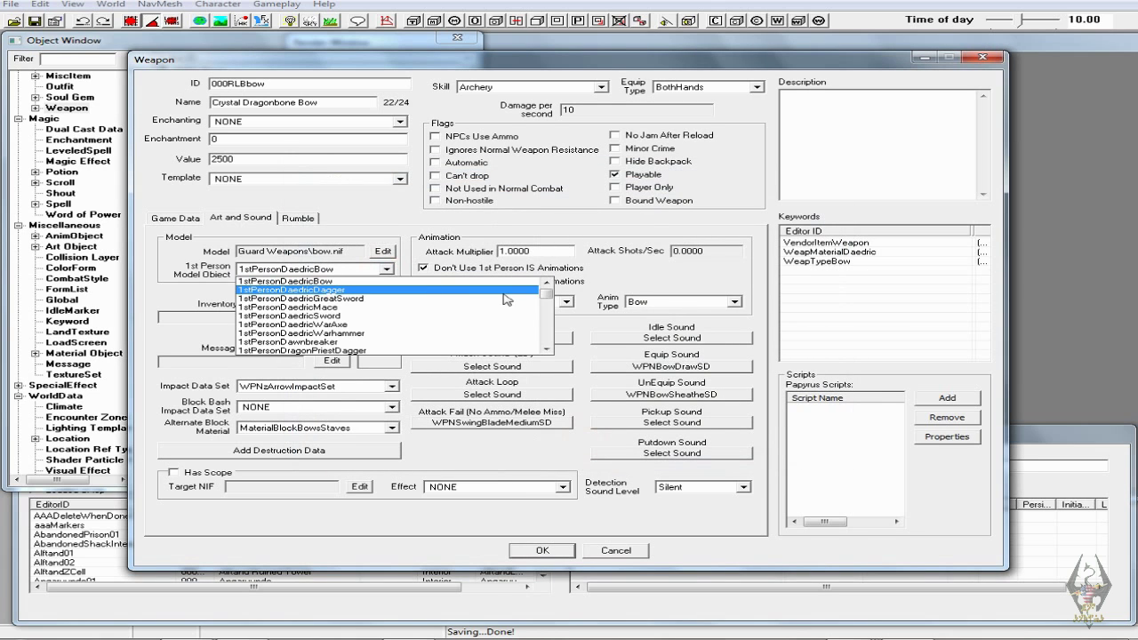
{"action": "left_click", "coordinate": [551, 283]}
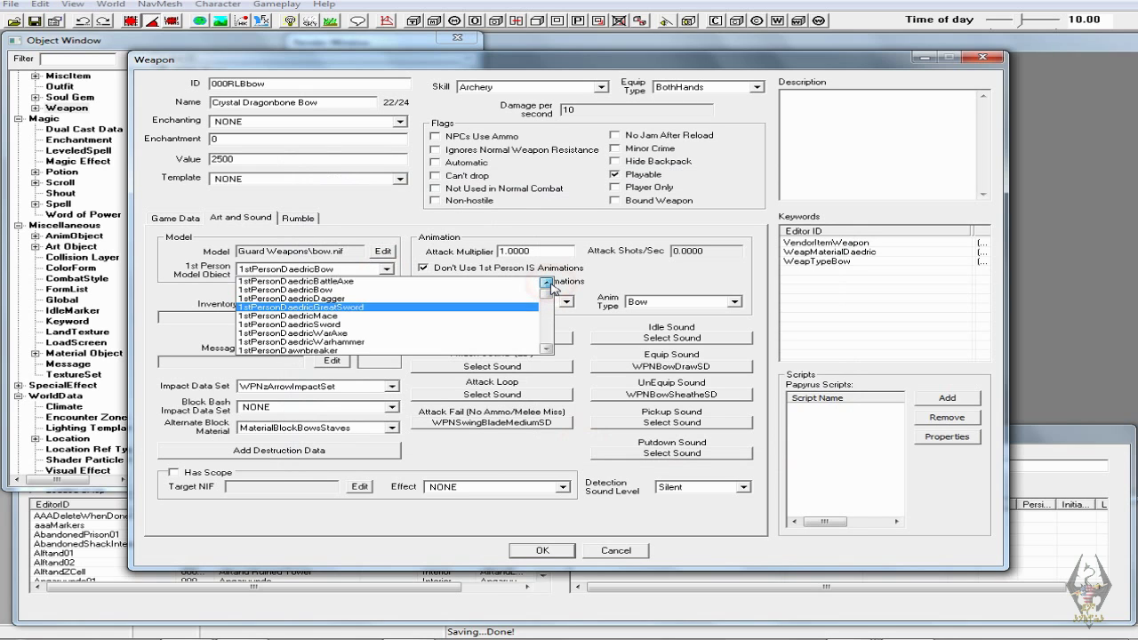
{"action": "left_click", "coordinate": [551, 284]}
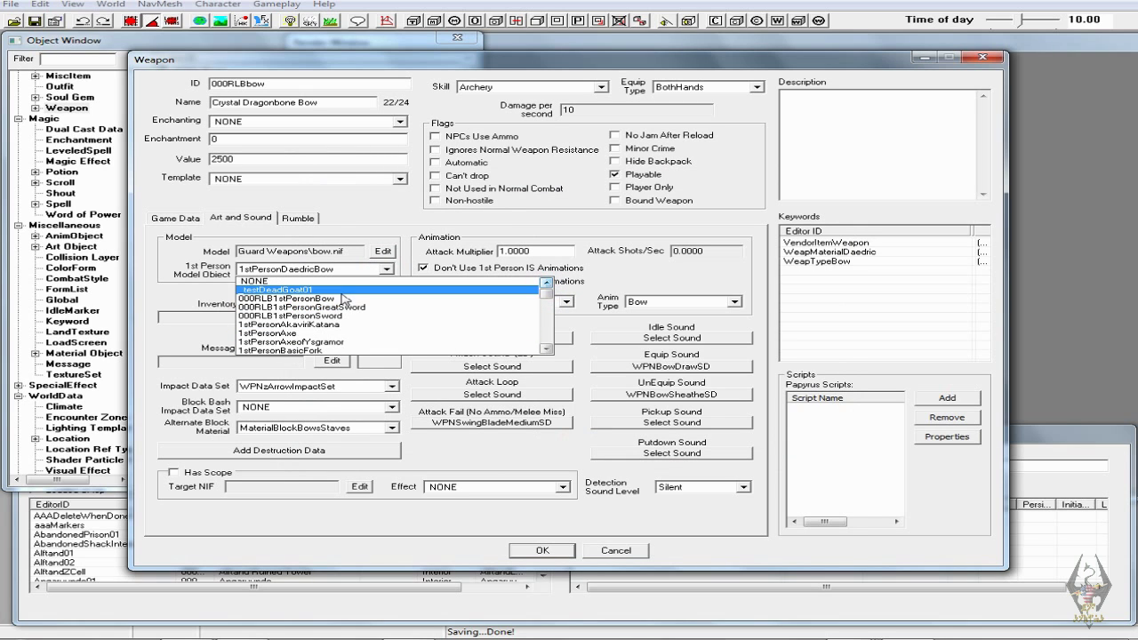
{"action": "left_click", "coordinate": [342, 300]}
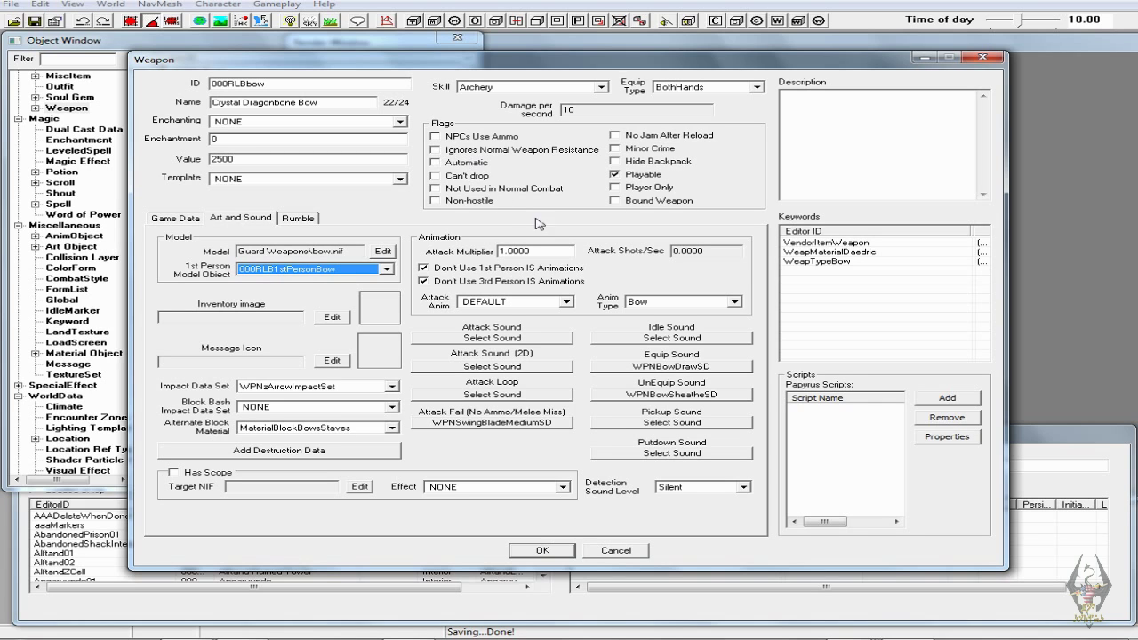
{"action": "left_click", "coordinate": [551, 552]}
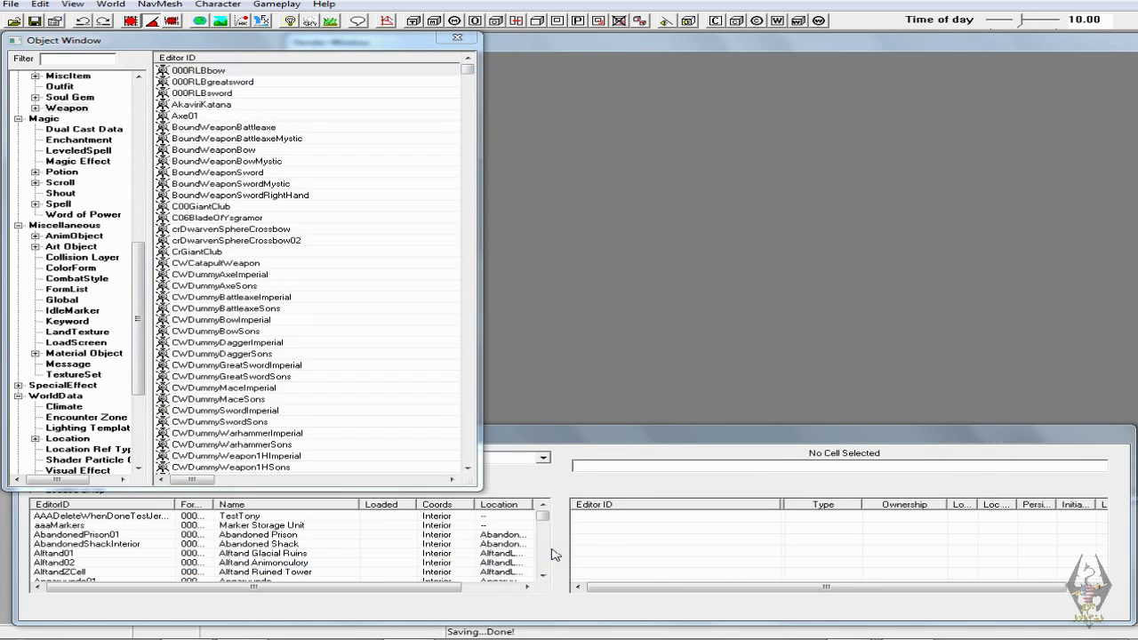
- Open the 000RLBgreatsword weapon, rename it Crystal Dragonbone Greatsword and keep its enchanting option at NONE
{"action": "left_click", "coordinate": [249, 82]}
{"action": "double_click", "coordinate": [267, 83]}
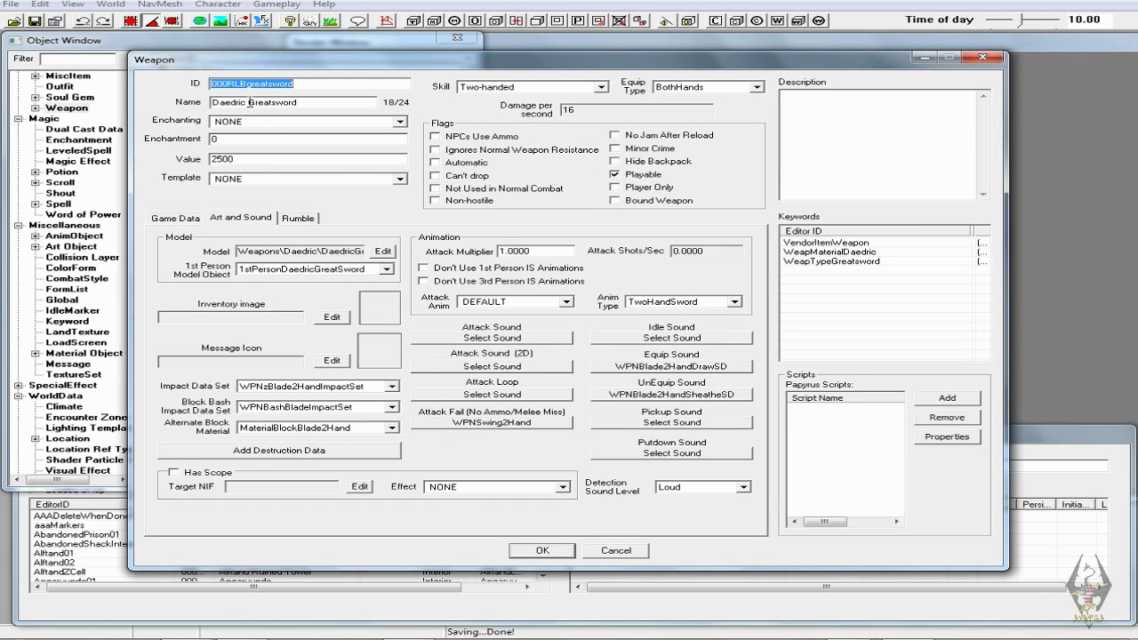
{"action": "left_click_drag", "start_coordinate": [249, 102], "coordinate": [197, 100]}
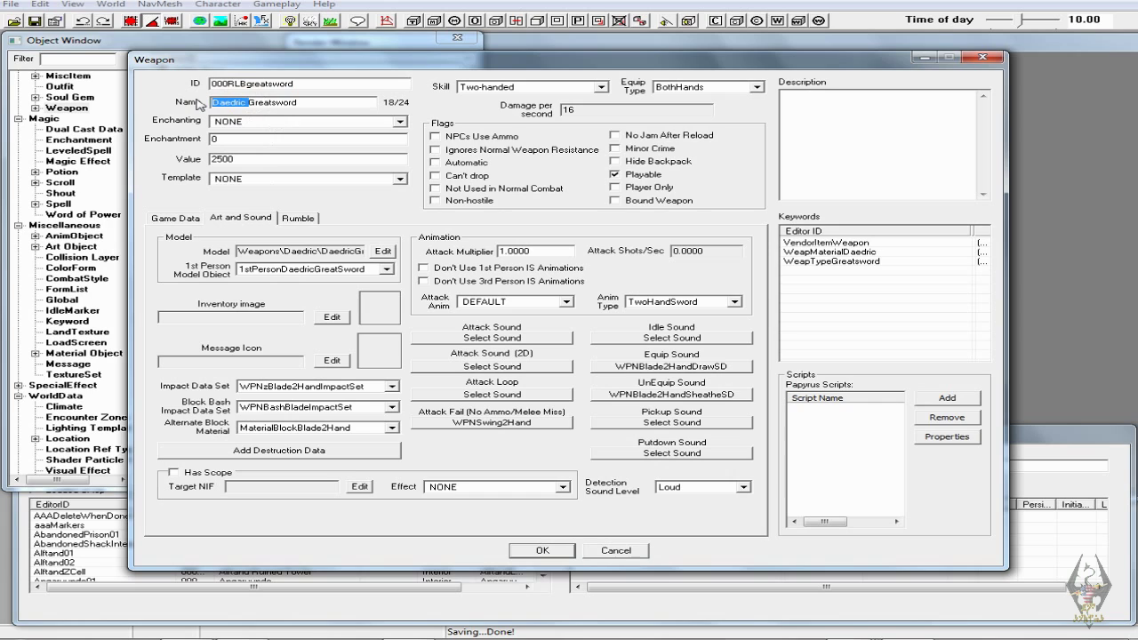
{"action": "type", "text": "Crystal Dragonbone"}
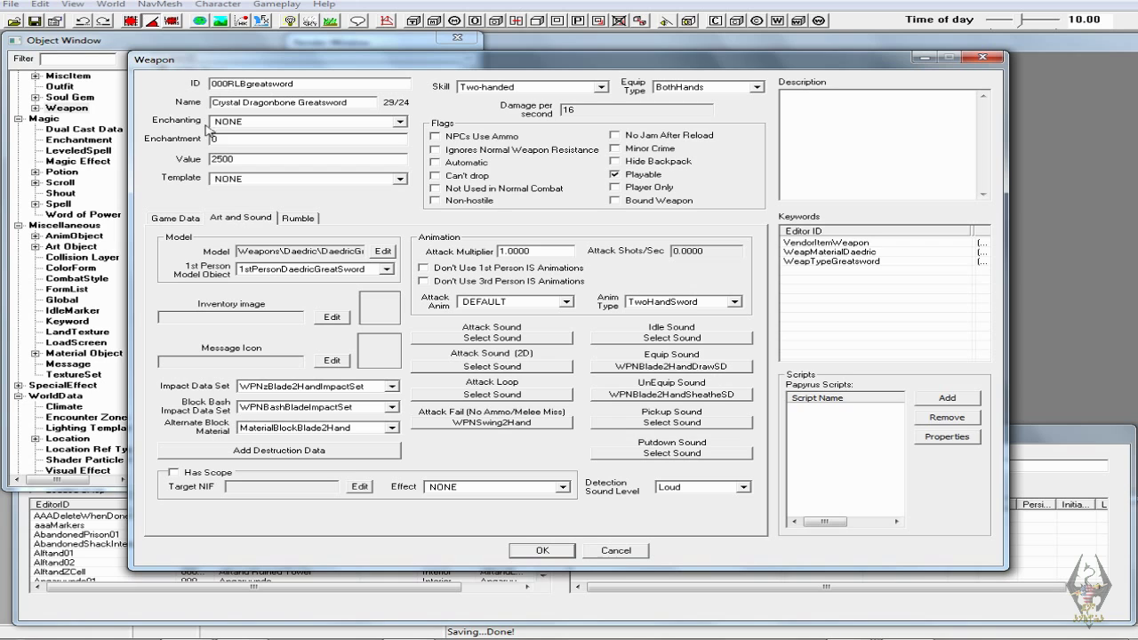
{"action": "left_click", "coordinate": [401, 122]}
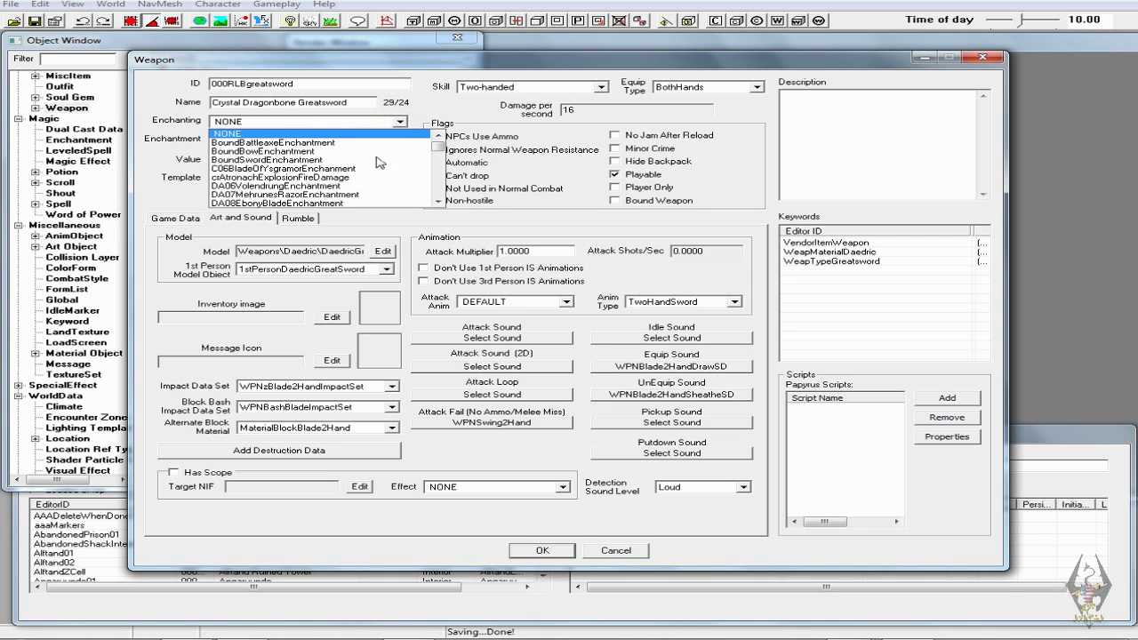
{"action": "left_click", "coordinate": [399, 133]}
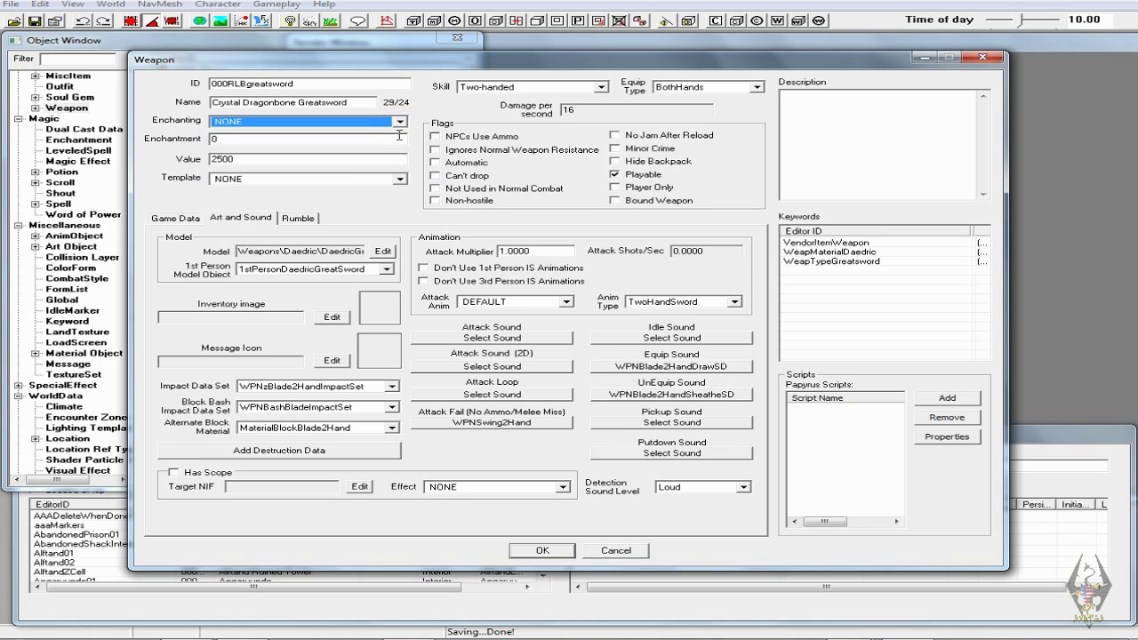
- Set the greatsword's damage to 150 in its game data
{"action": "left_click", "coordinate": [191, 220]}
{"action": "double_click", "coordinate": [358, 237]}
{"action": "type", "text": "150"}
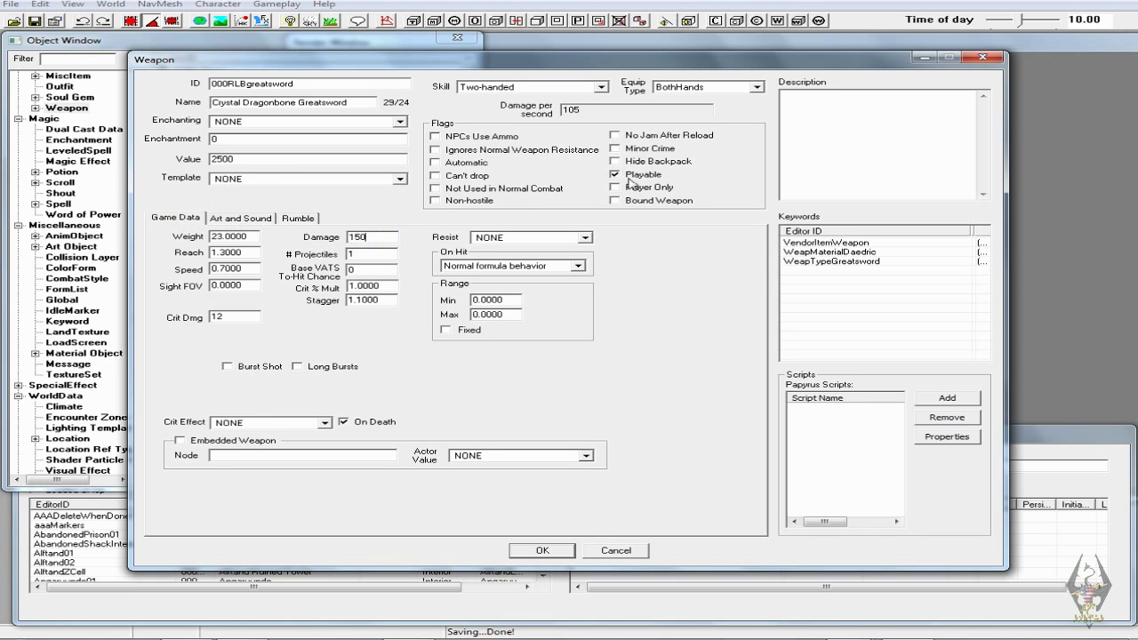
- Set the greatsword's model to greatsword from the Guard Weapons mesh folder and save the weapon
{"action": "left_click", "coordinate": [248, 220]}
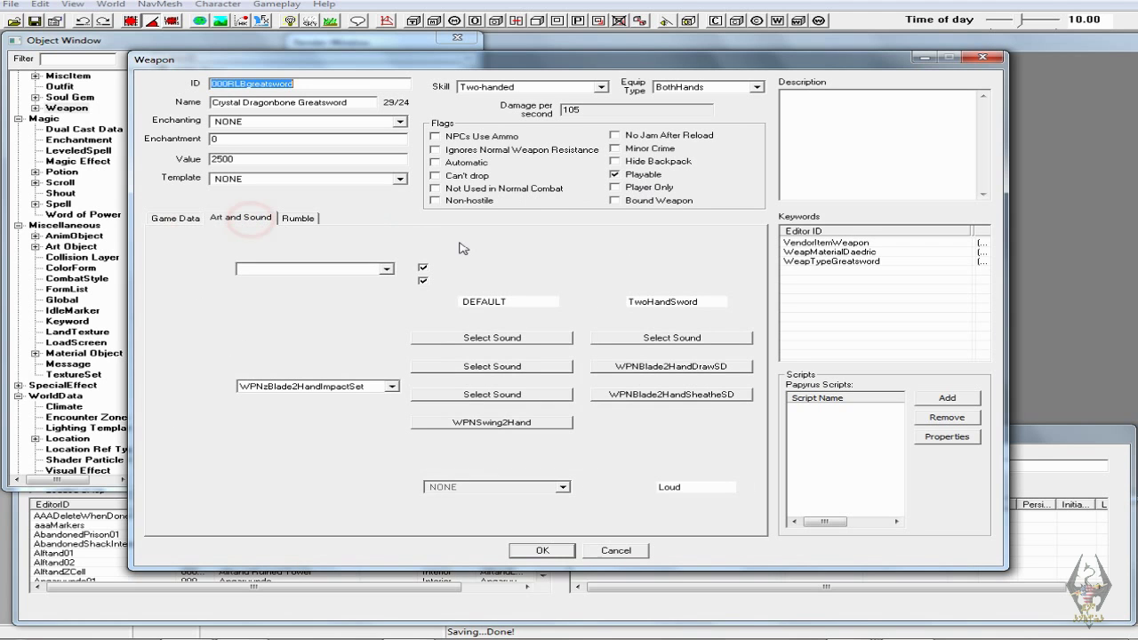
{"action": "left_click", "coordinate": [383, 251]}
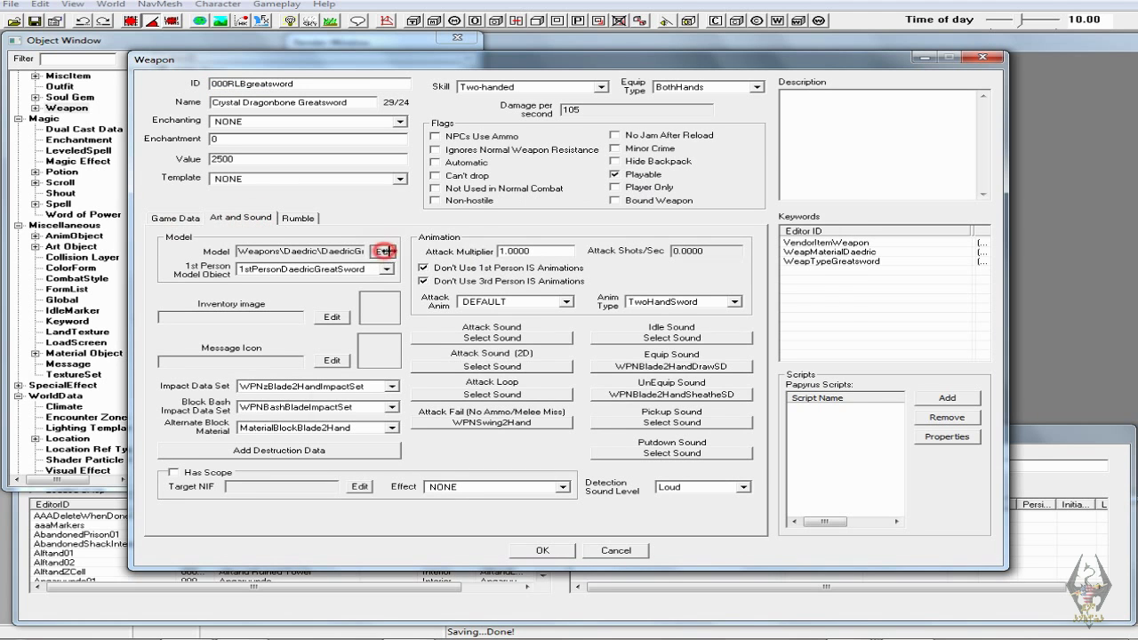
{"action": "left_click", "coordinate": [519, 216]}
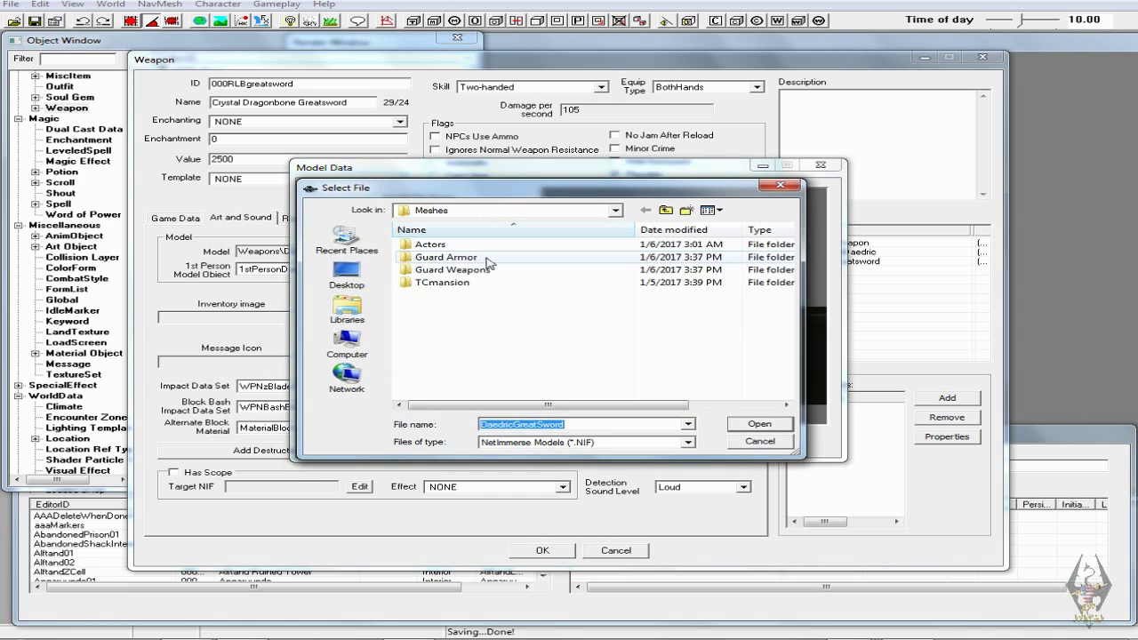
{"action": "double_click", "coordinate": [485, 269]}
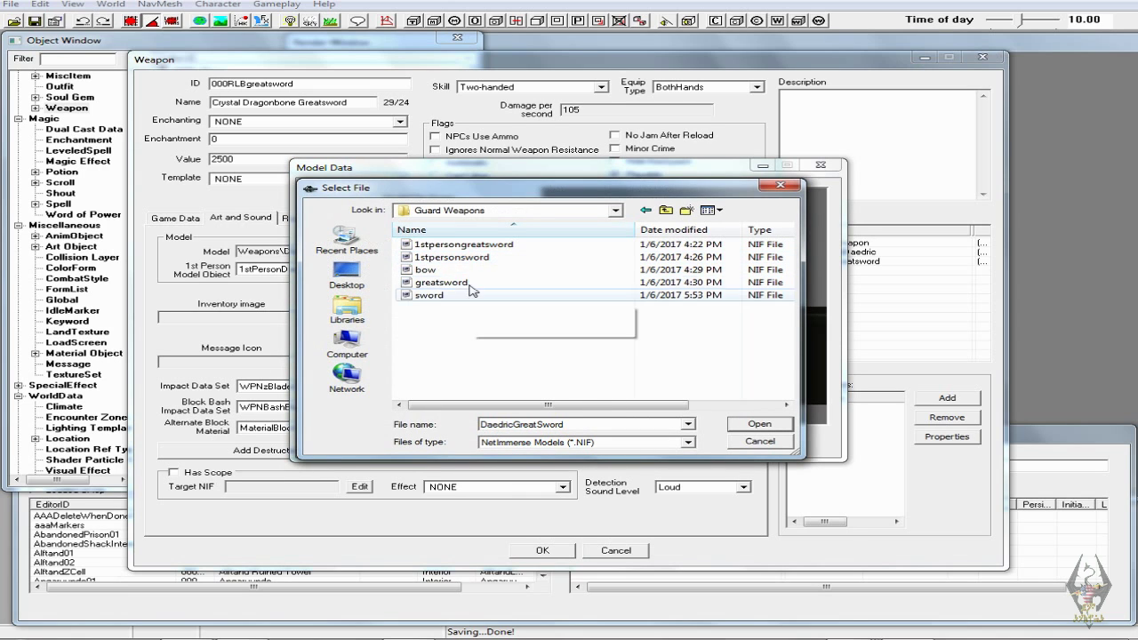
{"action": "left_click", "coordinate": [480, 283]}
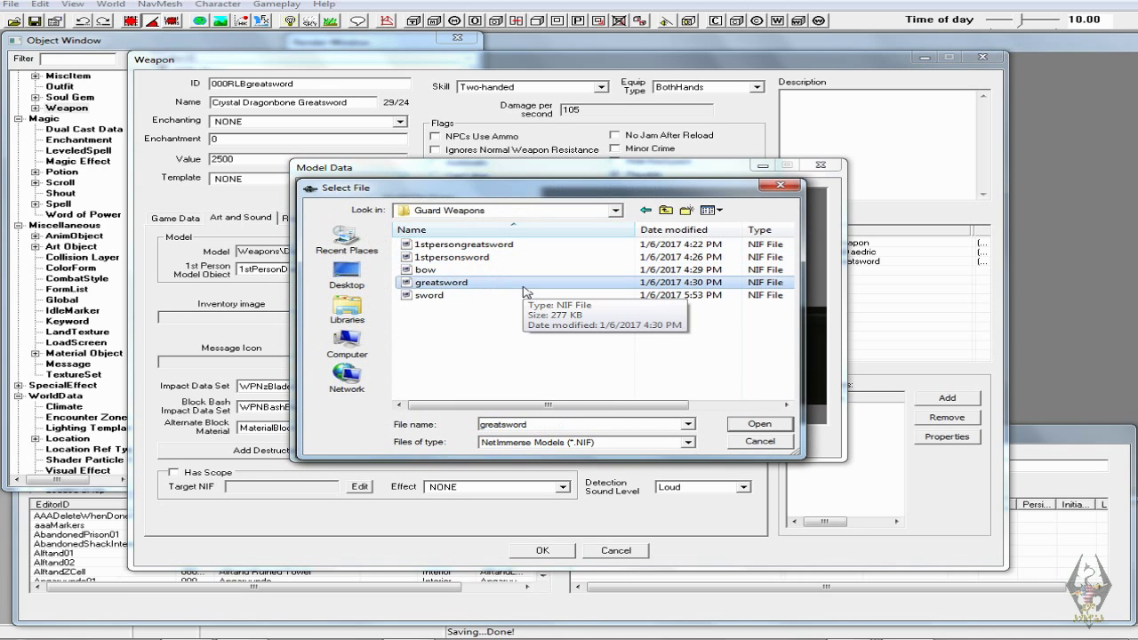
{"action": "left_click", "coordinate": [763, 431]}
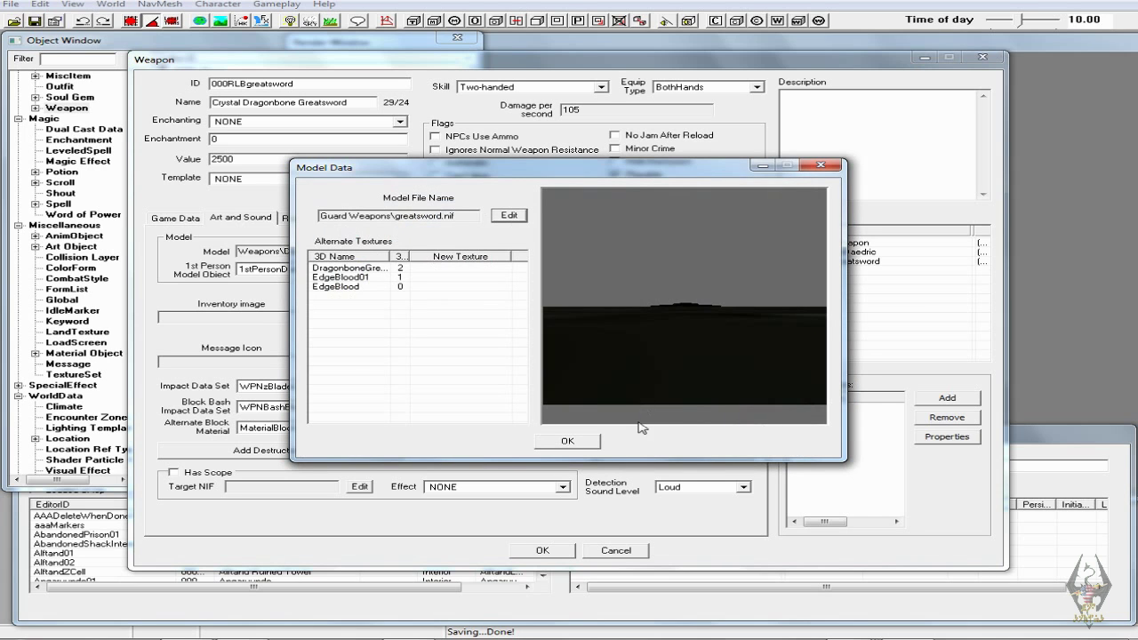
{"action": "left_click", "coordinate": [569, 441]}
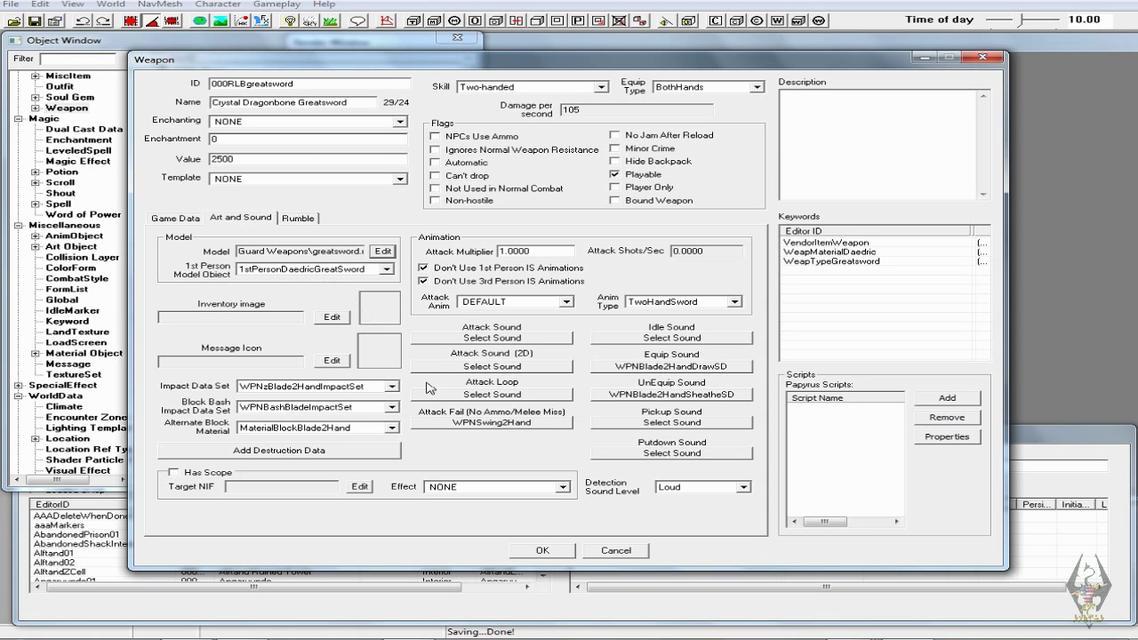
{"action": "left_click", "coordinate": [541, 550]}
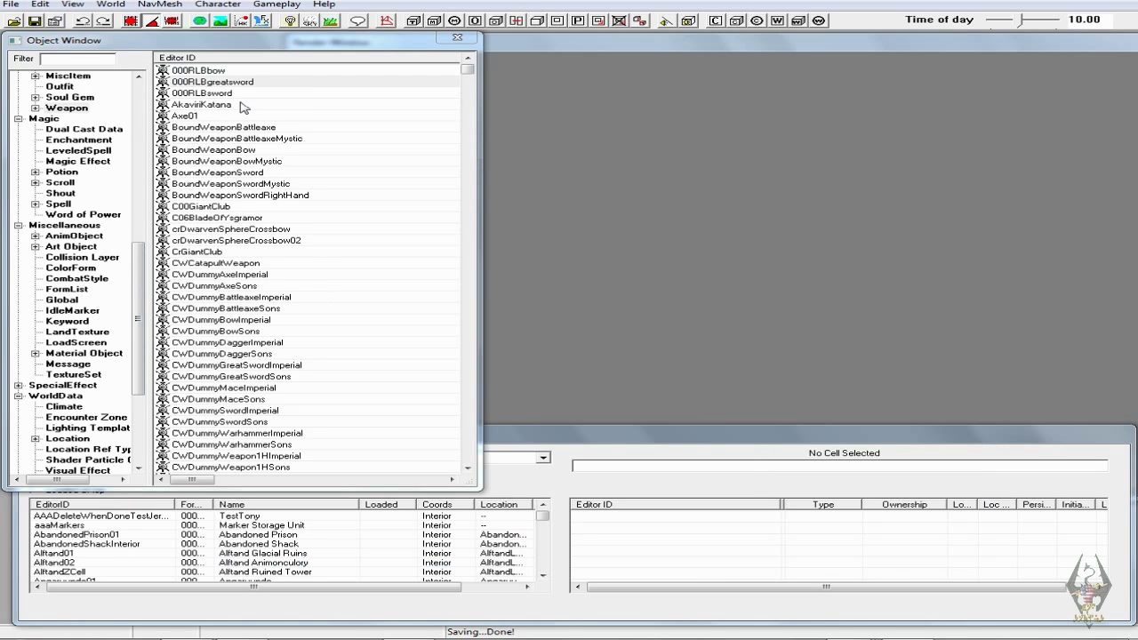
- Filter the full object list by "1st" to list the first-person statics
{"action": "left_click", "coordinate": [83, 61]}
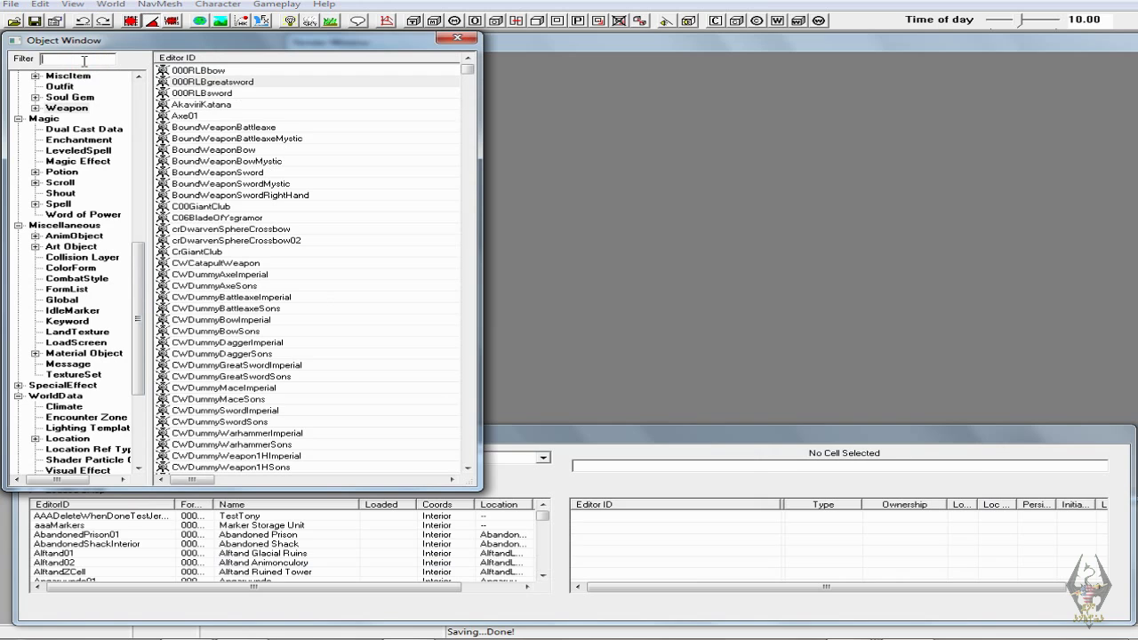
{"action": "type", "text": "1st"}
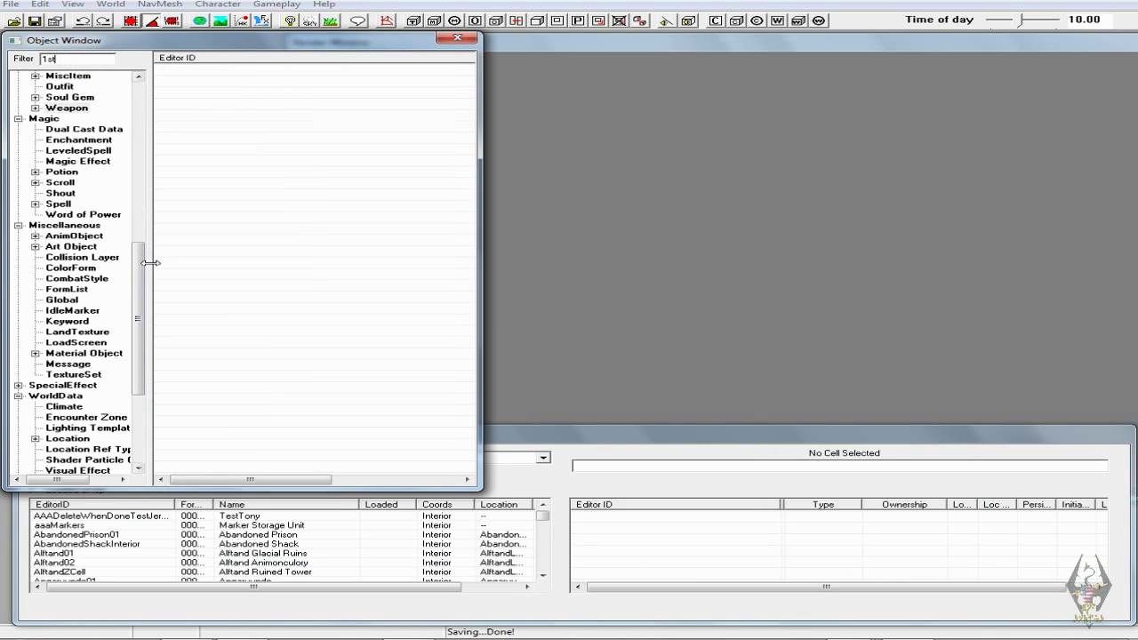
{"action": "scroll", "coordinate": [135, 258], "scroll_direction": "down", "scroll_amount": 3}
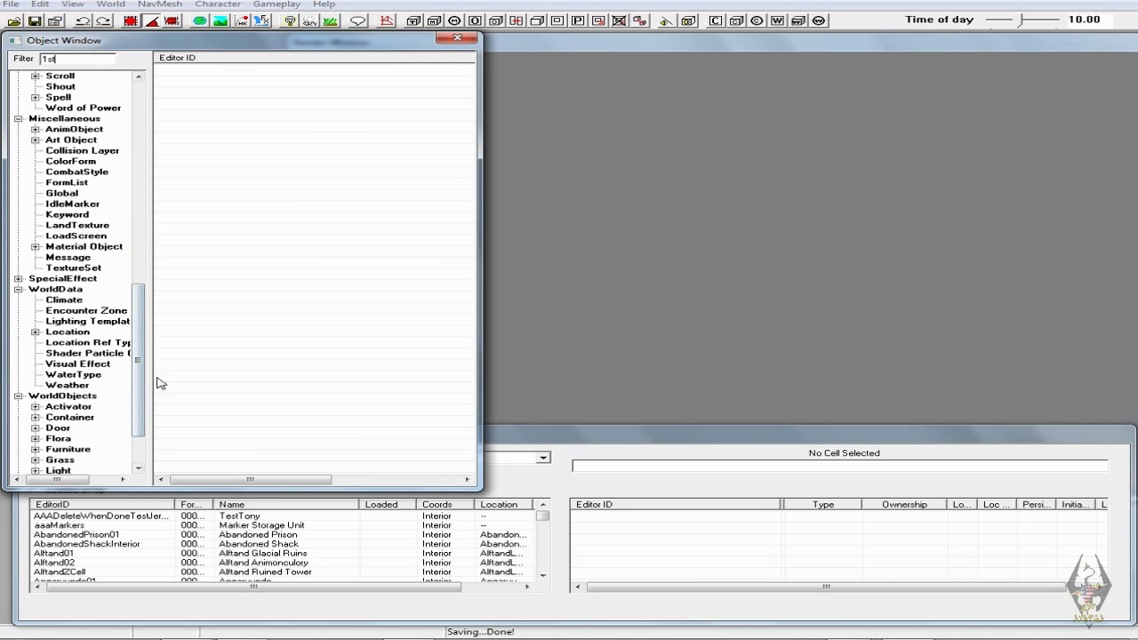
{"action": "left_click_drag", "start_coordinate": [140, 373], "coordinate": [141, 430]}
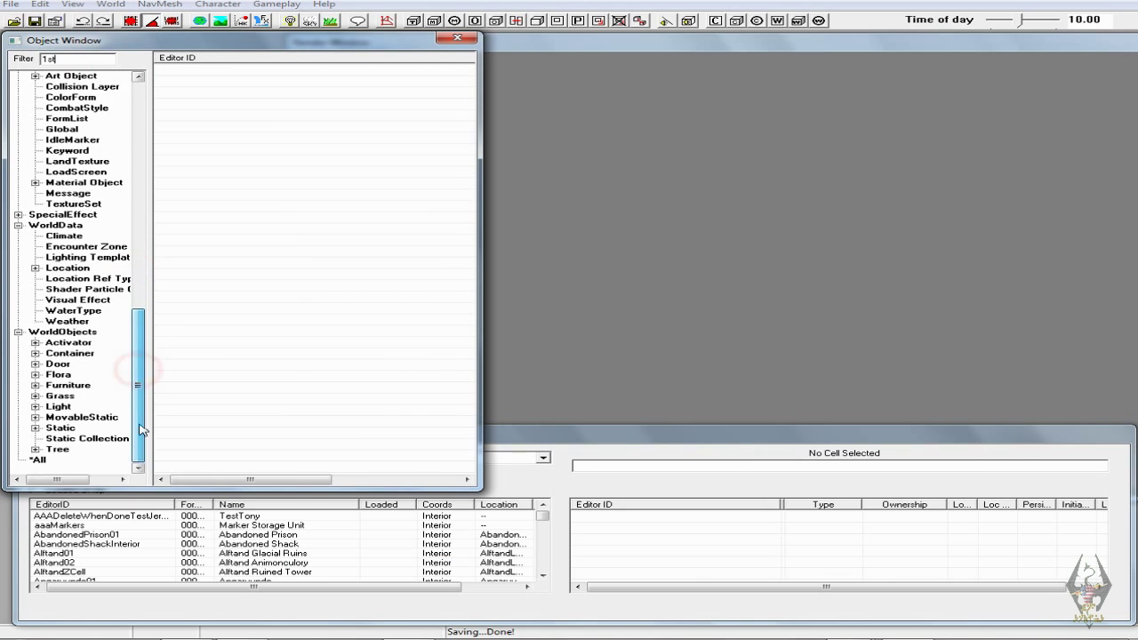
{"action": "left_click", "coordinate": [37, 459]}
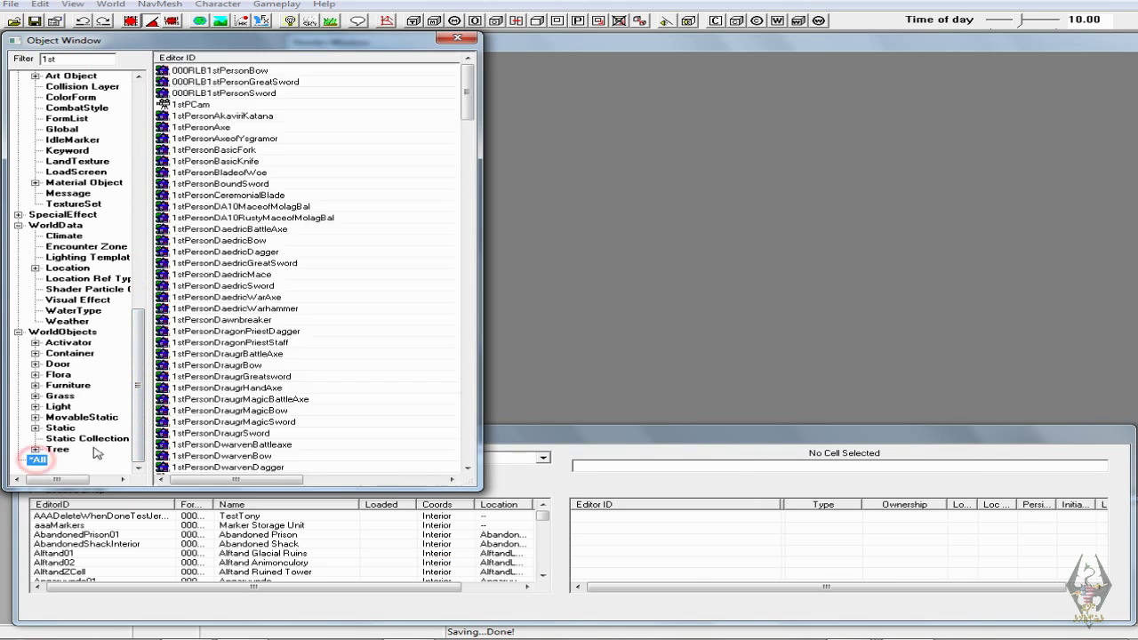
- Set the model of the 000RLB1stPersonGreatSword static to 1stpersongreatsword from the Guard Weapons folder and save it
{"action": "double_click", "coordinate": [248, 82]}
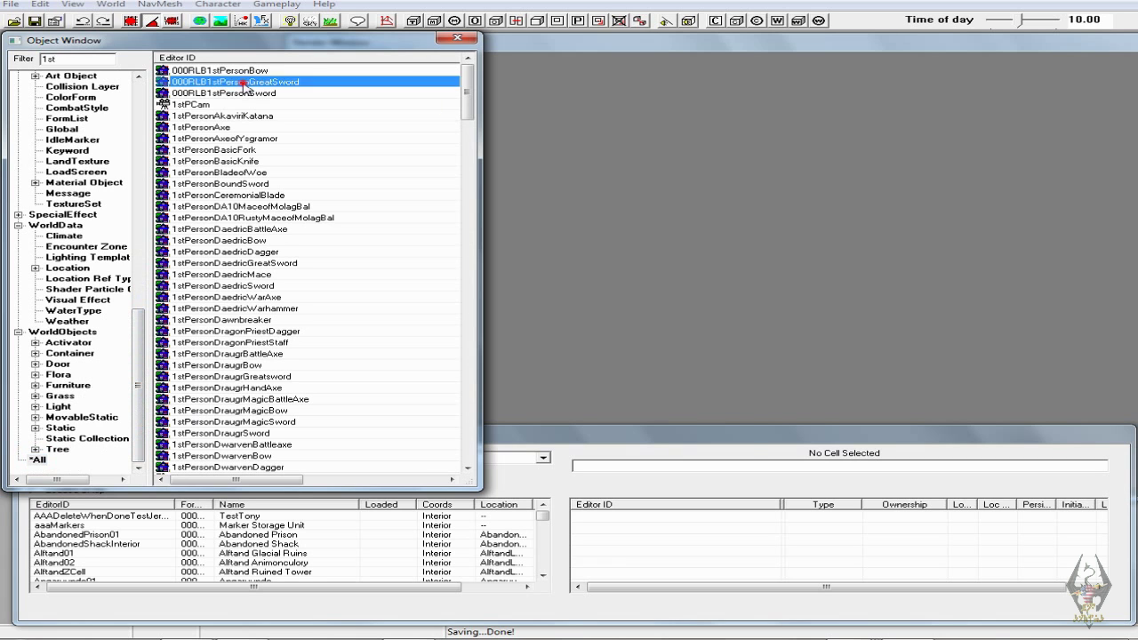
{"action": "left_click", "coordinate": [717, 308]}
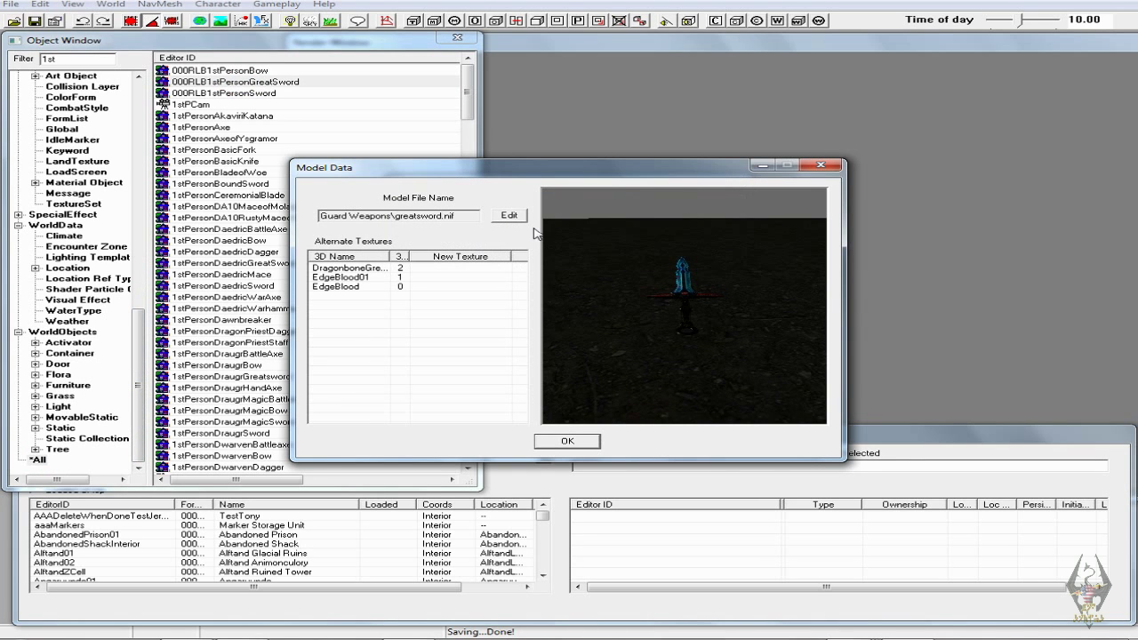
{"action": "left_click", "coordinate": [511, 216]}
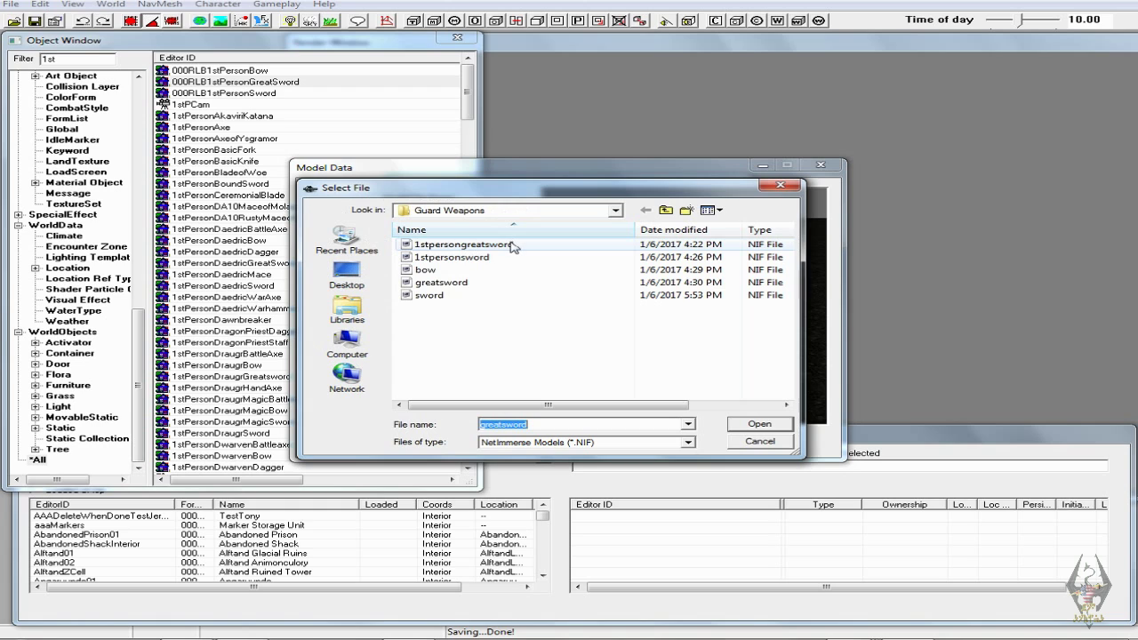
{"action": "left_click", "coordinate": [512, 245]}
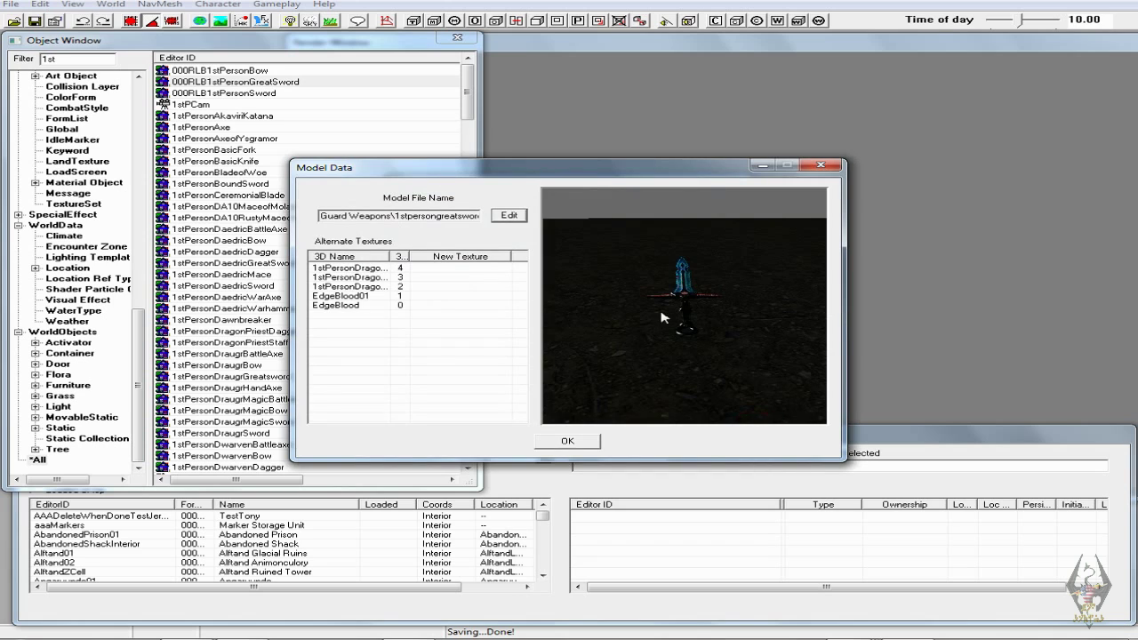
{"action": "left_click", "coordinate": [584, 442]}
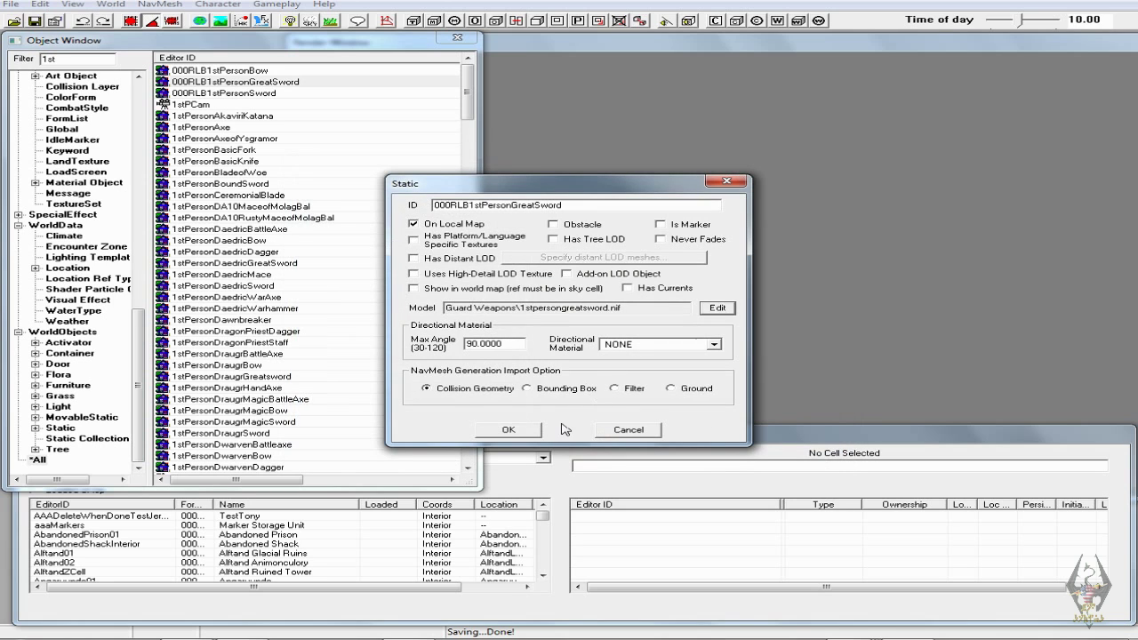
{"action": "left_click", "coordinate": [529, 430]}
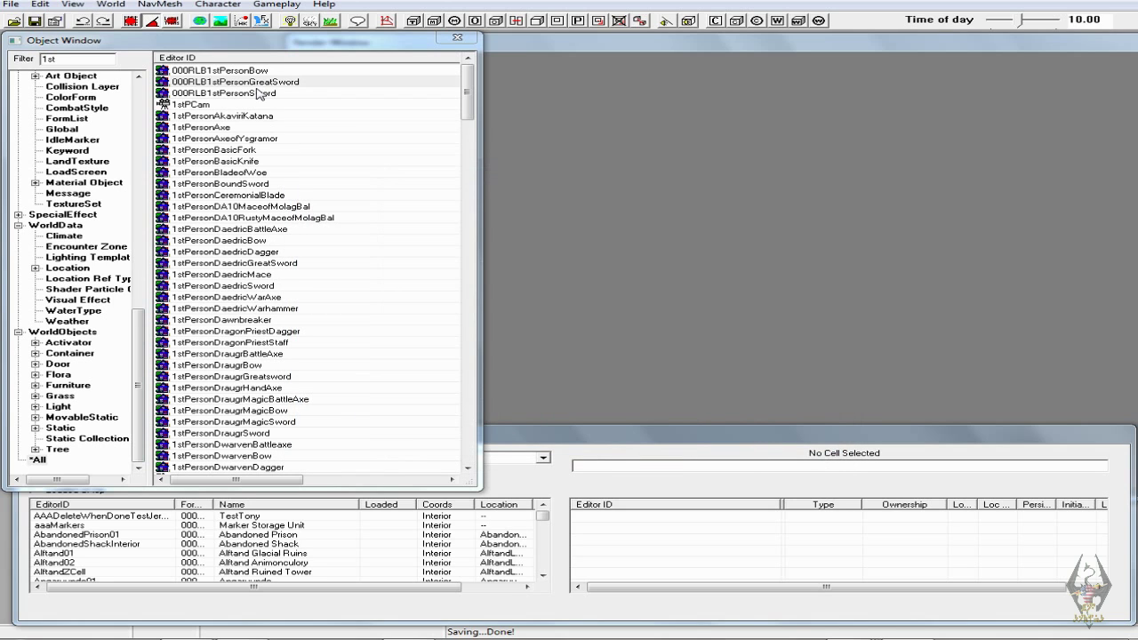
- Set the model of the 000RLB1stPersonSword static to 1stpersonsword from the Guard Weapons folder and save it
{"action": "double_click", "coordinate": [263, 93]}
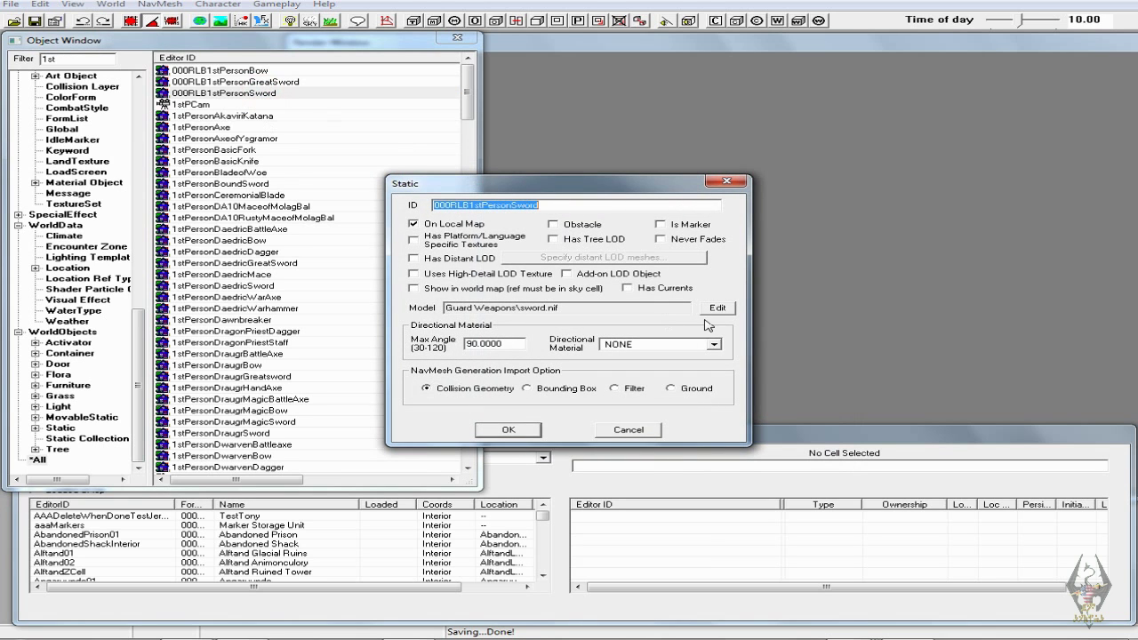
{"action": "left_click", "coordinate": [717, 309]}
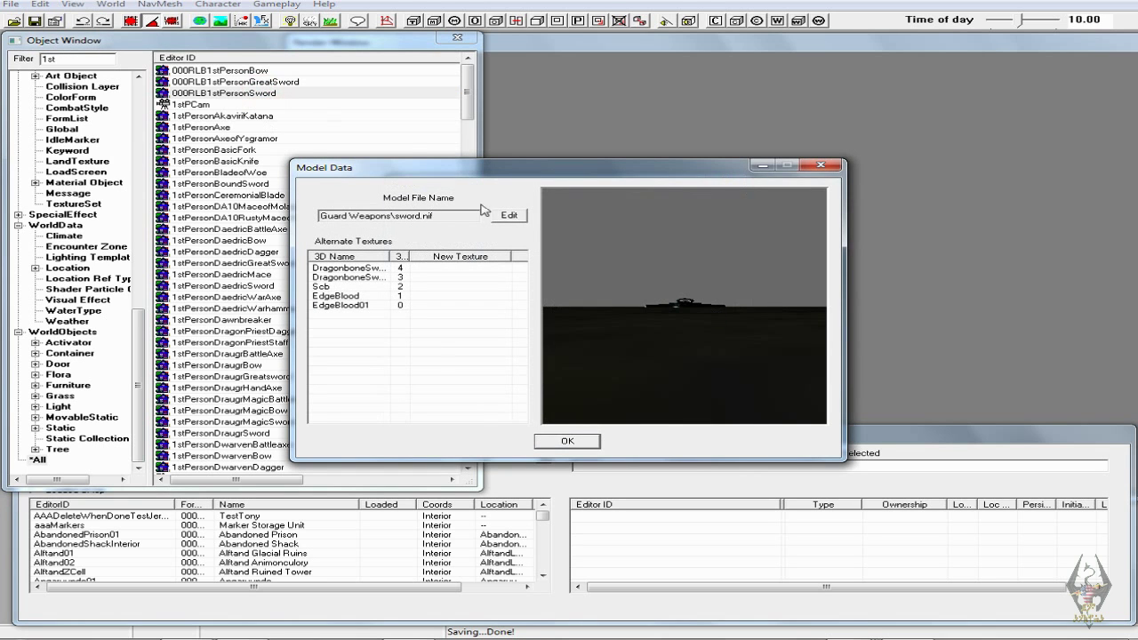
{"action": "left_click", "coordinate": [510, 217]}
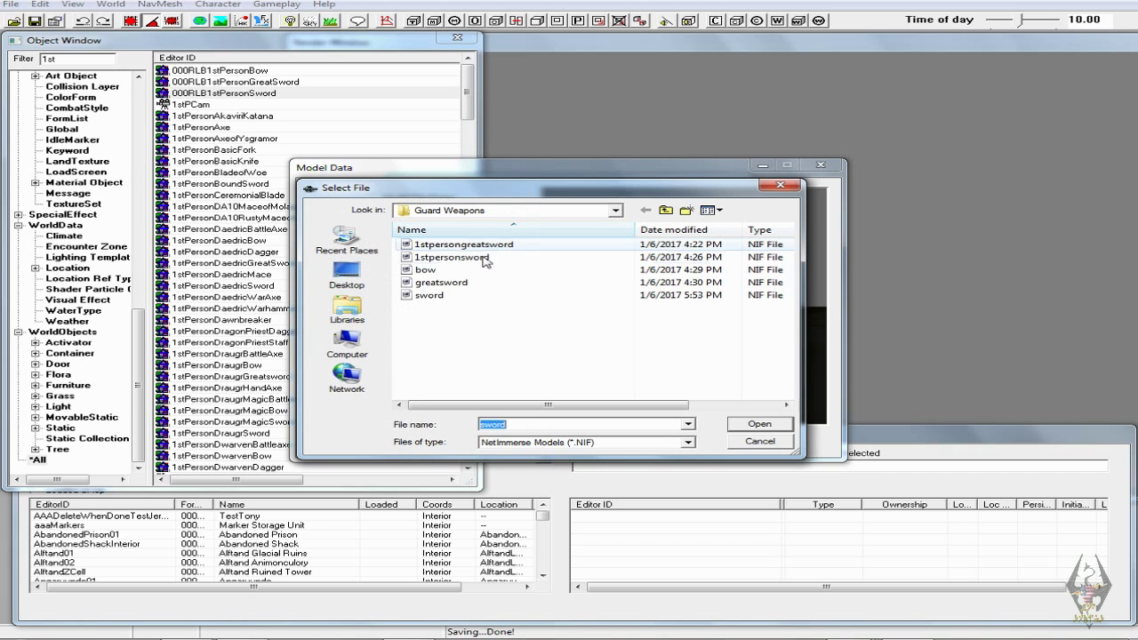
{"action": "left_click", "coordinate": [483, 256]}
{"action": "left_click", "coordinate": [756, 424]}
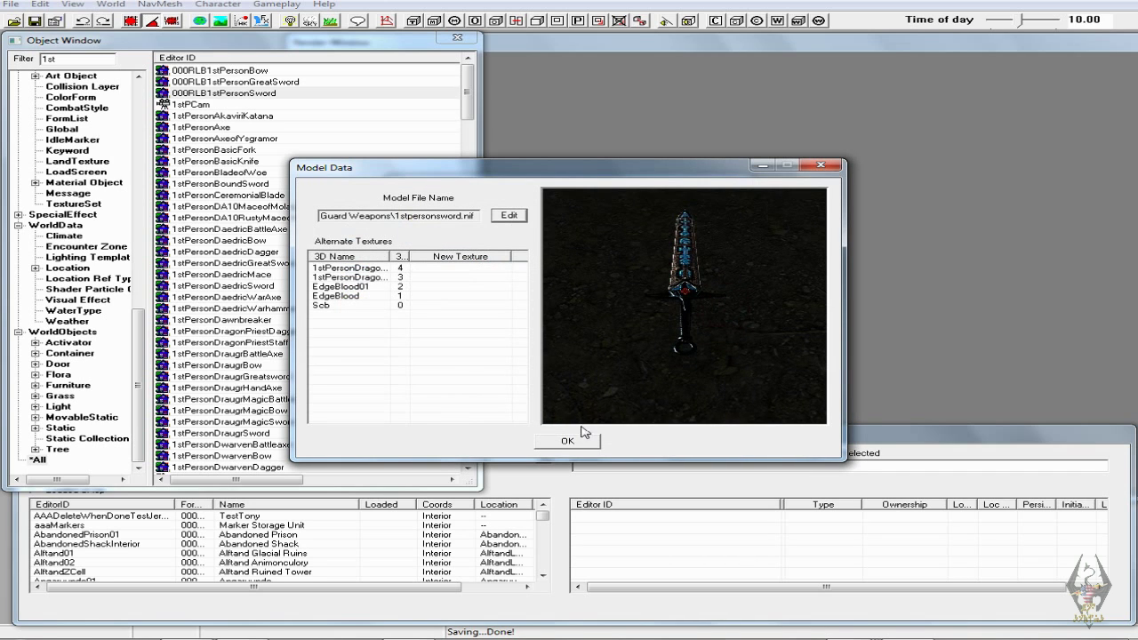
{"action": "left_click", "coordinate": [576, 442]}
{"action": "left_click", "coordinate": [518, 431]}
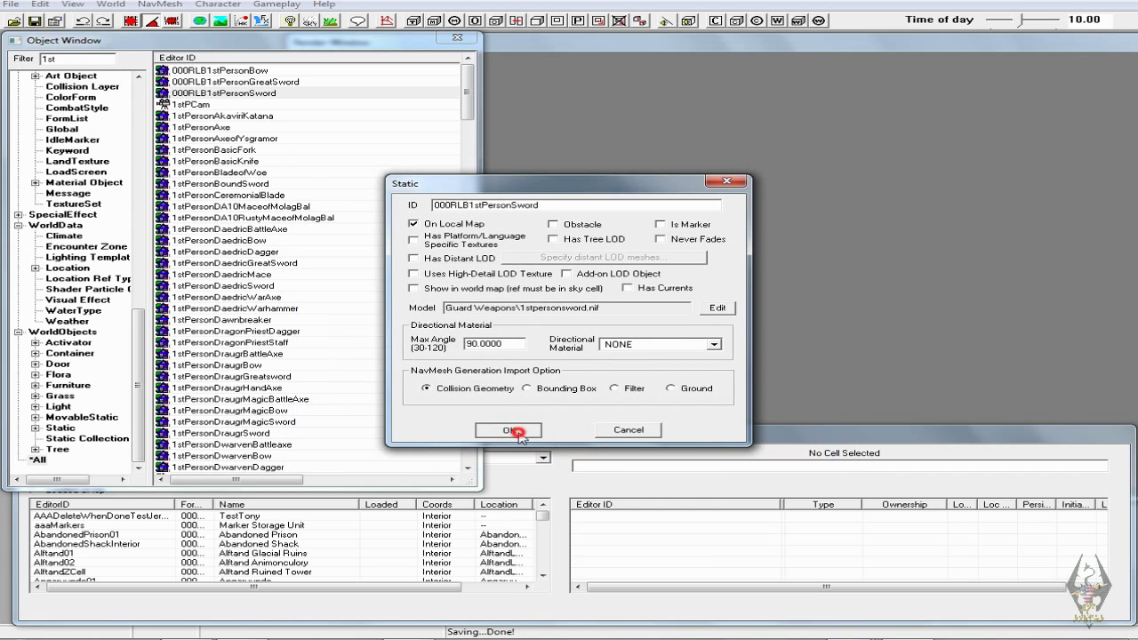
- Clear the filter on the weapon list, set 000RLBgreatsword's first-person model object to 000RLB1stPersonSword, and save the weapon
{"action": "left_click_drag", "start_coordinate": [137, 320], "coordinate": [143, 246]}
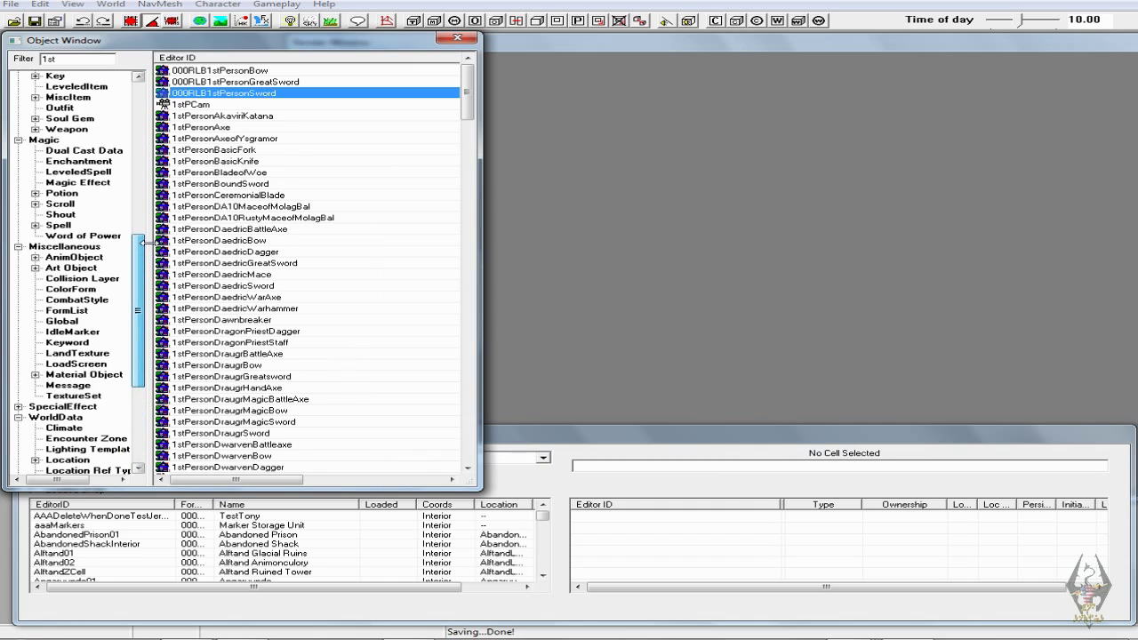
{"action": "left_click", "coordinate": [66, 129]}
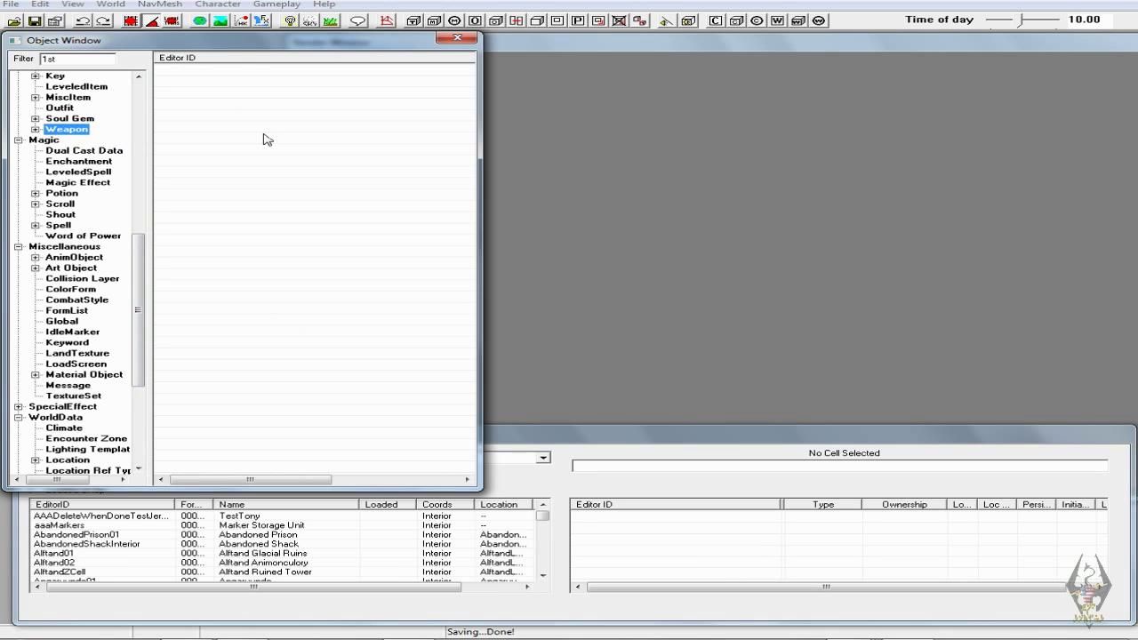
{"action": "left_click_drag", "start_coordinate": [78, 59], "coordinate": [39, 60]}
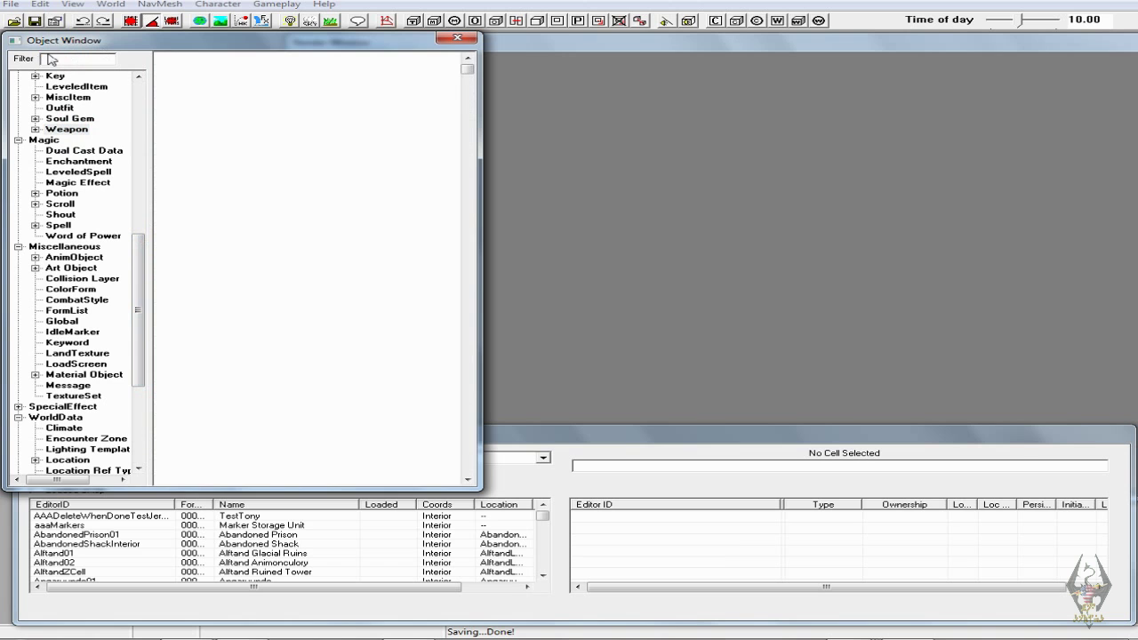
{"action": "double_click", "coordinate": [255, 84]}
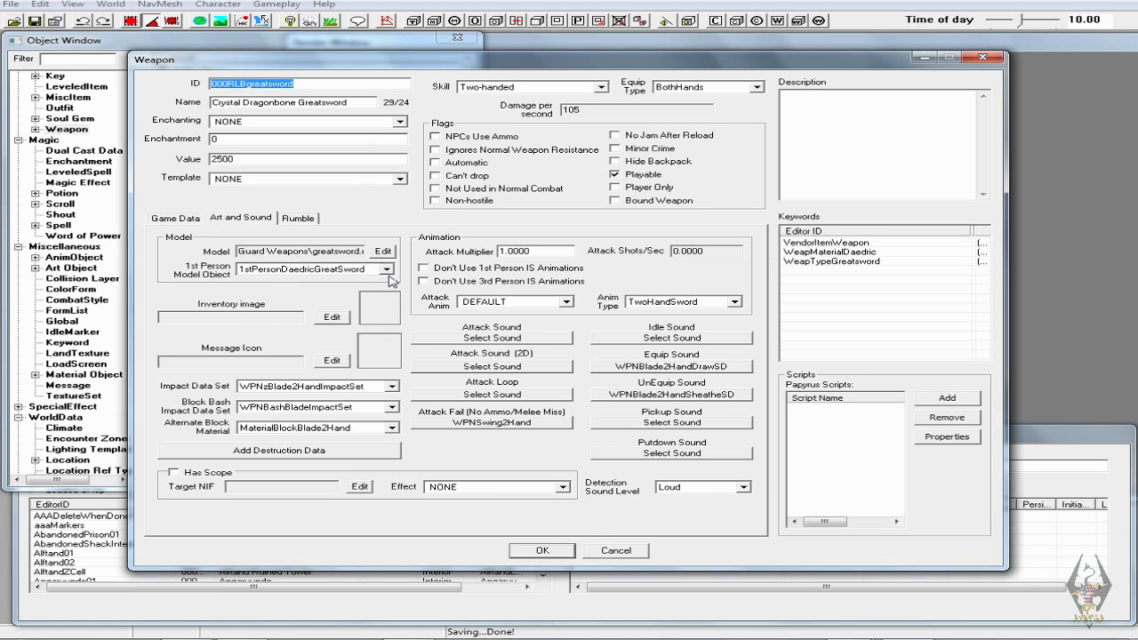
{"action": "left_click", "coordinate": [385, 270]}
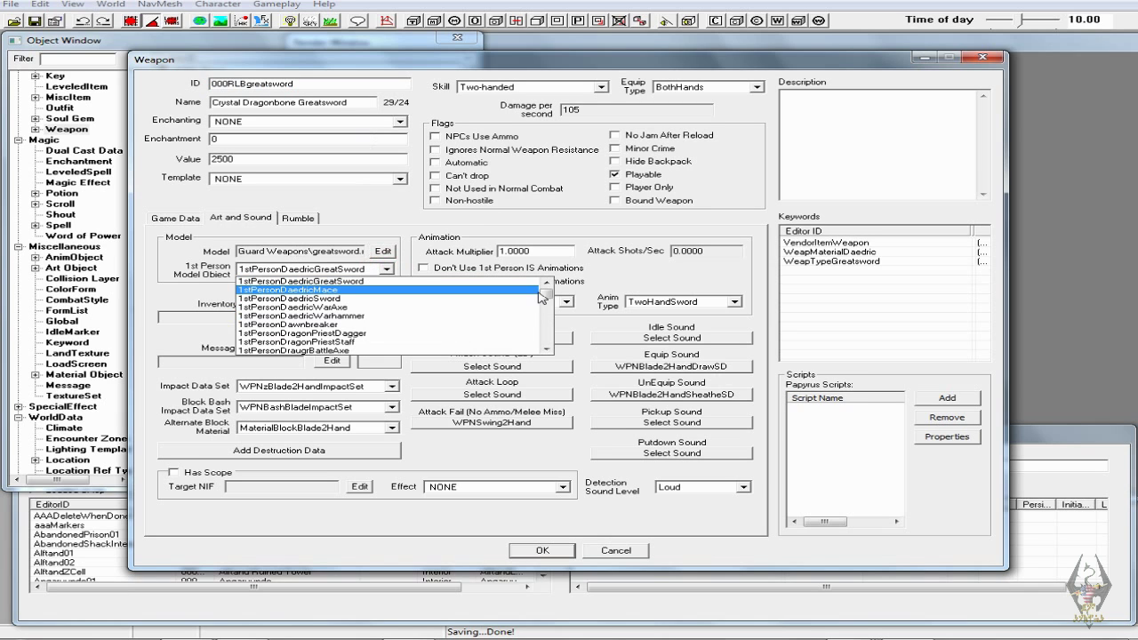
{"action": "scroll", "coordinate": [491, 316], "scroll_direction": "up", "scroll_amount": 4}
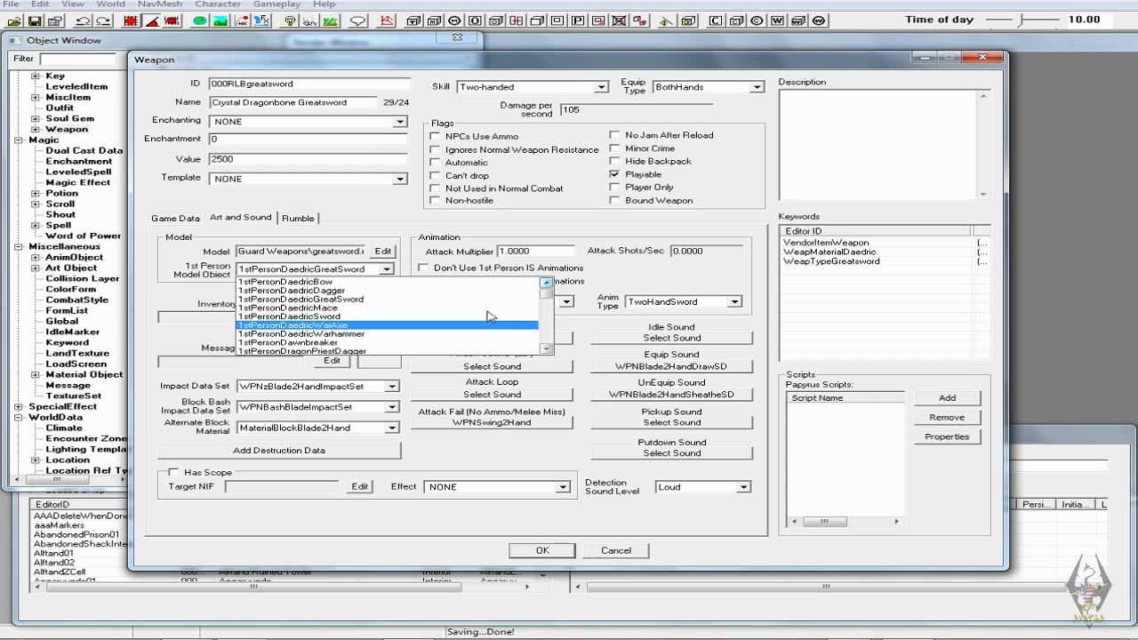
{"action": "scroll", "coordinate": [490, 316], "scroll_direction": "up", "scroll_amount": 3}
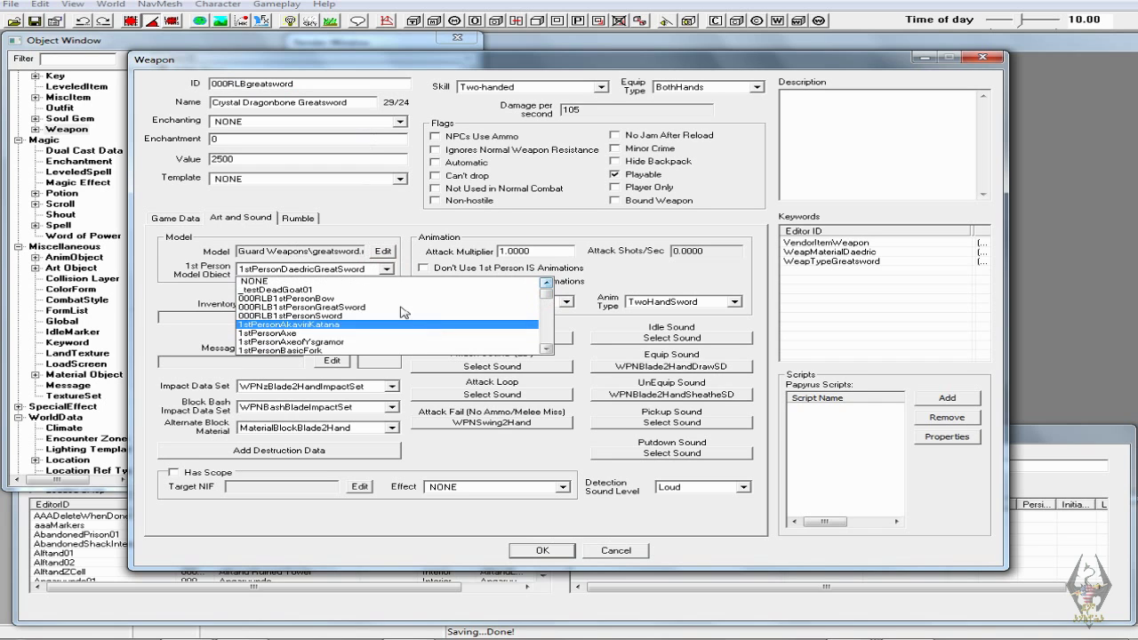
{"action": "left_click", "coordinate": [373, 315]}
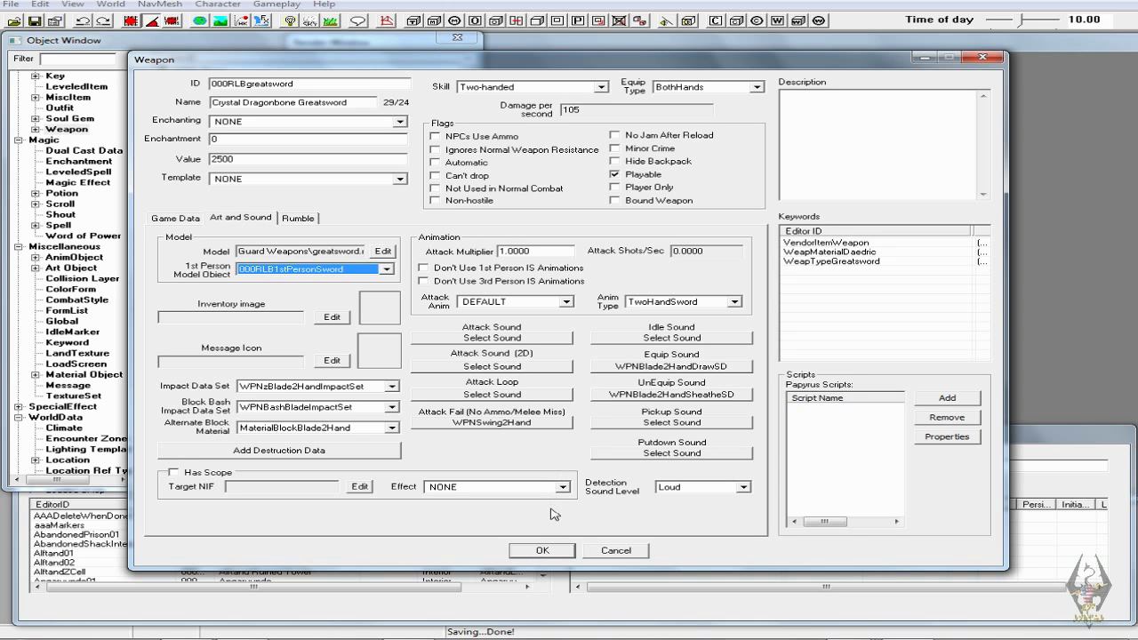
{"action": "left_click", "coordinate": [544, 549]}
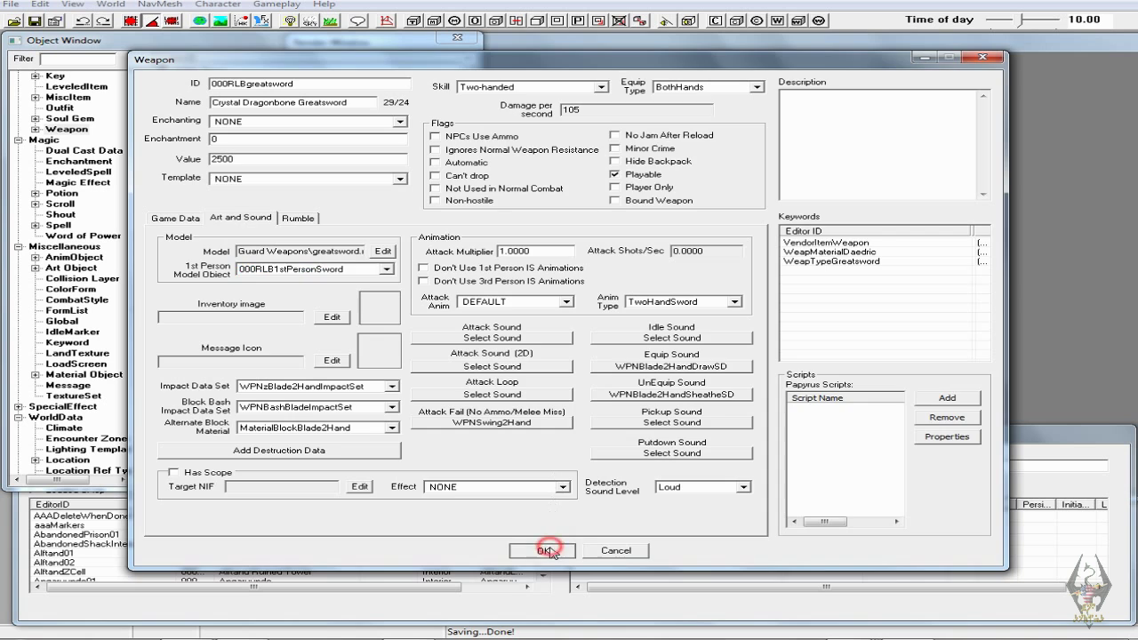
- Set the model of the 000RLBsword weapon to sword from the Guard Weapons mesh folder
{"action": "double_click", "coordinate": [218, 93]}
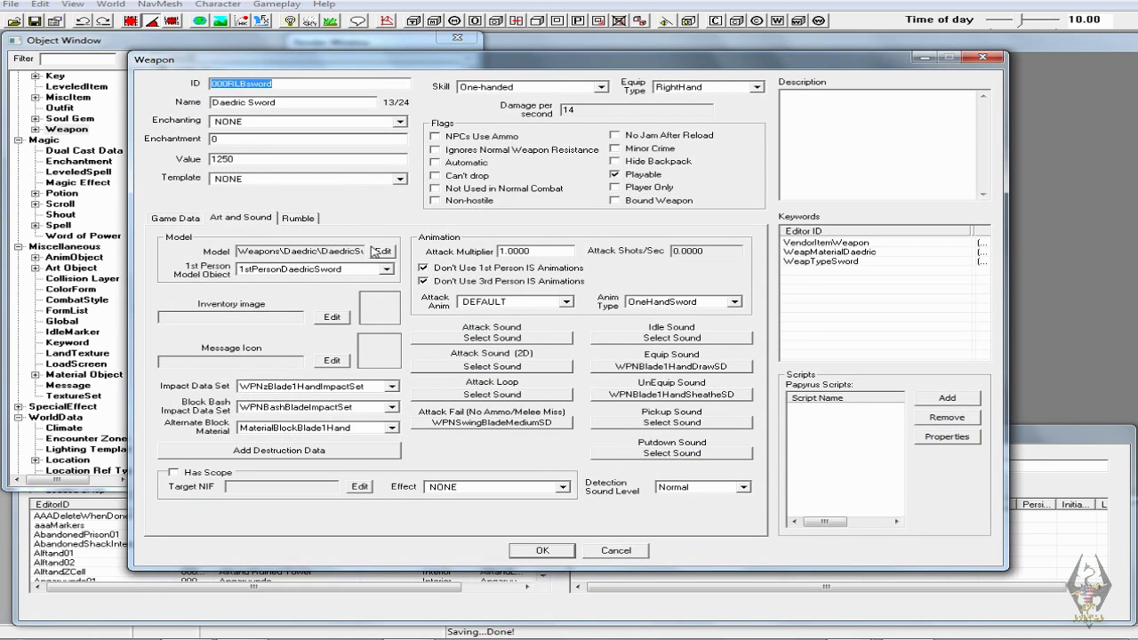
{"action": "left_click", "coordinate": [383, 251]}
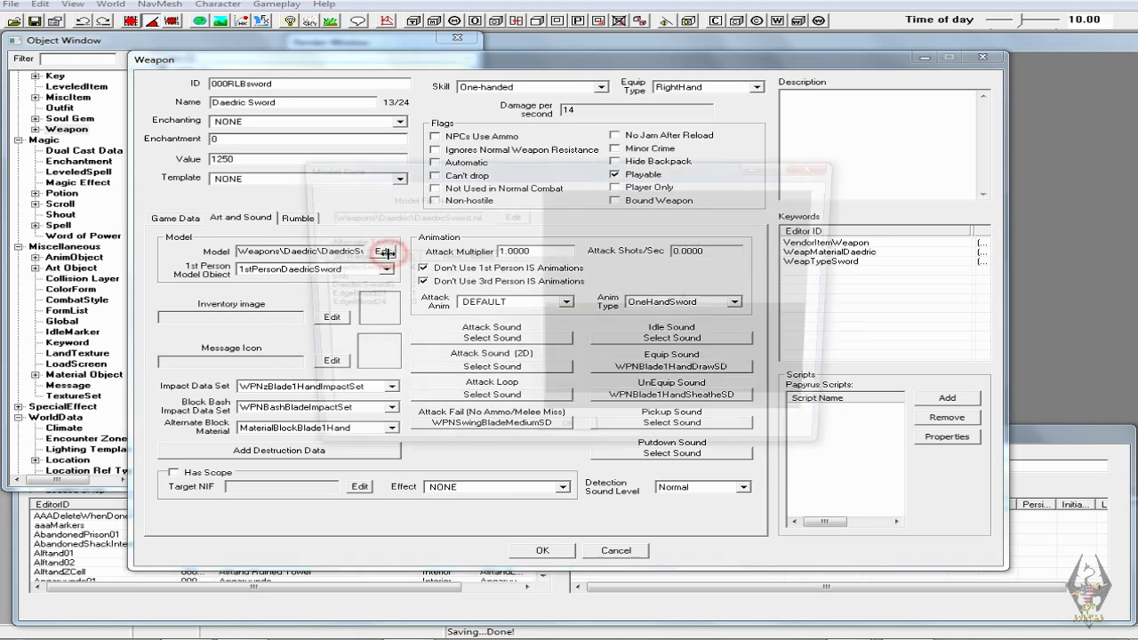
{"action": "left_click", "coordinate": [507, 216]}
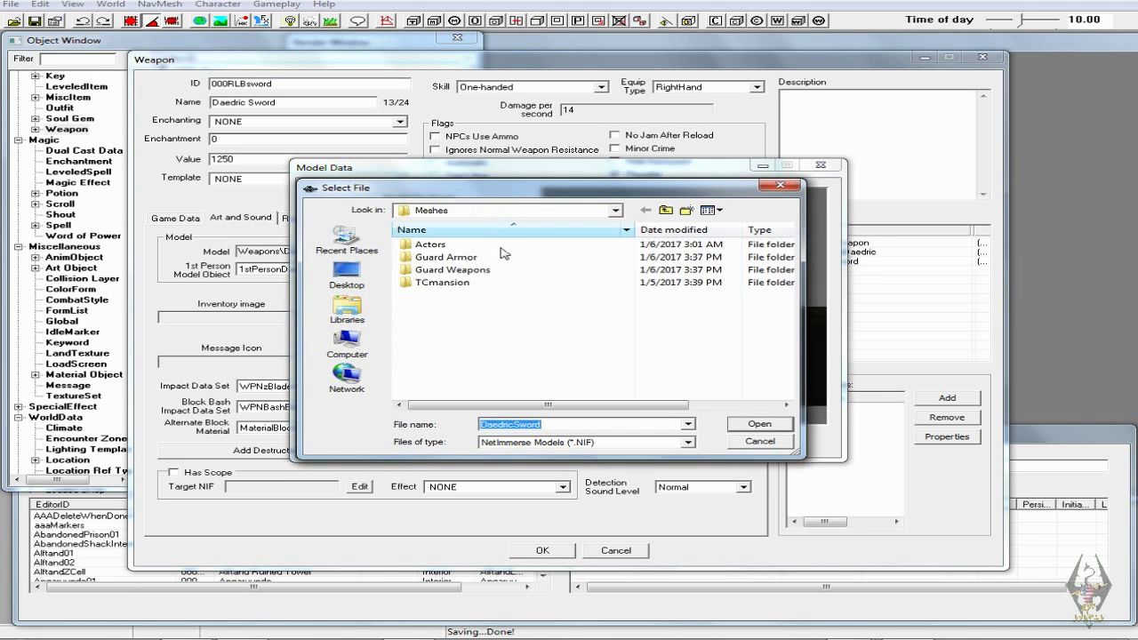
{"action": "left_click", "coordinate": [485, 269]}
{"action": "double_click", "coordinate": [484, 269]}
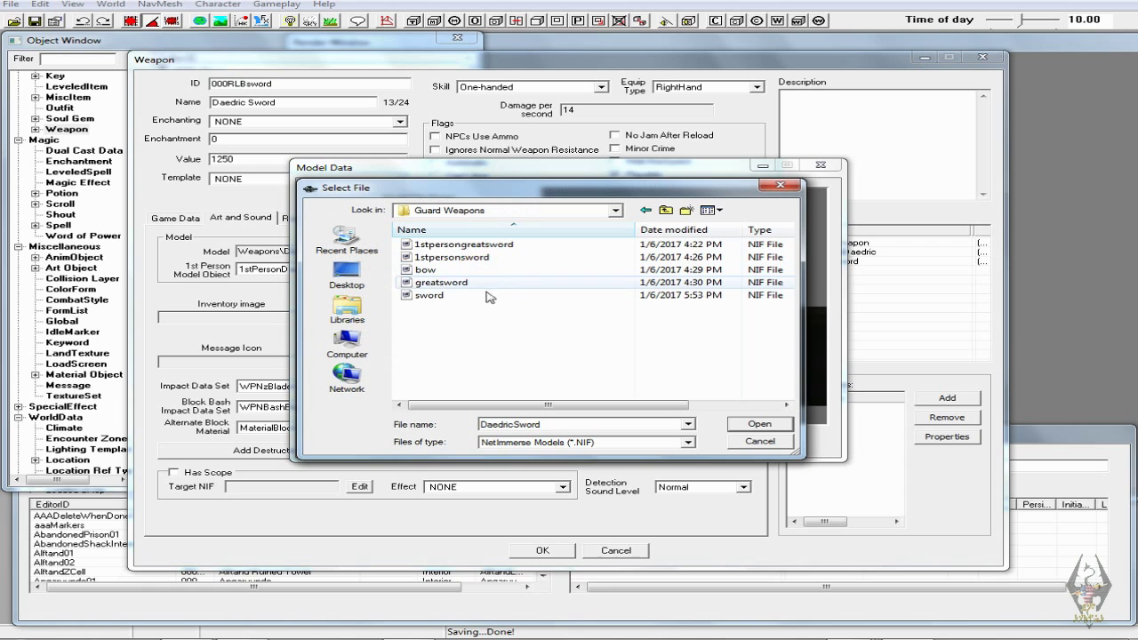
{"action": "left_click", "coordinate": [484, 297]}
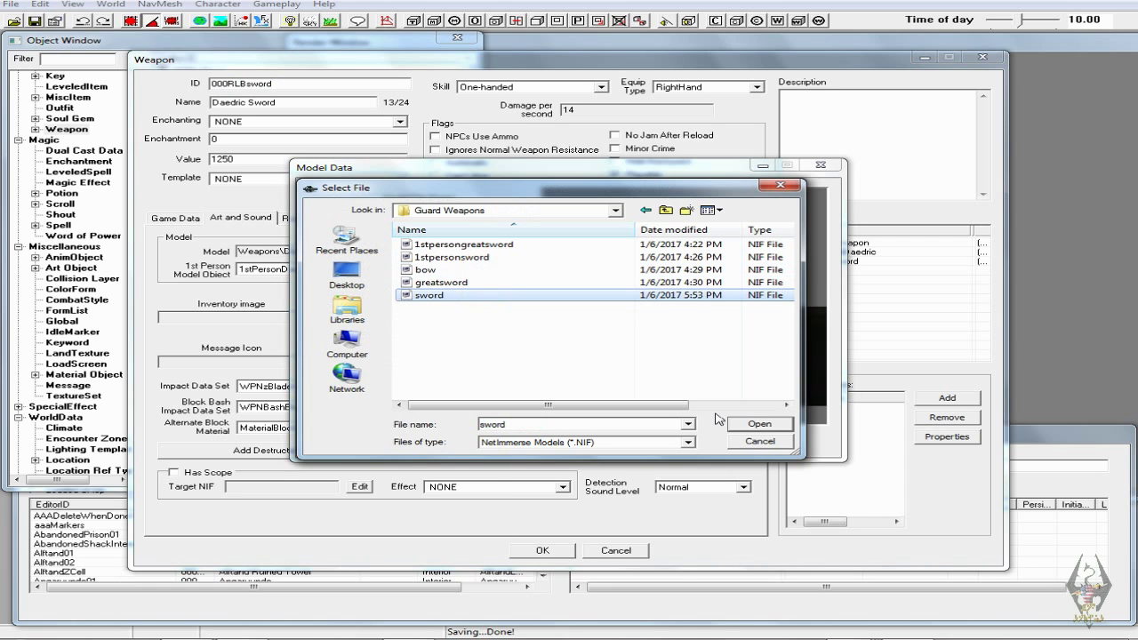
{"action": "left_click", "coordinate": [780, 428]}
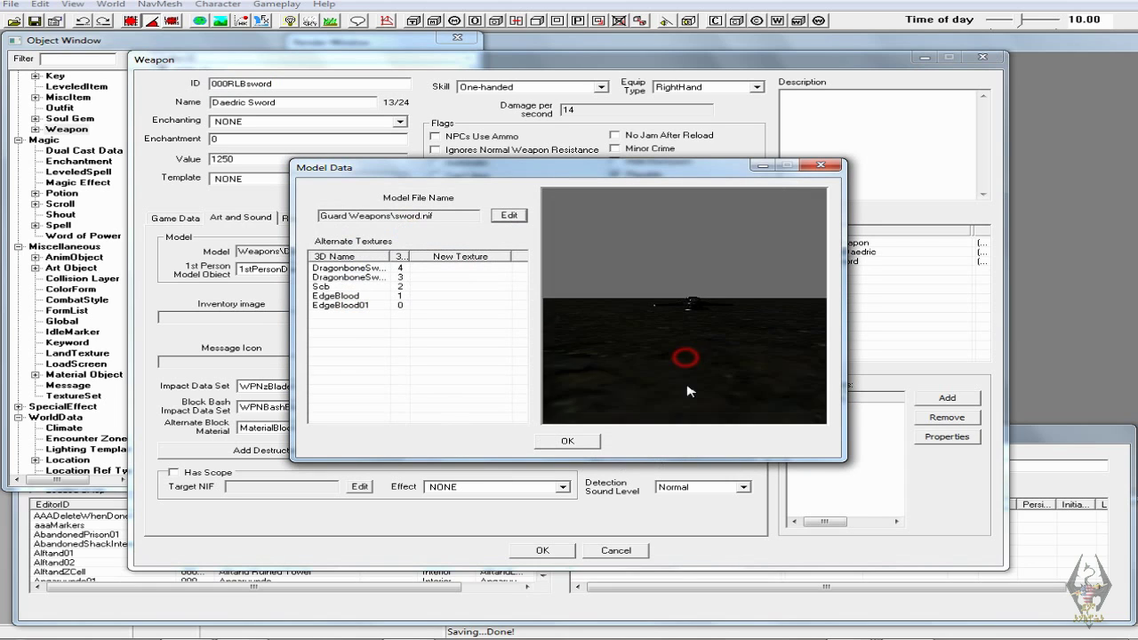
{"action": "left_click", "coordinate": [568, 442]}
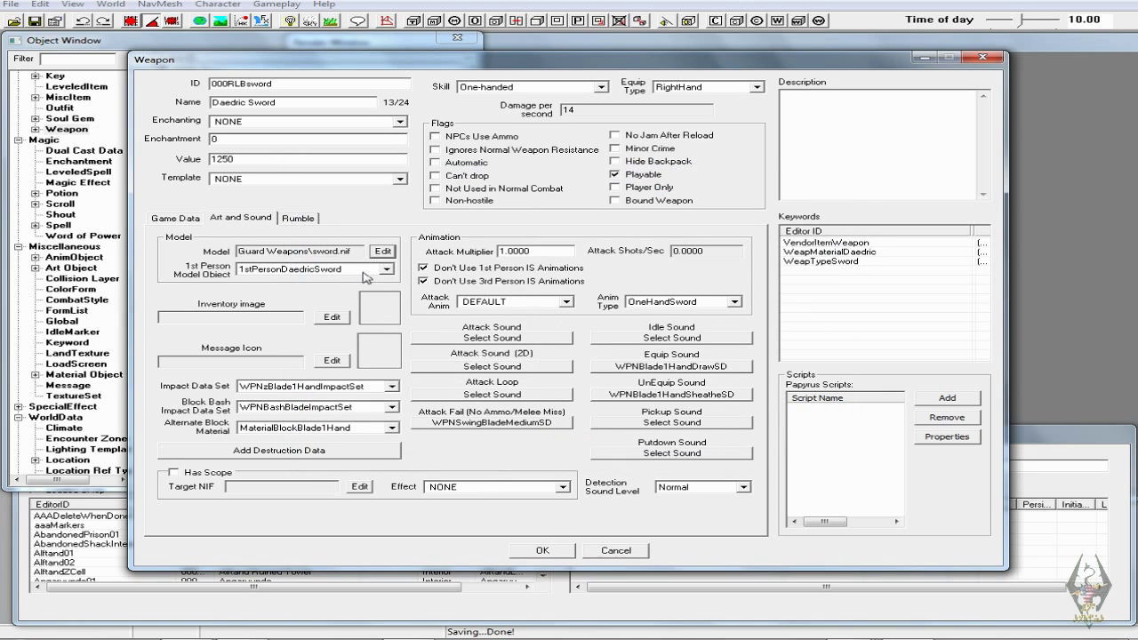
- Assign 000RLB1stPersonSword as the sword's first-person model object
{"action": "left_click", "coordinate": [386, 269]}
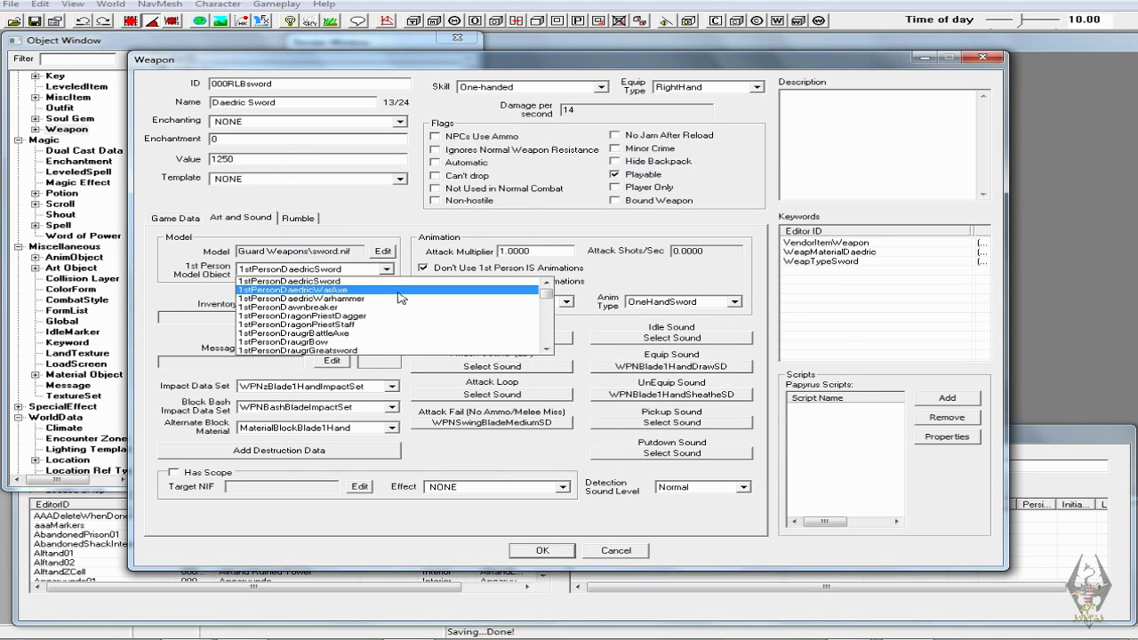
{"action": "scroll", "coordinate": [445, 299], "scroll_direction": "up", "scroll_amount": 5}
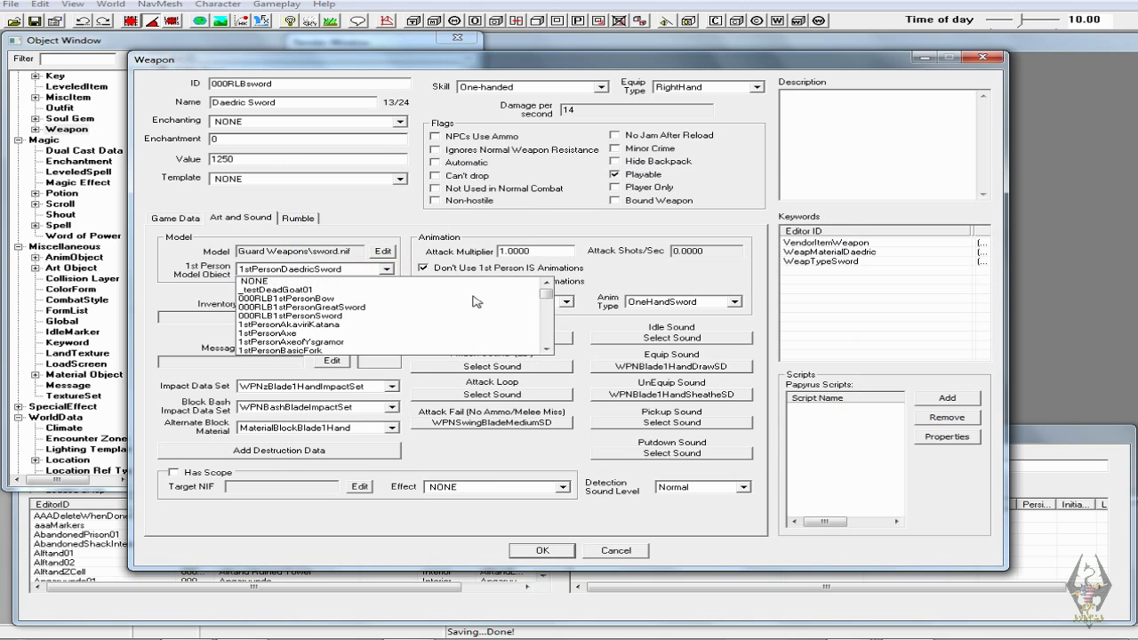
{"action": "left_click", "coordinate": [348, 316]}
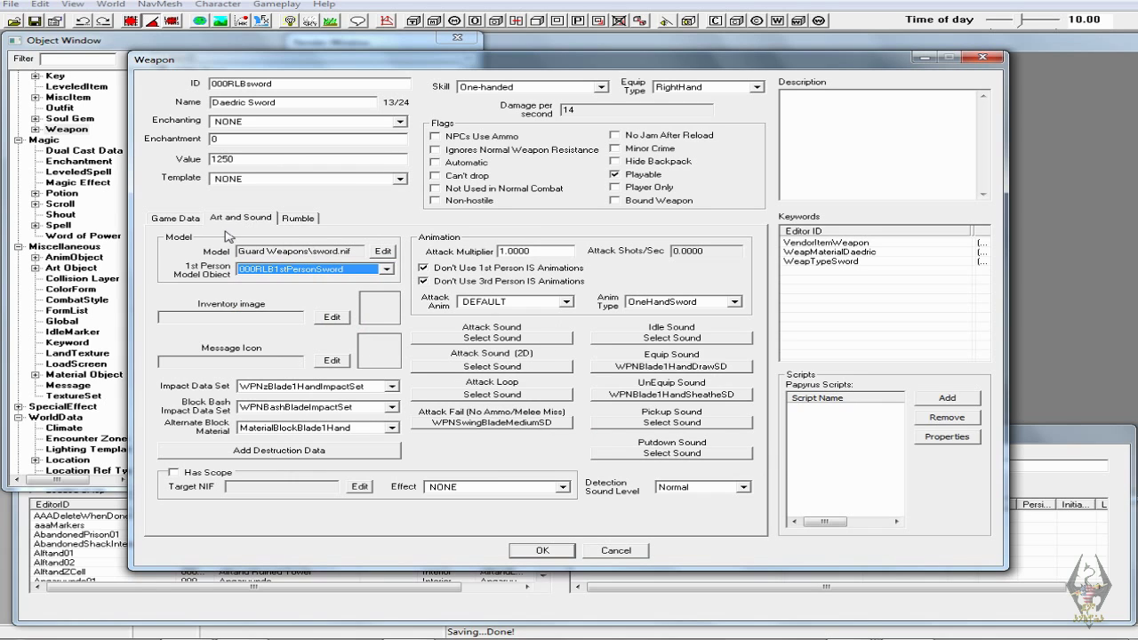
- Set the sword's damage to 125 and name it Crystal Dragonbone Sword
{"action": "left_click", "coordinate": [176, 217]}
{"action": "left_click_drag", "start_coordinate": [366, 239], "coordinate": [329, 244]}
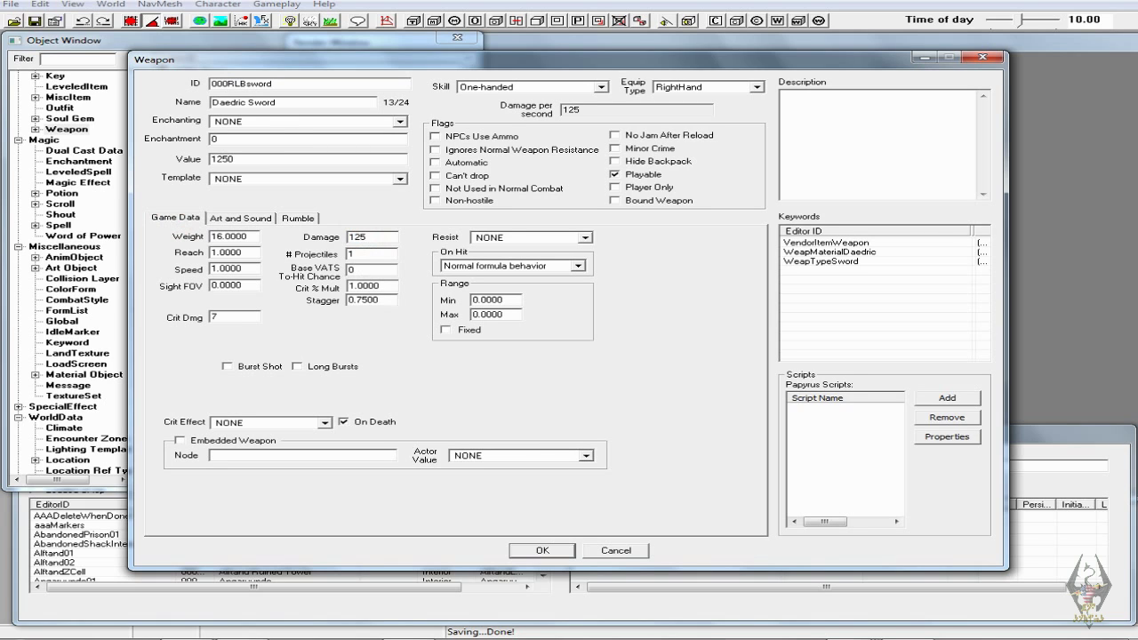
{"action": "key", "text": "BackSpace"}
{"action": "type", "text": "S"}
{"action": "left_click_drag", "start_coordinate": [249, 103], "coordinate": [155, 109]}
{"action": "type", "text": "Crystal Dragonbone"}
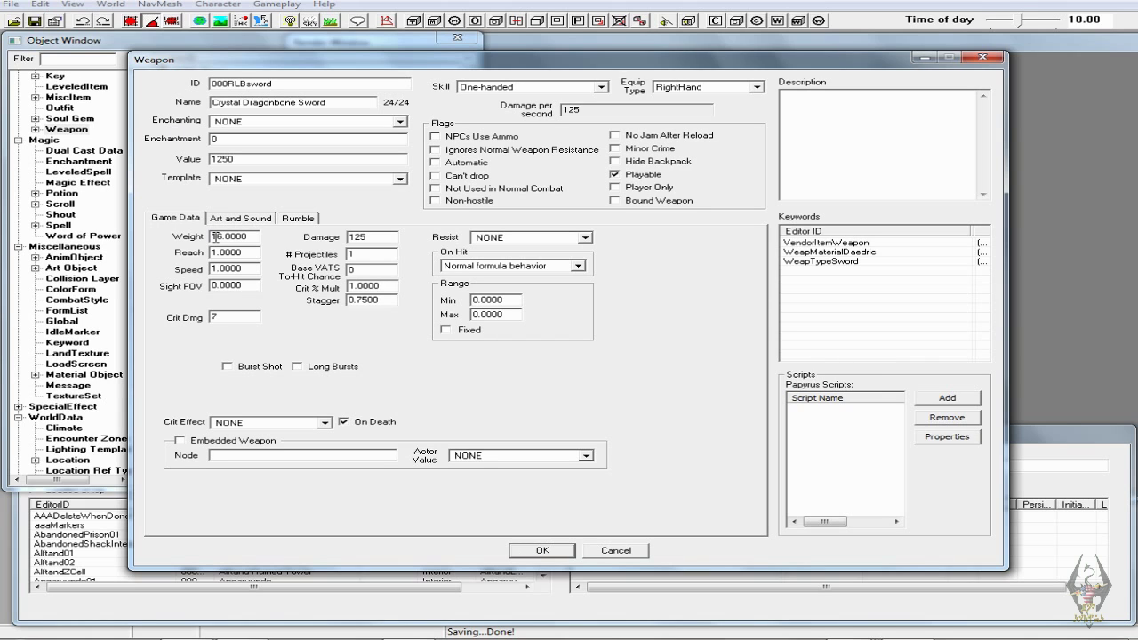
- Turn off both Don't Use IS Animations options for the sword, edit its critical percent multiplier, and save the weapon
{"action": "left_click", "coordinate": [302, 219]}
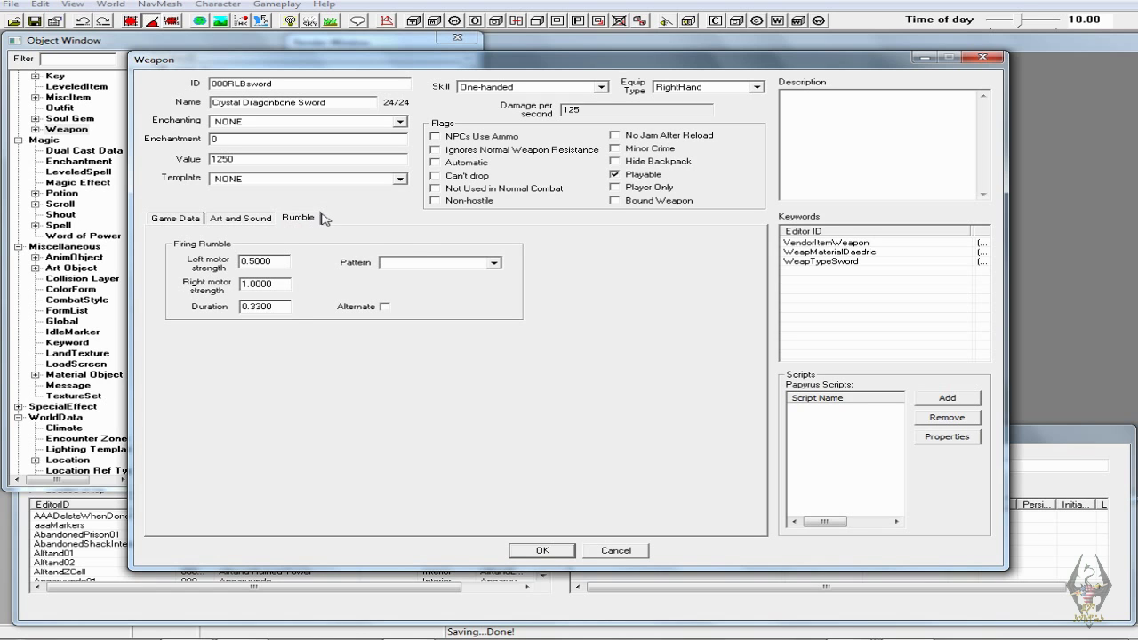
{"action": "left_click", "coordinate": [240, 218]}
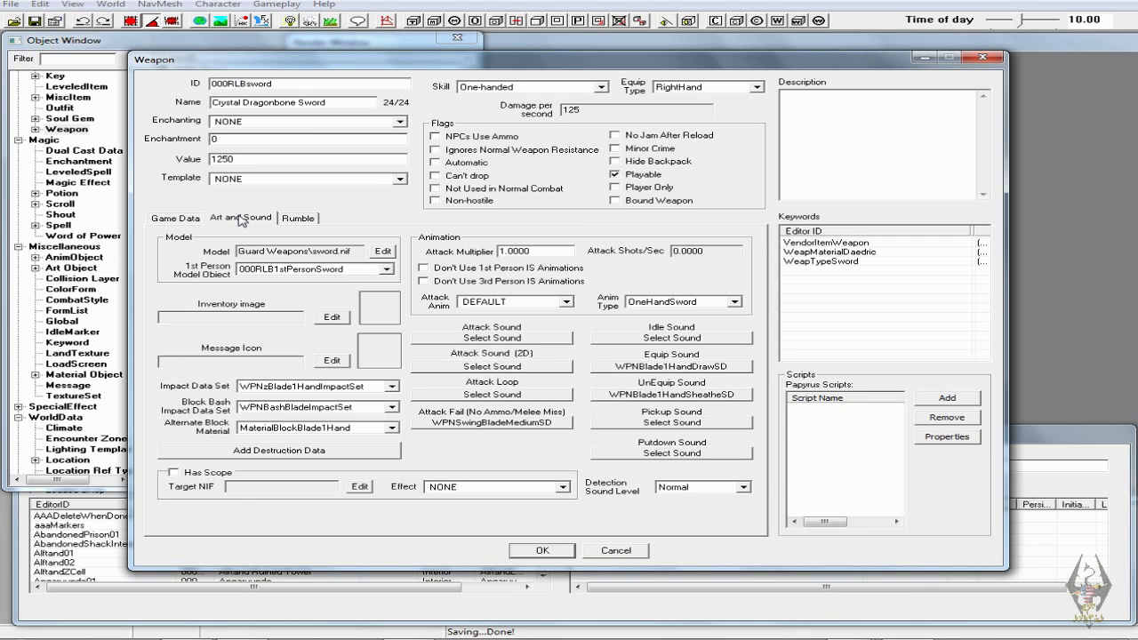
{"action": "left_click", "coordinate": [176, 219]}
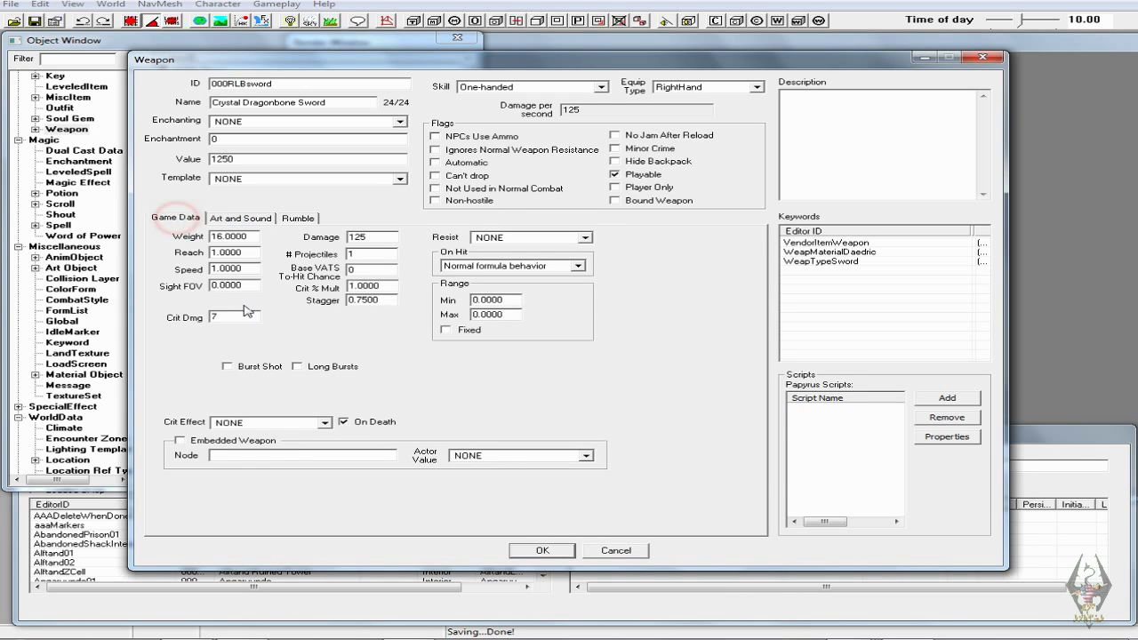
{"action": "left_click_drag", "start_coordinate": [354, 286], "coordinate": [317, 290]}
{"action": "left_click", "coordinate": [543, 551]}
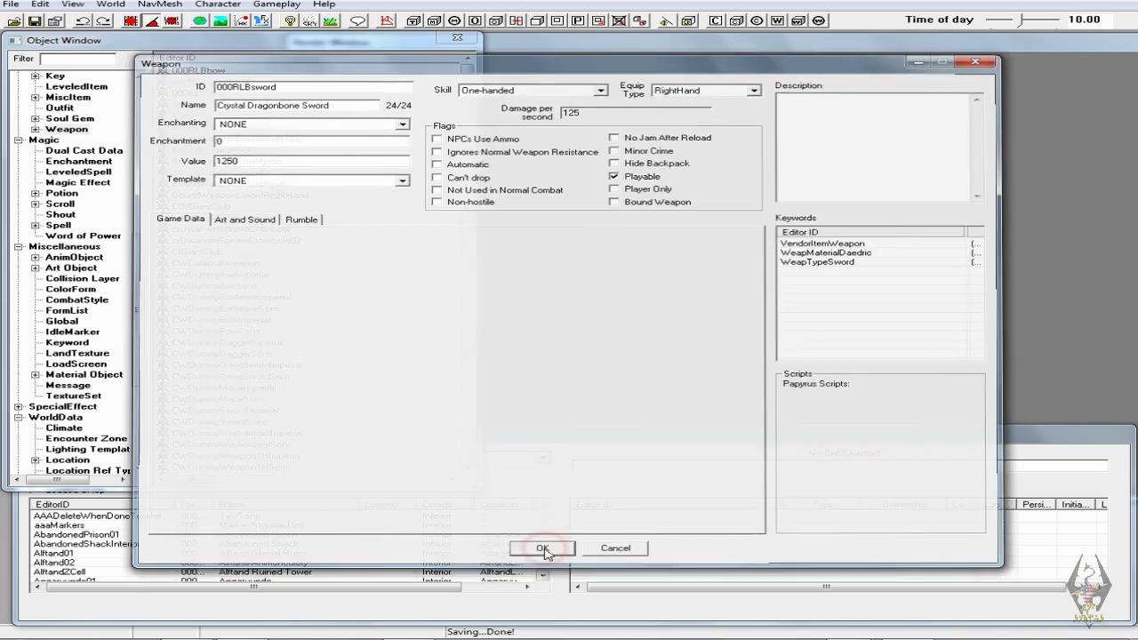
- Edit the critical percent multiplier of 000RLBgreatsword and save the weapon
{"action": "left_click", "coordinate": [252, 83]}
{"action": "double_click", "coordinate": [252, 83]}
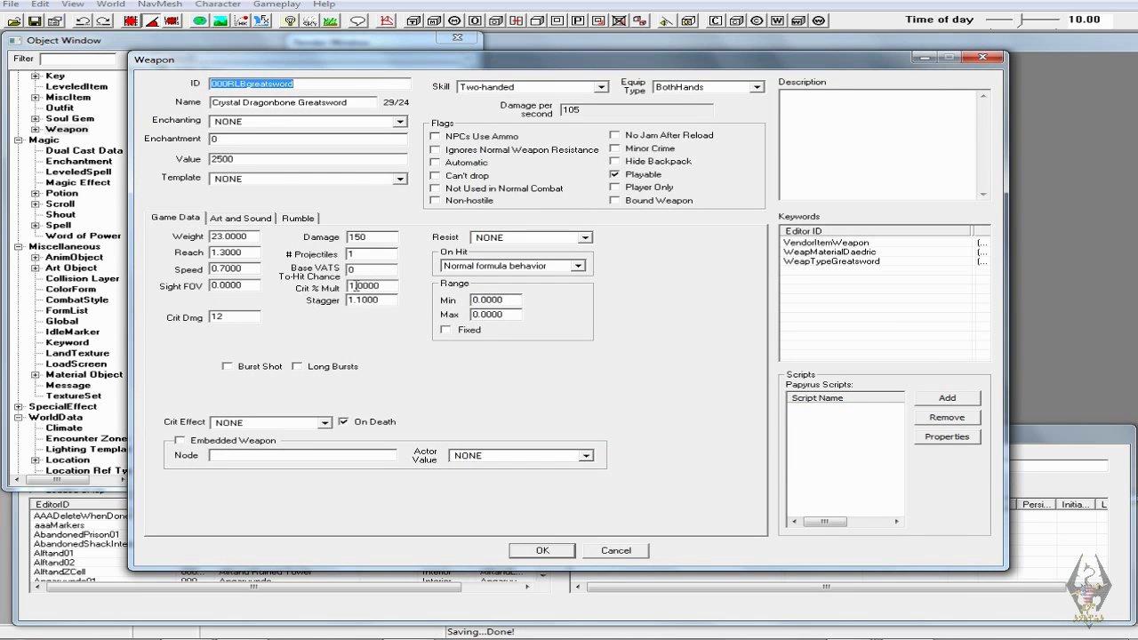
{"action": "left_click_drag", "start_coordinate": [354, 287], "coordinate": [348, 287]}
{"action": "left_click", "coordinate": [540, 550]}
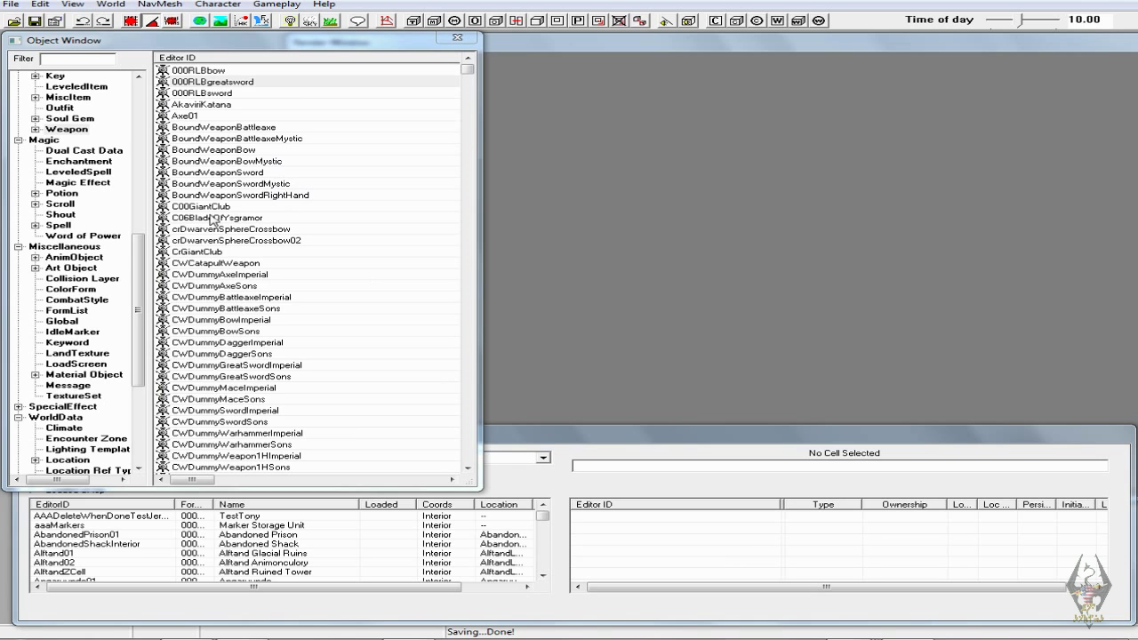
- Open the inventory of the 022_Katrina actor and place its window so the object list stays accessible
{"action": "left_click_drag", "start_coordinate": [140, 360], "coordinate": [144, 147]}
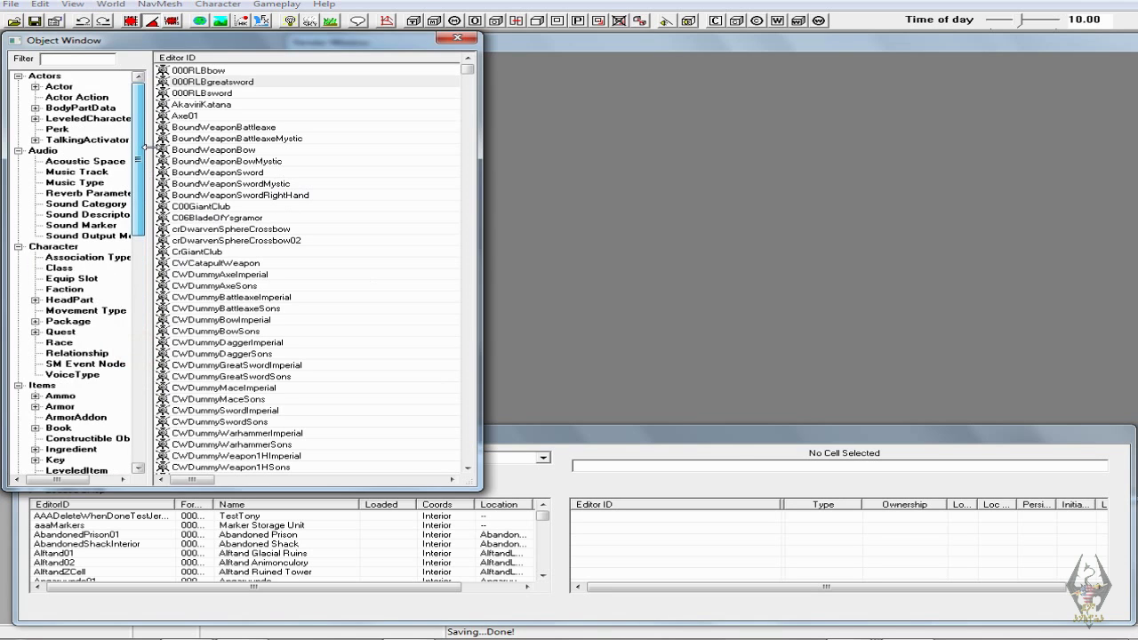
{"action": "left_click", "coordinate": [70, 87]}
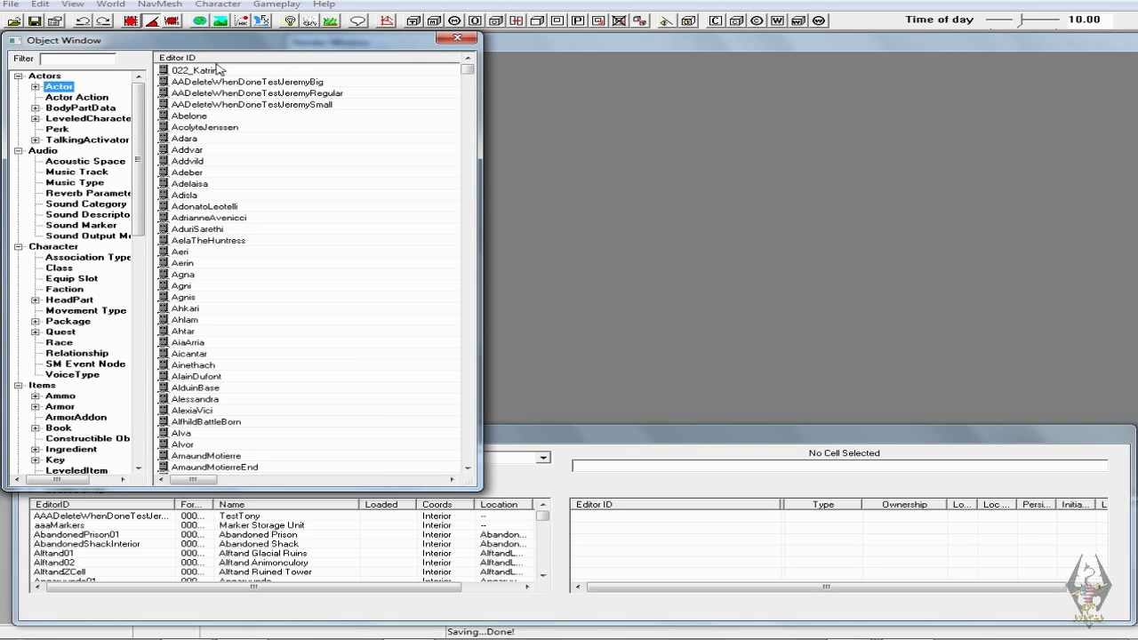
{"action": "double_click", "coordinate": [218, 71]}
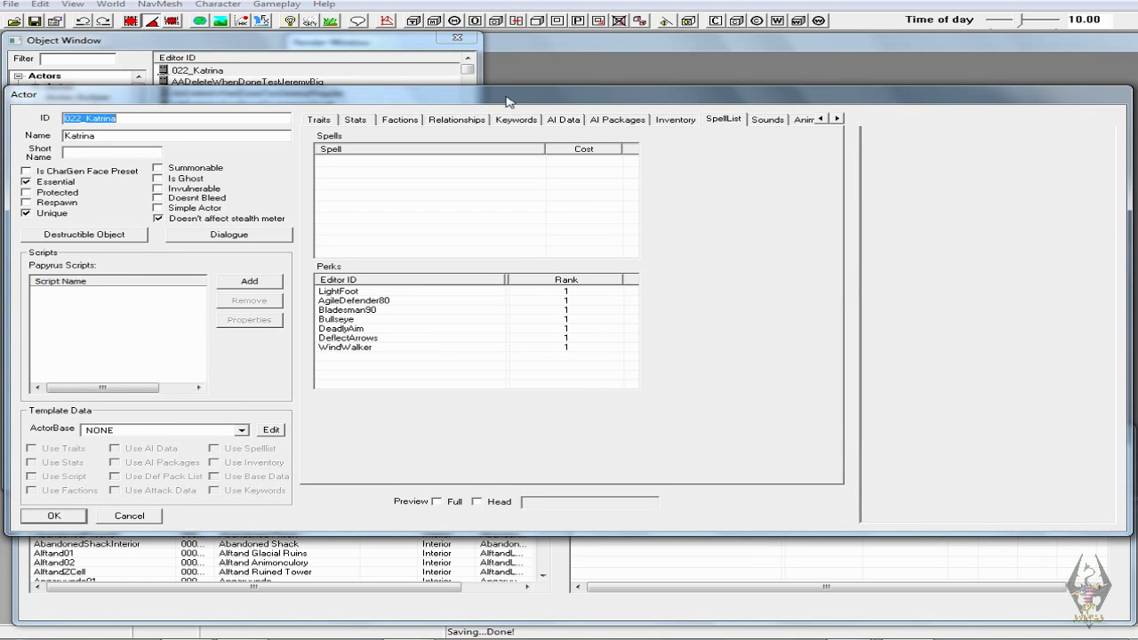
{"action": "left_click", "coordinate": [672, 120]}
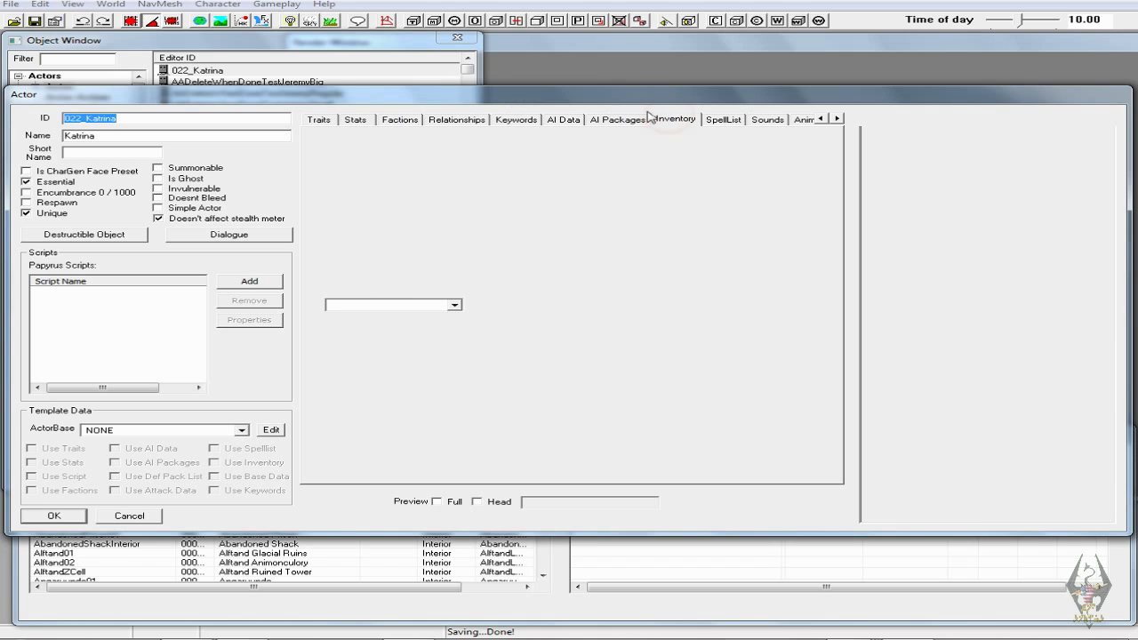
{"action": "left_click_drag", "start_coordinate": [637, 96], "coordinate": [845, 61]}
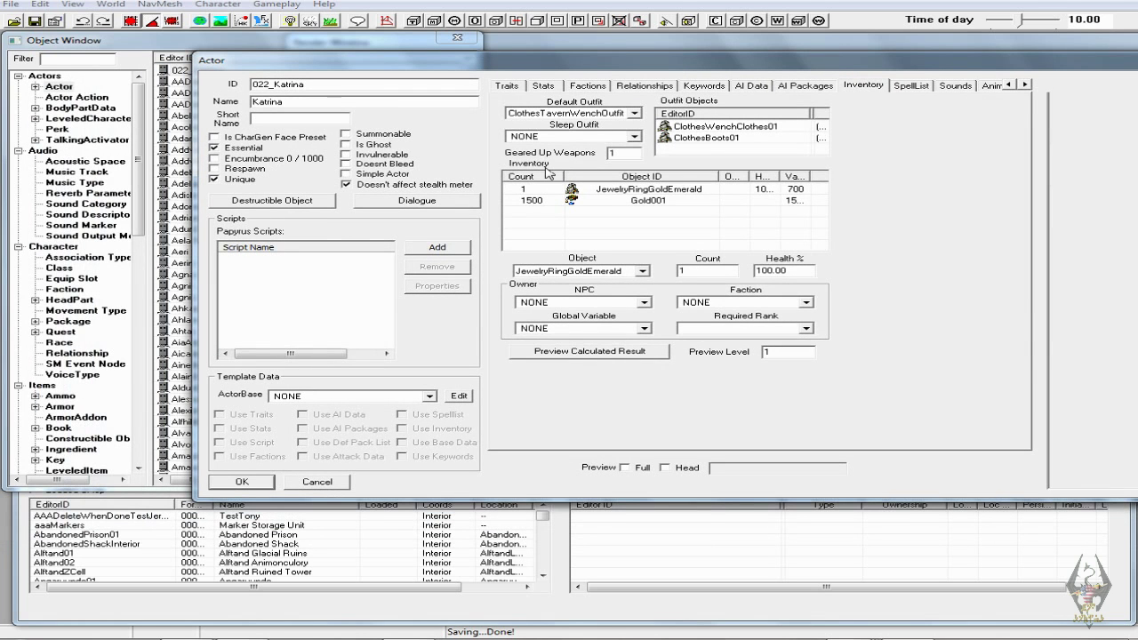
- Add 000RLBArmorDragonscaleBoots and 000RLBArmorDragonscaleCuirass from the armor list to the actor's inventory
{"action": "left_click", "coordinate": [63, 407]}
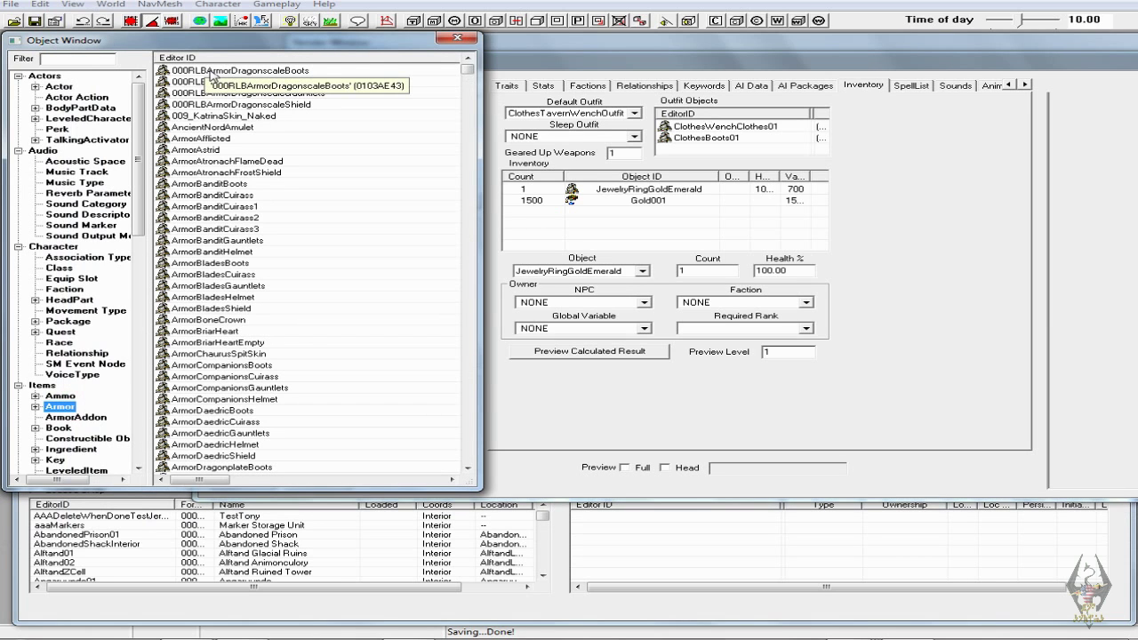
{"action": "left_click", "coordinate": [210, 70]}
{"action": "left_click_drag", "start_coordinate": [164, 72], "coordinate": [689, 227]}
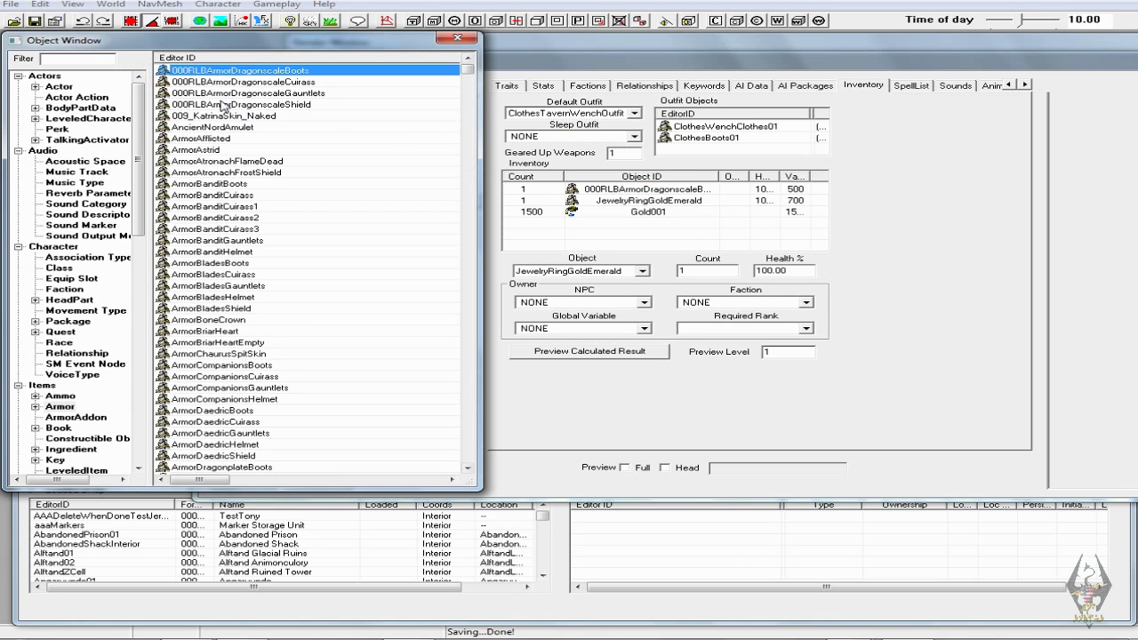
{"action": "left_click", "coordinate": [201, 82]}
{"action": "left_click_drag", "start_coordinate": [164, 81], "coordinate": [631, 235]}
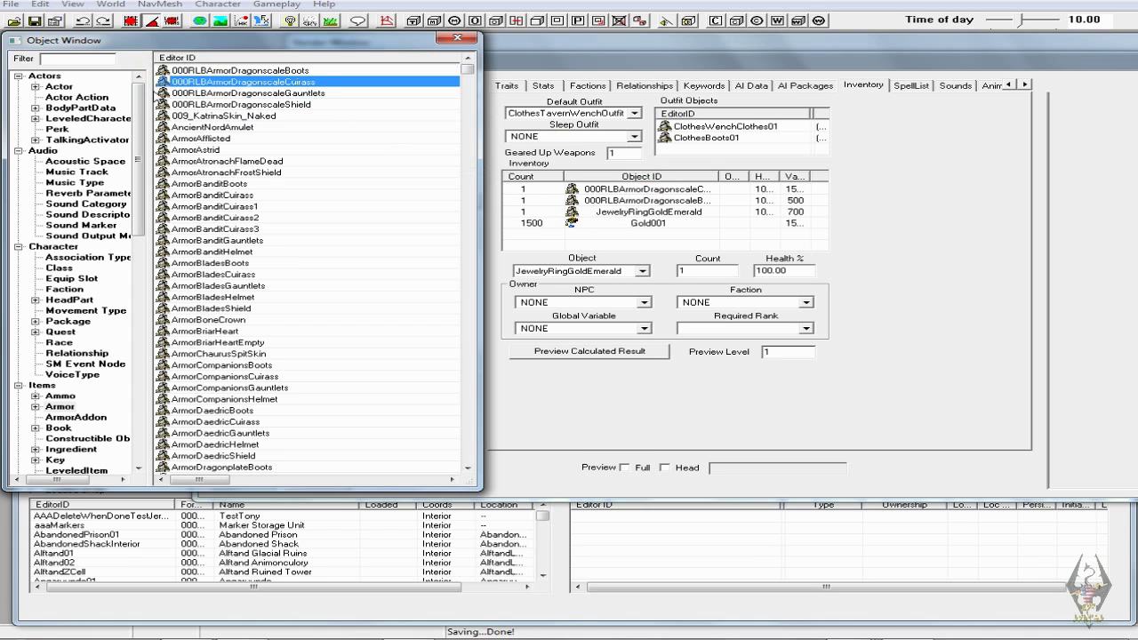
- Add 000RLBArmorDragonscaleGauntlets and 000RLBArmorDragonscaleShield from the armor list to the actor's inventory
{"action": "left_click", "coordinate": [163, 92]}
{"action": "left_click_drag", "start_coordinate": [163, 92], "coordinate": [647, 238]}
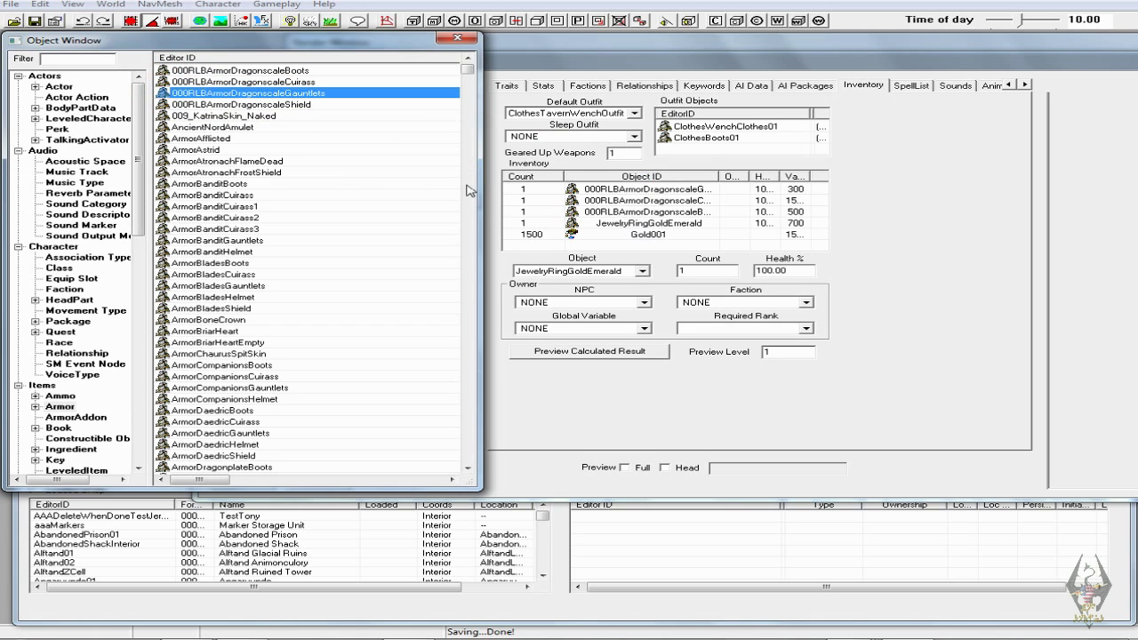
{"action": "left_click", "coordinate": [164, 104]}
{"action": "left_click_drag", "start_coordinate": [163, 104], "coordinate": [655, 243]}
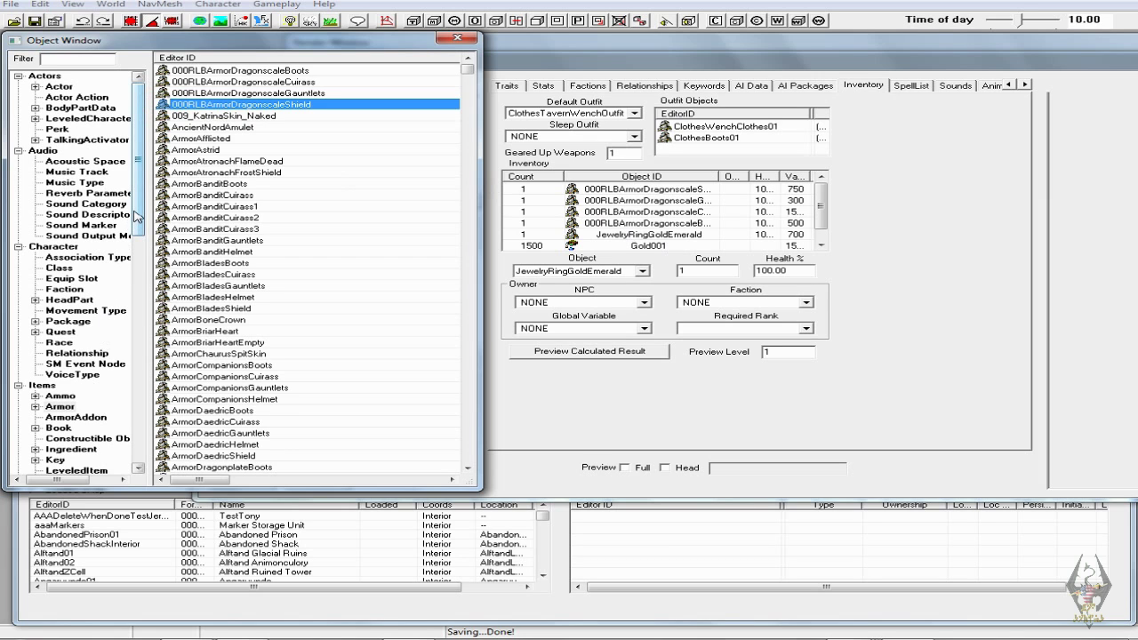
- Add the custom weapons 000RLBbow, 000RLBgreatsword and 000RLBsword to the 022_Katrina actor's inventory
{"action": "scroll", "coordinate": [135, 216], "scroll_direction": "down", "scroll_amount": 3}
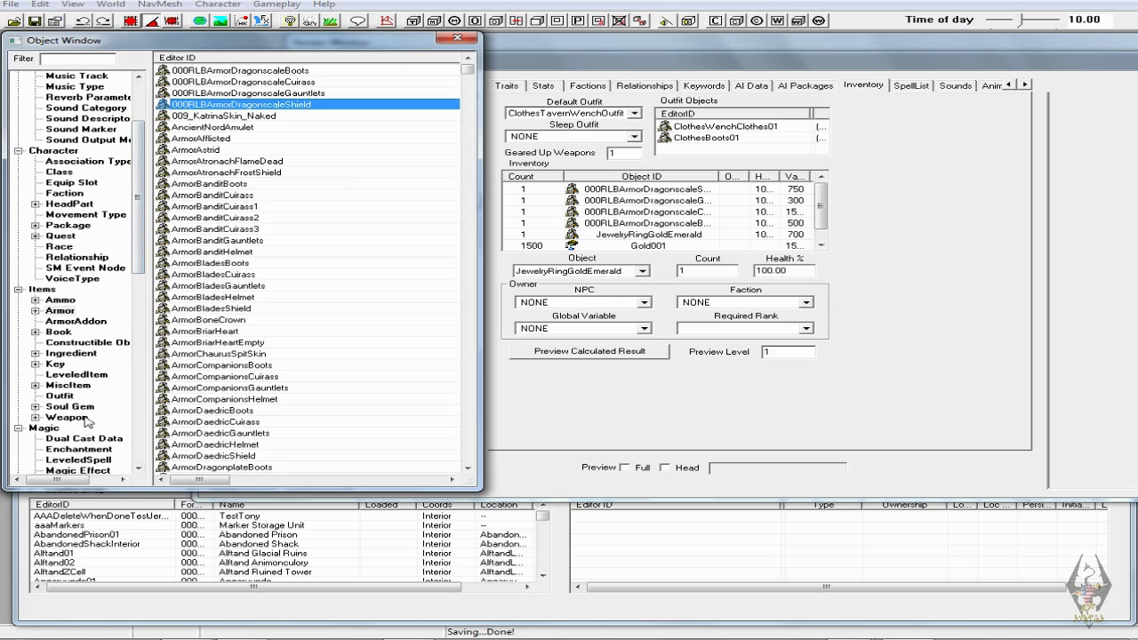
{"action": "left_click", "coordinate": [85, 419]}
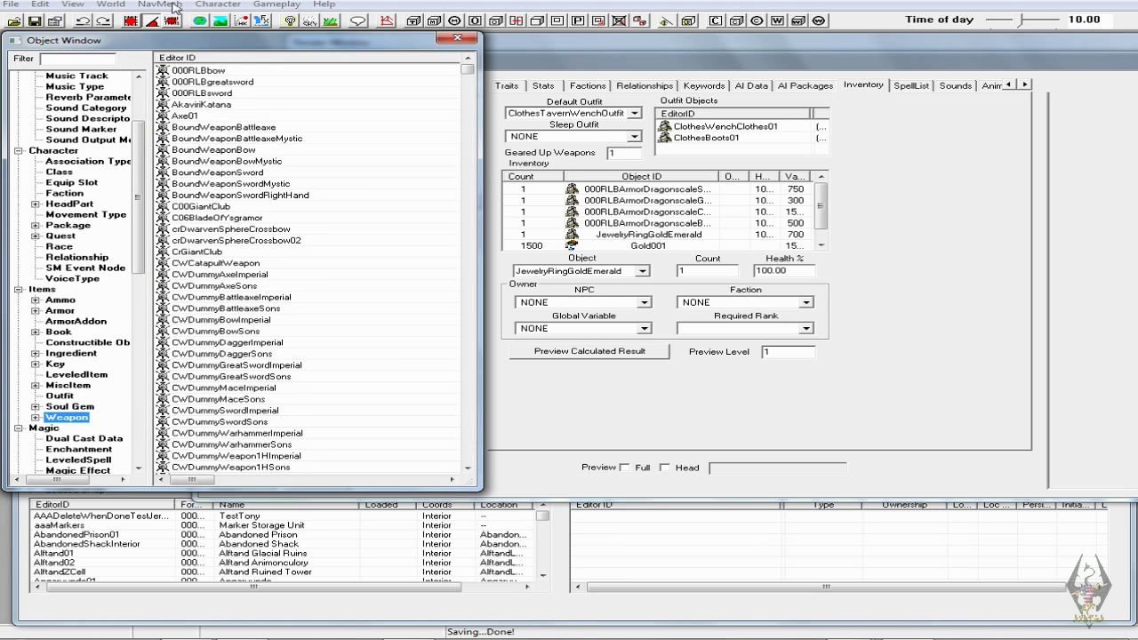
{"action": "left_click", "coordinate": [165, 70]}
{"action": "left_click_drag", "start_coordinate": [164, 70], "coordinate": [732, 229]}
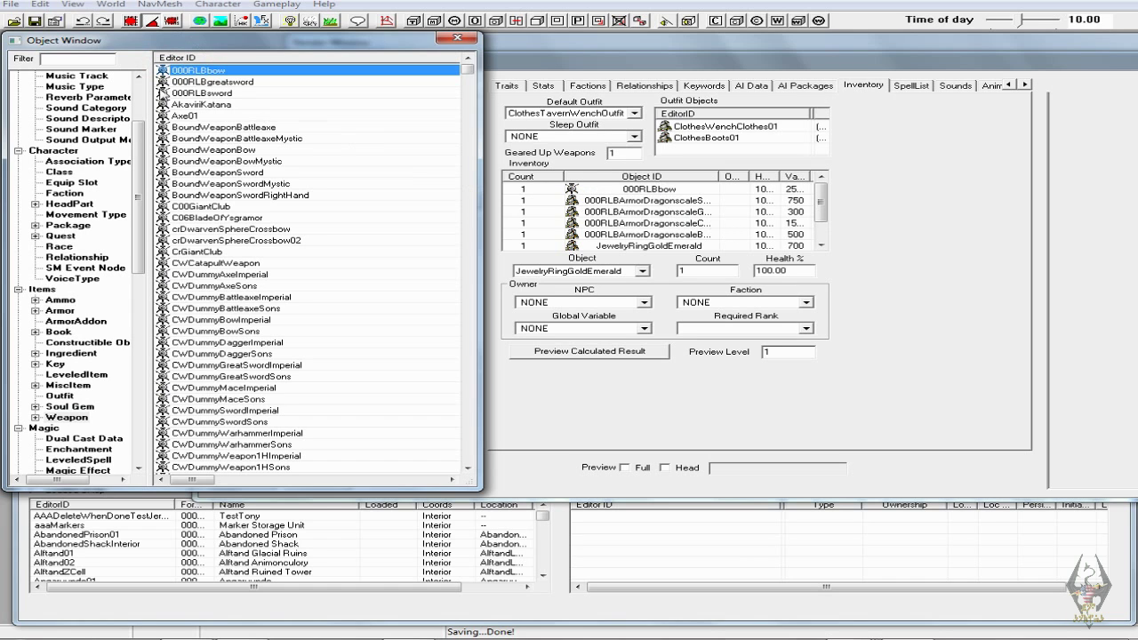
{"action": "left_click", "coordinate": [164, 82]}
{"action": "left_click_drag", "start_coordinate": [160, 81], "coordinate": [695, 204]}
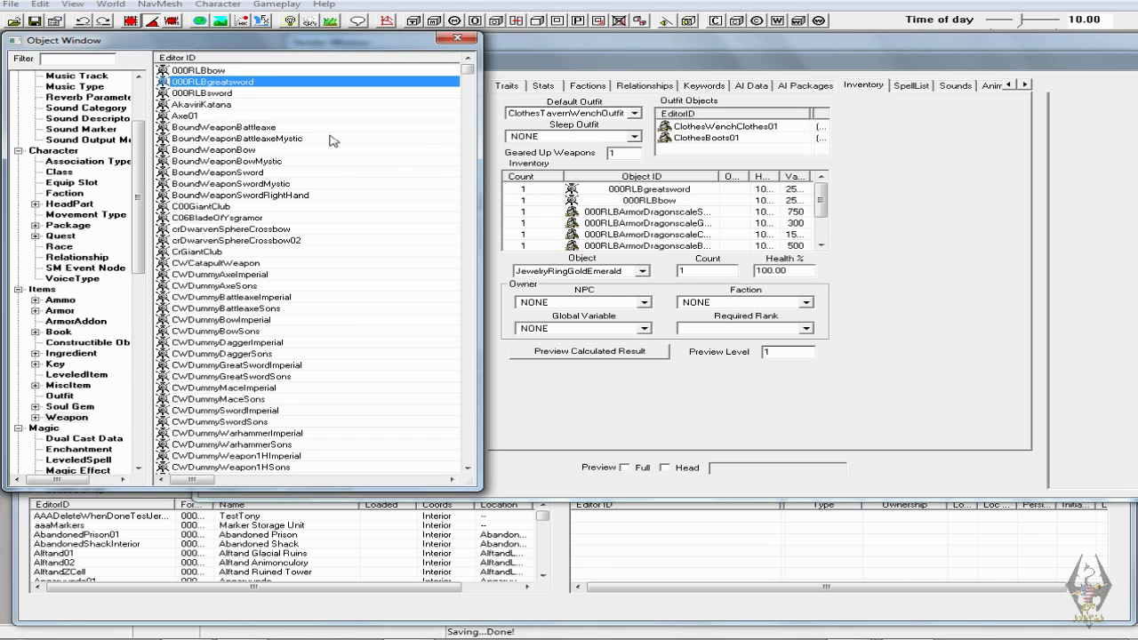
{"action": "left_click_drag", "start_coordinate": [160, 92], "coordinate": [688, 202]}
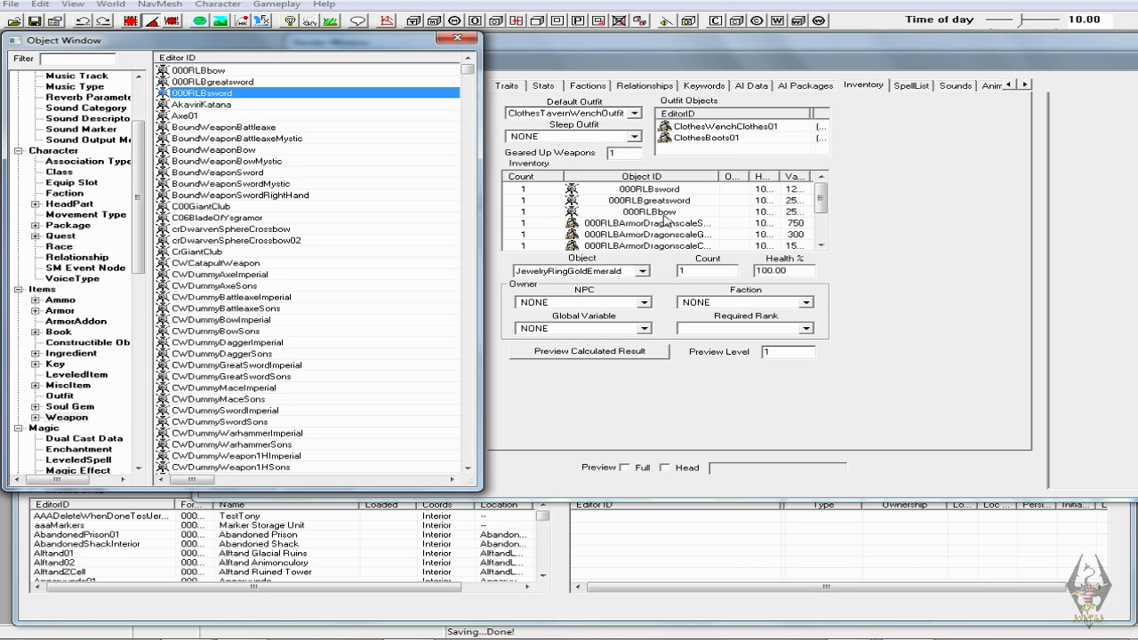
{"action": "left_click", "coordinate": [609, 189]}
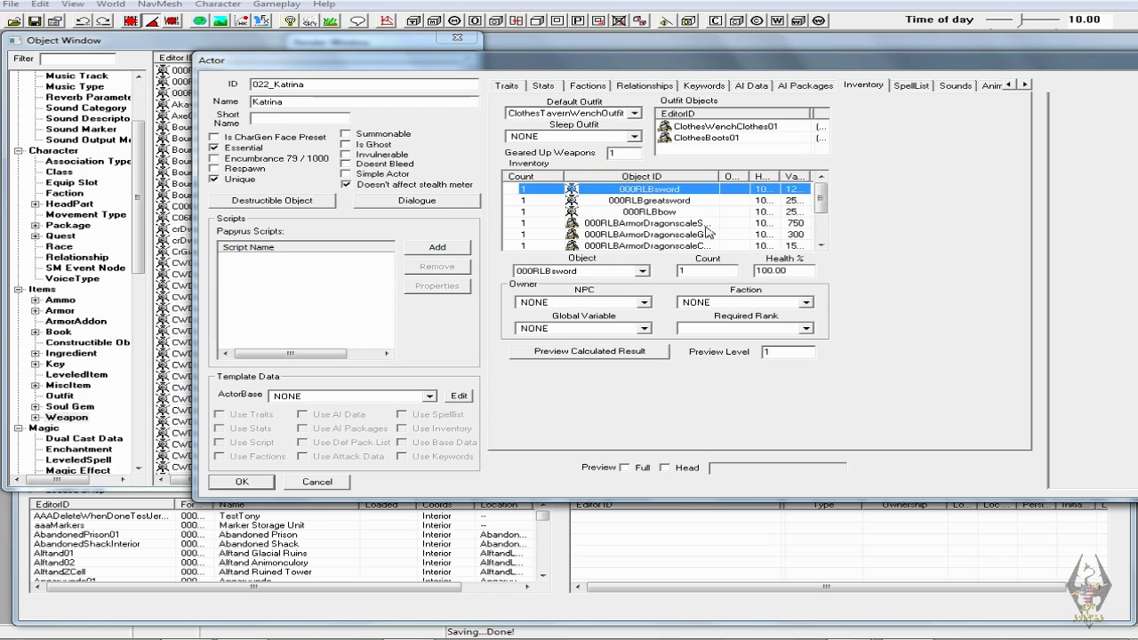
{"action": "scroll", "coordinate": [707, 228], "scroll_direction": "down", "scroll_amount": 2}
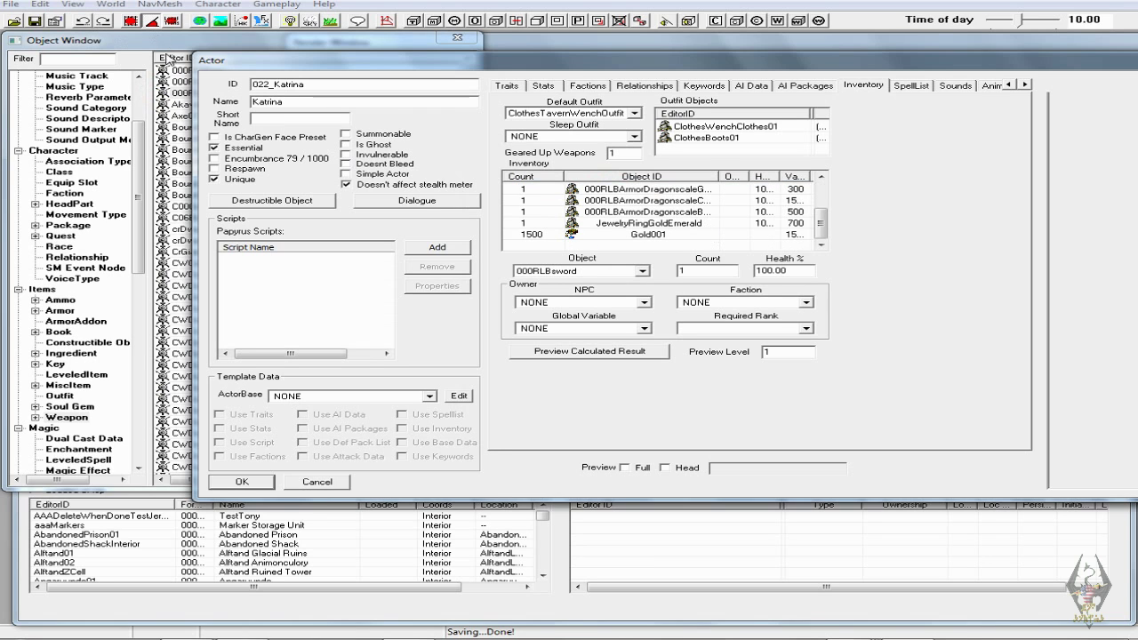
- Add DaedricArrow from the ammo list to the actor's inventory and set its count to 1000
{"action": "left_click", "coordinate": [168, 58]}
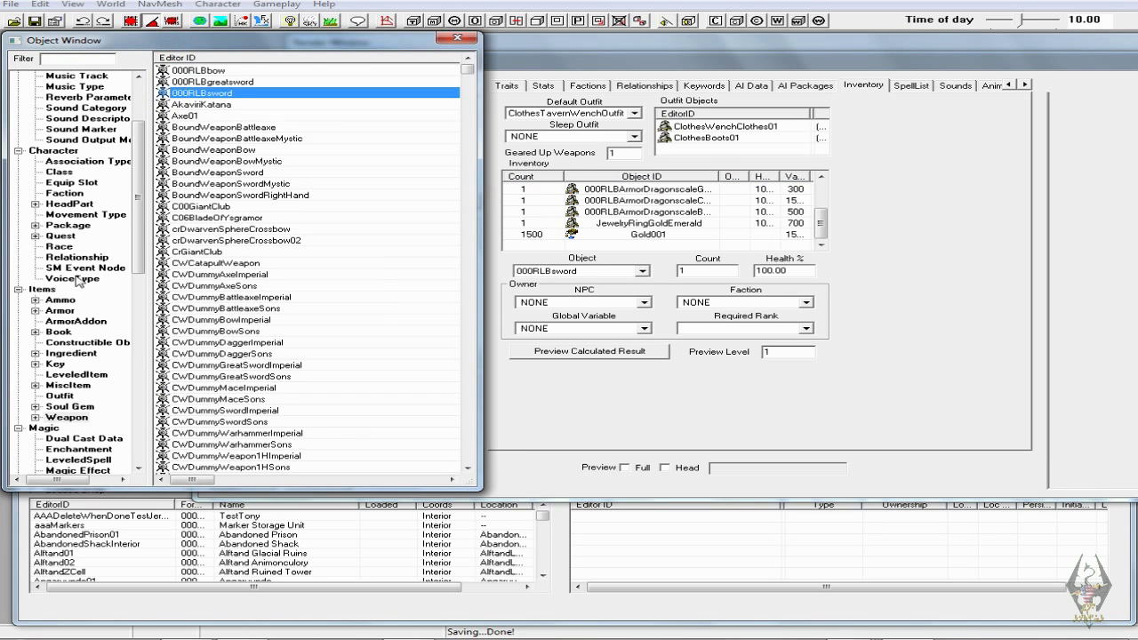
{"action": "left_click", "coordinate": [62, 300]}
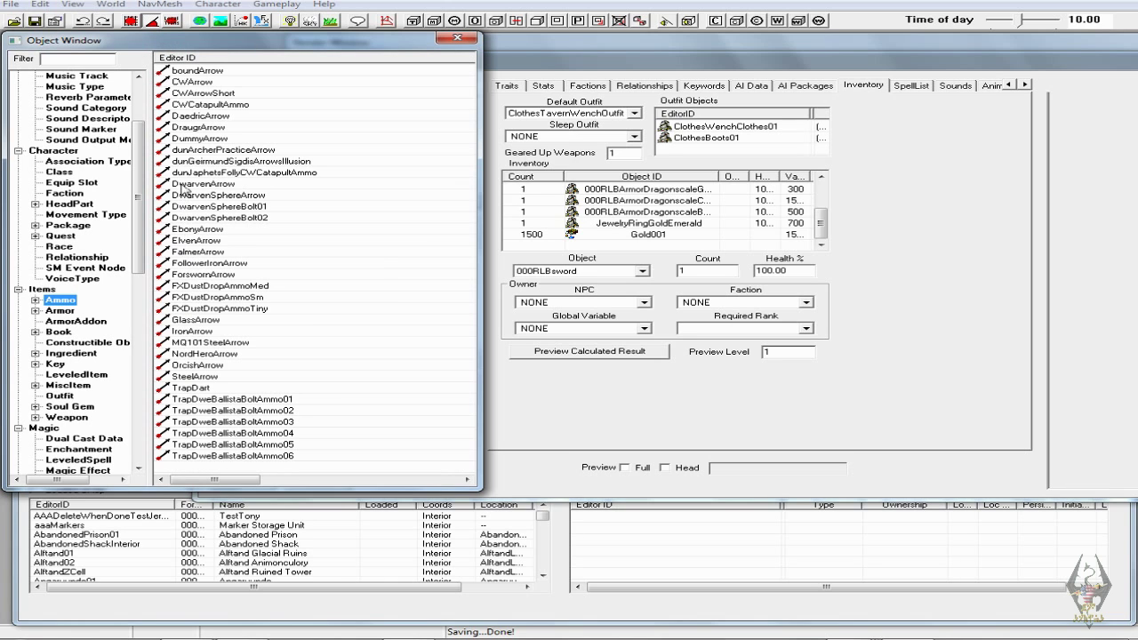
{"action": "left_click_drag", "start_coordinate": [178, 121], "coordinate": [682, 240]}
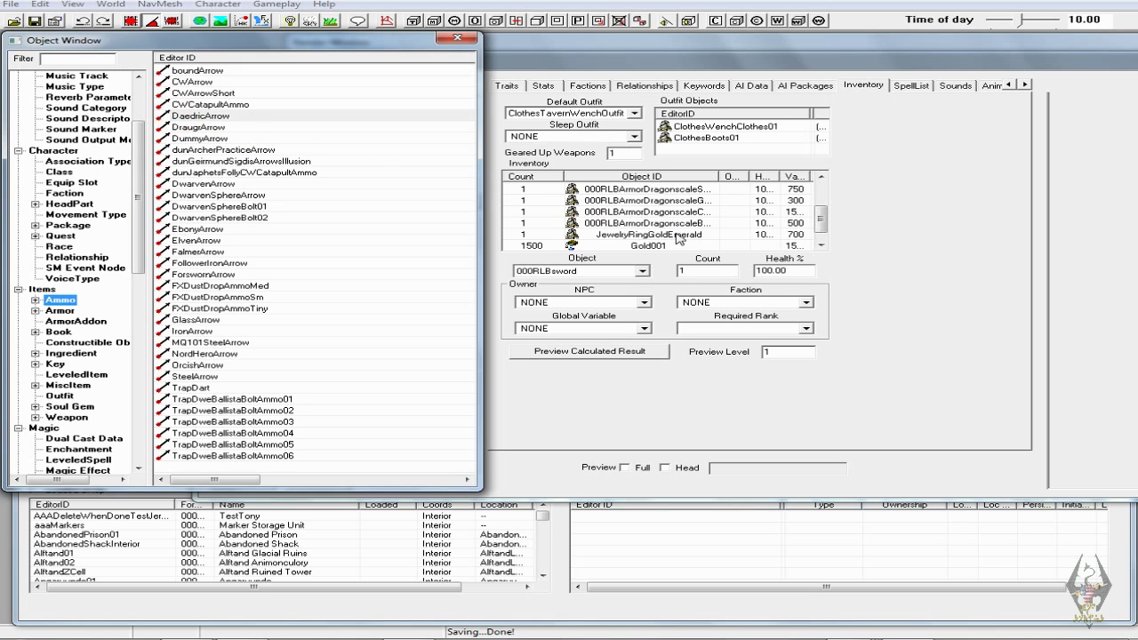
{"action": "left_click_drag", "start_coordinate": [822, 218], "coordinate": [826, 184]}
{"action": "left_click", "coordinate": [666, 189]}
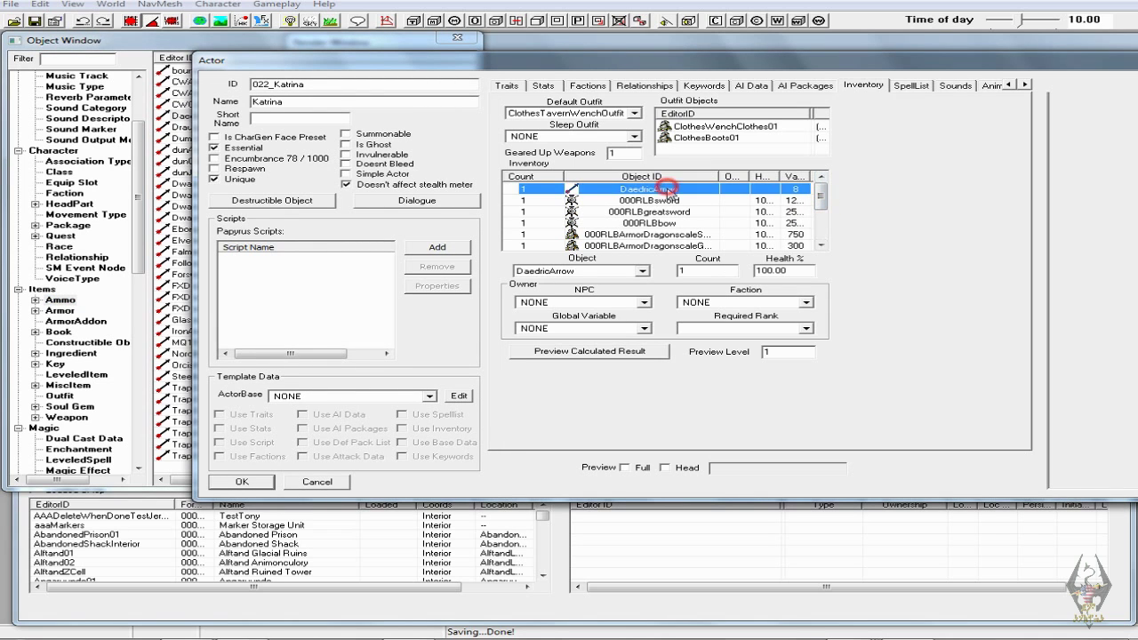
{"action": "left_click", "coordinate": [692, 264]}
{"action": "double_click", "coordinate": [694, 269]}
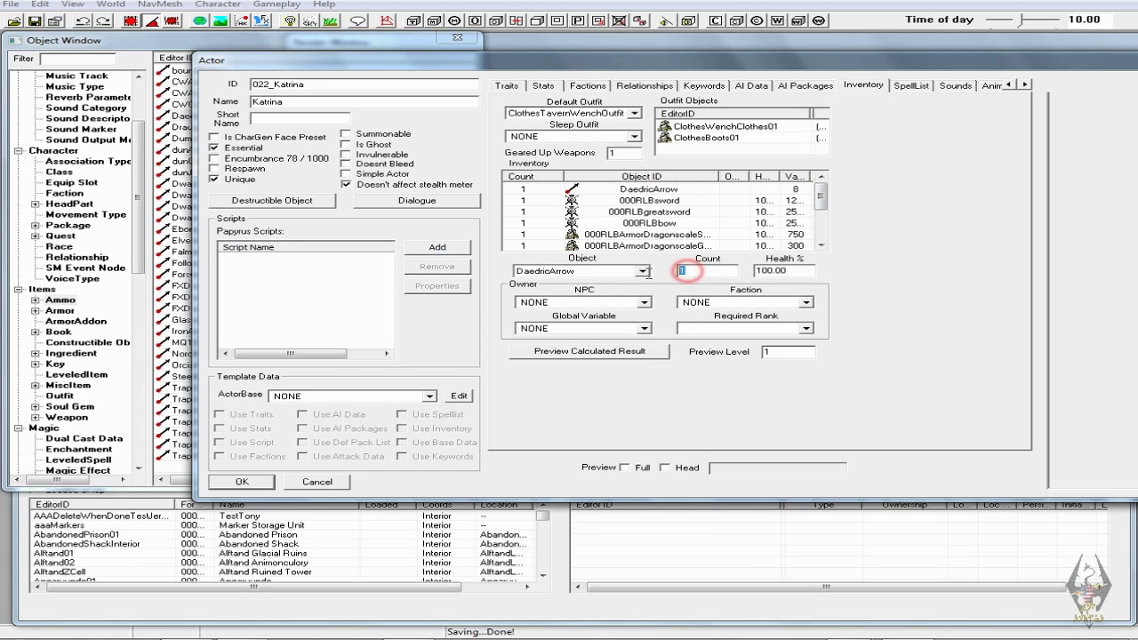
{"action": "type", "text": "1000"}
{"action": "left_click", "coordinate": [729, 245]}
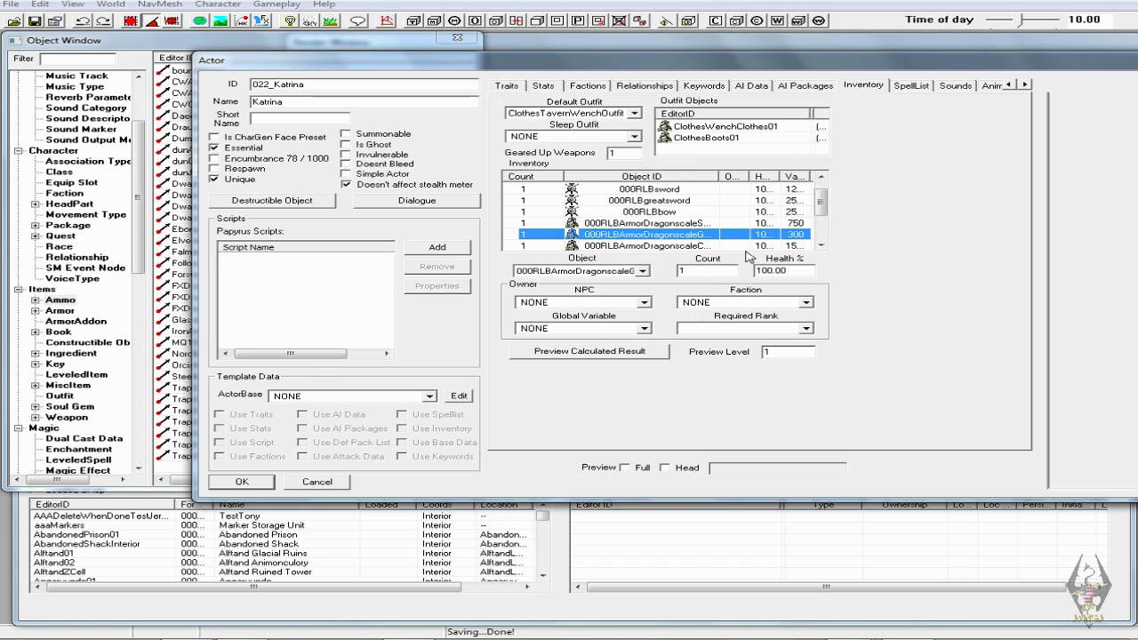
{"action": "left_click_drag", "start_coordinate": [821, 205], "coordinate": [821, 227]}
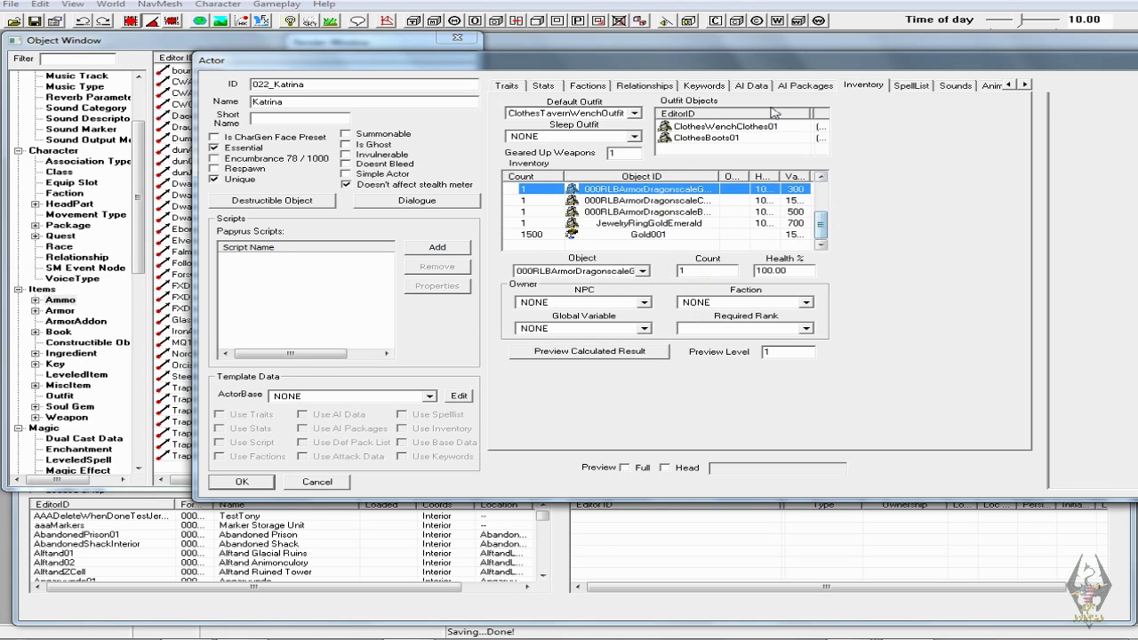
- Look over the actor's spells and perks, and open its Character Gen Parts settings
{"action": "left_click_drag", "start_coordinate": [796, 62], "coordinate": [674, 59]}
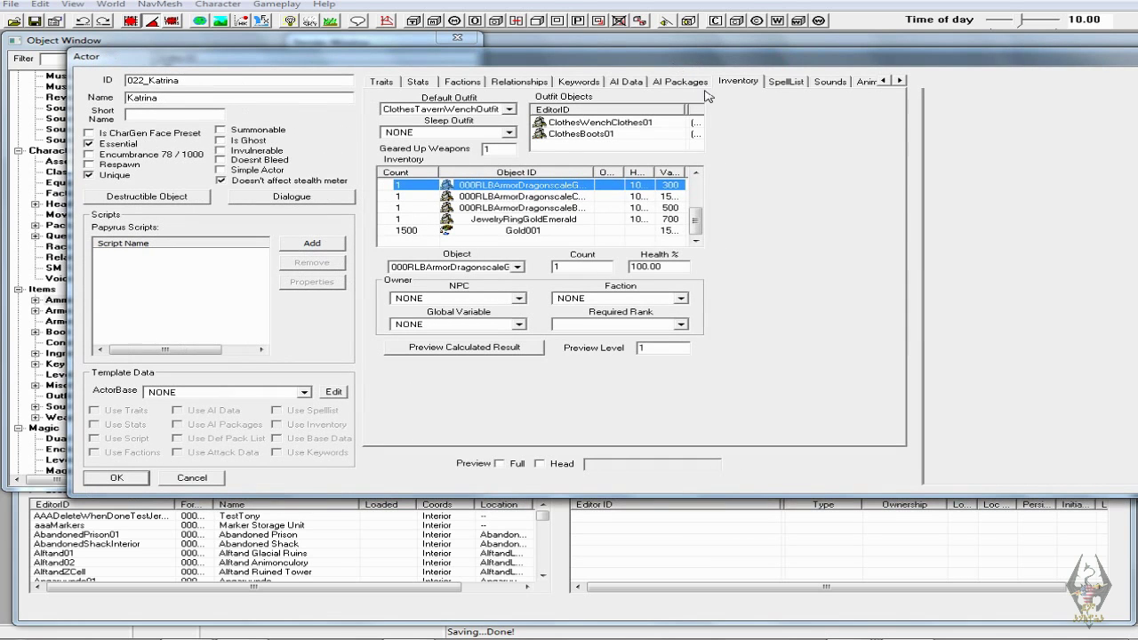
{"action": "left_click", "coordinate": [787, 83]}
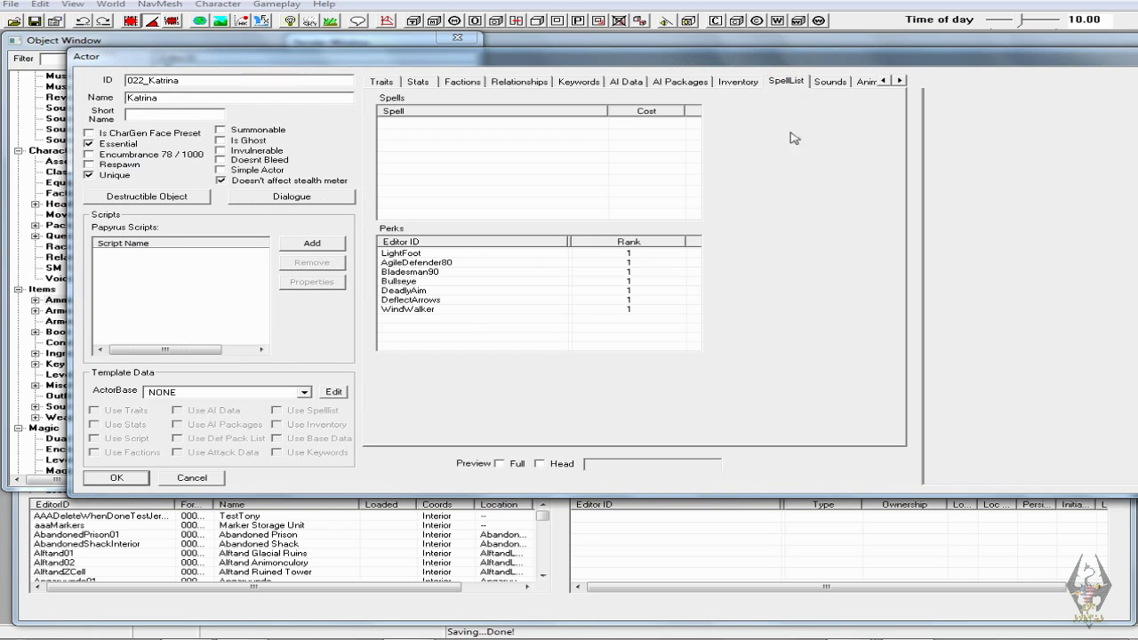
{"action": "left_click", "coordinate": [900, 79]}
{"action": "left_click", "coordinate": [900, 80]}
{"action": "left_click", "coordinate": [900, 80]}
{"action": "left_click", "coordinate": [899, 80]}
{"action": "left_click", "coordinate": [900, 80]}
{"action": "left_click", "coordinate": [899, 80]}
{"action": "left_click", "coordinate": [899, 80]}
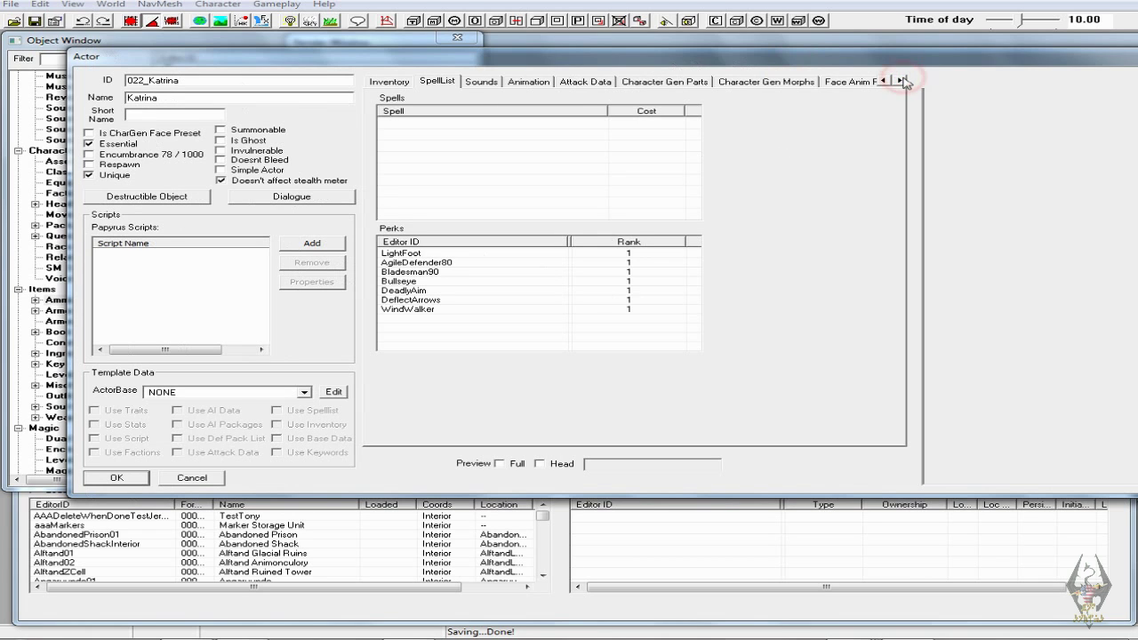
{"action": "left_click", "coordinate": [656, 81]}
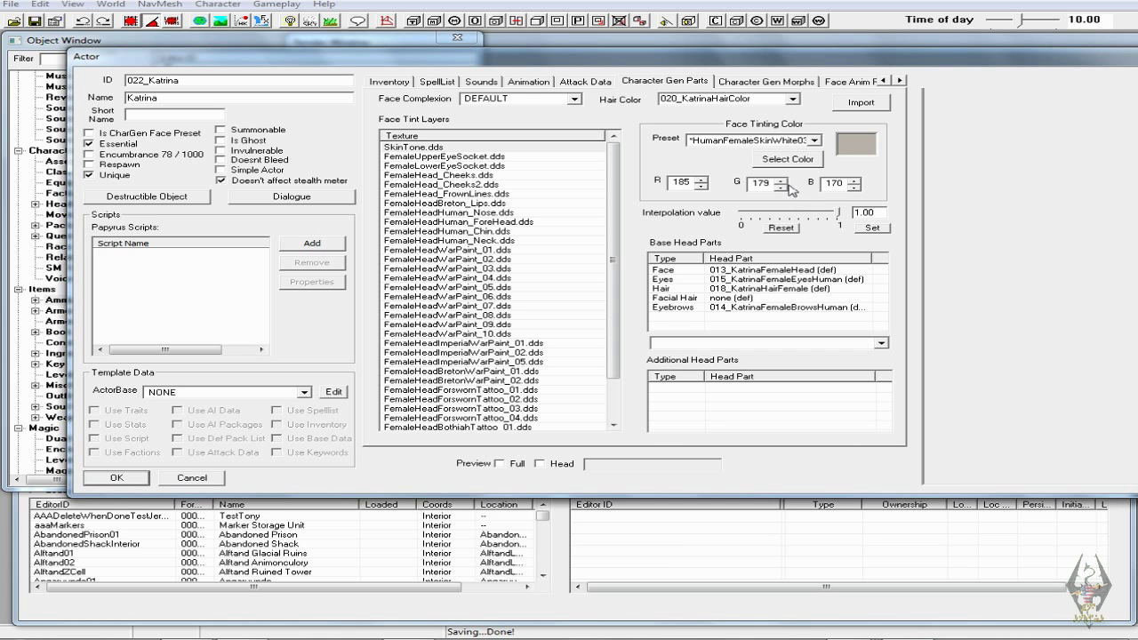
- Set the actor's face tinting color to R 172, G 159 and B 151
{"action": "double_click", "coordinate": [768, 181]}
{"action": "type", "text": "172"}
{"action": "key", "text": "alt+Tab"}
{"action": "key", "text": "alt+Tab"}
{"action": "double_click", "coordinate": [689, 181]}
{"action": "type", "text": "172"}
{"action": "double_click", "coordinate": [771, 182]}
{"action": "type", "text": "159"}
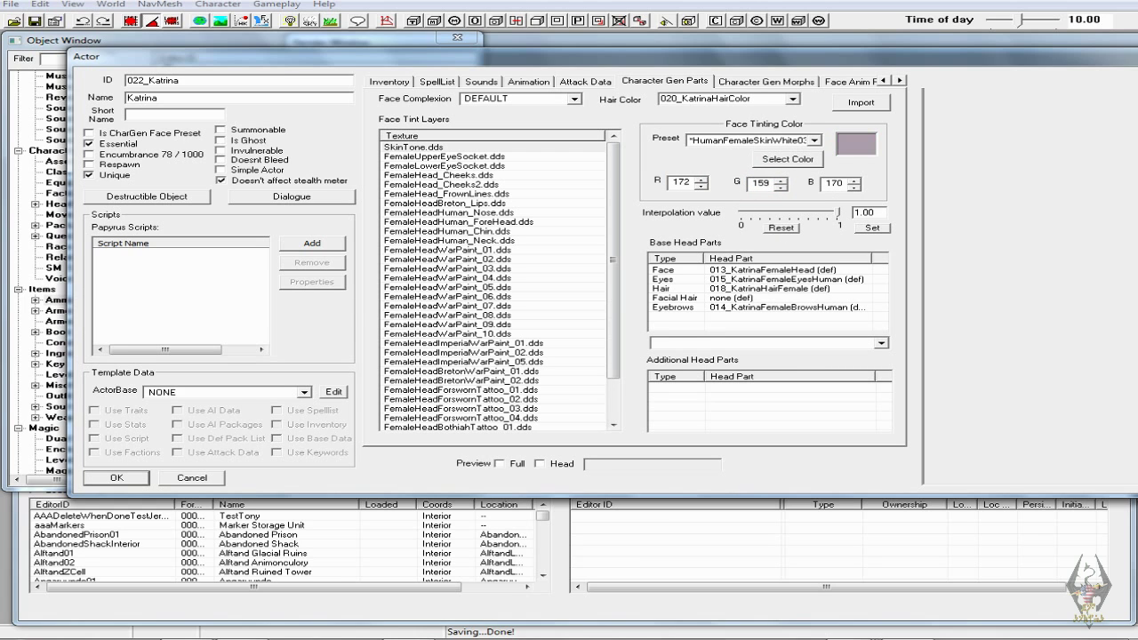
{"action": "double_click", "coordinate": [833, 183]}
{"action": "double_click", "coordinate": [827, 183]}
{"action": "type", "text": "151"}
- Check the face complexion choices, inspect the full preview of the actor up close, and accept the actor's changes
{"action": "left_click", "coordinate": [580, 97]}
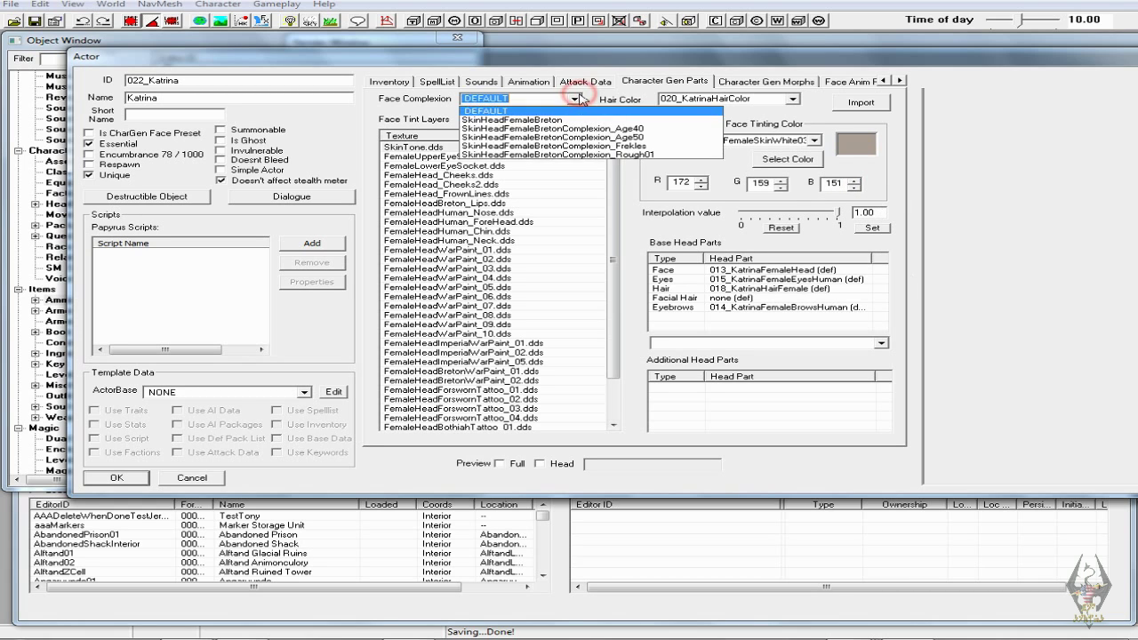
{"action": "left_click", "coordinate": [579, 99]}
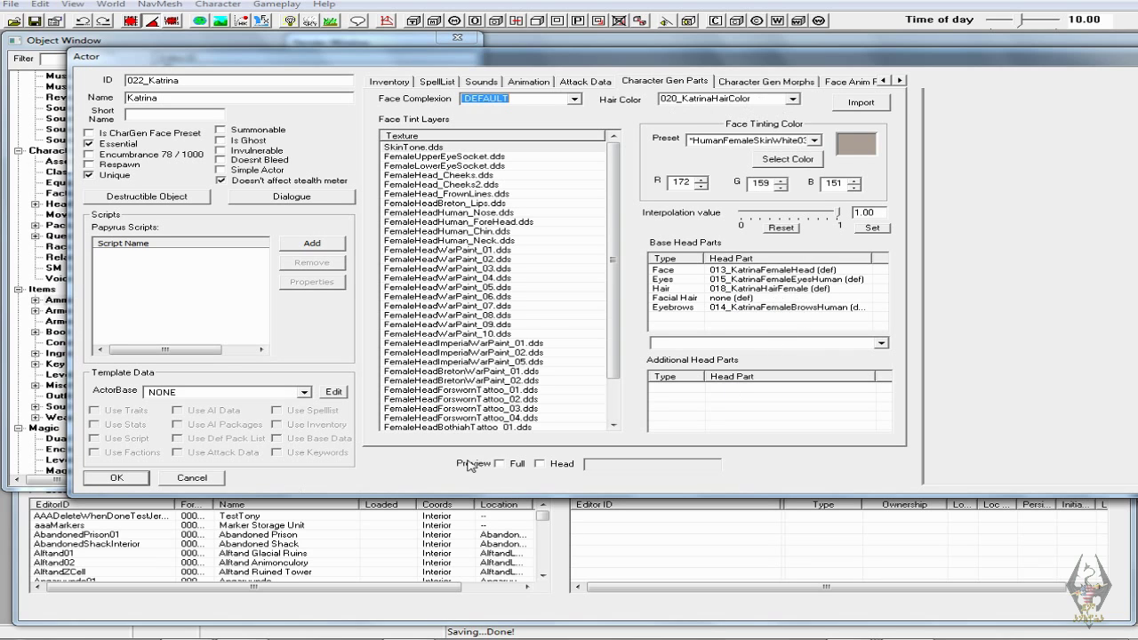
{"action": "left_click", "coordinate": [499, 463]}
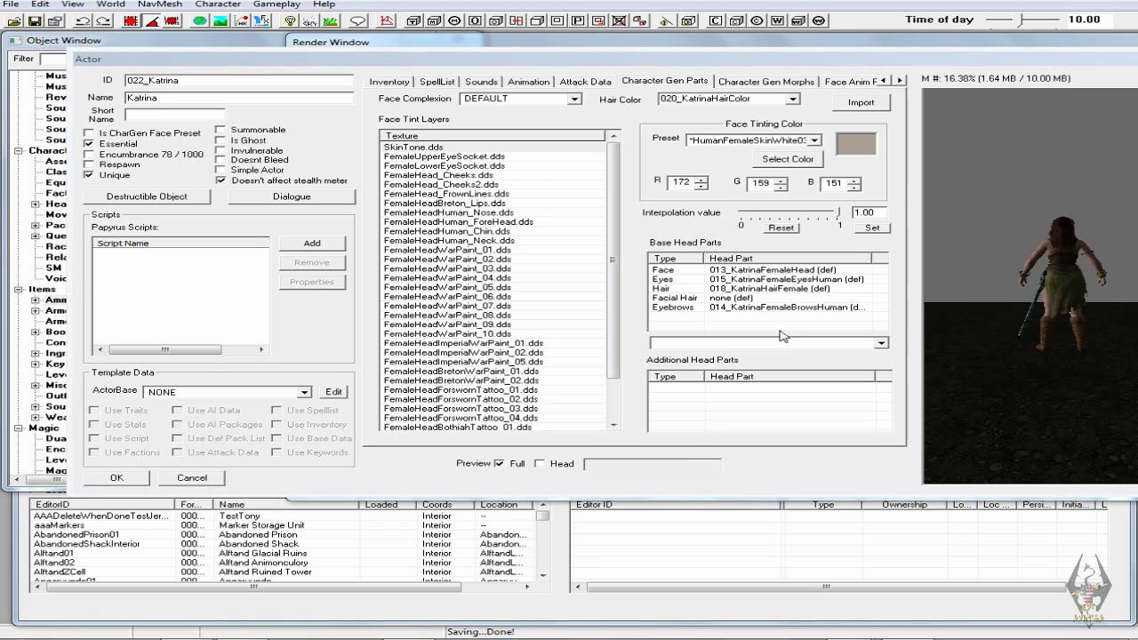
{"action": "mouse_move", "coordinate": [1011, 314]}
{"action": "left_mouse_down"}
{"action": "mouse_move", "coordinate": [991, 312]}
{"action": "mouse_move", "coordinate": [996, 335]}
{"action": "mouse_move", "coordinate": [1013, 329]}
{"action": "mouse_move", "coordinate": [1057, 359]}
{"action": "mouse_move", "coordinate": [1111, 355]}
{"action": "mouse_move", "coordinate": [1096, 359]}
{"action": "left_mouse_up"}
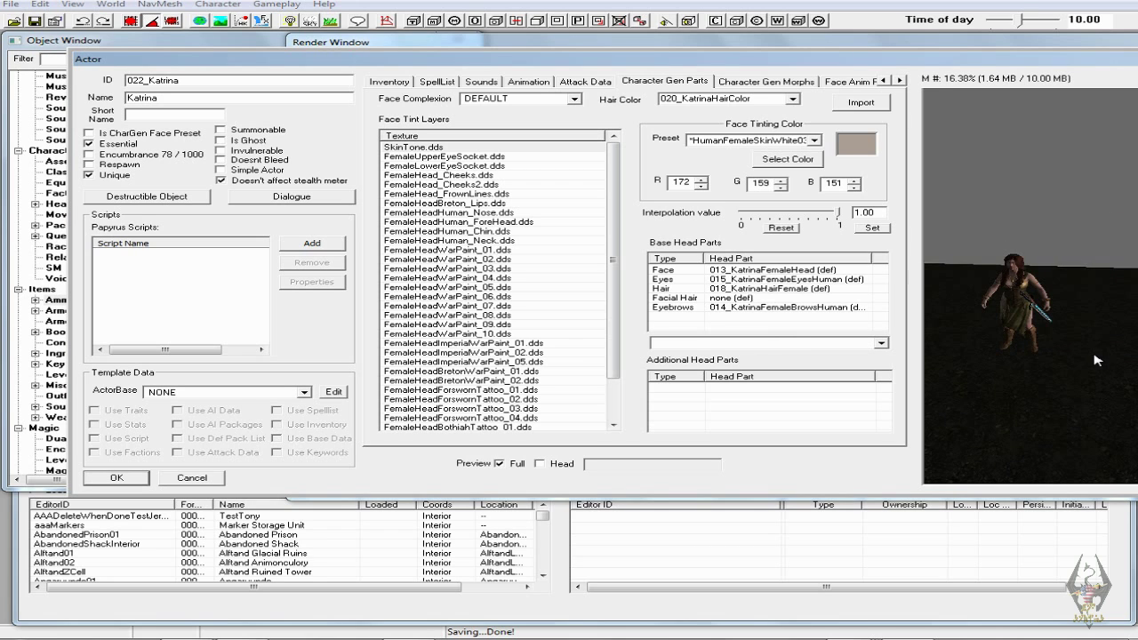
{"action": "scroll", "coordinate": [1064, 360], "scroll_direction": "up", "scroll_amount": 5}
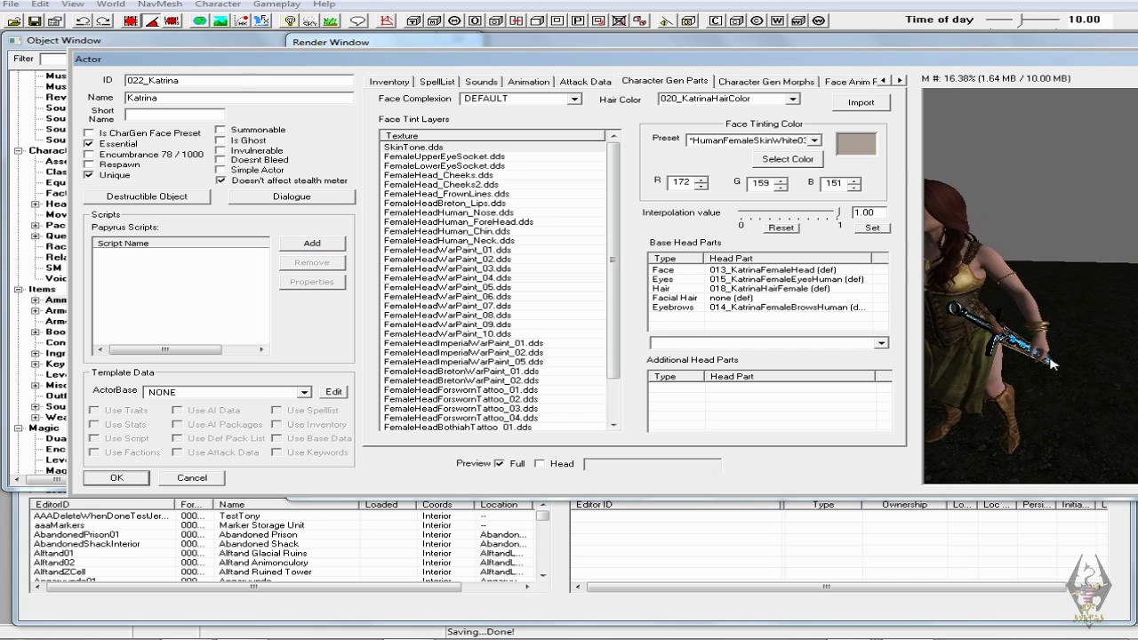
{"action": "left_click_drag", "start_coordinate": [1065, 361], "coordinate": [1088, 358]}
{"action": "left_click", "coordinate": [131, 478]}
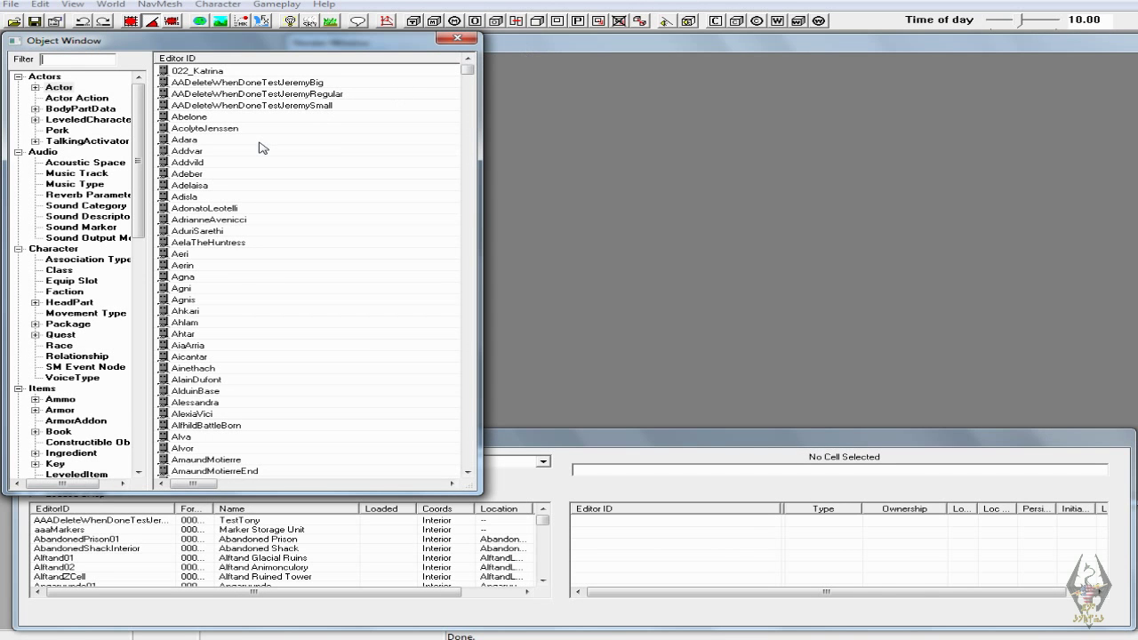
- Filter all objects by Recipe and locate the Dragonscale armor recipes
{"action": "left_click_drag", "start_coordinate": [140, 165], "coordinate": [134, 433]}
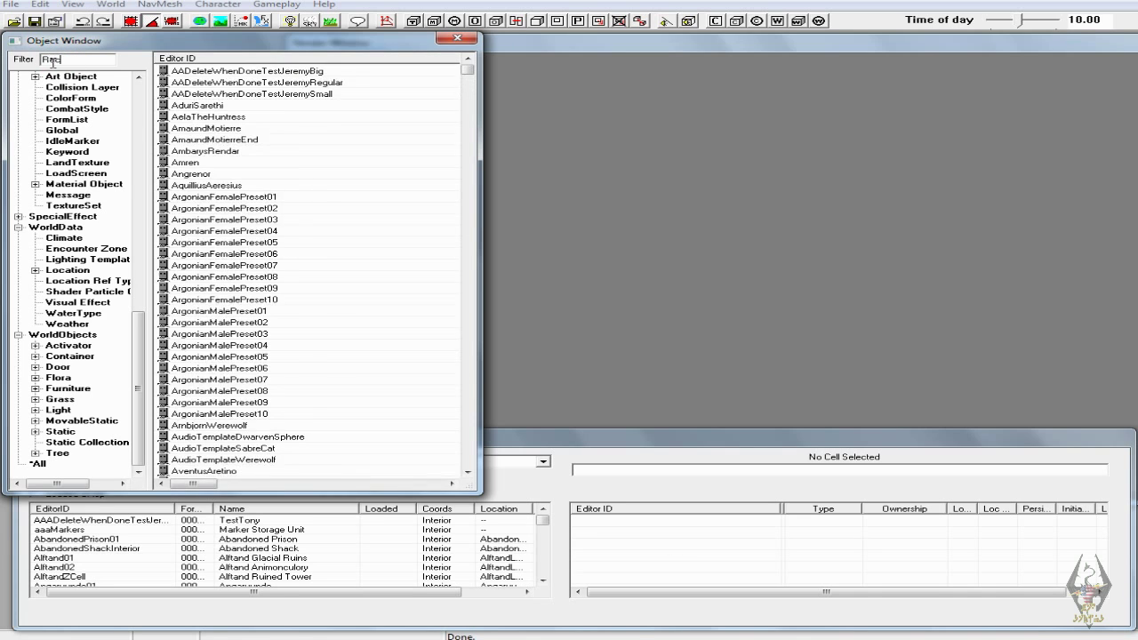
{"action": "type", "text": "cipe"}
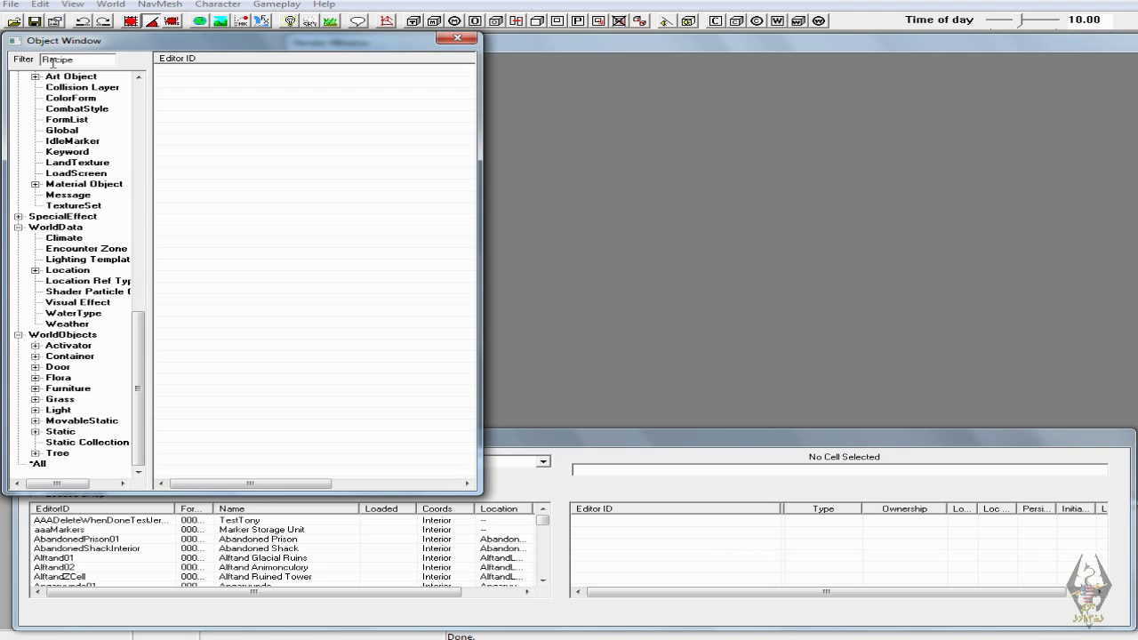
{"action": "left_click", "coordinate": [39, 463]}
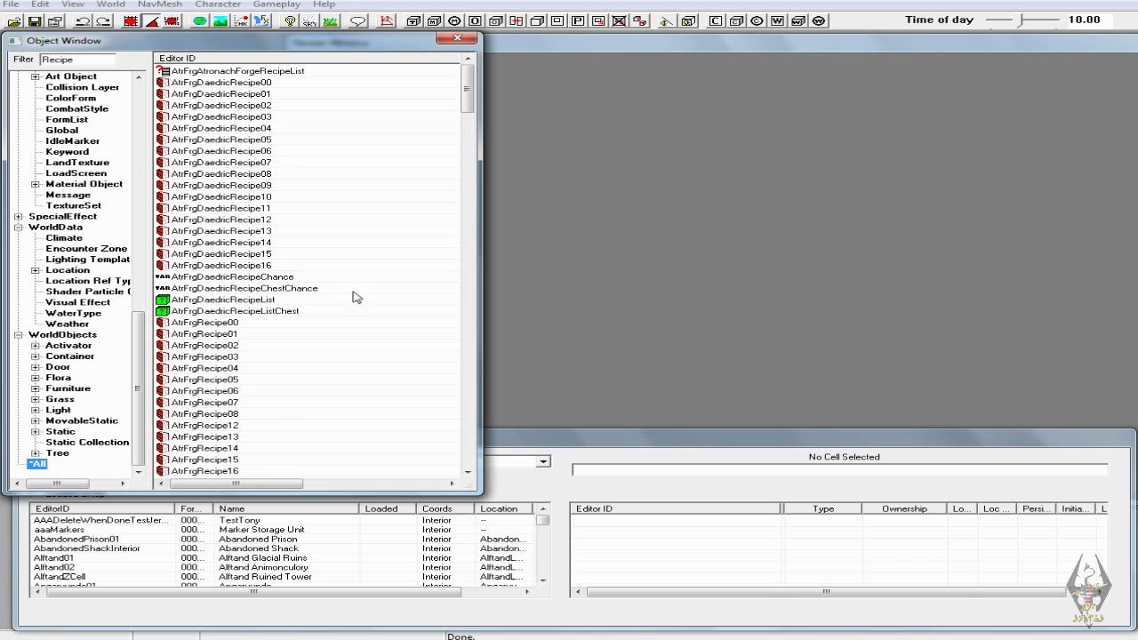
{"action": "left_click_drag", "start_coordinate": [468, 93], "coordinate": [469, 148]}
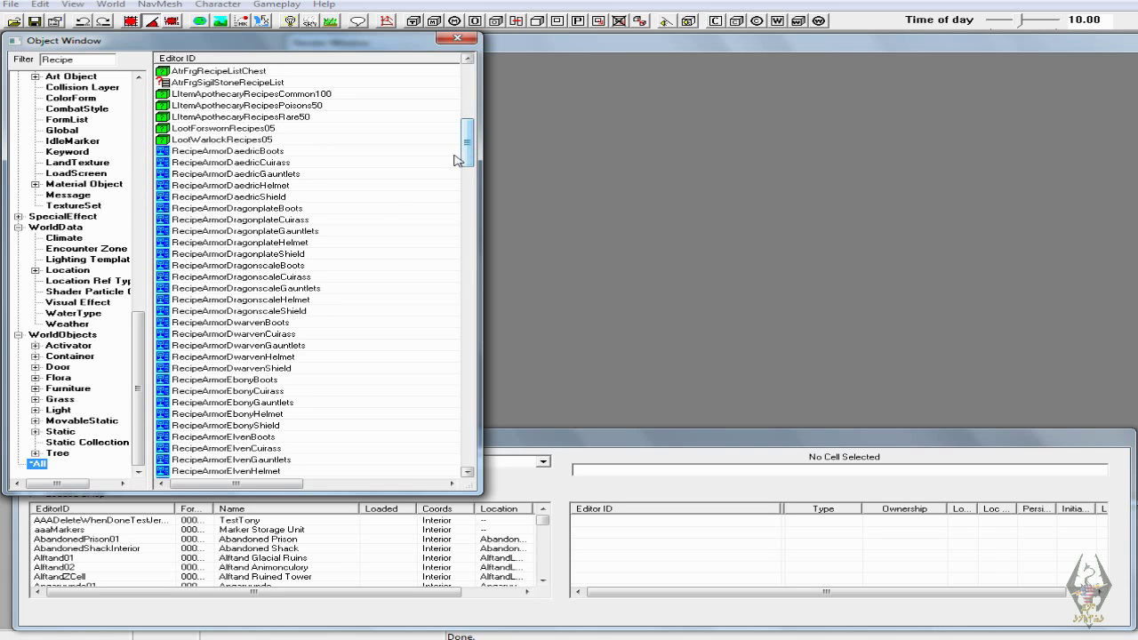
- Duplicate the RecipeArmorDragonscaleBoots and RecipeArmorDragonscaleCuirass recipes
{"action": "left_click", "coordinate": [275, 266]}
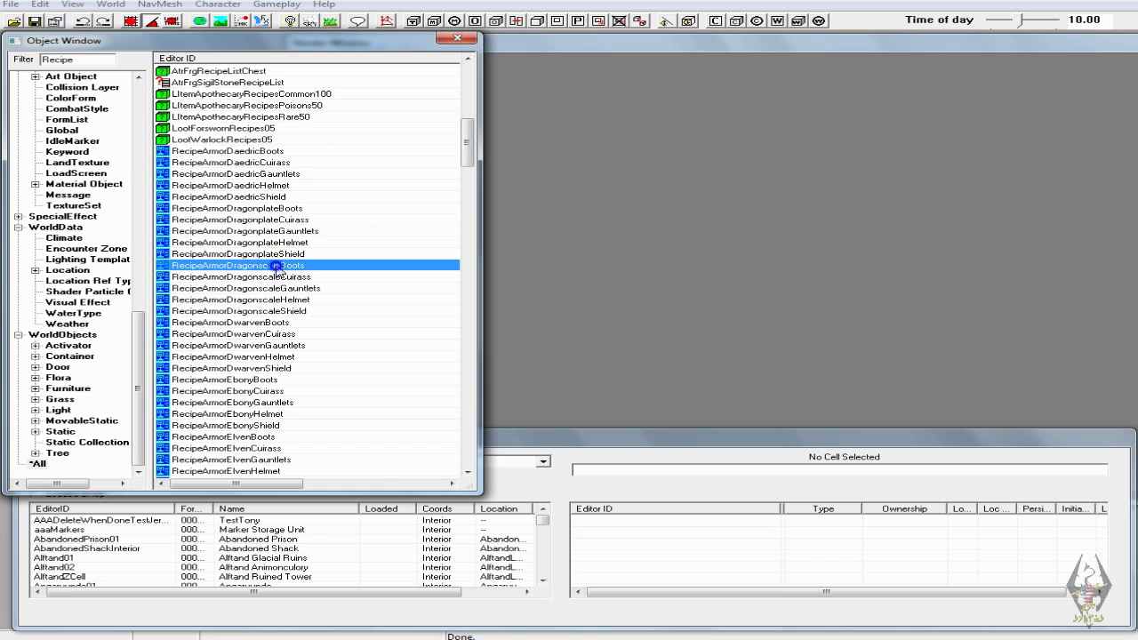
{"action": "right_click", "coordinate": [276, 266]}
{"action": "left_click", "coordinate": [318, 303]}
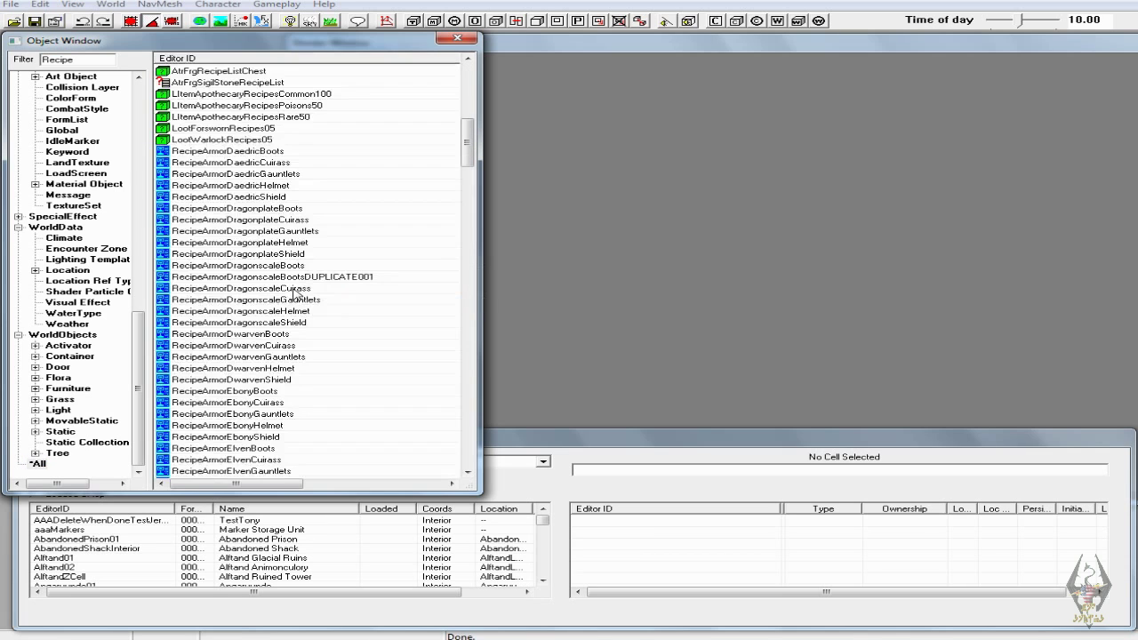
{"action": "left_click", "coordinate": [262, 289]}
{"action": "right_click", "coordinate": [262, 289]}
{"action": "left_click", "coordinate": [285, 323]}
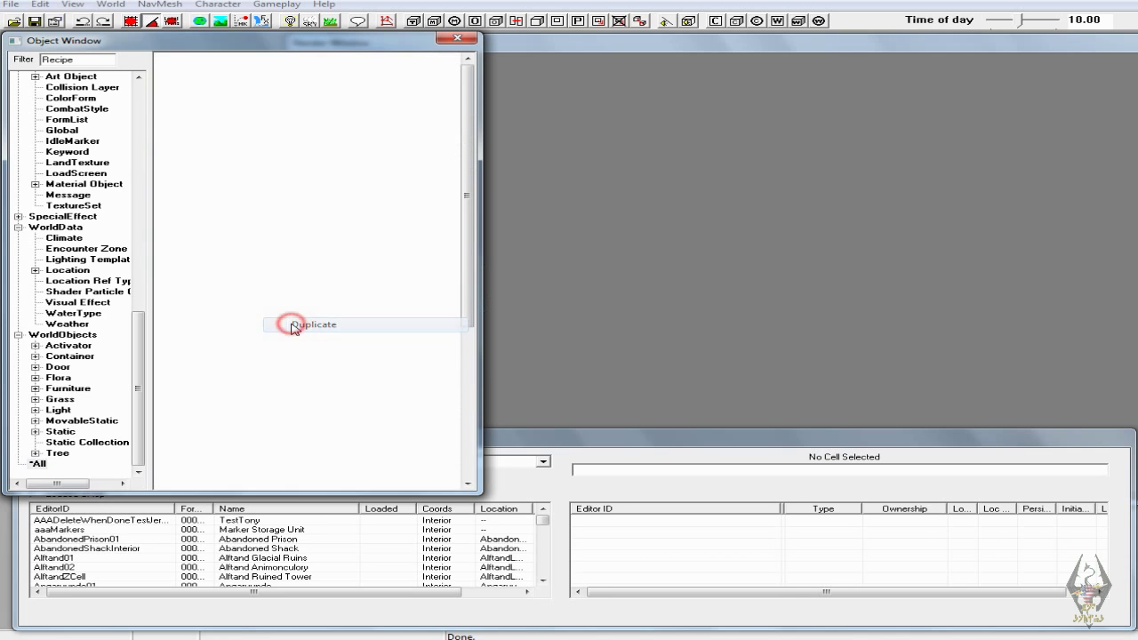
- Duplicate the RecipeArmorDragonscaleGauntlets and RecipeArmorDragonscaleShield recipes
{"action": "left_click", "coordinate": [277, 312]}
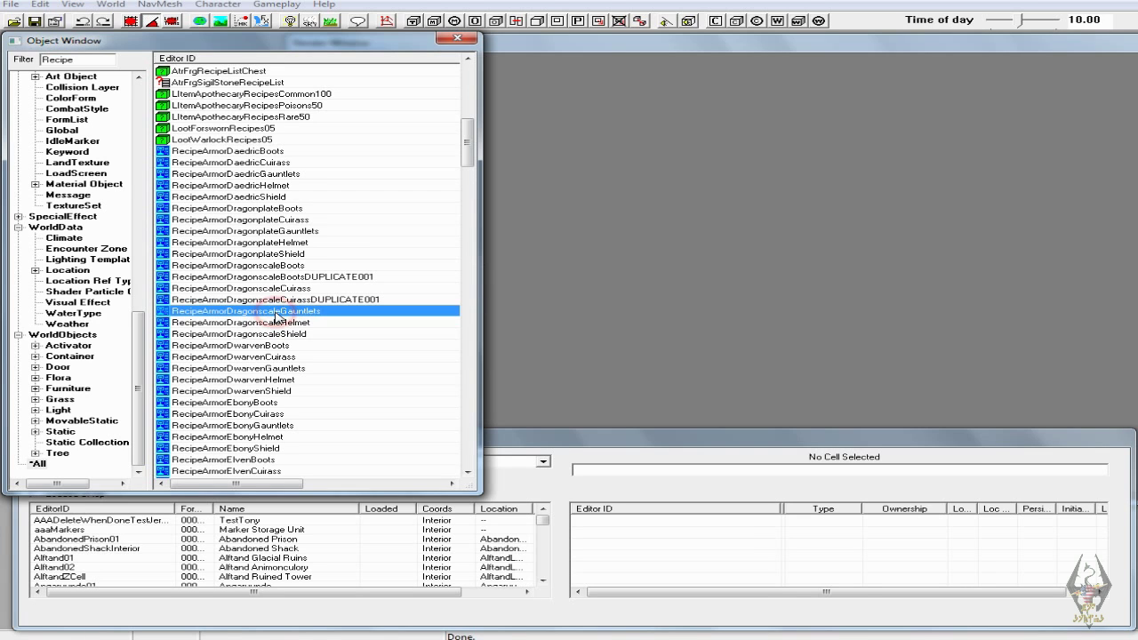
{"action": "right_click", "coordinate": [277, 312]}
{"action": "left_click", "coordinate": [328, 350]}
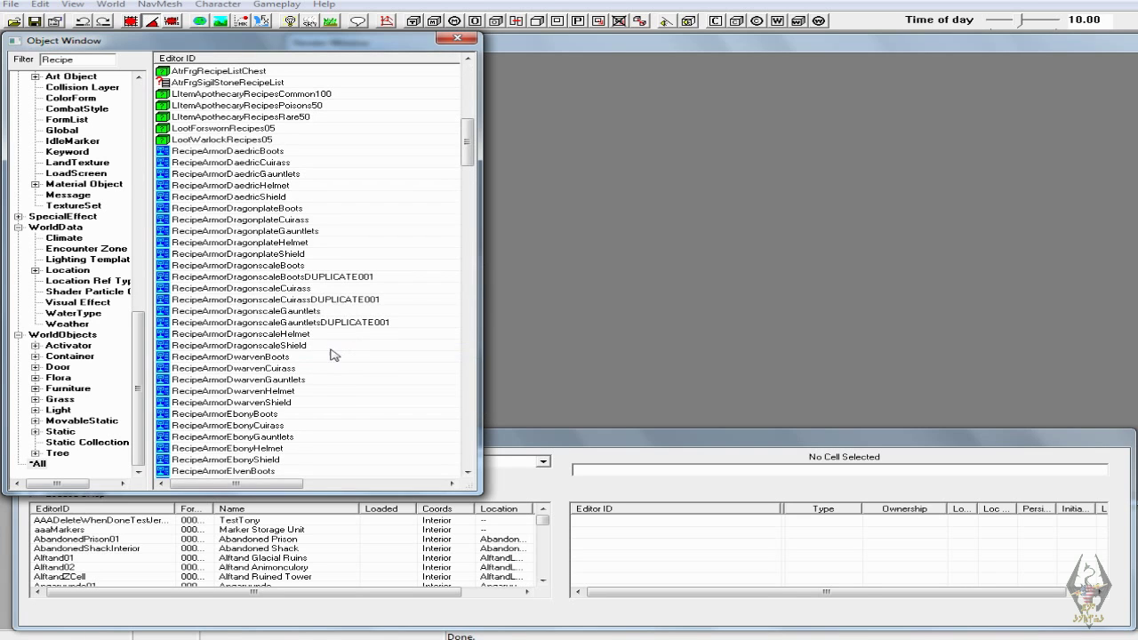
{"action": "left_click", "coordinate": [286, 347]}
{"action": "right_click", "coordinate": [286, 346]}
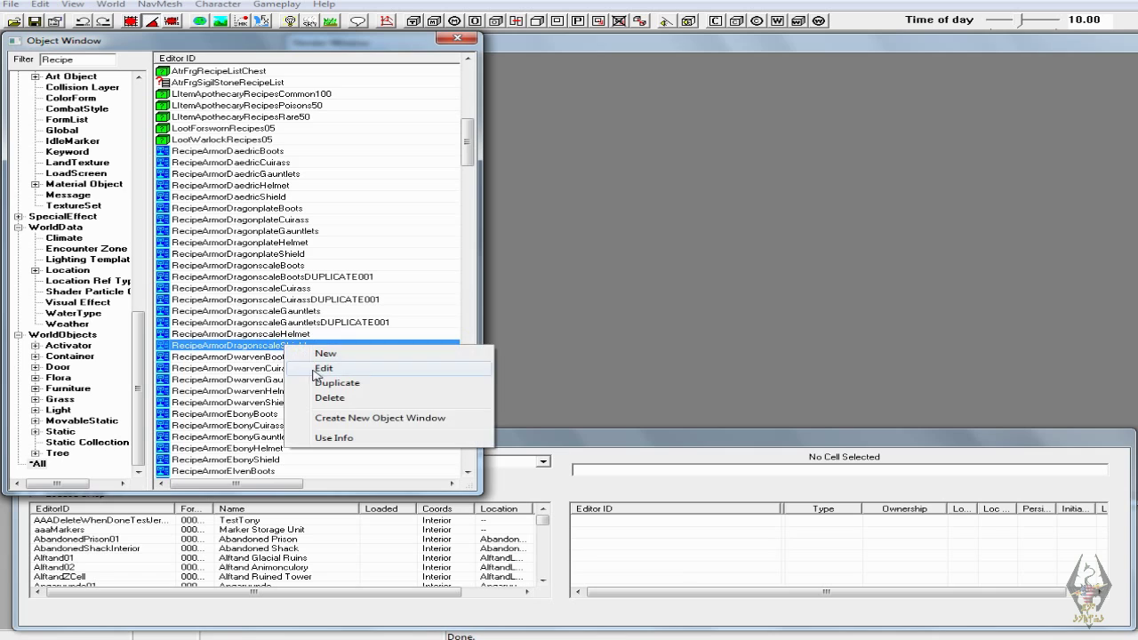
{"action": "left_click", "coordinate": [327, 383]}
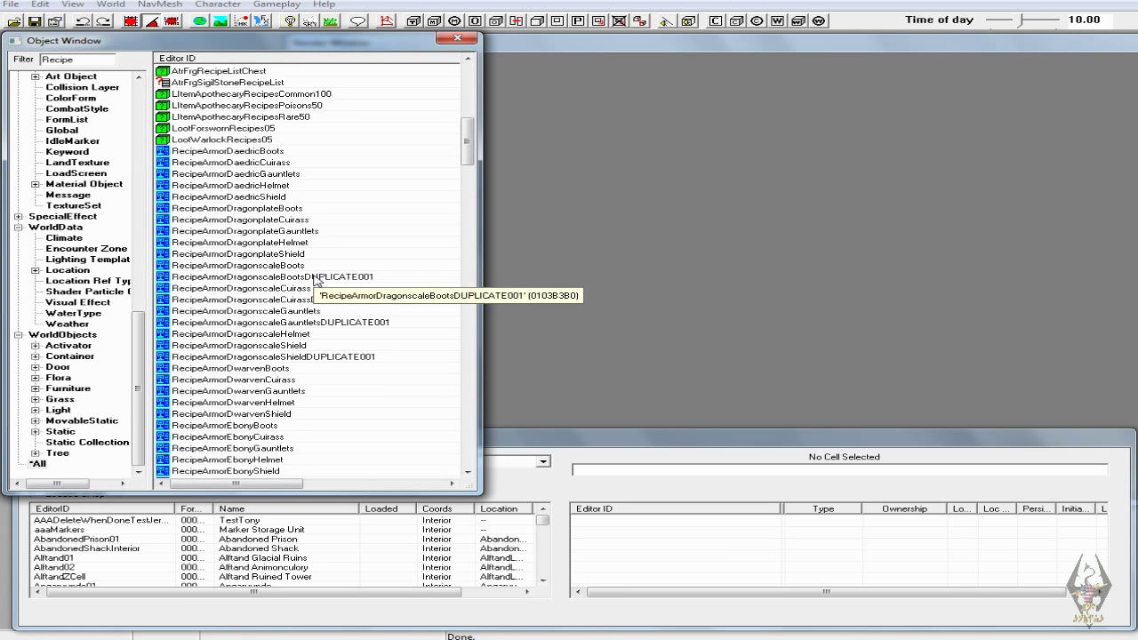
- Rename the duplicated Dragonscale boots recipe to 000RLBRecipeArmorDragonscaleBoots, renaming the existing object instead of creating a new one
{"action": "left_click", "coordinate": [229, 278]}
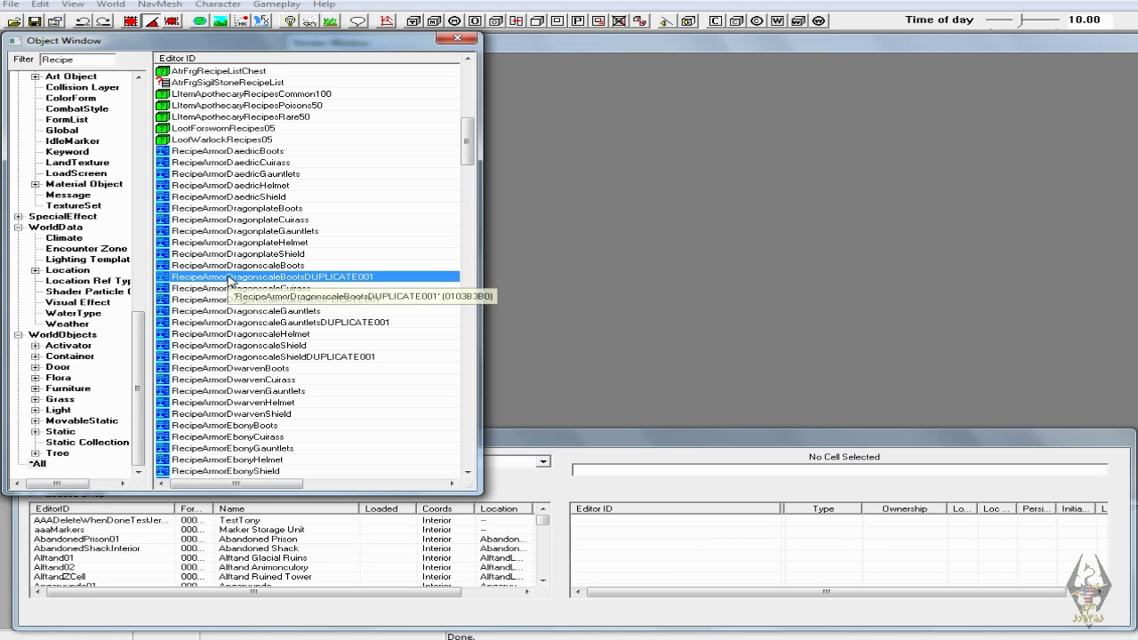
{"action": "left_click", "coordinate": [174, 279]}
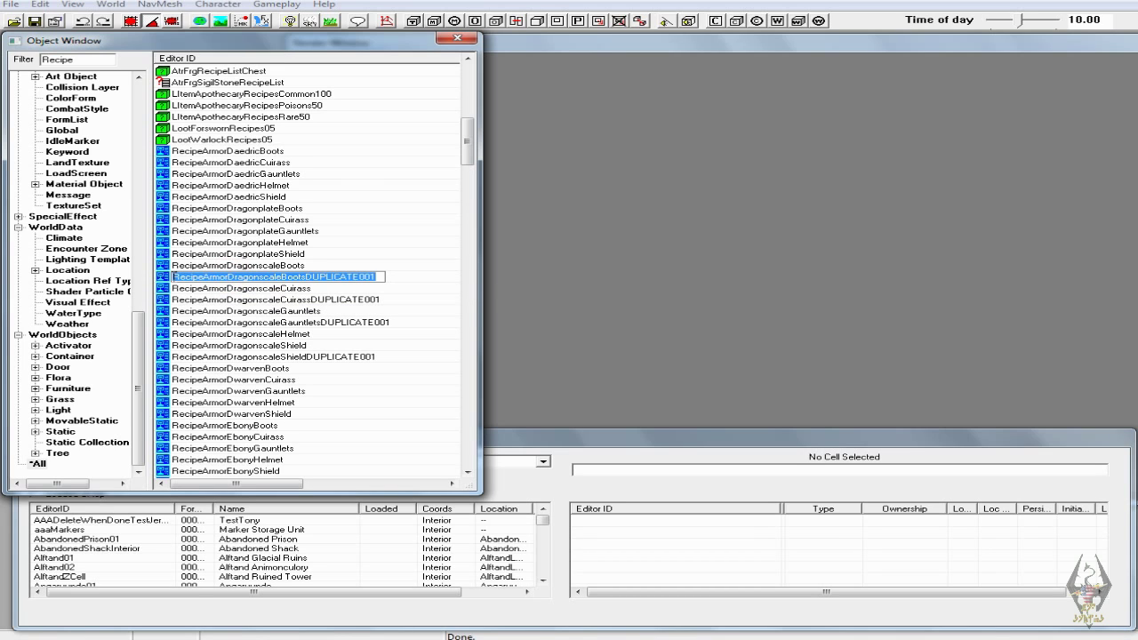
{"action": "key", "text": "Home"}
{"action": "type", "text": "000"}
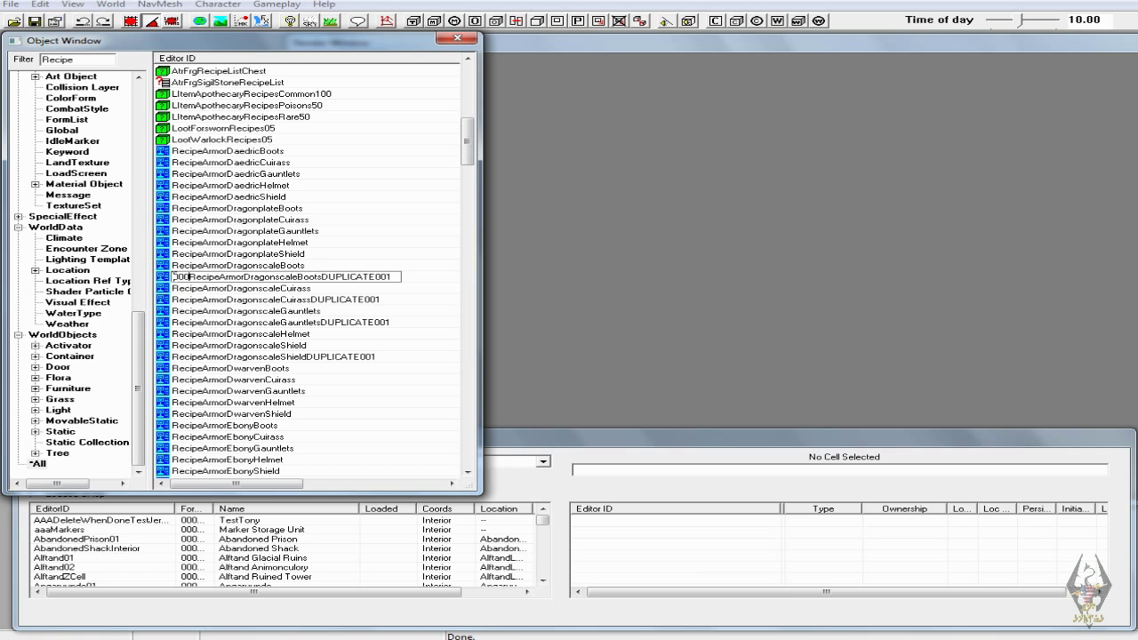
{"action": "type", "text": "RLB"}
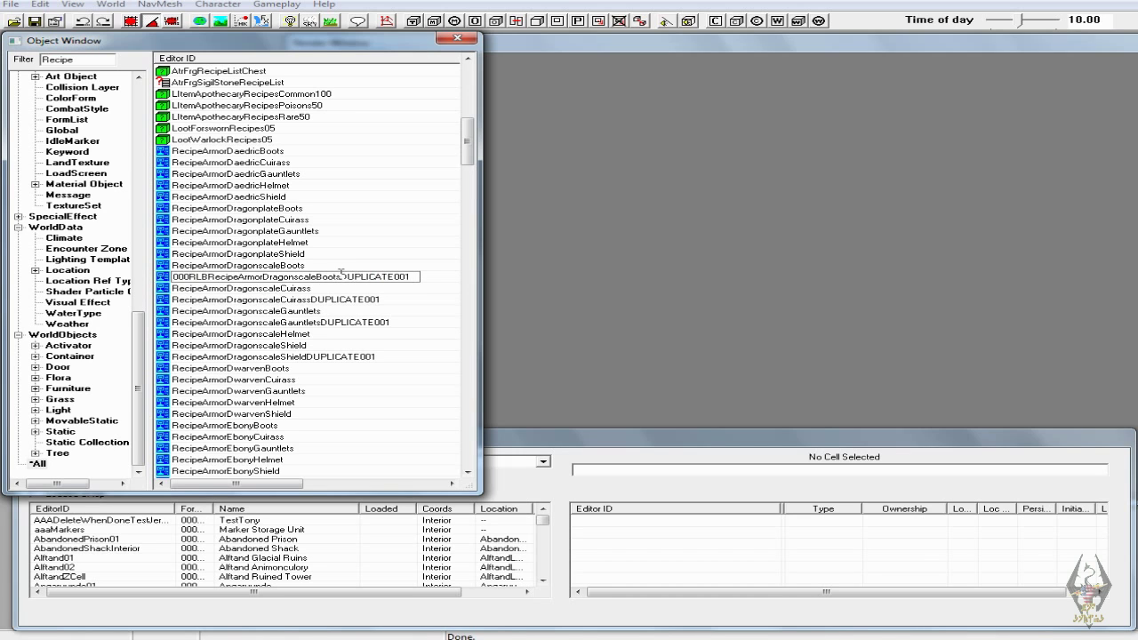
{"action": "left_click_drag", "start_coordinate": [341, 276], "coordinate": [427, 275]}
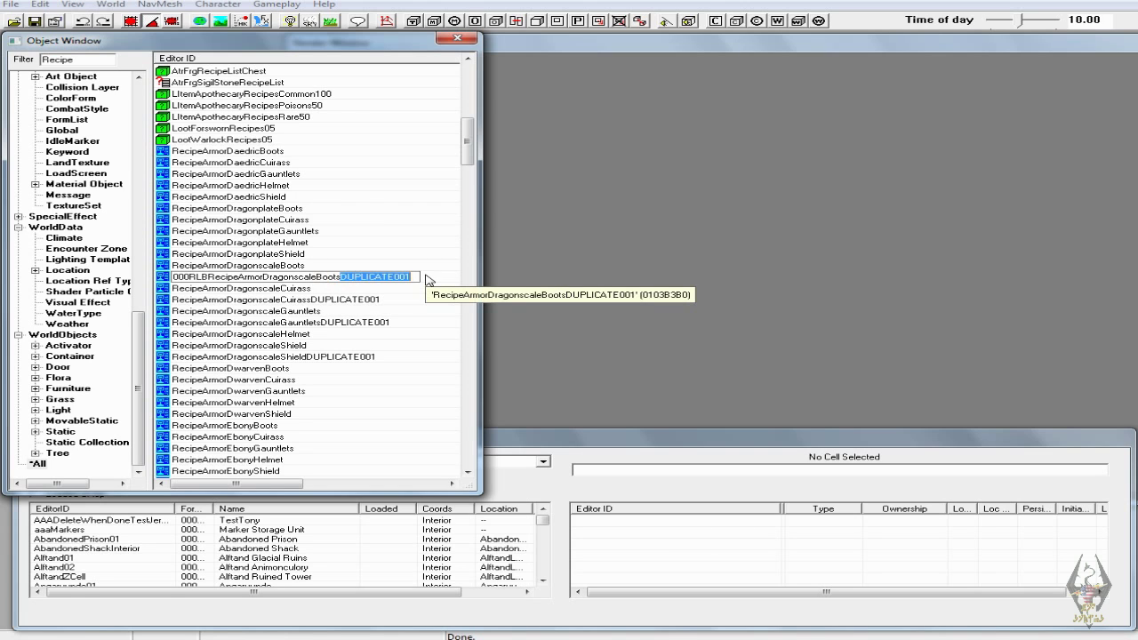
{"action": "key", "text": "Delete"}
{"action": "key", "text": "Return"}
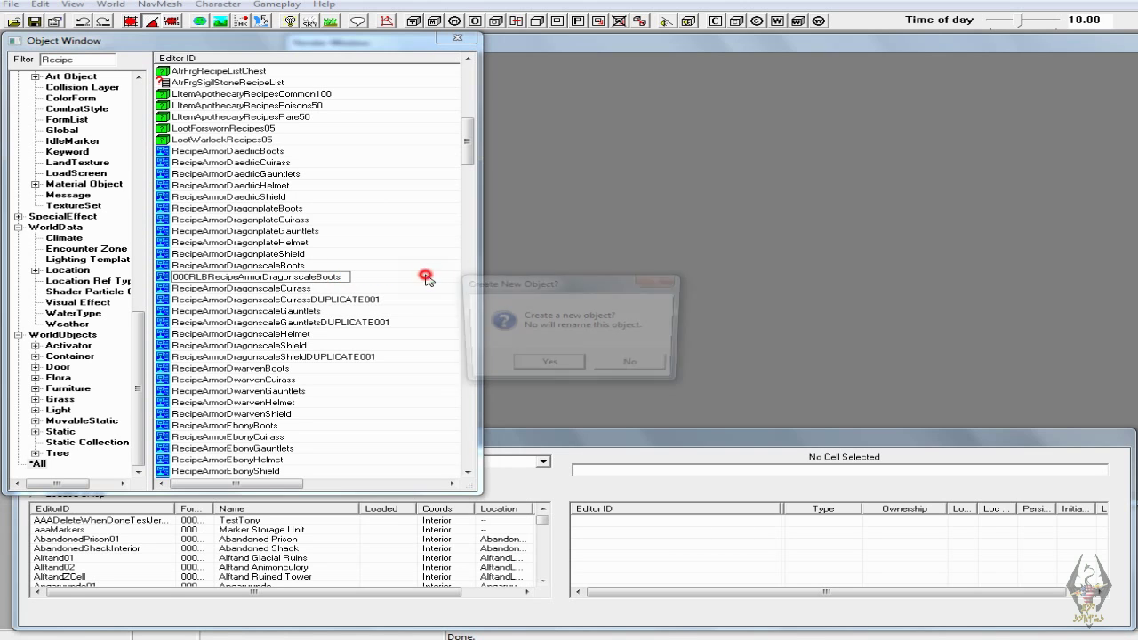
{"action": "left_click", "coordinate": [661, 368]}
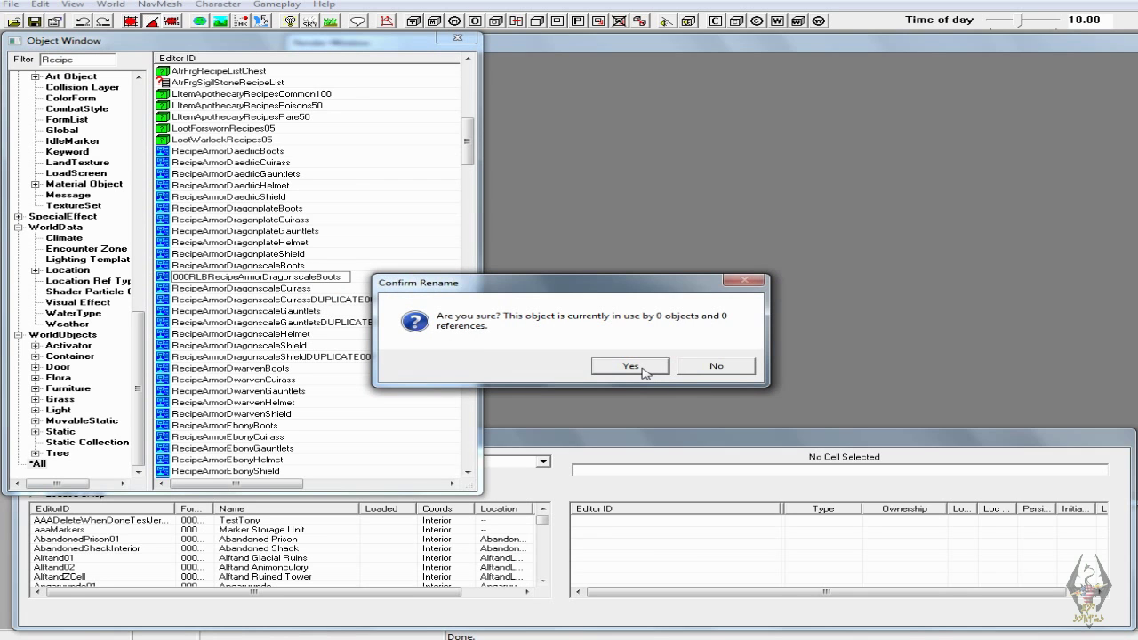
{"action": "left_click", "coordinate": [631, 367]}
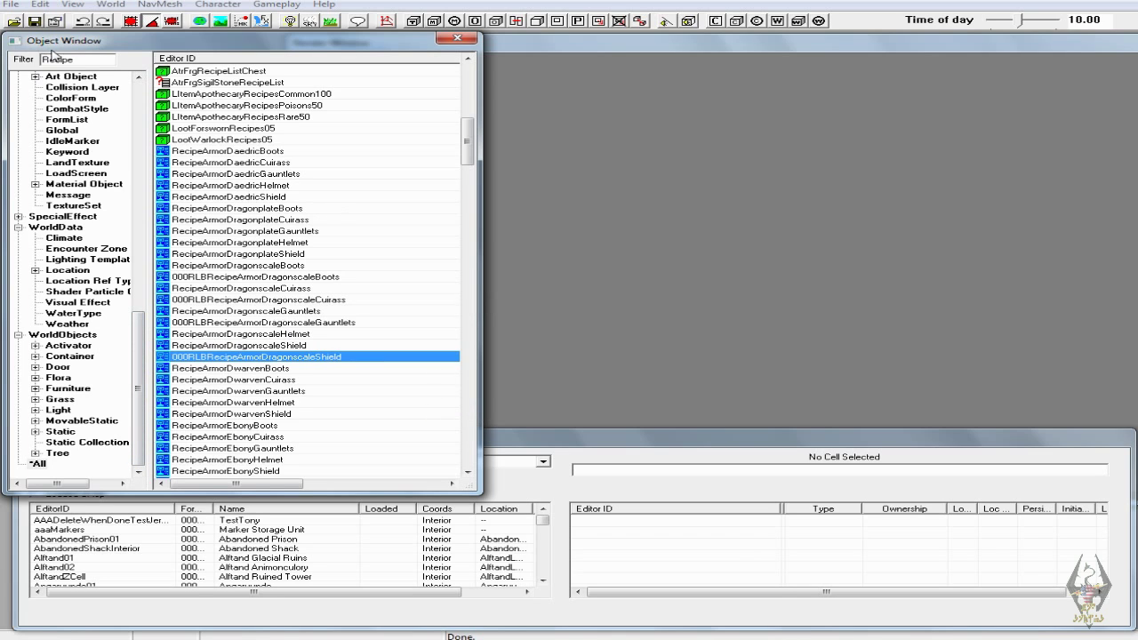
- Filter all objects by temper and locate the Dragonscale armor tempering recipes
{"action": "left_click_drag", "start_coordinate": [84, 60], "coordinate": [38, 67]}
{"action": "type", "text": "l"}
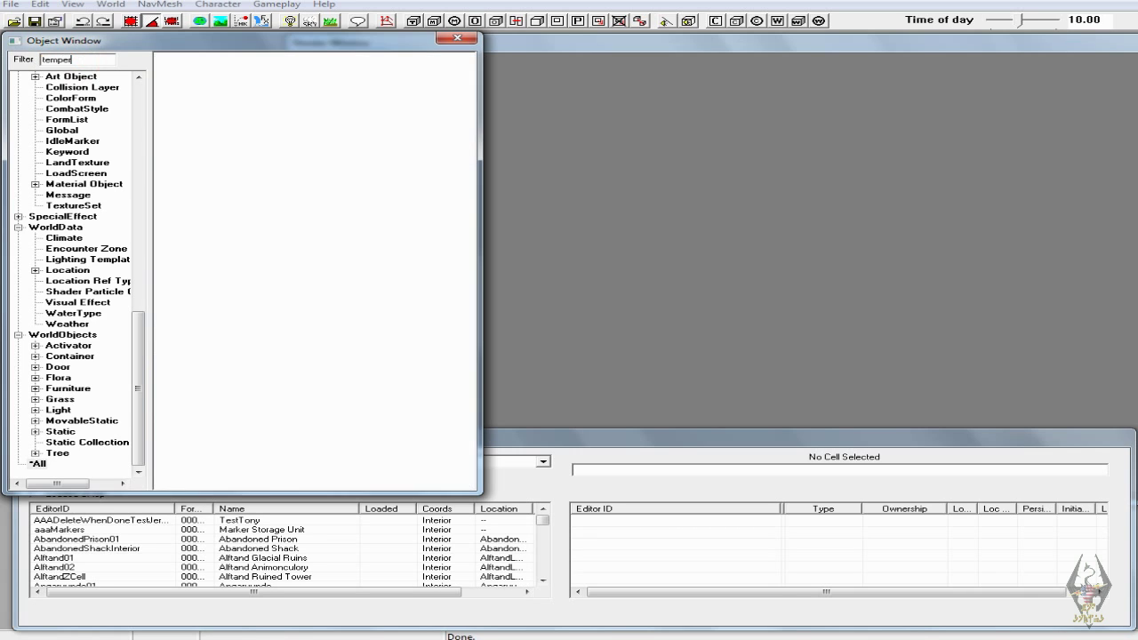
{"action": "left_click", "coordinate": [256, 230]}
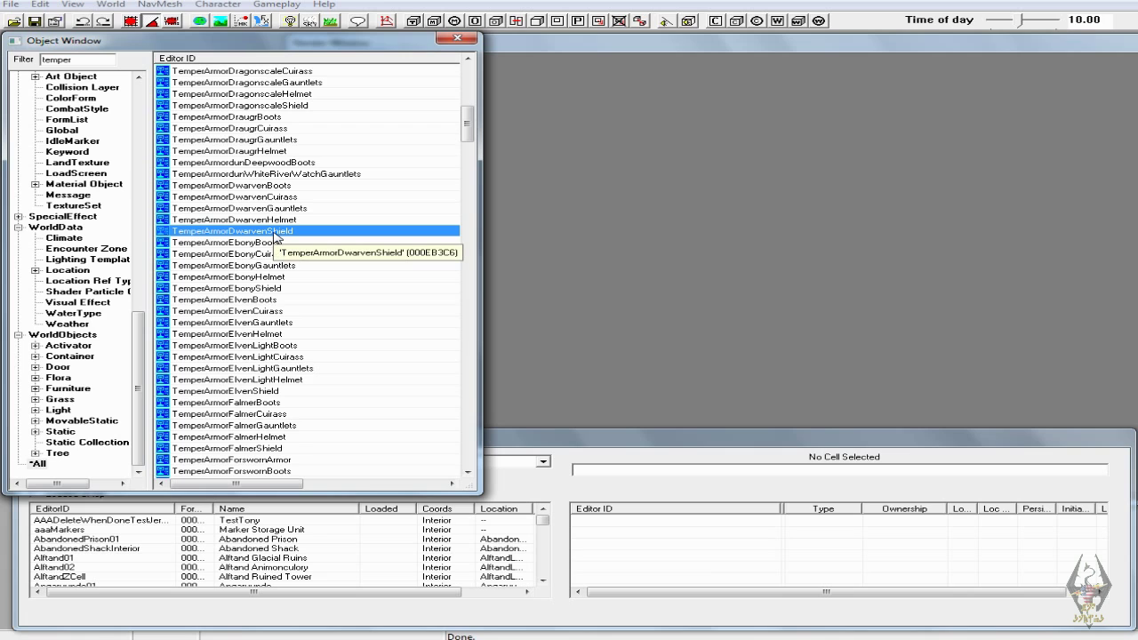
{"action": "scroll", "coordinate": [276, 235], "scroll_direction": "up", "scroll_amount": 2}
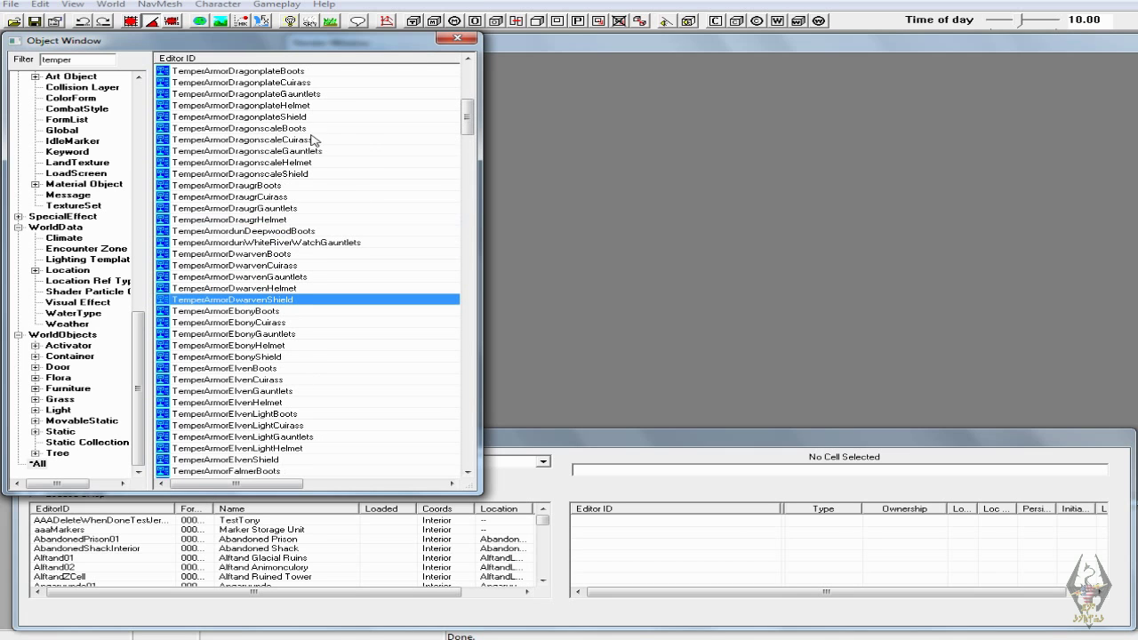
- Duplicate the TemperArmorDragonscaleBoots and TemperArmorDragonscaleCuirass recipes
{"action": "left_click", "coordinate": [275, 130]}
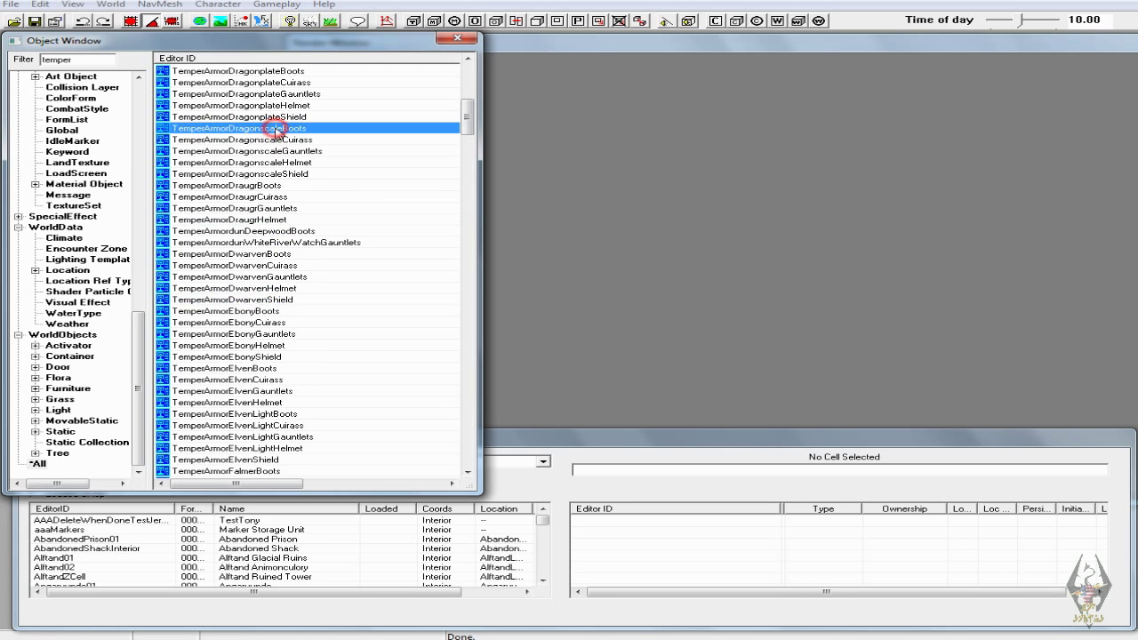
{"action": "right_click", "coordinate": [276, 130]}
{"action": "left_click", "coordinate": [328, 167]}
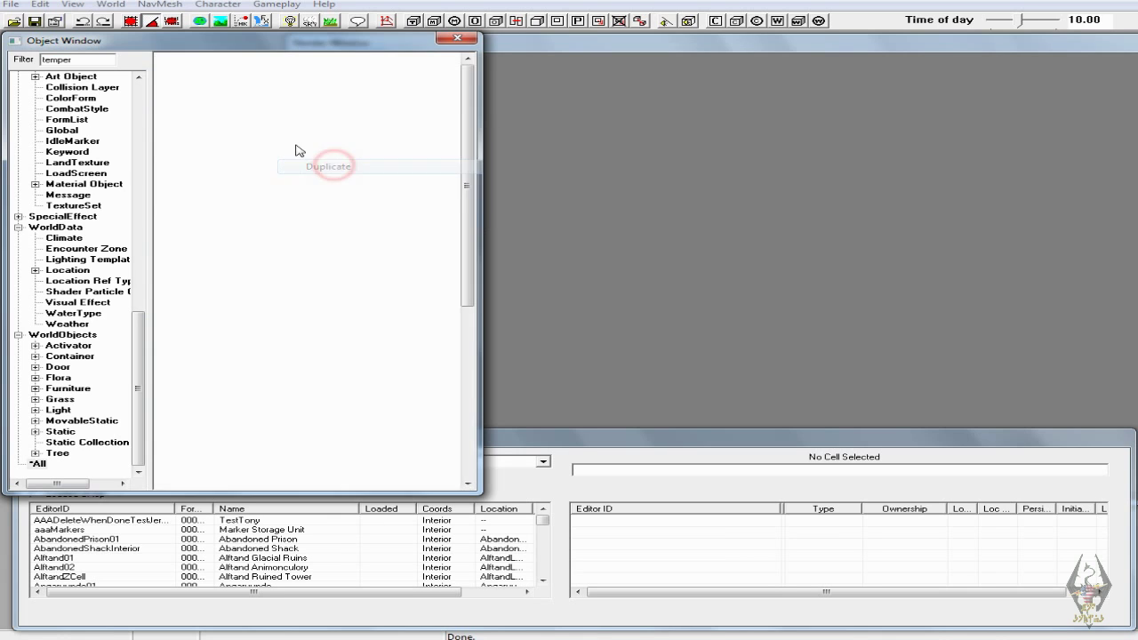
{"action": "left_click", "coordinate": [273, 151]}
{"action": "right_click", "coordinate": [273, 151]}
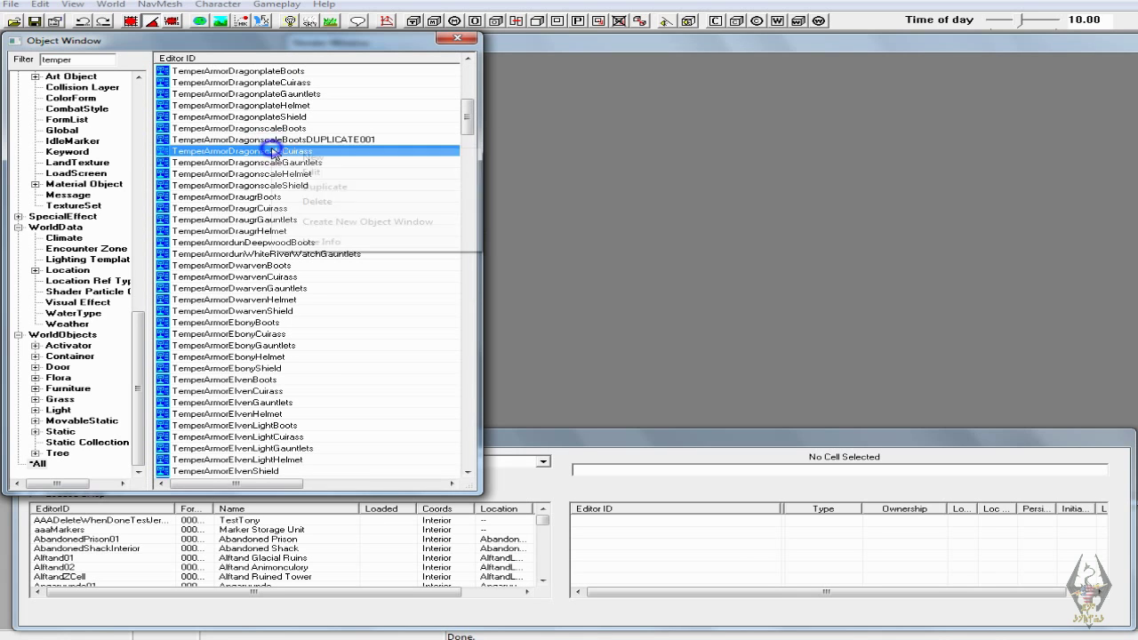
{"action": "left_click", "coordinate": [321, 187]}
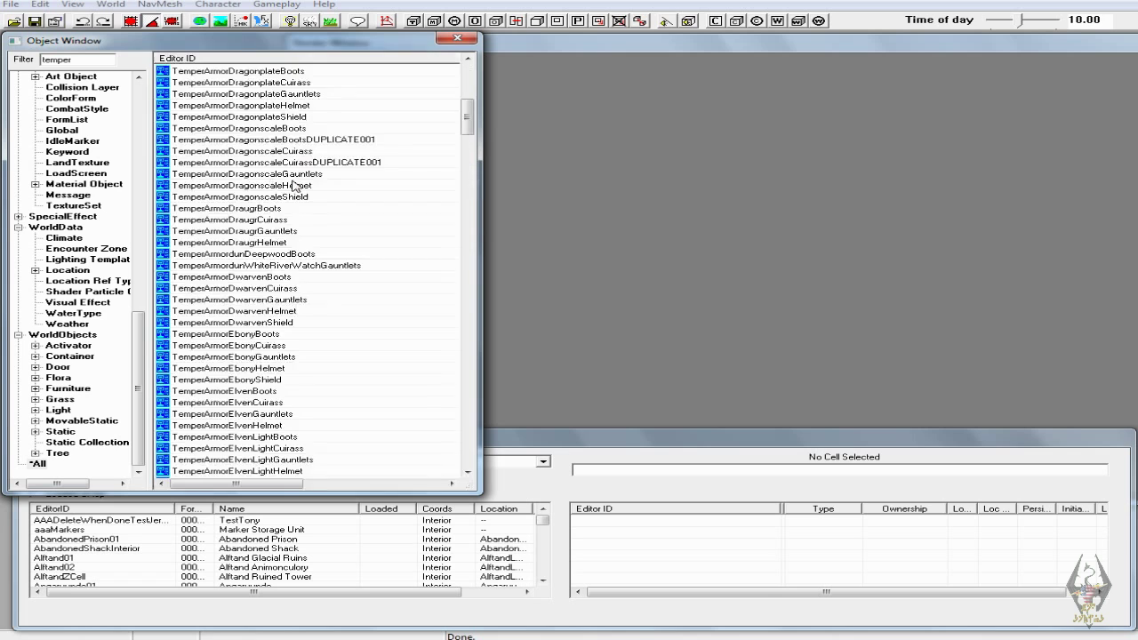
- Duplicate the TemperArmorDragonscaleGauntlets and TemperArmorDragonscaleShield recipes
{"action": "left_click", "coordinate": [269, 175]}
{"action": "right_click", "coordinate": [271, 174]}
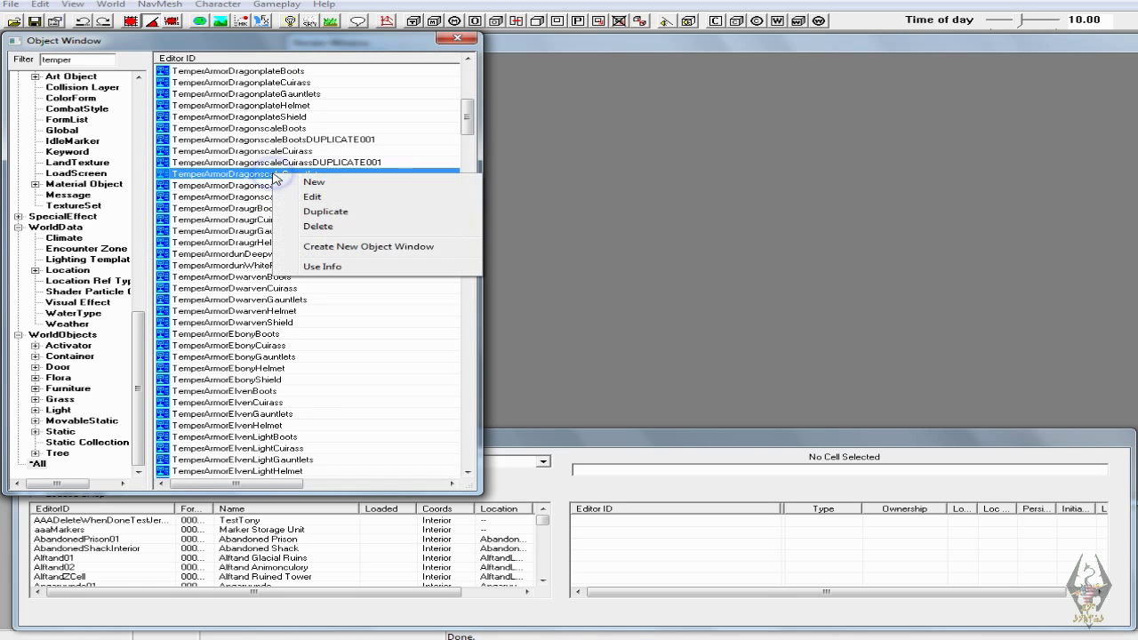
{"action": "left_click", "coordinate": [323, 211]}
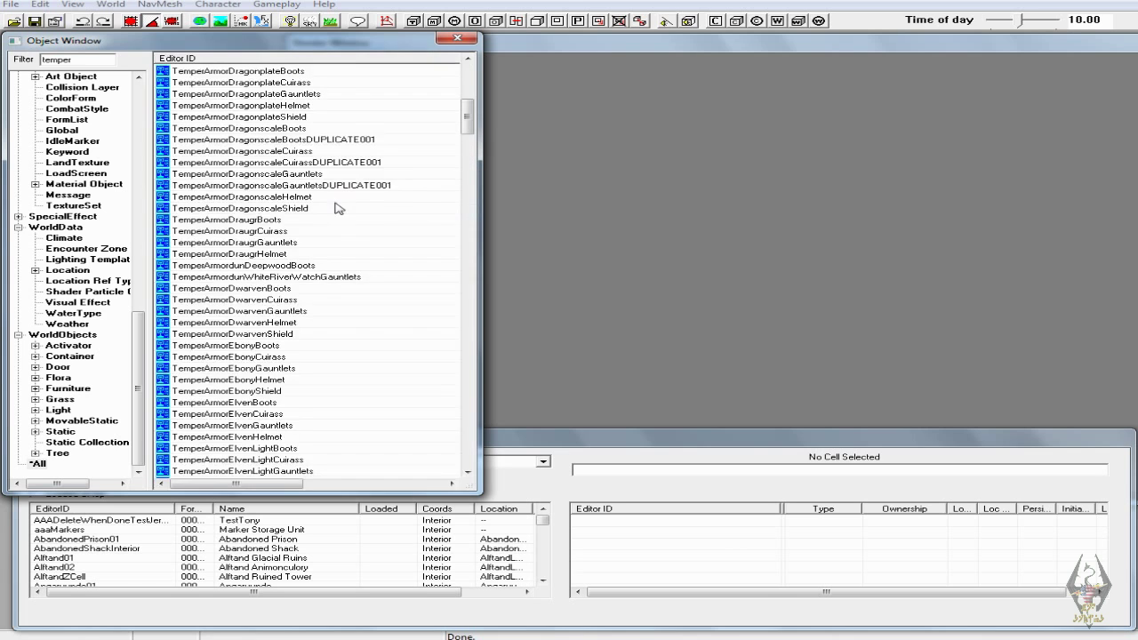
{"action": "left_click", "coordinate": [291, 212]}
{"action": "right_click", "coordinate": [289, 208]}
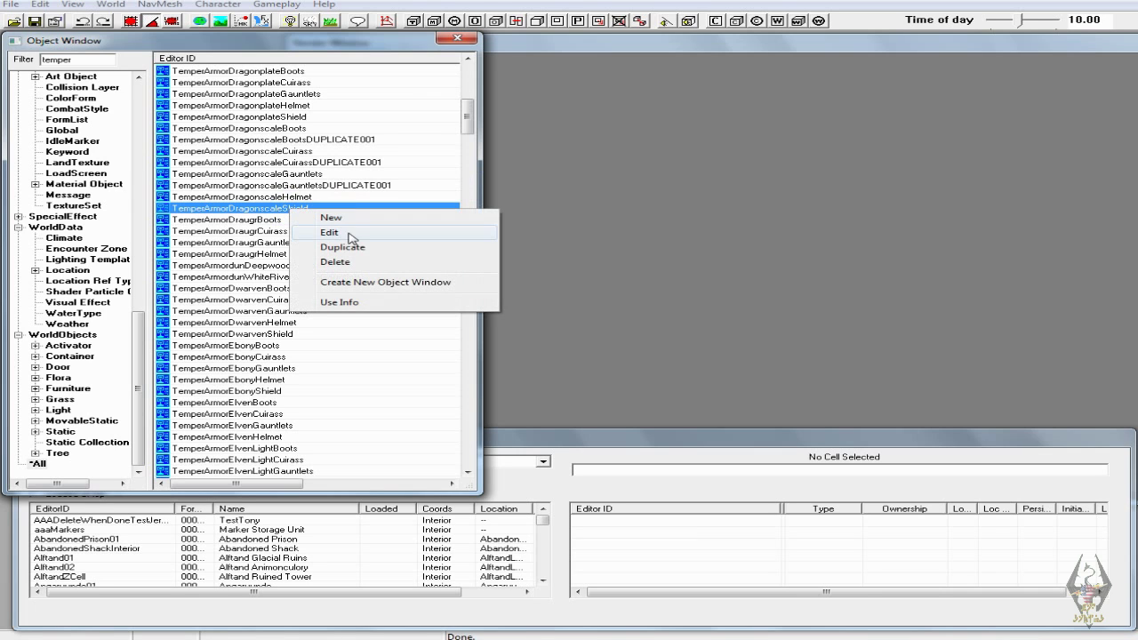
{"action": "left_click", "coordinate": [361, 250]}
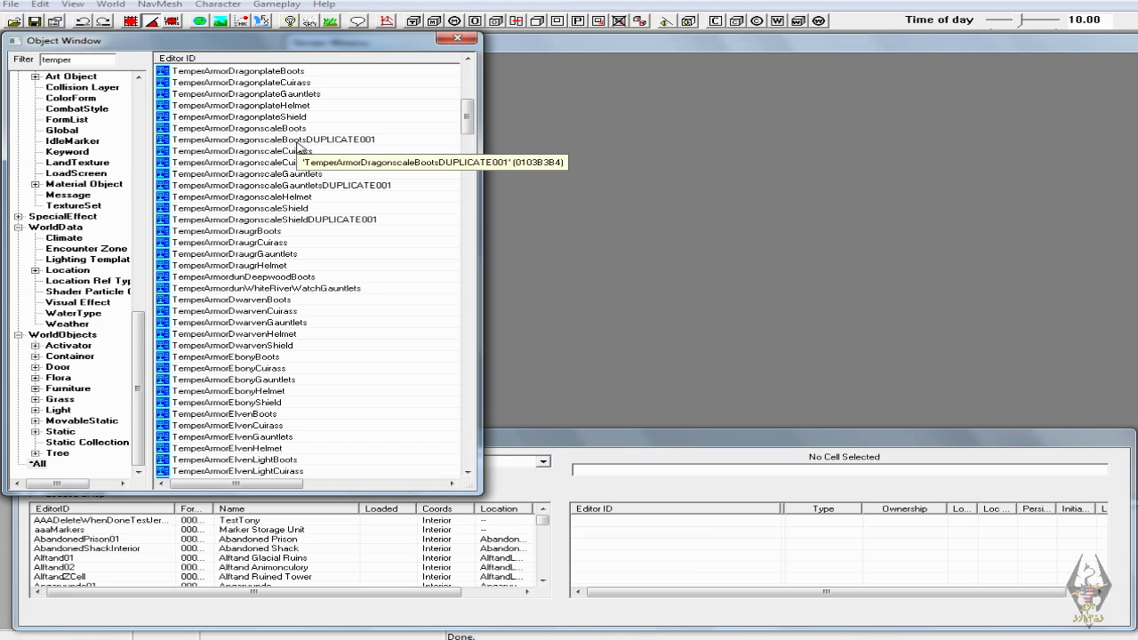
- Rename the duplicated Dragonscale boots tempering recipe to 000RLBTemperArmorDragonscaleBoots, renaming the existing object instead of creating a new one
{"action": "left_click", "coordinate": [191, 141]}
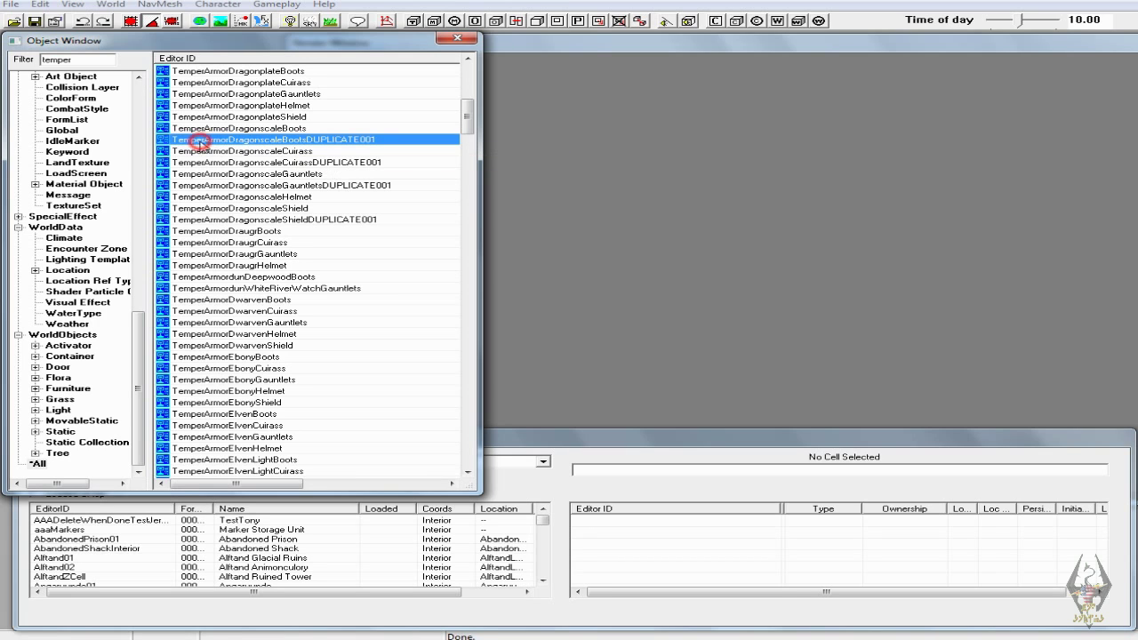
{"action": "left_click", "coordinate": [181, 143]}
{"action": "left_click", "coordinate": [175, 140]}
{"action": "type", "text": "000"}
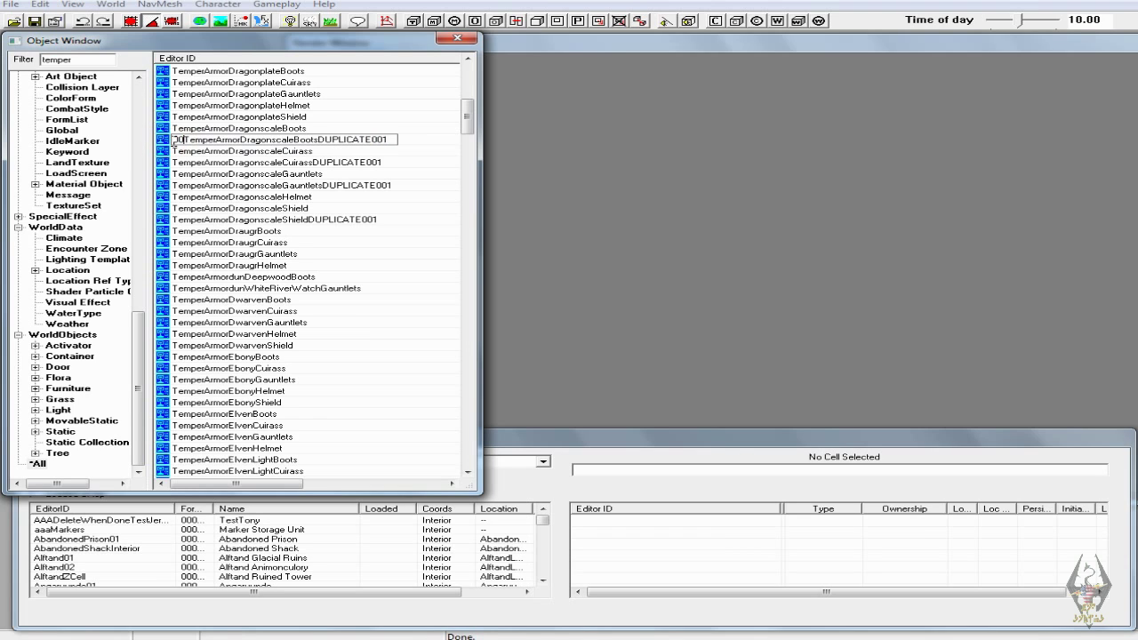
{"action": "type", "text": "RLB"}
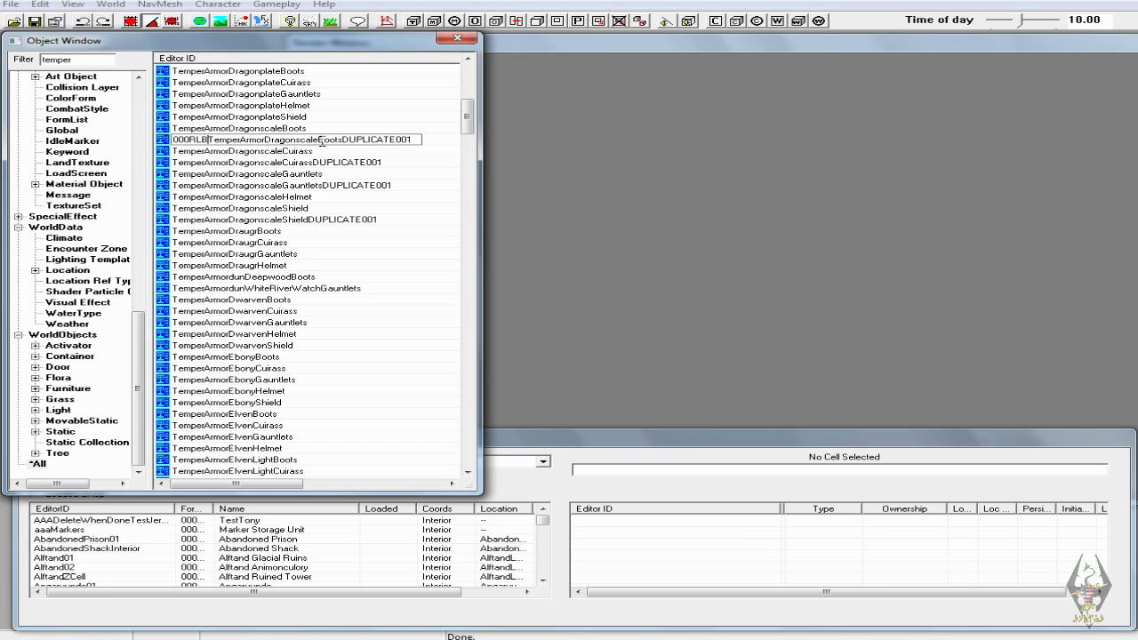
{"action": "left_click_drag", "start_coordinate": [344, 140], "coordinate": [442, 141]}
{"action": "key", "text": "Delete"}
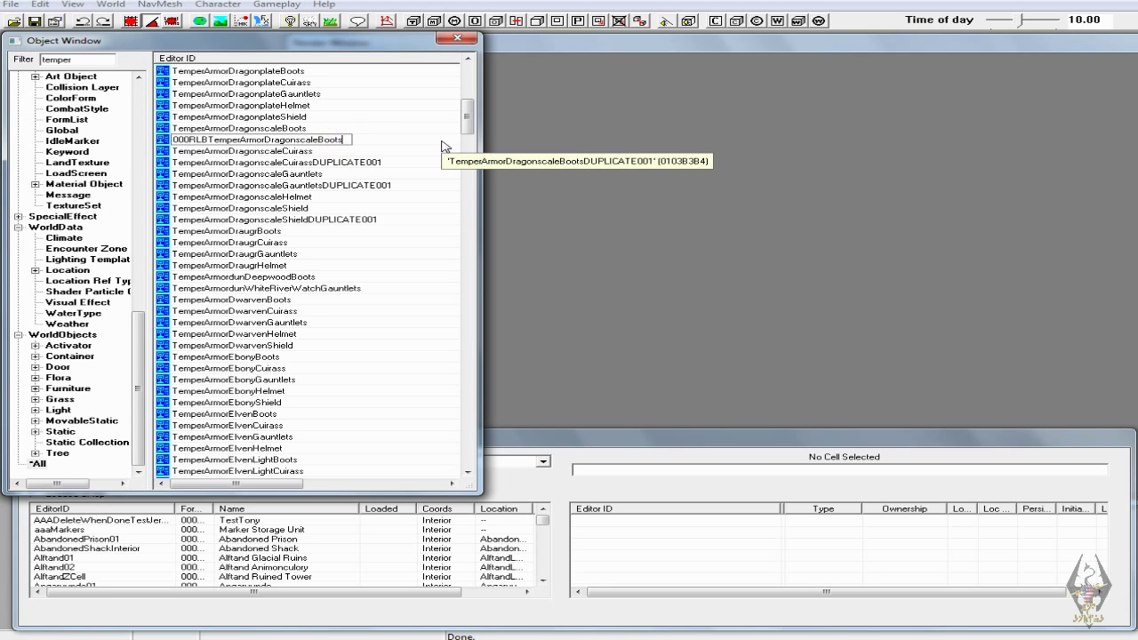
{"action": "key", "text": "Return"}
{"action": "left_click", "coordinate": [662, 365]}
{"action": "left_click", "coordinate": [619, 364]}
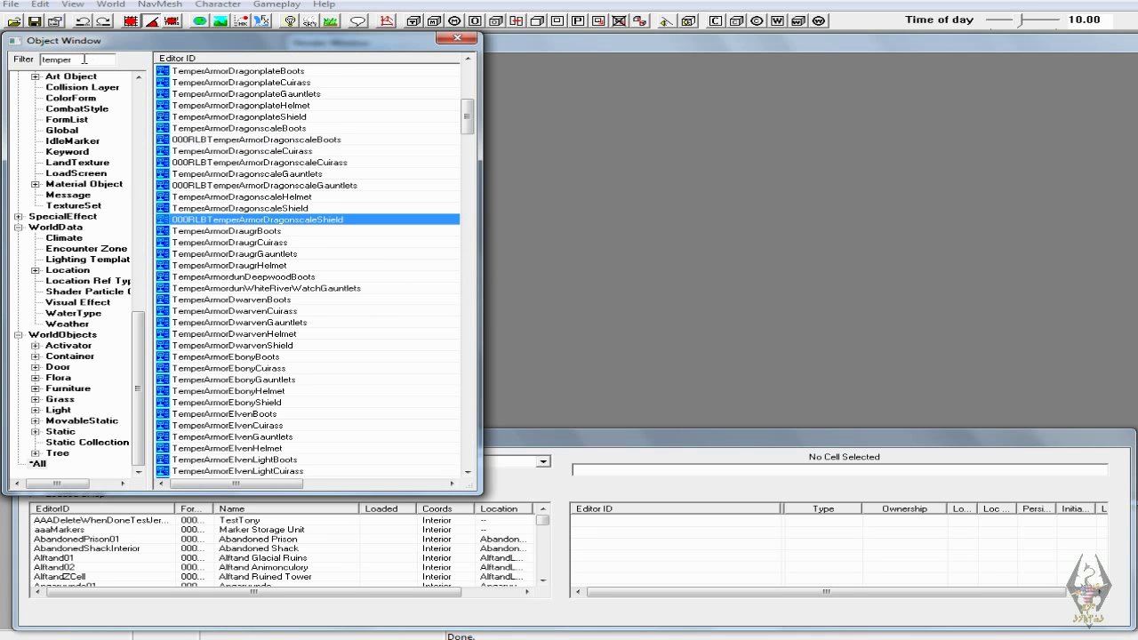
- Filter all objects by 000 and select the 000RLBRecipeArmorDragonscaleBoots recipe
{"action": "left_click_drag", "start_coordinate": [84, 59], "coordinate": [34, 60]}
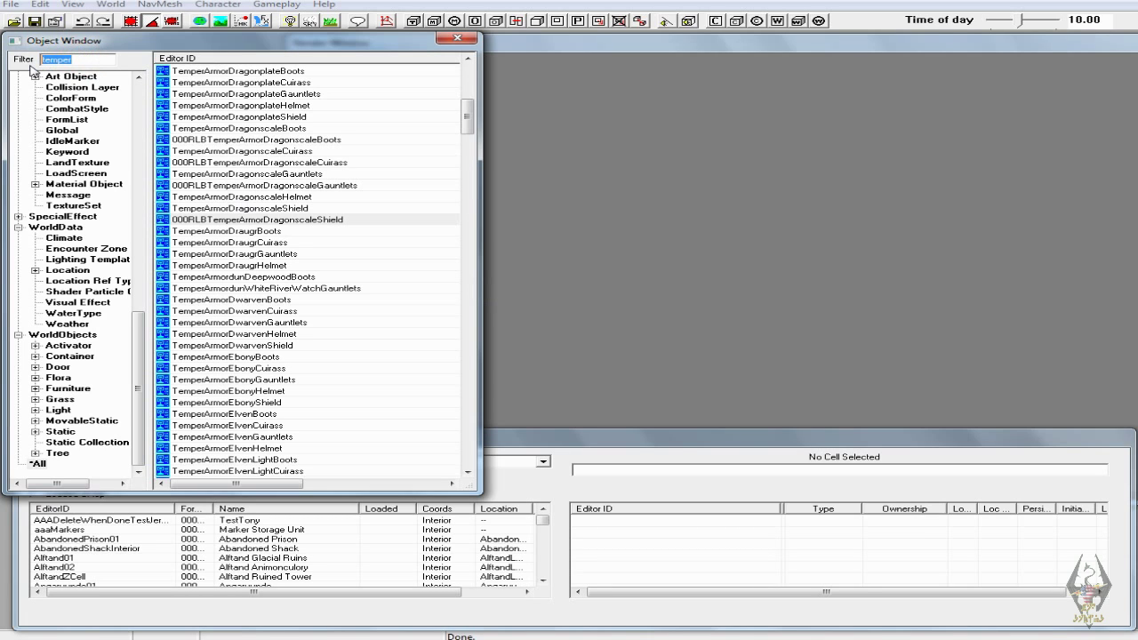
{"action": "type", "text": "000"}
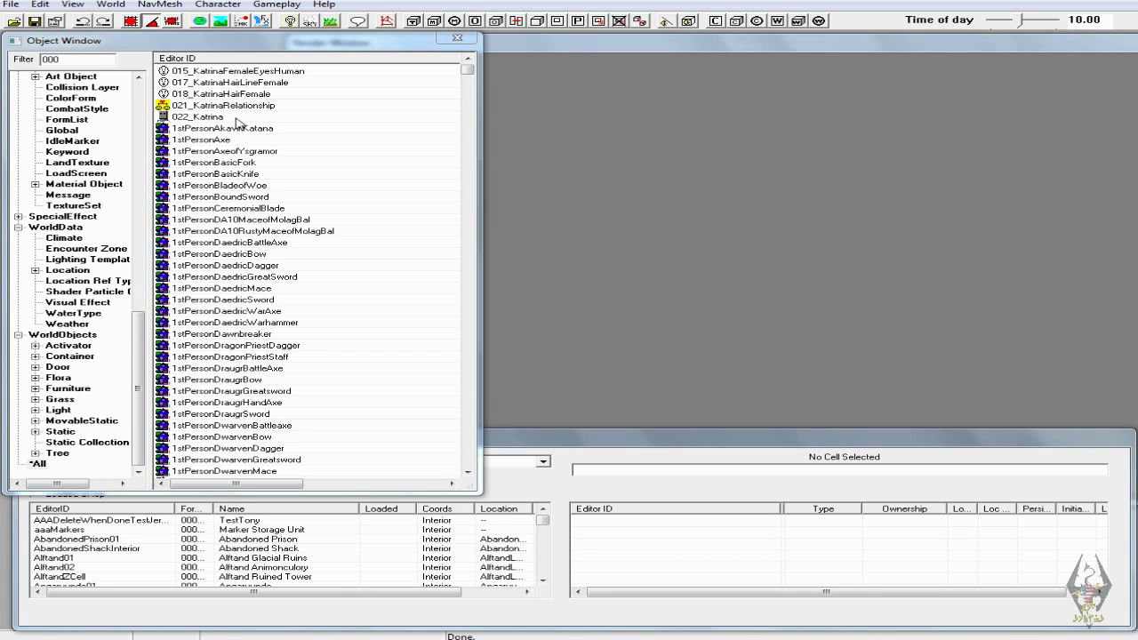
{"action": "left_click", "coordinate": [282, 105]}
{"action": "scroll", "coordinate": [287, 107], "scroll_direction": "up", "scroll_amount": 11}
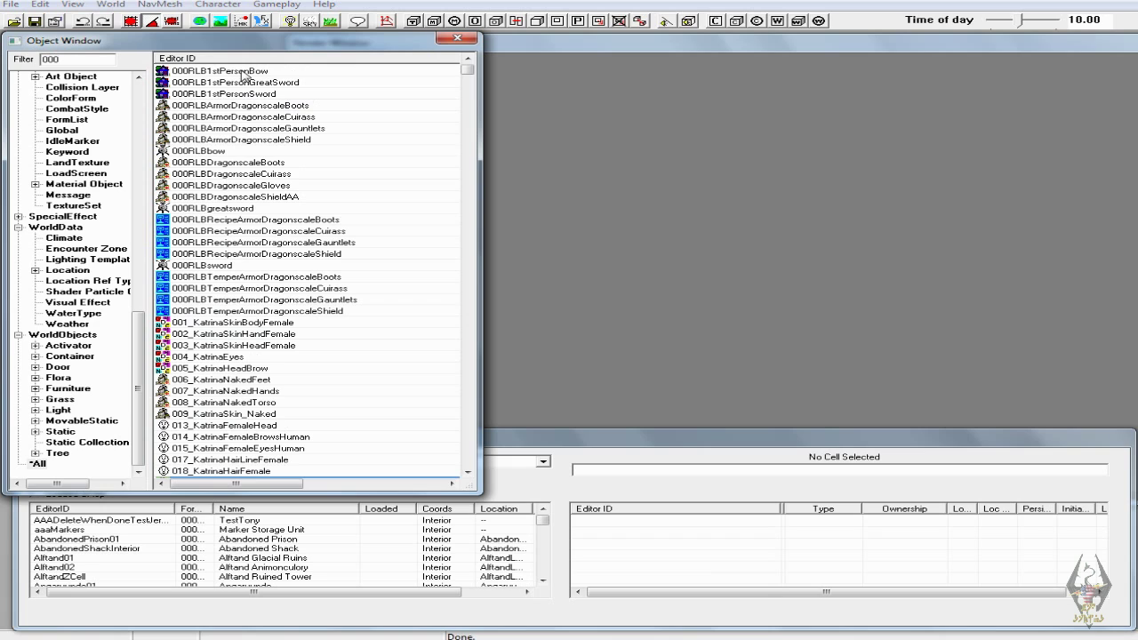
{"action": "left_click", "coordinate": [216, 221]}
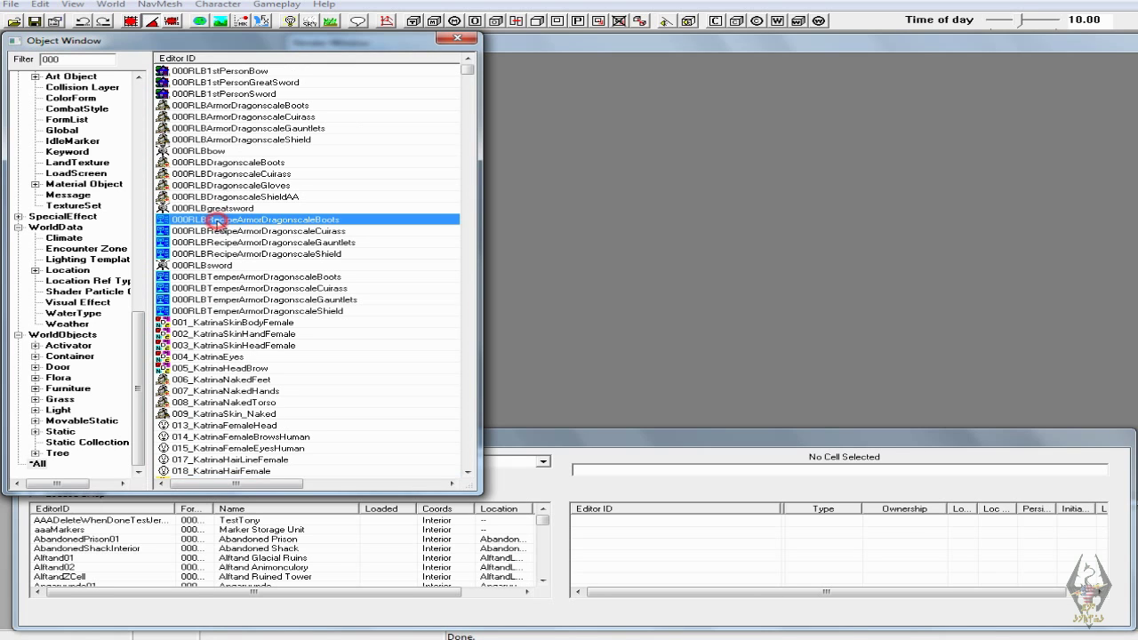
- Set the created object of the 000RLBRecipeArmorDragonscaleBoots recipe to 000RLBArmorDragonscaleBoots and save the recipe
{"action": "double_click", "coordinate": [291, 225]}
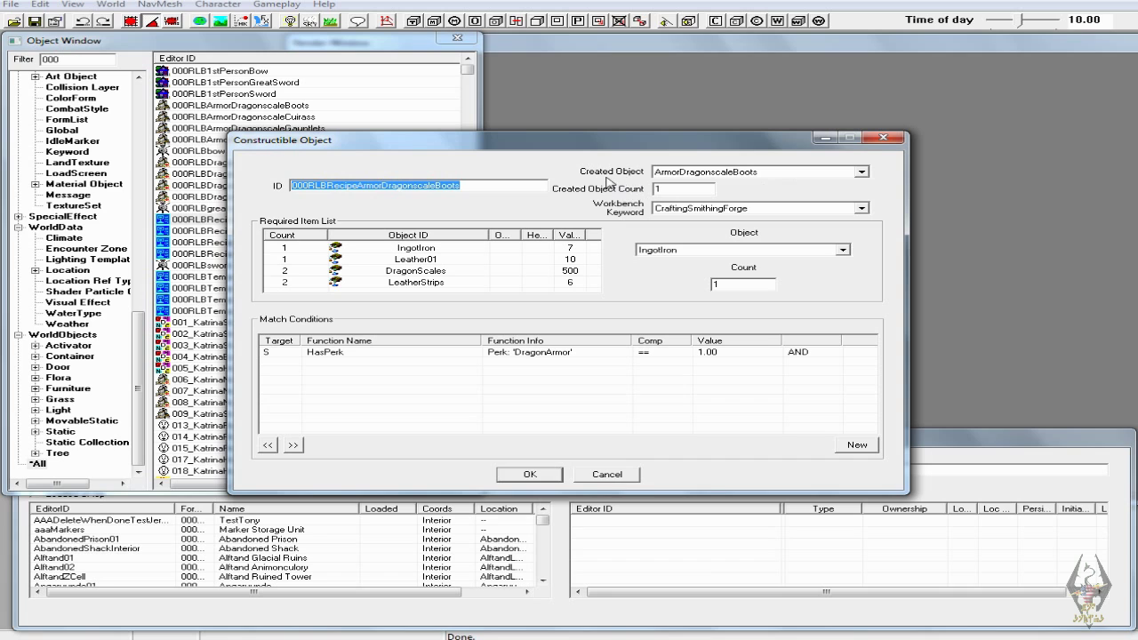
{"action": "left_click", "coordinate": [860, 173]}
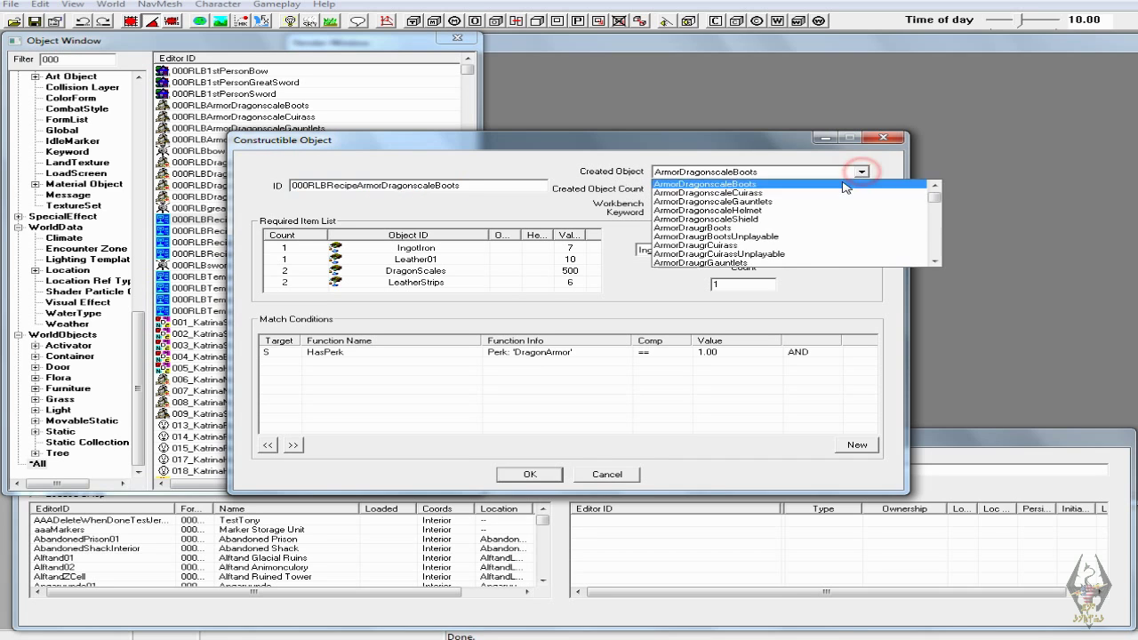
{"action": "scroll", "coordinate": [779, 222], "scroll_direction": "up", "scroll_amount": 5}
{"action": "scroll", "coordinate": [779, 221], "scroll_direction": "up", "scroll_amount": 10}
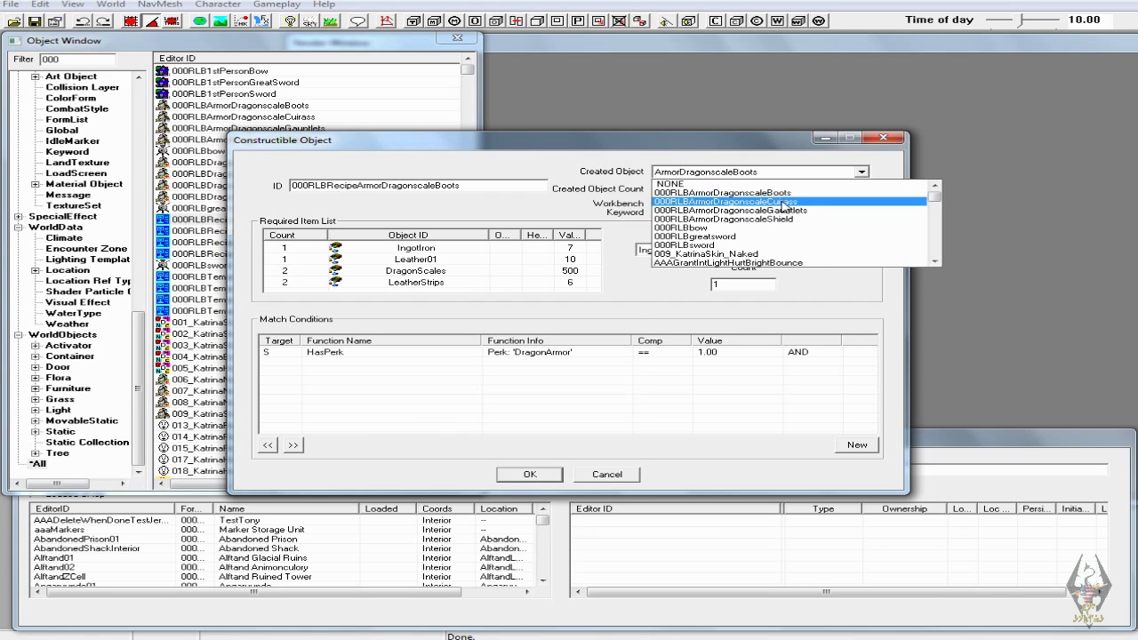
{"action": "left_click", "coordinate": [760, 192]}
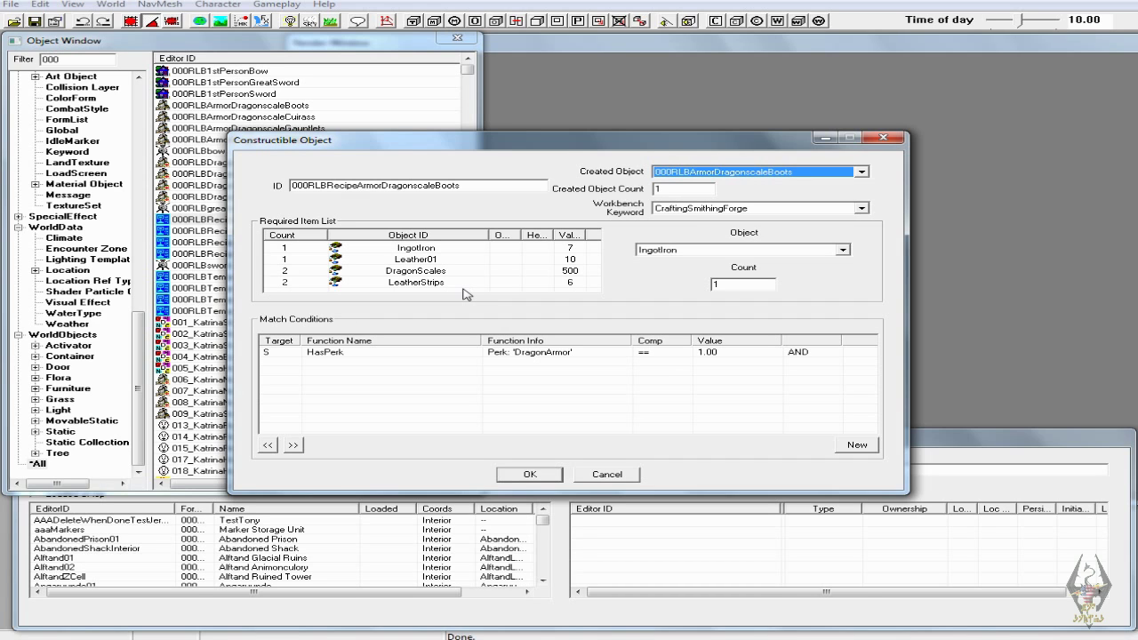
{"action": "left_click", "coordinate": [523, 476]}
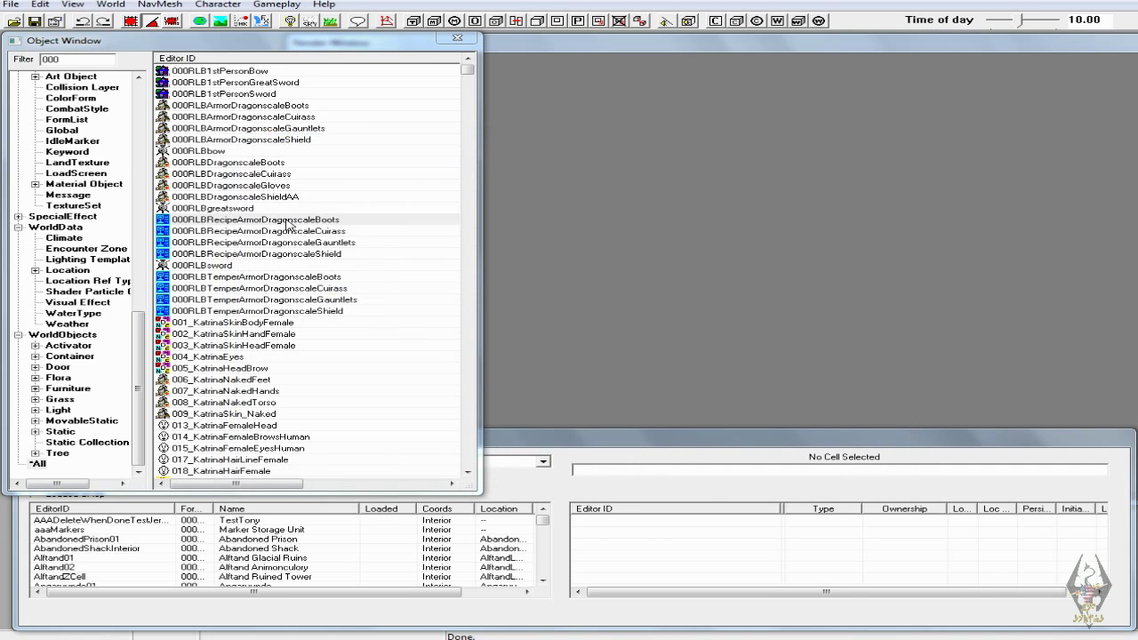
- Set the created object of the 000RLBRecipeArmorDragonscaleCuirass recipe to 000RLBArmorDragonscaleCuirass and save the recipe
{"action": "left_click", "coordinate": [288, 233]}
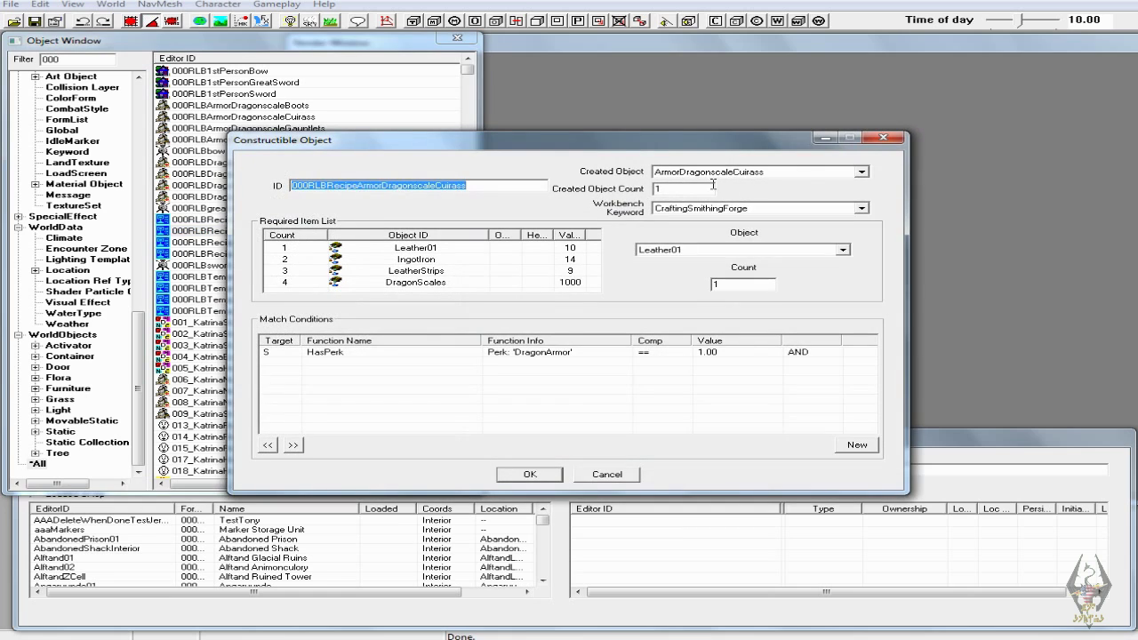
{"action": "left_click", "coordinate": [860, 172]}
{"action": "scroll", "coordinate": [791, 215], "scroll_direction": "up", "scroll_amount": 10}
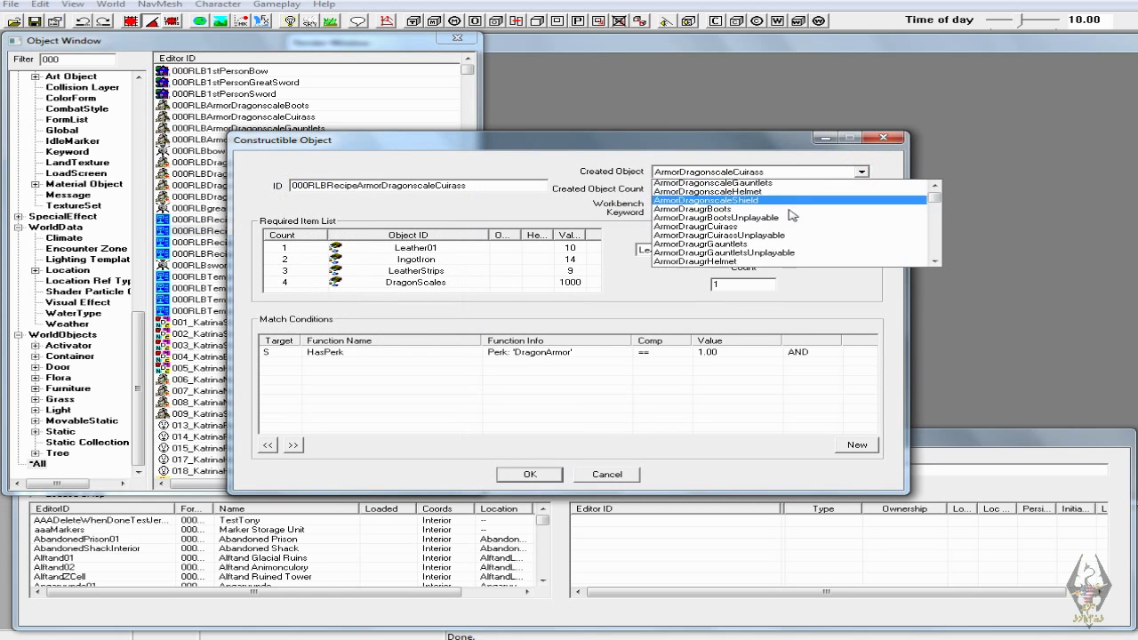
{"action": "scroll", "coordinate": [791, 215], "scroll_direction": "up", "scroll_amount": 5}
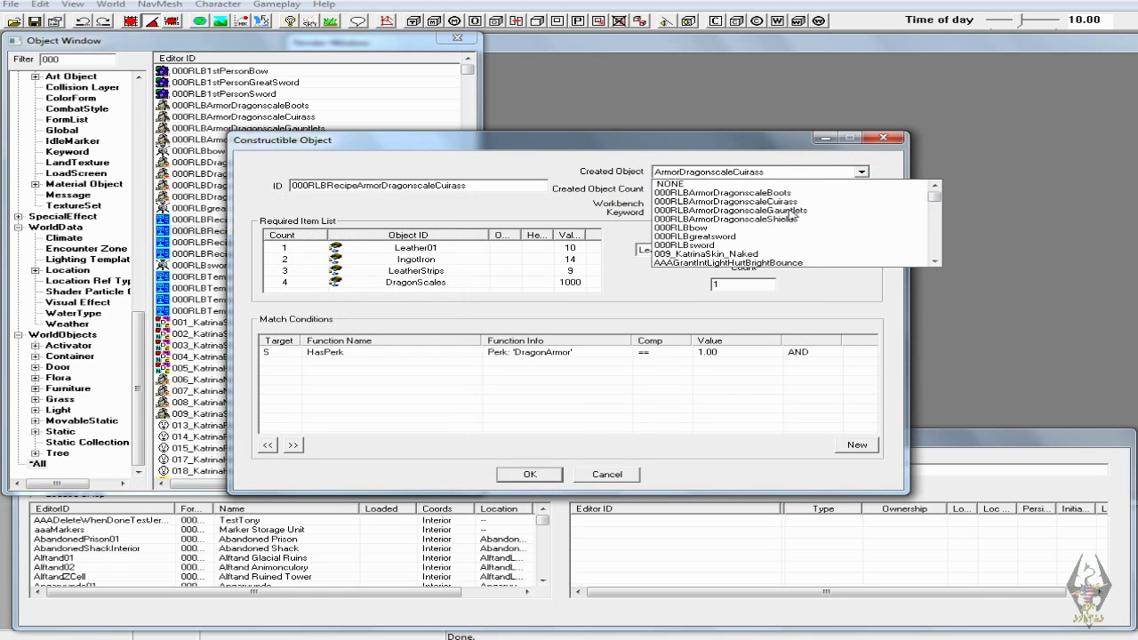
{"action": "left_click", "coordinate": [786, 201]}
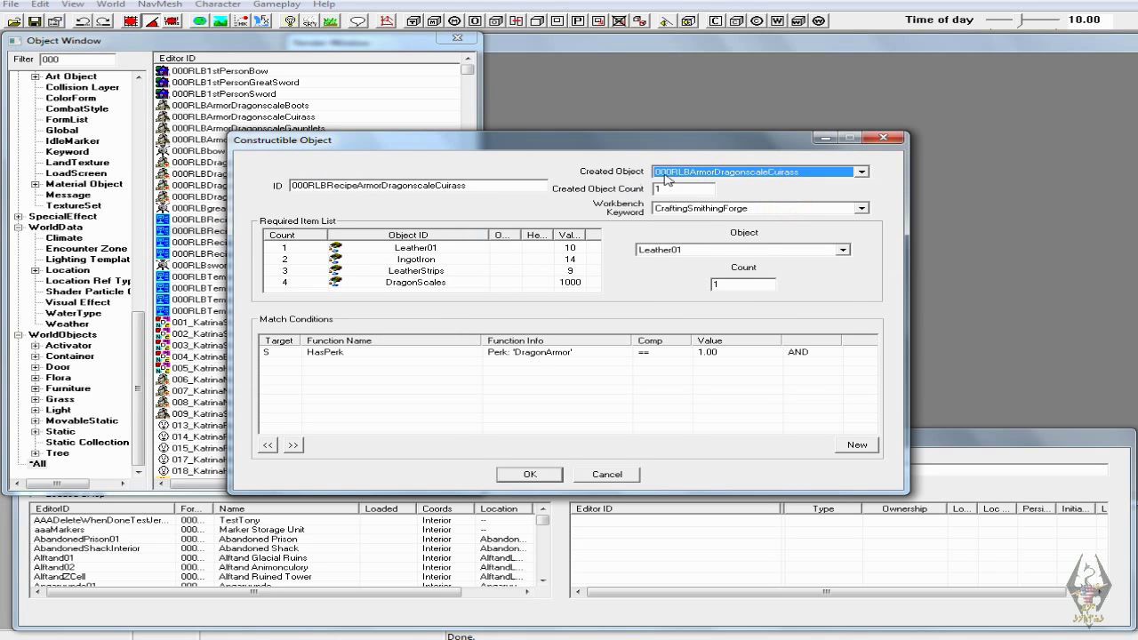
{"action": "left_click", "coordinate": [541, 477]}
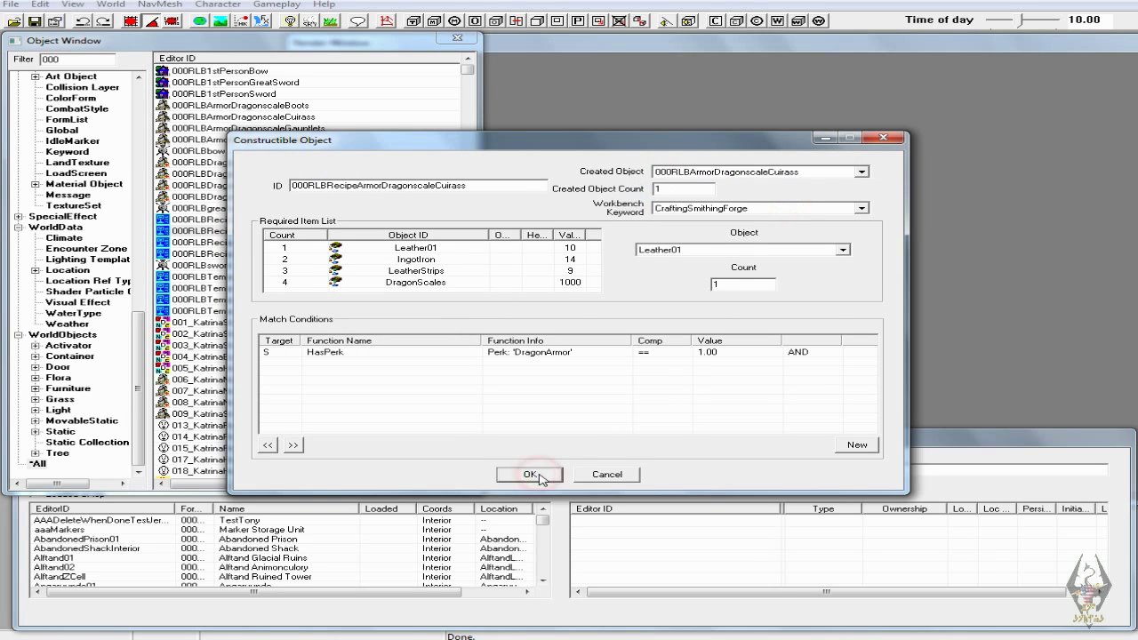
- Set the created object of the 000RLBRecipeArmorDragonscaleGauntlets recipe to 000RLBArmorDragonscaleGauntlets and save the recipe
{"action": "left_click", "coordinate": [260, 243]}
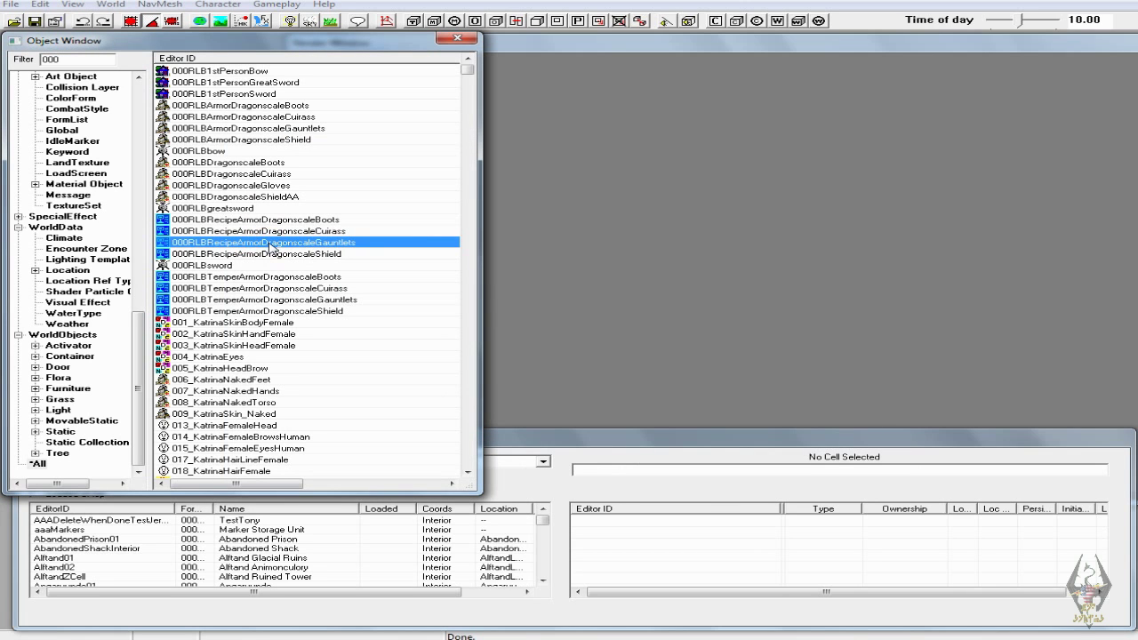
{"action": "double_click", "coordinate": [300, 248]}
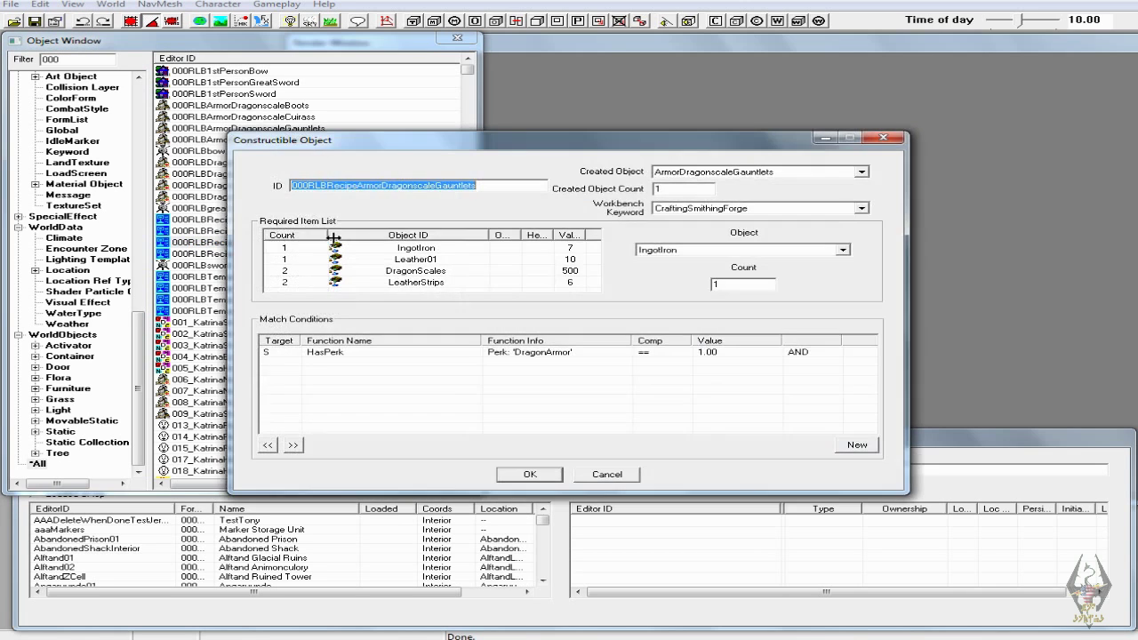
{"action": "left_click", "coordinate": [861, 172]}
{"action": "scroll", "coordinate": [786, 206], "scroll_direction": "up", "scroll_amount": 15}
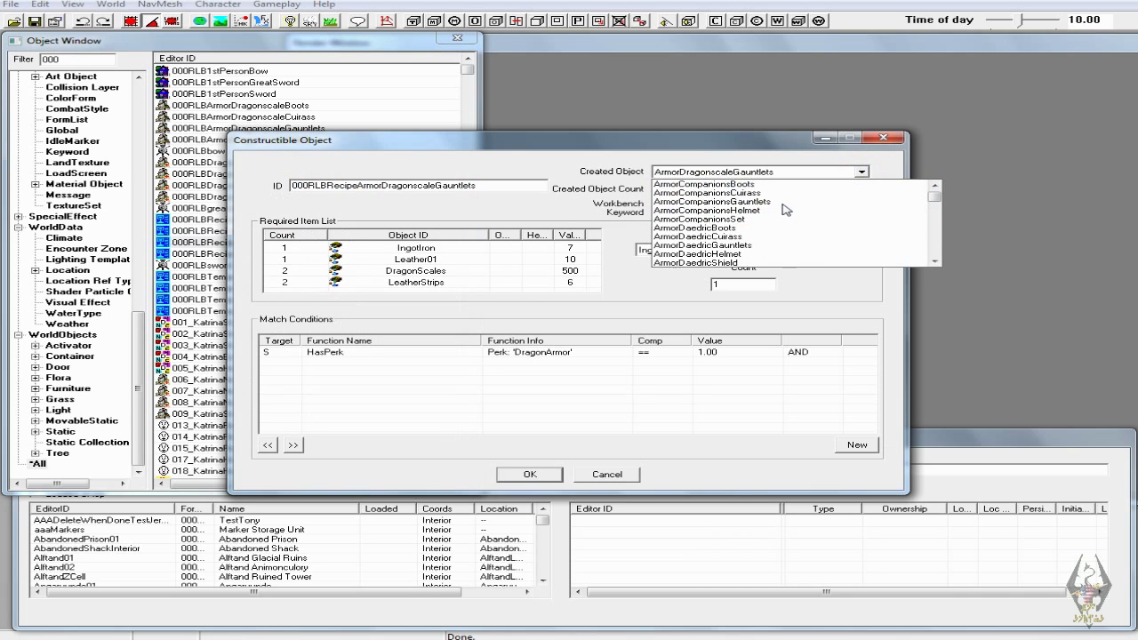
{"action": "scroll", "coordinate": [786, 210], "scroll_direction": "up", "scroll_amount": 10}
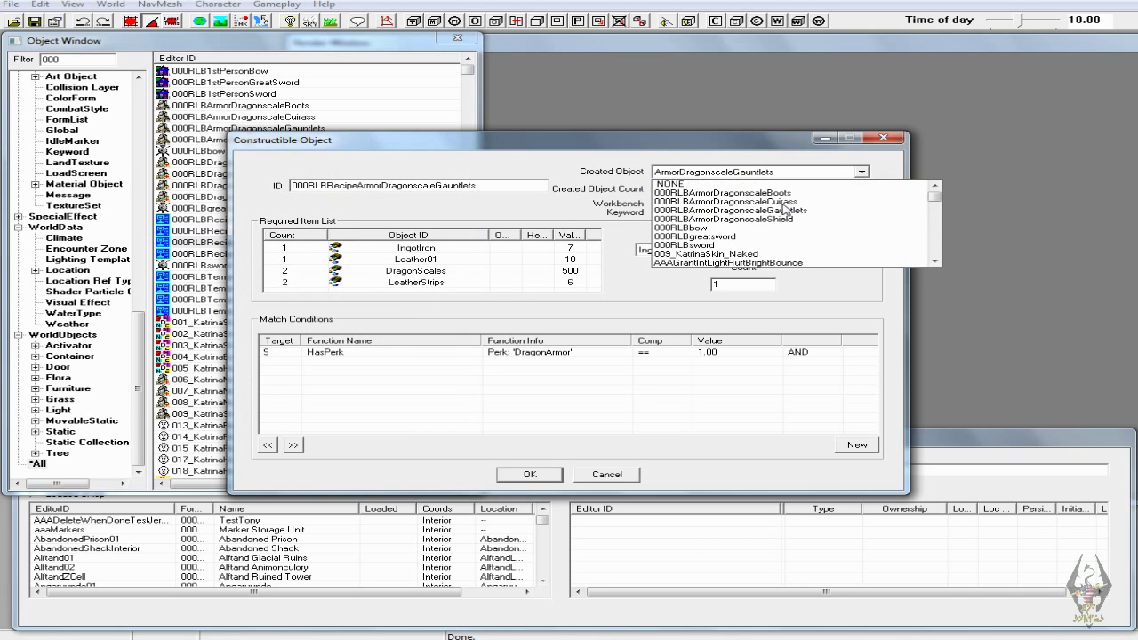
{"action": "left_click", "coordinate": [769, 211]}
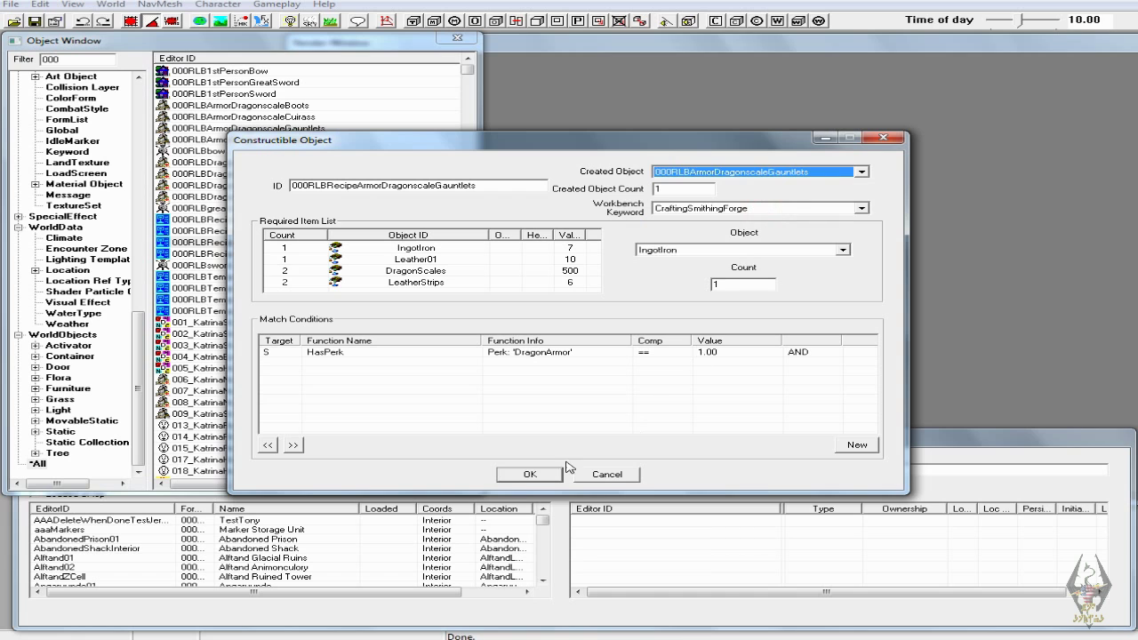
{"action": "left_click", "coordinate": [530, 476]}
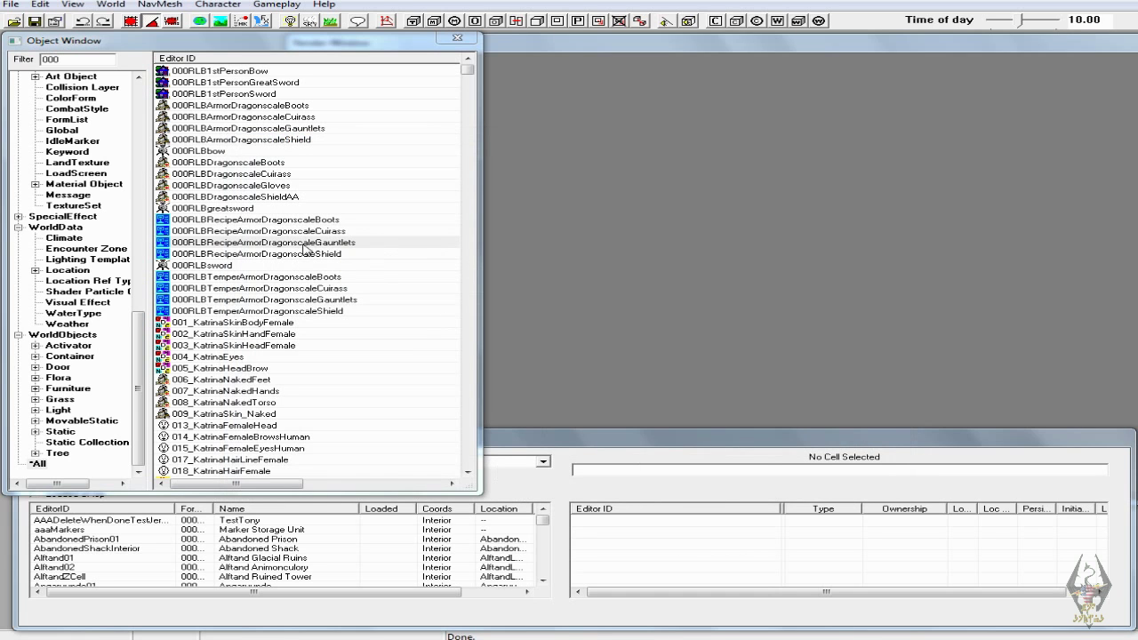
- Set the created object of the 000RLBRecipeArmorDragonscaleShield recipe to 000RLBArmorDragonscaleShield and save the recipe
{"action": "left_click", "coordinate": [302, 254]}
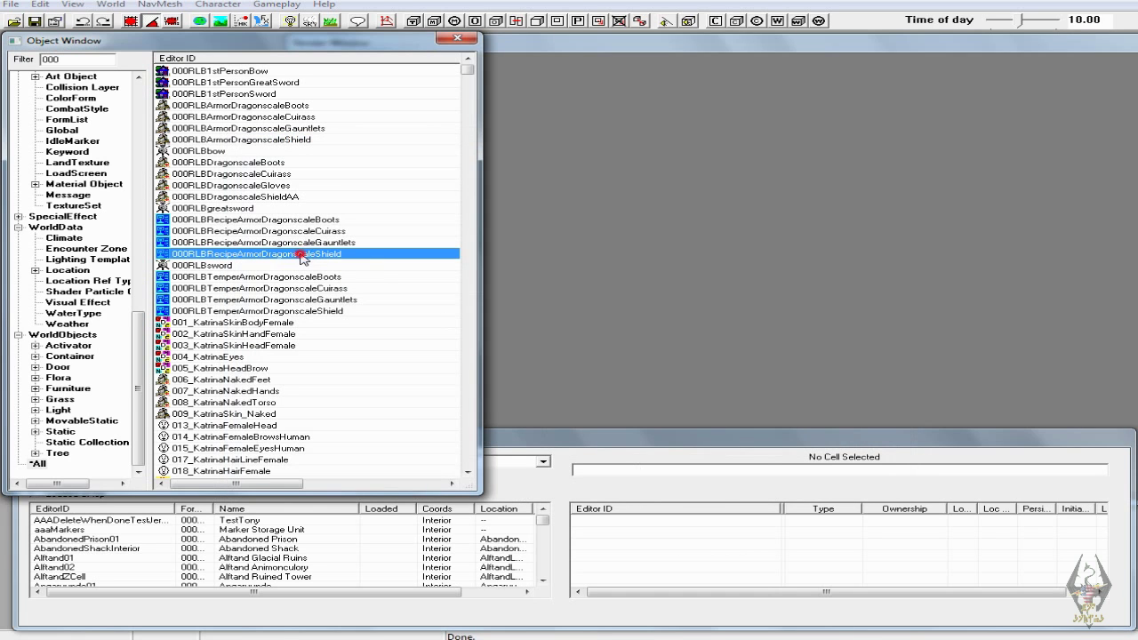
{"action": "double_click", "coordinate": [353, 254]}
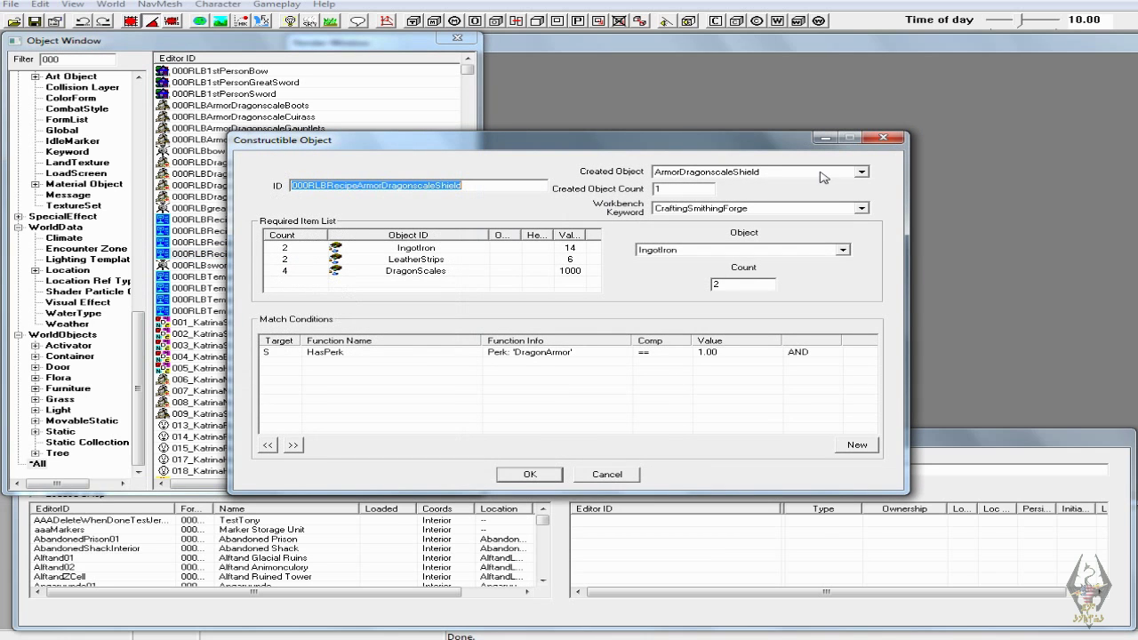
{"action": "left_click", "coordinate": [861, 172]}
{"action": "scroll", "coordinate": [814, 200], "scroll_direction": "up", "scroll_amount": 5}
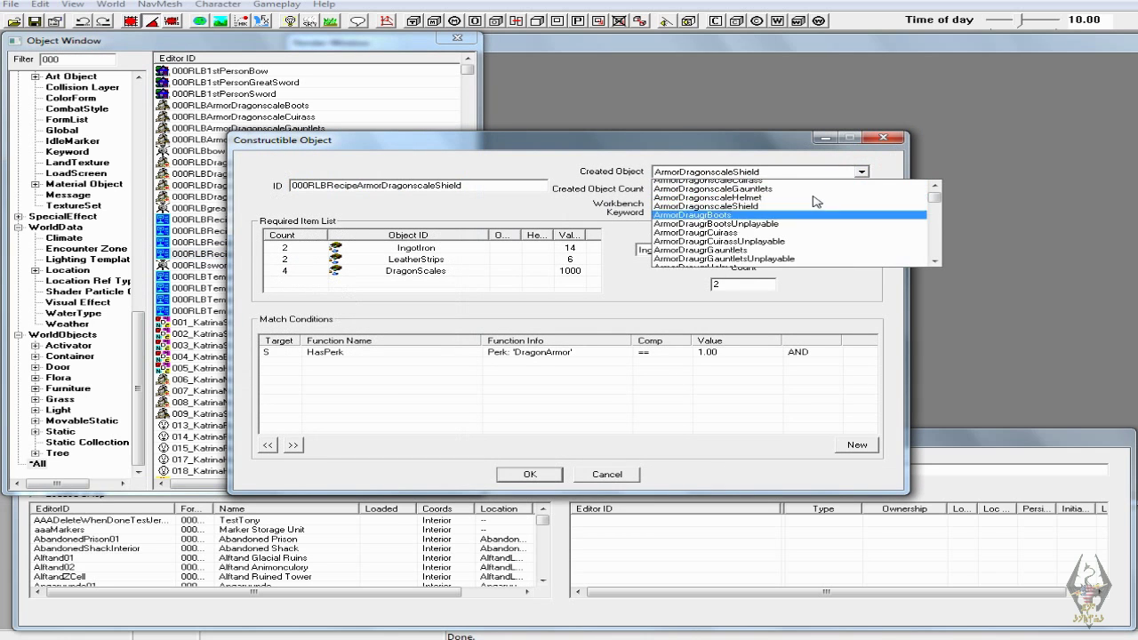
{"action": "scroll", "coordinate": [814, 200], "scroll_direction": "up", "scroll_amount": 10}
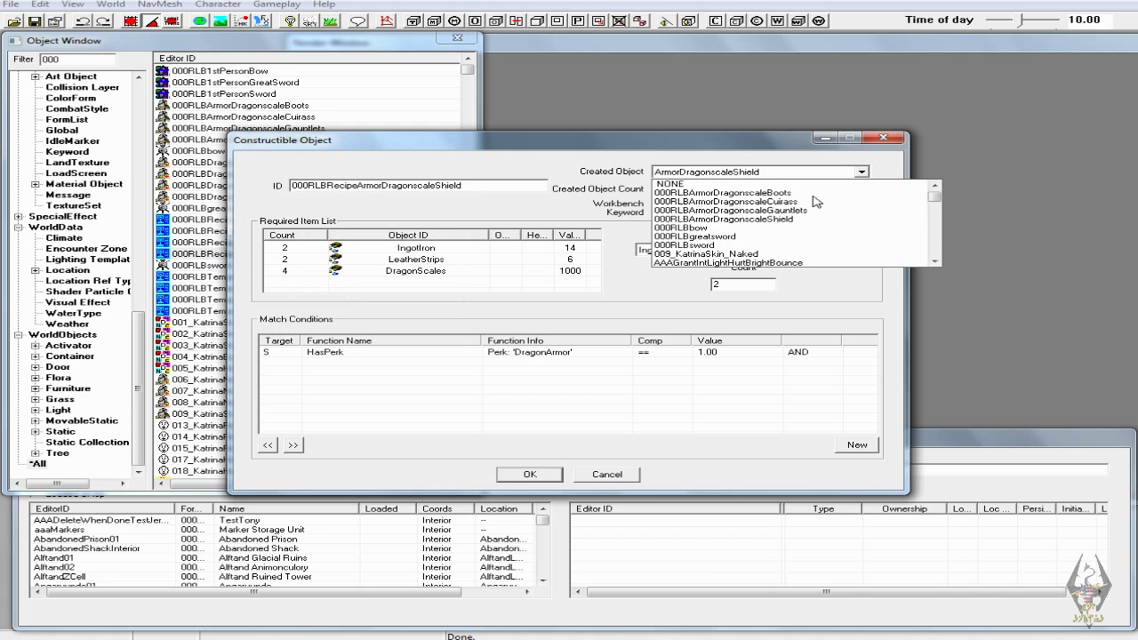
{"action": "left_click", "coordinate": [772, 220]}
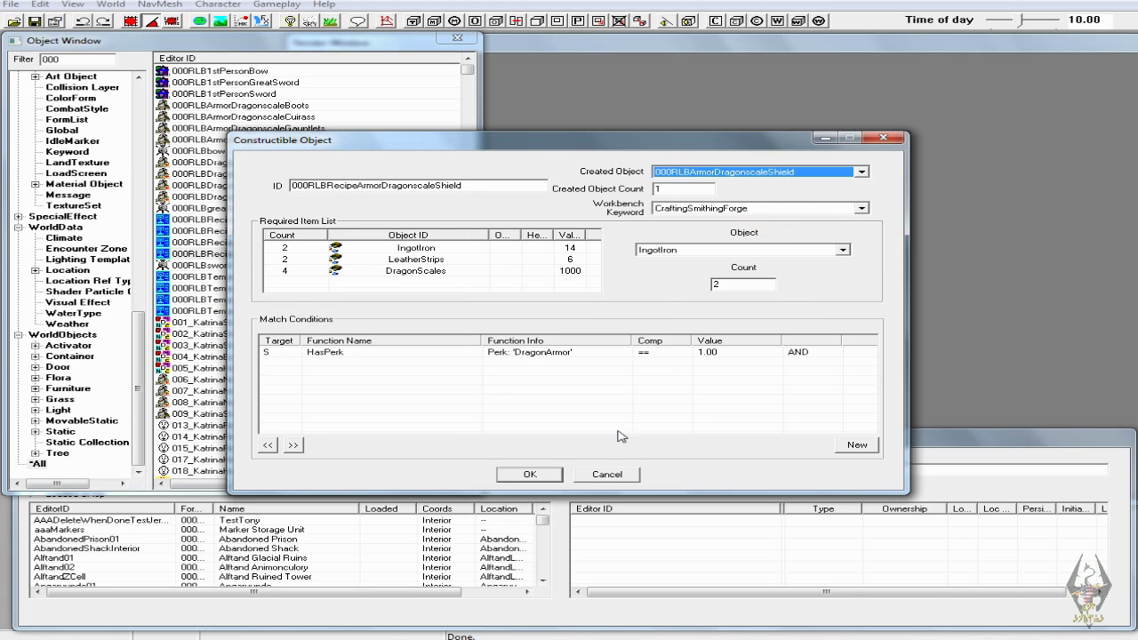
{"action": "left_click", "coordinate": [544, 475]}
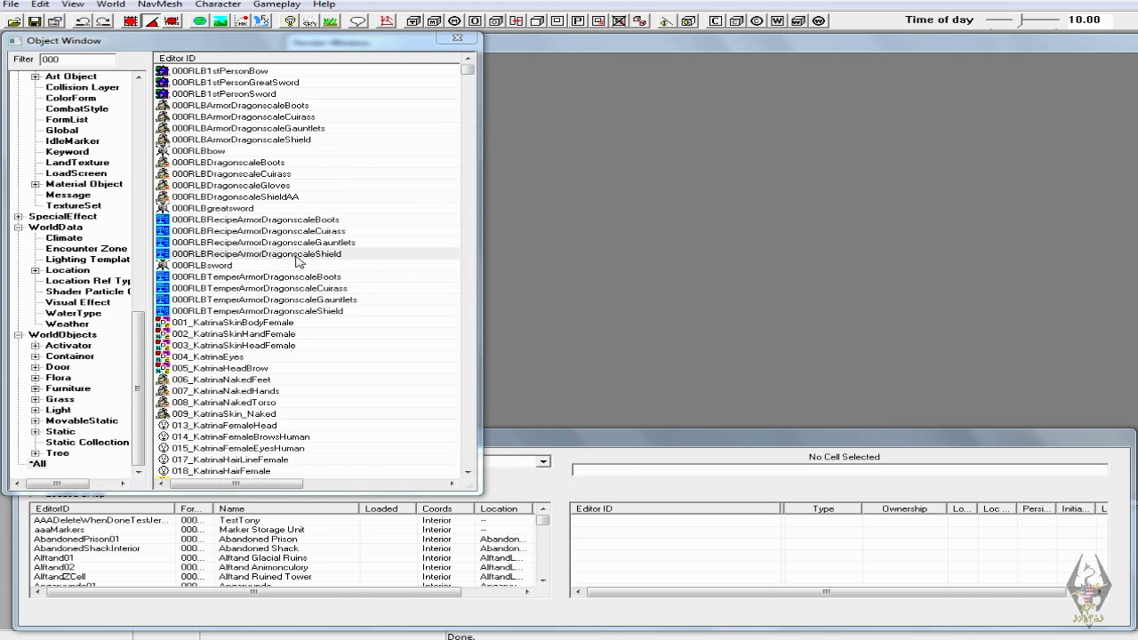
- Set the created object of the 000RLBTemperArmorDragonscaleBoots tempering recipe to 000RLBArmorDragonscaleBoots and save it
{"action": "left_click", "coordinate": [293, 277]}
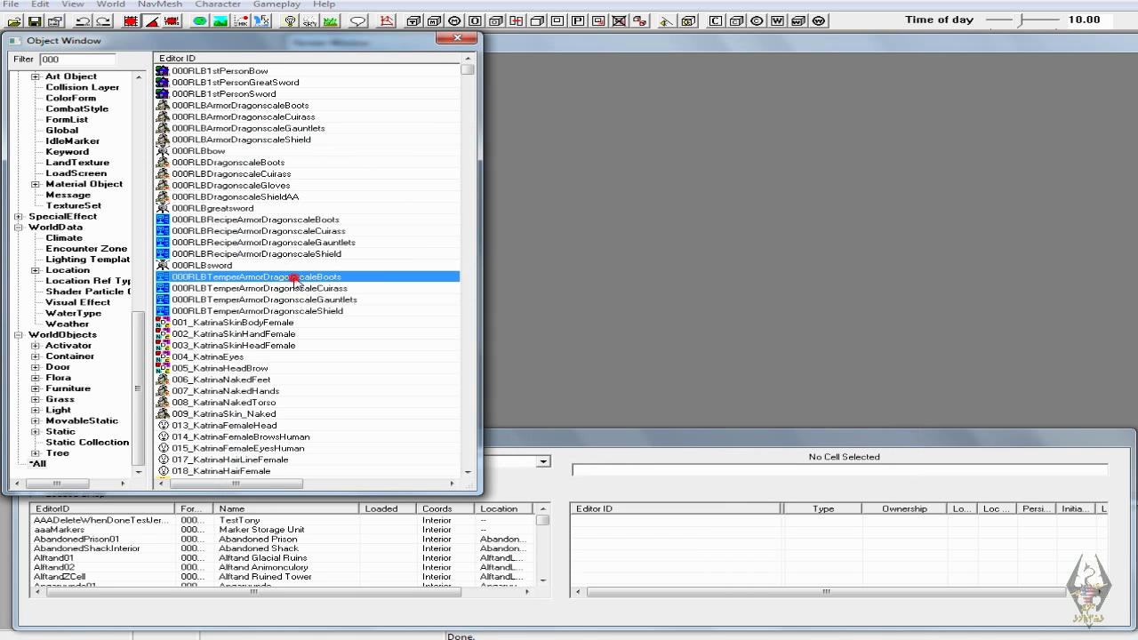
{"action": "double_click", "coordinate": [296, 281]}
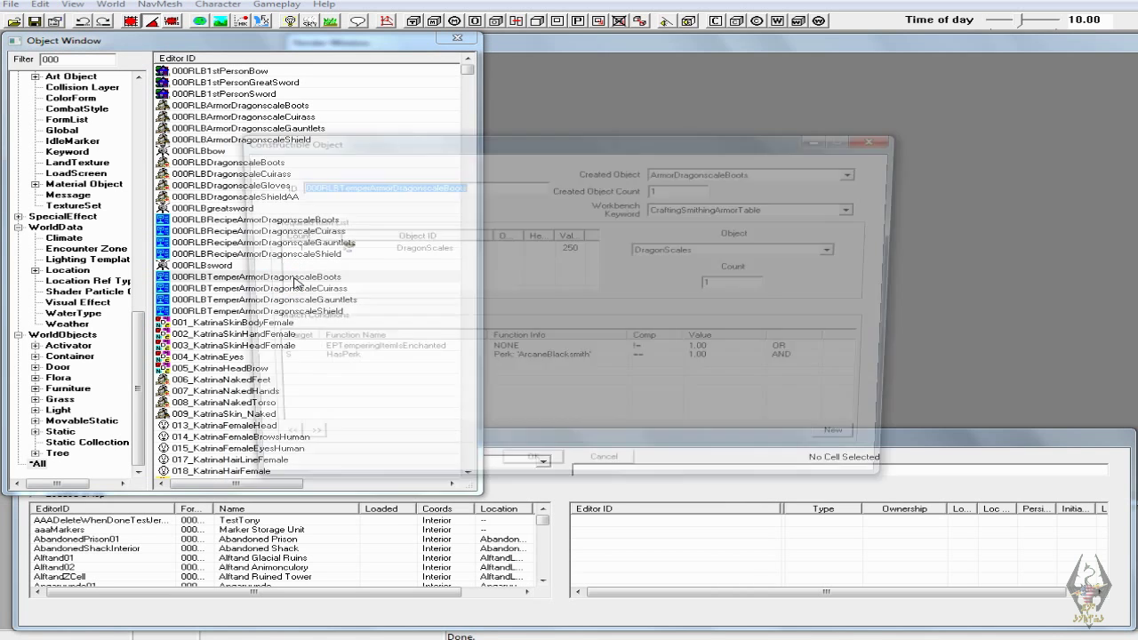
{"action": "left_click", "coordinate": [861, 171]}
{"action": "scroll", "coordinate": [800, 224], "scroll_direction": "up", "scroll_amount": 20}
{"action": "scroll", "coordinate": [824, 226], "scroll_direction": "up", "scroll_amount": 2}
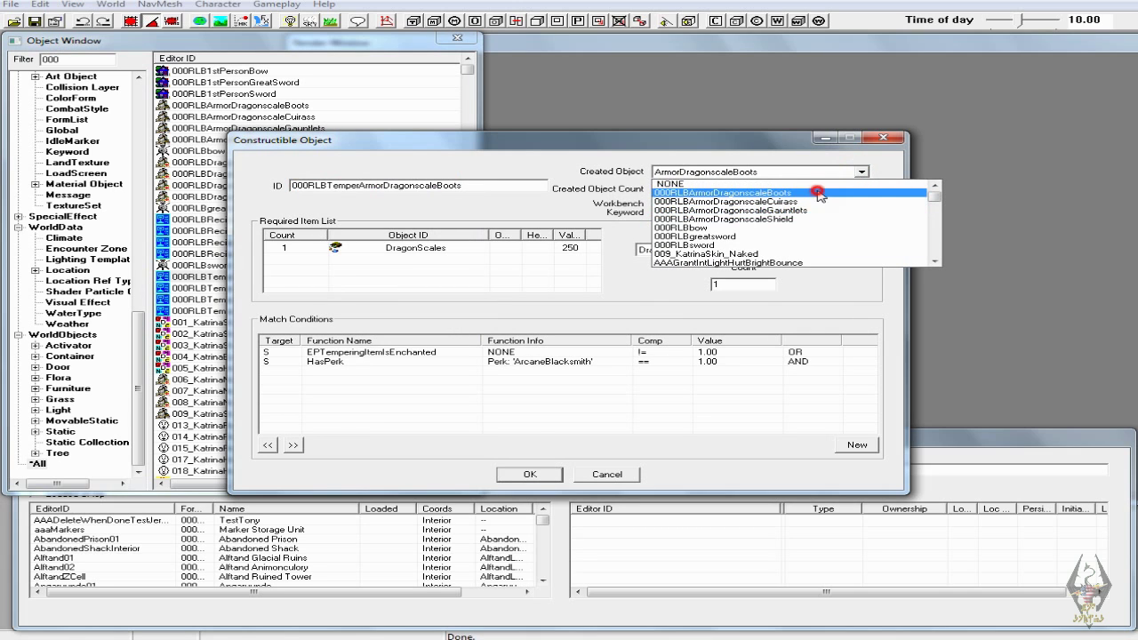
{"action": "left_click", "coordinate": [815, 192]}
{"action": "left_click", "coordinate": [560, 472]}
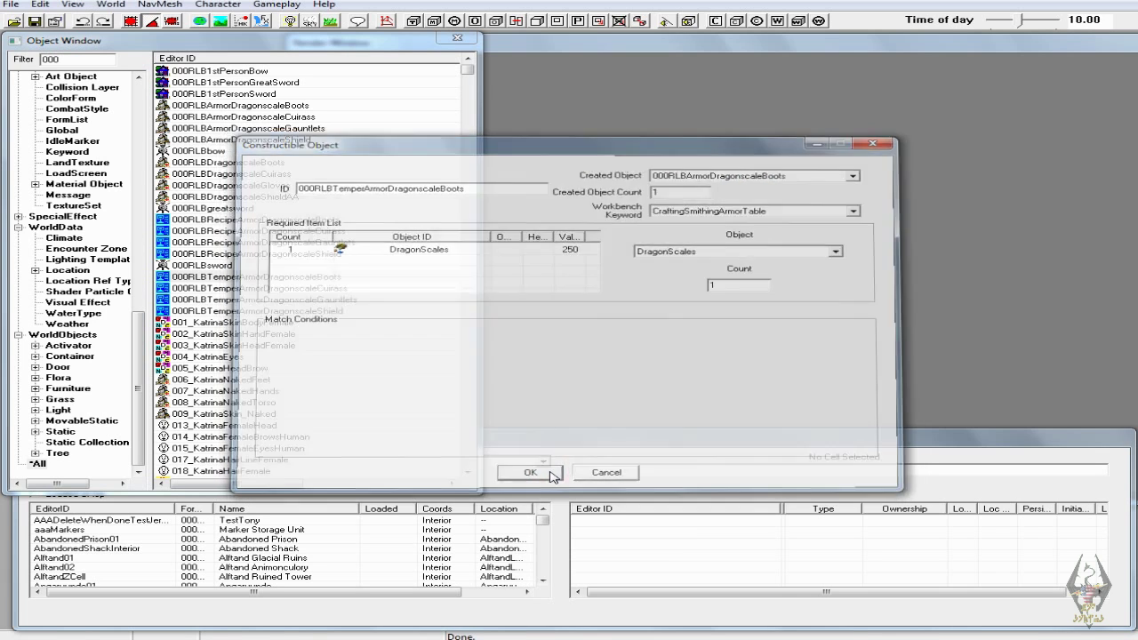
- Set the created object of the 000RLBTemperArmorDragonscaleCuirass tempering recipe to 000RLBArmorDragonscaleCuirass and save it
{"action": "left_click", "coordinate": [274, 290]}
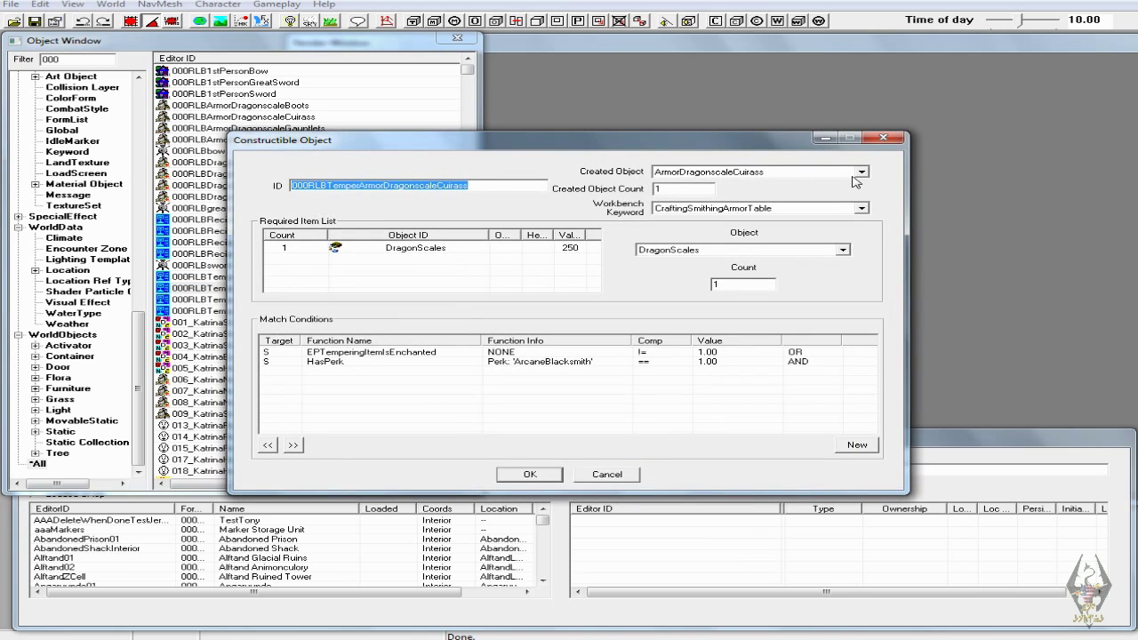
{"action": "left_click", "coordinate": [861, 172]}
{"action": "scroll", "coordinate": [800, 204], "scroll_direction": "up", "scroll_amount": 5}
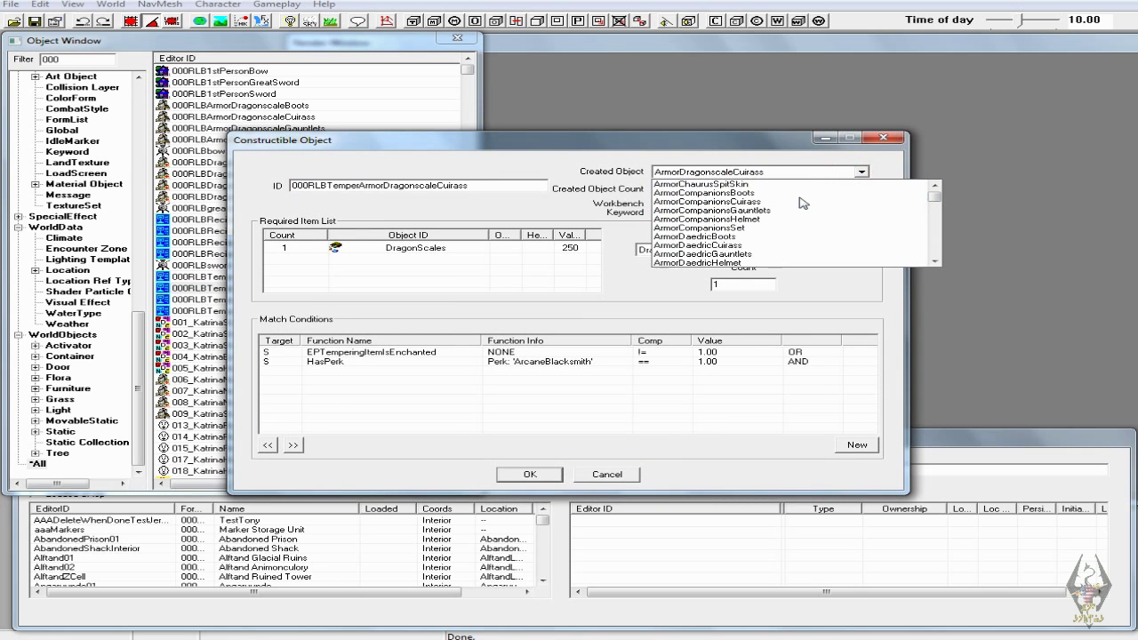
{"action": "scroll", "coordinate": [800, 203], "scroll_direction": "up", "scroll_amount": 10}
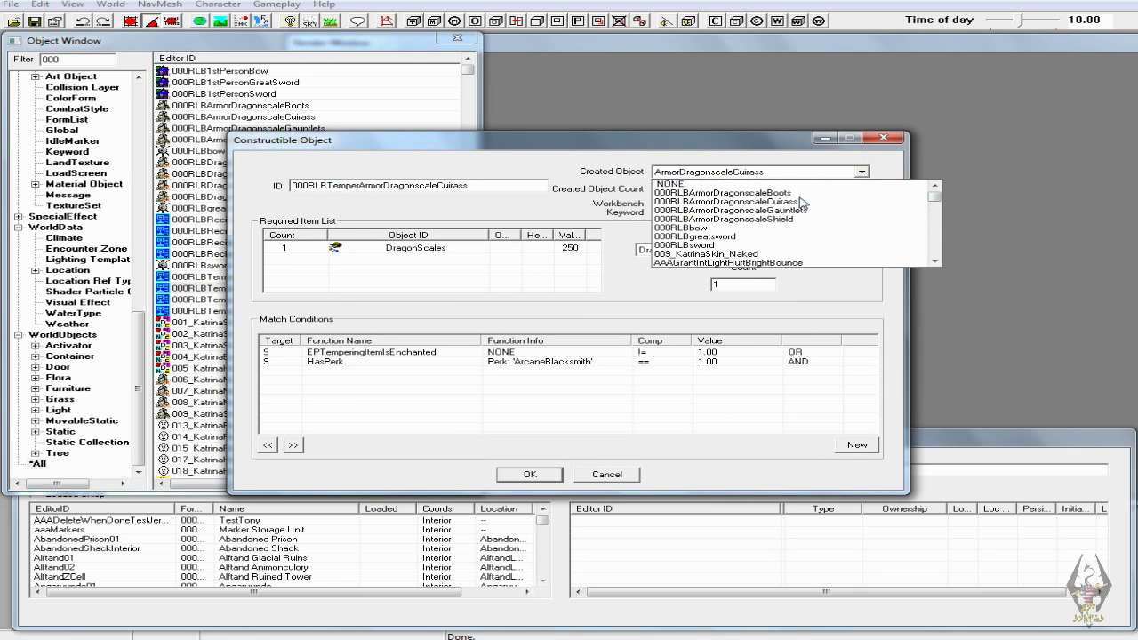
{"action": "left_click", "coordinate": [797, 201]}
{"action": "left_click", "coordinate": [553, 474]}
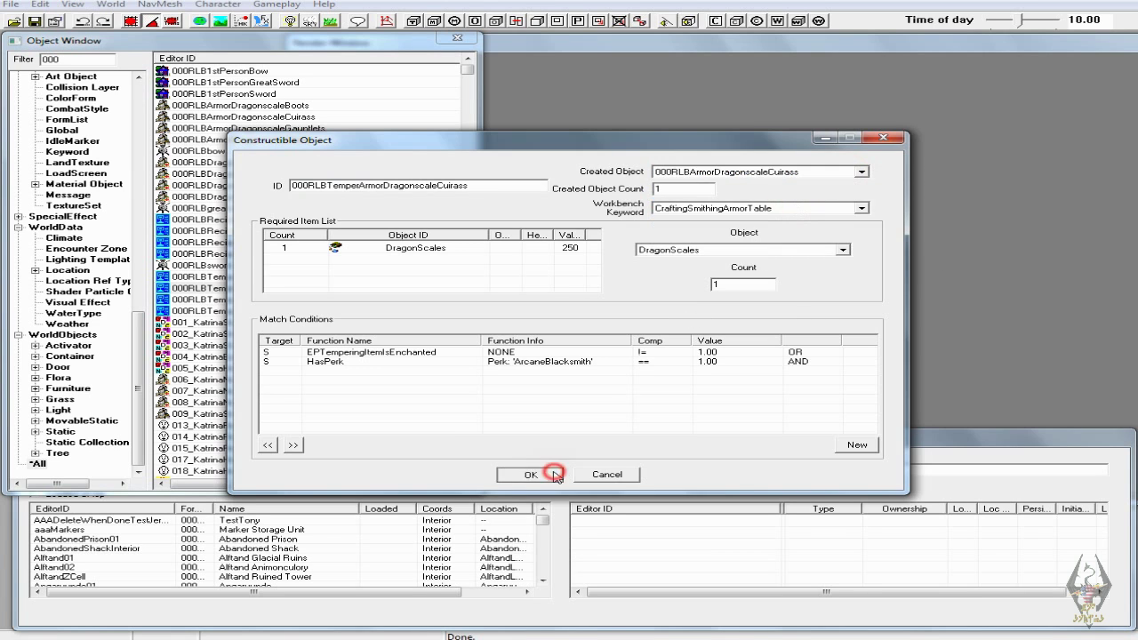
- Set the created object of the 000RLBTemperArmorDragonscaleGauntlets tempering recipe to 000RLBArmorDragonscaleGauntlets and save it
{"action": "left_click", "coordinate": [290, 299]}
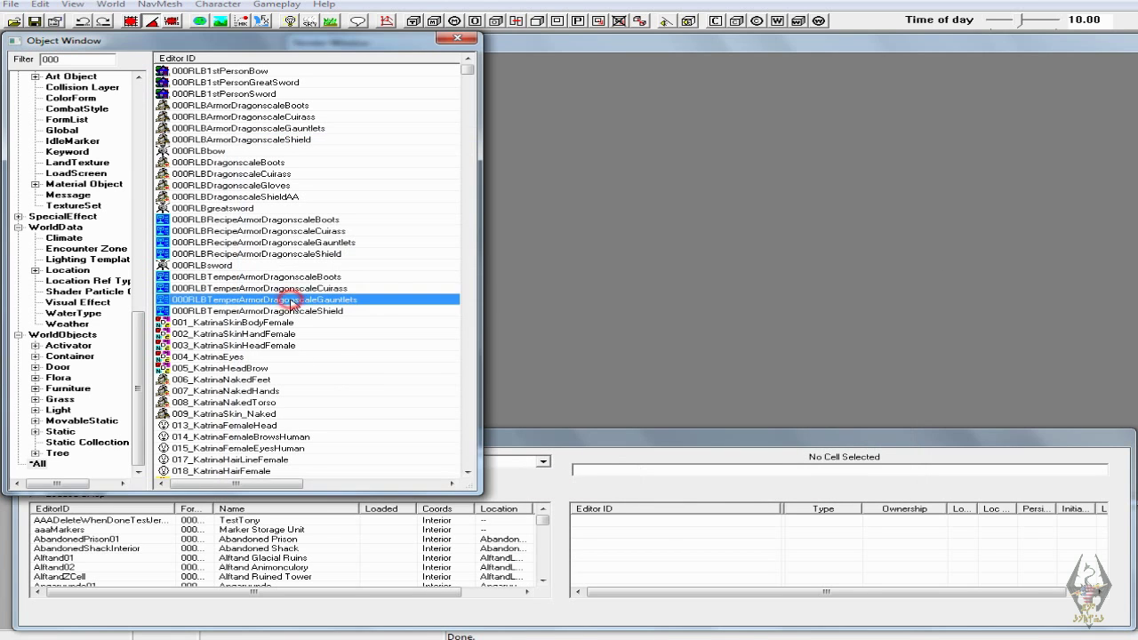
{"action": "double_click", "coordinate": [354, 302]}
{"action": "left_click", "coordinate": [858, 174]}
{"action": "scroll", "coordinate": [840, 205], "scroll_direction": "up", "scroll_amount": 5}
{"action": "scroll", "coordinate": [841, 205], "scroll_direction": "up", "scroll_amount": 10}
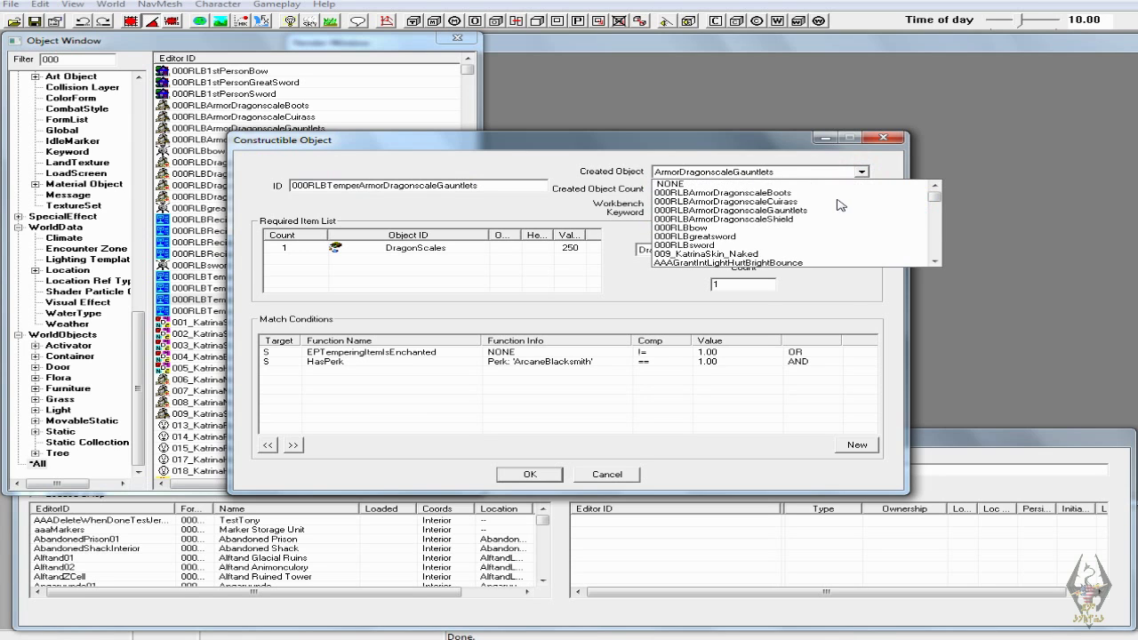
{"action": "left_click", "coordinate": [808, 210]}
{"action": "left_click", "coordinate": [550, 475]}
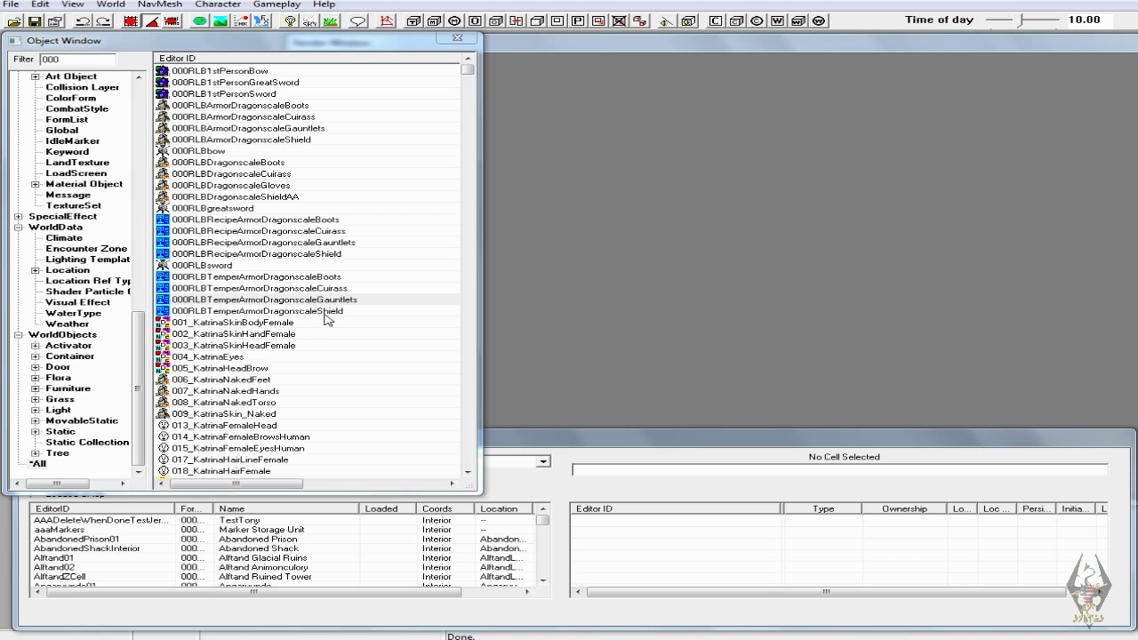
- Set the created object of the 000RLBTemperArmorDragonscaleShield tempering recipe to 000RLBArmorDragonscaleShield and save it
{"action": "left_click", "coordinate": [325, 311]}
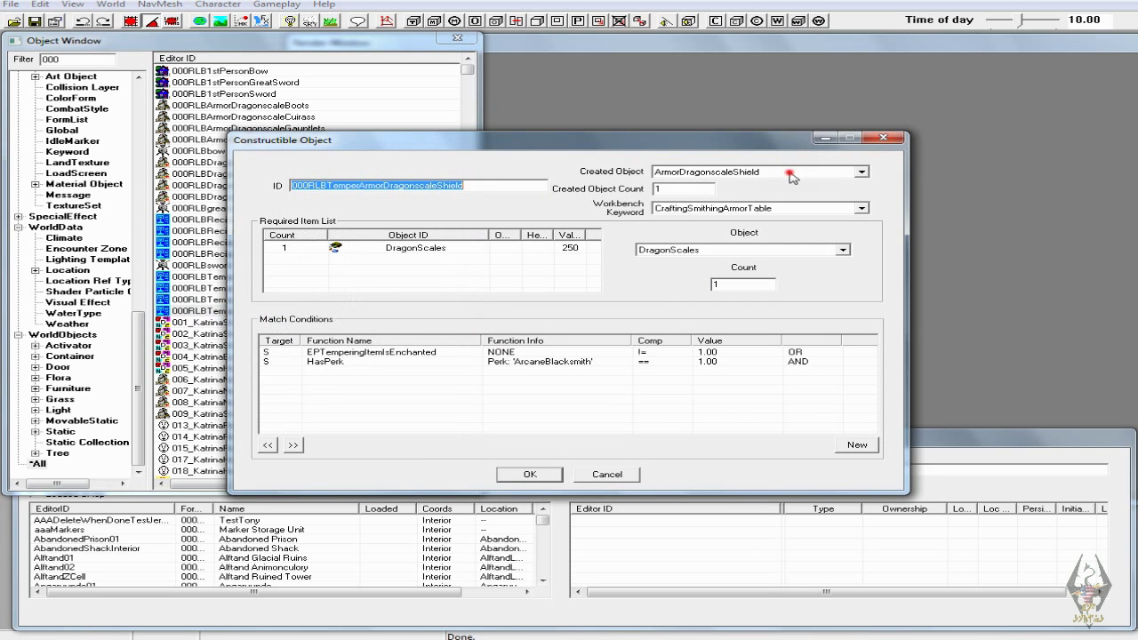
{"action": "left_click", "coordinate": [789, 173]}
{"action": "scroll", "coordinate": [806, 201], "scroll_direction": "up", "scroll_amount": 15}
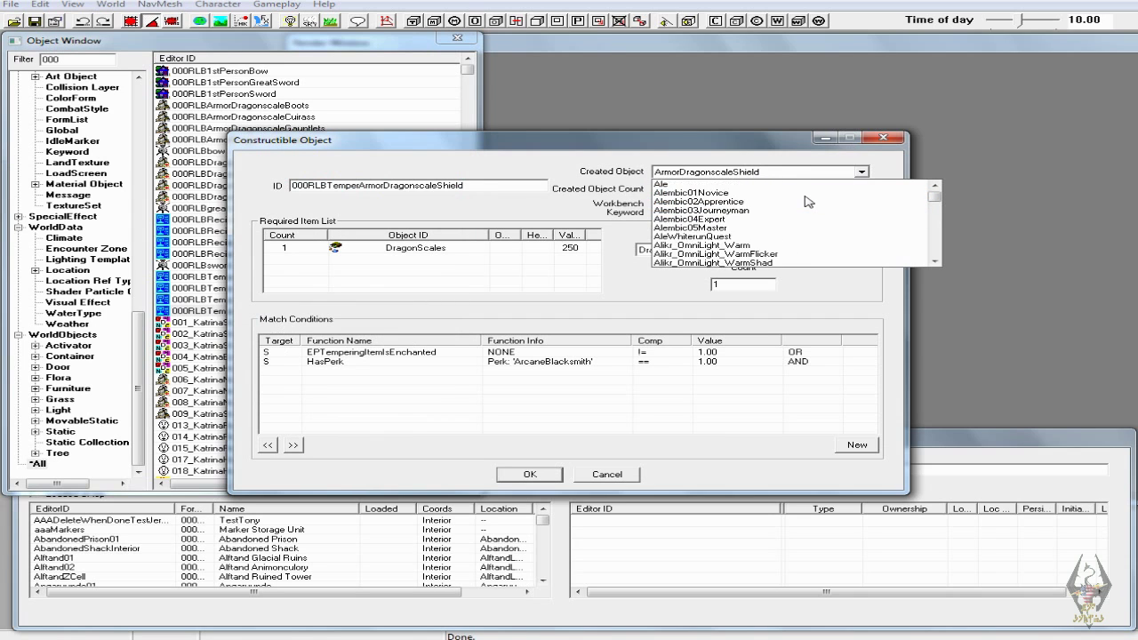
{"action": "scroll", "coordinate": [806, 201], "scroll_direction": "up", "scroll_amount": 2}
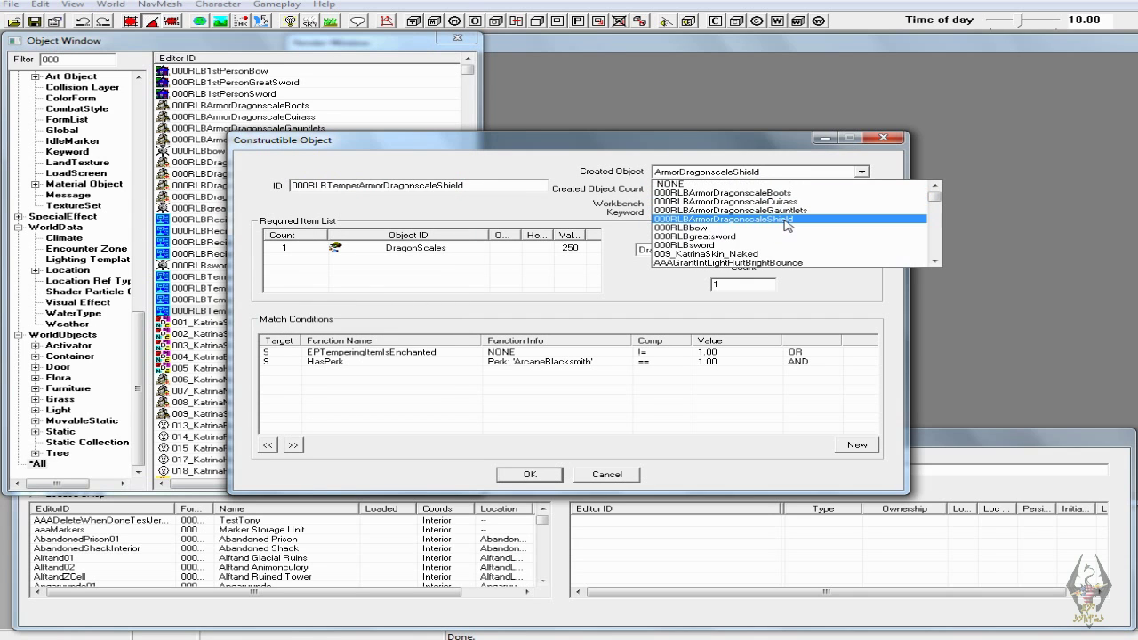
{"action": "left_click", "coordinate": [785, 220]}
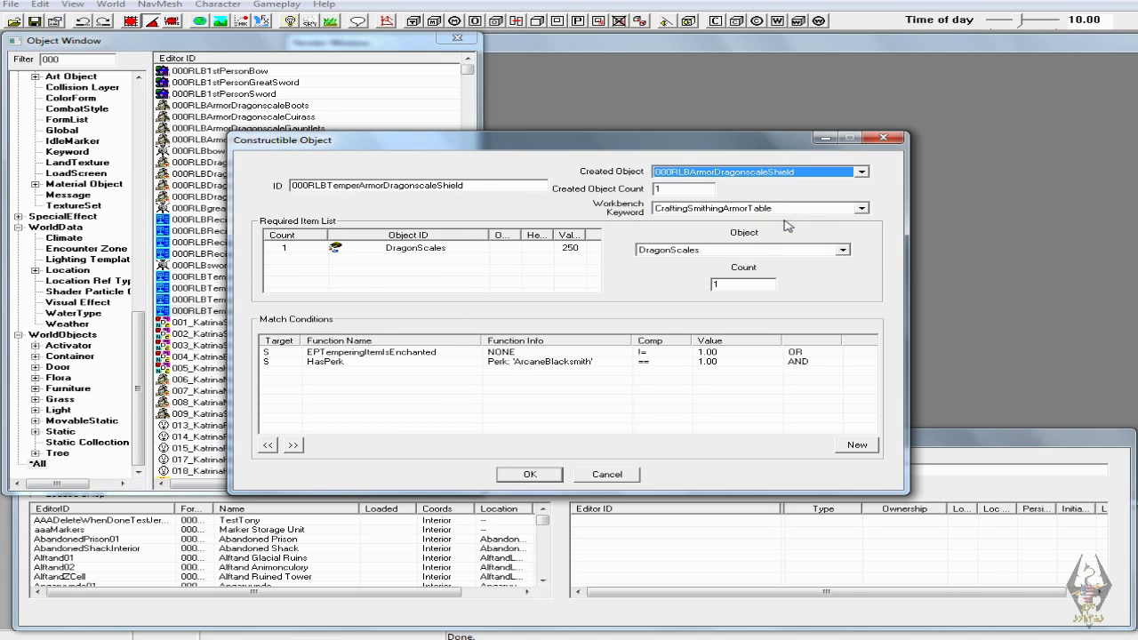
{"action": "left_click", "coordinate": [552, 479]}
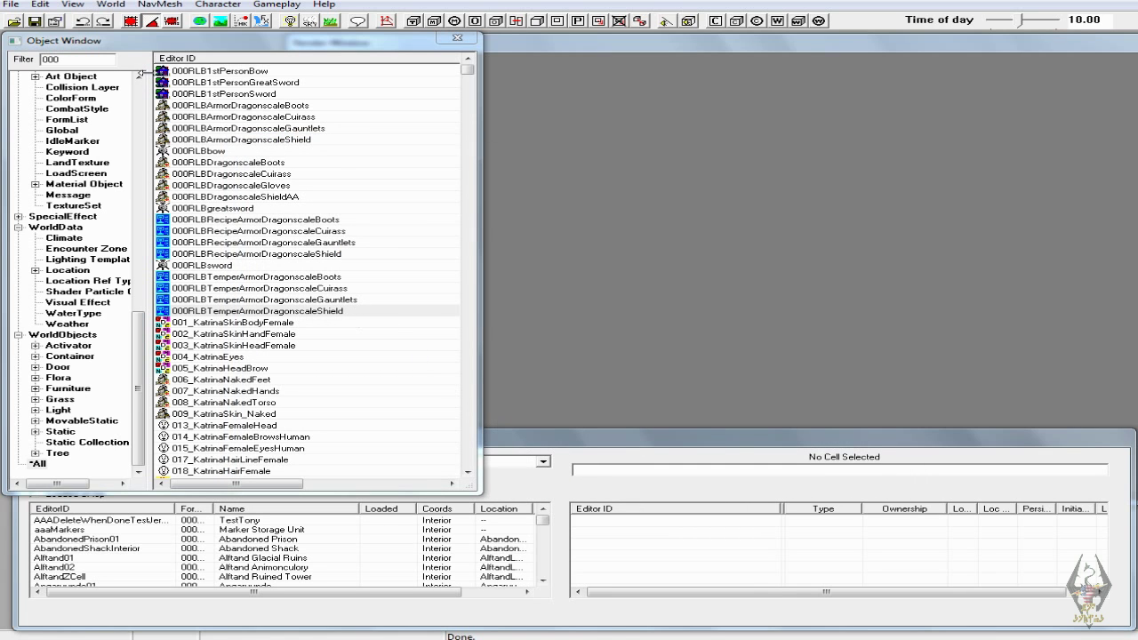
- Filter the object list by "recipe" and duplicate the RecipeWeaponDaedricBow recipe
{"action": "left_click_drag", "start_coordinate": [63, 59], "coordinate": [29, 63]}
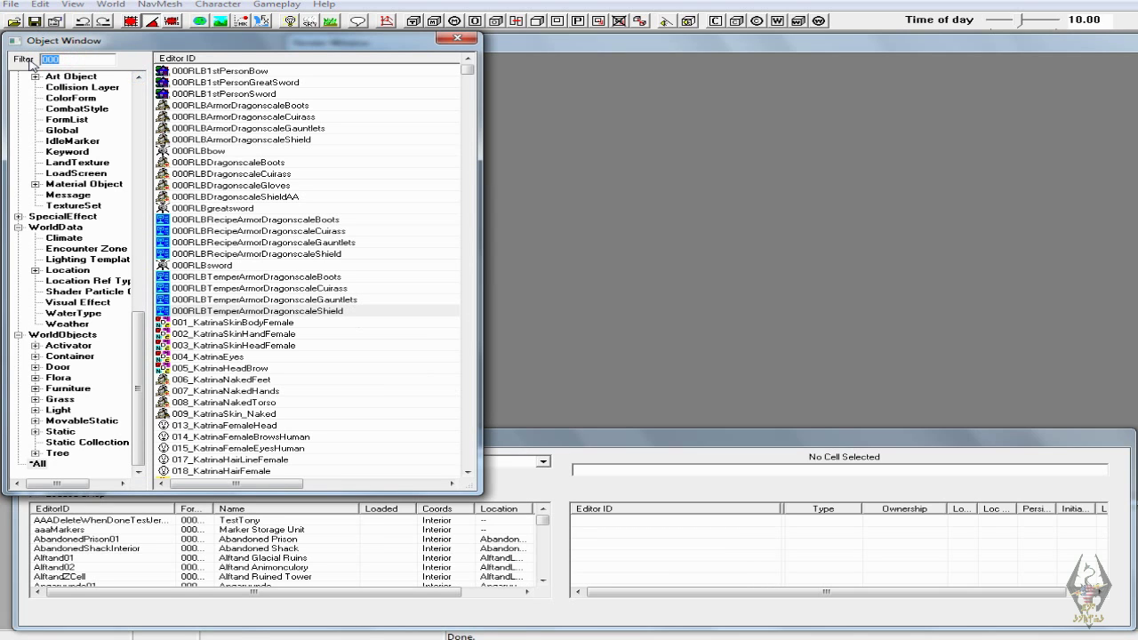
{"action": "type", "text": "ipe"}
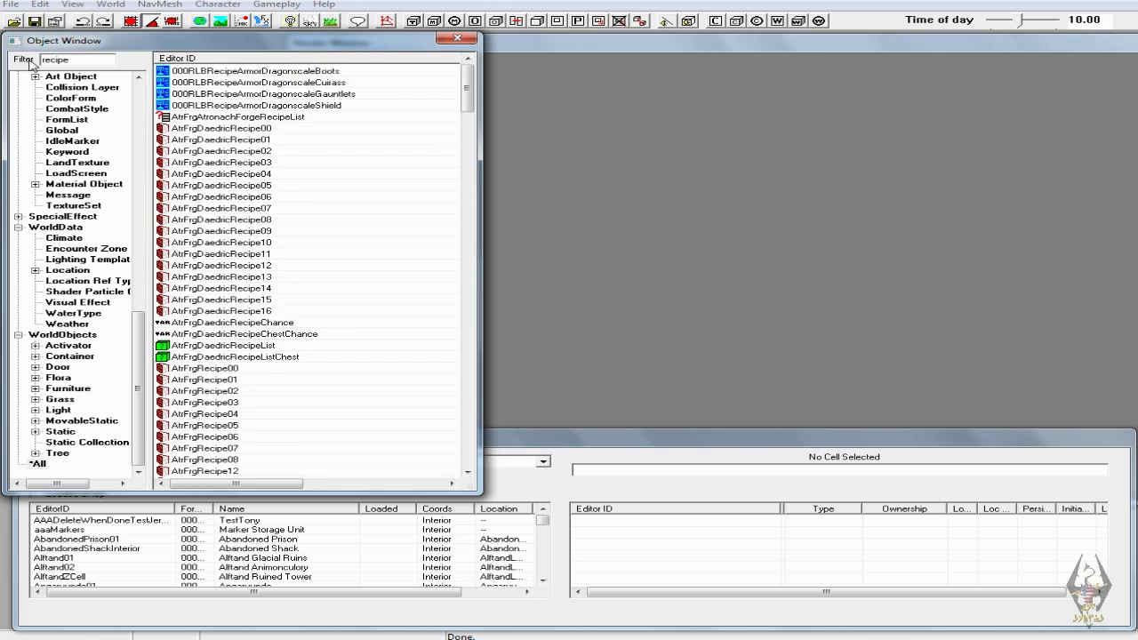
{"action": "left_click", "coordinate": [250, 131]}
{"action": "scroll", "coordinate": [322, 182], "scroll_direction": "down", "scroll_amount": 10}
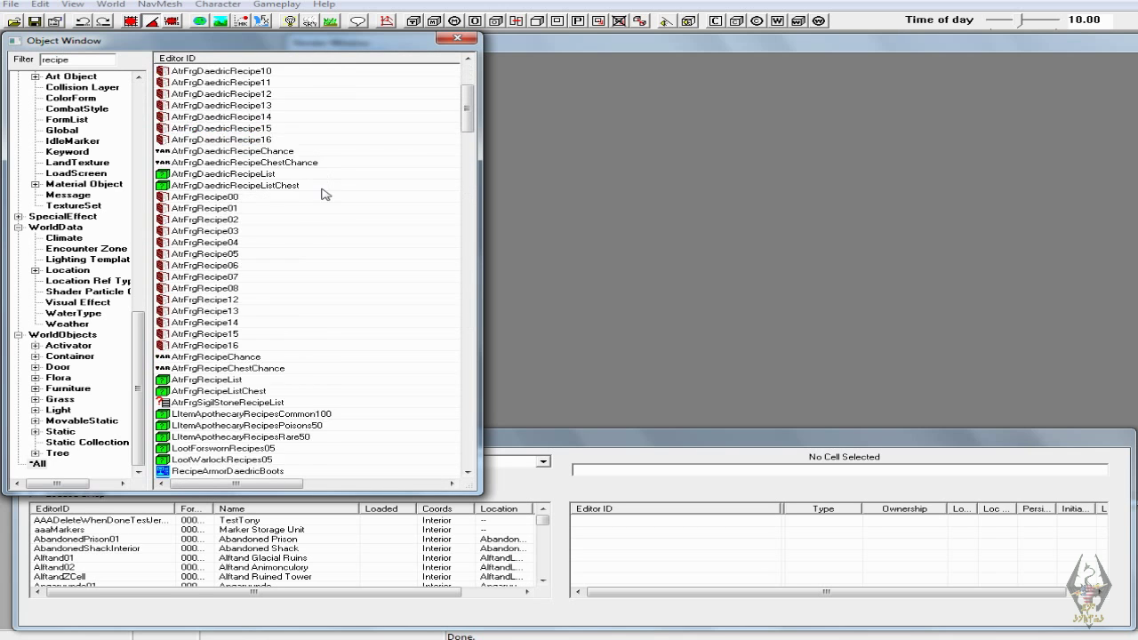
{"action": "scroll", "coordinate": [329, 233], "scroll_direction": "down", "scroll_amount": 18}
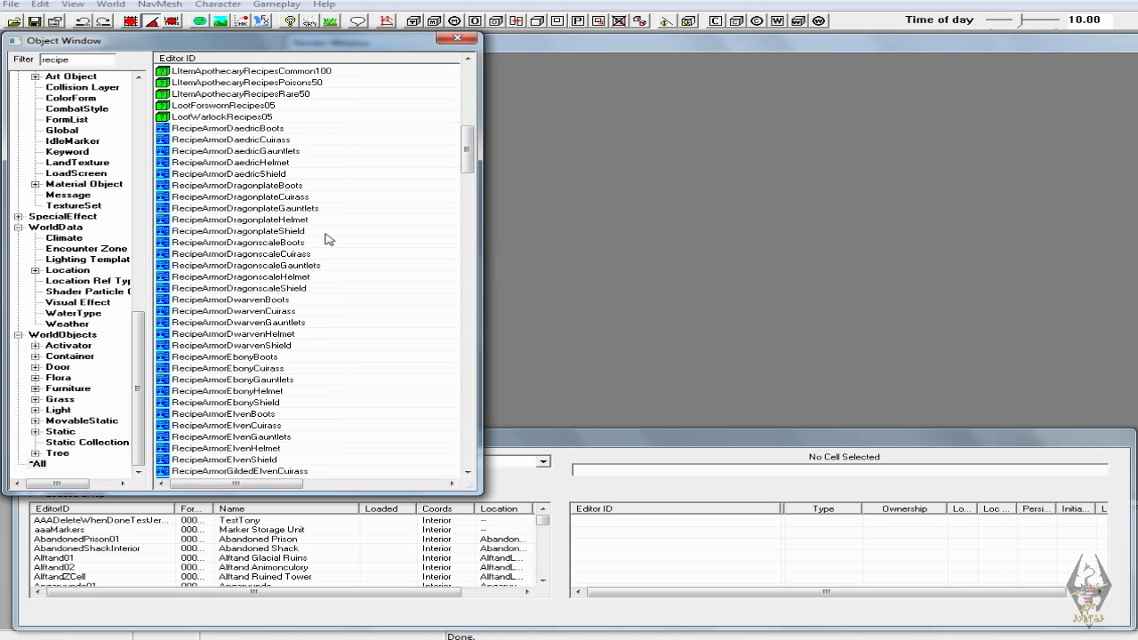
{"action": "scroll", "coordinate": [329, 242], "scroll_direction": "down", "scroll_amount": 20}
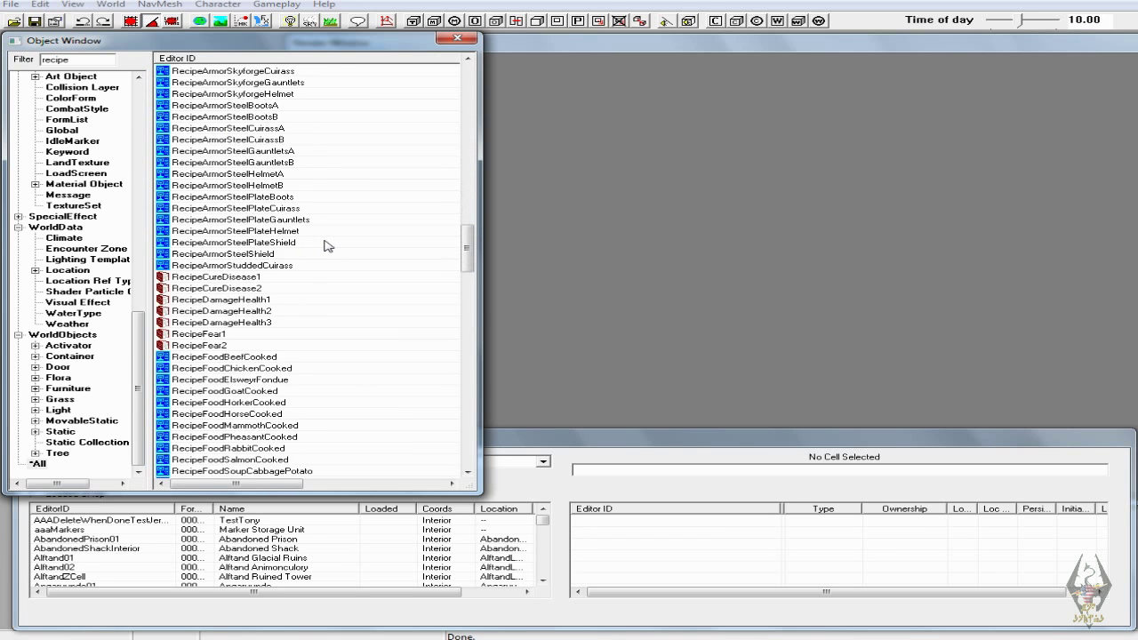
{"action": "scroll", "coordinate": [325, 245], "scroll_direction": "down", "scroll_amount": 1}
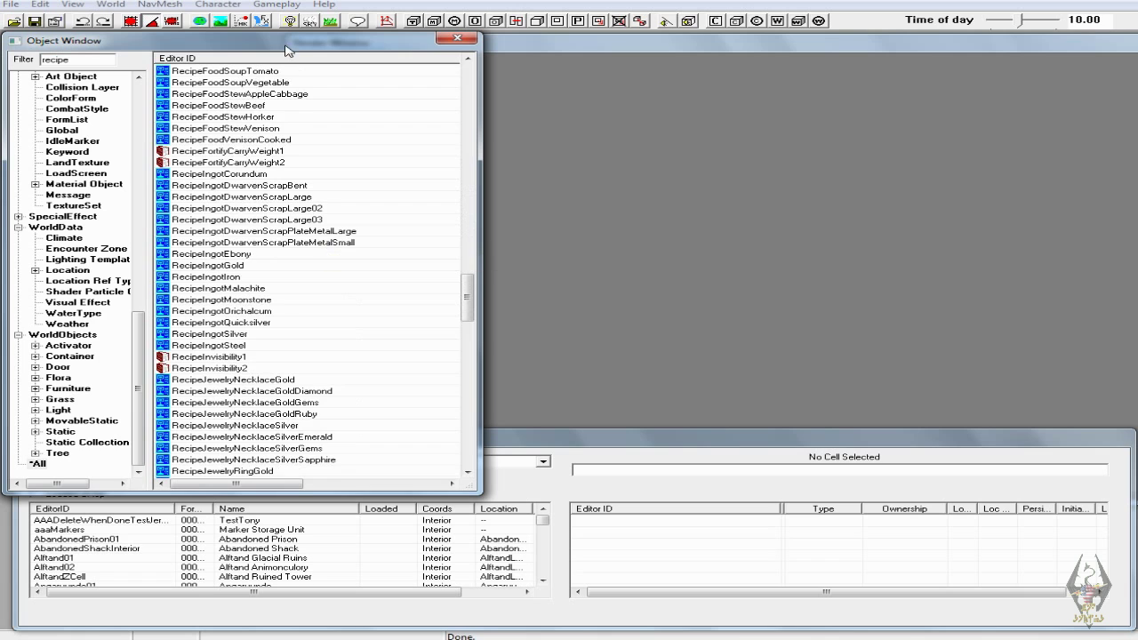
{"action": "scroll", "coordinate": [235, 130], "scroll_direction": "up", "scroll_amount": 1}
{"action": "scroll", "coordinate": [257, 214], "scroll_direction": "down", "scroll_amount": 10}
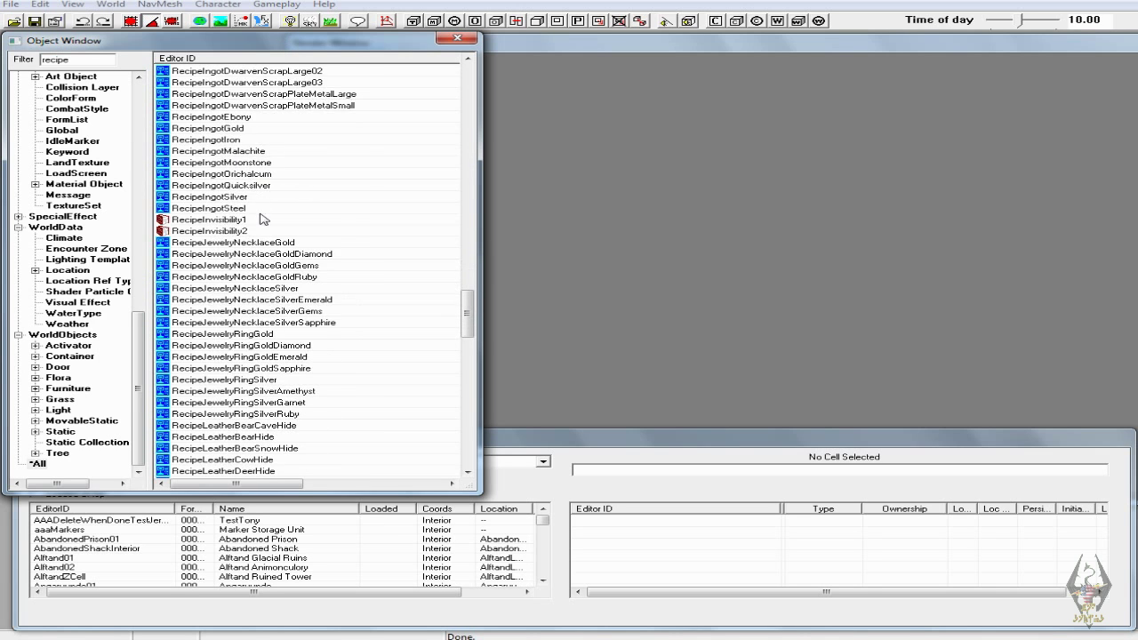
{"action": "scroll", "coordinate": [271, 271], "scroll_direction": "down", "scroll_amount": 1}
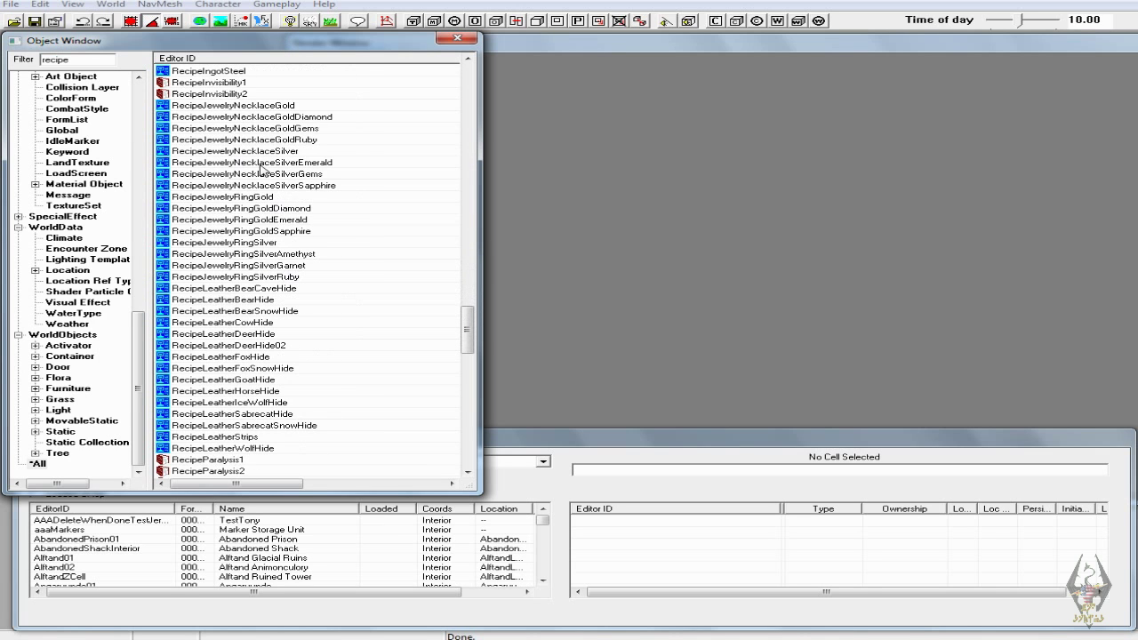
{"action": "scroll", "coordinate": [283, 242], "scroll_direction": "down", "scroll_amount": 15}
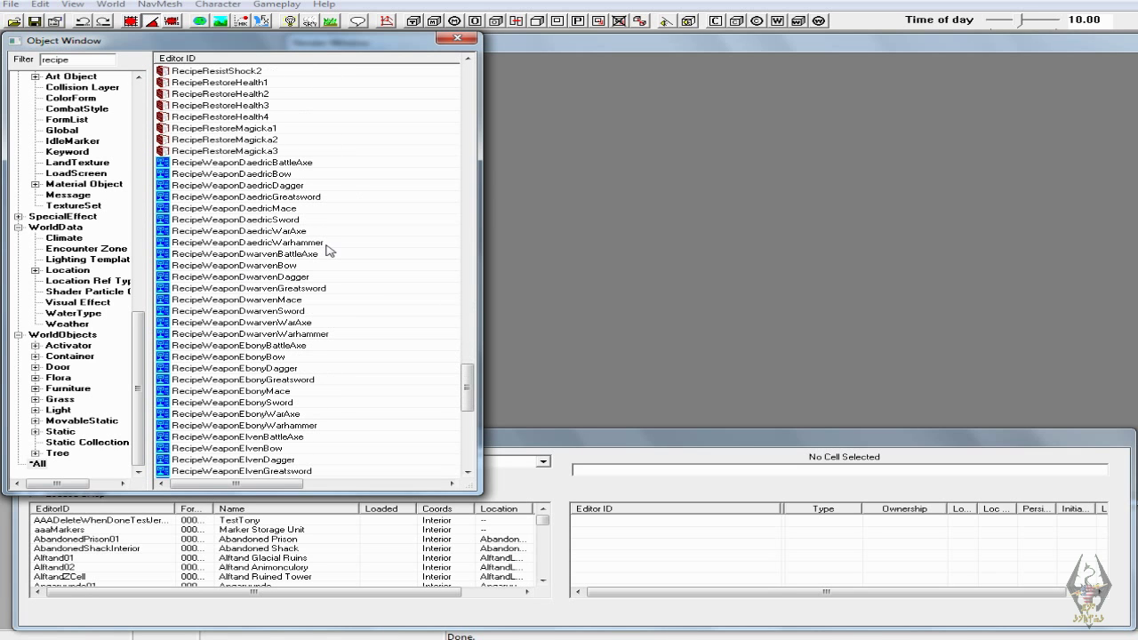
{"action": "left_click", "coordinate": [281, 175]}
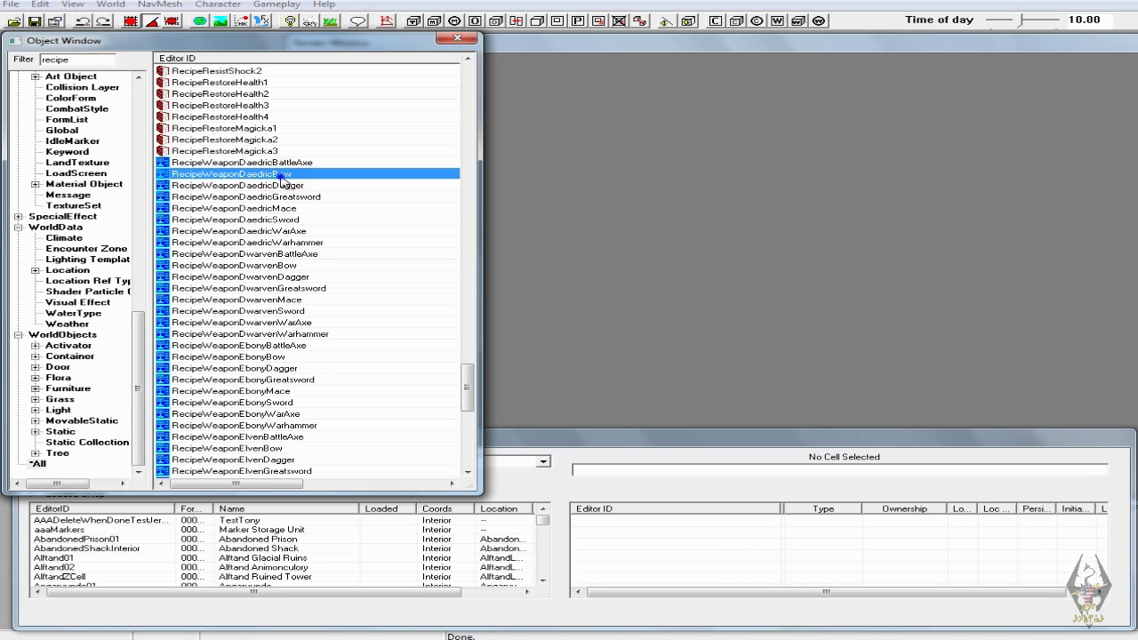
{"action": "right_click", "coordinate": [282, 175]}
{"action": "left_click", "coordinate": [327, 215]}
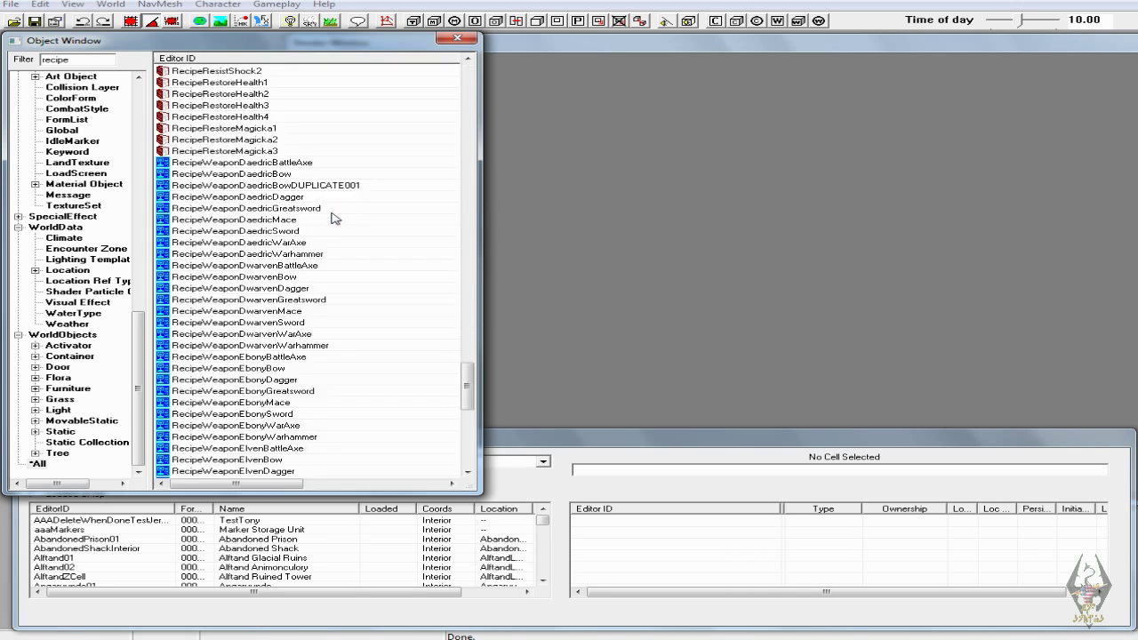
- Duplicate the RecipeWeaponDaedricGreatsword and RecipeWeaponDaedricSword recipes
{"action": "left_click", "coordinate": [279, 210]}
{"action": "right_click", "coordinate": [280, 211]}
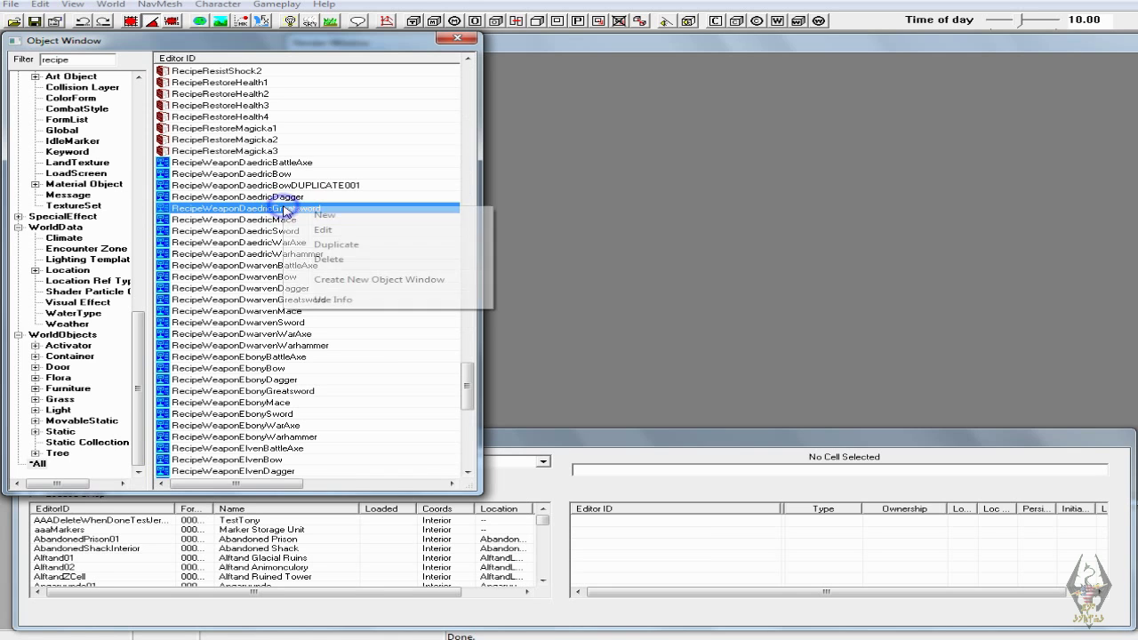
{"action": "left_click", "coordinate": [334, 246]}
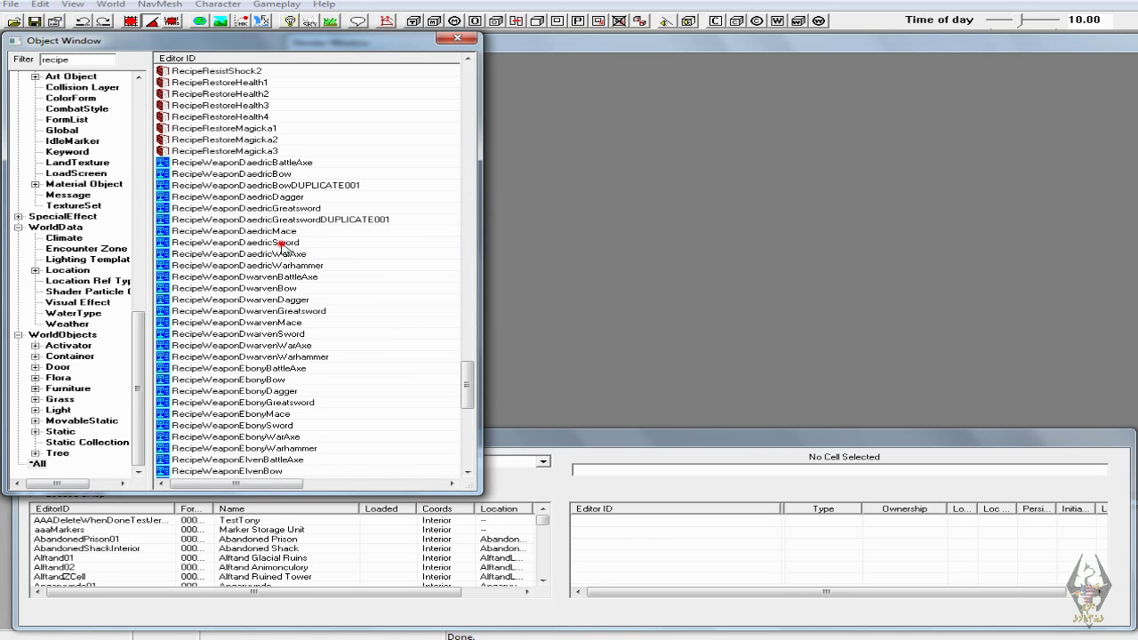
{"action": "left_click", "coordinate": [283, 242]}
{"action": "right_click", "coordinate": [283, 244]}
{"action": "left_click", "coordinate": [317, 281]}
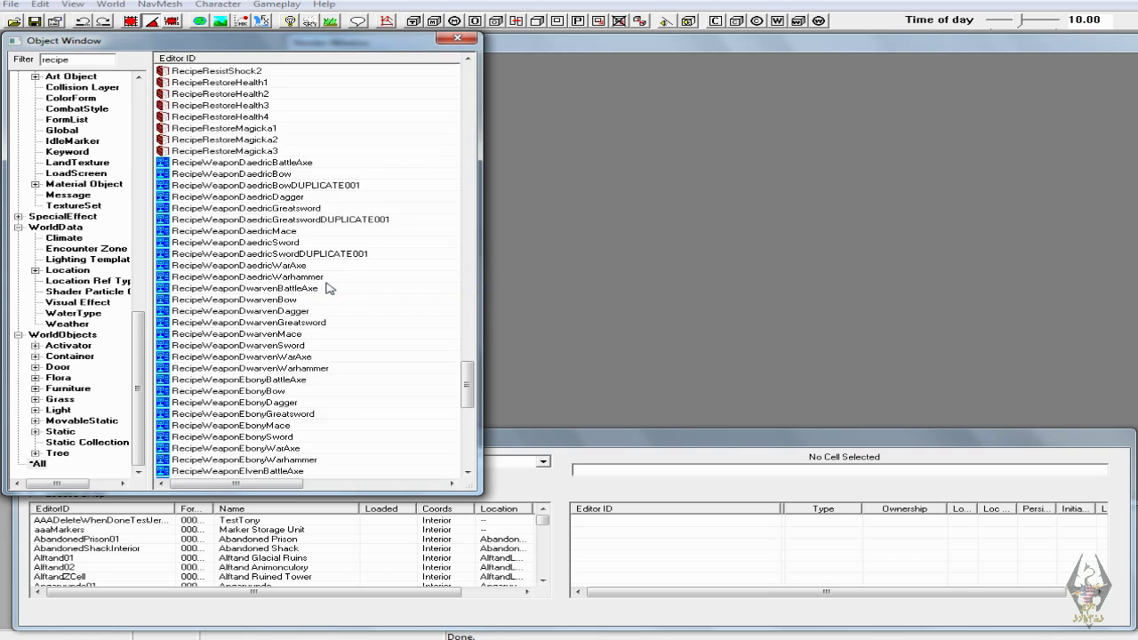
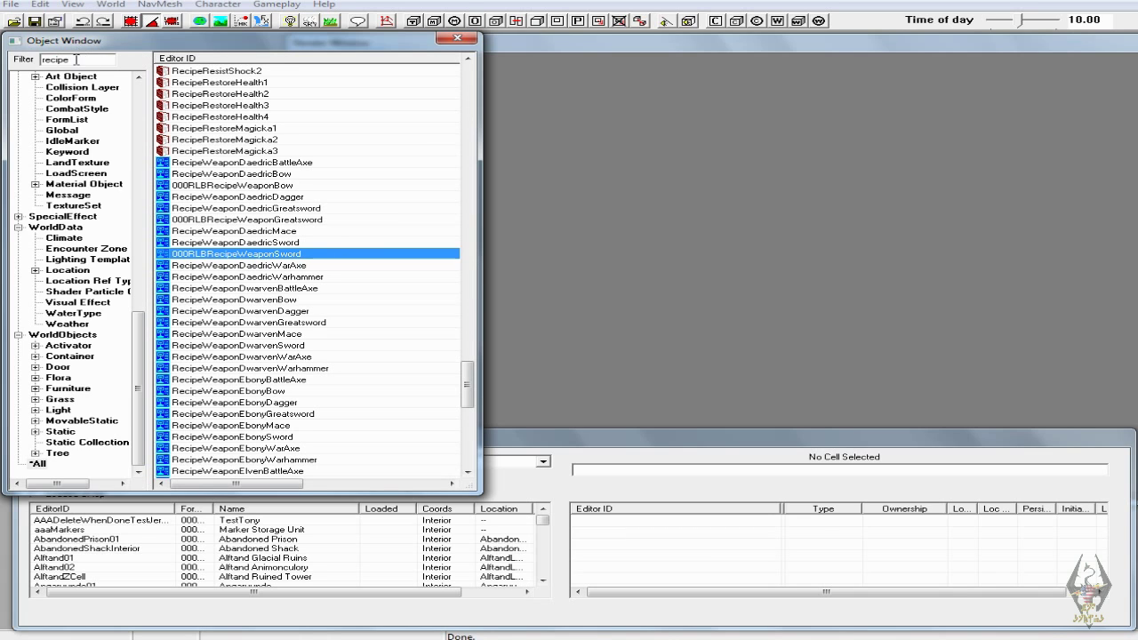
- Filter the object list by "temper" and duplicate the TemperWeaponDaedricBow tempering recipe
{"action": "left_click_drag", "start_coordinate": [77, 60], "coordinate": [37, 65]}
{"action": "type", "text": "i"}
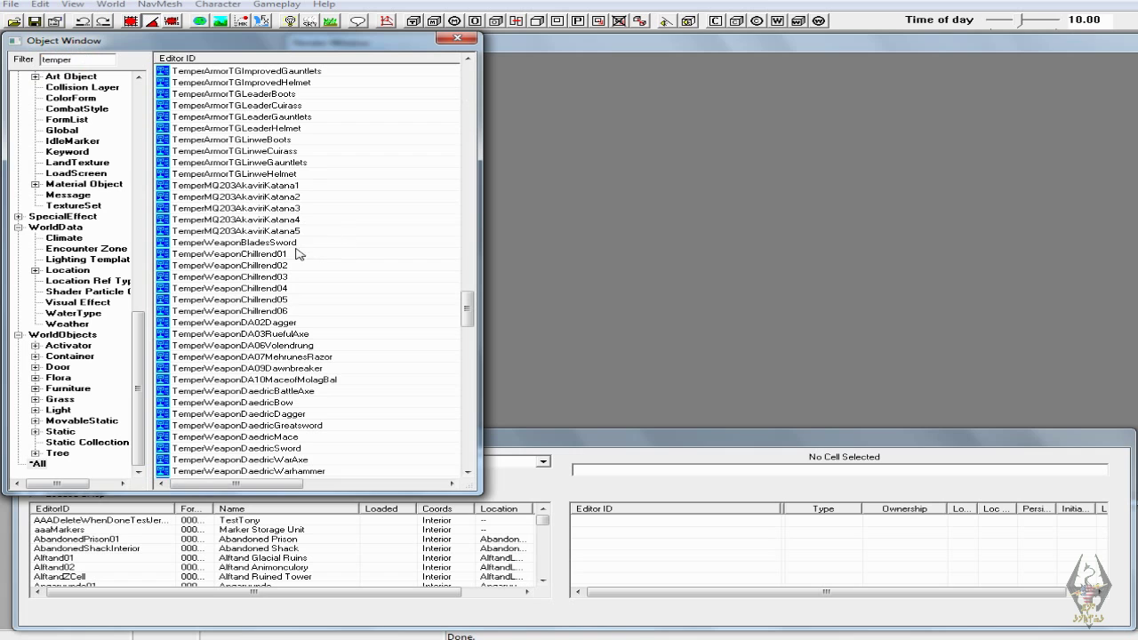
{"action": "scroll", "coordinate": [298, 255], "scroll_direction": "down", "scroll_amount": 6}
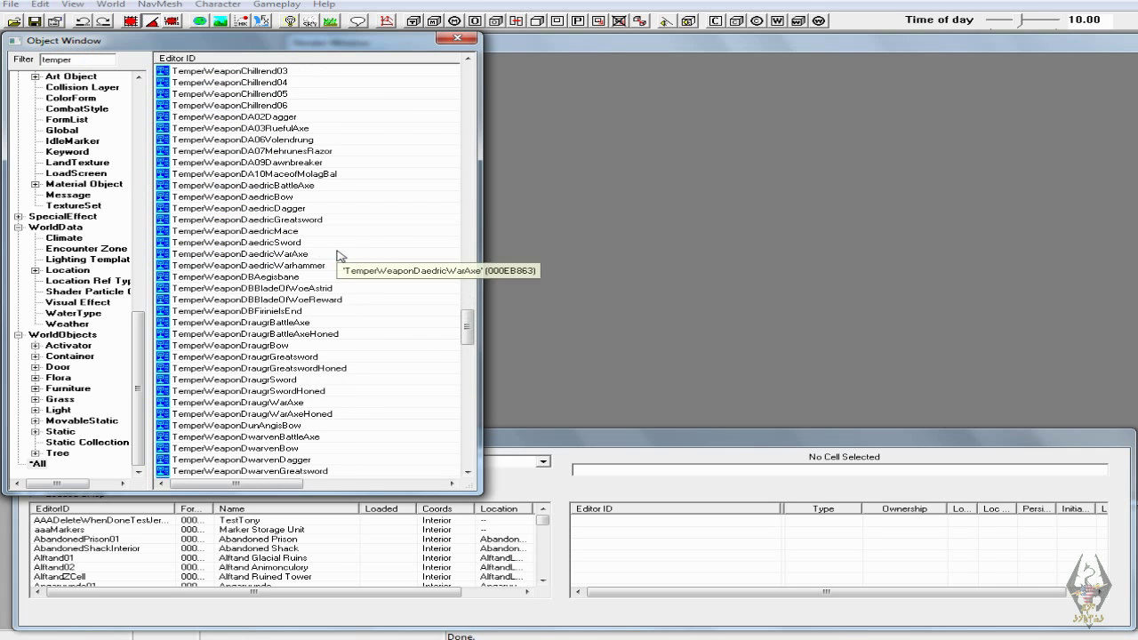
{"action": "scroll", "coordinate": [338, 255], "scroll_direction": "down", "scroll_amount": 4}
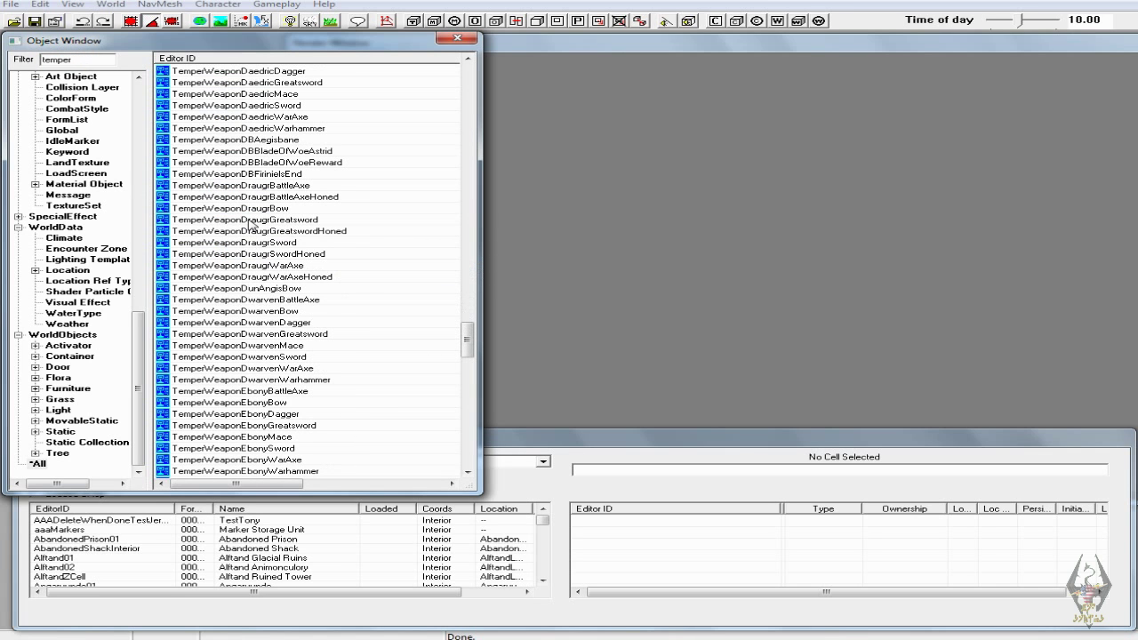
{"action": "scroll", "coordinate": [249, 217], "scroll_direction": "up", "scroll_amount": 3}
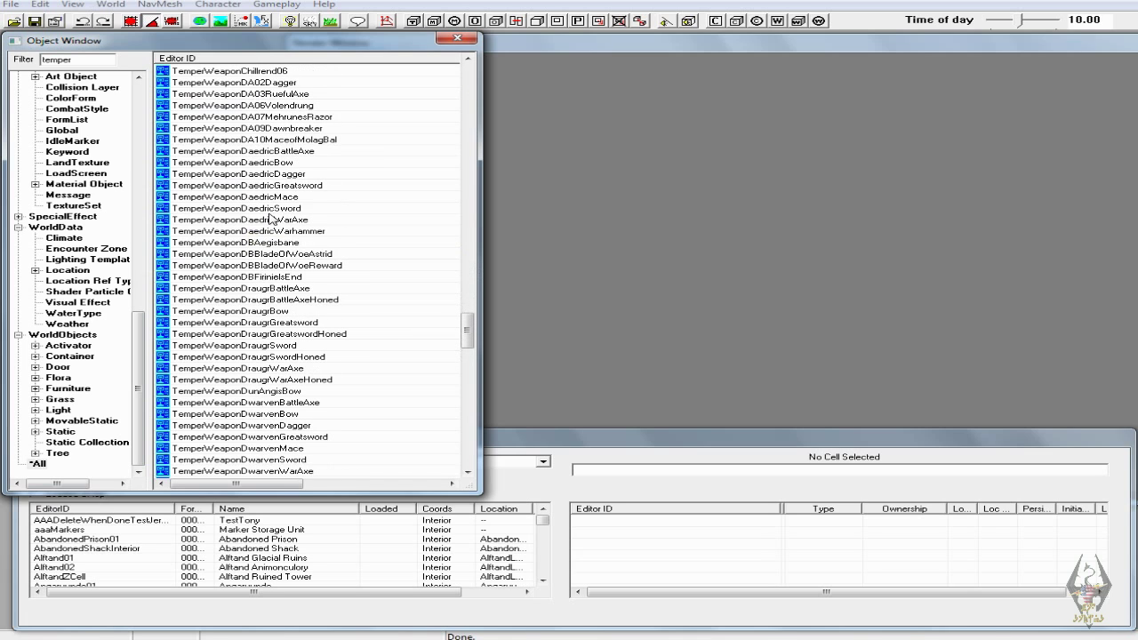
{"action": "left_click", "coordinate": [249, 163]}
{"action": "right_click", "coordinate": [249, 163]}
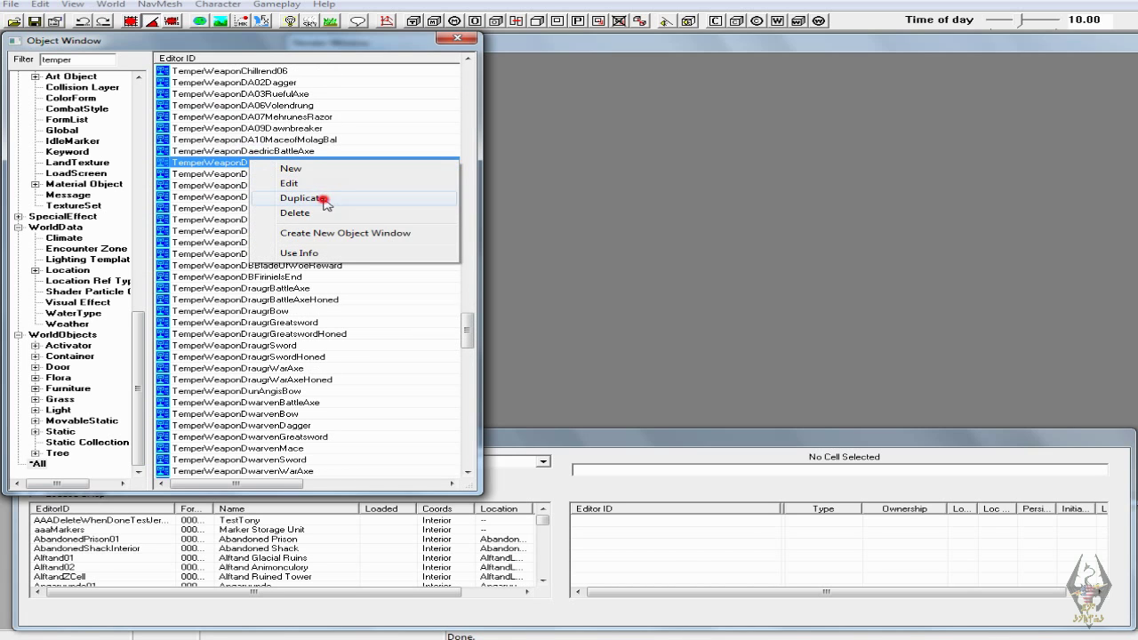
{"action": "left_click", "coordinate": [322, 204]}
- Duplicate the TemperWeaponDaedricGreatsword tempering recipe
{"action": "left_click", "coordinate": [295, 197]}
{"action": "right_click", "coordinate": [295, 198]}
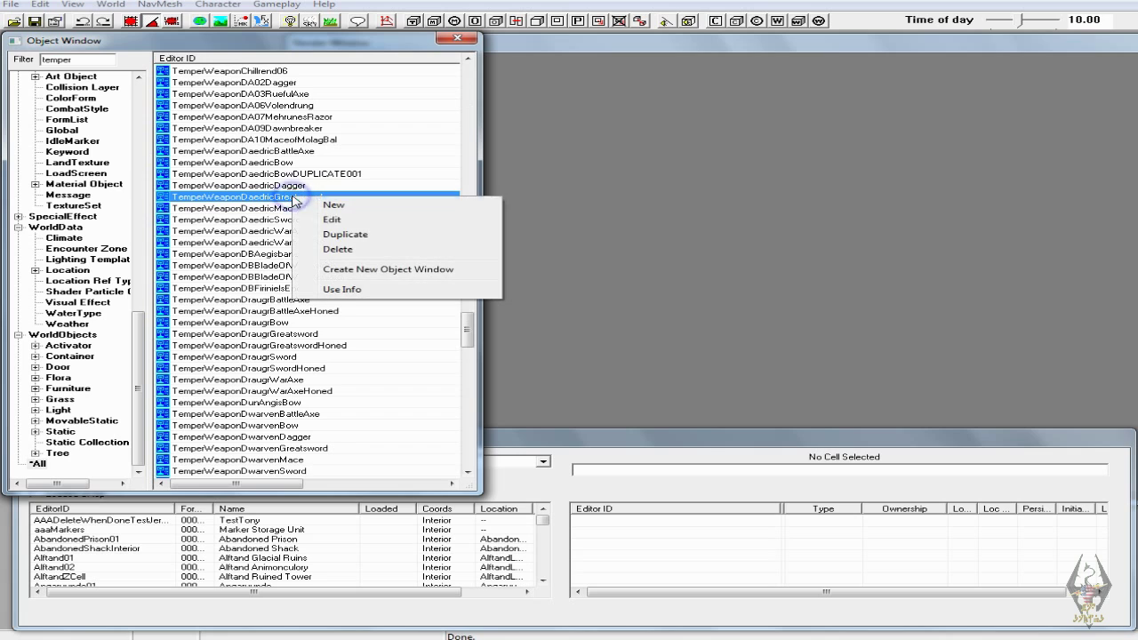
- Duplicate the TemperWeaponDaedricGreatsword and TemperWeaponDaedricSword recipes
{"action": "left_click", "coordinate": [366, 236]}
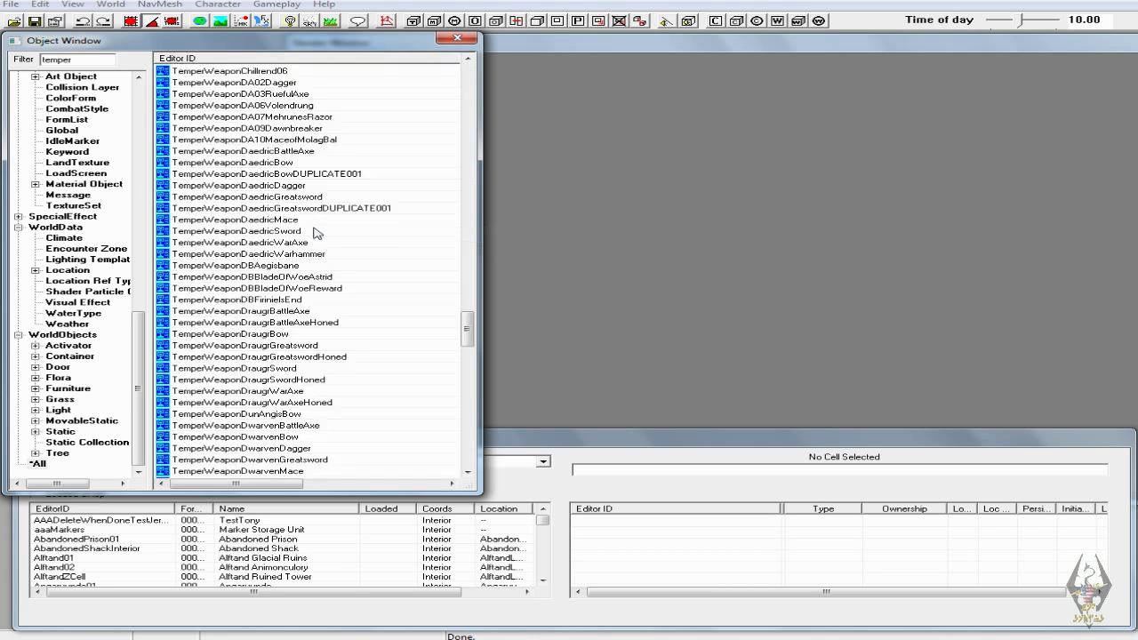
{"action": "left_click", "coordinate": [291, 232]}
{"action": "right_click", "coordinate": [291, 232]}
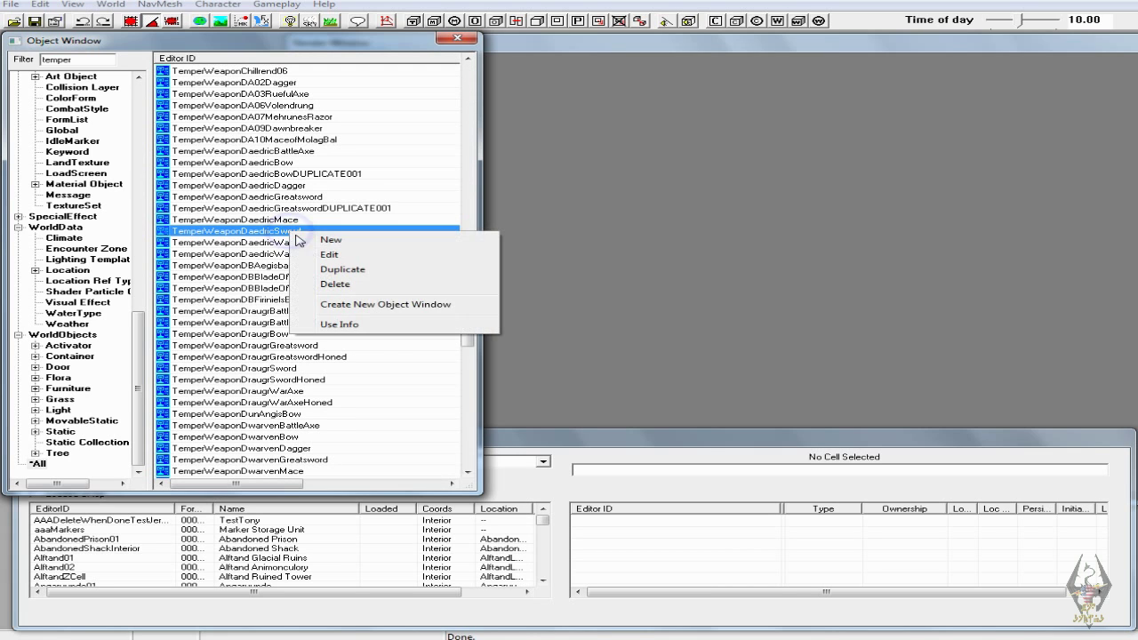
{"action": "left_click", "coordinate": [336, 271]}
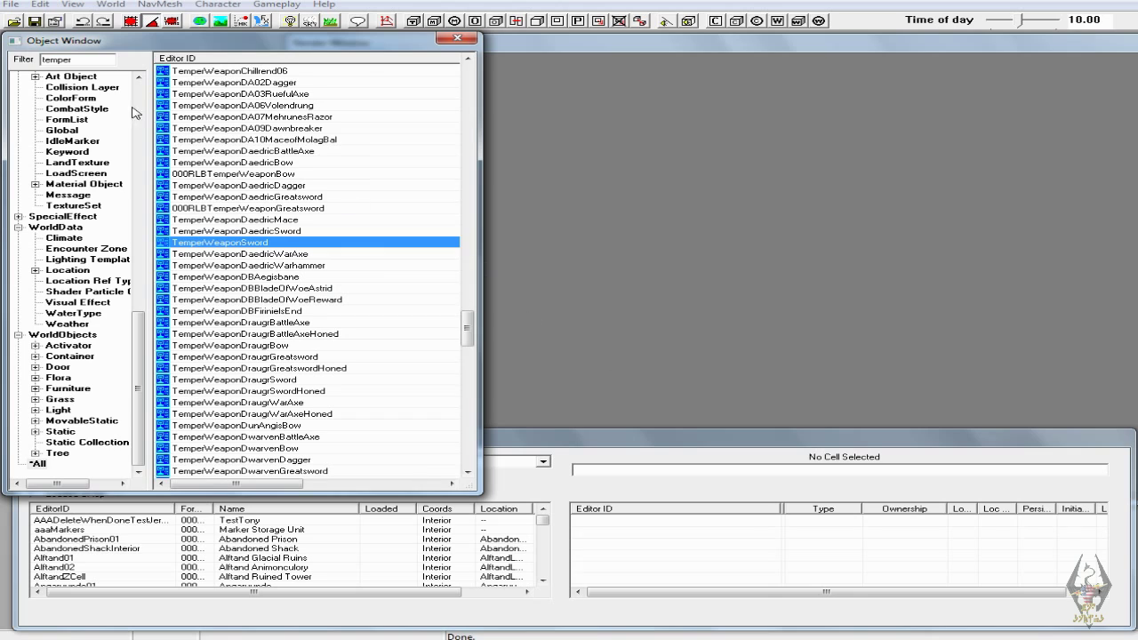
- Filter the object list by 000 and open the 000RLBRecipeWeaponBow recipe for editing
{"action": "left_click_drag", "start_coordinate": [75, 60], "coordinate": [36, 61]}
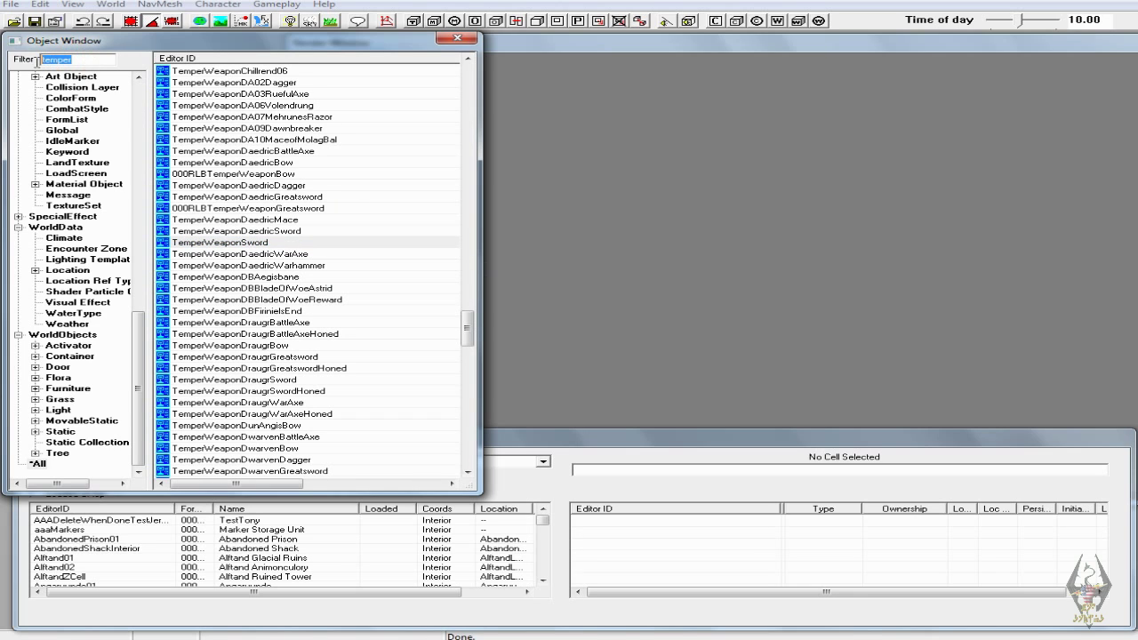
{"action": "type", "text": "000"}
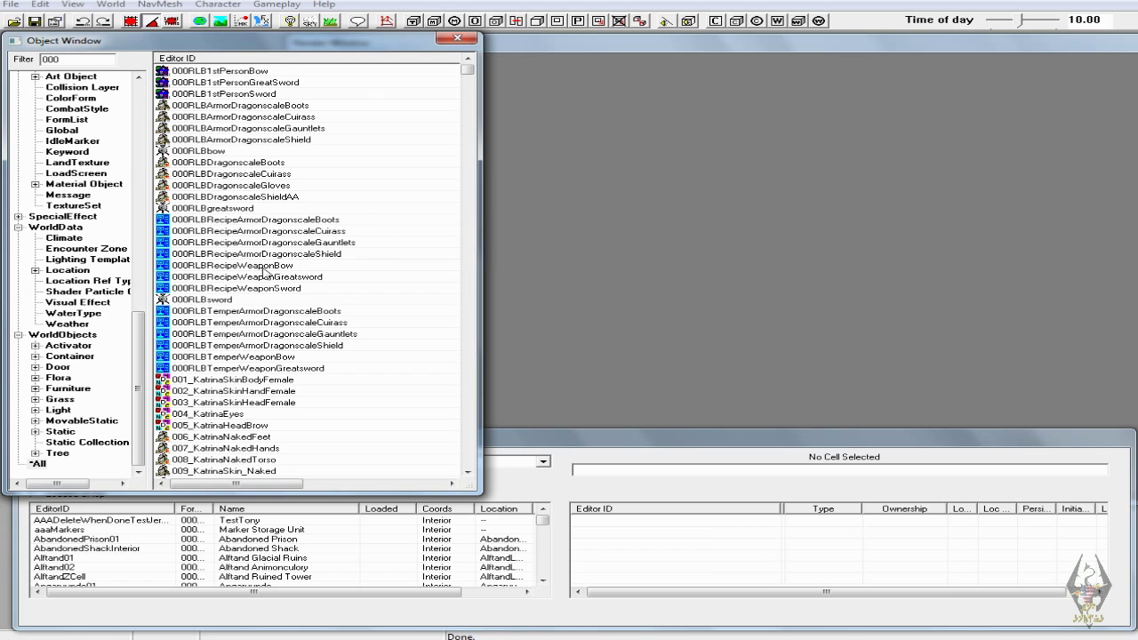
{"action": "left_click", "coordinate": [249, 267]}
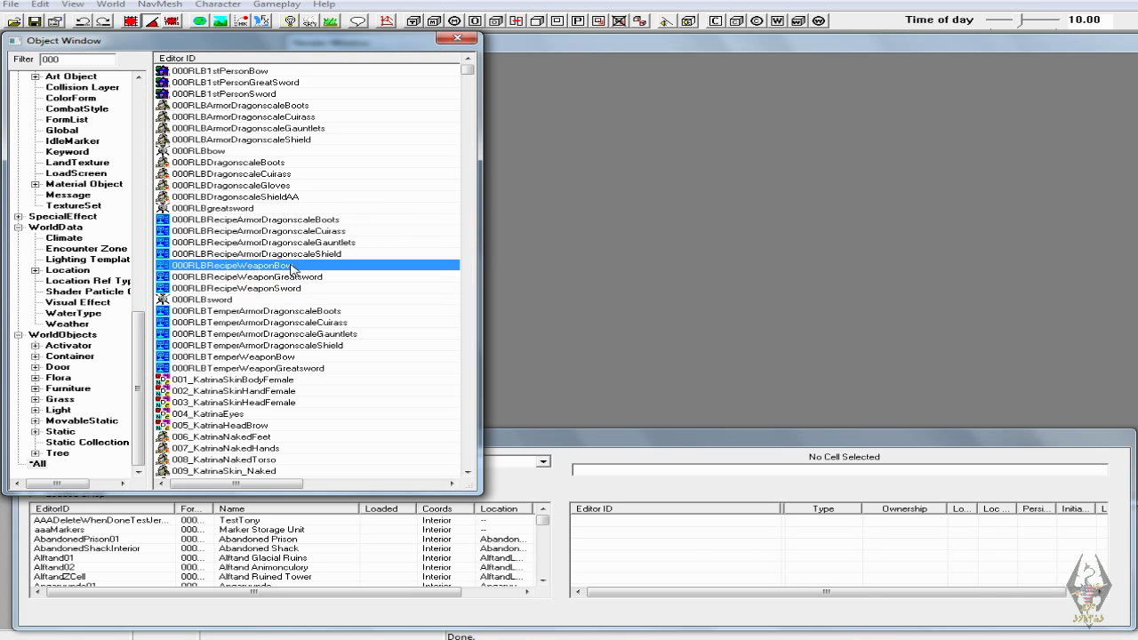
{"action": "double_click", "coordinate": [299, 270]}
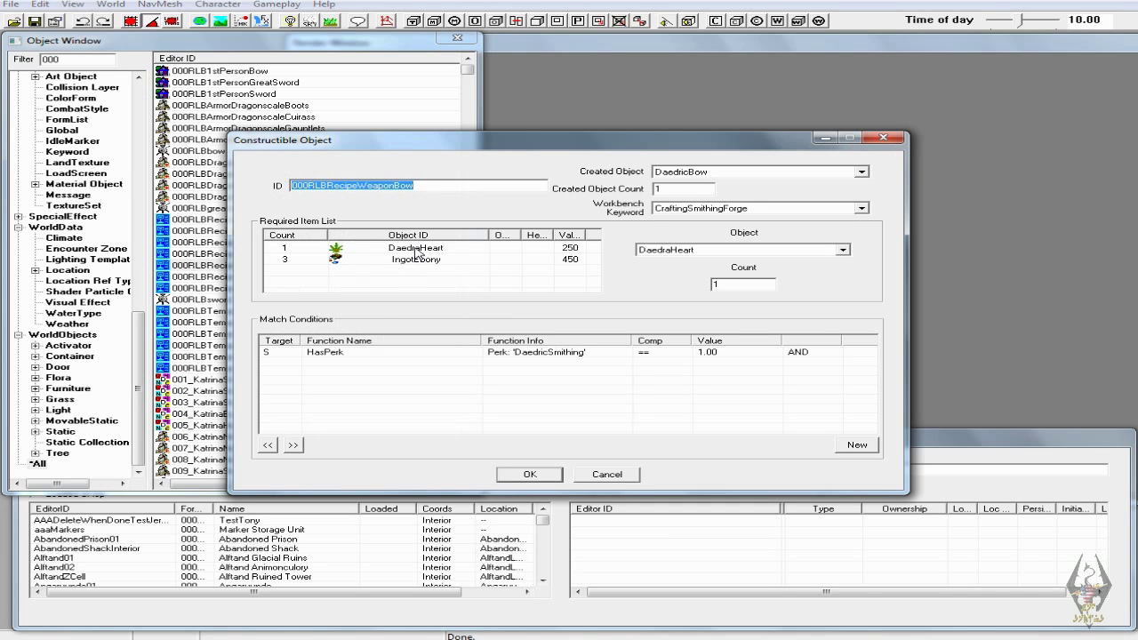
- Replace DaedraHeart in the bow recipe's required items with one DragonBone
{"action": "left_click", "coordinate": [417, 249]}
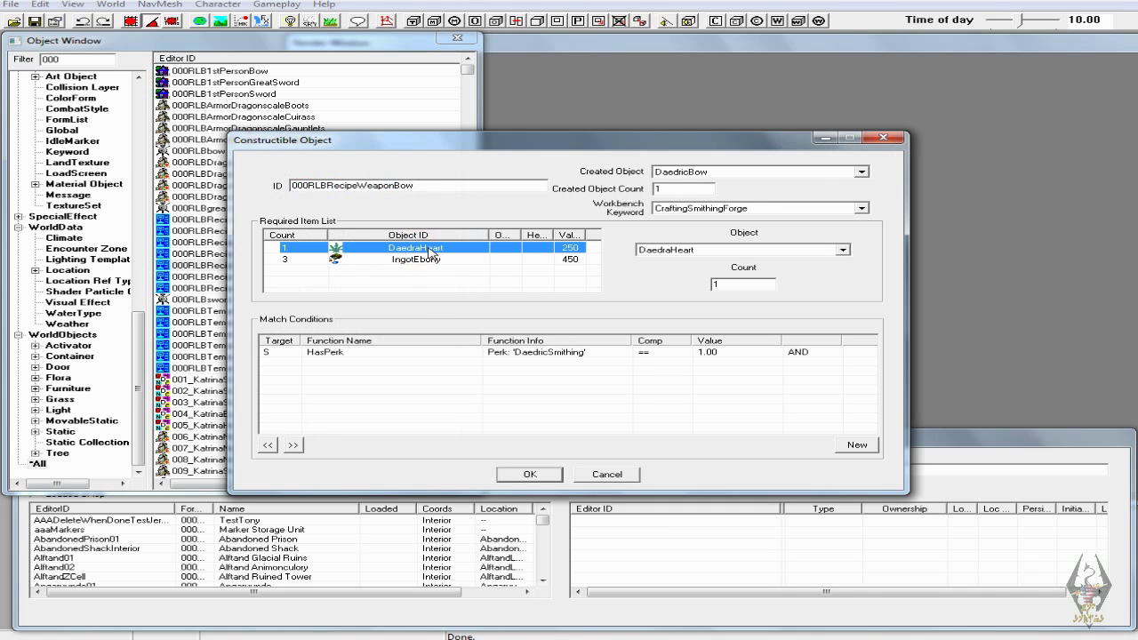
{"action": "key", "text": "Delete"}
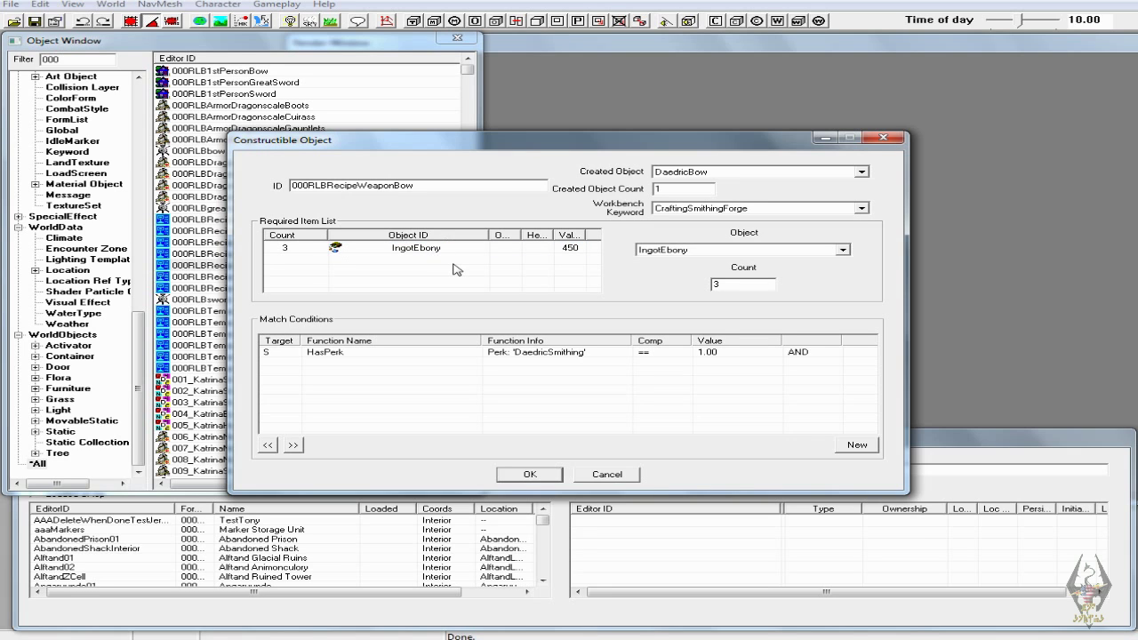
{"action": "right_click", "coordinate": [442, 266]}
{"action": "left_click", "coordinate": [473, 278]}
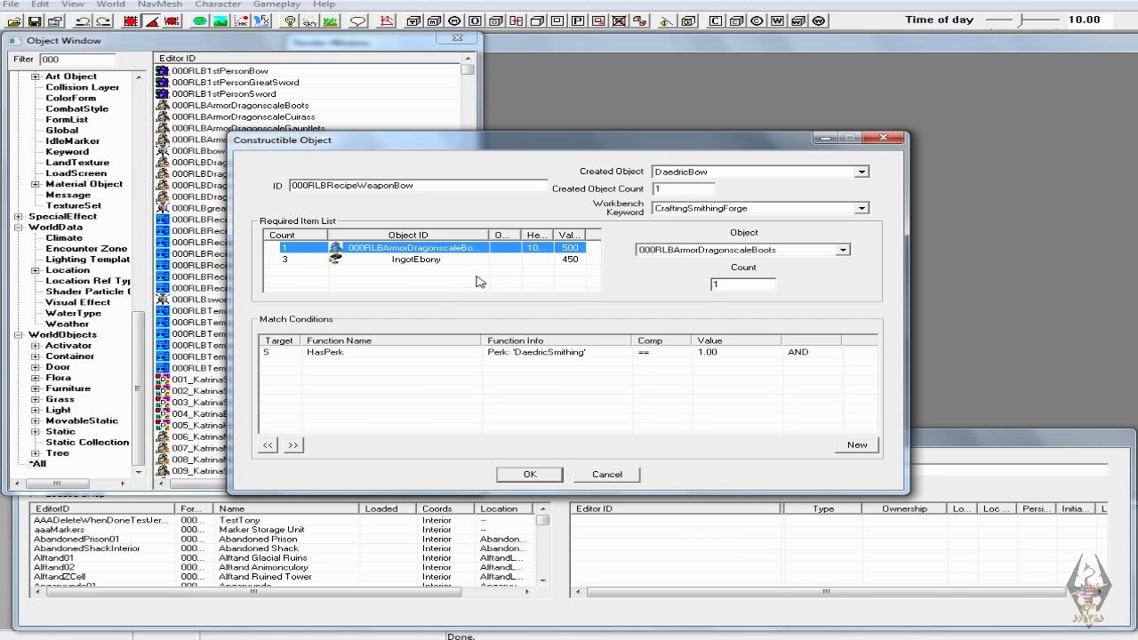
{"action": "left_click", "coordinate": [711, 251]}
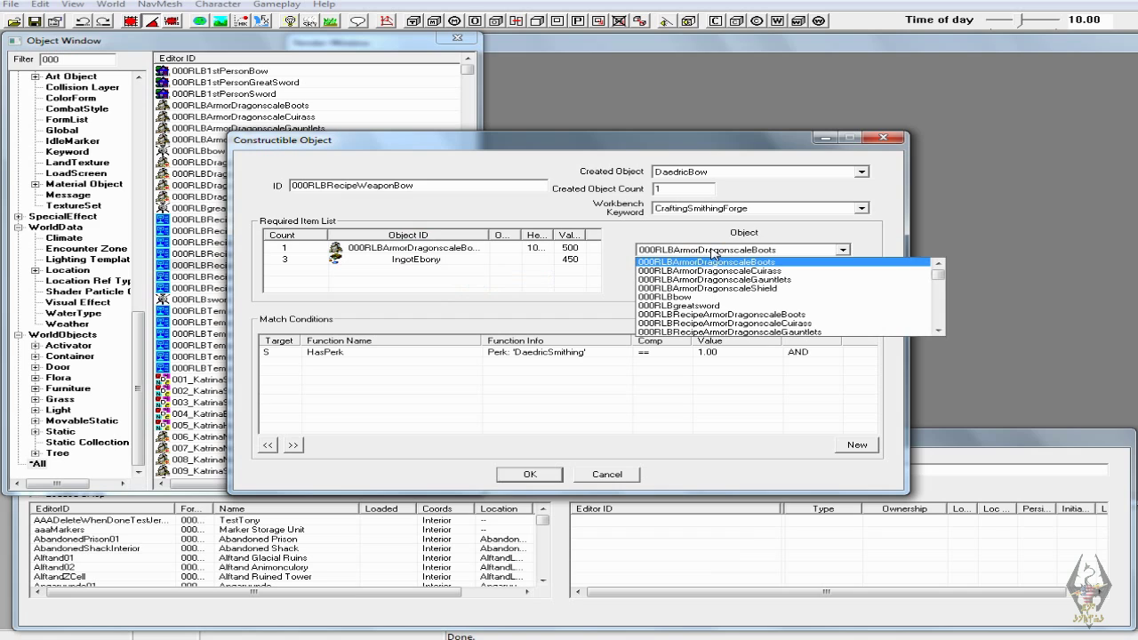
{"action": "left_click", "coordinate": [712, 252]}
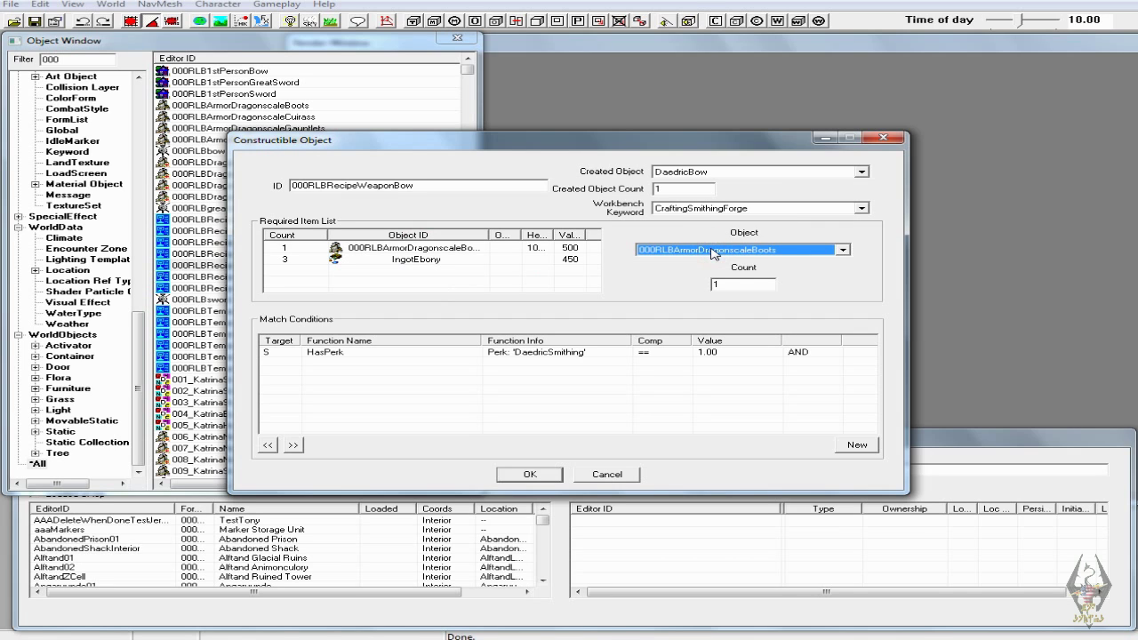
{"action": "key", "text": "d"}
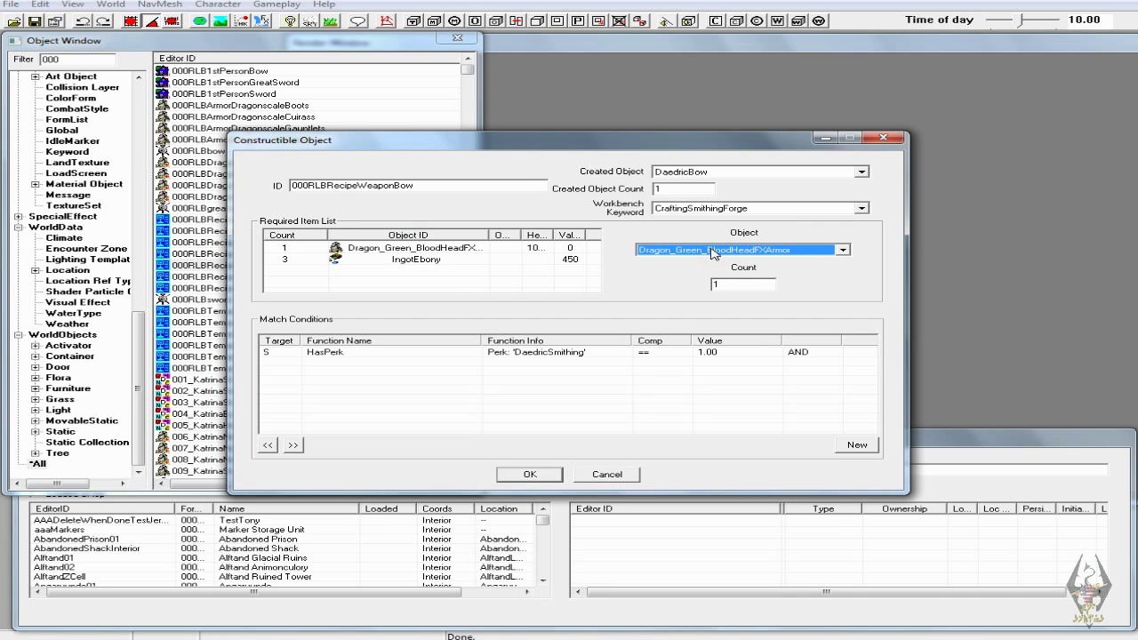
{"action": "key", "text": "d"}
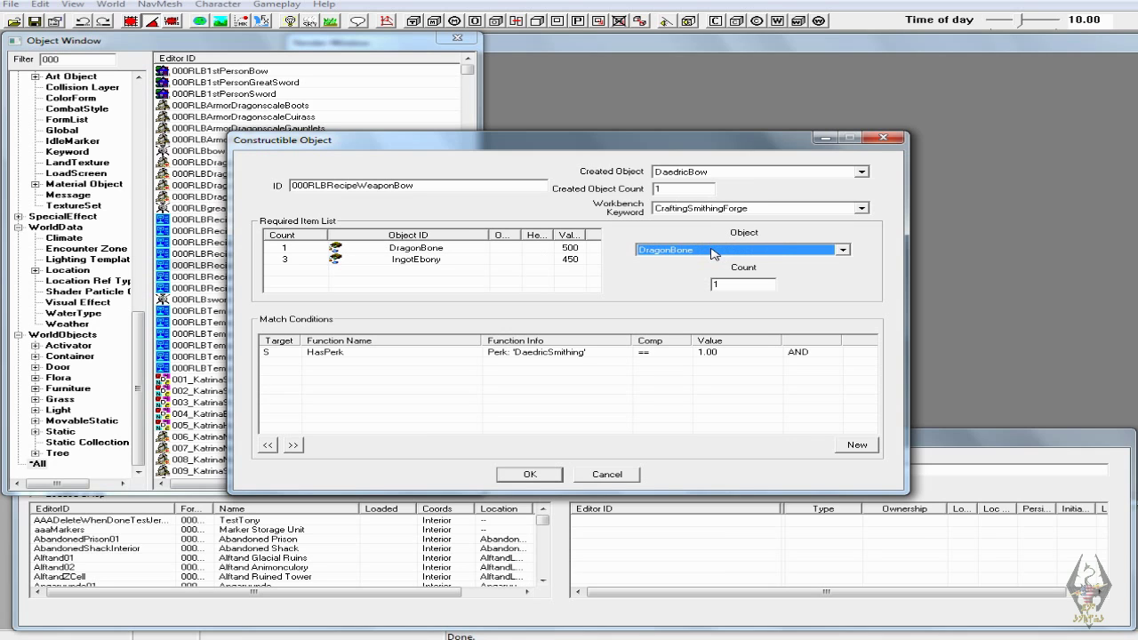
{"action": "left_click", "coordinate": [841, 250]}
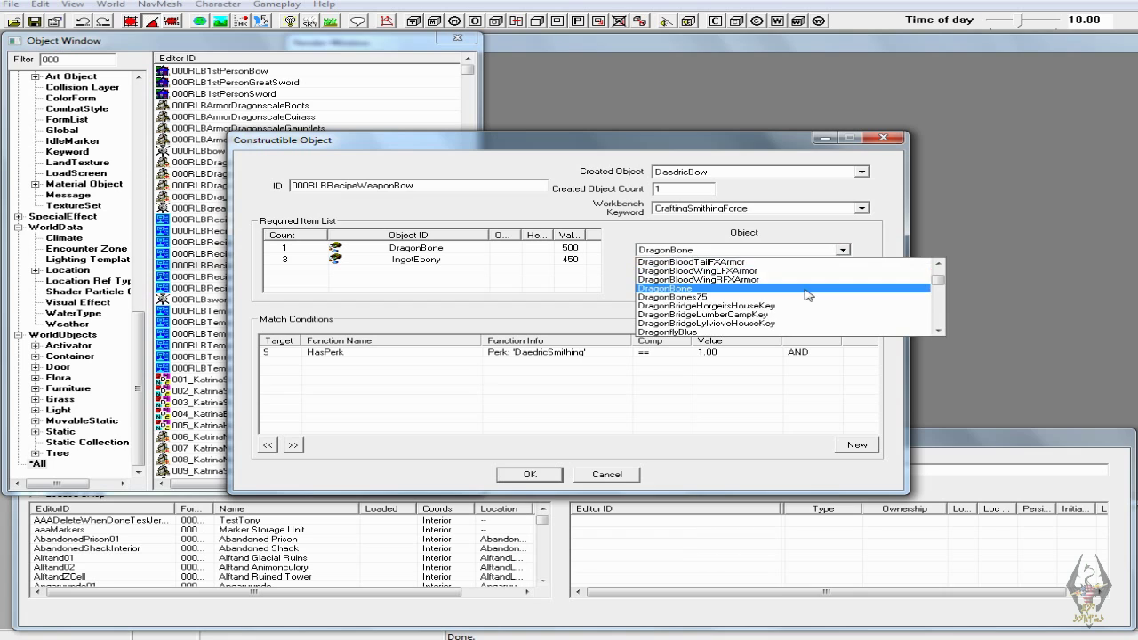
{"action": "left_click", "coordinate": [808, 351]}
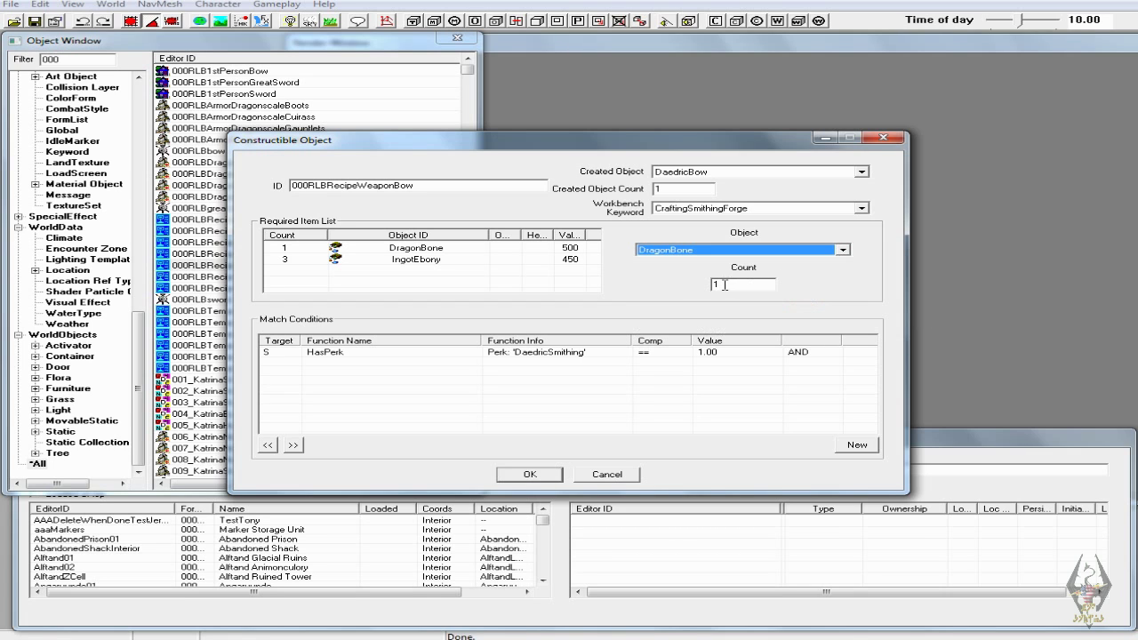
{"action": "left_click", "coordinate": [477, 283]}
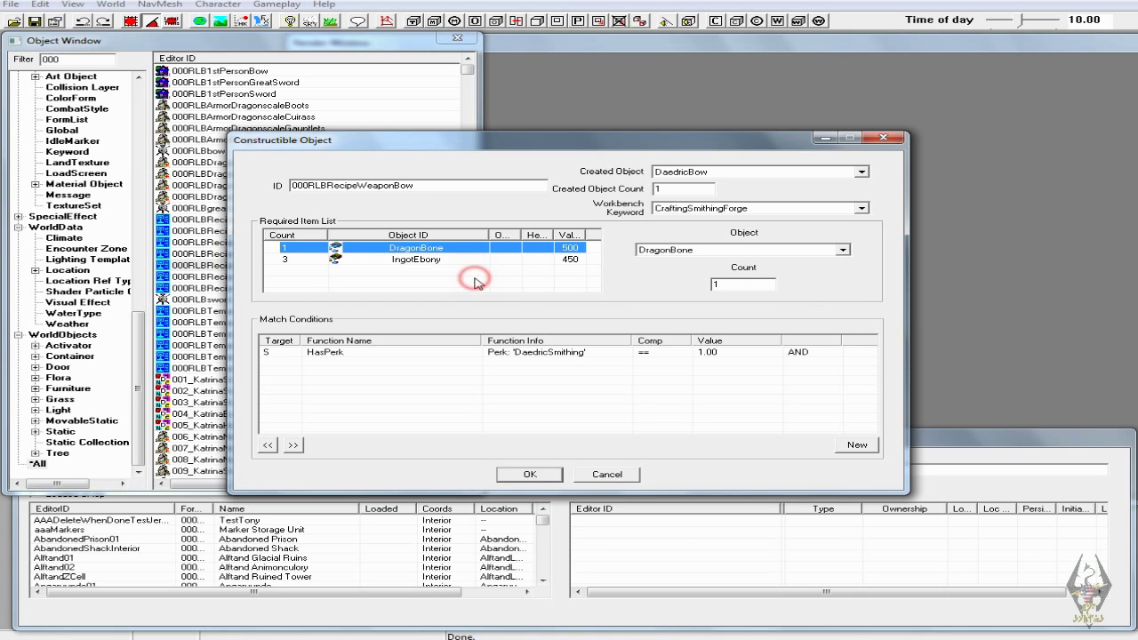
- Set the required IngotEbony count in the bow recipe to 1
{"action": "left_click", "coordinate": [448, 259]}
{"action": "double_click", "coordinate": [728, 285]}
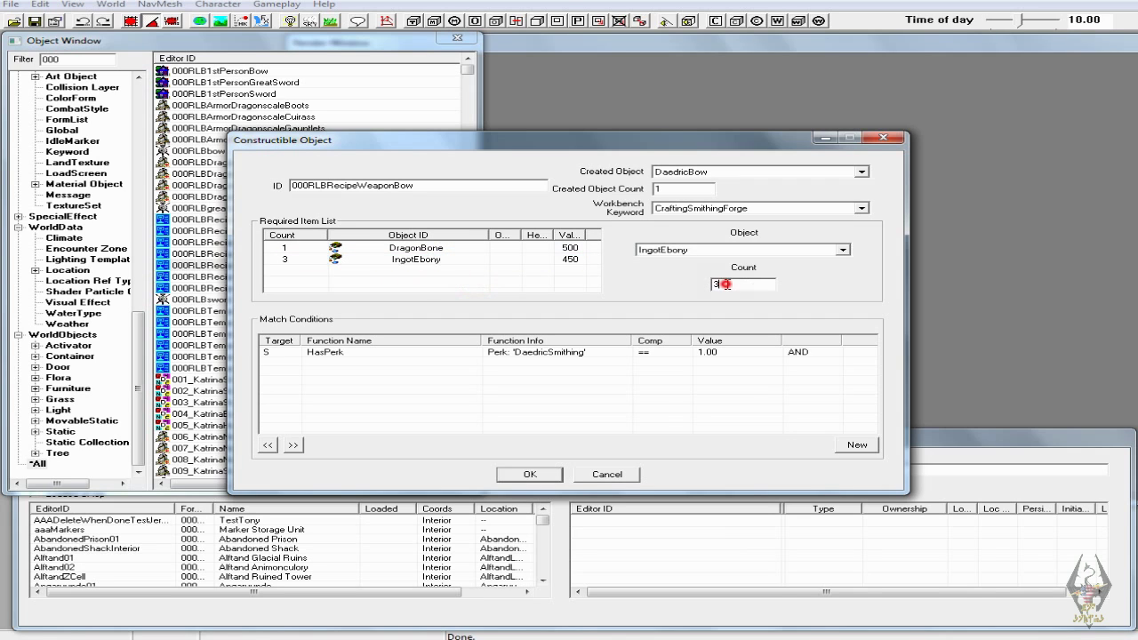
{"action": "type", "text": "1"}
{"action": "left_click", "coordinate": [509, 281]}
- Add LeatherStrips to the bow recipe's required items with a count of 3
{"action": "right_click", "coordinate": [411, 283]}
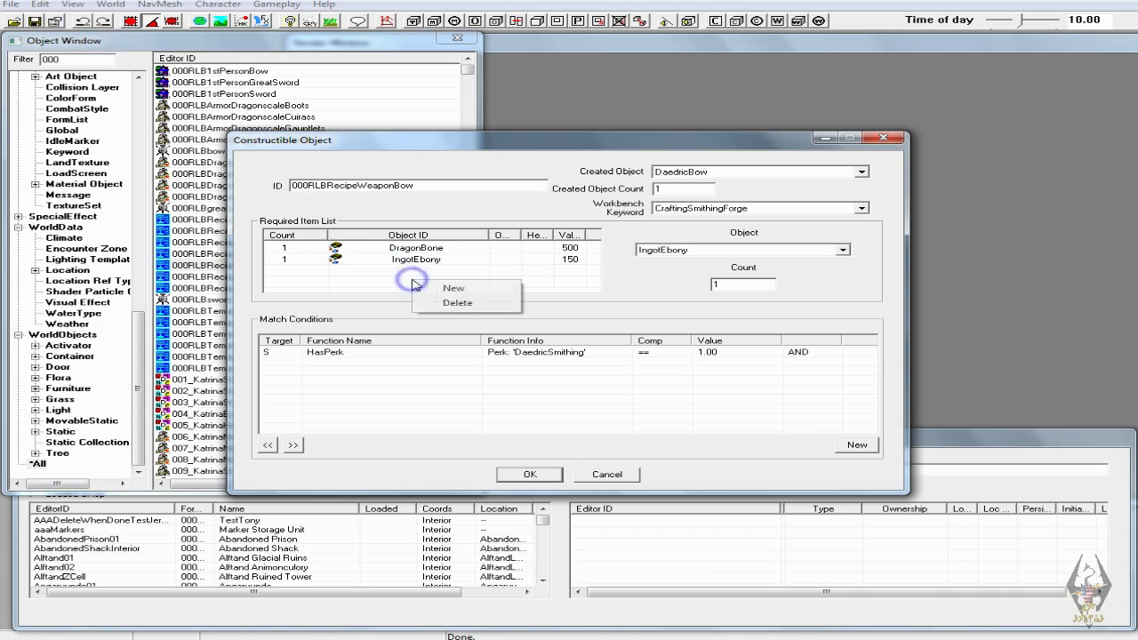
{"action": "left_click", "coordinate": [453, 289]}
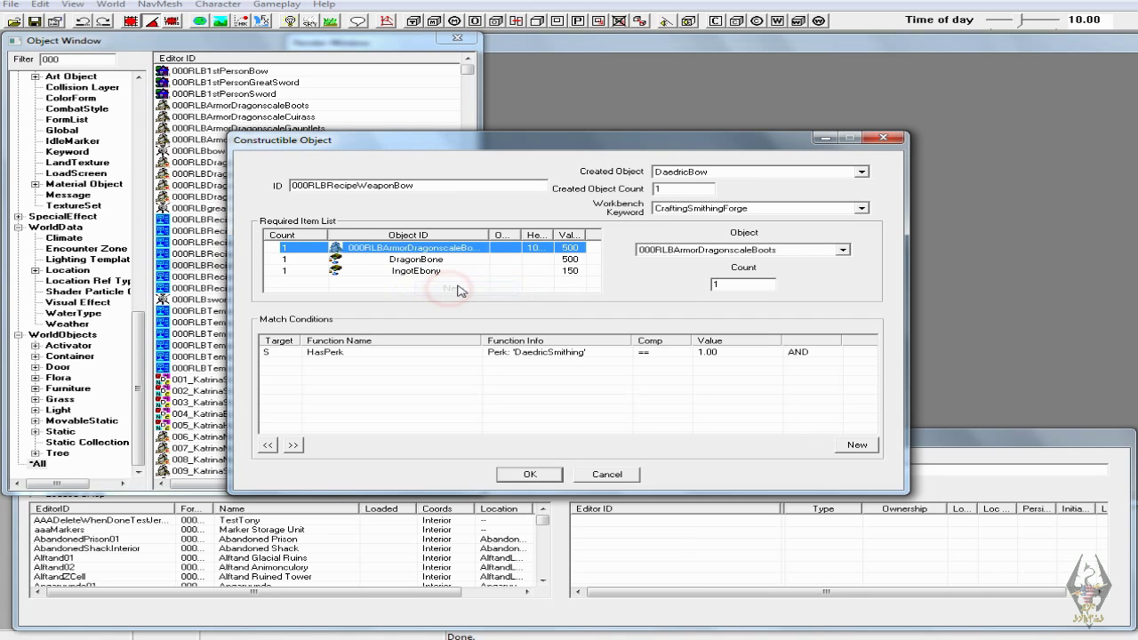
{"action": "left_click", "coordinate": [669, 252]}
{"action": "type", "text": "Leather01"}
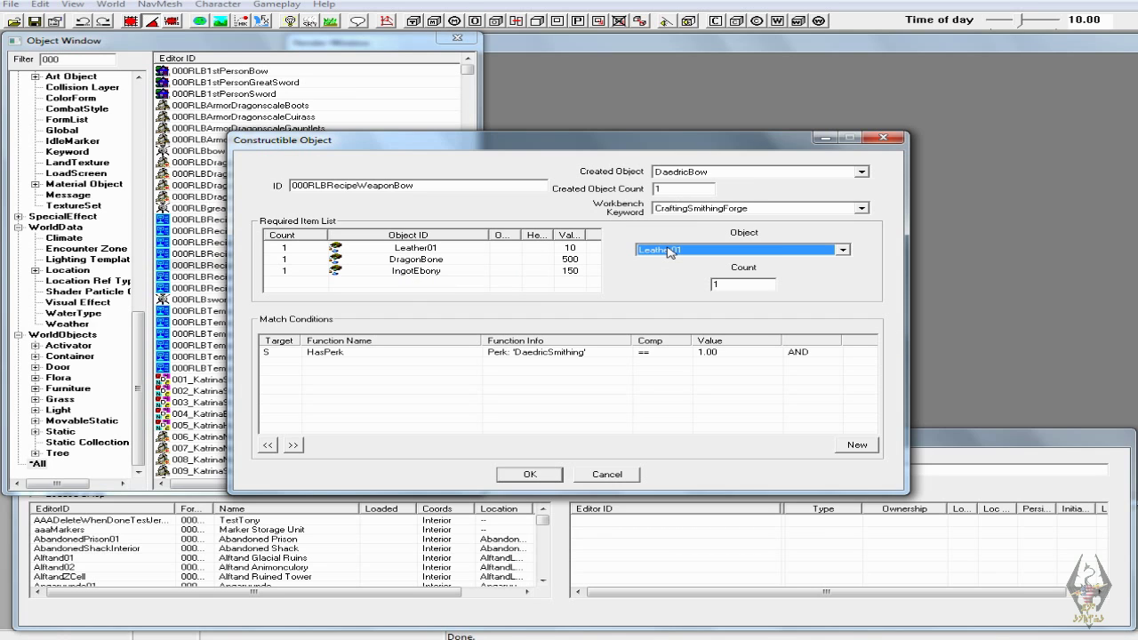
{"action": "left_click", "coordinate": [842, 250]}
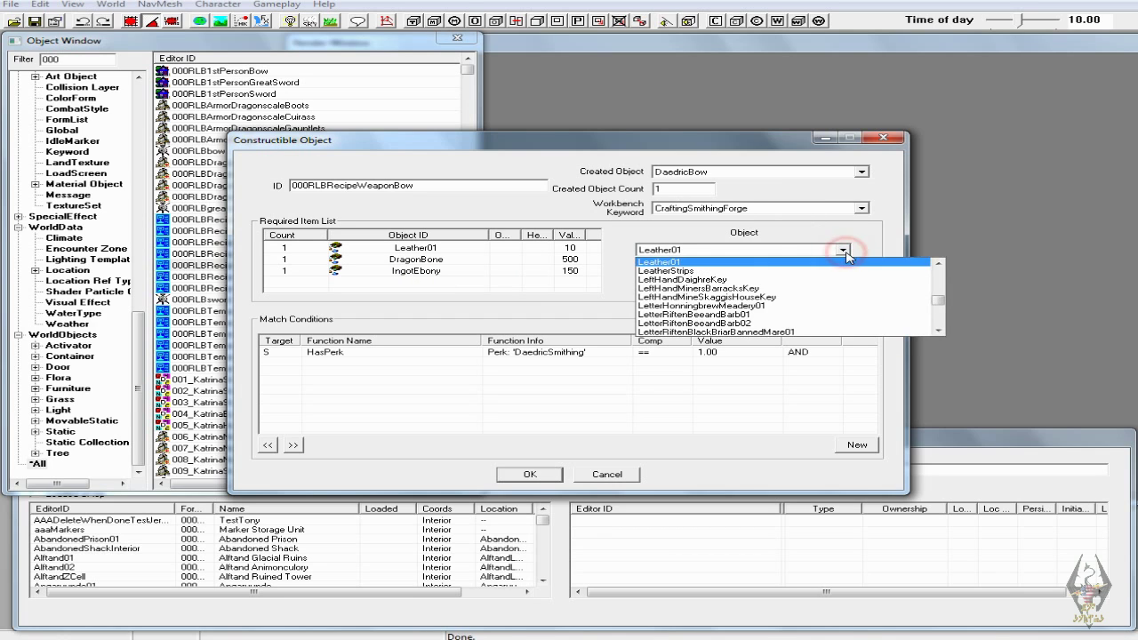
{"action": "left_click", "coordinate": [819, 271]}
{"action": "double_click", "coordinate": [724, 284]}
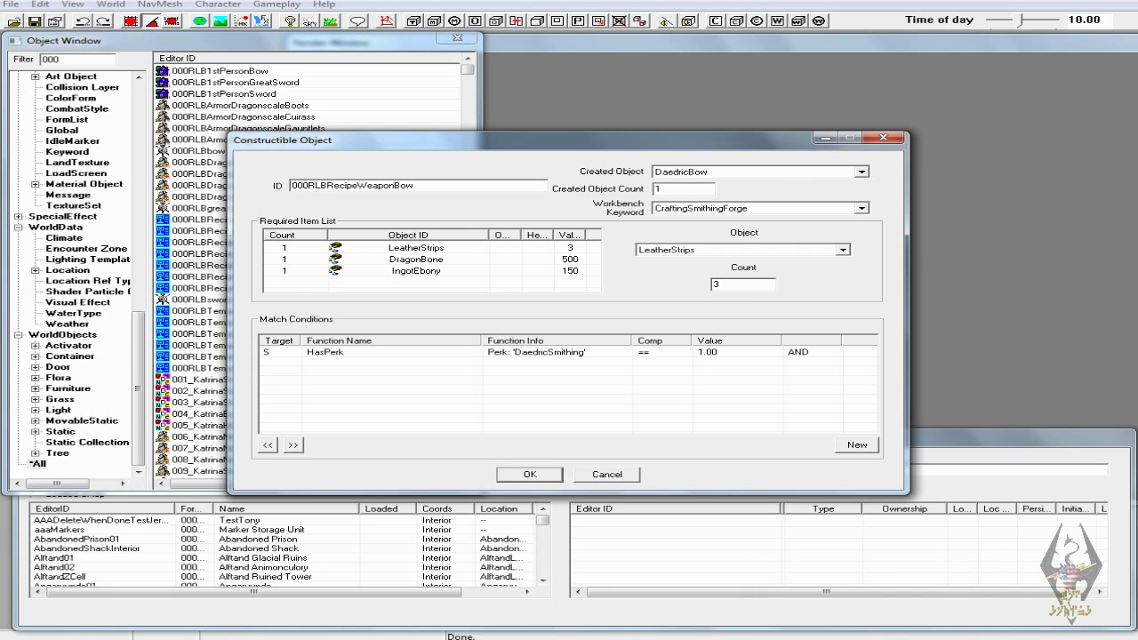
{"action": "left_click", "coordinate": [490, 282]}
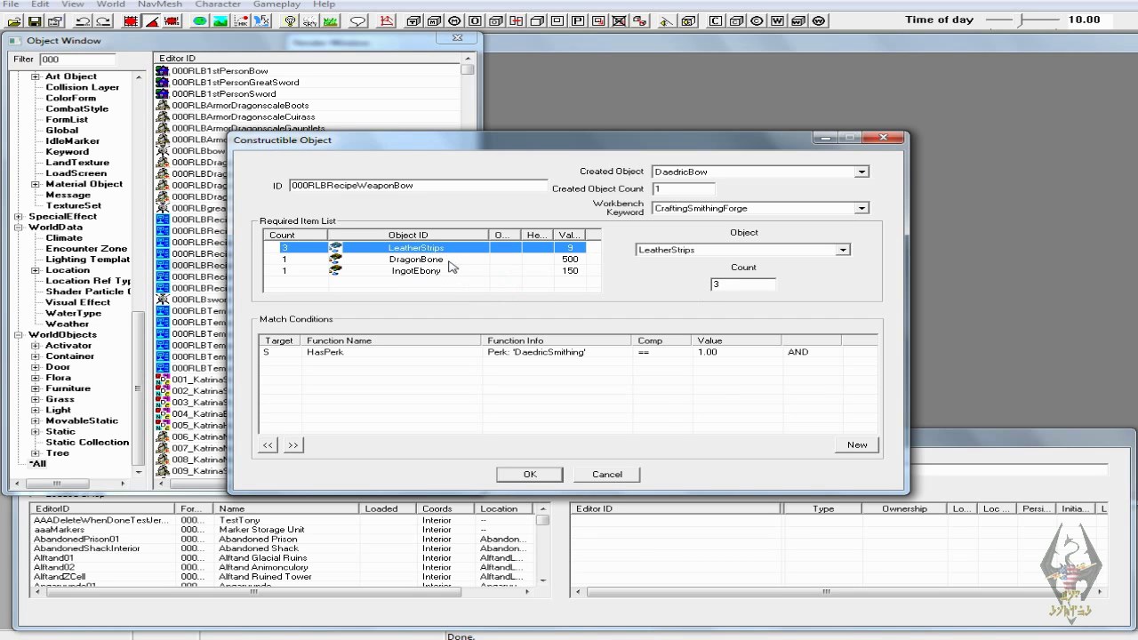
- Start a new match condition for the bow recipe and set its condition function to HasPerk
{"action": "left_click", "coordinate": [496, 357]}
{"action": "right_click", "coordinate": [398, 374]}
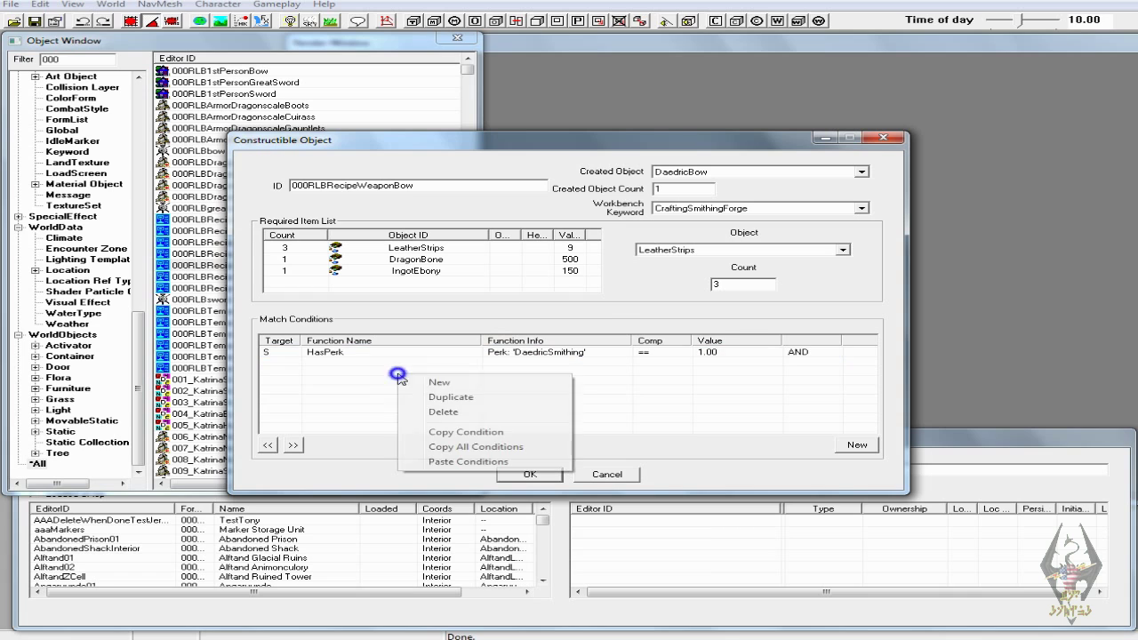
{"action": "left_click", "coordinate": [438, 382]}
{"action": "left_click", "coordinate": [420, 431]}
{"action": "left_click", "coordinate": [420, 432]}
{"action": "left_click", "coordinate": [375, 432]}
{"action": "left_click", "coordinate": [375, 432]}
{"action": "type", "text": "h"}
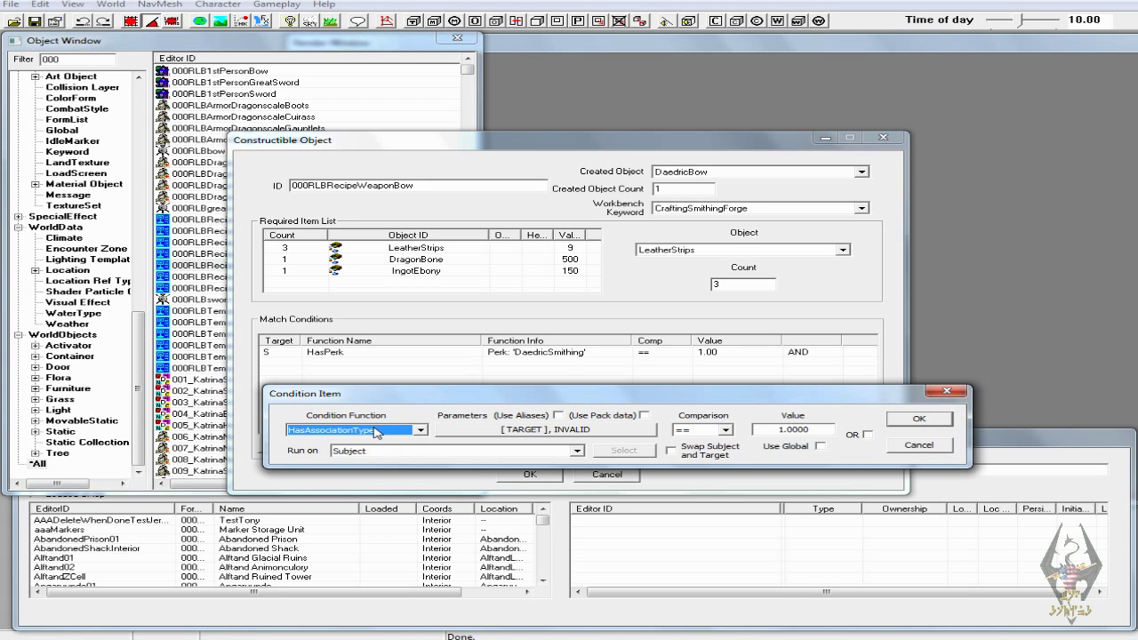
{"action": "left_click", "coordinate": [423, 431]}
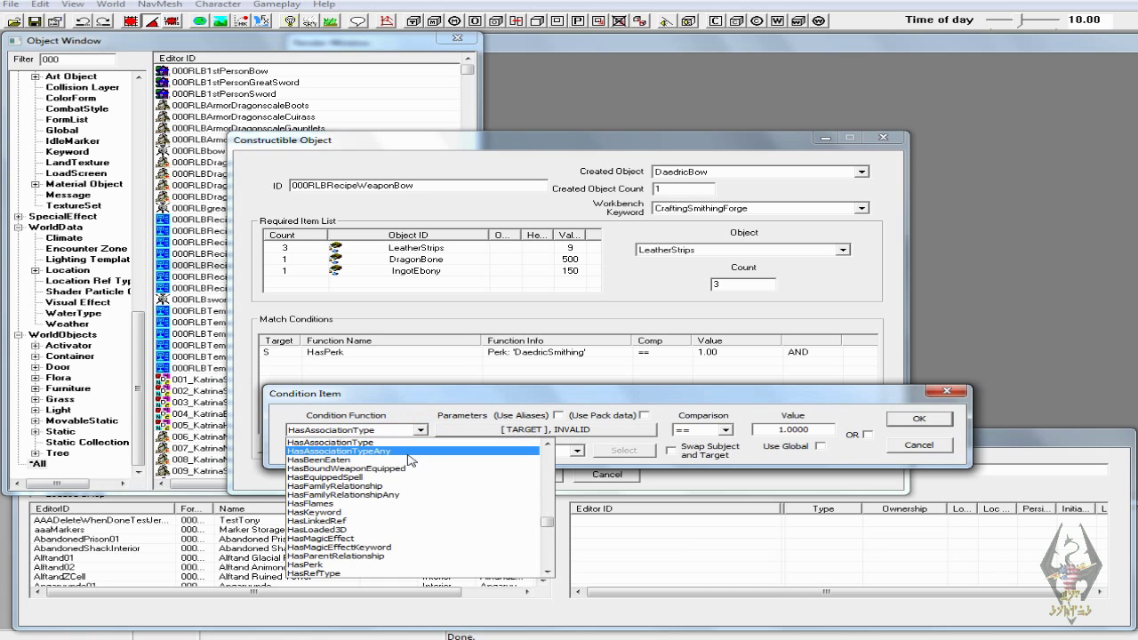
{"action": "scroll", "coordinate": [395, 511], "scroll_direction": "down", "scroll_amount": 2}
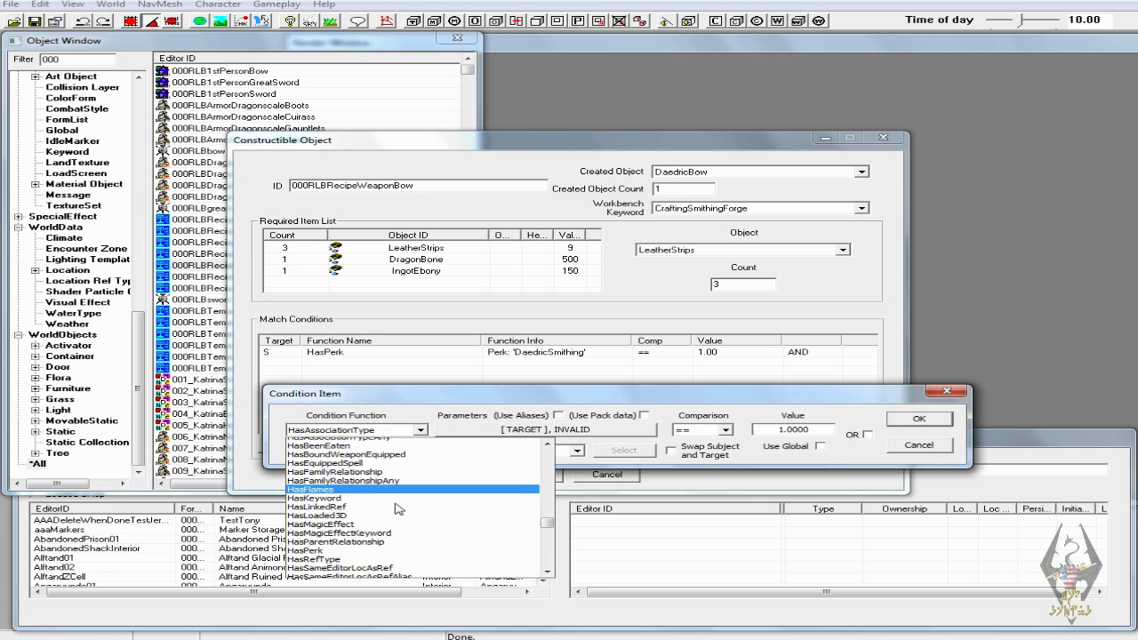
{"action": "scroll", "coordinate": [383, 534], "scroll_direction": "down", "scroll_amount": 1}
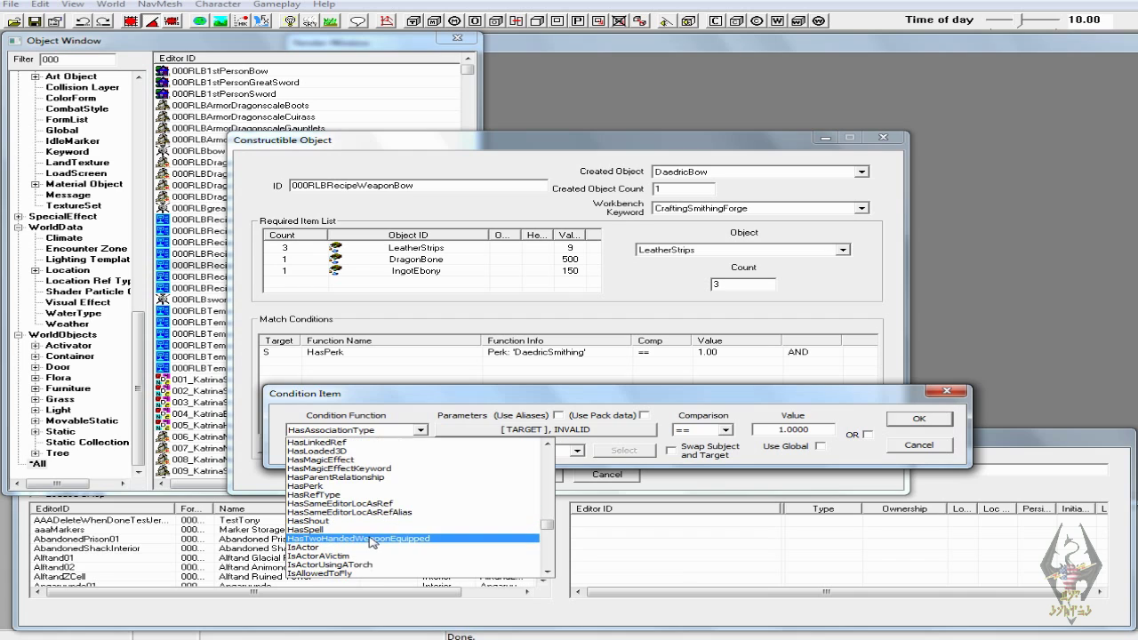
{"action": "left_click", "coordinate": [360, 487]}
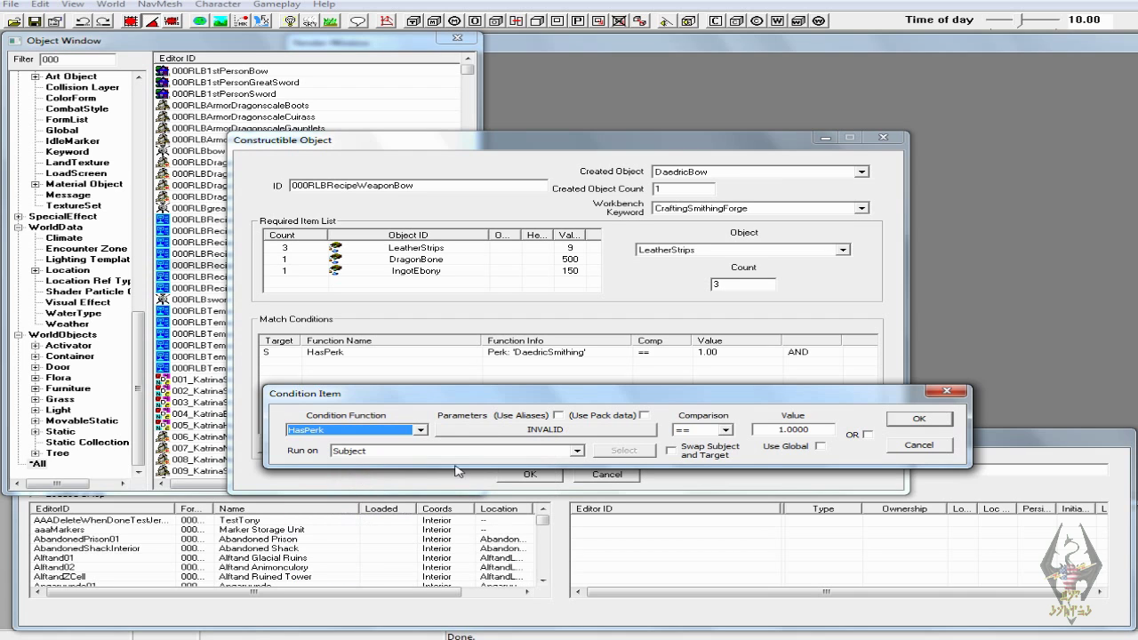
- Set the new condition's perk parameter to DragonArmor and accept the condition
{"action": "left_click", "coordinate": [534, 431]}
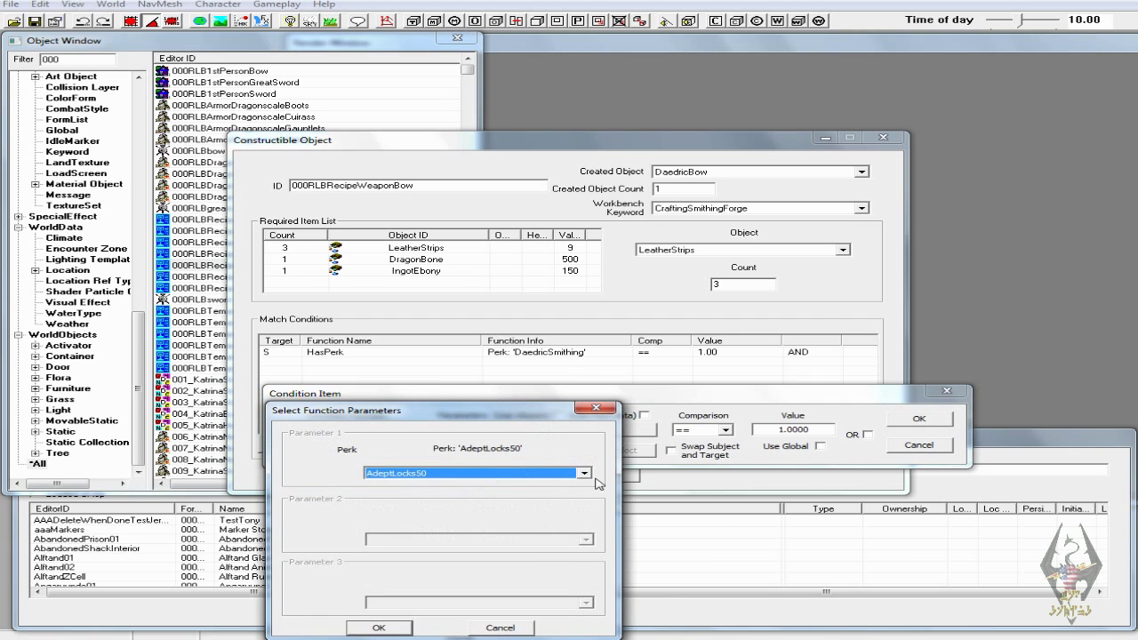
{"action": "left_click", "coordinate": [585, 474]}
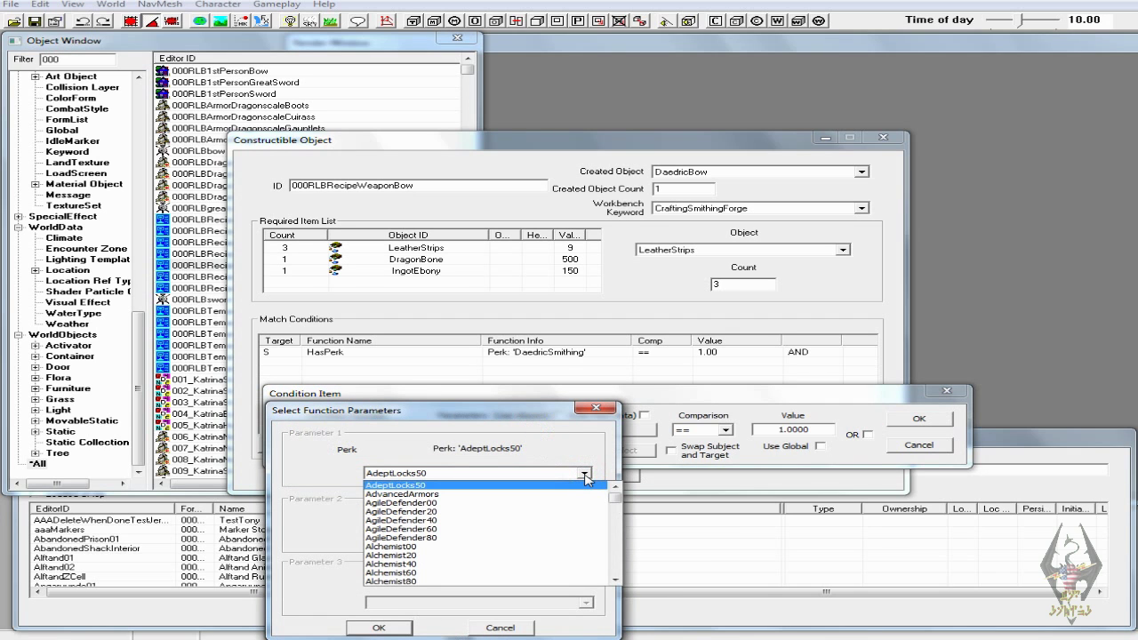
{"action": "left_click", "coordinate": [584, 476]}
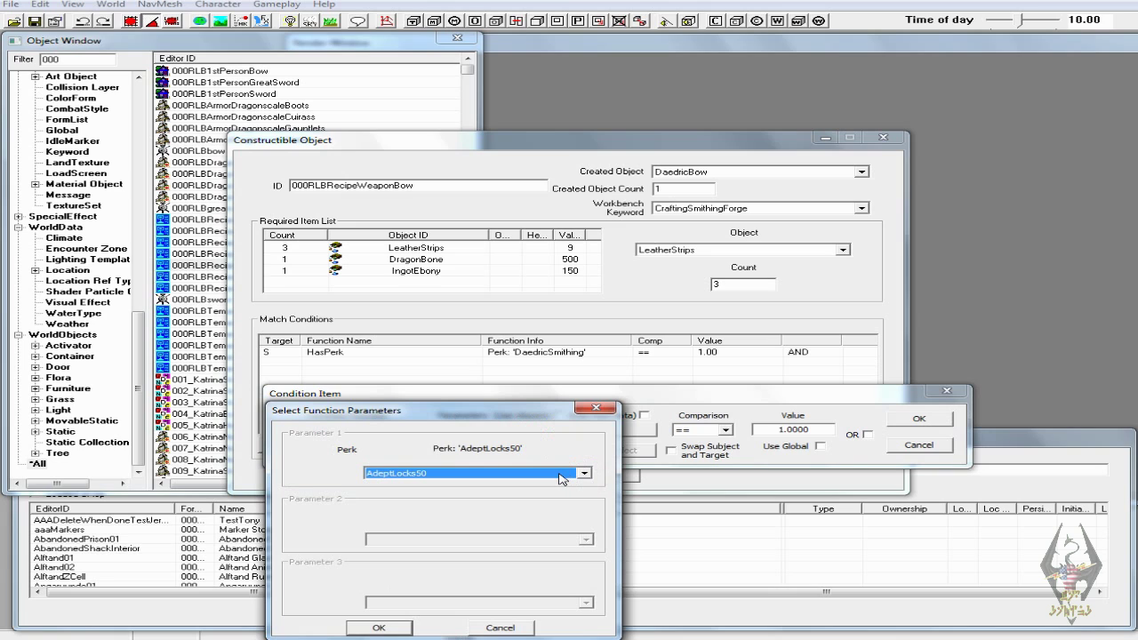
{"action": "type", "text": "dr"}
{"action": "left_click", "coordinate": [396, 629]}
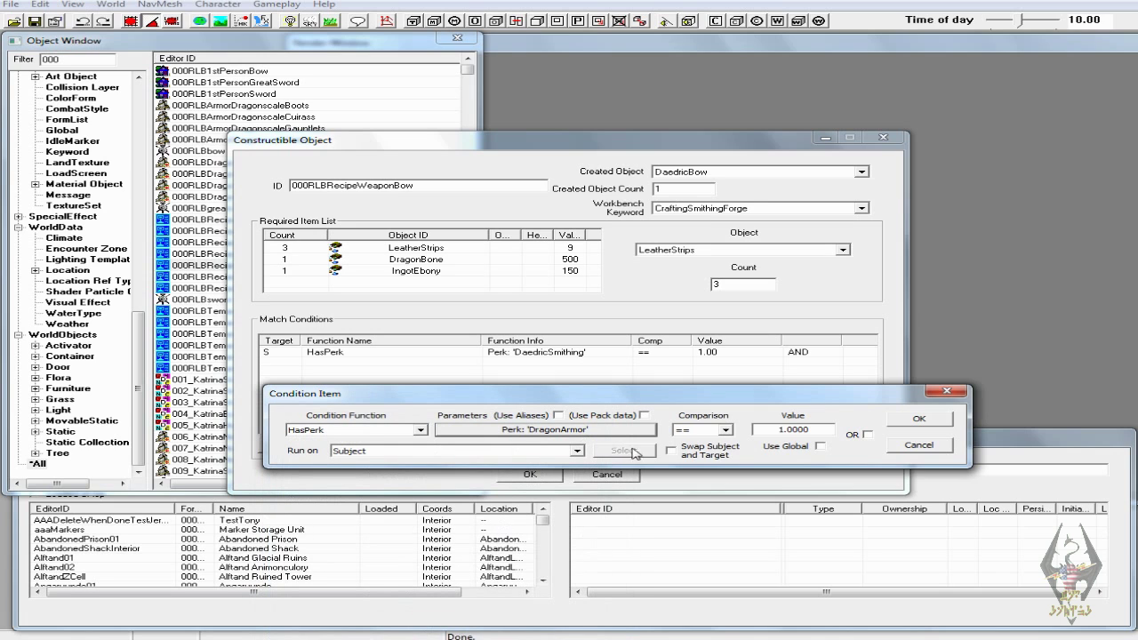
{"action": "left_click", "coordinate": [920, 420]}
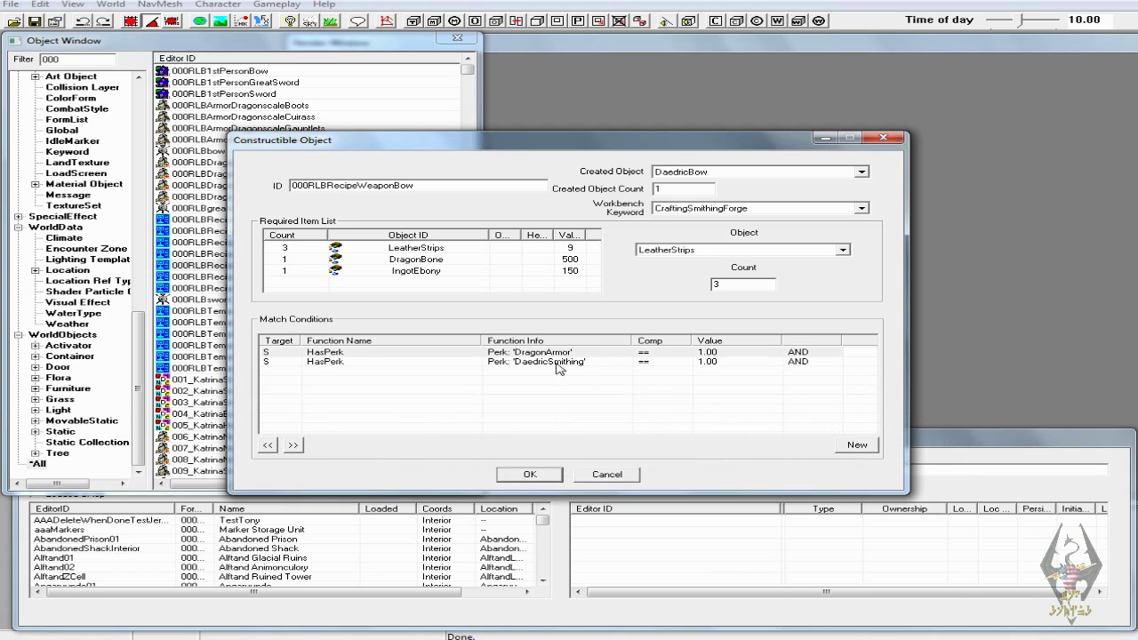
- Delete the DaedricSmithing perk condition from the bow recipe and save the recipe
{"action": "left_click", "coordinate": [557, 362]}
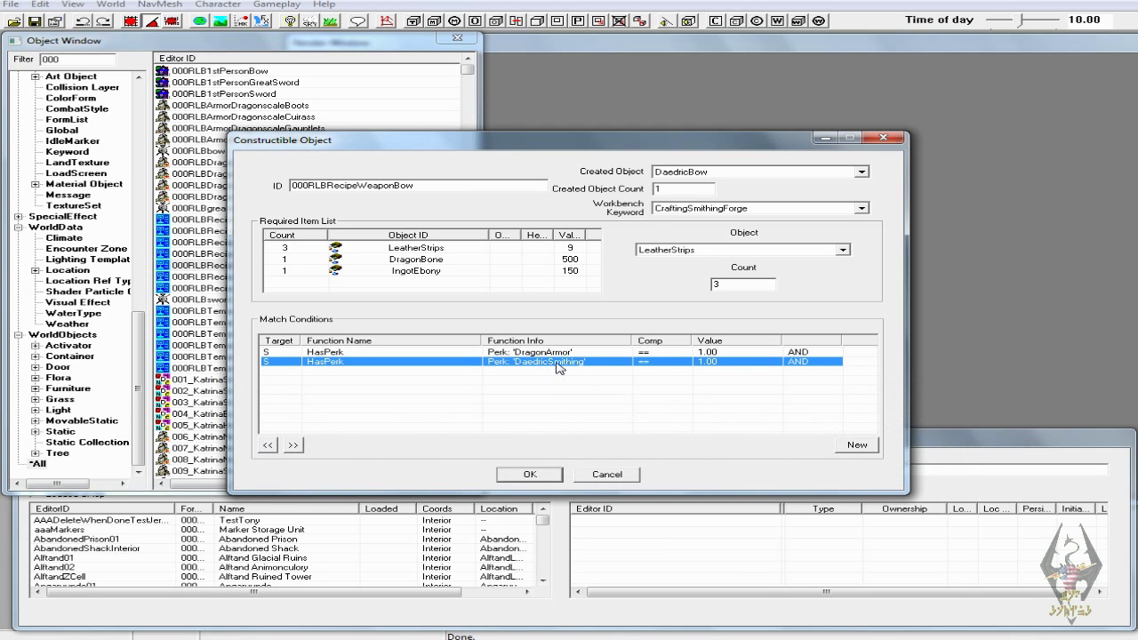
{"action": "key", "text": "Delete"}
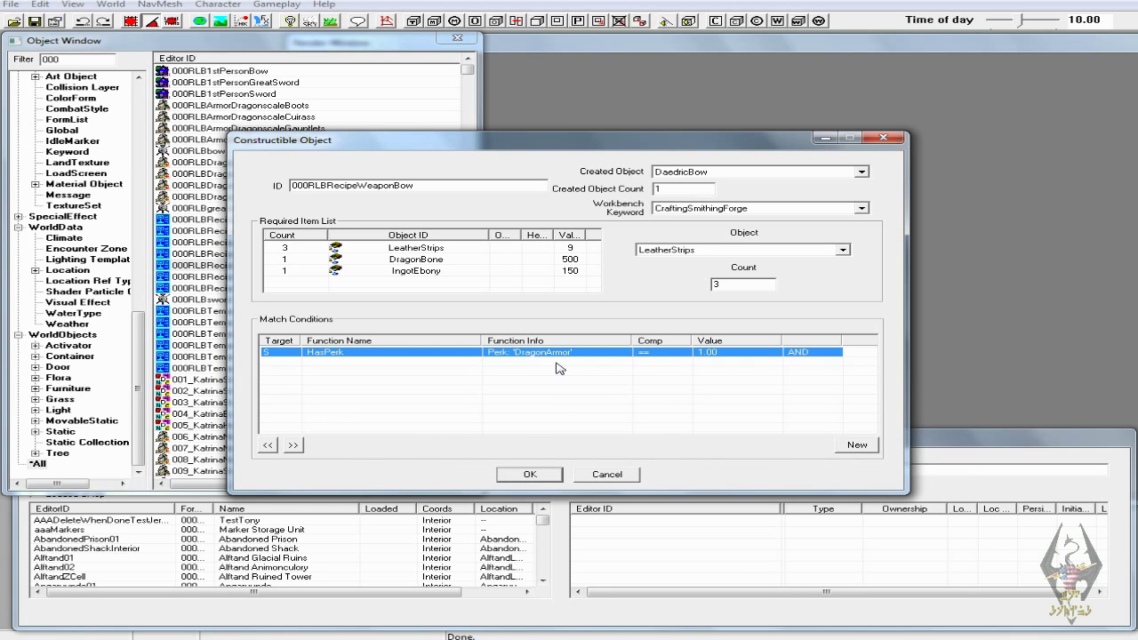
{"action": "left_click", "coordinate": [533, 473]}
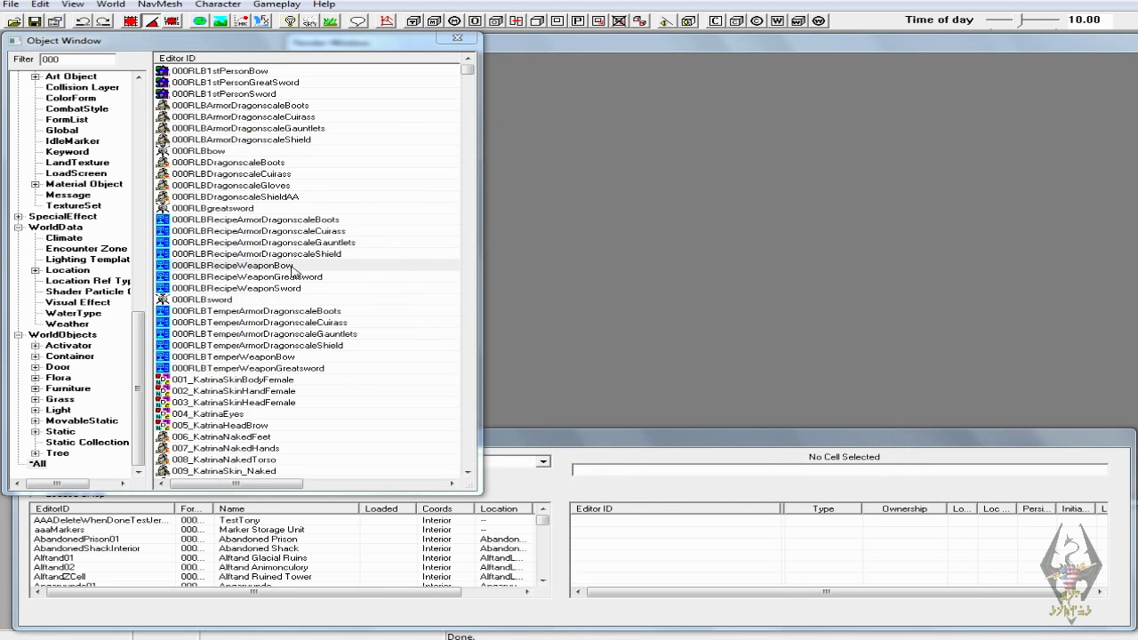
{"action": "left_click", "coordinate": [275, 279]}
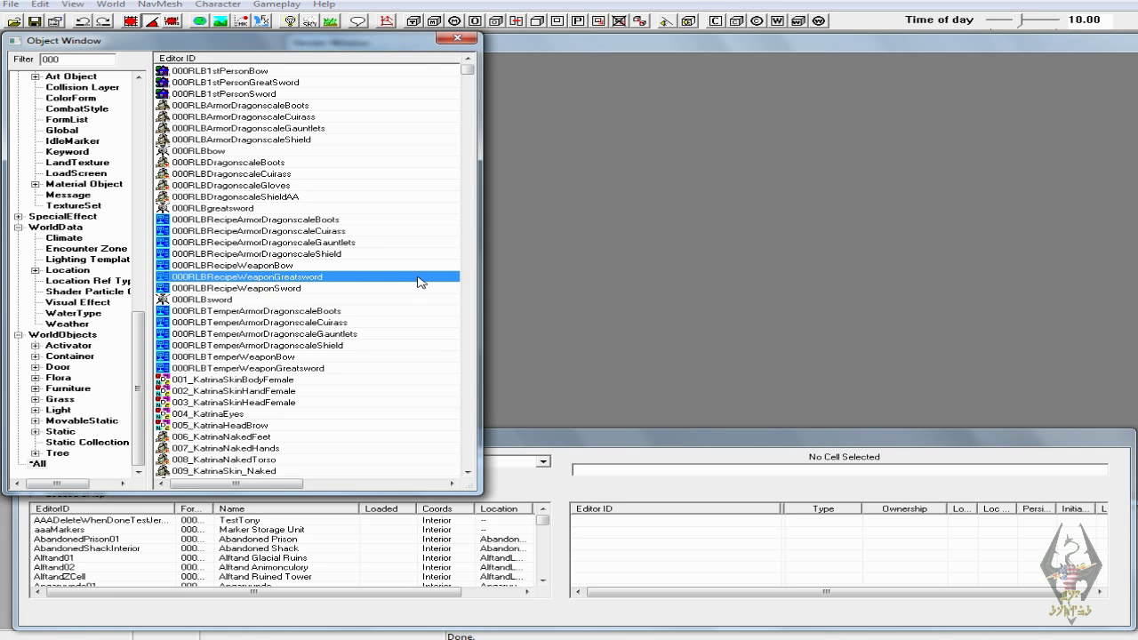
{"action": "double_click", "coordinate": [371, 278]}
{"action": "left_click", "coordinate": [616, 473]}
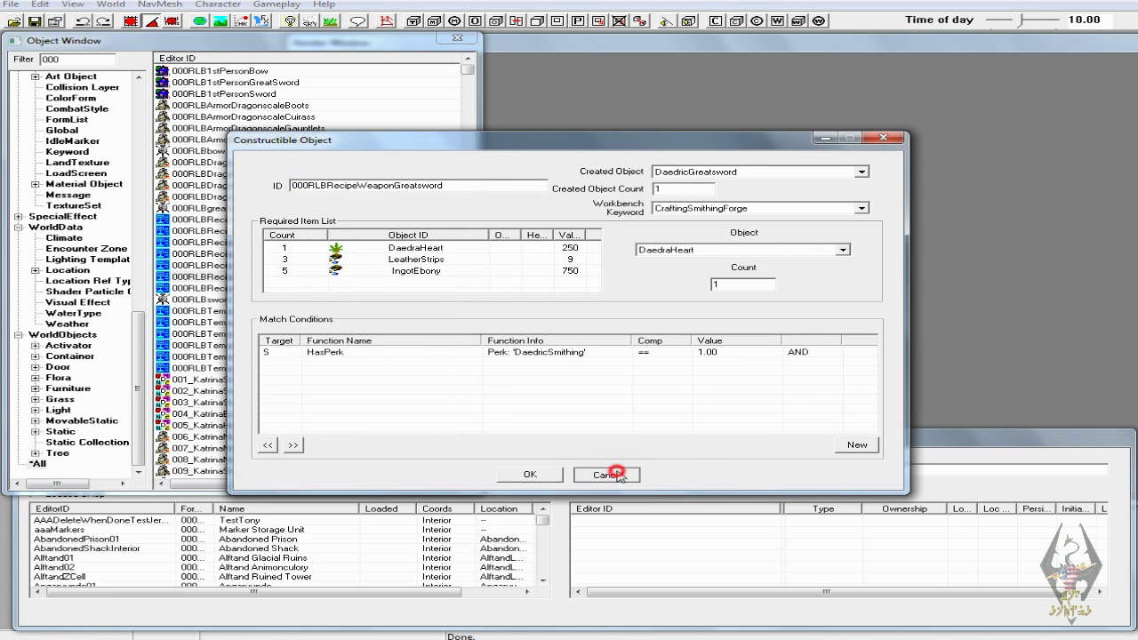
- Reopen 000RLBRecipeWeaponBow, set its created object to 000RLBbow, and save the recipe
{"action": "left_click", "coordinate": [364, 269]}
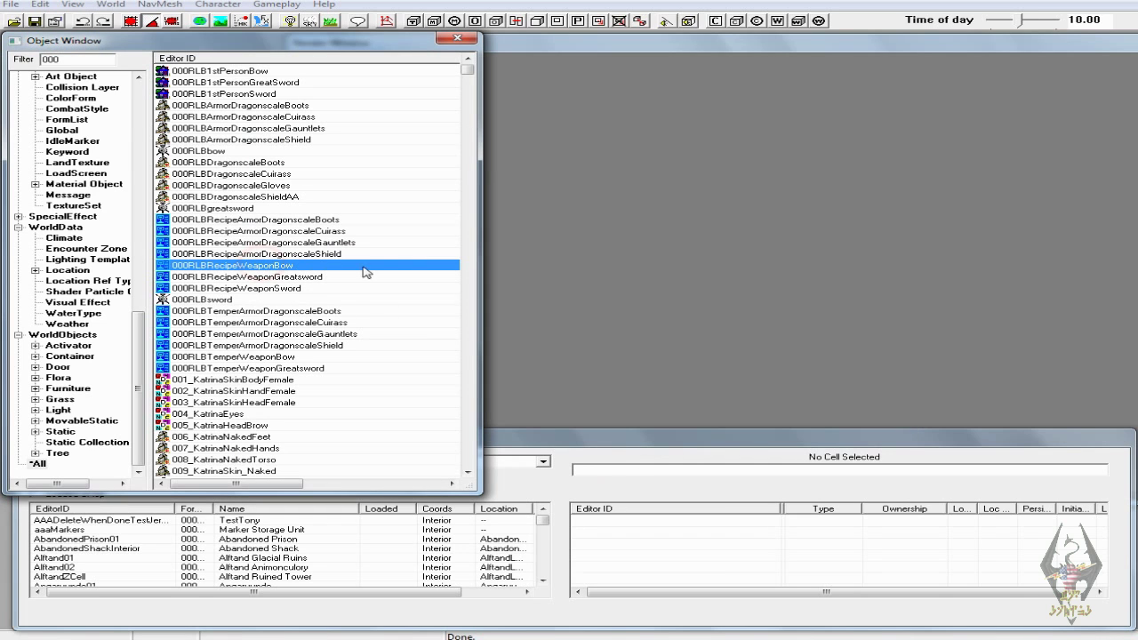
{"action": "key", "text": "Return"}
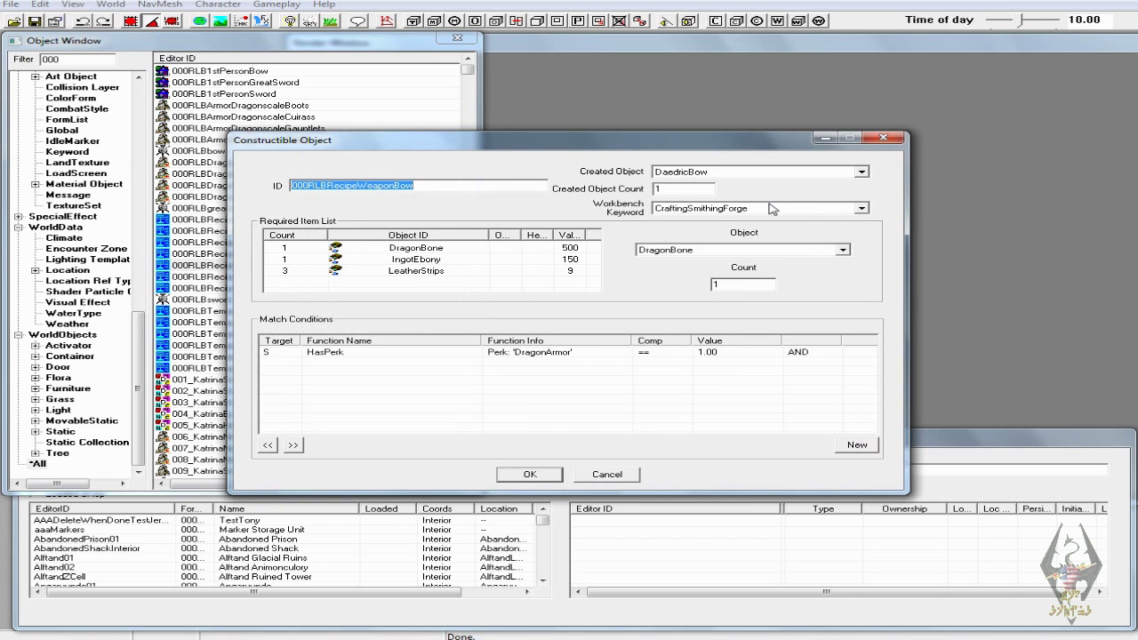
{"action": "left_click", "coordinate": [859, 174]}
{"action": "scroll", "coordinate": [865, 203], "scroll_direction": "up", "scroll_amount": 15}
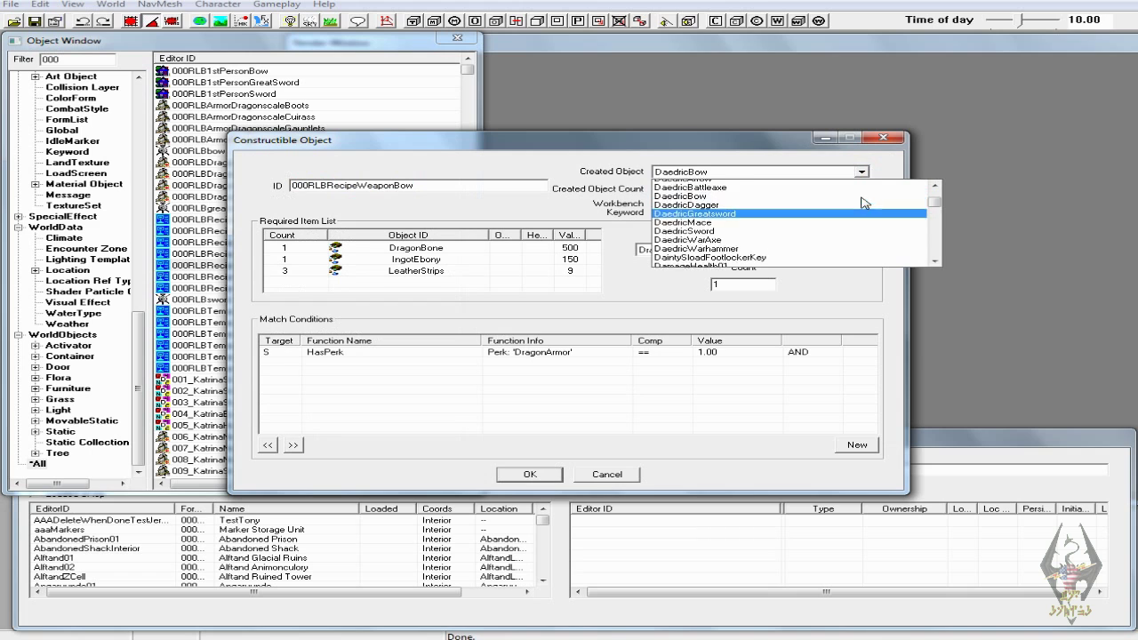
{"action": "scroll", "coordinate": [866, 203], "scroll_direction": "up", "scroll_amount": 15}
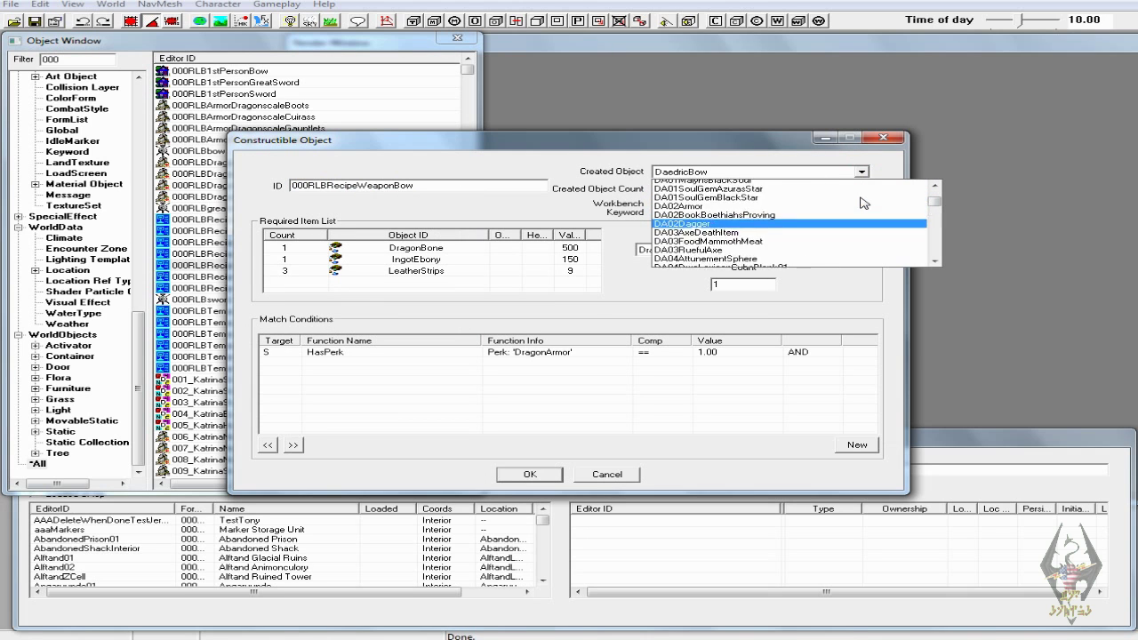
{"action": "scroll", "coordinate": [860, 203], "scroll_direction": "up", "scroll_amount": 15}
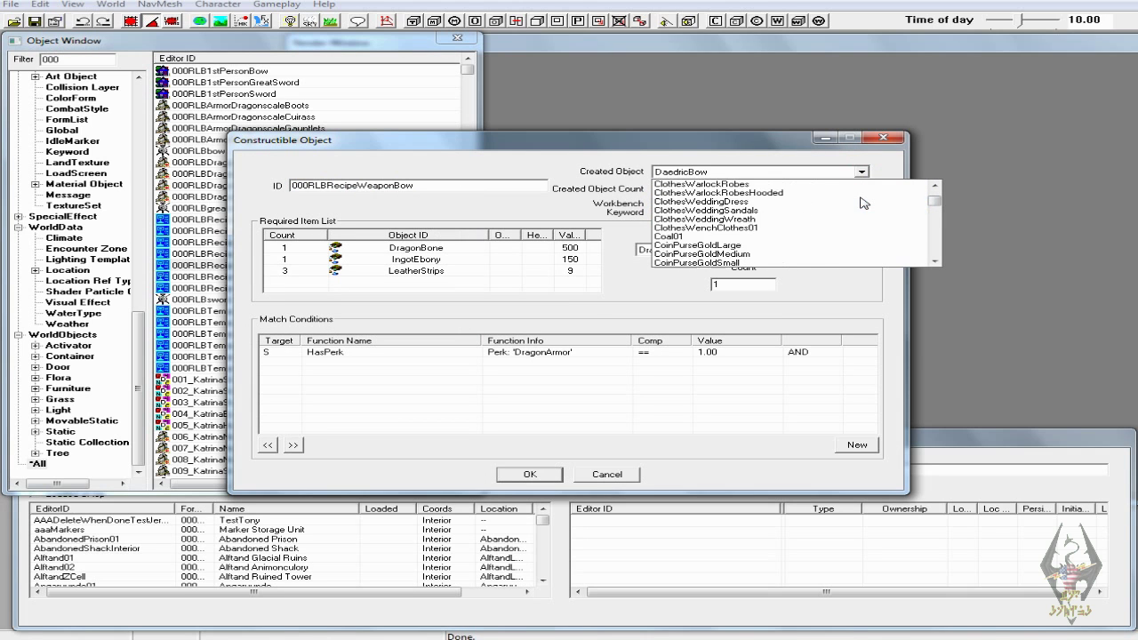
{"action": "scroll", "coordinate": [860, 202], "scroll_direction": "up", "scroll_amount": 15}
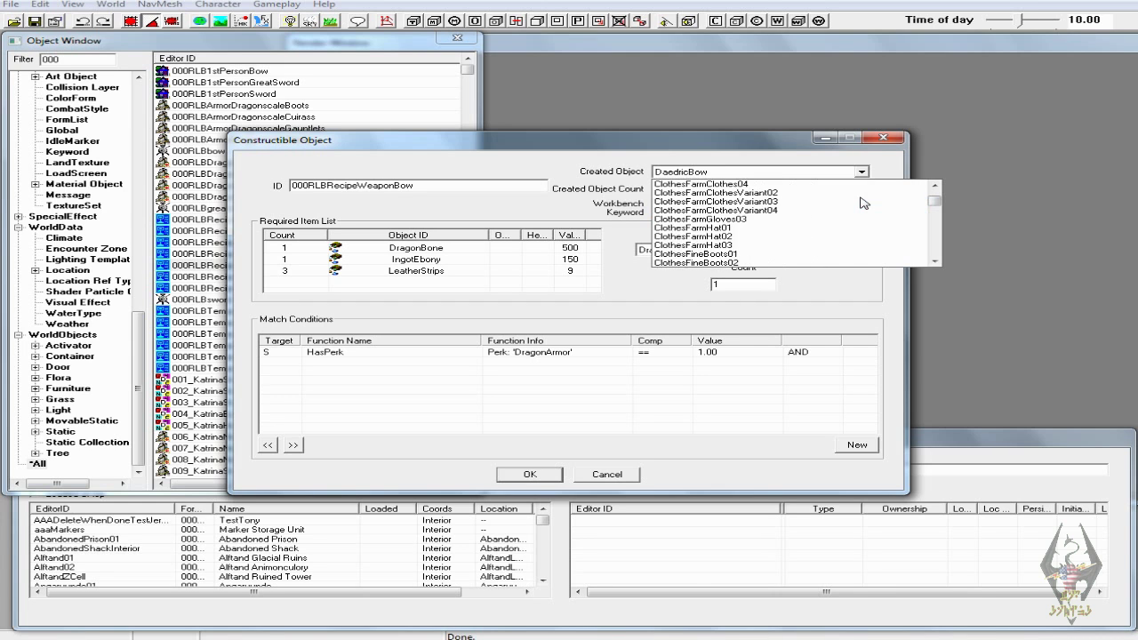
{"action": "scroll", "coordinate": [859, 203], "scroll_direction": "up", "scroll_amount": 15}
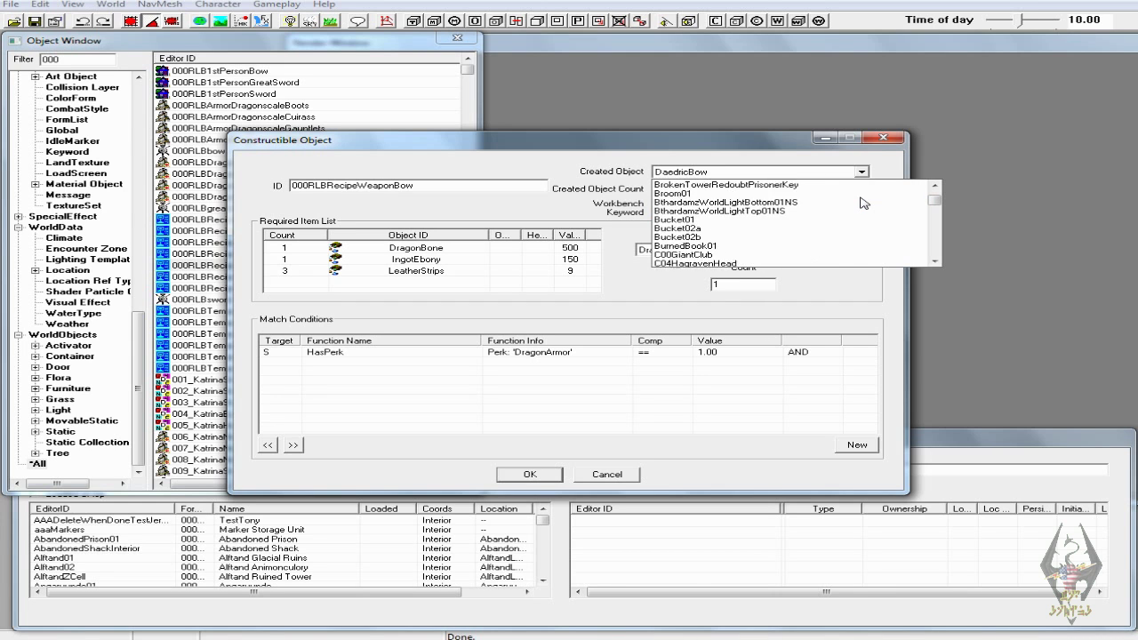
{"action": "scroll", "coordinate": [859, 203], "scroll_direction": "up", "scroll_amount": 10}
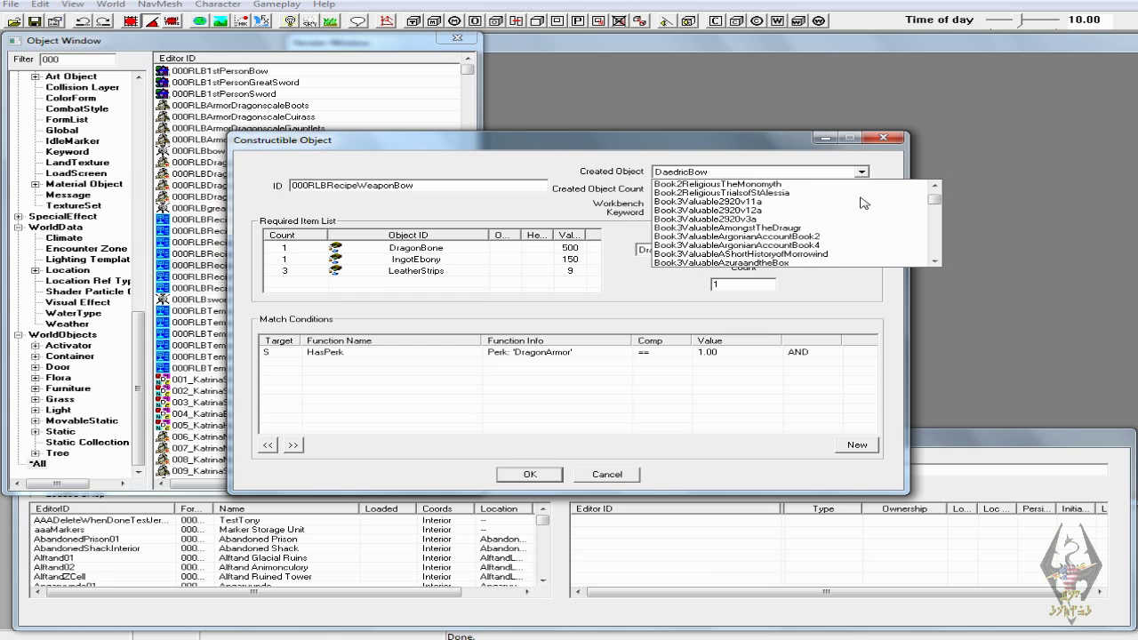
{"action": "left_click_drag", "start_coordinate": [934, 201], "coordinate": [934, 188]}
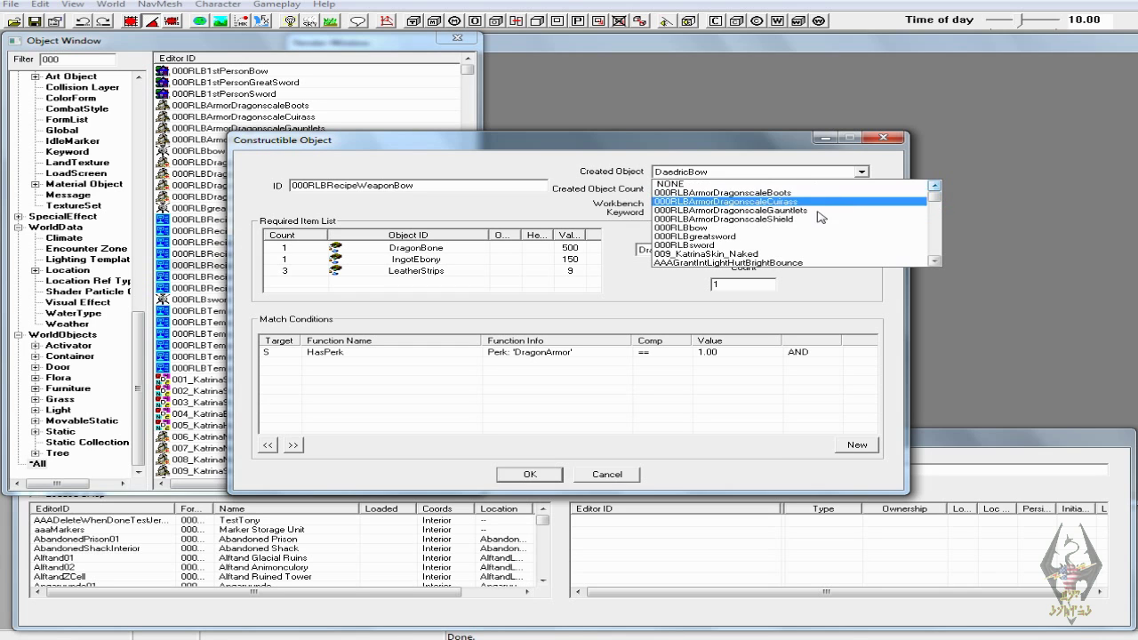
{"action": "left_click", "coordinate": [787, 228]}
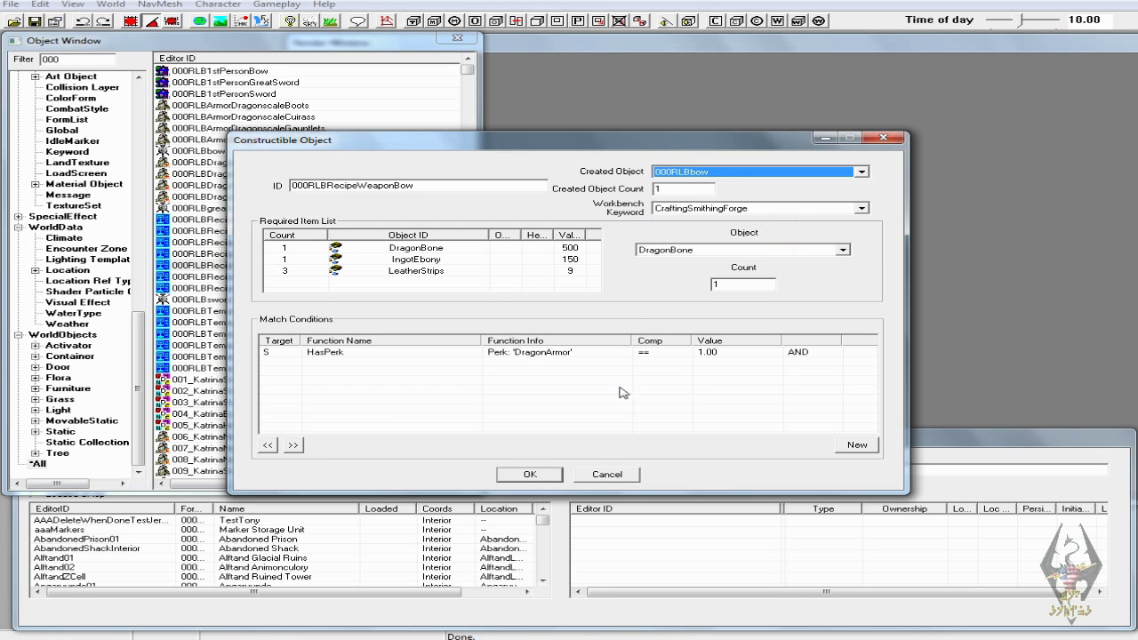
{"action": "left_click", "coordinate": [527, 477]}
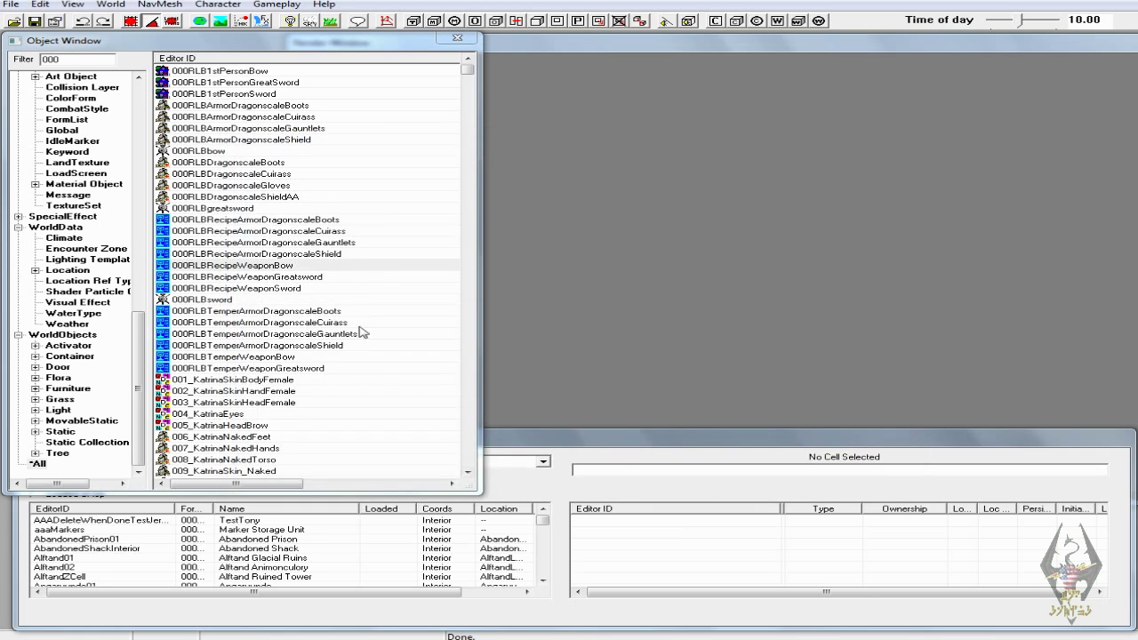
- Open 000RLBRecipeWeaponGreatsword and remove DaedraHeart from its required items
{"action": "left_click", "coordinate": [283, 278]}
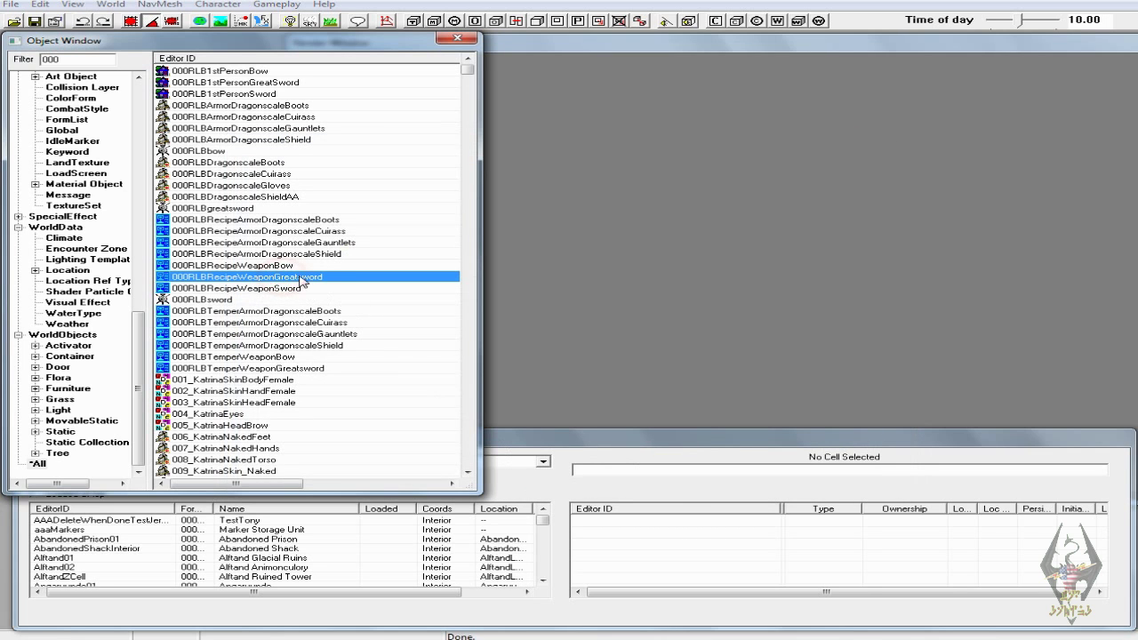
{"action": "key", "text": "Return"}
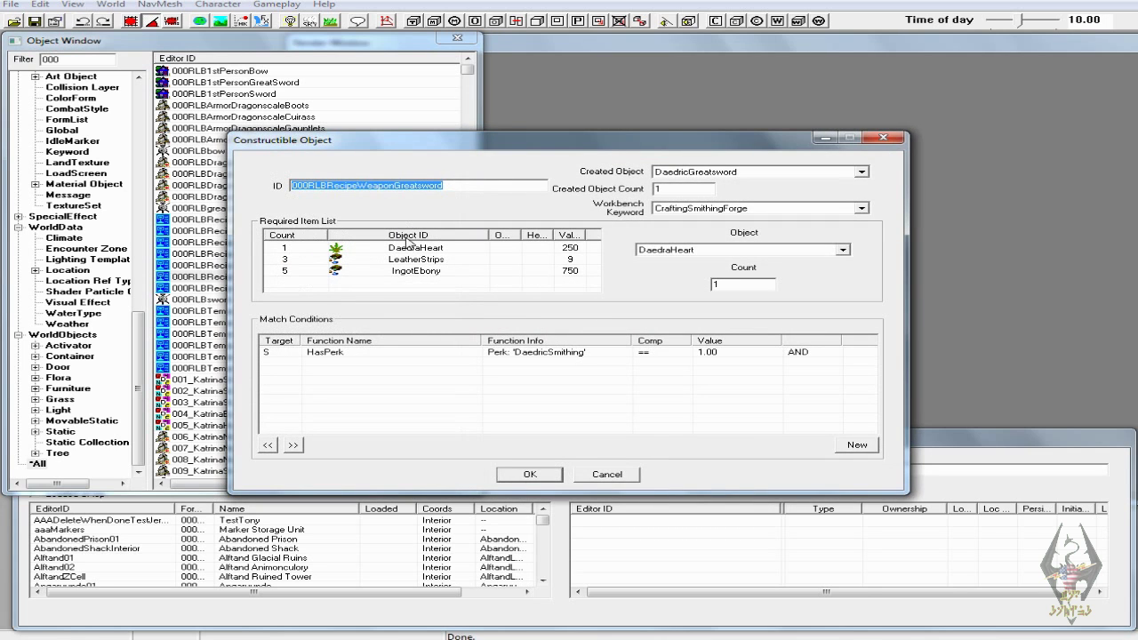
{"action": "left_click", "coordinate": [414, 247]}
{"action": "key", "text": "Delete"}
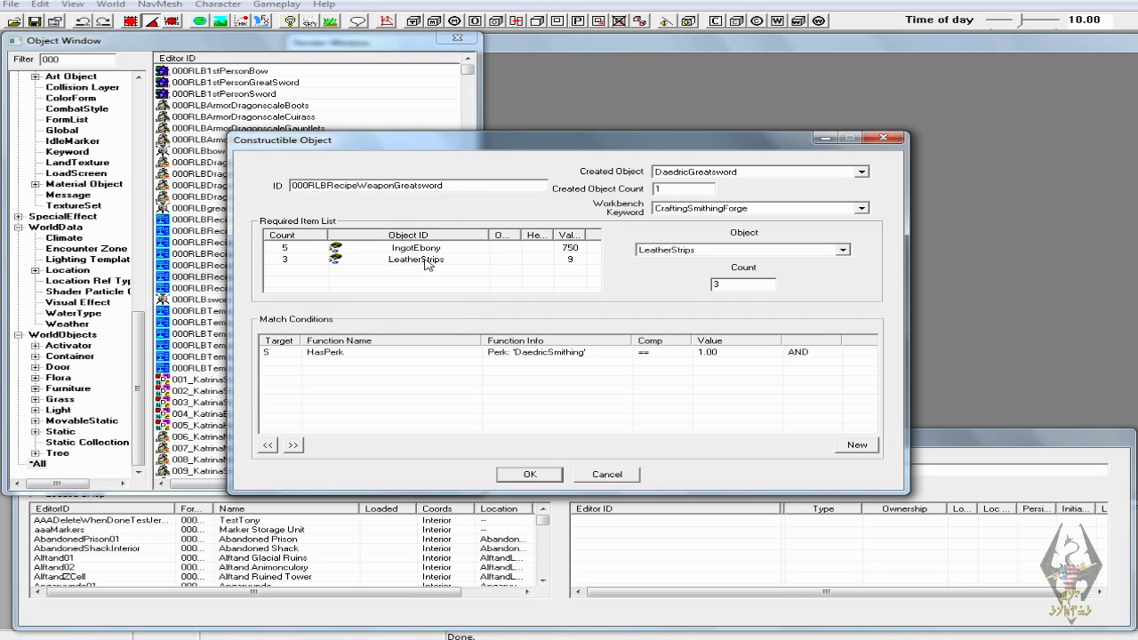
- Add DragonBone to the greatsword recipe's required items with a count of 1
{"action": "right_click", "coordinate": [455, 279]}
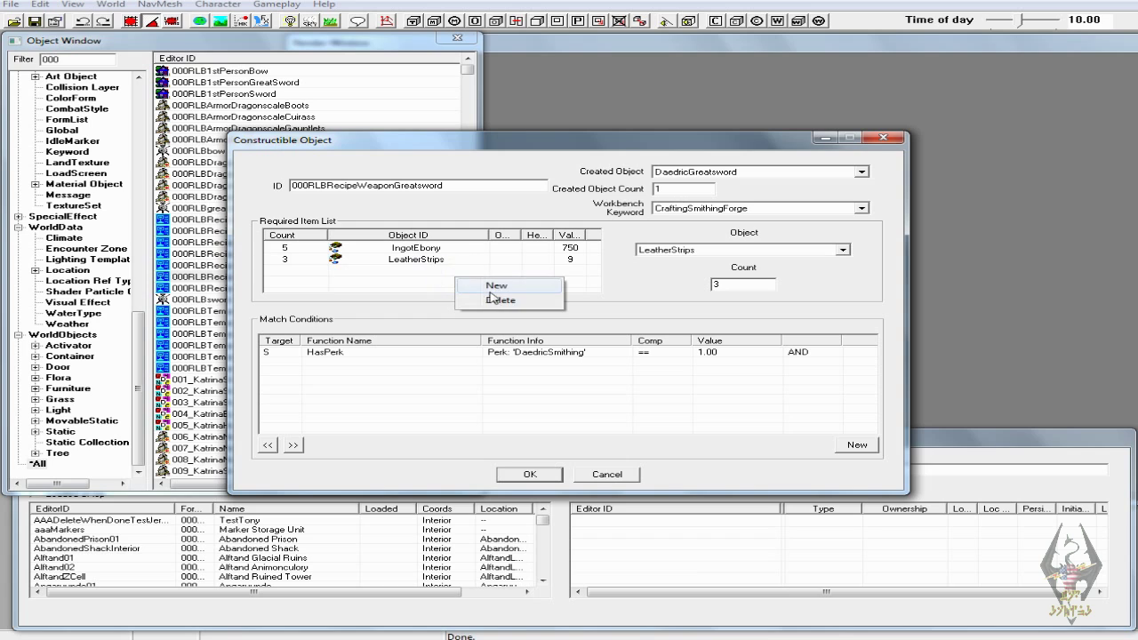
{"action": "left_click", "coordinate": [496, 286]}
{"action": "left_click", "coordinate": [685, 250]}
{"action": "left_click", "coordinate": [690, 251]}
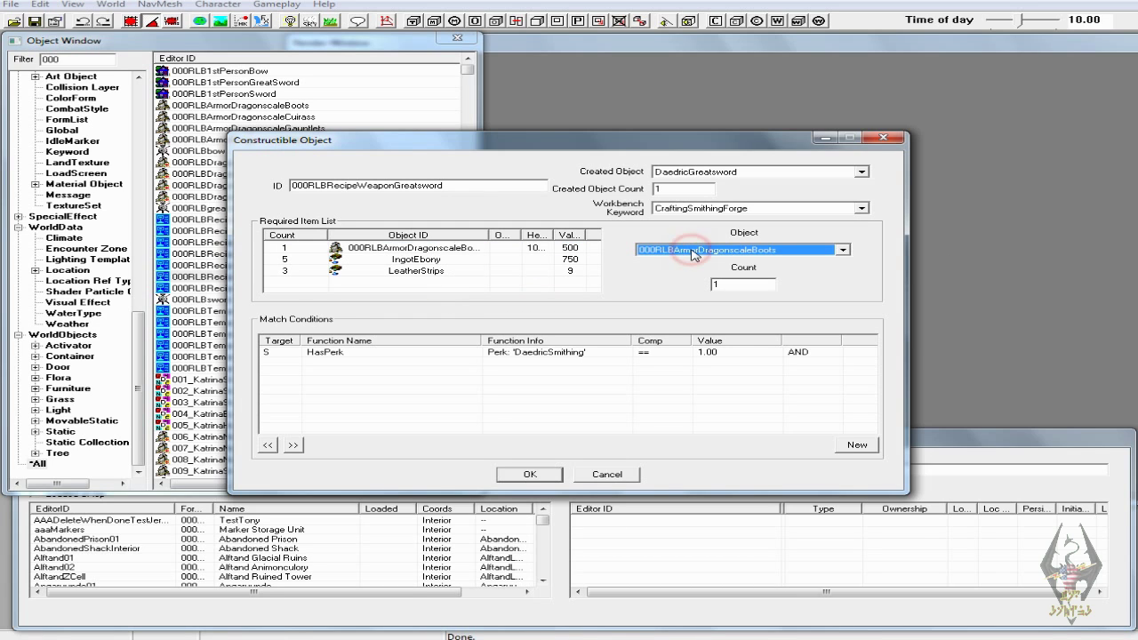
{"action": "type", "text": "dr"}
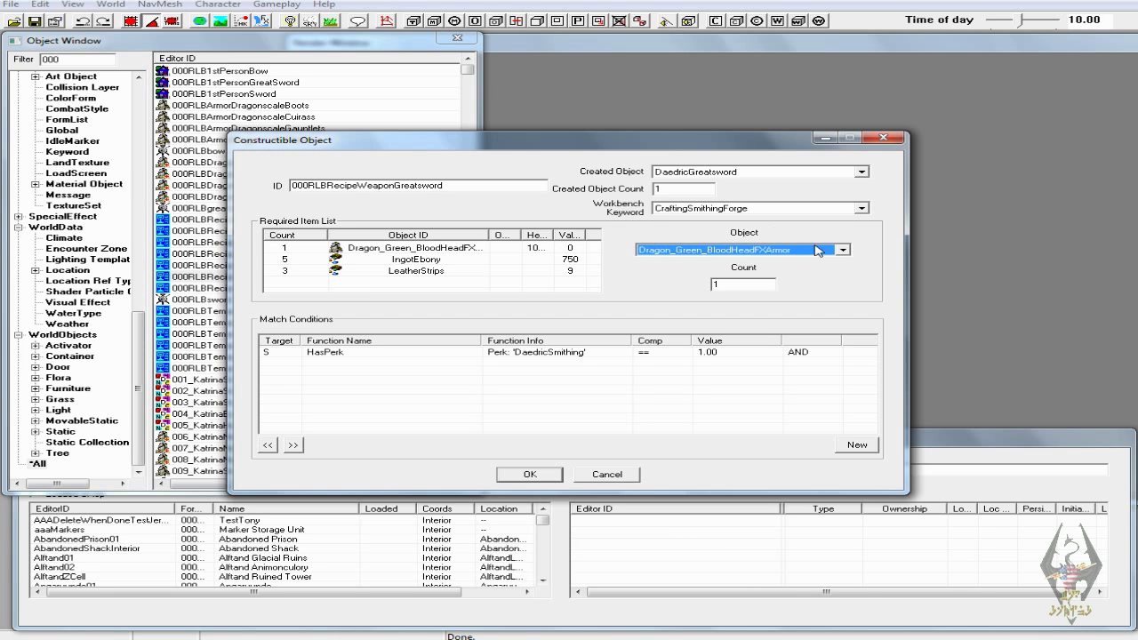
{"action": "left_click", "coordinate": [842, 249]}
{"action": "scroll", "coordinate": [790, 296], "scroll_direction": "down", "scroll_amount": 3}
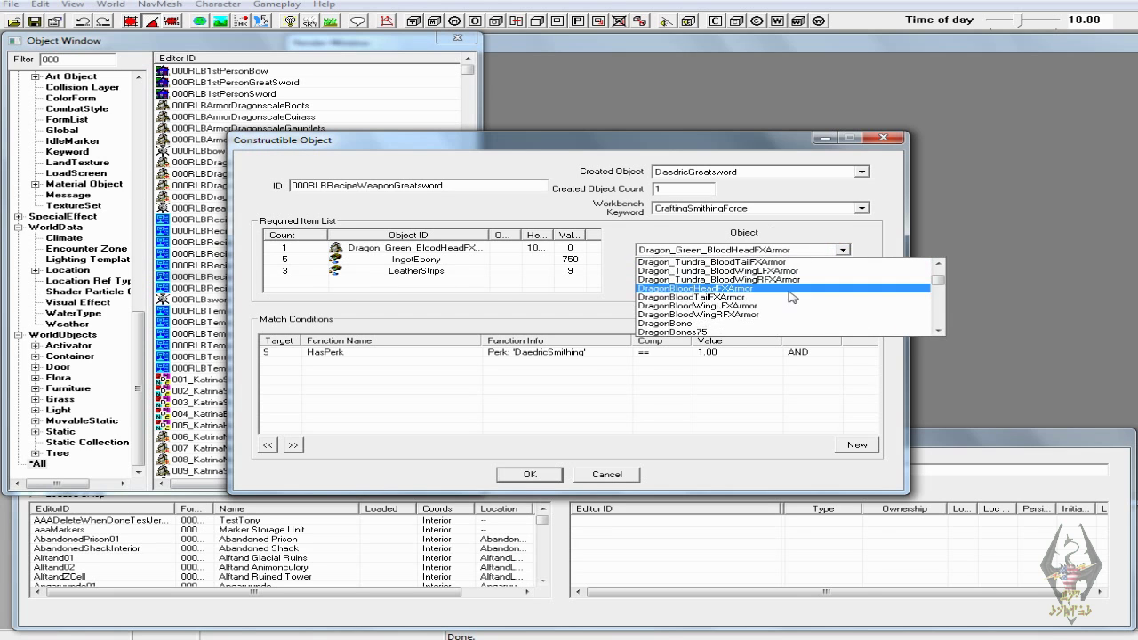
{"action": "left_click", "coordinate": [747, 323]}
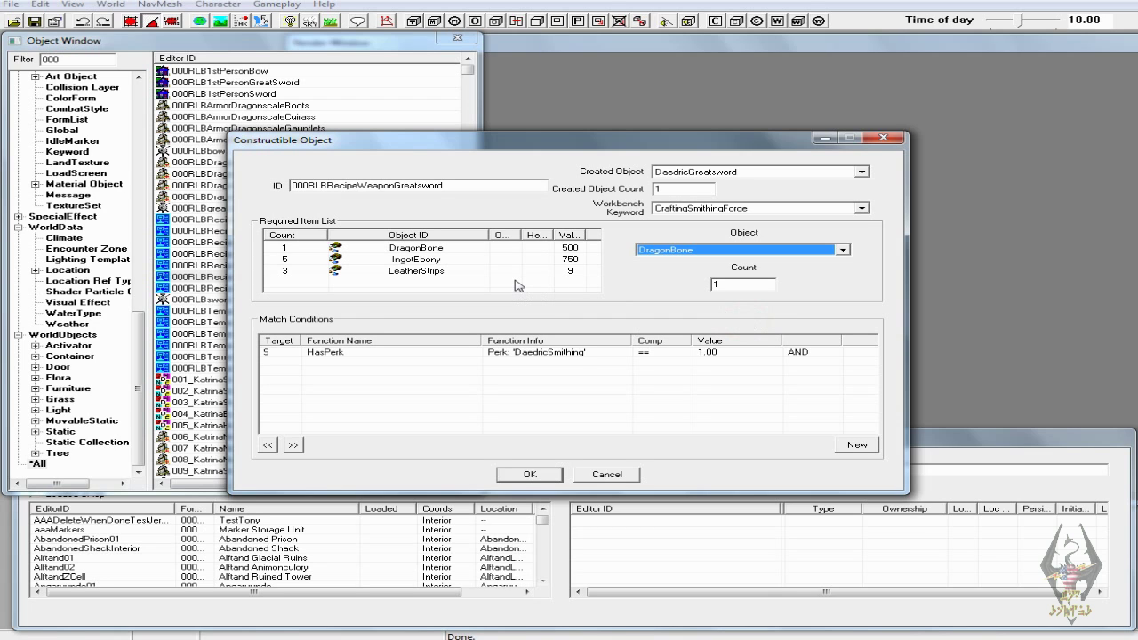
- Set the required IngotEbony count in the greatsword recipe to 3
{"action": "left_click", "coordinate": [440, 259]}
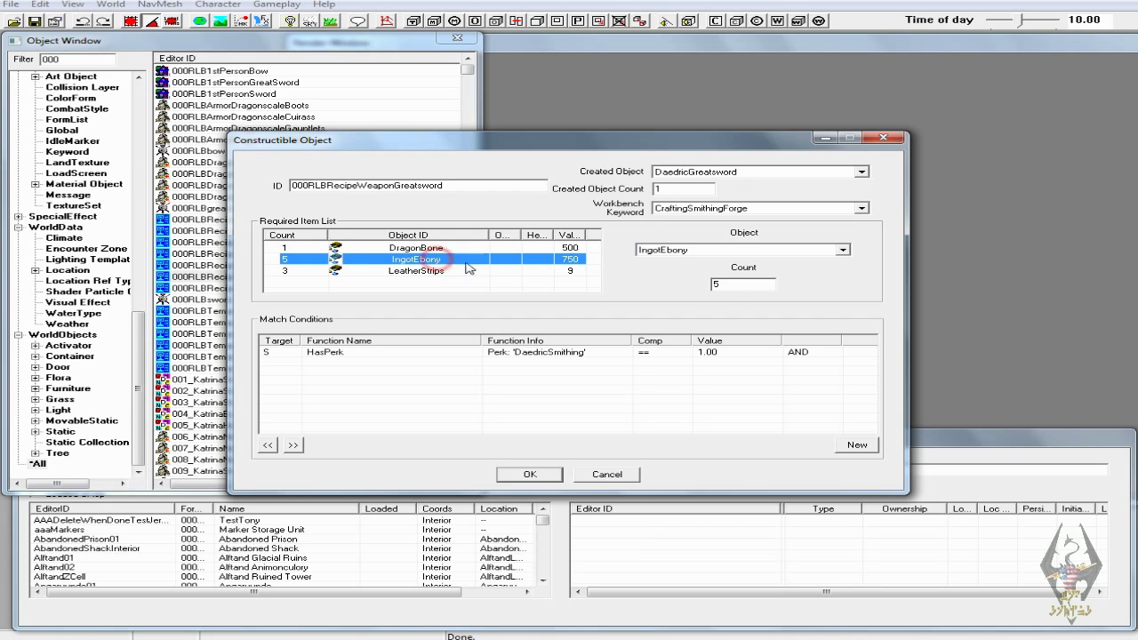
{"action": "double_click", "coordinate": [725, 284]}
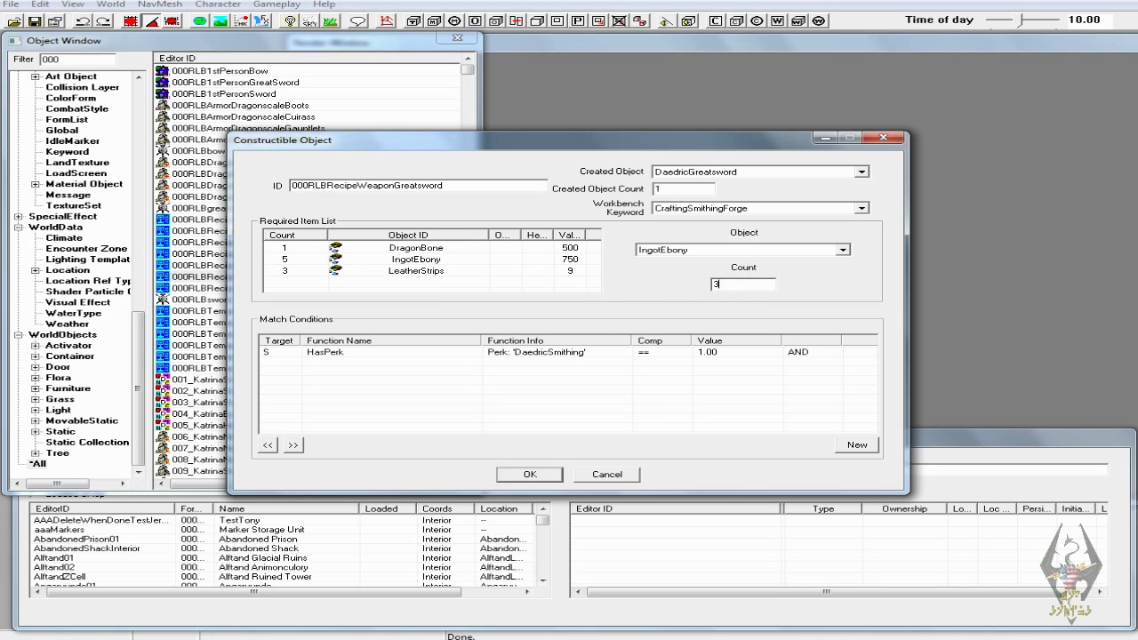
{"action": "left_click", "coordinate": [514, 277]}
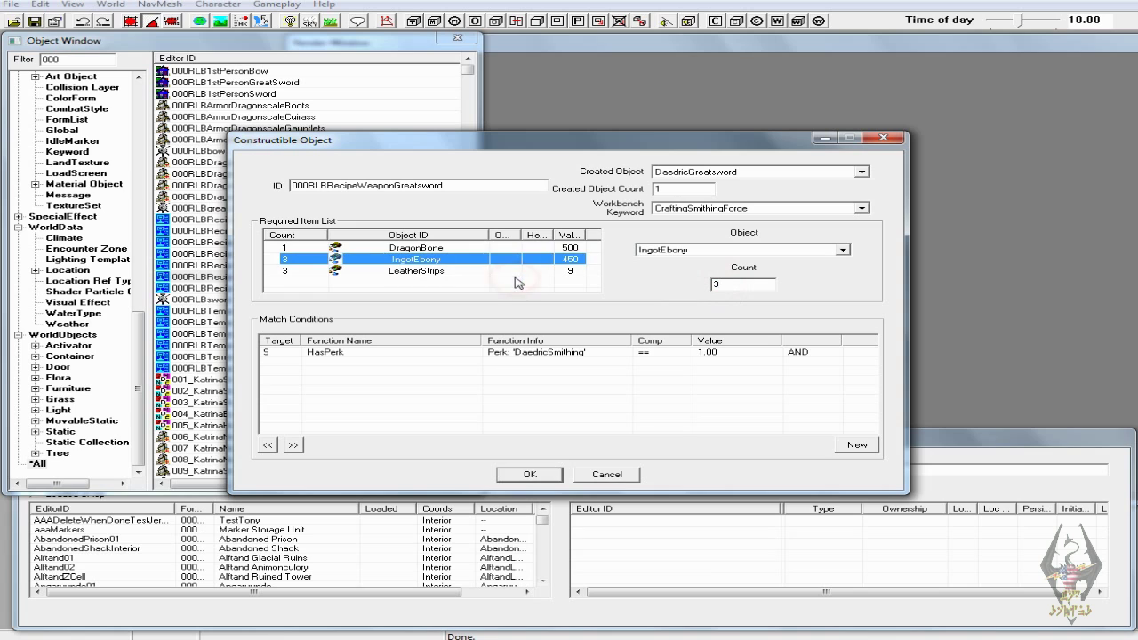
- Change the greatsword recipe's HasPerk condition to the DragonArmor perk and save the recipe
{"action": "left_click", "coordinate": [514, 354]}
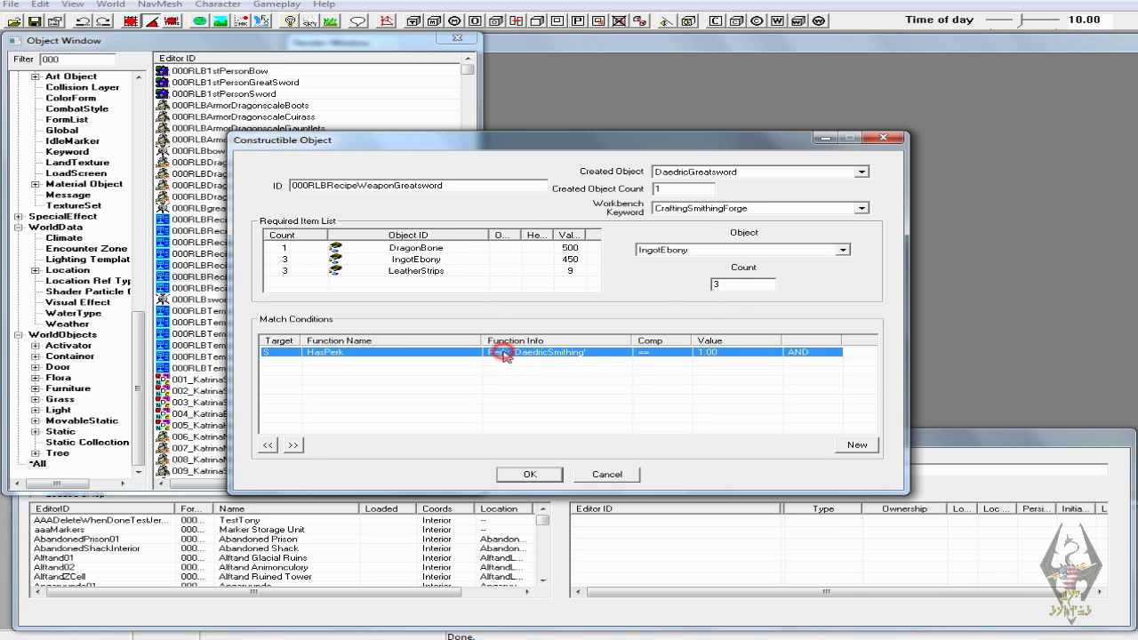
{"action": "double_click", "coordinate": [505, 354]}
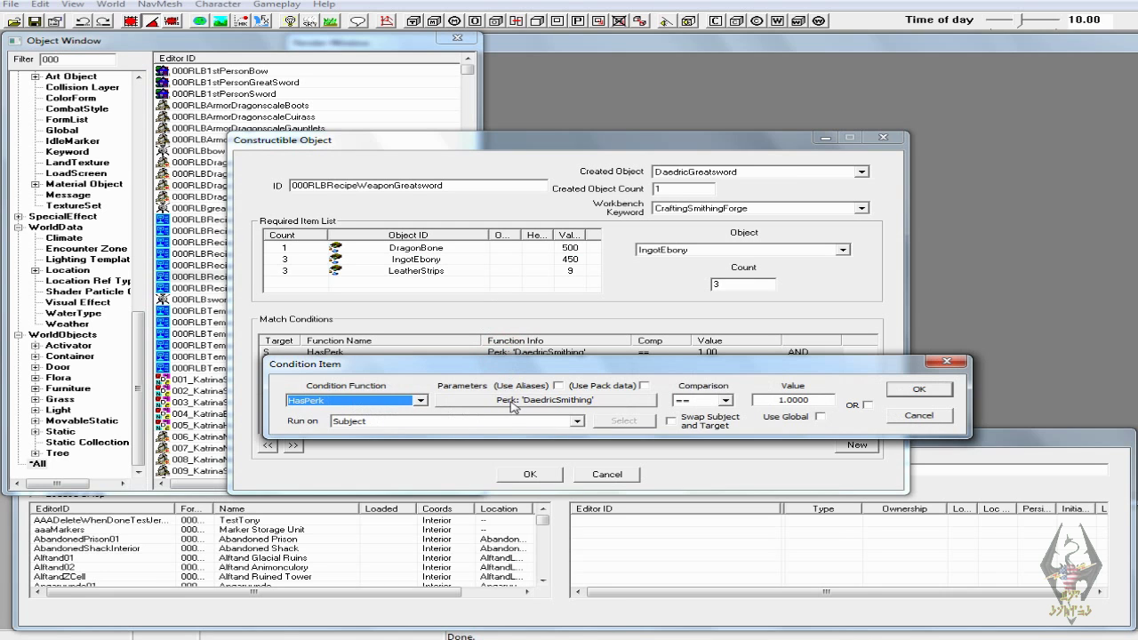
{"action": "left_click", "coordinate": [573, 401]}
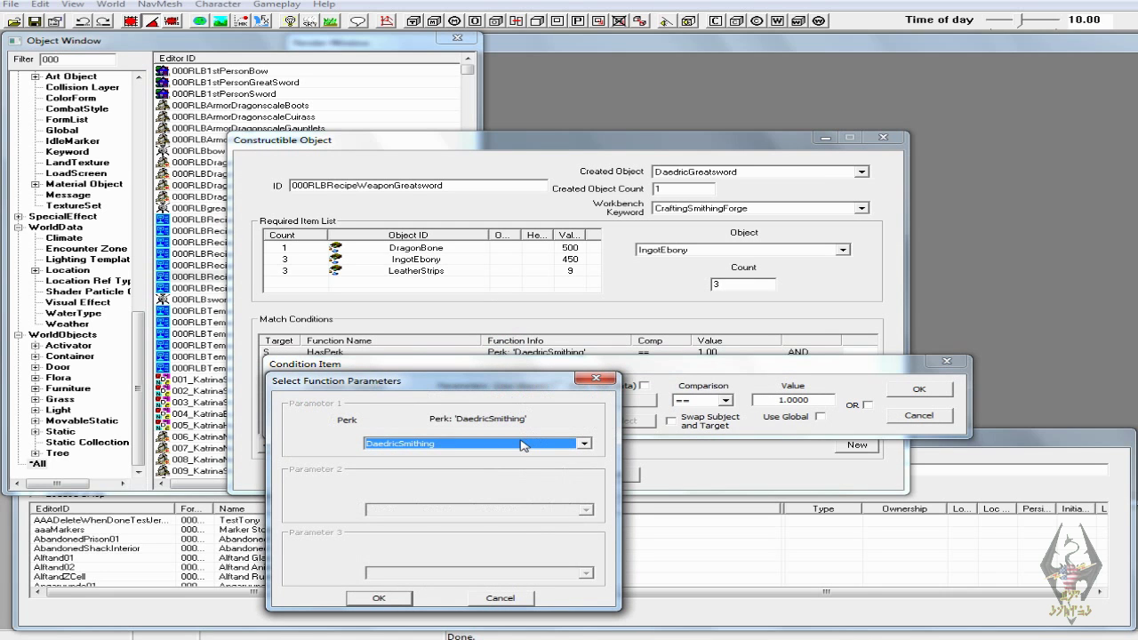
{"action": "type", "text": "dr"}
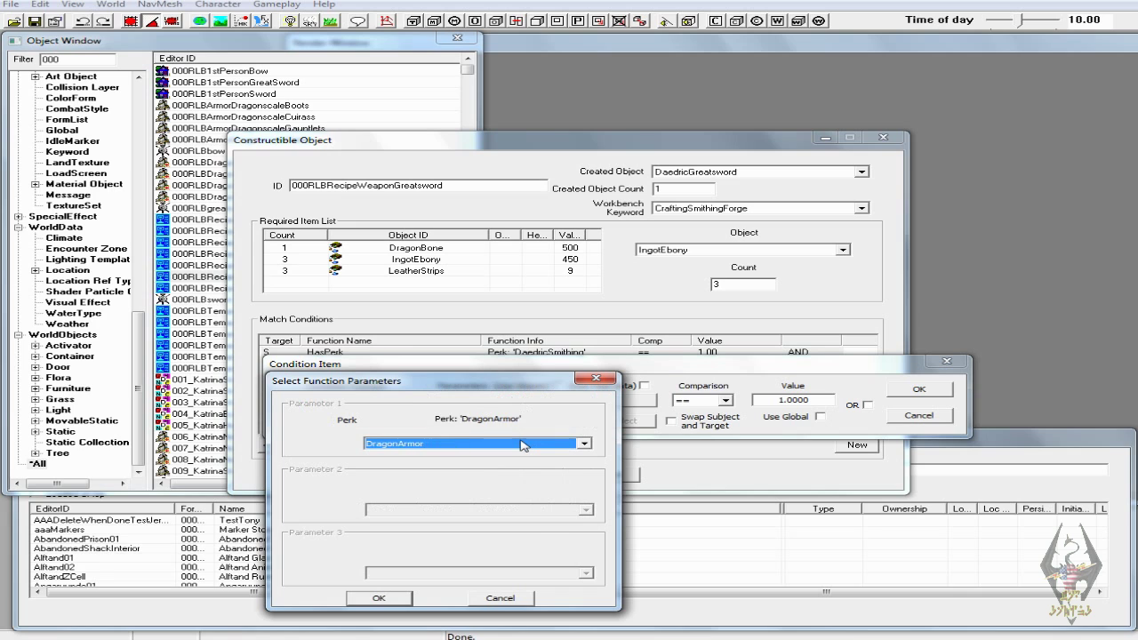
{"action": "left_click", "coordinate": [379, 597]}
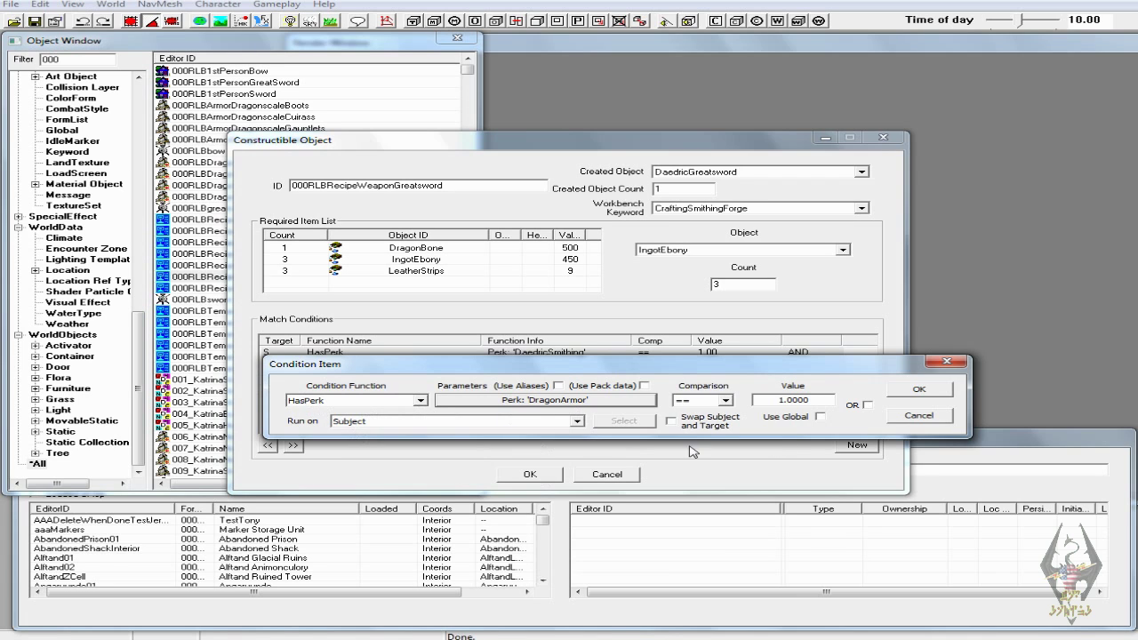
{"action": "left_click", "coordinate": [921, 391]}
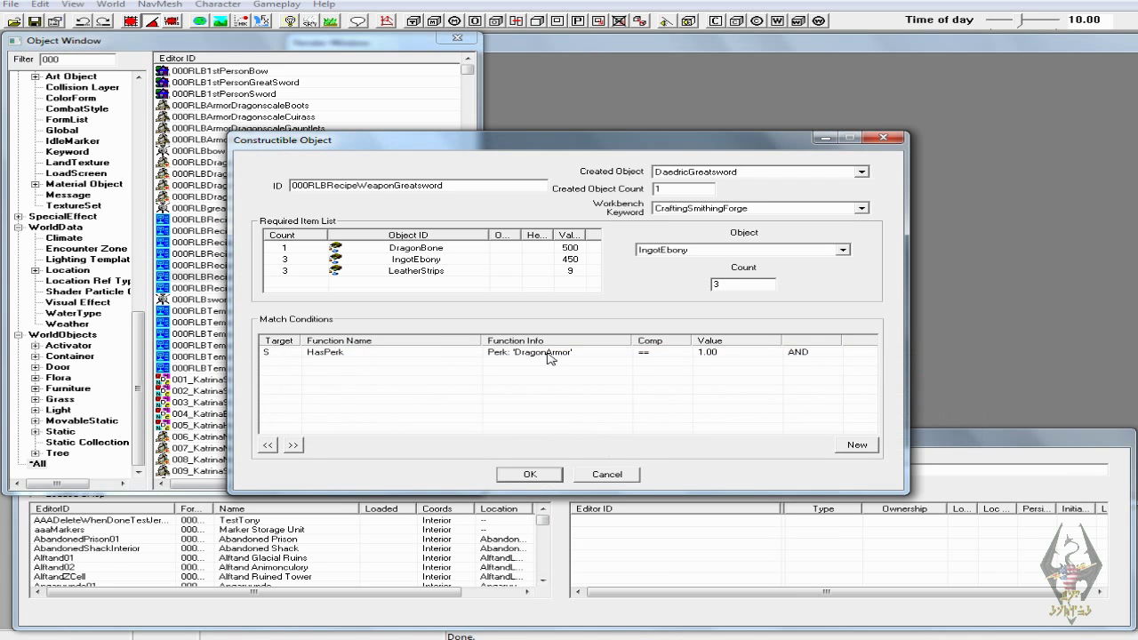
{"action": "left_click", "coordinate": [542, 476]}
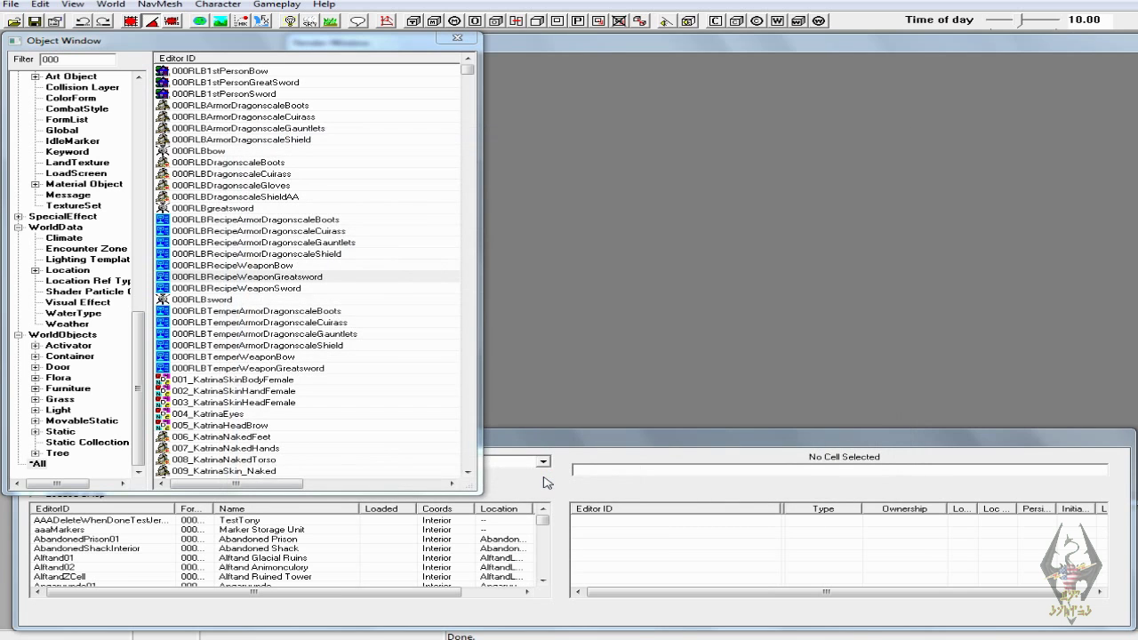
- Set the created object of 000RLBRecipeWeaponGreatsword to 000RLBgreatsword and save the recipe
{"action": "left_click", "coordinate": [323, 280]}
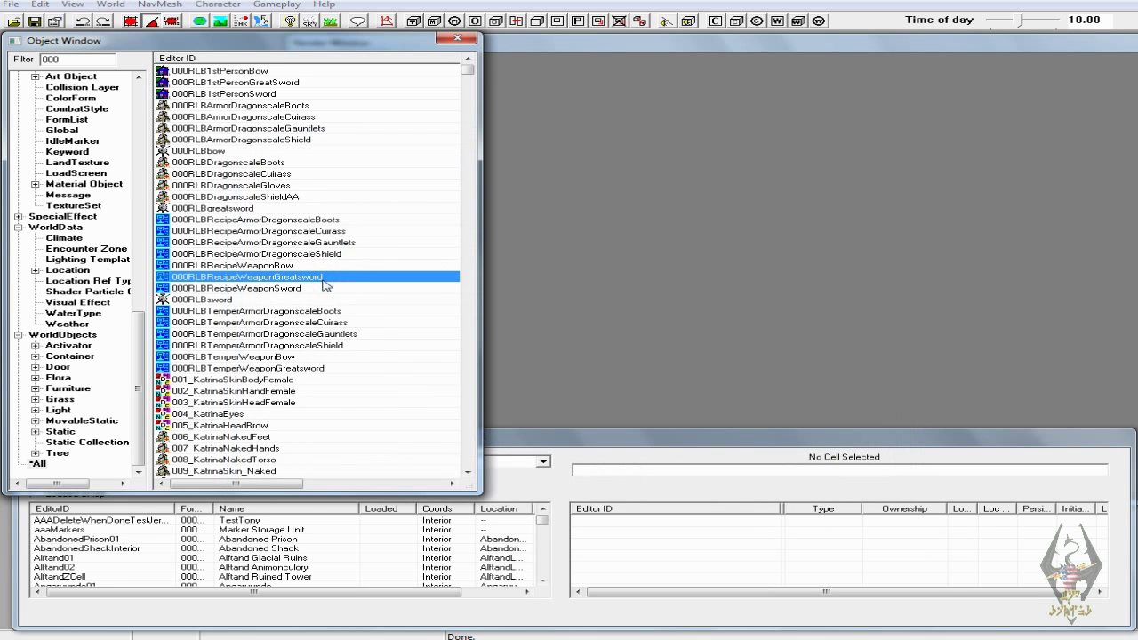
{"action": "double_click", "coordinate": [326, 280]}
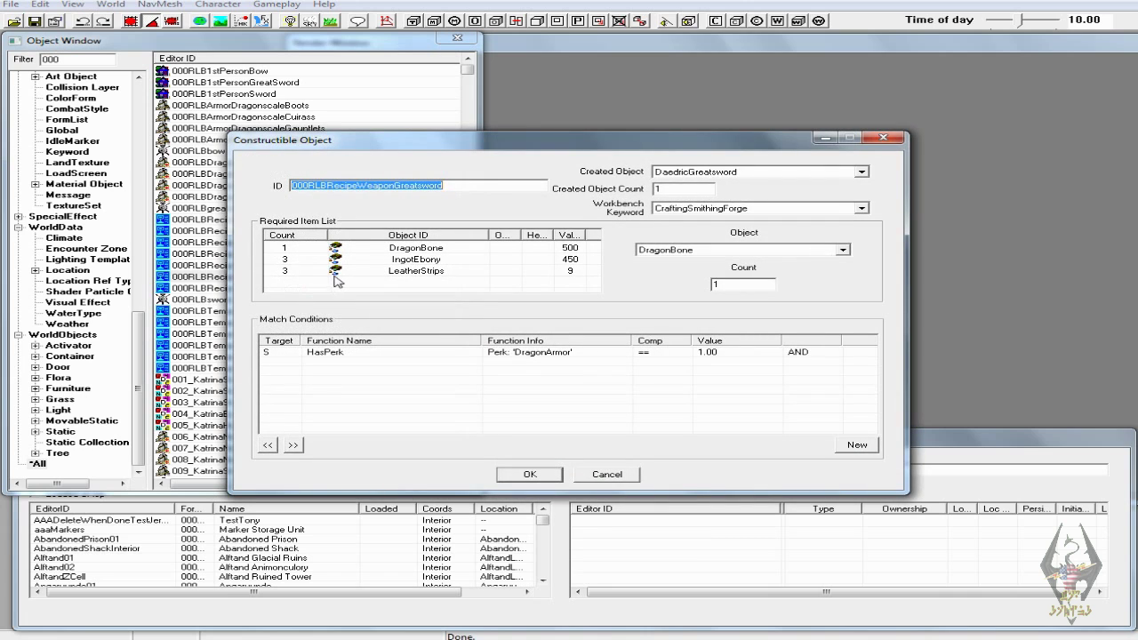
{"action": "left_click", "coordinate": [819, 171]}
{"action": "left_click_drag", "start_coordinate": [934, 205], "coordinate": [933, 188]}
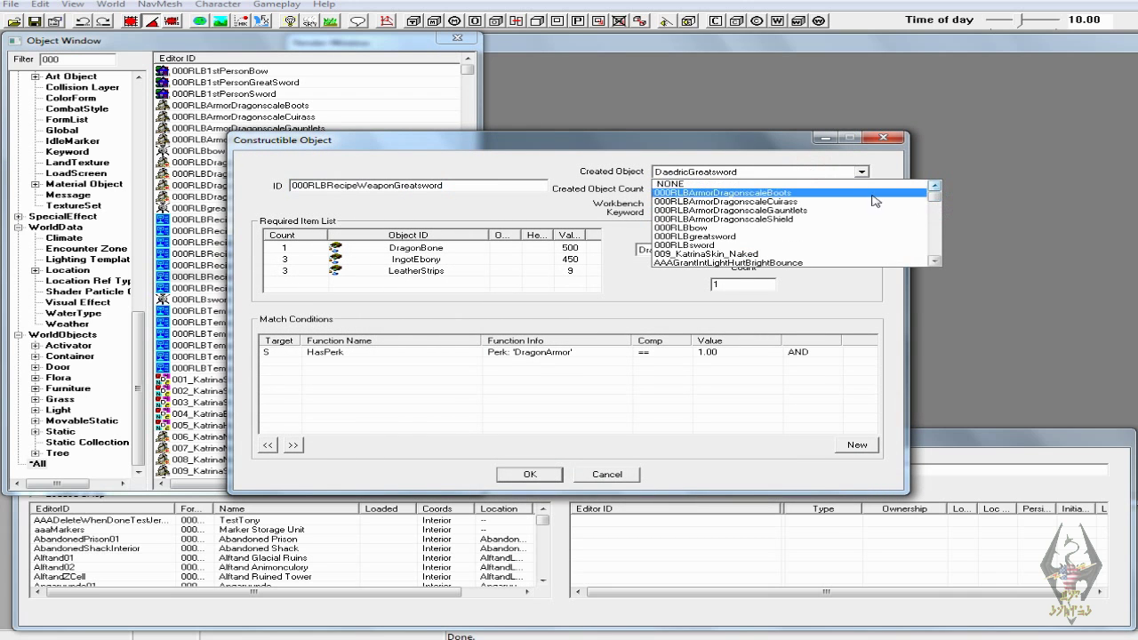
{"action": "left_click", "coordinate": [816, 237]}
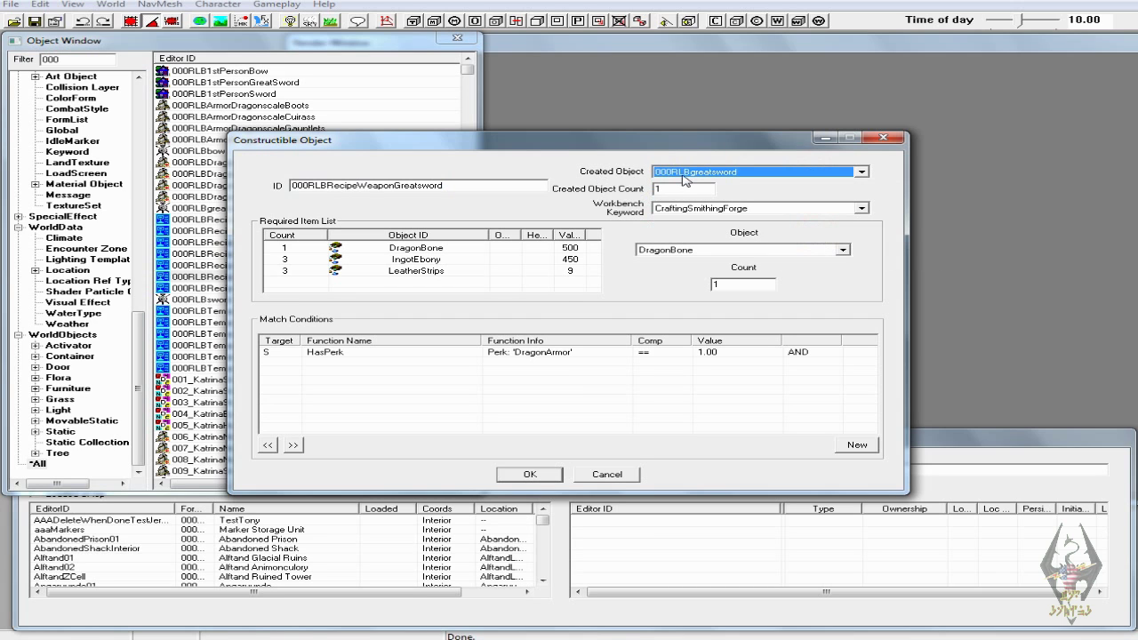
{"action": "left_click", "coordinate": [524, 474]}
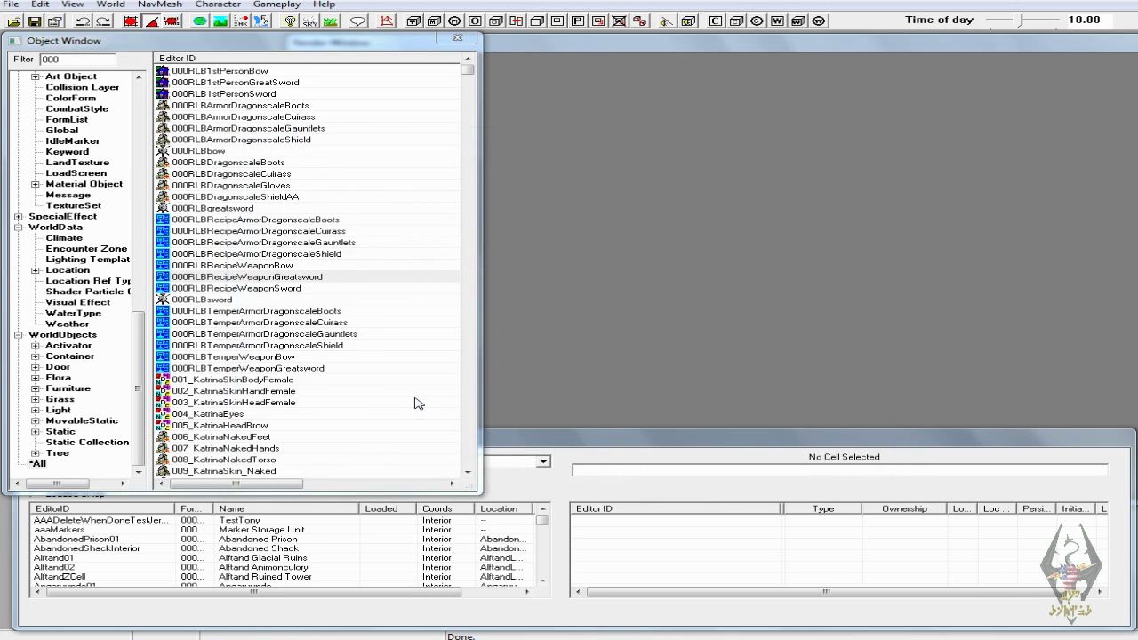
- Open 000RLBRecipeWeaponSword and remove DaedraHeart from its required items
{"action": "left_click", "coordinate": [301, 290]}
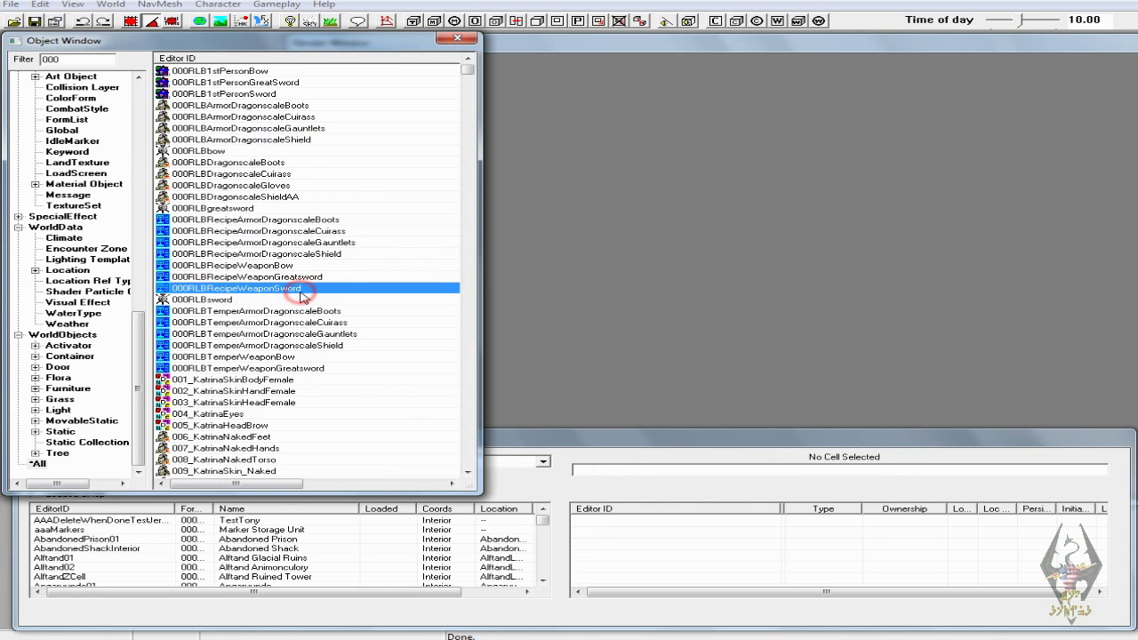
{"action": "double_click", "coordinate": [303, 296]}
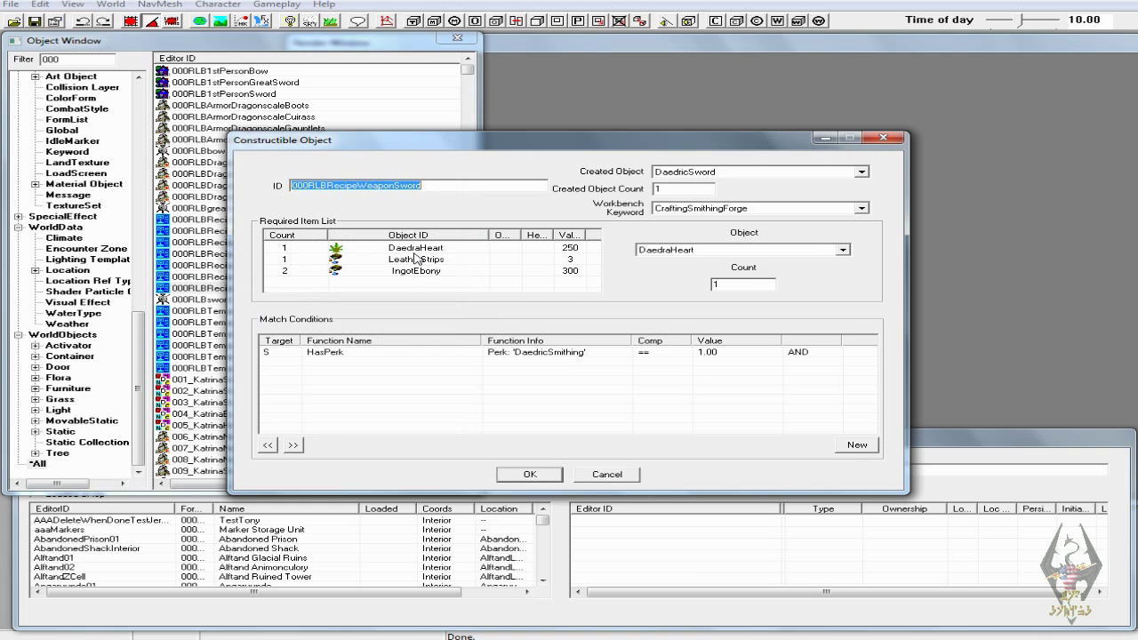
{"action": "left_click", "coordinate": [417, 249]}
{"action": "key", "text": "Delete"}
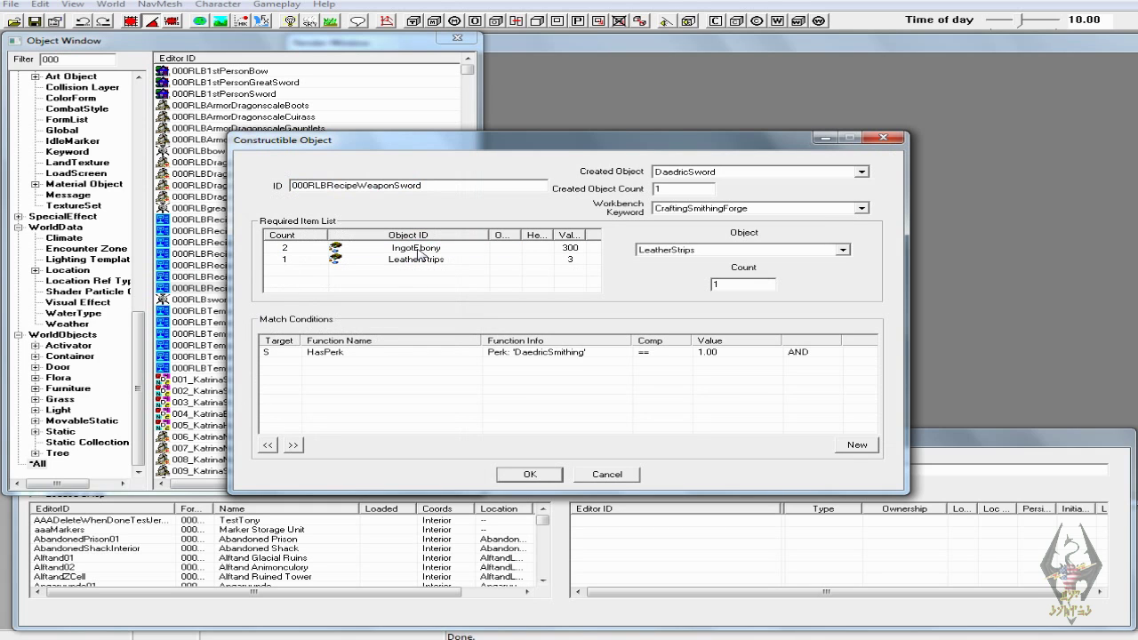
- Add DragonBone with a count of 1 to the sword recipe's required items
{"action": "right_click", "coordinate": [450, 279]}
{"action": "left_click", "coordinate": [487, 286]}
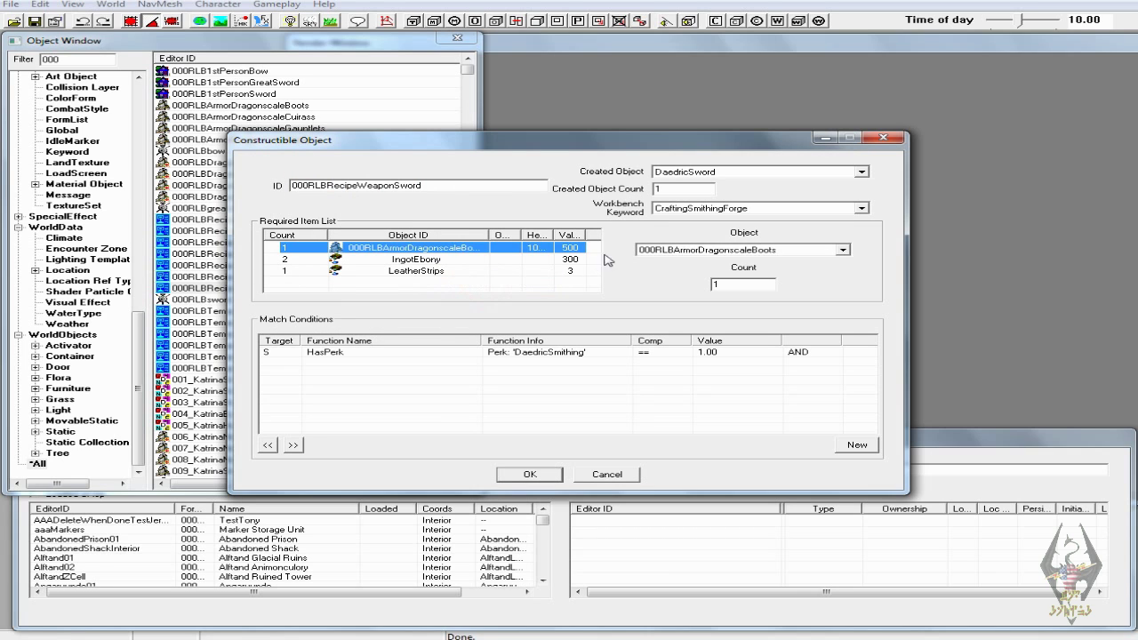
{"action": "left_click", "coordinate": [673, 249]}
{"action": "type", "text": "dragonb"}
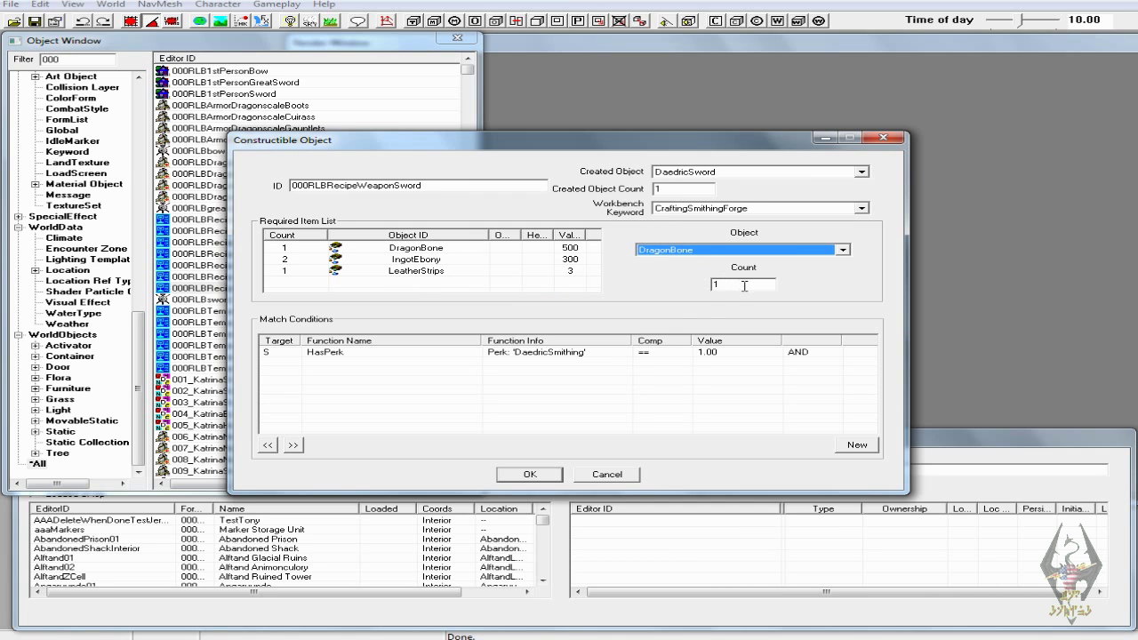
- Change the sword recipe's HasPerk condition to the DragonArmor perk
{"action": "left_click", "coordinate": [576, 353]}
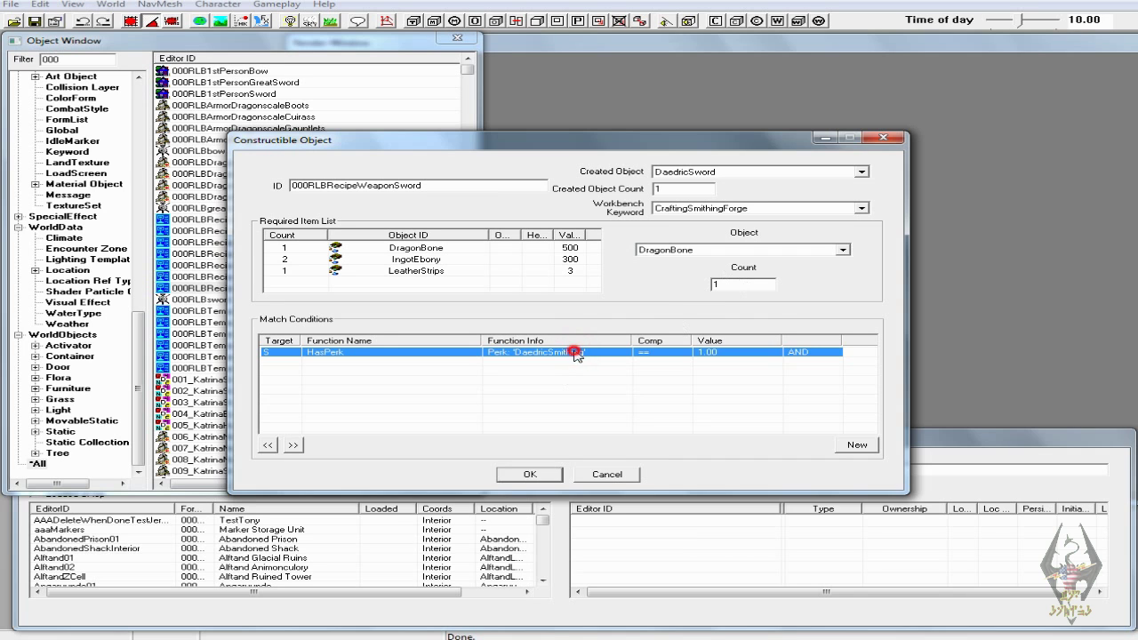
{"action": "double_click", "coordinate": [576, 354]}
{"action": "left_click", "coordinate": [608, 401]}
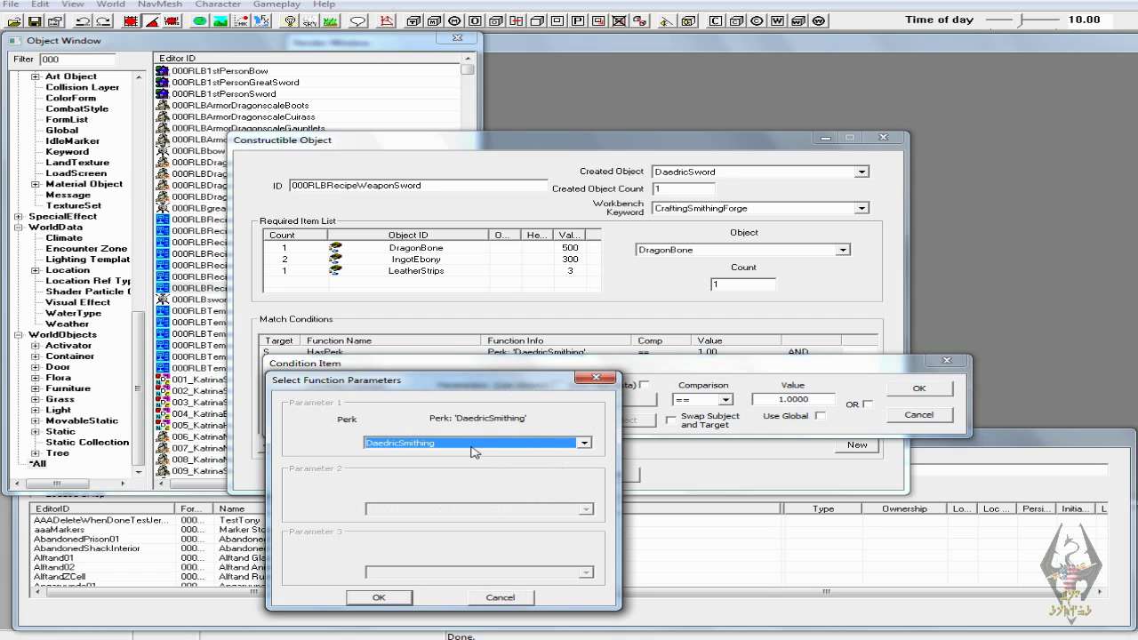
{"action": "type", "text": "dr"}
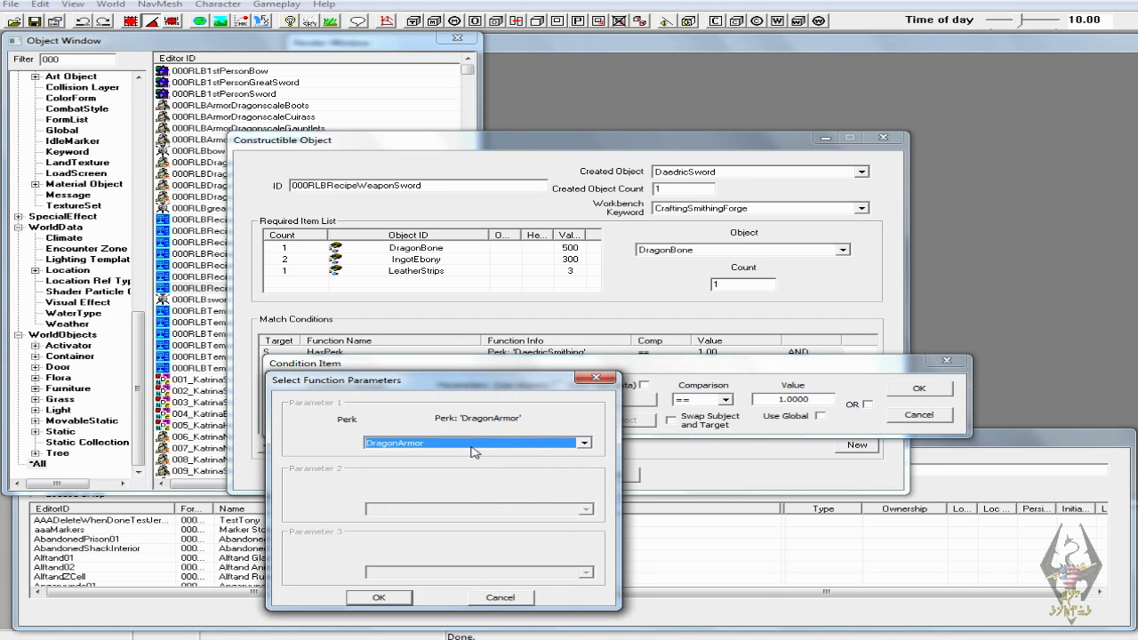
{"action": "left_click", "coordinate": [378, 596]}
{"action": "left_click", "coordinate": [919, 388]}
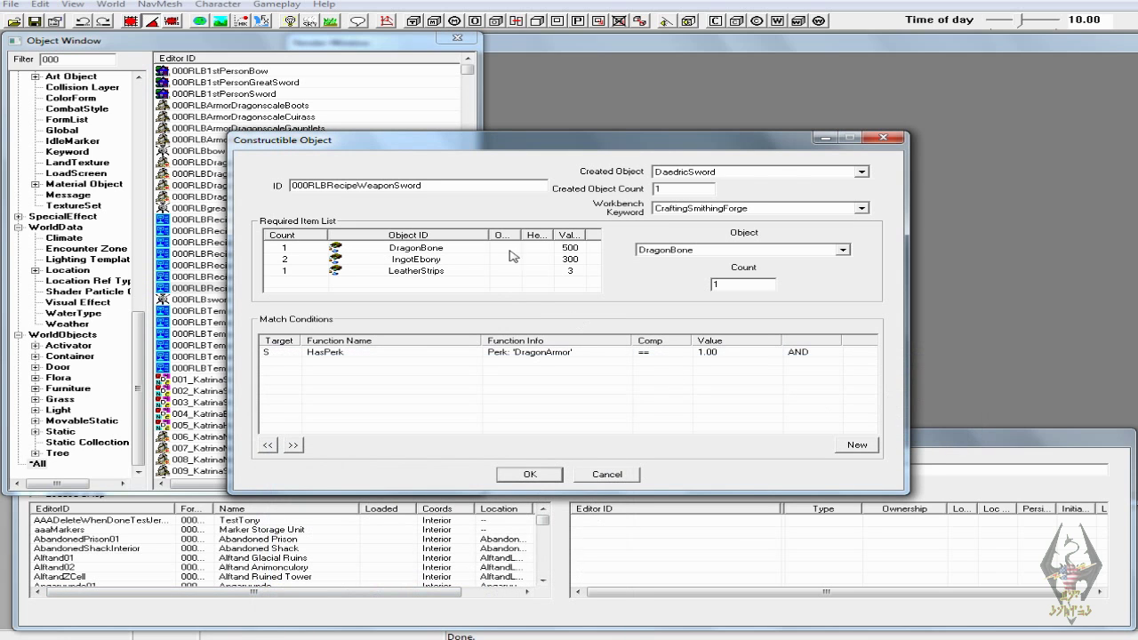
- Set the sword recipe's created object to 000RLBsword and save the recipe
{"action": "left_click", "coordinate": [791, 172]}
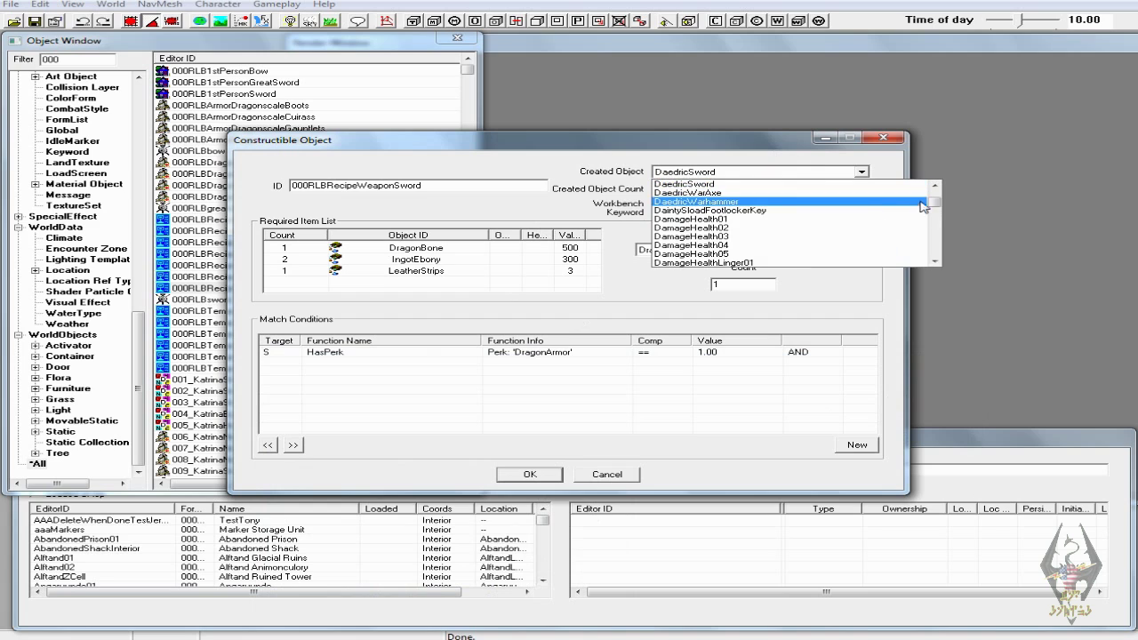
{"action": "scroll", "coordinate": [853, 206], "scroll_direction": "up", "scroll_amount": 5}
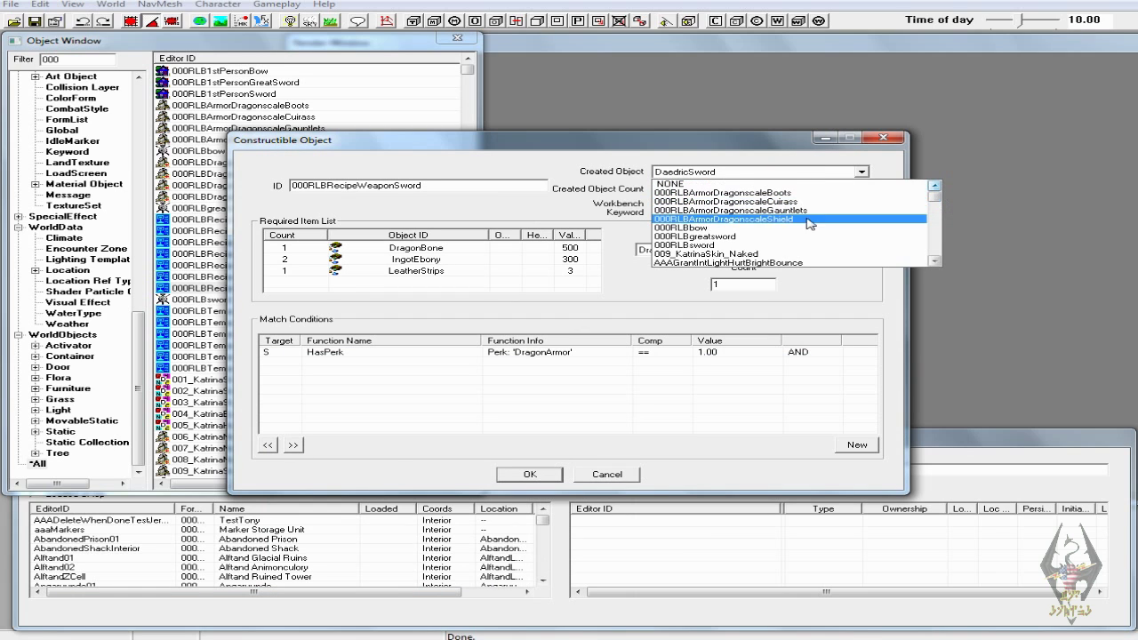
{"action": "left_click", "coordinate": [774, 244]}
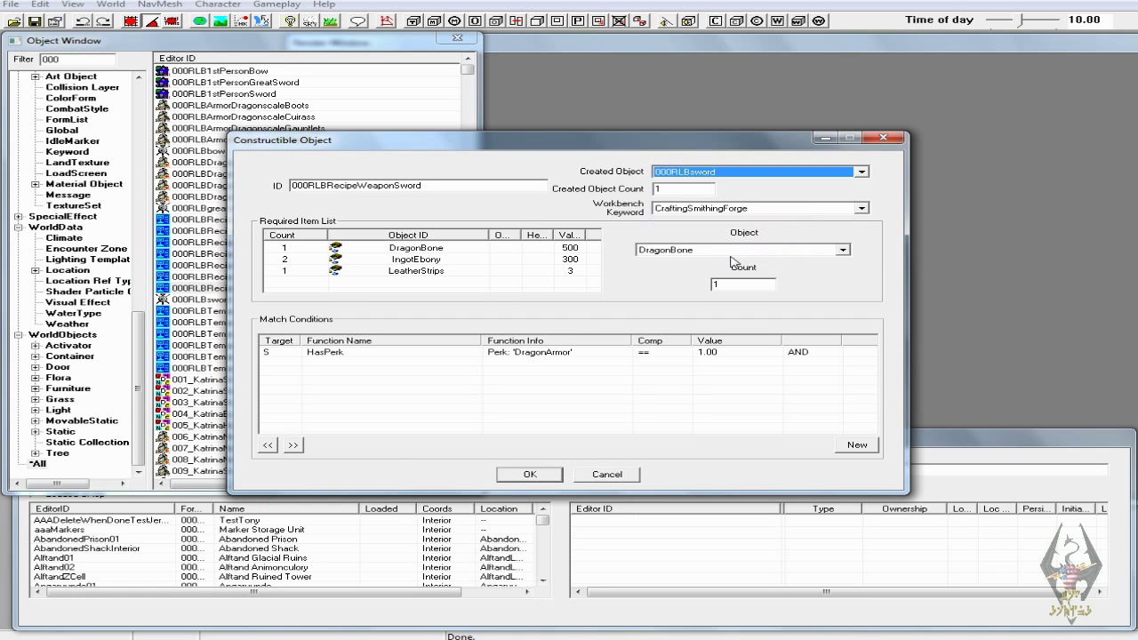
{"action": "left_click", "coordinate": [530, 474]}
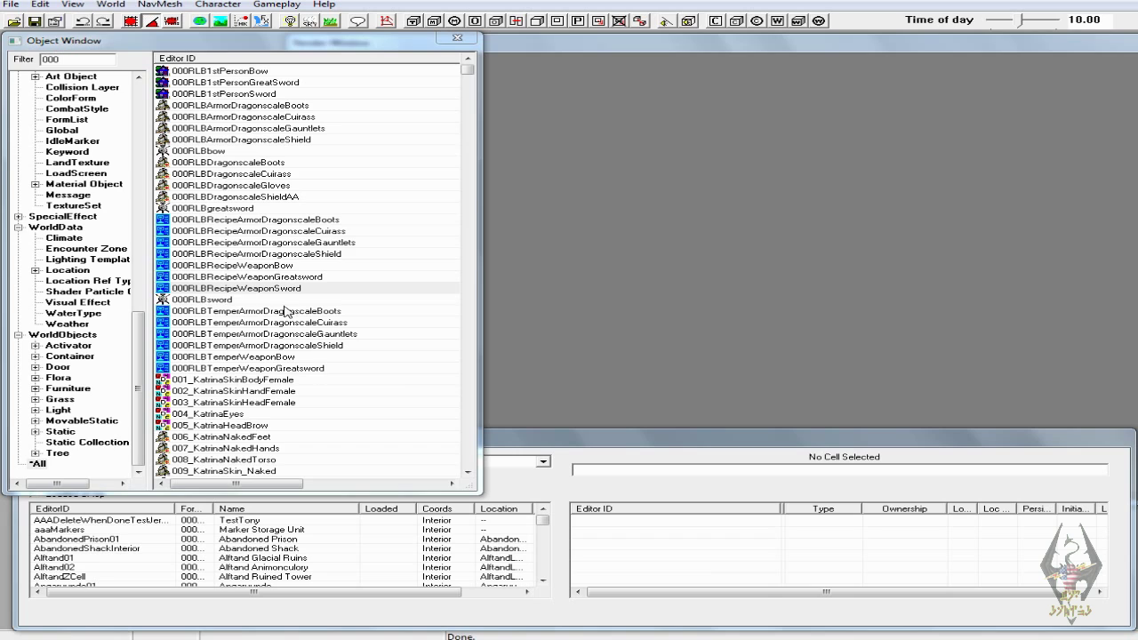
- Open 000RLBTemperWeaponBow, add DragonScales with a count of 1 to its required items, and save the recipe
{"action": "left_click", "coordinate": [280, 358]}
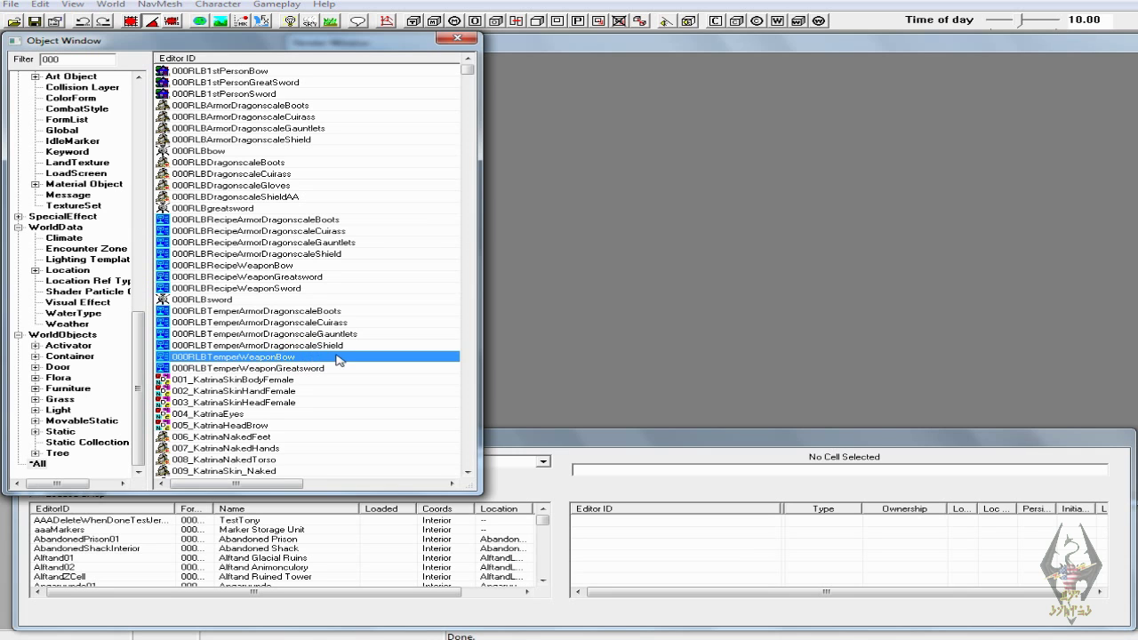
{"action": "double_click", "coordinate": [336, 357]}
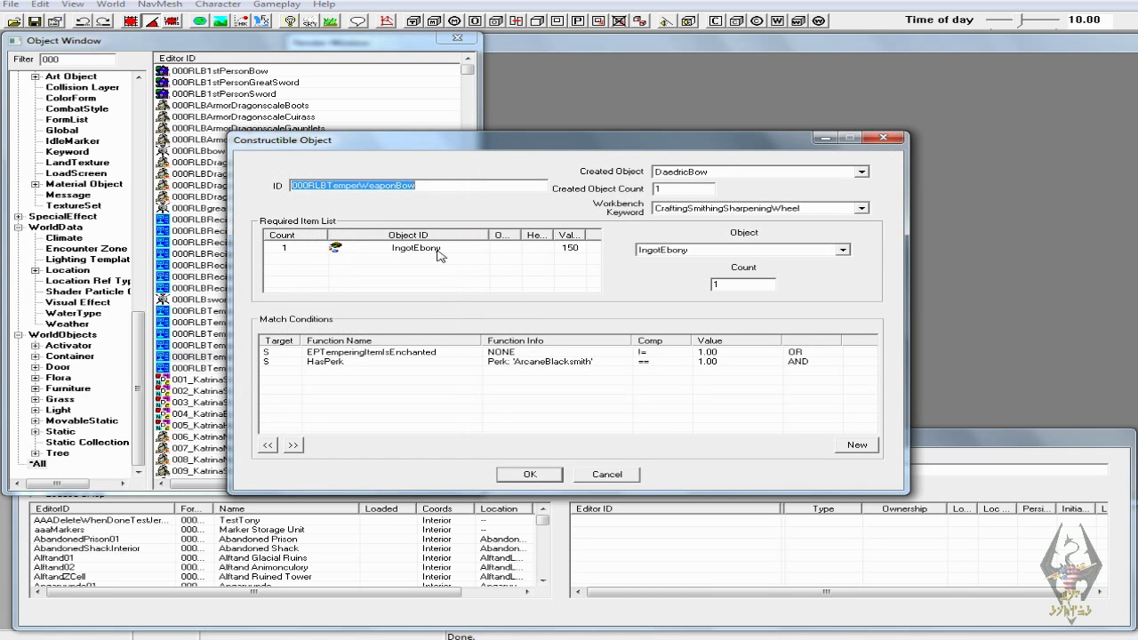
{"action": "left_click", "coordinate": [438, 255]}
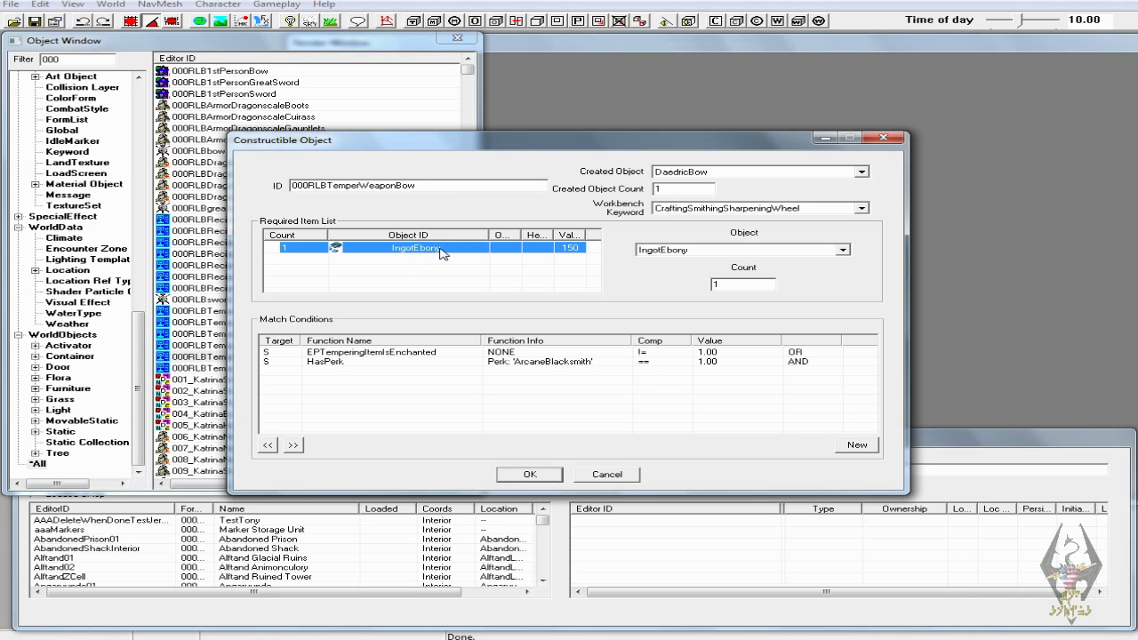
{"action": "left_click", "coordinate": [430, 272]}
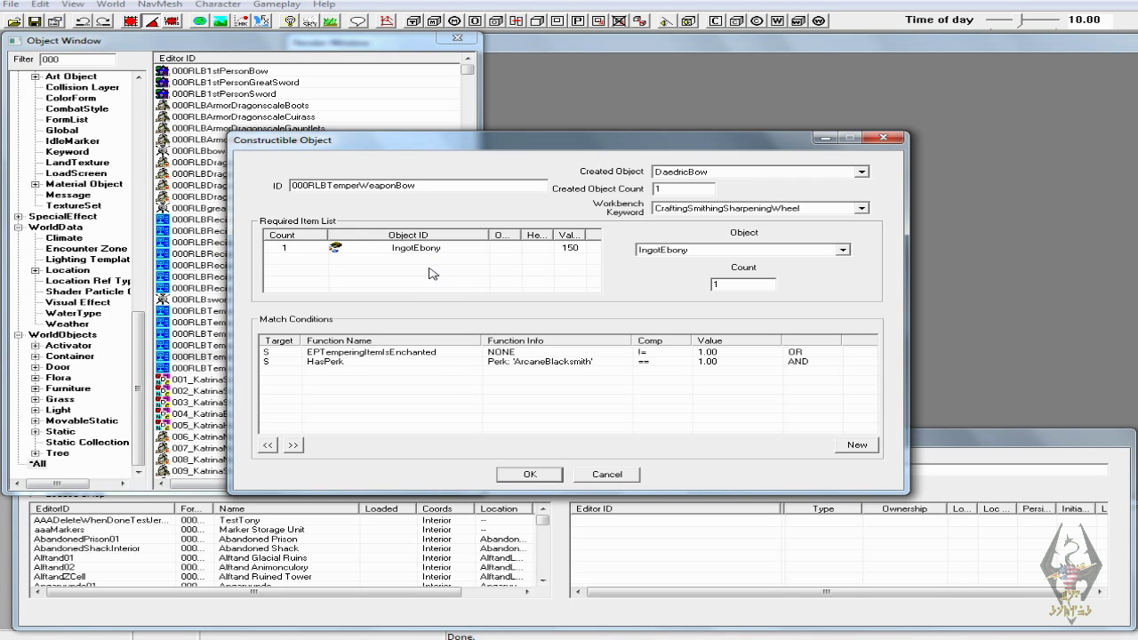
{"action": "right_click", "coordinate": [430, 269]}
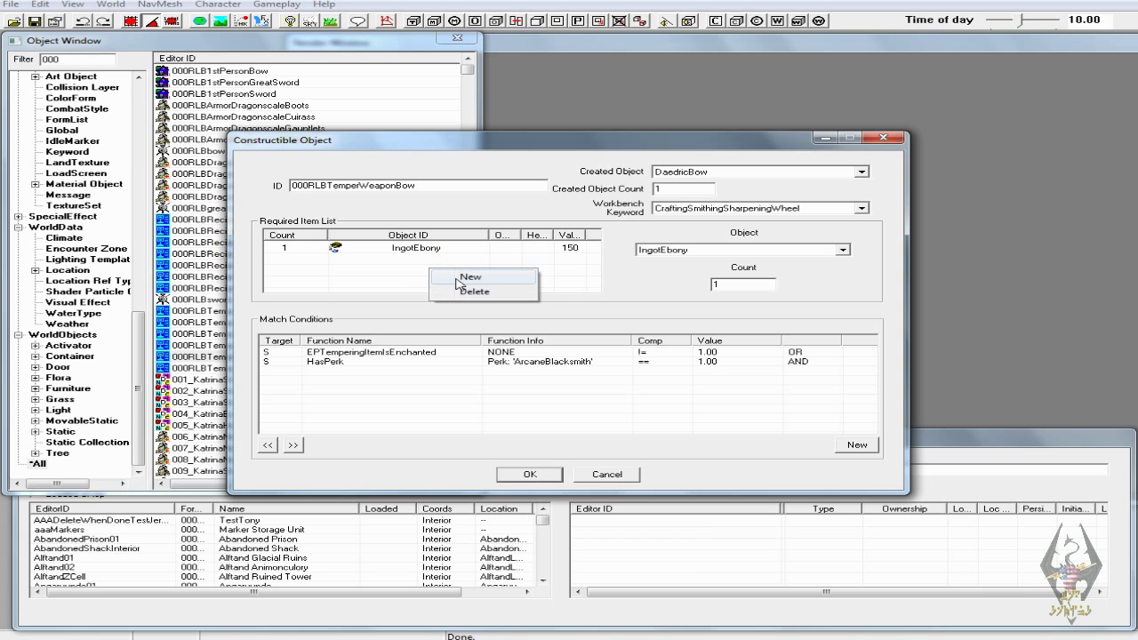
{"action": "left_click", "coordinate": [456, 278]}
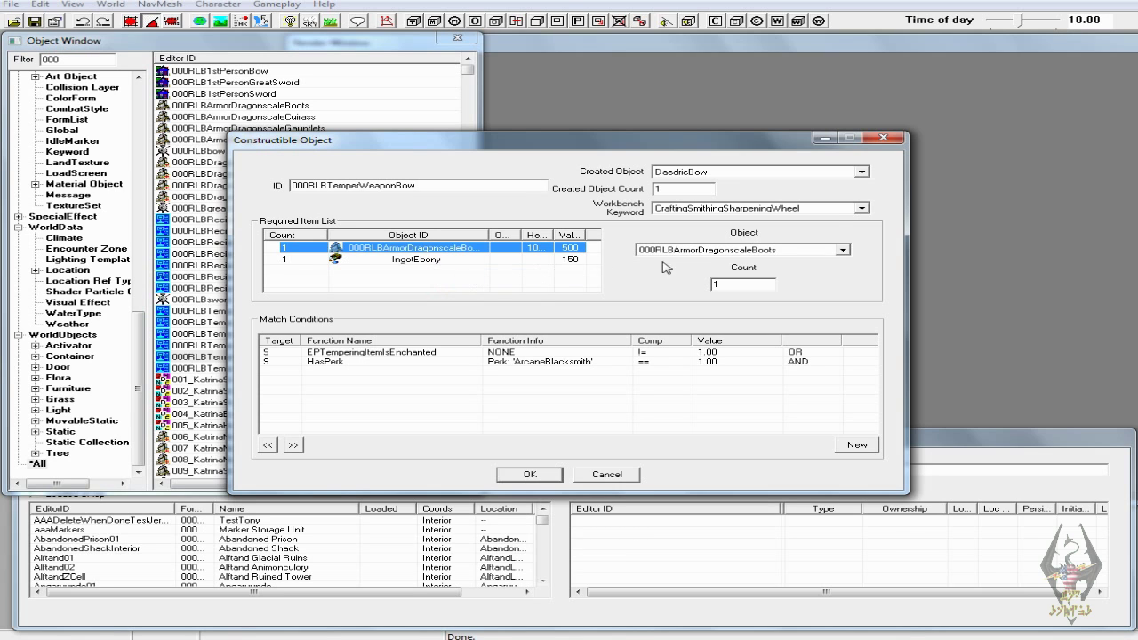
{"action": "left_click", "coordinate": [694, 252]}
{"action": "left_click", "coordinate": [695, 252]}
{"action": "type", "text": "dr"}
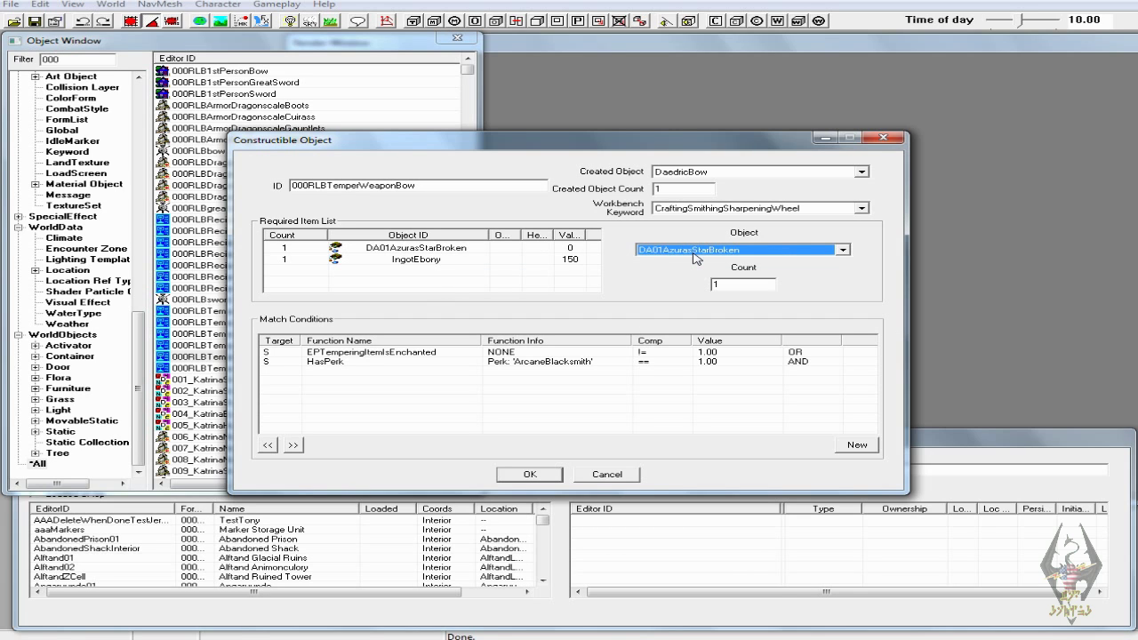
{"action": "type", "text": "s"}
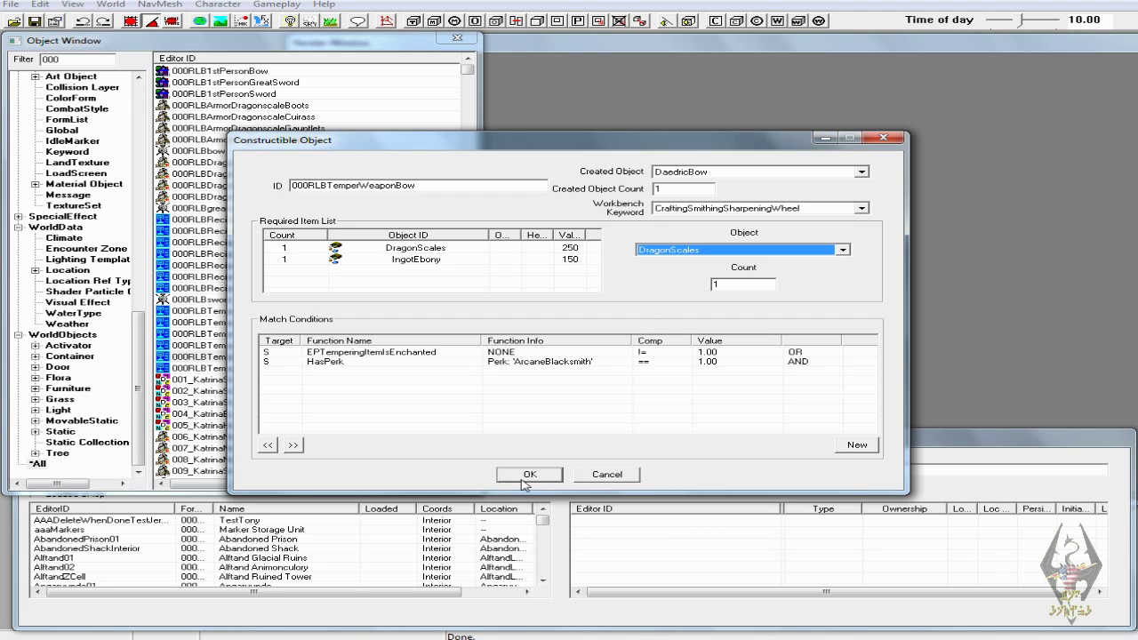
{"action": "left_click", "coordinate": [527, 478]}
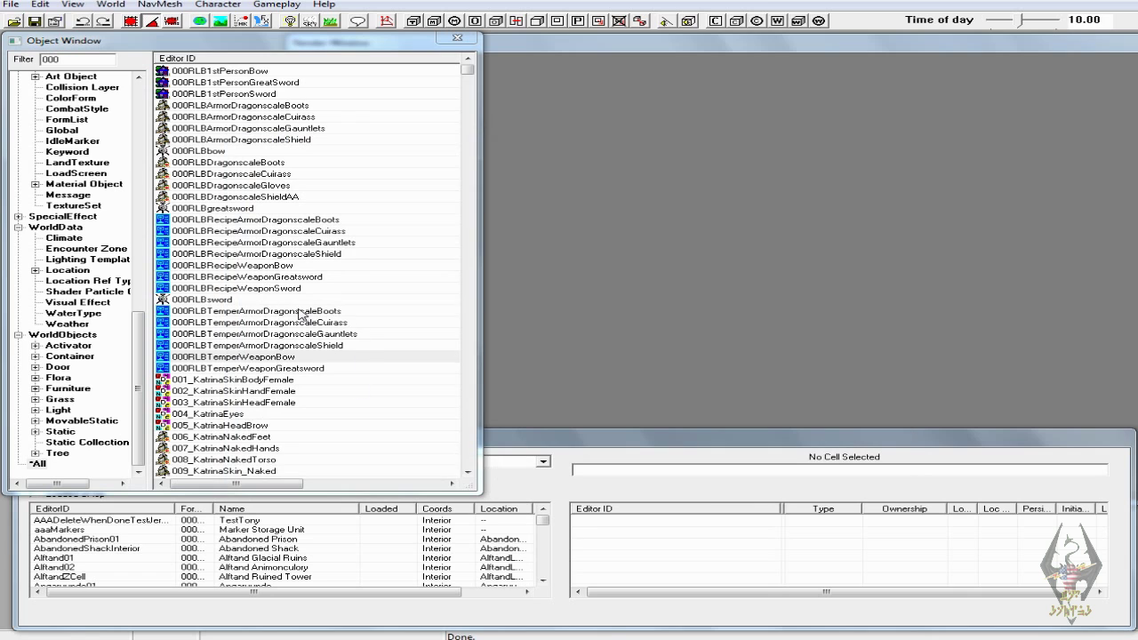
- Reopen 000RLBTemperWeaponBow and set its created object to 000RLBbow
{"action": "left_click", "coordinate": [280, 357]}
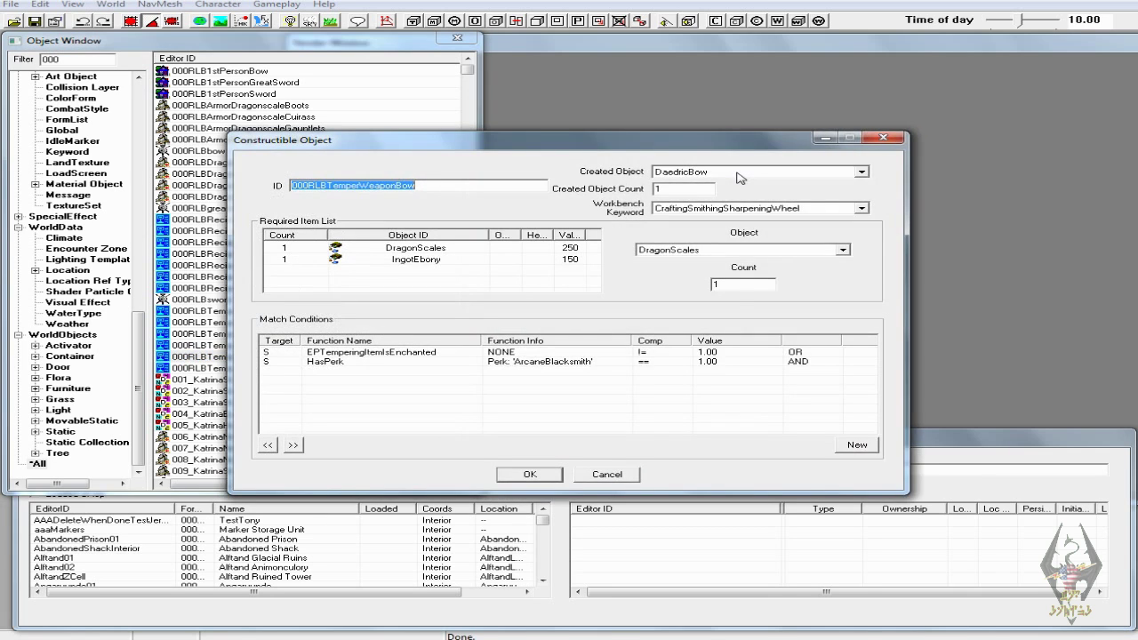
{"action": "left_click", "coordinate": [861, 172]}
{"action": "left_click_drag", "start_coordinate": [936, 202], "coordinate": [935, 185]}
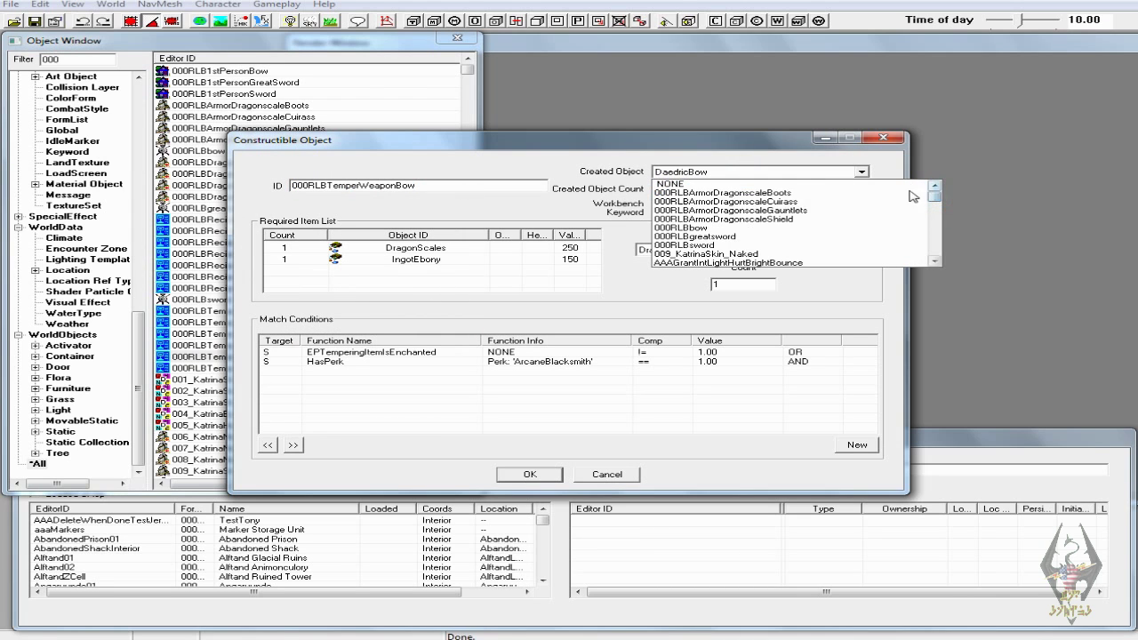
{"action": "left_click", "coordinate": [786, 228]}
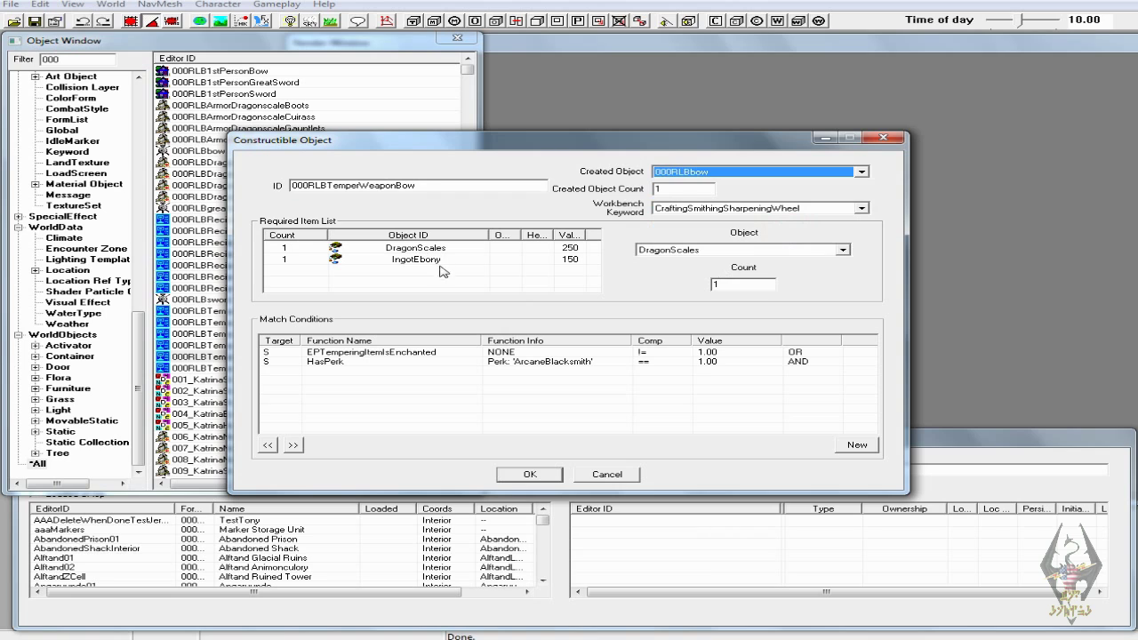
- Add a new match condition to the bow tempering recipe using the HasPerk function
{"action": "left_click", "coordinate": [501, 362]}
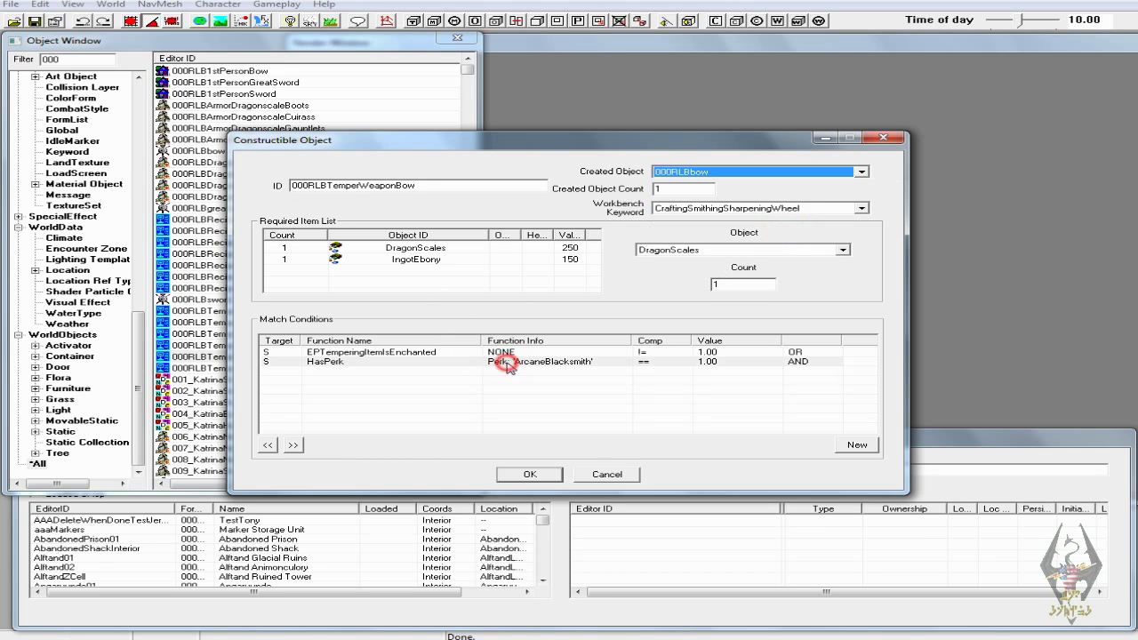
{"action": "right_click", "coordinate": [489, 388]}
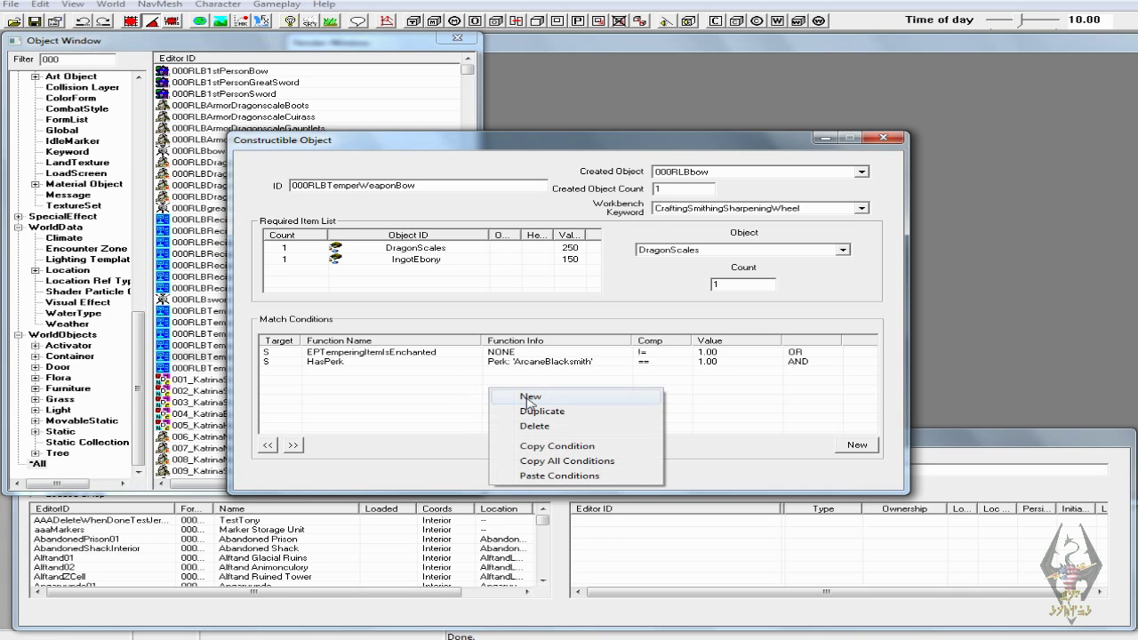
{"action": "left_click", "coordinate": [530, 398]}
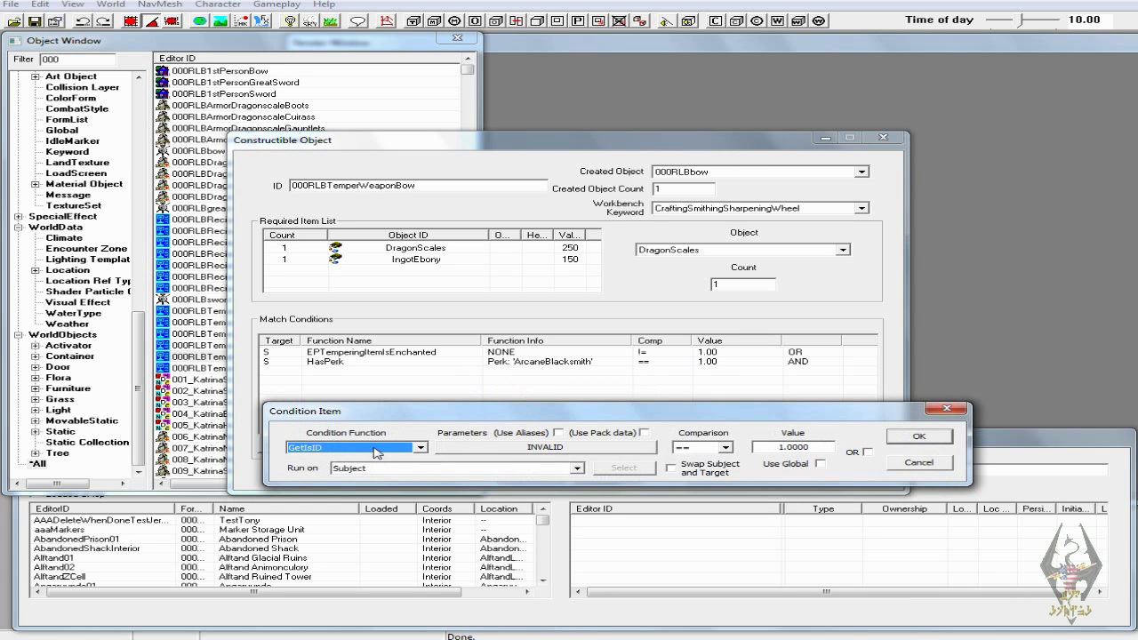
{"action": "key", "text": "h"}
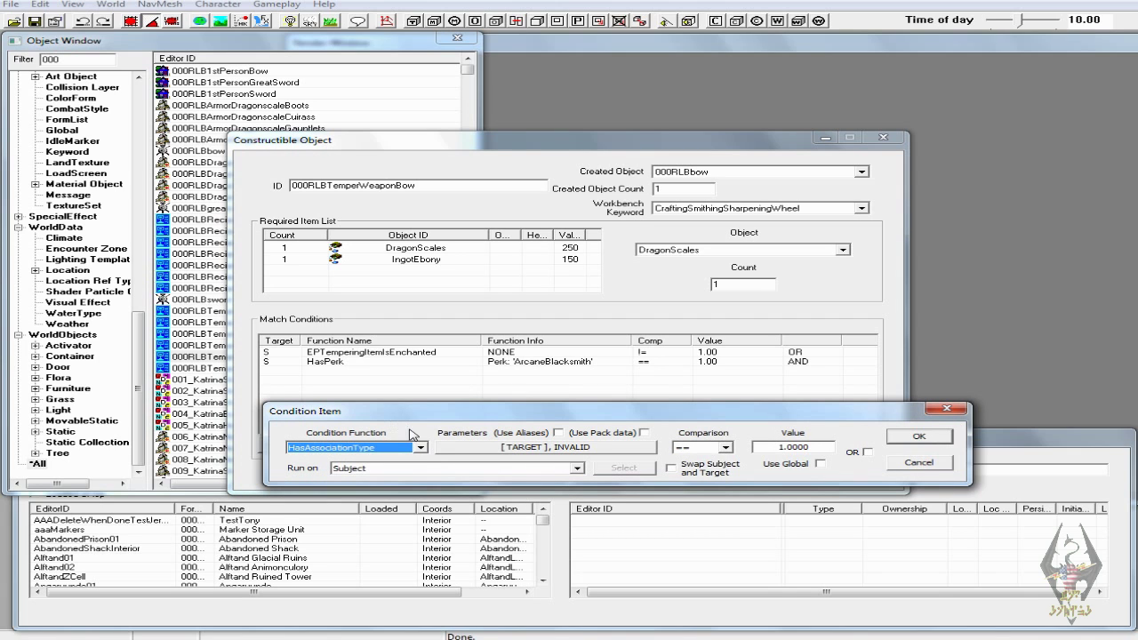
{"action": "left_click", "coordinate": [420, 447]}
{"action": "scroll", "coordinate": [414, 513], "scroll_direction": "down", "scroll_amount": 3}
{"action": "scroll", "coordinate": [411, 513], "scroll_direction": "down", "scroll_amount": 1}
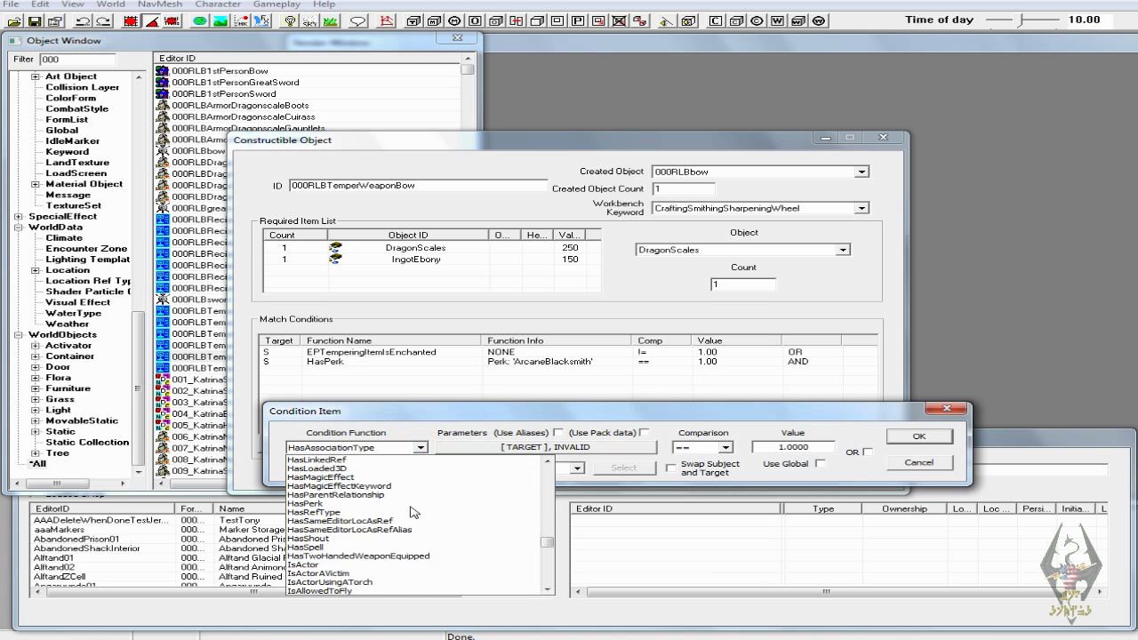
{"action": "left_click", "coordinate": [324, 507]}
- Set the new HasPerk condition's perk to DragonArmor and save the bow tempering recipe
{"action": "left_click", "coordinate": [522, 455]}
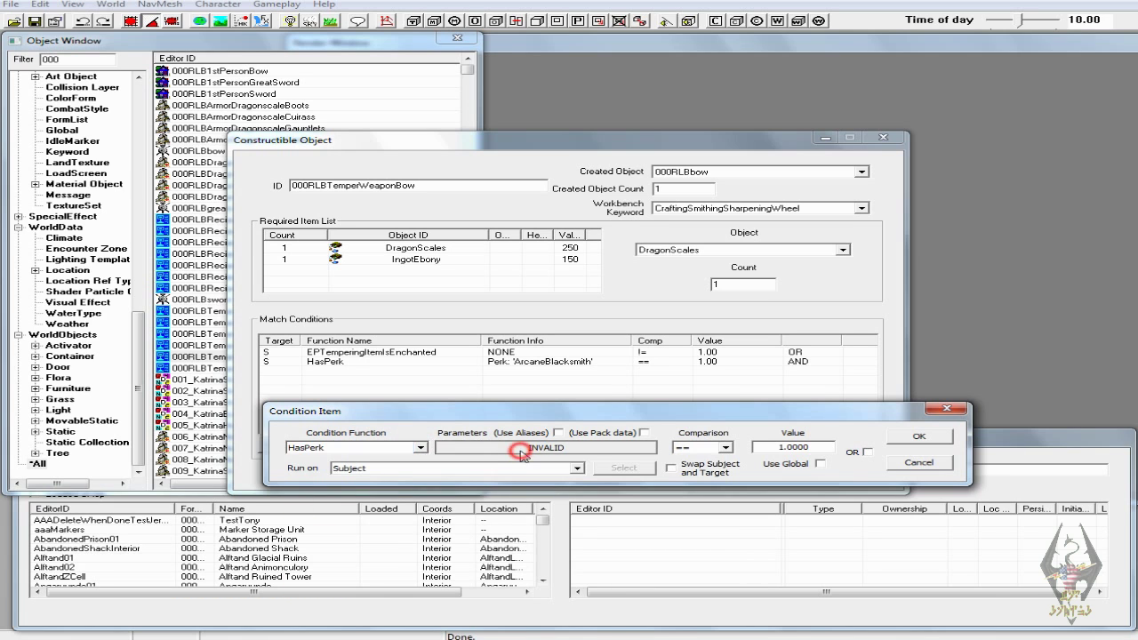
{"action": "type", "text": "dr"}
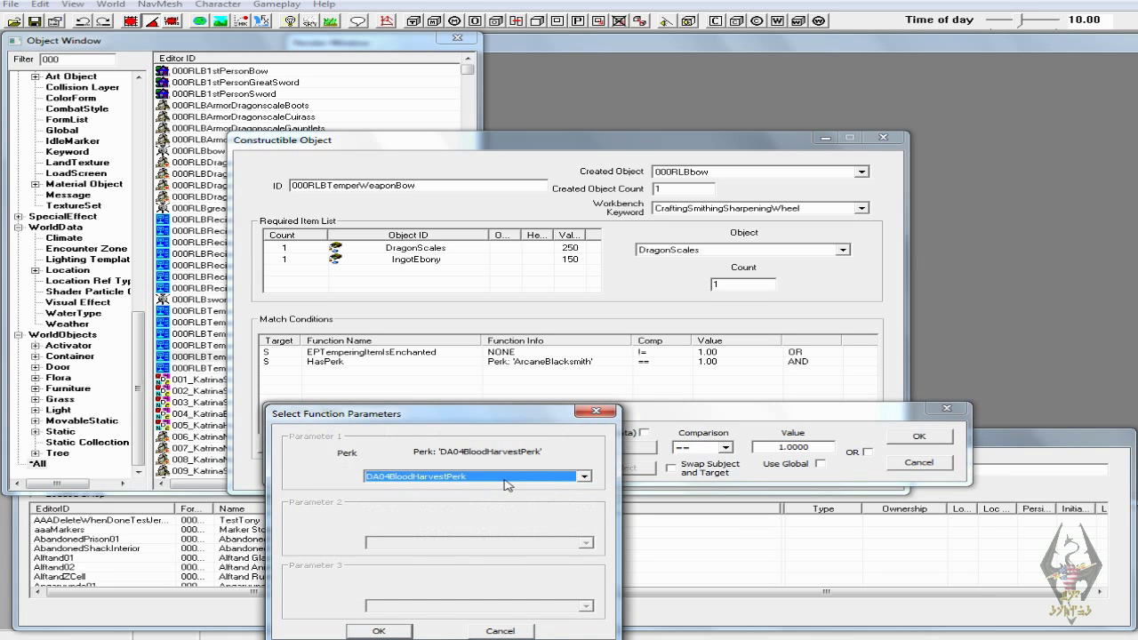
{"action": "left_click", "coordinate": [407, 631]}
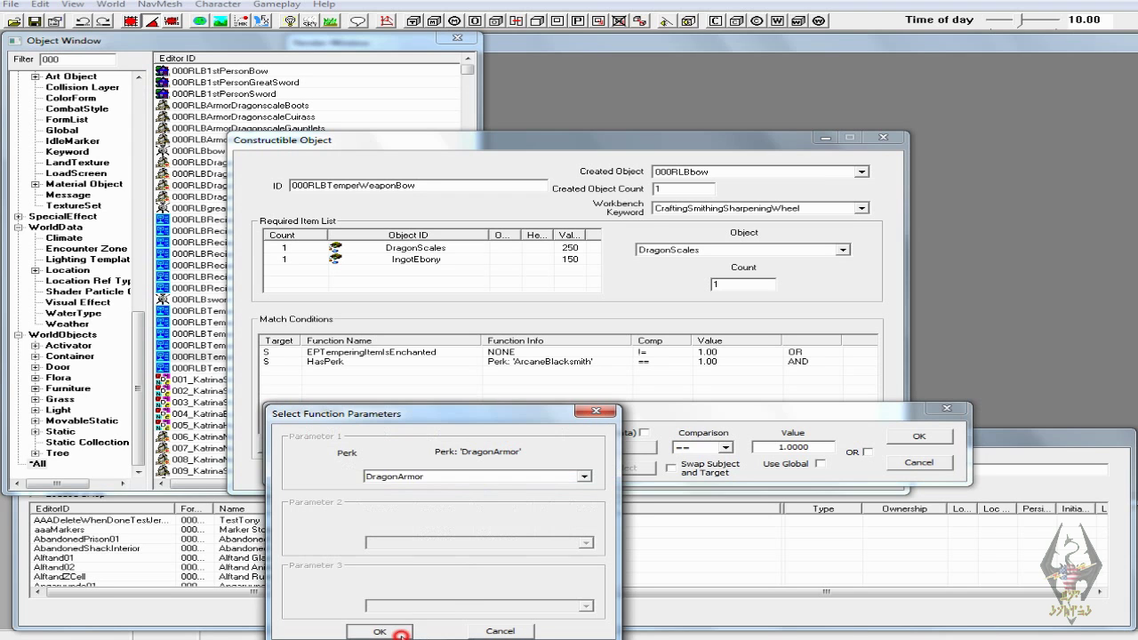
{"action": "left_click", "coordinate": [918, 436]}
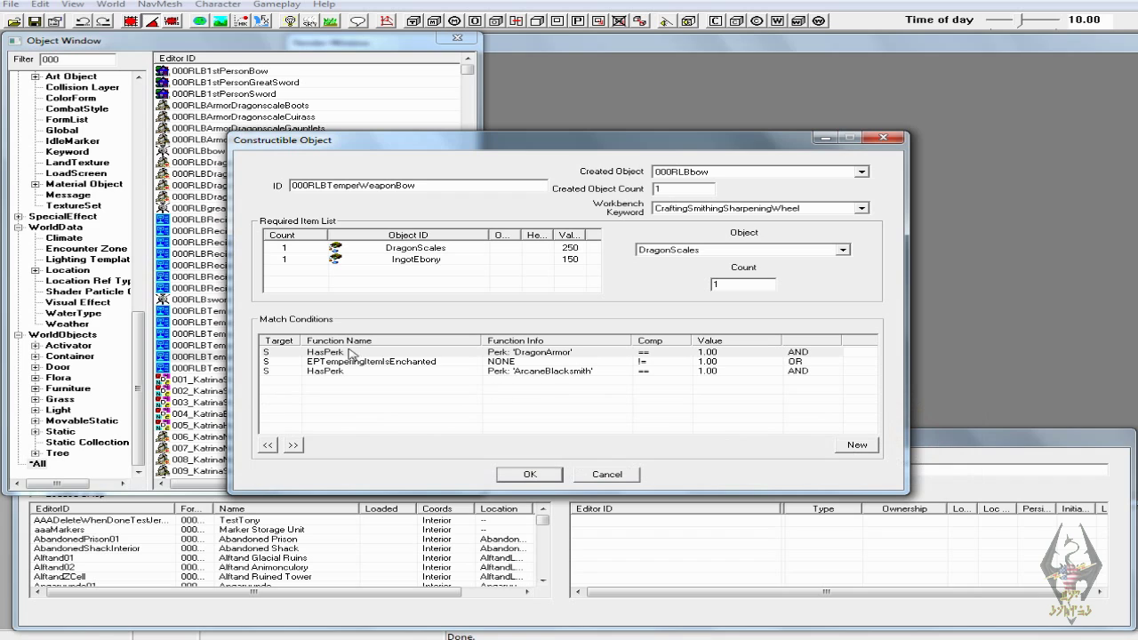
{"action": "left_click", "coordinate": [525, 475]}
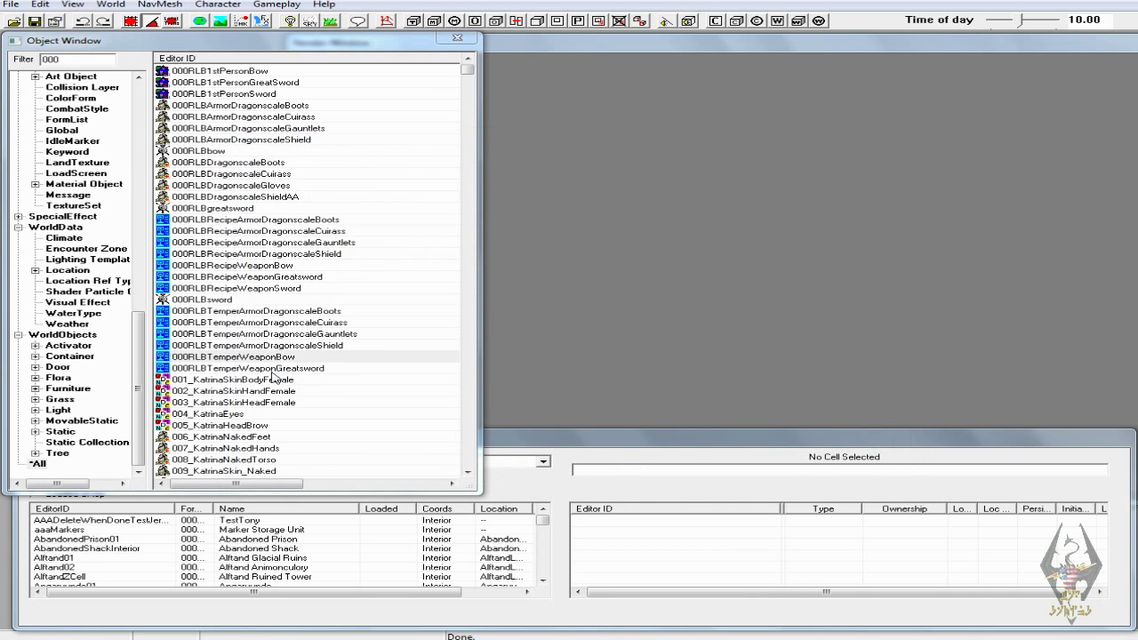
- Open 000RLBTemperWeaponGreatsword and add DragonScales with a count of 1 to its required items
{"action": "left_click", "coordinate": [277, 368]}
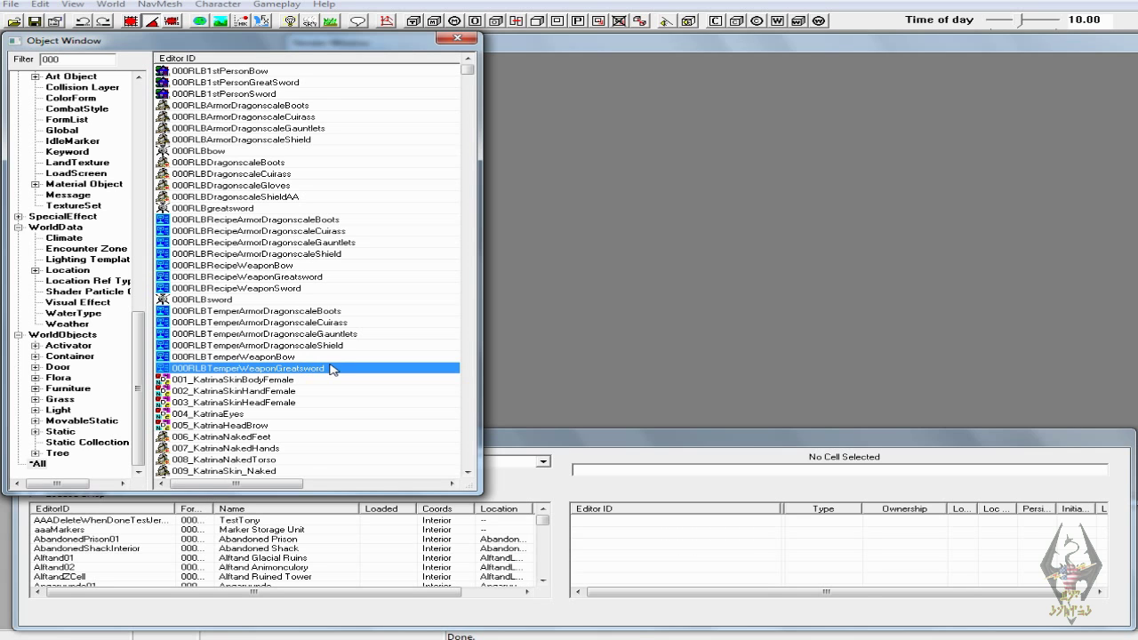
{"action": "scroll", "coordinate": [329, 368], "scroll_direction": "down", "scroll_amount": 1}
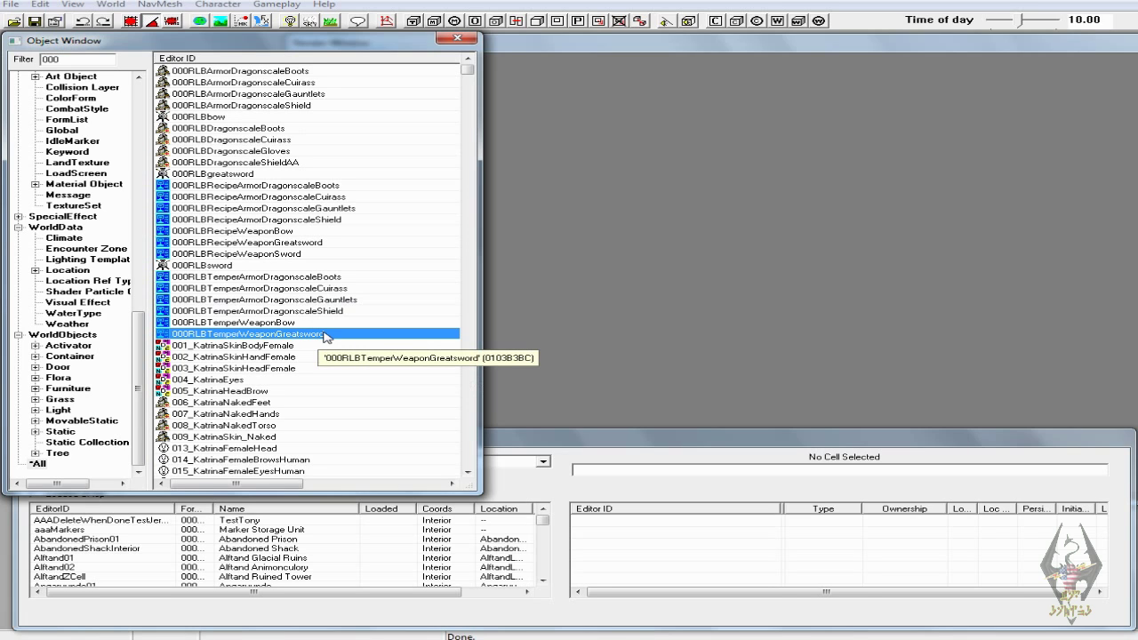
{"action": "double_click", "coordinate": [327, 335]}
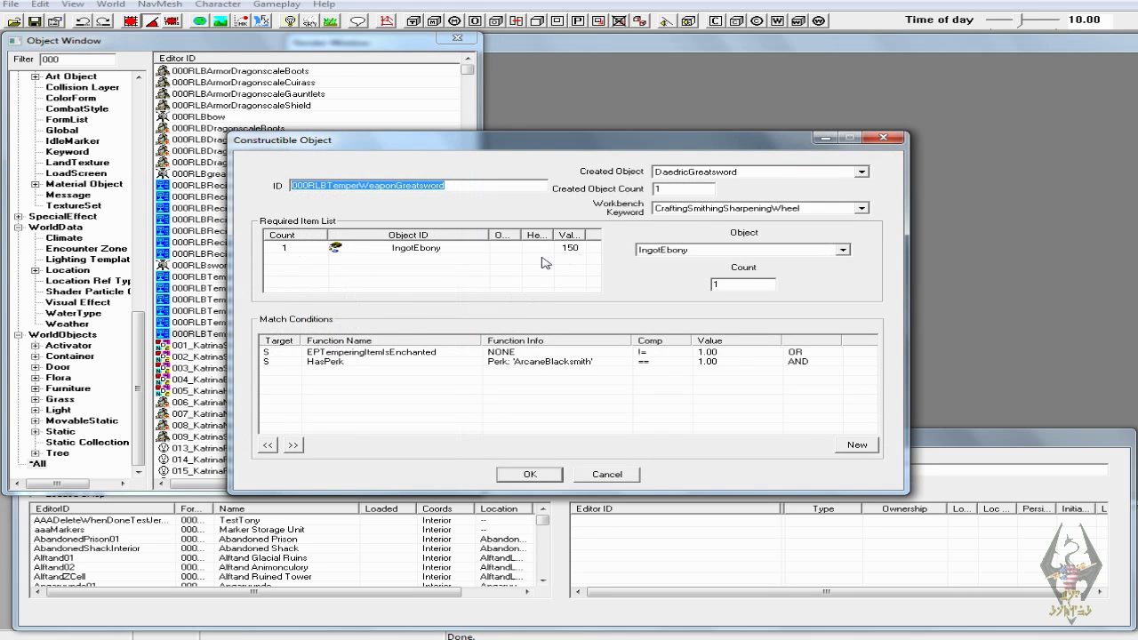
{"action": "right_click", "coordinate": [419, 264]}
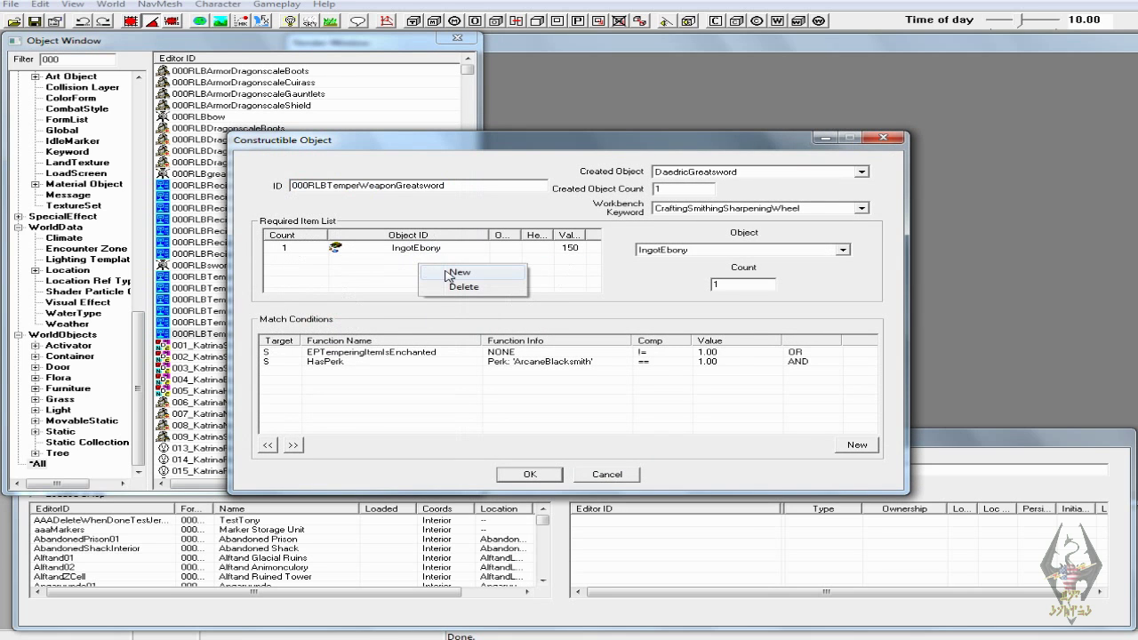
{"action": "left_click", "coordinate": [450, 273]}
{"action": "left_click", "coordinate": [655, 251]}
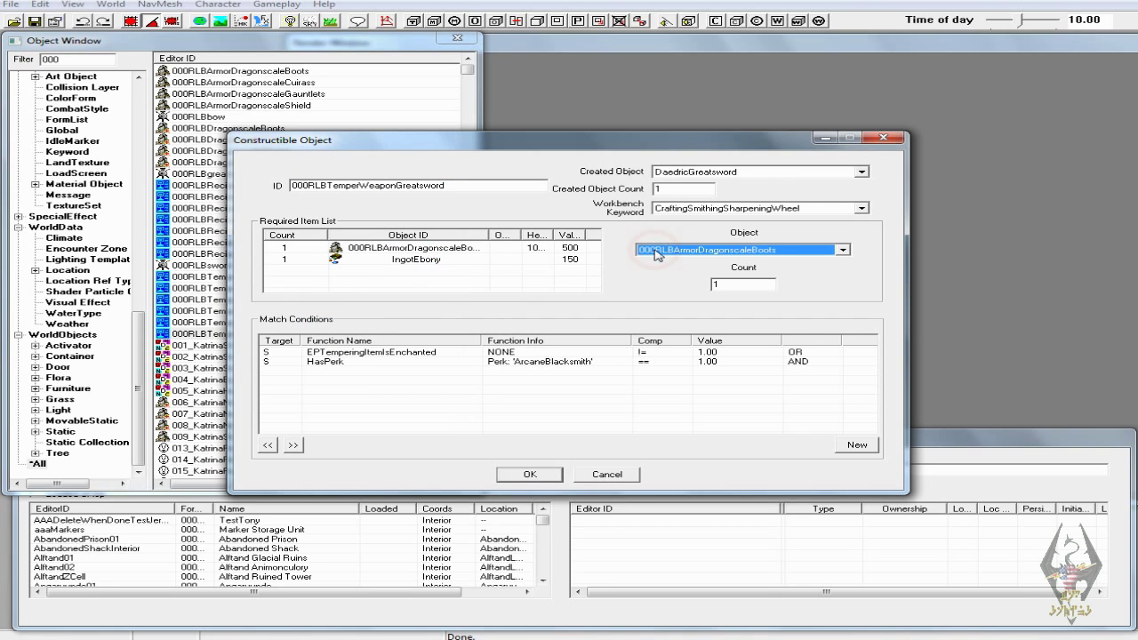
{"action": "type", "text": "DragonScales"}
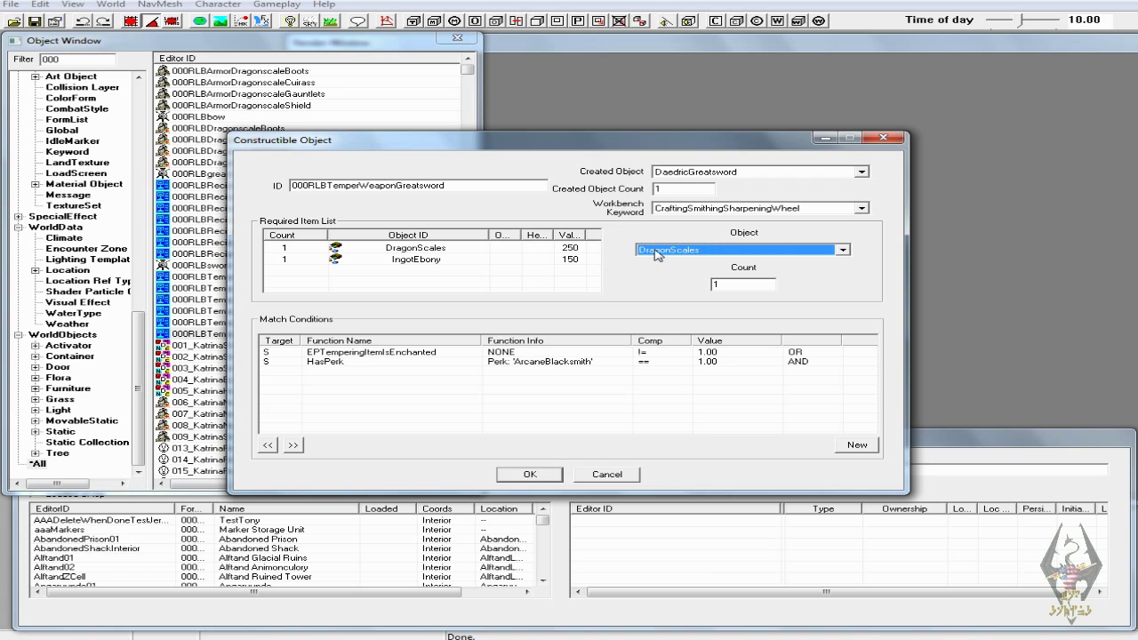
- Add a HasPerk match condition requiring the DragonArmor perk to the greatsword tempering recipe
{"action": "left_click", "coordinate": [548, 391]}
{"action": "right_click", "coordinate": [532, 377]}
{"action": "left_click", "coordinate": [571, 386]}
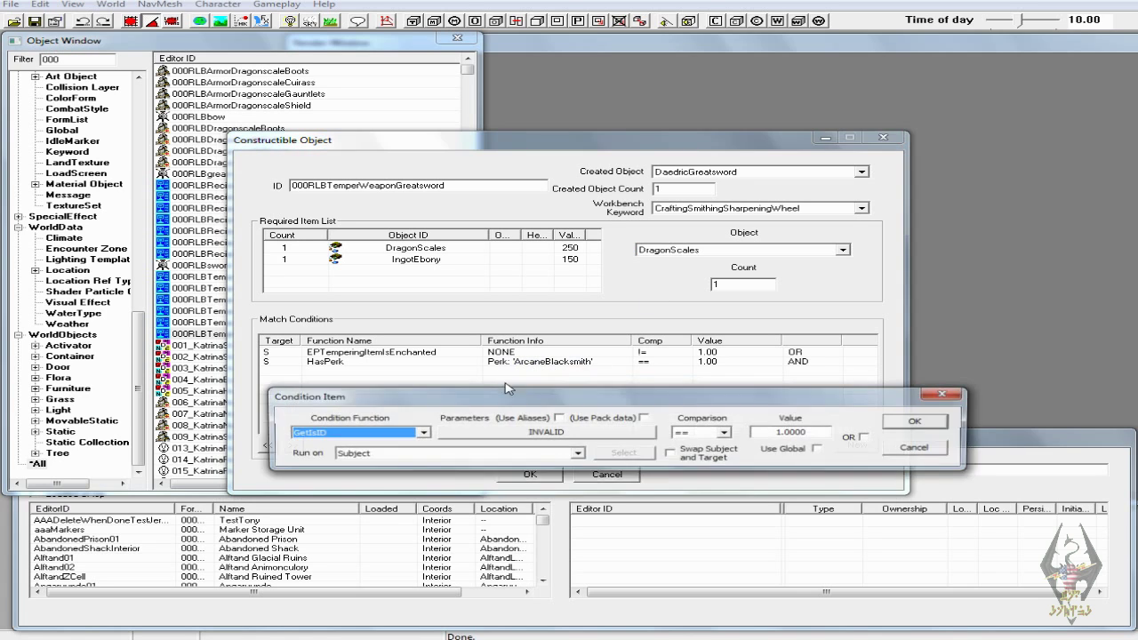
{"action": "type", "text": "h"}
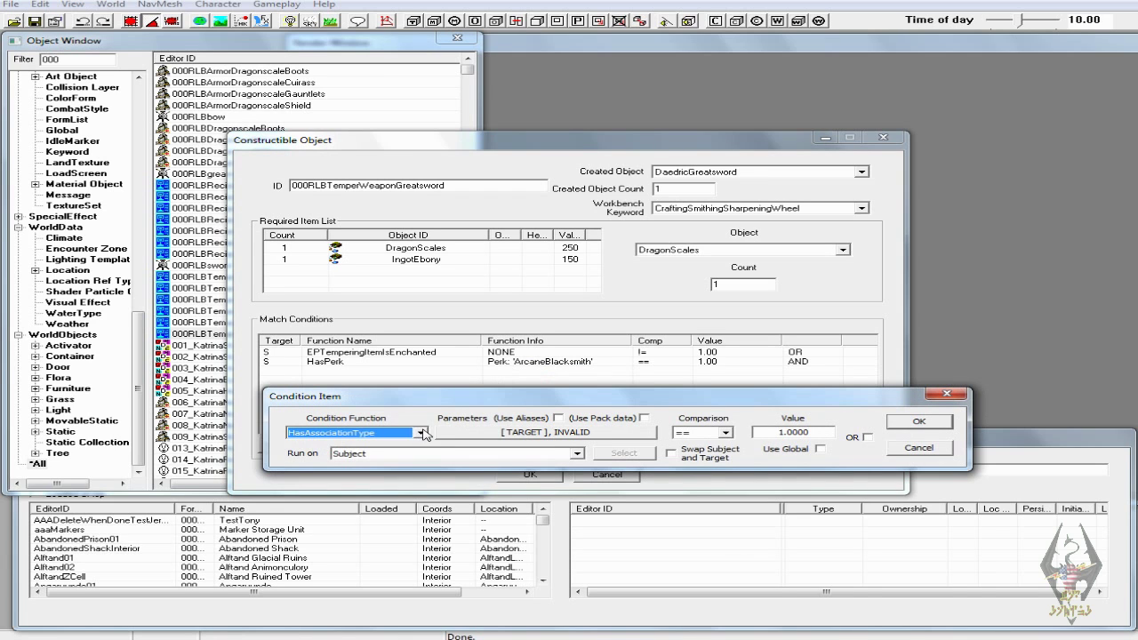
{"action": "left_click", "coordinate": [421, 433]}
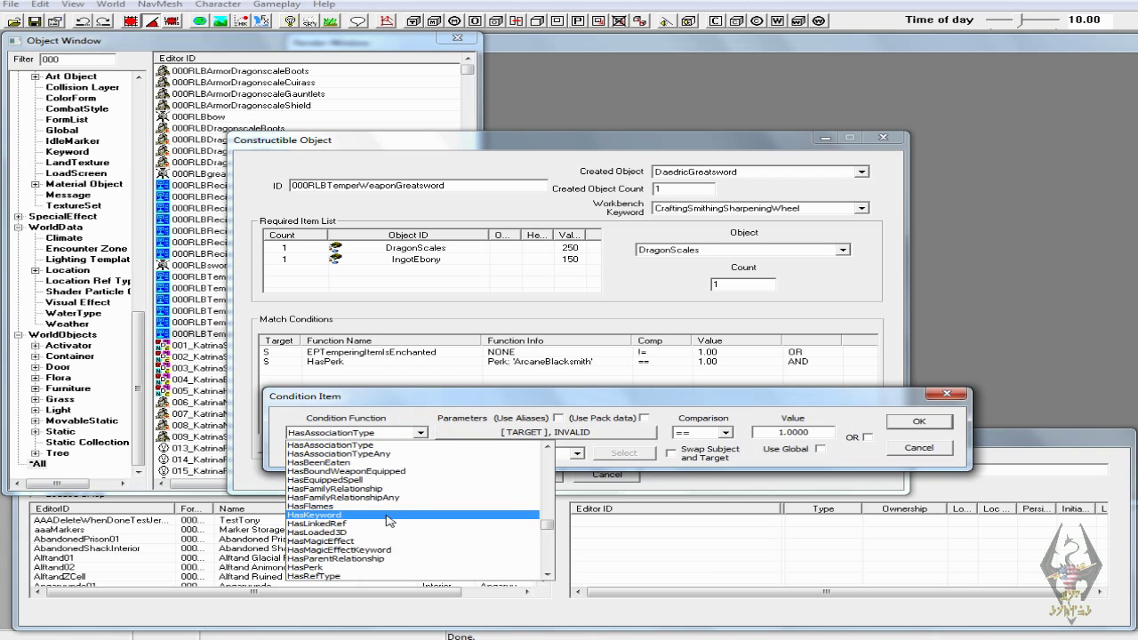
{"action": "left_click", "coordinate": [356, 566]}
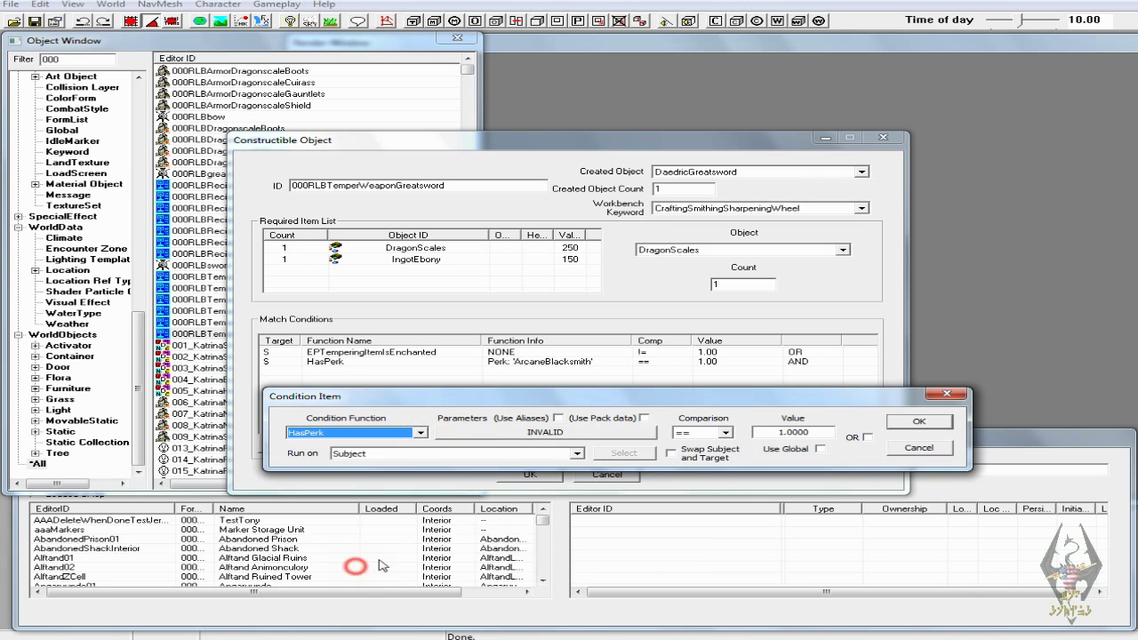
{"action": "left_click", "coordinate": [597, 435]}
{"action": "type", "text": "dr"}
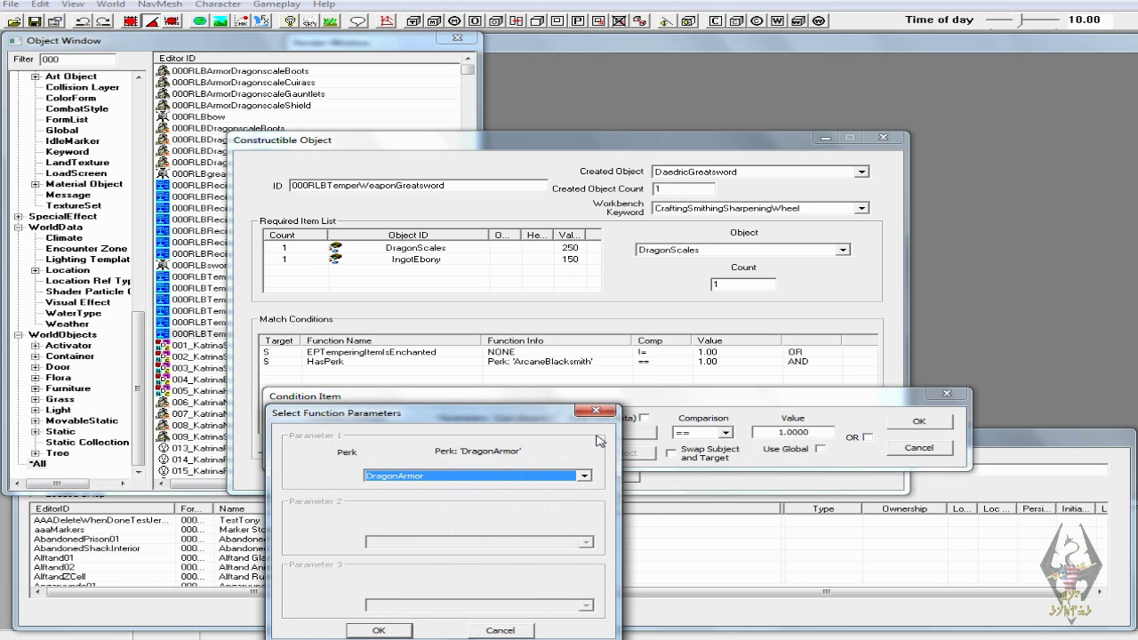
{"action": "left_click", "coordinate": [377, 630]}
{"action": "left_click", "coordinate": [909, 423]}
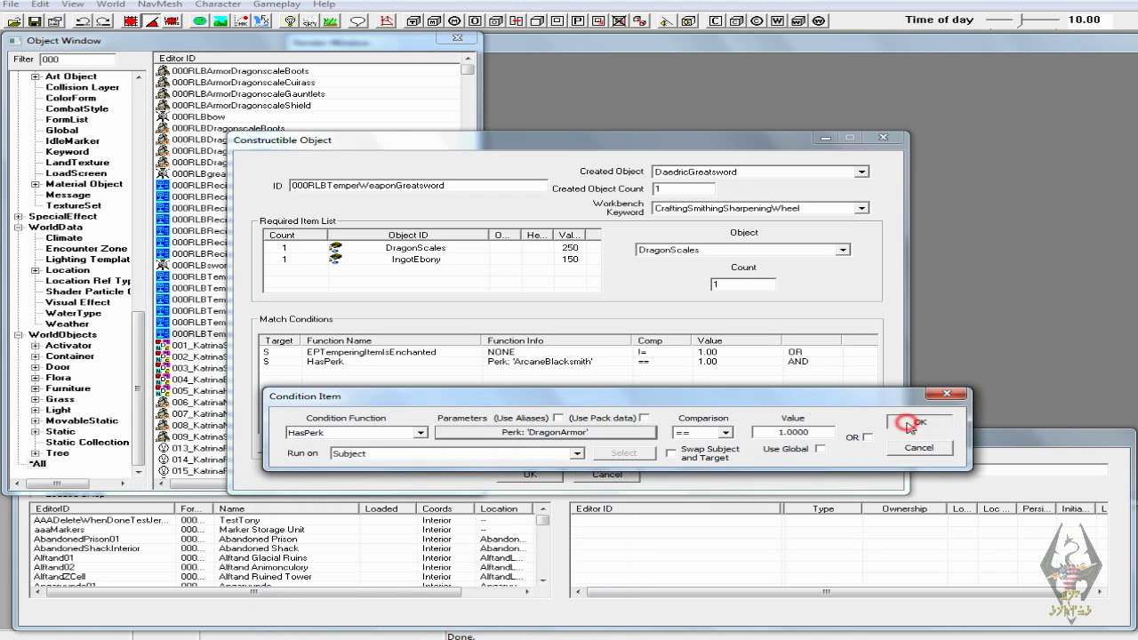
- Set the greatsword tempering recipe's created object to 000RLBgreatsword and save the recipe
{"action": "left_click", "coordinate": [517, 277]}
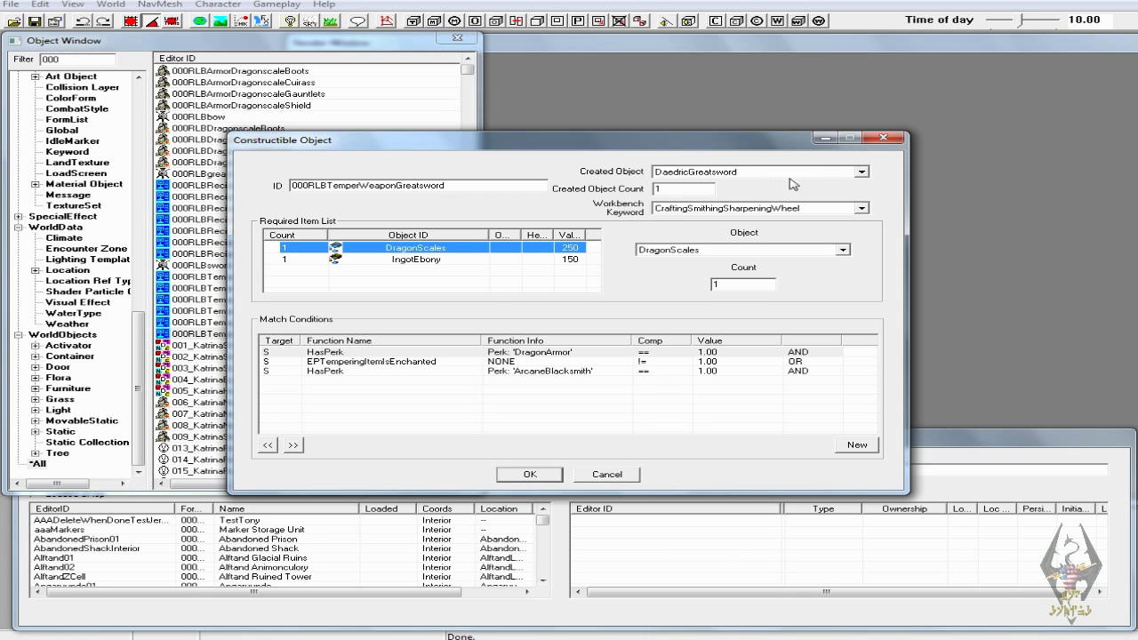
{"action": "left_click", "coordinate": [821, 172]}
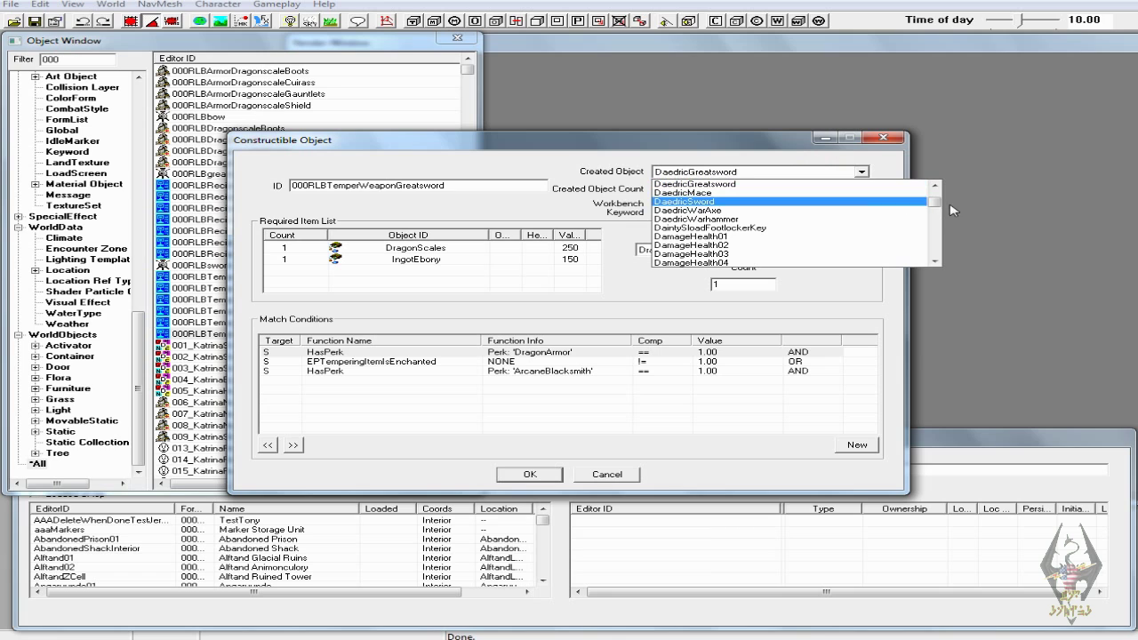
{"action": "left_click_drag", "start_coordinate": [934, 204], "coordinate": [935, 188]}
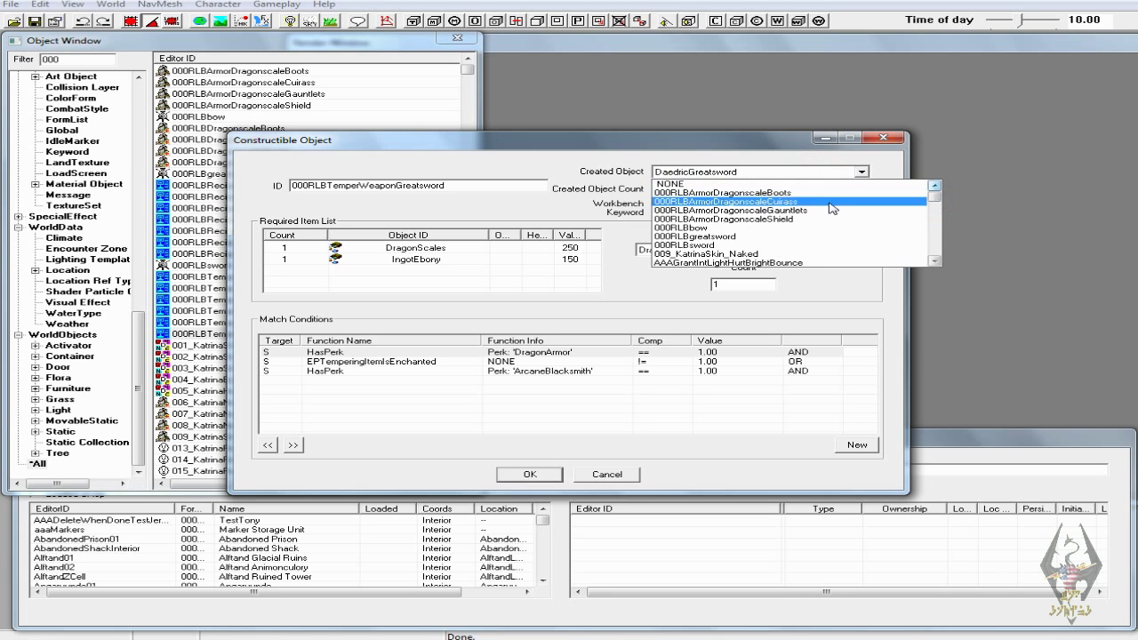
{"action": "left_click", "coordinate": [776, 236]}
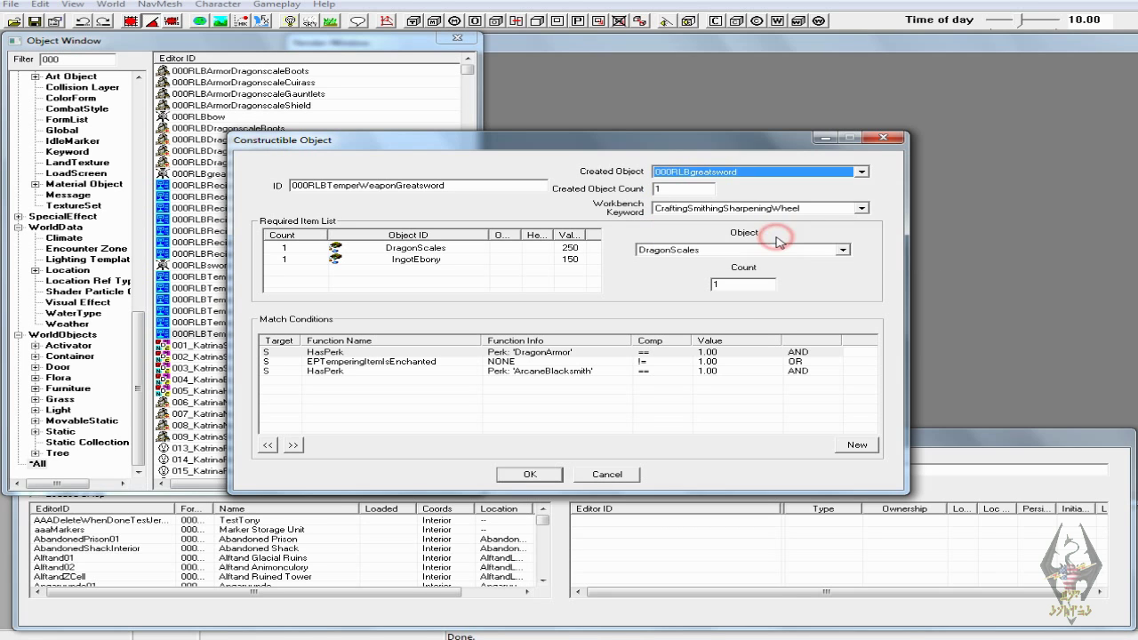
{"action": "left_click", "coordinate": [529, 473]}
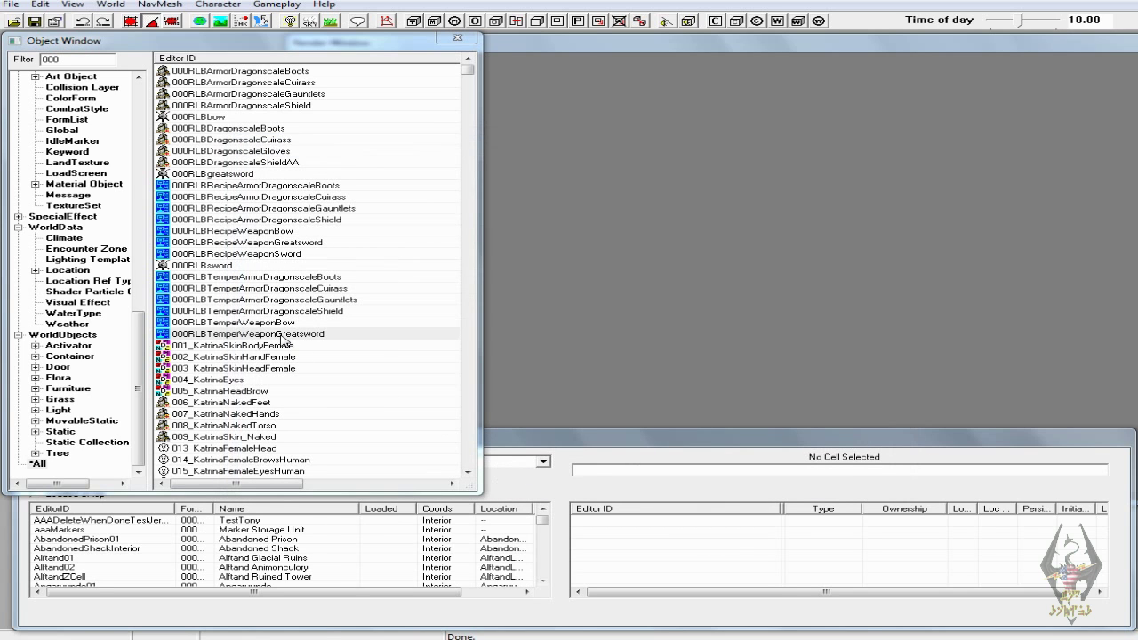
{"action": "left_click", "coordinate": [281, 335]}
{"action": "left_click", "coordinate": [281, 335]}
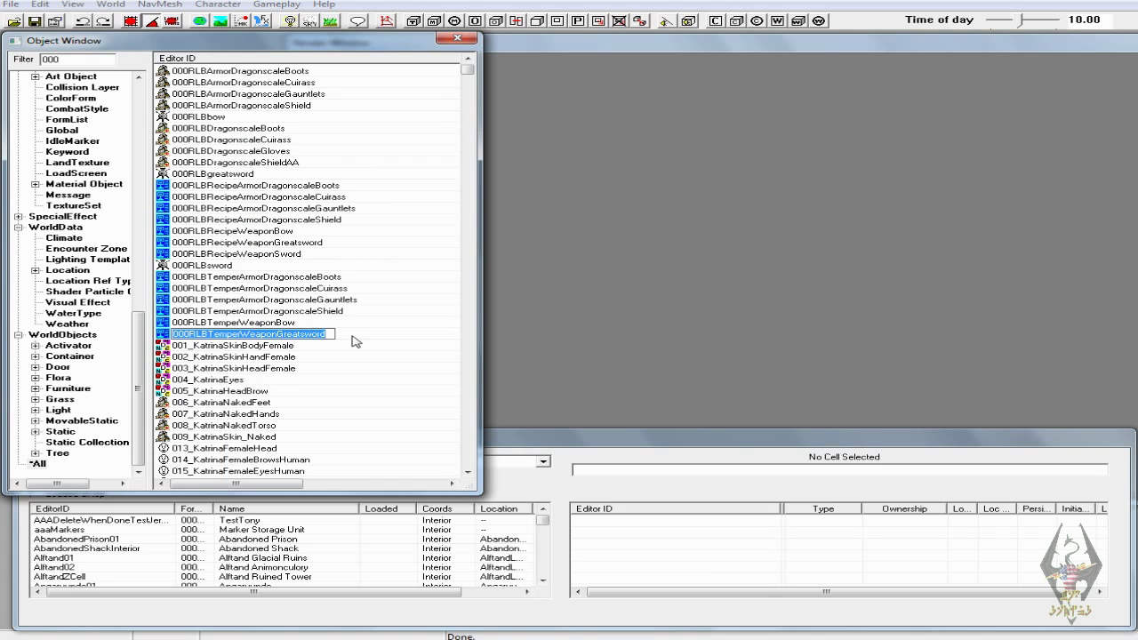
{"action": "key", "text": "Escape"}
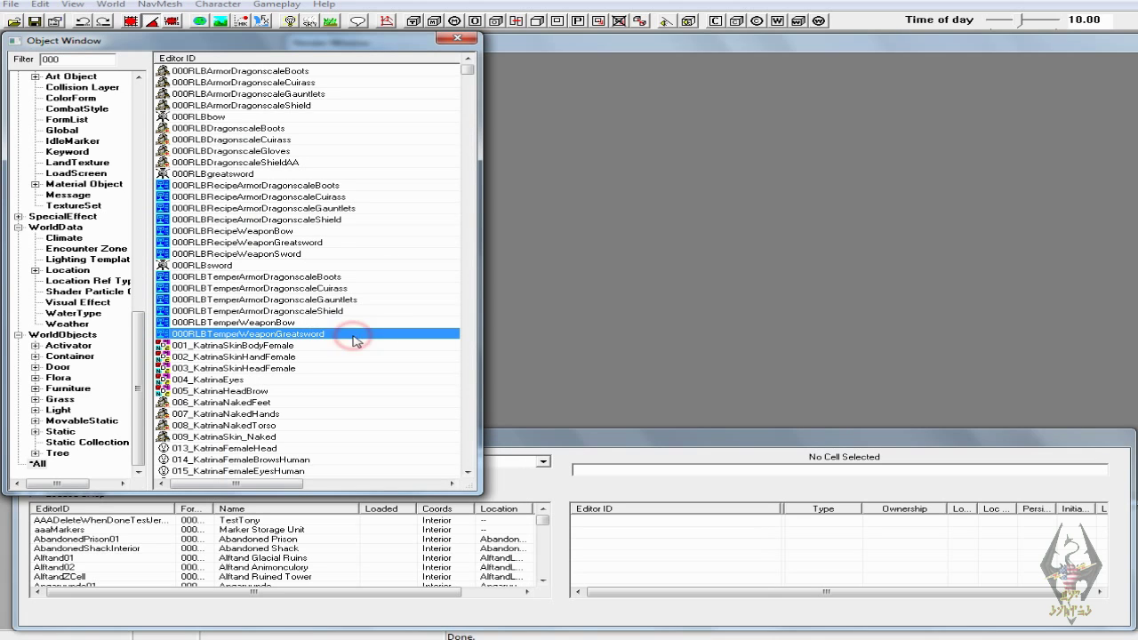
- Filter the object list by "temper" and duplicate 000RLBTemperWeaponGreatsword
{"action": "double_click", "coordinate": [83, 60]}
{"action": "type", "text": "i"}
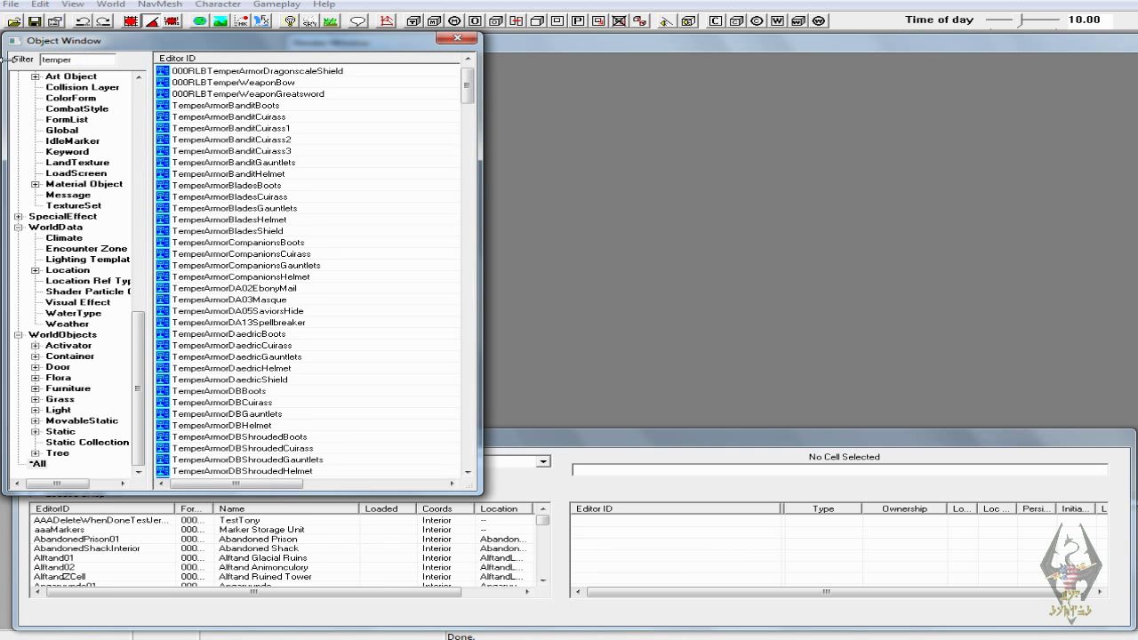
{"action": "left_click_drag", "start_coordinate": [466, 85], "coordinate": [492, 56]}
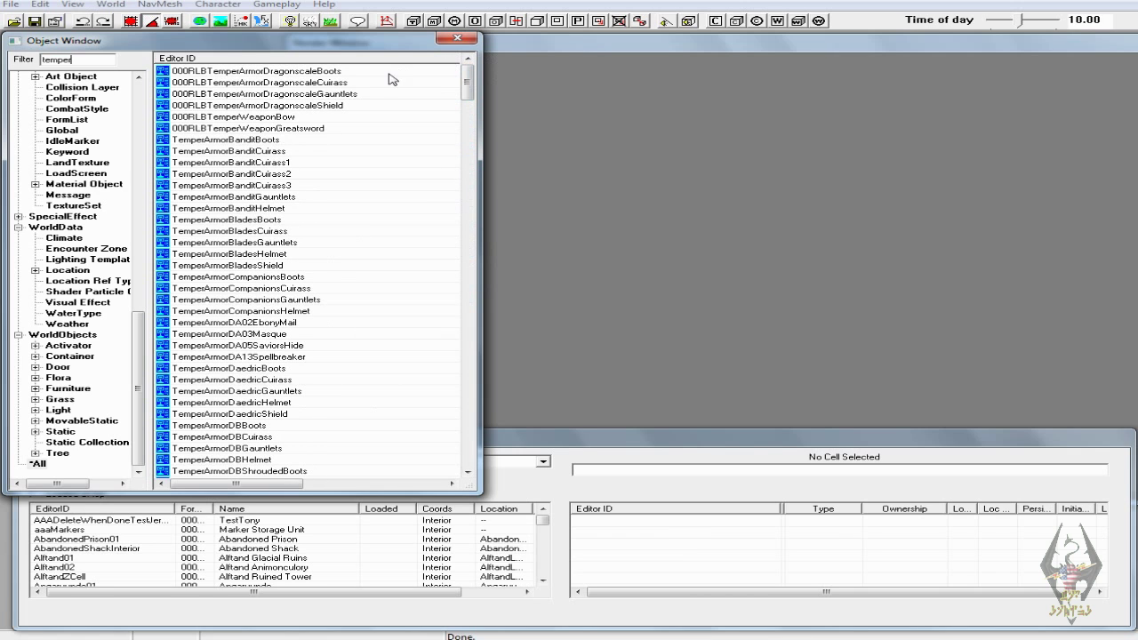
{"action": "left_click", "coordinate": [271, 129]}
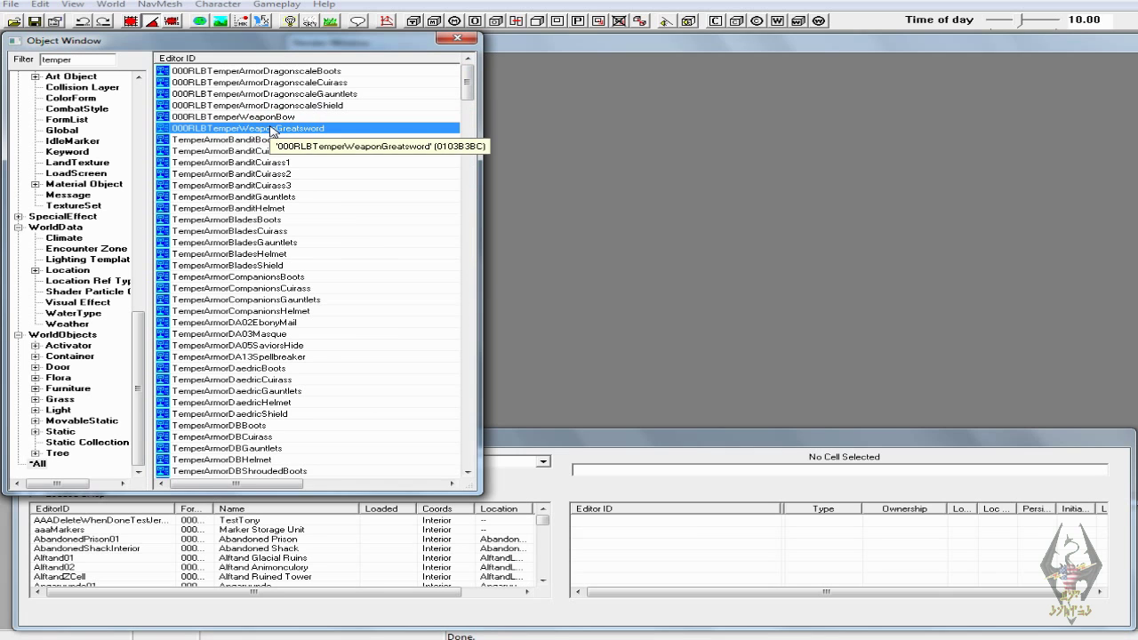
{"action": "right_click", "coordinate": [271, 129]}
{"action": "left_click", "coordinate": [335, 168]}
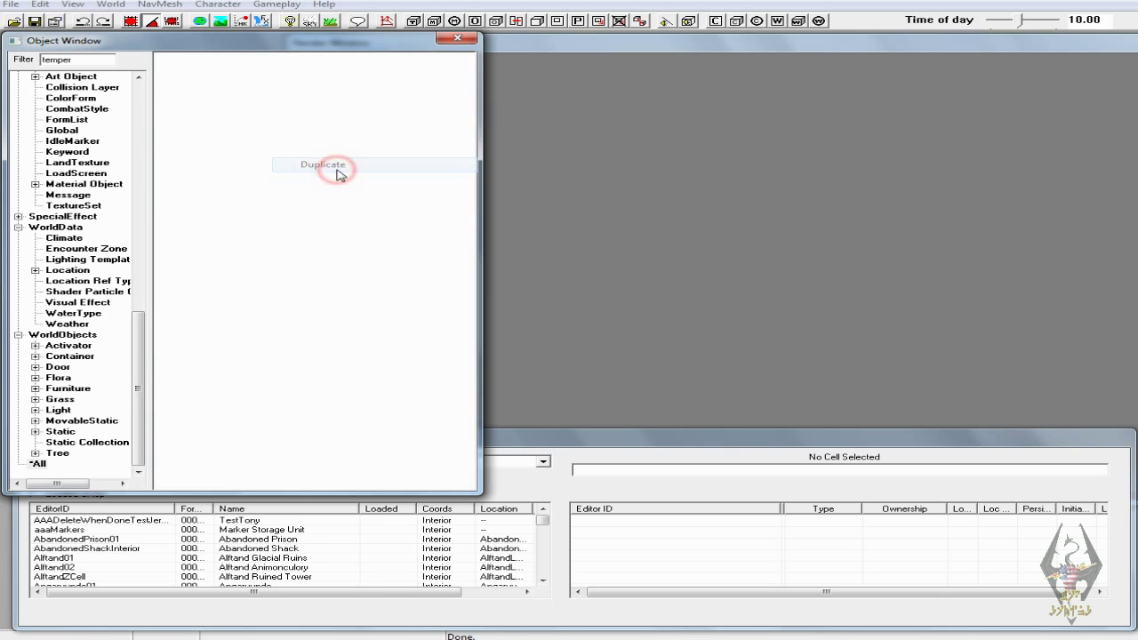
- Rename the duplicated greatsword tempering recipe as 000RLBTemperWeaponSword, keeping it as the same object instead of creating a new one
{"action": "left_click", "coordinate": [289, 140]}
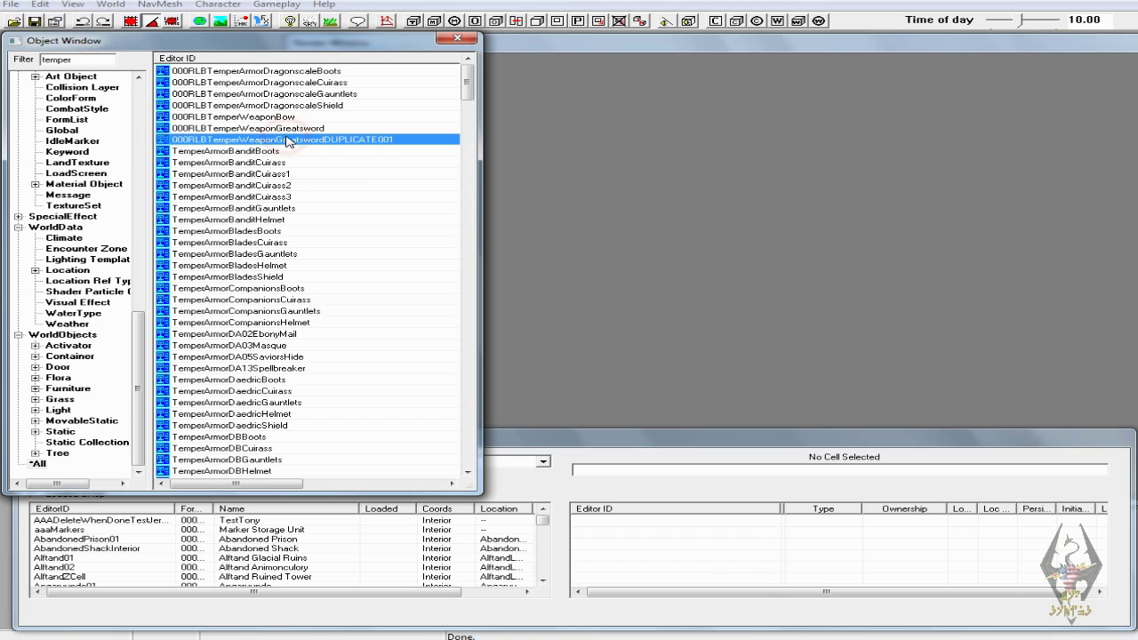
{"action": "left_click", "coordinate": [281, 140]}
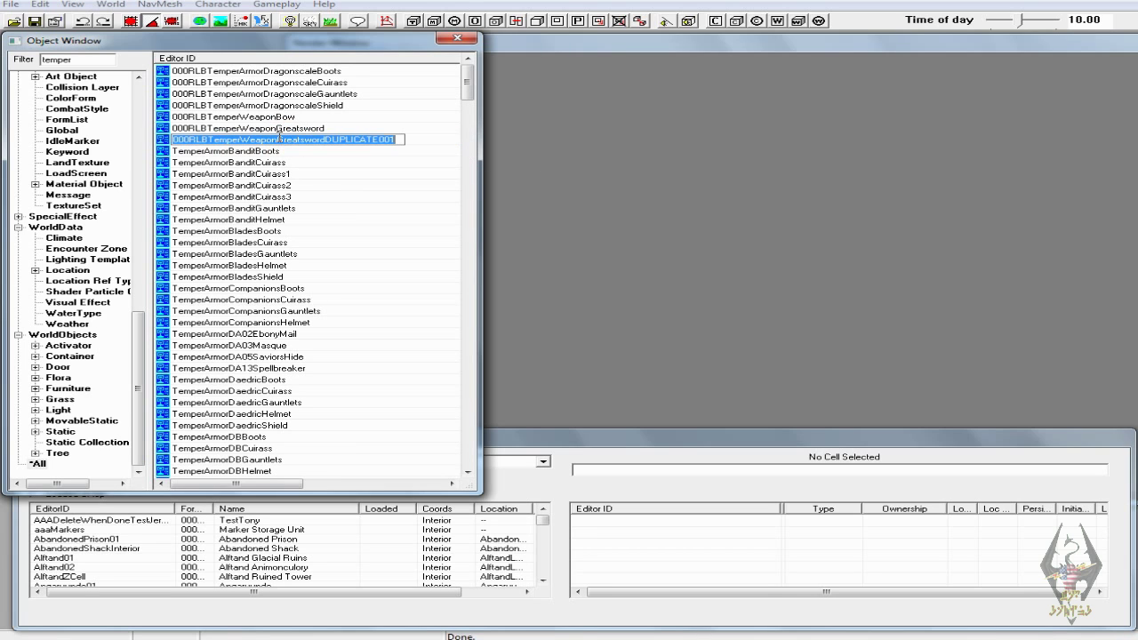
{"action": "left_click_drag", "start_coordinate": [278, 140], "coordinate": [289, 139]}
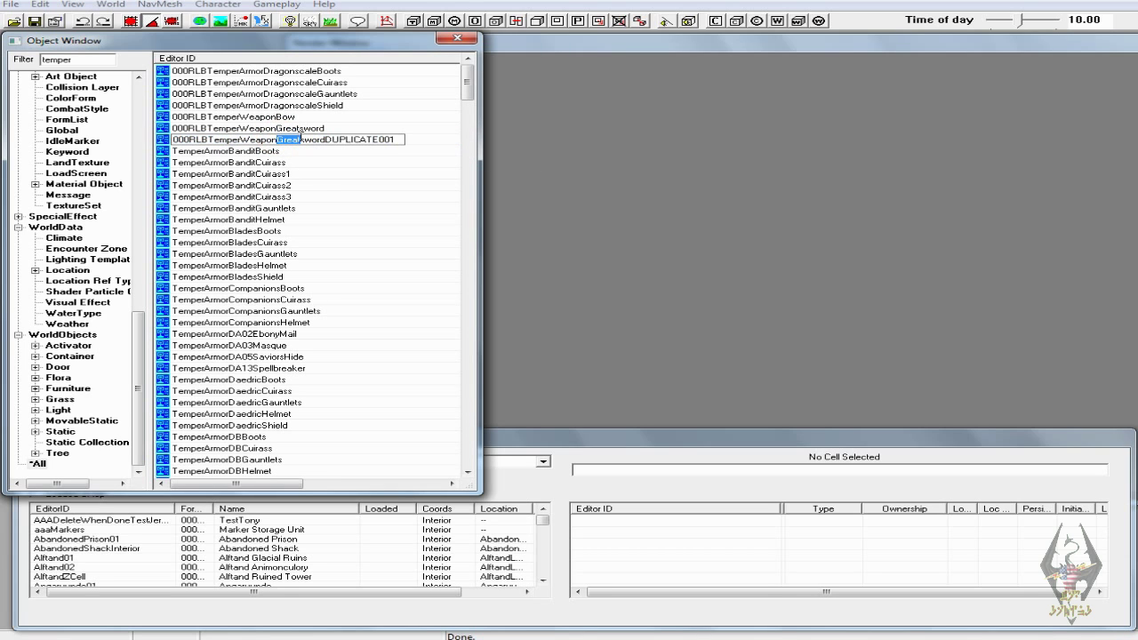
{"action": "key", "text": "Delete"}
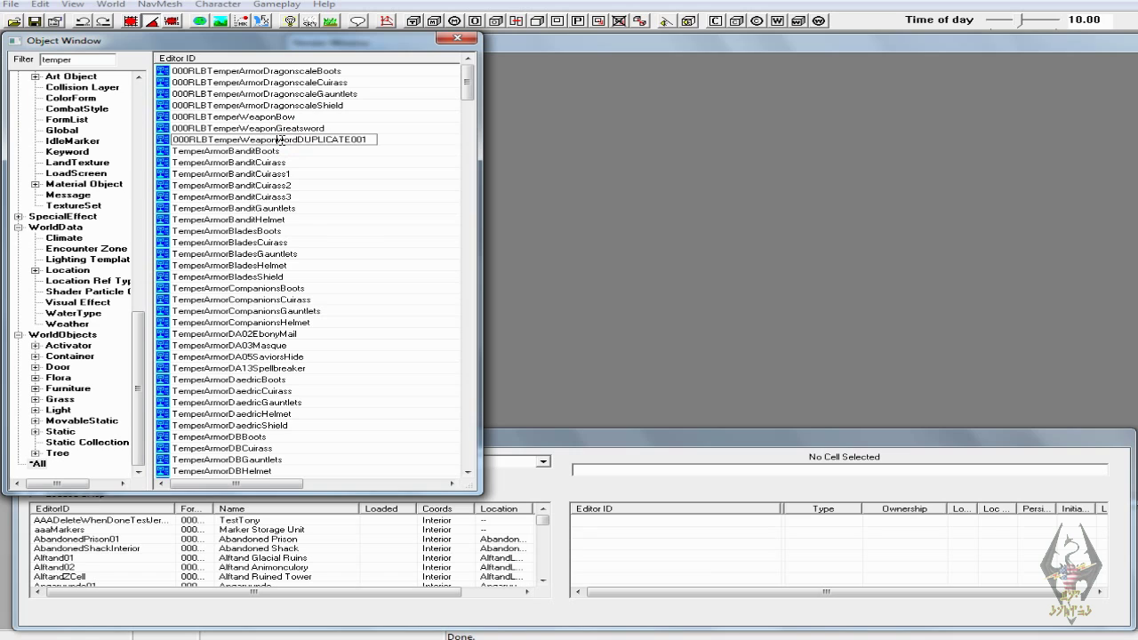
{"action": "left_click_drag", "start_coordinate": [304, 139], "coordinate": [388, 160]}
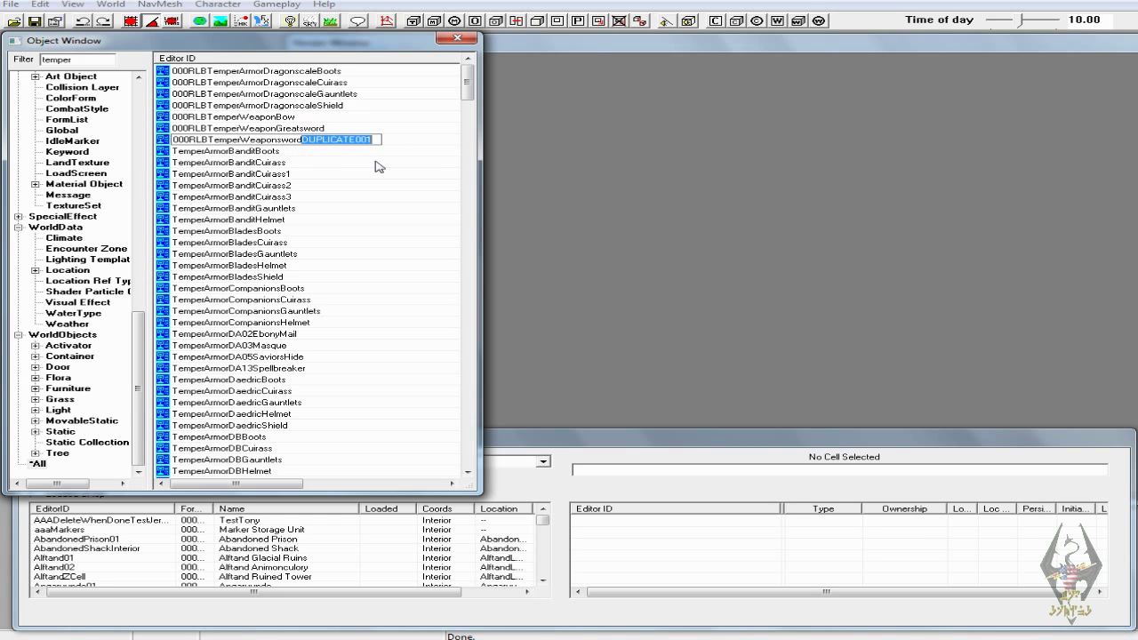
{"action": "key", "text": "Delete"}
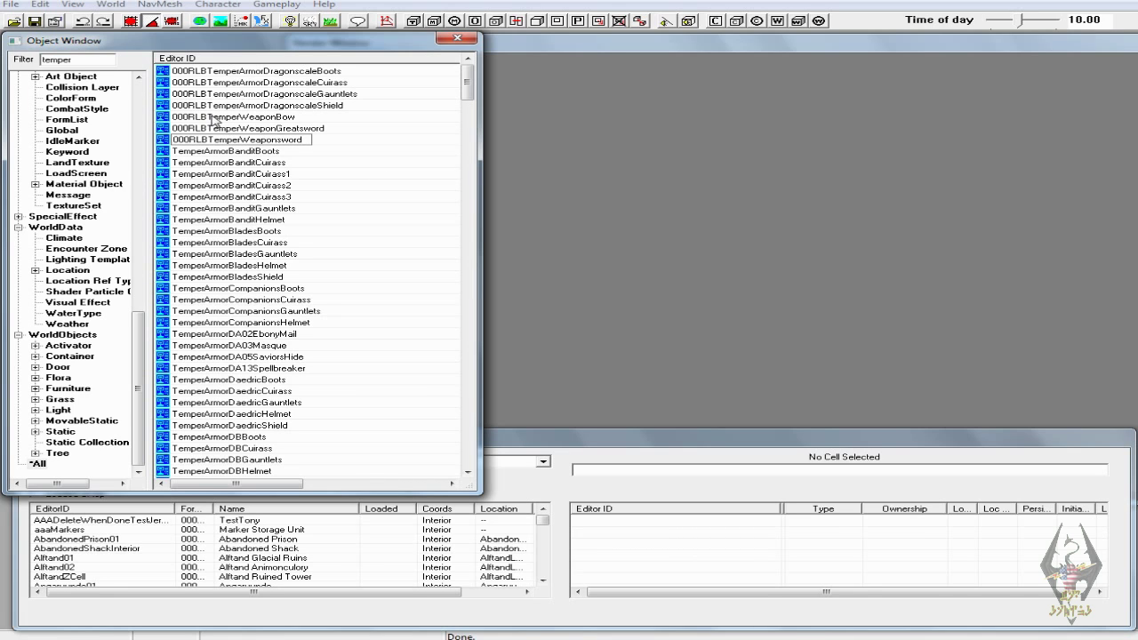
{"action": "left_click", "coordinate": [282, 139]}
{"action": "key", "text": "BackSpace"}
{"action": "type", "text": "S"}
{"action": "key", "text": "Return"}
{"action": "left_click", "coordinate": [655, 371]}
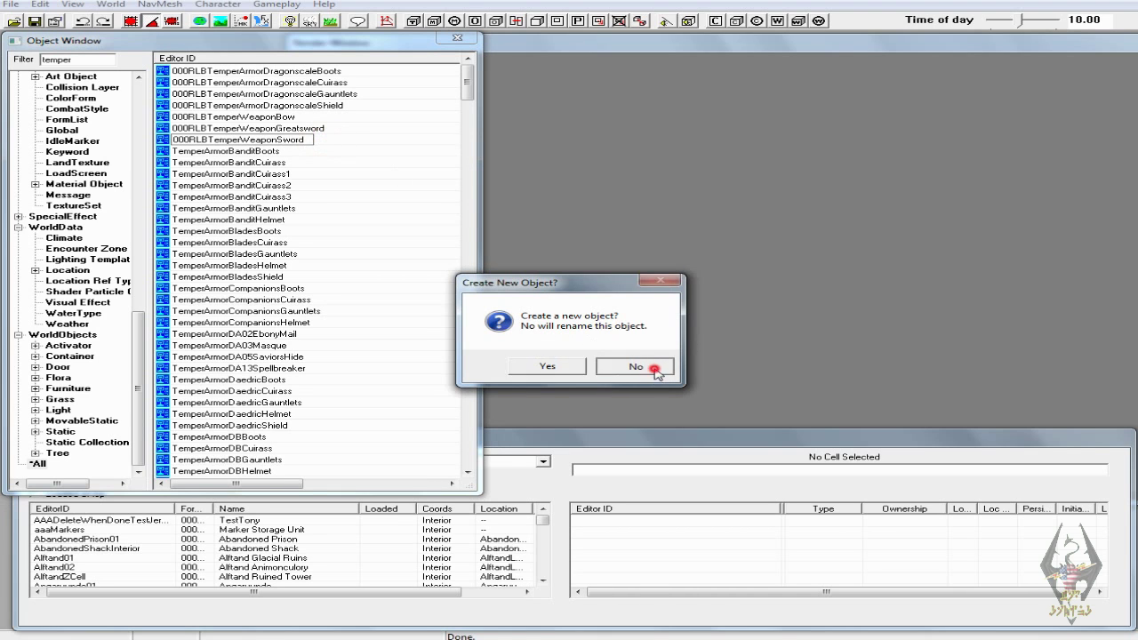
{"action": "left_click", "coordinate": [653, 368]}
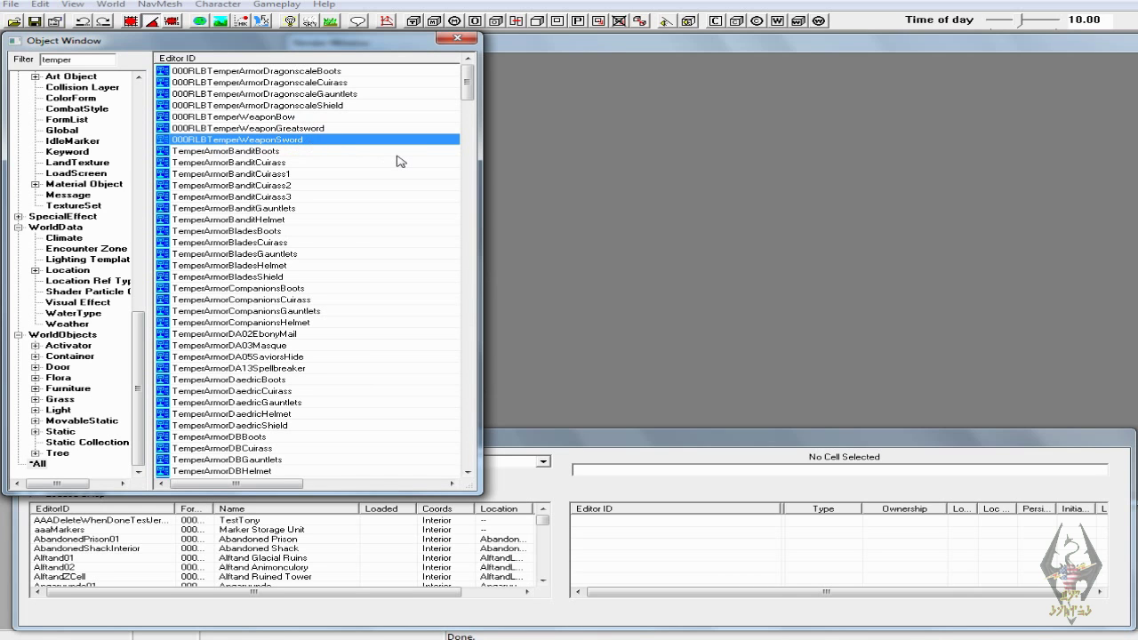
- Open 000RLBTemperWeaponSword, set its created object to 000RLBsword and save the recipe
{"action": "key", "text": "Return"}
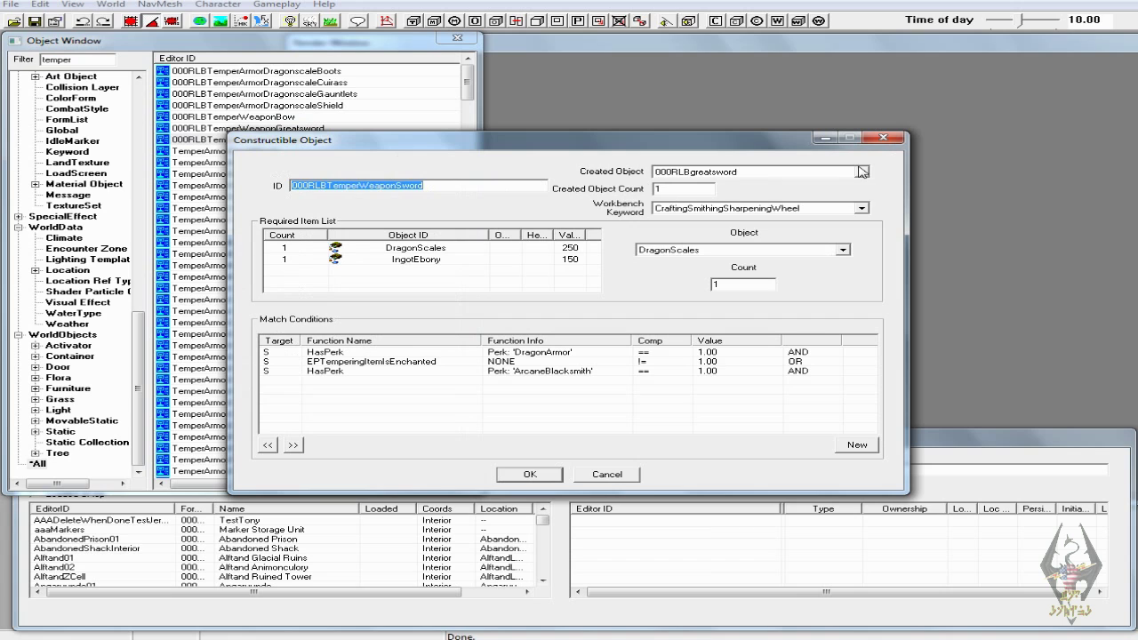
{"action": "left_click", "coordinate": [862, 171]}
{"action": "left_click", "coordinate": [810, 194]}
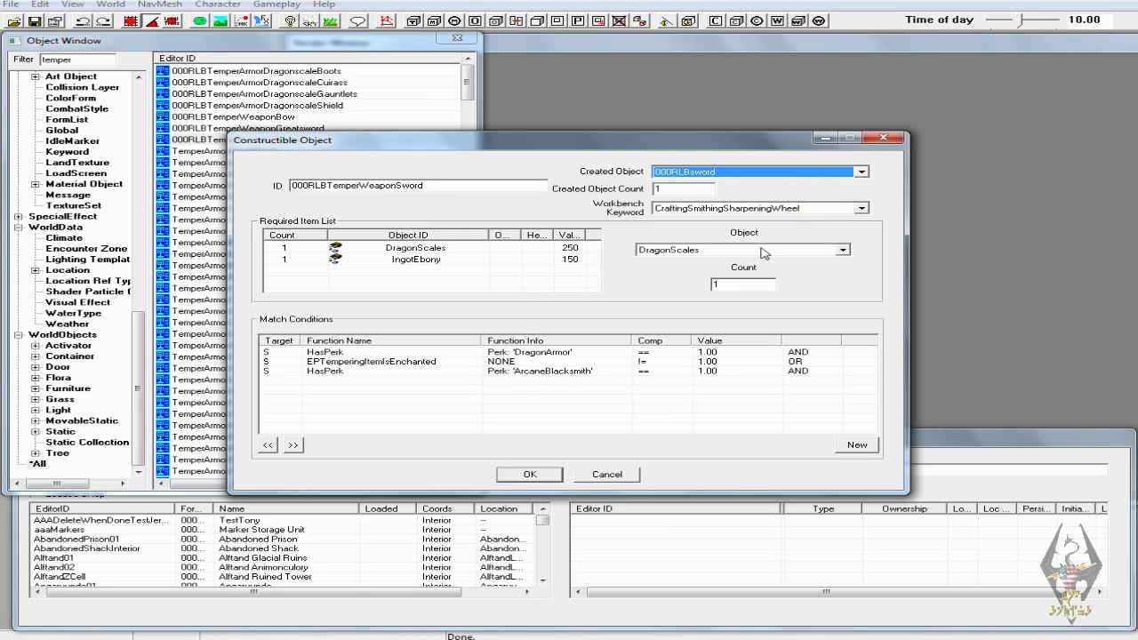
{"action": "left_click", "coordinate": [530, 474]}
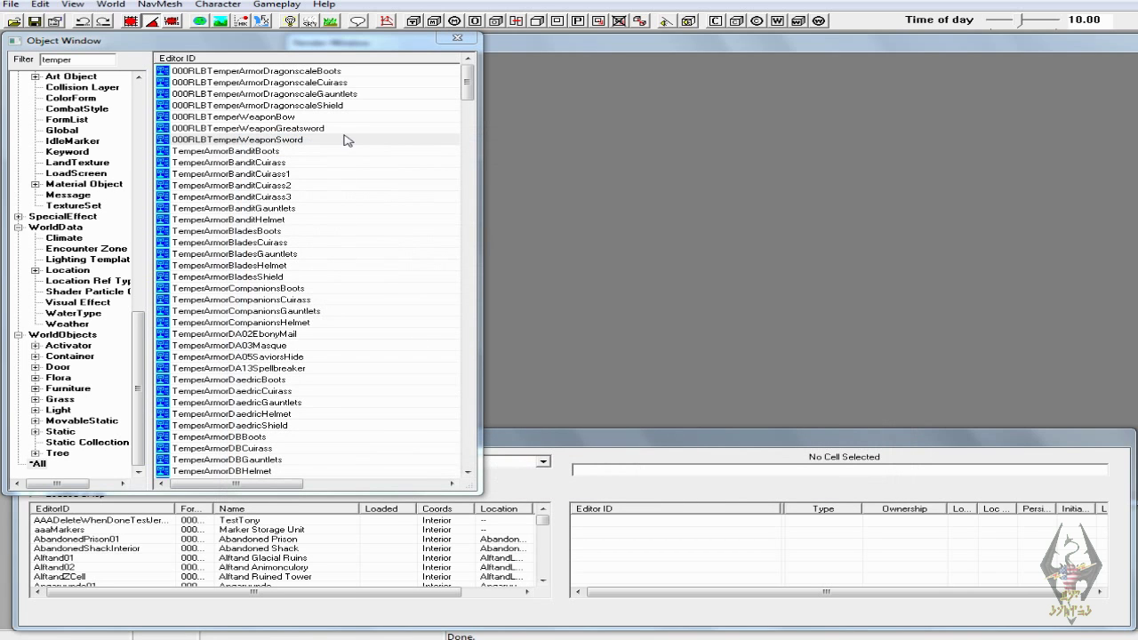
- Filter the object list by "000" to review the custom objects, and save the plugin
{"action": "left_click_drag", "start_coordinate": [77, 60], "coordinate": [3, 60]}
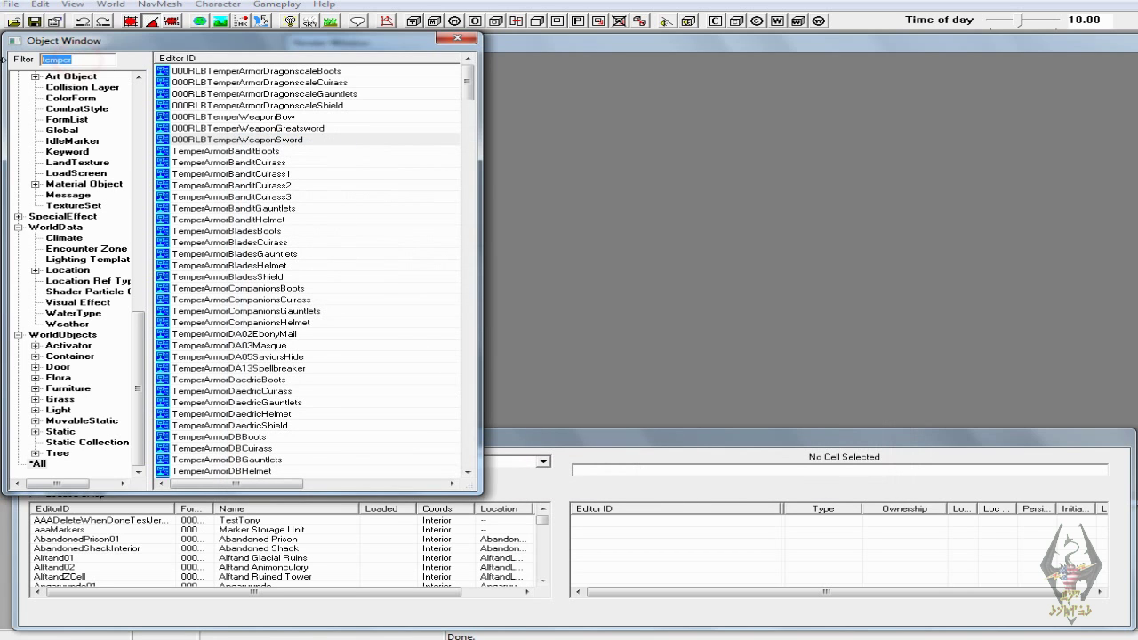
{"action": "type", "text": "000"}
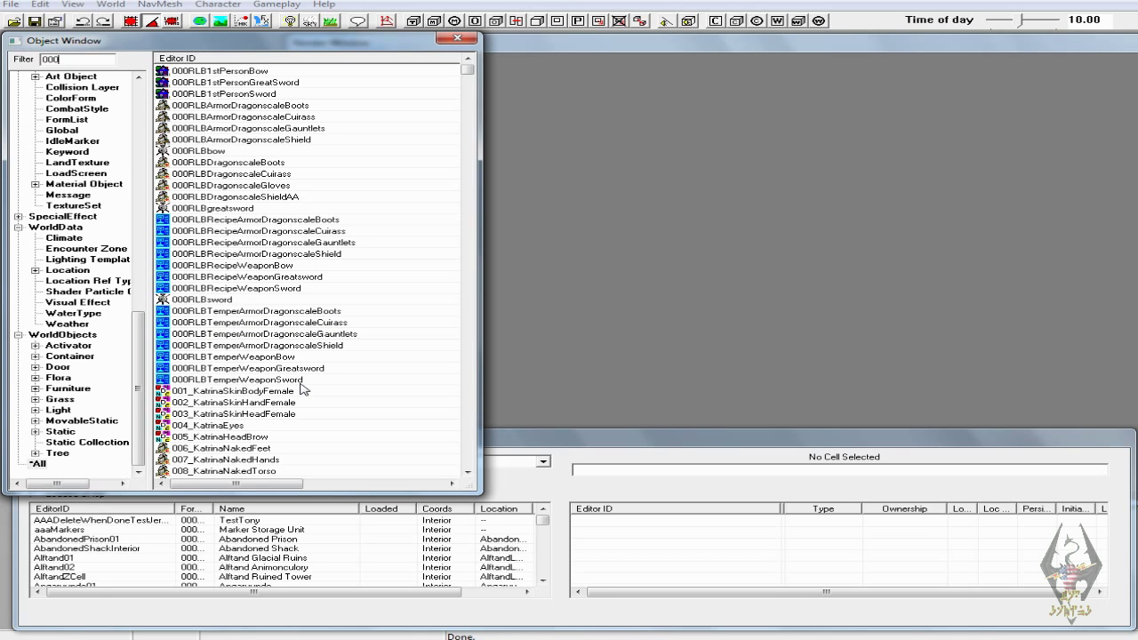
{"action": "left_click", "coordinate": [466, 472]}
{"action": "left_click_drag", "start_coordinate": [466, 472], "coordinate": [466, 474]}
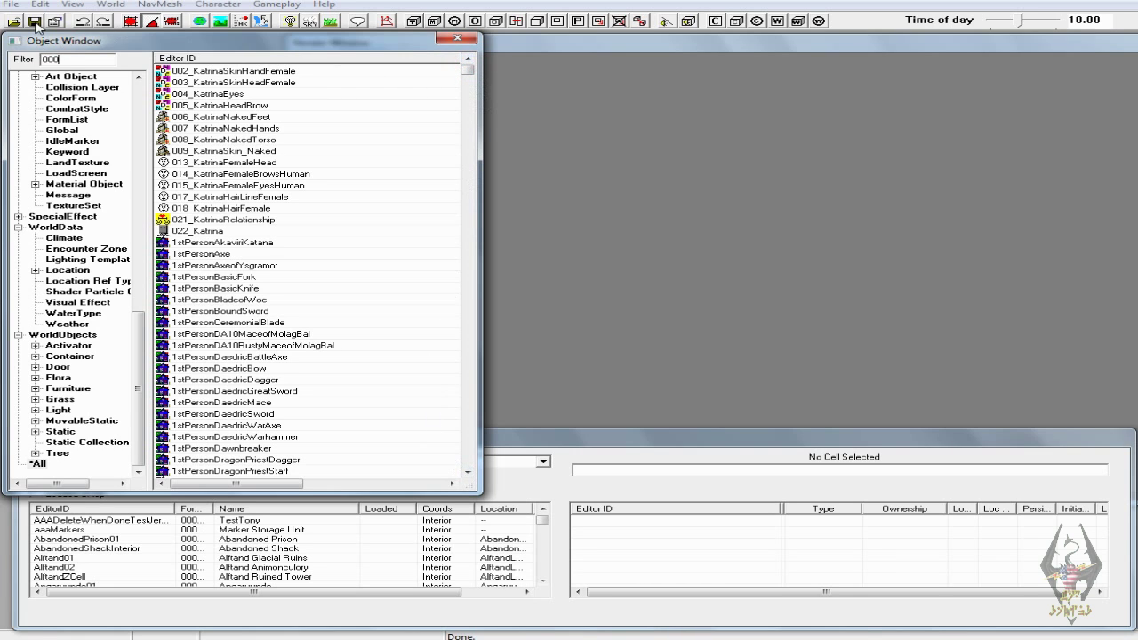
{"action": "left_click", "coordinate": [36, 21]}
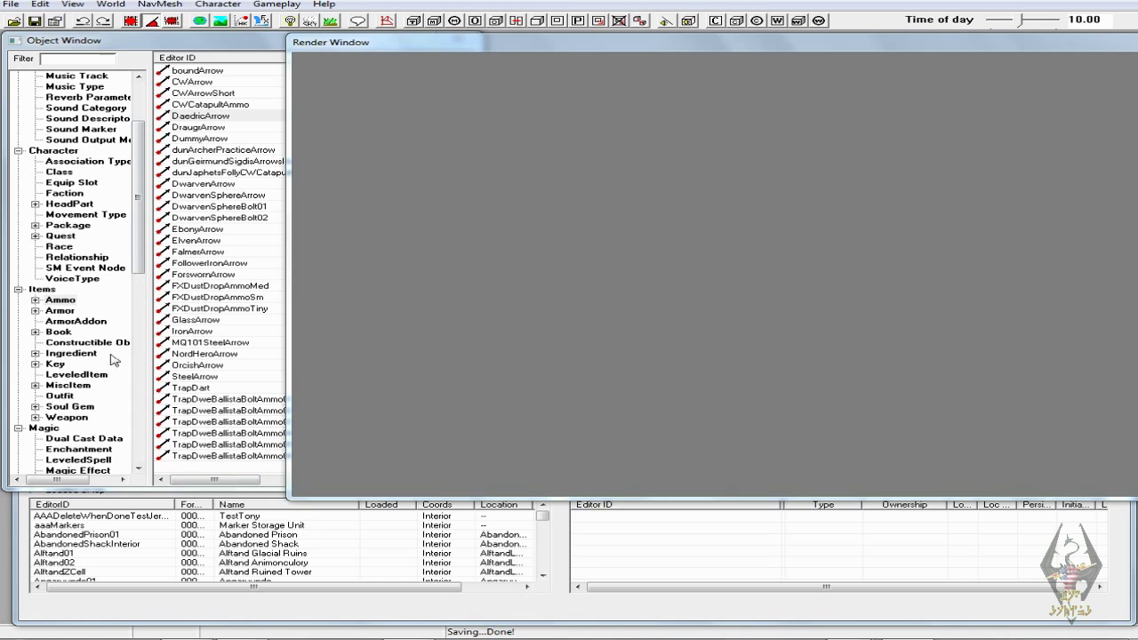
- Show the Actor category in the object list
{"action": "left_click", "coordinate": [138, 222]}
{"action": "left_click_drag", "start_coordinate": [138, 222], "coordinate": [140, 88]}
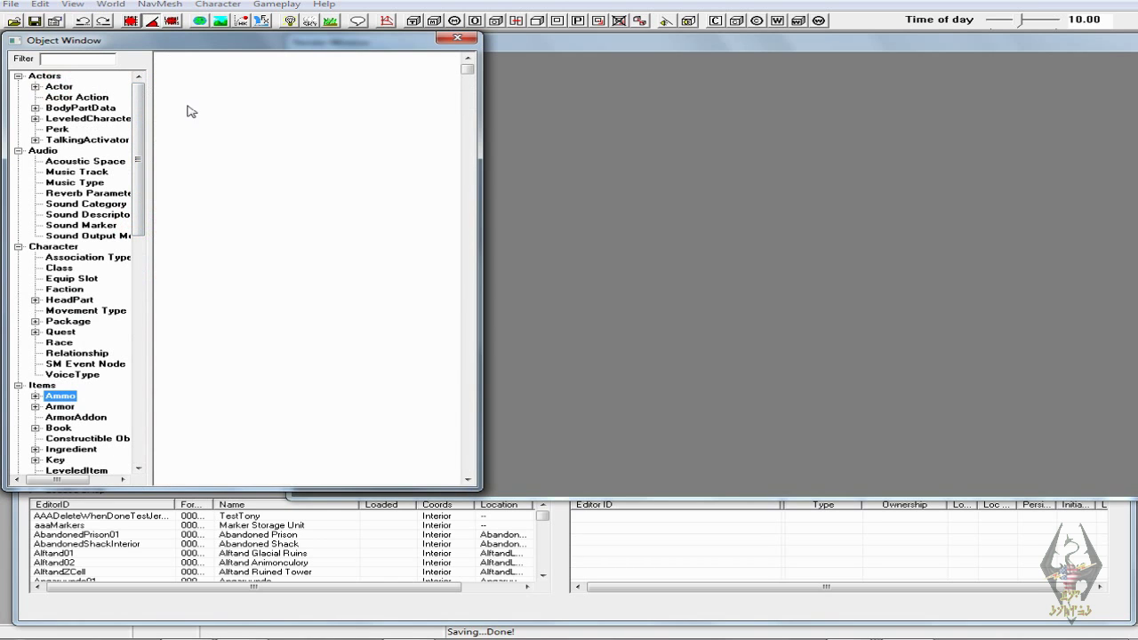
{"action": "left_click", "coordinate": [139, 115]}
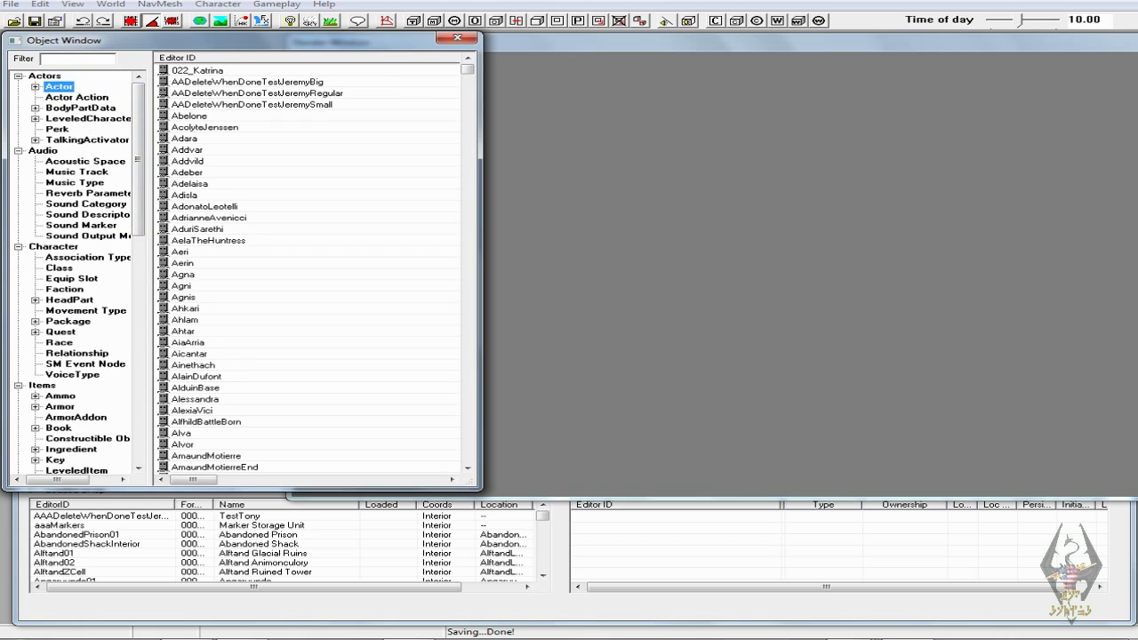
- Find the WhiterunBreezehome cell among the interiors and load it in the render view
{"action": "left_click", "coordinate": [548, 615]}
{"action": "left_click", "coordinate": [287, 543]}
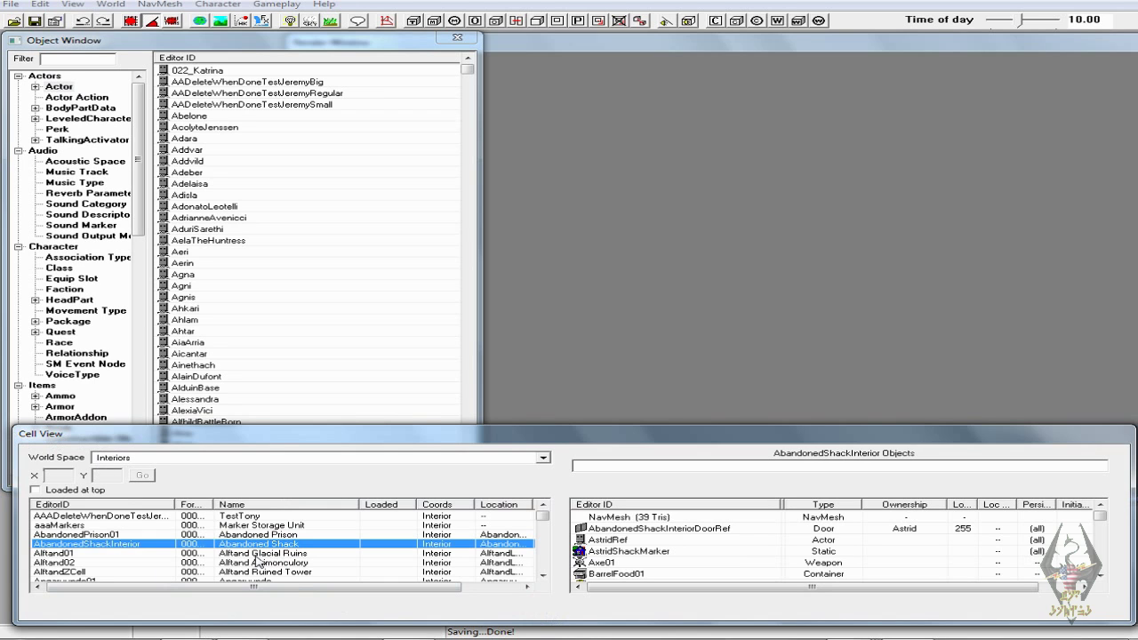
{"action": "type", "text": "whiterun"}
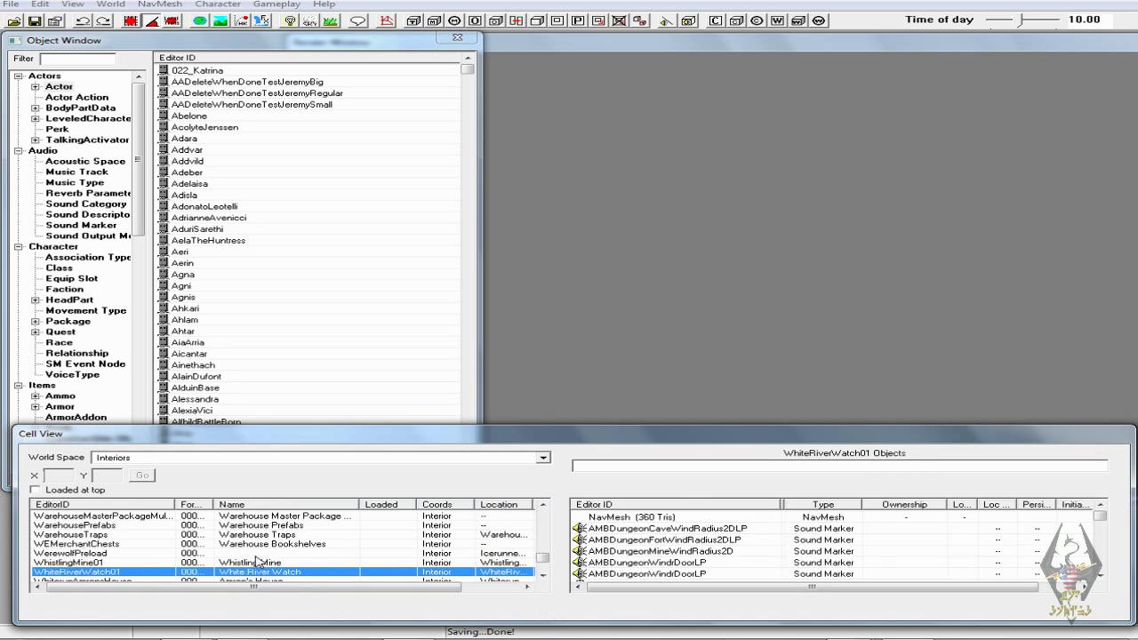
{"action": "scroll", "coordinate": [256, 560], "scroll_direction": "down", "scroll_amount": 3}
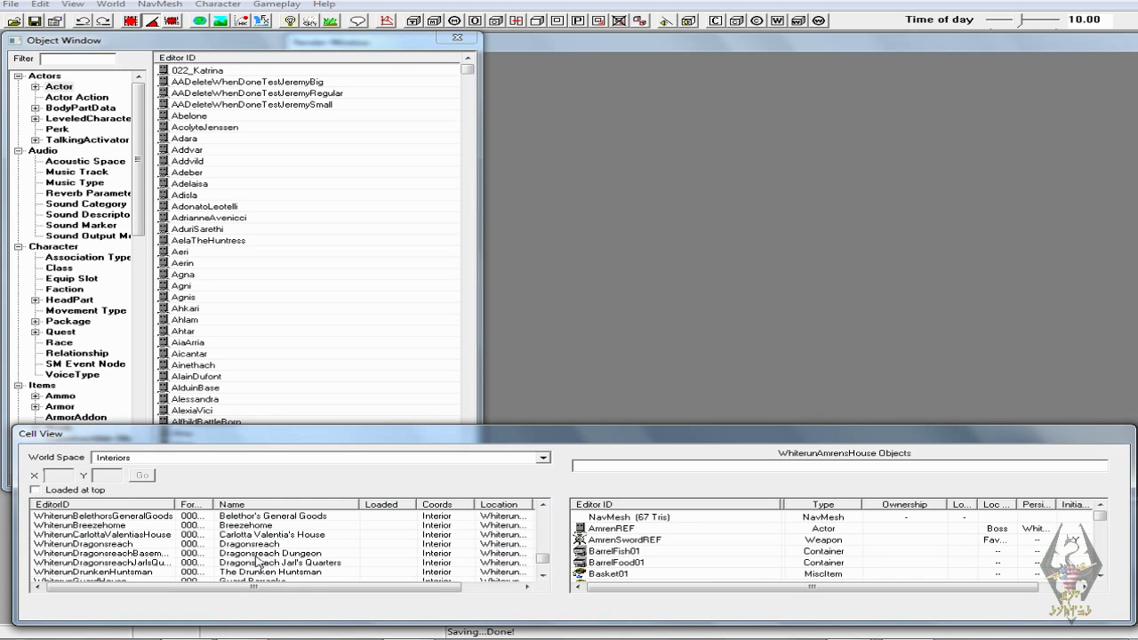
{"action": "left_click", "coordinate": [92, 526]}
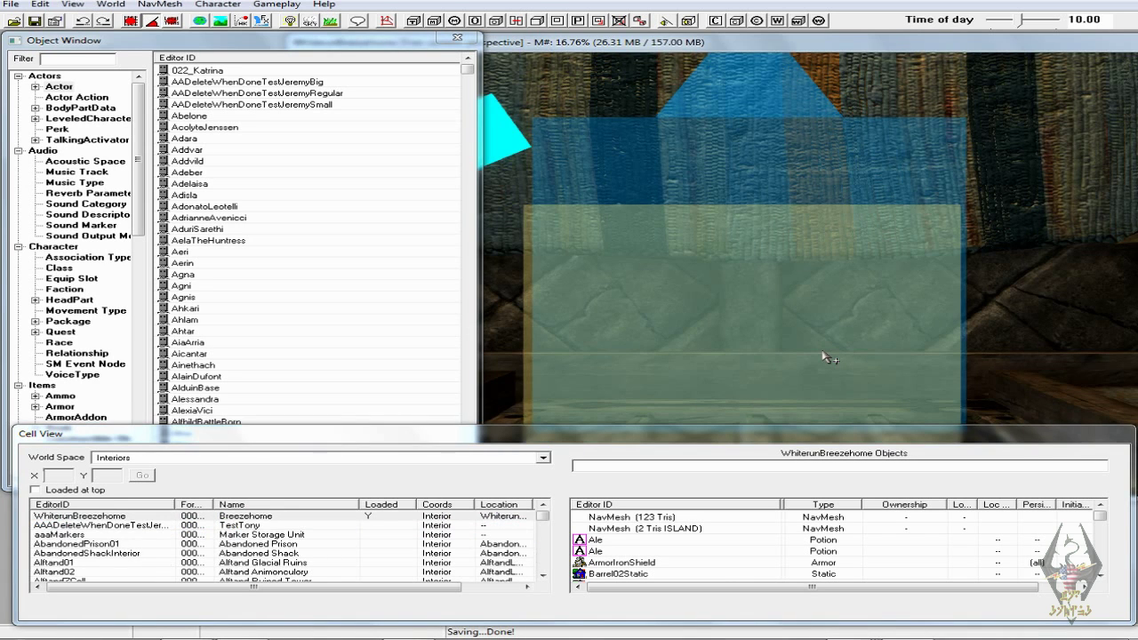
- Examine the open floor in front of the Breezehome cupboard and check its navmesh coverage, leaving navmesh editing again
{"action": "left_click", "coordinate": [811, 317]}
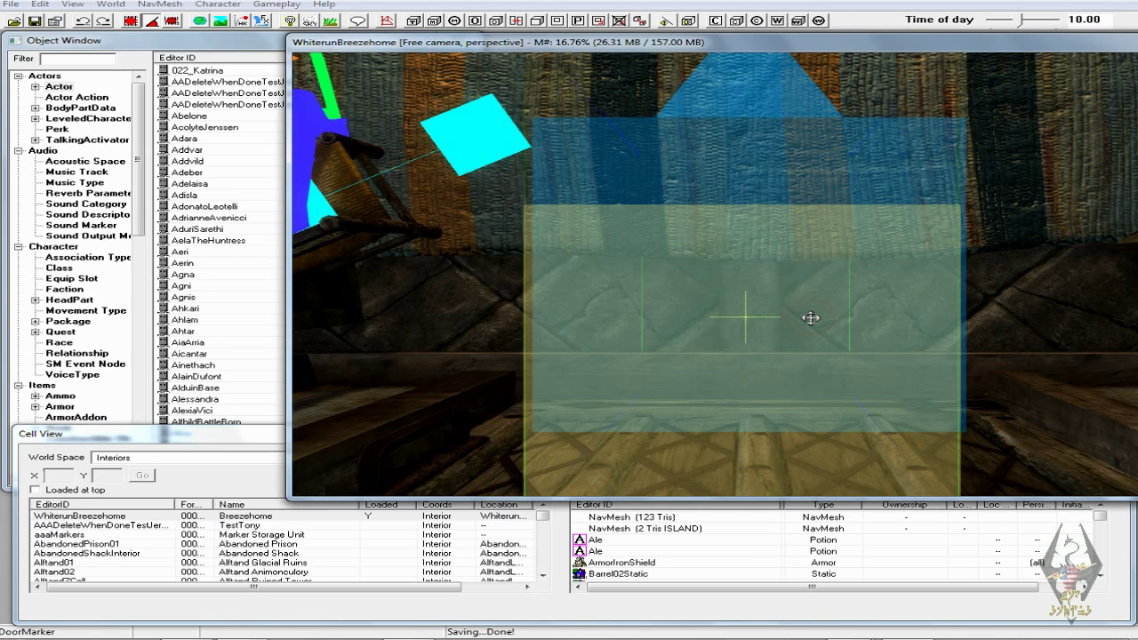
{"action": "scroll", "coordinate": [810, 302], "scroll_direction": "up", "scroll_amount": 6}
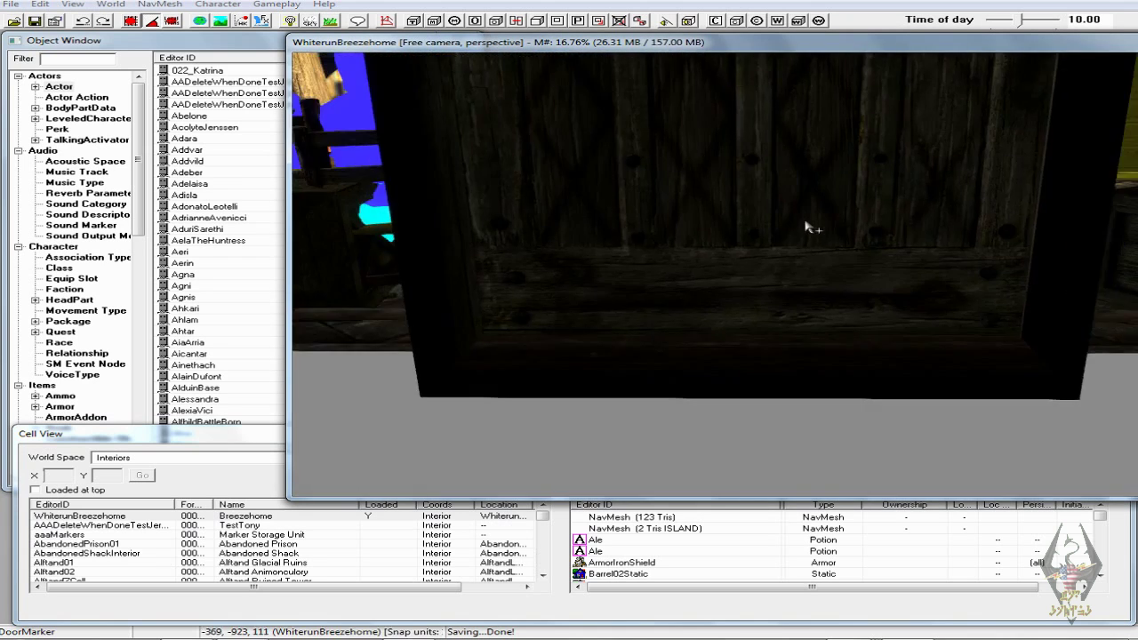
{"action": "scroll", "coordinate": [809, 248], "scroll_direction": "down", "scroll_amount": 5}
{"action": "scroll", "coordinate": [818, 287], "scroll_direction": "up", "scroll_amount": 5}
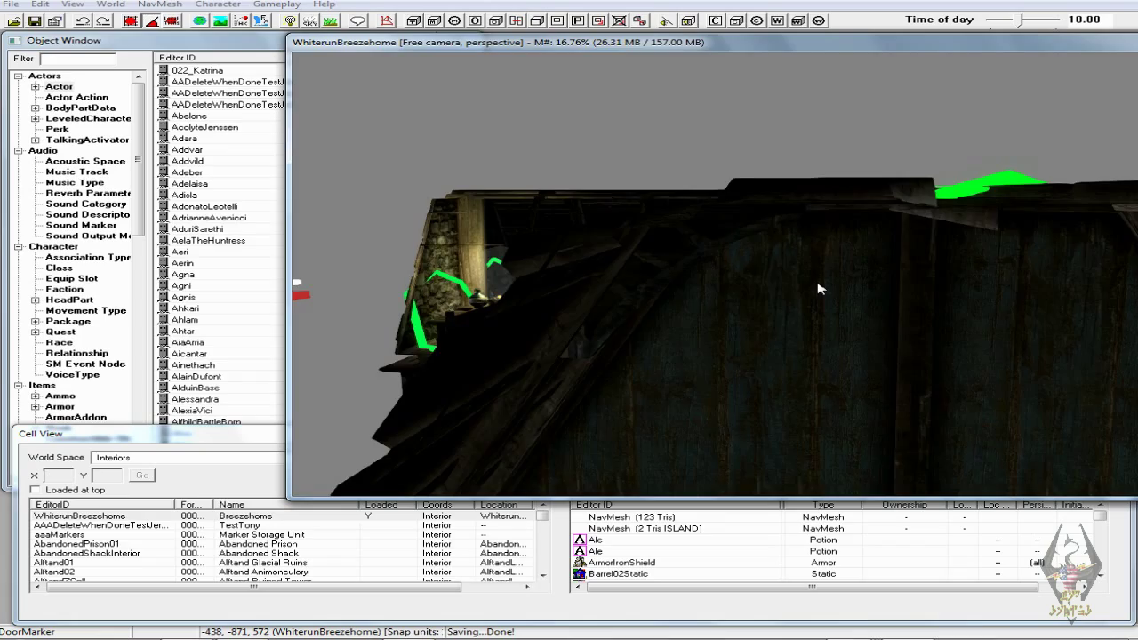
{"action": "scroll", "coordinate": [819, 289], "scroll_direction": "up", "scroll_amount": 2}
{"action": "scroll", "coordinate": [805, 297], "scroll_direction": "down", "scroll_amount": 5}
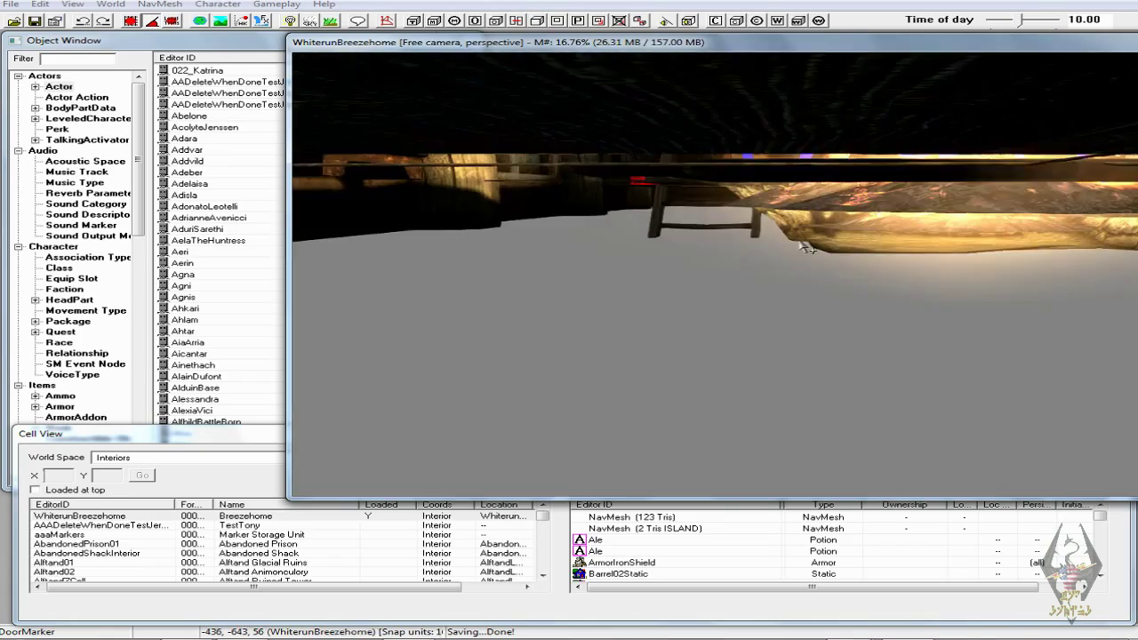
{"action": "scroll", "coordinate": [804, 258], "scroll_direction": "down", "scroll_amount": 4}
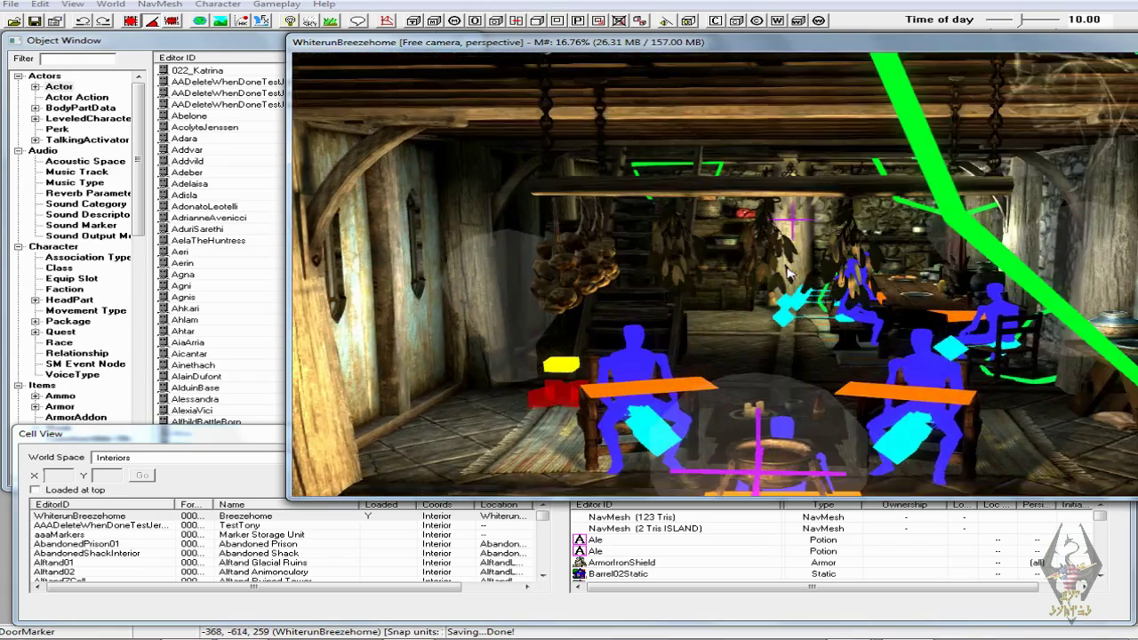
{"action": "scroll", "coordinate": [788, 284], "scroll_direction": "up", "scroll_amount": 6}
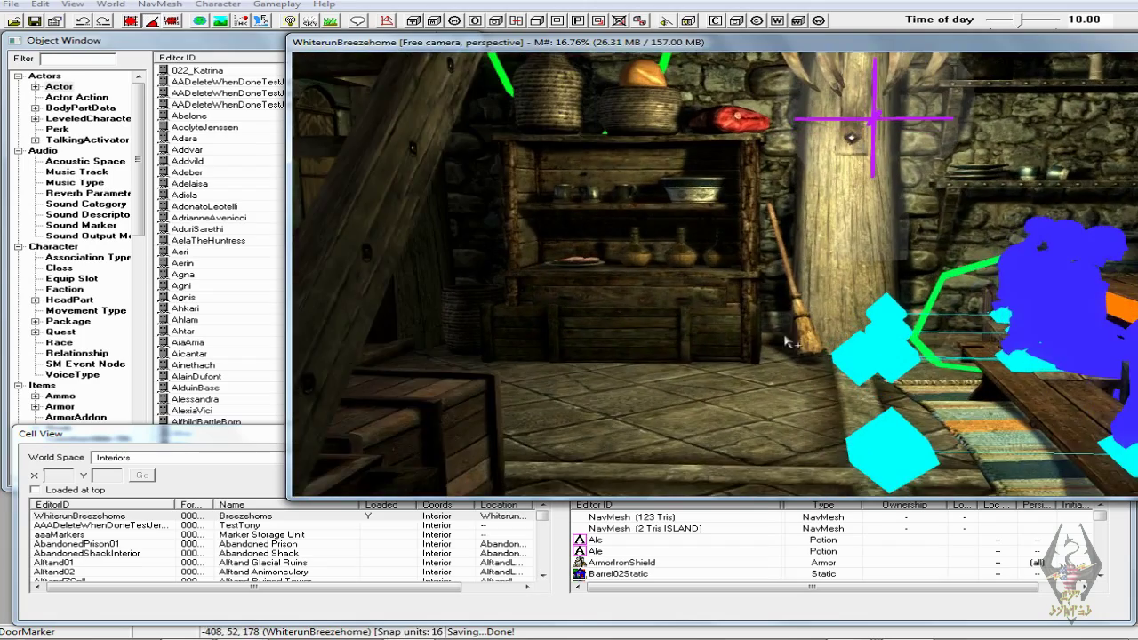
{"action": "scroll", "coordinate": [786, 343], "scroll_direction": "down", "scroll_amount": 3}
{"action": "left_click", "coordinate": [701, 467]}
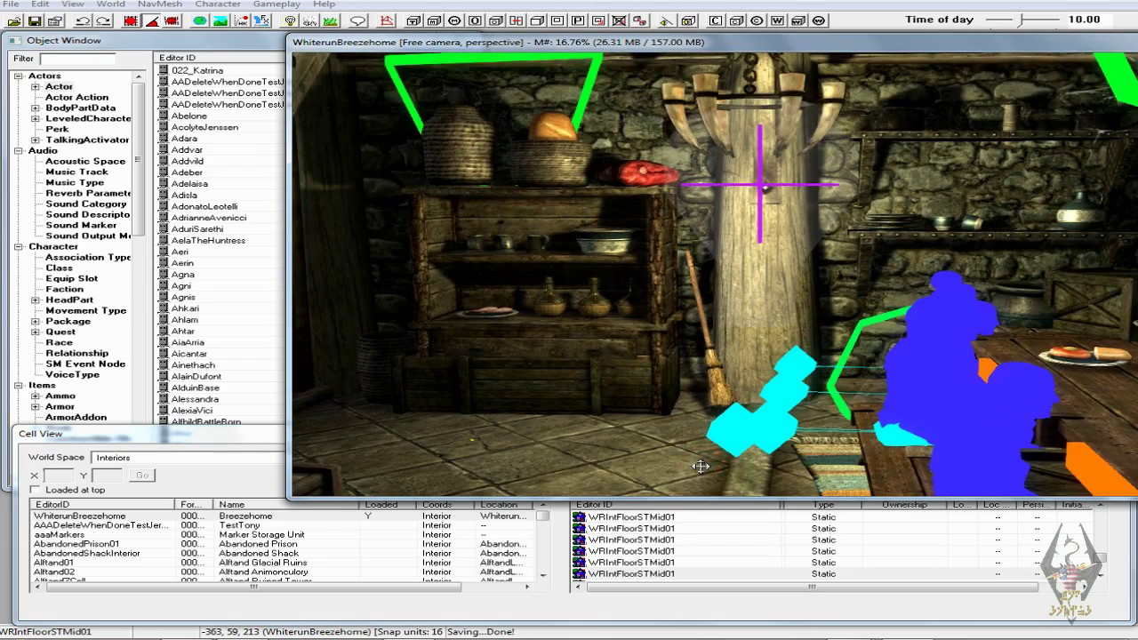
{"action": "middle_click_drag", "start_coordinate": [701, 467], "coordinate": [689, 477], "text": "shift"}
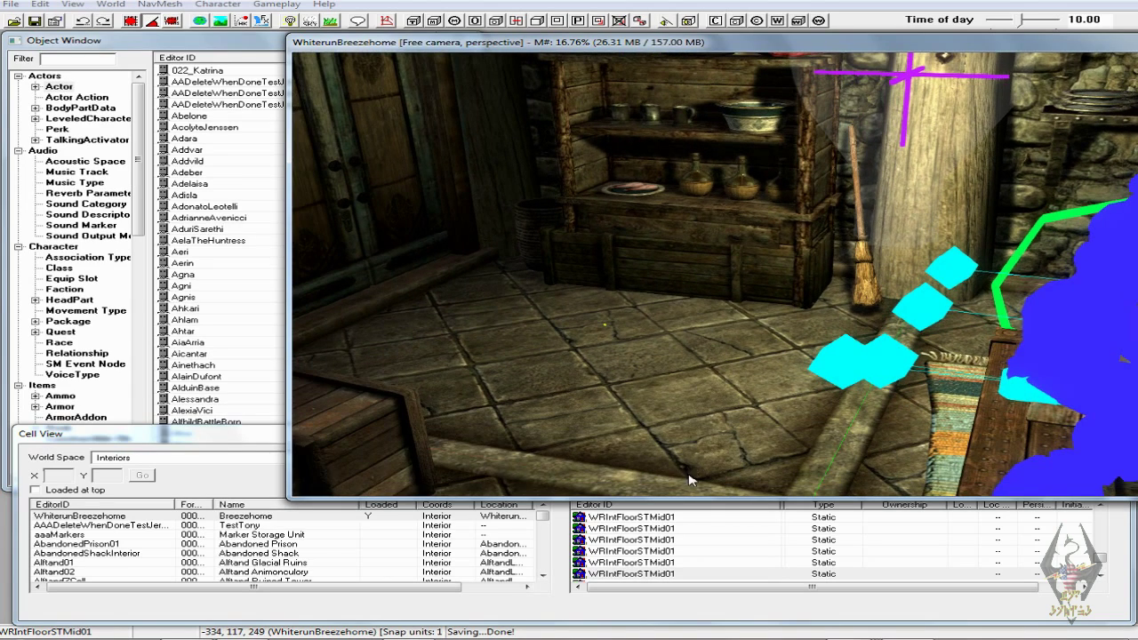
{"action": "left_click", "coordinate": [390, 20]}
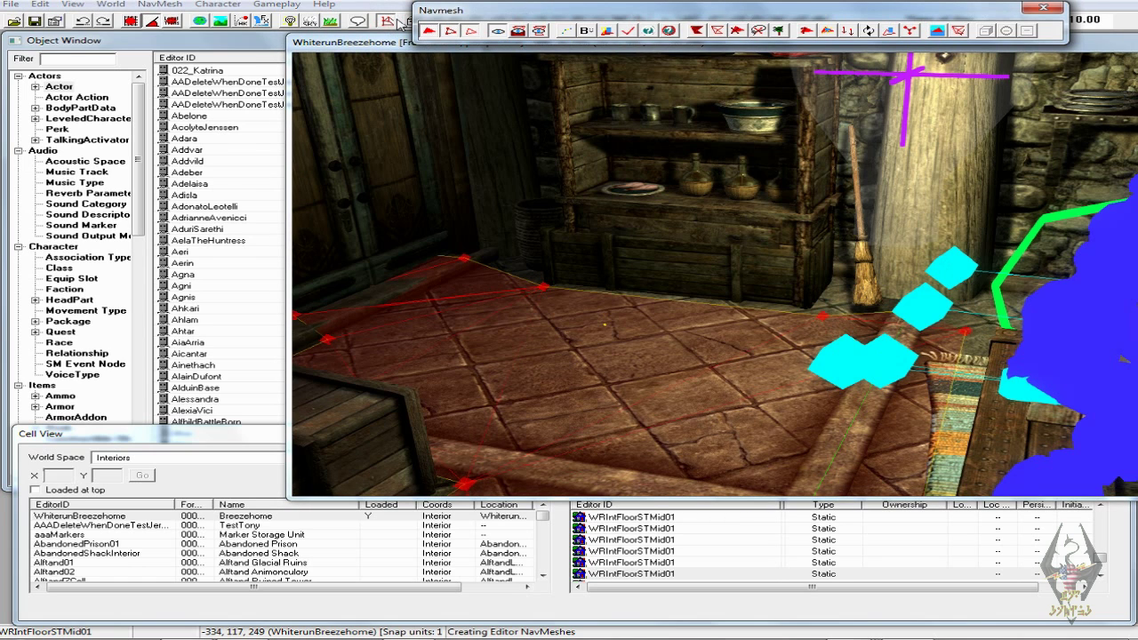
{"action": "left_click", "coordinate": [1047, 9]}
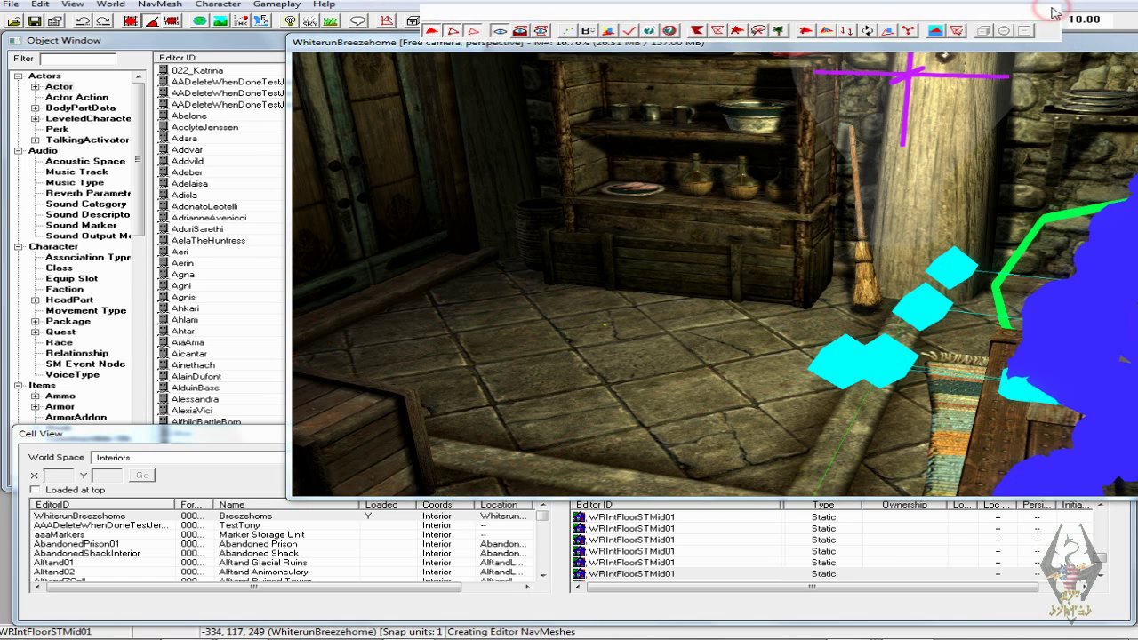
- Place the 022_Katrina actor on the floor in front of the cupboard, turned to face the camera, and save the plugin
{"action": "left_click", "coordinate": [165, 71]}
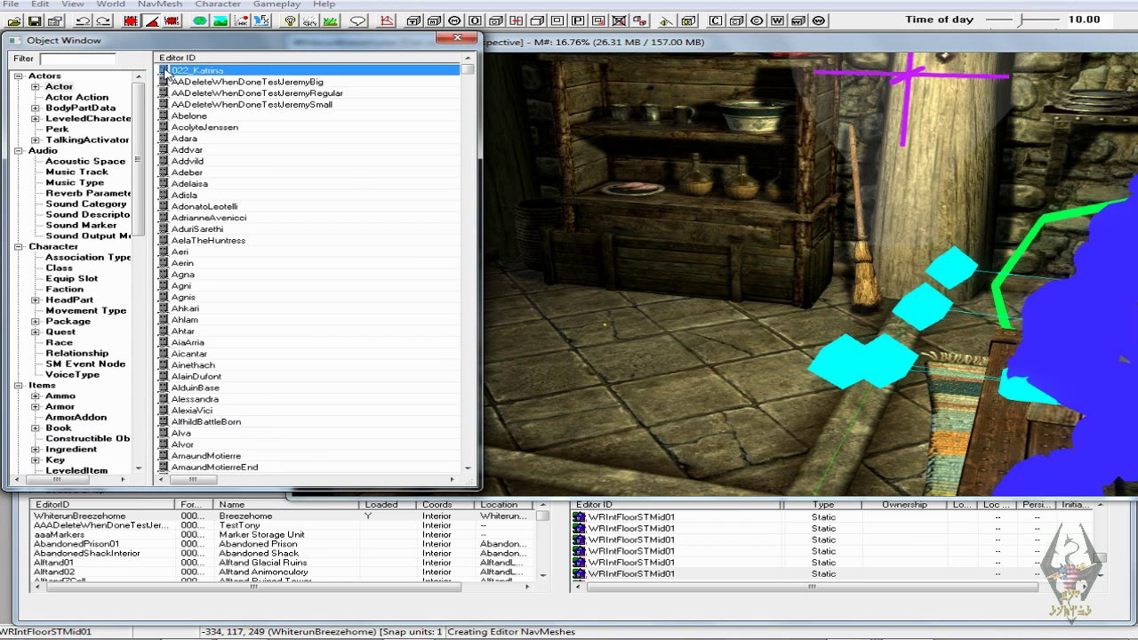
{"action": "left_click_drag", "start_coordinate": [610, 389], "coordinate": [607, 384]}
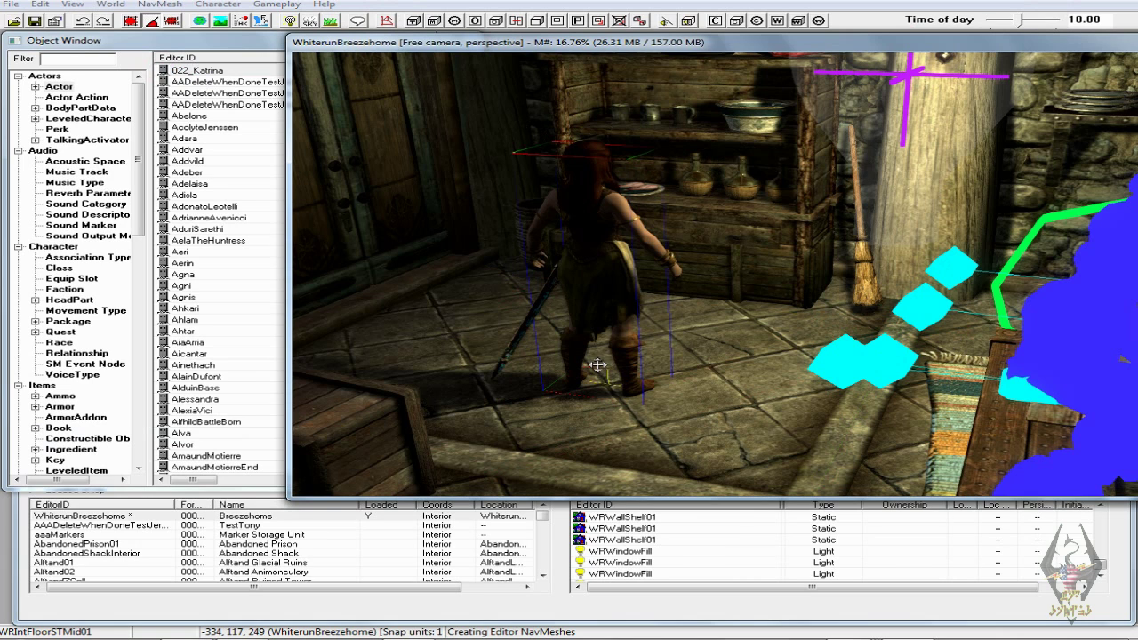
{"action": "right_click_drag", "start_coordinate": [610, 264], "coordinate": [666, 264]}
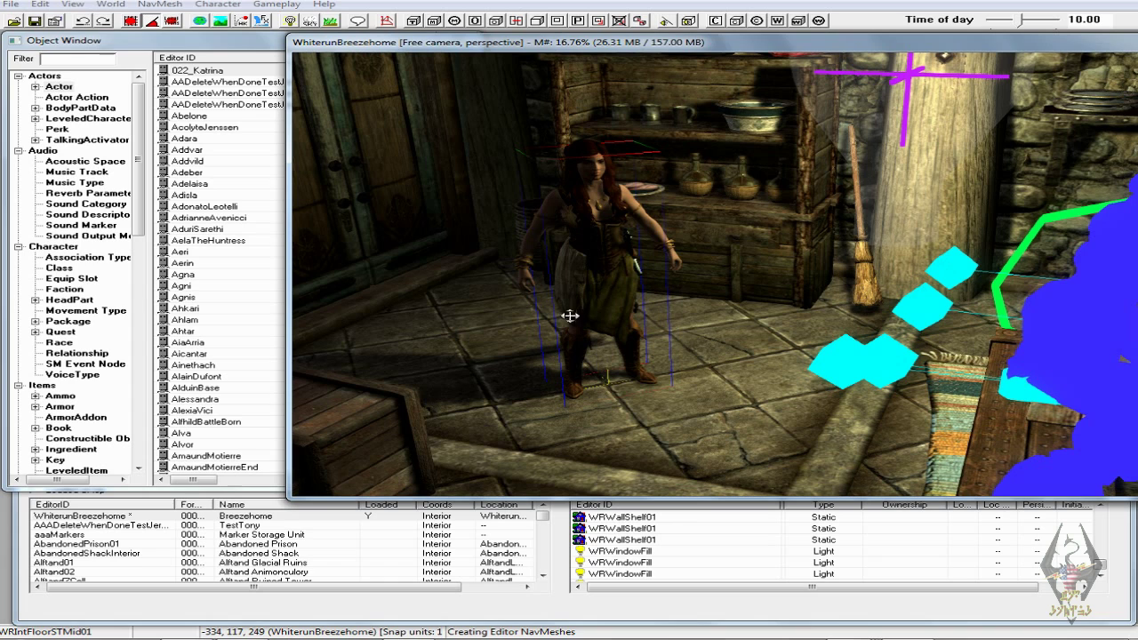
{"action": "left_click", "coordinate": [34, 21]}
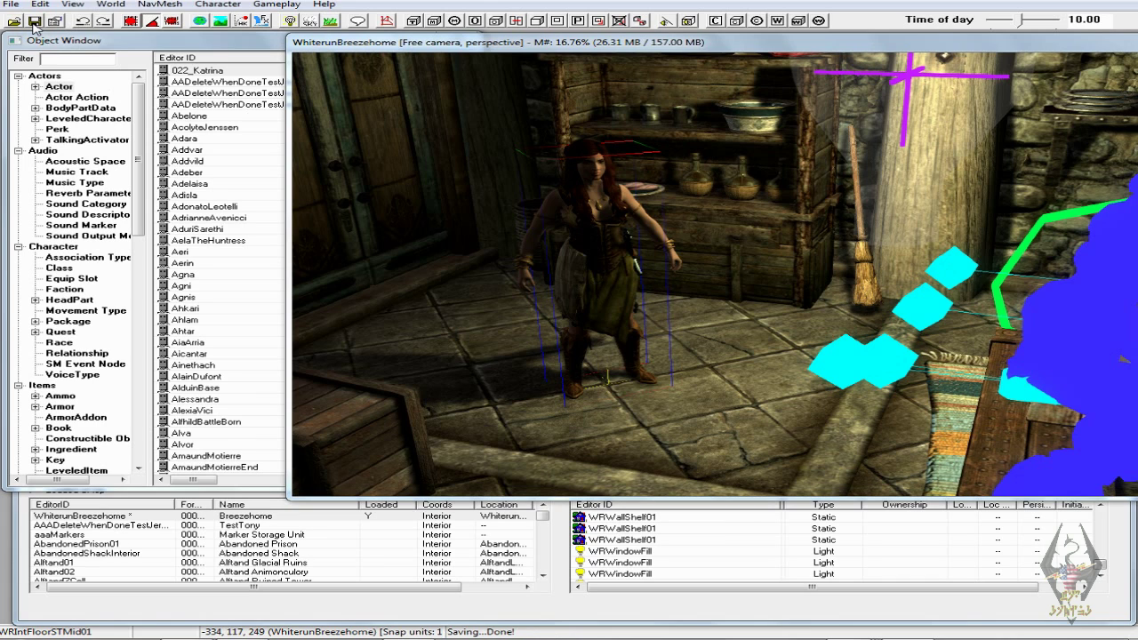
- Export the face gen data for the 022_Katrina actor and save the plugin
{"action": "left_click", "coordinate": [203, 41]}
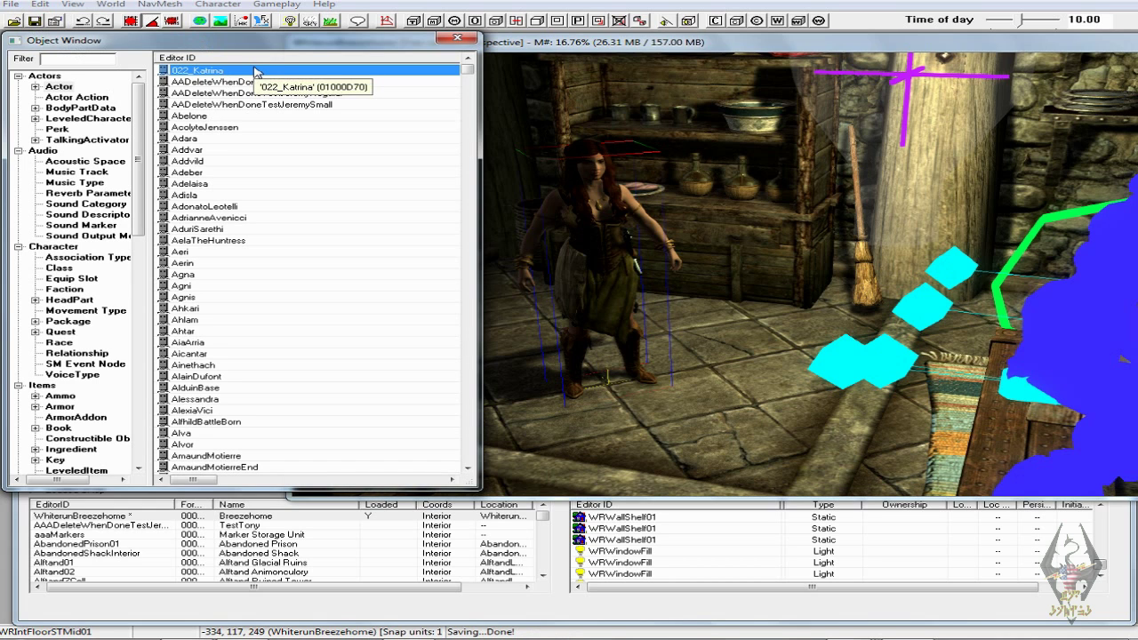
{"action": "key", "text": "ctrl+F4"}
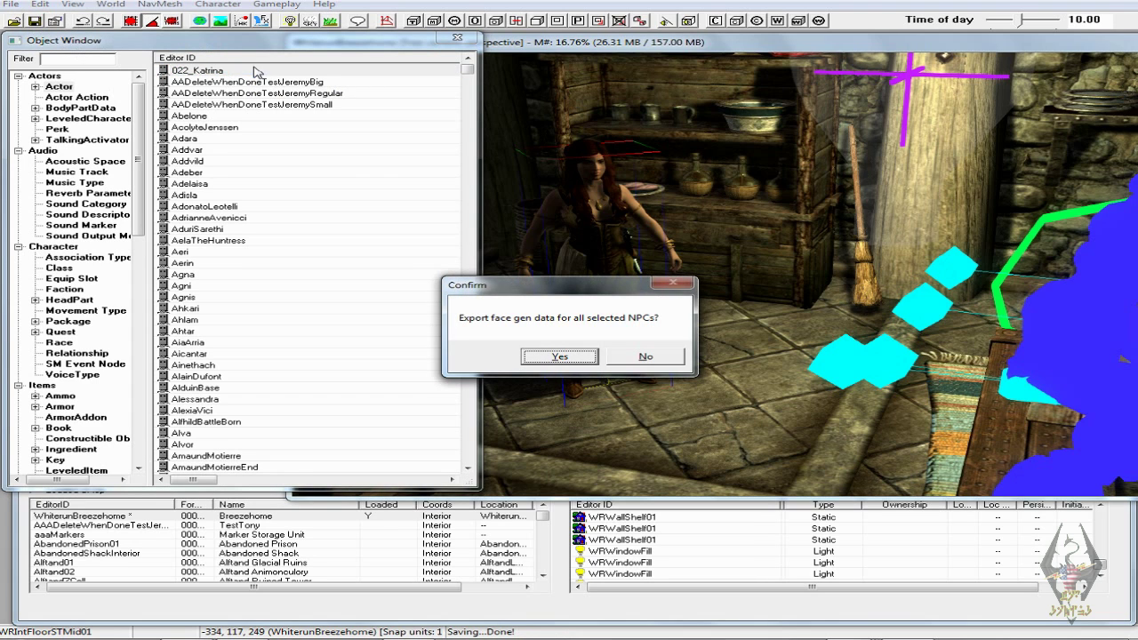
{"action": "left_click", "coordinate": [575, 358]}
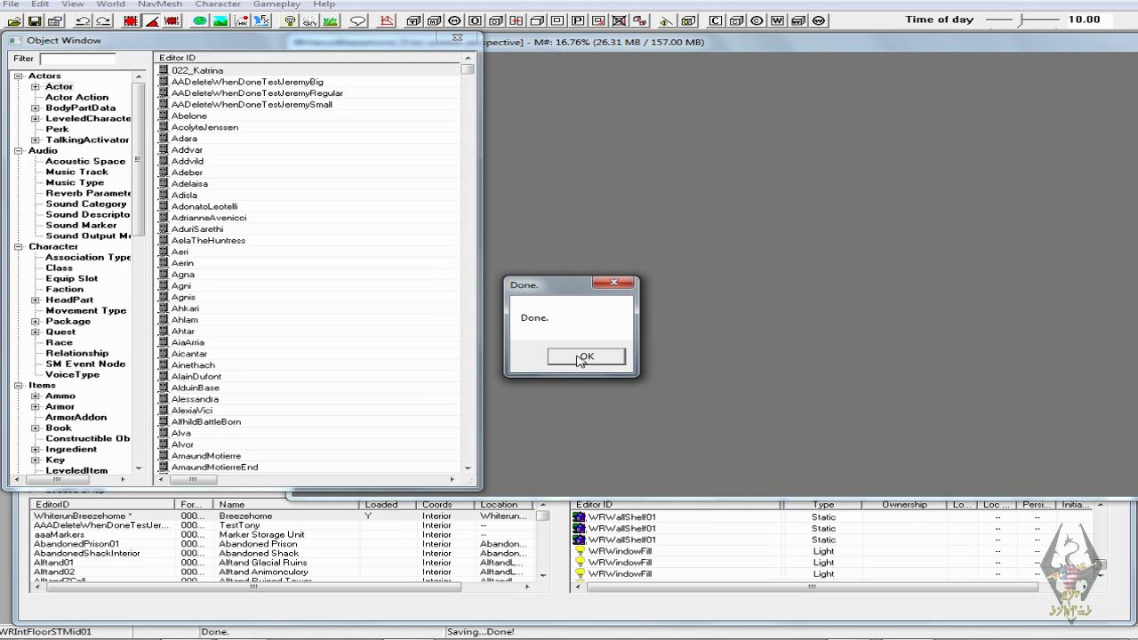
{"action": "left_click", "coordinate": [582, 356]}
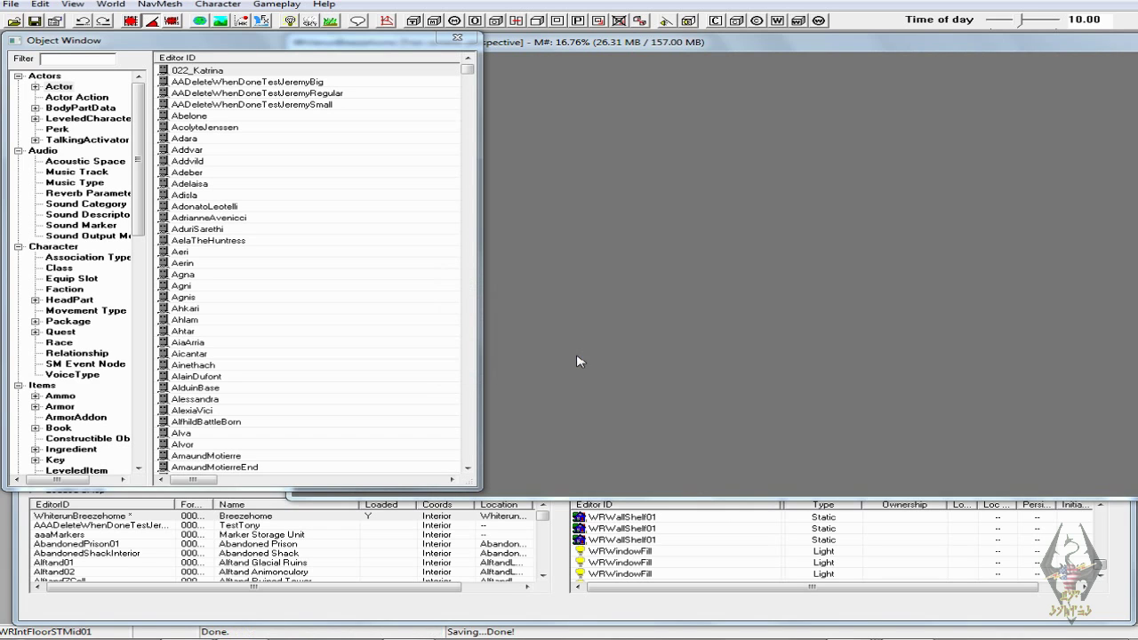
{"action": "left_click", "coordinate": [36, 22]}
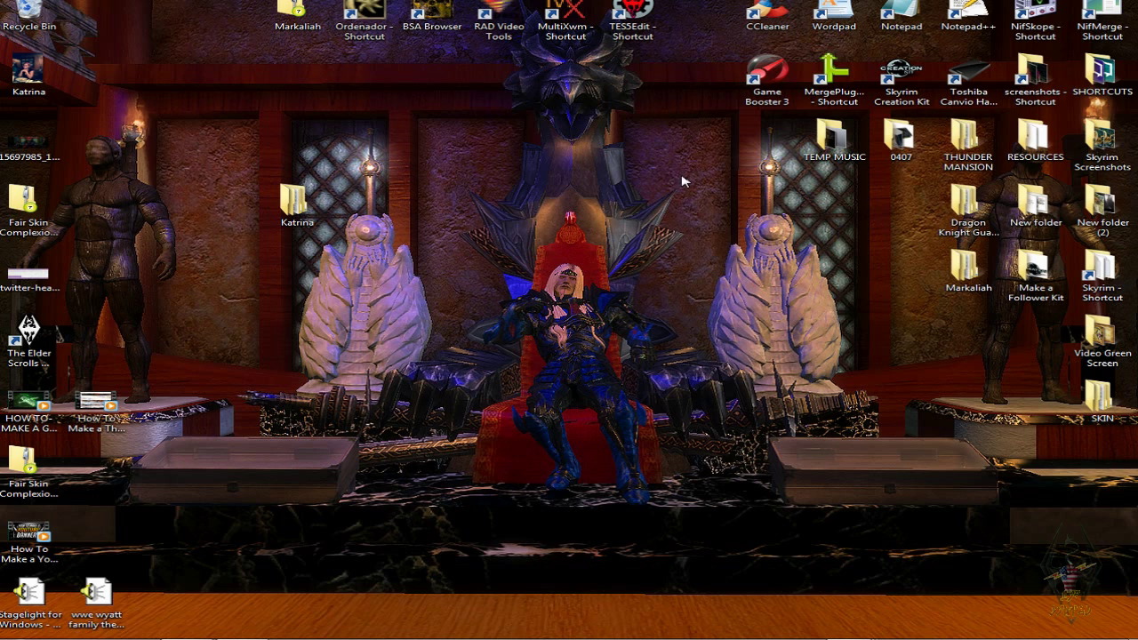
- Launch NifMerge, allowing it to run, and bring up the open Skyrim Data folder window
{"action": "double_click", "coordinate": [1108, 28]}
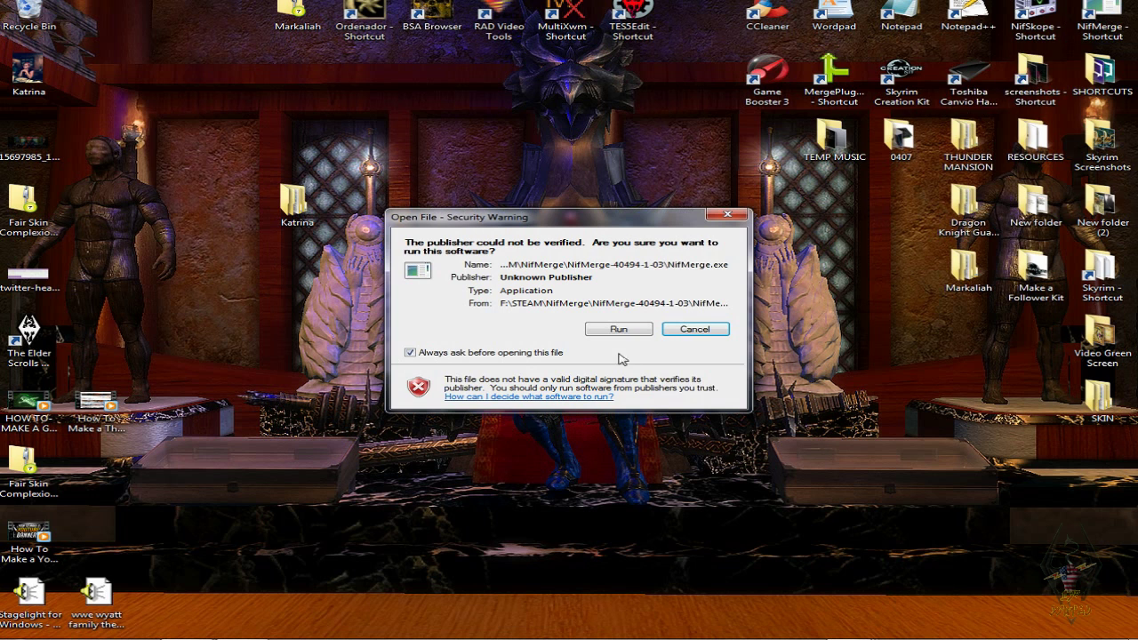
{"action": "left_click", "coordinate": [619, 330]}
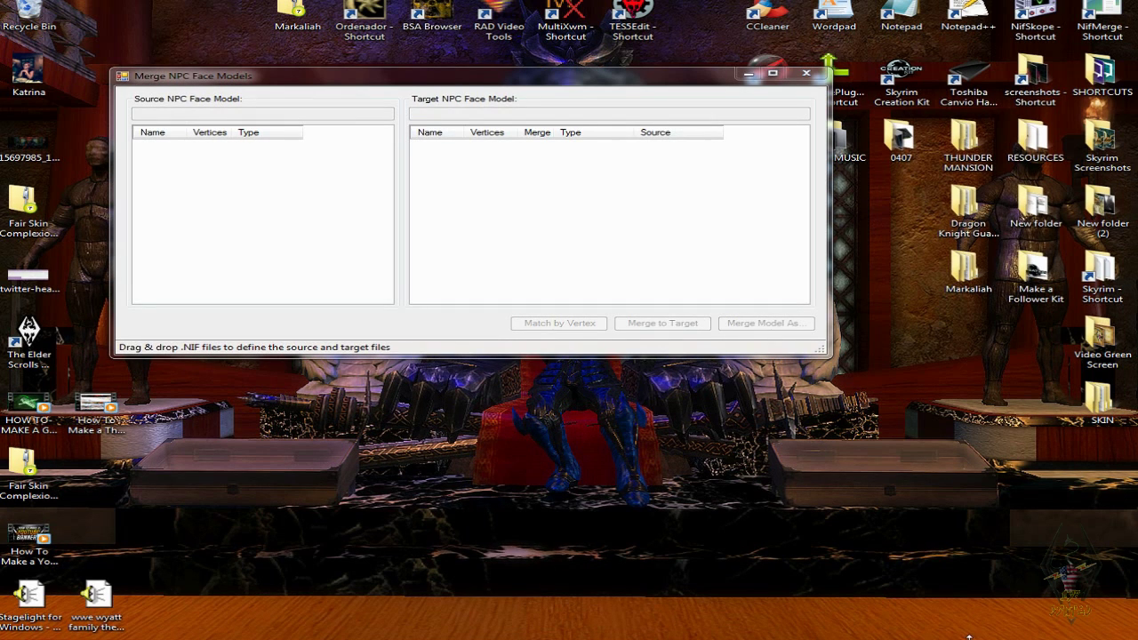
{"action": "mouse_move", "coordinate": [835, 638]}
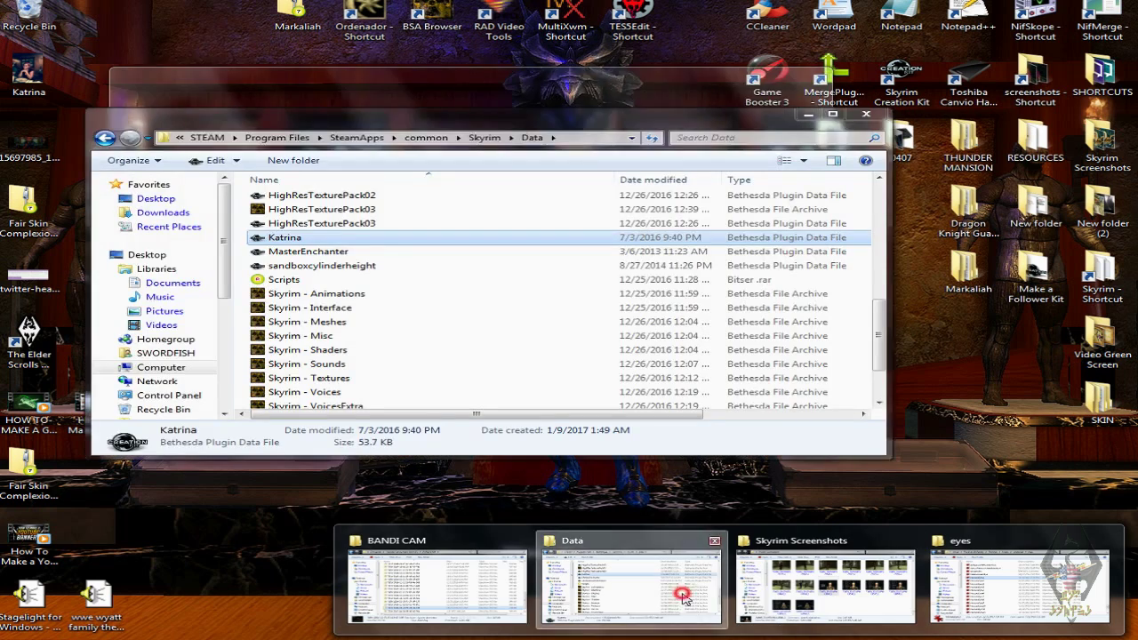
{"action": "left_click", "coordinate": [685, 600]}
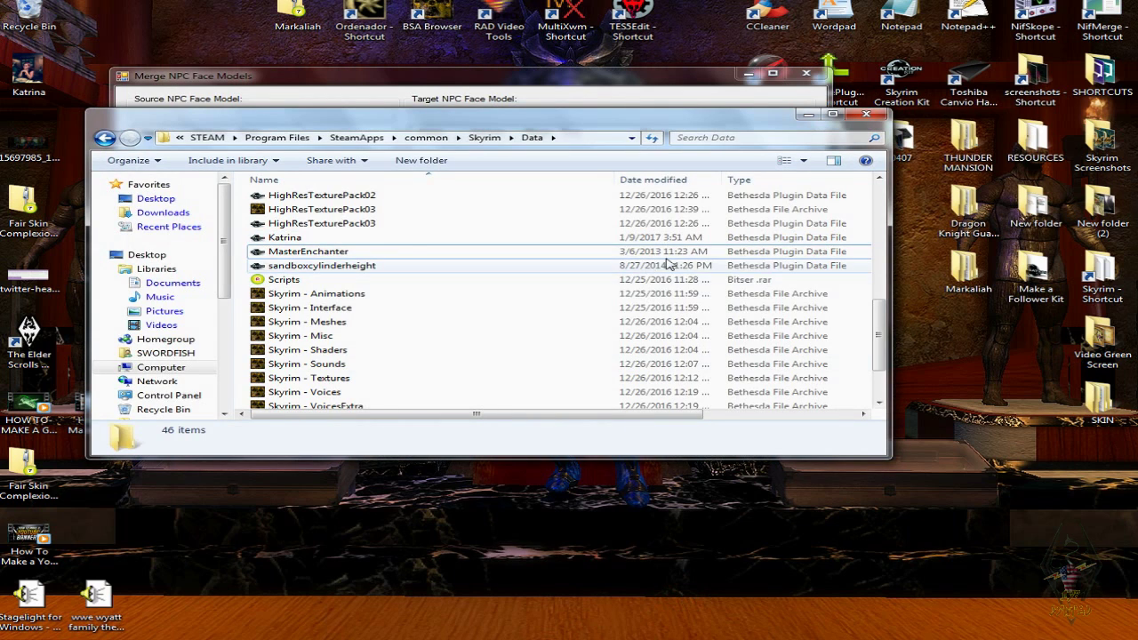
- Browse from Data to Meshes\Actors\Character\FaceGenData\FaceGeom\Katrina.esp and move that folder window aside to uncover the Merge NPC Face Models window
{"action": "left_click_drag", "start_coordinate": [880, 326], "coordinate": [883, 195]}
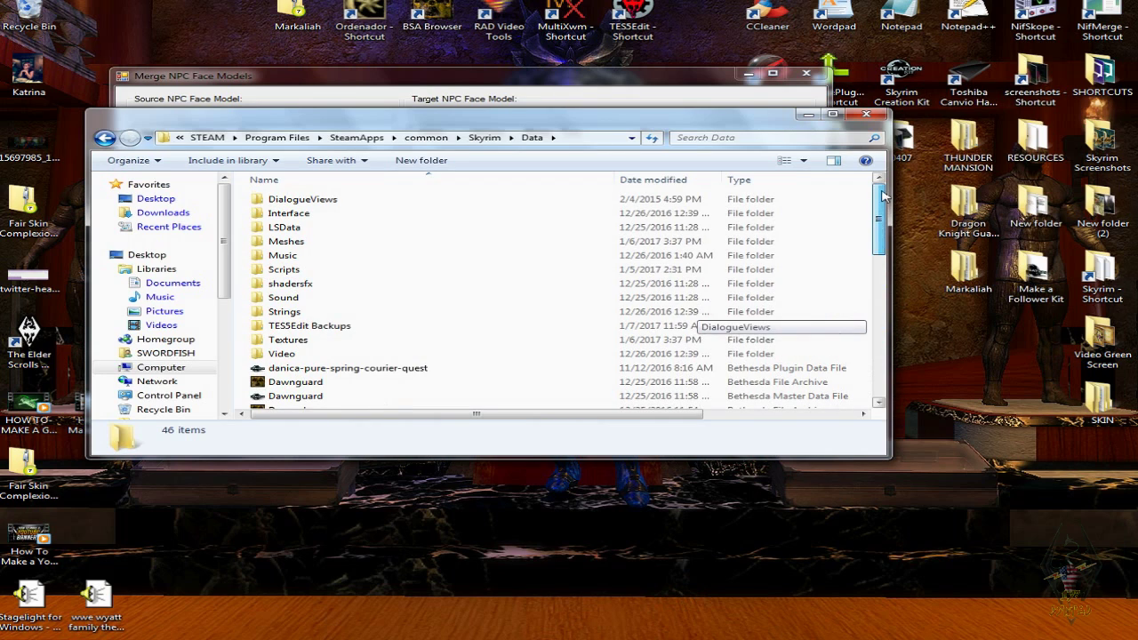
{"action": "left_click", "coordinate": [373, 244]}
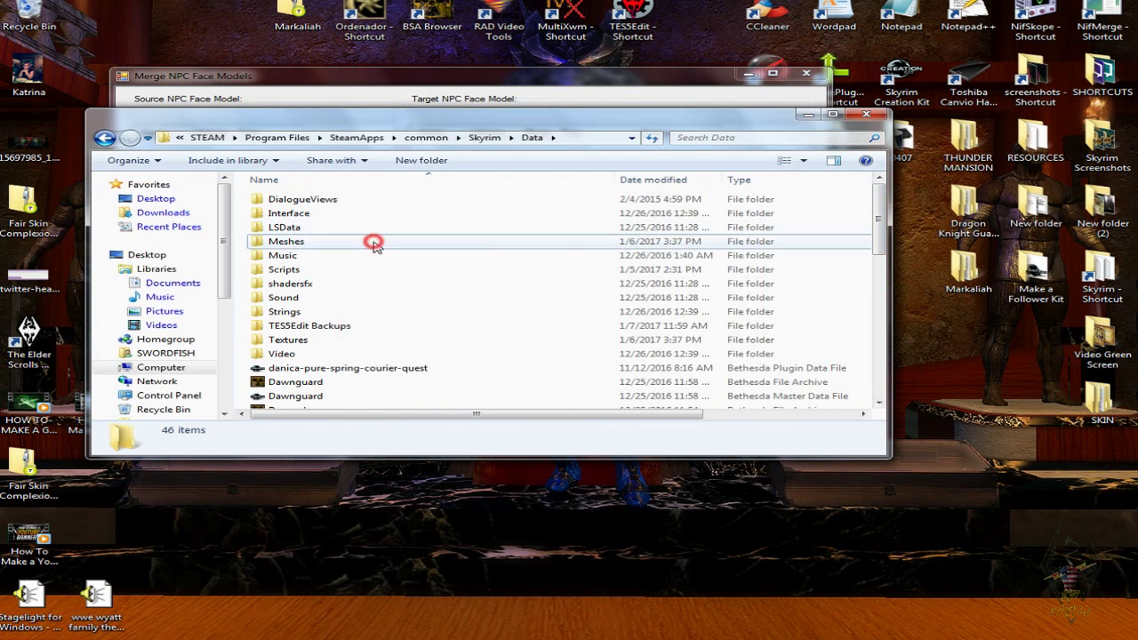
{"action": "double_click", "coordinate": [373, 244]}
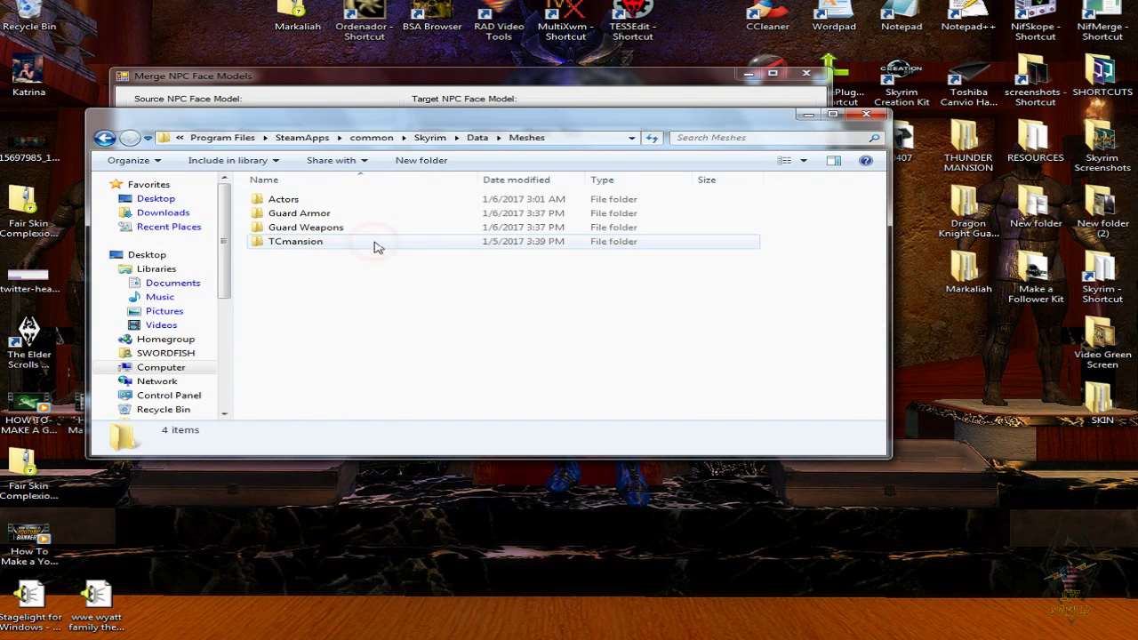
{"action": "double_click", "coordinate": [322, 198]}
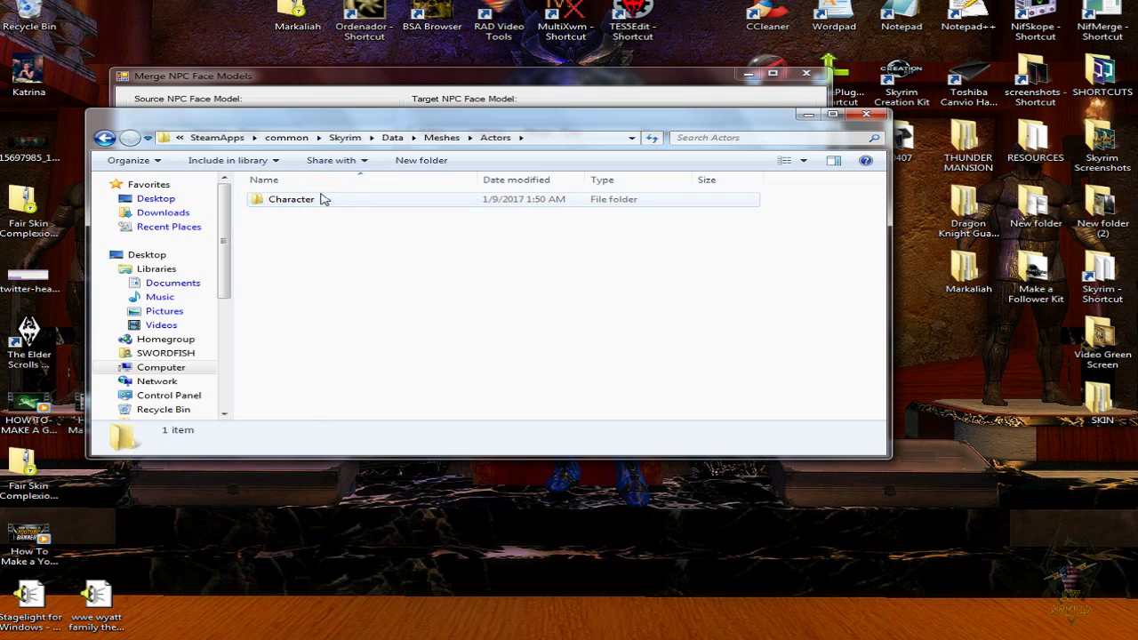
{"action": "double_click", "coordinate": [326, 199]}
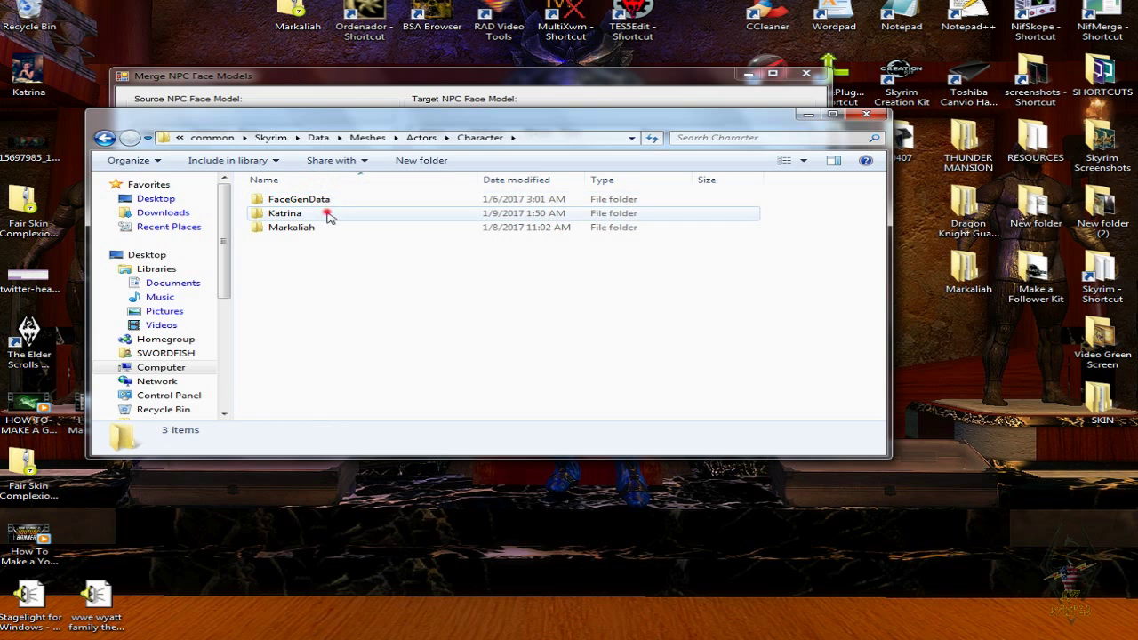
{"action": "double_click", "coordinate": [327, 213]}
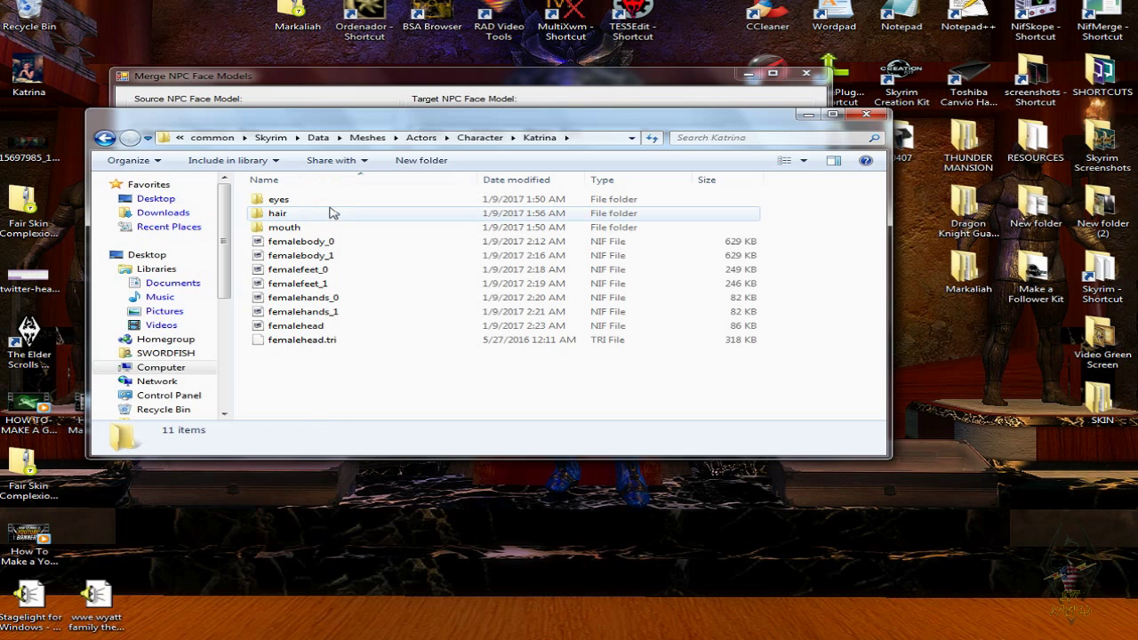
{"action": "left_click", "coordinate": [105, 139]}
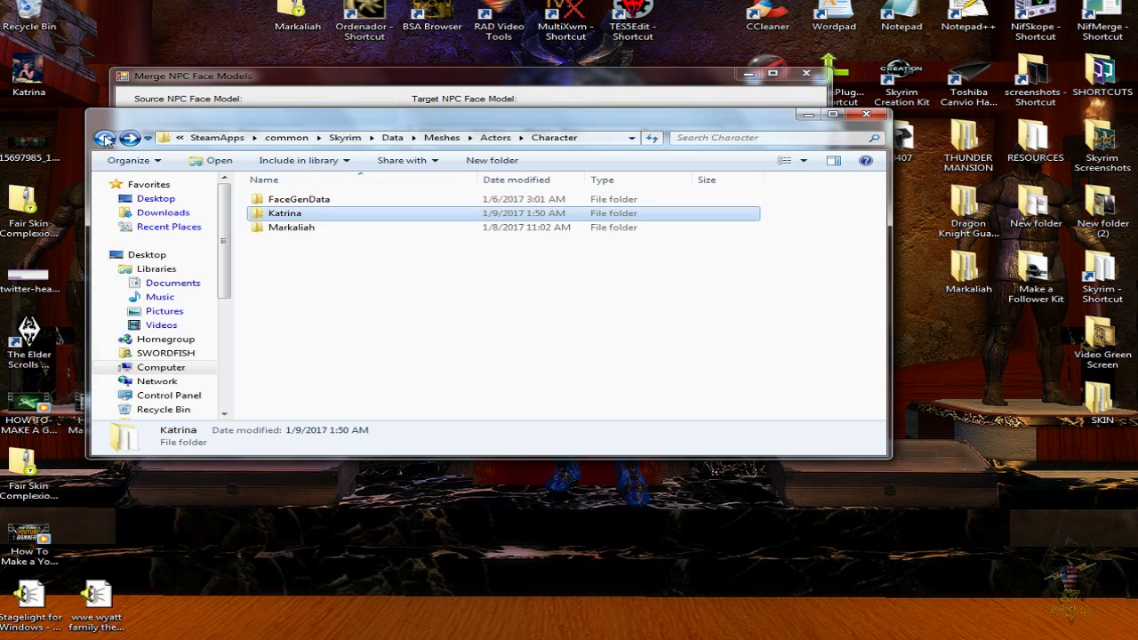
{"action": "double_click", "coordinate": [326, 199]}
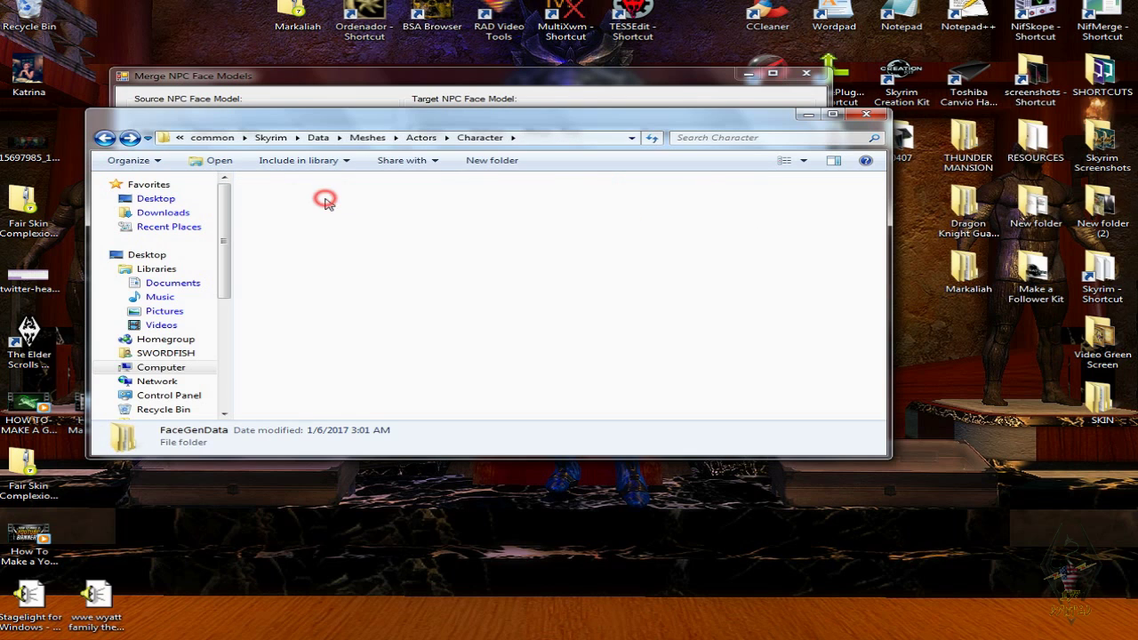
{"action": "double_click", "coordinate": [293, 199]}
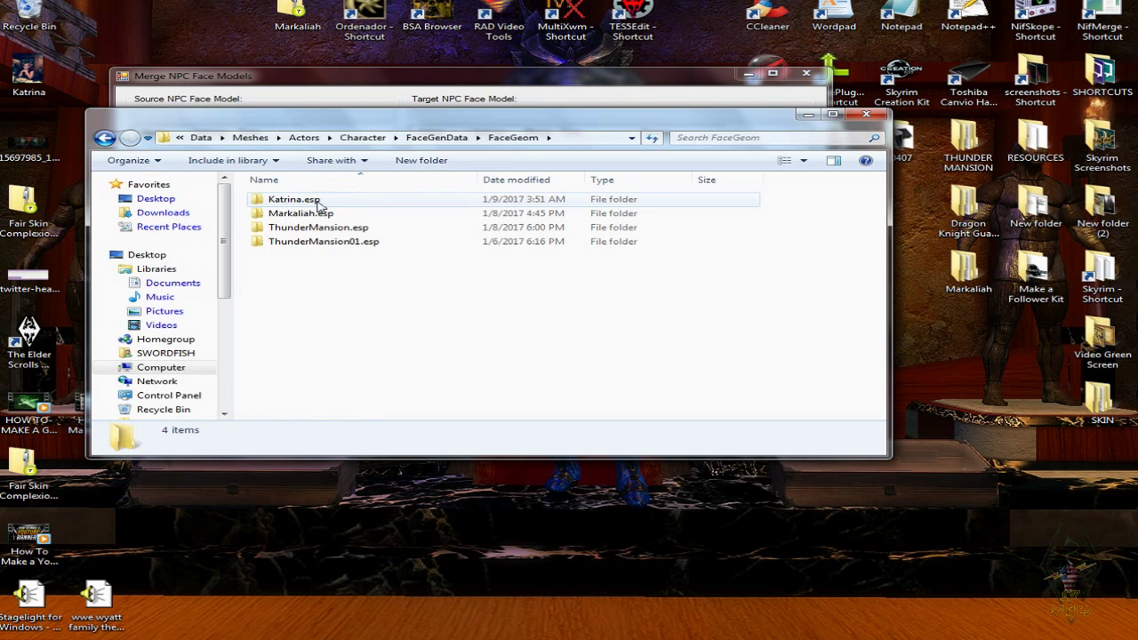
{"action": "left_click", "coordinate": [318, 203]}
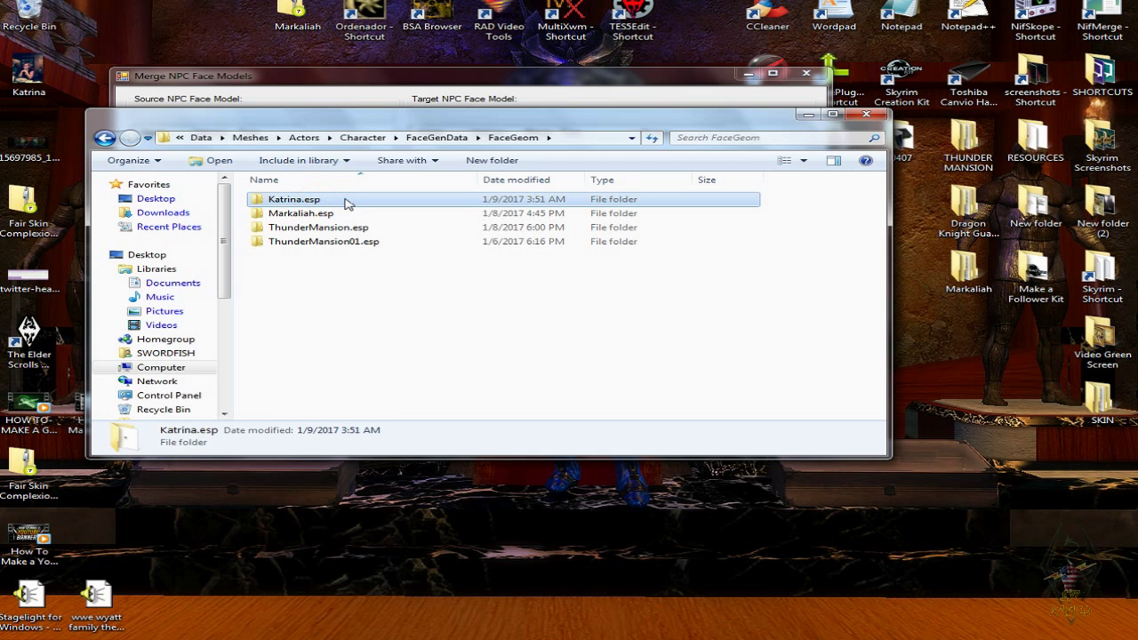
{"action": "double_click", "coordinate": [347, 203]}
{"action": "left_click_drag", "start_coordinate": [408, 122], "coordinate": [625, 210]}
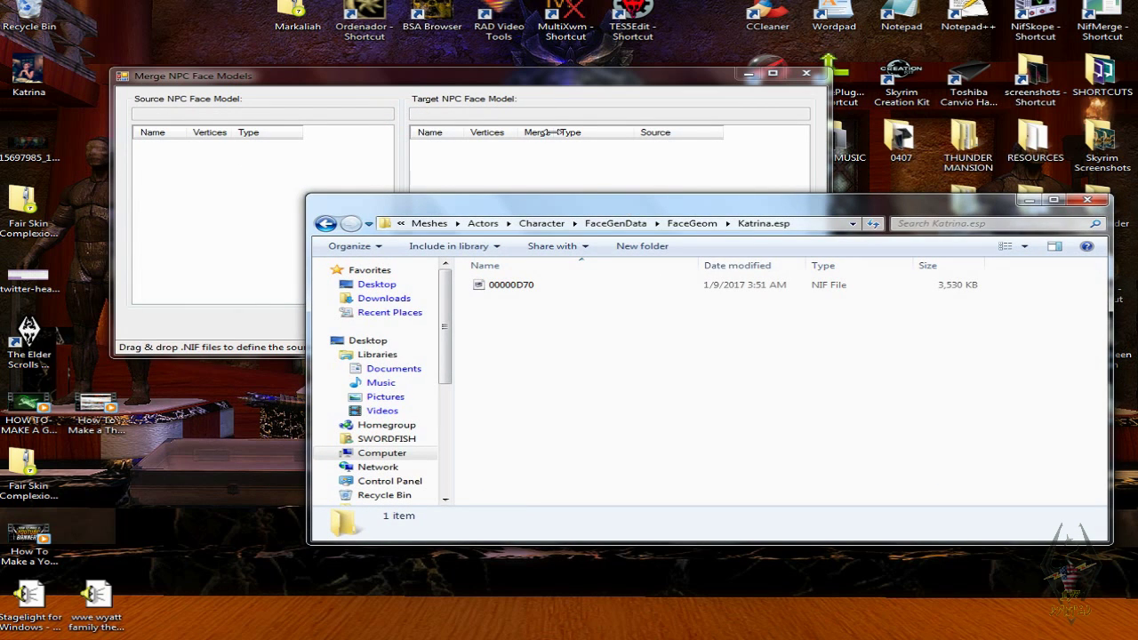
{"action": "left_click", "coordinate": [542, 86]}
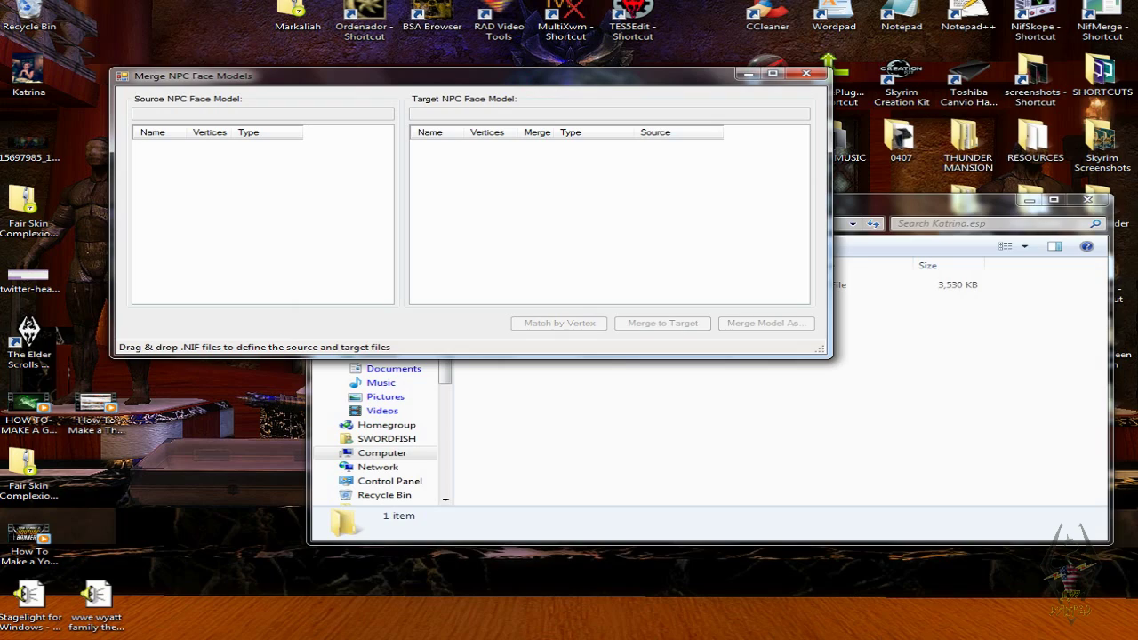
- Reuse the eyes folder window to browse to the Mod Organizer folder overwrite\SKSE\Plugins\CharGen
{"action": "mouse_move", "coordinate": [728, 635]}
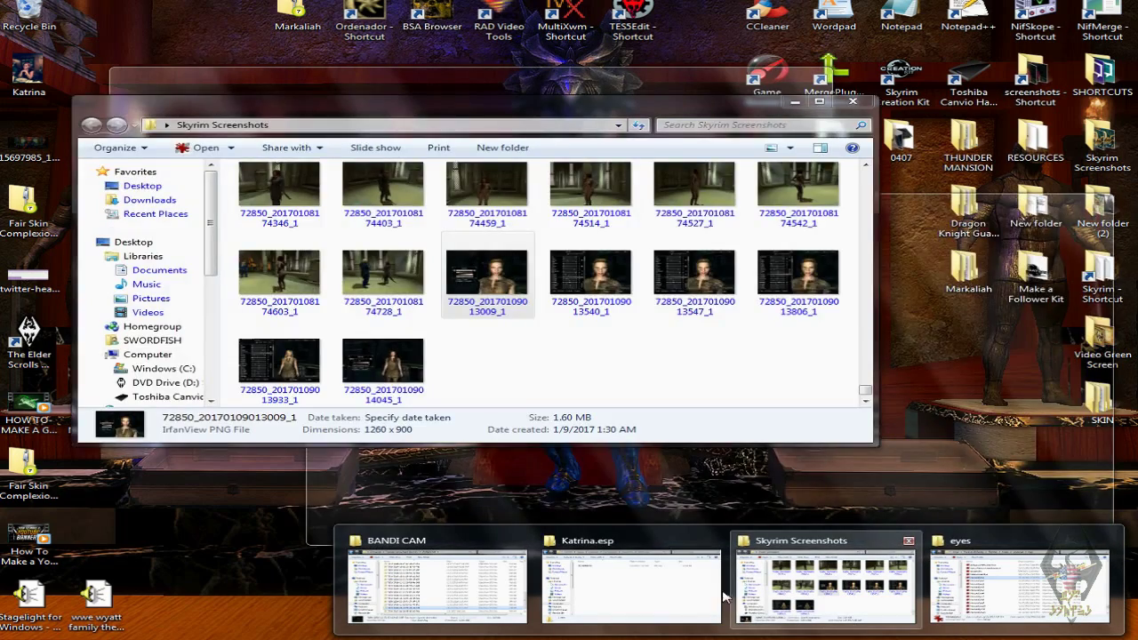
{"action": "mouse_move", "coordinate": [634, 578]}
{"action": "mouse_move", "coordinate": [1000, 558]}
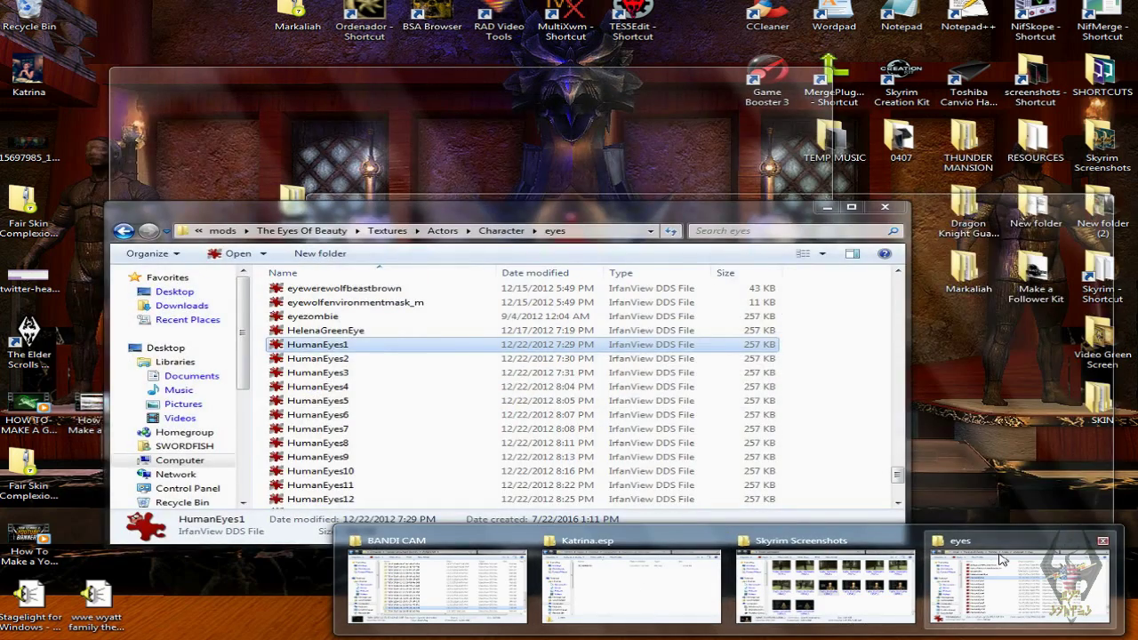
{"action": "left_click", "coordinate": [1003, 562]}
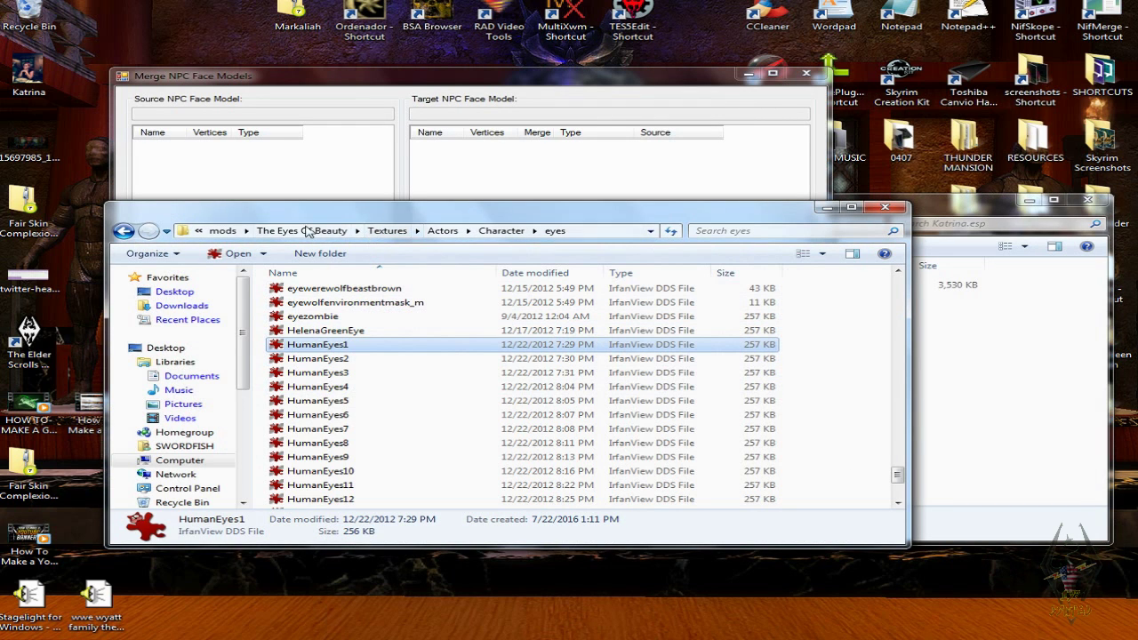
{"action": "left_click", "coordinate": [221, 233]}
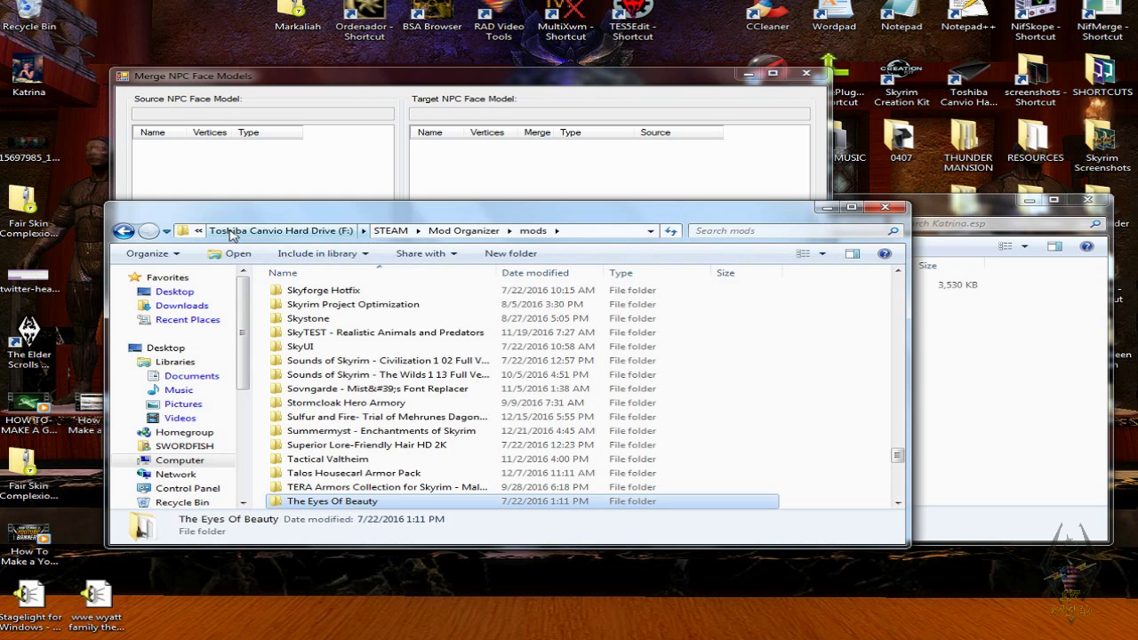
{"action": "left_click", "coordinate": [472, 233]}
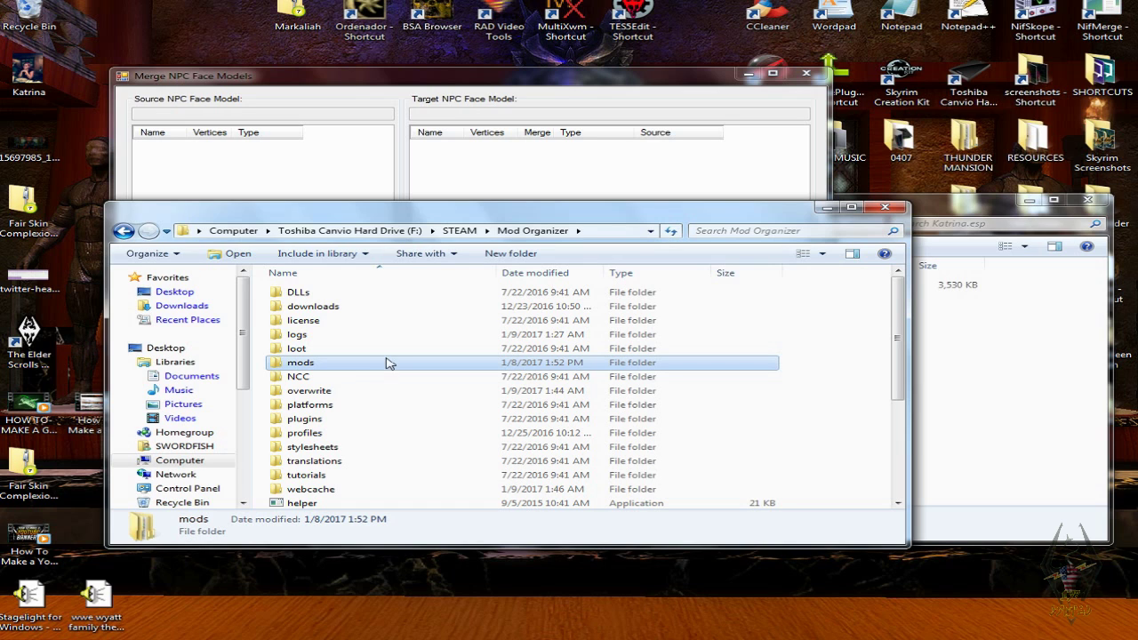
{"action": "double_click", "coordinate": [335, 395]}
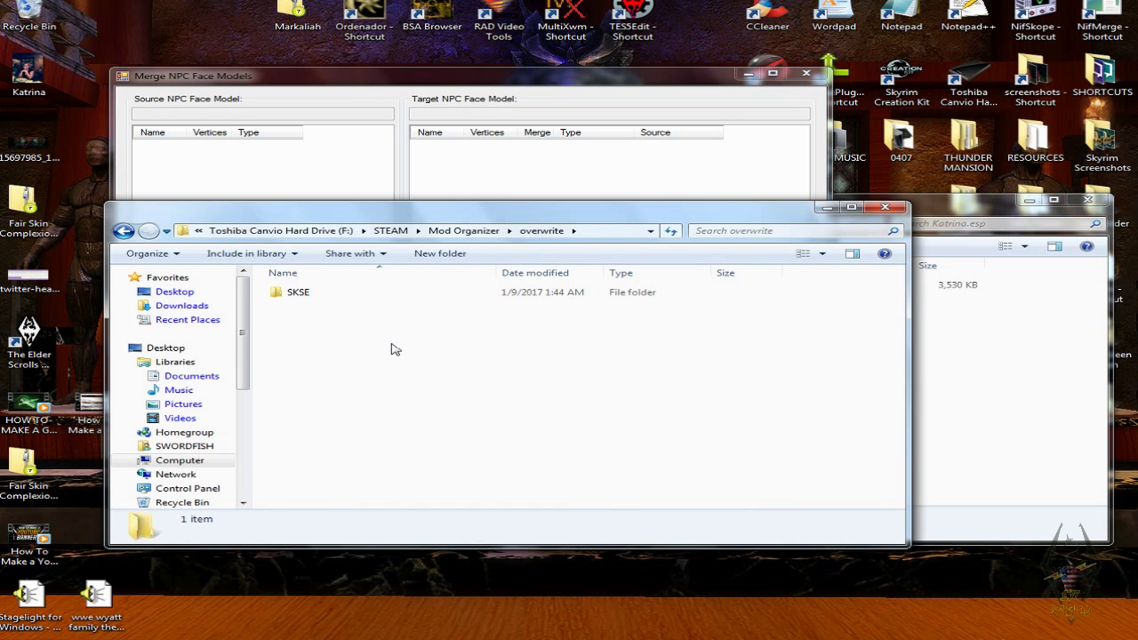
{"action": "double_click", "coordinate": [298, 294]}
{"action": "double_click", "coordinate": [371, 294]}
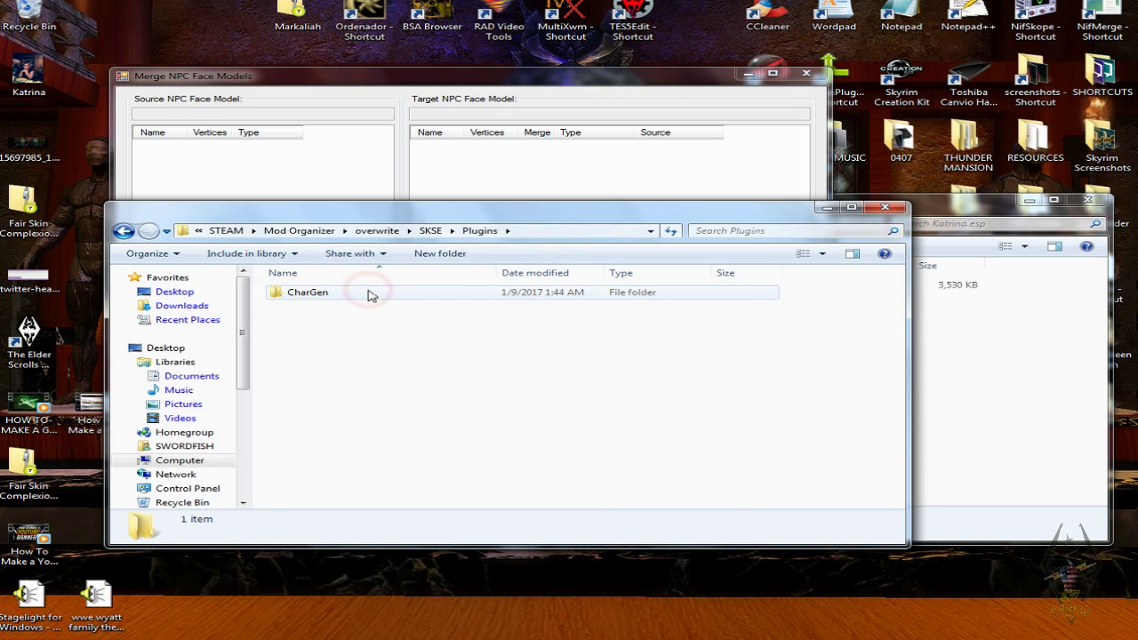
{"action": "double_click", "coordinate": [370, 294]}
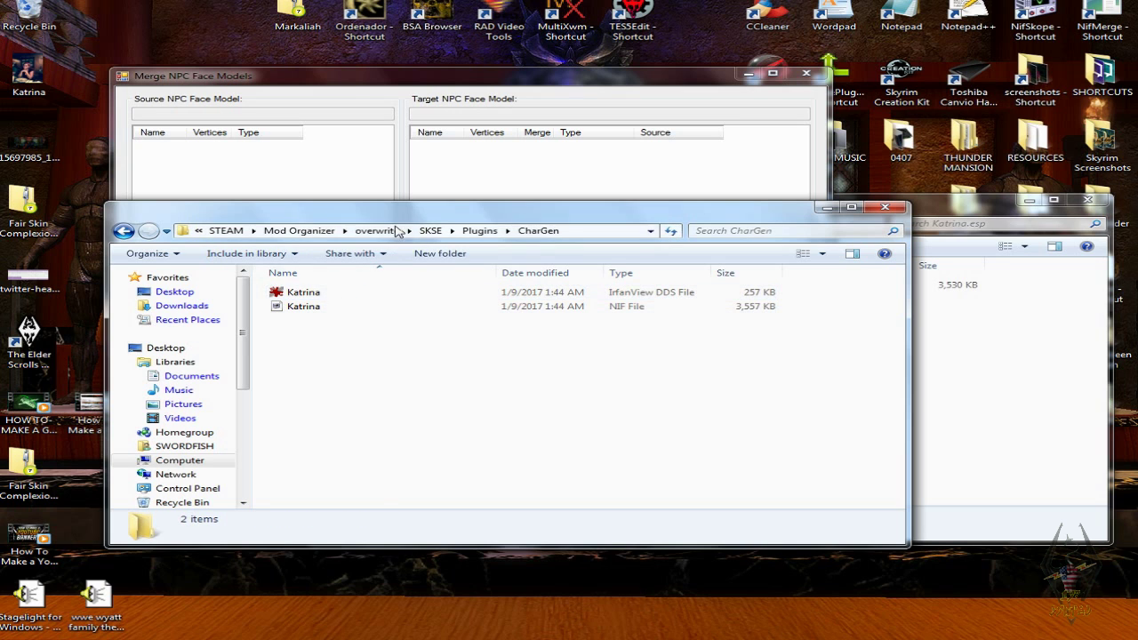
- Arrange the CharGen folder and merge windows side by side and load the Katrina NIF file as the source NPC face model
{"action": "left_click_drag", "start_coordinate": [406, 211], "coordinate": [340, 236]}
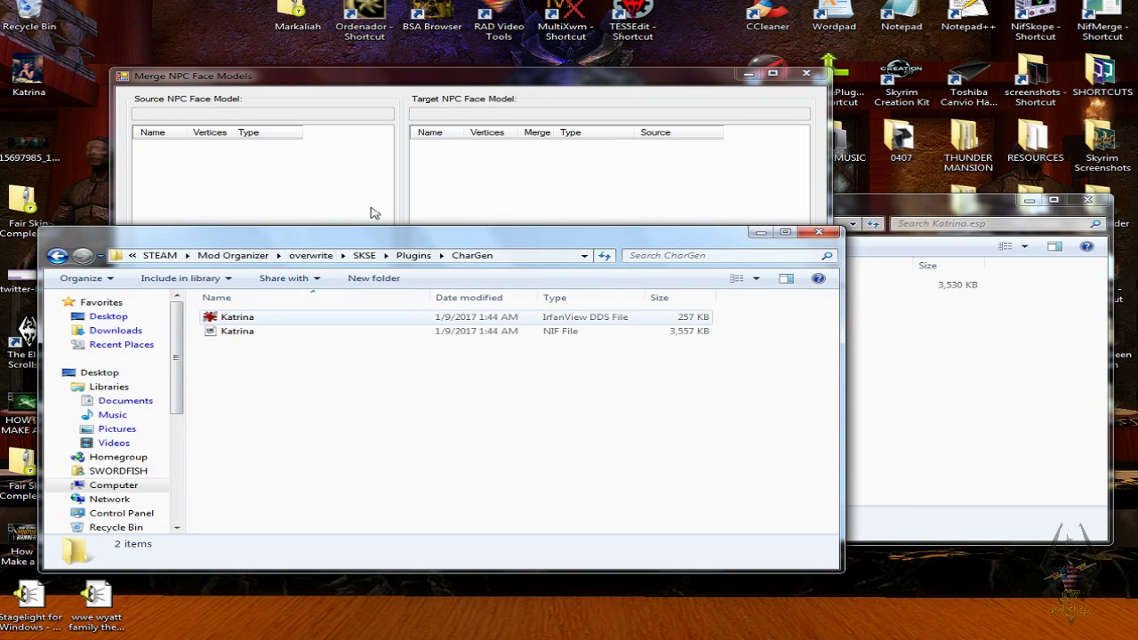
{"action": "left_click", "coordinate": [529, 76]}
{"action": "left_click_drag", "start_coordinate": [529, 76], "coordinate": [661, 34]}
{"action": "left_click", "coordinate": [281, 387]}
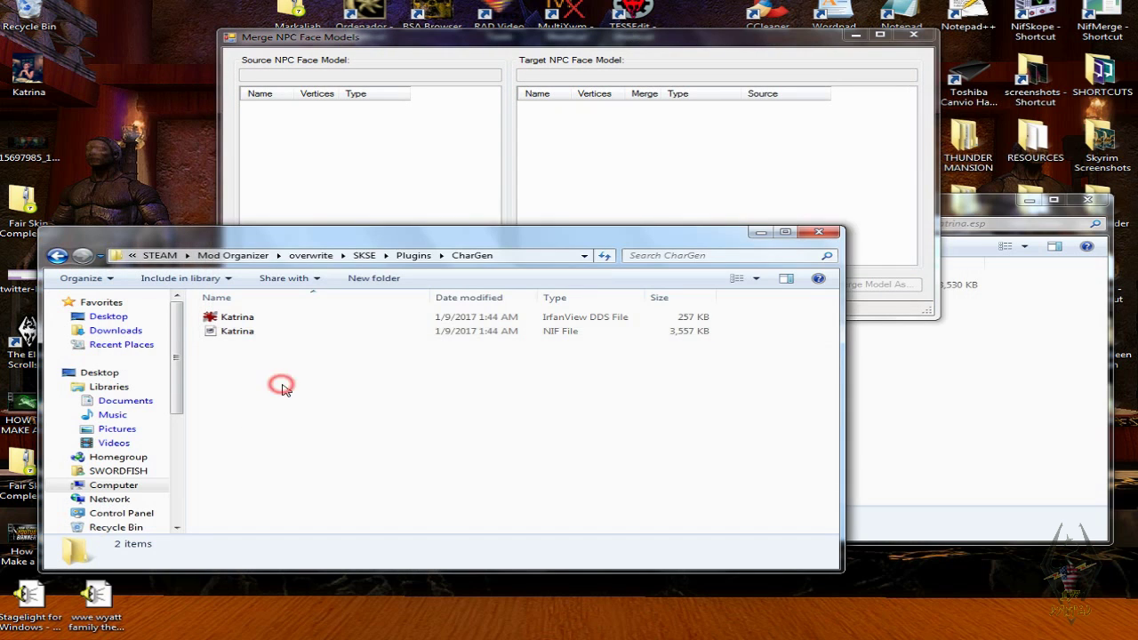
{"action": "left_click", "coordinate": [264, 335]}
{"action": "left_click_drag", "start_coordinate": [264, 336], "coordinate": [330, 172]}
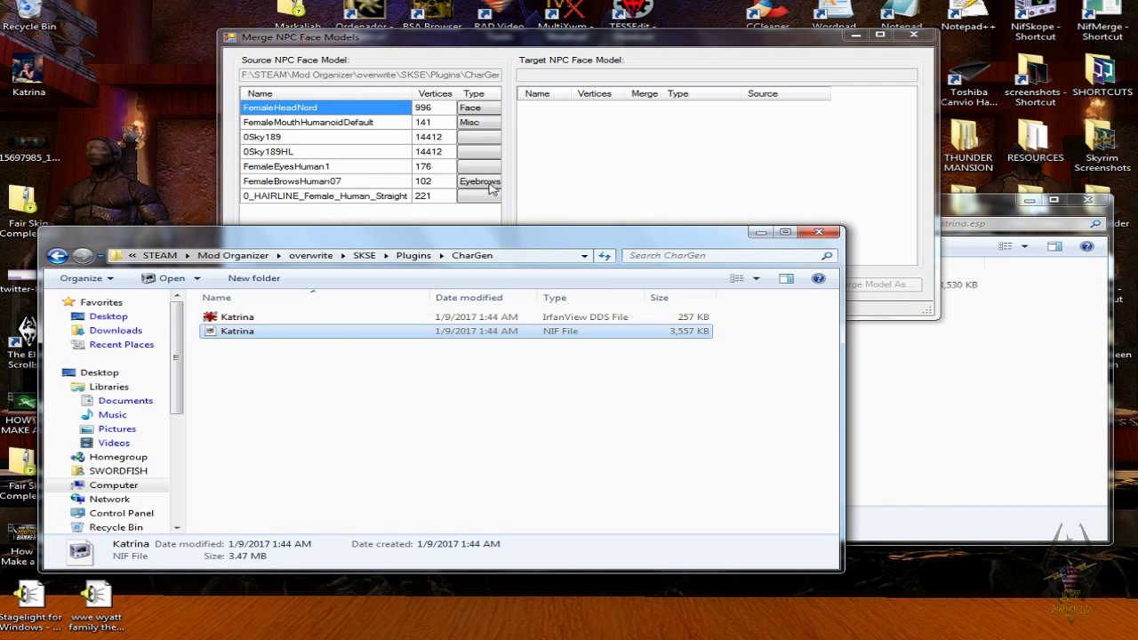
- Load the 00000D70 NIF file from the Katrina.esp folder as the target NPC face model
{"action": "left_click", "coordinate": [914, 370]}
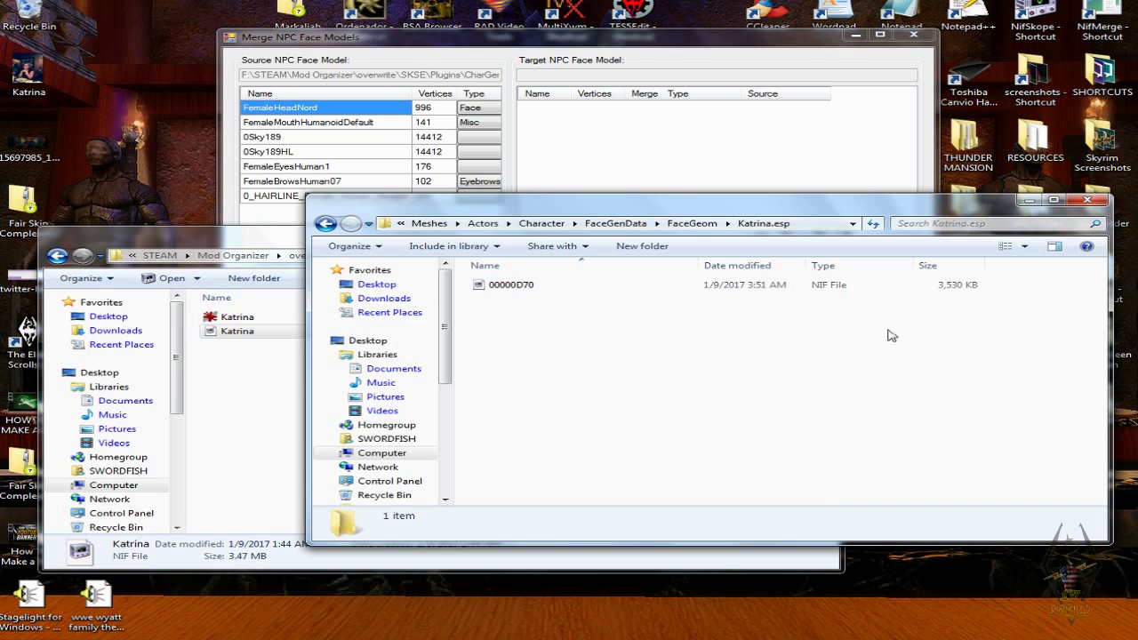
{"action": "left_click", "coordinate": [499, 287]}
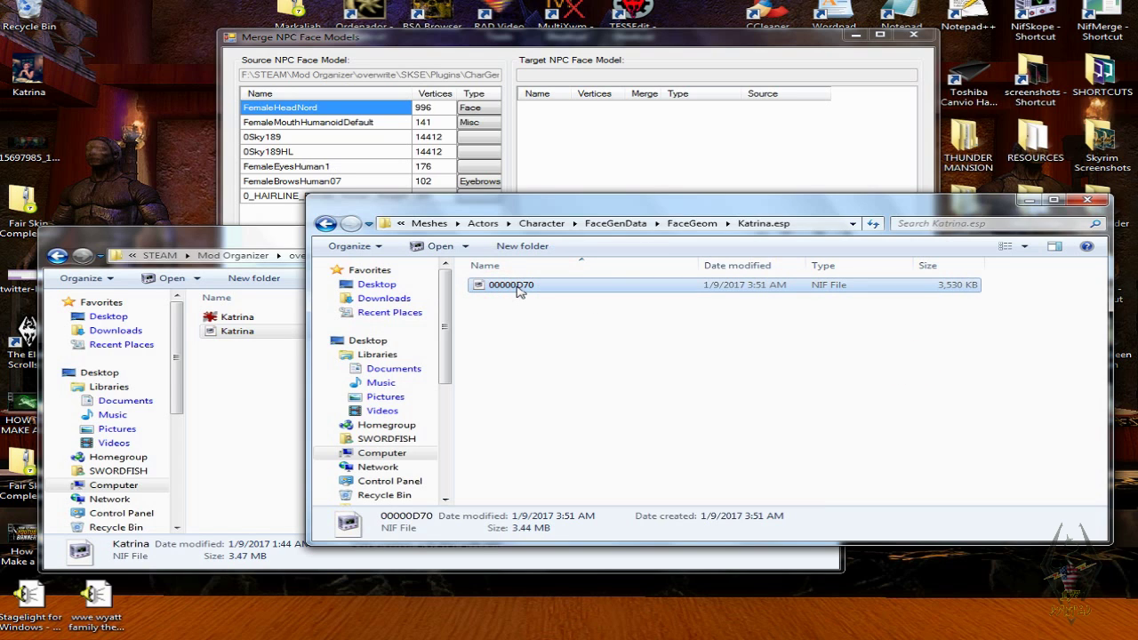
{"action": "left_click_drag", "start_coordinate": [520, 291], "coordinate": [642, 157]}
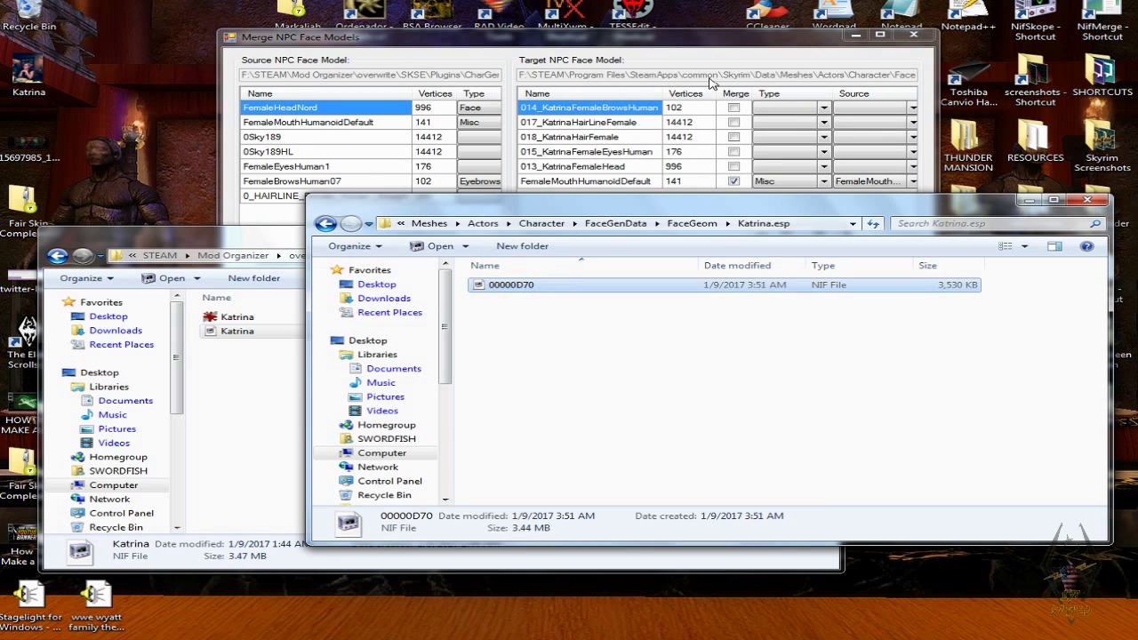
- Bring the Merge NPC Face Models window forward and match the target parts to their source parts by vertex
{"action": "left_click", "coordinate": [684, 41]}
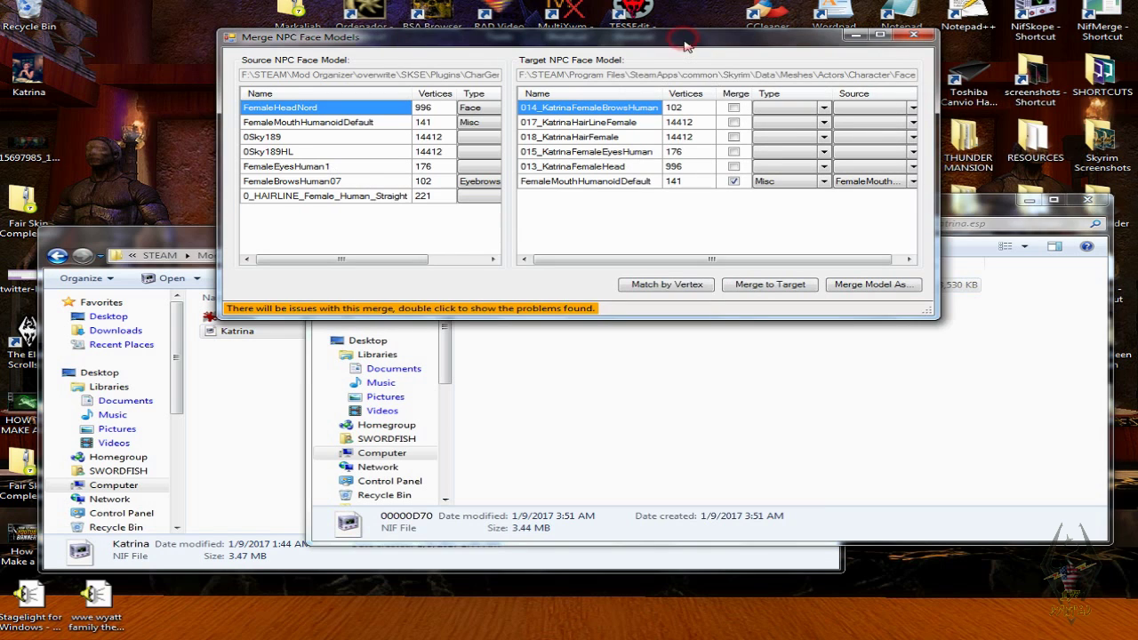
{"action": "left_click", "coordinate": [666, 289]}
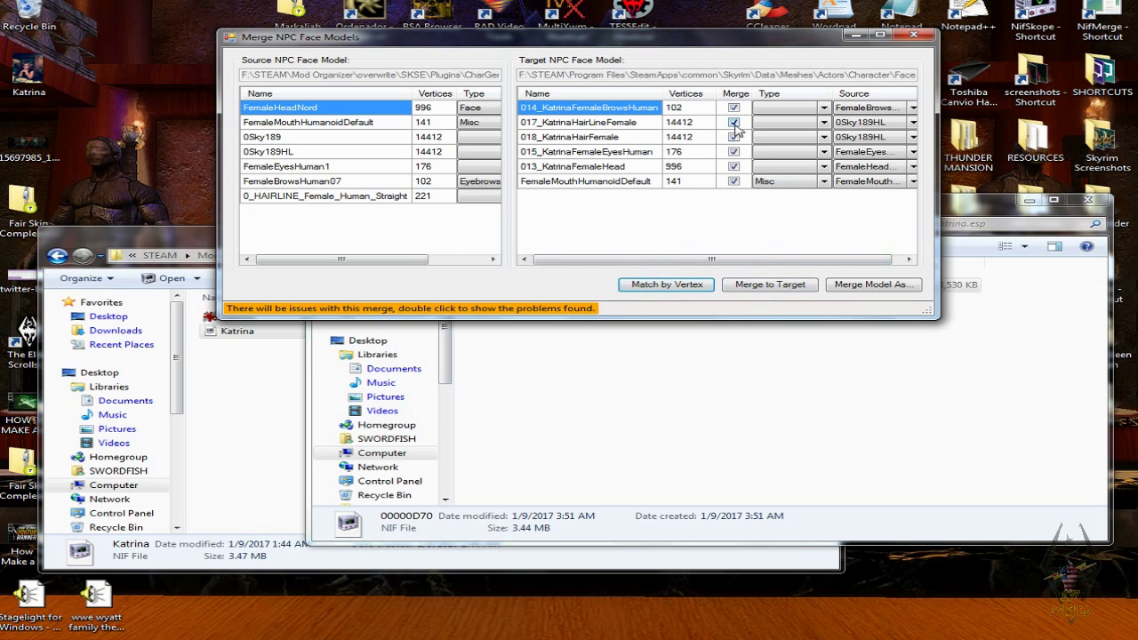
{"action": "left_click", "coordinate": [824, 168]}
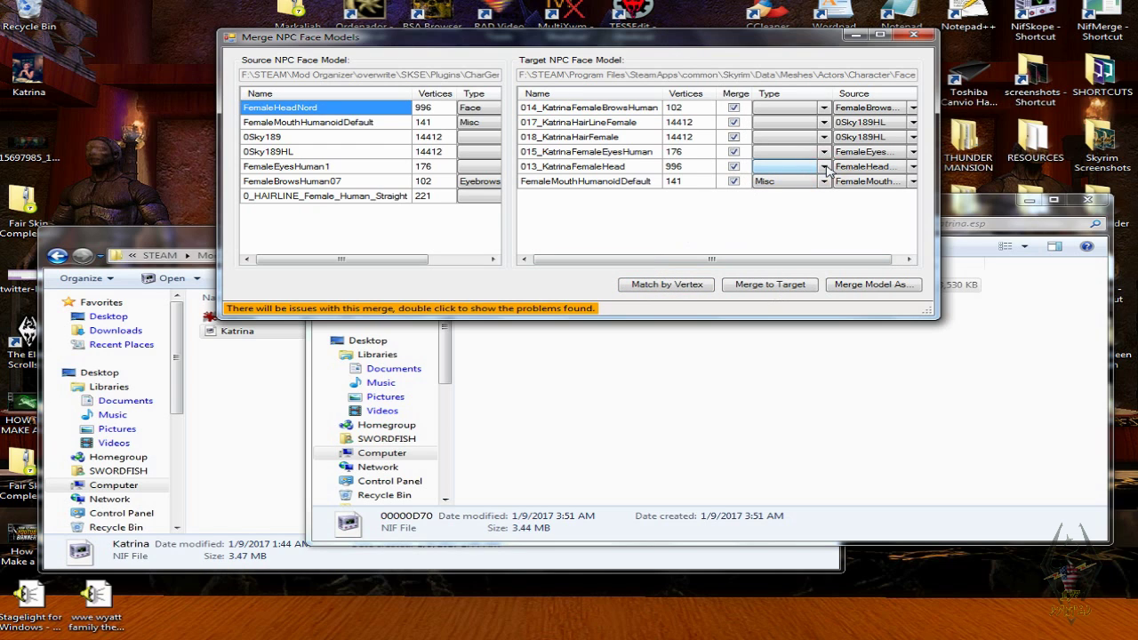
{"action": "left_click", "coordinate": [825, 167]}
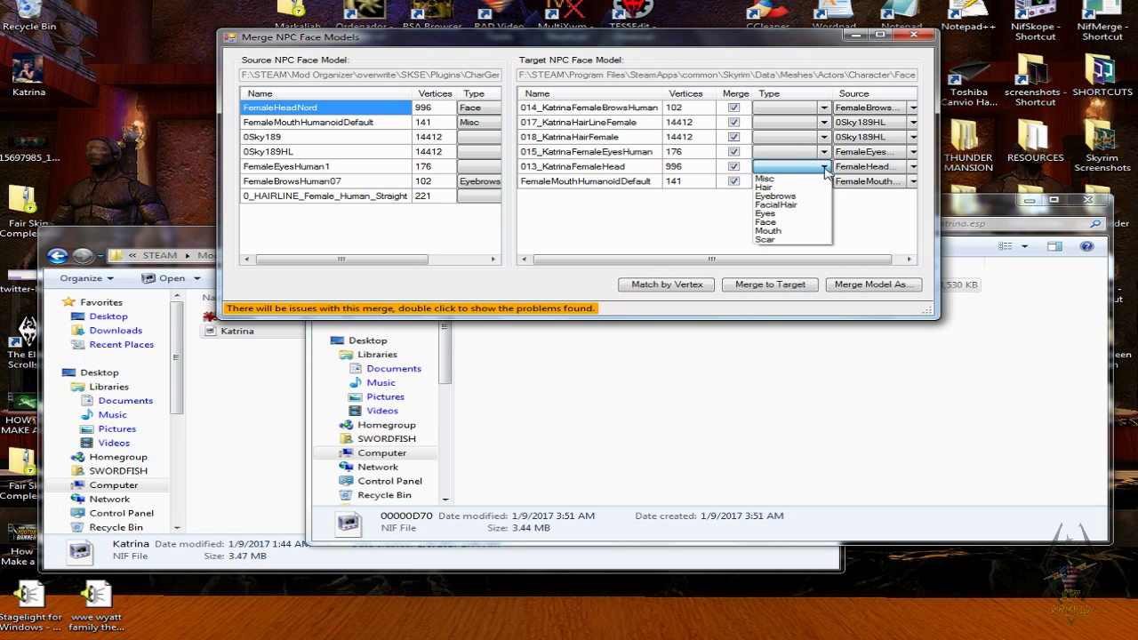
{"action": "left_click", "coordinate": [825, 168]}
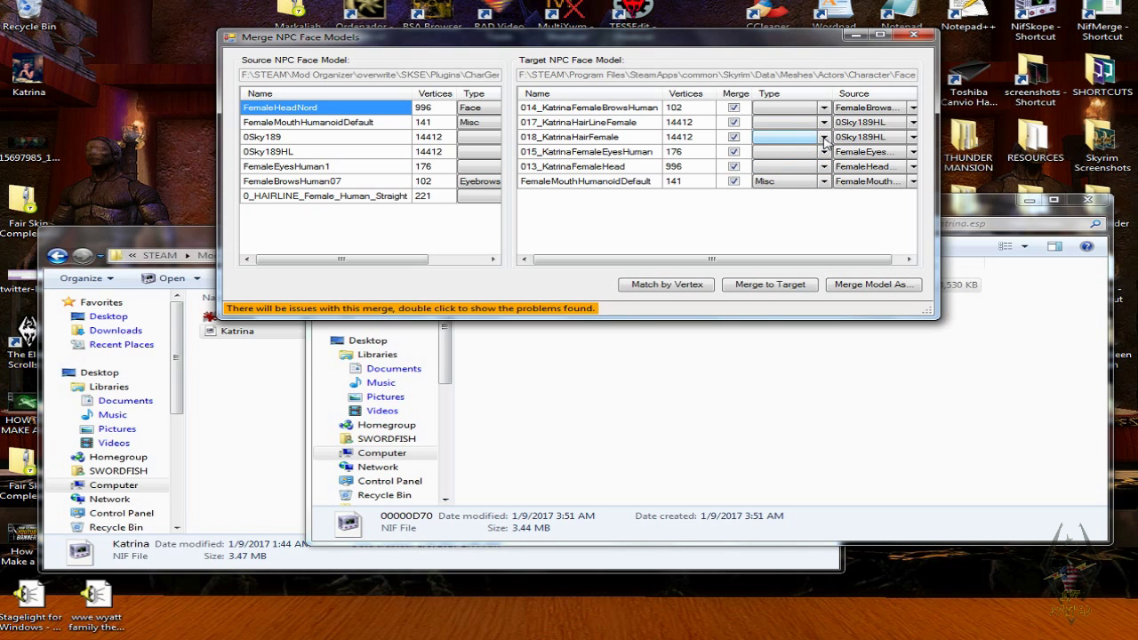
- Set the type of the target part 018_KatrinaHairFemale to Hair
{"action": "left_click", "coordinate": [824, 139]}
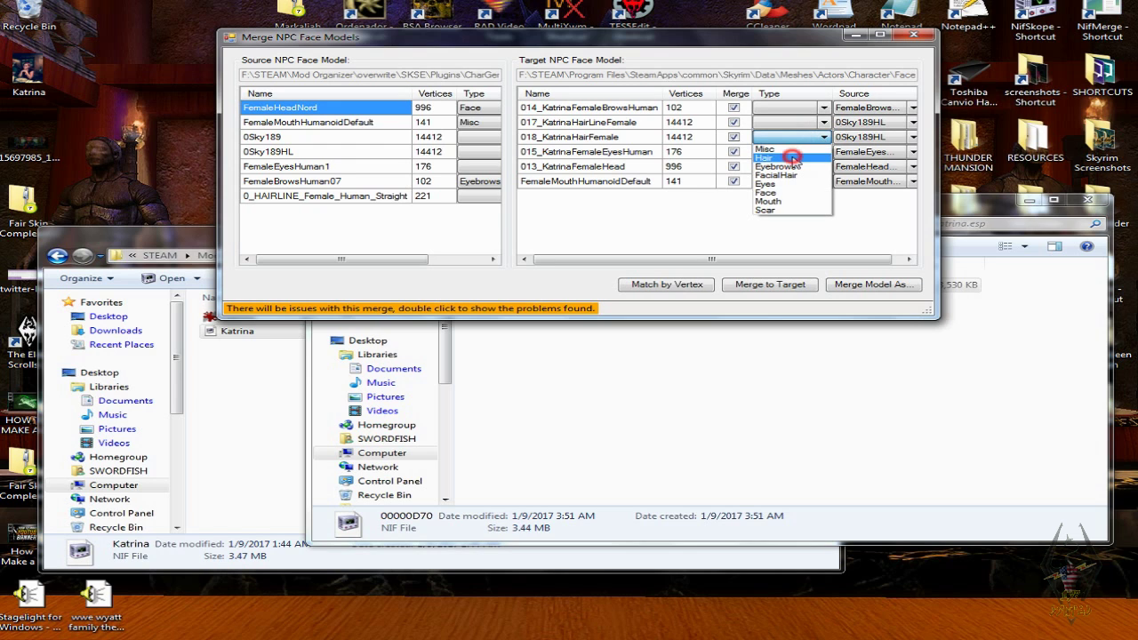
{"action": "left_click", "coordinate": [791, 158]}
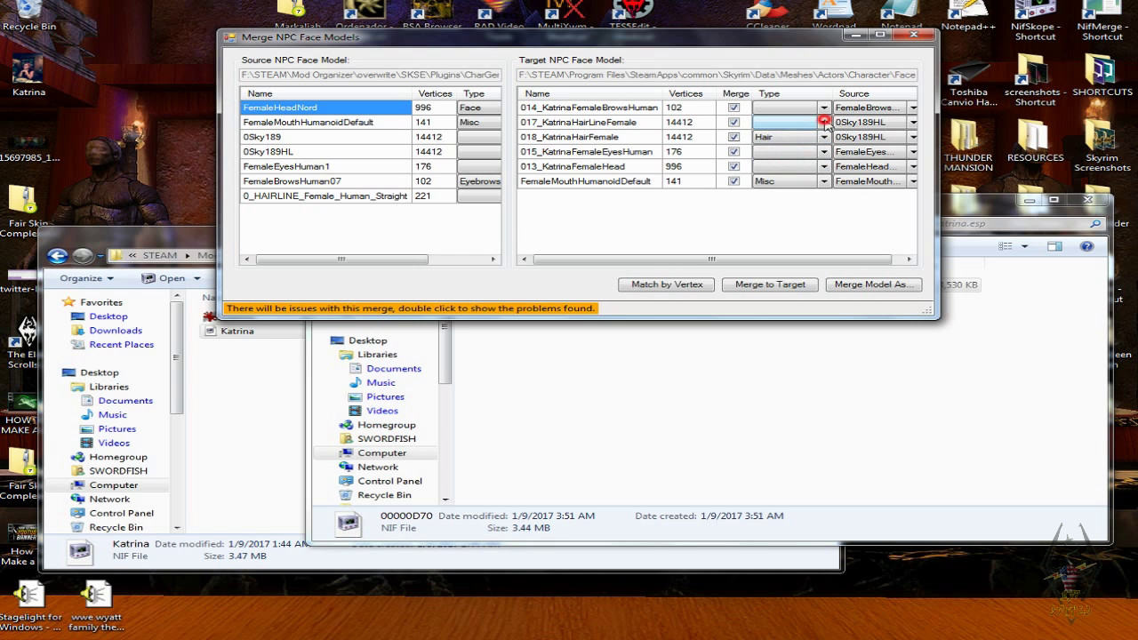
{"action": "left_click", "coordinate": [824, 123]}
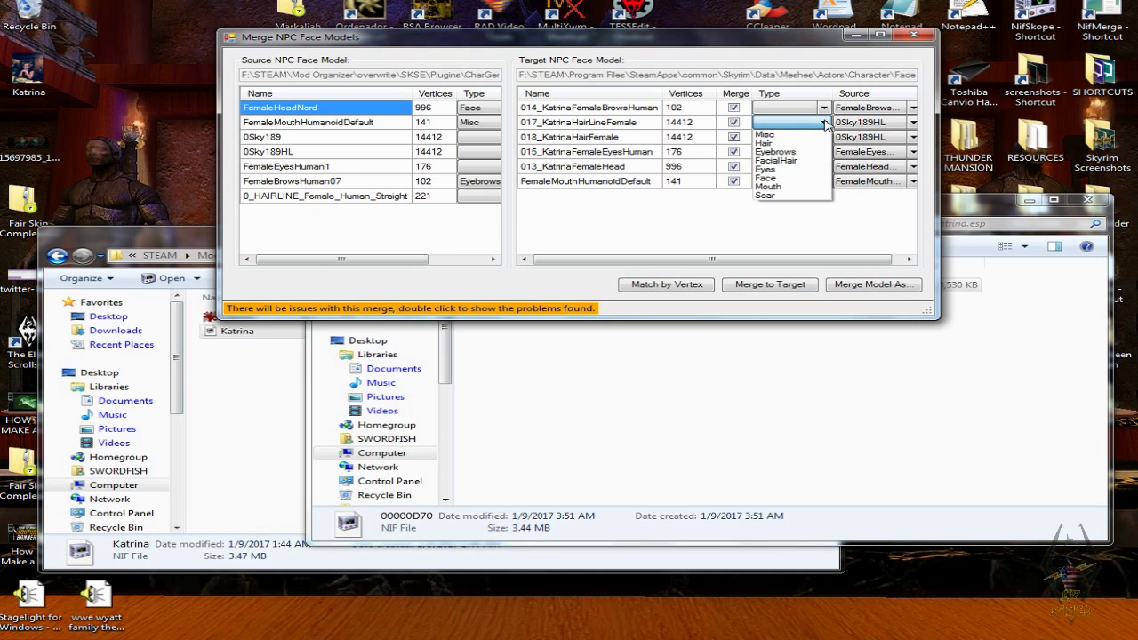
{"action": "left_click", "coordinate": [824, 122]}
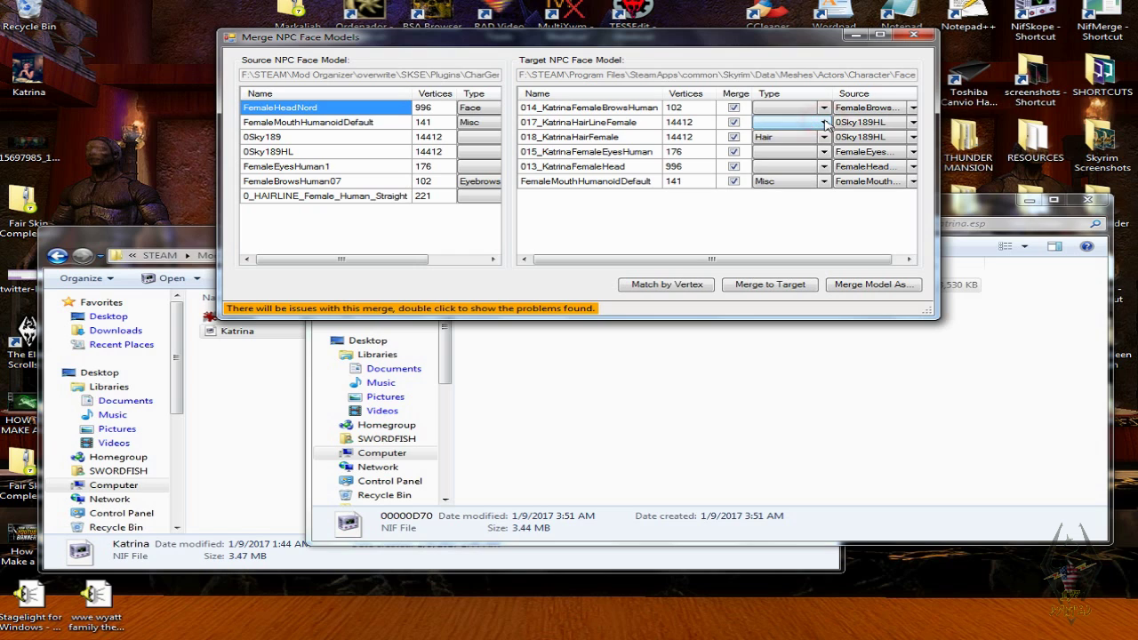
- Set the type of target part 014_KatrinaFemaleBrowsHuman to Eyebrows and of 015_KatrinaFemaleEyesHuman to Eyes
{"action": "left_click", "coordinate": [824, 107]}
{"action": "left_click", "coordinate": [825, 108]}
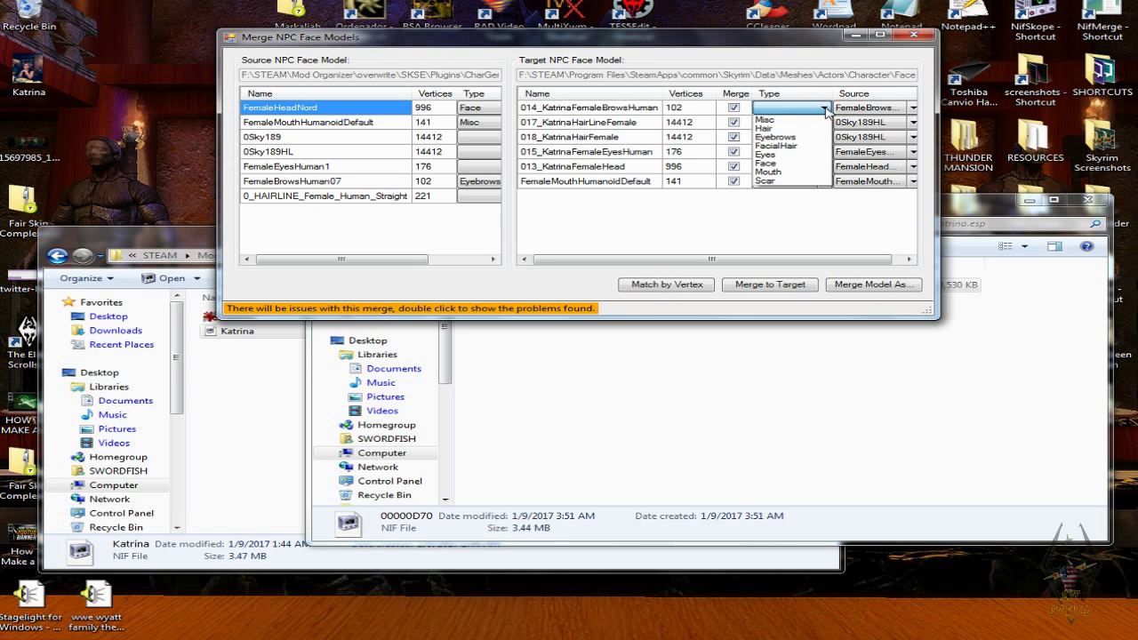
{"action": "left_click", "coordinate": [775, 137]}
{"action": "left_click", "coordinate": [816, 136]}
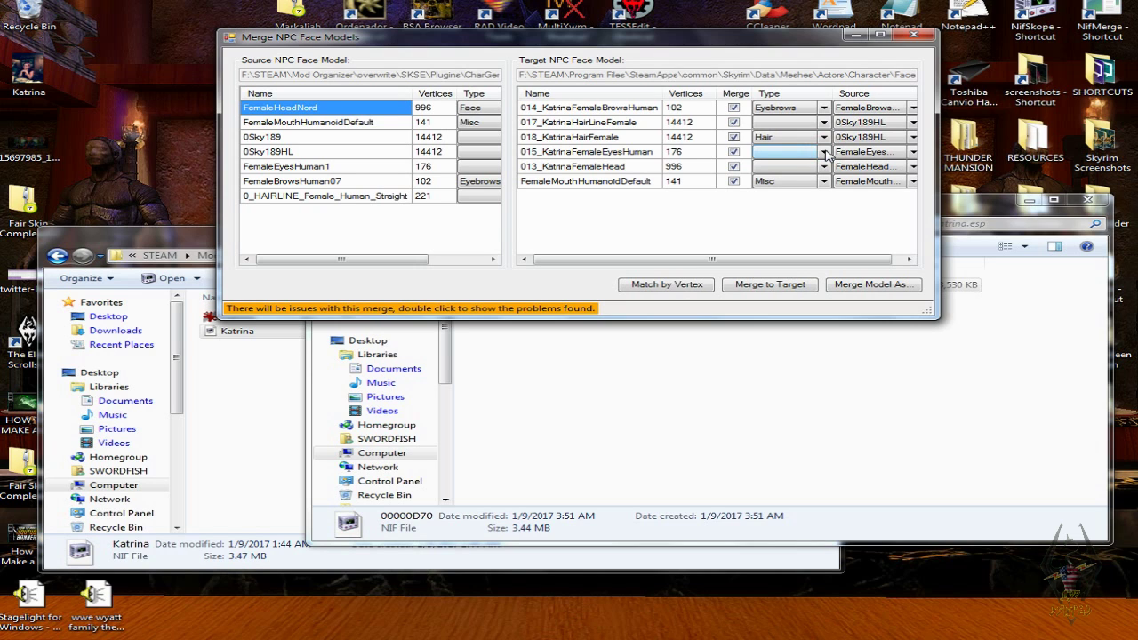
{"action": "left_click", "coordinate": [826, 153]}
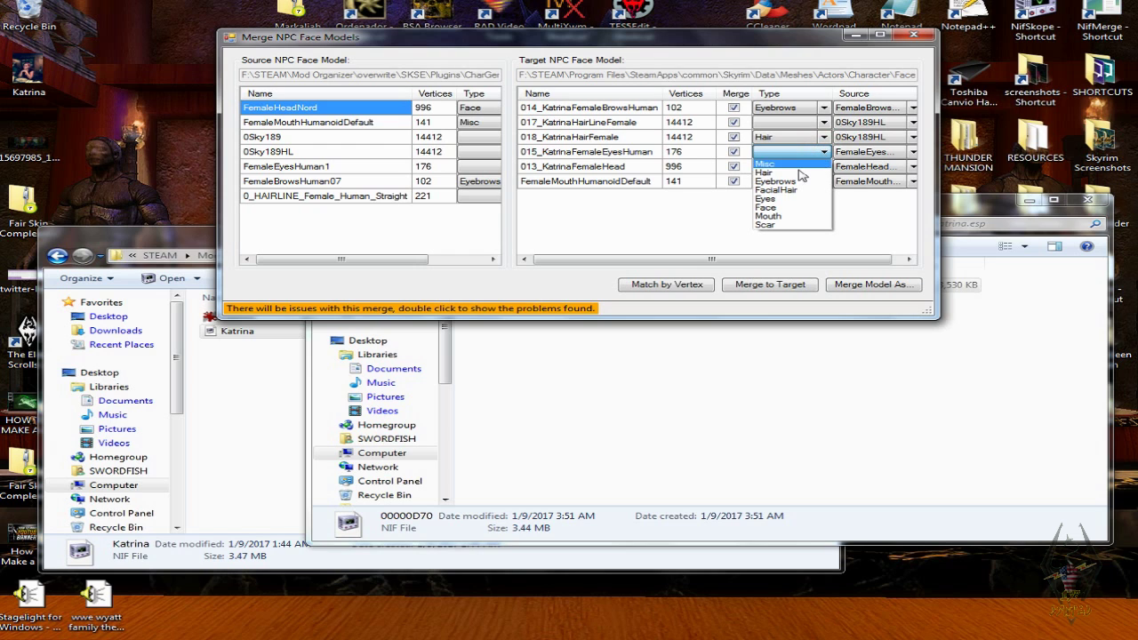
{"action": "left_click", "coordinate": [785, 198]}
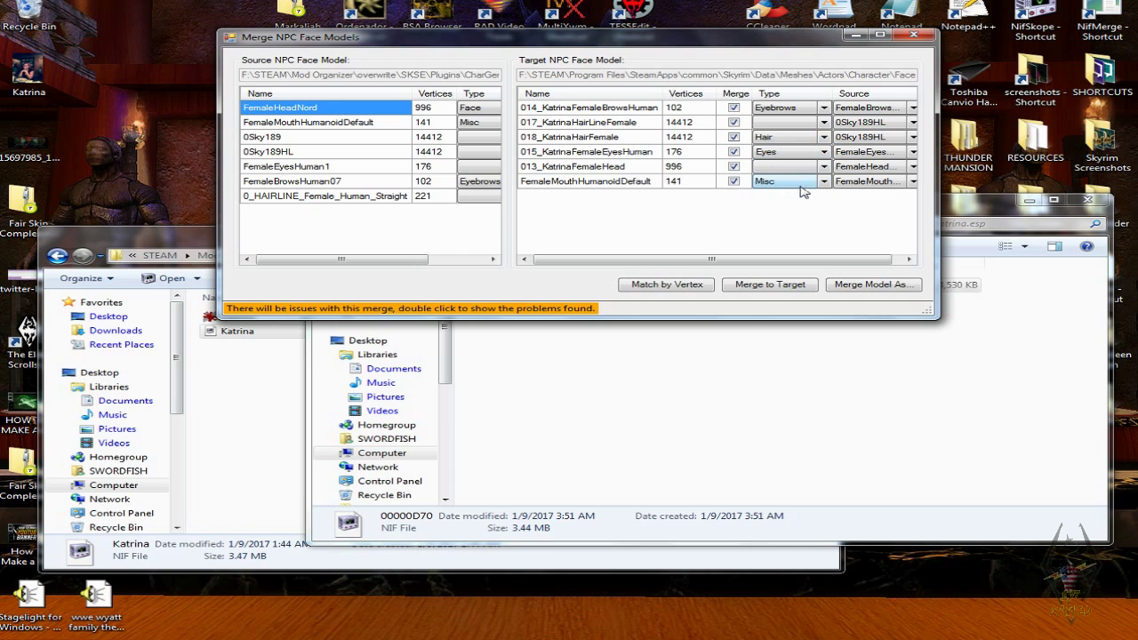
{"action": "left_click", "coordinate": [821, 122]}
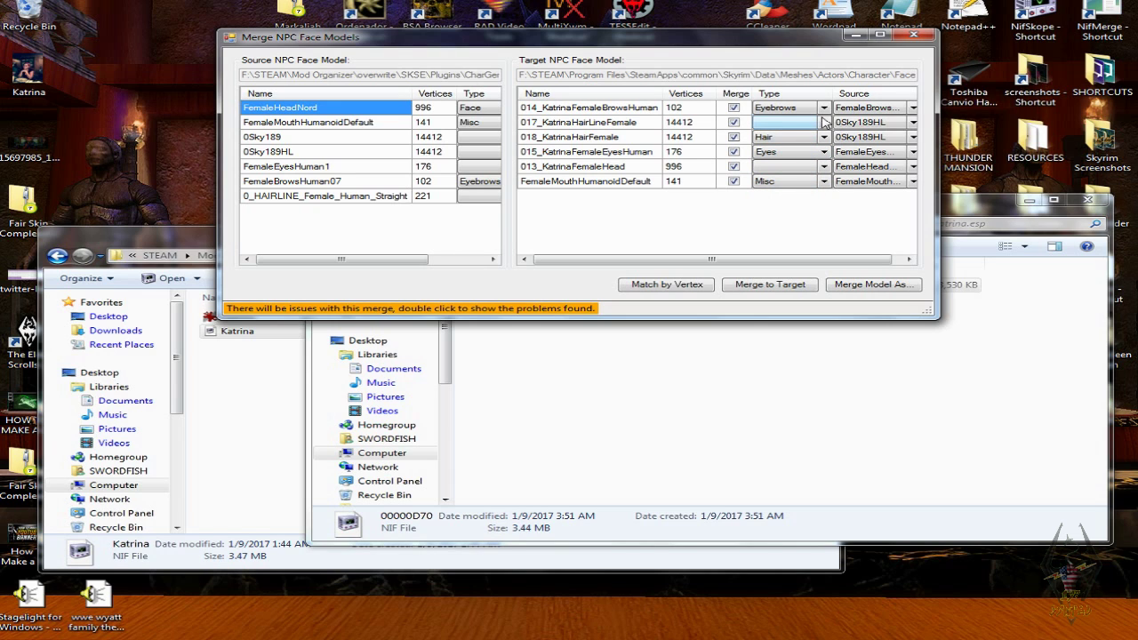
{"action": "left_click", "coordinate": [782, 181]}
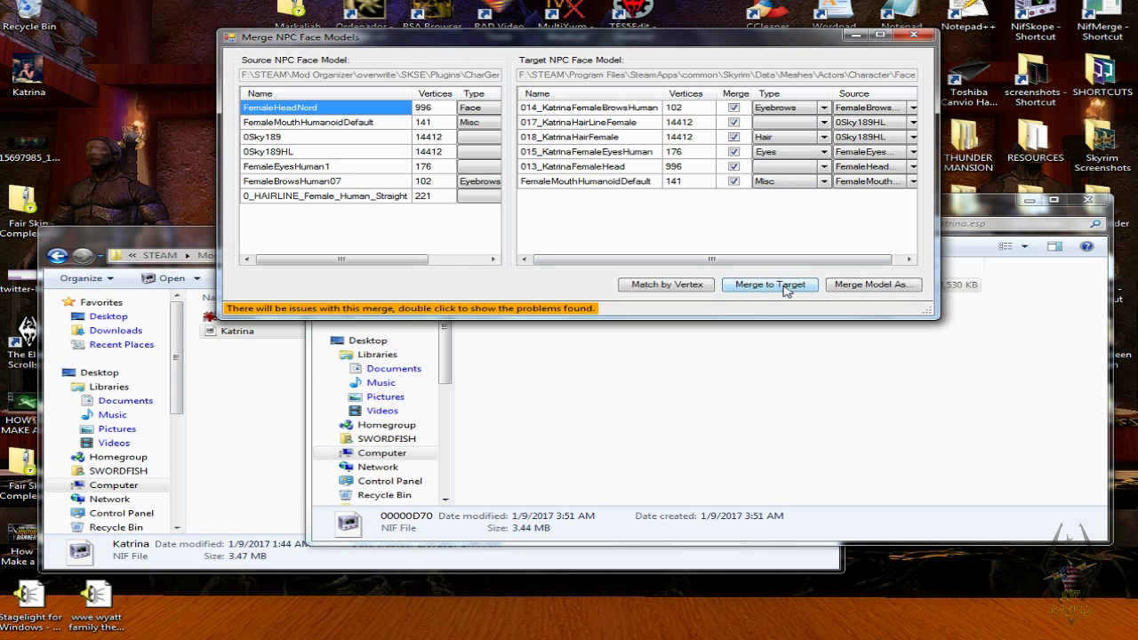
- Match the parts by vertex again, merge the source face into the target model and close the merge window
{"action": "left_click", "coordinate": [703, 292]}
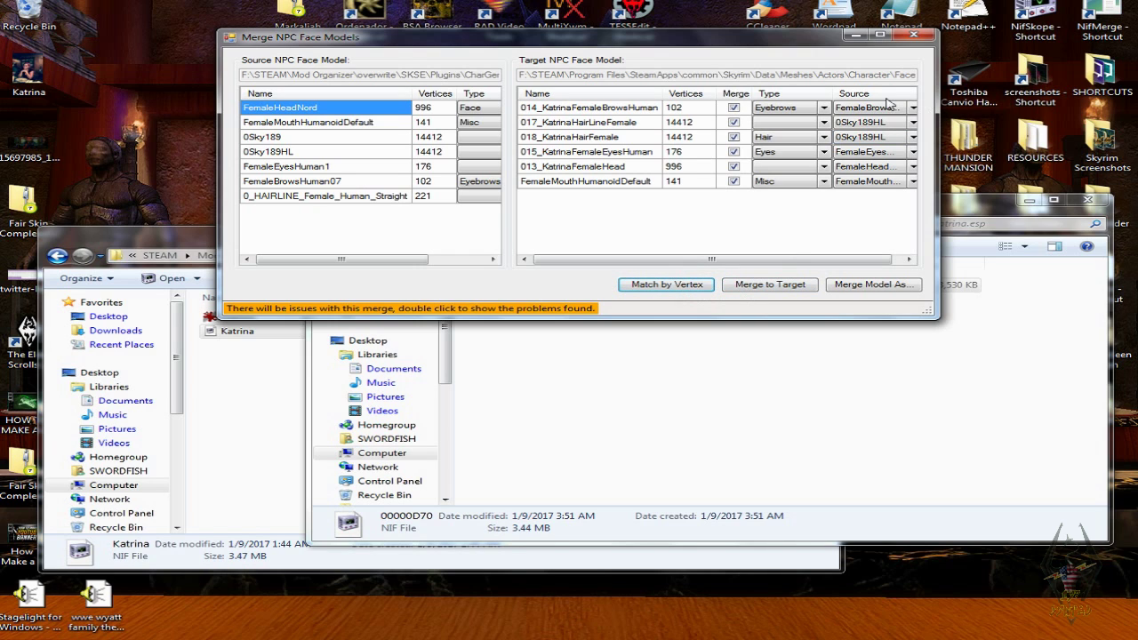
{"action": "left_click", "coordinate": [795, 291]}
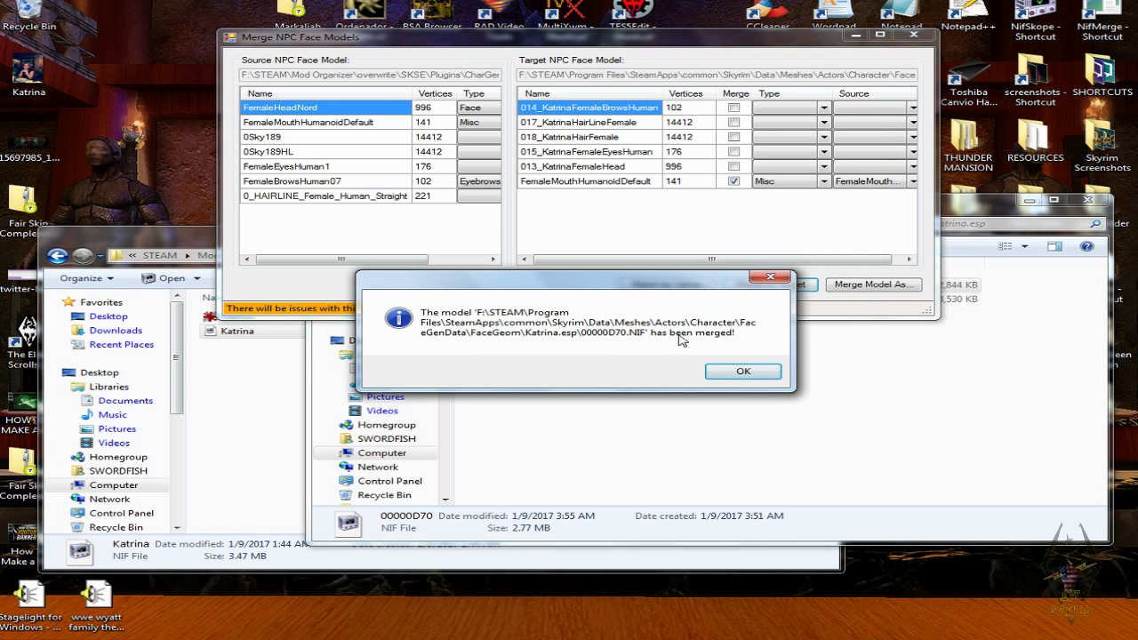
{"action": "left_click", "coordinate": [742, 369]}
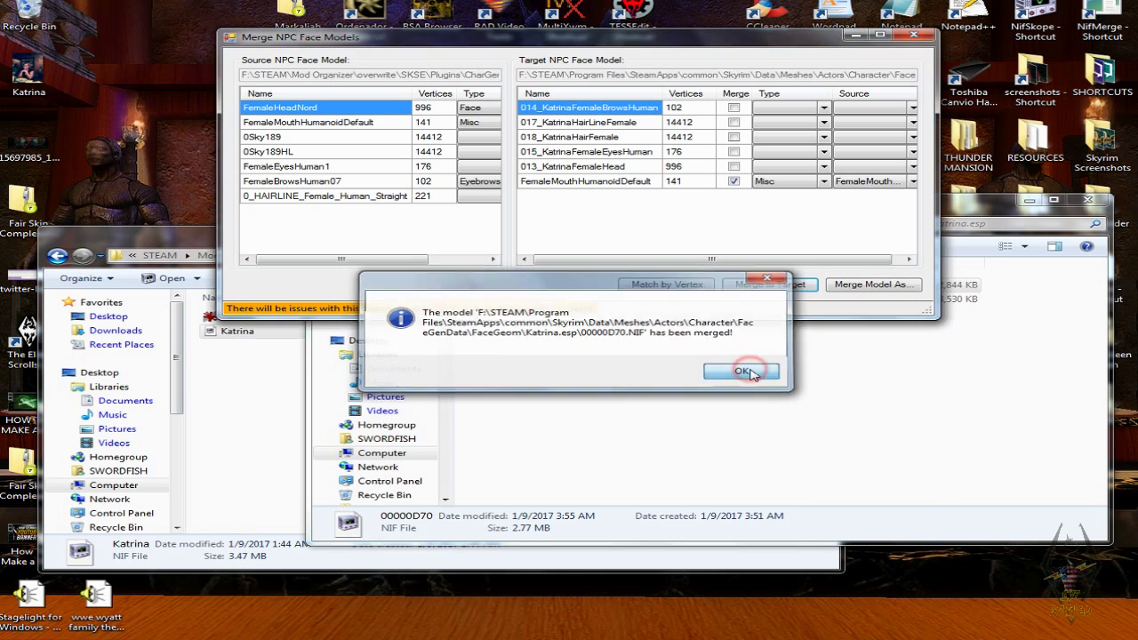
{"action": "left_click", "coordinate": [925, 36]}
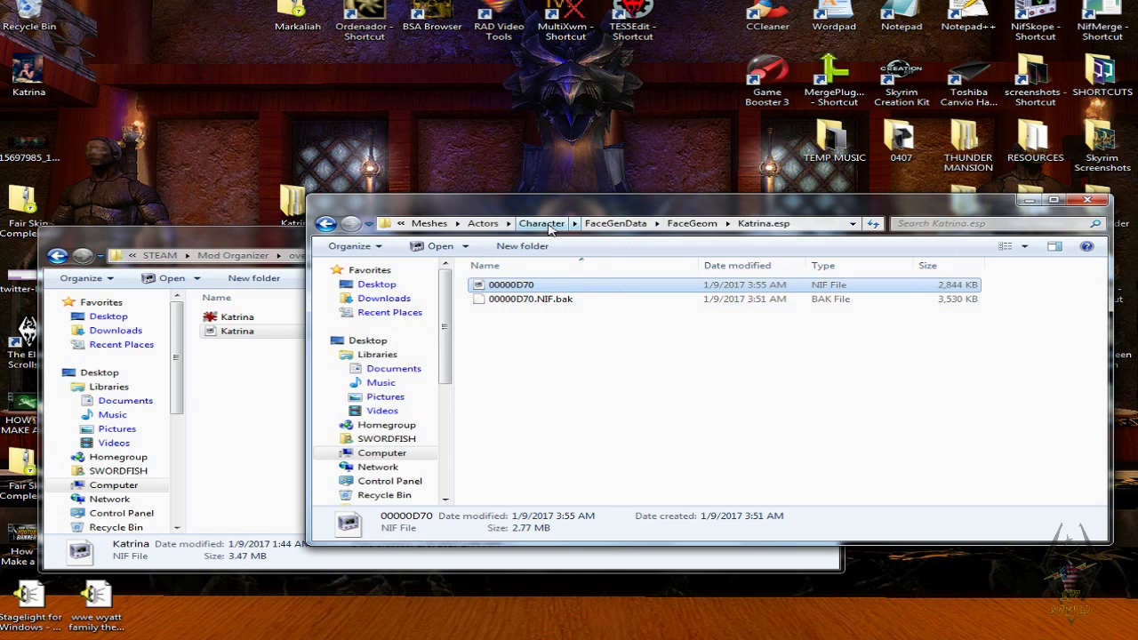
- Browse the Skyrim folder window to Data\Textures\Actors\Character\FaceGenData\FaceTint\Katrina.esp
{"action": "left_click", "coordinate": [485, 224]}
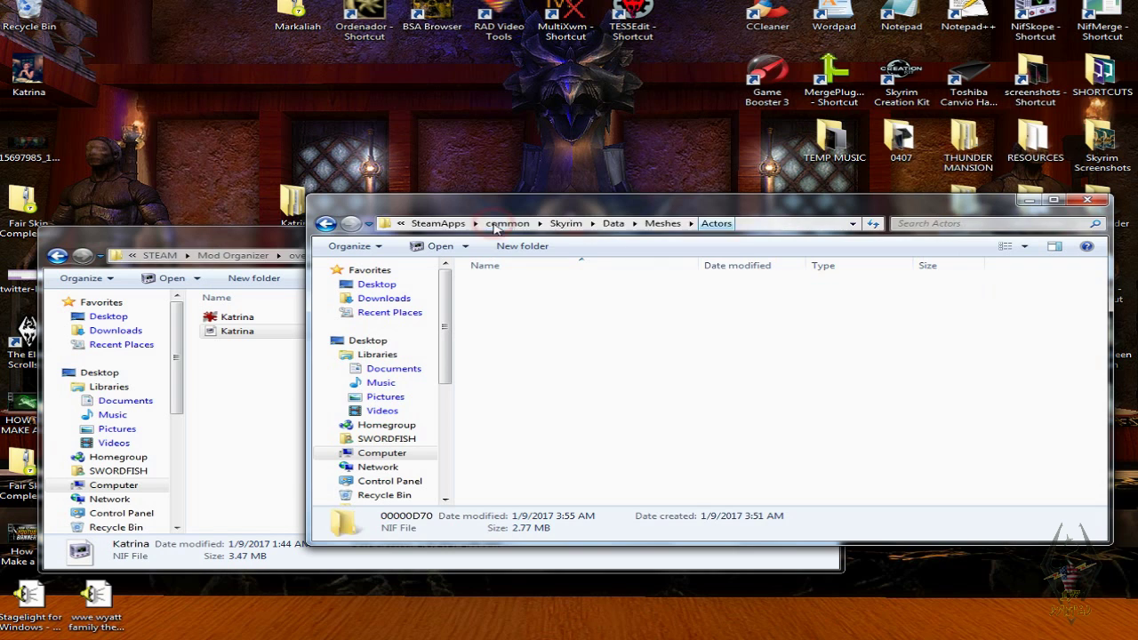
{"action": "left_click", "coordinate": [614, 223]}
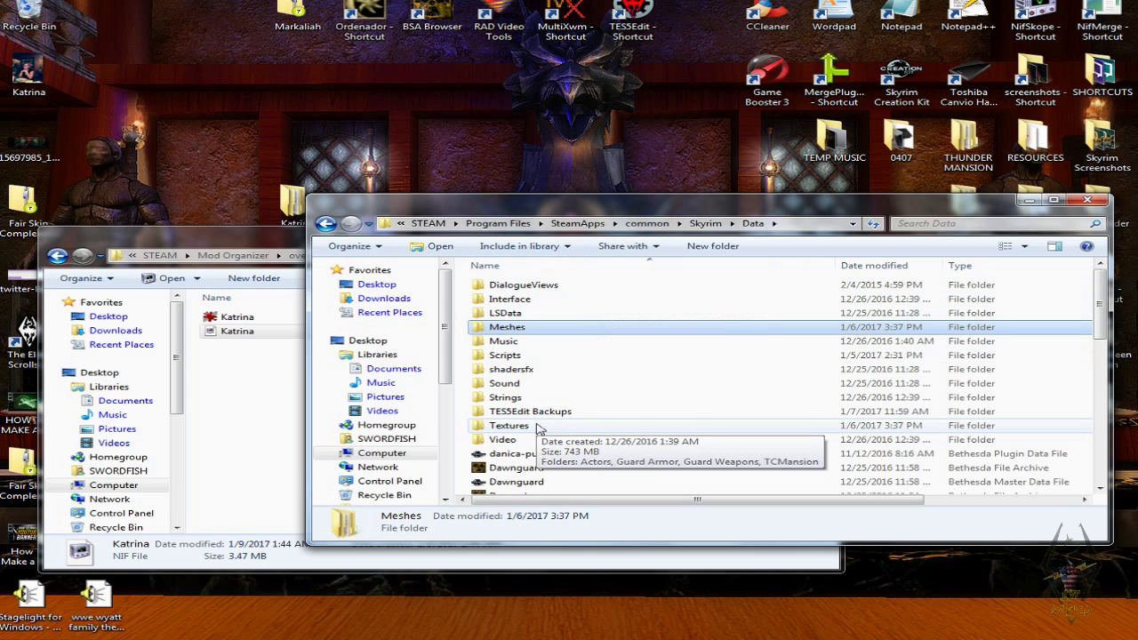
{"action": "double_click", "coordinate": [537, 429]}
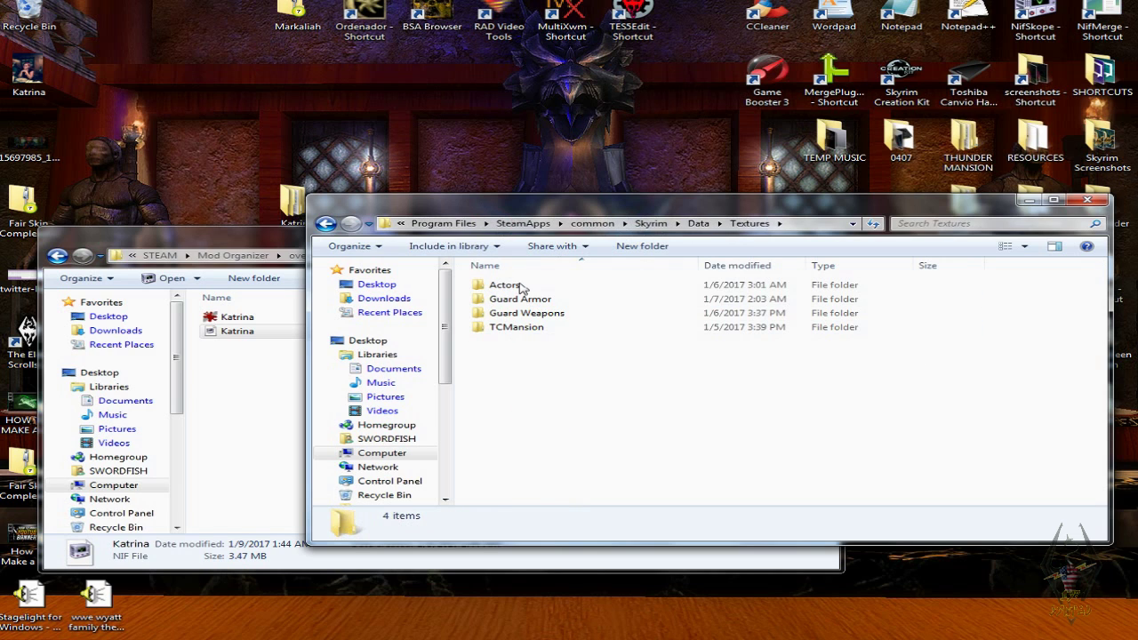
{"action": "double_click", "coordinate": [521, 286]}
{"action": "double_click", "coordinate": [522, 286]}
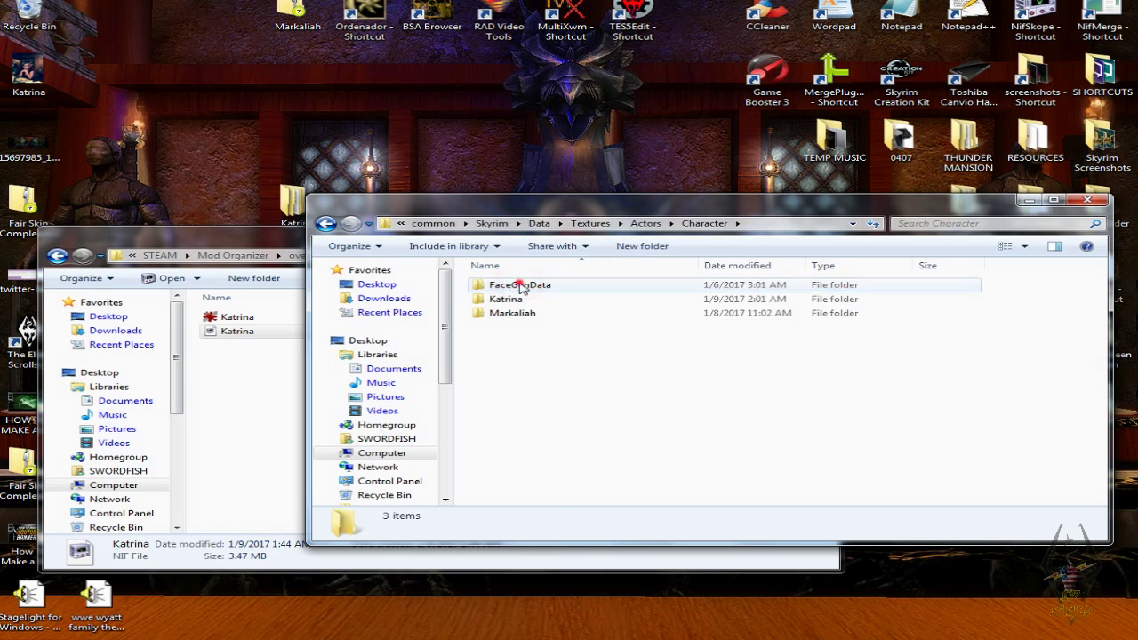
{"action": "double_click", "coordinate": [521, 285]}
{"action": "double_click", "coordinate": [517, 286]}
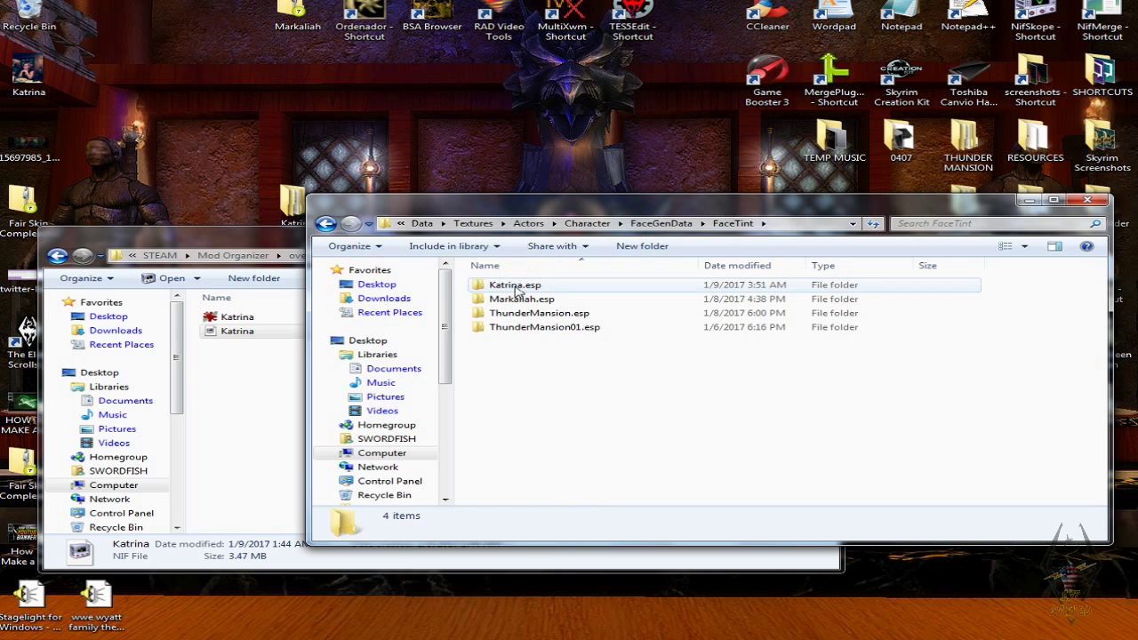
{"action": "double_click", "coordinate": [517, 287]}
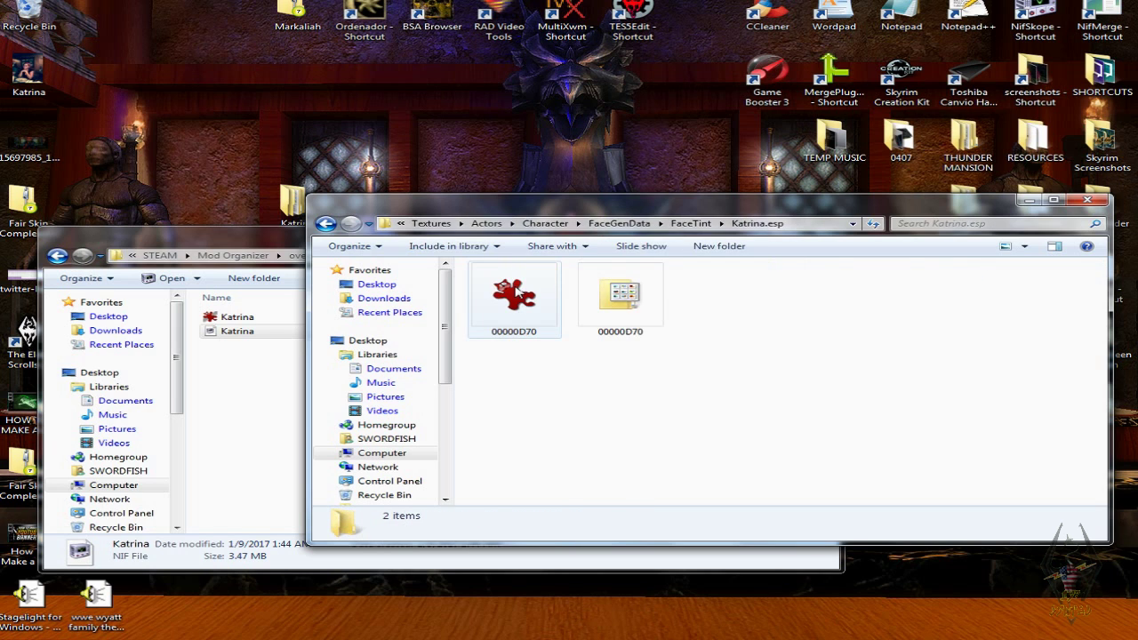
- Copy the file name of the 00000D70 DDS texture in the FaceTint Katrina.esp folder
{"action": "left_click", "coordinate": [521, 303]}
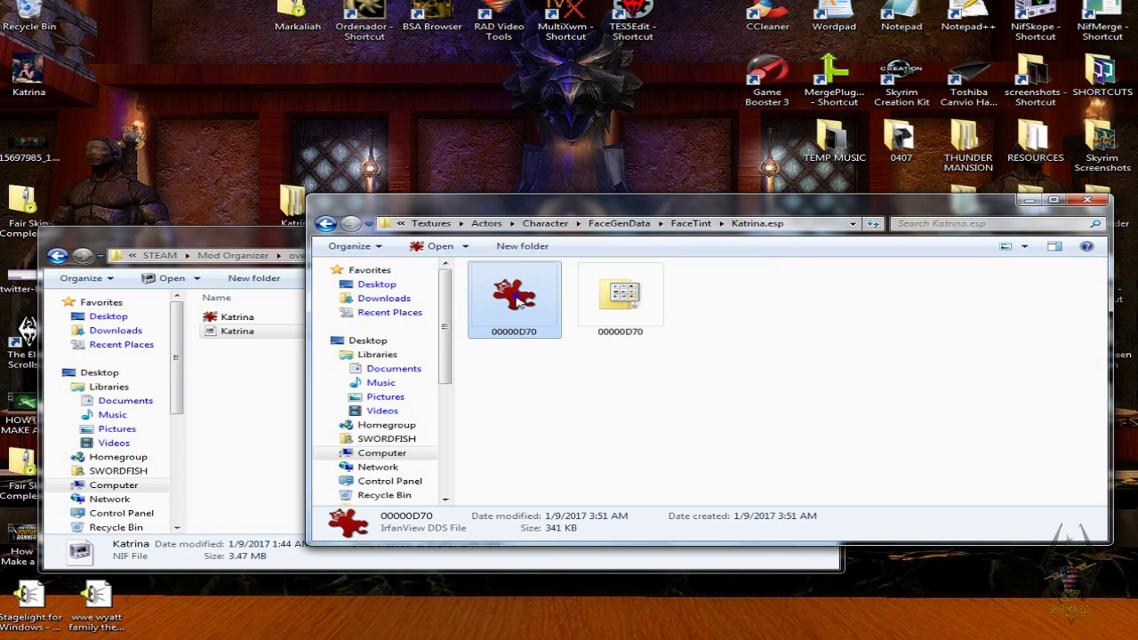
{"action": "right_click", "coordinate": [517, 298]}
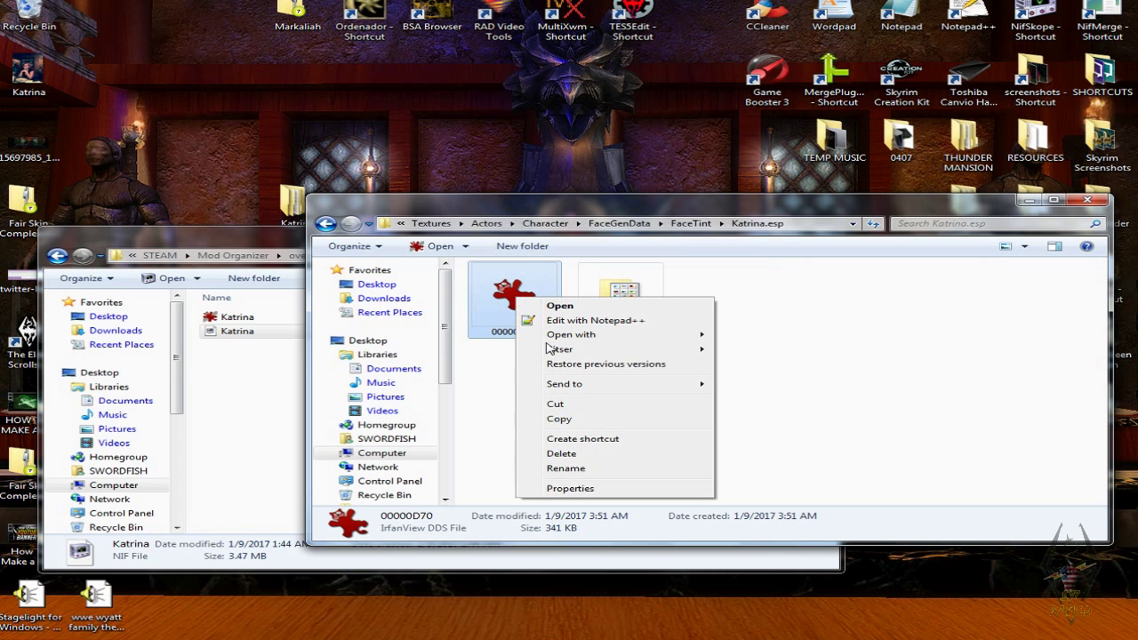
{"action": "left_click", "coordinate": [573, 469]}
{"action": "key", "text": "super+c"}
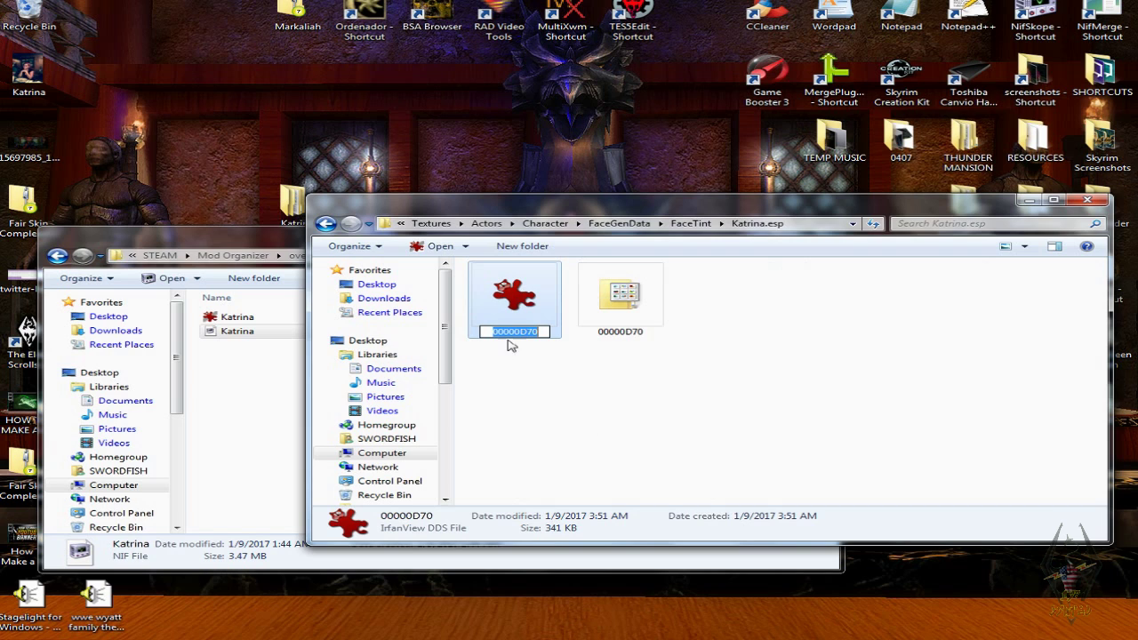
{"action": "right_click", "coordinate": [514, 335]}
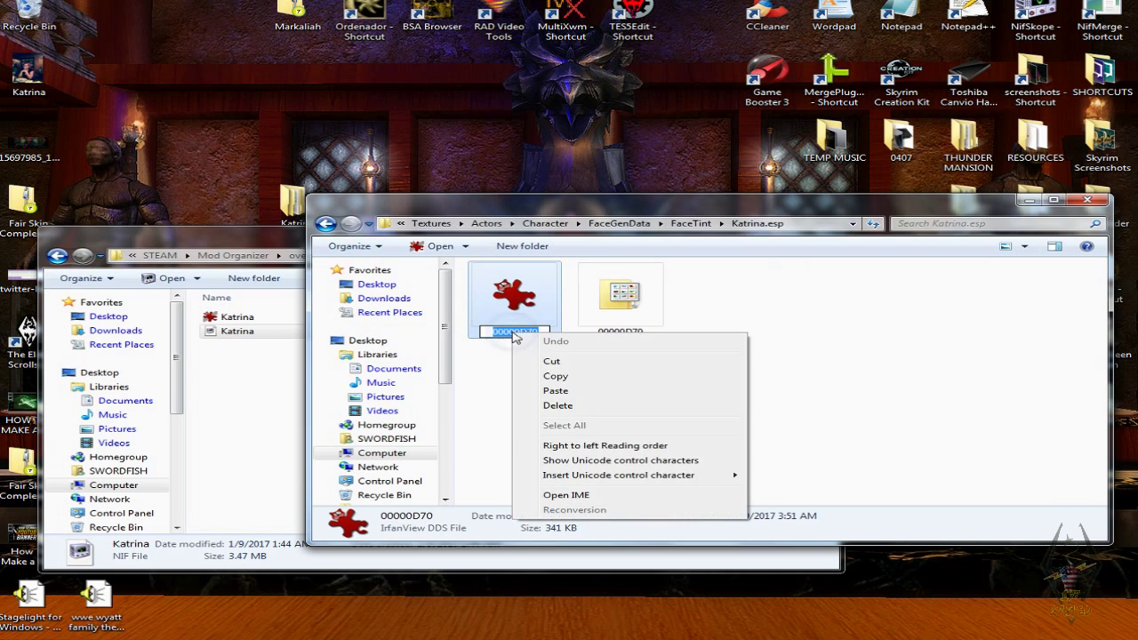
{"action": "left_click", "coordinate": [524, 380]}
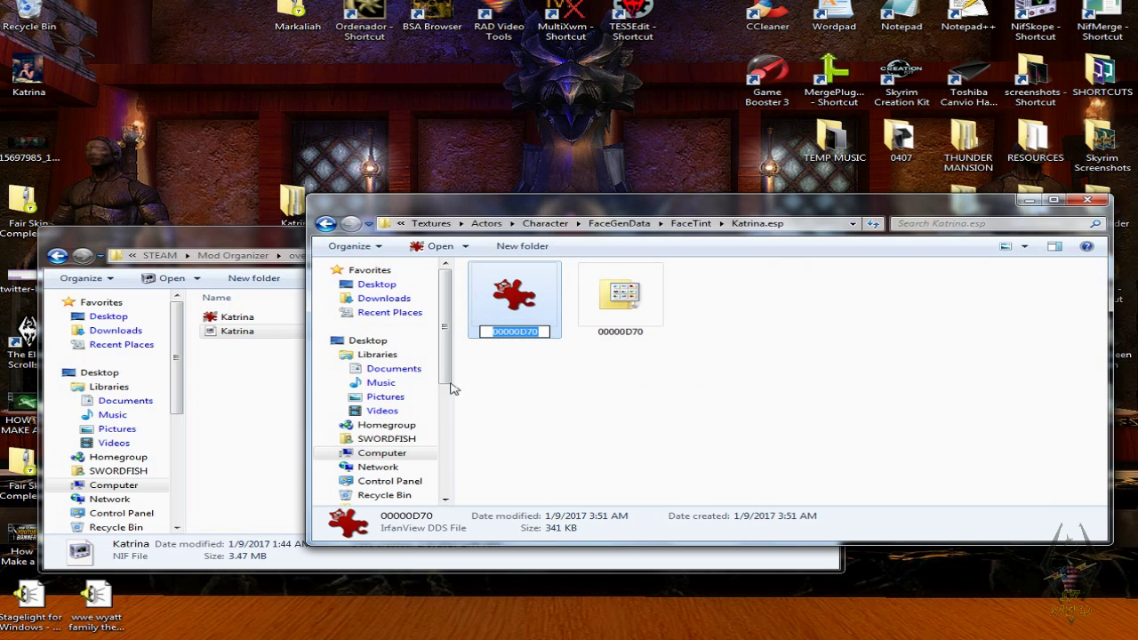
- Rename the Katrina DDS file in the CharGen folder to 00000D70 using the copied name
{"action": "left_click", "coordinate": [291, 397]}
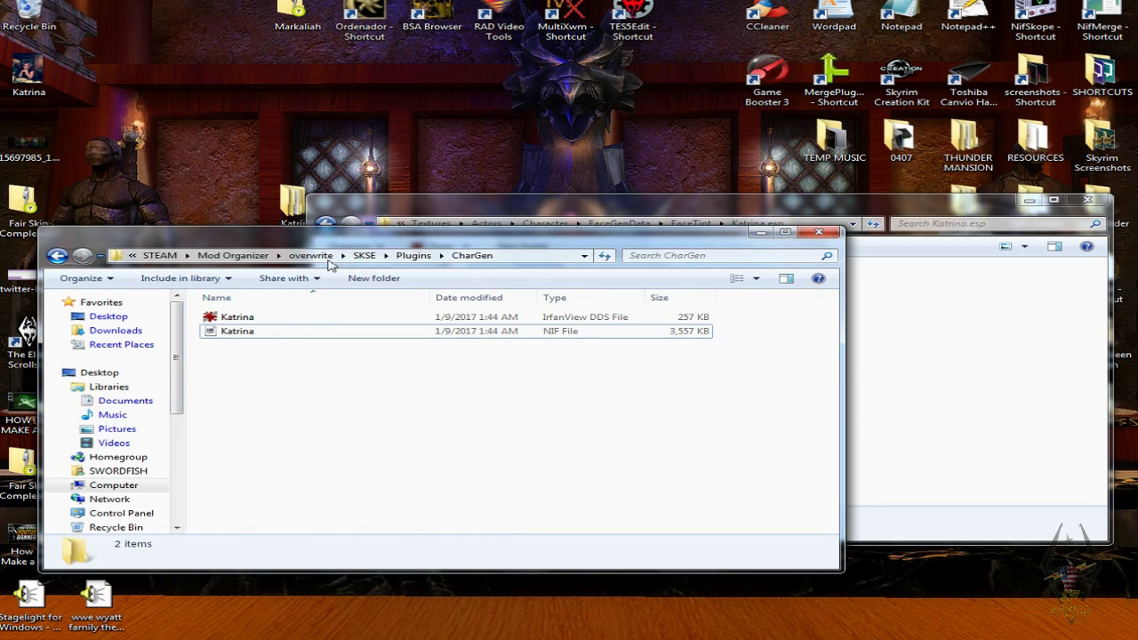
{"action": "left_click", "coordinate": [277, 318]}
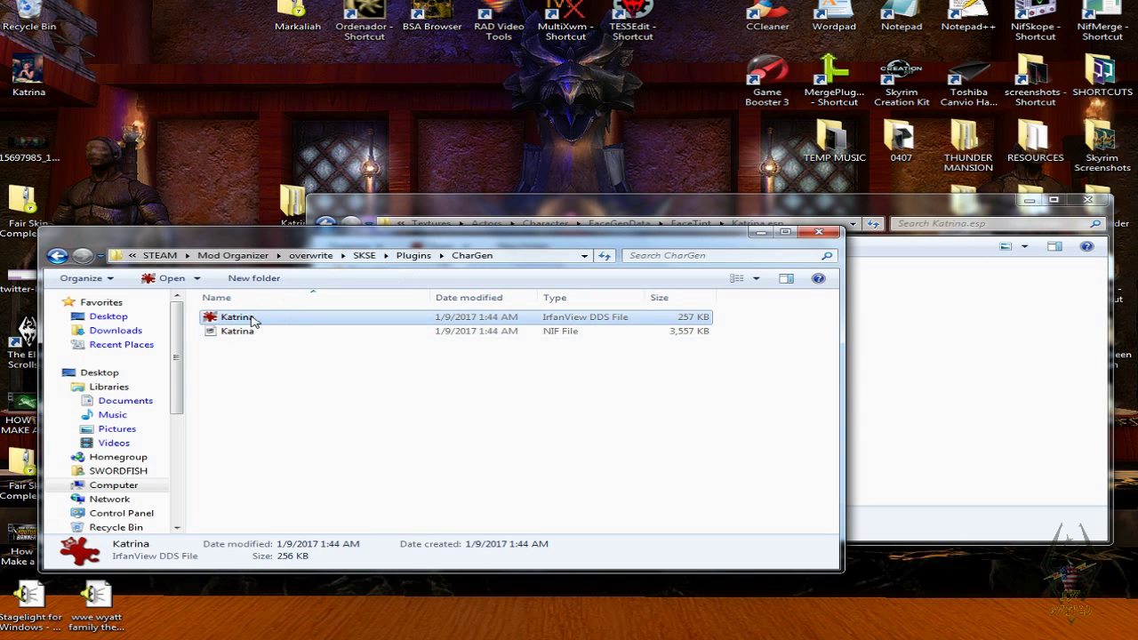
{"action": "right_click", "coordinate": [254, 321]}
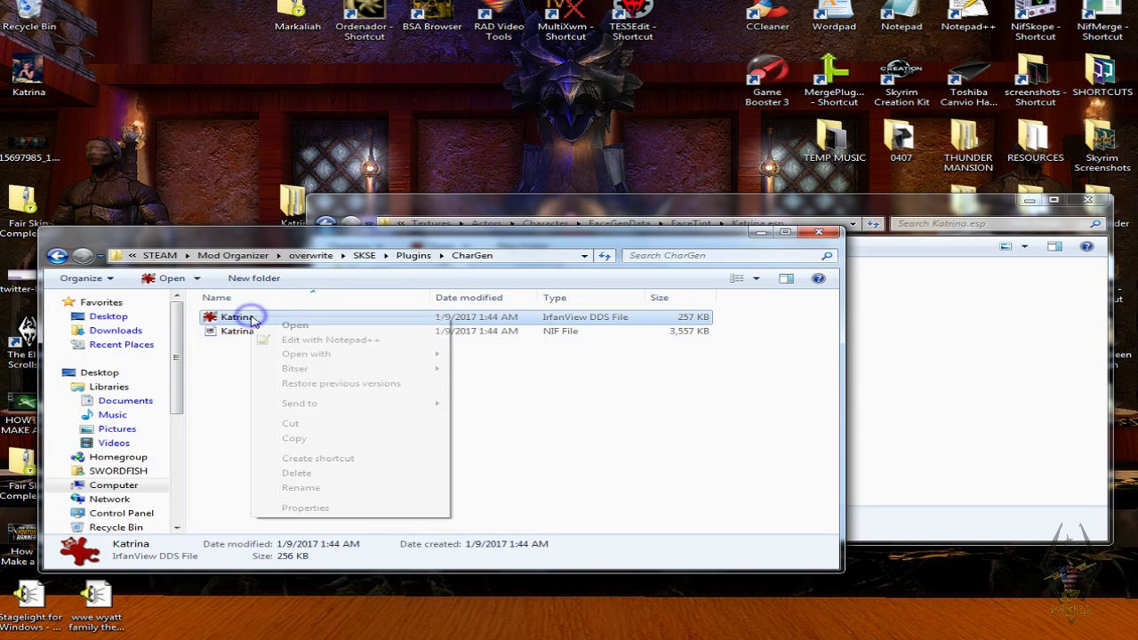
{"action": "left_click", "coordinate": [330, 492]}
{"action": "right_click", "coordinate": [268, 317]}
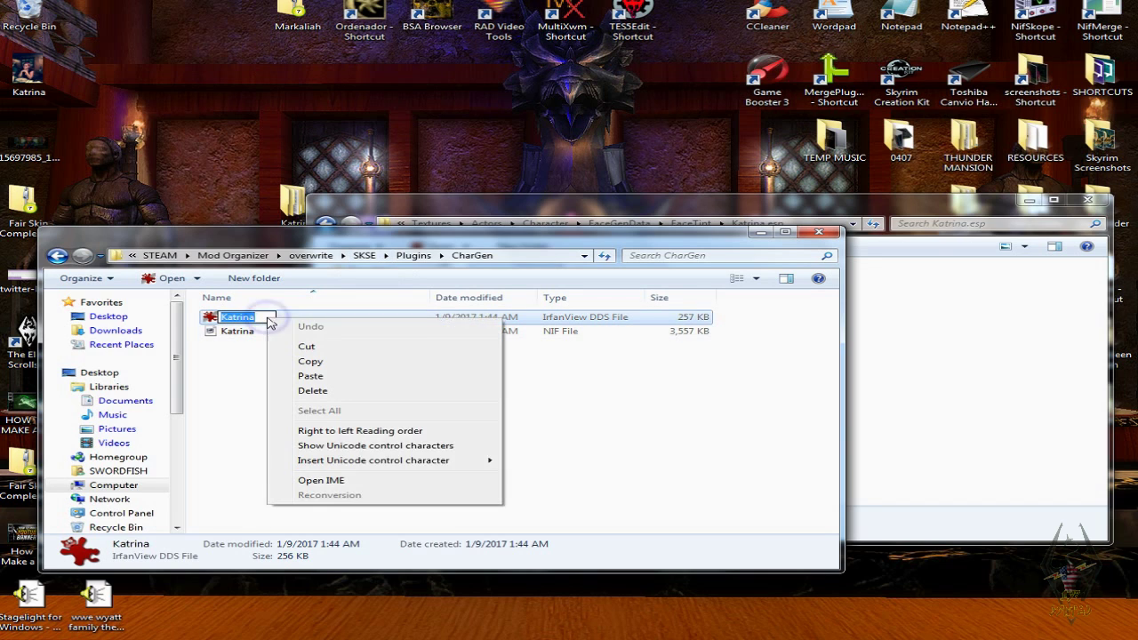
{"action": "left_click", "coordinate": [313, 375]}
{"action": "left_click", "coordinate": [315, 384]}
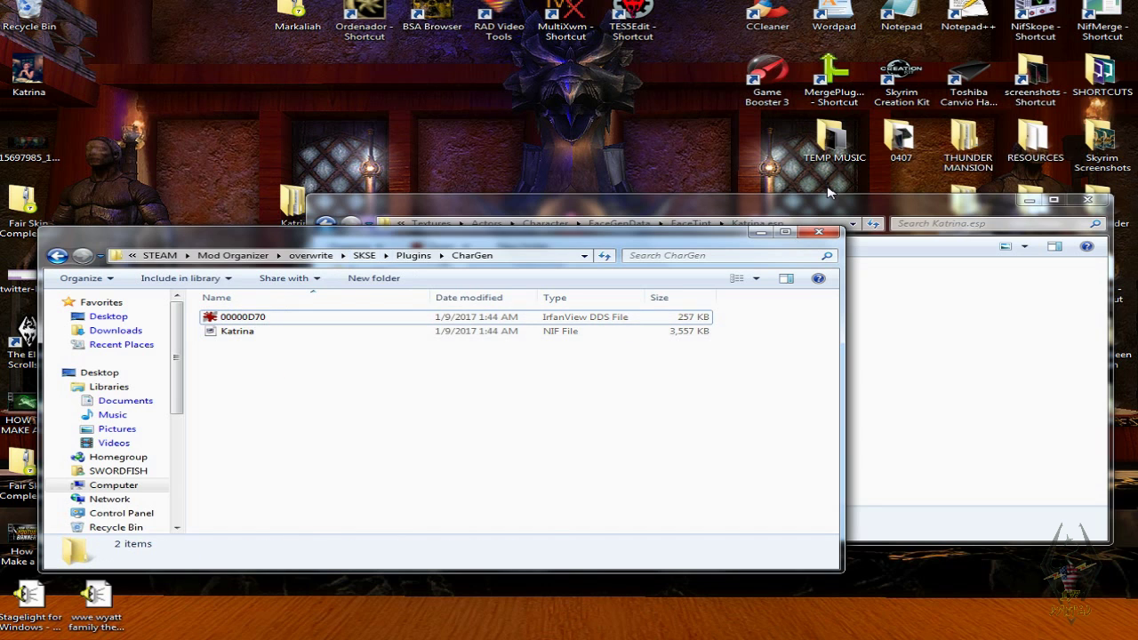
- Move the renamed 00000D70 texture from the CharGen folder into the FaceTint Katrina.esp folder, replacing the existing file
{"action": "left_click", "coordinate": [848, 211]}
{"action": "left_click_drag", "start_coordinate": [243, 317], "coordinate": [632, 436]}
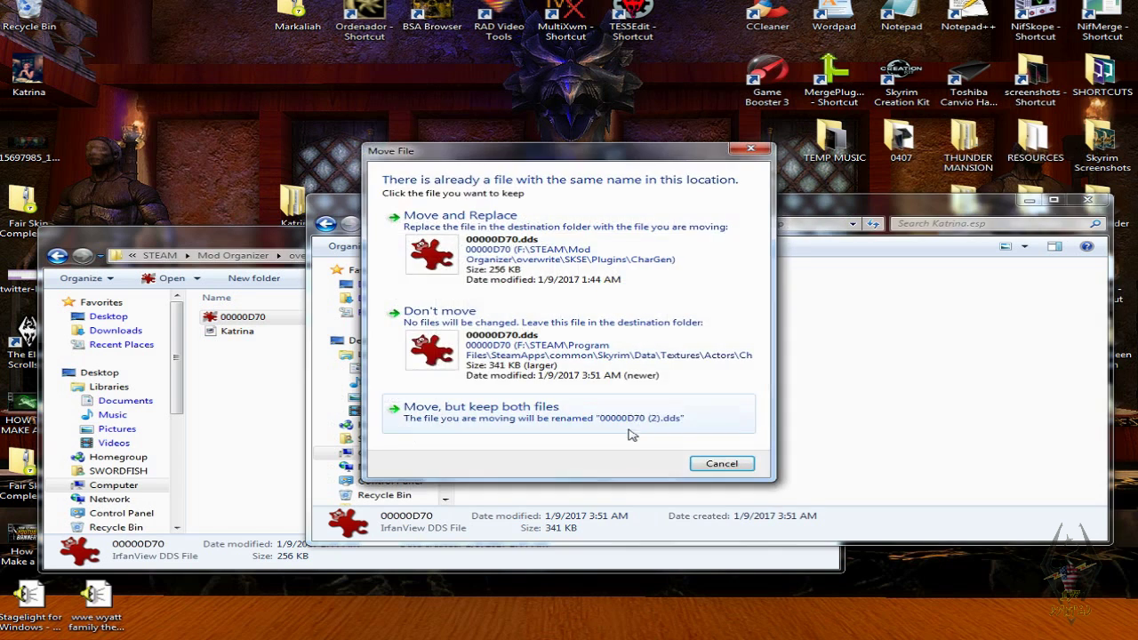
{"action": "left_click", "coordinate": [649, 253]}
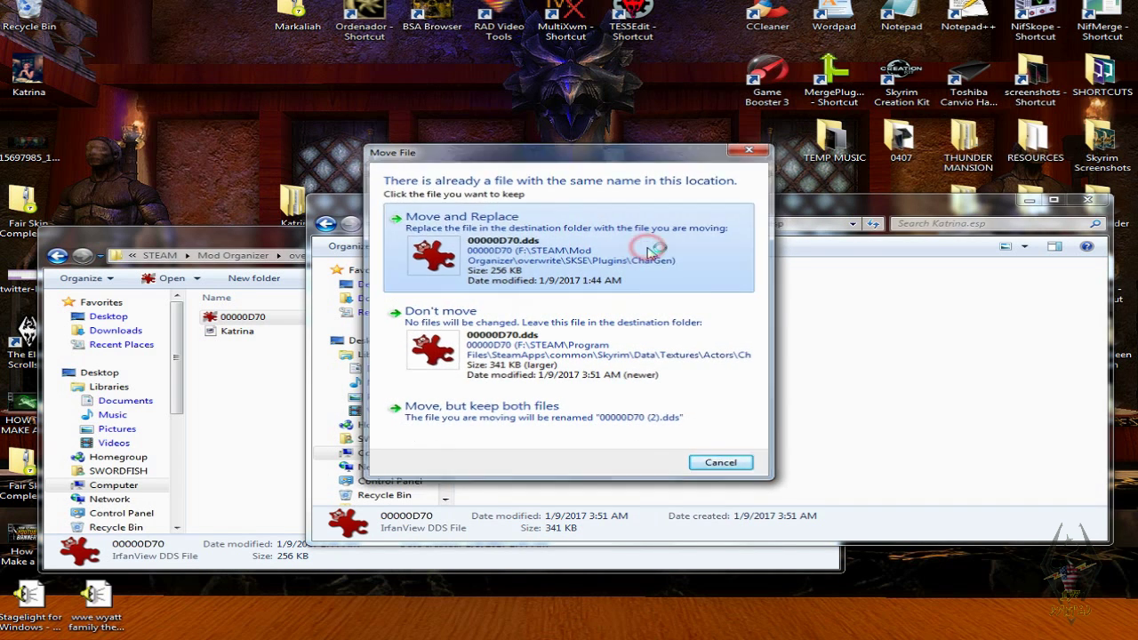
{"action": "left_click_drag", "start_coordinate": [709, 203], "coordinate": [569, 225]}
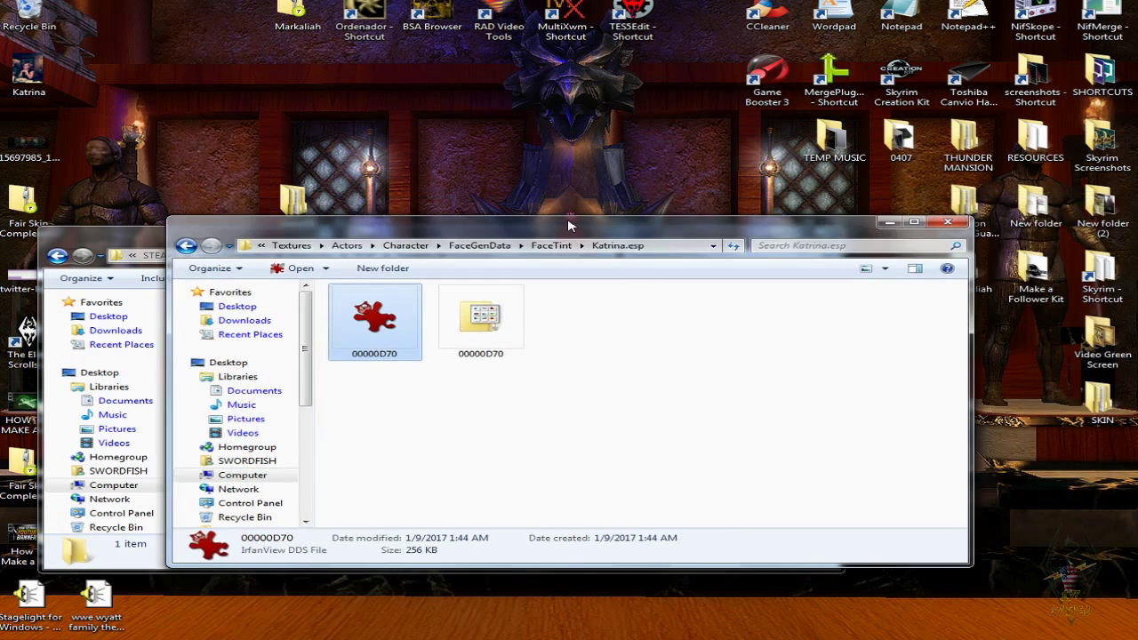
- Close the CharGen and FaceTint Katrina.esp folder windows
{"action": "left_click", "coordinate": [122, 237]}
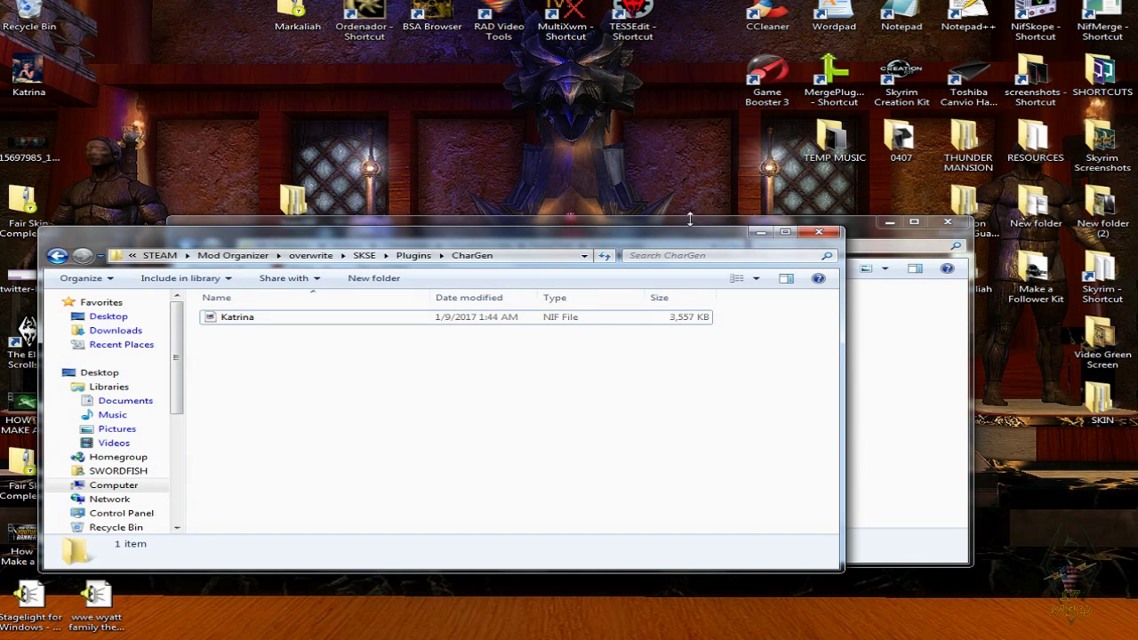
{"action": "left_click", "coordinate": [827, 237]}
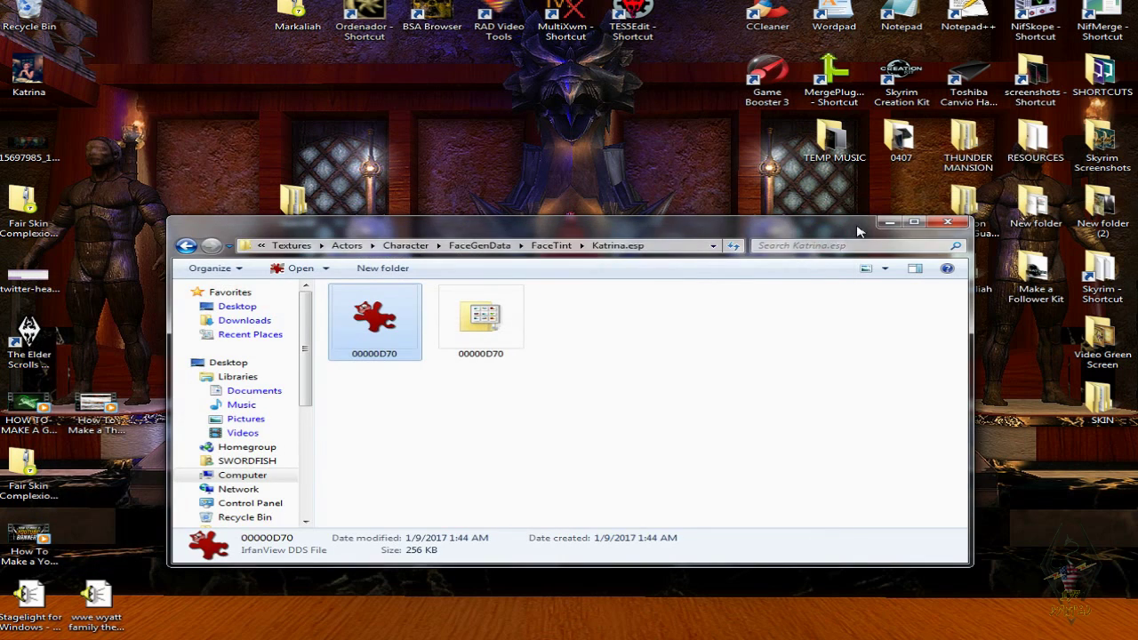
{"action": "left_click", "coordinate": [944, 225]}
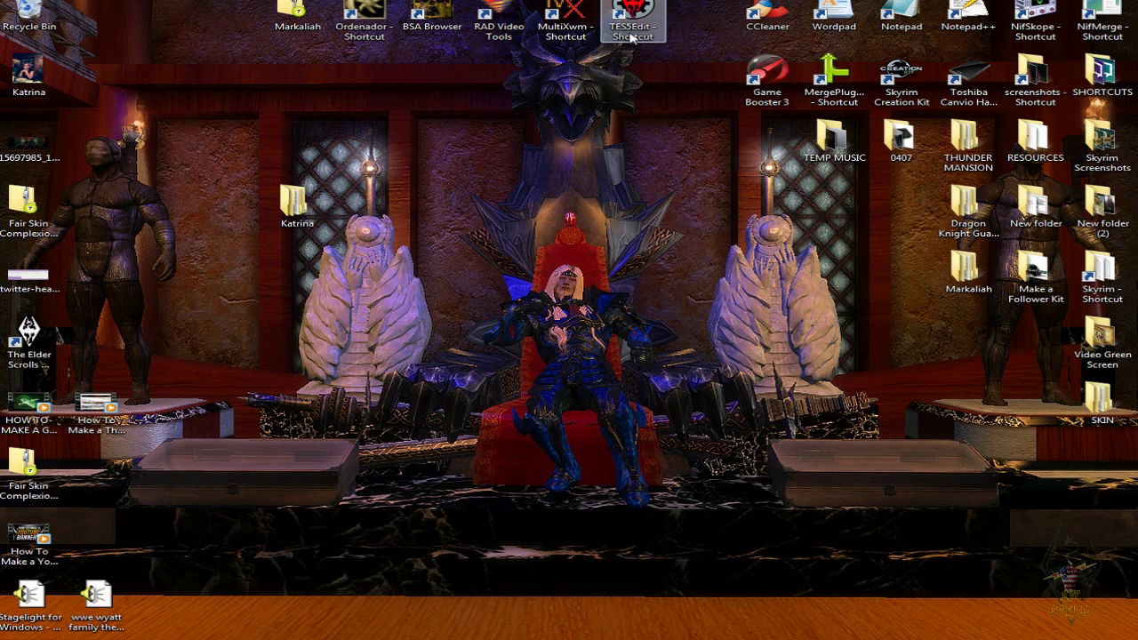
- Open TES5Edit from the desktop and load Katrina.esp together with Update.esm
{"action": "double_click", "coordinate": [631, 27]}
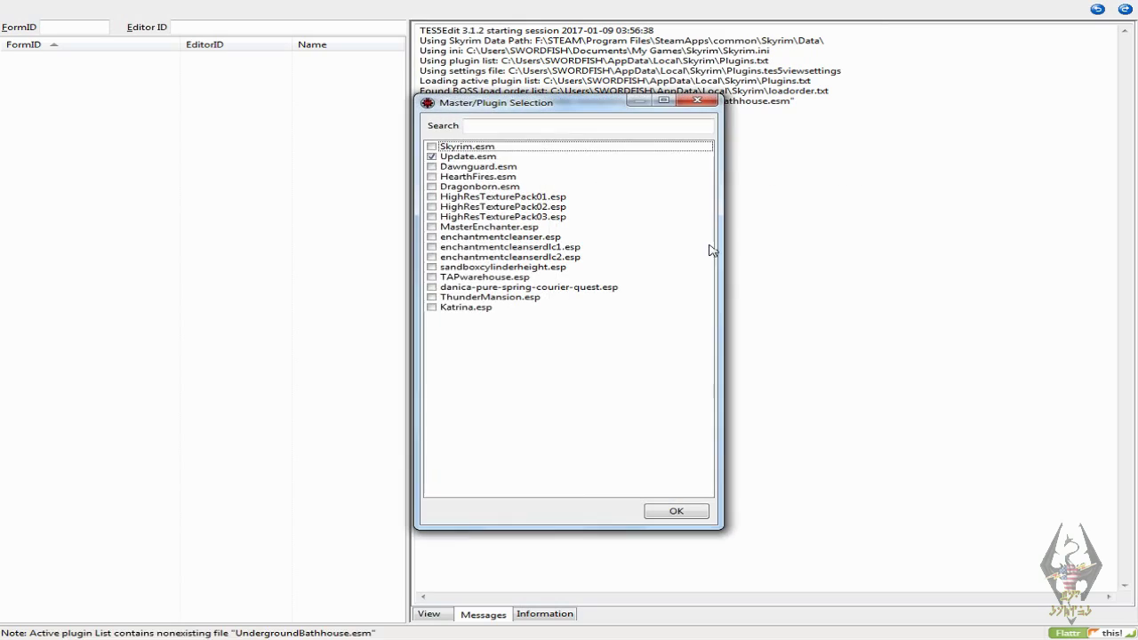
{"action": "left_click", "coordinate": [432, 307]}
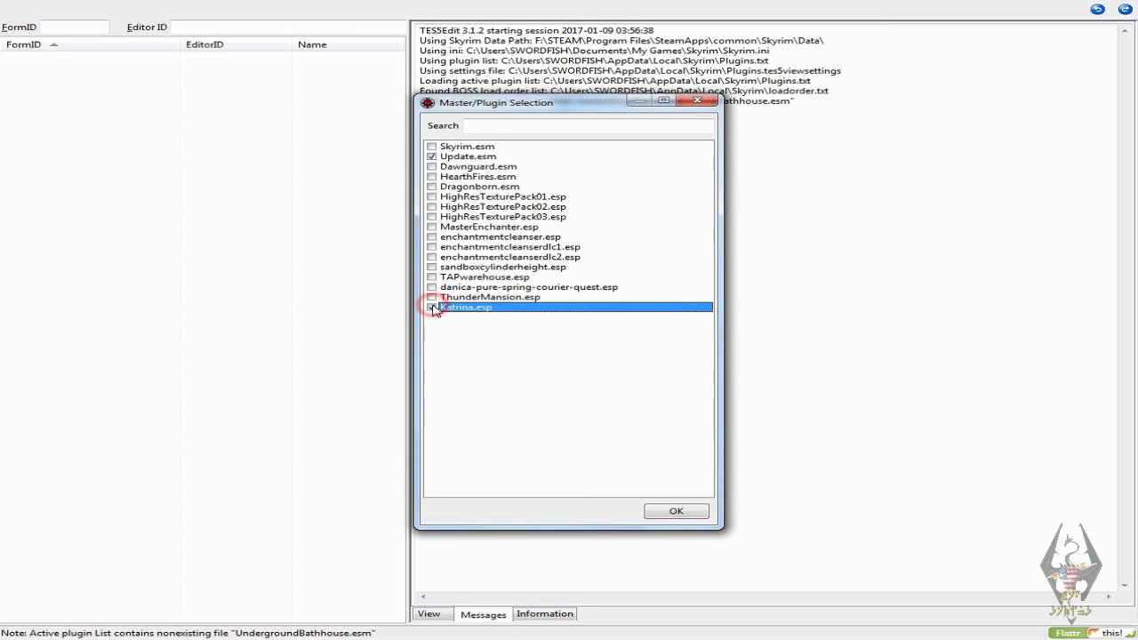
{"action": "left_click", "coordinate": [676, 512]}
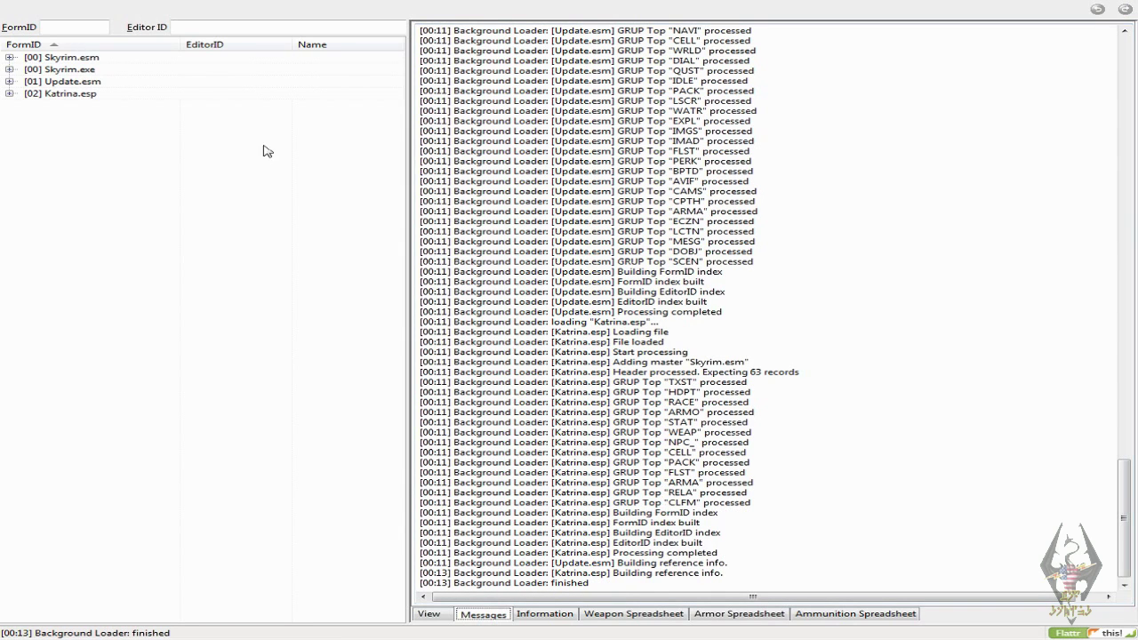
- Apply the filter for cleaning to Katrina.esp
{"action": "left_click", "coordinate": [81, 95]}
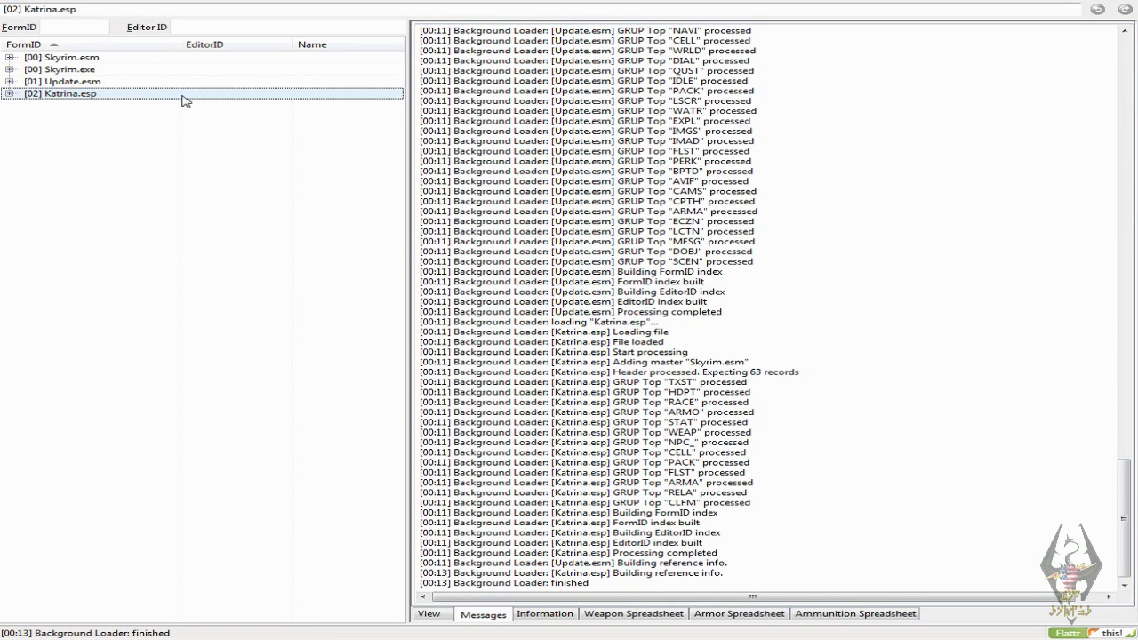
{"action": "right_click", "coordinate": [127, 94]}
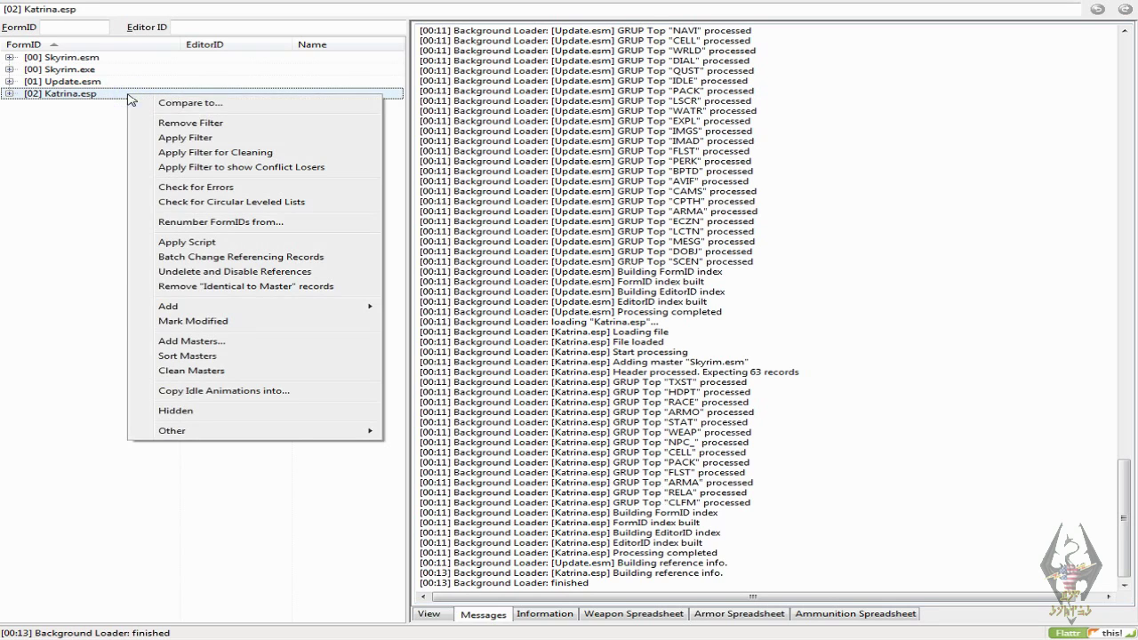
{"action": "left_click", "coordinate": [199, 153]}
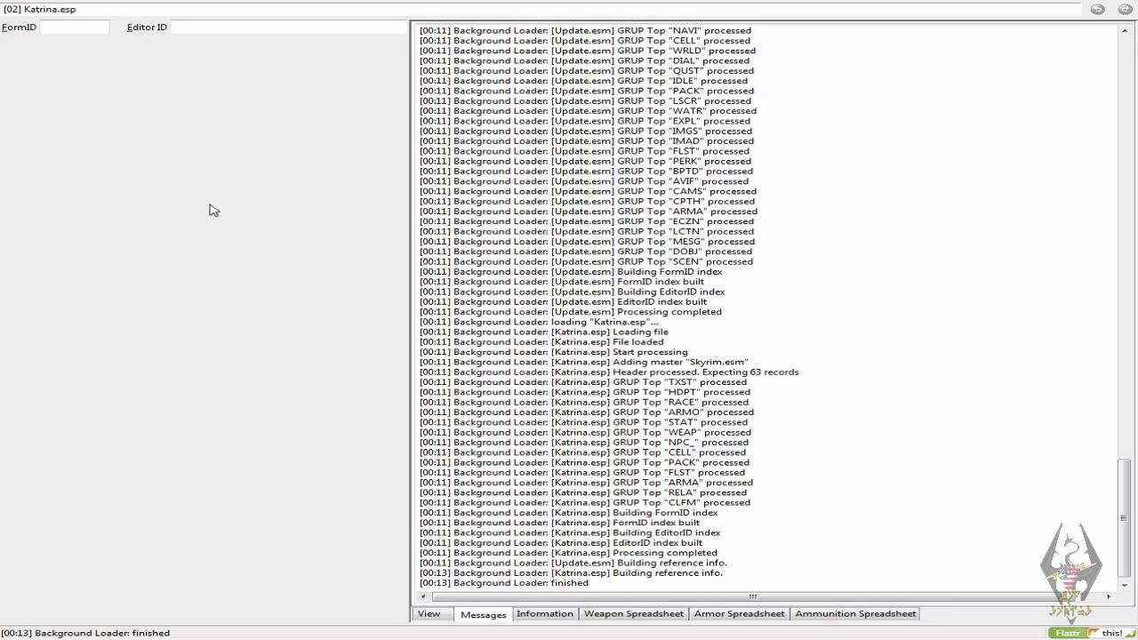
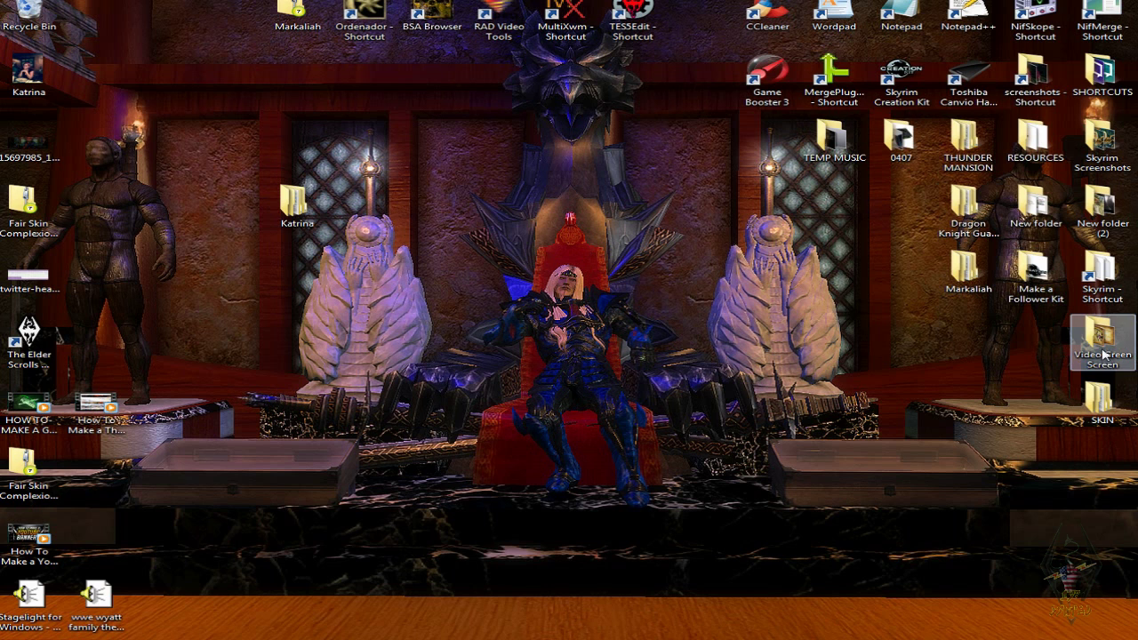
- Open the Skyrim game folder from the desktop and close the Skyrim Screenshots and BANDI CAM folder windows
{"action": "double_click", "coordinate": [1107, 299]}
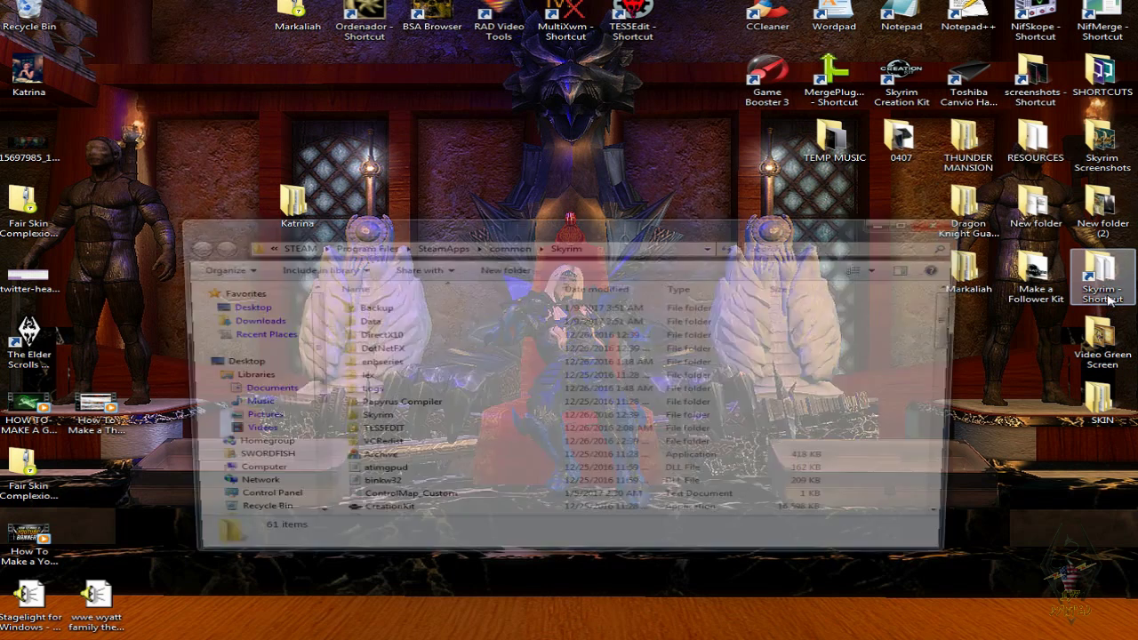
{"action": "mouse_move", "coordinate": [840, 635]}
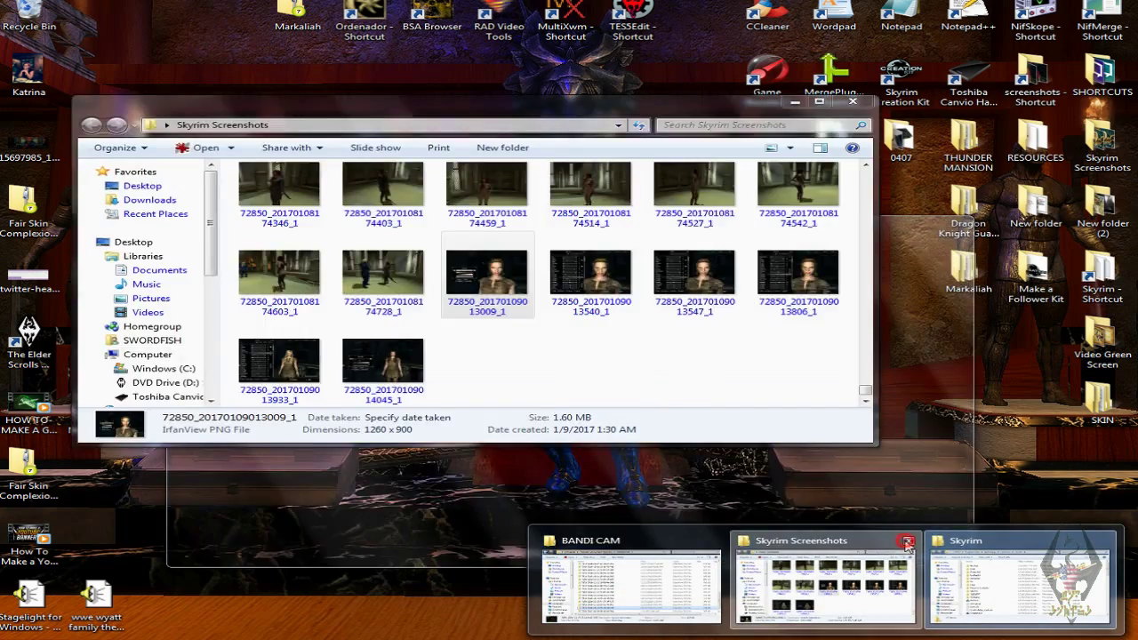
{"action": "left_click", "coordinate": [905, 541]}
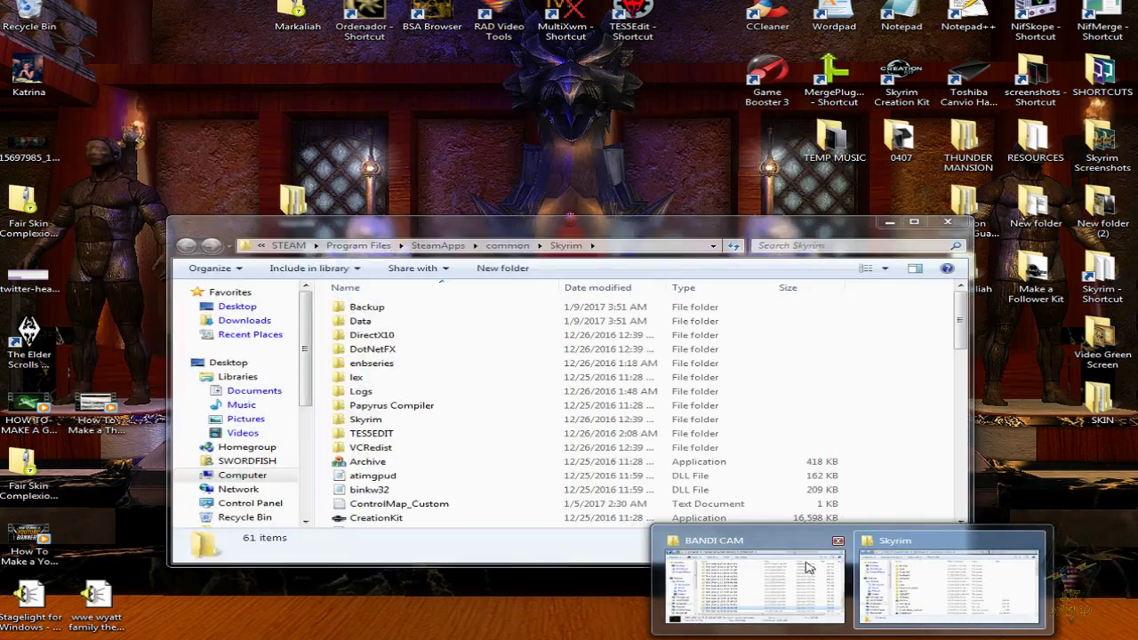
{"action": "mouse_move", "coordinate": [809, 568]}
{"action": "left_click", "coordinate": [837, 541]}
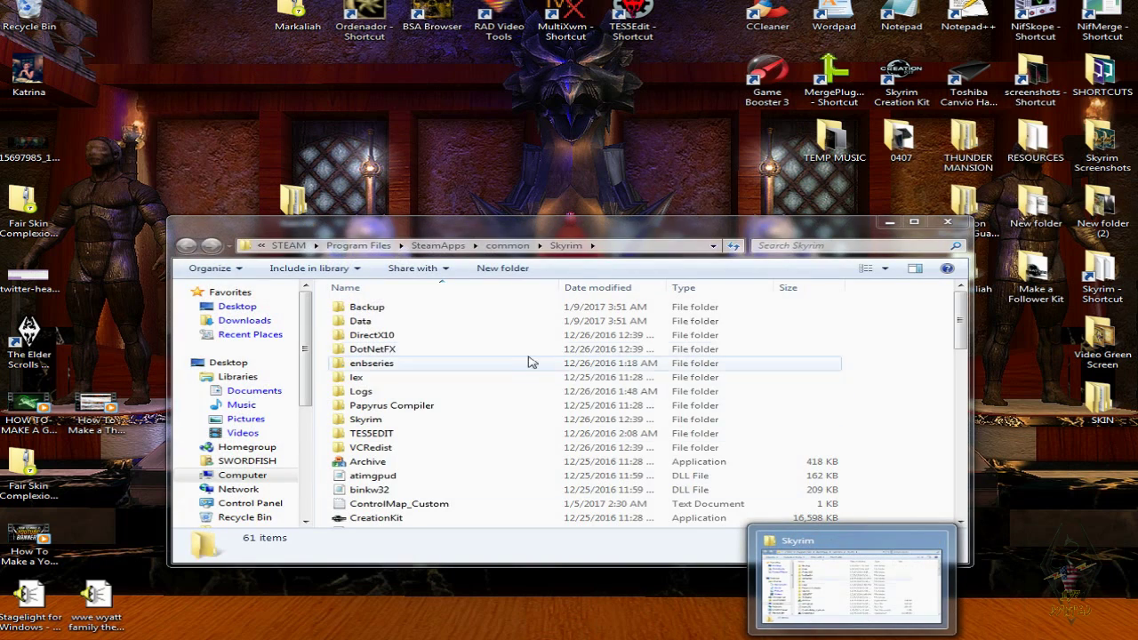
- Browse the Skyrim folder window to Data\Meshes and select the Actors folder
{"action": "left_click_drag", "start_coordinate": [613, 231], "coordinate": [760, 148]}
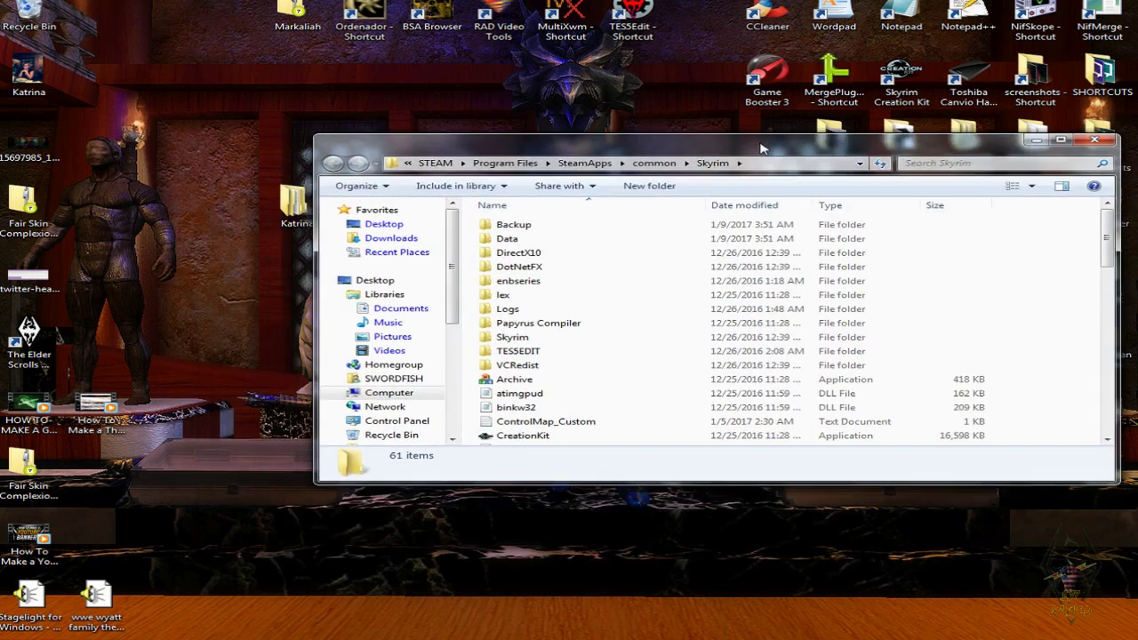
{"action": "double_click", "coordinate": [556, 238]}
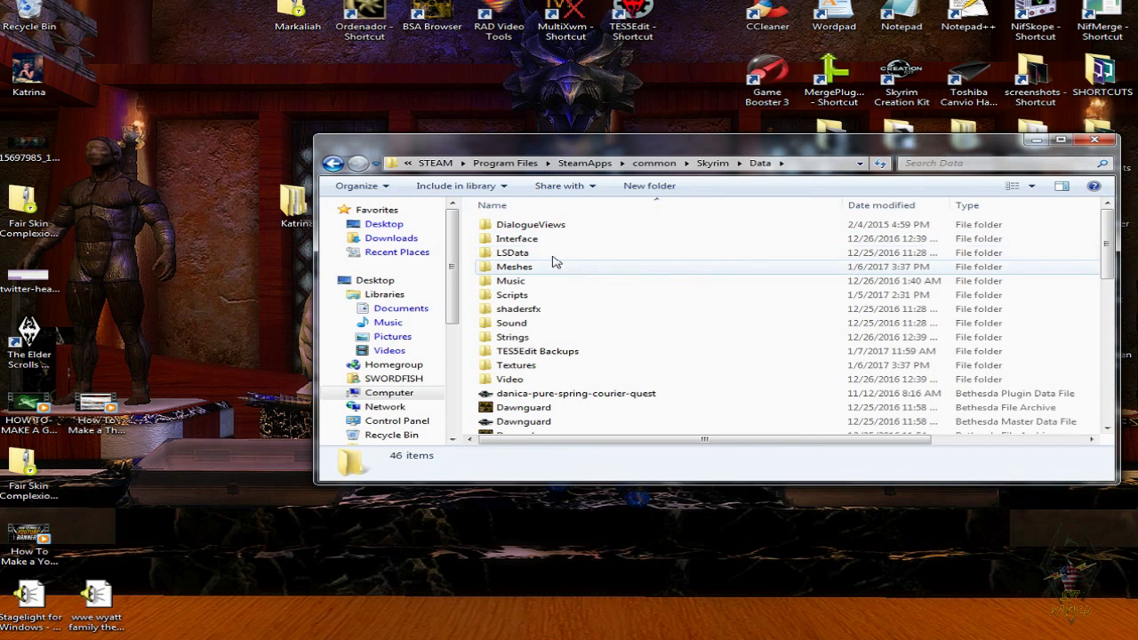
{"action": "double_click", "coordinate": [549, 265]}
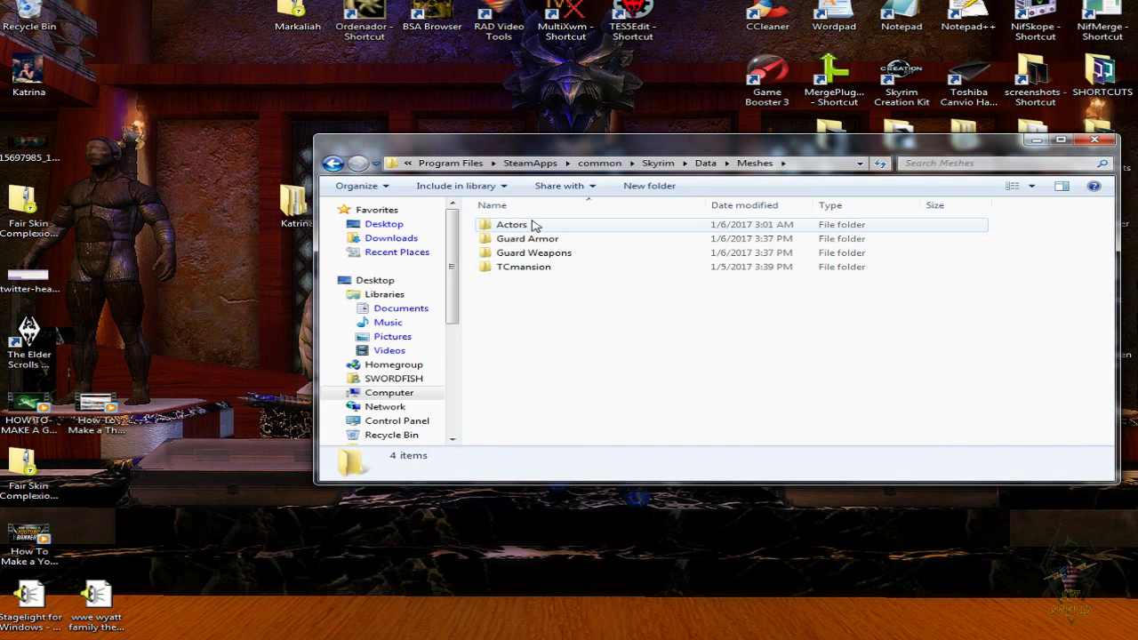
{"action": "left_click", "coordinate": [534, 226]}
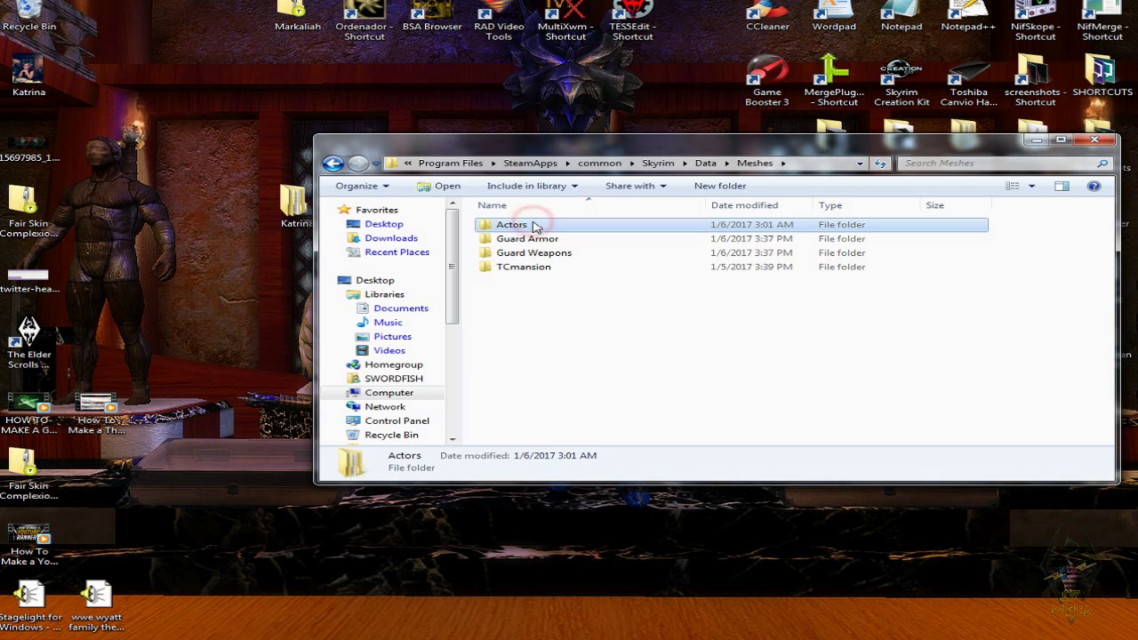
- Open the desktop Katrina folder in a second window and browse to data\meshes
{"action": "left_click", "coordinate": [286, 207]}
{"action": "double_click", "coordinate": [286, 208]}
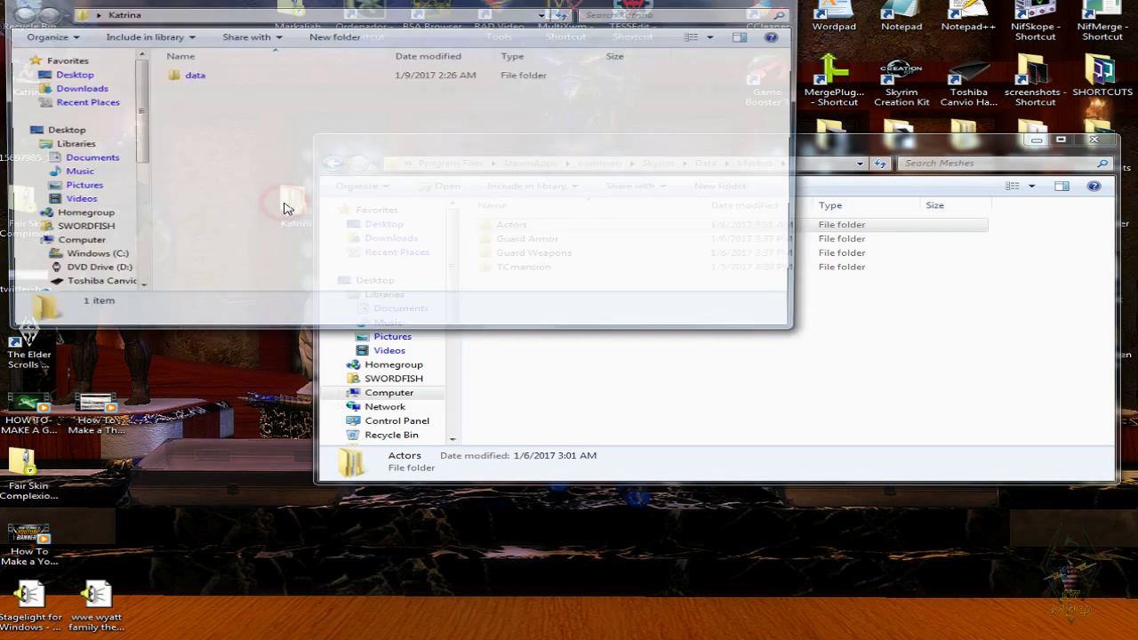
{"action": "double_click", "coordinate": [219, 82]}
{"action": "double_click", "coordinate": [221, 79]}
- Copy the Actors folder from Skyrim's Data\Meshes into Katrina\data\meshes, merging all matching folders and replacing all conflicting files
{"action": "left_click", "coordinate": [711, 359]}
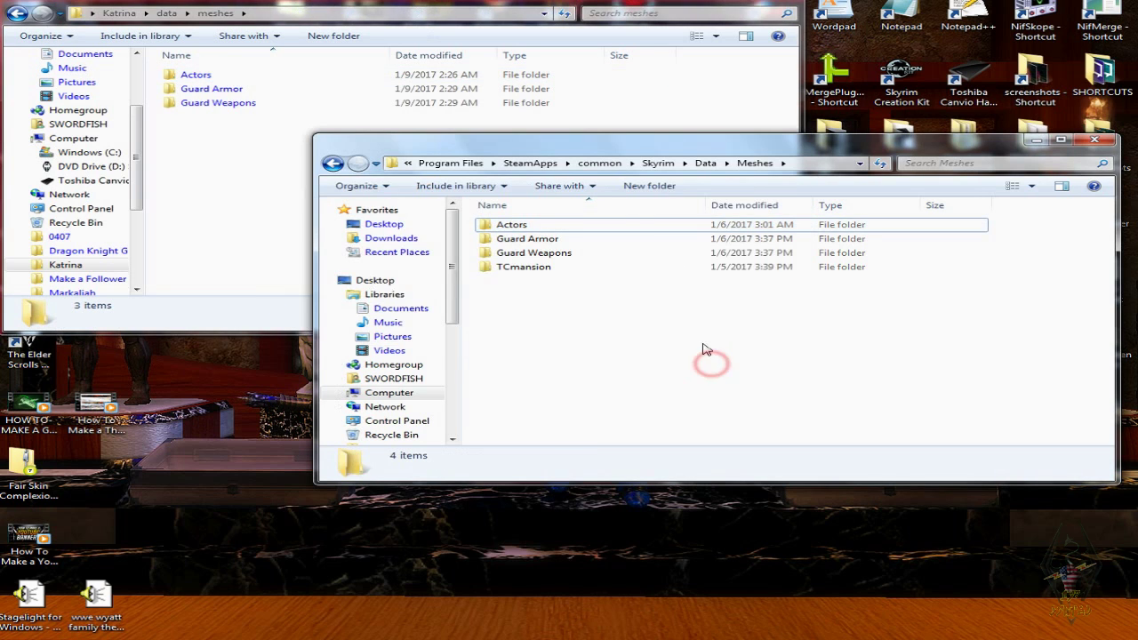
{"action": "left_click", "coordinate": [590, 226]}
{"action": "right_click", "coordinate": [569, 229]}
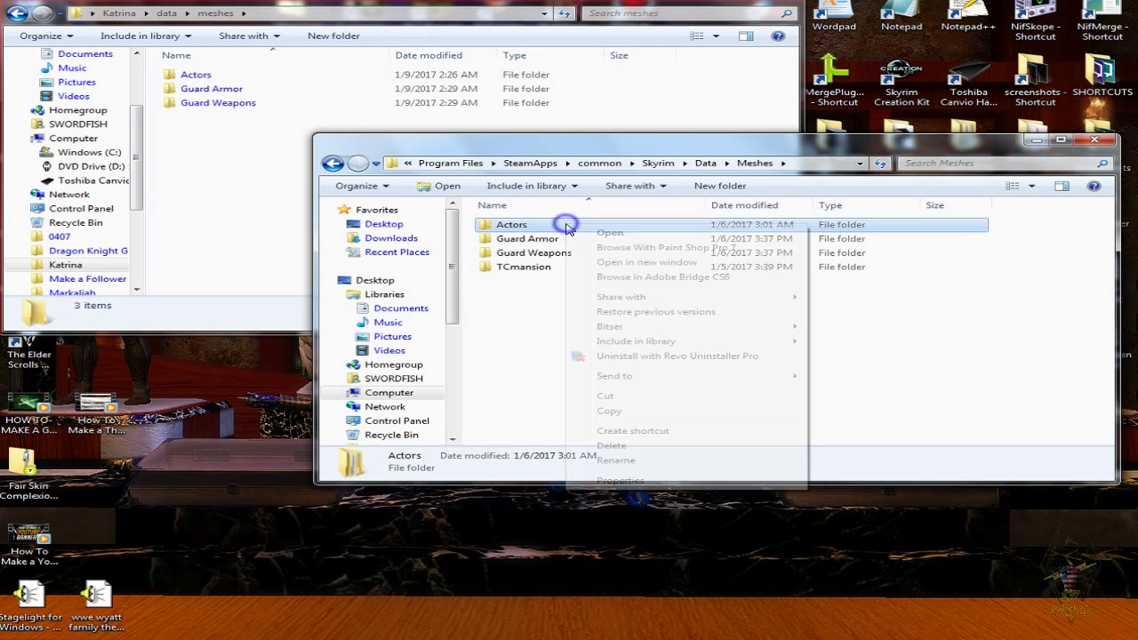
{"action": "left_click", "coordinate": [613, 411]}
{"action": "right_click", "coordinate": [240, 209]}
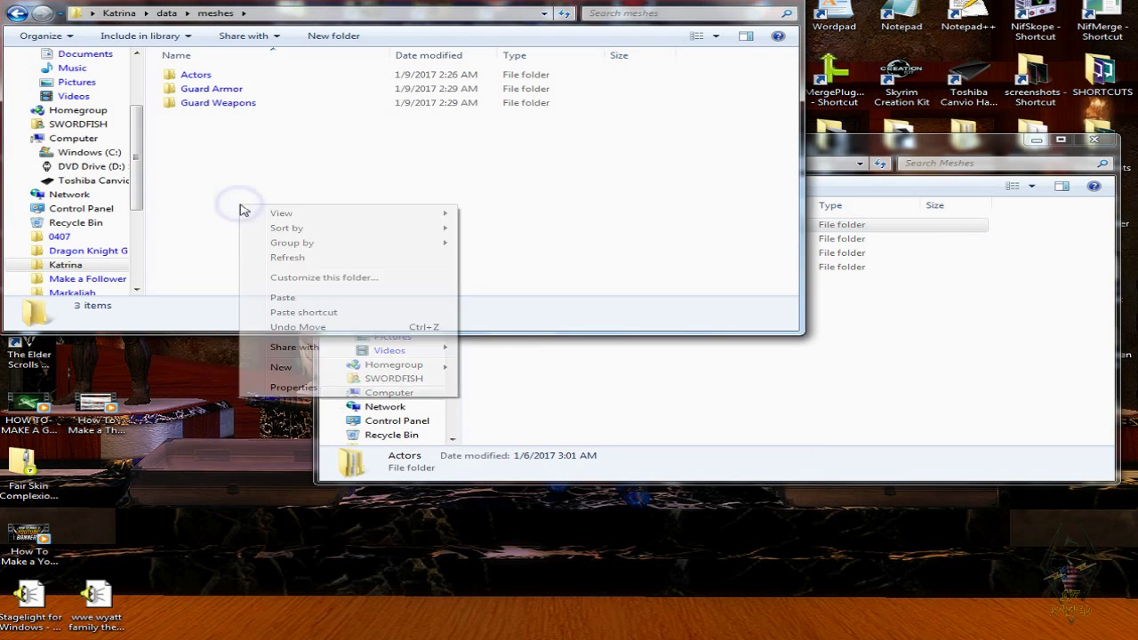
{"action": "left_click", "coordinate": [308, 299]}
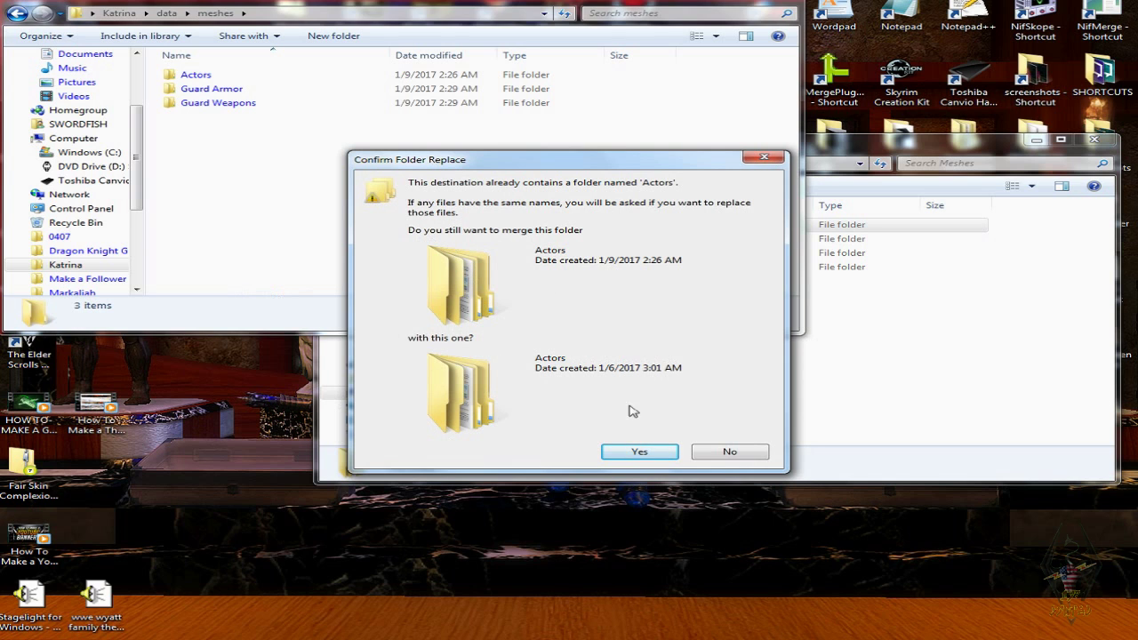
{"action": "left_click", "coordinate": [646, 452]}
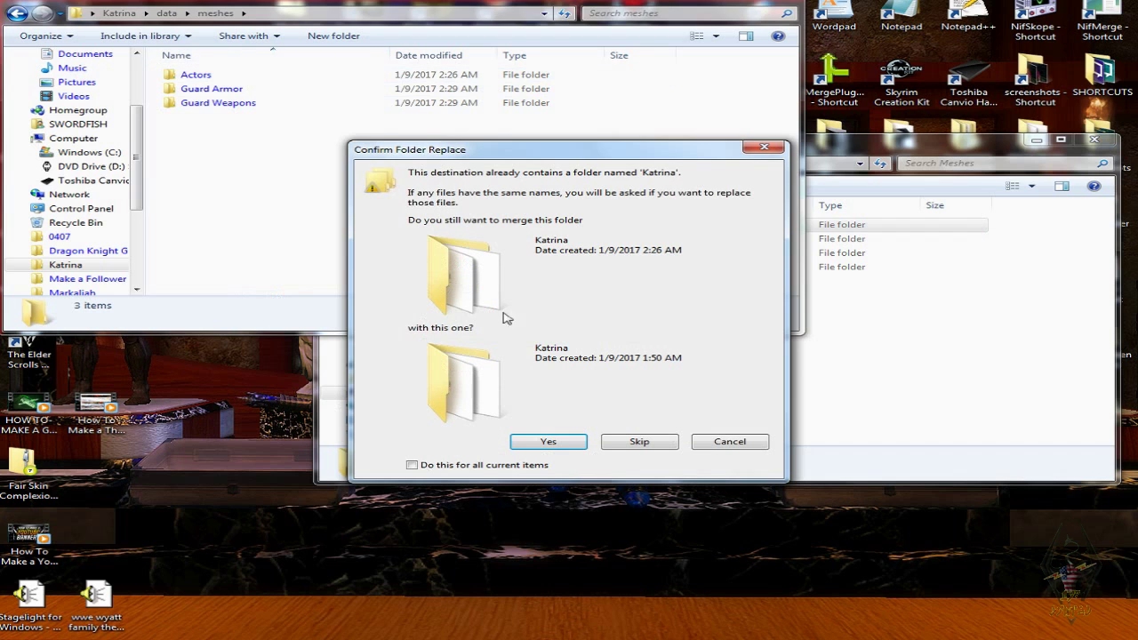
{"action": "left_click", "coordinate": [414, 465]}
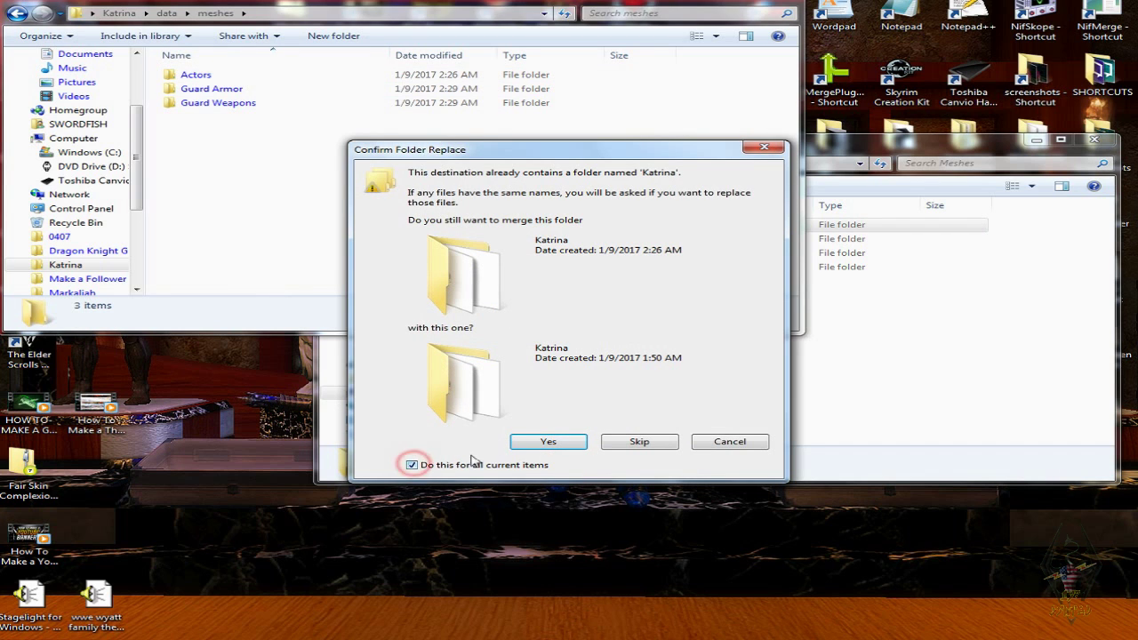
{"action": "left_click", "coordinate": [544, 443]}
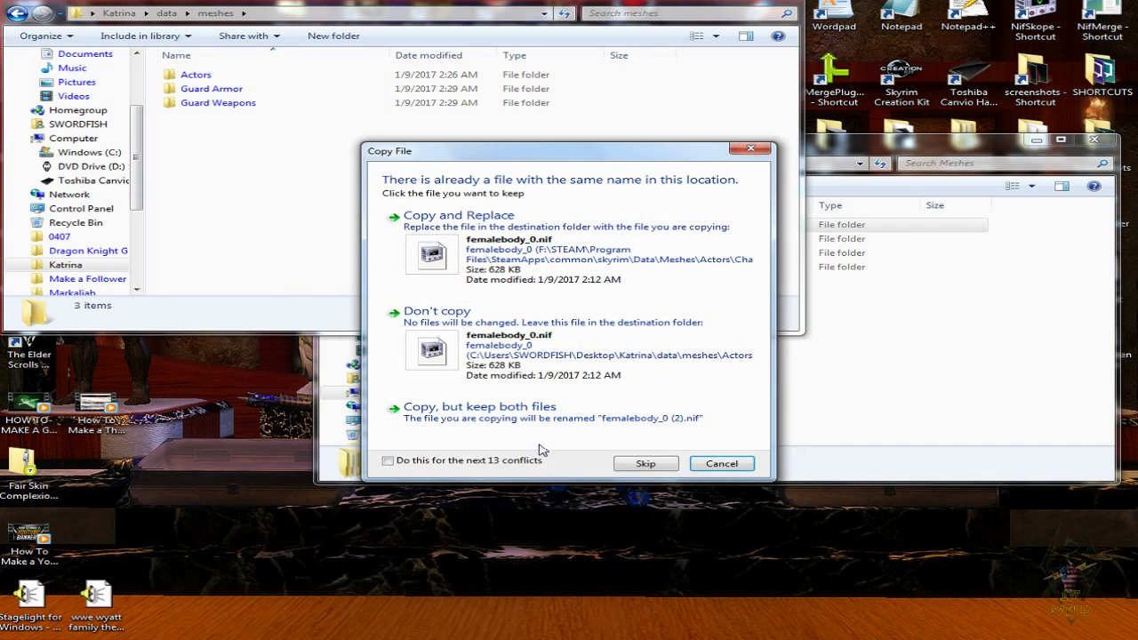
{"action": "left_click", "coordinate": [393, 464]}
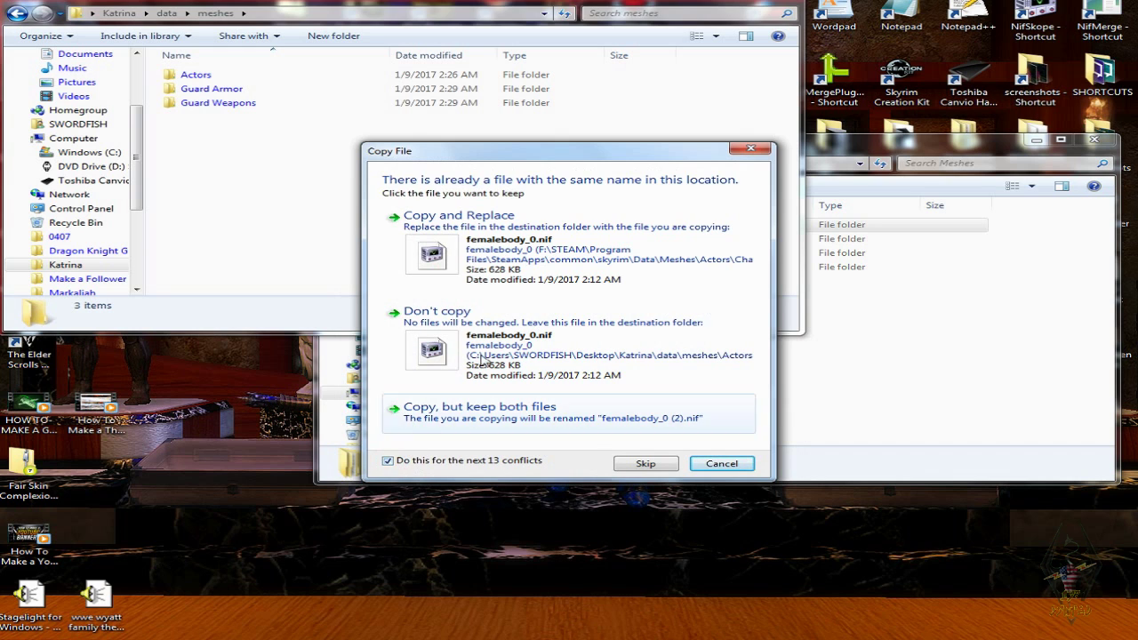
{"action": "left_click", "coordinate": [540, 291]}
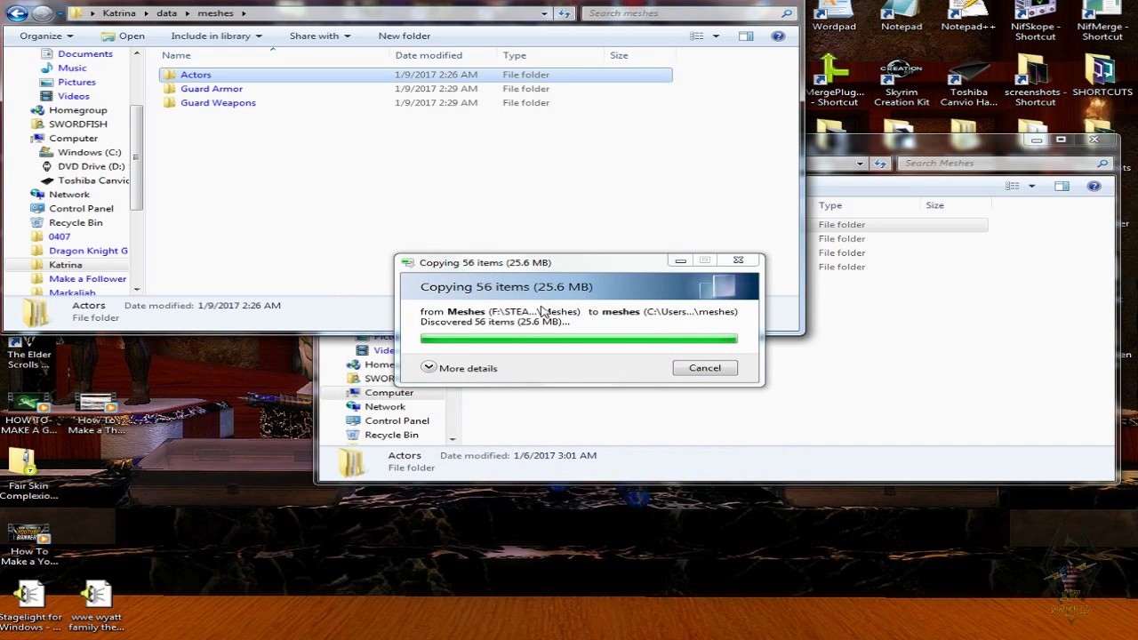
- Delete the Markaliah folder from Actors\Character inside the desktop Katrina folder's meshes
{"action": "double_click", "coordinate": [237, 73]}
{"action": "double_click", "coordinate": [234, 77]}
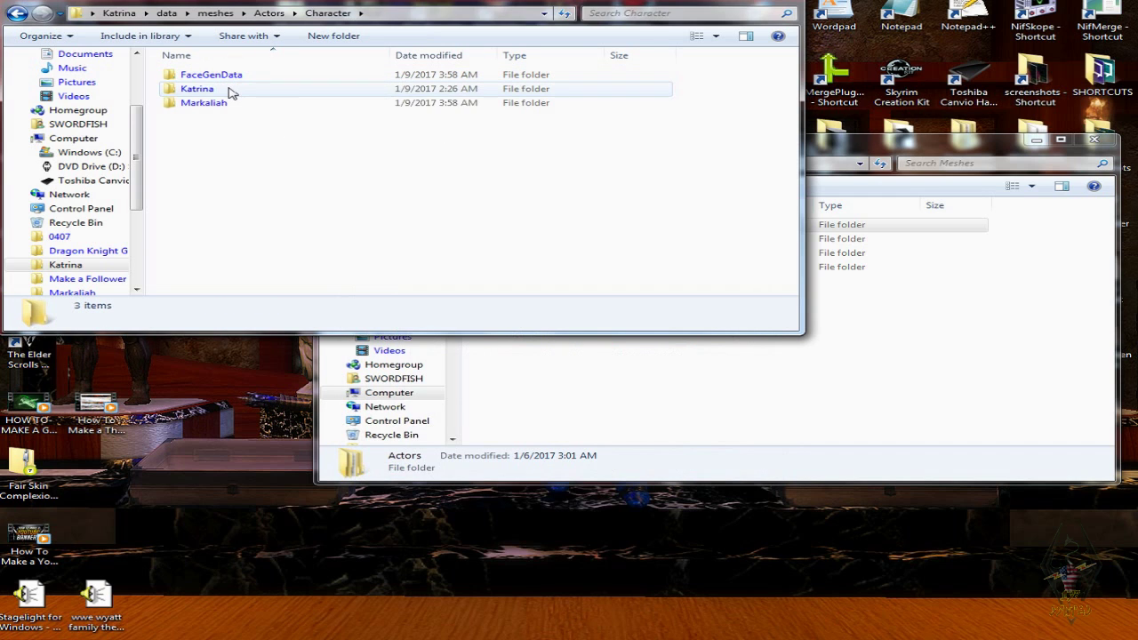
{"action": "left_click", "coordinate": [229, 106]}
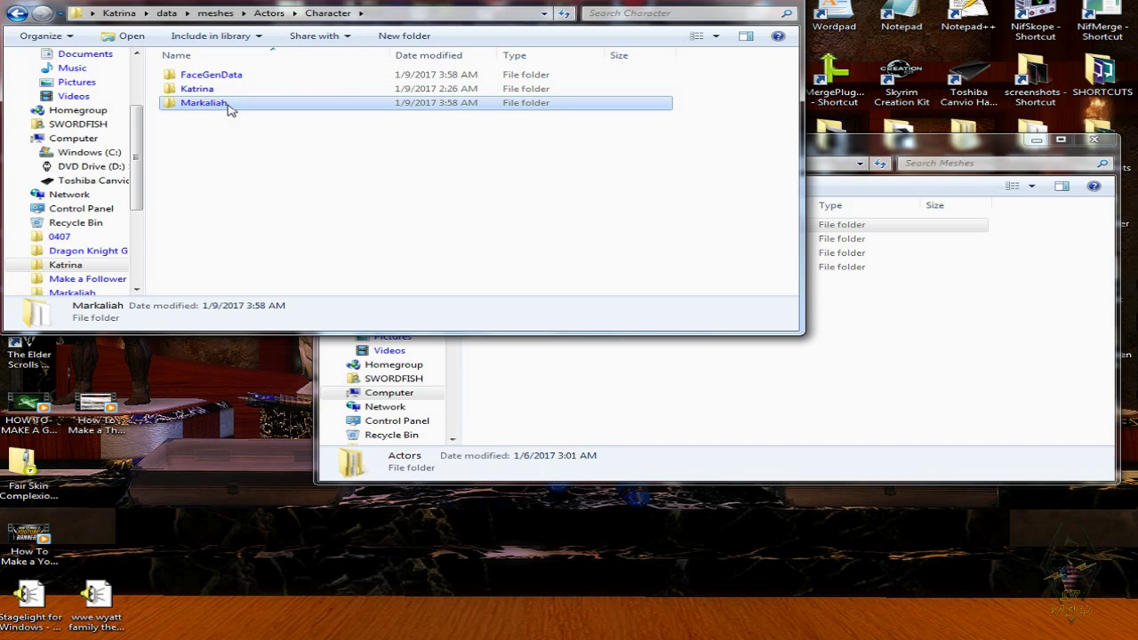
{"action": "key", "text": "Delete"}
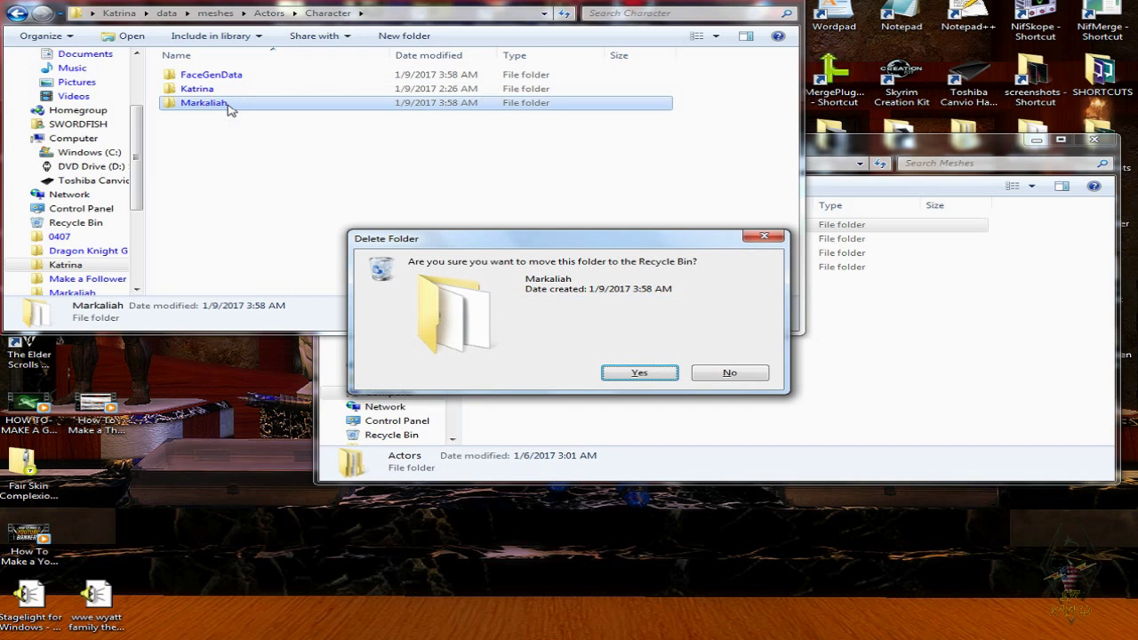
{"action": "left_click", "coordinate": [633, 372]}
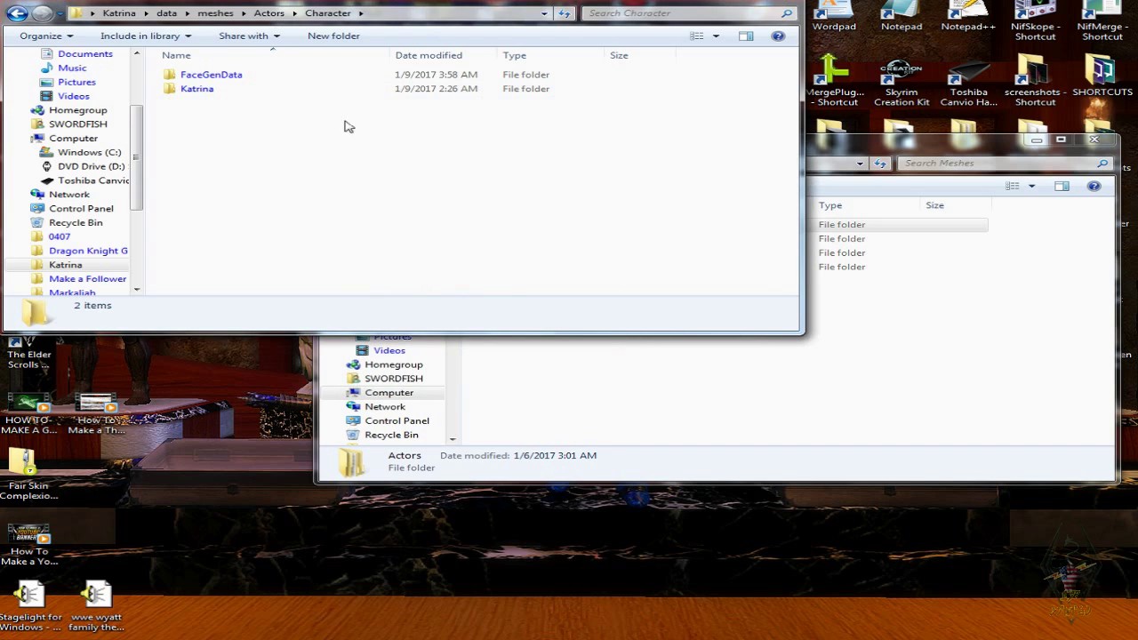
- Delete the Markaliah.esp, ThunderMansion.esp and ThunderMansion01.esp folders from FaceGenData\FaceGeom inside the desktop Katrina folder's meshes
{"action": "left_click", "coordinate": [234, 79]}
{"action": "double_click", "coordinate": [234, 77]}
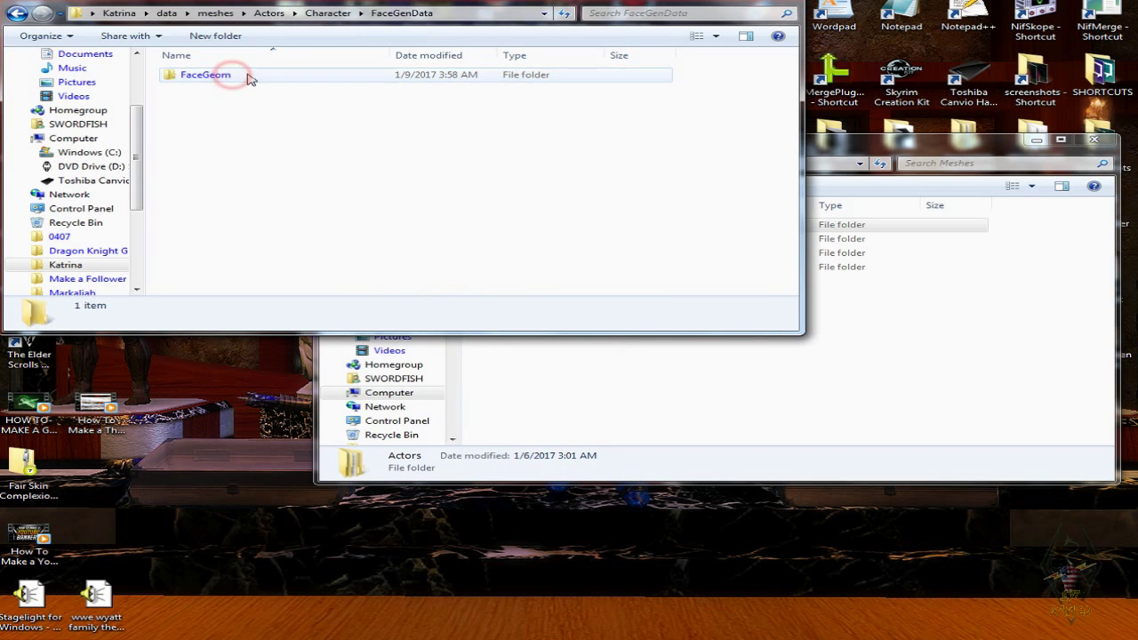
{"action": "double_click", "coordinate": [244, 76]}
{"action": "left_click", "coordinate": [251, 89]}
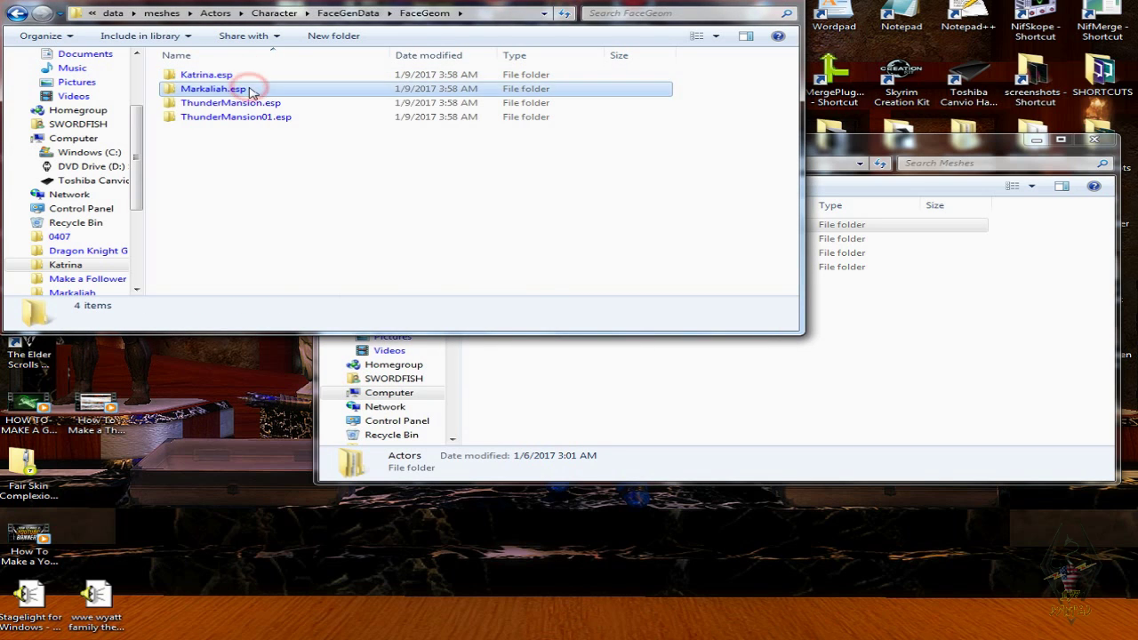
{"action": "left_click", "coordinate": [253, 104], "text": "ctrl"}
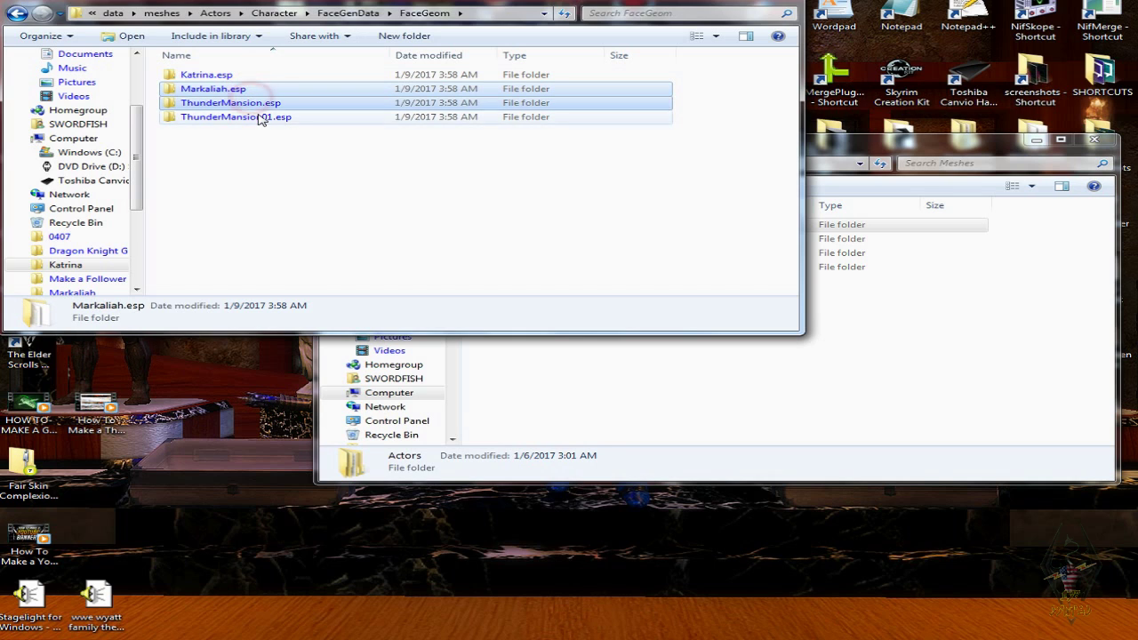
{"action": "left_click", "coordinate": [259, 118], "text": "ctrl"}
{"action": "key", "text": "Delete"}
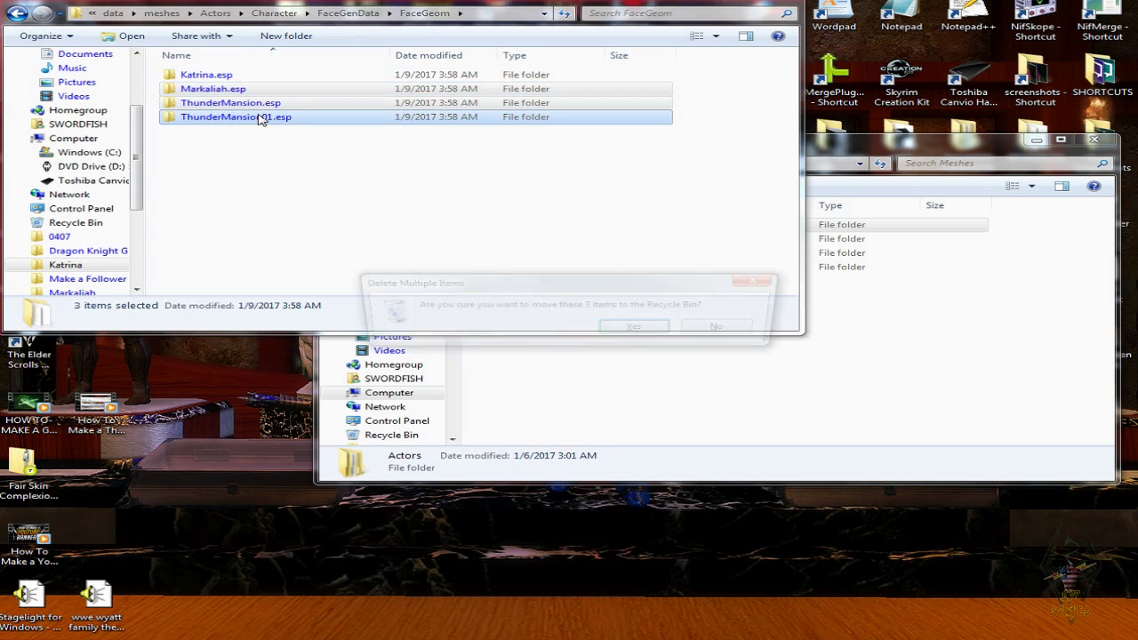
{"action": "left_click", "coordinate": [639, 328]}
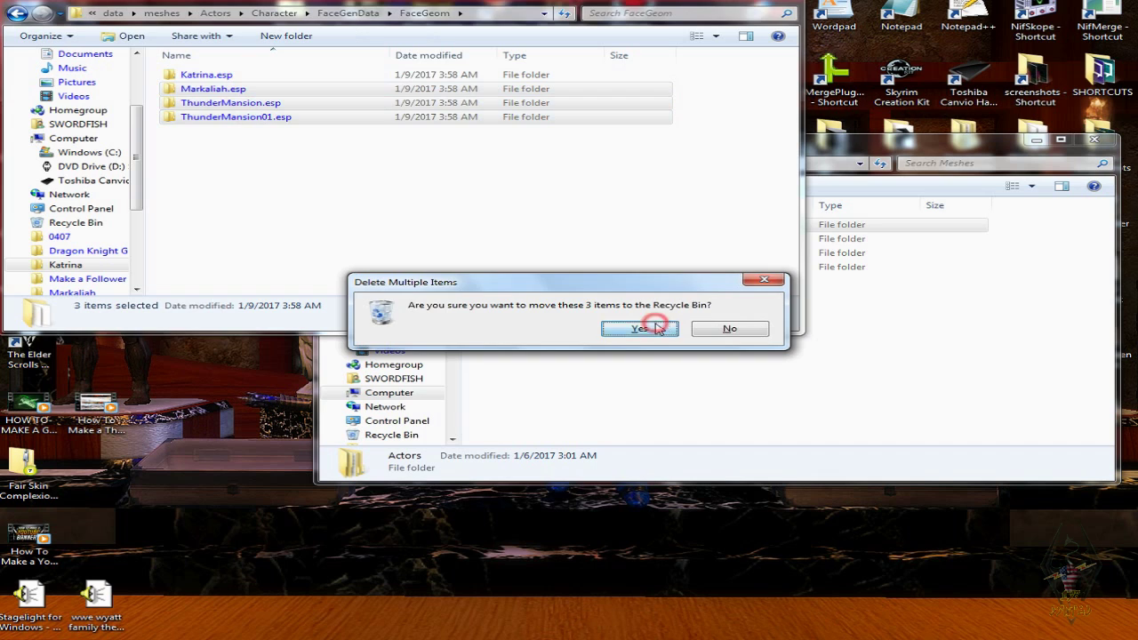
- Browse the desktop Katrina folder window to data\textures and the Skyrim folder window to Data\Textures
{"action": "left_click", "coordinate": [277, 13]}
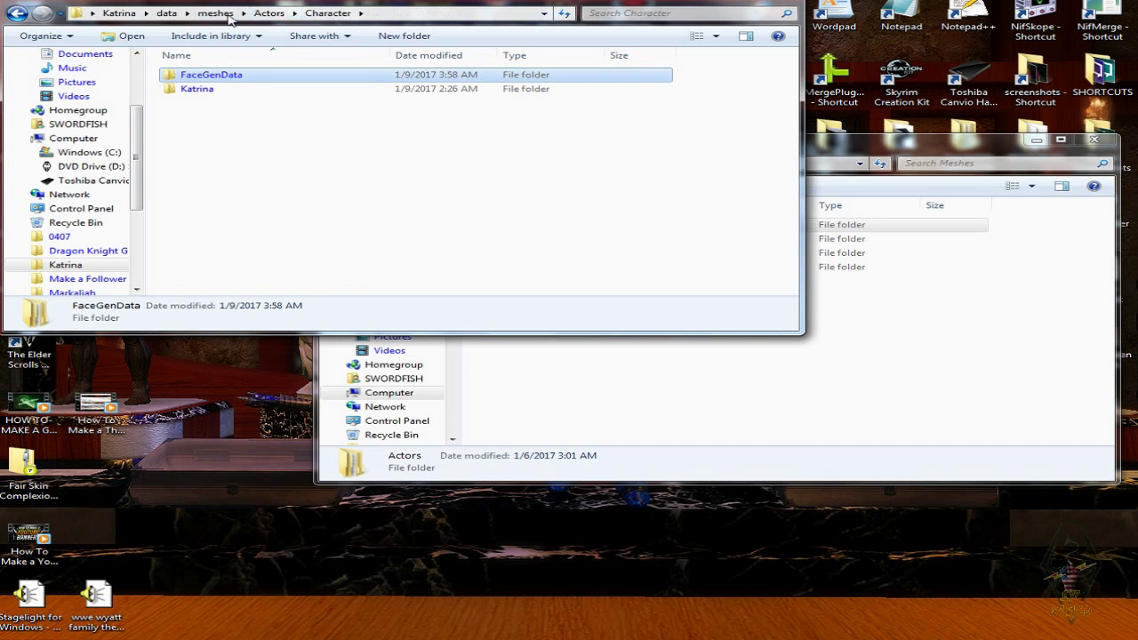
{"action": "left_click", "coordinate": [166, 13]}
{"action": "double_click", "coordinate": [209, 90]}
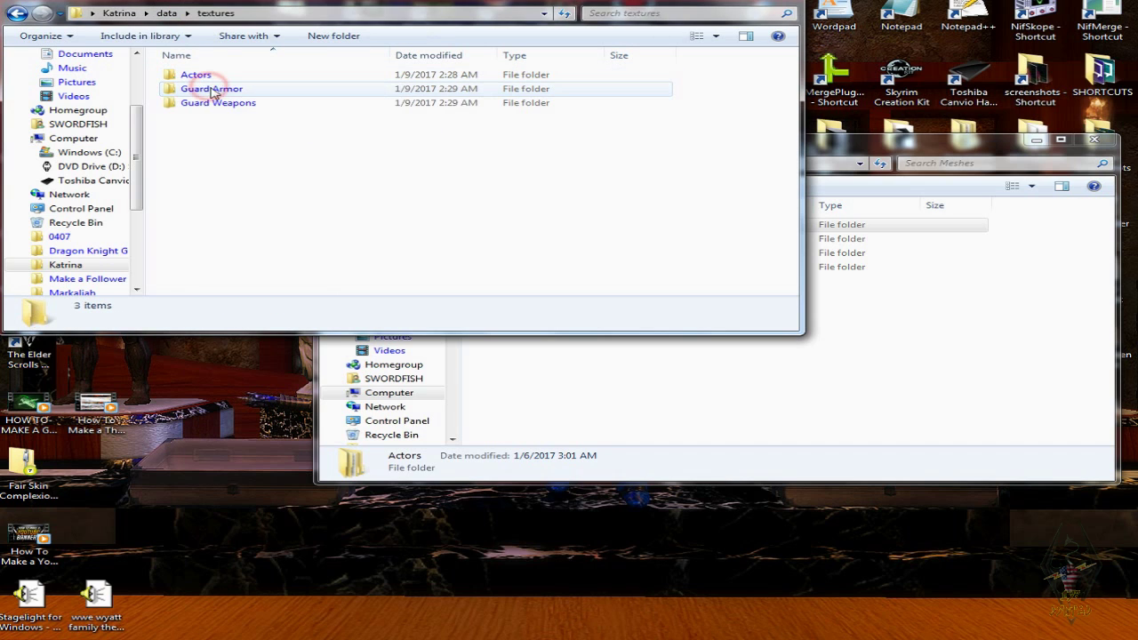
{"action": "left_click", "coordinate": [768, 426]}
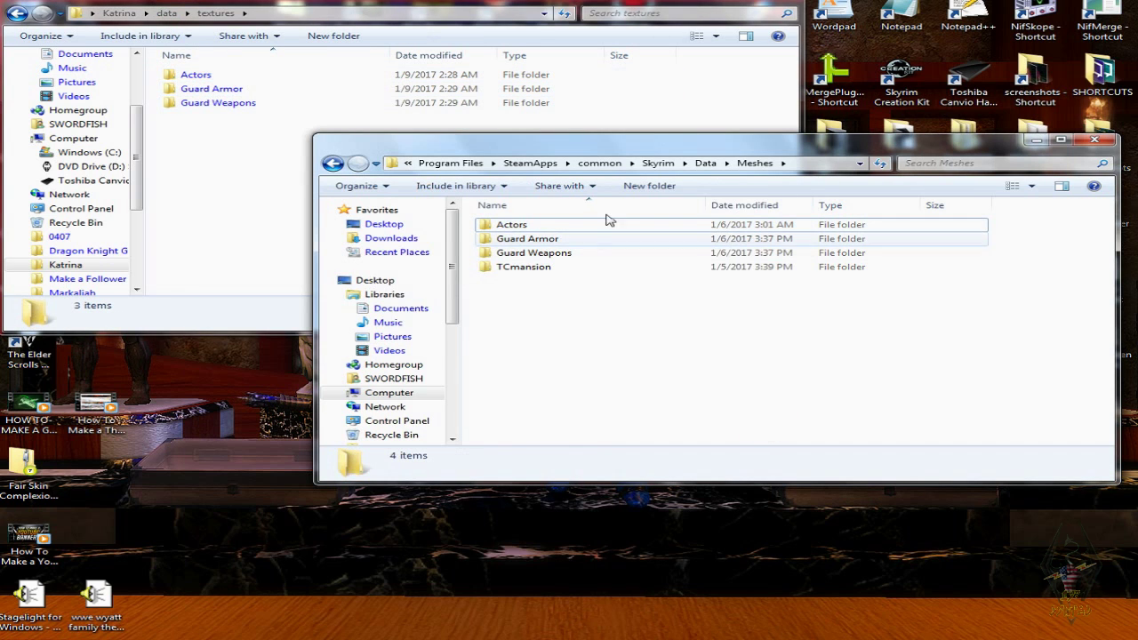
{"action": "left_click", "coordinate": [705, 162]}
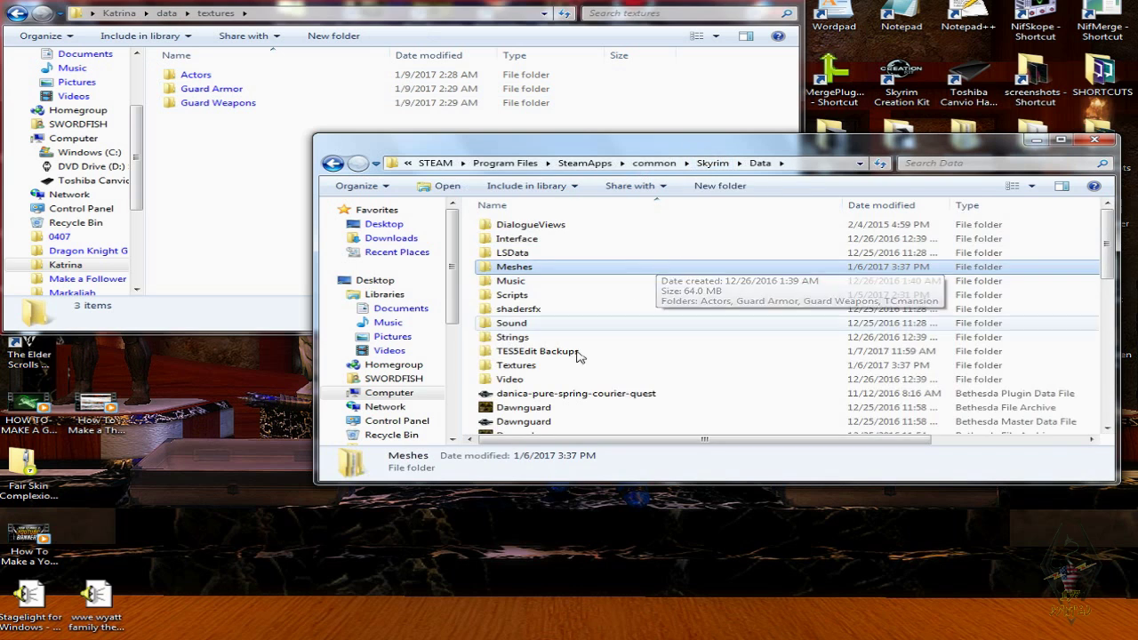
{"action": "double_click", "coordinate": [551, 364]}
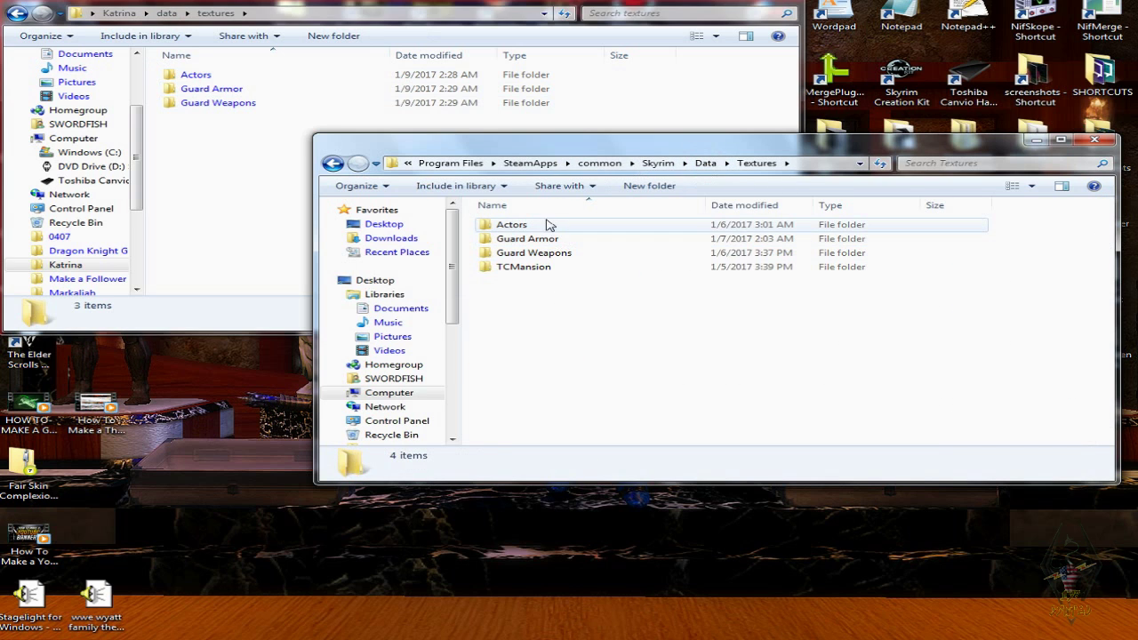
- Copy the Actors folder from Skyrim's Data\Textures into Katrina\data\textures, merging all matching folders and replacing all conflicting files
{"action": "right_click", "coordinate": [544, 228]}
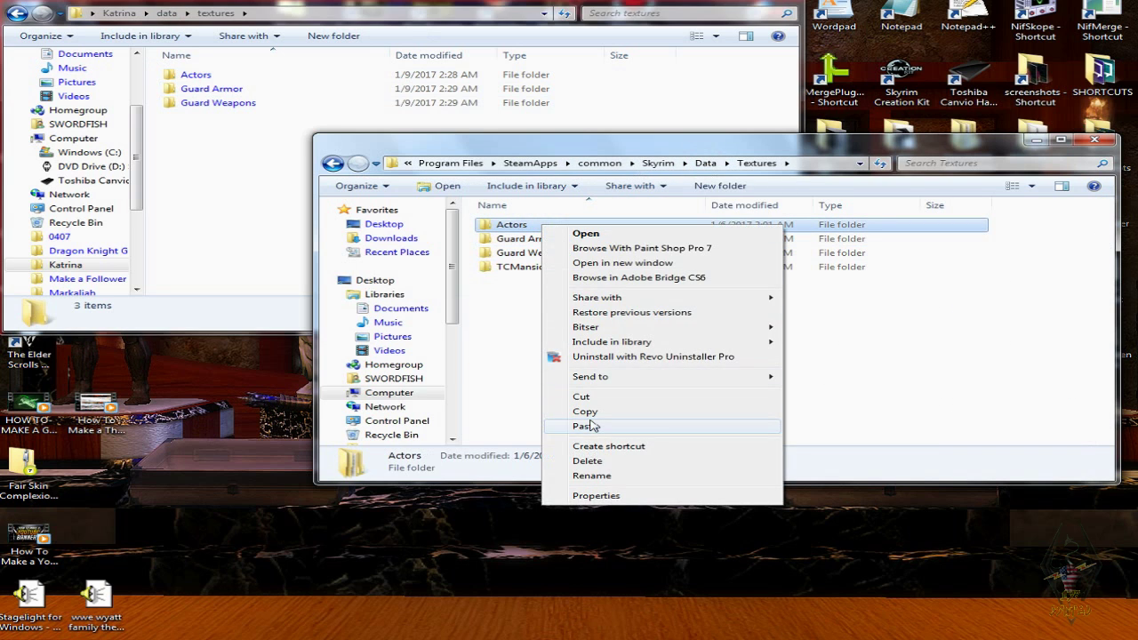
{"action": "left_click", "coordinate": [597, 412]}
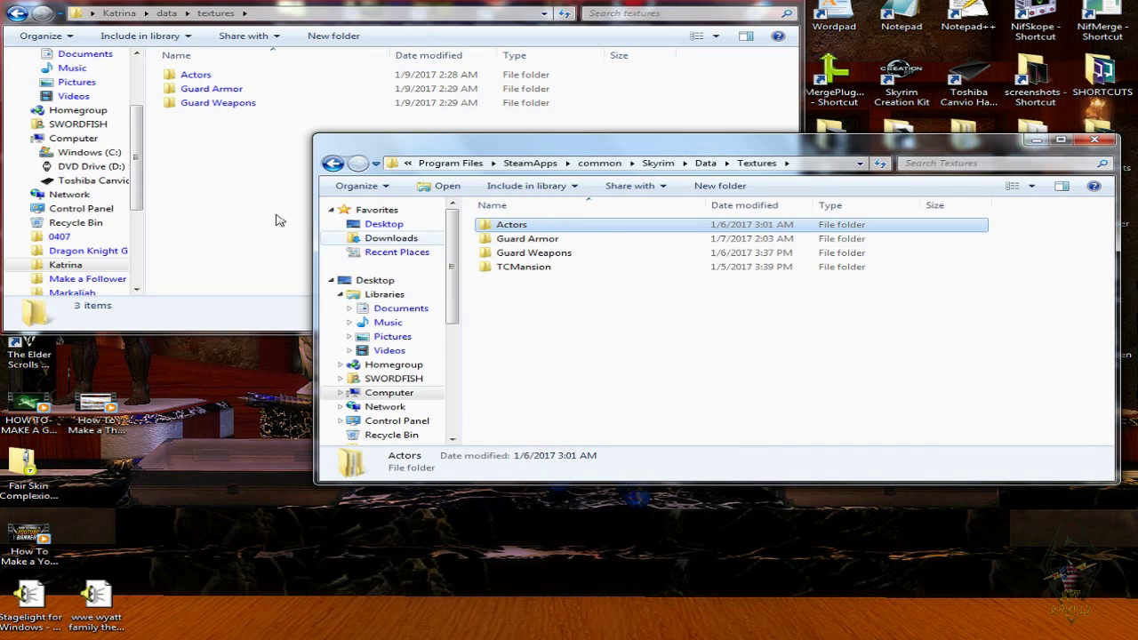
{"action": "left_click", "coordinate": [264, 214]}
{"action": "right_click", "coordinate": [264, 214]}
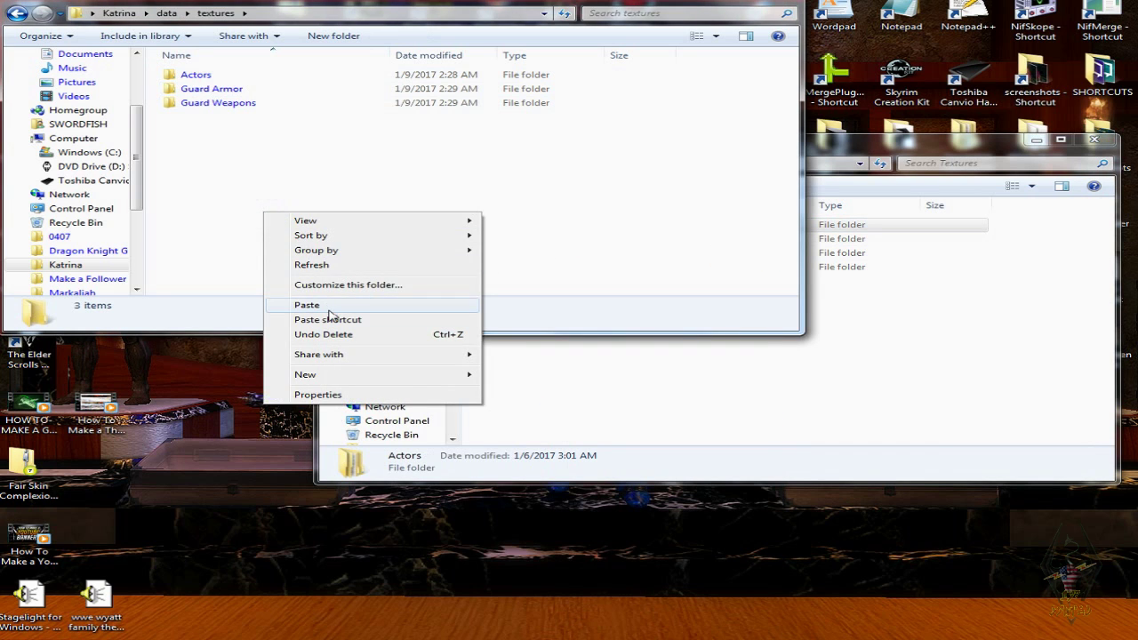
{"action": "left_click", "coordinate": [321, 304]}
{"action": "left_click", "coordinate": [641, 452]}
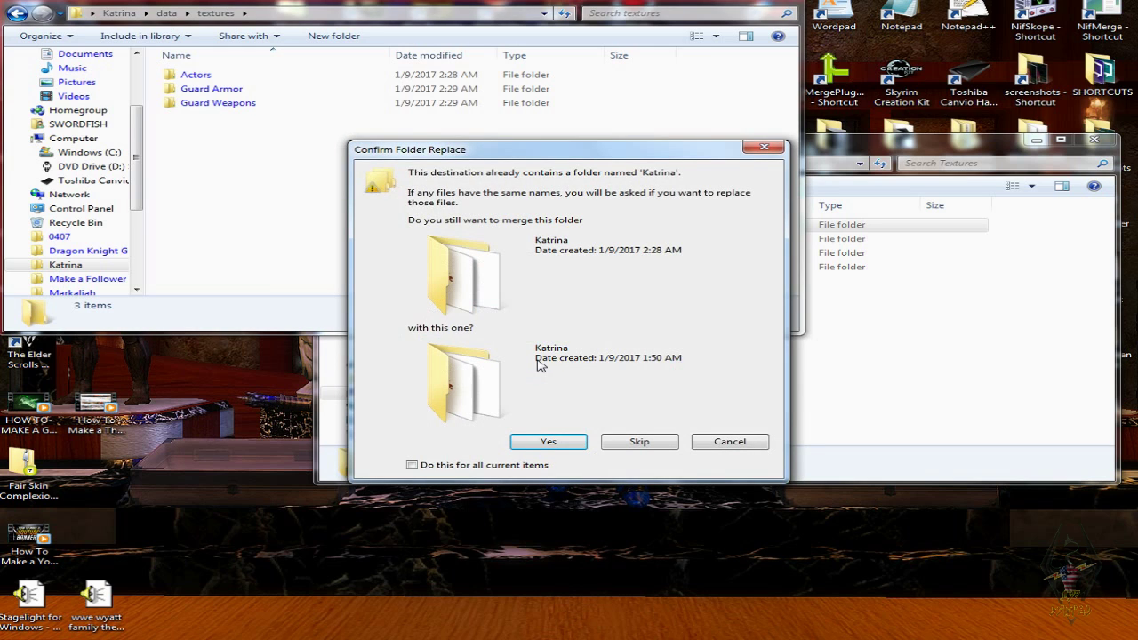
{"action": "left_click", "coordinate": [413, 465]}
{"action": "left_click", "coordinate": [548, 442]}
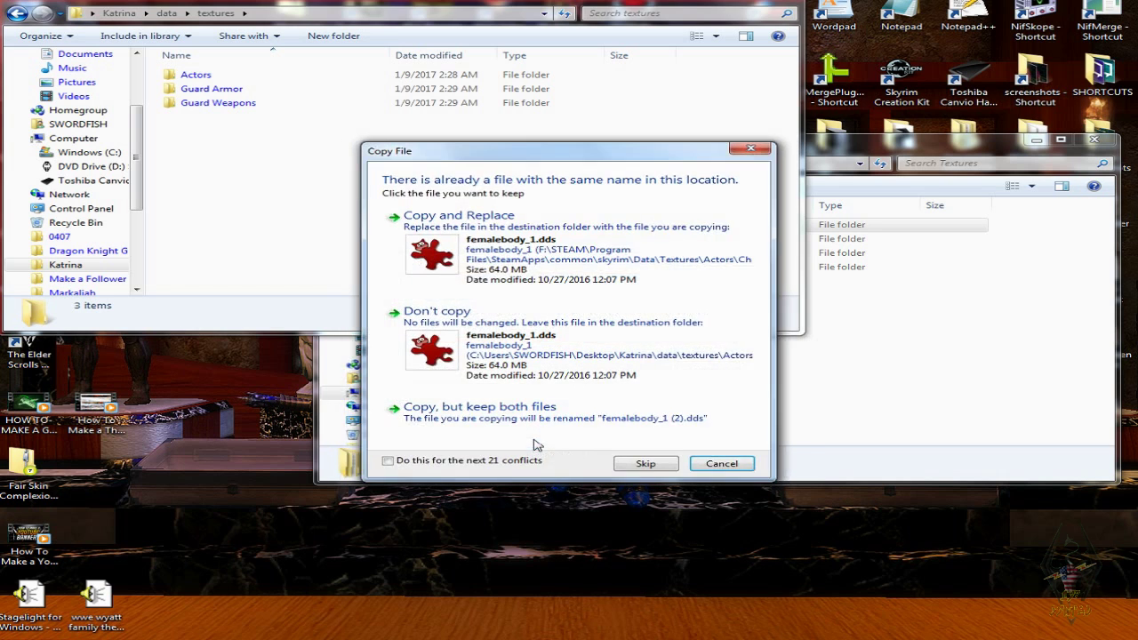
{"action": "left_click", "coordinate": [388, 461]}
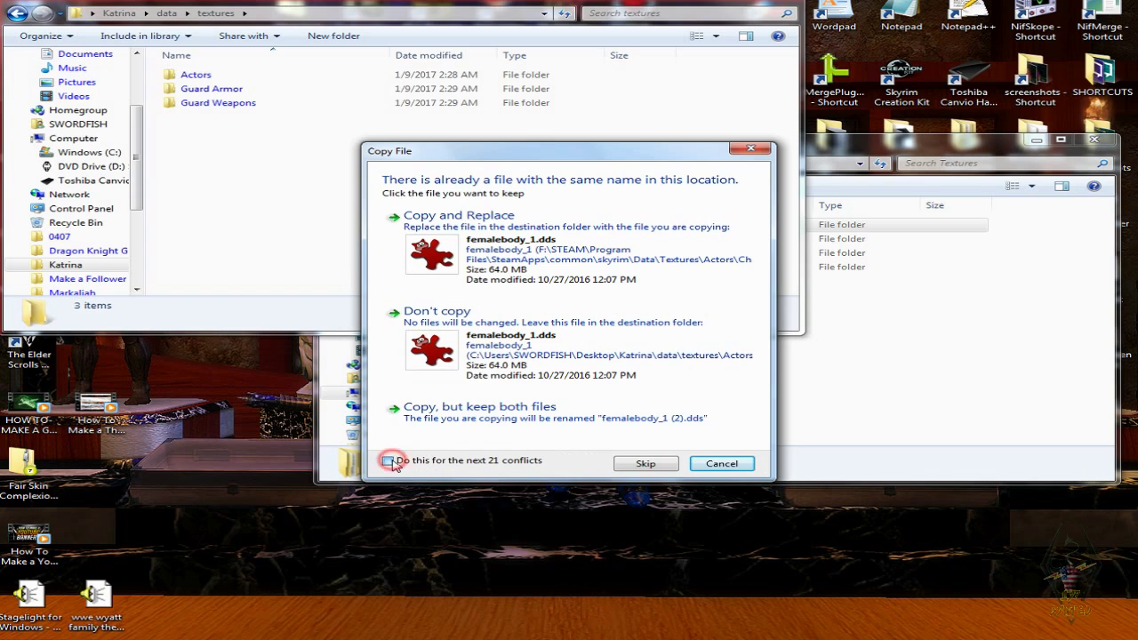
{"action": "left_click", "coordinate": [584, 264]}
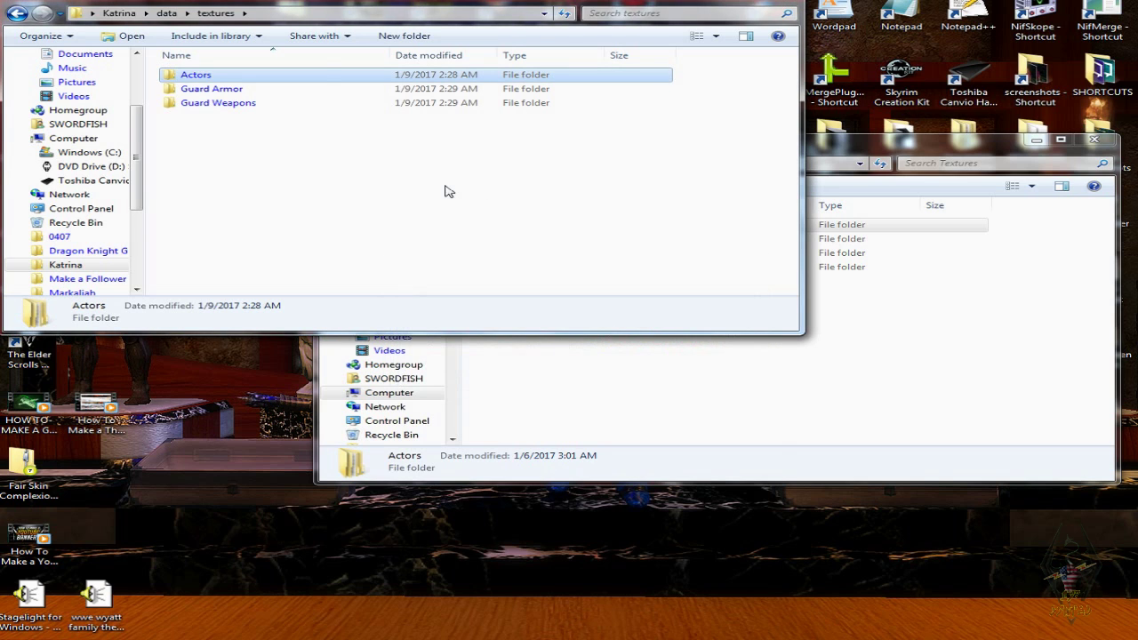
- Copy the Katrina plugin file from Skyrim's Data folder into the desktop Katrina\data folder
{"action": "left_click", "coordinate": [166, 12]}
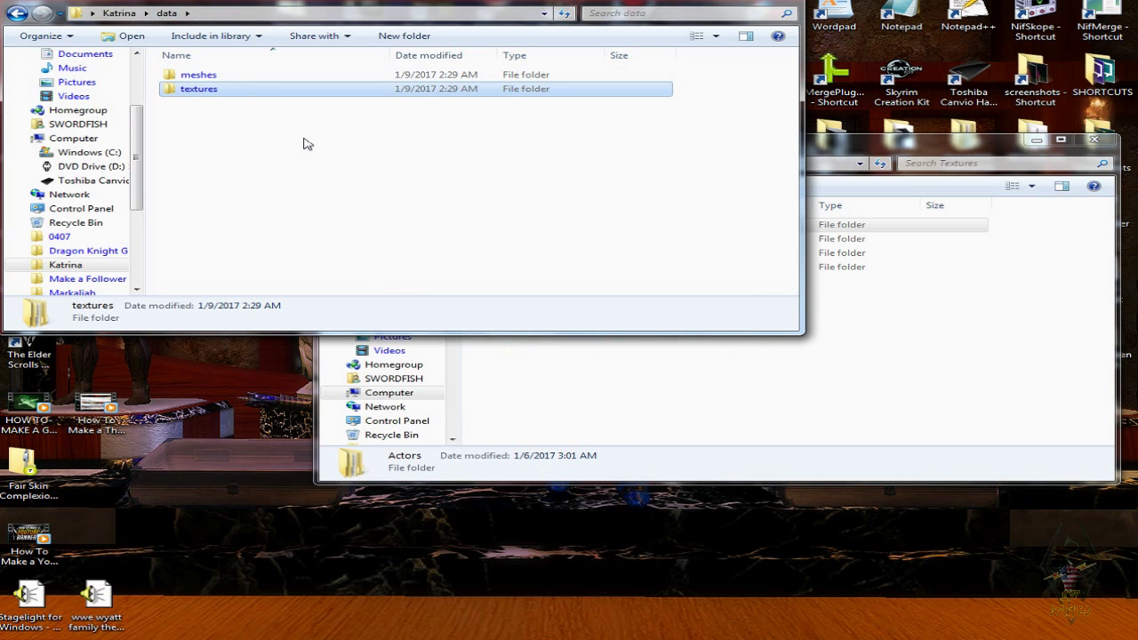
{"action": "left_click", "coordinate": [795, 388]}
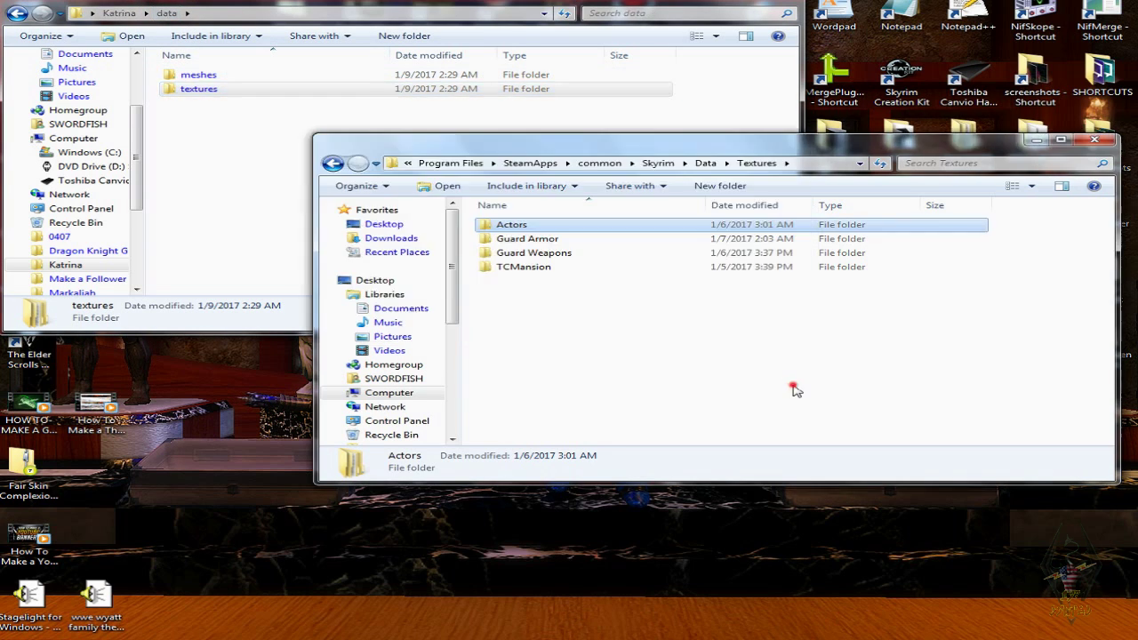
{"action": "left_click", "coordinate": [705, 164]}
{"action": "scroll", "coordinate": [676, 342], "scroll_direction": "down", "scroll_amount": 4}
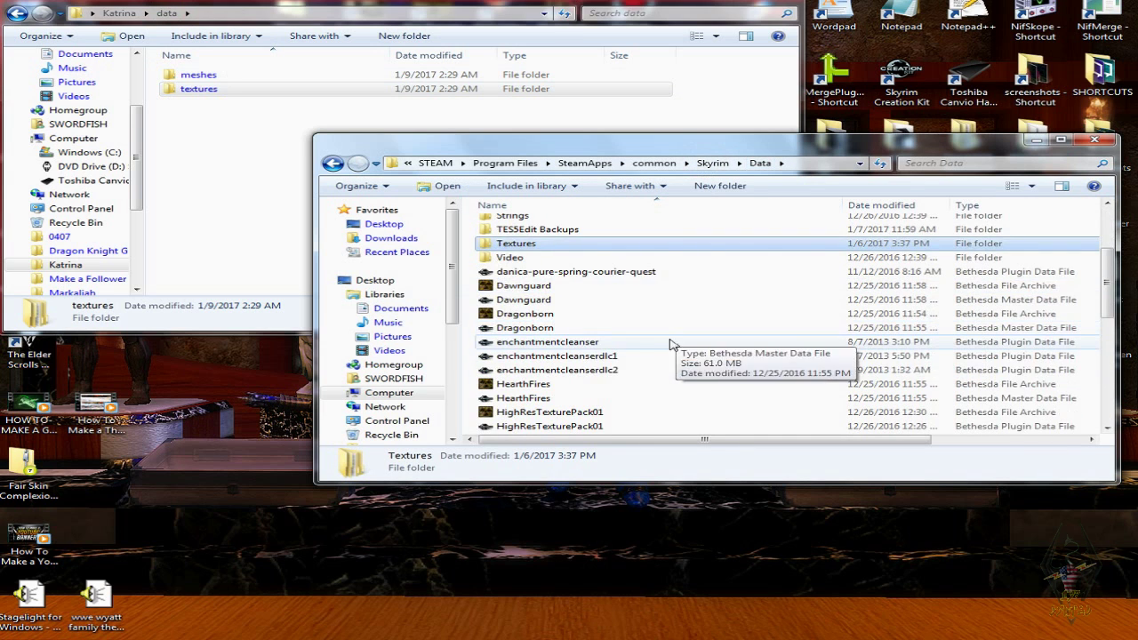
{"action": "scroll", "coordinate": [627, 343], "scroll_direction": "up", "scroll_amount": 2}
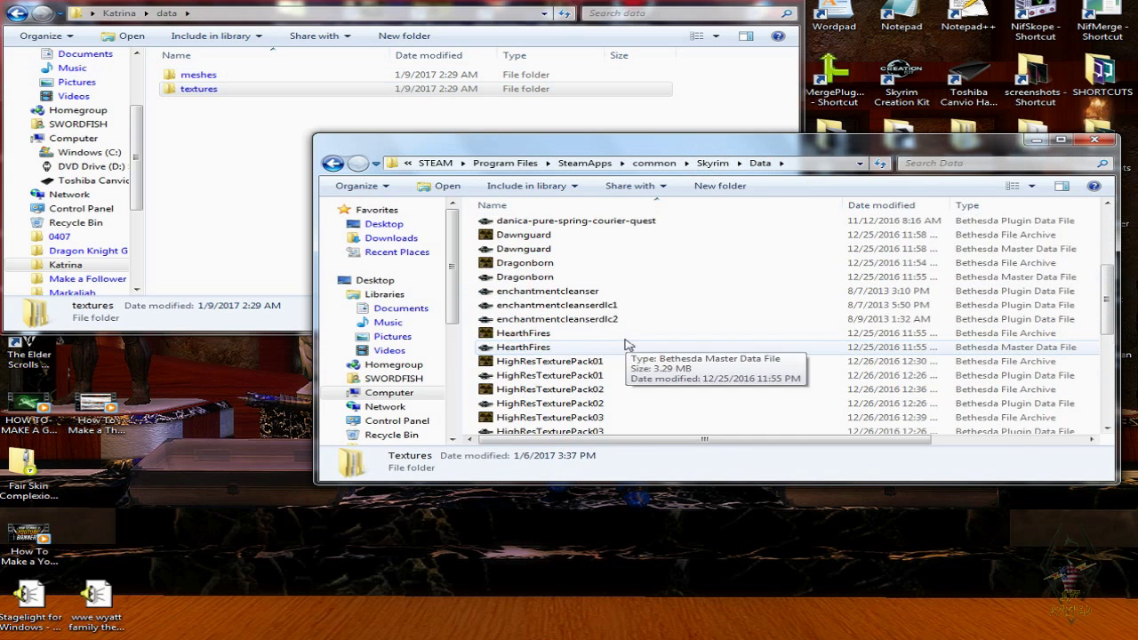
{"action": "scroll", "coordinate": [628, 344], "scroll_direction": "down", "scroll_amount": 3}
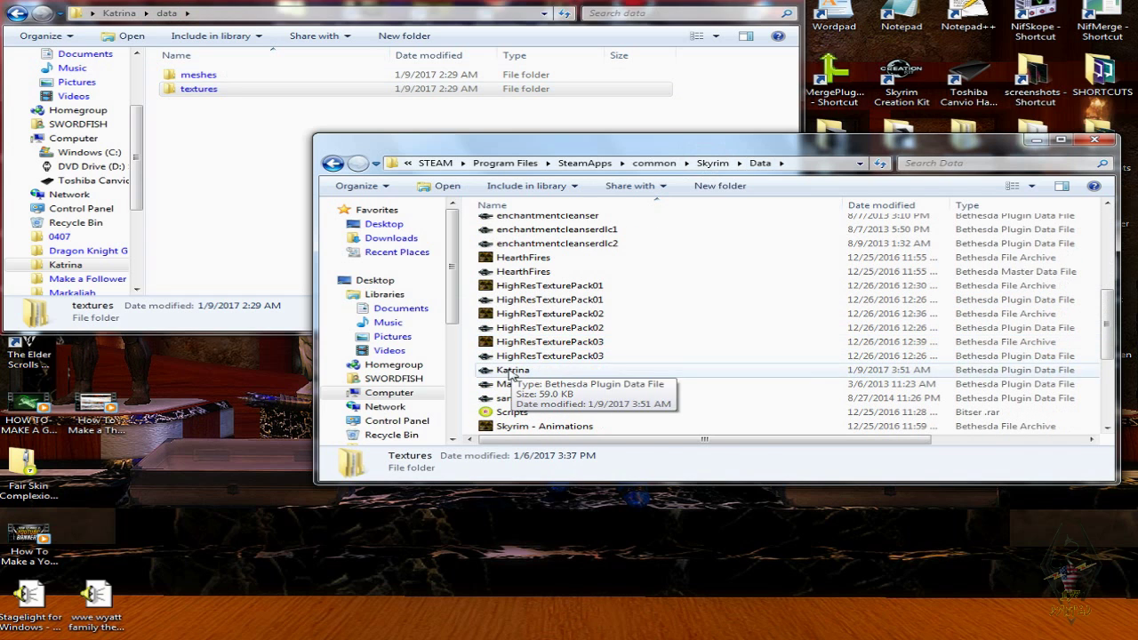
{"action": "left_click", "coordinate": [512, 371]}
{"action": "left_click_drag", "start_coordinate": [512, 372], "coordinate": [213, 188]}
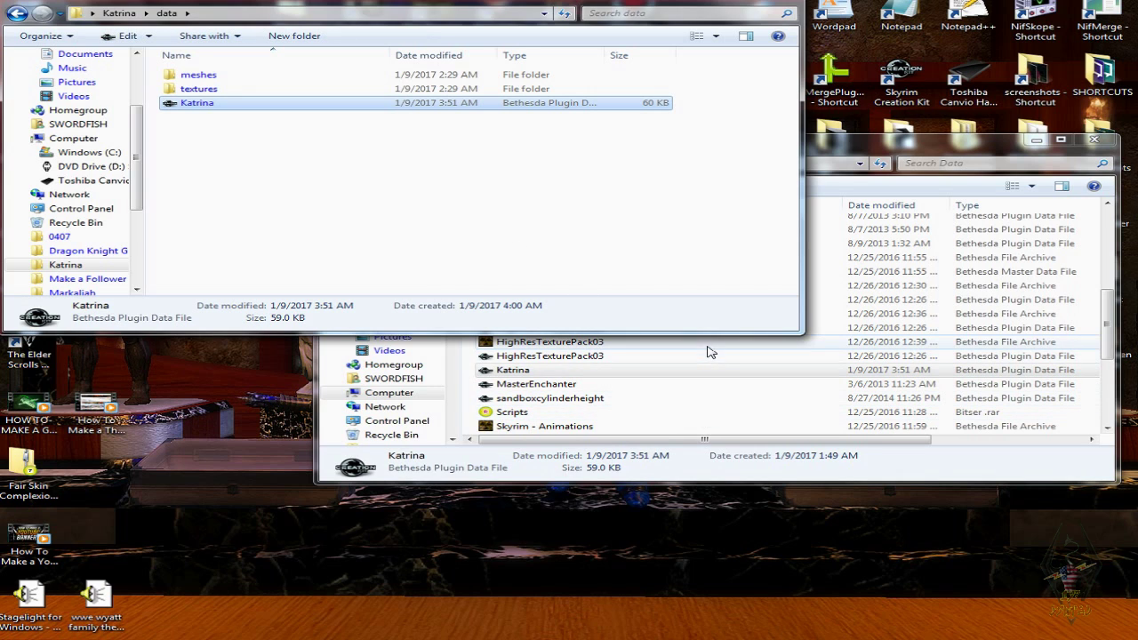
- Delete the original Katrina plugin file from Skyrim's Data folder
{"action": "left_click", "coordinate": [670, 376]}
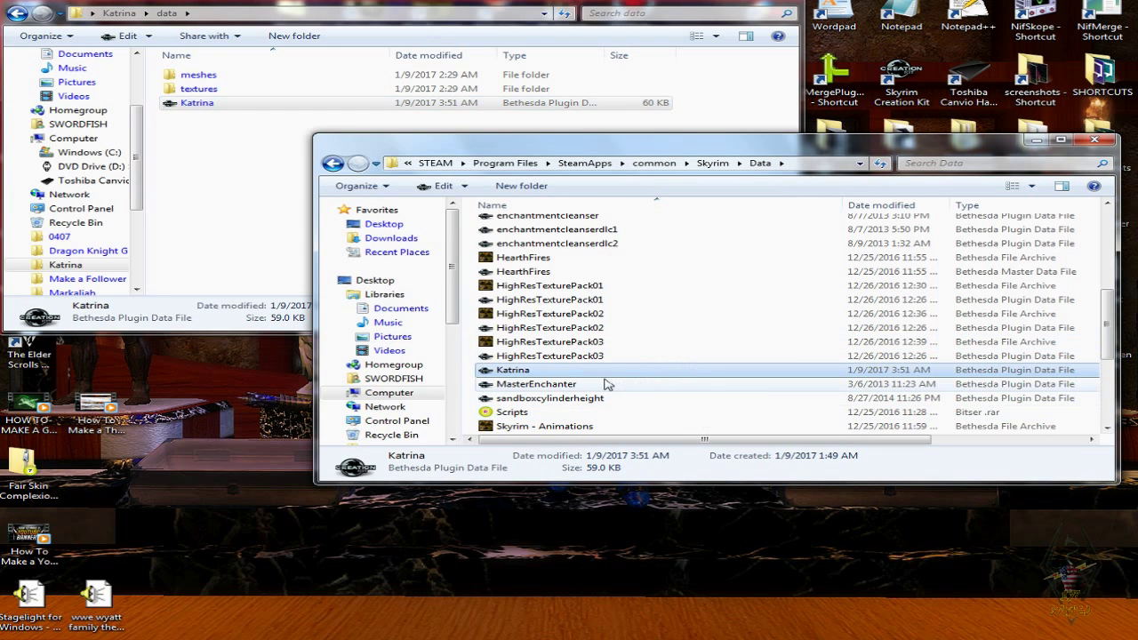
{"action": "right_click", "coordinate": [583, 377]}
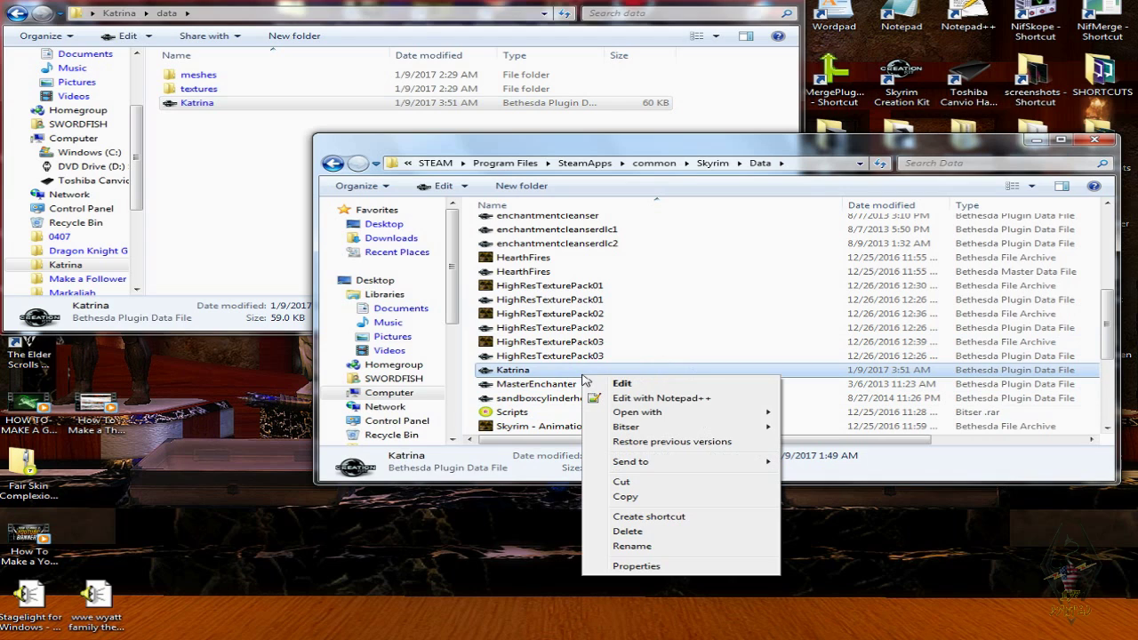
{"action": "left_click", "coordinate": [627, 531]}
{"action": "left_click", "coordinate": [639, 372]}
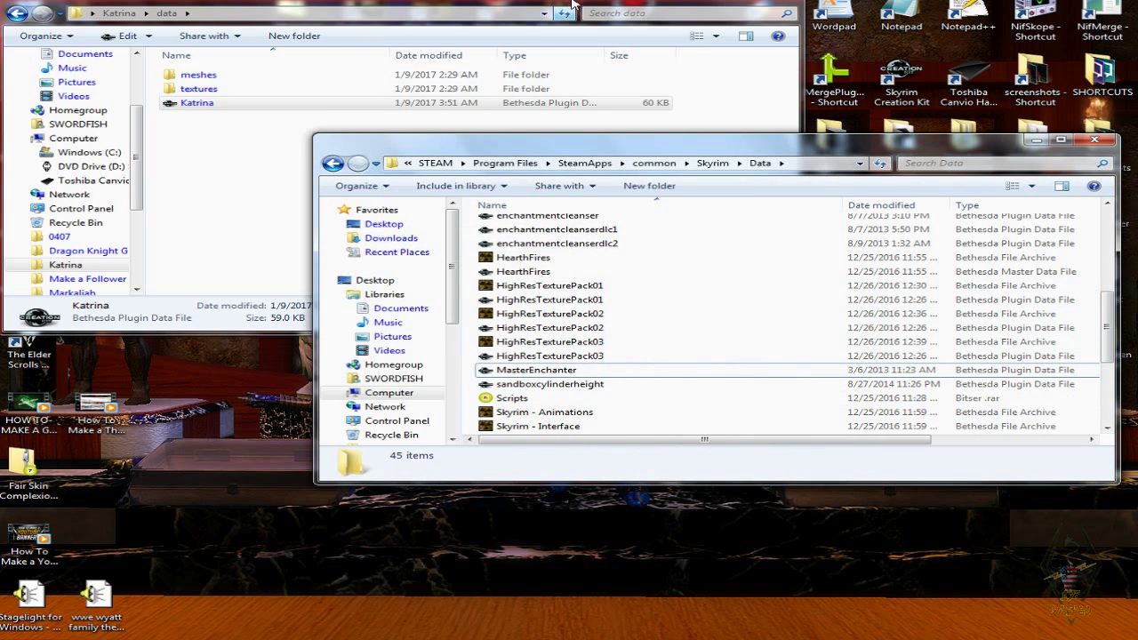
- Close the Skyrim Data window and the desktop Katrina folder window
{"action": "left_click_drag", "start_coordinate": [844, 149], "coordinate": [704, 148]}
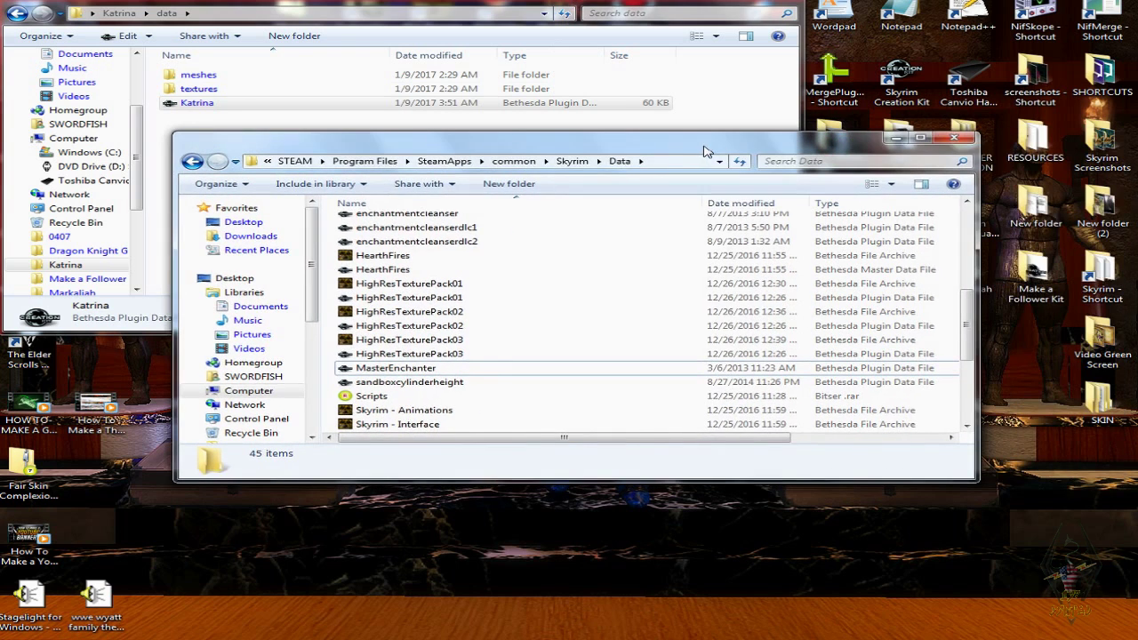
{"action": "left_click", "coordinate": [954, 139]}
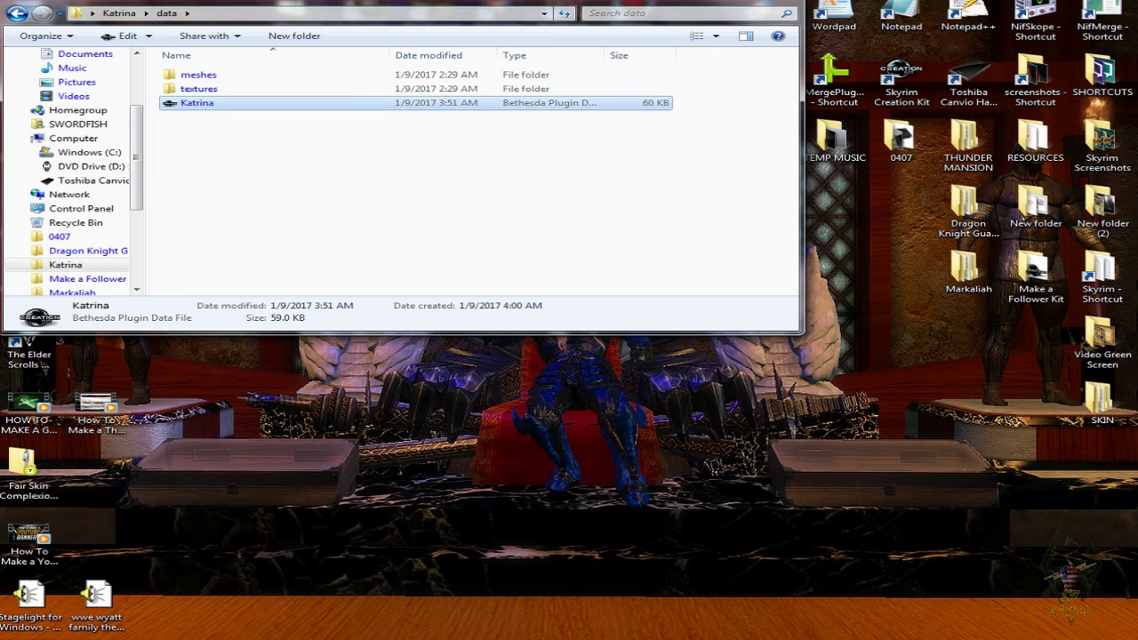
{"action": "key", "text": "alt+F4"}
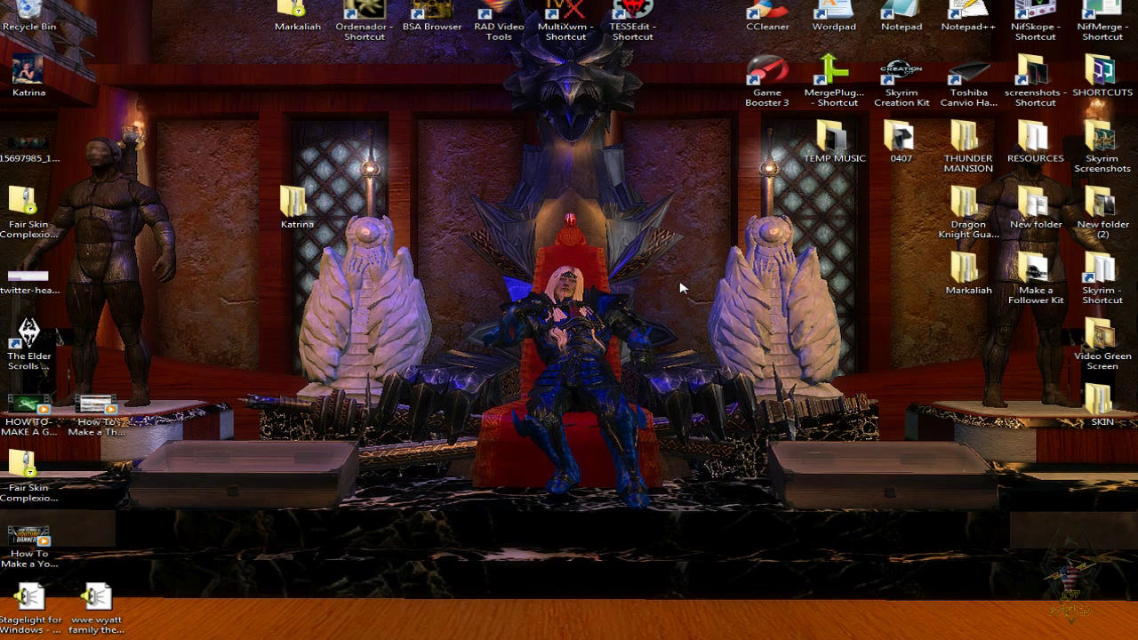
- Copy the updated Katrina plugin file from Skyrim's Data folder to the clipboard
{"action": "left_click", "coordinate": [1097, 289]}
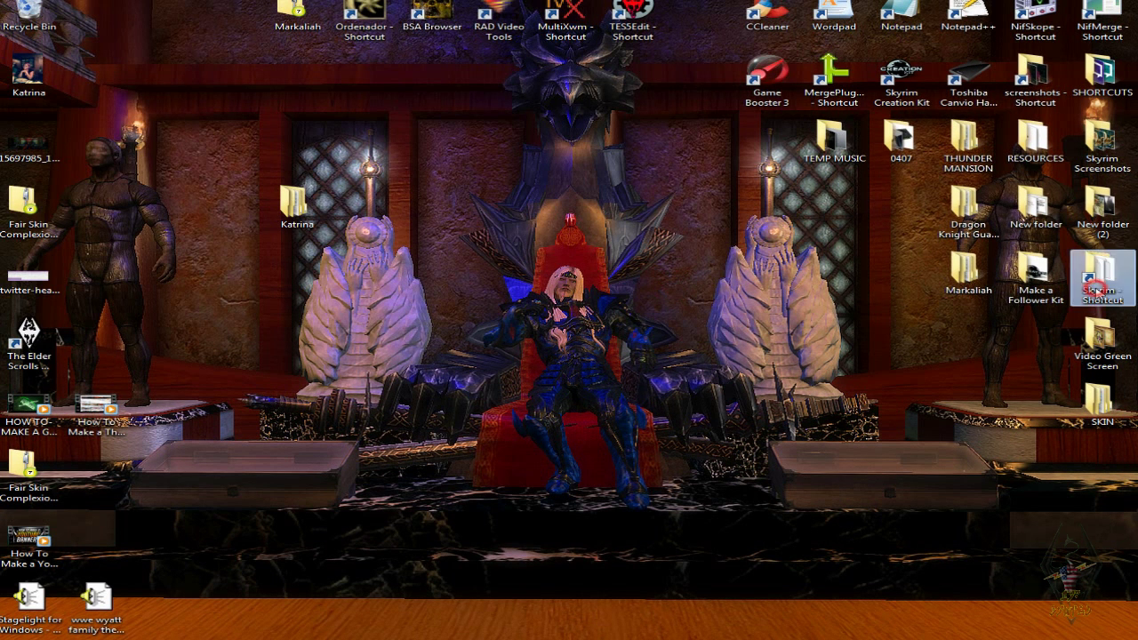
{"action": "double_click", "coordinate": [1098, 289]}
{"action": "double_click", "coordinate": [397, 240]}
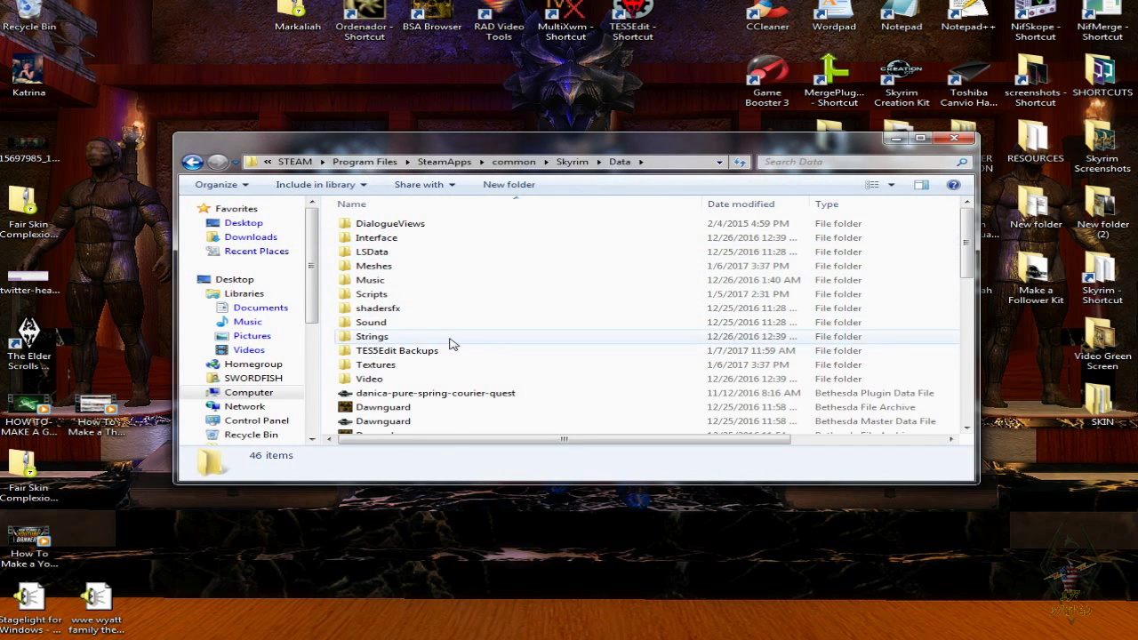
{"action": "scroll", "coordinate": [450, 344], "scroll_direction": "down", "scroll_amount": 6}
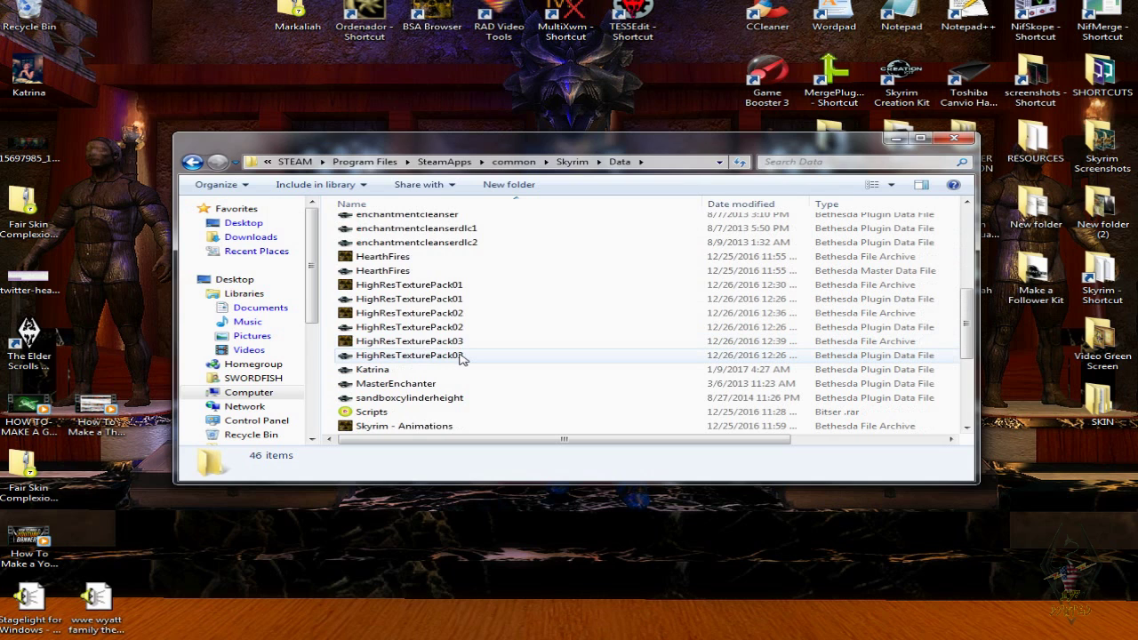
{"action": "scroll", "coordinate": [462, 357], "scroll_direction": "up", "scroll_amount": 2}
{"action": "scroll", "coordinate": [461, 358], "scroll_direction": "down", "scroll_amount": 1}
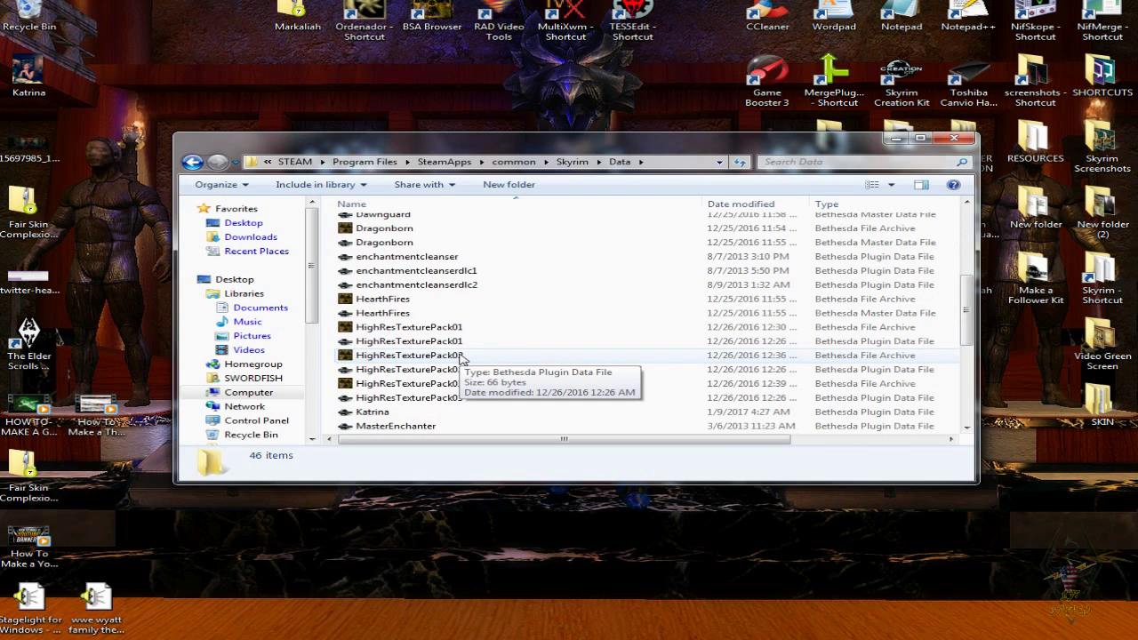
{"action": "scroll", "coordinate": [461, 358], "scroll_direction": "down", "scroll_amount": 1}
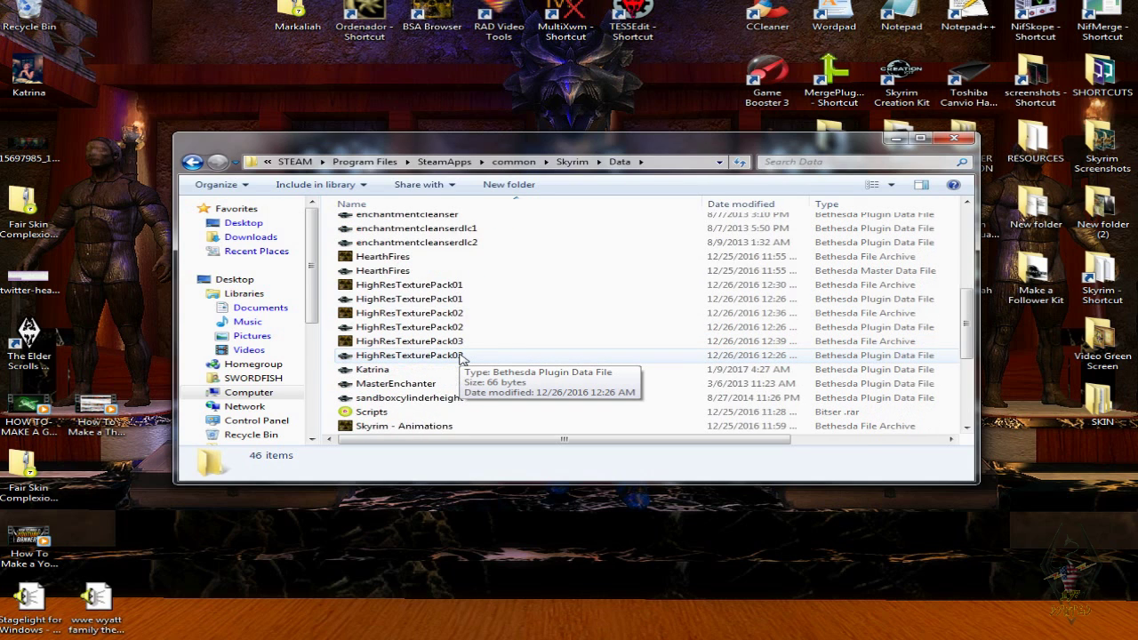
{"action": "left_click", "coordinate": [411, 371]}
{"action": "right_click", "coordinate": [414, 373]}
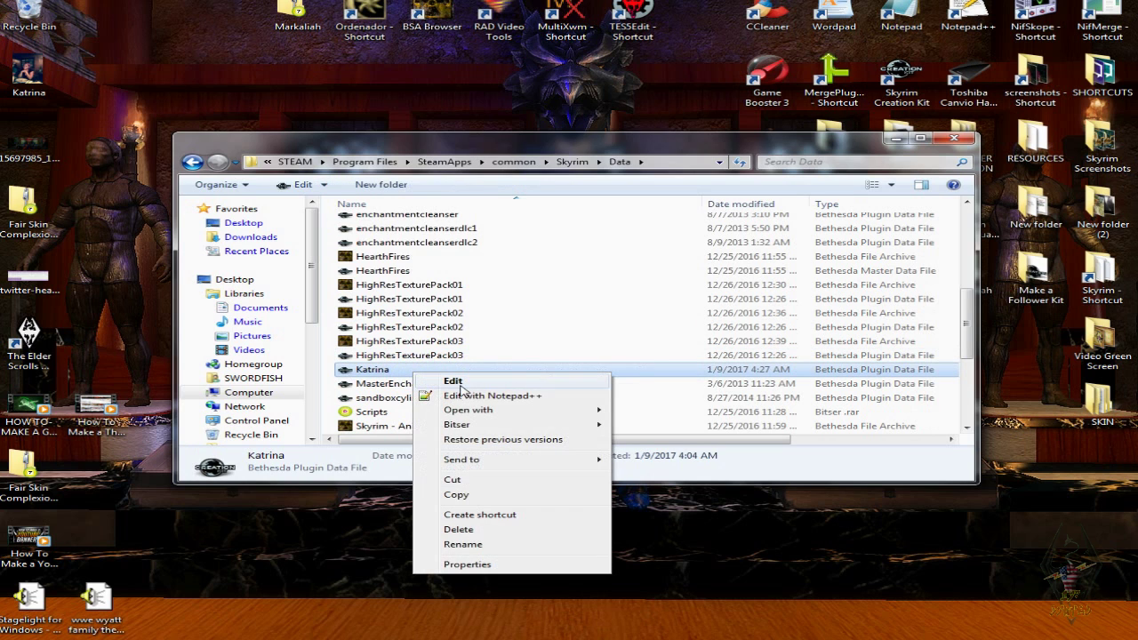
{"action": "left_click", "coordinate": [481, 504]}
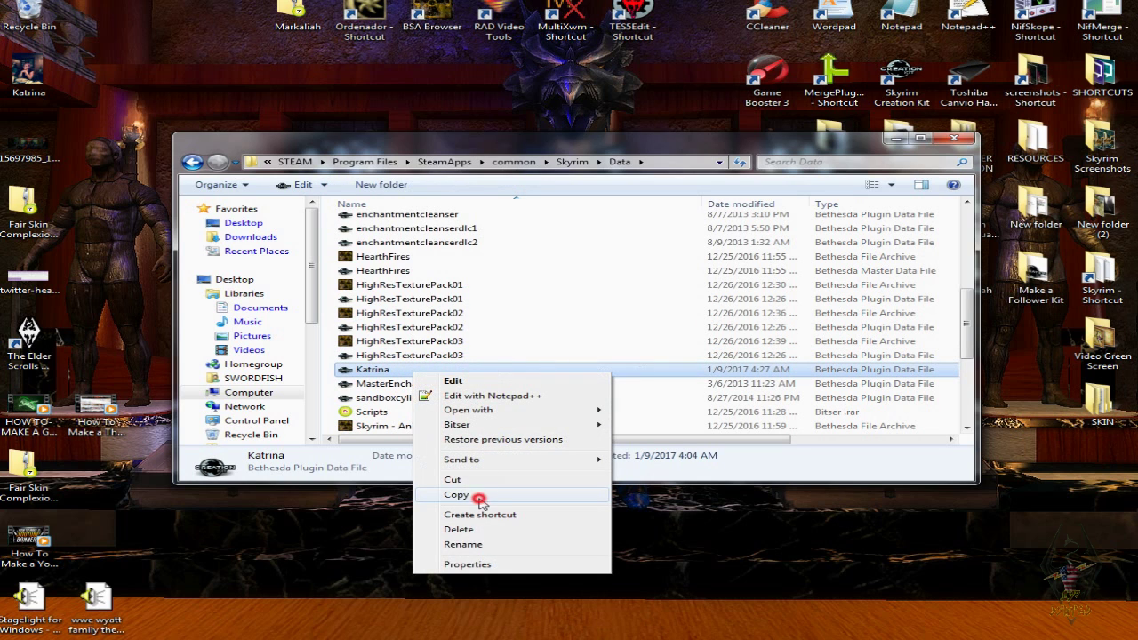
- Paste the plugin into the desktop Katrina\data folder, replacing the existing Katrina plugin file
{"action": "left_click_drag", "start_coordinate": [427, 151], "coordinate": [584, 189]}
{"action": "double_click", "coordinate": [318, 217]}
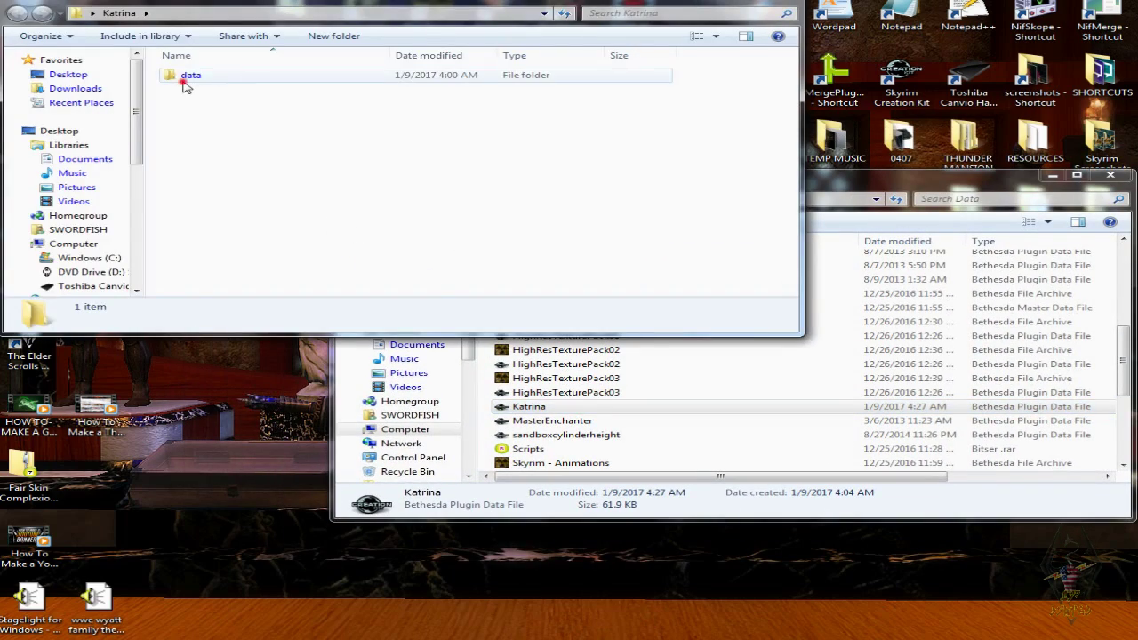
{"action": "double_click", "coordinate": [186, 80]}
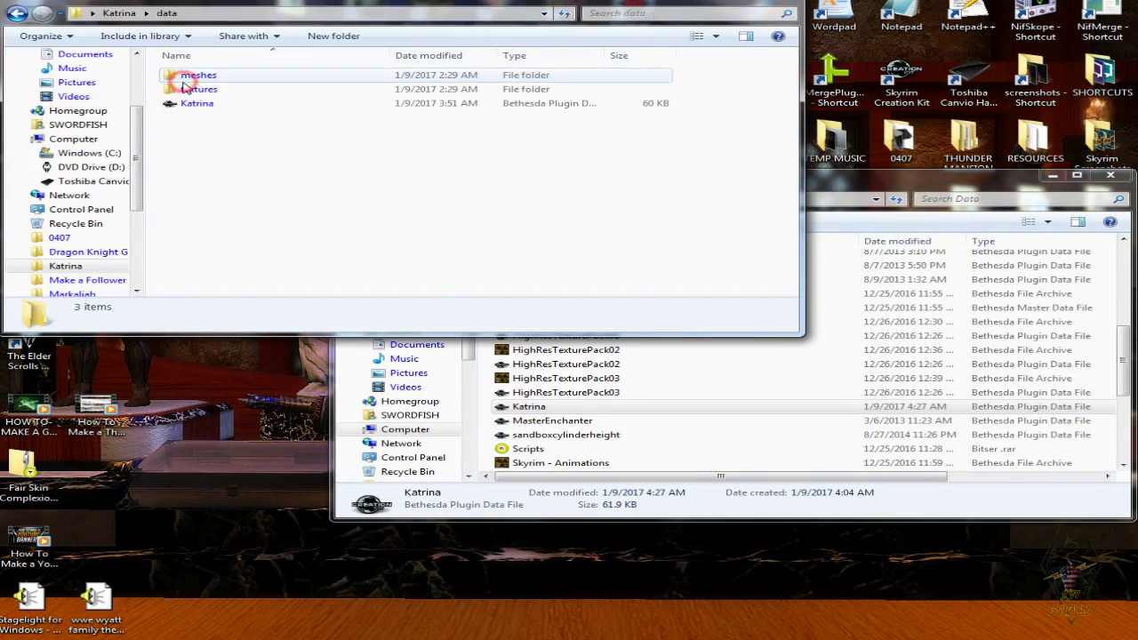
{"action": "right_click", "coordinate": [287, 179]}
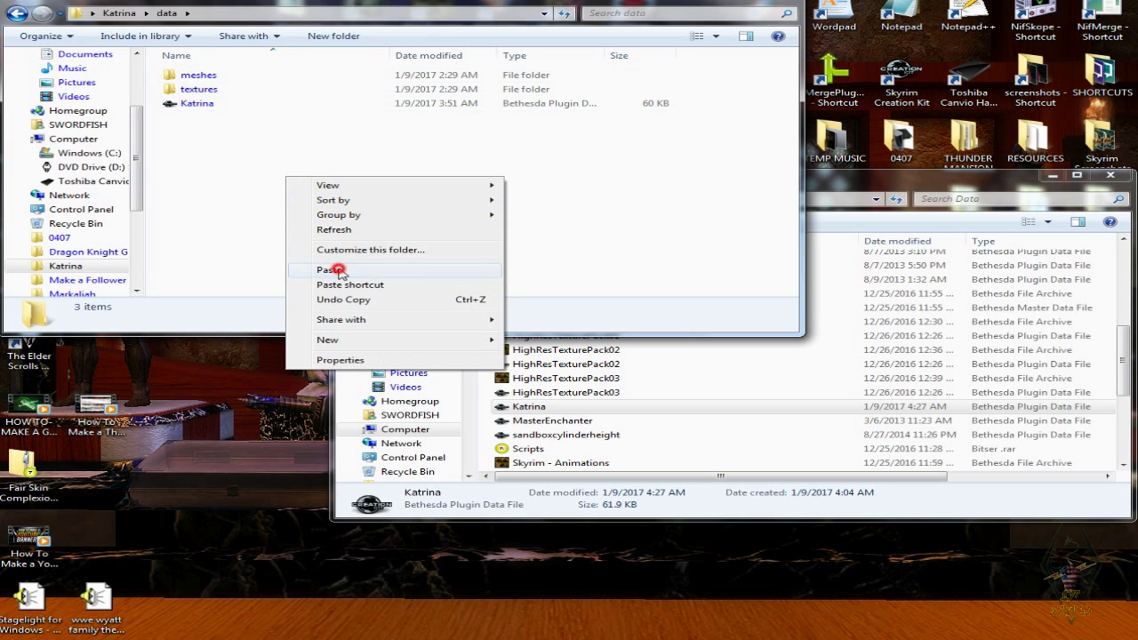
{"action": "left_click", "coordinate": [329, 269]}
{"action": "left_click", "coordinate": [466, 248]}
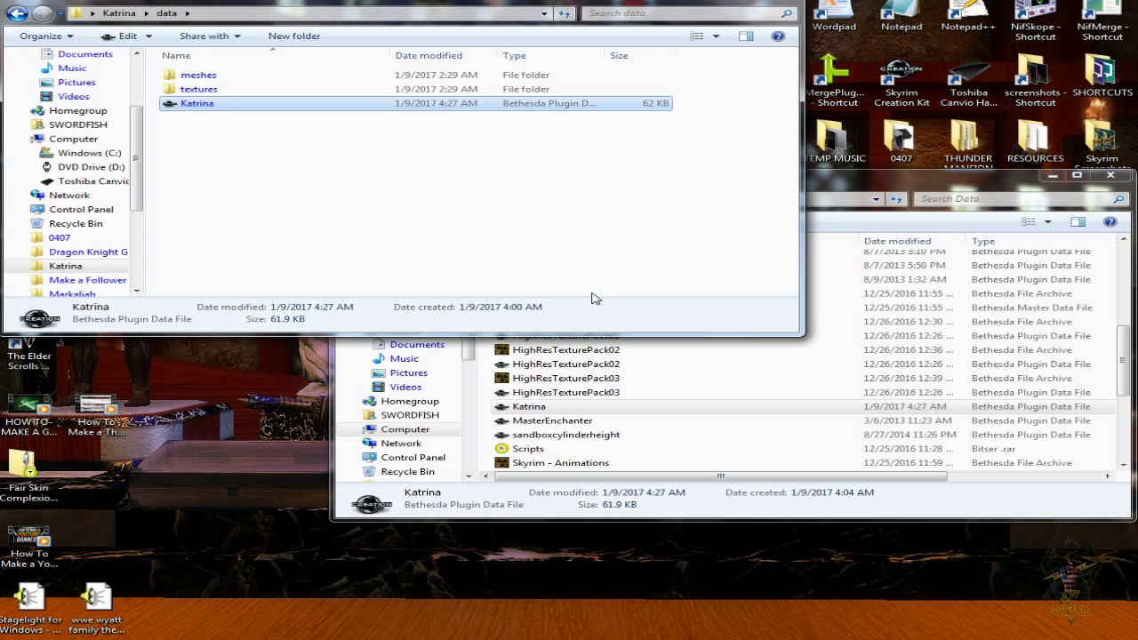
- Delete the original Katrina plugin file from Skyrim's Data folder
{"action": "left_click", "coordinate": [676, 411]}
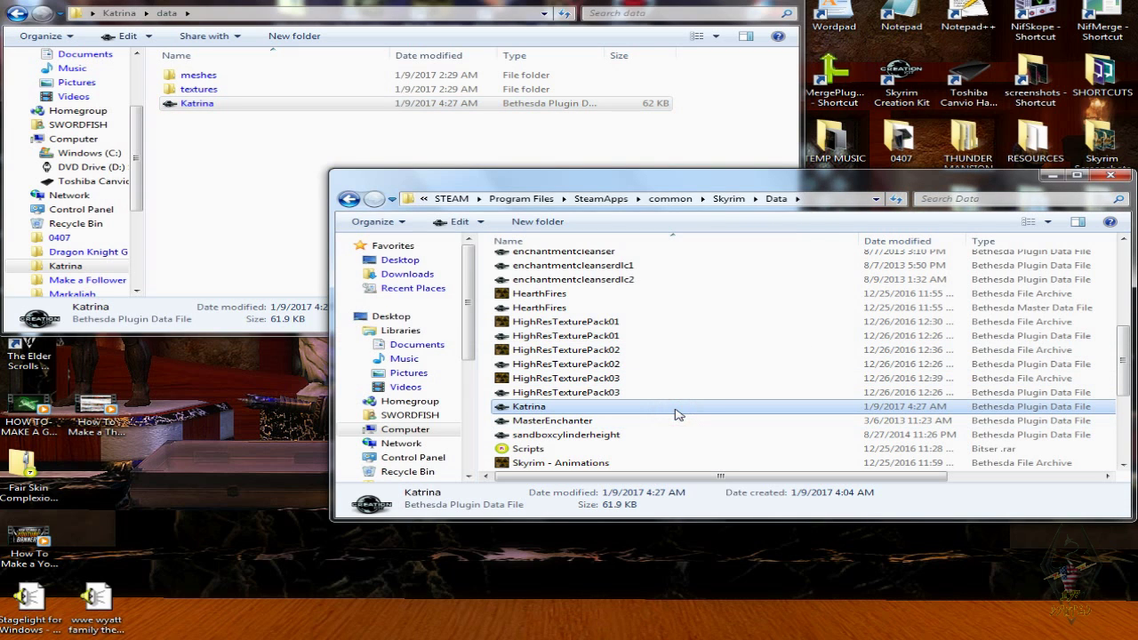
{"action": "right_click", "coordinate": [675, 412]}
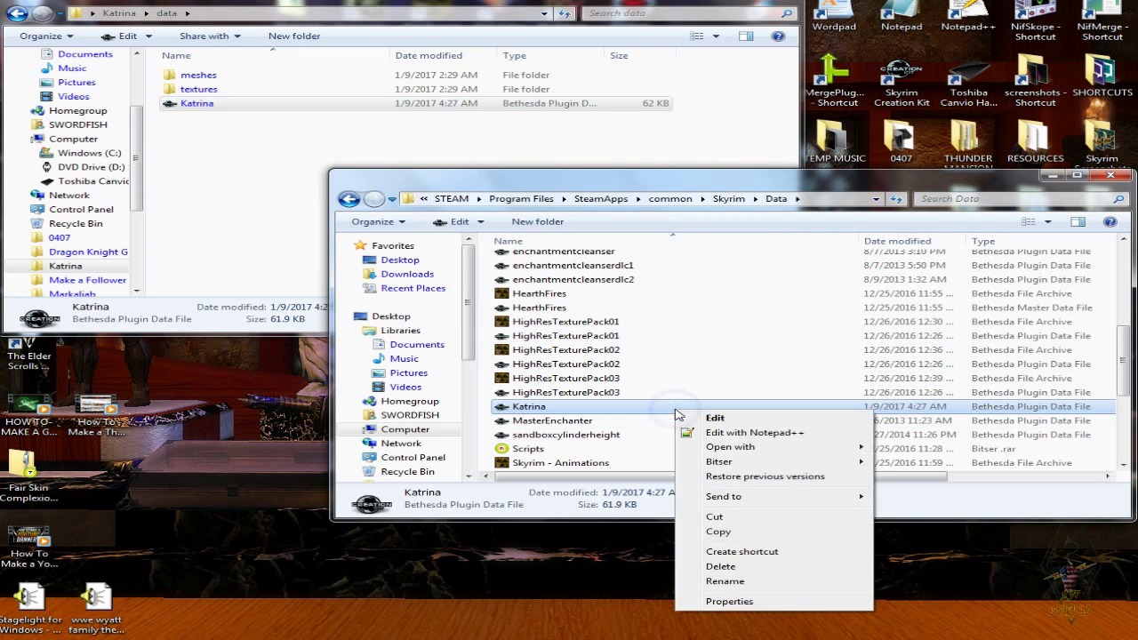
{"action": "left_click", "coordinate": [721, 567]}
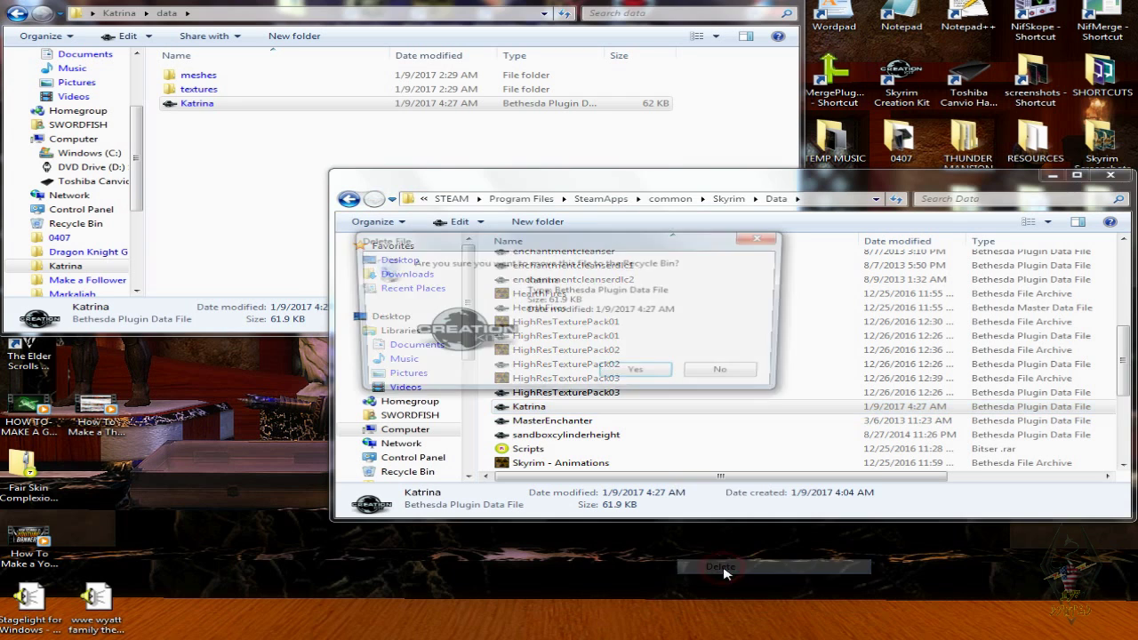
{"action": "left_click", "coordinate": [639, 374]}
- Close the Skyrim Data window and the Katrina\data folder window
{"action": "left_click_drag", "start_coordinate": [764, 186], "coordinate": [597, 194]}
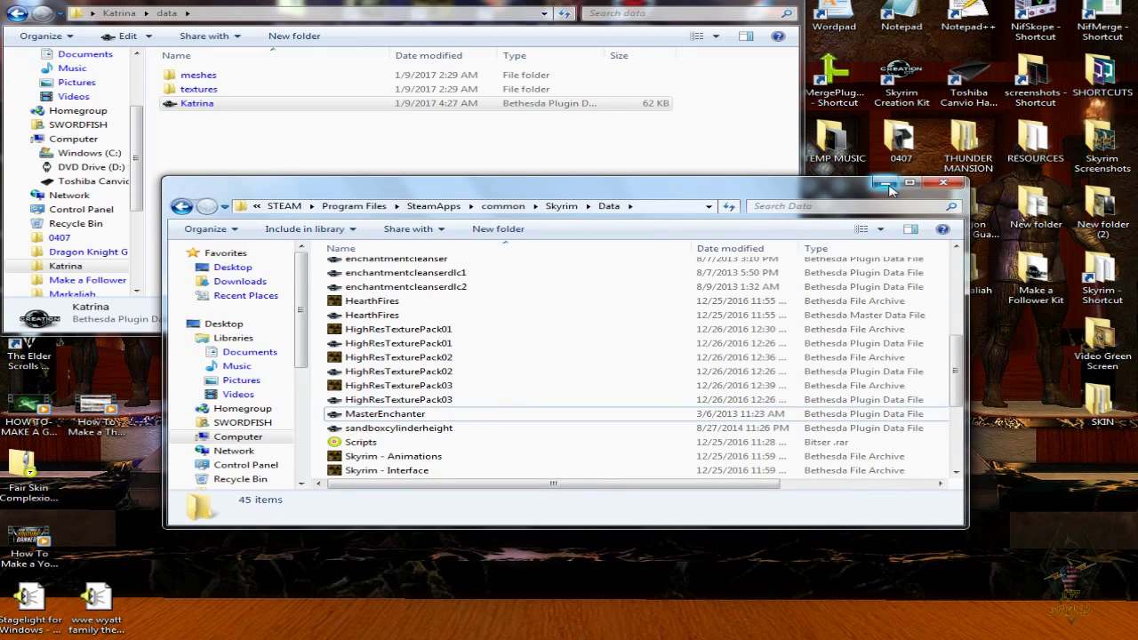
{"action": "left_click", "coordinate": [955, 184]}
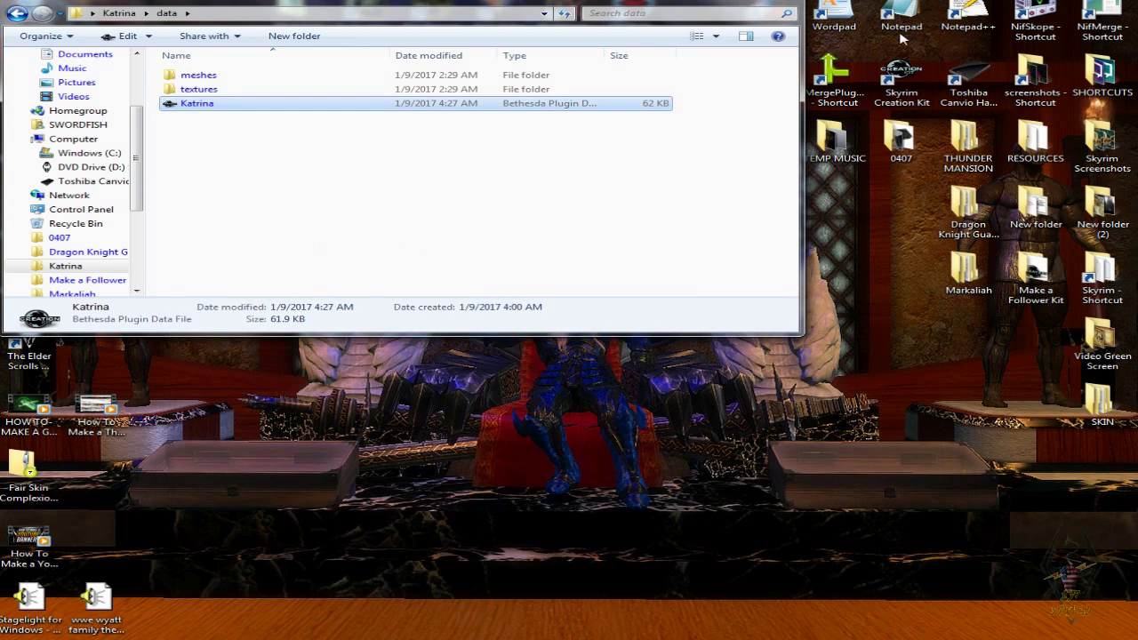
{"action": "left_click_drag", "start_coordinate": [724, 7], "coordinate": [787, 69]}
{"action": "left_click", "coordinate": [843, 51]}
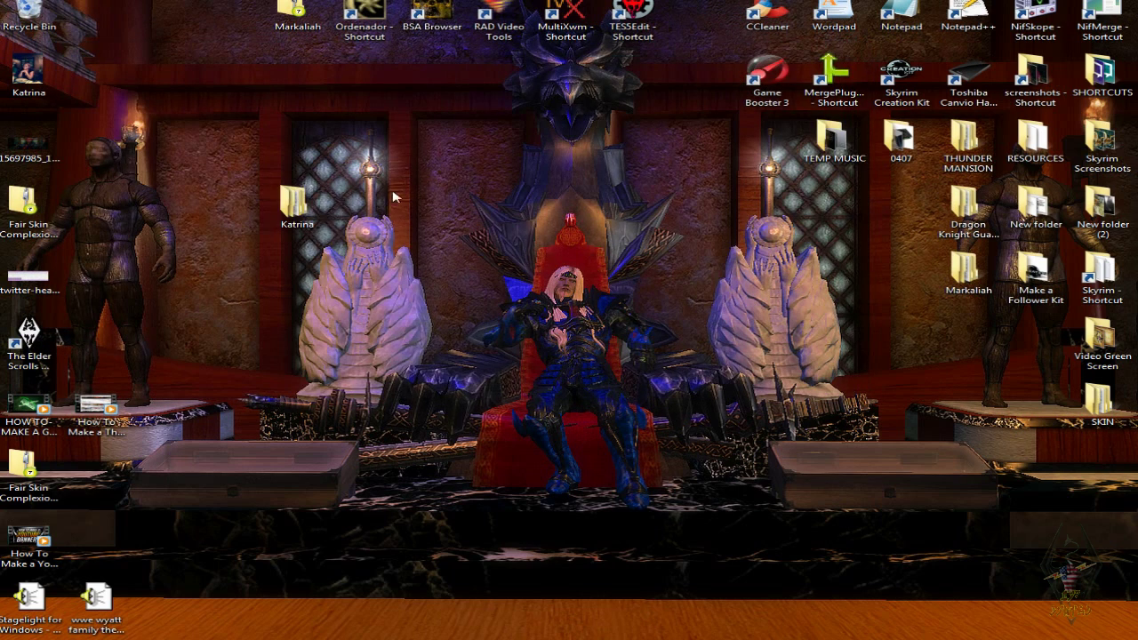
- Compress the desktop Katrina folder into the archive Katrina.7z with Bitser
{"action": "right_click", "coordinate": [300, 206]}
{"action": "mouse_move", "coordinate": [415, 286]}
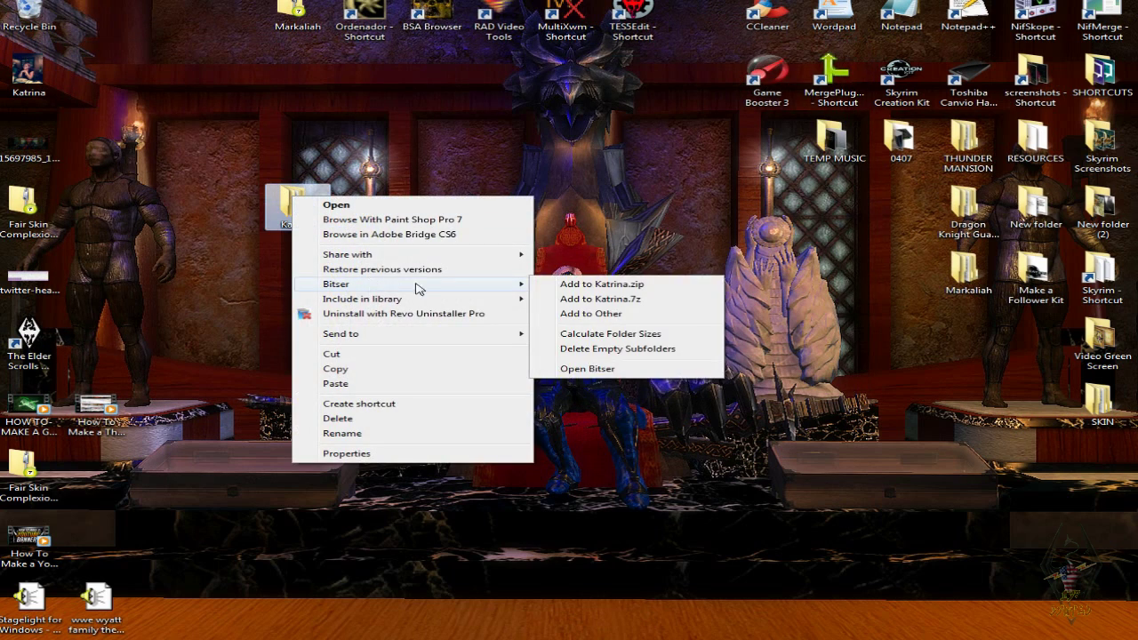
{"action": "left_click", "coordinate": [613, 300]}
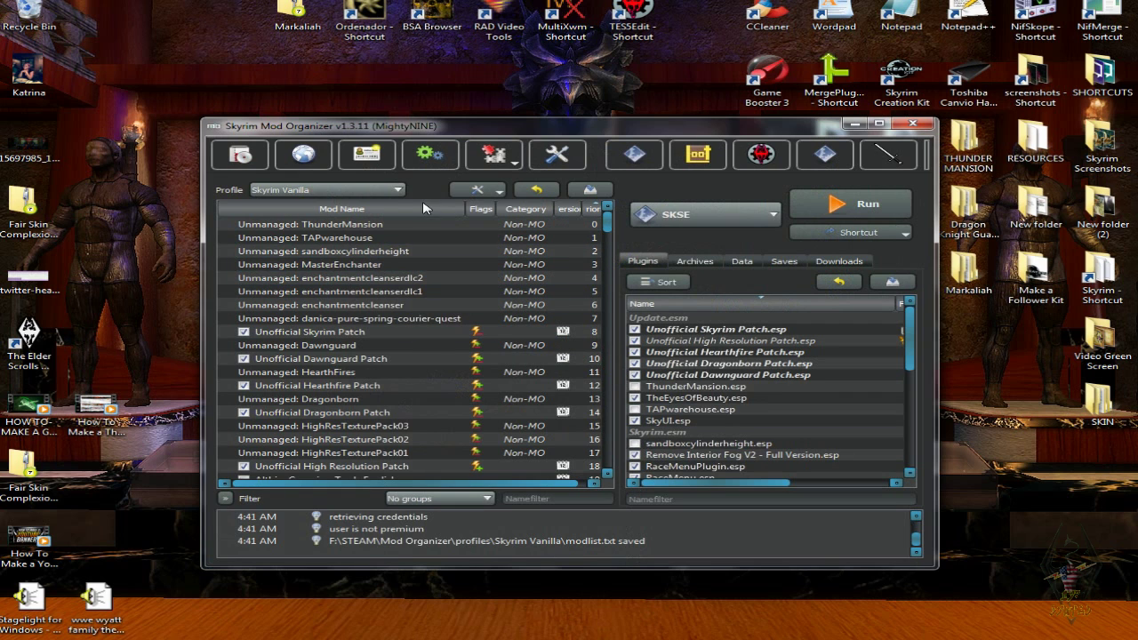
- Switch to Skyrim Mod Organizer and change the active profile to THOR TEST
{"action": "left_click", "coordinate": [398, 190]}
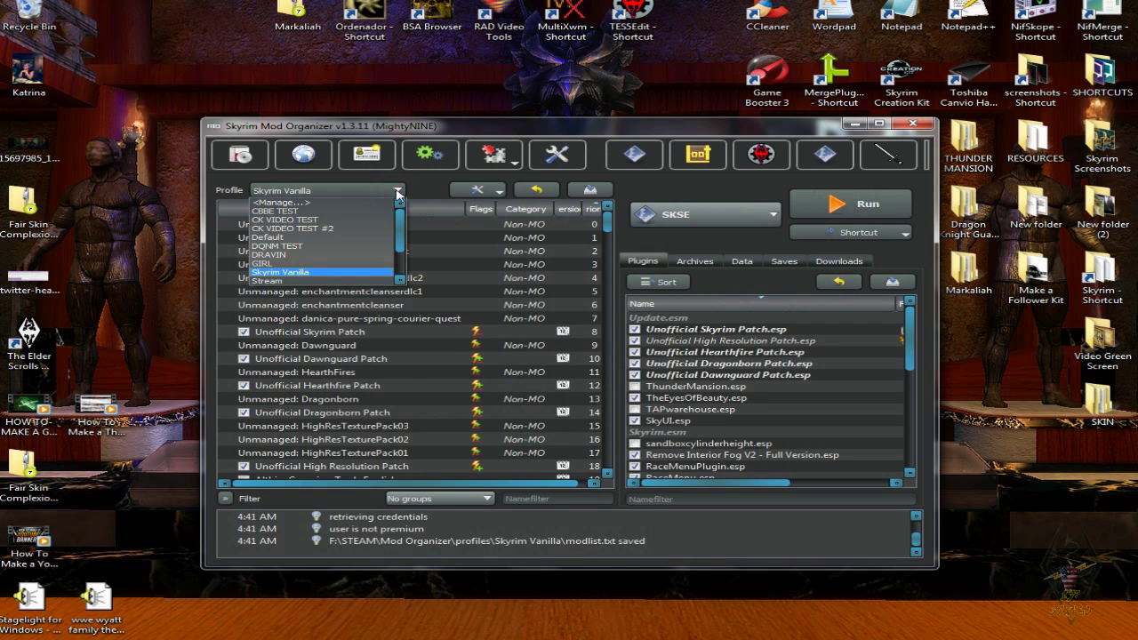
{"action": "scroll", "coordinate": [399, 224], "scroll_direction": "down", "scroll_amount": 2}
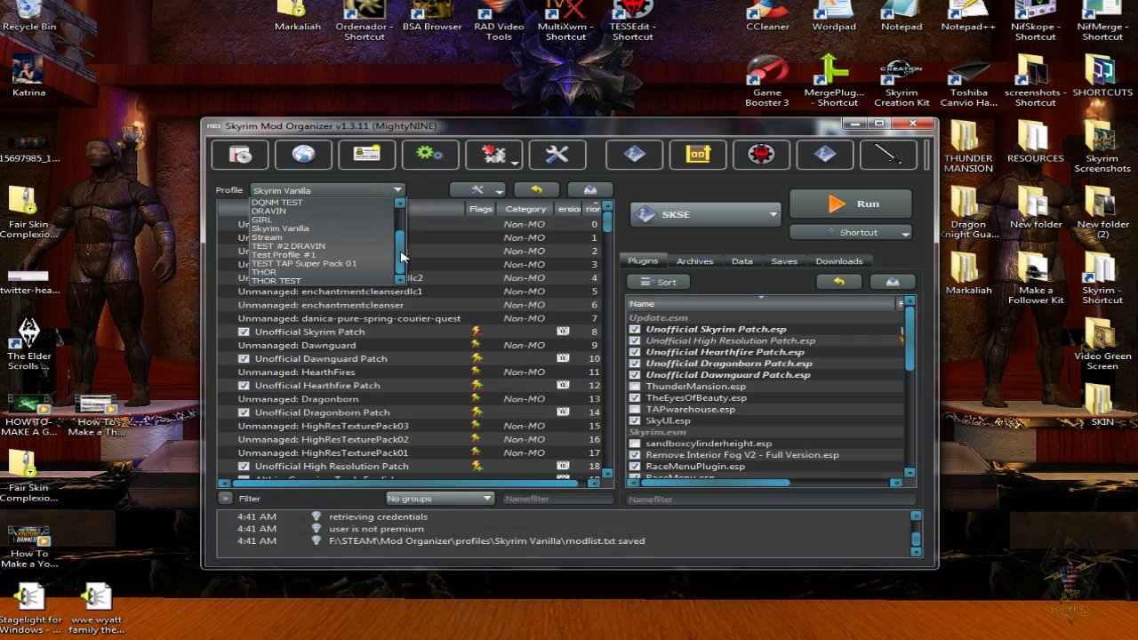
{"action": "left_click", "coordinate": [283, 280]}
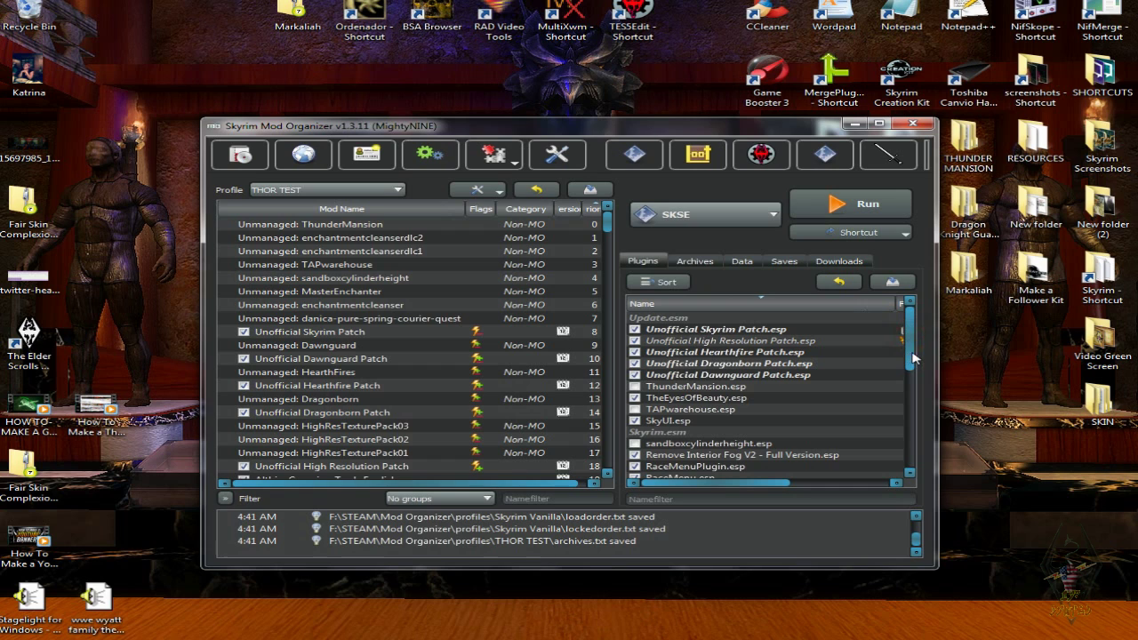
- Disable the ThunderMansion.esp plugin in the THOR TEST profile
{"action": "left_click_drag", "start_coordinate": [913, 335], "coordinate": [908, 341]}
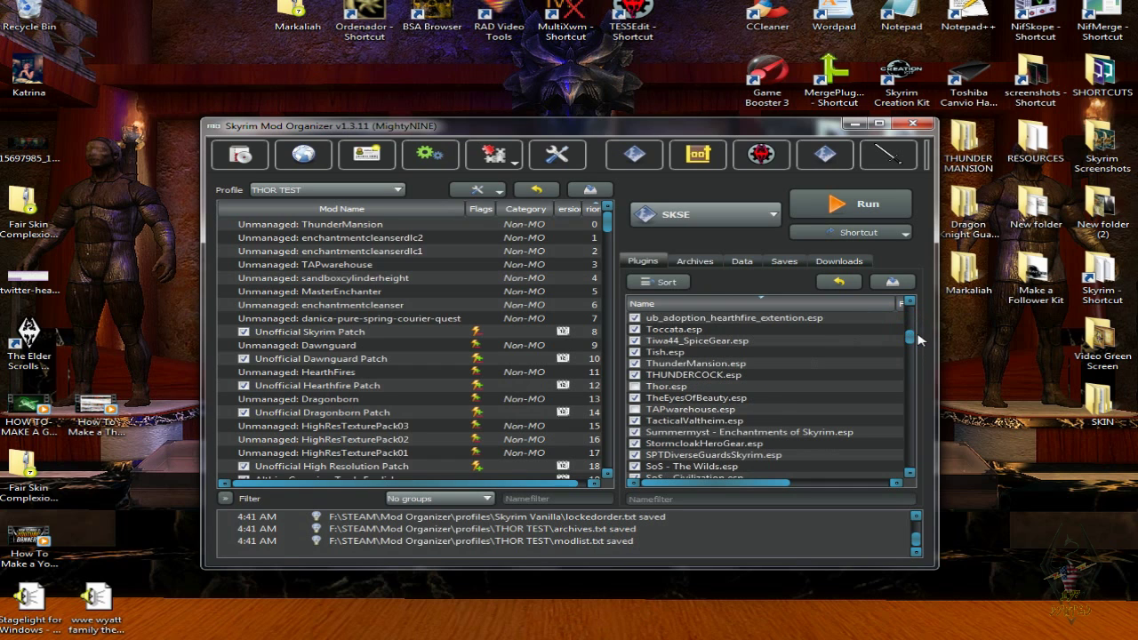
{"action": "left_click", "coordinate": [635, 364]}
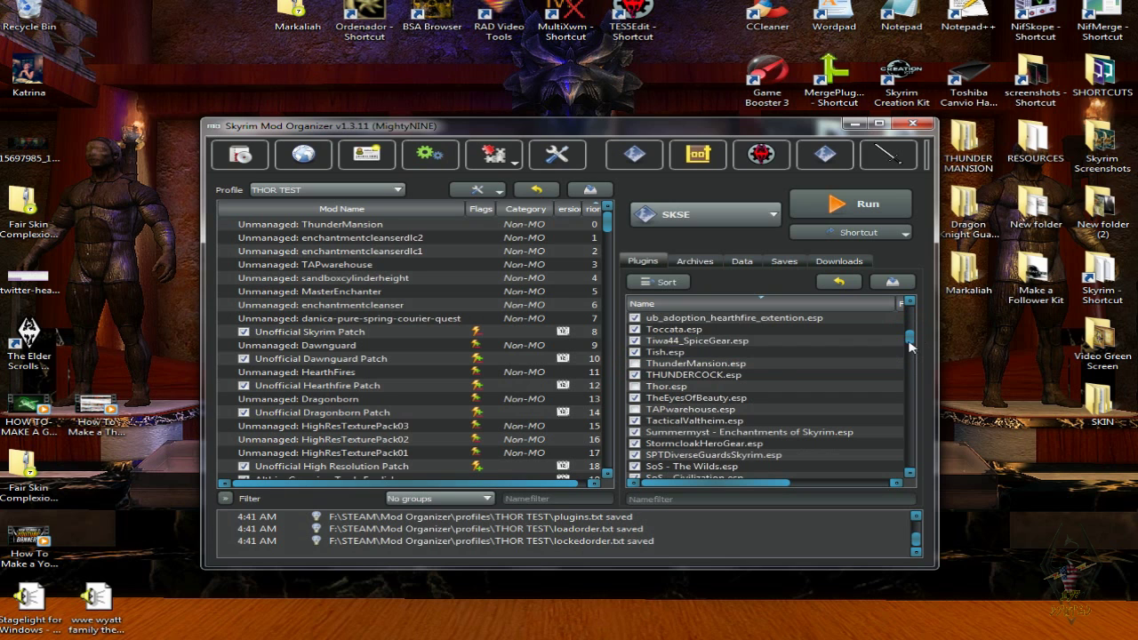
{"action": "left_click_drag", "start_coordinate": [910, 338], "coordinate": [922, 388]}
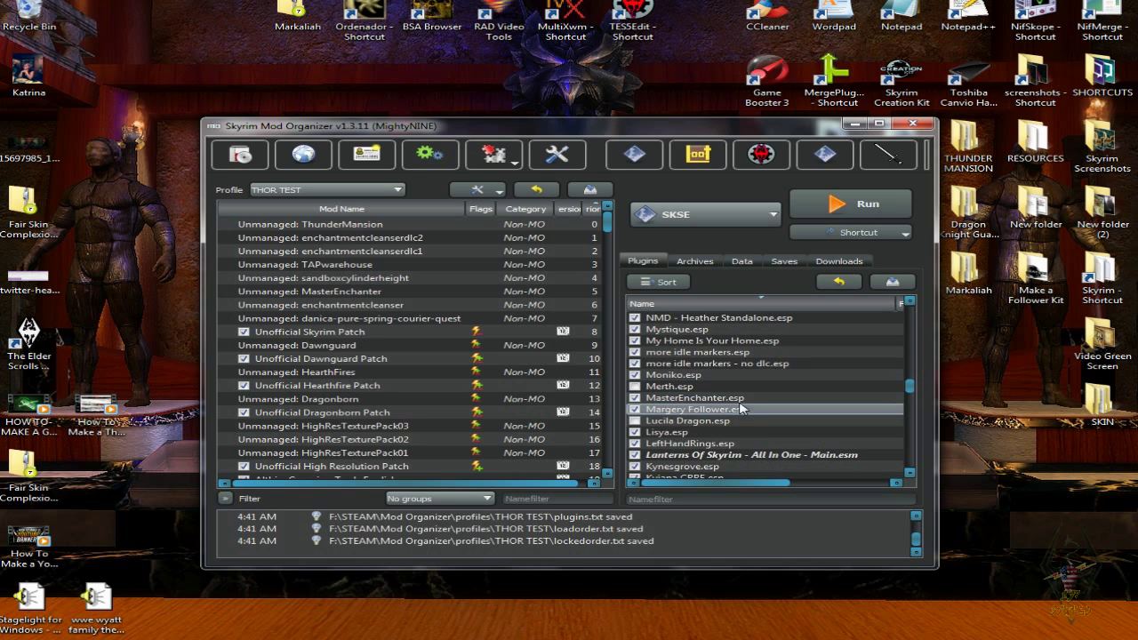
- Install the Katrina 7z archive from the desktop as a new mod named Katrina
{"action": "left_click", "coordinate": [241, 156]}
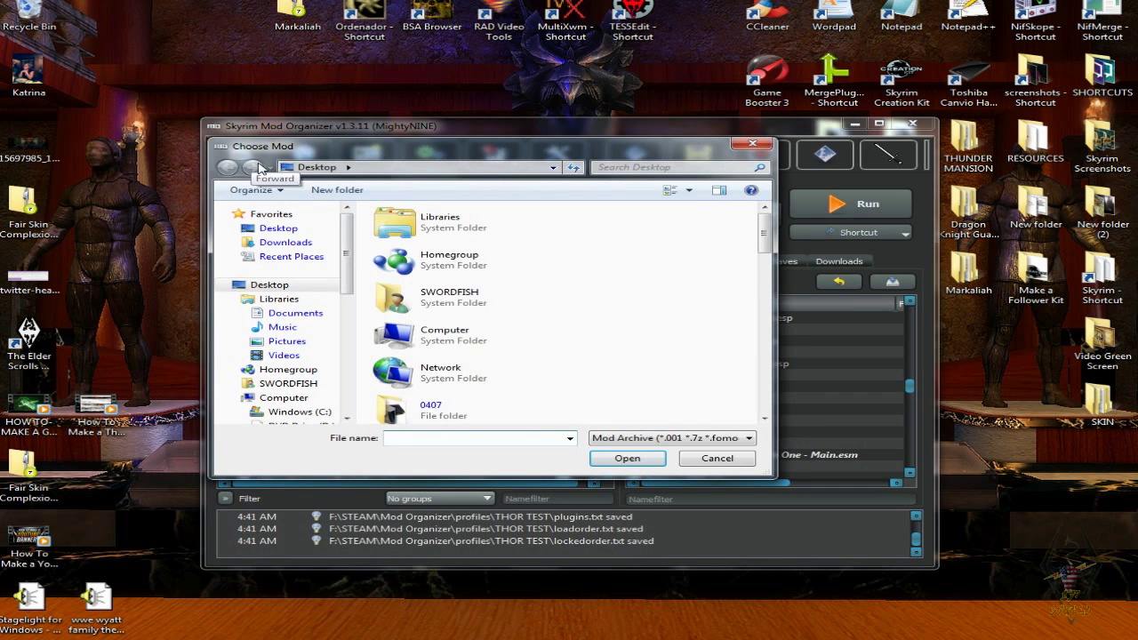
{"action": "left_click", "coordinate": [276, 228]}
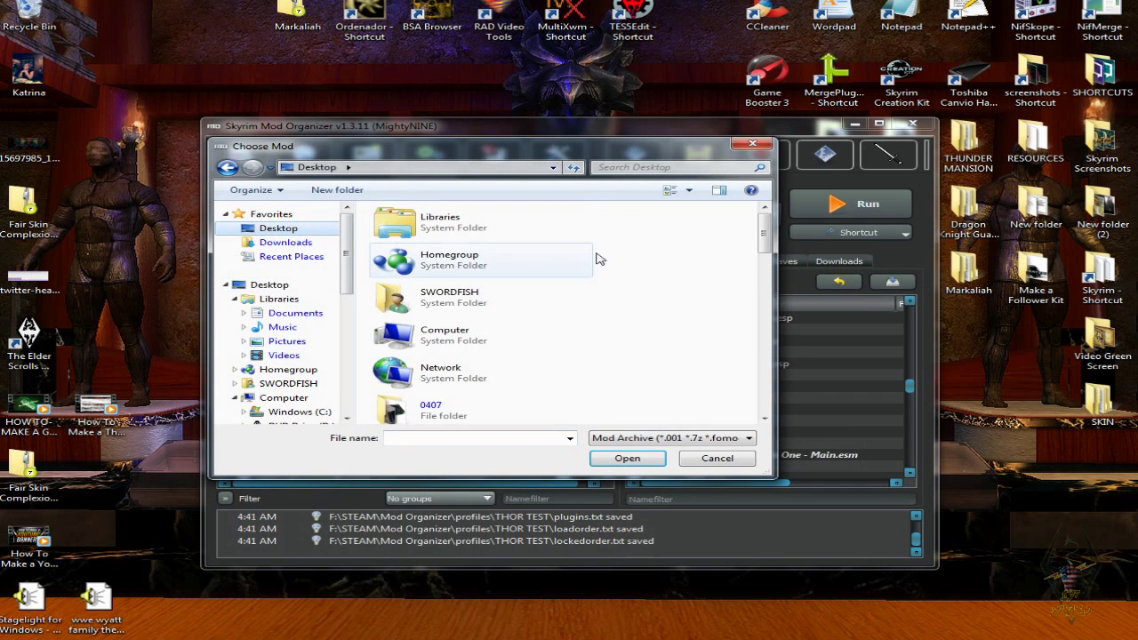
{"action": "left_click_drag", "start_coordinate": [762, 227], "coordinate": [768, 358]}
{"action": "left_click", "coordinate": [447, 356]}
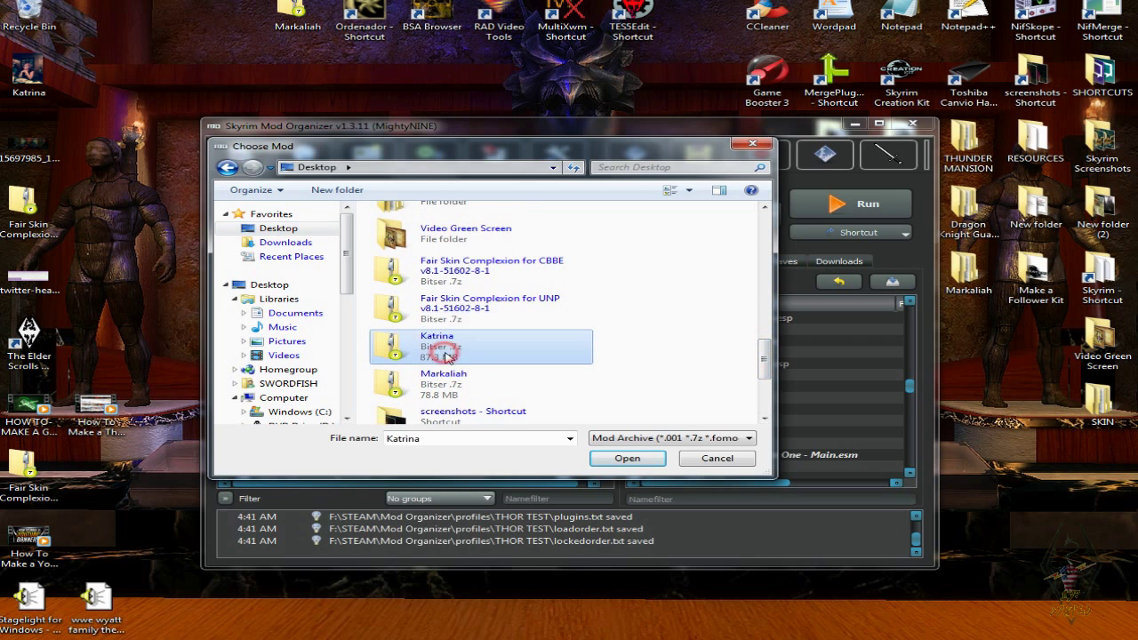
{"action": "left_click", "coordinate": [628, 461]}
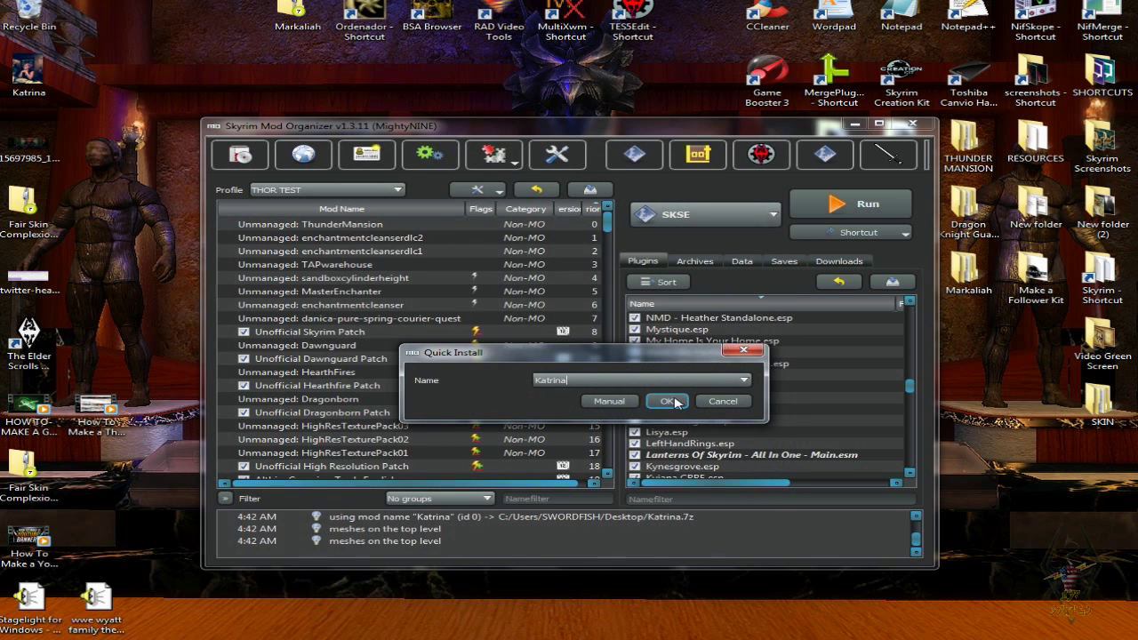
{"action": "left_click", "coordinate": [669, 401]}
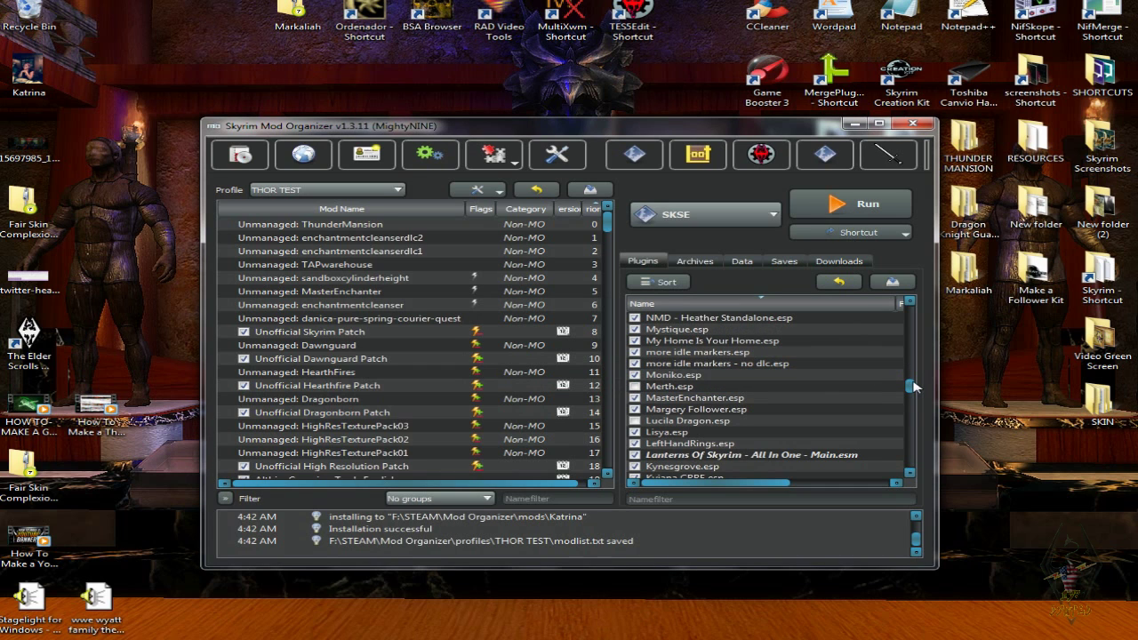
- Enable the newly installed Katrina mod at the end of the mod list
{"action": "left_click_drag", "start_coordinate": [912, 385], "coordinate": [913, 388]}
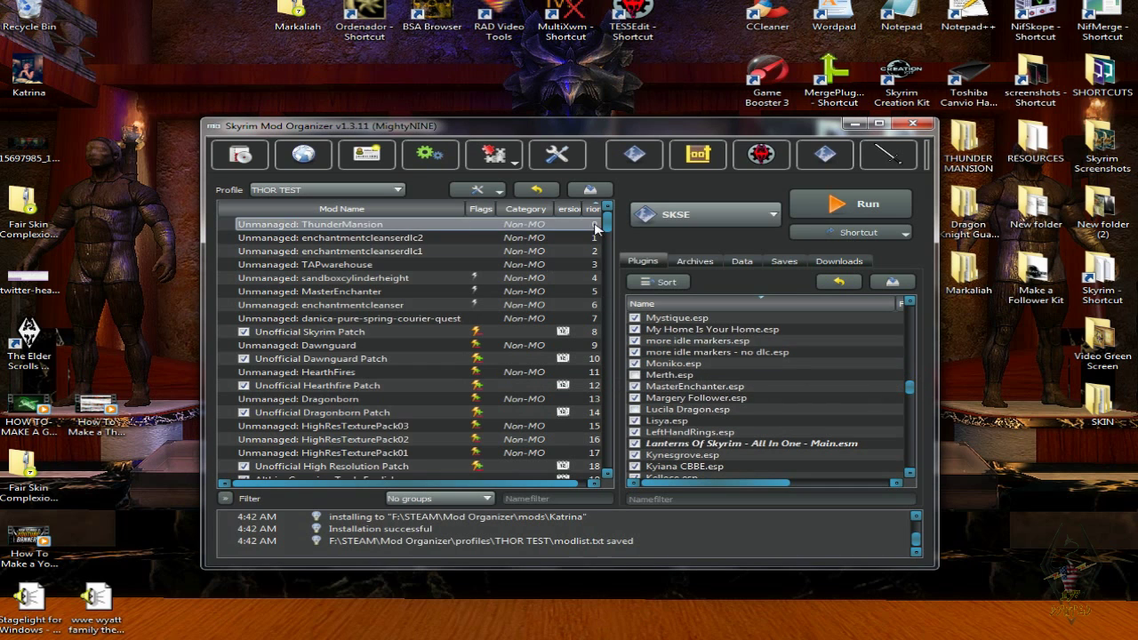
{"action": "left_click_drag", "start_coordinate": [607, 223], "coordinate": [610, 471]}
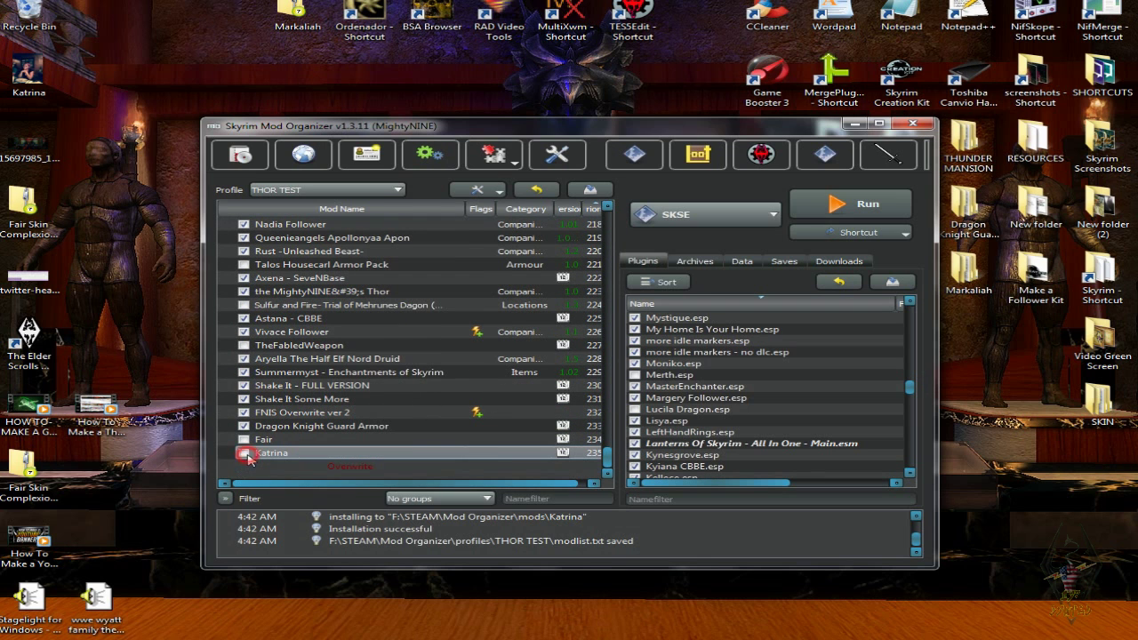
{"action": "left_click", "coordinate": [244, 453]}
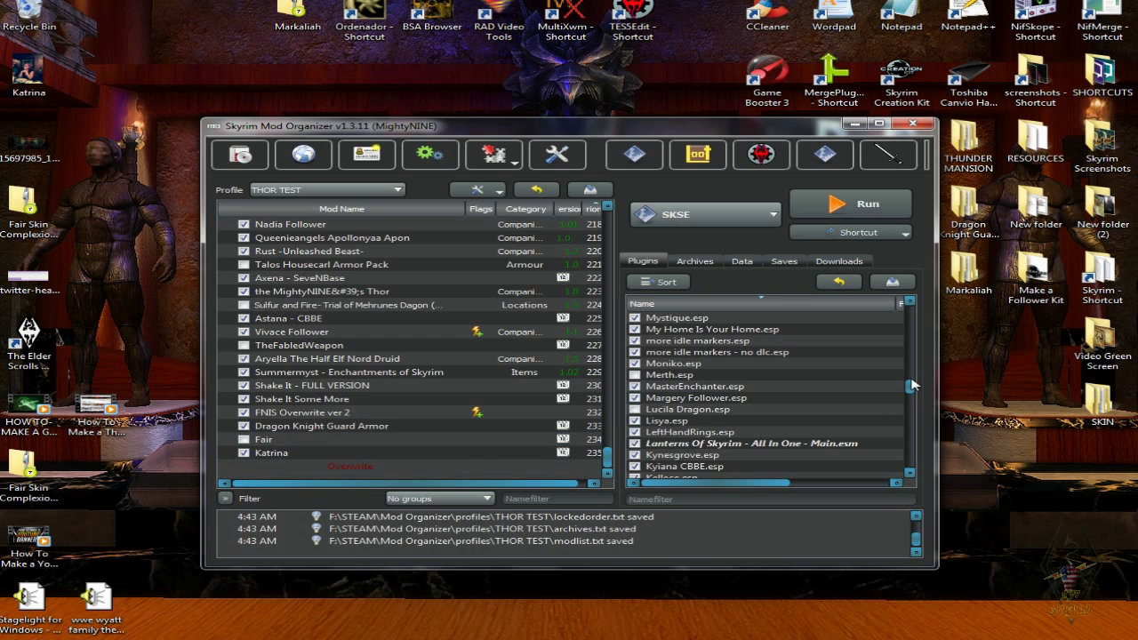
- Find Katrina.esp in the plugin list and check that it is enabled
{"action": "left_click_drag", "start_coordinate": [909, 386], "coordinate": [909, 393]}
{"action": "left_click", "coordinate": [732, 409]}
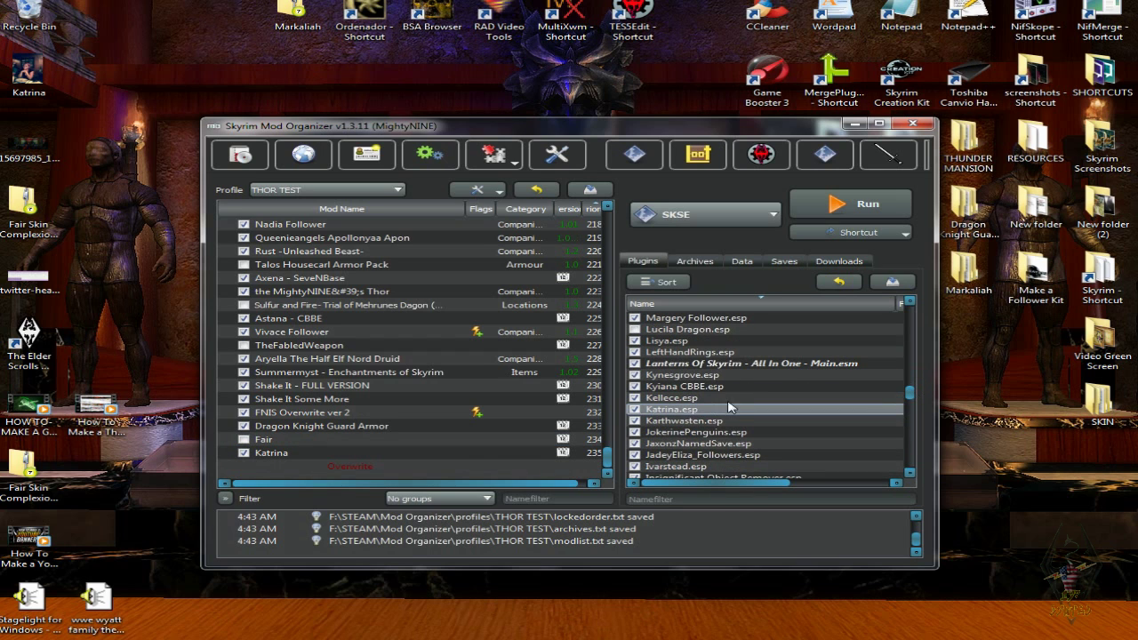
{"action": "left_click", "coordinate": [734, 400]}
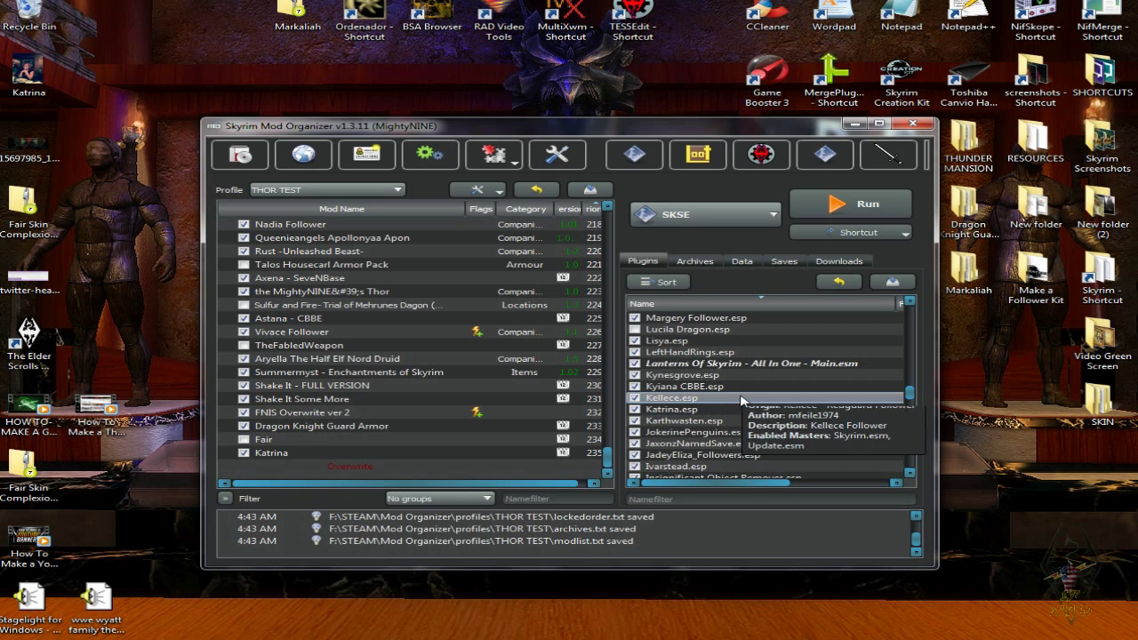
{"action": "left_click", "coordinate": [750, 388]}
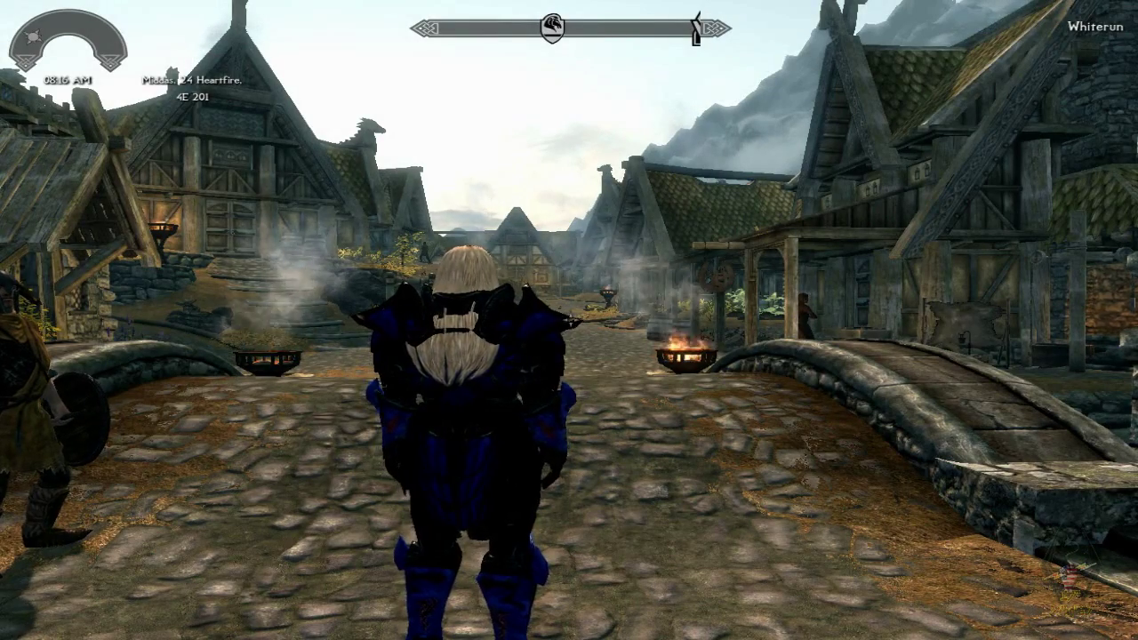
- Walk the character through Whiterun's main street to the house beyond the barrels and go inside
{"action": "key", "text": "w"}
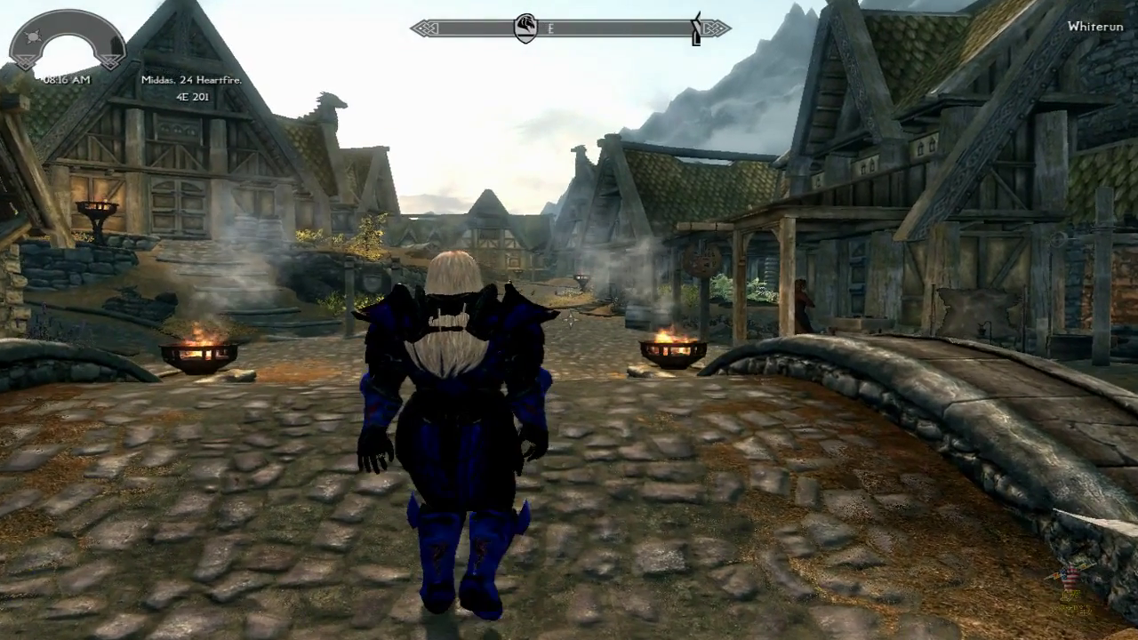
{"action": "key", "text": "w"}
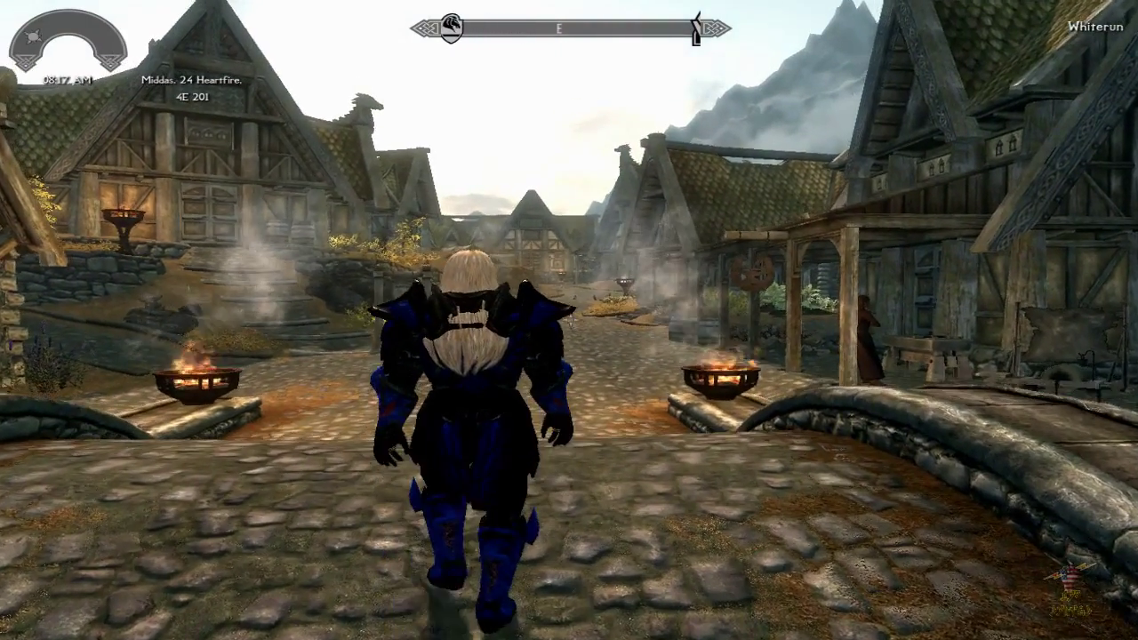
{"action": "key", "text": "w"}
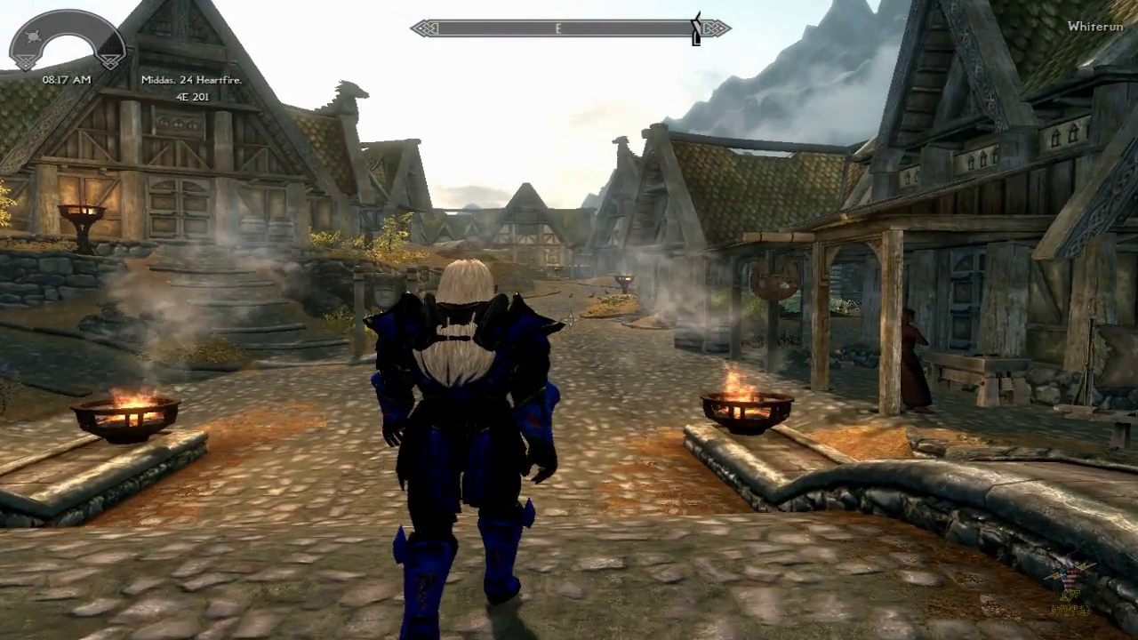
{"action": "key", "text": "w"}
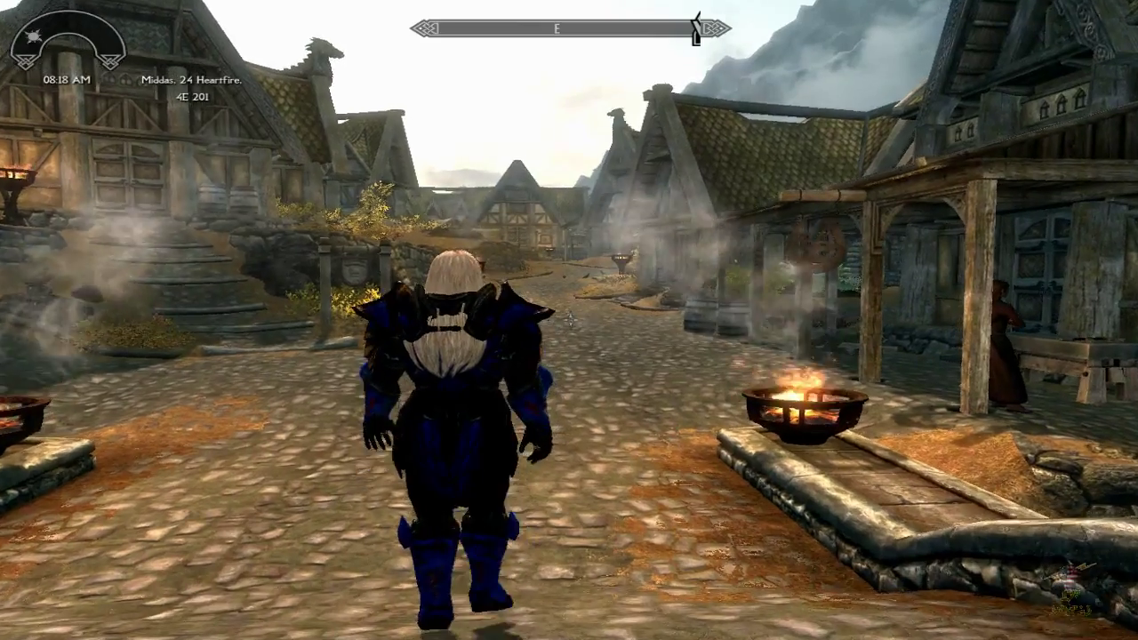
{"action": "key", "text": "w"}
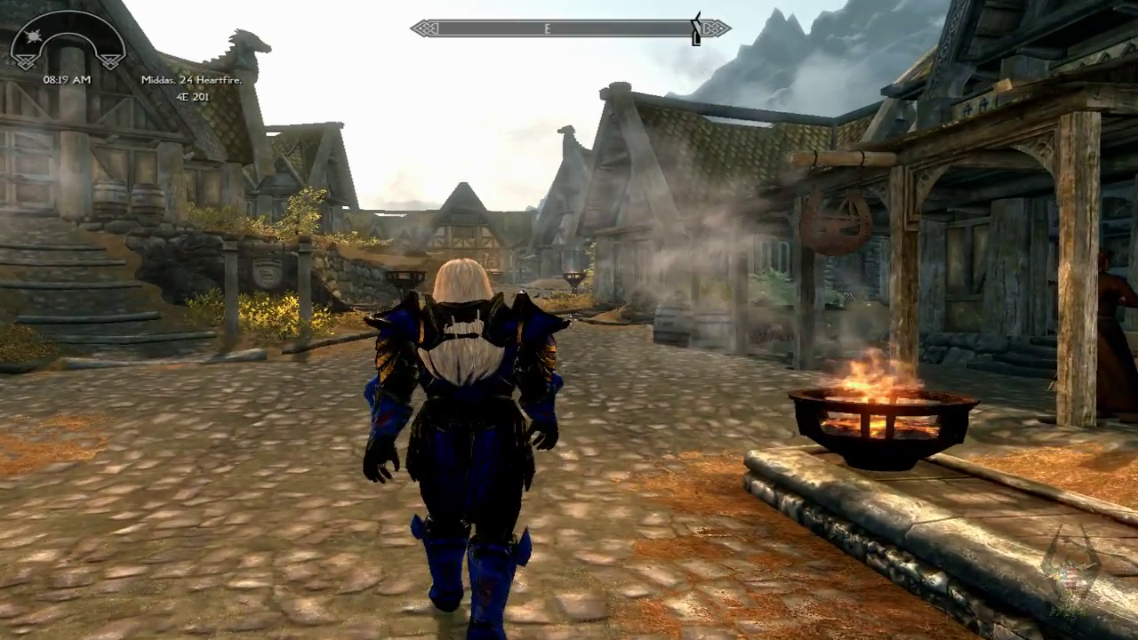
{"action": "key", "text": "w"}
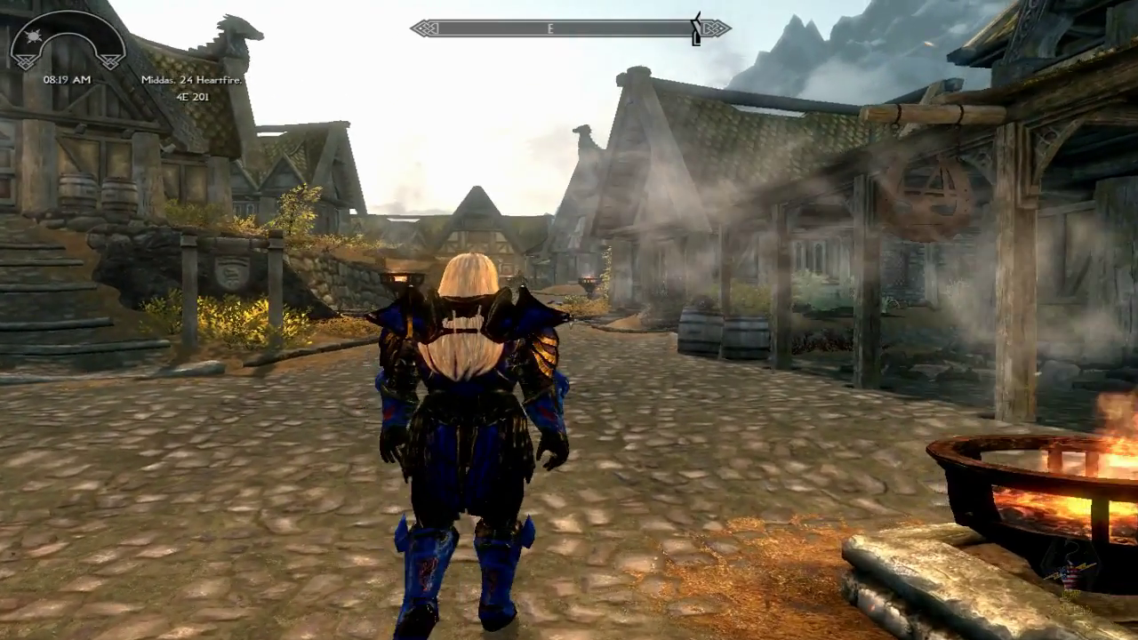
{"action": "key", "text": "w"}
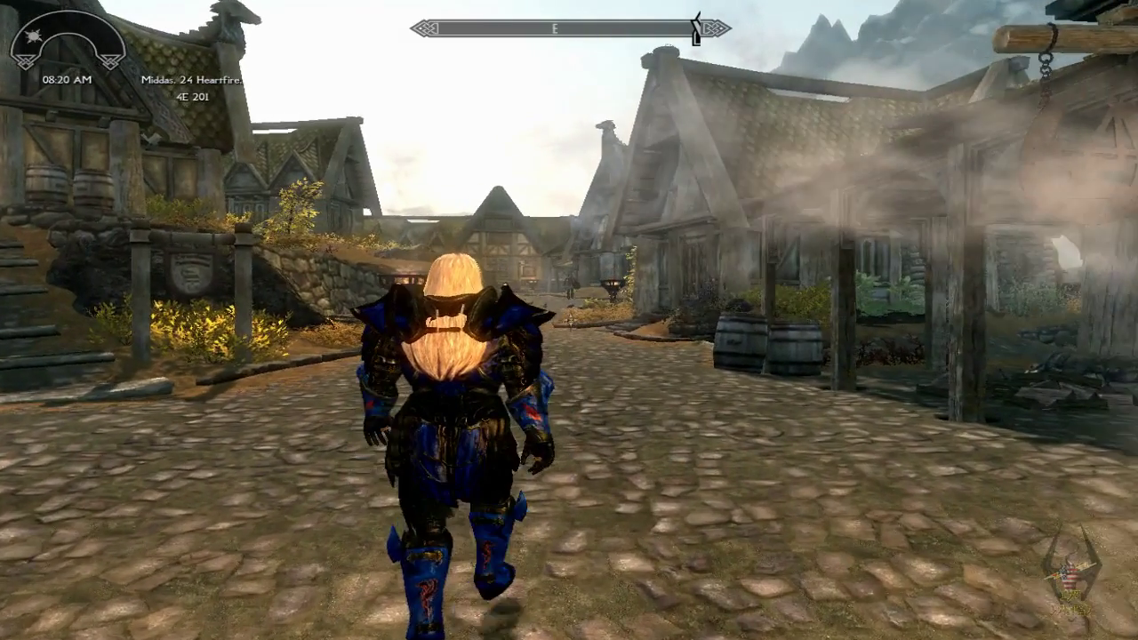
{"action": "key", "text": "w"}
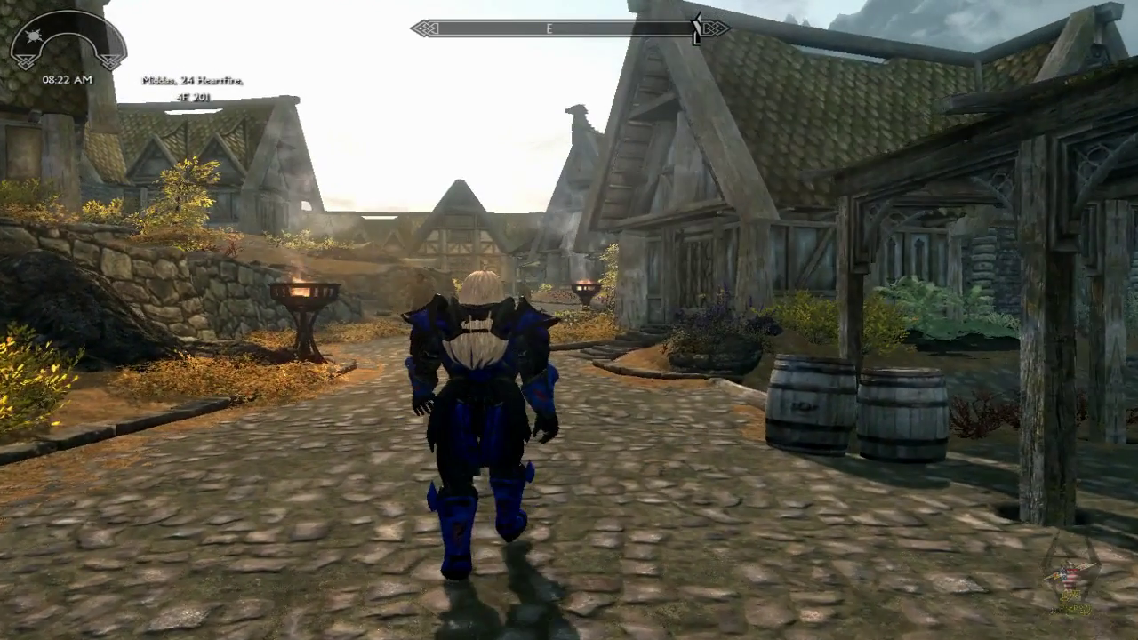
{"action": "key", "text": "w"}
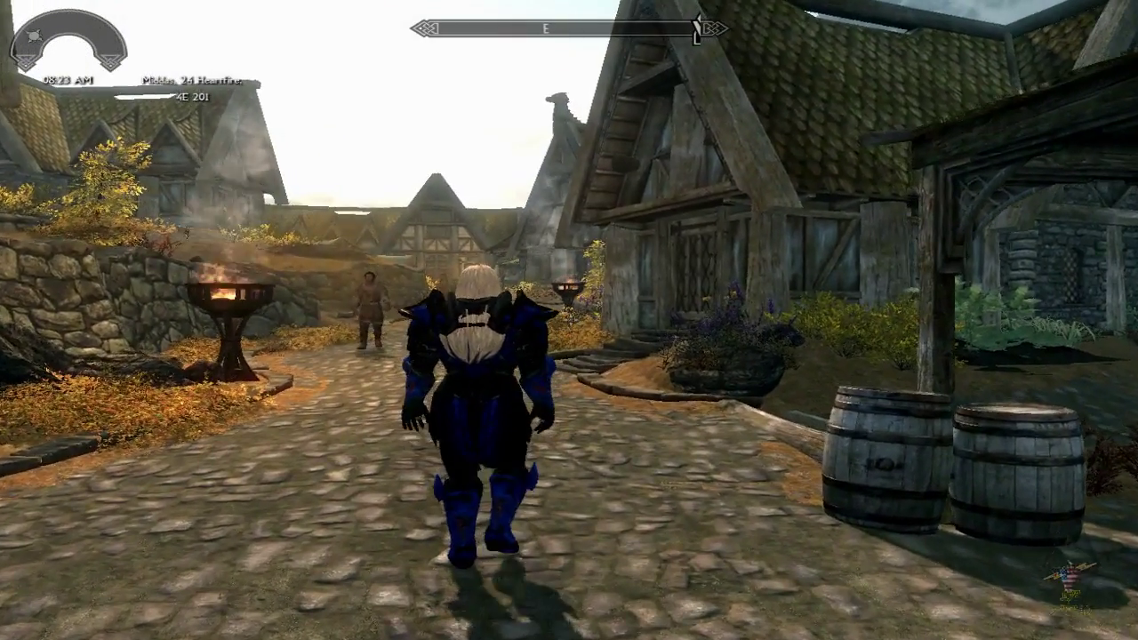
{"action": "key", "text": "w"}
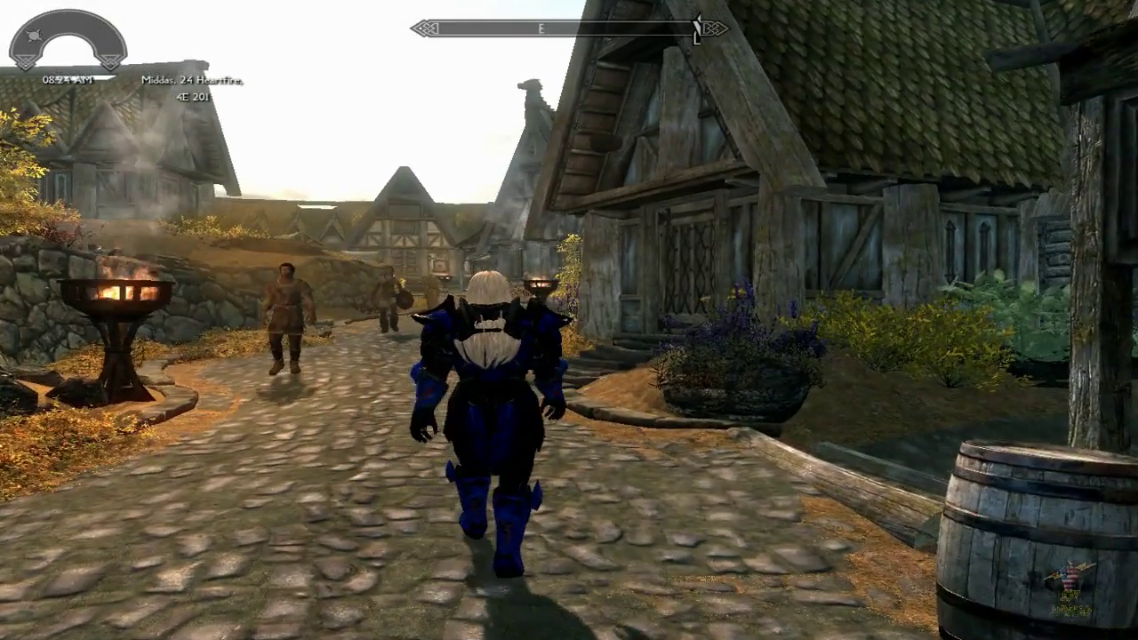
{"action": "key", "text": "w"}
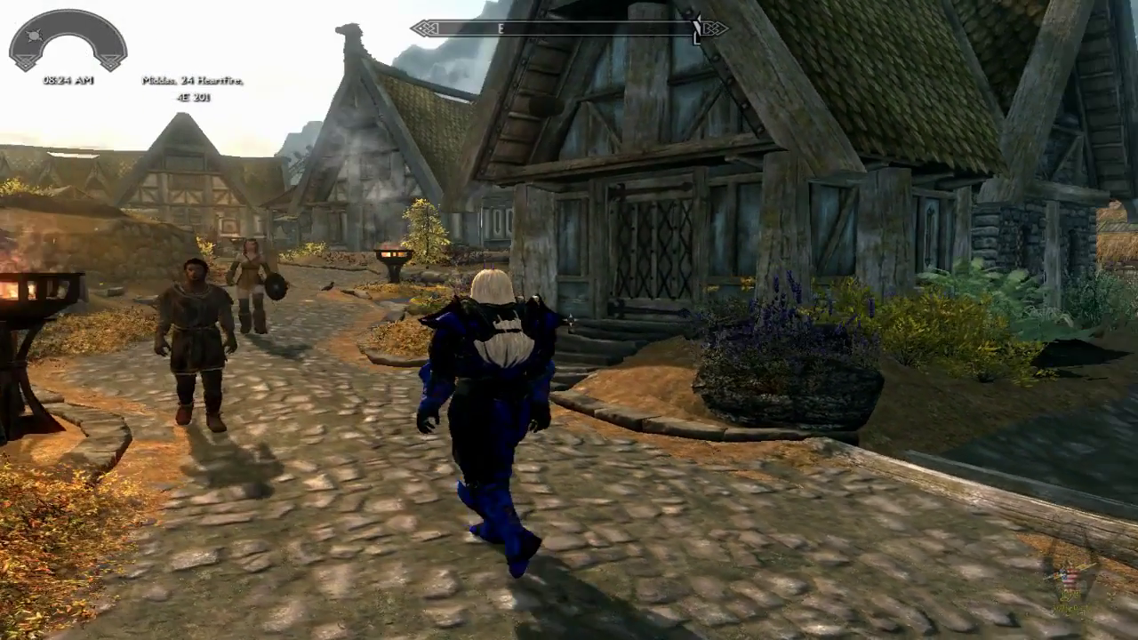
{"action": "key", "text": "w"}
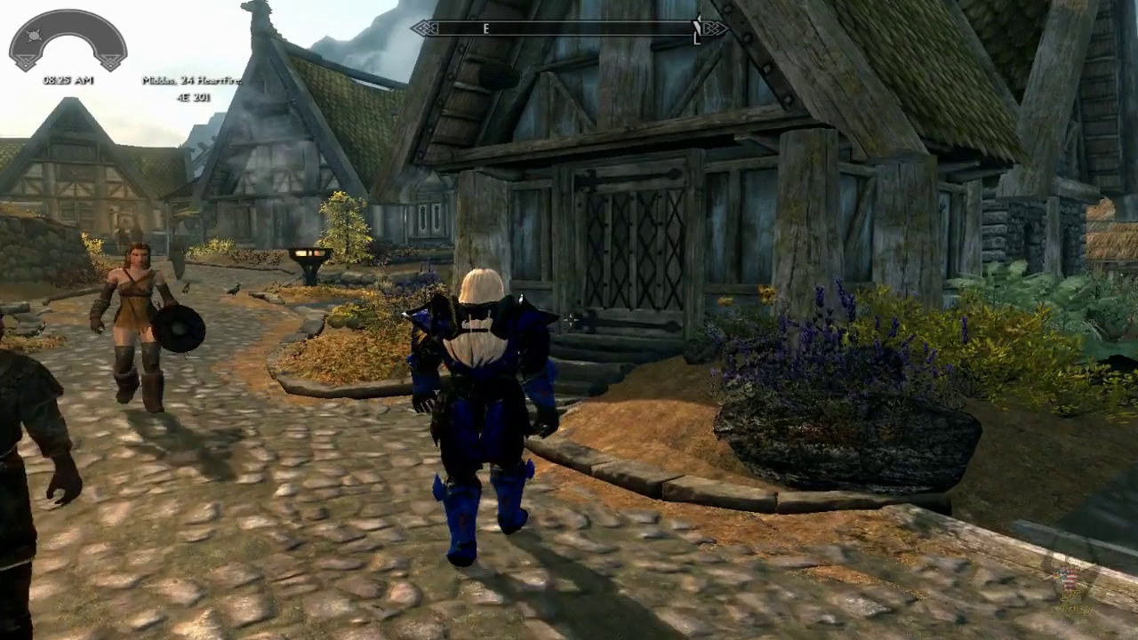
{"action": "key", "text": "w"}
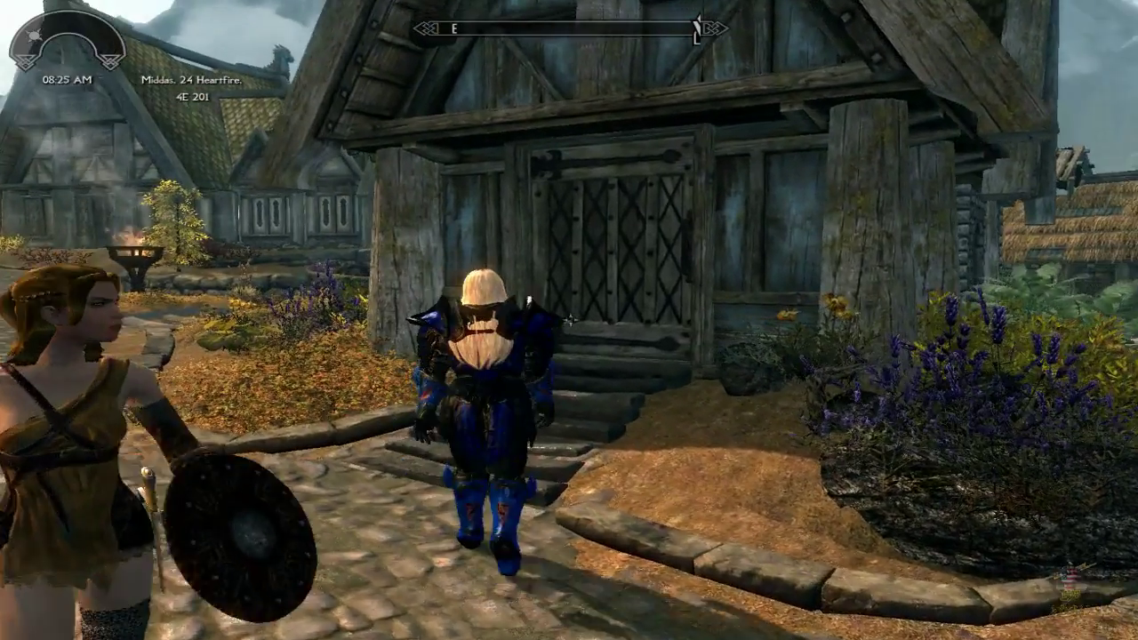
{"action": "key", "text": "w"}
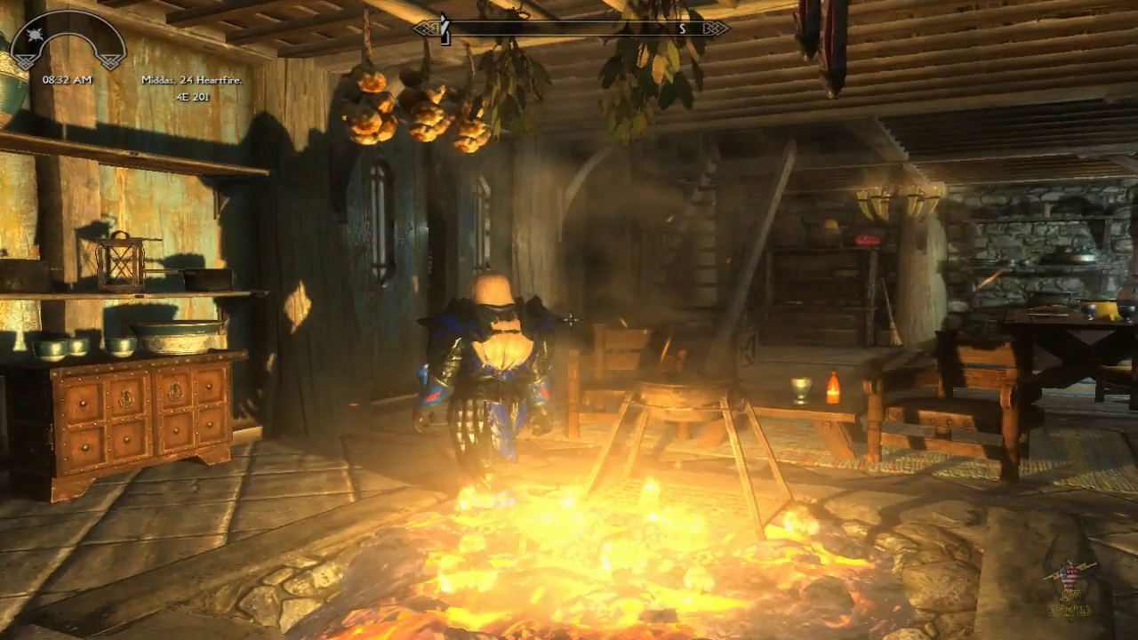
- Climb the stairs and search the upper rooms of the house for the Katrina follower
{"action": "key", "text": "w"}
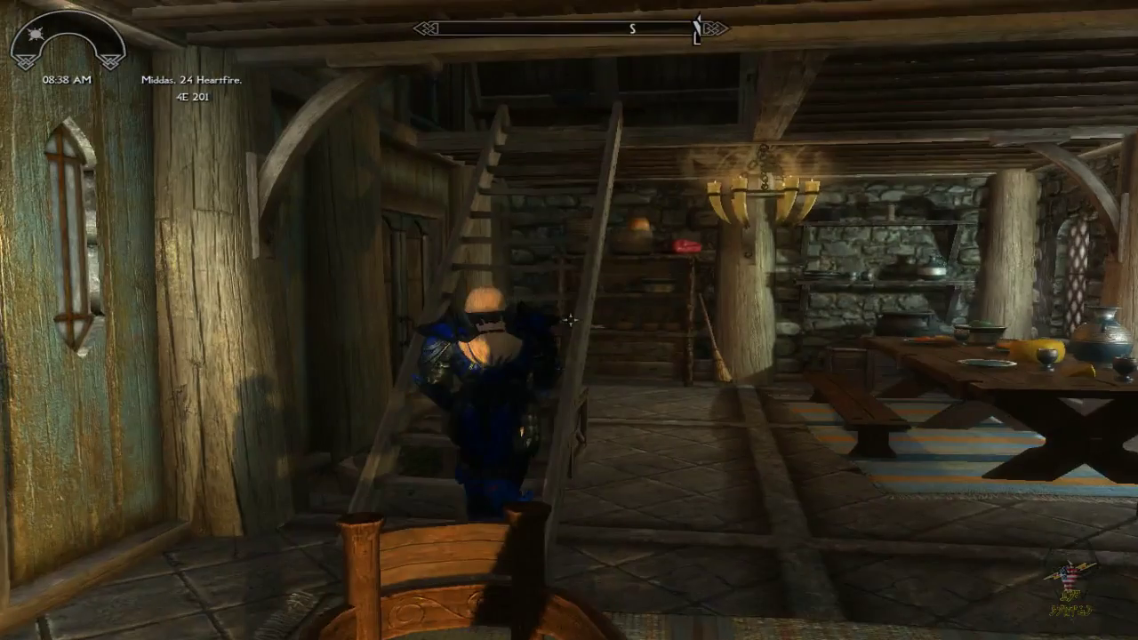
{"action": "key", "text": "w"}
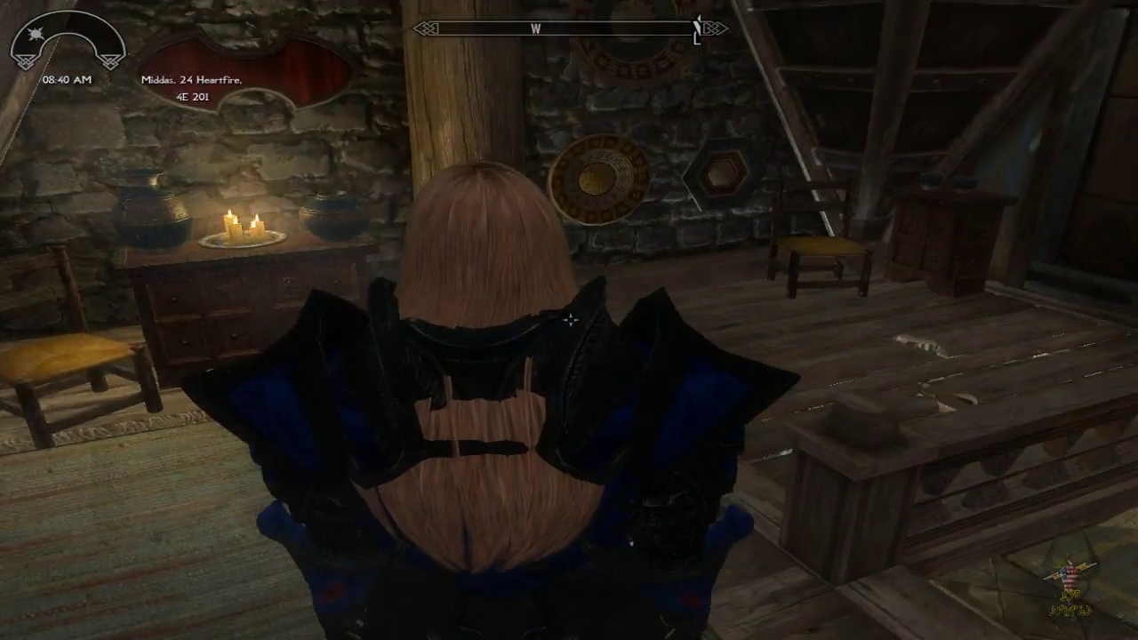
{"action": "mouse_move", "coordinate": [569, 320]}
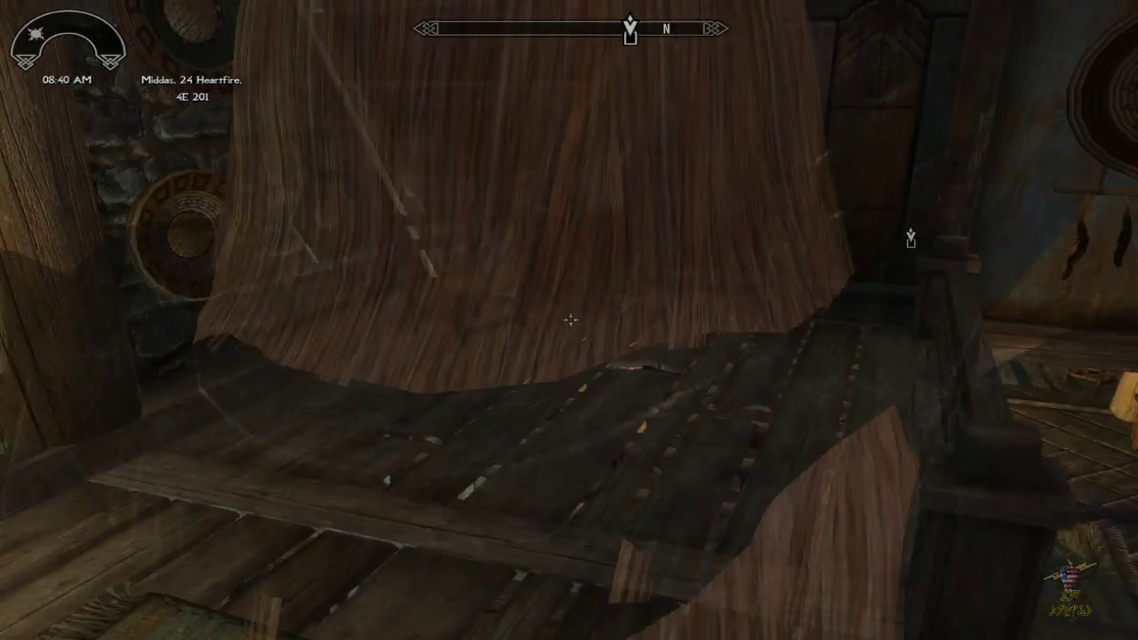
{"action": "key", "text": "s"}
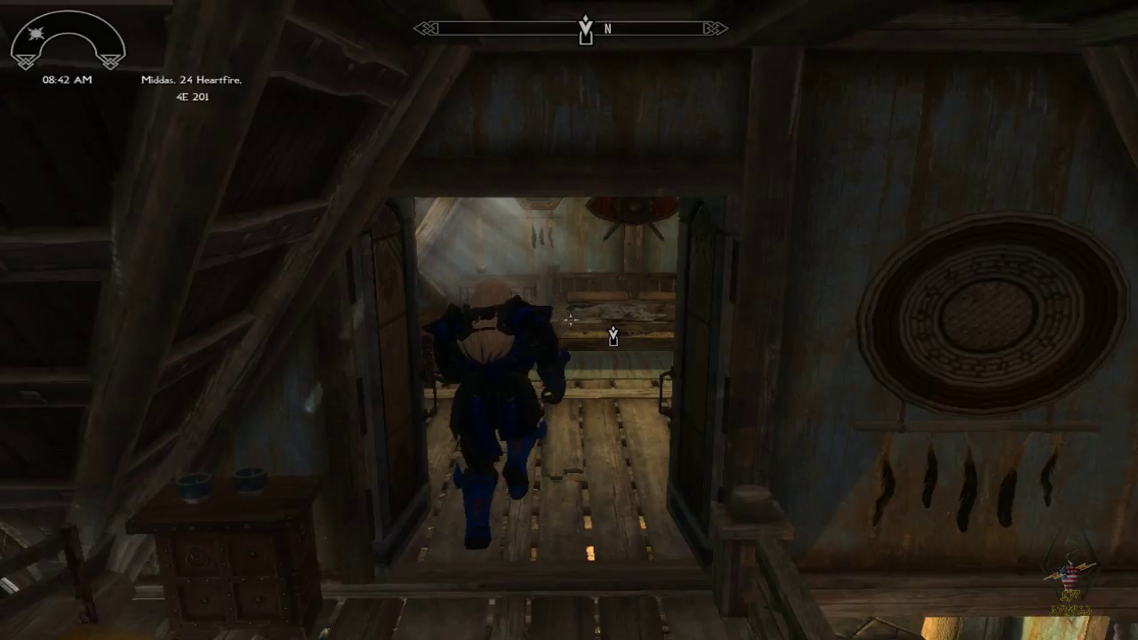
{"action": "key", "text": "w"}
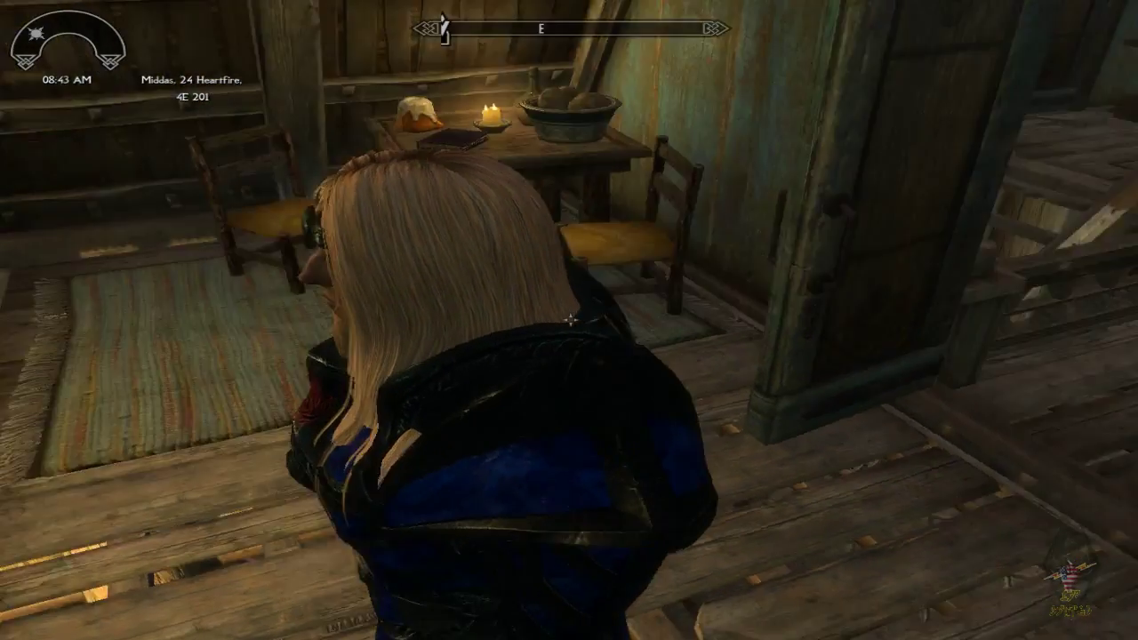
{"action": "key", "text": "w"}
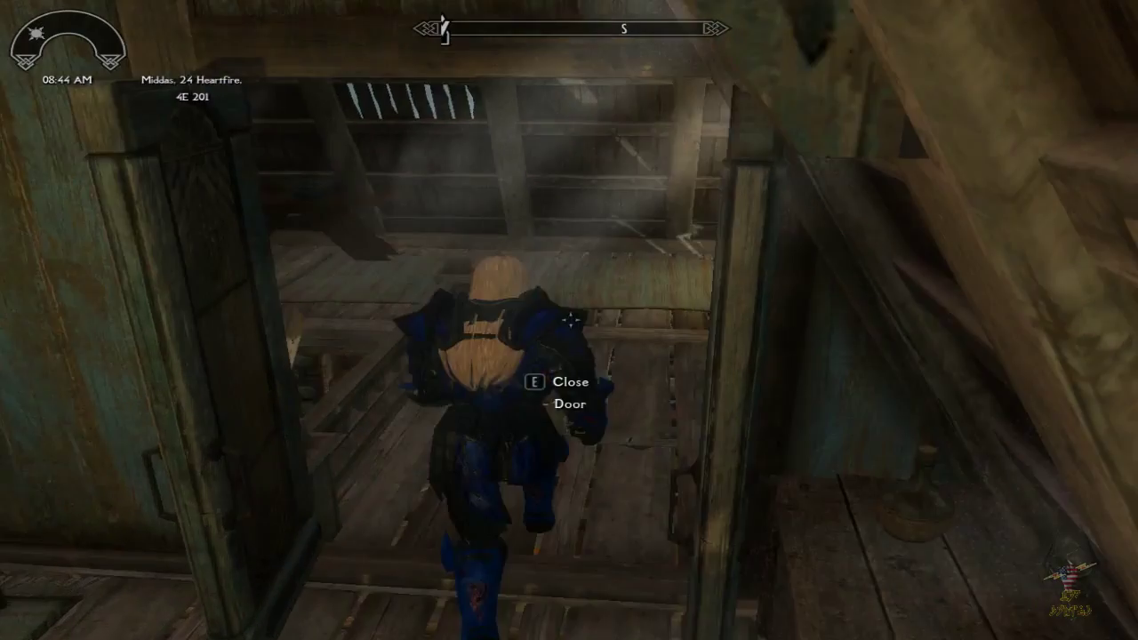
{"action": "key", "text": "w"}
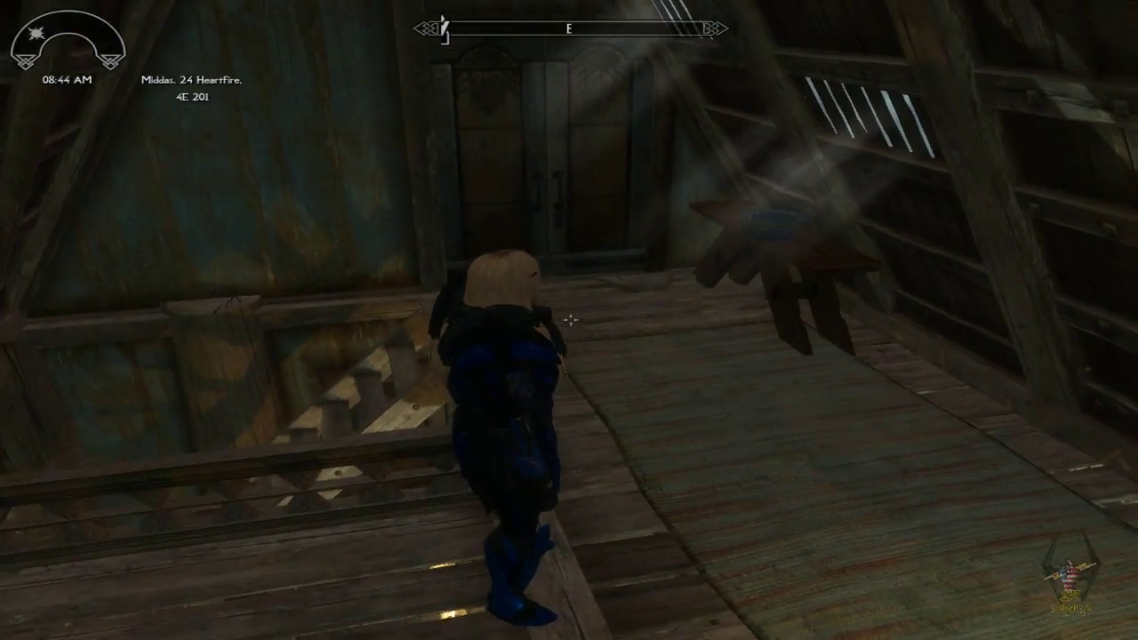
{"action": "key", "text": "w"}
{"action": "key", "text": "e"}
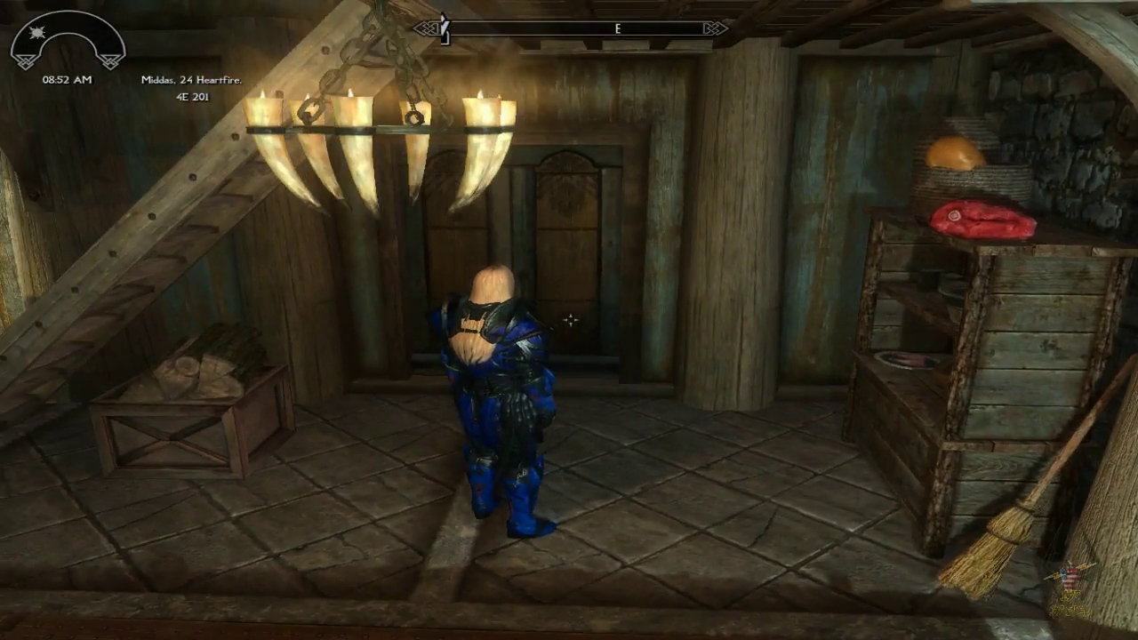
- Enter the ground-floor side room through its double doors and locate Katrina
{"action": "key", "text": "w"}
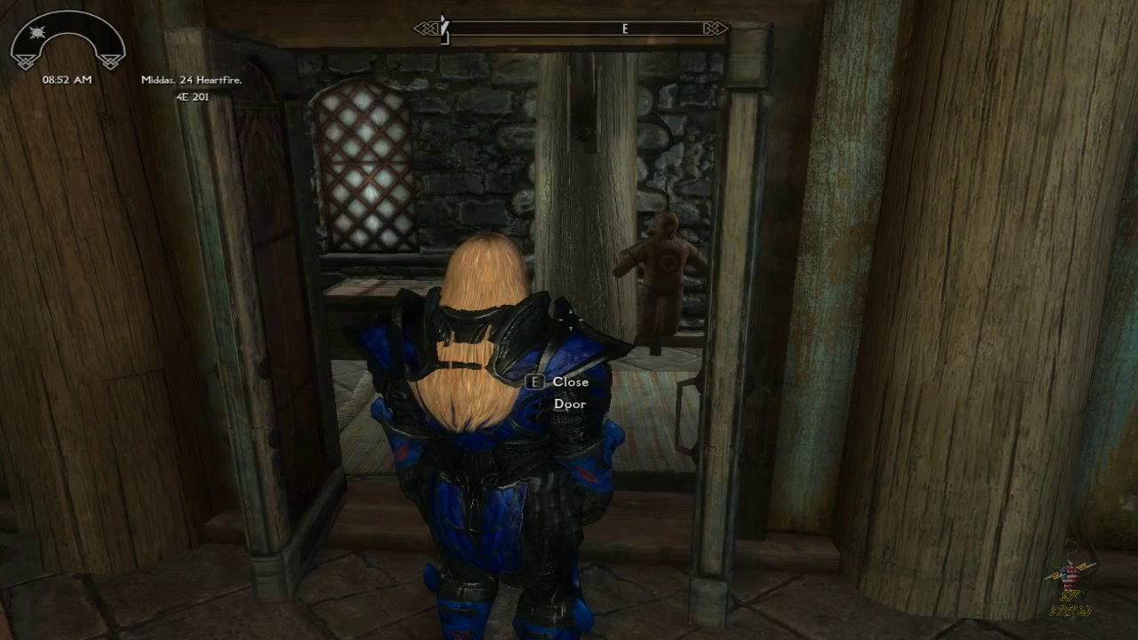
{"action": "key", "text": "w"}
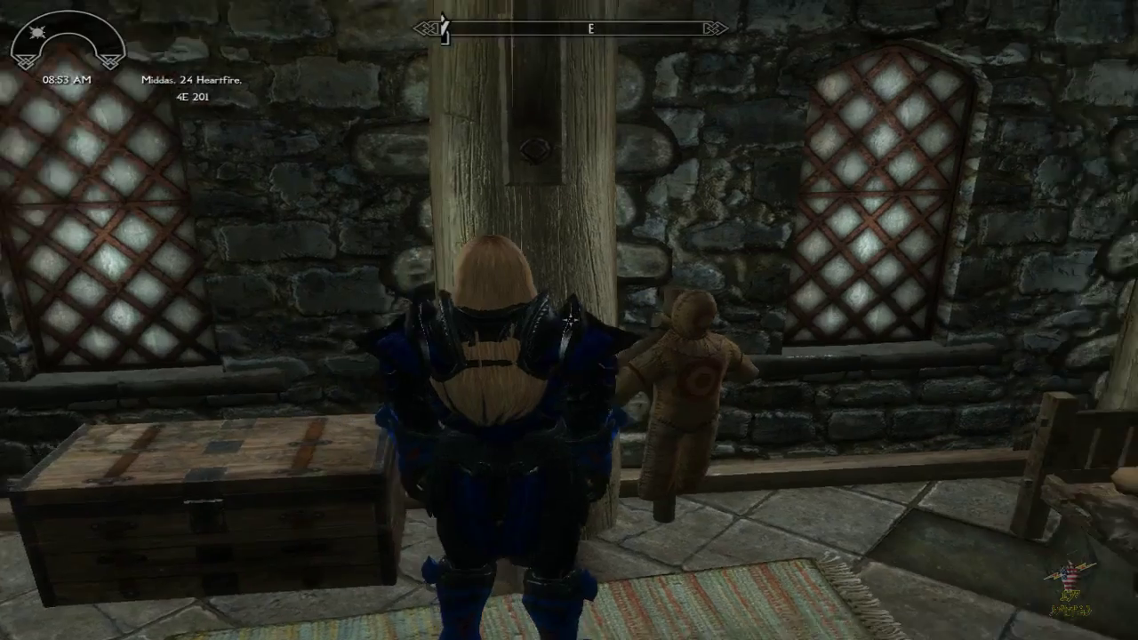
{"action": "key", "text": "w"}
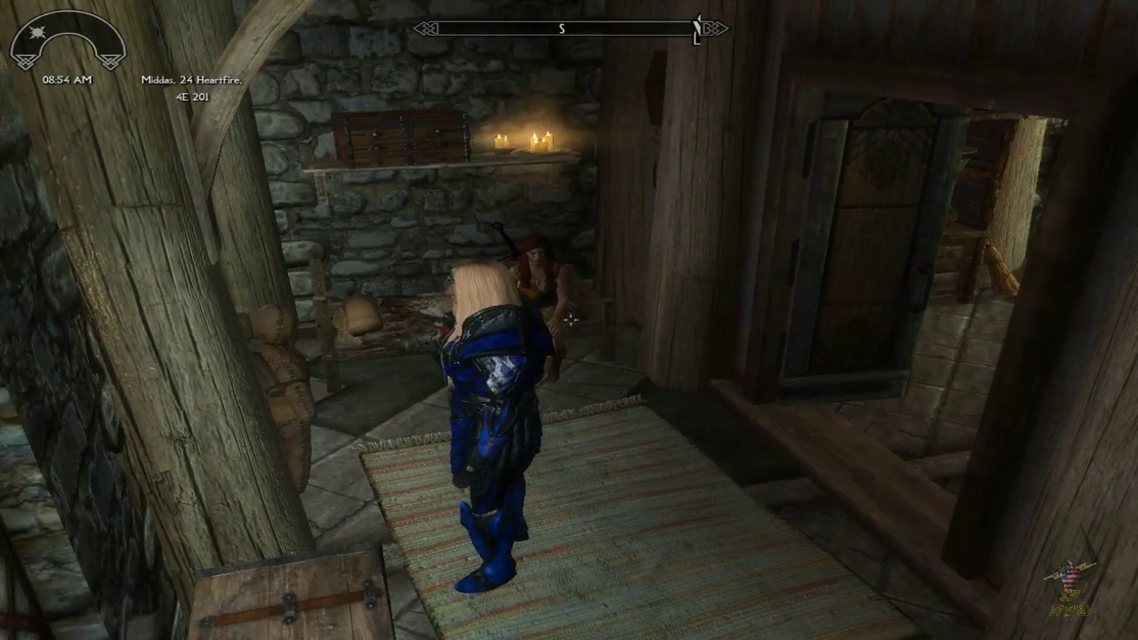
- Switch to first-person view, talk to Katrina and recruit her with "Follow me. I need your help."
{"action": "key", "text": "f"}
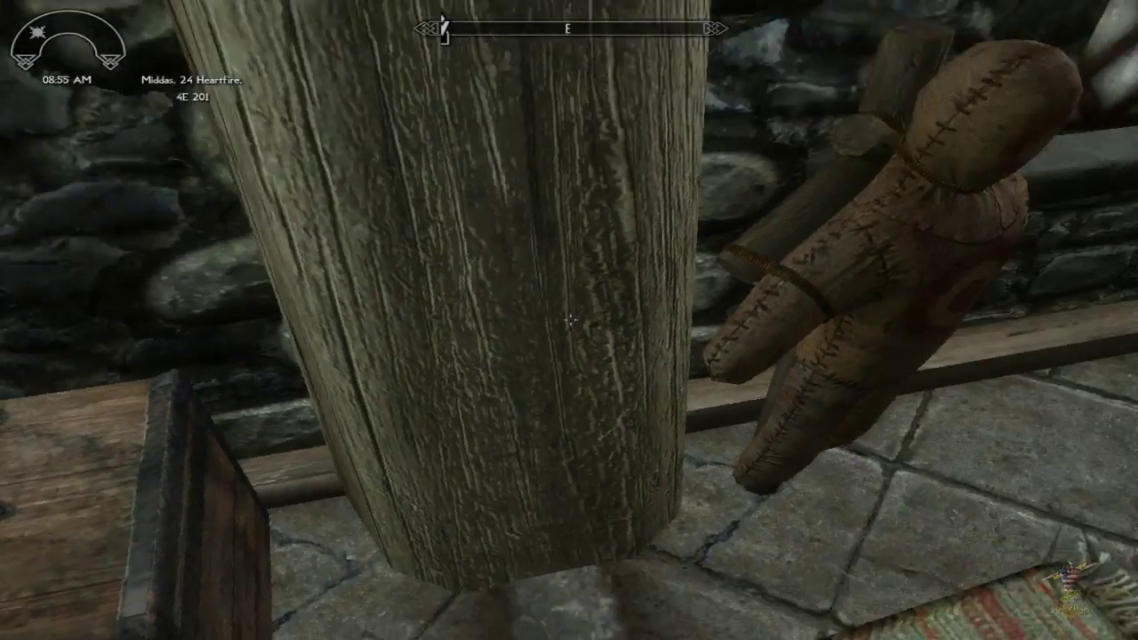
{"action": "key", "text": "w"}
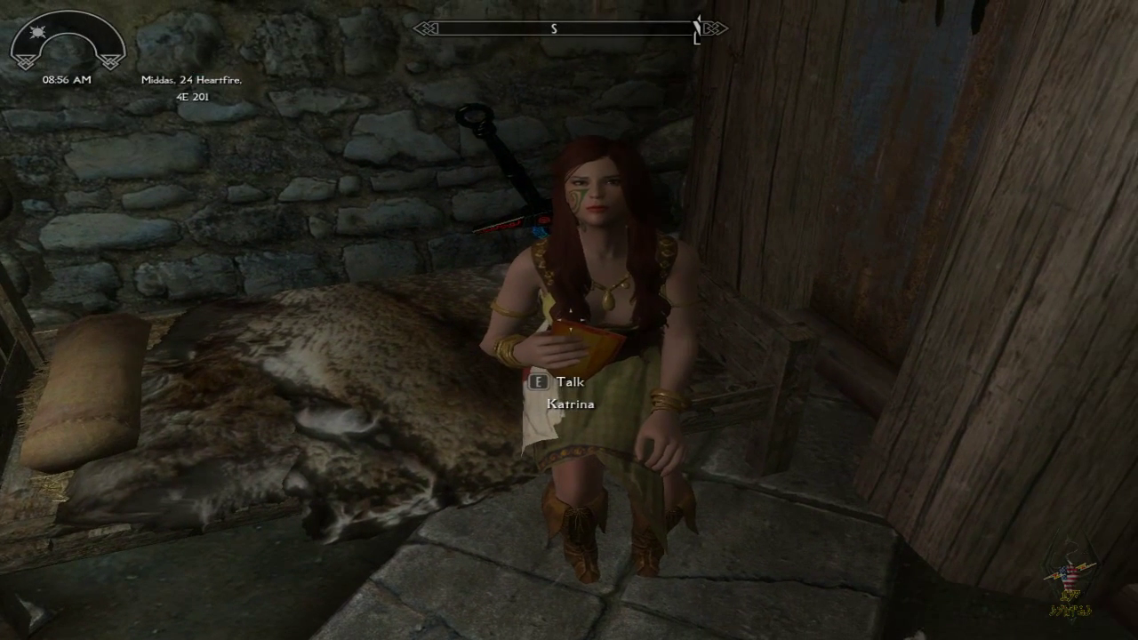
{"action": "key", "text": "e"}
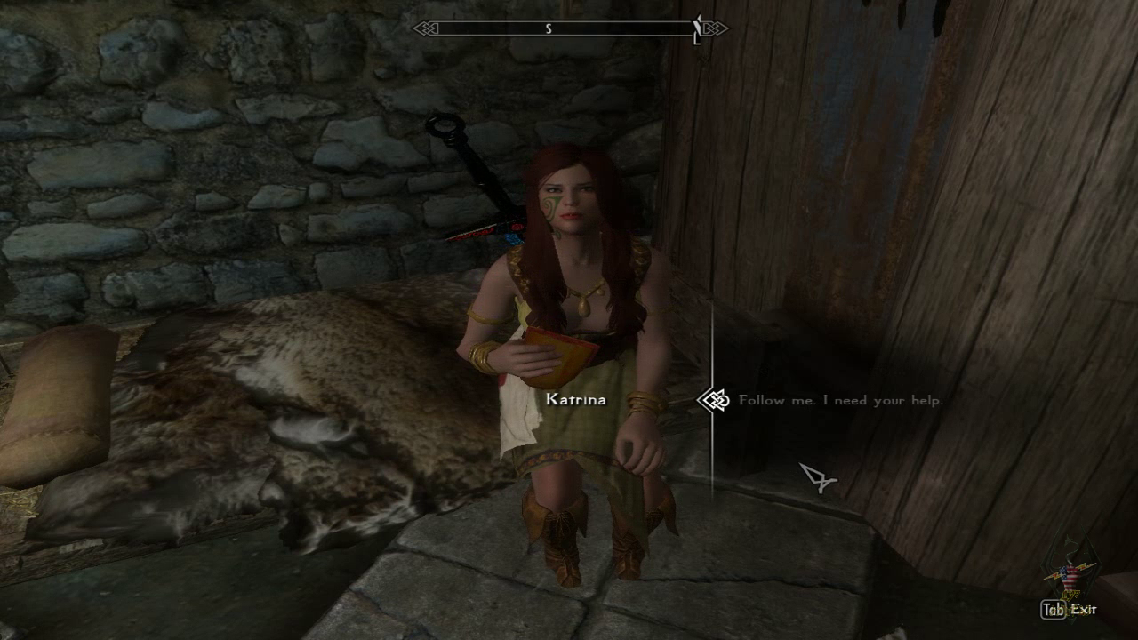
{"action": "key", "text": "Tab"}
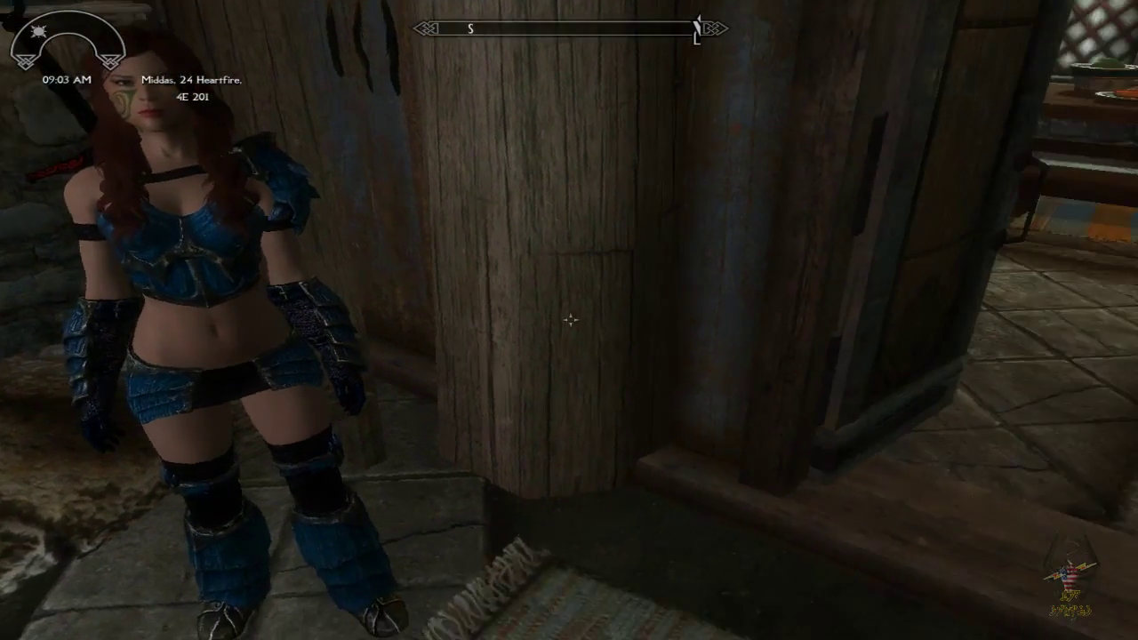
- Walk past the dining table and fire pit to the front door and exit to Whiterun
{"action": "key", "text": "w"}
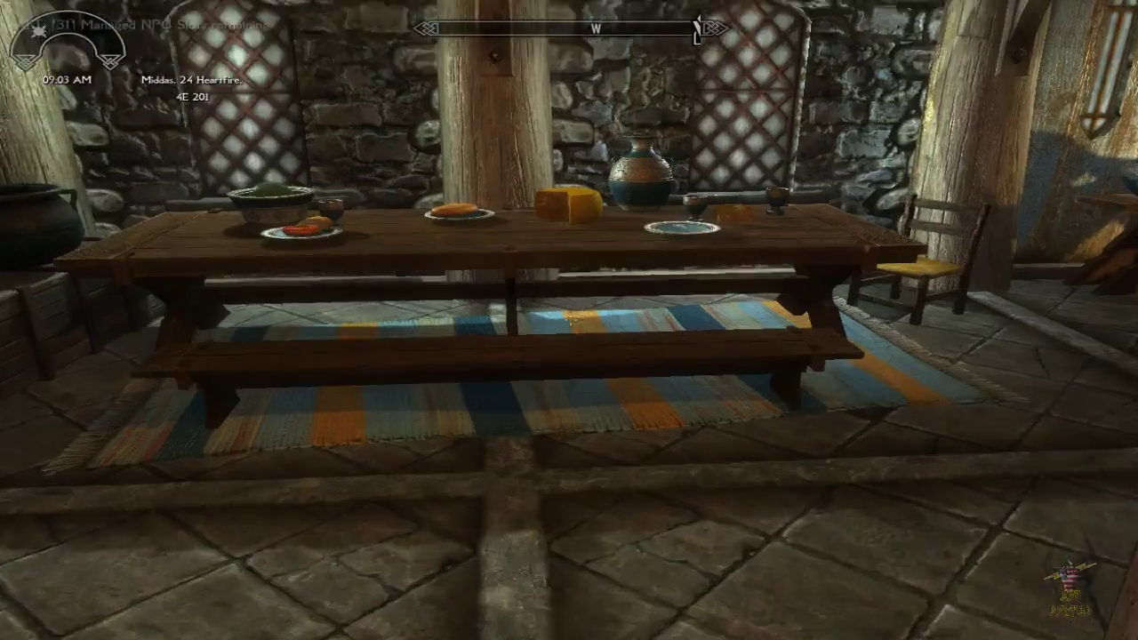
{"action": "key", "text": "w"}
{"action": "key", "text": "w"}
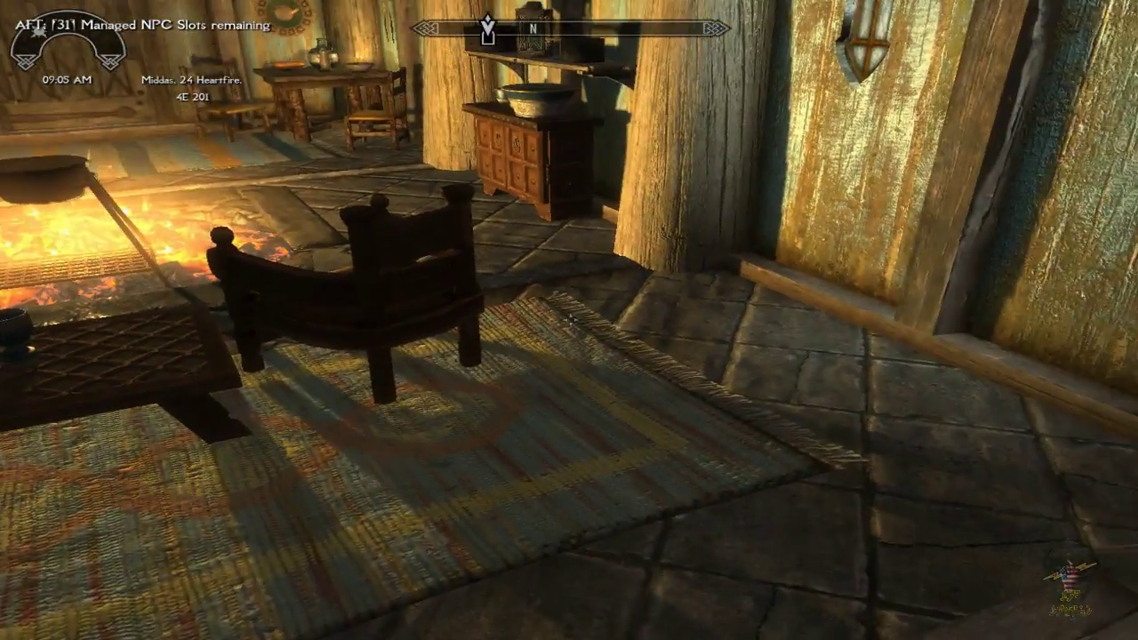
{"action": "key", "text": "w"}
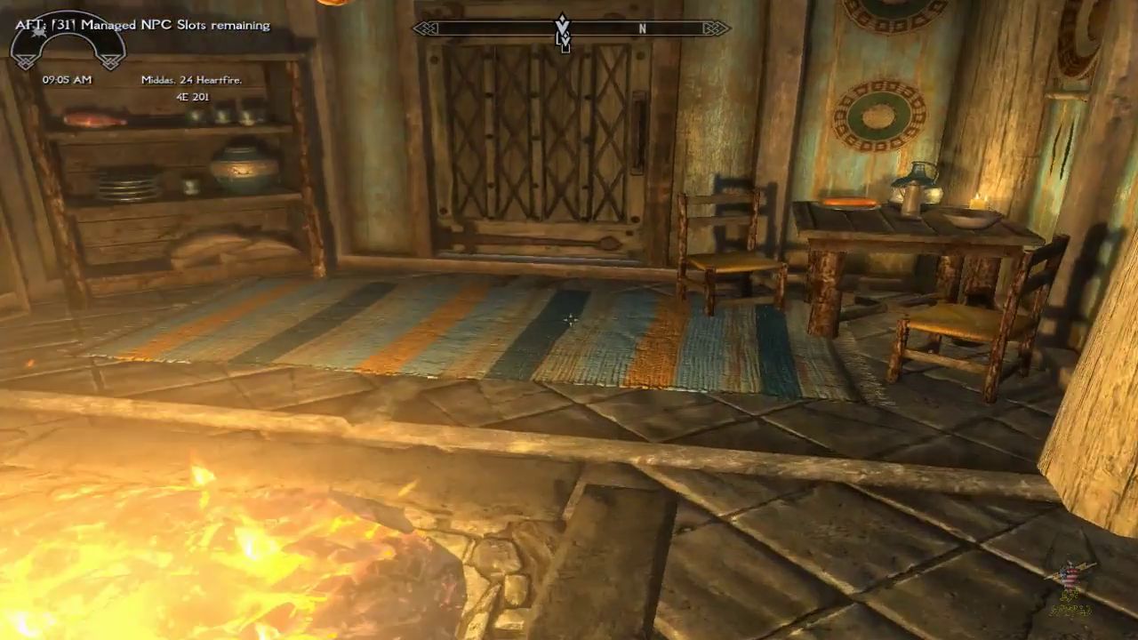
{"action": "key", "text": "w"}
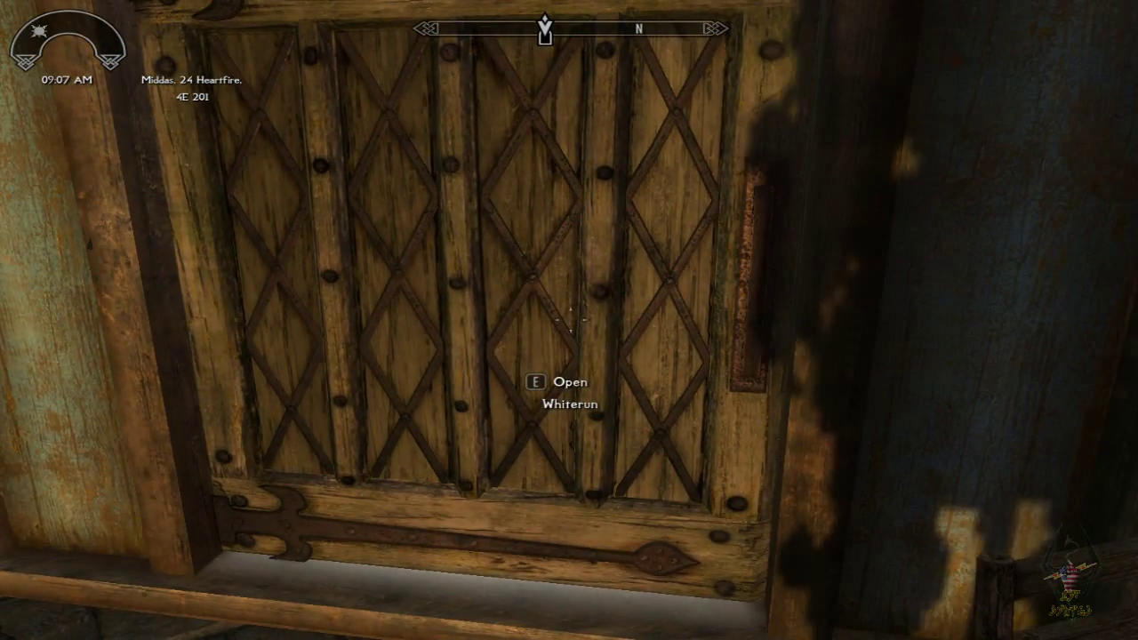
{"action": "key", "text": "e"}
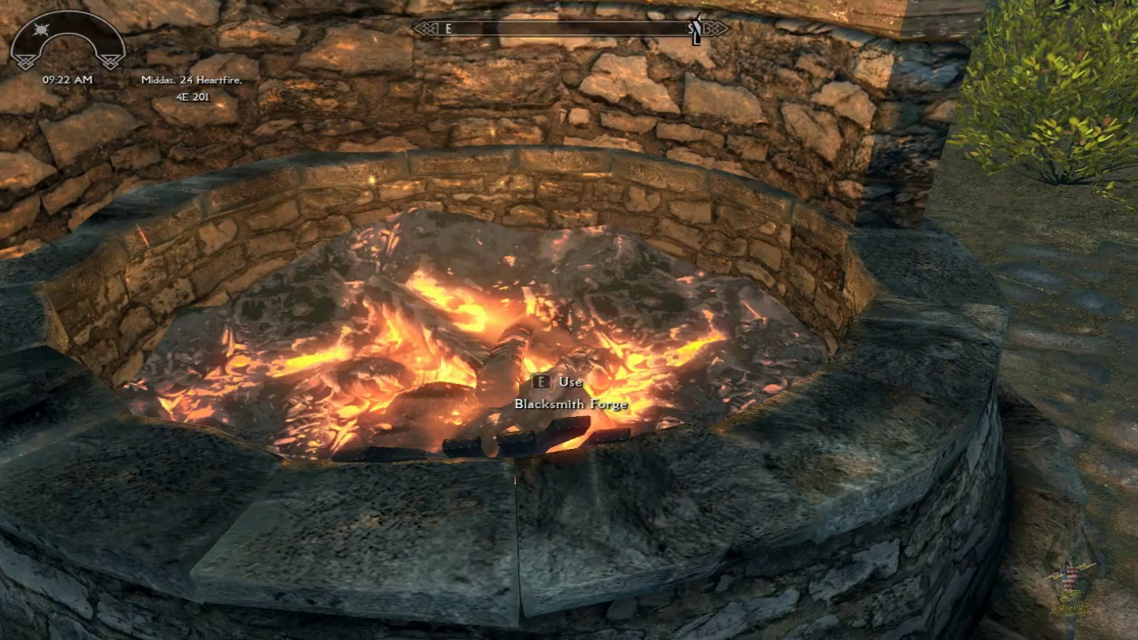
- Browse the Blacksmith Forge's armor recipes, filter them by "crys", and try to create the Crystal Dragonscale Armor
{"action": "key", "text": "e"}
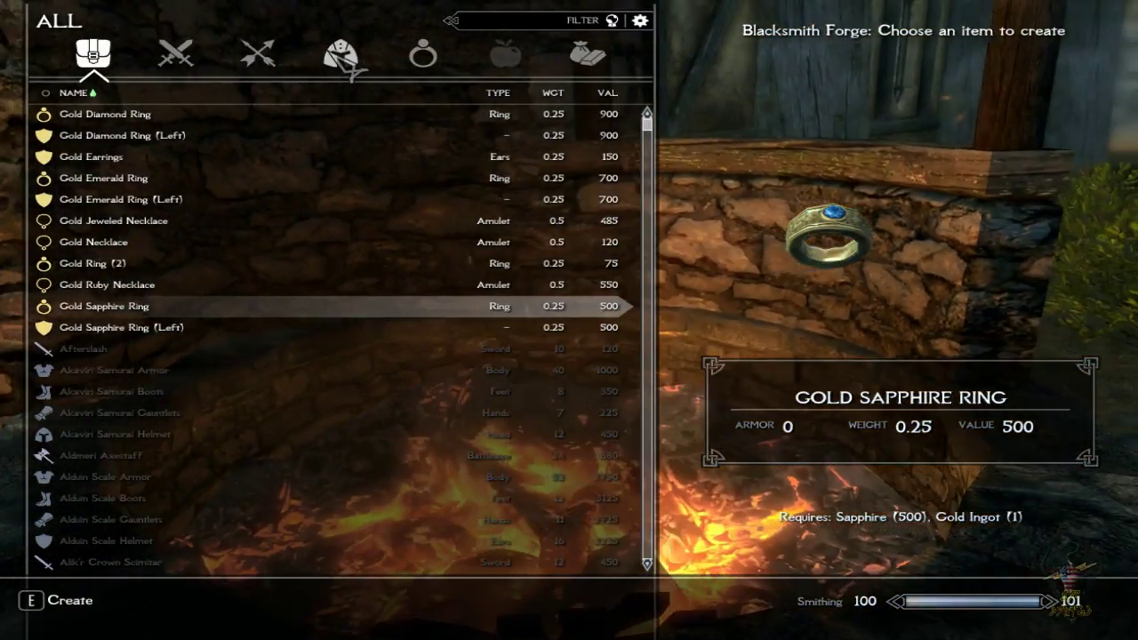
{"action": "left_click", "coordinate": [340, 58]}
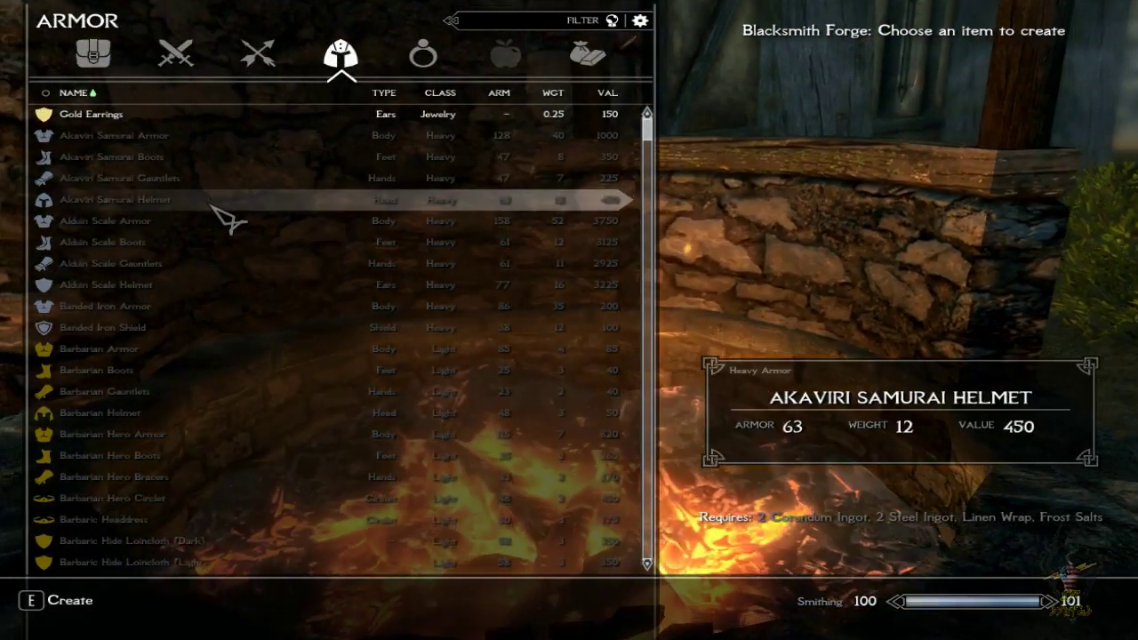
{"action": "scroll", "coordinate": [228, 223], "scroll_direction": "down", "scroll_amount": 4}
{"action": "scroll", "coordinate": [228, 224], "scroll_direction": "down", "scroll_amount": 12}
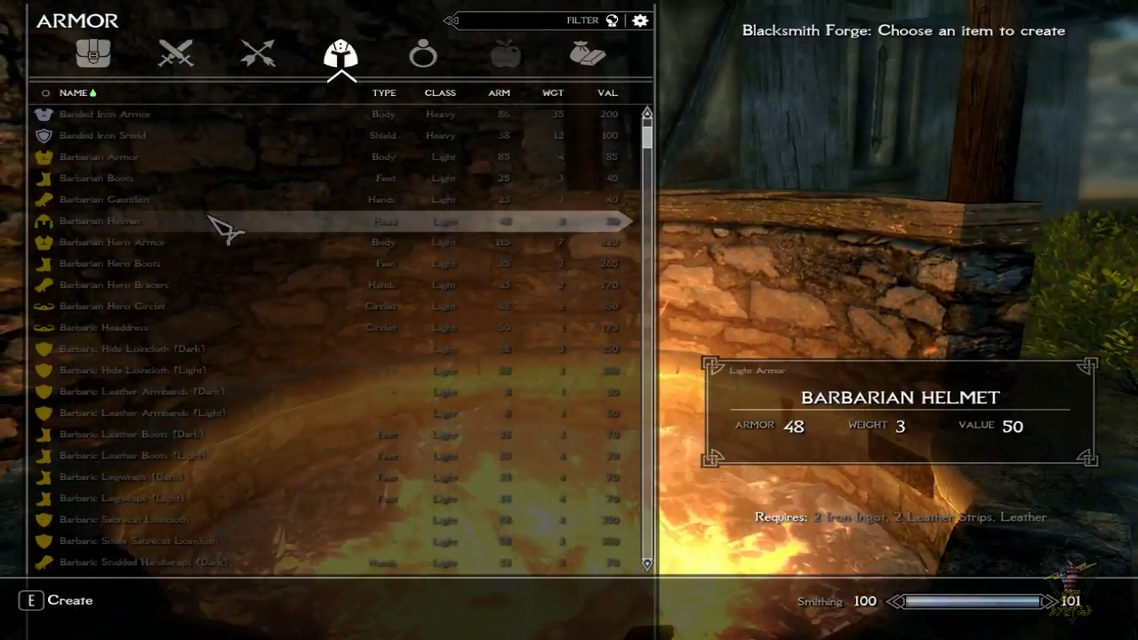
{"action": "scroll", "coordinate": [222, 230], "scroll_direction": "down", "scroll_amount": 4}
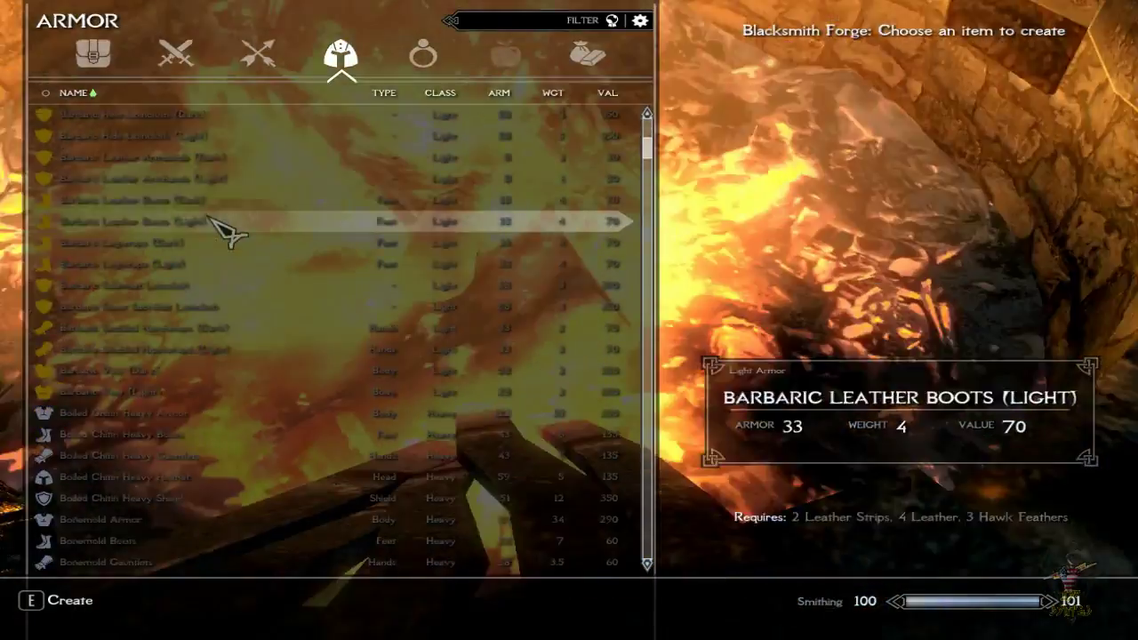
{"action": "scroll", "coordinate": [229, 233], "scroll_direction": "down", "scroll_amount": 2}
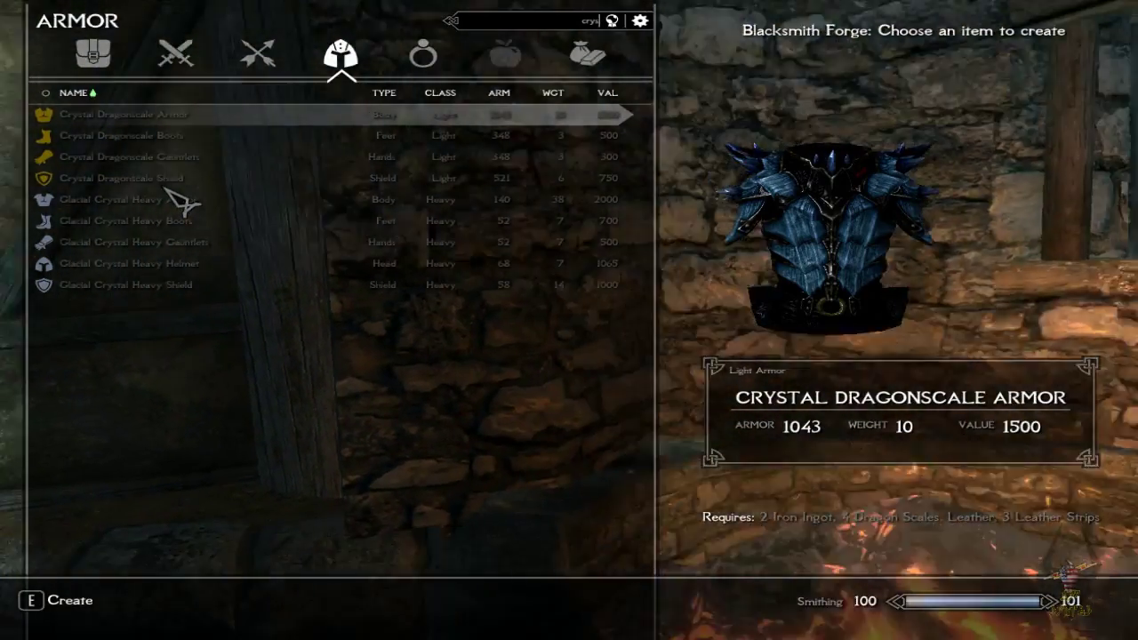
{"action": "key", "text": "e"}
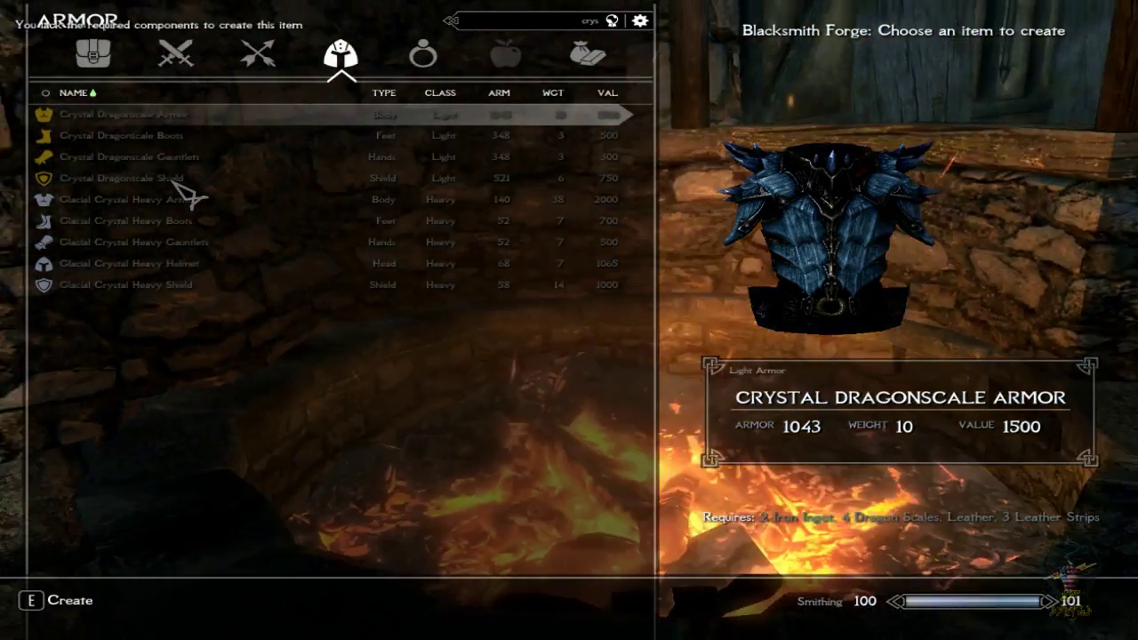
{"action": "key", "text": "Tab"}
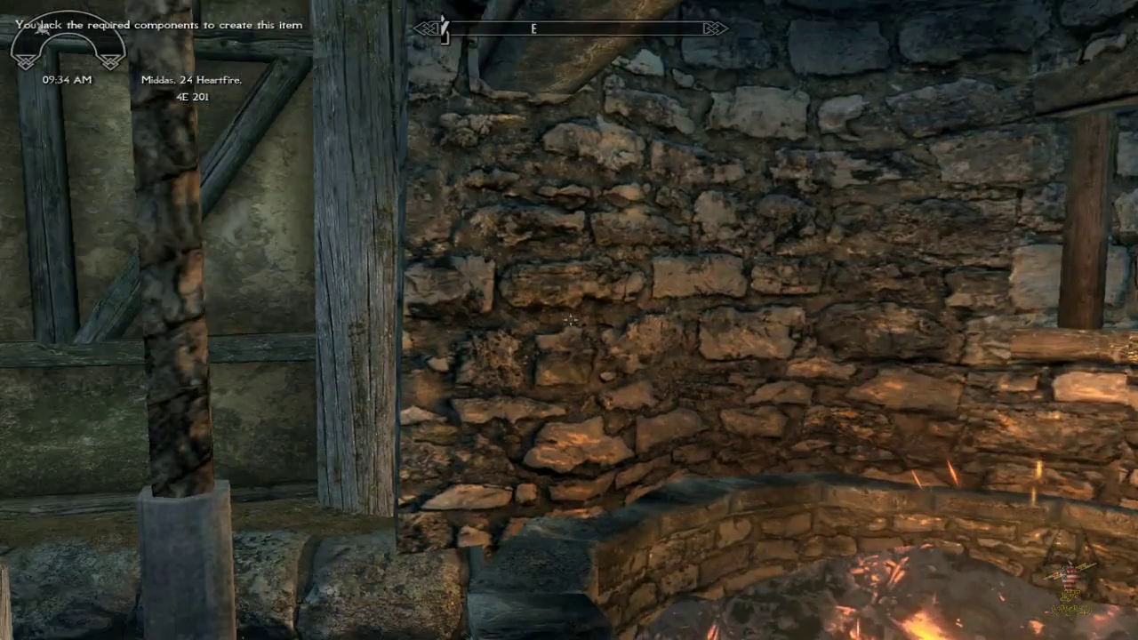
- Walk from the forge to Katrina beside the grindstone and face her up close
{"action": "key", "text": "f"}
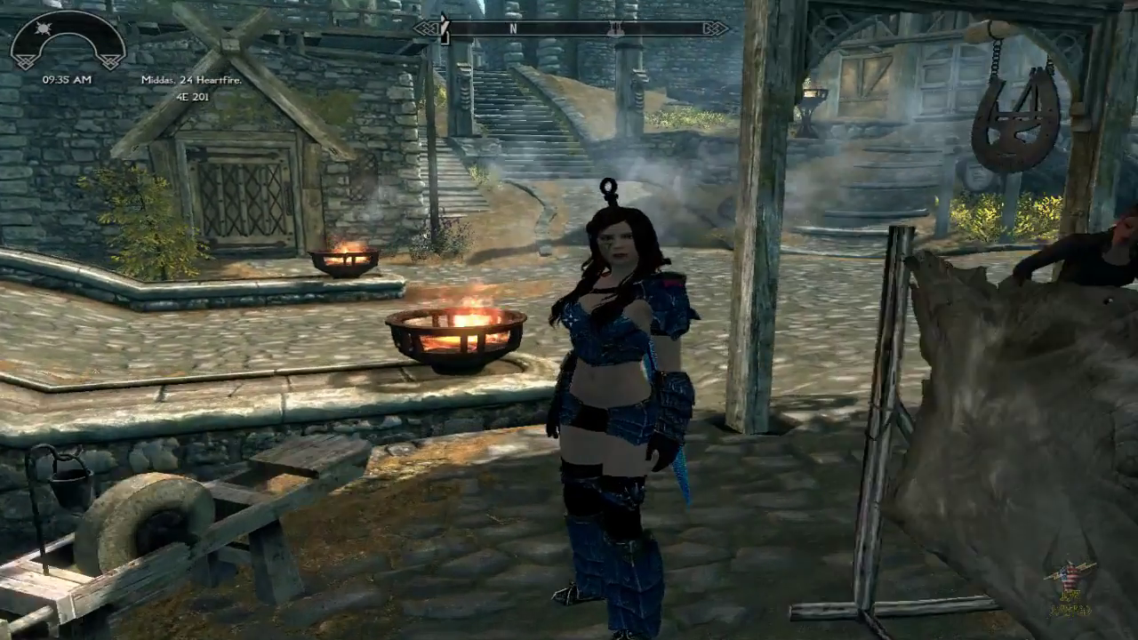
{"action": "key", "text": "w"}
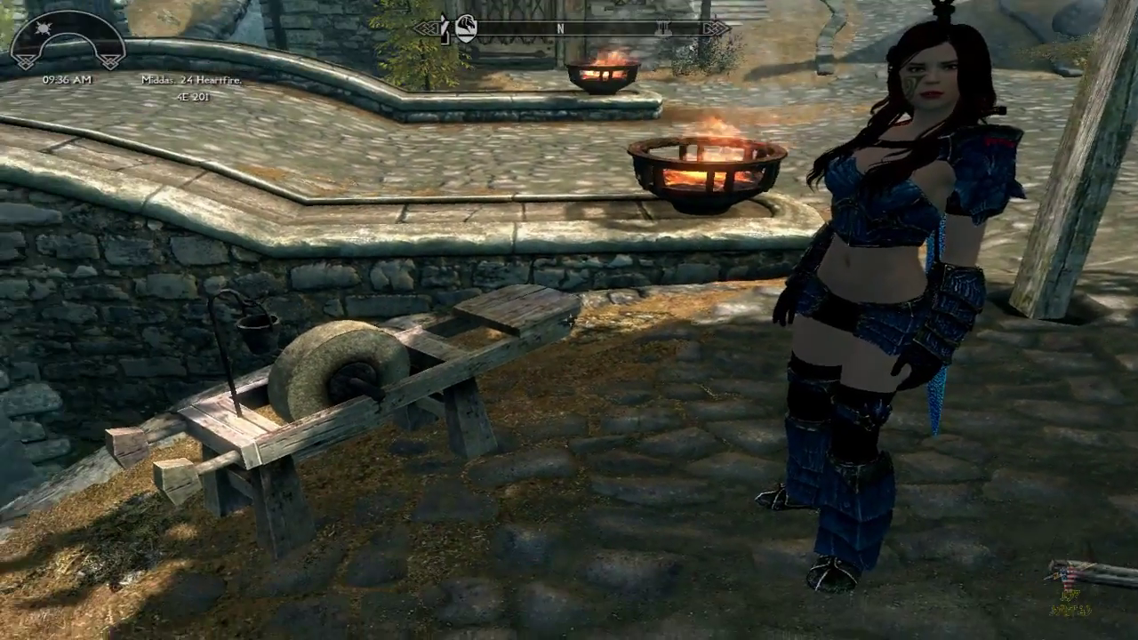
{"action": "key", "text": "w"}
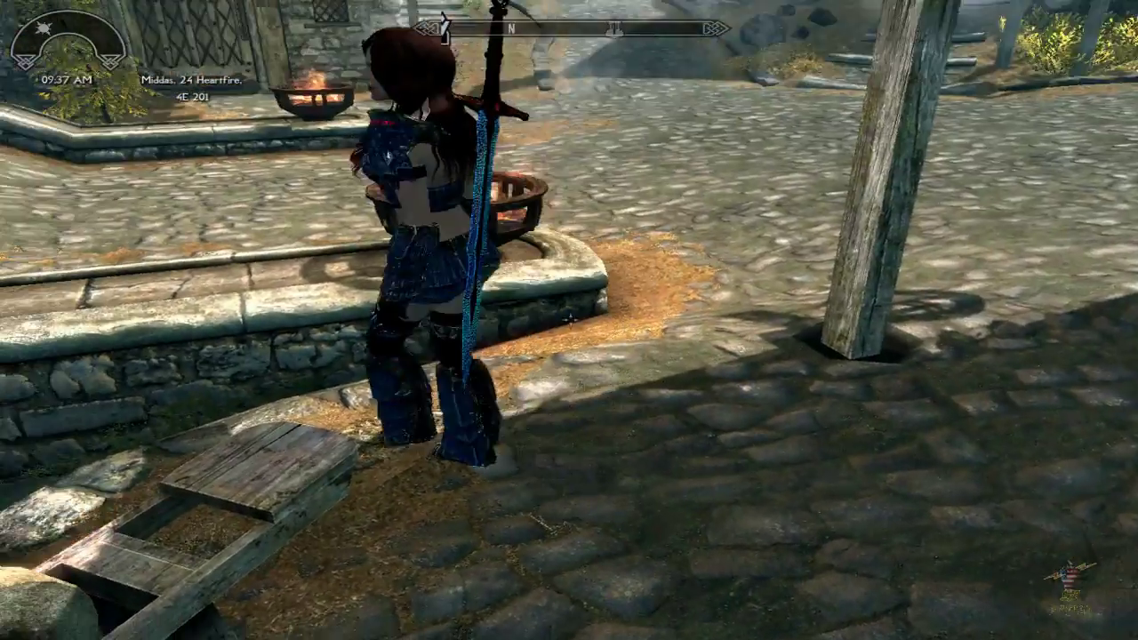
{"action": "key", "text": "w"}
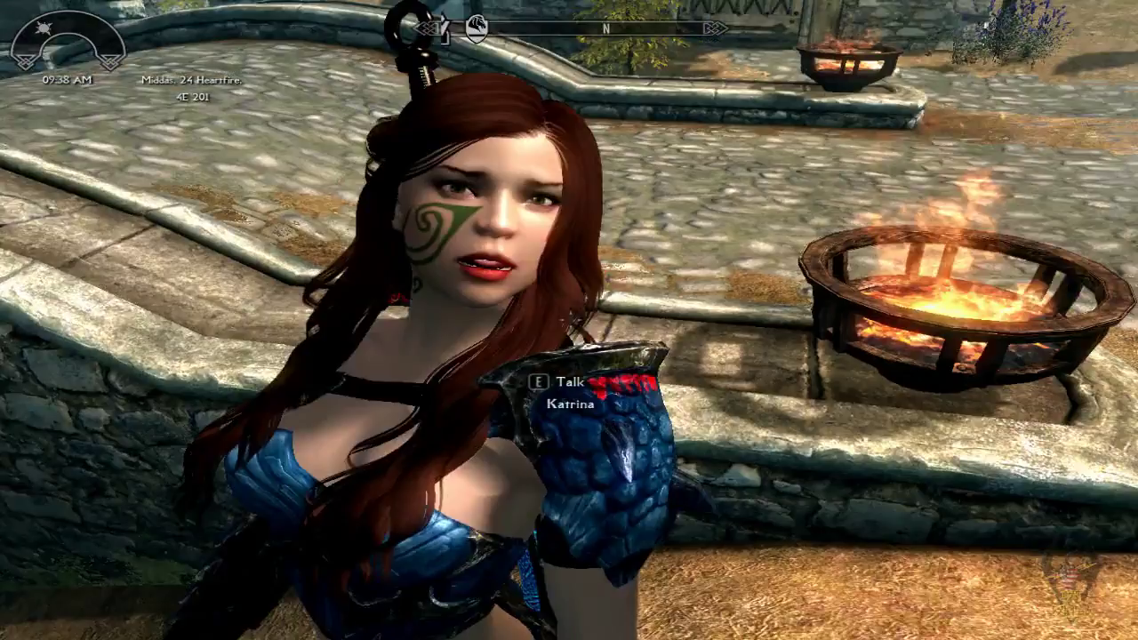
- Talk to Katrina, trade with her via "I need to trade some things with you.", and take the Crystal Dragonbone Sword
{"action": "key", "text": "e"}
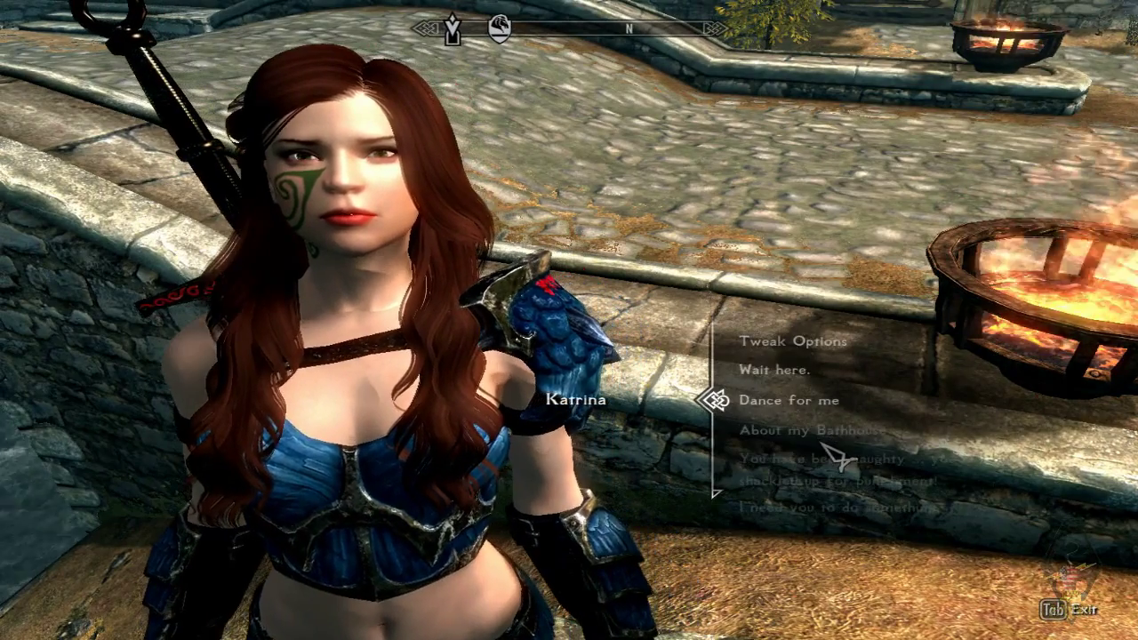
{"action": "scroll", "coordinate": [818, 466], "scroll_direction": "down", "scroll_amount": 4}
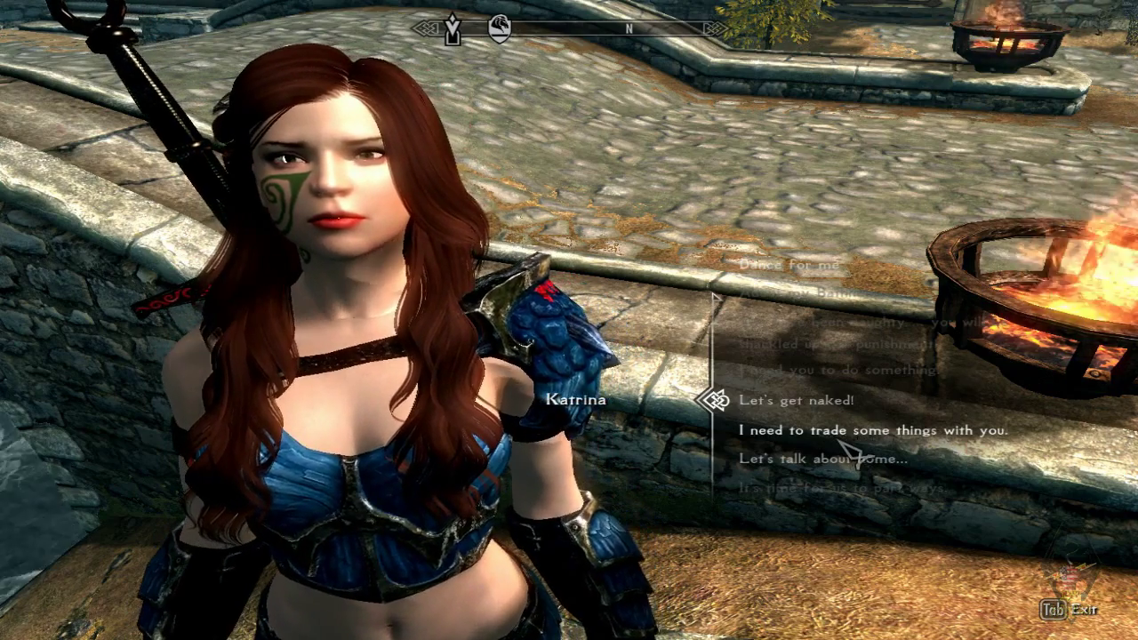
{"action": "left_click", "coordinate": [839, 443]}
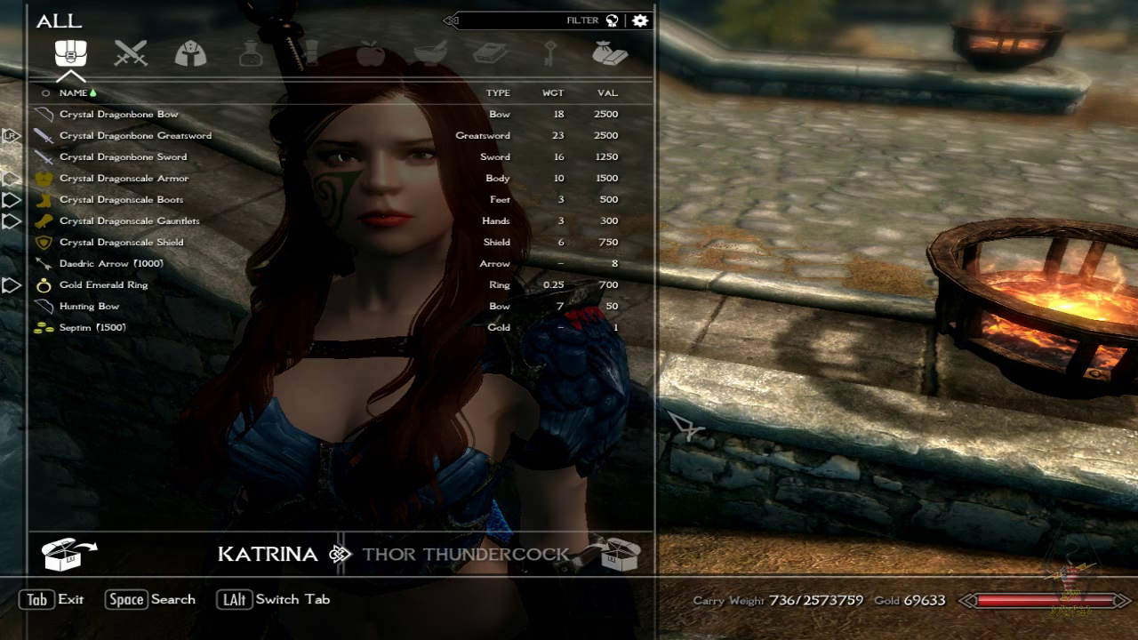
{"action": "left_click", "coordinate": [242, 155]}
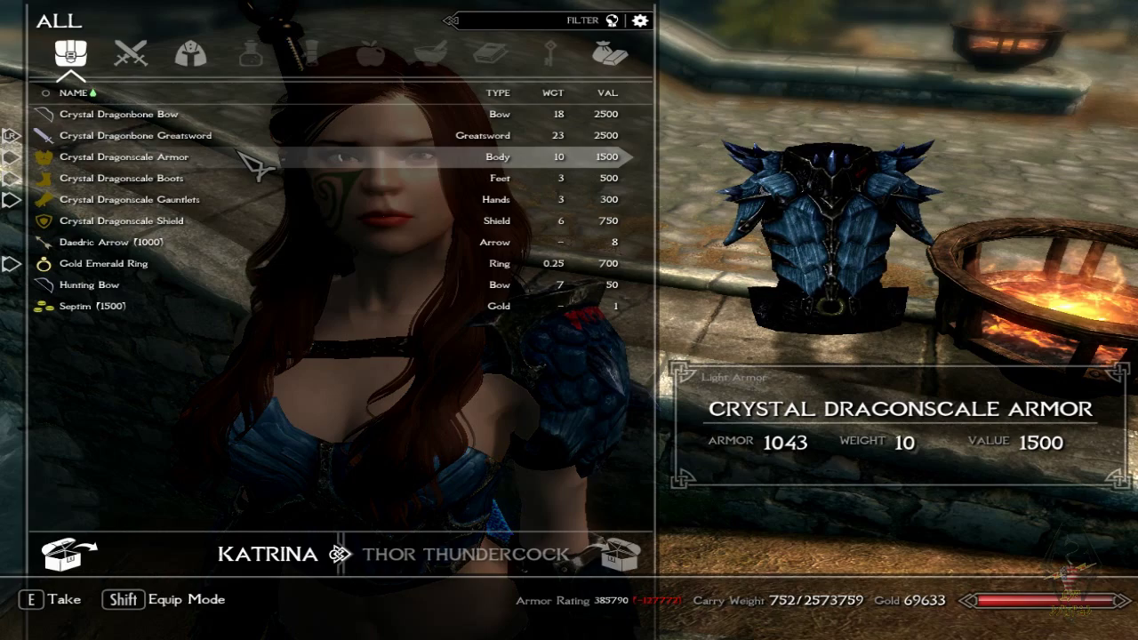
{"action": "key", "text": "Tab"}
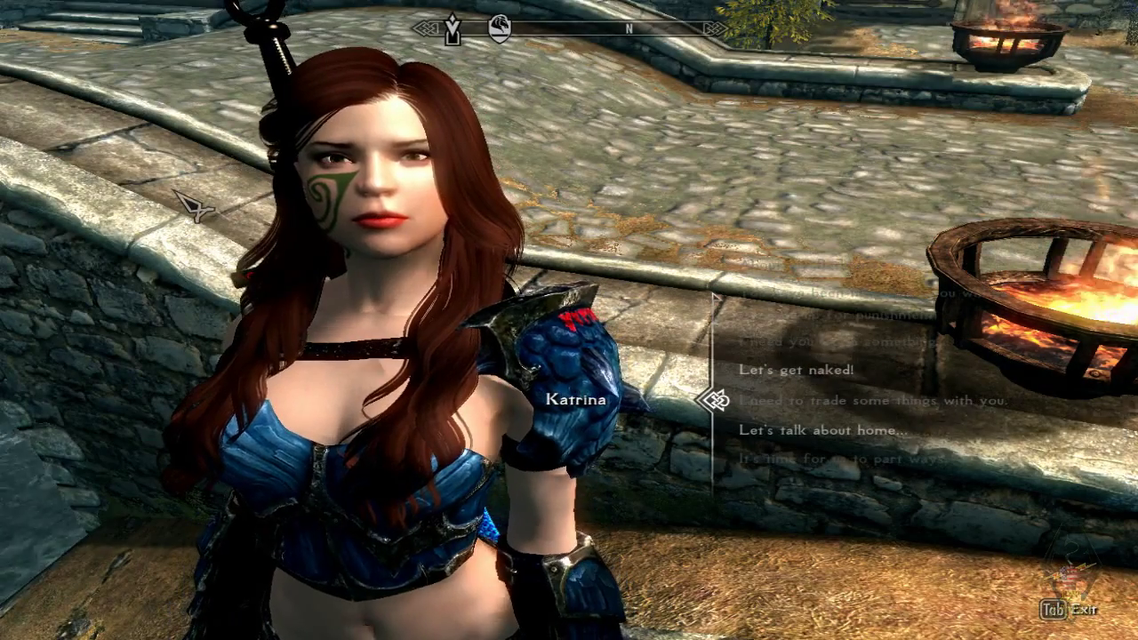
{"action": "key", "text": "Tab"}
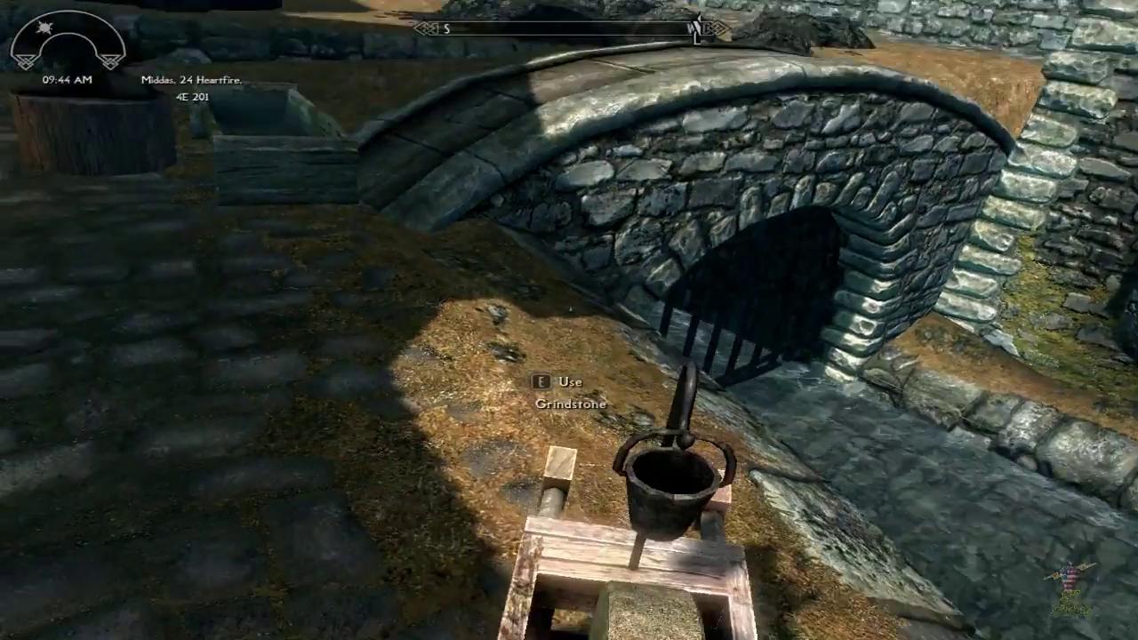
- Open the list of improvable weapons at the grindstone
{"action": "key", "text": "e"}
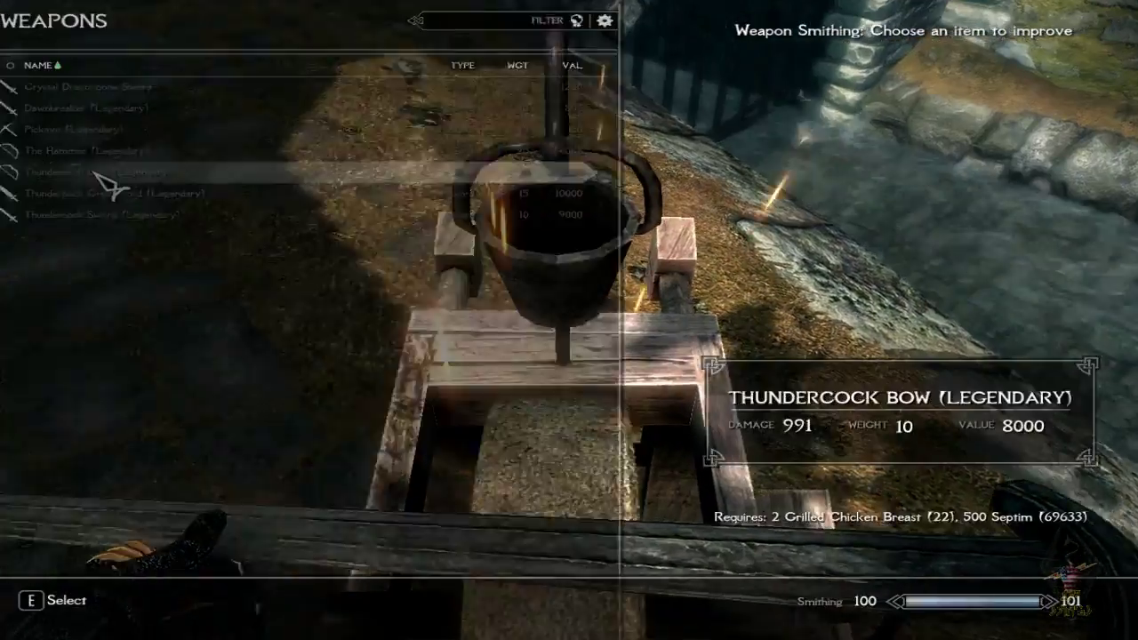